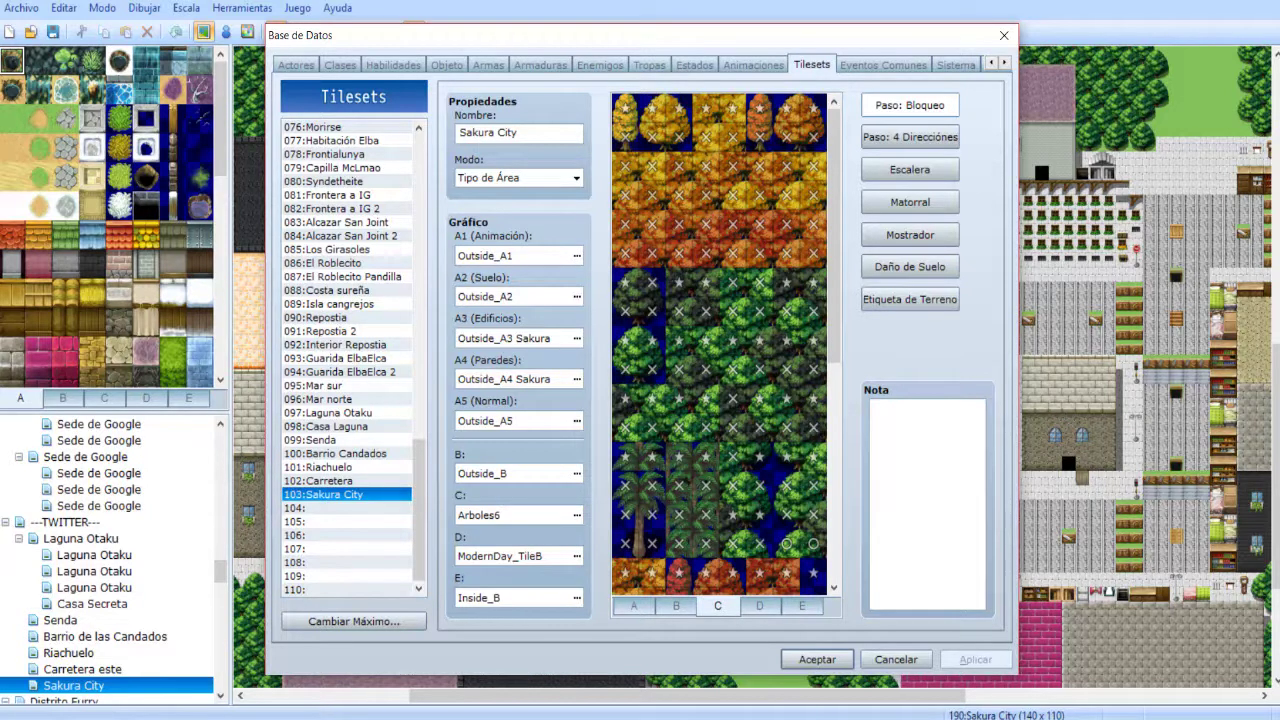
- Examine the D and E tile sheets of the Sakura City tileset and close the database
click(760, 606)
click(801, 605)
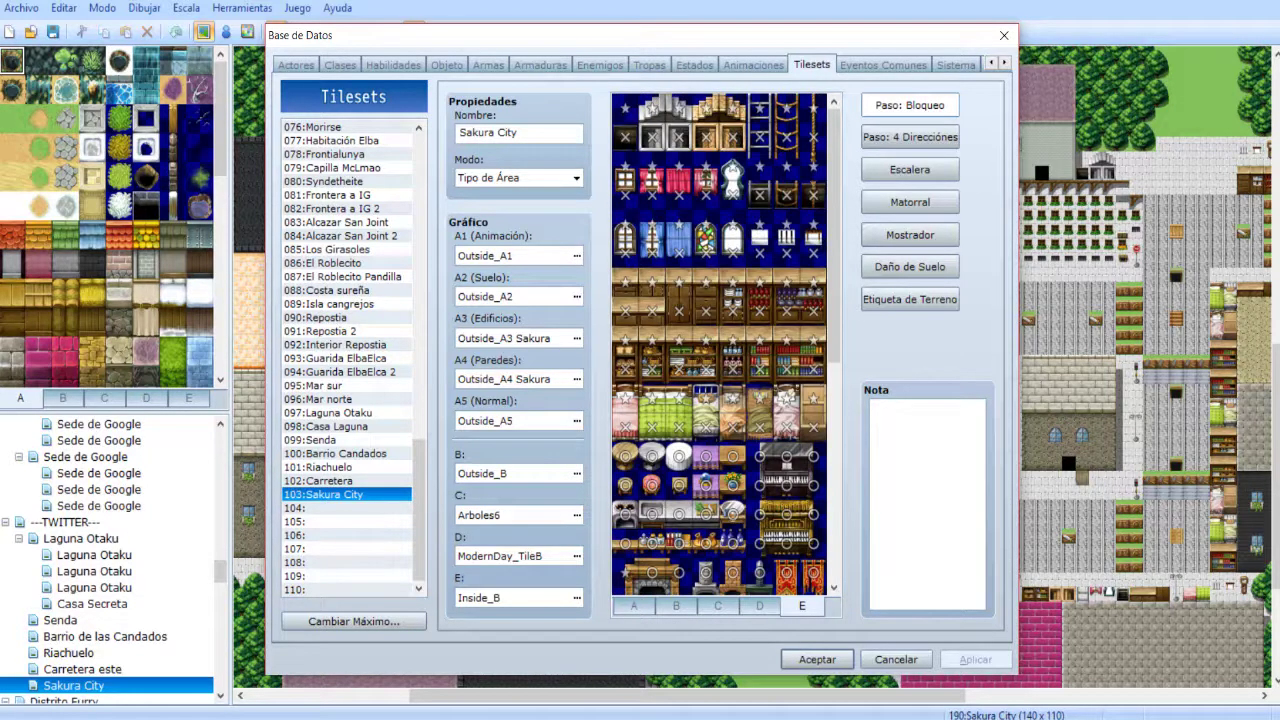
click(1004, 35)
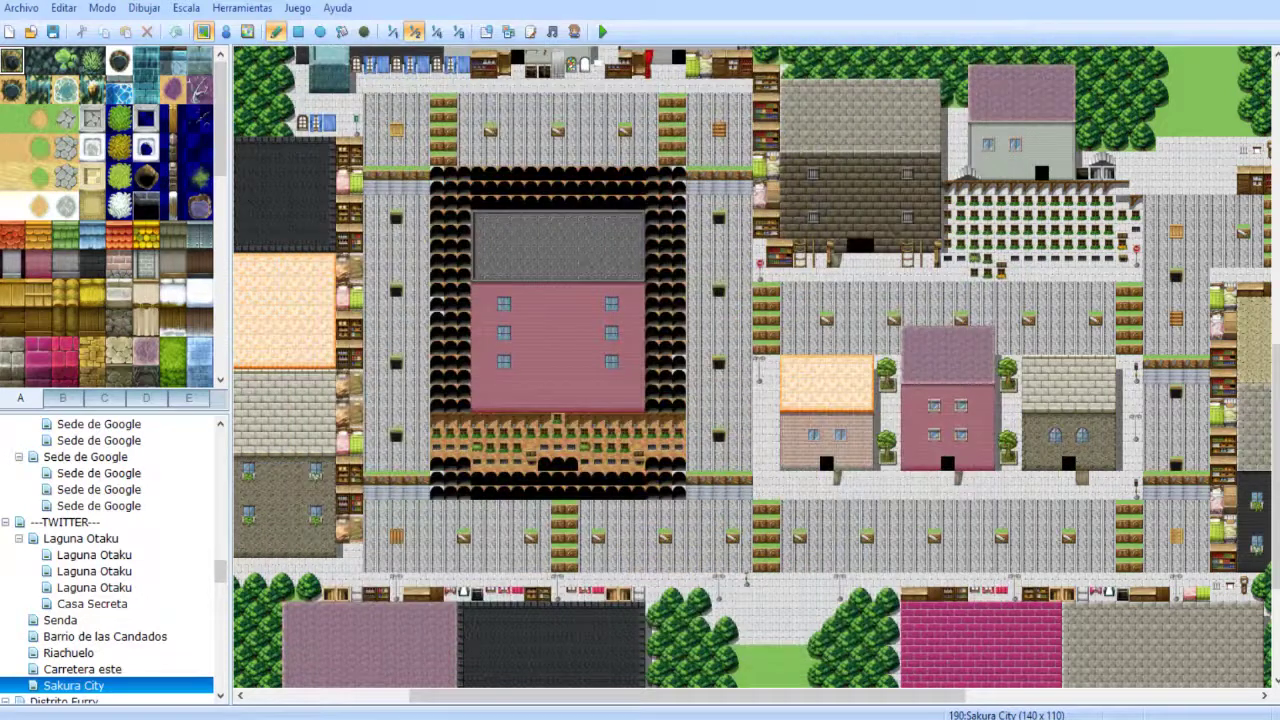
- View the Bosque Normie map and return to the Sakura City map
scroll(110, 560, down, 10)
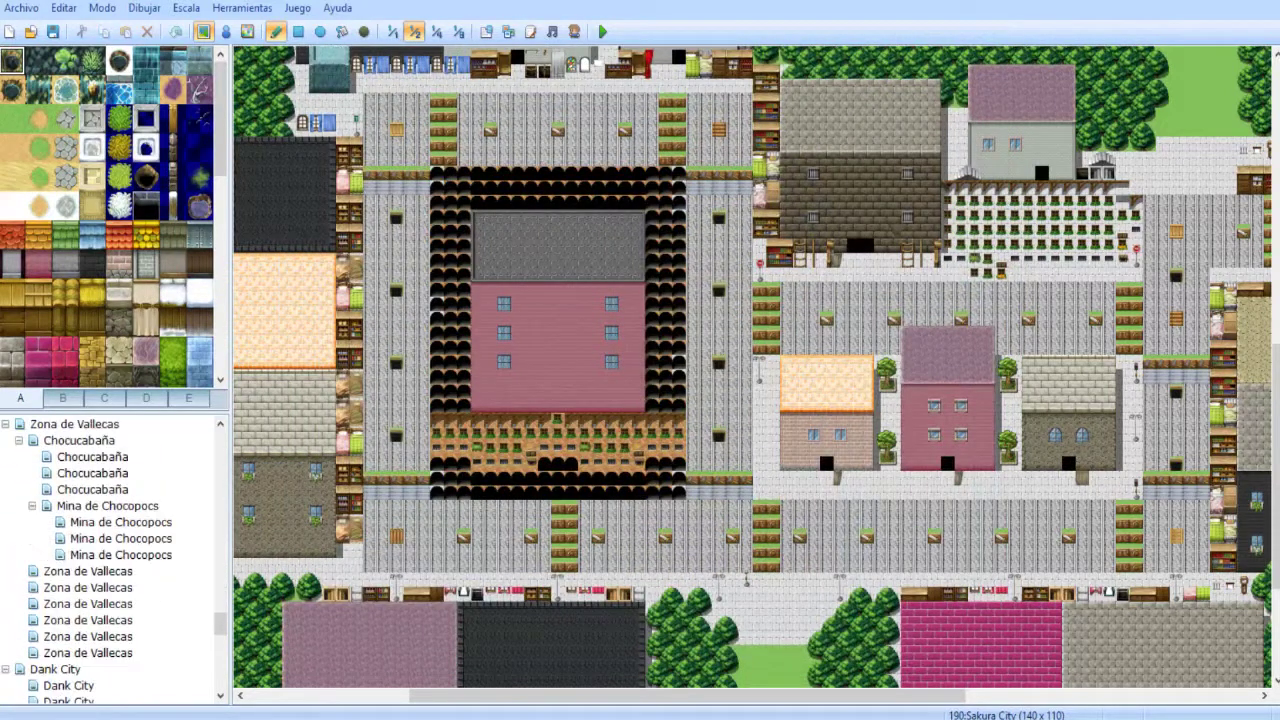
scroll(110, 560, down, 4)
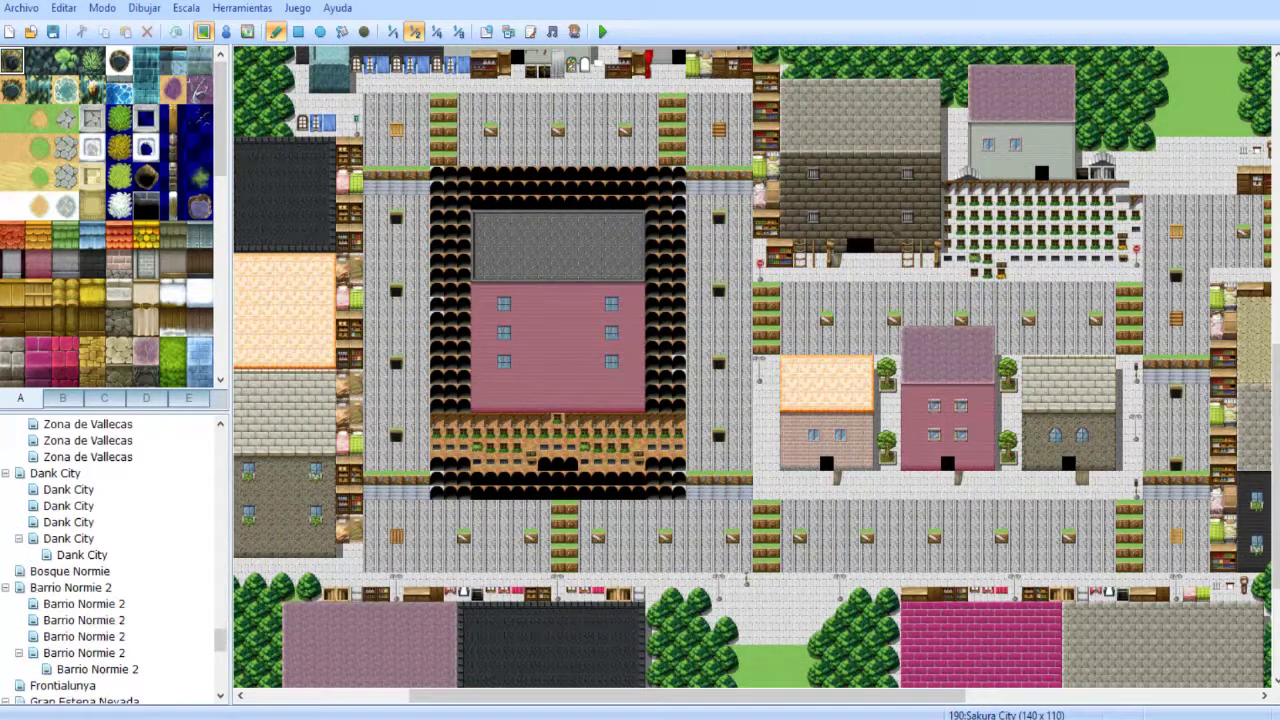
click(70, 571)
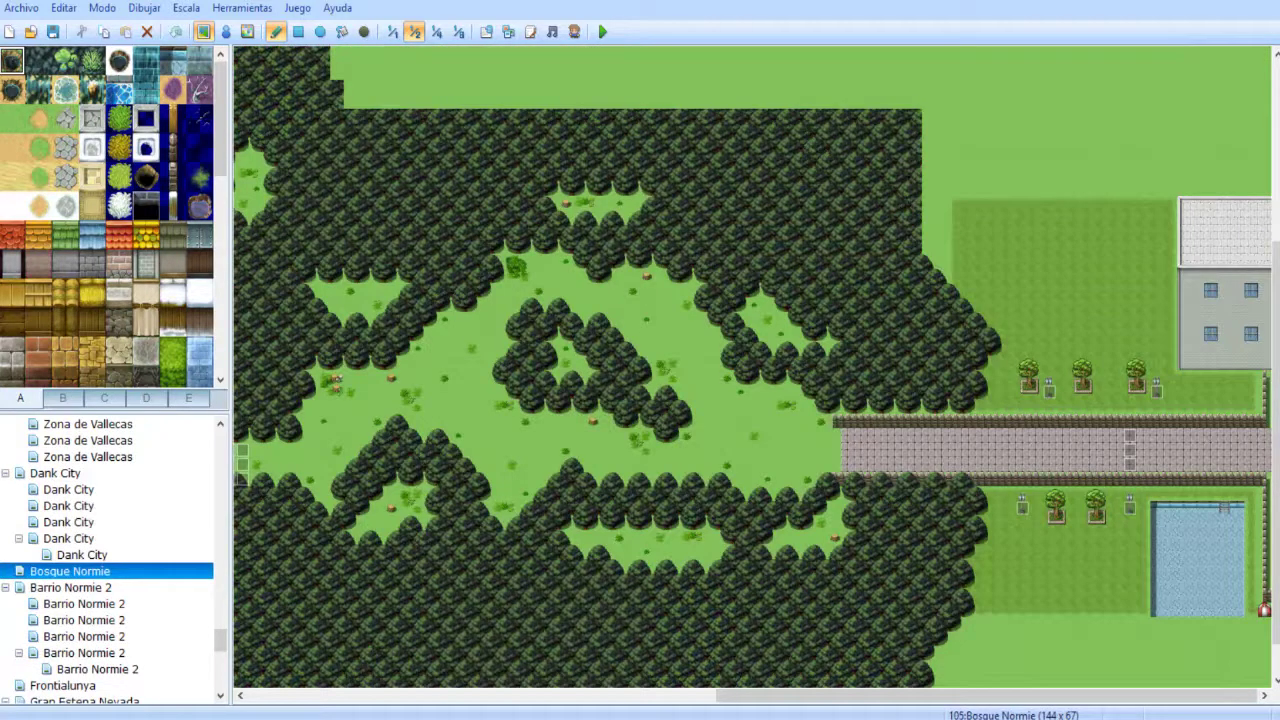
scroll(110, 560, up, 10)
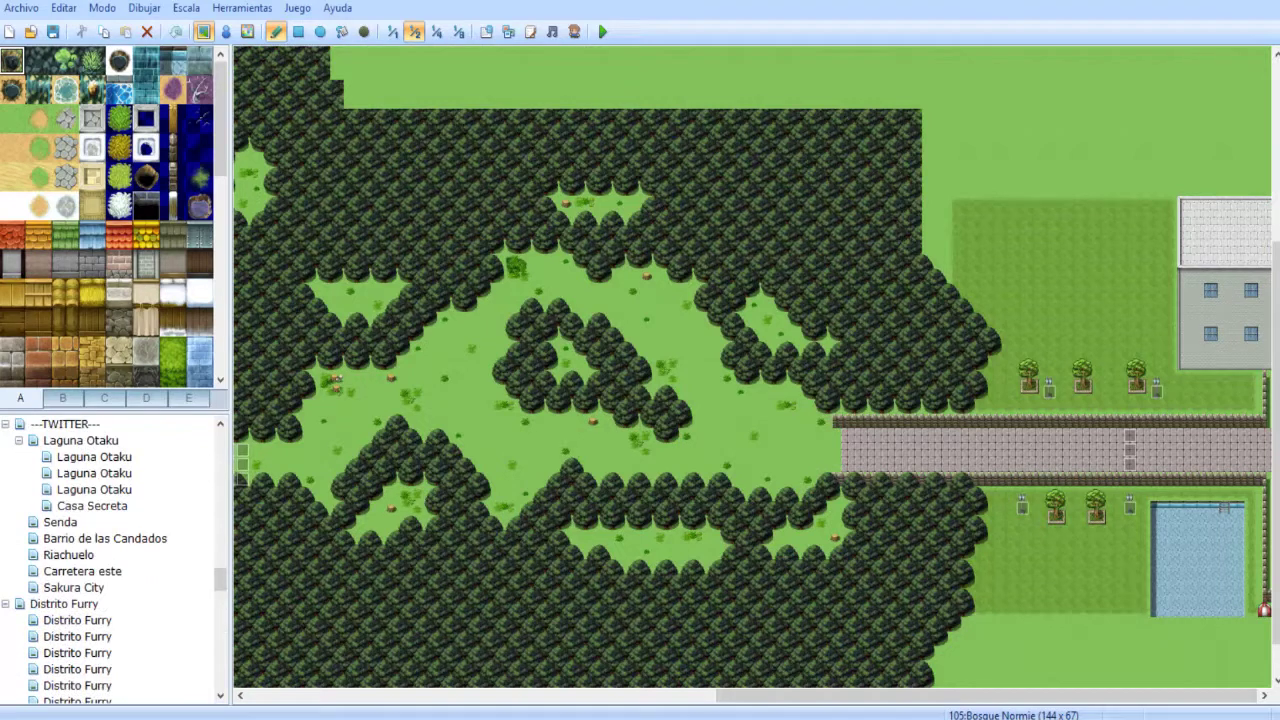
click(74, 588)
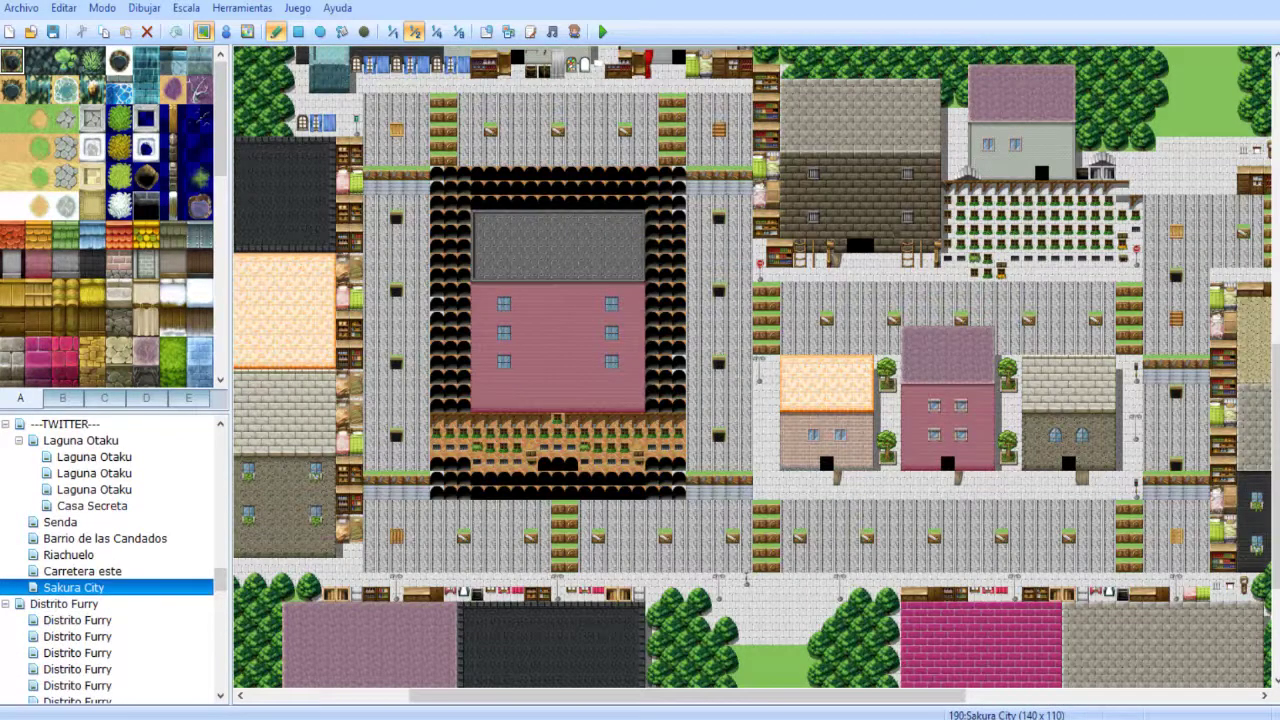
scroll(110, 560, up, 1)
scroll(110, 560, up, 1)
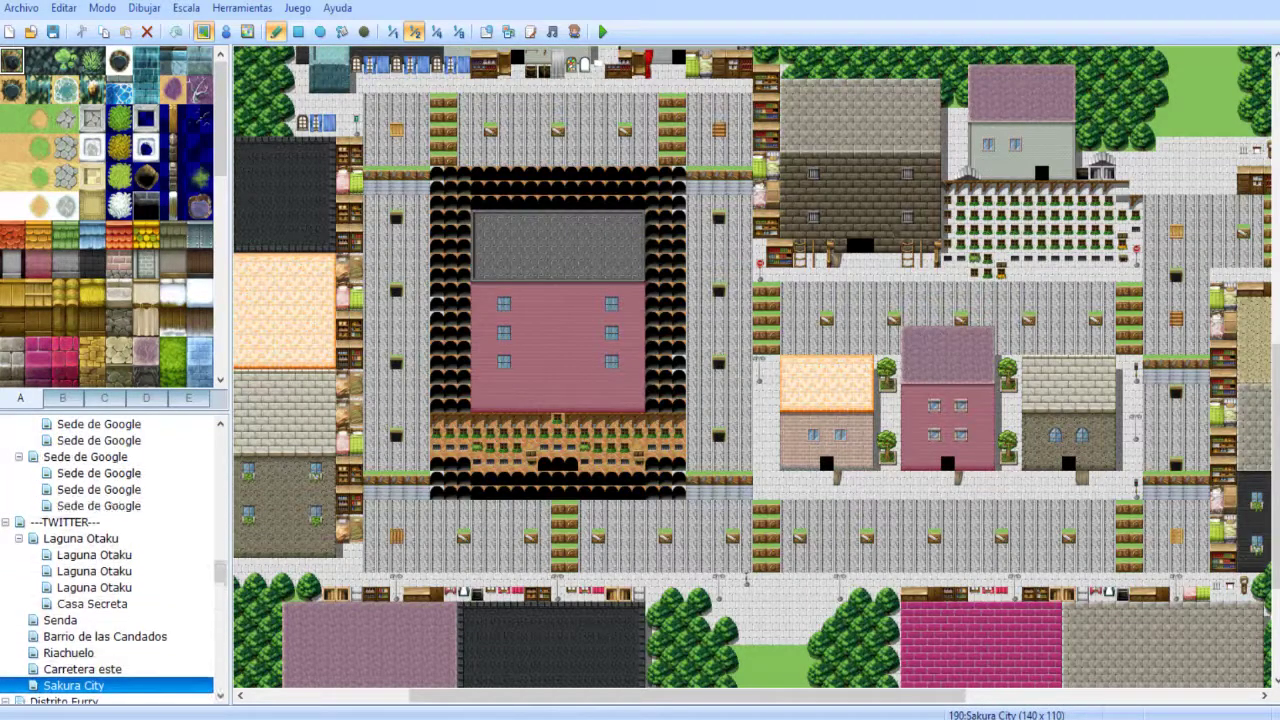
scroll(110, 560, down, 2)
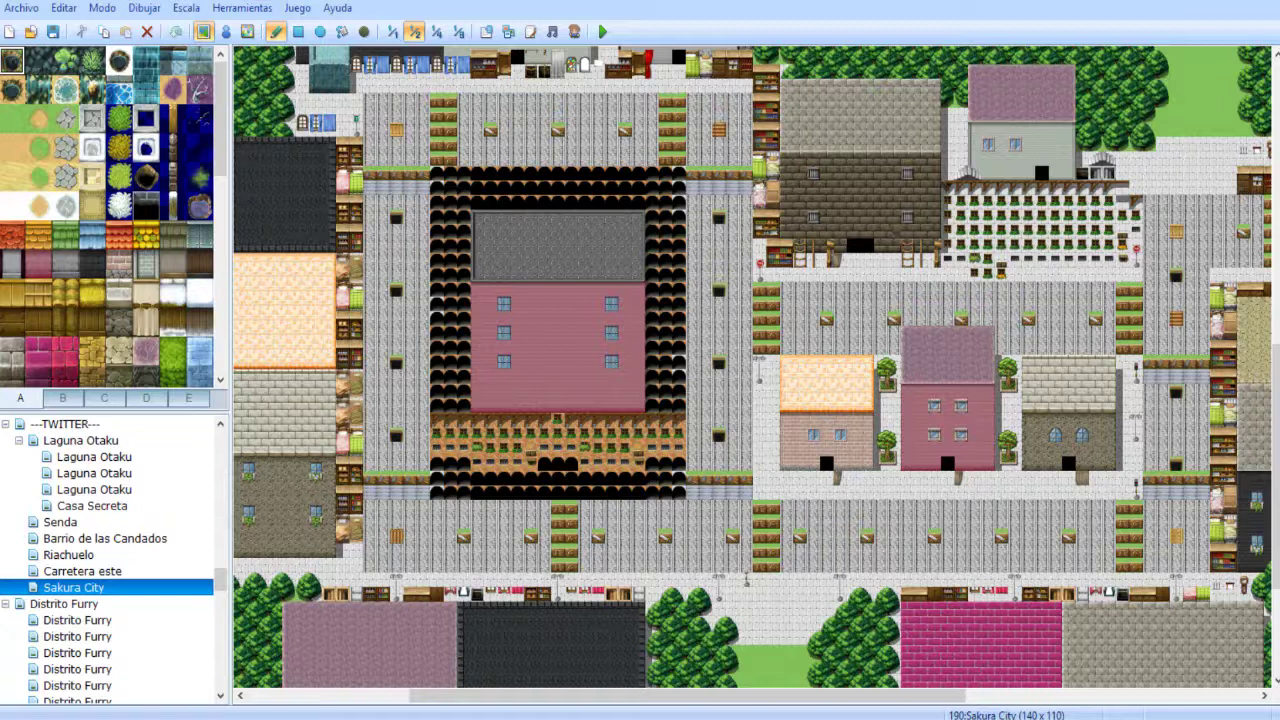
scroll(110, 560, up, 6)
scroll(110, 560, down, 6)
mouse_move(570, 401)
middle_down()
mouse_move(620, 430)
mouse_move(496, 267)
mouse_move(566, 362)
middle_up()
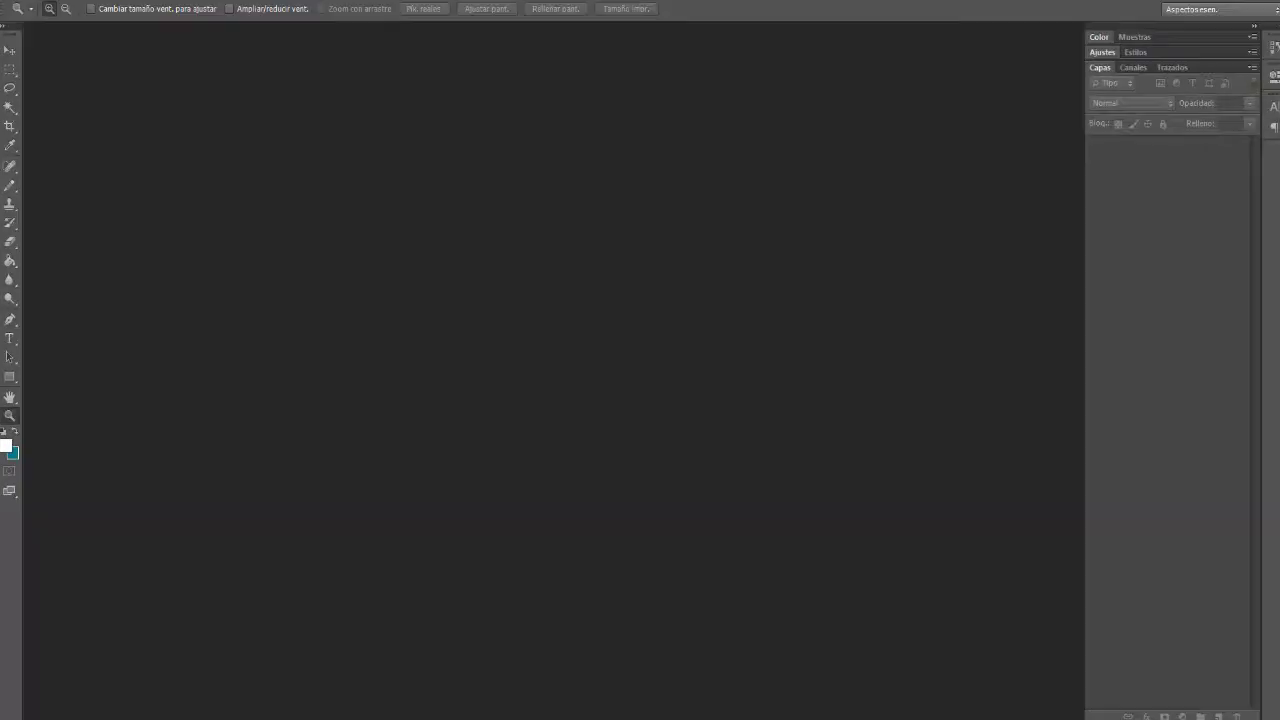
- Switch to Photoshop and open the tileset image Outside_A5.png from the Tilesets folder
click(8, 0)
click(50, 6)
click(44, 0)
click(60, 21)
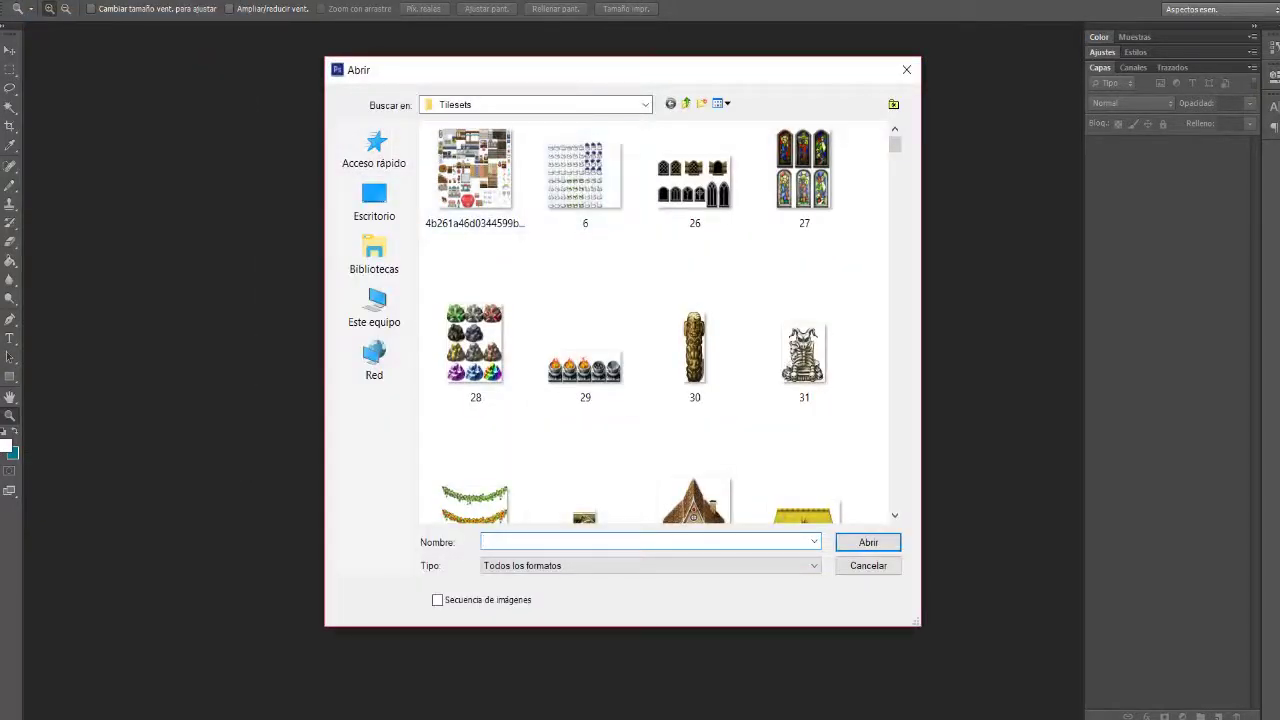
text(out)
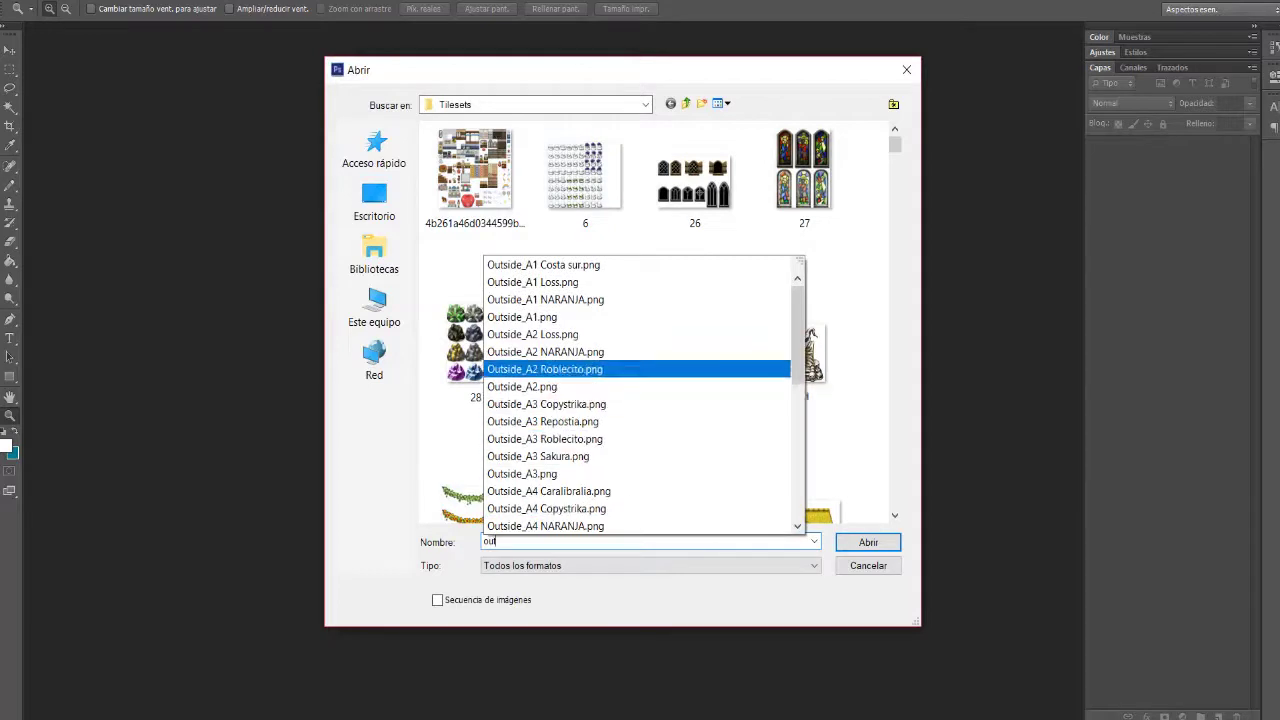
scroll(640, 491, down, 3)
scroll(640, 395, down, 4)
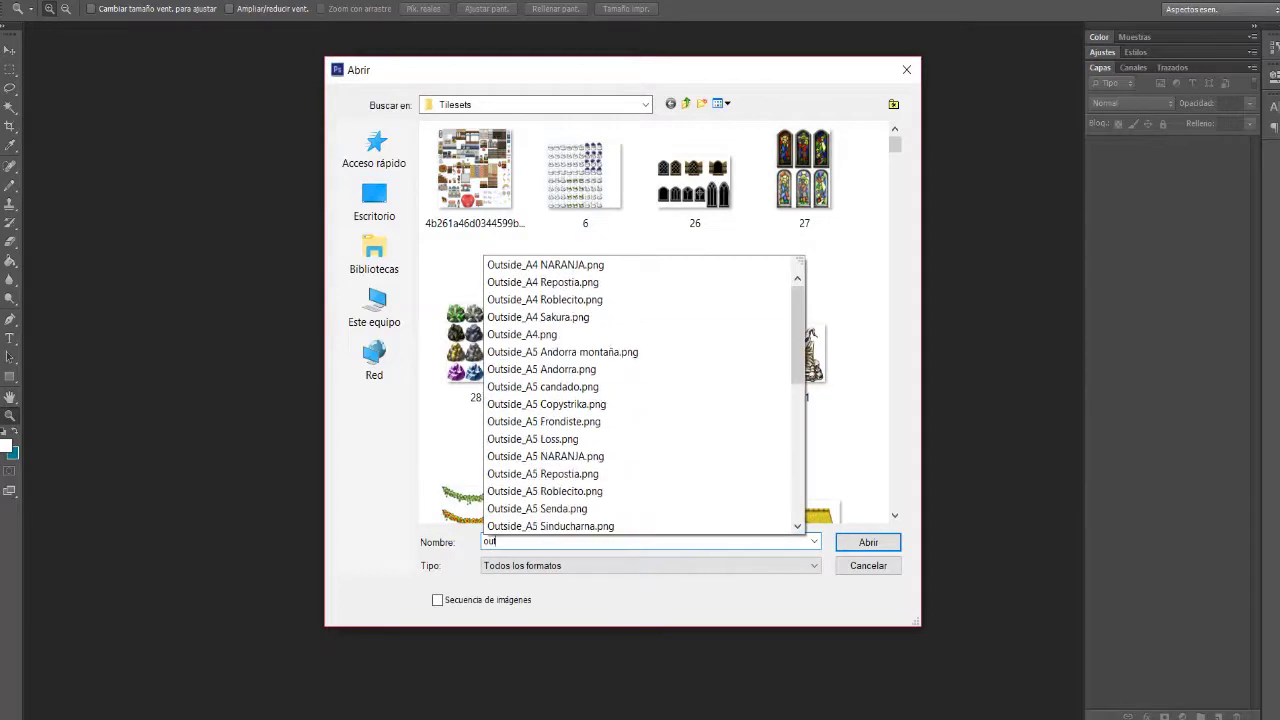
click(640, 439)
click(868, 542)
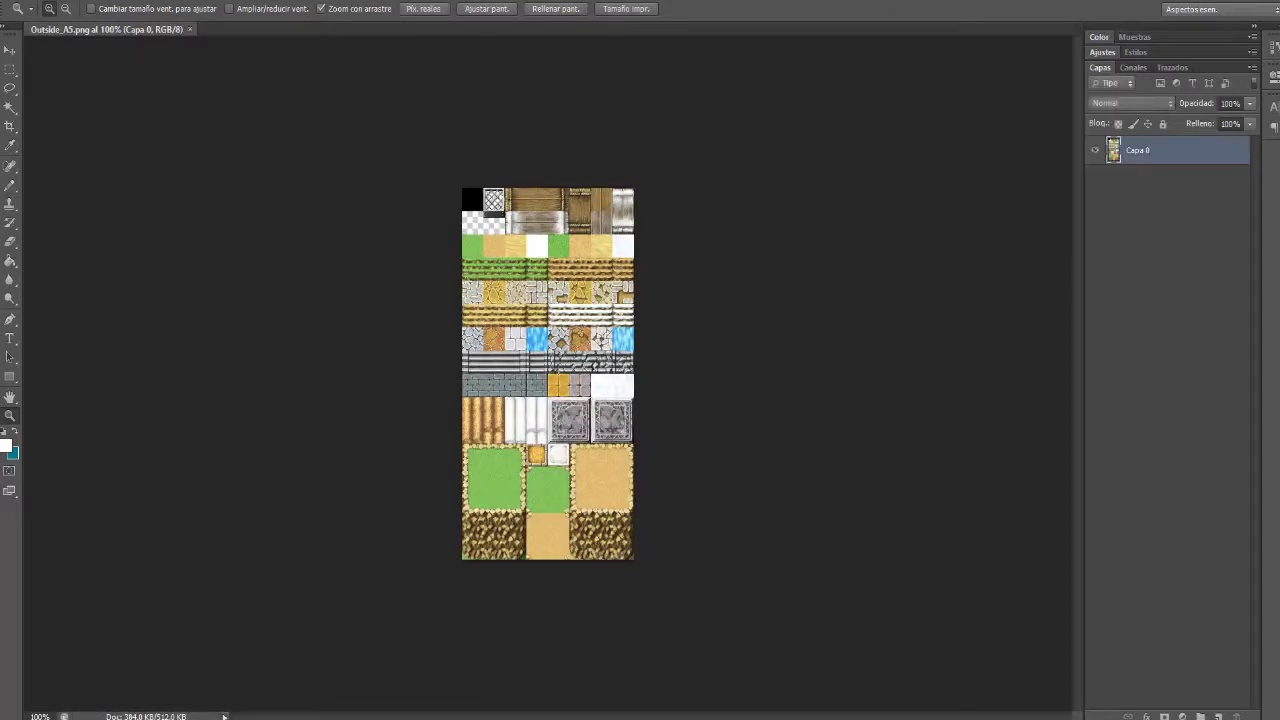
- Select the whole white stone slab tile beside the blue water tile with the Rectangular Marquee
key(ctrl+plus)
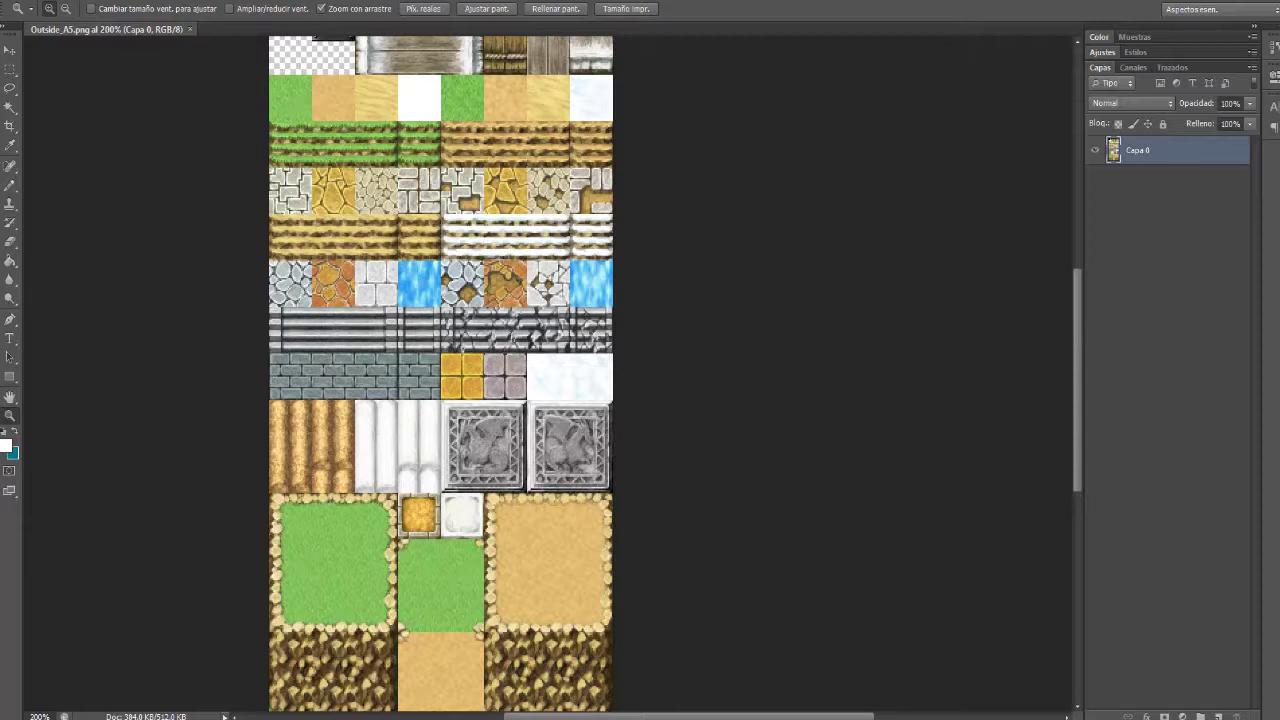
key(ctrl+plus)
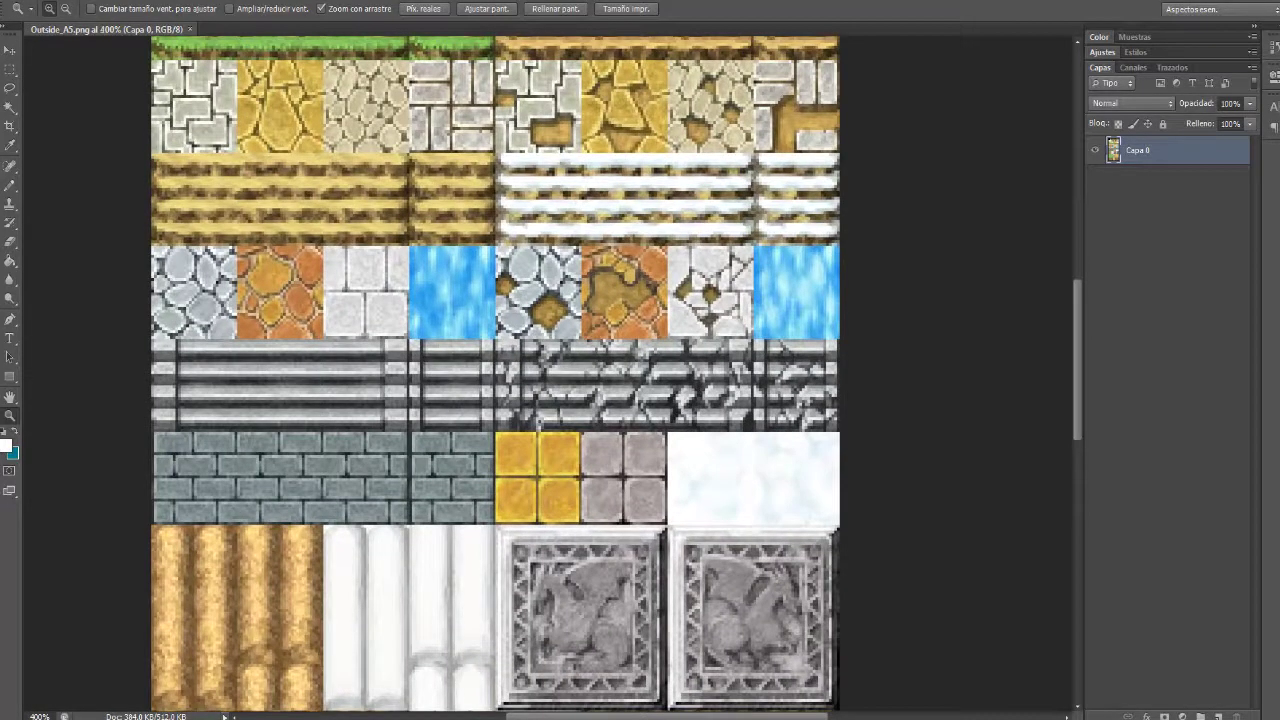
key(m)
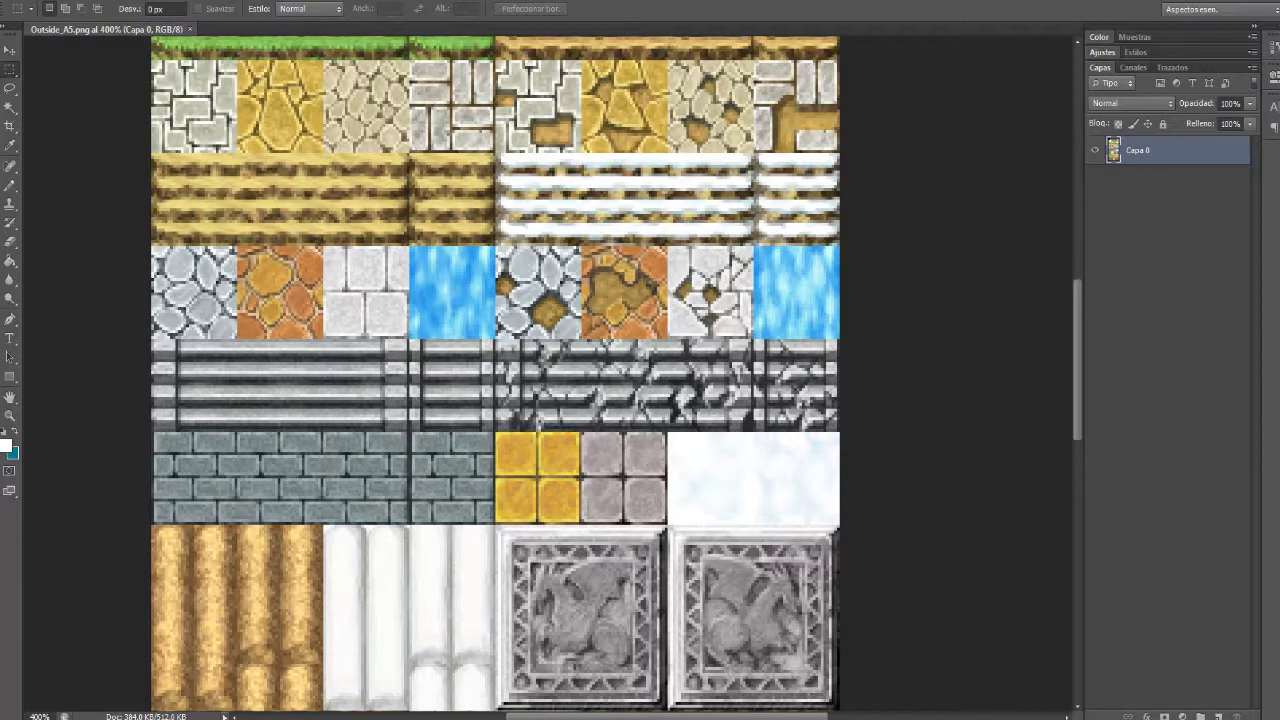
click(10, 415)
click(200, 318)
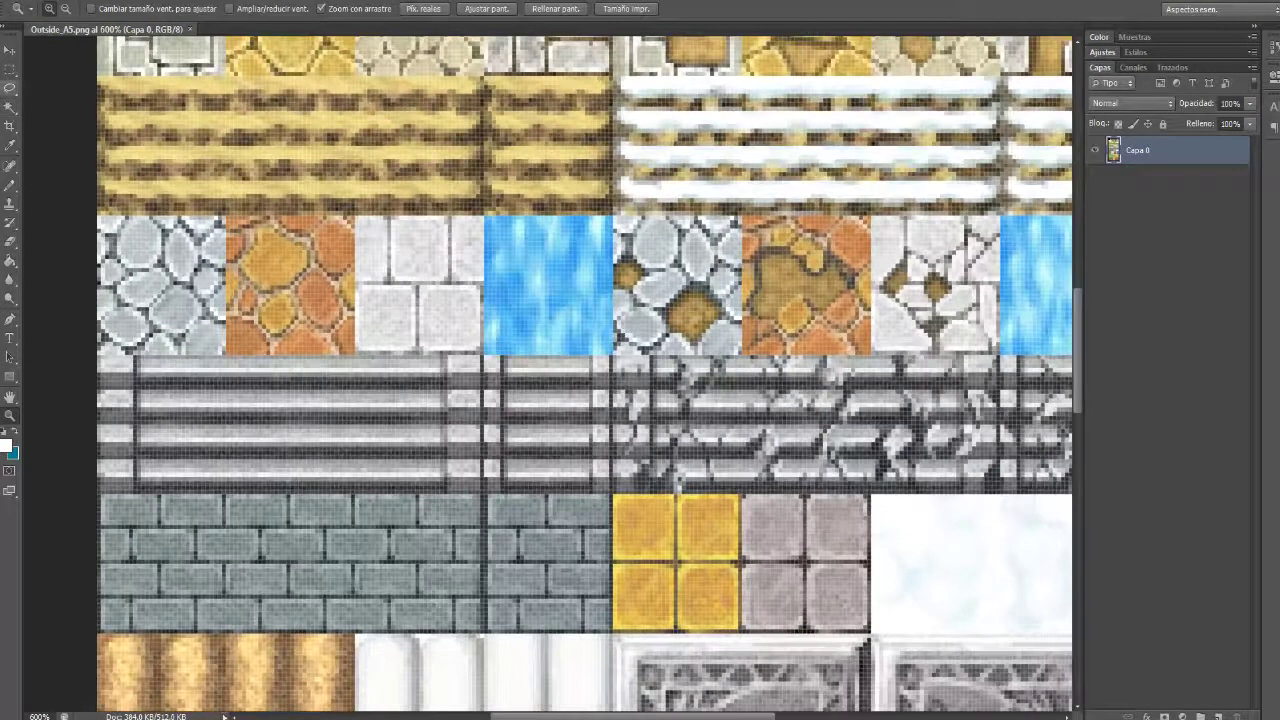
click(10, 69)
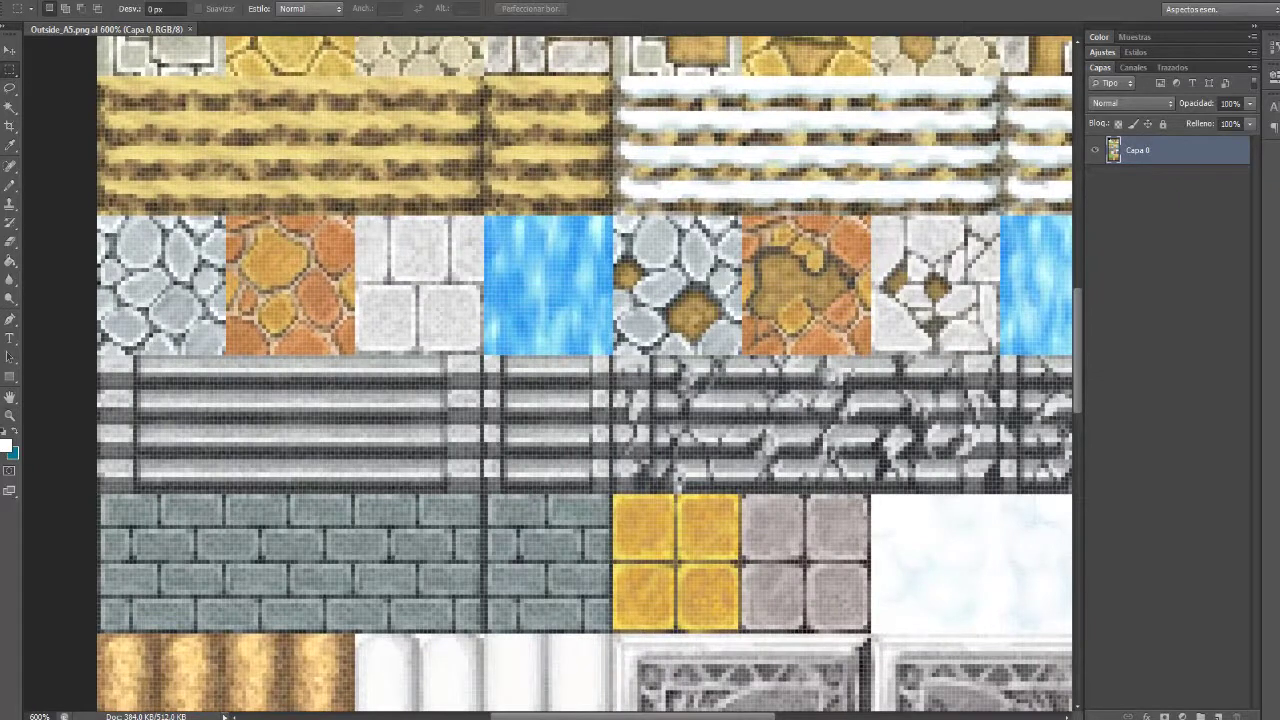
drag(356, 216, 483, 353)
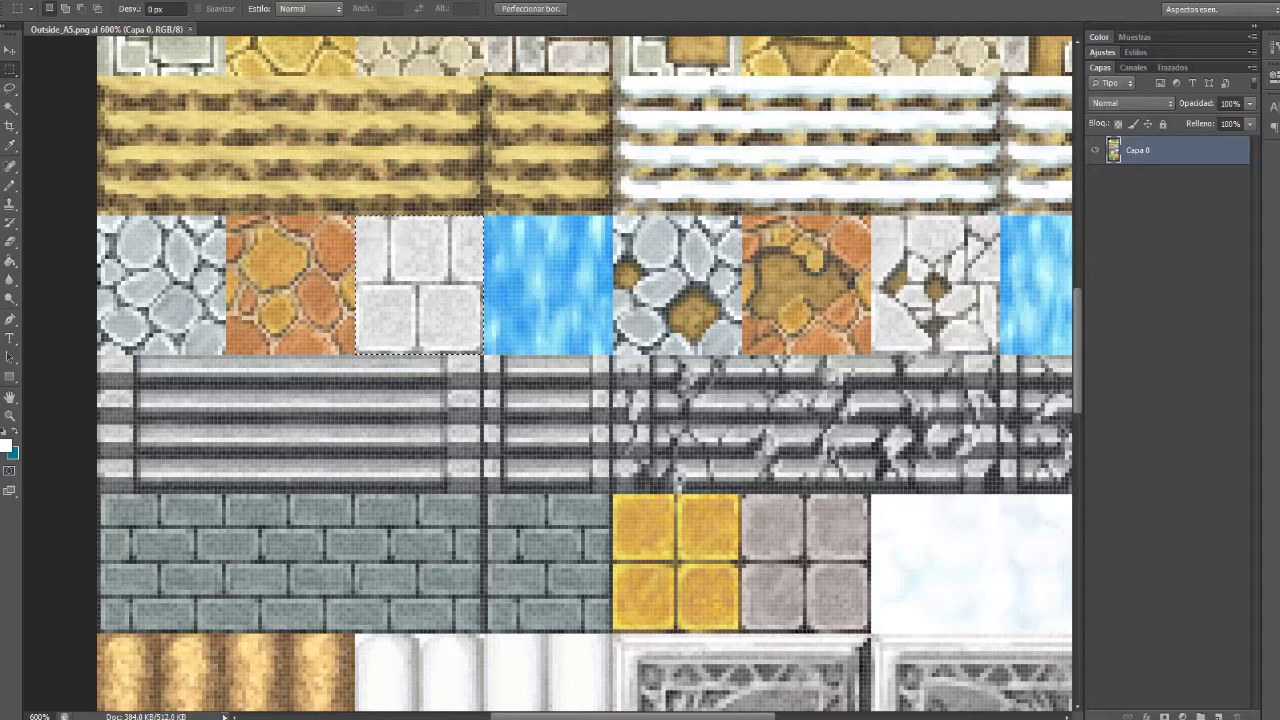
- Try darkening the selected white slab tile with Brightness/Contrast, using brightness -150 and different contrast values
click(114, 1)
mouse_move(140, 31)
click(390, 29)
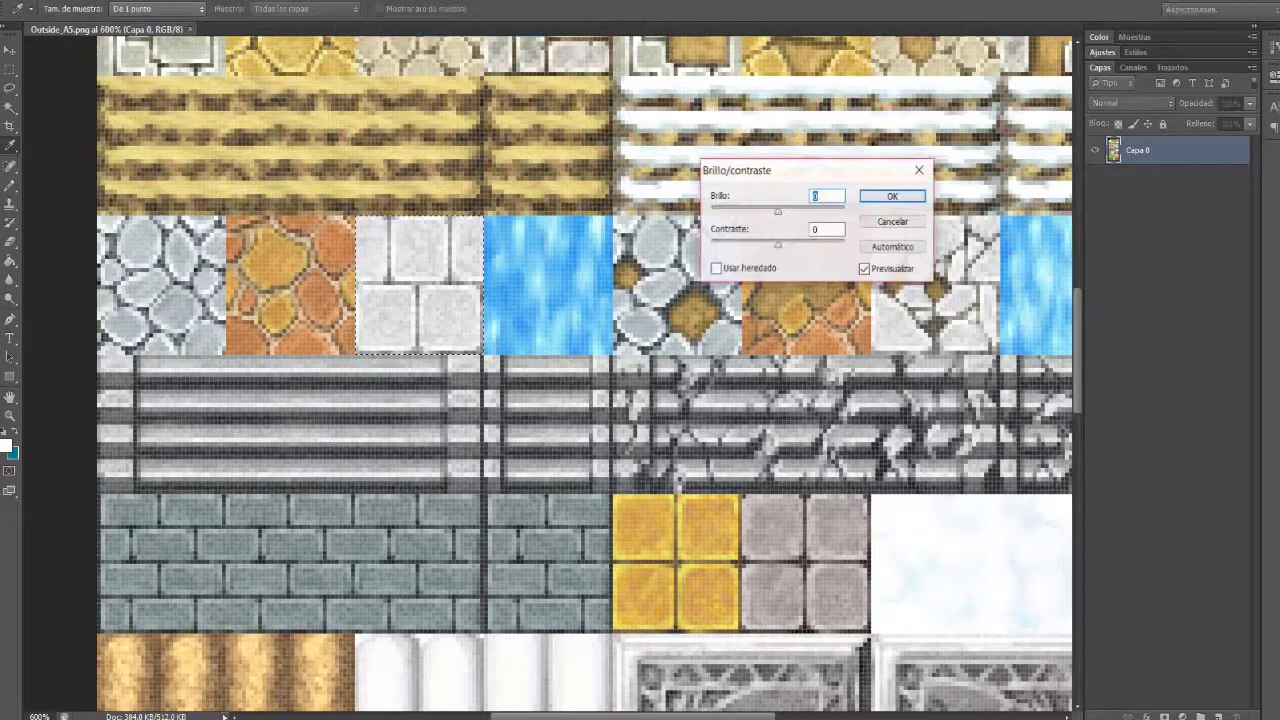
drag(778, 211, 711, 211)
key(Tab)
text(-10)
key(shift+Down)
key(shift+Down)
key(shift+Down)
key(shift+Down)
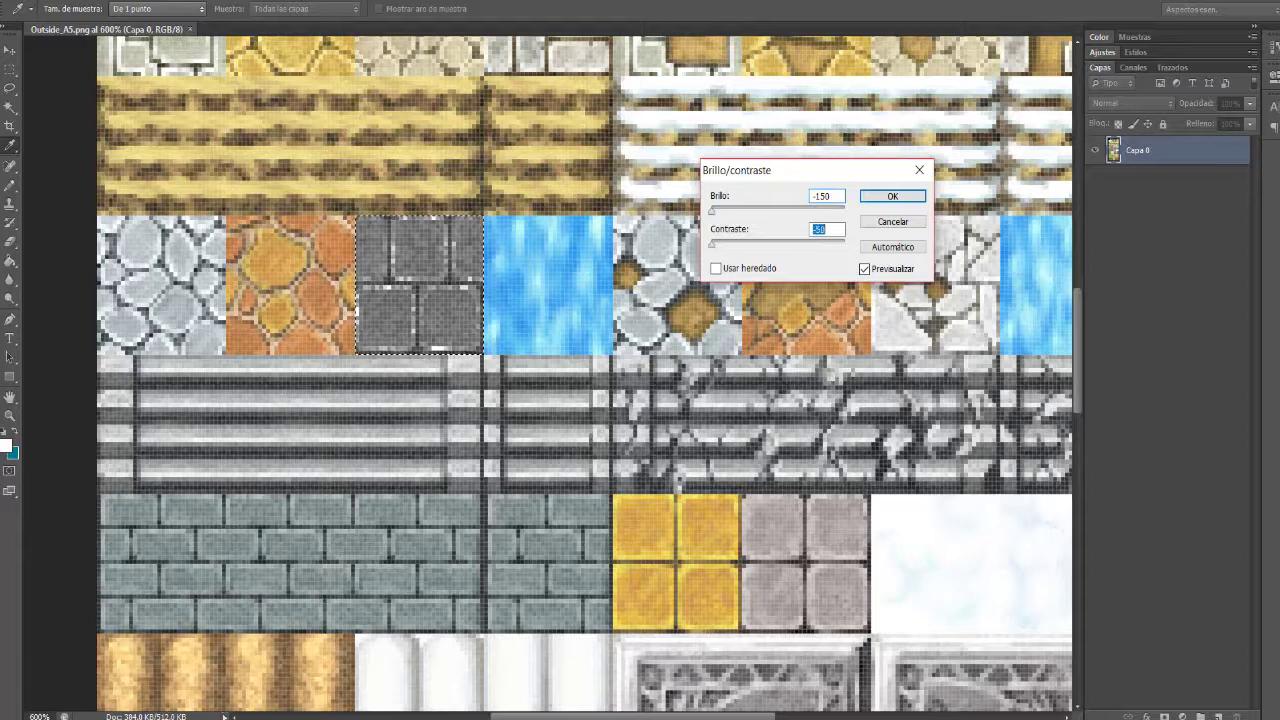
key(shift+Up)
key(shift+Up)
key(shift+Up)
key(shift+Up)
key(shift+Up)
key(shift+Up)
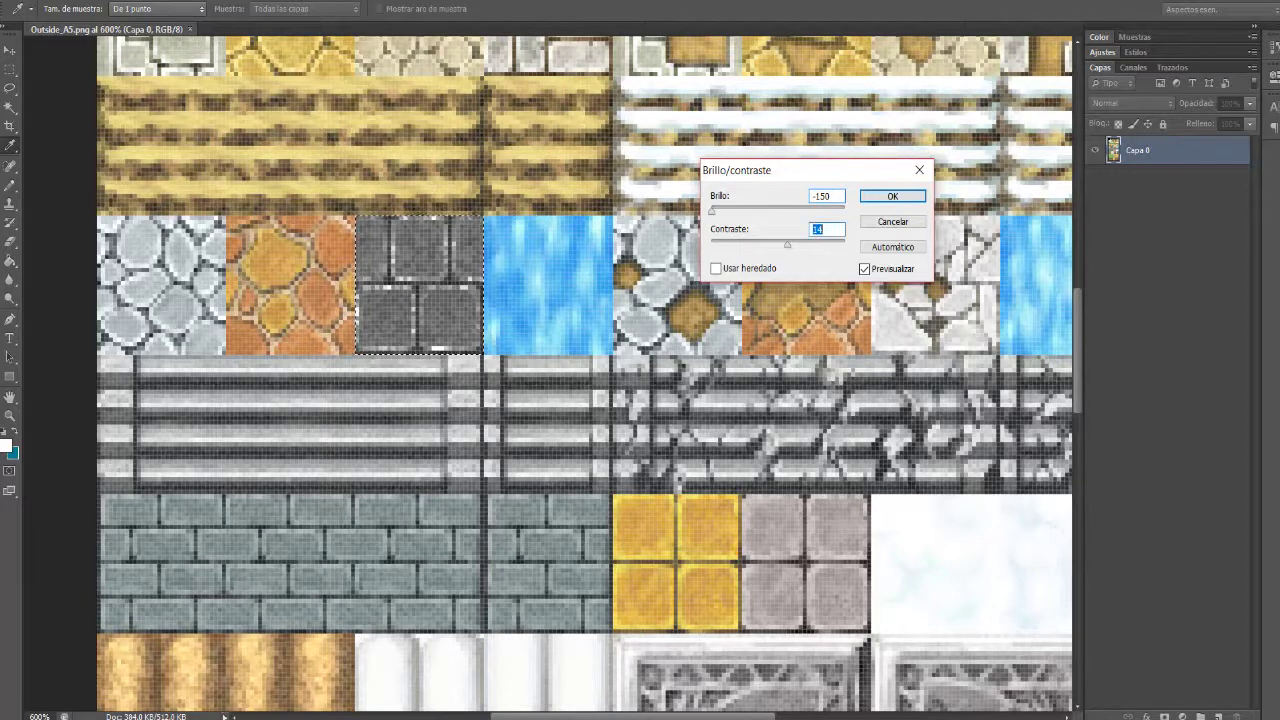
key(Escape)
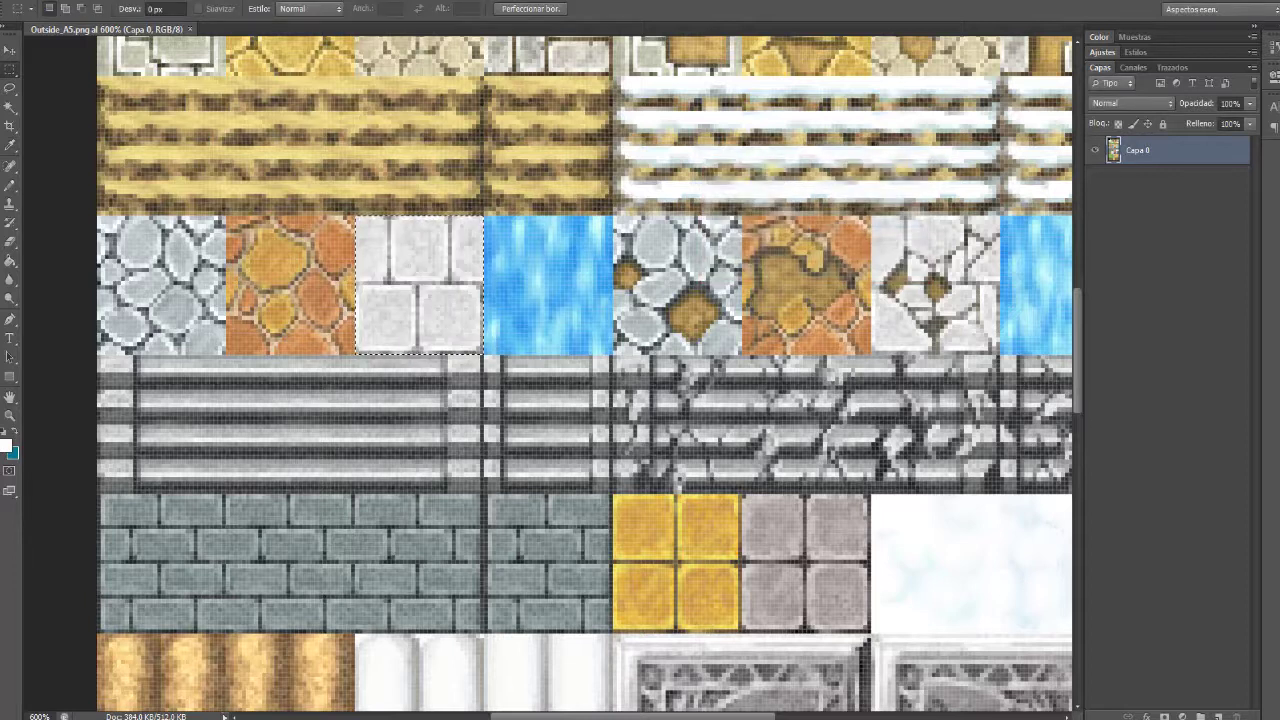
- Add the greyish four-slab tile beside the yellow tile to the current selection
scroll(548, 375, right, 3)
scroll(548, 375, left, 2)
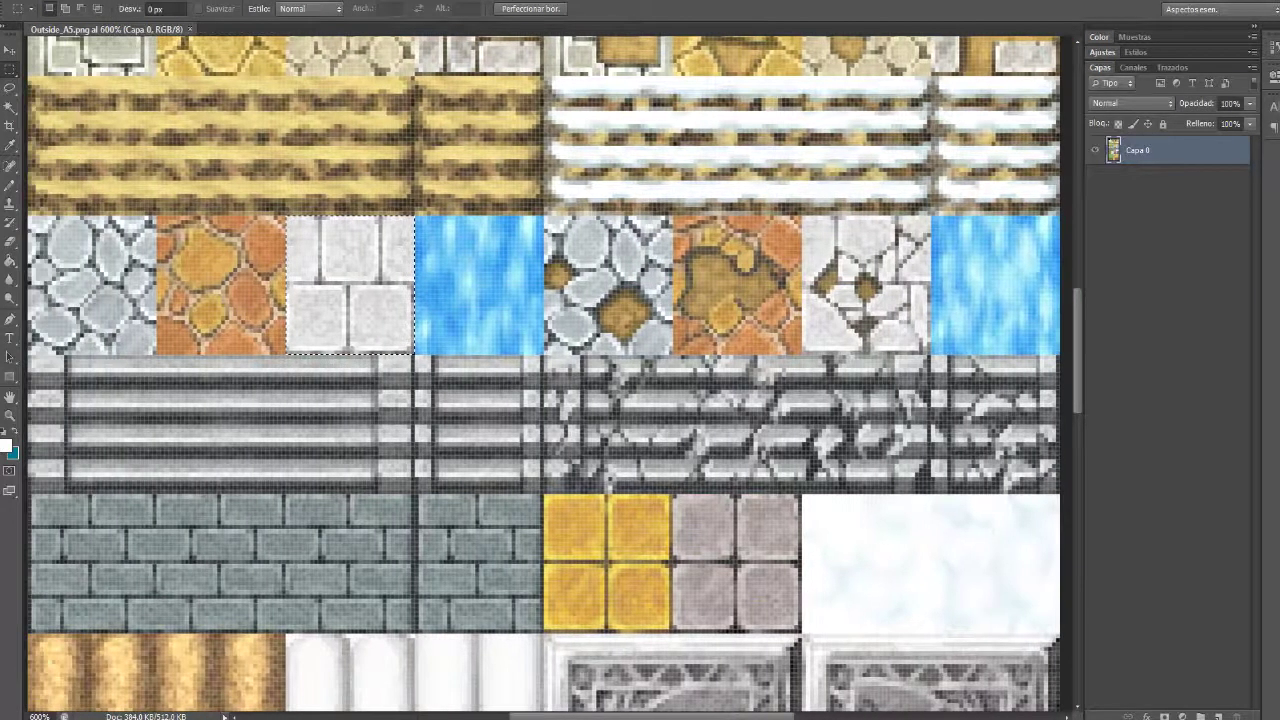
click(120, 0)
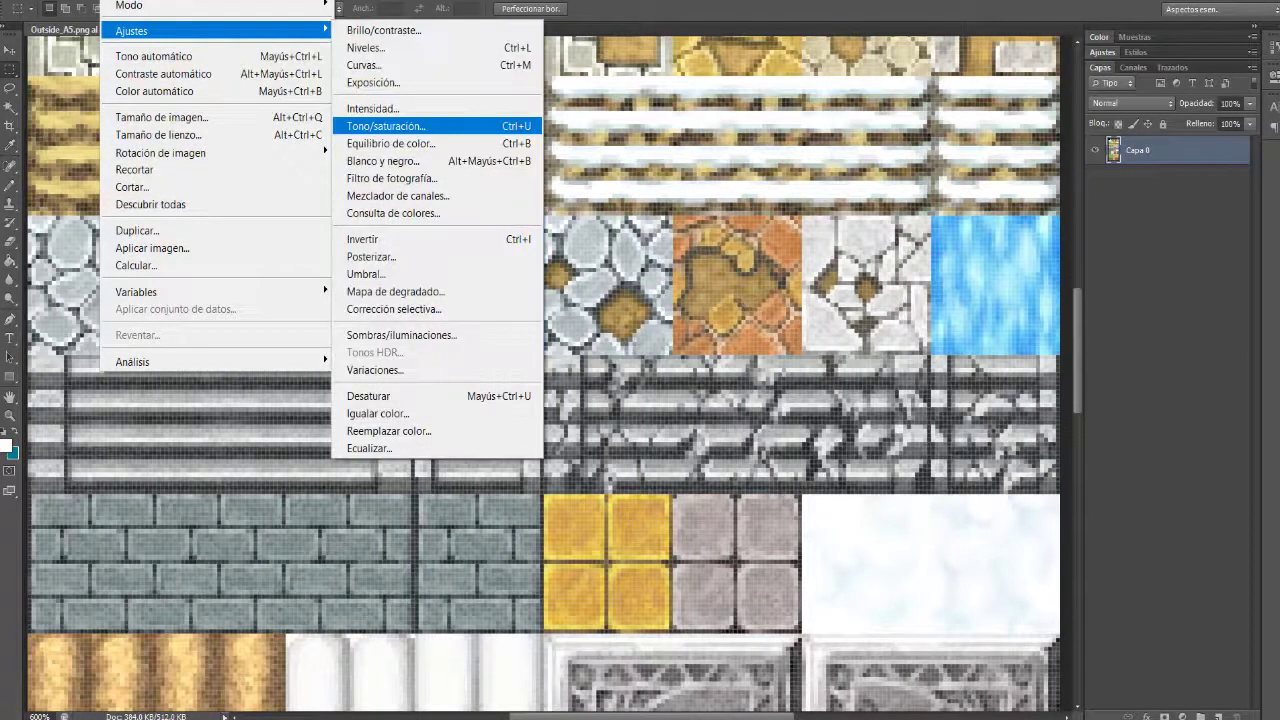
key(Escape)
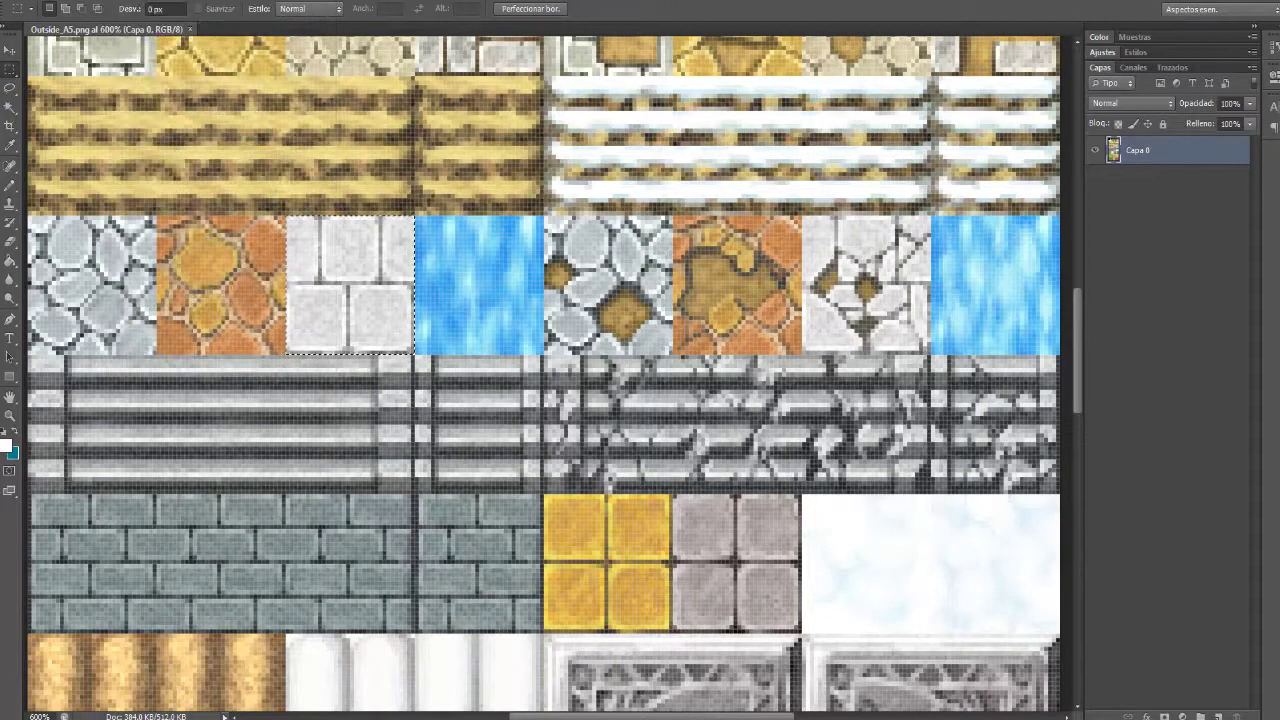
drag(675, 495, 809, 639)
click(122, 0)
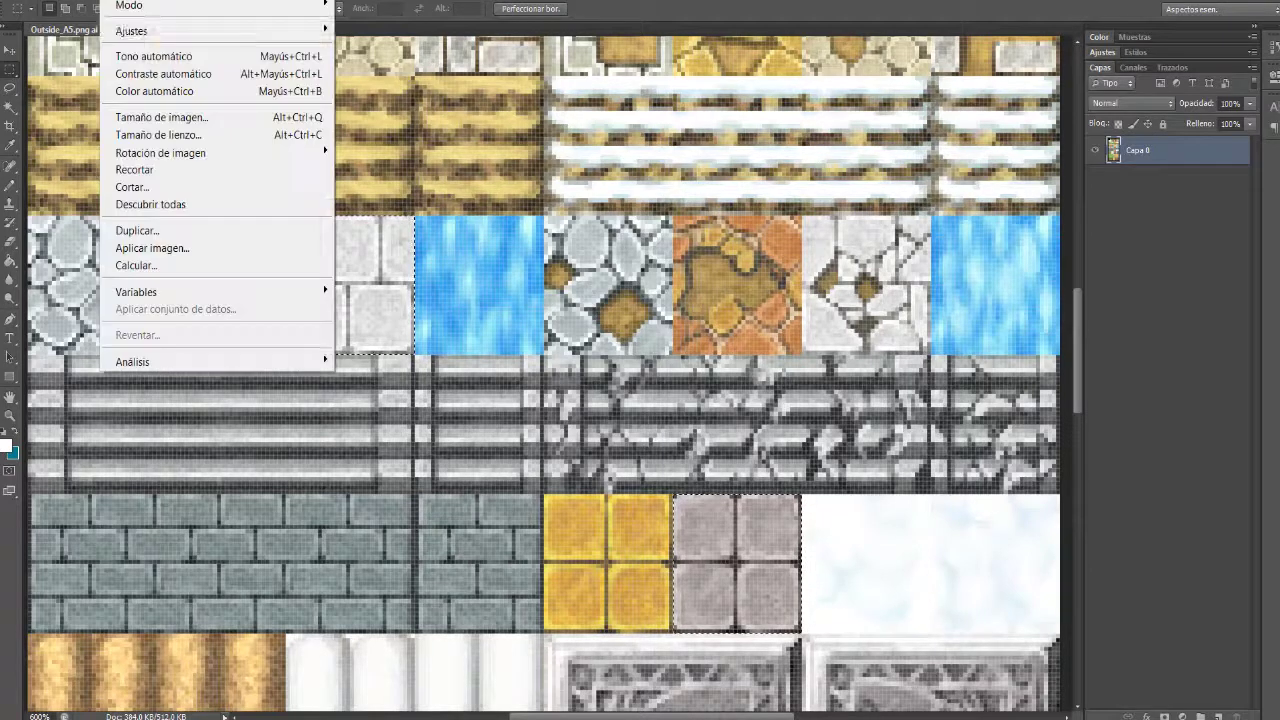
mouse_move(150, 31)
click(386, 126)
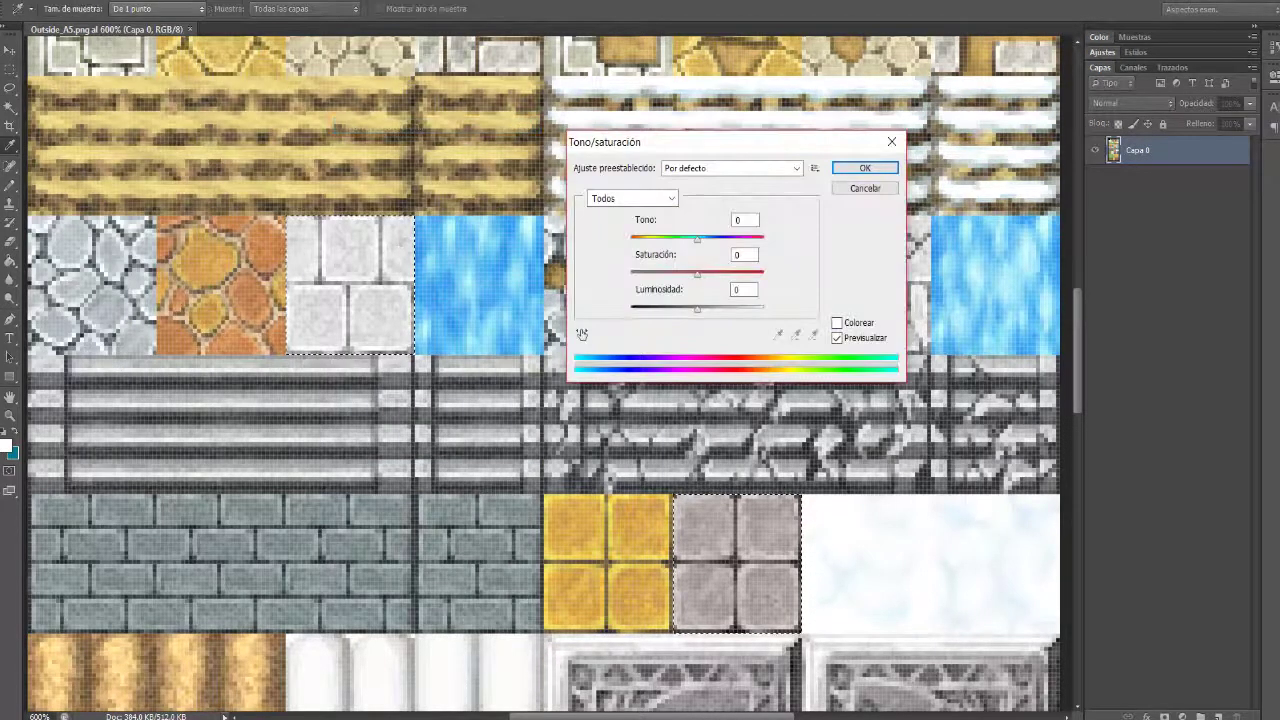
click(893, 141)
- Darken the two selected stone tiles with Brightness/Contrast, using brightness -150 and contrast 74
click(120, 0)
mouse_move(131, 30)
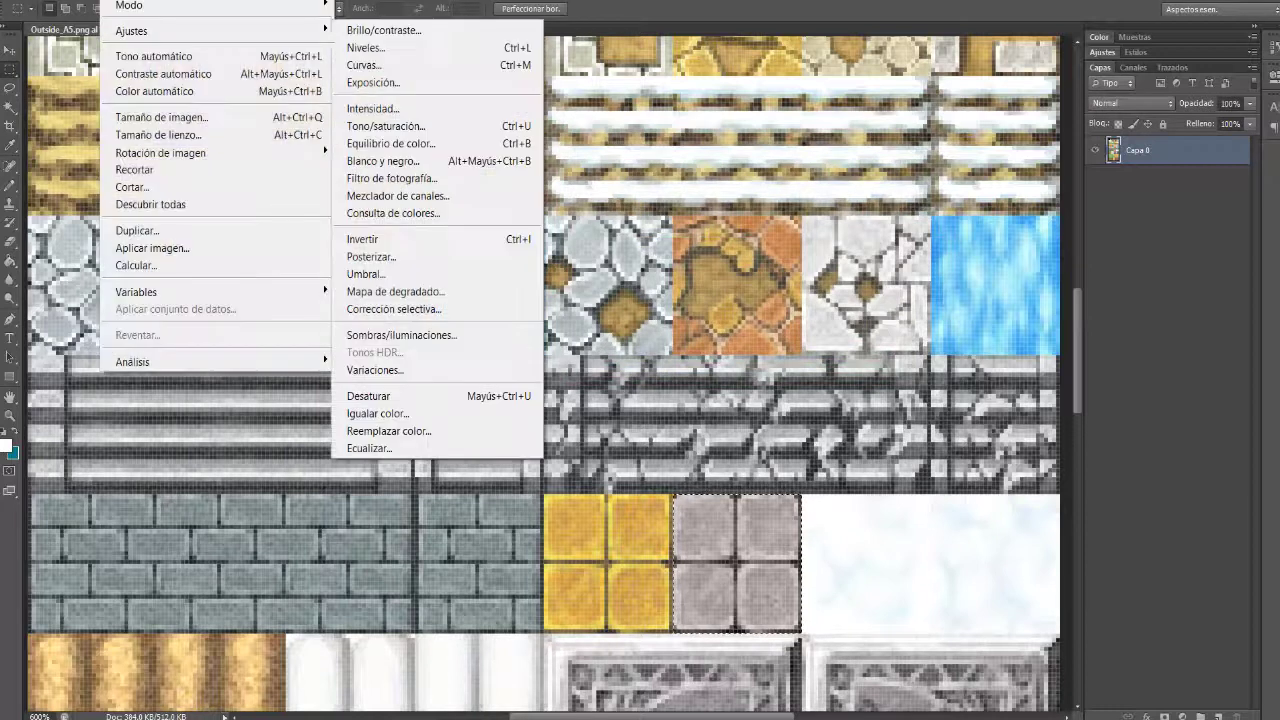
click(386, 29)
drag(778, 212, 737, 212)
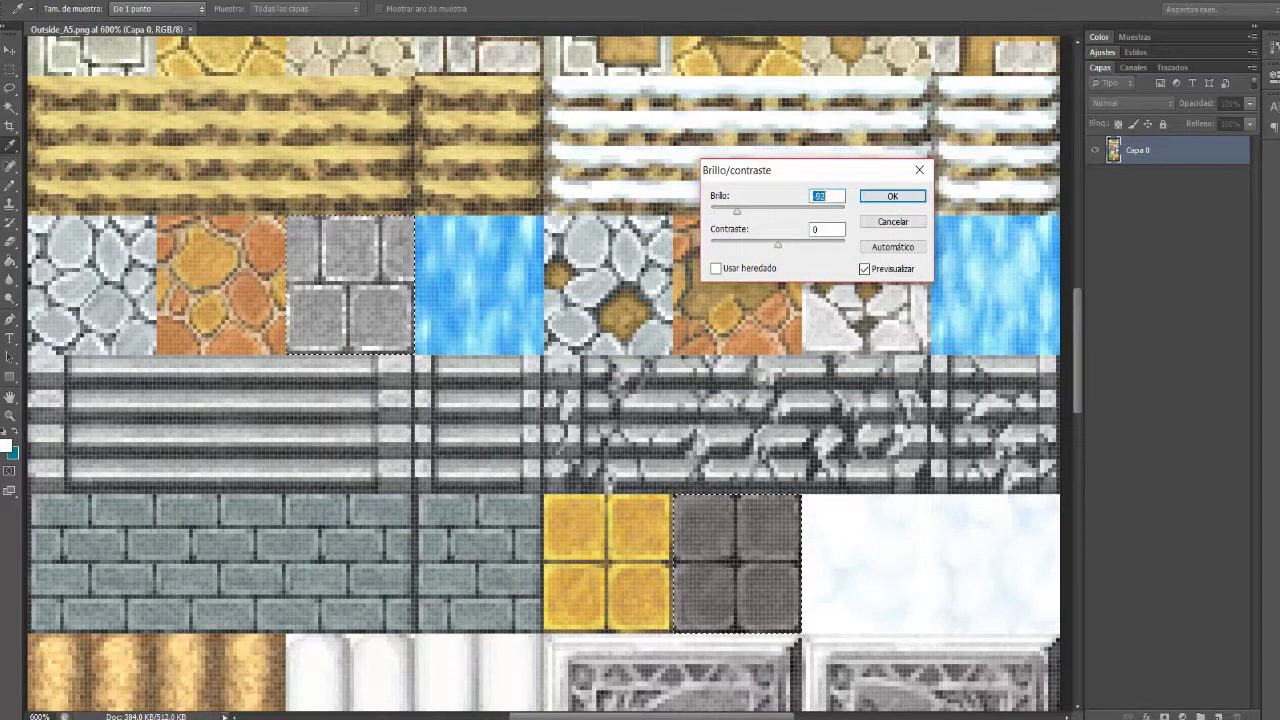
drag(778, 245, 827, 245)
drag(737, 212, 712, 212)
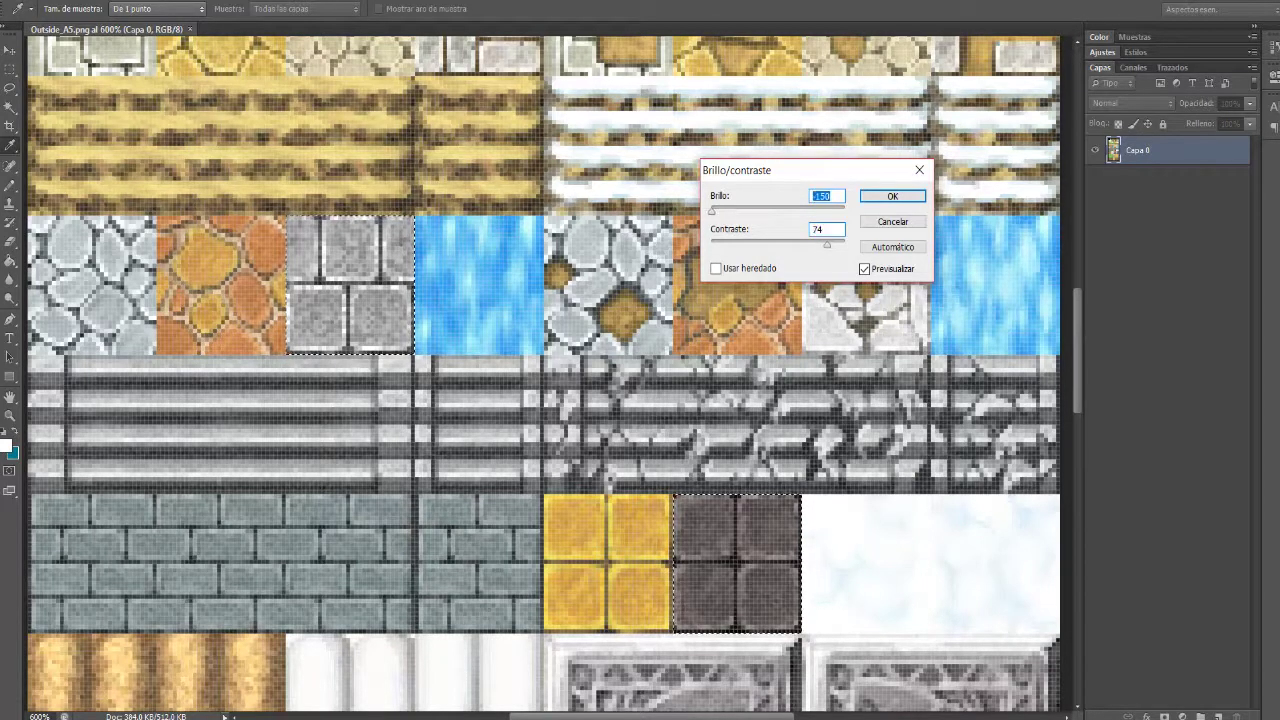
- Reduce the contrast to a slight positive value, apply the Brightness/Contrast adjustment and clear the selection
key(Tab)
text(28)
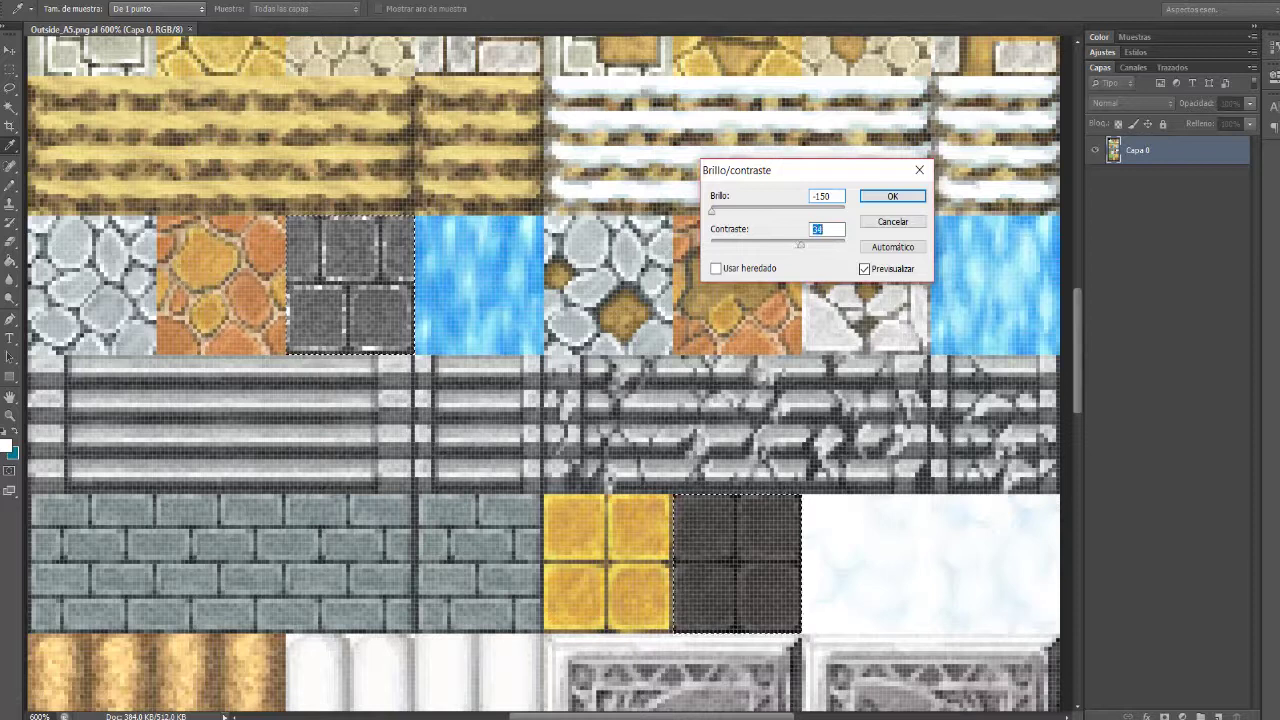
key(Down)
key(Down)
key(Down)
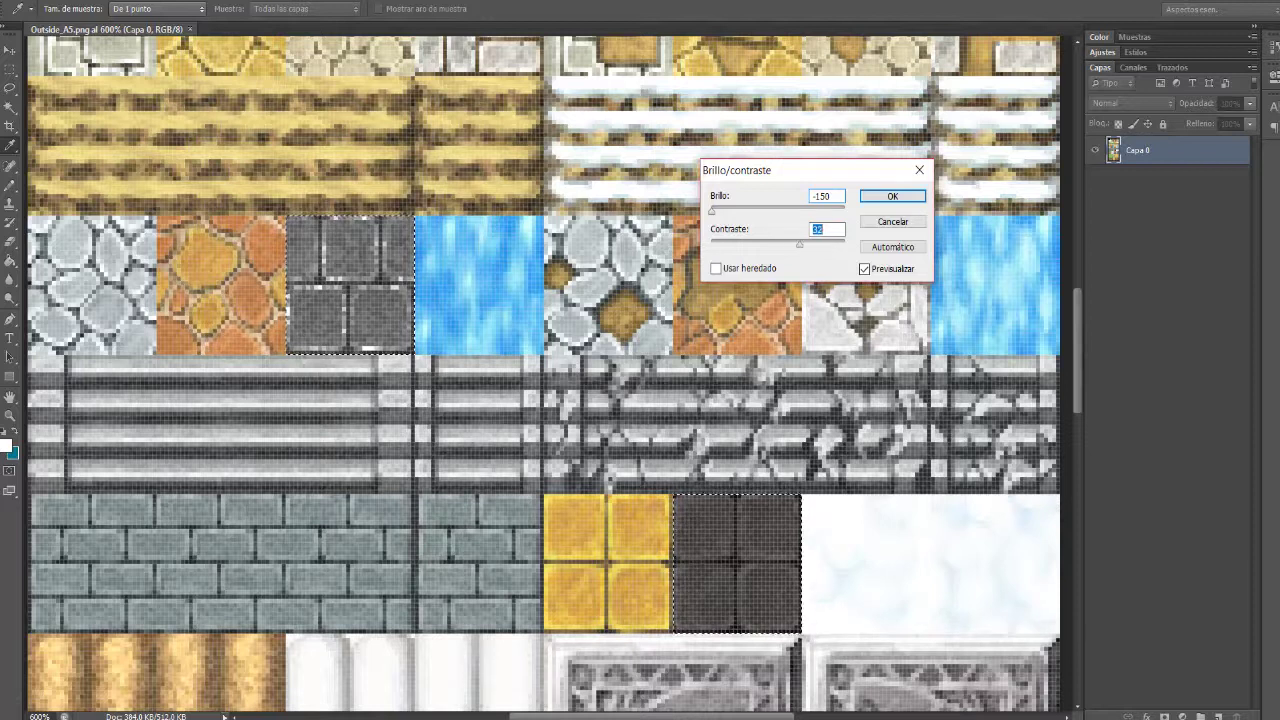
text(3)
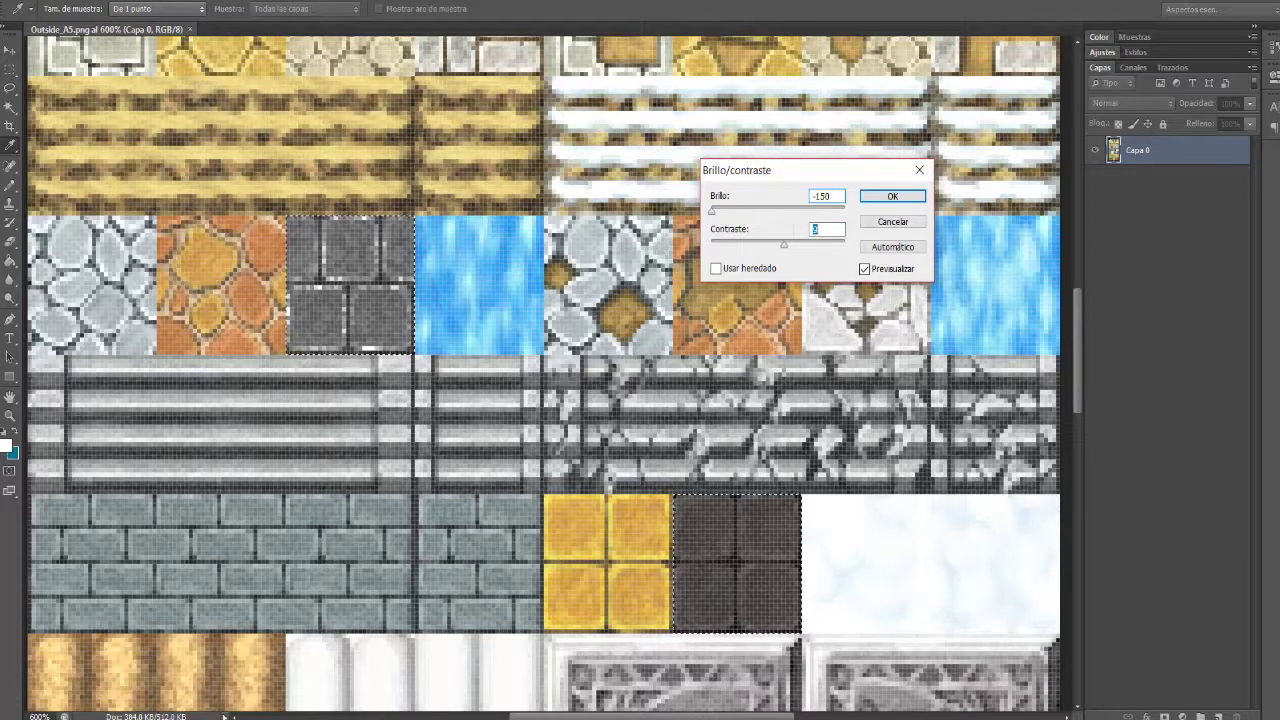
key(Return)
key(m)
key(ctrl+d)
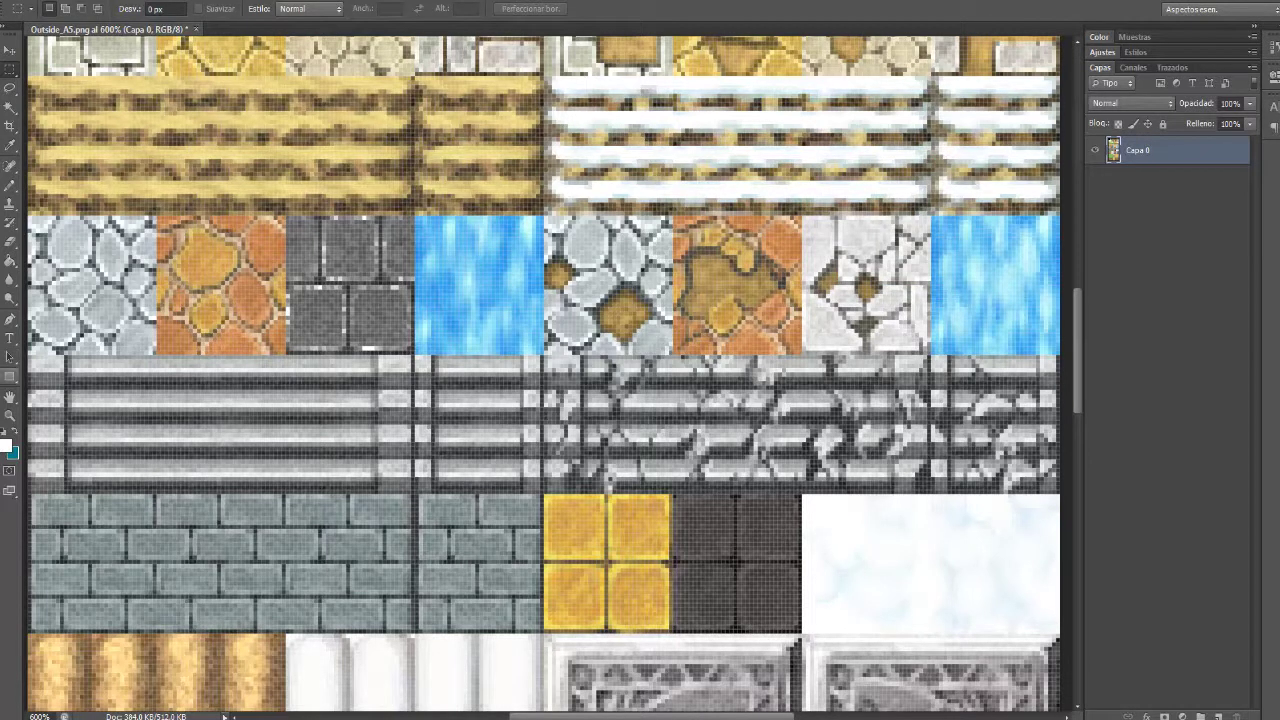
- Select the orange irregular-stone tile beside the darkened slab tile together with the yellow four-slab tile, using the Rectangular Marquee
double_click(10, 416)
click(528, 372)
click(528, 372)
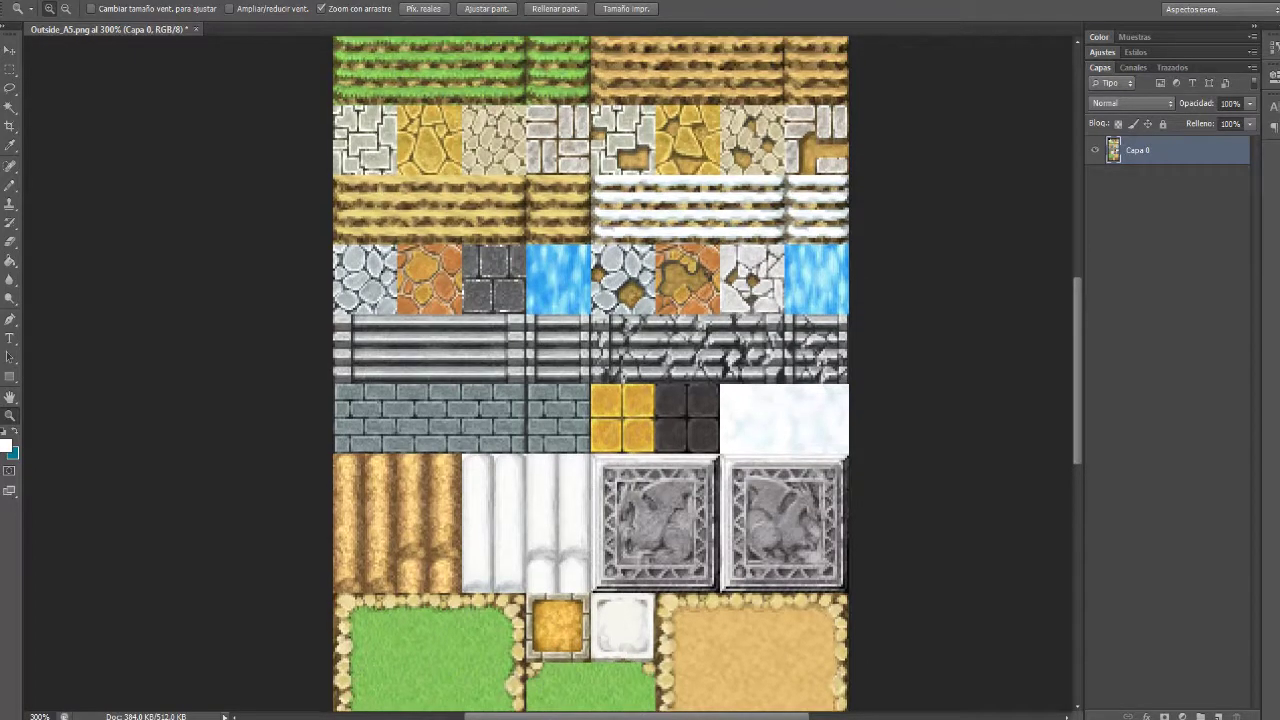
key(ctrl+plus)
scroll(568, 372, up, 3)
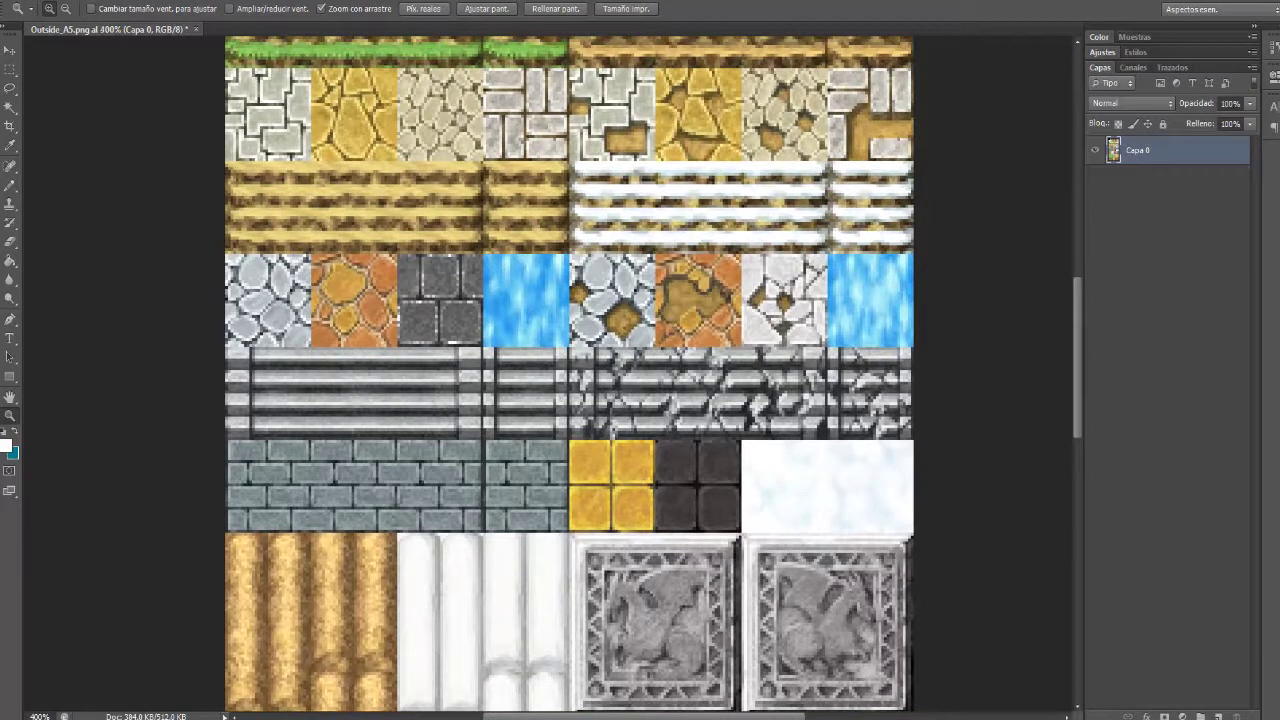
key(ctrl+plus)
key(ctrl+plus)
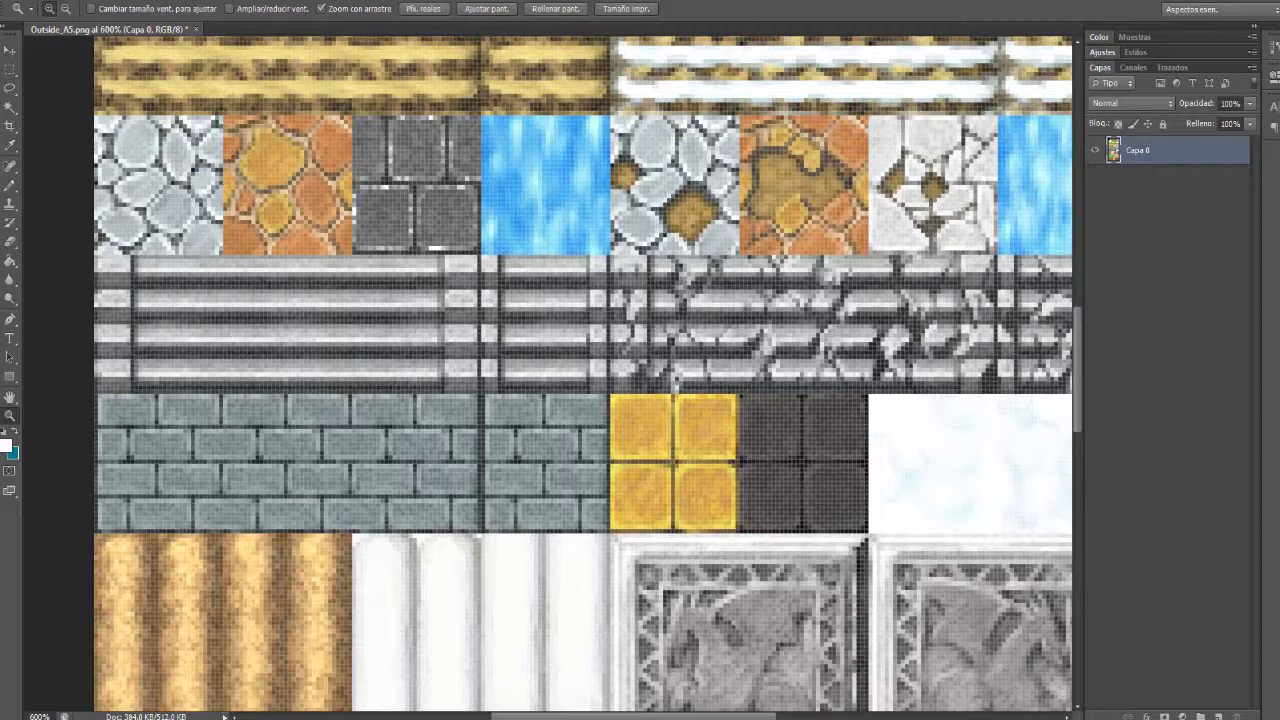
key(m)
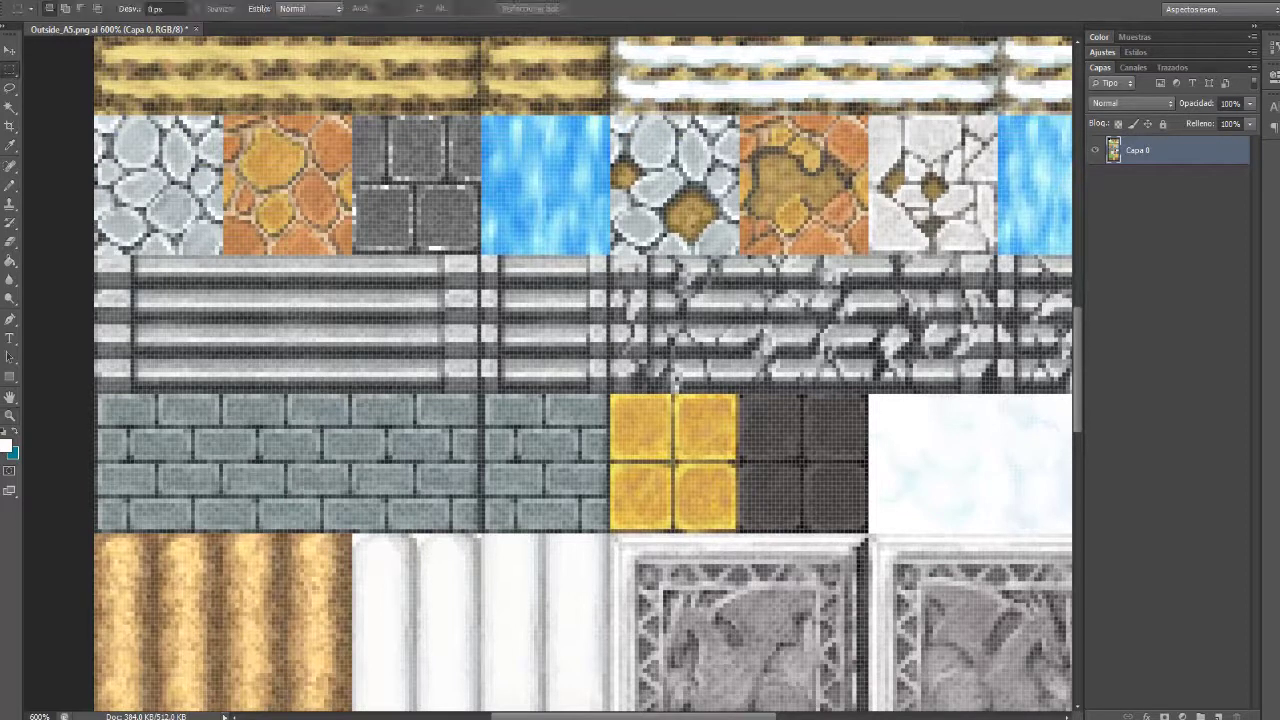
drag(352, 254, 234, 80)
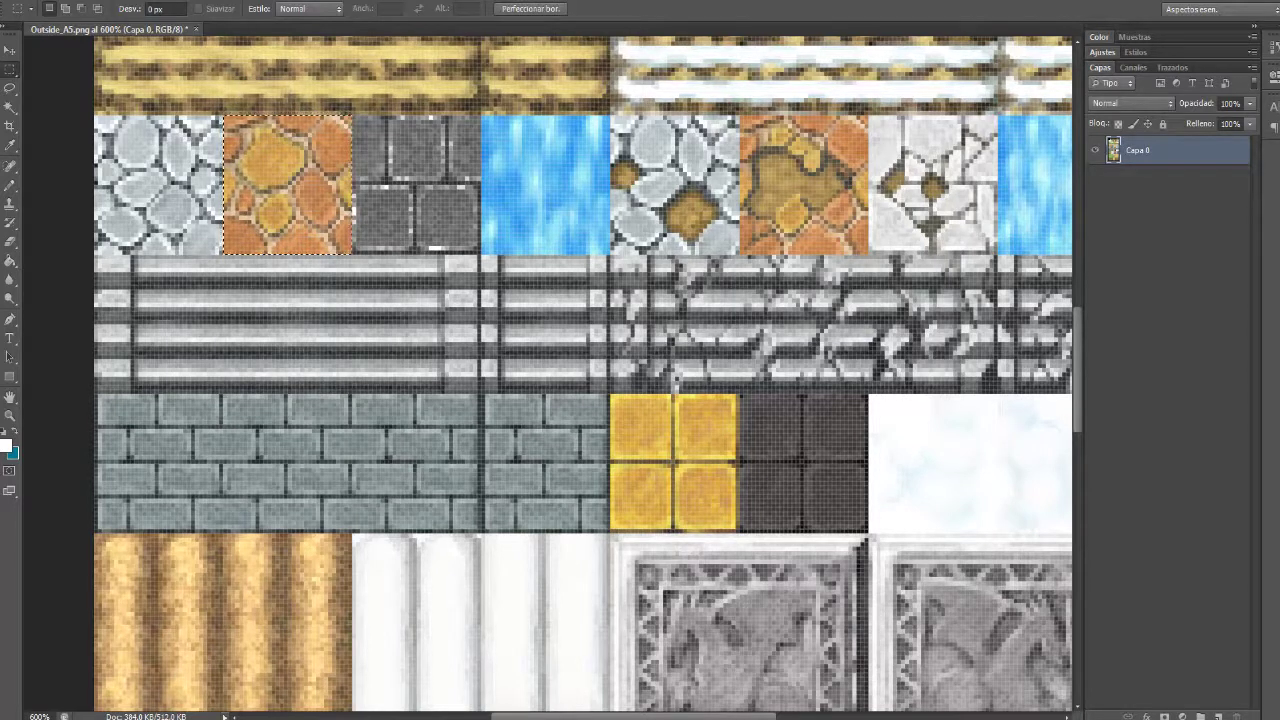
drag(738, 532, 604, 373)
- Open Hue/Saturation for the two selected tiles and try a hue shift of -59
click(120, 1)
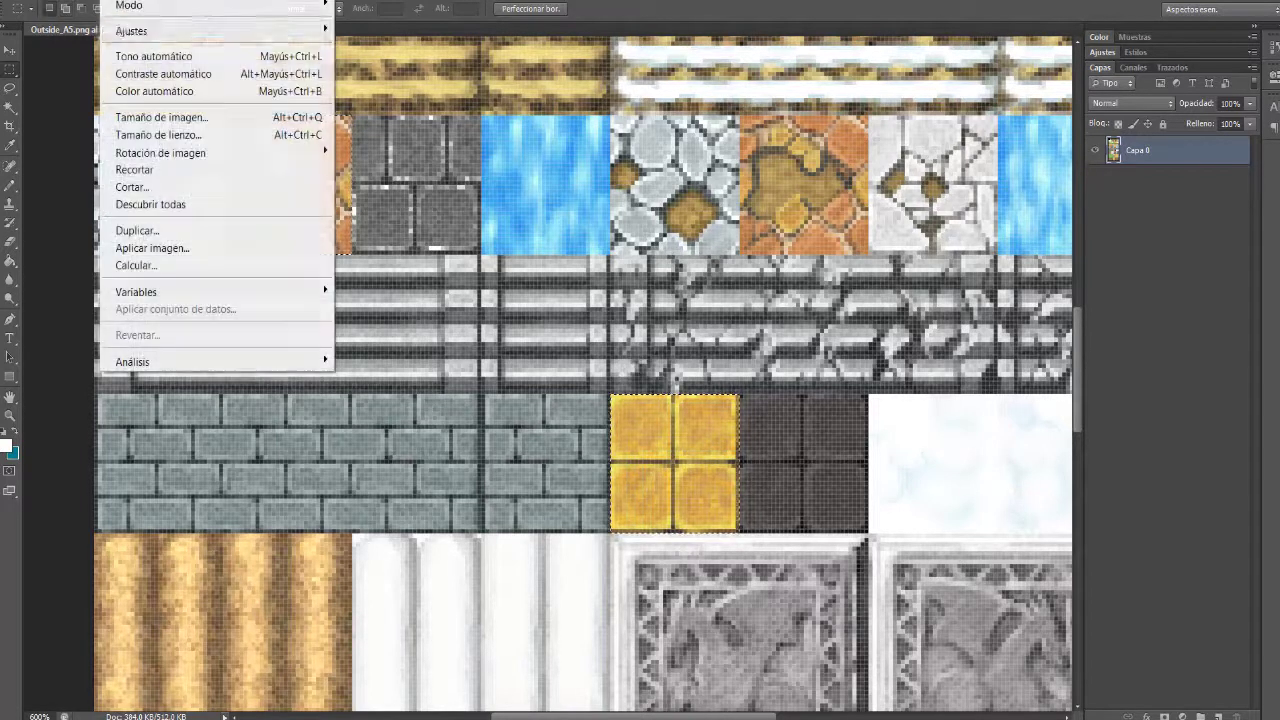
mouse_move(150, 30)
click(390, 126)
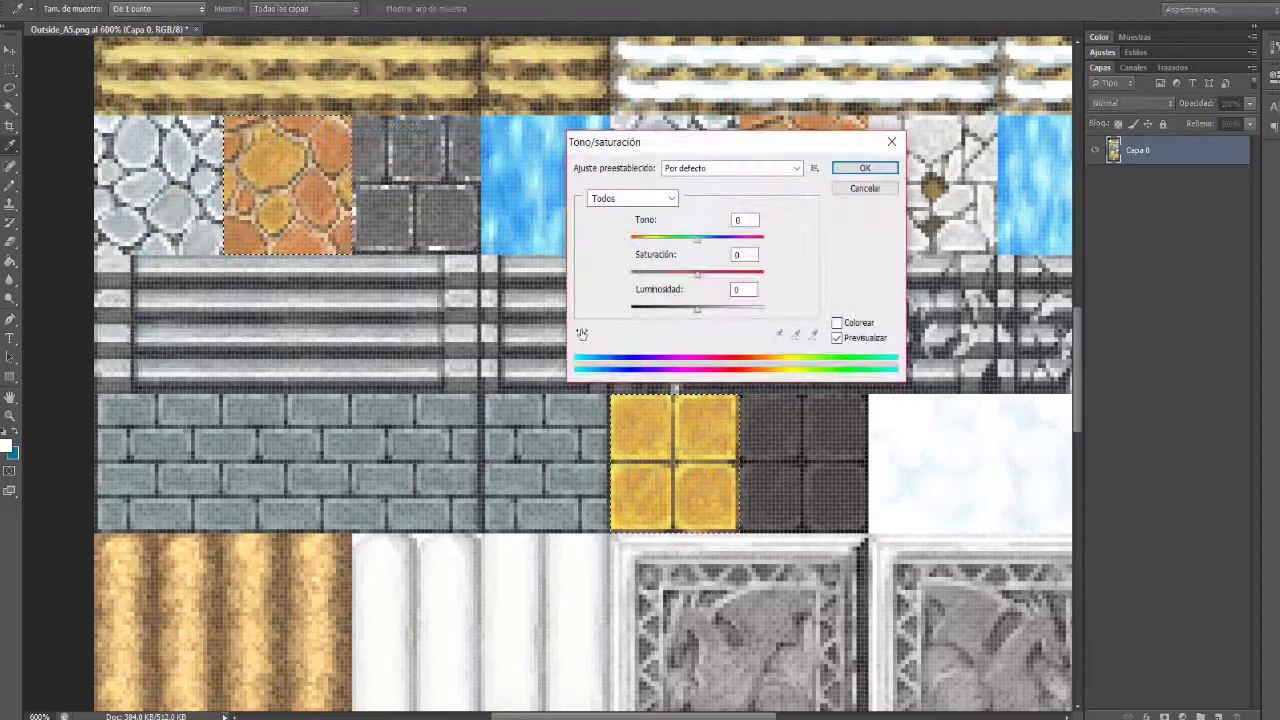
mouse_move(697, 240)
mouse_down()
mouse_move(754, 240)
mouse_move(677, 240)
mouse_up()
key(shift+Down)
key(shift+Down)
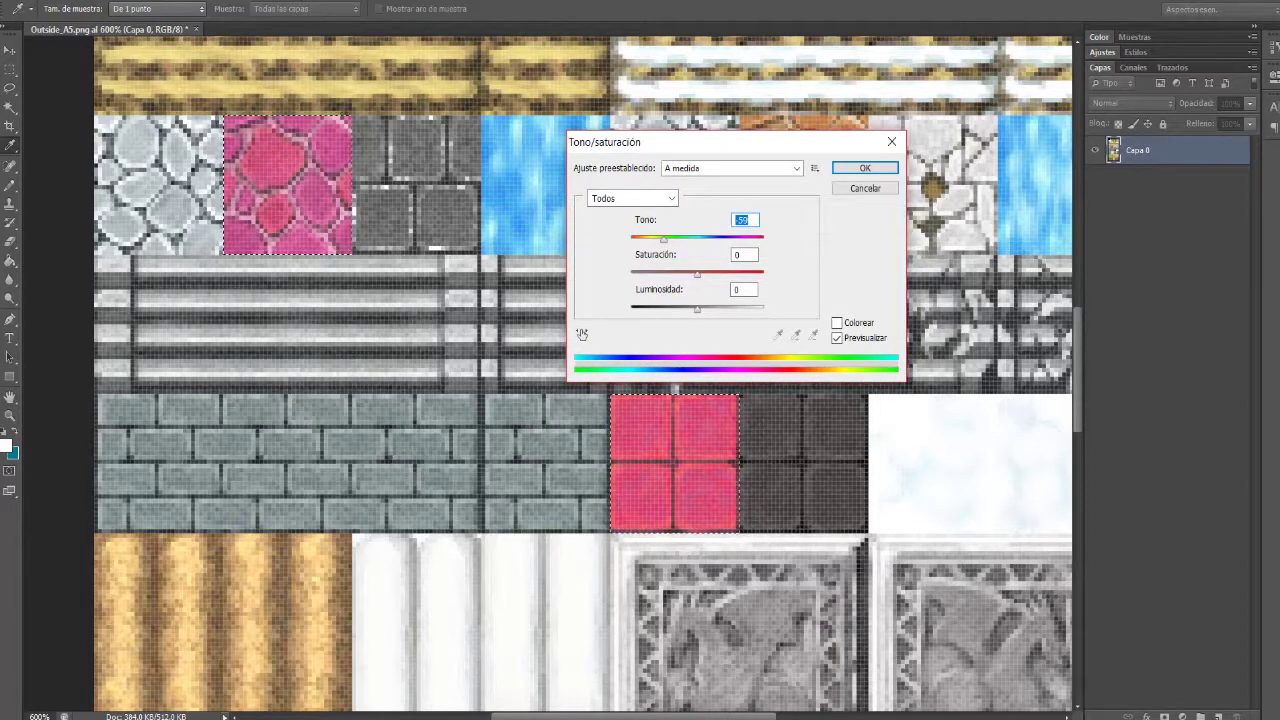
- Set the hue shift of the selected tiles to -26 and the saturation to +19
drag(664, 240, 710, 274)
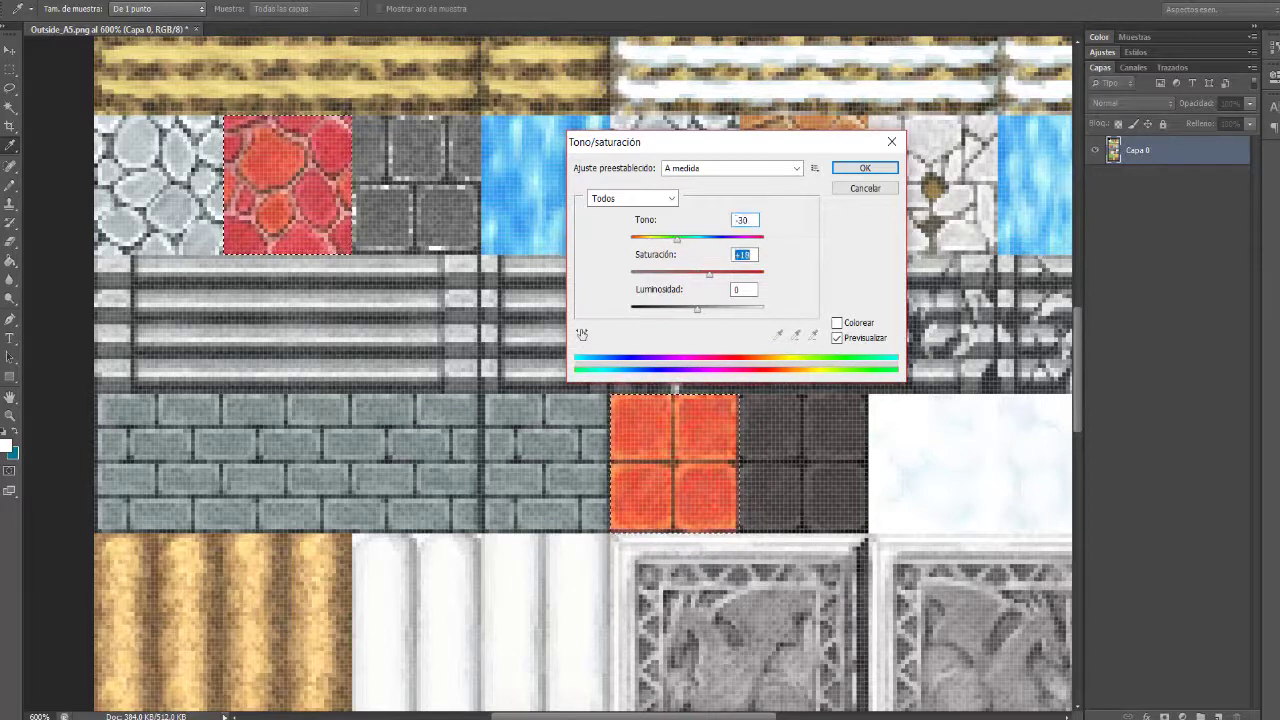
key(shift+Down)
key(Down)
key(Down)
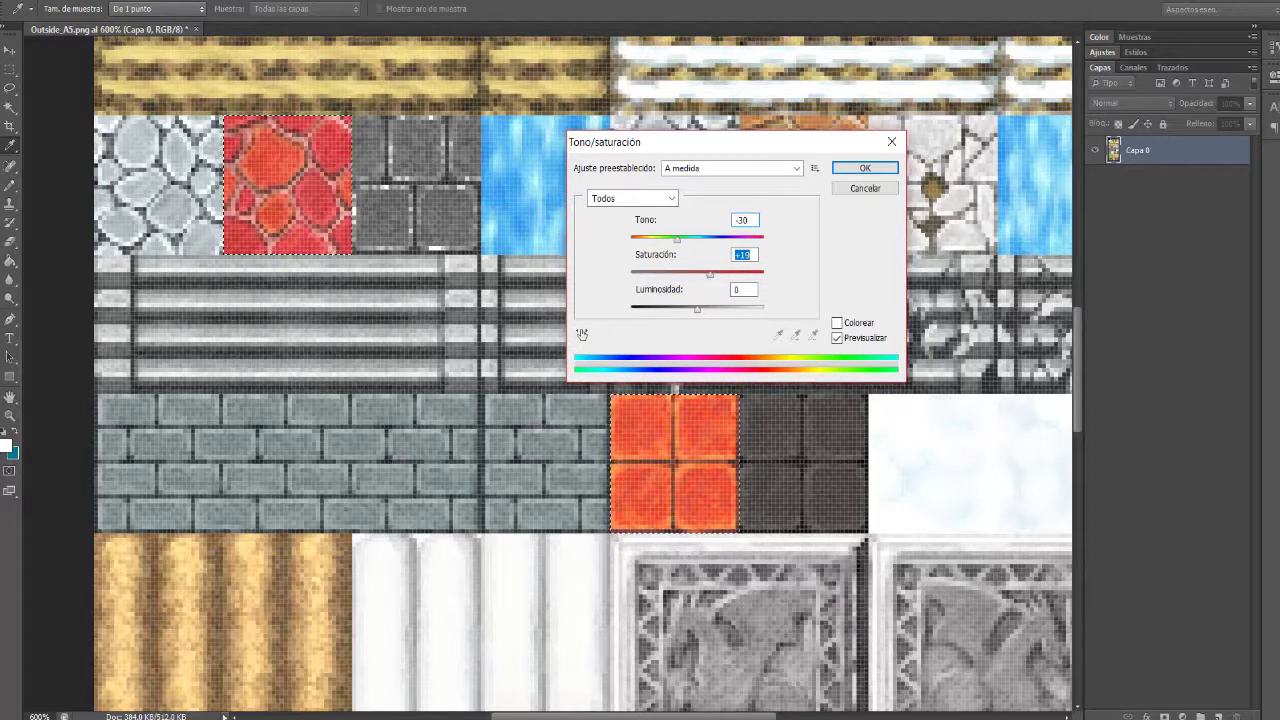
key(shift+Tab)
key(Up)
key(Up)
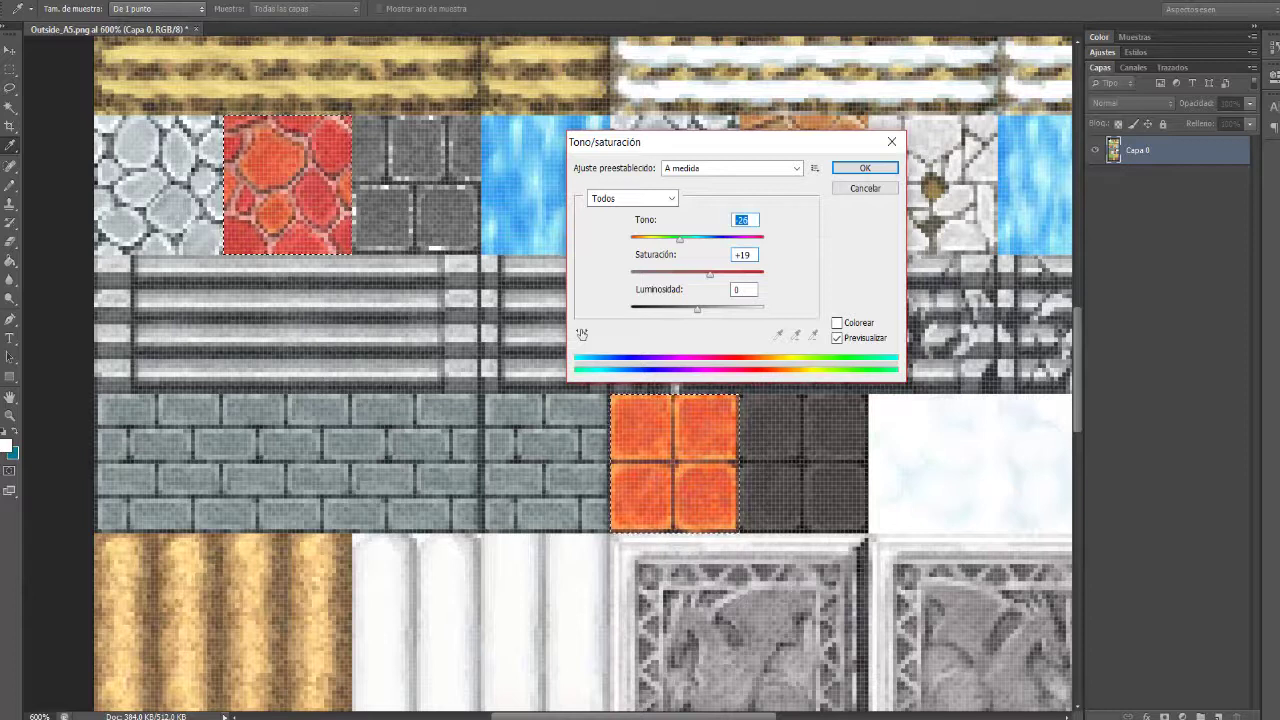
- Raise the saturation of the selected tiles to +35, apply the adjustment and clear the selection
drag(710, 274, 726, 274)
key(Down)
key(Down)
key(Down)
key(Down)
key(Down)
key(Down)
key(Down)
key(Down)
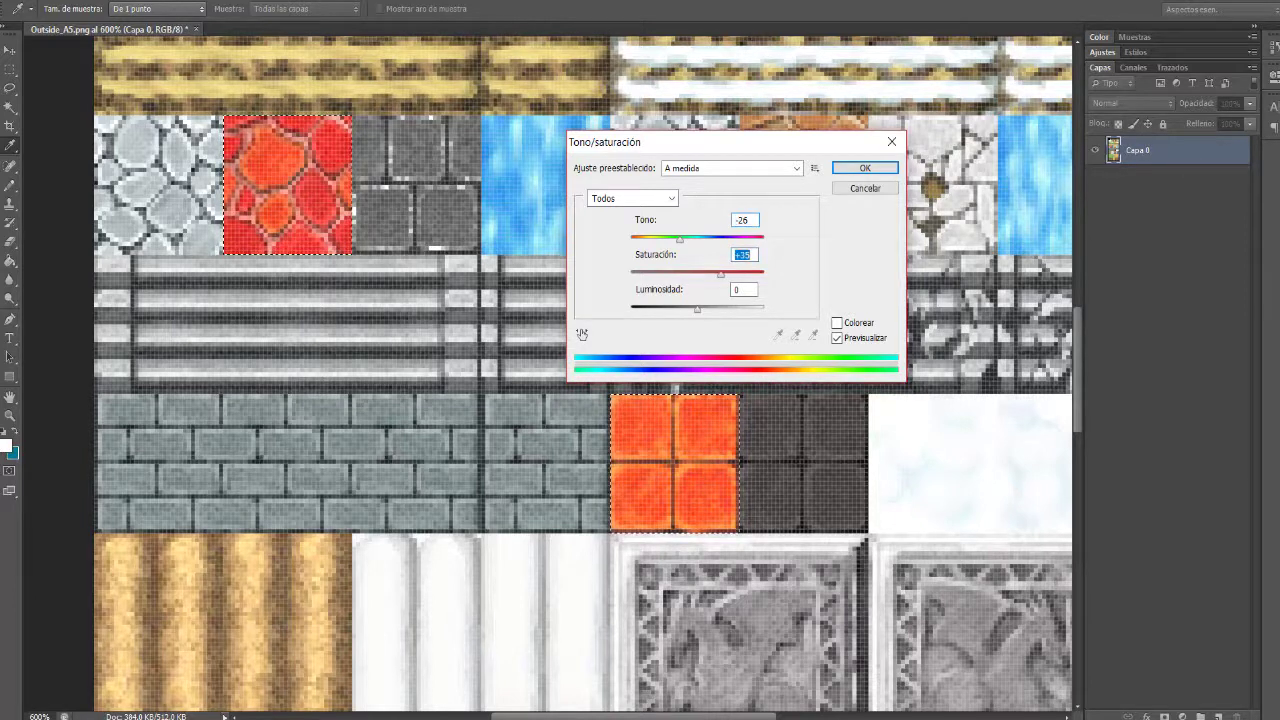
key(Down)
key(Down)
key(Down)
key(Down)
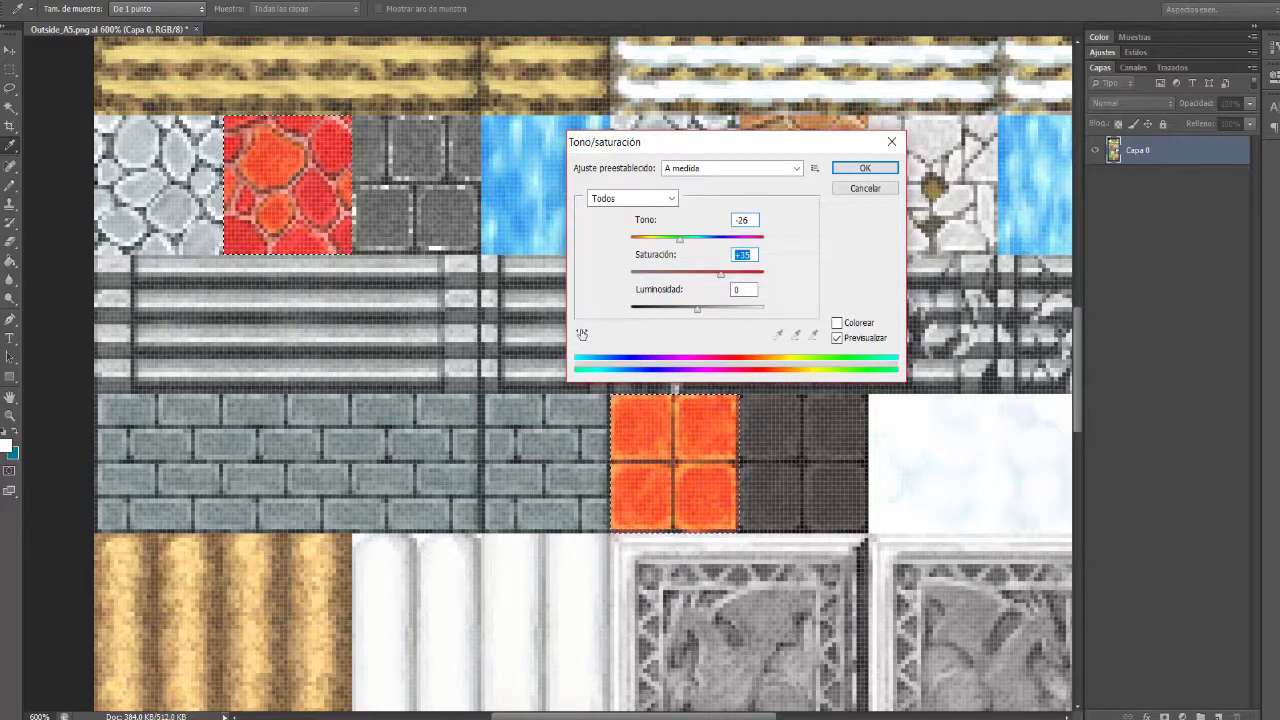
key(Return)
key(m)
key(ctrl+d)
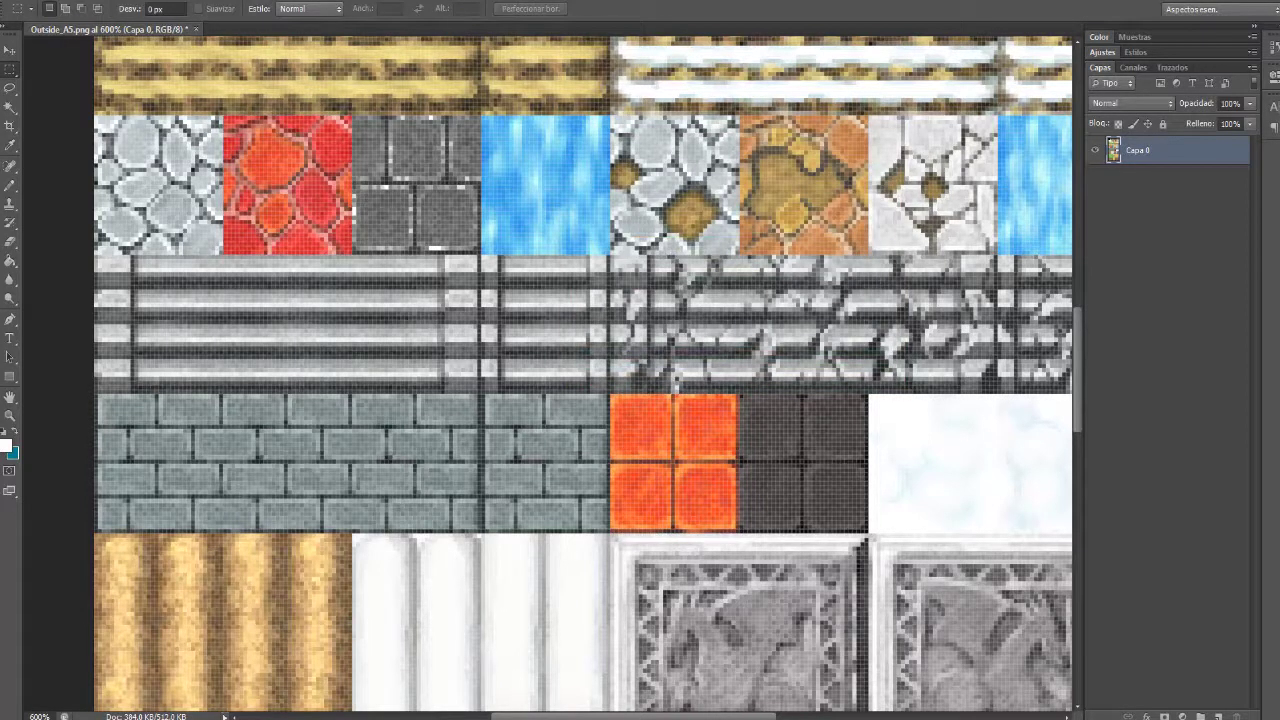
- Select the whole red irregular-stone tile beside the dark grey slab tile
drag(224, 116, 276, 196)
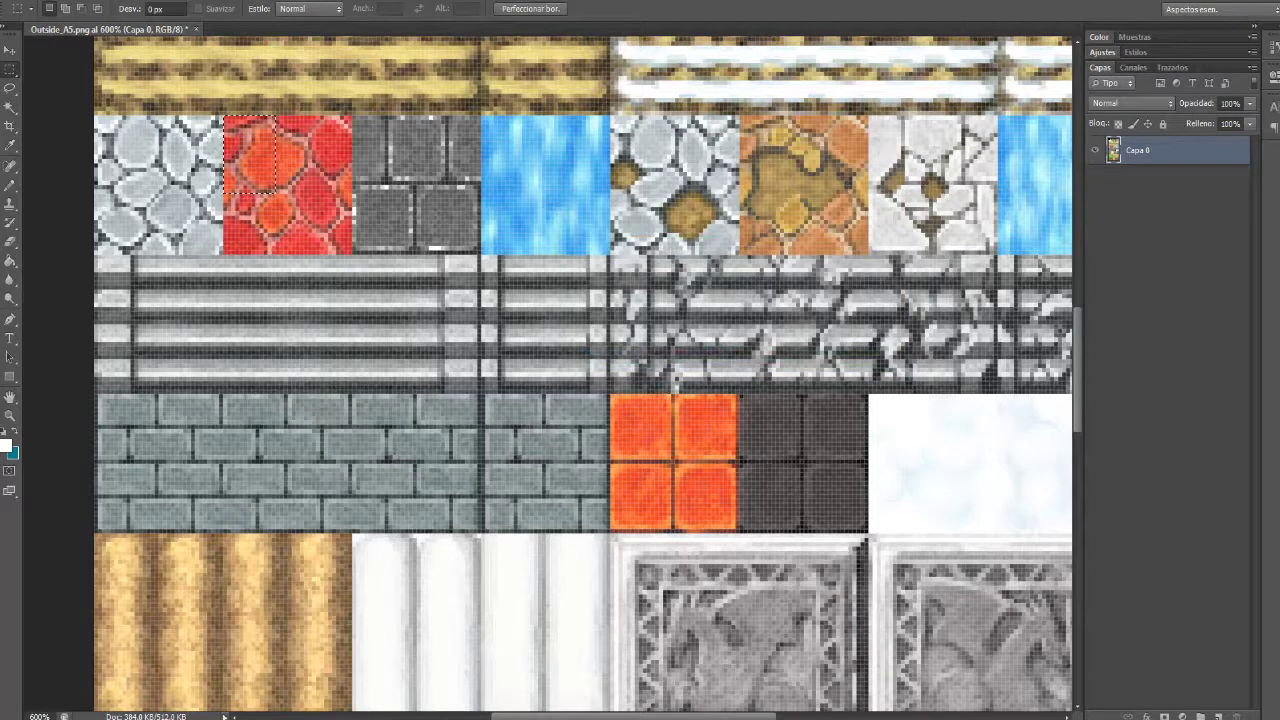
key(ctrl+d)
drag(224, 116, 352, 254)
- Shift the hue of the selected red stone tile by +13 with Hue/Saturation, apply it and clear the selection
click(120, 0)
mouse_move(180, 31)
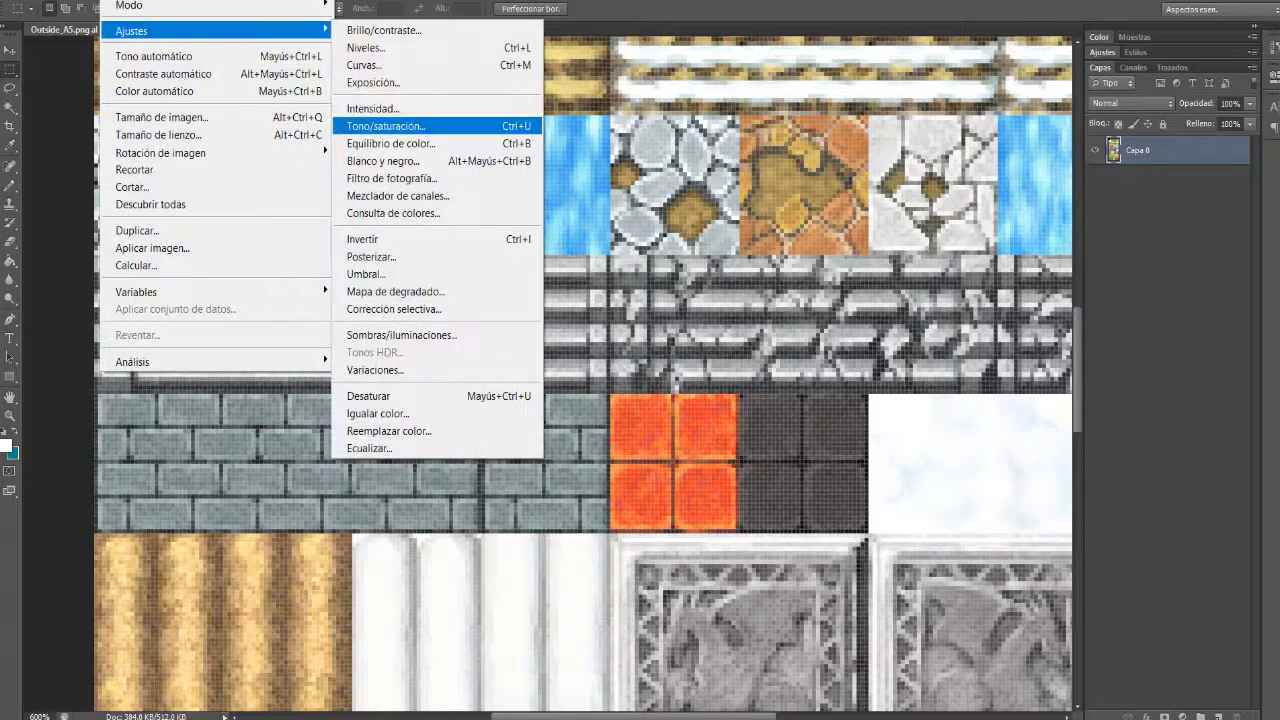
click(386, 126)
drag(697, 240, 703, 240)
key(Up)
key(Up)
key(Up)
key(Up)
key(Up)
key(Up)
key(Up)
key(Up)
key(Up)
key(Down)
key(Down)
key(Down)
key(Down)
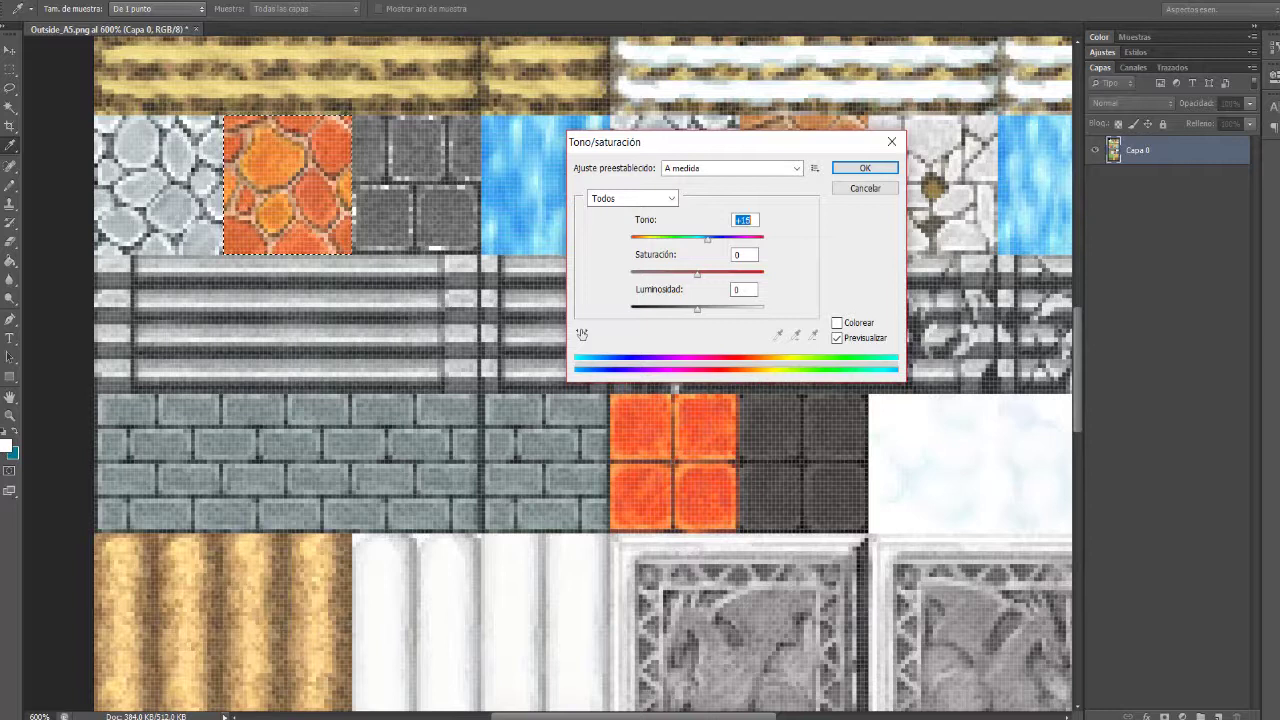
key(Down)
key(Down)
key(Down)
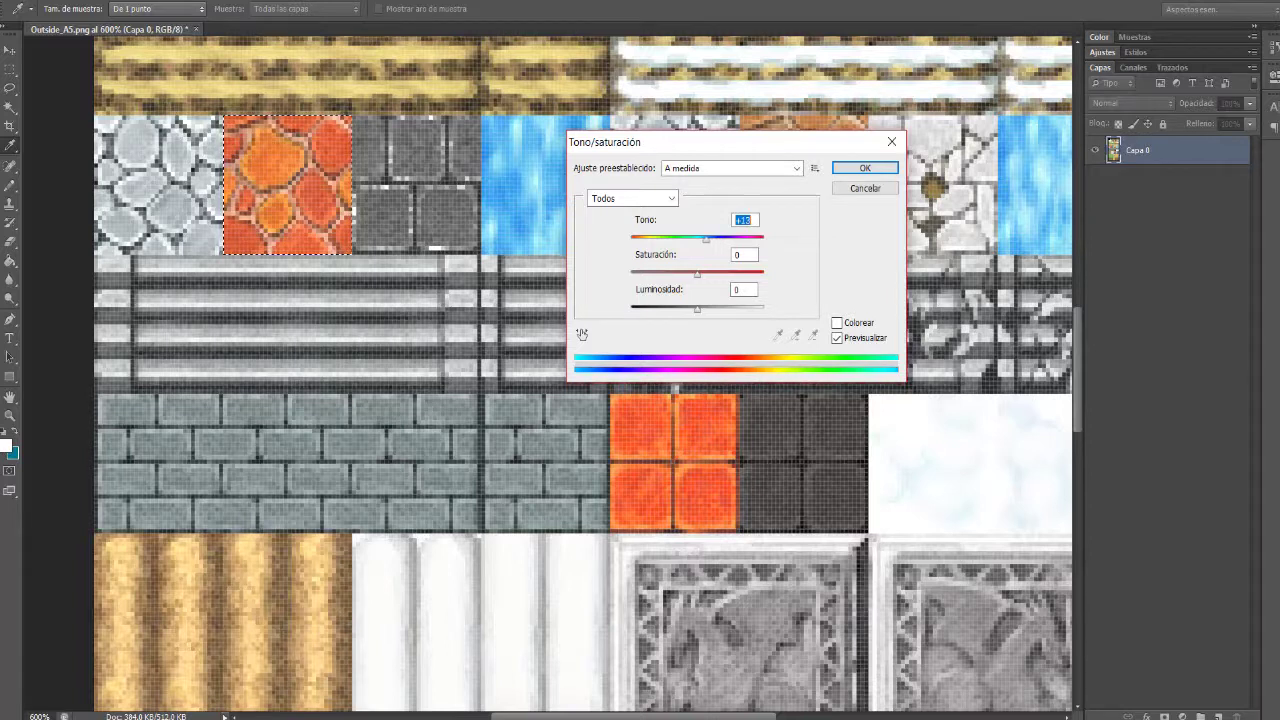
click(864, 169)
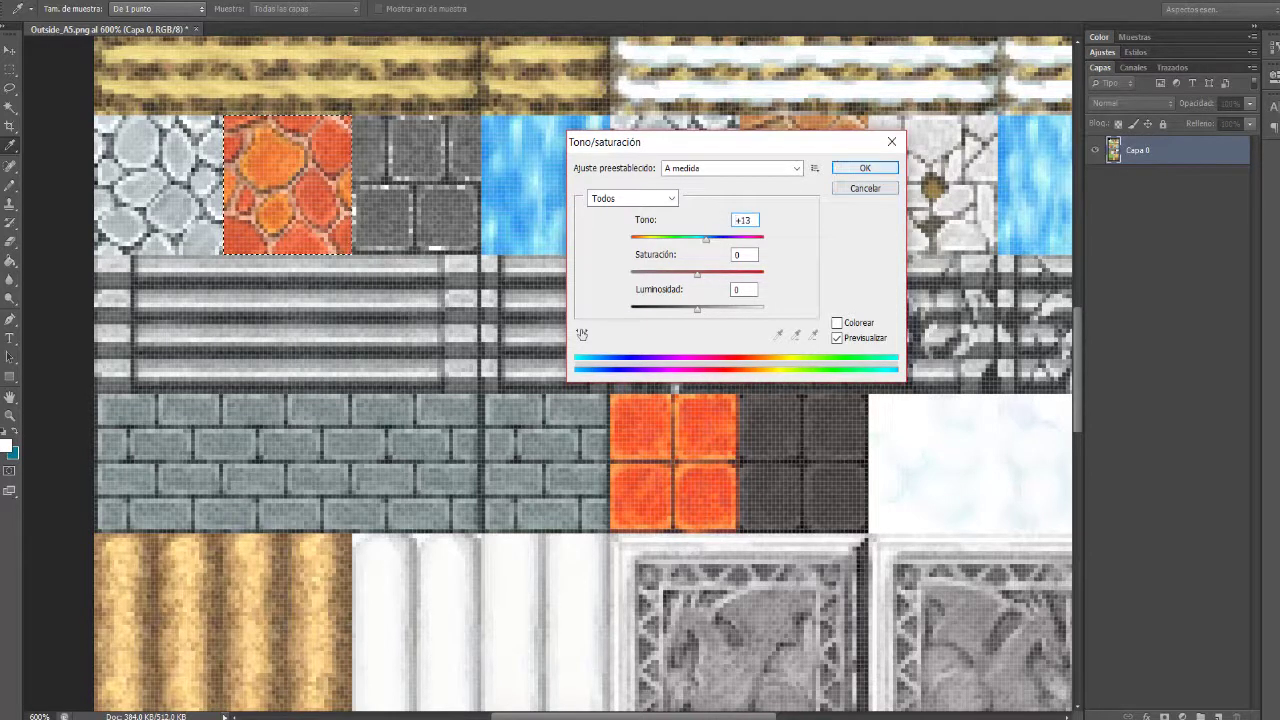
key(Return)
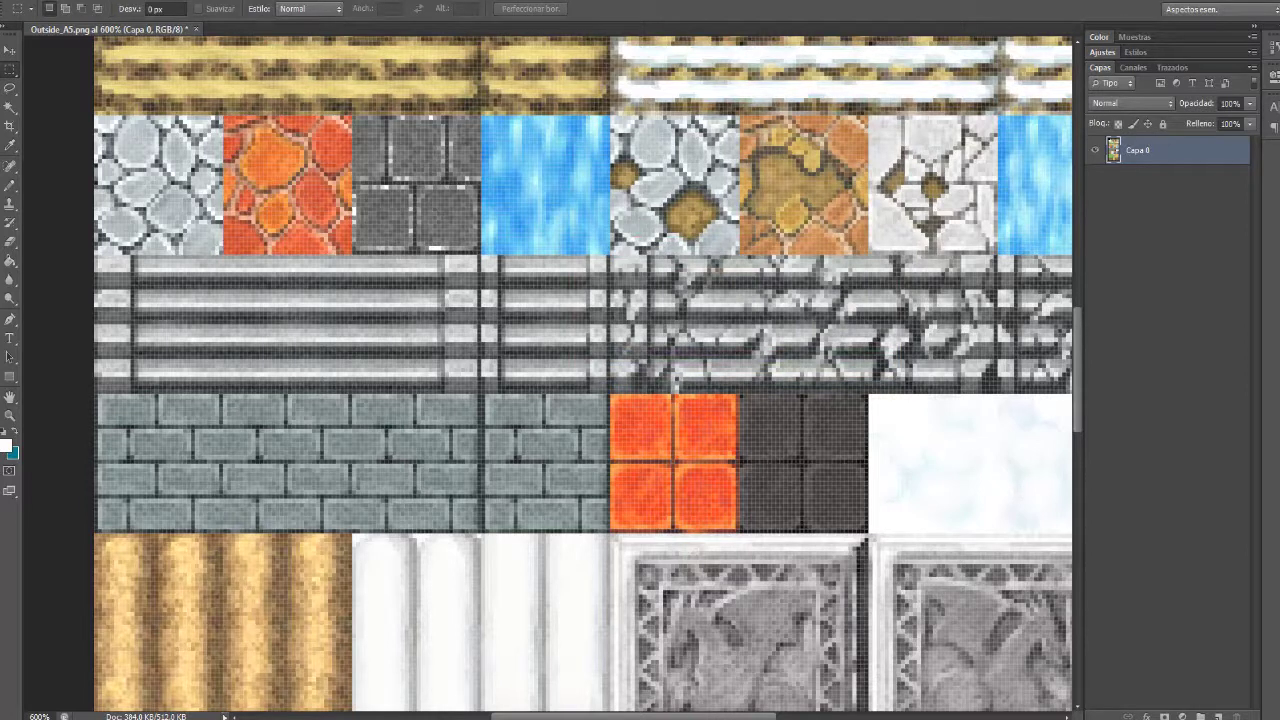
click(40, 0)
key(ctrl+shift+s)
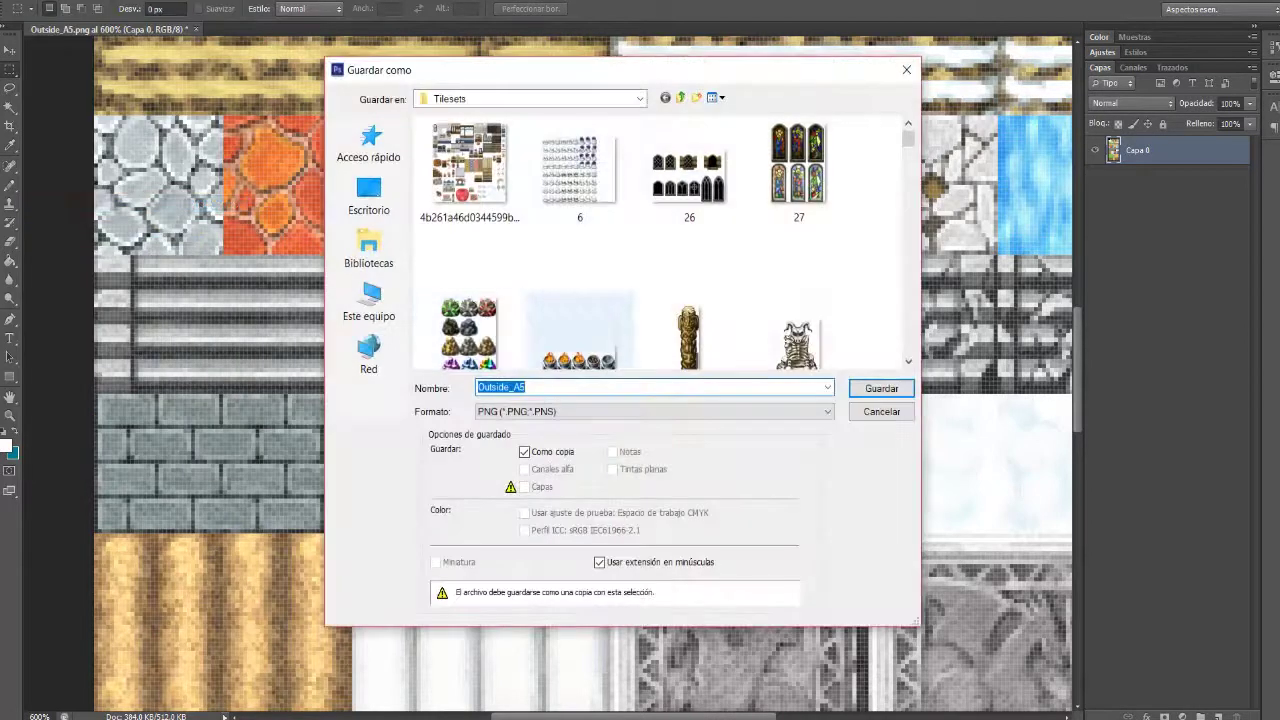
click(909, 69)
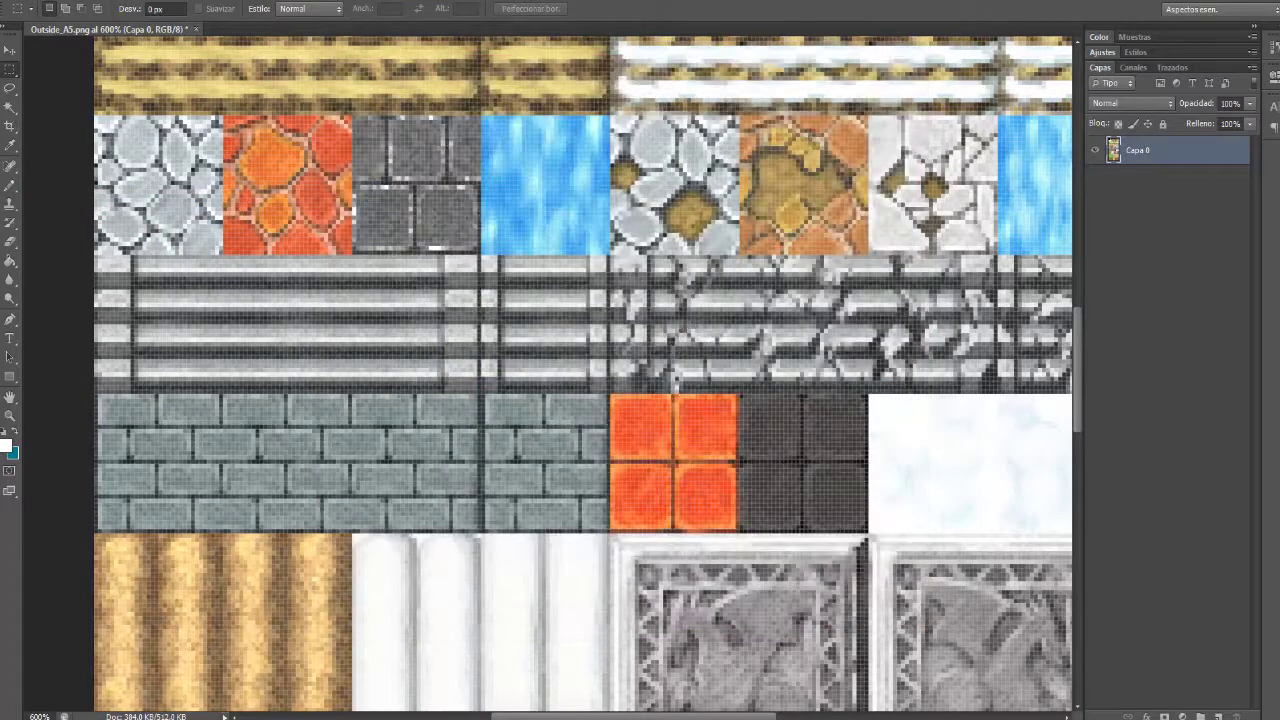
- Save the edited tileset as a PNG copy in the Tilesets folder, adding Sakura to the file name
scroll(587, 373, up, 10)
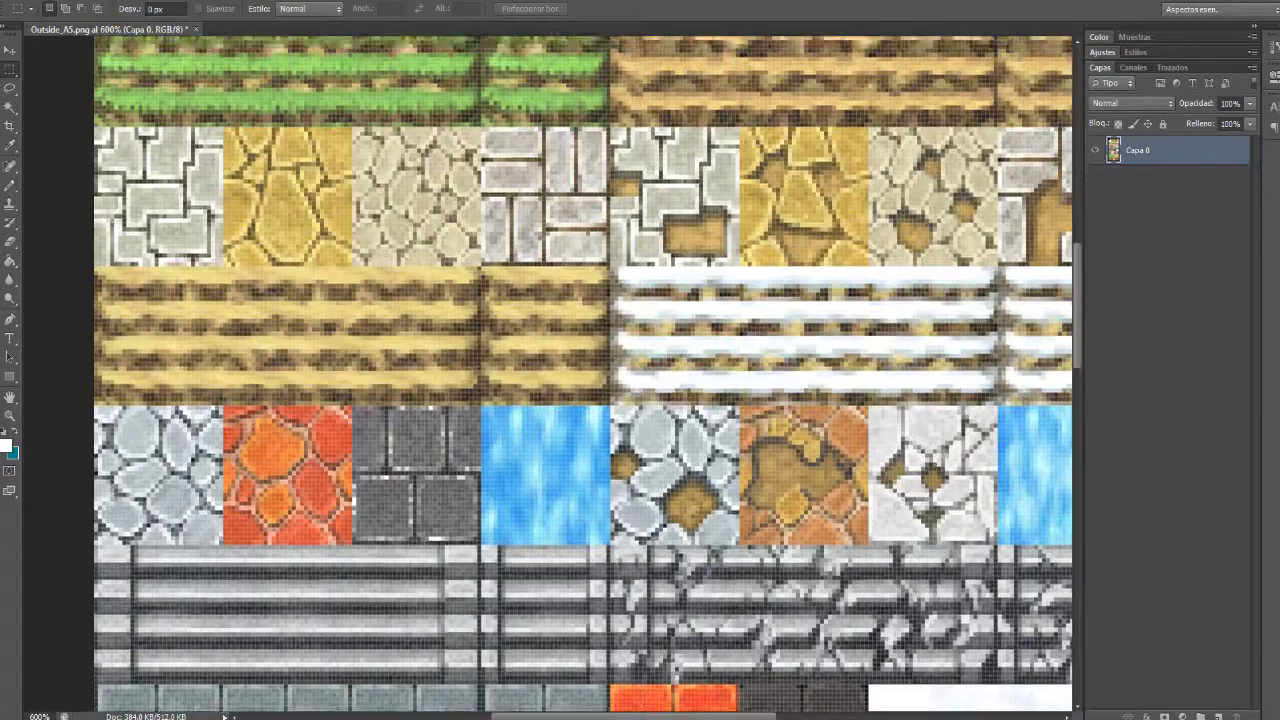
scroll(587, 373, up, 2)
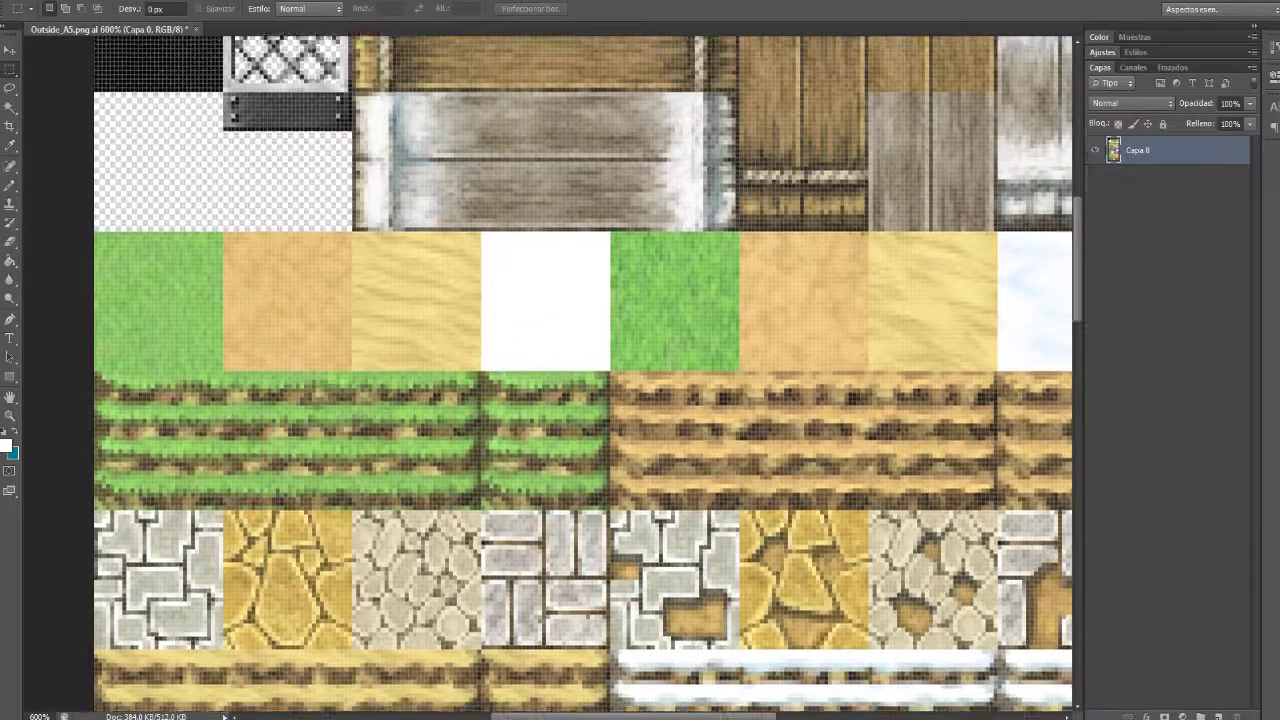
scroll(587, 373, down, 10)
scroll(587, 373, down, 5)
scroll(587, 373, up, 8)
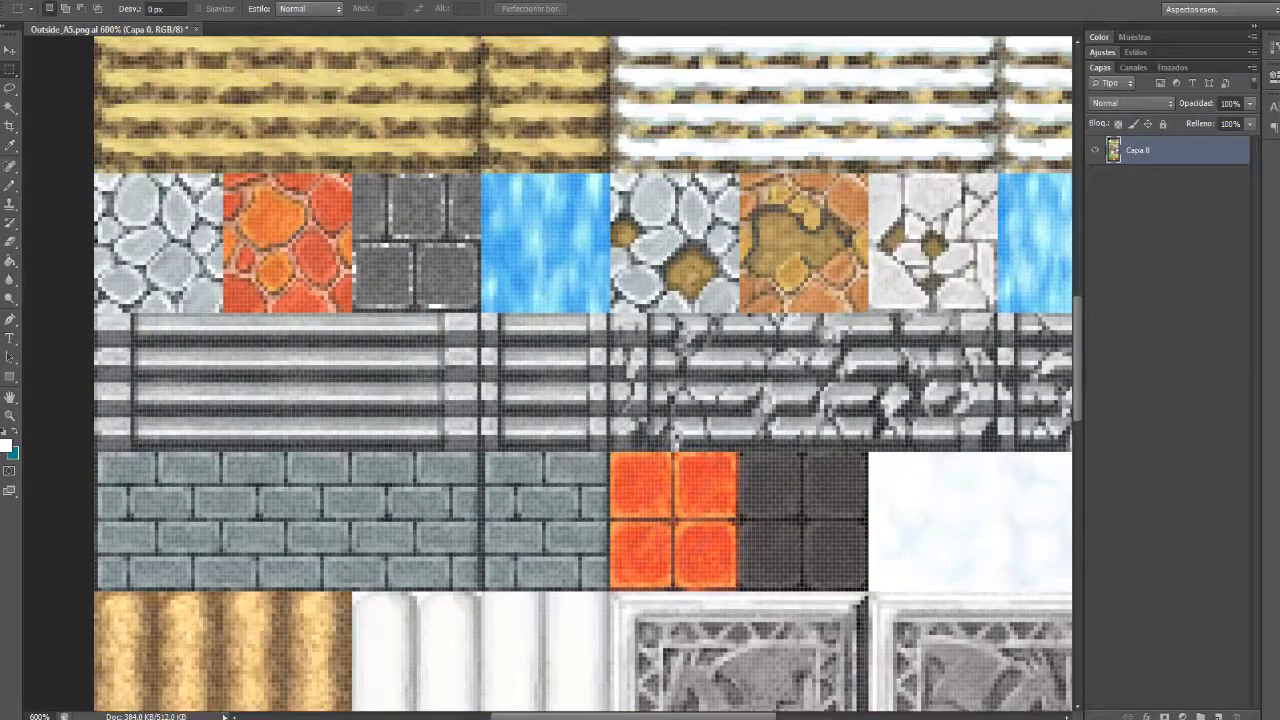
click(40, 1)
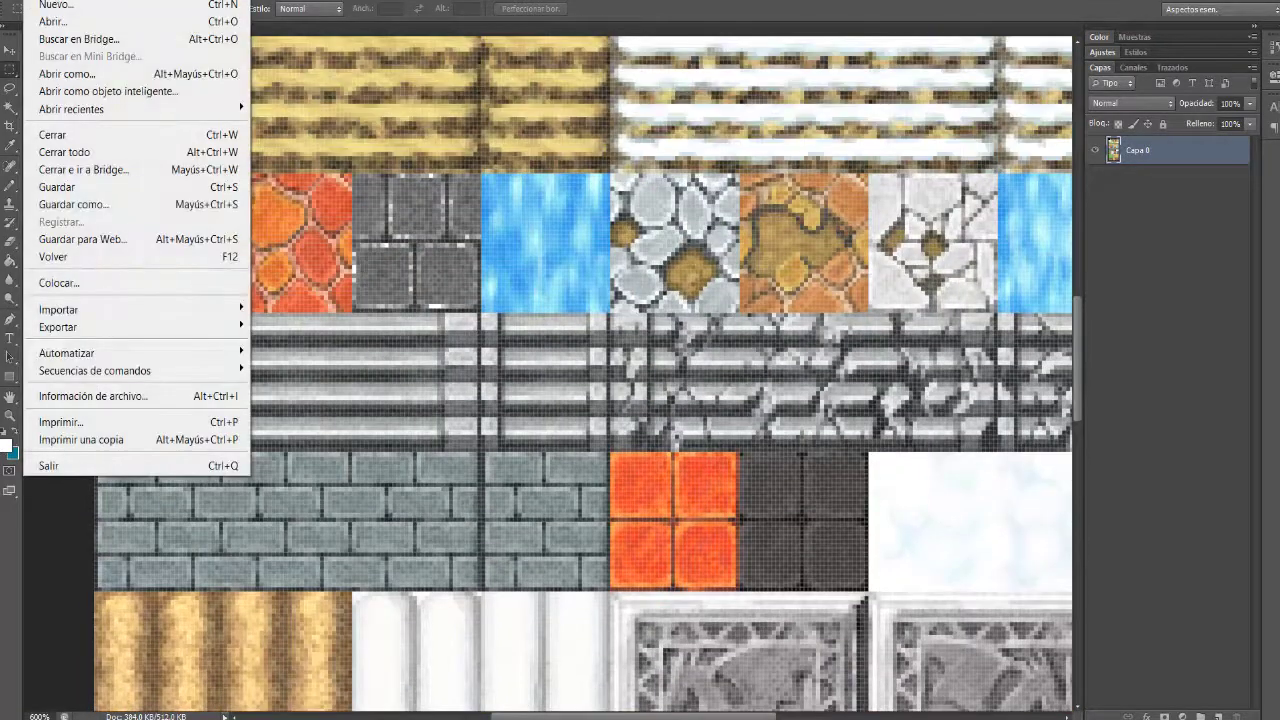
click(110, 204)
click(532, 387)
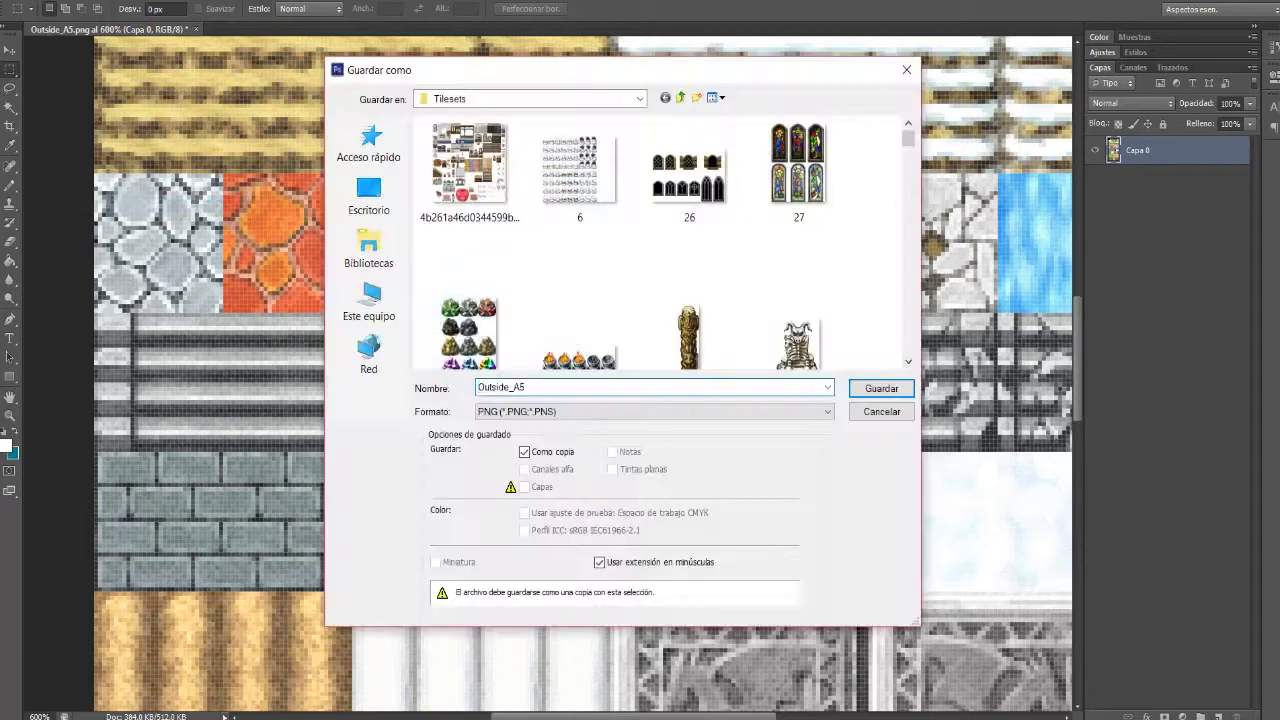
text(Sakura)
key(ctrl+a)
key(Return)
key(Return)
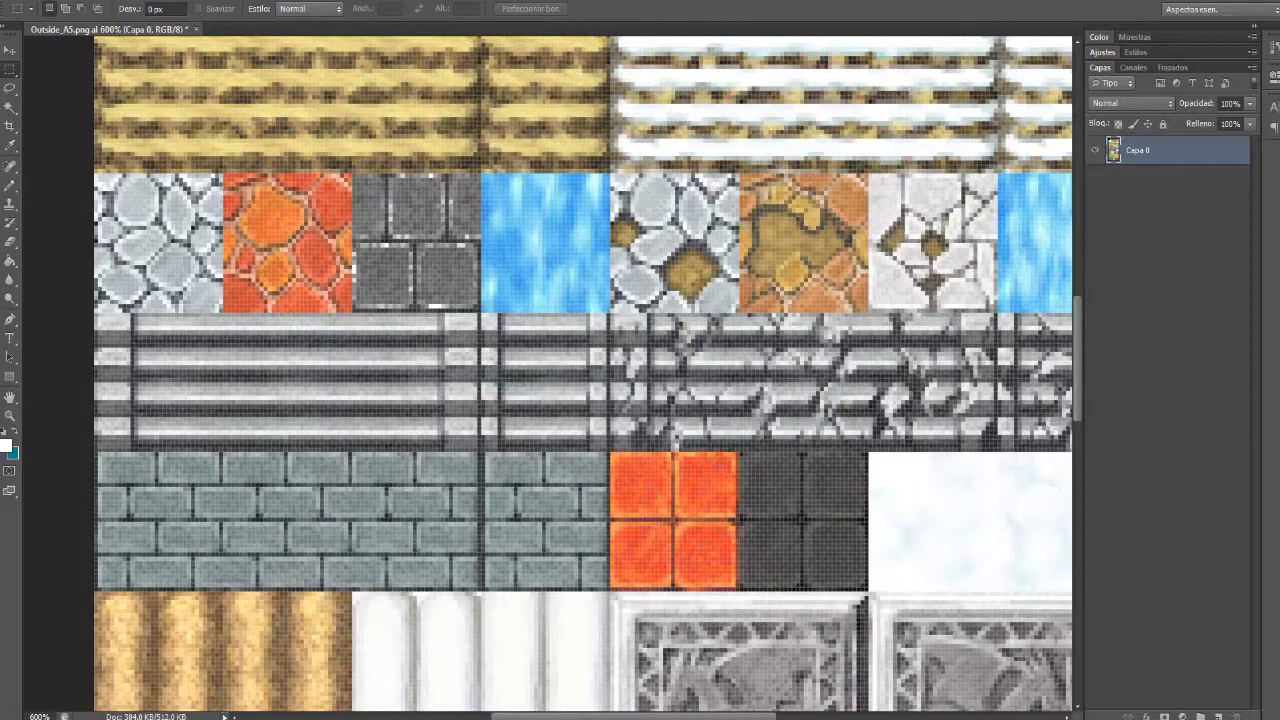
- Close the tileset image without saving changes and switch to RPG Maker
key(ctrl+w)
key(n)
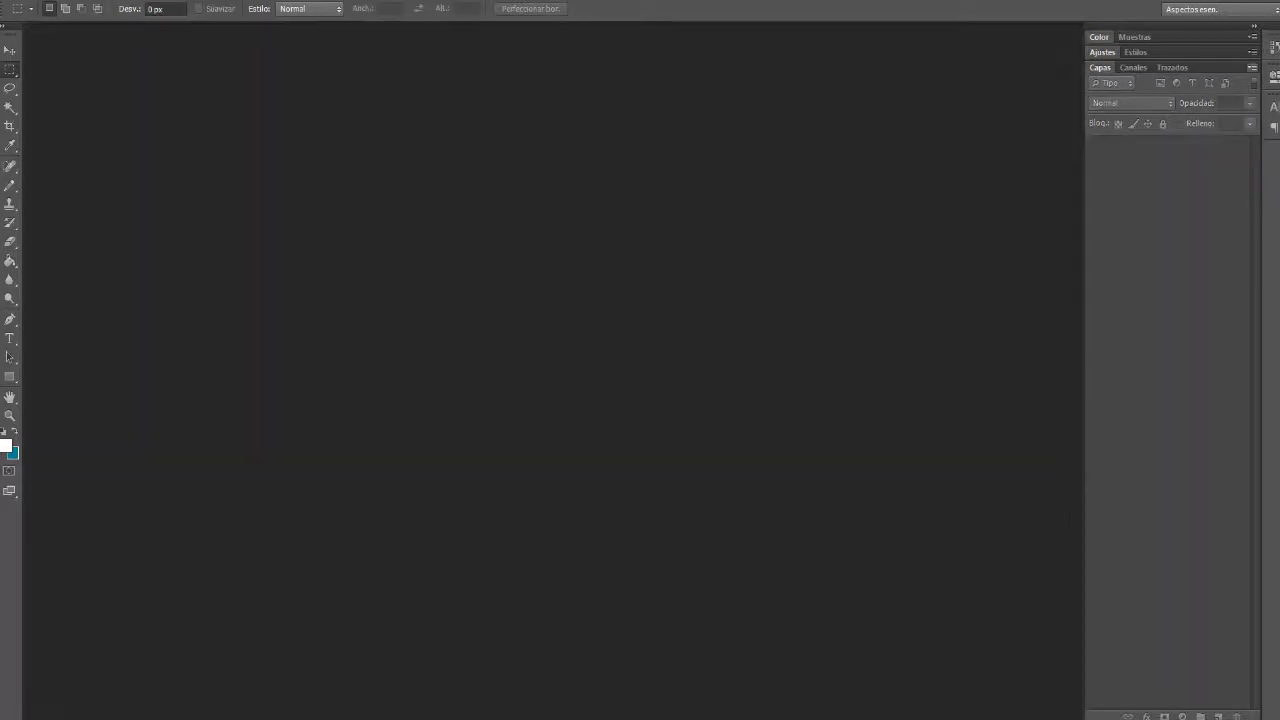
key(alt+Tab)
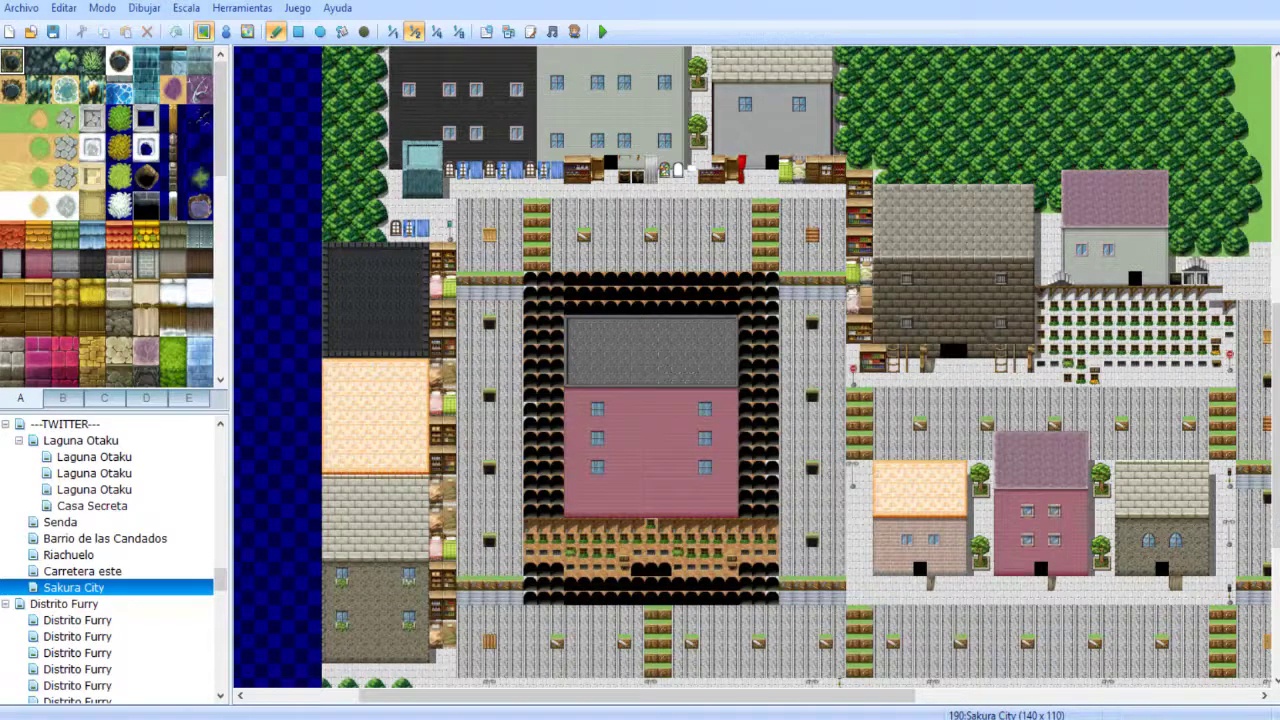
- Open the main Laguna Otaku map at full scale and examine the cliffs around its dark lake and the matching cliff tiles in the palette
scroll(114, 560, down, 8)
scroll(110, 560, up, 9)
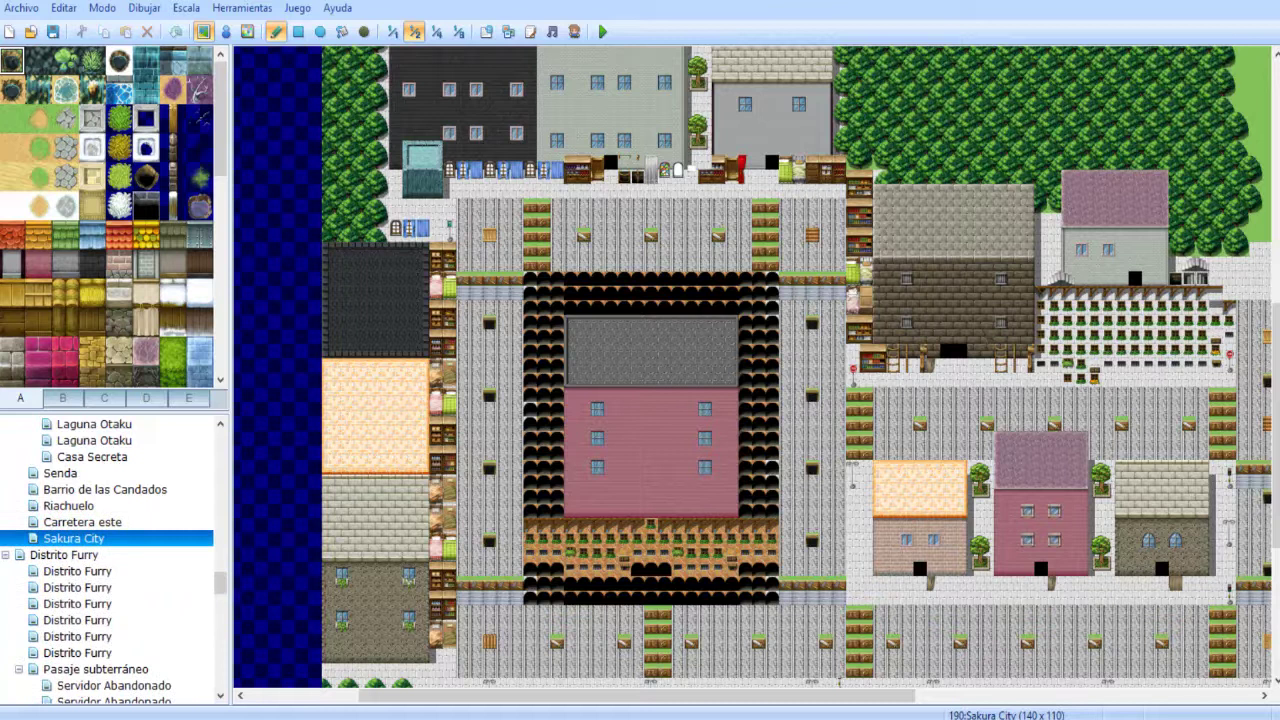
scroll(110, 560, up, 1)
click(80, 440)
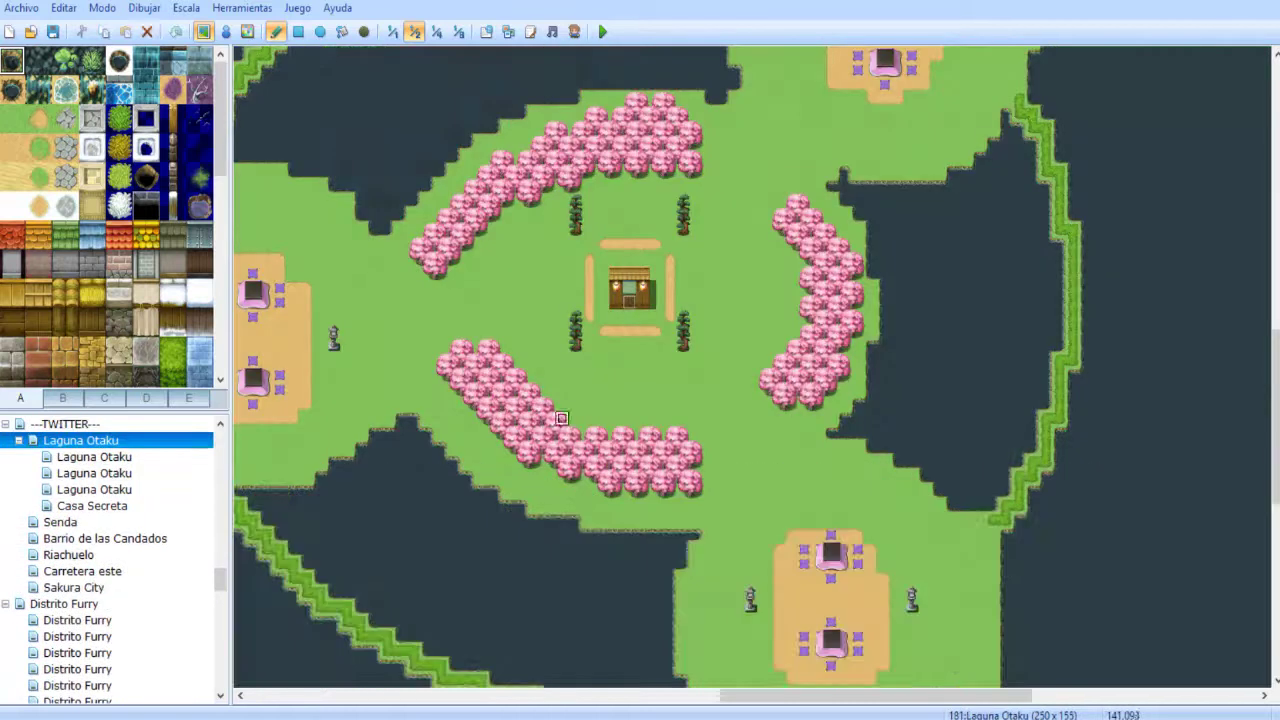
middle_drag(551, 302, 1057, 275)
middle_drag(726, 154, 891, 94)
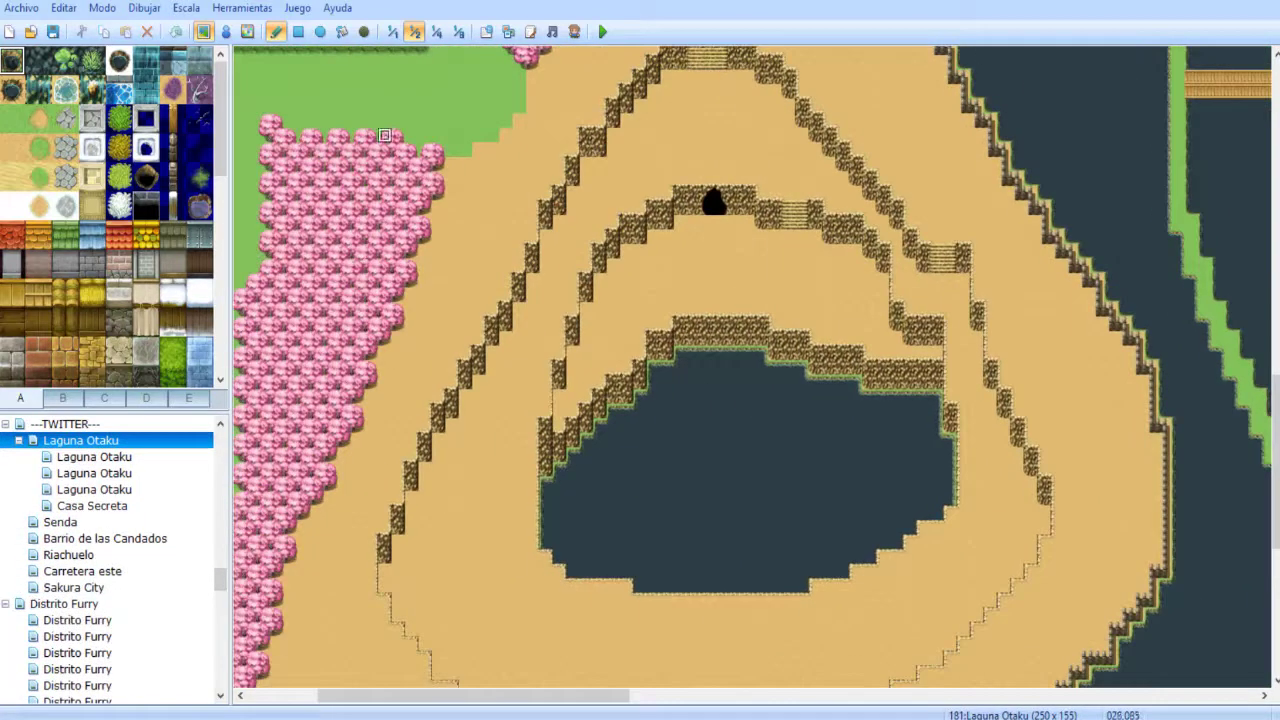
click(392, 31)
scroll(461, 336, down, 3)
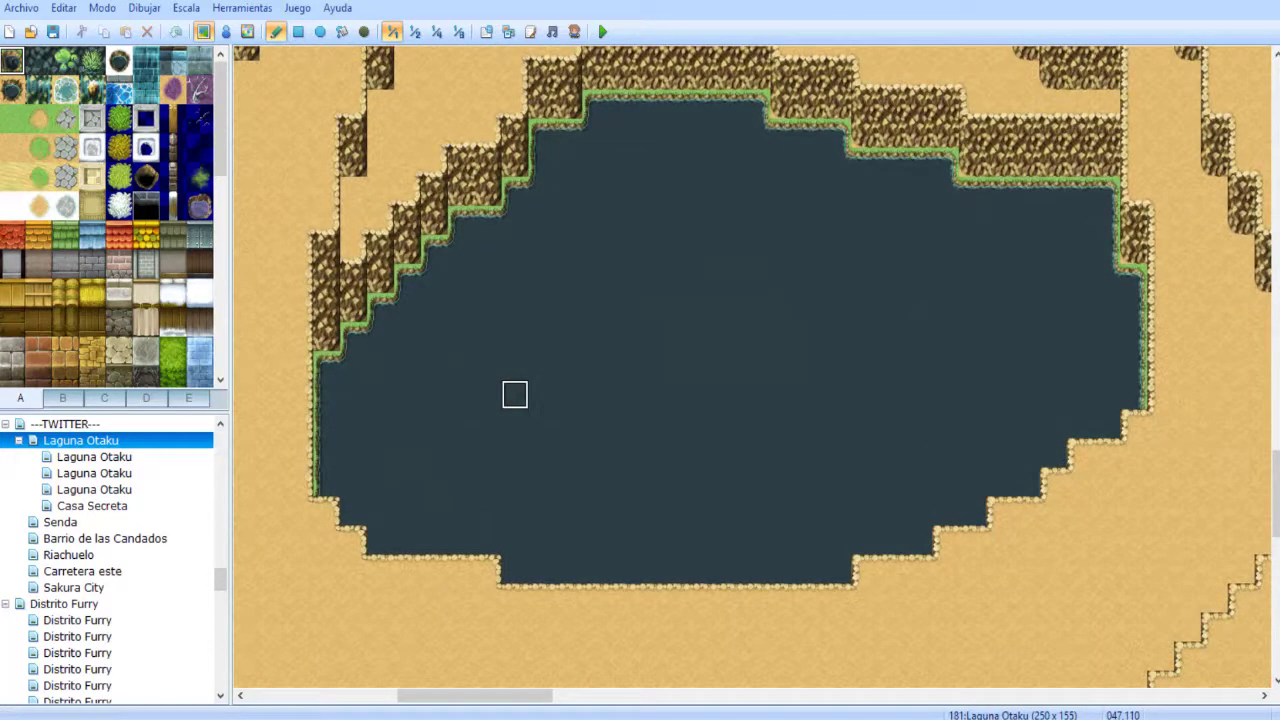
middle_drag(506, 384, 610, 295)
middle_drag(488, 301, 370, 325)
scroll(106, 270, down, 7)
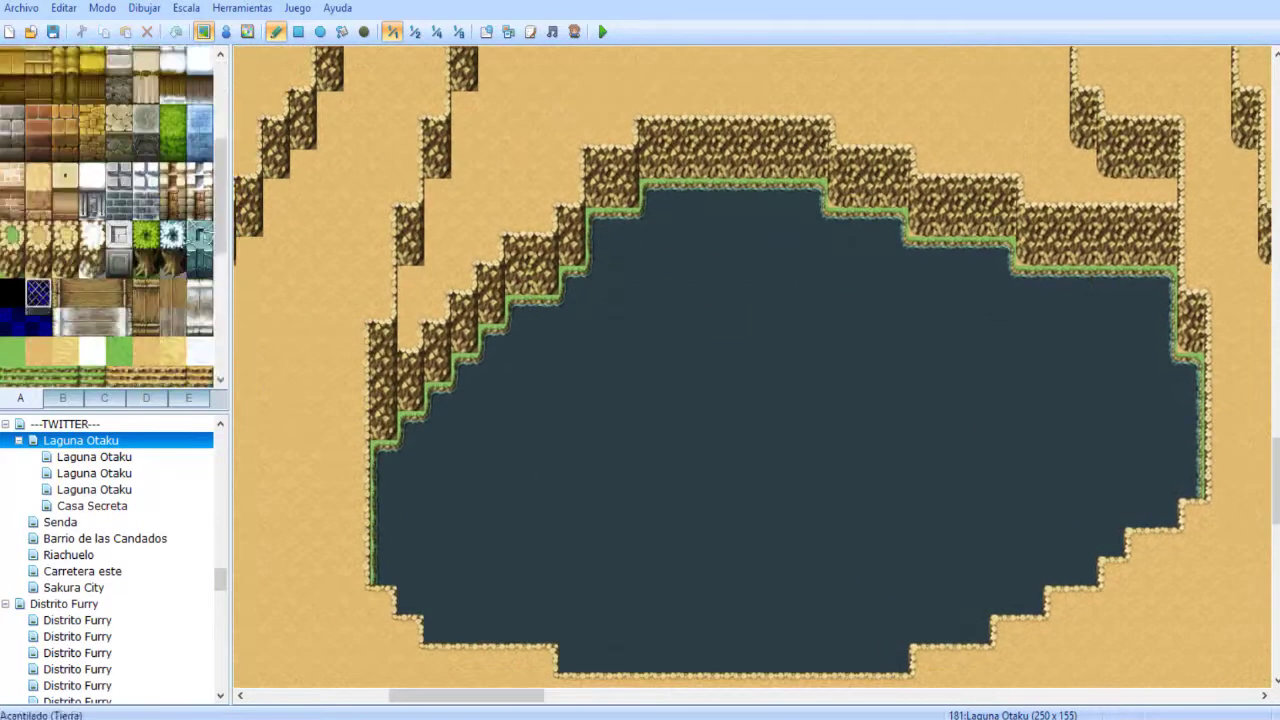
click(65, 372)
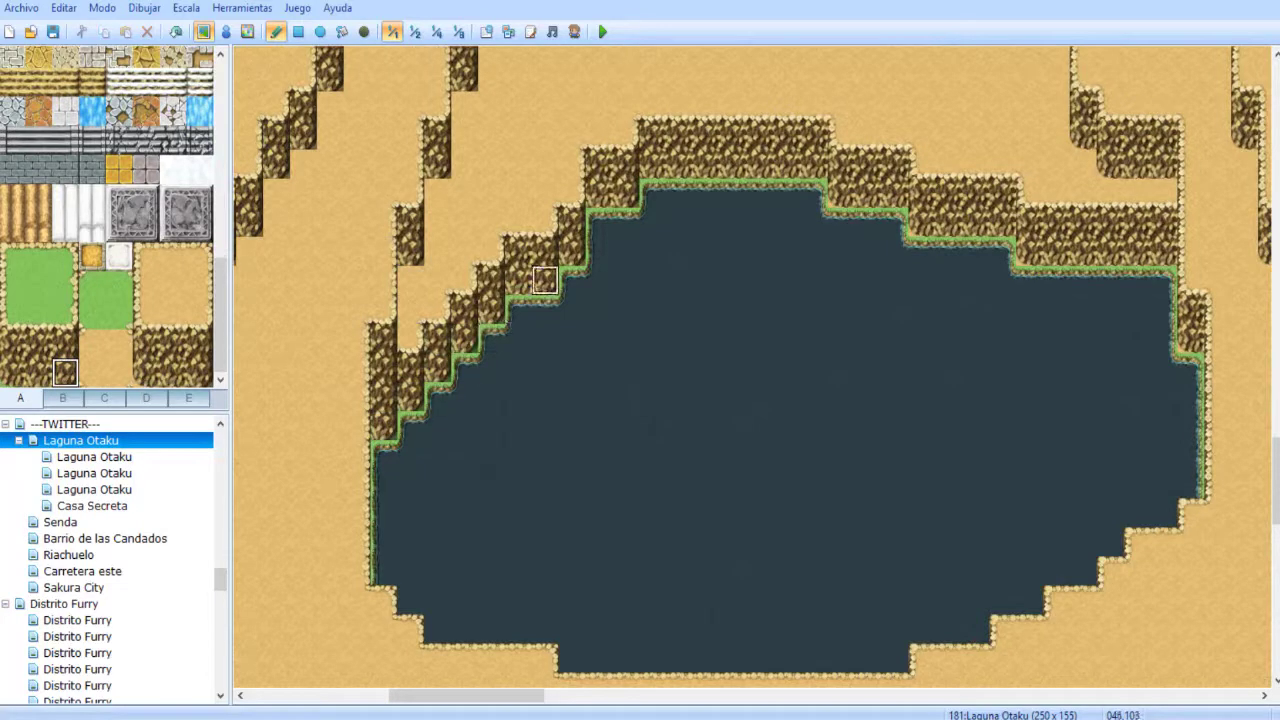
click(12, 372)
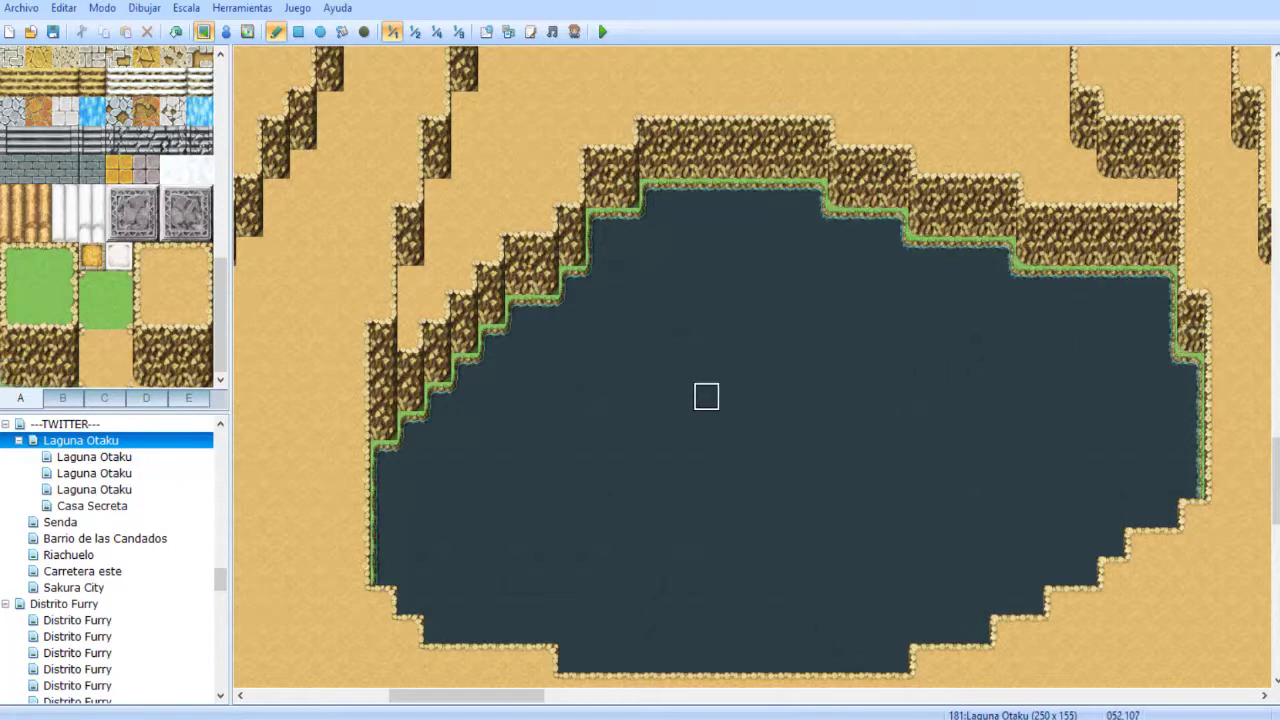
drag(840, 339, 800, 347)
- Return to the Sakura City map at half scale and assign Outside_A5 Sakura as the A5 graphic of its tileset in the database
click(74, 588)
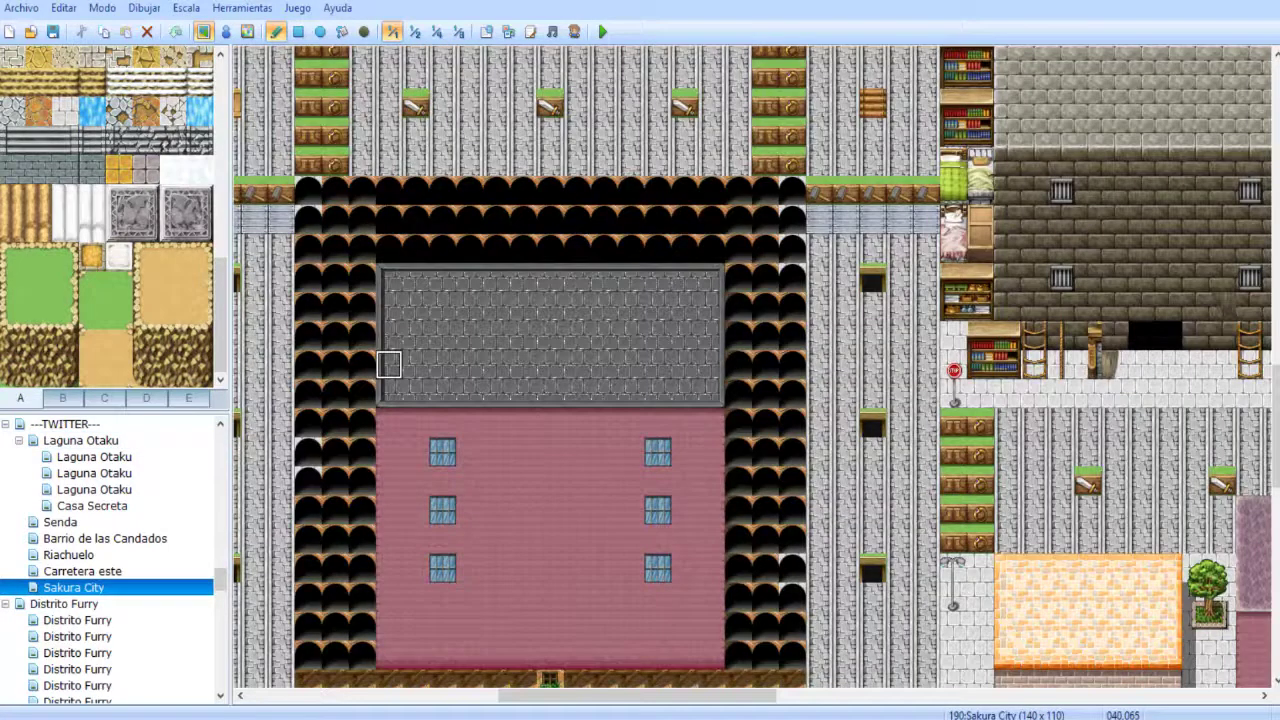
click(414, 32)
click(242, 8)
click(272, 28)
key(F9)
click(576, 420)
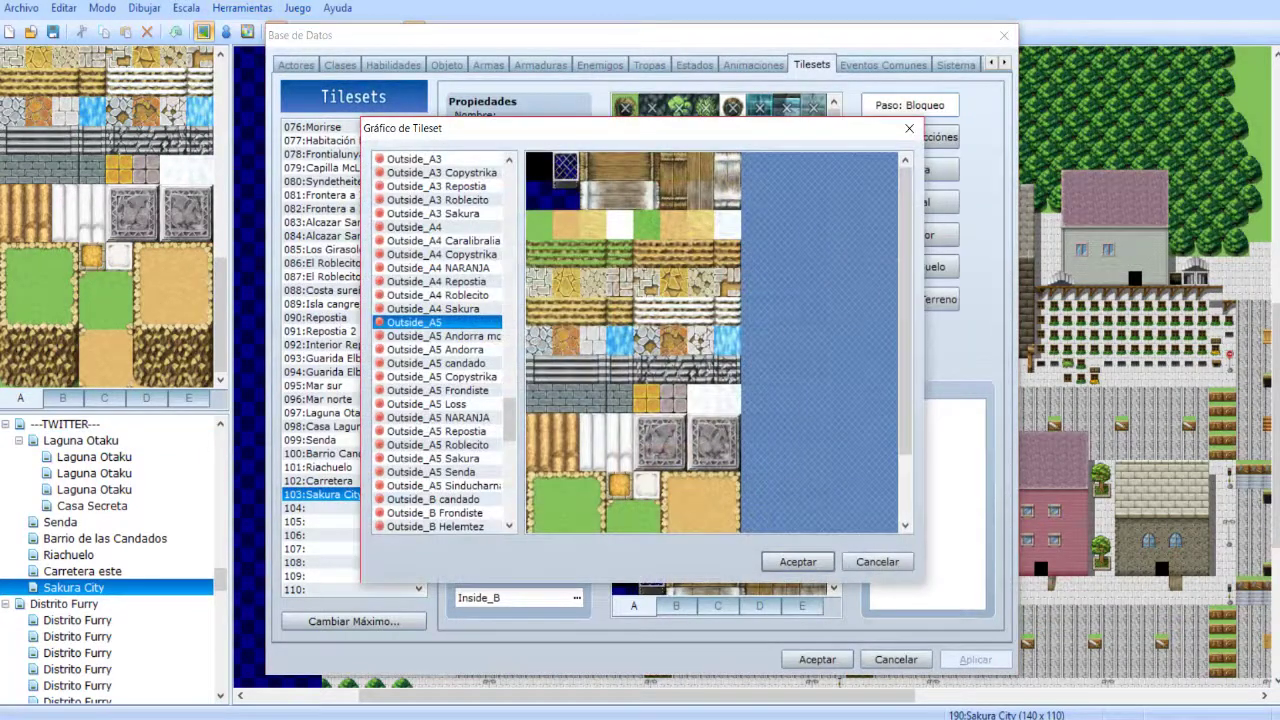
click(432, 458)
click(798, 561)
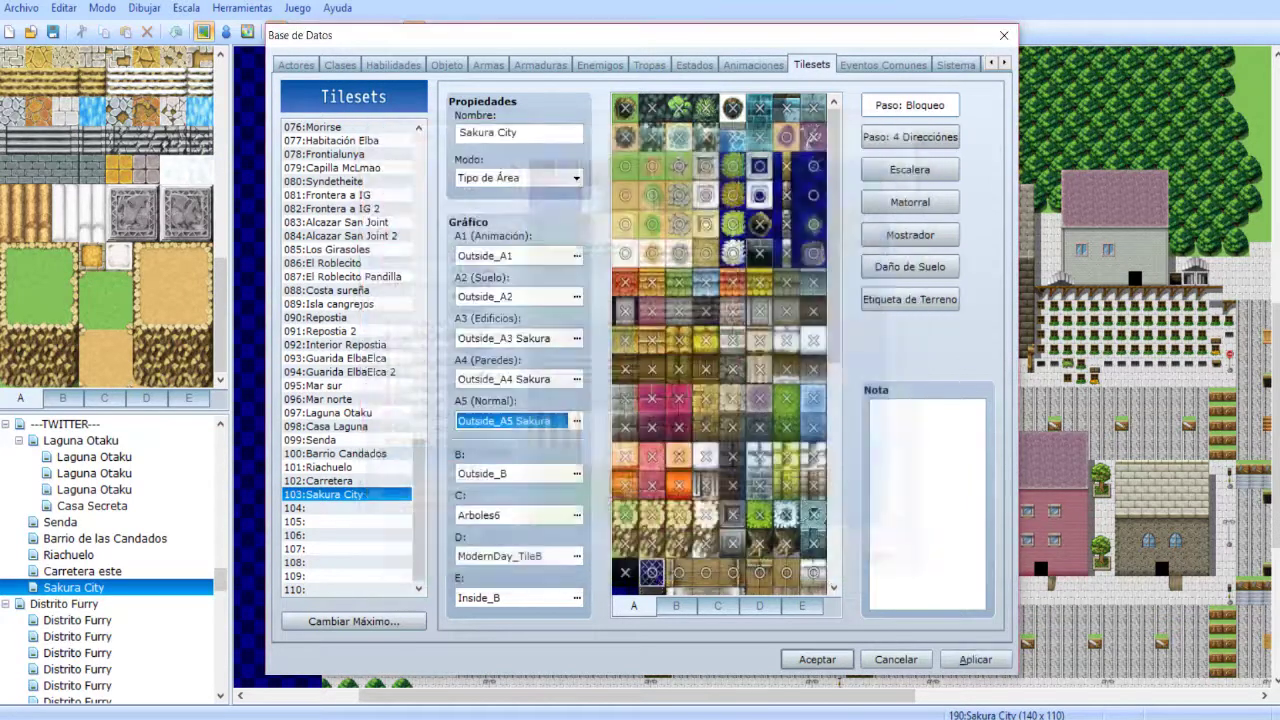
click(817, 659)
- Fill a three-row strip directly below the large pink building with dark grey slab floor, spanning only the width of the arched block
middle_drag(637, 383, 680, 425)
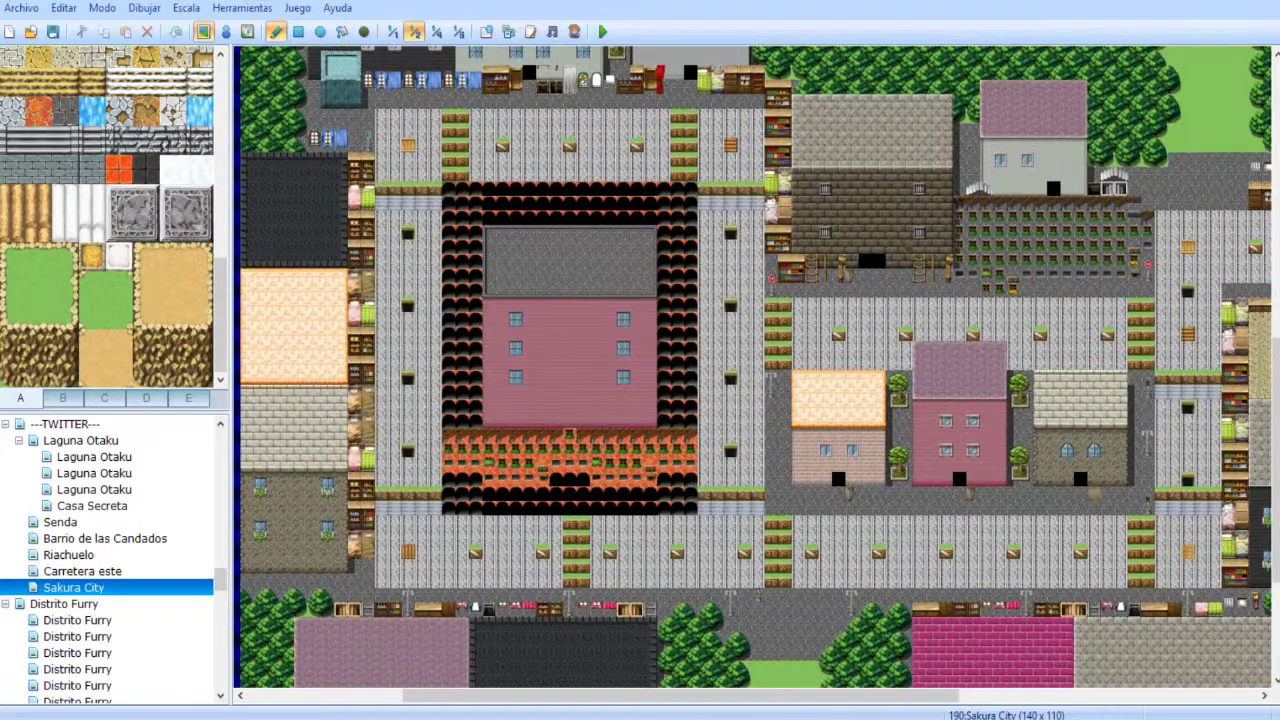
scroll(107, 216, up, 7)
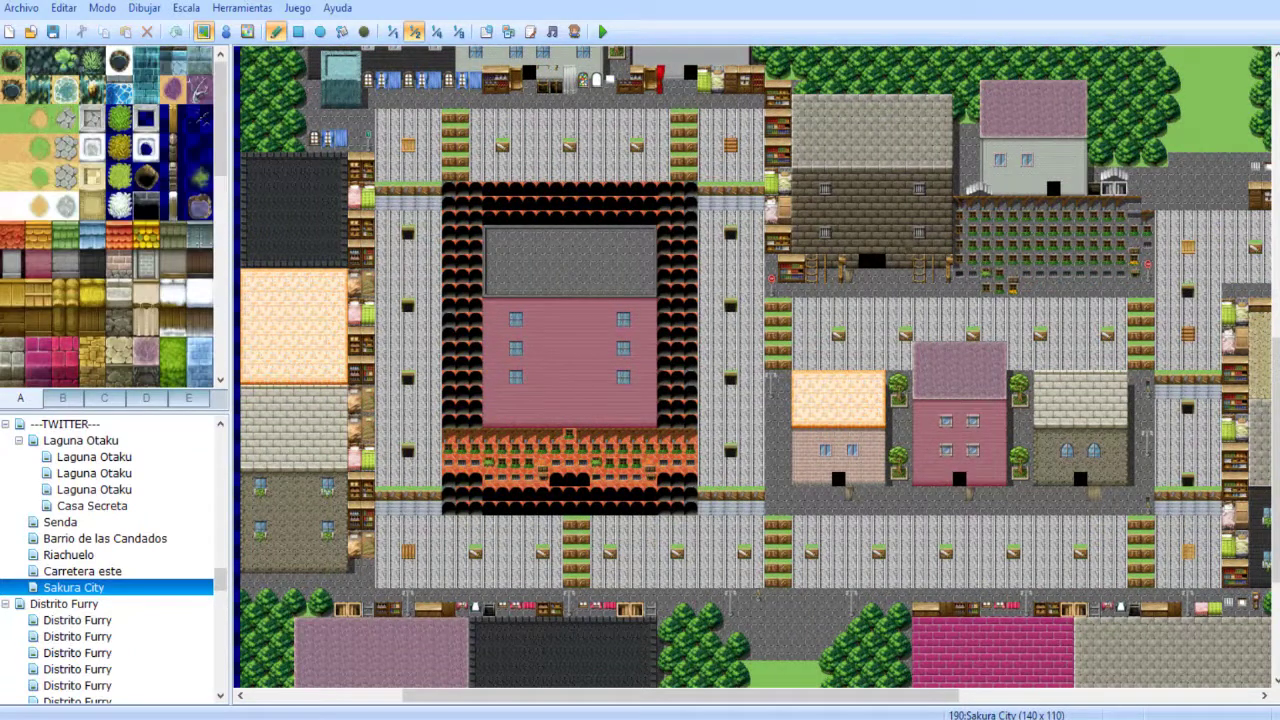
scroll(470, 291, down, 5)
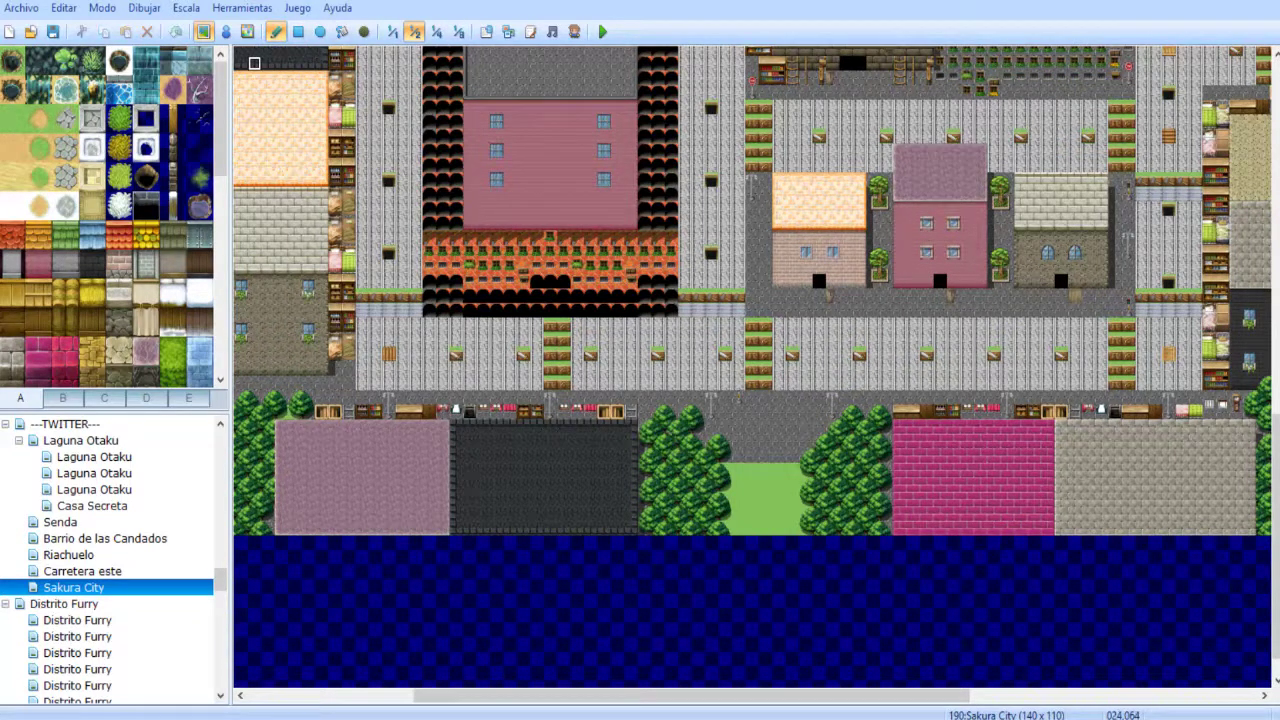
click(298, 31)
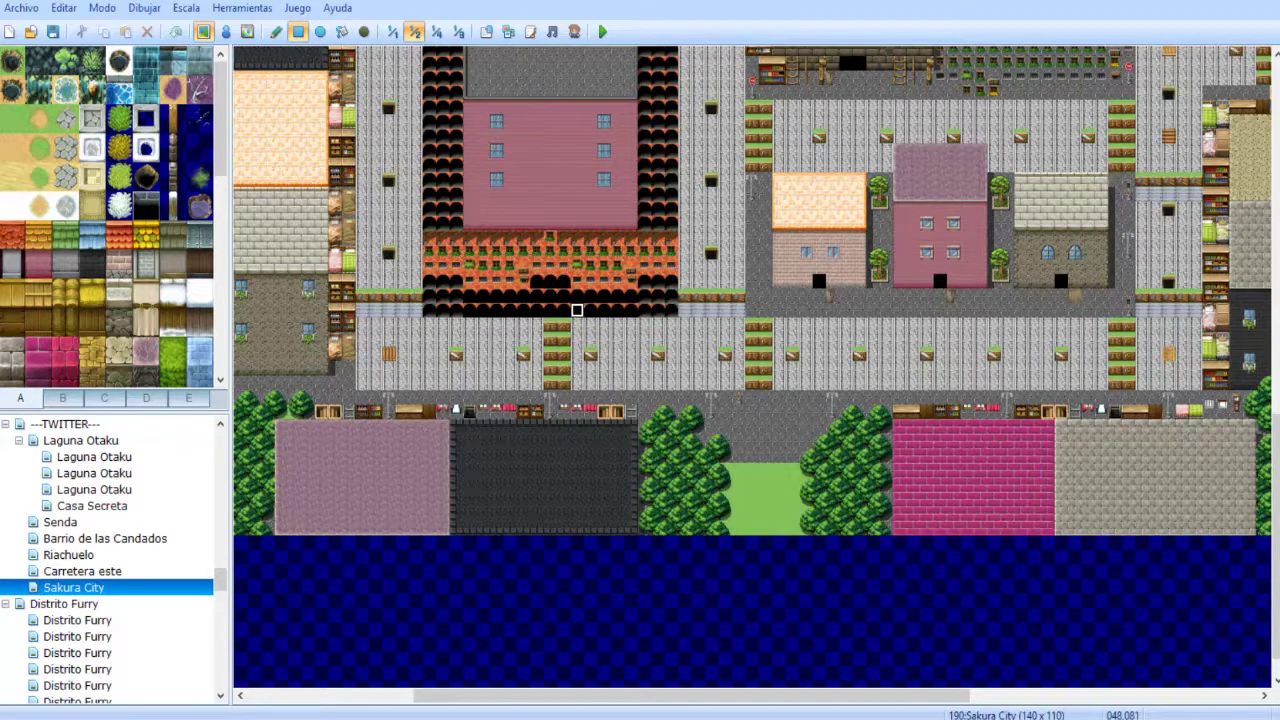
drag(415, 237, 685, 281)
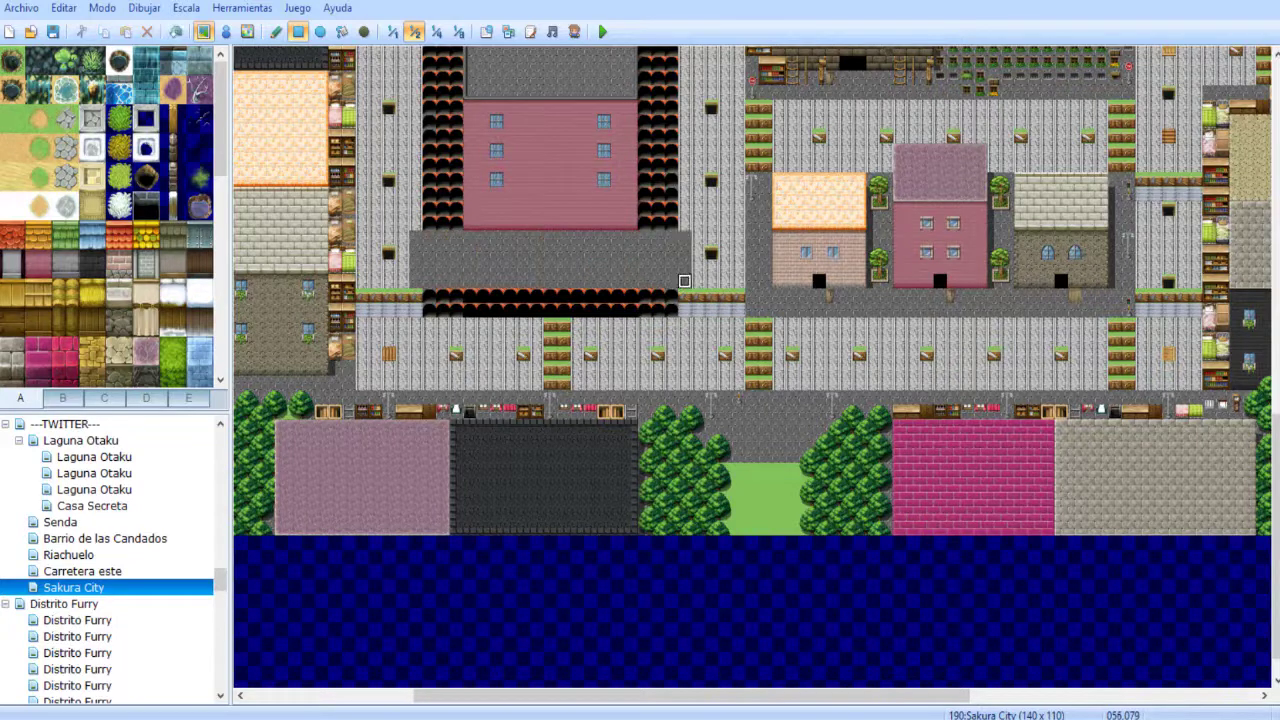
key(ctrl+z)
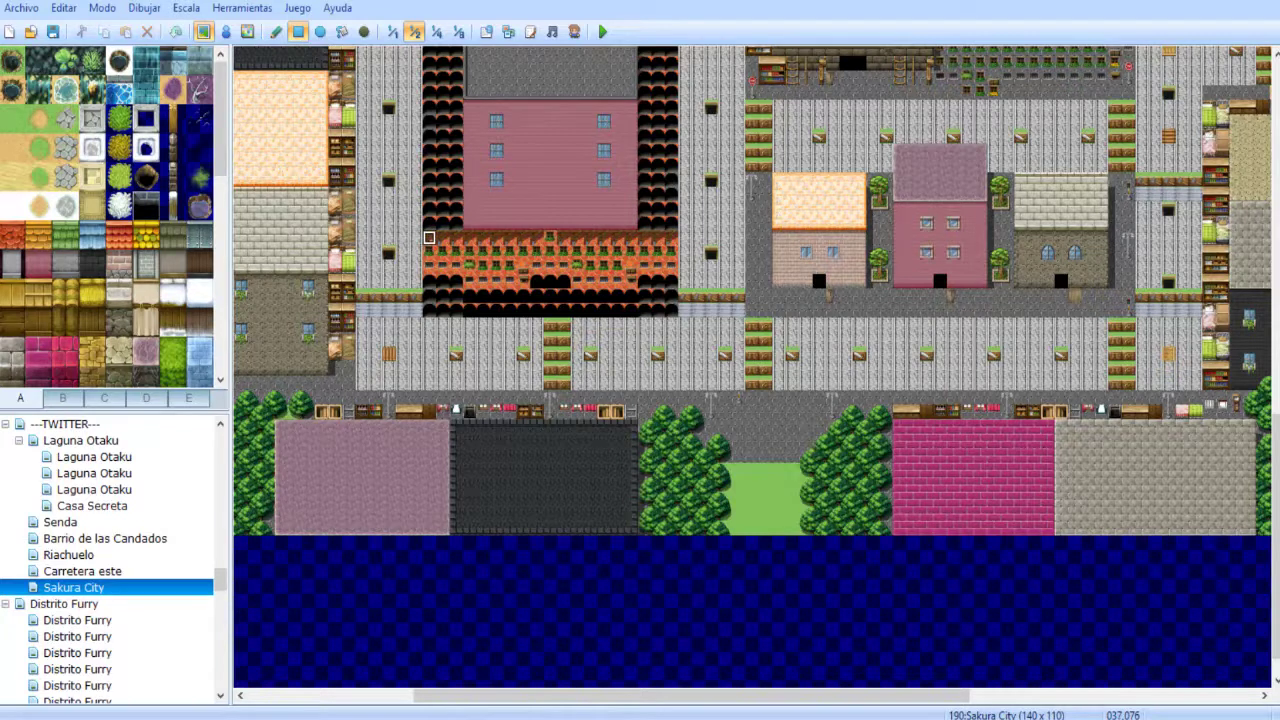
drag(428, 236, 670, 262)
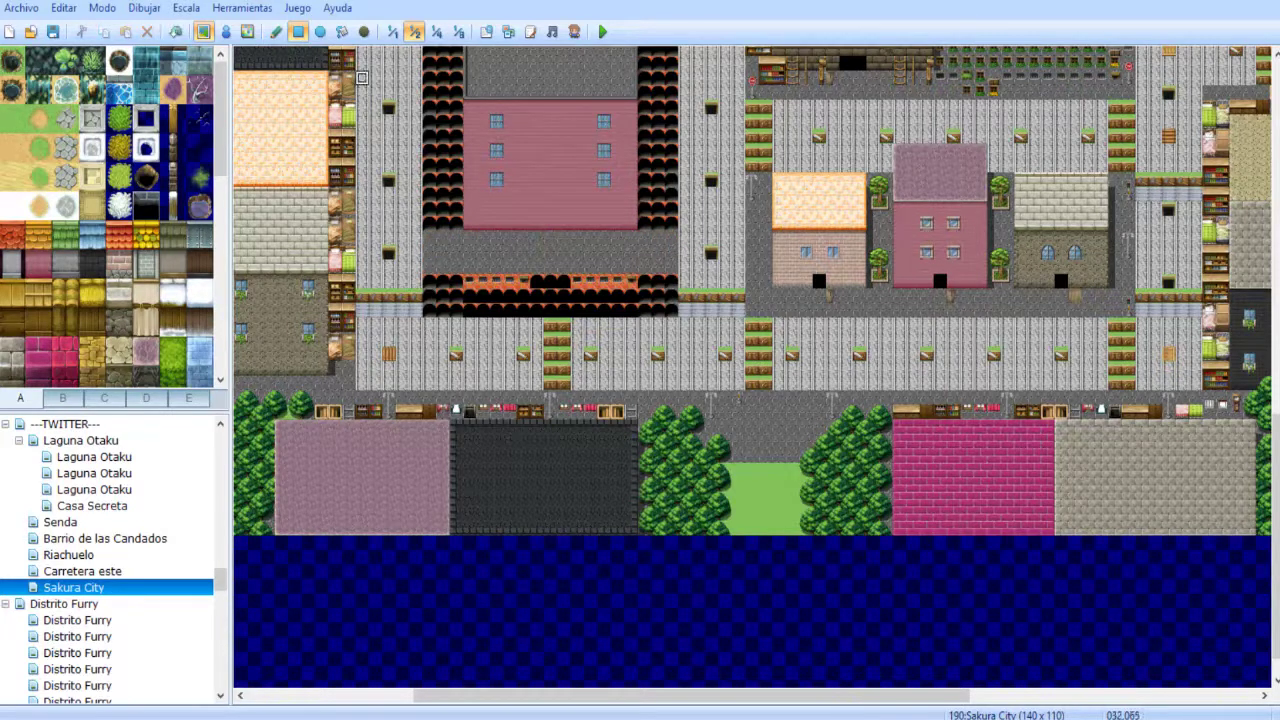
- Set the player's starting position on the grey slab strip below the large pink building and return to map drawing mode
click(225, 31)
right_click(519, 250)
mouse_move(610, 410)
click(739, 411)
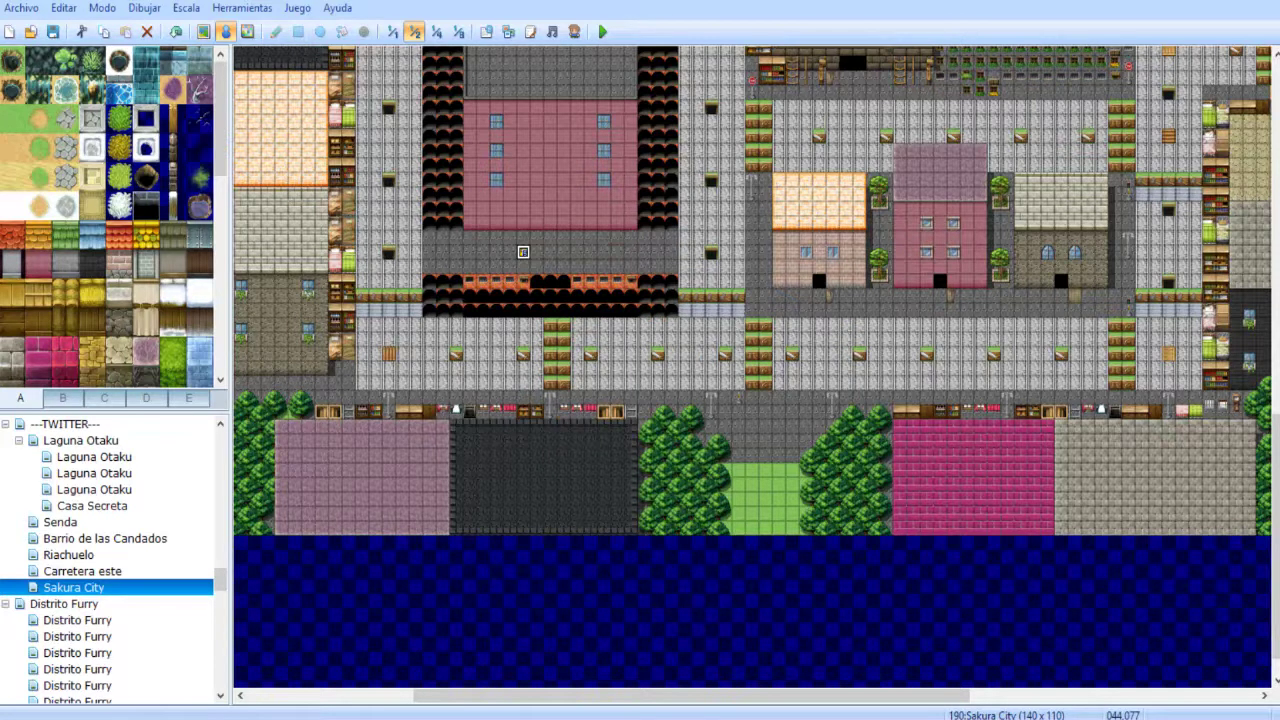
click(203, 31)
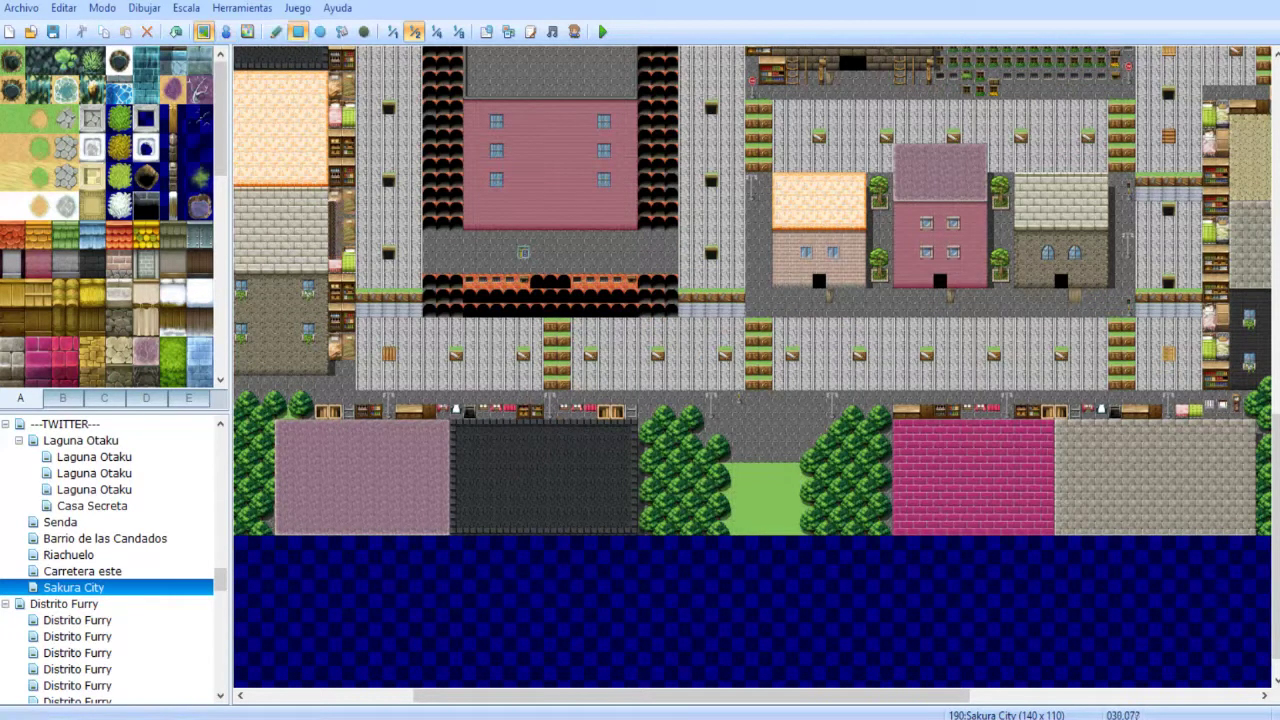
- Playtest the game with a new account, walk up against the pink building's wall to check its passability, and close the game
click(602, 31)
key(Return)
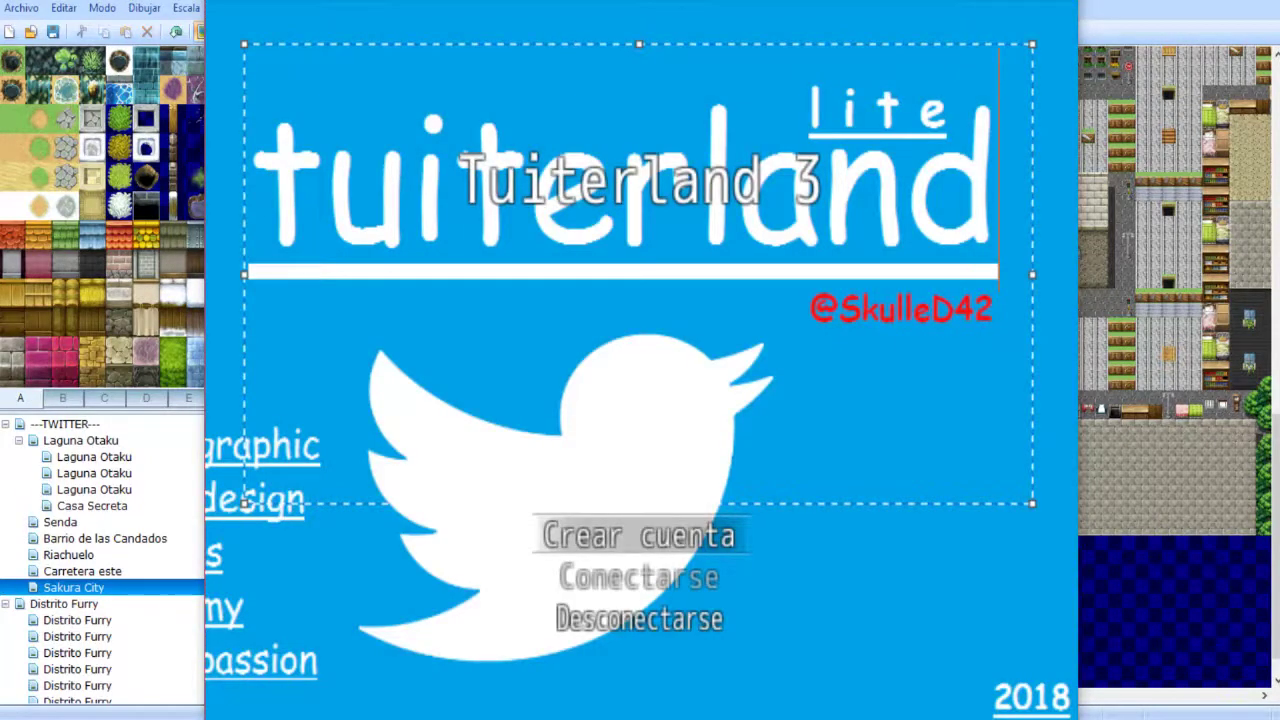
key(Return)
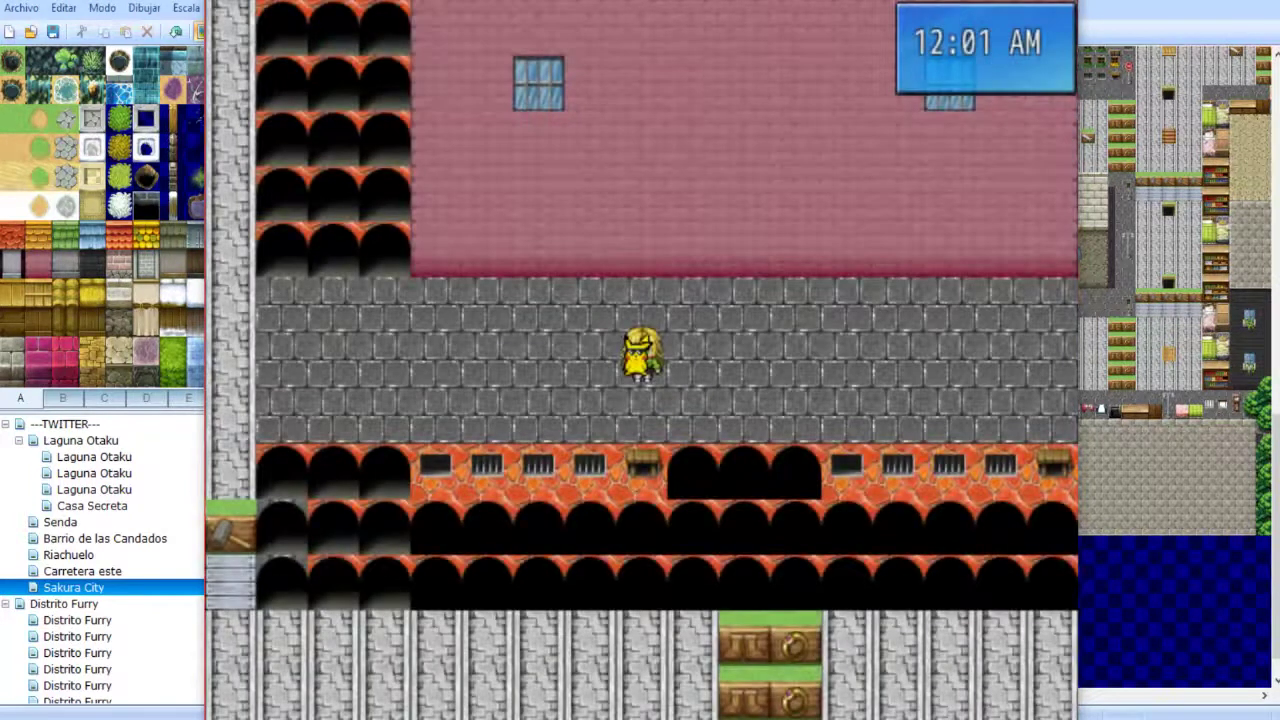
key(Up)
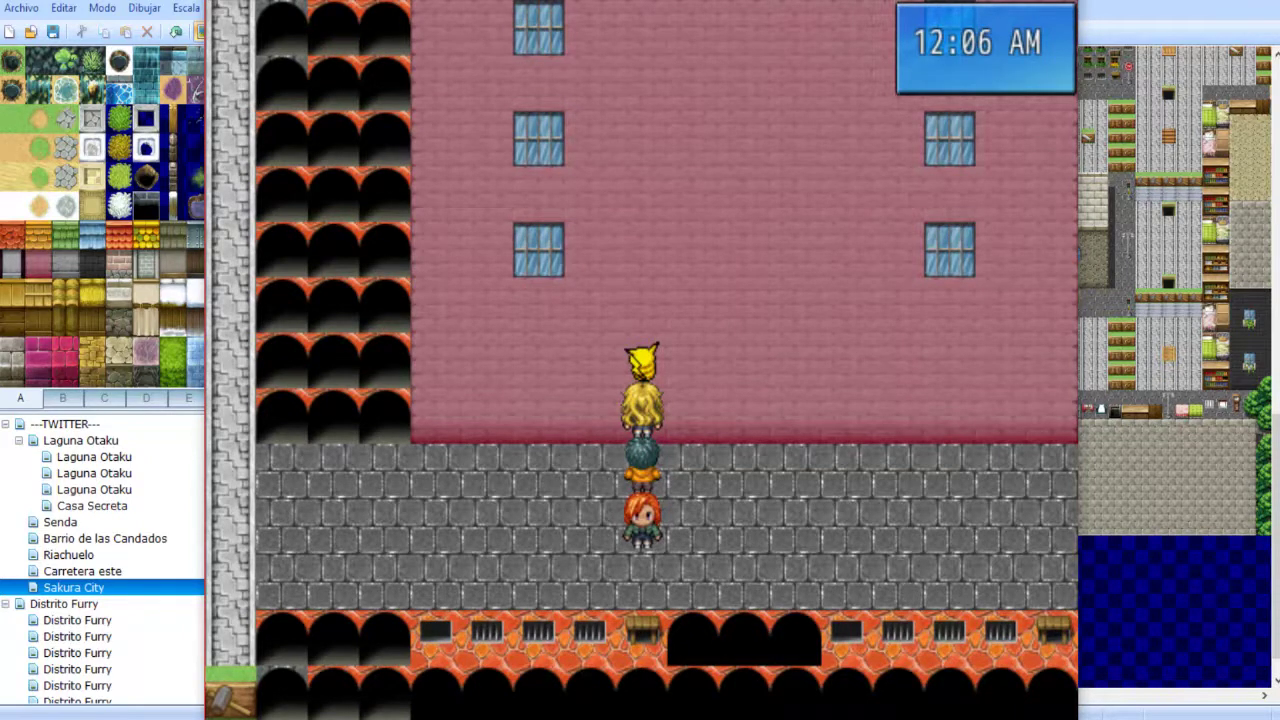
key(alt+F4)
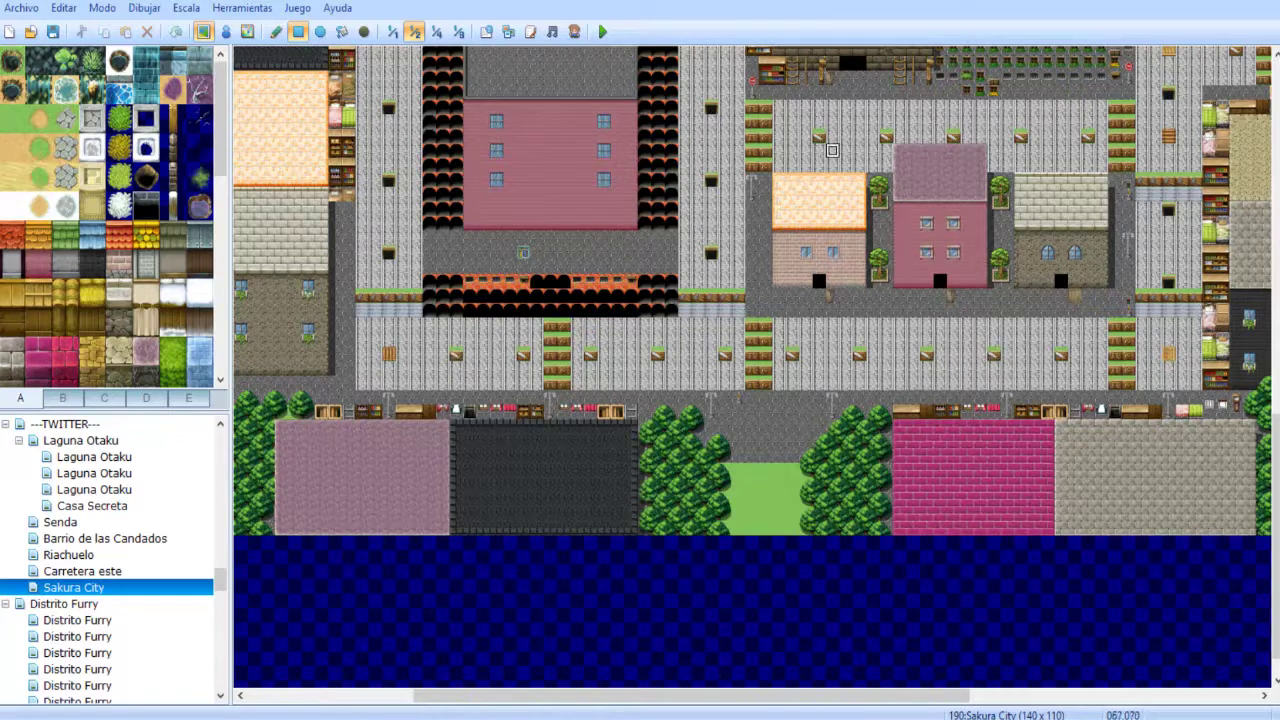
- Set the empty first tile of the Sakura City tileset's B sheet to star passability in the database and accept
click(241, 8)
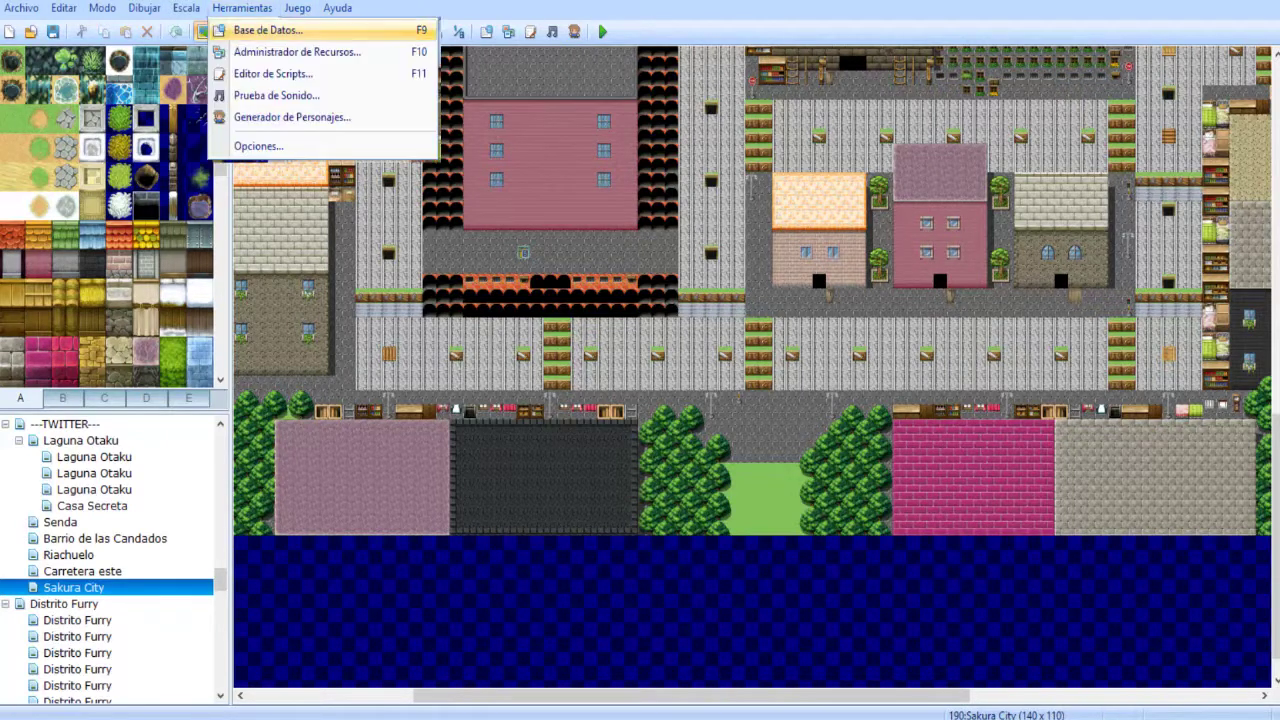
click(280, 29)
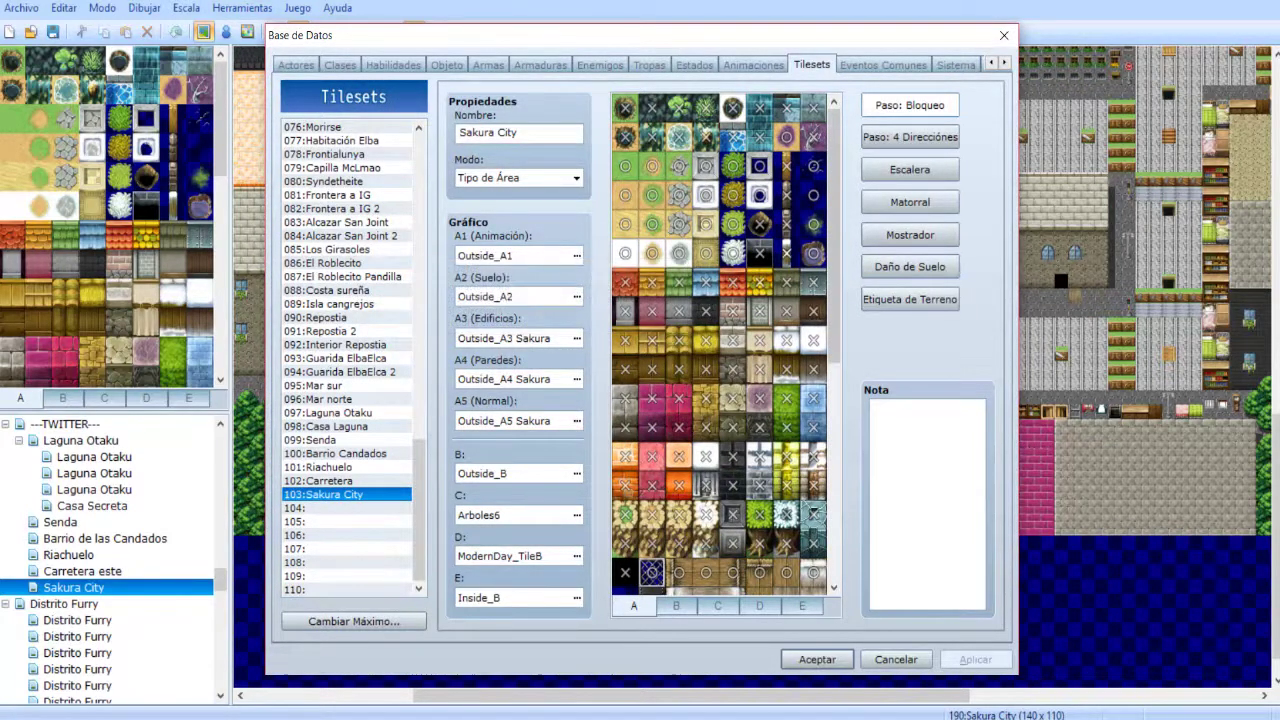
click(676, 606)
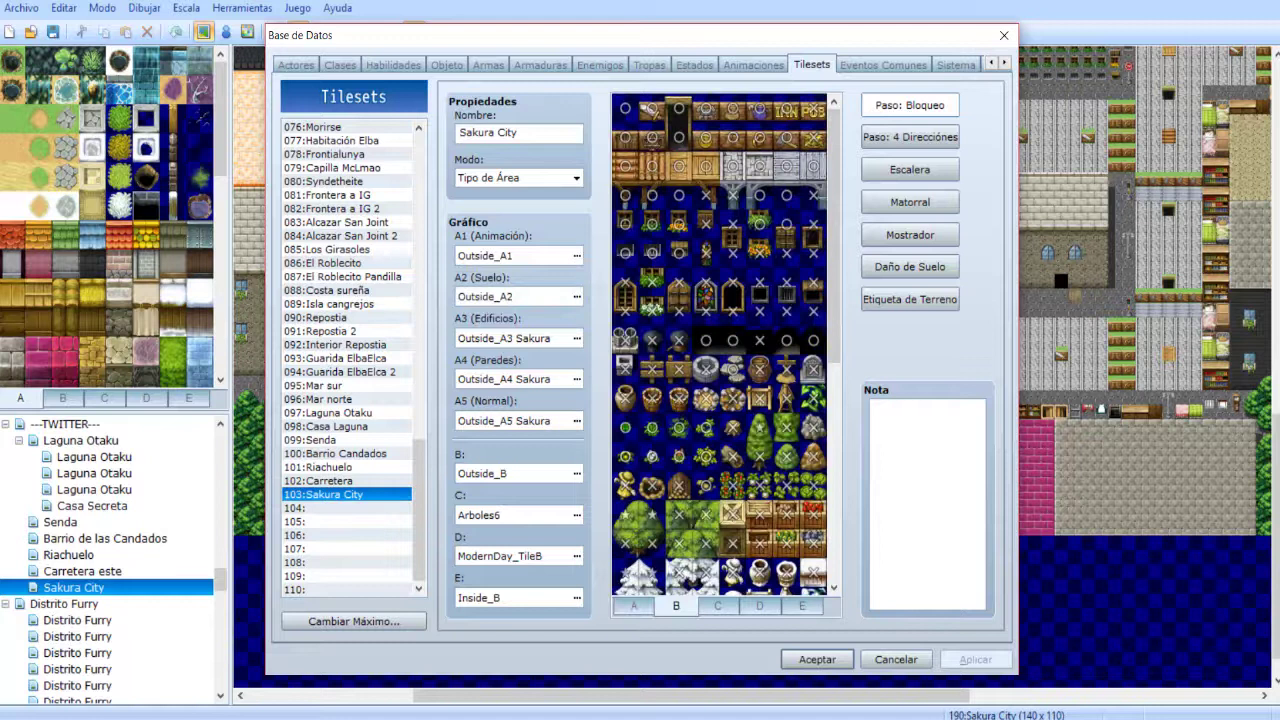
click(718, 606)
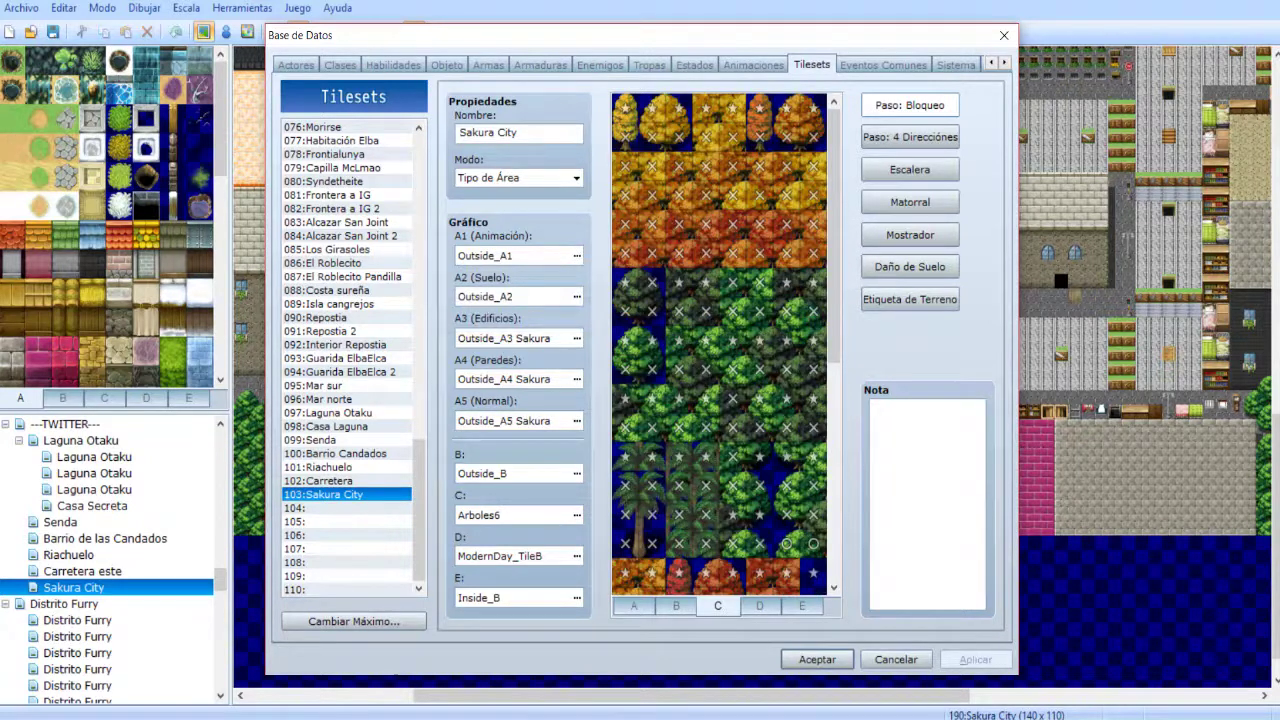
click(676, 606)
click(625, 108)
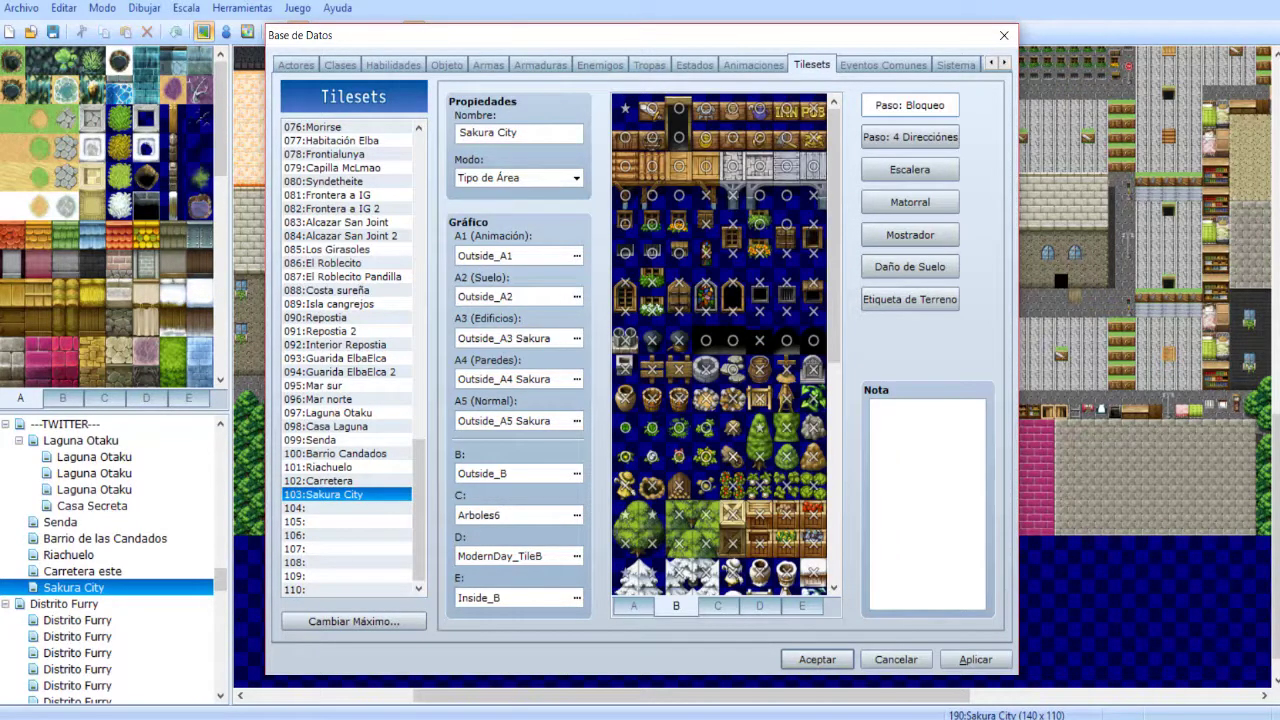
click(818, 659)
- Playtest the game again to check walking on the pink building's grey roof beside the arches, and close the game
click(602, 32)
key(Return)
key(F12)
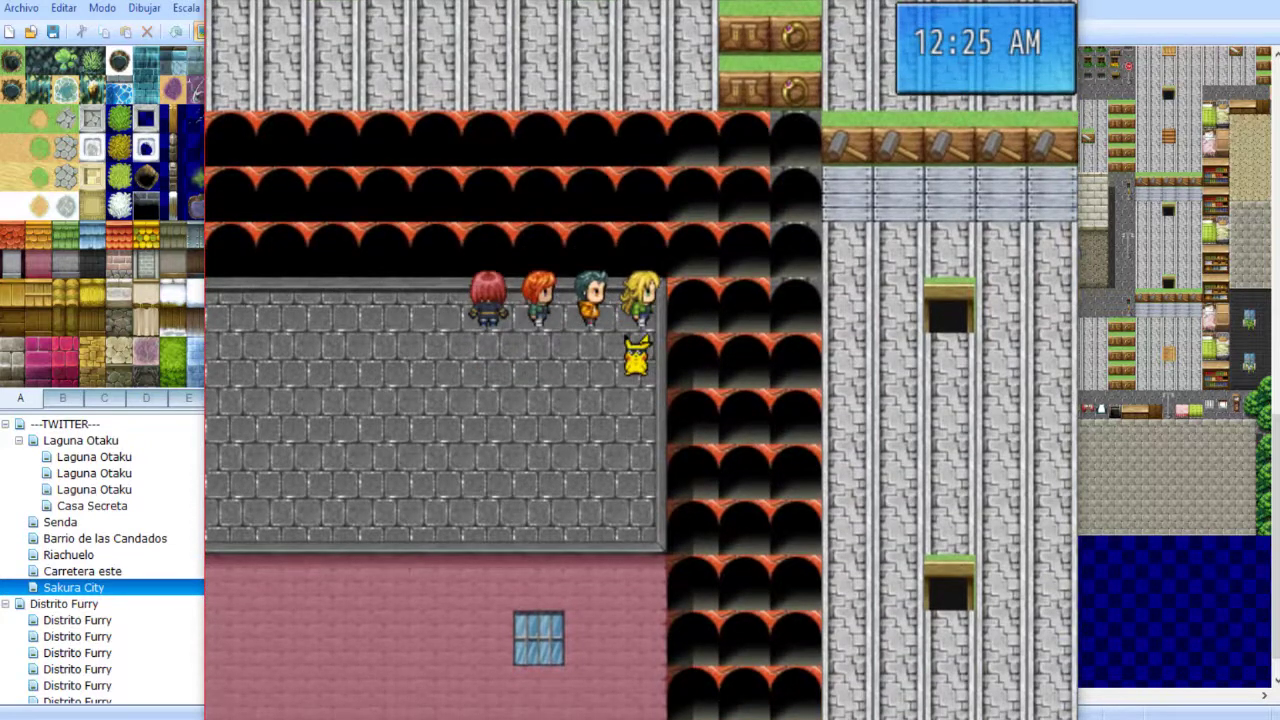
key(alt+F4)
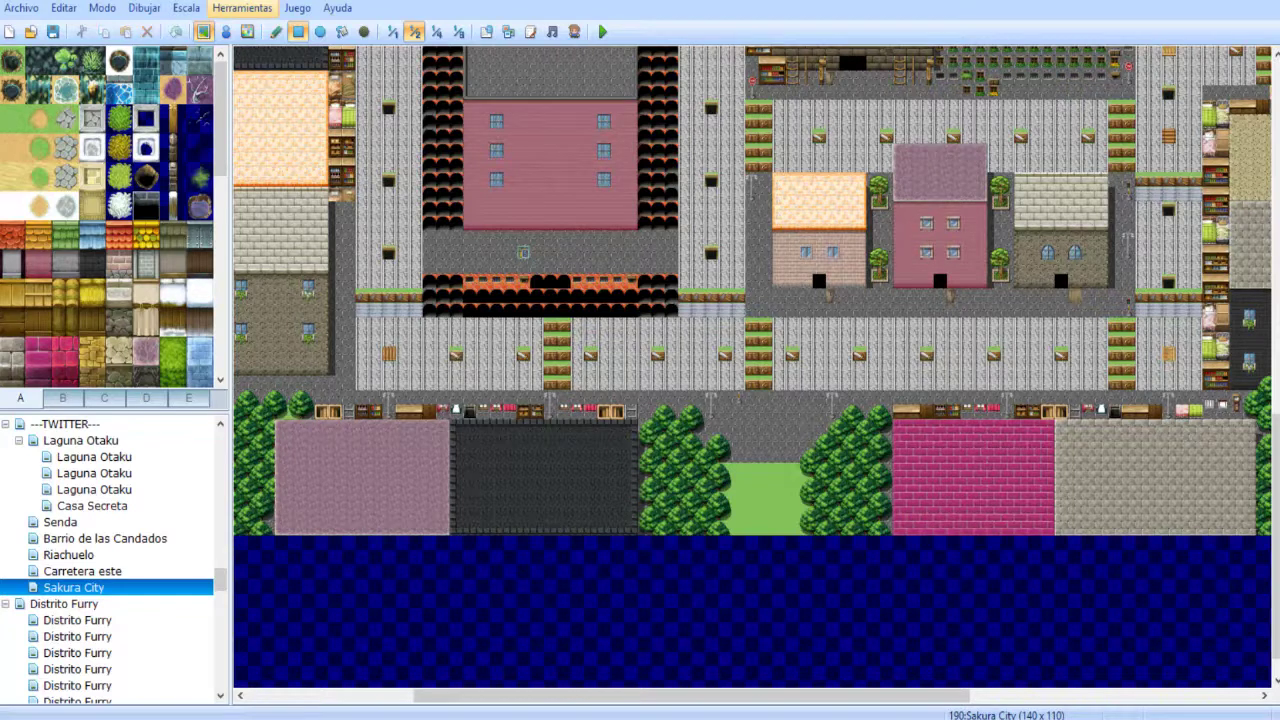
- Replace the column of shelves and beds beside the black-roofed and orange-roofed buildings with dark grey slab floor
middle_drag(483, 314, 460, 246)
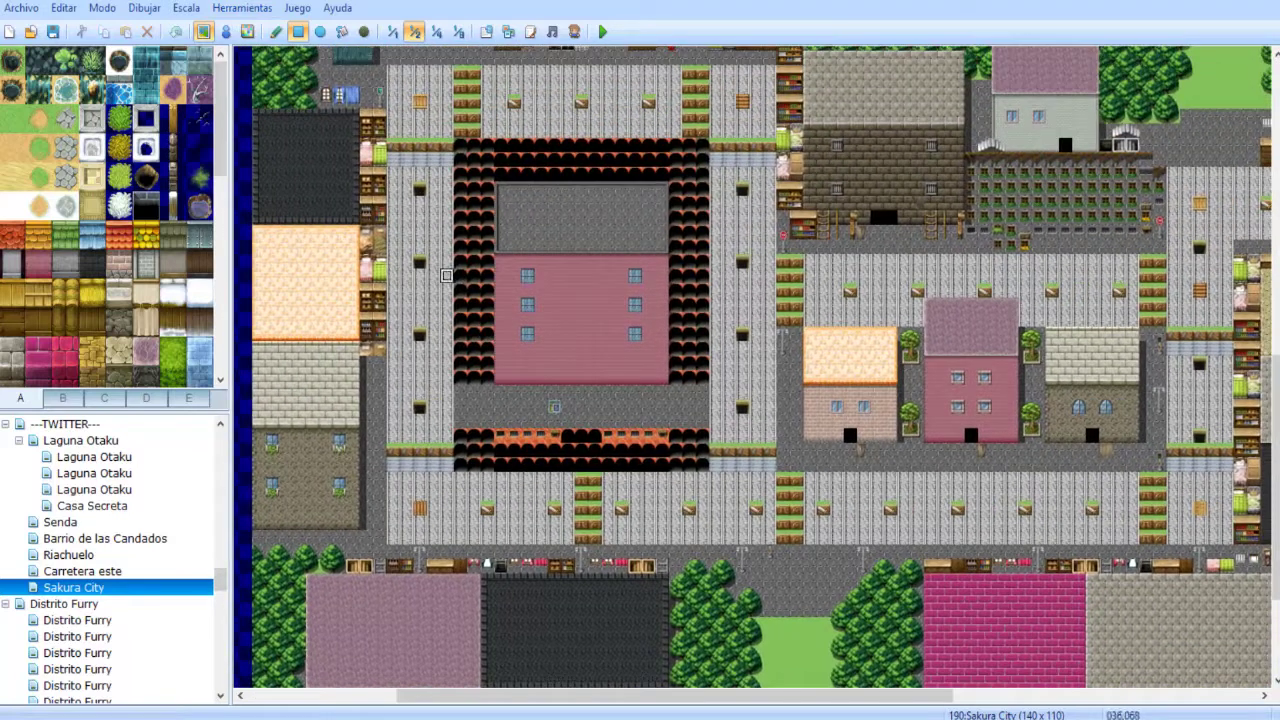
scroll(460, 246, up, 2)
shift+scroll(460, 246, left, 3)
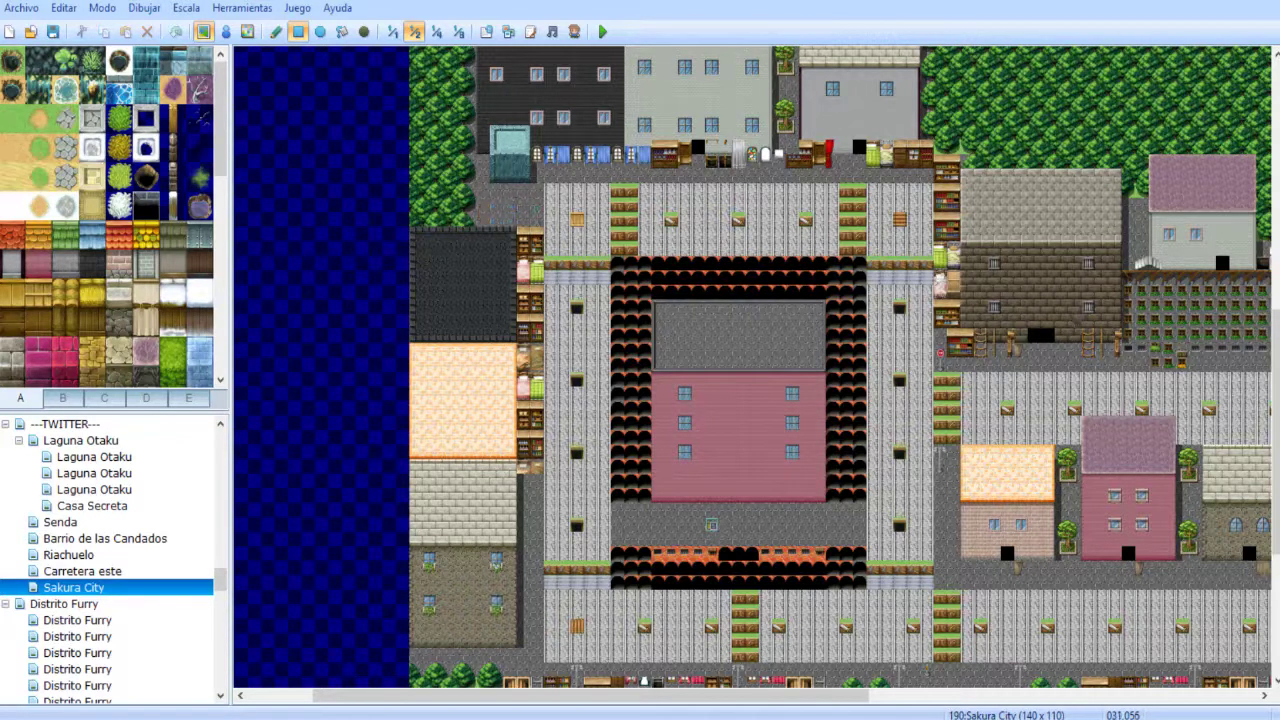
mouse_move(521, 230)
mouse_down()
mouse_move(521, 468)
mouse_move(540, 466)
mouse_up()
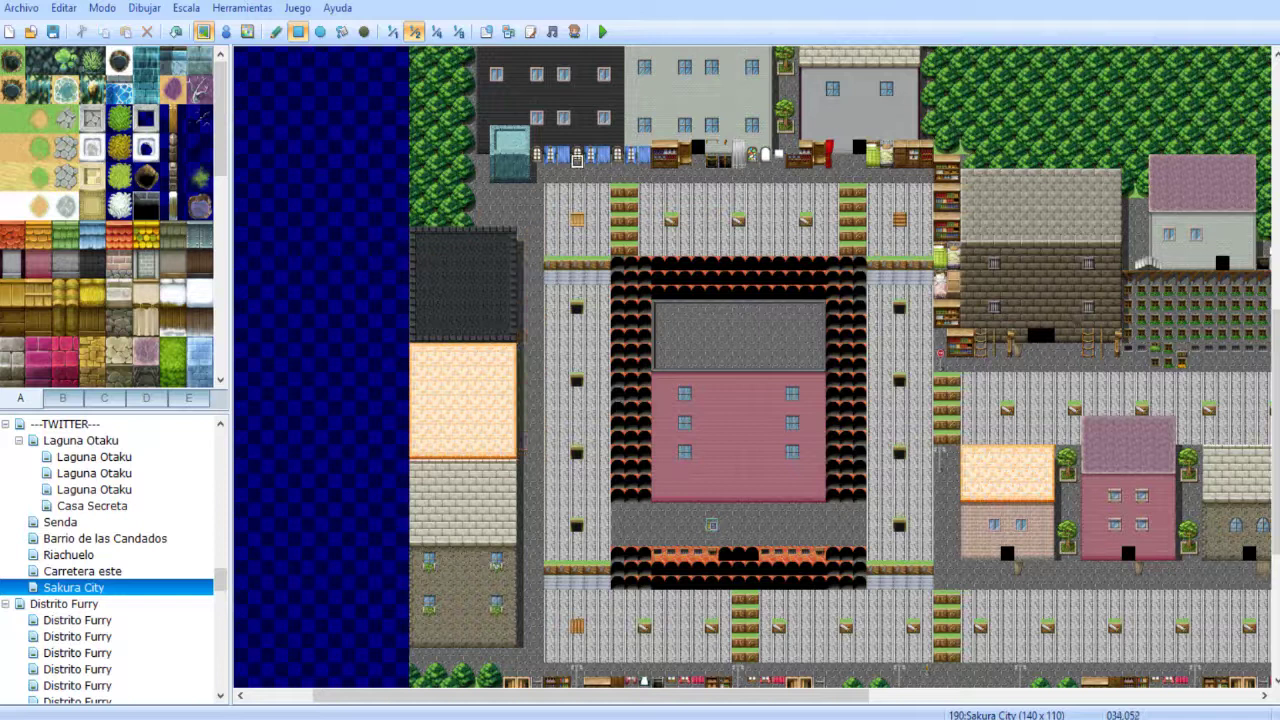
- Replace the furniture row below the northern buildings and the furniture column beside the brown brick building with dark grey slab floor
drag(536, 158, 952, 162)
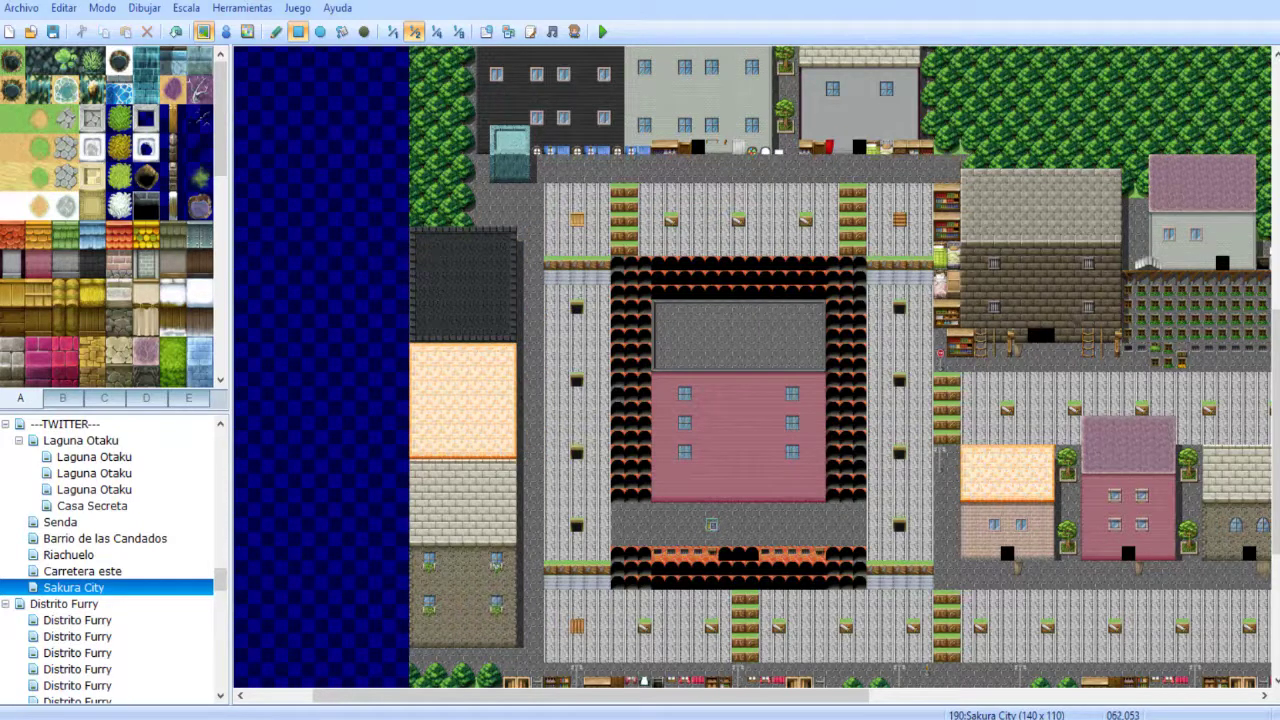
mouse_move(536, 176)
mouse_down()
mouse_move(497, 161)
mouse_move(510, 132)
mouse_move(593, 150)
mouse_move(935, 147)
mouse_up()
right_click(483, 118)
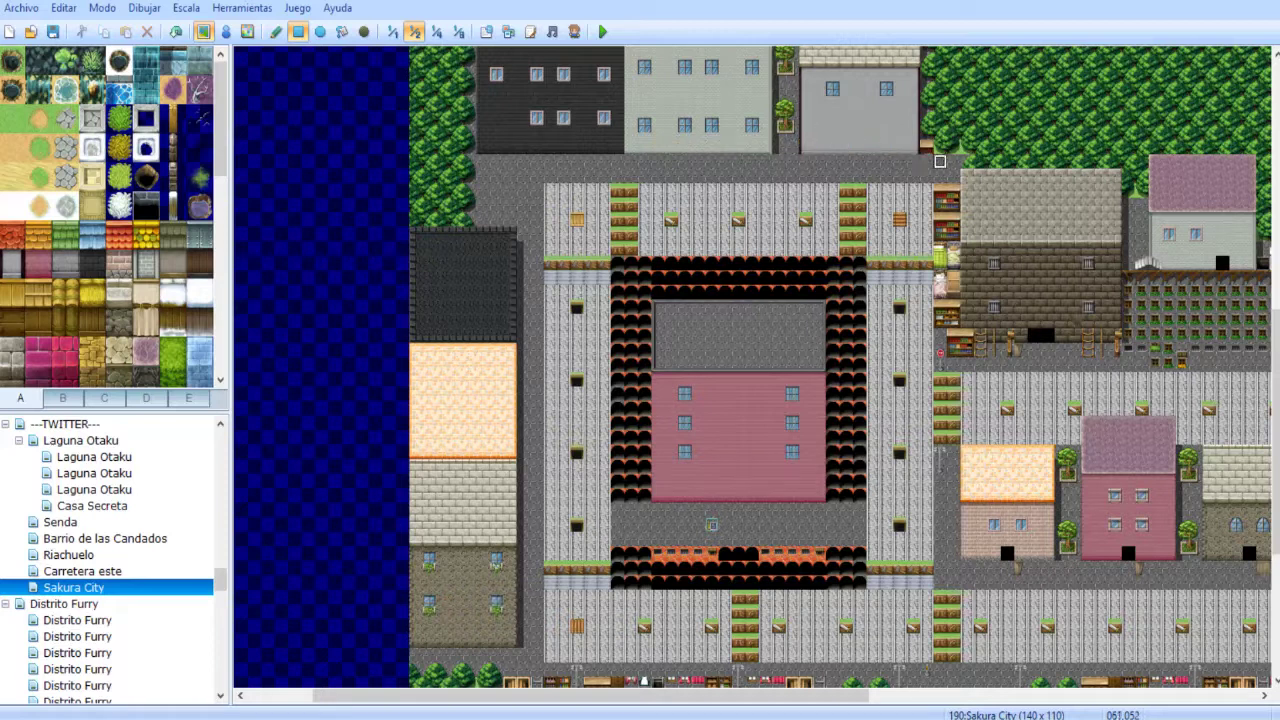
middle_drag(666, 166, 730, 217)
drag(860, 130, 860, 290)
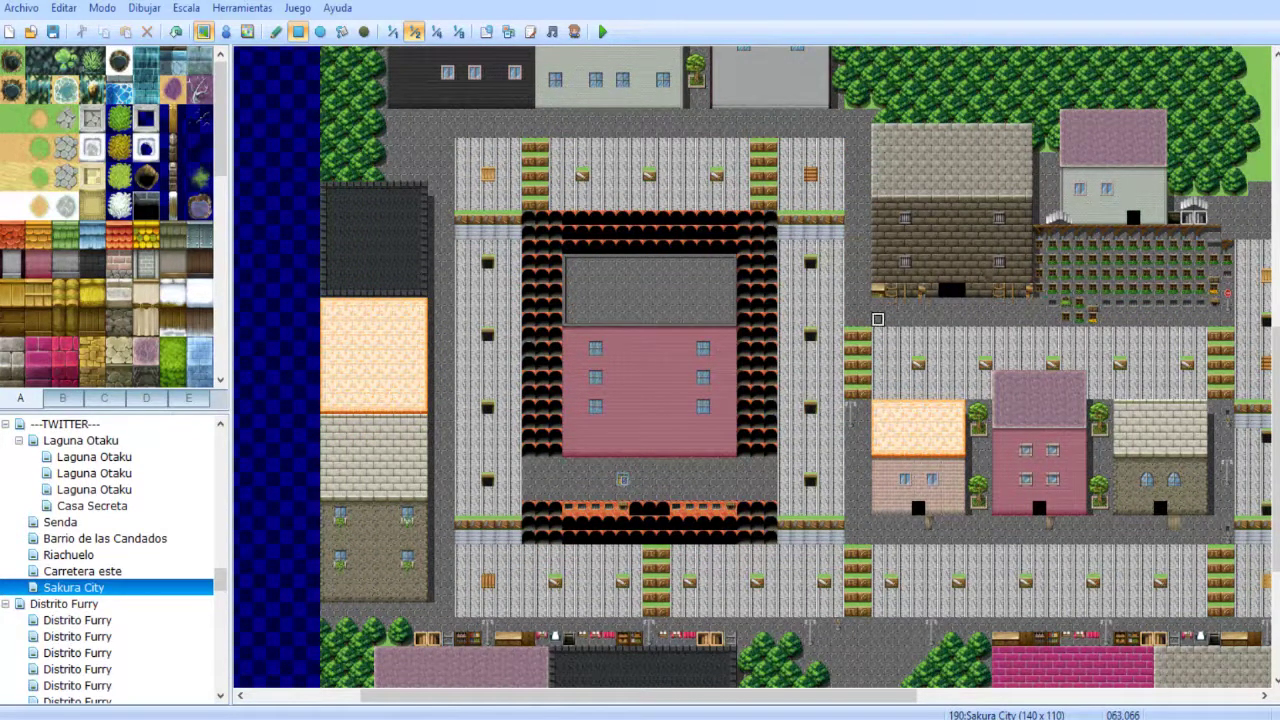
- Pave the street north of the arches with the orange floor tile and inspect it at full scale
scroll(110, 215, down, 3)
scroll(110, 215, down, 8)
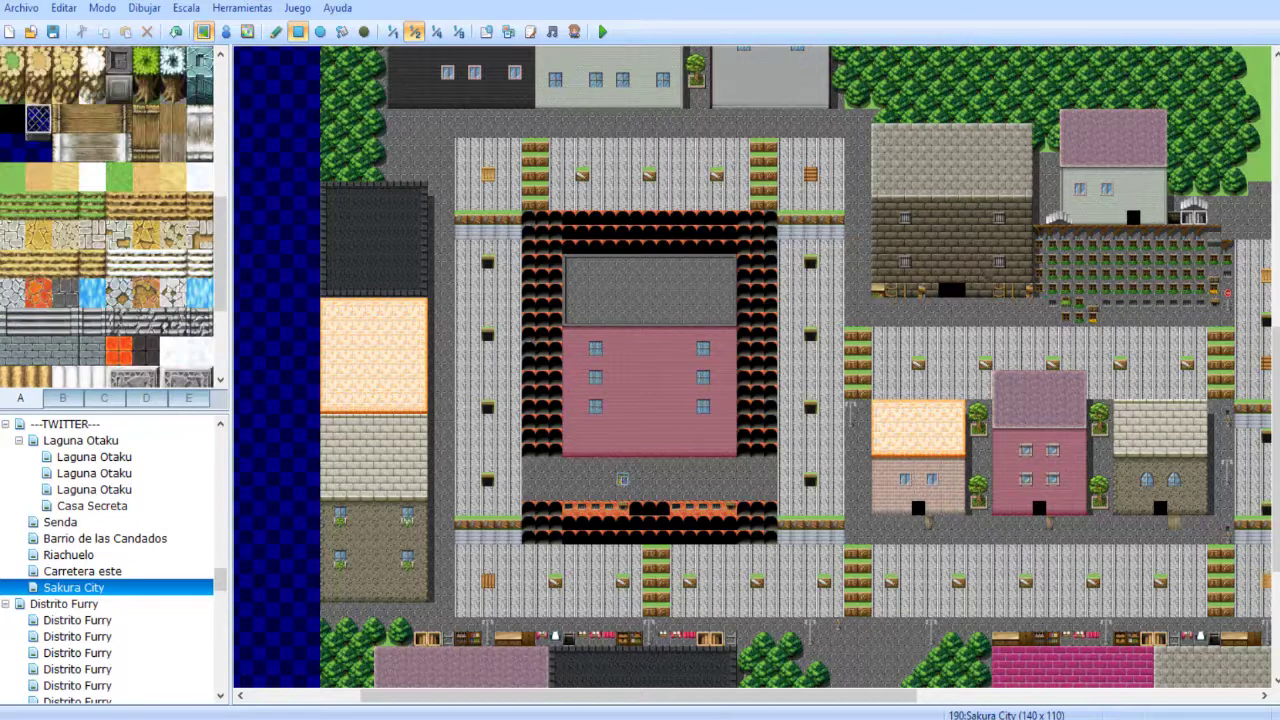
click(118, 350)
mouse_move(462, 145)
mouse_down()
mouse_move(662, 203)
mouse_move(850, 203)
mouse_up()
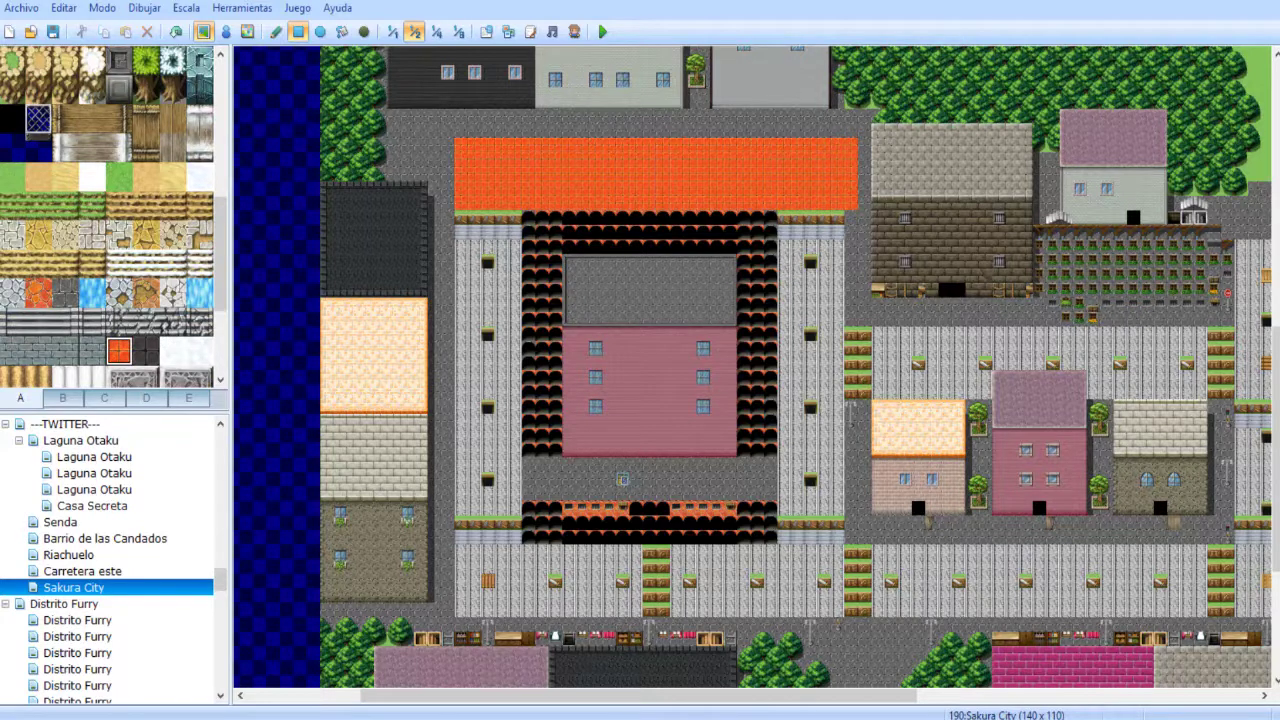
click(392, 31)
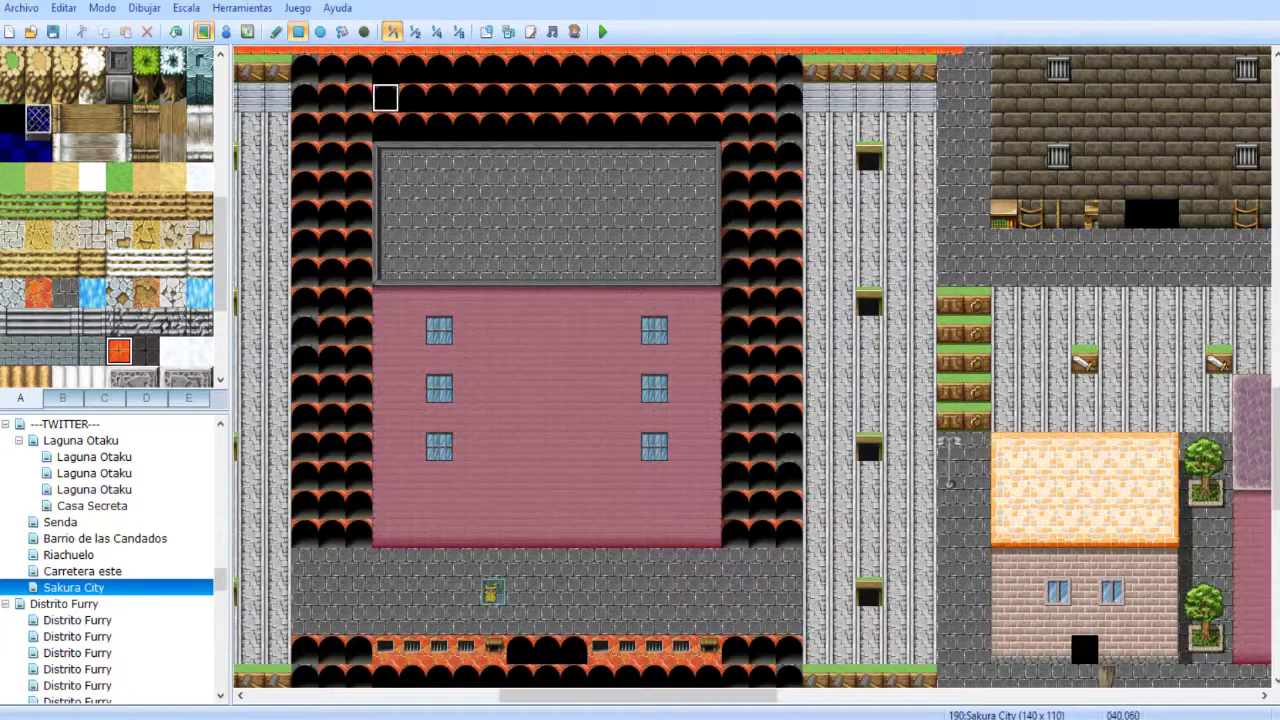
click(414, 31)
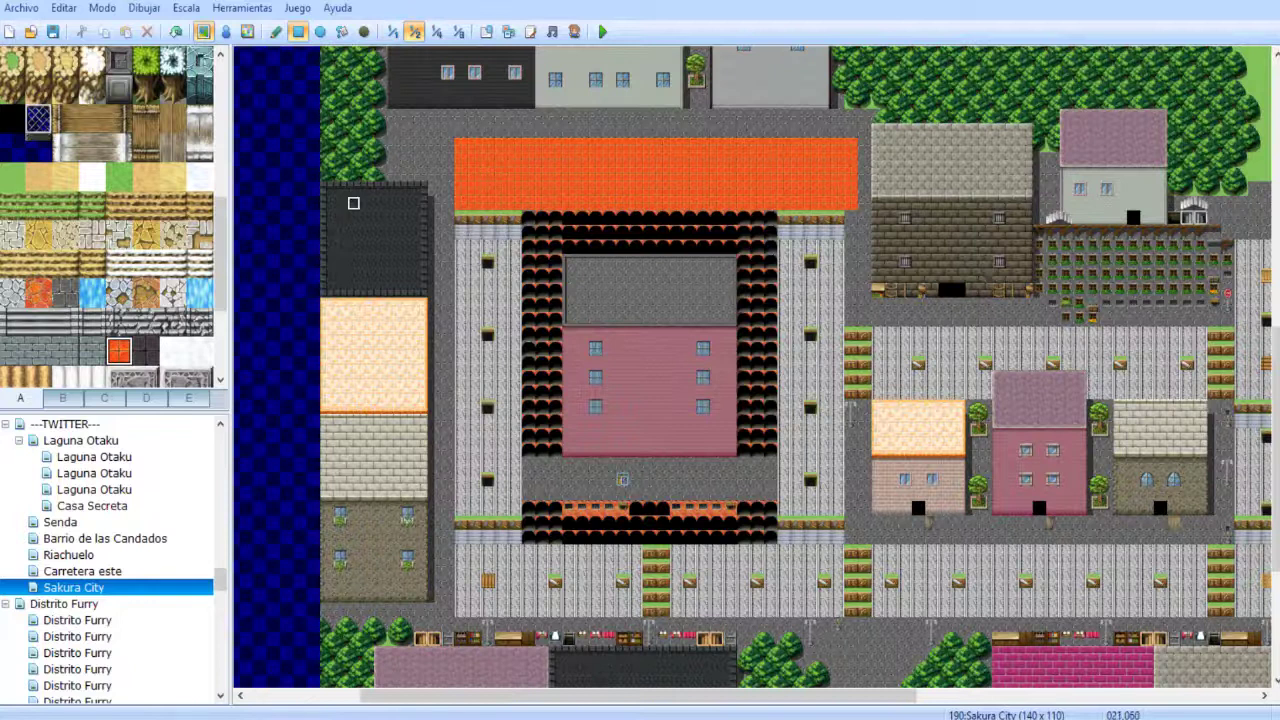
- Flood-fill the grey slab sidewalk with the dark floor tile and cover the furniture row above the southern roofs with it
click(145, 350)
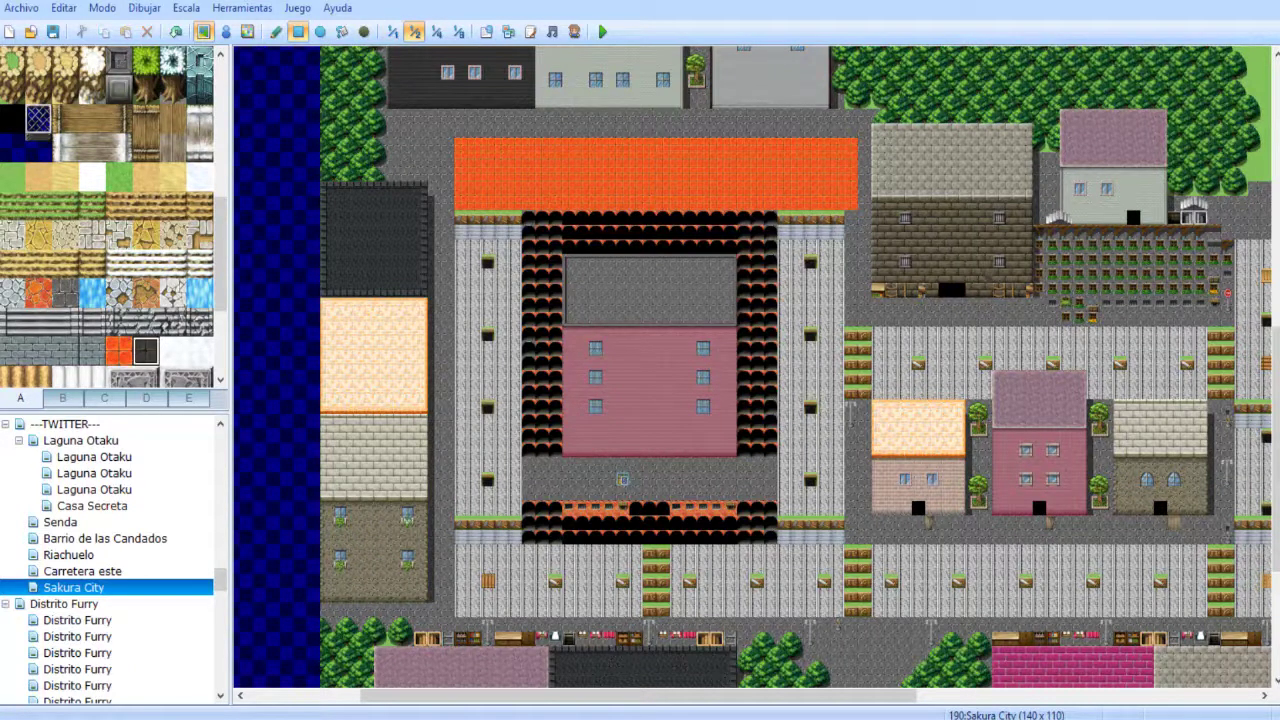
click(342, 31)
click(400, 130)
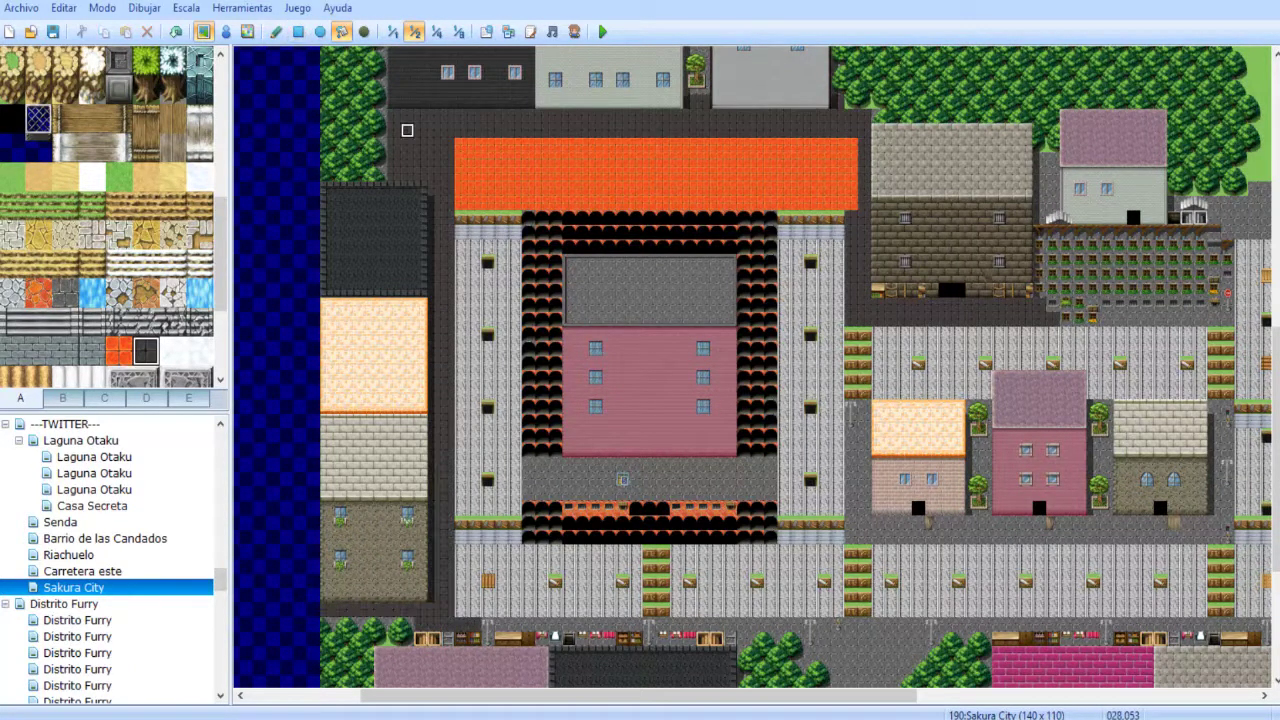
middle_drag(460, 203, 537, 306)
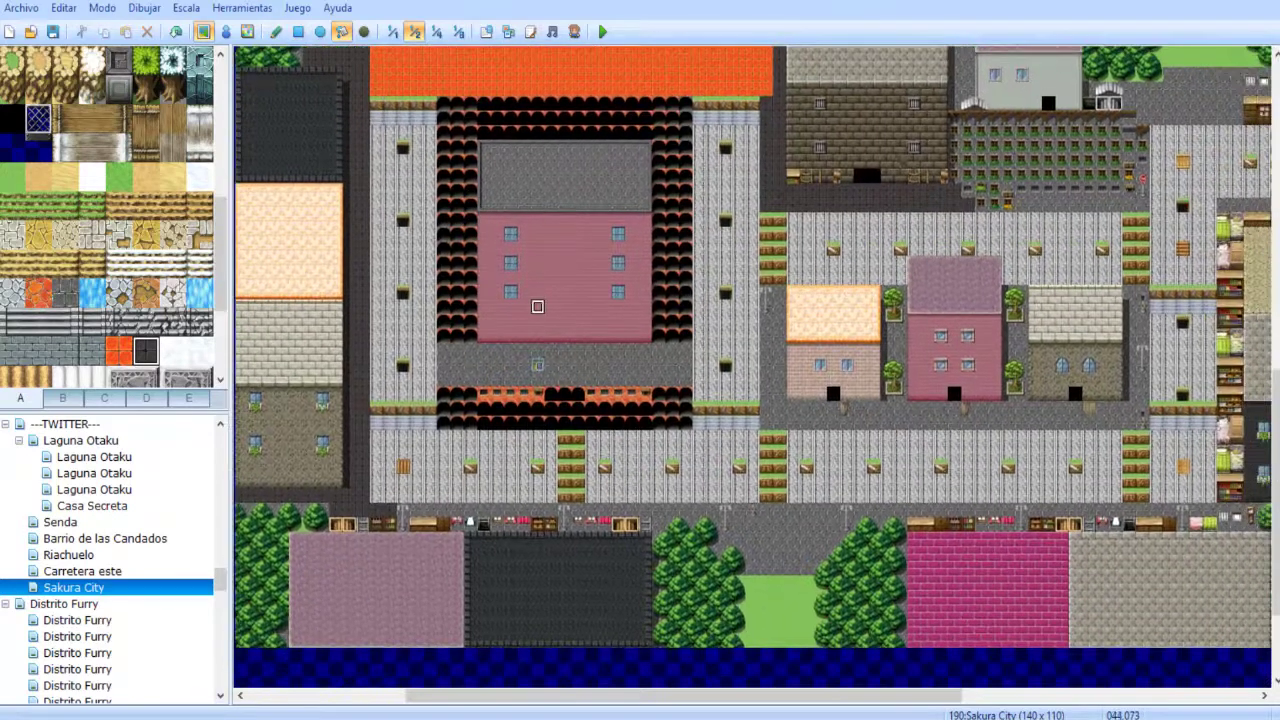
click(298, 31)
mouse_move(336, 511)
mouse_down()
mouse_move(650, 530)
mouse_move(1232, 530)
mouse_move(1250, 516)
mouse_up()
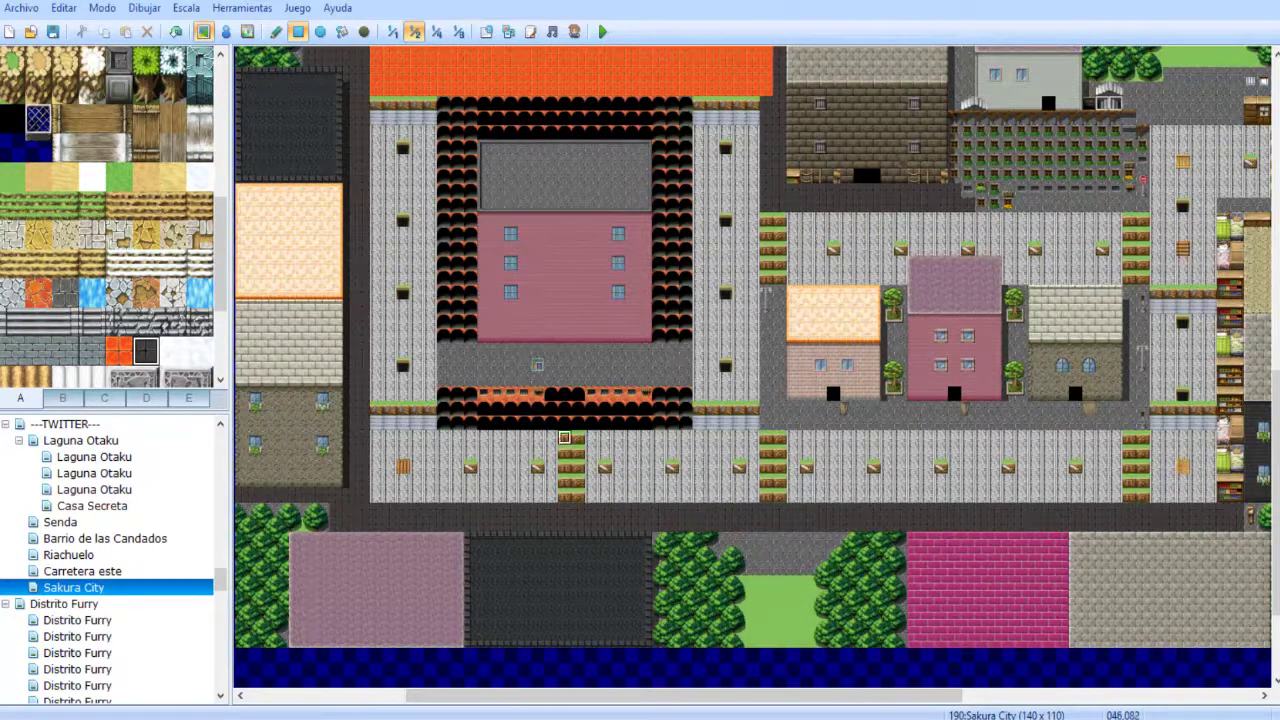
- Pave over the block of three small houses and the planted field beside the brown brick building with dark floor
scroll(564, 437, right, 5)
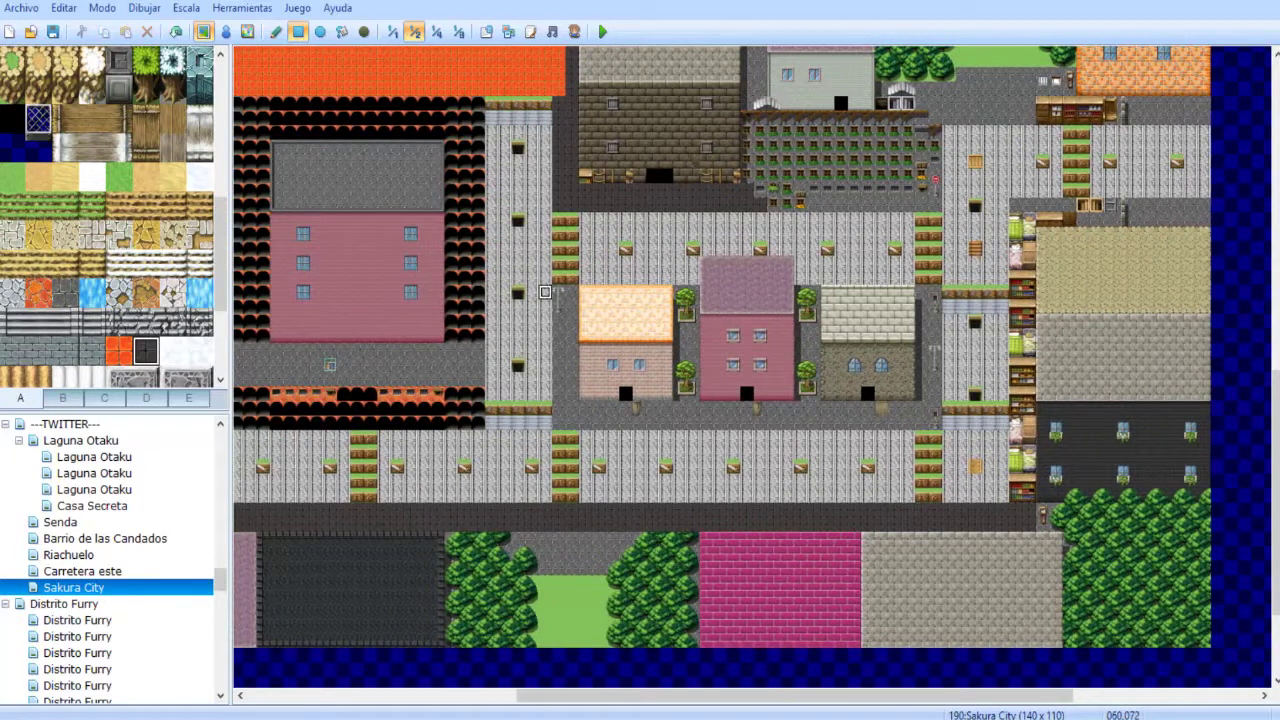
mouse_move(566, 292)
mouse_down()
mouse_move(566, 410)
mouse_move(922, 409)
mouse_move(935, 423)
mouse_up()
scroll(740, 330, up, 3)
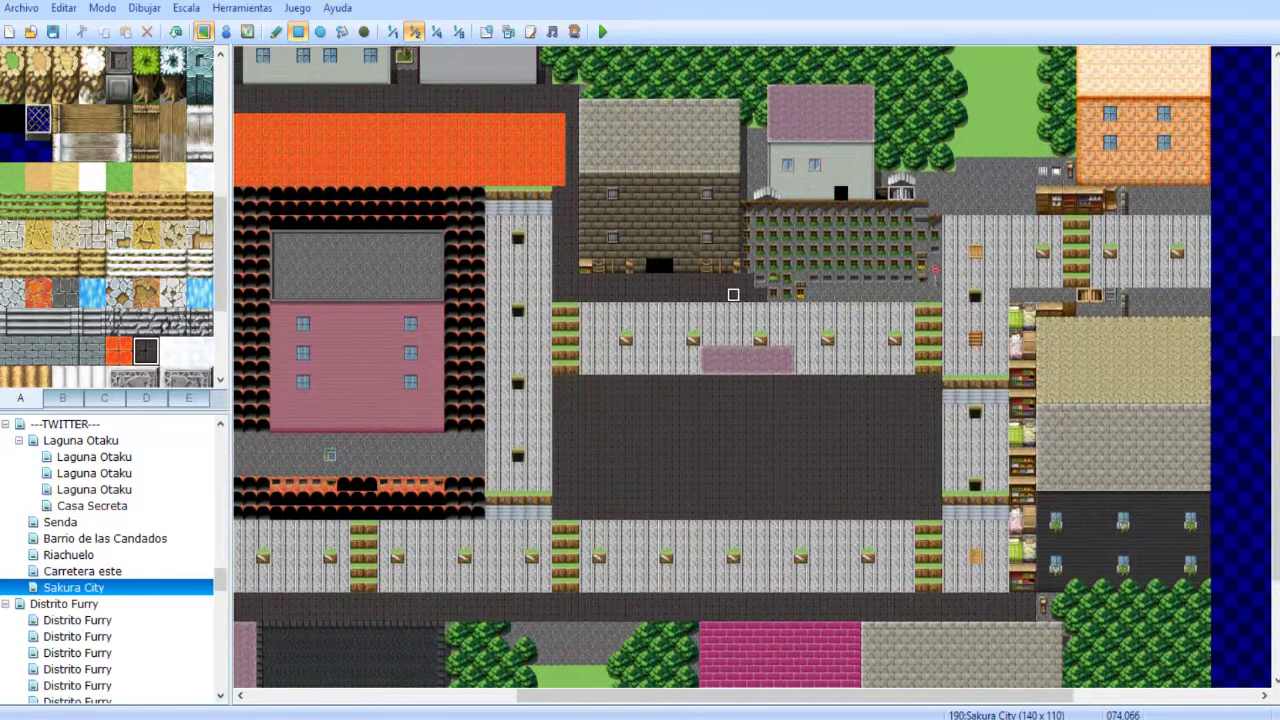
drag(746, 294, 936, 206)
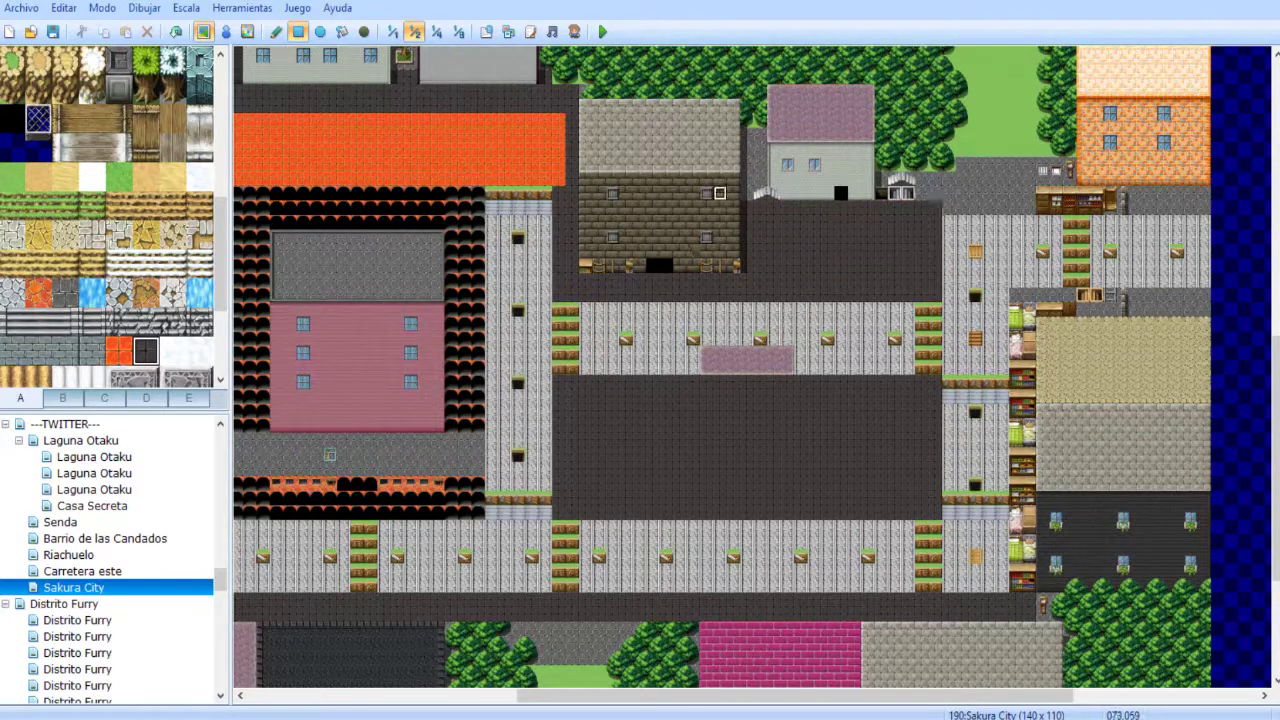
- Cover the eastern sidewalks, their furniture, the black wall and the shelves at the brown brick building with dark floor or wall tiles
drag(746, 207, 762, 128)
mouse_move(867, 207)
mouse_down()
mouse_move(1050, 172)
mouse_move(1232, 208)
mouse_up()
drag(1016, 300, 1200, 300)
mouse_move(1024, 316)
mouse_down()
mouse_move(1024, 576)
mouse_move(1112, 566)
mouse_move(1180, 512)
mouse_move(1195, 550)
mouse_move(1205, 520)
mouse_up()
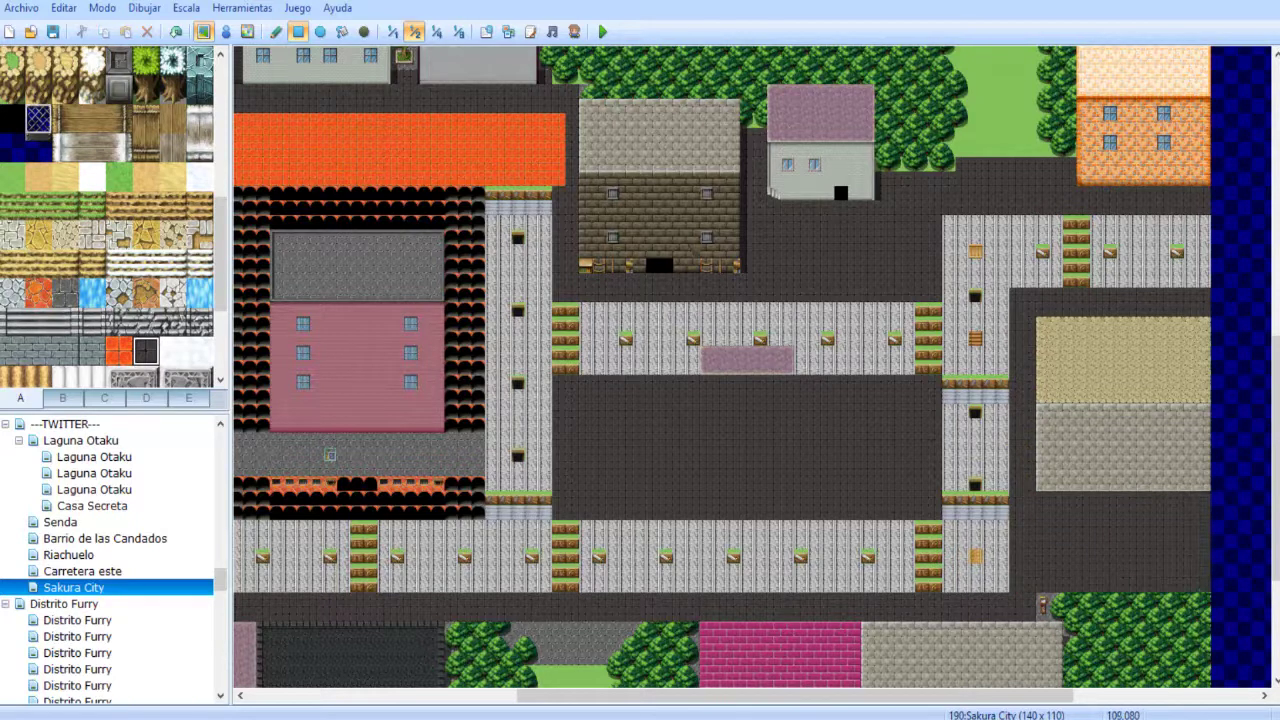
click(1043, 602)
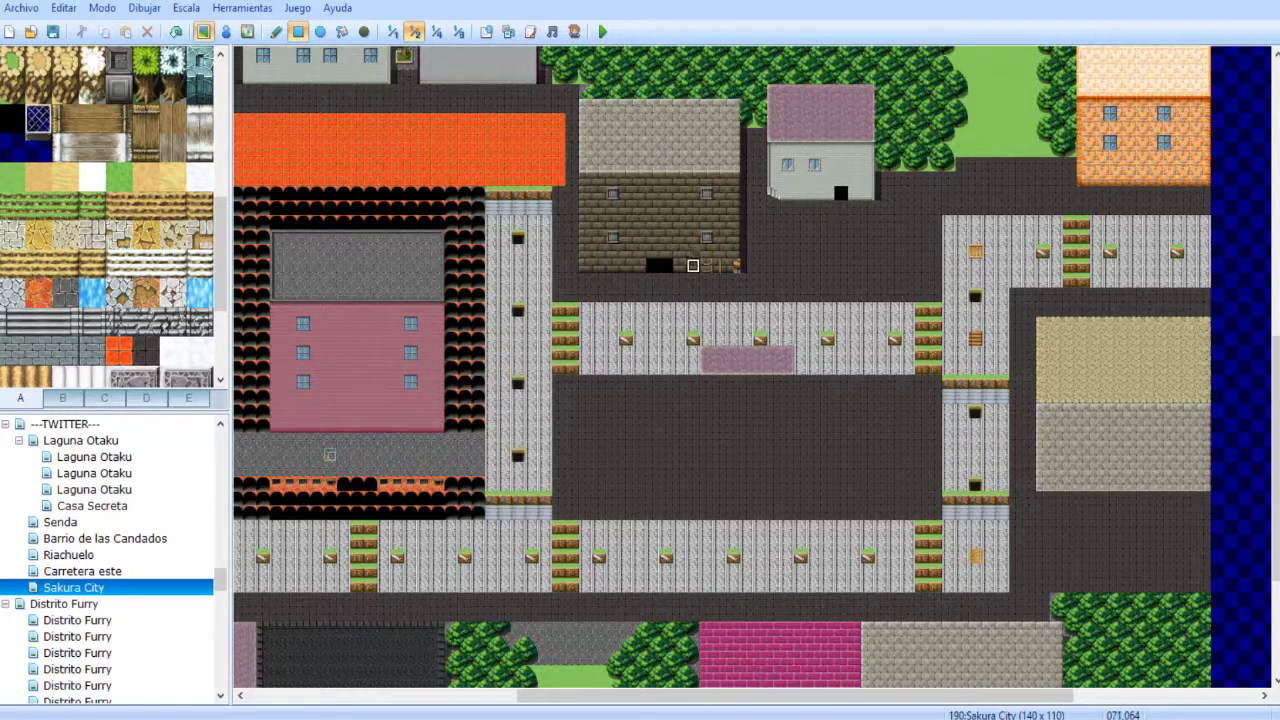
middle_drag(837, 289, 692, 265)
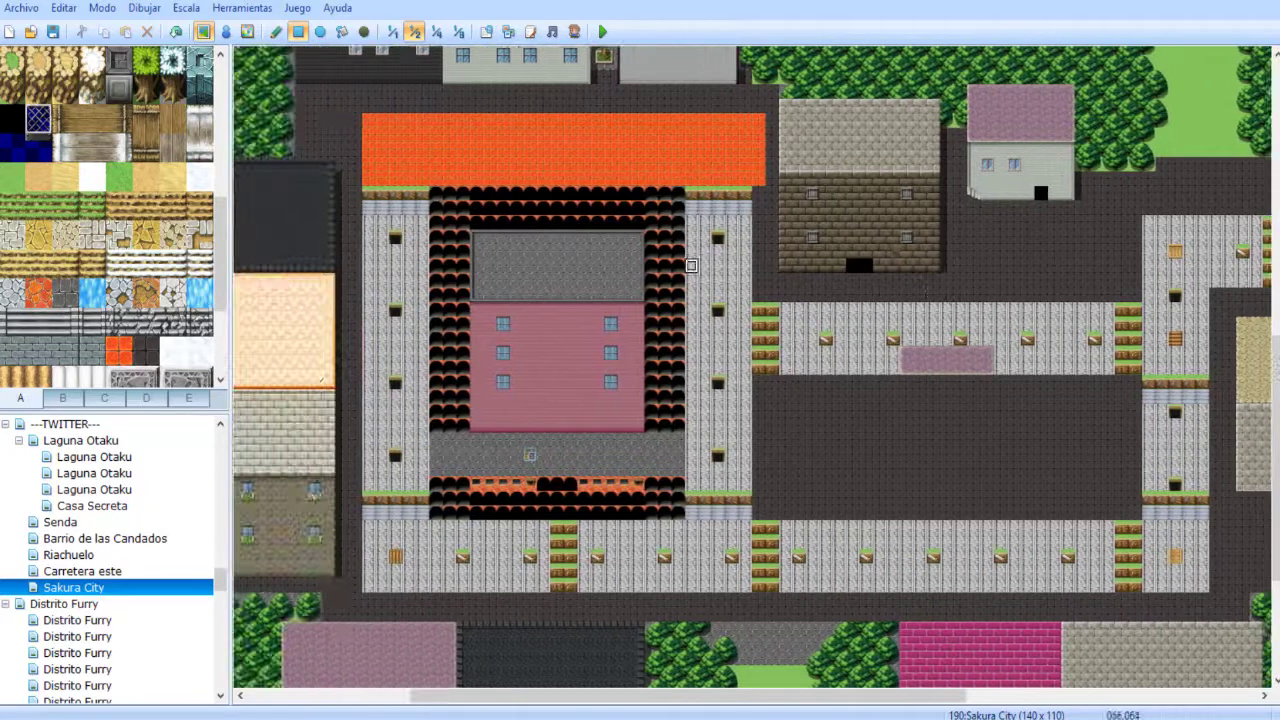
- Trim the orange street's extra eastern column with dark floor and pave the rest of the street ring around the arches orange
drag(759, 184, 759, 120)
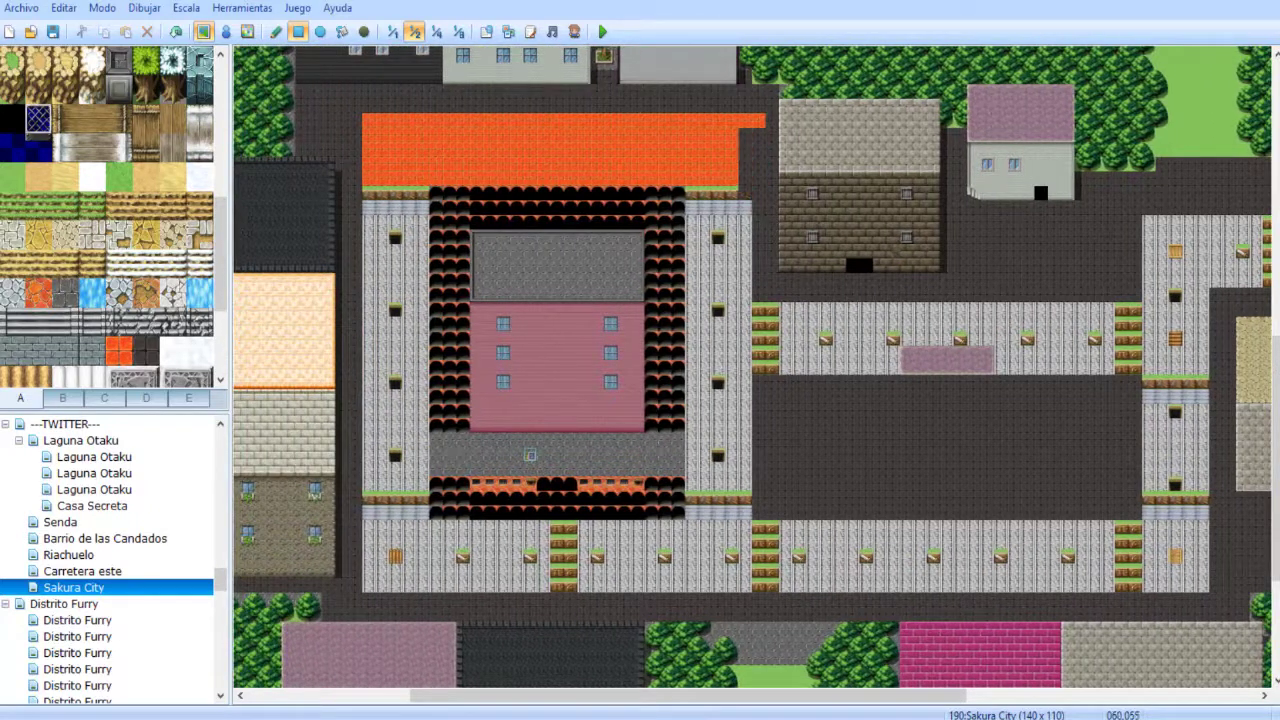
mouse_move(691, 193)
mouse_down()
mouse_move(745, 585)
mouse_move(557, 570)
mouse_move(369, 527)
mouse_move(382, 455)
mouse_up()
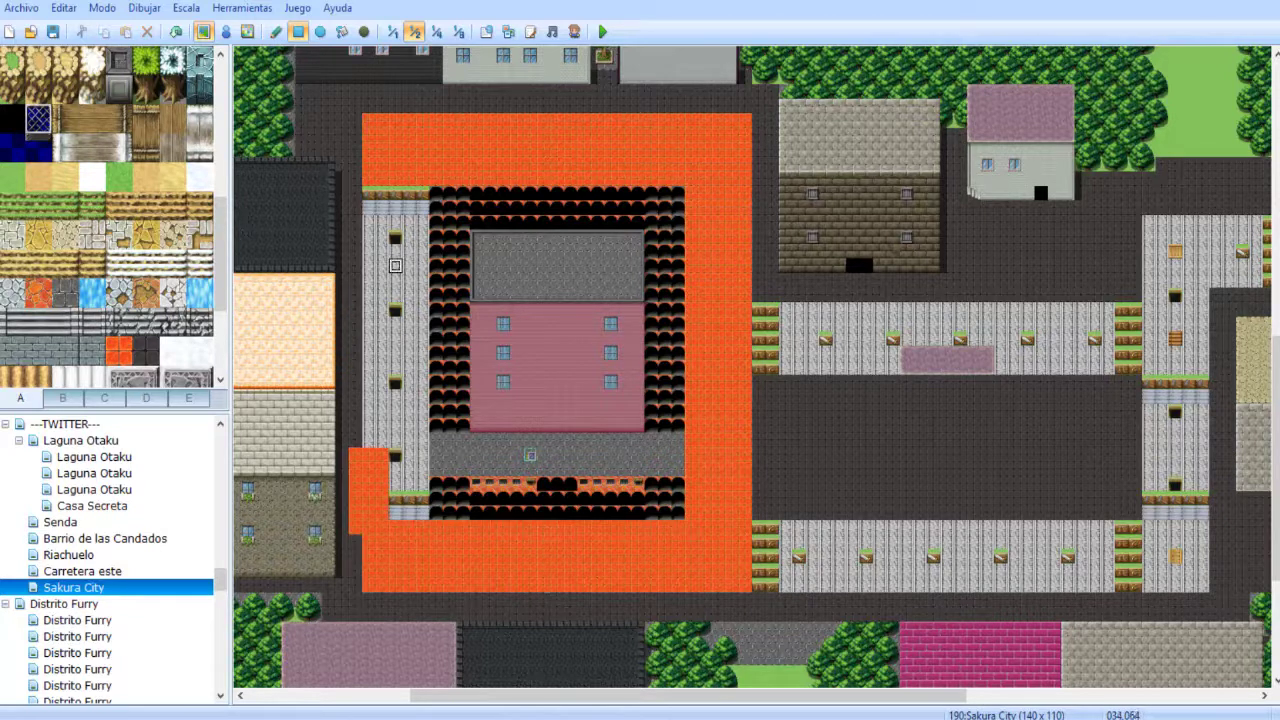
key(ctrl+z)
drag(368, 193, 372, 515)
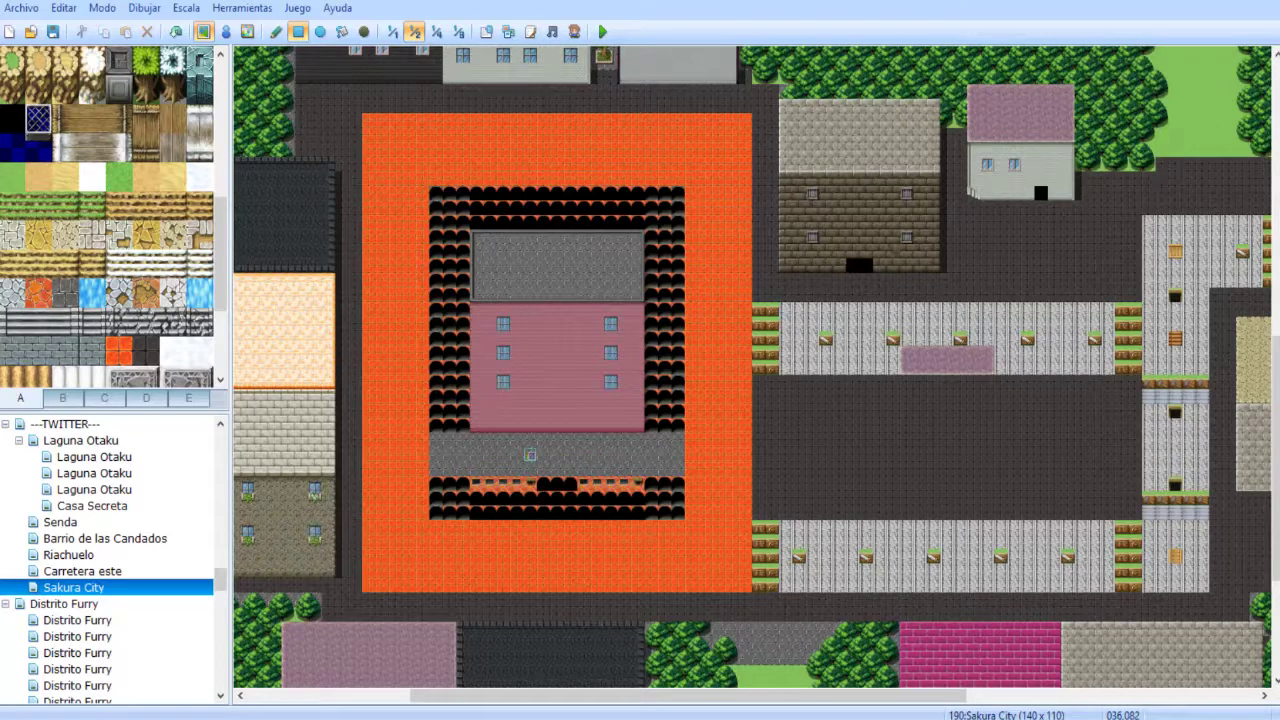
- Extend the orange paving over the southern and middle streets, their eastern connection and the northeastern street
mouse_move(731, 527)
mouse_down()
mouse_move(1125, 545)
mouse_move(1195, 575)
mouse_up()
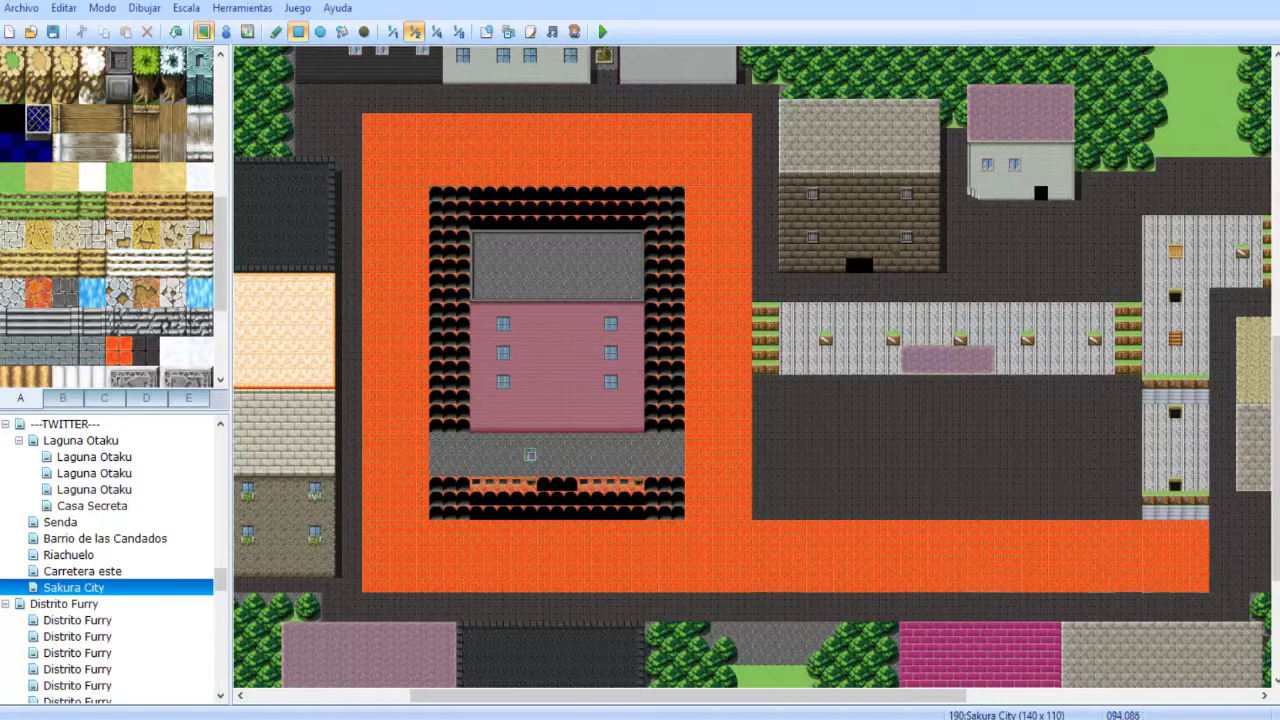
mouse_move(742, 310)
mouse_down()
mouse_move(1170, 330)
mouse_move(1205, 348)
mouse_up()
drag(1149, 512, 1202, 353)
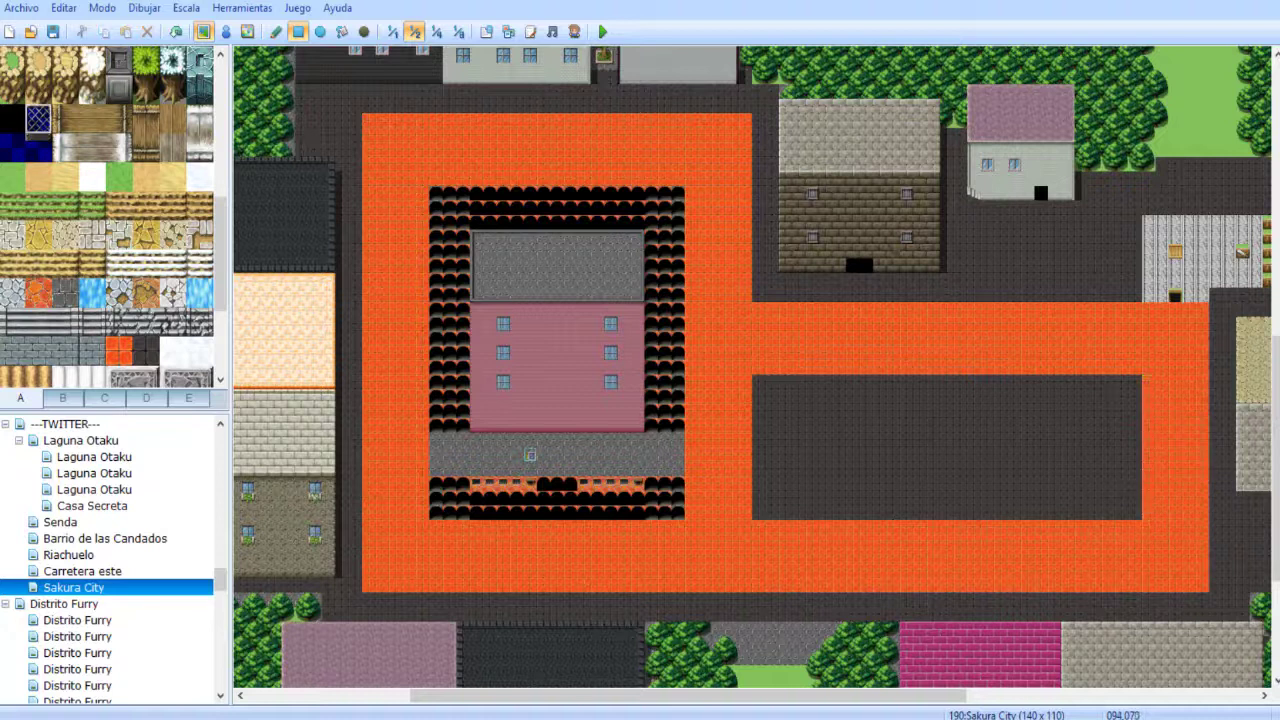
drag(880, 695, 1060, 695)
drag(1068, 281, 813, 223)
drag(812, 296, 866, 296)
- Clear most of the southern black roof to grass and pave the neighbouring trees and clearing with dark floor
middle_drag(880, 310, 706, 292)
middle_click(774, 267)
middle_drag(689, 309, 648, 453)
mouse_move(743, 400)
middle_down()
mouse_move(650, 398)
mouse_move(663, 409)
mouse_move(763, 397)
middle_up()
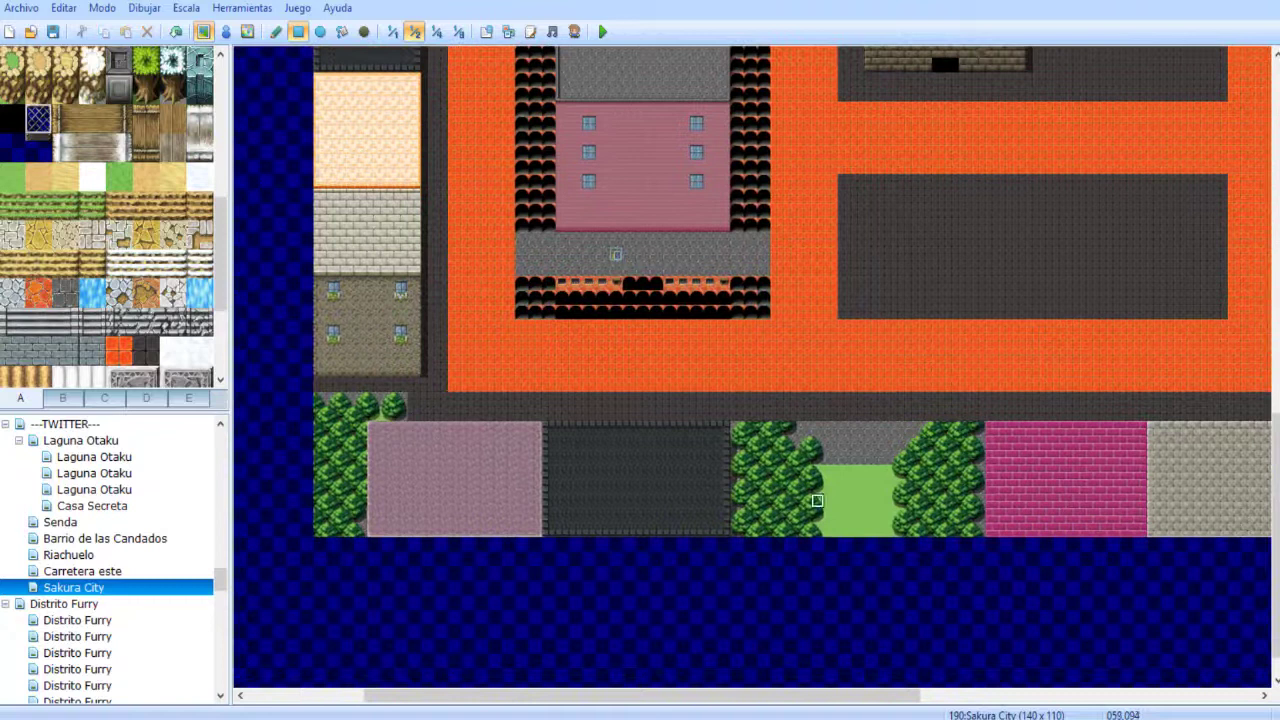
drag(722, 430, 588, 529)
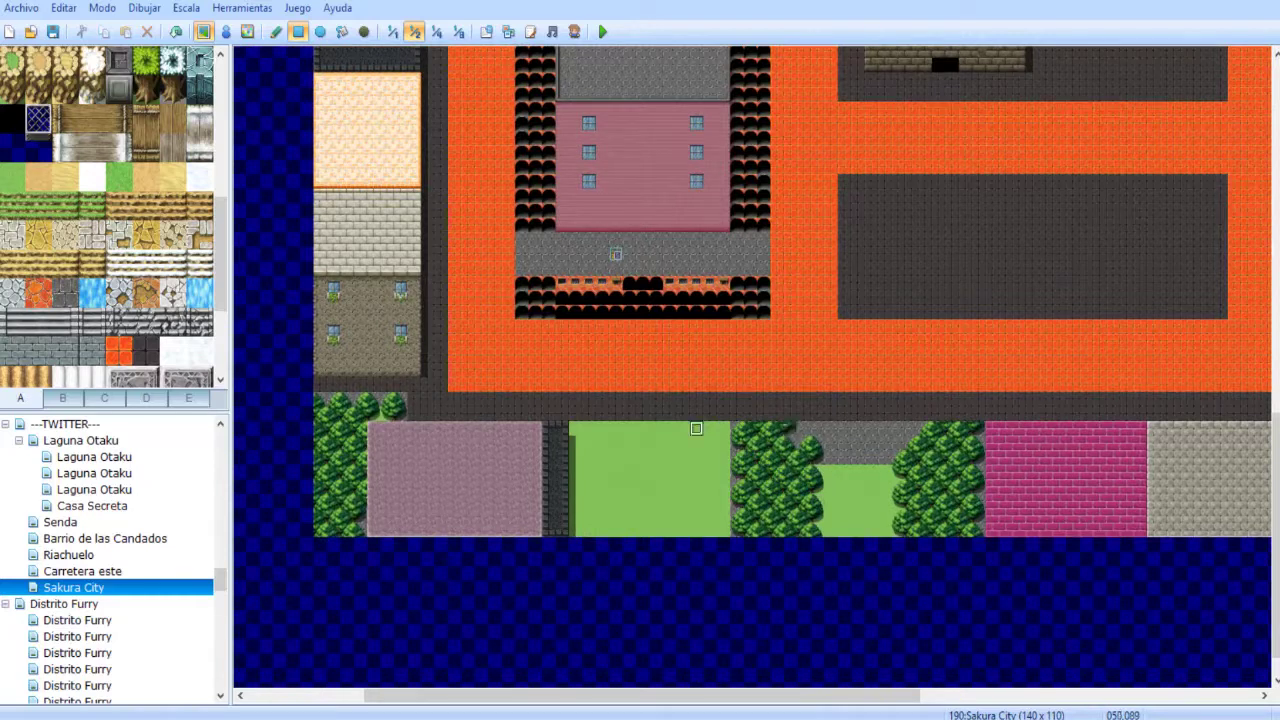
drag(723, 428, 978, 528)
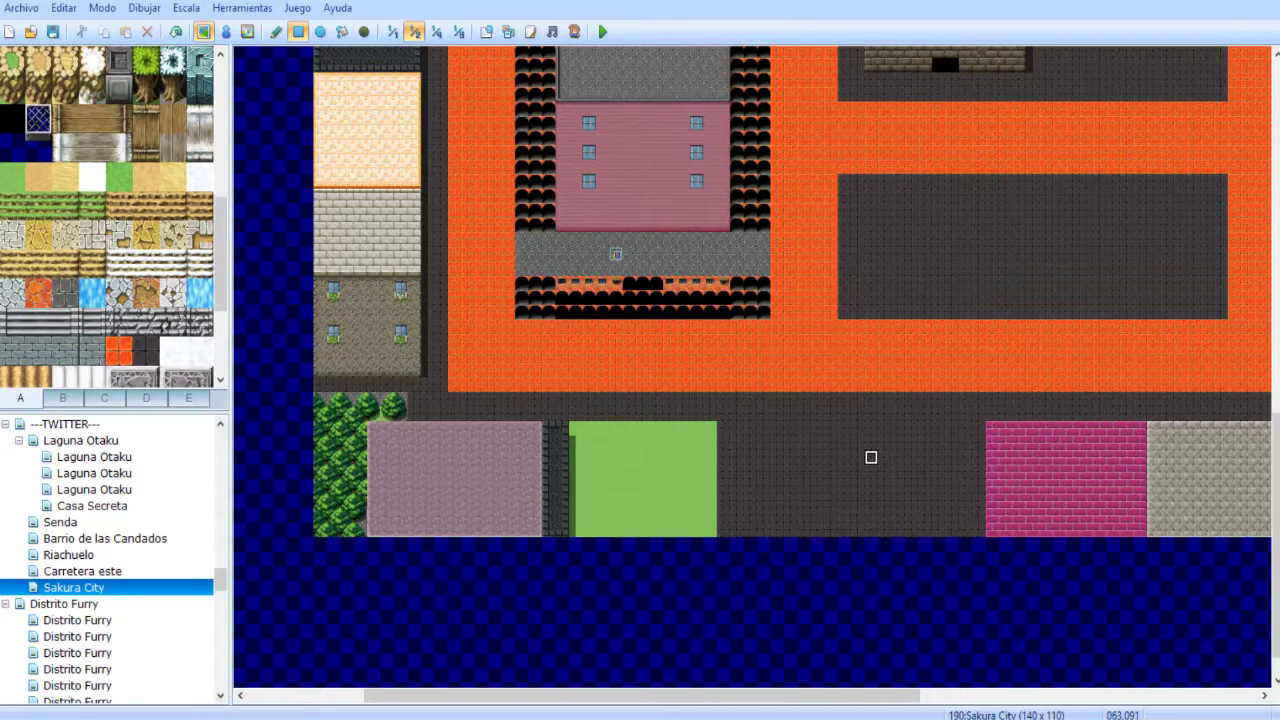
- Pave over the grass patch, the rest of the black roof and the southwestern purple roof with dark floor
middle_drag(749, 367, 767, 520)
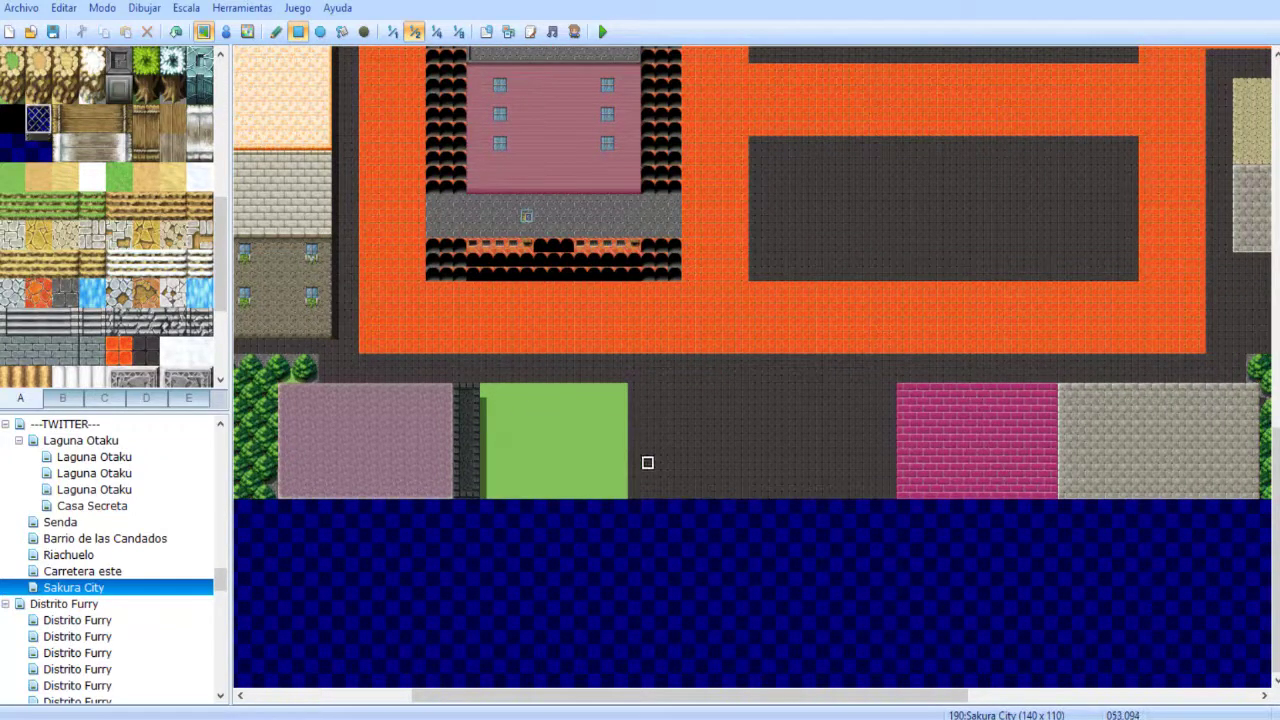
drag(647, 491, 368, 435)
scroll(546, 433, left, 3)
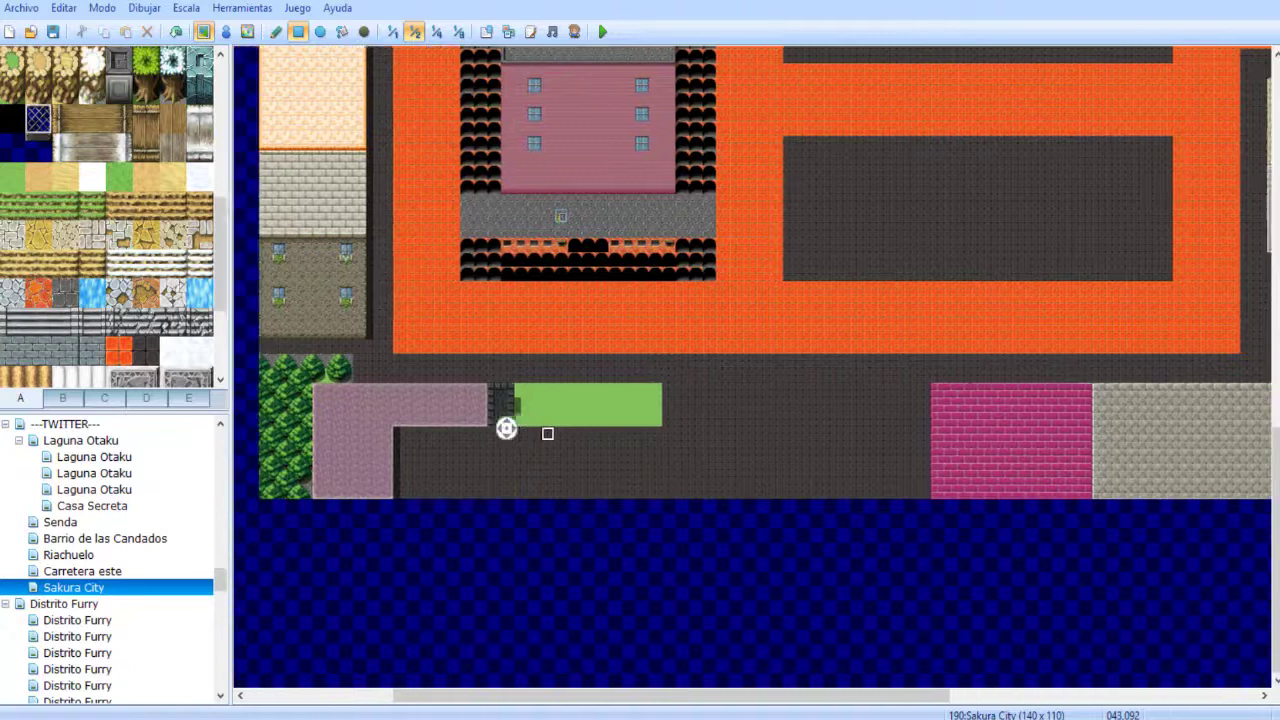
mouse_move(333, 346)
mouse_down()
mouse_move(347, 390)
mouse_move(427, 491)
mouse_up()
mouse_move(414, 390)
mouse_down()
mouse_move(764, 506)
mouse_move(764, 491)
mouse_up()
- Pave dark strips beside the northwestern purple-roofed building, through the potted-plant alley and around the small grey house
middle_drag(710, 491, 528, 210)
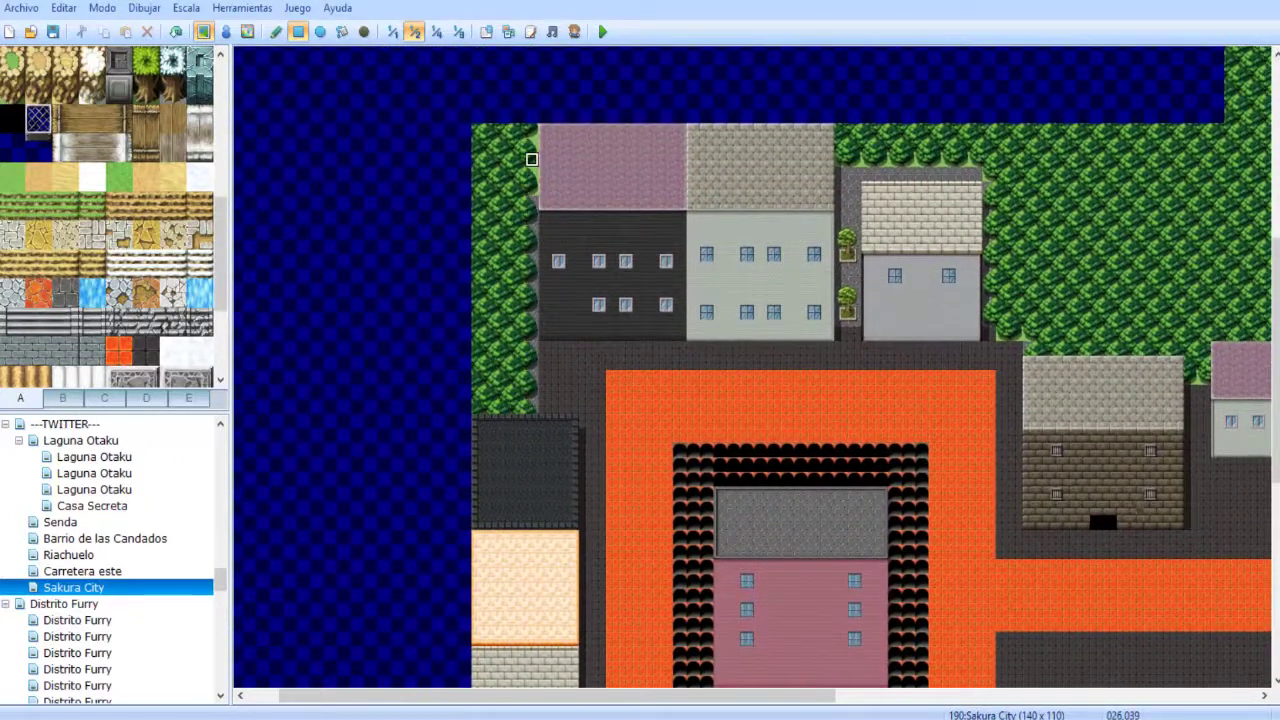
drag(532, 128, 532, 410)
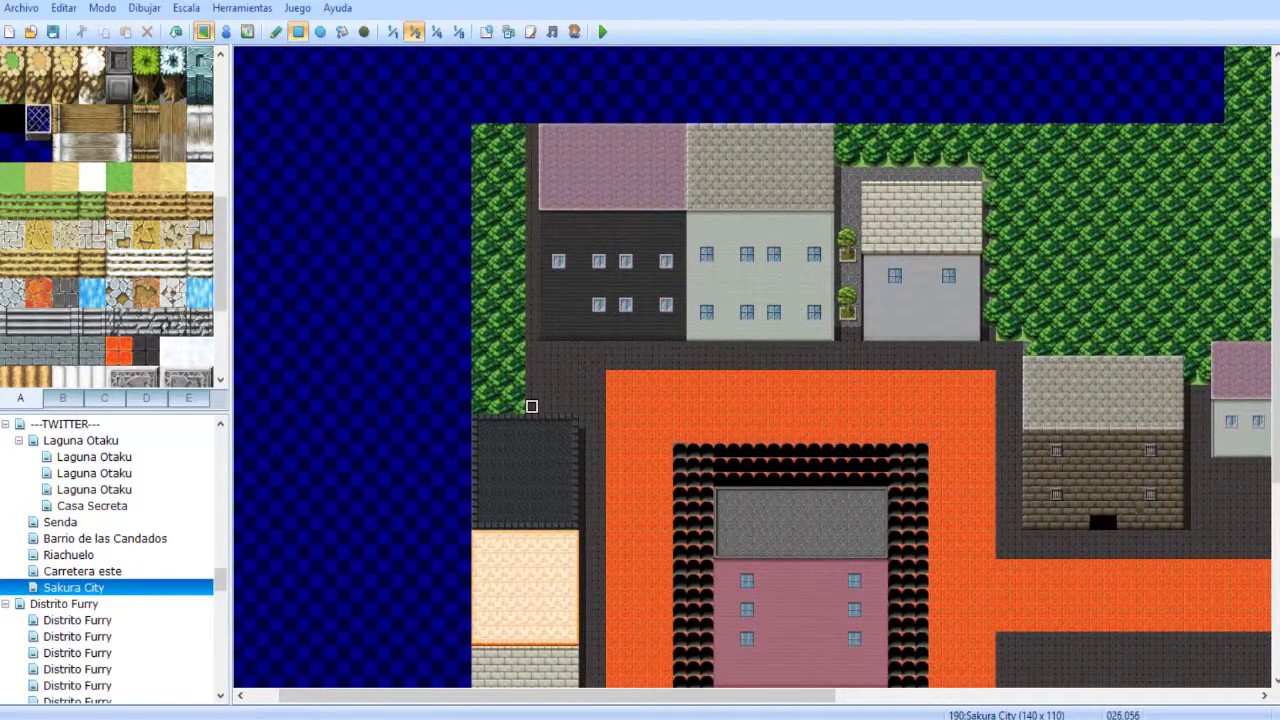
middle_drag(649, 371, 731, 394)
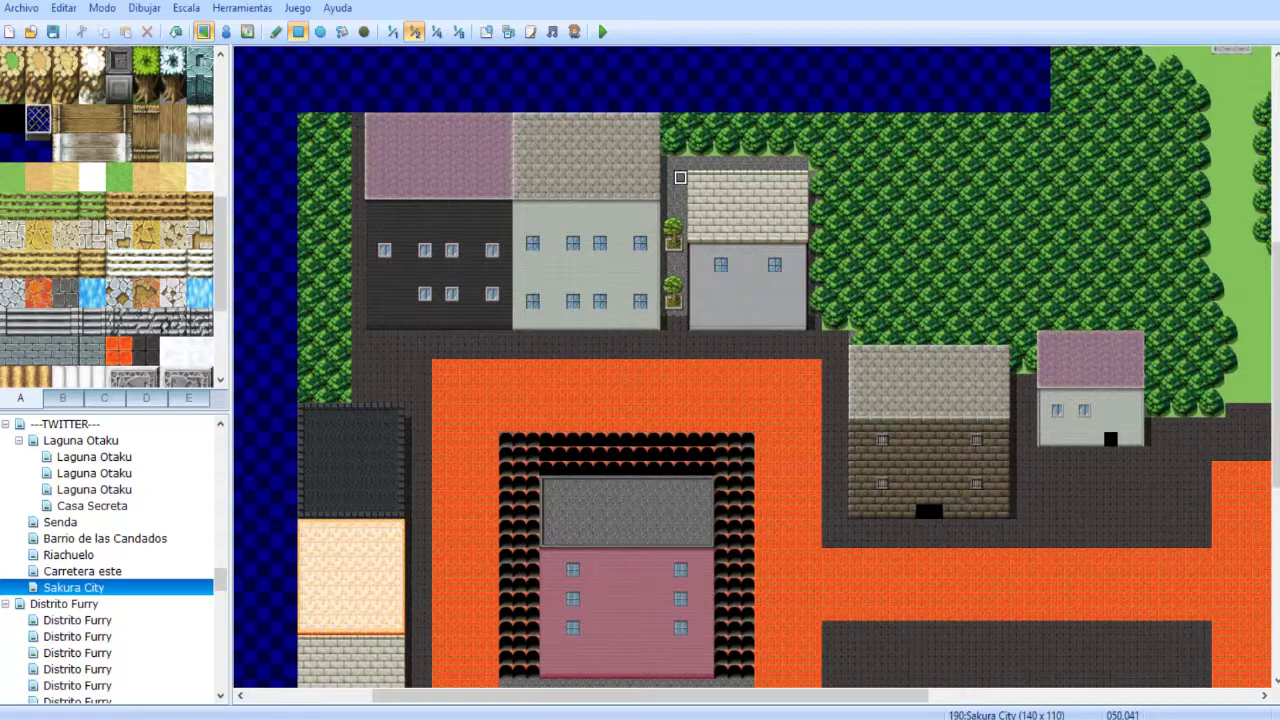
drag(668, 162, 668, 314)
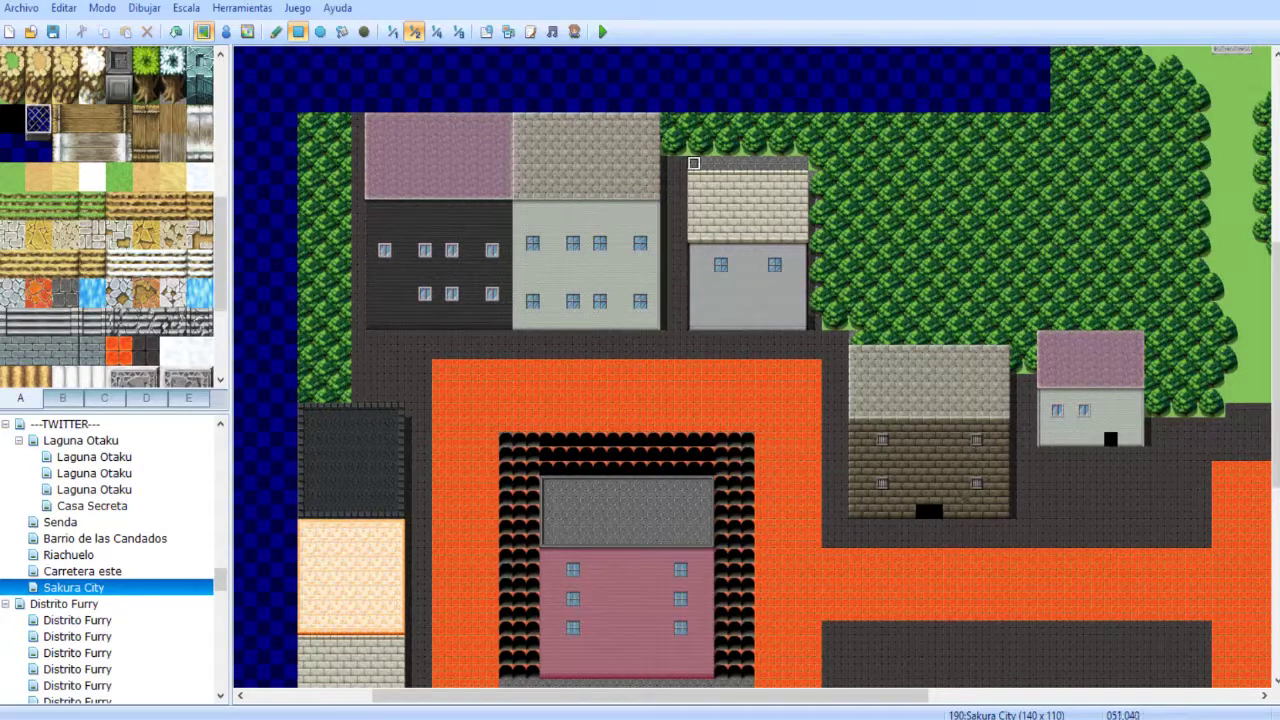
mouse_move(694, 164)
mouse_down()
mouse_move(806, 164)
mouse_move(815, 312)
mouse_up()
- Pave a dark column between the southeastern grey roof and the trees
scroll(700, 320, right, 8)
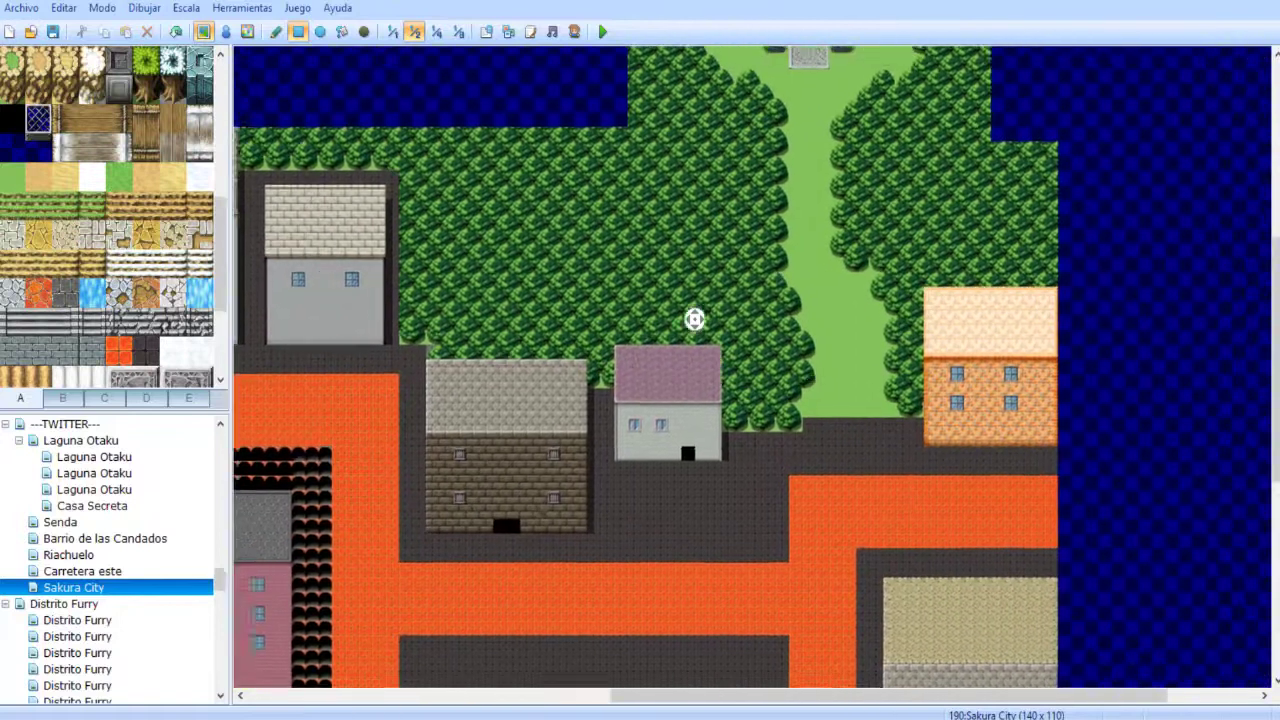
scroll(820, 340, down, 4)
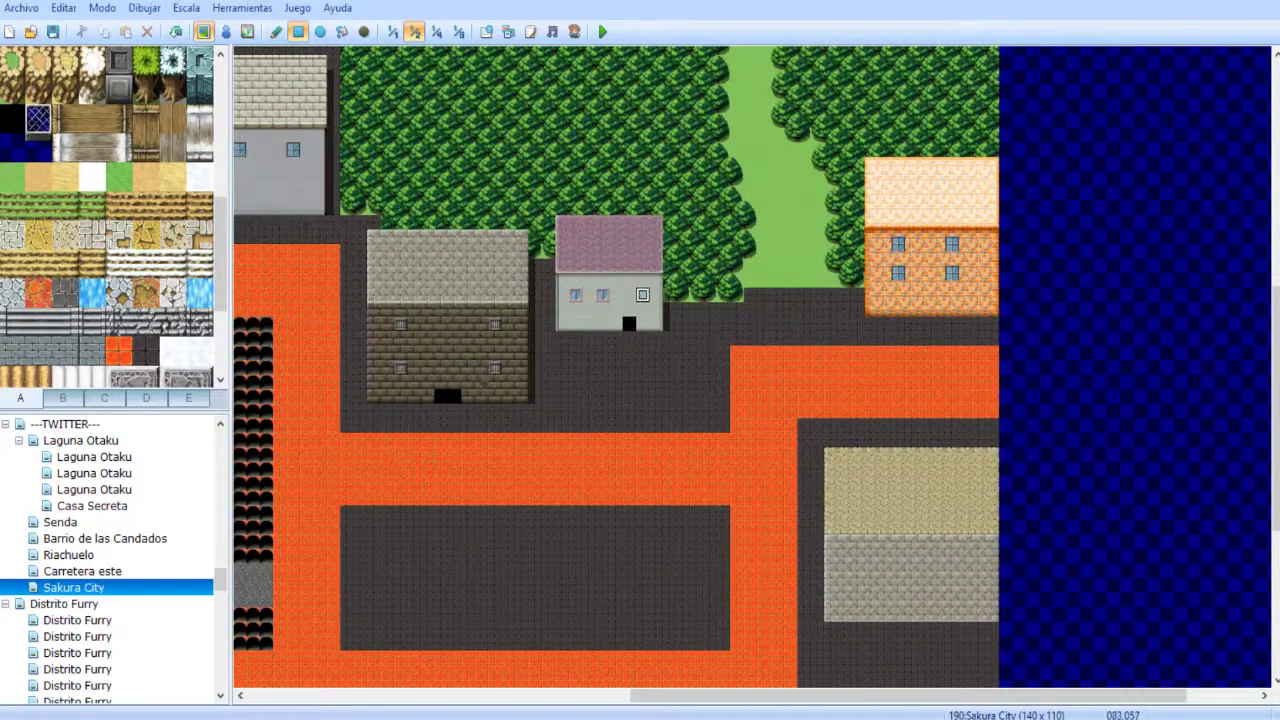
mouse_move(592, 297)
middle_down()
mouse_move(422, 310)
mouse_move(440, 293)
mouse_move(413, 256)
middle_up()
scroll(477, 357, down, 8)
scroll(477, 466, right, 10)
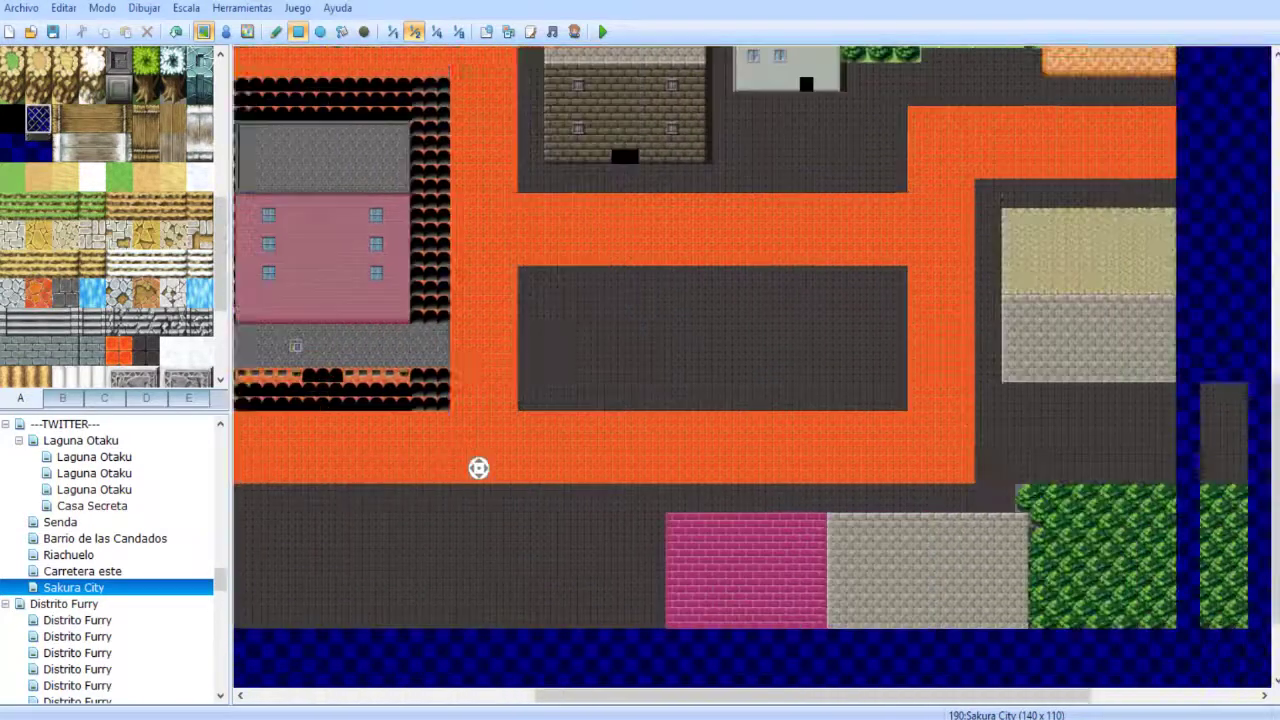
mouse_move(737, 506)
mouse_down()
mouse_move(750, 496)
mouse_move(750, 638)
mouse_up()
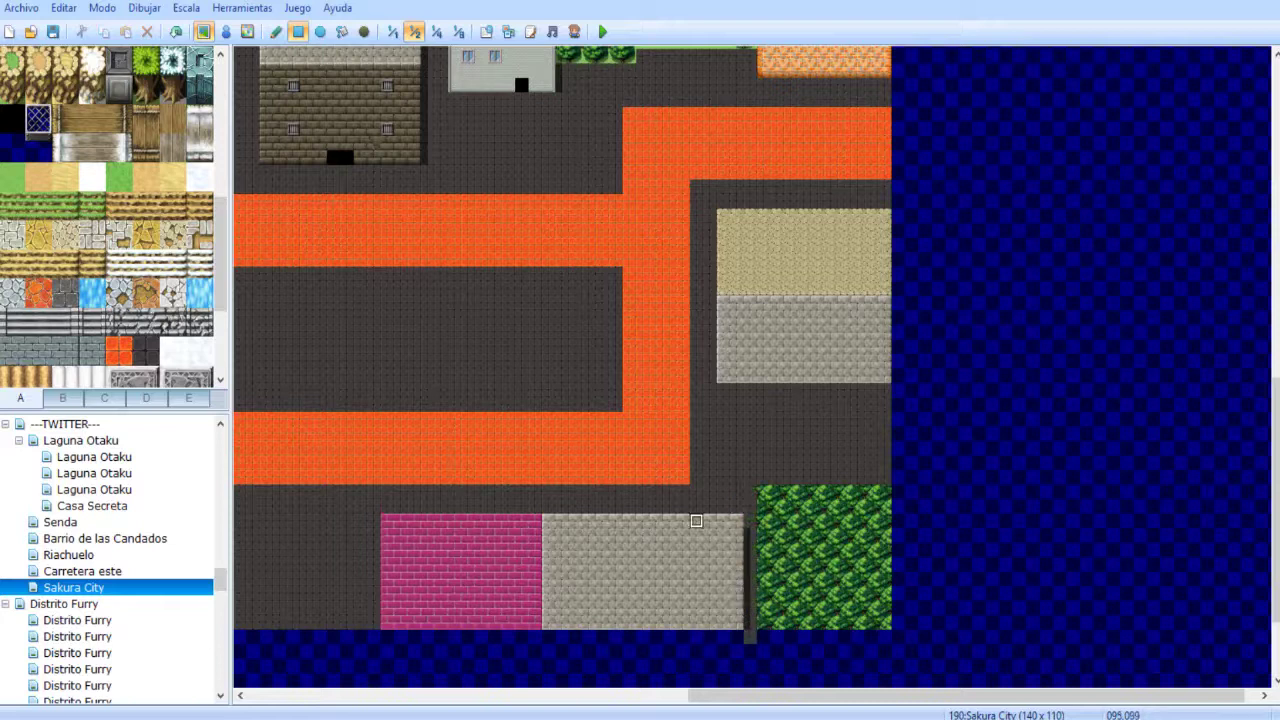
- Pave the black tiles north, west and east of the central pink-walled building and the grey strip in front with dark floor
click(750, 636)
middle_drag(769, 592, 600, 520)
middle_drag(489, 200, 384, 214)
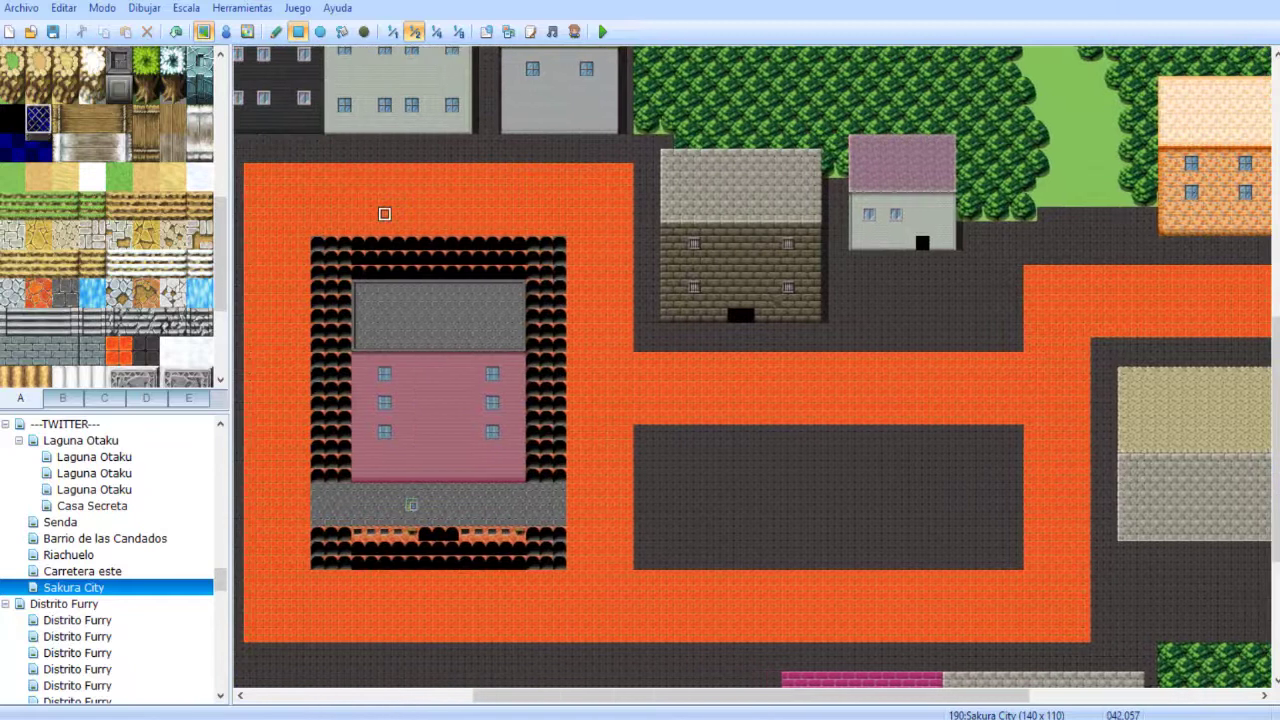
mouse_move(318, 242)
mouse_down()
mouse_move(552, 258)
mouse_move(559, 519)
mouse_move(318, 490)
mouse_up()
mouse_move(317, 388)
mouse_down()
mouse_move(331, 271)
mouse_move(318, 476)
mouse_up()
middle_drag(518, 397, 431, 361)
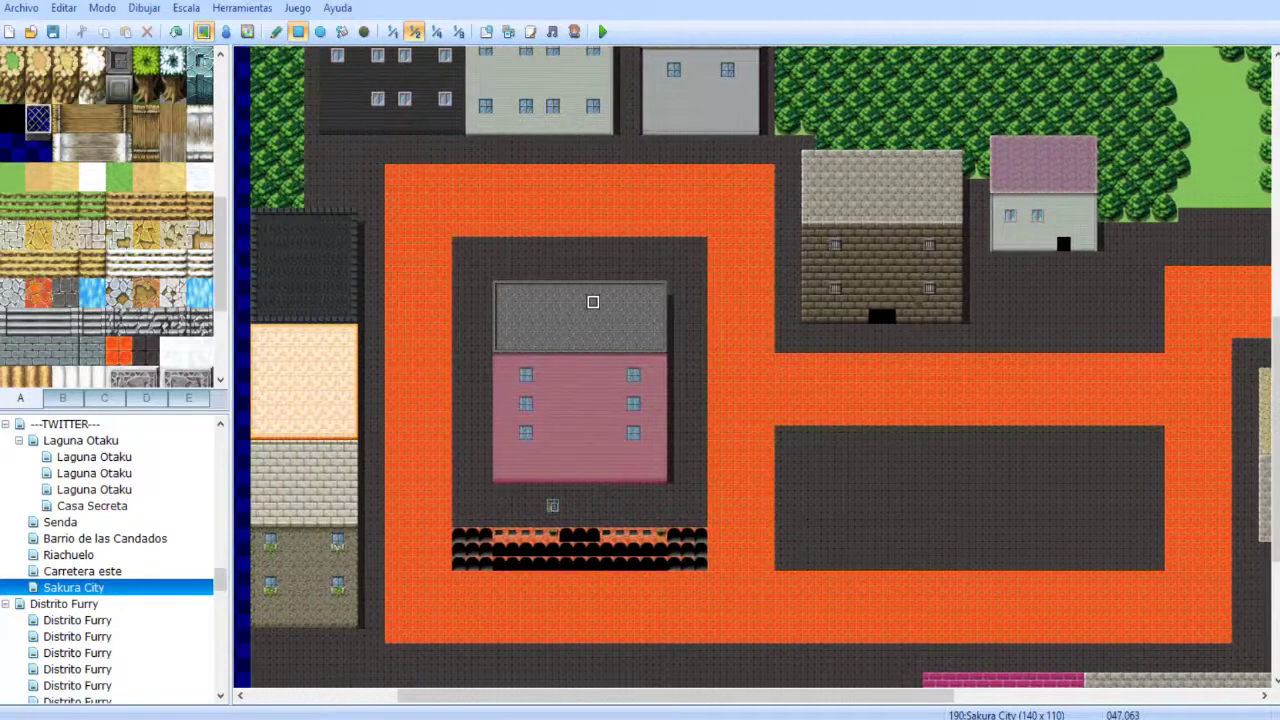
- Try filling the central building's grey roof with the plain orange roof tile, and undo the fill
click(392, 32)
middle_drag(532, 303, 433, 330)
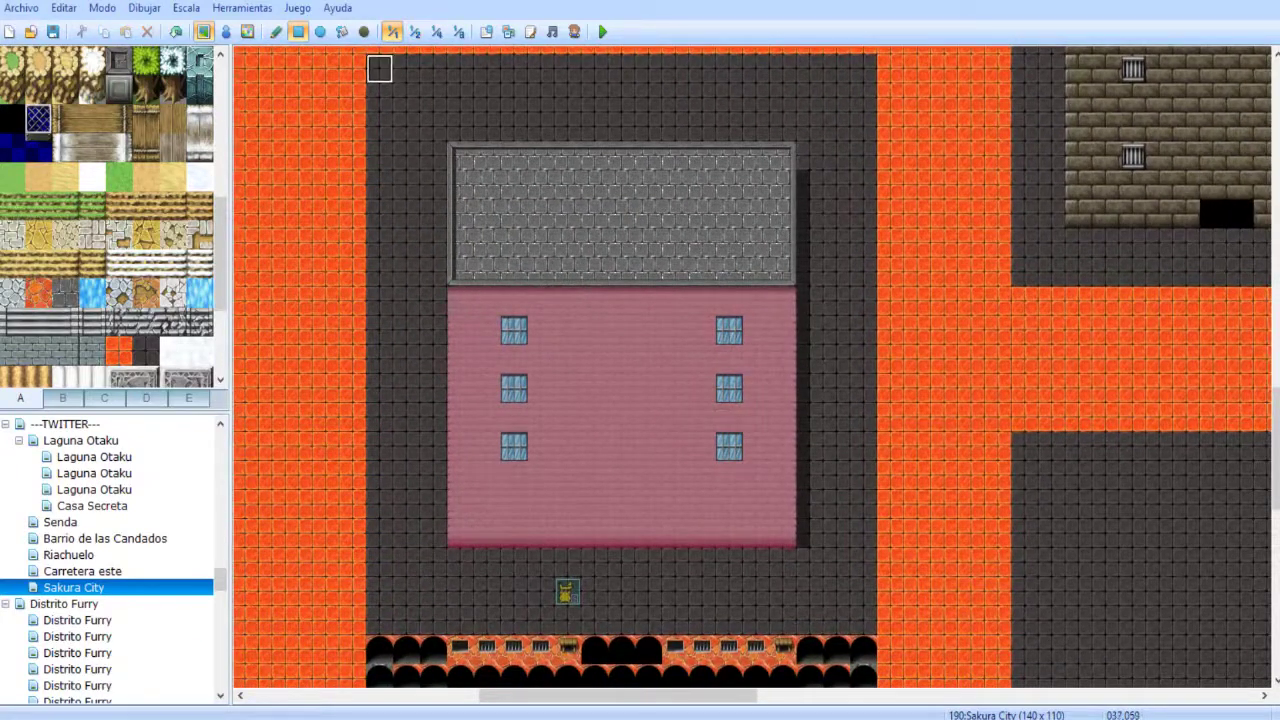
click(414, 32)
click(392, 32)
scroll(114, 218, up, 2)
scroll(114, 218, up, 5)
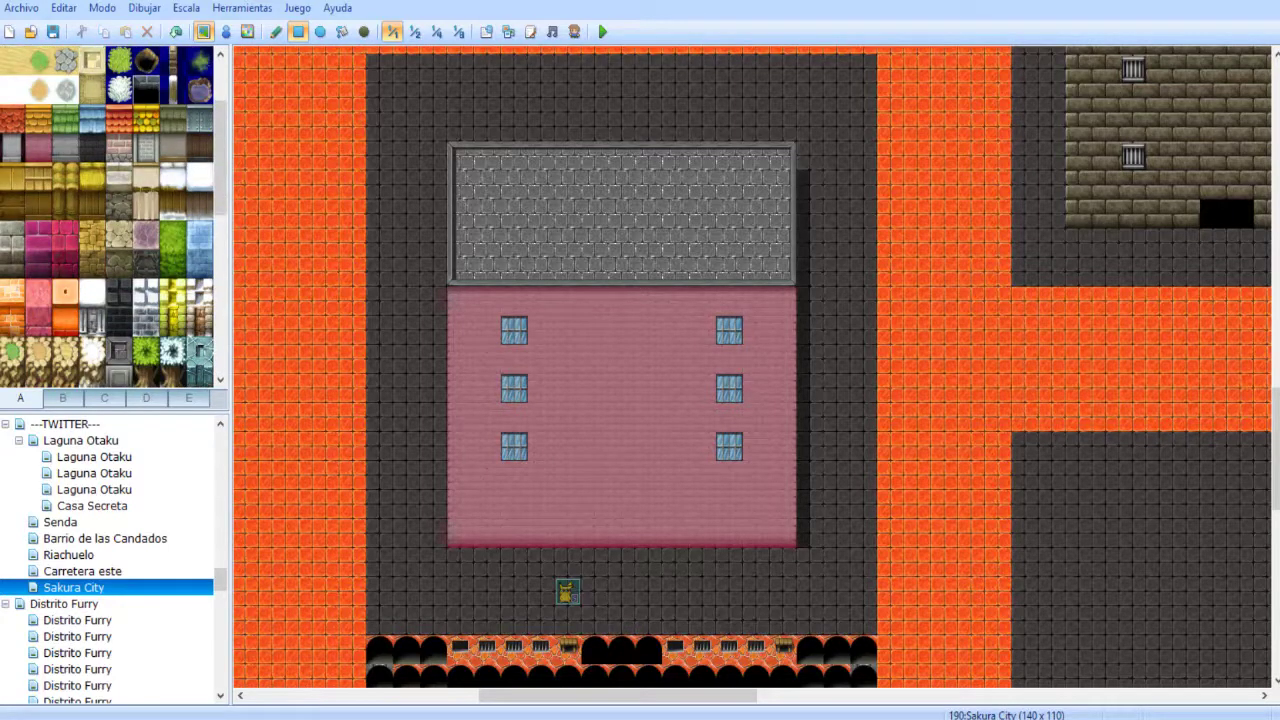
click(39, 293)
click(65, 293)
click(342, 32)
click(676, 185)
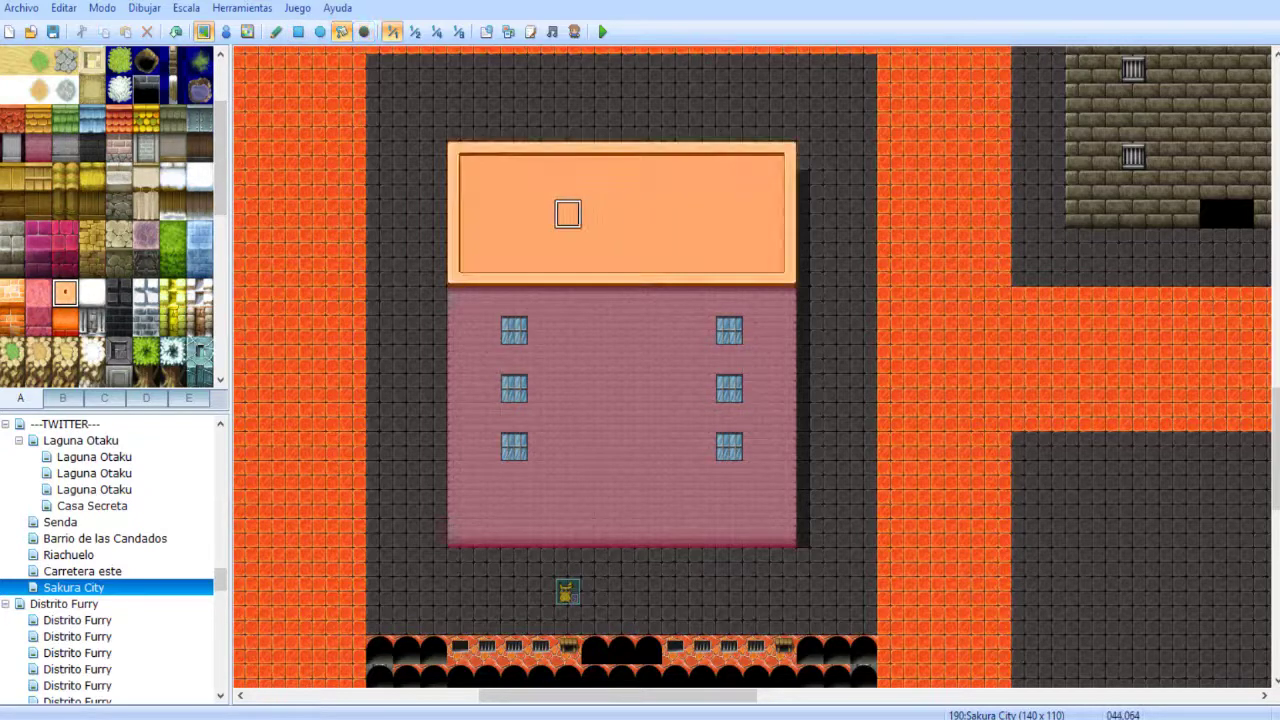
key(ctrl+z)
- Try filling the central building's pink facade with black brick, and undo the fill
click(91, 147)
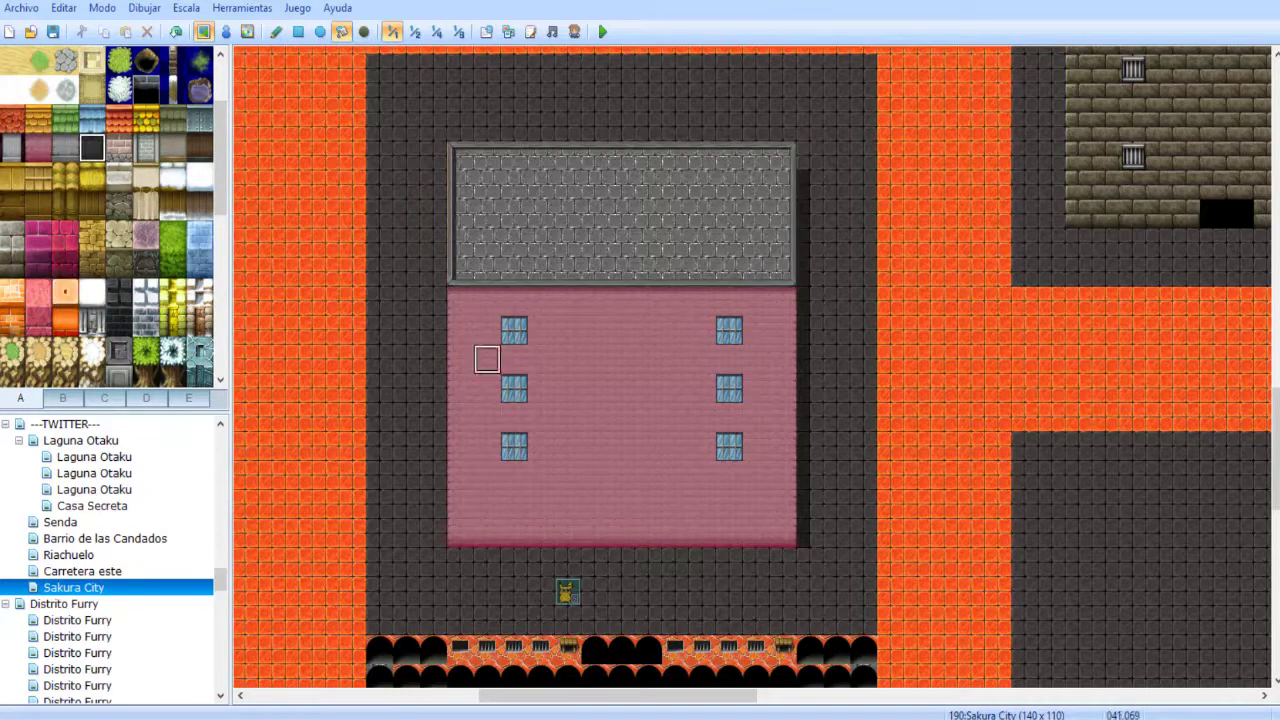
click(566, 330)
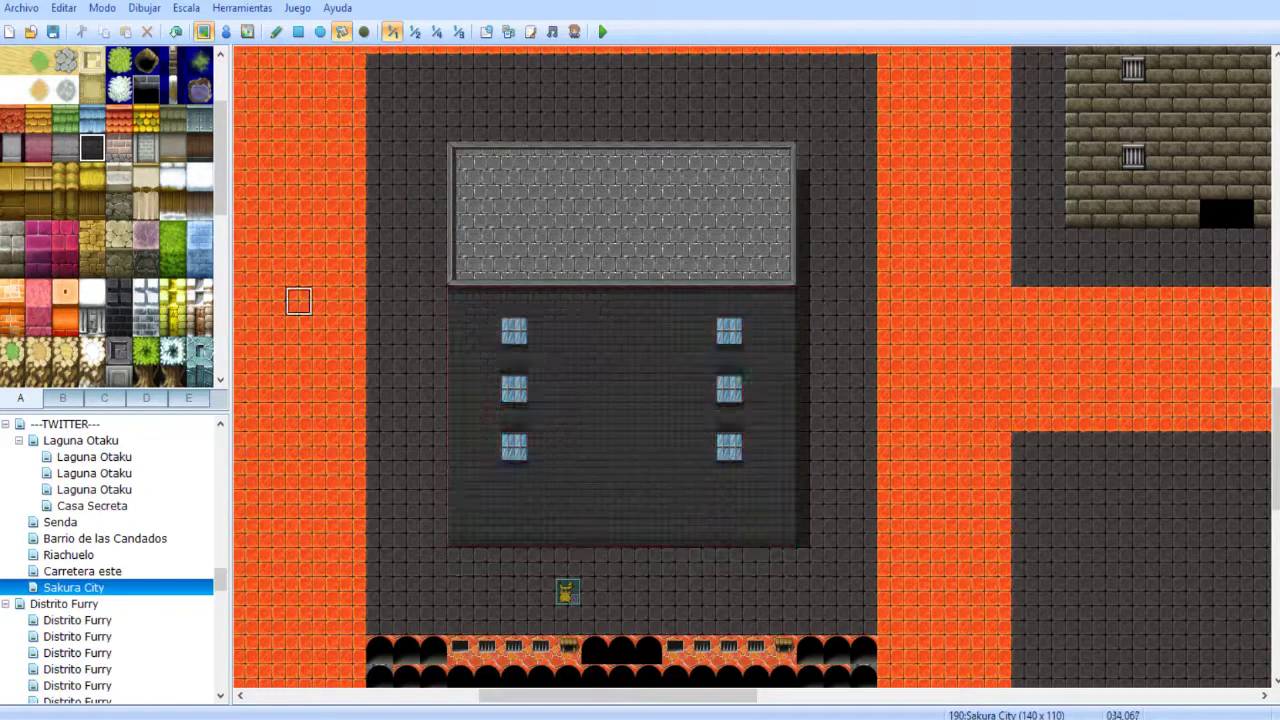
key(ctrl+z)
- Save the project with the current Sakura City changes
scroll(543, 294, up, 3)
scroll(544, 307, up, 5)
scroll(546, 303, left, 3)
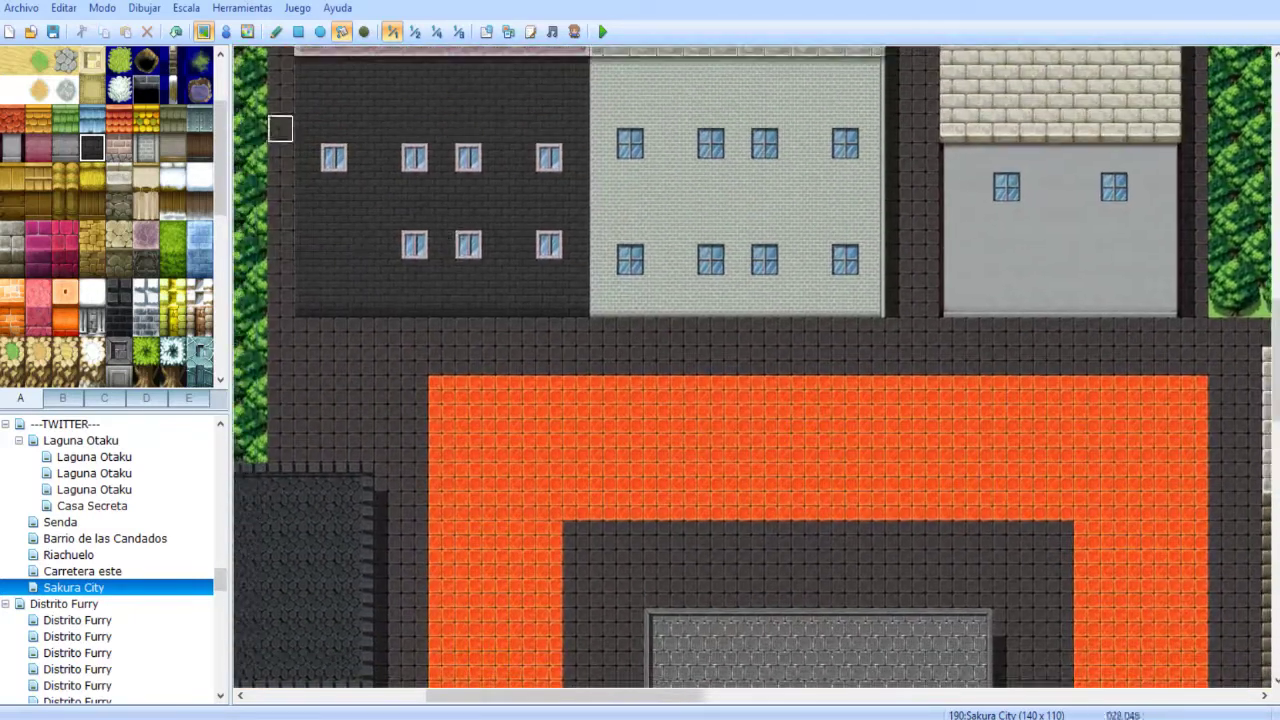
click(53, 32)
- Pave the remaining rows of black tiles south of the central pink-walled building with dark floor
middle_click(494, 158)
mouse_move(494, 158)
middle_down()
mouse_move(637, 374)
mouse_move(560, 300)
mouse_move(544, 352)
middle_up()
middle_drag(544, 352, 562, 410)
scroll(544, 351, down, 4)
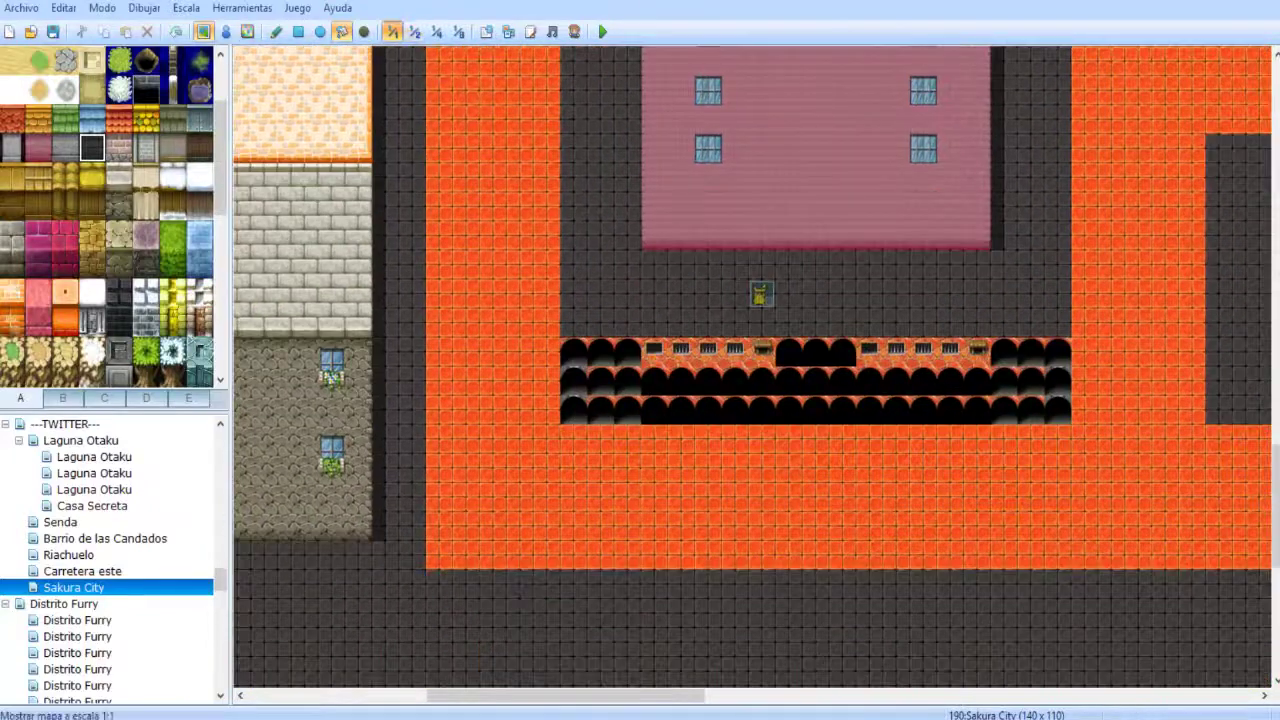
click(414, 31)
scroll(676, 402, up, 2)
scroll(676, 402, right, 1)
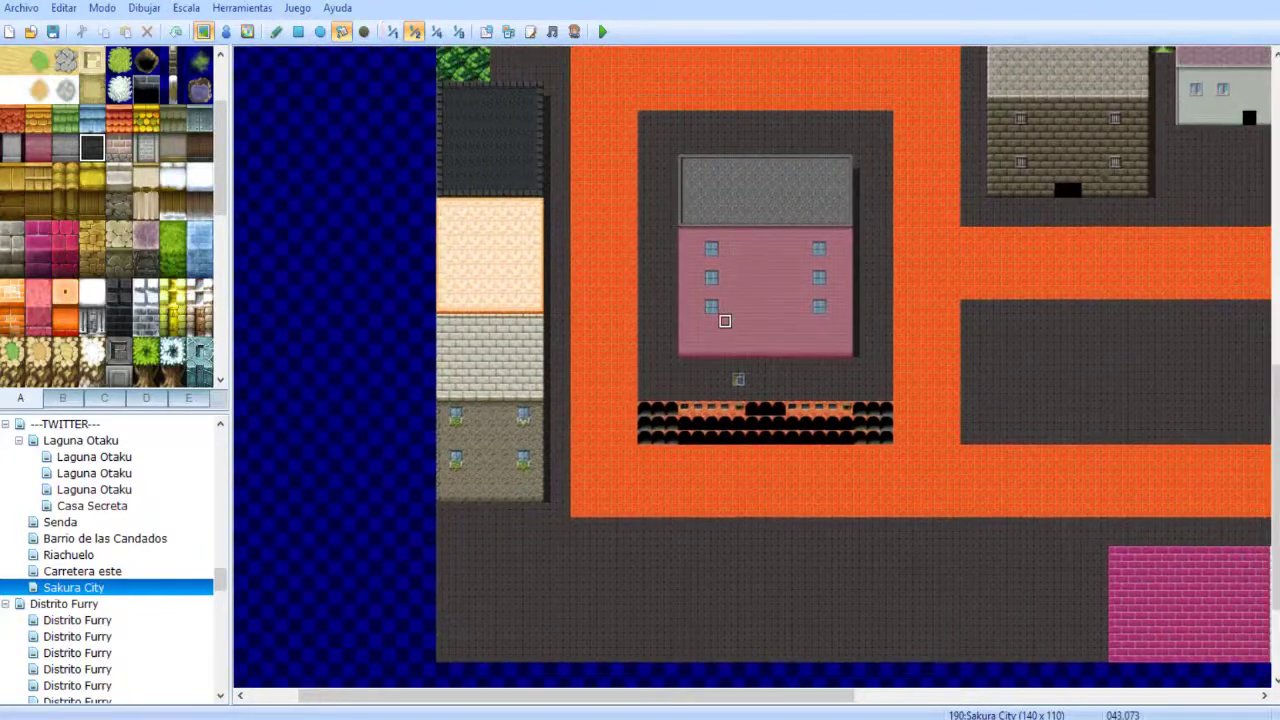
scroll(630, 350, up, 1)
scroll(630, 350, right, 5)
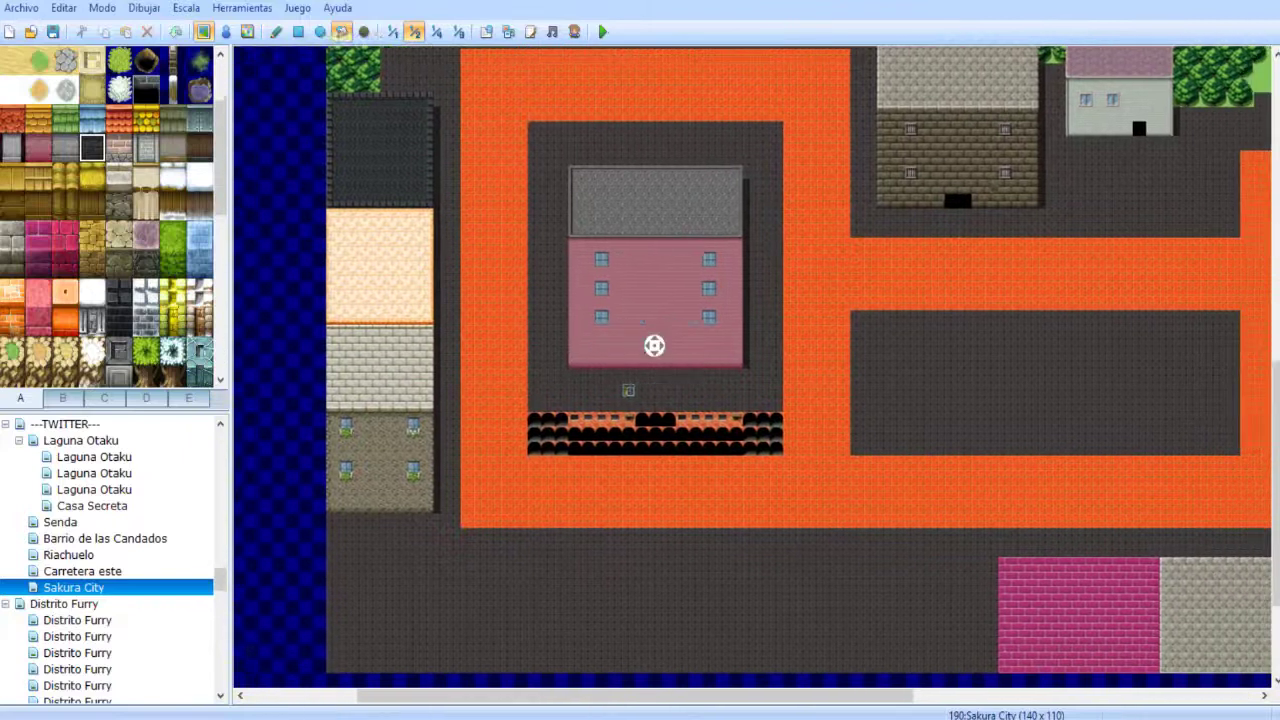
click(297, 31)
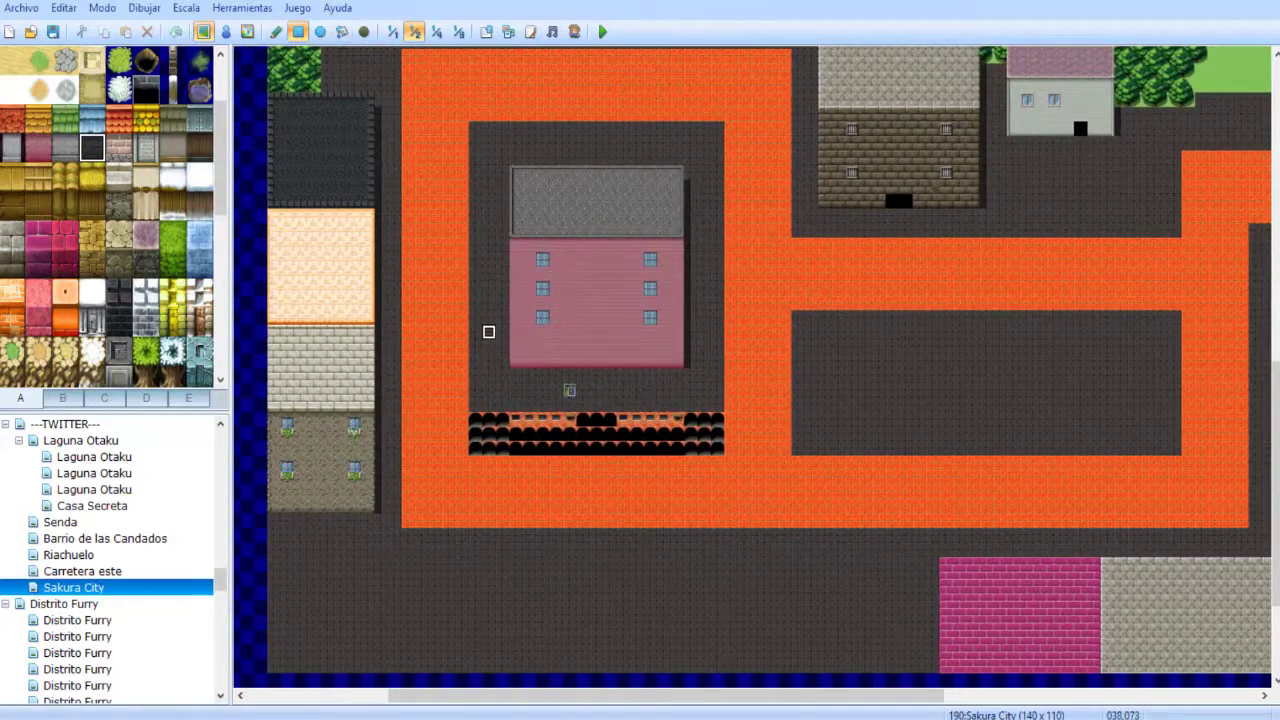
drag(476, 418, 716, 448)
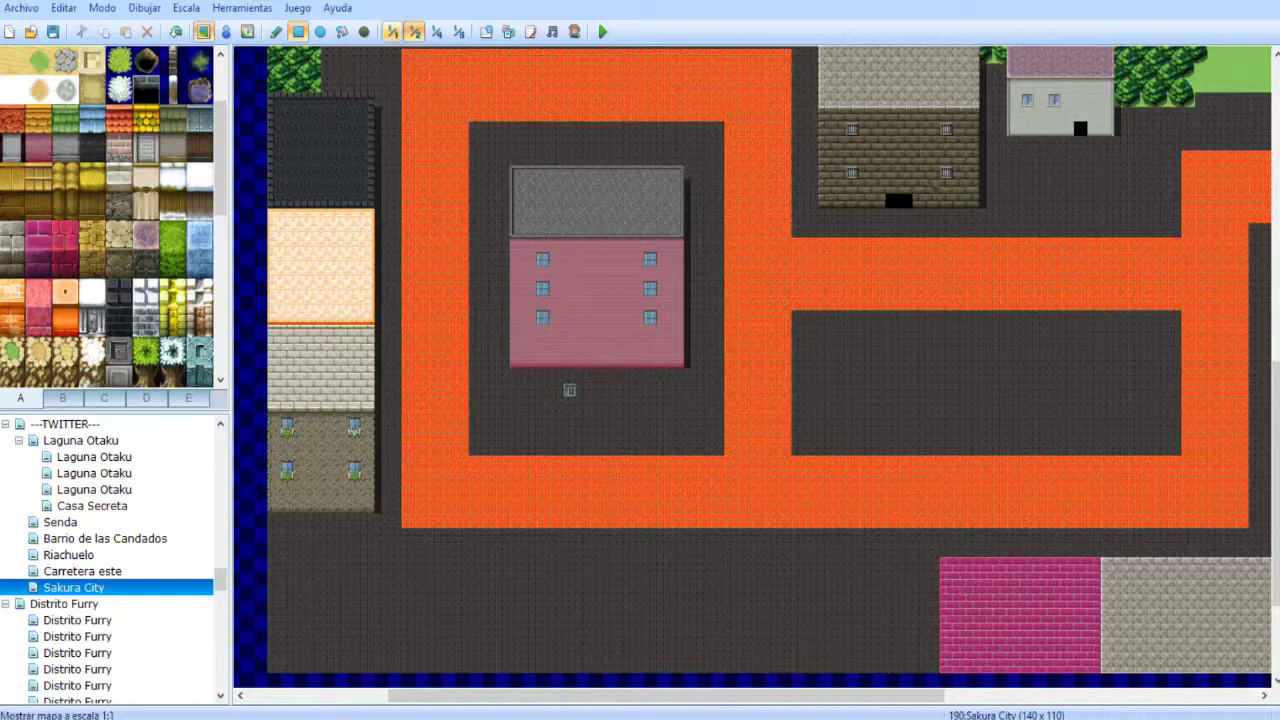
- Replace the light brick facade and windows of the northwestern beige-roofed building with dark brick
click(393, 32)
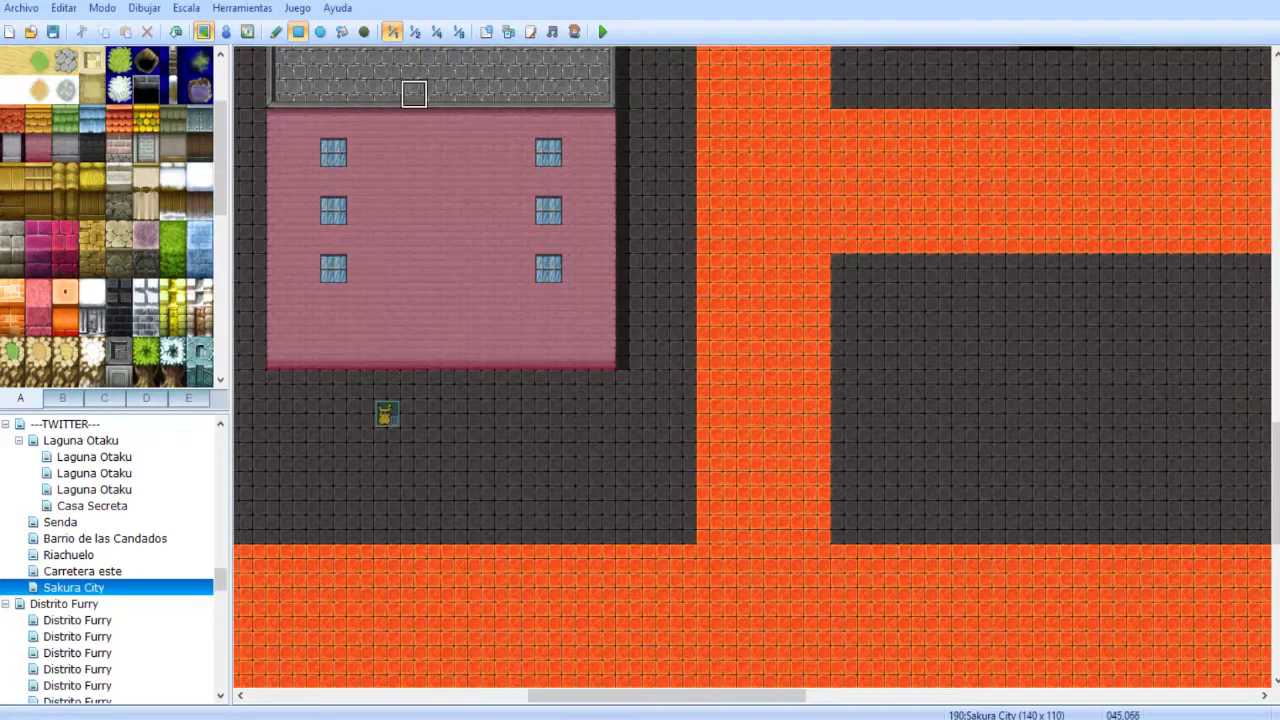
click(414, 31)
middle_drag(619, 322, 567, 170)
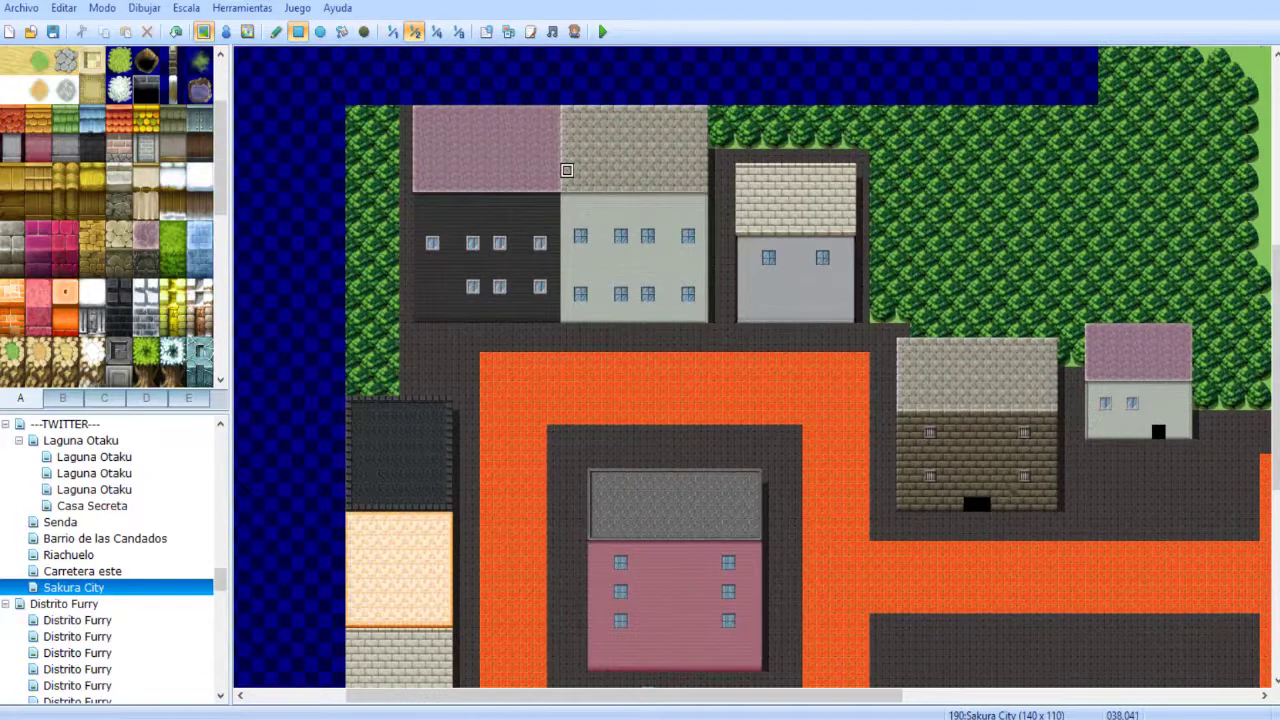
click(391, 31)
scroll(584, 205, up, 2)
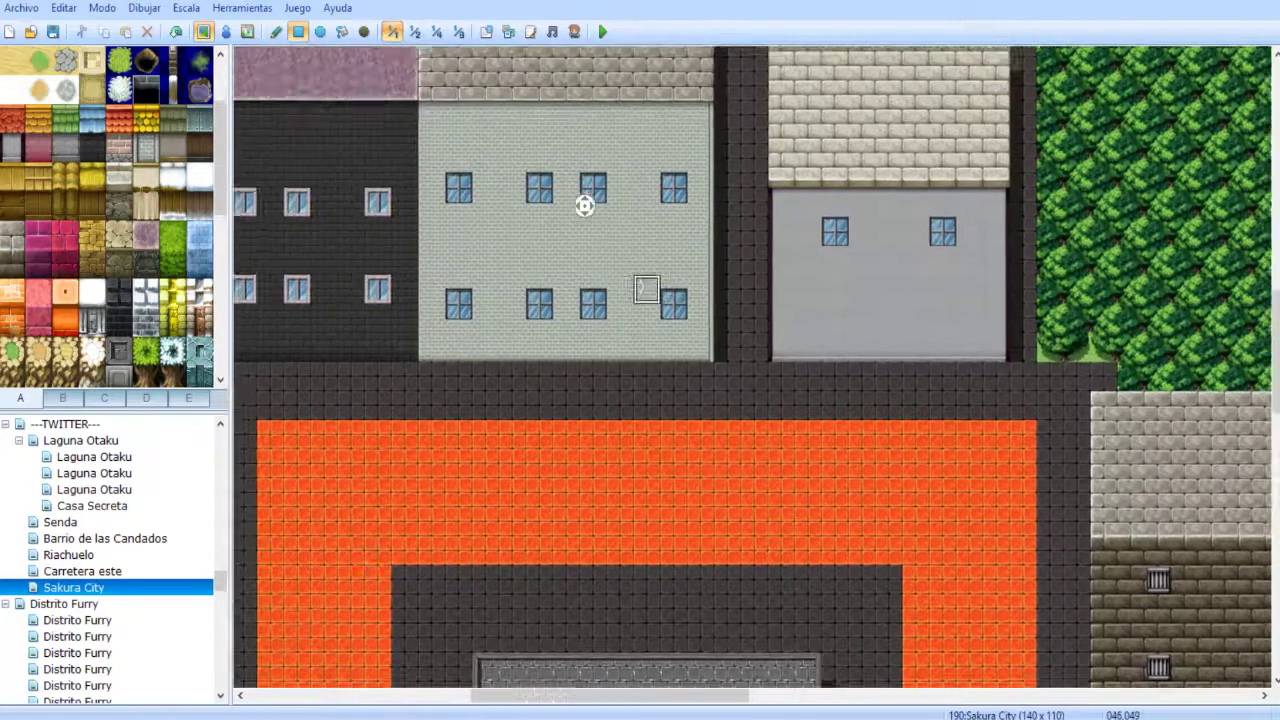
middle_drag(585, 205, 527, 98)
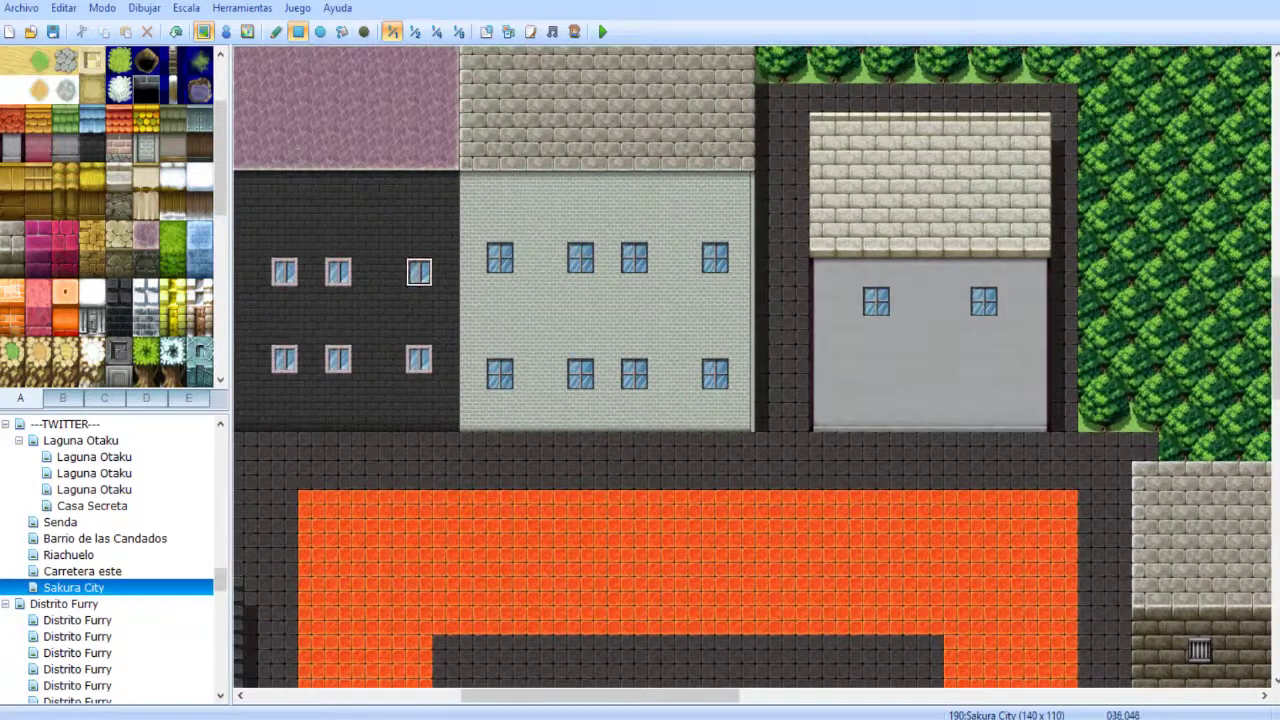
drag(470, 182, 744, 420)
click(91, 147)
click(341, 31)
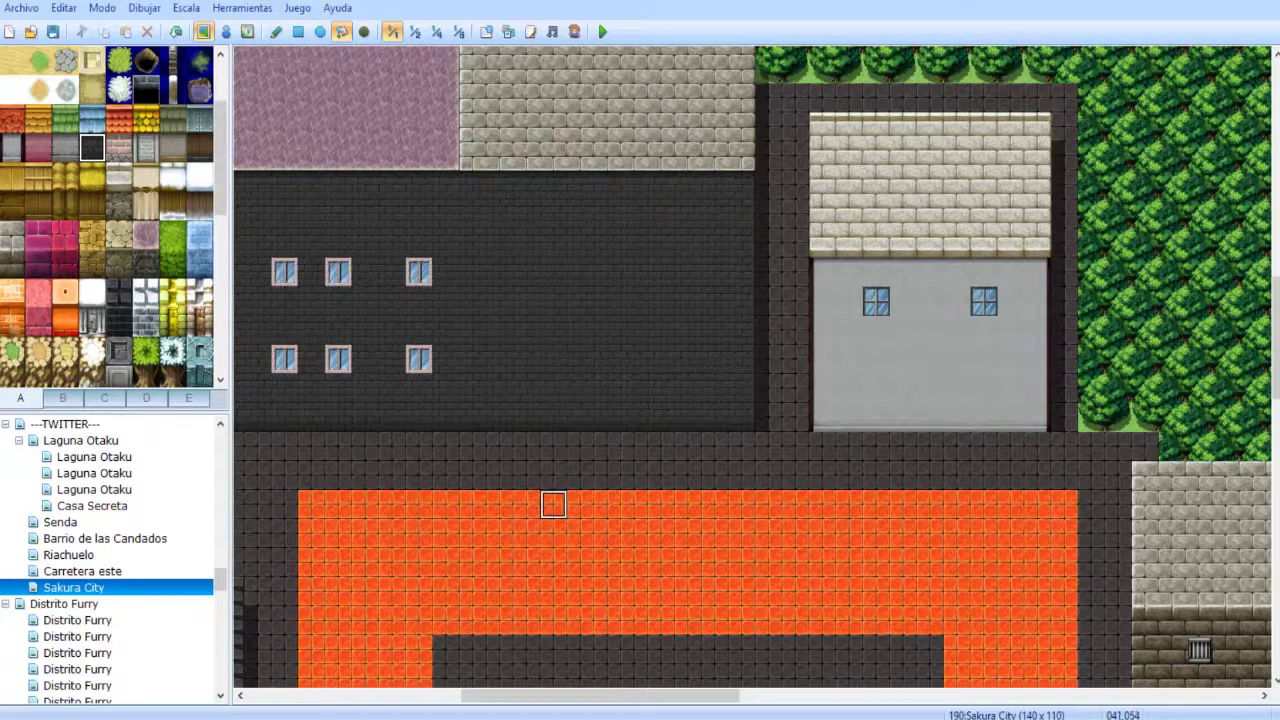
key(ctrl+z)
middle_drag(534, 423, 440, 423)
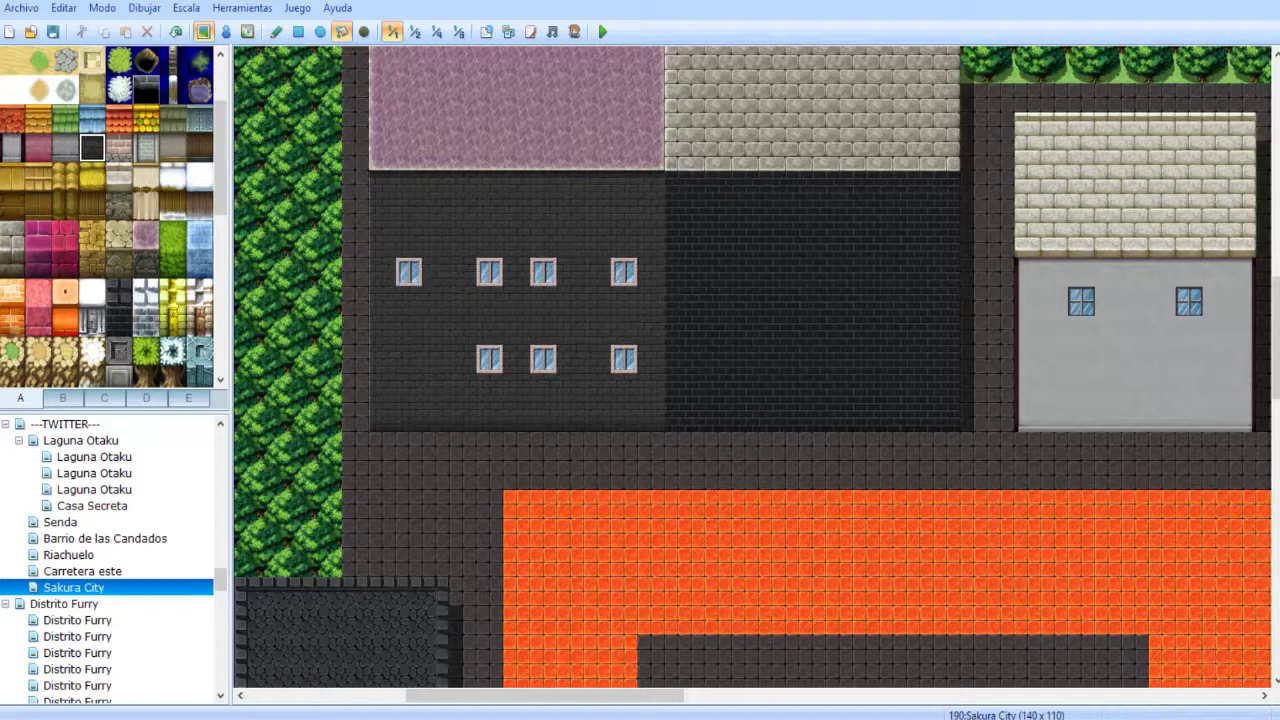
- Cover the northwestern purple-roofed building's black facade and windows with the dark crimson wall and its roof with crimson stone
click(65, 263)
click(298, 31)
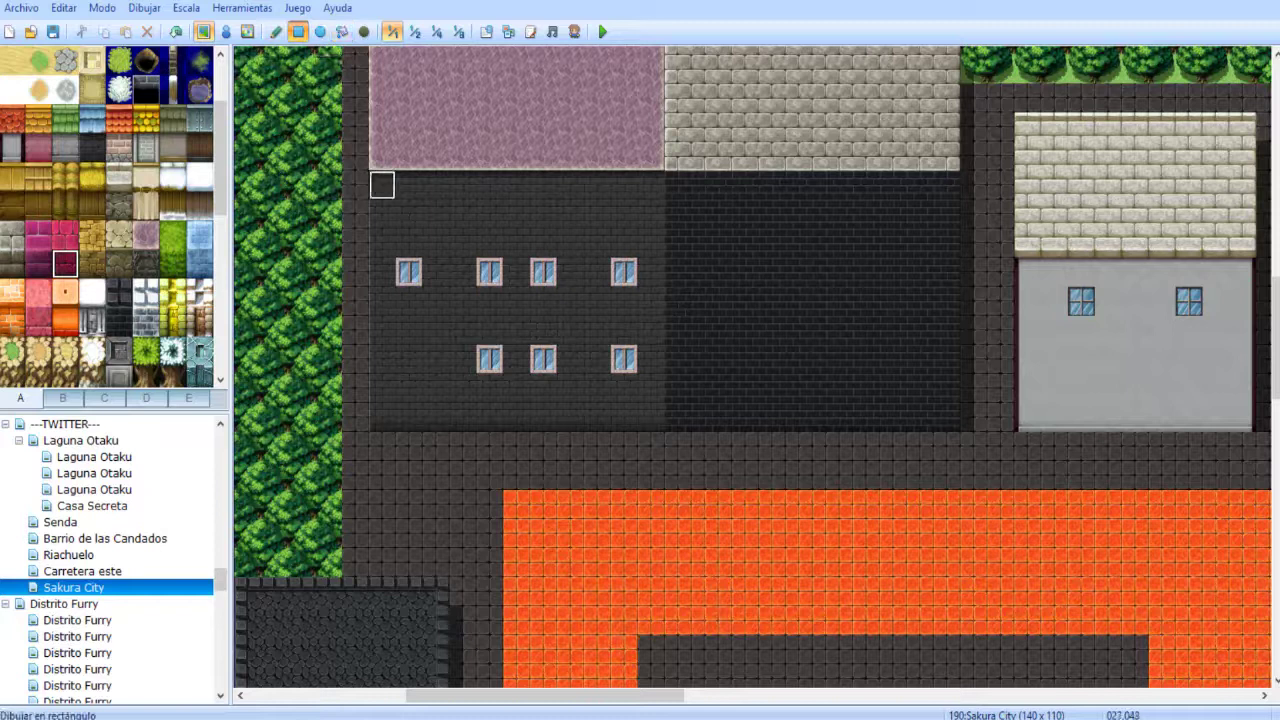
drag(383, 184, 650, 416)
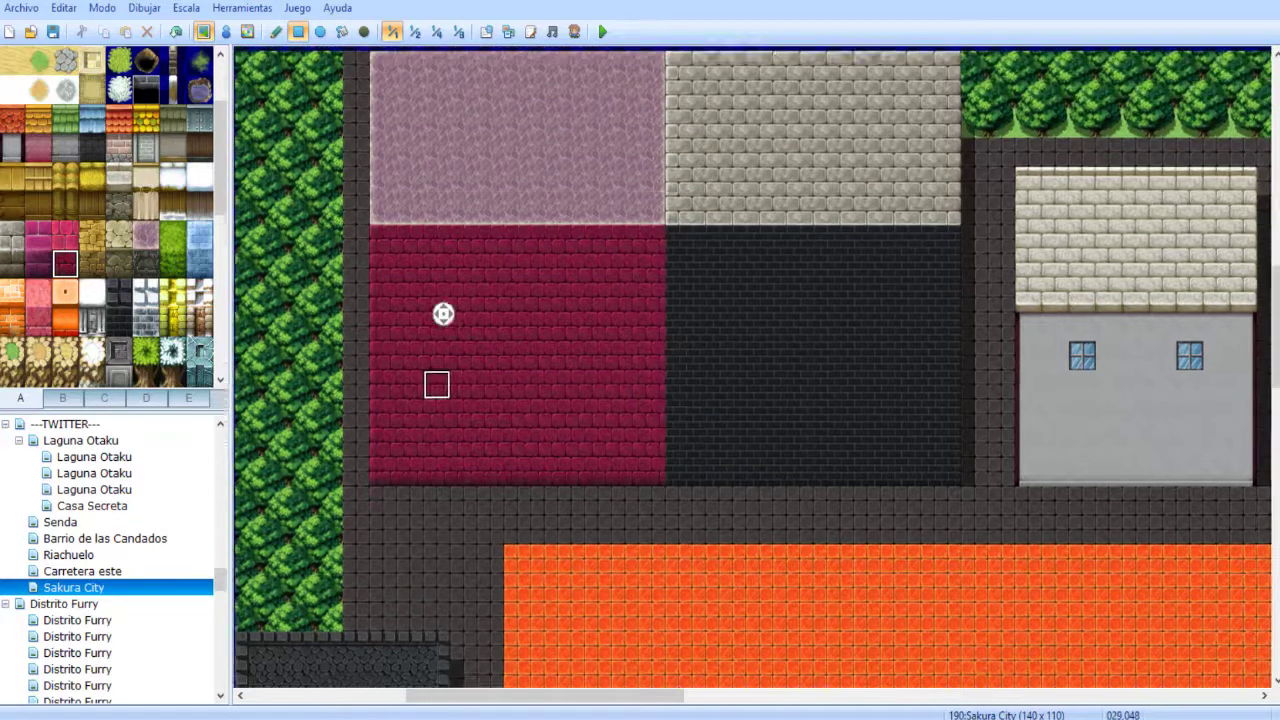
scroll(437, 383, up, 5)
click(65, 234)
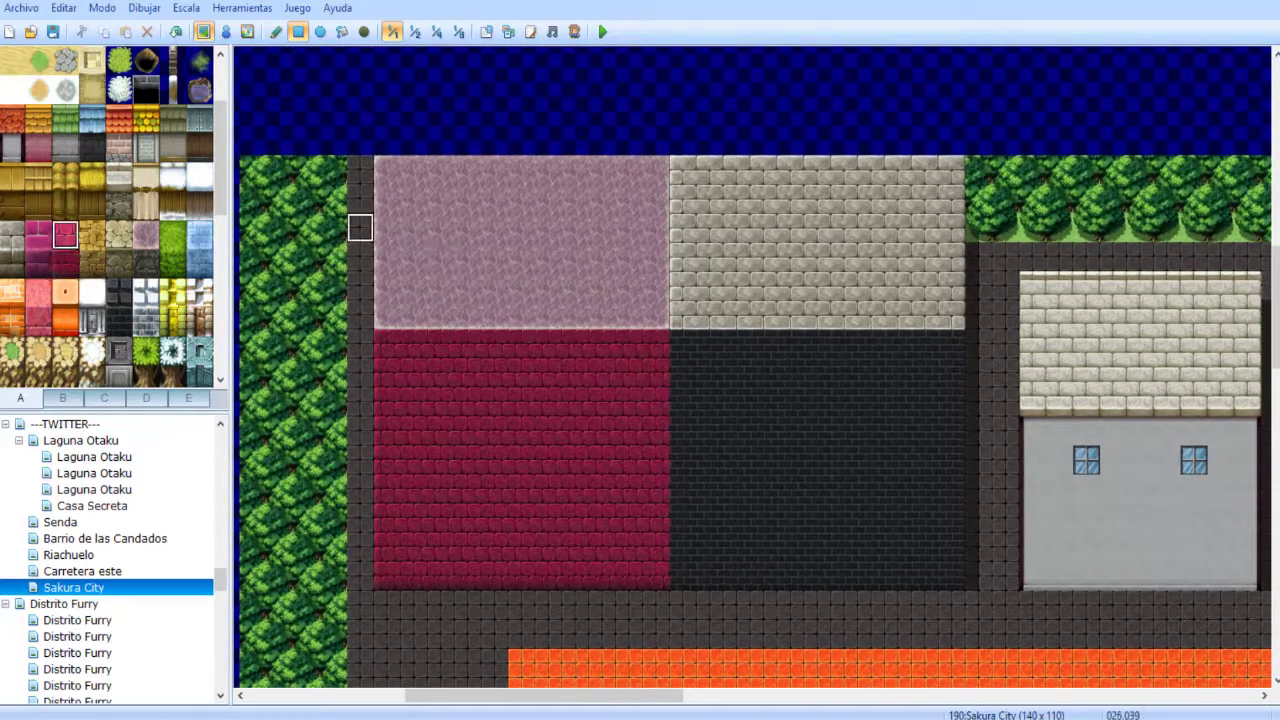
drag(387, 168, 656, 316)
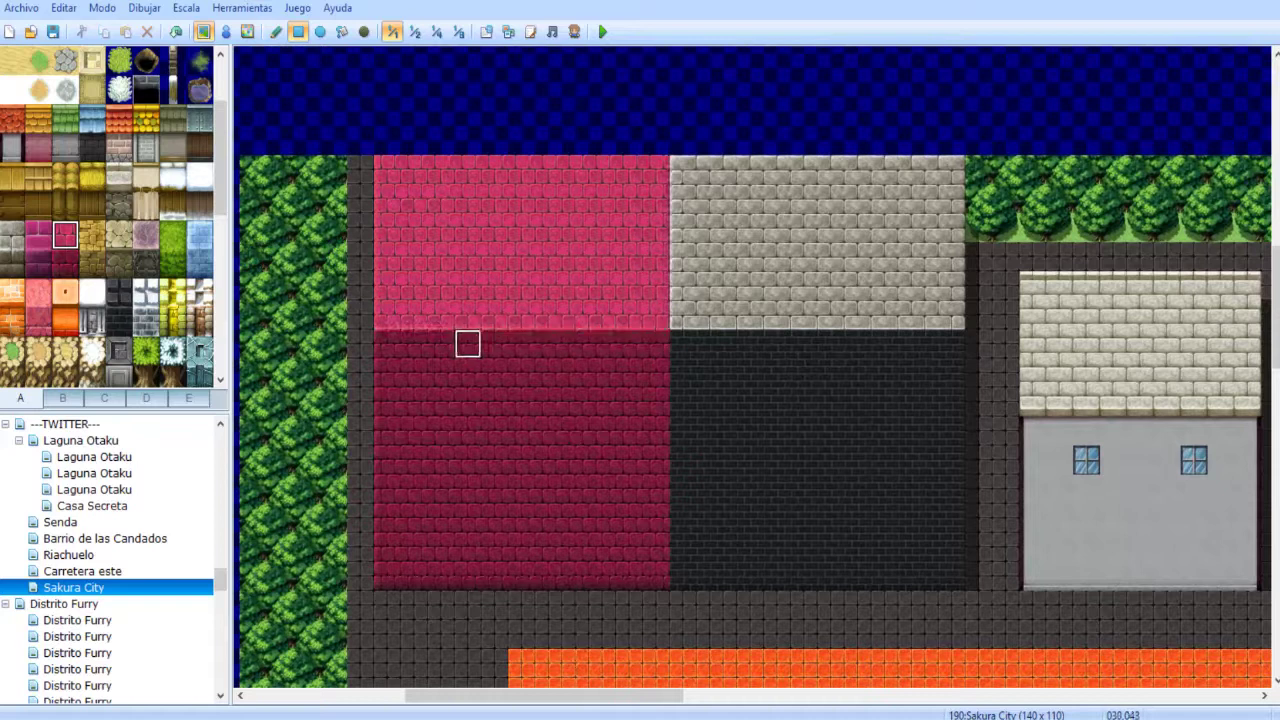
- Change the northwestern crimson building's roof to magenta brick and fill its facade with the matching dark magenta wall
scroll(494, 286, down, 3)
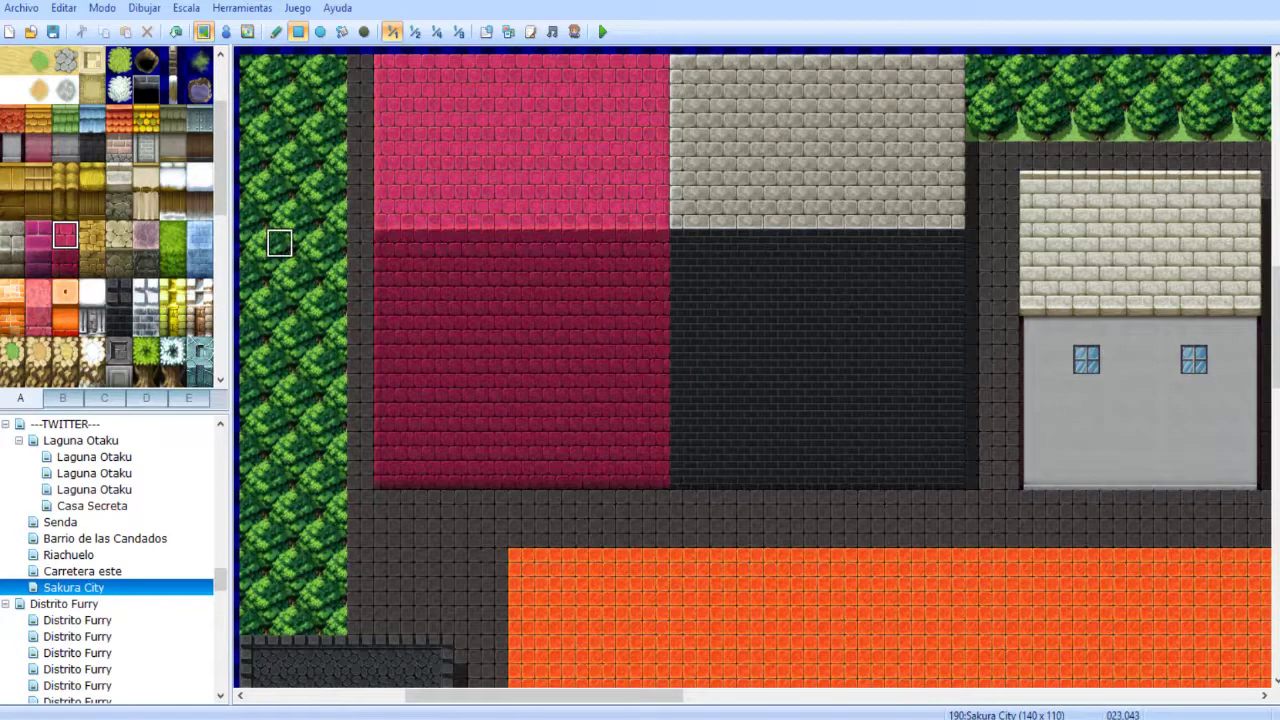
click(38, 234)
drag(386, 68, 656, 214)
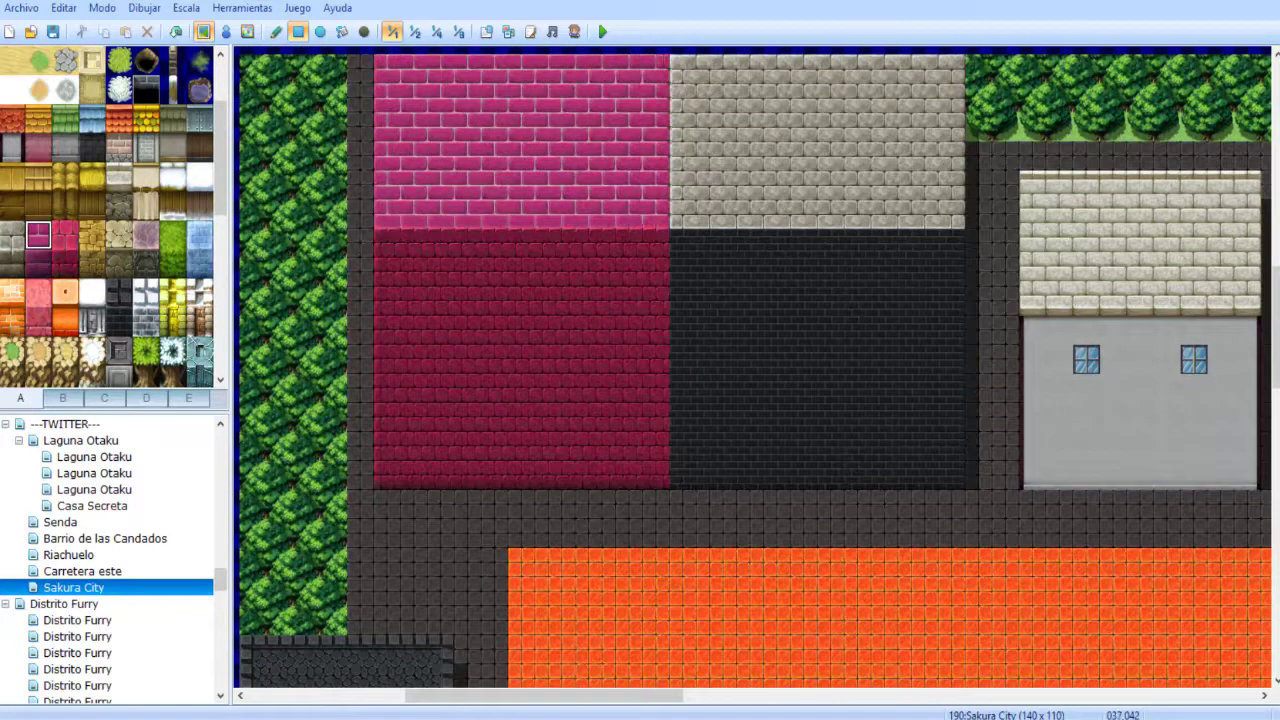
click(38, 263)
click(341, 31)
click(467, 359)
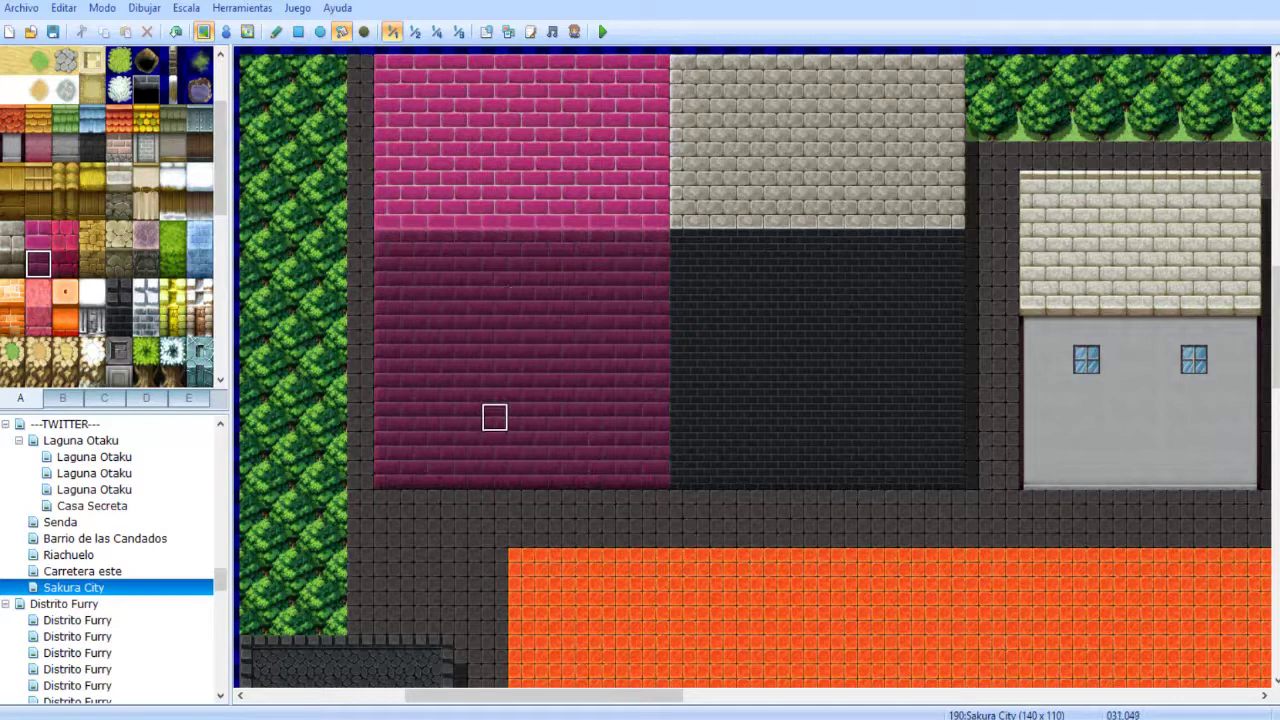
- Try the crimson wall and roof tiles on the magenta building again, and undo both fills
scroll(529, 329, up, 2)
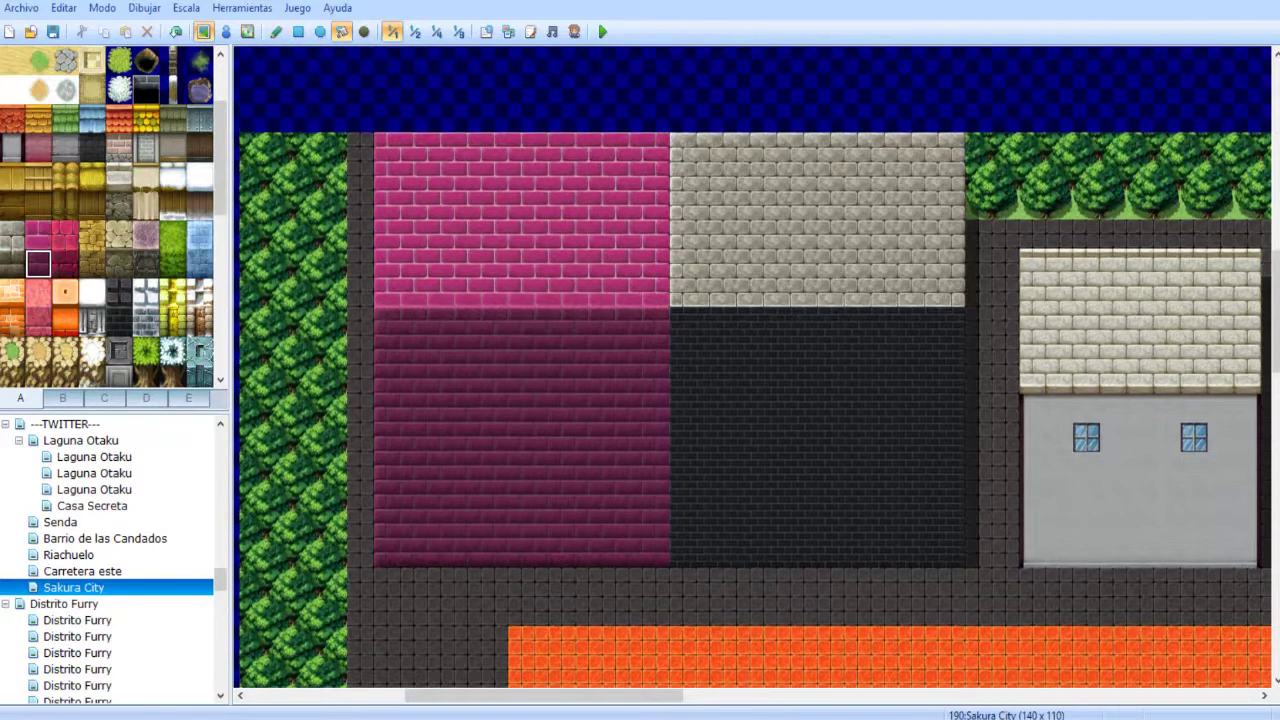
click(65, 263)
click(467, 379)
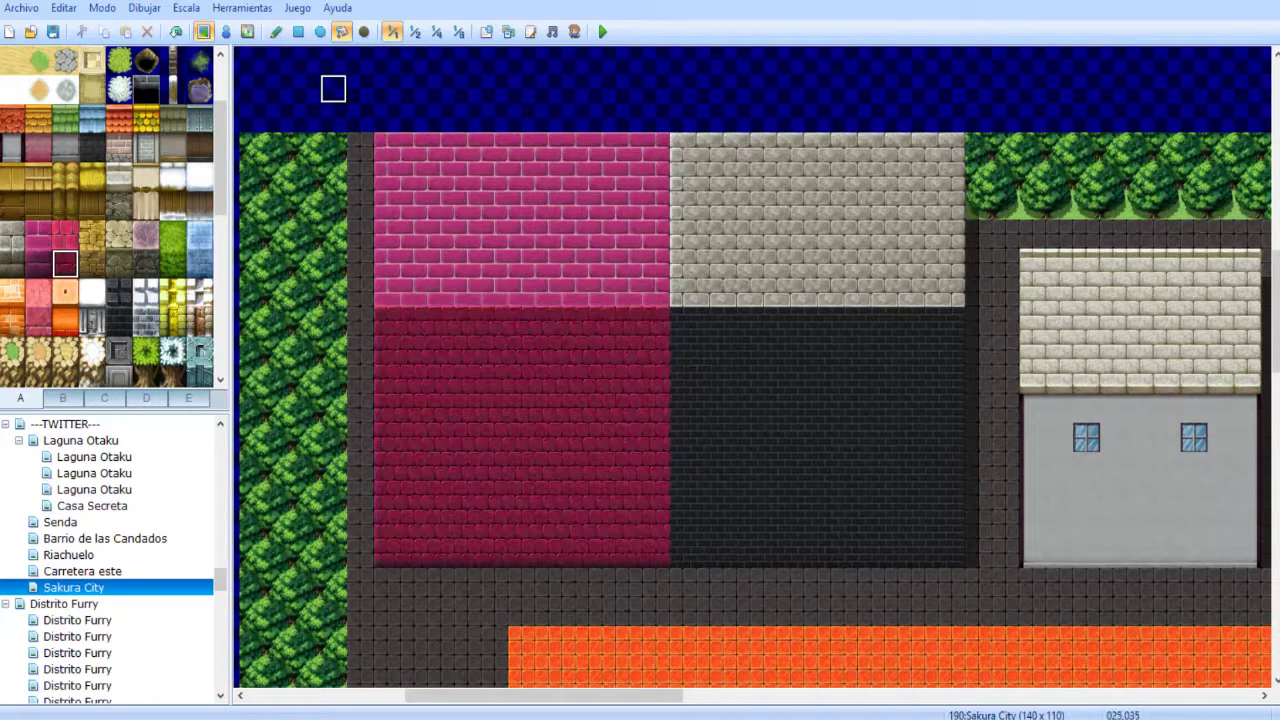
click(65, 234)
click(414, 234)
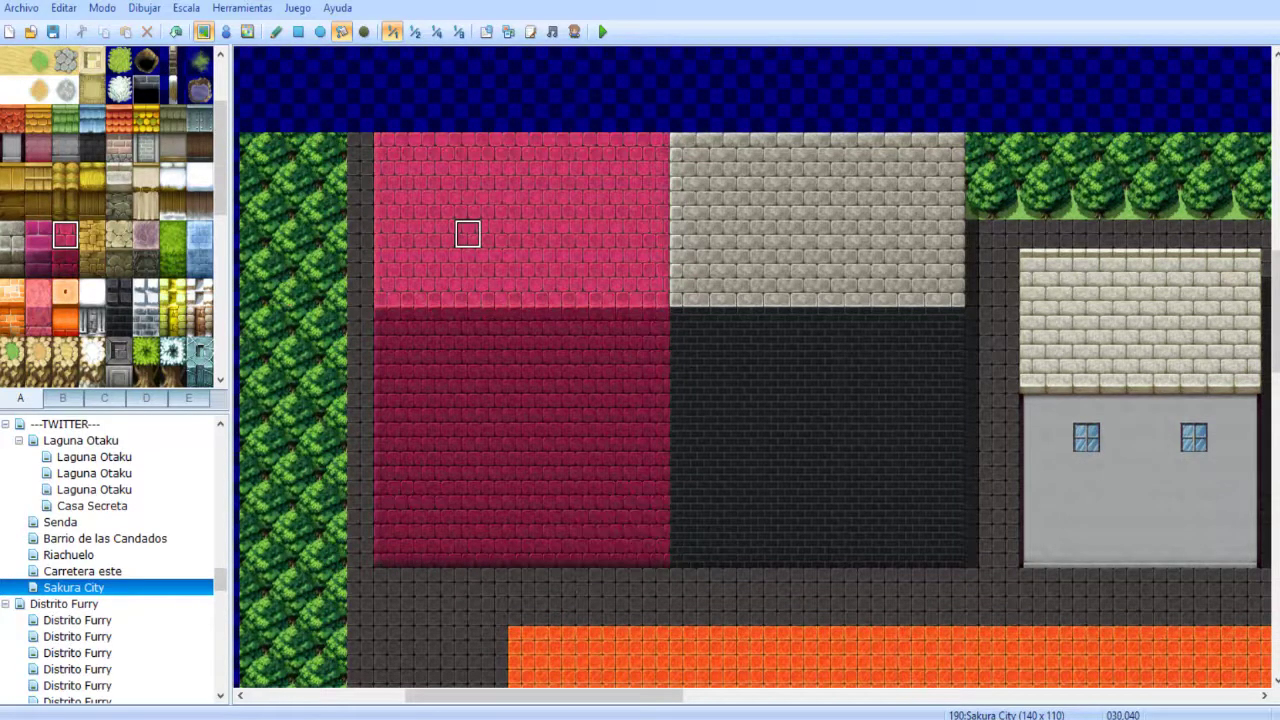
key(ctrl+z)
key(ctrl+z)
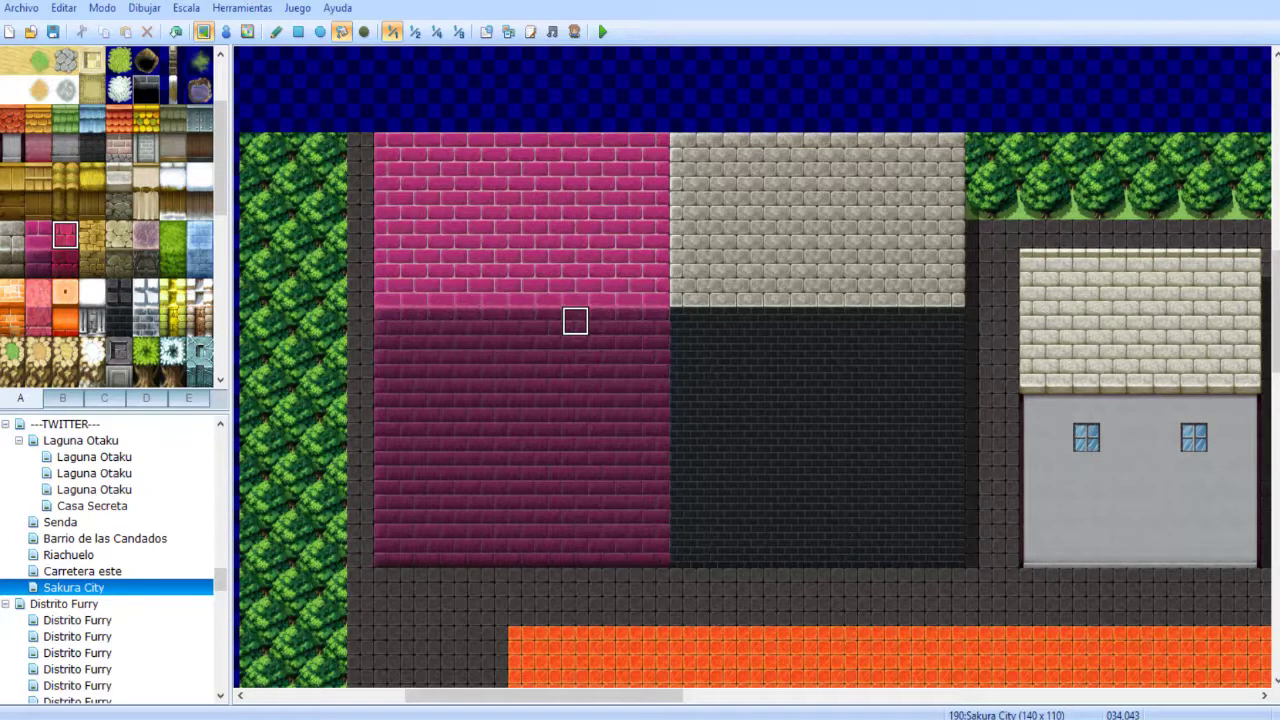
- Try black stone on the neighbouring beige roof, and fill that roof with the framed grey stone tile instead
scroll(571, 294, right, 3)
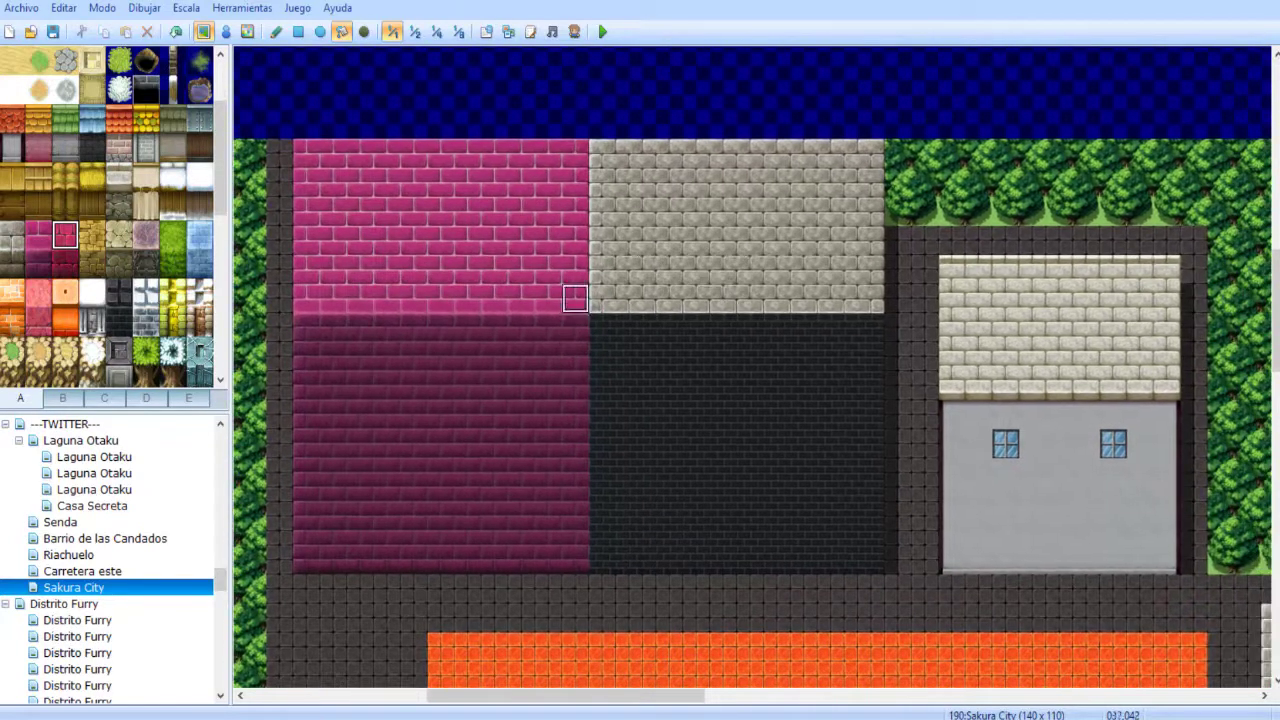
click(118, 292)
click(630, 160)
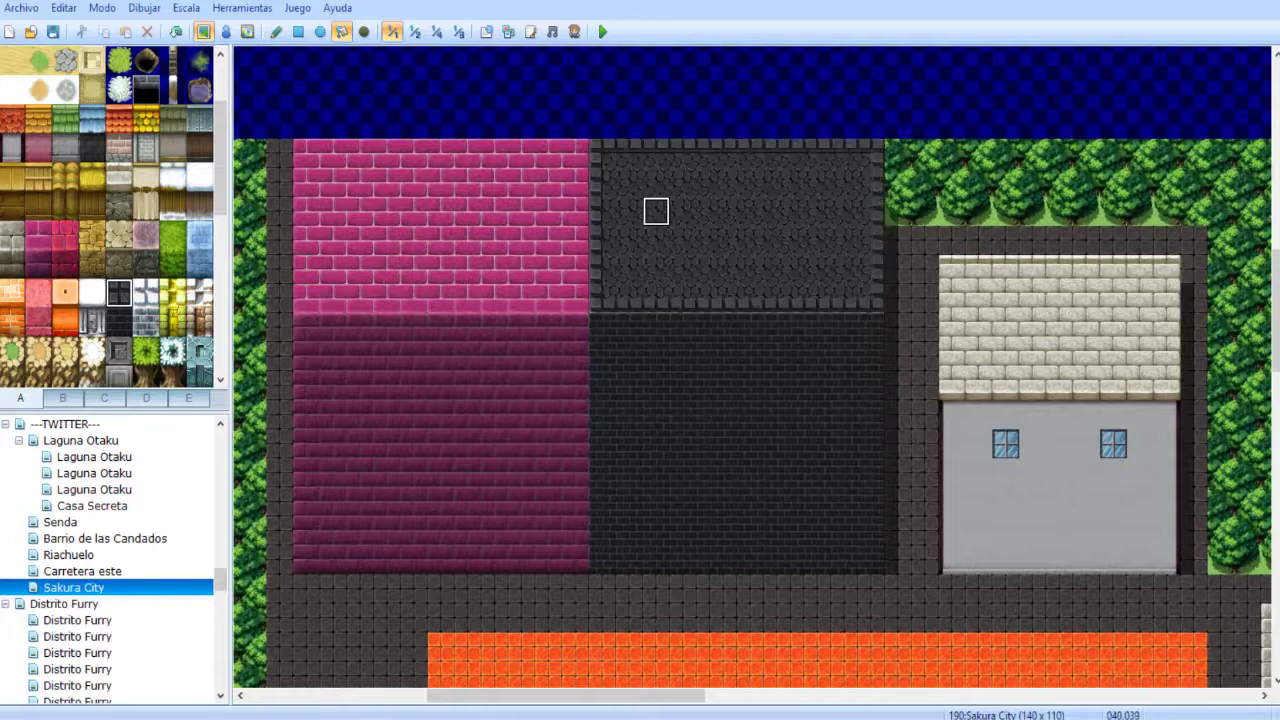
click(118, 351)
click(682, 212)
- Try filling the grey-roofed building's dark brick facade with light brick, and undo the fill
scroll(656, 178, down, 2)
scroll(656, 178, right, 2)
scroll(613, 323, right, 3)
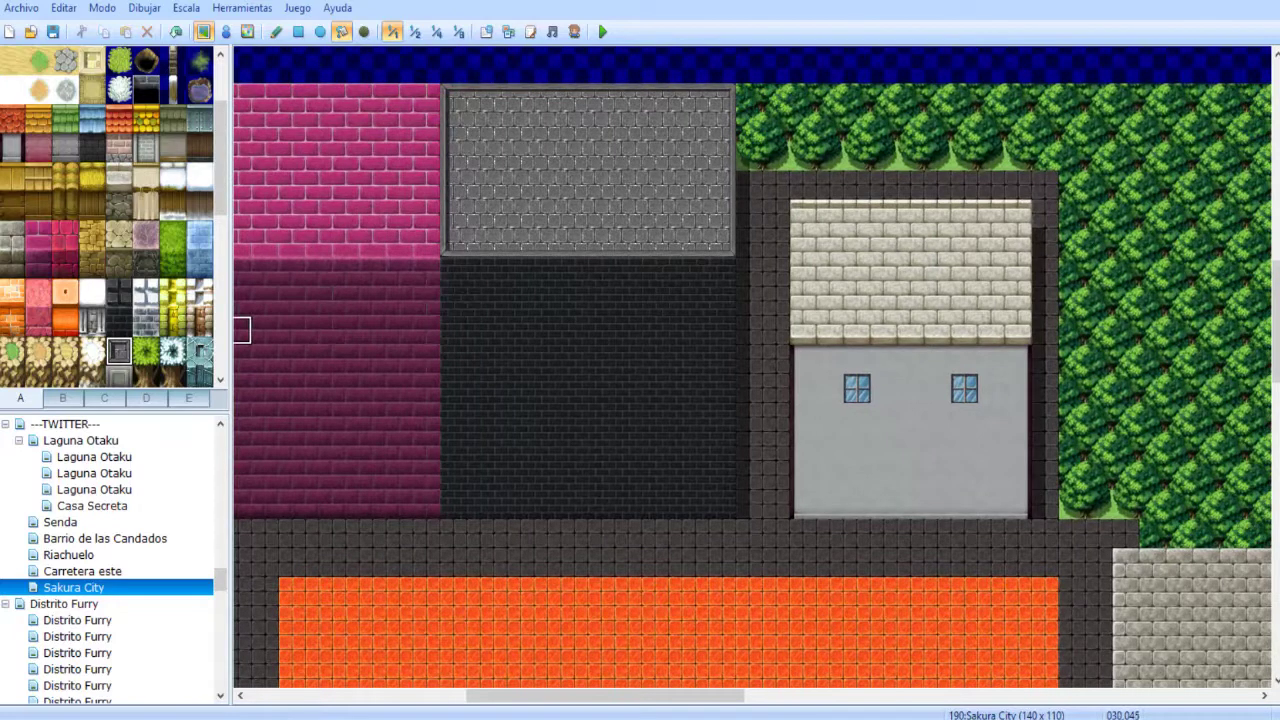
click(146, 148)
click(560, 360)
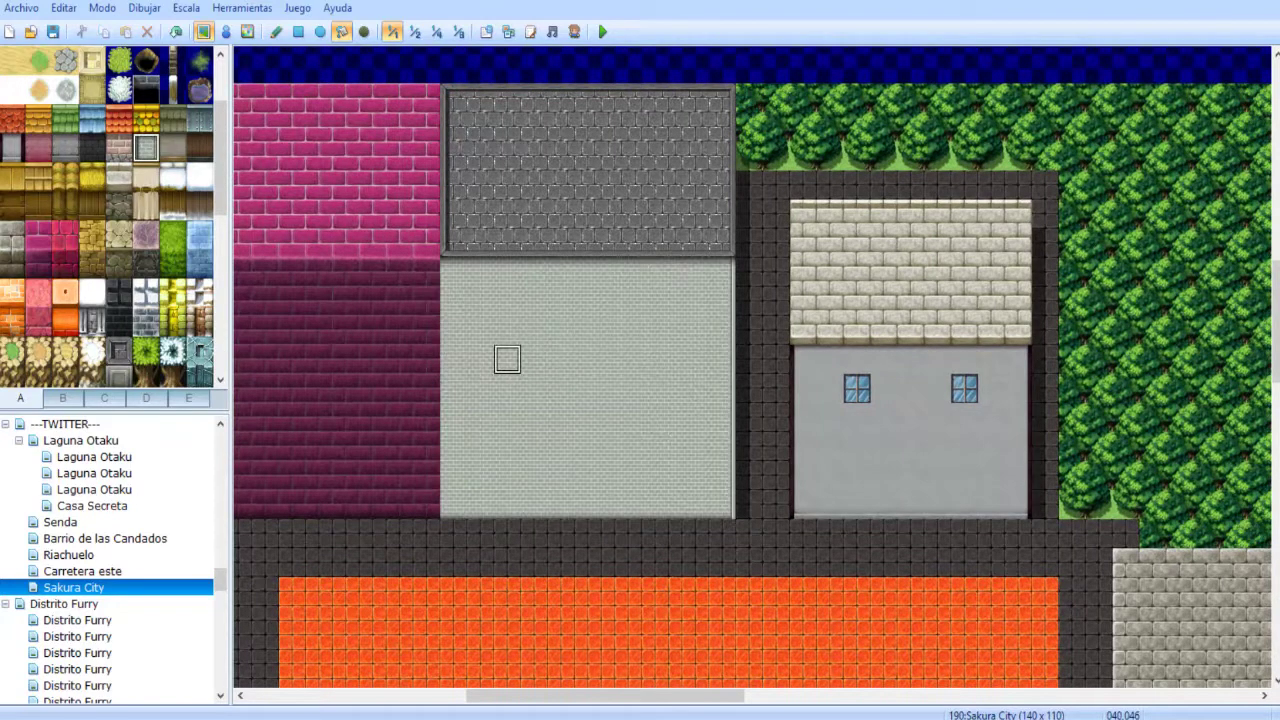
key(ctrl+z)
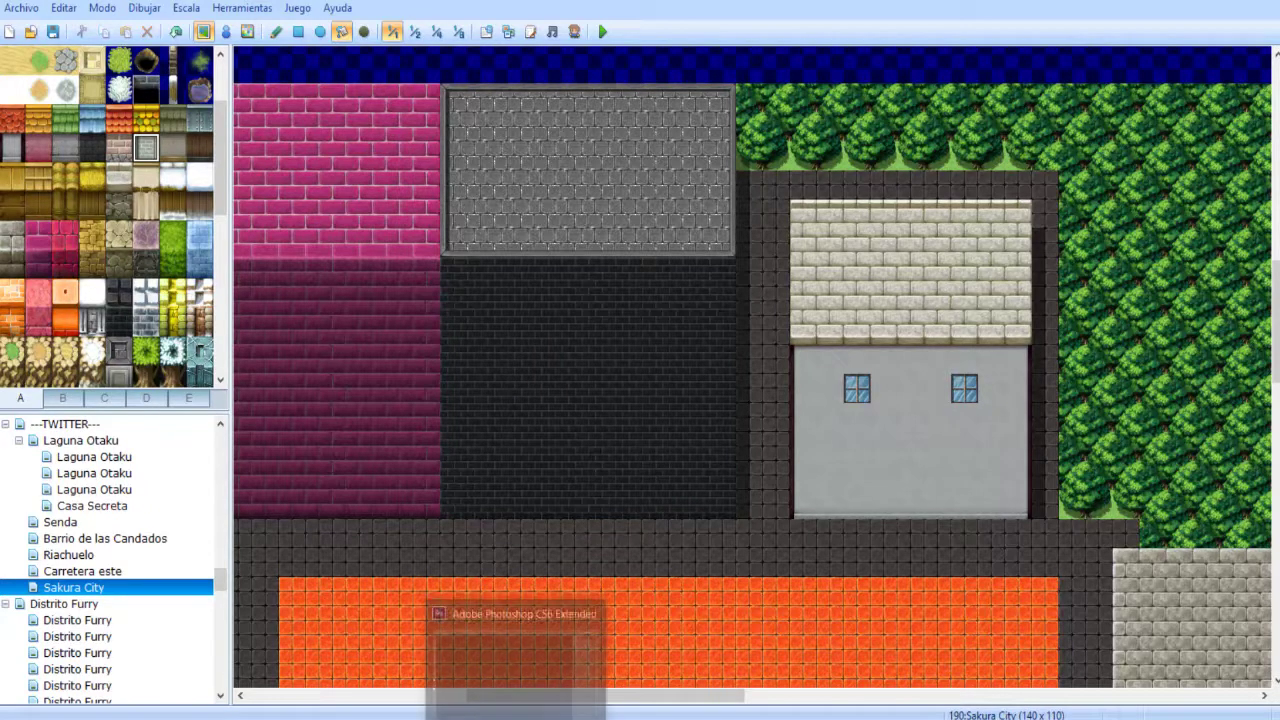
- Fill the grey-roofed building's dark brick facade with the framed light brick tile
click(506, 417)
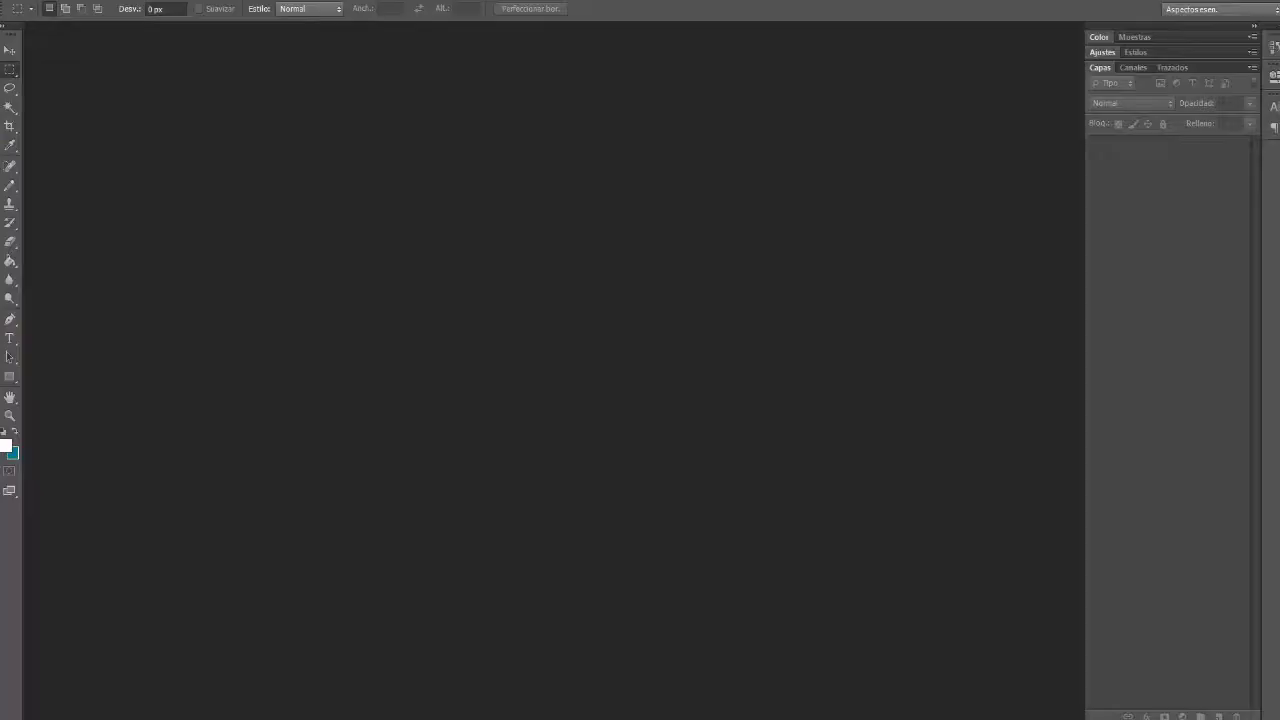
- Switch to Photoshop, open Outside_A4 Sakura.png and close it again
click(40, 1)
click(48, 20)
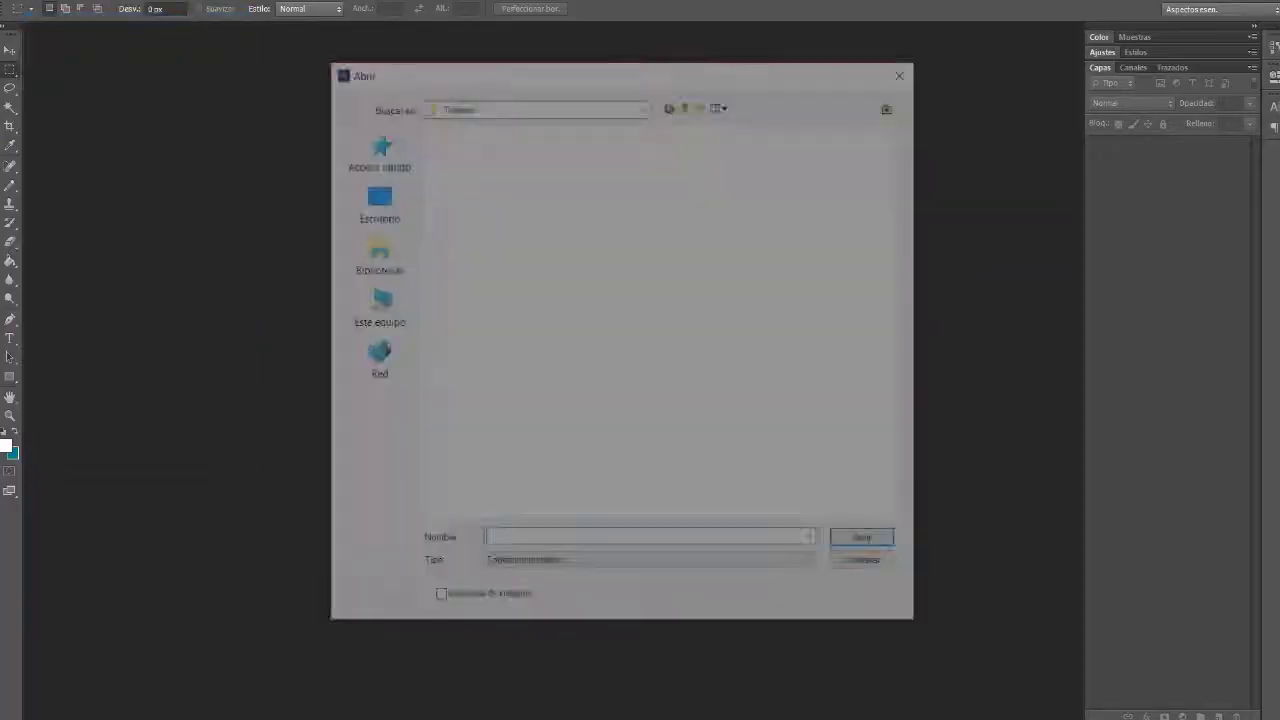
text(outsi)
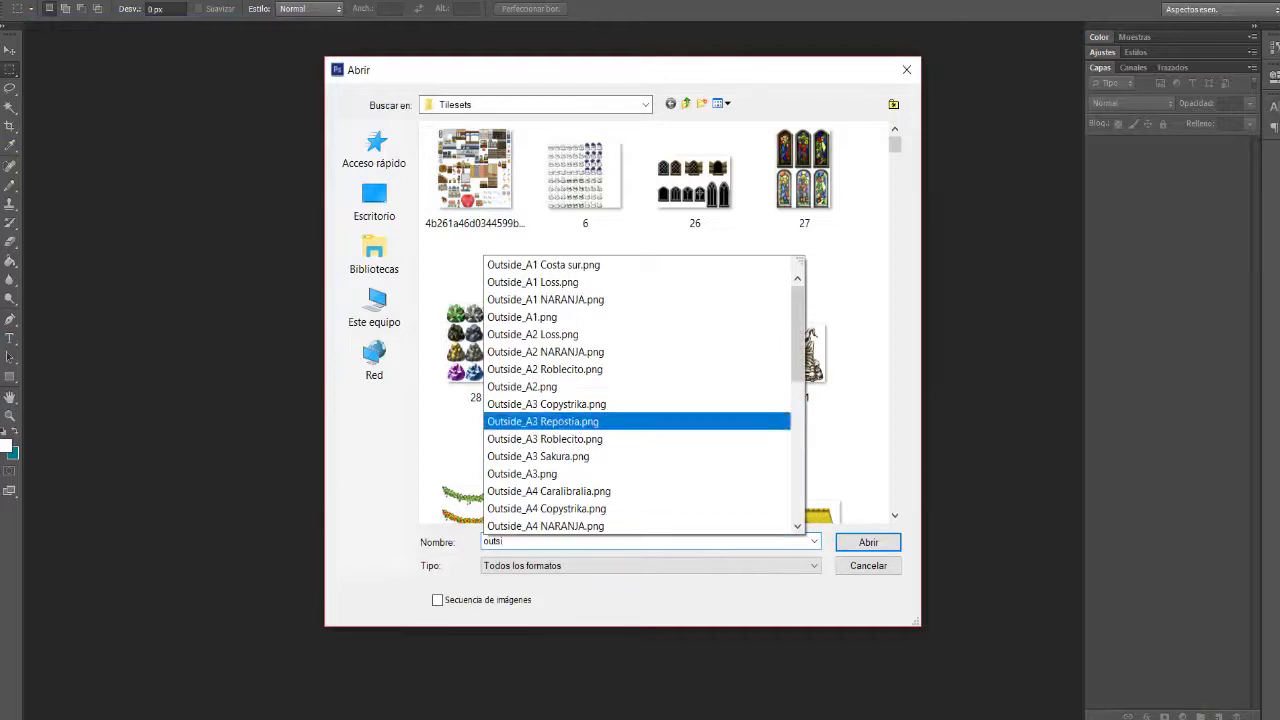
scroll(638, 421, down, 3)
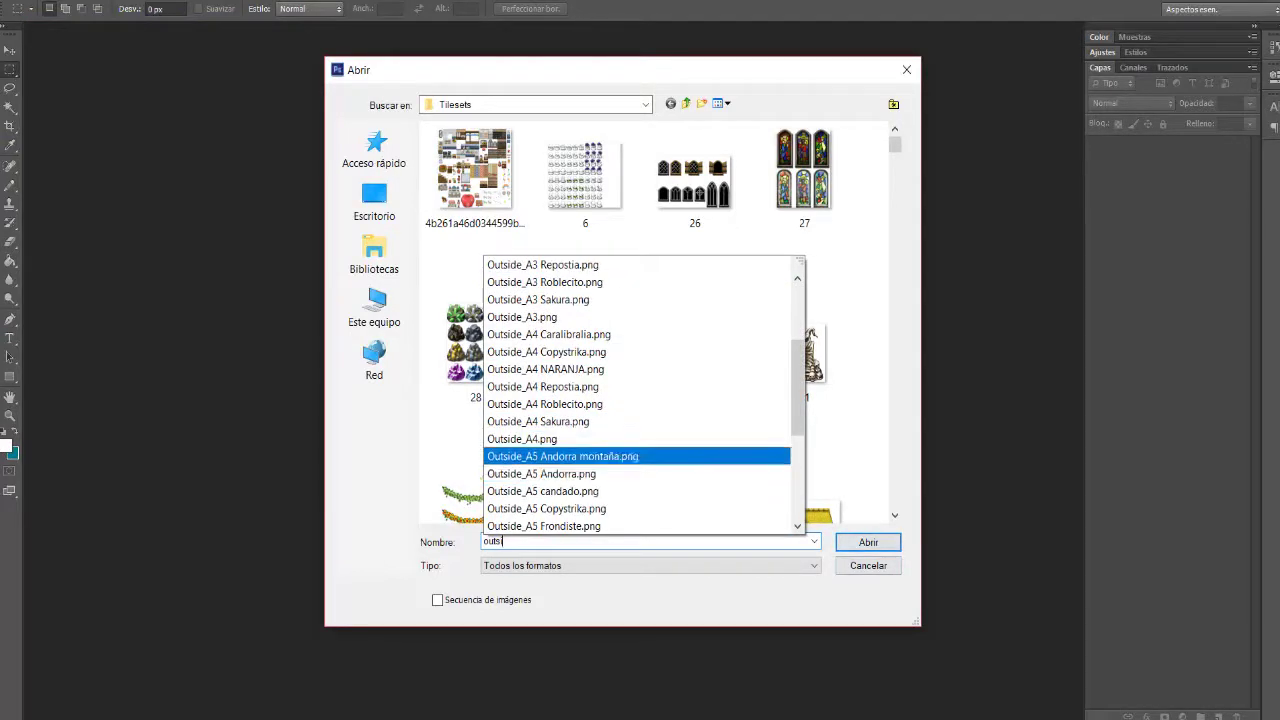
click(540, 421)
click(868, 542)
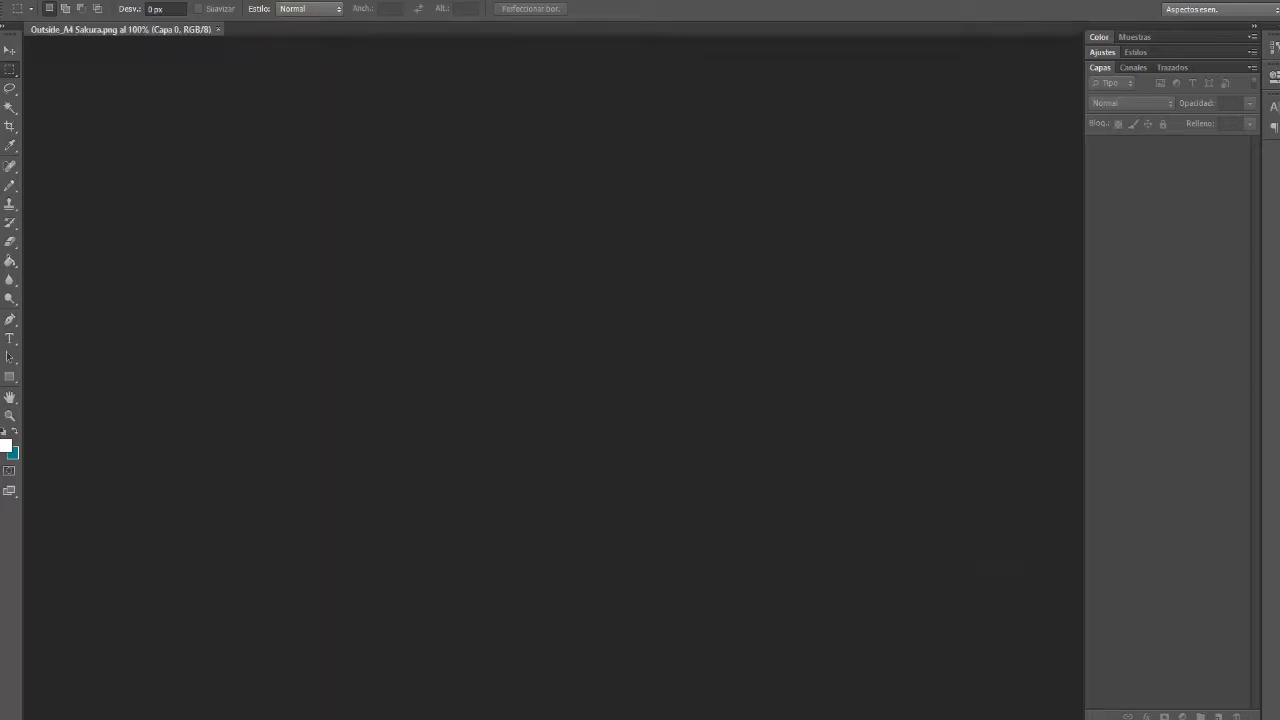
key(z)
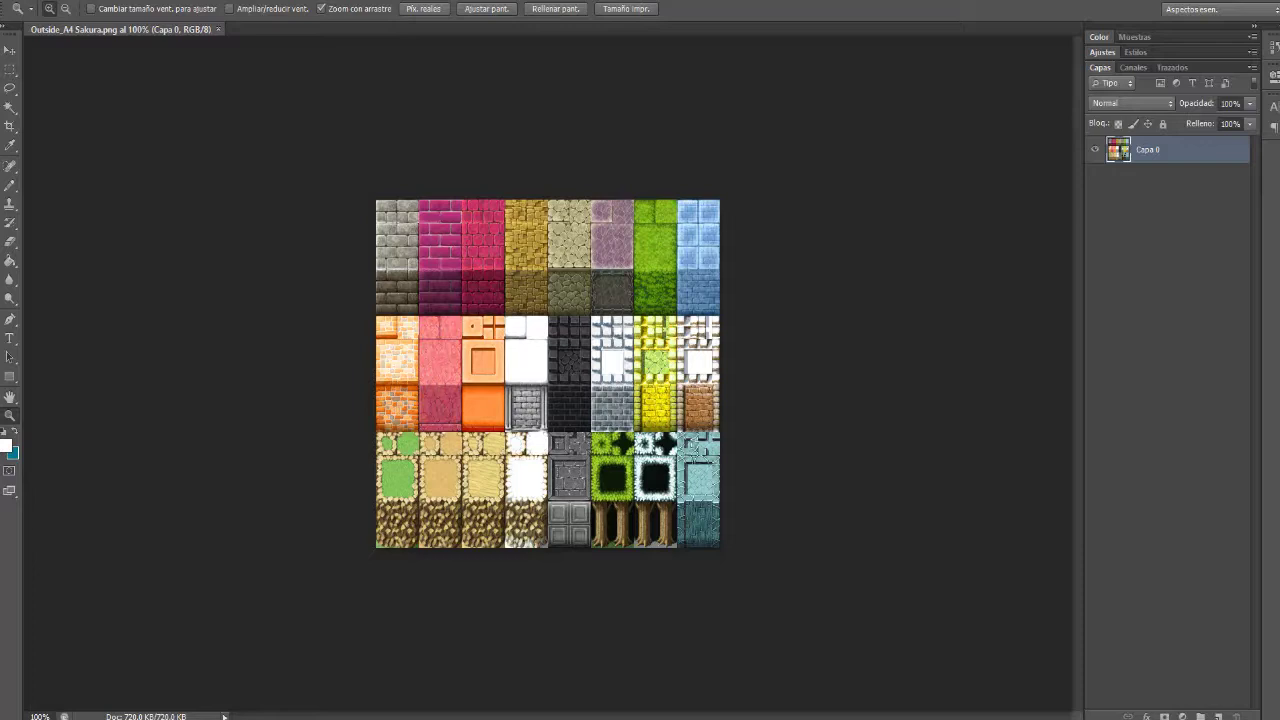
key(ctrl+0)
key(ctrl+w)
- Open the tileset image Outside_A3 Sakura.png from the Tilesets folder
click(42, 1)
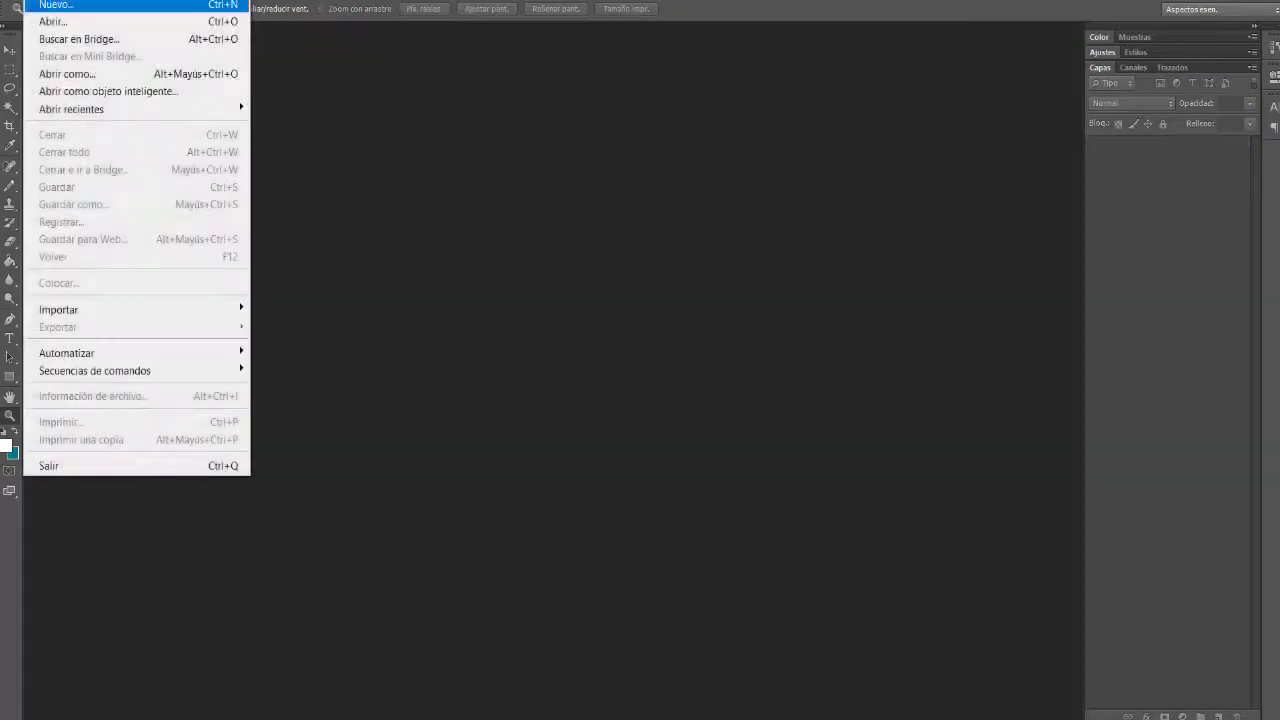
key(Return)
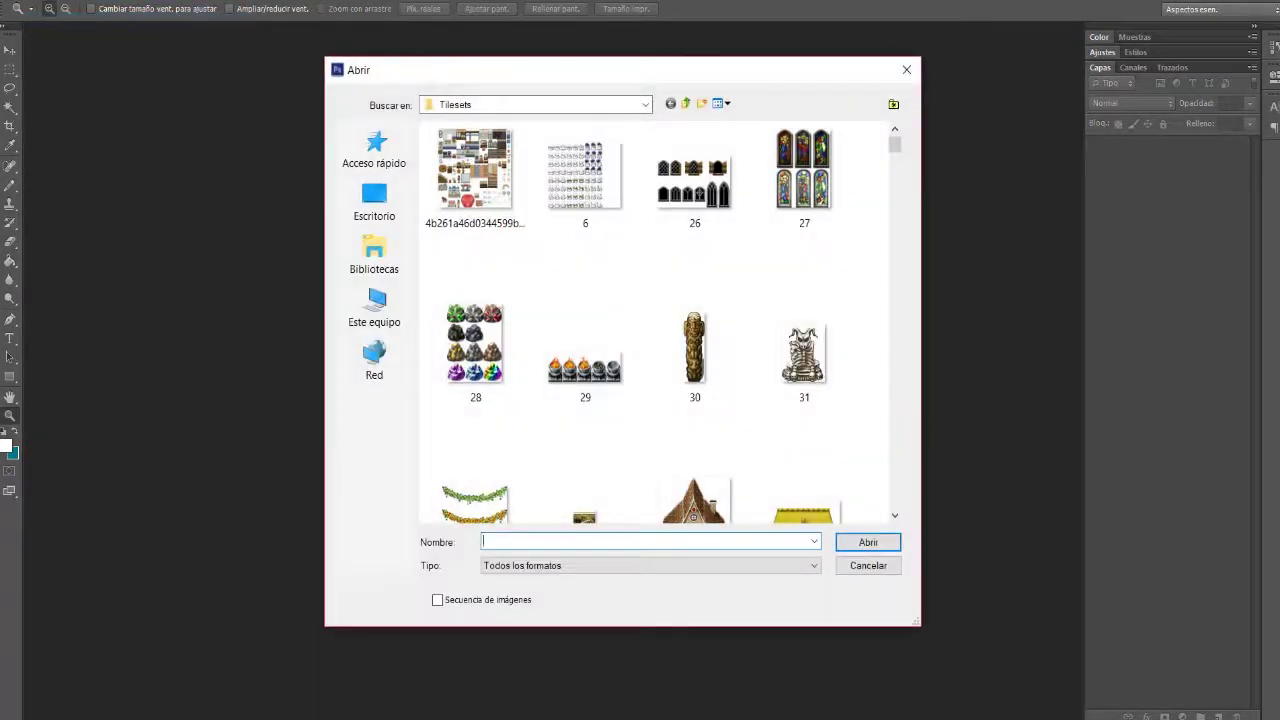
text(outs)
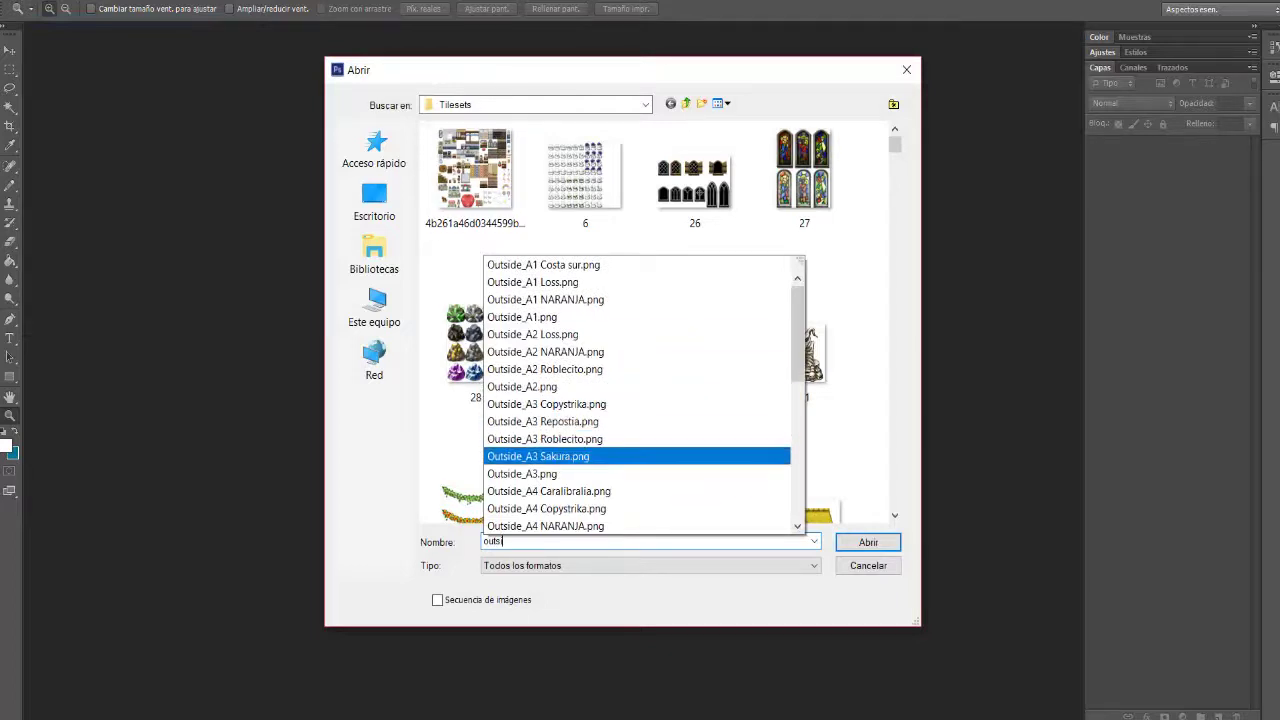
click(537, 456)
key(Return)
- Select exactly the framed light grey-green brick wall tile with a rectangular marquee
key(ctrl+plus)
key(ctrl+plus)
key(ctrl+plus)
key(ctrl+plus)
key(ctrl+plus)
key(m)
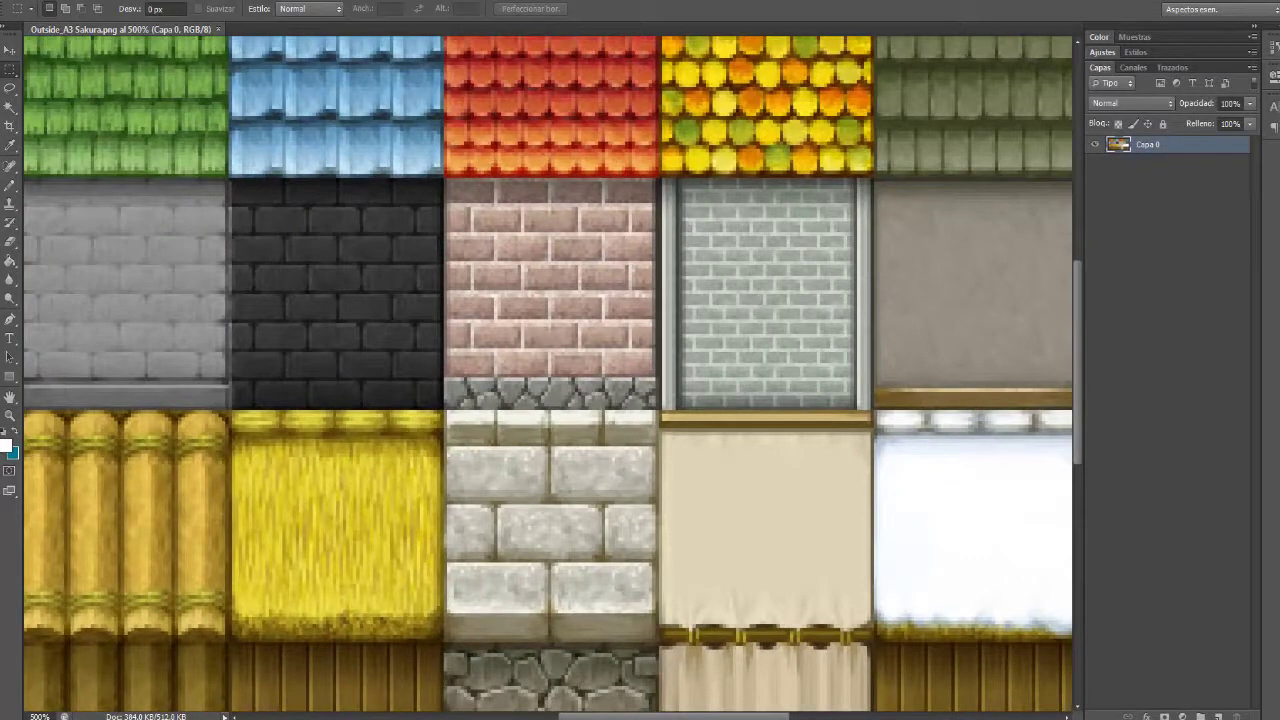
drag(660, 410, 873, 180)
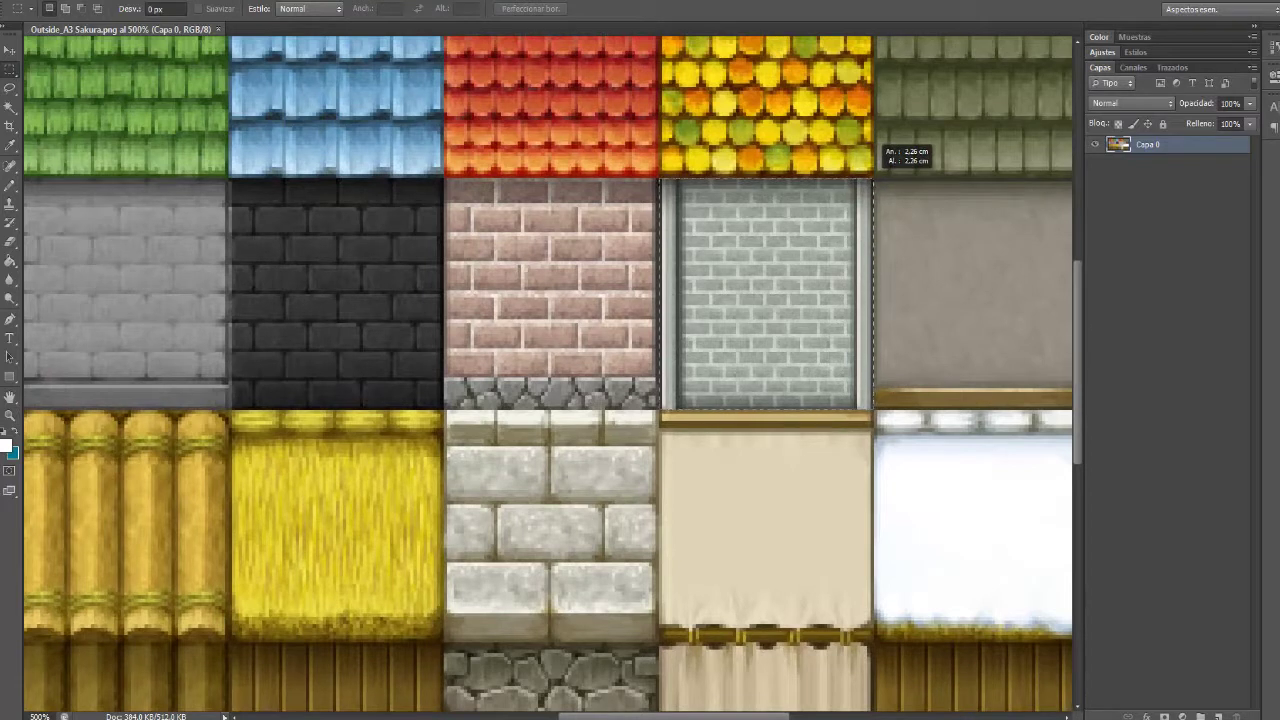
drag(874, 178, 873, 178)
click(115, 2)
mouse_move(130, 29)
click(390, 125)
drag(670, 142, 372, 137)
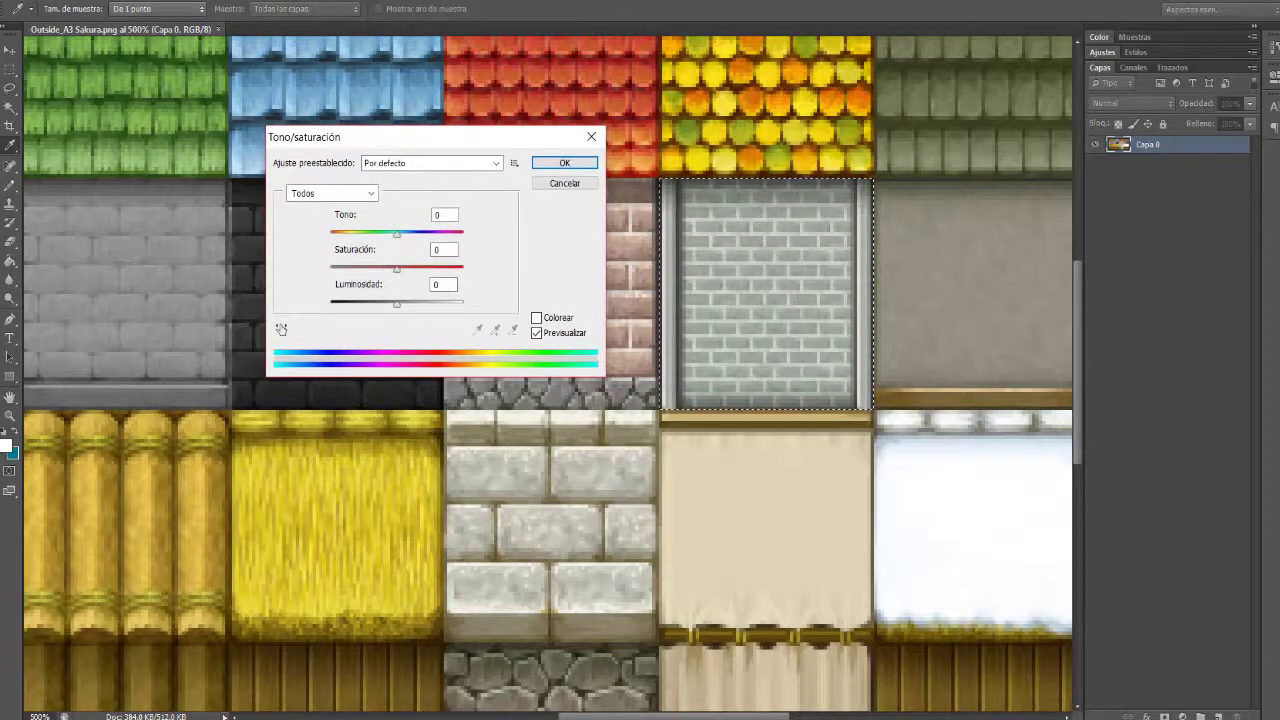
key(Escape)
- Darken the selected brick tile with Brightness/Contrast, setting brightness to -150 and raising the contrast
click(115, 2)
mouse_move(130, 29)
click(380, 31)
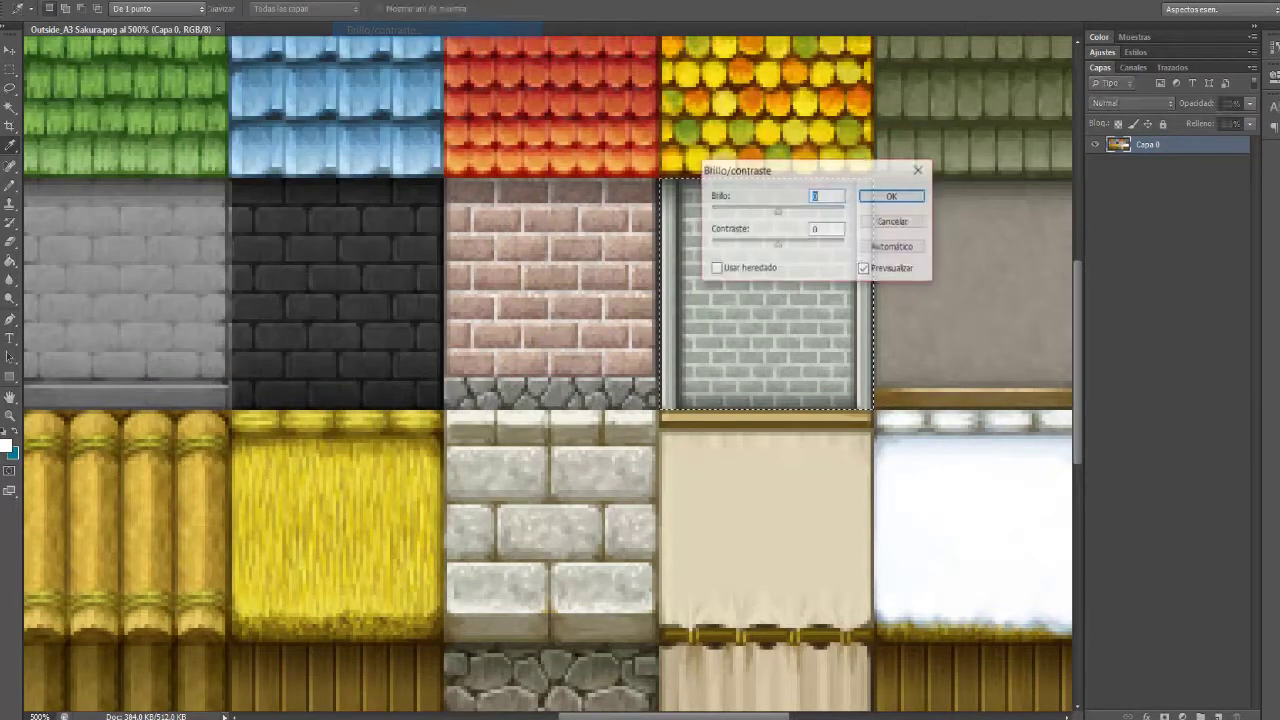
drag(800, 169, 458, 166)
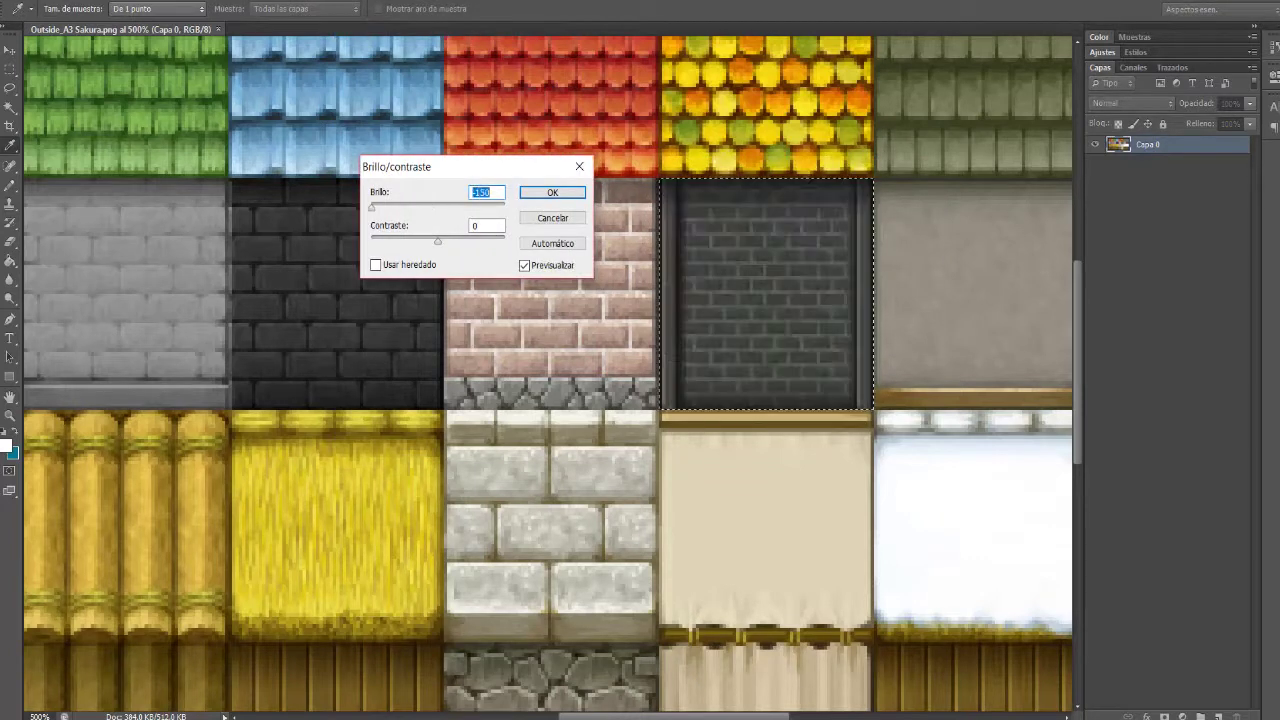
key(Tab)
text(100)
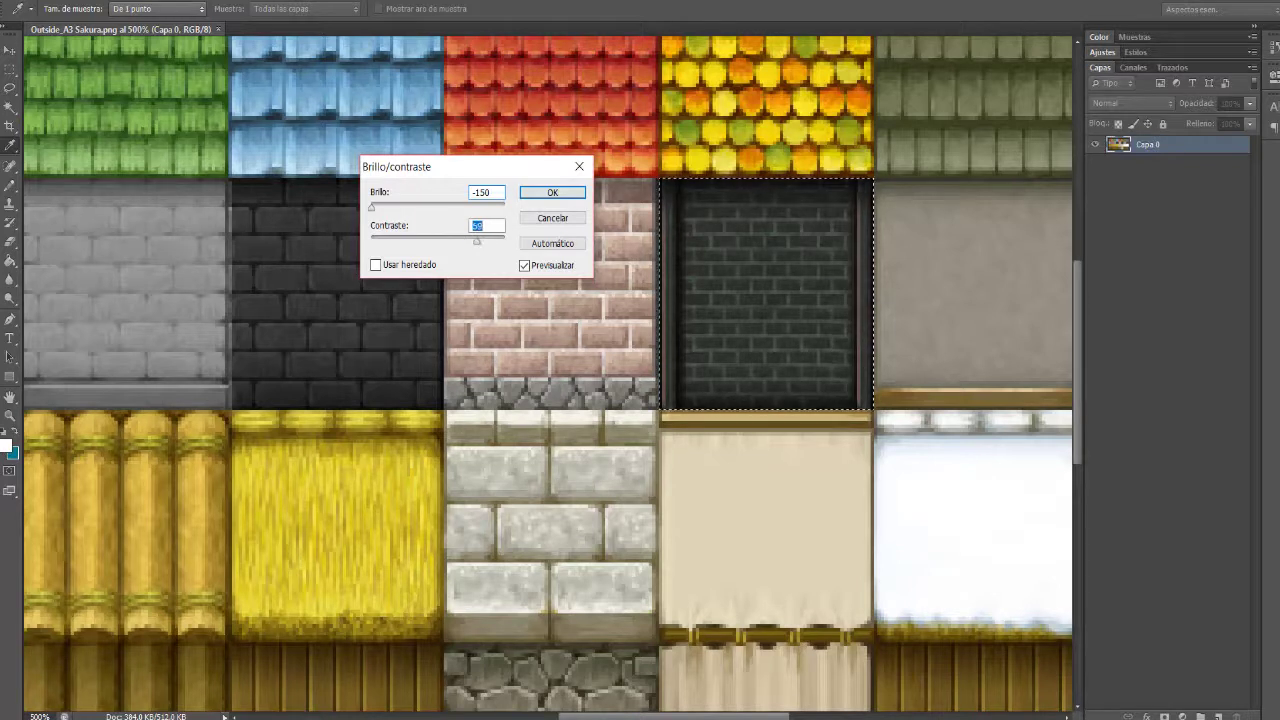
key(Return)
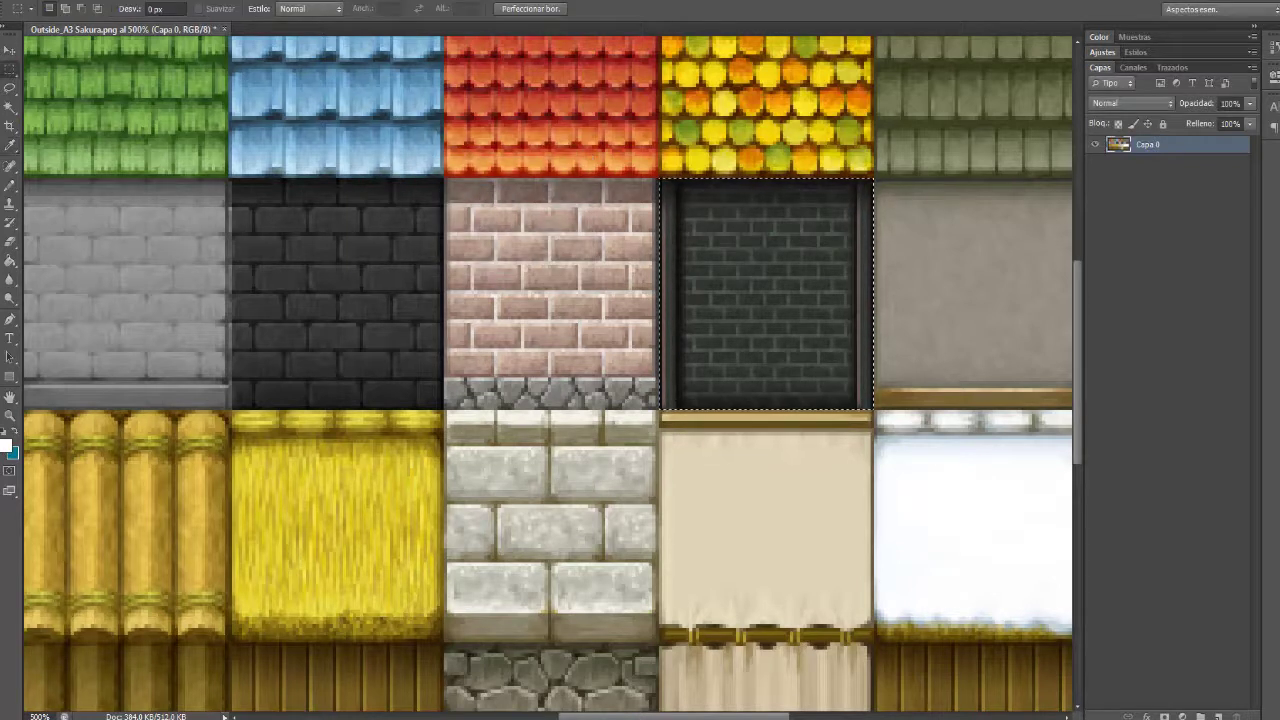
- Save the edited Outside_A3 Sakura.png tileset image and close it
click(38, 1)
click(60, 187)
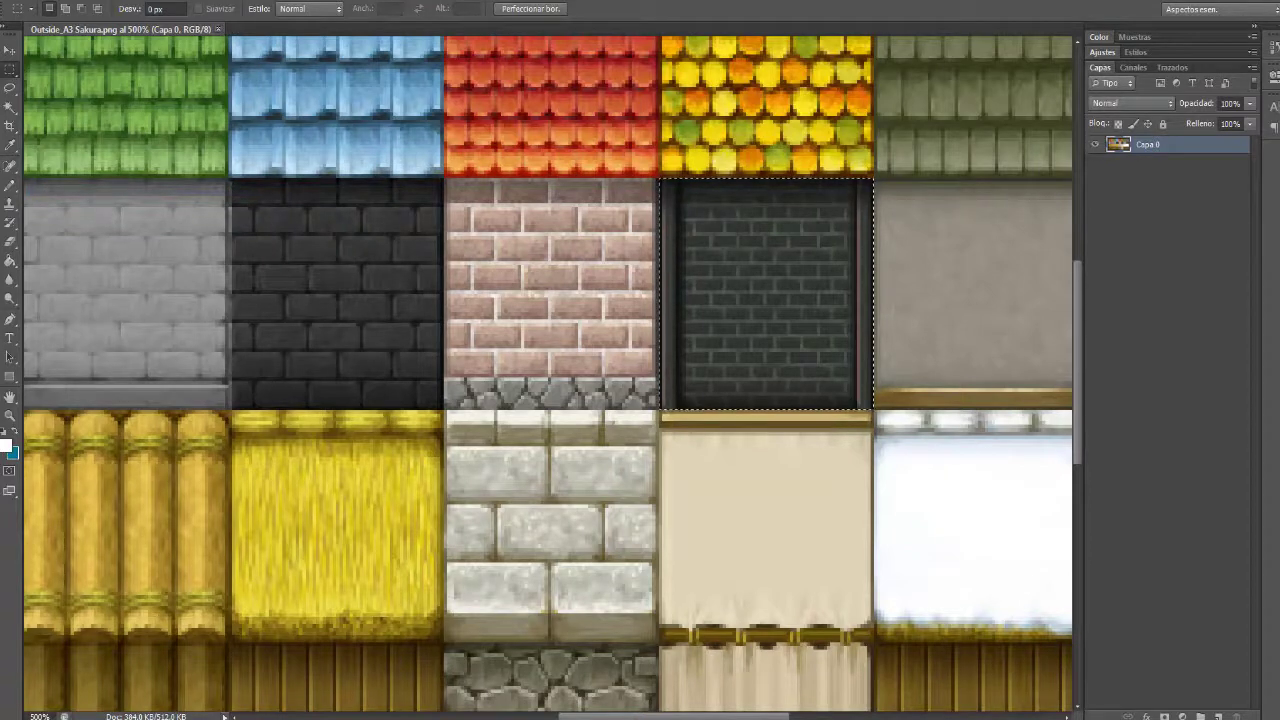
key(ctrl+w)
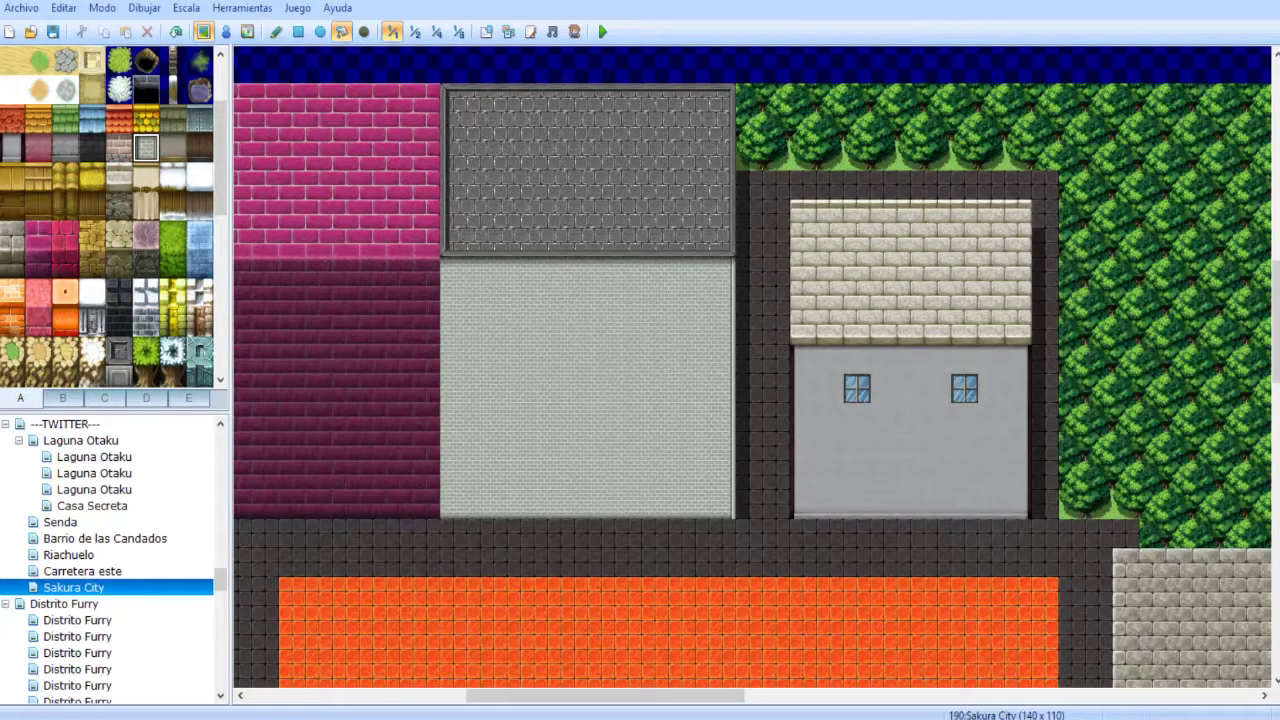
- Switch back to RPG Maker and reload the Sakura City map by opening Carretera este and returning
click(82, 571)
click(74, 588)
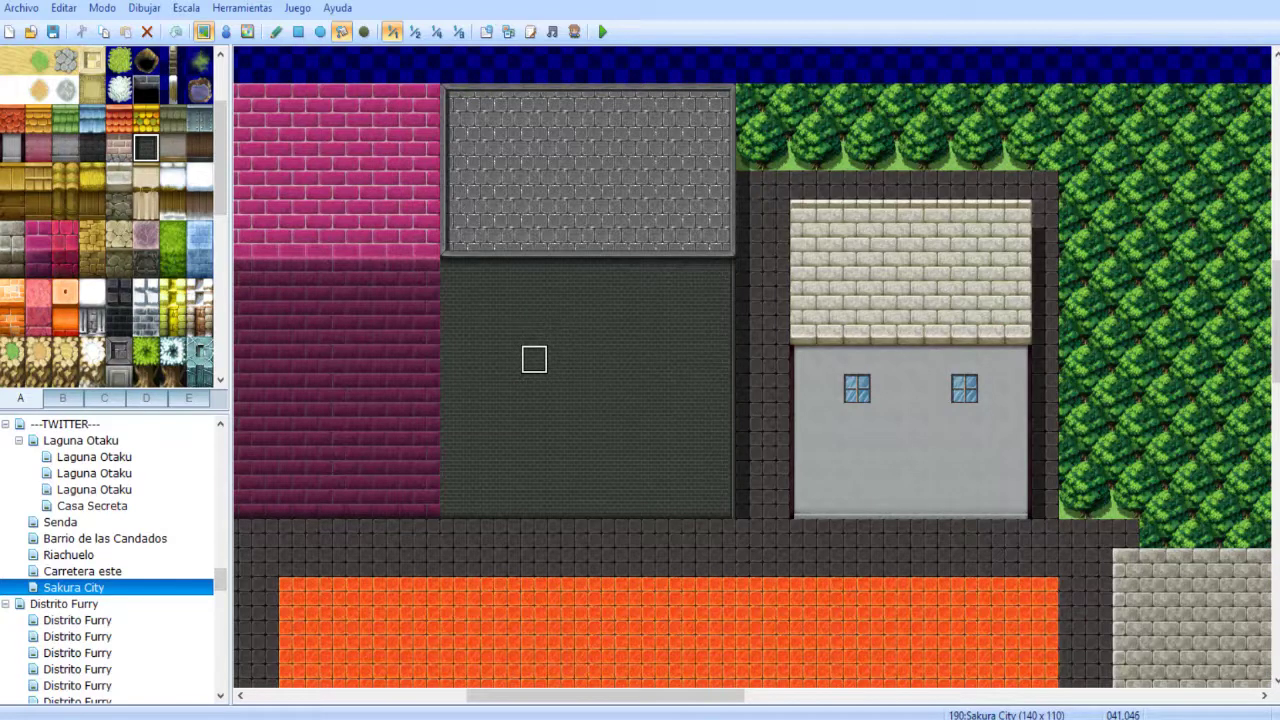
- Pave over the western black-roofed building and its pale orange brick part with rectangles of the dark stone sidewalk tile
middle_drag(611, 312, 586, 337)
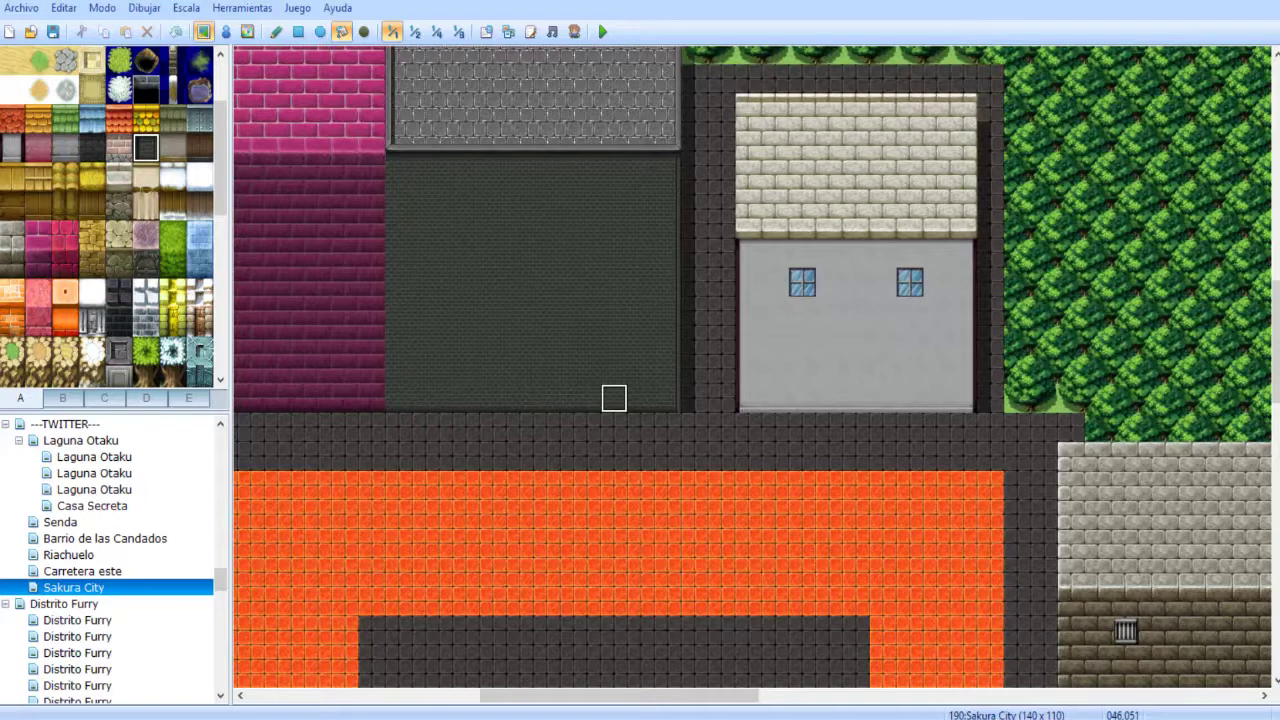
middle_drag(614, 309, 494, 320)
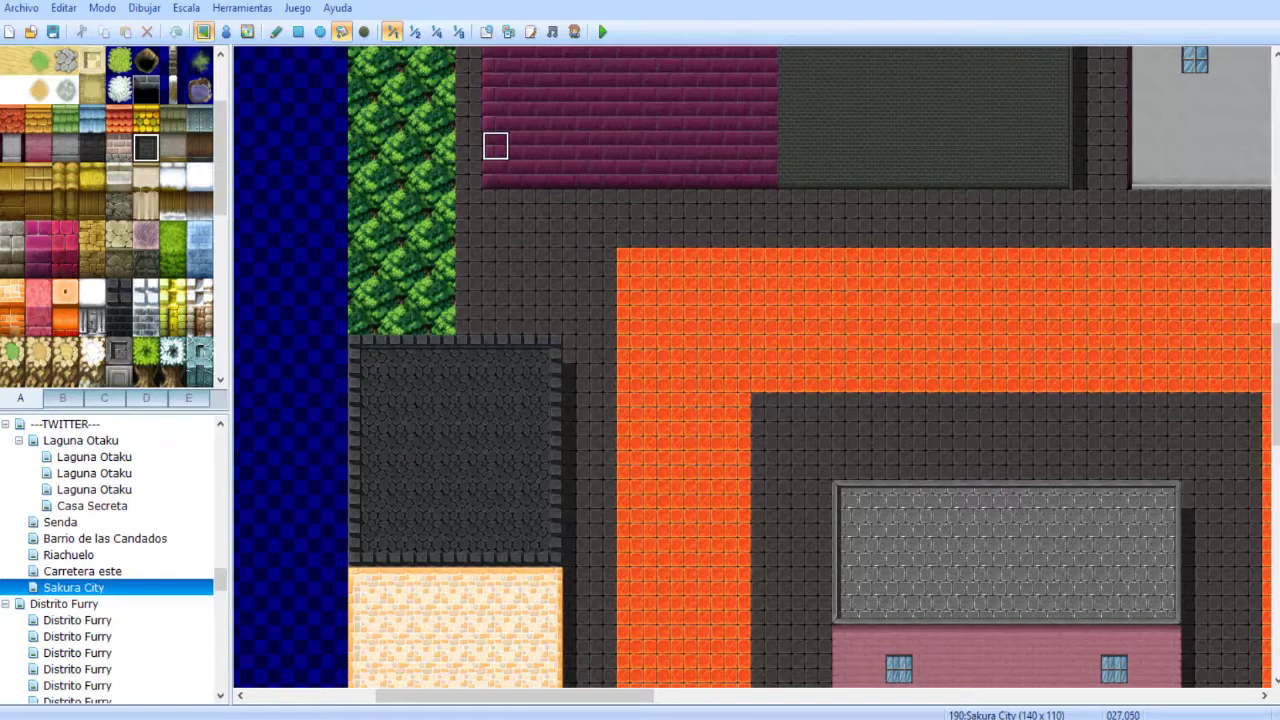
middle_click(574, 257)
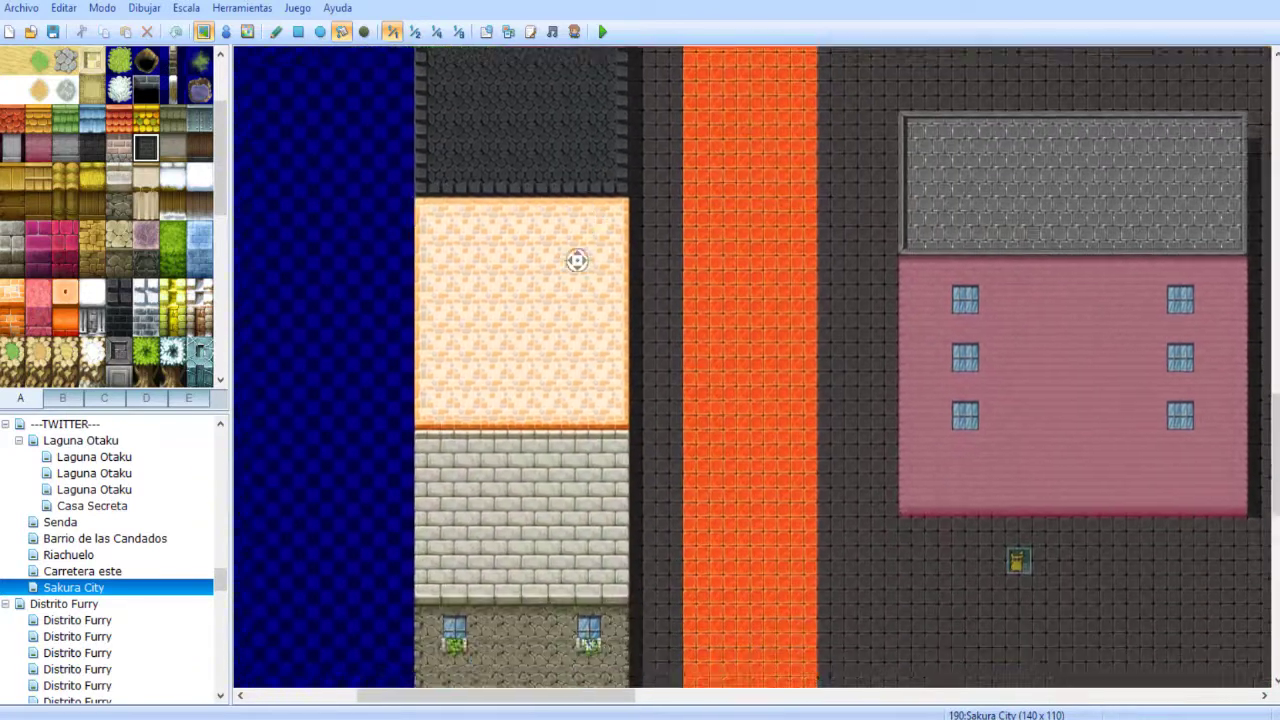
middle_click(545, 361)
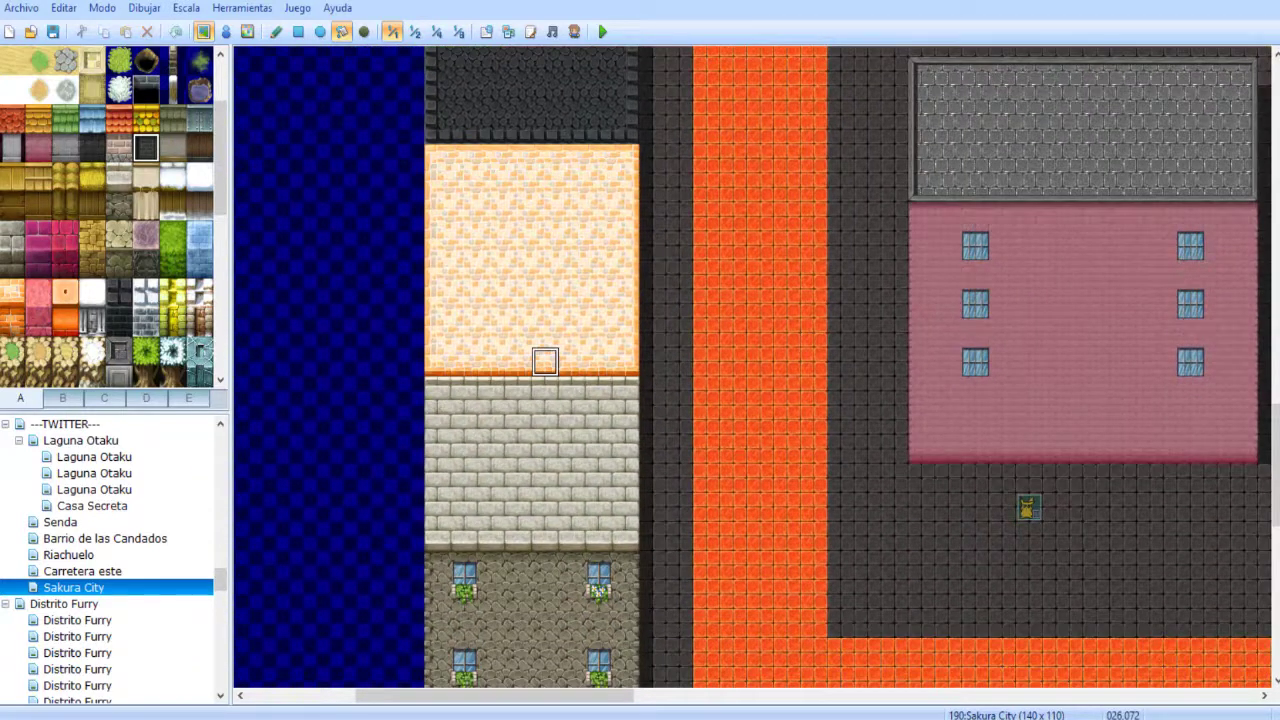
middle_click(531, 219)
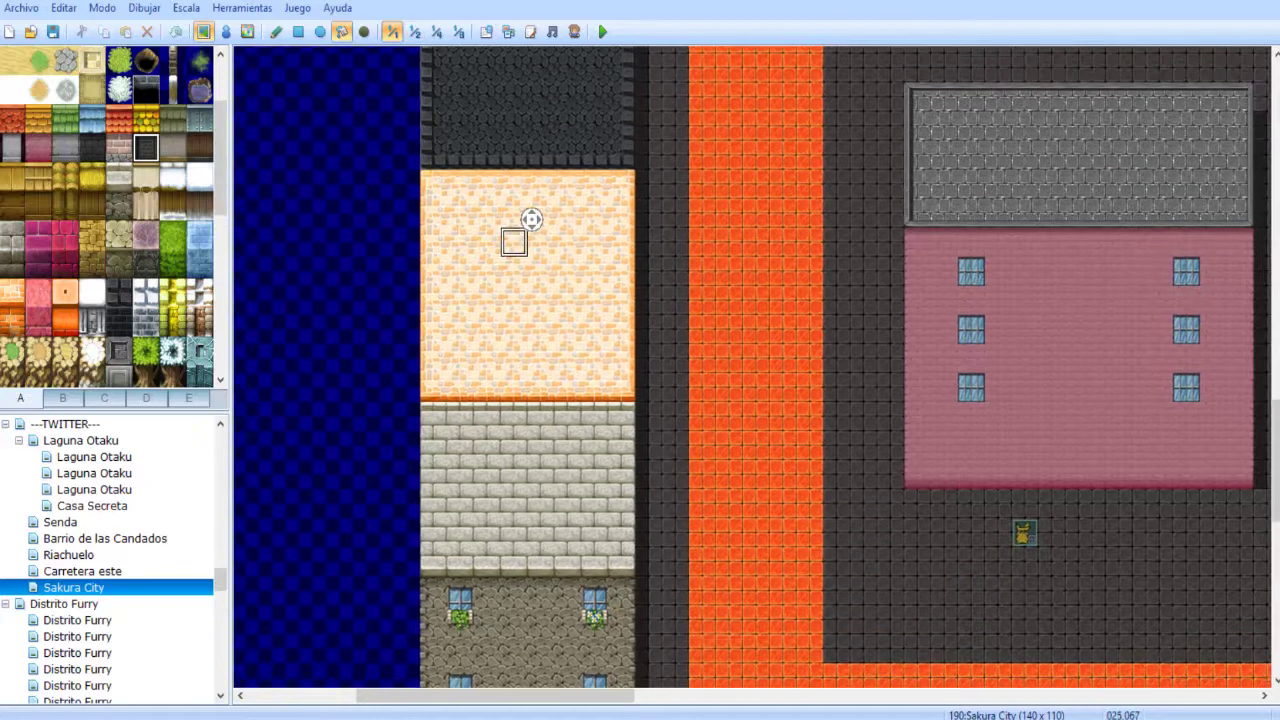
middle_click(535, 196)
right_click(621, 257)
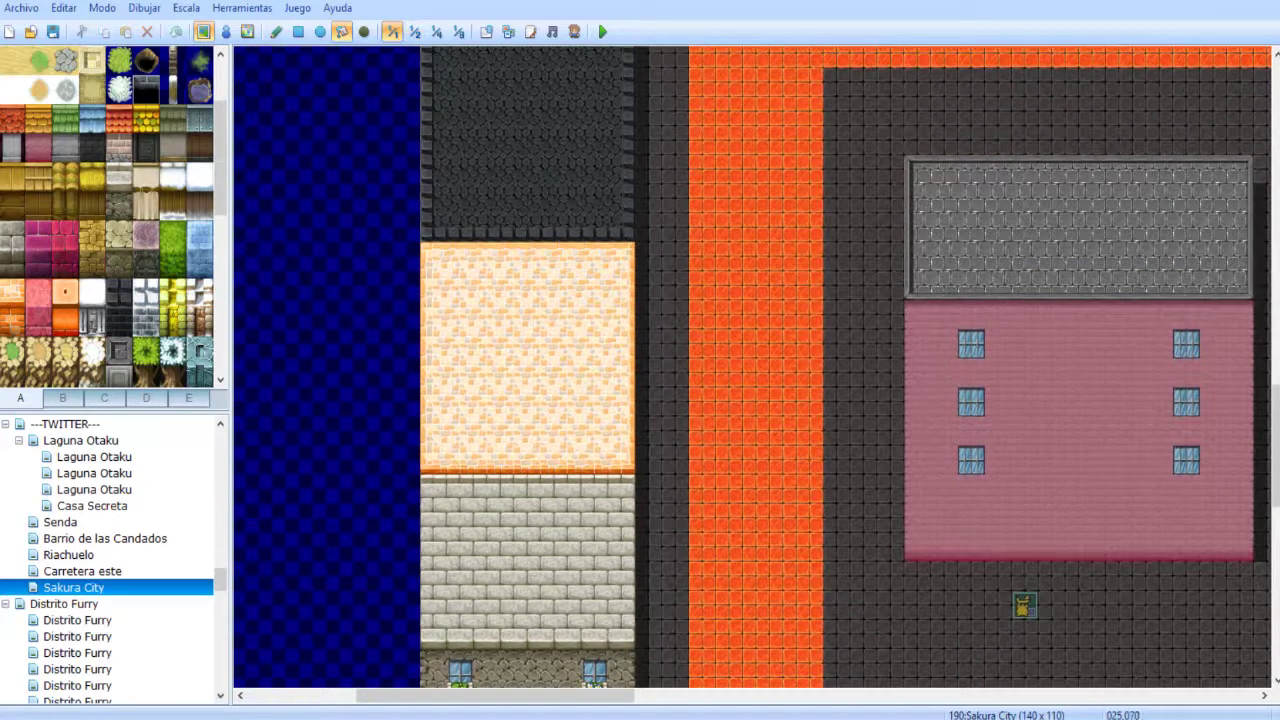
click(298, 31)
drag(648, 256, 432, 462)
middle_drag(503, 548, 500, 506)
drag(657, 453, 470, 222)
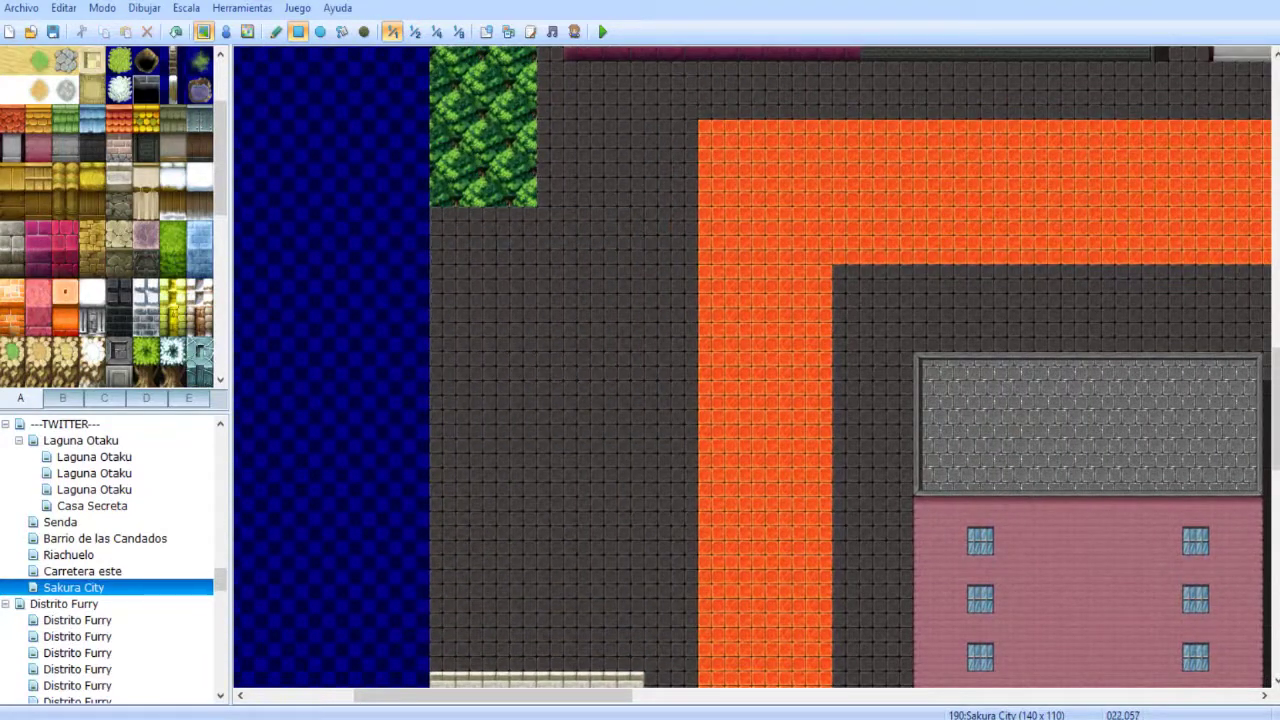
- Pave over the beige-roofed stone building on the map's western edge with the dark stone sidewalk tile, starting from its east side
scroll(546, 340, up, 4)
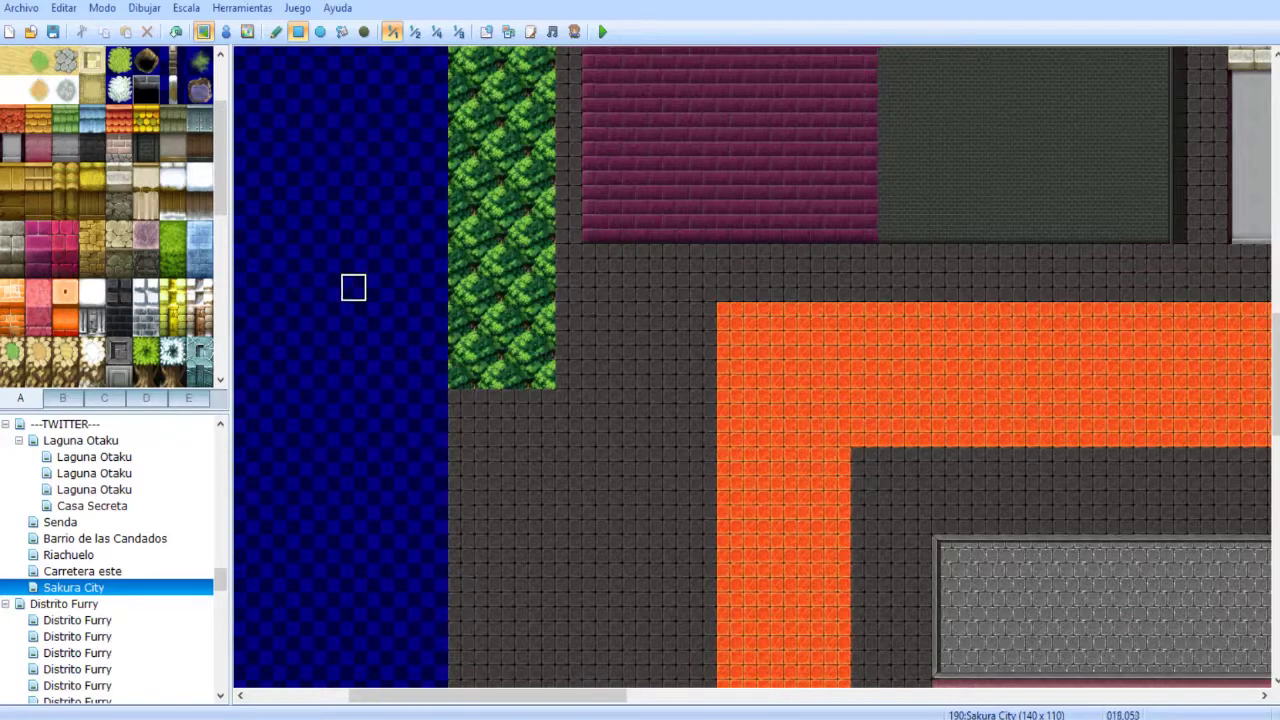
scroll(386, 369, up, 6)
middle_drag(480, 243, 535, 380)
middle_drag(526, 306, 527, 385)
scroll(536, 300, down, 8)
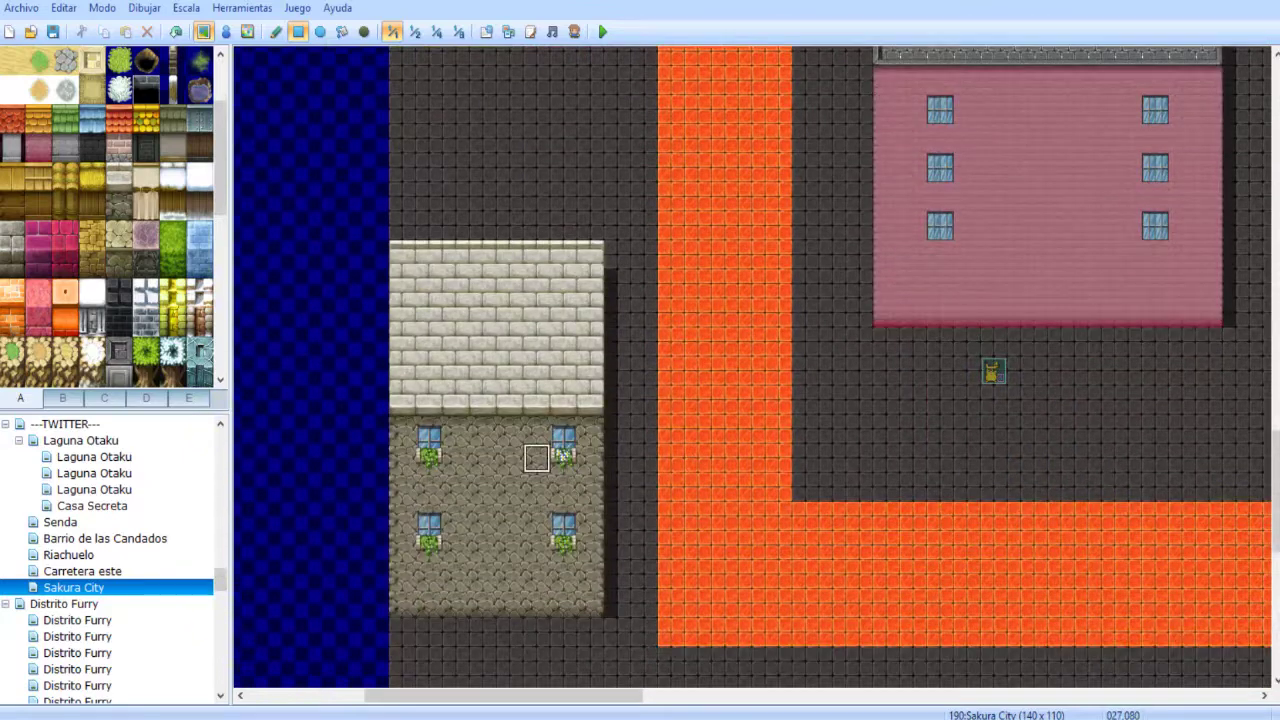
scroll(590, 255, up, 15)
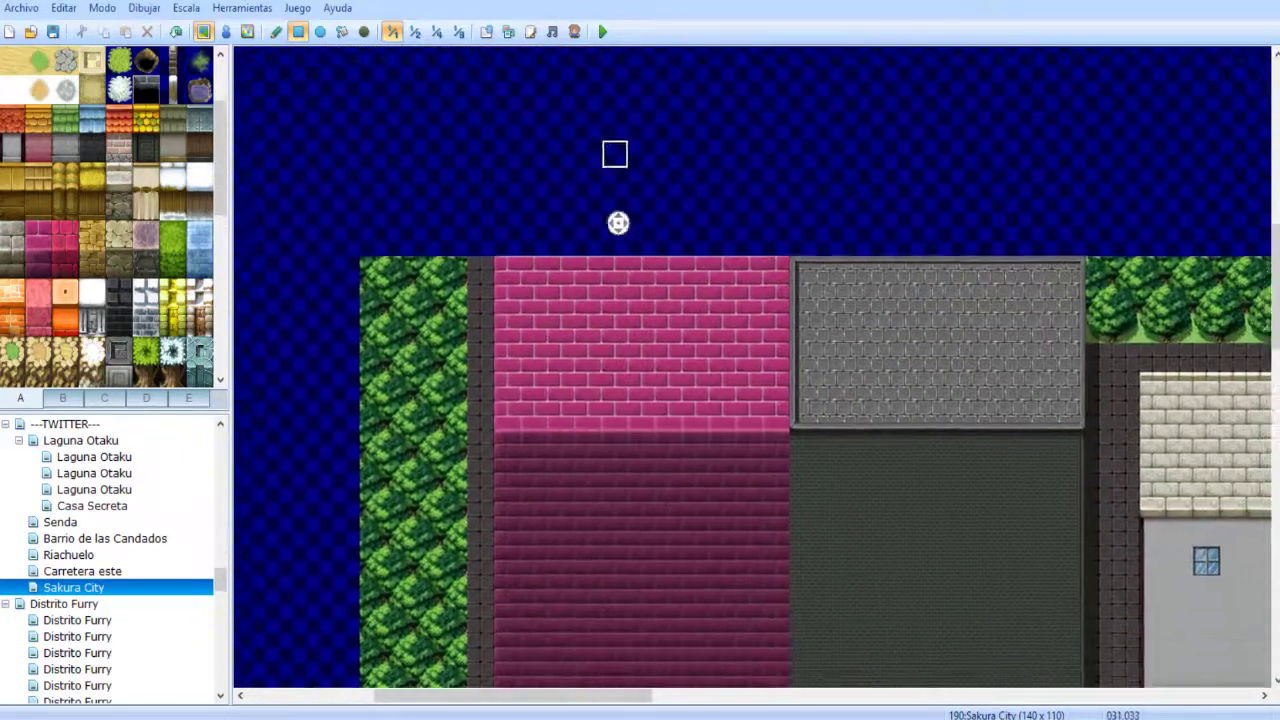
scroll(617, 220, down, 10)
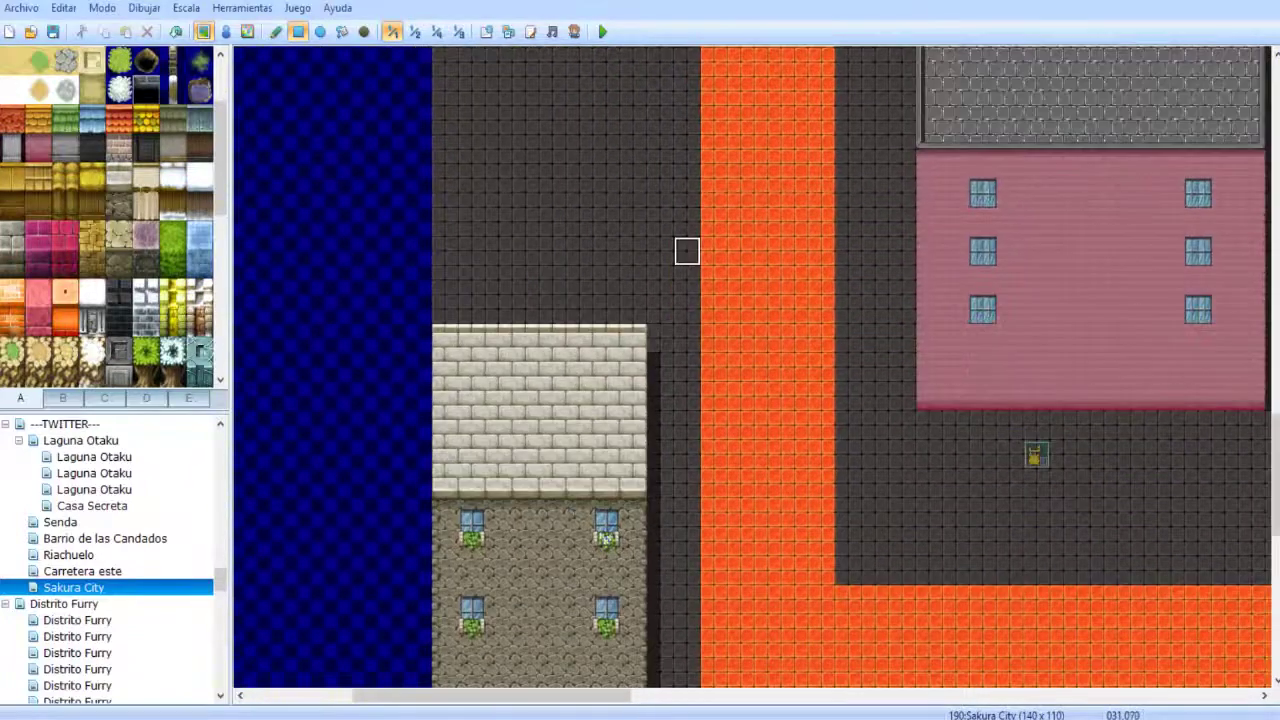
scroll(634, 277, down, 2)
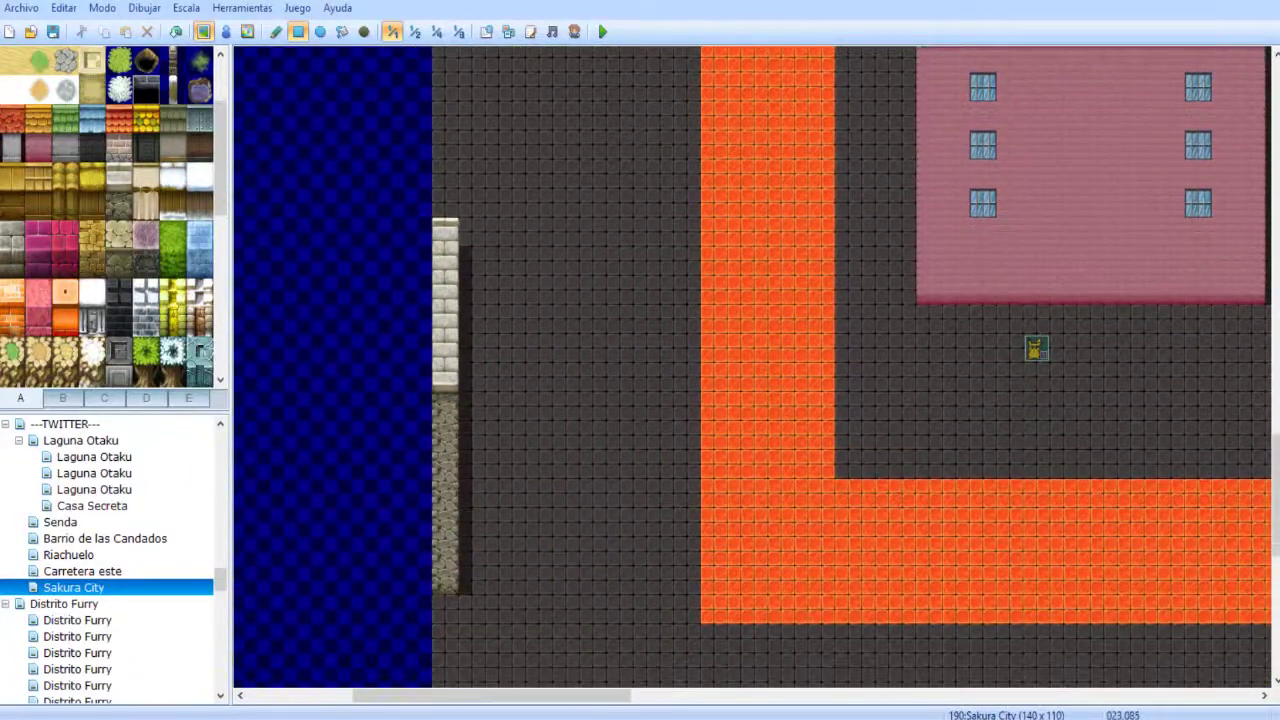
- Choose the pale orange framed roof tile for a new building over the hedge beside the magenta brick building
scroll(497, 580, up, 9)
scroll(491, 560, up, 4)
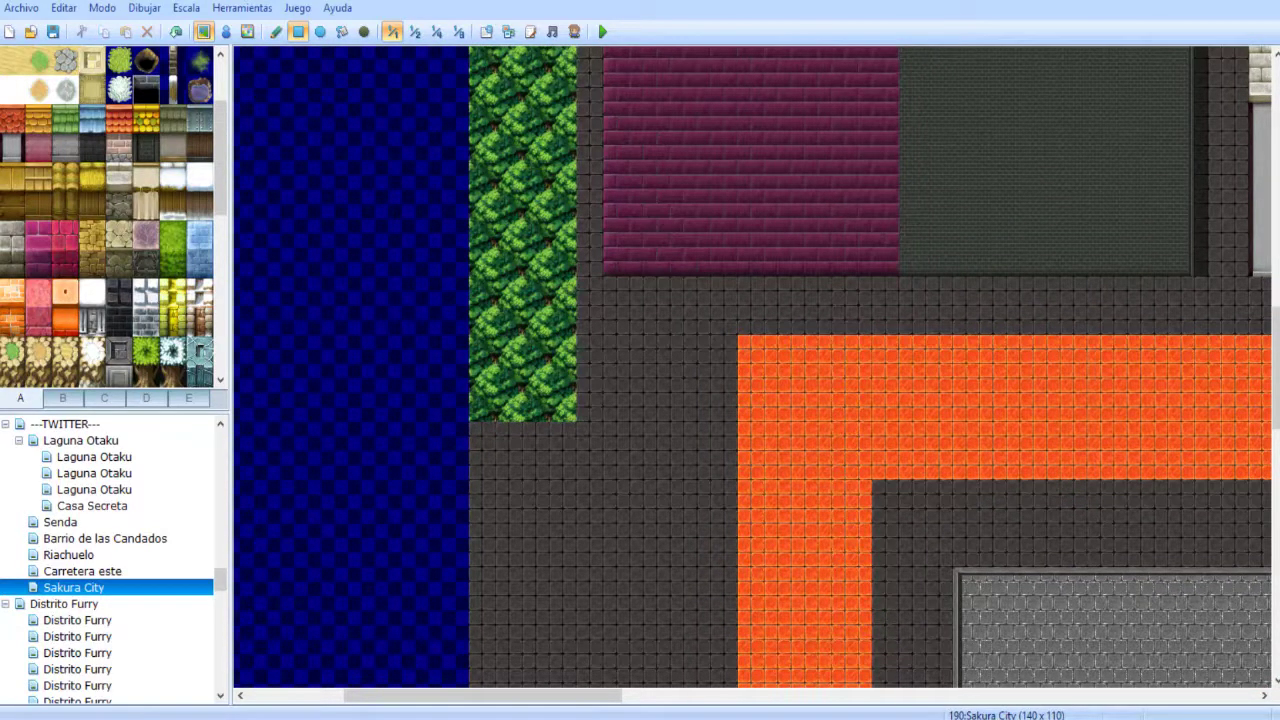
click(64, 292)
scroll(621, 274, up, 6)
scroll(620, 250, up, 2)
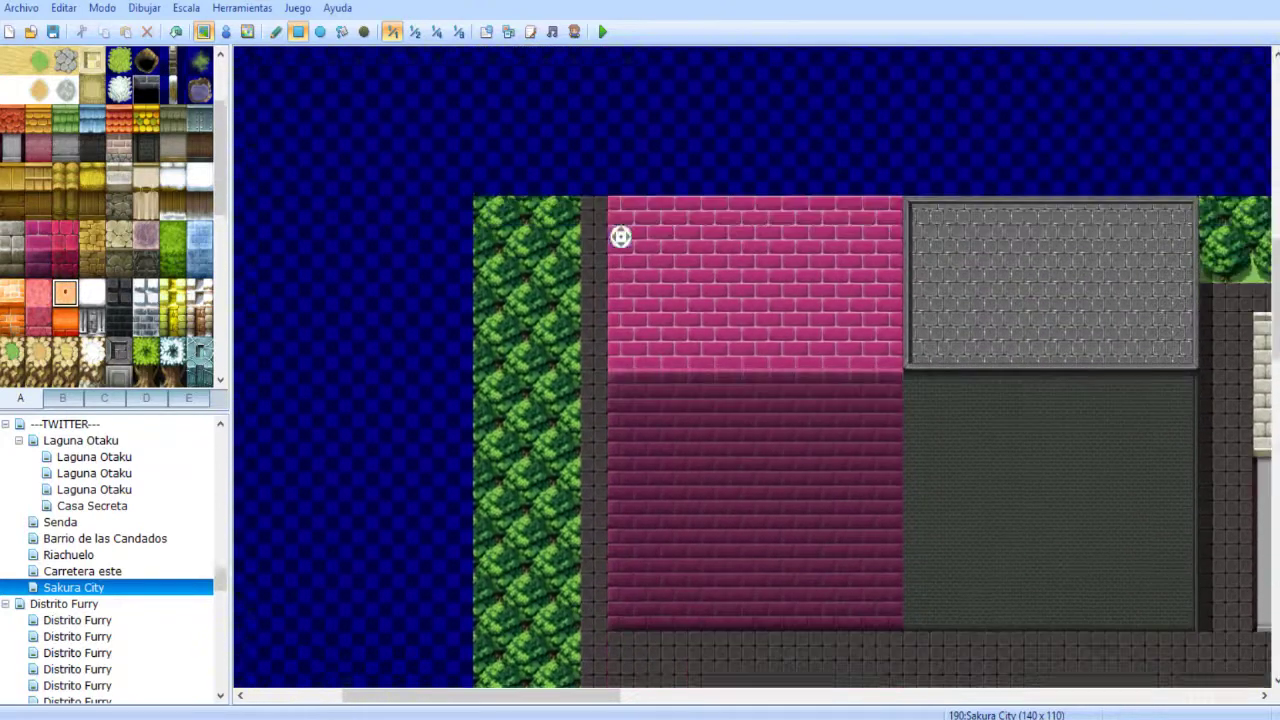
scroll(650, 190, down, 4)
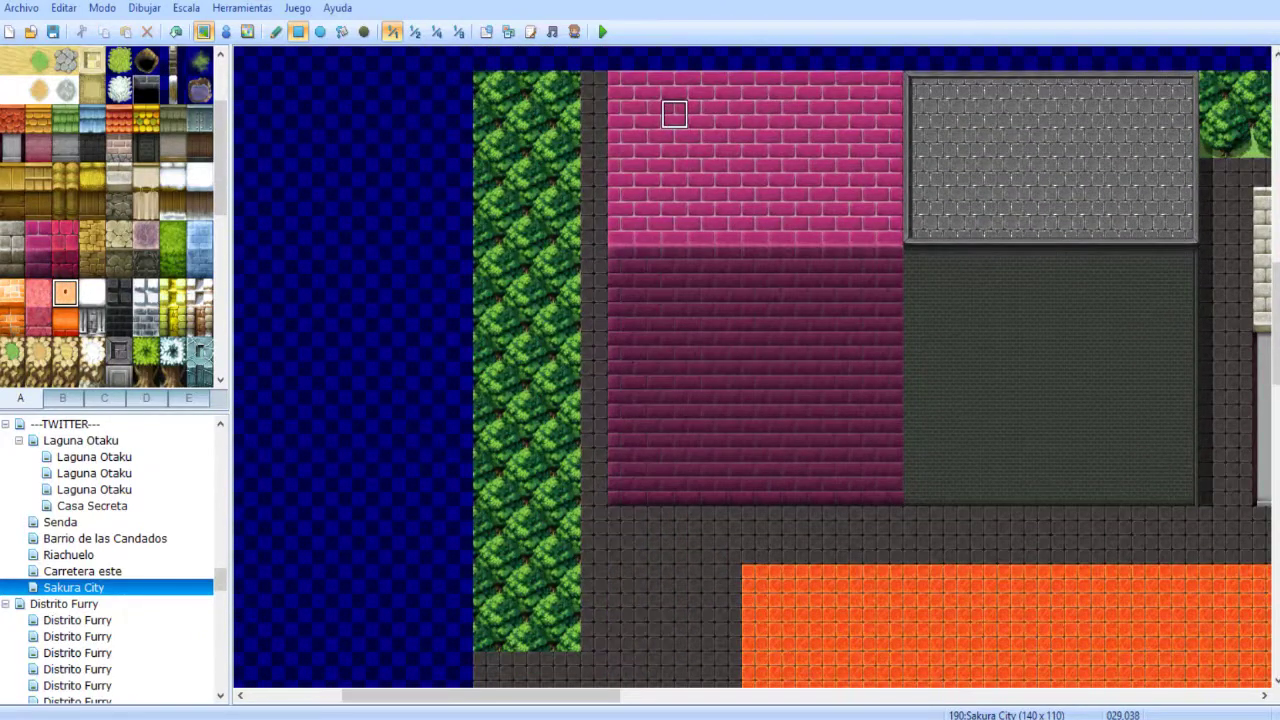
scroll(674, 170, down, 3)
scroll(676, 180, left, 1)
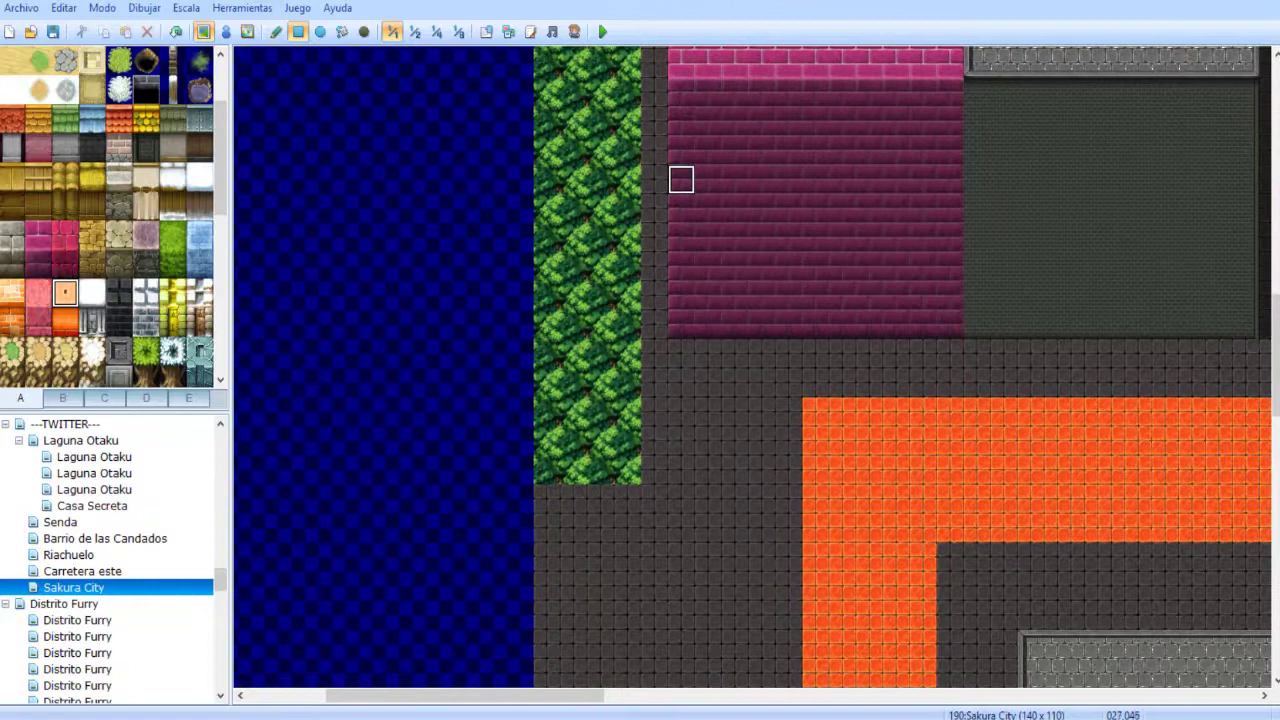
drag(706, 180, 468, 409)
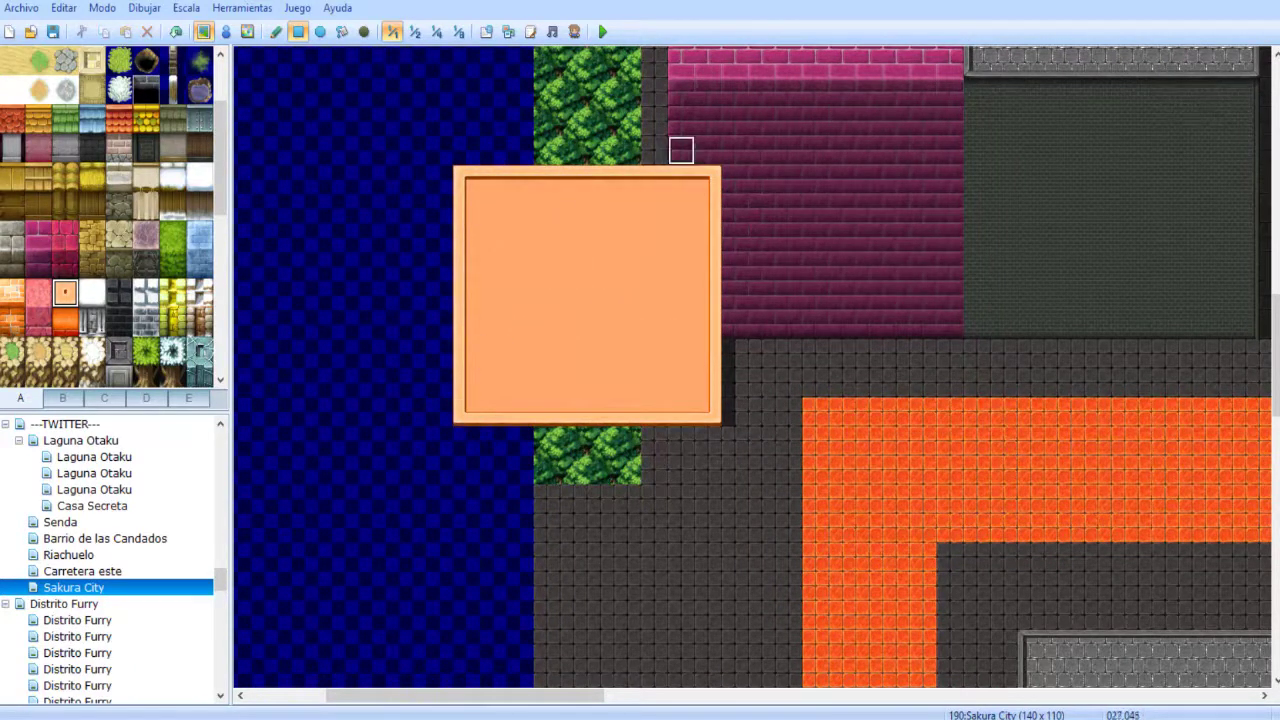
key(ctrl+z)
drag(708, 236, 412, 468)
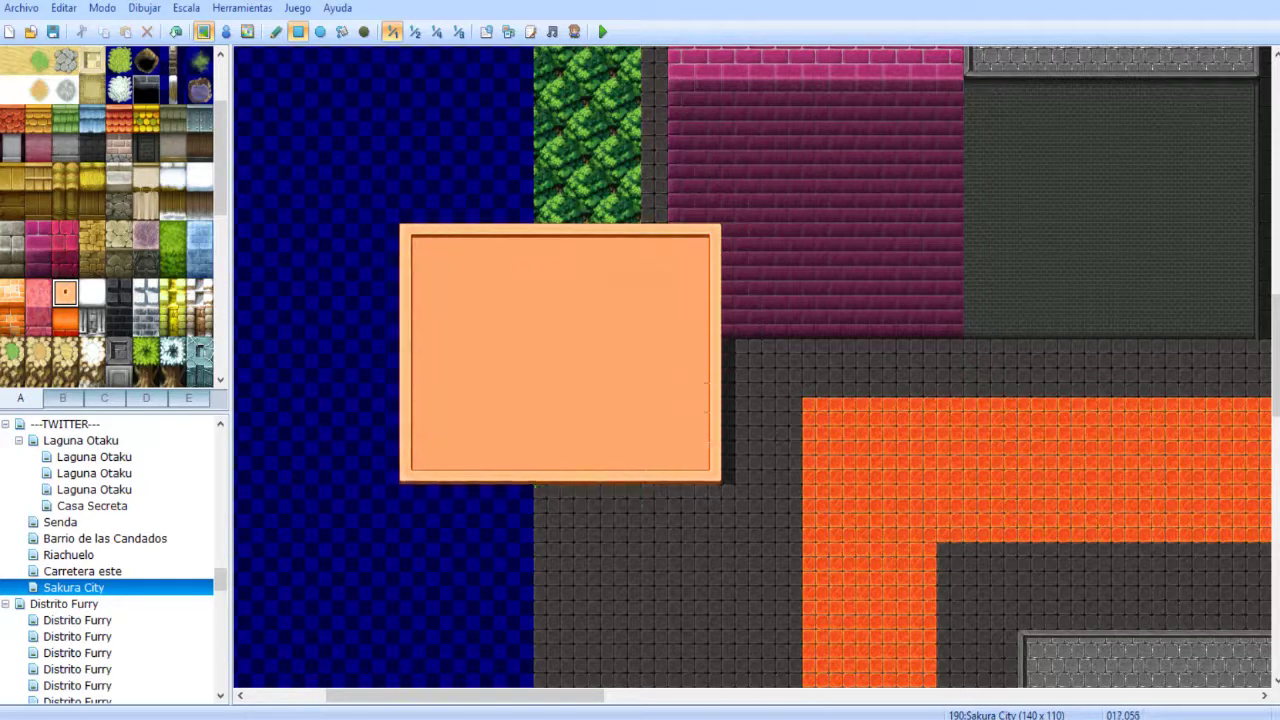
key(ctrl+z)
- Draw a wide pale orange roof rectangle across the hedge, from the magenta building's west edge out into the blue void
middle_drag(648, 246, 657, 380)
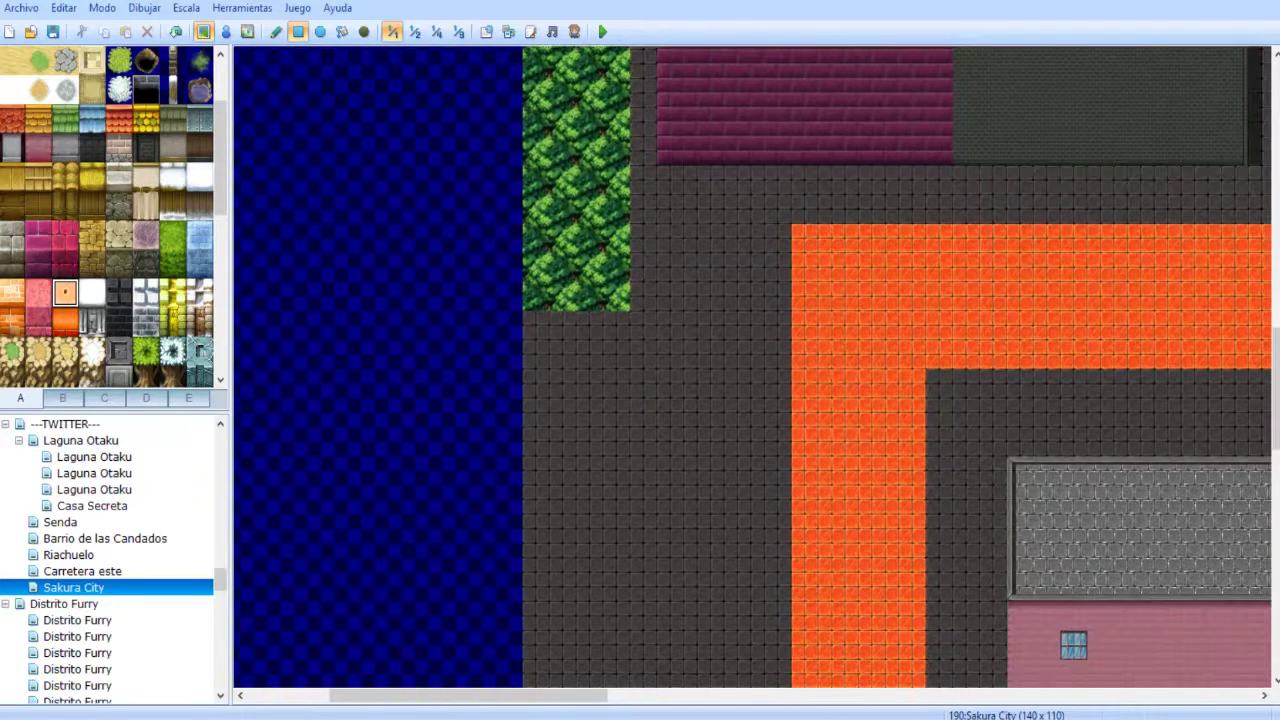
scroll(540, 158, up, 2)
drag(697, 139, 402, 340)
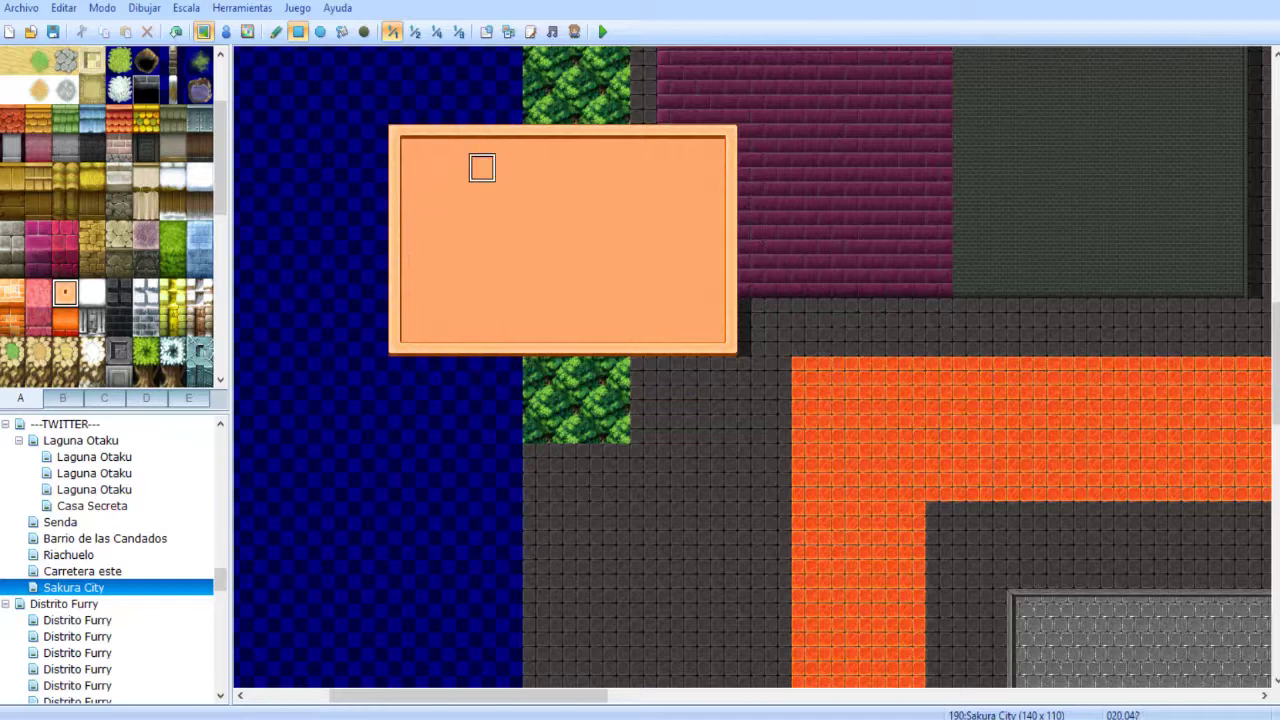
- Copy a column of the magenta facade below the new roof as height guide, and fill a matching orange facade across the roof's full width
scroll(534, 250, down, 5)
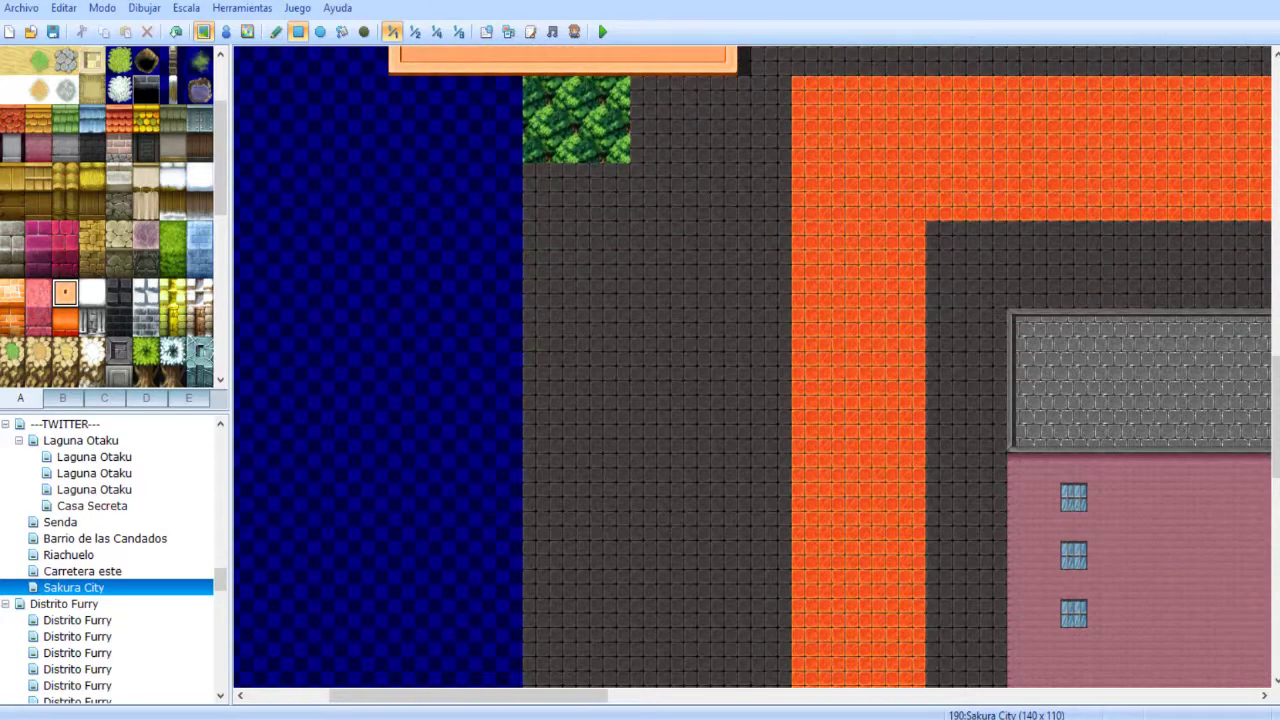
scroll(700, 350, up, 8)
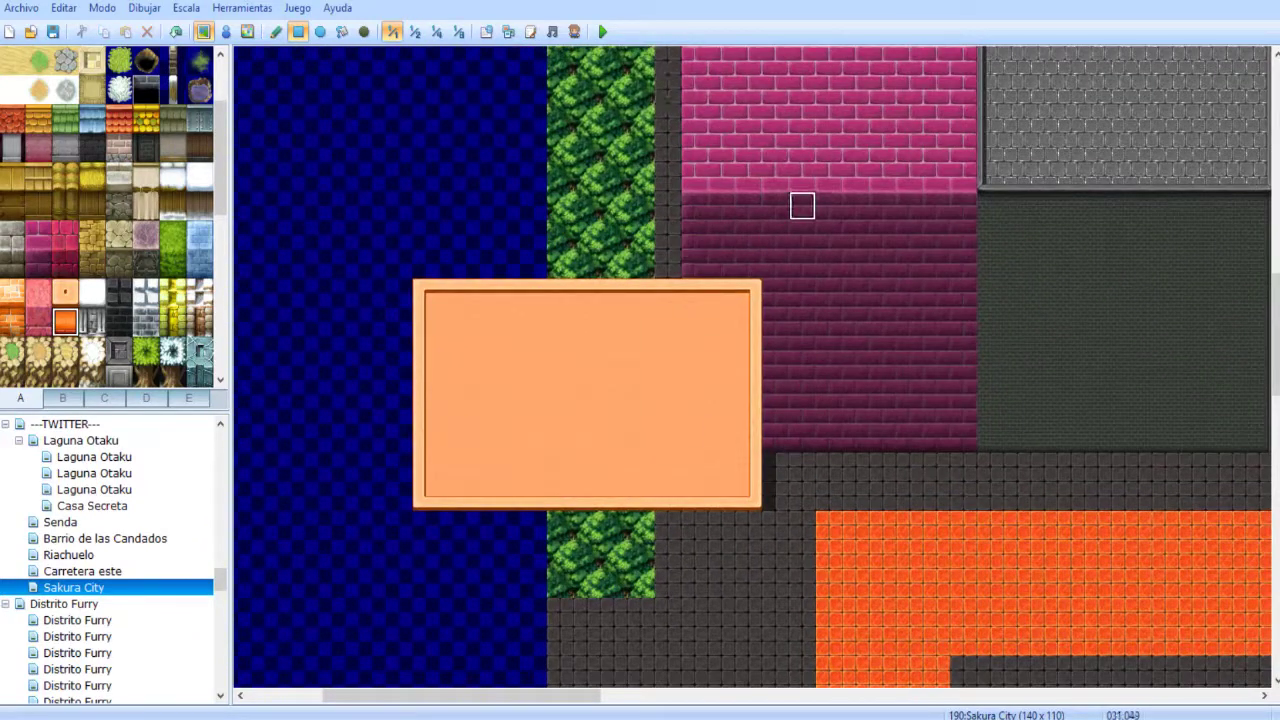
right_drag(802, 206, 802, 437)
middle_drag(797, 339, 759, 548)
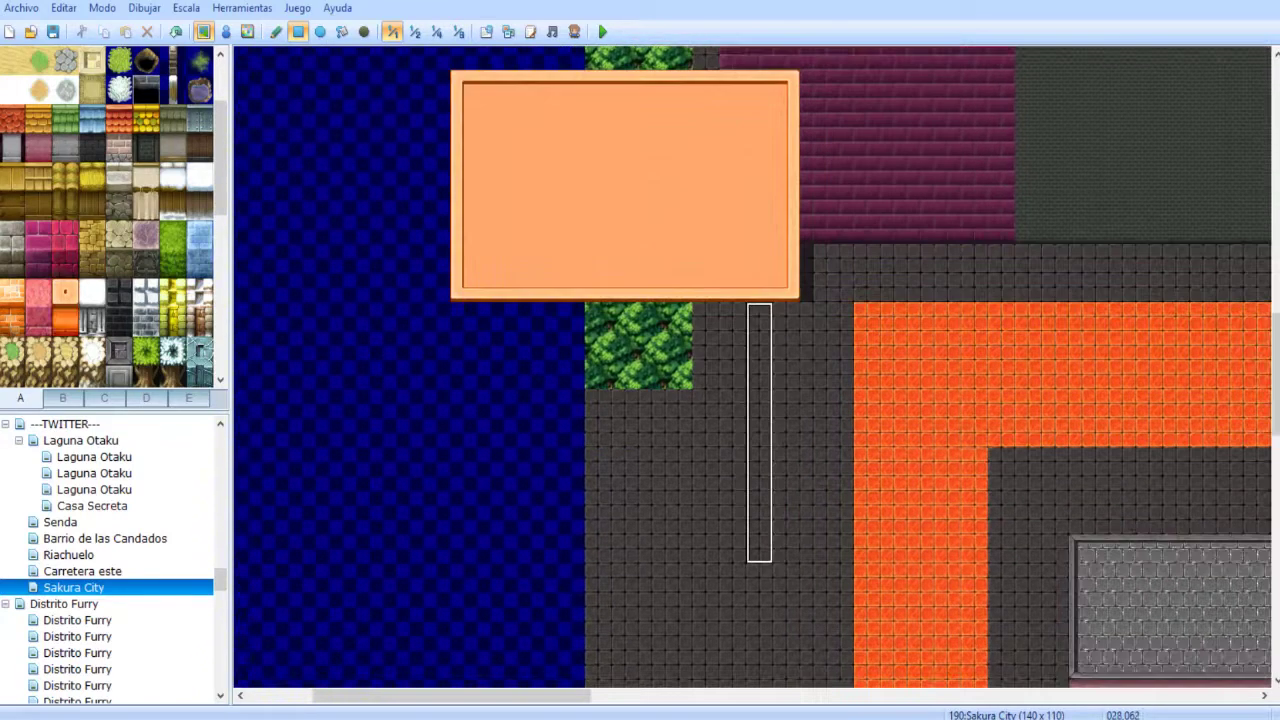
click(759, 316)
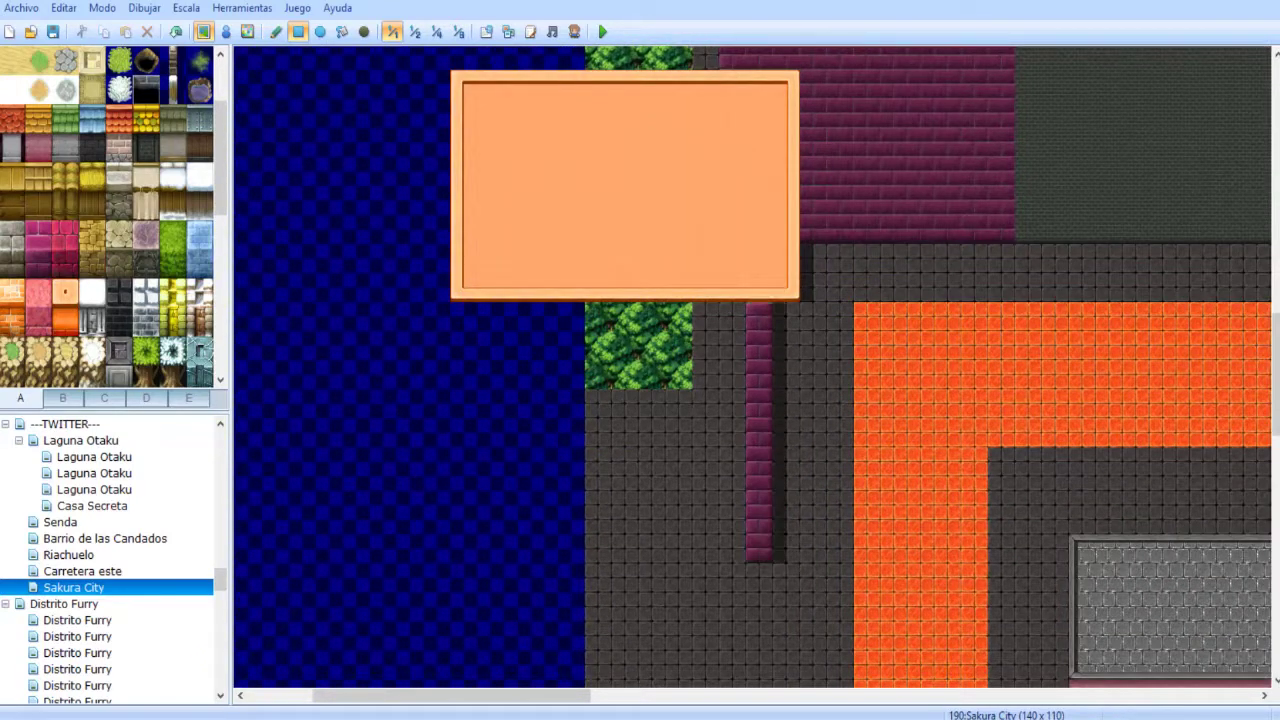
click(65, 320)
mouse_move(464, 318)
mouse_down()
mouse_move(540, 345)
mouse_move(786, 548)
mouse_up()
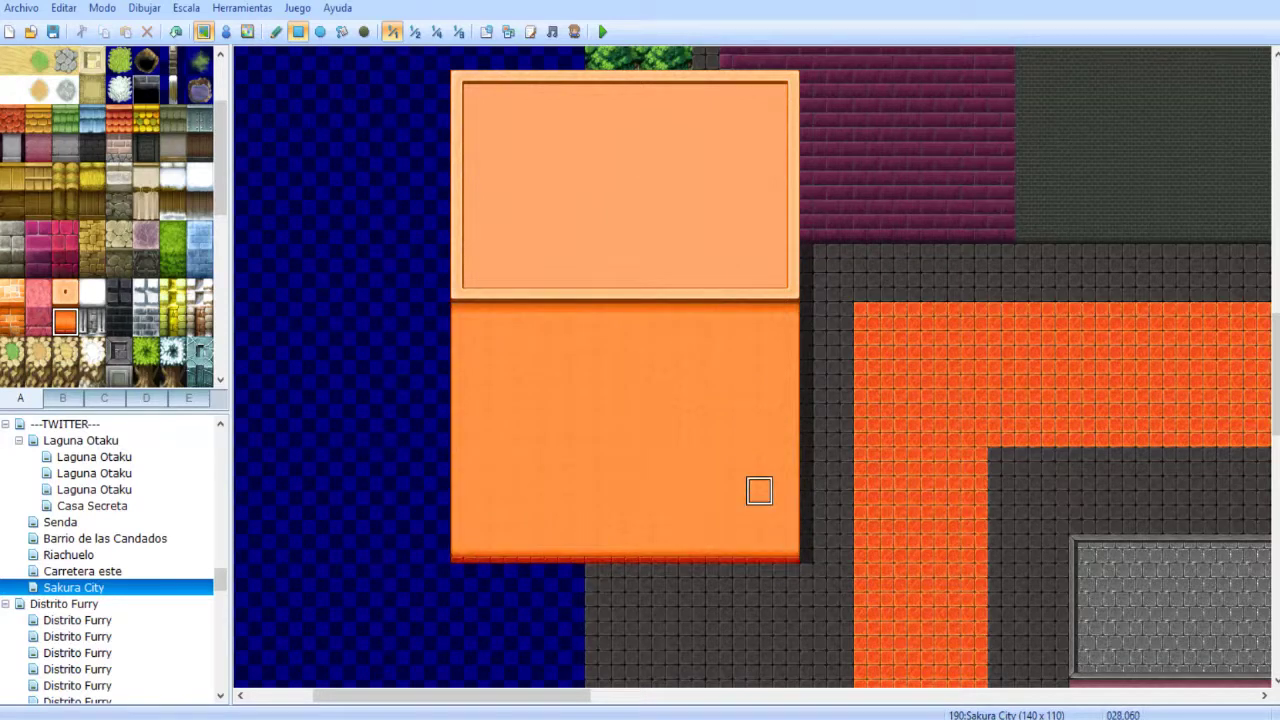
- Extend the magenta building's roof and facade one tile west over the dark strip beside the hedge
middle_drag(649, 560, 680, 551)
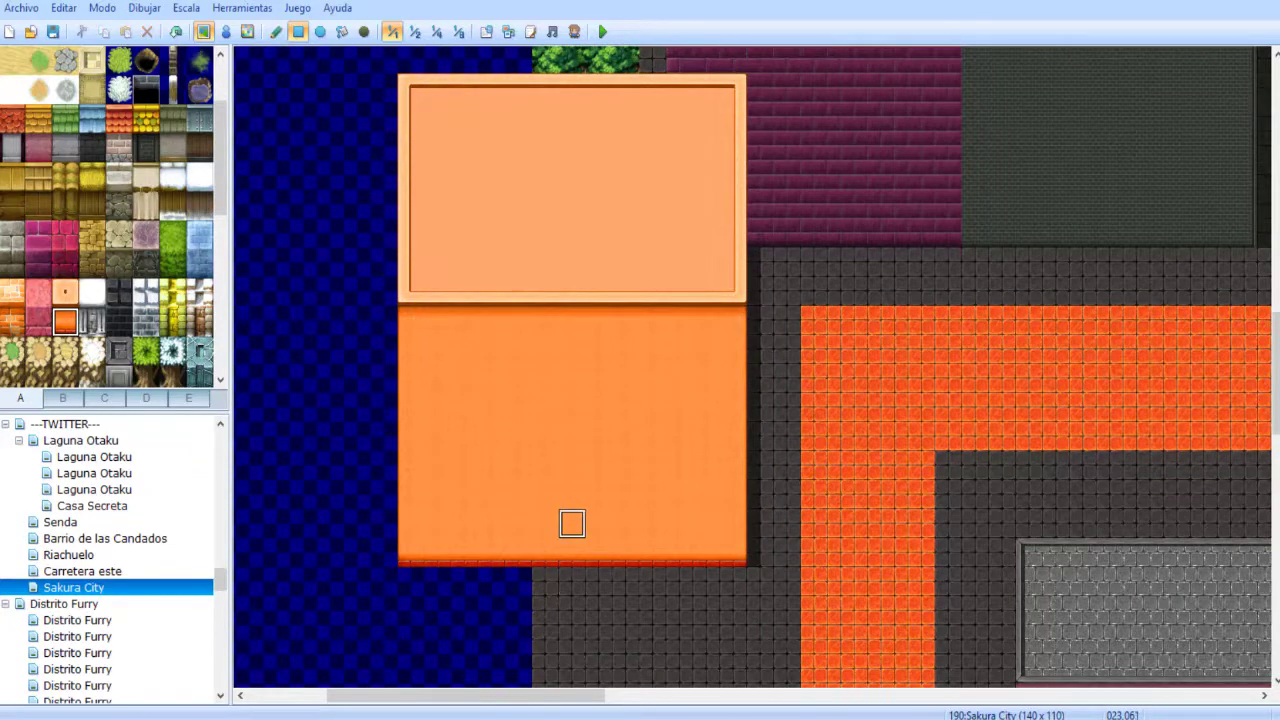
scroll(592, 480, up, 4)
scroll(634, 368, up, 3)
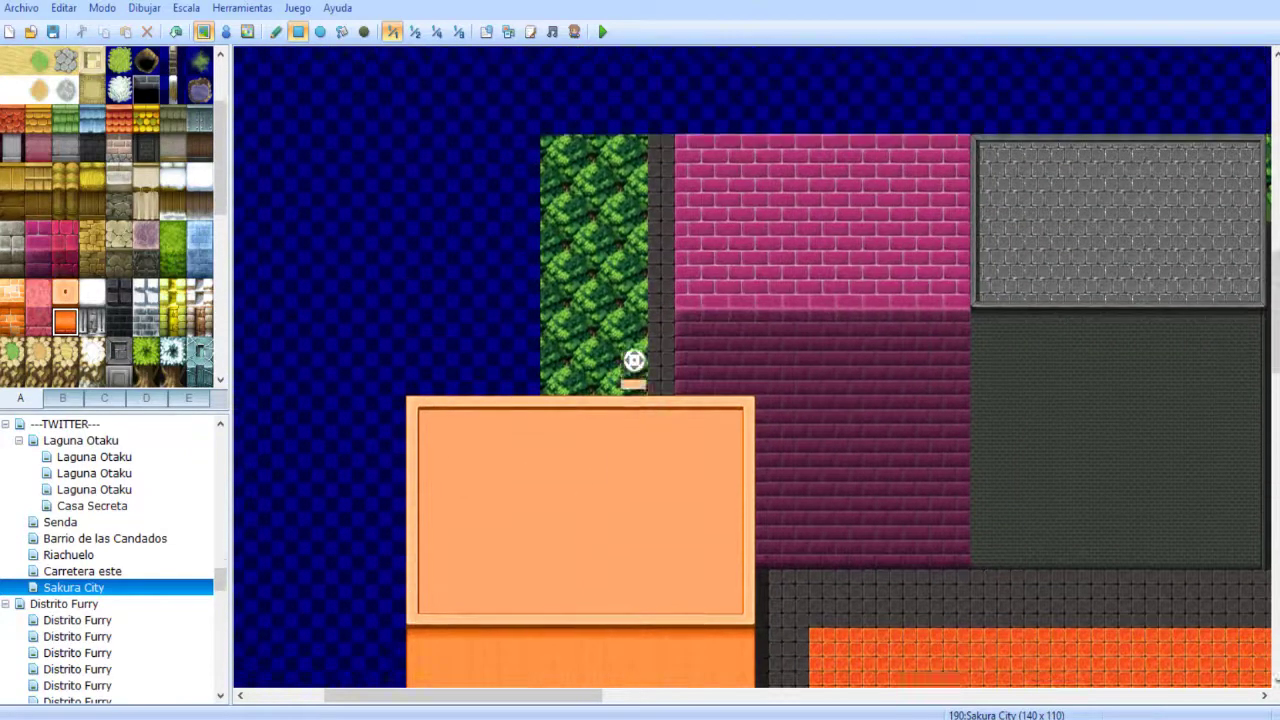
mouse_move(661, 390)
mouse_down()
mouse_move(660, 246)
mouse_move(686, 420)
mouse_move(662, 451)
mouse_up()
click(662, 478)
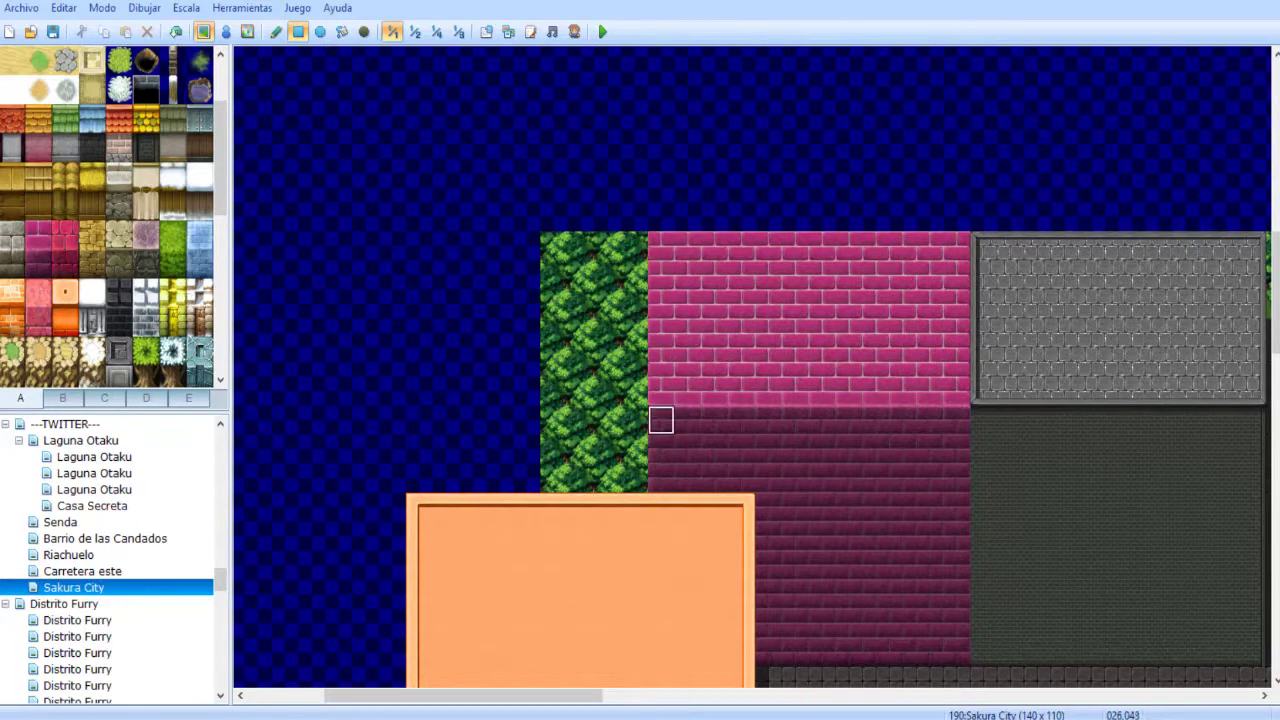
- Branch a two-tile-high orange street west from the vertical avenue, just south of the new orange building
scroll(740, 303, down, 5)
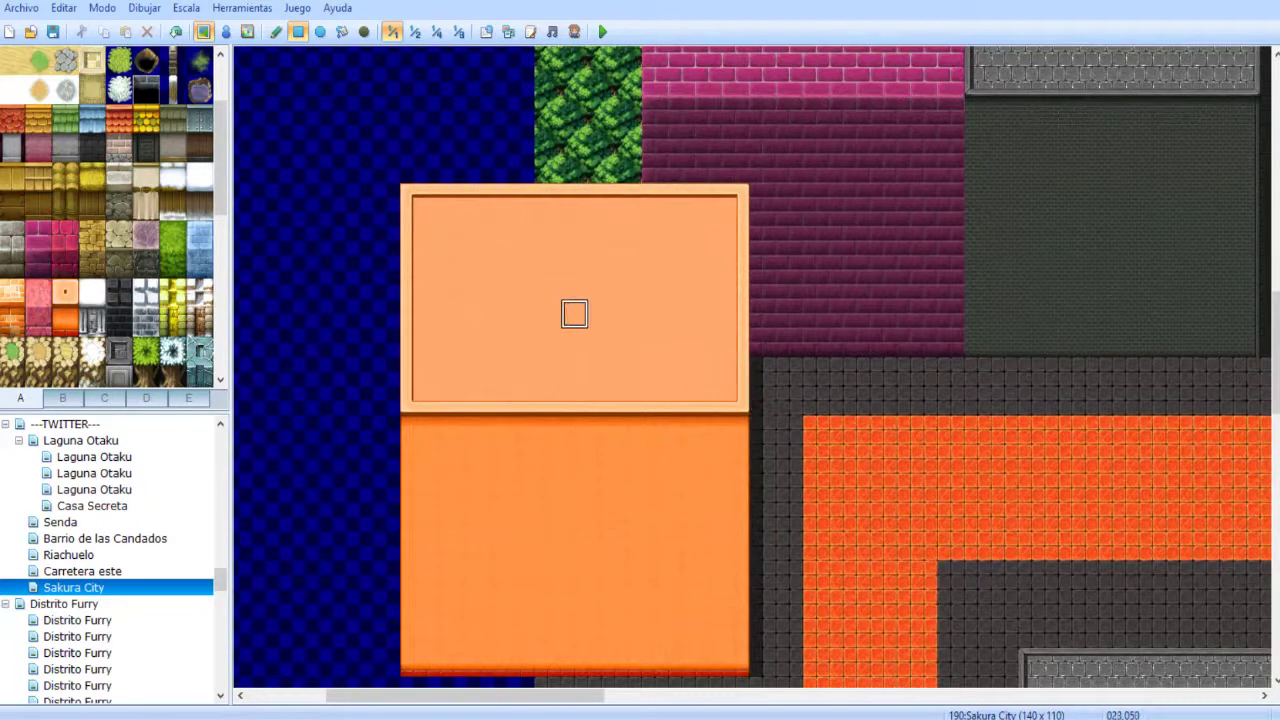
scroll(574, 313, down, 4)
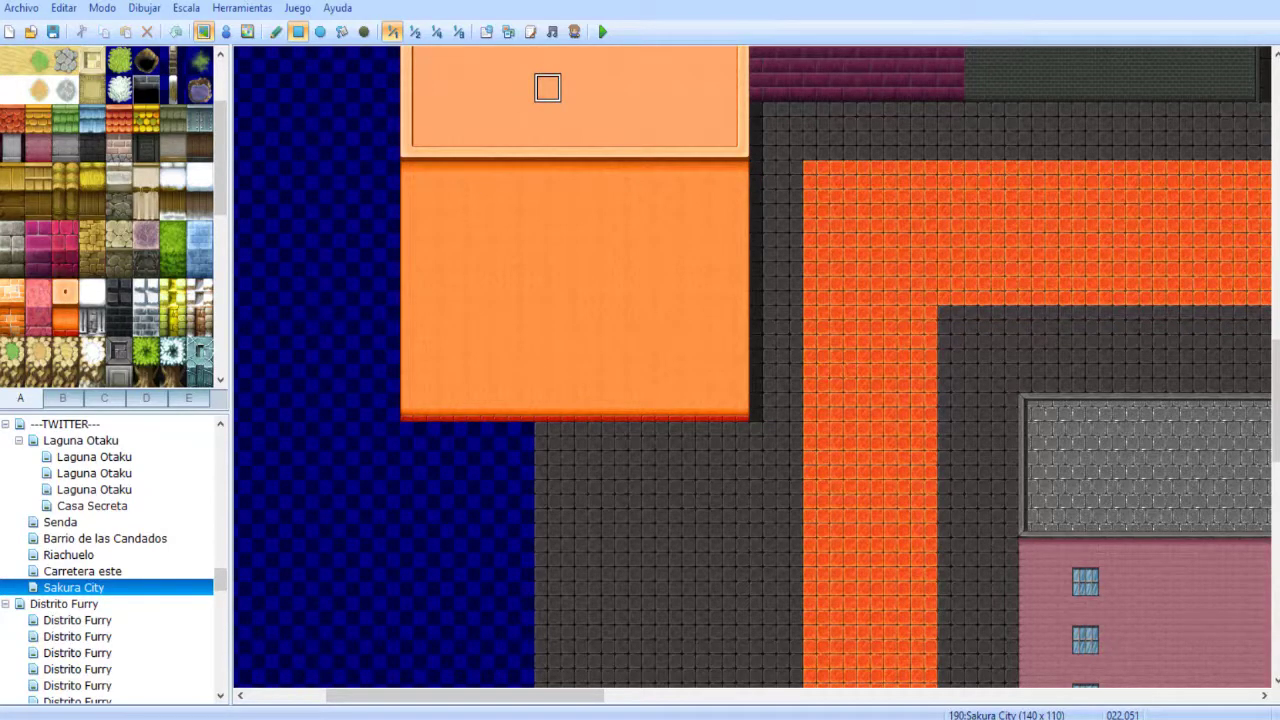
middle_drag(497, 211, 469, 376)
scroll(522, 318, up, 2)
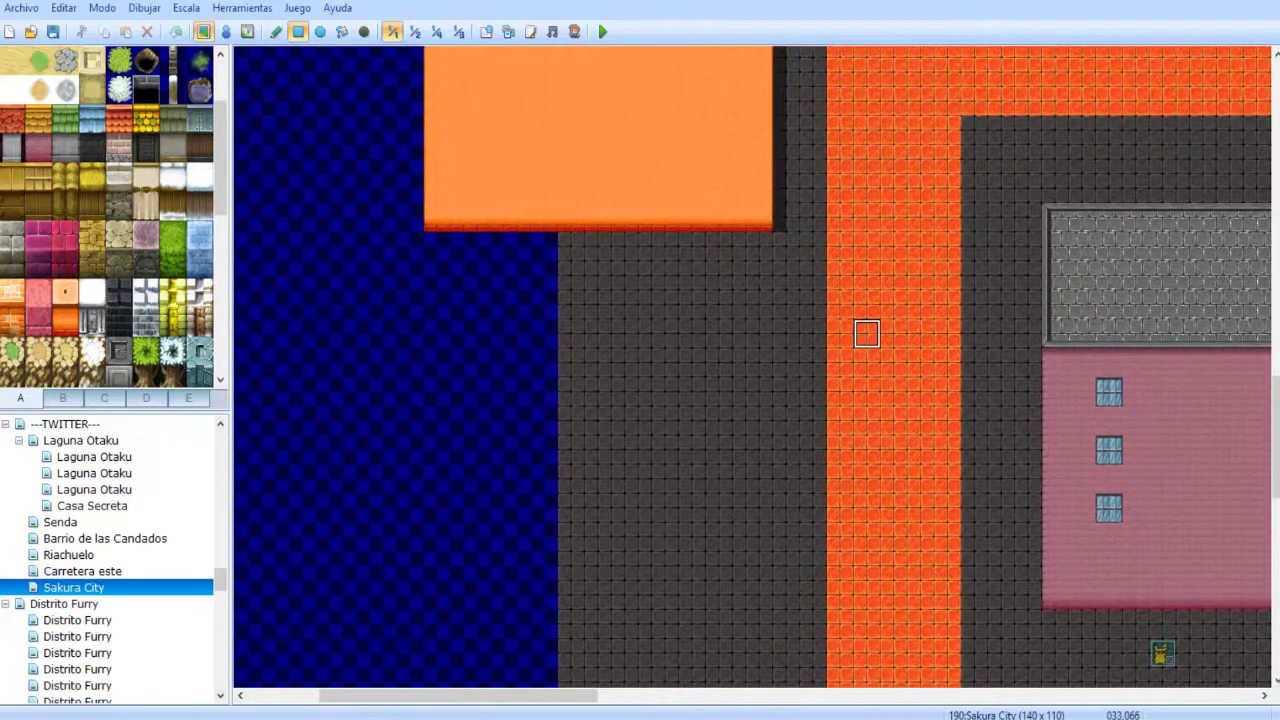
drag(866, 334, 598, 334)
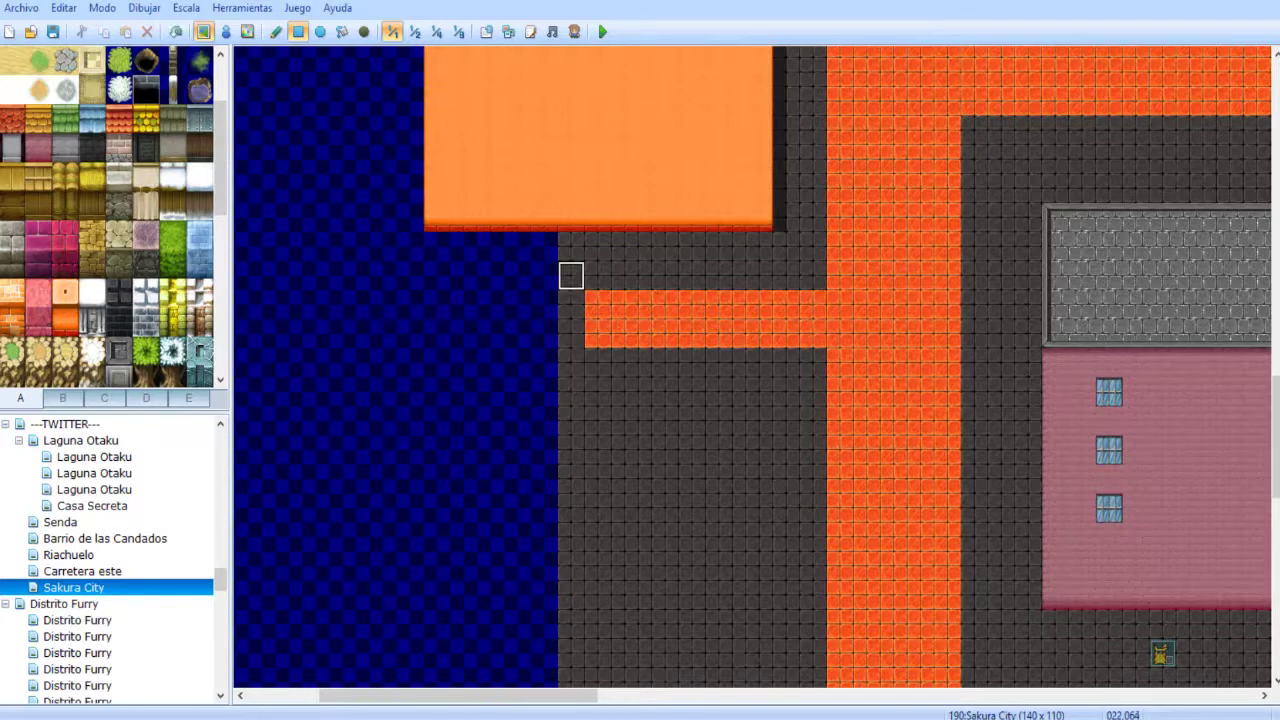
- Pave the void southwest of the orange building and a one-tile strip along its west side with the dark stone sidewalk tile
mouse_move(569, 246)
mouse_down()
mouse_move(405, 450)
mouse_move(410, 508)
mouse_up()
middle_drag(457, 369, 432, 200)
scroll(435, 208, up, 2)
drag(436, 130, 436, 650)
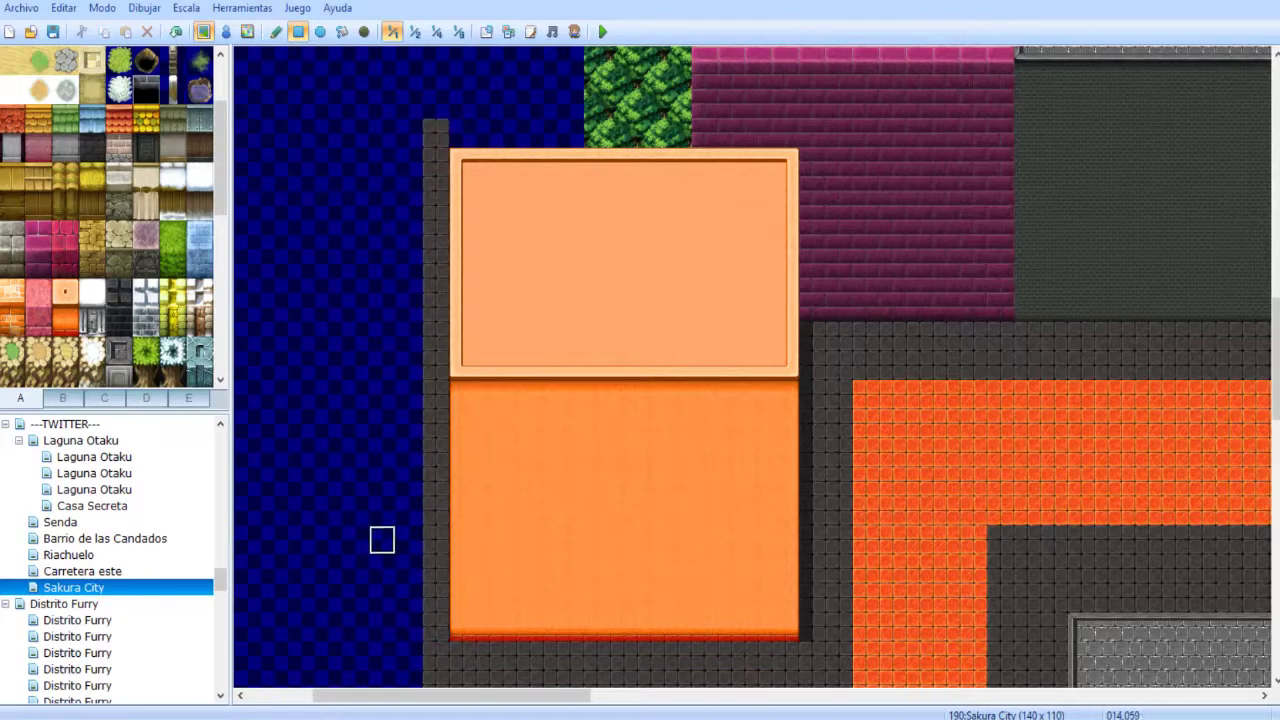
scroll(429, 480, up, 3)
scroll(417, 391, down, 8)
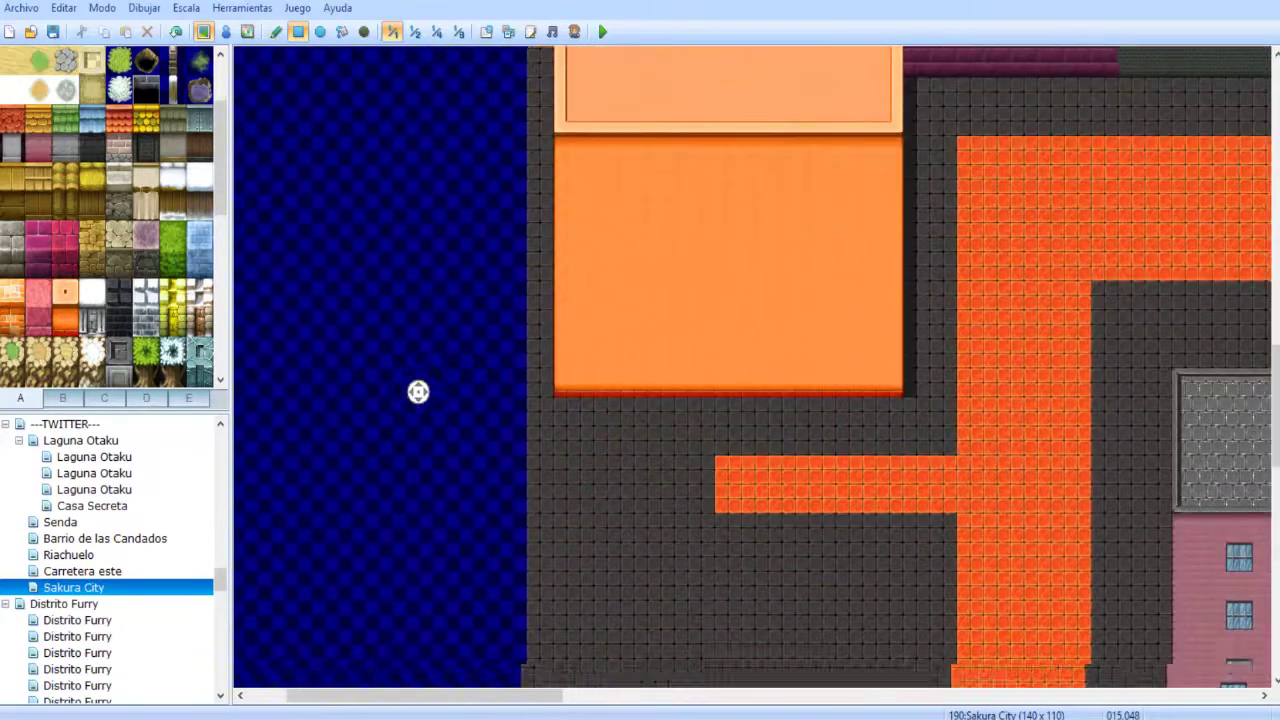
scroll(377, 529, down, 5)
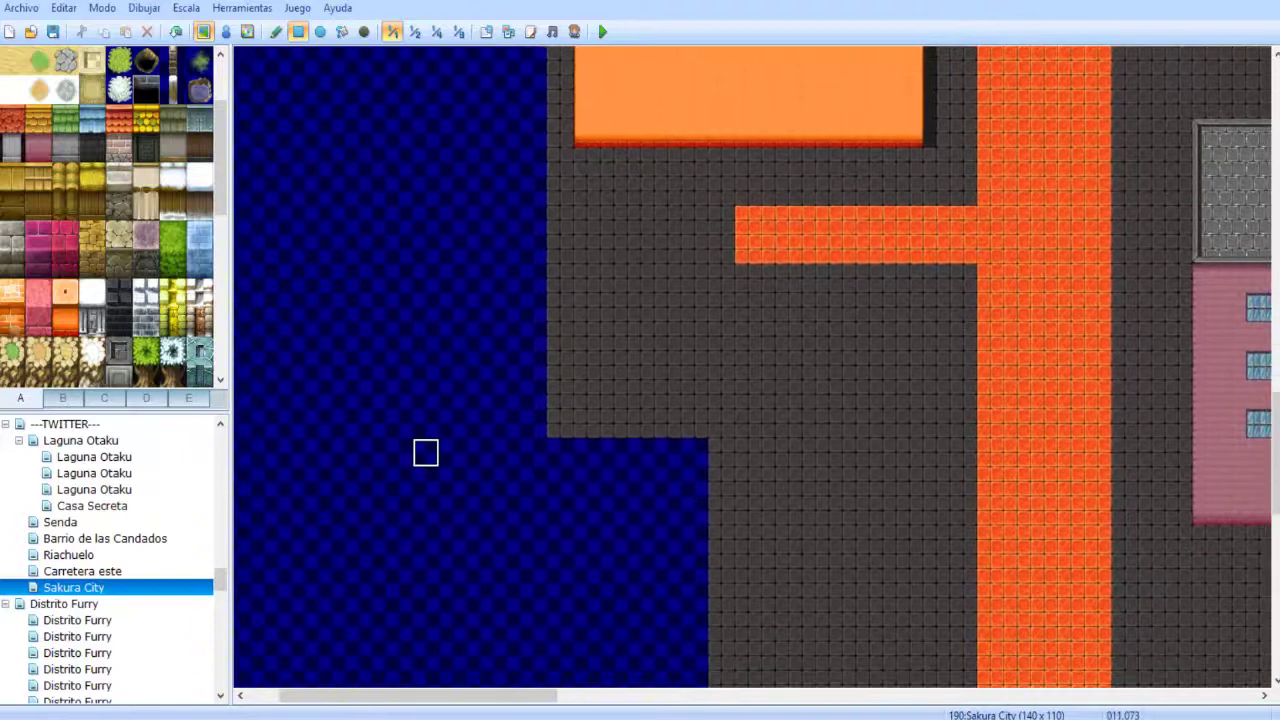
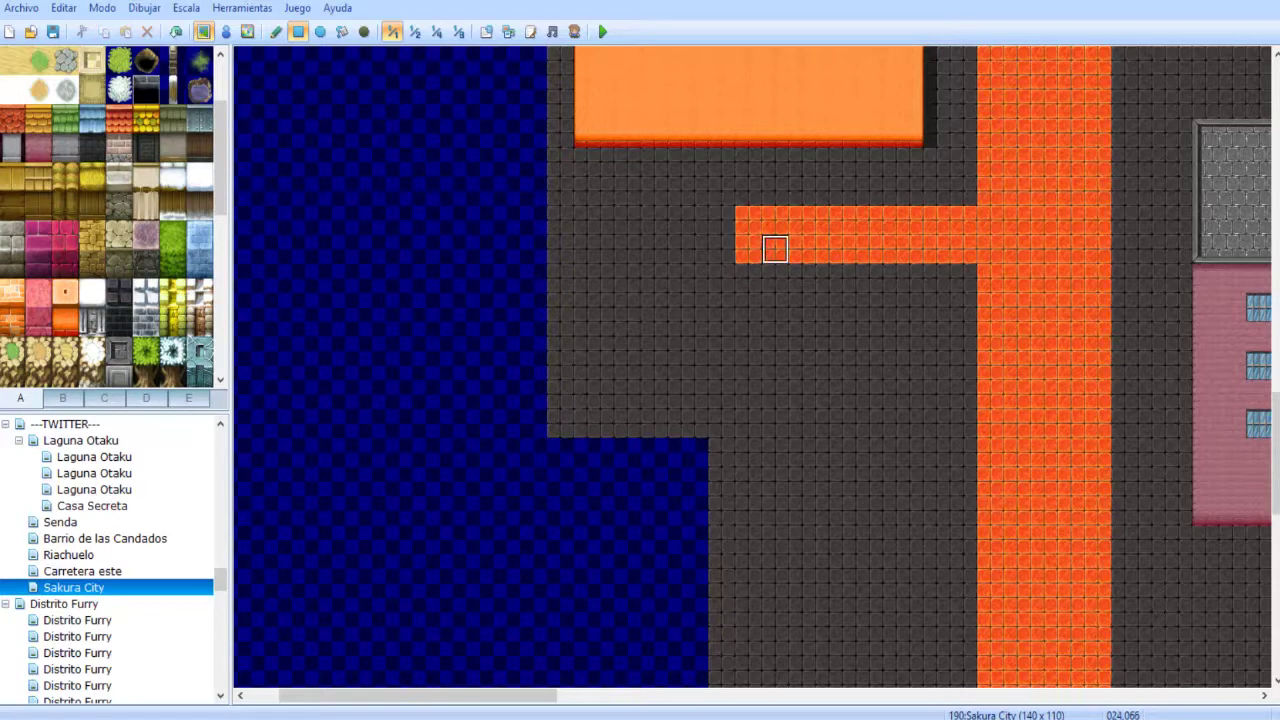
- Extend the orange side street west to one tile from the sidewalk's edge and widen it southward to four tiles
click(722, 250)
drag(722, 250, 586, 222)
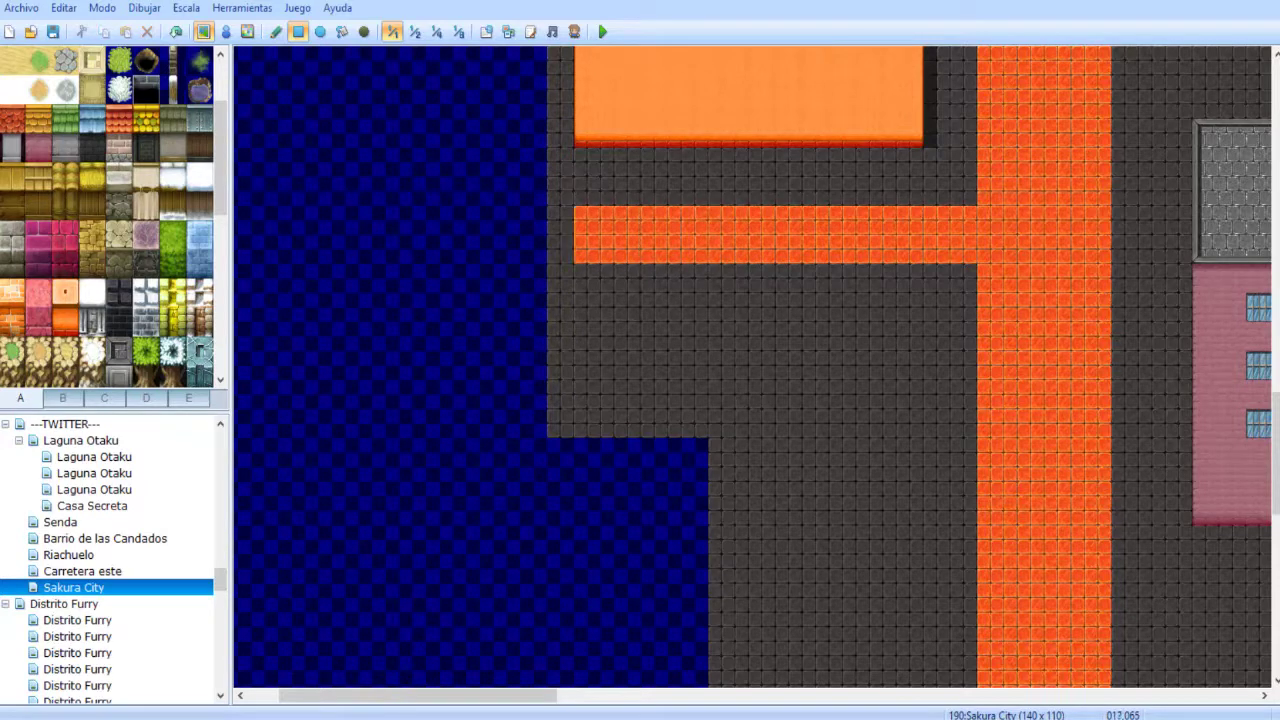
mouse_move(983, 134)
middle_down()
mouse_move(745, 296)
mouse_move(777, 212)
middle_up()
drag(809, 384, 378, 355)
middle_click(499, 378)
middle_drag(499, 378, 536, 406)
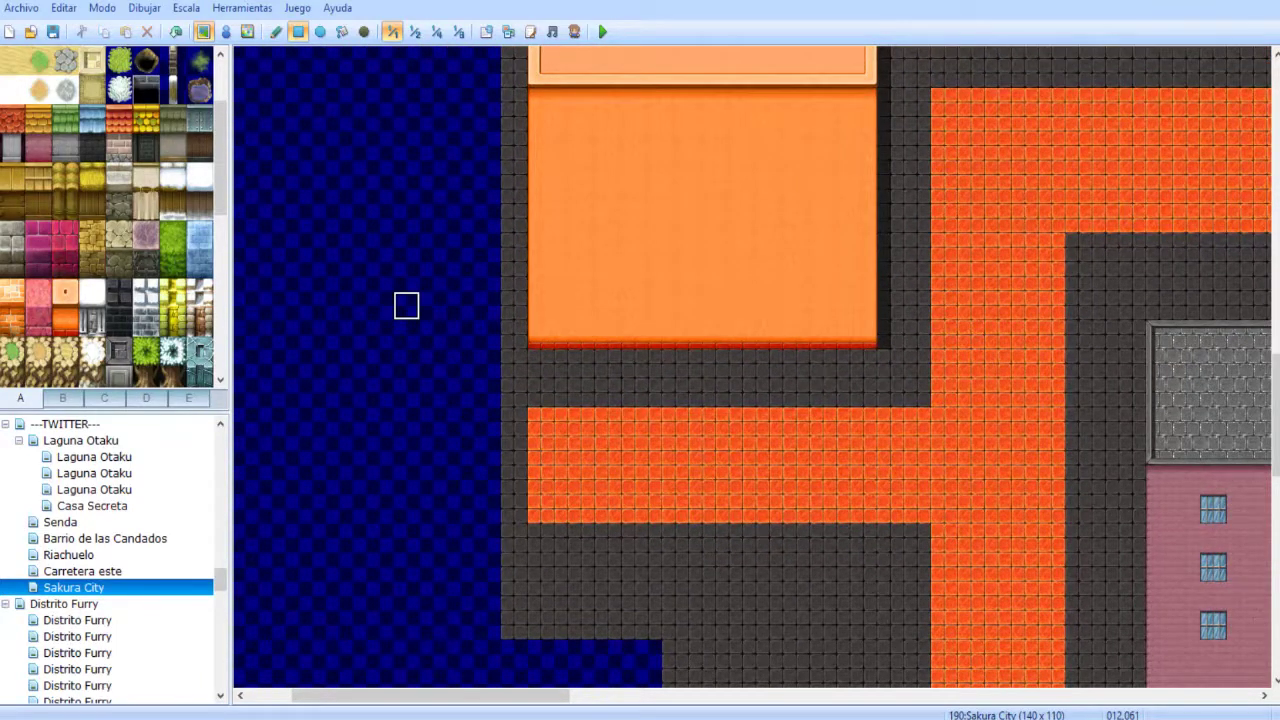
mouse_move(434, 326)
middle_down()
mouse_move(383, 271)
mouse_move(366, 325)
middle_up()
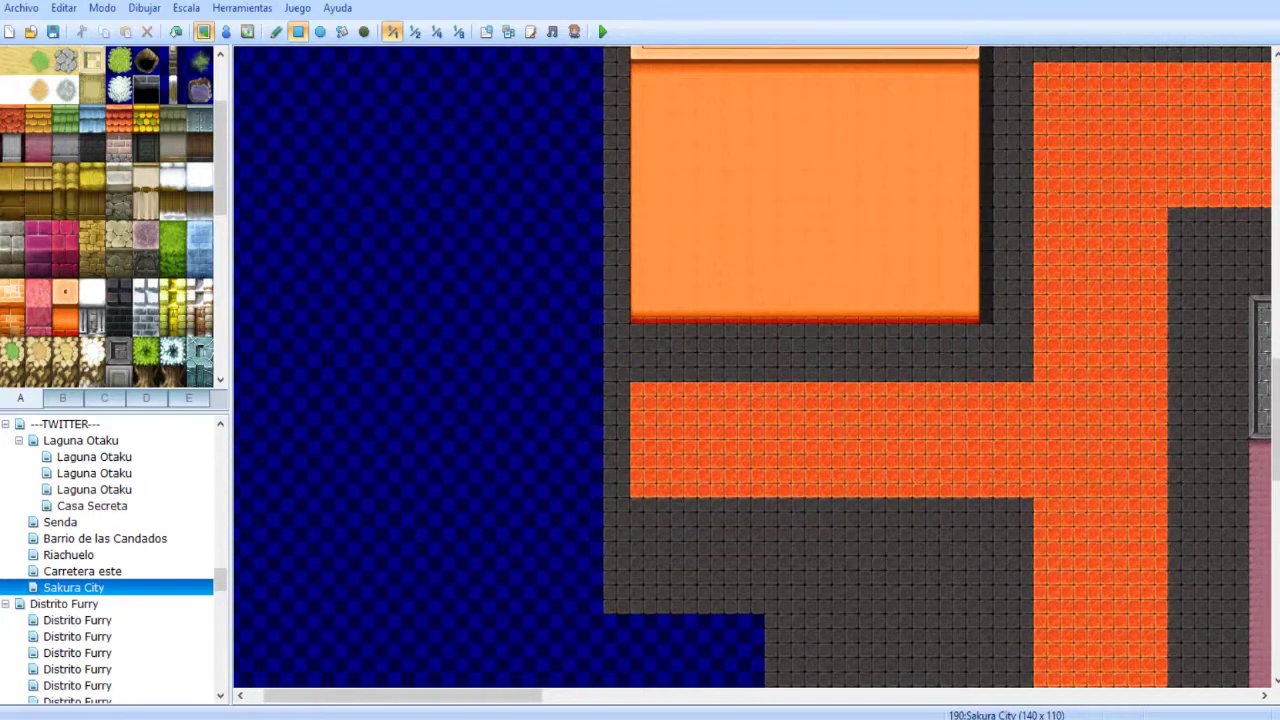
middle_drag(534, 337, 274, 309)
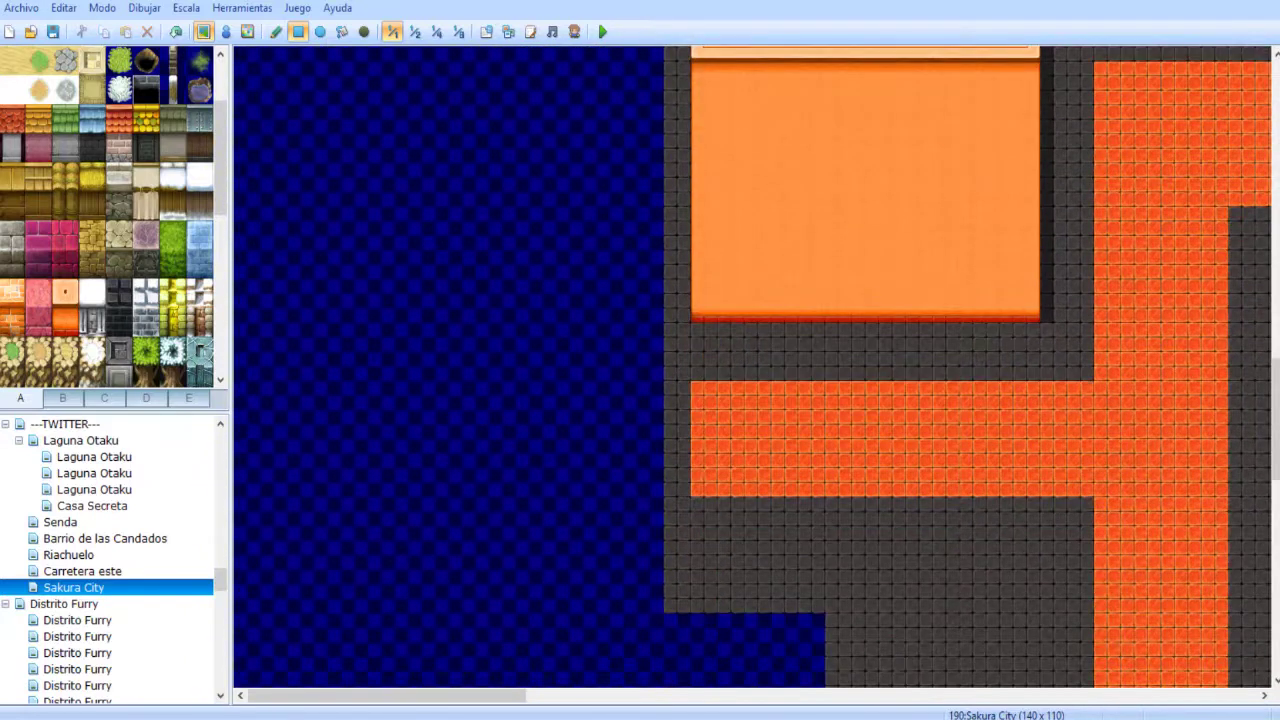
- Draw a rectangle of the mauve stone roof tile in the void against the orange building's west side
click(65, 148)
click(119, 148)
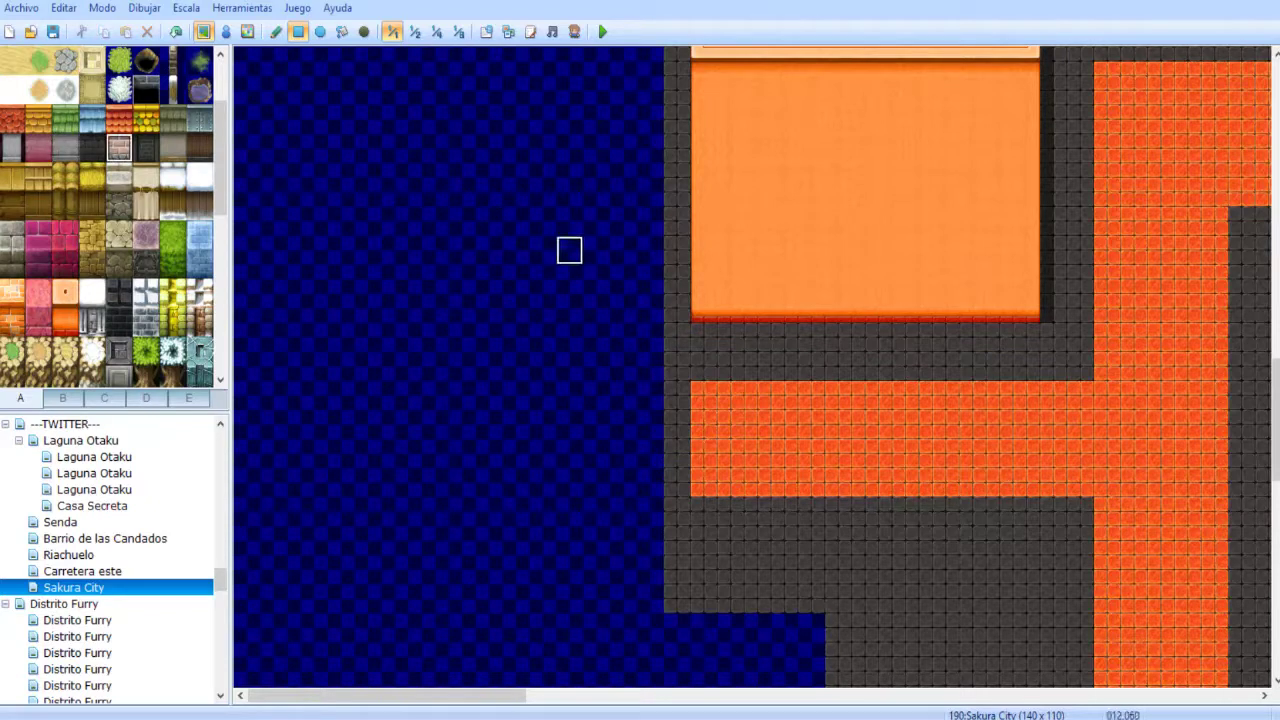
click(66, 148)
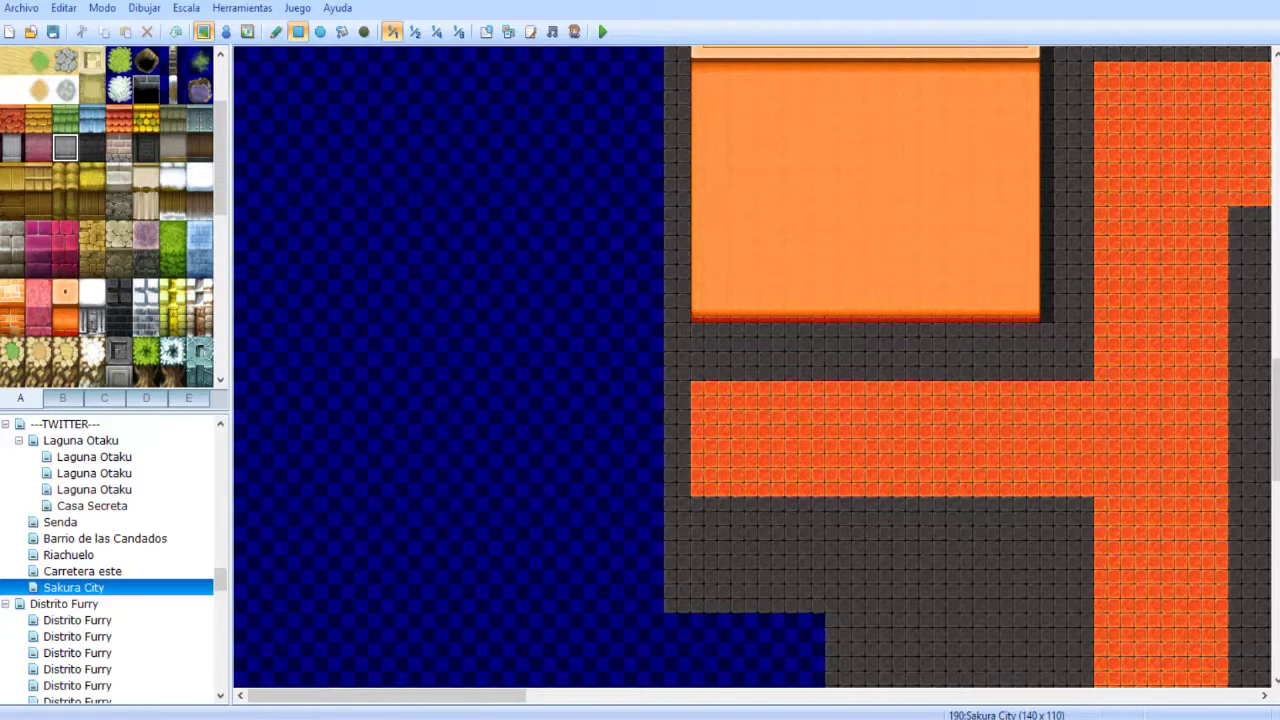
click(146, 235)
scroll(665, 300, up, 4)
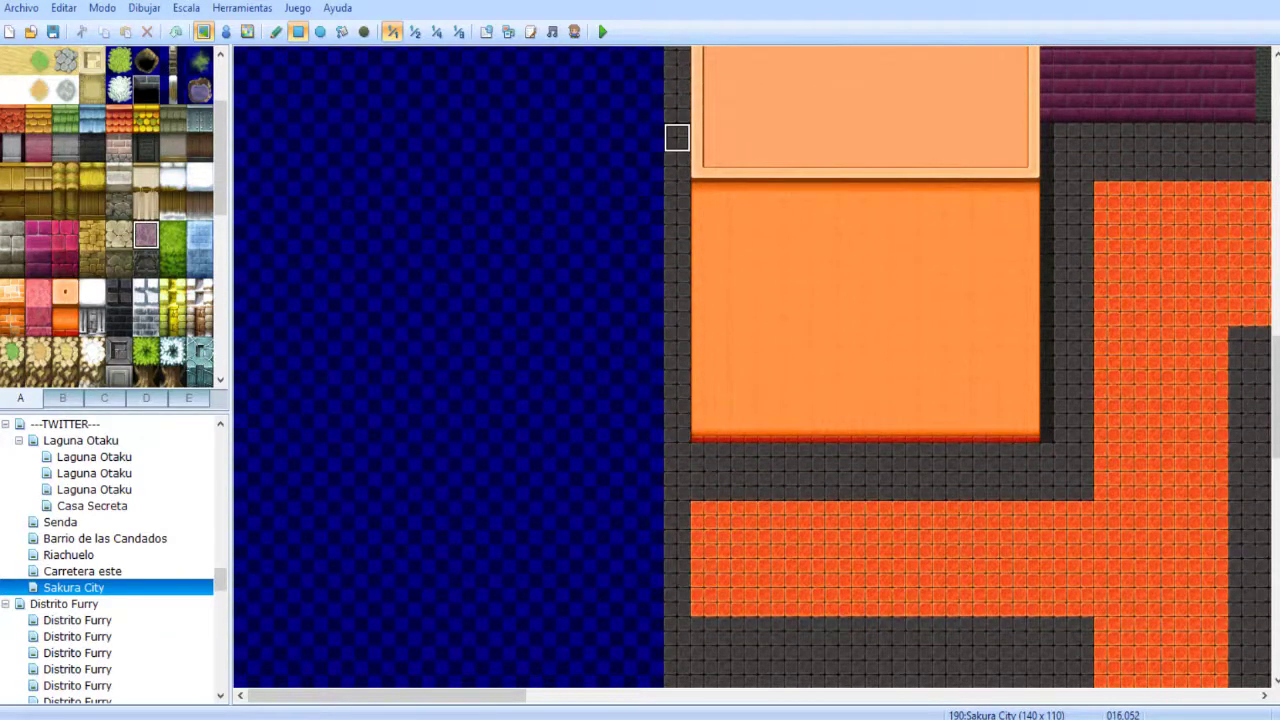
drag(677, 137, 407, 343)
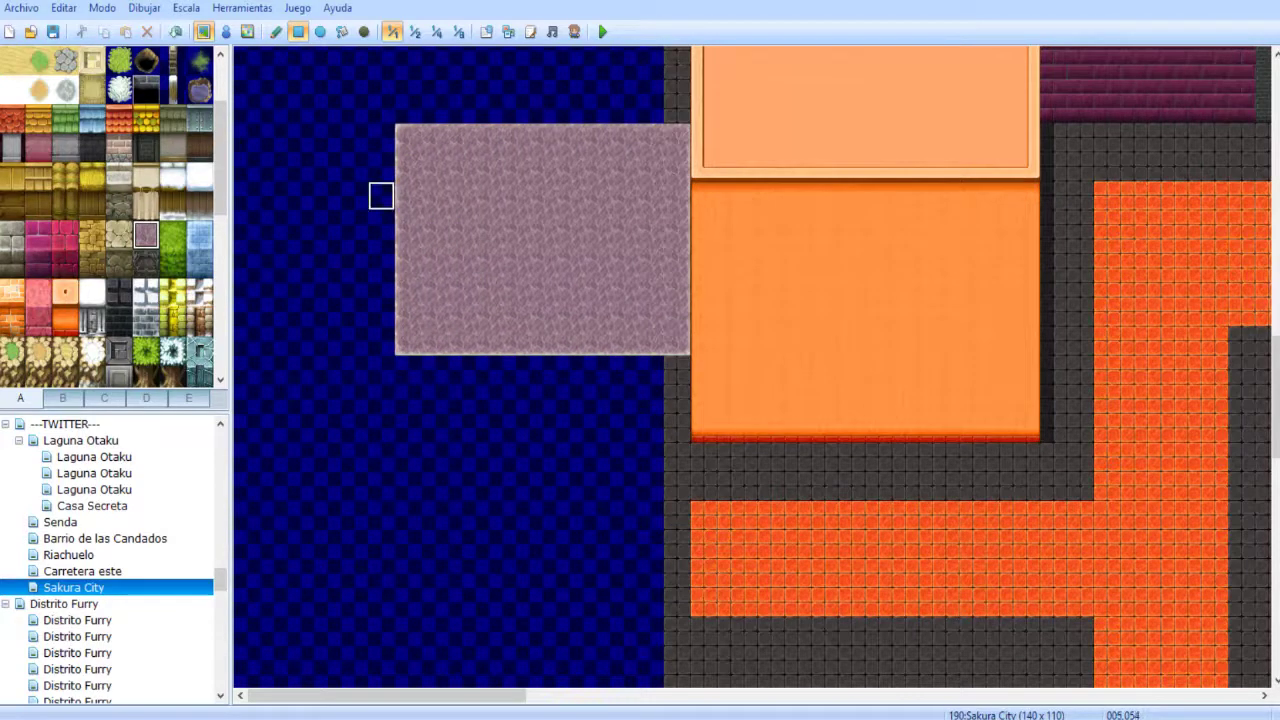
- Clear the top row of the mauve roof rectangle back to the empty blue tile
drag(383, 138, 677, 138)
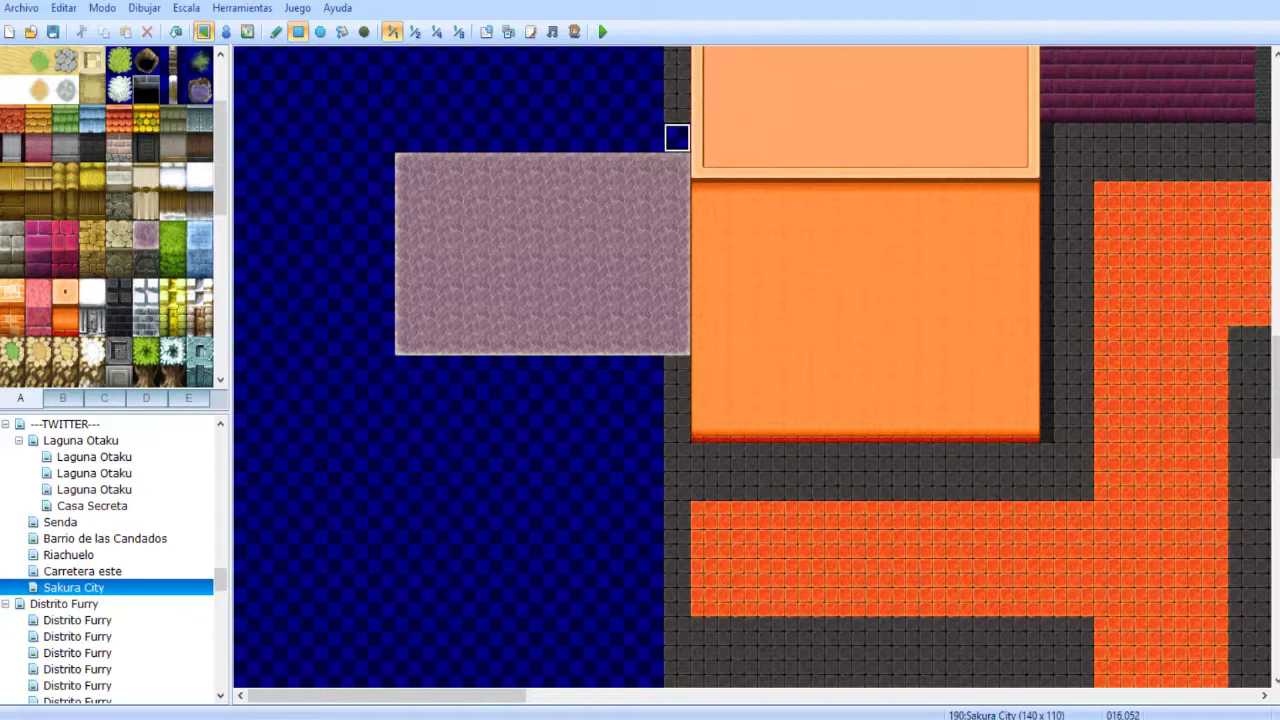
scroll(674, 189, up, 3)
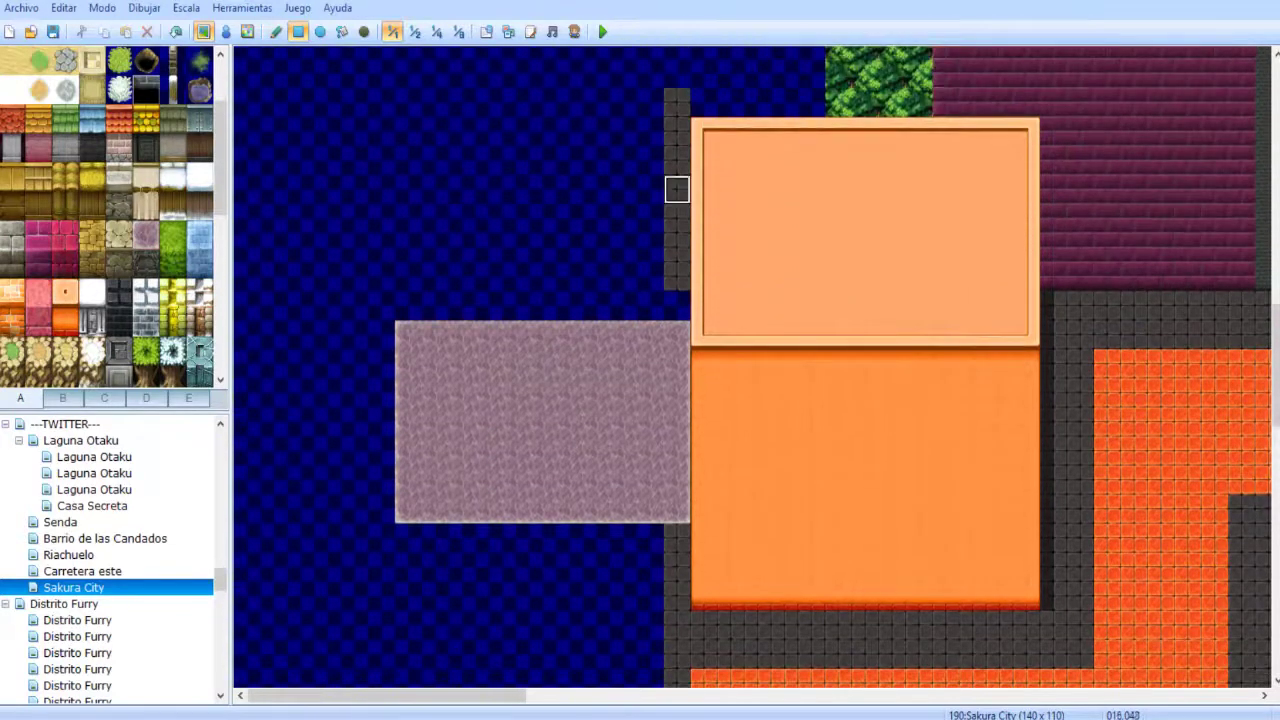
scroll(680, 194, down, 7)
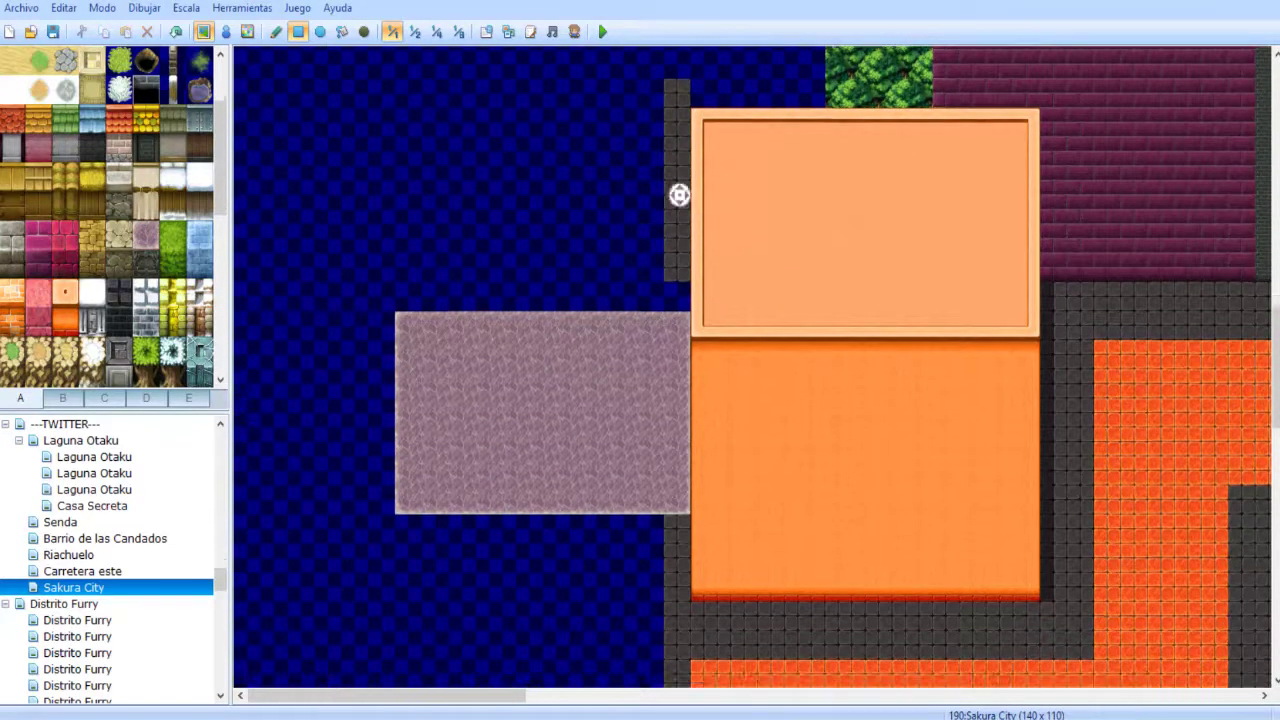
- Try an 11-by-6-tile rectangle of the green roof tile with yellow edging directly below the mauve roof
scroll(540, 315, up, 1)
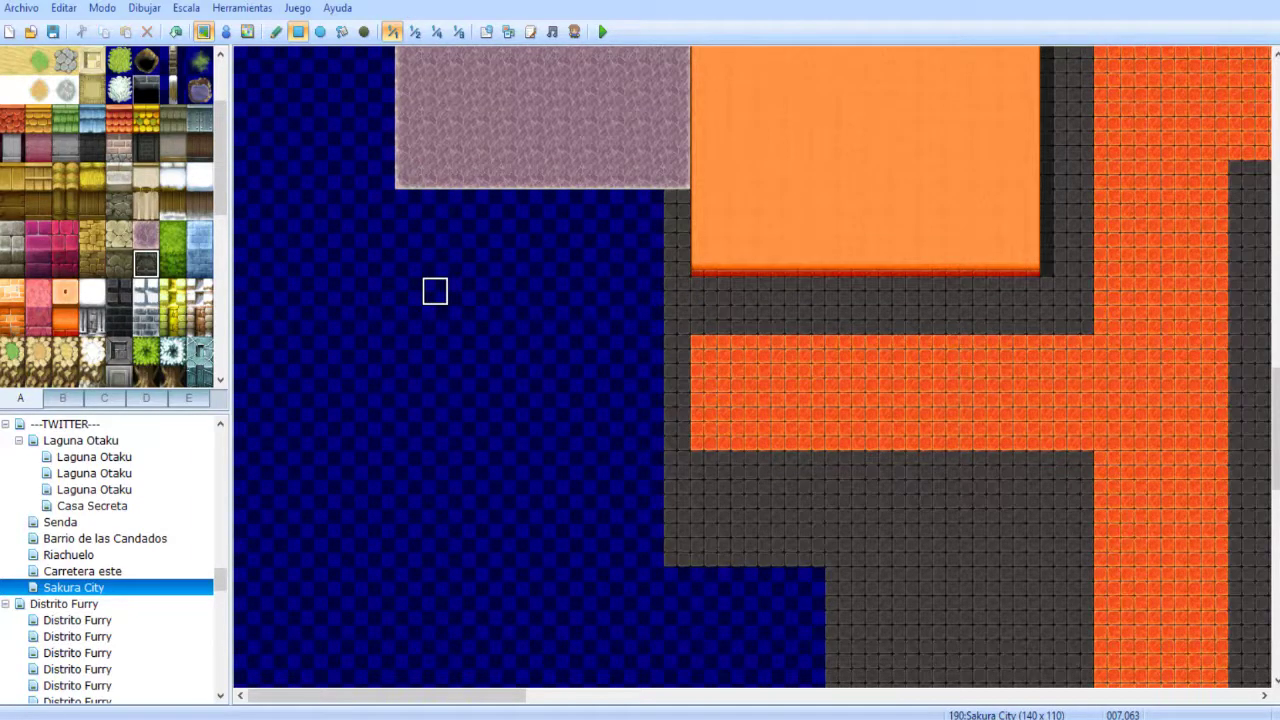
click(172, 292)
mouse_move(409, 203)
mouse_down()
mouse_move(629, 352)
mouse_move(676, 350)
mouse_up()
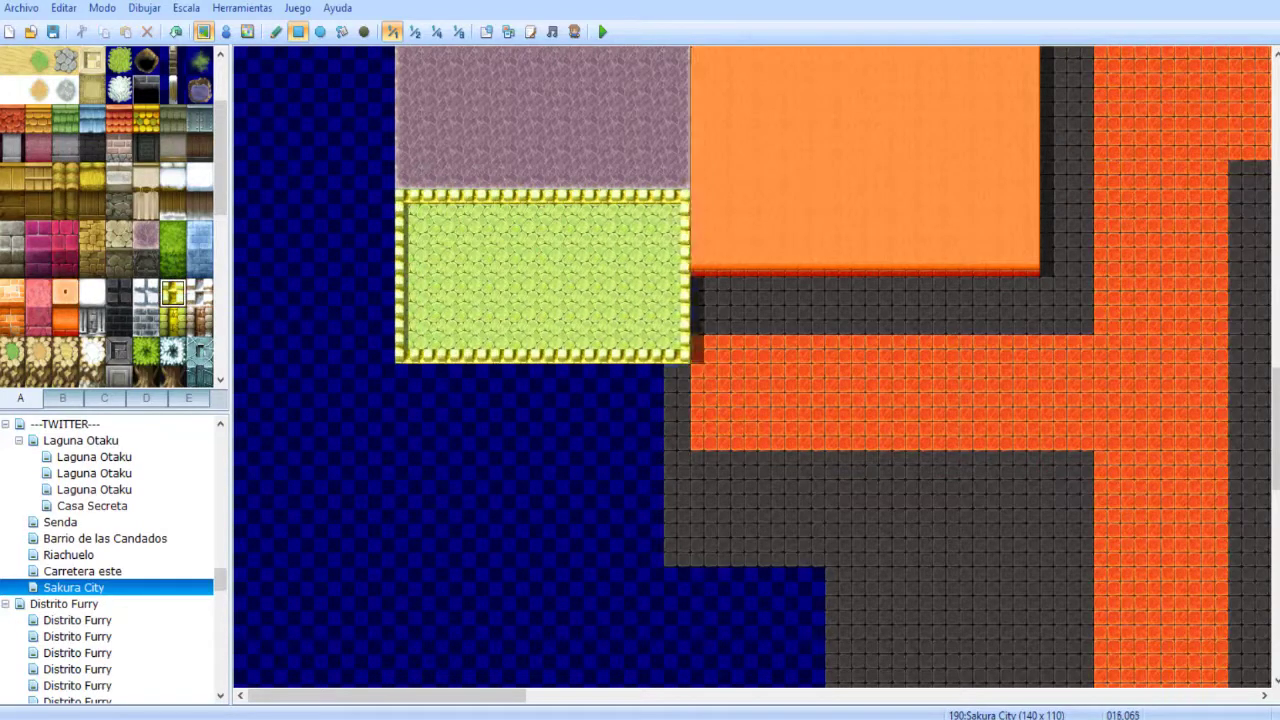
key(ctrl+z)
- Draw an 11-by-7-tile pink roof section below the mauve roof and an 11-by-9-tile crimson wall beneath it
click(38, 292)
drag(402, 197, 676, 414)
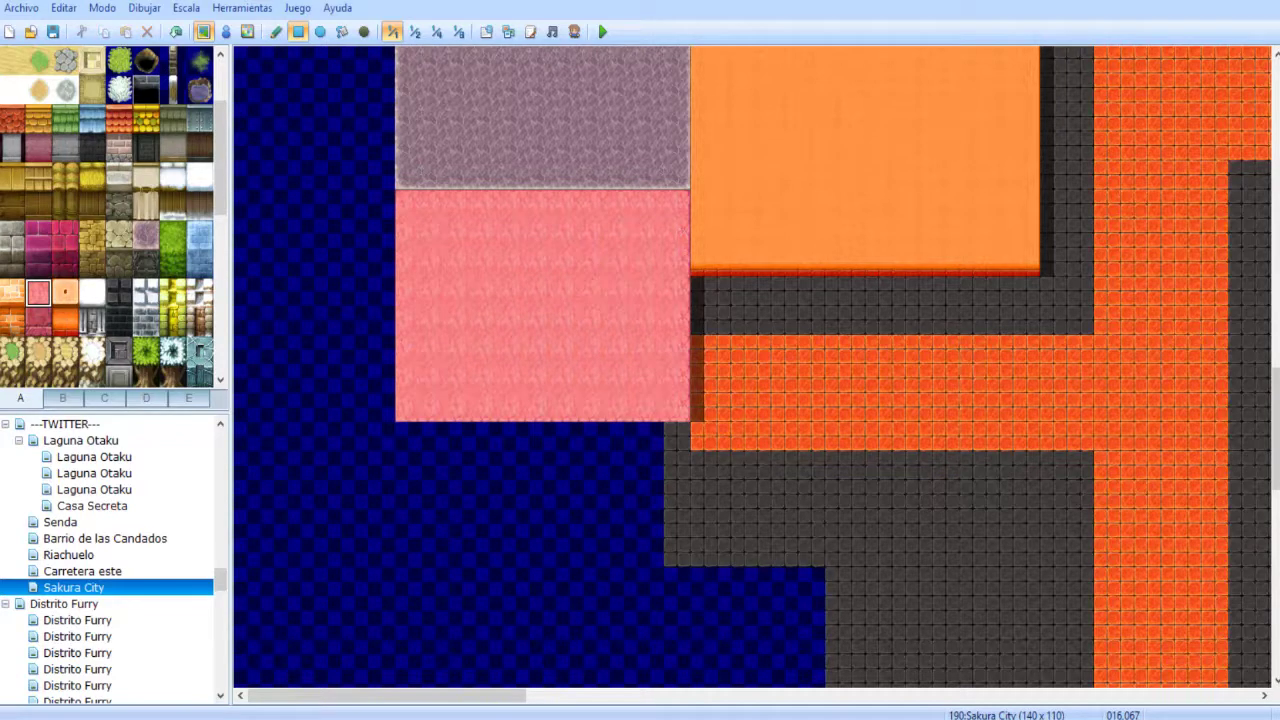
drag(676, 414, 676, 386)
click(38, 320)
scroll(500, 255, down, 5)
drag(408, 160, 678, 393)
- Examine the pink building's wall height, the end of the side street and the void south of it
middle_drag(740, 460, 690, 288)
right_drag(571, 197, 571, 430)
middle_drag(667, 354, 530, 496)
right_click(672, 439)
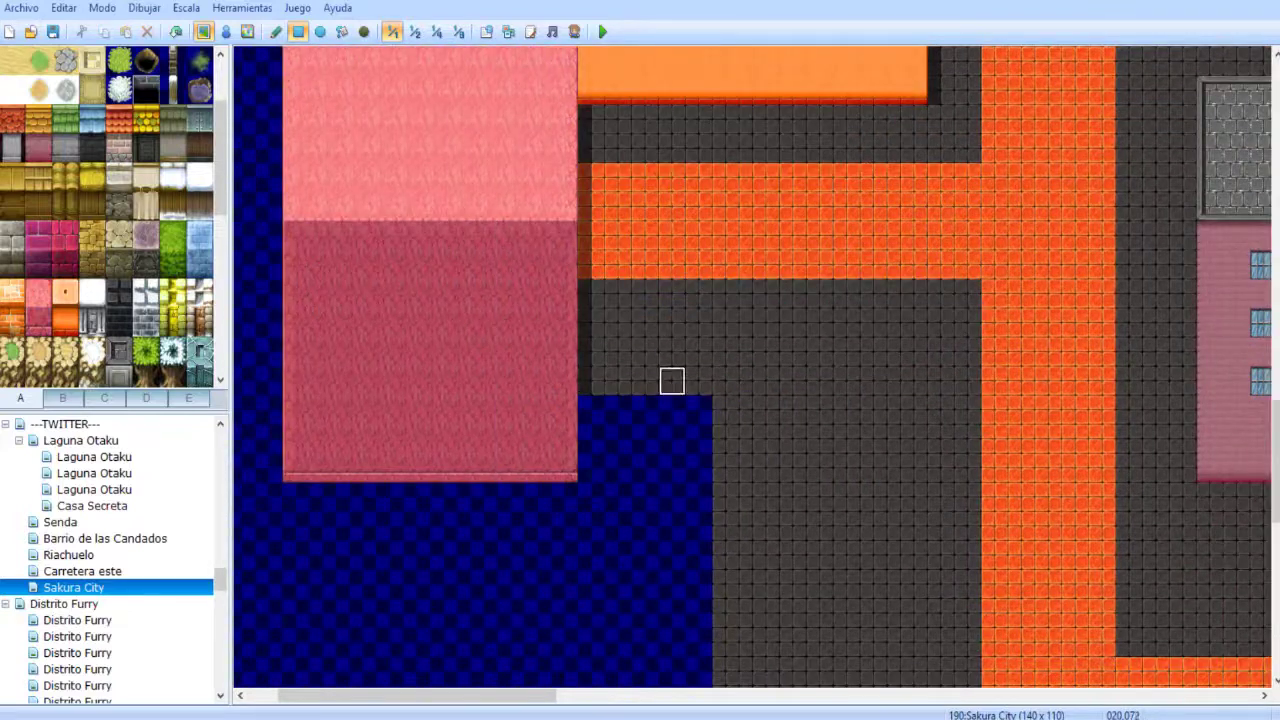
middle_drag(712, 359, 712, 345)
scroll(712, 358, up, 5)
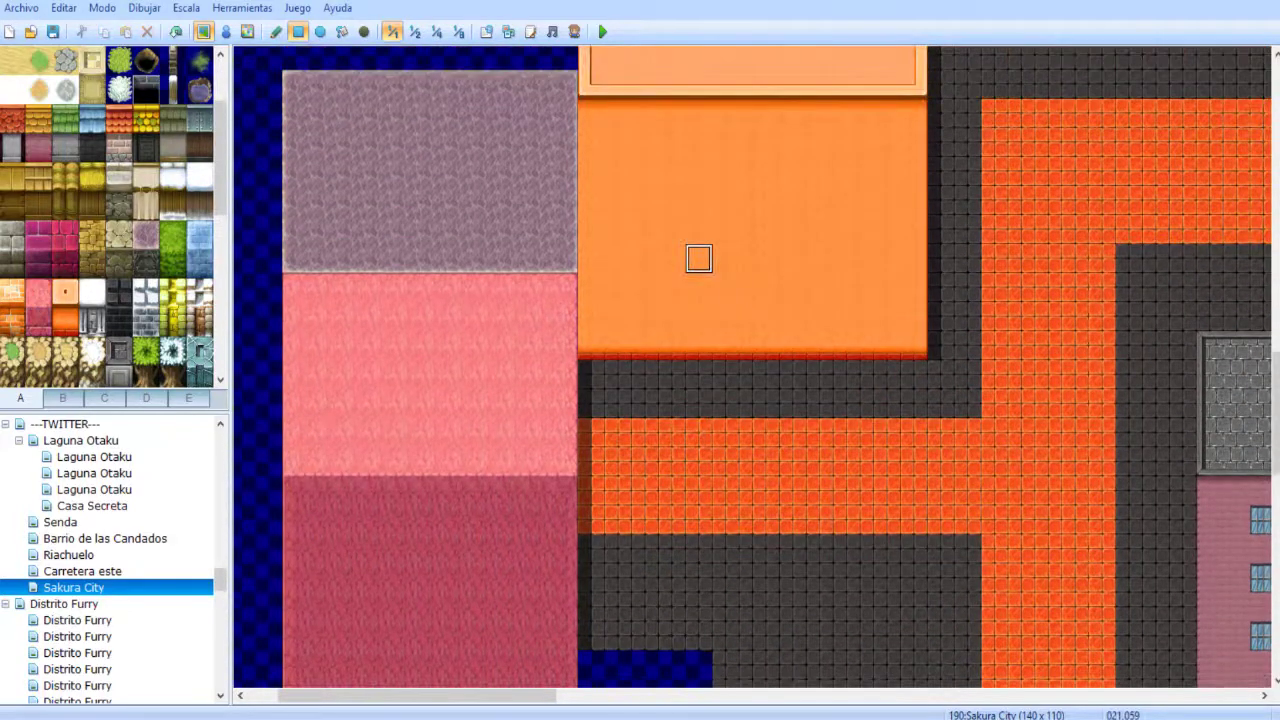
scroll(690, 400, down, 8)
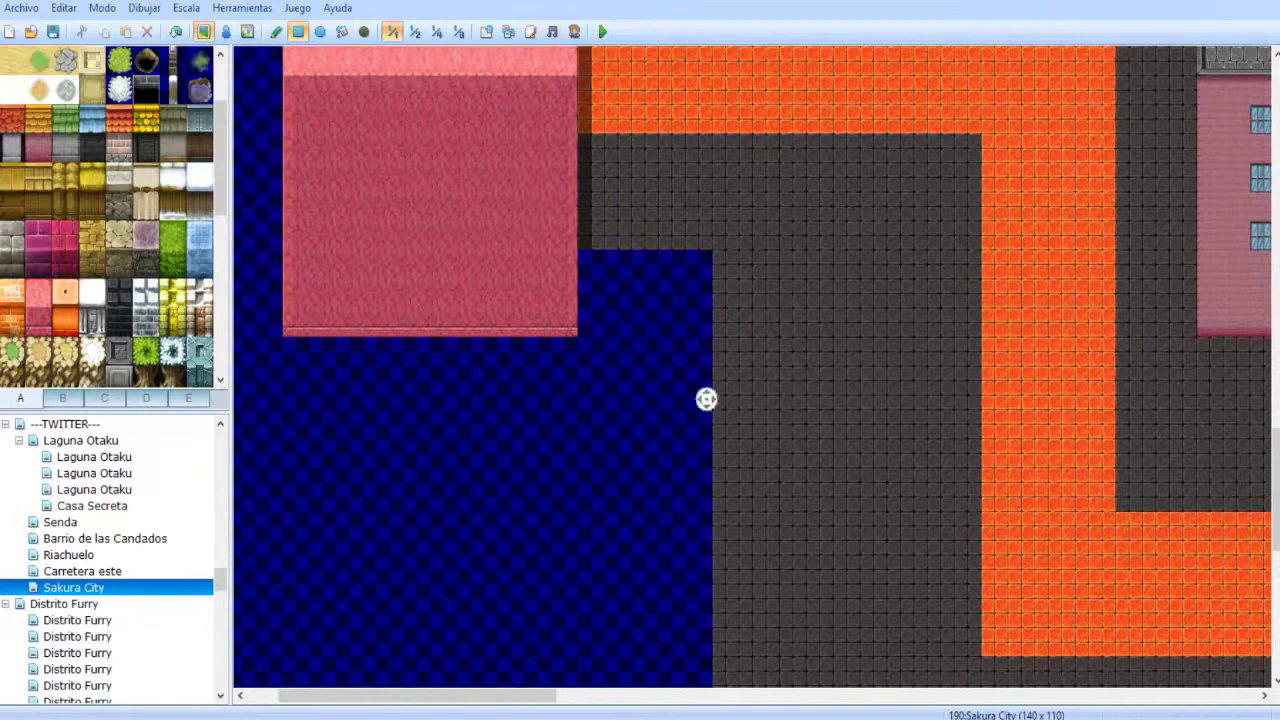
scroll(740, 350, up, 3)
scroll(740, 350, right, 1)
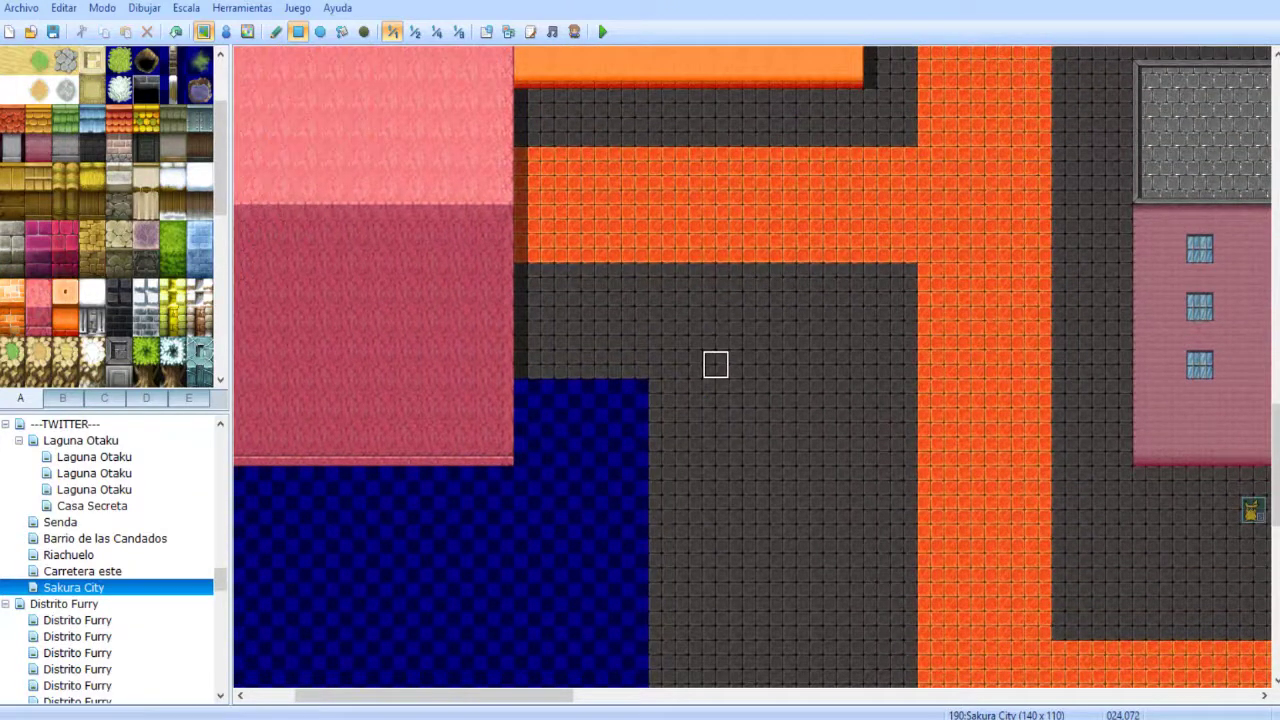
scroll(700, 320, up, 4)
scroll(690, 300, left, 1)
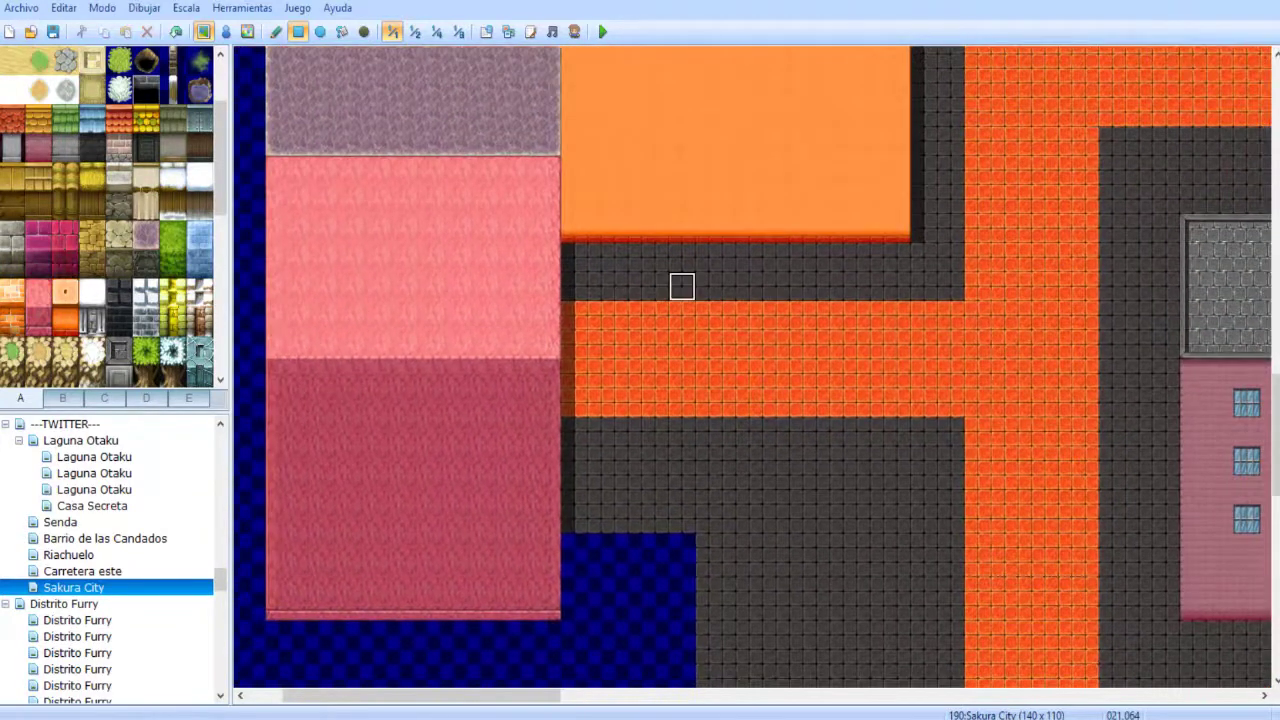
scroll(703, 311, down, 4)
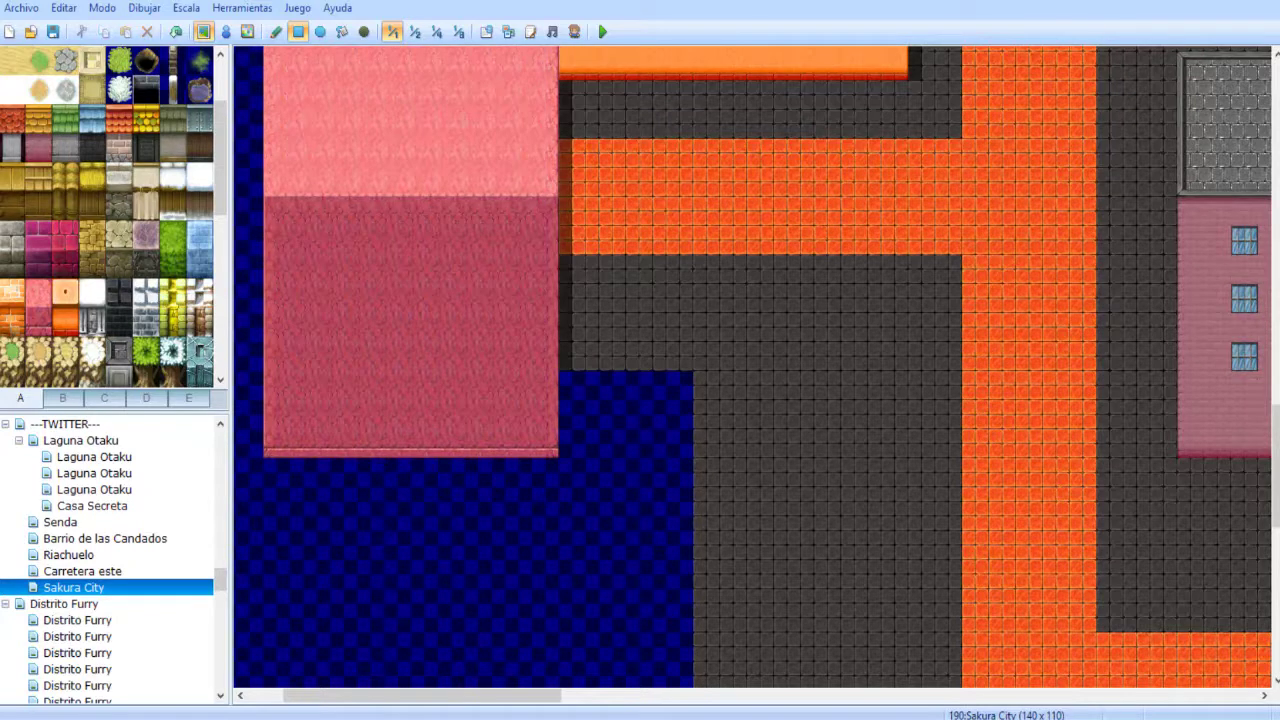
- Draw a 15-by-8-tile black stone roof overlapping the crimson wall's southeast part, with an 8-tile-high black brick wall beneath it
click(146, 321)
click(119, 292)
middle_drag(631, 214, 623, 434)
middle_drag(623, 434, 600, 243)
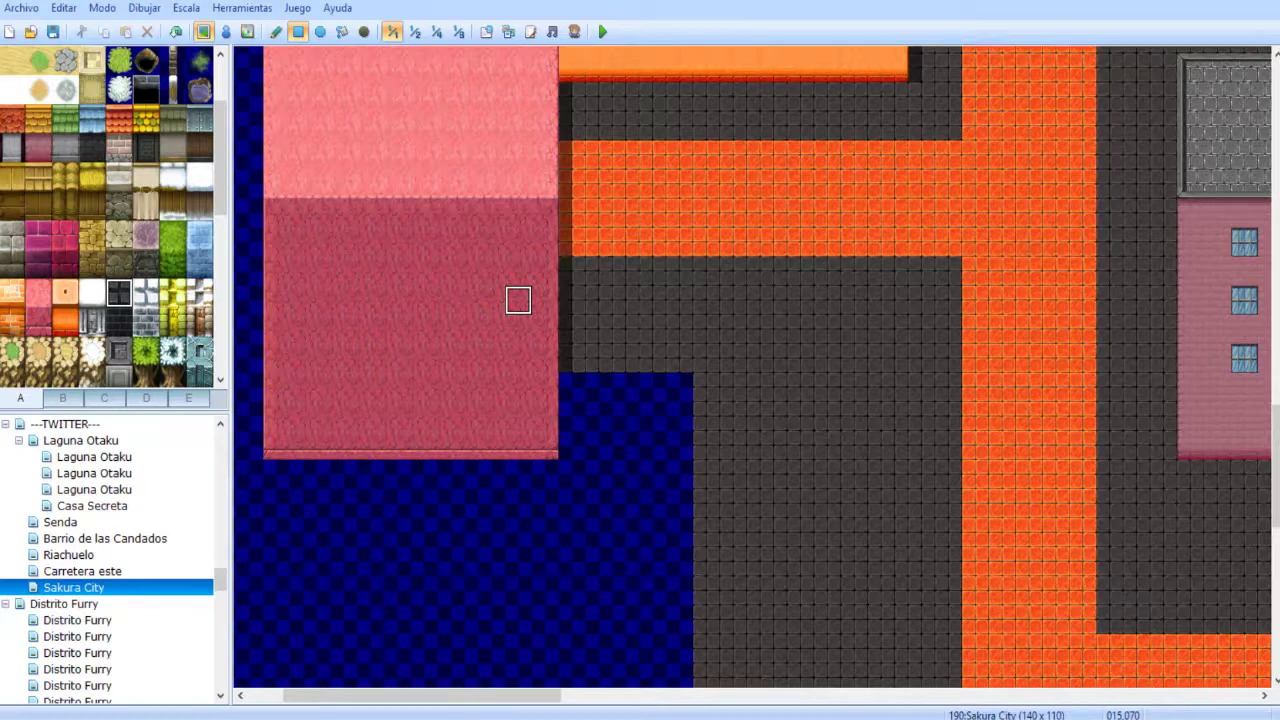
mouse_move(518, 330)
mouse_down()
mouse_move(772, 358)
mouse_move(870, 445)
mouse_move(905, 445)
mouse_move(905, 525)
mouse_up()
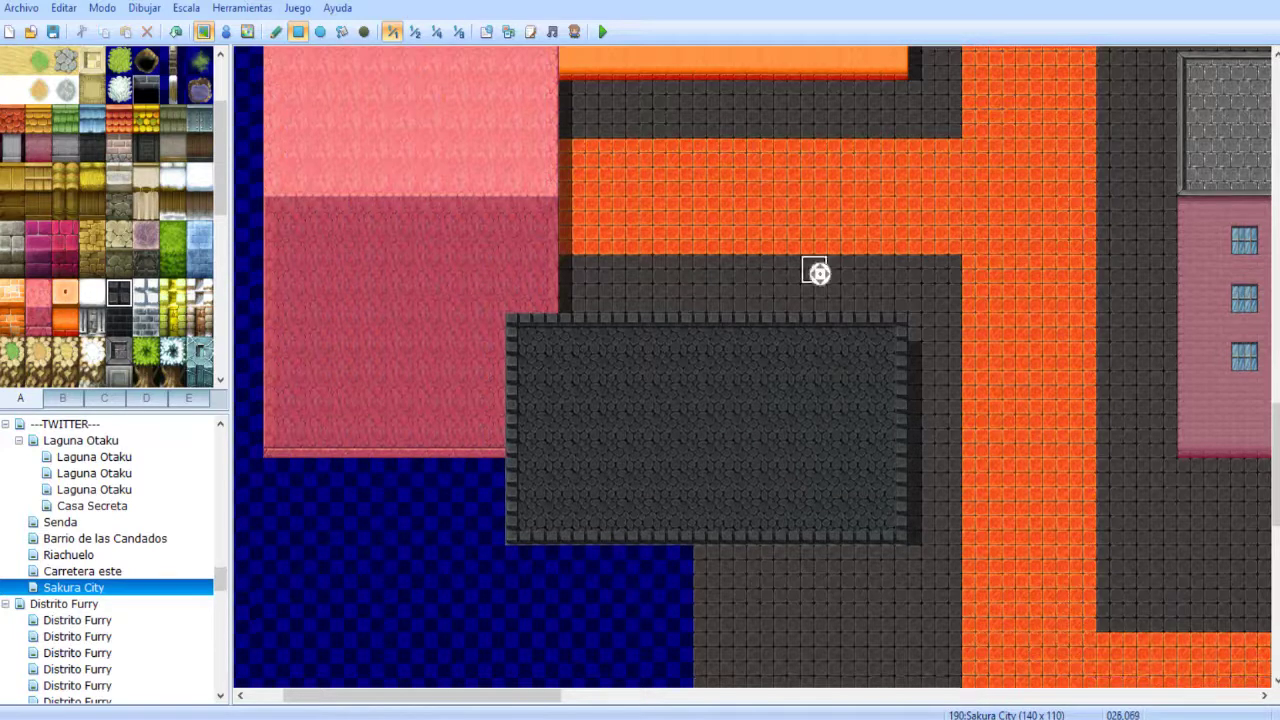
scroll(814, 271, down, 5)
click(118, 320)
drag(518, 226, 906, 430)
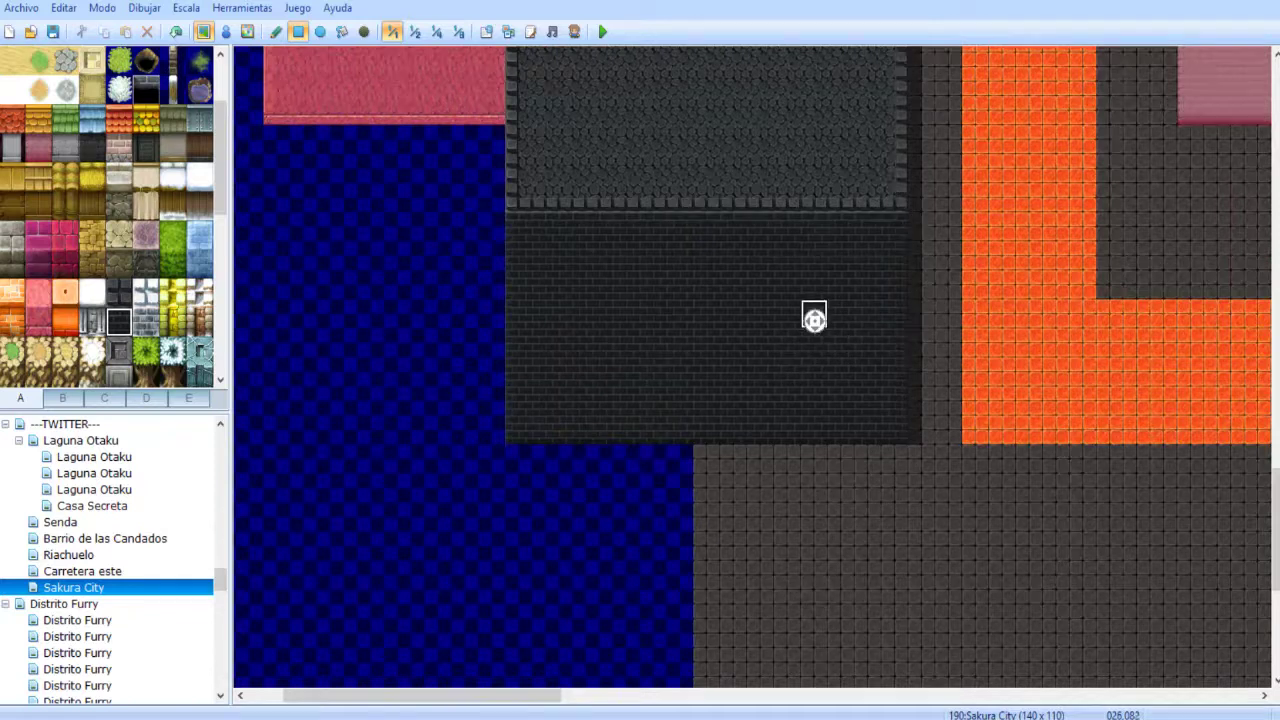
- Extend the black brick wall one row south so it is nine tiles high like the crimson wall
scroll(446, 151, up, 4)
right_drag(446, 109, 446, 370)
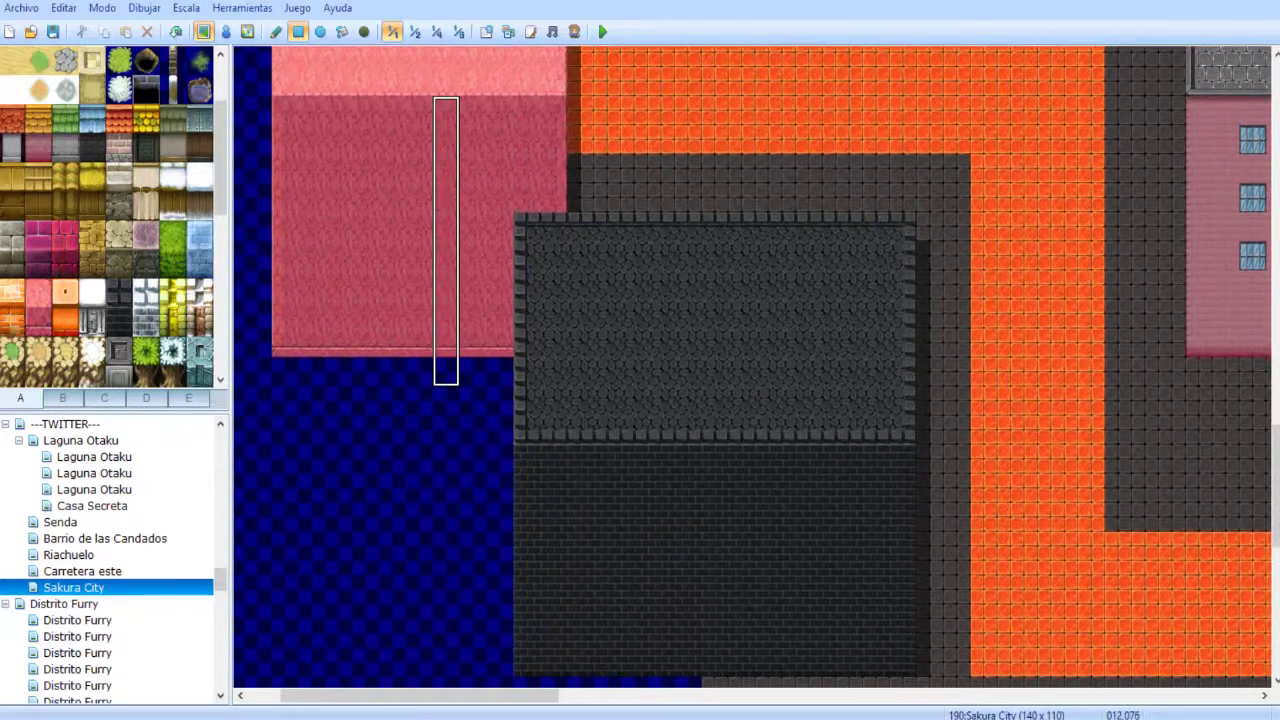
scroll(563, 212, down, 4)
right_click(510, 385)
drag(511, 415, 912, 415)
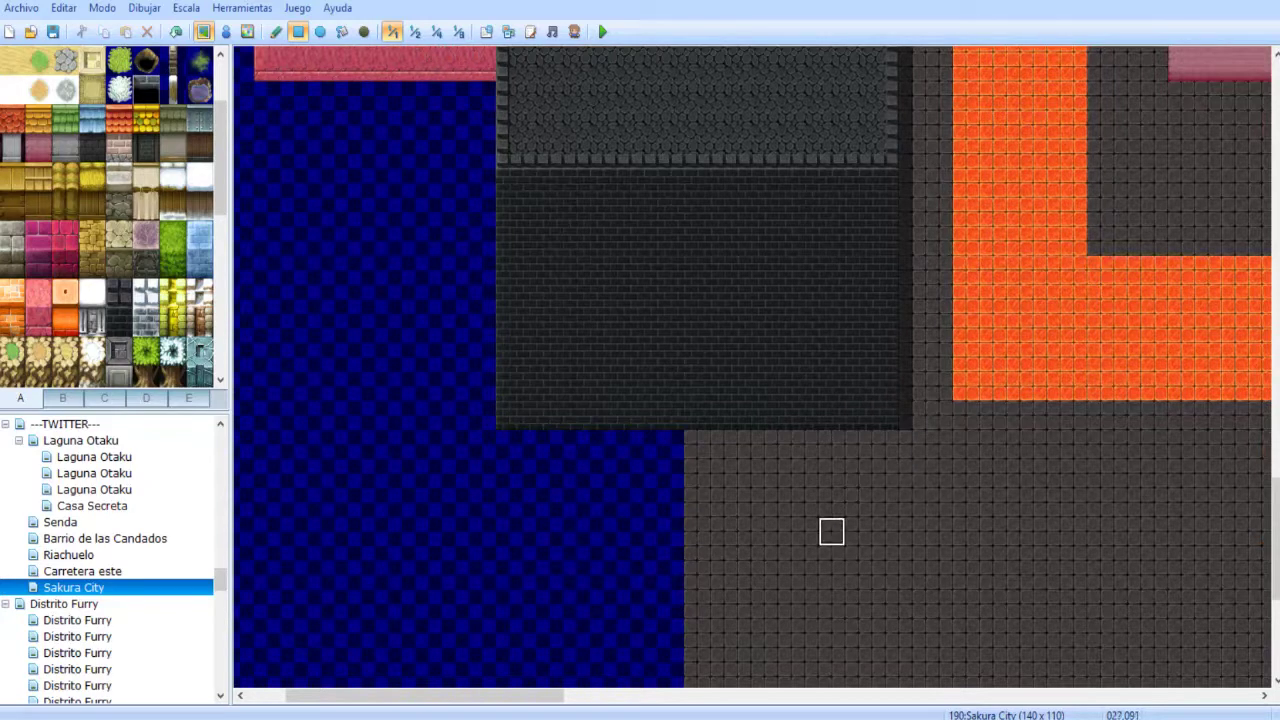
- Examine the layout of the western buildings and streets at half scale, returning to full scale
scroll(885, 502, up, 4)
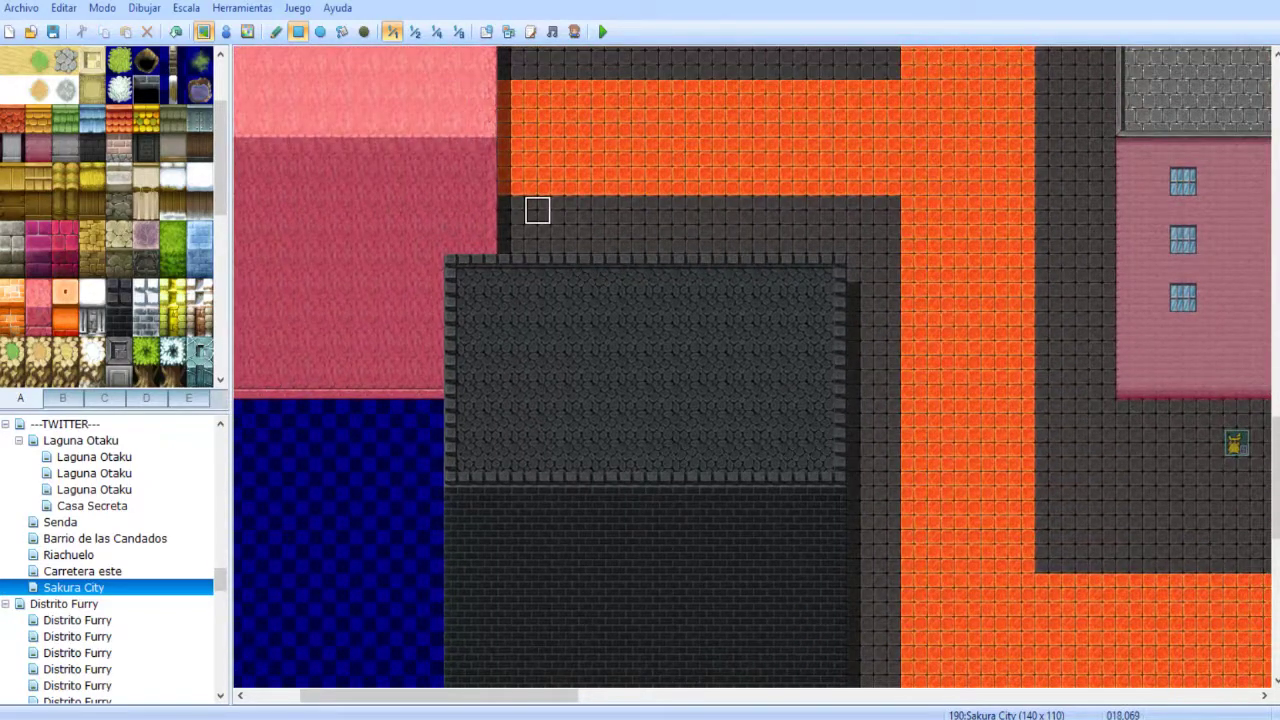
middle_drag(477, 220, 440, 242)
middle_drag(540, 346, 488, 267)
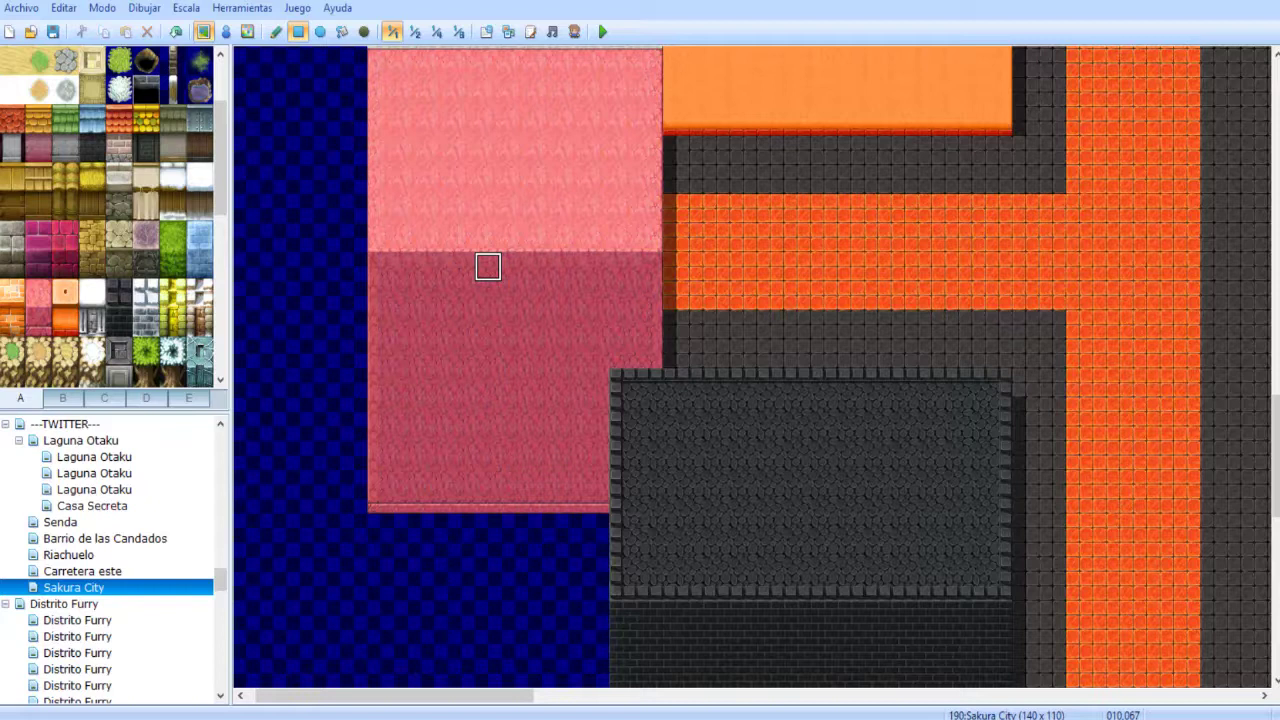
click(414, 31)
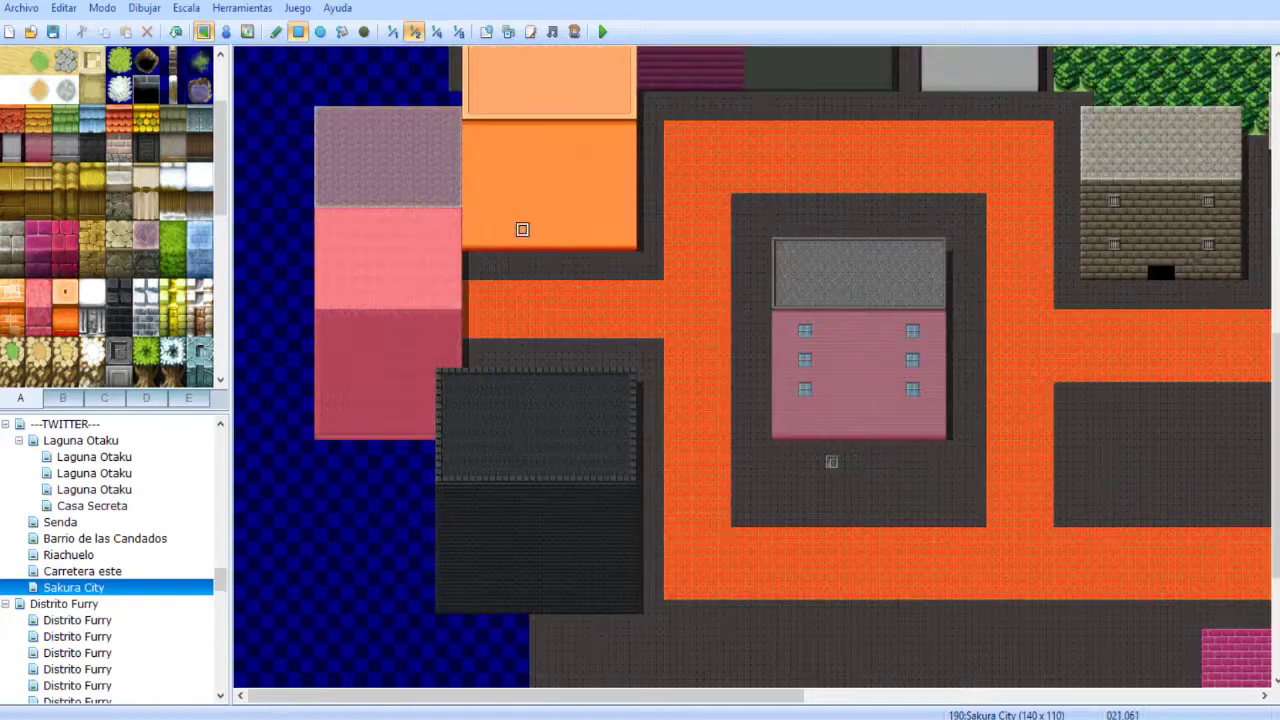
scroll(551, 241, up, 2)
scroll(551, 241, up, 1)
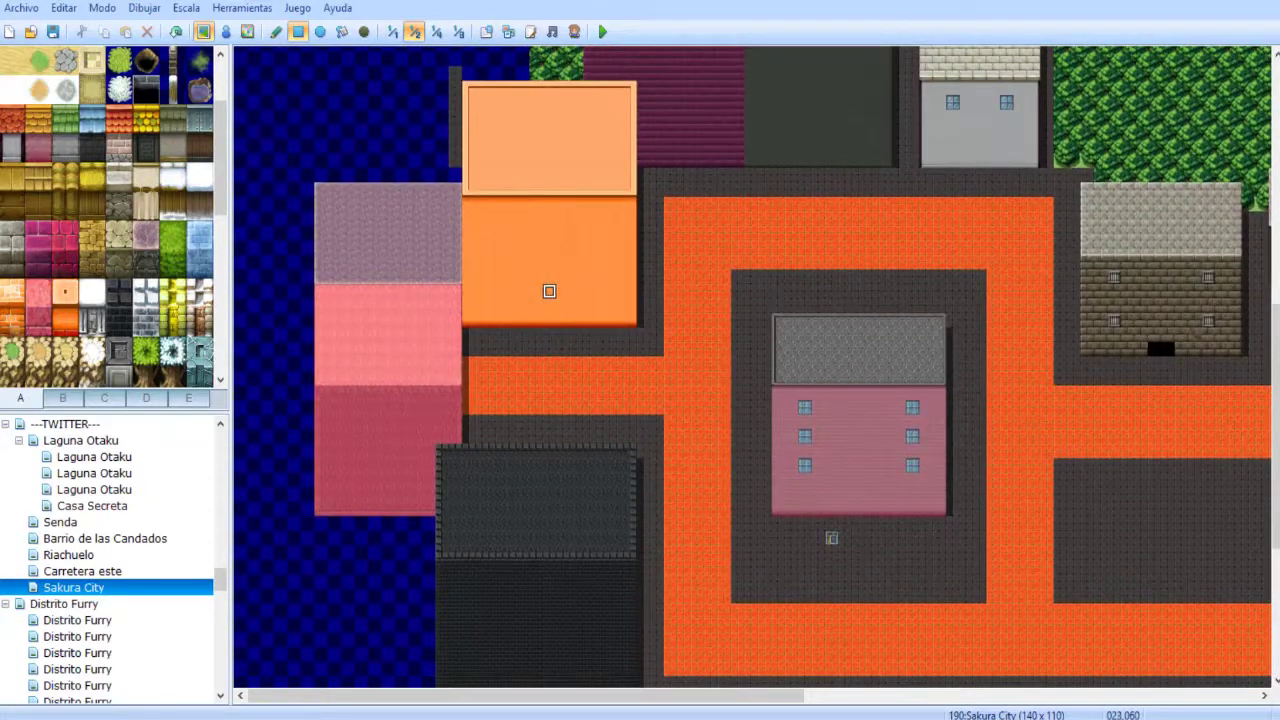
click(393, 31)
- Pave the void below the crimson wall and west and south of the black building with the dark stone sidewalk tile
middle_drag(626, 203, 649, 211)
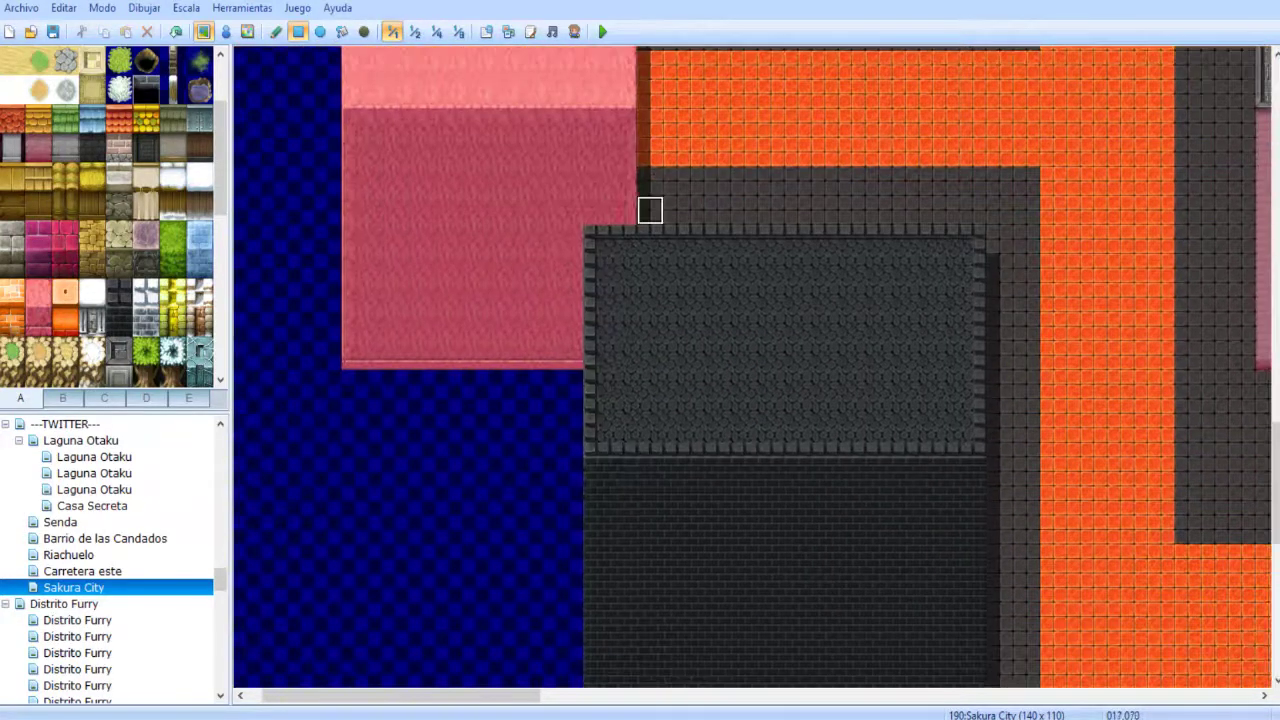
drag(353, 381, 575, 650)
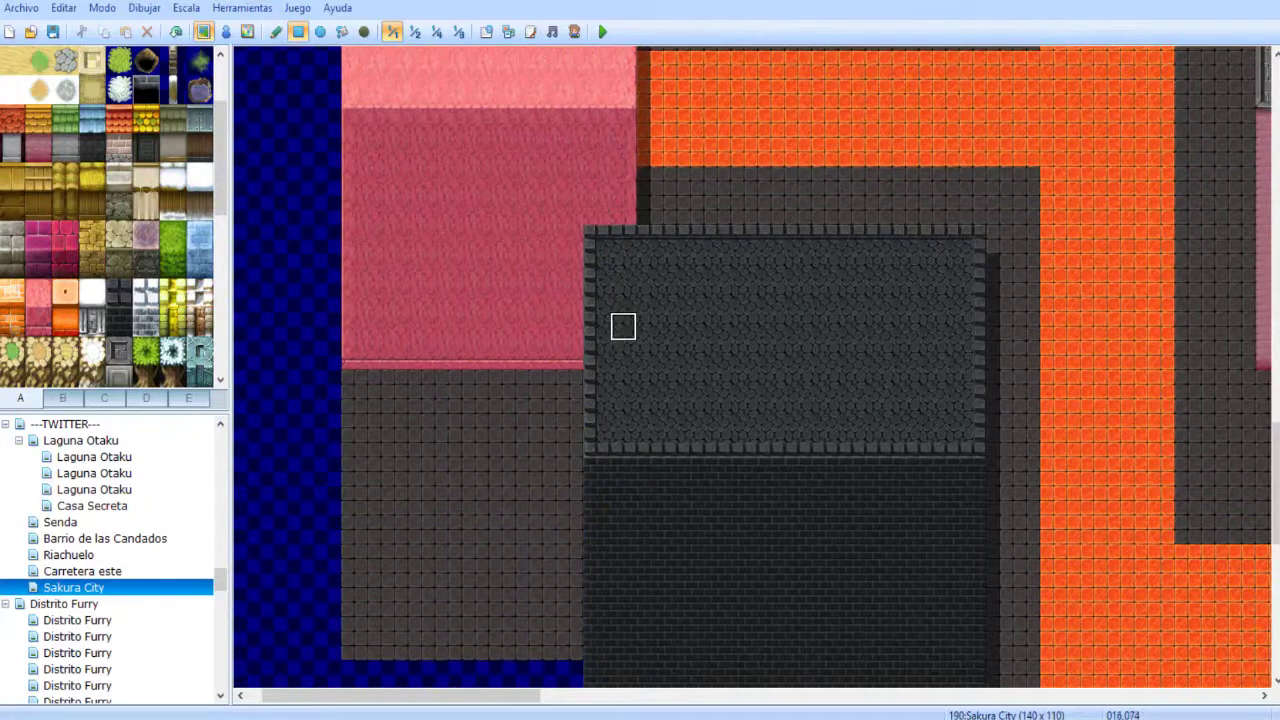
scroll(630, 335, down, 5)
middle_drag(637, 344, 638, 388)
drag(573, 460, 358, 431)
middle_drag(407, 334, 413, 392)
drag(358, 304, 770, 543)
- Try a 9-by-8-tile rectangle of the cream and orange roof tile over the crimson wall, west of the black roof
scroll(743, 560, up, 13)
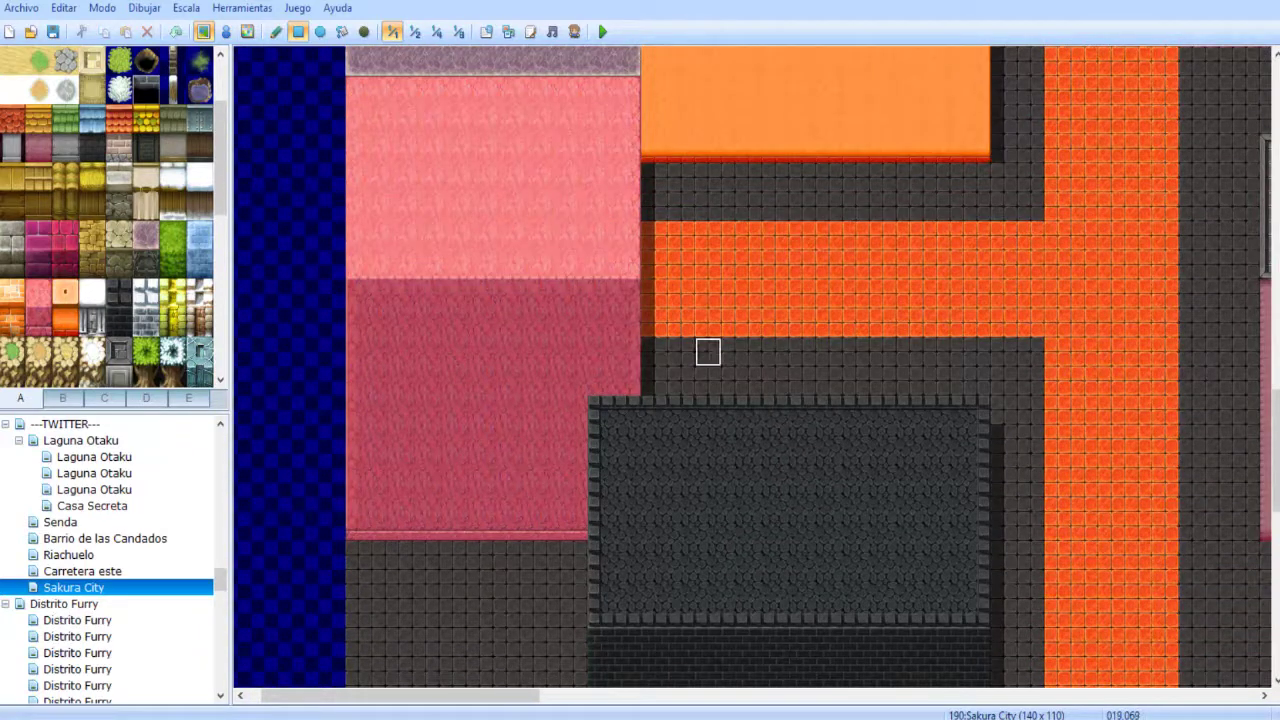
middle_drag(543, 354, 608, 248)
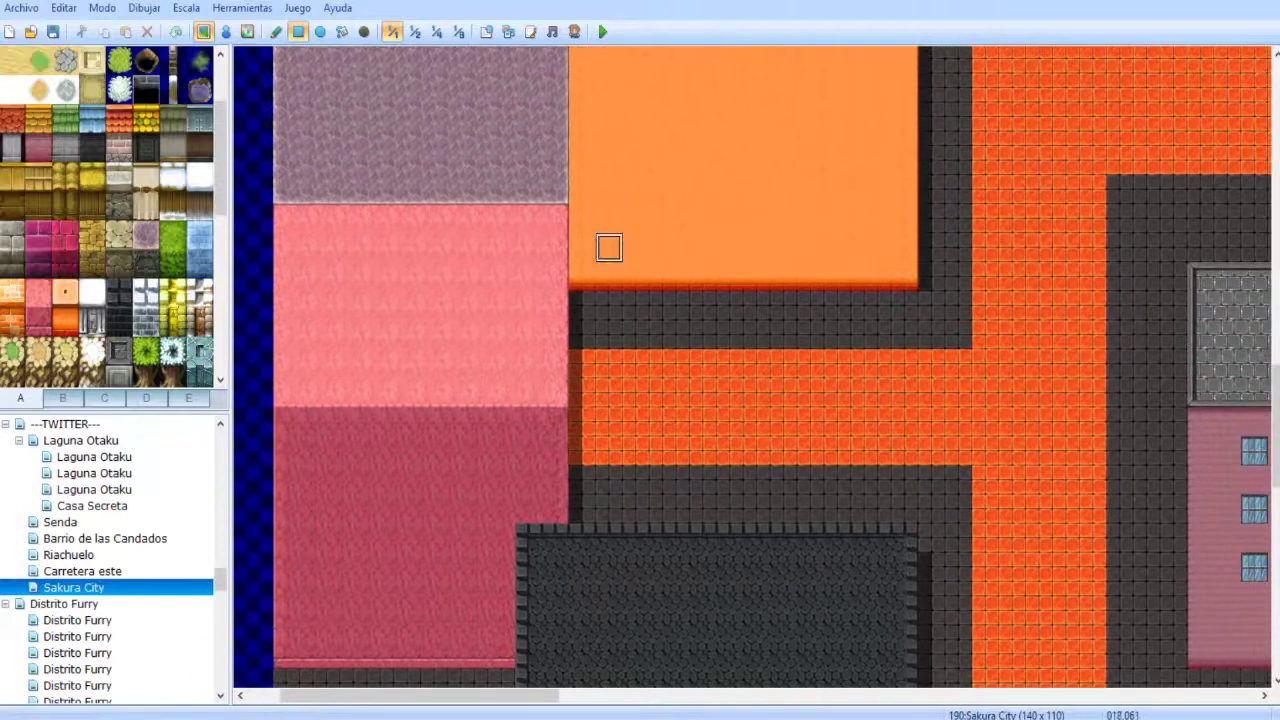
middle_drag(608, 305, 557, 358)
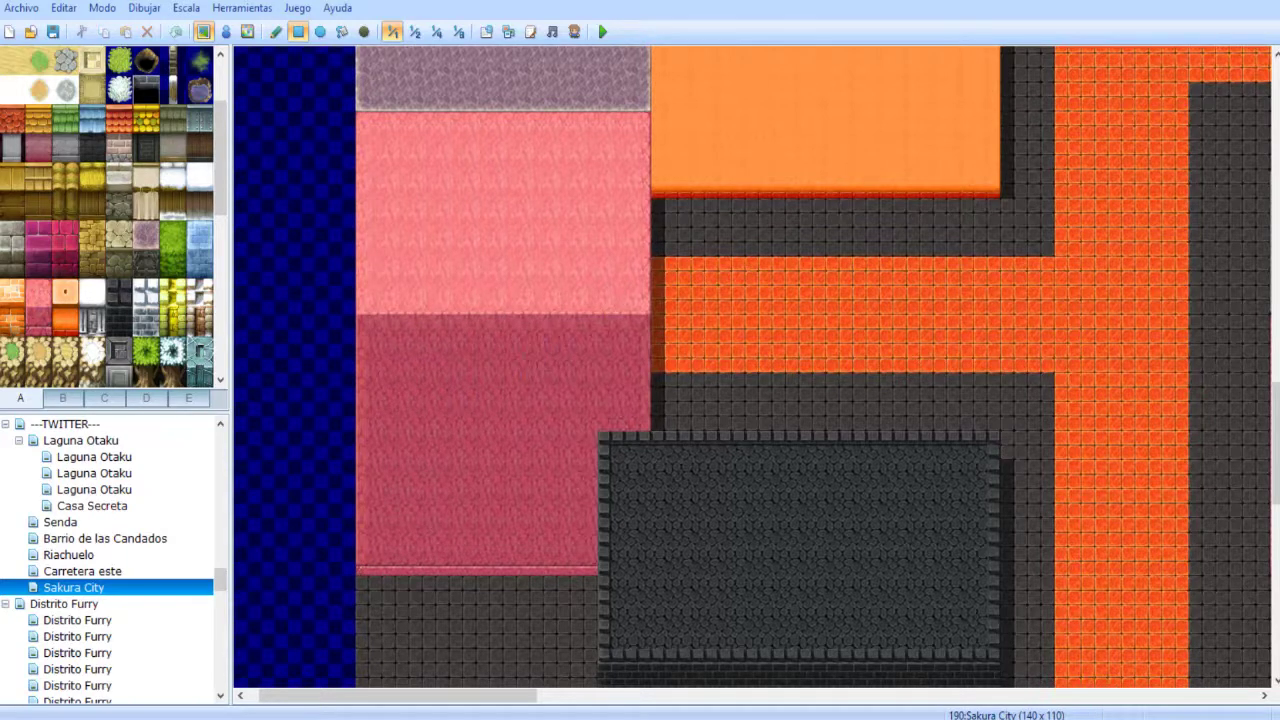
mouse_move(546, 366)
middle_down()
mouse_move(530, 285)
mouse_move(534, 360)
middle_up()
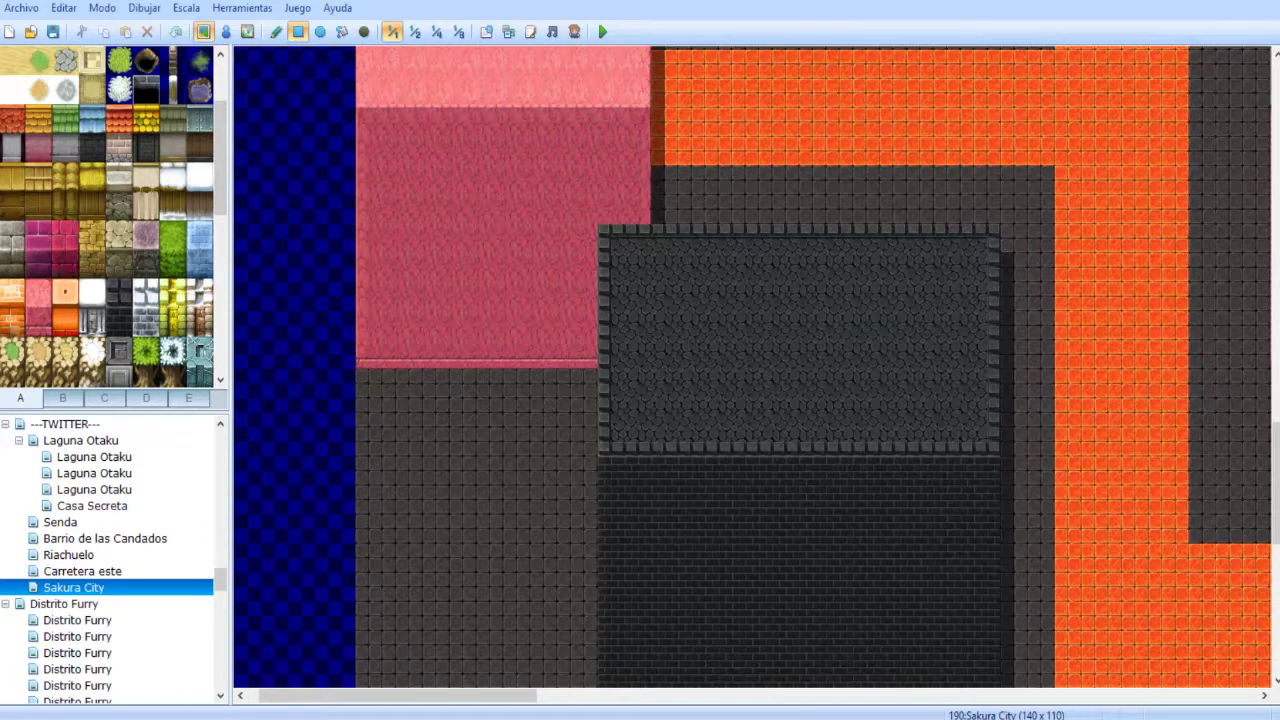
click(12, 291)
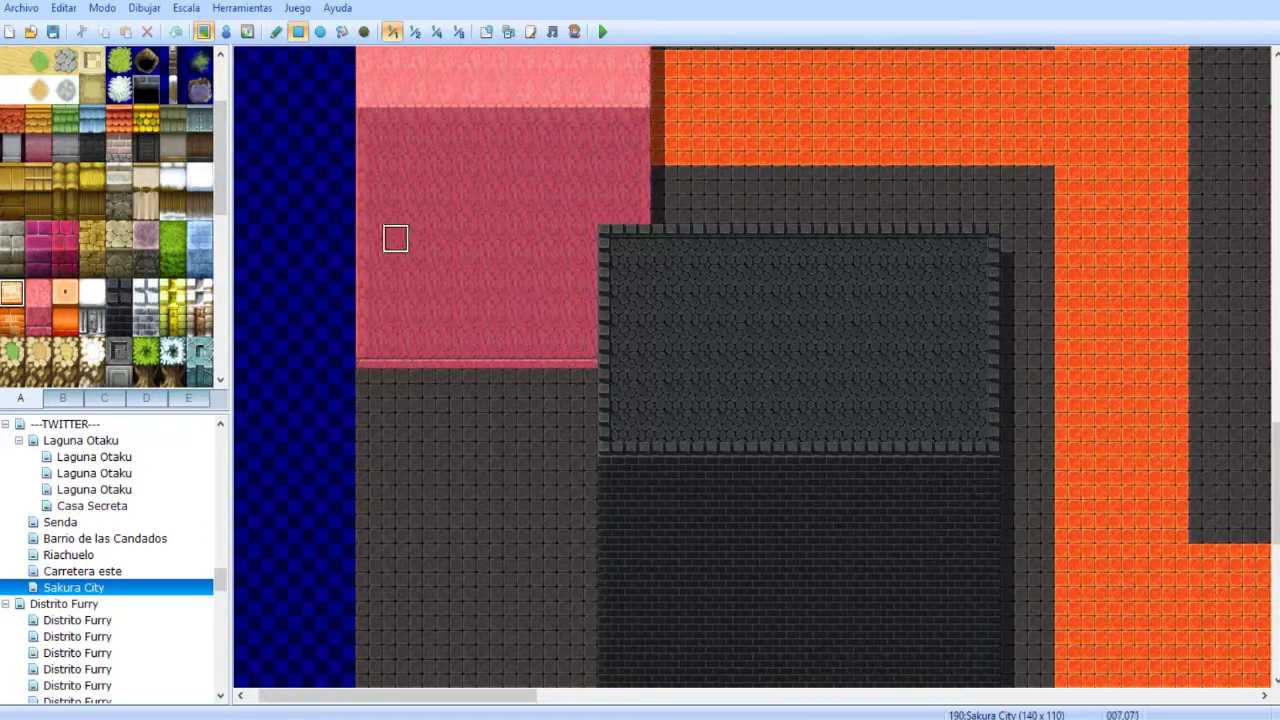
drag(364, 232, 577, 435)
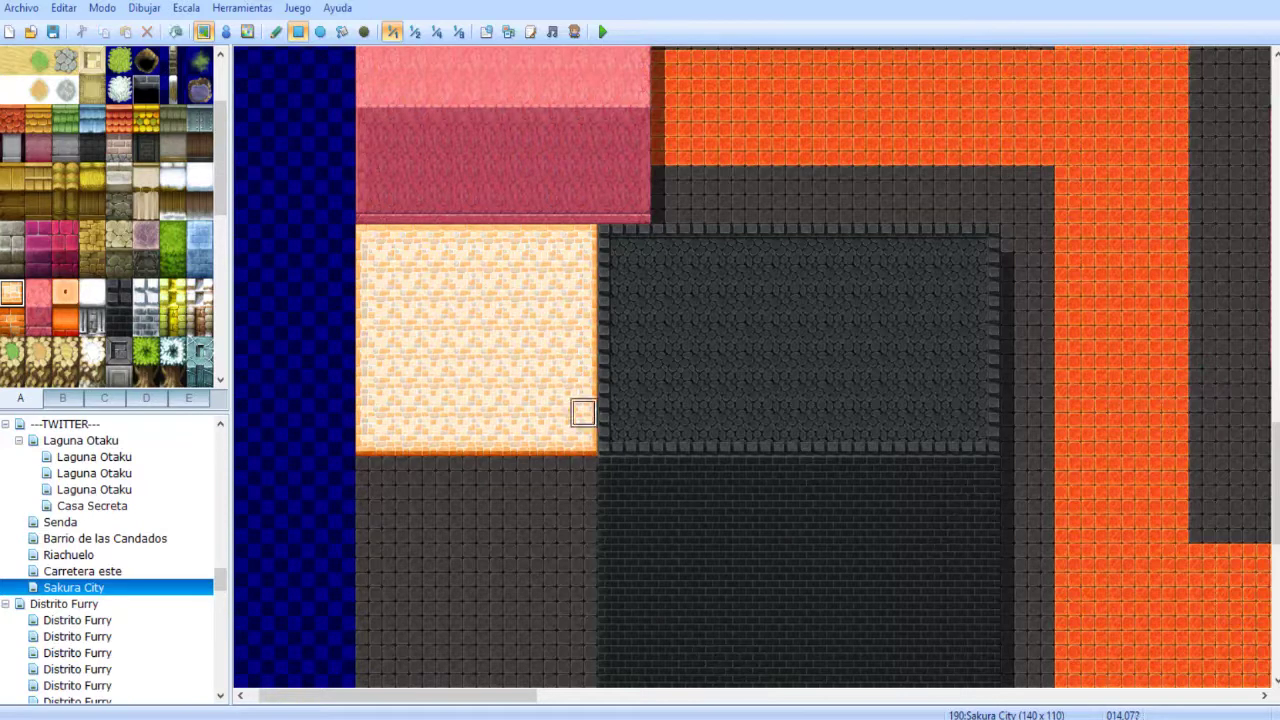
key(ctrl+z)
- Try other sizes and positions for the cream and orange roof, reaching further west into the void
mouse_move(315, 239)
mouse_down()
mouse_move(590, 395)
mouse_move(590, 420)
mouse_up()
key(ctrl+z)
drag(285, 205, 342, 471)
key(ctrl+z)
drag(262, 238, 556, 530)
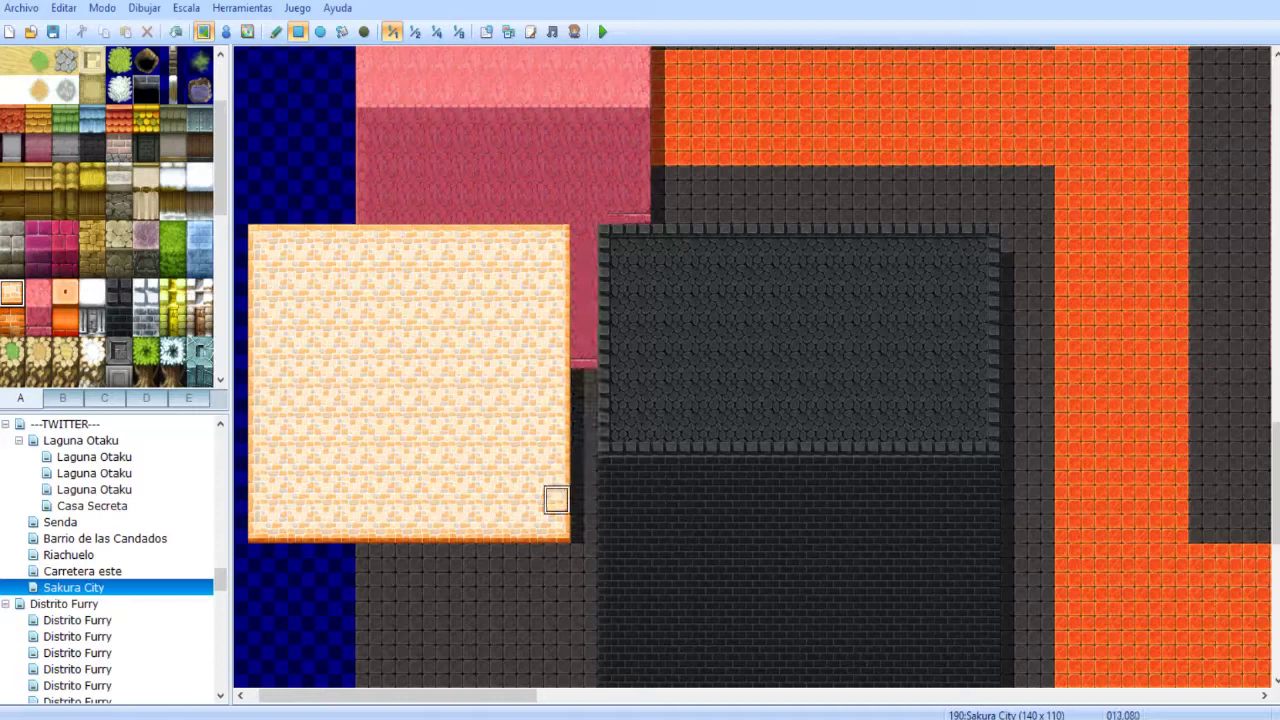
key(ctrl+z)
- Try extending the black building's roof and brick wall nine tiles west to the crimson wall's west edge
right_click(503, 382)
drag(608, 238, 367, 440)
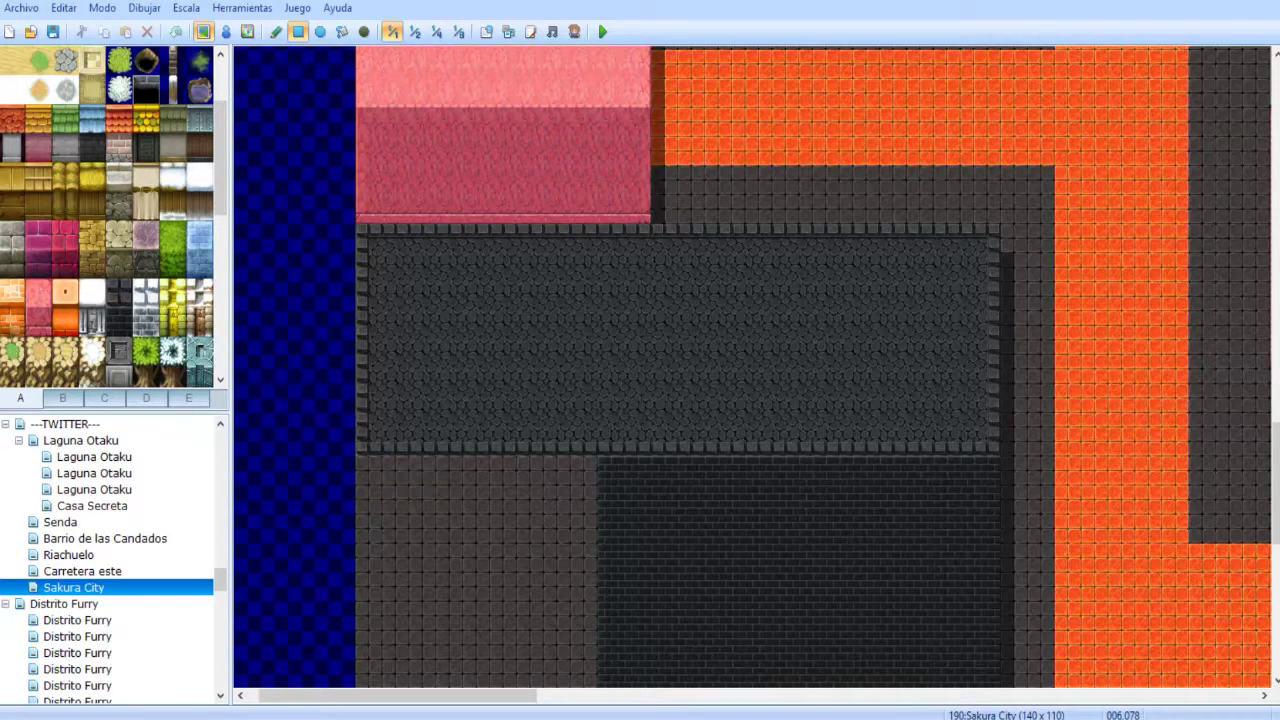
mouse_move(491, 409)
middle_down()
mouse_move(514, 306)
mouse_move(537, 523)
middle_up()
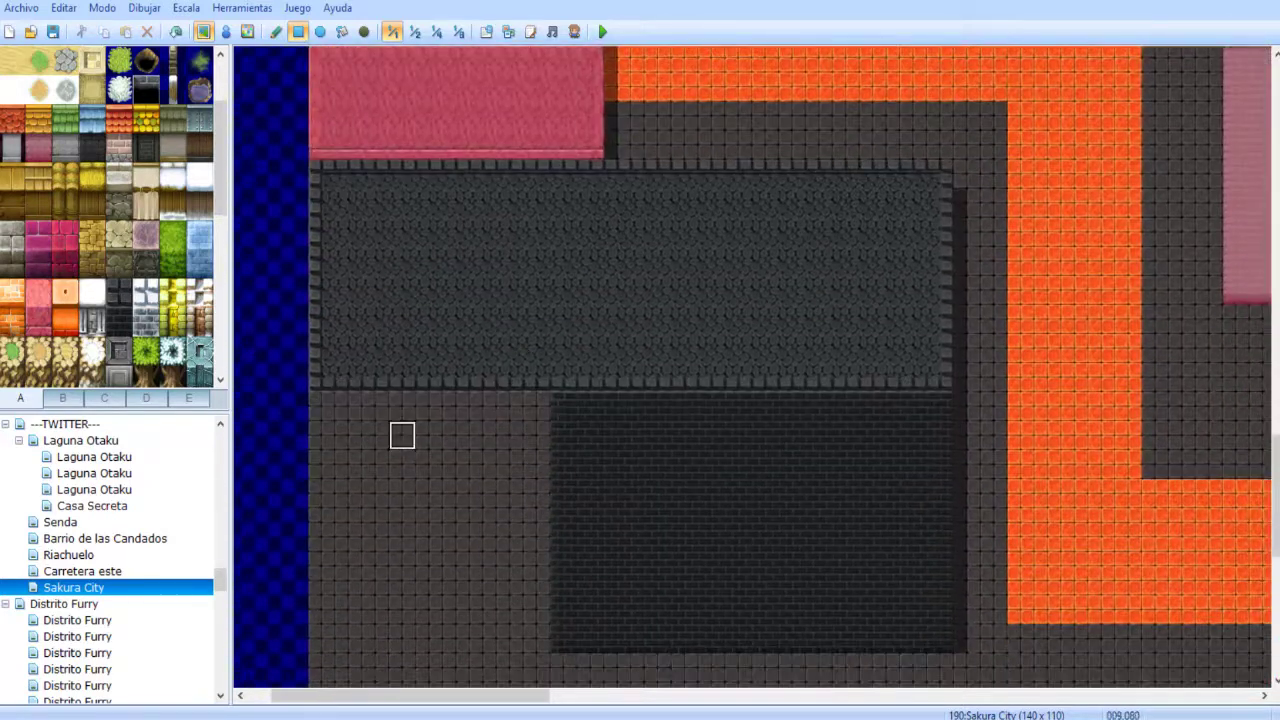
drag(322, 408, 537, 638)
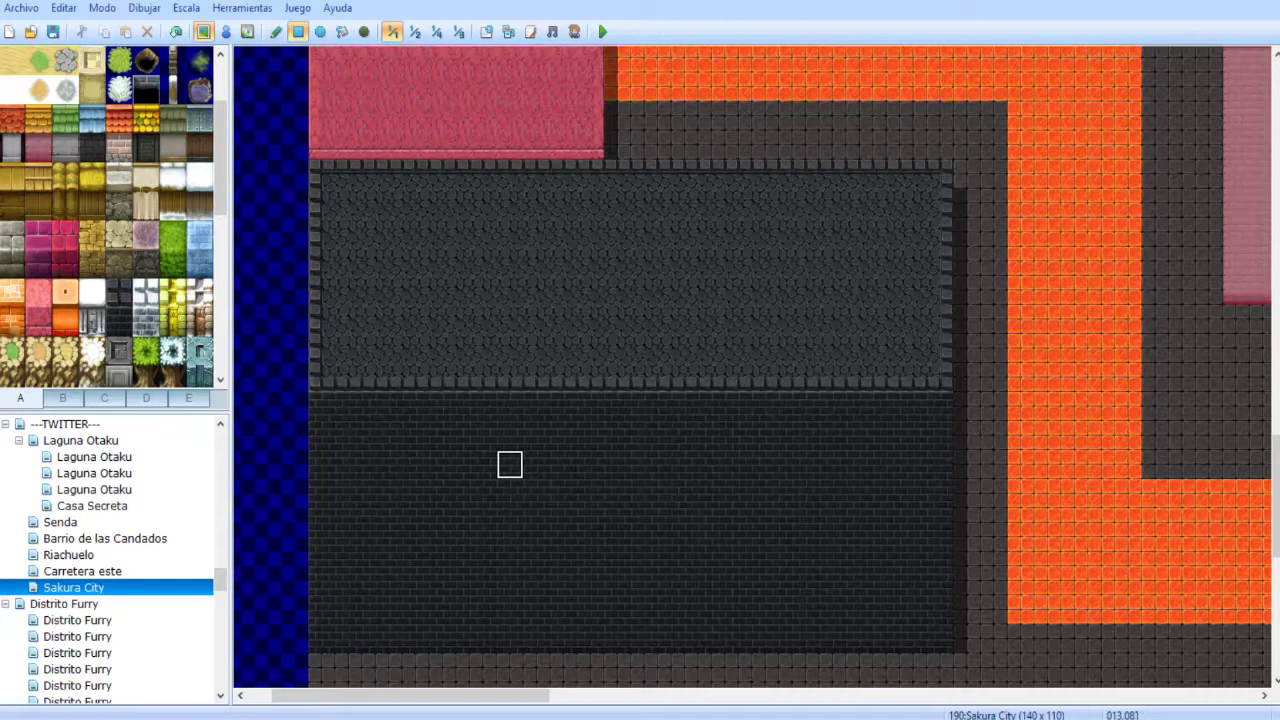
key(ctrl+z)
key(ctrl+z)
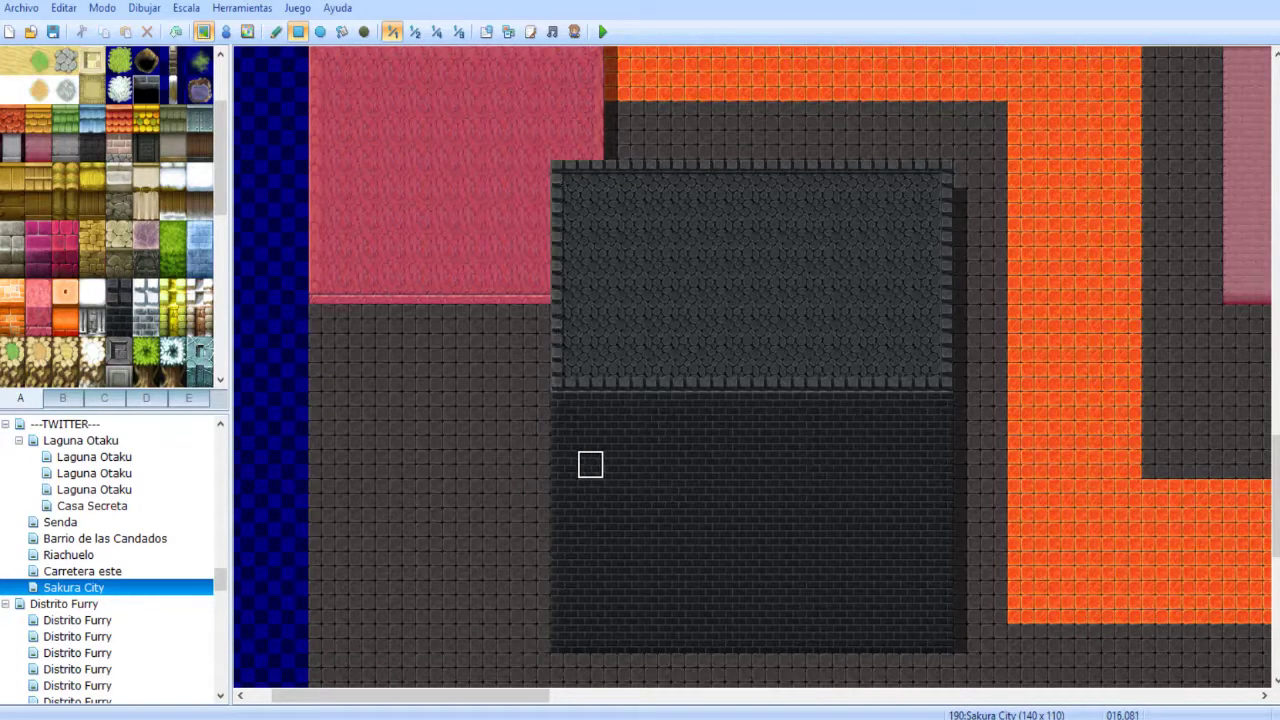
- Extend the pink roof four rows south to the black roof's top edge and lengthen the crimson wall below it to eleven rows
middle_drag(598, 540, 671, 386)
middle_drag(671, 386, 563, 514)
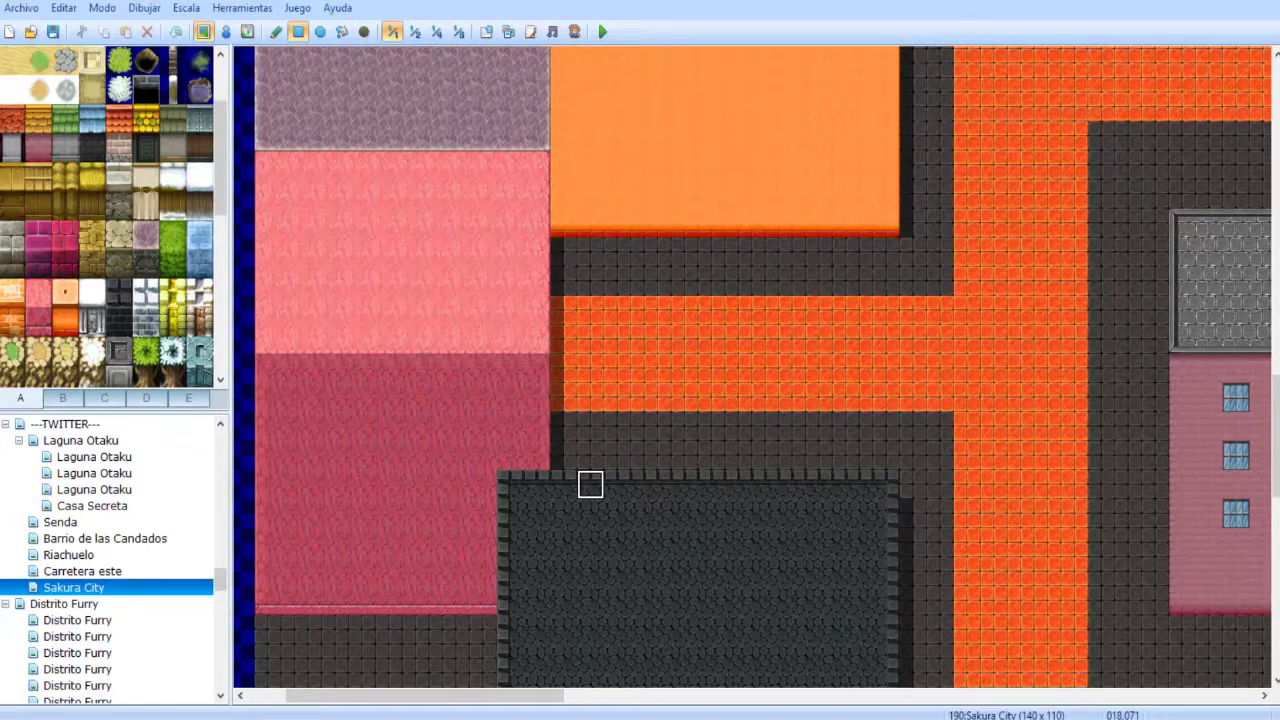
drag(270, 368, 535, 455)
middle_drag(534, 337, 435, 466)
mouse_move(402, 255)
mouse_down()
mouse_move(575, 412)
mouse_move(624, 436)
mouse_move(624, 408)
mouse_up()
- Shorten the crimson wall to nine rows by paving its bottom two rows with the dark stone sidewalk tile
right_drag(516, 147, 516, 409)
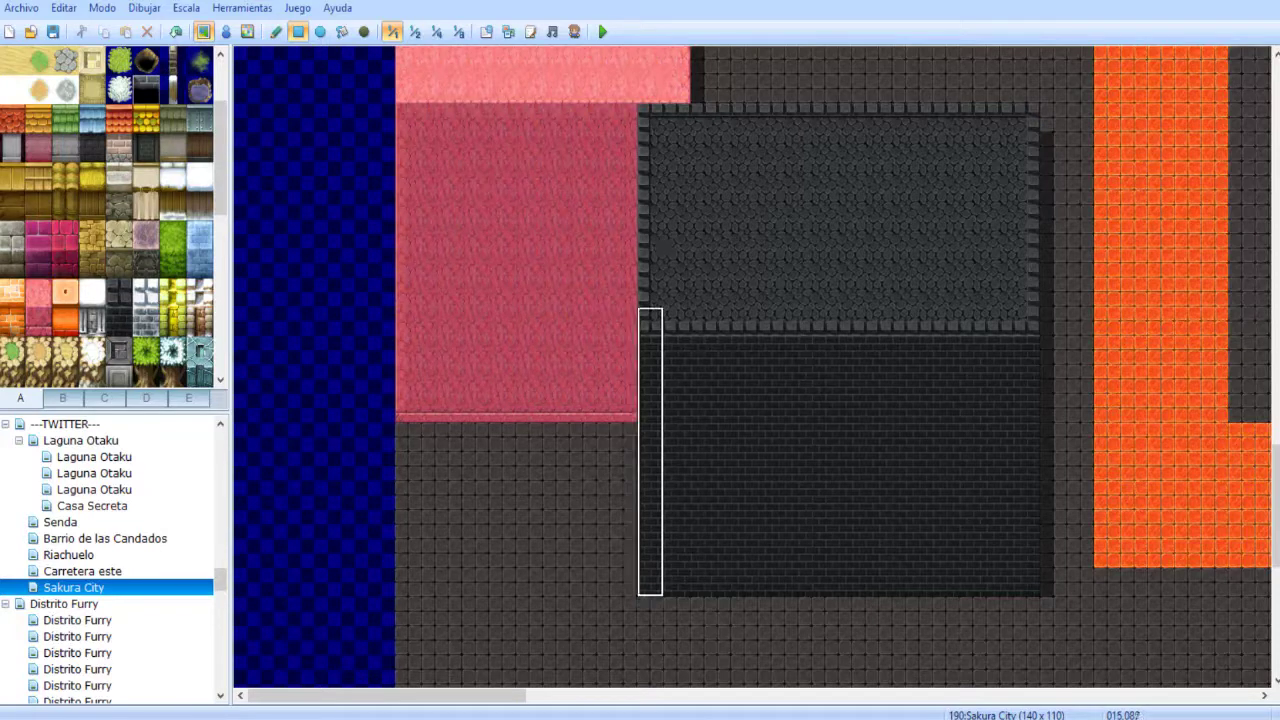
right_click(542, 493)
mouse_move(409, 407)
mouse_down()
mouse_move(543, 379)
mouse_move(623, 379)
mouse_up()
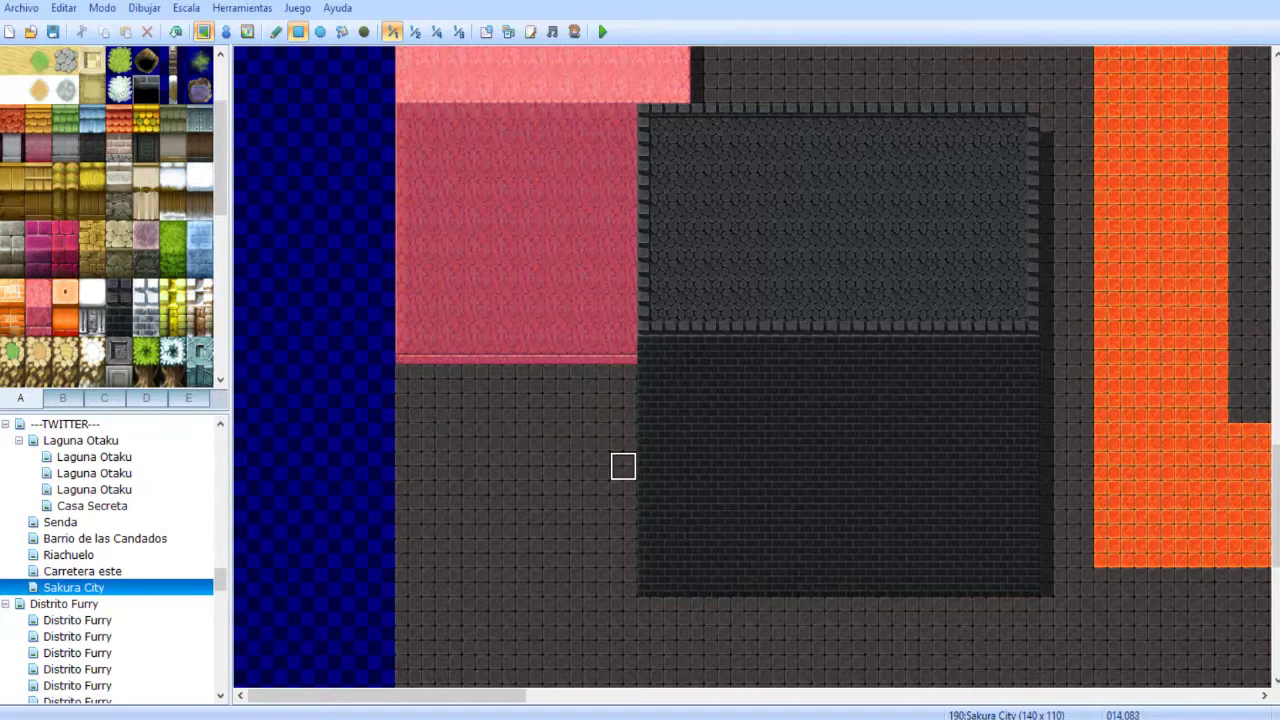
scroll(611, 514, up, 2)
scroll(610, 513, up, 6)
scroll(611, 386, up, 4)
scroll(611, 386, right, 3)
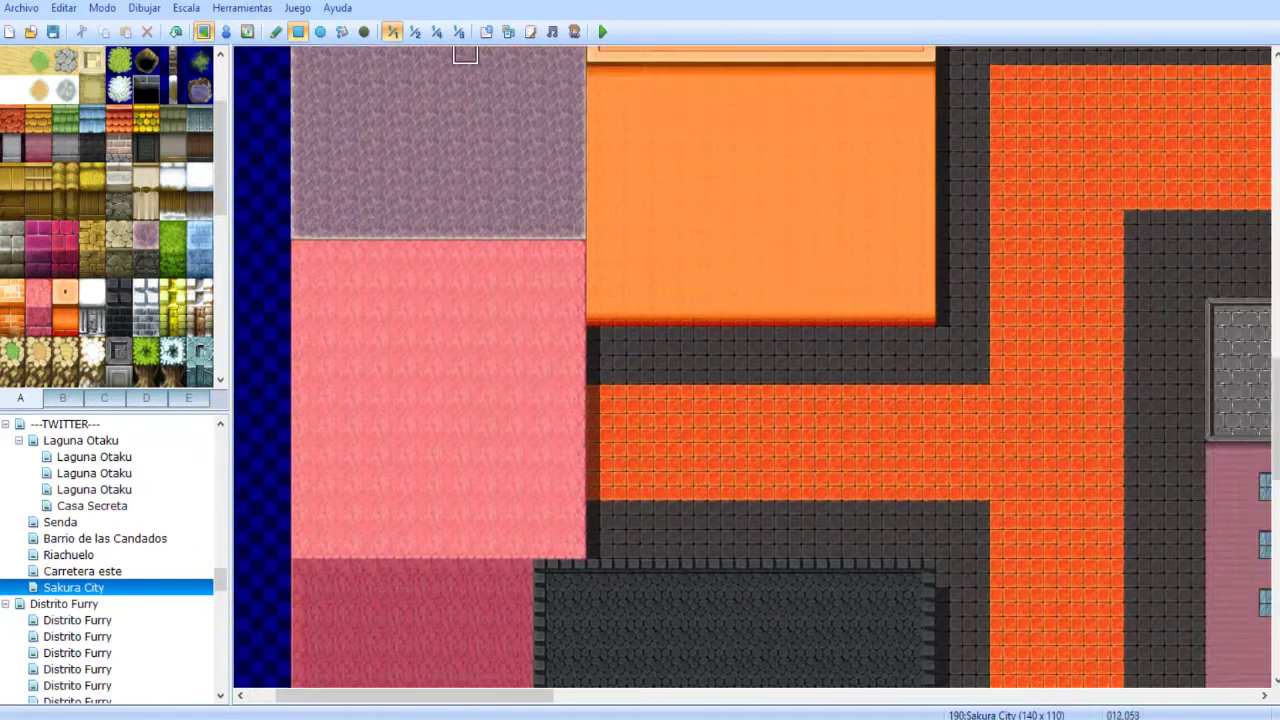
- Extend the mauve roof two rows south over the top of the pink wall
scroll(438, 137, up, 4)
click(414, 31)
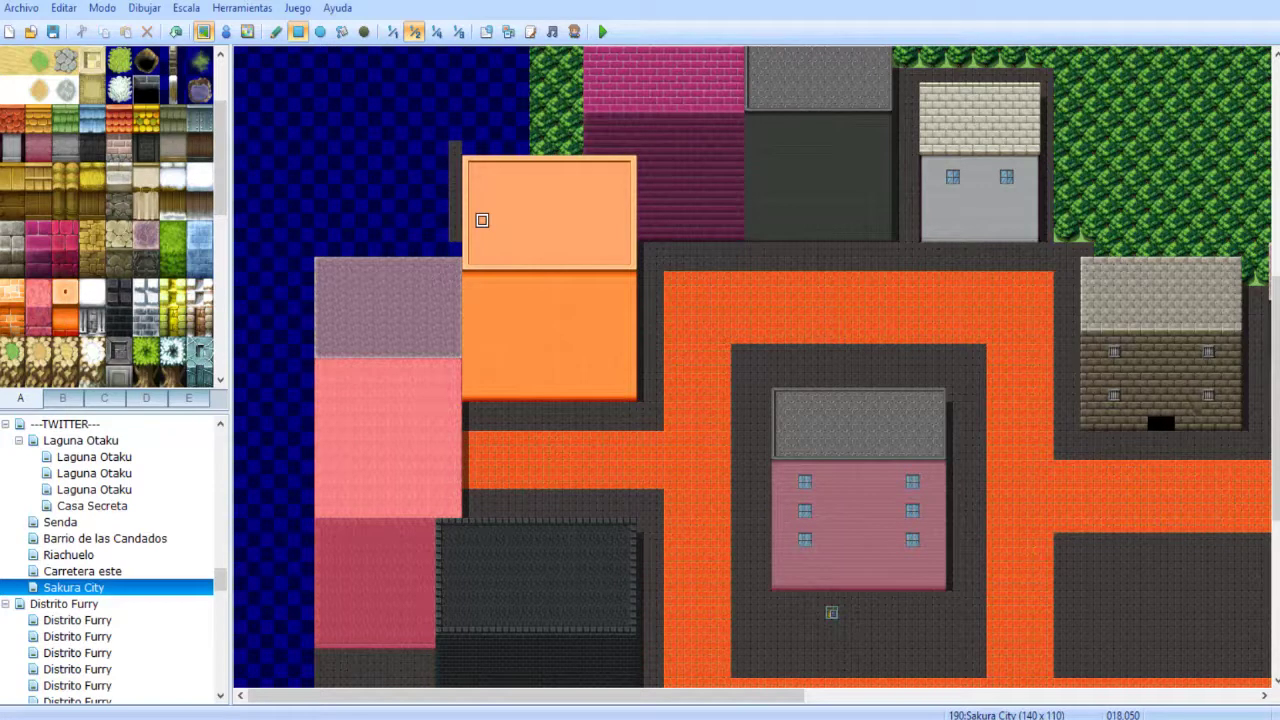
drag(314, 365, 454, 365)
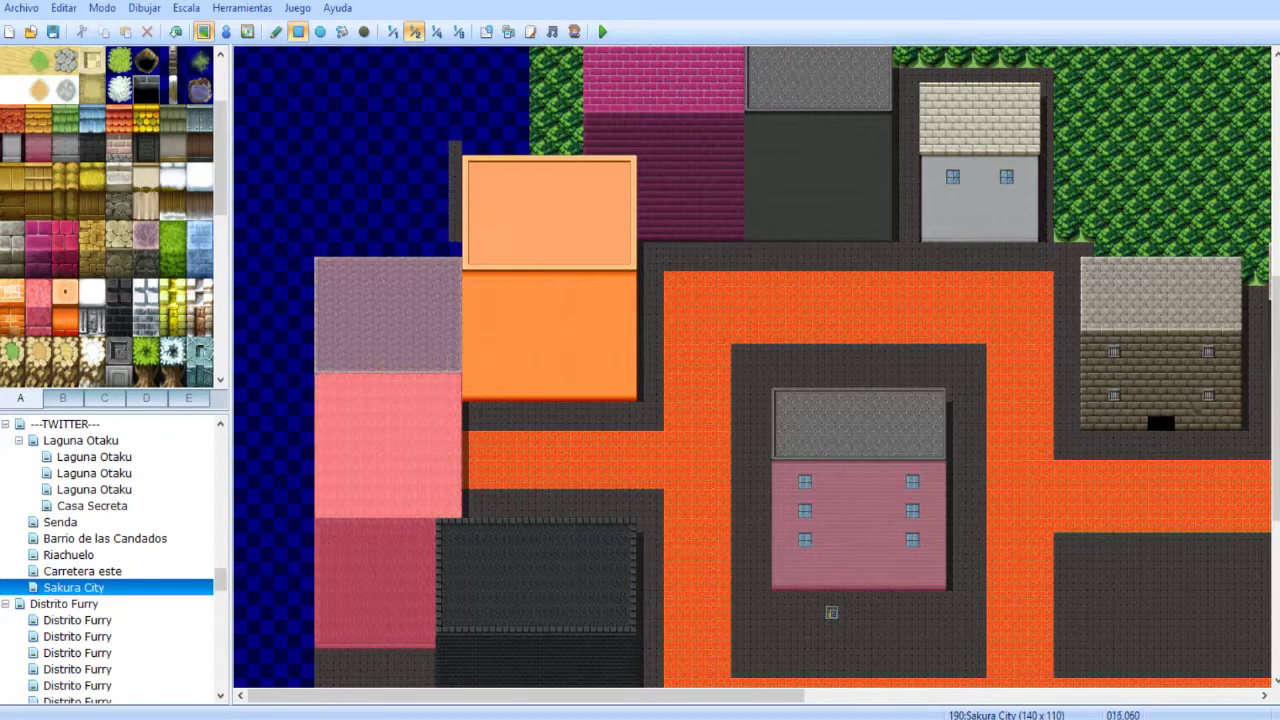
click(327, 380)
drag(338, 379, 456, 379)
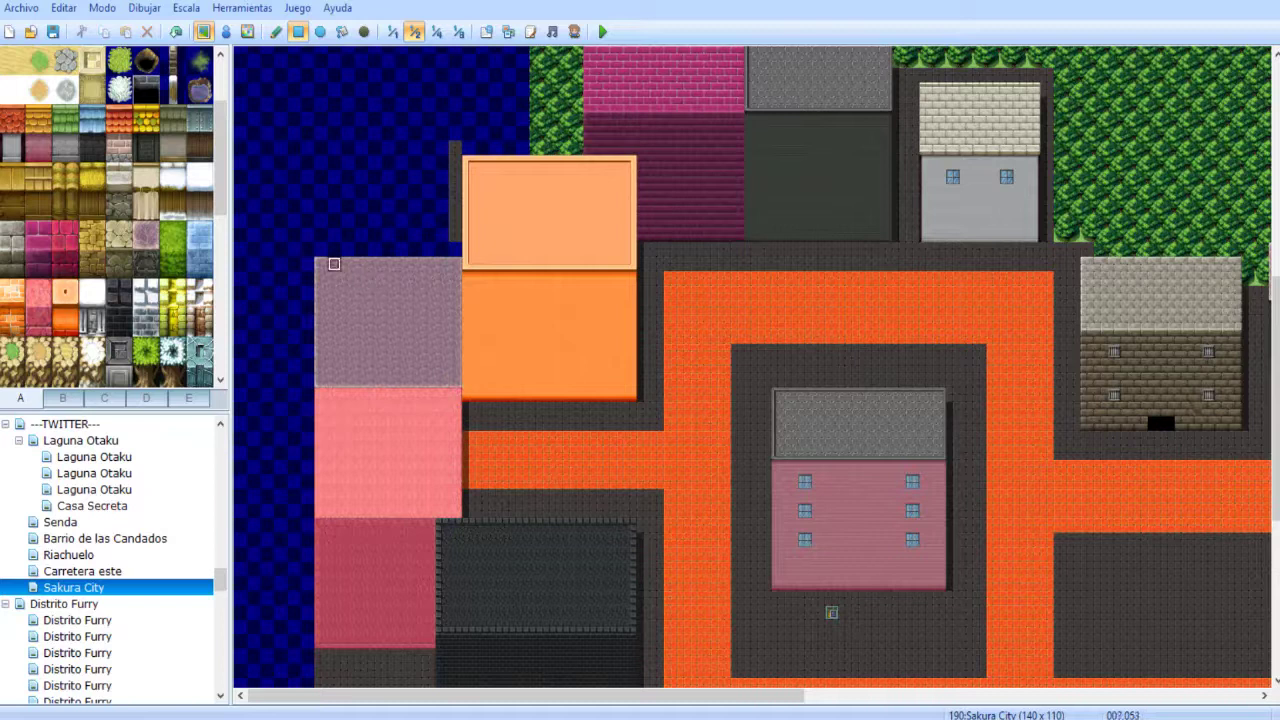
- Clear the mauve roof's top row, widen the cream roof two tiles west and erase the leftover sidewalk tiles beside it
mouse_move(308, 264)
mouse_down()
mouse_move(452, 264)
mouse_move(452, 162)
mouse_up()
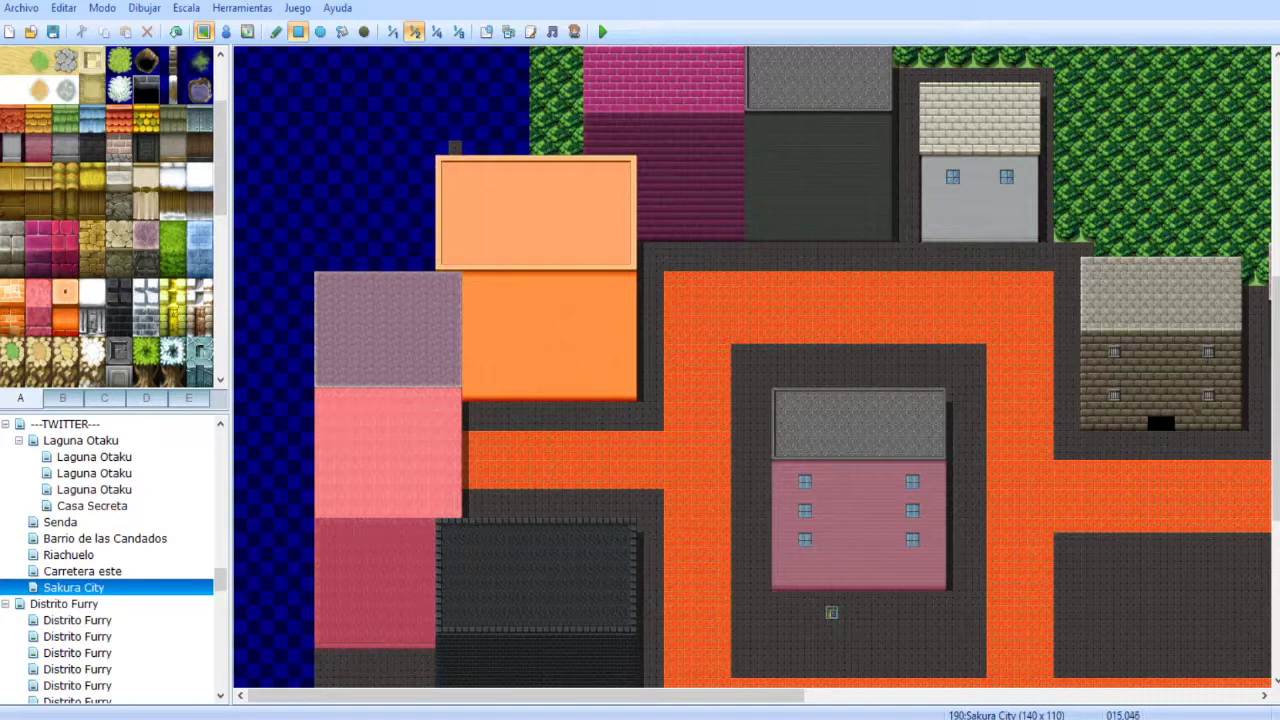
click(455, 148)
middle_drag(603, 300, 660, 363)
right_drag(442, 127, 443, 434)
- Extend the dark stone sidewalk ten rows south, from its west edge to the magenta brick building
scroll(544, 308, down, 3)
scroll(544, 308, down, 3)
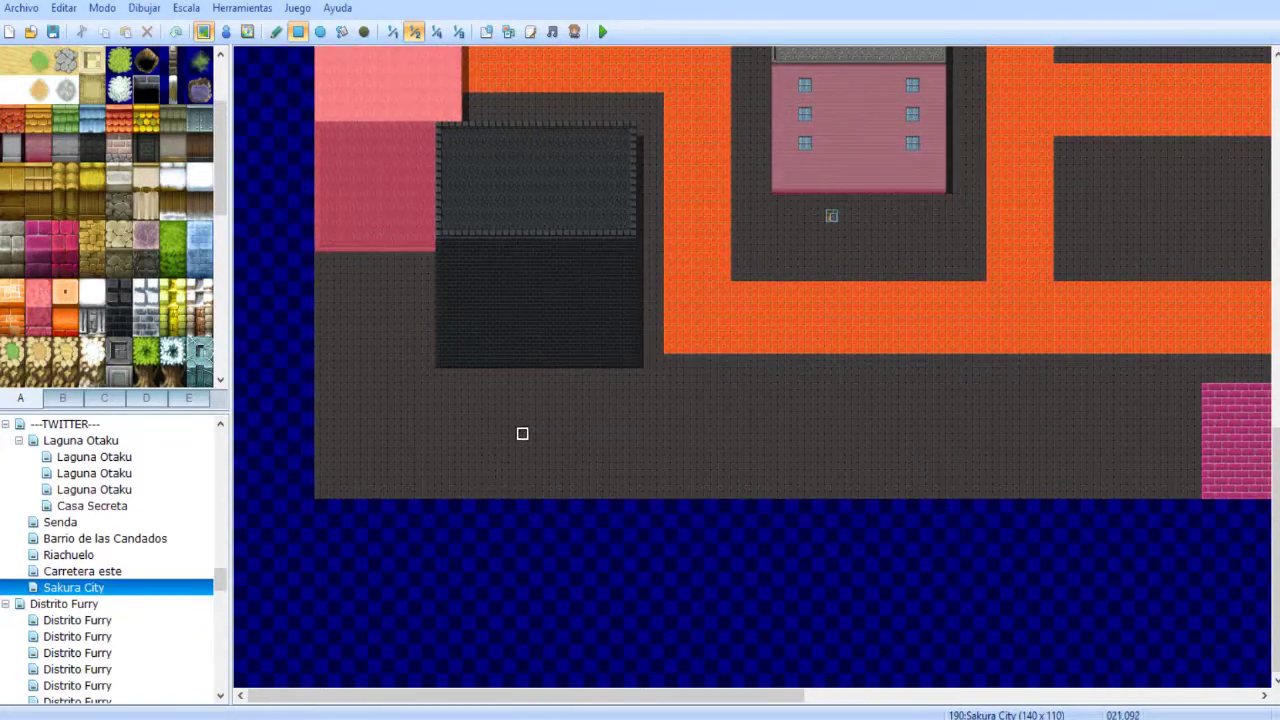
scroll(545, 488, up, 2)
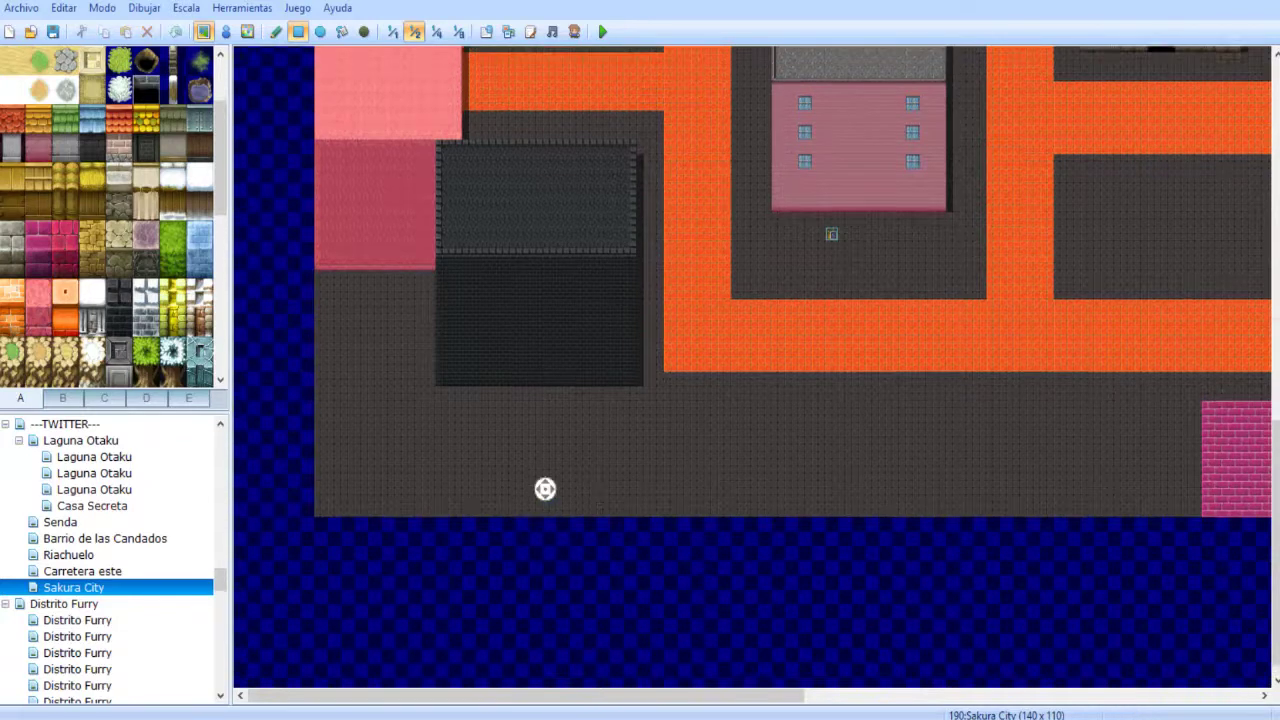
scroll(549, 515, down, 2)
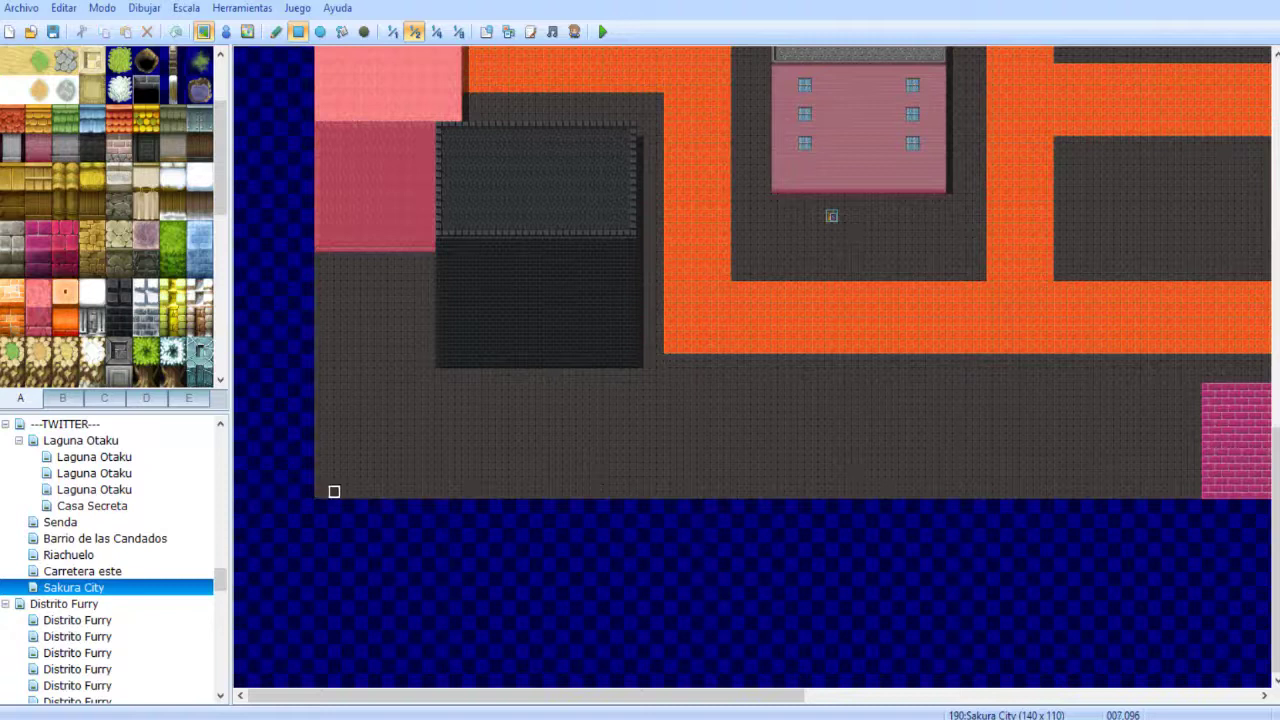
scroll(331, 491, right, 2)
drag(270, 505, 1143, 635)
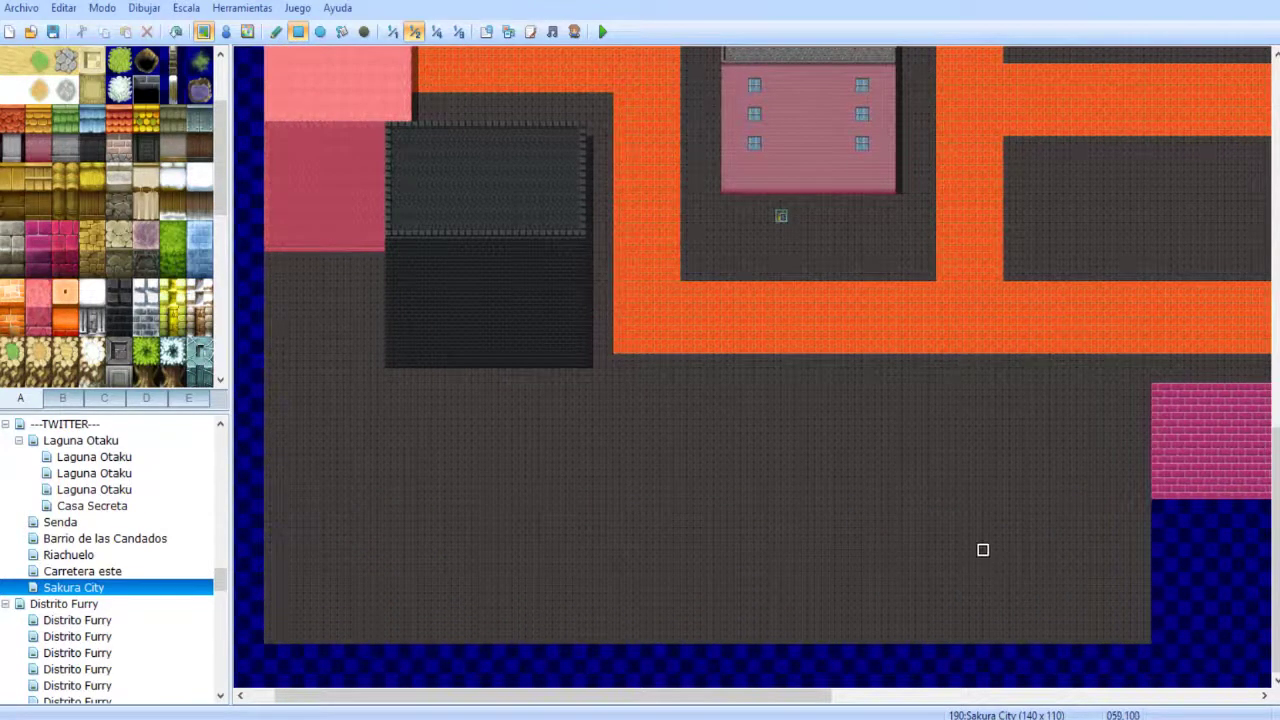
- Extend the orange street east of the pink-walled central building 11 rows south past the crossing, keeping it five tiles wide
scroll(960, 540, left, 2)
scroll(740, 543, up, 4)
scroll(740, 543, up, 8)
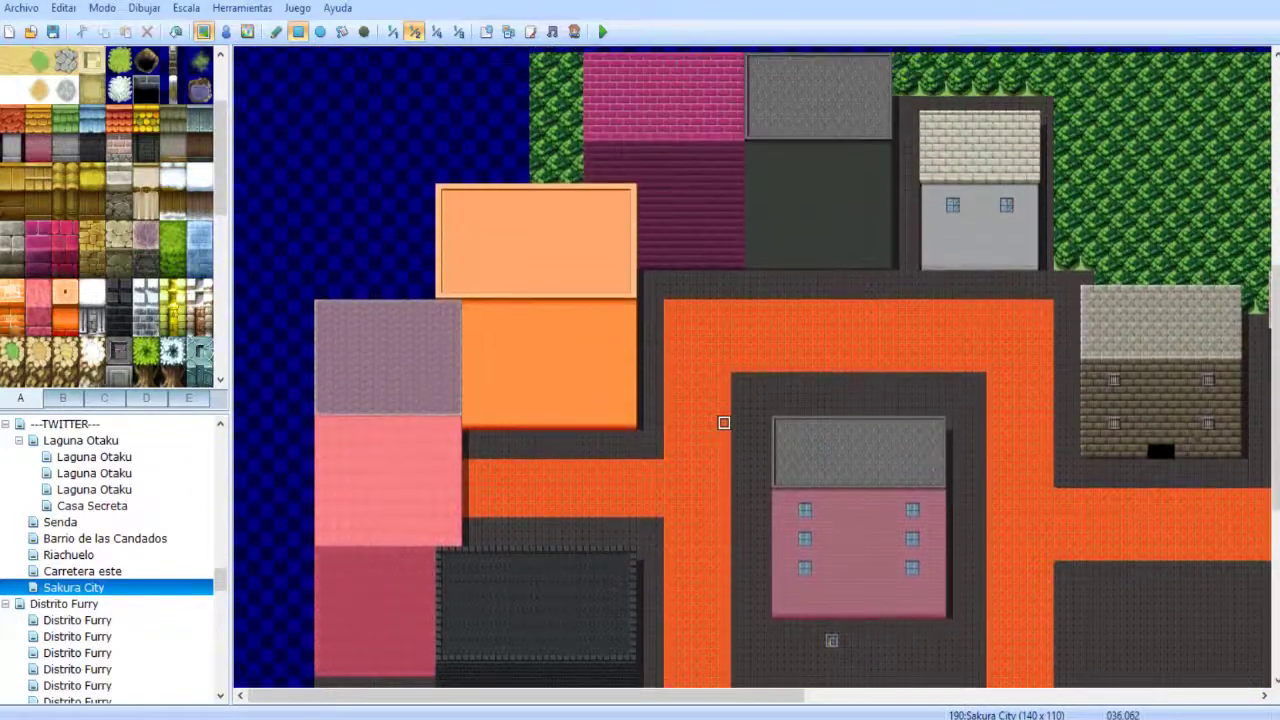
scroll(720, 423, down, 12)
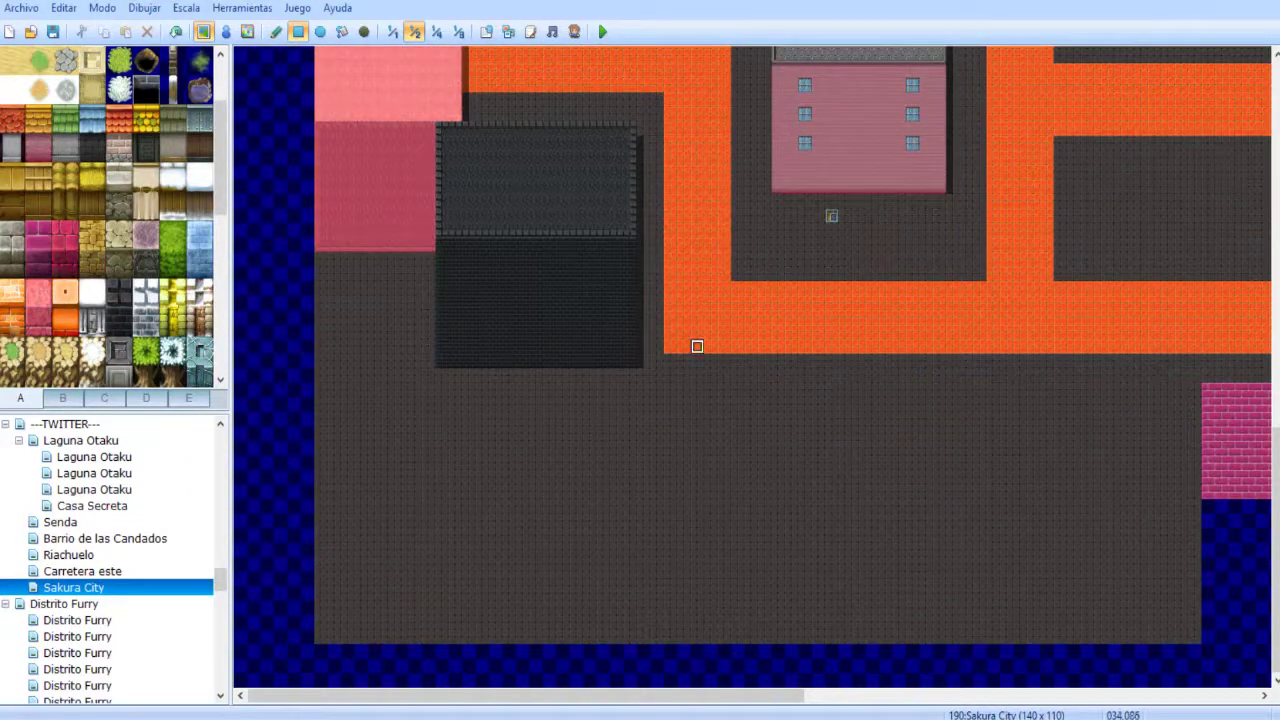
scroll(717, 349, right, 5)
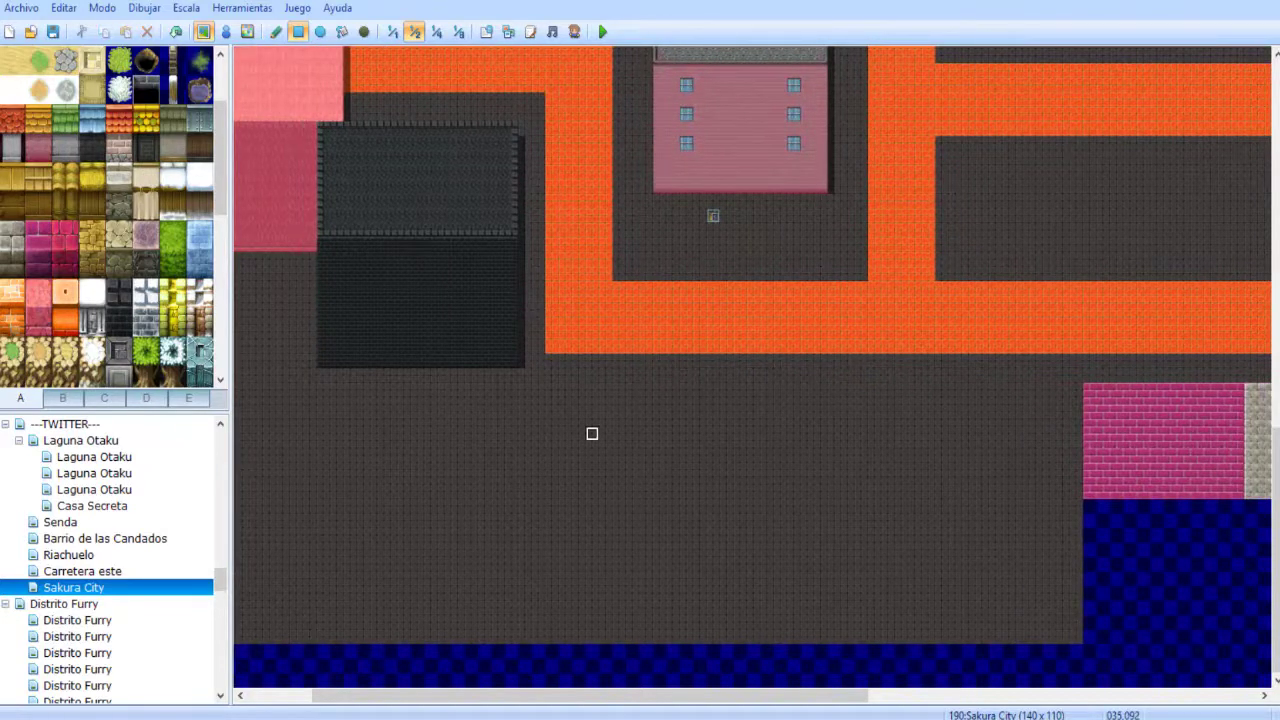
scroll(592, 433, right, 5)
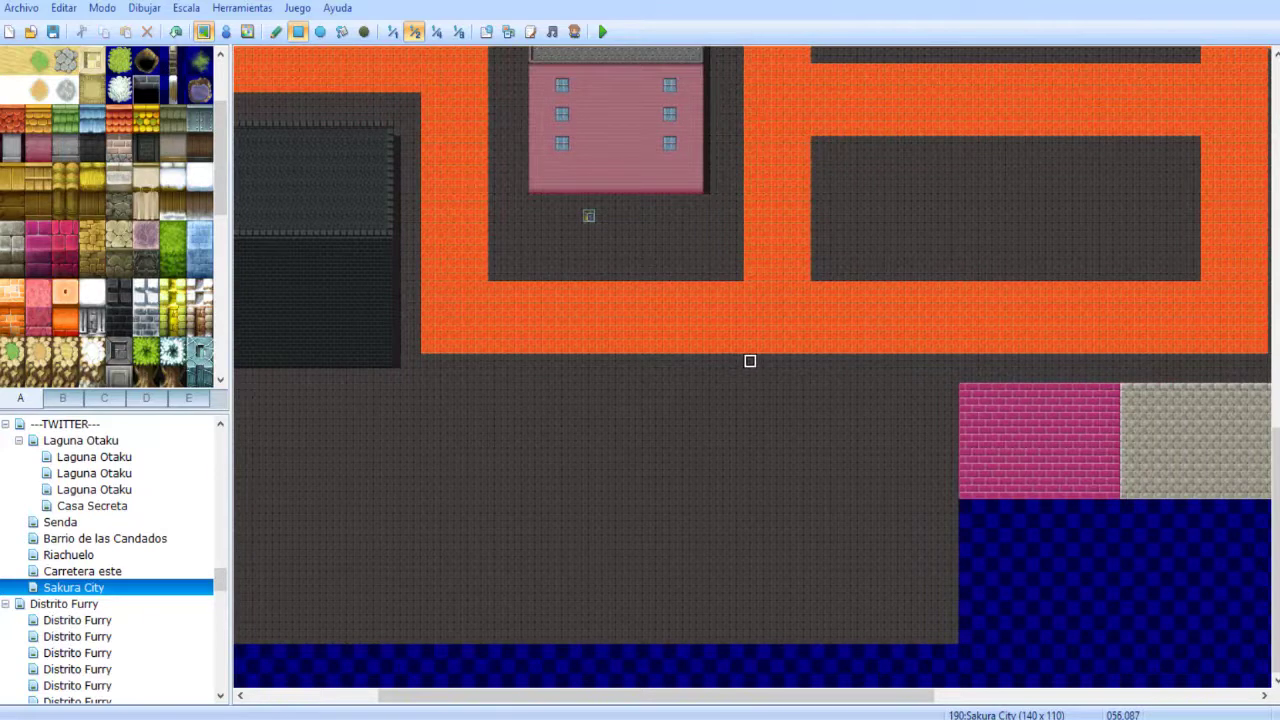
mouse_move(750, 361)
mouse_down()
mouse_move(802, 432)
mouse_move(804, 506)
mouse_up()
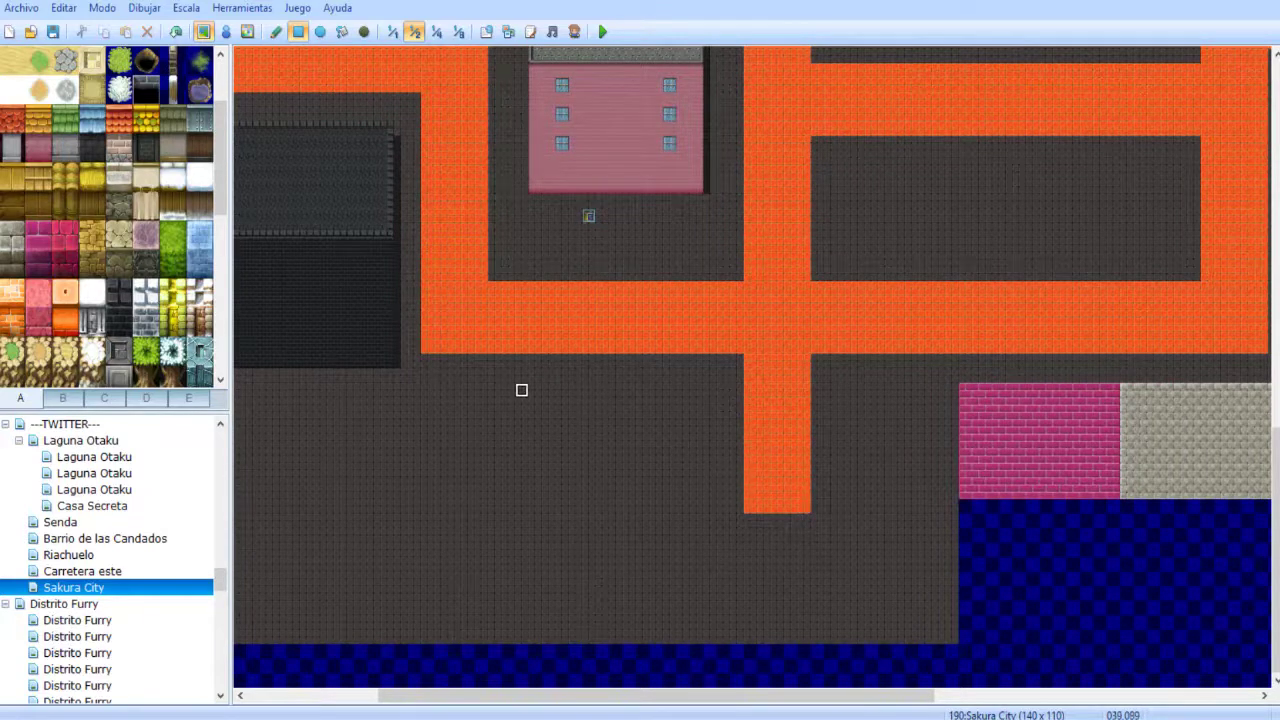
- Extend the western orange street seven rows south and branch it 22 tiles west below the black building, four rows thick
scroll(520, 378, left, 10)
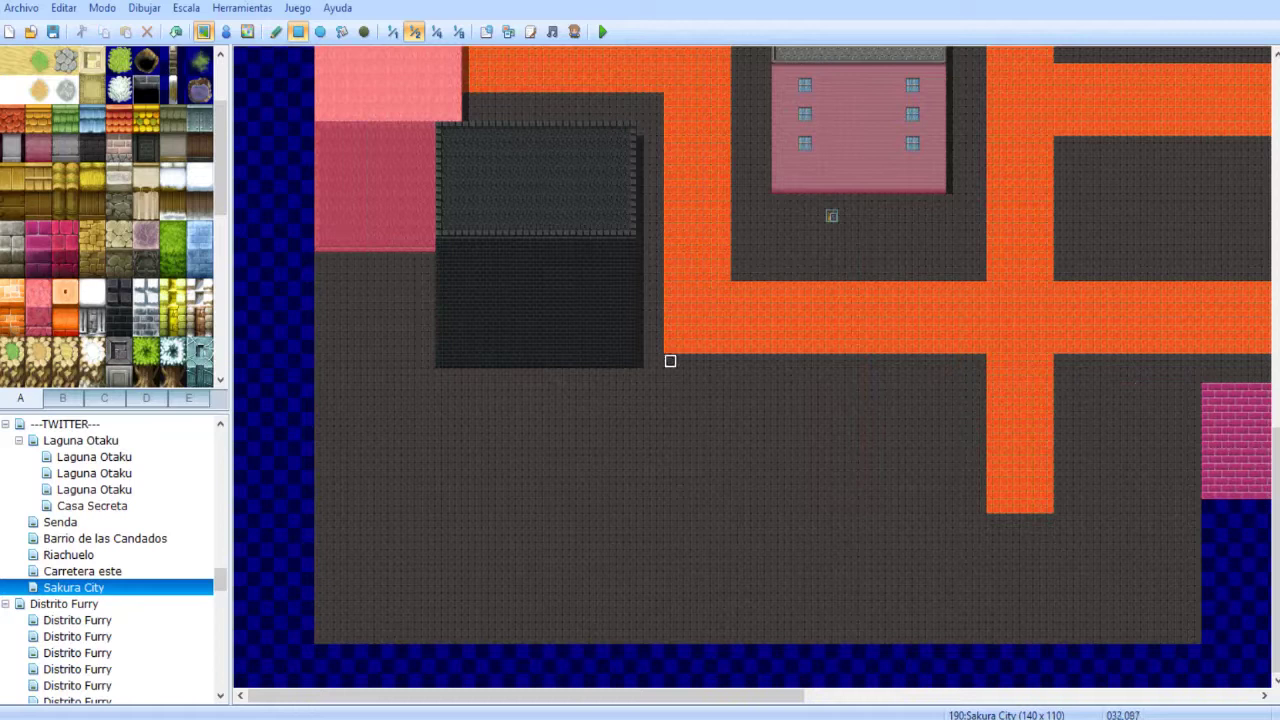
drag(670, 361, 722, 448)
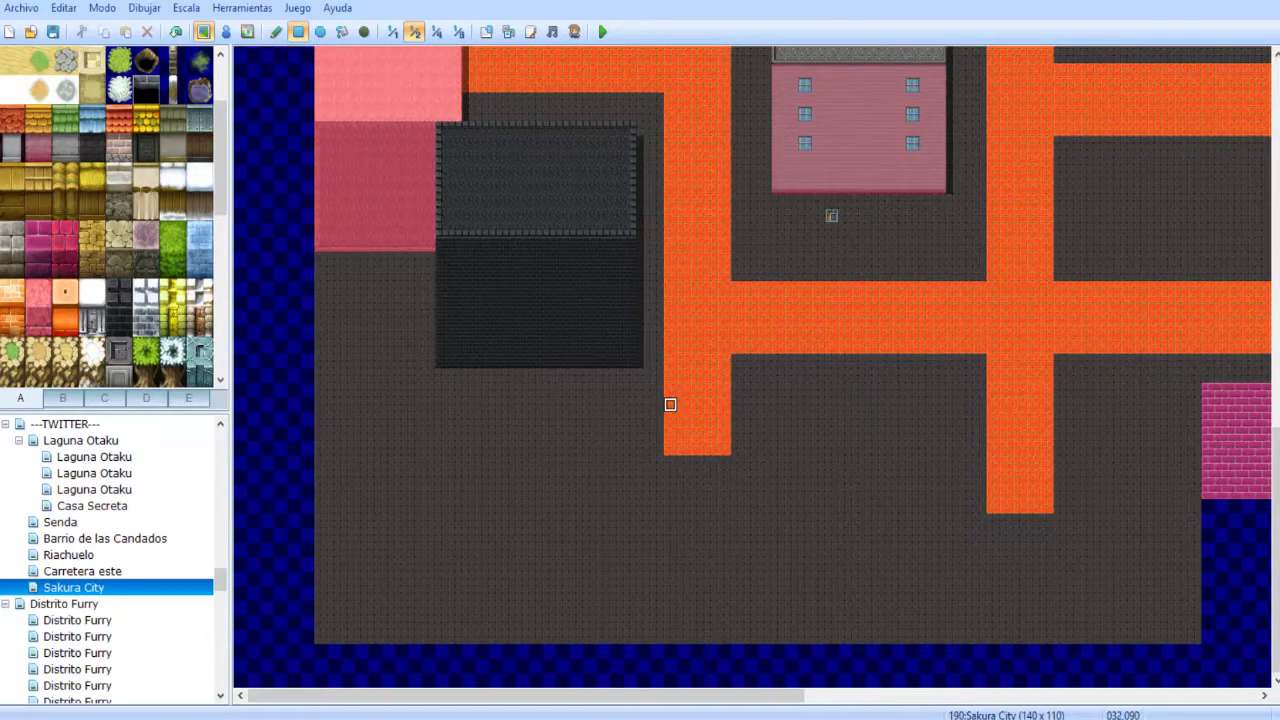
drag(670, 404, 374, 444)
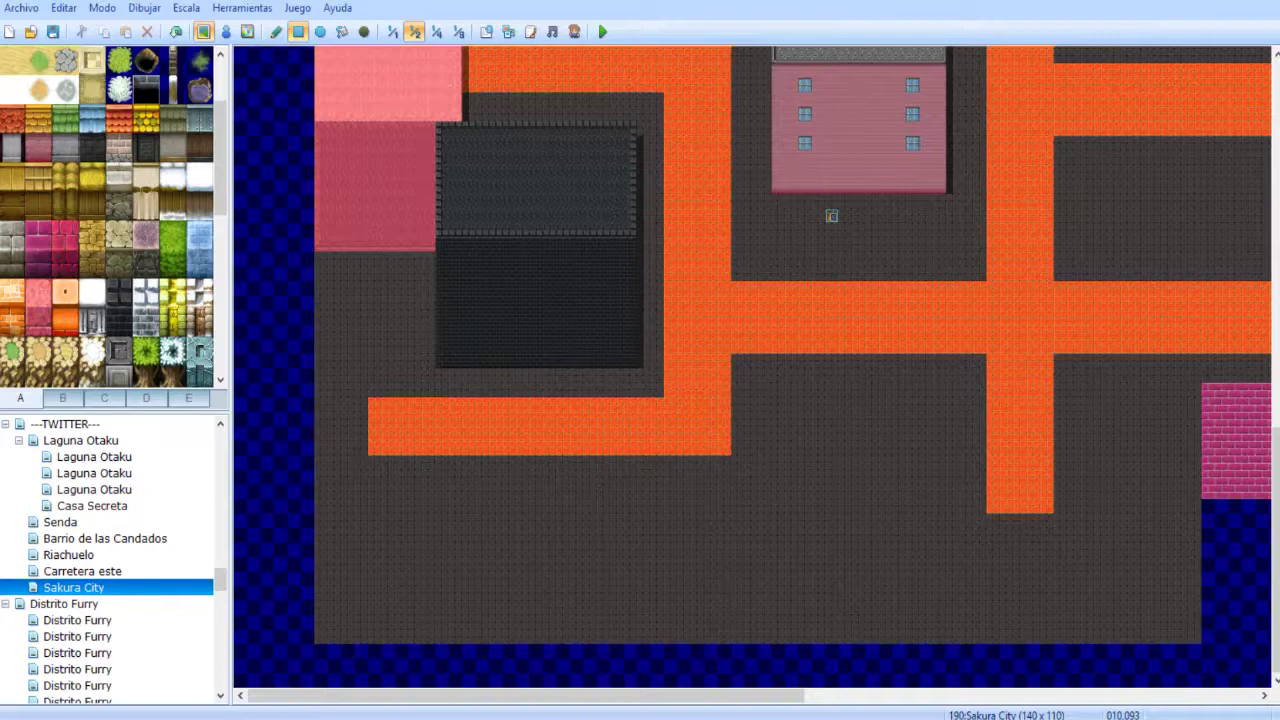
- Set the Sakura City map's width to 150 tiles
right_click(140, 589)
click(218, 398)
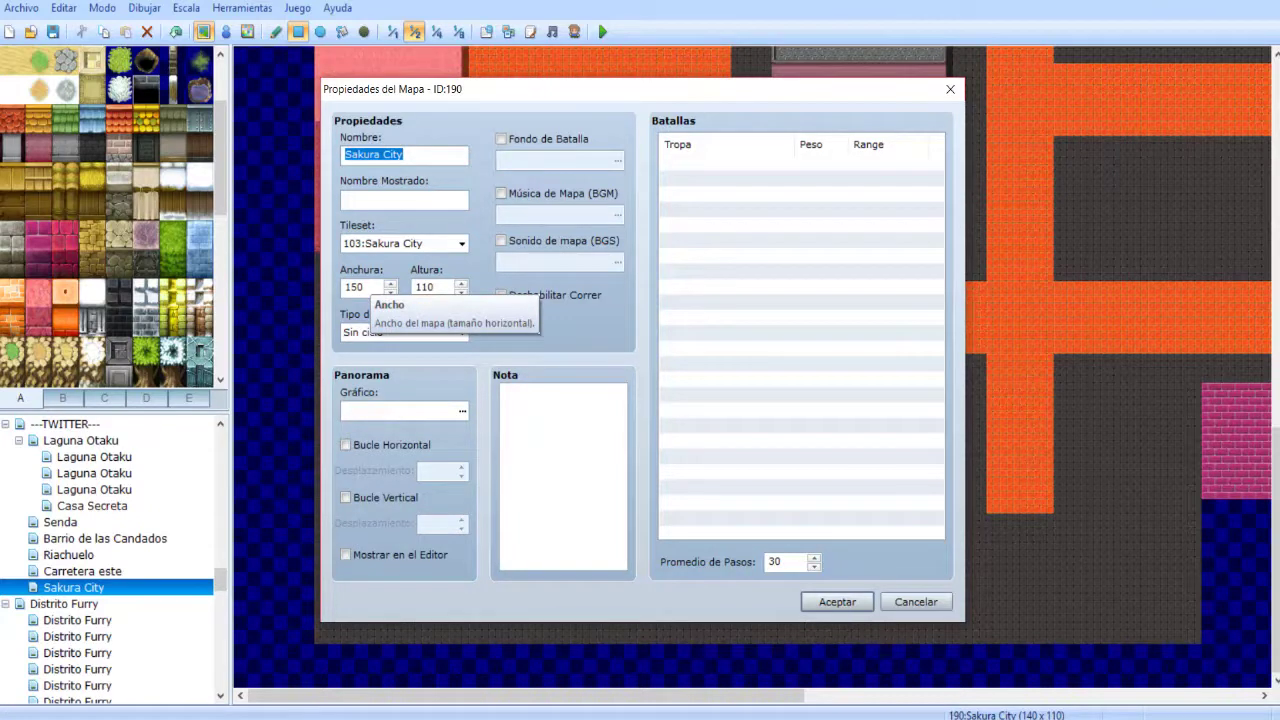
click(837, 601)
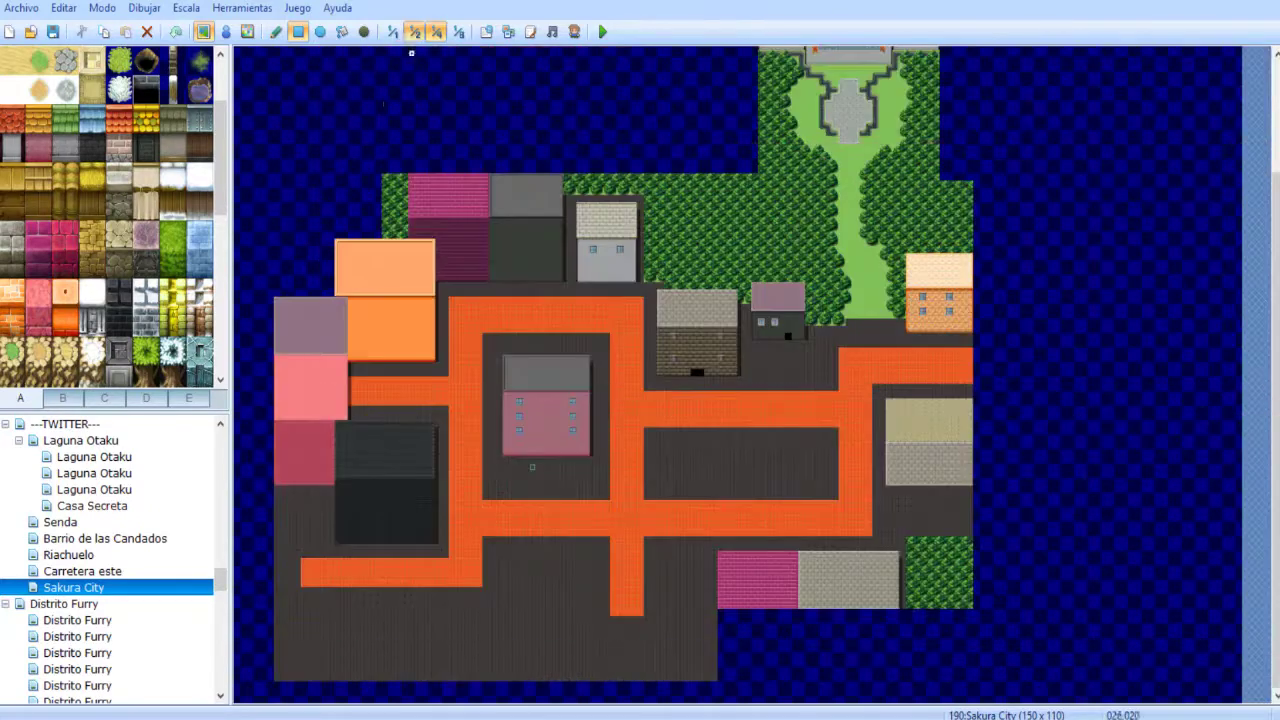
- Copy the whole city and paste it nine tiles further east and three rows further north
click(458, 31)
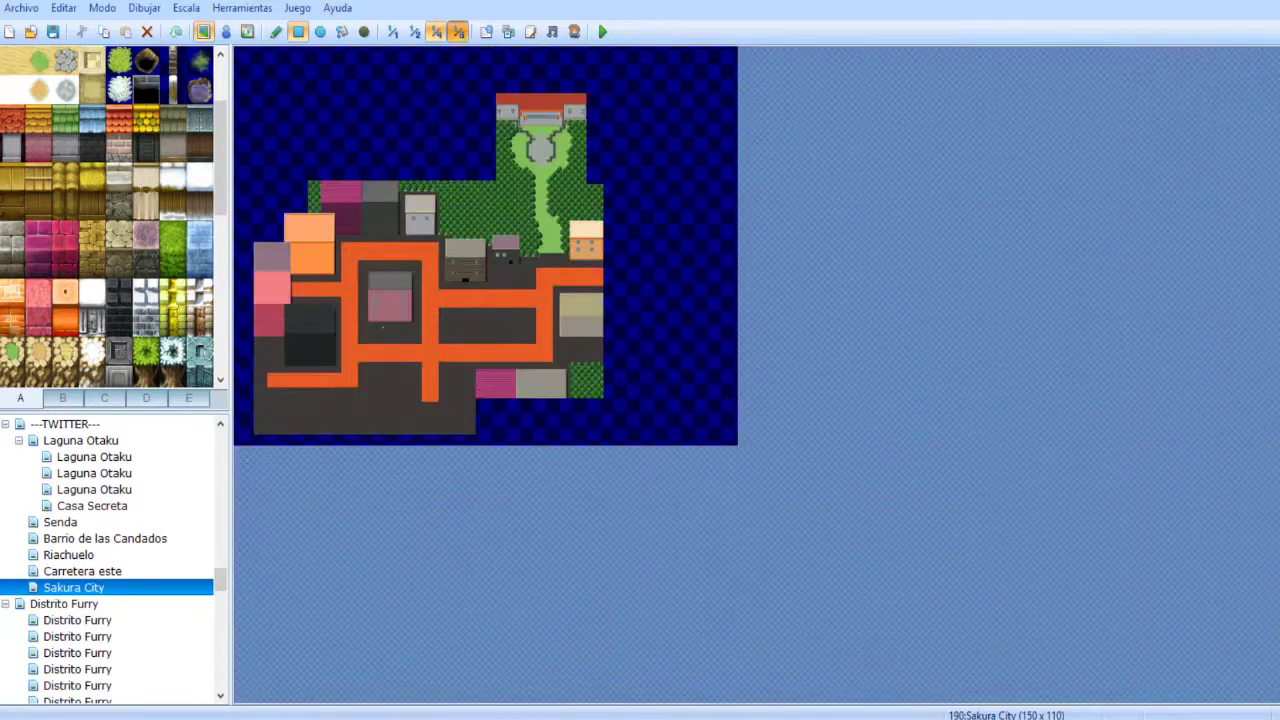
click(276, 32)
mouse_move(253, 82)
right_down()
mouse_move(638, 372)
mouse_move(614, 439)
right_up()
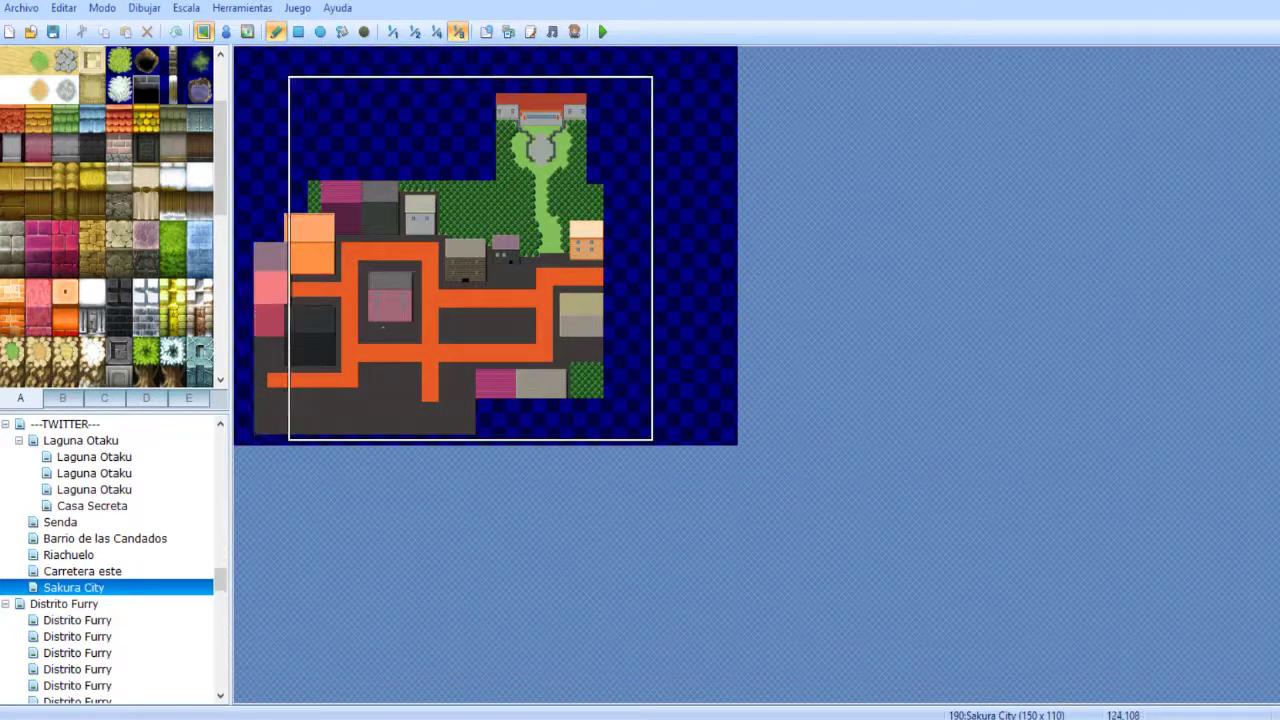
right_click(268, 109)
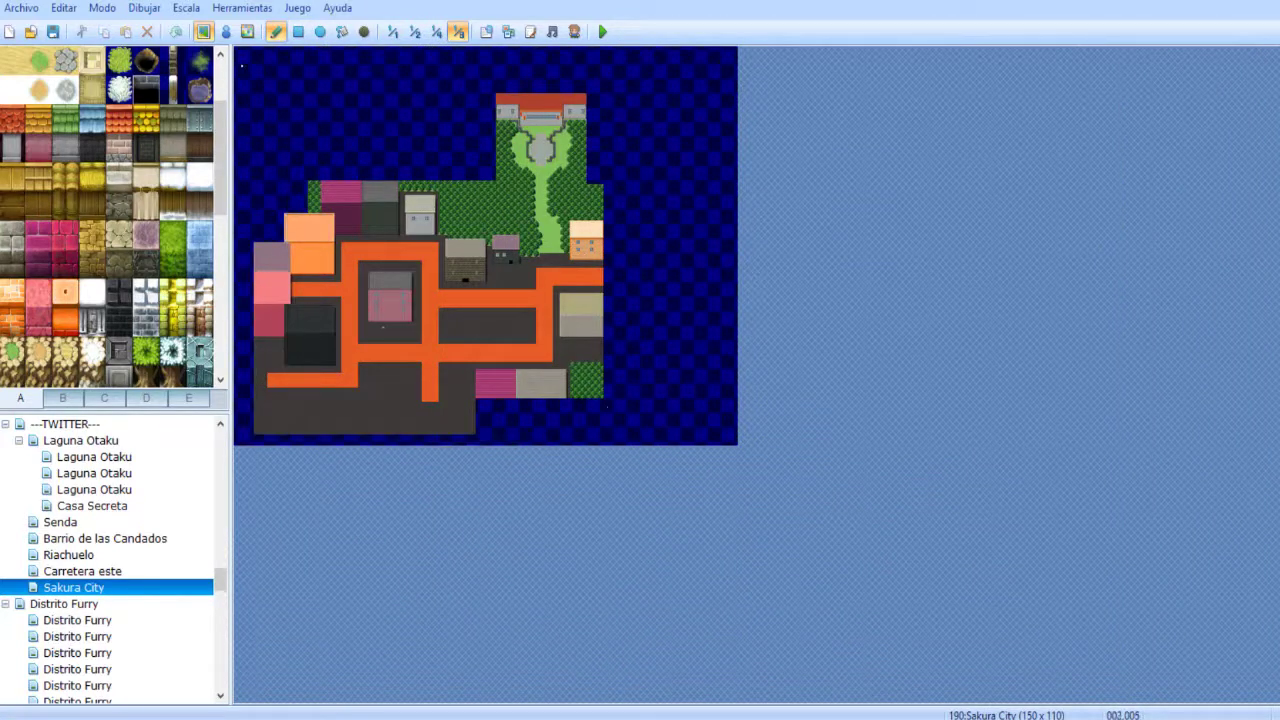
right_drag(235, 68, 612, 437)
click(624, 439)
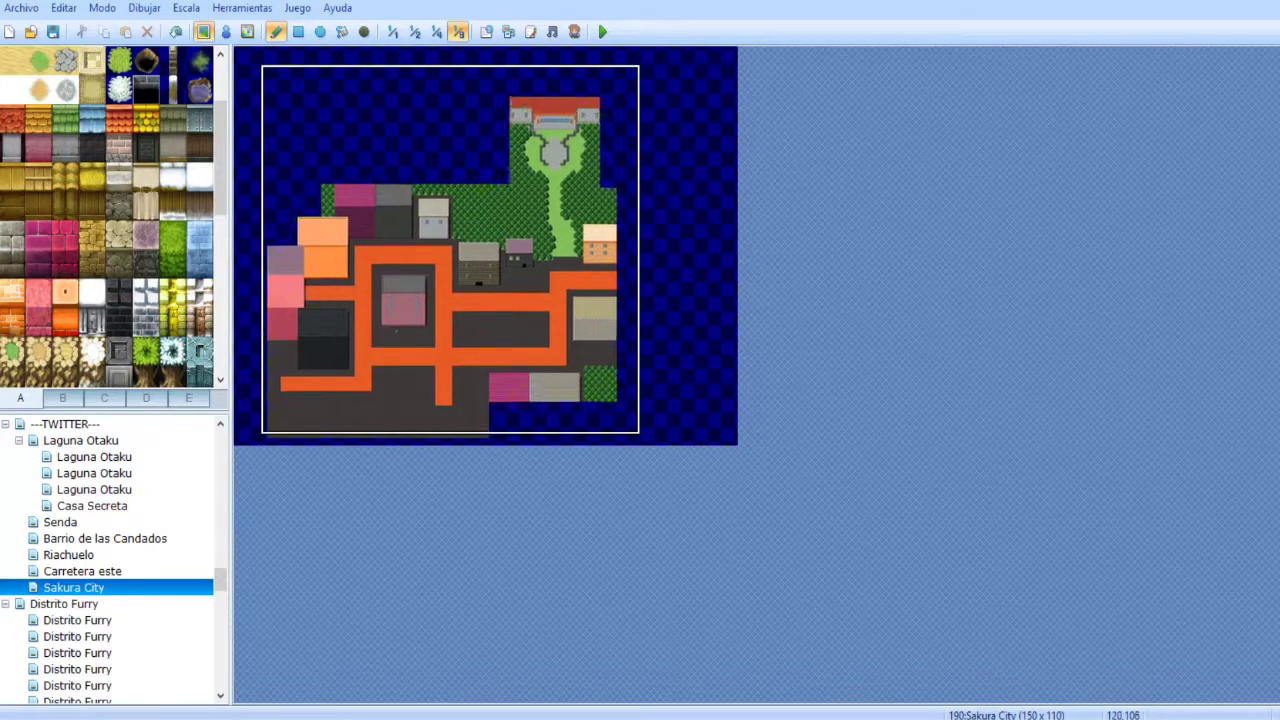
click(637, 432)
click(651, 425)
drag(652, 425, 642, 425)
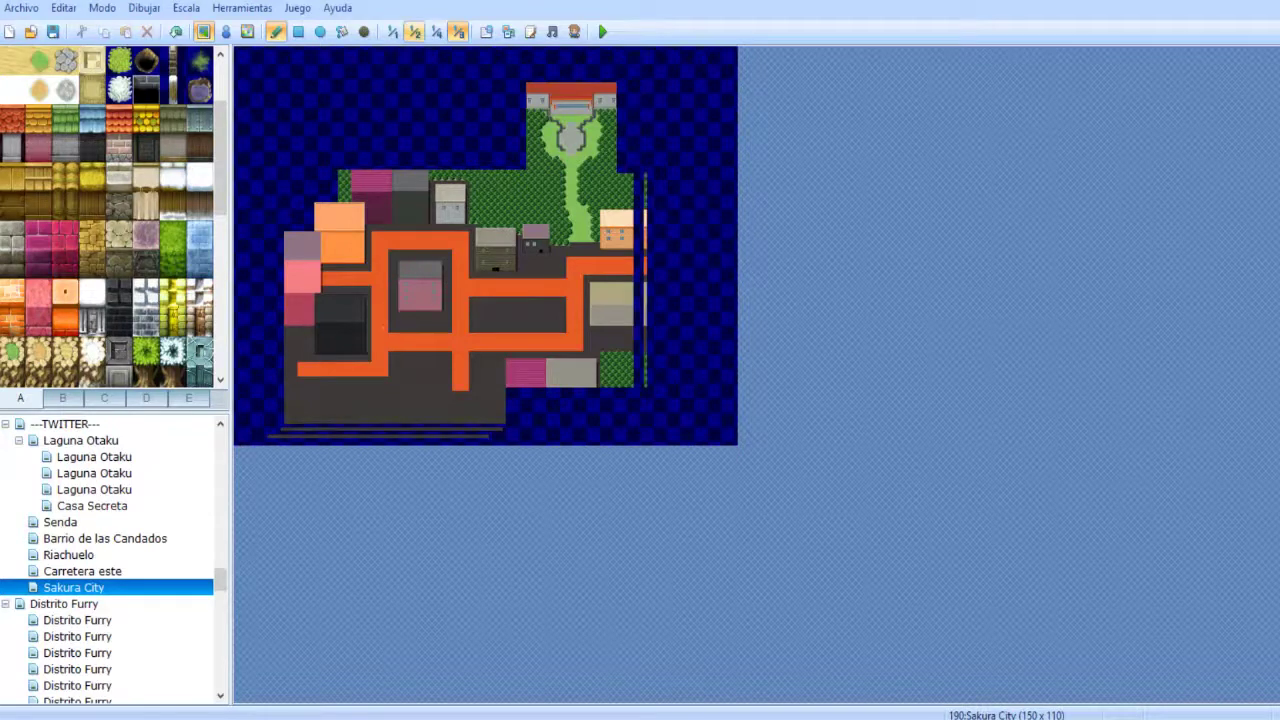
- Erase the leftover sidewalk strips south of the city with copied void tiles
click(414, 31)
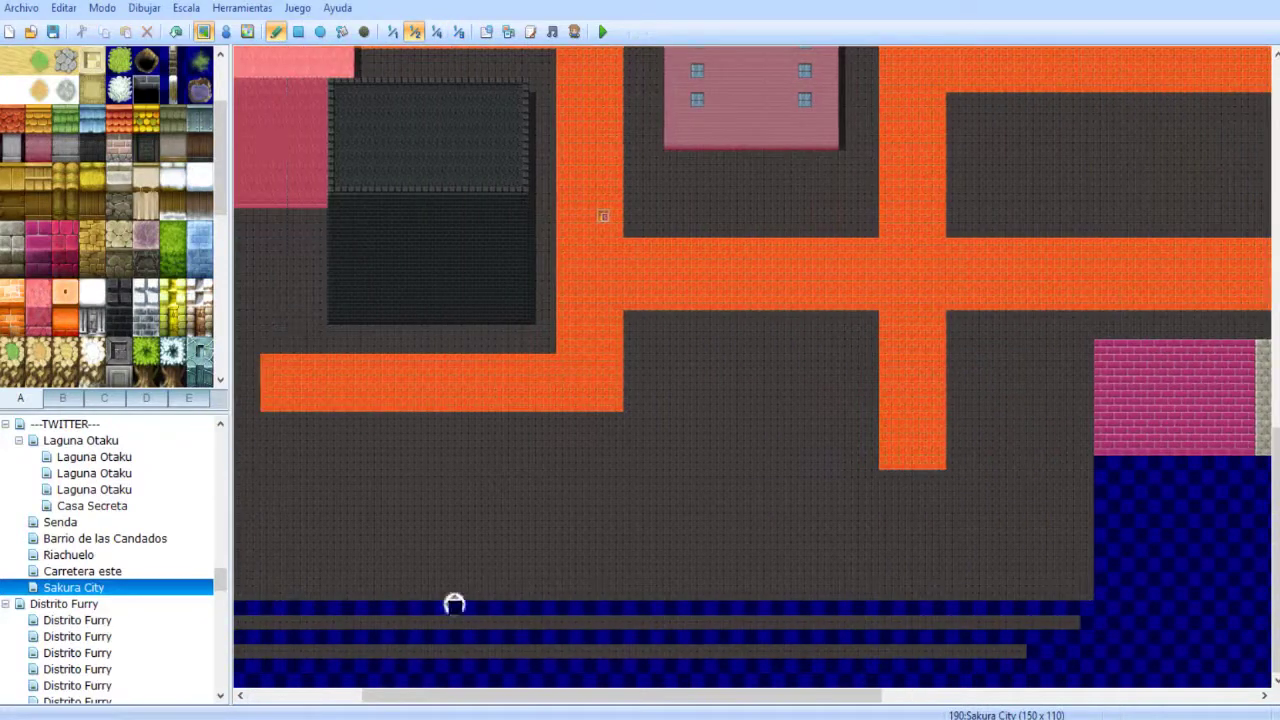
middle_drag(454, 604, 335, 621)
right_drag(321, 579, 375, 622)
drag(348, 636, 415, 636)
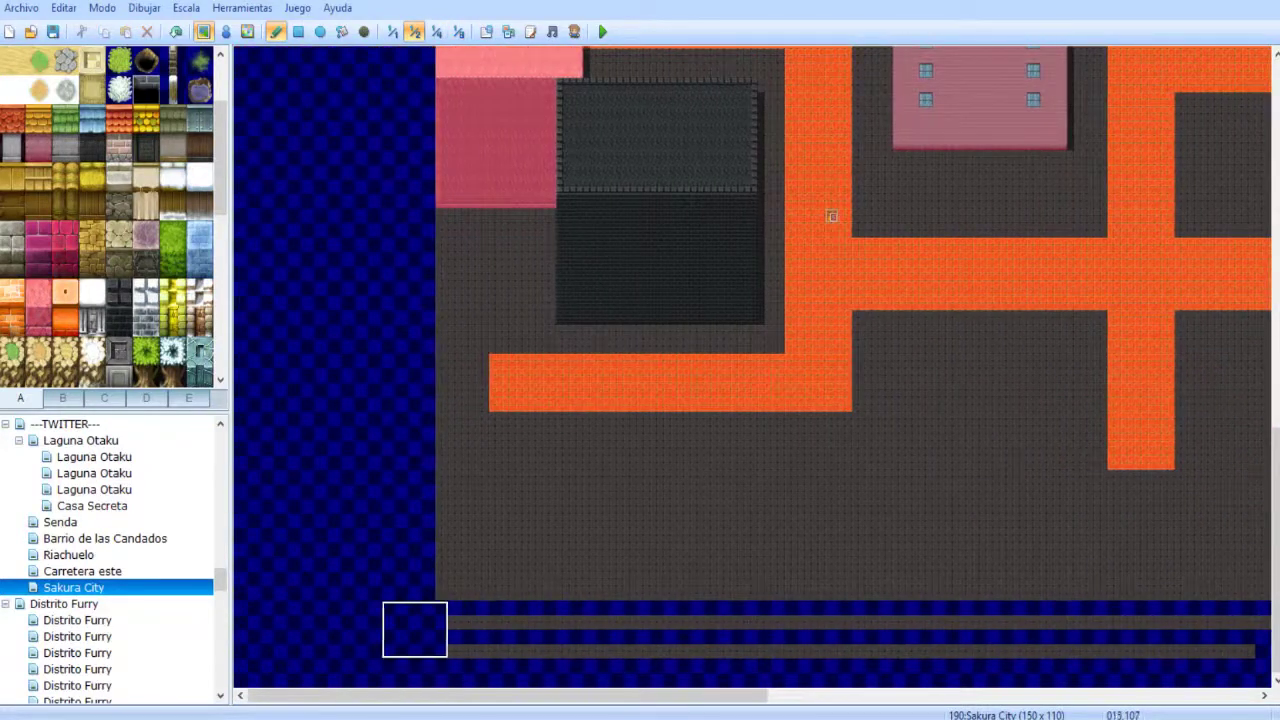
middle_drag(536, 601, 665, 622)
drag(703, 650, 986, 650)
- Erase the leftover vertical strip of city tiles east of the map's built-up area with the void tiles
middle_drag(678, 608, 1245, 380)
middle_drag(1030, 500, 1008, 635)
middle_drag(980, 517, 960, 600)
drag(932, 594, 927, 478)
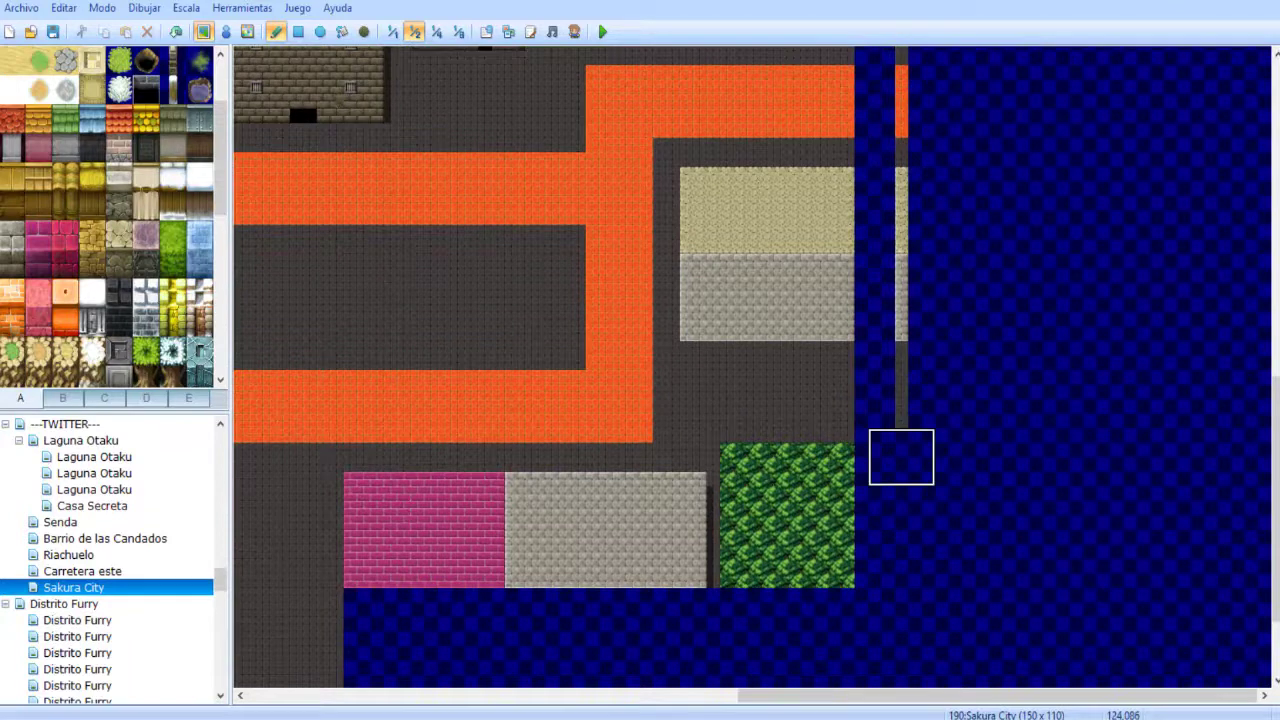
scroll(901, 457, up, 3)
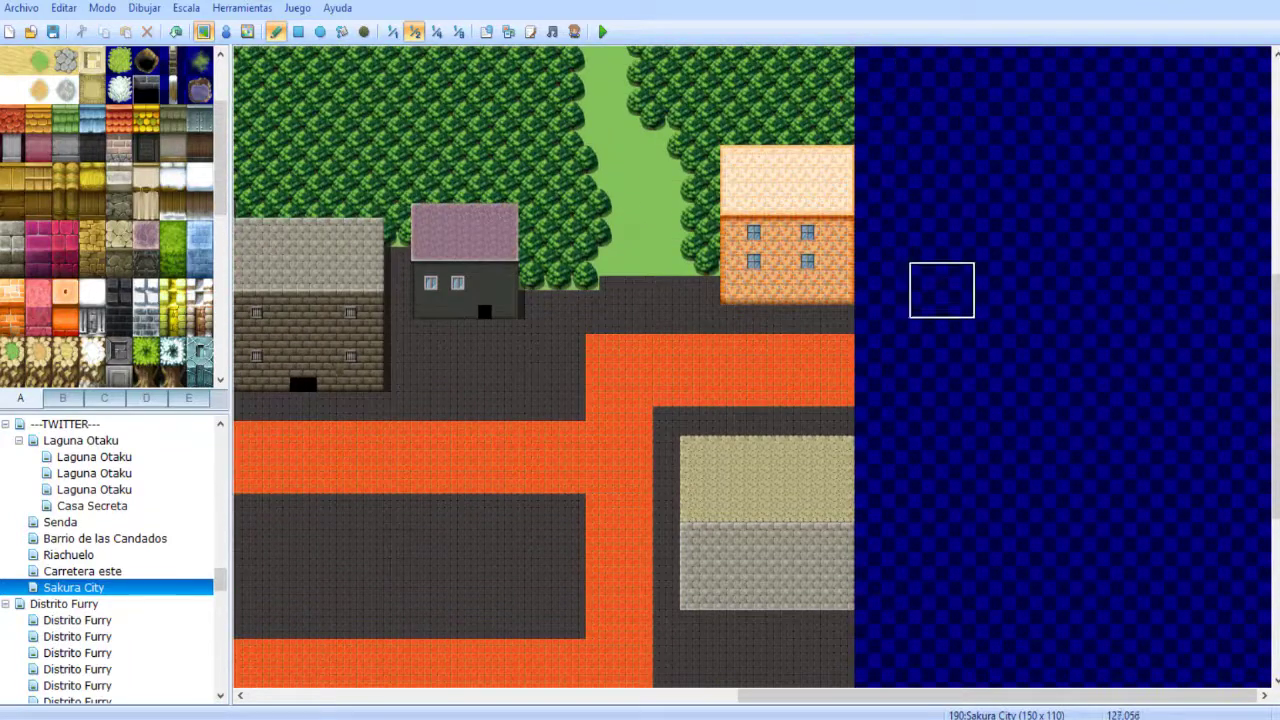
scroll(935, 260, up, 2)
- Fill a grey wall 12 tiles wide and nine rows high directly west of the black building's wall
middle_drag(955, 254, 495, 505)
middle_drag(497, 509, 401, 409)
right_click(401, 409)
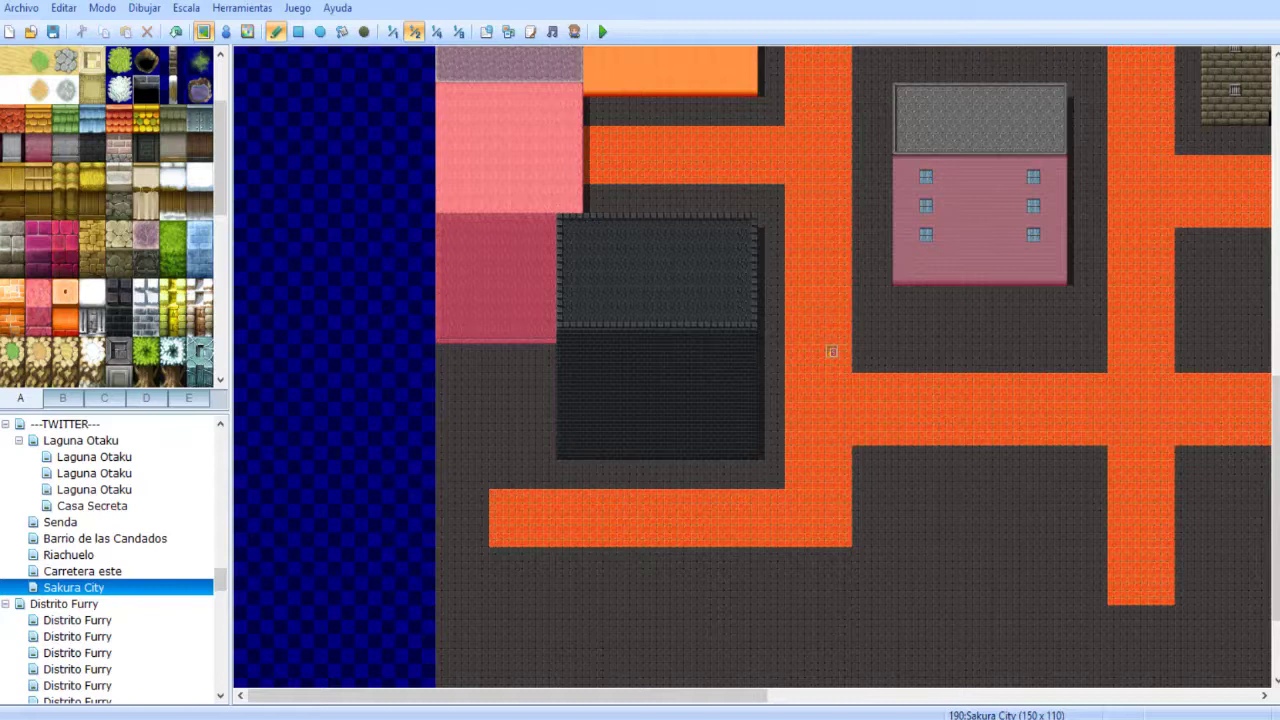
click(65, 148)
click(119, 206)
click(64, 148)
drag(549, 438, 481, 352)
click(298, 32)
drag(548, 452, 402, 337)
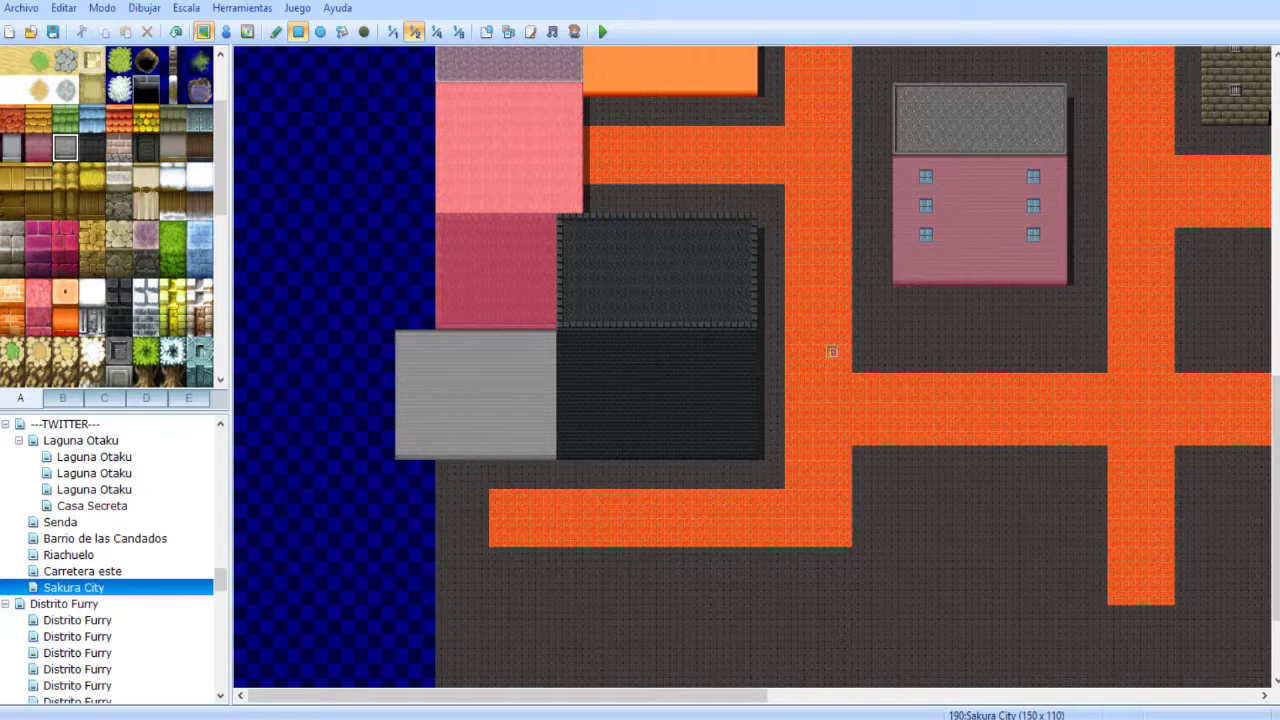
- Fill a light grey stone roof 12 tiles wide and eight rows high above the grey wall, replacing the crimson wall
click(146, 234)
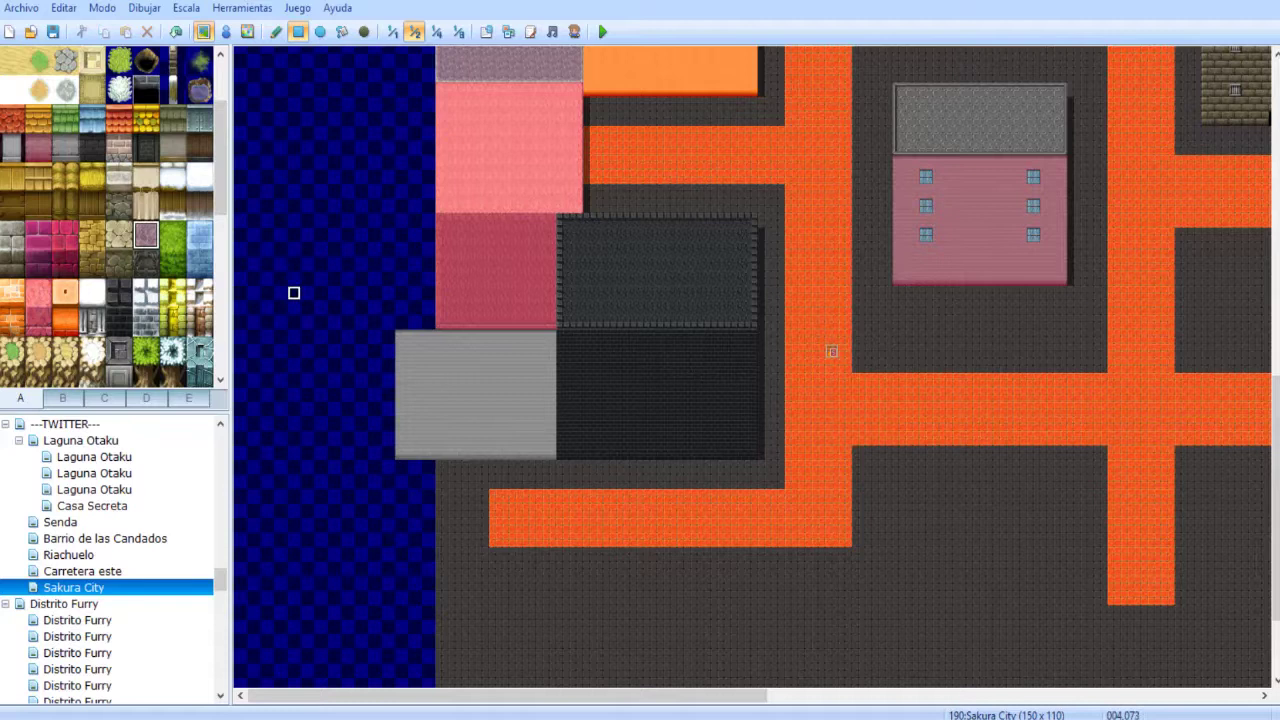
scroll(455, 318, up, 5)
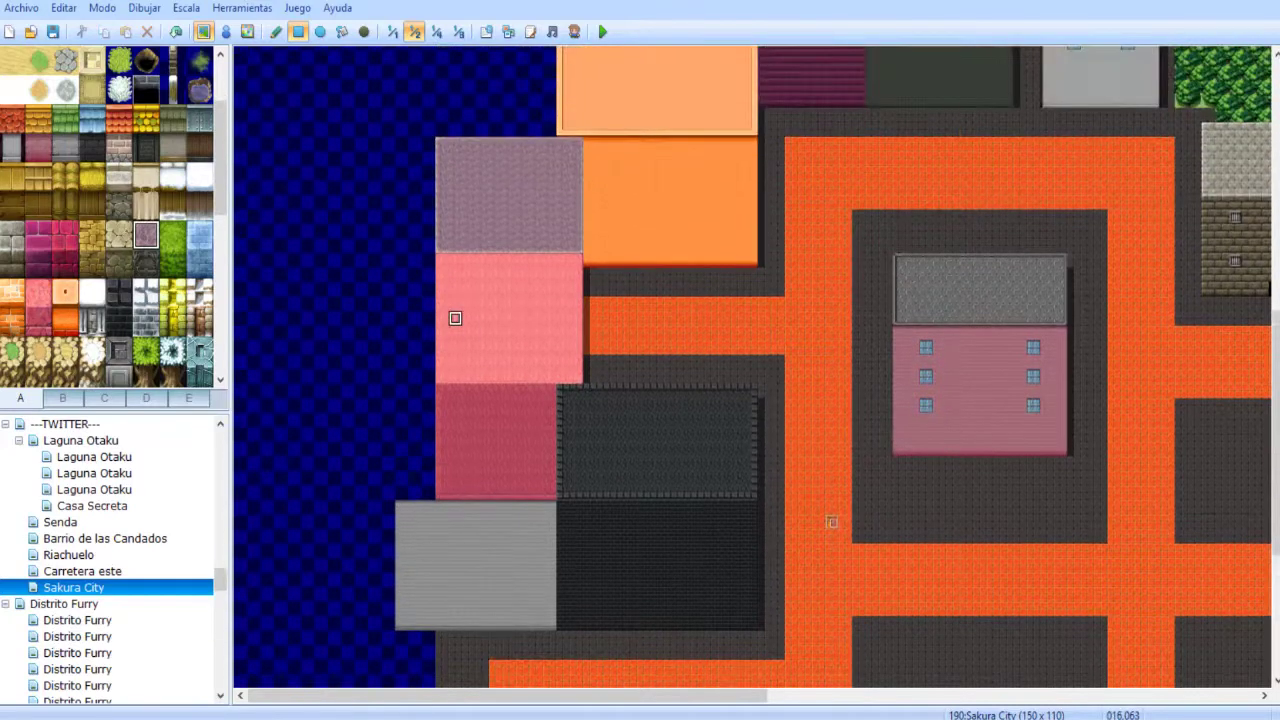
scroll(455, 318, down, 5)
click(12, 235)
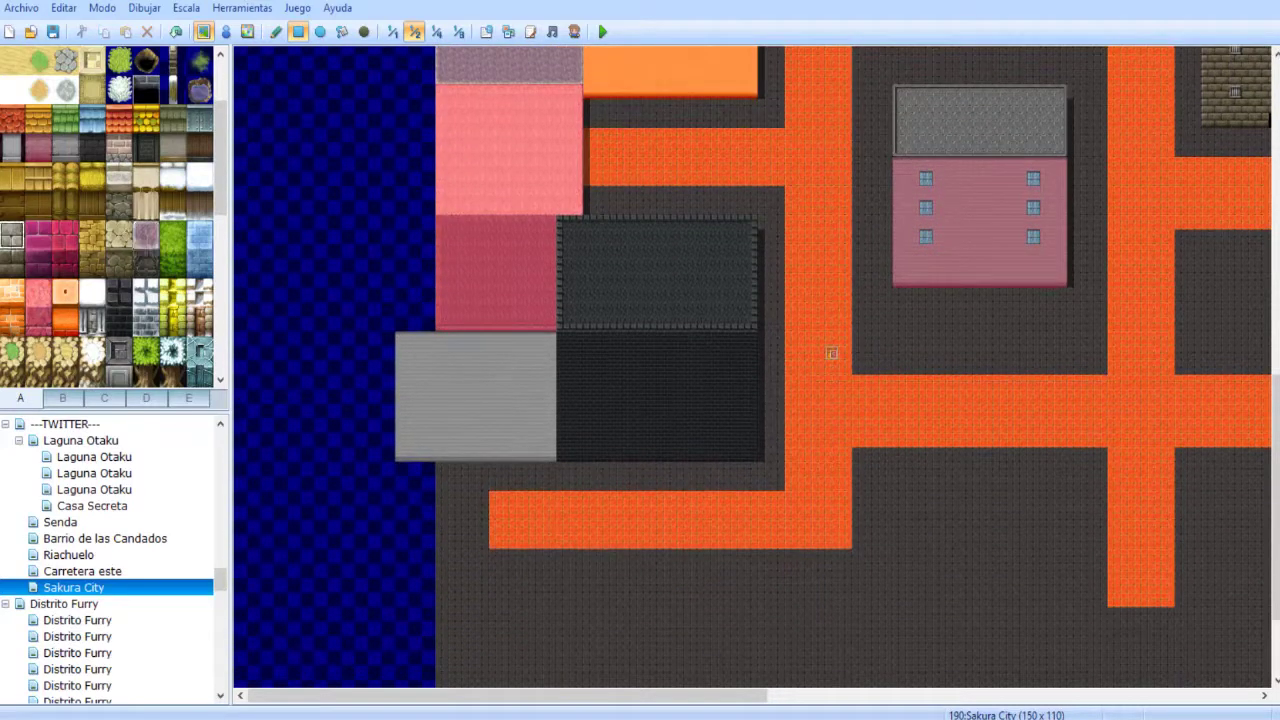
mouse_move(401, 324)
mouse_down()
mouse_move(549, 248)
mouse_move(549, 222)
mouse_up()
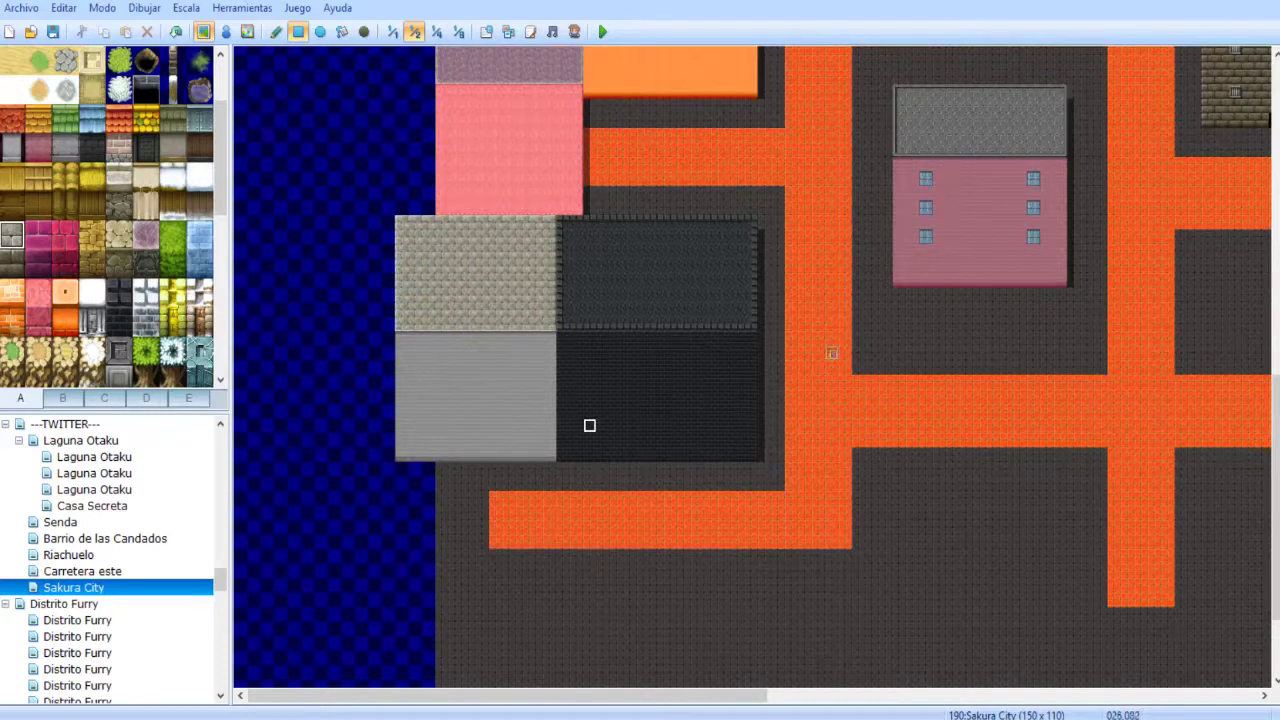
scroll(590, 421, up, 4)
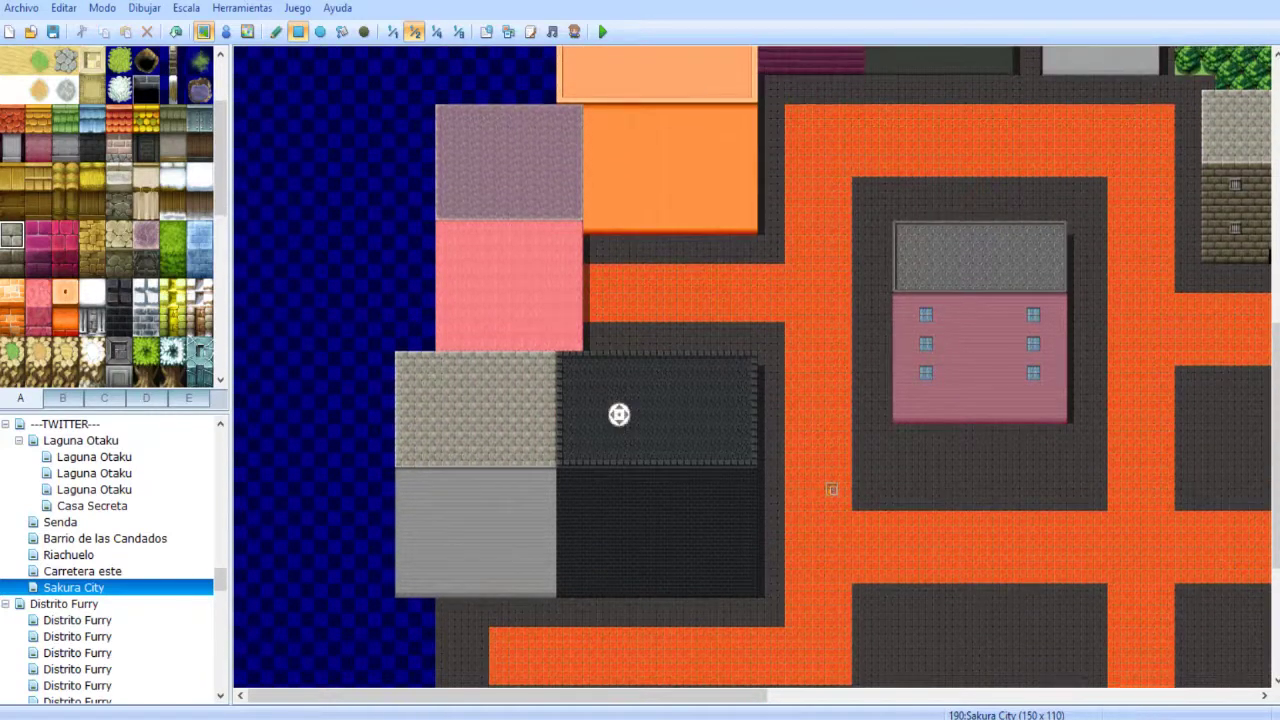
scroll(616, 414, up, 5)
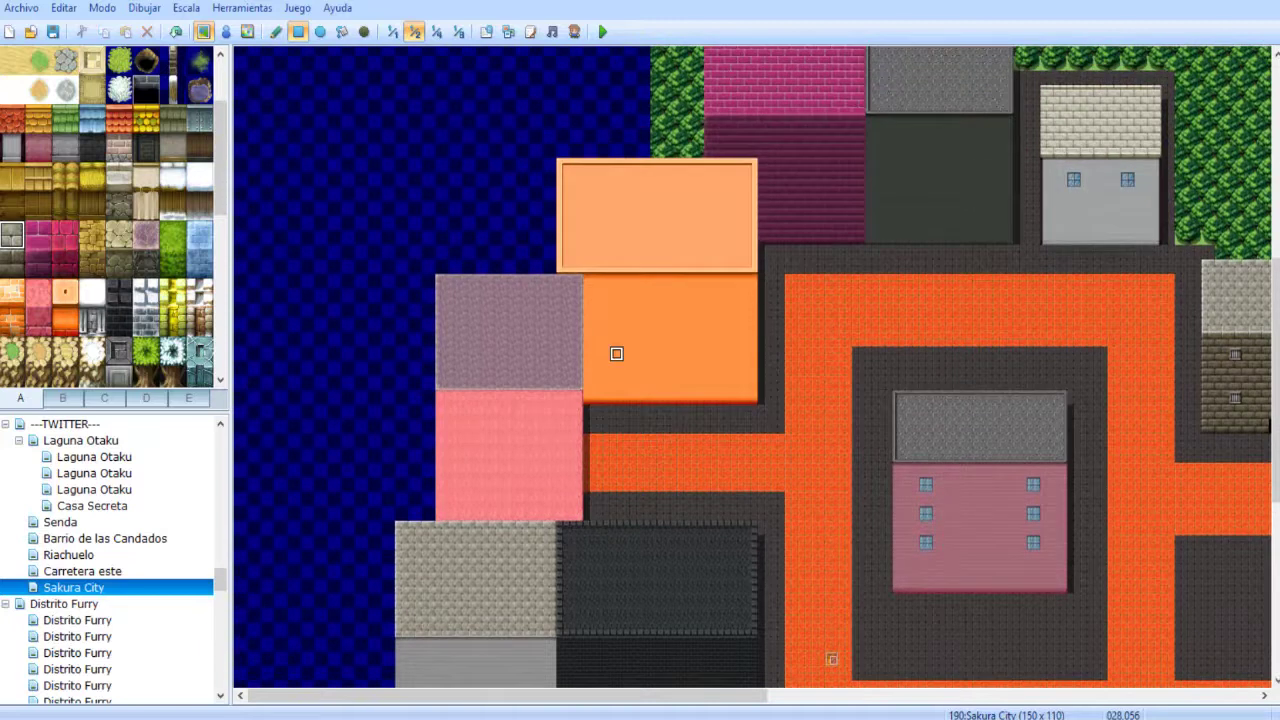
- Set the Sakura City map's height to 120 tiles in its map properties
scroll(703, 342, down, 11)
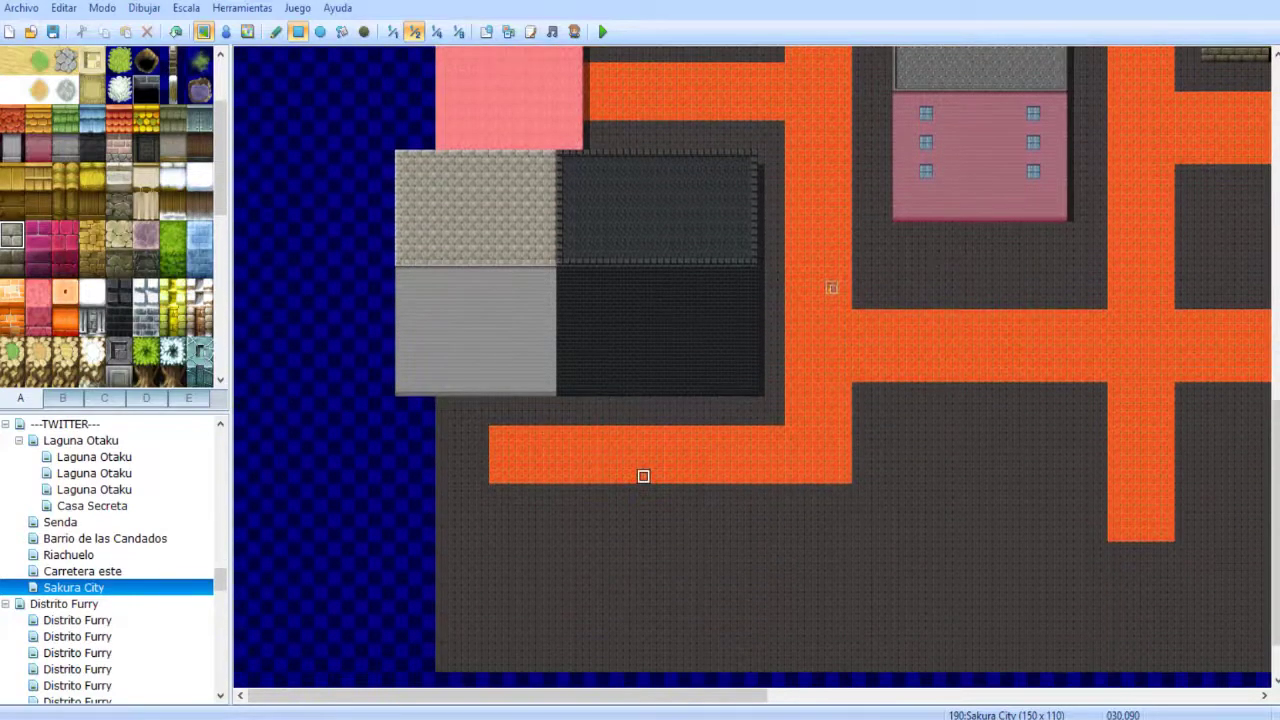
scroll(645, 474, up, 7)
scroll(605, 400, down, 3)
scroll(603, 401, down, 1)
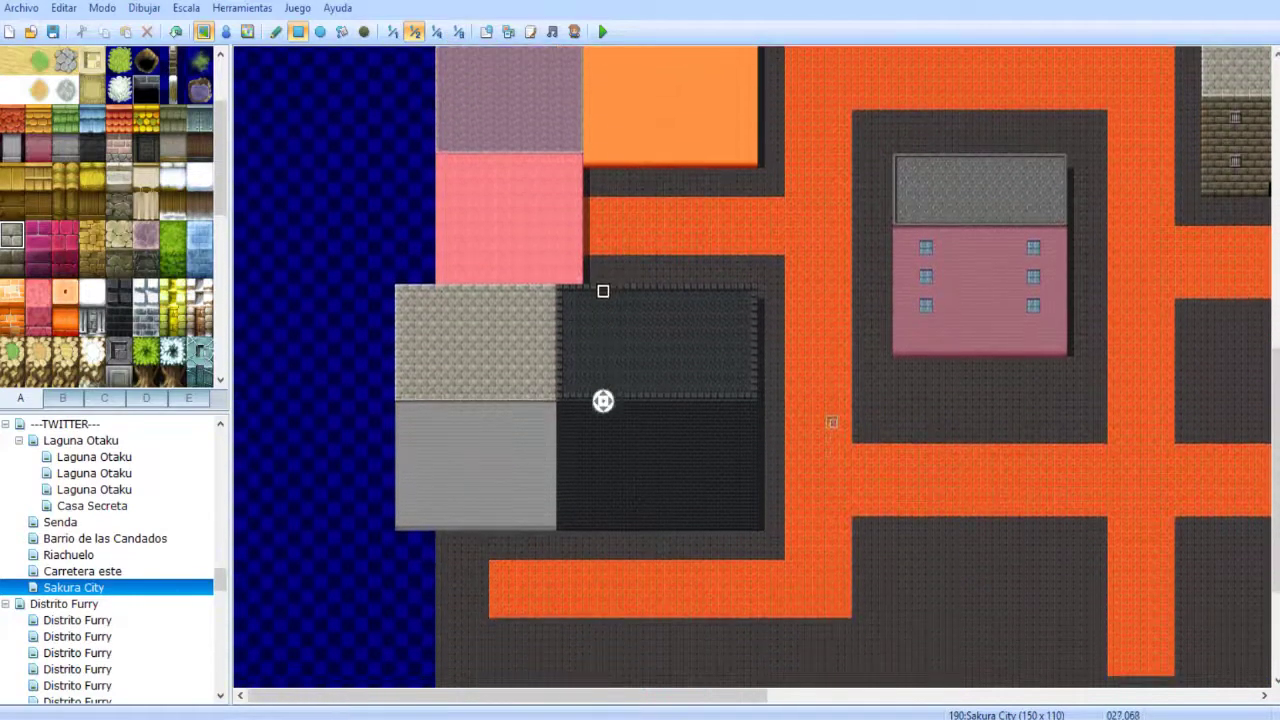
scroll(595, 316, down, 3)
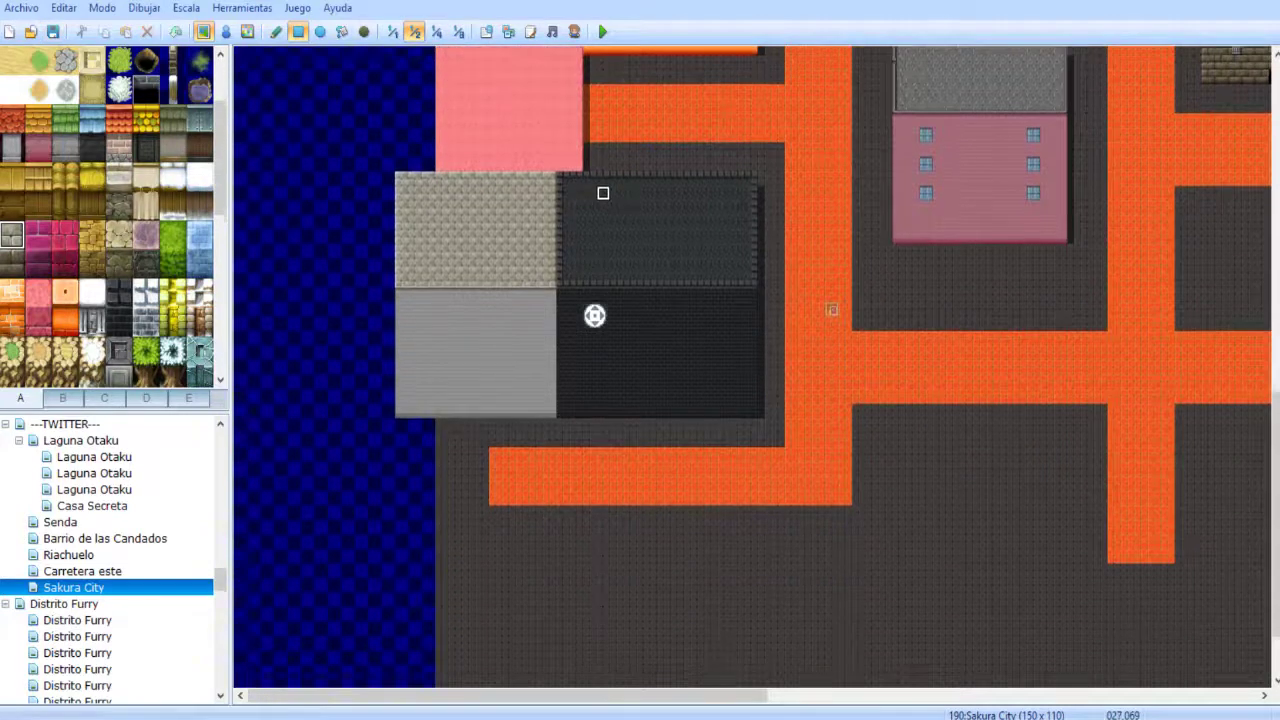
scroll(594, 316, down, 2)
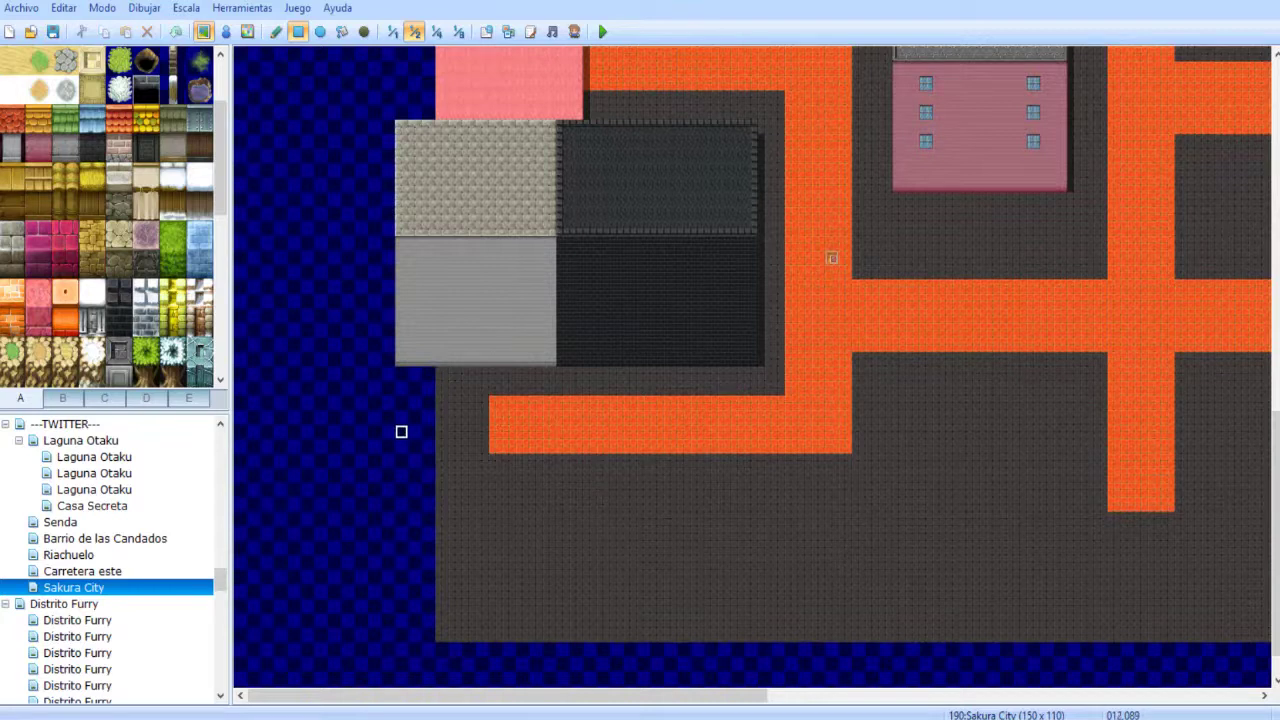
scroll(600, 388, down, 2)
scroll(605, 410, right, 3)
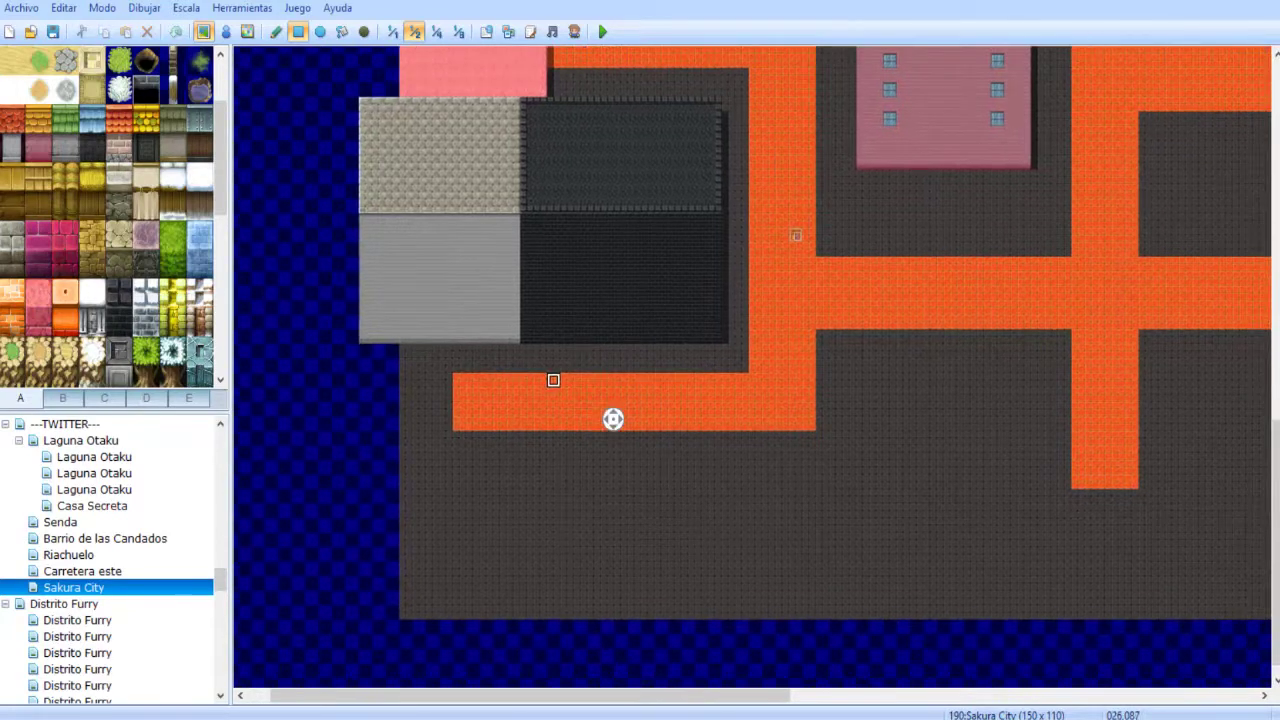
right_click(104, 588)
click(150, 400)
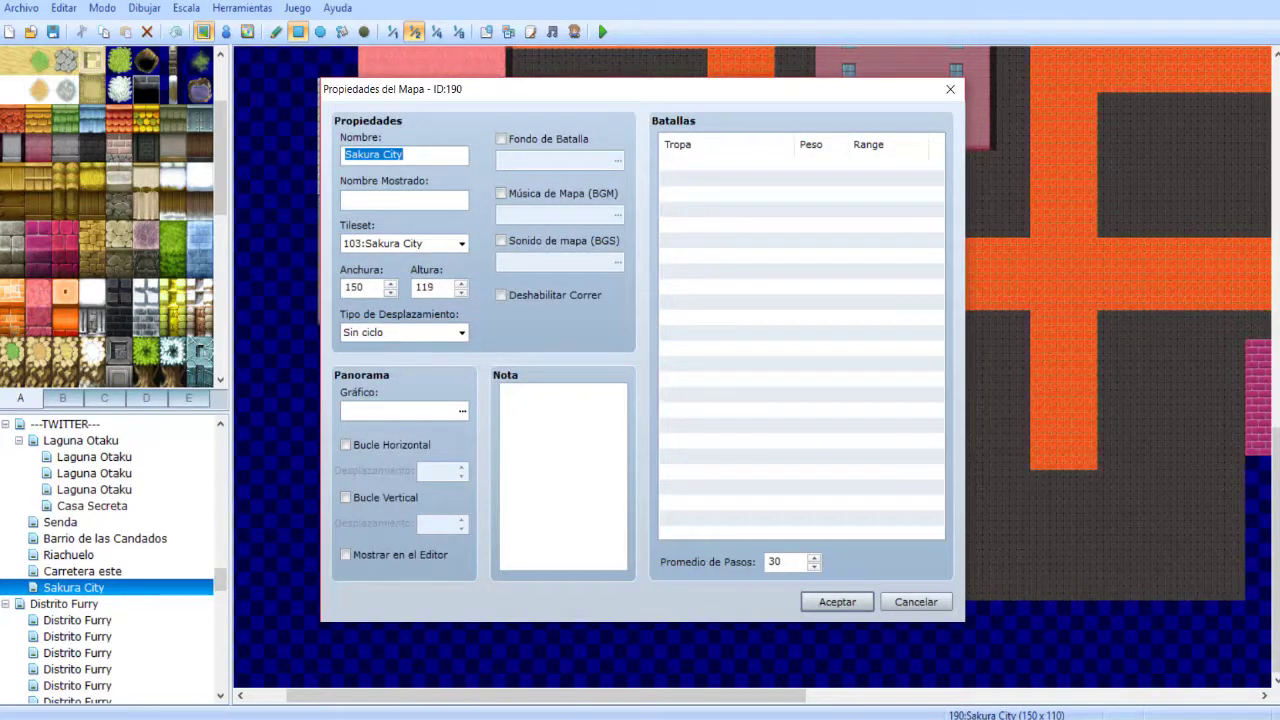
click(837, 602)
middle_drag(766, 361, 743, 549)
middle_drag(770, 303, 880, 303)
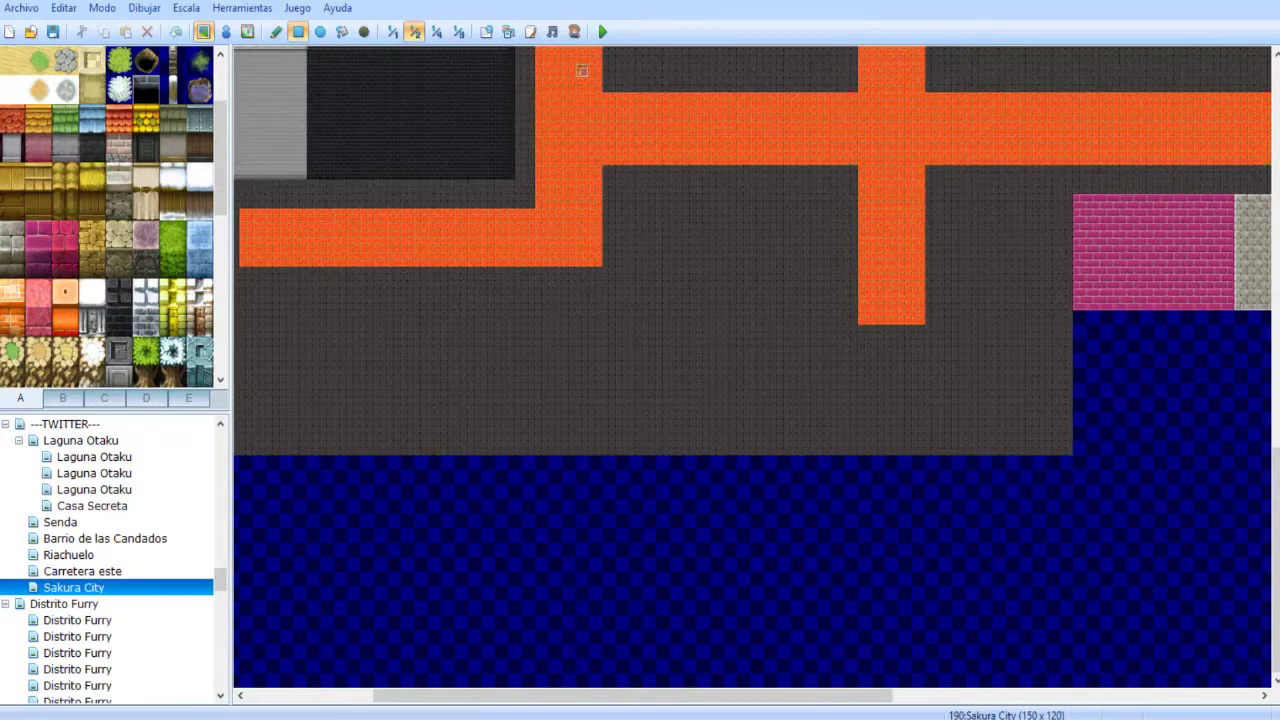
- Open the Riachuelo map and show its northern forest at 1/1 scale
click(82, 571)
key(Up)
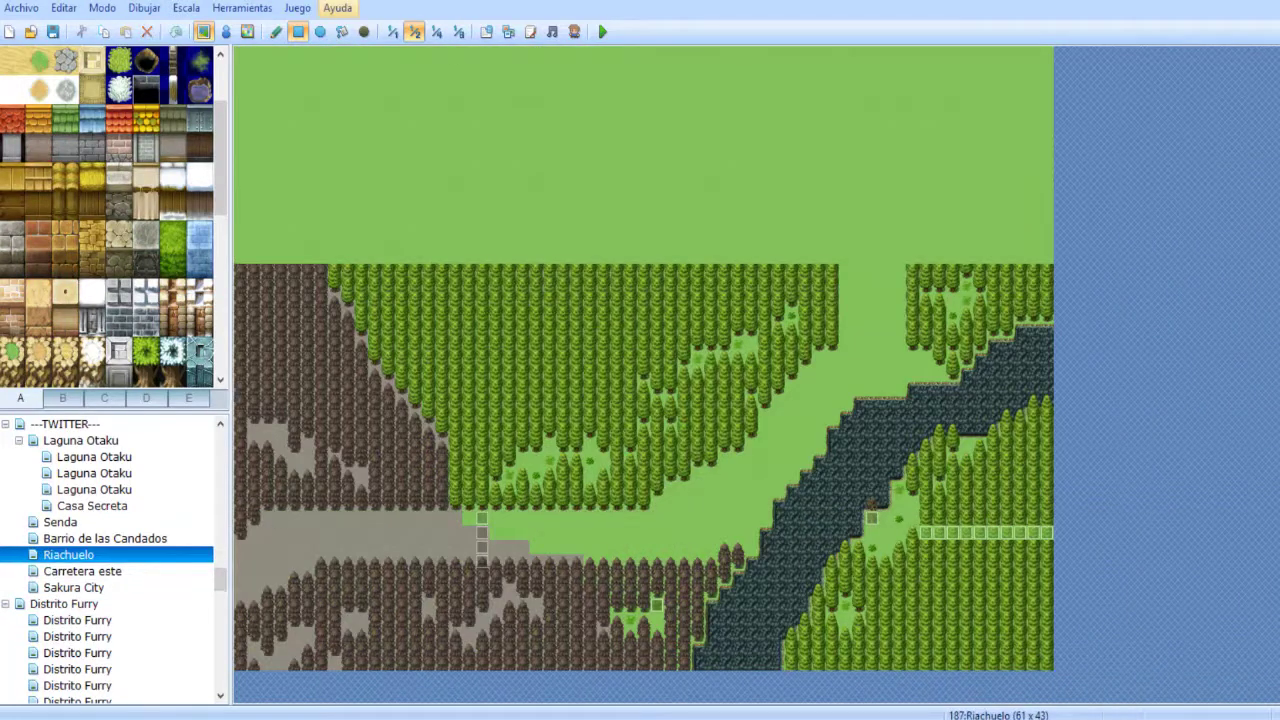
click(392, 31)
middle_drag(471, 312, 637, 286)
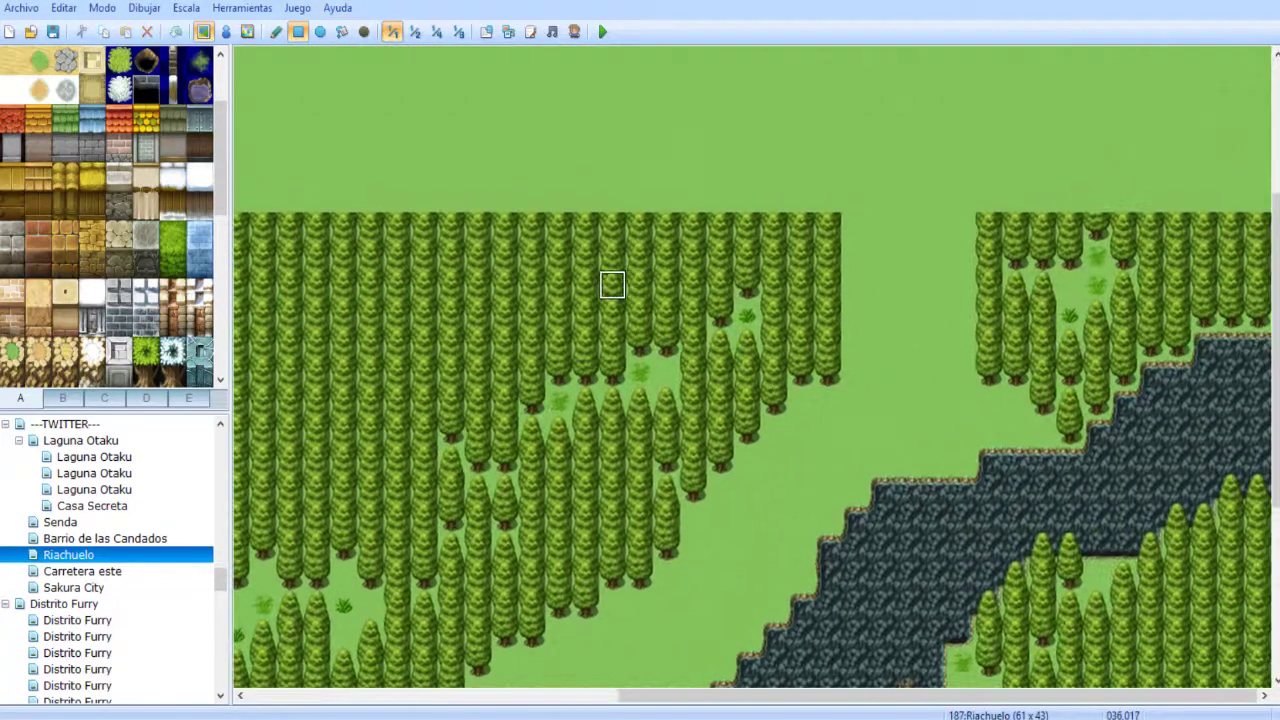
- Fill the grass north of the existing forest with trees up to the map's edge, on both sides of the north-south grass path
middle_drag(764, 381, 773, 333)
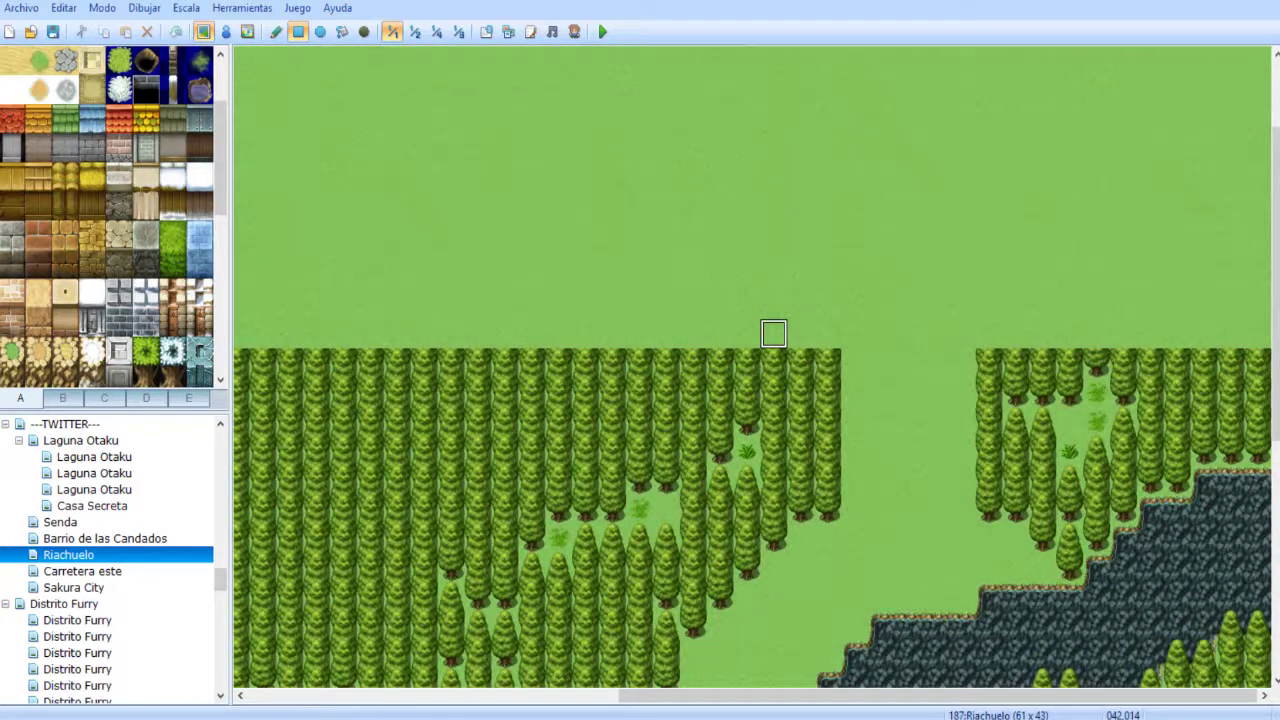
scroll(114, 216, down, 10)
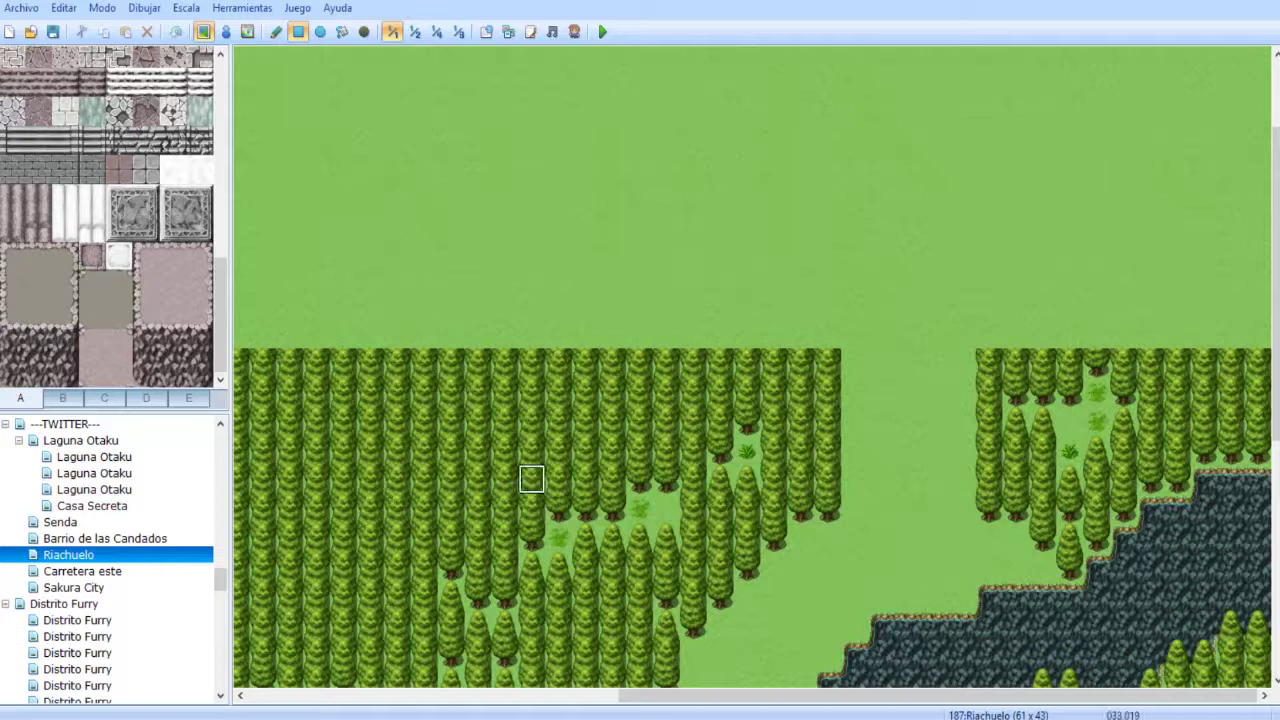
scroll(600, 494, up, 4)
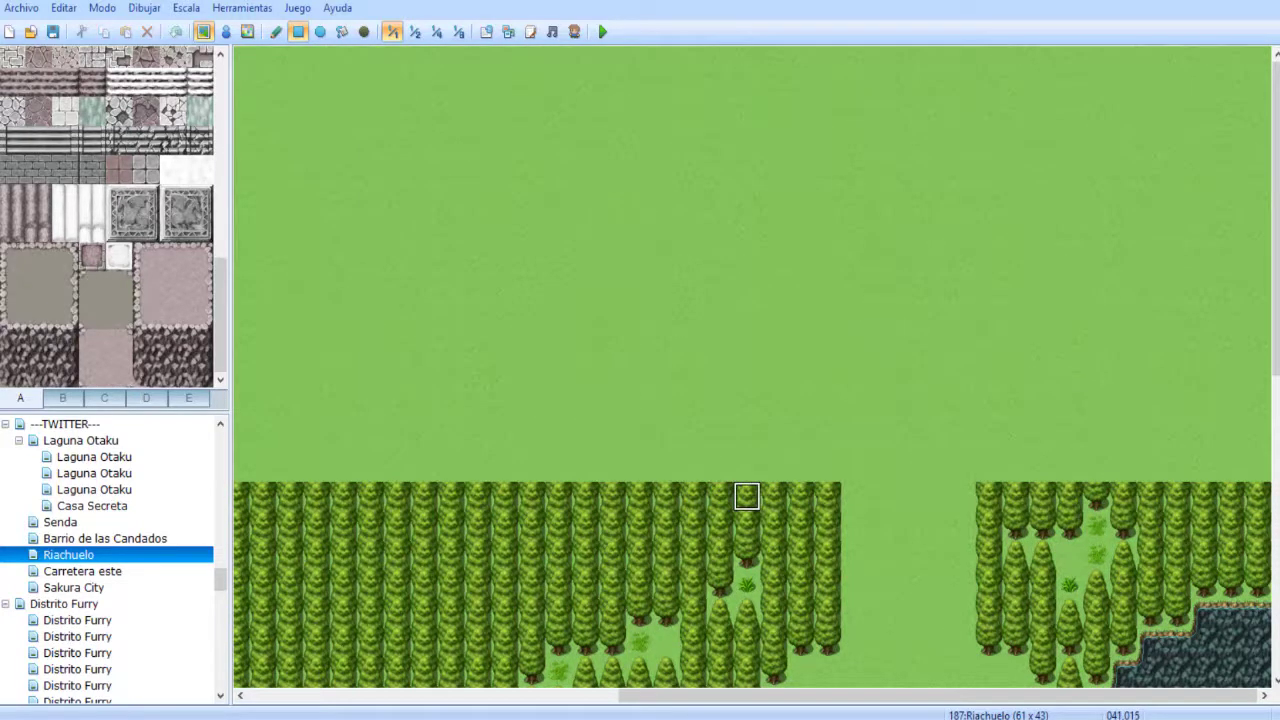
mouse_move(828, 496)
mouse_down()
mouse_move(690, 115)
mouse_move(585, 60)
mouse_up()
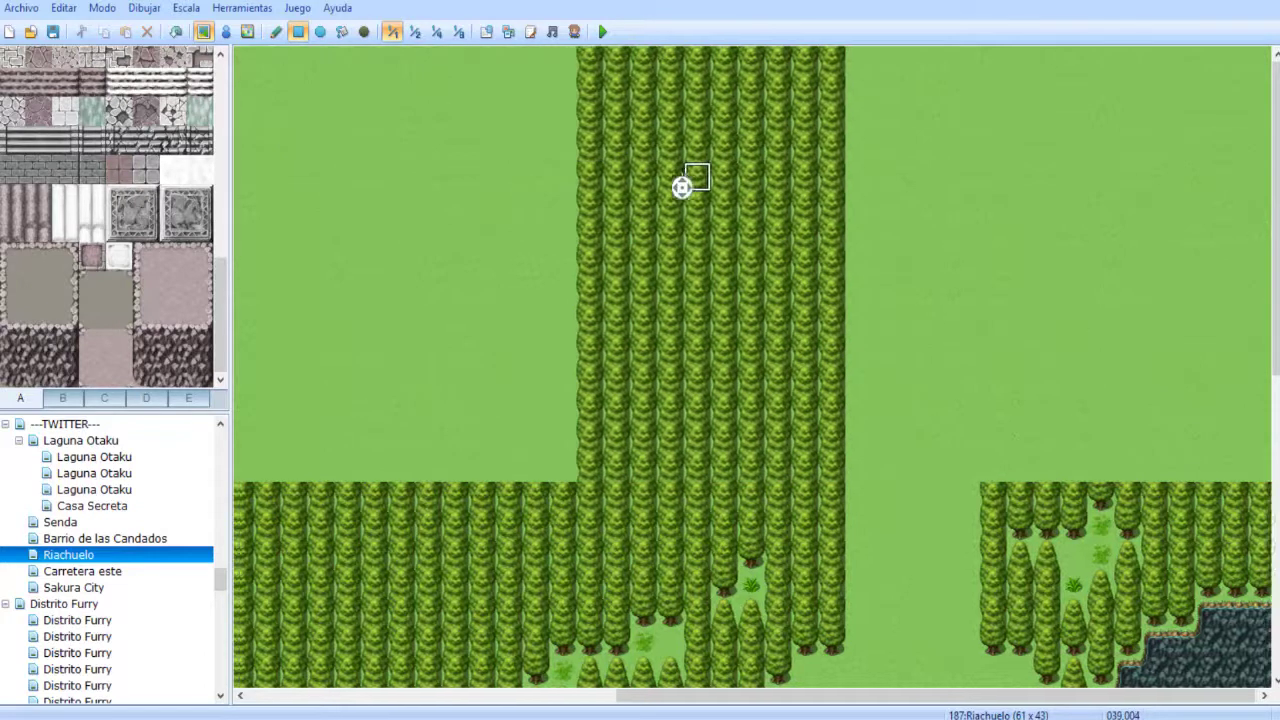
scroll(610, 264, left, 5)
drag(1041, 496, 744, 58)
scroll(640, 314, right, 6)
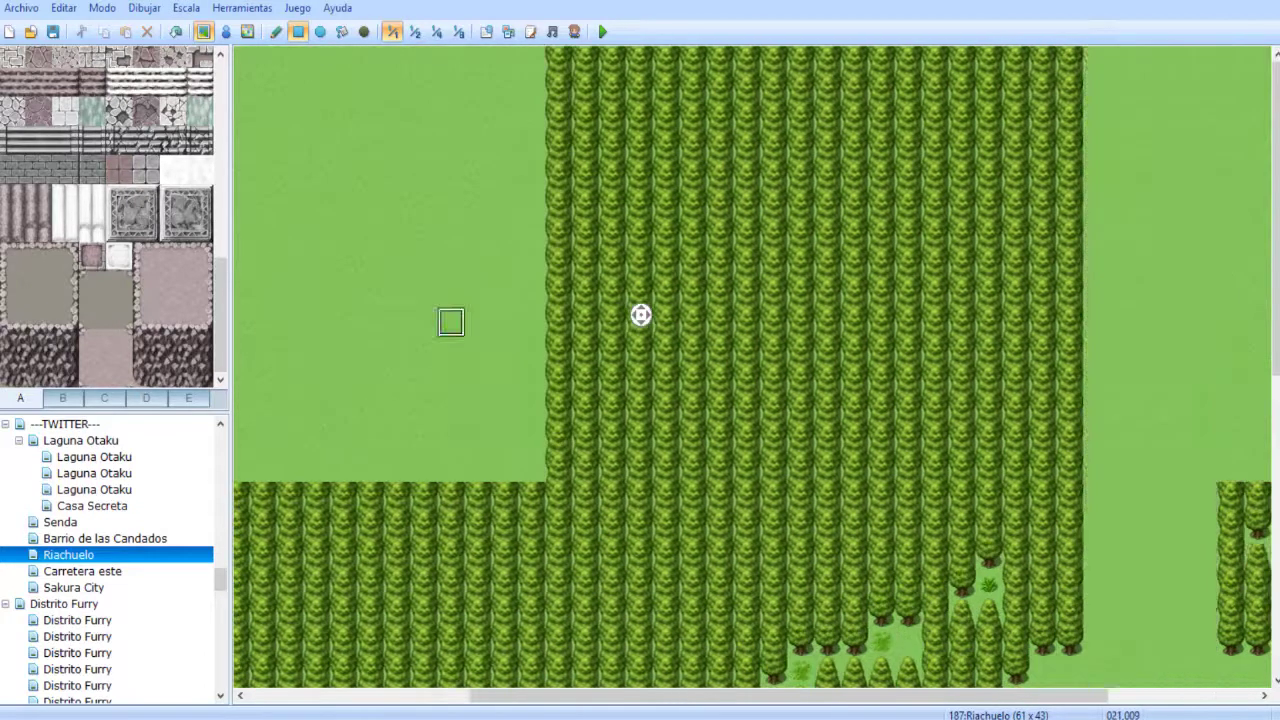
drag(988, 468, 1256, 60)
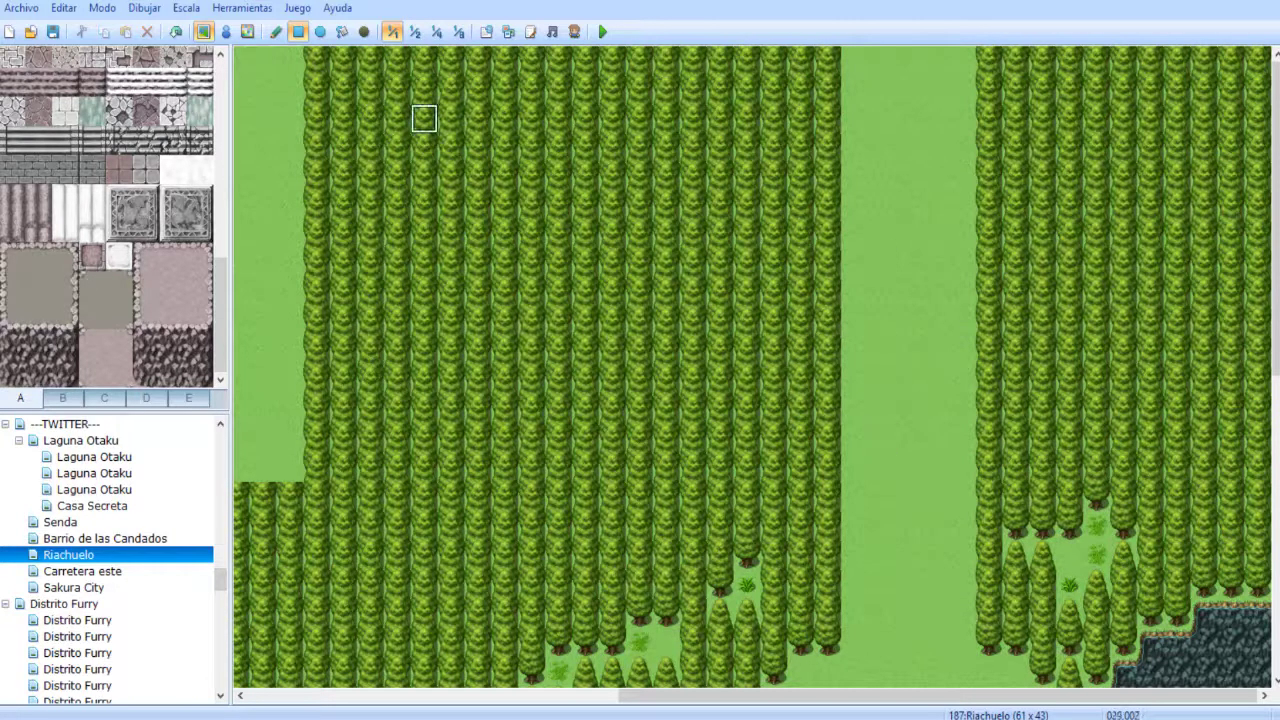
- Carve winding grass clearings into the new forest on both sides of the path with the Pencil tool
click(276, 32)
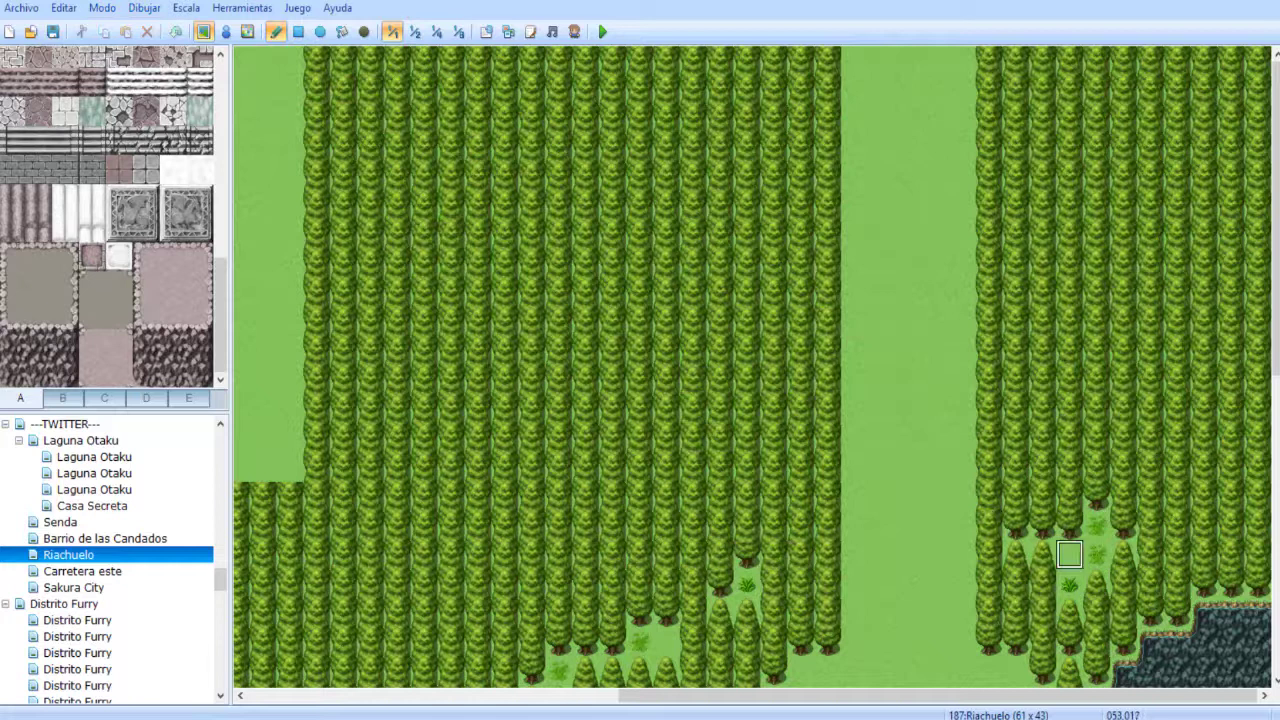
mouse_move(760, 438)
mouse_down()
mouse_move(680, 262)
mouse_move(693, 321)
mouse_up()
click(693, 321)
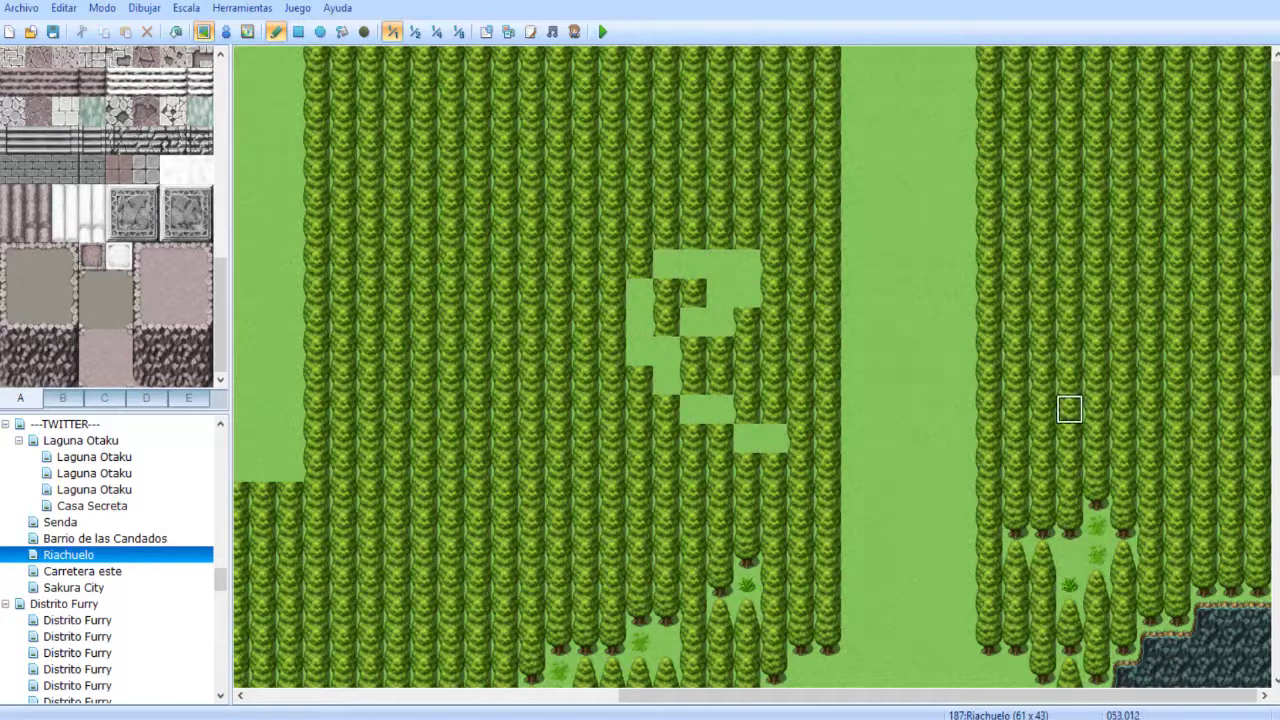
mouse_move(1069, 409)
mouse_down()
mouse_move(1049, 380)
mouse_move(1094, 320)
mouse_move(1123, 206)
mouse_up()
mouse_move(1015, 176)
mouse_down()
mouse_move(1203, 120)
mouse_move(1149, 203)
mouse_move(1149, 234)
mouse_up()
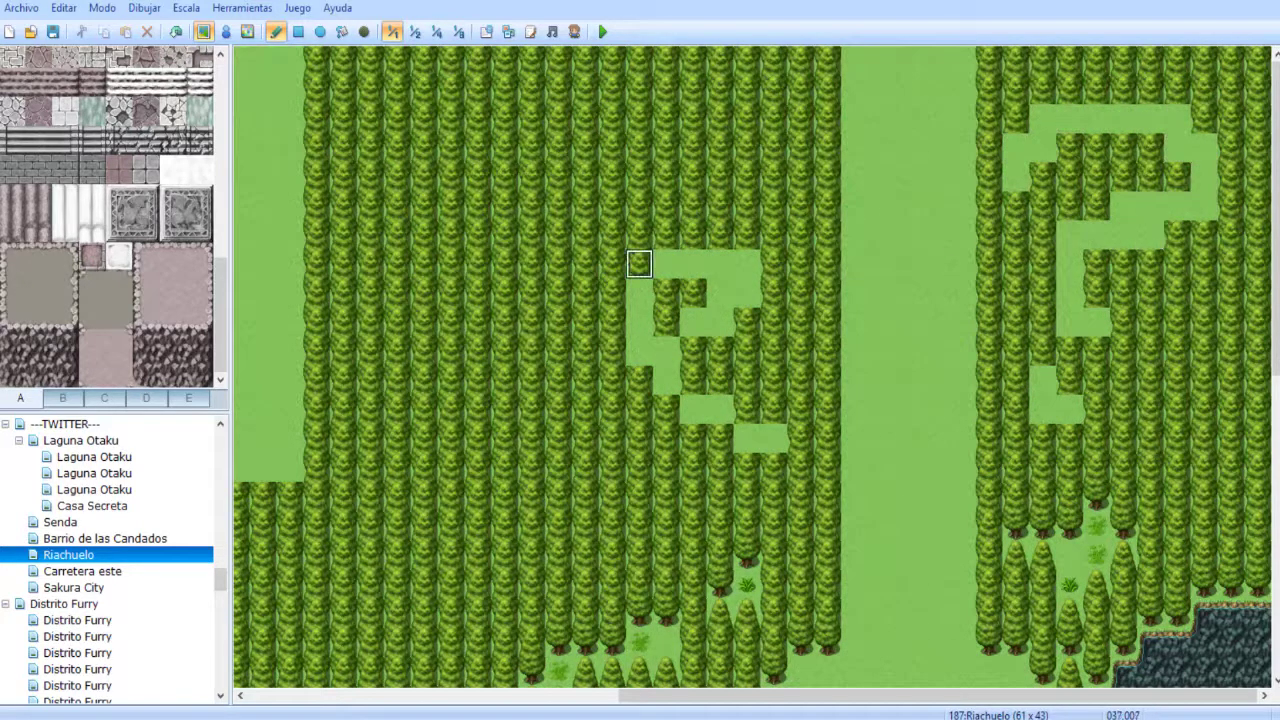
mouse_move(693, 176)
mouse_down()
mouse_move(720, 147)
mouse_move(640, 203)
mouse_up()
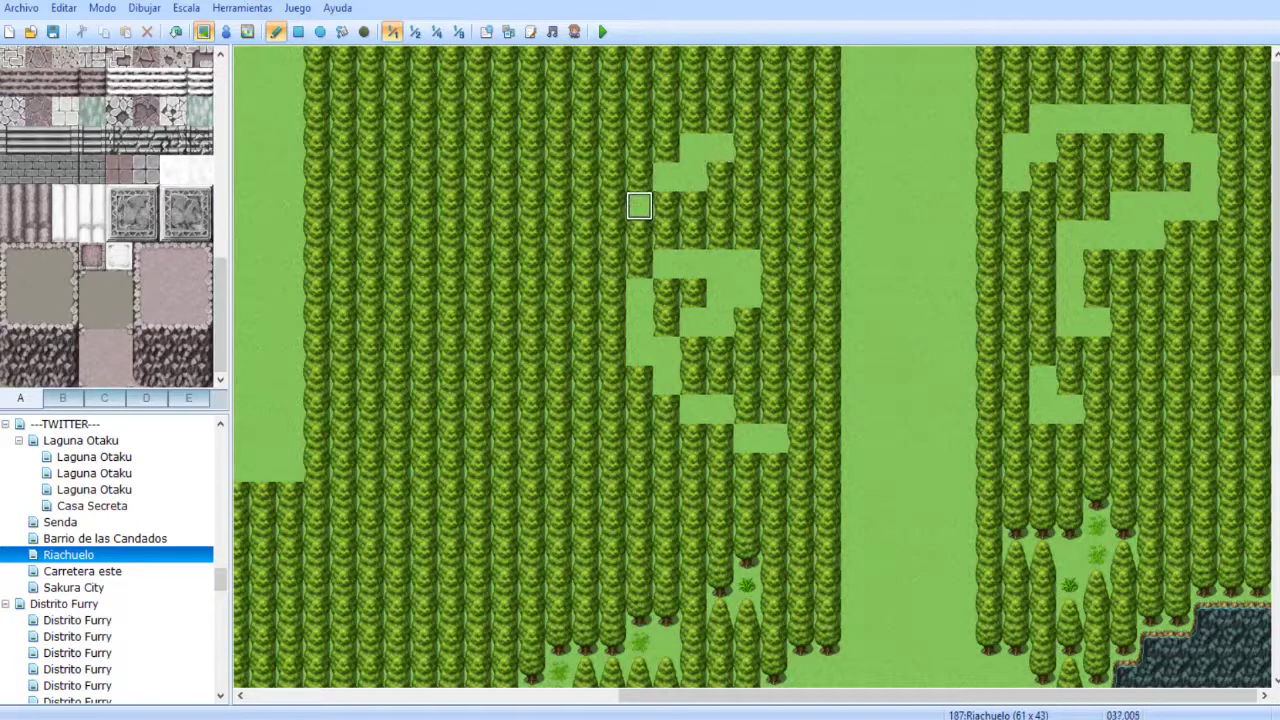
mouse_move(720, 177)
mouse_down()
mouse_move(774, 177)
mouse_move(774, 204)
mouse_up()
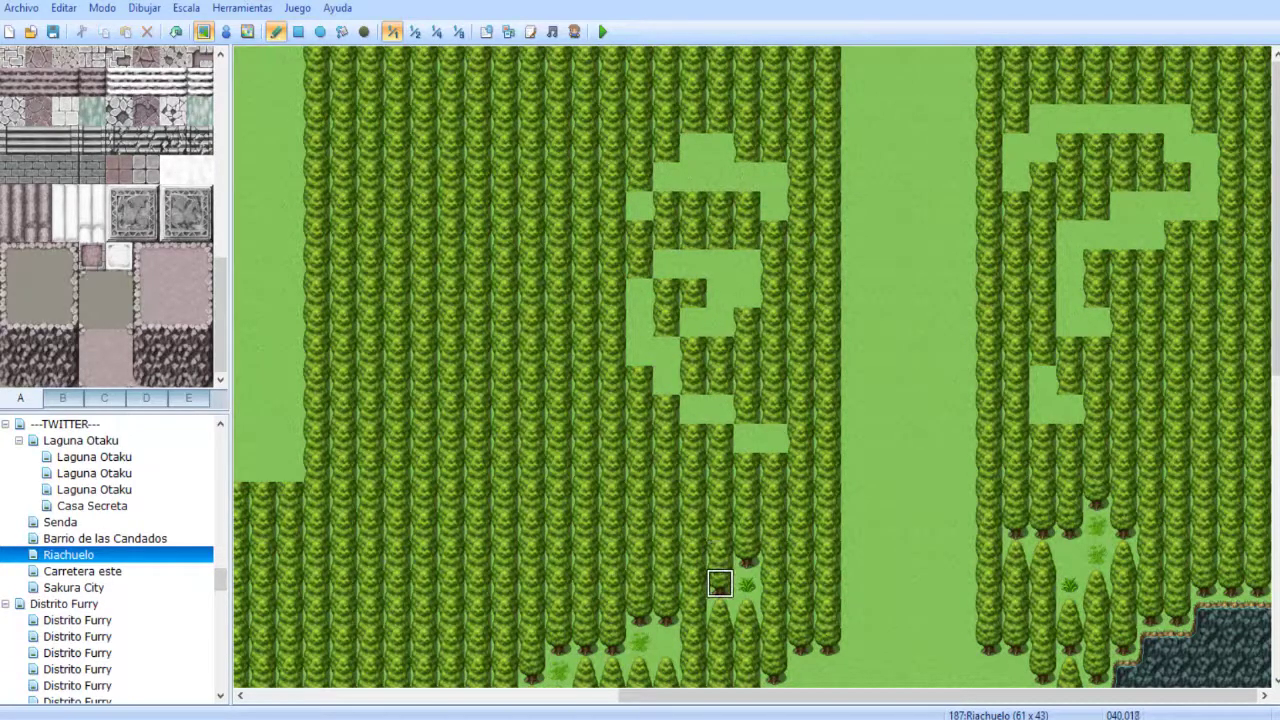
- Place copied tree-trunk tiles along the upper edge of the northernmost clearing west of the path
mouse_move(693, 146)
mouse_down()
mouse_move(720, 148)
mouse_move(693, 119)
mouse_up()
key(ctrl+z)
shift+click(747, 148)
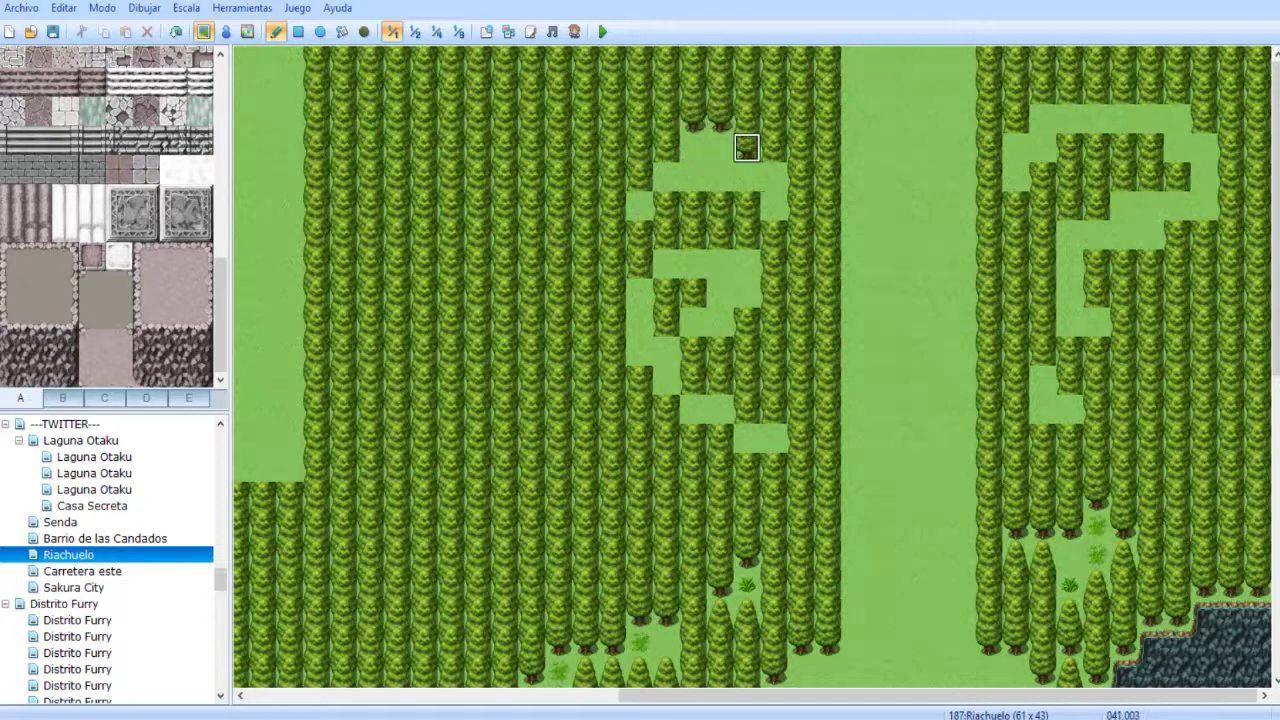
shift+click(774, 177)
shift+click(666, 148)
shift+click(639, 177)
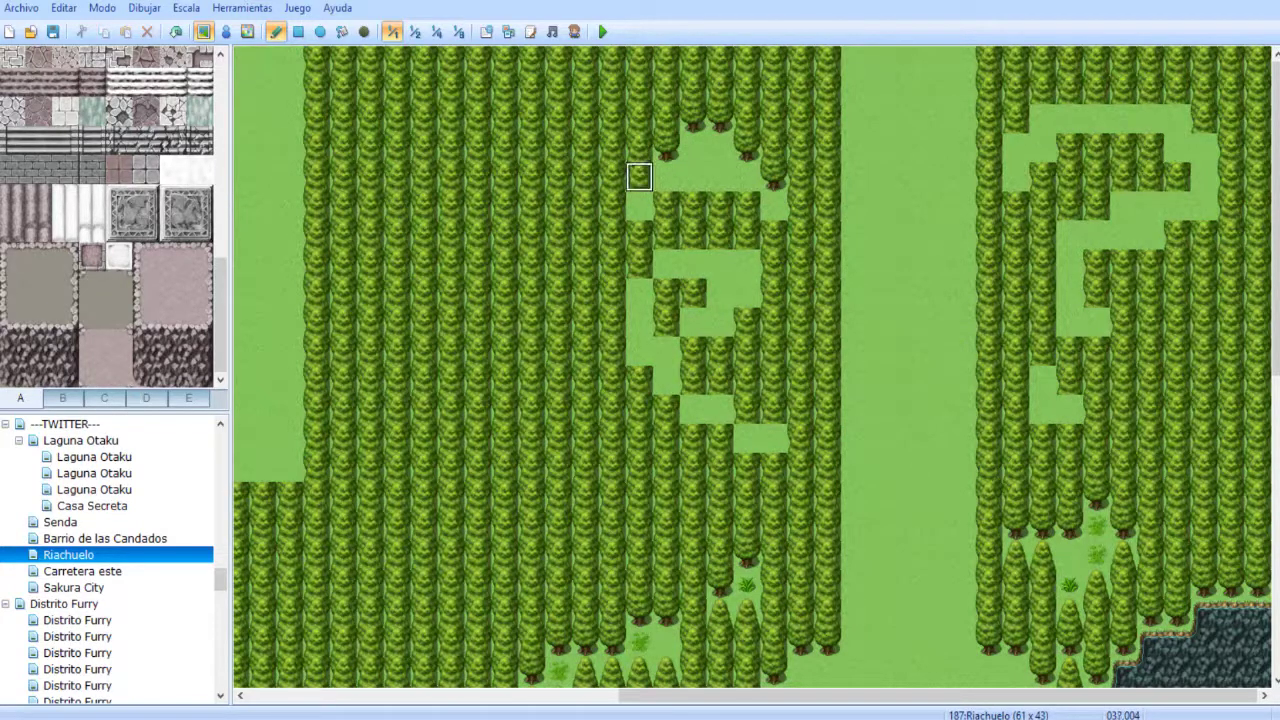
click(639, 177)
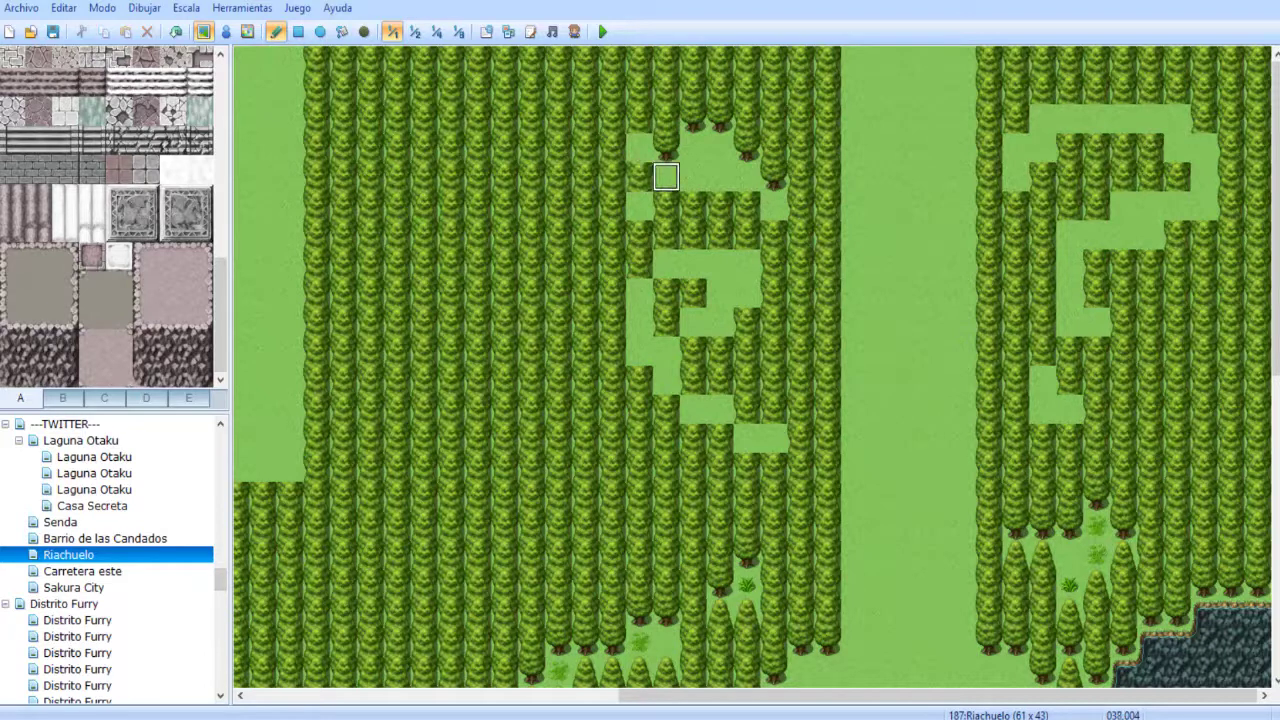
key(ctrl+z)
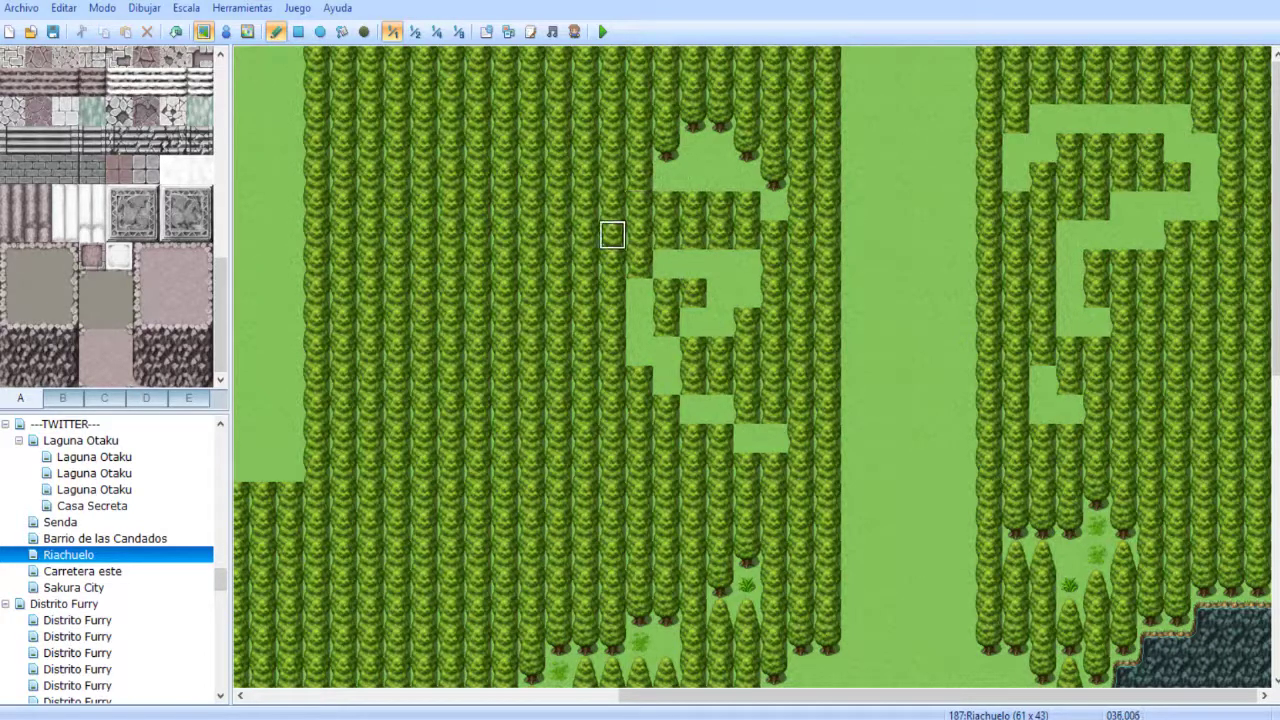
click(665, 175)
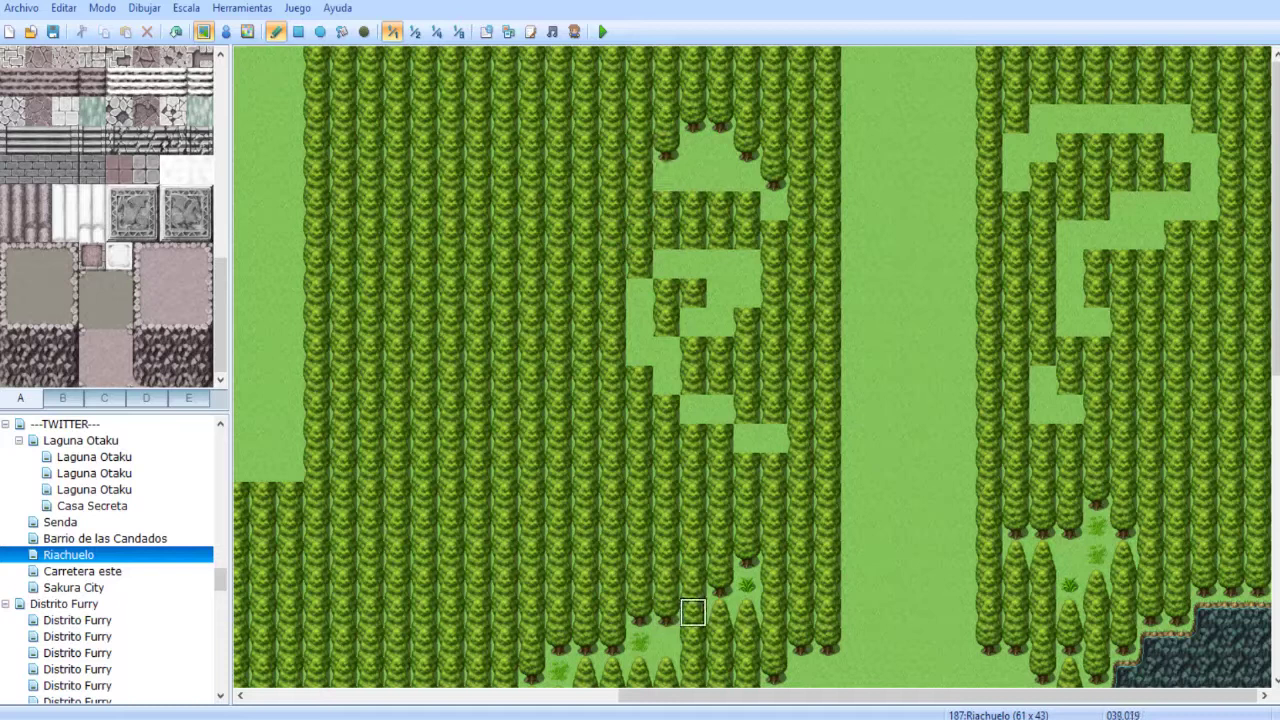
- Place pointed treetop tiles on the trees bordering the lower edges of the western clearings
click(666, 206)
click(693, 176)
click(720, 206)
click(747, 206)
click(774, 235)
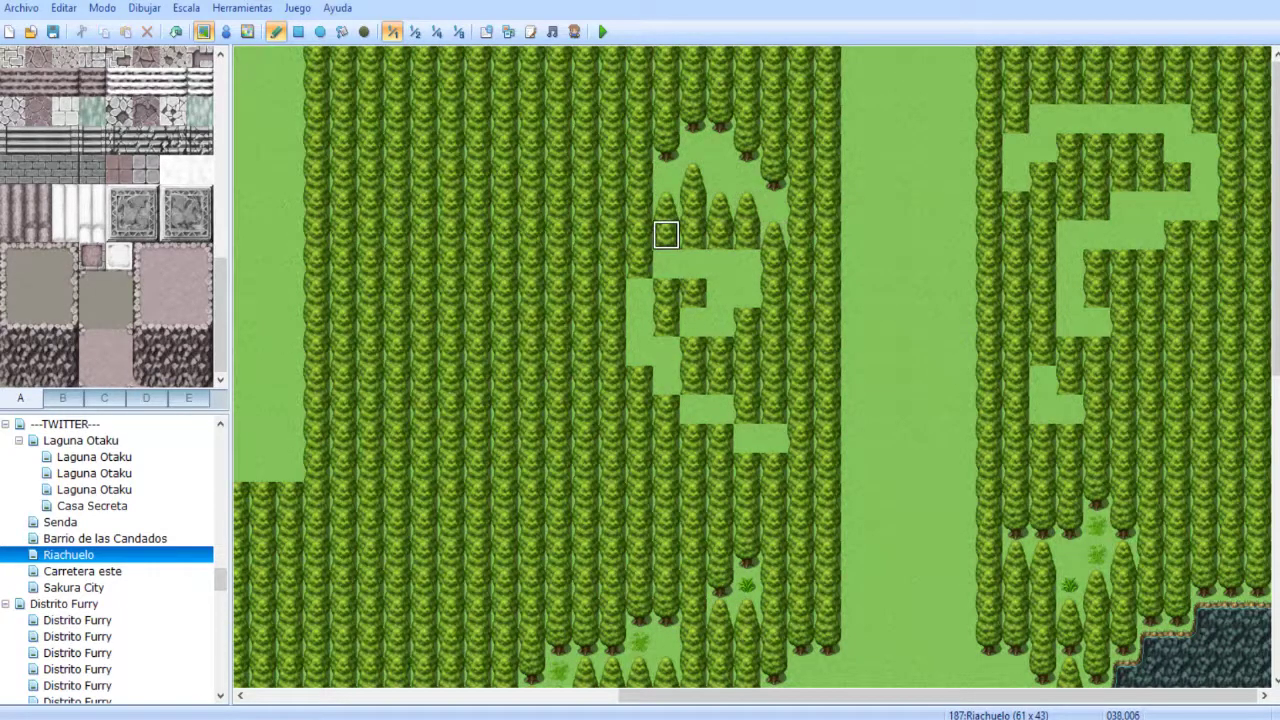
mouse_move(693, 351)
mouse_down()
mouse_move(720, 351)
mouse_move(720, 321)
mouse_move(693, 291)
mouse_move(640, 378)
mouse_move(693, 437)
mouse_move(747, 437)
mouse_move(774, 467)
mouse_up()
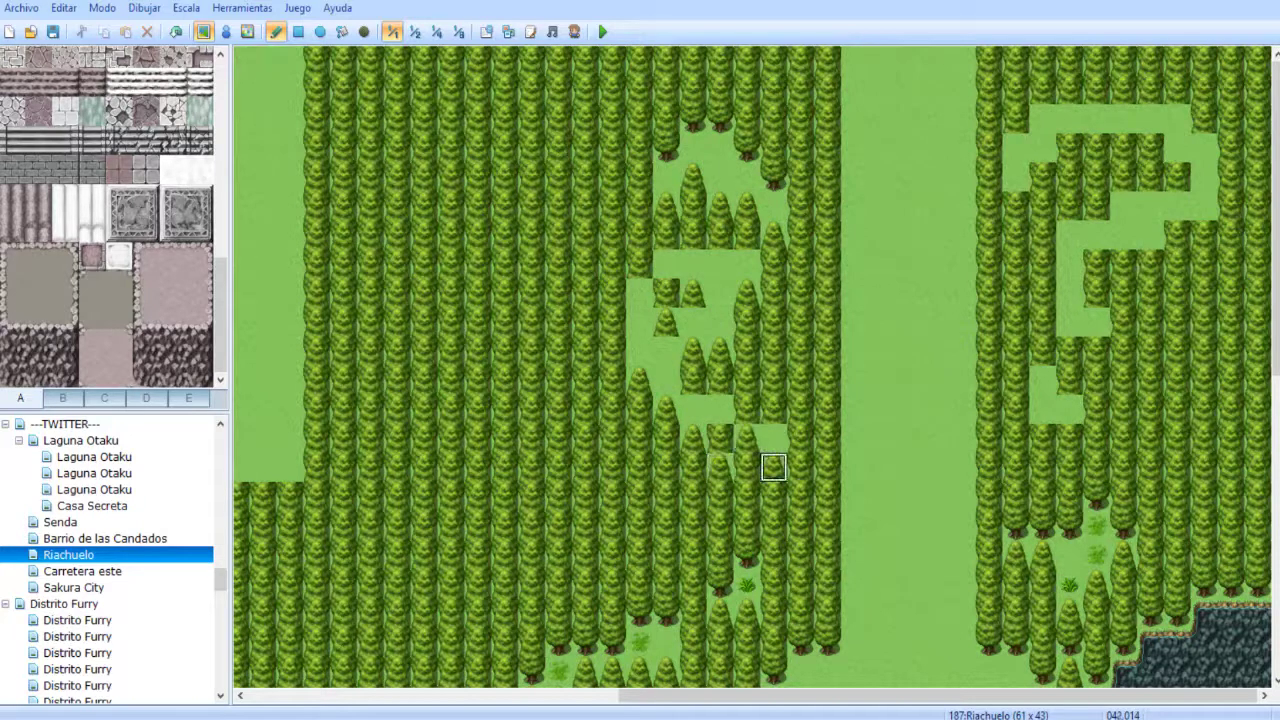
click(720, 437)
click(666, 322)
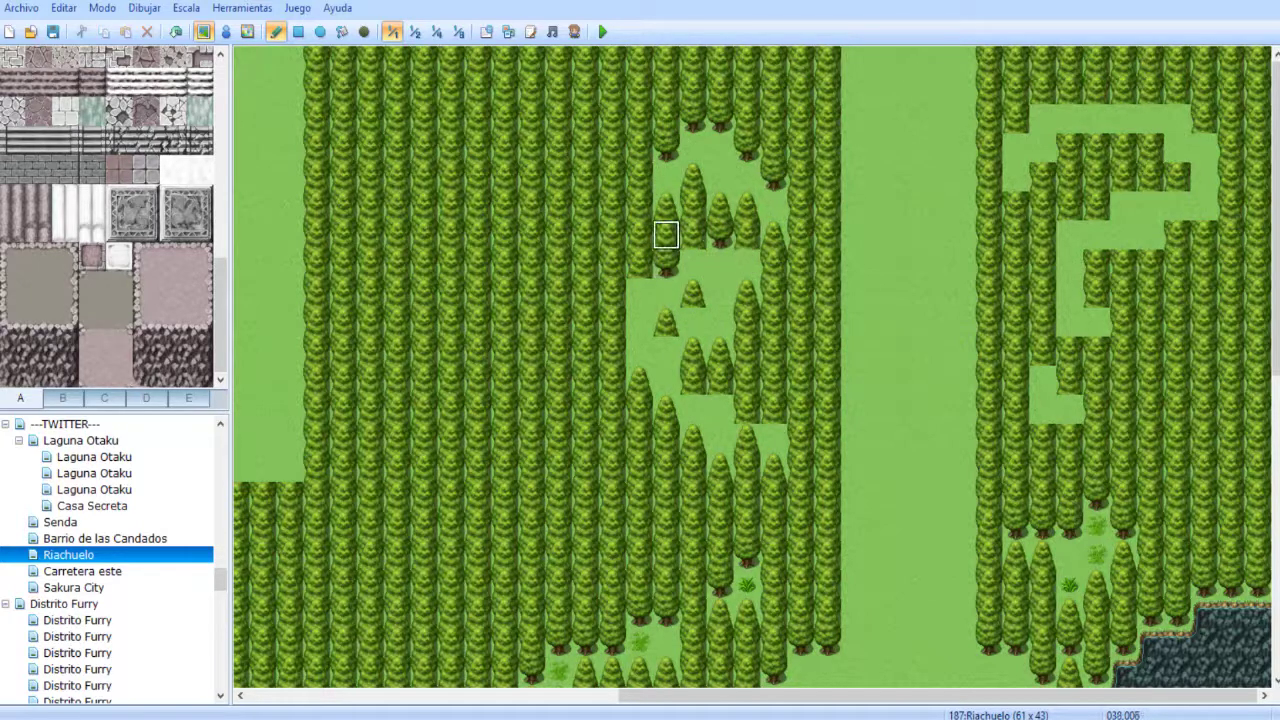
- Add tree-trunk tiles beneath the tree clusters inside and around the western clearings
click(693, 235)
click(720, 235)
key(ctrl+z)
click(720, 264)
drag(720, 263, 666, 263)
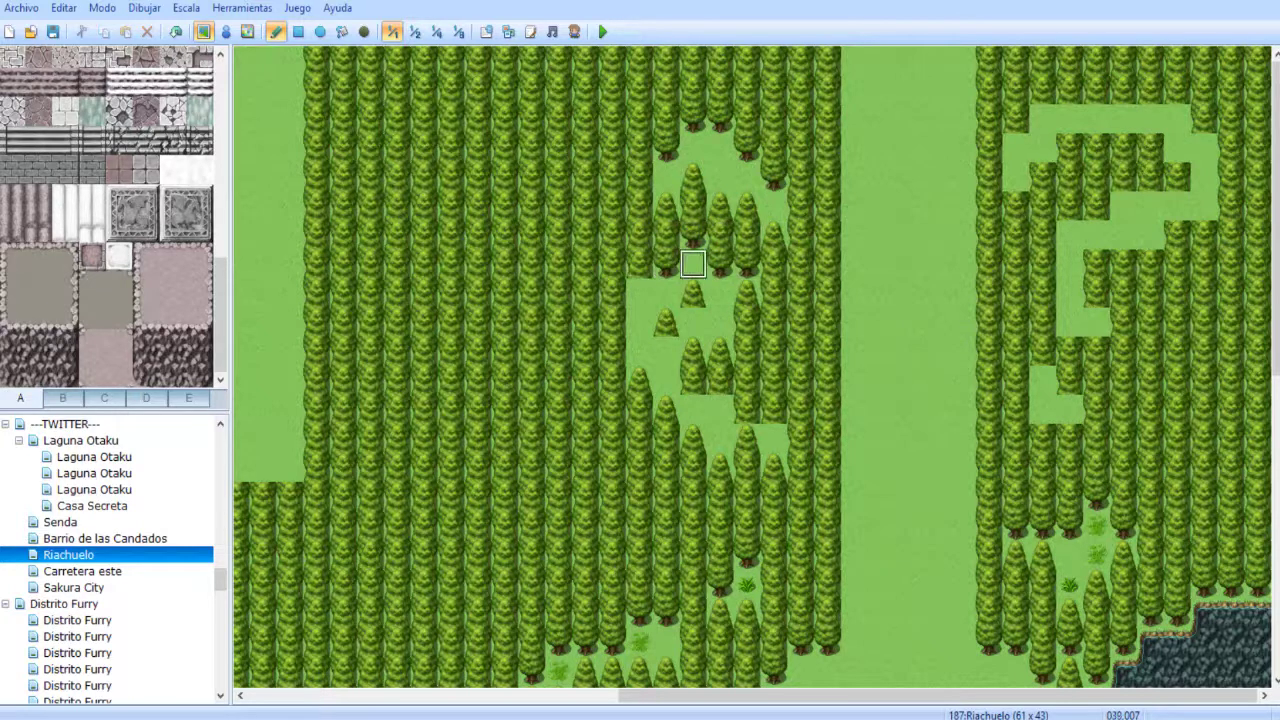
click(639, 293)
click(666, 351)
click(693, 322)
click(693, 380)
click(720, 409)
drag(720, 380, 774, 400)
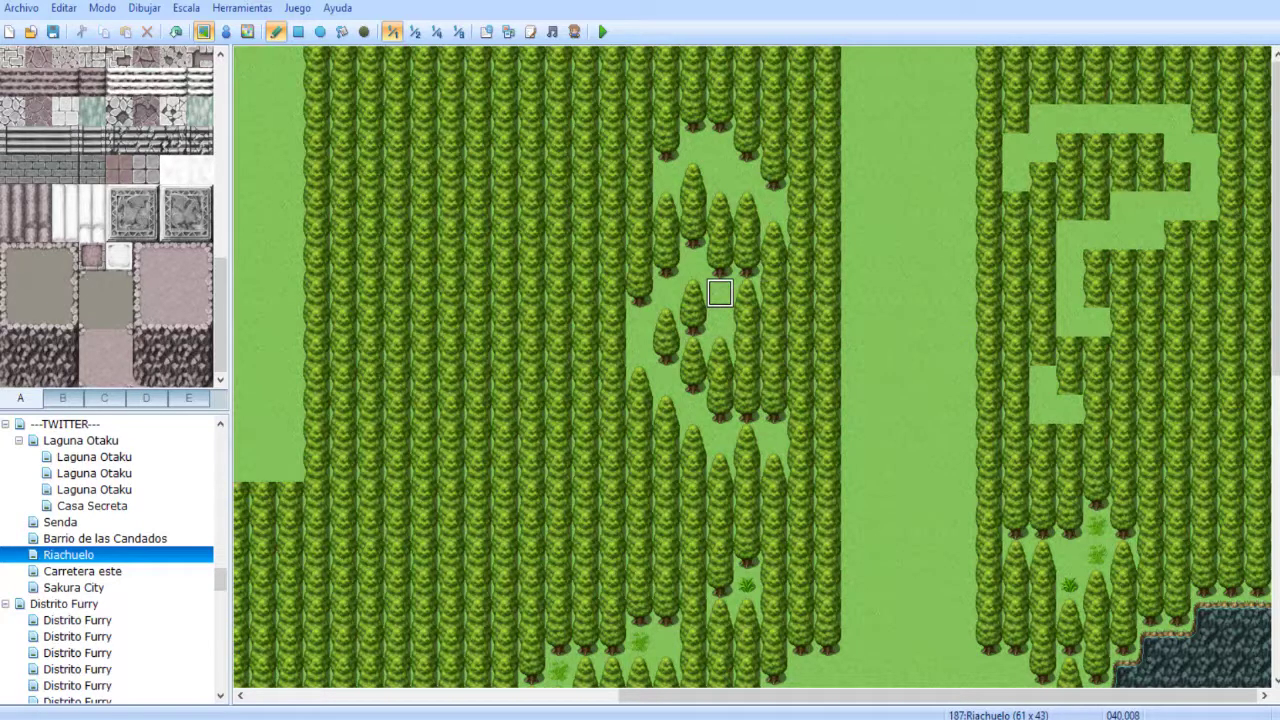
- Check the Sakura City map and its B tiles, returning to the Riachuelo map
click(73, 588)
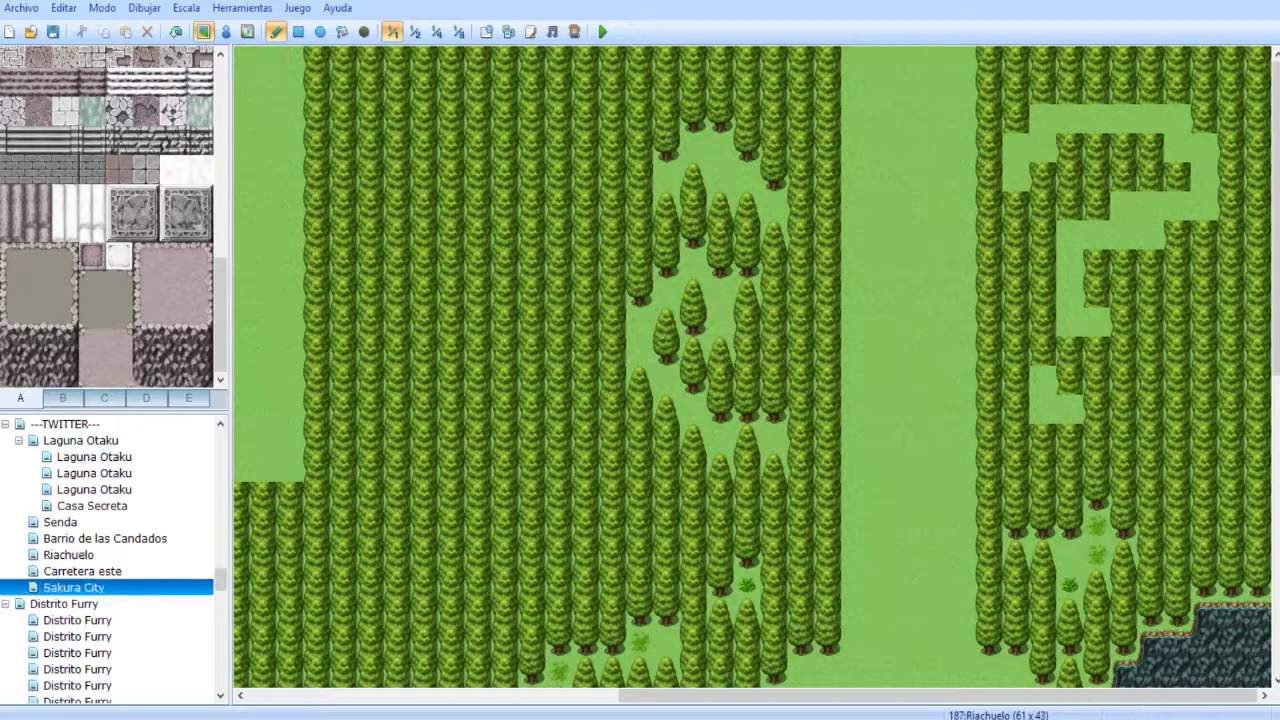
click(62, 398)
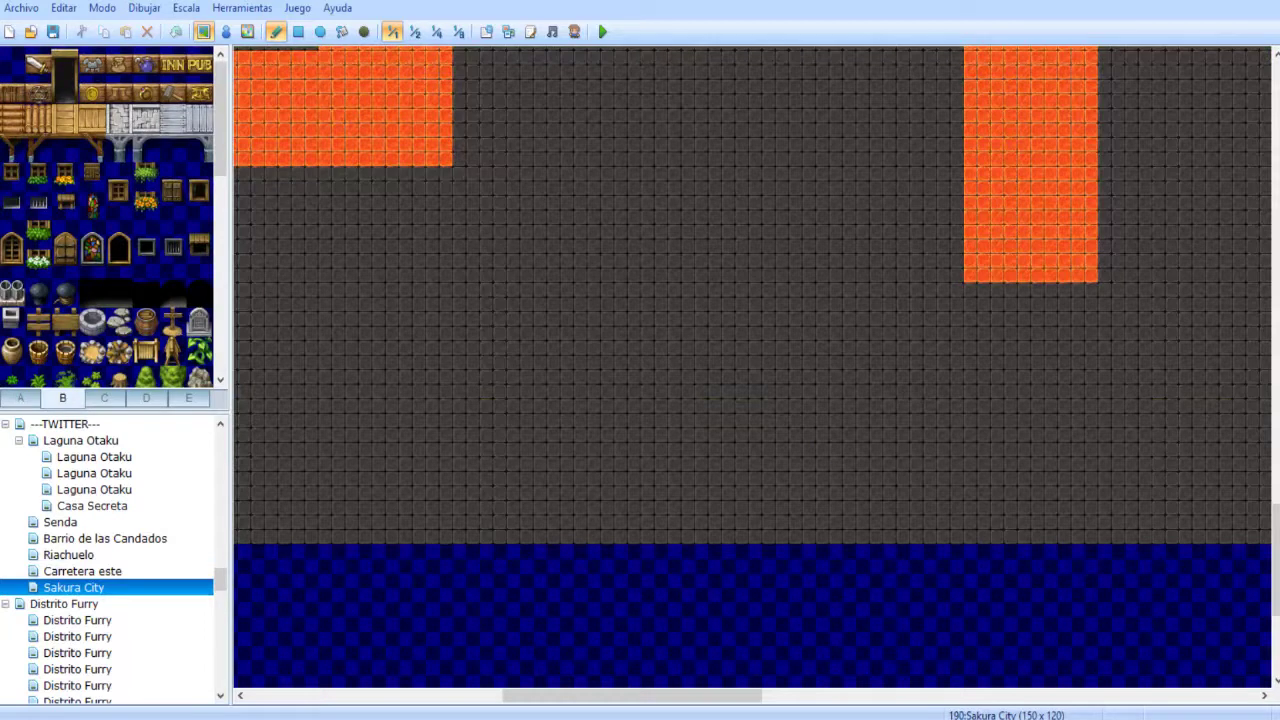
click(69, 555)
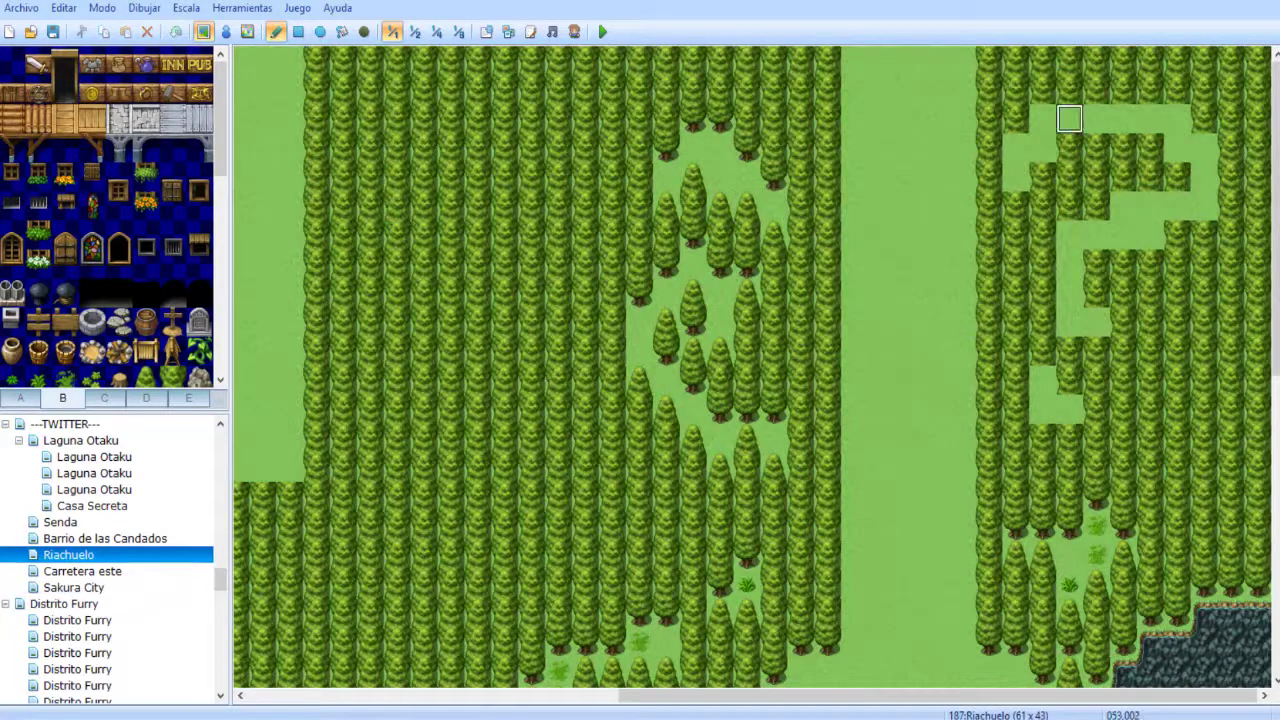
- Place tree-trunk tiles along the upper edge of the eastern clearing and beneath the tree clusters inside it
mouse_move(1015, 118)
mouse_down()
mouse_move(1038, 89)
mouse_move(1150, 89)
mouse_up()
click(1177, 118)
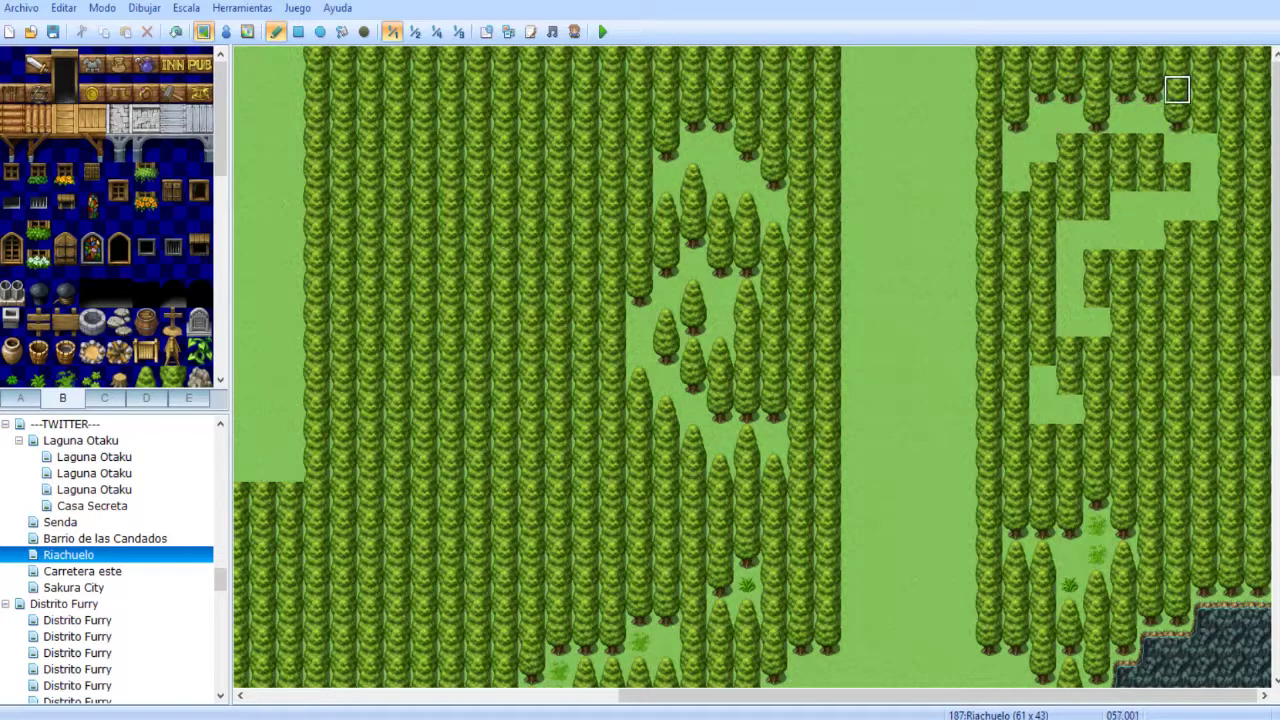
key(ctrl+z)
key(ctrl+z)
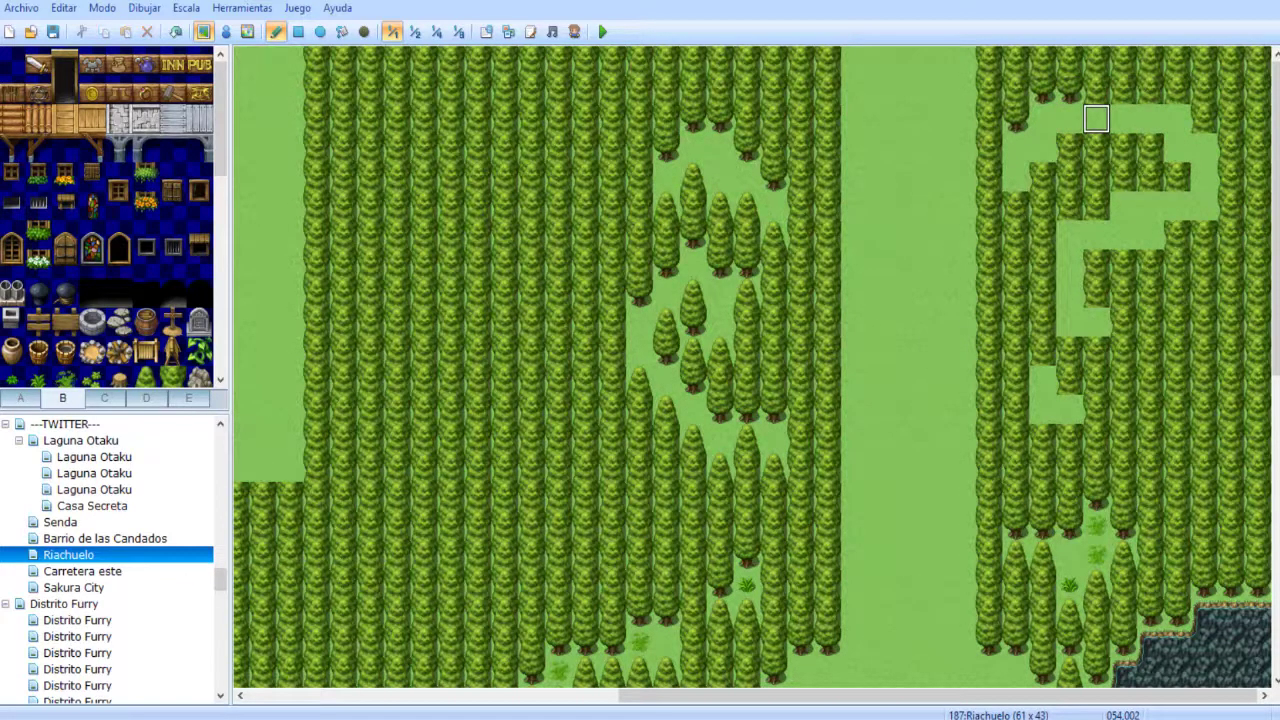
mouse_move(1123, 118)
mouse_down()
mouse_move(1150, 89)
mouse_move(1123, 176)
mouse_move(1177, 118)
mouse_move(1177, 89)
mouse_move(1069, 119)
mouse_move(1177, 118)
mouse_move(1204, 146)
mouse_move(1150, 206)
mouse_move(1096, 206)
mouse_up()
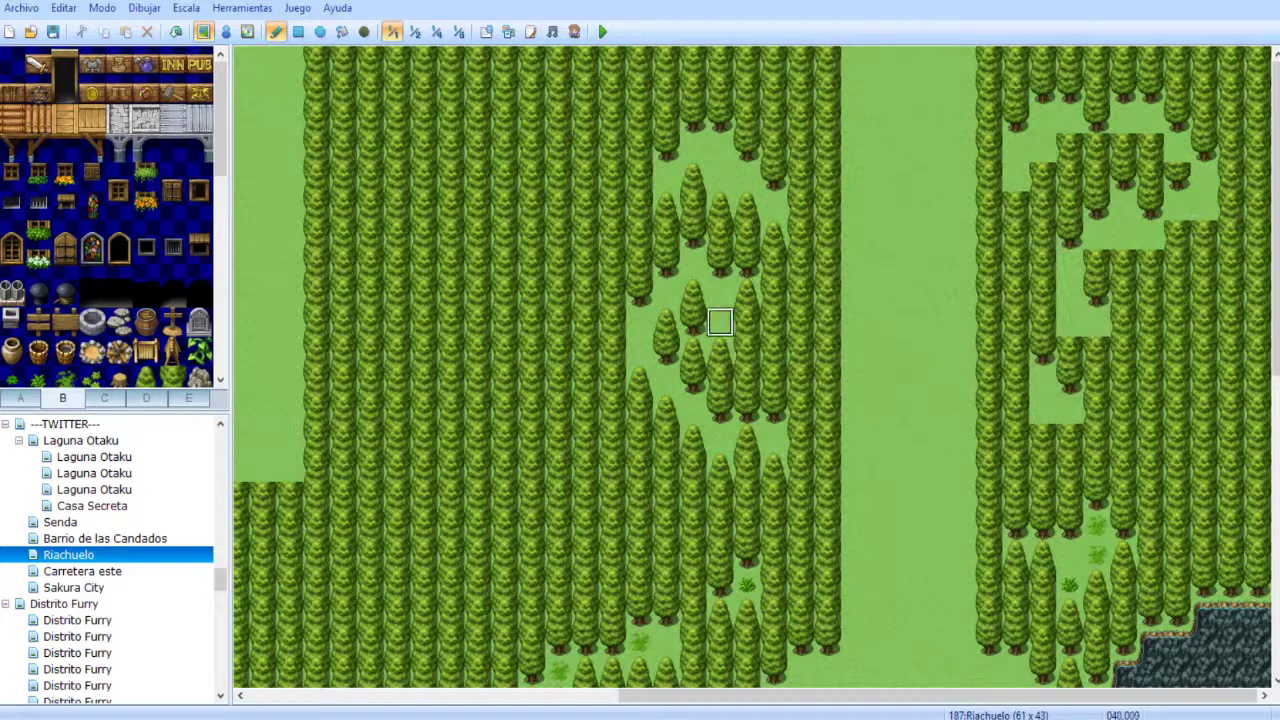
- Place pointed treetop tiles on the trees bordering the middle and southern parts of the eastern clearing
click(1069, 408)
click(1096, 264)
click(1123, 235)
click(1150, 264)
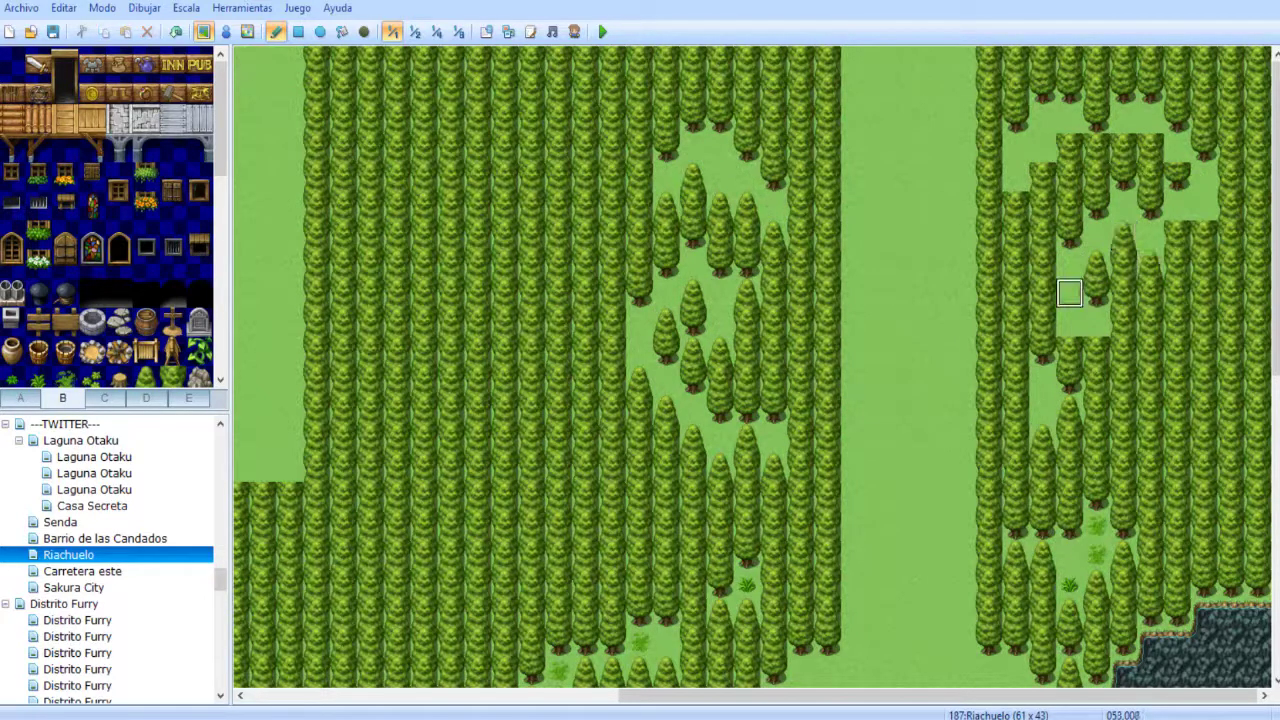
click(1069, 322)
click(1096, 350)
- Place pointed treetop tiles on the tree cluster and border trees in the northern part of the eastern clearing
click(1016, 206)
click(1043, 177)
click(1069, 148)
click(1096, 148)
click(1123, 148)
click(1150, 120)
click(1177, 148)
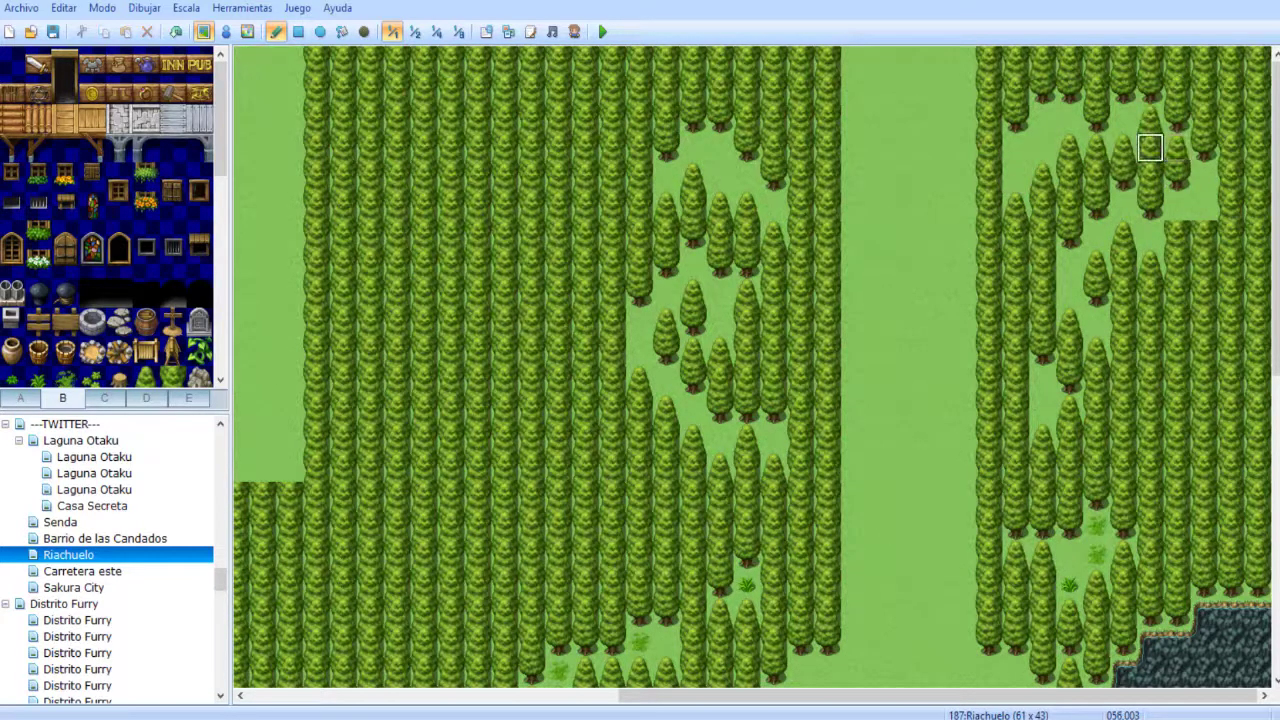
click(1204, 207)
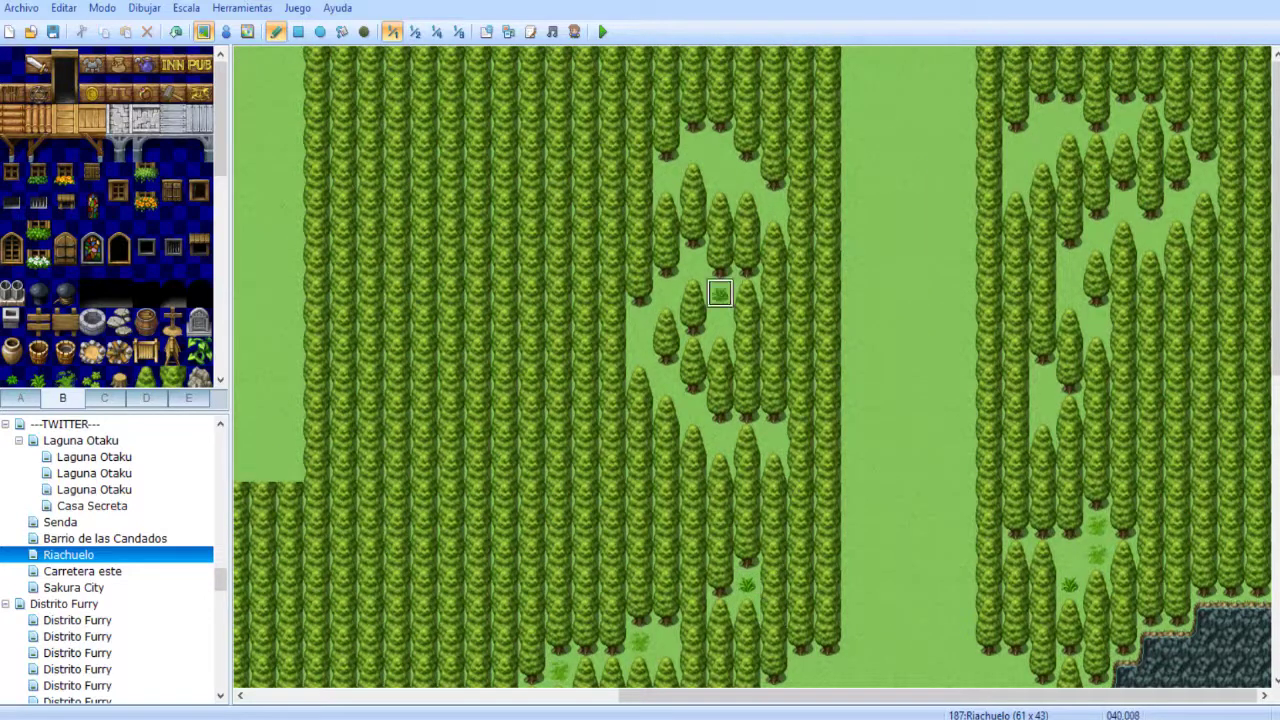
- Scatter dark green grass tufts through the clearings on both sides of the central path
click(720, 292)
click(1042, 148)
click(1042, 380)
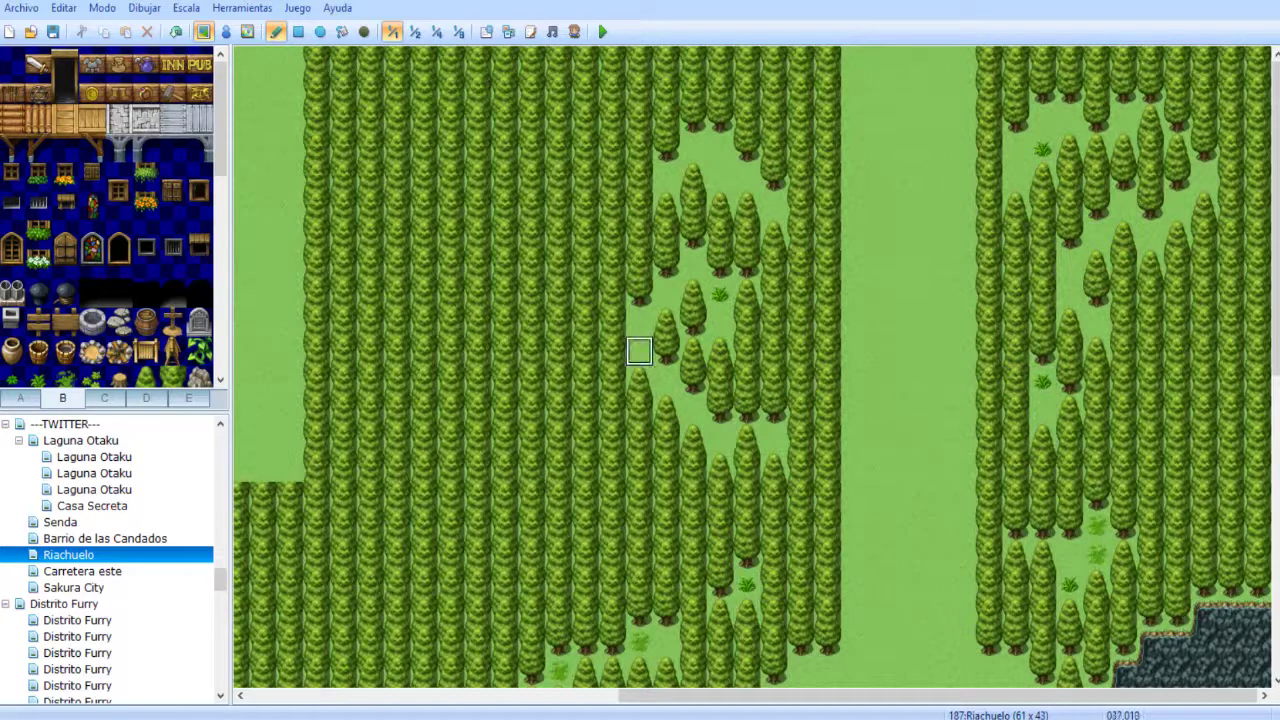
click(1150, 234)
key(ctrl+z)
key(ctrl+z)
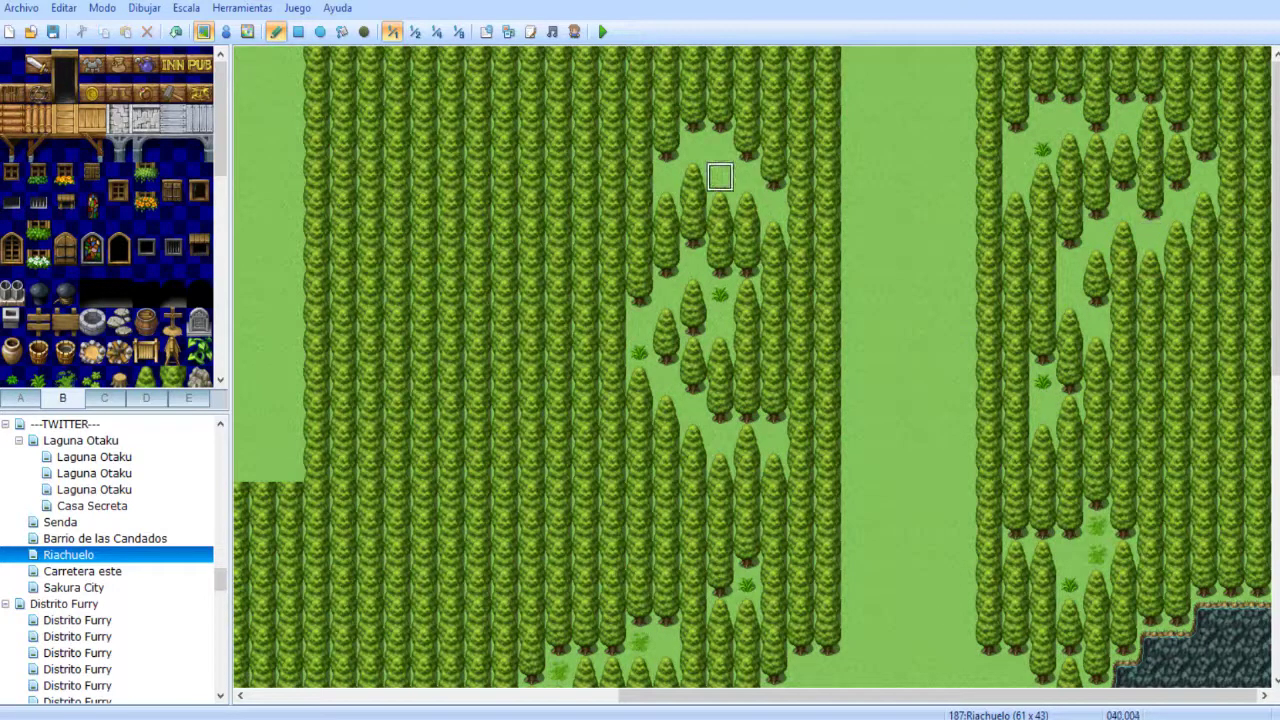
click(774, 207)
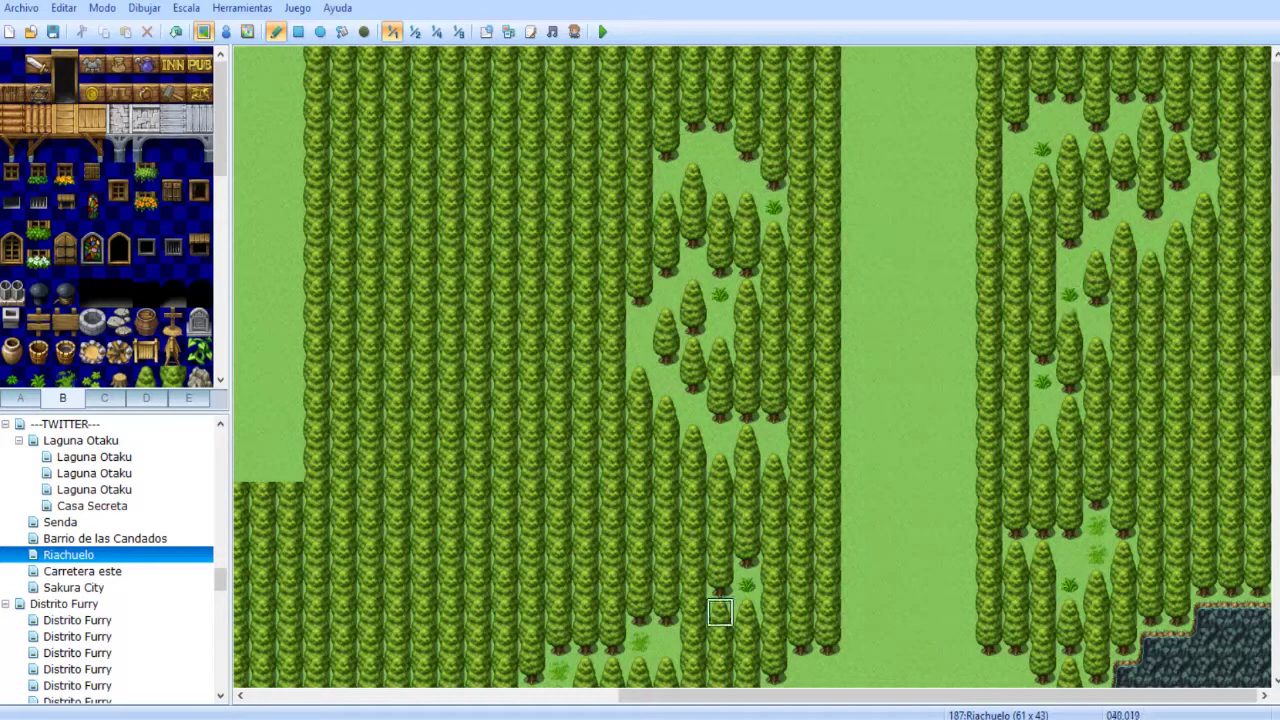
- Scatter light green grass patches through the western clearings, replacing the dark tuft at their western edge
click(640, 352)
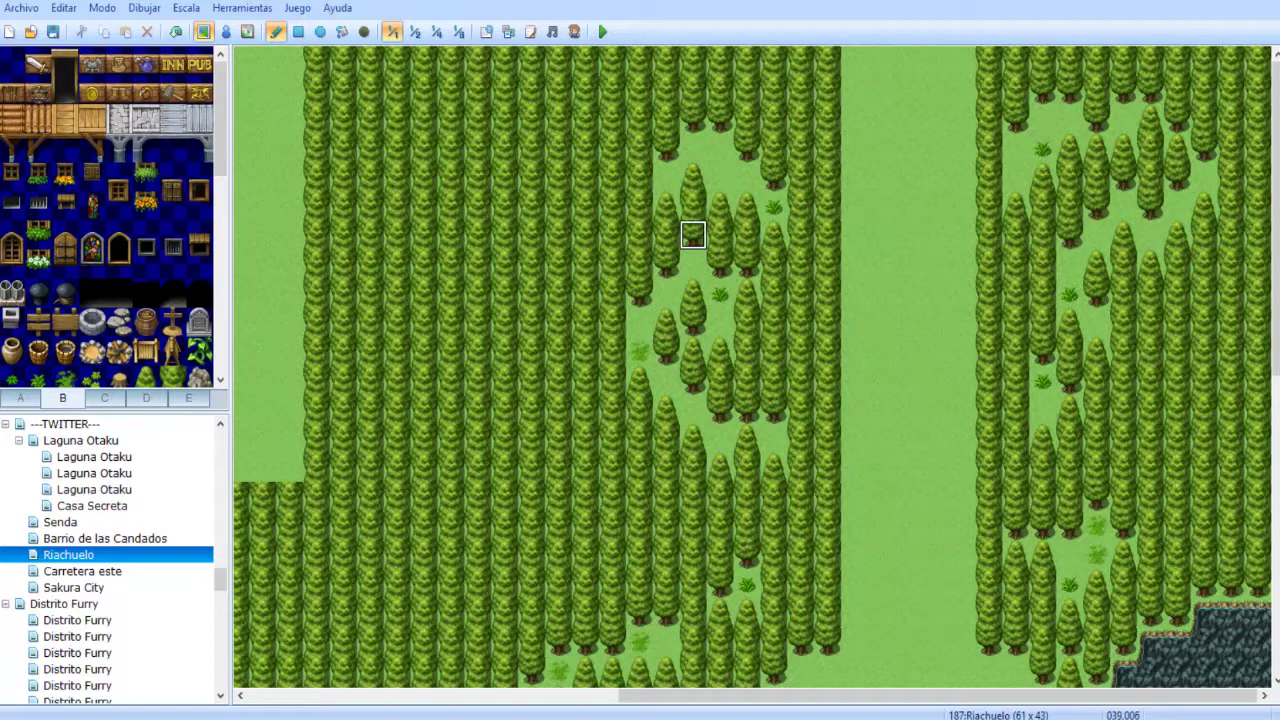
click(720, 146)
click(693, 148)
click(720, 177)
click(693, 410)
click(773, 438)
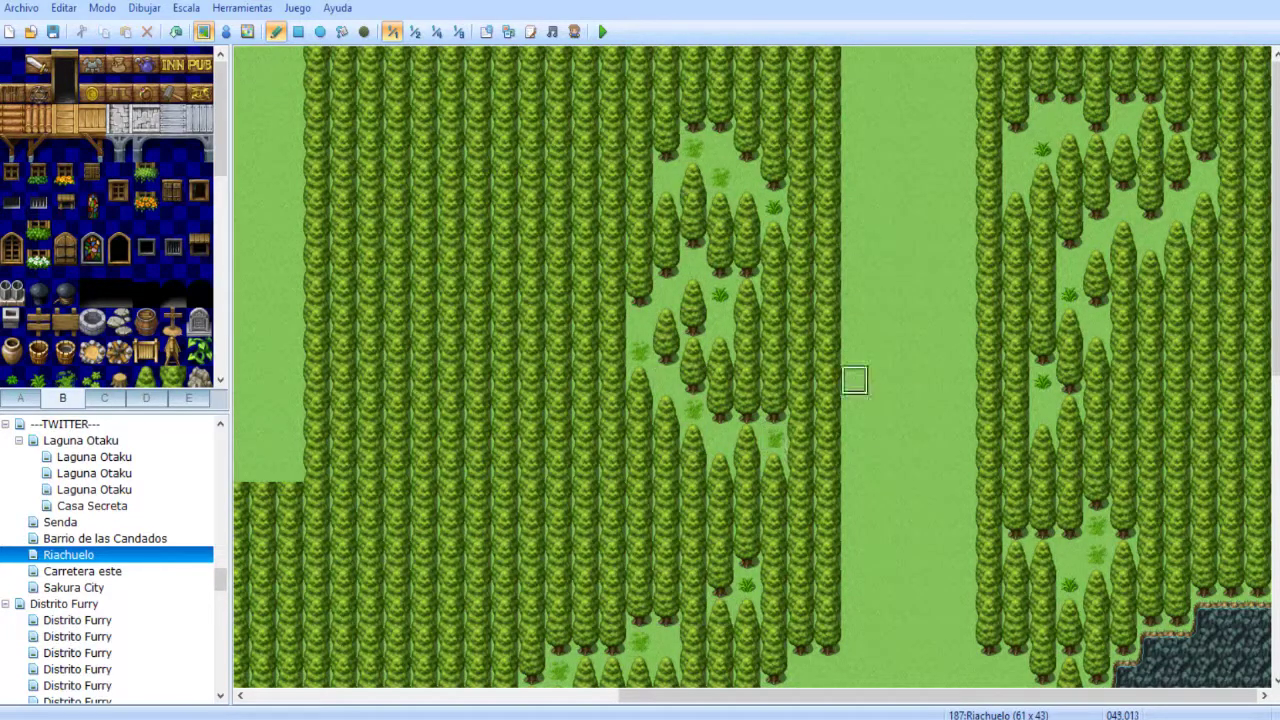
- Scatter light green grass patches through the eastern clearing and save the project
click(1042, 408)
click(1015, 148)
click(1123, 205)
click(1205, 177)
click(1123, 120)
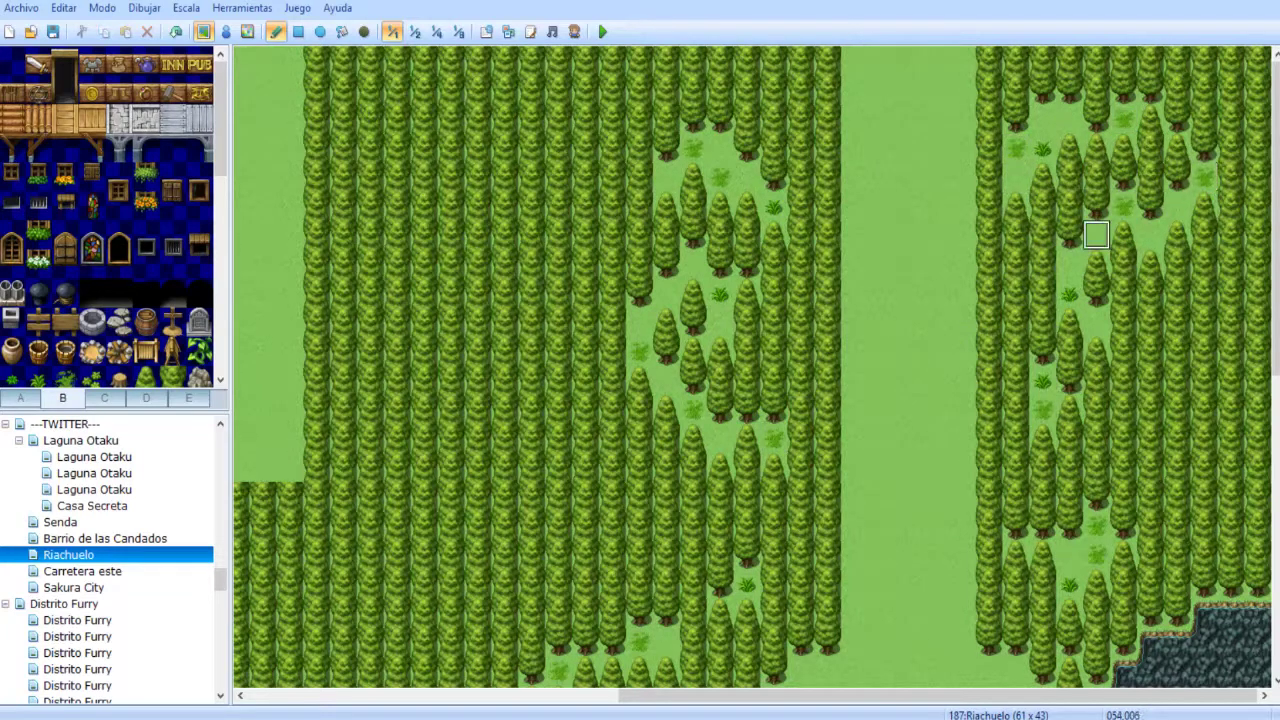
key(ctrl+z)
key(ctrl+z)
click(1123, 205)
click(1070, 262)
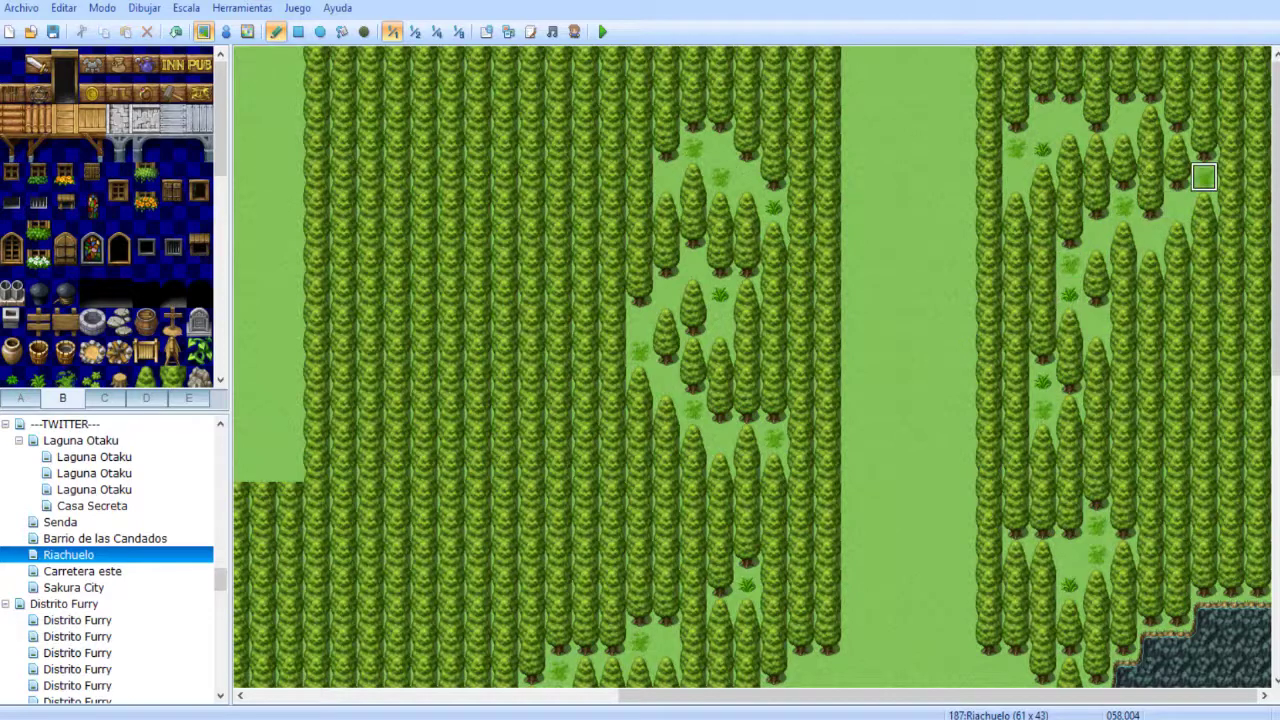
click(53, 32)
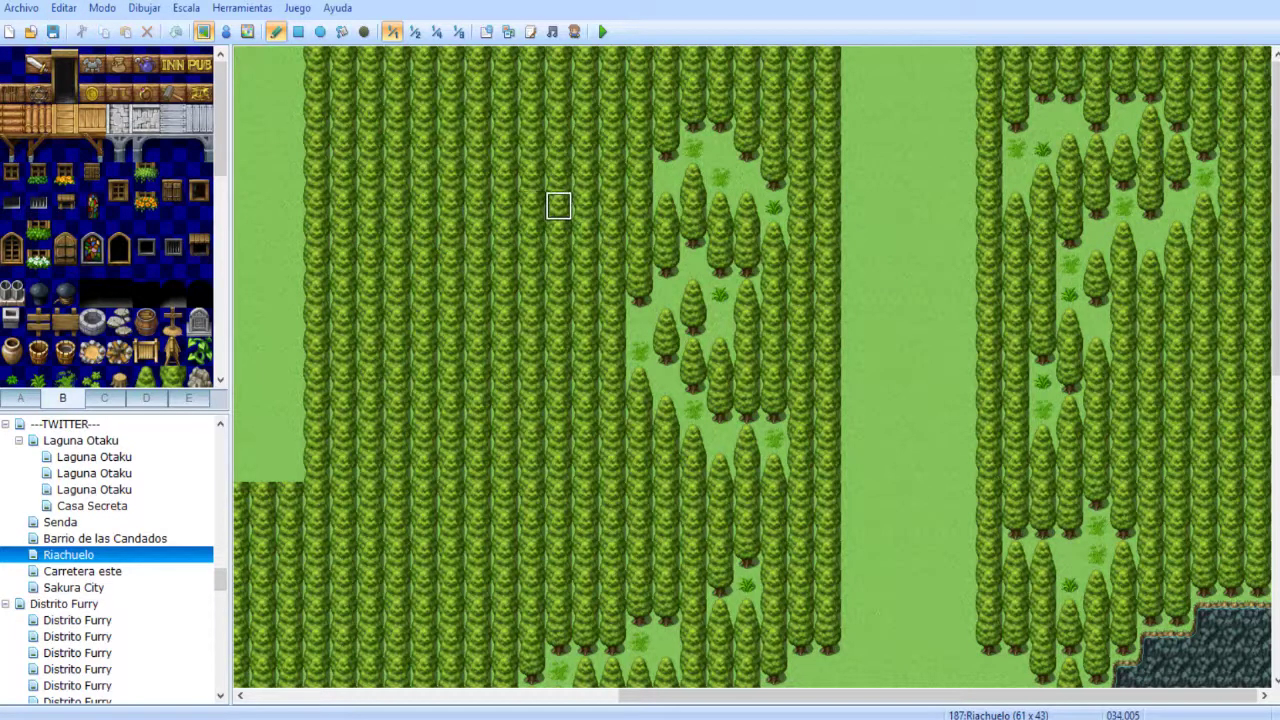
middle_drag(614, 126, 641, 169)
middle_drag(620, 240, 640, 148)
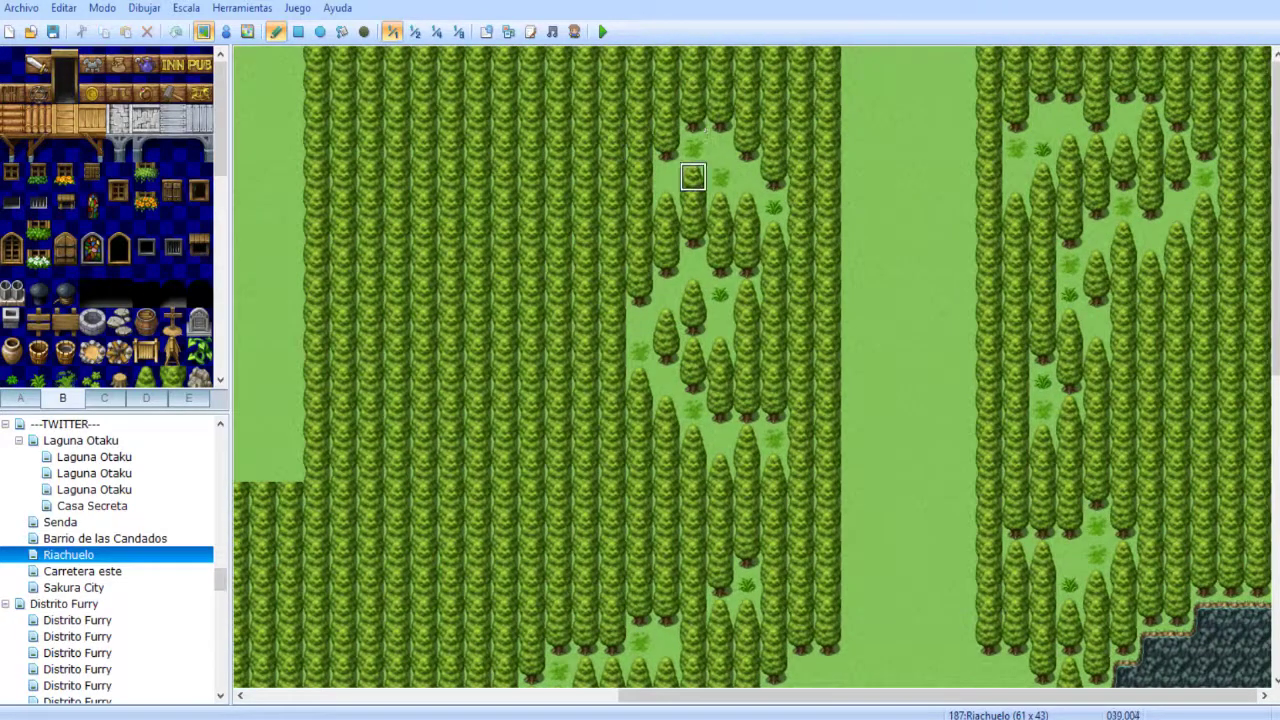
click(693, 177)
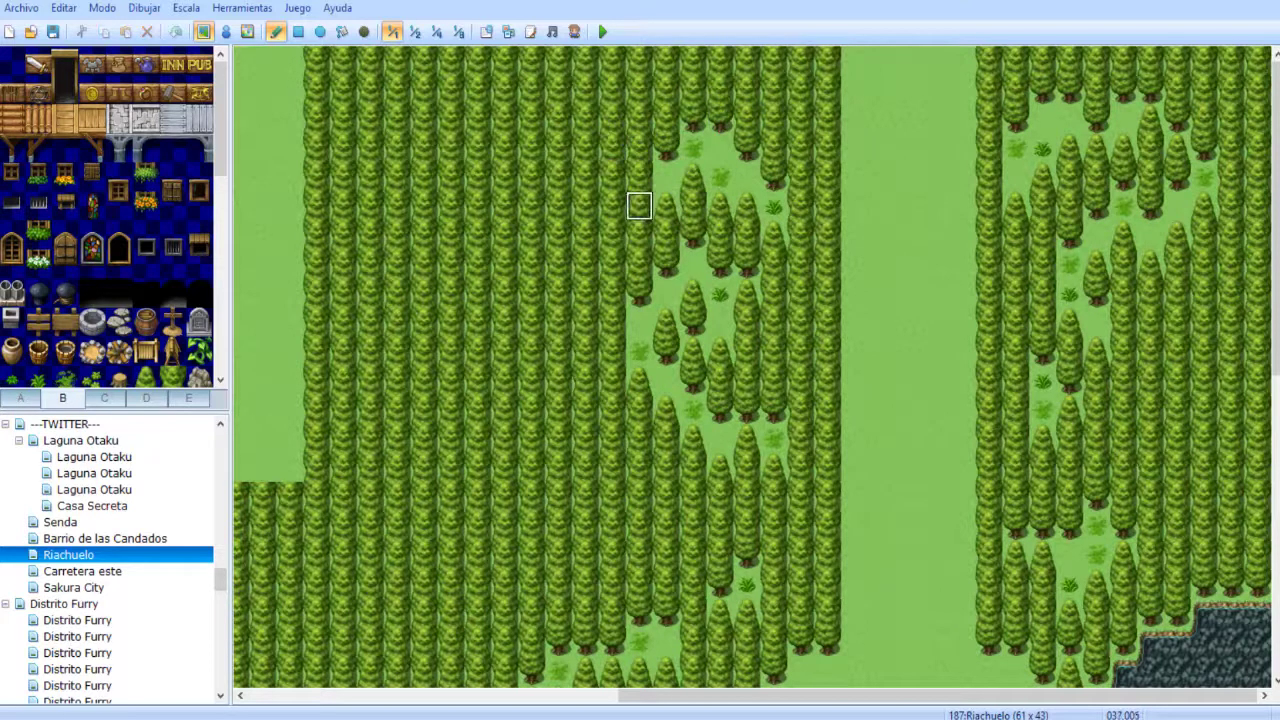
right_drag(587, 61, 1257, 580)
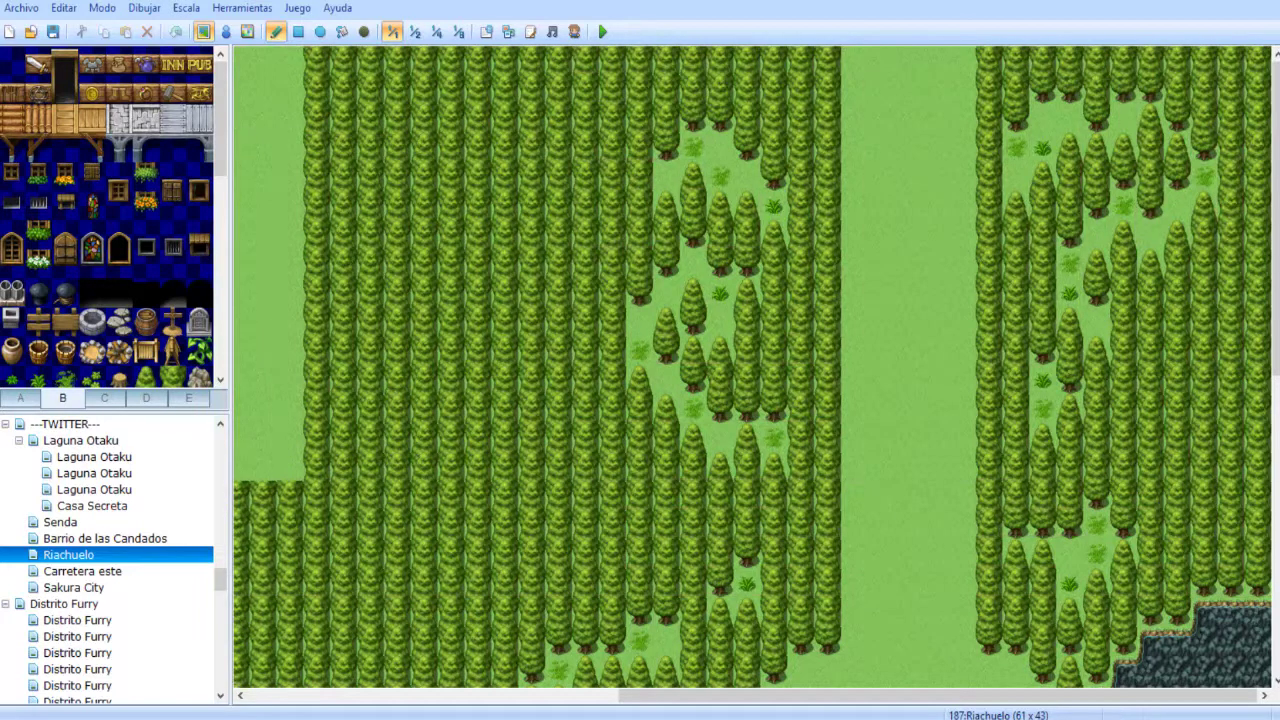
- Open the Sakura City map and try stamping the copied forest section over the lower edge of the pavement
click(74, 588)
middle_drag(730, 426, 738, 530)
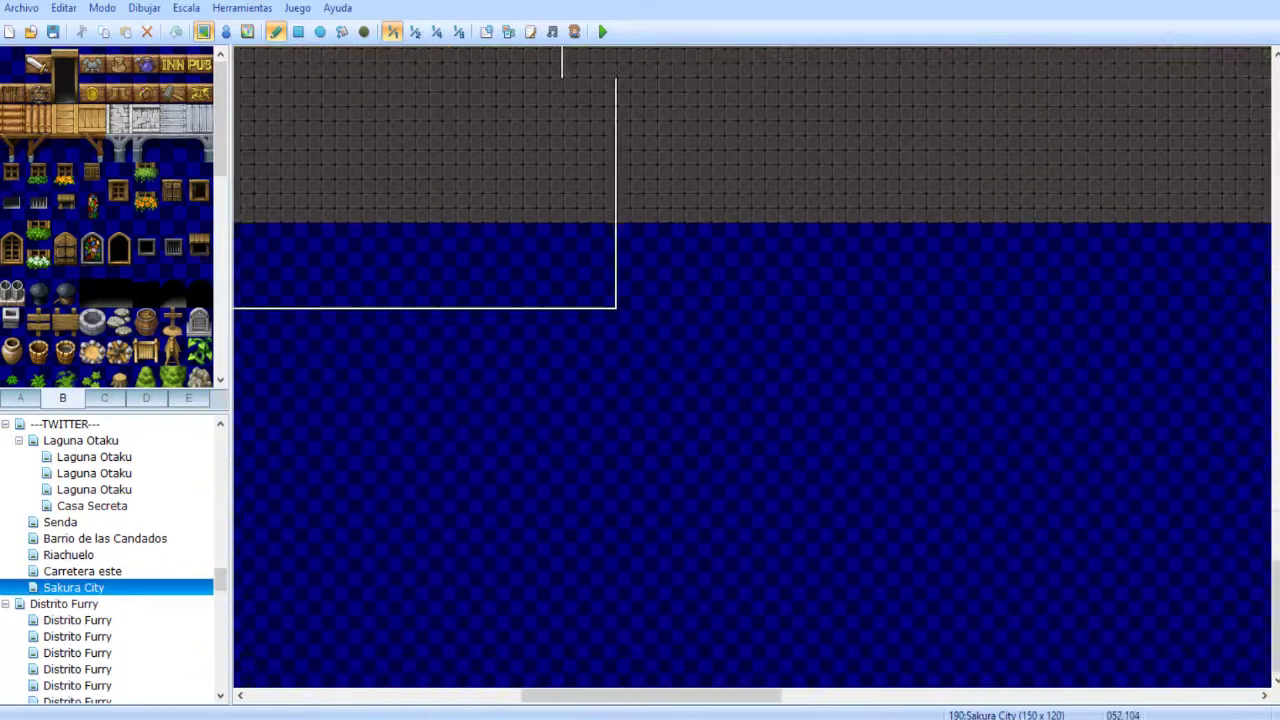
click(414, 32)
click(447, 327)
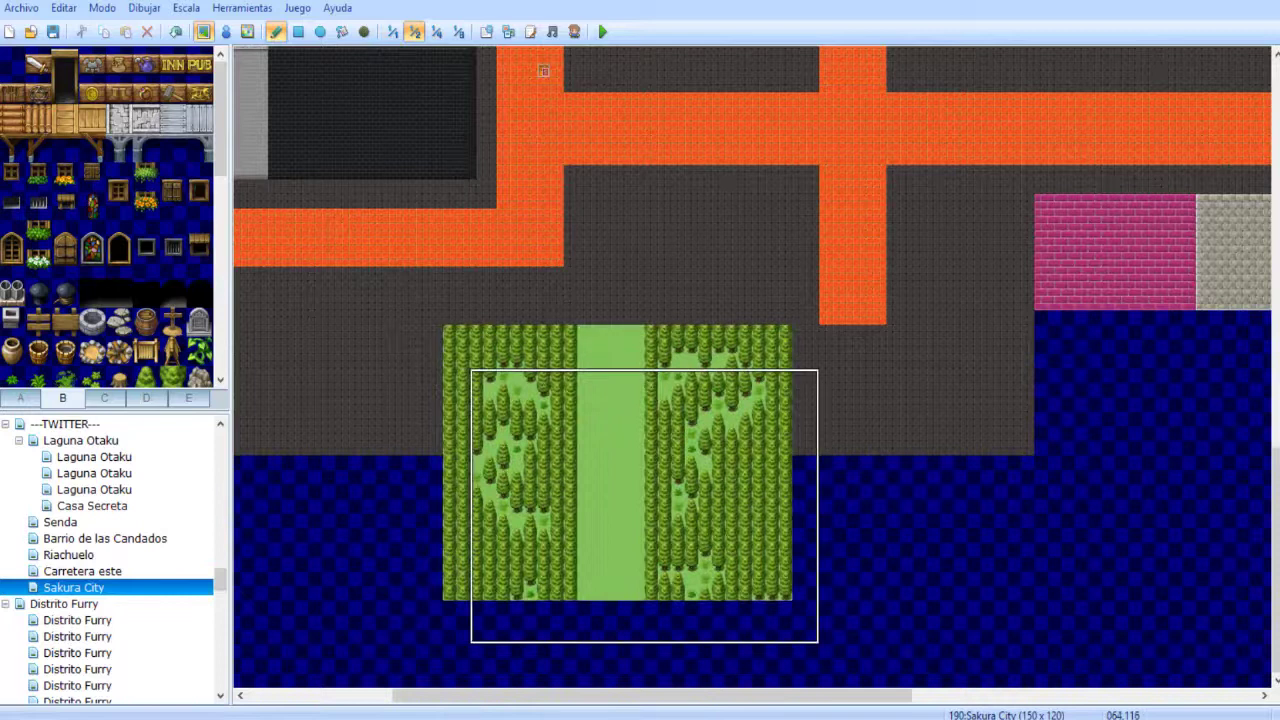
key(ctrl+z)
- Set the Sakura City map's height to 125 tiles
right_click(146, 587)
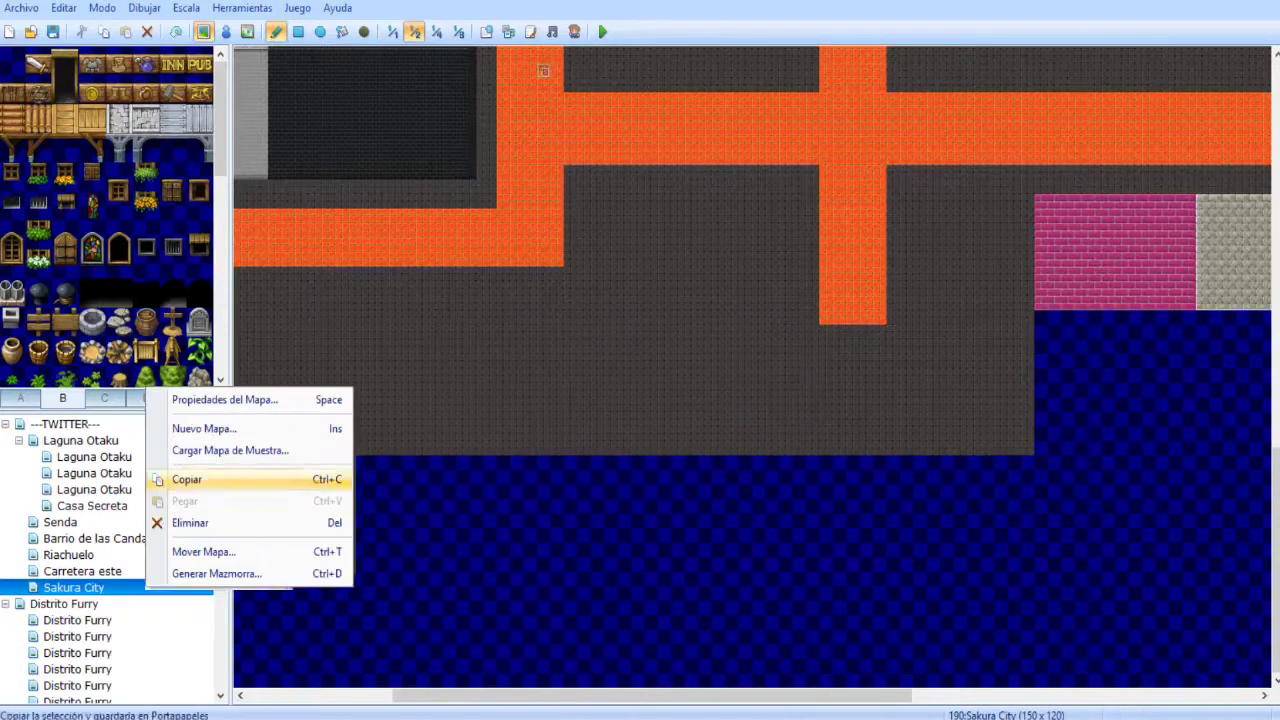
click(225, 400)
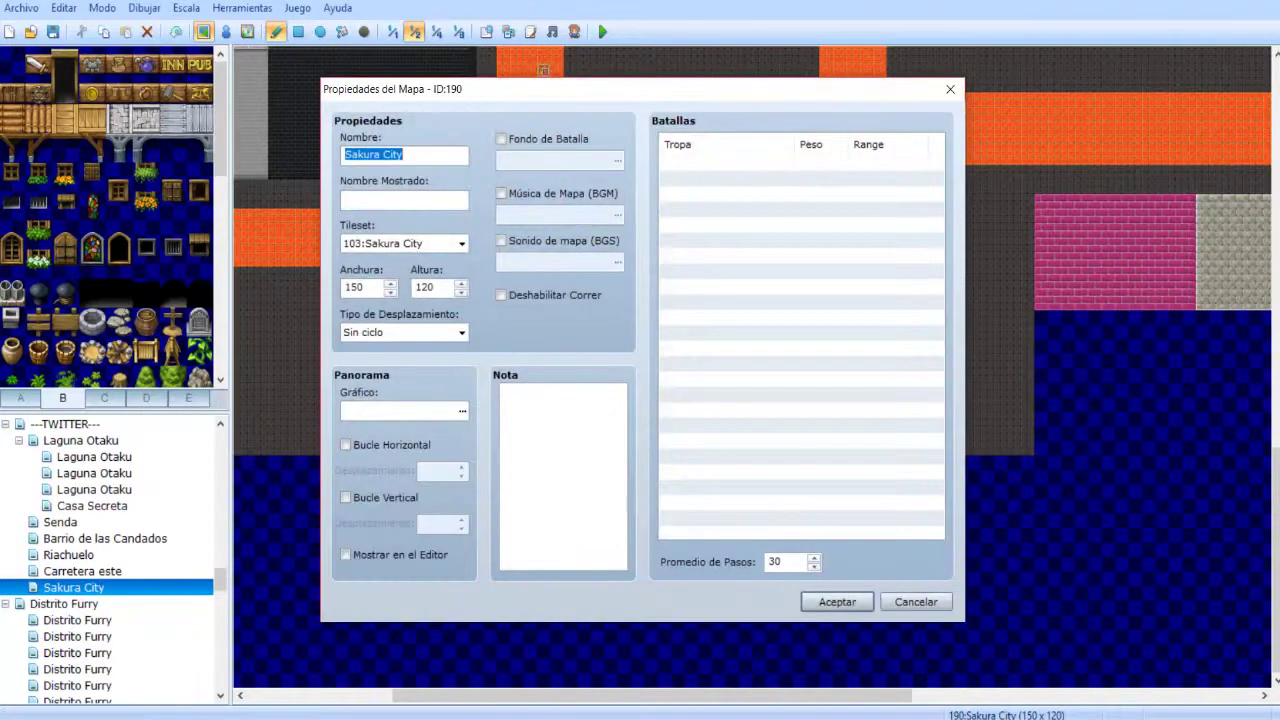
click(837, 602)
- Stamp the copied forest section two rows below the pavement, with its grass path lined up with the orange road
middle_drag(674, 471, 750, 640)
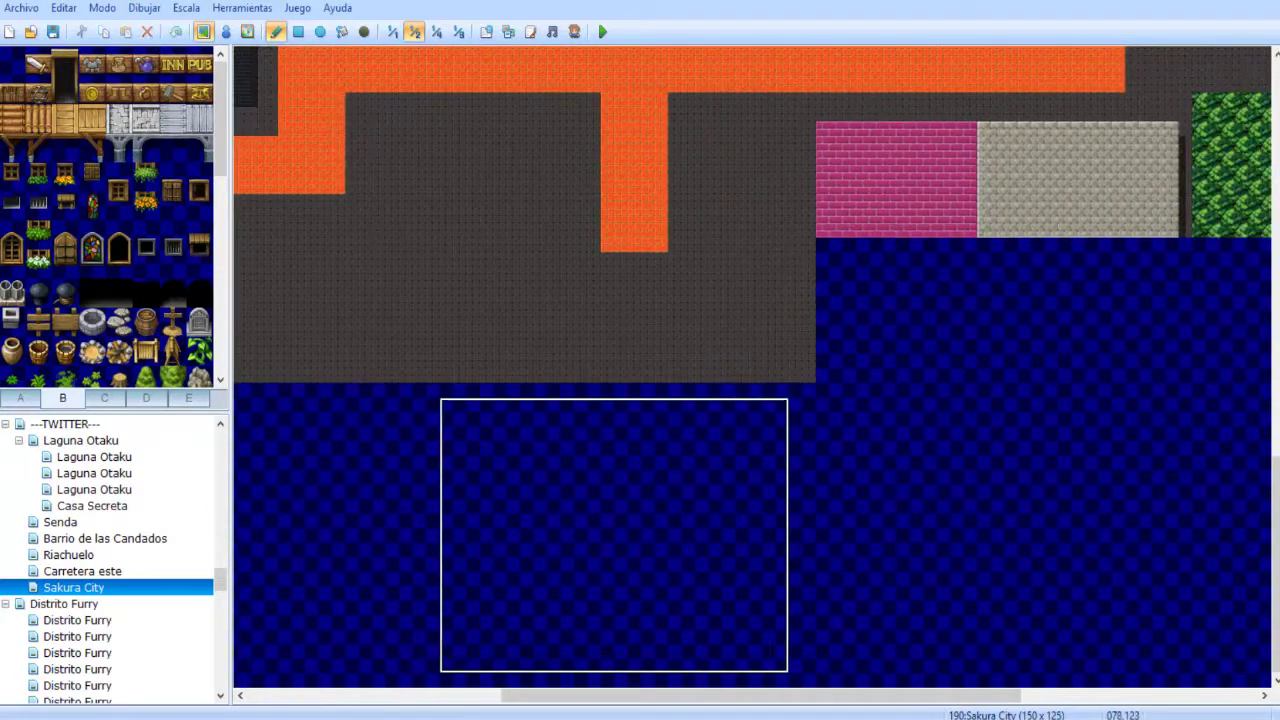
click(461, 391)
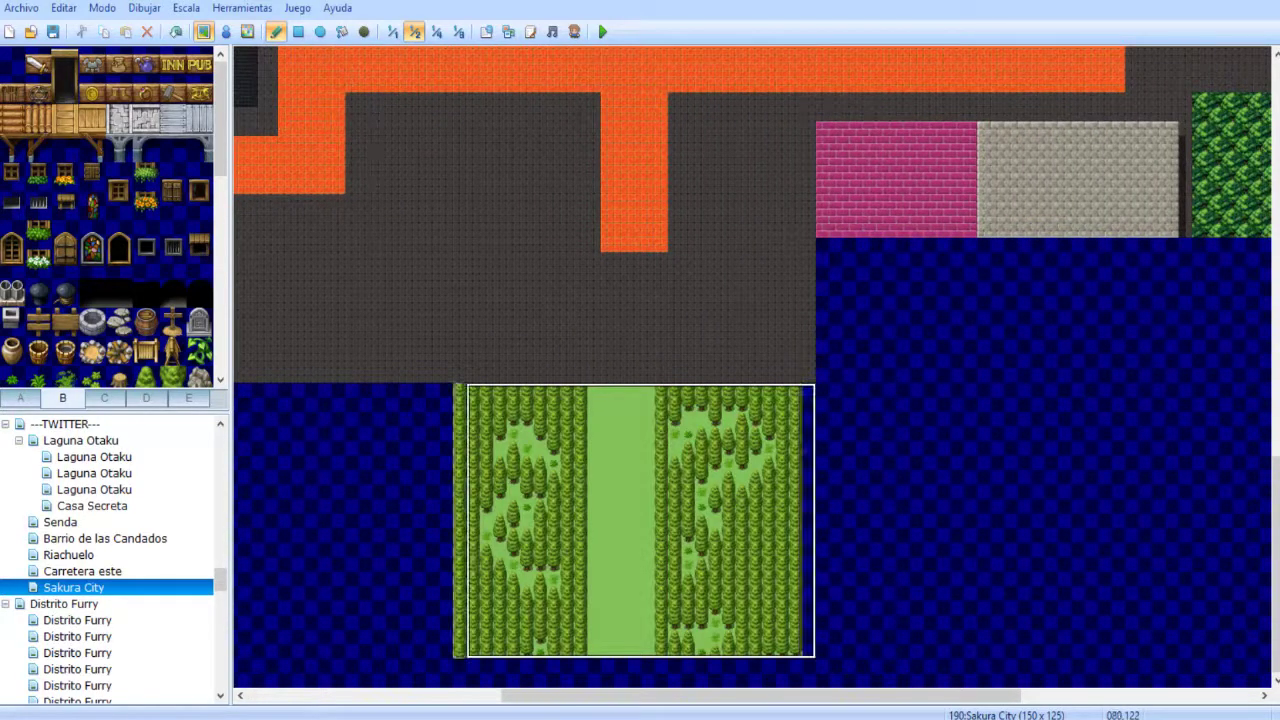
click(474, 392)
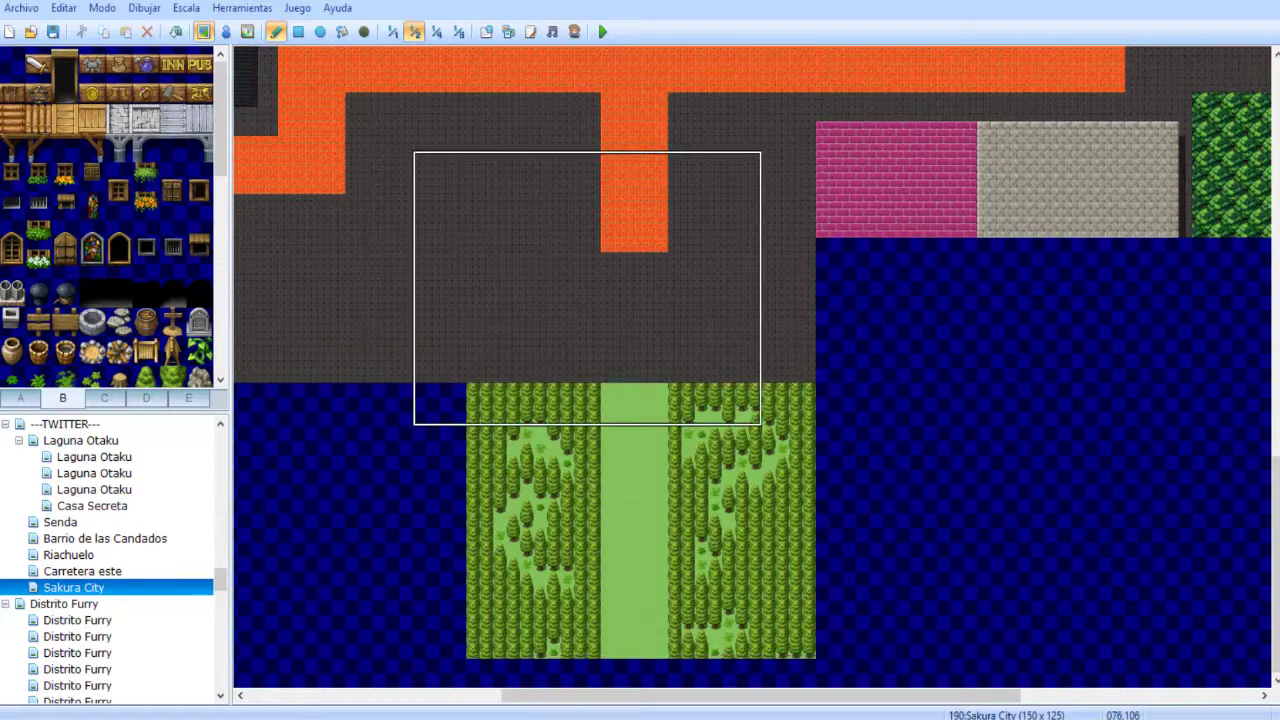
key(ctrl+z)
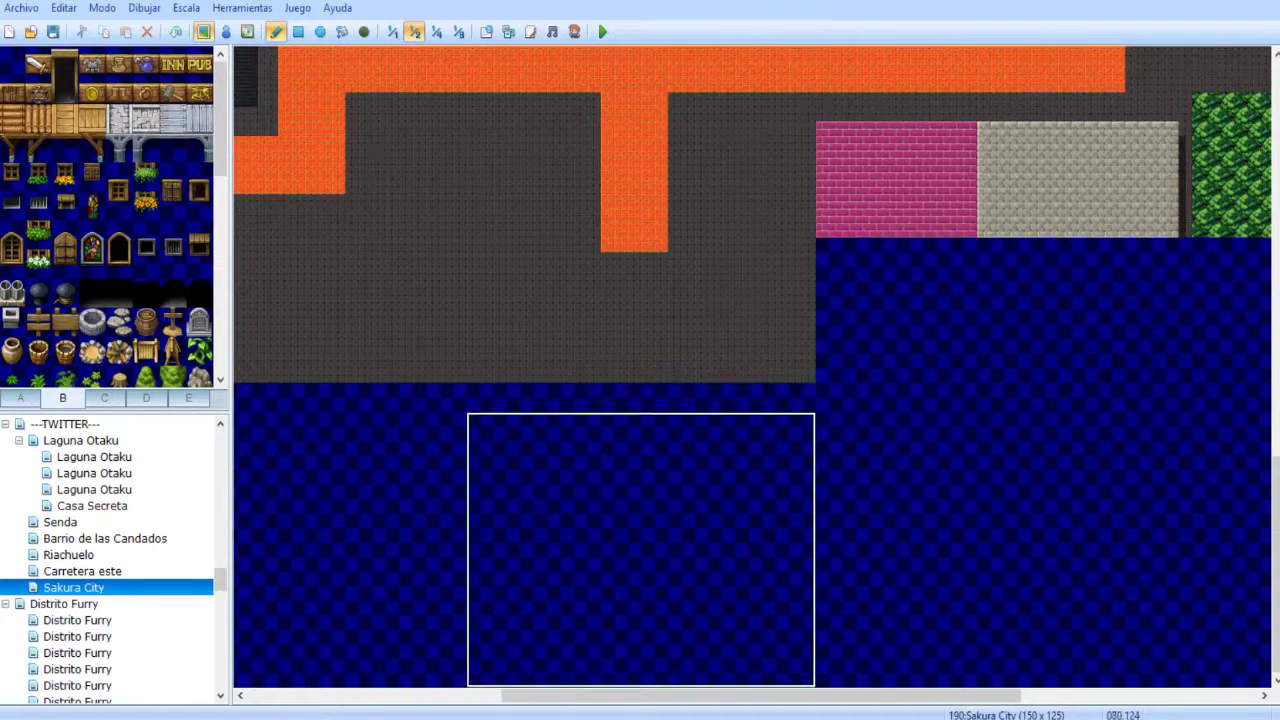
click(474, 422)
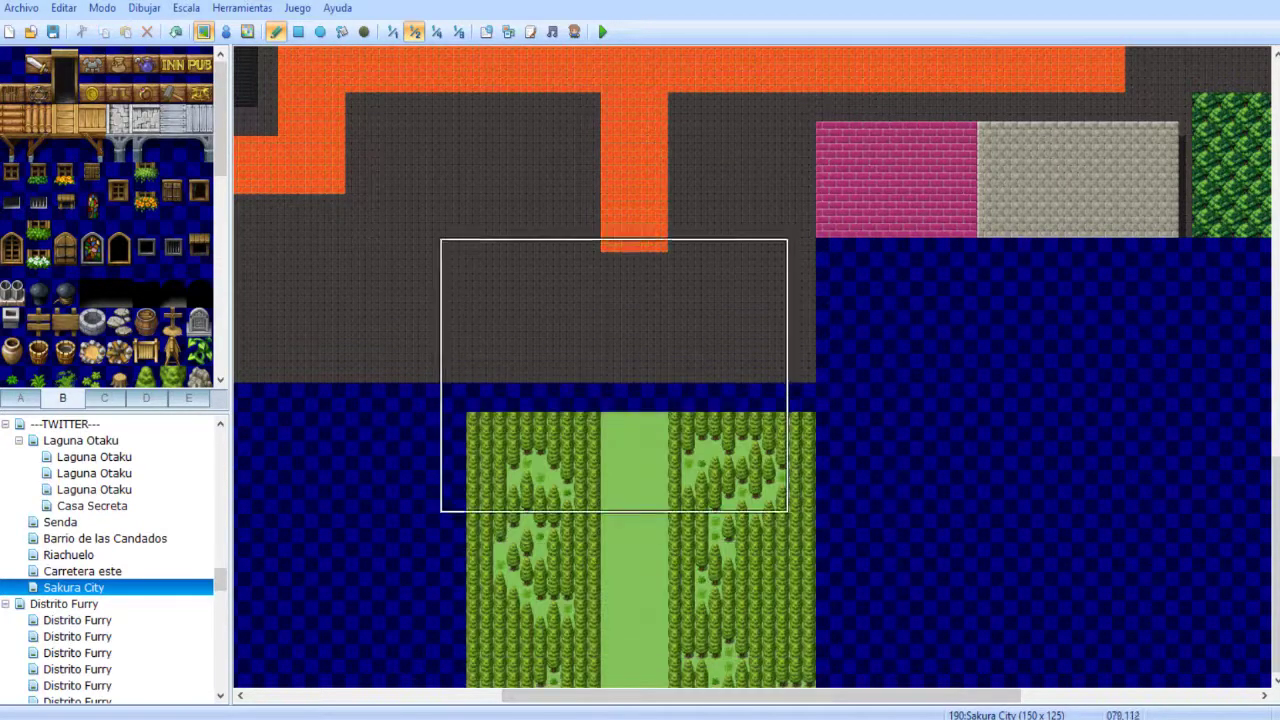
right_click(782, 506)
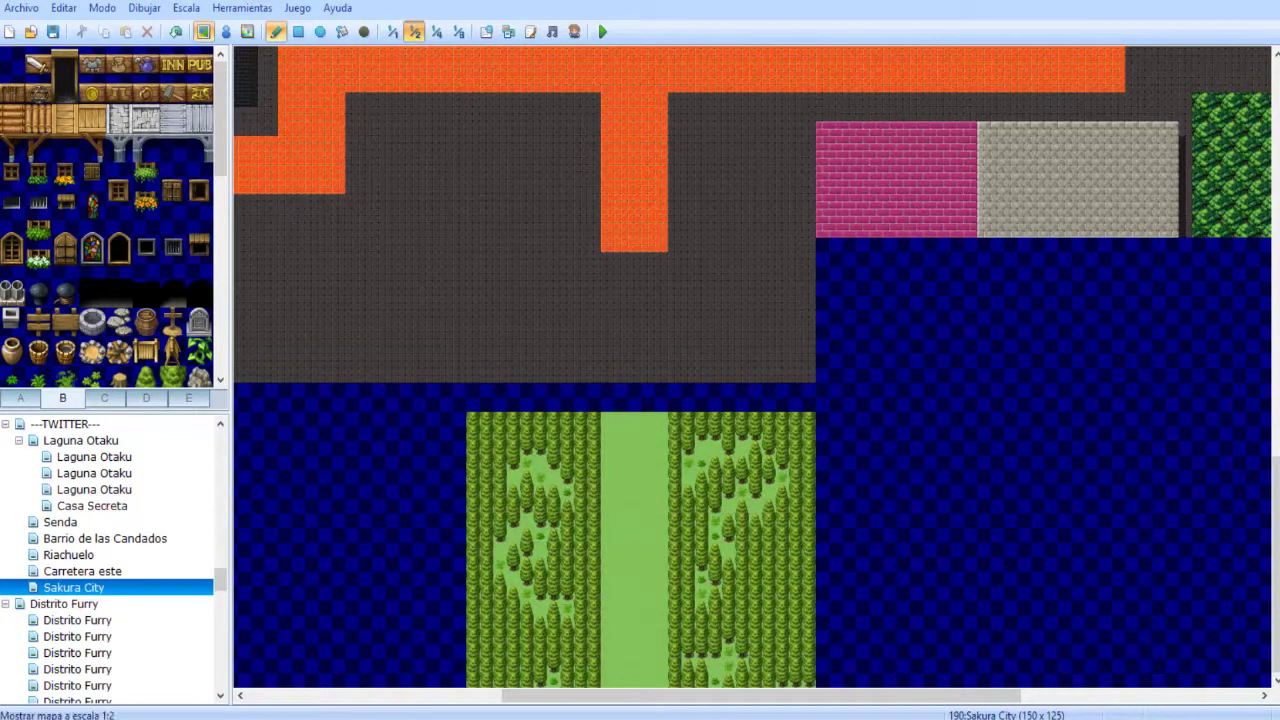
- Extend the vertical orange road with a filled rectangle down to the lower edge of the pavement
click(392, 31)
middle_drag(637, 455, 580, 394)
middle_drag(580, 394, 589, 505)
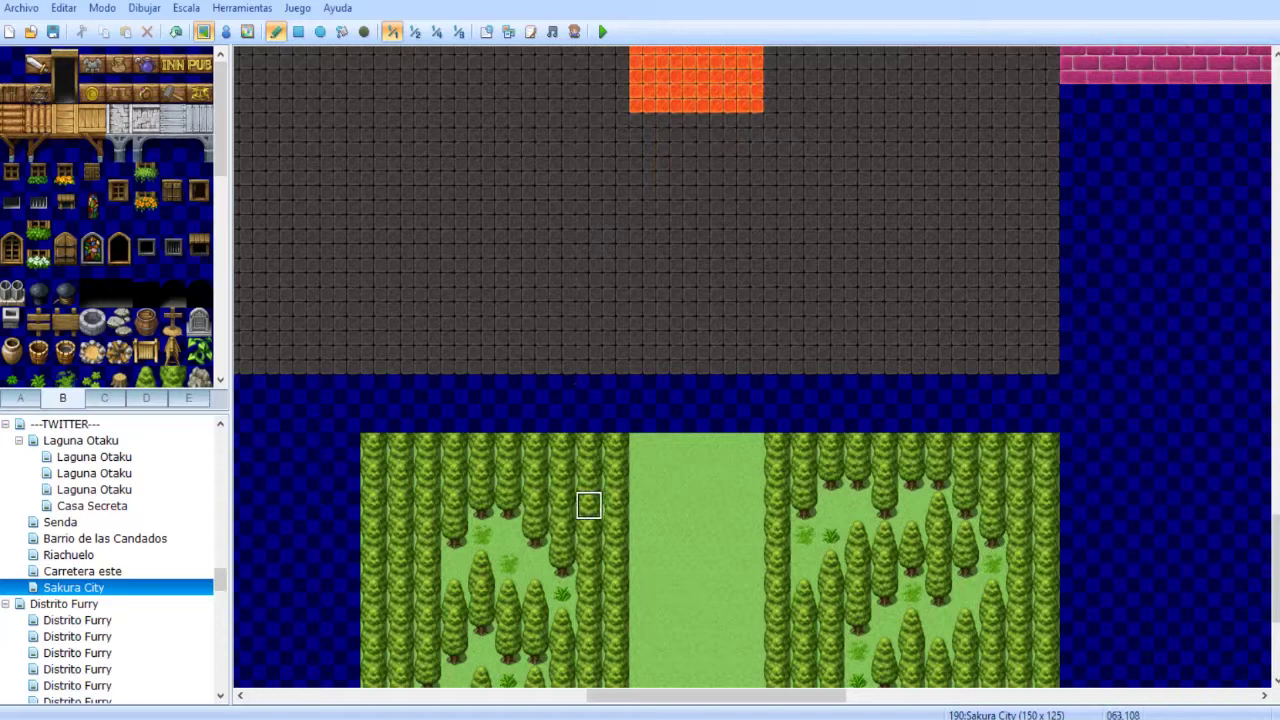
click(298, 31)
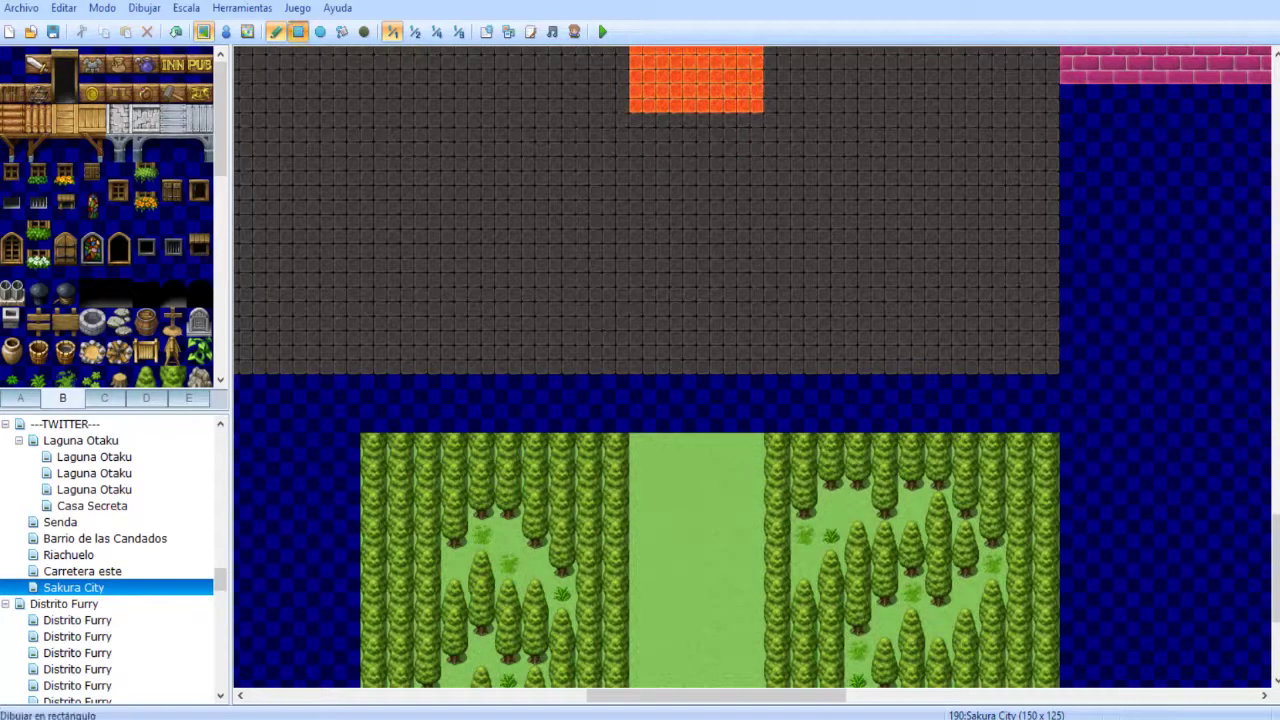
drag(642, 98, 752, 362)
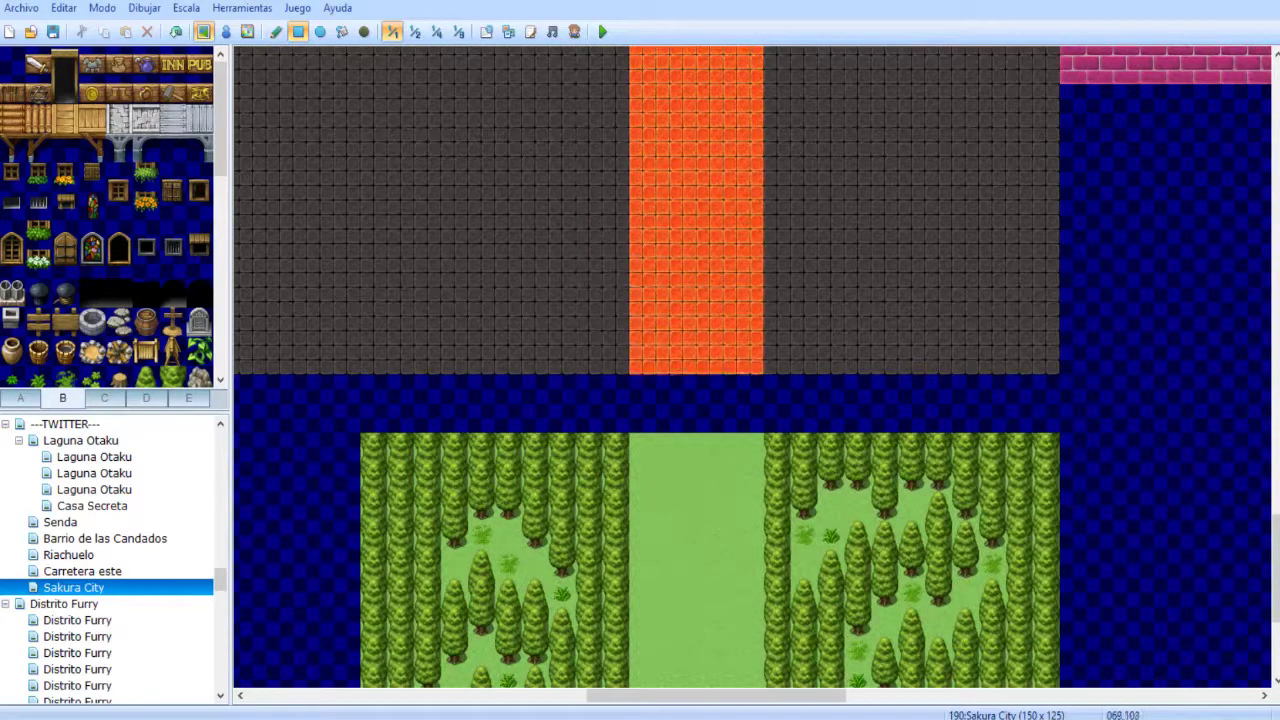
- Fill the two empty rows between pavement and forest with trees on both sides and grass across the path
scroll(374, 67, up, 2)
click(276, 31)
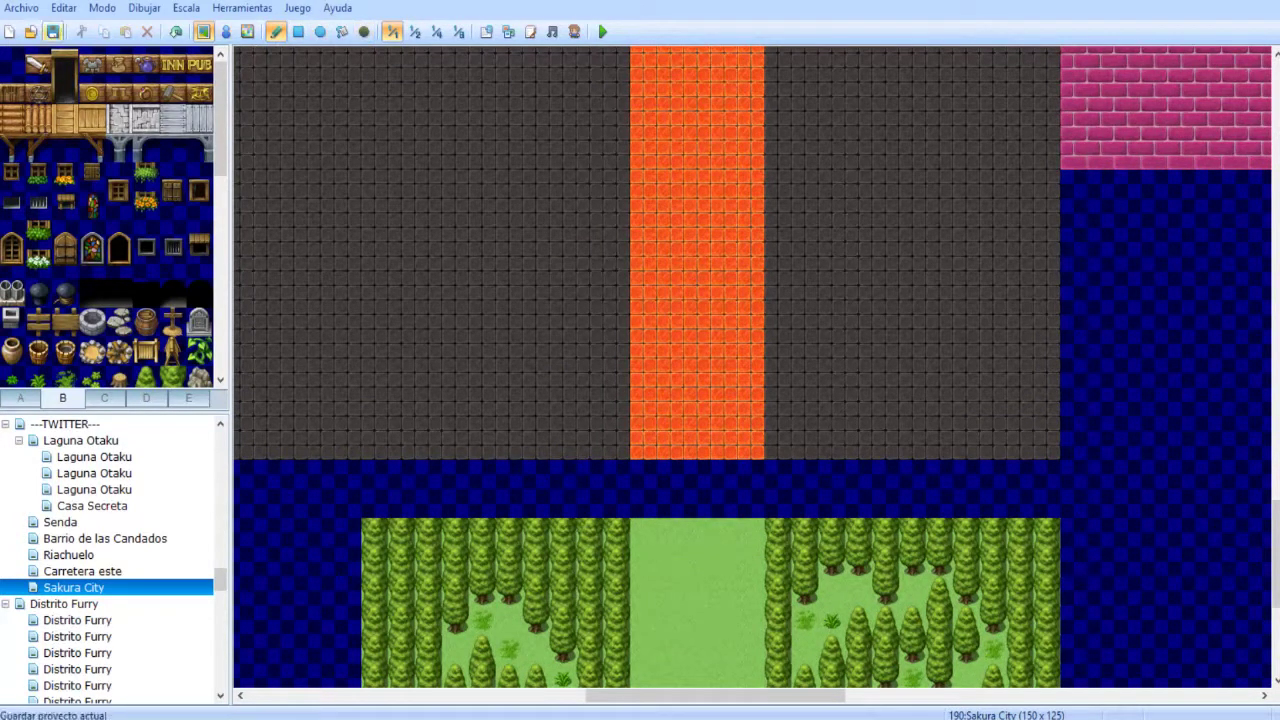
click(298, 31)
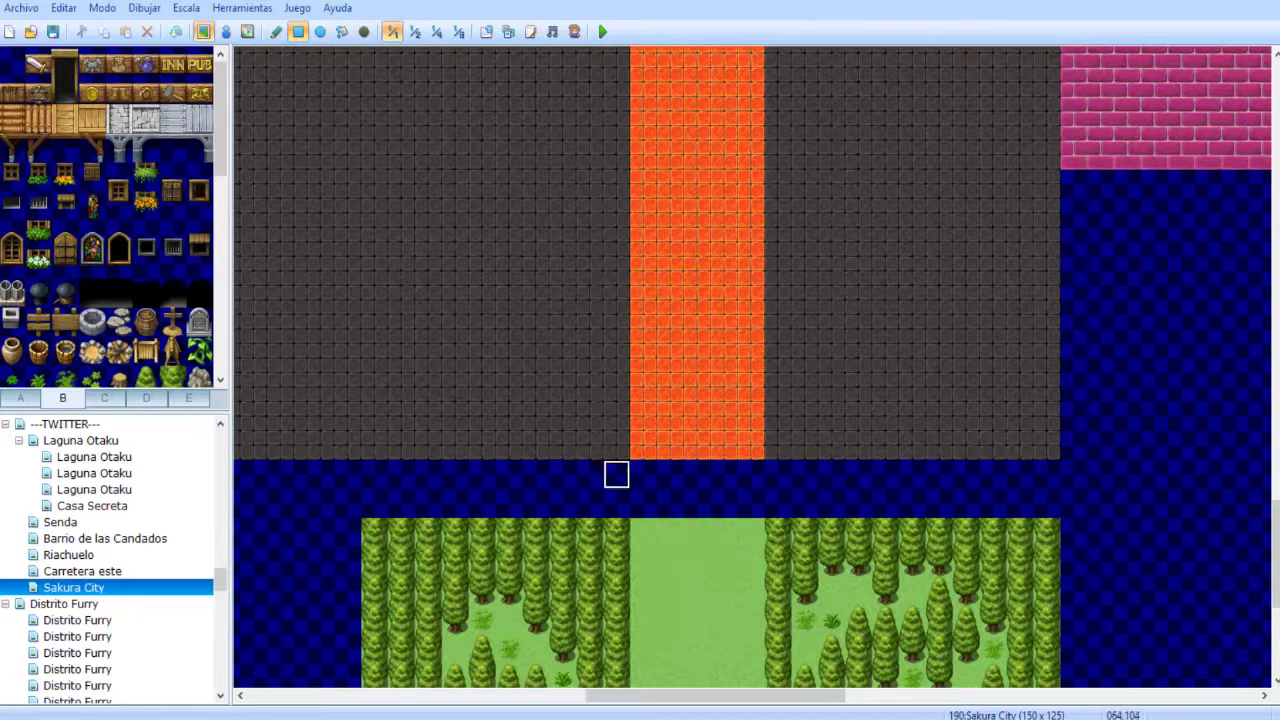
drag(374, 474, 616, 474)
drag(777, 474, 1046, 503)
right_click(697, 532)
mouse_move(644, 474)
mouse_down()
mouse_move(697, 503)
mouse_move(751, 503)
mouse_up()
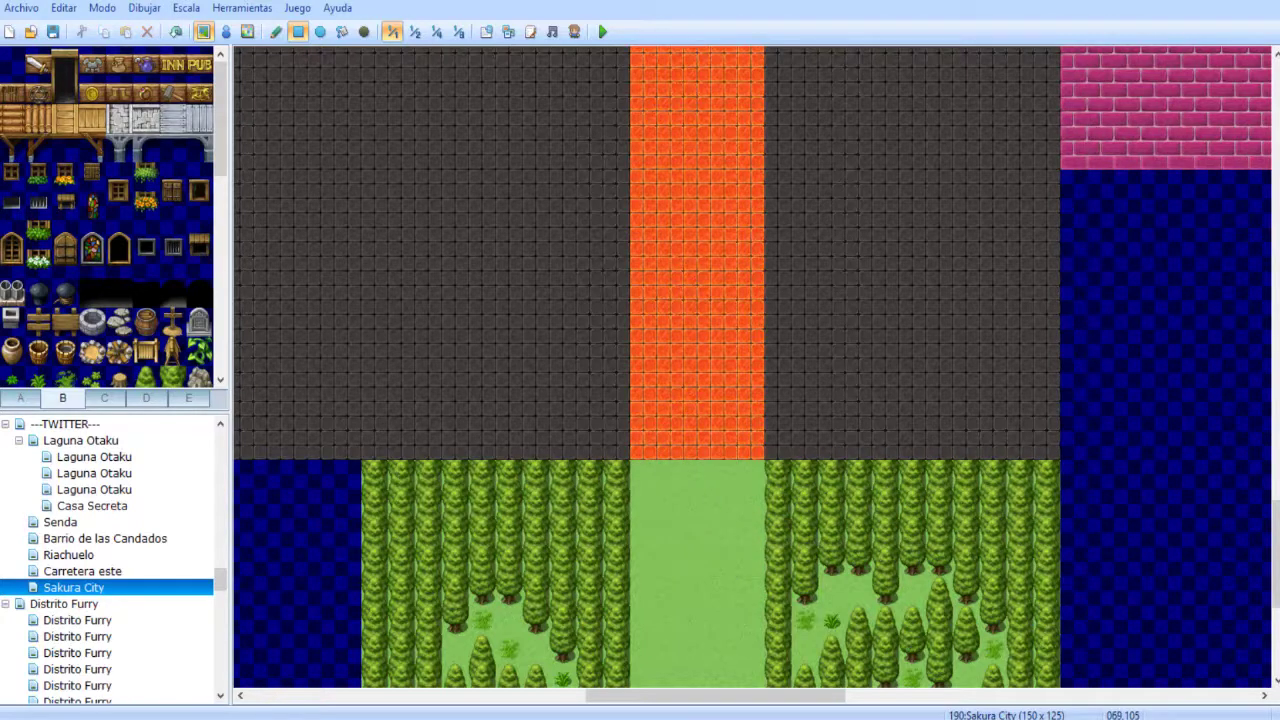
- Examine the area around the orange road and forest entrance, both at full and half scale
middle_drag(738, 408, 688, 505)
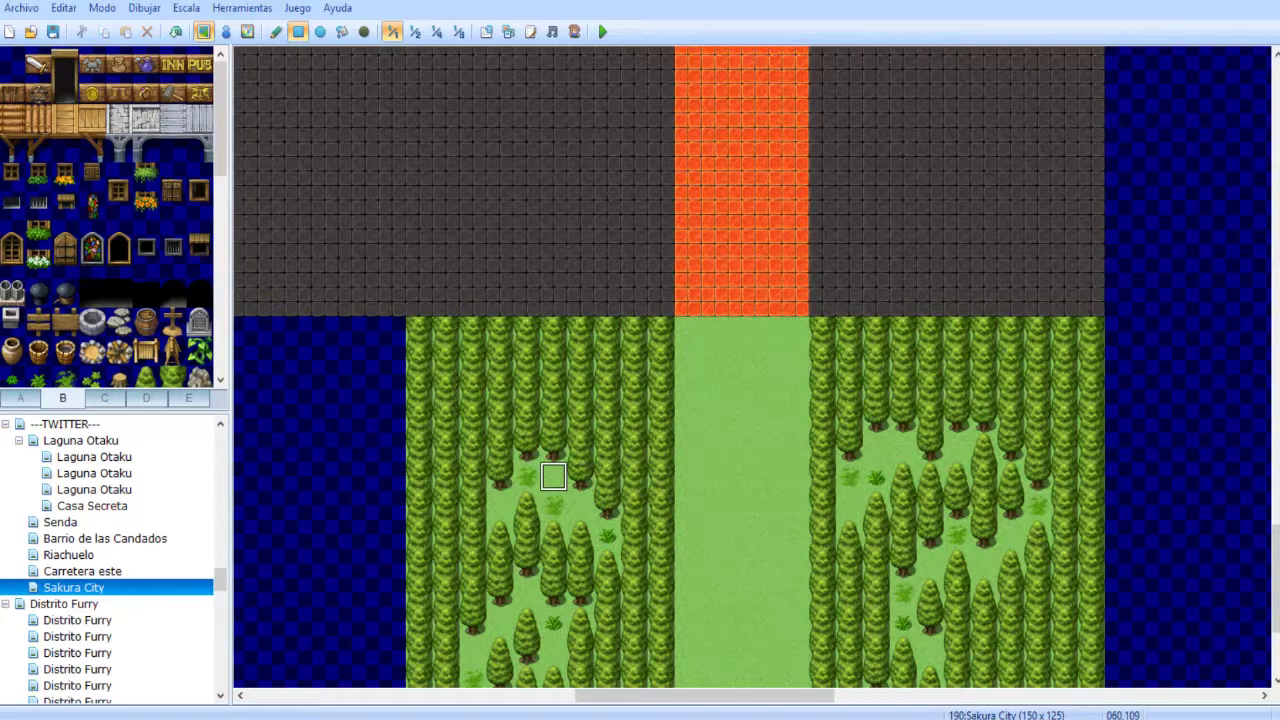
middle_drag(609, 357, 537, 543)
middle_drag(537, 543, 387, 335)
scroll(531, 443, up, 3)
scroll(531, 443, right, 6)
scroll(531, 443, down, 4)
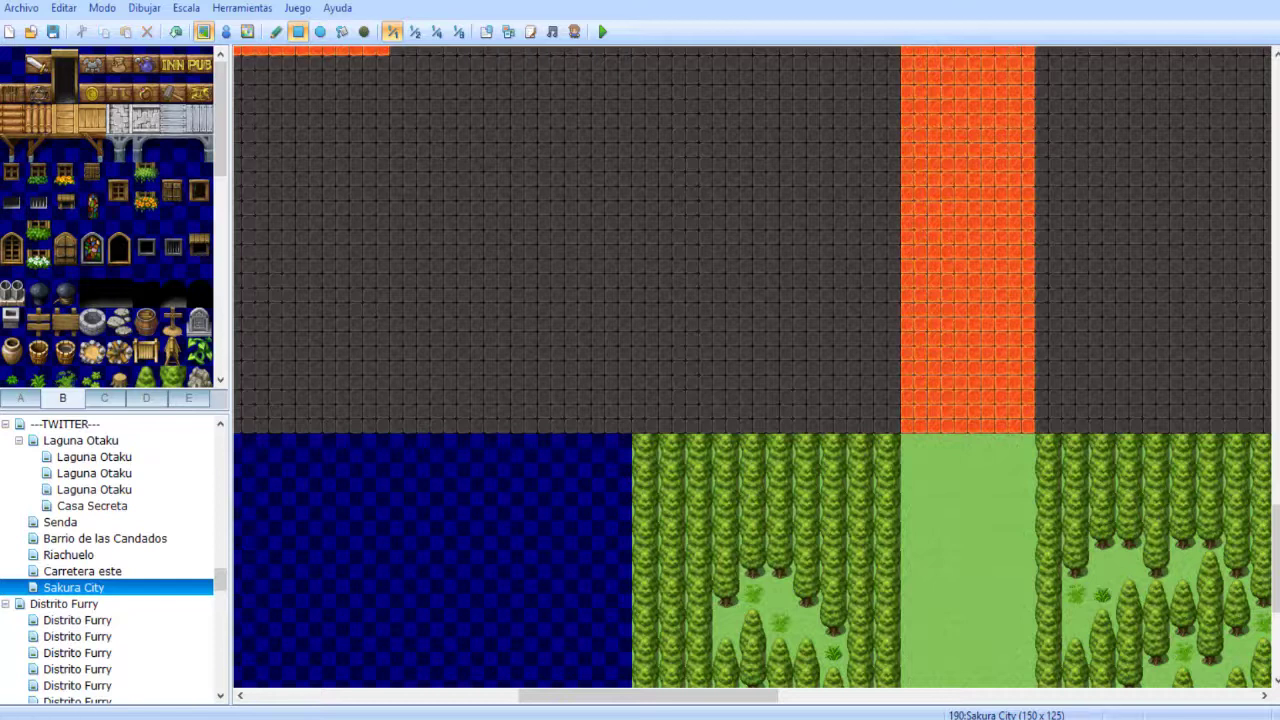
click(414, 31)
scroll(546, 194, right, 3)
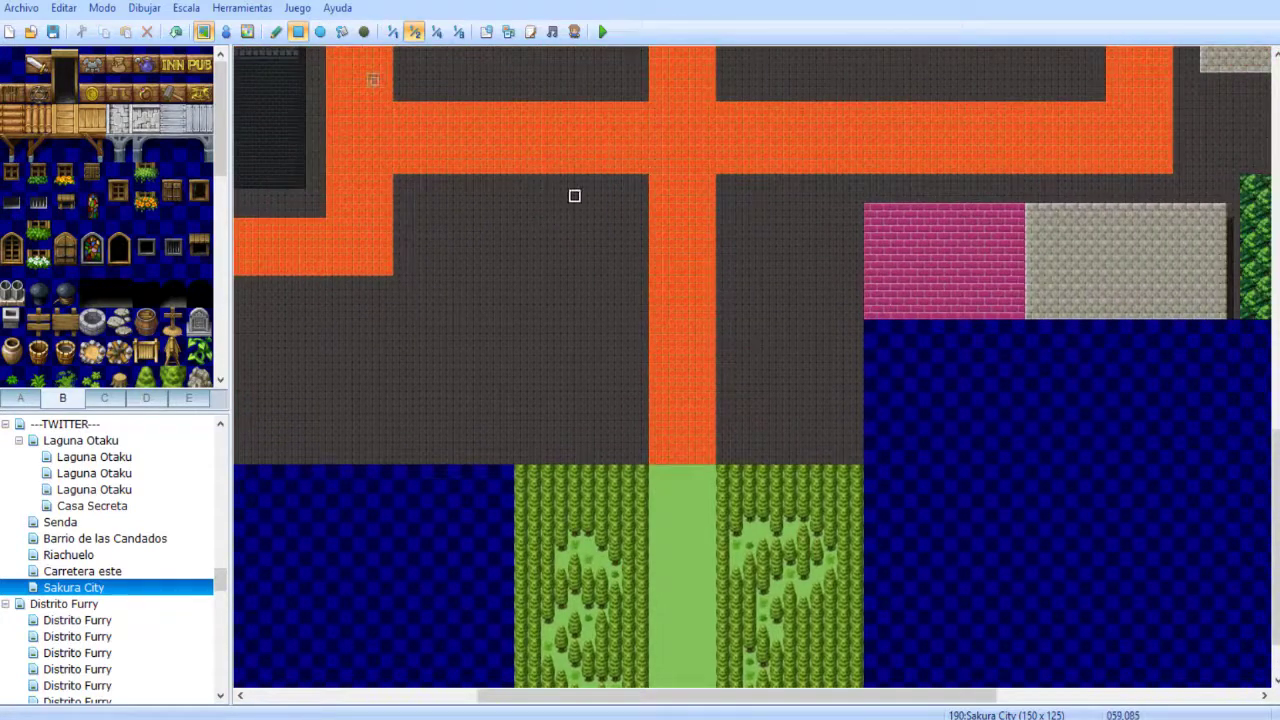
scroll(574, 194, down, 3)
click(392, 31)
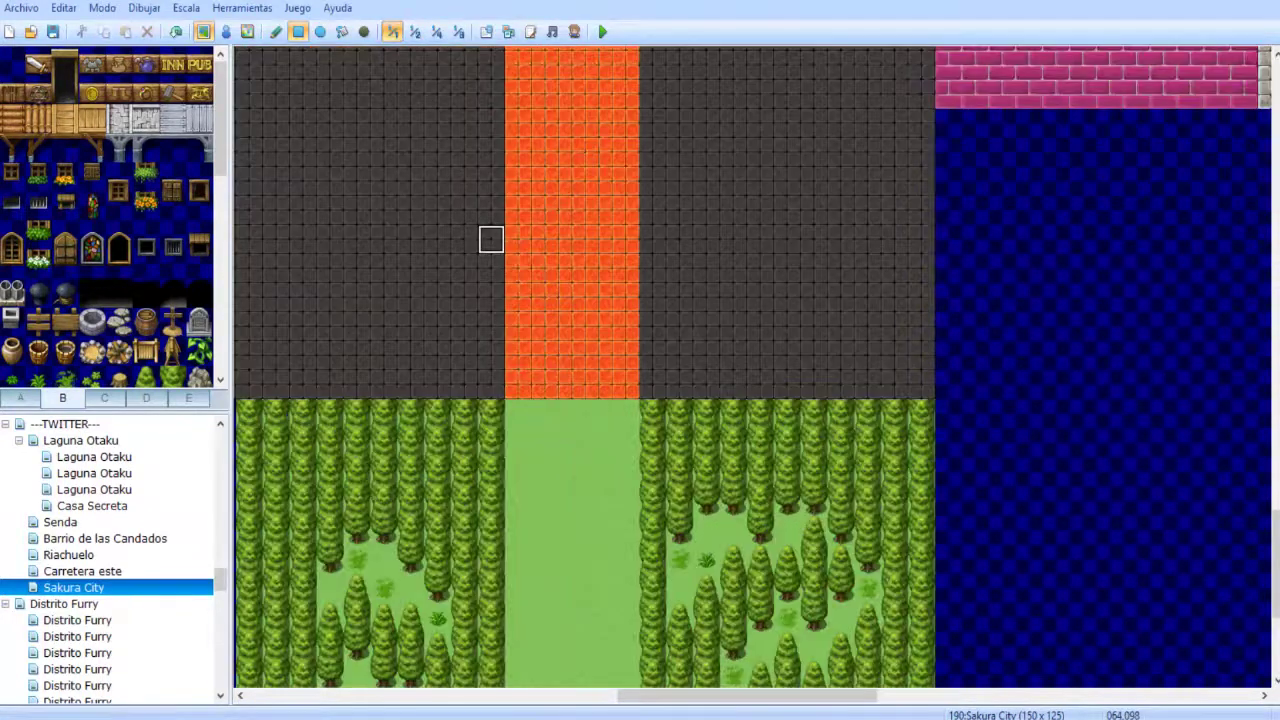
scroll(517, 237, up, 3)
scroll(517, 237, left, 2)
scroll(506, 253, up, 2)
scroll(480, 230, left, 1)
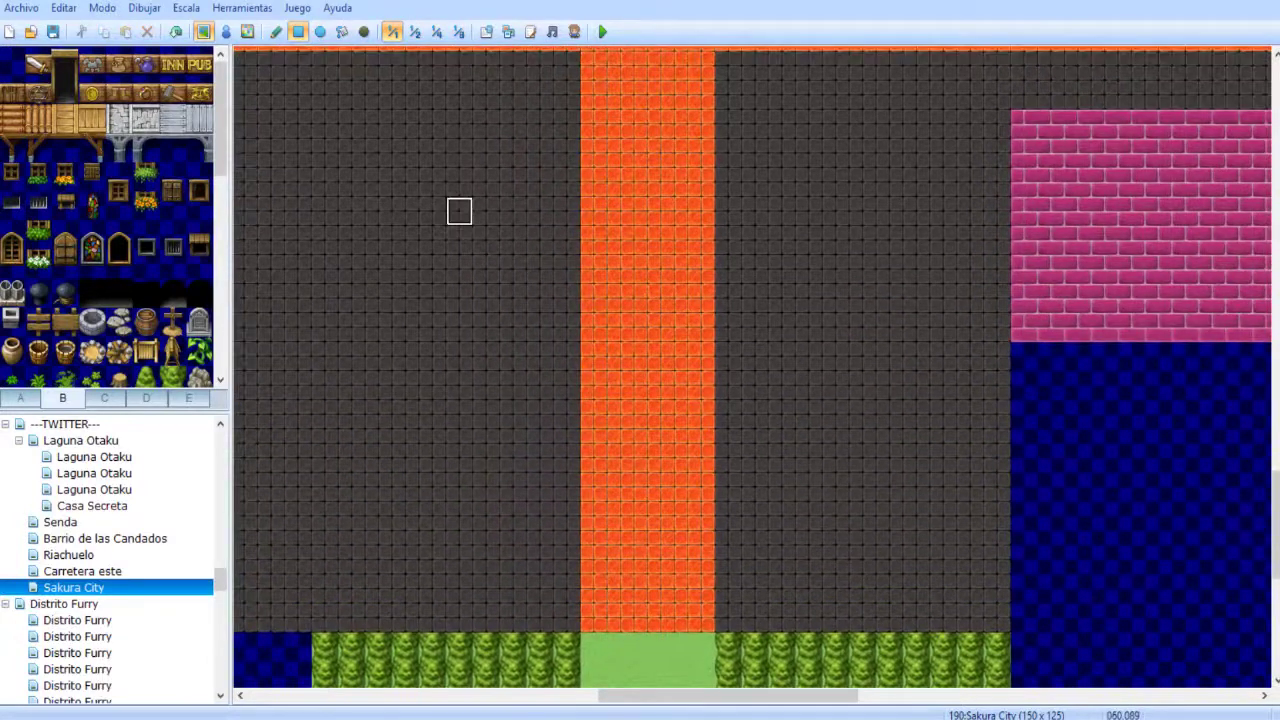
scroll(530, 300, down, 2)
scroll(509, 429, left, 1)
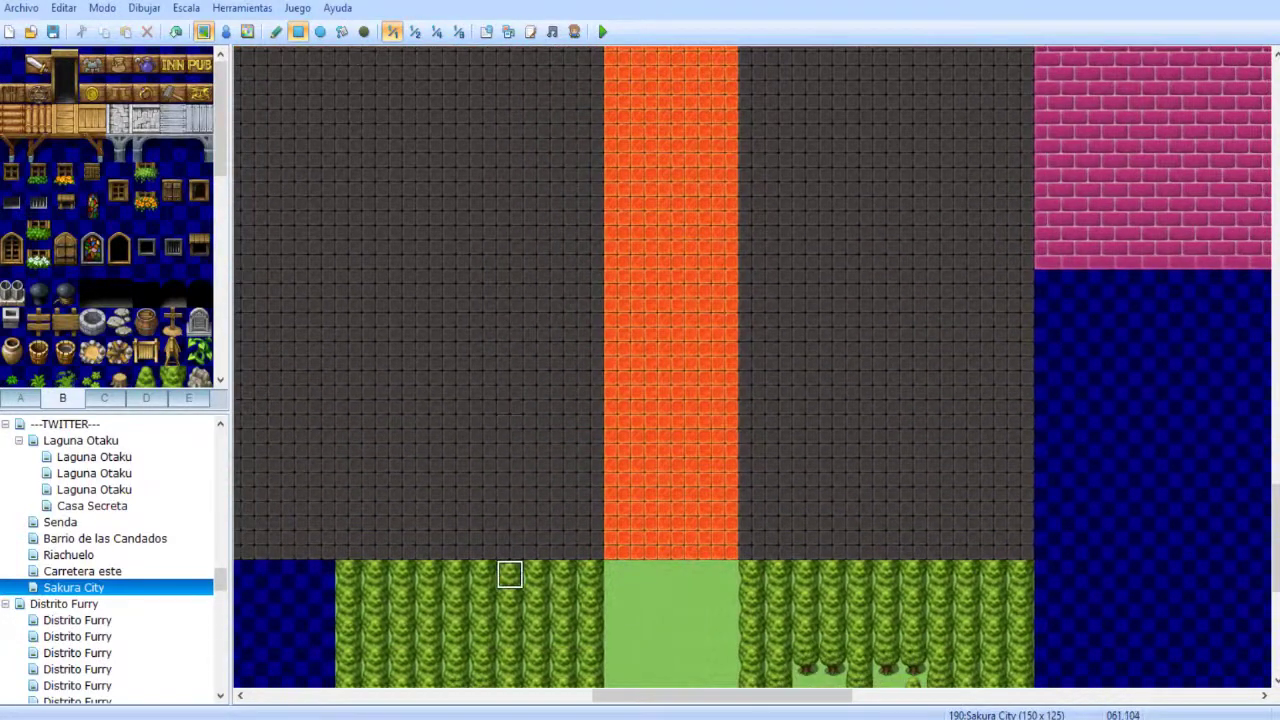
- Try to fill a tall block of trees over the pavement on the west side of the orange road
mouse_move(590, 574)
mouse_down()
mouse_move(400, 398)
mouse_move(375, 283)
mouse_move(348, 283)
mouse_up()
scroll(411, 383, up, 5)
scroll(414, 311, down, 6)
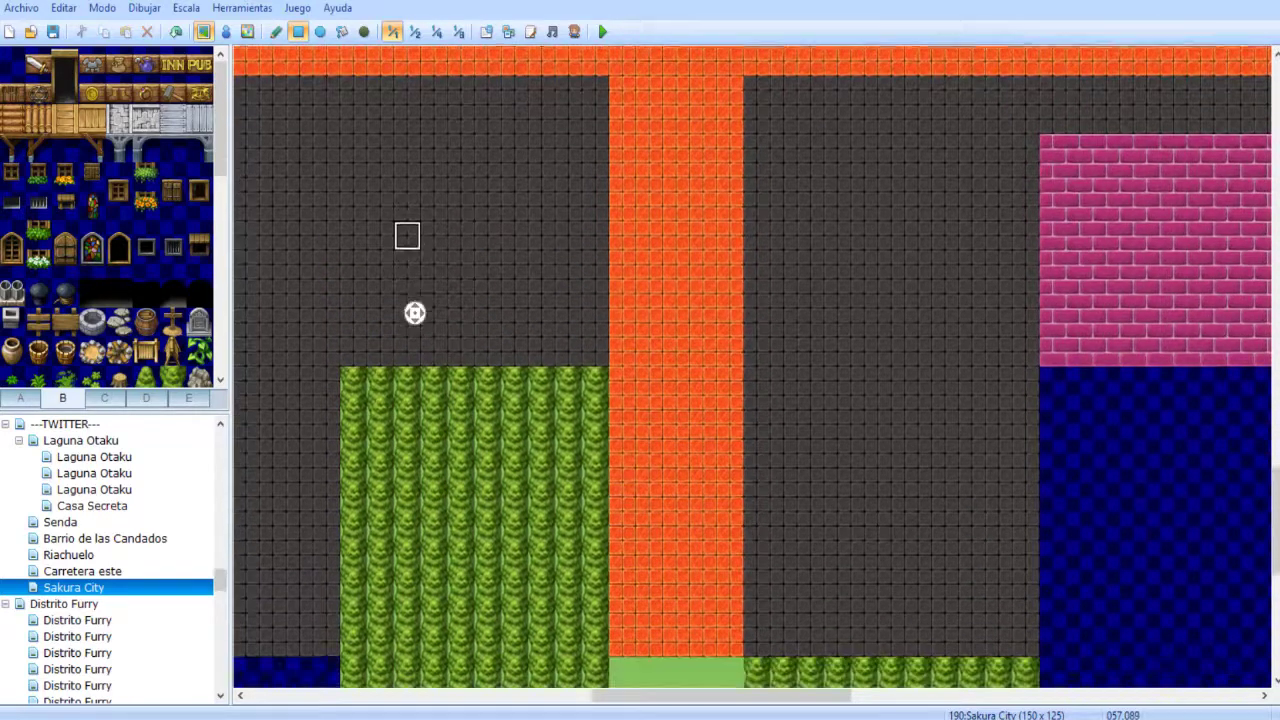
key(ctrl+z)
- Fill tree blocks about seven rows high over the pavement on both sides of the lower orange road
mouse_move(352, 356)
mouse_down()
mouse_move(540, 515)
mouse_move(594, 521)
mouse_up()
mouse_move(757, 531)
mouse_down()
mouse_move(985, 356)
mouse_move(1026, 358)
mouse_up()
scroll(780, 370, up, 3)
scroll(780, 370, left, 2)
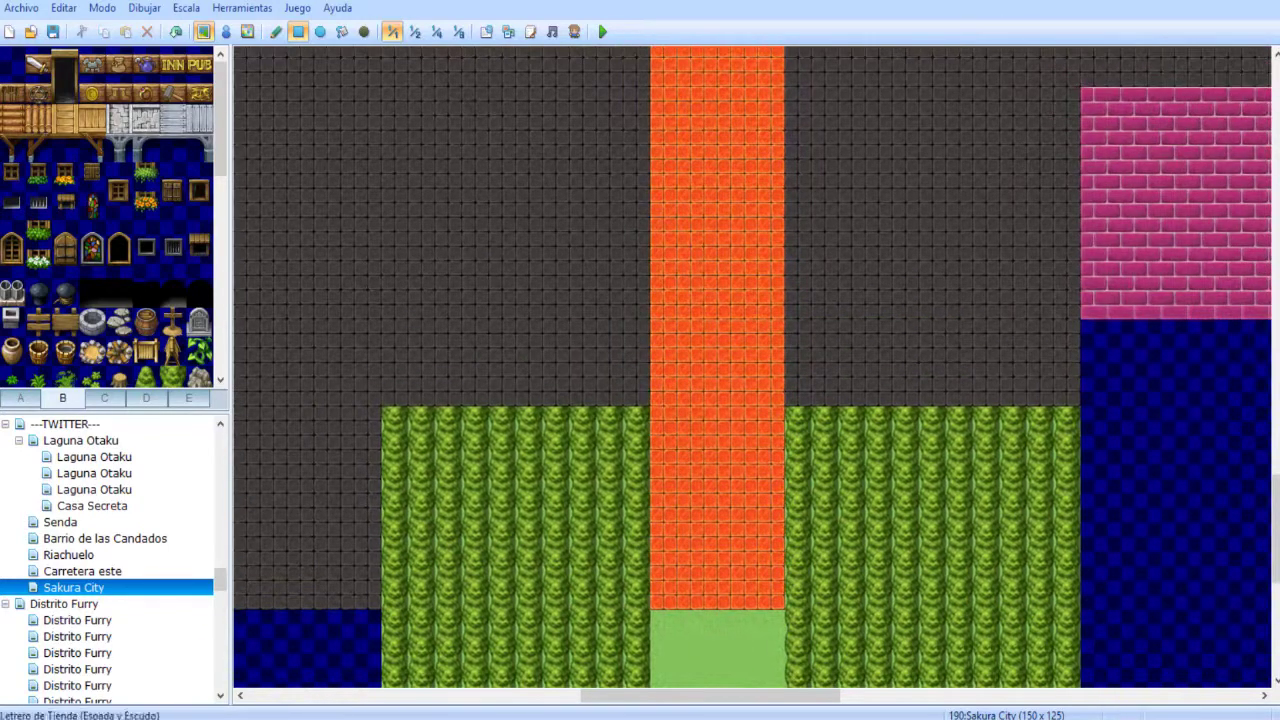
middle_drag(506, 320, 443, 214)
middle_drag(443, 214, 504, 295)
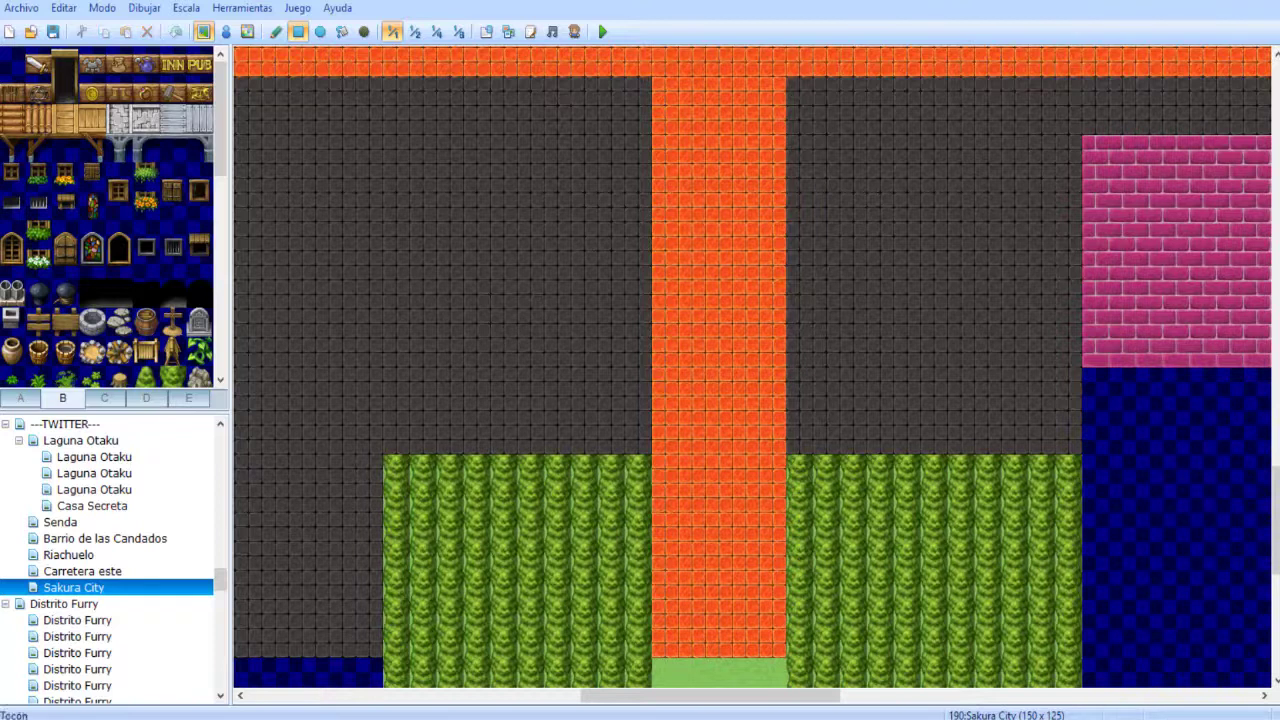
- Look through the tileset's available tiles and save the project
click(104, 398)
click(146, 398)
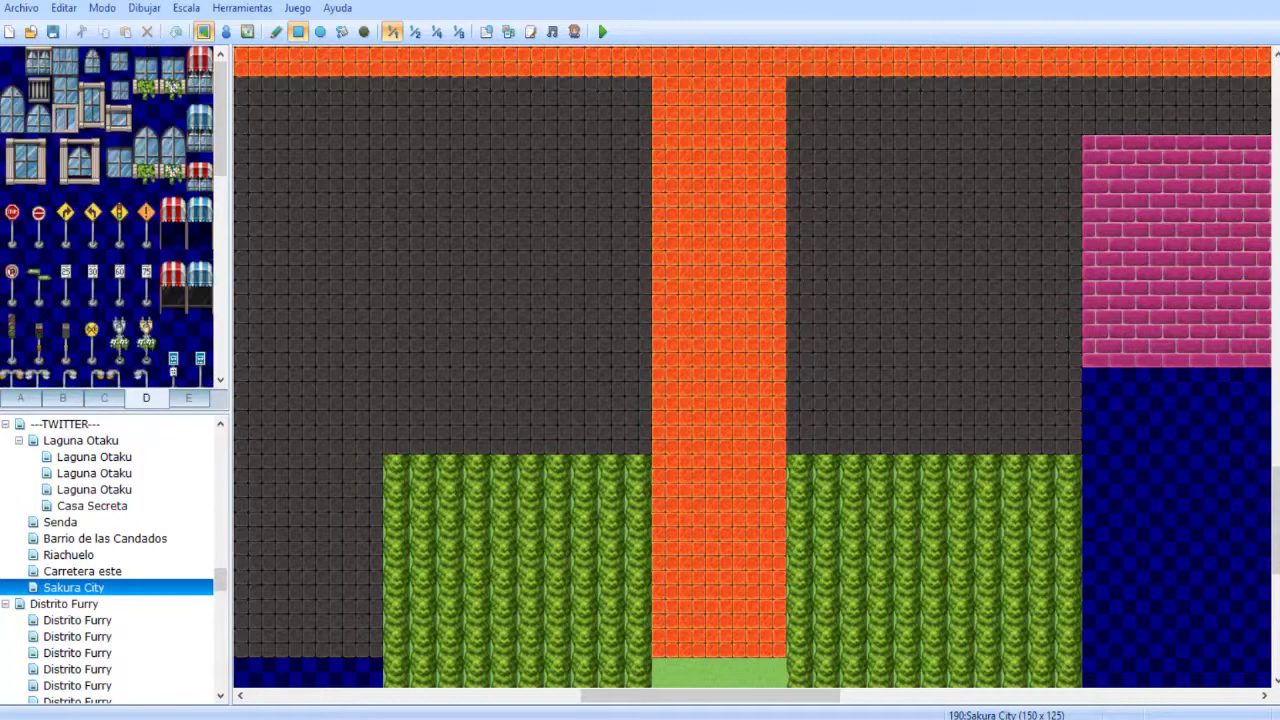
click(20, 398)
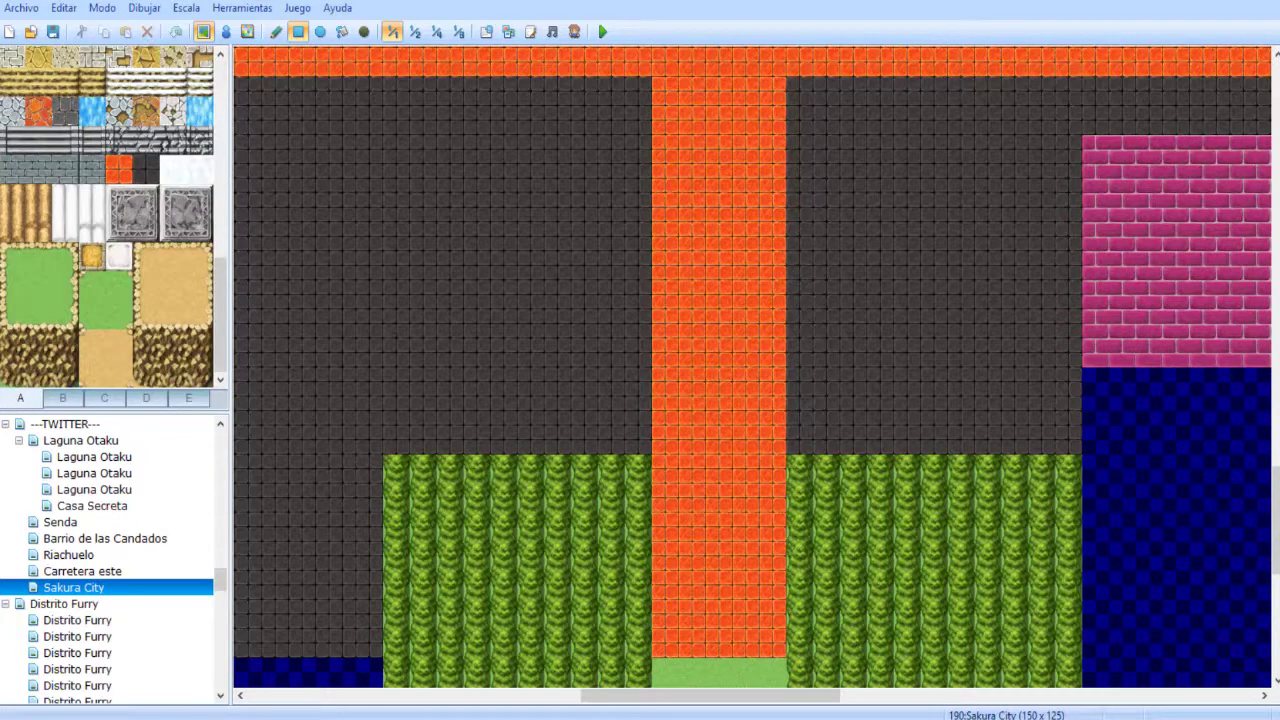
scroll(107, 215, up, 3)
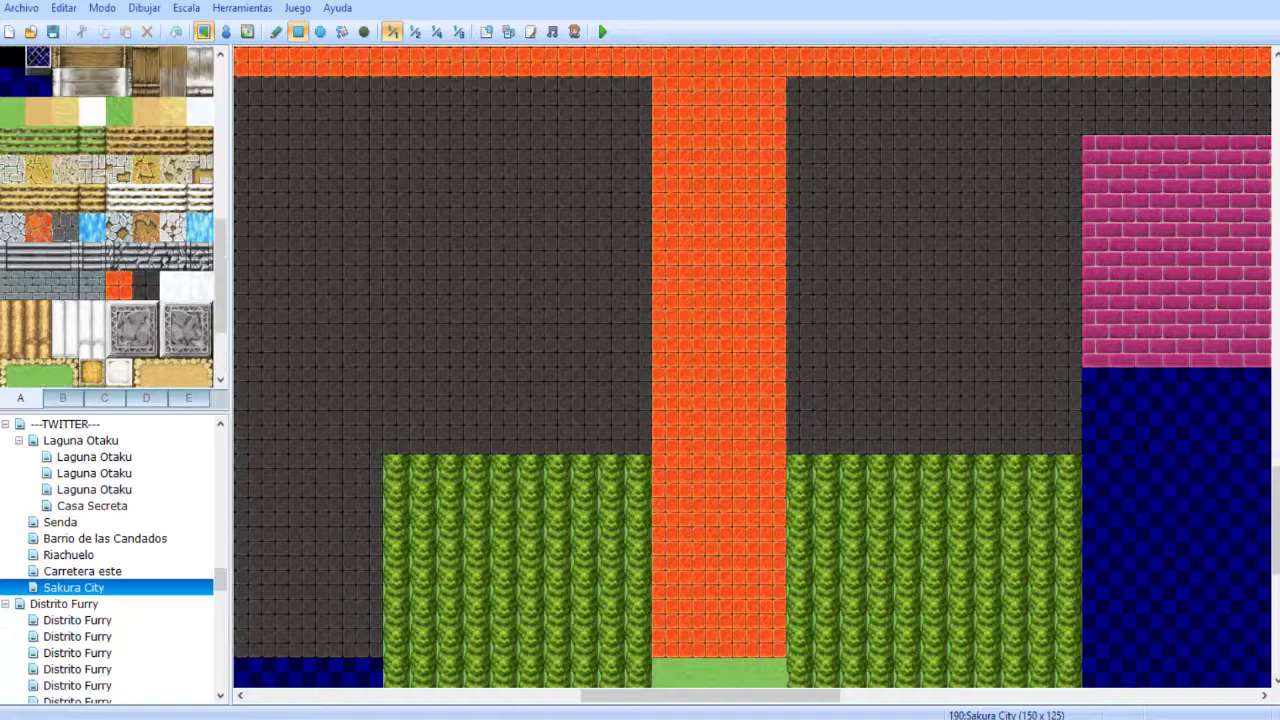
scroll(107, 215, up, 2)
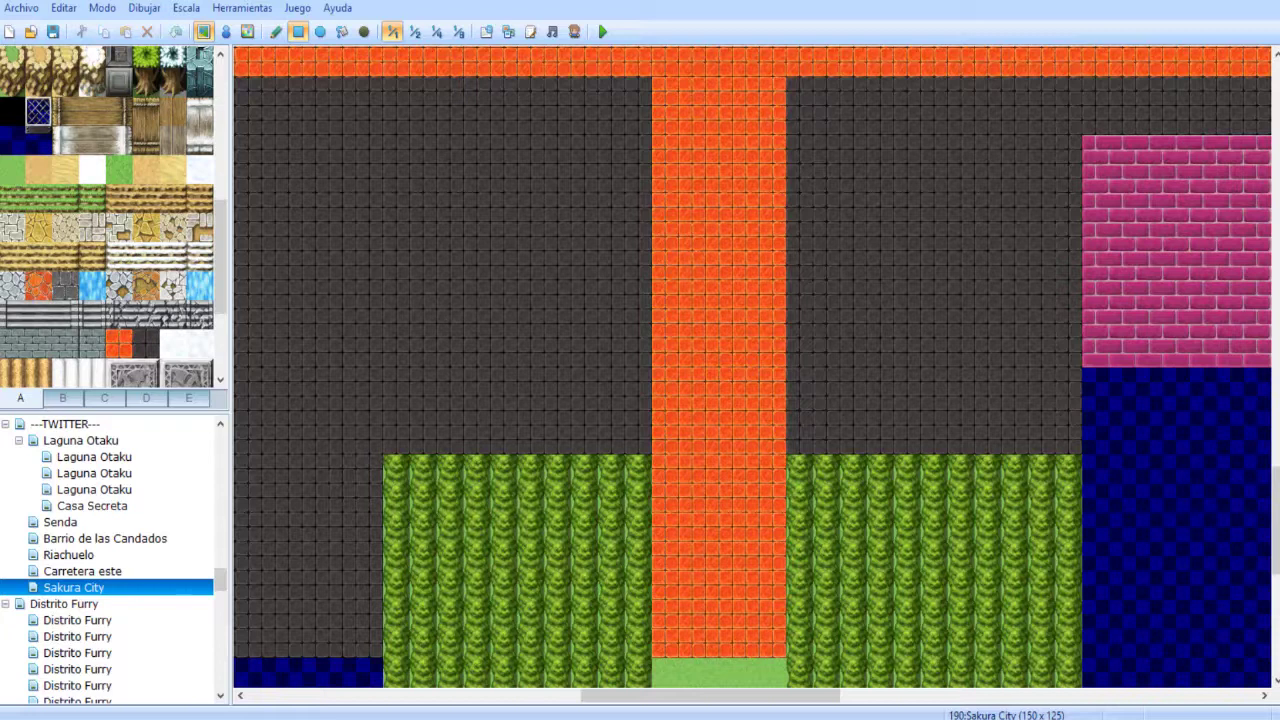
scroll(107, 216, down, 3)
middle_drag(514, 271, 460, 256)
click(53, 32)
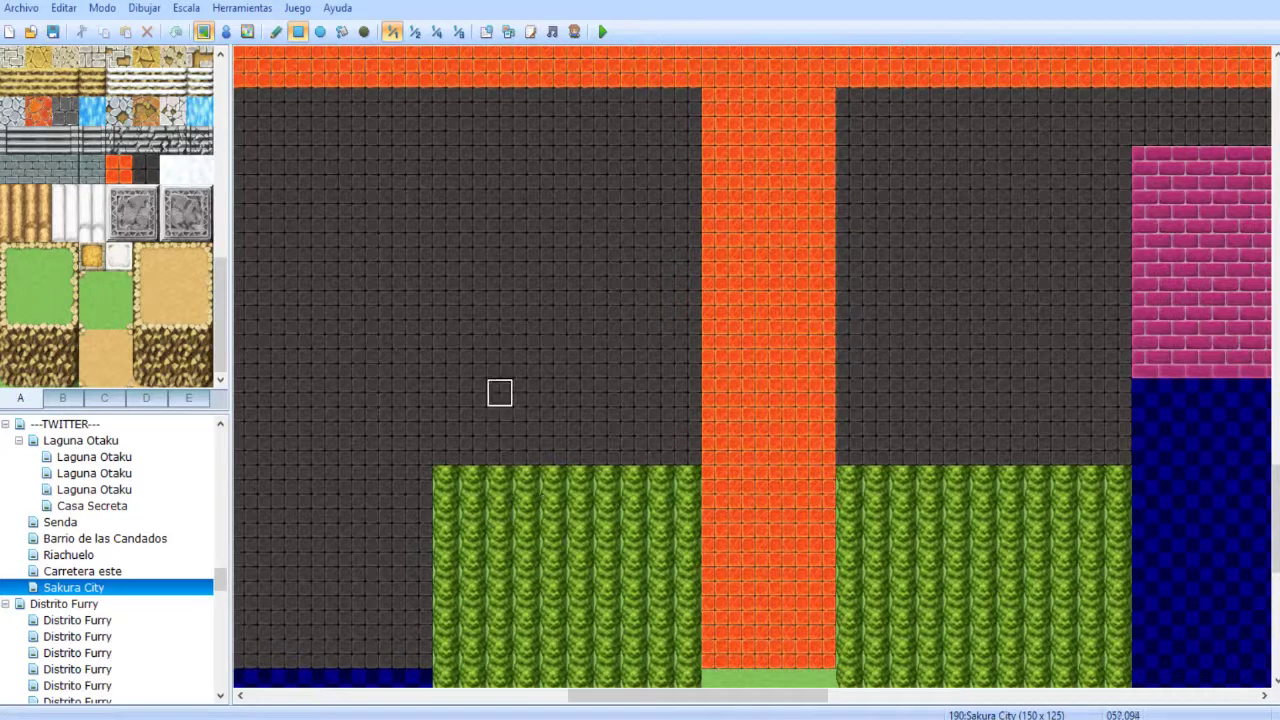
- Try to extend the western part of the tree block about six rows further north over the pavement
drag(580, 453, 446, 305)
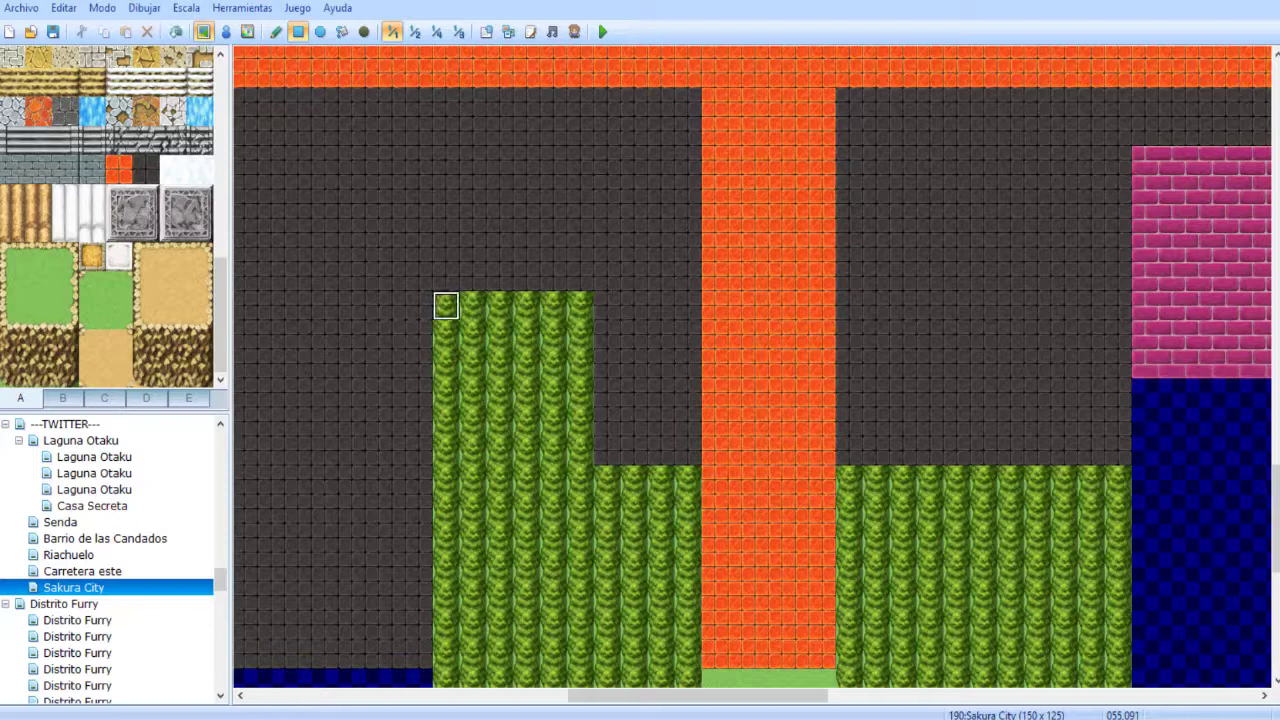
key(ctrl+z)
scroll(107, 216, up, 2)
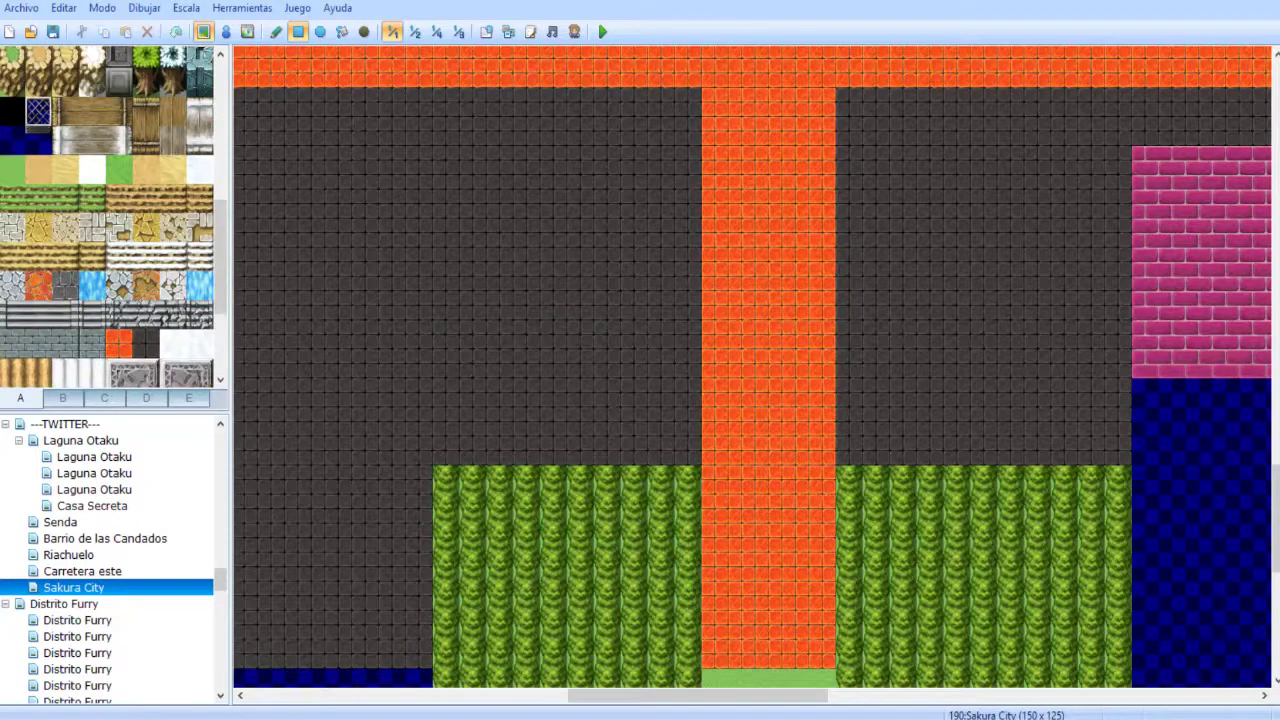
scroll(107, 216, up, 3)
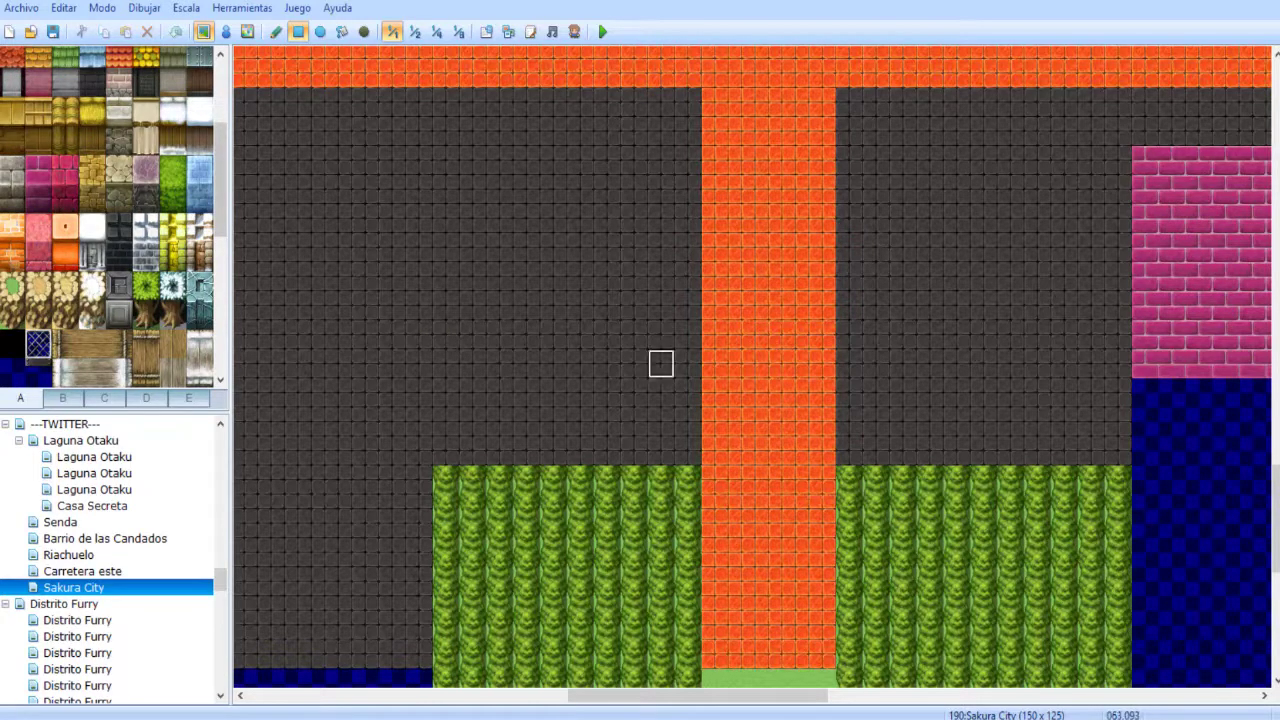
- Fill a three-row strip of dark pavement below the pink and grey brick areas, reaching the leafy block's western edge
middle_click(676, 353)
middle_click(676, 354)
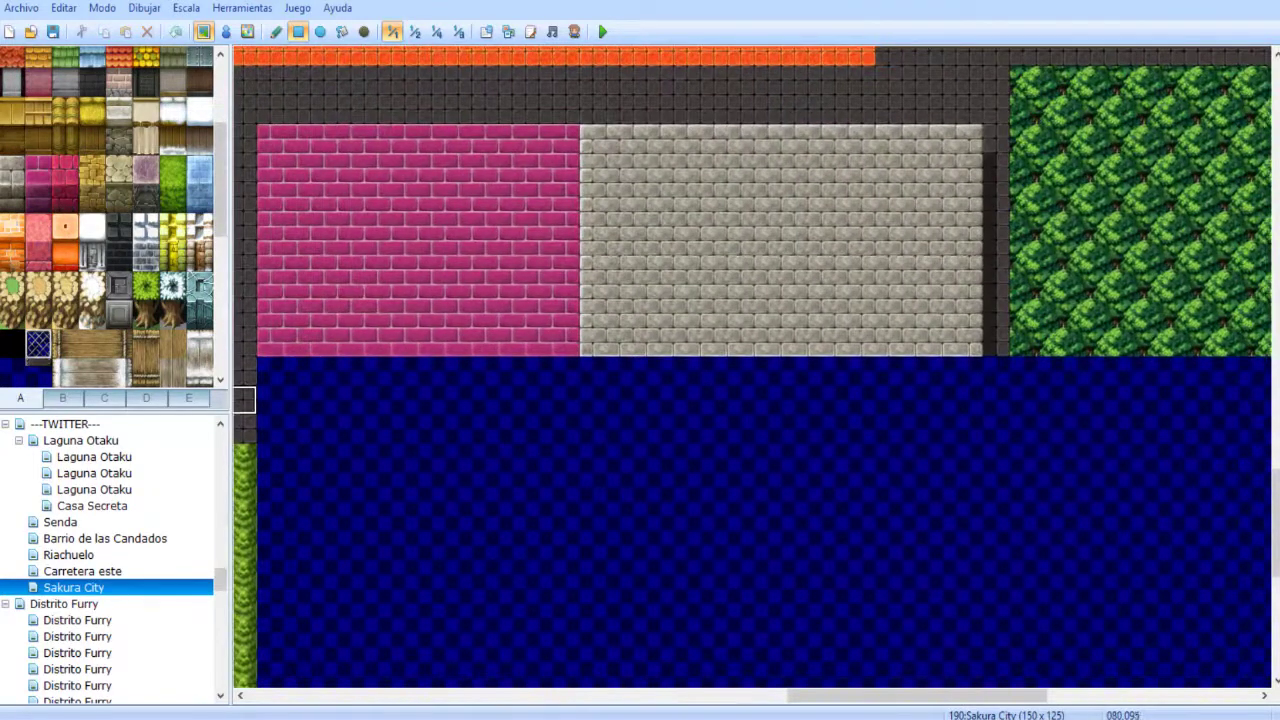
mouse_move(244, 371)
mouse_down()
mouse_move(996, 487)
mouse_move(1005, 405)
mouse_move(996, 429)
mouse_up()
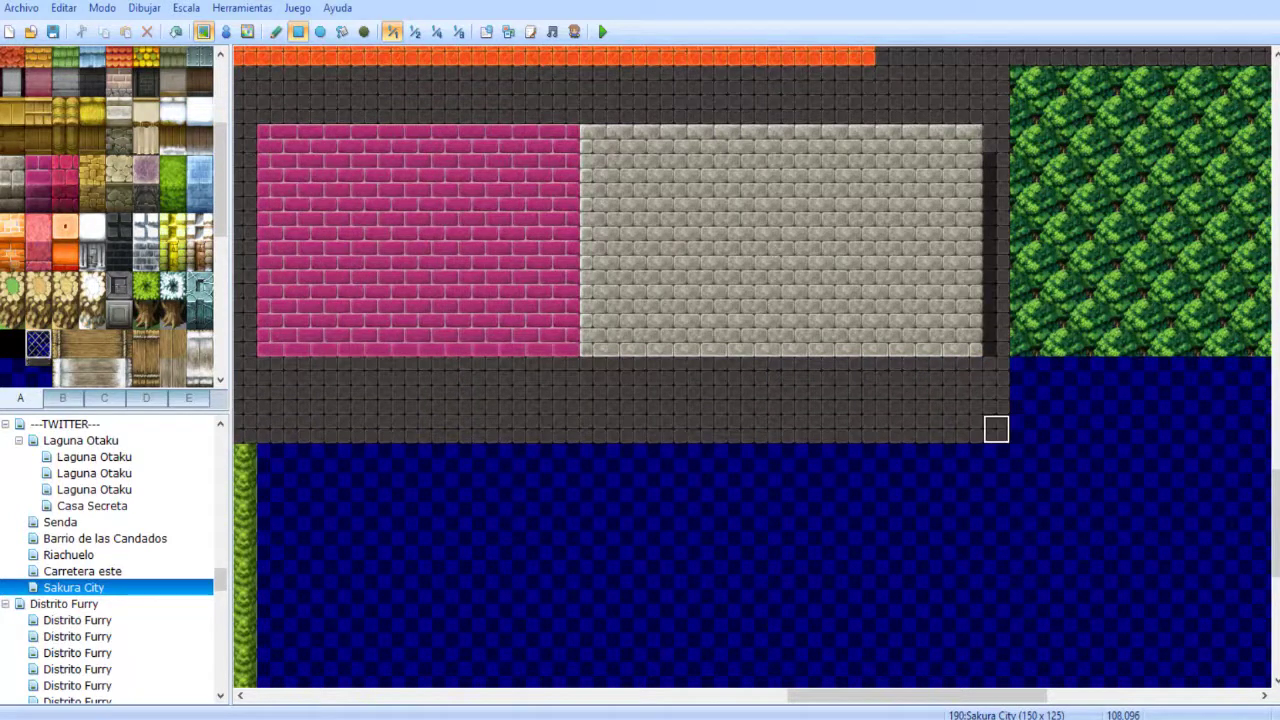
middle_click(891, 403)
middle_click(657, 386)
middle_drag(656, 385, 579, 349)
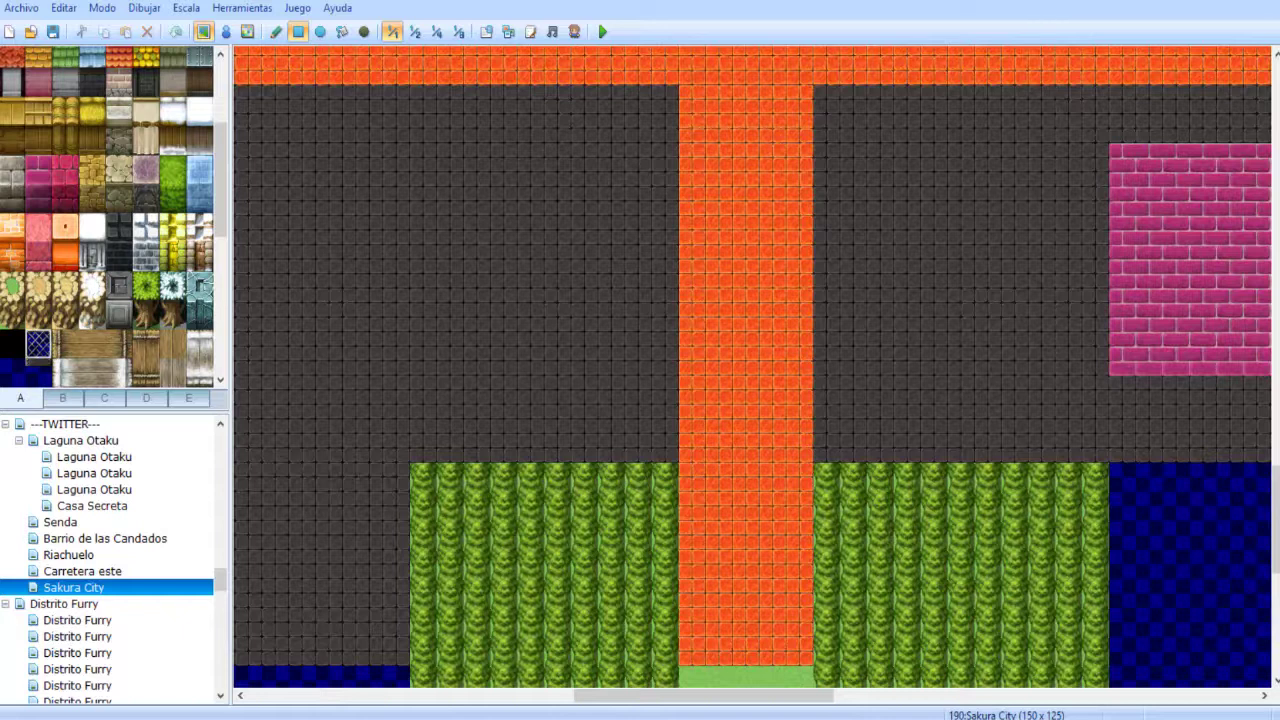
click(91, 256)
drag(343, 189, 503, 332)
key(ctrl+z)
click(172, 198)
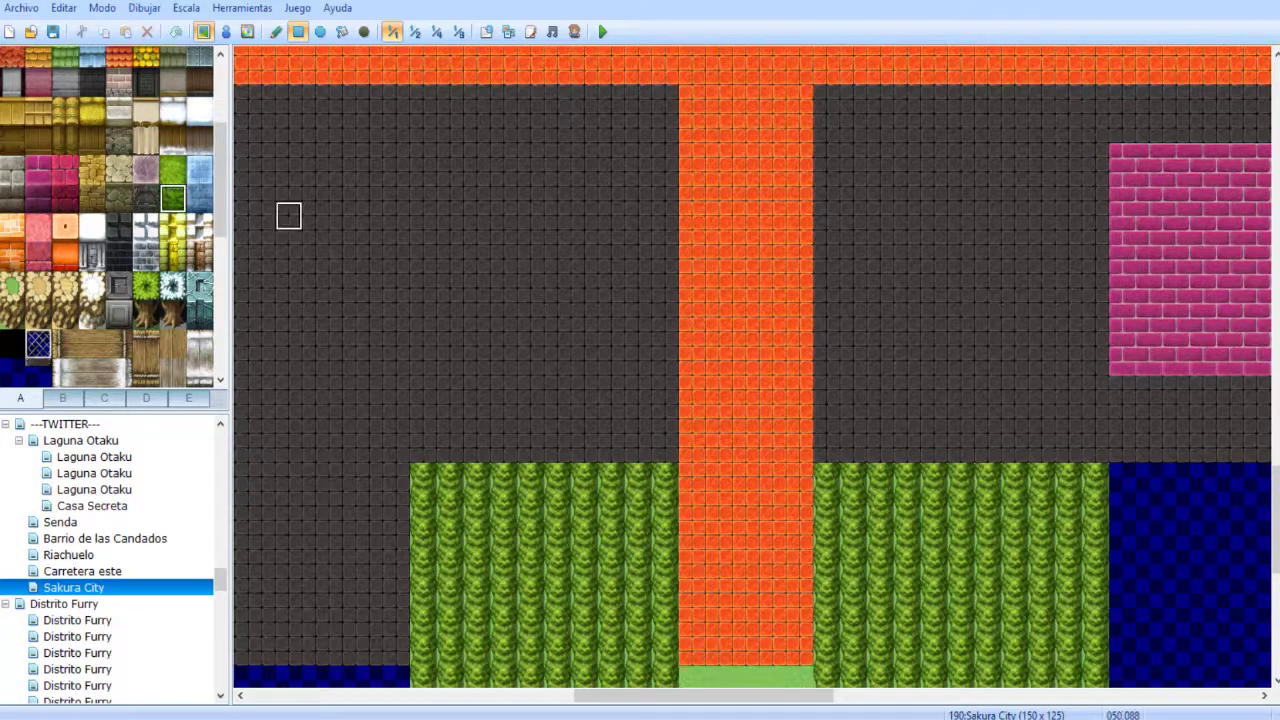
drag(338, 181, 535, 337)
click(172, 170)
drag(342, 217, 558, 129)
key(ctrl+z)
key(ctrl+z)
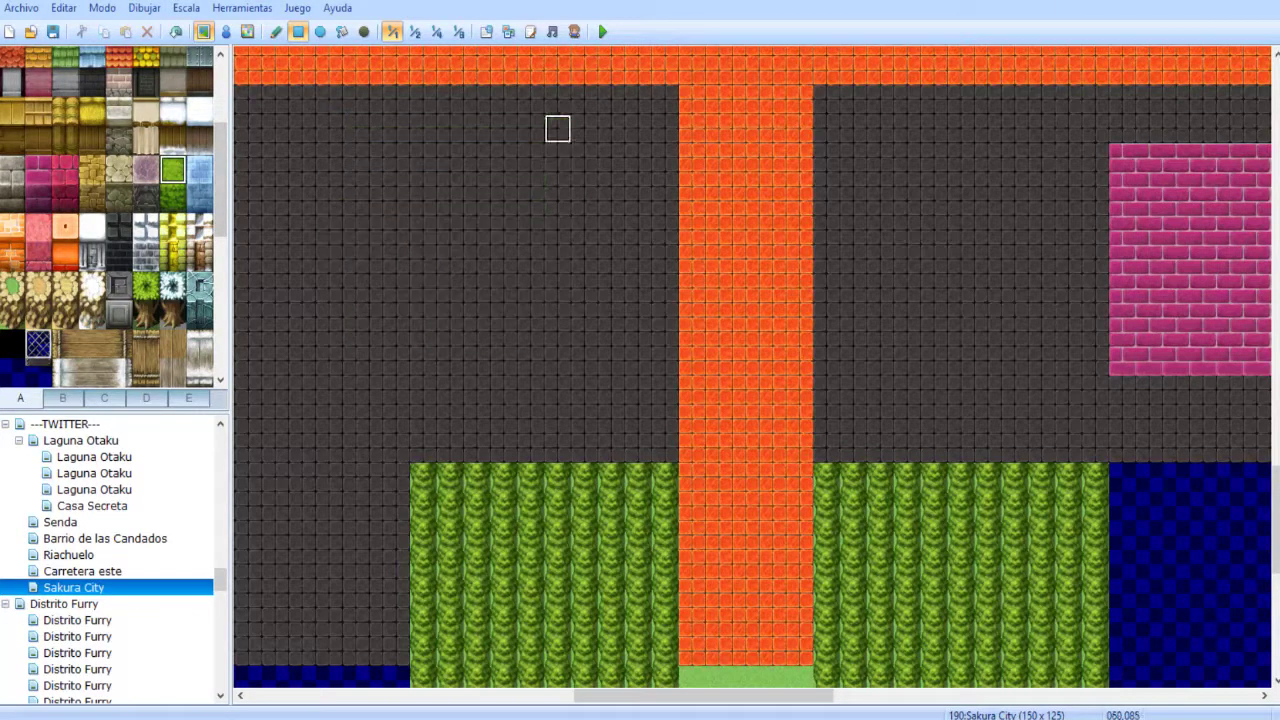
right_click(531, 216)
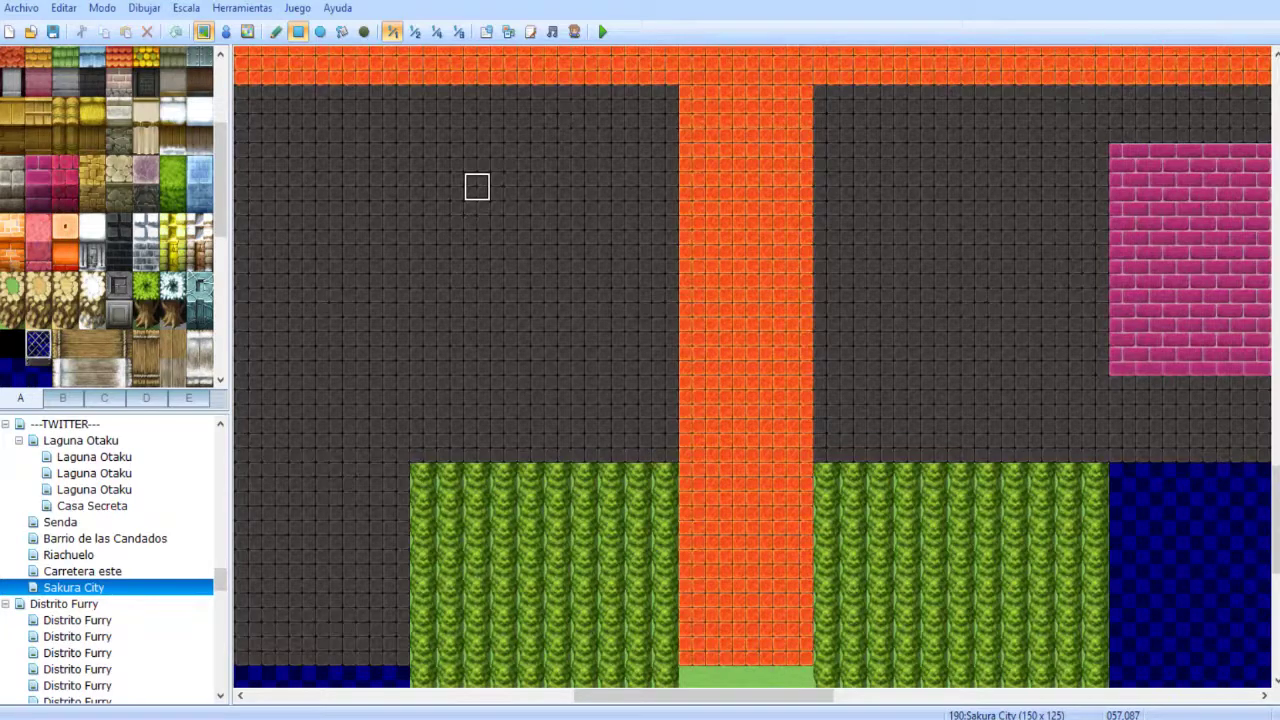
- Paint a crimson roof 12 tiles wide and eight rows high east of the vertical orange road, overlapping the pink brick area
middle_click(479, 258)
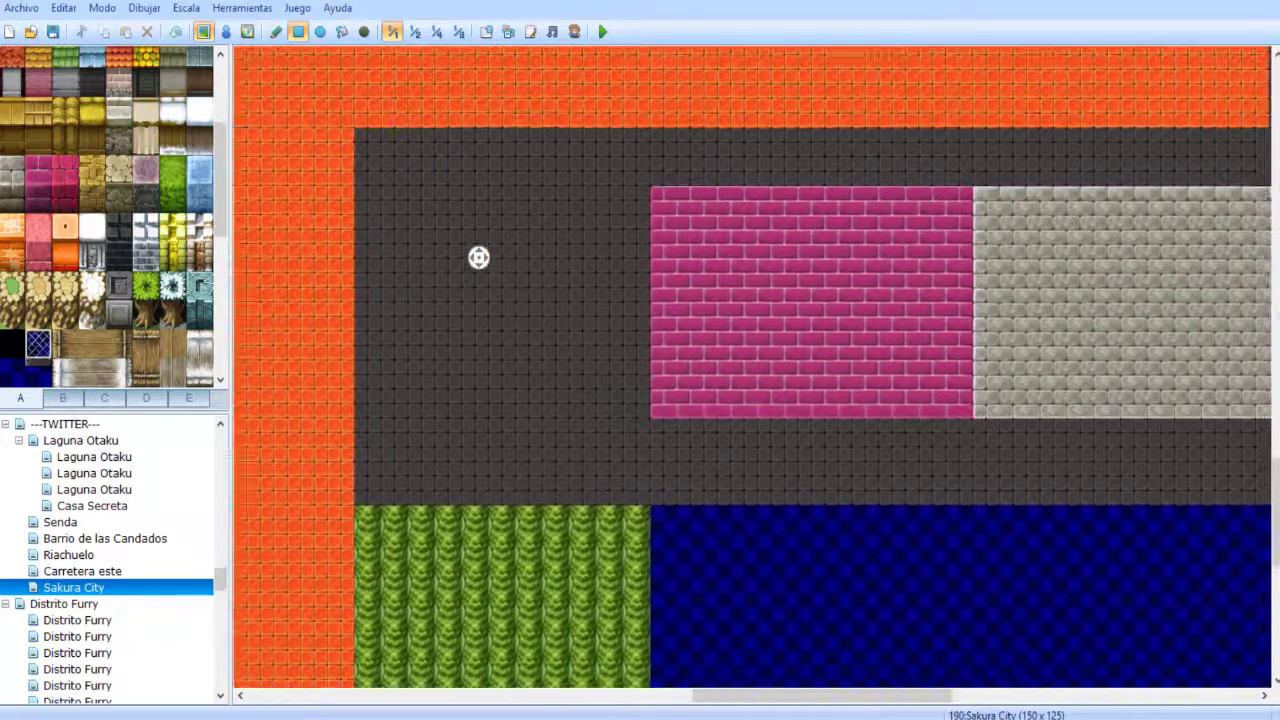
middle_drag(479, 257, 478, 256)
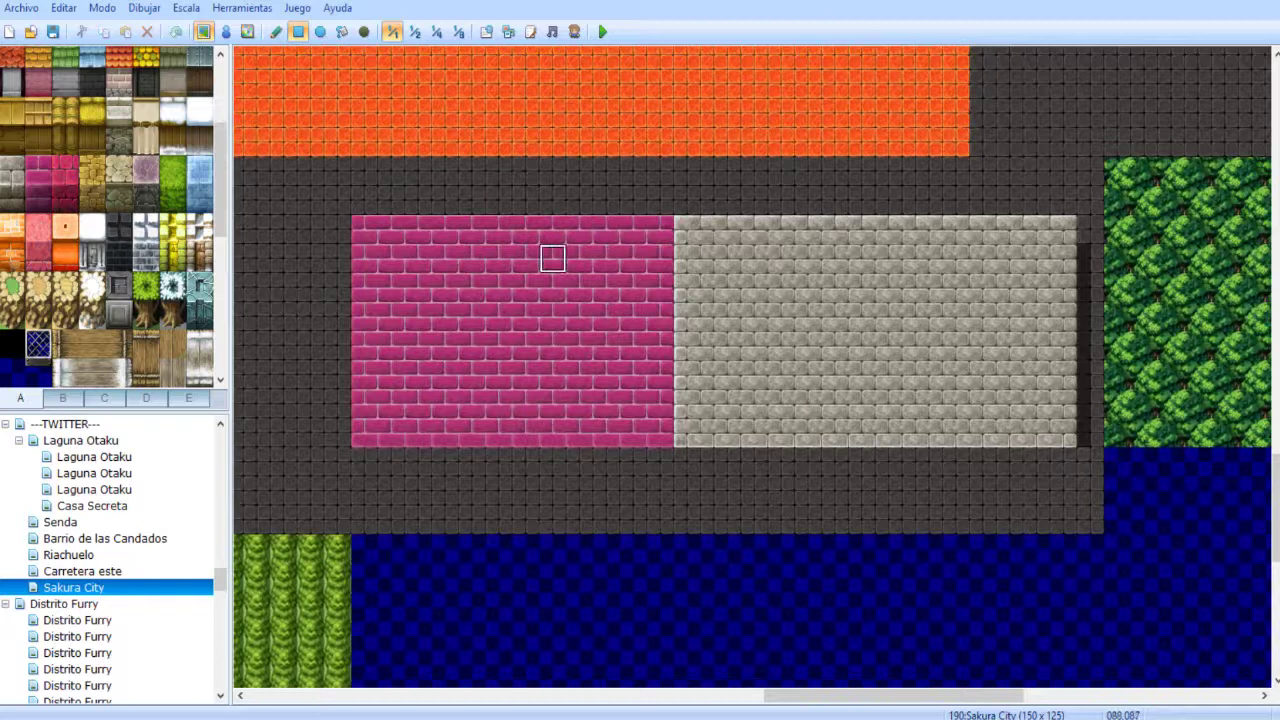
middle_drag(579, 229, 377, 334)
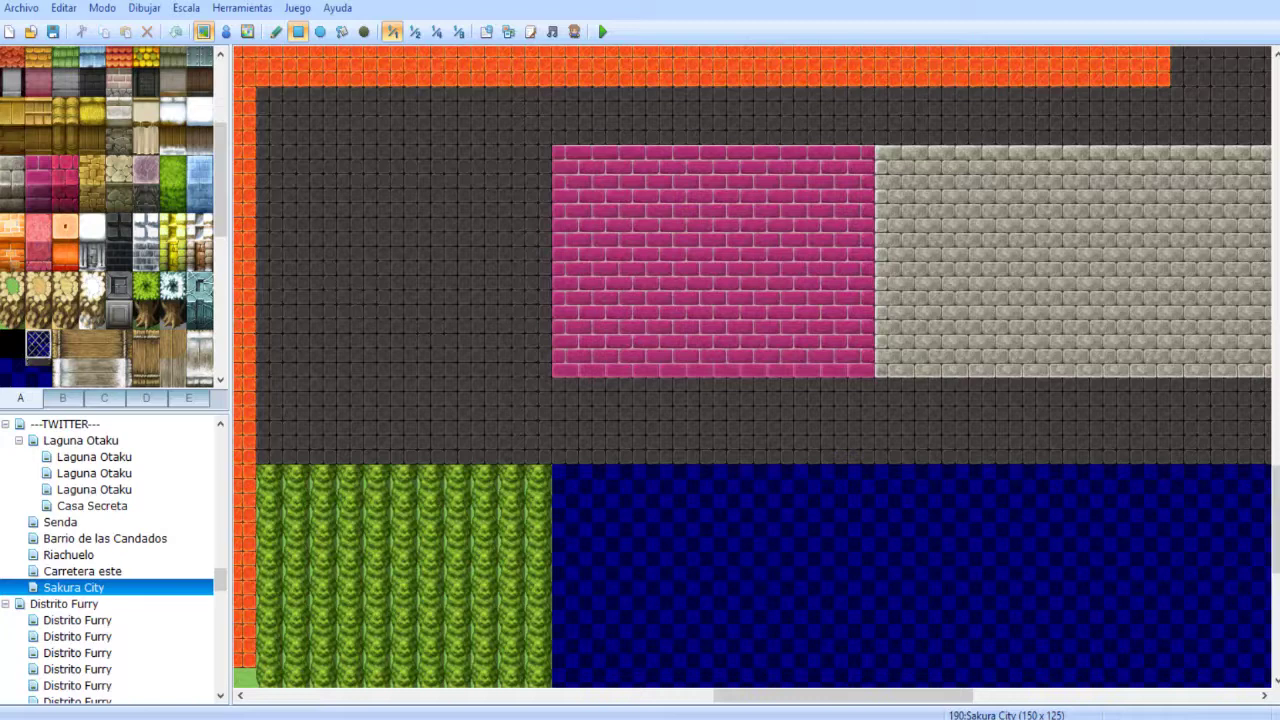
click(38, 170)
middle_click(328, 212)
mouse_move(546, 389)
middle_down()
mouse_move(303, 194)
mouse_move(490, 215)
mouse_move(770, 68)
middle_up()
mouse_move(677, 157)
middle_down()
mouse_move(695, 235)
mouse_move(826, 521)
mouse_move(894, 335)
middle_up()
click(65, 170)
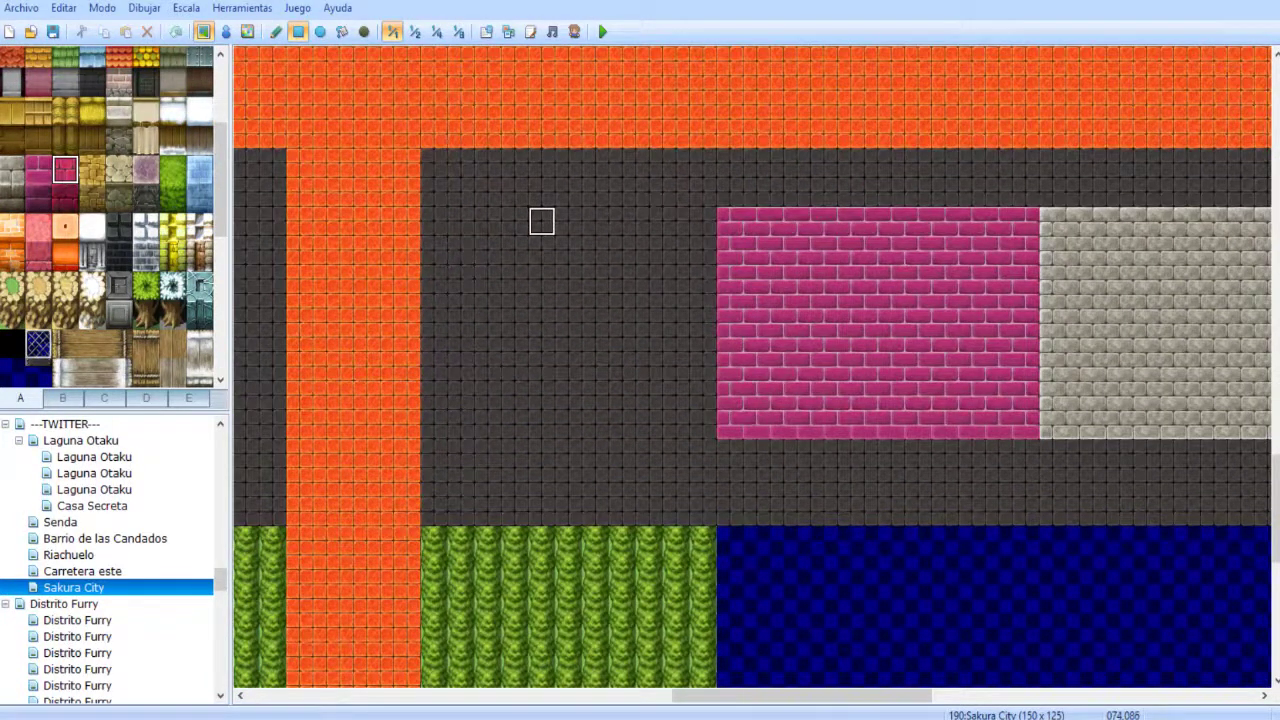
scroll(541, 221, left, 2)
mouse_move(555, 221)
mouse_down()
mouse_move(582, 250)
mouse_move(1015, 425)
mouse_move(1093, 425)
mouse_move(852, 425)
mouse_up()
- Replace the remaining pink and grey brick areas east of the crimson roof with dark pavement
right_click(879, 192)
mouse_move(879, 192)
mouse_down()
mouse_move(959, 309)
mouse_move(1067, 395)
mouse_up()
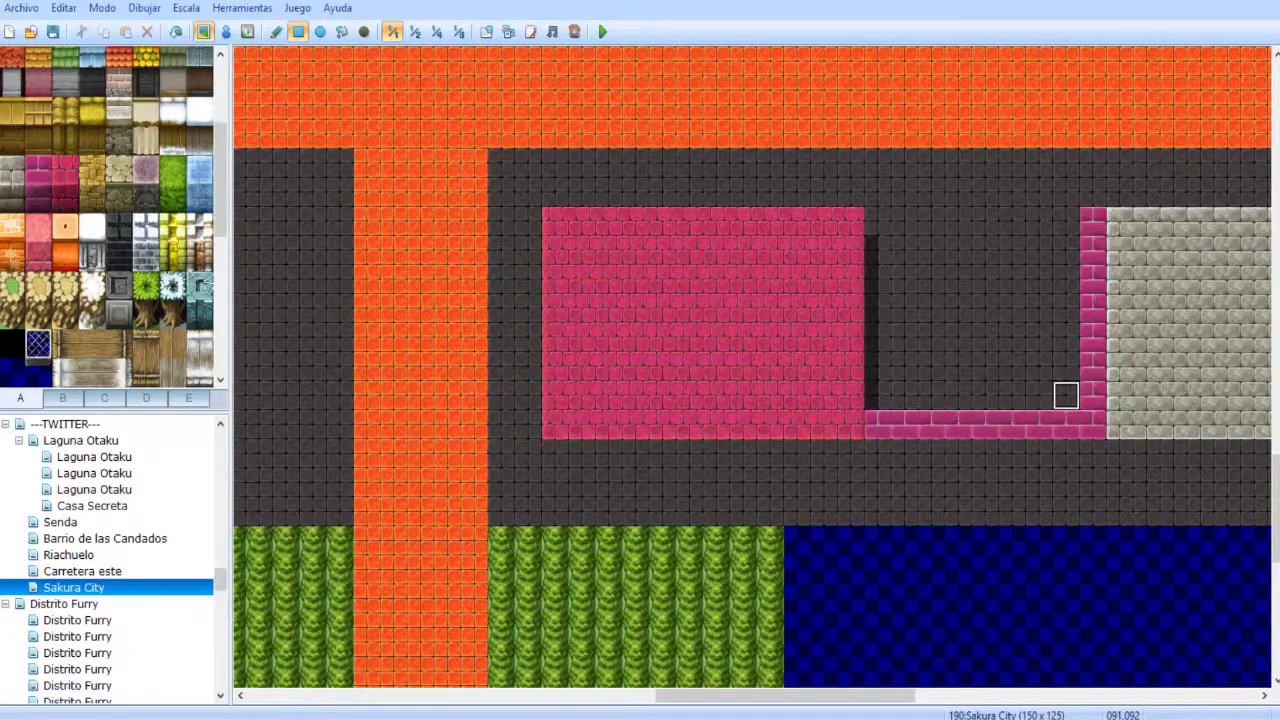
middle_click(847, 388)
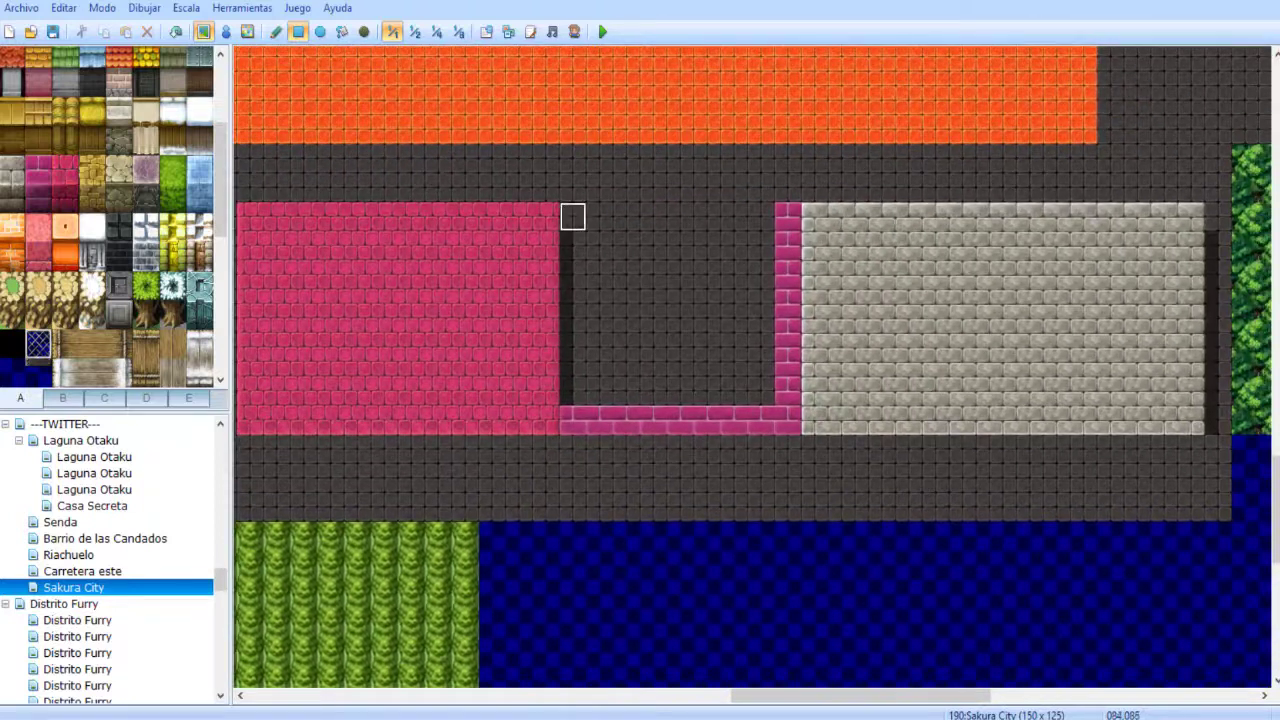
mouse_move(571, 217)
mouse_down()
mouse_move(1135, 419)
mouse_move(1215, 421)
mouse_up()
middle_drag(1000, 363, 706, 333)
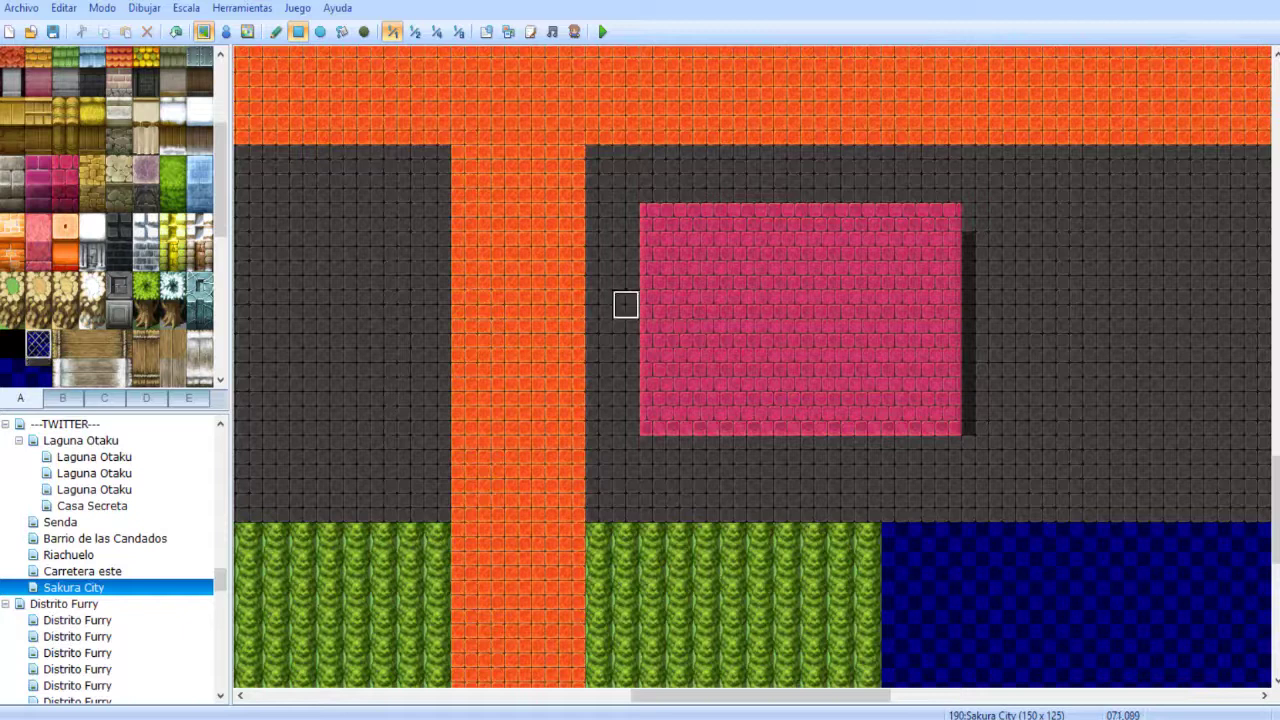
- Paint a dark crimson wall 12 tiles wide and eight rows high directly below the crimson roof
click(65, 198)
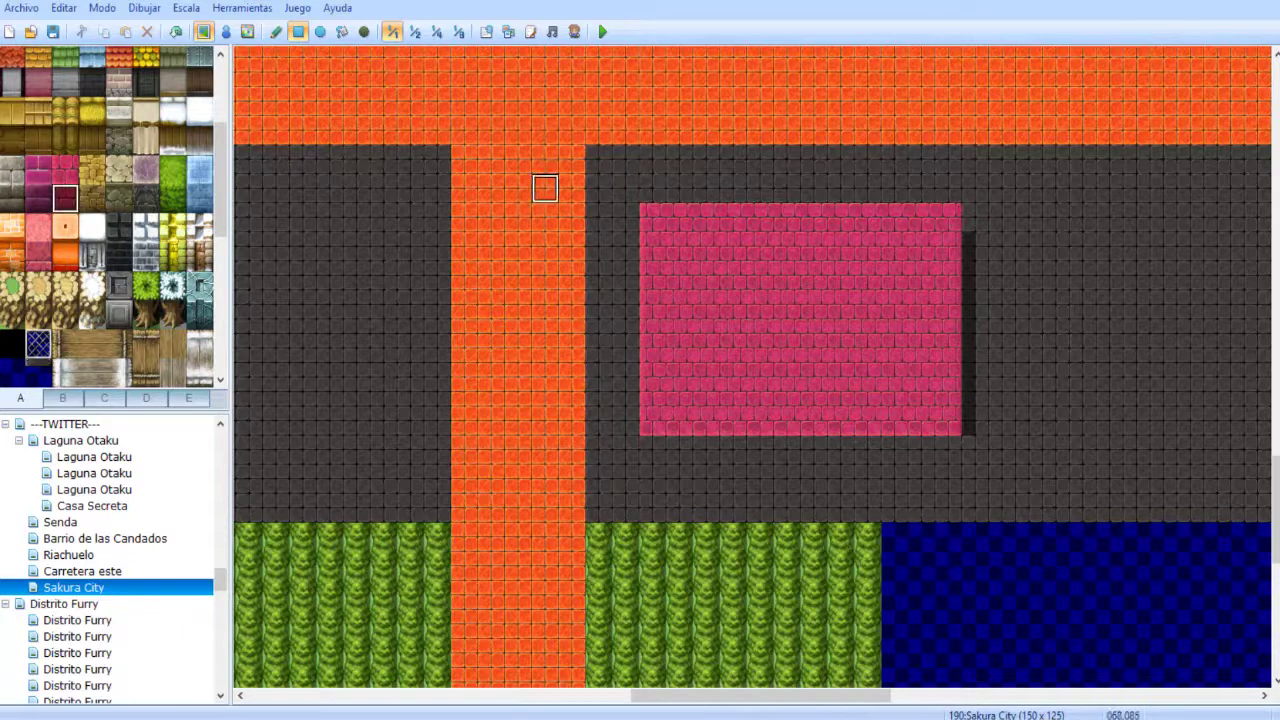
drag(653, 449, 1080, 421)
click(65, 198)
middle_drag(793, 234, 760, 303)
mouse_move(728, 262)
mouse_down()
mouse_move(1005, 350)
mouse_move(1024, 466)
mouse_up()
- Measure the western grey building's wall and match its nine rows by replacing the crimson roof's lowest row with dark crimson wall
middle_drag(862, 494, 300, 271)
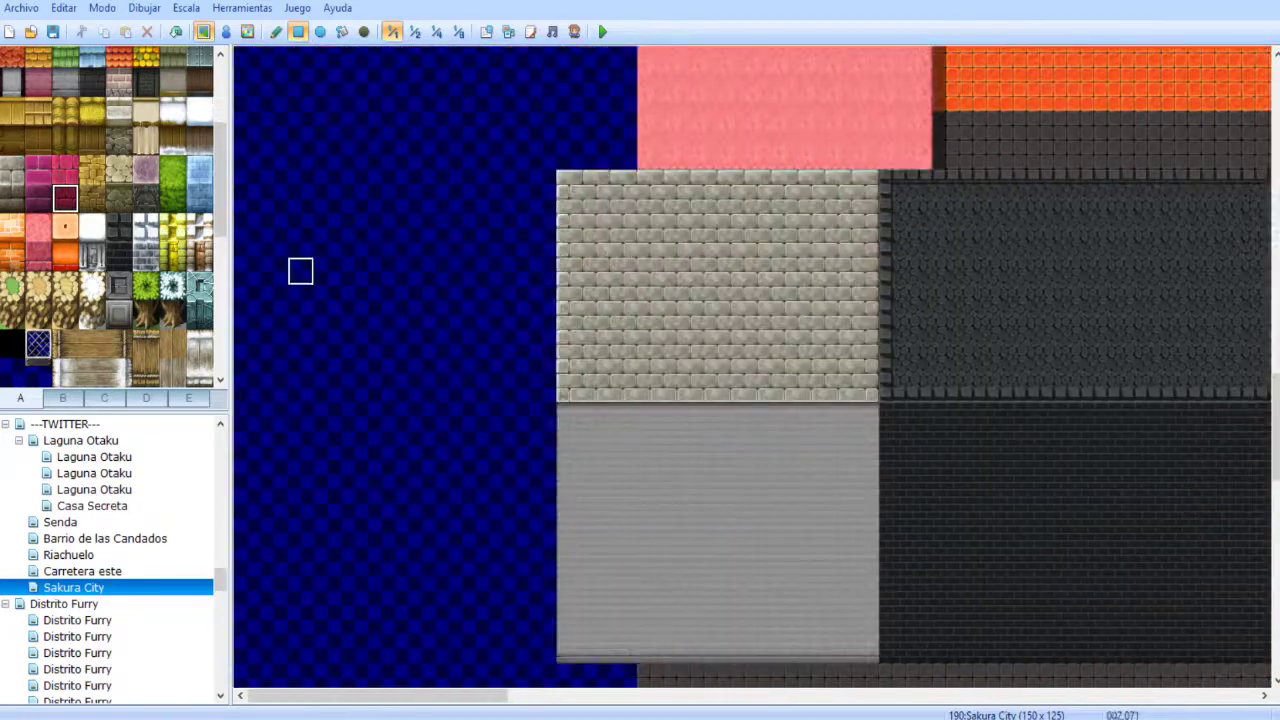
right_drag(758, 416, 758, 648)
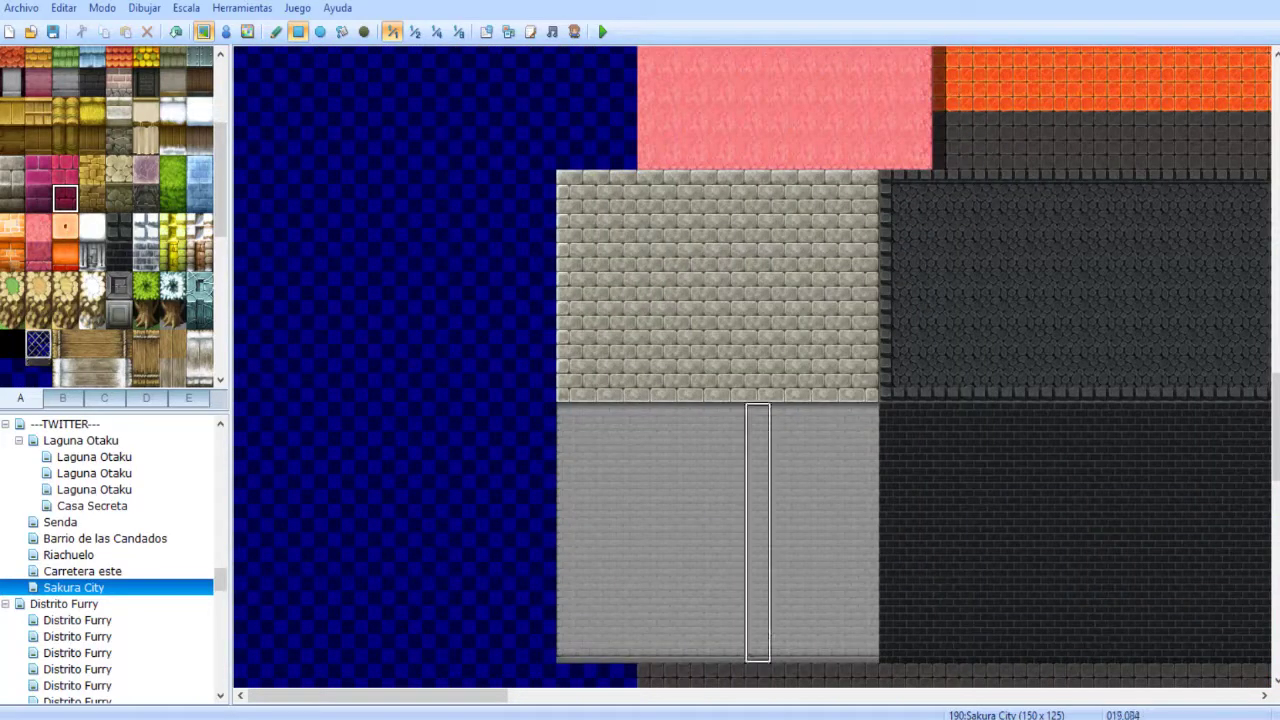
middle_drag(624, 446, 502, 406)
right_click(421, 377)
drag(260, 406, 556, 406)
middle_drag(714, 378, 499, 333)
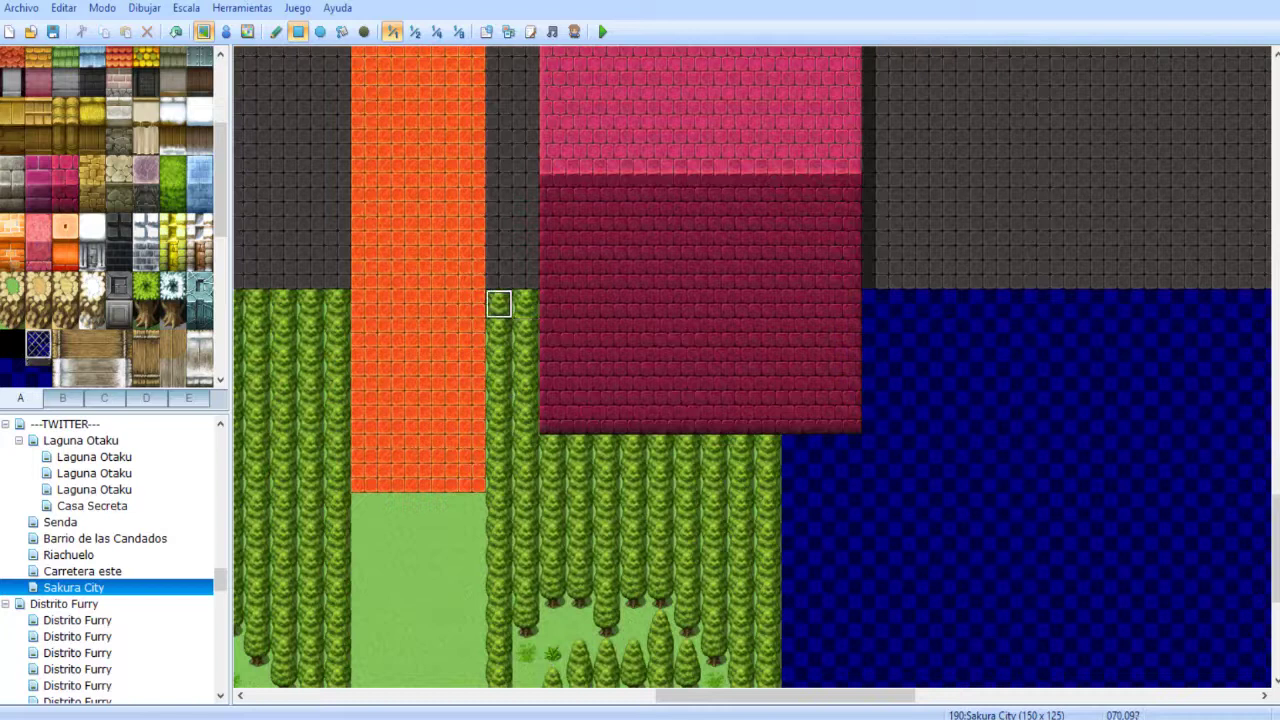
- Fill dark pavement east of the crimson building over the blue area, down to the base of its wall
middle_drag(517, 263, 466, 188)
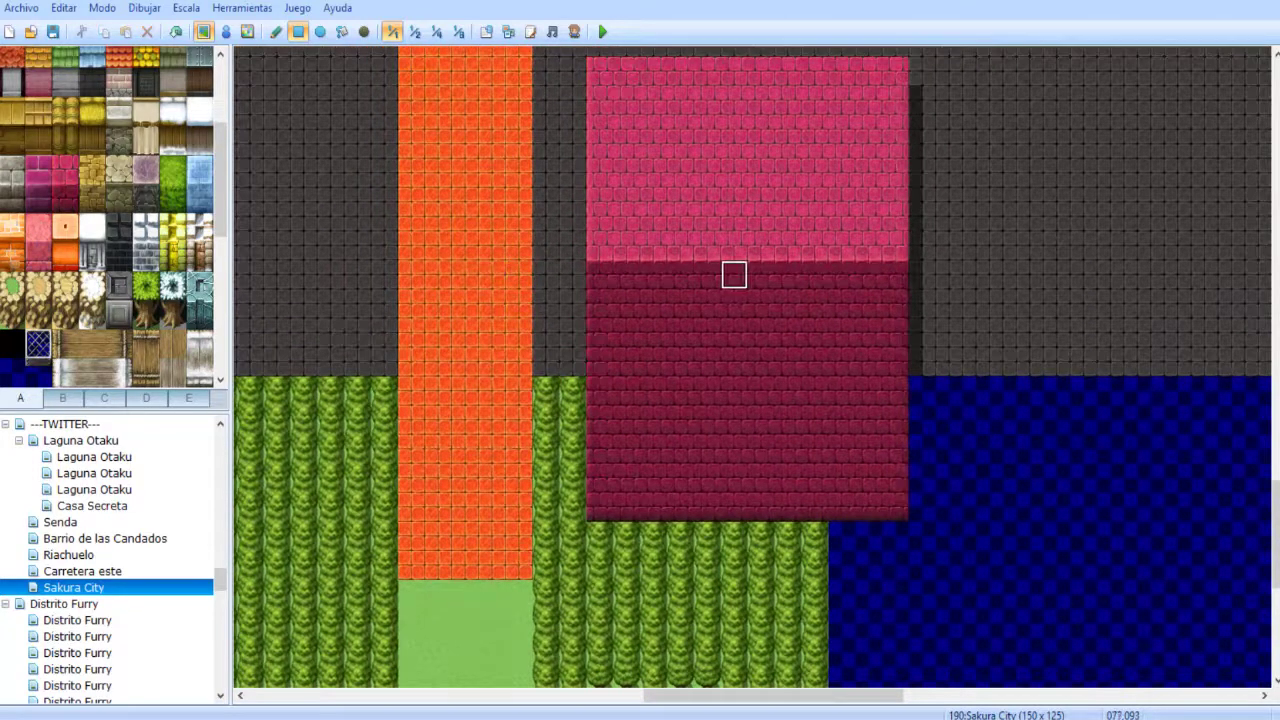
middle_drag(937, 315, 1060, 324)
drag(282, 376, 934, 500)
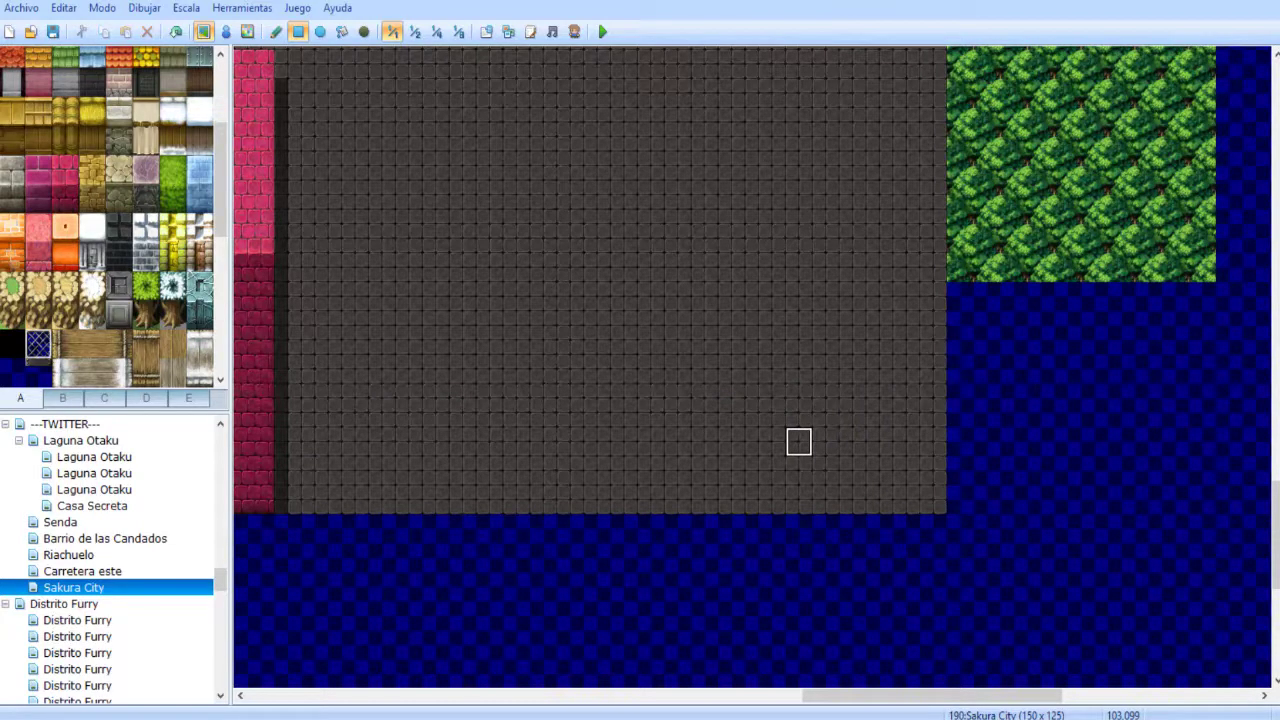
- Paint a yellow-edged lime roof 15 tiles wide and eight rows high on the pavement west of the vertical orange road
middle_drag(709, 387, 536, 385)
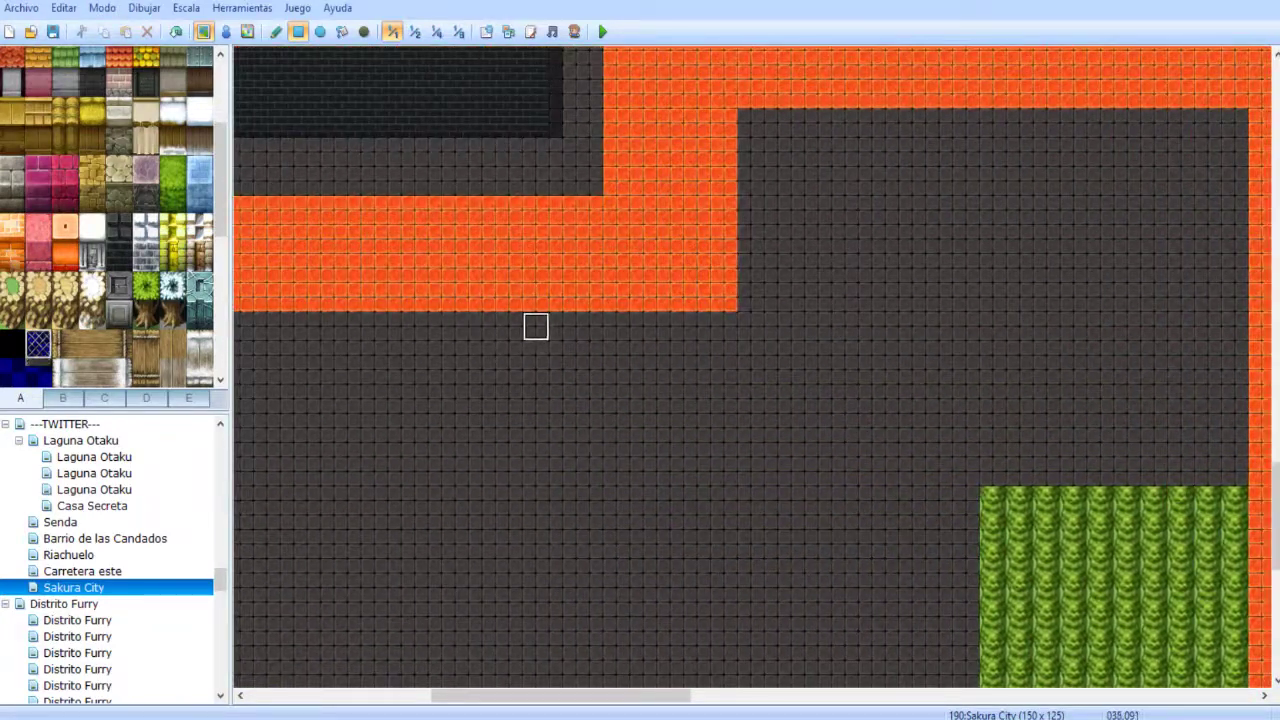
middle_drag(535, 327, 331, 184)
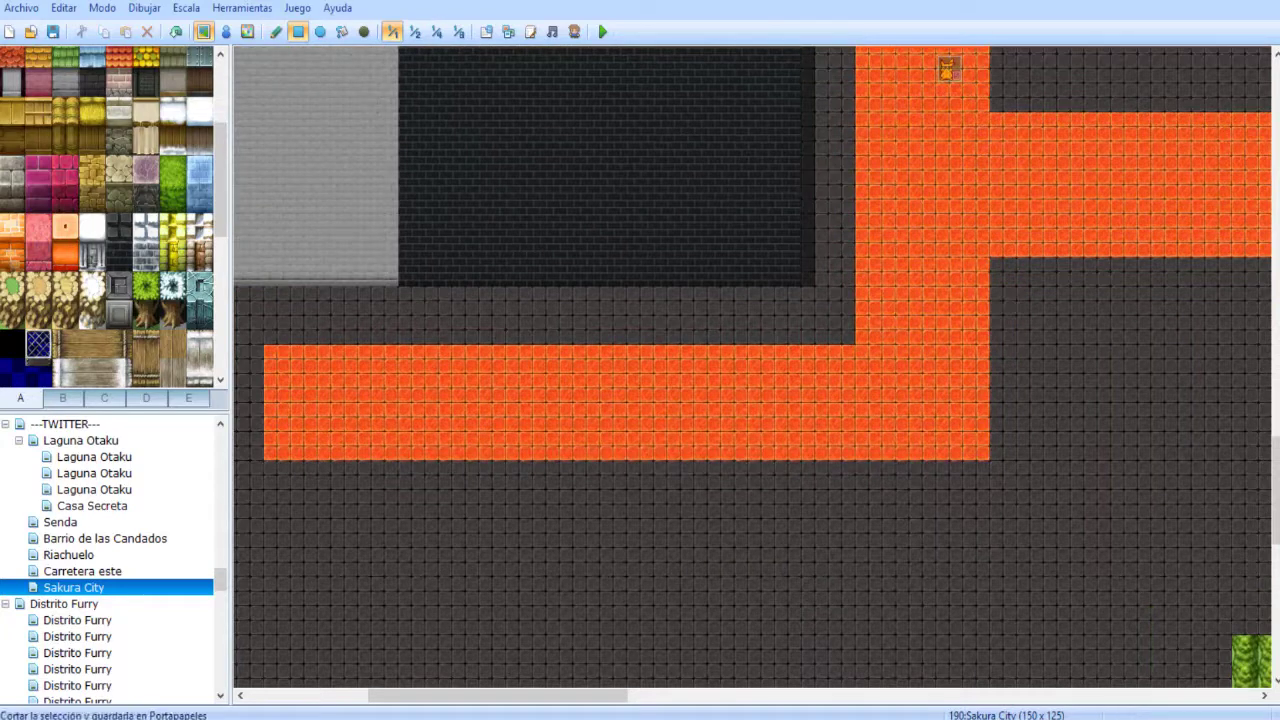
middle_drag(346, 140, 620, 294)
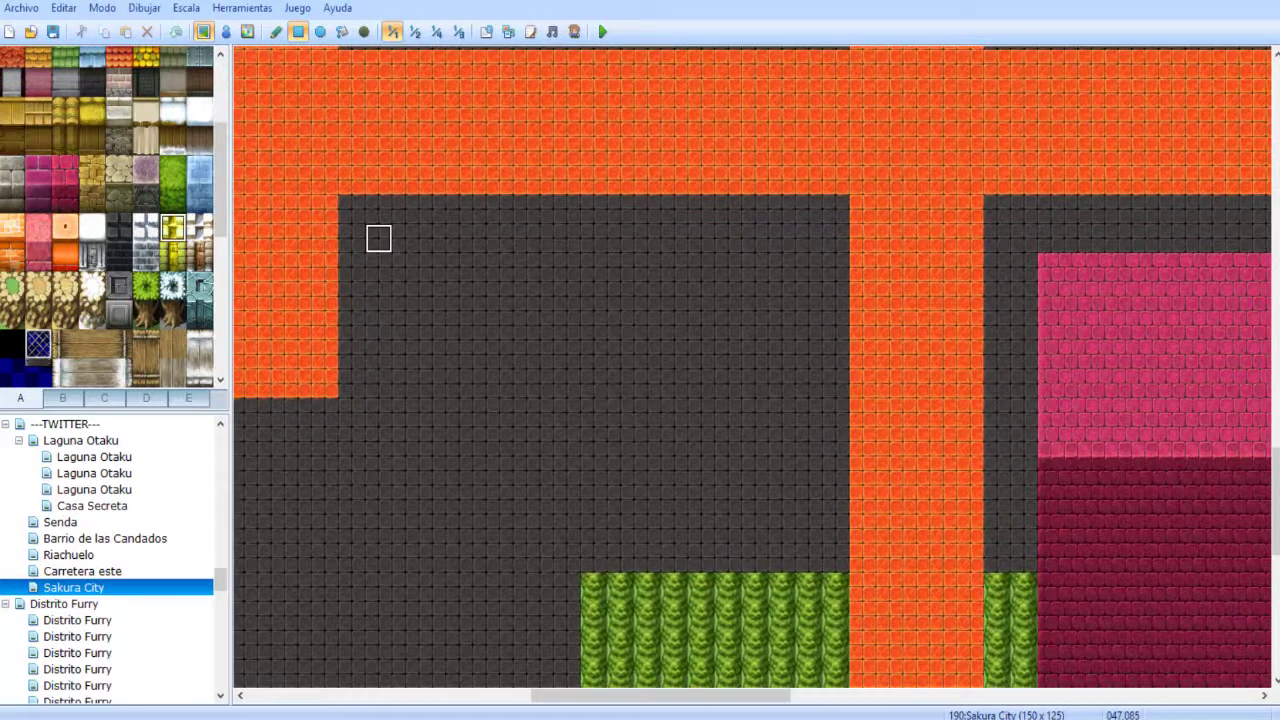
drag(405, 267, 787, 477)
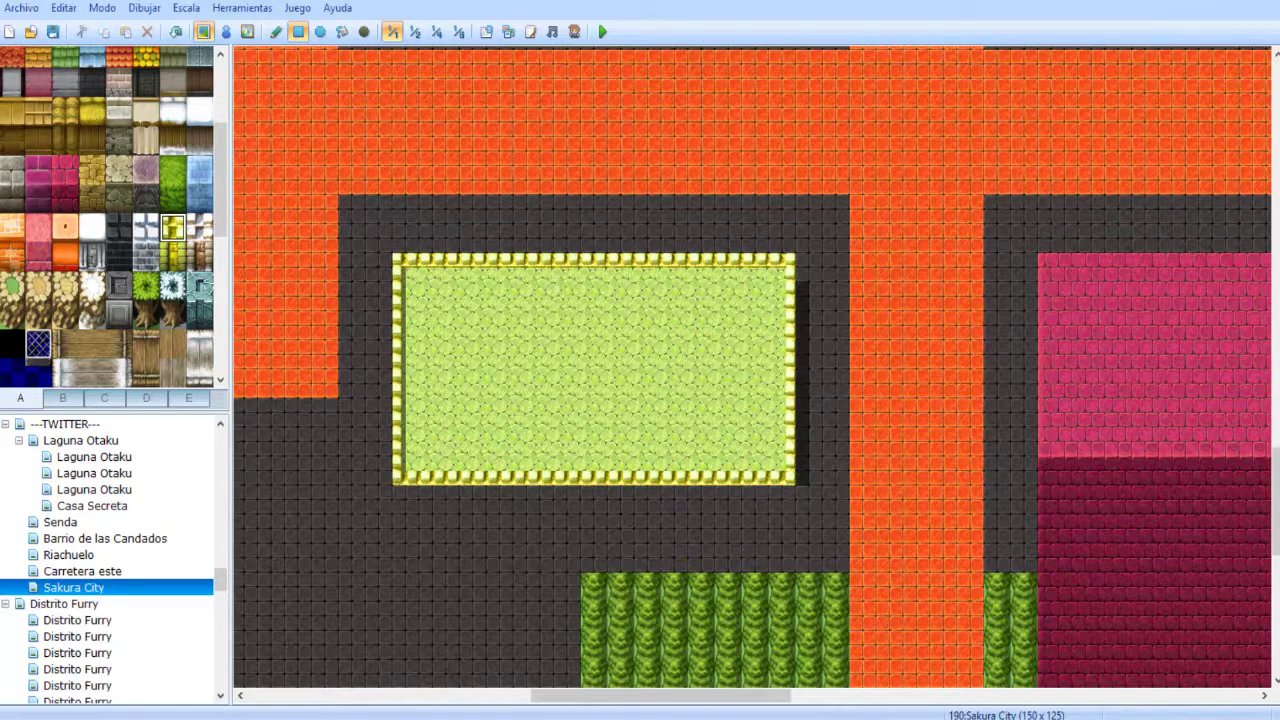
- Switch to YouTube in the browser and pause and resume the music video
click(430, 718)
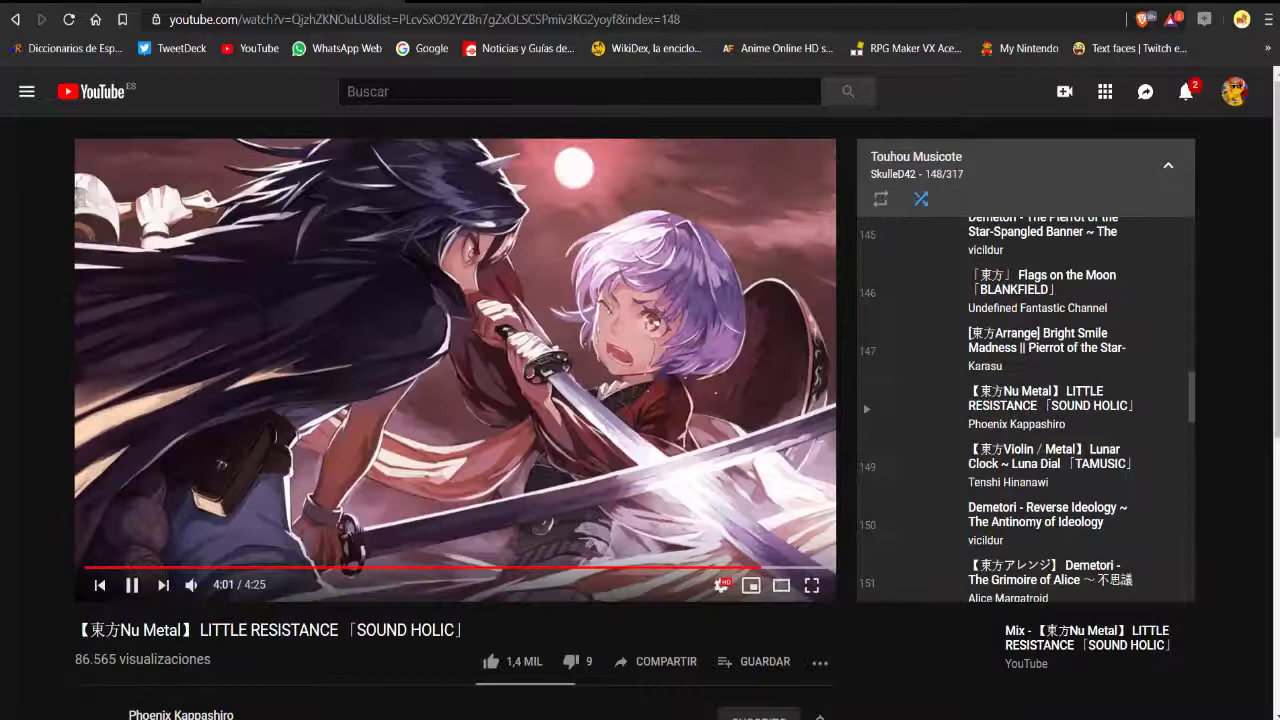
key(space)
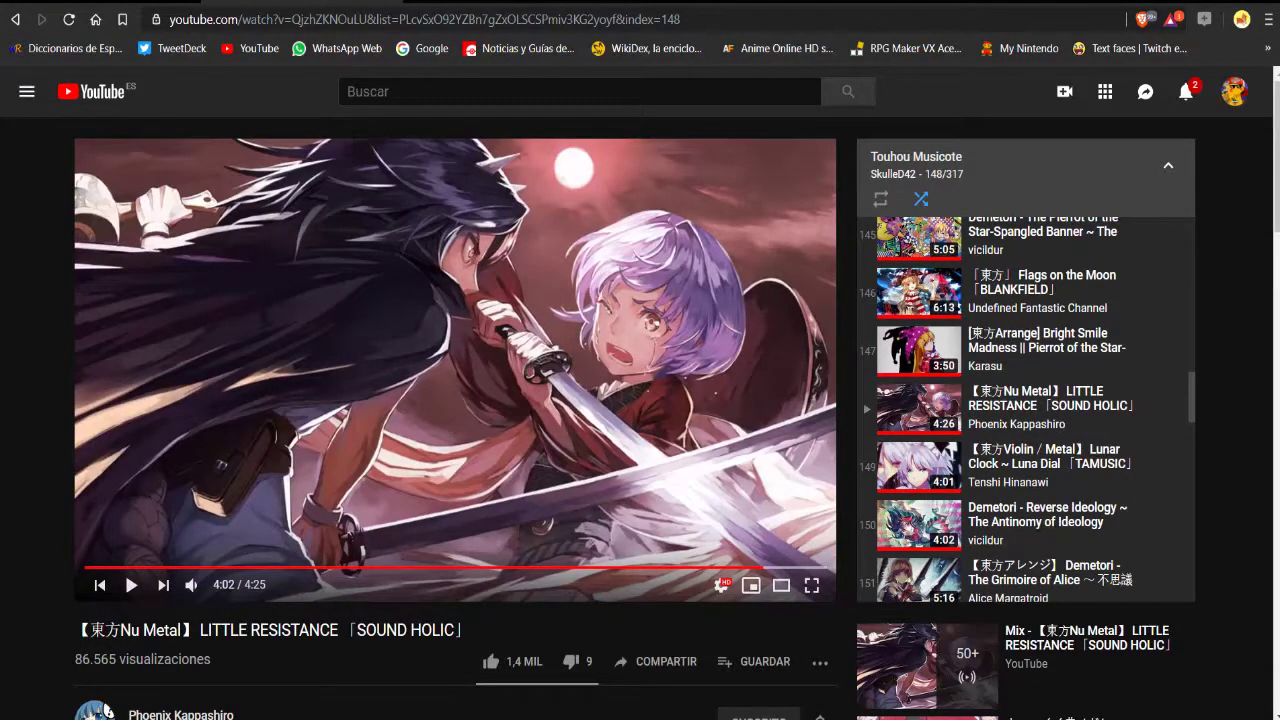
key(space)
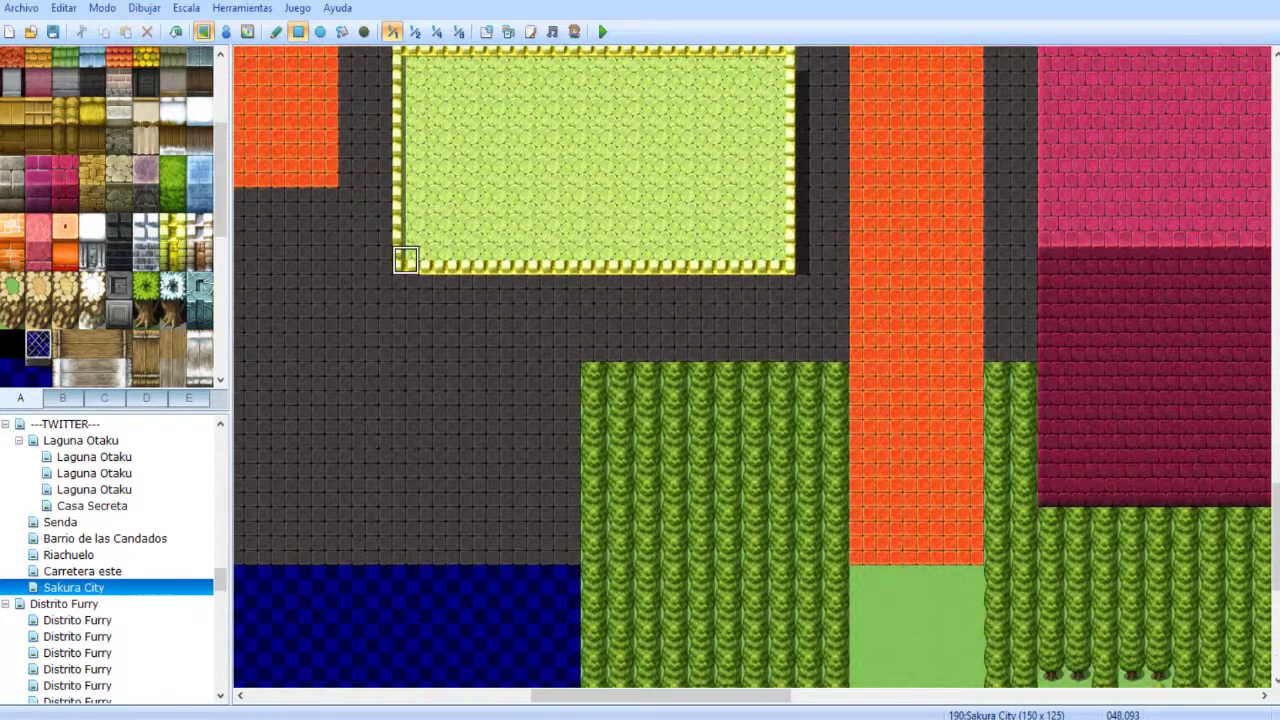
- Paint a yellow brick wall 15 tiles wide and ten rows high below the lime roof, and cover its top row with roof tiles
click(173, 256)
drag(406, 288, 782, 550)
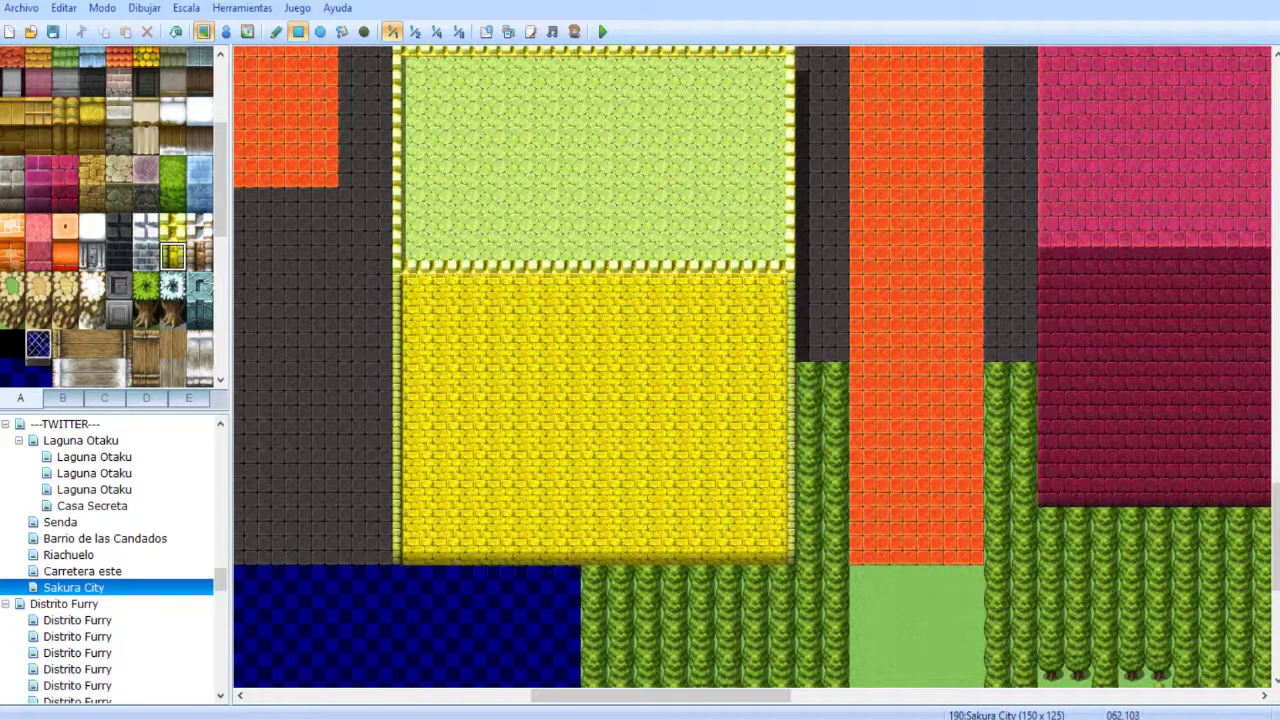
right_click(406, 260)
drag(406, 289, 782, 289)
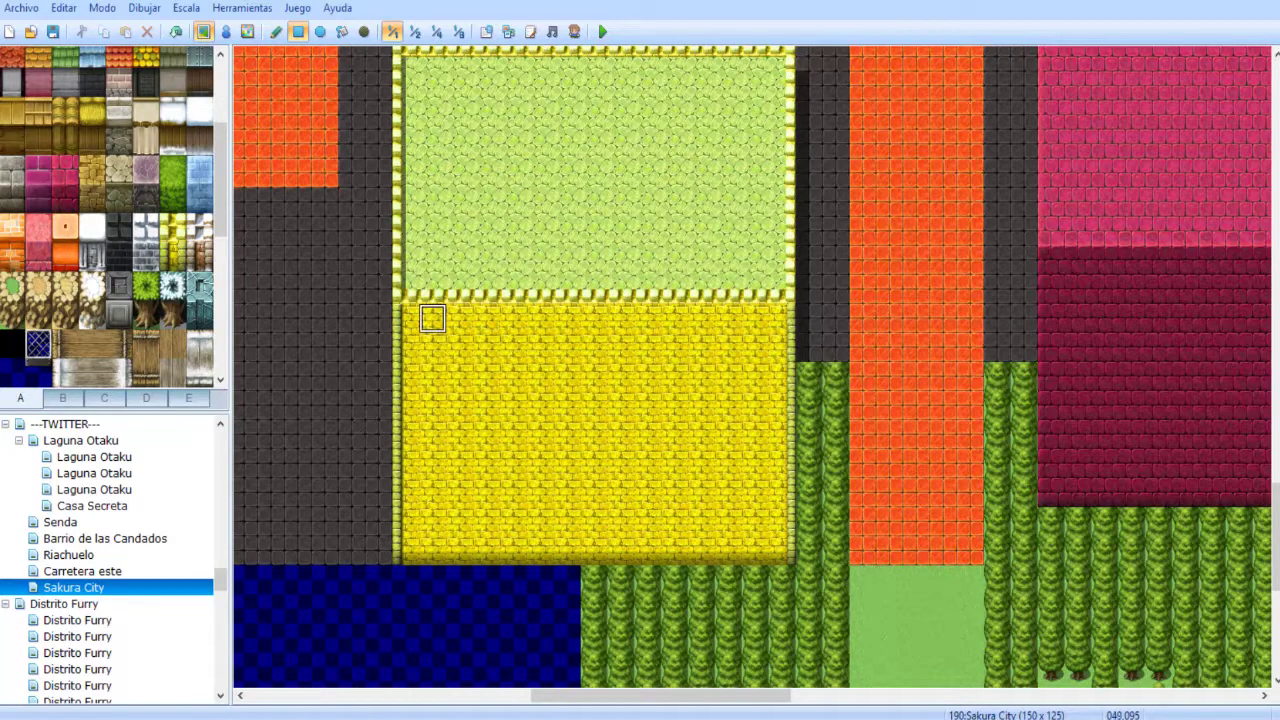
- Extend the forest west of the grass path about three columns further west over the blue area
scroll(460, 330, up, 3)
scroll(450, 300, down, 10)
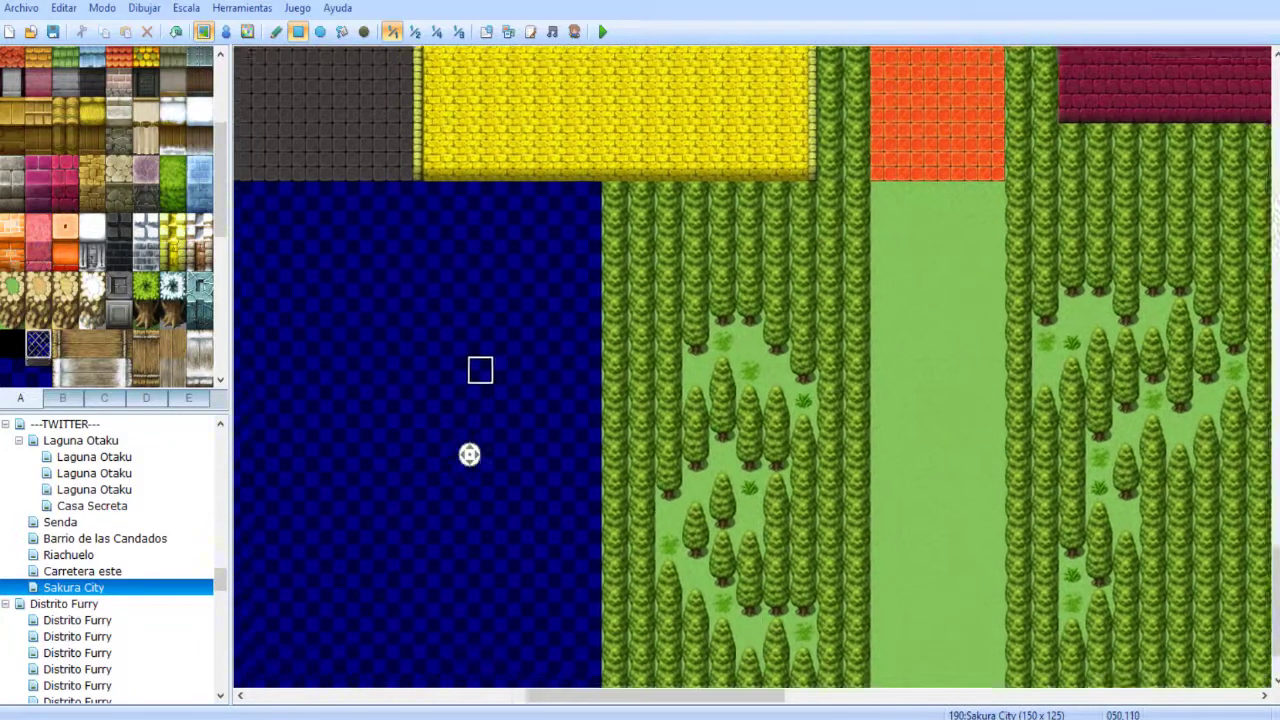
scroll(500, 420, down, 3)
mouse_move(632, 90)
mouse_down()
mouse_move(560, 670)
mouse_move(578, 673)
mouse_up()
scroll(450, 520, right, 10)
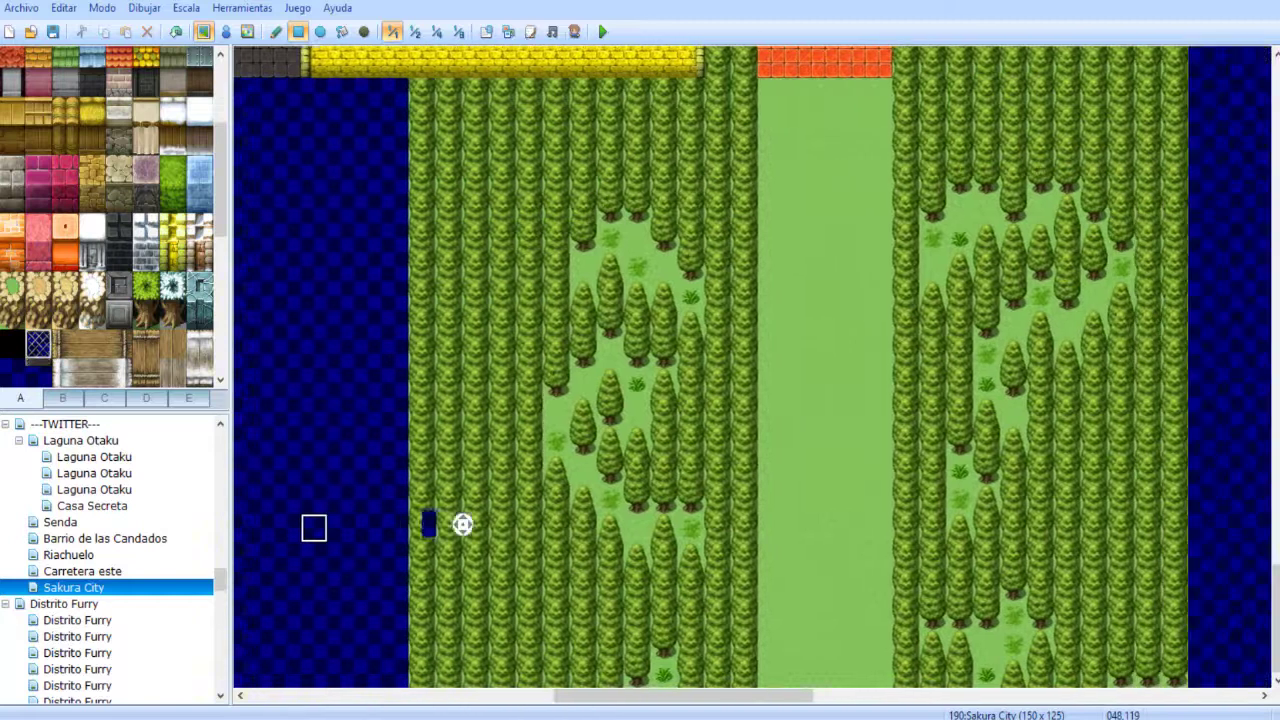
- Extend the eastern forest about six columns further east and complete the western forest's edge with one more column
mouse_move(426, 72)
mouse_down()
mouse_move(560, 400)
mouse_move(562, 672)
mouse_up()
middle_drag(620, 452, 606, 560)
drag(560, 674, 426, 674)
middle_drag(488, 524, 330, 524)
scroll(487, 524, left, 3)
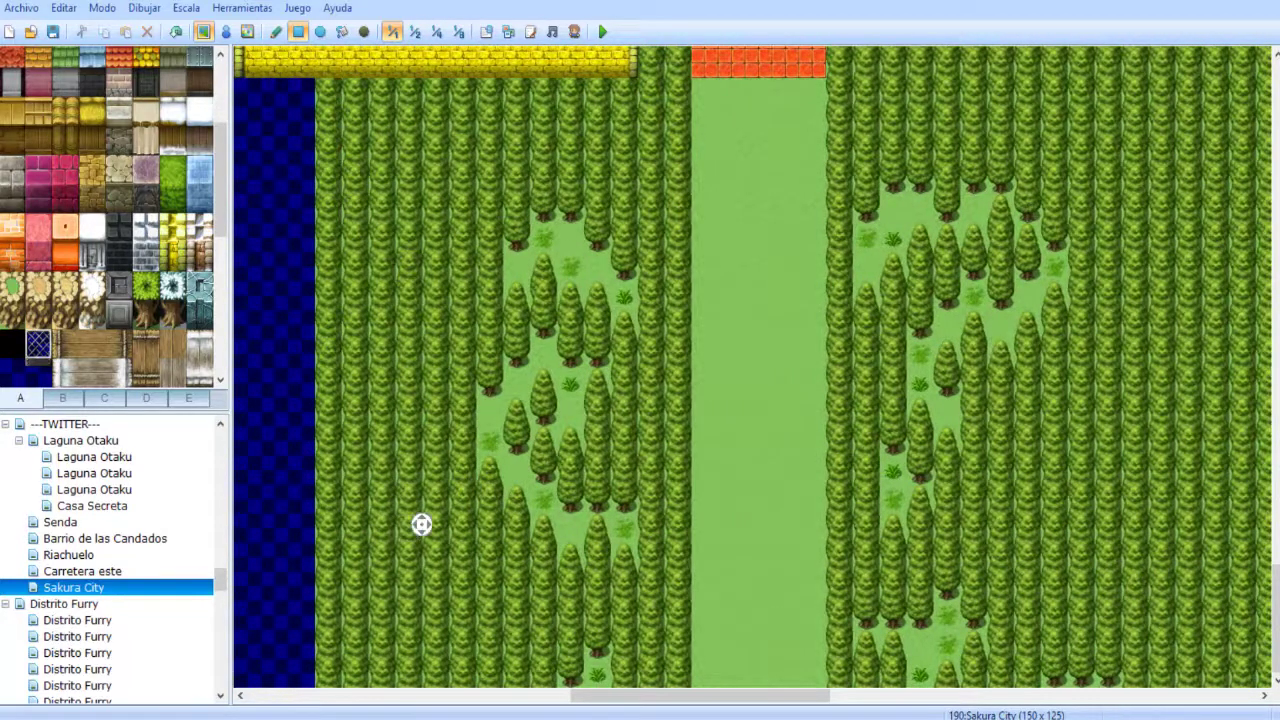
- Examine the extended forest, the orange road and the surroundings of the yellow and crimson buildings
scroll(551, 551, right, 4)
scroll(563, 560, up, 8)
scroll(510, 447, up, 3)
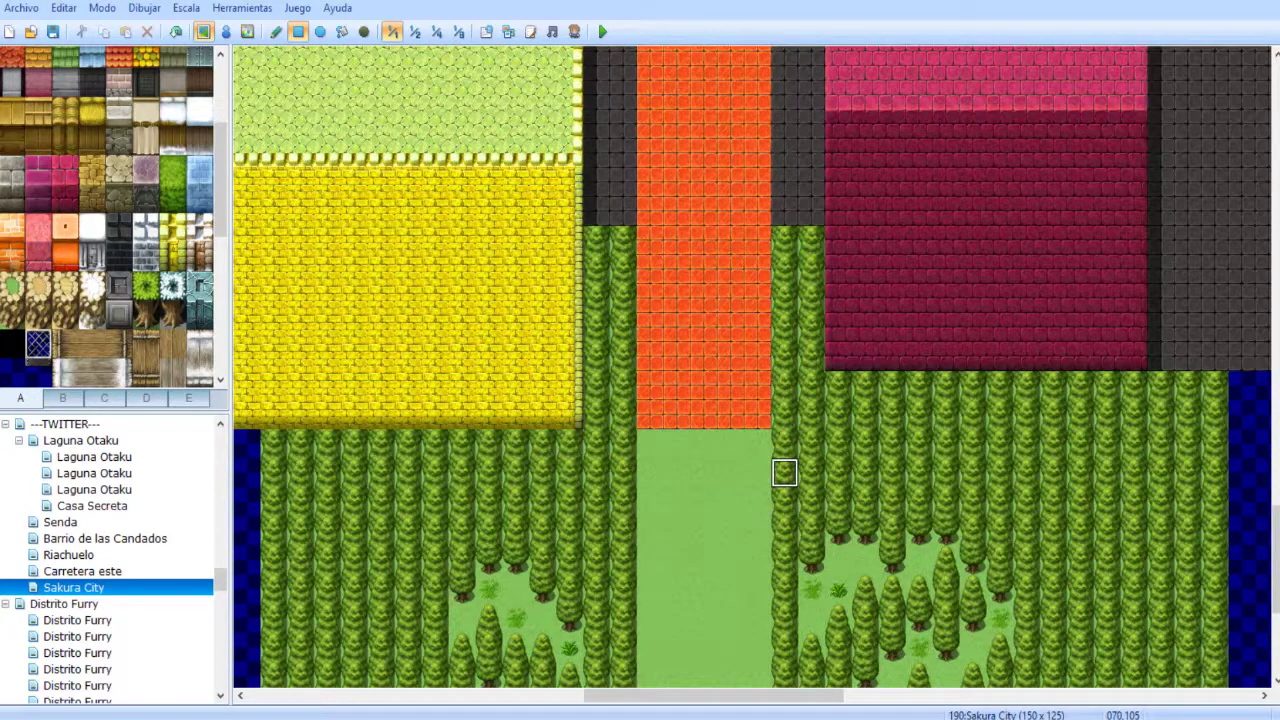
scroll(737, 460, up, 4)
scroll(583, 367, left, 8)
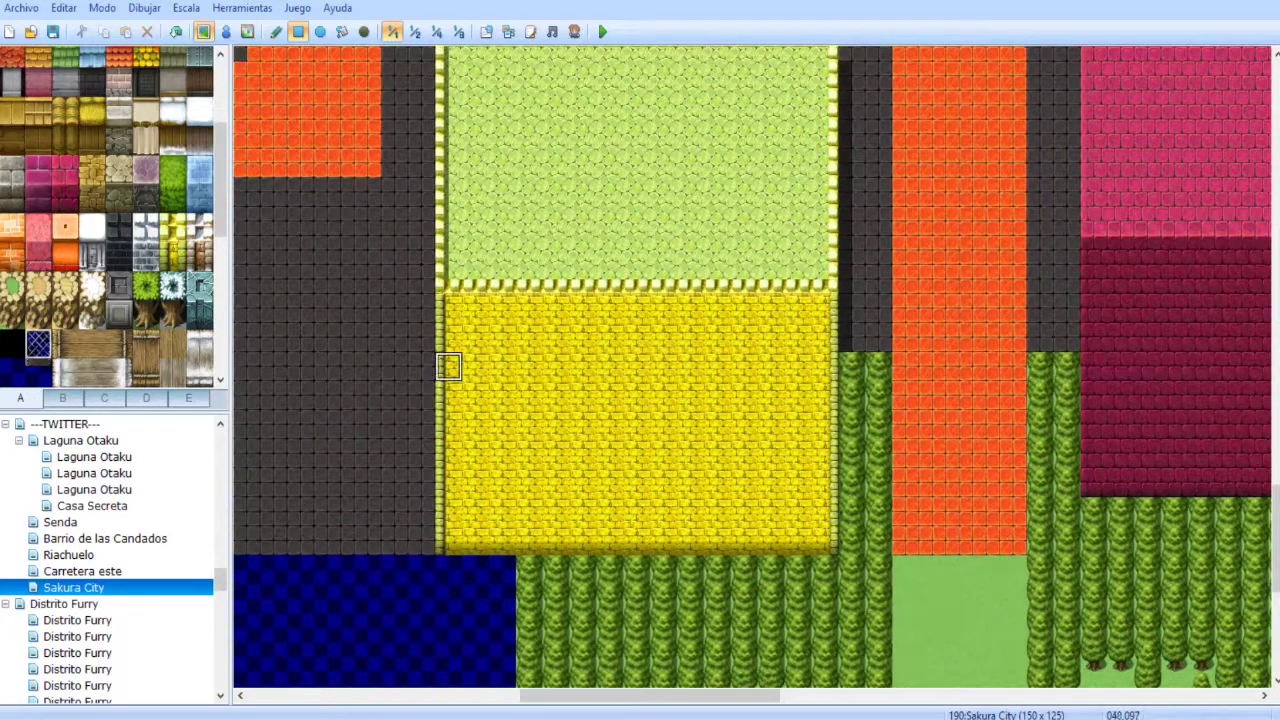
scroll(583, 391, up, 4)
scroll(580, 388, left, 2)
middle_drag(576, 383, 383, 349)
scroll(120, 150, up, 2)
- Save the project with the new buildings and forest
click(64, 8)
click(56, 31)
scroll(114, 216, down, 2)
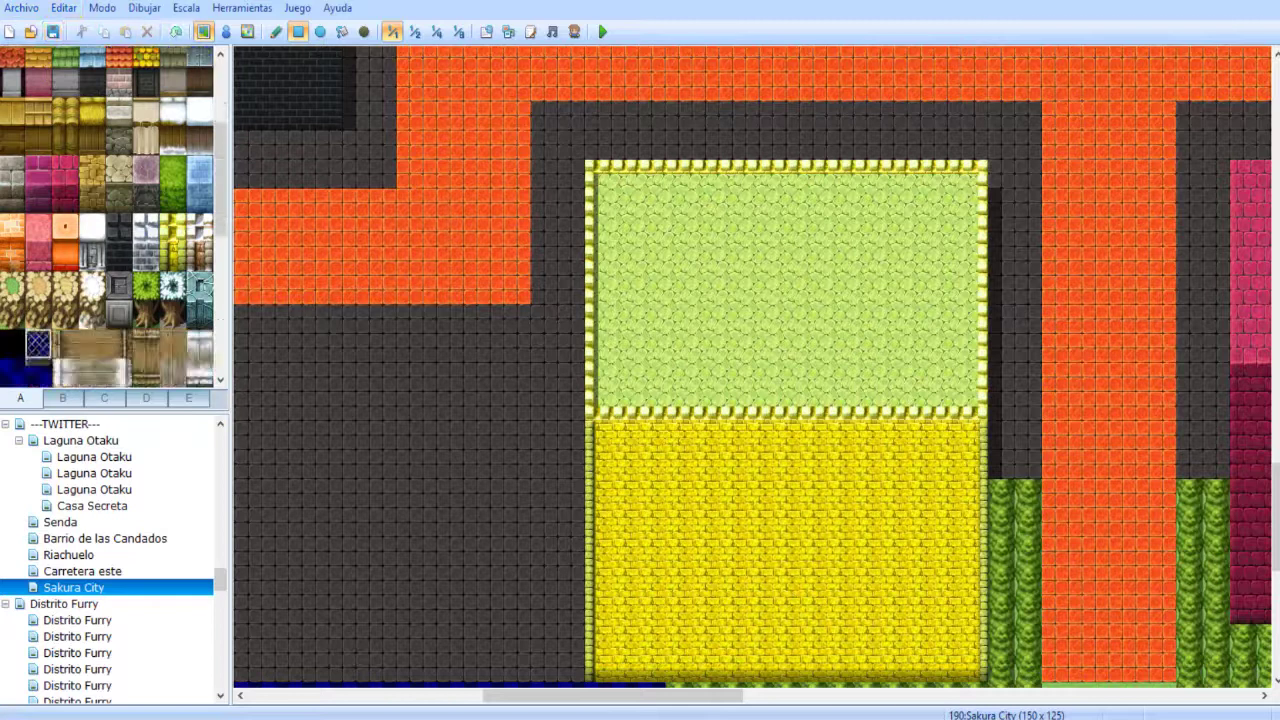
middle_drag(500, 226, 369, 263)
click(53, 32)
- Paint a grey stone roof 12 columns wide and 7 rows high against the yellow building's west side, trimming its excess western column back to pavement
middle_drag(566, 201, 421, 122)
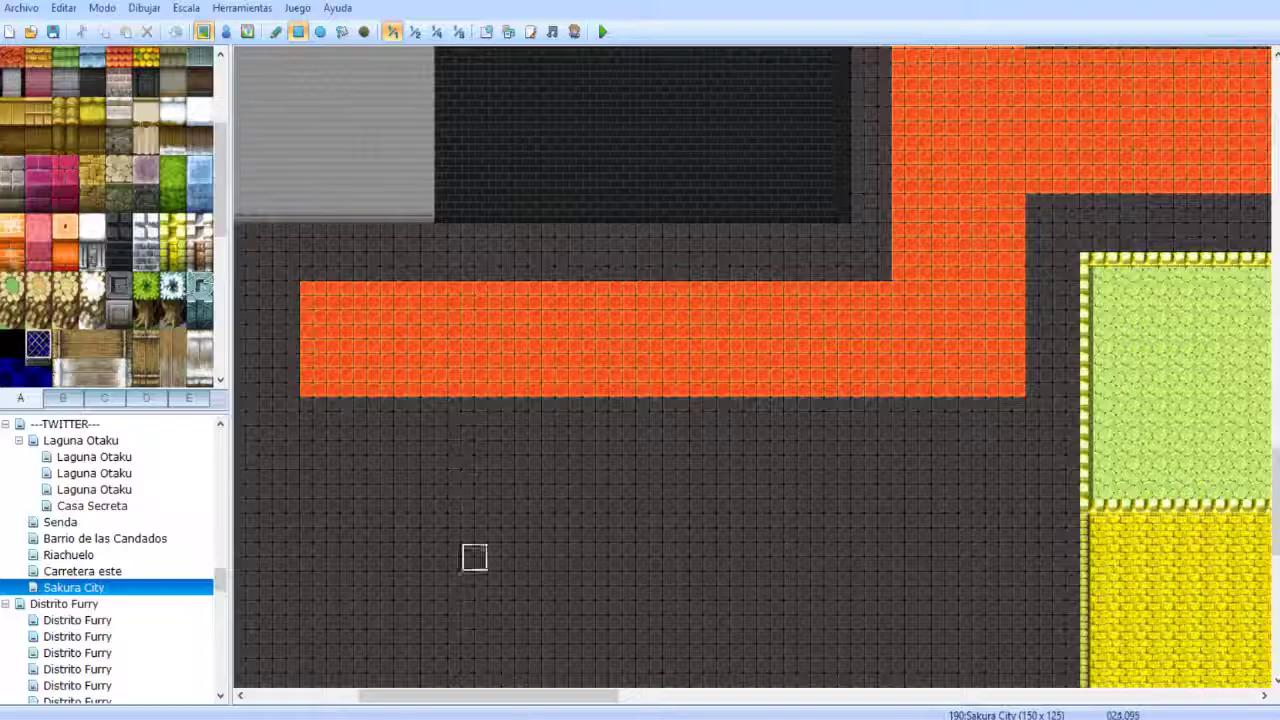
middle_drag(494, 411, 473, 544)
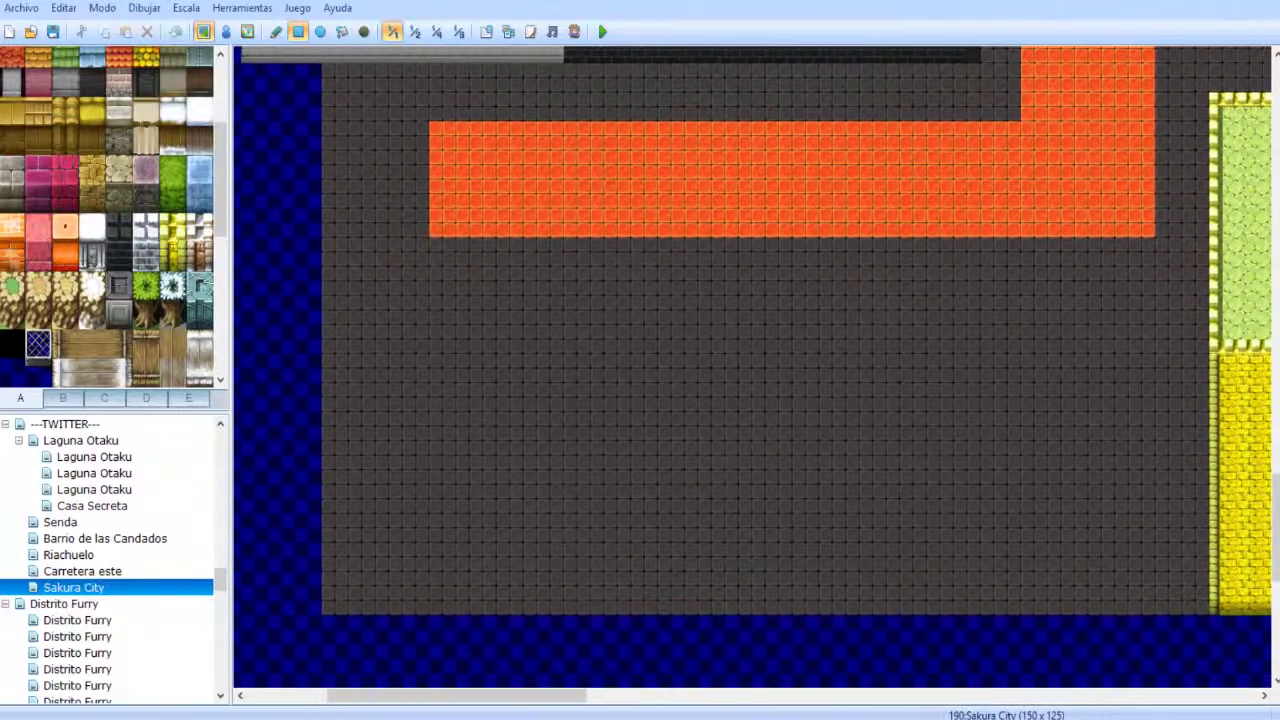
middle_drag(389, 400, 650, 600)
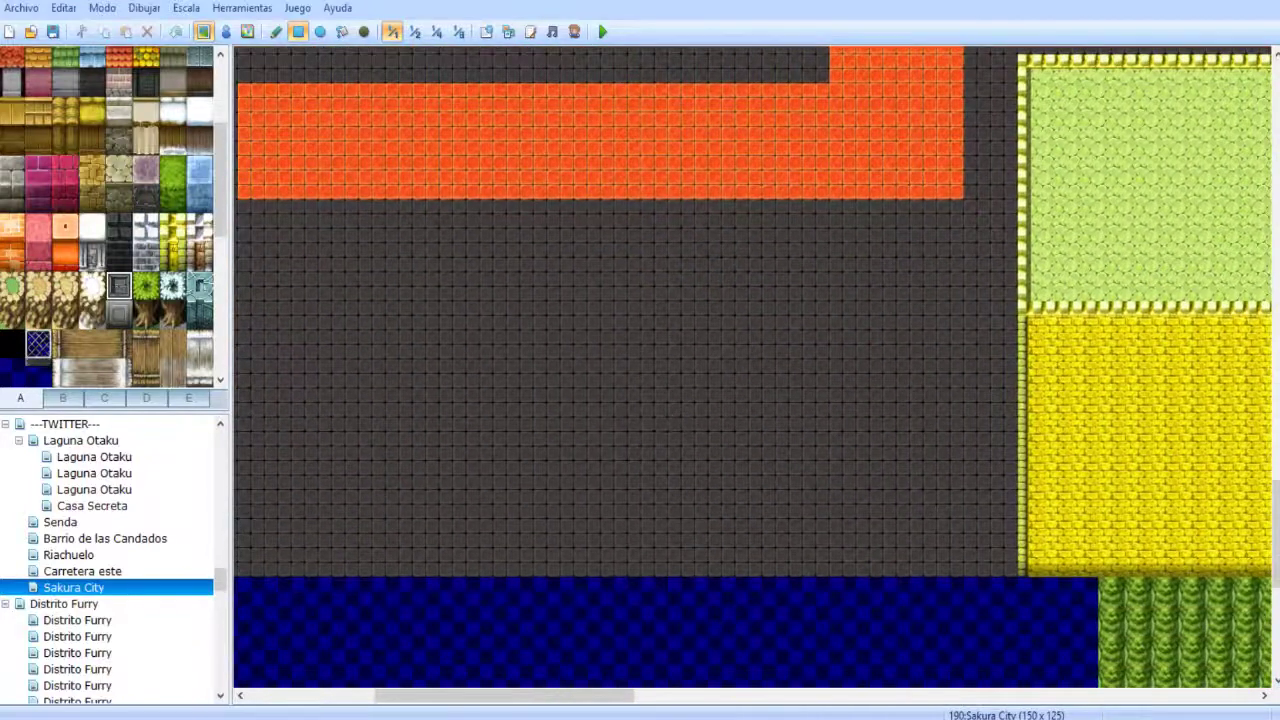
mouse_move(1003, 272)
mouse_down()
mouse_move(890, 272)
mouse_move(757, 364)
mouse_move(703, 452)
mouse_move(673, 455)
mouse_up()
middle_drag(735, 359, 577, 335)
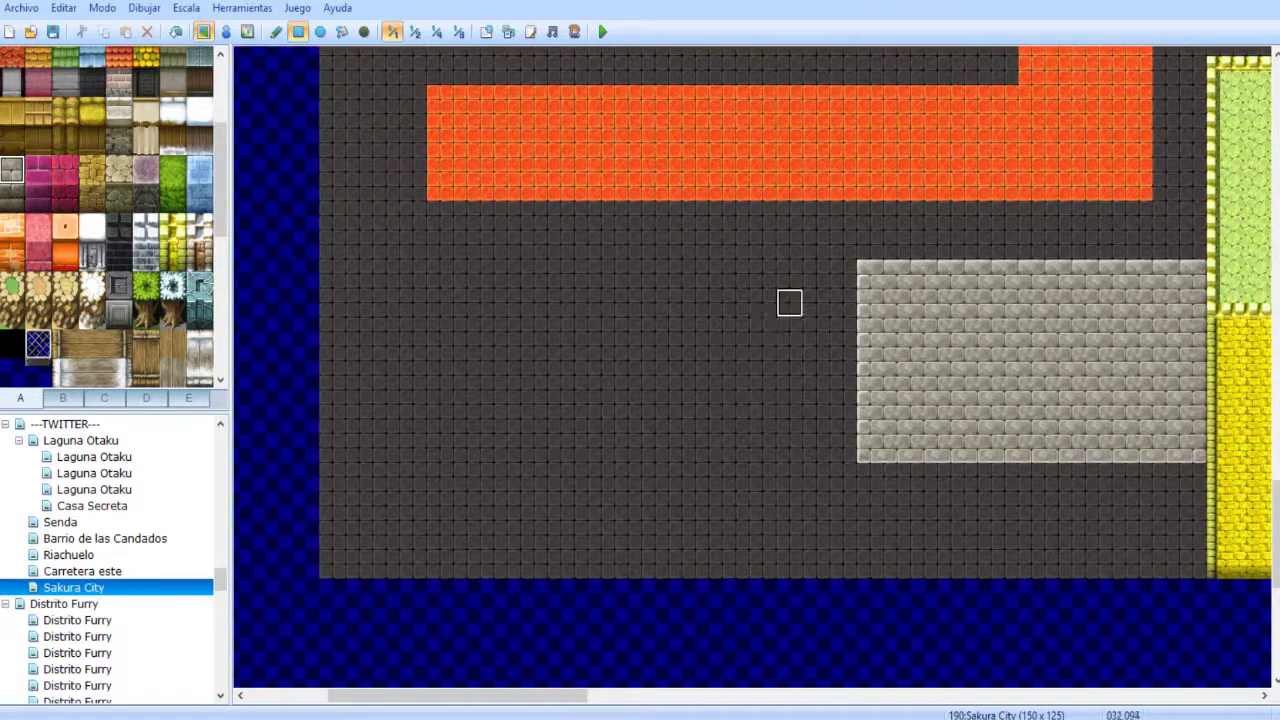
middle_drag(819, 388, 868, 392)
drag(840, 248, 840, 455)
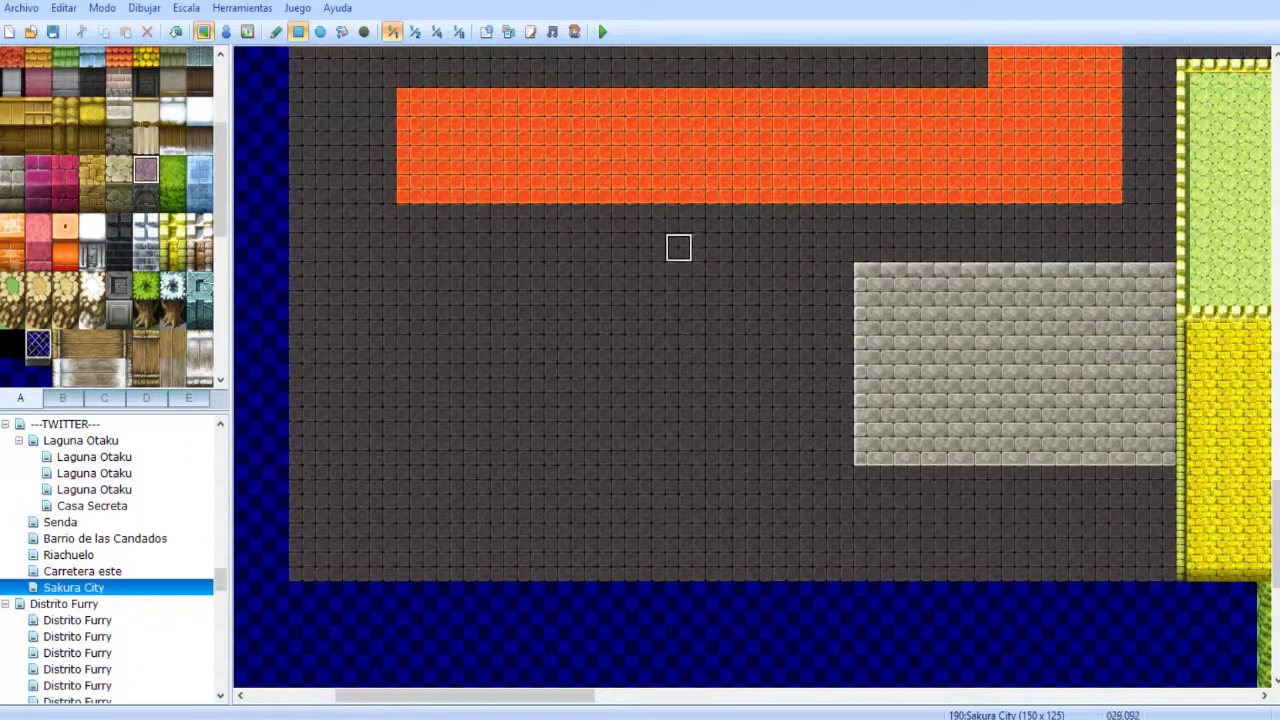
- Paint a purple stone roof 12 columns wide and 7 rows high directly west of the grey stone roof
mouse_move(845, 272)
mouse_down()
mouse_move(808, 460)
mouse_move(535, 458)
mouse_up()
right_drag(544, 277, 1163, 451)
right_drag(759, 335, 733, 306)
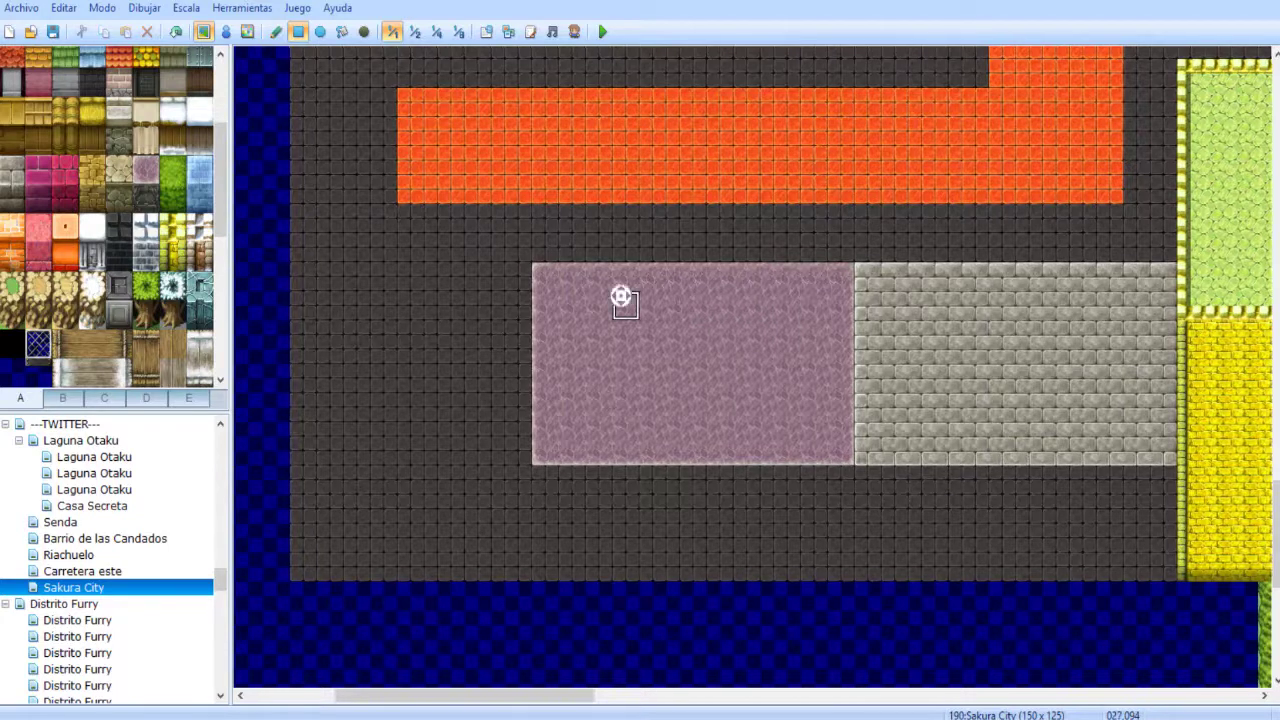
- Paint a cream and orange brick roof 12 columns wide and 7 rows high directly west of the purple roof
middle_drag(612, 306, 462, 306)
middle_drag(520, 380, 560, 220)
scroll(557, 288, down, 6)
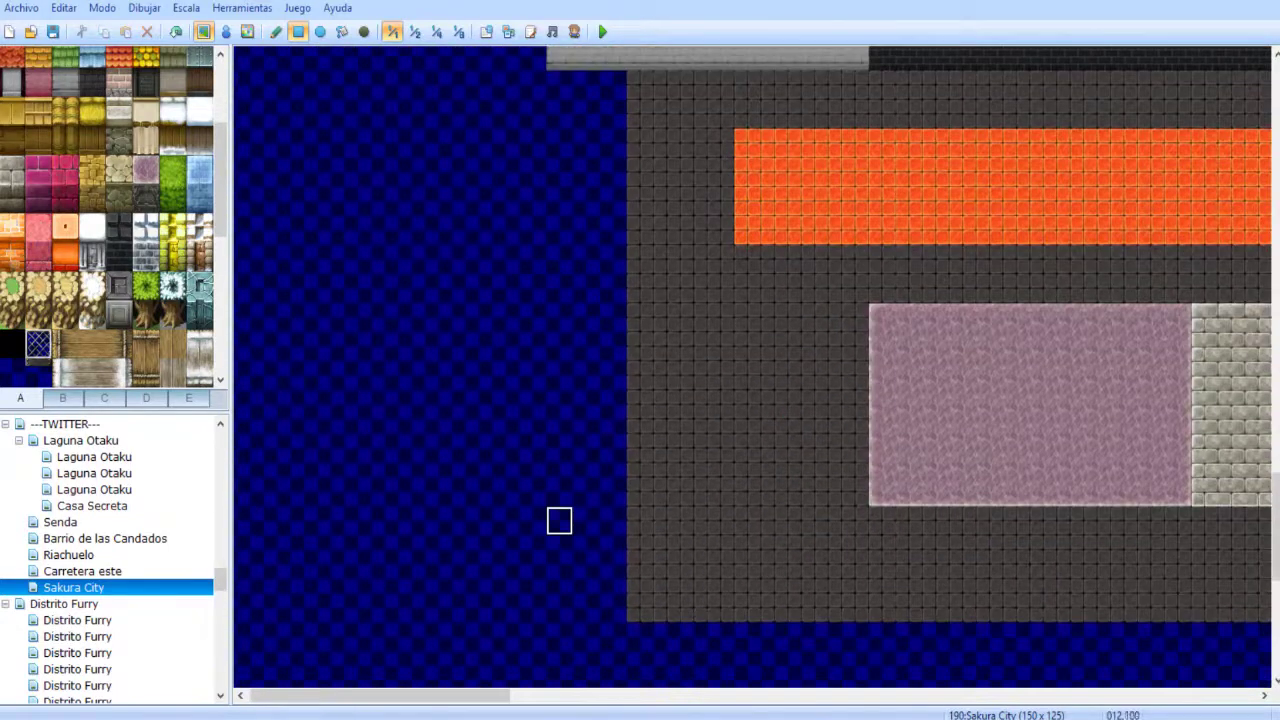
scroll(500, 430, down, 2)
scroll(458, 441, right, 1)
click(13, 228)
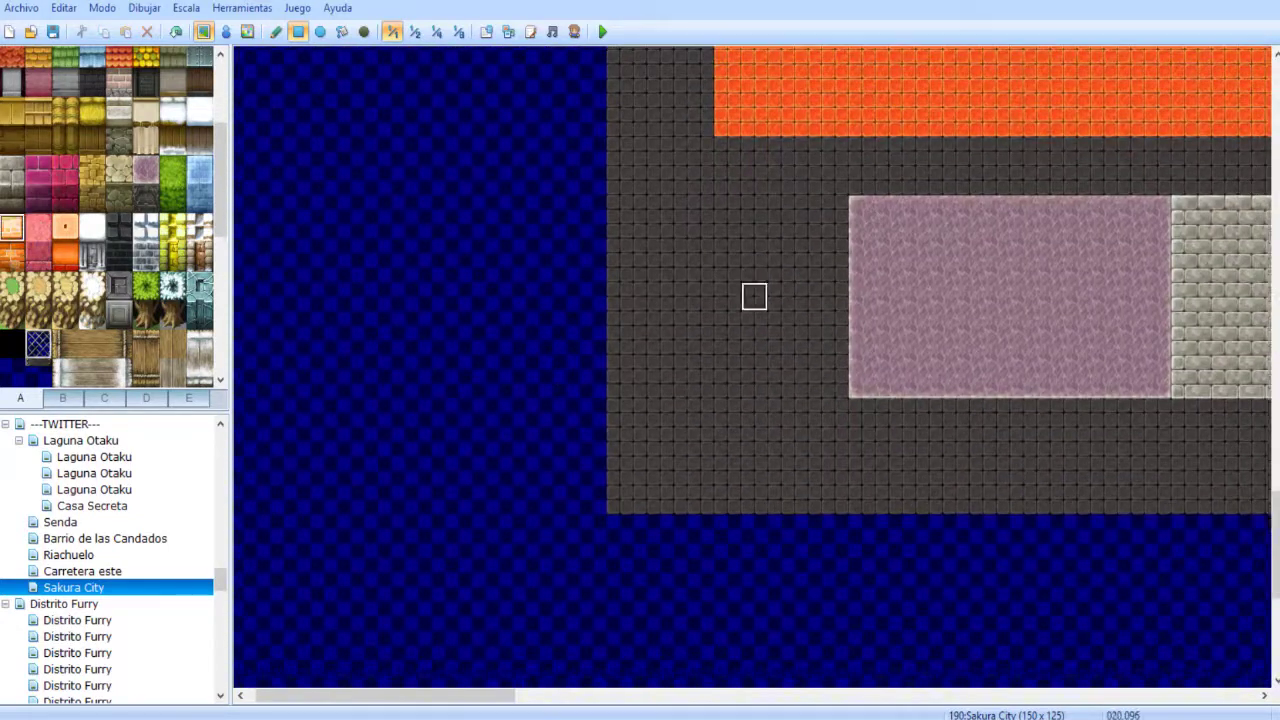
drag(835, 209, 541, 384)
right_drag(539, 210, 835, 384)
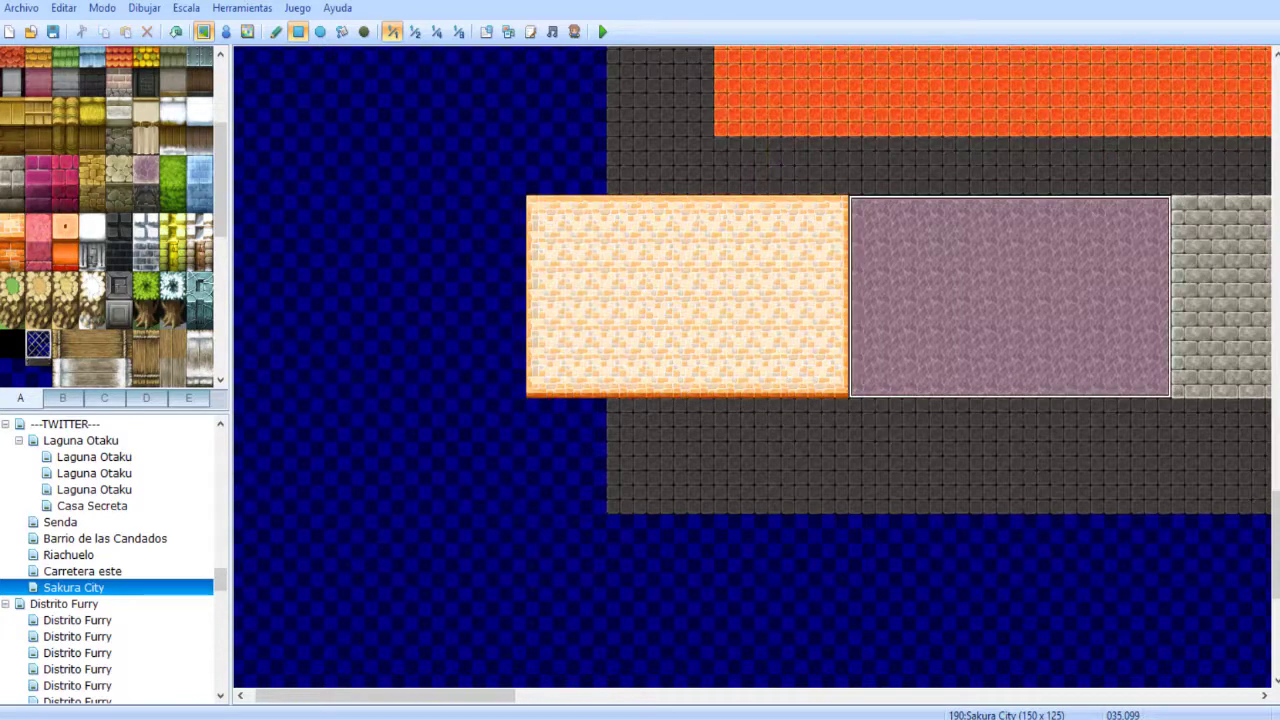
- Paint an orange brick wall 12 columns wide and 9 rows high beneath the cream and orange roof
middle_drag(709, 336, 677, 206)
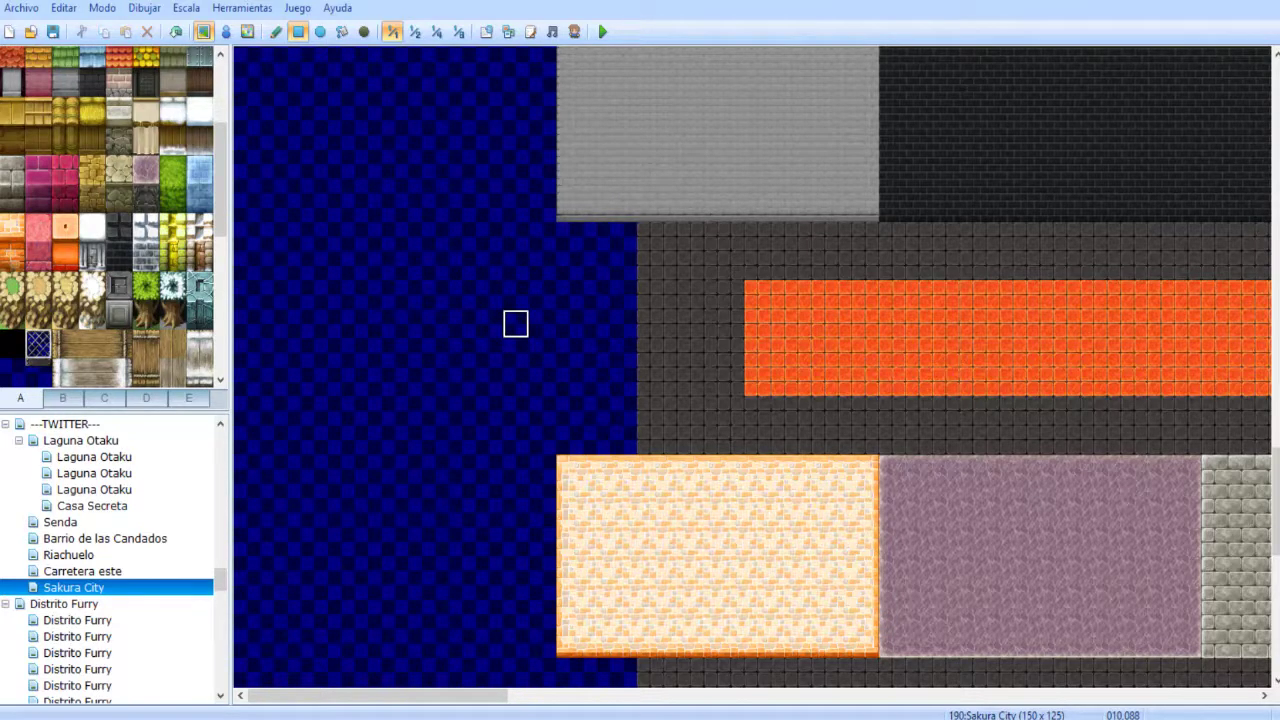
scroll(515, 323, right, 5)
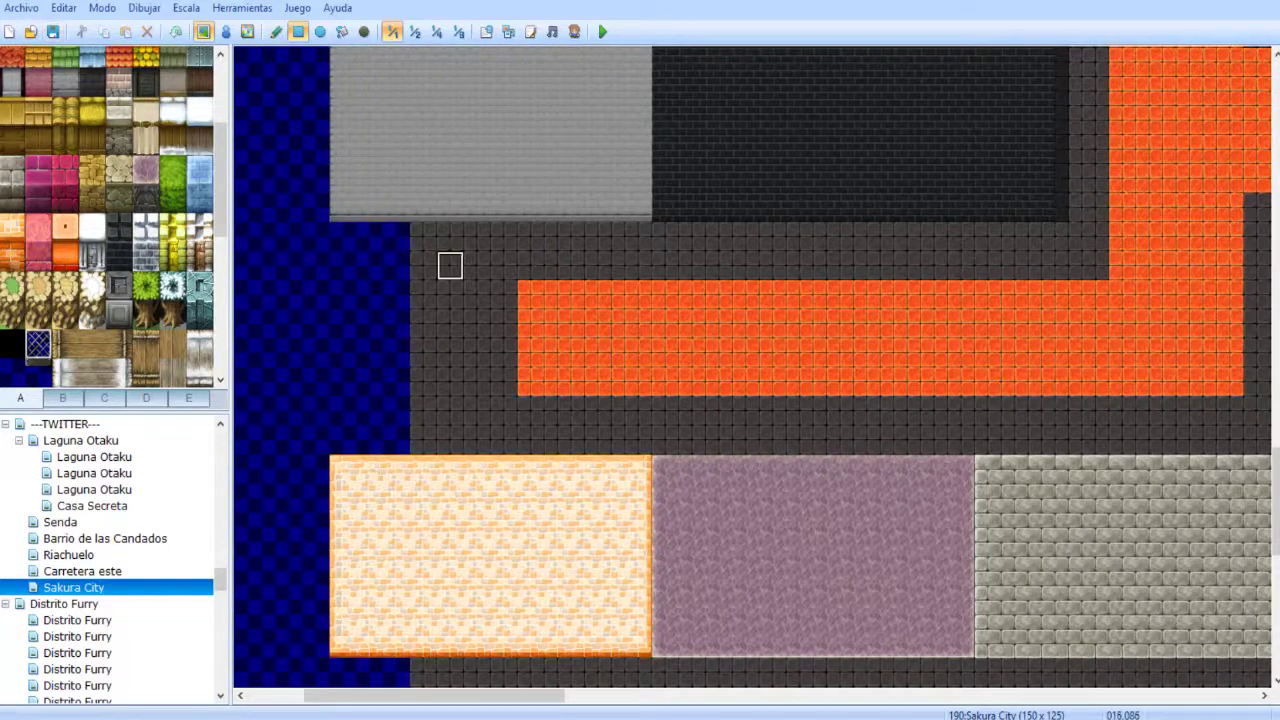
click(415, 32)
middle_click(422, 220)
middle_click(688, 277)
middle_drag(688, 277, 442, 402)
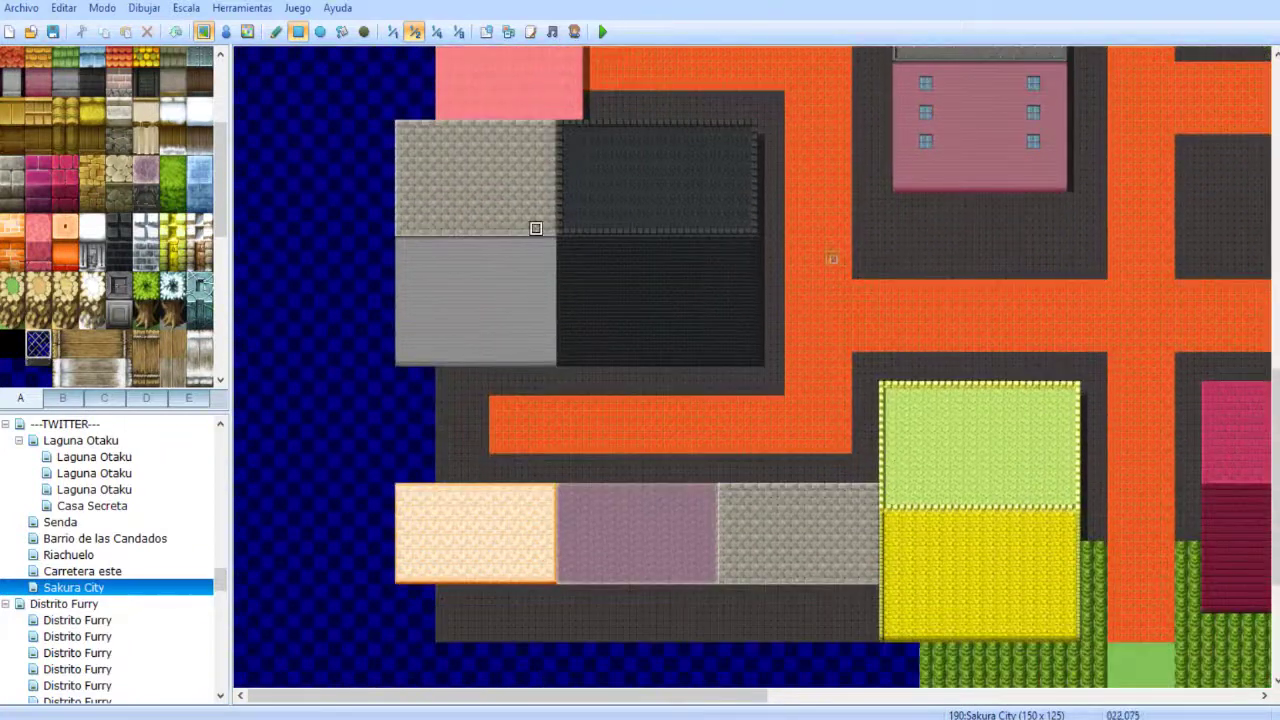
click(392, 32)
middle_drag(527, 209, 473, 378)
click(12, 256)
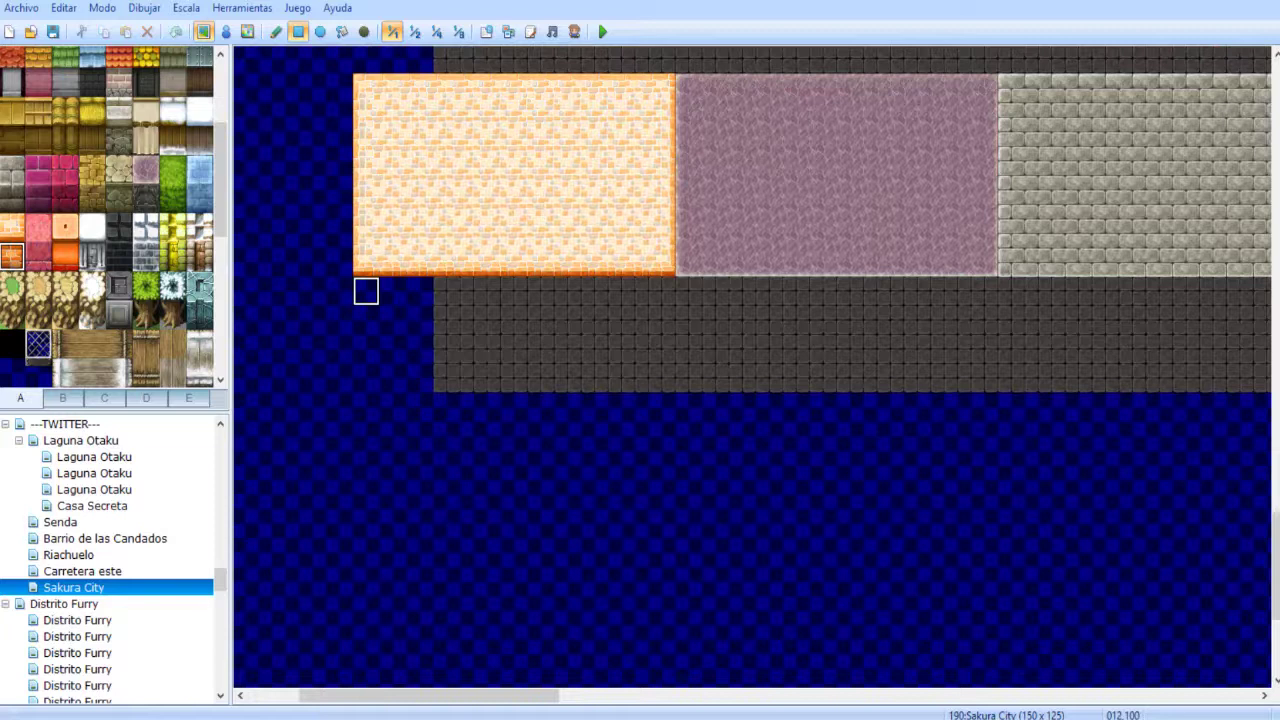
drag(366, 290, 661, 523)
- Paint a dark grey-green wall 12 columns wide and 9 rows high beneath the purple roof
middle_drag(580, 497, 640, 520)
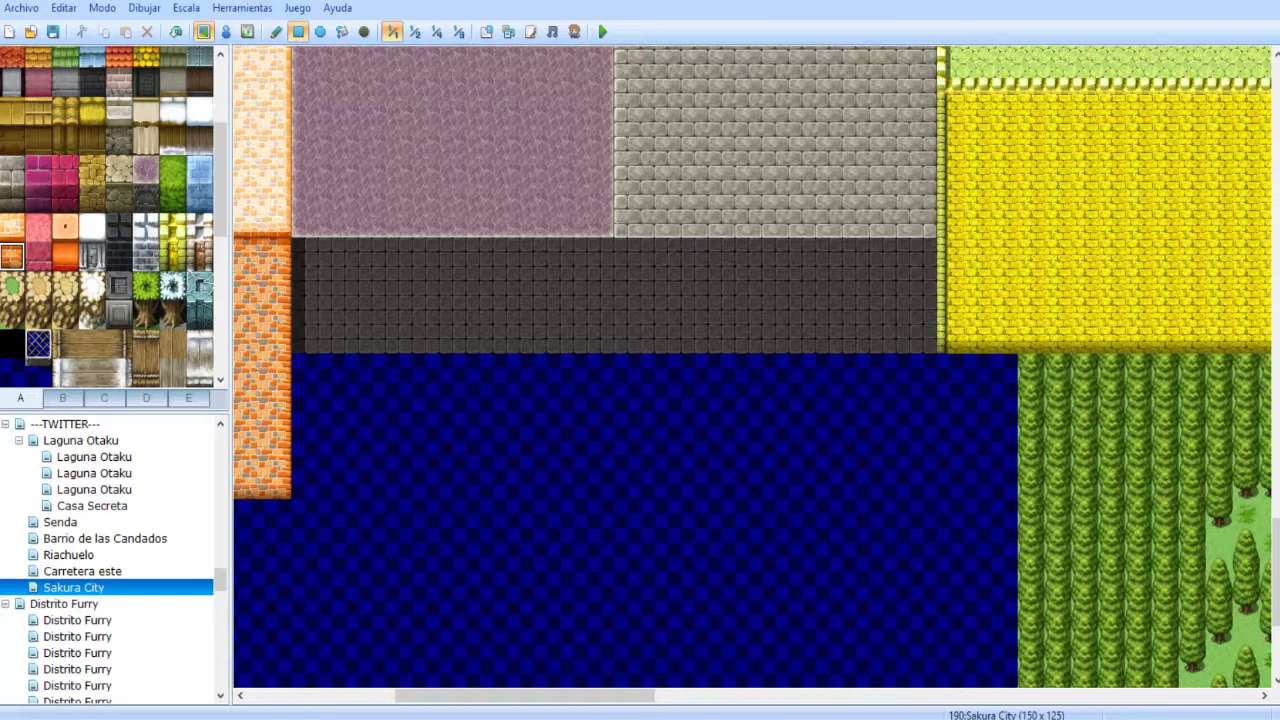
click(146, 198)
drag(306, 252, 598, 482)
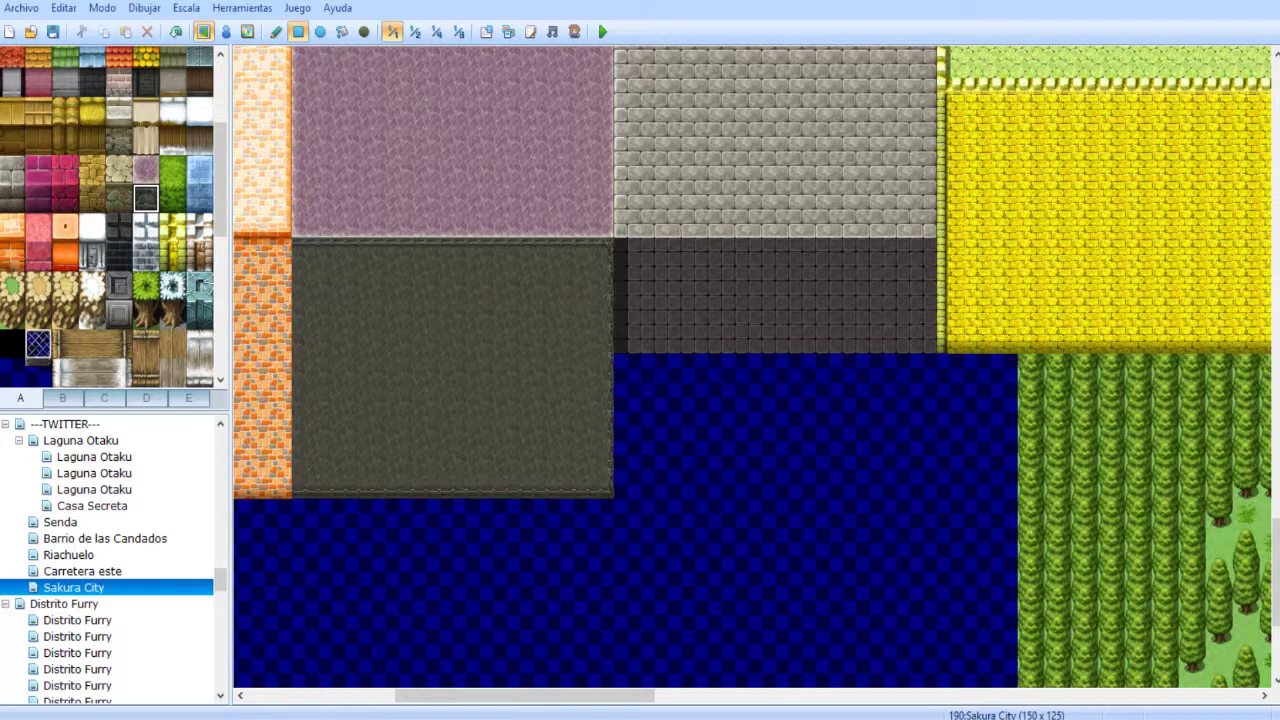
drag(626, 251, 924, 483)
middle_drag(852, 490, 877, 384)
key(ctrl+z)
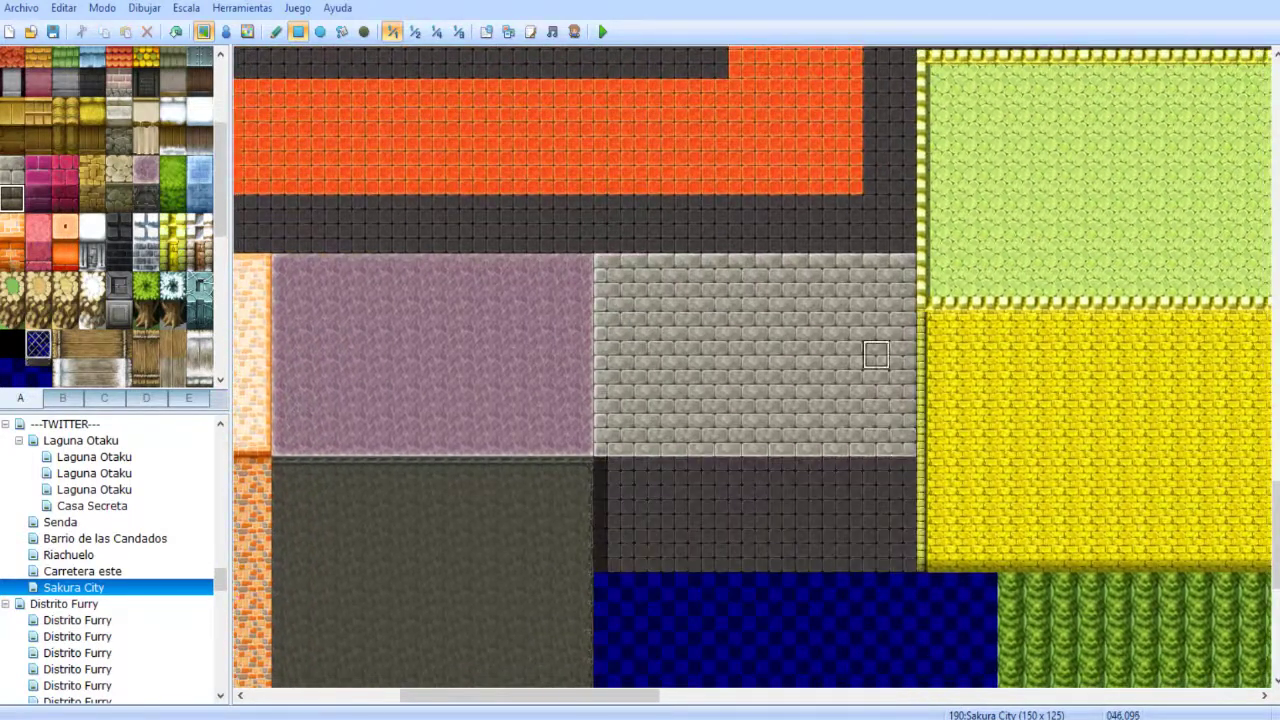
middle_drag(874, 328, 881, 486)
drag(586, 368, 880, 600)
middle_drag(693, 515, 903, 486)
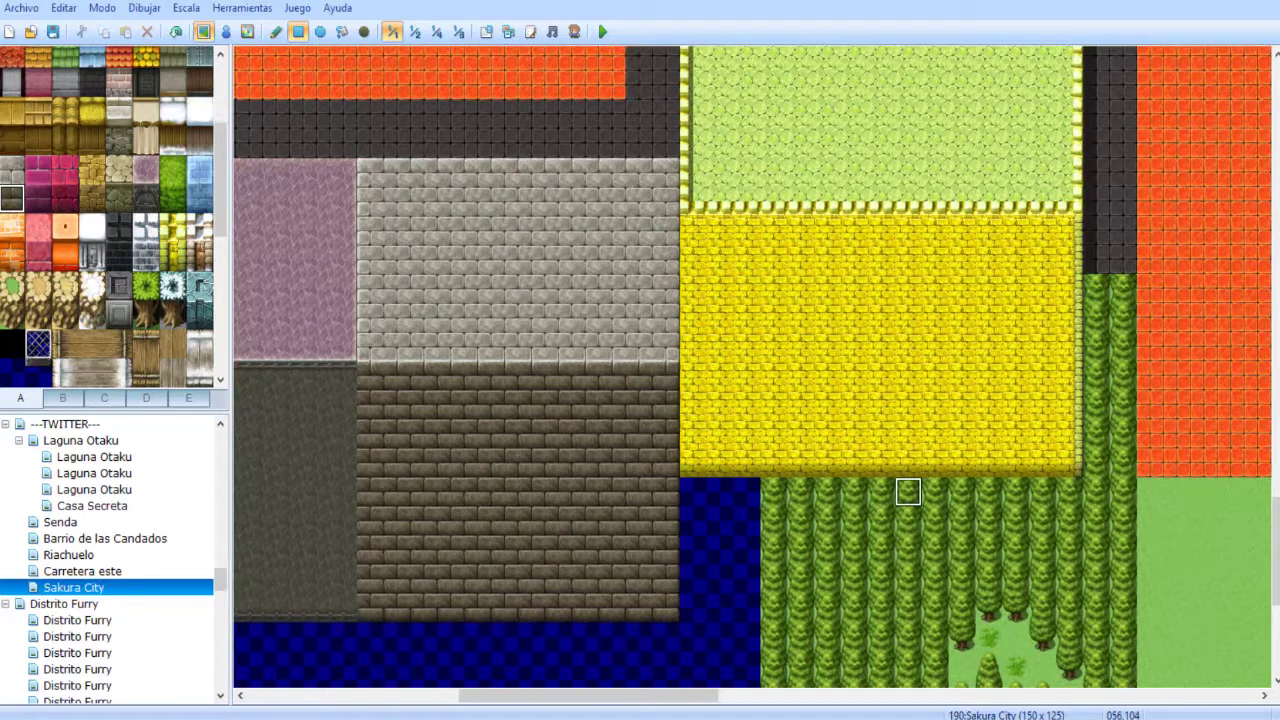
key(ctrl+z)
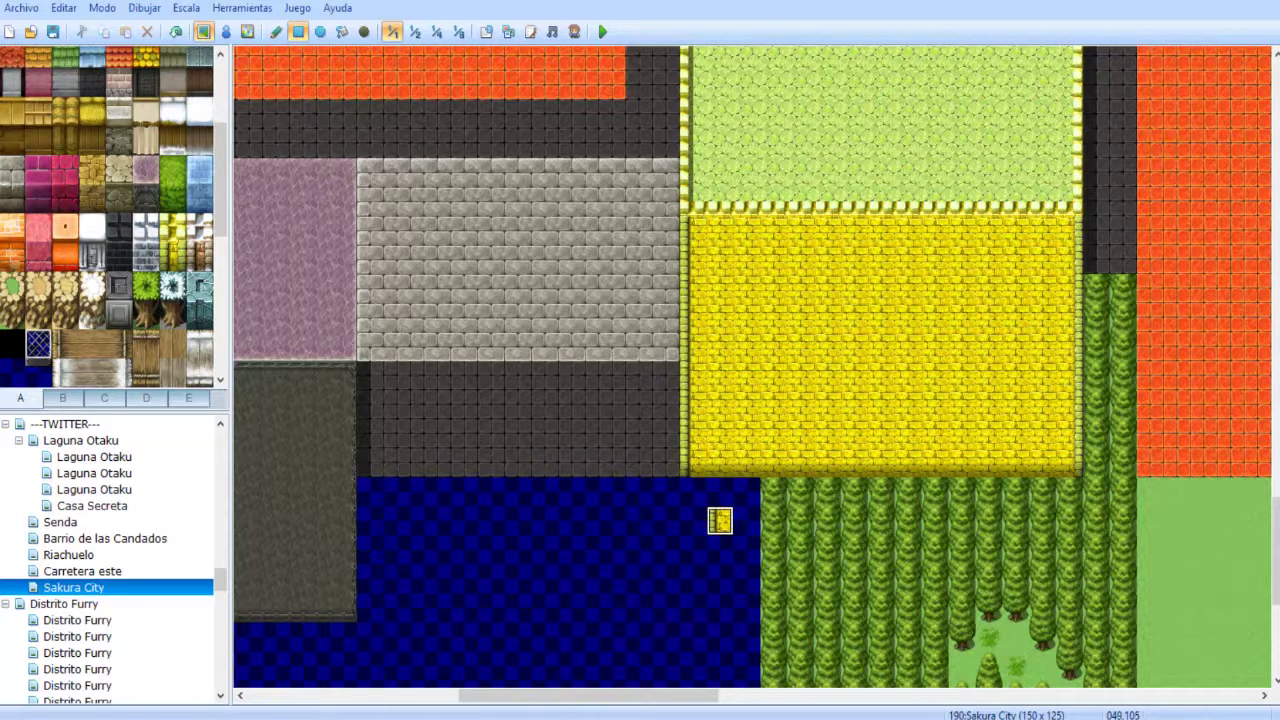
- Copy the yellow wall's western edge tiles onto the blue area and paint a 12-by-9-tile brown brick wall beneath the grey stone roof
drag(720, 521, 720, 548)
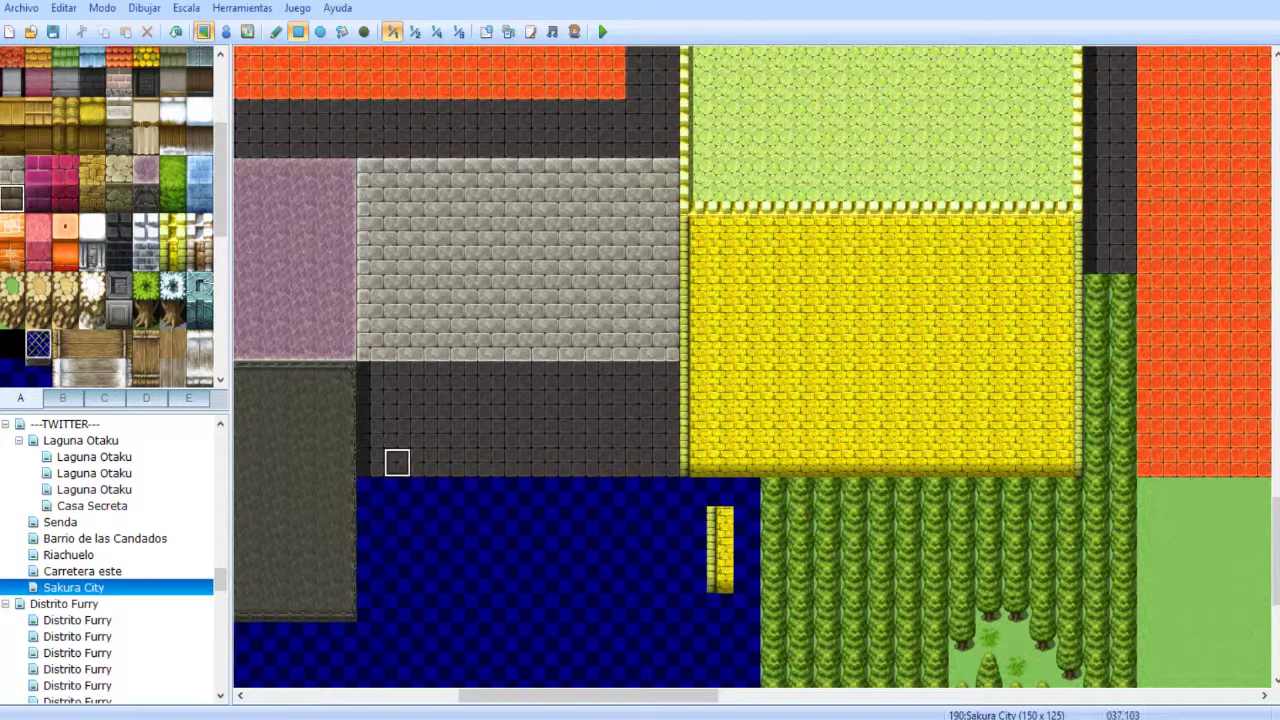
drag(370, 375, 668, 610)
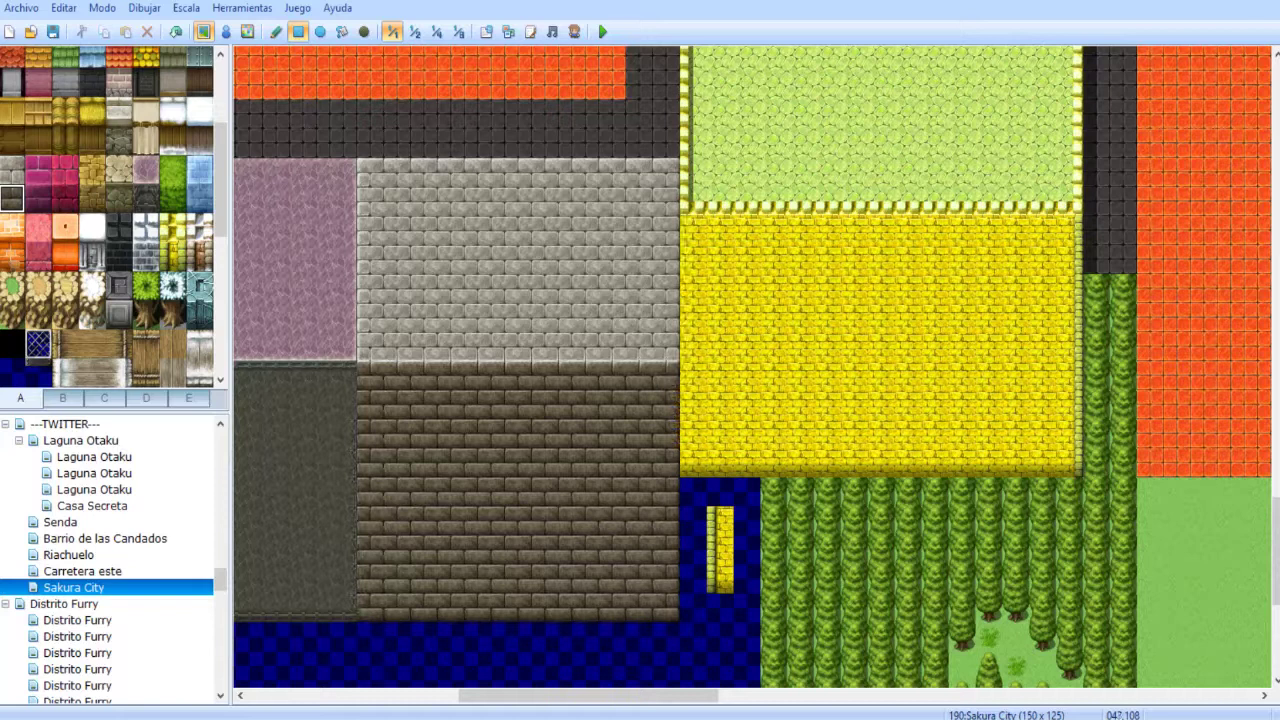
- Restore the yellow wall's western edge from the copied tiles and clear the copies from the blue area
shift+right_click(720, 520)
shift+click(693, 230)
shift+right_click(720, 549)
drag(686, 242, 686, 440)
shift+right_click(720, 579)
shift+click(690, 463)
drag(718, 521, 720, 588)
middle_drag(707, 609, 595, 513)
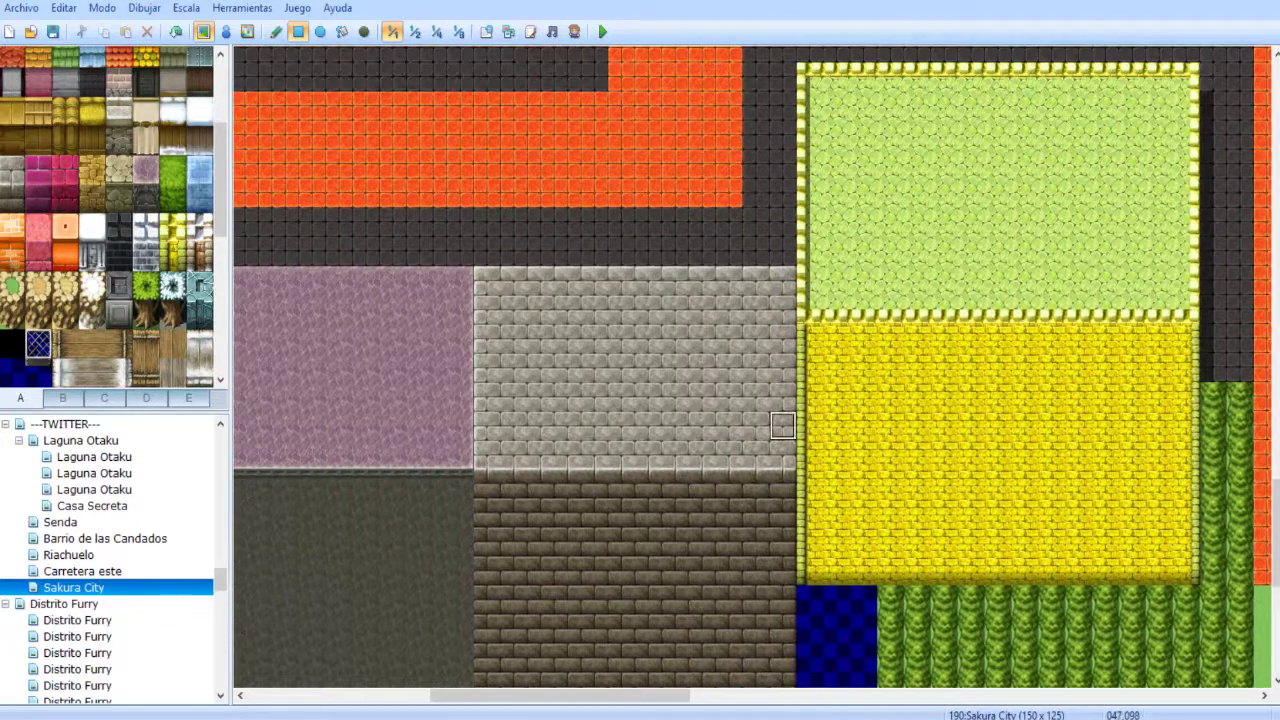
- Extend the orange road between the two western building rows west to the edge of the pavement
scroll(783, 425, left, 6)
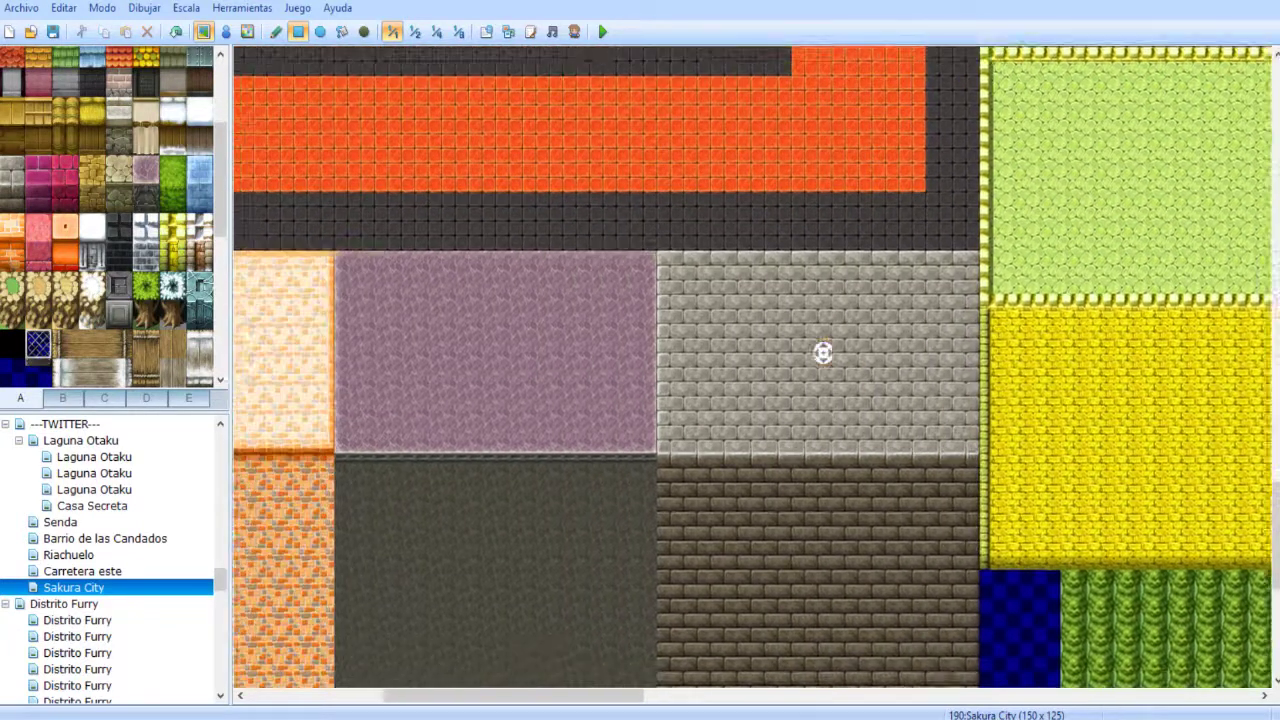
middle_drag(608, 310, 731, 305)
middle_drag(648, 130, 424, 229)
middle_drag(469, 272, 494, 589)
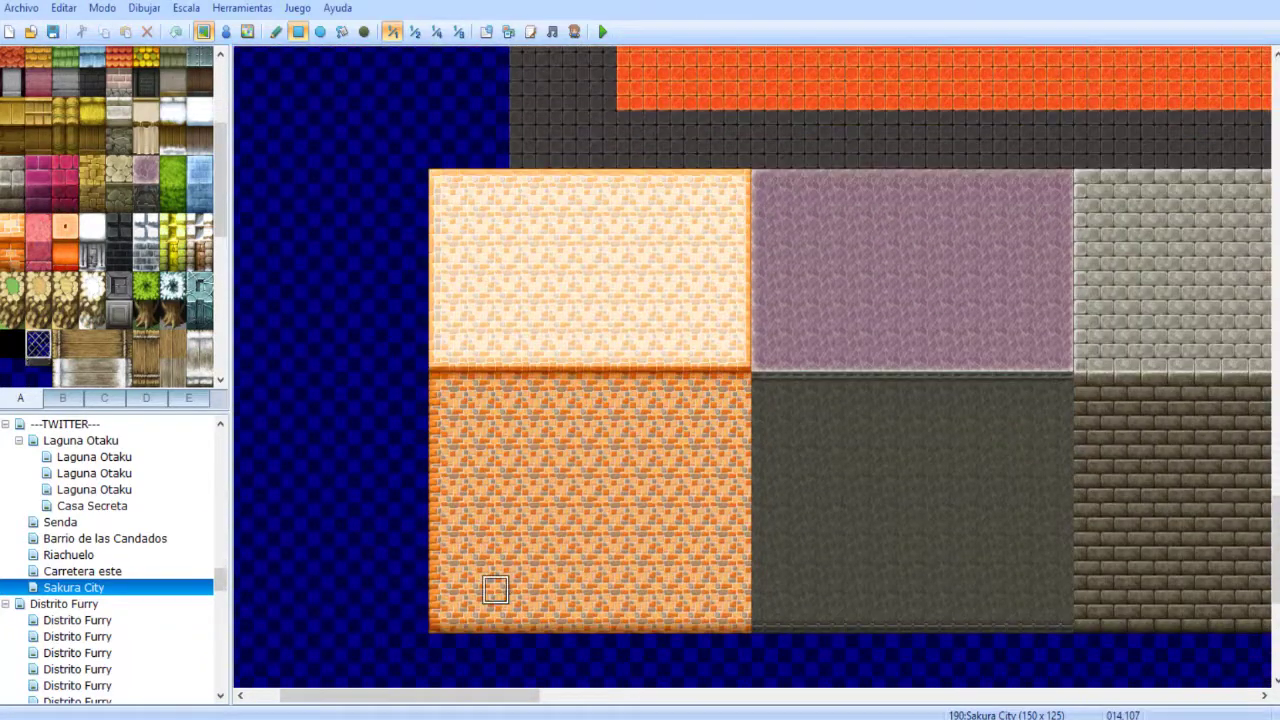
middle_drag(554, 468, 554, 590)
scroll(540, 550, down, 1)
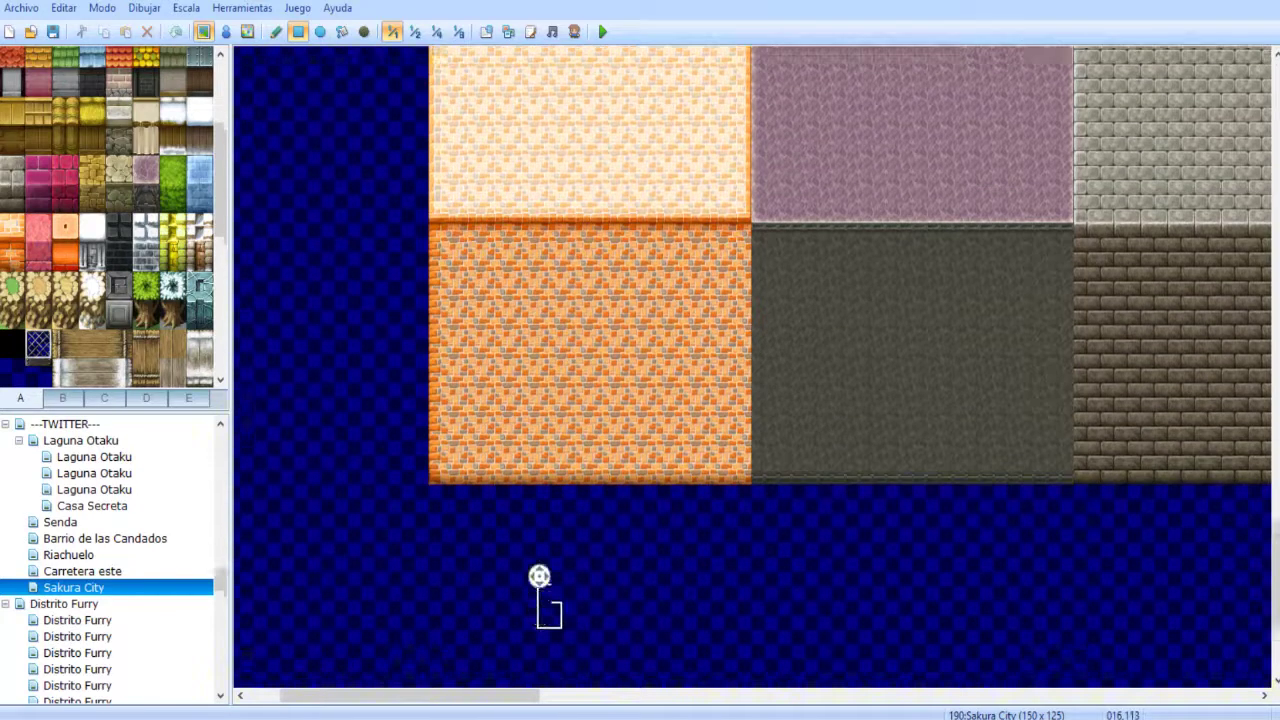
scroll(549, 360, up, 5)
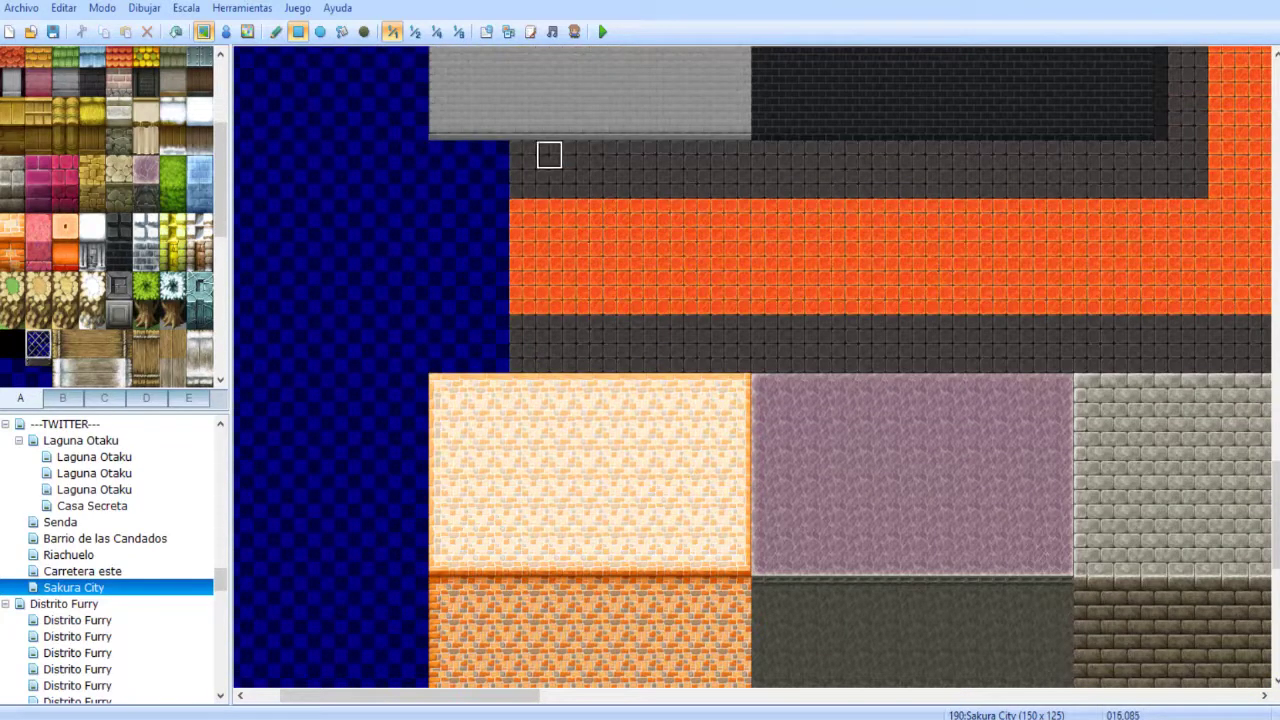
- Paint an orange road block 5 columns wide and 4 rows high beneath the orange brick wall
scroll(549, 151, down, 8)
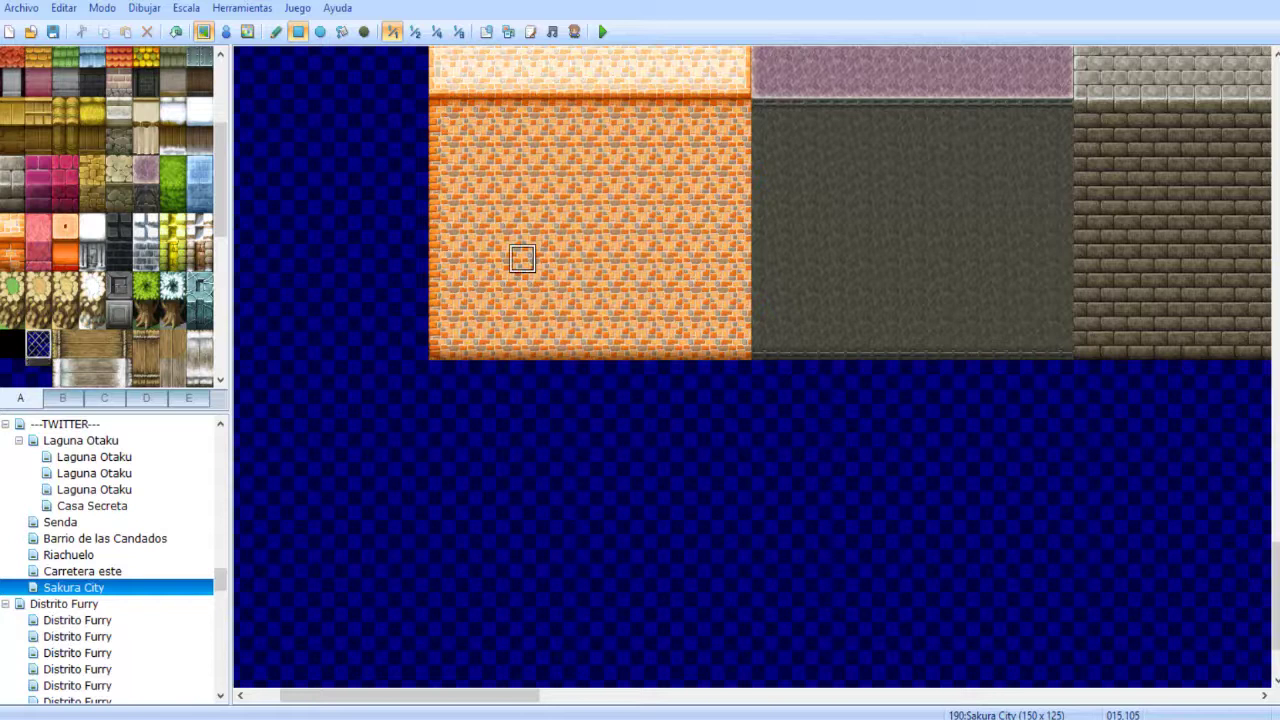
scroll(520, 257, up, 3)
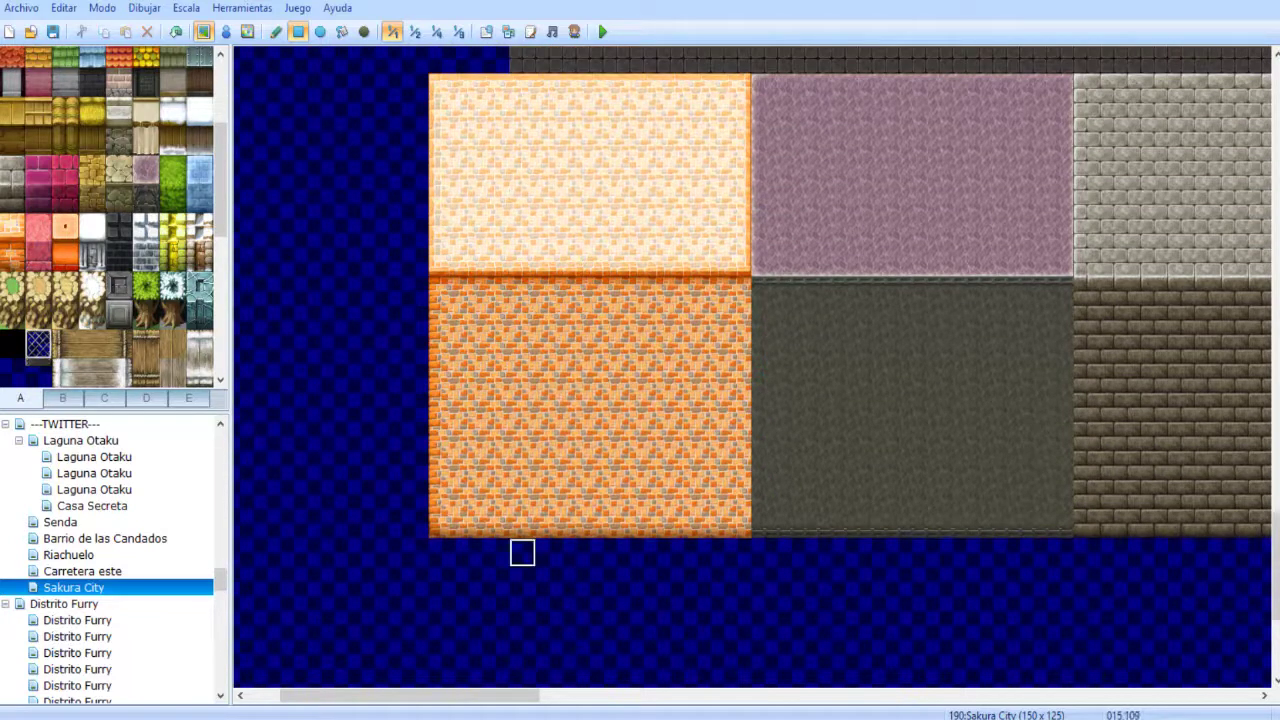
drag(522, 552, 626, 638)
- Pave a strip four rows high beneath the three new walls, over the orange block, and fill the gap between brown wall and forest
click(414, 31)
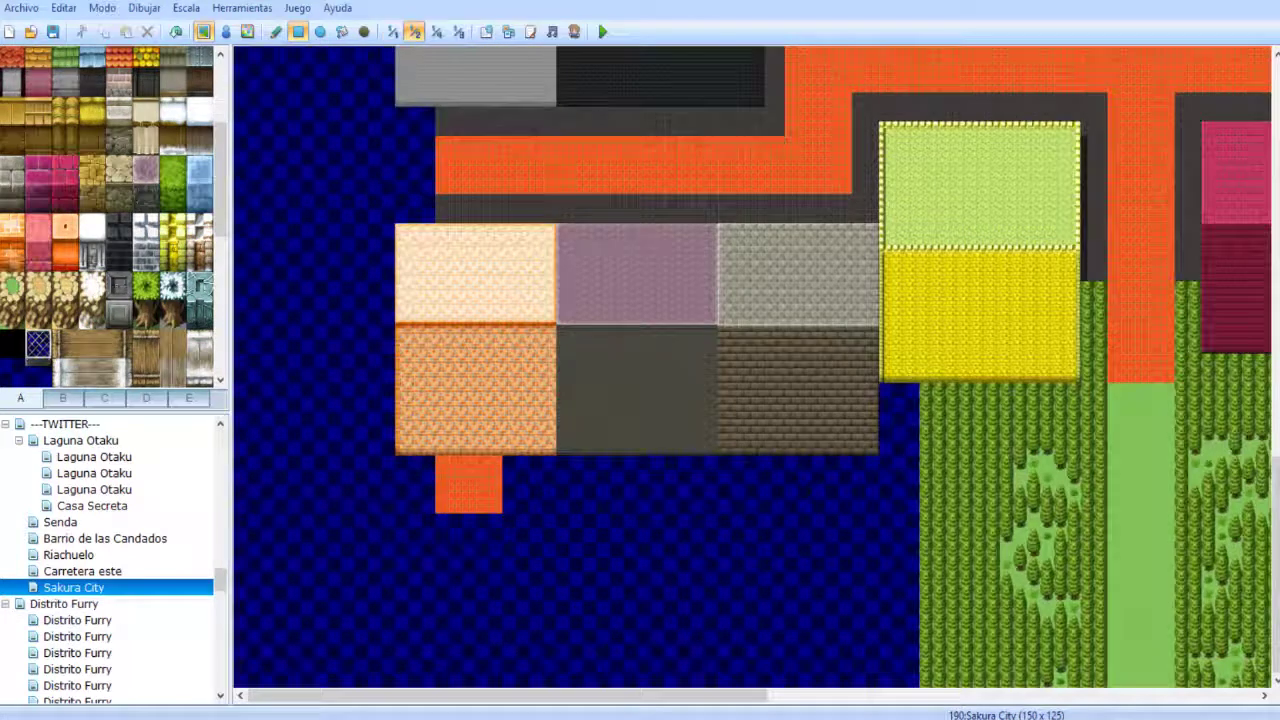
scroll(114, 216, down, 5)
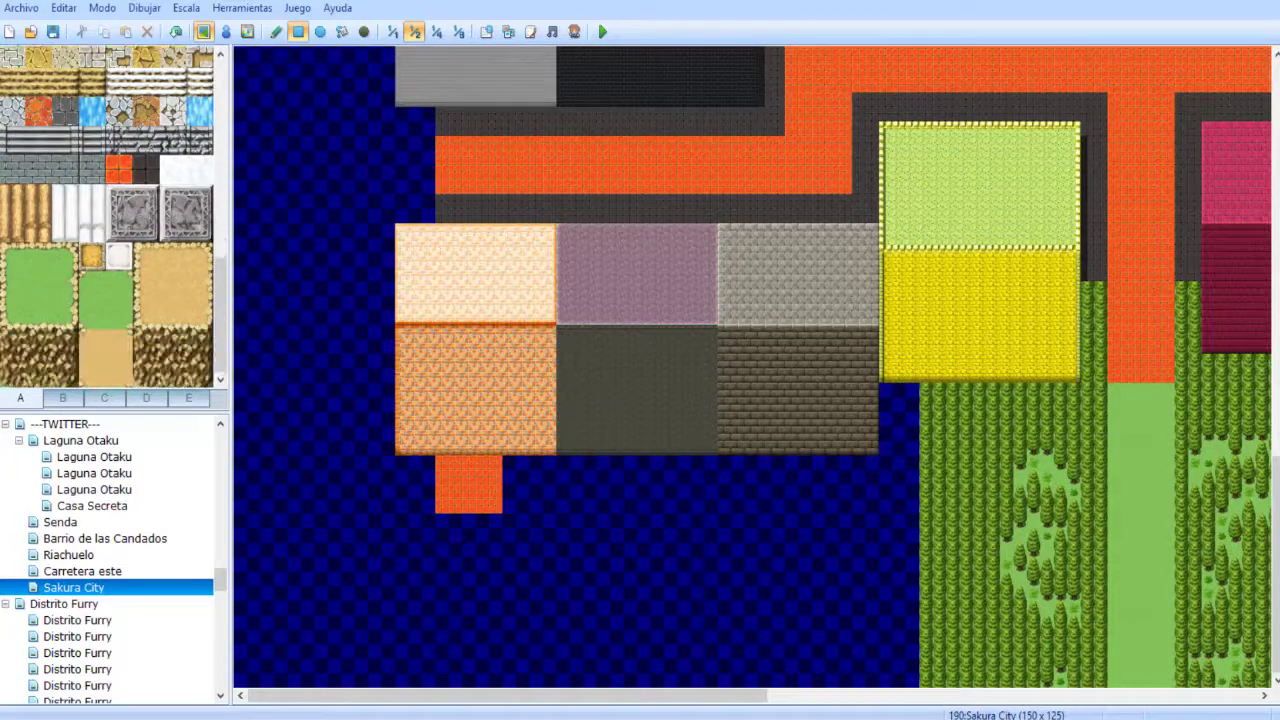
drag(468, 491, 910, 505)
mouse_move(885, 462)
mouse_down()
mouse_move(890, 400)
mouse_move(905, 392)
mouse_up()
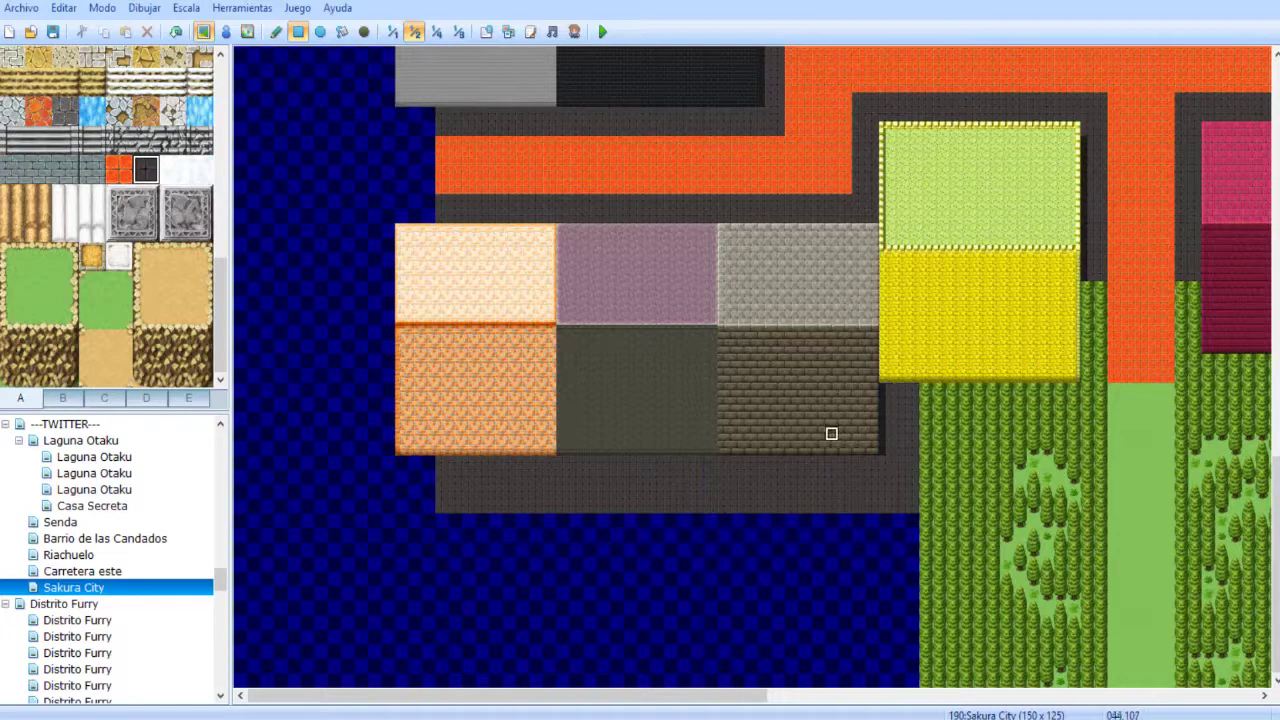
key(ctrl+z)
drag(885, 390, 911, 449)
- Save the project with the new row of western buildings, the longer road and the added pavement
middle_drag(683, 476, 816, 432)
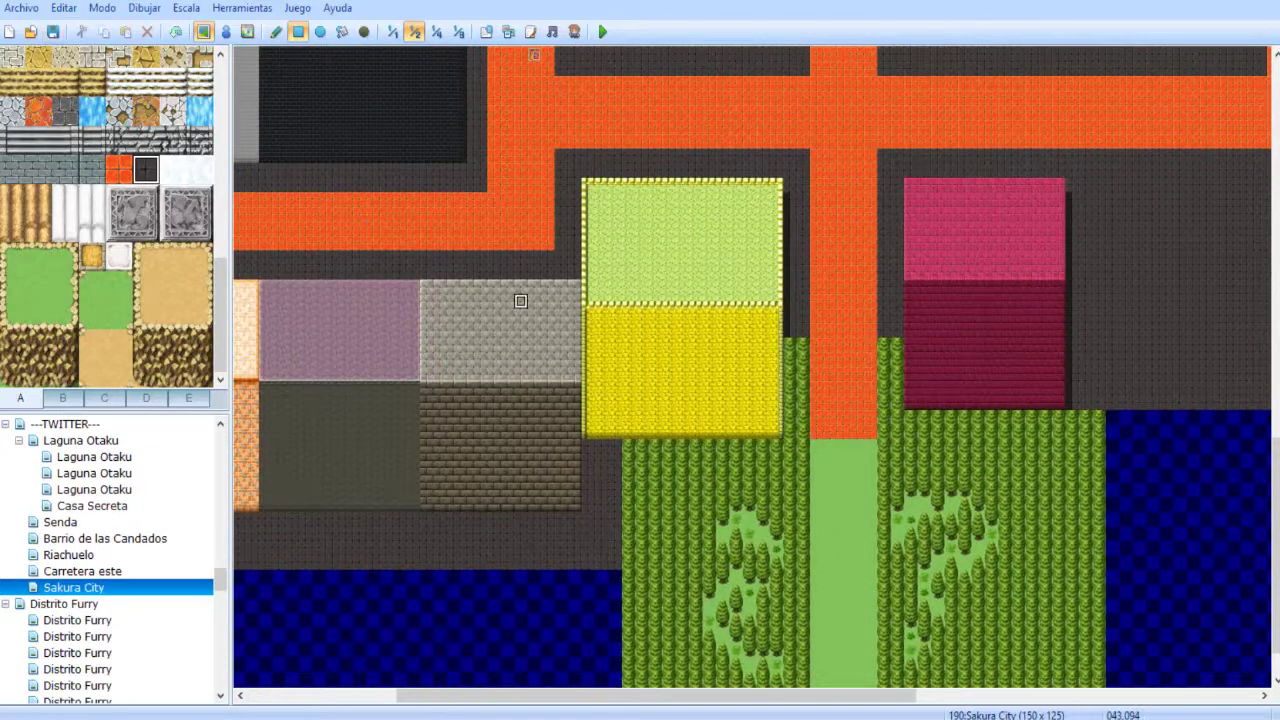
middle_drag(709, 432, 706, 309)
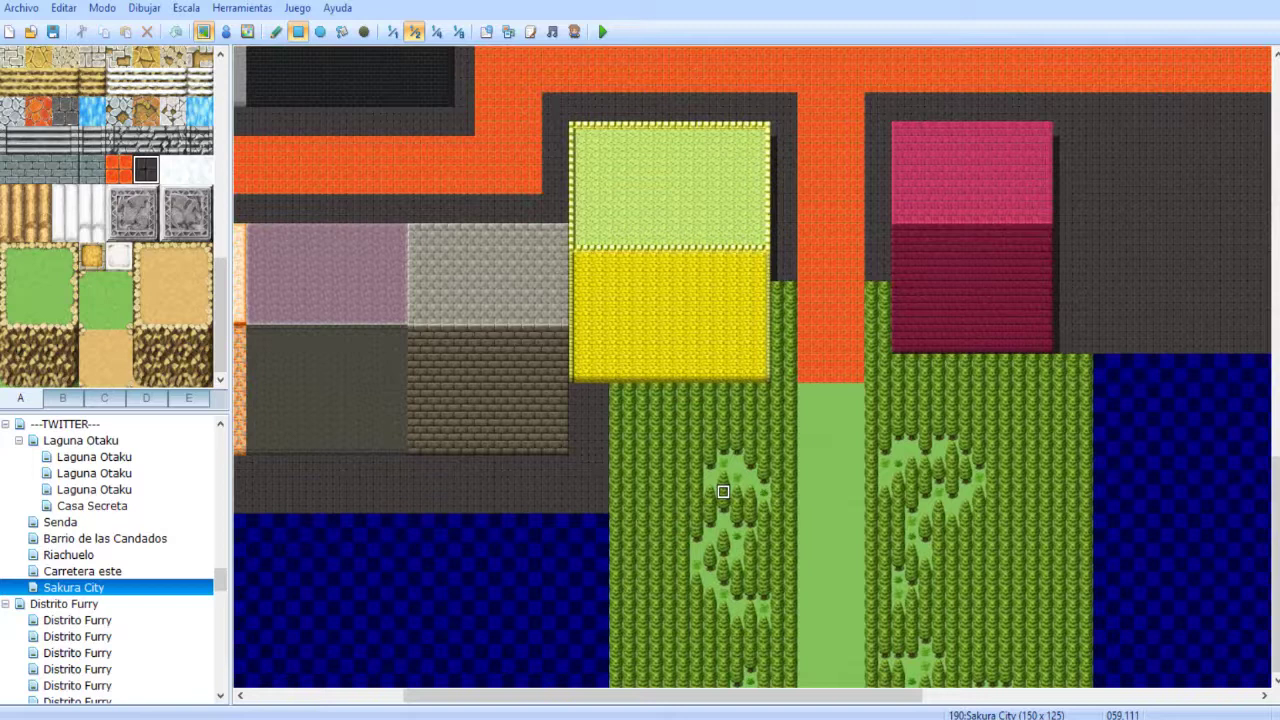
middle_drag(710, 433, 615, 290)
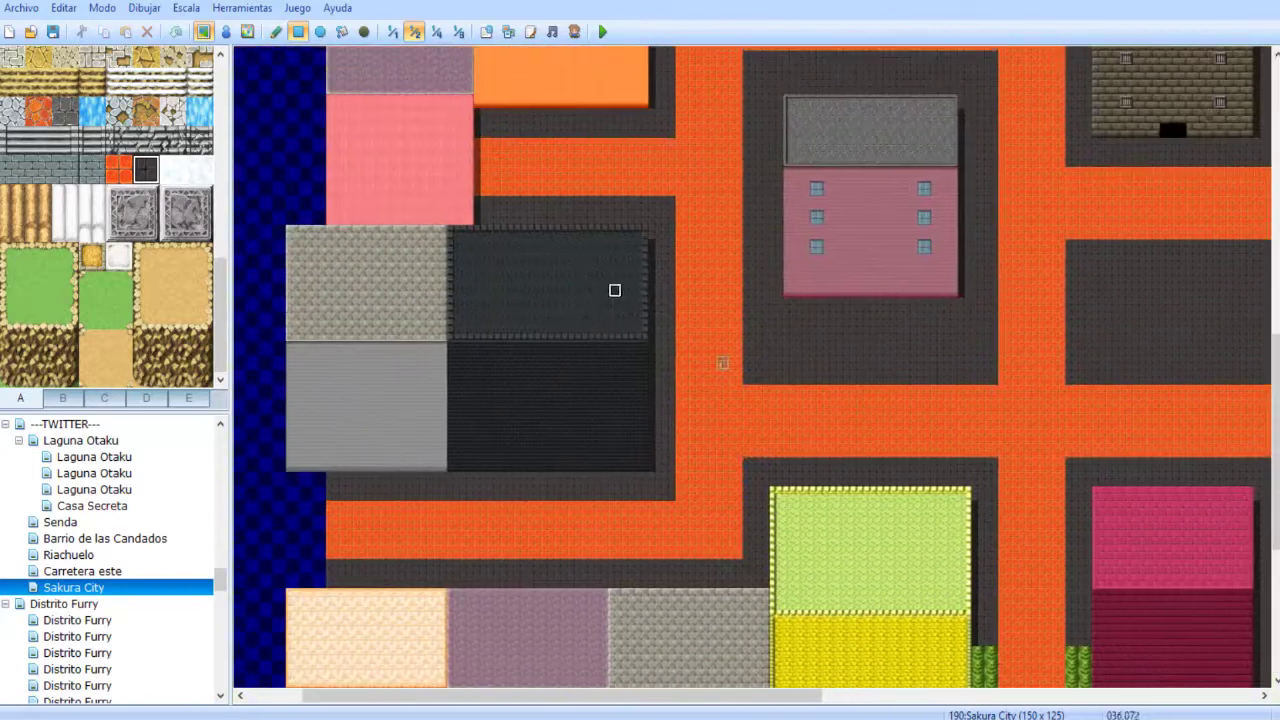
middle_drag(625, 379, 428, 459)
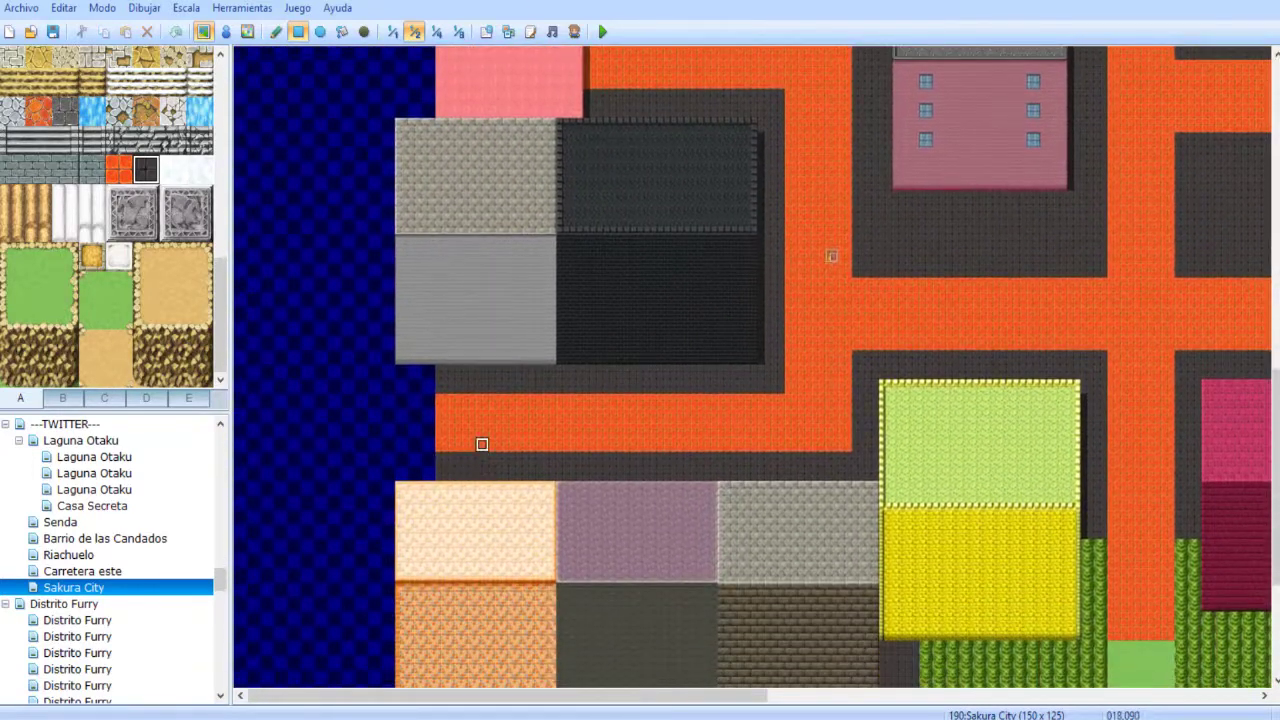
middle_drag(522, 473, 588, 330)
click(53, 32)
middle_drag(512, 275, 750, 269)
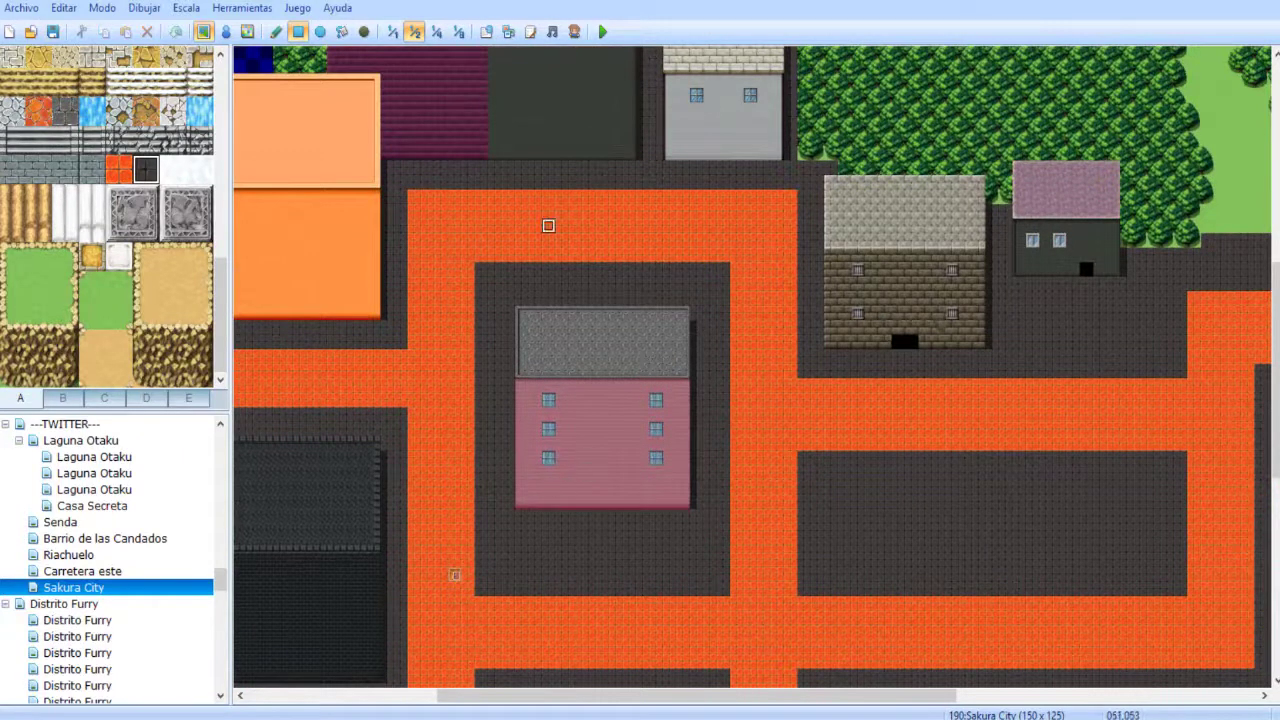
- Extend the pink building's wall downward by two tile rows across its full width
click(393, 31)
middle_drag(614, 229, 500, 380)
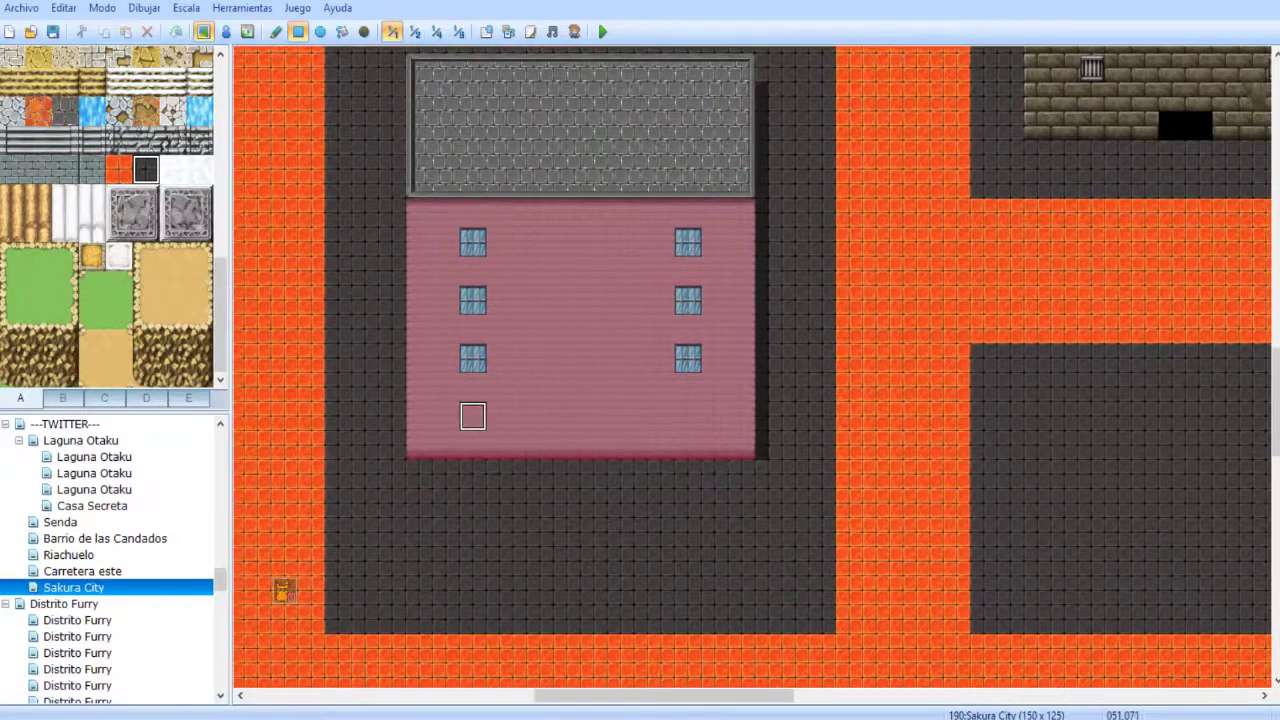
drag(417, 471, 745, 474)
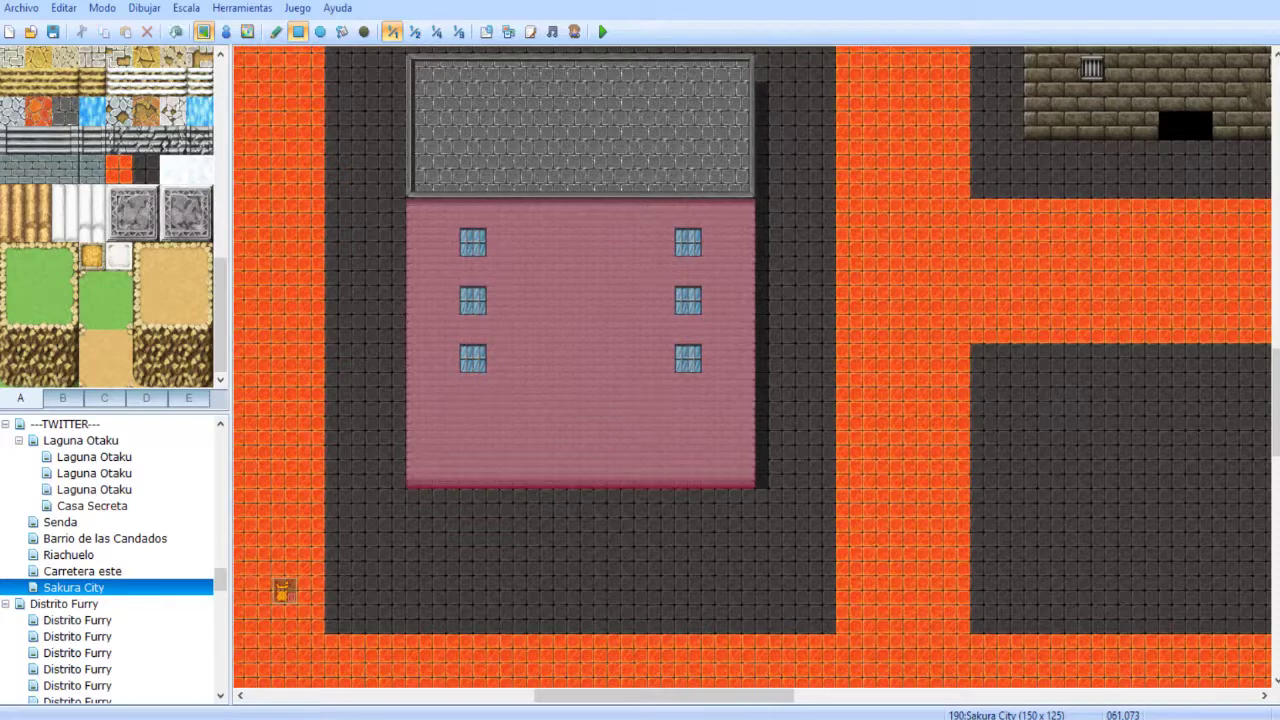
mouse_move(420, 504)
mouse_down()
mouse_move(740, 504)
mouse_move(720, 504)
mouse_up()
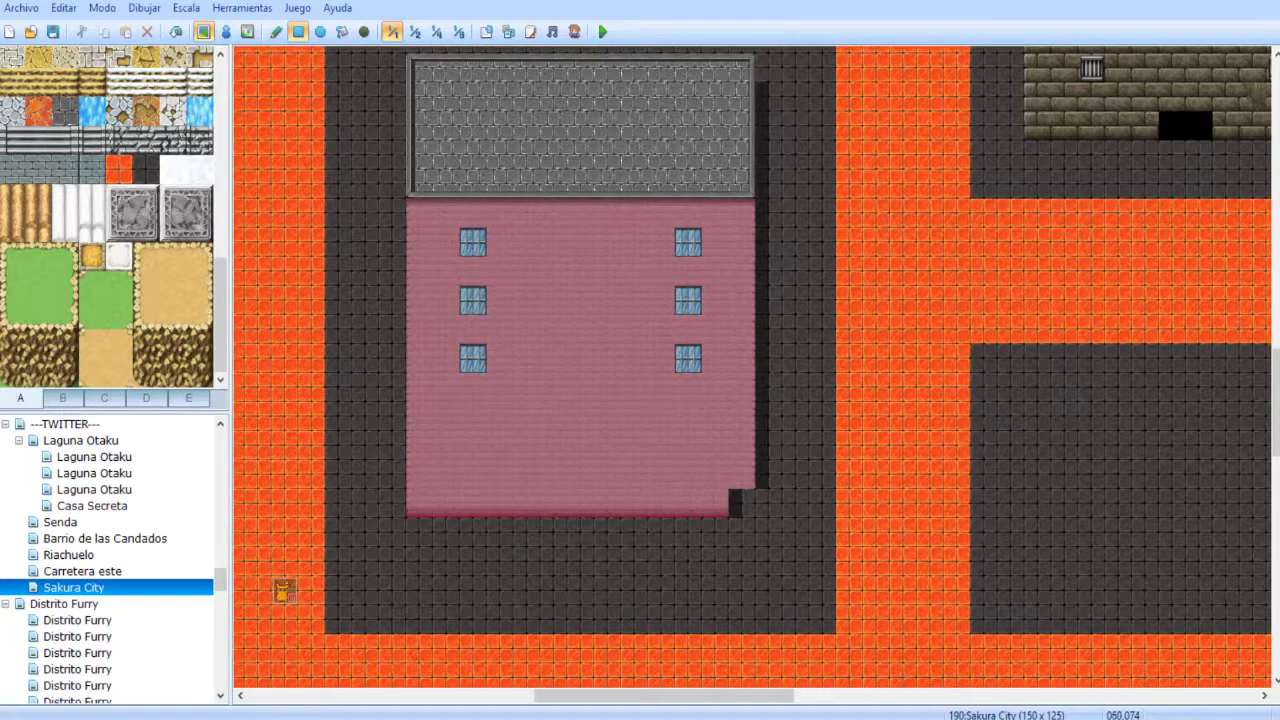
click(742, 503)
key(ctrl+z)
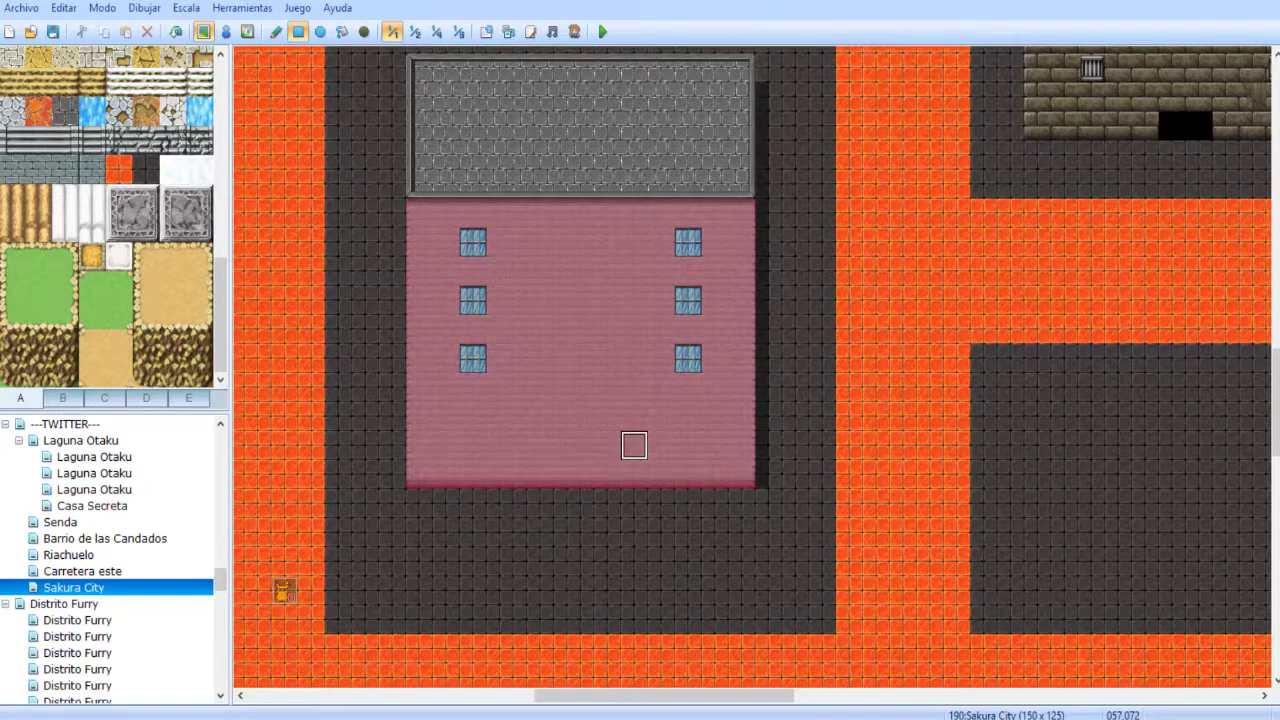
key(ctrl+y)
key(ctrl+y)
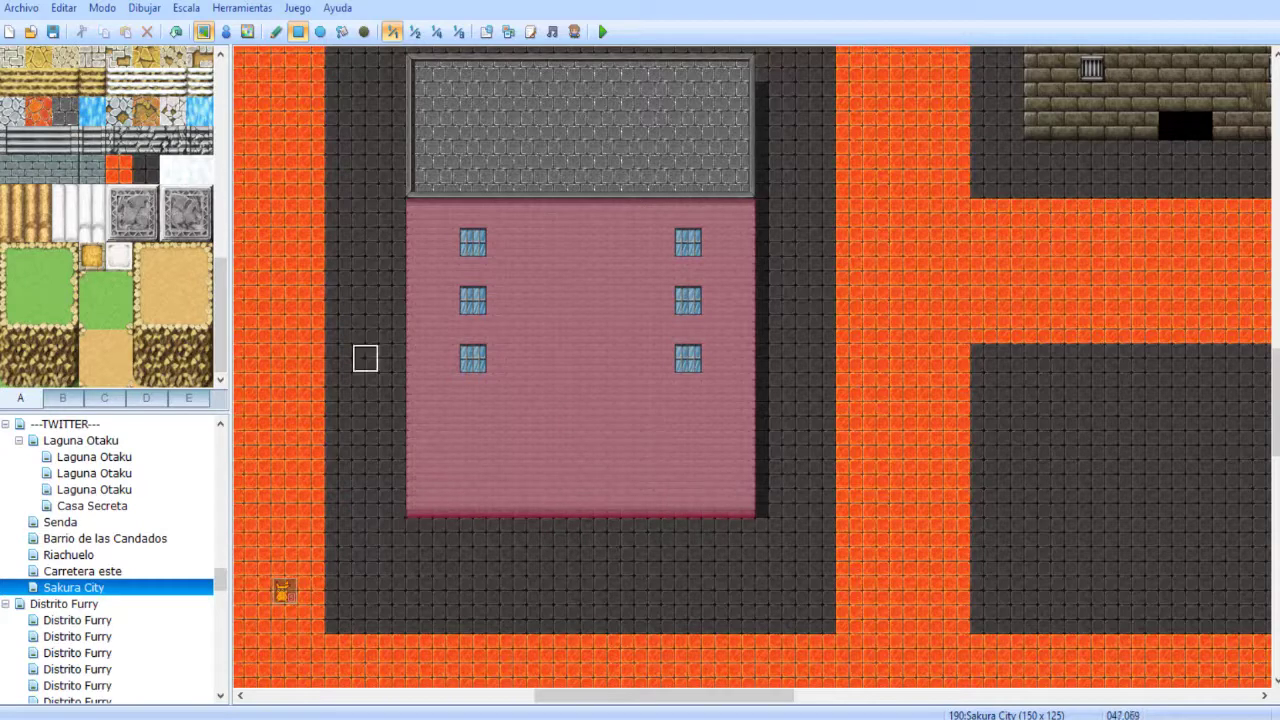
- Remove the six square windows from the pink wall by covering them with plain wall tiles
click(63, 398)
click(104, 398)
click(146, 398)
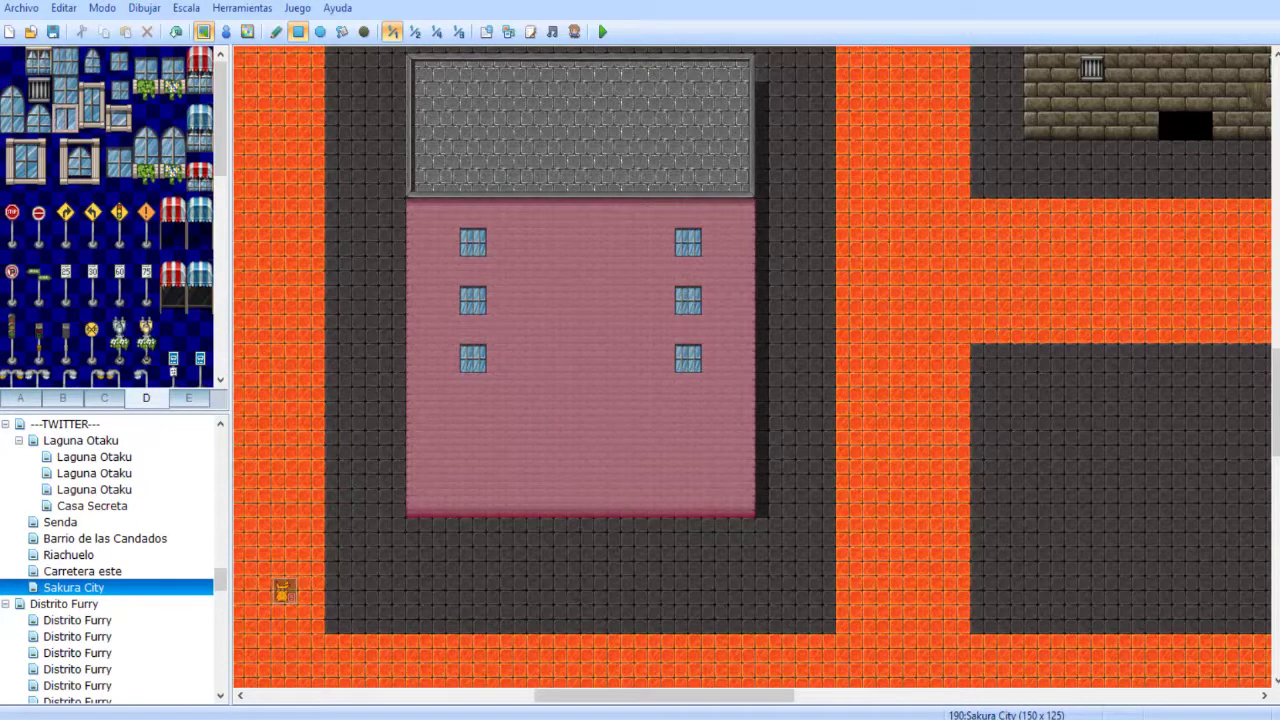
drag(12, 90, 12, 118)
click(276, 31)
mouse_move(446, 272)
right_down()
mouse_move(446, 243)
mouse_move(420, 243)
right_up()
mouse_move(473, 272)
mouse_down()
mouse_move(473, 330)
mouse_move(703, 285)
mouse_move(700, 255)
mouse_up()
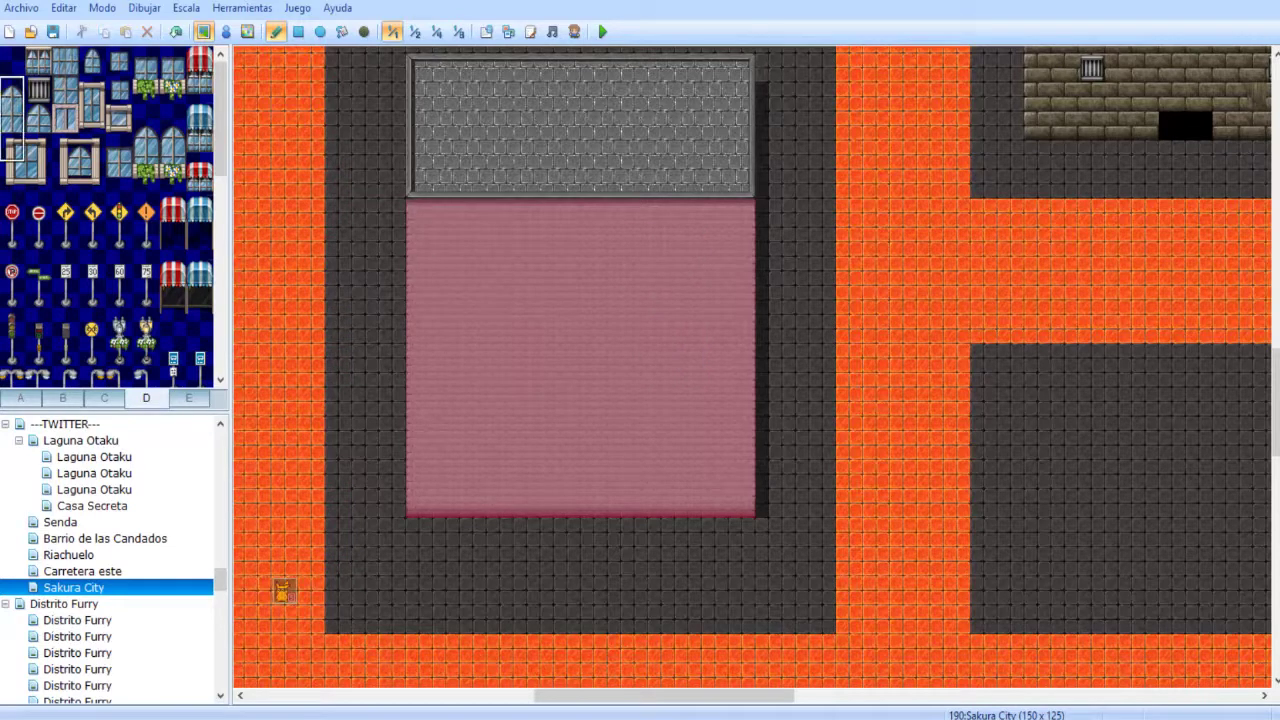
- Place twelve tall arched windows on the pink wall, in three rows of four with a wider gap in the middle
drag(12, 88, 12, 116)
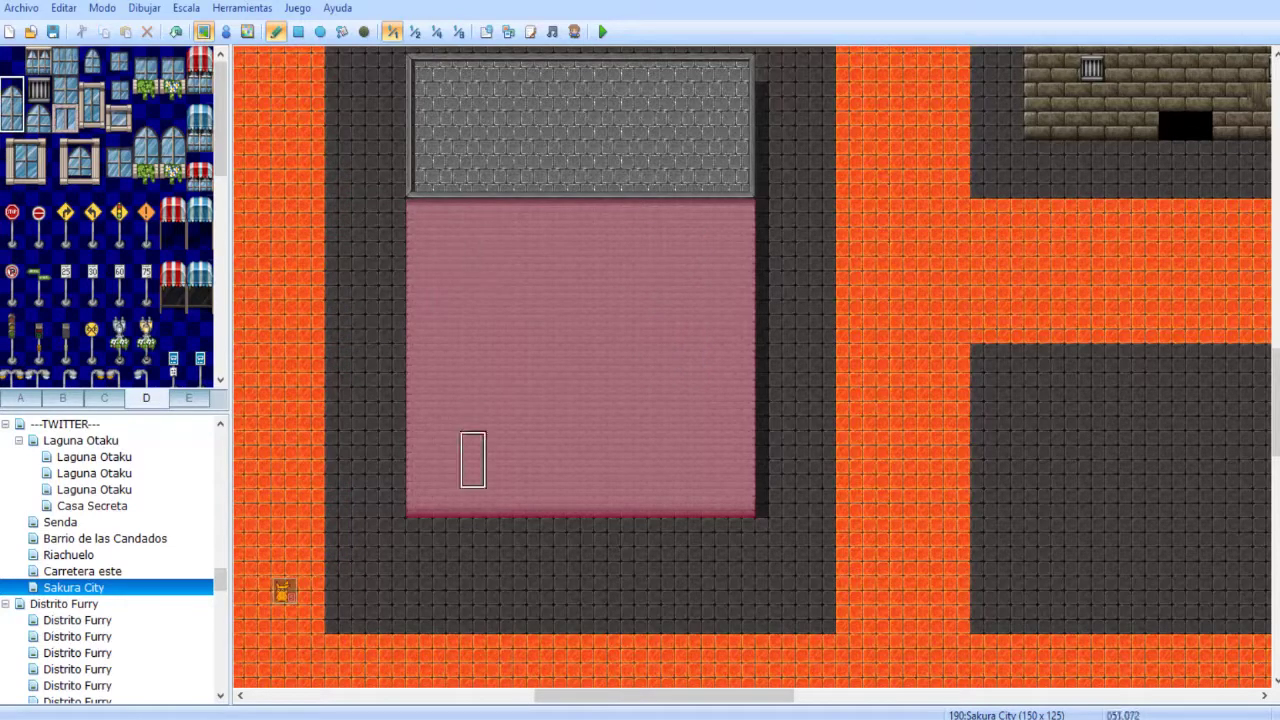
click(473, 431)
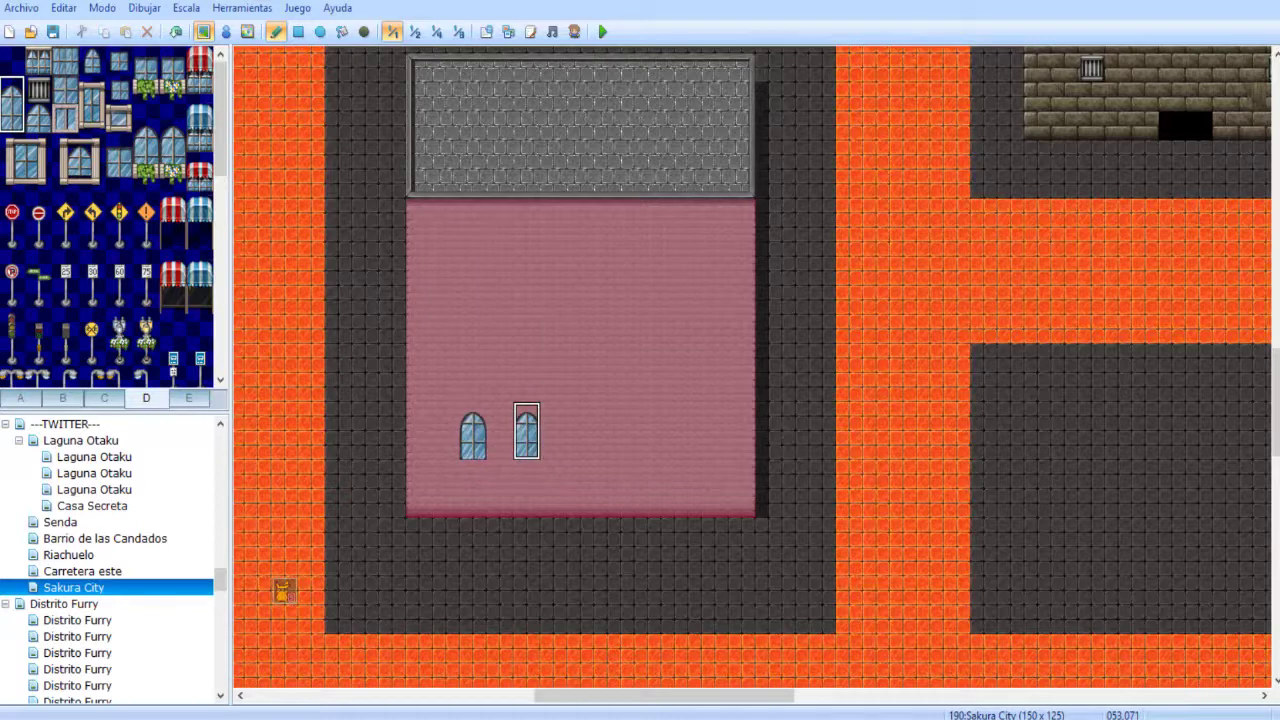
click(661, 431)
click(715, 431)
click(715, 343)
click(661, 343)
click(527, 343)
click(473, 343)
click(473, 257)
click(527, 257)
click(661, 257)
click(715, 257)
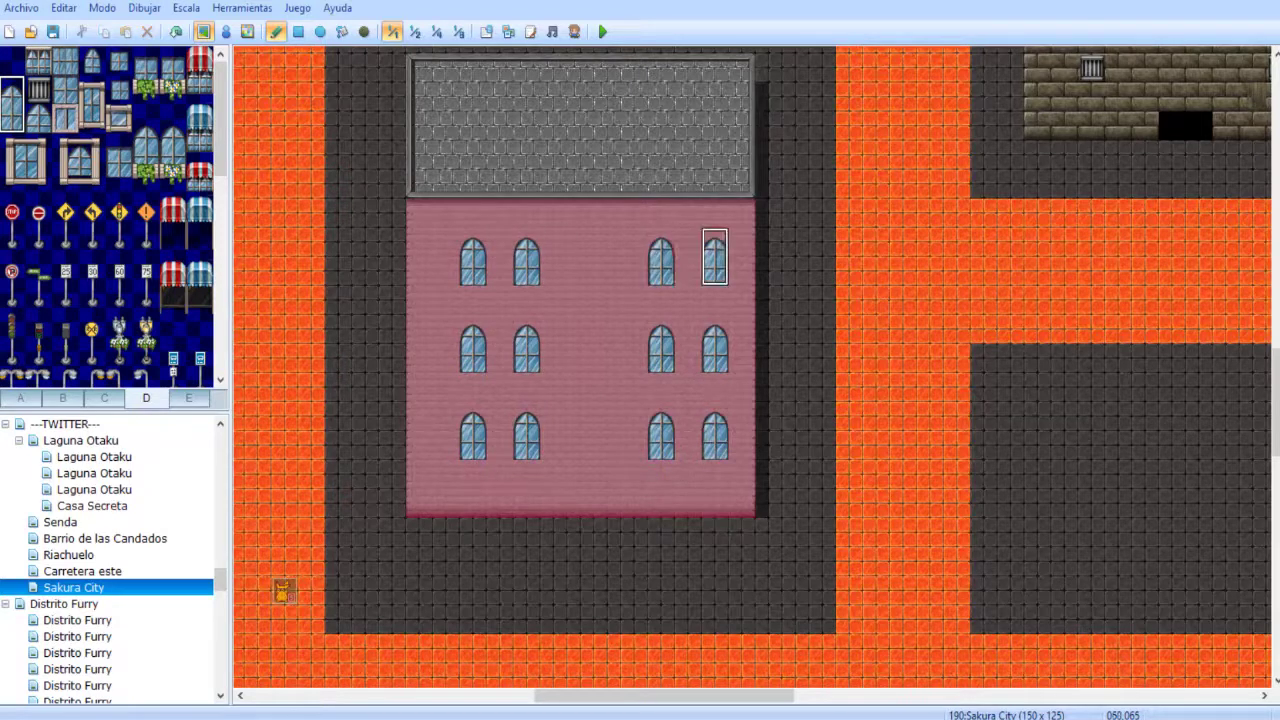
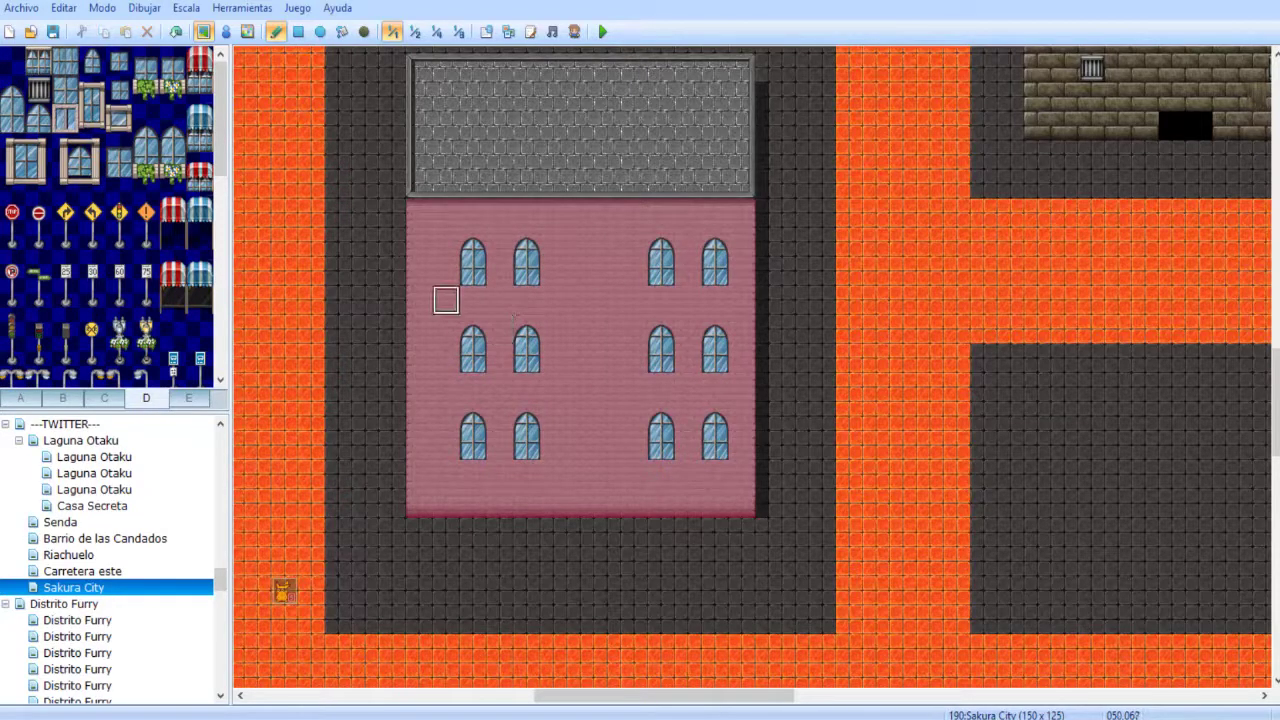
- Shift the two western columns of arched windows on the pink wall one tile west
mouse_move(473, 243)
right_down()
mouse_move(473, 285)
mouse_move(527, 445)
right_up()
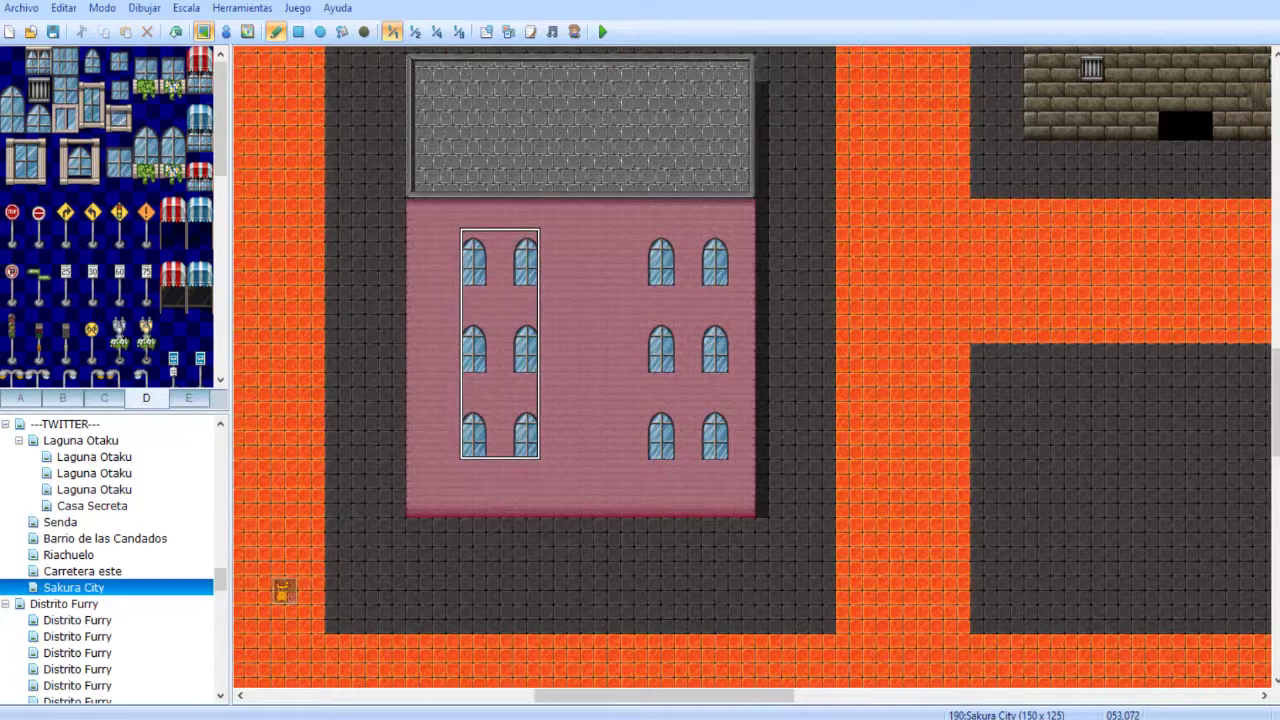
click(500, 446)
right_click(554, 271)
drag(527, 243, 527, 446)
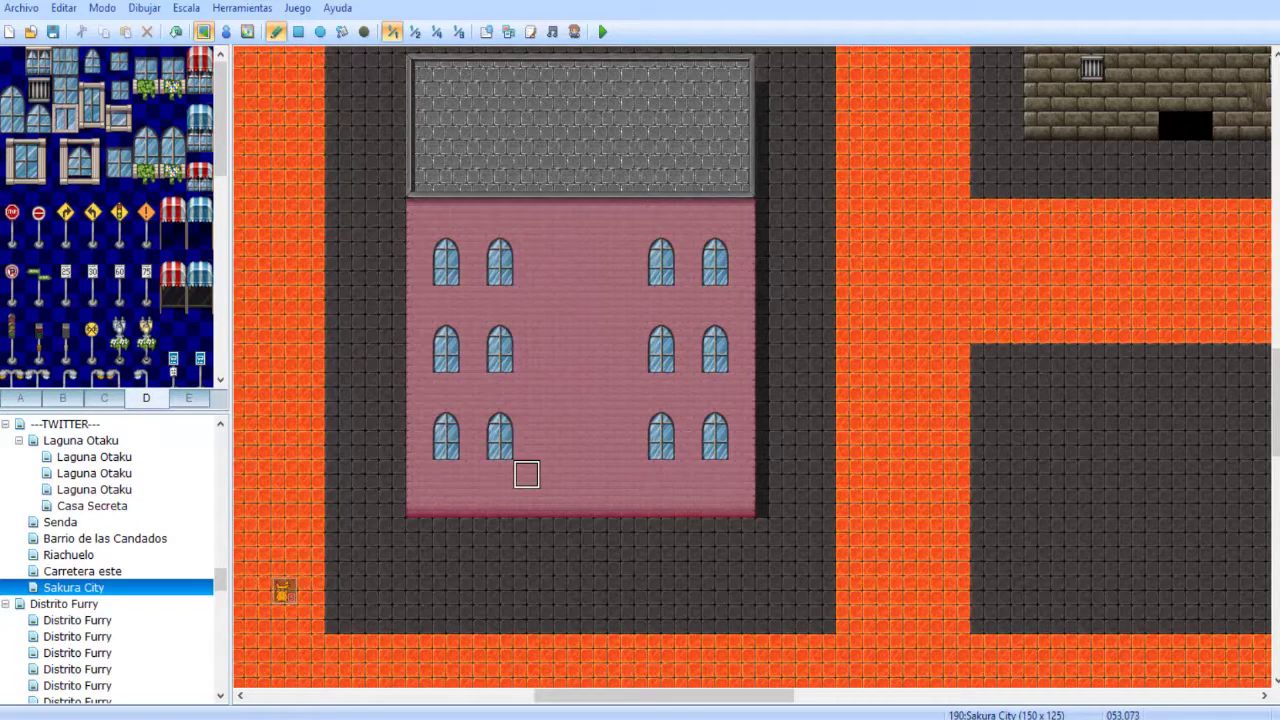
- Move the second column of arched windows one tile east and the third column one tile west
right_drag(500, 243, 528, 473)
click(527, 243)
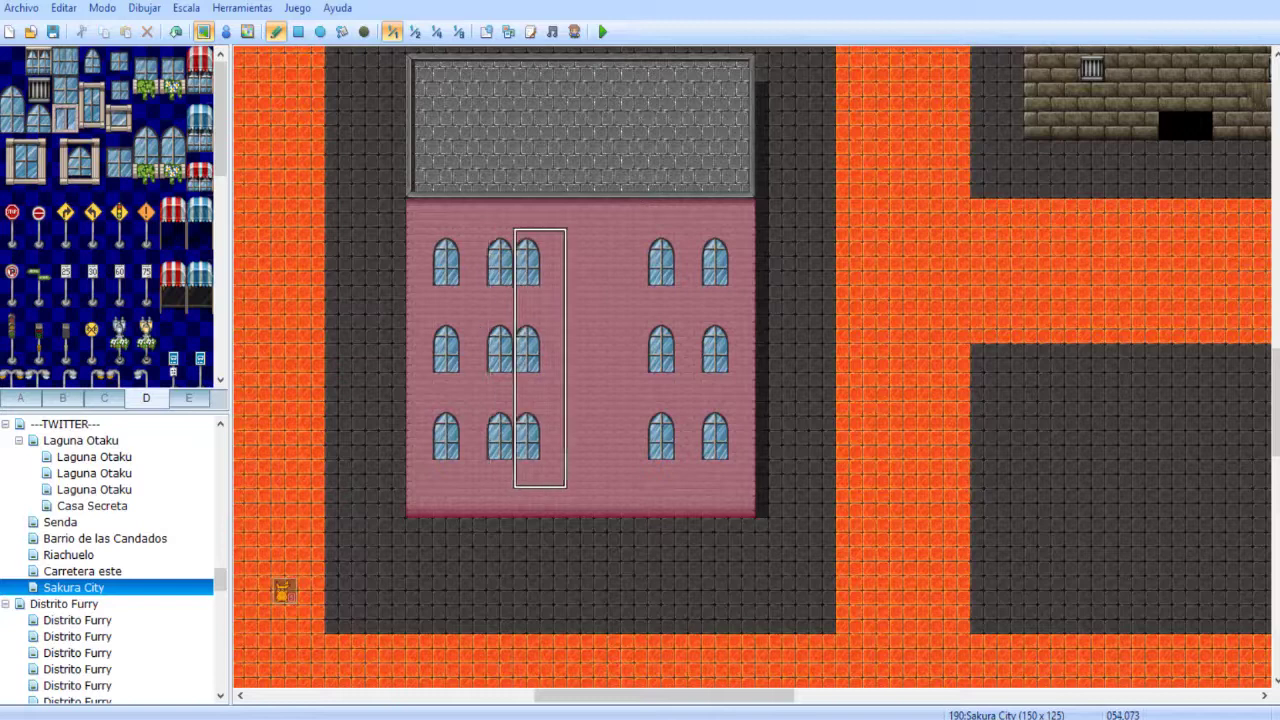
key(ctrl+z)
right_drag(473, 243, 527, 472)
click(554, 472)
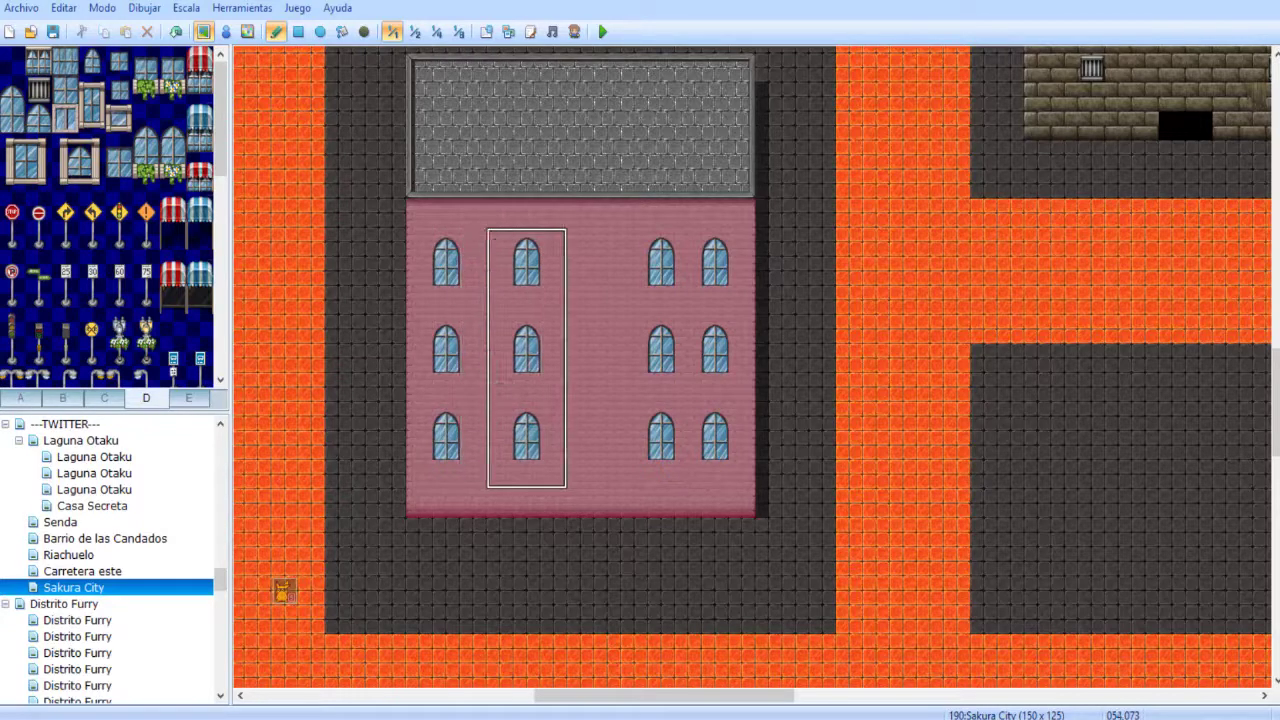
right_drag(605, 240, 690, 478)
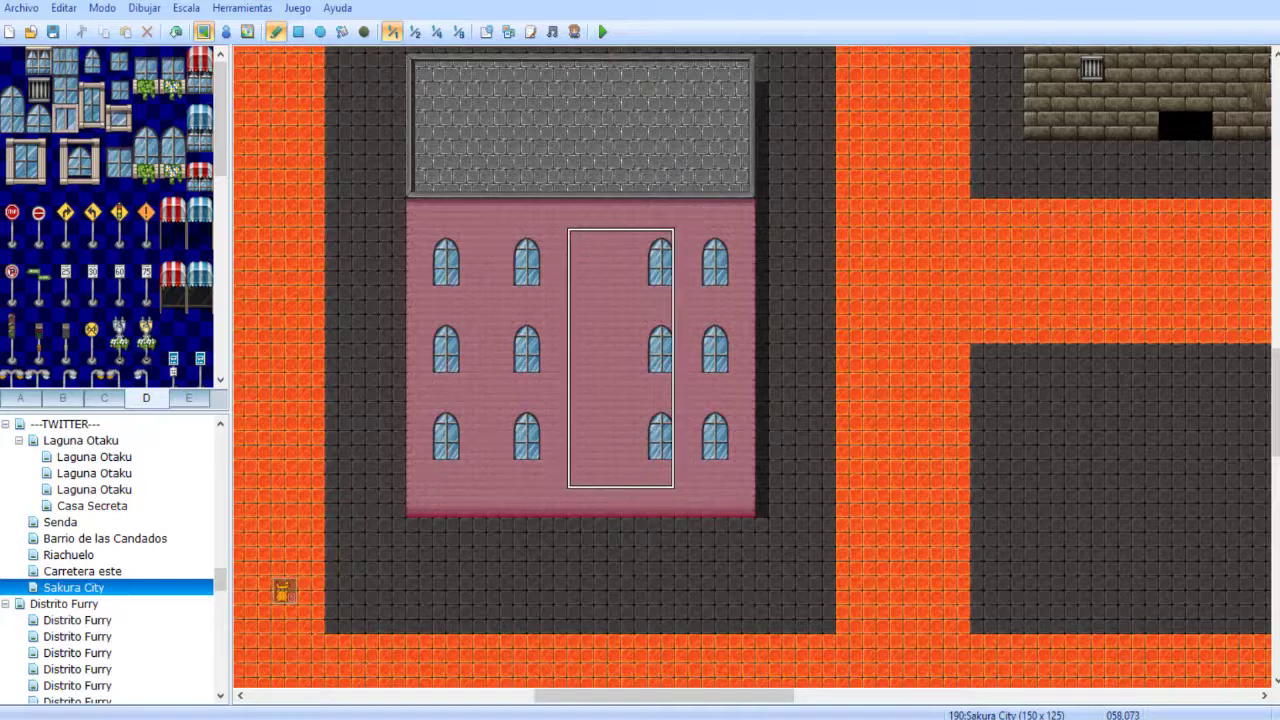
click(580, 240)
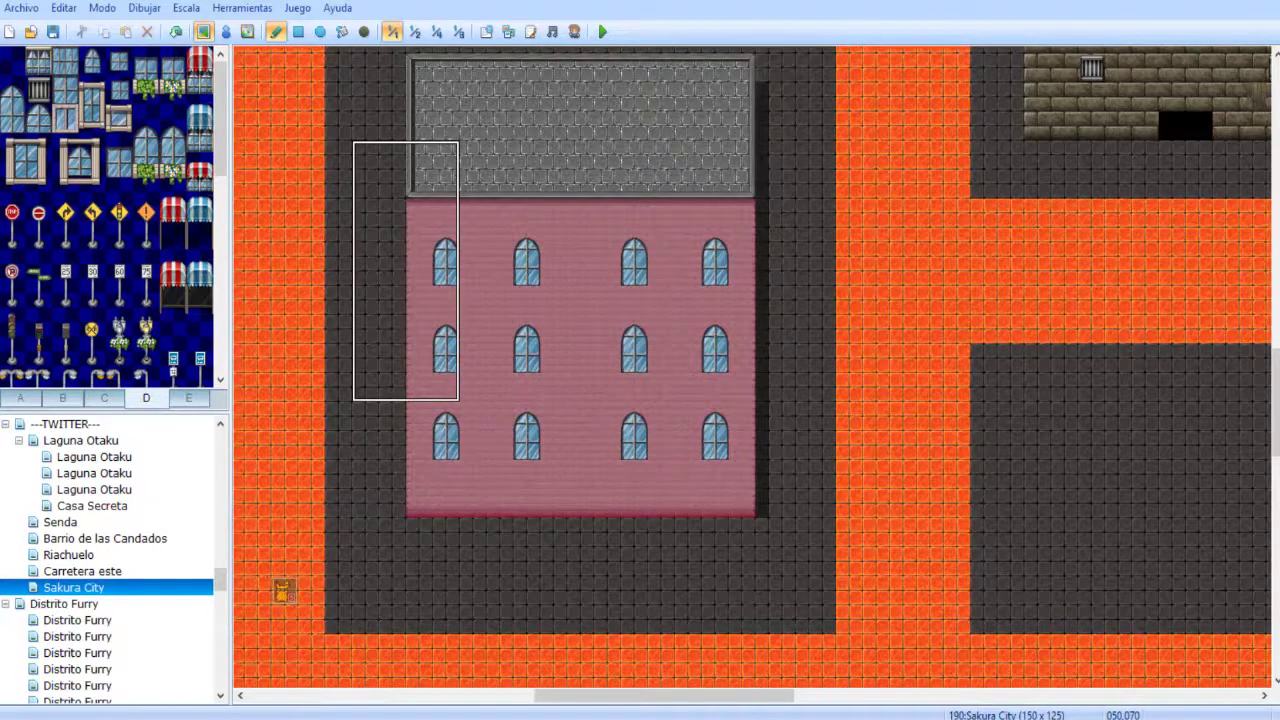
right_drag(500, 243, 552, 474)
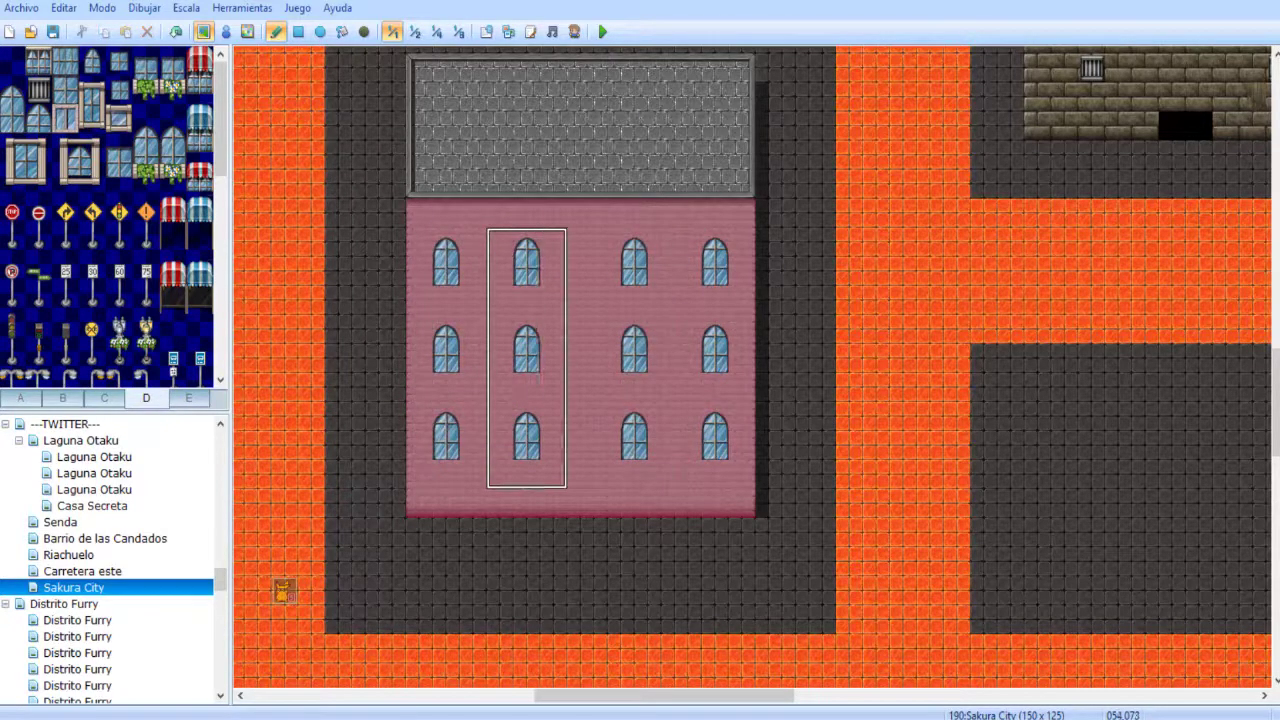
click(528, 243)
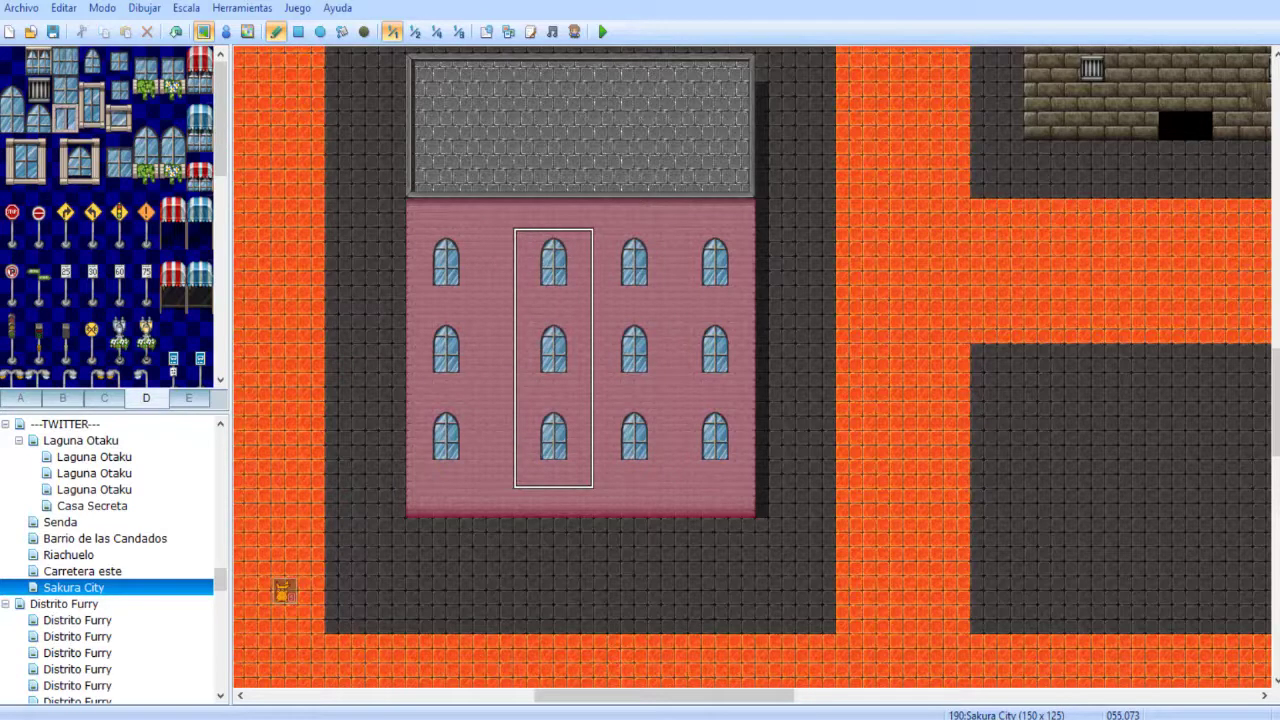
key(ctrl+z)
right_click(527, 417)
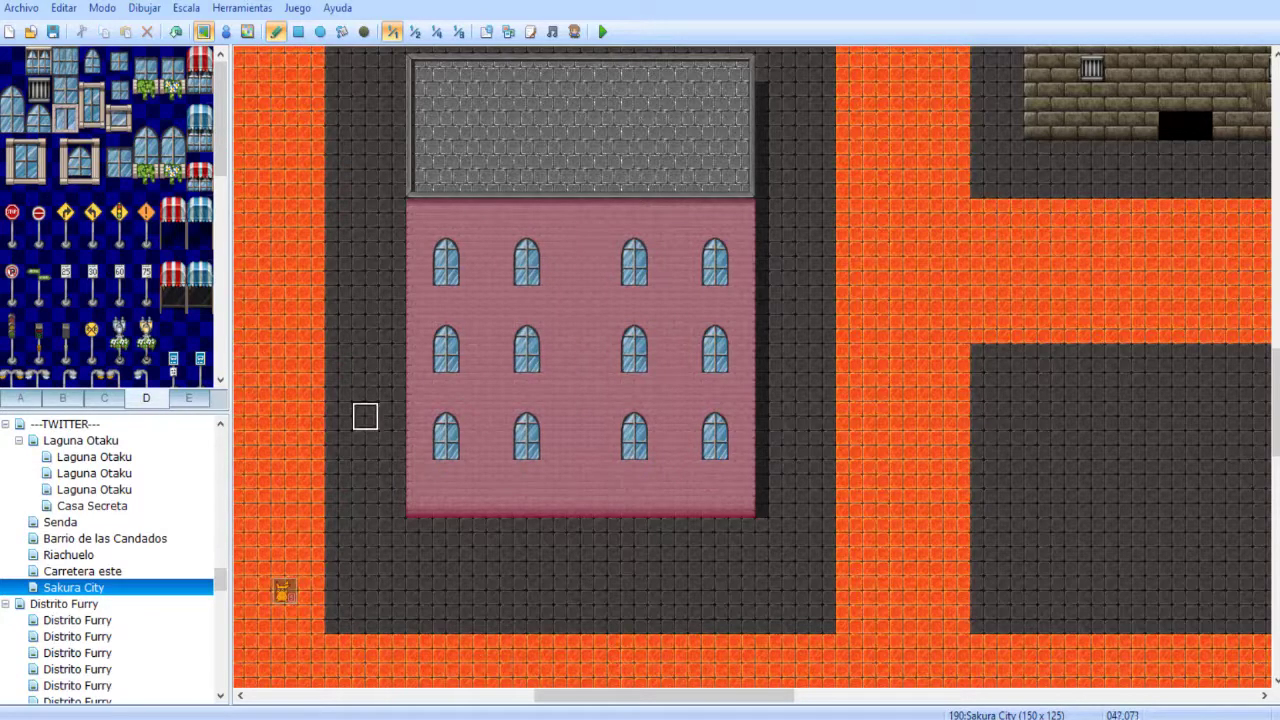
- Save the project with the taller pink building and its new arched windows
mouse_move(713, 446)
middle_down()
mouse_move(720, 434)
mouse_move(642, 268)
middle_up()
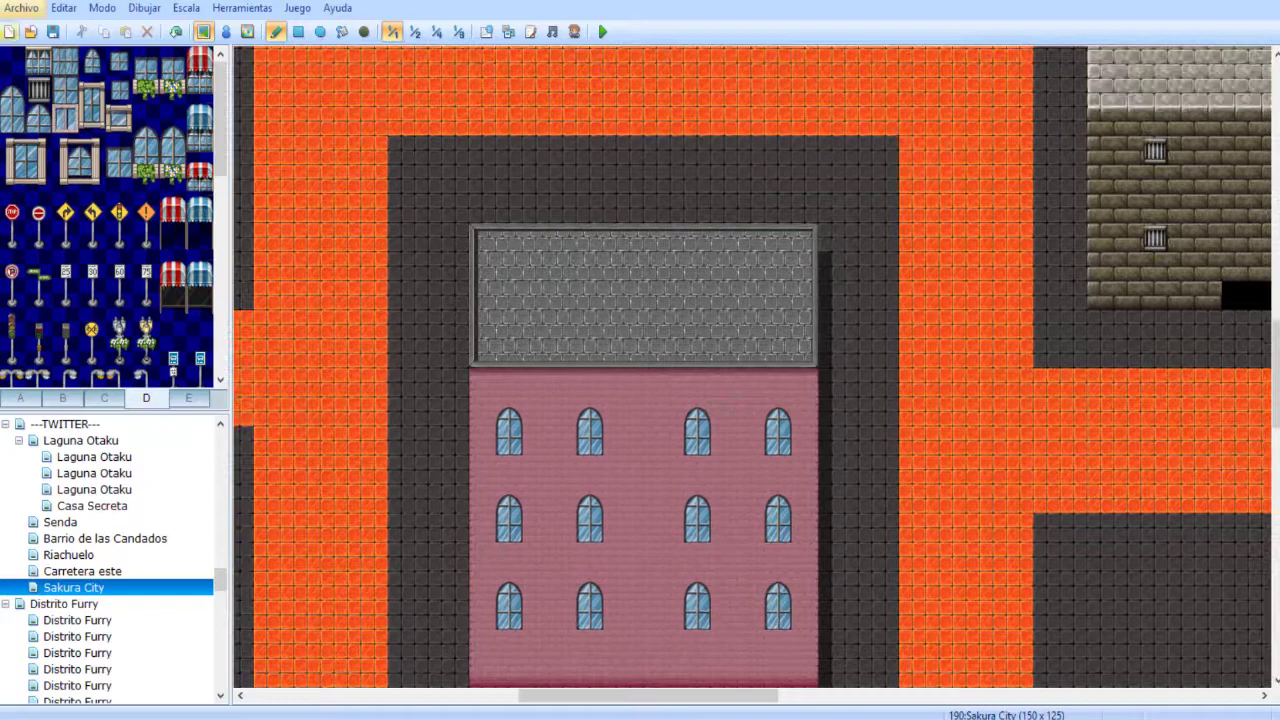
click(53, 32)
- Remove the small dark house with the purple roof beside the brown brick building by paving over its whole area
middle_drag(448, 220, 653, 299)
middle_drag(709, 343, 777, 349)
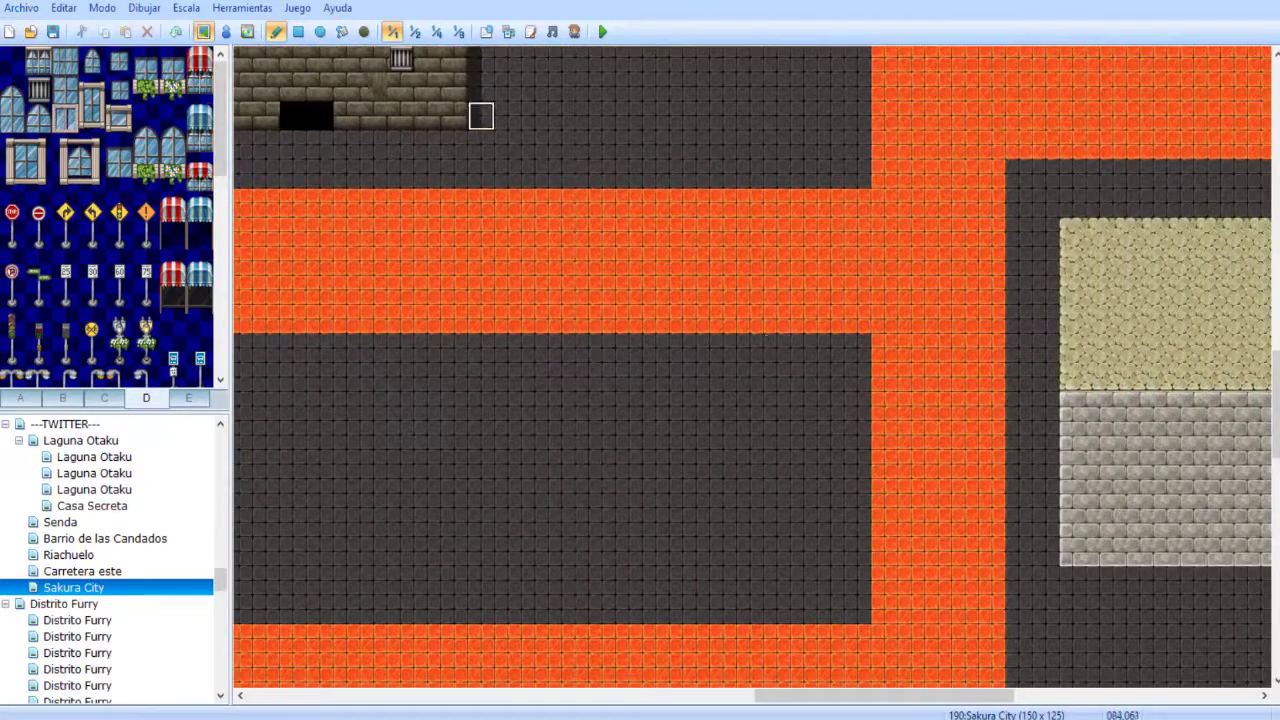
click(414, 31)
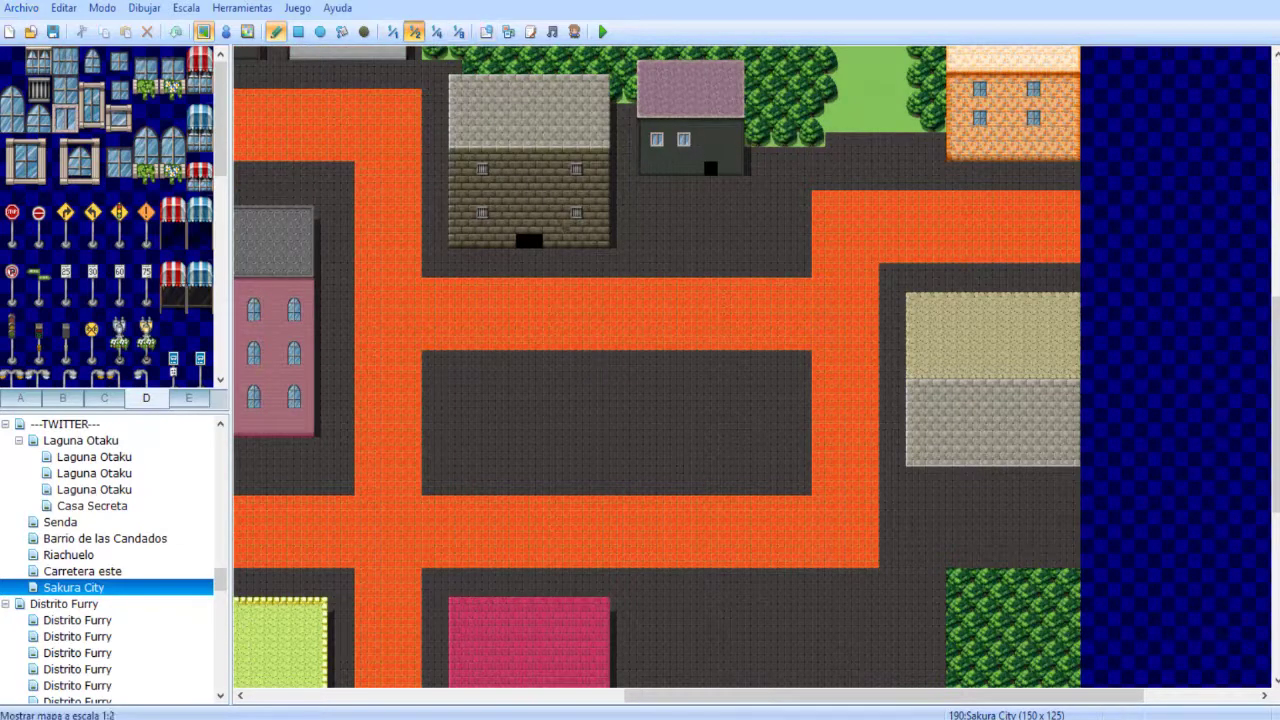
click(393, 32)
mouse_move(595, 278)
middle_down()
mouse_move(595, 124)
mouse_move(592, 142)
middle_up()
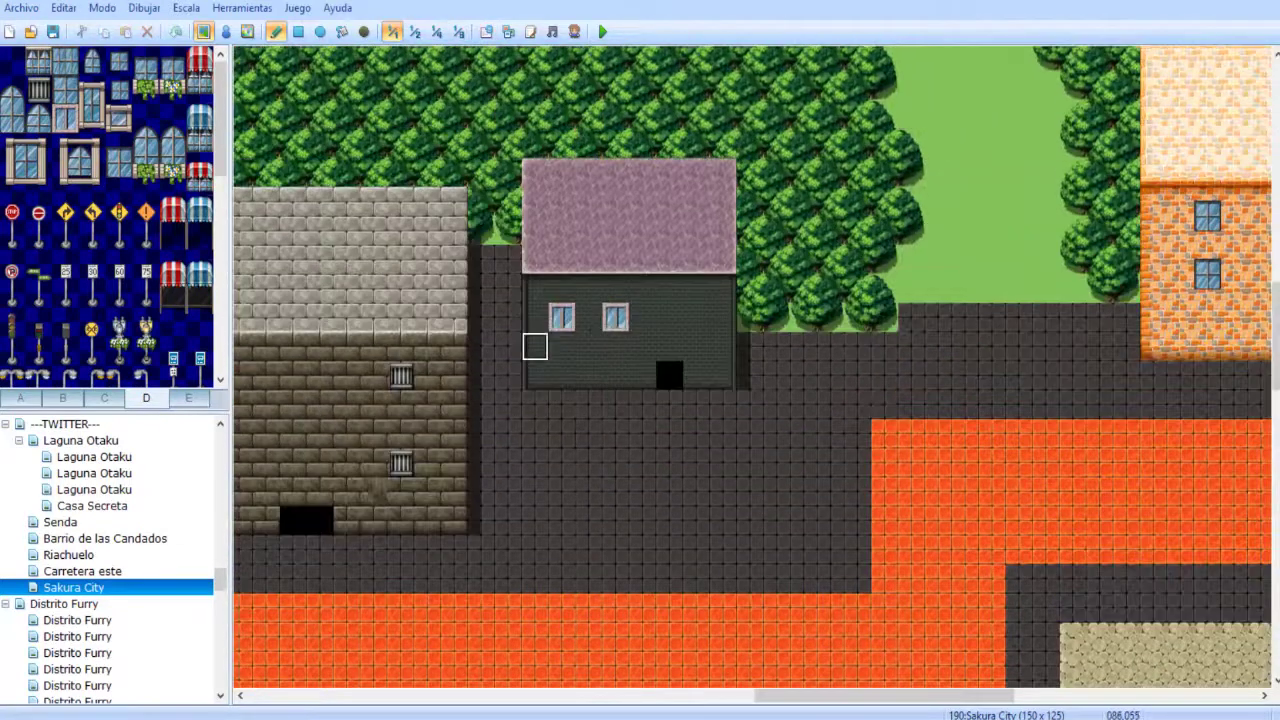
mouse_move(535, 259)
mouse_down()
mouse_move(615, 317)
mouse_move(590, 318)
mouse_up()
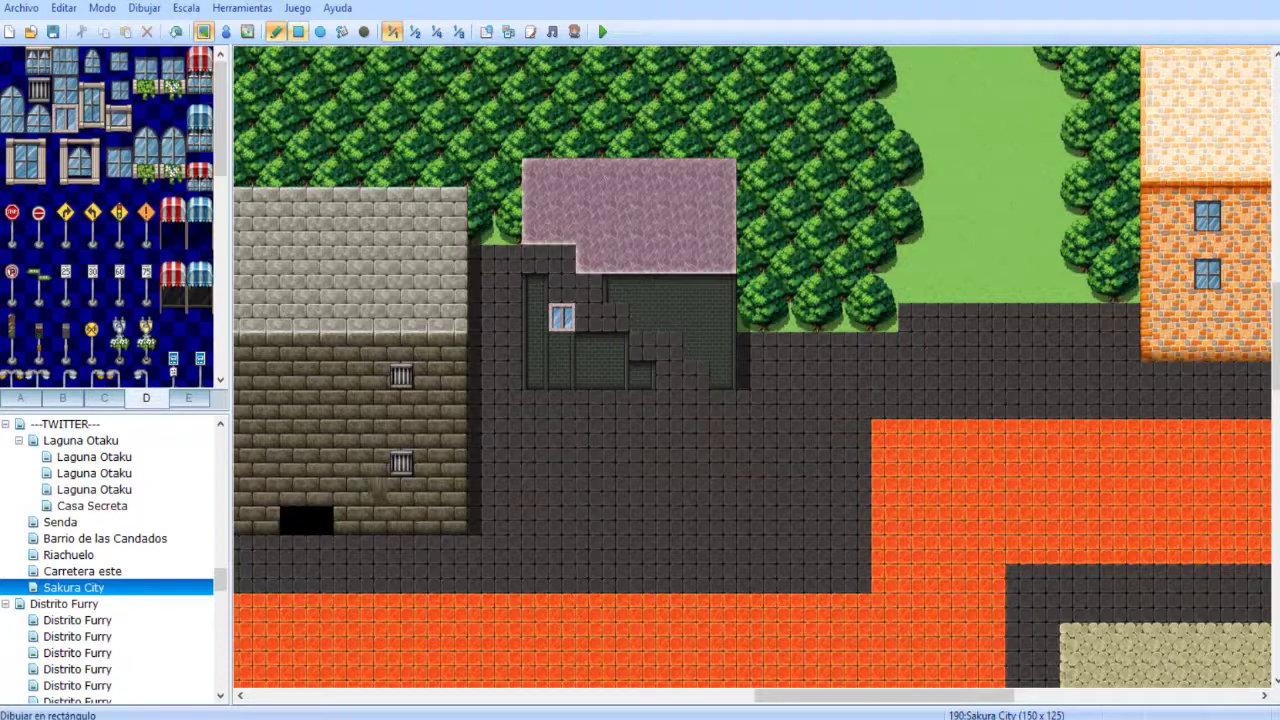
click(297, 31)
drag(508, 259, 728, 380)
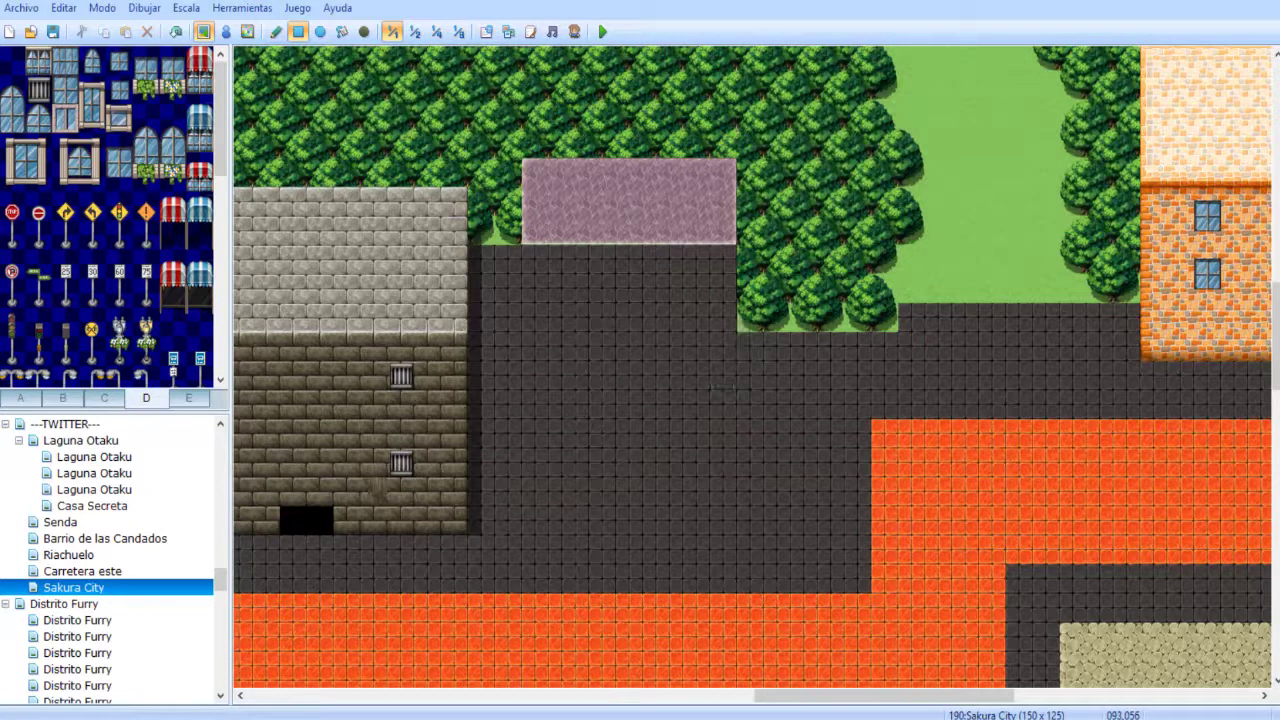
drag(535, 172, 722, 250)
- Widen the dark green wall and its grey roof two tiles east to meet the white-roofed grey house
middle_click(710, 340)
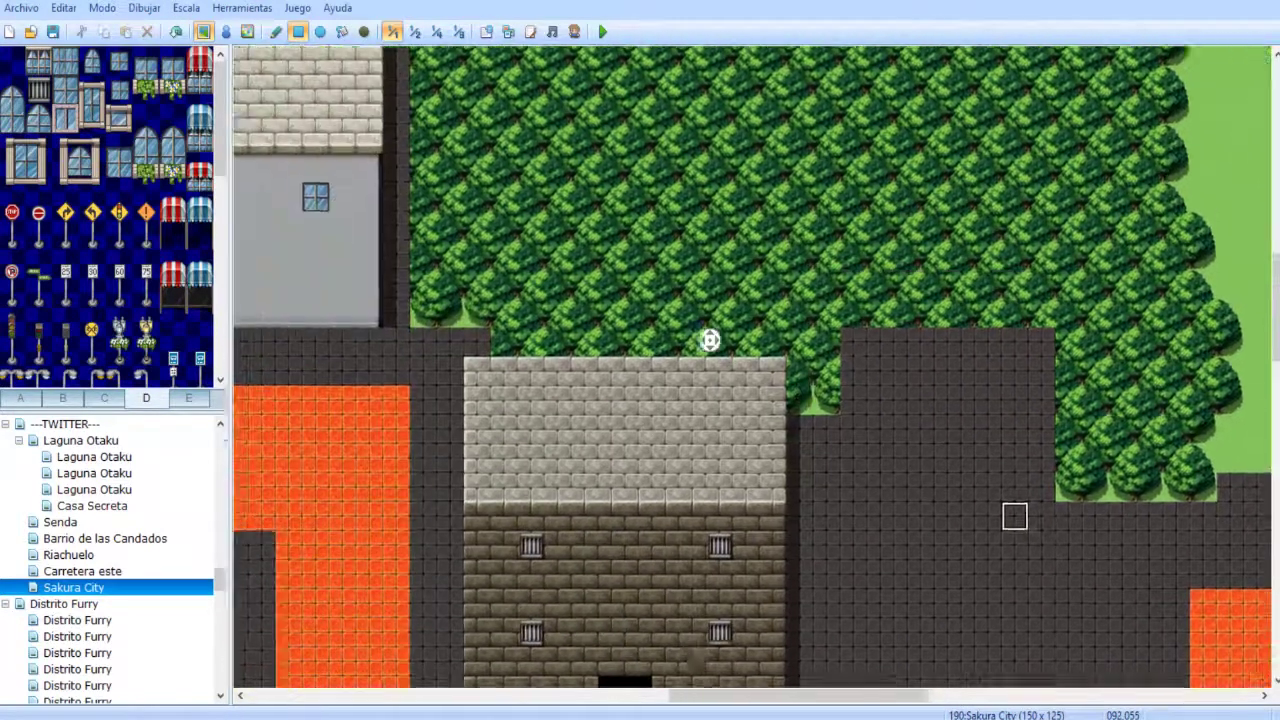
middle_drag(709, 340, 438, 302)
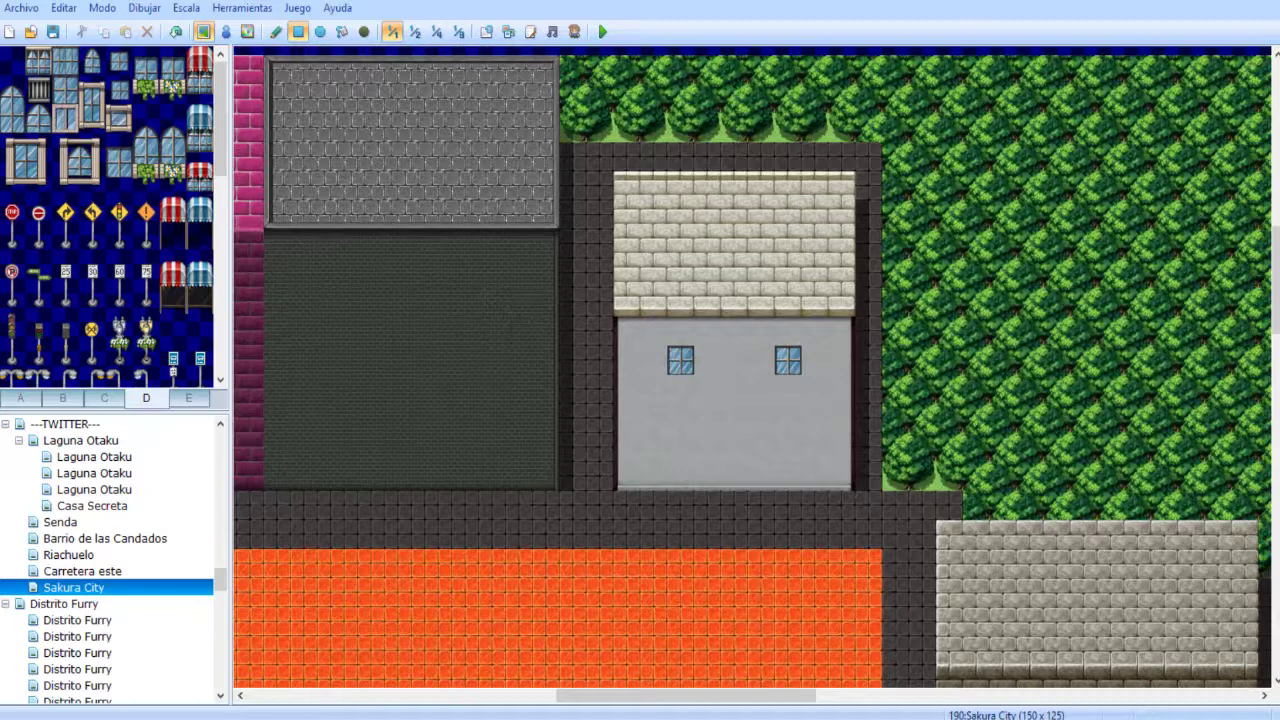
middle_drag(703, 268, 697, 349)
right_click(915, 262)
drag(915, 262, 969, 494)
right_click(915, 233)
drag(915, 233, 969, 88)
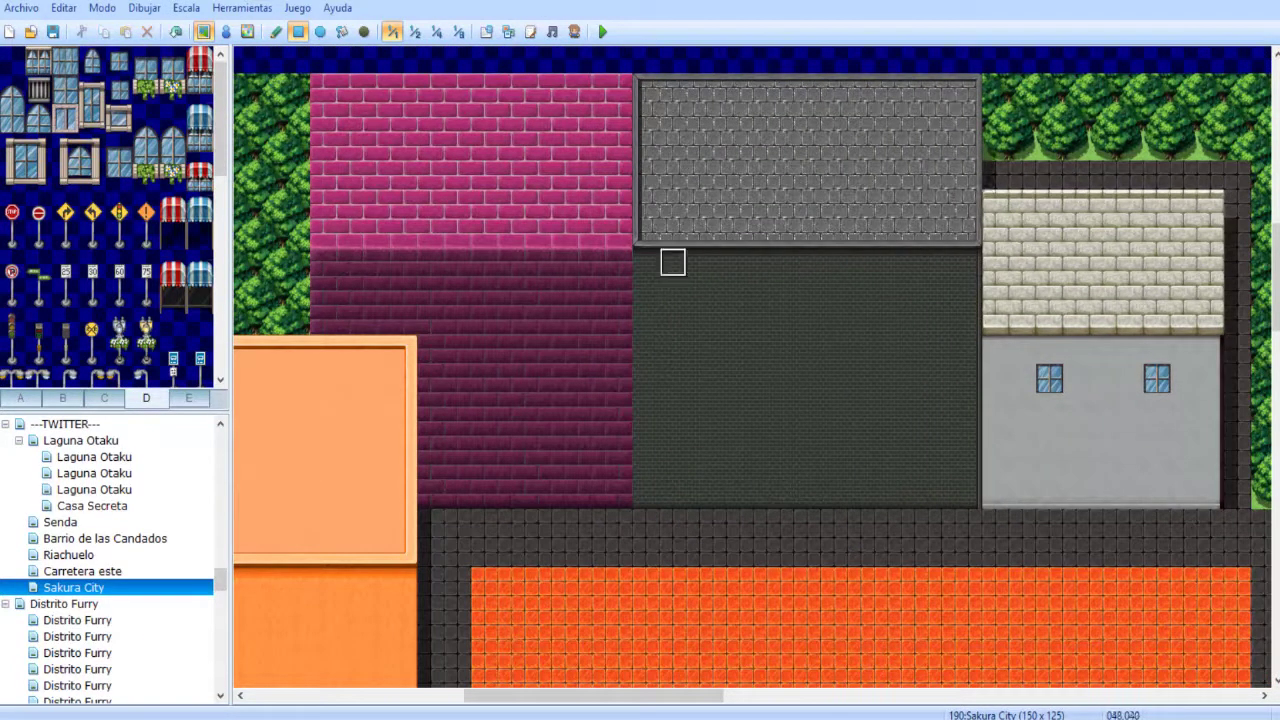
- Widen the magenta brick roof and its wall by one tile column to the west, over the forest edge
drag(324, 262, 566, 262)
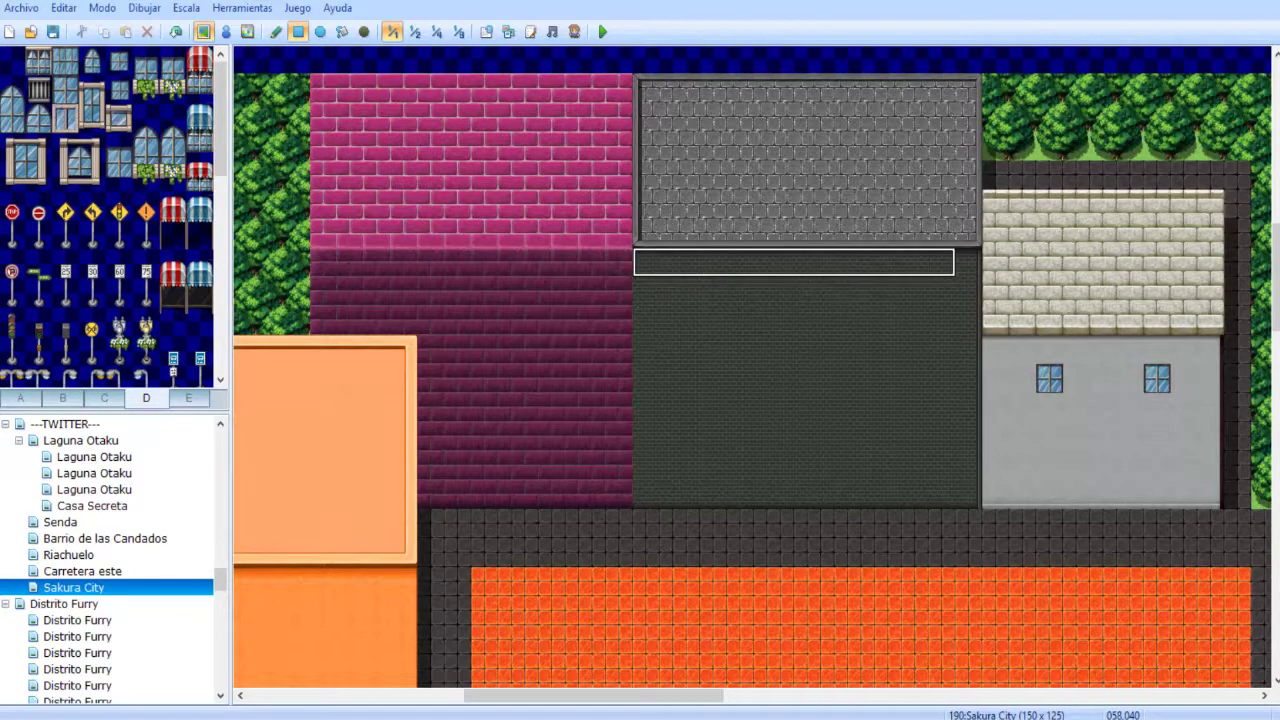
right_click(934, 262)
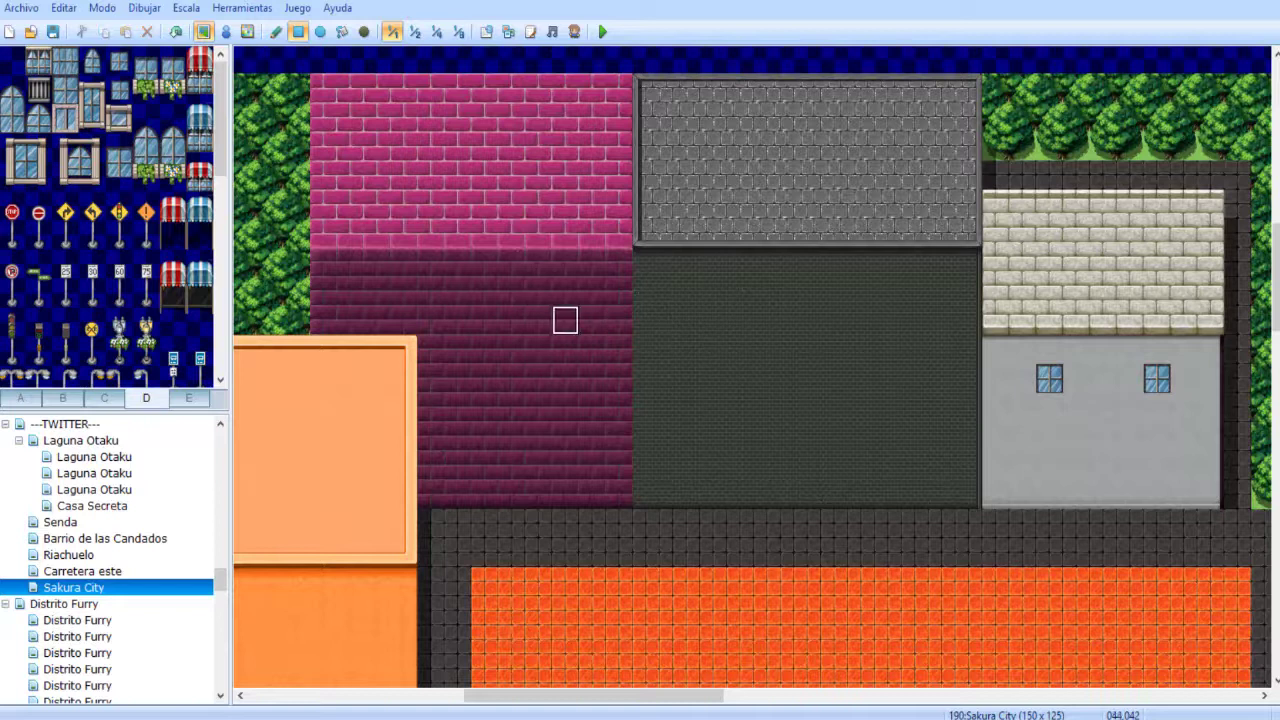
drag(296, 320, 296, 88)
right_click(323, 234)
- Clear the three-column forest strip west of the magenta building, leaving empty tiles above the peach roof
scroll(306, 175, left, 4)
middle_drag(310, 187, 378, 187)
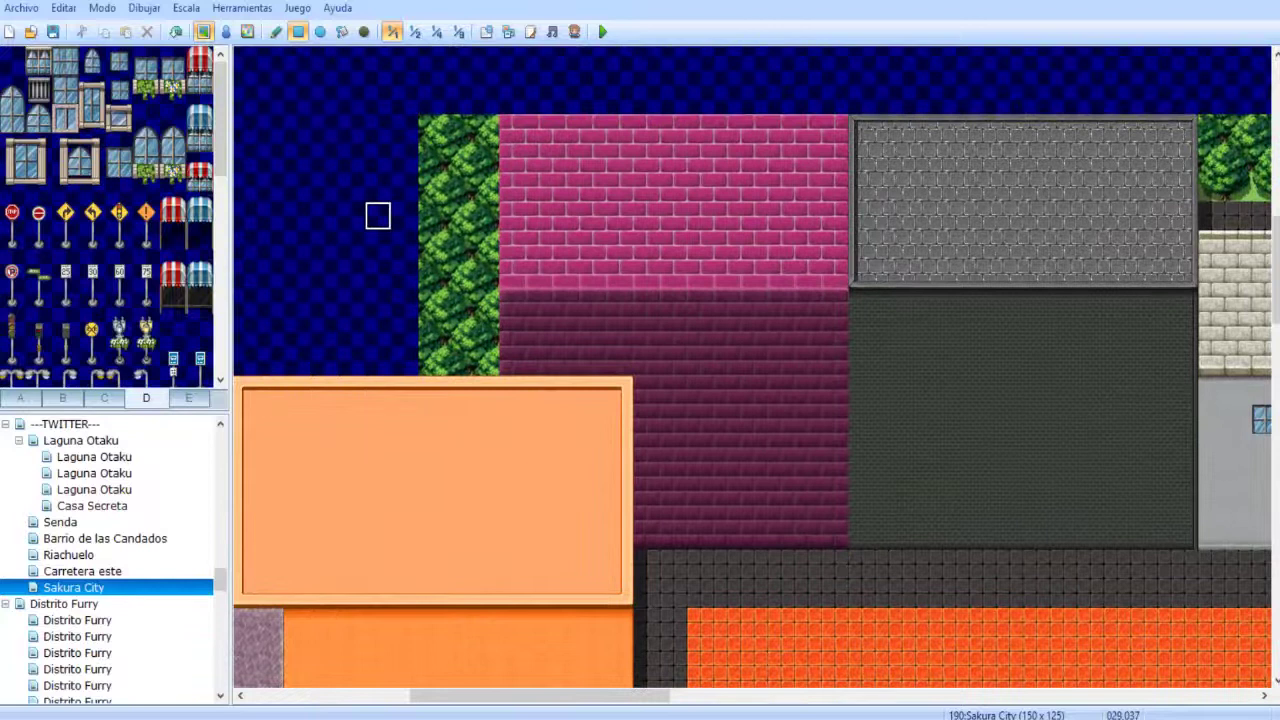
mouse_move(431, 128)
mouse_down()
mouse_move(458, 333)
mouse_move(485, 361)
mouse_up()
scroll(490, 212, down, 3)
scroll(497, 209, right, 3)
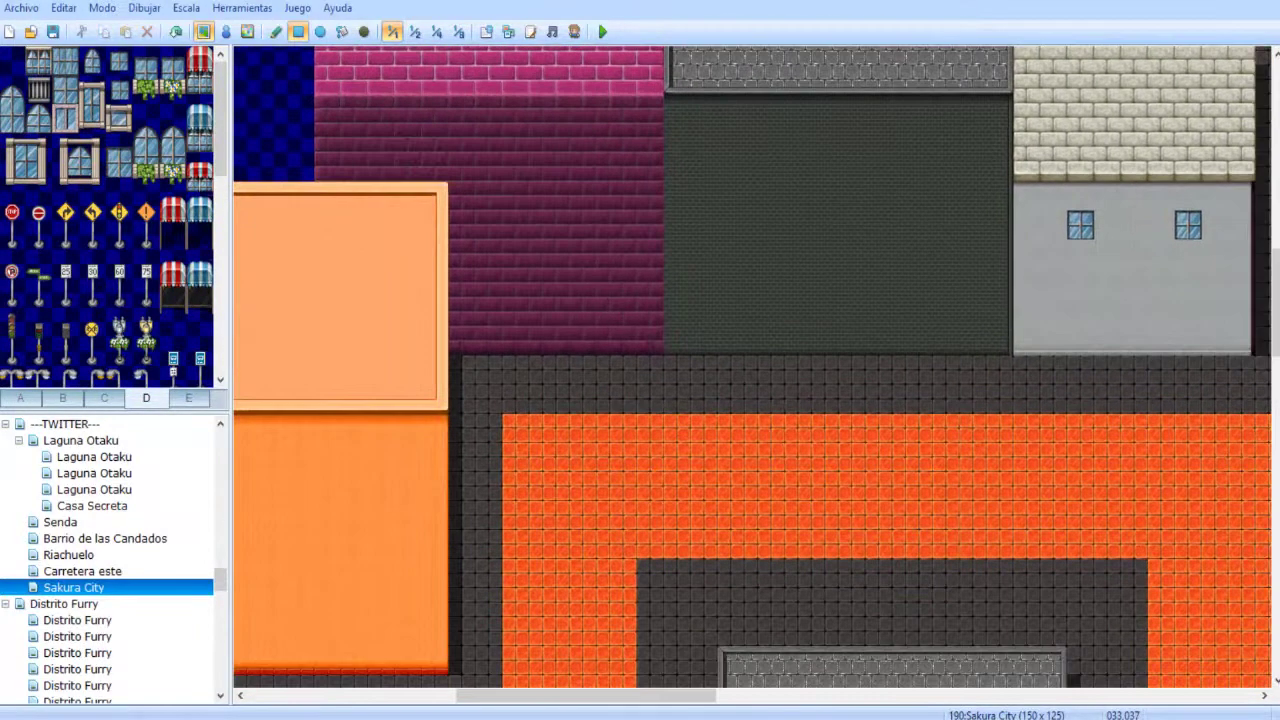
scroll(563, 272, down, 4)
scroll(563, 272, right, 4)
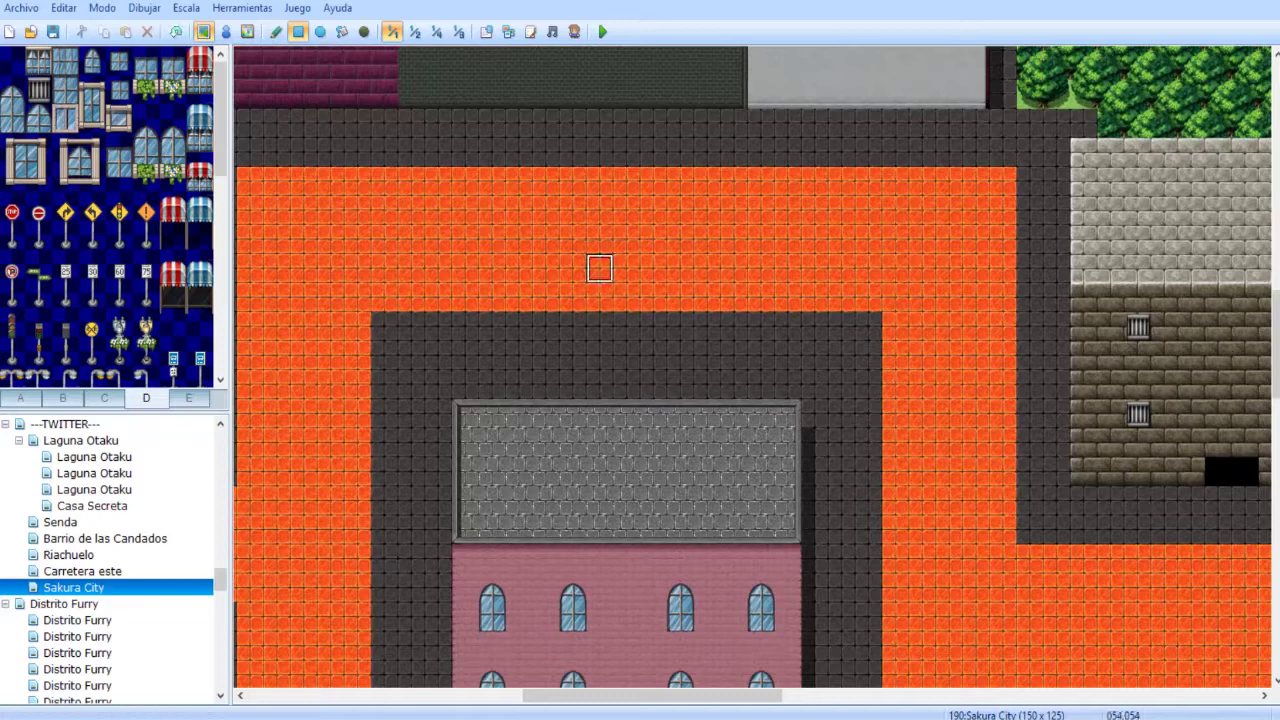
scroll(650, 240, down, 9)
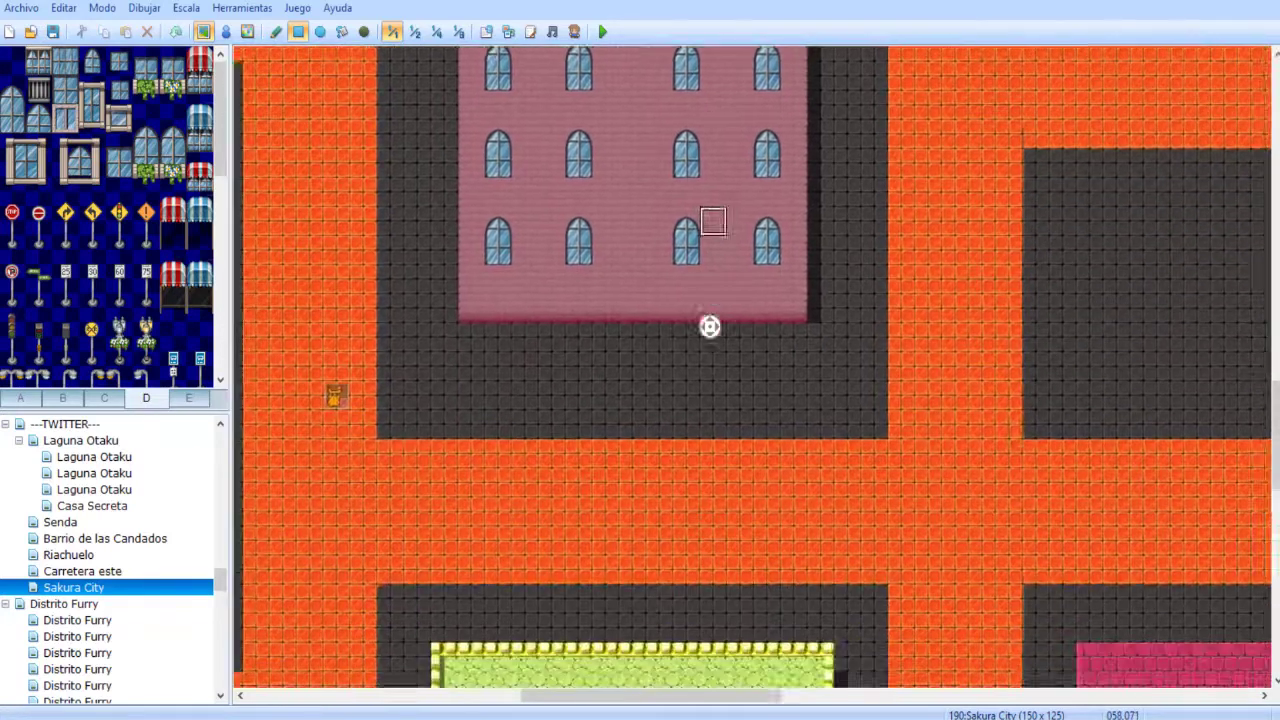
- Look over the city's western buildings and the eastern road loop around the empty paved block
scroll(713, 221, right, 9)
click(414, 31)
mouse_move(507, 312)
middle_down()
mouse_move(328, 180)
mouse_move(430, 340)
middle_up()
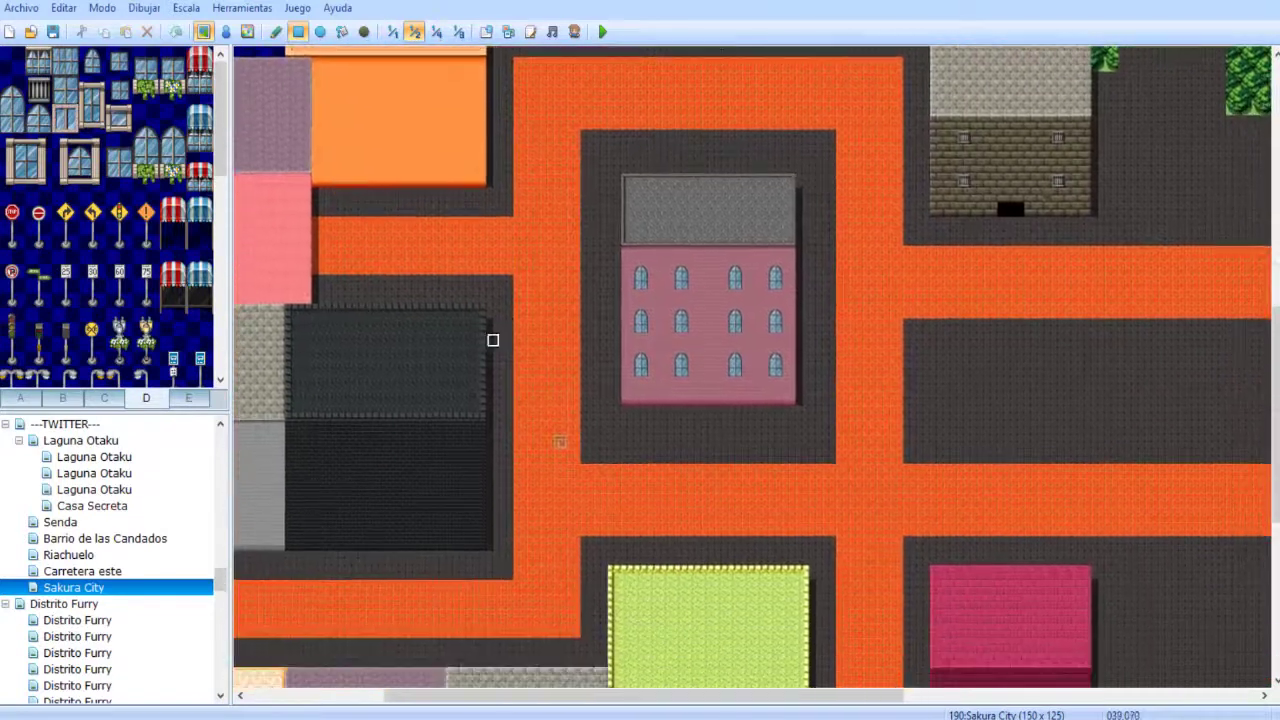
scroll(397, 266, left, 4)
scroll(397, 266, up, 1)
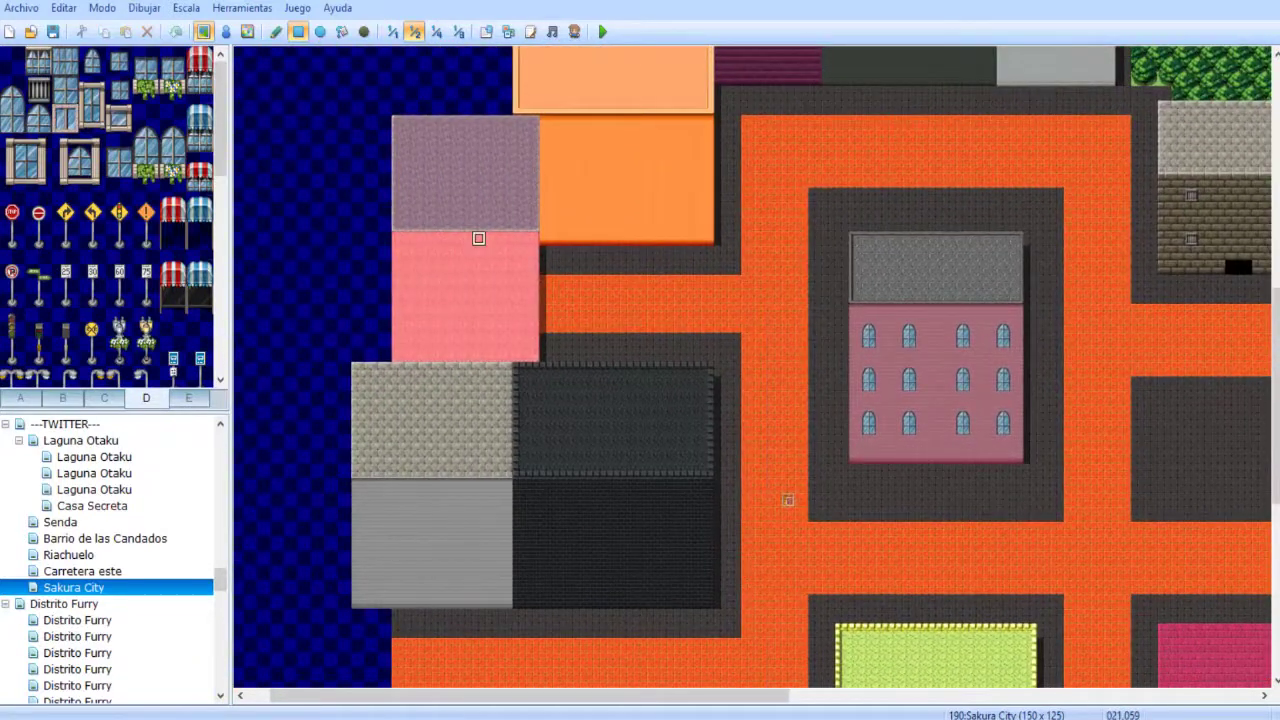
scroll(609, 266, down, 5)
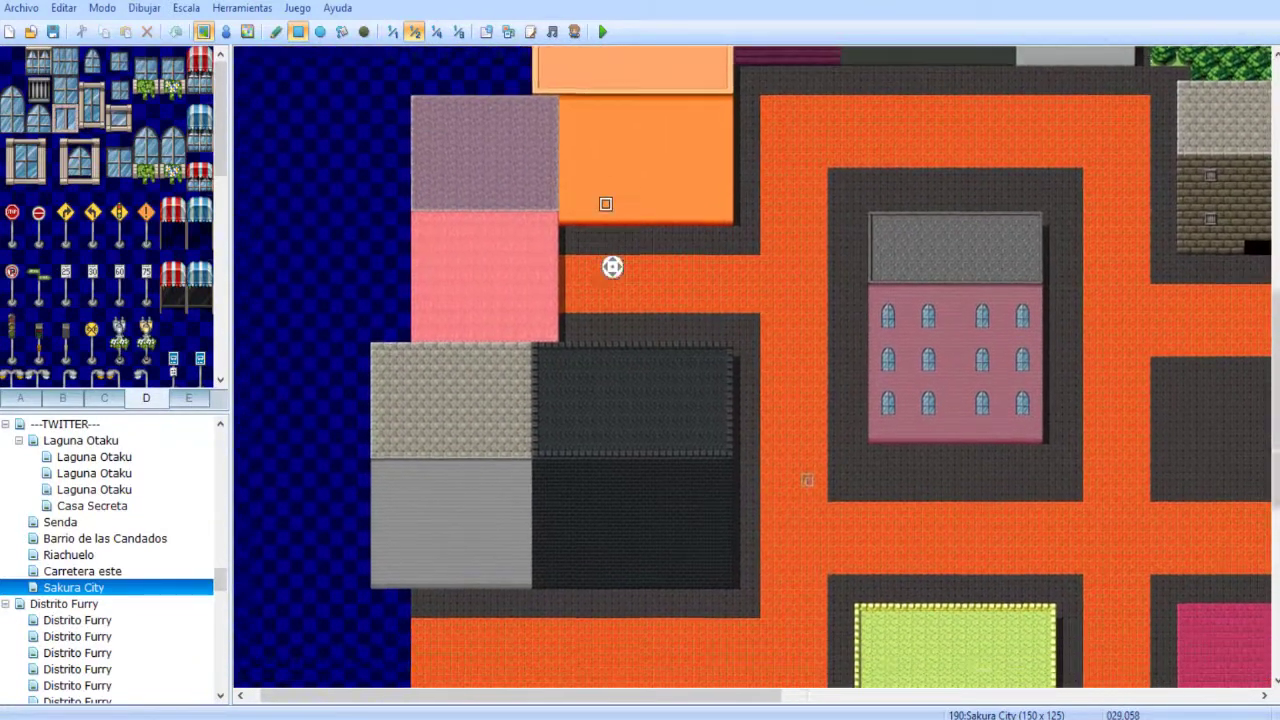
middle_drag(457, 380, 630, 340)
scroll(568, 401, right, 3)
scroll(568, 401, up, 2)
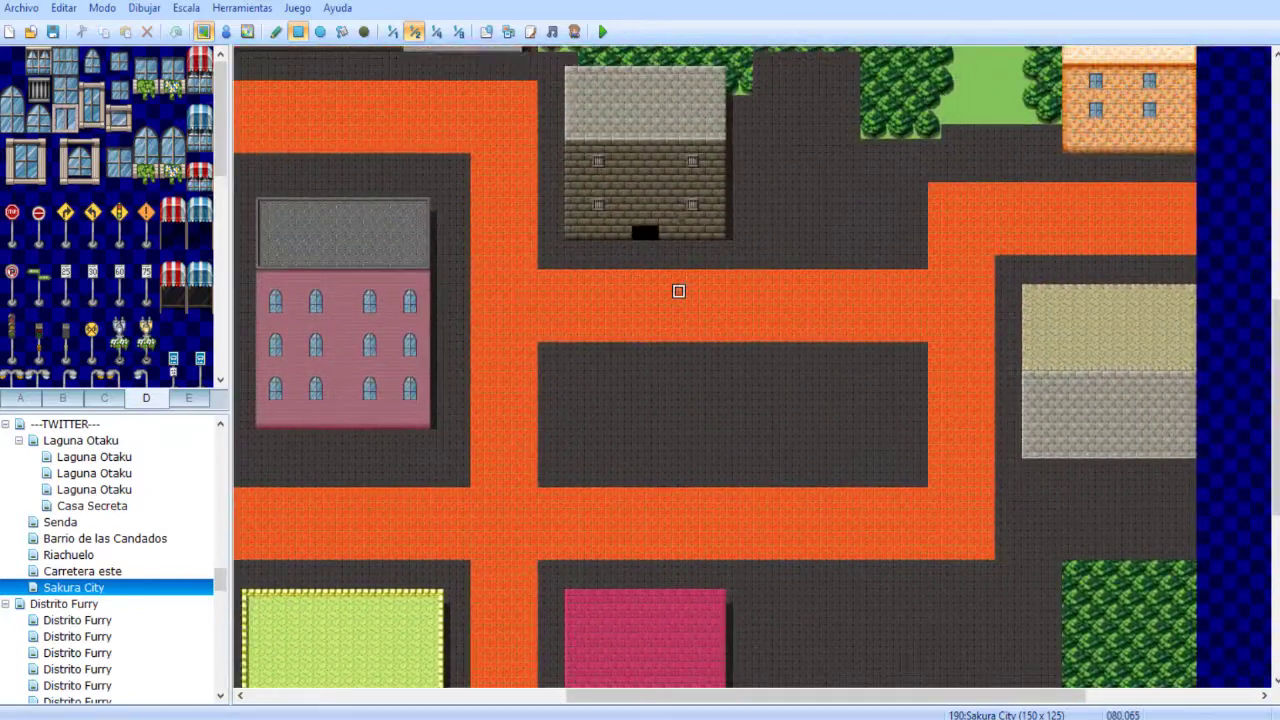
- Pave over the orange road along the south and east sides of the empty block north of the magenta building
click(393, 32)
middle_drag(520, 154, 565, 307)
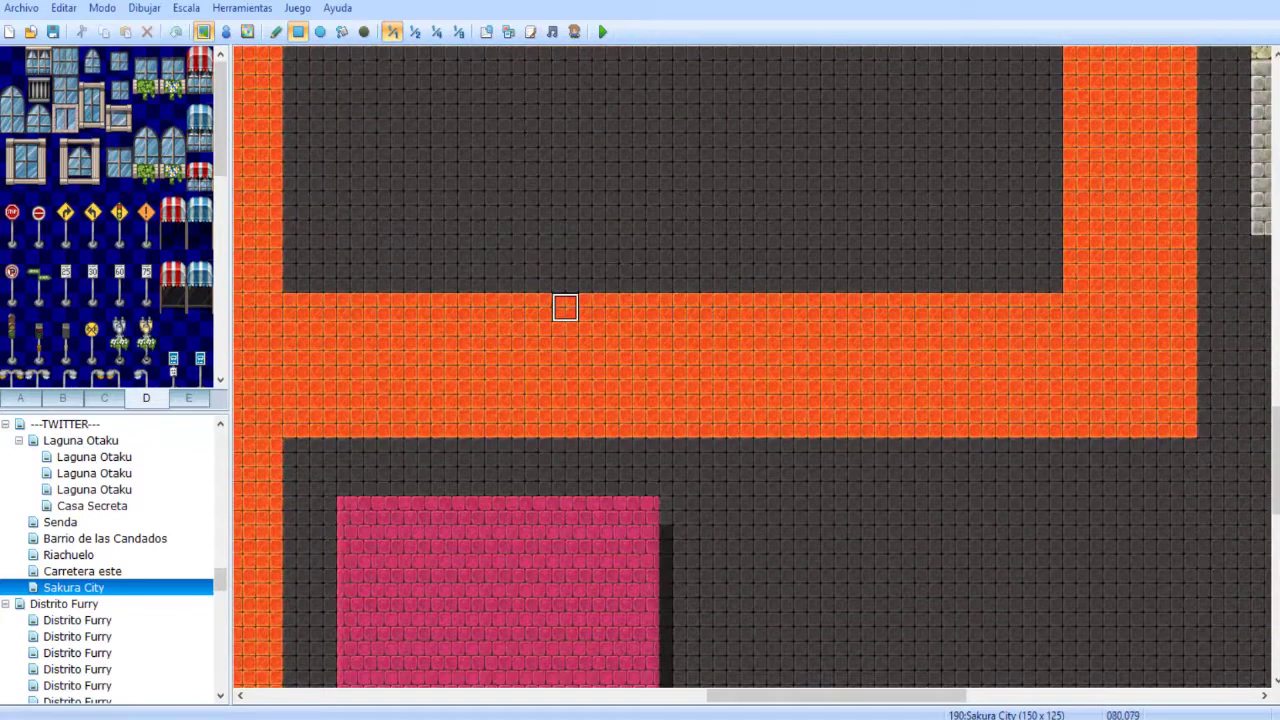
scroll(565, 307, up, 4)
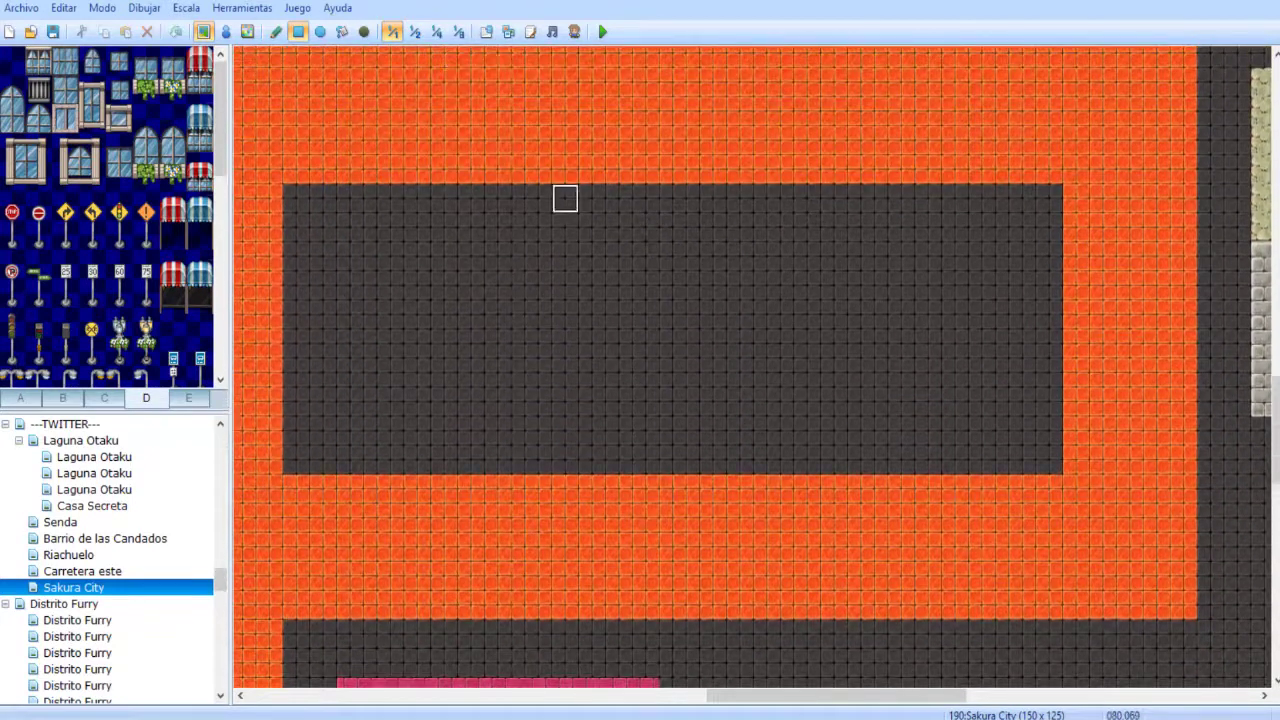
scroll(457, 257, down, 2)
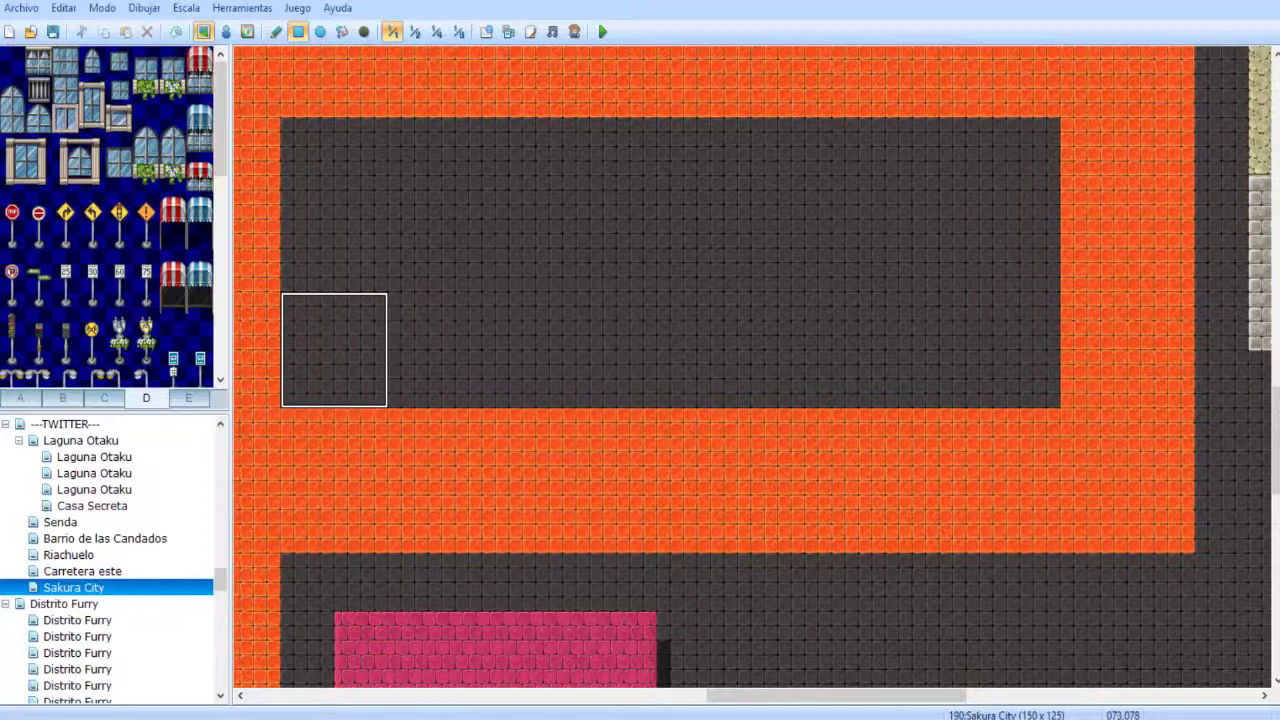
drag(293, 248, 1185, 545)
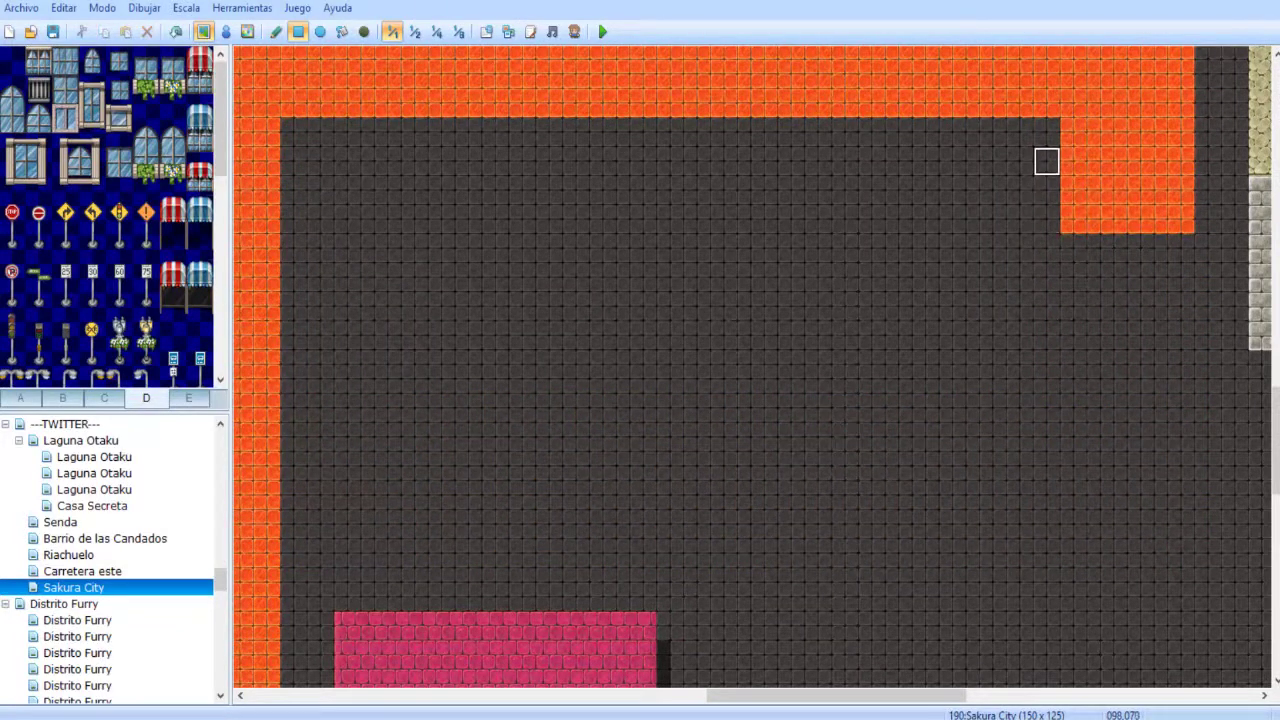
drag(1074, 132, 1182, 219)
- Examine the enlarged paved lot, its surrounding buildings and the available roof and wall tiles for a new building
middle_click(507, 190)
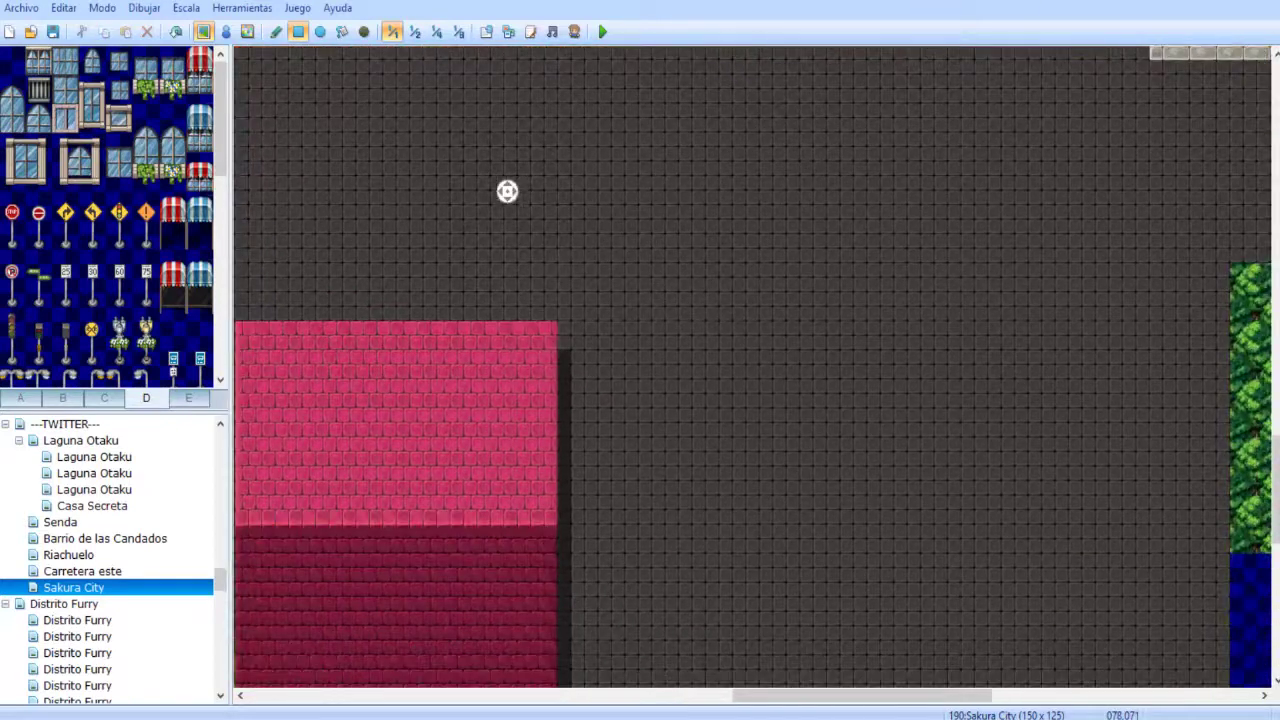
middle_click(551, 366)
click(20, 398)
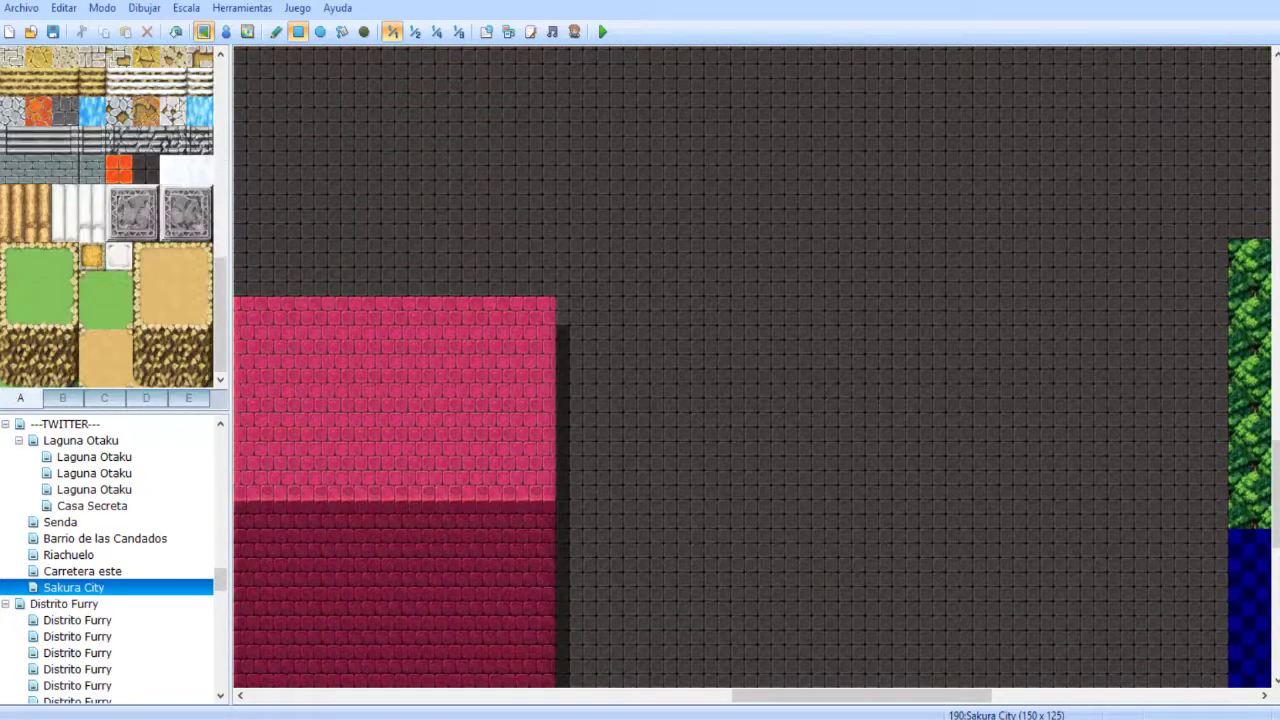
middle_click(816, 291)
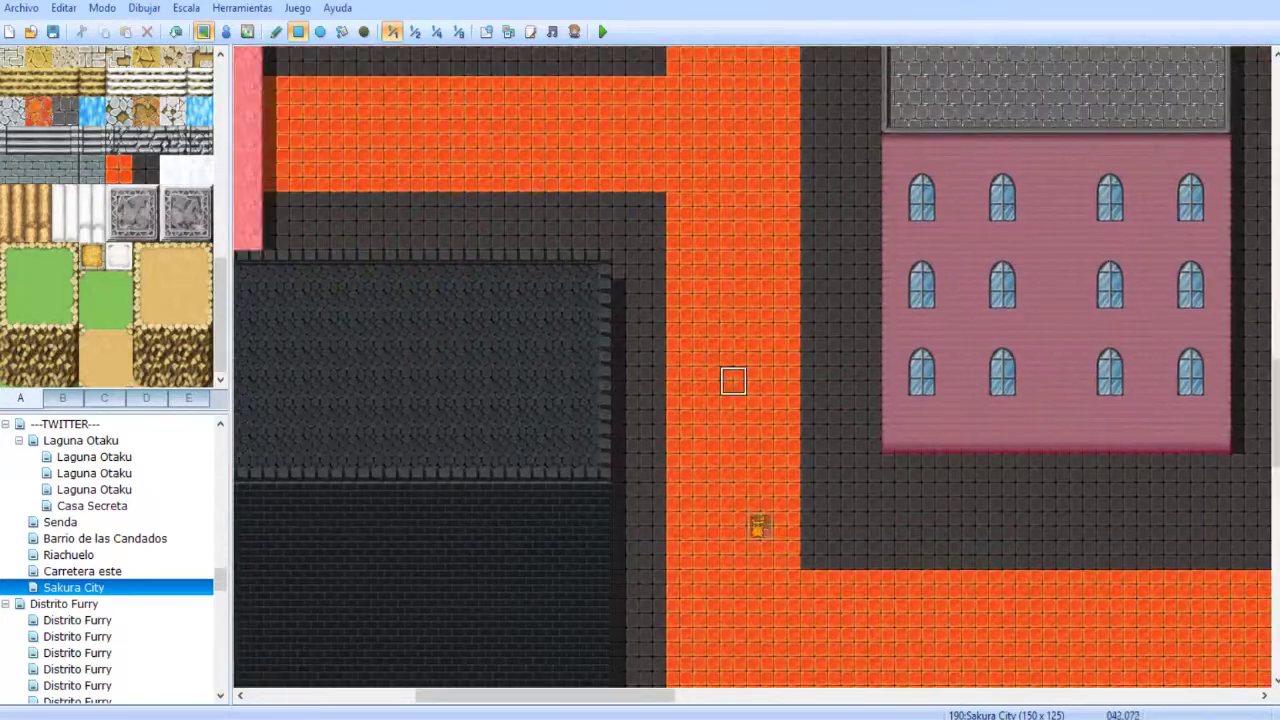
middle_click(720, 390)
middle_click(569, 257)
middle_click(617, 509)
middle_click(1027, 433)
middle_drag(1027, 433, 1075, 365)
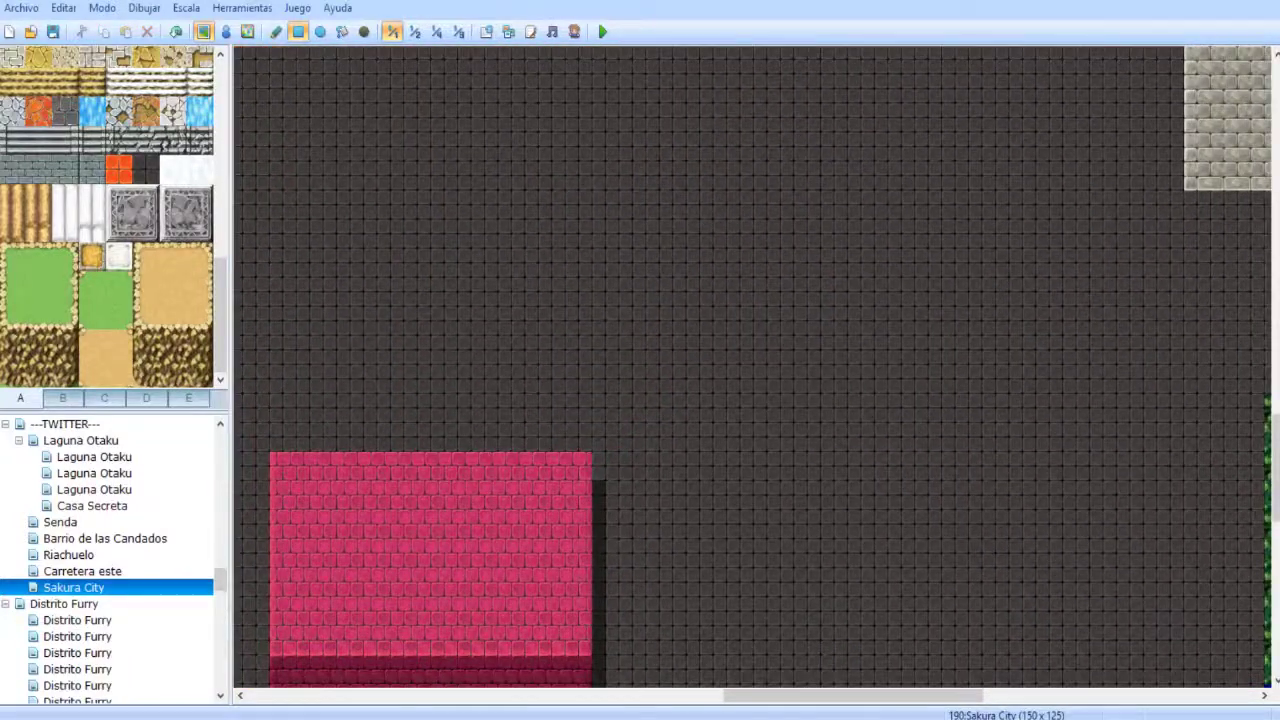
scroll(110, 220, up, 5)
scroll(110, 215, up, 4)
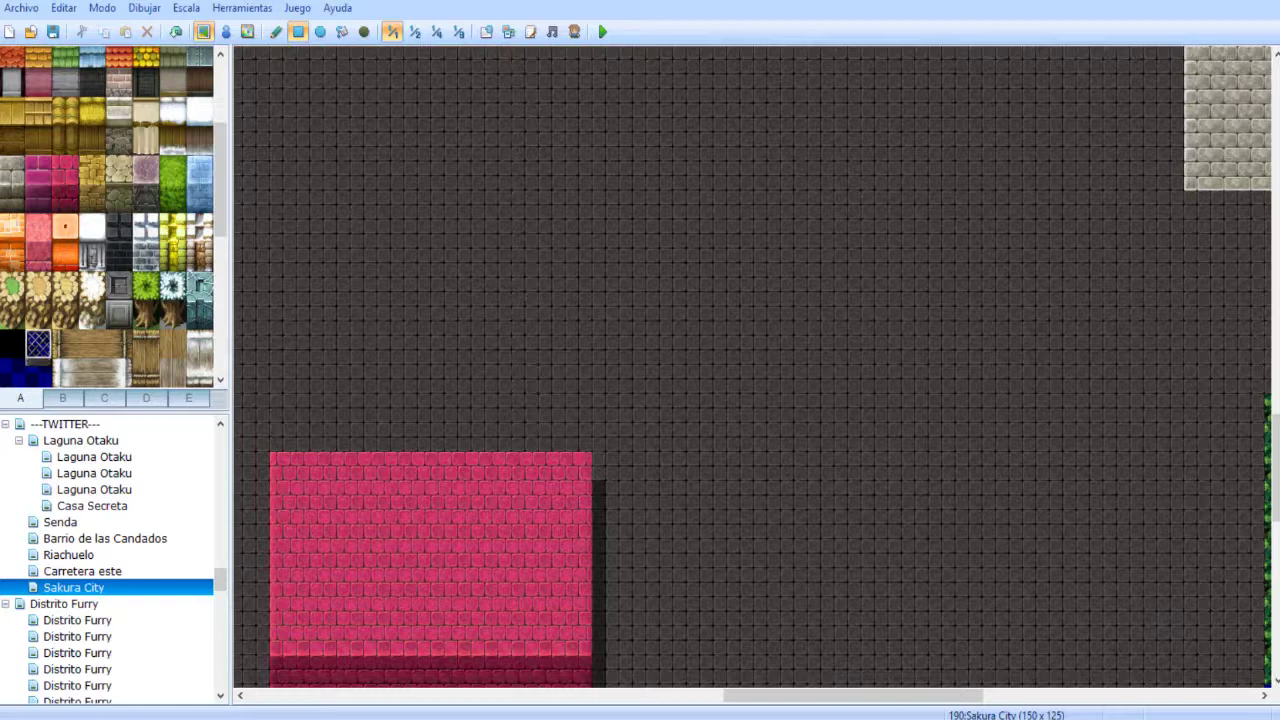
scroll(114, 217, up, 1)
middle_drag(571, 331, 464, 118)
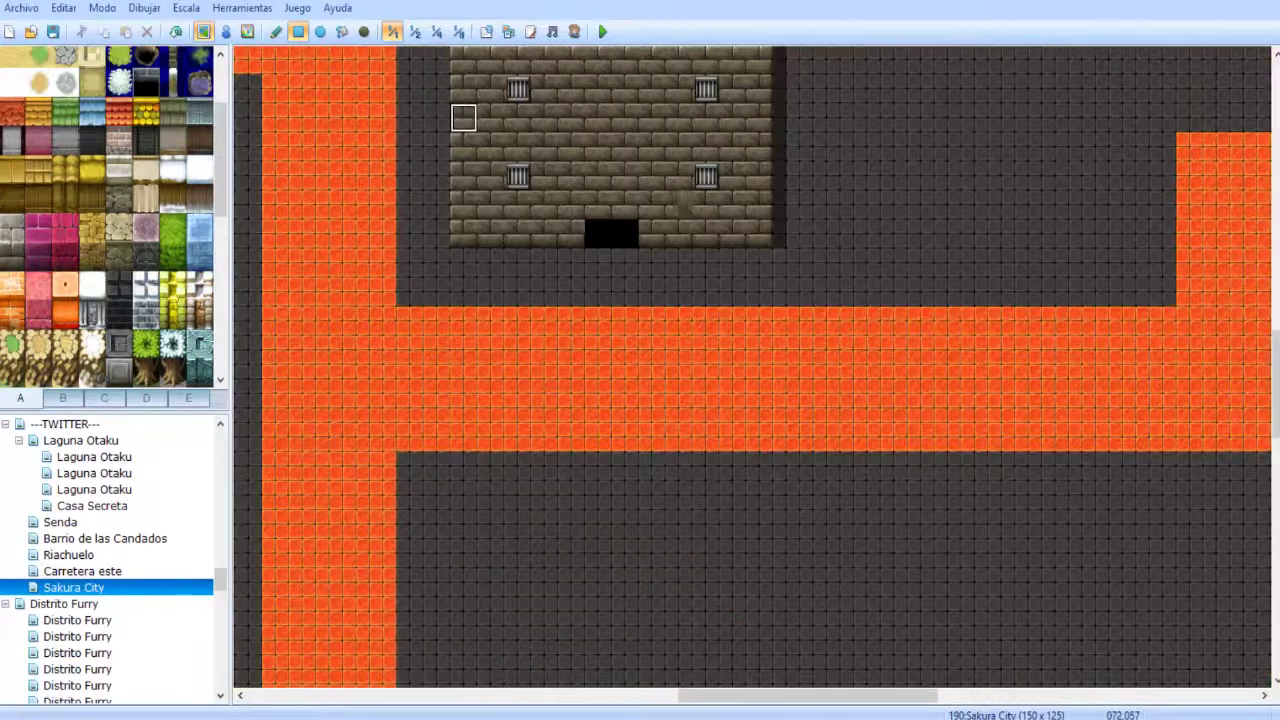
click(414, 31)
middle_drag(580, 241, 636, 357)
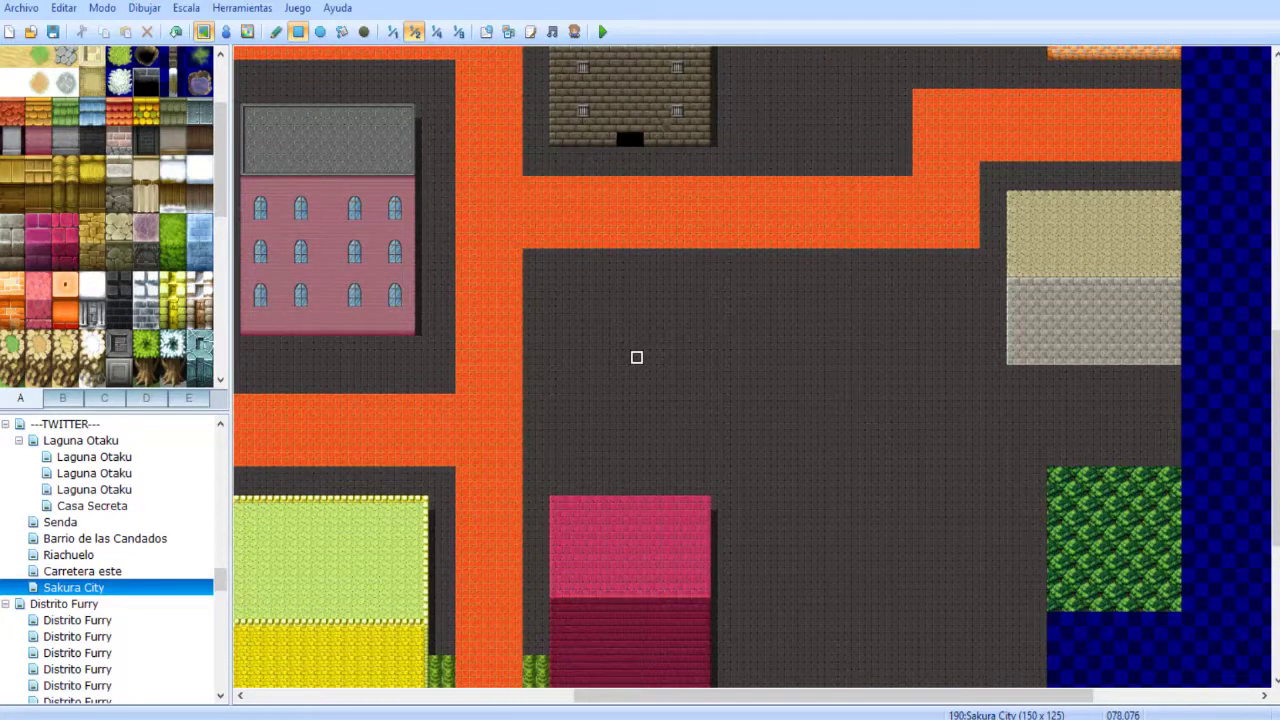
- Try a peach roof 13 by 7 tiles against the east side of the magenta roof
click(392, 32)
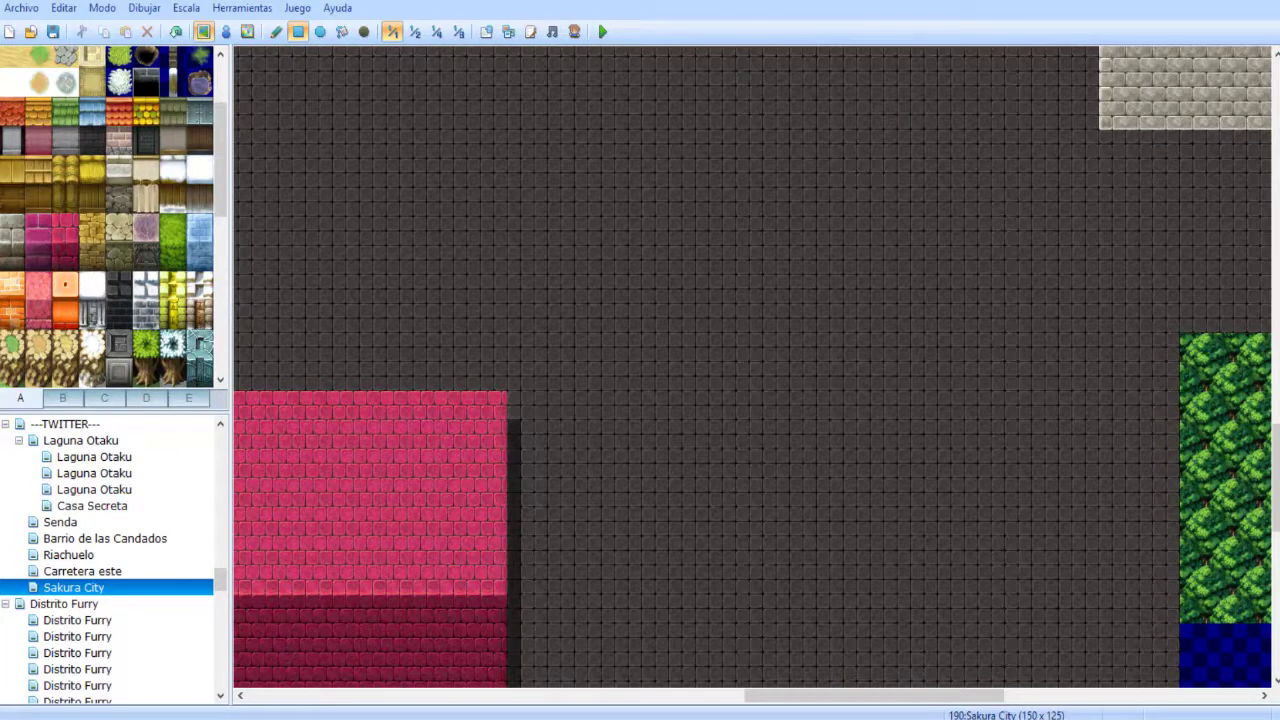
middle_drag(655, 434, 303, 329)
mouse_move(744, 503)
middle_down()
mouse_move(660, 470)
mouse_move(611, 480)
middle_up()
mouse_move(608, 246)
middle_down()
mouse_move(573, 210)
mouse_move(1031, 640)
middle_up()
middle_drag(820, 526, 870, 440)
middle_drag(668, 399, 730, 430)
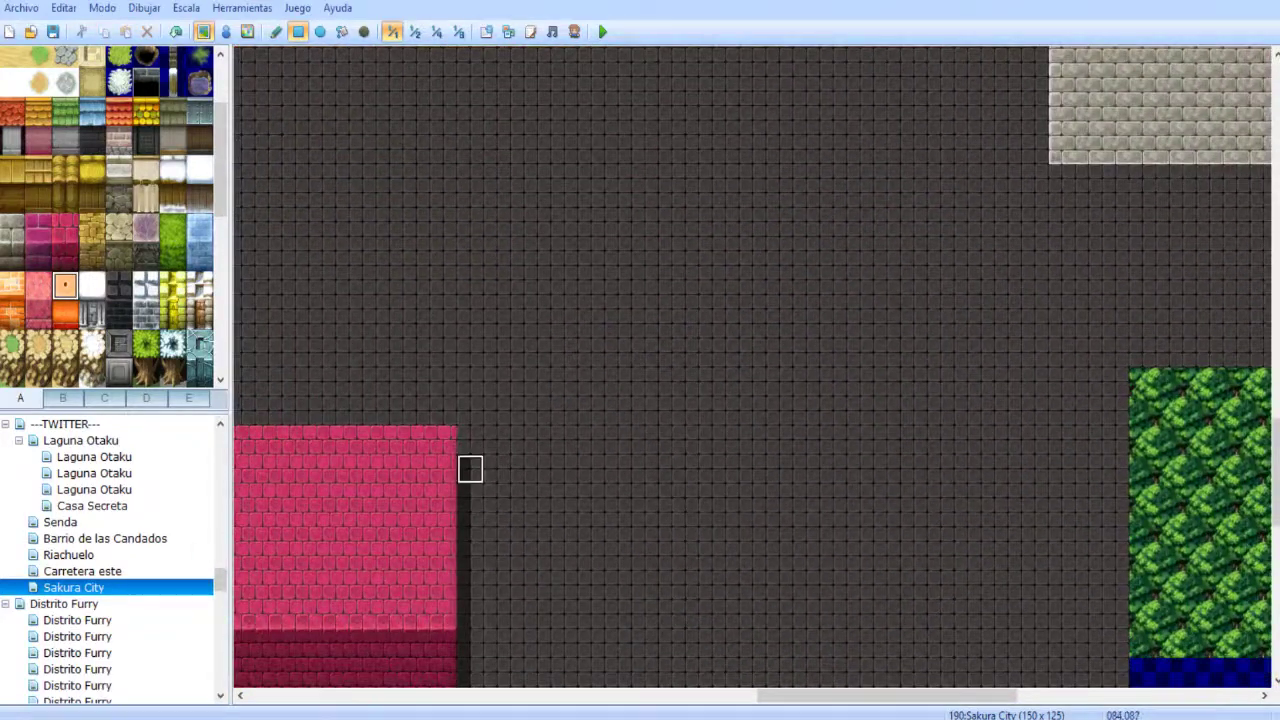
drag(470, 381, 794, 557)
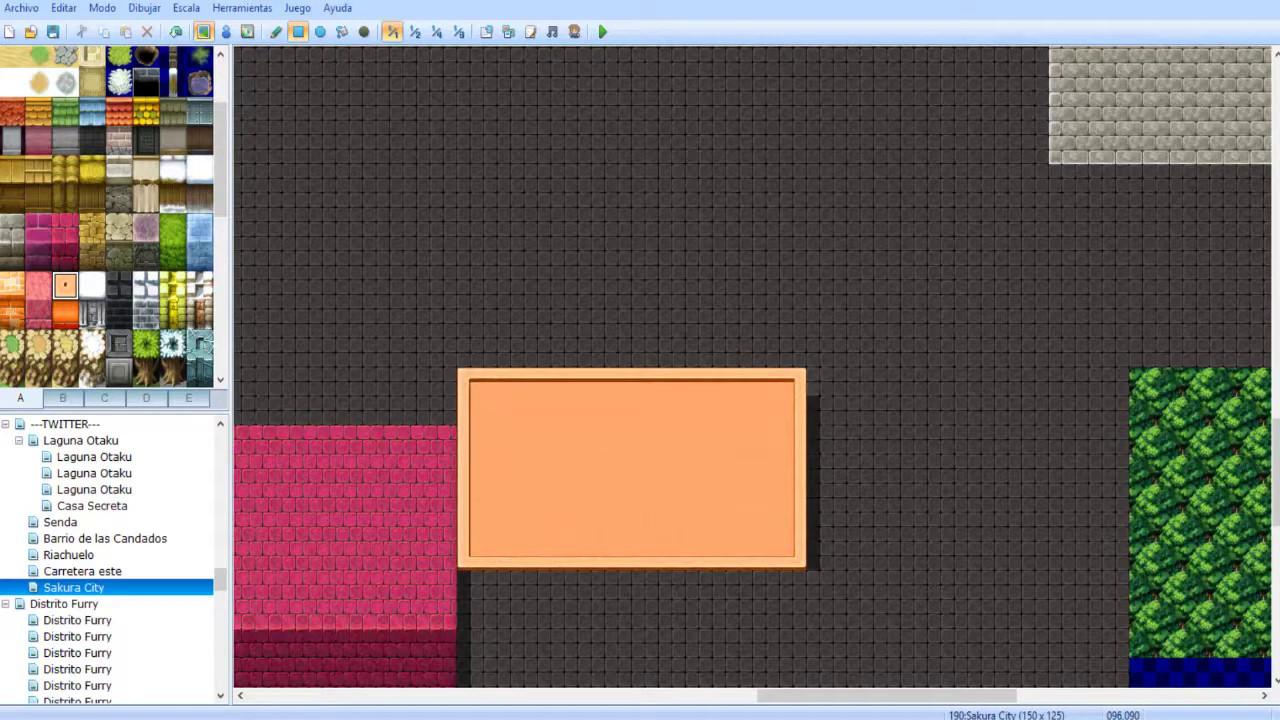
key(ctrl+z)
- Draw a peach roof 12 tiles wide and 8 tiles high against the east side of the magenta roof
mouse_move(469, 351)
mouse_down()
mouse_move(820, 557)
mouse_move(794, 557)
mouse_up()
middle_drag(743, 555, 540, 600)
middle_click(540, 600)
right_drag(368, 385, 690, 559)
right_click(1040, 326)
right_click(1013, 240)
drag(1040, 290, 1064, 587)
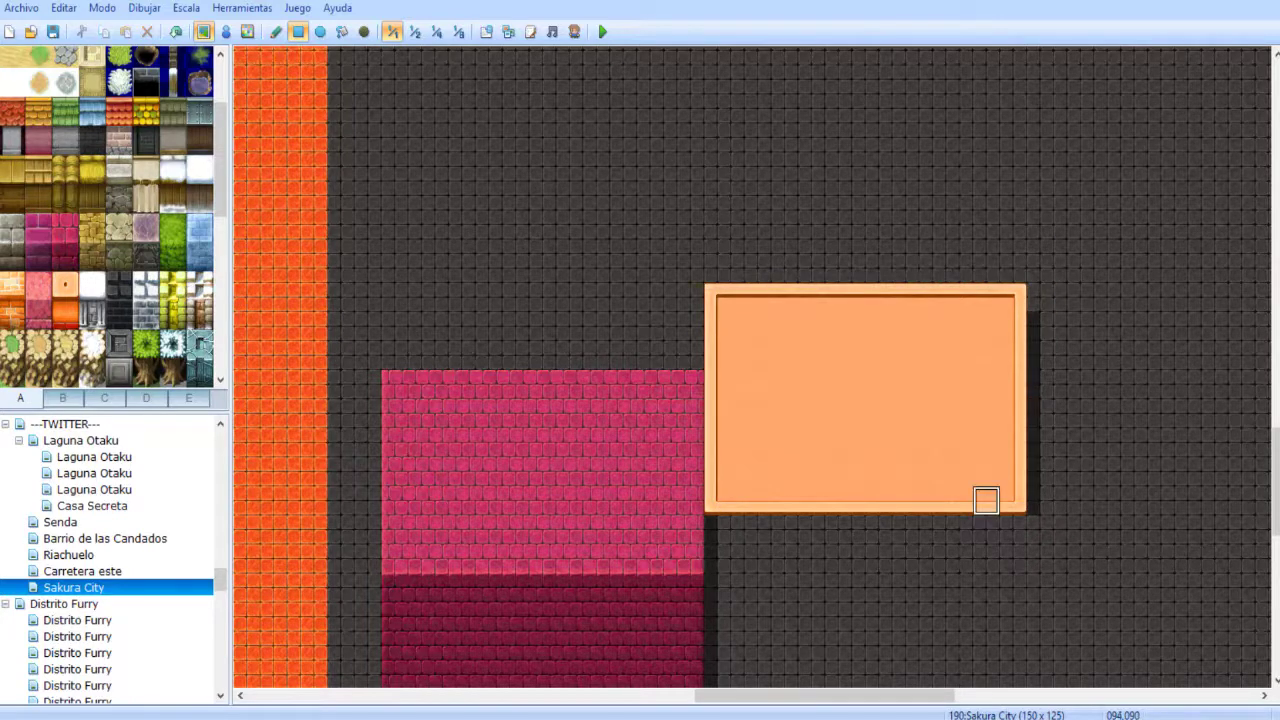
- Add an orange wall 12 by 8 tiles directly below the new peach roof
middle_drag(503, 383, 692, 573)
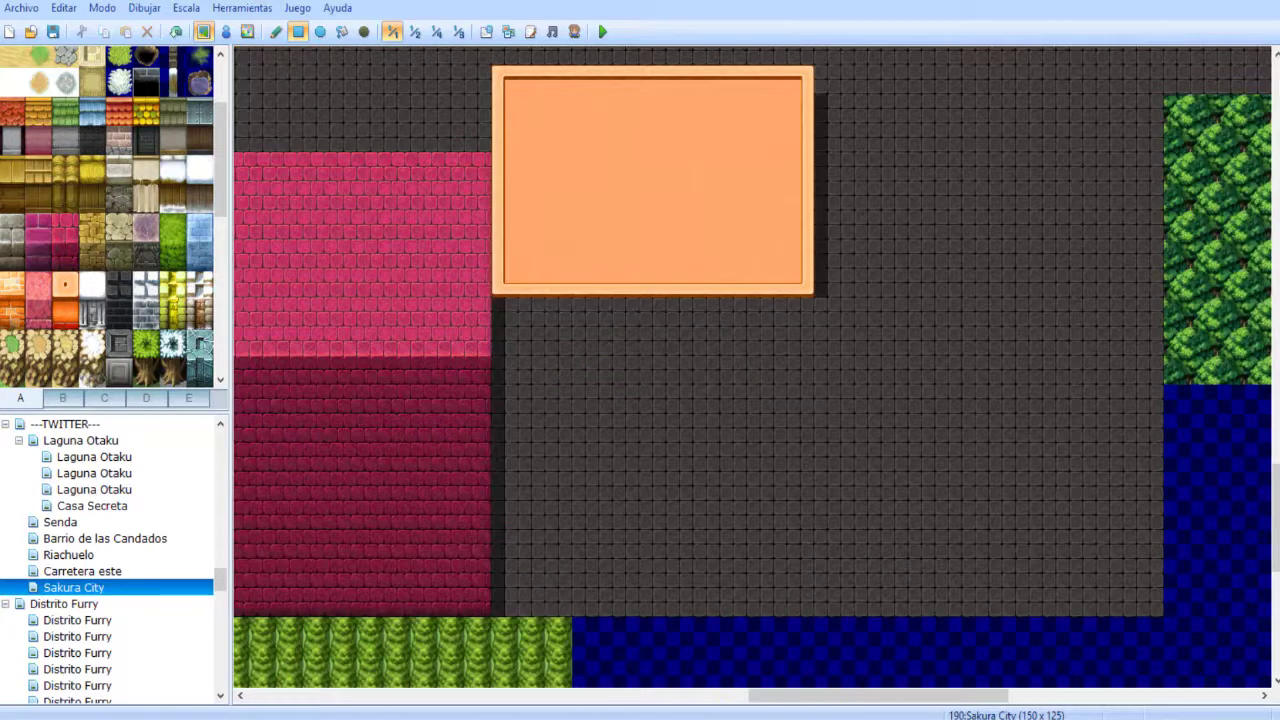
drag(500, 305, 805, 490)
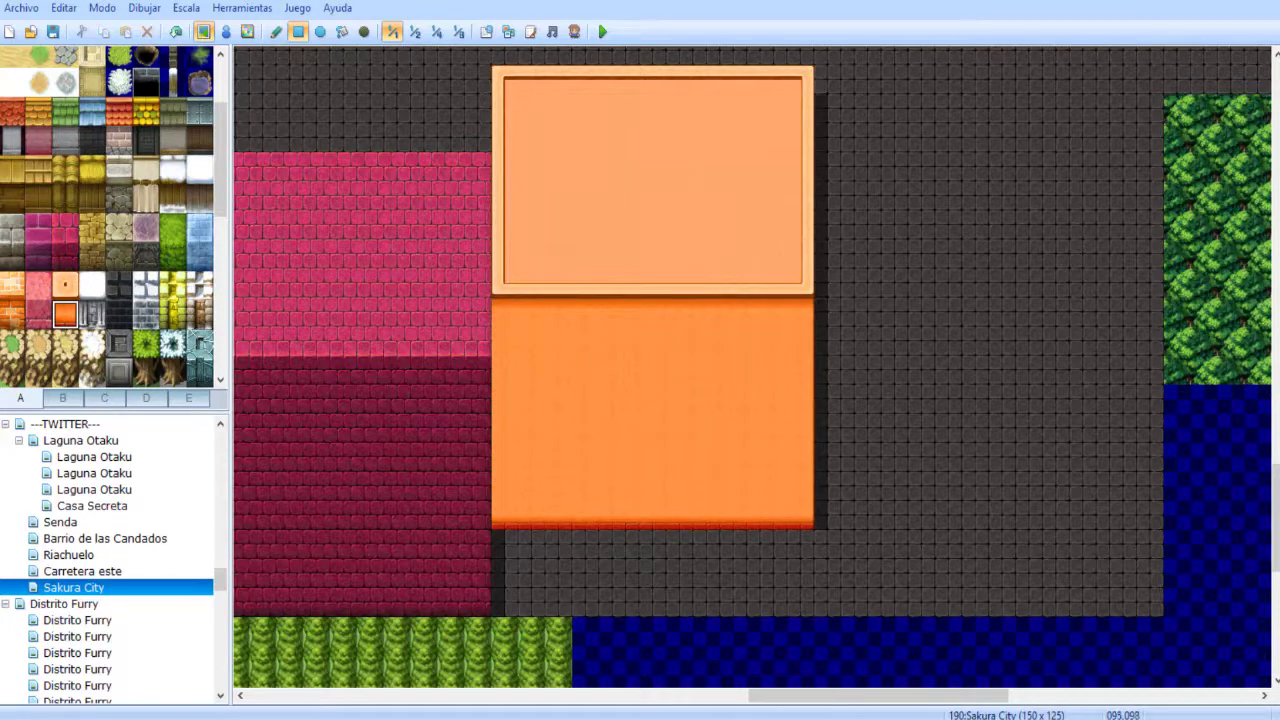
middle_drag(757, 523, 600, 351)
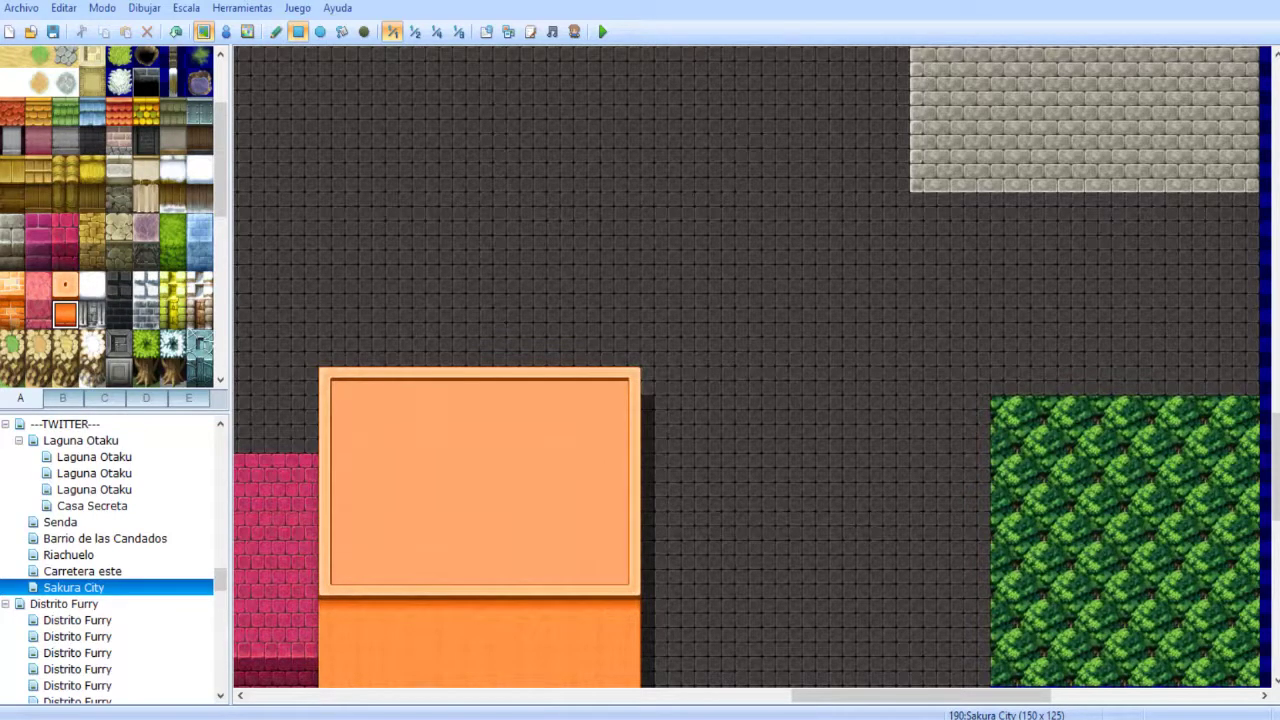
- Remove the khaki-roofed grey stone building at the eastern map edge by paving over its area
click(38, 228)
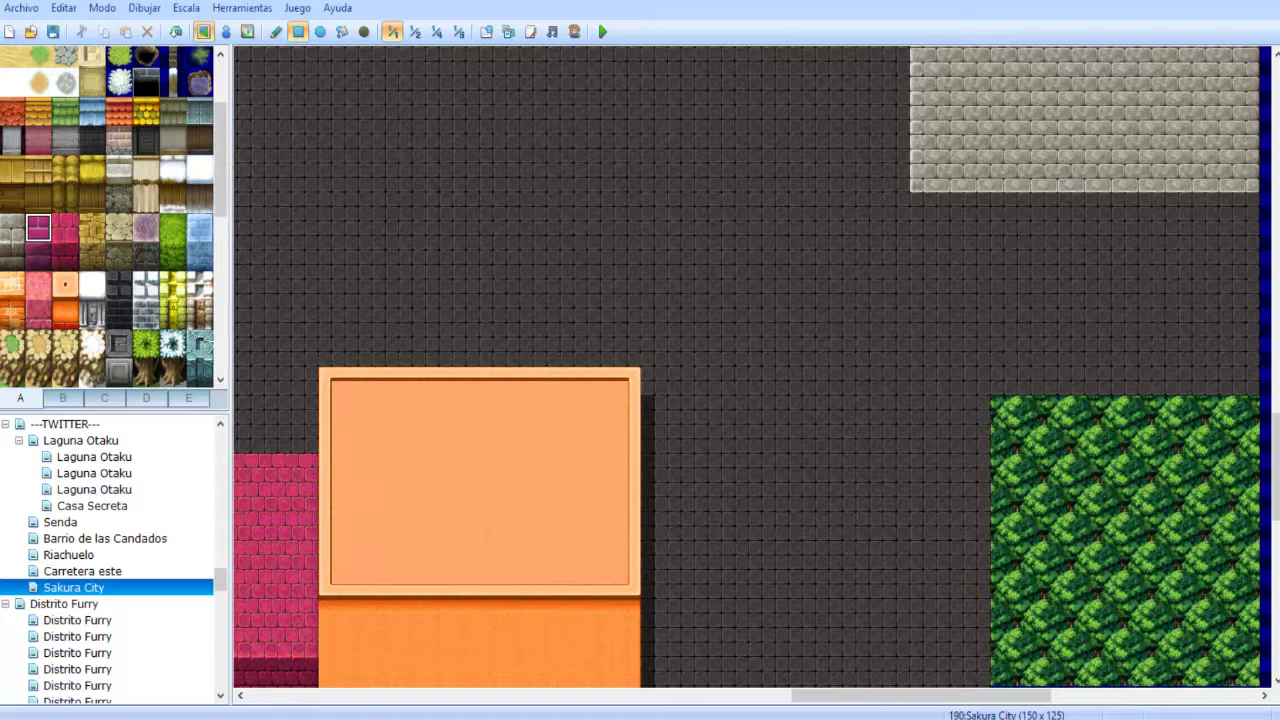
middle_drag(591, 280, 691, 177)
scroll(612, 225, up, 2)
right_click(530, 368)
mouse_move(639, 167)
mouse_down()
mouse_move(1043, 544)
mouse_move(1096, 574)
mouse_up()
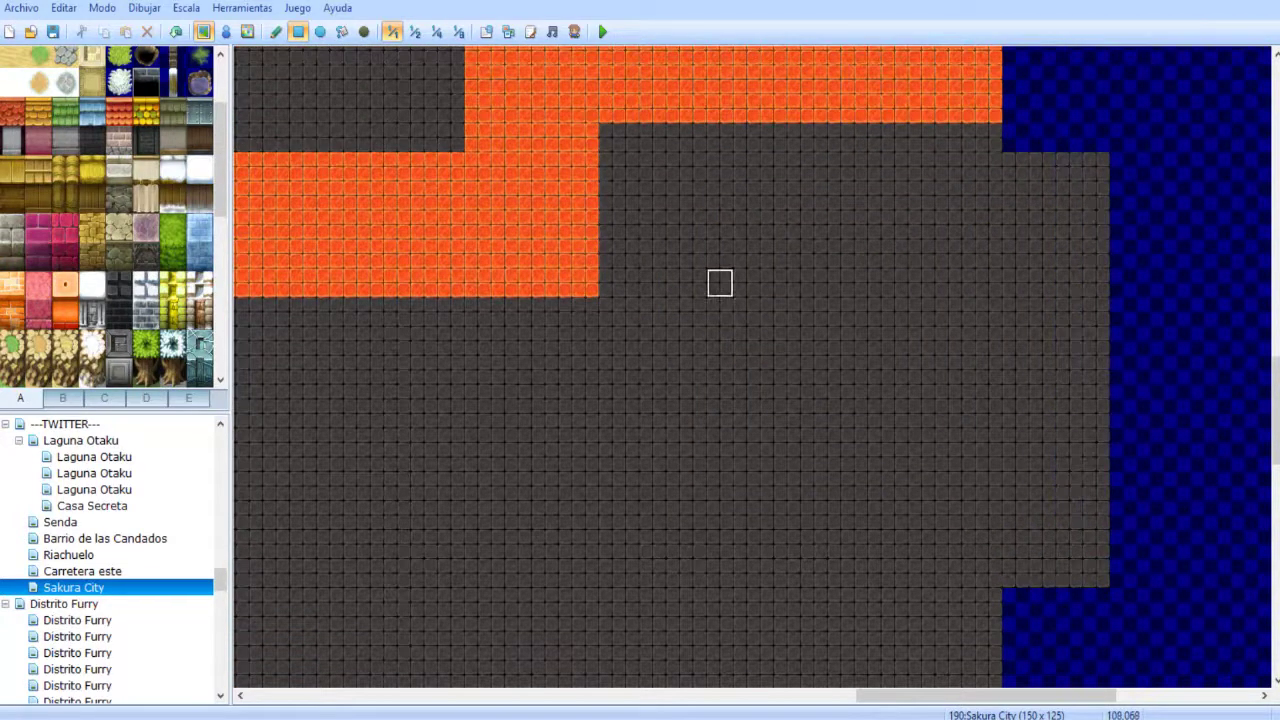
key(ctrl+z)
drag(666, 199, 990, 520)
middle_drag(791, 374, 604, 488)
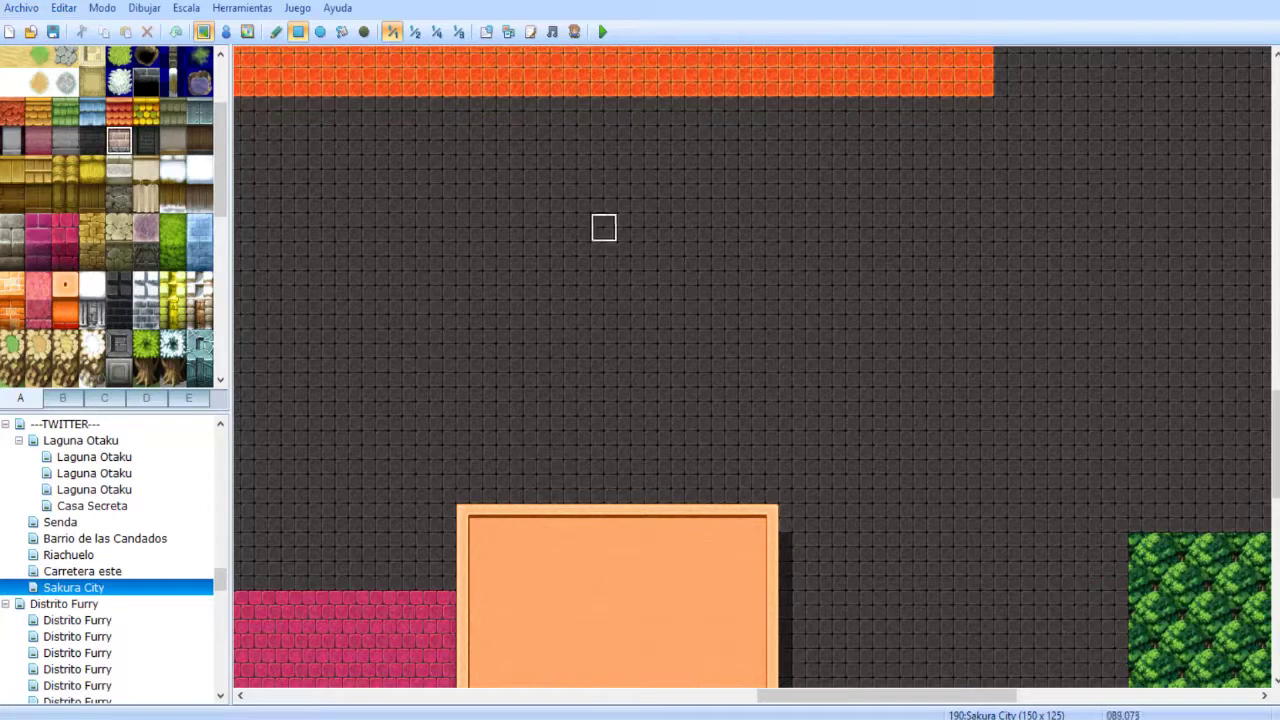
- Compare the buildings across the city with the empty paved lot around the new peach-roofed building
scroll(677, 334, down, 5)
scroll(677, 334, right, 2)
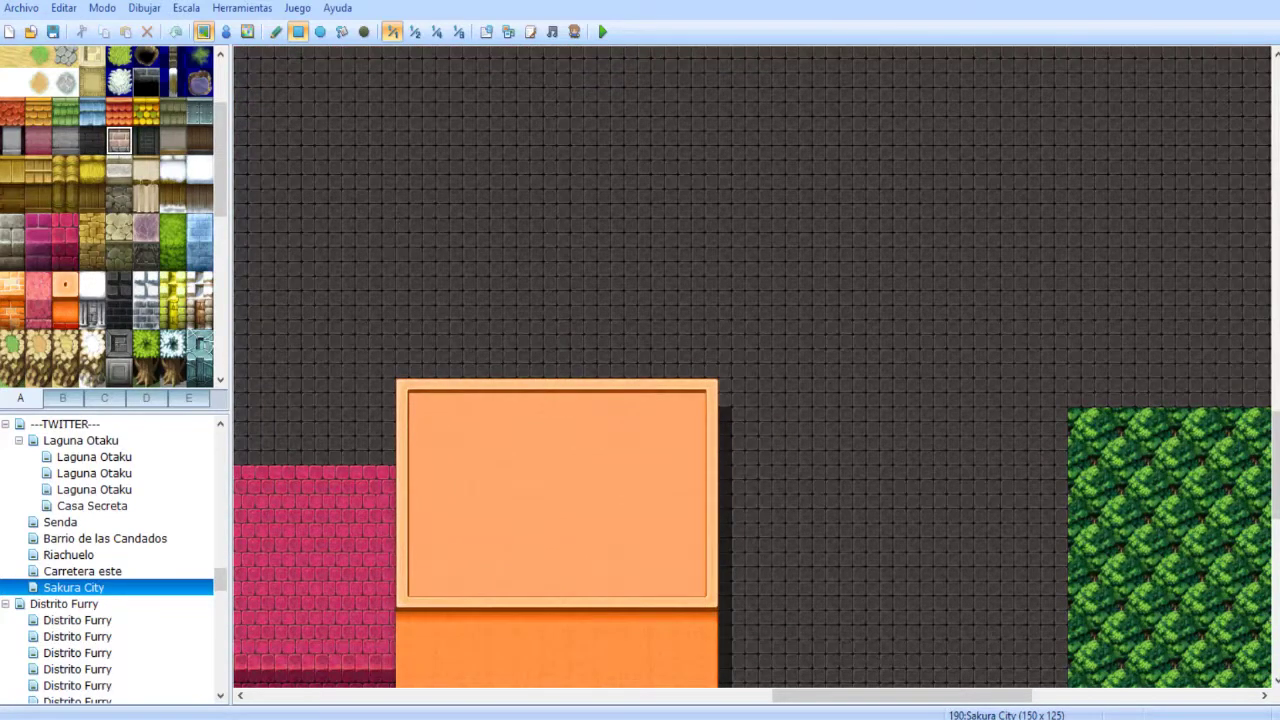
scroll(409, 247, down, 3)
scroll(409, 247, right, 1)
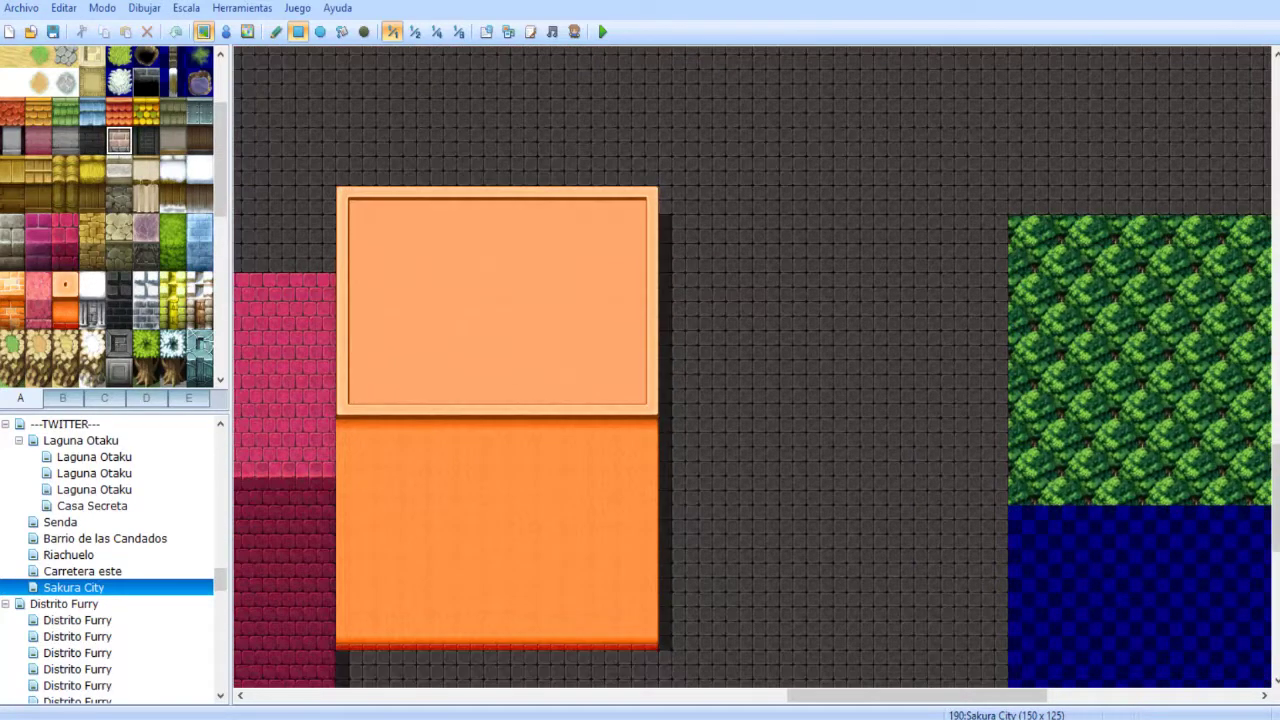
scroll(726, 374, left, 10)
scroll(726, 374, up, 8)
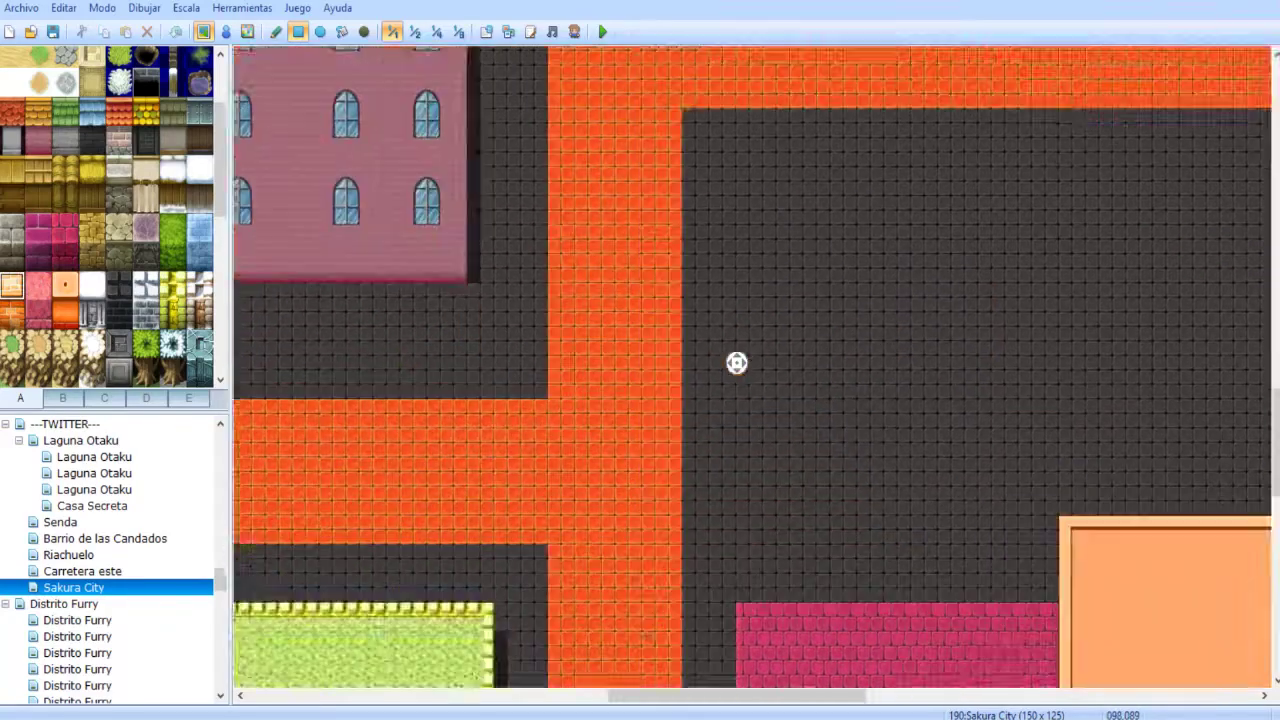
scroll(655, 262, down, 8)
scroll(655, 262, right, 9)
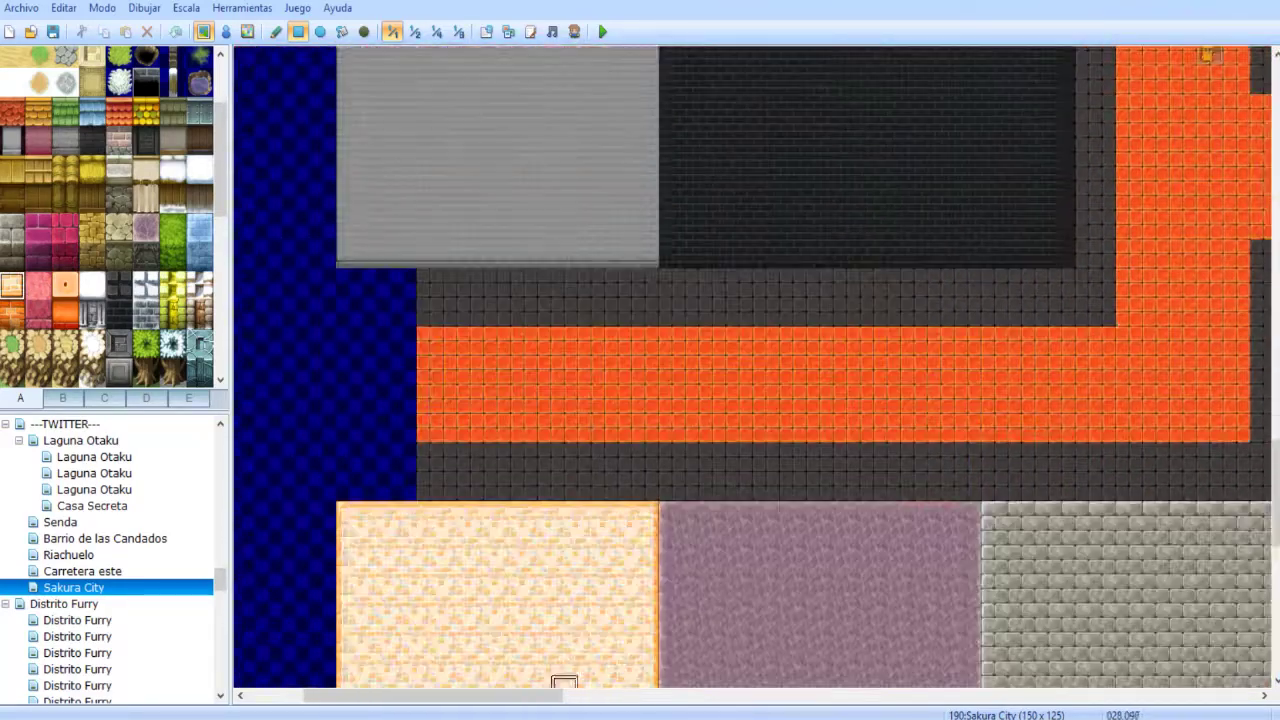
scroll(970, 583, right, 11)
scroll(970, 583, up, 8)
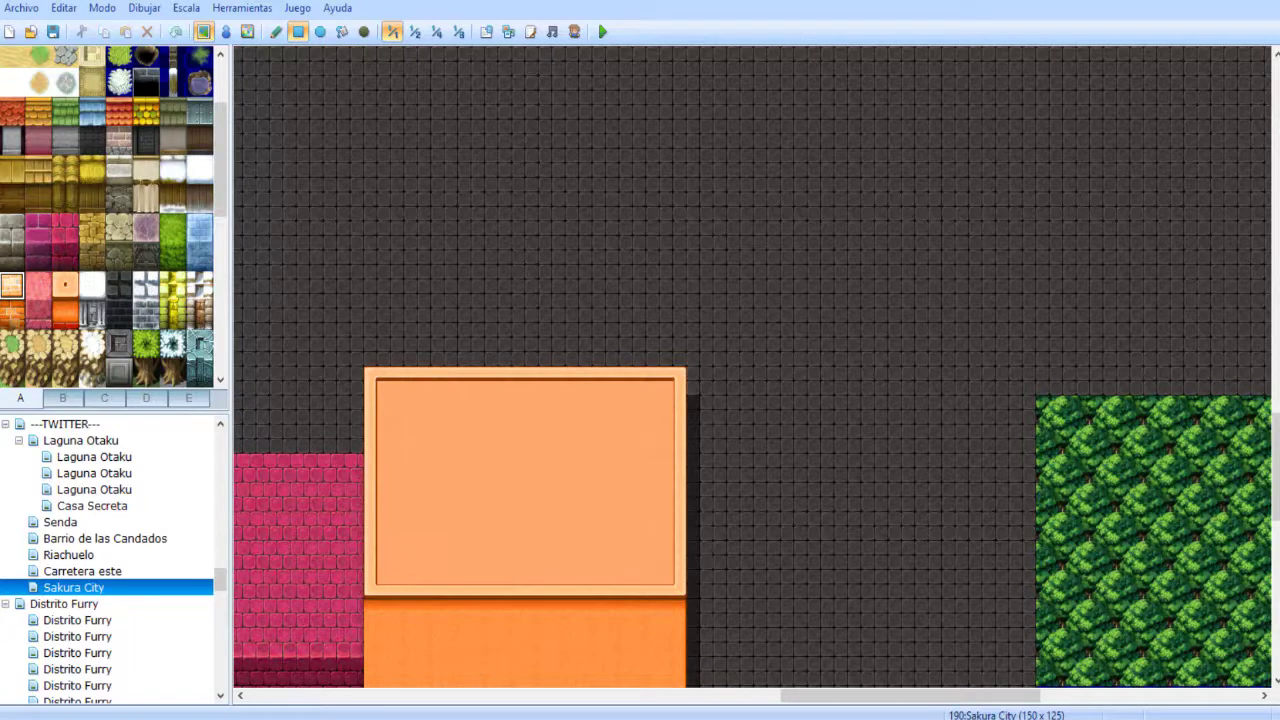
middle_click(743, 447)
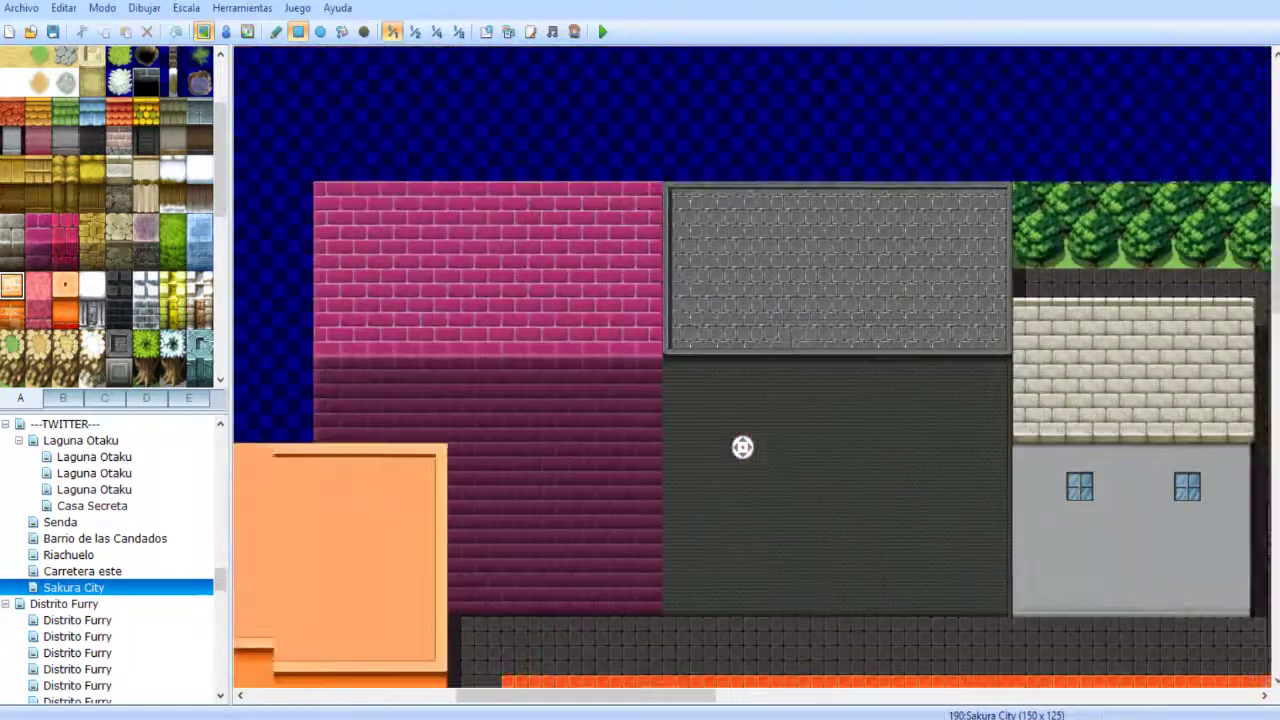
middle_click(478, 322)
mouse_move(478, 321)
middle_down()
mouse_move(451, 574)
mouse_move(466, 574)
mouse_move(559, 455)
mouse_move(520, 457)
middle_up()
mouse_move(416, 468)
middle_down()
mouse_move(480, 509)
mouse_move(620, 501)
mouse_move(239, 511)
middle_up()
- Try filling the black brick wall of the western building with the dark grey brick wall tile
click(342, 31)
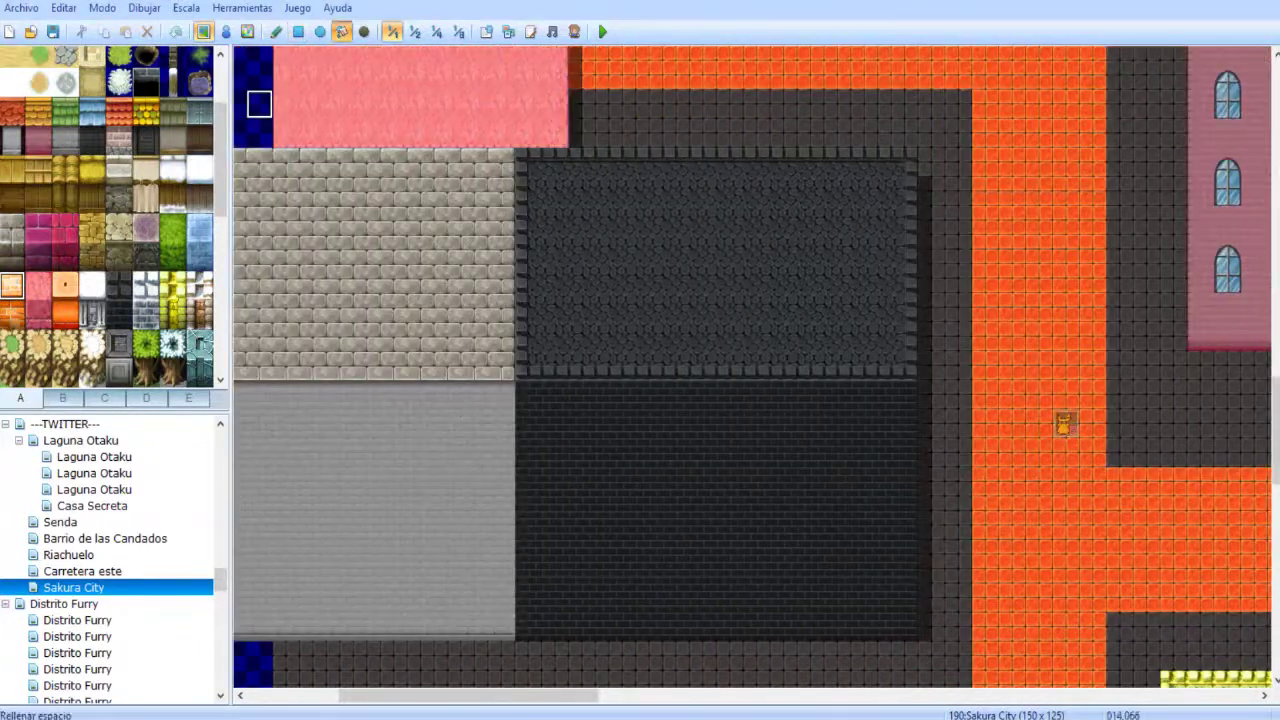
click(92, 140)
click(689, 540)
mouse_move(609, 337)
middle_down()
mouse_move(591, 469)
mouse_move(593, 325)
middle_up()
middle_drag(626, 486, 567, 491)
click(594, 411)
click(647, 316)
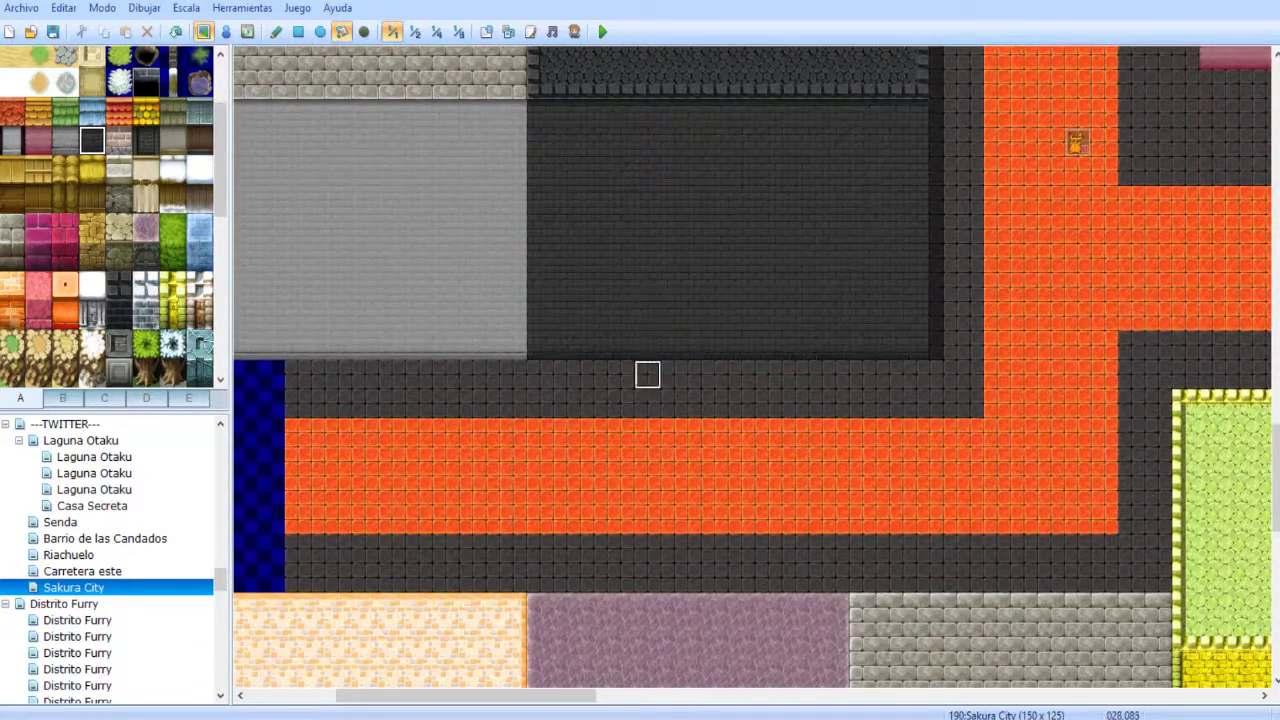
key(ctrl+z)
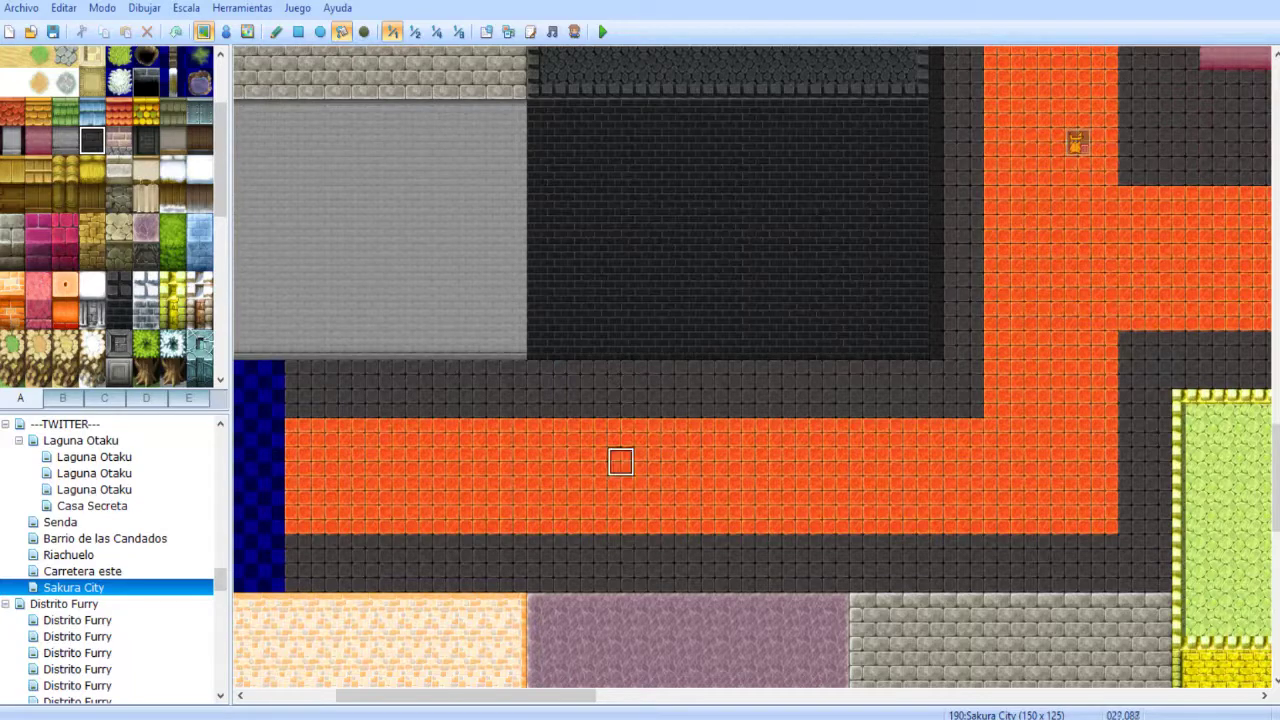
middle_drag(1089, 451, 606, 463)
middle_drag(857, 348, 794, 637)
middle_drag(690, 90, 634, 616)
middle_drag(769, 317, 1127, 294)
middle_drag(1020, 354, 999, 528)
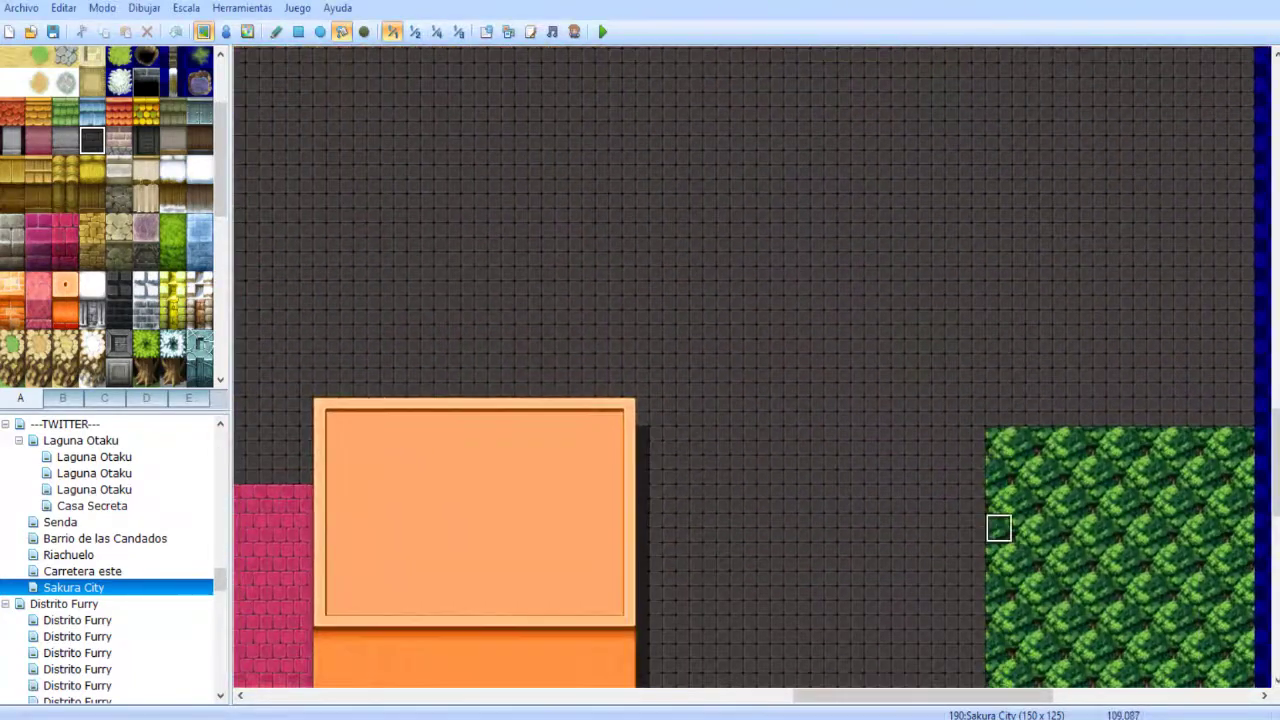
- Save the map and draw a khaki cobblestone roof 12 by 8 tiles beside the peach-roofed building, starting above its upper edge
click(53, 31)
middle_drag(273, 208, 406, 212)
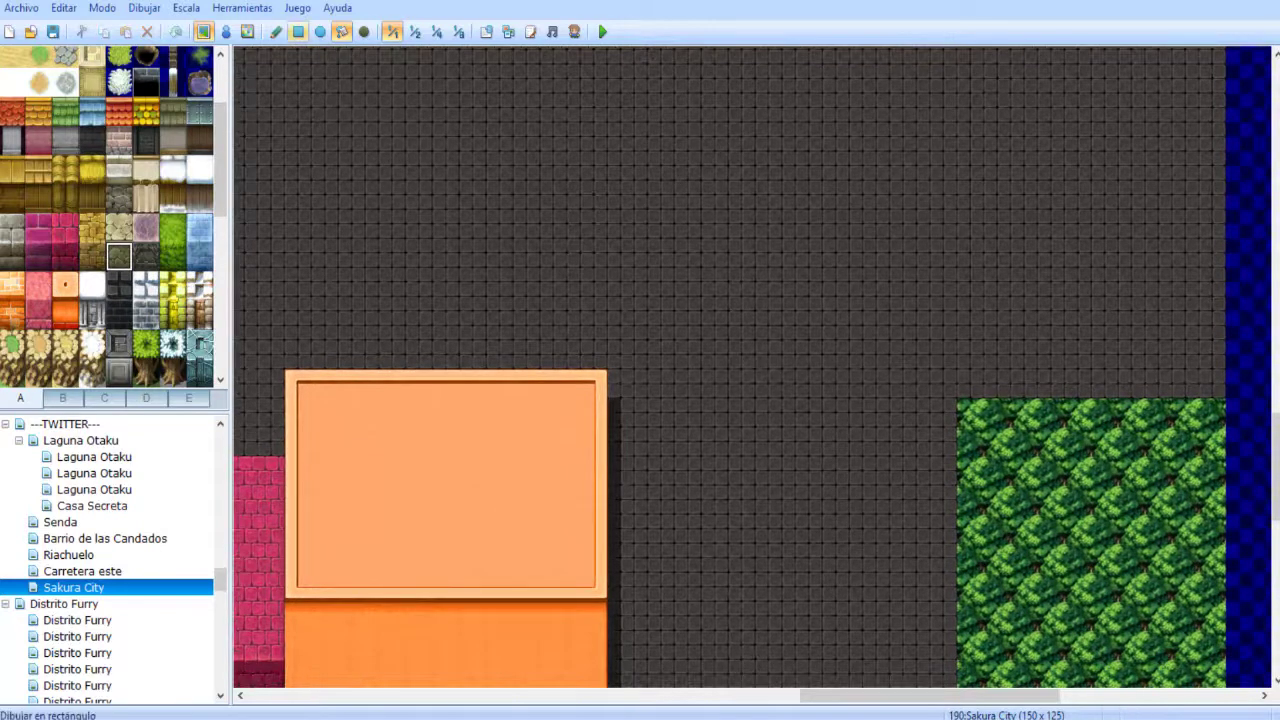
drag(620, 297, 728, 410)
click(118, 228)
drag(620, 294, 916, 412)
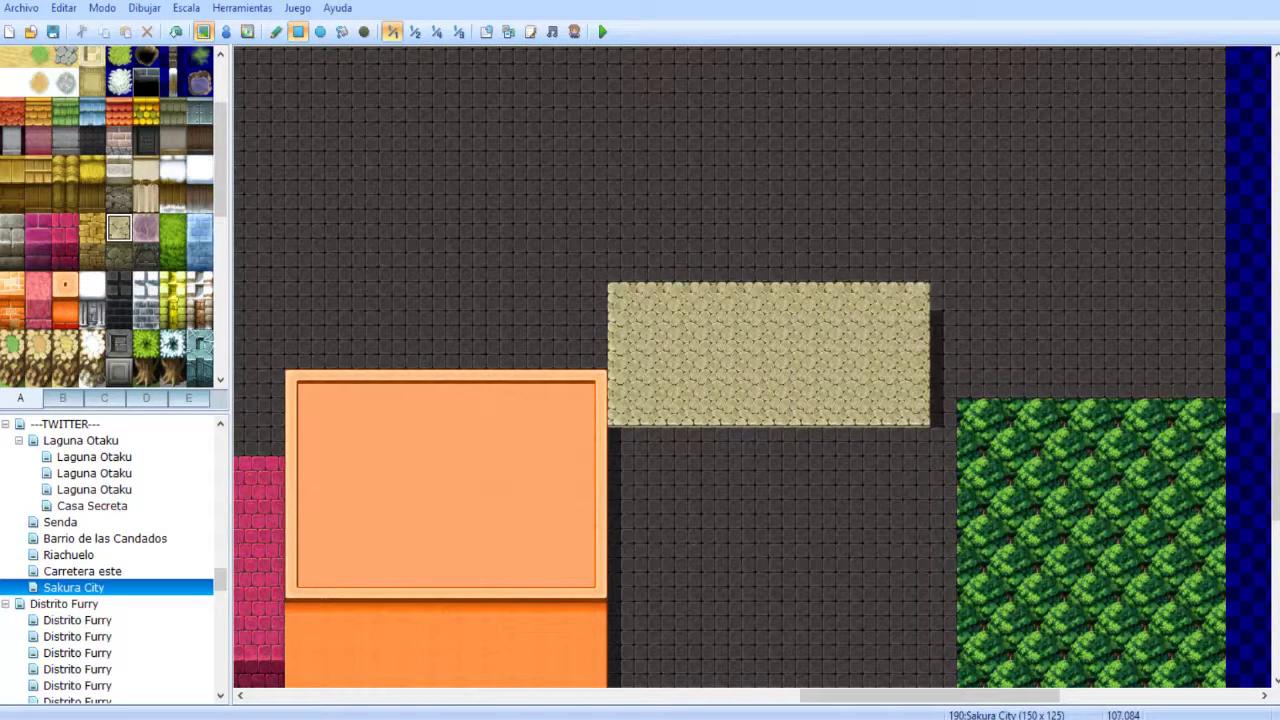
right_drag(916, 412, 620, 412)
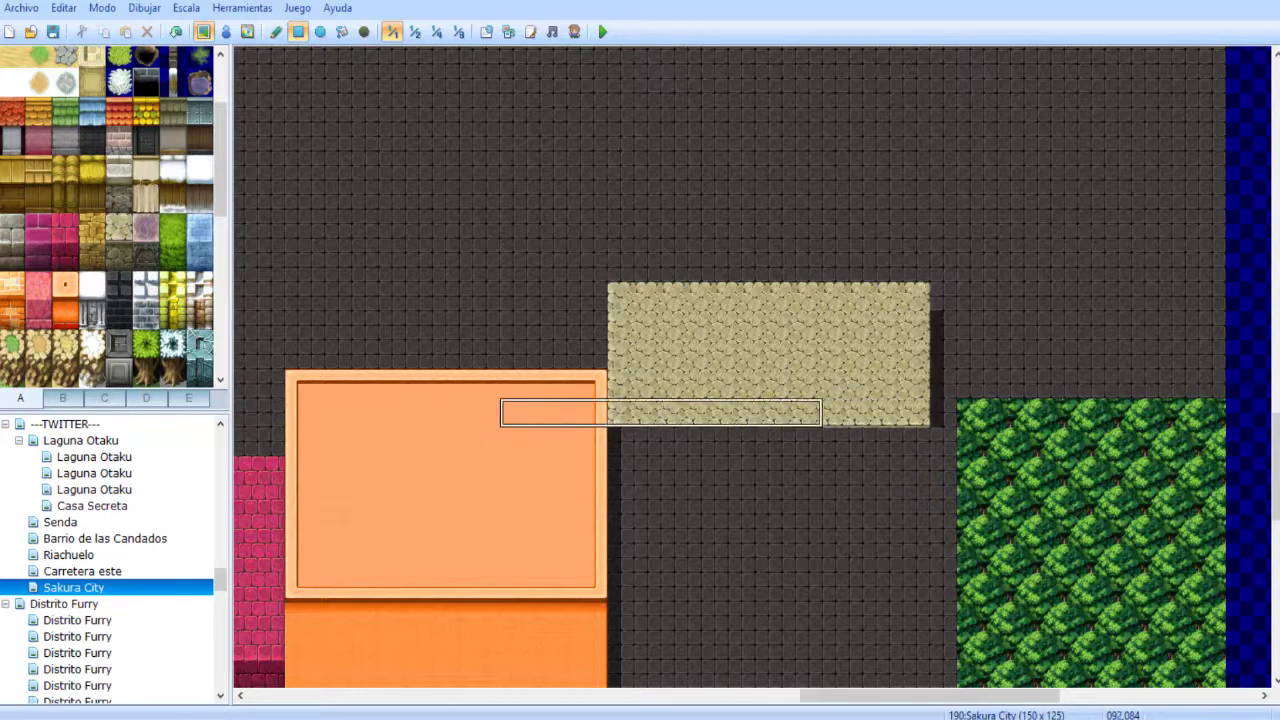
middle_drag(597, 260, 625, 360)
right_click(625, 245)
drag(624, 215, 905, 305)
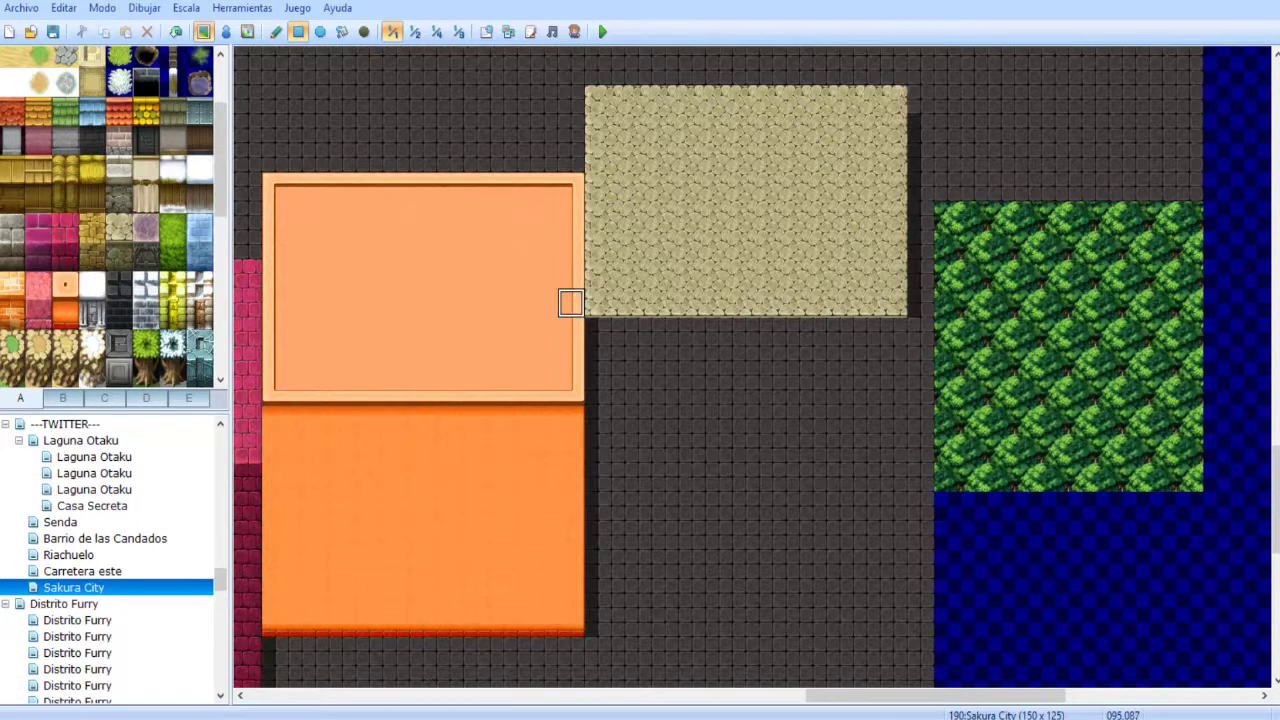
- Extend the khaki roof one row down and add an olive stone wall 12 by 7 tiles directly below it
click(570, 303)
key(ctrl+z)
drag(597, 331, 897, 331)
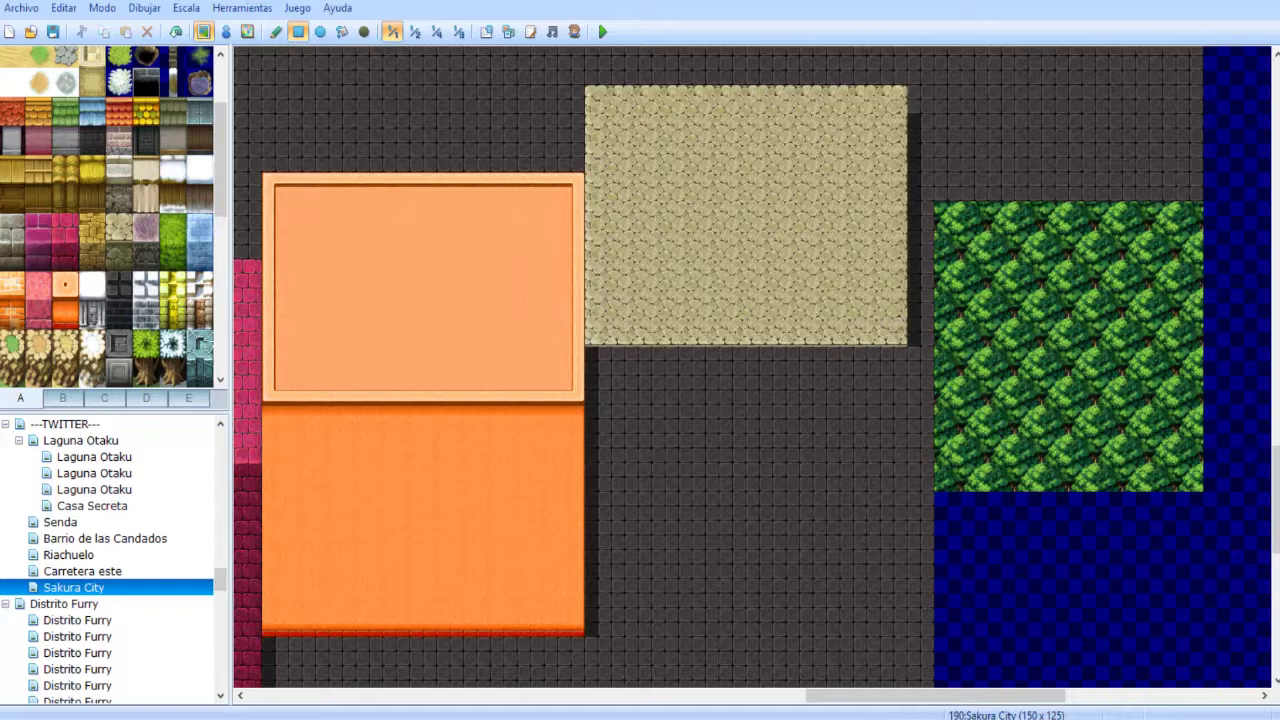
drag(592, 352, 894, 535)
- Compare the height of the magenta building's wall with the orange and olive walls beside it
middle_drag(894, 535, 585, 634)
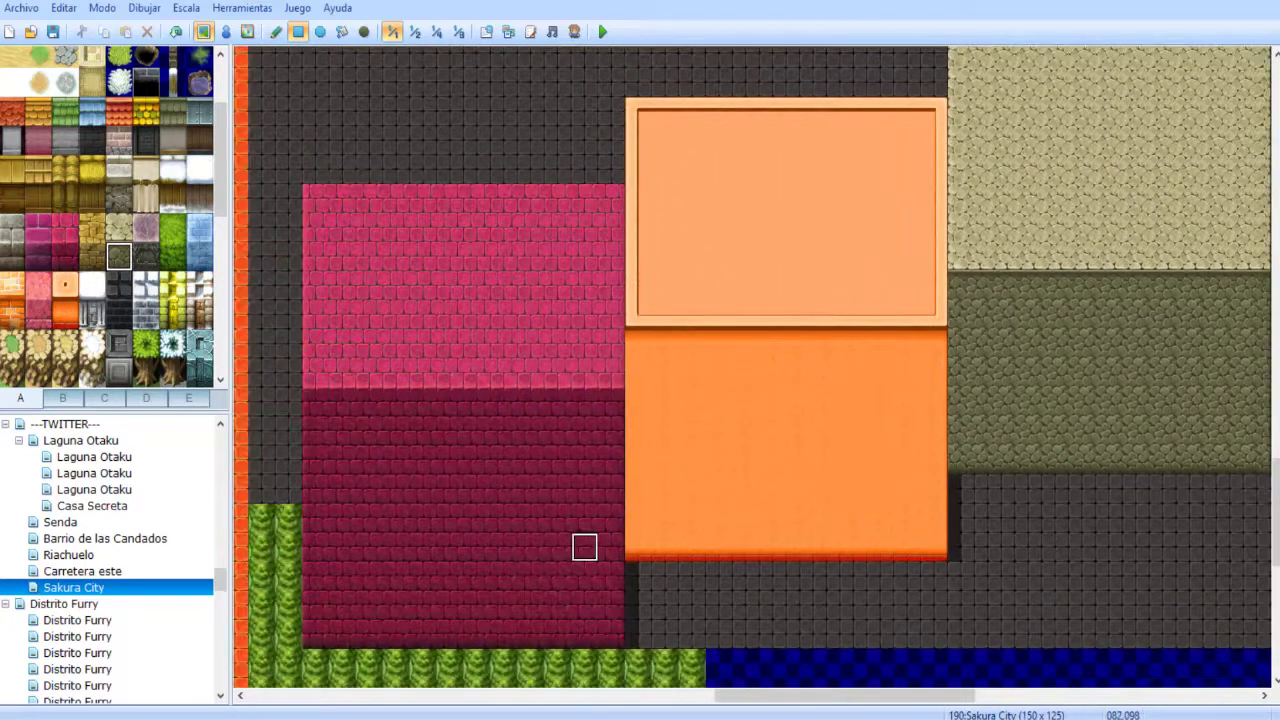
right_drag(585, 640, 585, 392)
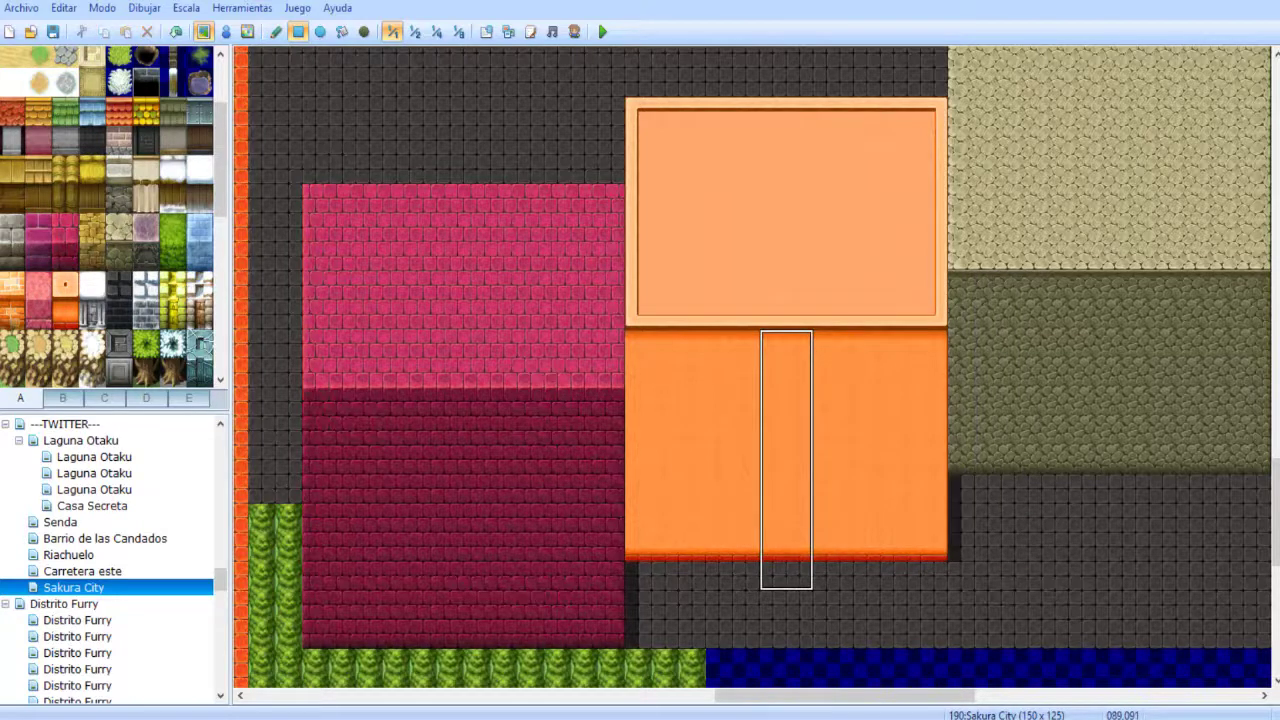
right_click(667, 373)
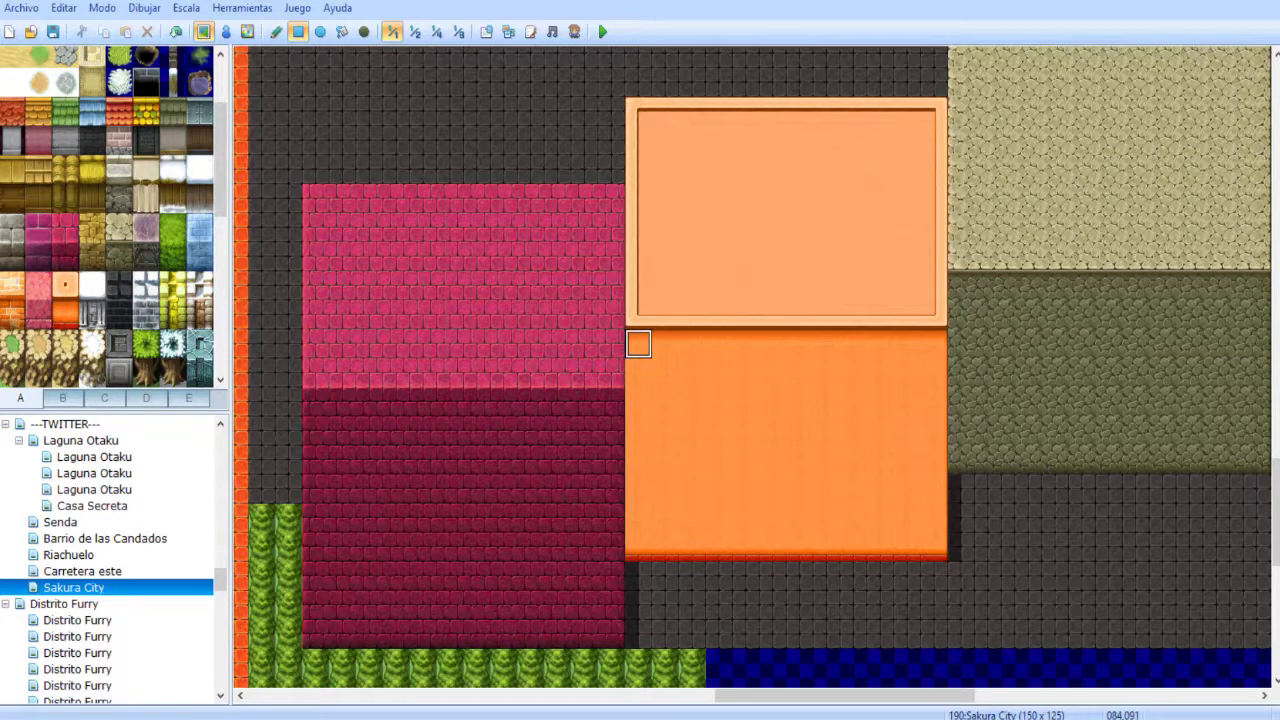
middle_drag(625, 357, 725, 272)
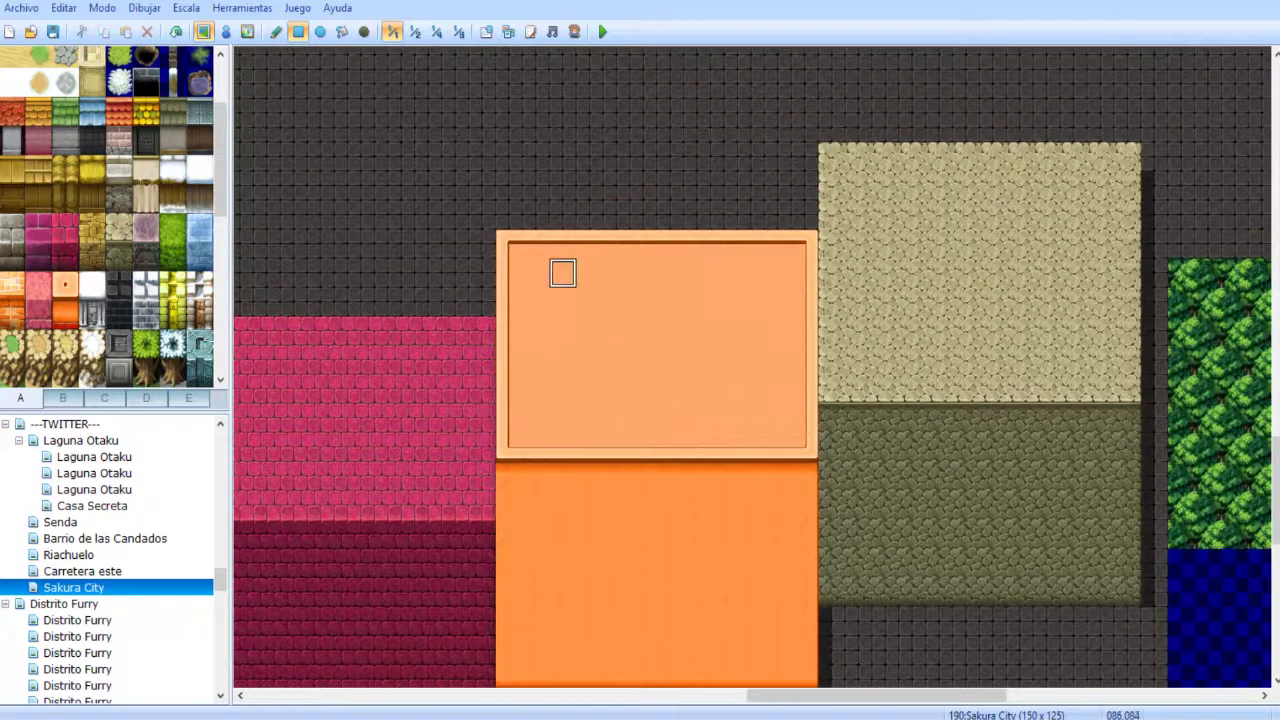
scroll(563, 117, down, 5)
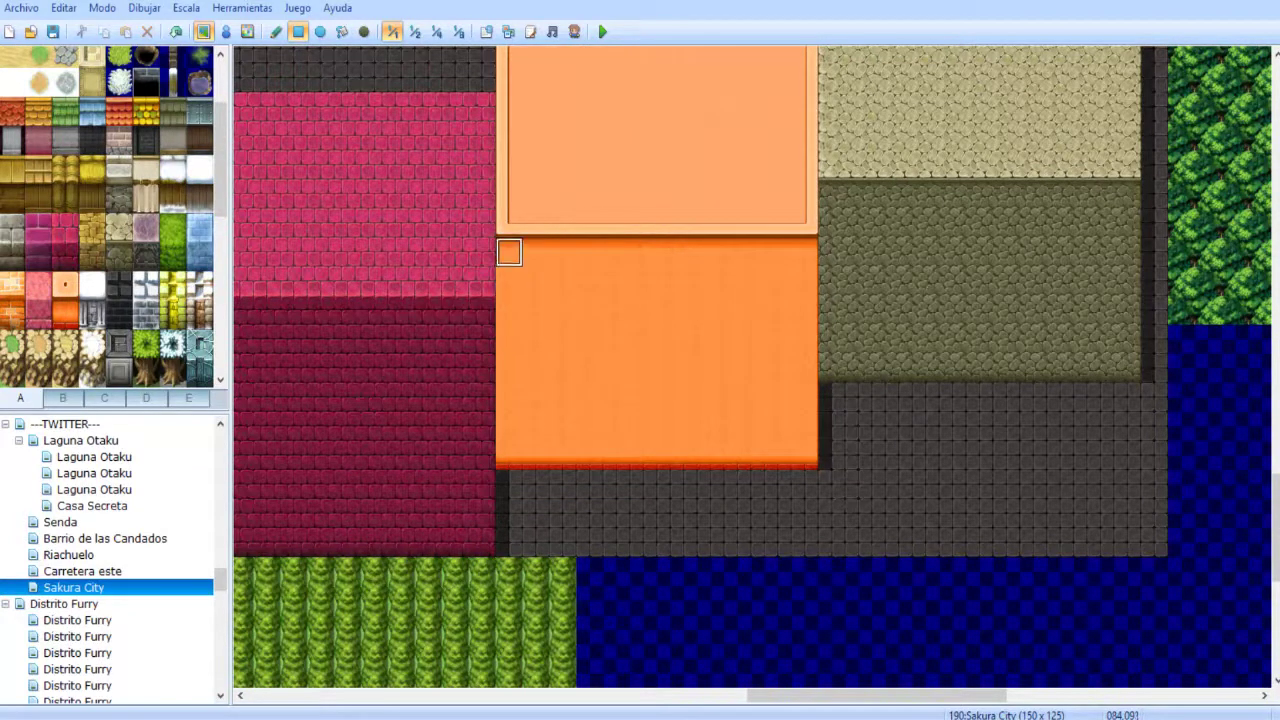
drag(509, 194, 617, 223)
middle_drag(586, 251, 480, 158)
key(ctrl+z)
- Extend the orange wall one row up over the peach roof, matching the magenta wall's height of 9 tiles
right_drag(445, 183, 445, 357)
right_click(552, 328)
drag(552, 296, 848, 296)
- Extend the olive stone wall two rows up over the khaki roof, making it 9 tiles tall
drag(875, 241, 1197, 241)
middle_drag(820, 356, 944, 301)
key(ctrl+z)
right_click(568, 446)
mouse_move(568, 417)
mouse_down()
mouse_move(864, 417)
mouse_move(568, 388)
mouse_up()
- Measure the height of the magenta, orange and olive walls against each other
middle_drag(680, 398, 543, 416)
scroll(580, 430, down, 7)
drag(610, 480, 610, 250)
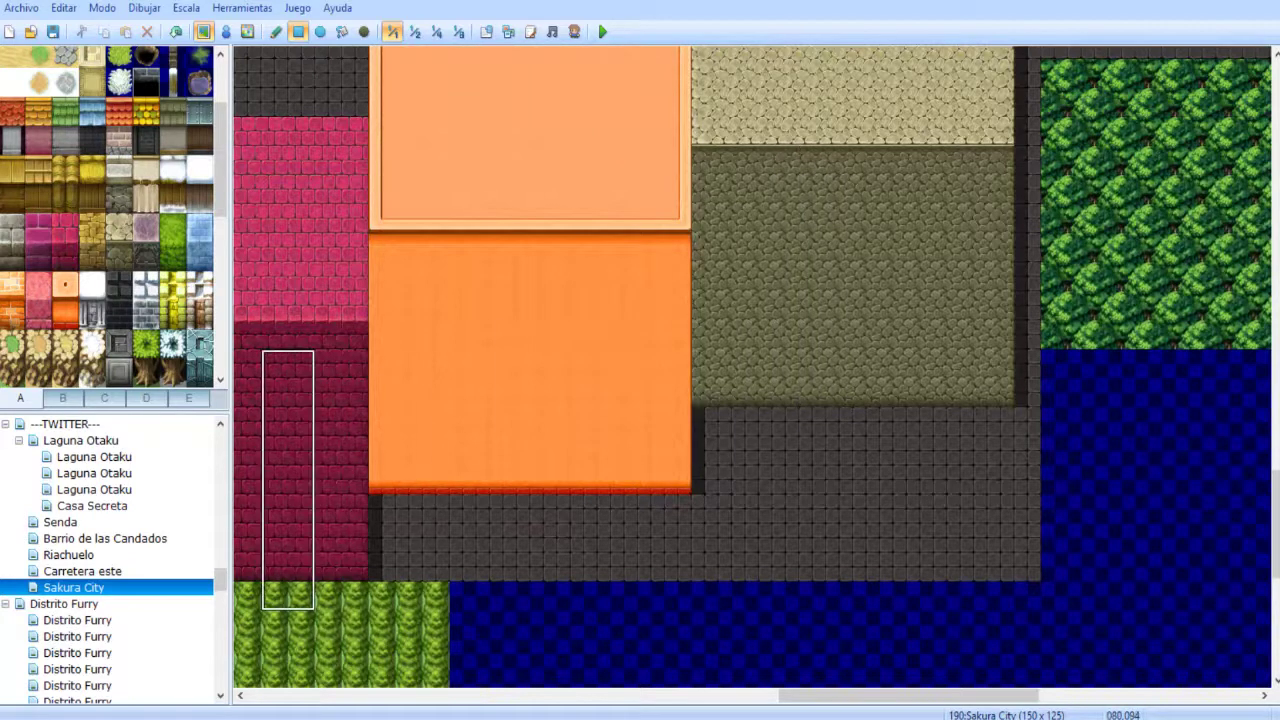
right_click(435, 392)
- Draw a pink roof 13 by 9 tiles at the eastern map edge, directly above the level of the khaki roof
middle_drag(527, 460, 580, 271)
middle_click(500, 346)
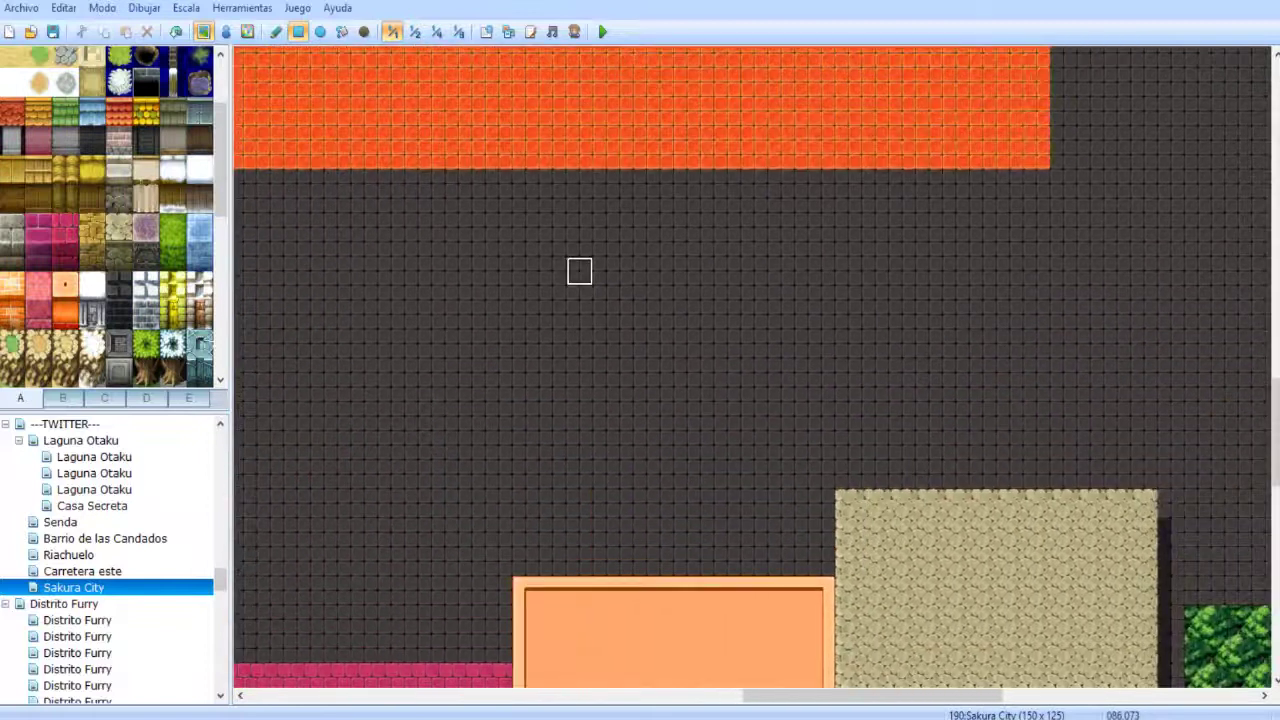
middle_drag(546, 417, 639, 417)
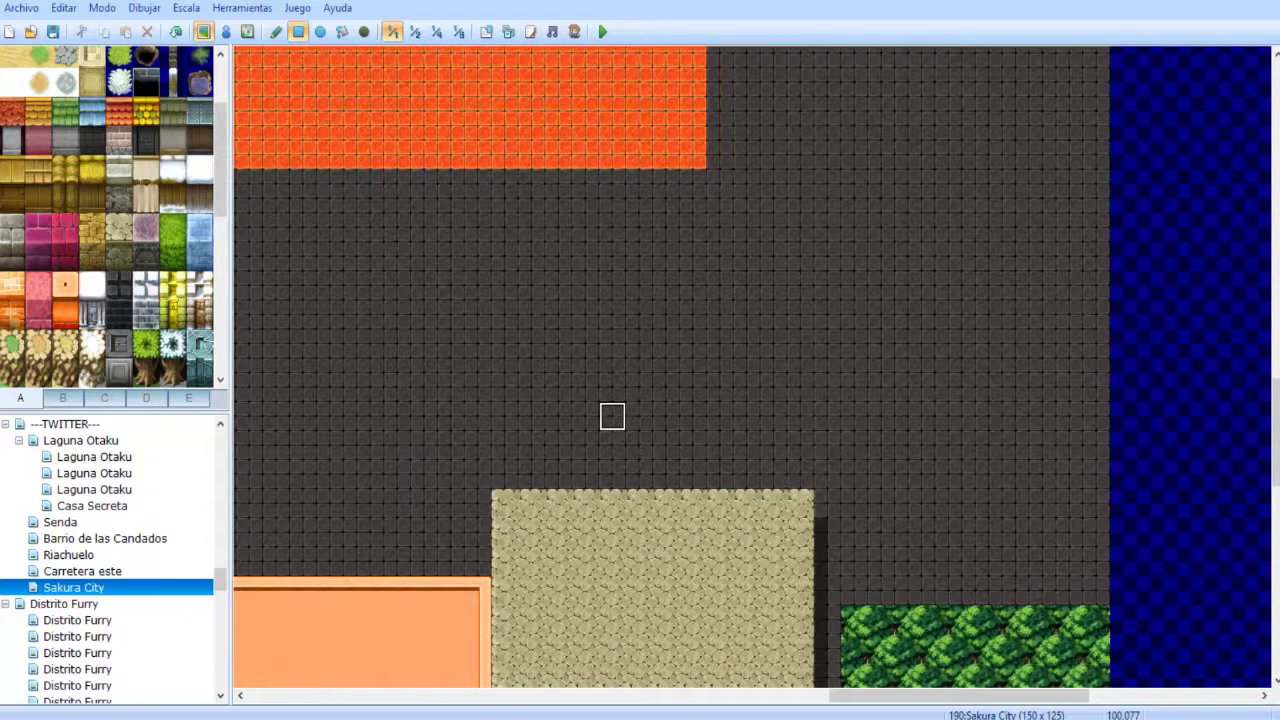
mouse_move(688, 426)
middle_down()
mouse_move(765, 601)
mouse_move(757, 449)
middle_up()
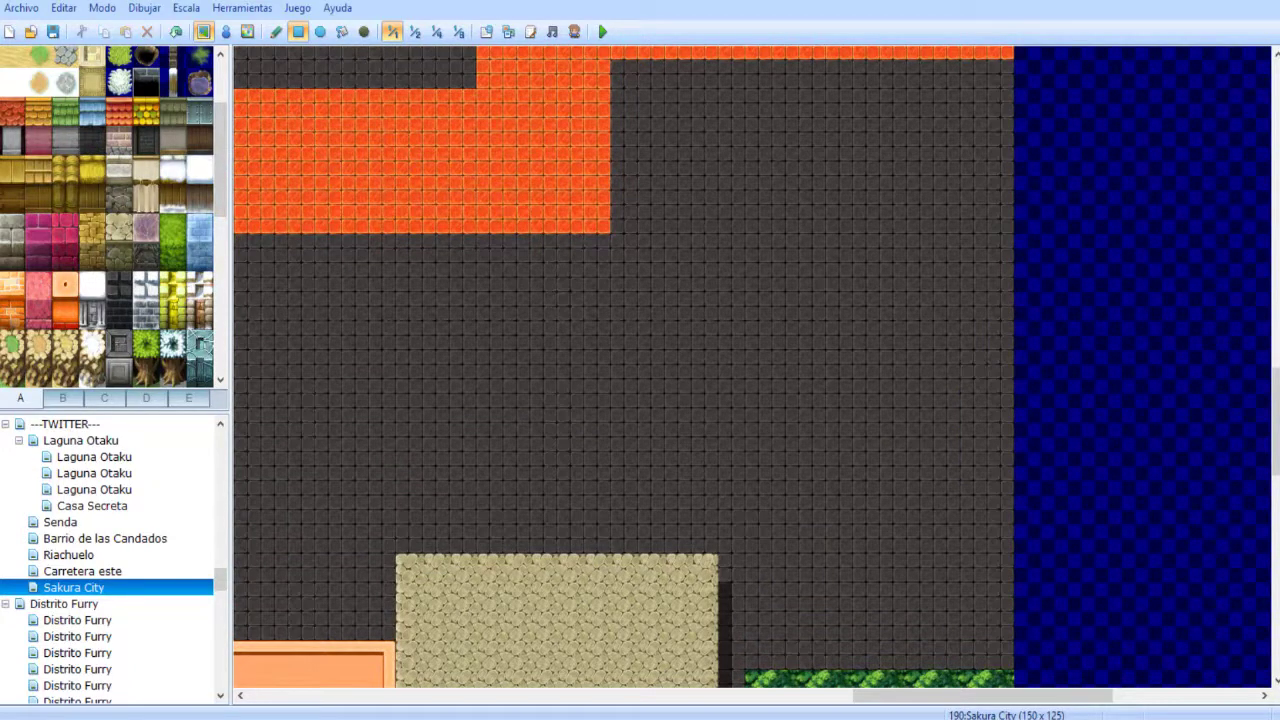
click(38, 286)
middle_drag(535, 283, 343, 451)
middle_drag(843, 457, 345, 241)
middle_drag(669, 443, 549, 235)
middle_drag(535, 285, 401, 608)
mouse_move(496, 474)
middle_down()
mouse_move(880, 474)
mouse_move(934, 440)
mouse_move(690, 460)
mouse_move(665, 435)
middle_up()
middle_drag(691, 403, 775, 486)
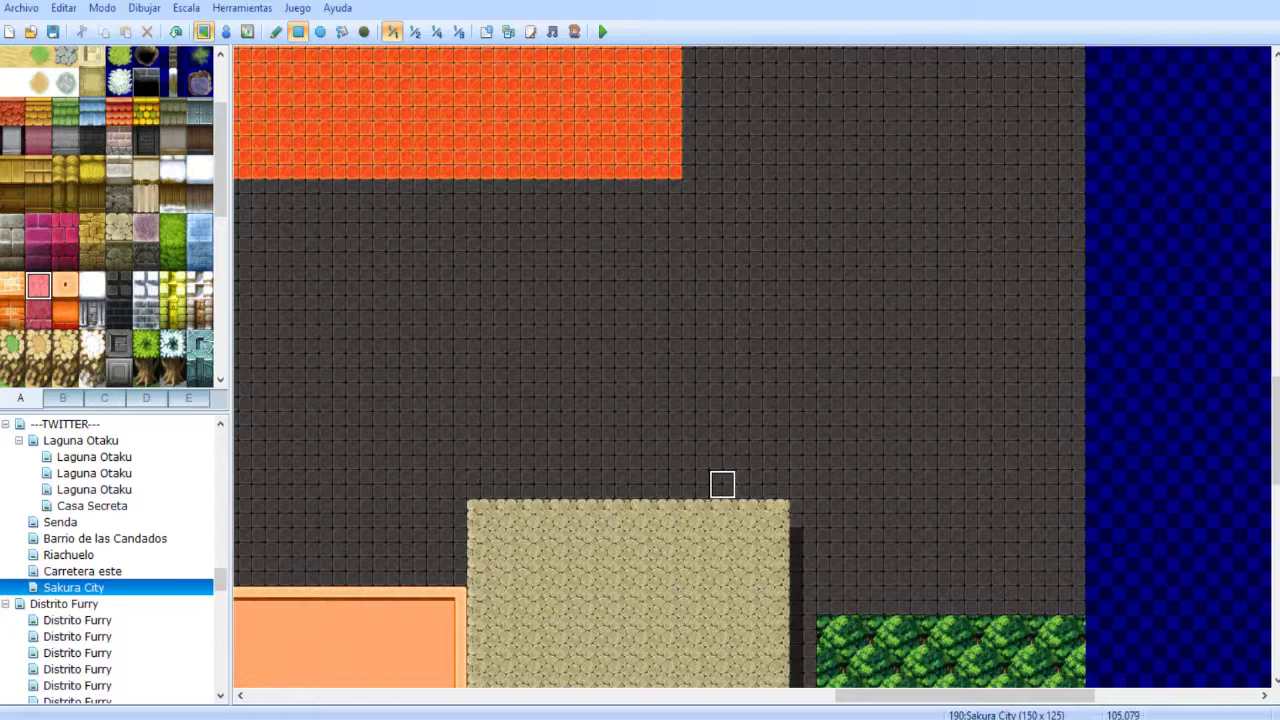
mouse_move(774, 454)
middle_down()
mouse_move(723, 460)
mouse_move(606, 426)
mouse_move(1174, 426)
middle_up()
mouse_move(771, 490)
mouse_down()
mouse_move(940, 303)
mouse_move(1102, 245)
mouse_up()
- Add a dark red wall 11 by 9 tiles below the pink roof, between the khaki building and the eastern map edge
click(38, 314)
middle_click(857, 229)
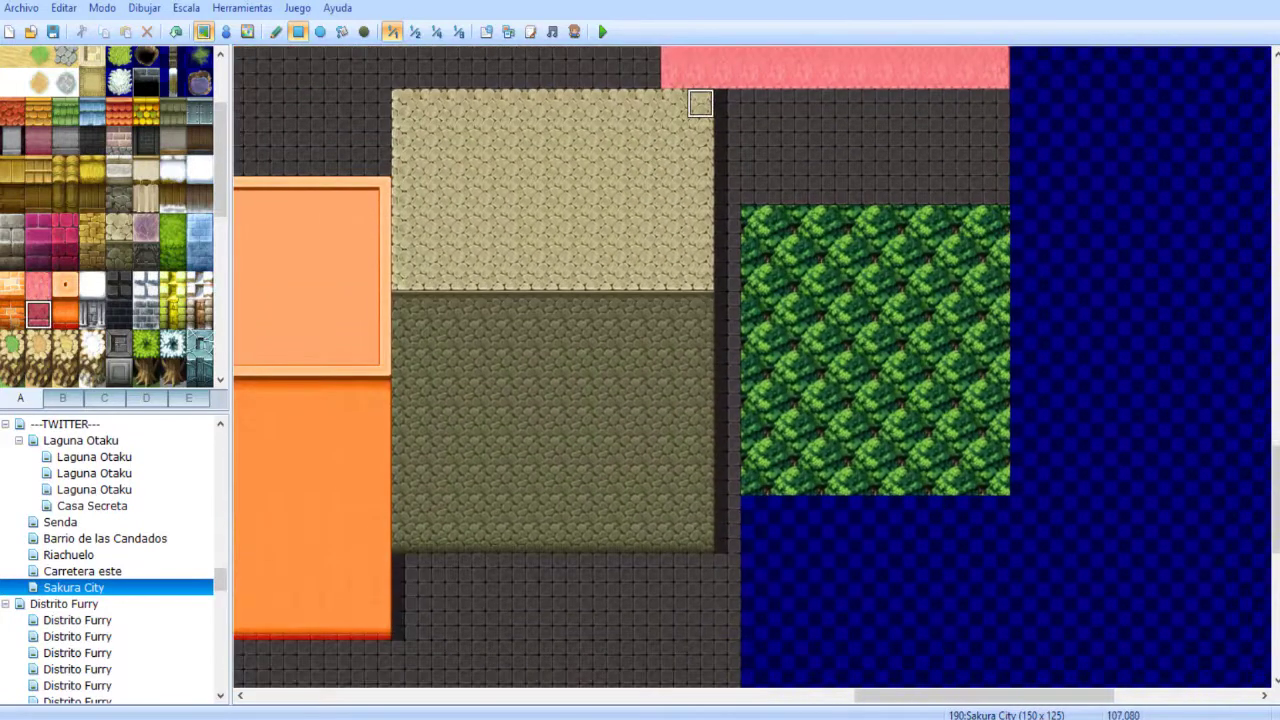
drag(726, 103, 861, 248)
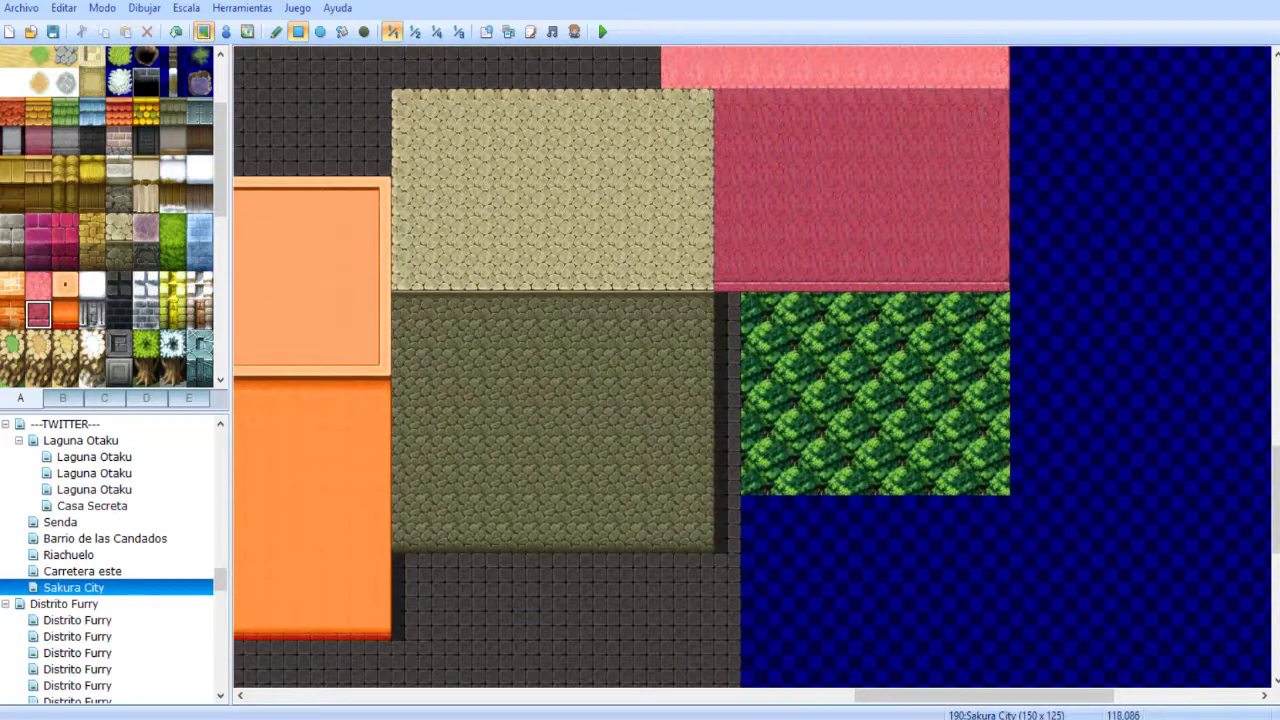
drag(996, 278, 996, 306)
right_drag(703, 333, 669, 547)
right_click(783, 306)
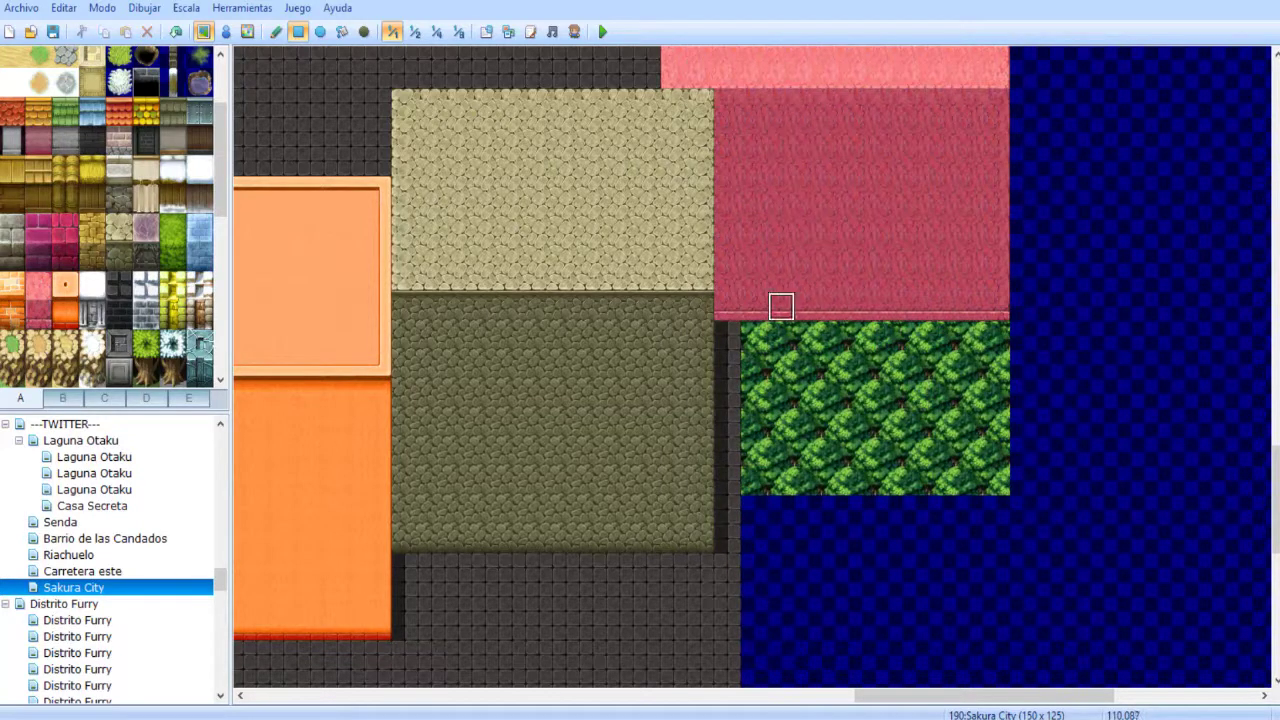
drag(727, 306, 996, 335)
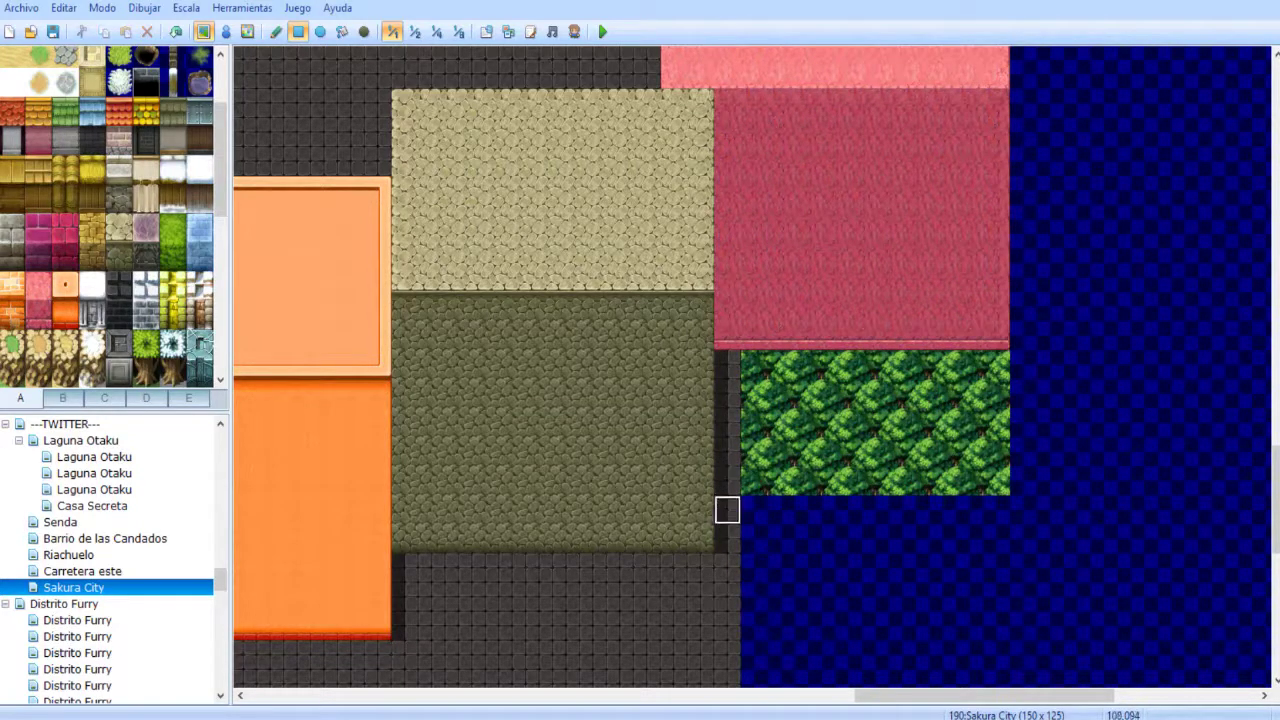
- Pave over the remaining trees below the dark red wall and extend the dark pavement down to the block's southern edge
drag(754, 365, 994, 594)
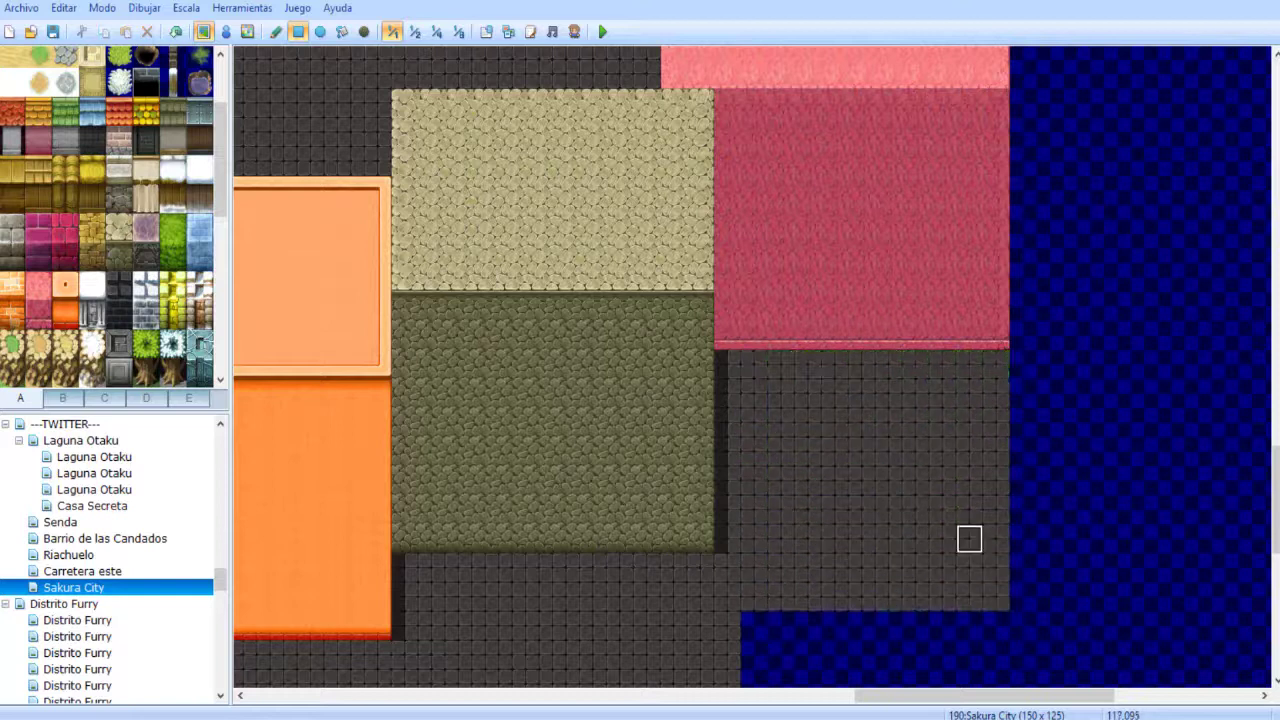
scroll(960, 570, down, 3)
mouse_move(754, 455)
mouse_down()
mouse_move(835, 513)
mouse_move(996, 543)
mouse_up()
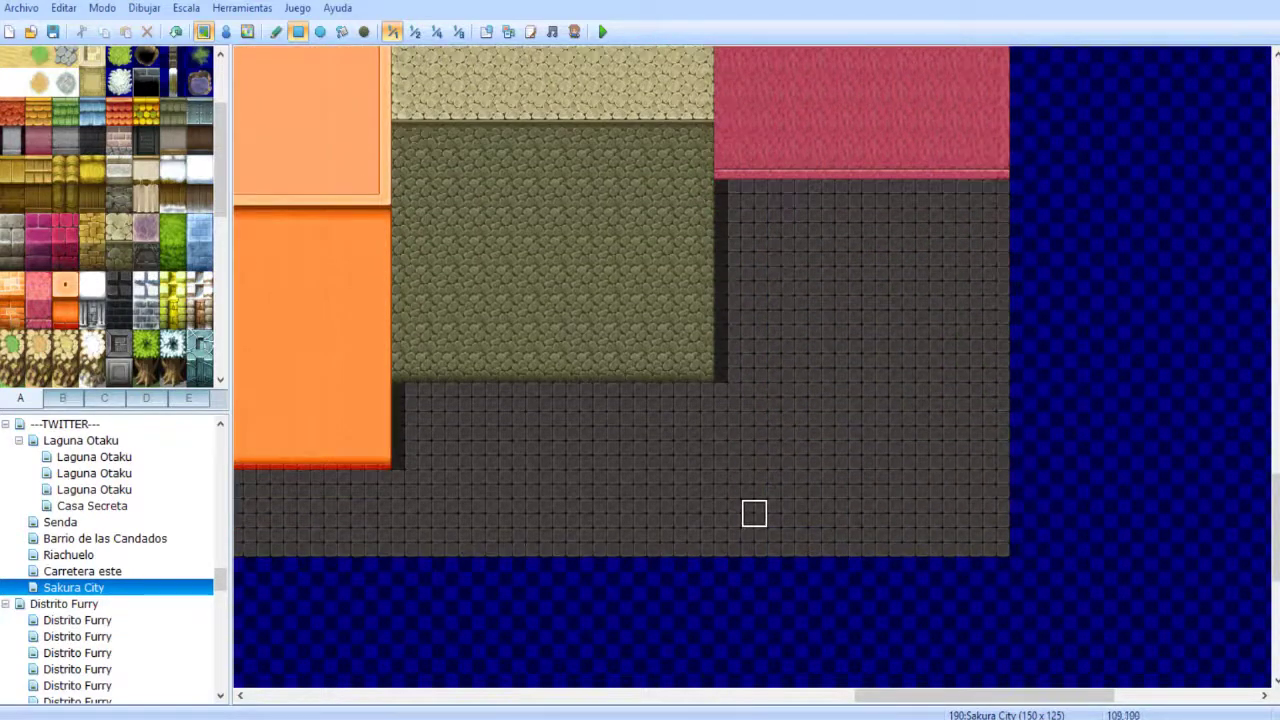
middle_click(735, 518)
- Shorten the pink roof to 8 rows by paving over its top row
scroll(735, 517, up, 5)
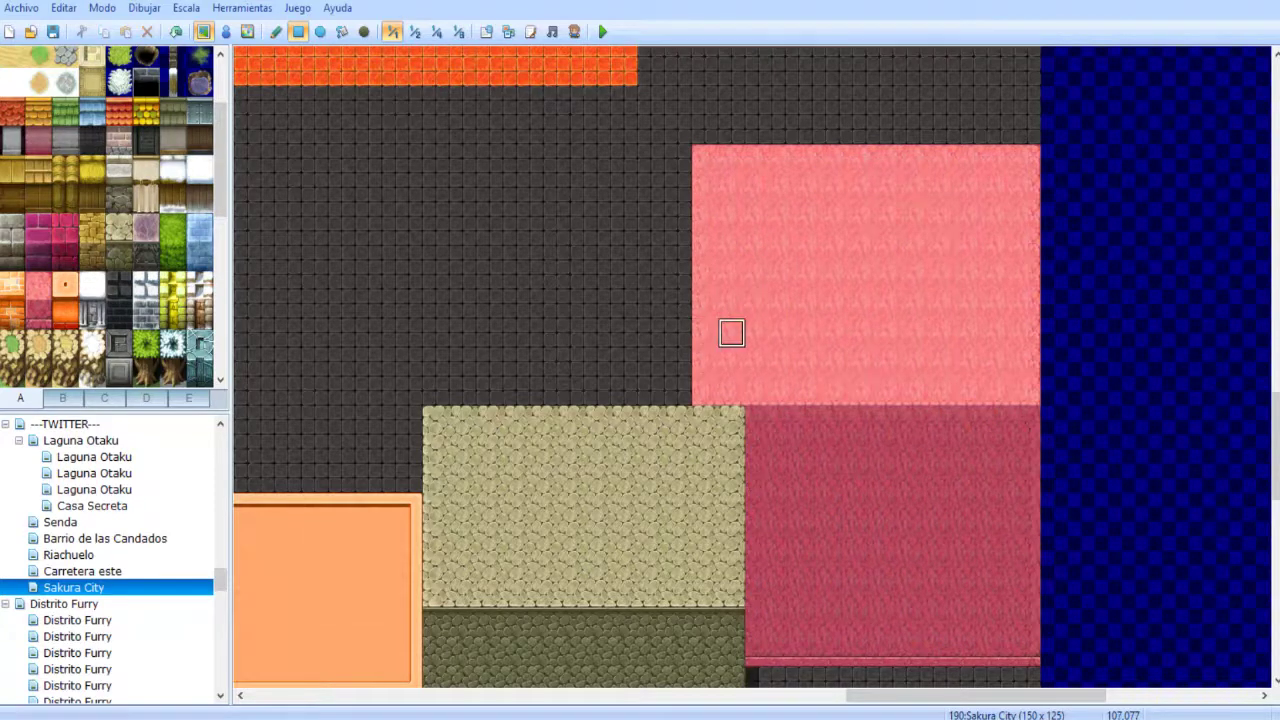
scroll(760, 311, up, 8)
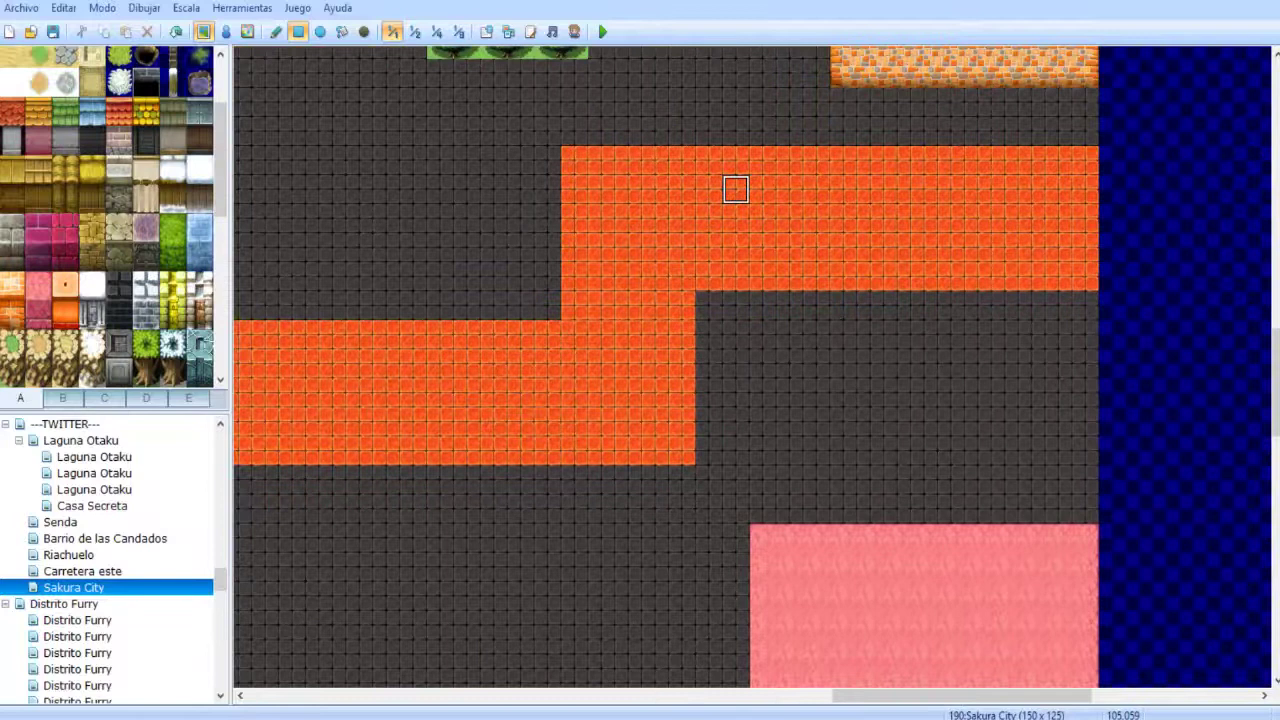
scroll(749, 229, down, 4)
drag(732, 368, 1080, 368)
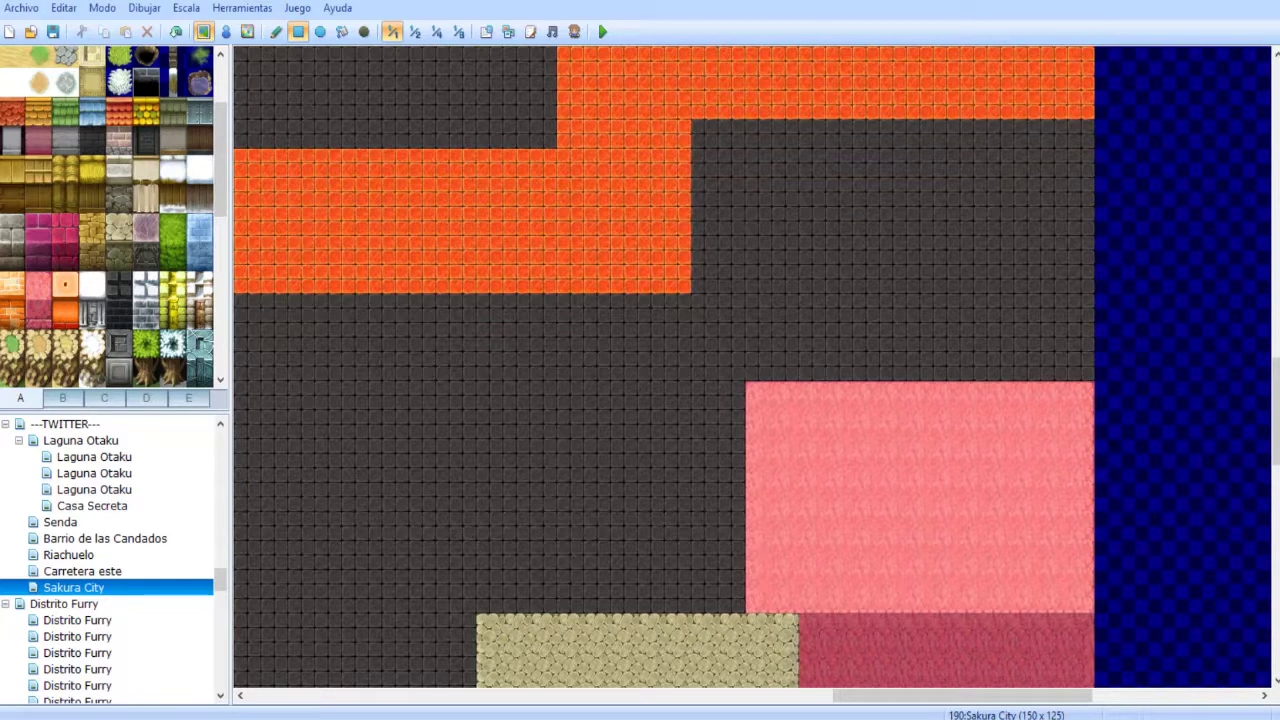
- Draw a grey stone roof 13 by 7 tiles directly above the pink roof, keeping two rows of pavement below the road
middle_drag(856, 384, 600, 380)
scroll(495, 379, right, 9)
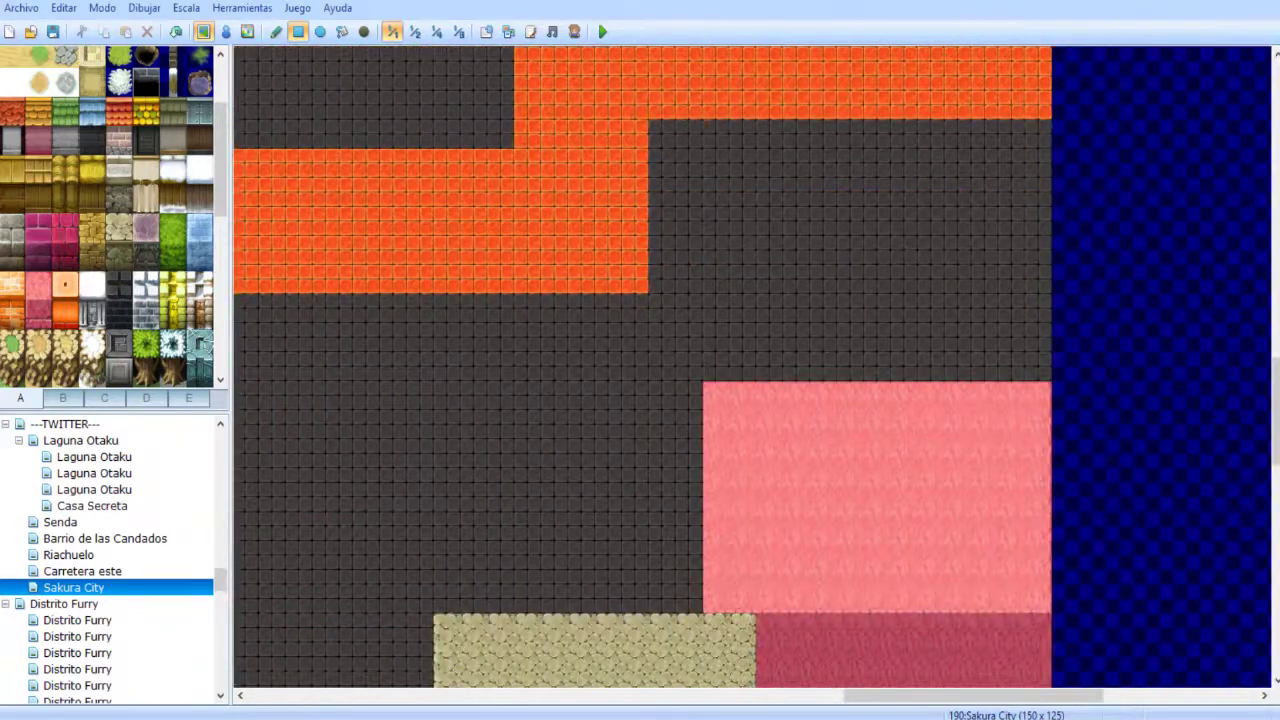
mouse_move(715, 162)
mouse_down()
mouse_move(1020, 370)
mouse_move(1040, 368)
mouse_up()
drag(690, 165, 1040, 165)
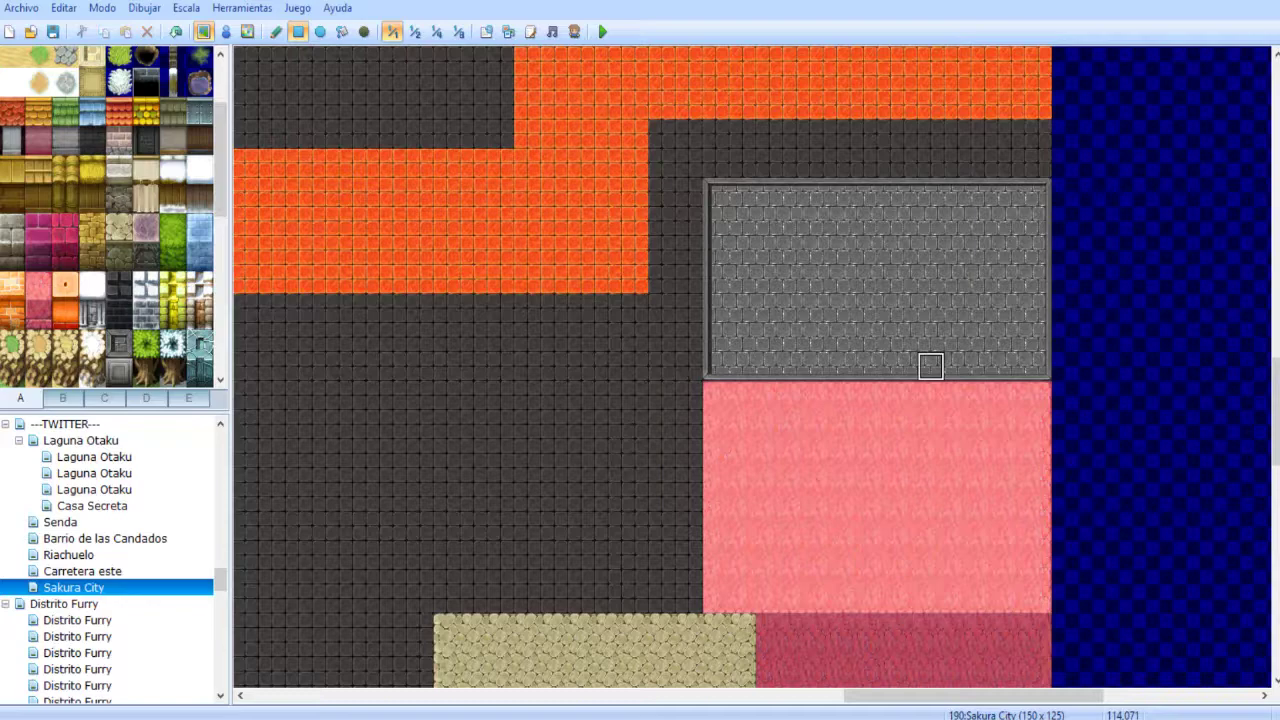
middle_drag(988, 493, 776, 356)
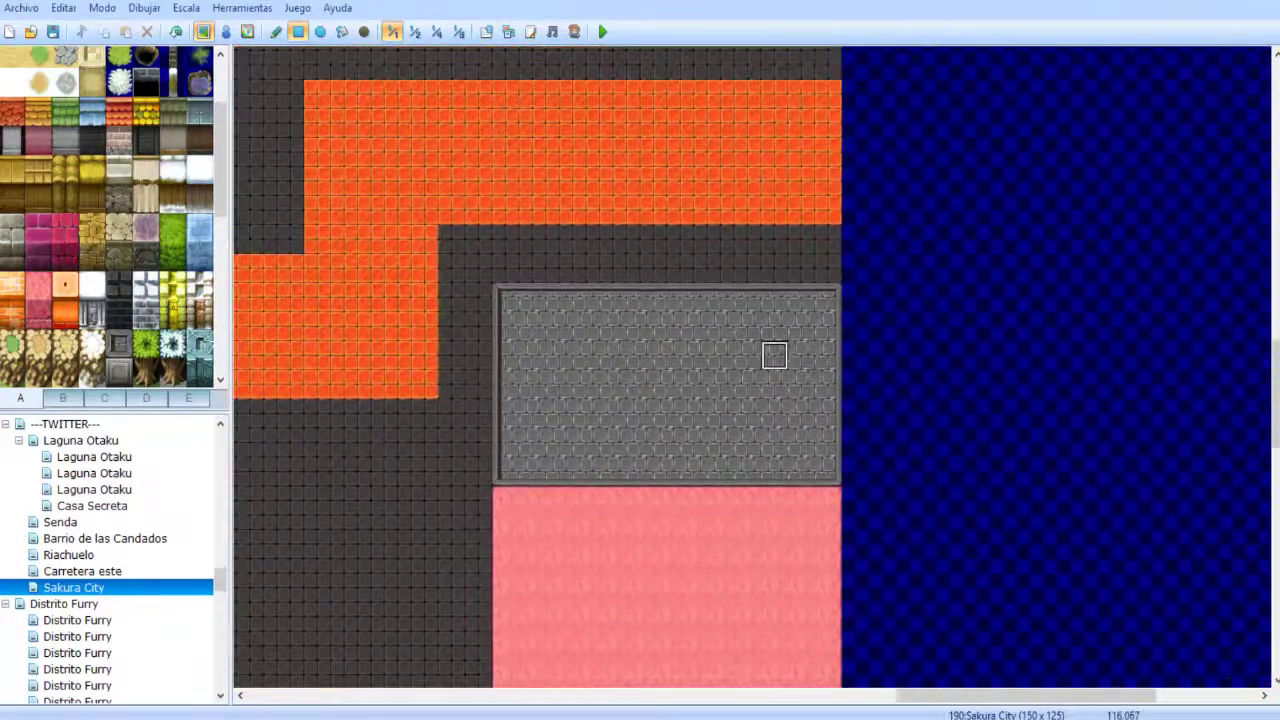
- Replace the grey stone roof above the pink one with the black roof tile, covering the same 13 by 7 tiles
drag(506, 297, 826, 470)
click(414, 32)
middle_drag(620, 228, 338, 302)
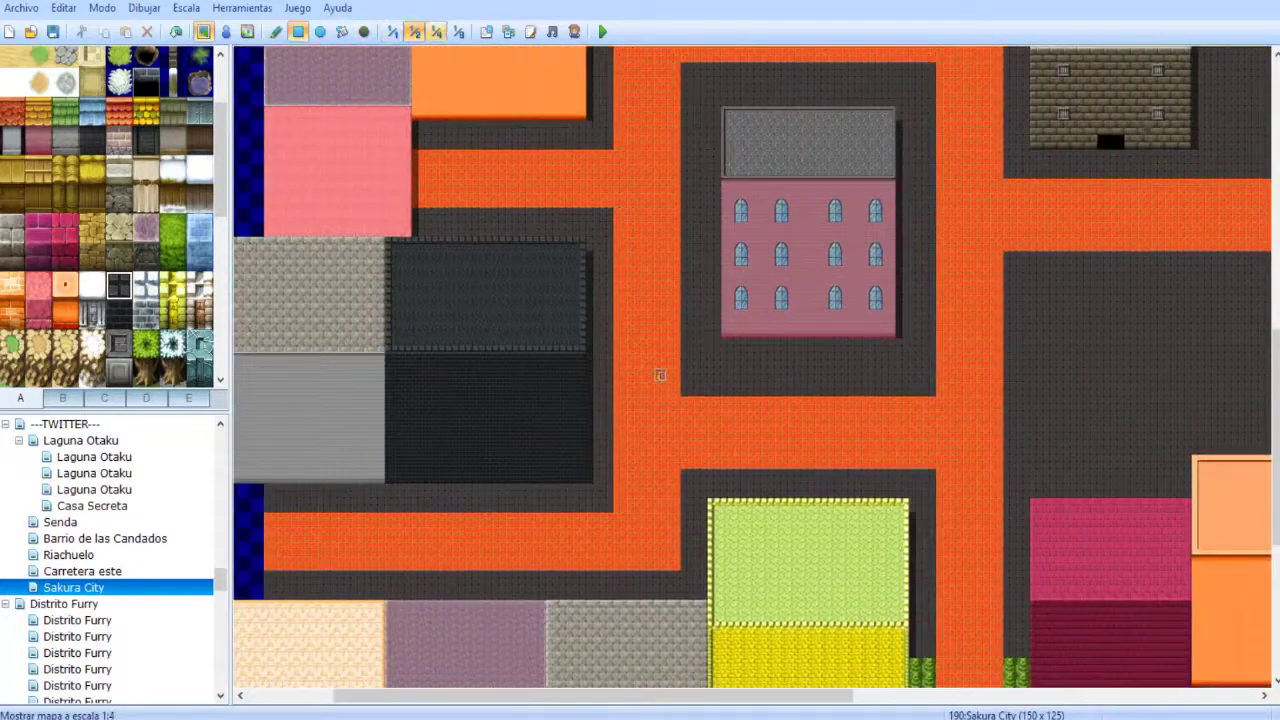
- Examine the whole city at quarter scale and the empty eastern lot and central building at full scale
click(436, 31)
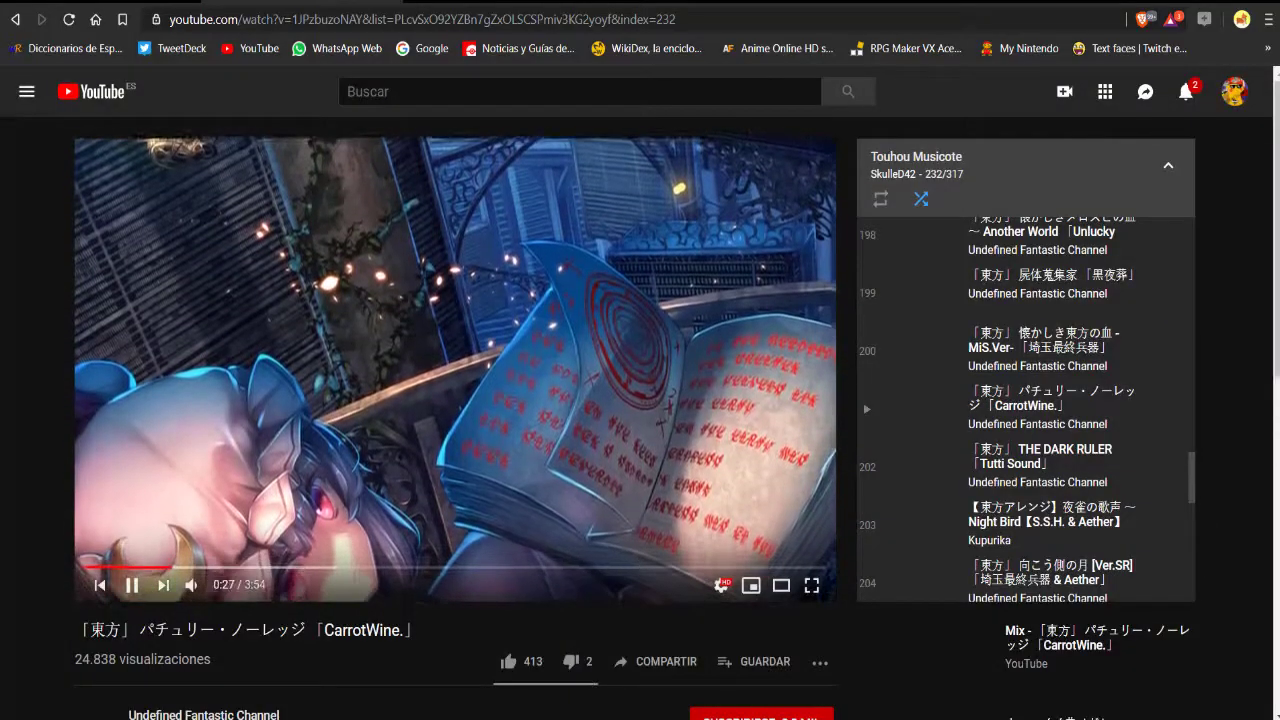
key(space)
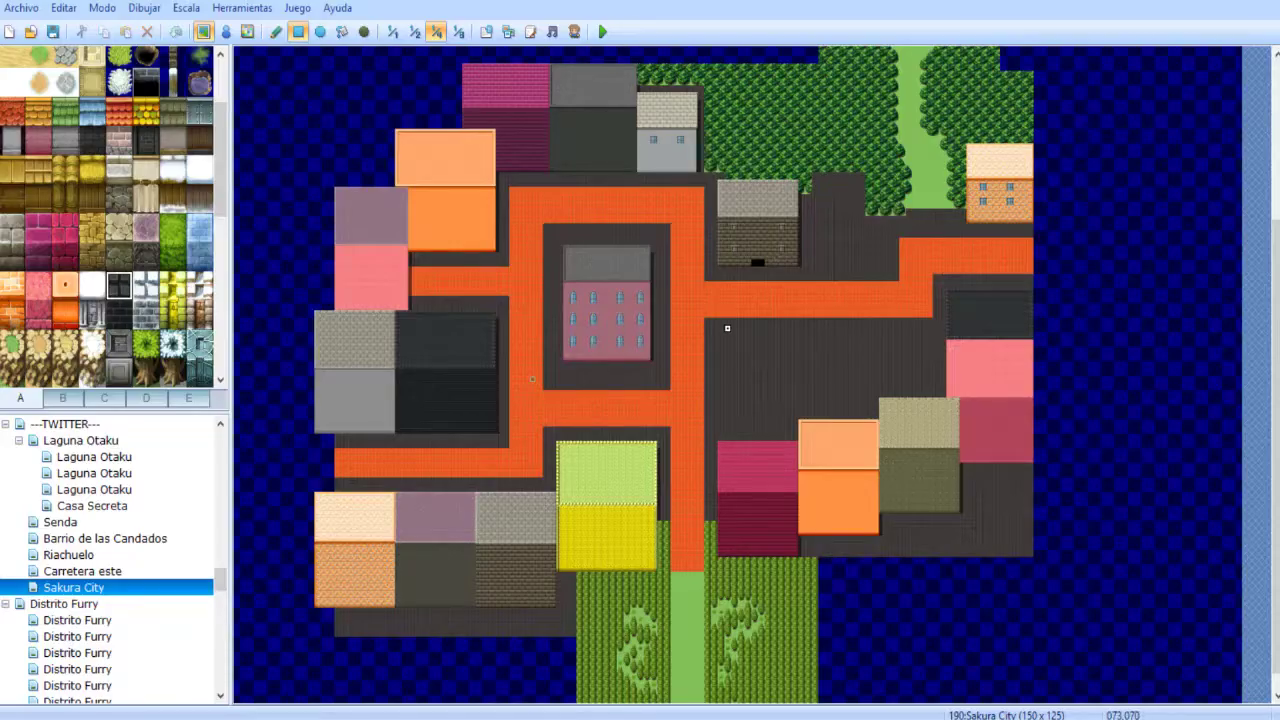
click(392, 31)
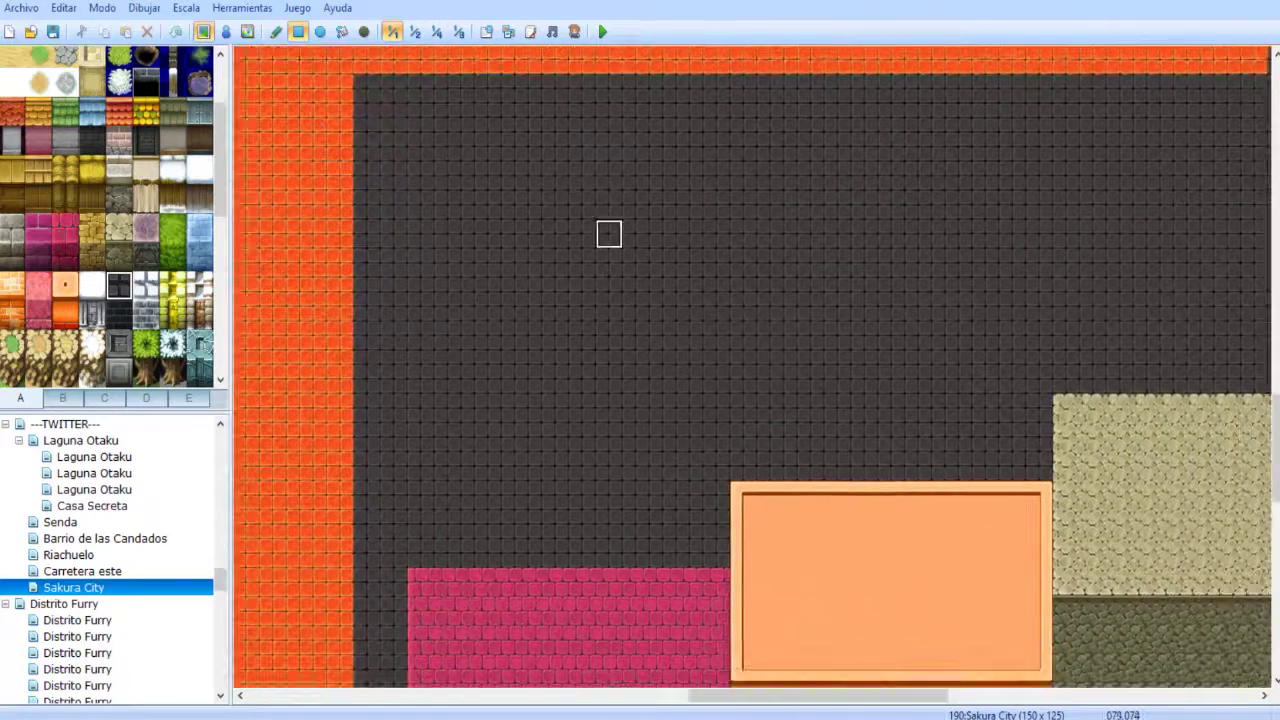
middle_drag(592, 396, 555, 380)
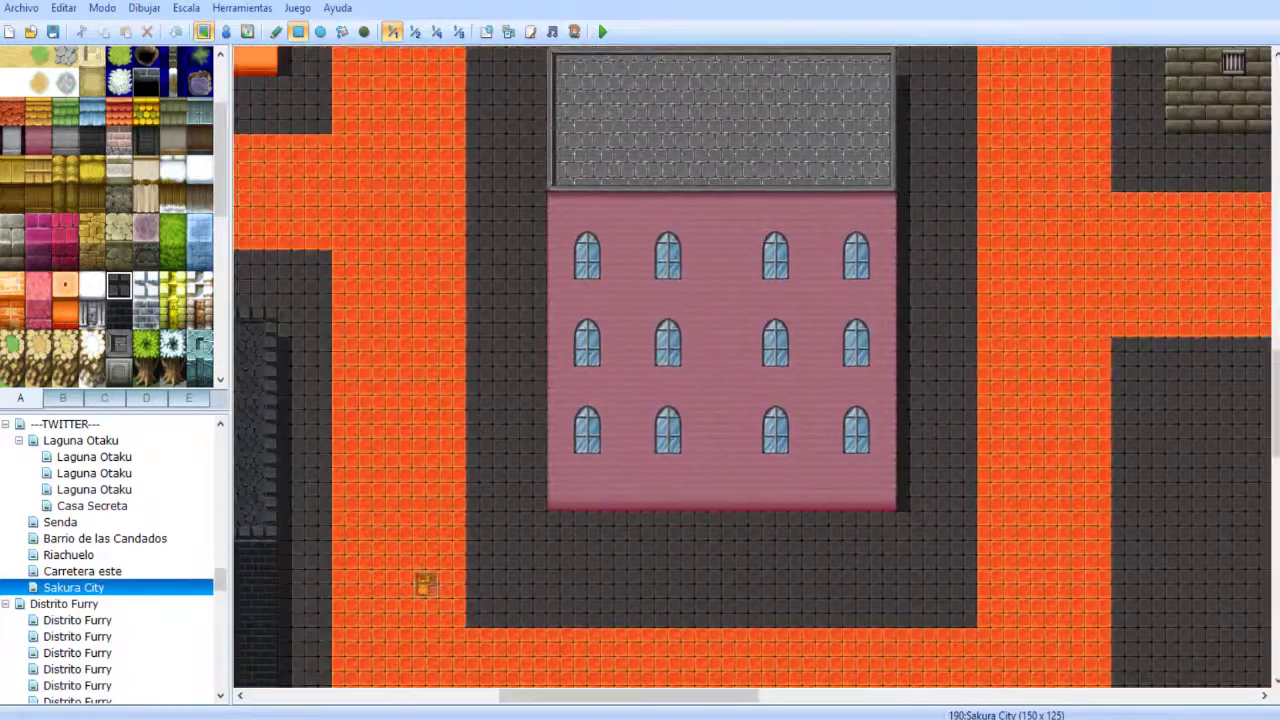
middle_drag(460, 343, 299, 272)
- Switch to YouTube in the browser and toggle playback of the music track
key(alt+Tab)
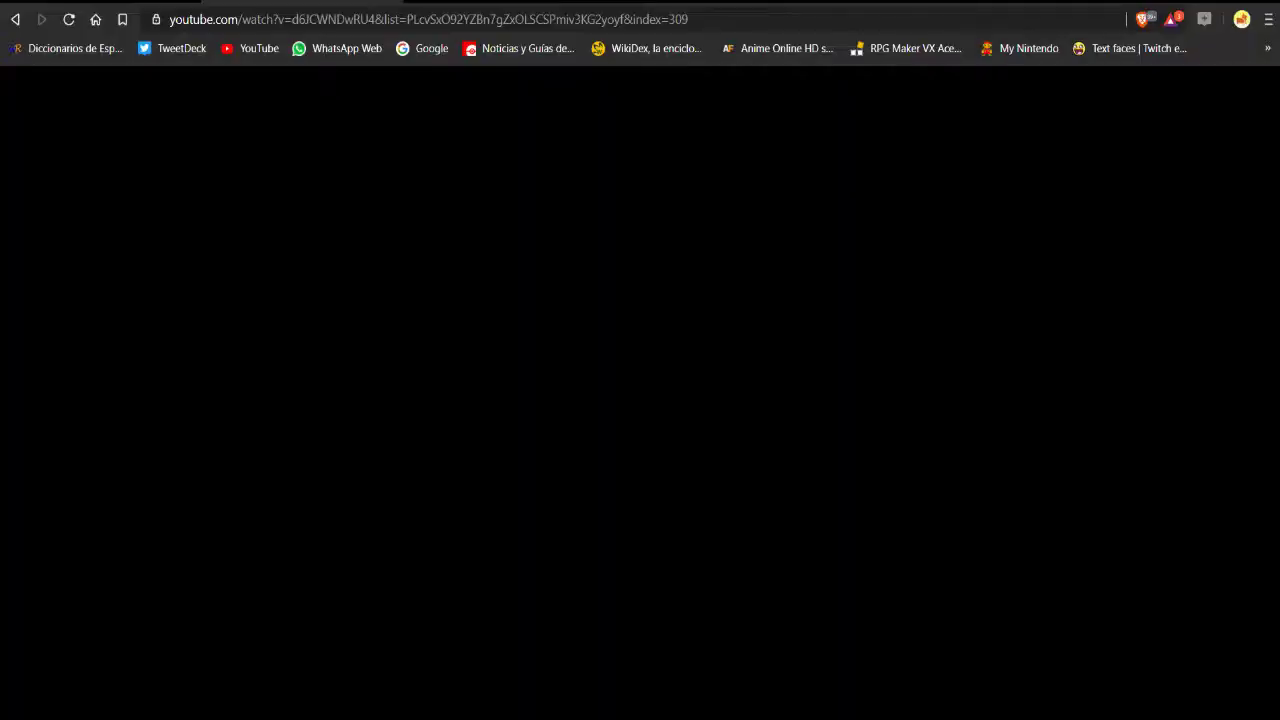
key(space)
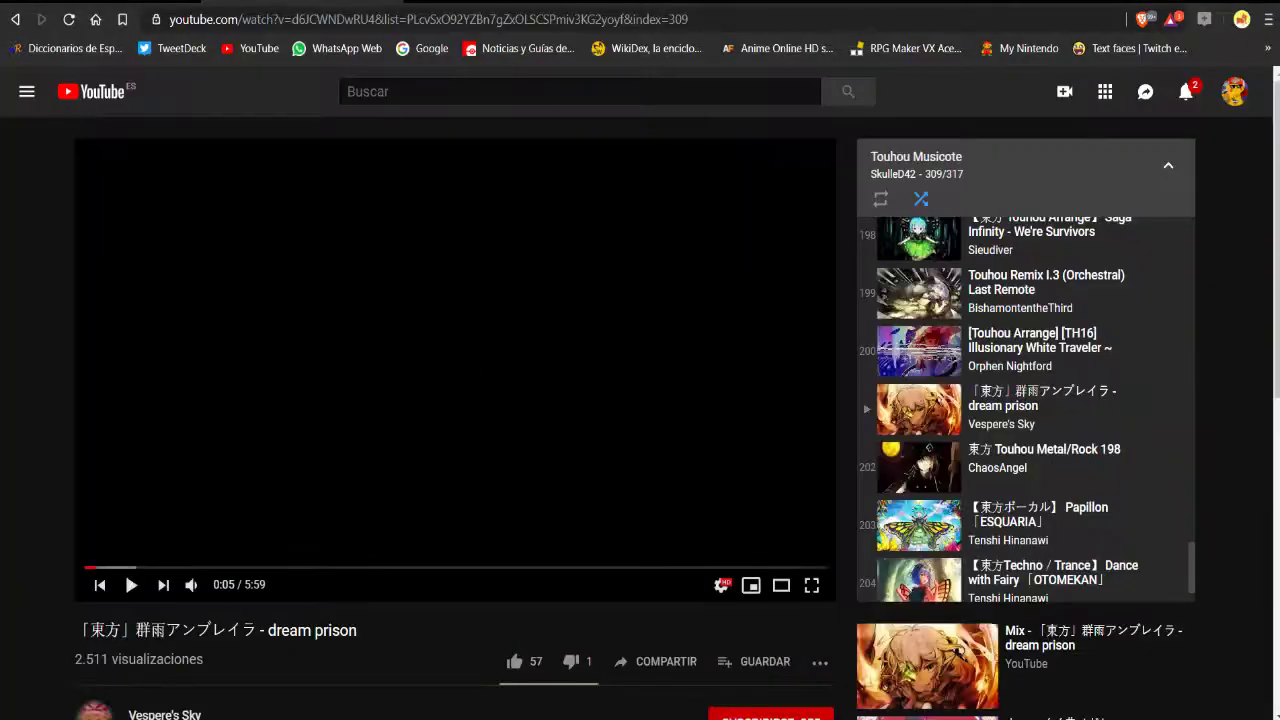
key(space)
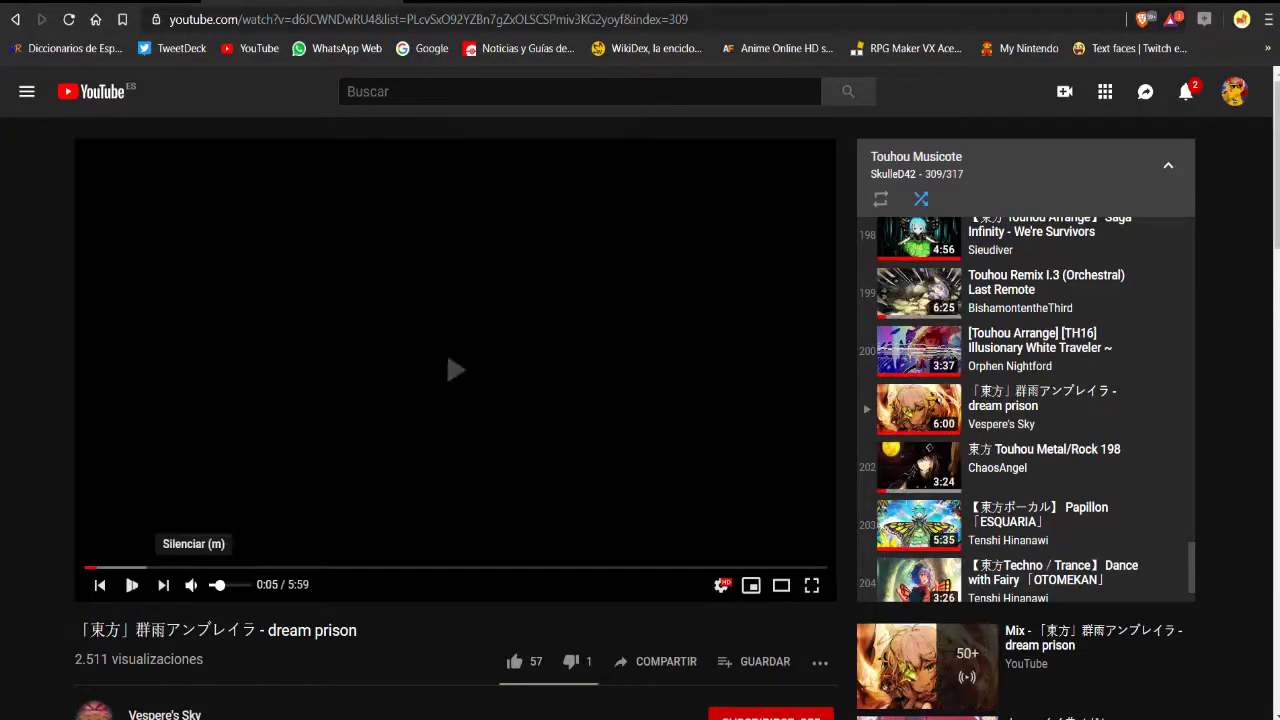
- Switch back to RPG Maker and pick up the orange road tile from the Sakura City map
key(alt+Tab)
middle_click(418, 297)
middle_click(457, 506)
right_click(359, 449)
scroll(359, 449, left, 2)
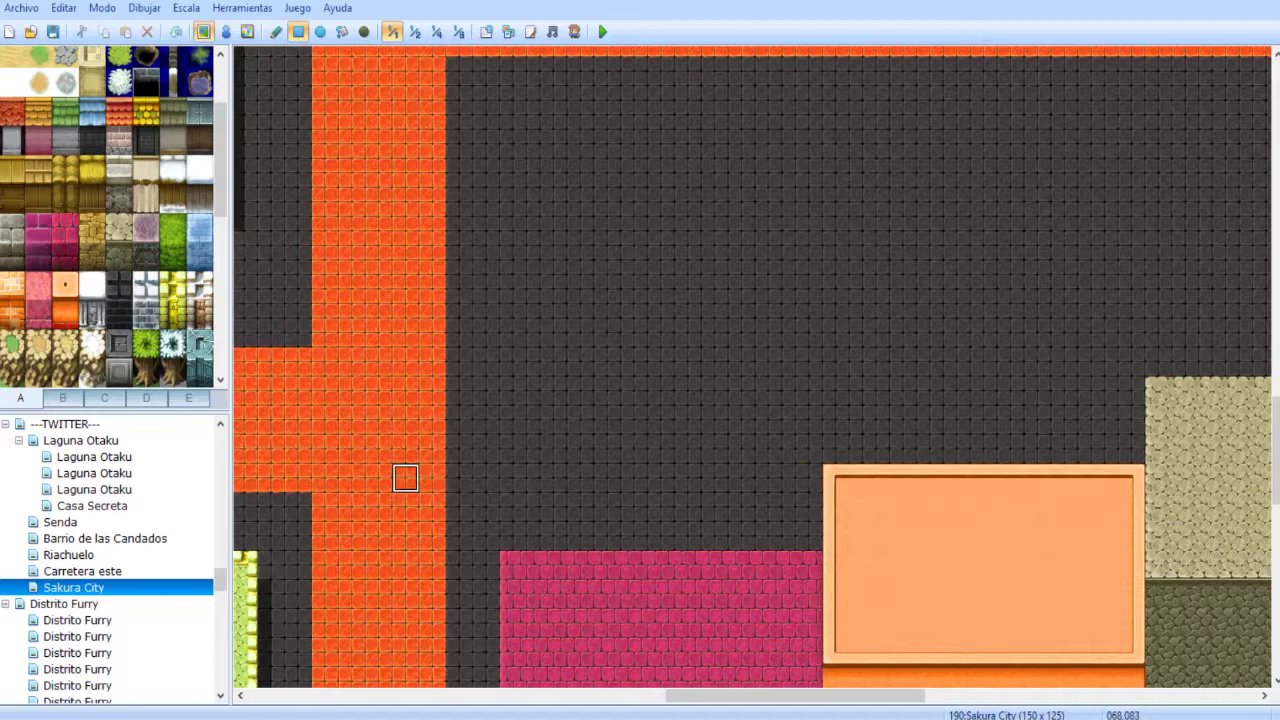
mouse_move(431, 468)
mouse_down()
mouse_move(700, 362)
mouse_move(755, 360)
mouse_up()
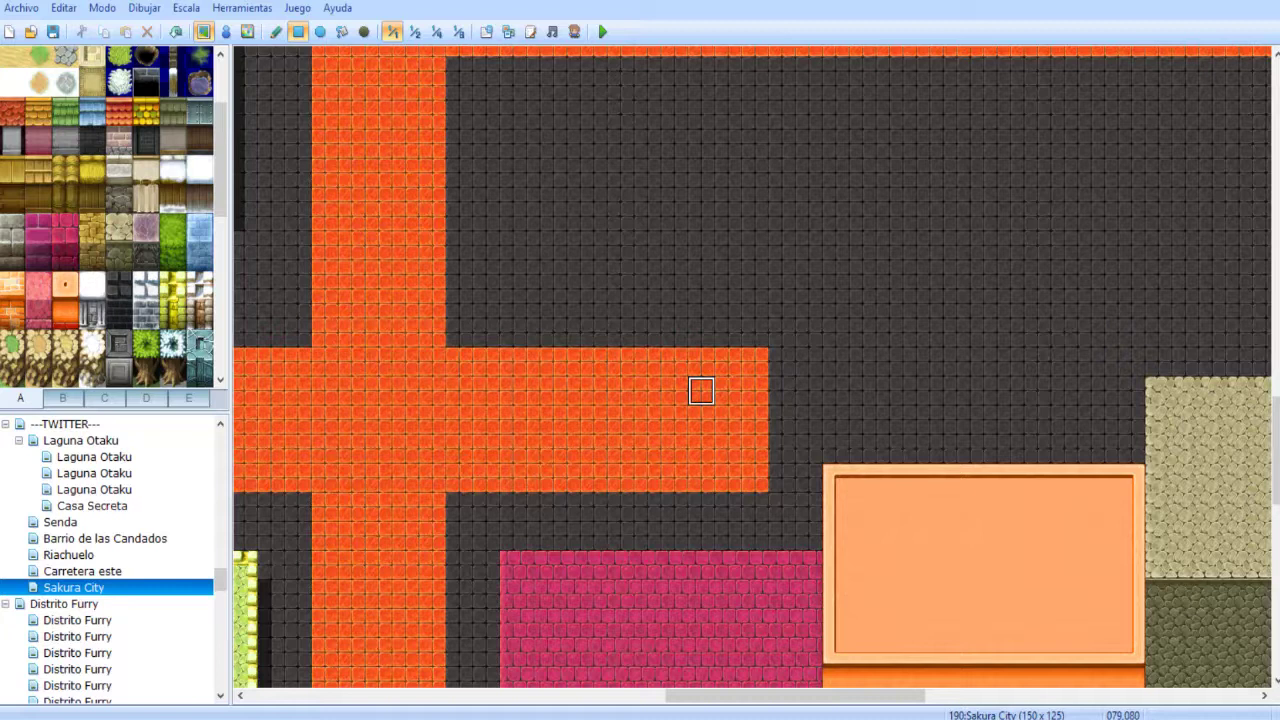
middle_drag(663, 394, 694, 389)
mouse_move(696, 391)
mouse_down()
mouse_move(962, 336)
mouse_move(1000, 292)
mouse_move(1000, 266)
mouse_up()
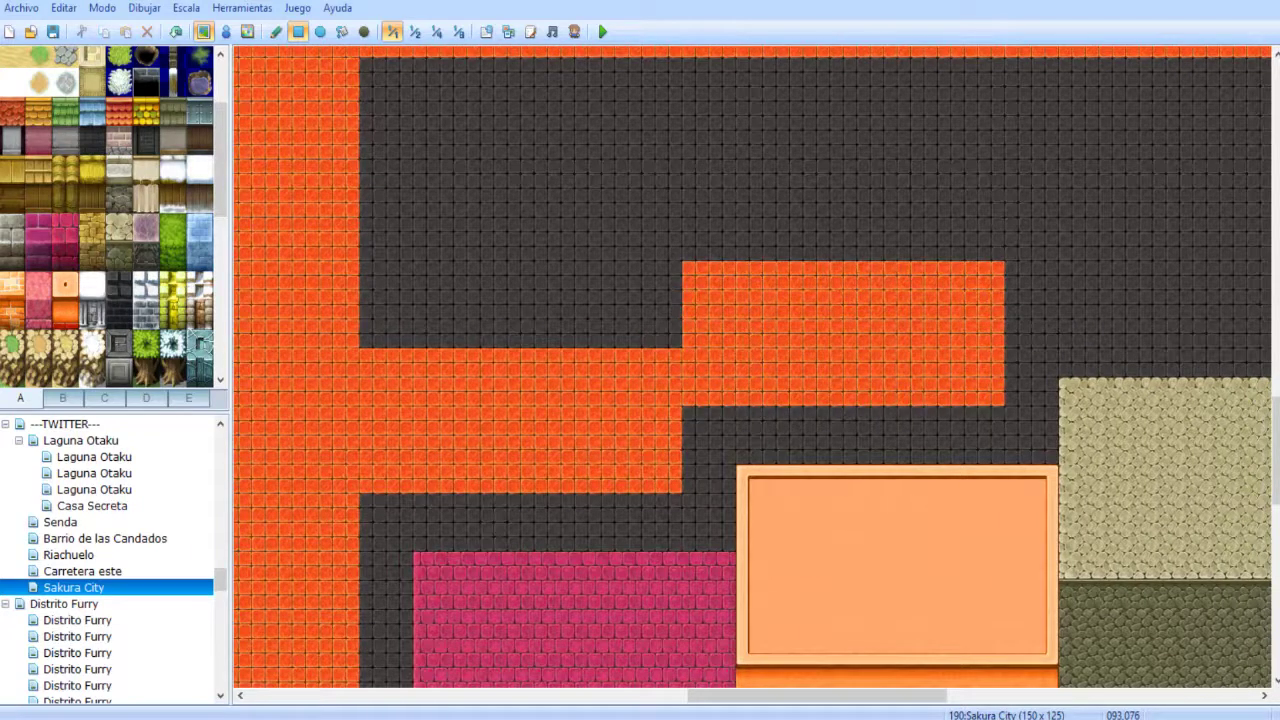
middle_drag(497, 426, 480, 311)
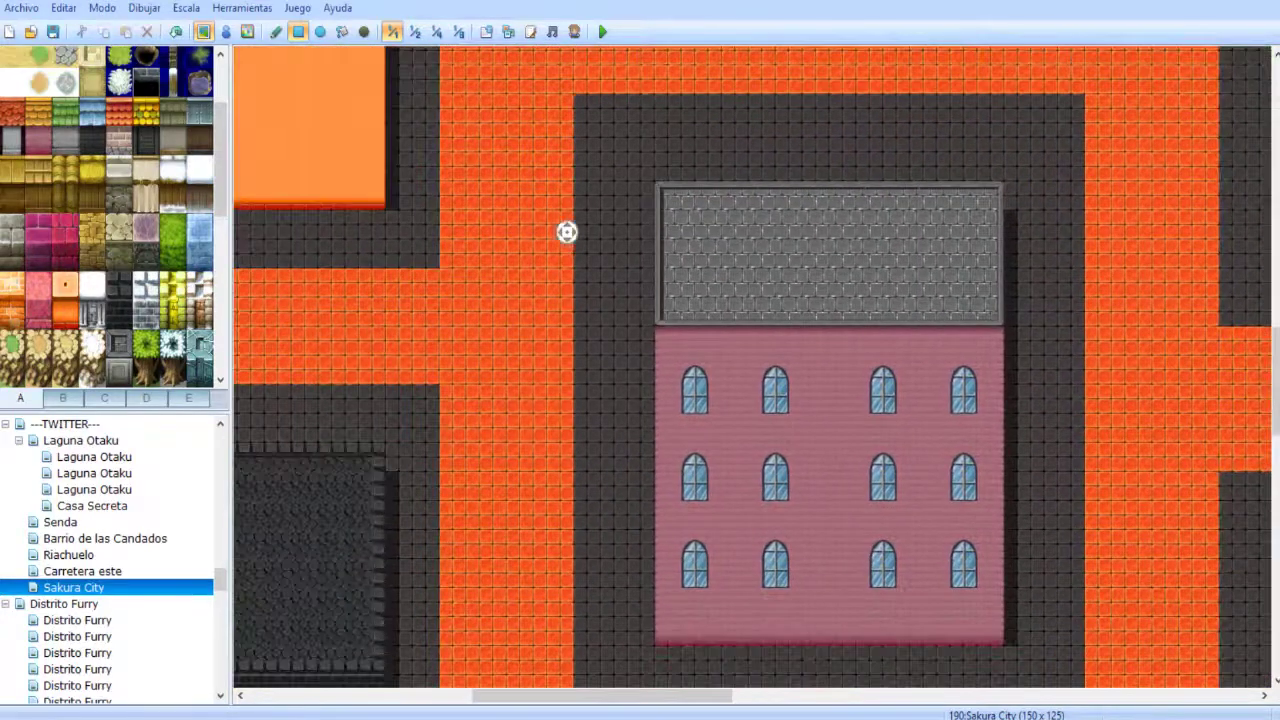
middle_click(372, 337)
middle_drag(374, 335, 573, 341)
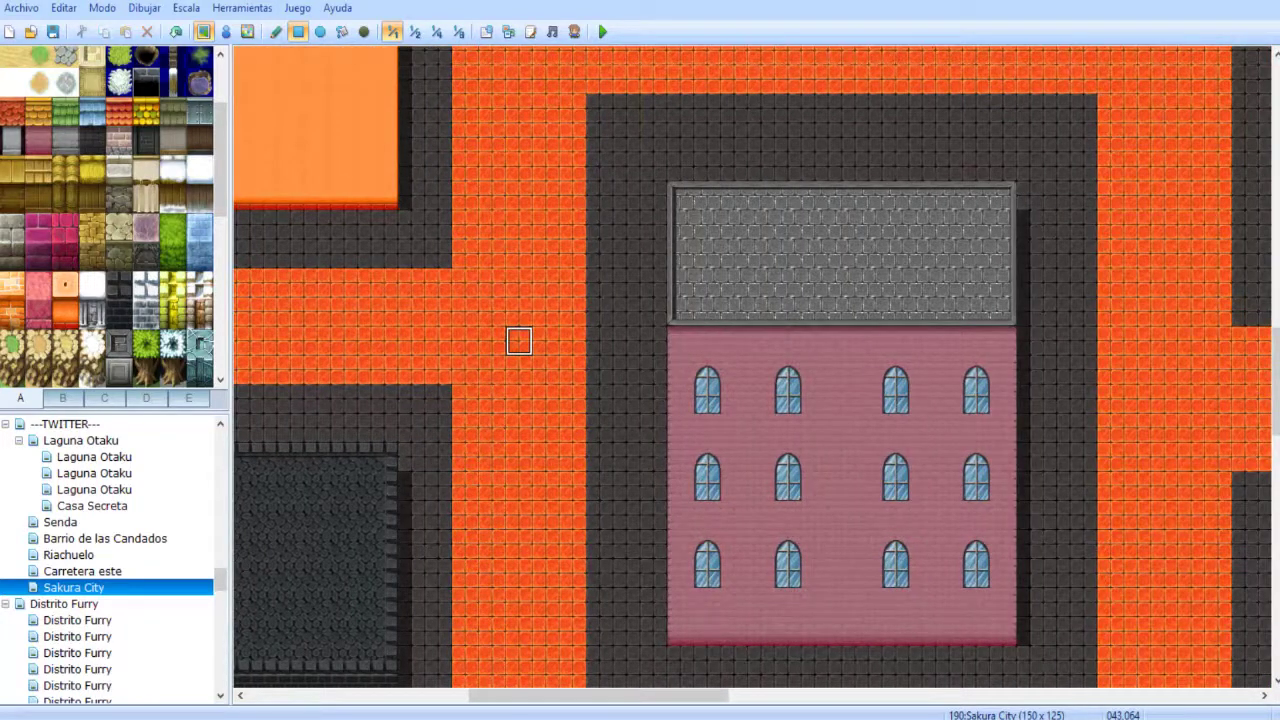
middle_drag(518, 341, 684, 331)
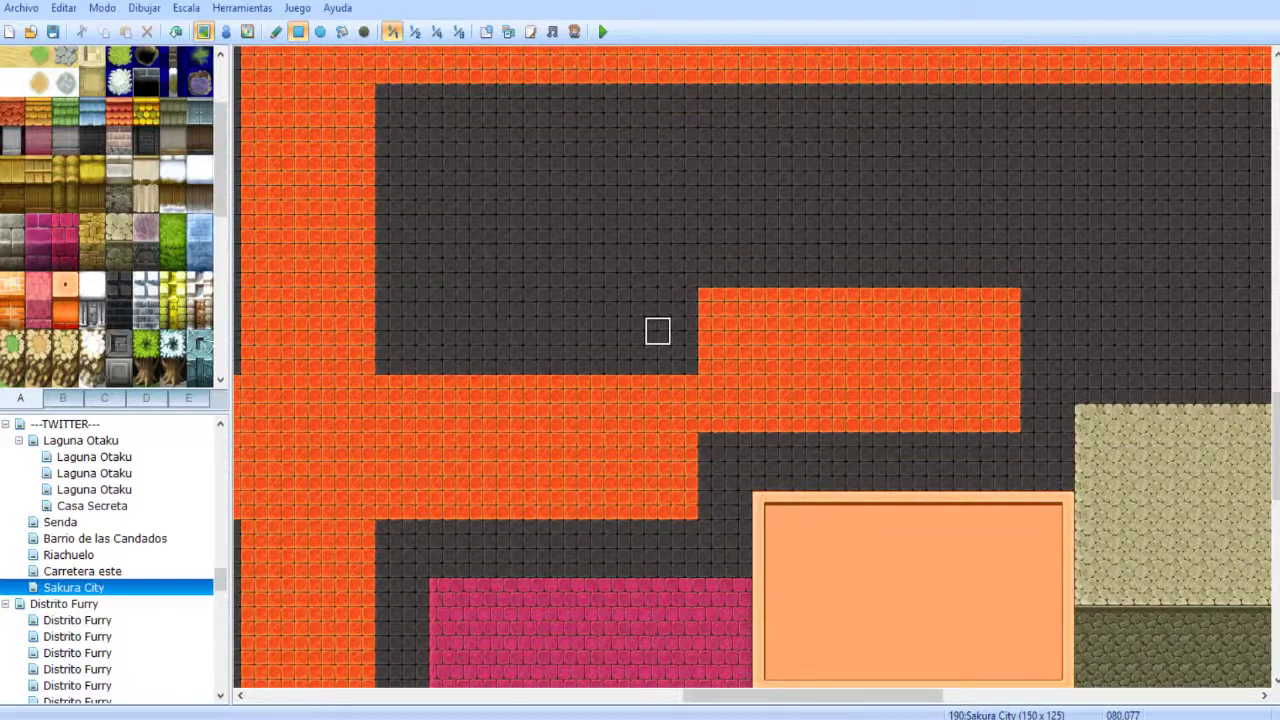
key(ctrl+z)
key(ctrl+z)
middle_drag(551, 357, 471, 448)
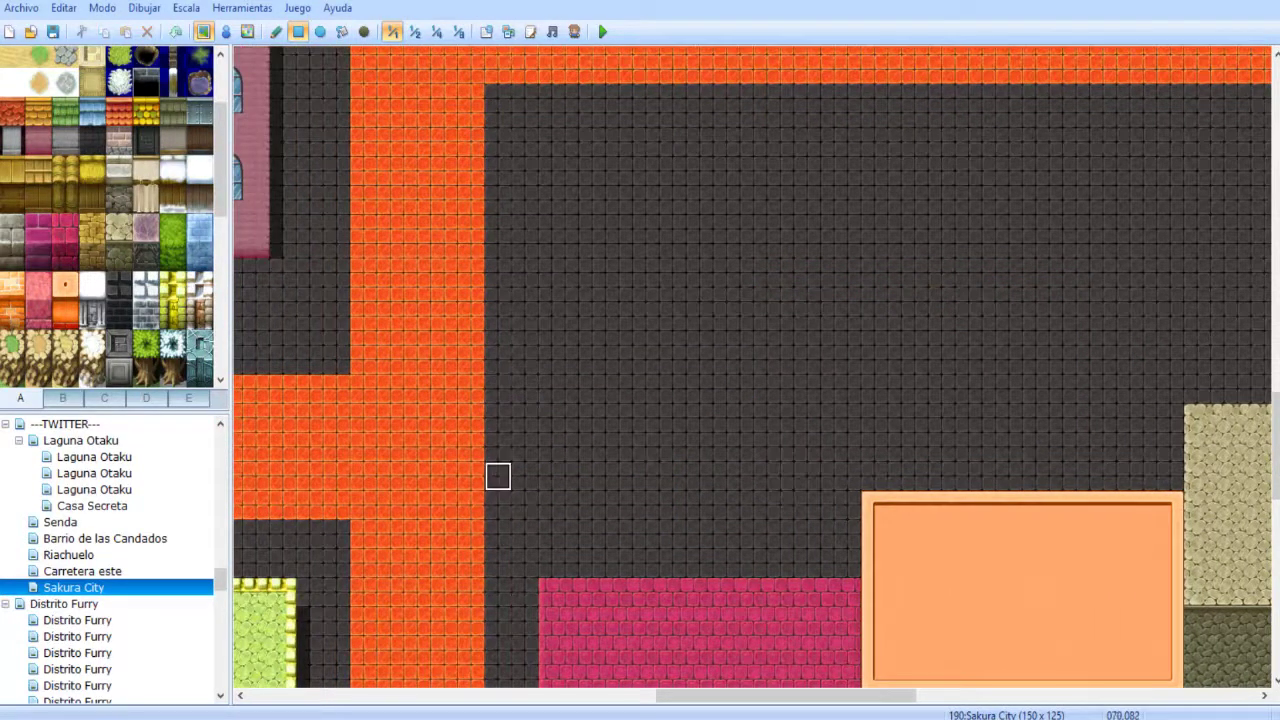
drag(498, 476, 826, 384)
key(ctrl+z)
- Paint a four-row orange road climbing in steps from the crossroads to the eastern road, with two 12-tile stretches and a final 6-tile one
drag(497, 506, 794, 419)
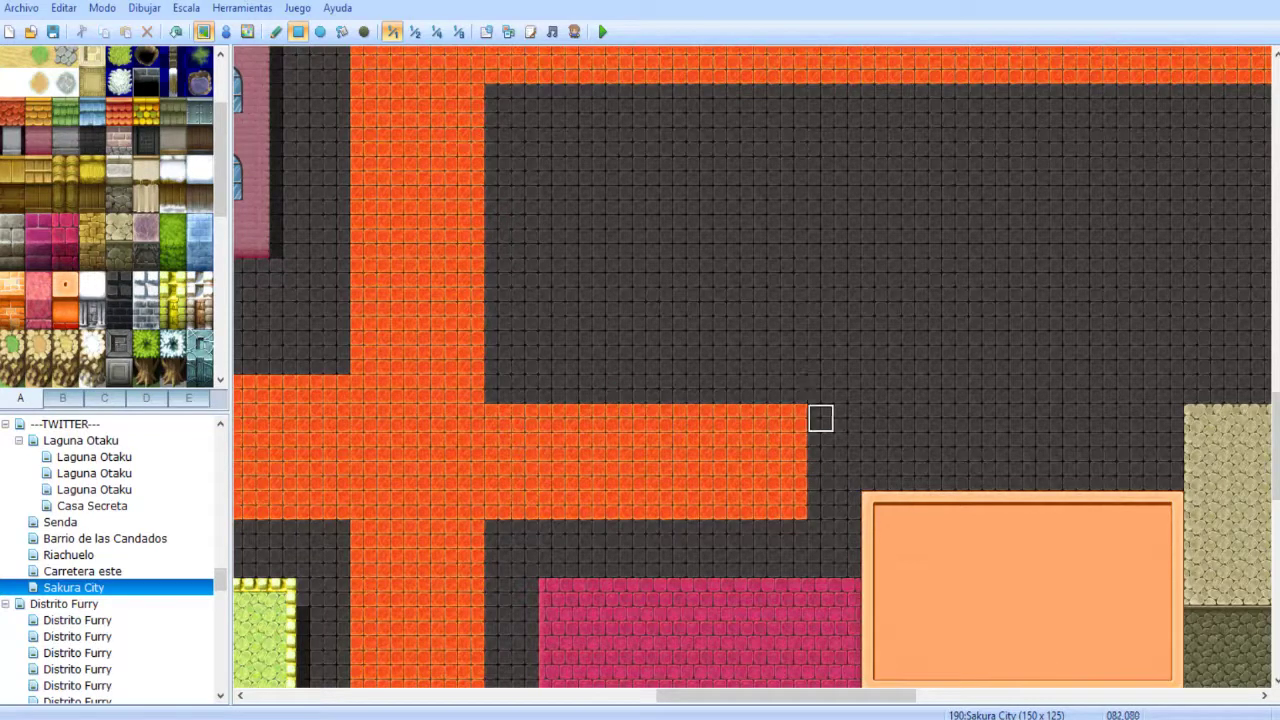
drag(820, 418, 1036, 394)
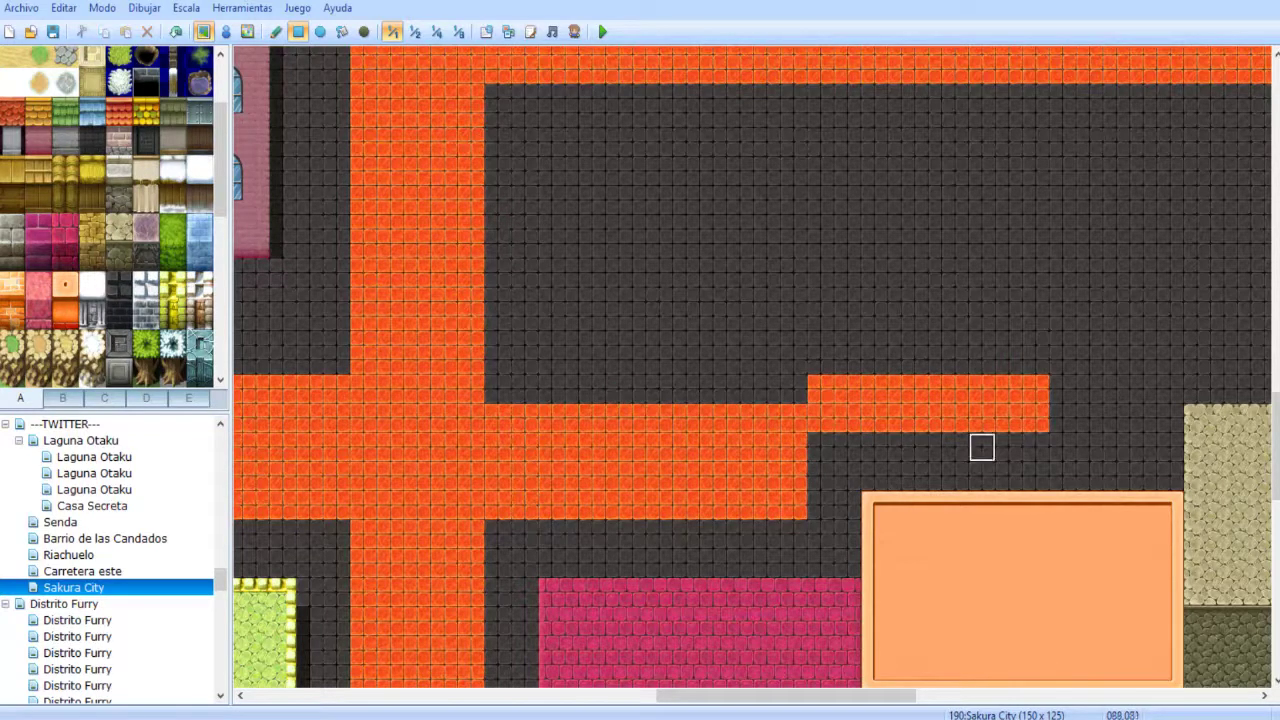
click(1062, 418)
mouse_move(820, 418)
mouse_down()
mouse_move(1062, 331)
mouse_move(1116, 358)
mouse_move(1116, 331)
mouse_up()
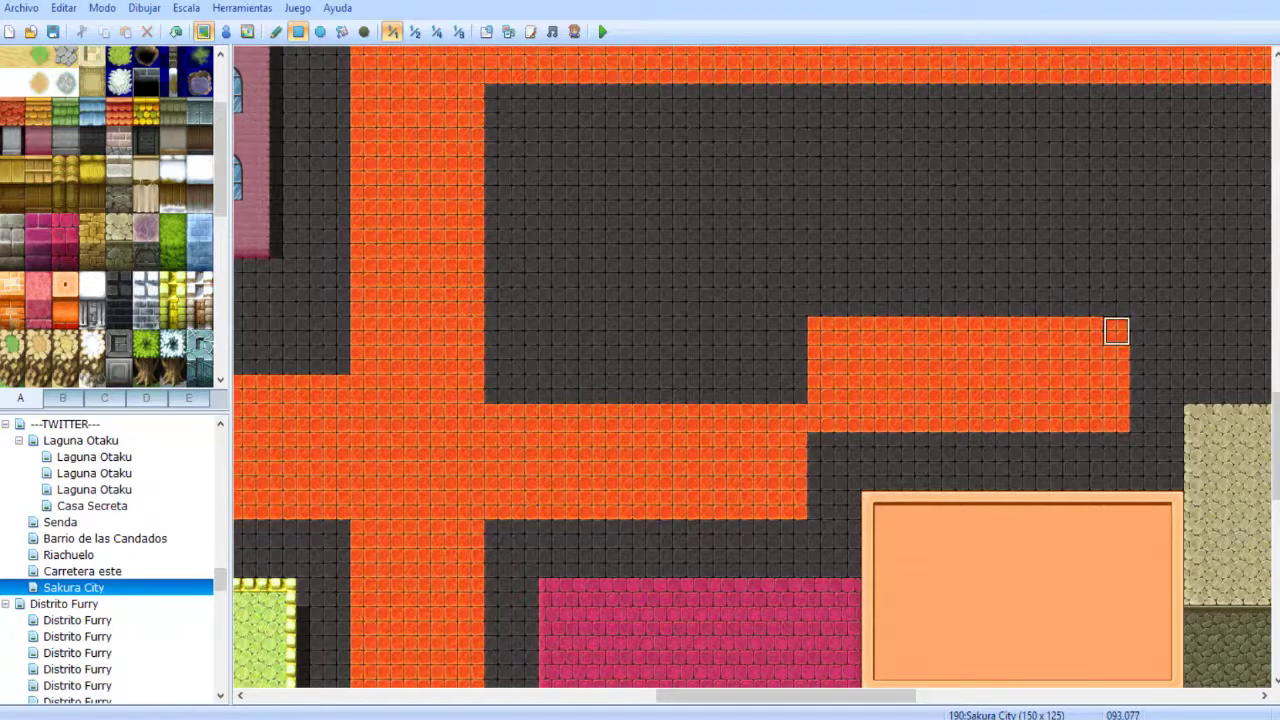
scroll(803, 371, right, 5)
mouse_move(755, 331)
mouse_down()
mouse_move(997, 272)
mouse_move(970, 98)
mouse_move(917, 98)
mouse_up()
middle_click(880, 138)
scroll(880, 138, left, 4)
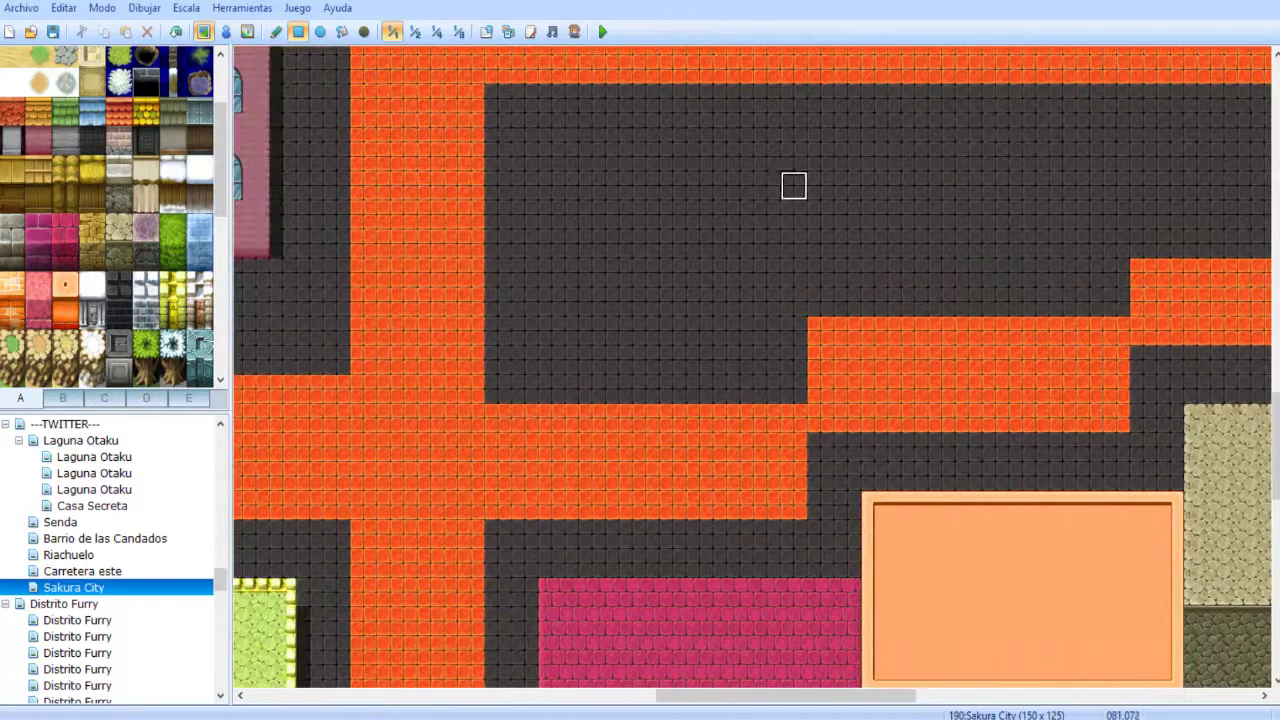
scroll(1049, 249, right, 2)
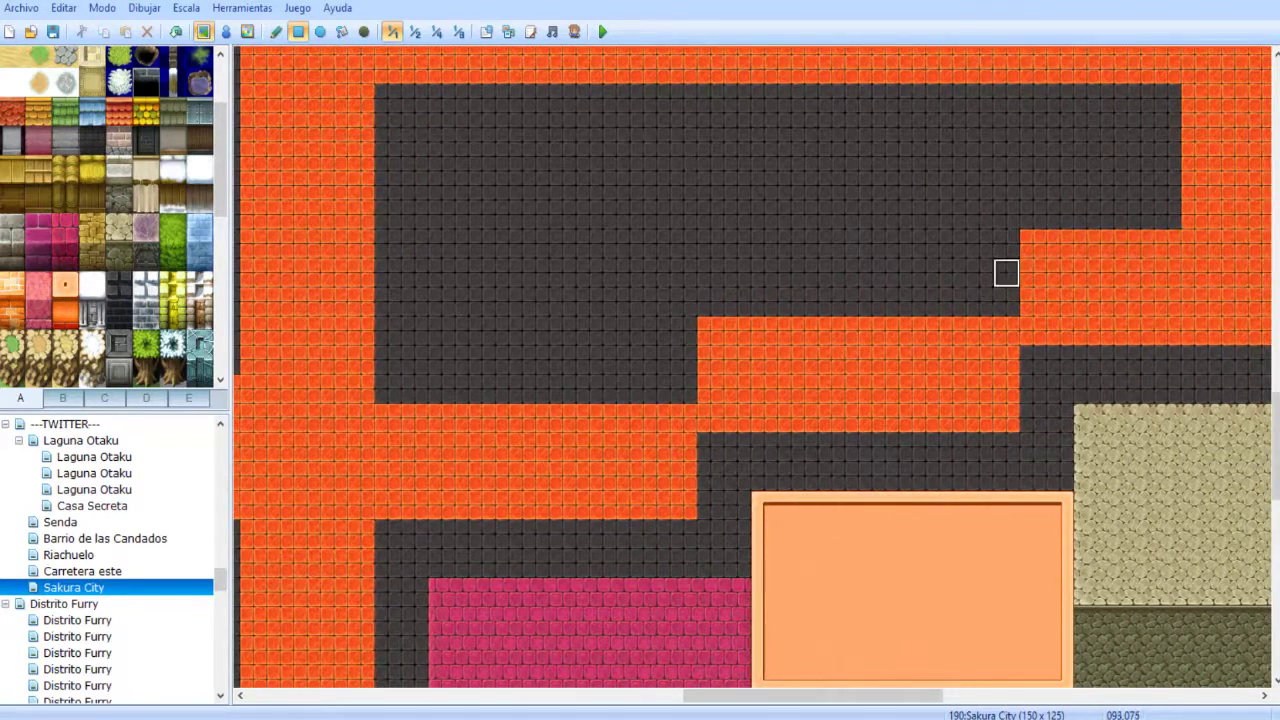
- Look over the surrounding Sakura City streets and open the El Roblecito map for reference
middle_drag(795, 336, 760, 347)
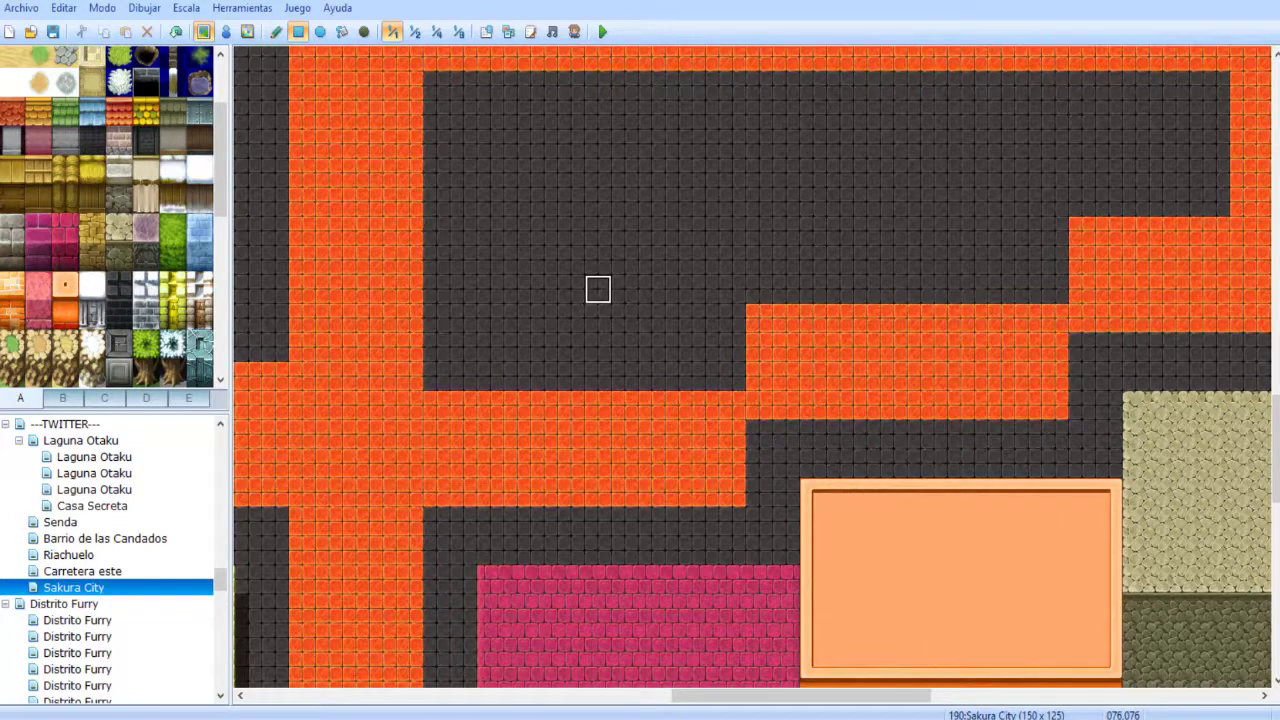
scroll(594, 292, up, 2)
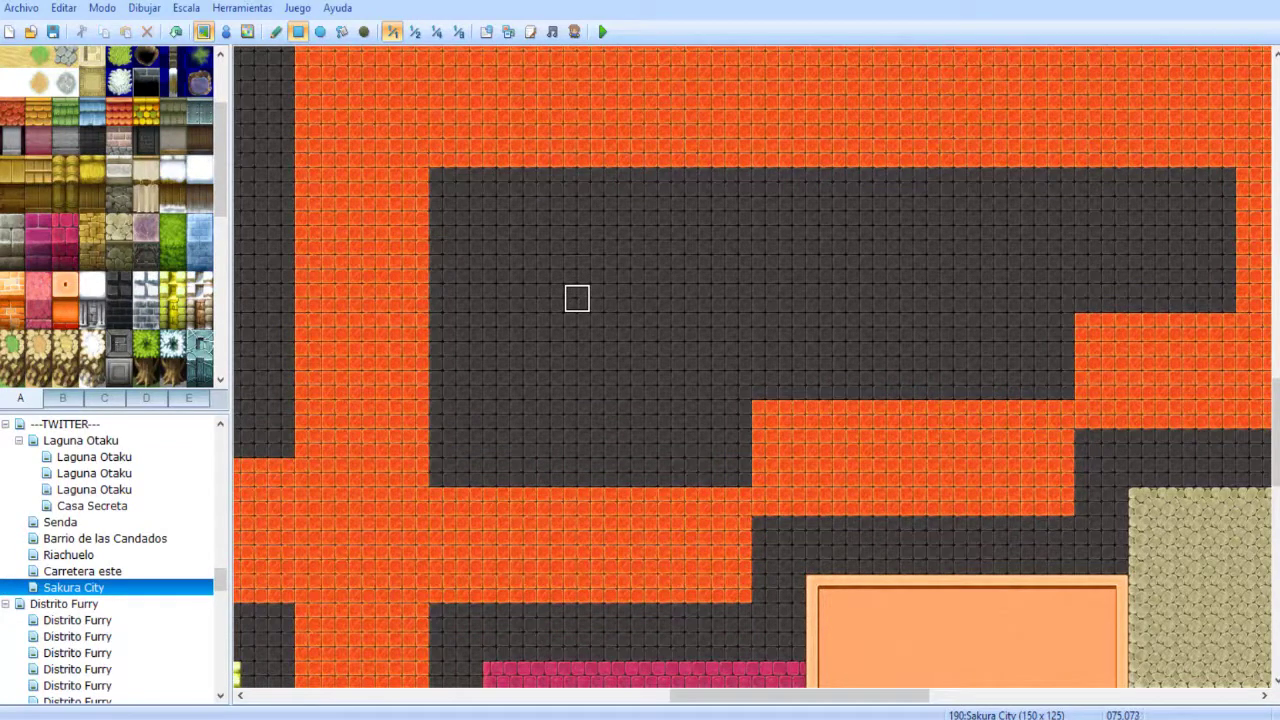
middle_drag(566, 303, 455, 168)
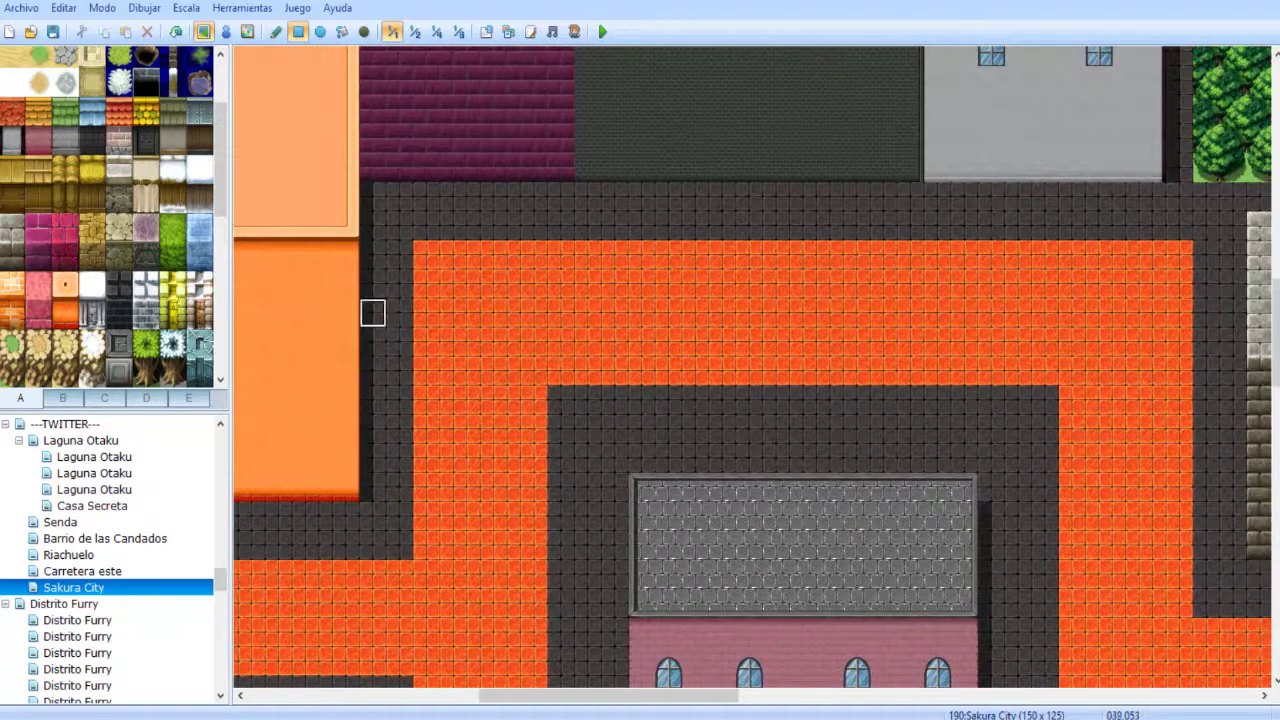
scroll(110, 560, down, 5)
scroll(110, 560, down, 12)
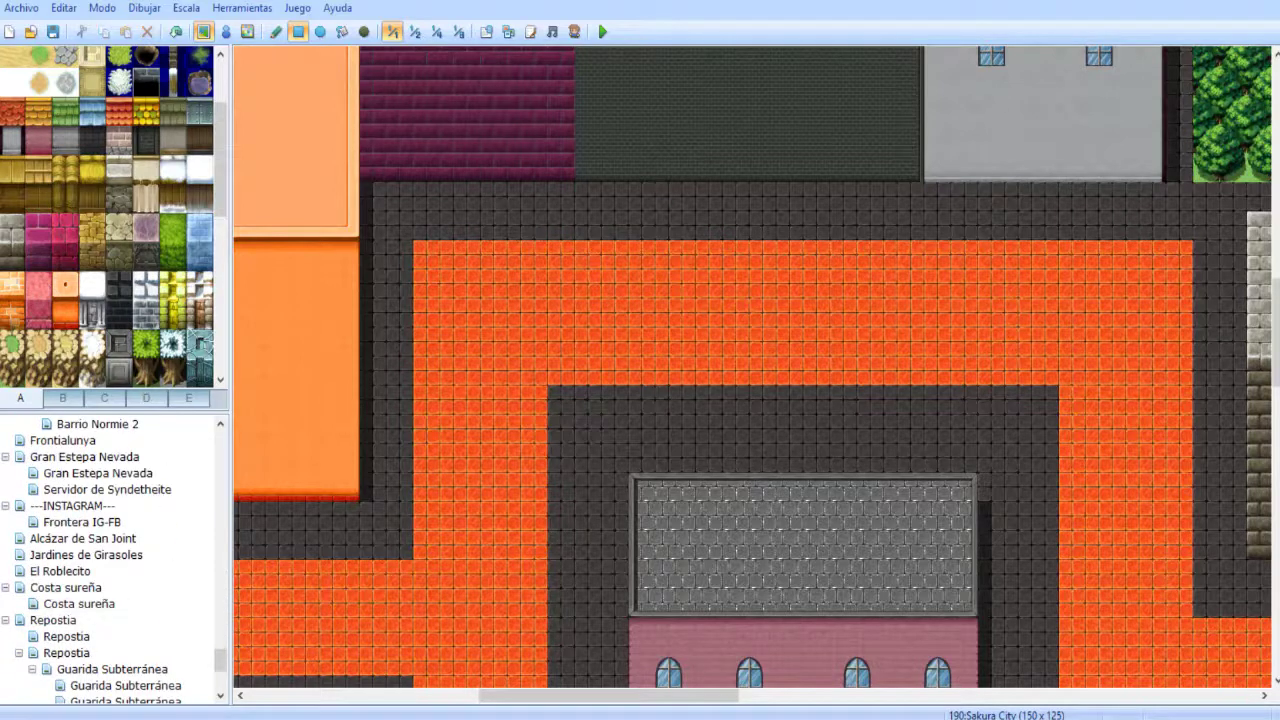
scroll(110, 560, down, 2)
scroll(110, 560, down, 2)
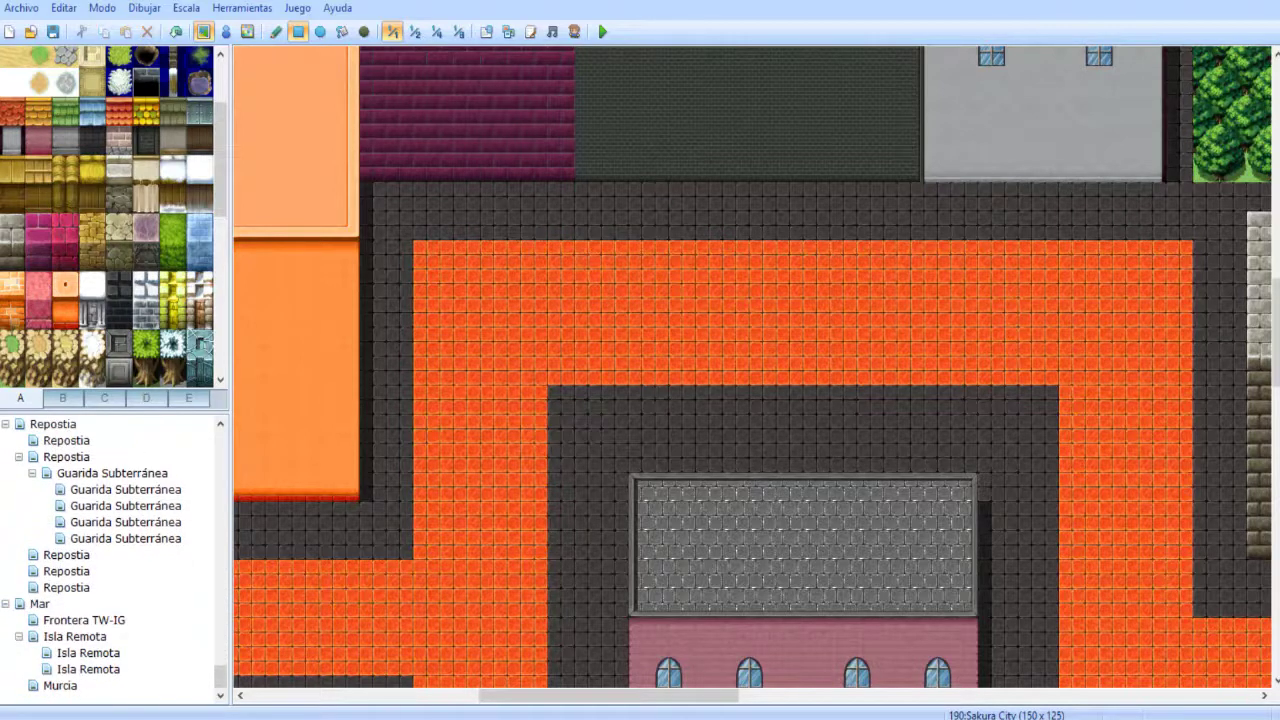
scroll(110, 560, up, 1)
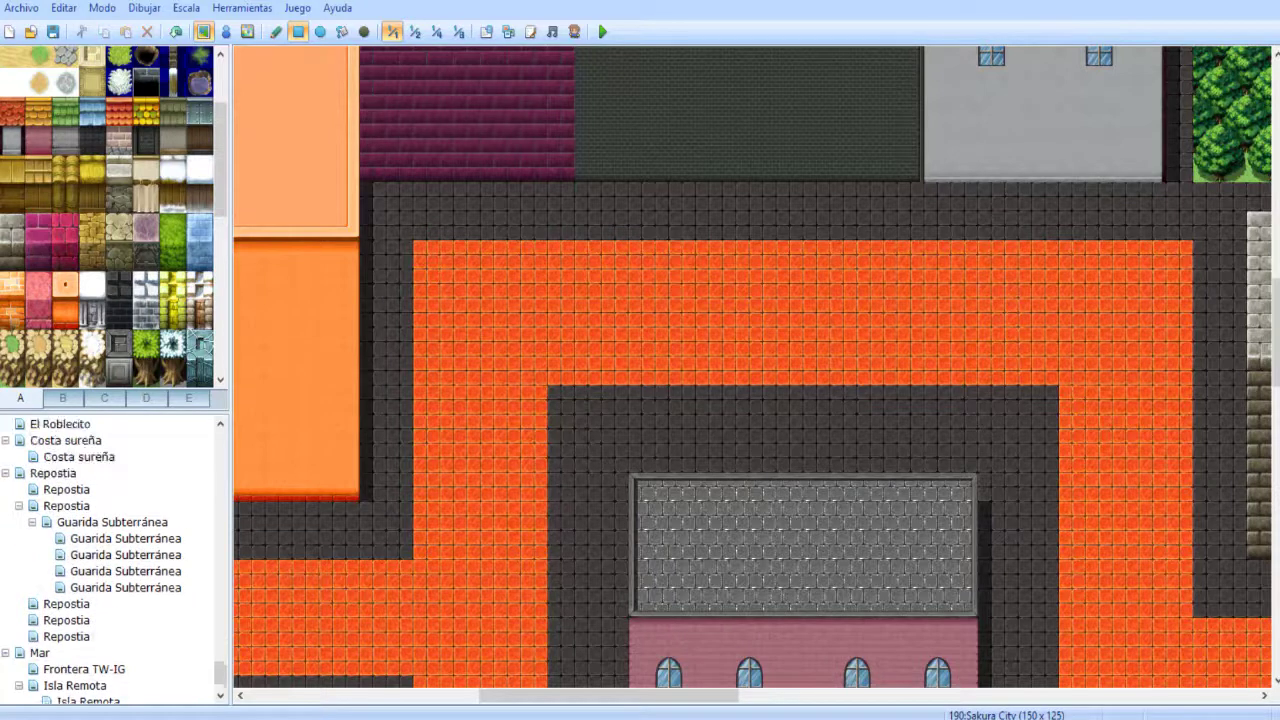
scroll(110, 560, up, 1)
click(60, 473)
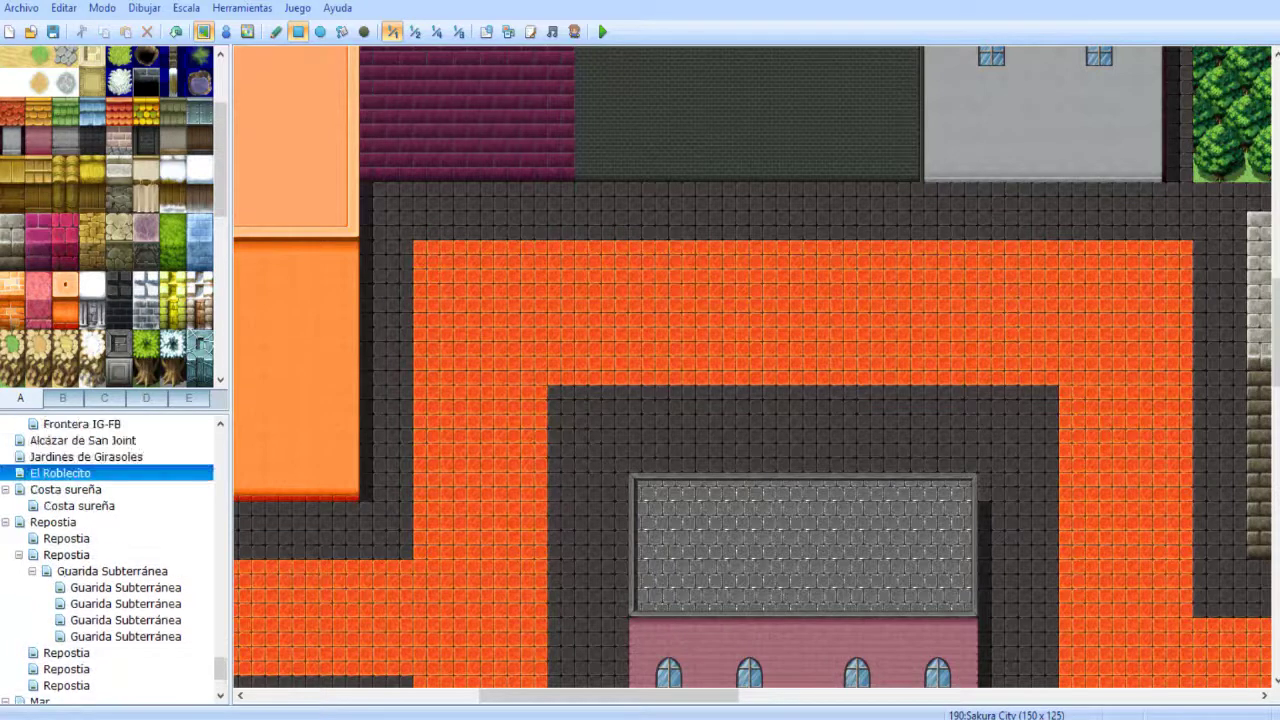
- Examine El Roblecito's green roads, pavements and central tree plaza
scroll(660, 368, down, 5)
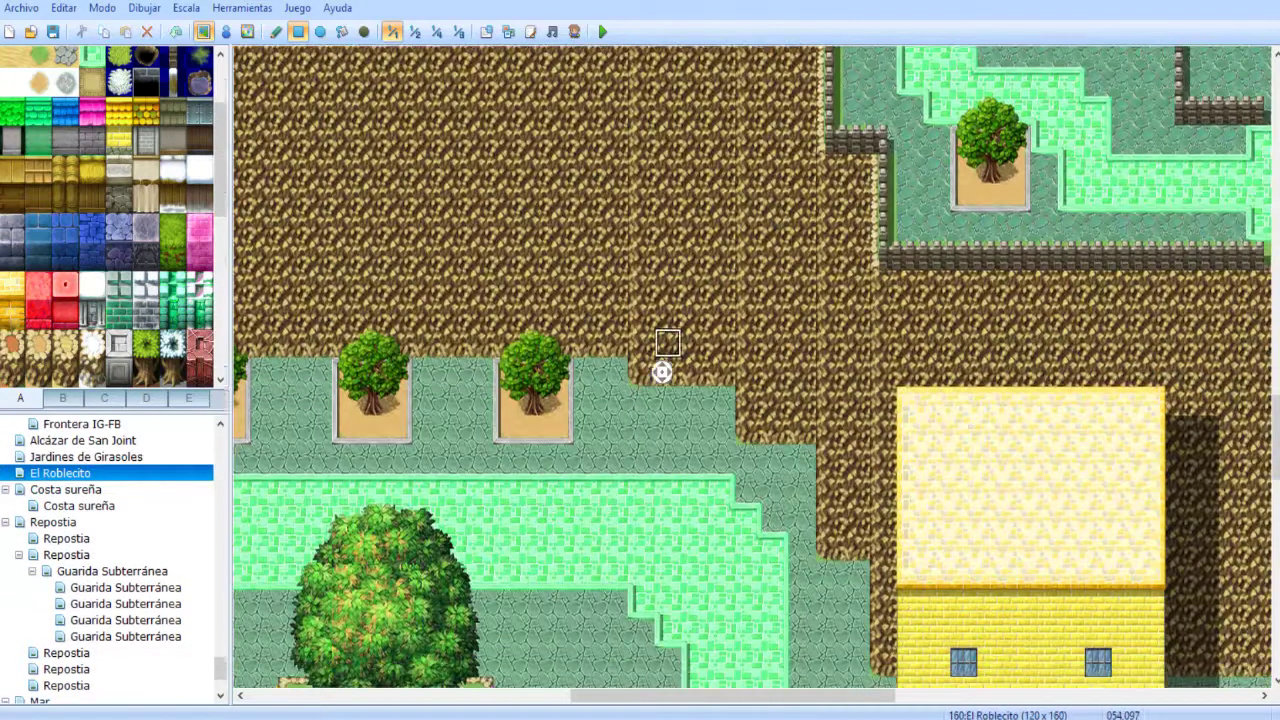
middle_drag(775, 470, 949, 383)
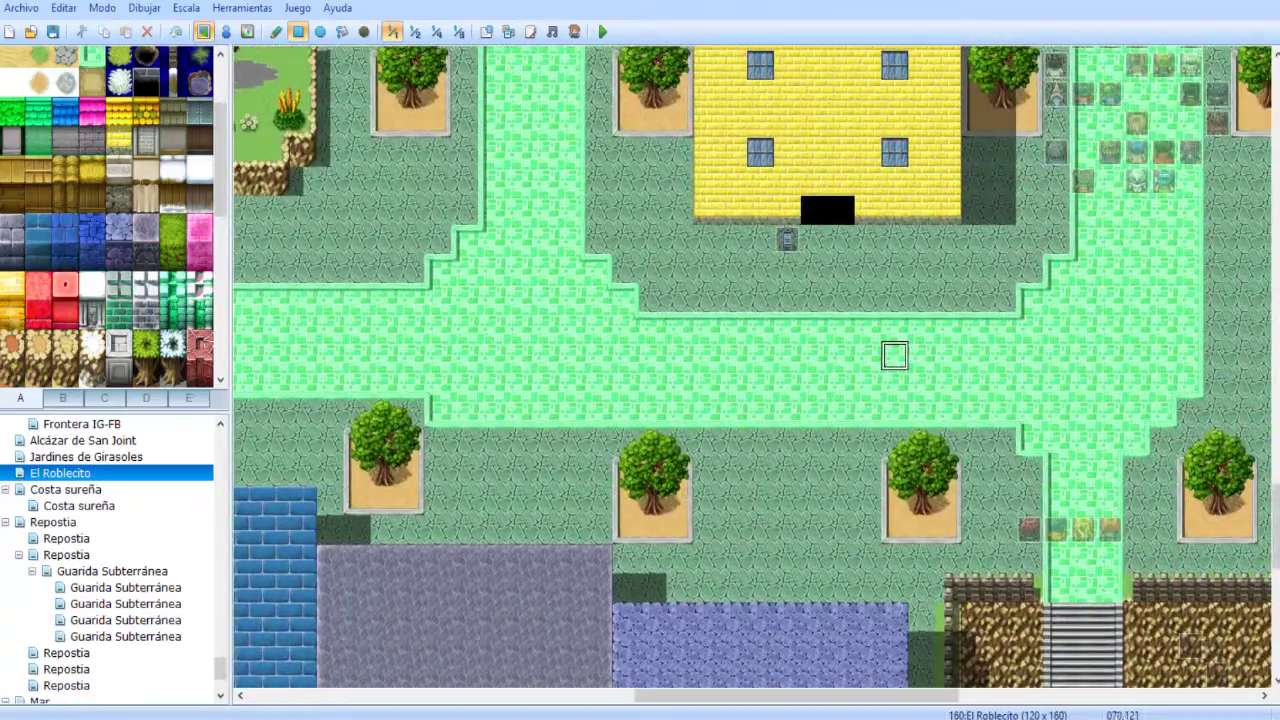
middle_drag(803, 512, 711, 535)
middle_drag(796, 380, 685, 445)
- Find the Sakura City map among the project's maps and reopen it
scroll(112, 556, up, 6)
scroll(112, 556, up, 2)
scroll(112, 556, down, 4)
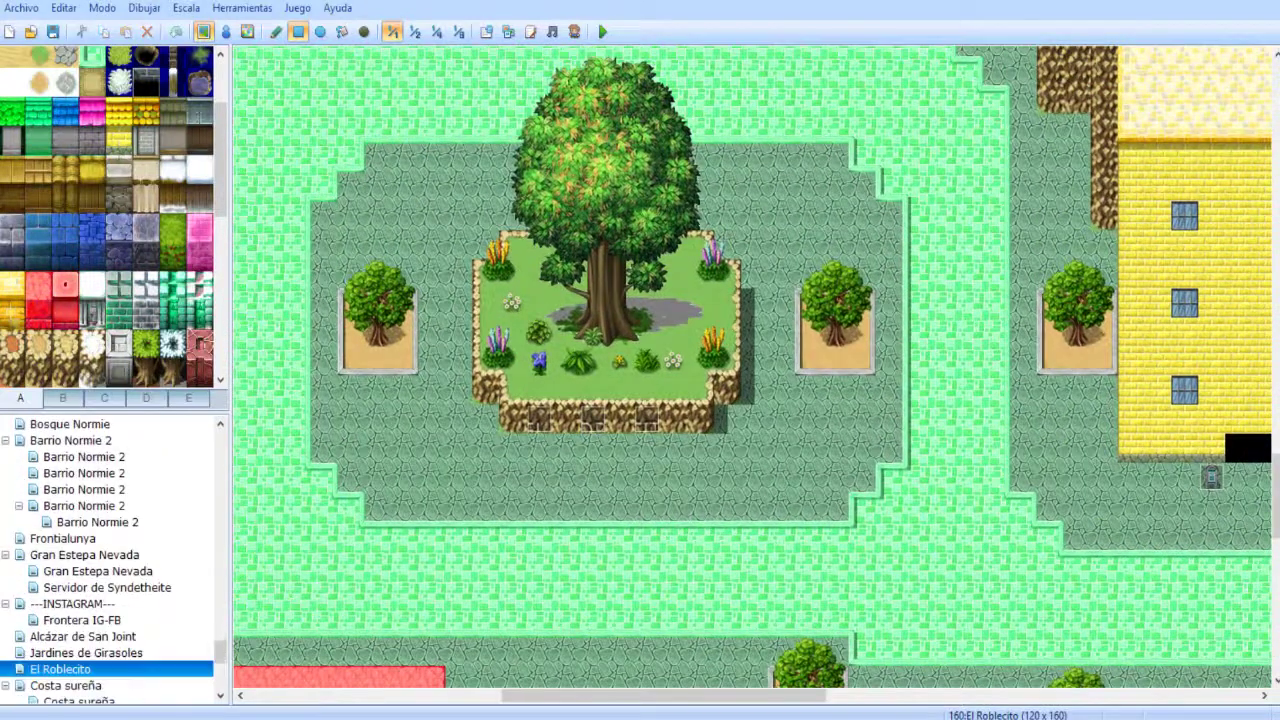
scroll(110, 560, up, 10)
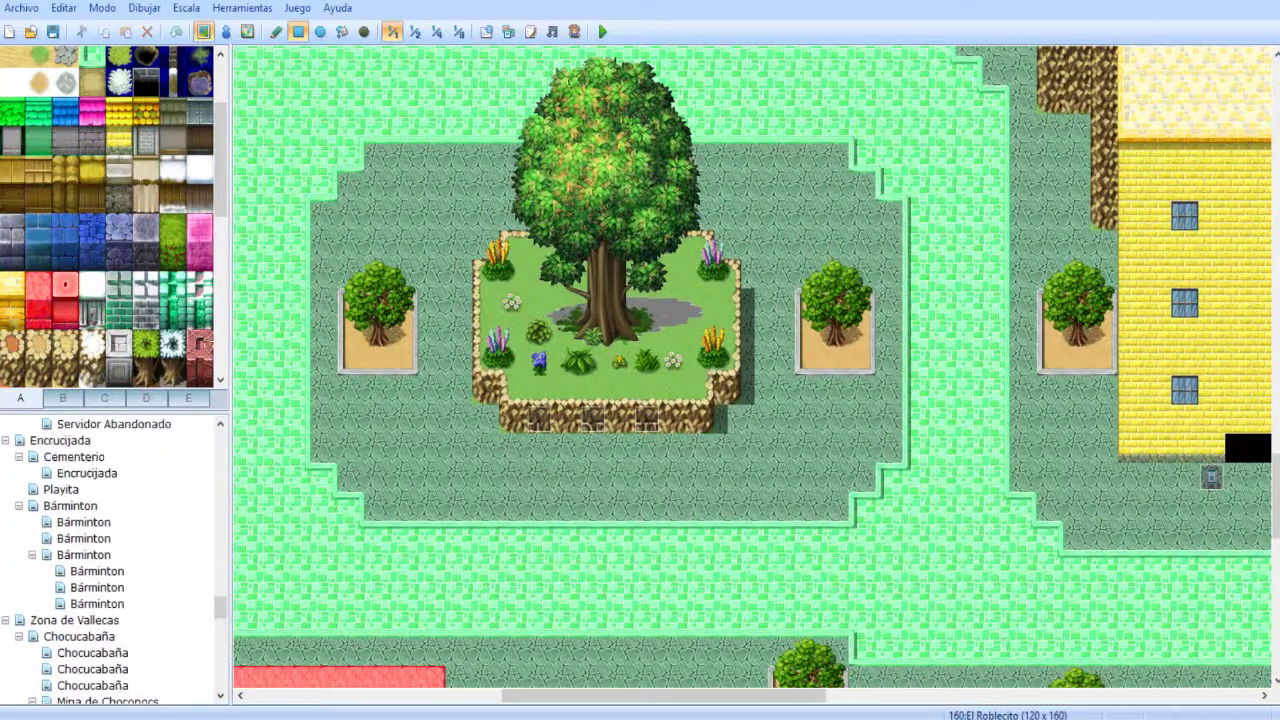
scroll(110, 560, up, 1)
scroll(110, 560, up, 3)
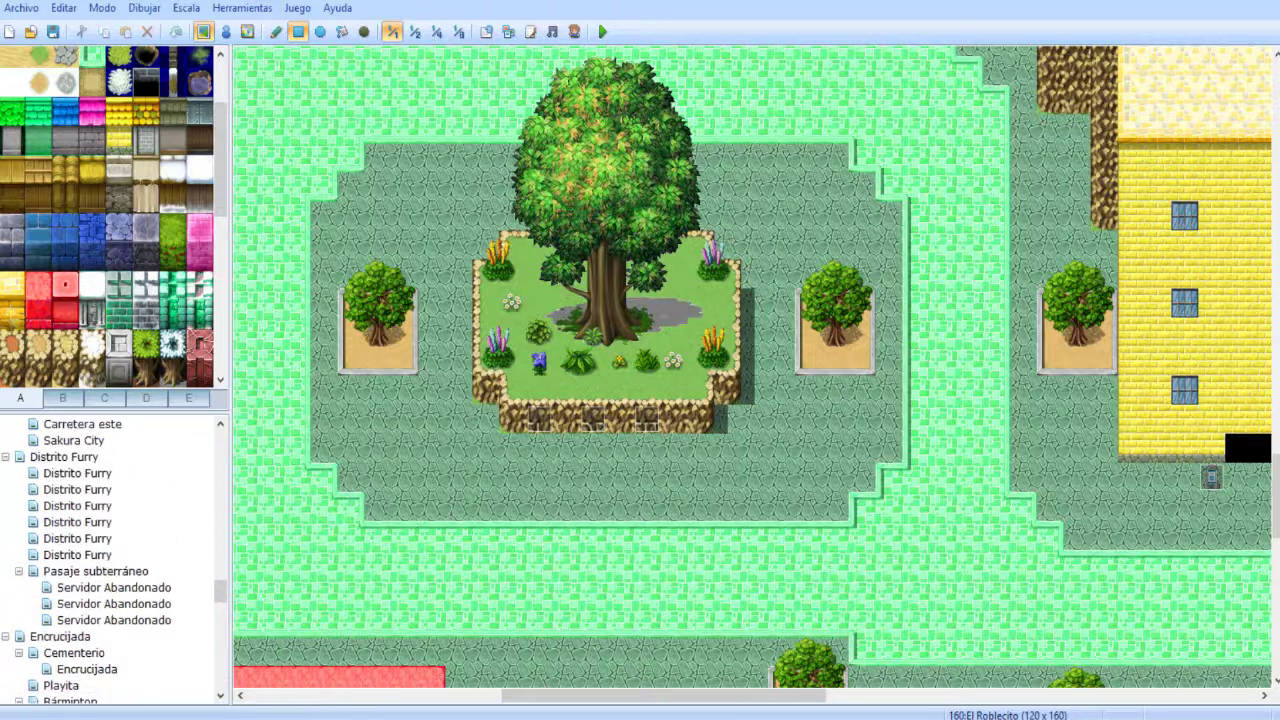
click(73, 440)
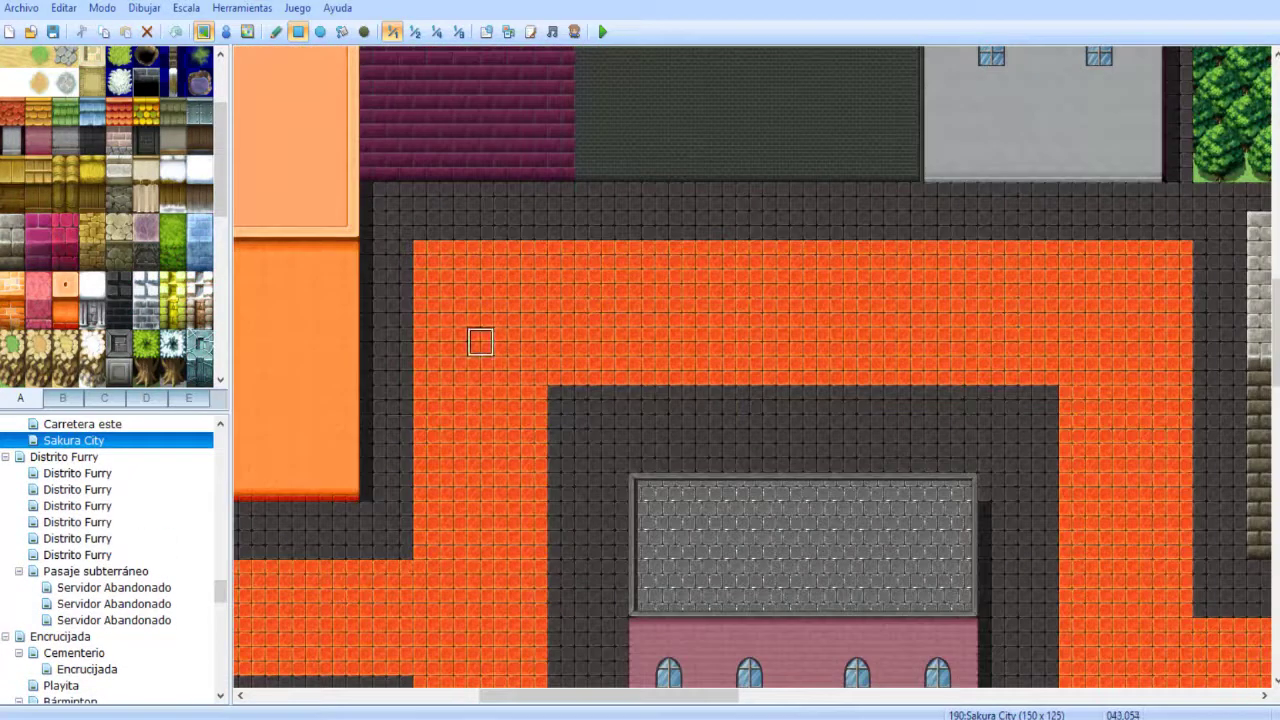
- Narrow the road northwest of the pink brick building to four tiles by paving its outermost top row and western column
scroll(480, 340, down, 3)
drag(400, 168, 1180, 169)
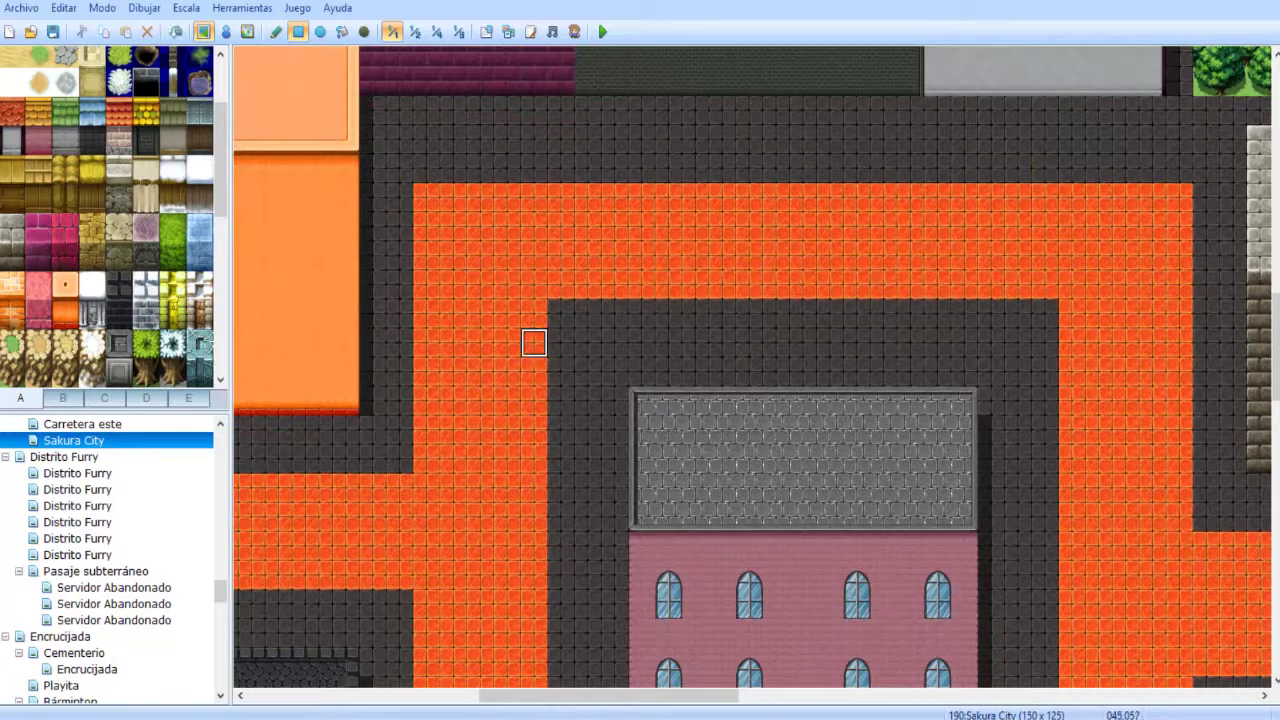
drag(428, 169, 428, 462)
- Pave over the westernmost column of the road beside the black-roofed building down to the southern junction, leaving the road four tiles wide
middle_drag(560, 457, 593, 447)
scroll(593, 447, left, 3)
scroll(663, 349, down, 1)
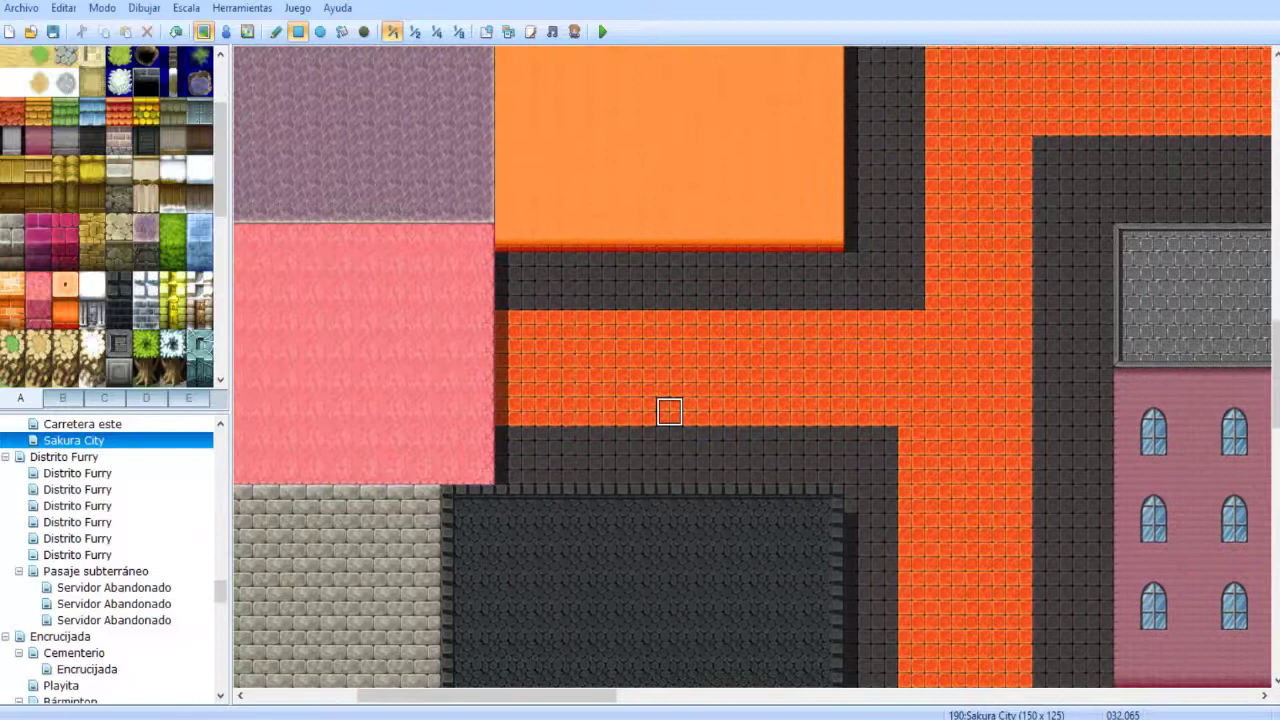
scroll(660, 400, right, 2)
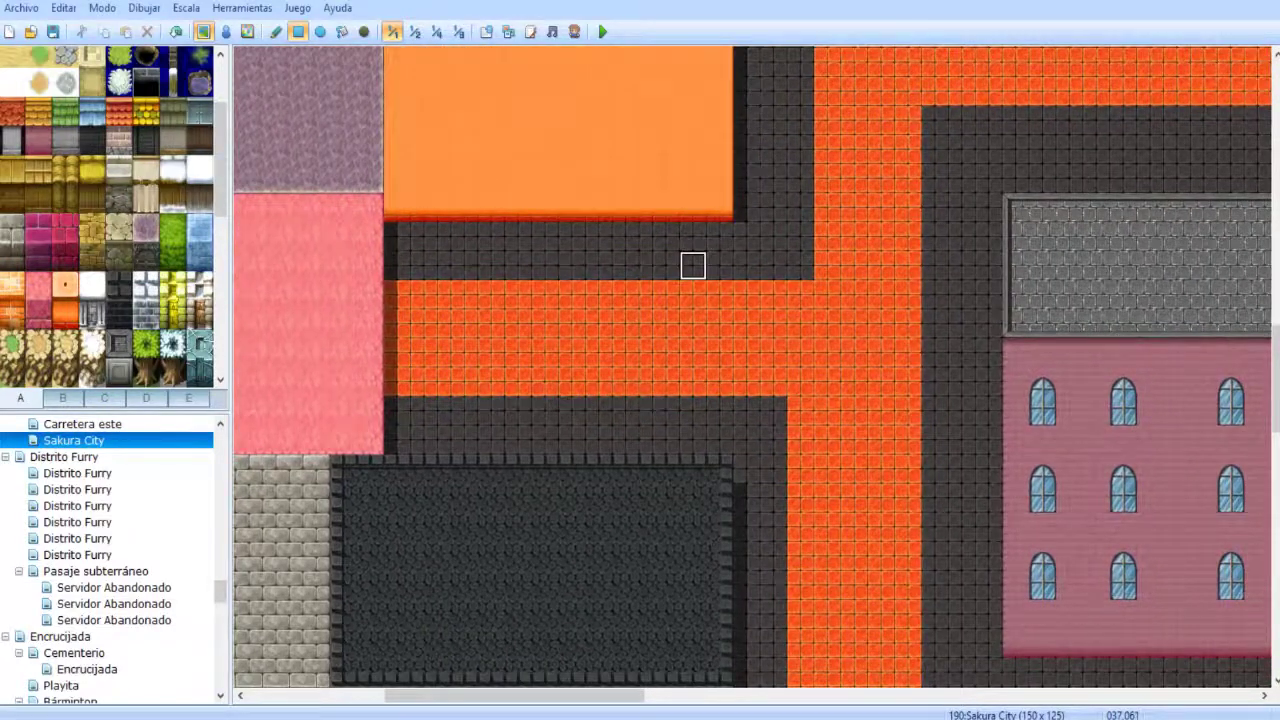
middle_drag(693, 265, 755, 390)
drag(759, 334, 759, 544)
mouse_move(828, 242)
middle_down()
mouse_move(832, 400)
mouse_move(828, 205)
middle_up()
drag(746, 157, 746, 510)
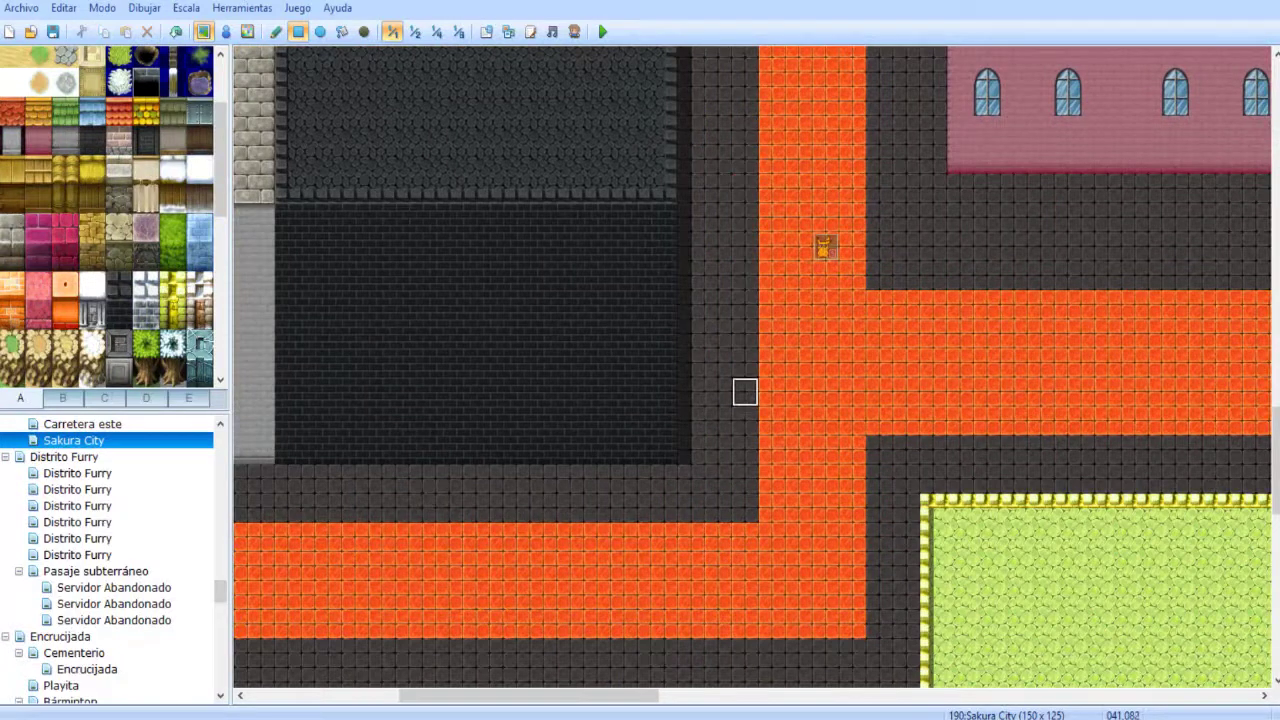
- Replace the bottom row of the road above the lime-roofed building with dark pavement, leaving four rows of road
scroll(692, 460, down, 3)
drag(638, 695, 775, 695)
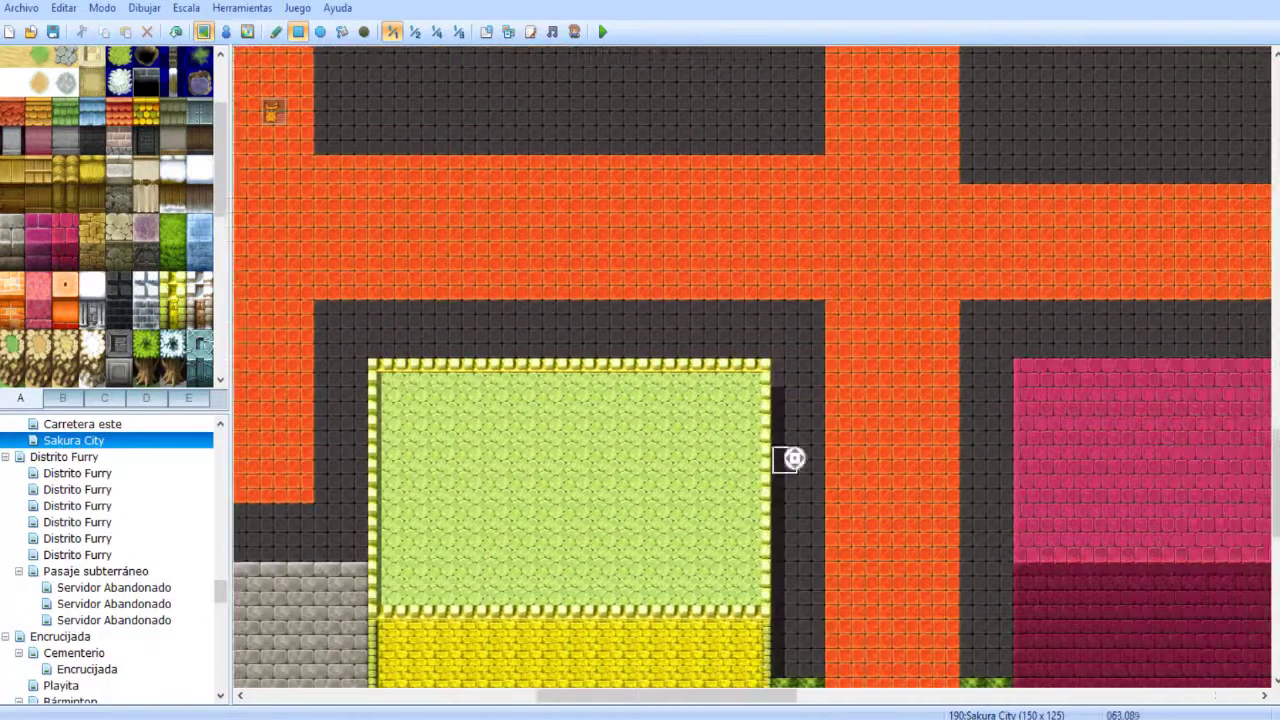
scroll(770, 400, up, 1)
drag(327, 350, 816, 349)
- Shift the 12-tile road stretch above the pink roof up one row, paving its bottom row and adding orange road along its top
middle_drag(795, 437, 790, 450)
middle_drag(777, 494, 777, 497)
drag(650, 503, 945, 503)
right_click(891, 471)
mouse_move(650, 387)
mouse_down()
mouse_move(918, 387)
mouse_move(945, 414)
mouse_up()
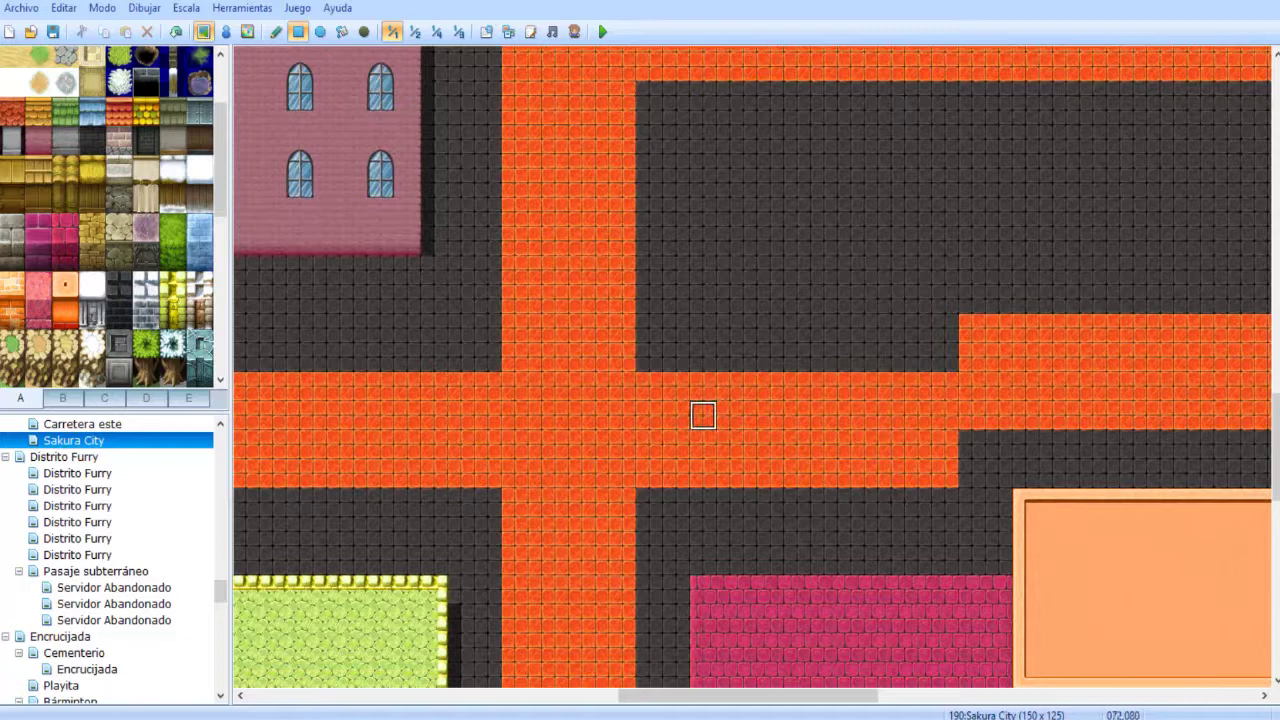
- Raise the two remaining eastern road stretches by one row, adding orange road along their tops and pavement along their bottoms
middle_drag(757, 414, 1003, 331)
drag(653, 360, 950, 360)
drag(976, 274, 1110, 274)
mouse_move(680, 476)
mouse_down()
mouse_move(654, 476)
mouse_move(955, 476)
mouse_up()
drag(976, 389, 1218, 389)
- Pave over the outer eastern column of the road beside the pink brick building and the top row of the road below the stone building
middle_drag(853, 507, 512, 401)
scroll(606, 309, down, 3)
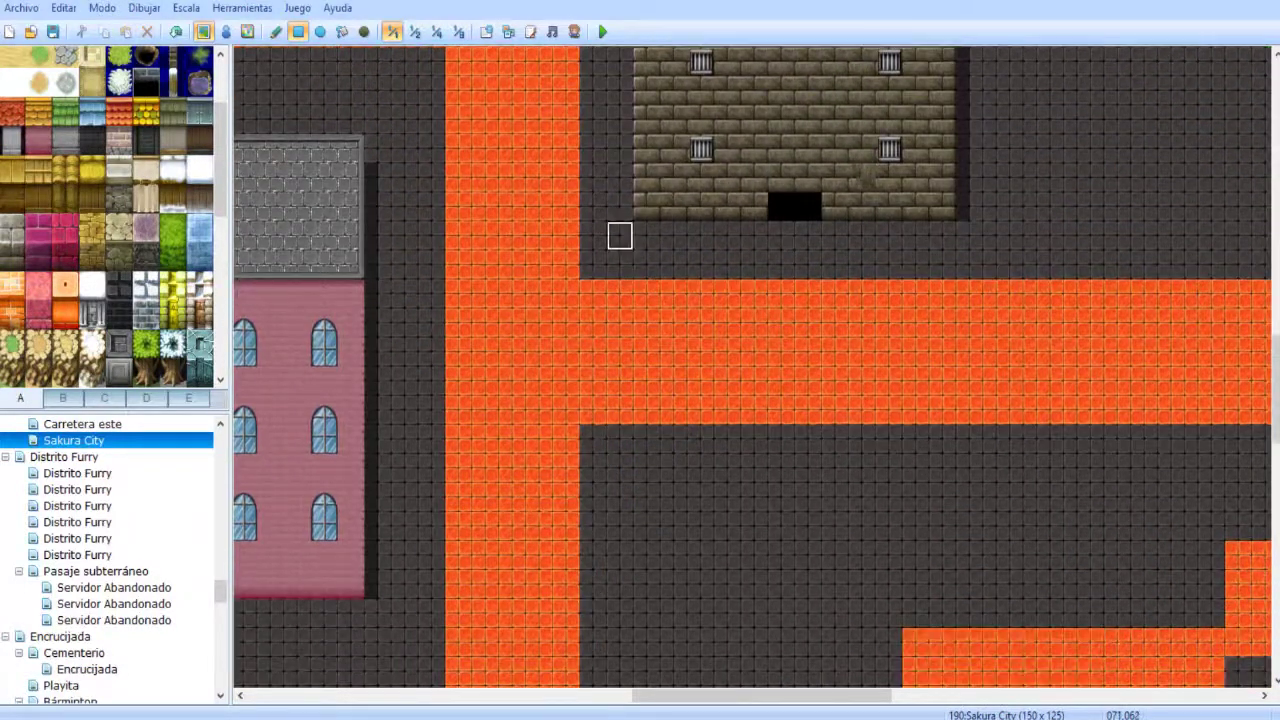
scroll(620, 236, up, 5)
scroll(620, 236, left, 1)
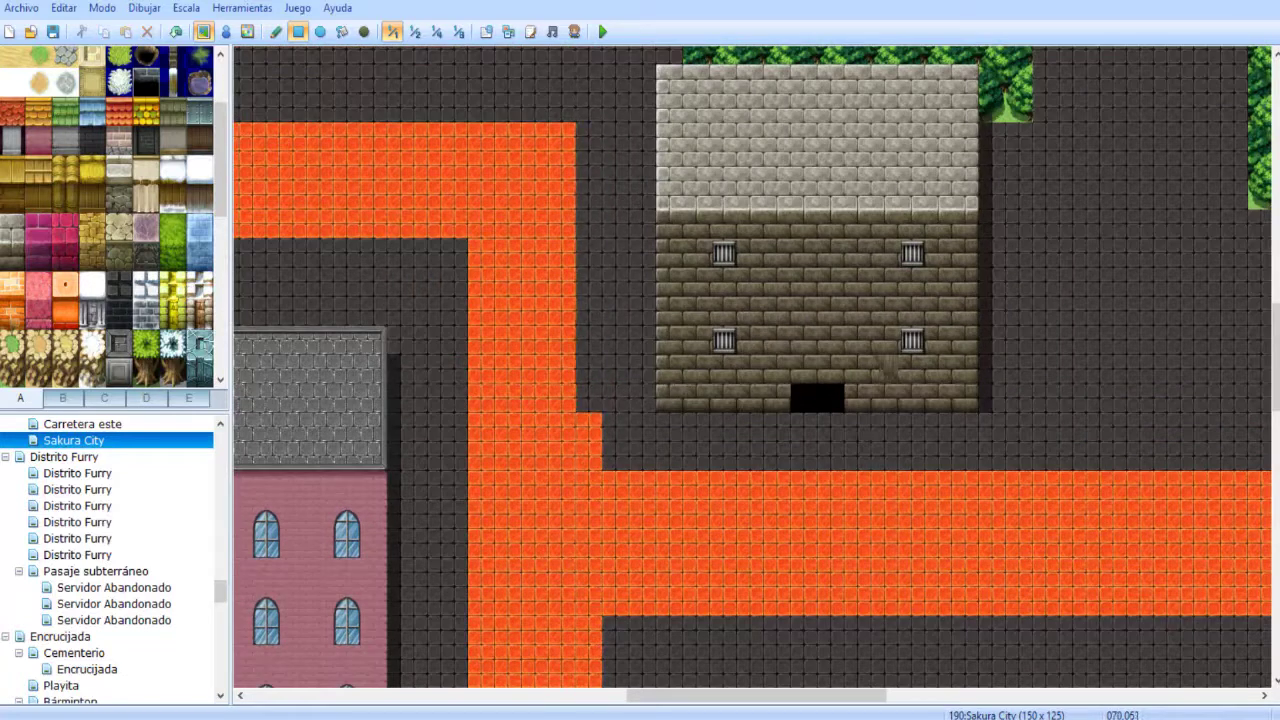
drag(589, 485, 1074, 485)
- Pave the top row of the road below the stone building and raise the road stretch above the dark roof by one row
middle_drag(1243, 503, 663, 503)
mouse_move(545, 485)
mouse_down()
mouse_move(845, 485)
mouse_move(815, 485)
mouse_move(815, 305)
mouse_move(1245, 312)
mouse_up()
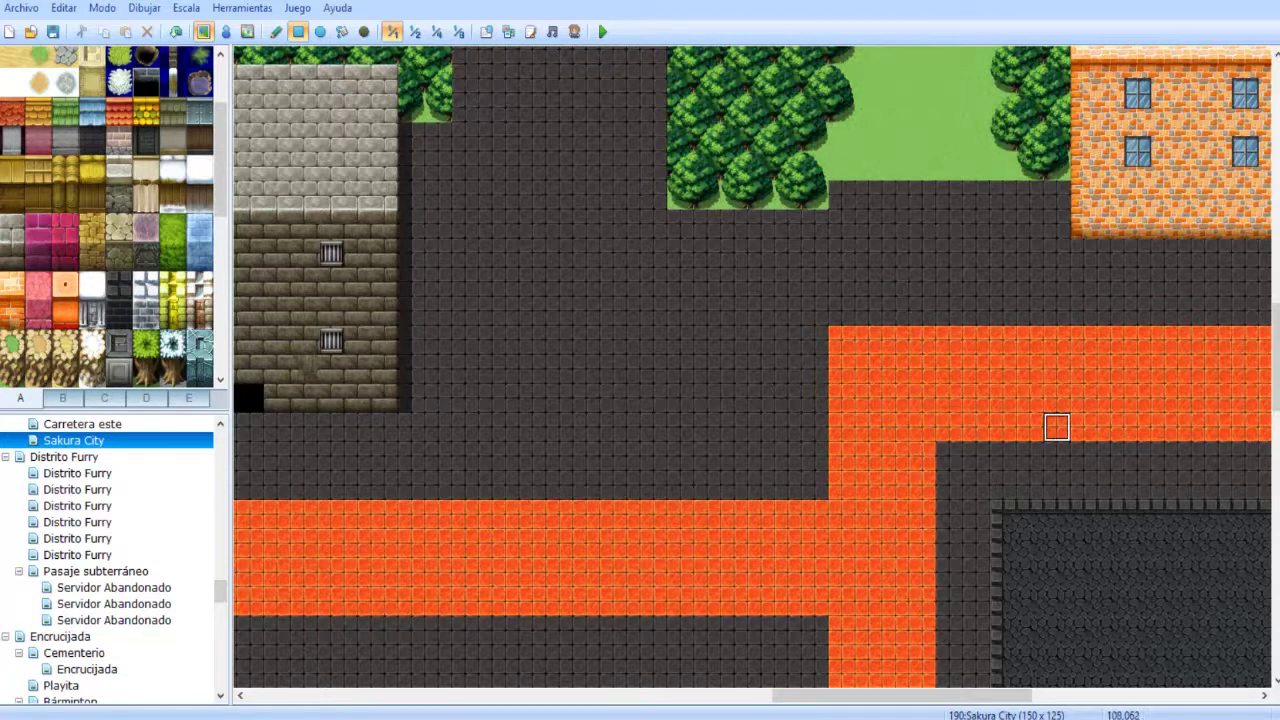
drag(949, 427, 1260, 398)
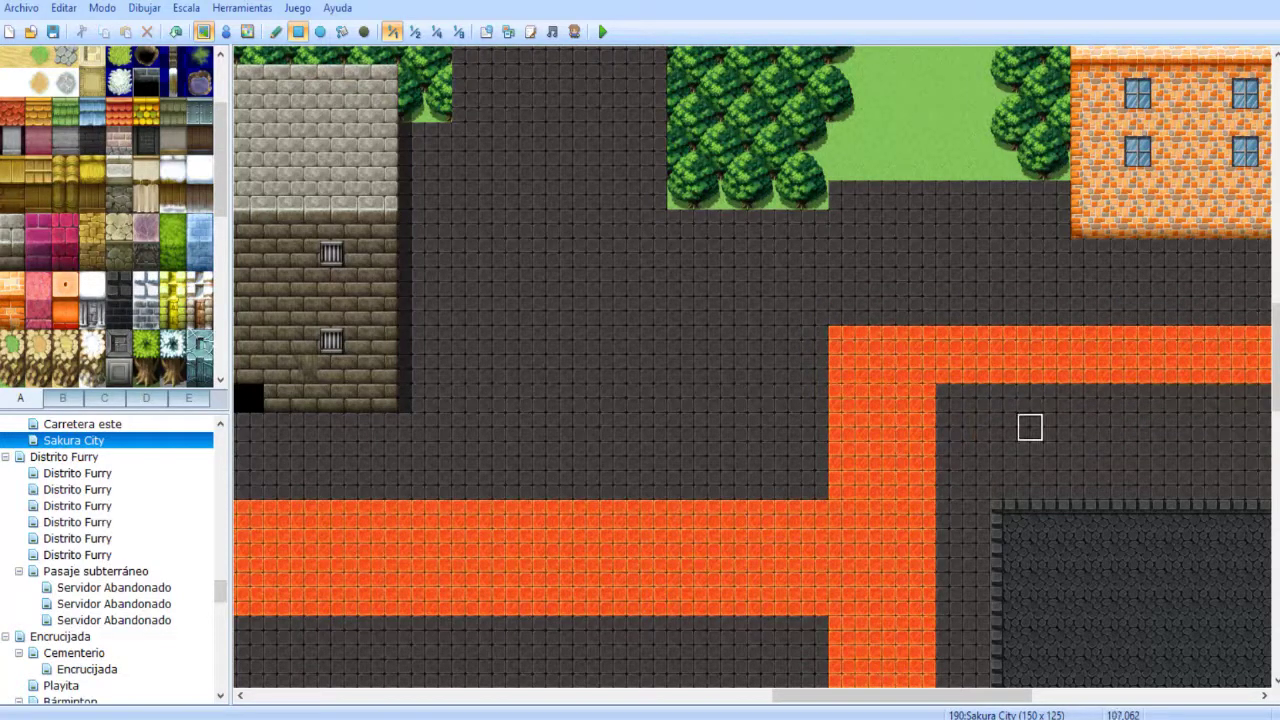
key(ctrl+z)
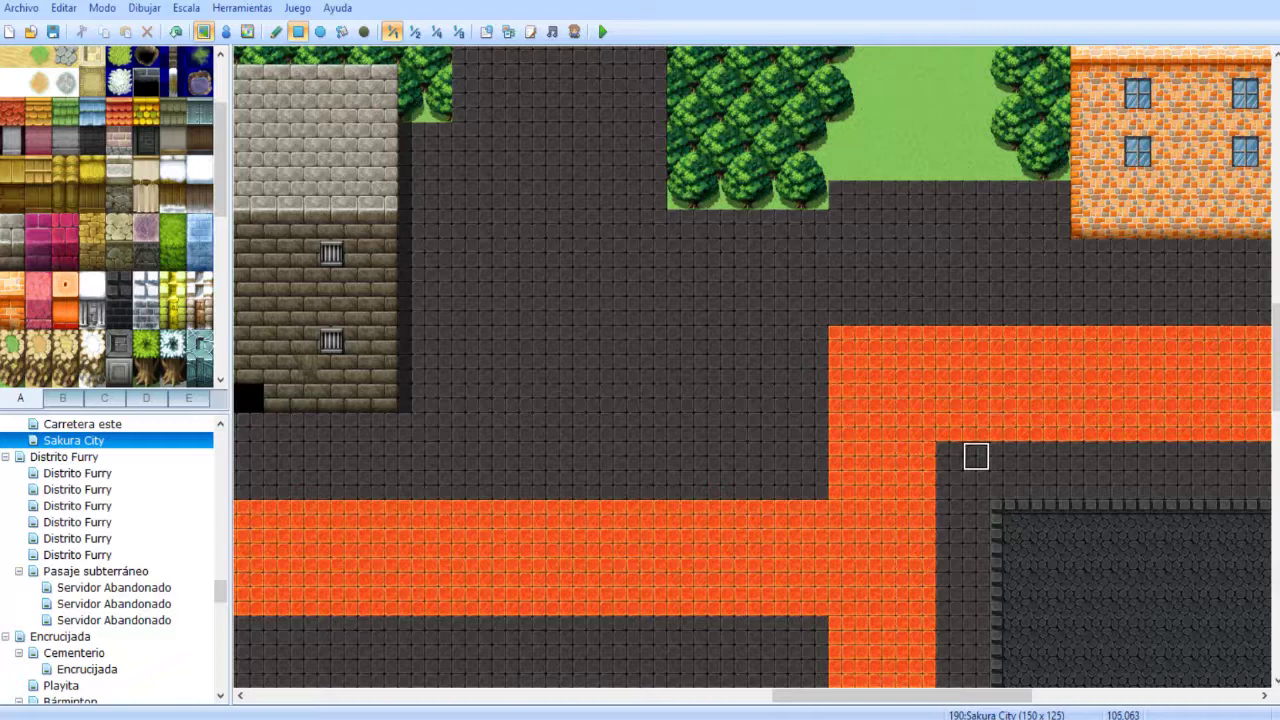
drag(948, 440, 1247, 428)
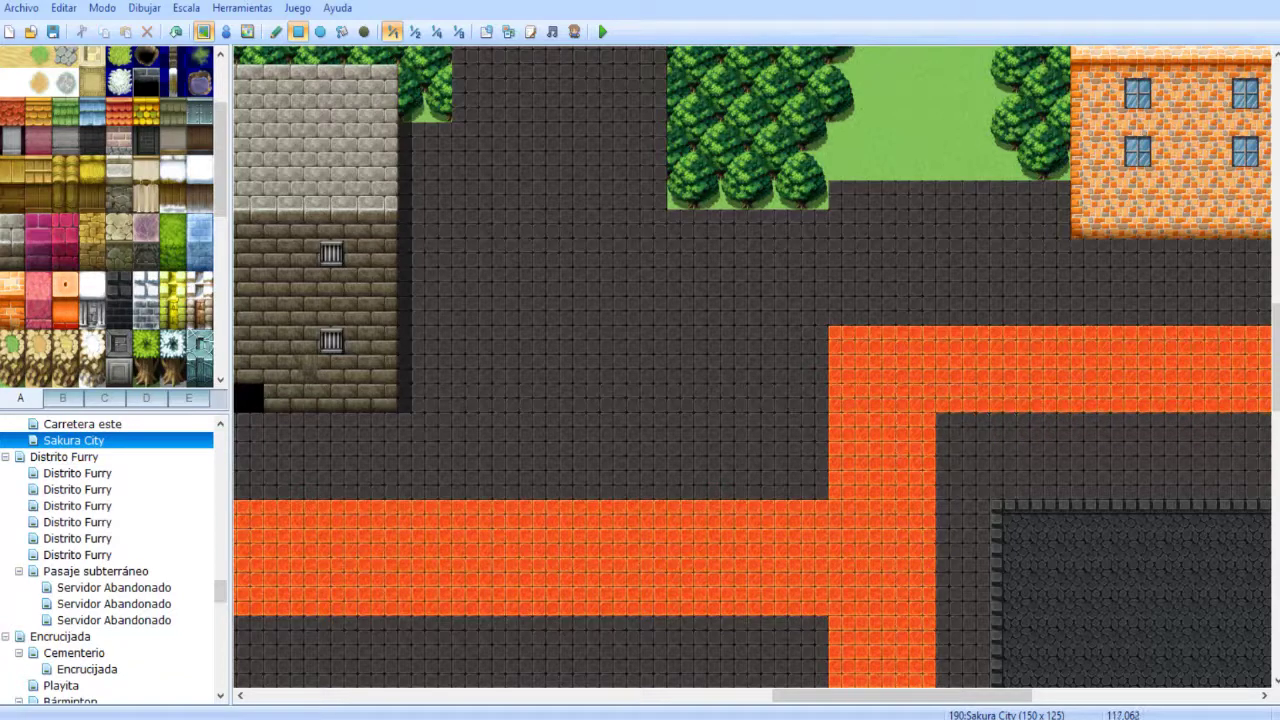
mouse_move(840, 310)
mouse_down()
mouse_move(1232, 310)
mouse_move(1217, 337)
mouse_up()
- Pave over the easternmost roads: the vertical stretch, the highest step beside it and the stretch above the dark roof
middle_click(949, 392)
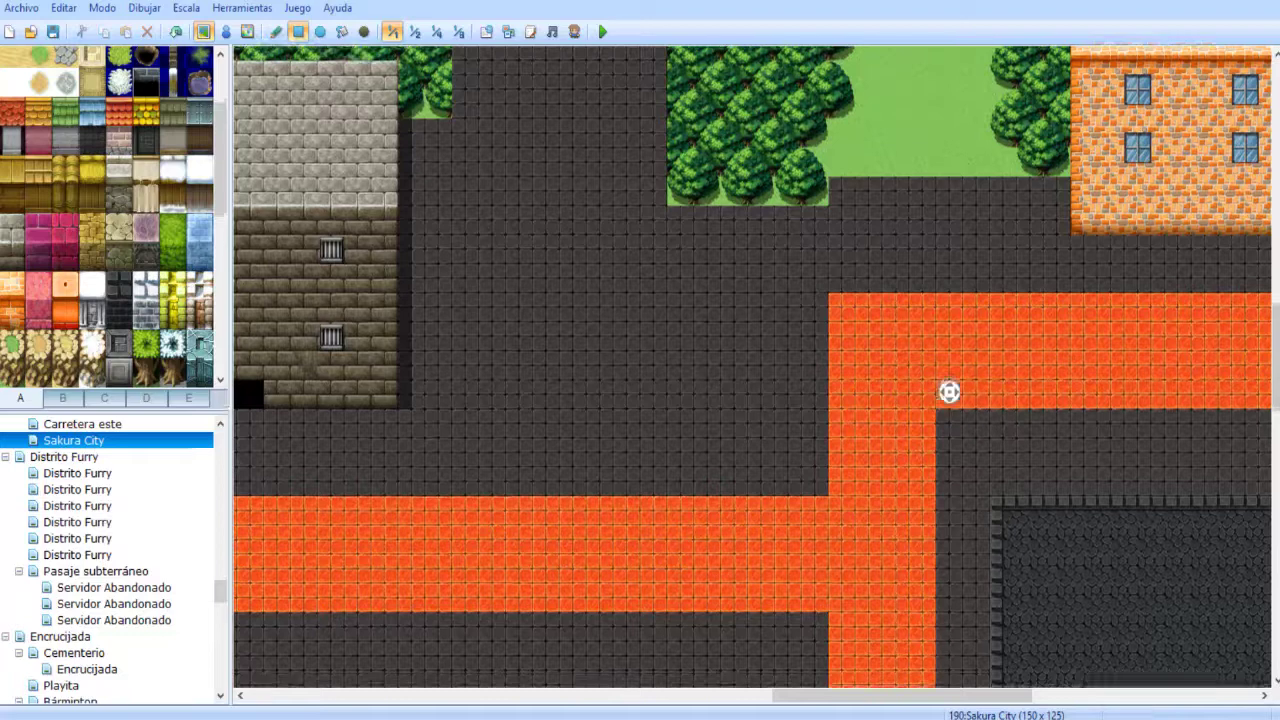
middle_click(900, 534)
mouse_move(900, 534)
middle_down()
mouse_move(688, 474)
mouse_move(1186, 475)
mouse_move(758, 652)
middle_up()
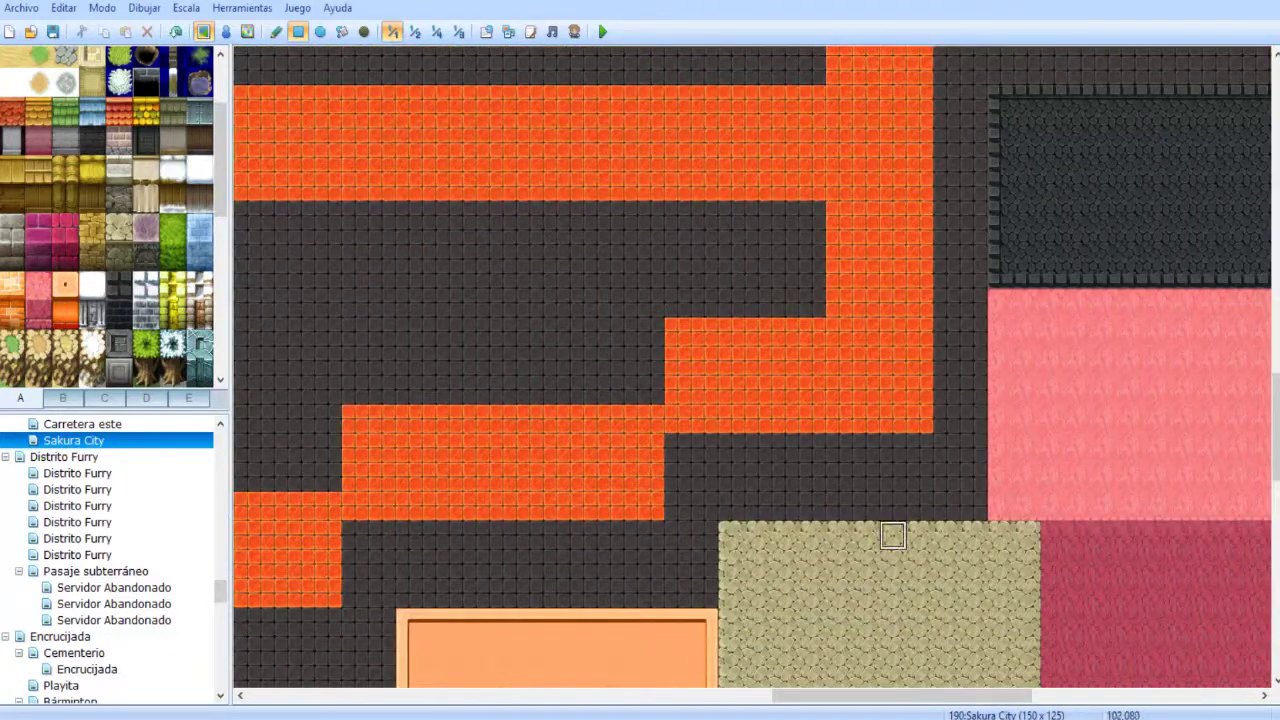
middle_drag(893, 536, 517, 294)
click(414, 31)
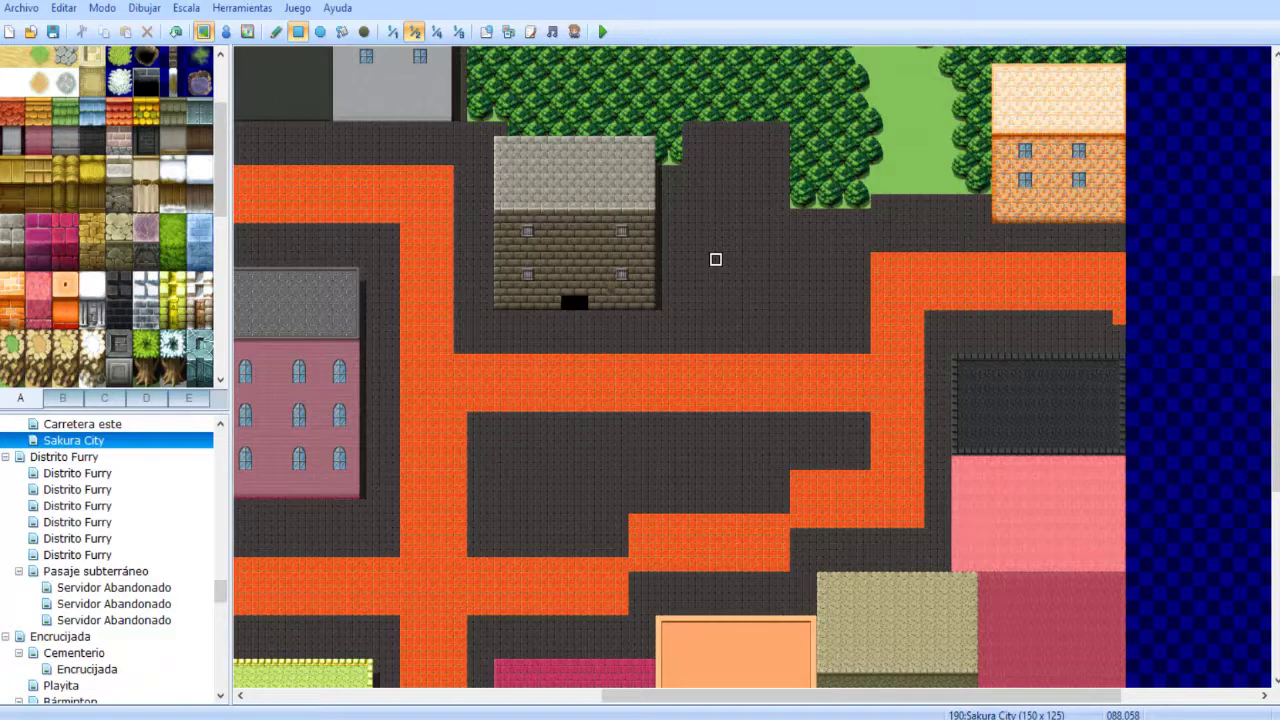
mouse_move(769, 317)
mouse_down()
mouse_move(860, 405)
mouse_move(940, 560)
mouse_up()
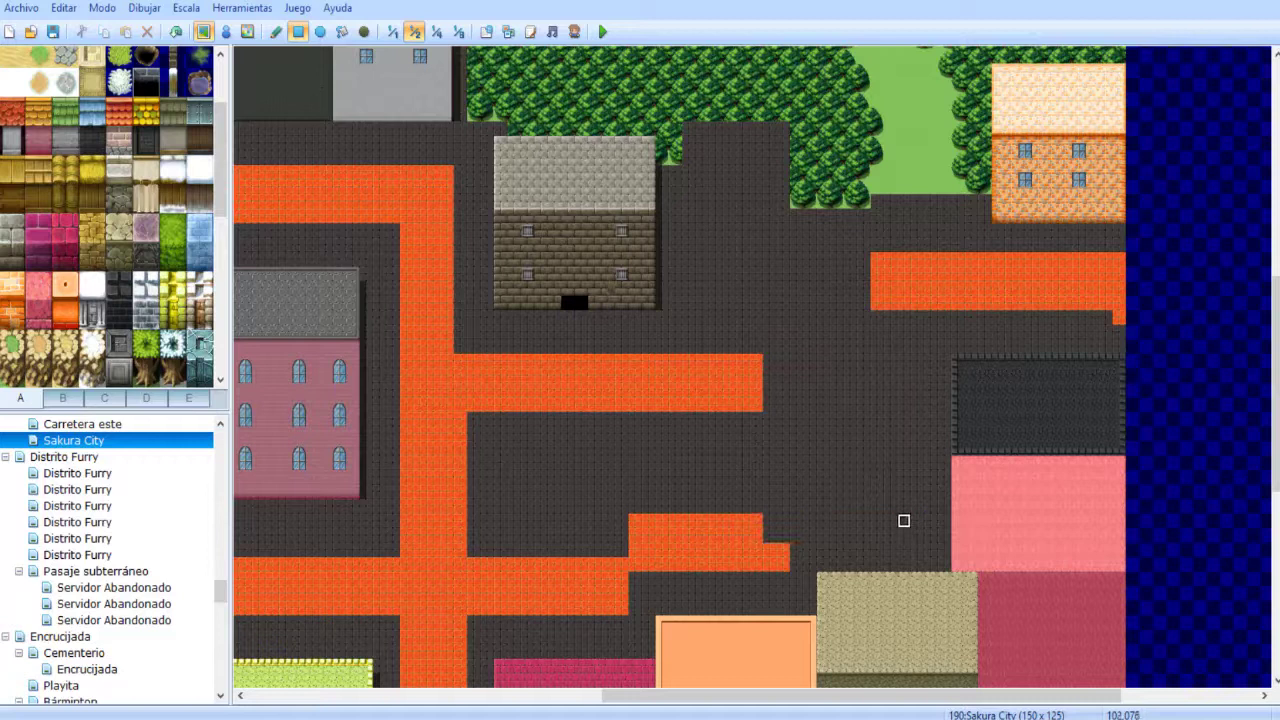
key(ctrl+z)
drag(796, 317, 940, 541)
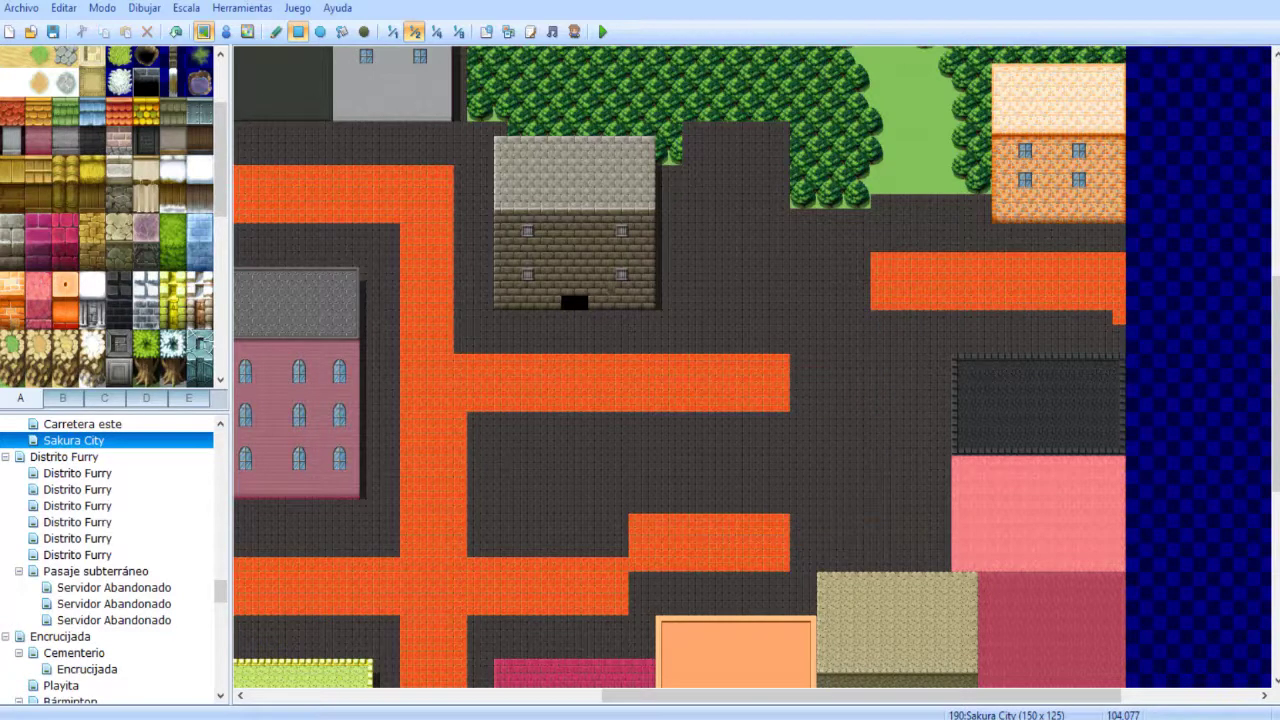
mouse_move(850, 244)
mouse_down()
mouse_move(1085, 285)
mouse_move(1118, 320)
mouse_up()
- Extend the remaining road step above the orange roof four tiles west with orange road, filling three rows above the lower street
middle_drag(850, 332, 781, 425)
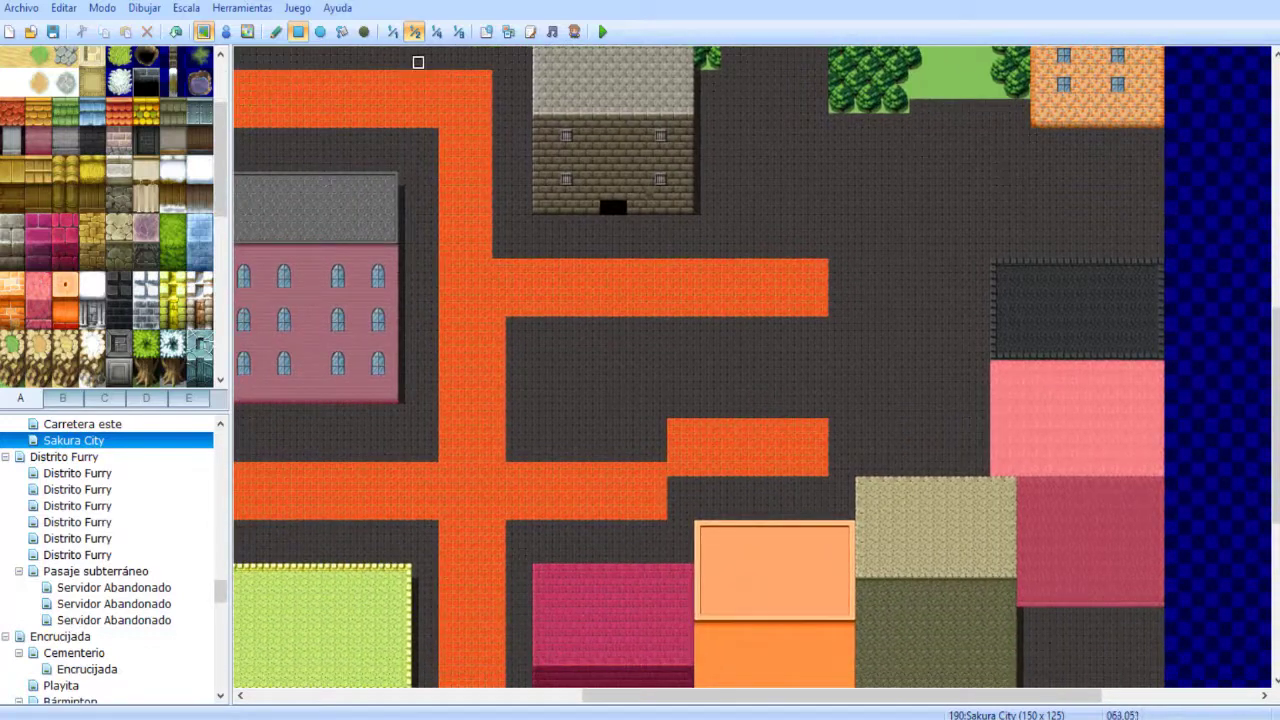
click(393, 31)
scroll(703, 340, down, 1)
scroll(703, 340, left, 1)
mouse_move(646, 457)
mouse_down()
mouse_move(618, 458)
mouse_move(645, 430)
mouse_up()
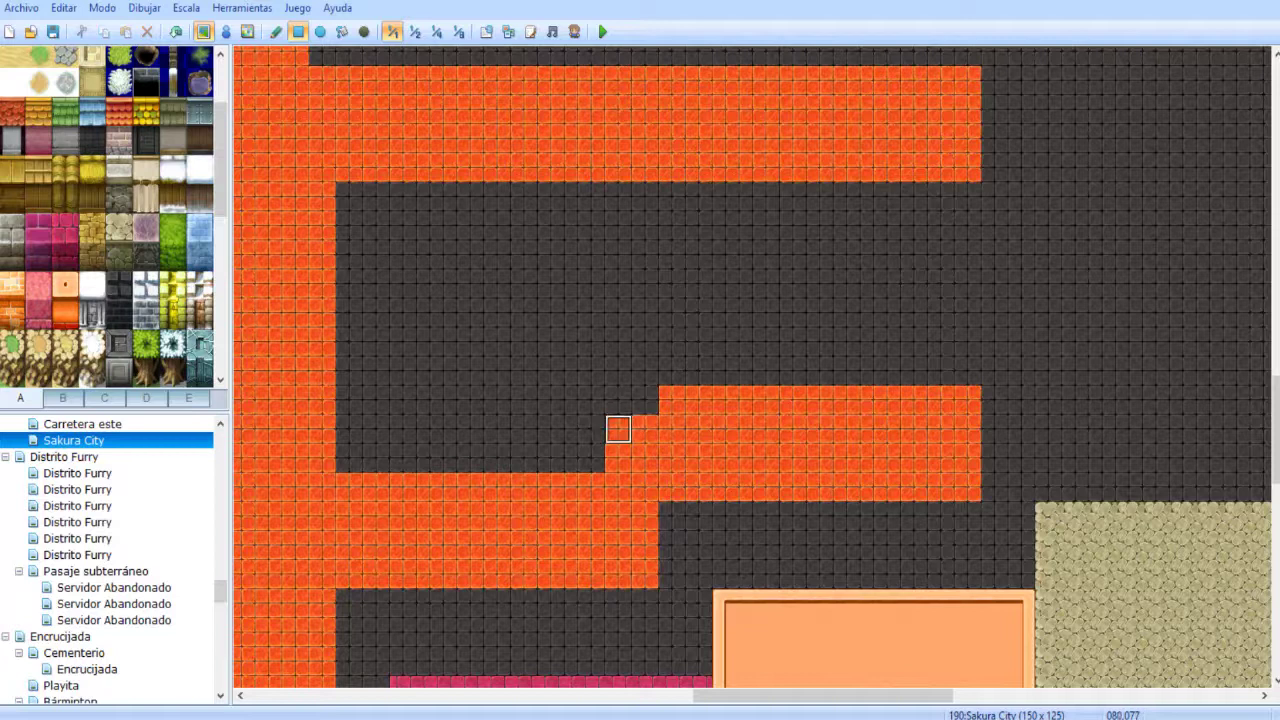
click(591, 458)
mouse_move(591, 428)
mouse_down()
mouse_move(591, 400)
mouse_move(591, 458)
mouse_move(563, 430)
mouse_move(563, 400)
mouse_up()
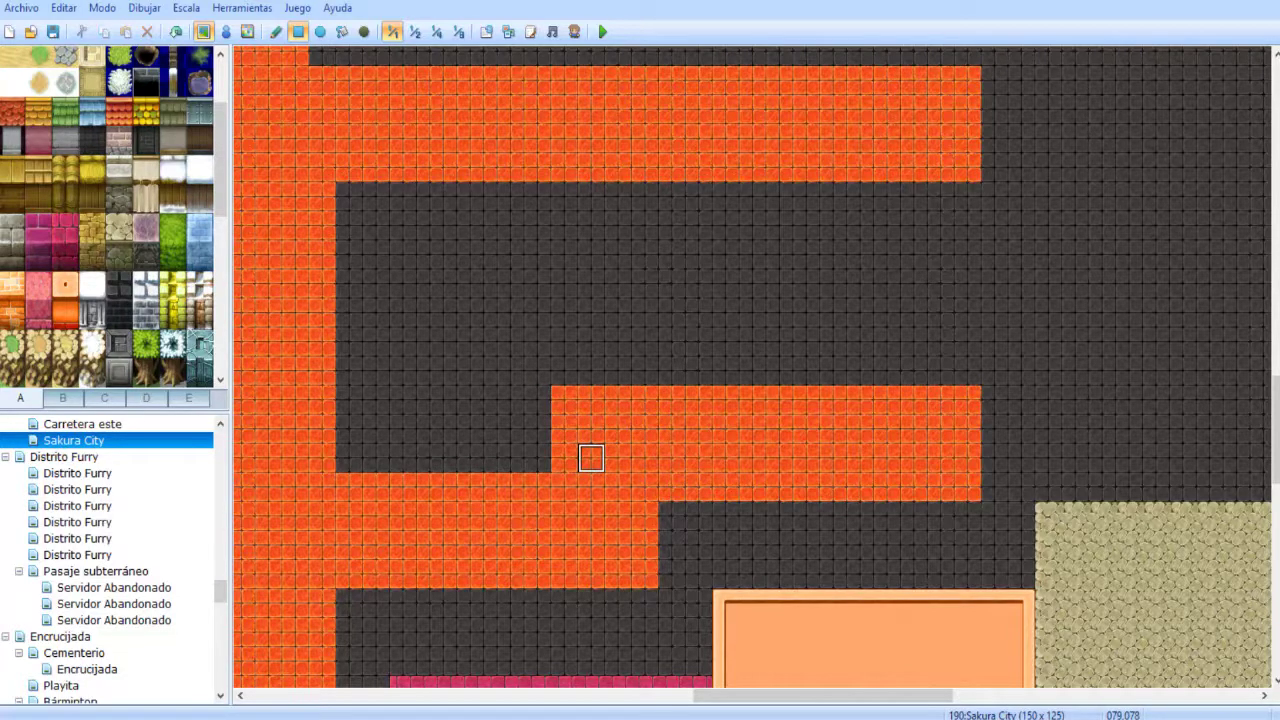
mouse_move(617, 458)
middle_down()
mouse_move(490, 460)
mouse_move(603, 458)
middle_up()
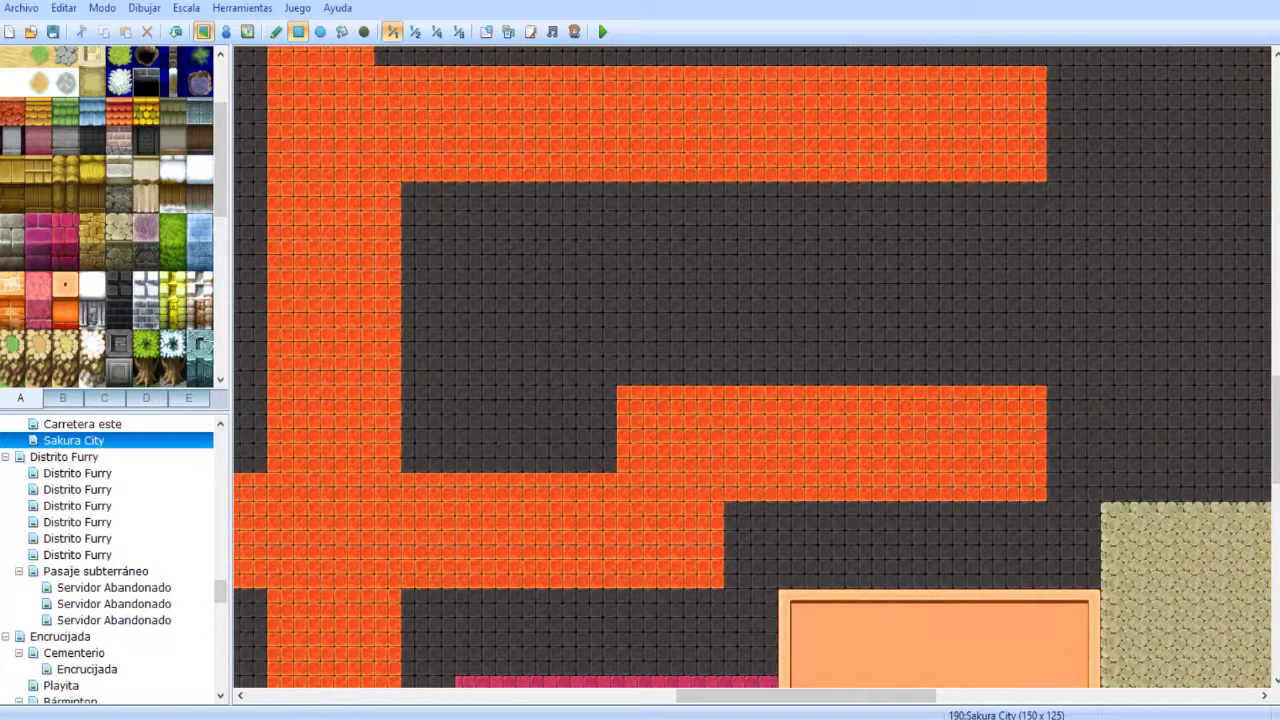
click(172, 314)
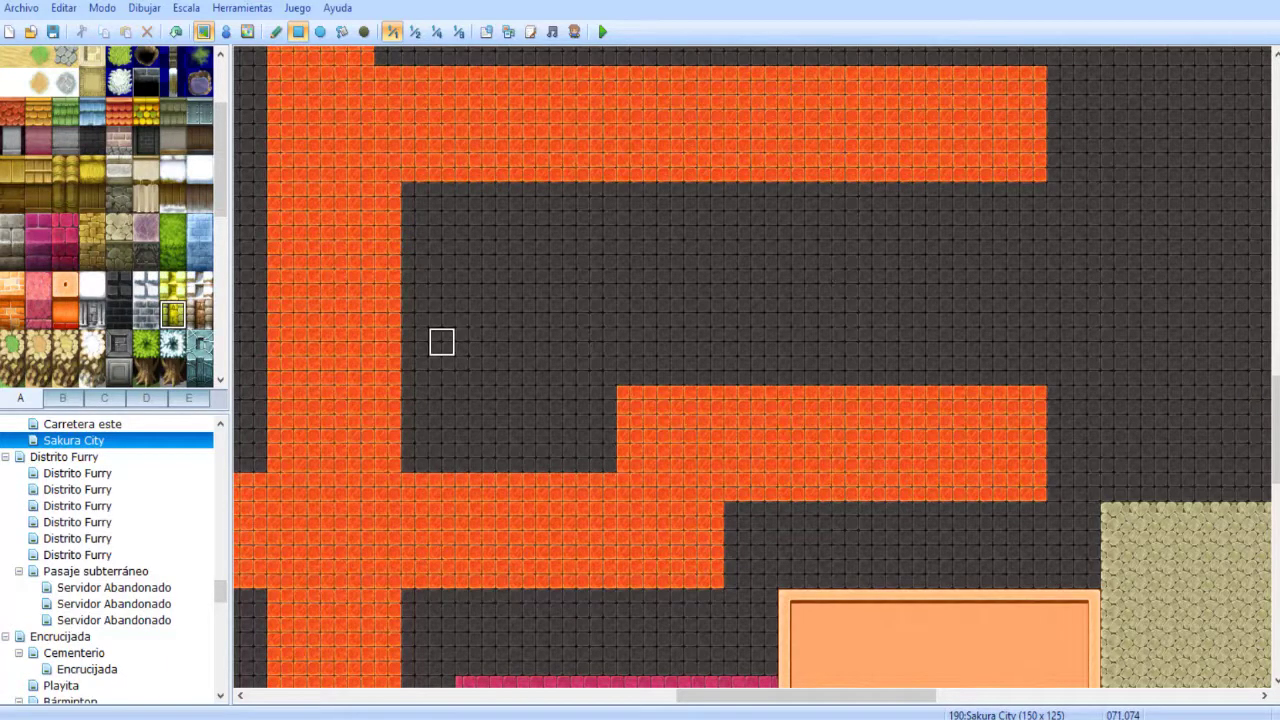
middle_drag(468, 342, 356, 362)
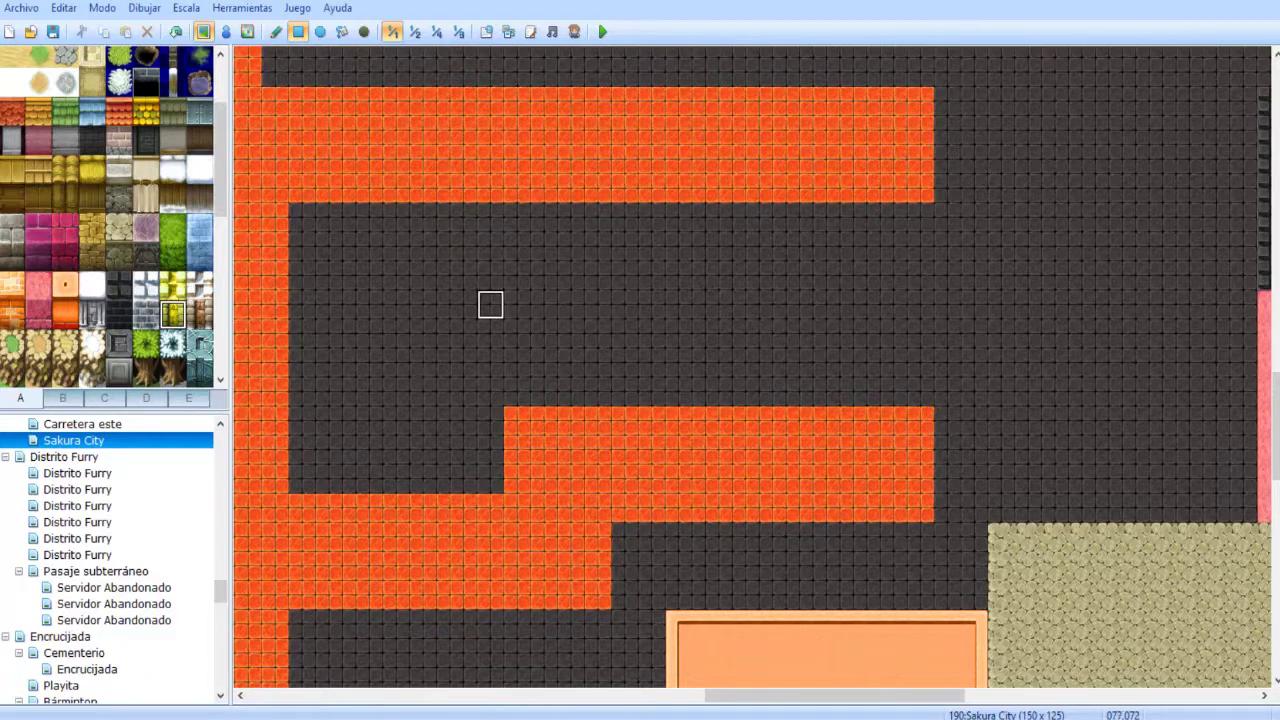
middle_drag(597, 303, 771, 300)
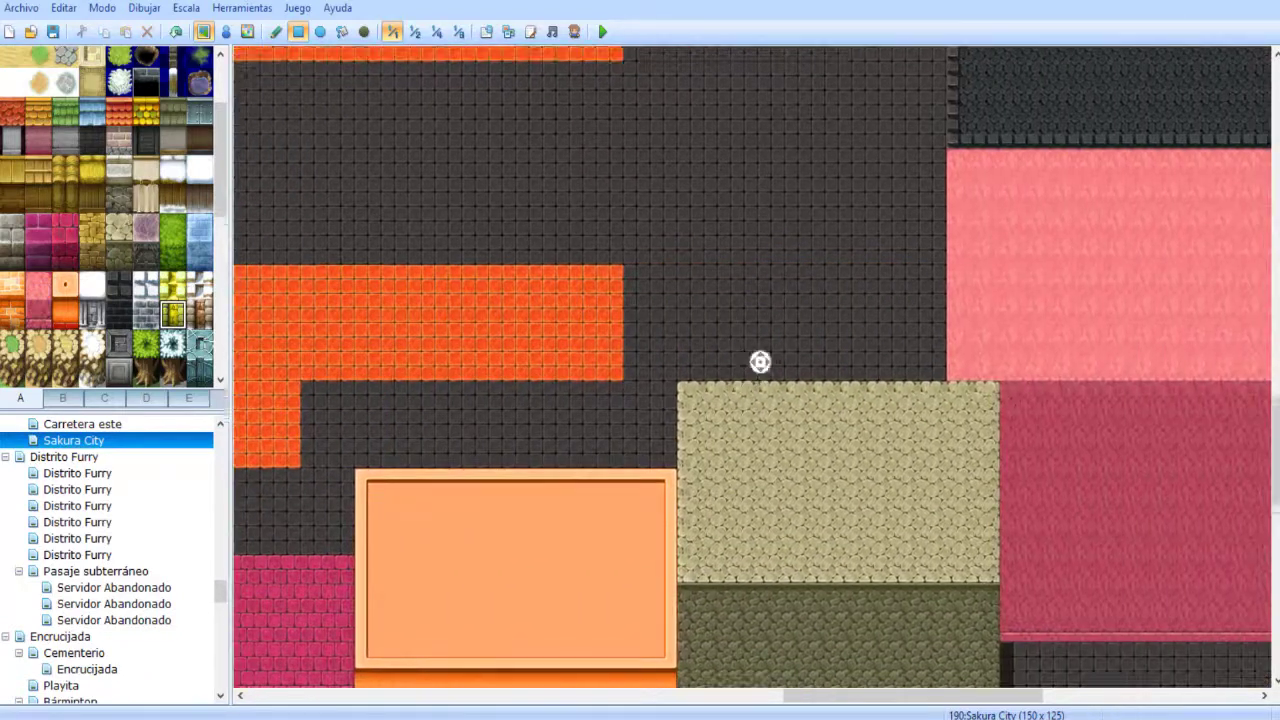
scroll(752, 320, up, 3)
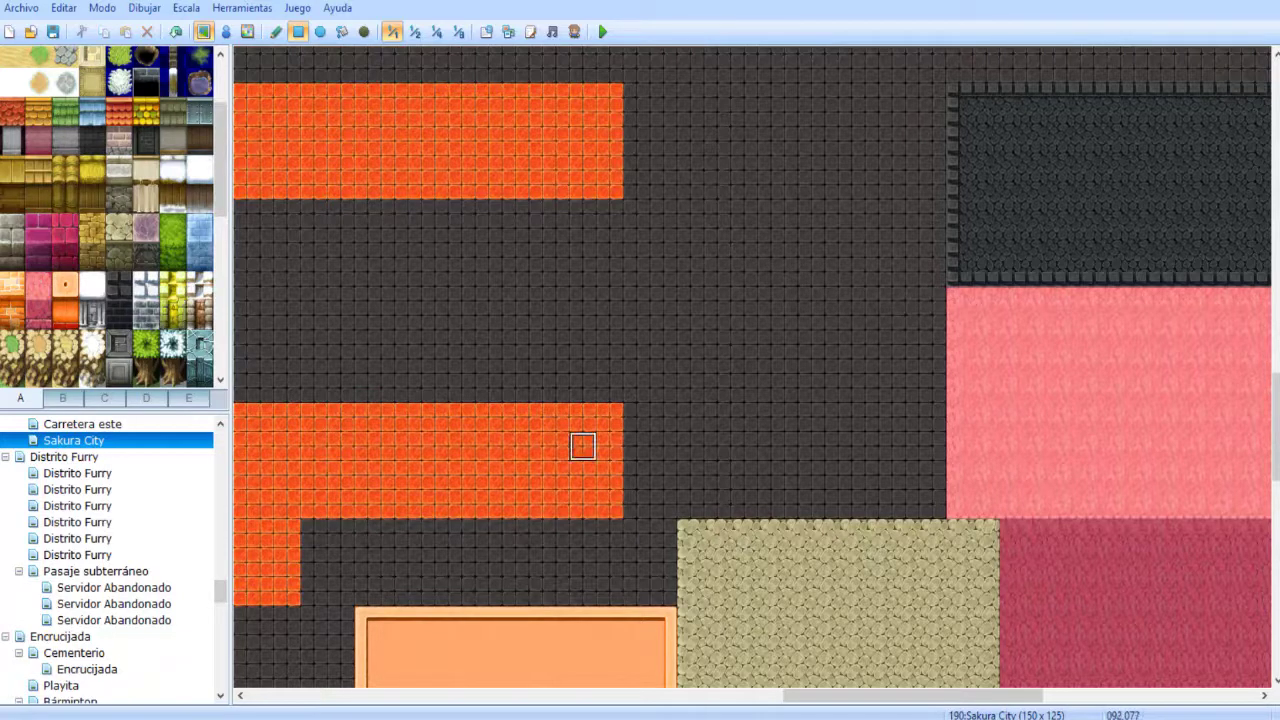
- Pave over the western 11 tiles of the road between the orange building and the dark-roofed building, leaving a five-tile stub
middle_drag(777, 384, 463, 346)
mouse_move(600, 400)
middle_down()
mouse_move(530, 382)
mouse_move(500, 350)
mouse_move(589, 394)
middle_up()
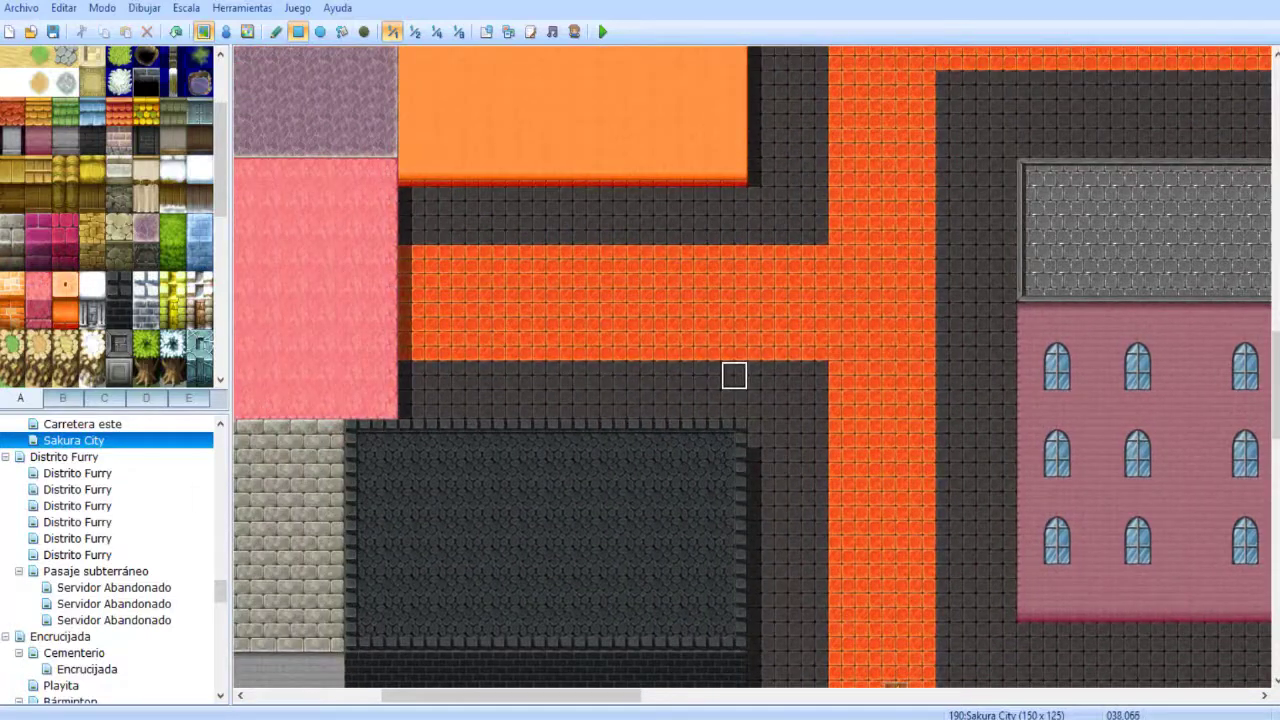
mouse_move(815, 375)
mouse_down()
mouse_move(430, 250)
mouse_move(411, 372)
mouse_up()
mouse_move(636, 413)
middle_down()
mouse_move(590, 305)
mouse_move(568, 289)
middle_up()
key(ctrl+z)
key(ctrl+z)
mouse_move(458, 403)
mouse_down()
mouse_move(675, 490)
mouse_move(594, 490)
mouse_up()
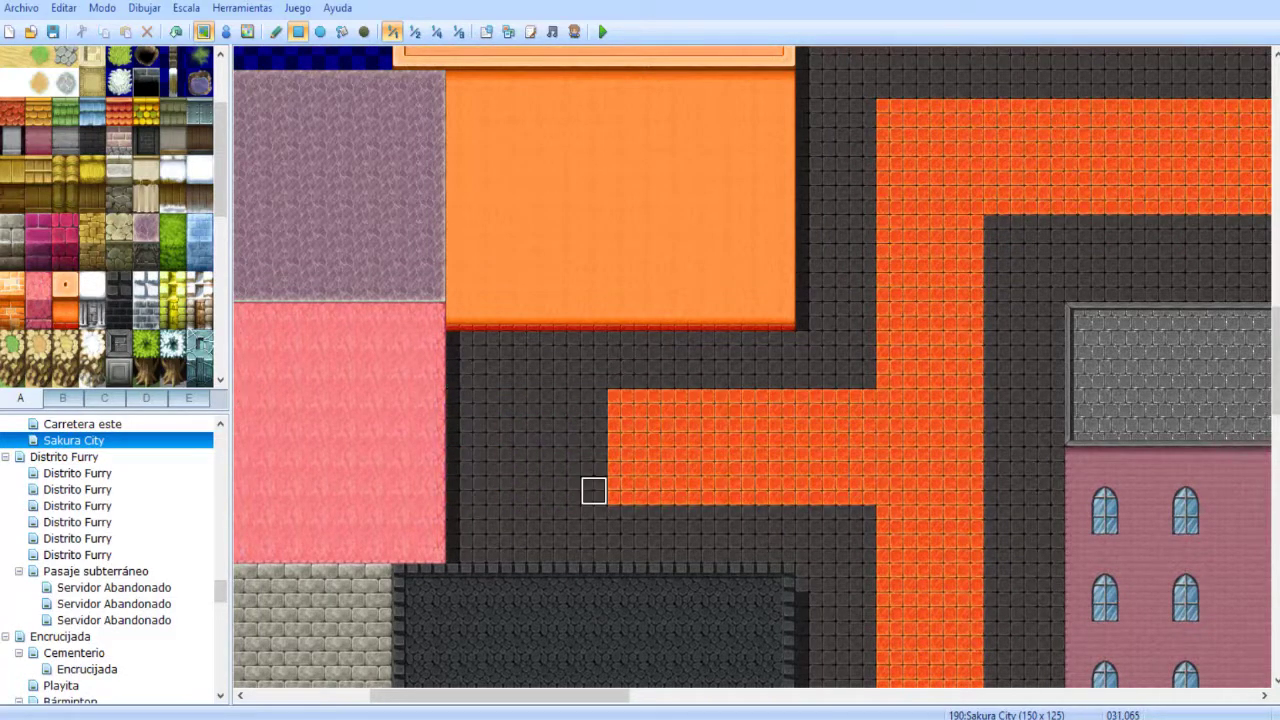
key(ctrl+z)
drag(459, 404, 729, 494)
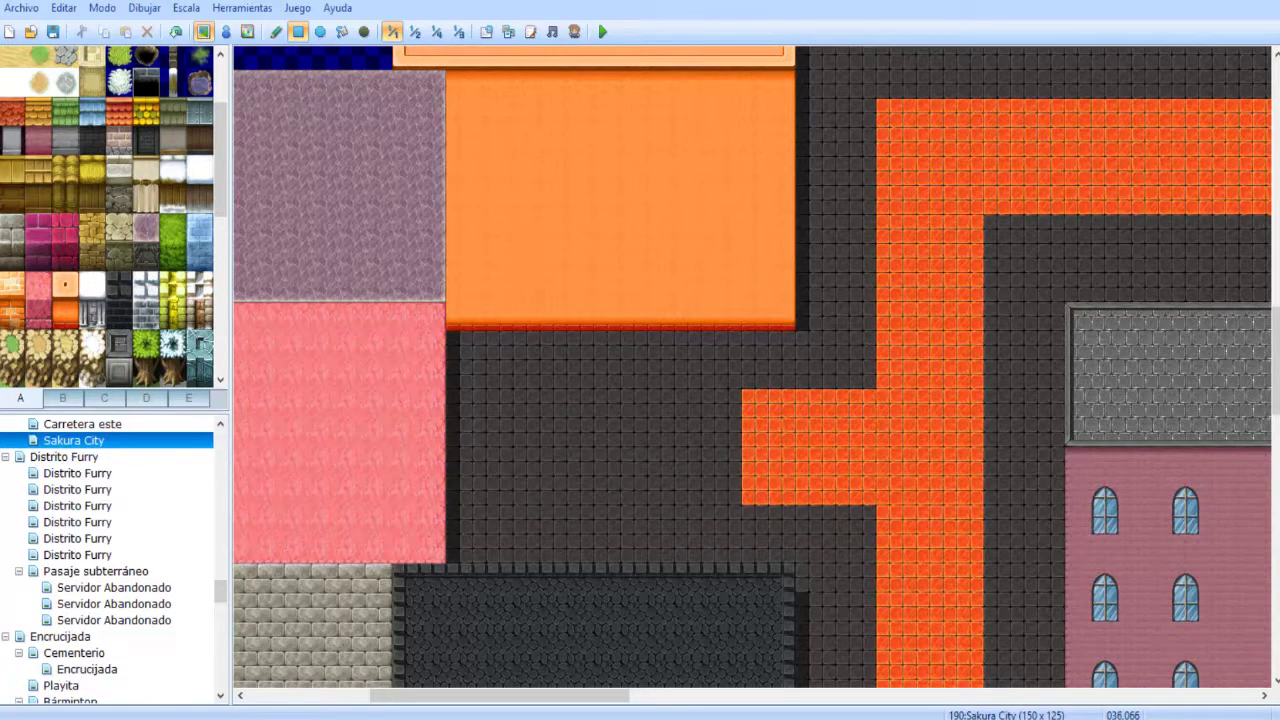
middle_drag(591, 457, 681, 437)
mouse_move(600, 409)
mouse_down()
mouse_move(627, 495)
mouse_move(681, 524)
mouse_up()
scroll(627, 495, up, 1)
key(ctrl+z)
- Build a 12-tile-wide building west of the dark-roofed one, with an 8-row yellow brick wall and a 7-row lime roof
middle_drag(540, 454, 875, 580)
scroll(871, 536, down, 1)
scroll(871, 536, right, 1)
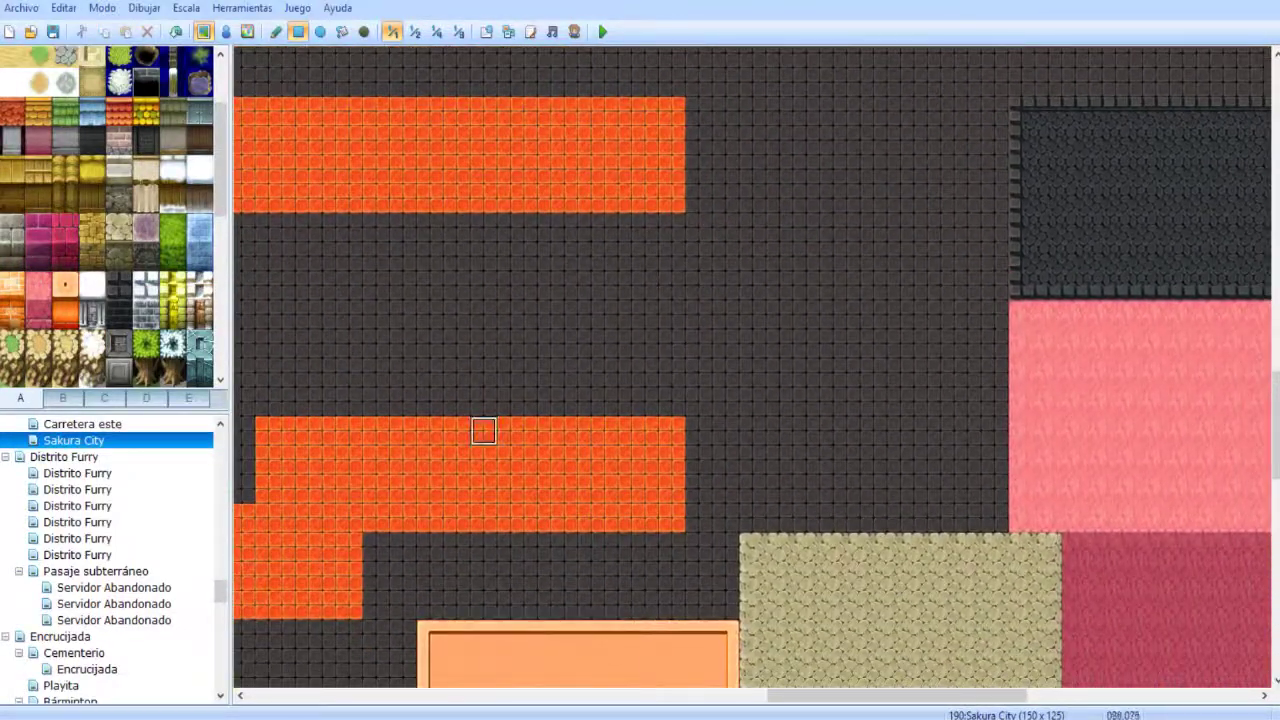
click(172, 314)
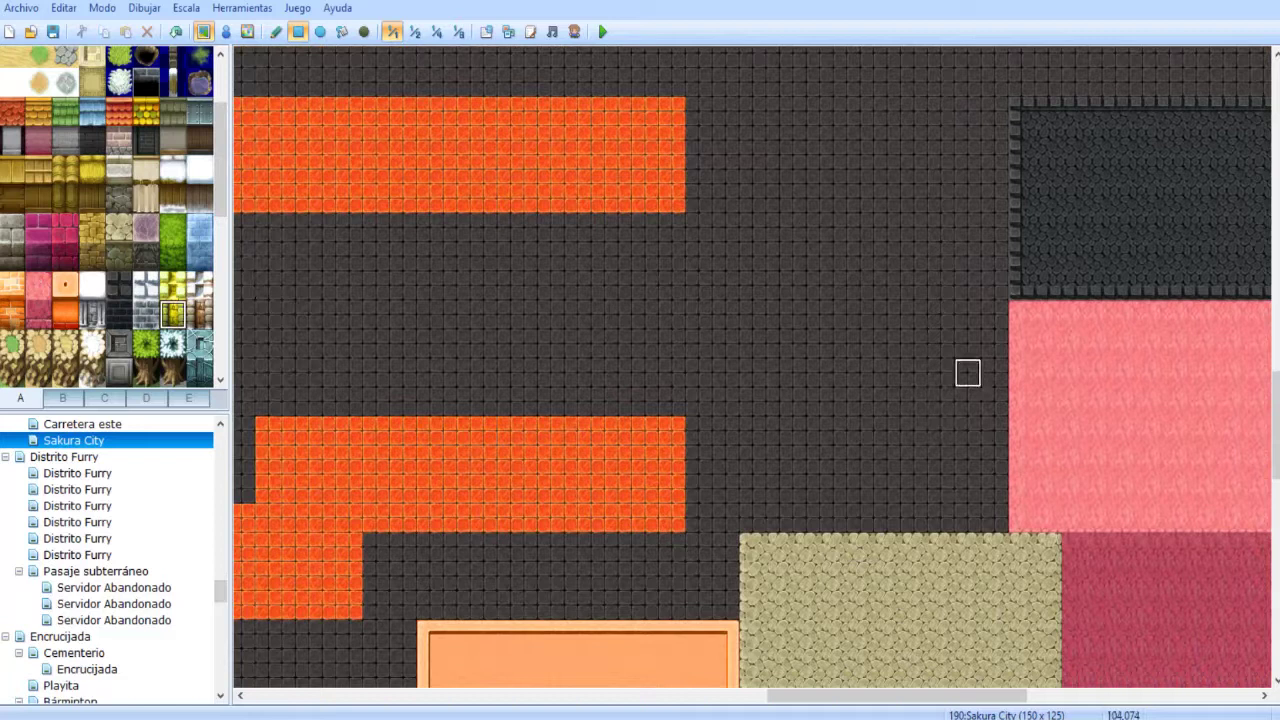
mouse_move(995, 345)
mouse_down()
mouse_move(775, 190)
mouse_move(700, 197)
mouse_up()
middle_drag(753, 286, 725, 215)
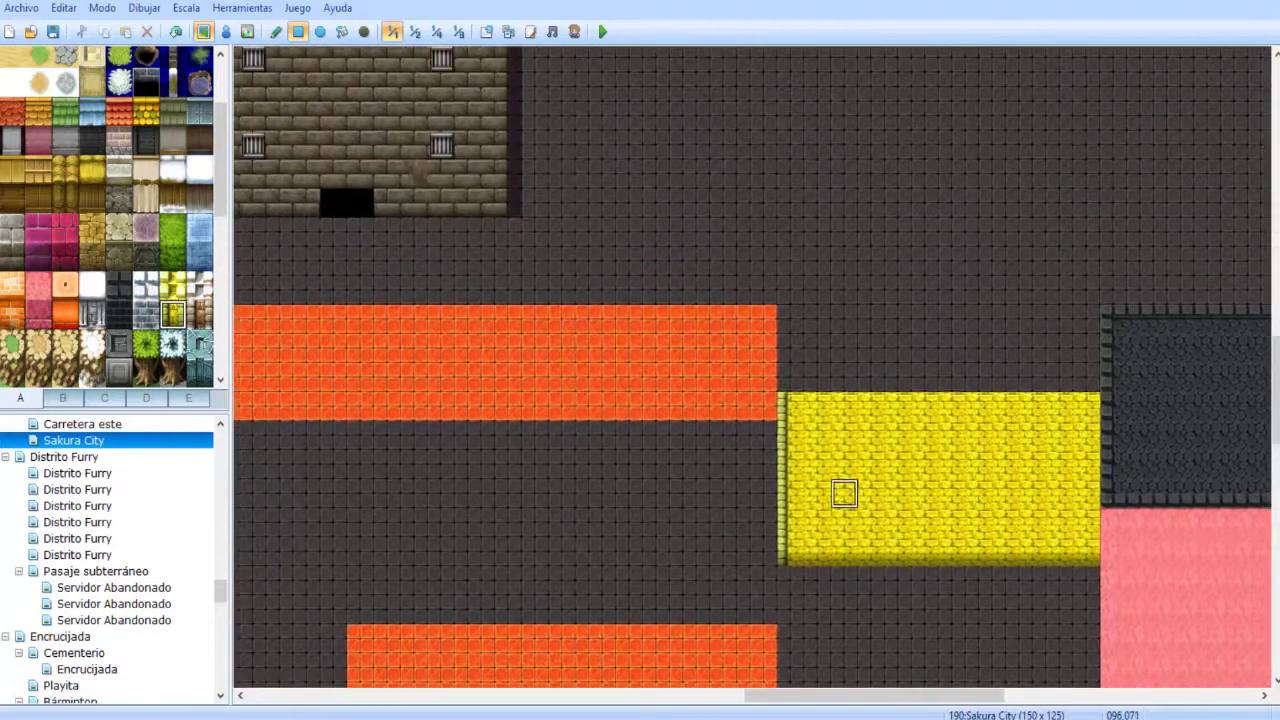
middle_drag(820, 311, 828, 228)
middle_drag(871, 229, 965, 315)
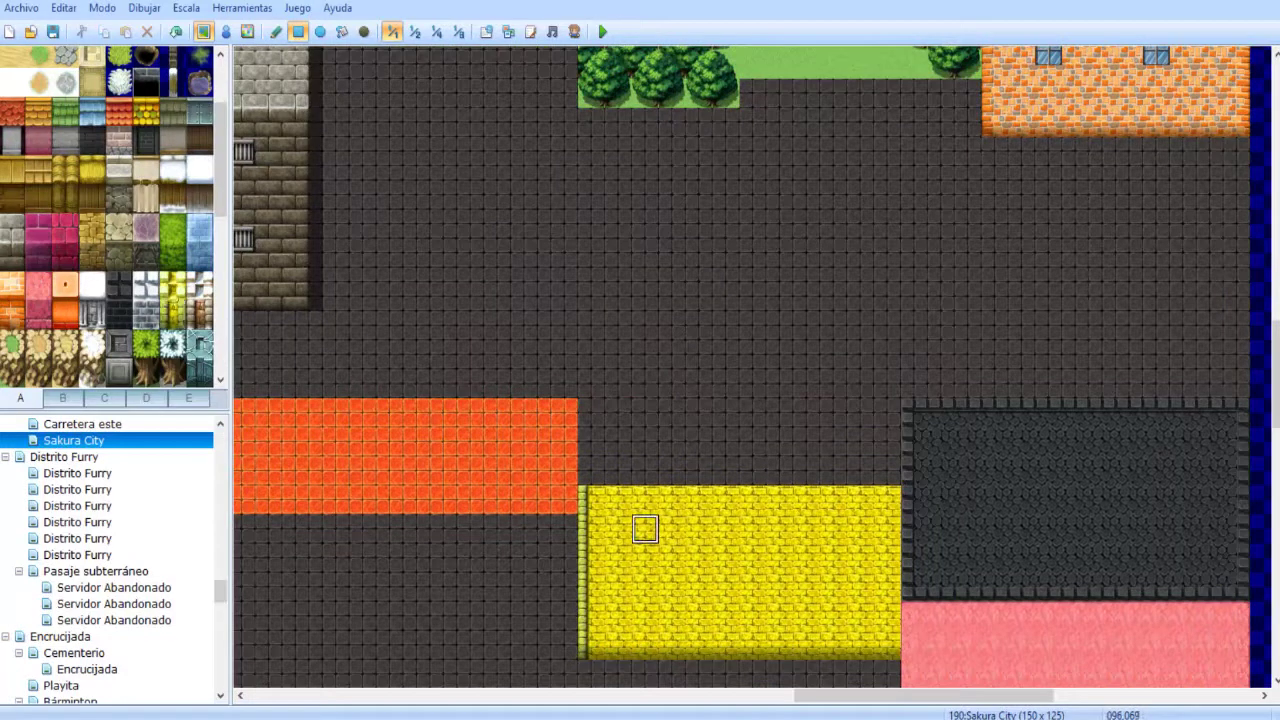
mouse_move(591, 471)
mouse_down()
mouse_move(834, 414)
mouse_move(887, 411)
mouse_move(887, 441)
mouse_up()
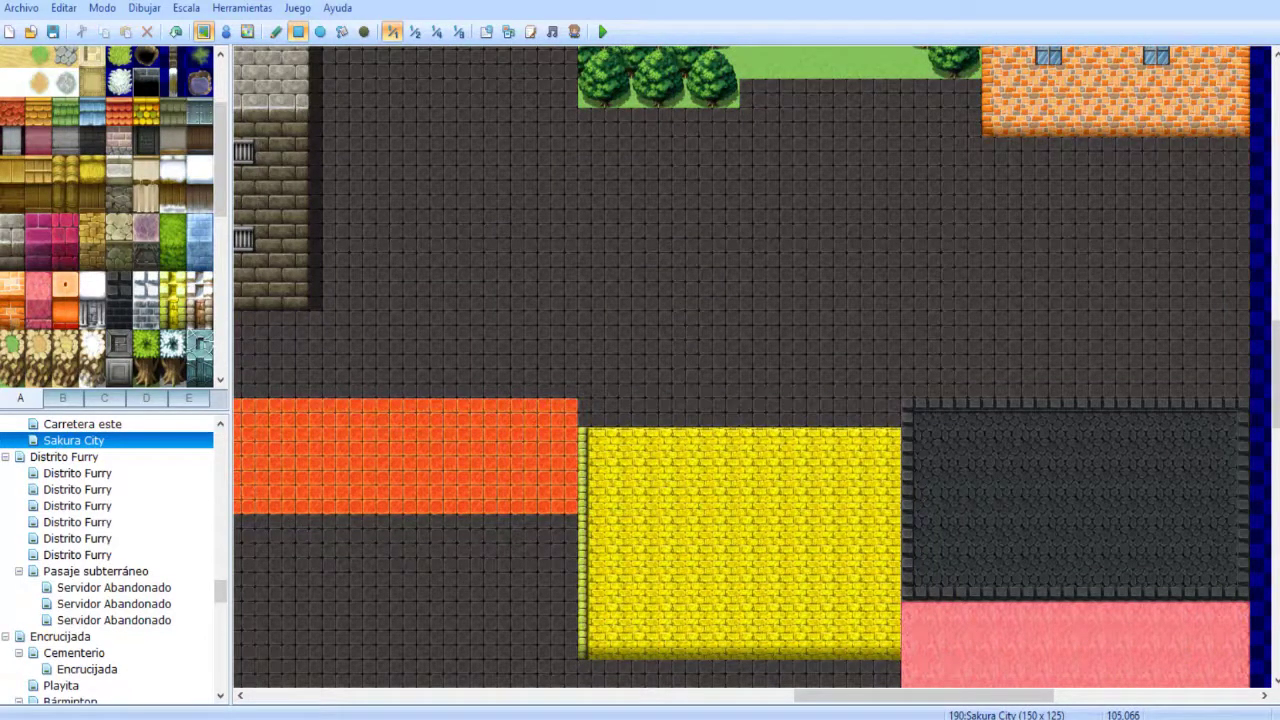
click(172, 285)
drag(592, 414, 888, 240)
- Pave over the last three columns of the upper road where it meets the new yellow building
middle_drag(726, 297, 902, 86)
right_click(690, 199)
mouse_move(689, 199)
mouse_down()
mouse_move(720, 290)
mouse_move(743, 288)
mouse_up()
- Connect the upper road's eastern end to the lower road with a vertical orange road four tiles wide and seven rows high
scroll(743, 288, down, 1)
shift+scroll(743, 288, left, 3)
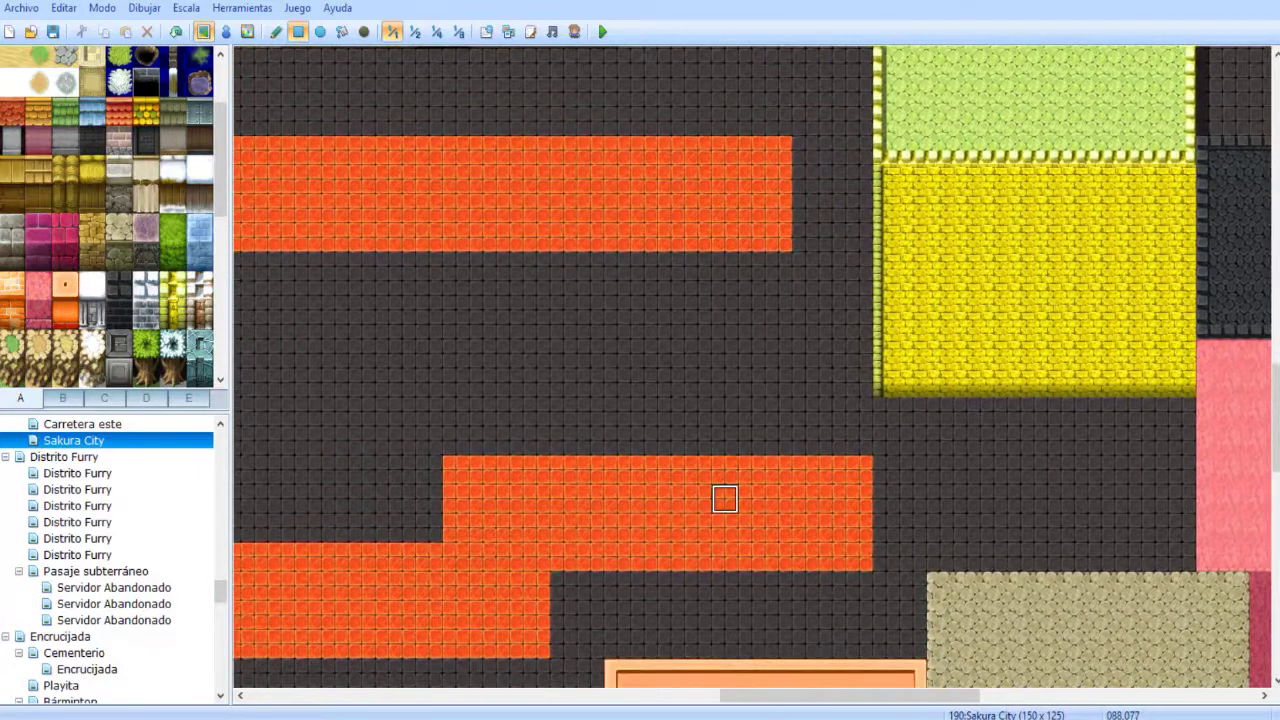
drag(778, 440, 697, 265)
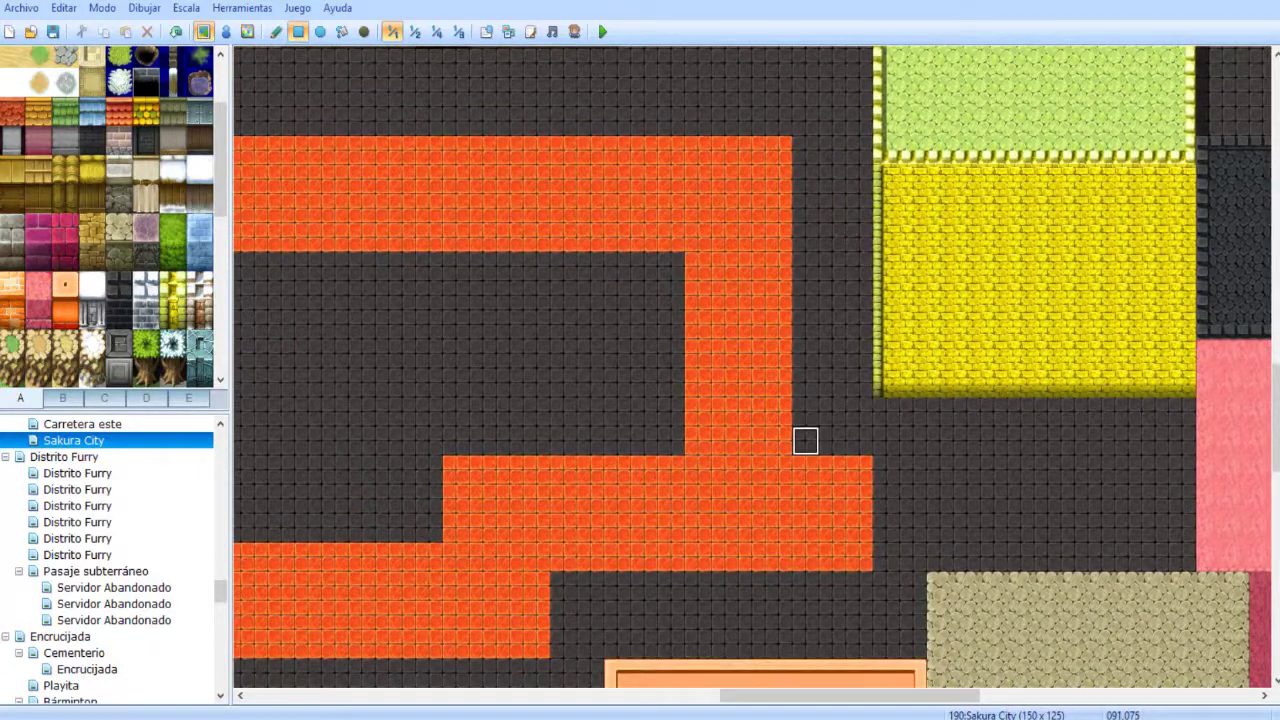
- Trim the lower road's eastern end to two tiles past the vertical road, paving over the excess, and save the project
drag(886, 469, 886, 557)
middle_click(749, 518)
middle_drag(749, 517, 683, 492)
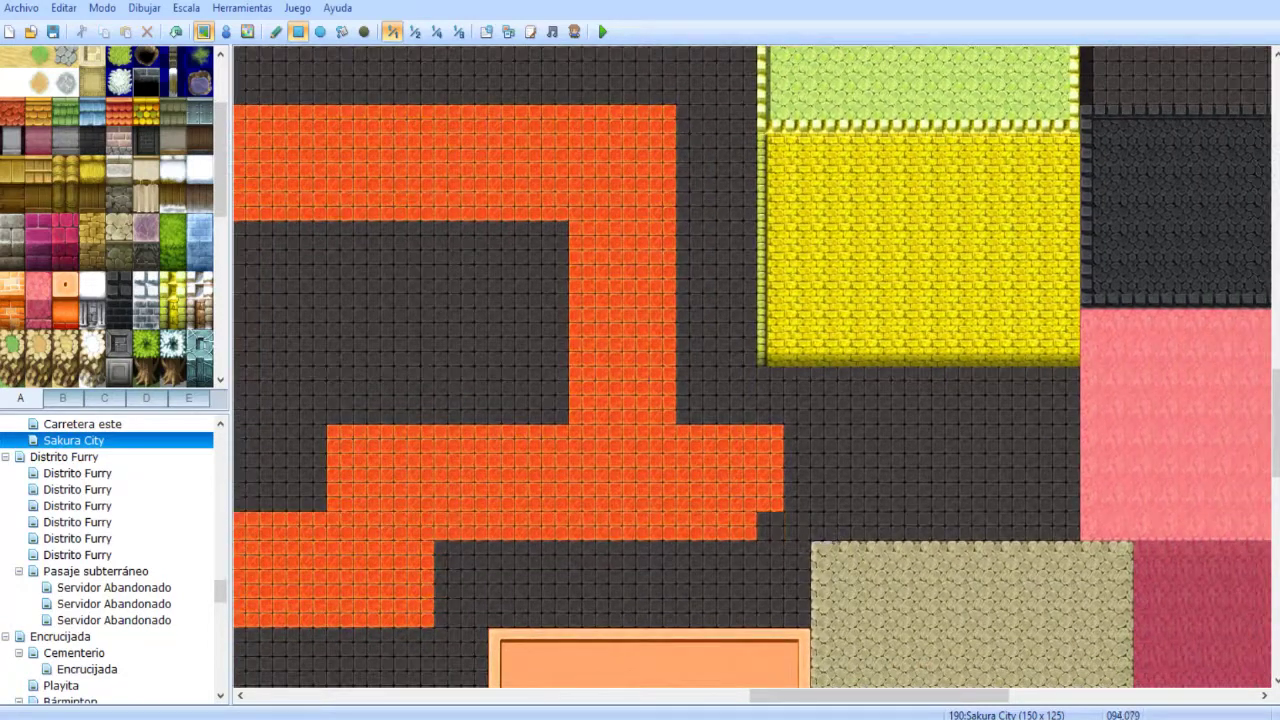
middle_drag(823, 520, 580, 455)
middle_drag(478, 322, 689, 363)
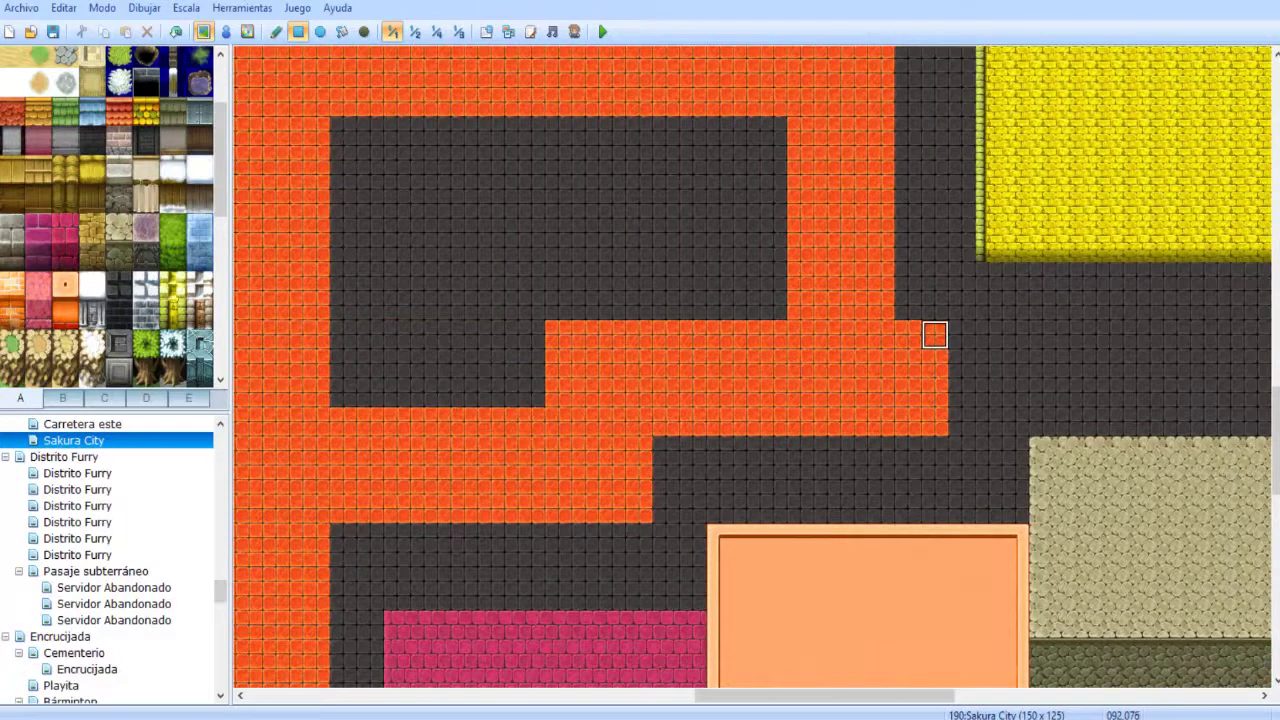
middle_drag(709, 386, 833, 357)
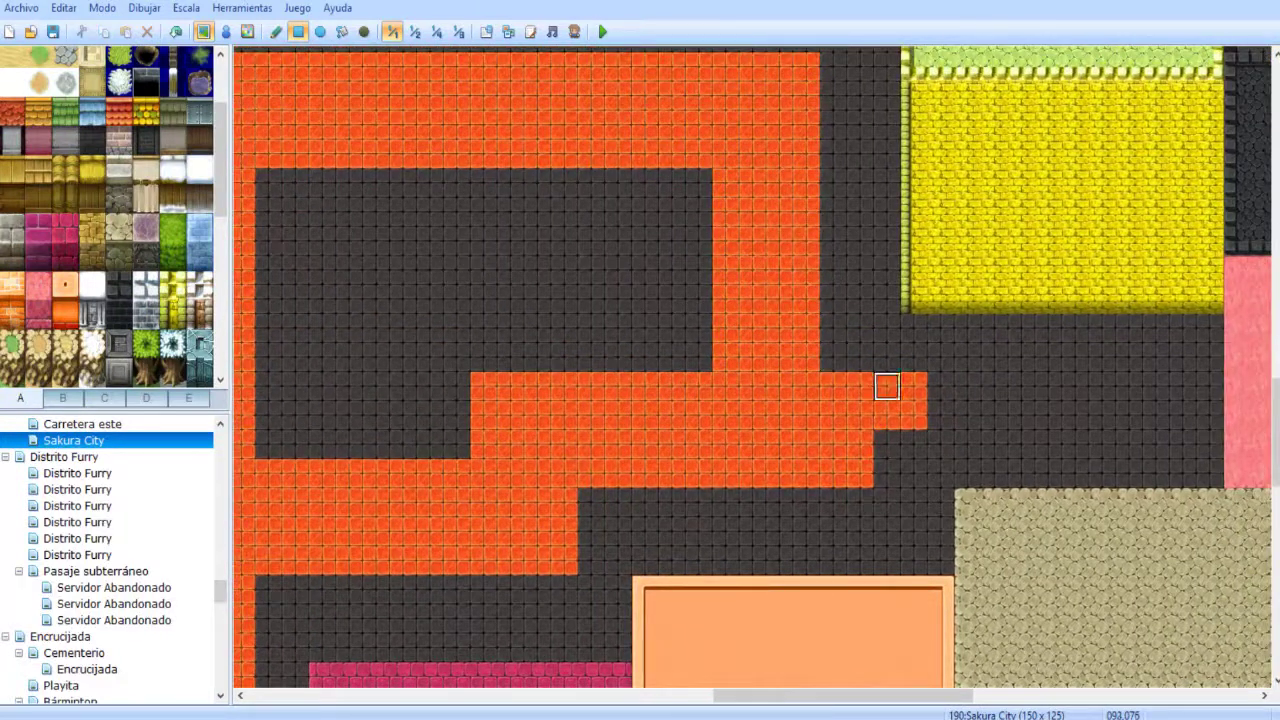
drag(941, 386, 968, 386)
mouse_move(860, 357)
mouse_down()
mouse_move(914, 386)
mouse_move(914, 415)
mouse_up()
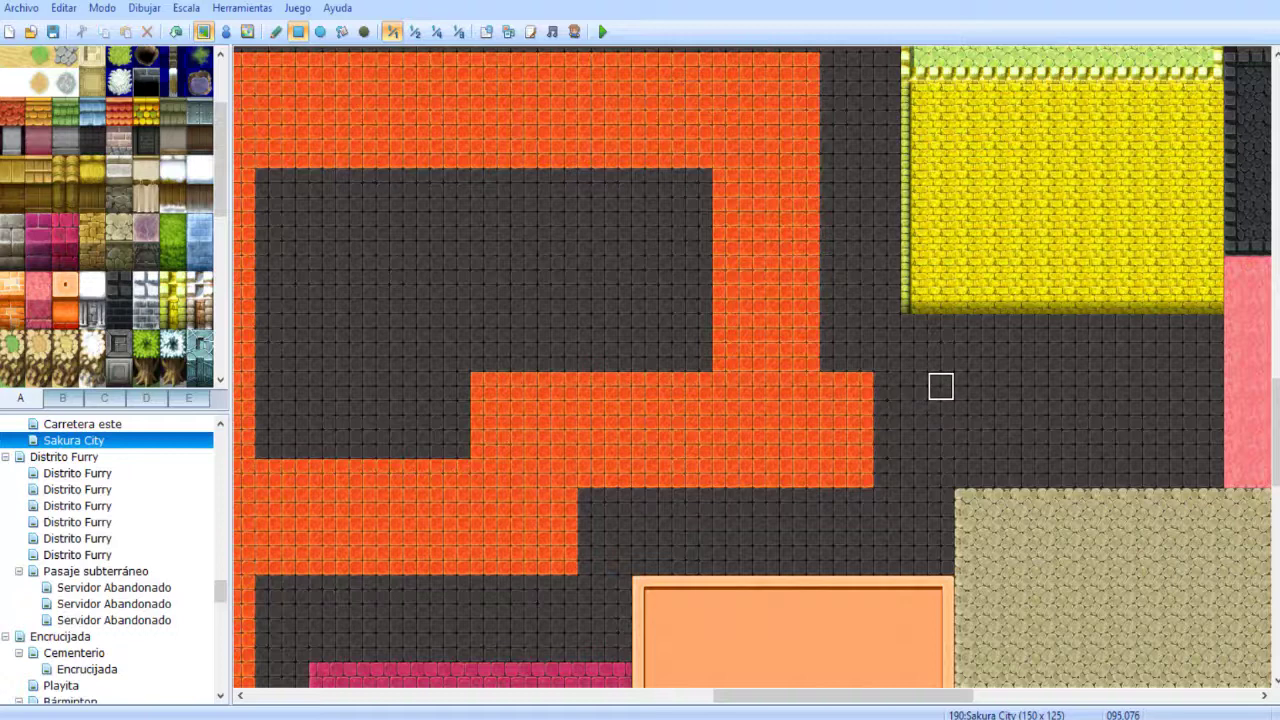
middle_drag(914, 386, 1115, 365)
click(53, 32)
middle_drag(491, 234, 460, 288)
mouse_move(735, 339)
middle_down()
mouse_move(781, 309)
mouse_move(731, 343)
middle_up()
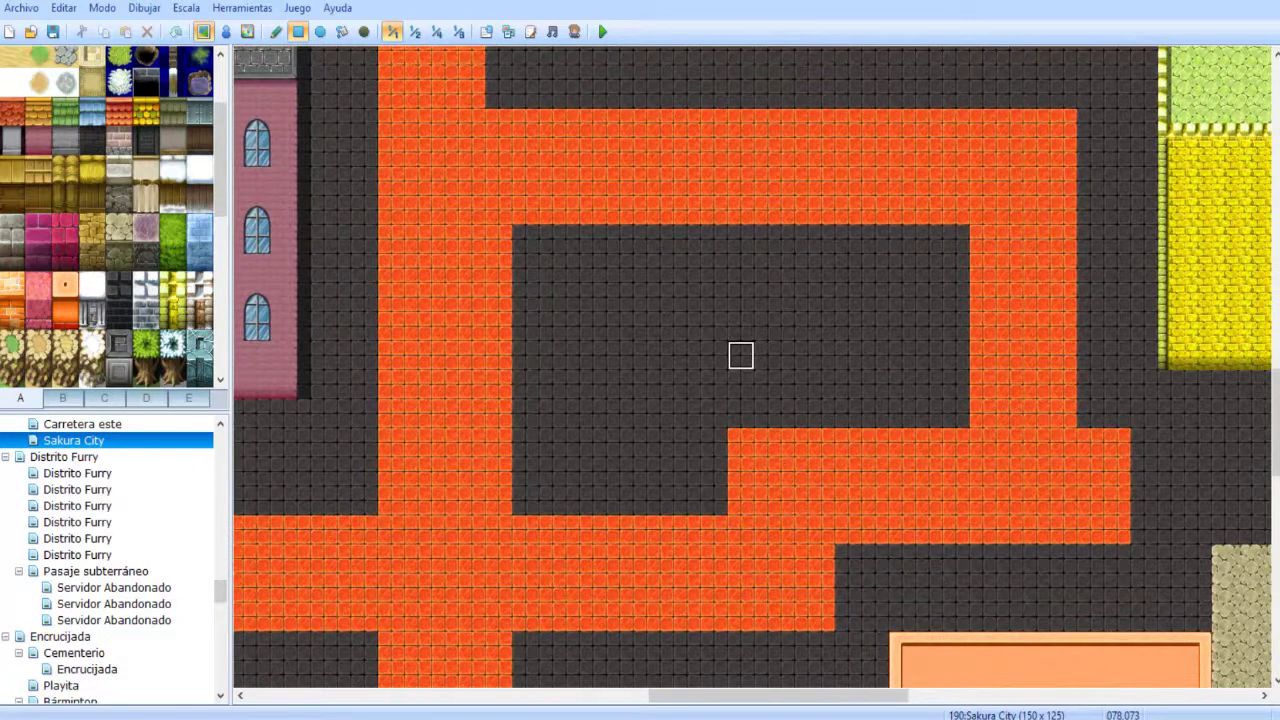
middle_drag(741, 356, 568, 483)
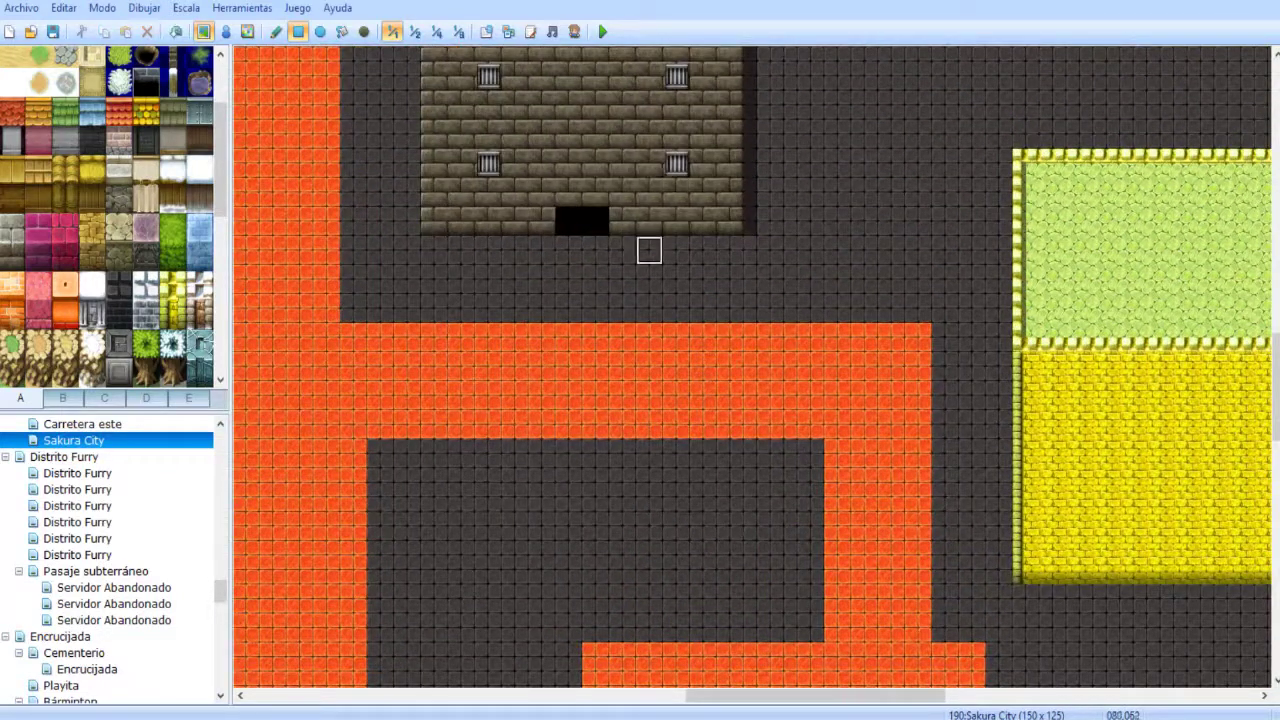
mouse_move(677, 337)
middle_down()
mouse_move(751, 271)
mouse_move(766, 194)
mouse_move(643, 380)
mouse_move(485, 388)
mouse_move(900, 520)
mouse_move(968, 564)
middle_up()
mouse_move(852, 566)
middle_down()
mouse_move(850, 480)
mouse_move(936, 544)
middle_up()
mouse_move(921, 486)
middle_down()
mouse_move(965, 560)
mouse_move(975, 556)
middle_up()
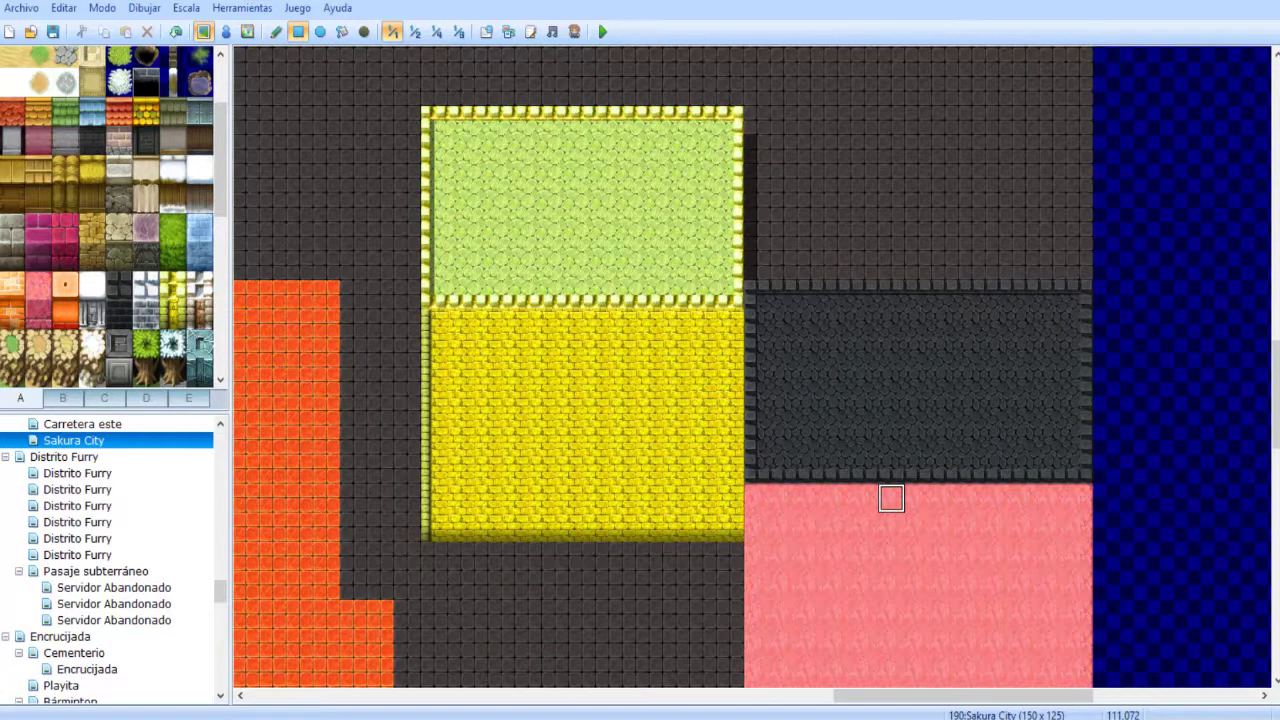
middle_drag(837, 409, 778, 285)
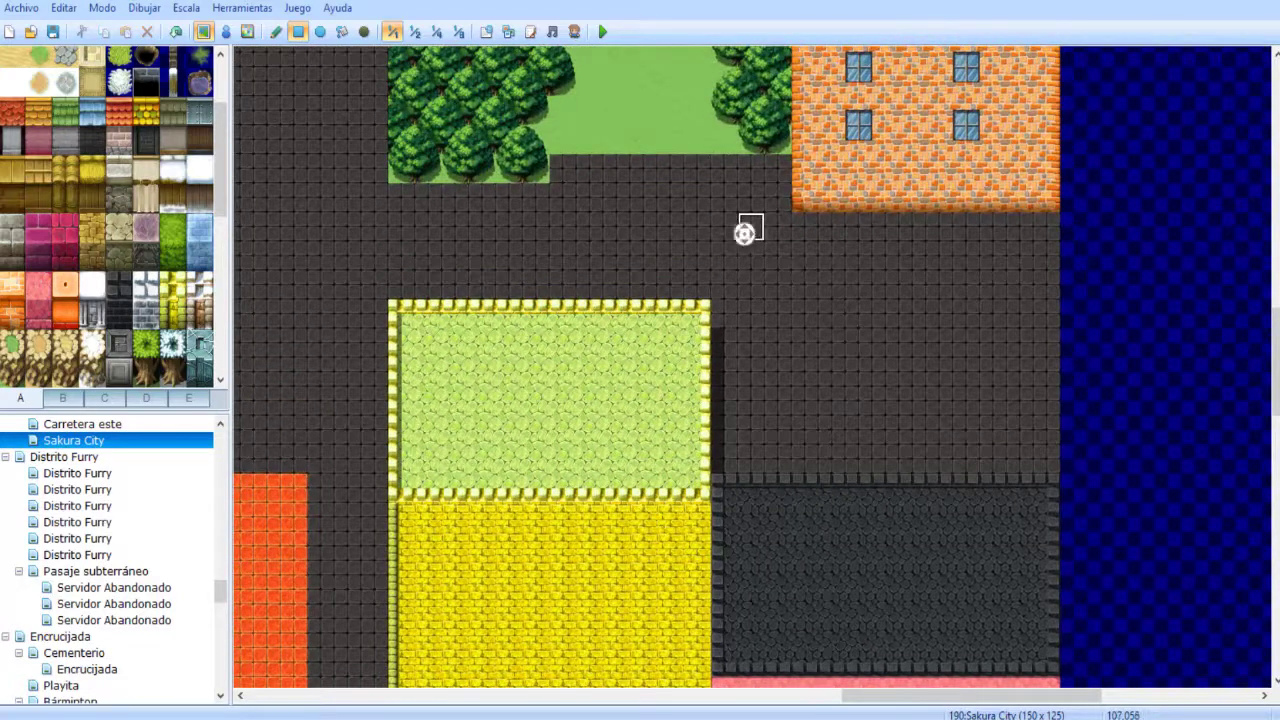
- Copy the dark roof of the eastern building and place the copy in the empty area east of the city
middle_drag(749, 229, 680, 323)
right_drag(708, 385, 1031, 557)
click(276, 31)
middle_drag(923, 289, 1075, 297)
click(1075, 297)
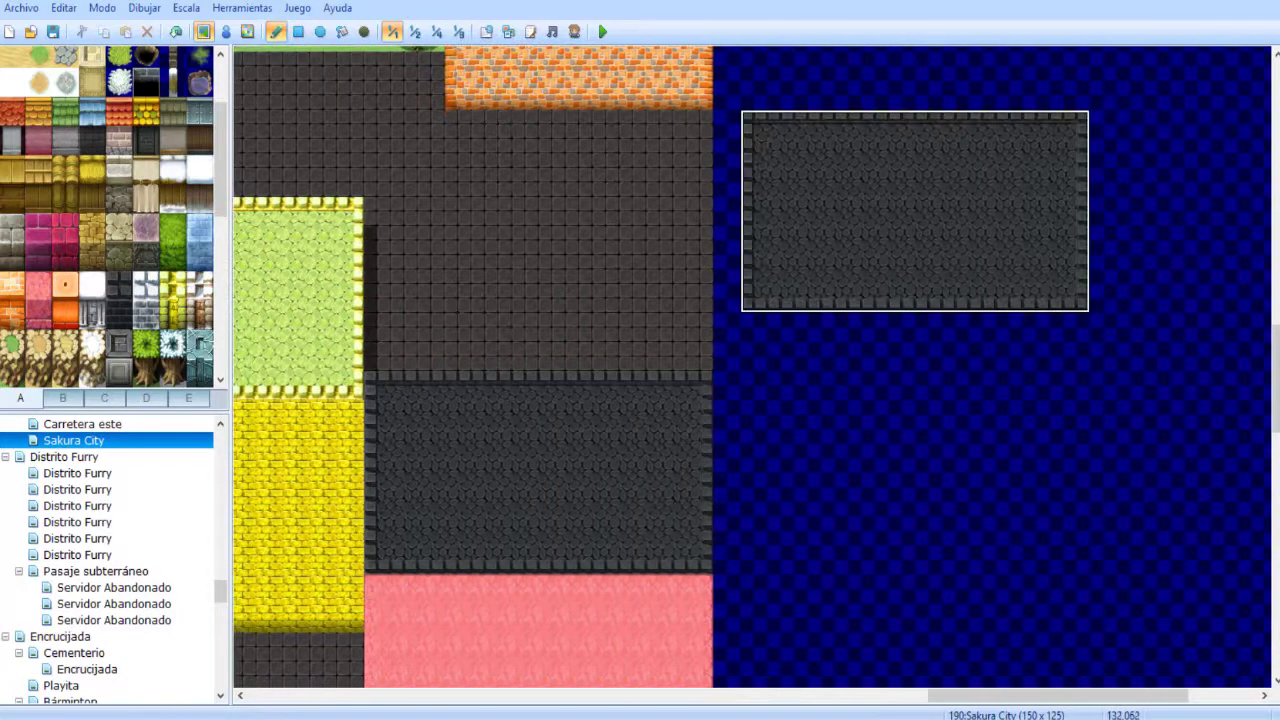
middle_drag(854, 286, 717, 322)
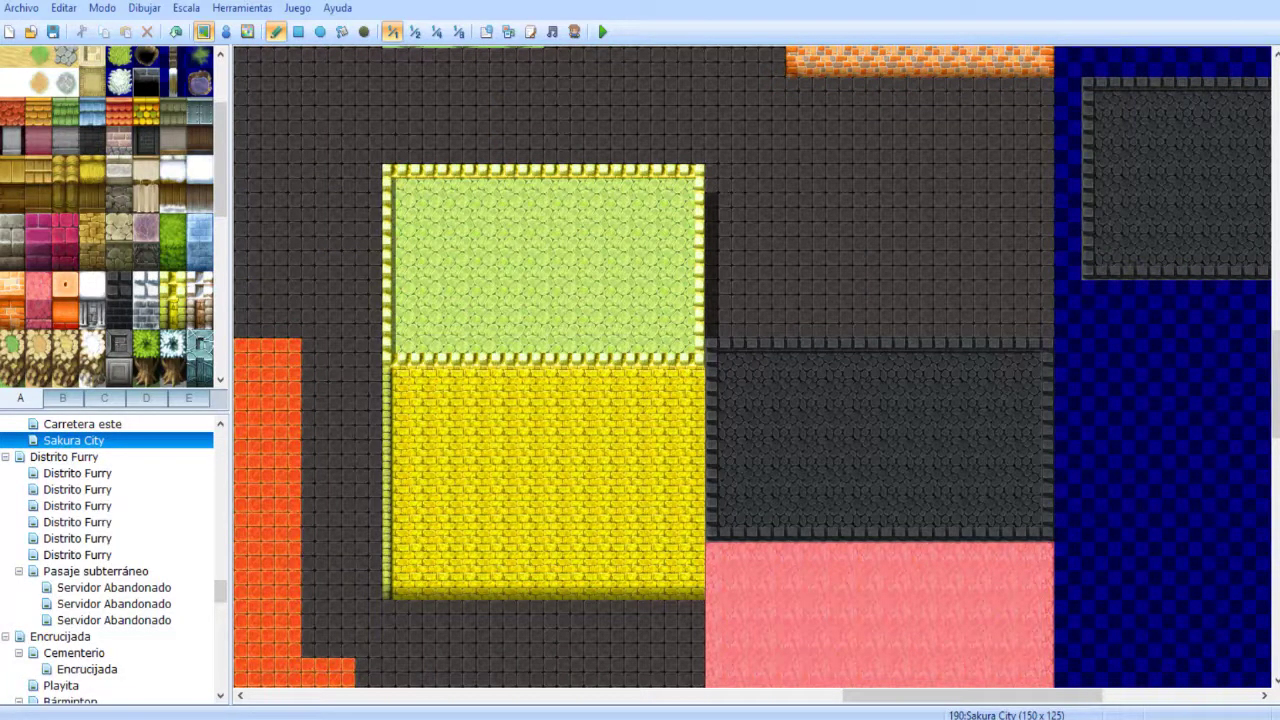
- Look over the surrounding streets and buildings to compare their roof and wall tiles with the dark-roofed building
click(145, 228)
middle_drag(742, 341, 500, 341)
mouse_move(797, 460)
middle_down()
mouse_move(680, 440)
mouse_move(449, 357)
mouse_move(700, 367)
middle_up()
mouse_move(439, 367)
middle_down()
mouse_move(943, 486)
mouse_move(406, 440)
middle_up()
middle_drag(514, 440, 800, 440)
scroll(514, 441, right, 10)
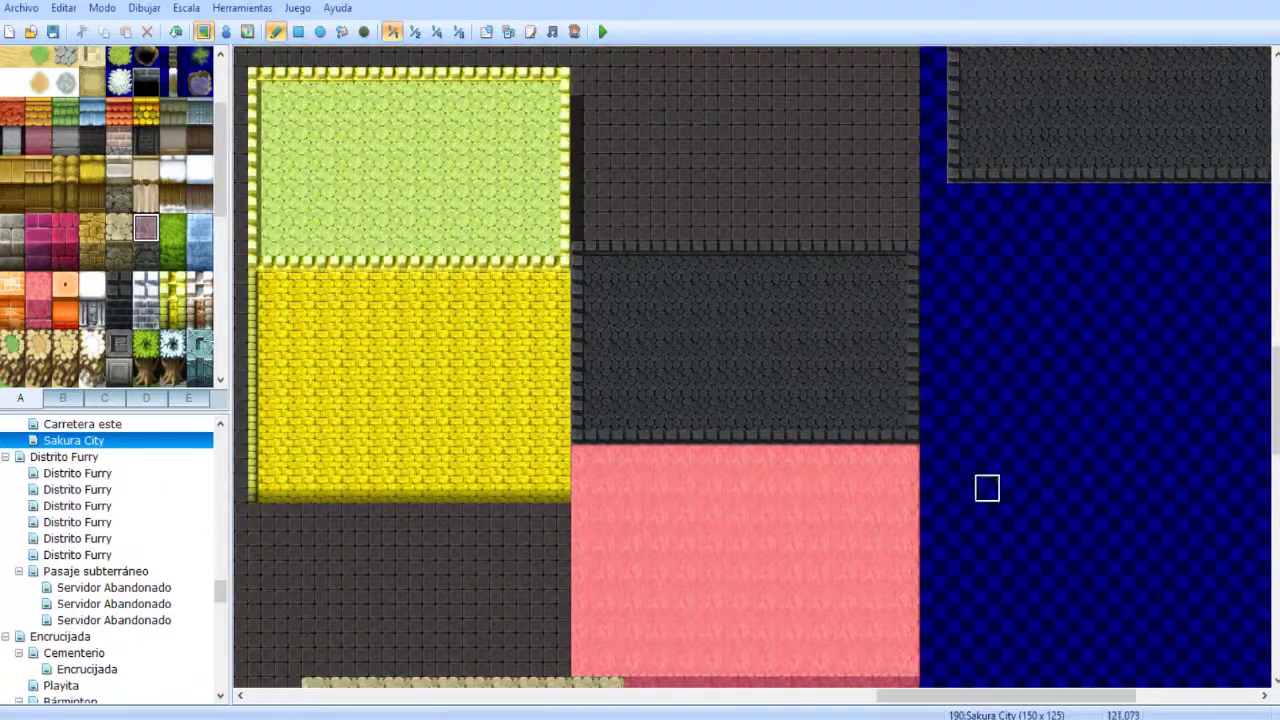
middle_drag(660, 386, 519, 527)
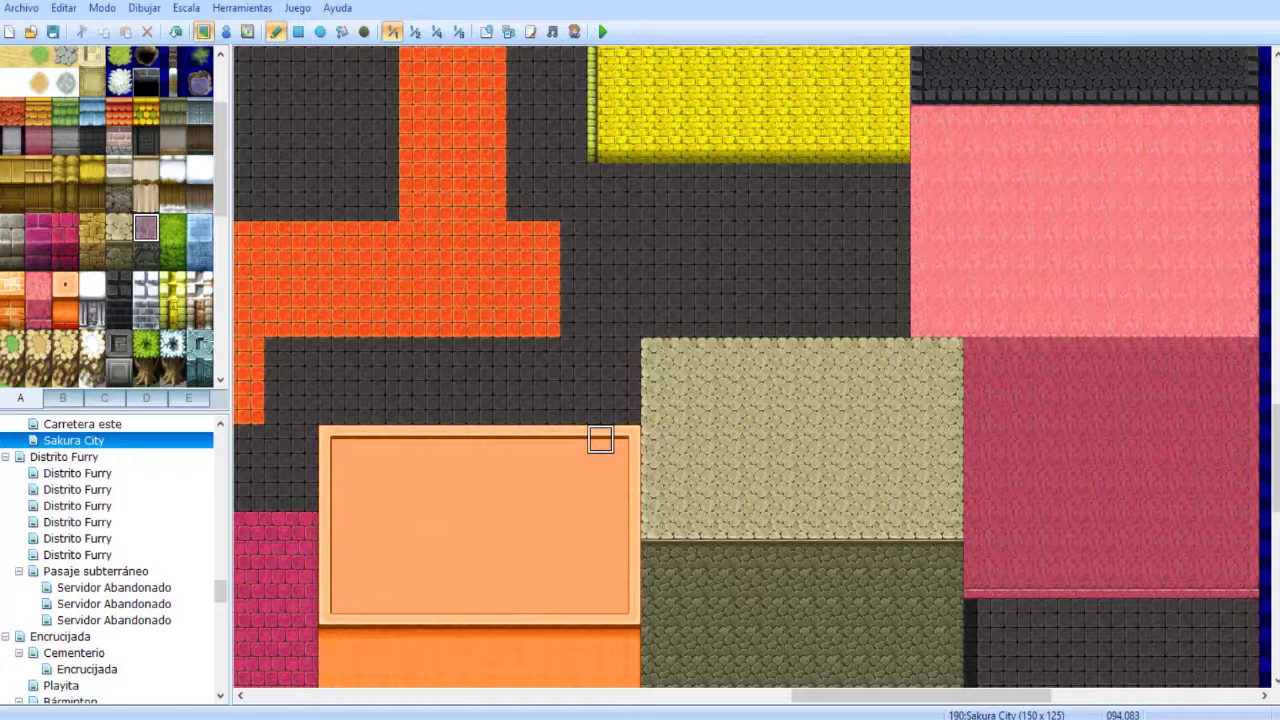
scroll(634, 480, up, 10)
scroll(634, 480, right, 5)
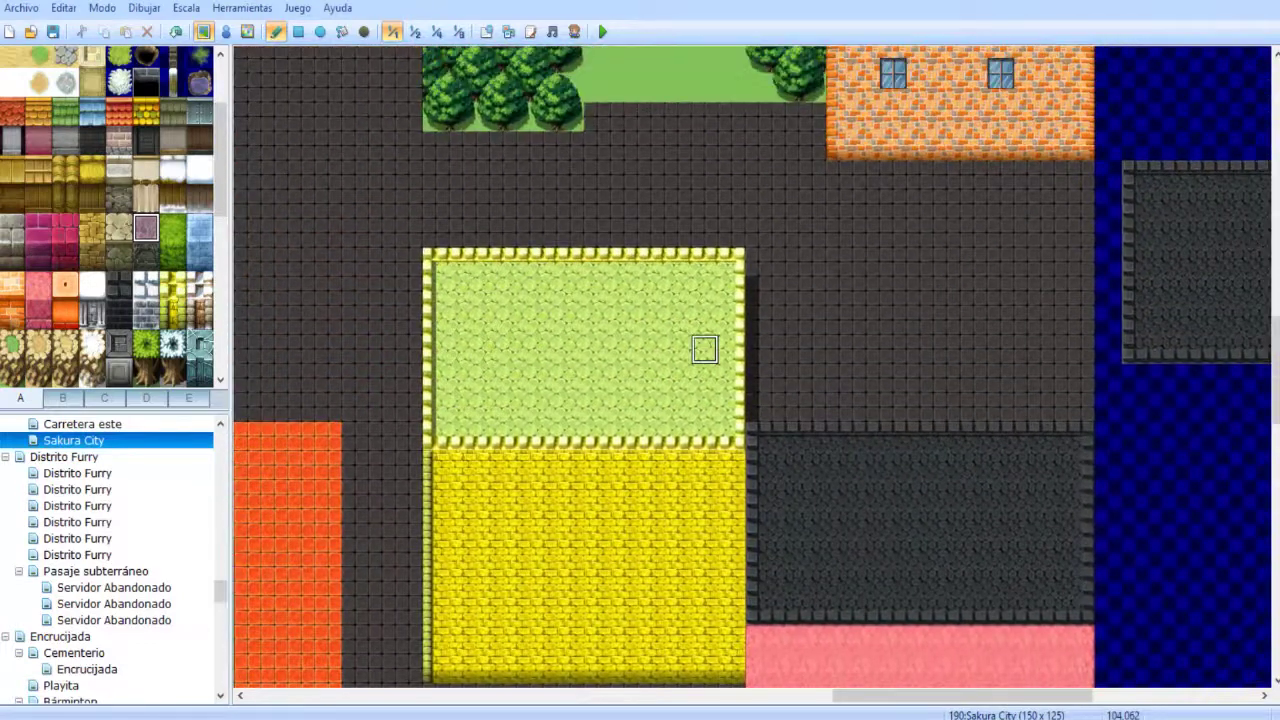
scroll(705, 349, left, 15)
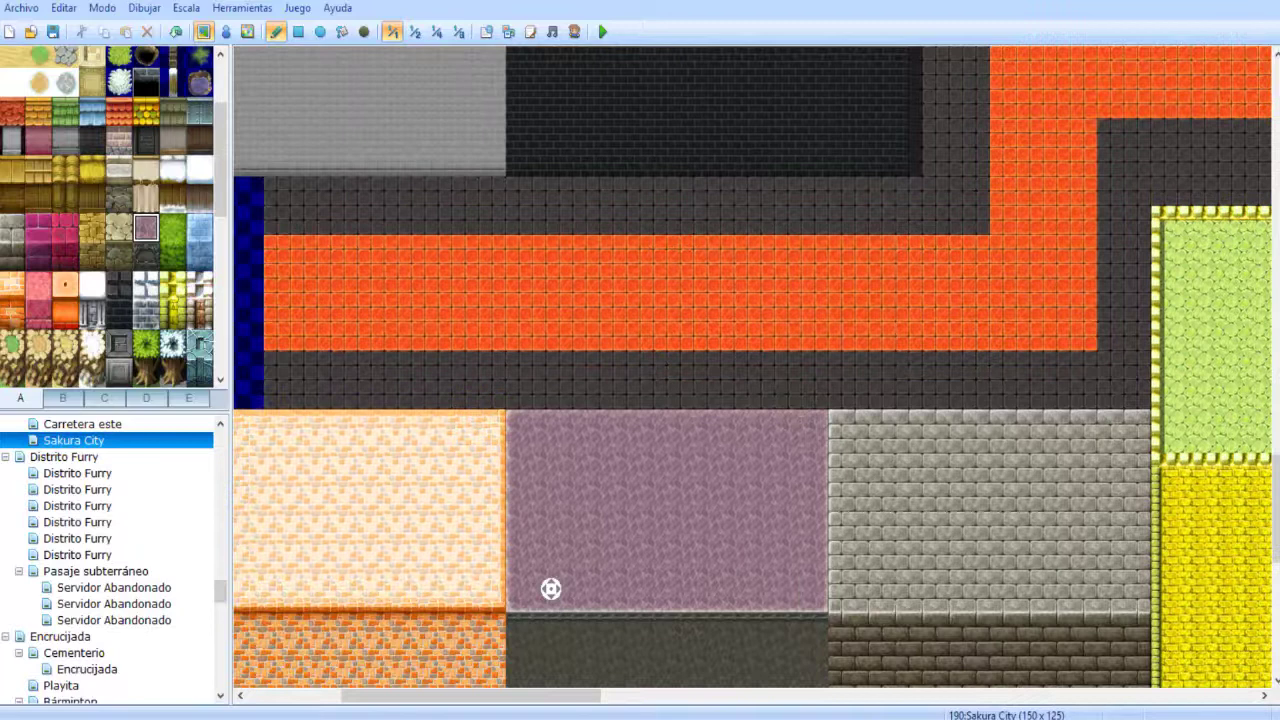
middle_drag(551, 589, 720, 600)
middle_drag(994, 409, 1108, 526)
middle_drag(1006, 520, 1030, 470)
scroll(1006, 519, up, 3)
scroll(1006, 519, right, 1)
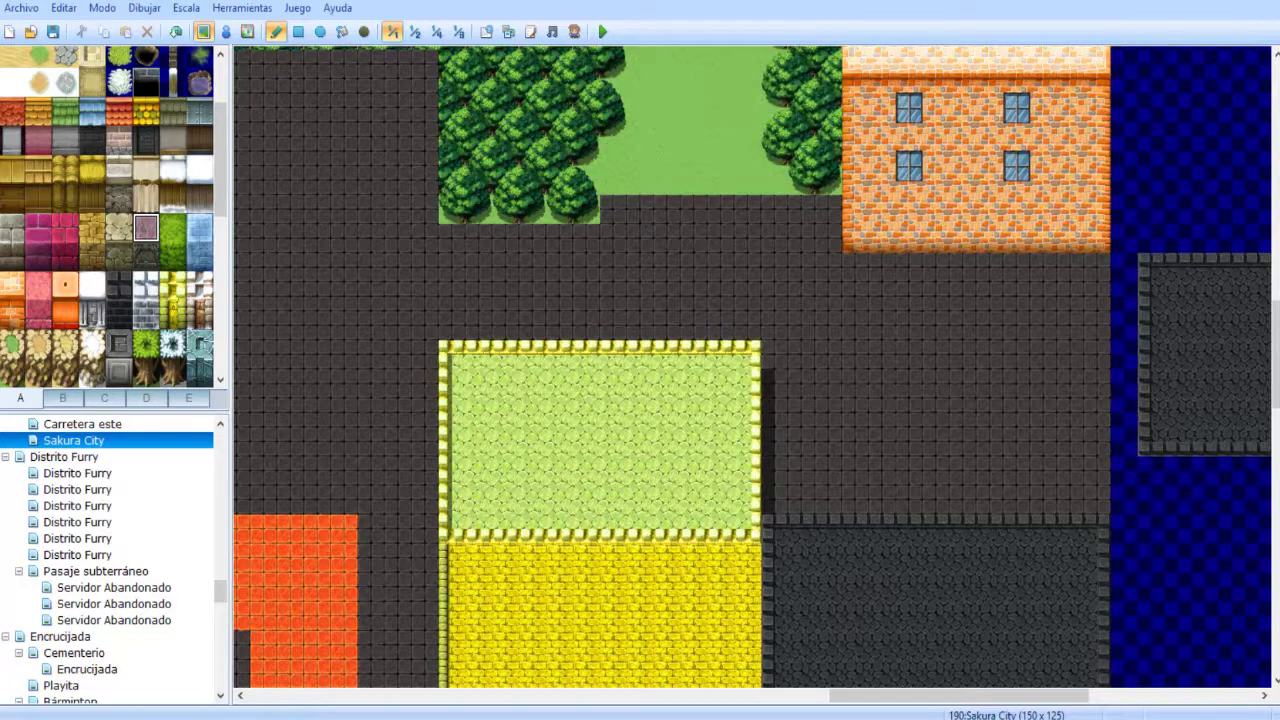
click(119, 286)
key(alt+Tab)
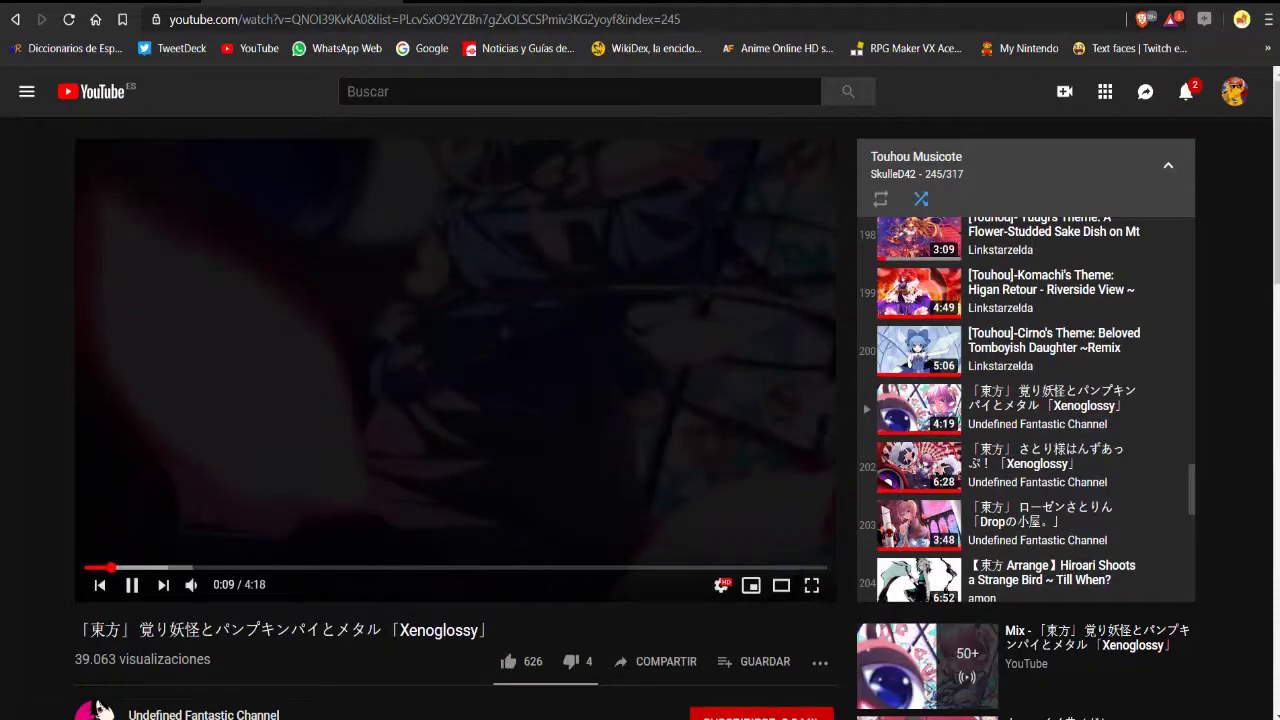
key(alt+Tab)
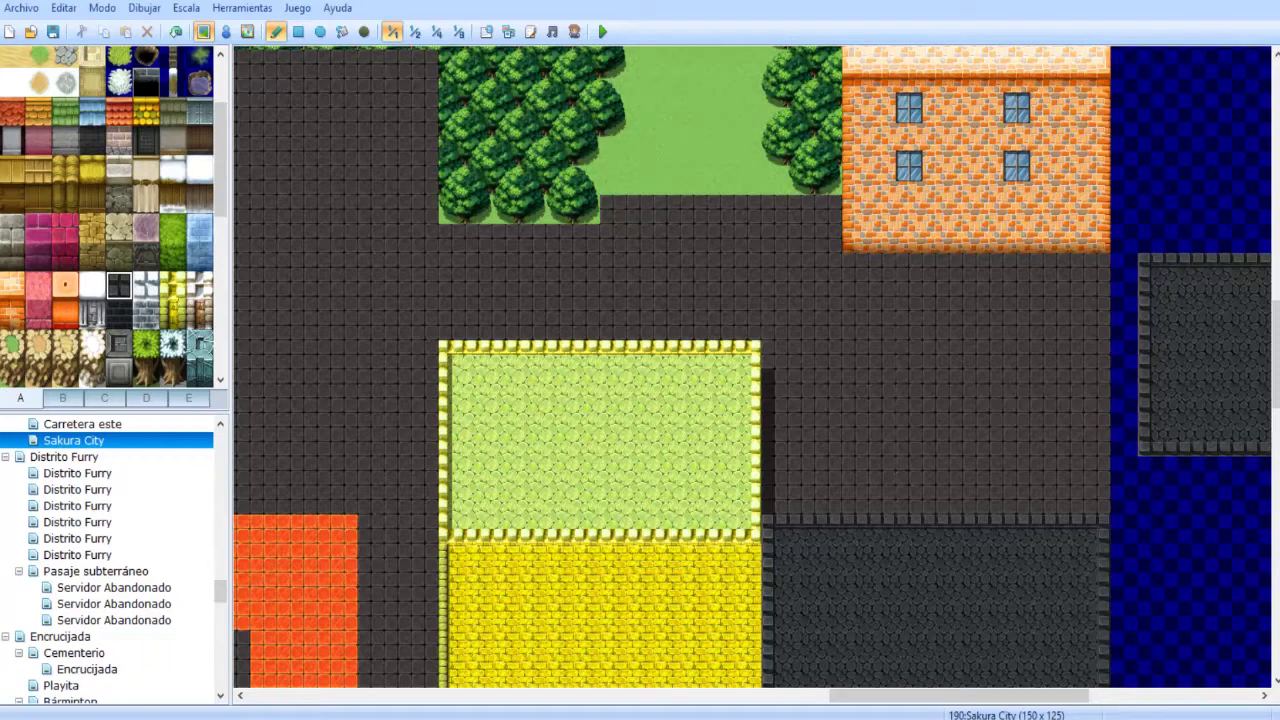
- Compare candidate brick and wall tiles with the colours of the buildings around the yellow one
click(38, 140)
middle_drag(551, 231, 573, 336)
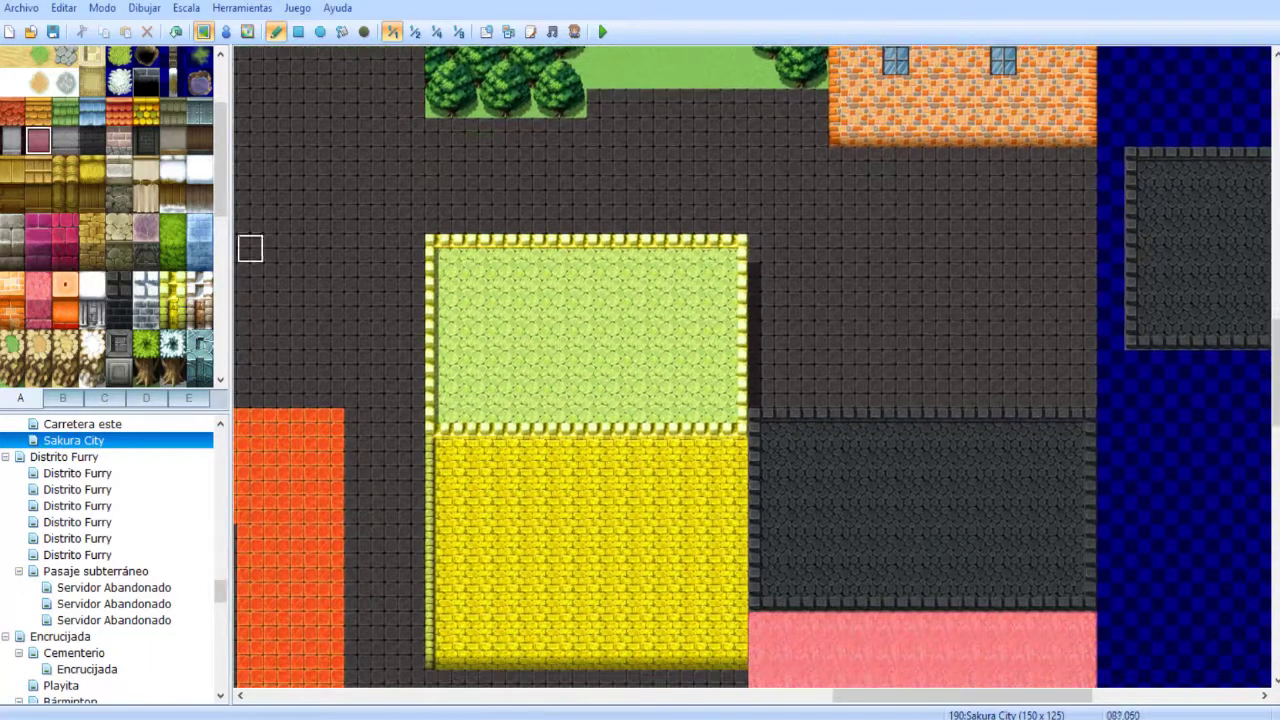
click(38, 228)
mouse_move(543, 258)
middle_down()
mouse_move(465, 455)
mouse_move(412, 494)
mouse_move(462, 321)
middle_up()
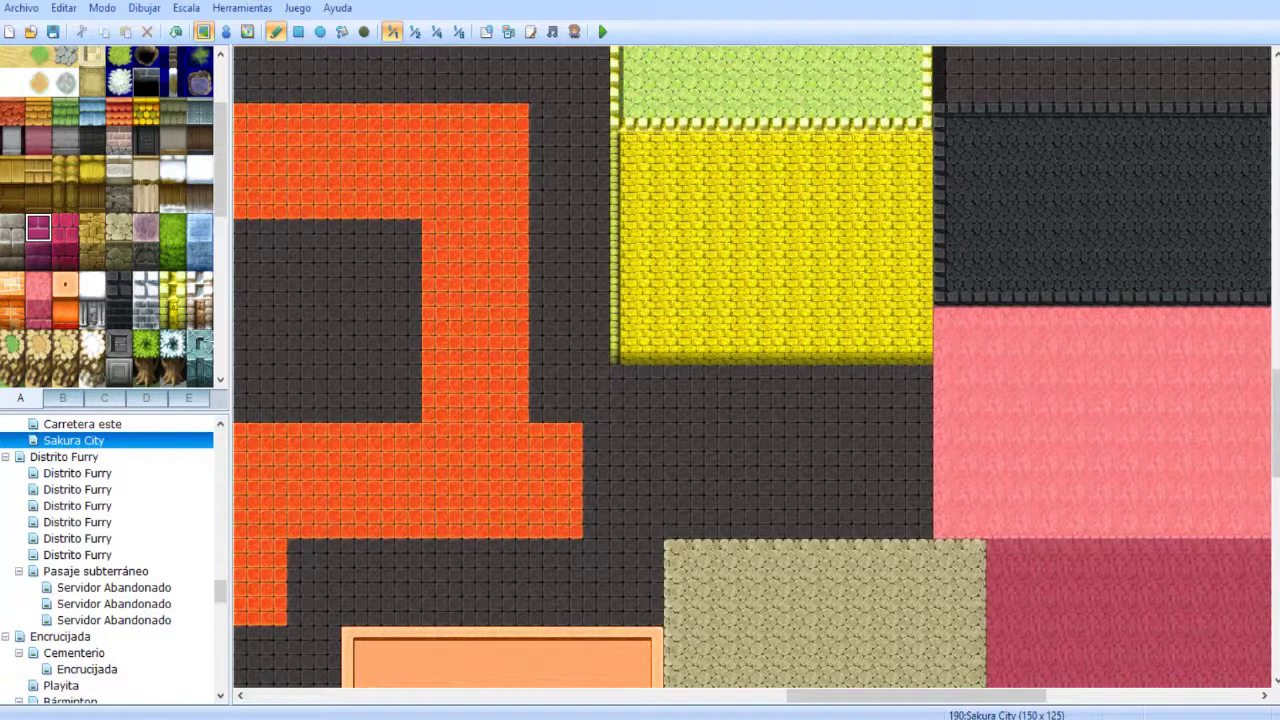
click(11, 228)
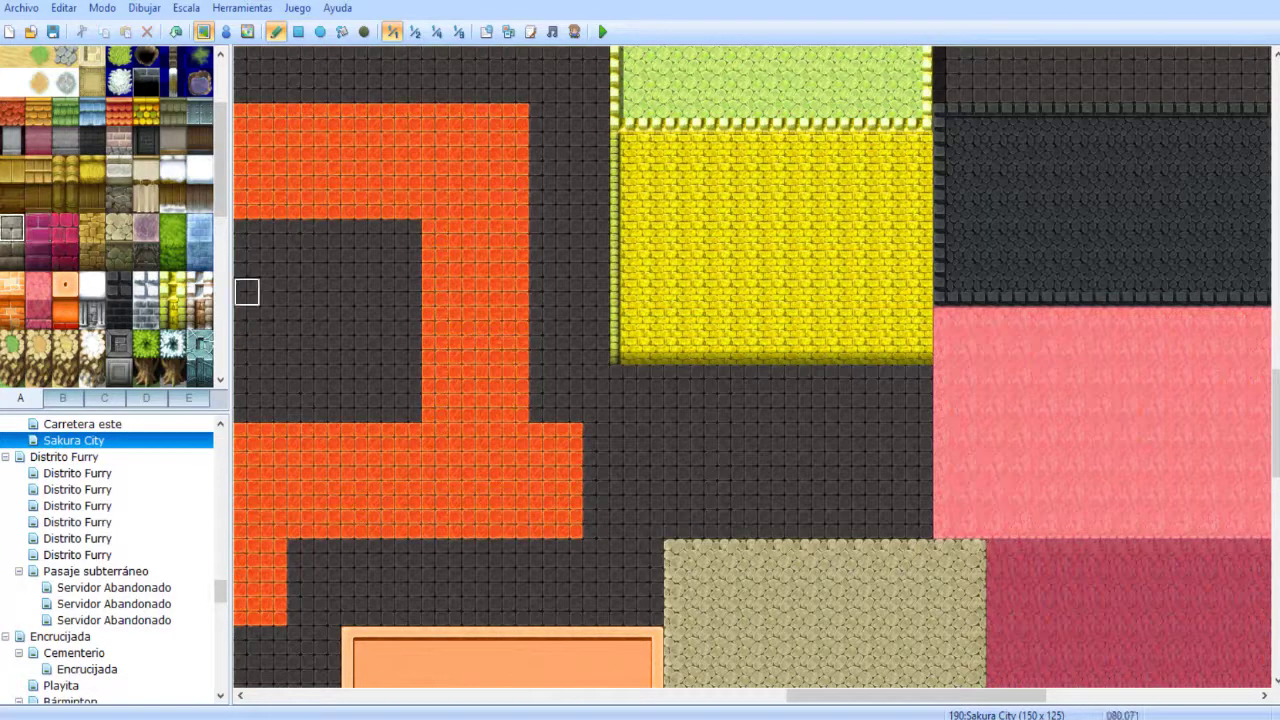
middle_click(387, 306)
middle_drag(387, 306, 495, 230)
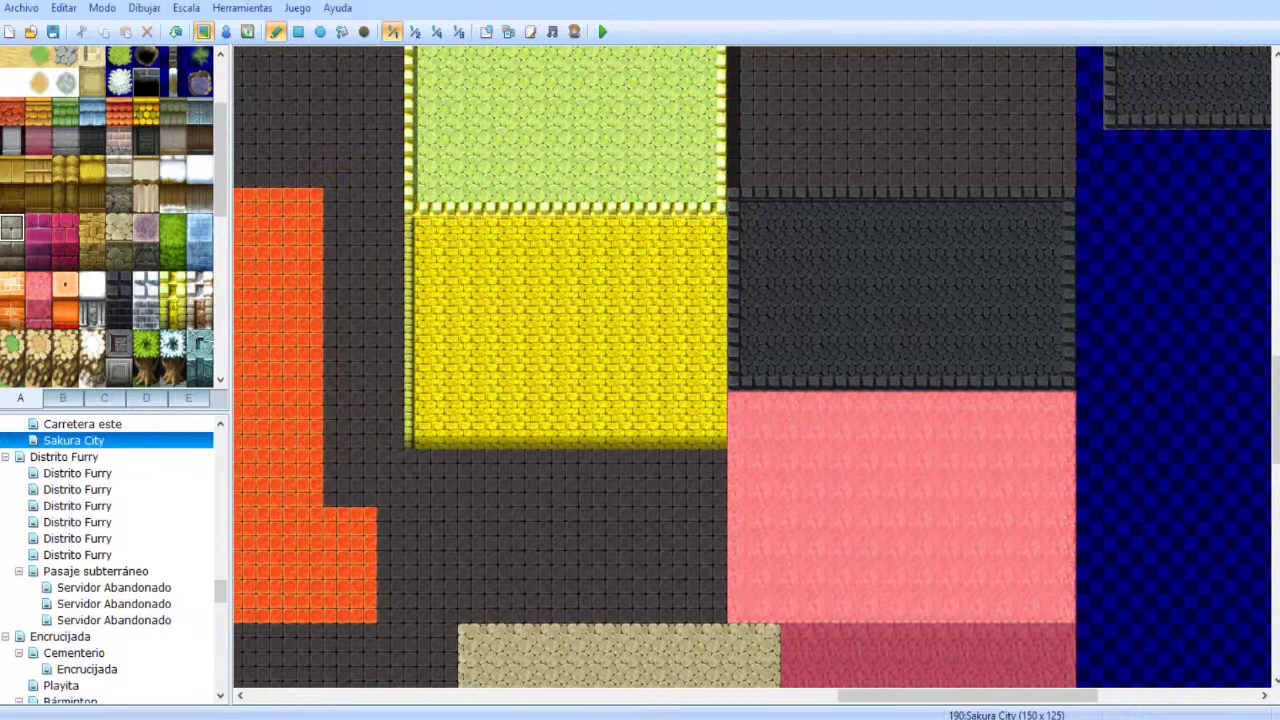
middle_drag(637, 371, 590, 376)
click(65, 286)
middle_drag(600, 330, 306, 566)
middle_drag(416, 540, 880, 233)
- Replace the dark roof above the pink section with cream brick, 13 tiles wide and 7 rows high
click(11, 285)
middle_drag(552, 260, 463, 274)
mouse_move(463, 274)
mouse_down()
mouse_move(704, 447)
mouse_move(731, 447)
mouse_up()
click(298, 31)
drag(462, 273, 786, 446)
- Copy the dark roof parked outside the city and place it directly above the cream brick section
middle_drag(765, 425, 728, 301)
click(276, 31)
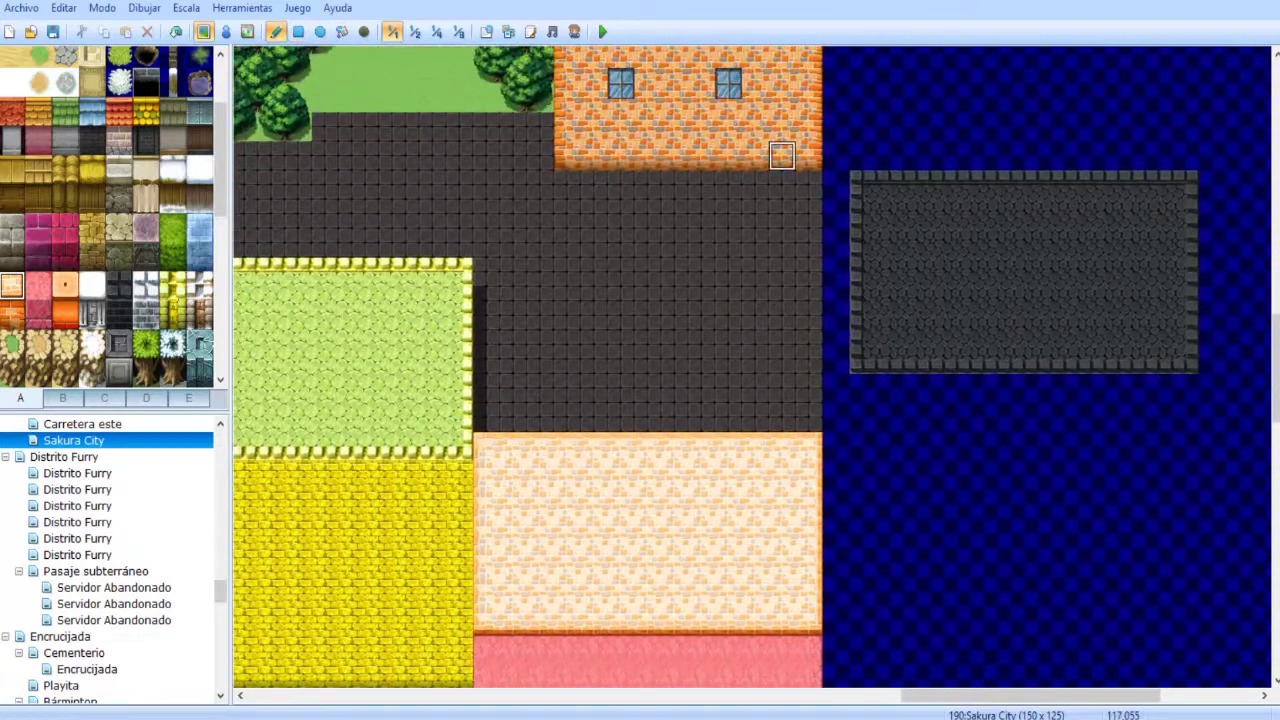
right_drag(864, 186, 1210, 357)
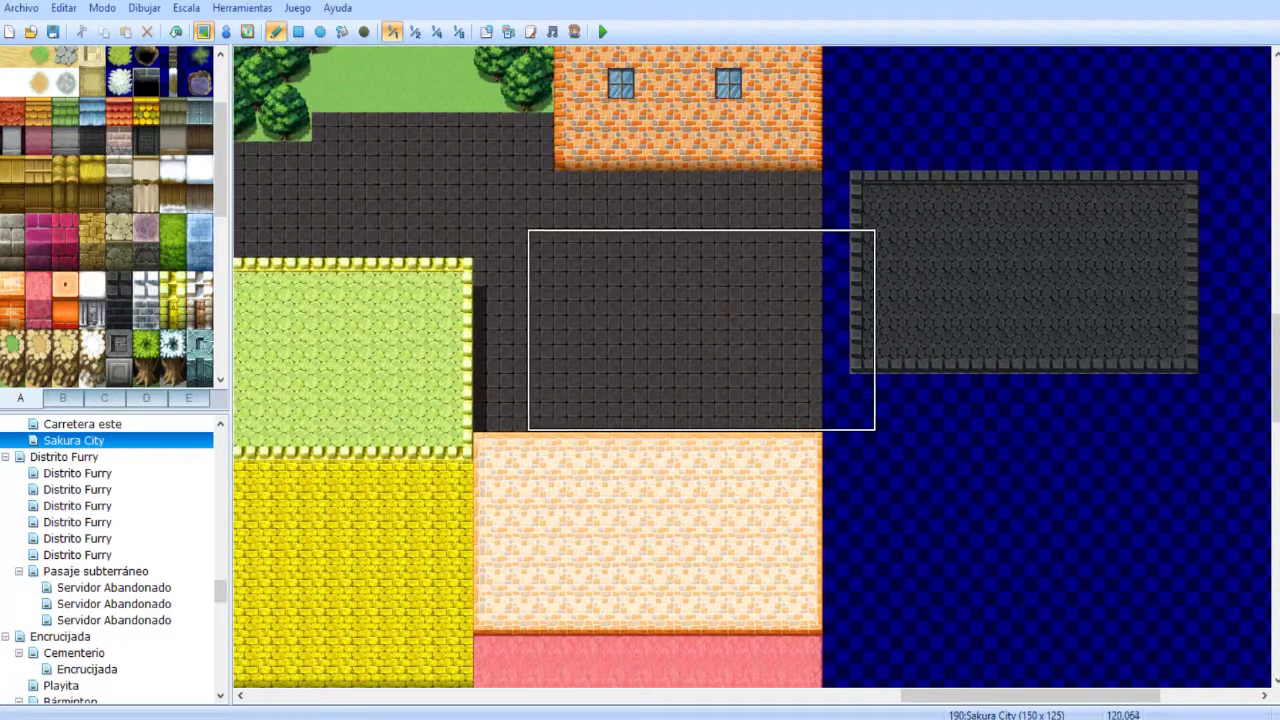
click(490, 247)
- Erase the spare dark roof outside the city with empty tiles
right_drag(918, 446, 1024, 503)
click(943, 416)
mouse_move(943, 416)
mouse_down()
mouse_move(1184, 358)
mouse_move(1050, 330)
mouse_up()
right_click(1052, 330)
middle_click(1060, 274)
middle_click(888, 350)
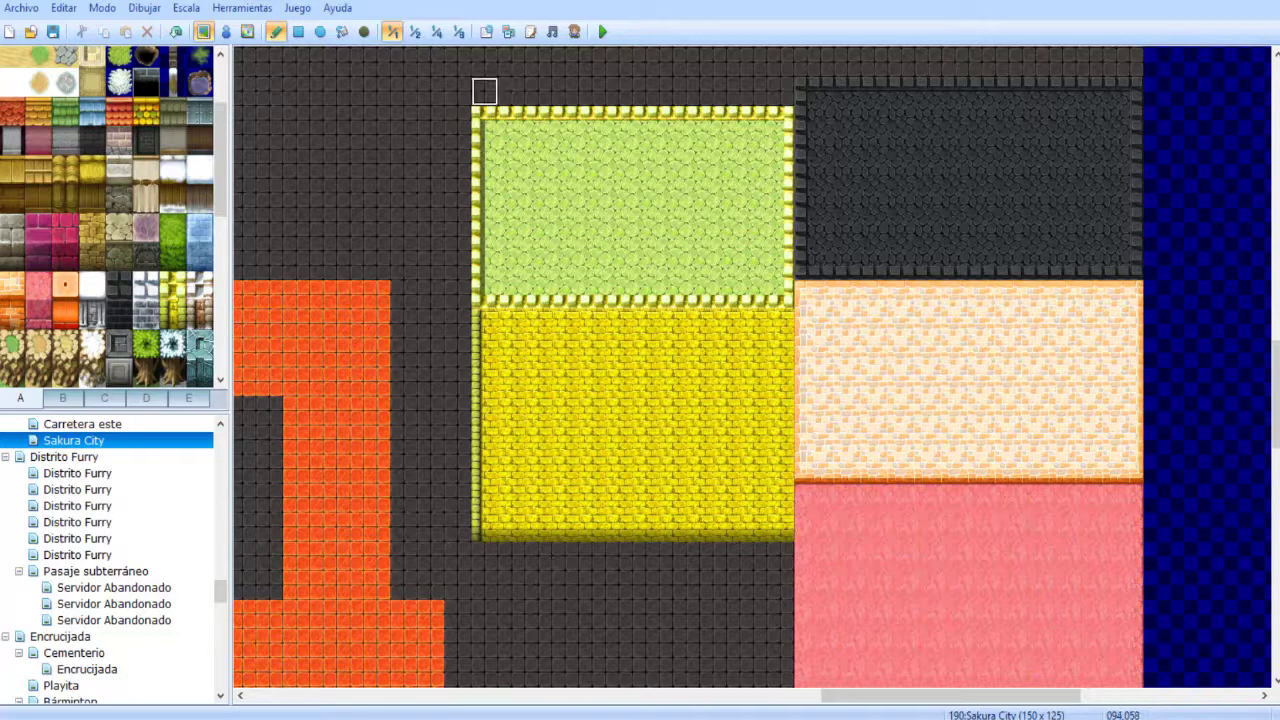
- Narrow the yellow building by one column, paving over its westernmost roof and wall tiles
click(298, 32)
drag(484, 112, 484, 538)
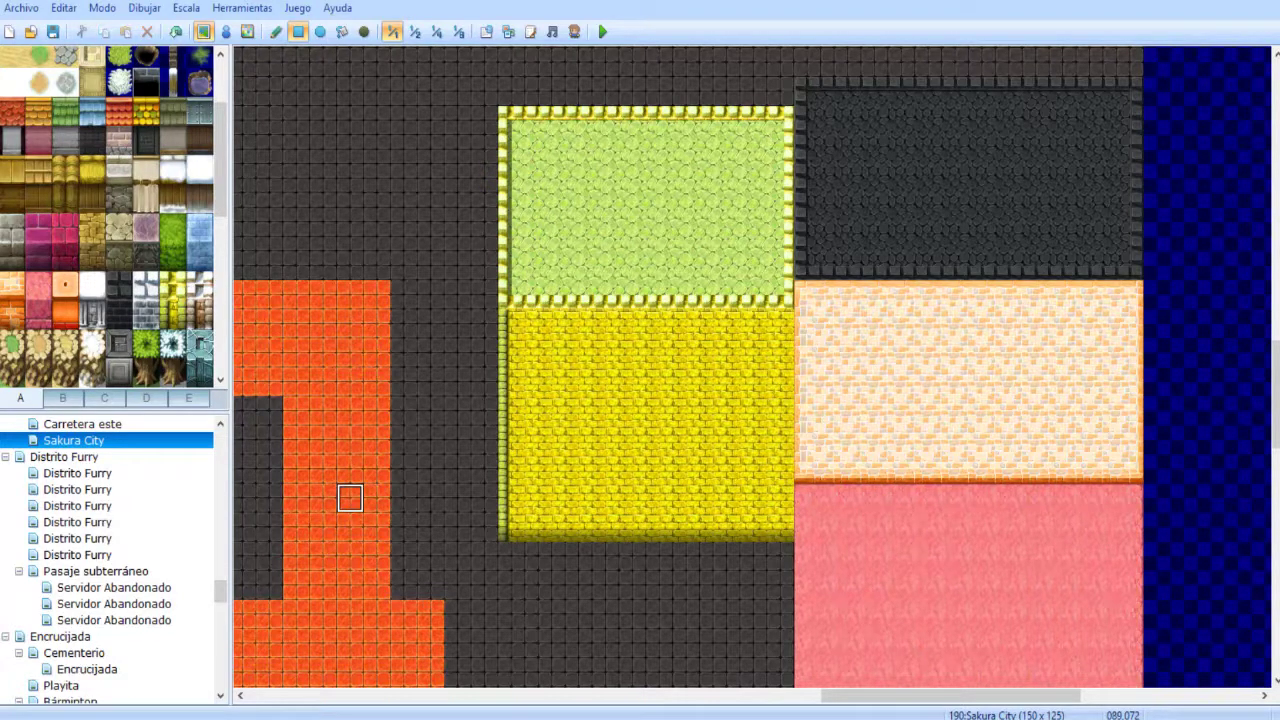
- Widen the vertical road west of the yellow building to five tiles and extend the lower road's eastern end by one tile
drag(404, 294, 404, 588)
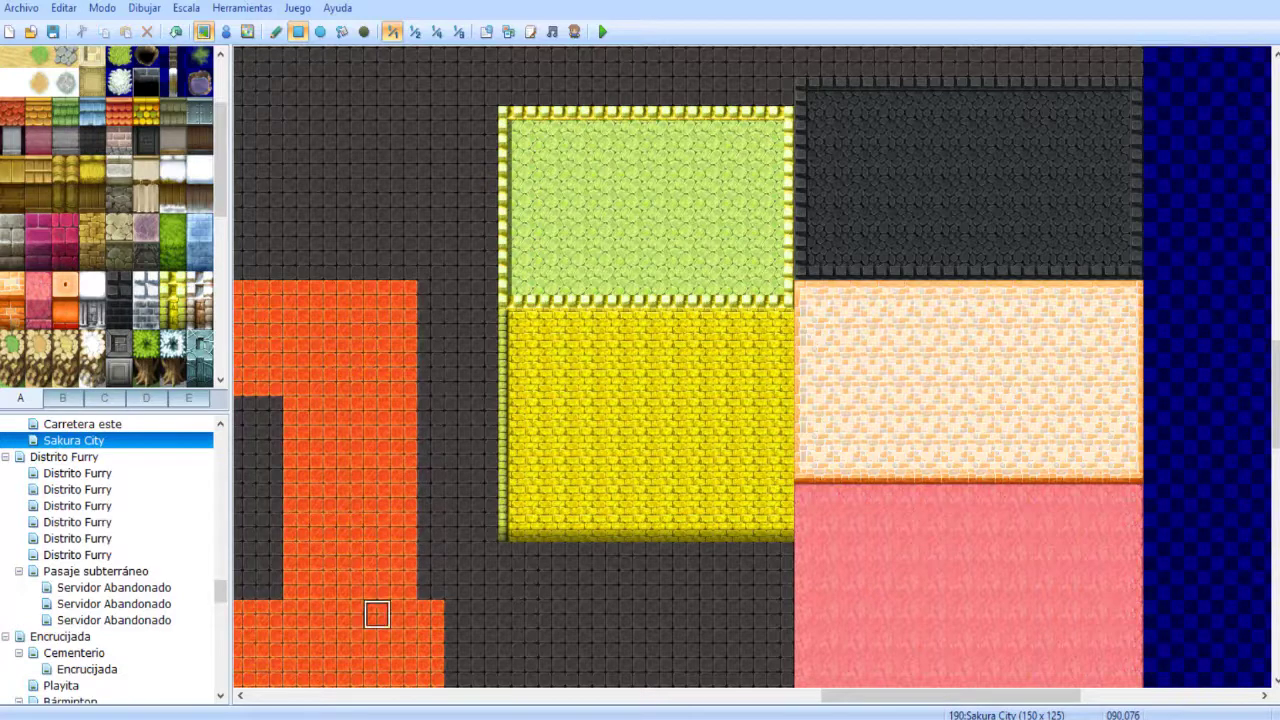
scroll(480, 500, down, 3)
drag(460, 508, 460, 598)
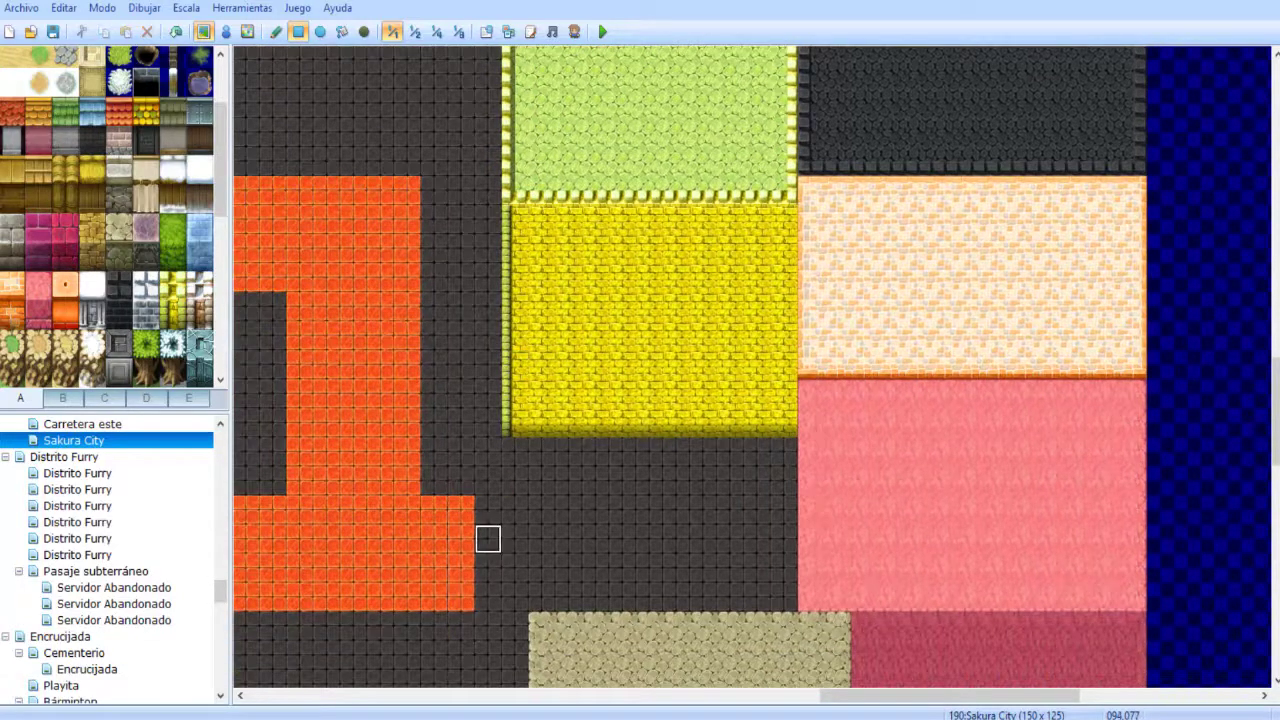
- Fill the narrow pavement strip between the light grey house and the forest with a column of green trees
mouse_move(657, 492)
middle_down()
mouse_move(510, 430)
mouse_move(357, 600)
middle_up()
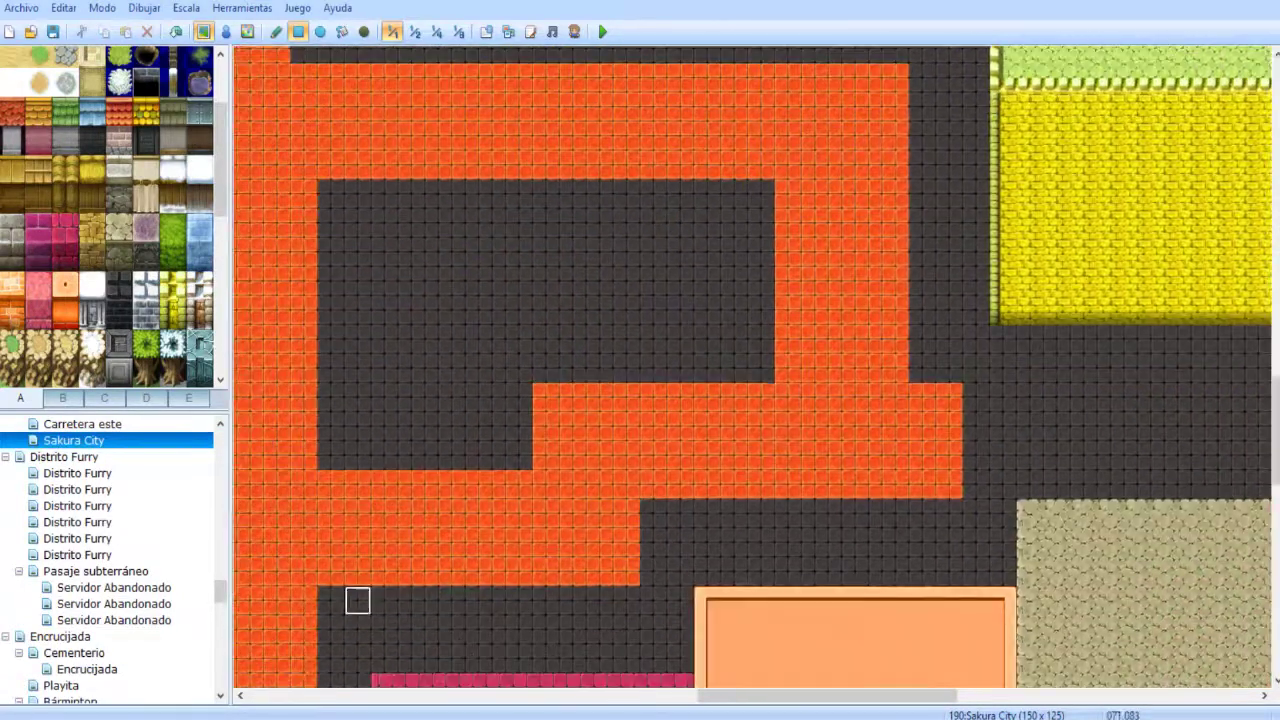
middle_drag(517, 540, 506, 391)
mouse_move(640, 563)
middle_down()
mouse_move(623, 480)
mouse_move(677, 451)
mouse_move(489, 271)
middle_up()
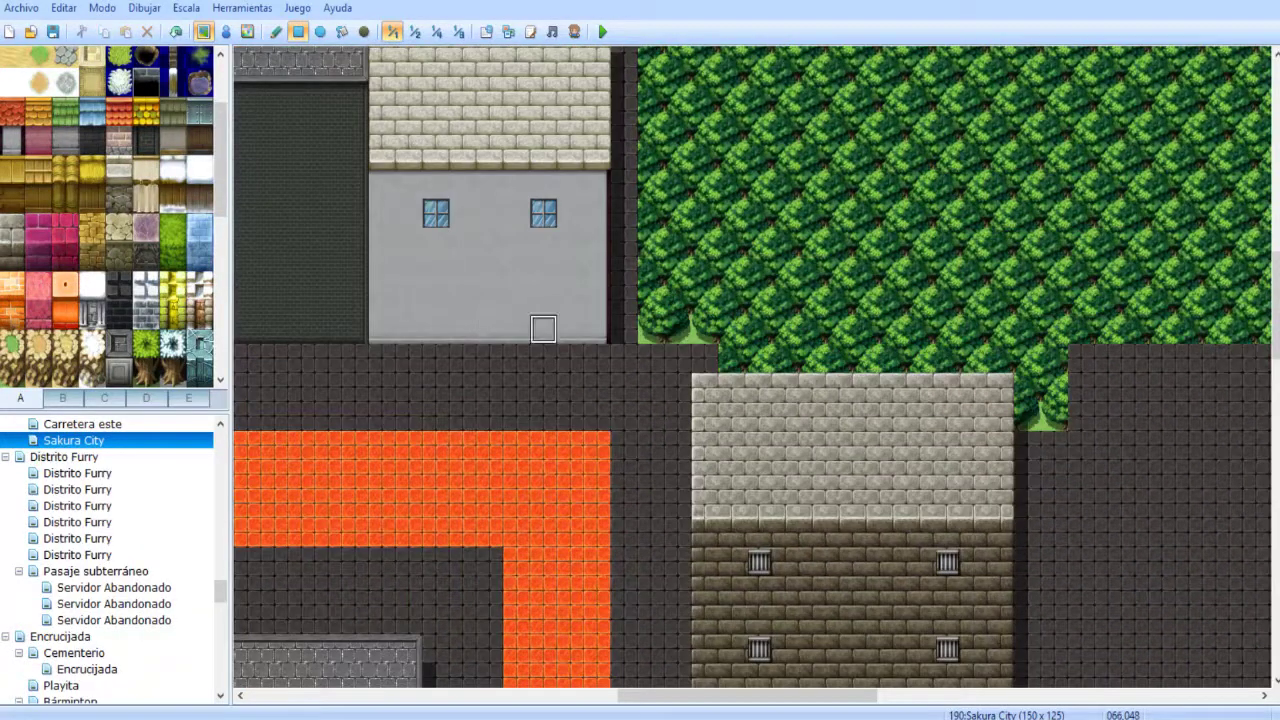
middle_drag(543, 329, 520, 233)
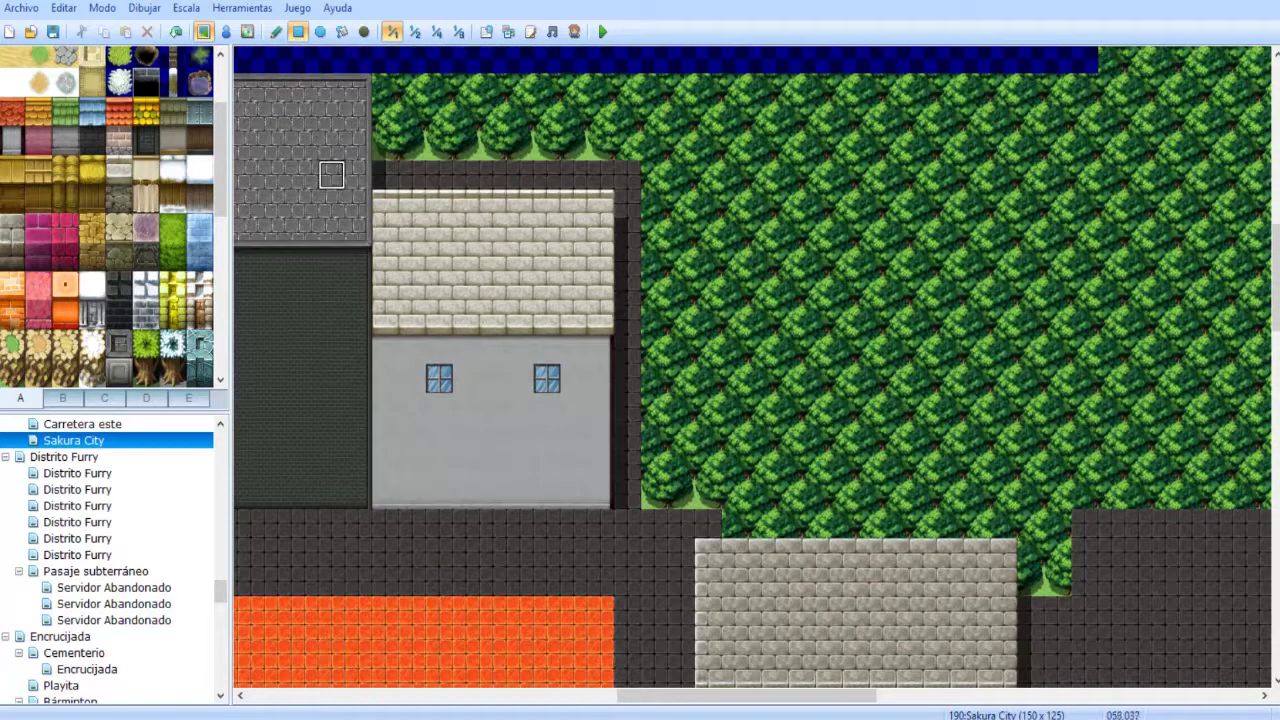
middle_drag(557, 280, 487, 366)
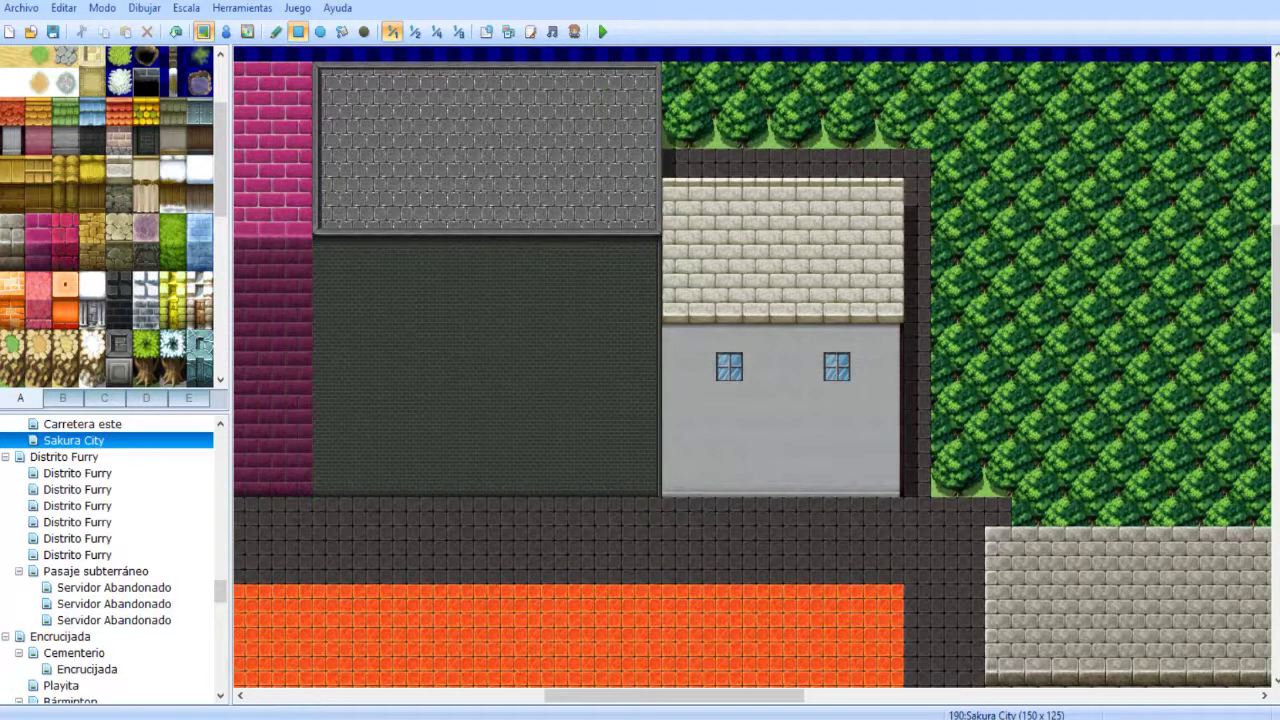
click(146, 398)
scroll(110, 215, down, 3)
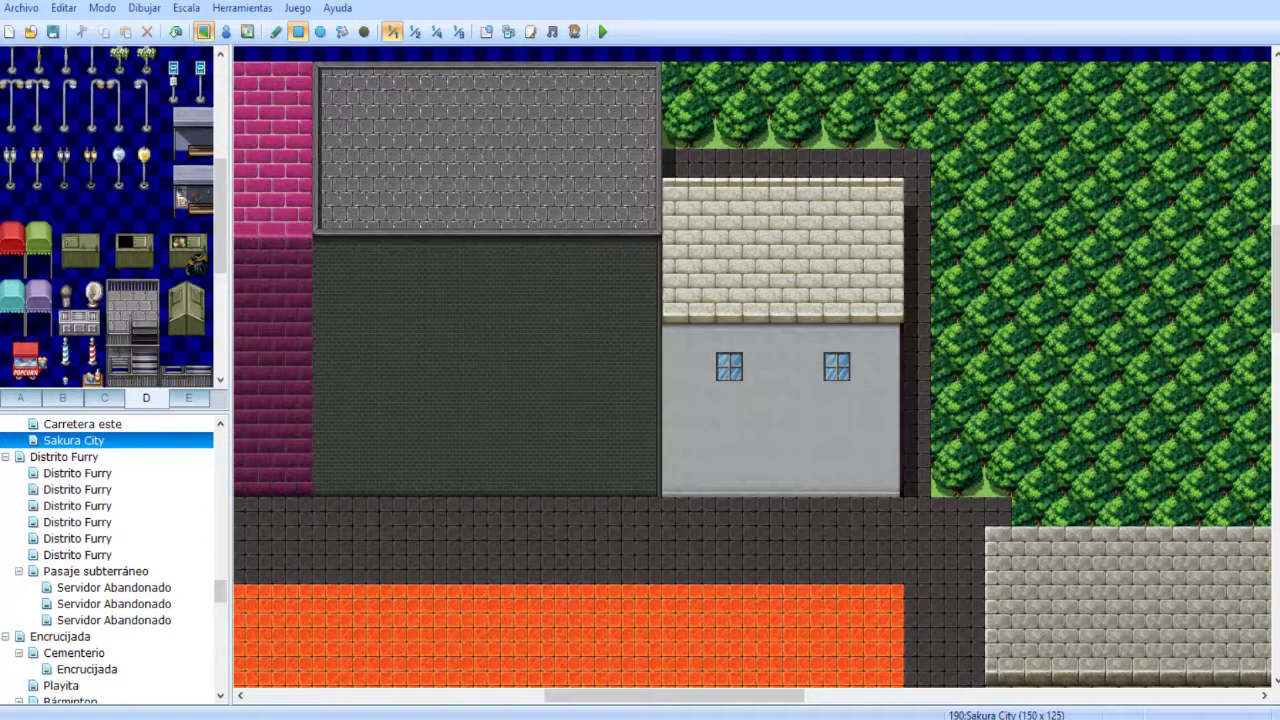
click(104, 398)
drag(13, 294, 13, 321)
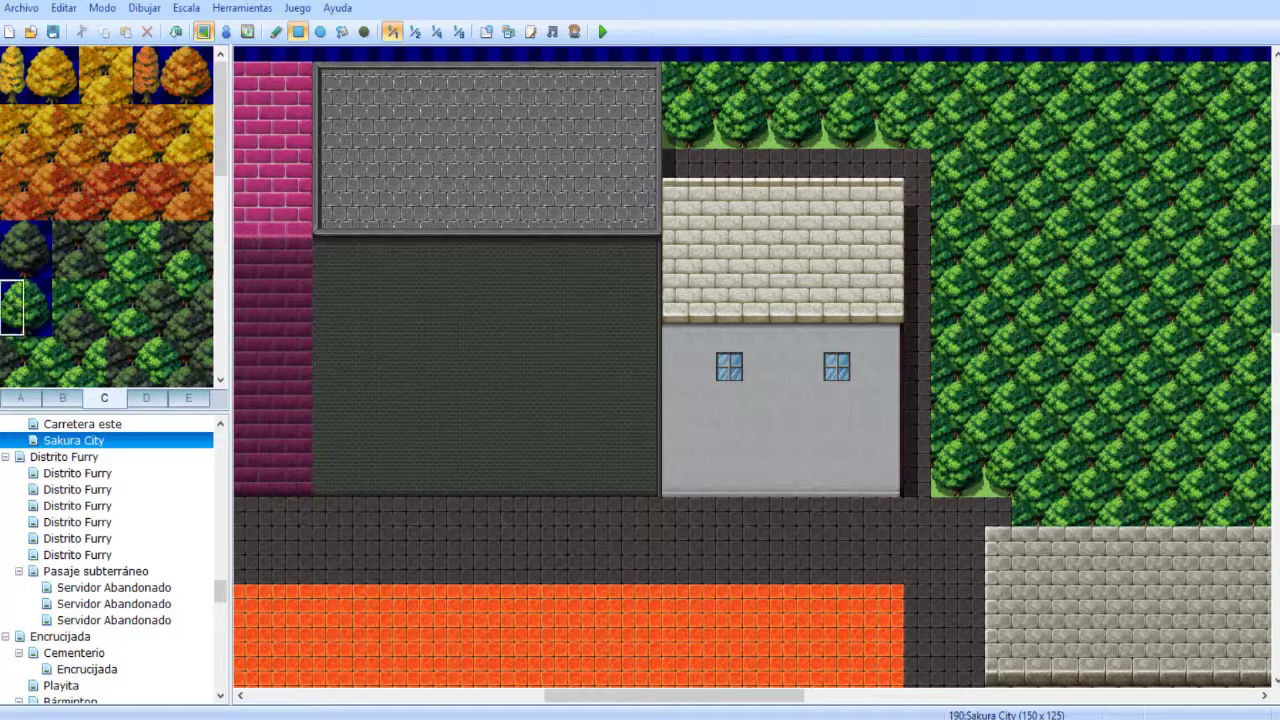
click(276, 32)
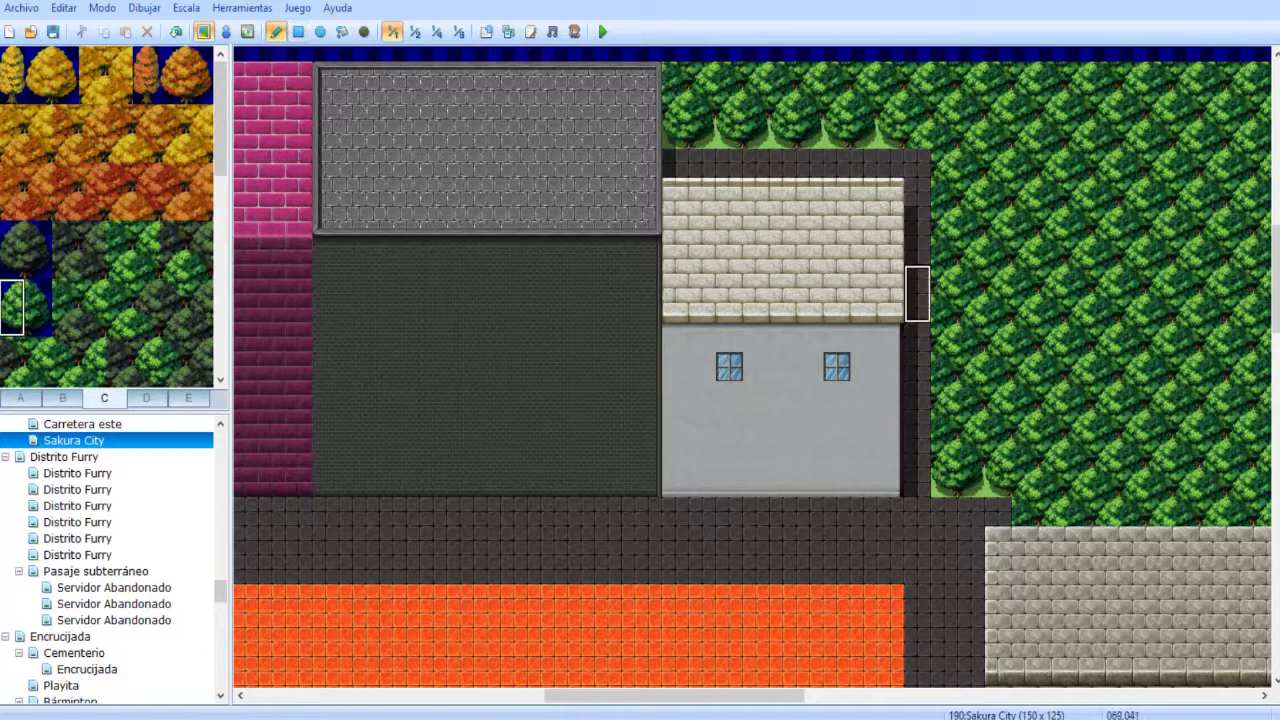
click(298, 32)
drag(918, 480, 918, 215)
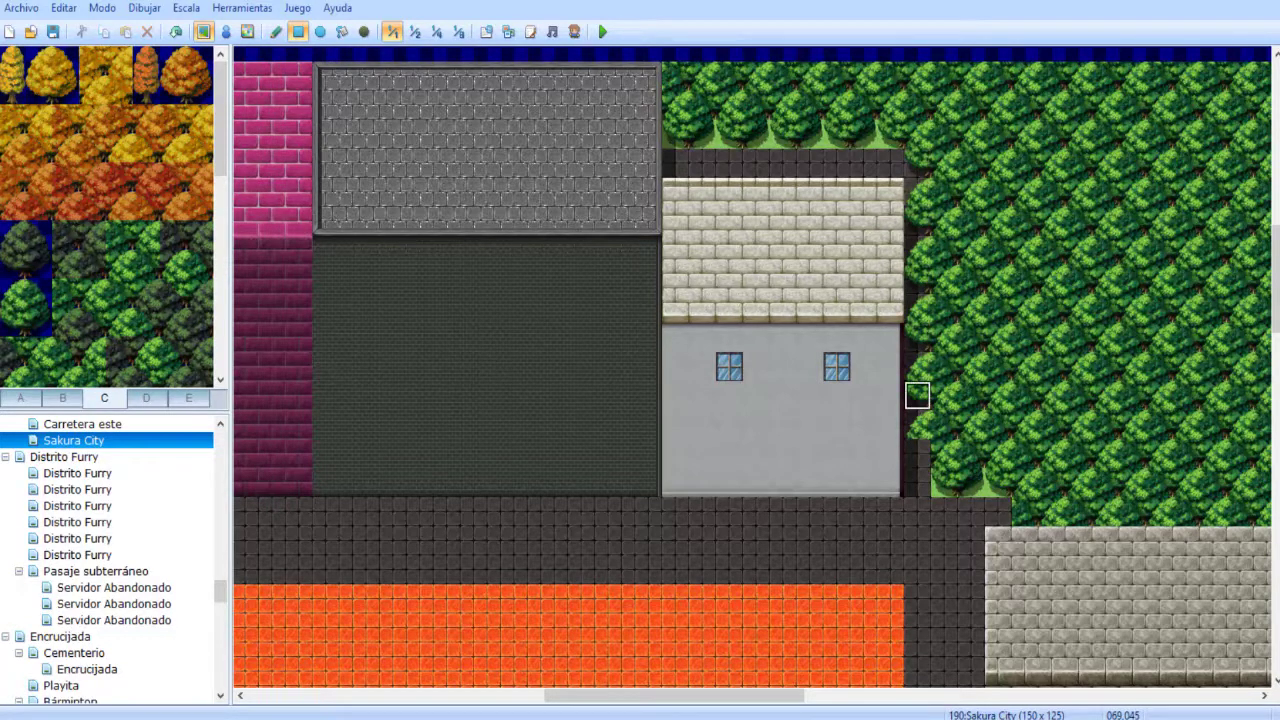
- Inspect the forest edge and nearby streets, and review the layout of the whole city at 1/4 scale
middle_drag(708, 403, 771, 463)
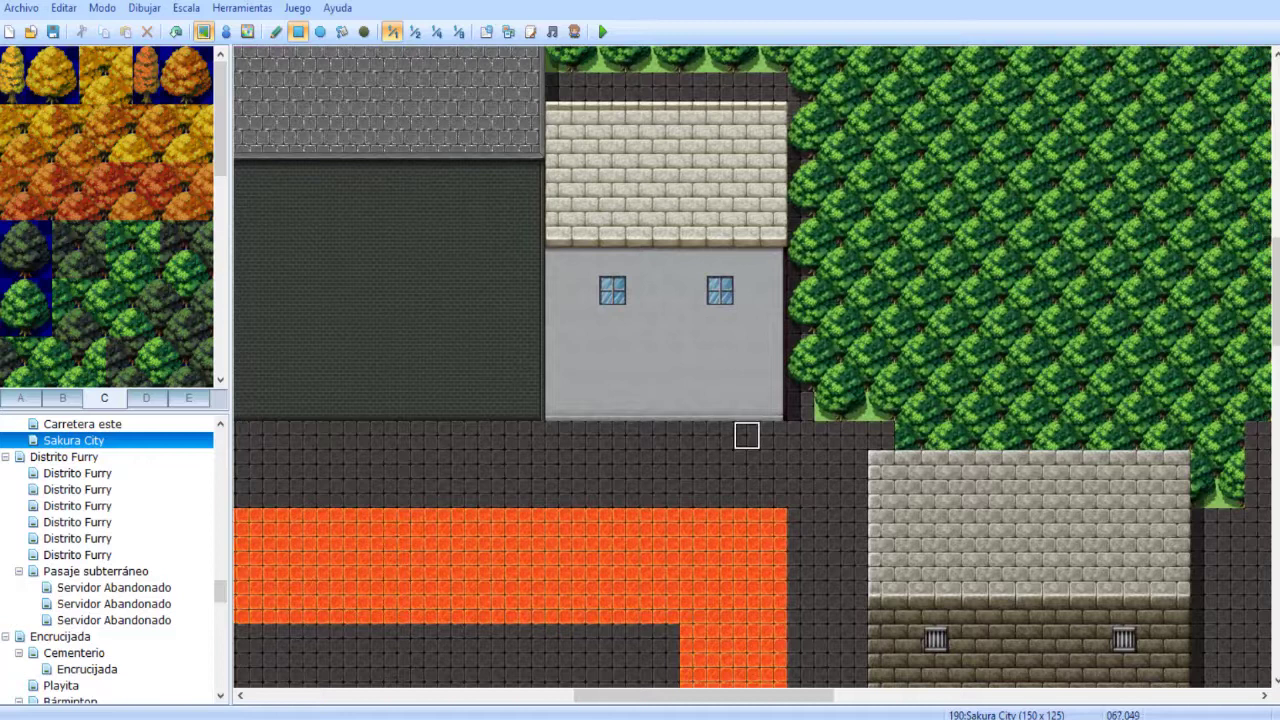
scroll(740, 400, down, 3)
scroll(740, 400, right, 4)
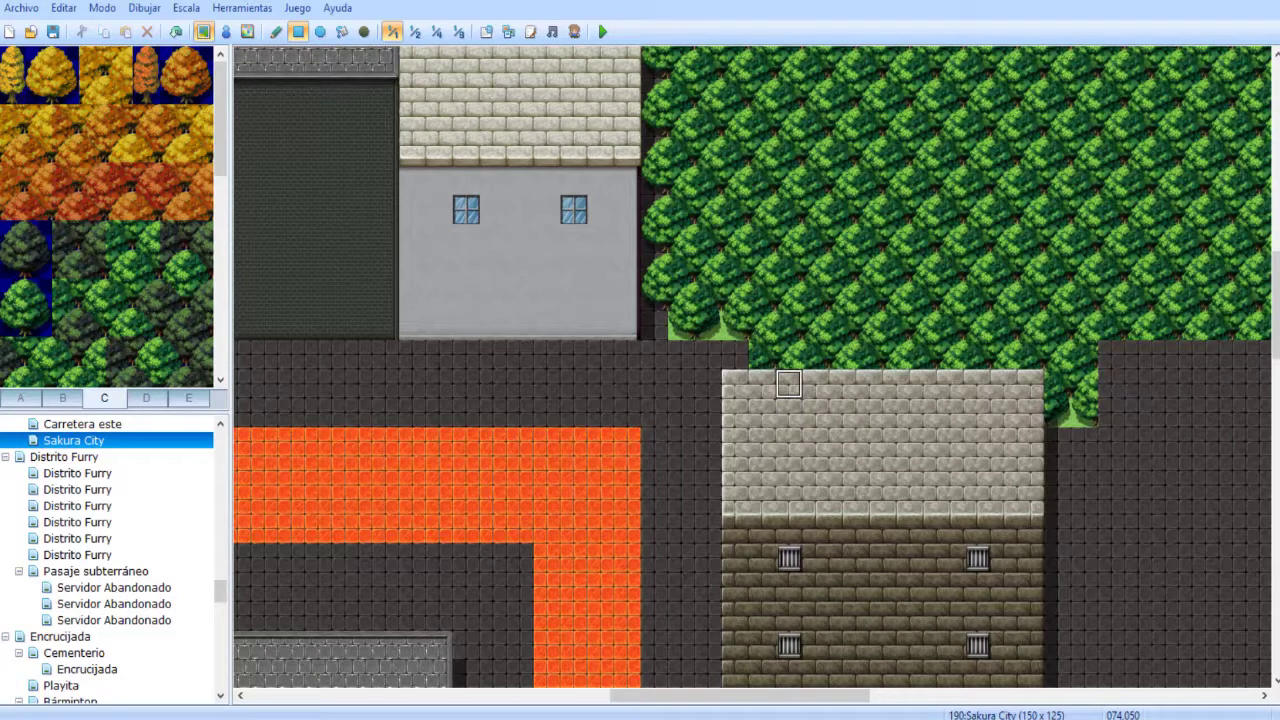
middle_drag(671, 440, 743, 440)
mouse_move(684, 474)
middle_down()
mouse_move(720, 412)
mouse_move(530, 296)
middle_up()
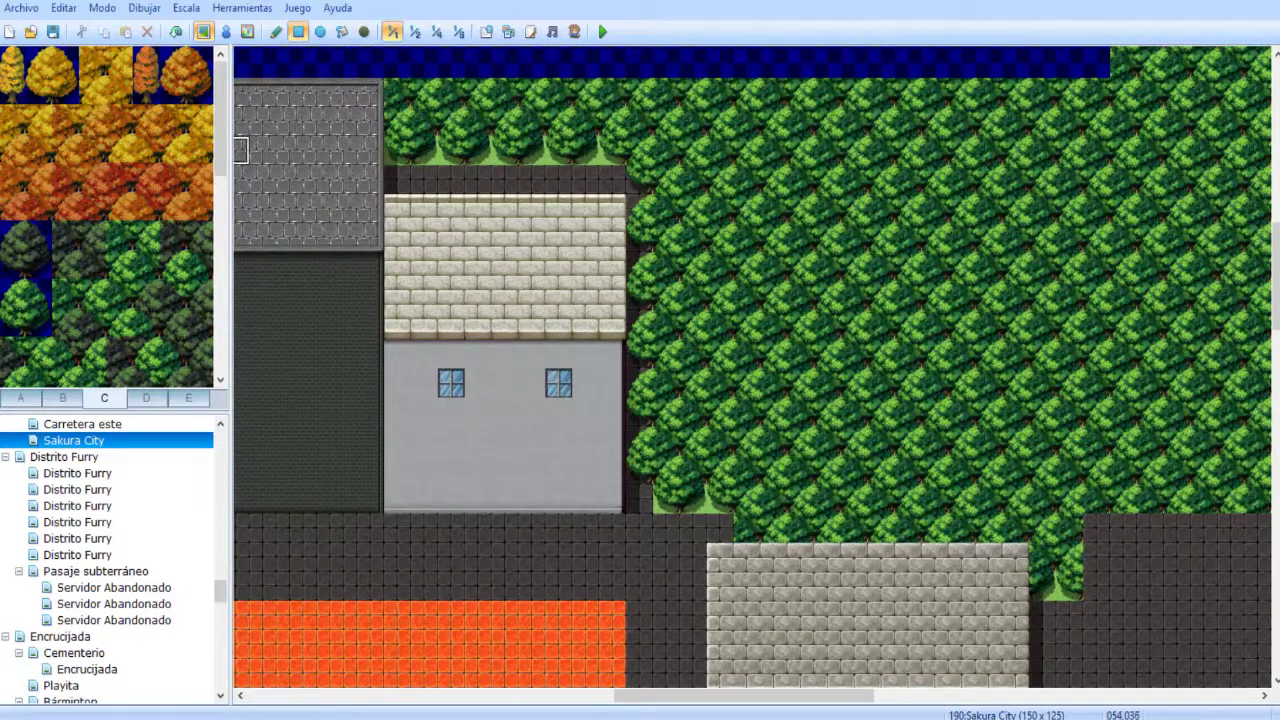
middle_drag(617, 206, 775, 316)
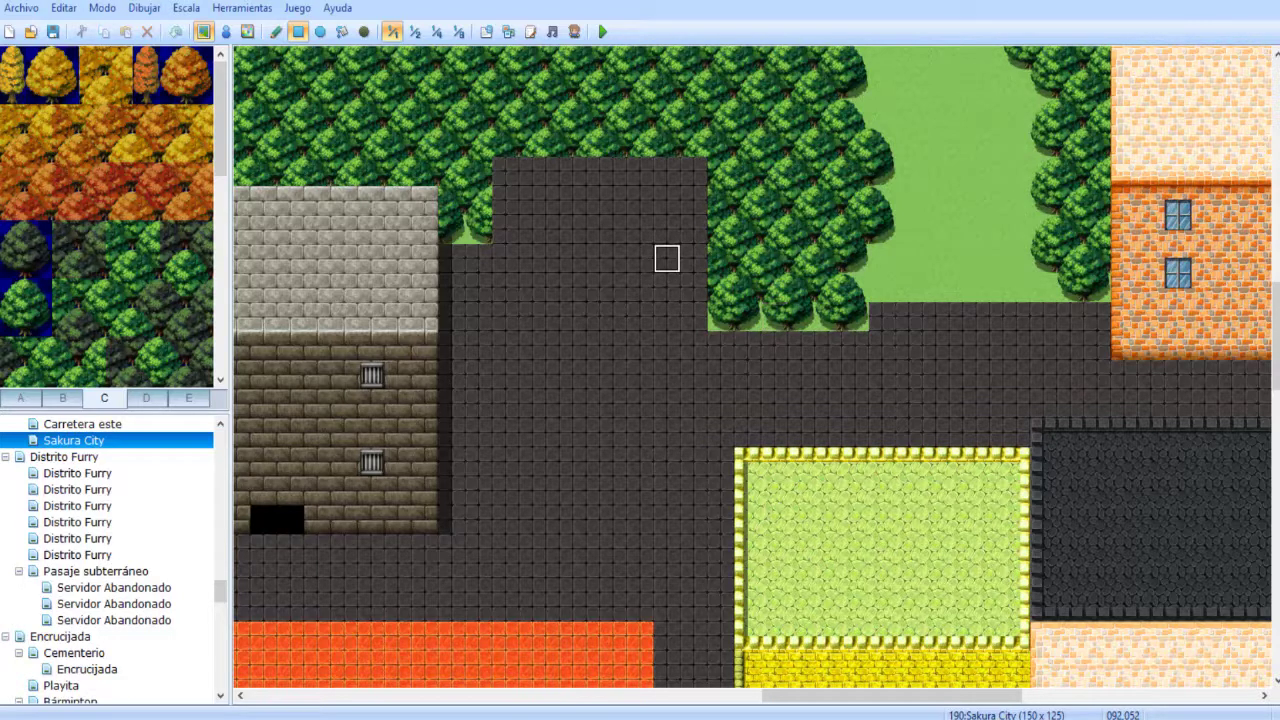
middle_drag(718, 247, 648, 364)
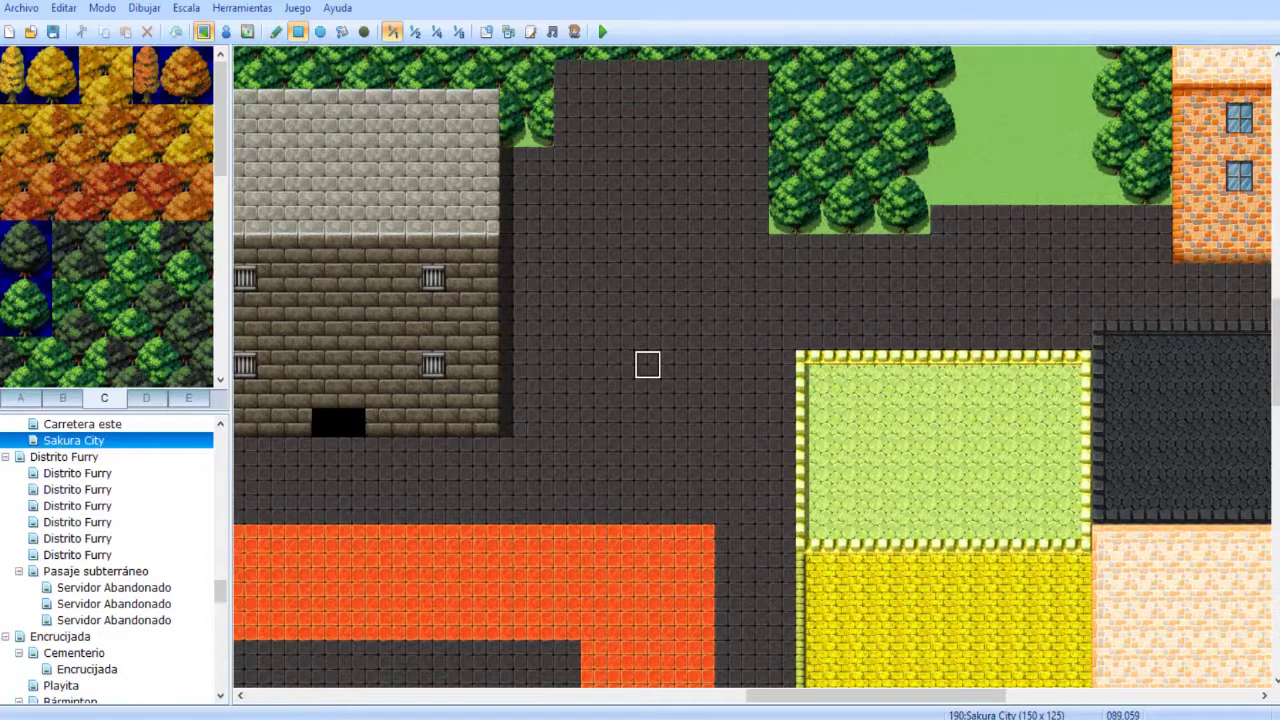
click(436, 31)
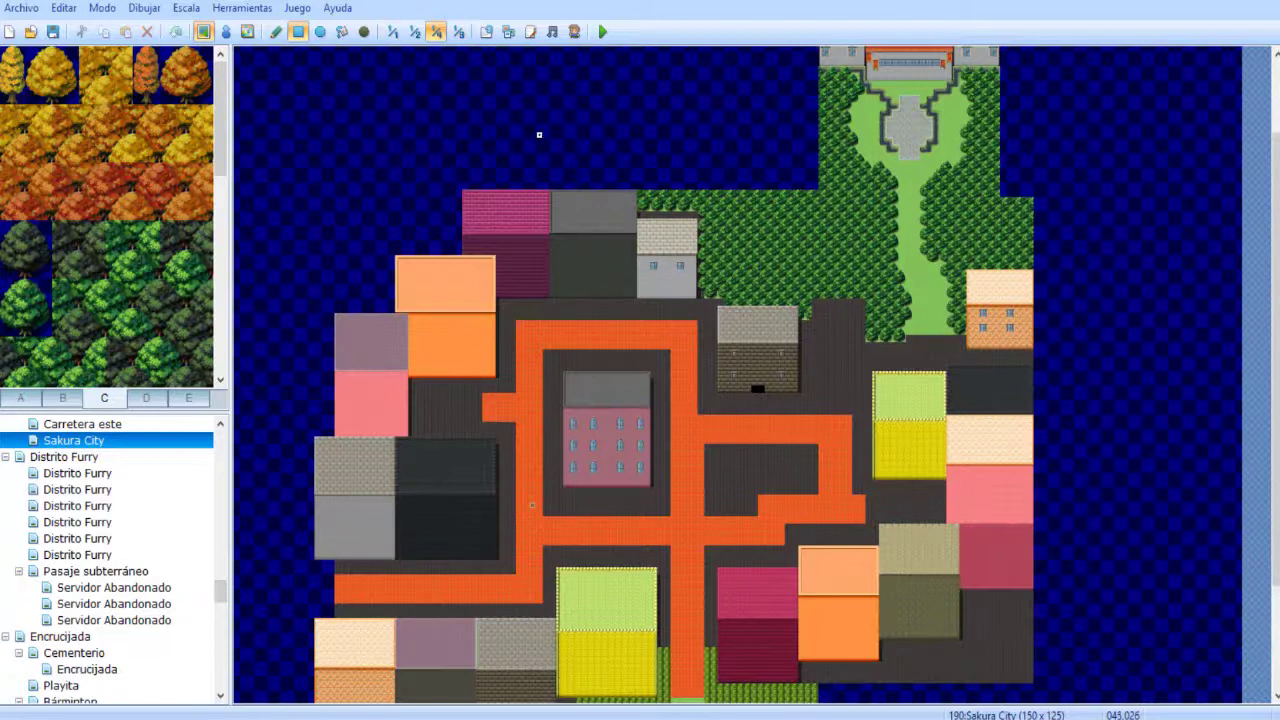
scroll(539, 134, down, 3)
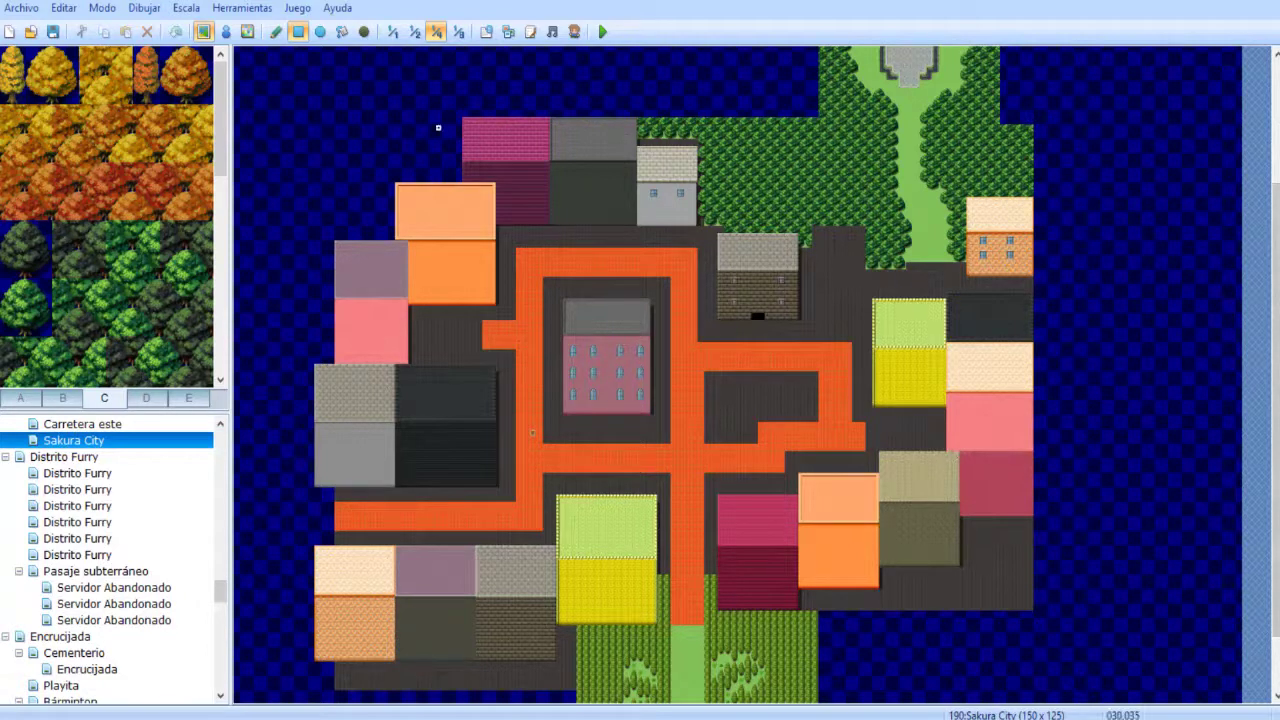
- Examine the streets and buildings across the western, central and eastern districts at 1/1 scale
click(392, 31)
middle_drag(529, 251, 395, 183)
middle_drag(691, 286, 555, 345)
right_drag(376, 459, 430, 459)
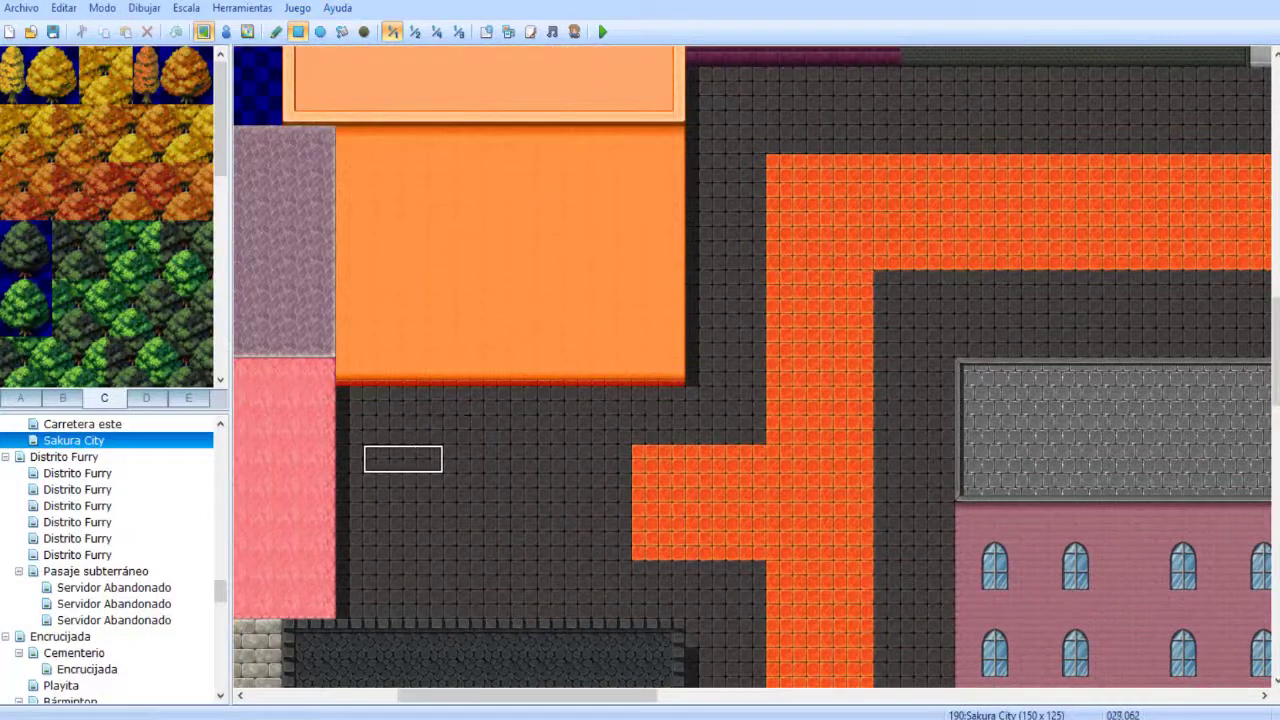
right_drag(350, 459, 591, 459)
mouse_move(535, 384)
middle_down()
mouse_move(770, 415)
mouse_move(890, 450)
mouse_move(898, 524)
middle_up()
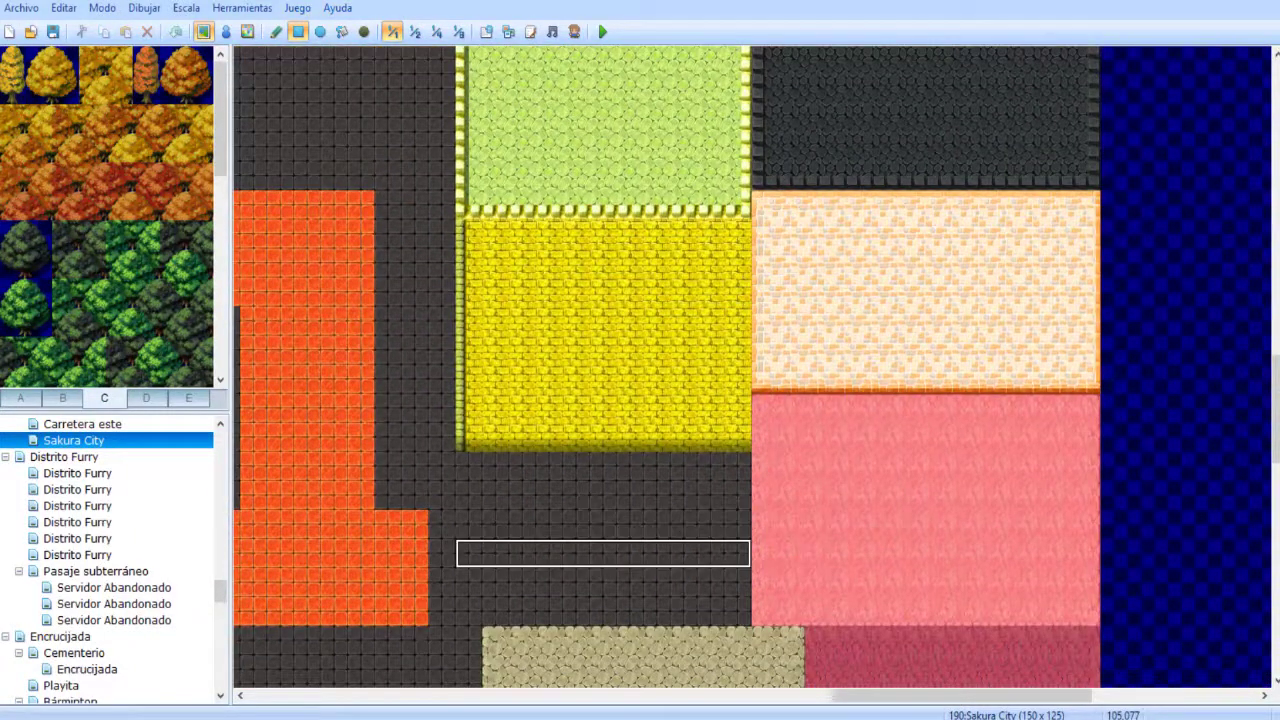
right_click(682, 495)
middle_drag(797, 326, 343, 321)
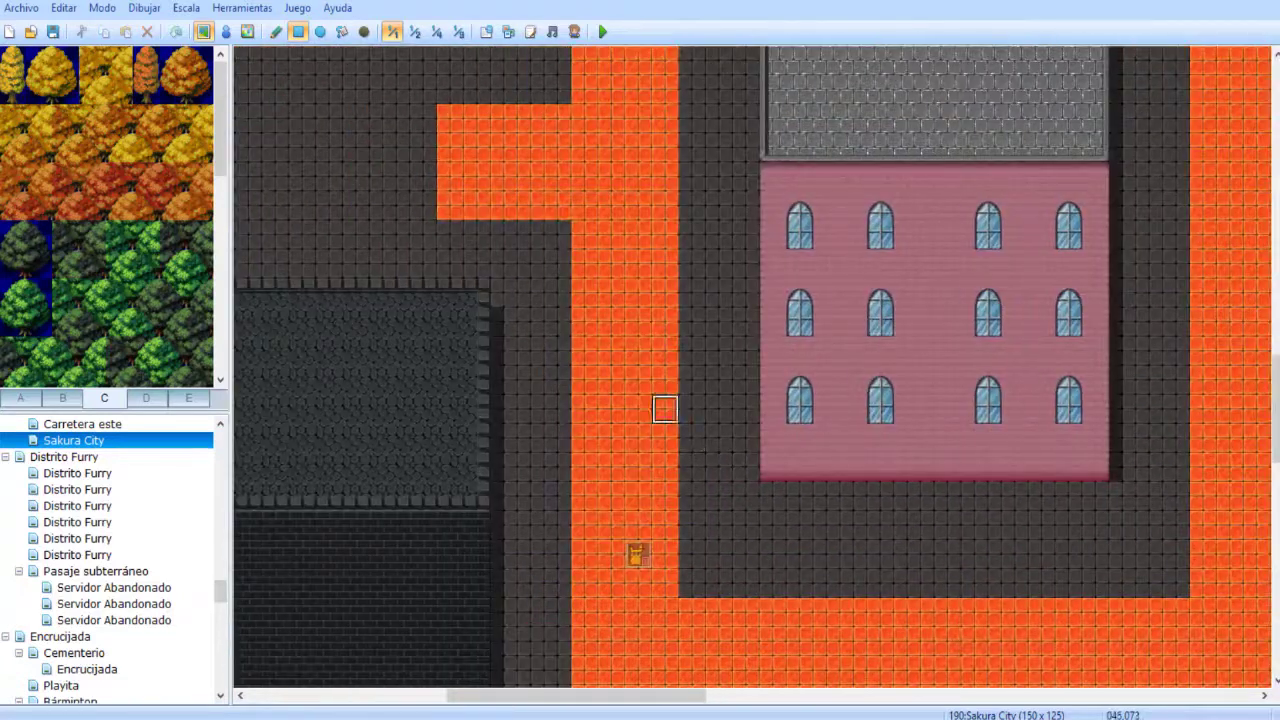
middle_drag(692, 438, 520, 280)
middle_drag(654, 291, 567, 242)
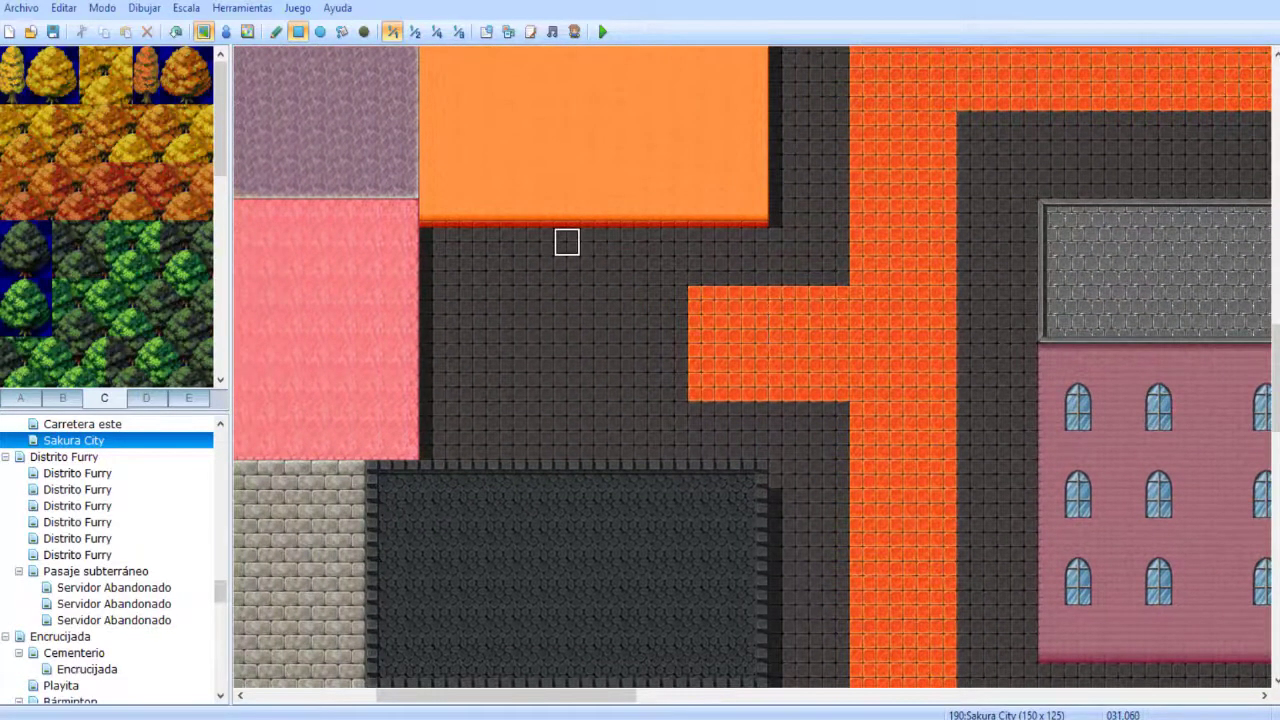
mouse_move(566, 326)
middle_down()
mouse_move(646, 240)
mouse_move(880, 393)
mouse_move(1058, 381)
mouse_move(1066, 414)
mouse_move(1021, 415)
middle_up()
middle_drag(766, 494, 896, 363)
middle_drag(803, 357, 374, 363)
middle_drag(486, 364, 669, 219)
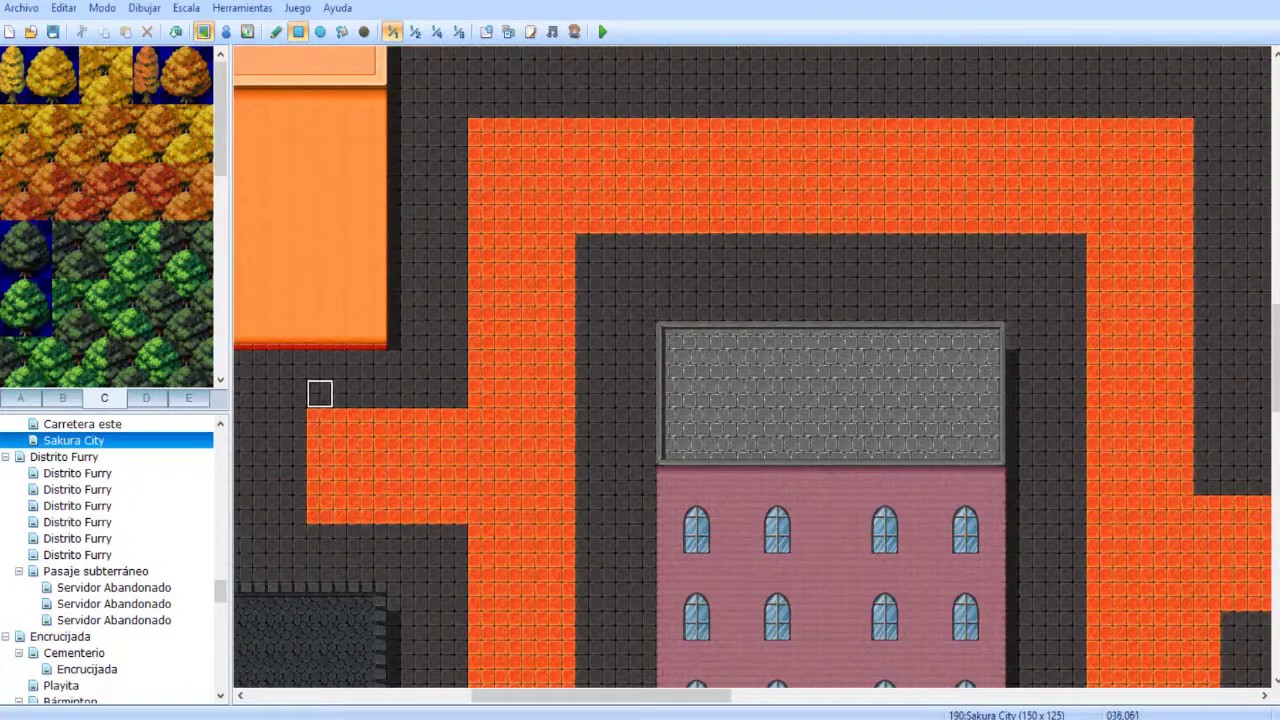
- Save the map project
drag(317, 394, 346, 537)
mouse_move(366, 409)
middle_down()
mouse_move(431, 391)
mouse_move(706, 393)
mouse_move(337, 391)
mouse_move(385, 370)
mouse_move(360, 364)
middle_up()
drag(494, 125, 494, 563)
mouse_move(494, 563)
middle_down()
mouse_move(651, 446)
mouse_move(472, 441)
mouse_move(634, 449)
mouse_move(666, 271)
mouse_move(477, 311)
mouse_move(500, 315)
middle_up()
click(53, 32)
- Build an orange brick wall six tiles wide and six tall in the paved block south of the stone building
mouse_move(419, 205)
middle_down()
mouse_move(680, 457)
mouse_move(465, 392)
middle_up()
click(20, 398)
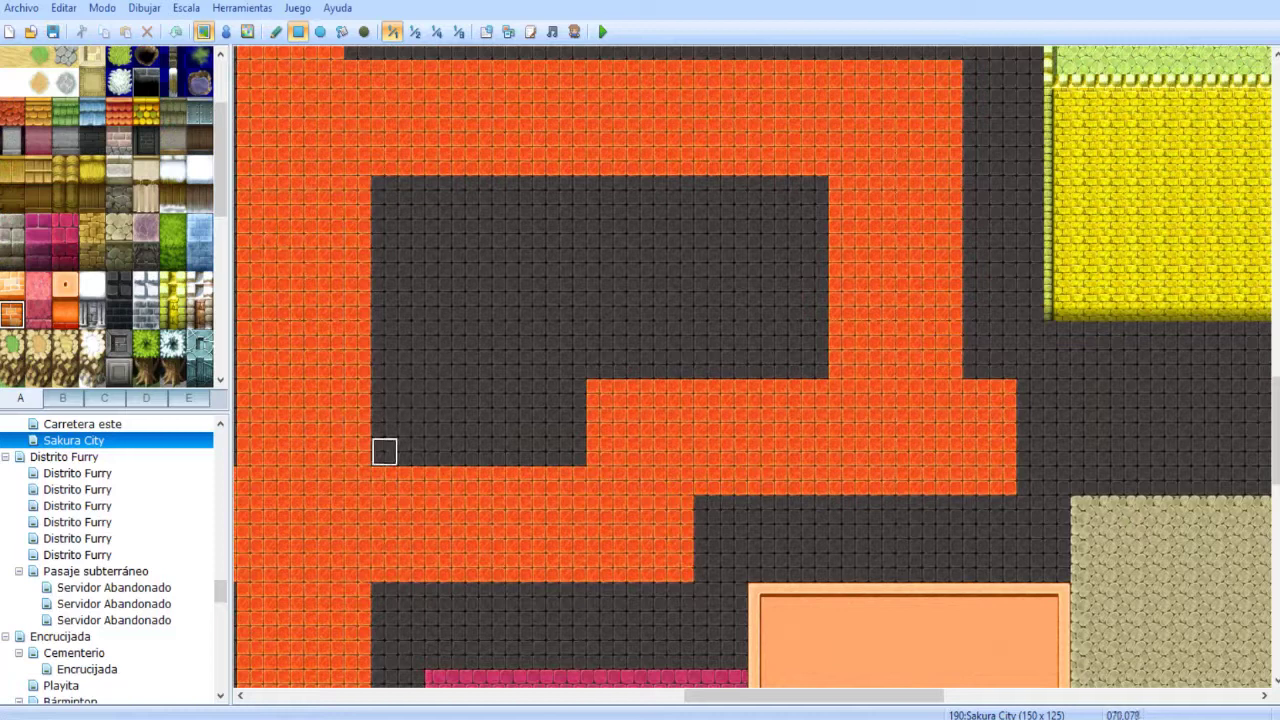
click(384, 394)
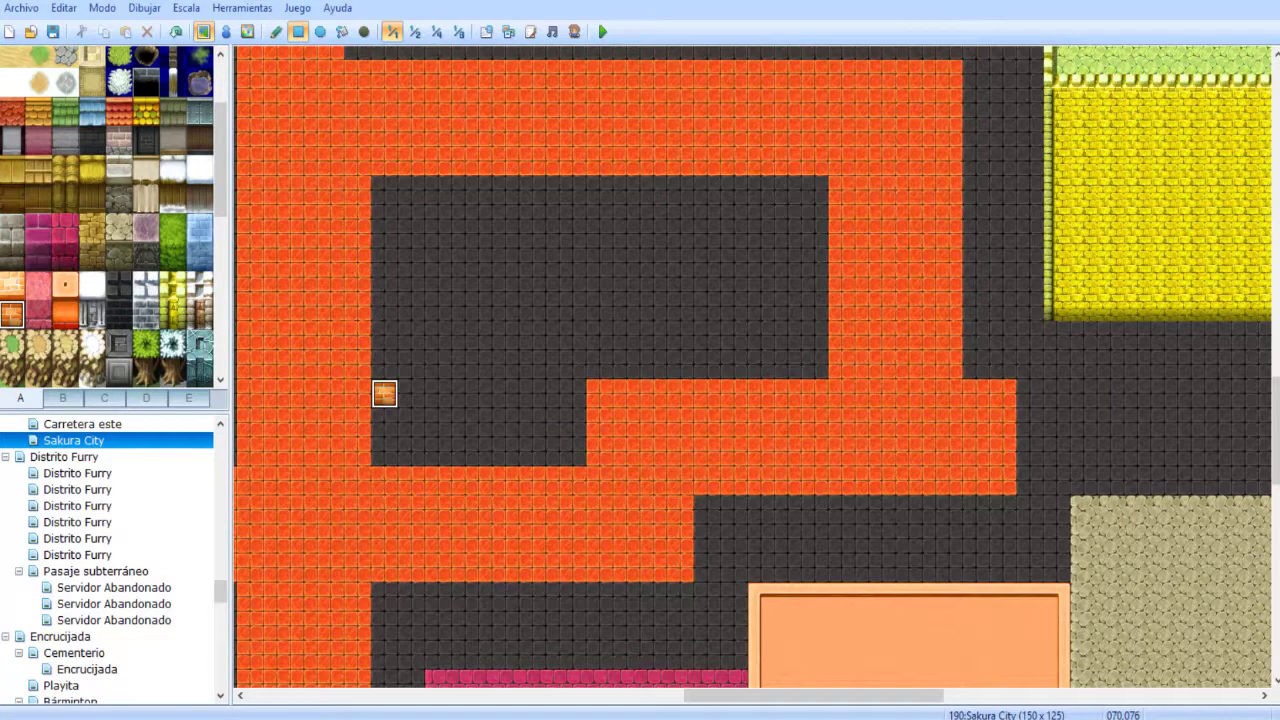
scroll(480, 371, up, 3)
scroll(480, 371, left, 1)
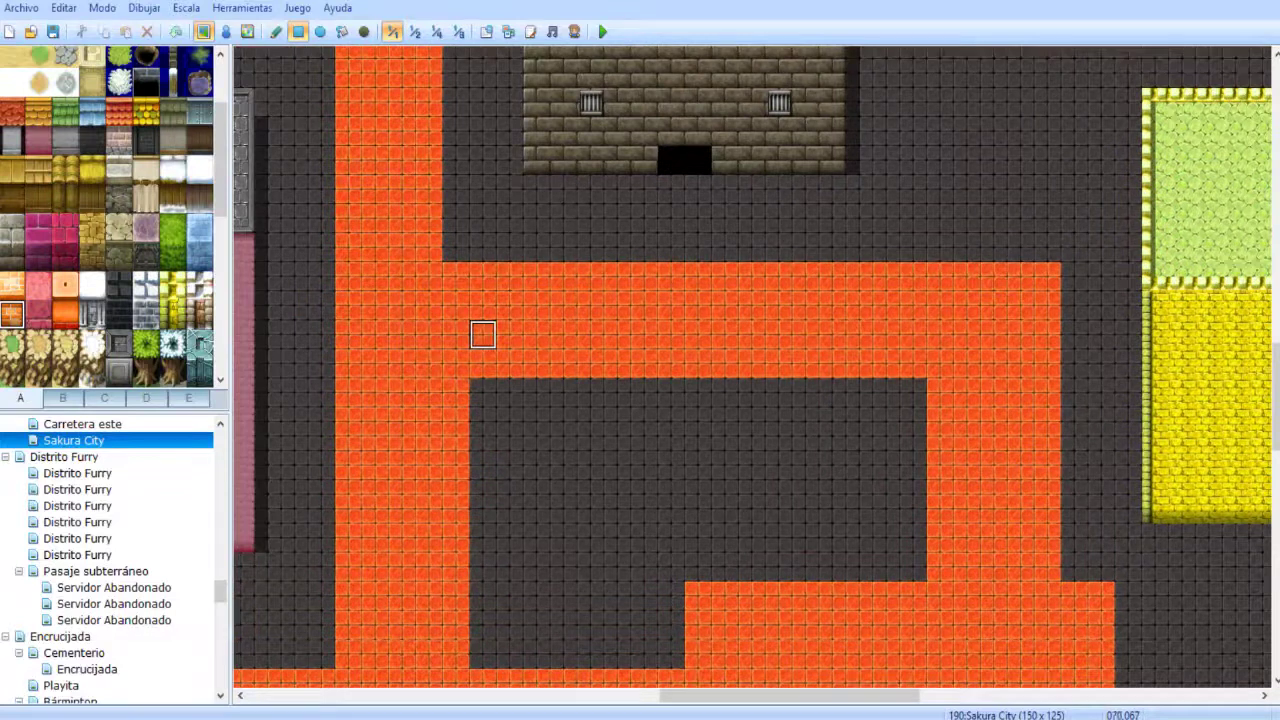
middle_drag(456, 335, 434, 449)
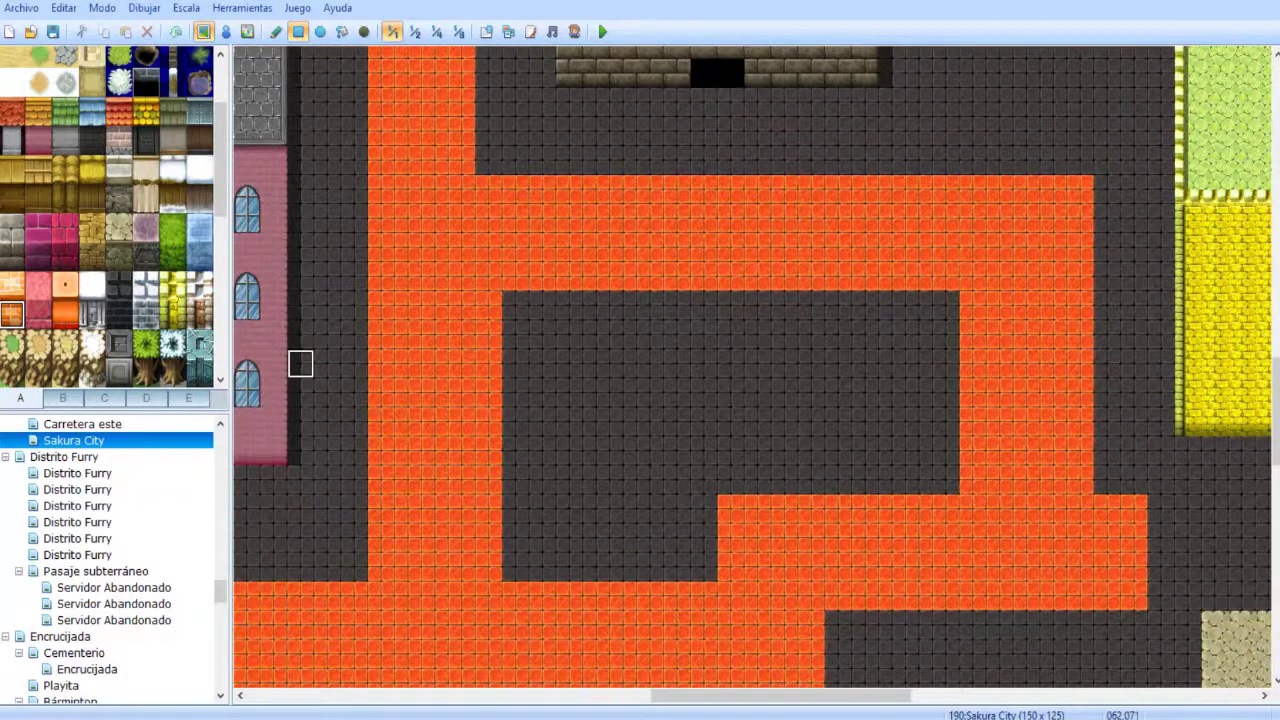
mouse_move(569, 509)
mouse_down()
mouse_move(610, 505)
mouse_move(675, 395)
mouse_up()
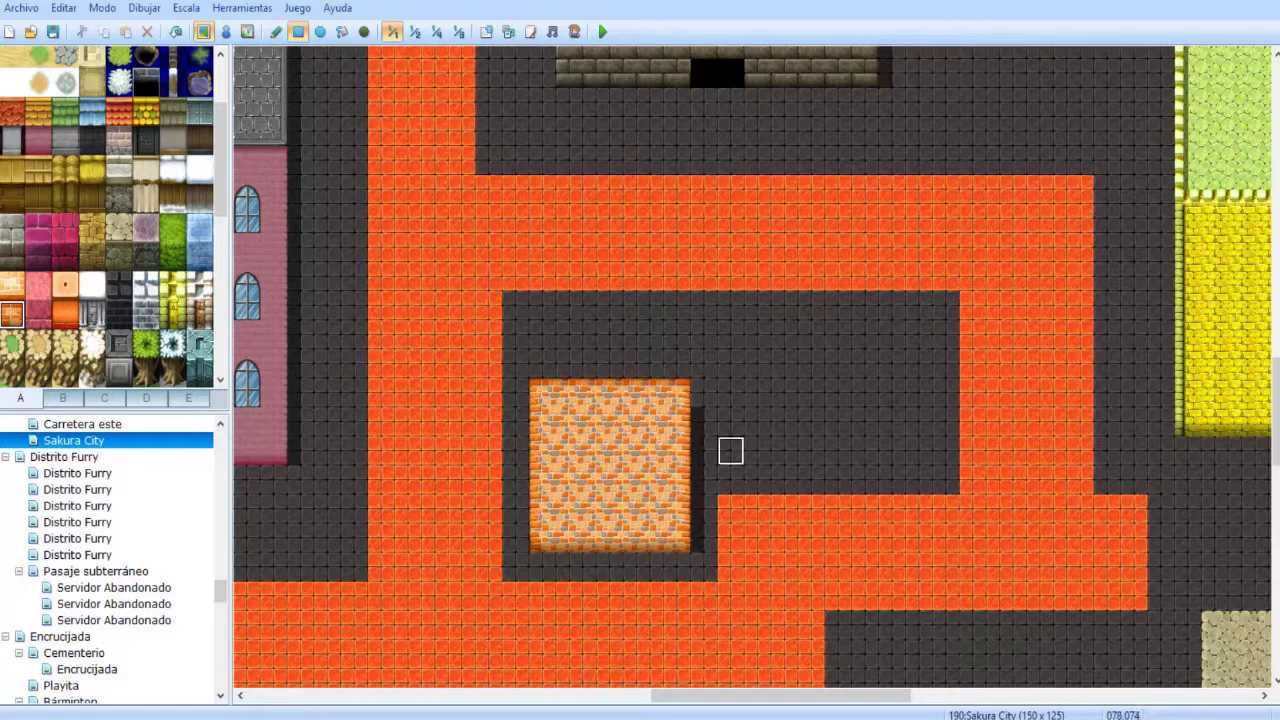
- Widen the orange brick wall to seven columns, restoring pavement over the excess columns on its east side
middle_drag(704, 334, 806, 512)
click(630, 327)
drag(630, 326, 792, 386)
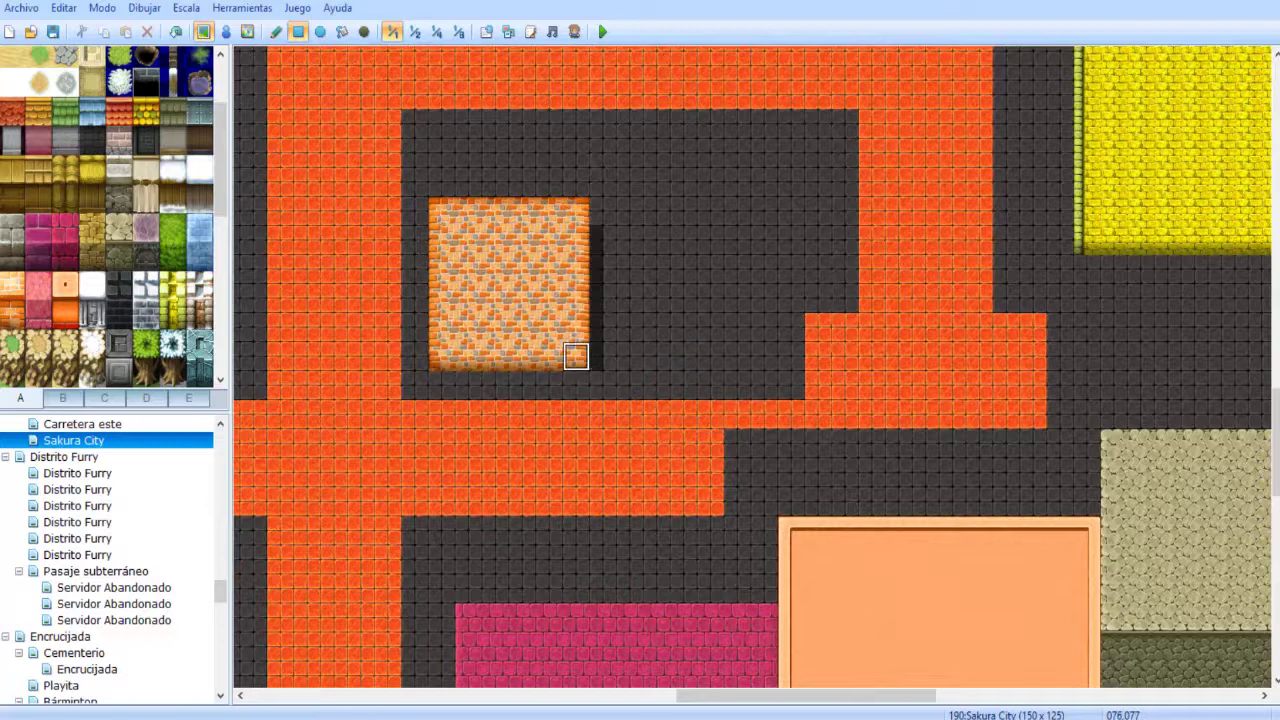
drag(600, 356, 636, 205)
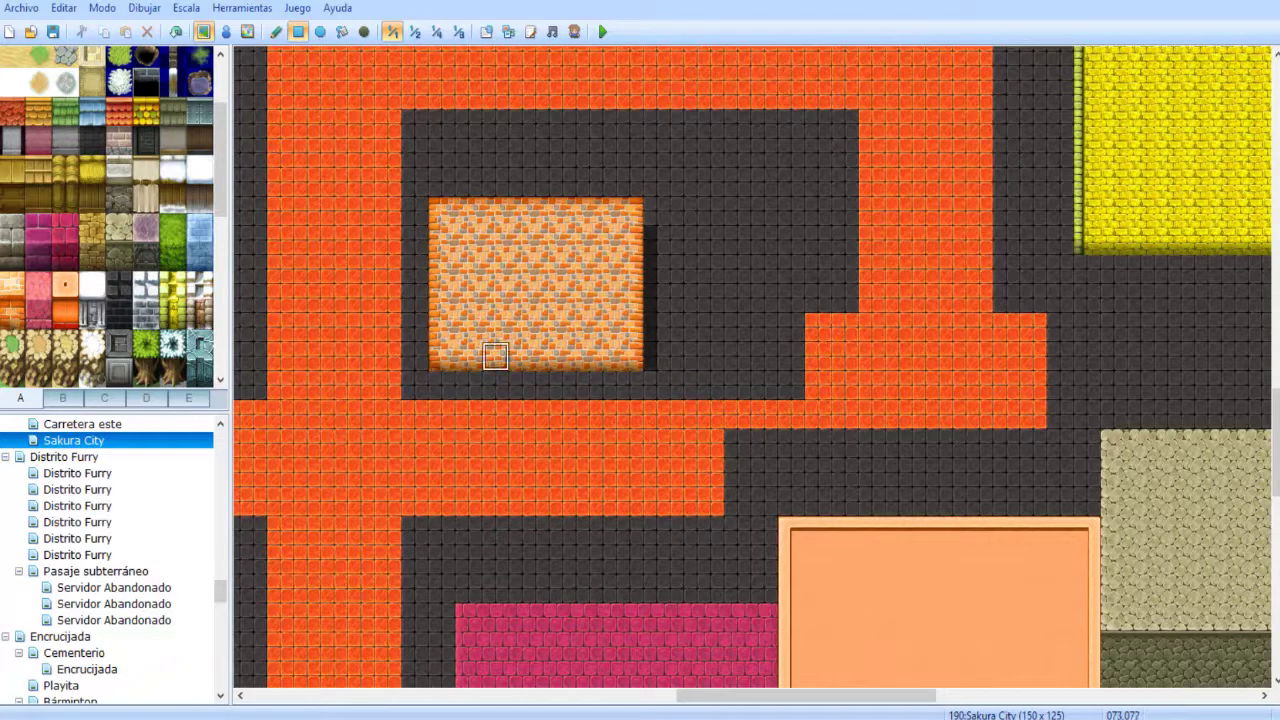
drag(656, 356, 656, 260)
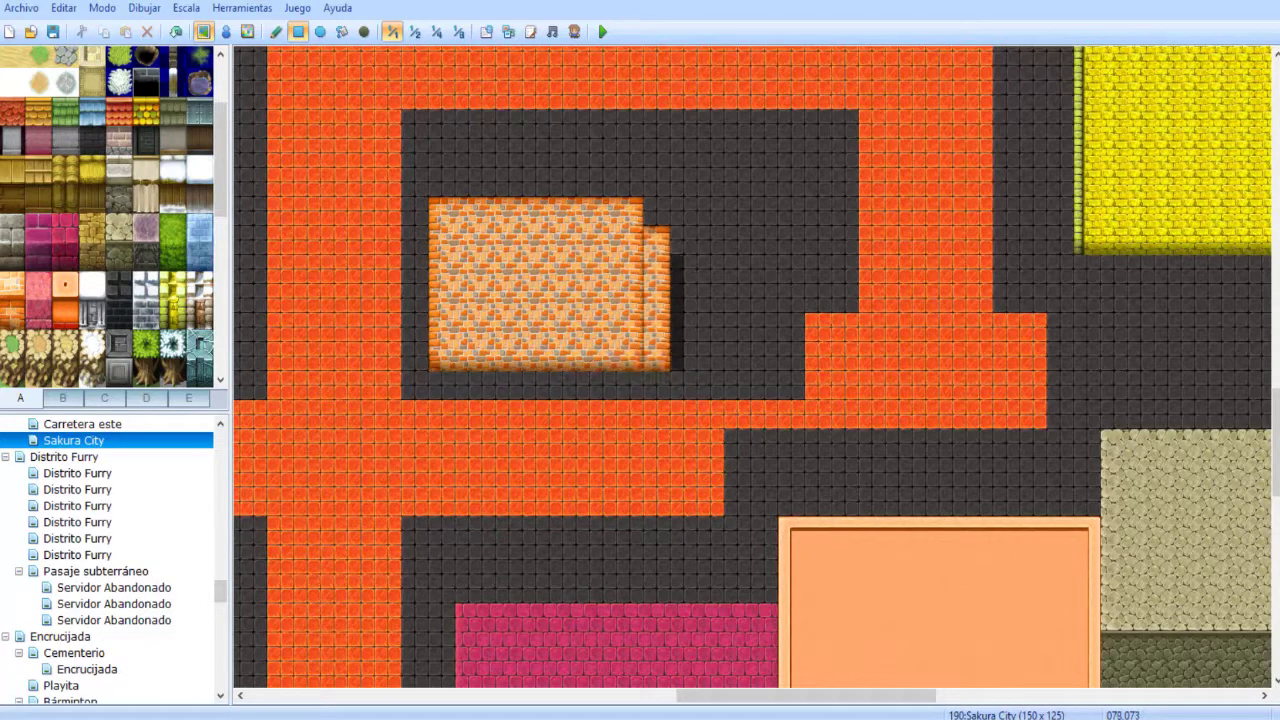
right_click(657, 183)
drag(657, 183, 630, 357)
- Cover the orange brick house with a cream roof seven tiles wide and four rows deep, leaving four wall rows
middle_drag(576, 416, 649, 496)
click(12, 286)
drag(515, 292, 676, 233)
drag(512, 318, 676, 318)
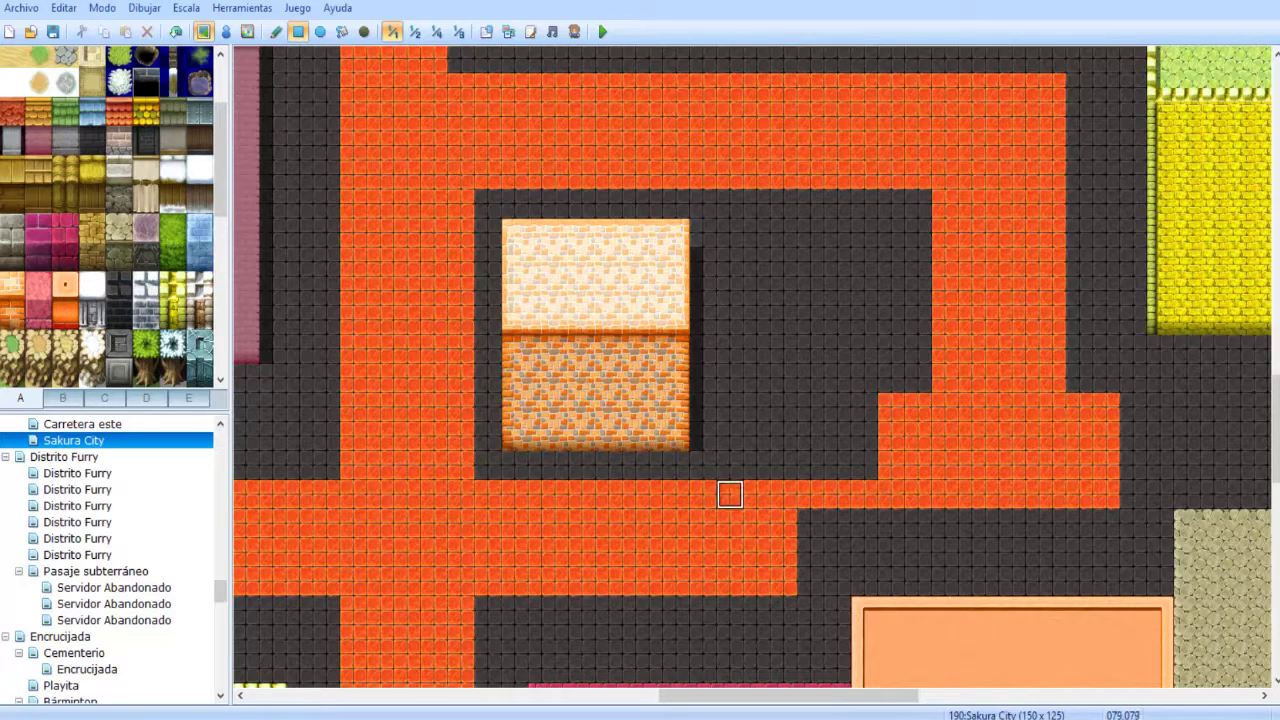
- Extend the lower road's upper section six tiles west towards the orange brick house and its lower section one tile east
drag(864, 436, 752, 400)
mouse_move(748, 446)
mouse_down()
mouse_move(722, 474)
mouse_move(811, 552)
mouse_move(811, 581)
mouse_up()
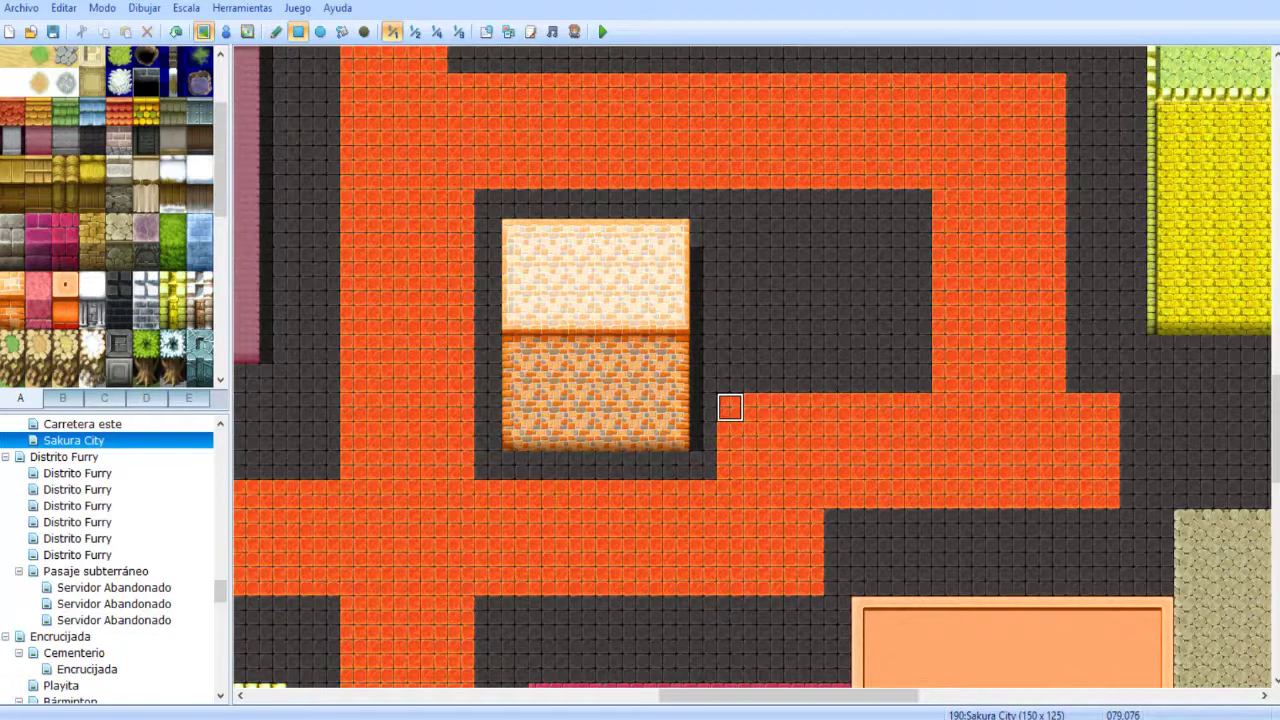
- Raise the orange brick house's cream roof by one row and fill the freed row with wall, making five wall rows
middle_drag(731, 440, 794, 375)
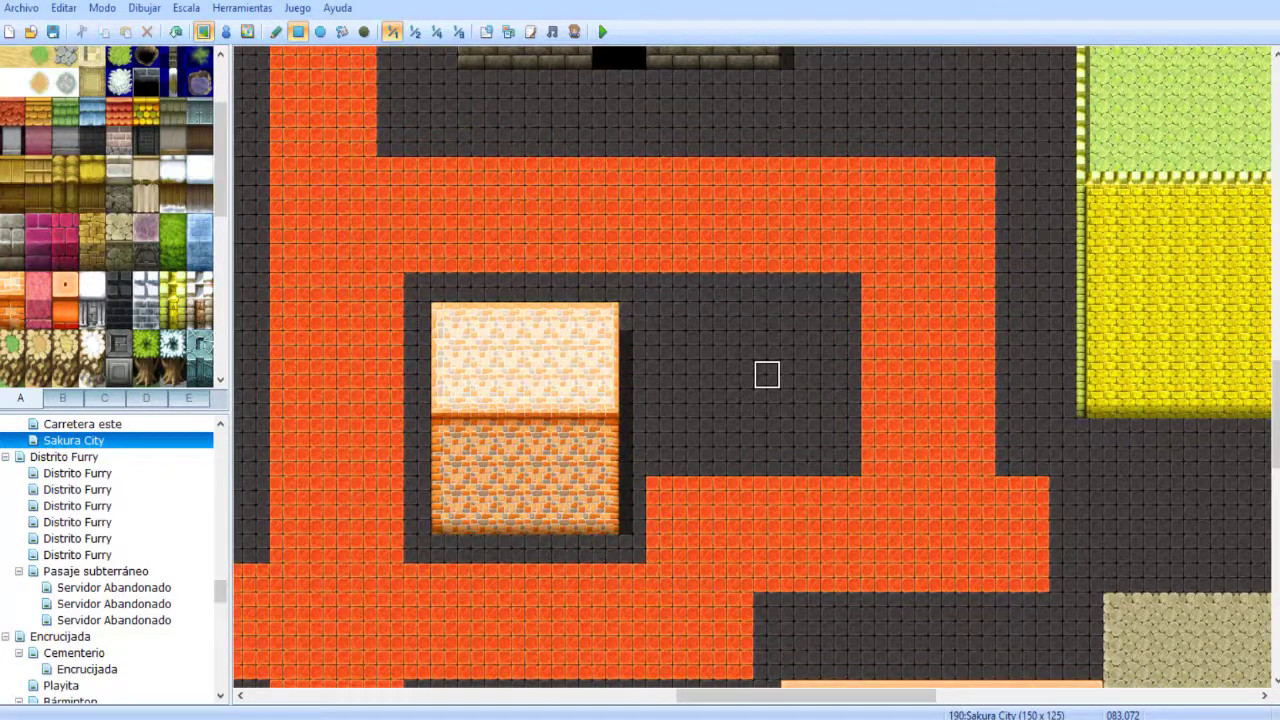
drag(447, 287, 603, 287)
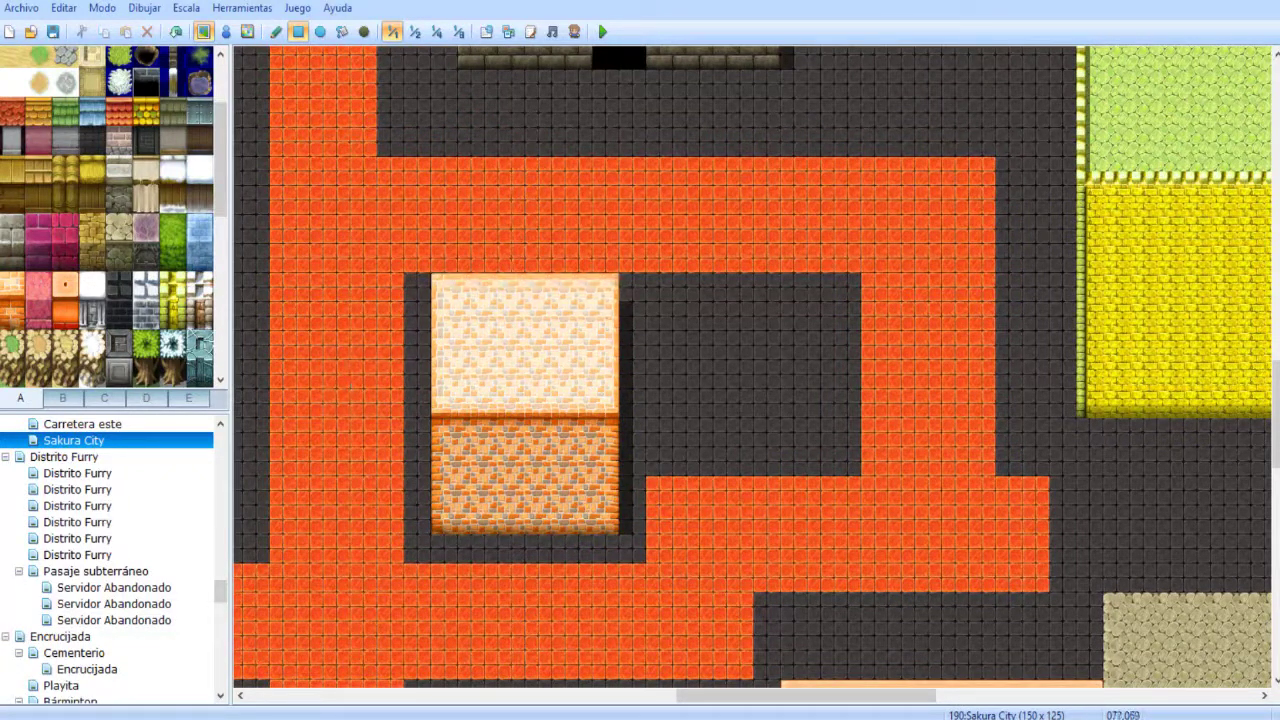
drag(445, 403, 606, 403)
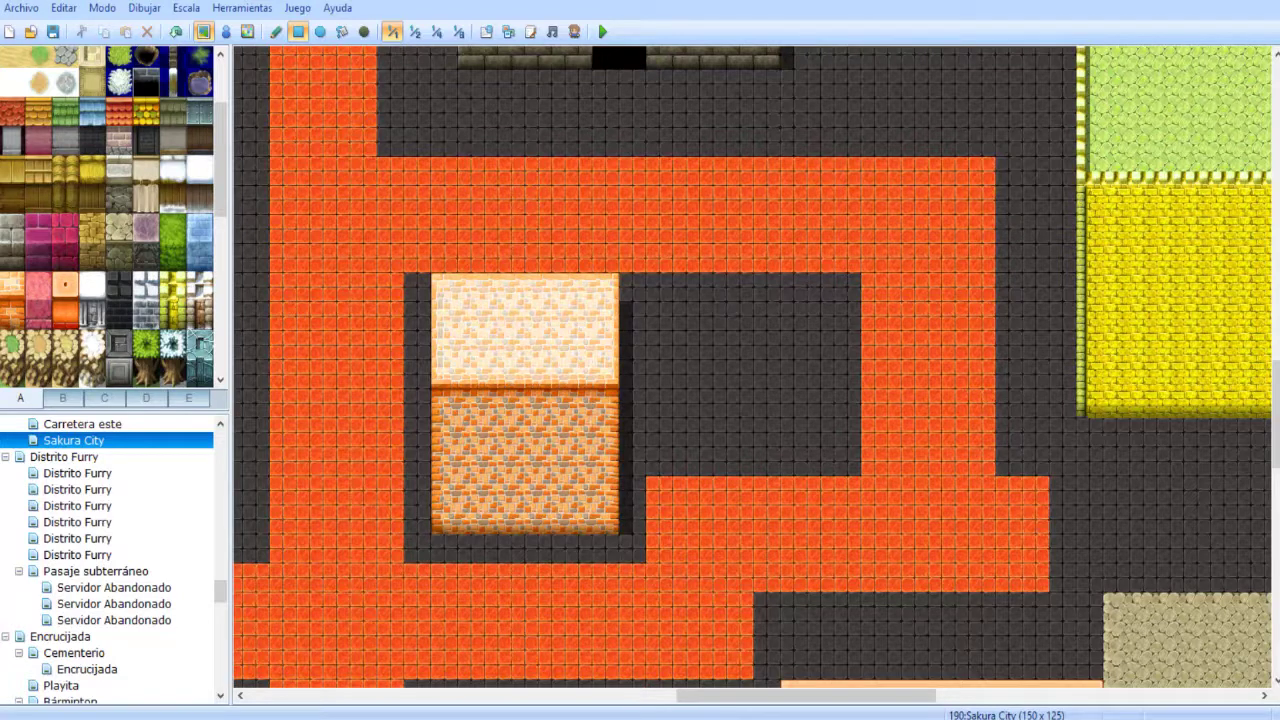
right_drag(444, 287, 606, 522)
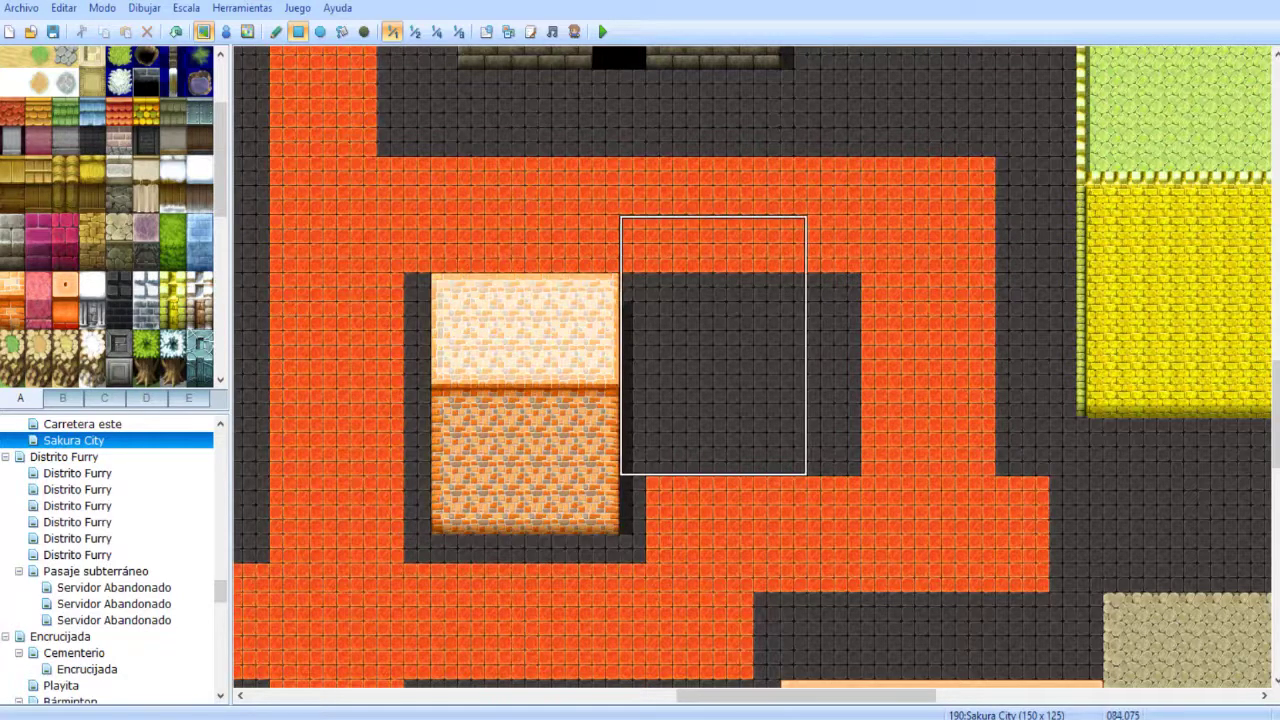
right_click(766, 461)
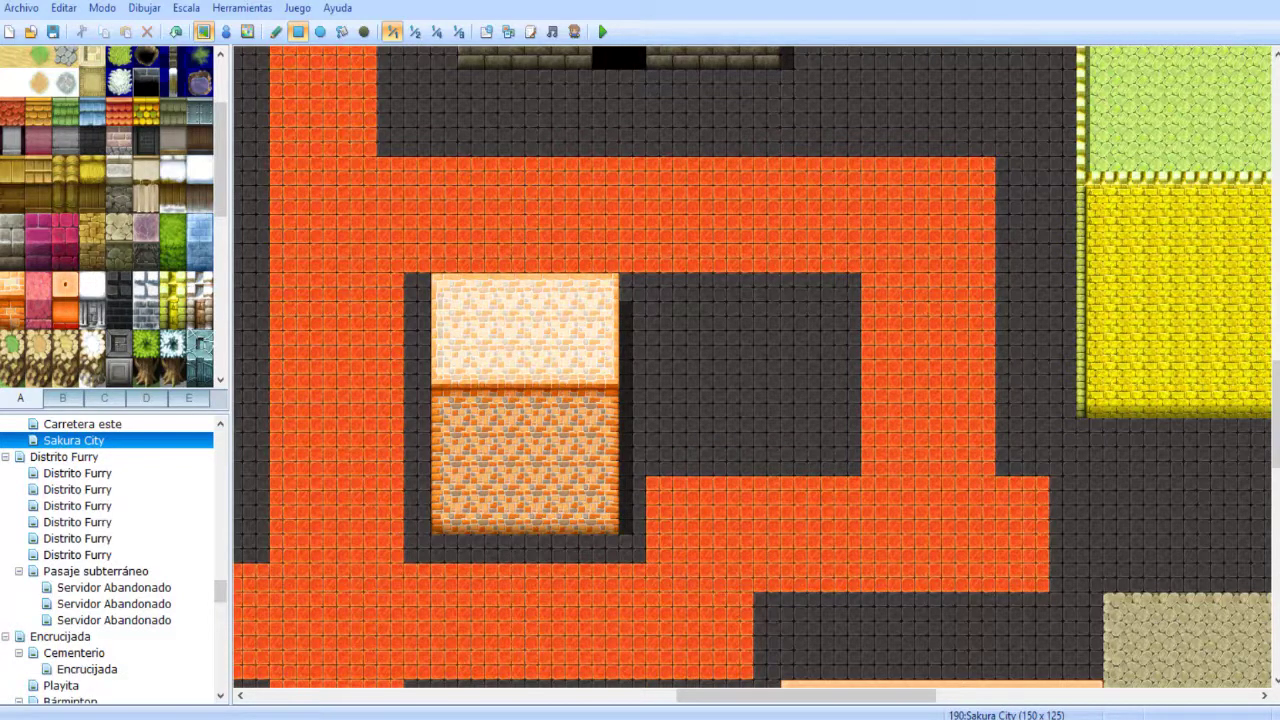
middle_drag(734, 386, 470, 140)
mouse_move(503, 220)
middle_down()
mouse_move(530, 400)
mouse_move(620, 515)
middle_up()
- Build a dark brick building seven tiles wide east of the orange brick house, with five wall rows and a four-row dark roof
middle_drag(628, 523, 815, 511)
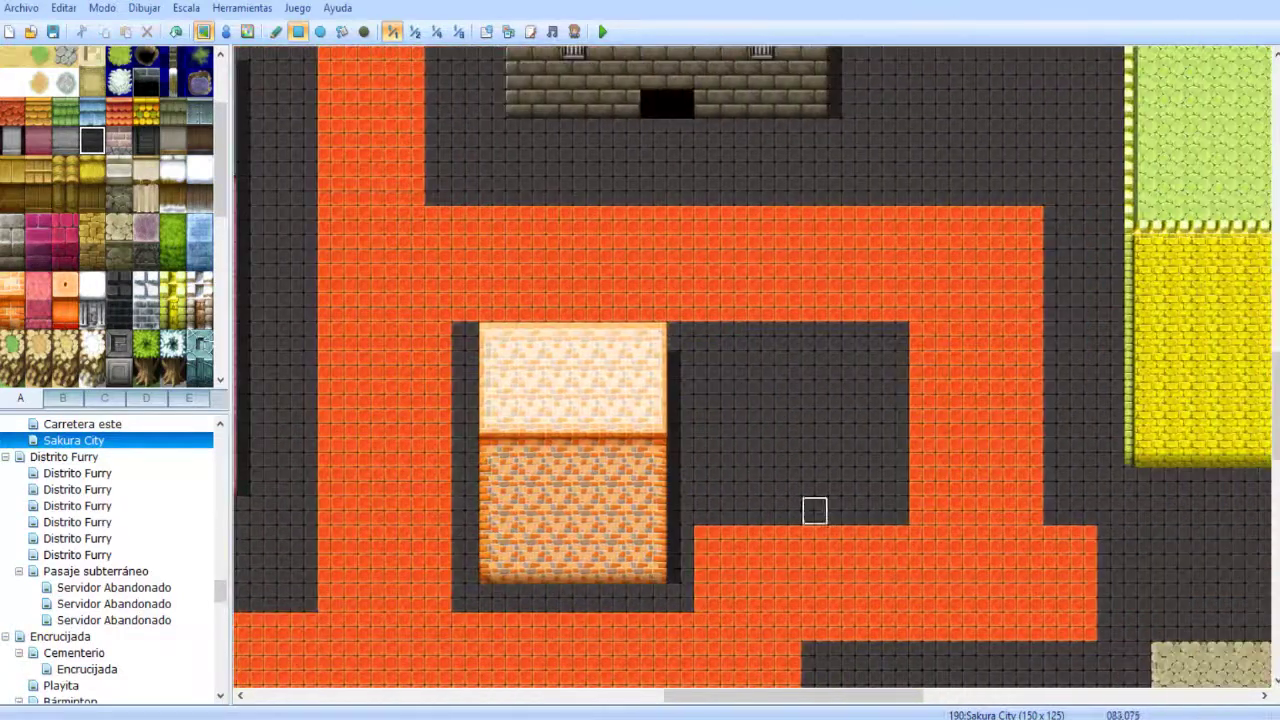
mouse_move(706, 480)
mouse_down()
mouse_move(860, 356)
mouse_move(886, 356)
mouse_up()
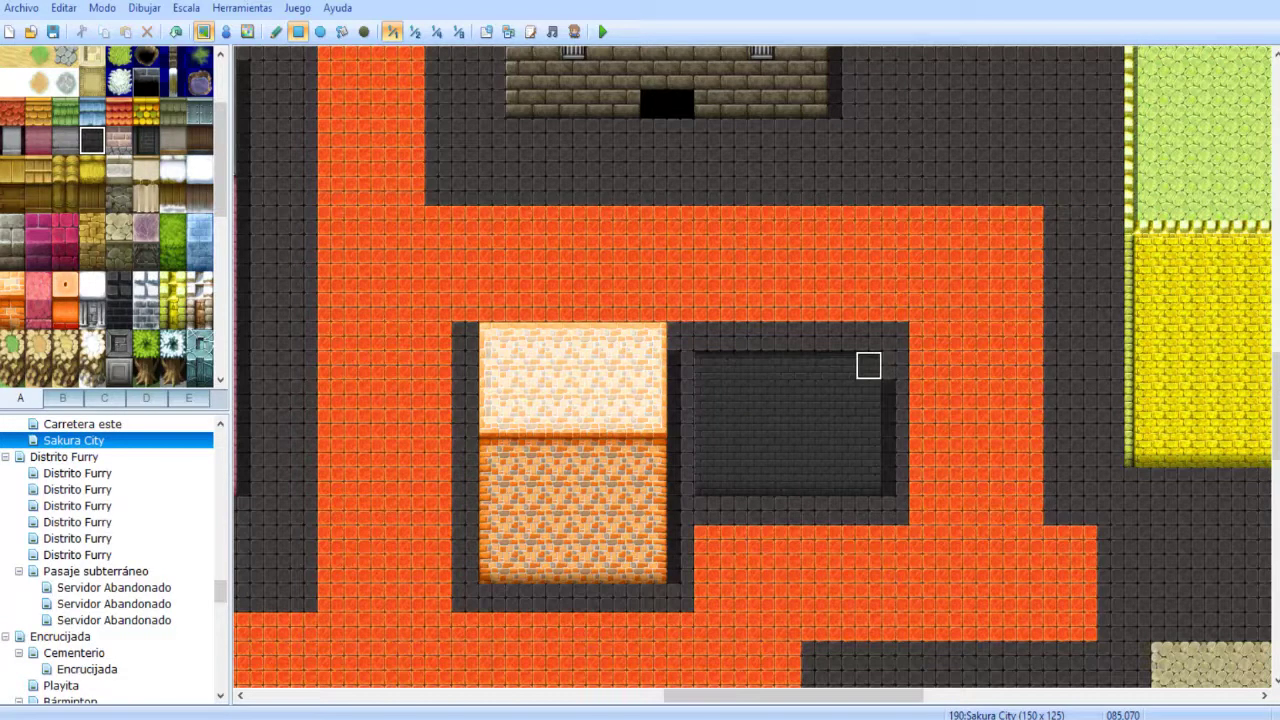
middle_drag(842, 453, 921, 526)
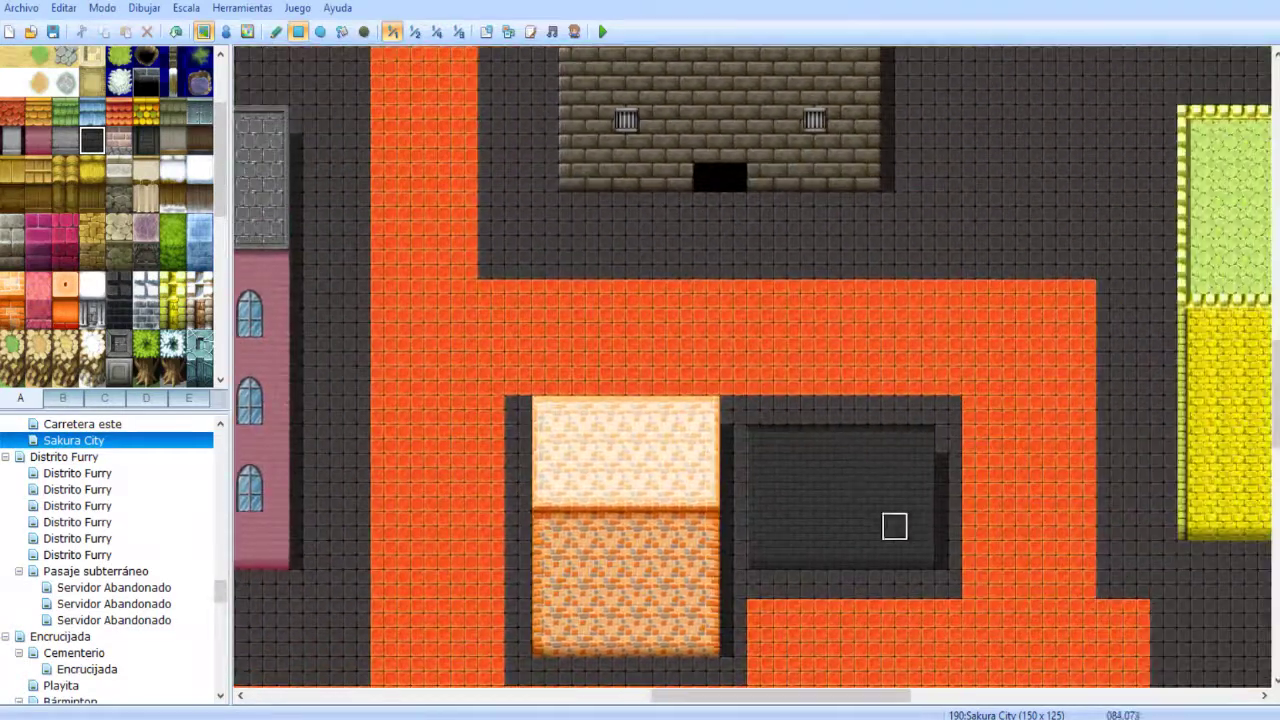
click(119, 285)
mouse_move(760, 410)
mouse_down()
mouse_move(902, 318)
mouse_move(921, 323)
mouse_up()
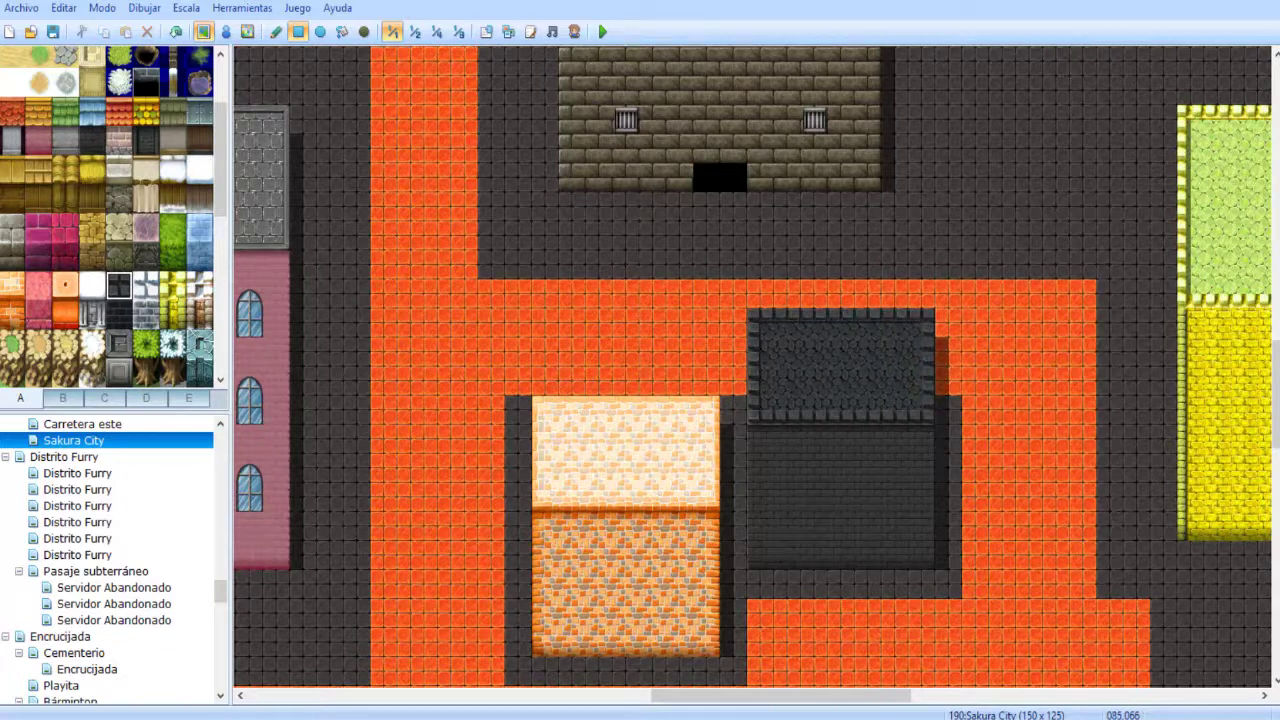
right_drag(680, 409, 680, 643)
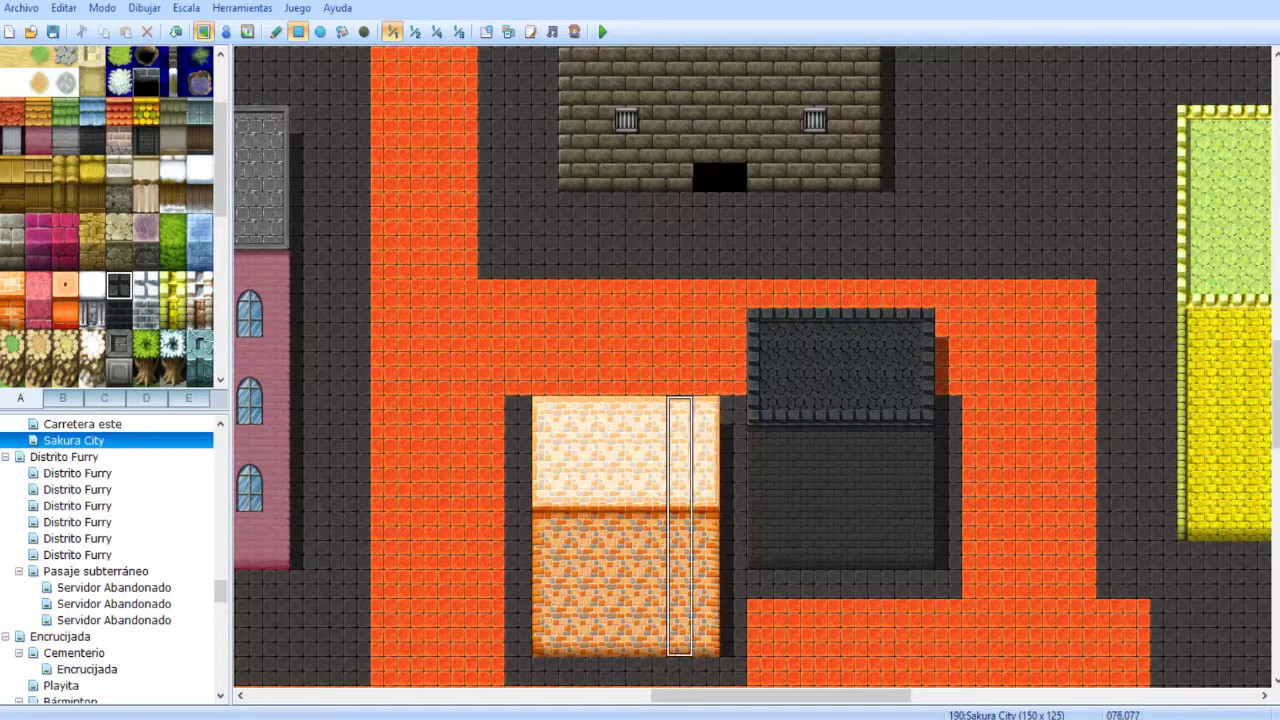
right_click(814, 554)
- Move the stone building five tiles north into the forest by stamping a freehand copy, with pavement filling its former place
middle_drag(616, 417, 667, 405)
middle_drag(667, 475, 677, 540)
middle_drag(572, 426, 568, 308)
middle_drag(540, 392, 536, 320)
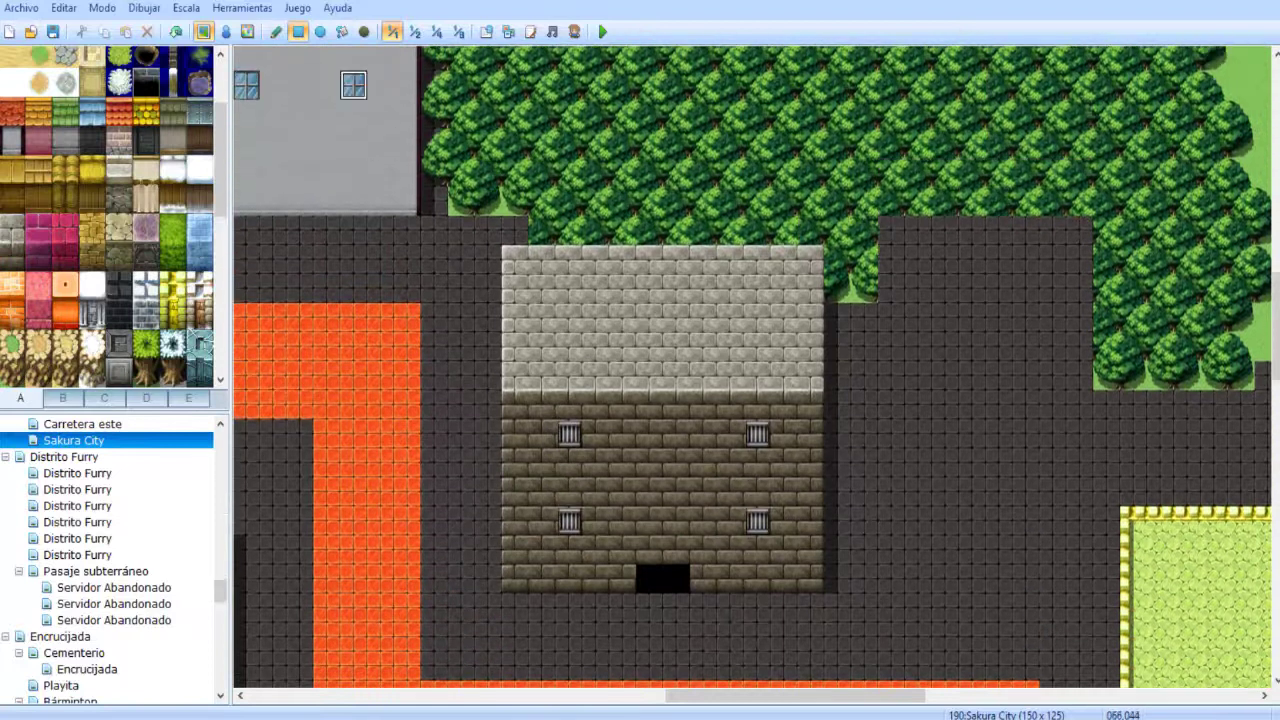
key(F6)
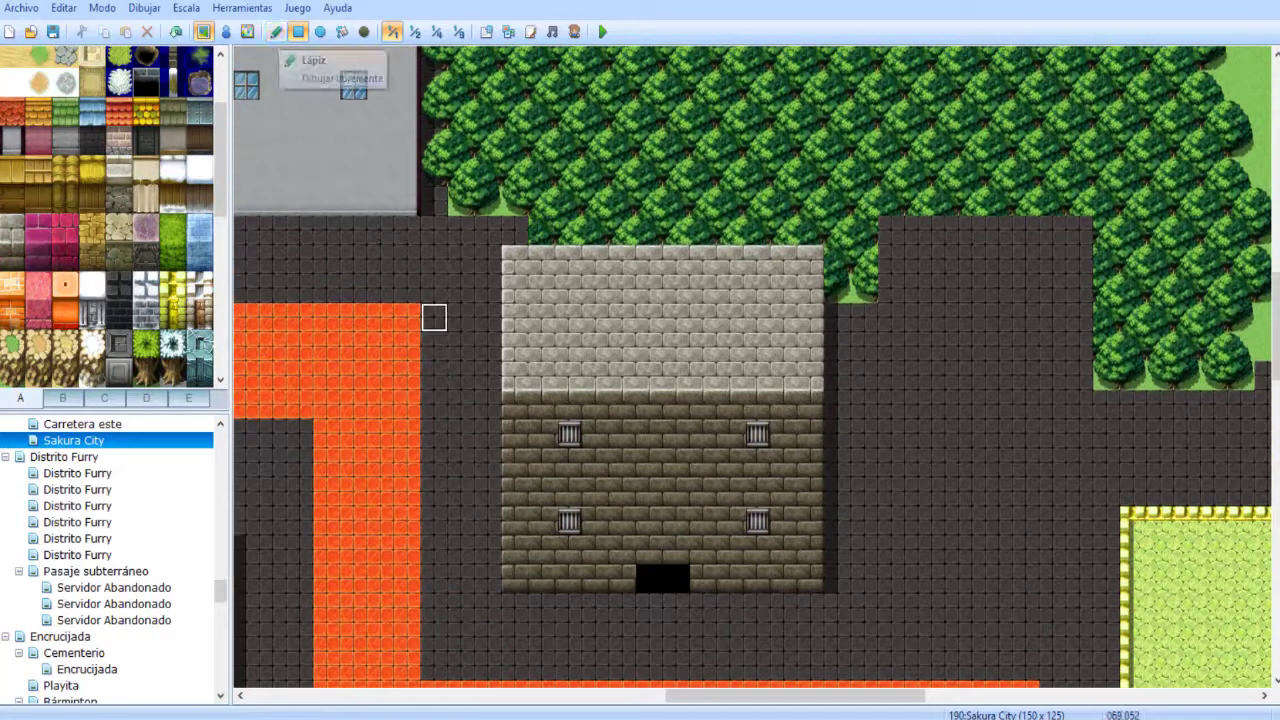
click(276, 32)
mouse_move(516, 260)
right_down()
mouse_move(649, 462)
mouse_move(809, 636)
mouse_move(809, 664)
right_up()
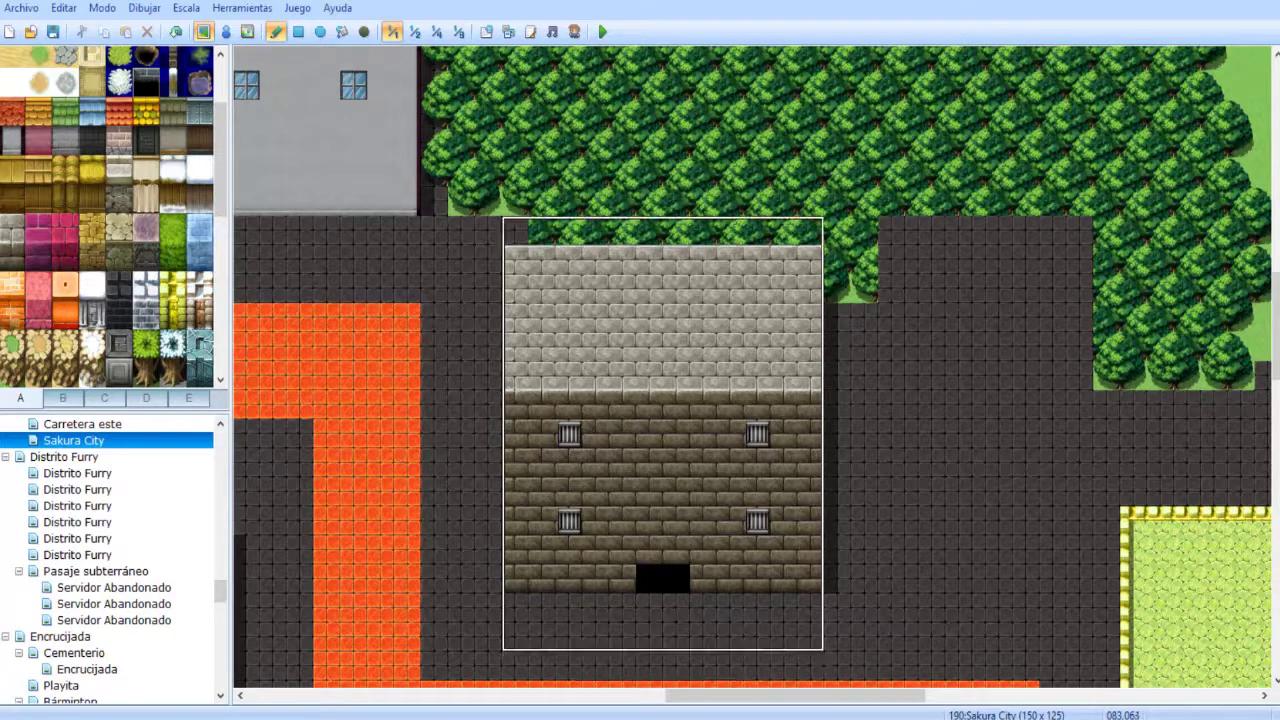
click(809, 607)
click(520, 176)
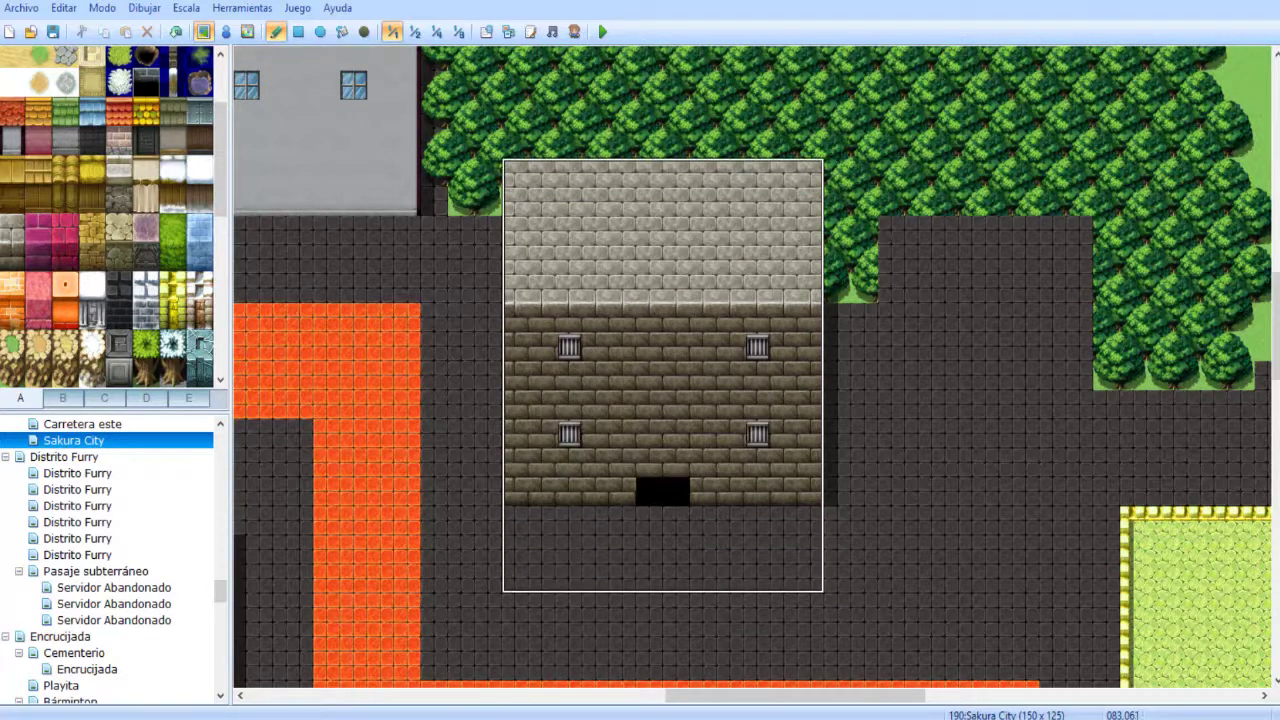
click(520, 147)
click(783, 519)
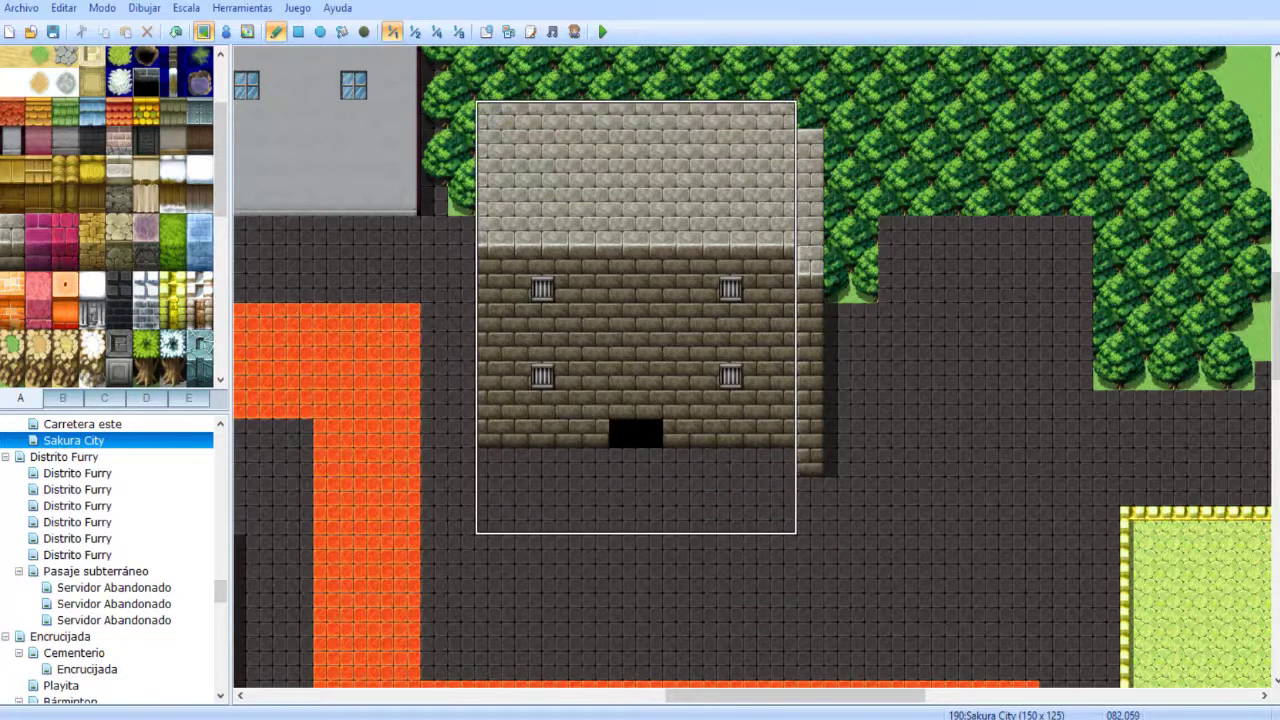
key(ctrl+z)
click(810, 520)
right_click(676, 579)
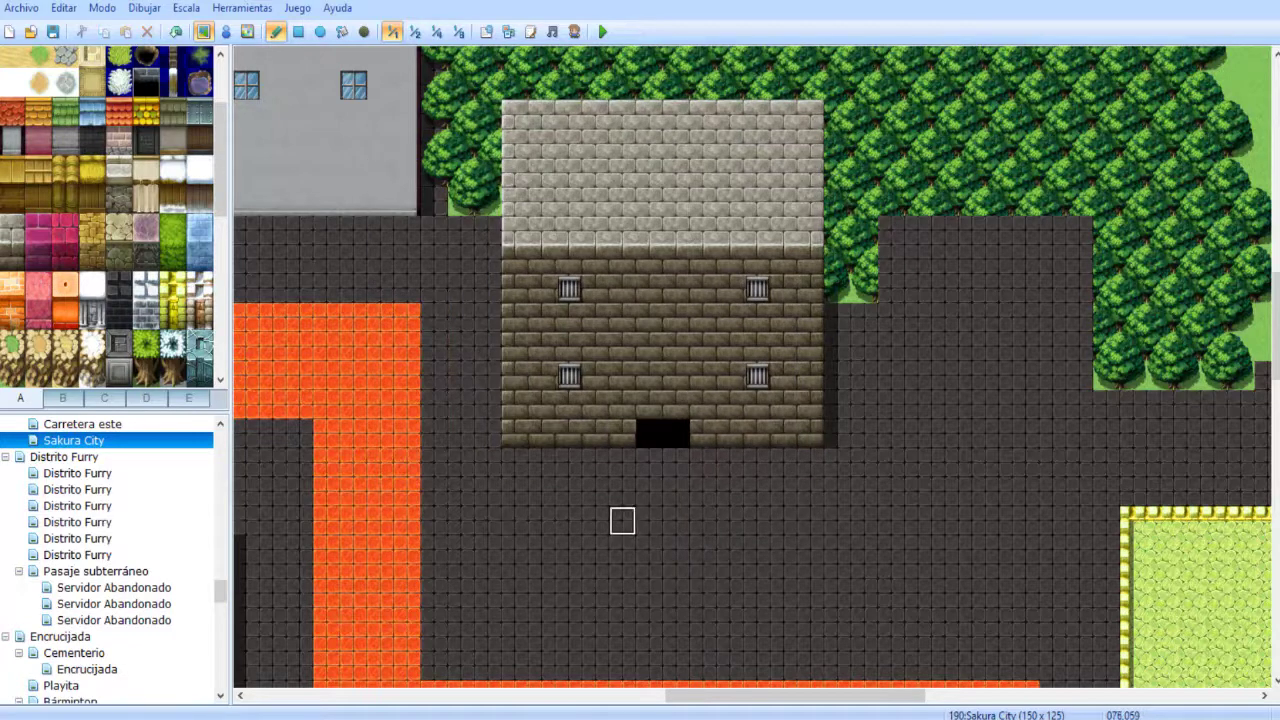
scroll(622, 521, down, 3)
scroll(557, 534, down, 2)
scroll(533, 433, down, 3)
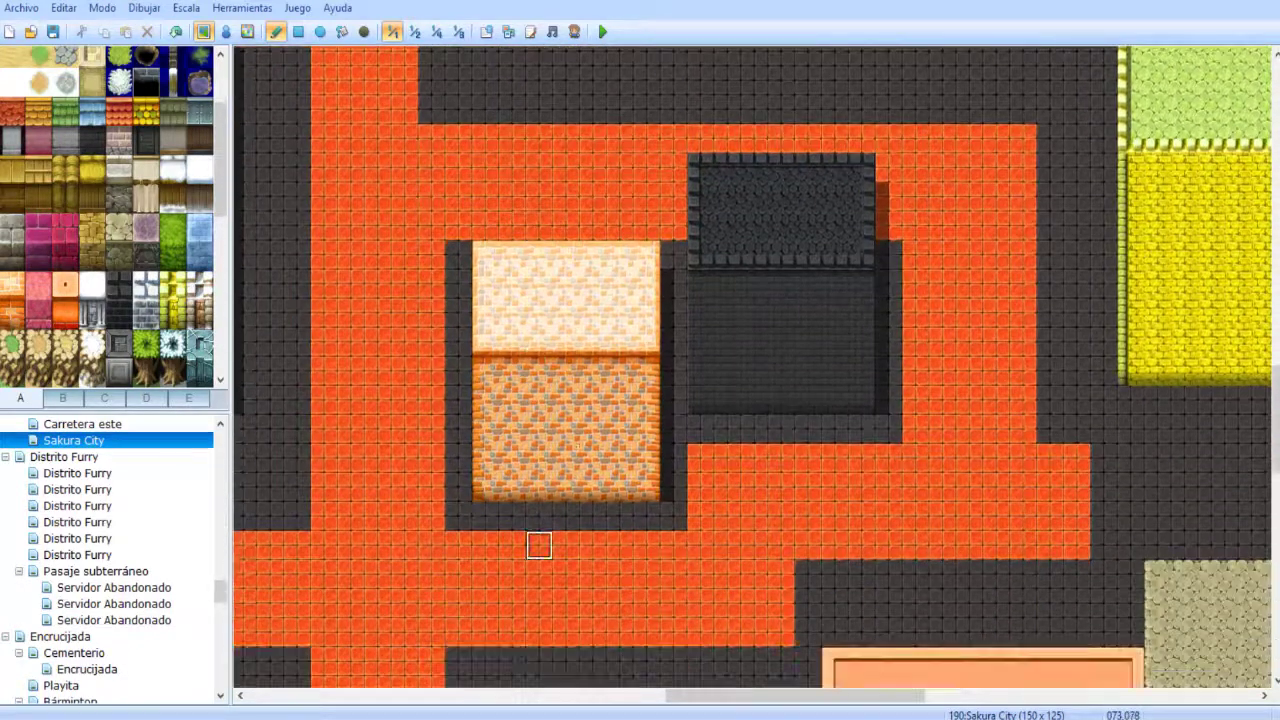
scroll(557, 480, up, 3)
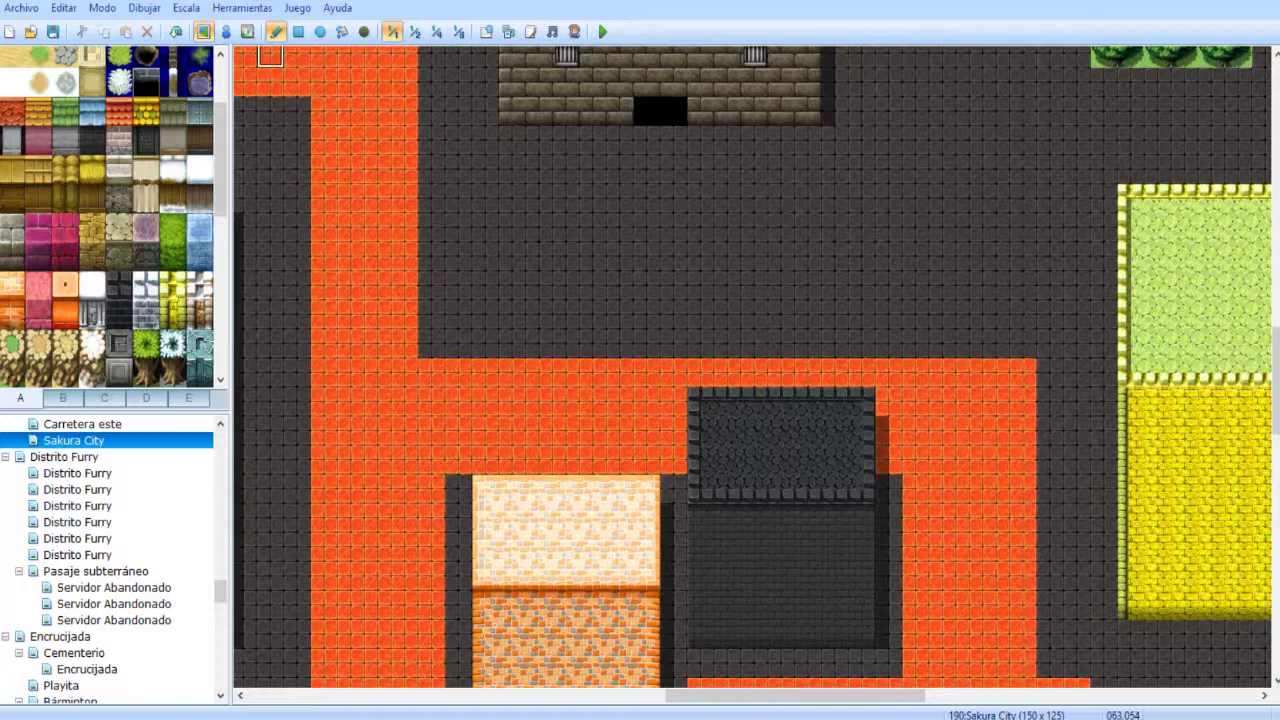
mouse_move(432, 198)
mouse_down()
mouse_move(458, 256)
mouse_move(672, 314)
mouse_up()
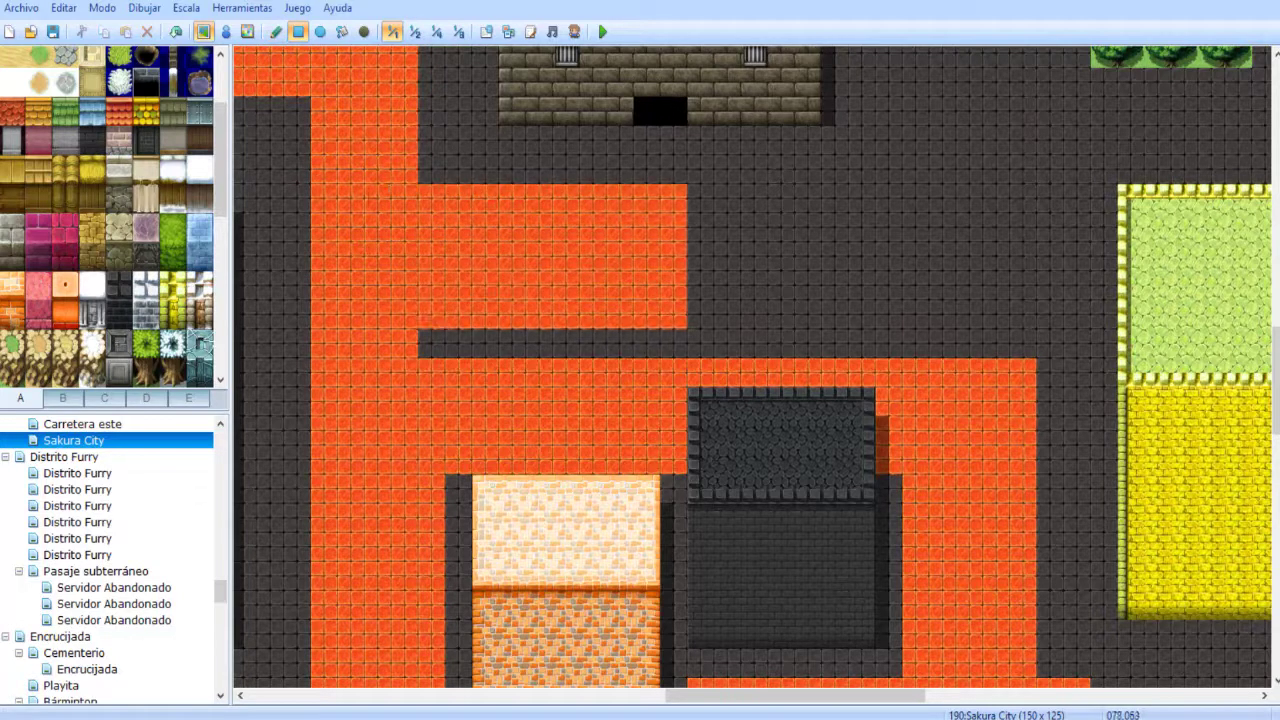
key(ctrl+z)
drag(404, 198, 700, 343)
key(ctrl+z)
- Widen the horizontal road south of the stone building by five rows to the north, along its full length
drag(404, 228, 1024, 344)
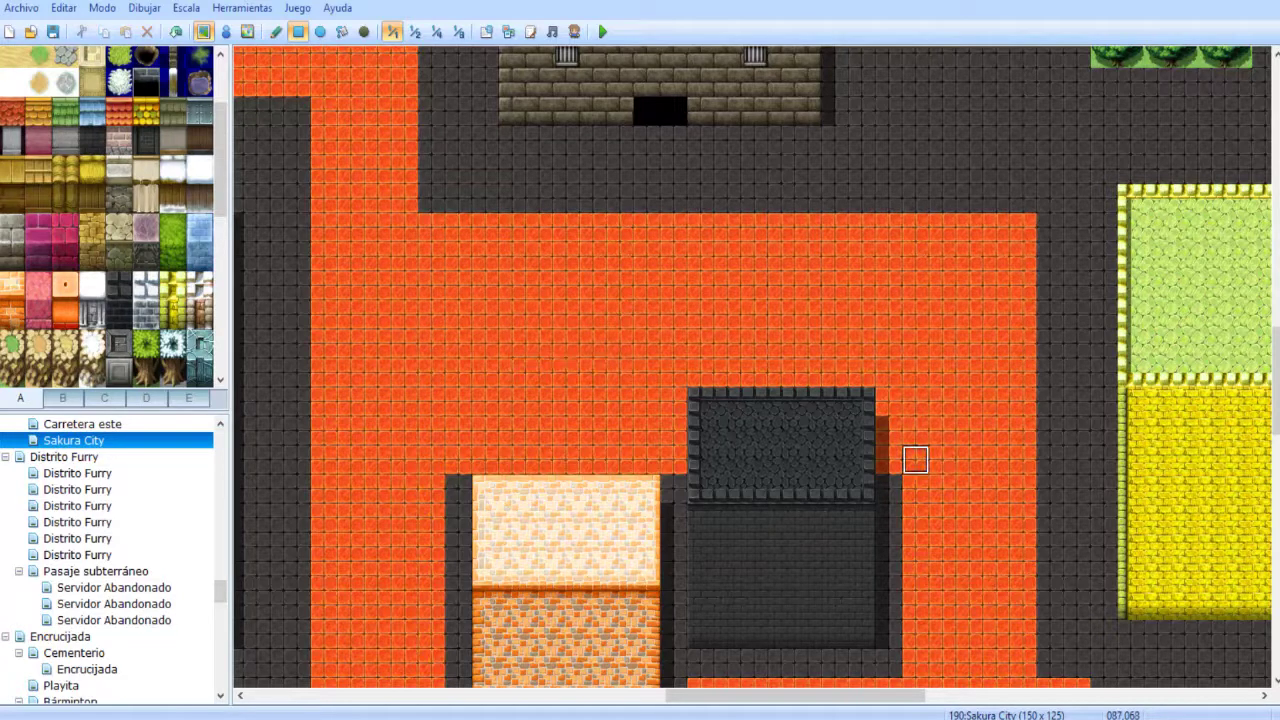
scroll(530, 315, down, 5)
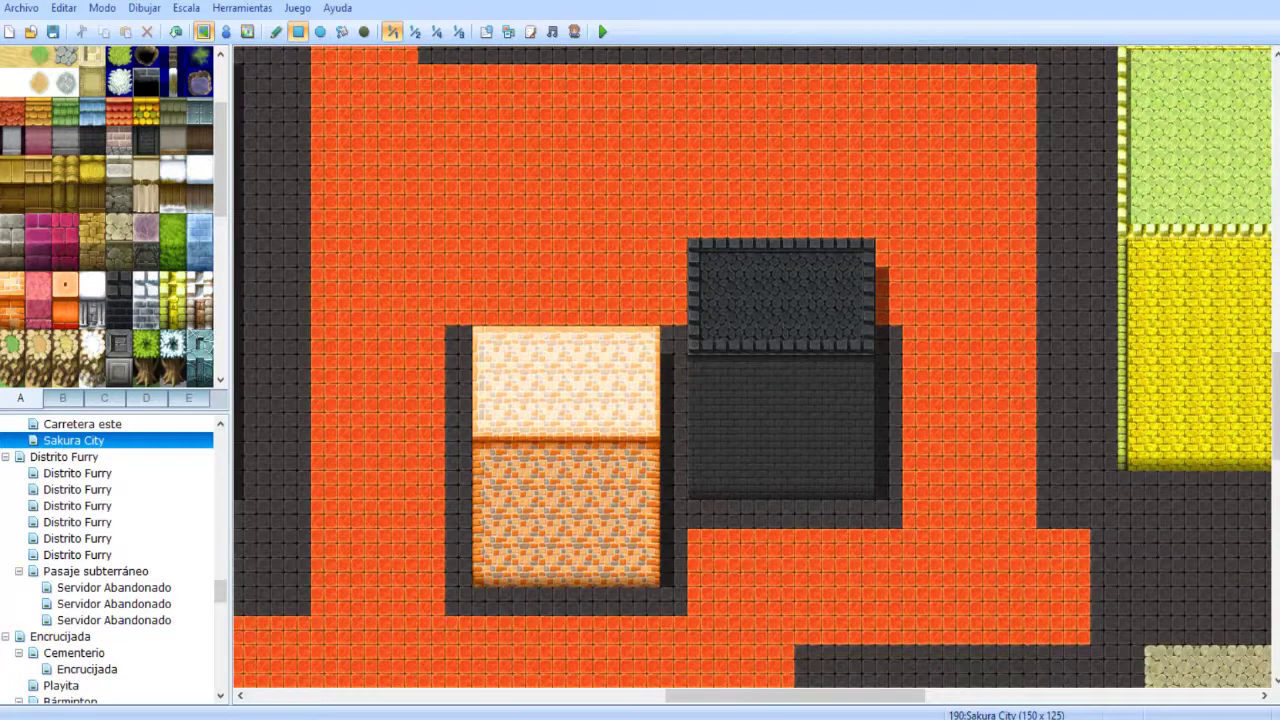
mouse_move(455, 250)
right_down()
mouse_move(705, 435)
mouse_move(842, 472)
mouse_move(896, 580)
right_up()
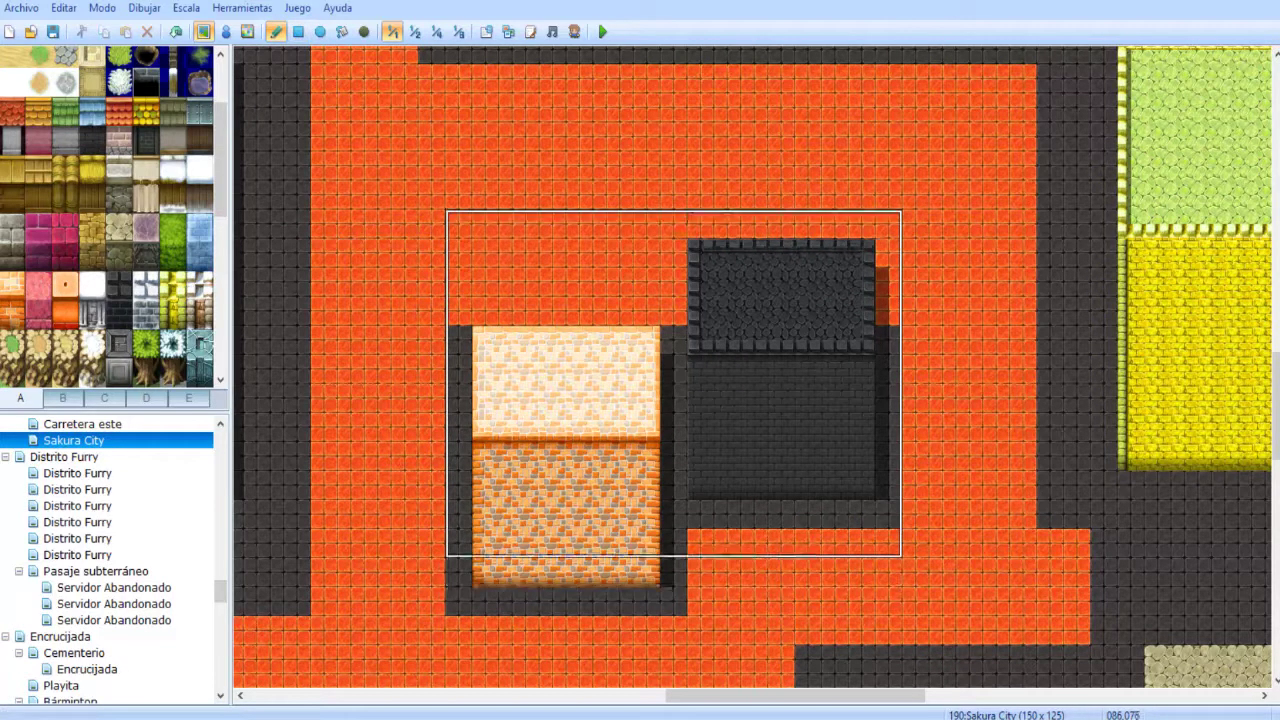
click(427, 189)
key(ctrl+z)
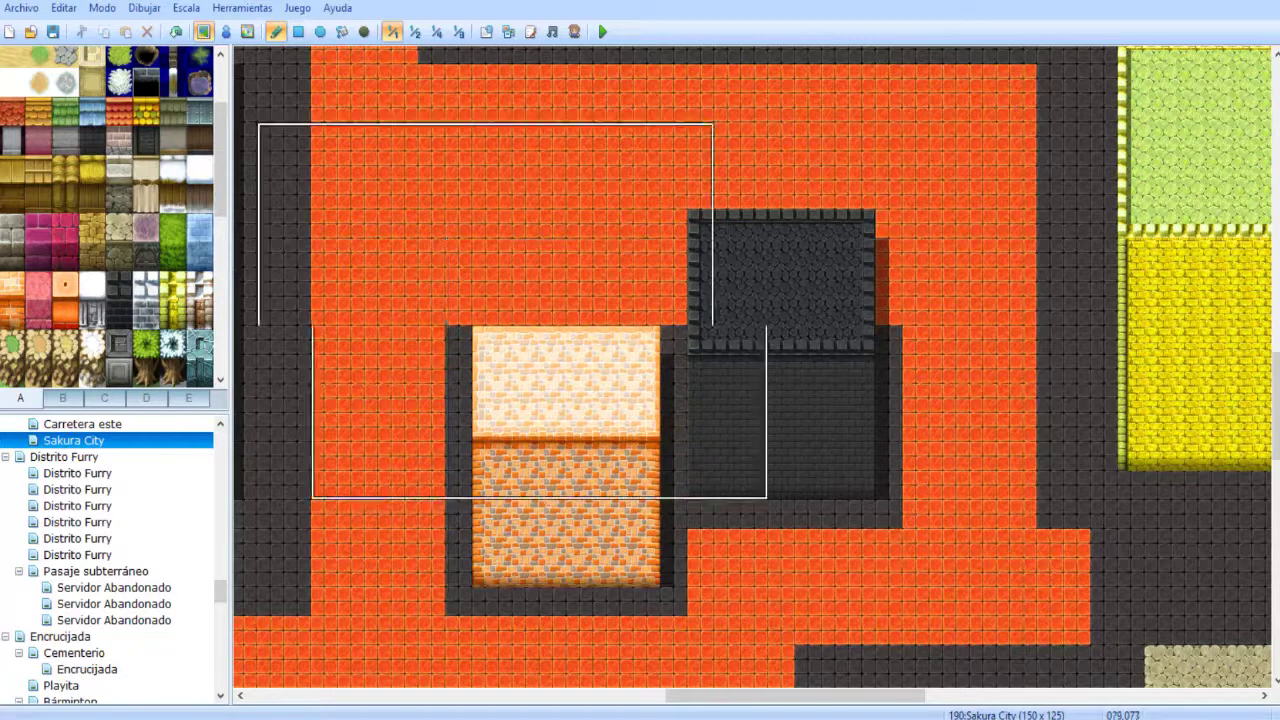
- Move the orange brick house and the dark brick building together two tiles north by stamping a copy of their block
mouse_move(455, 218)
right_down()
mouse_move(820, 500)
mouse_move(893, 578)
mouse_move(888, 600)
right_up()
click(888, 572)
click(460, 166)
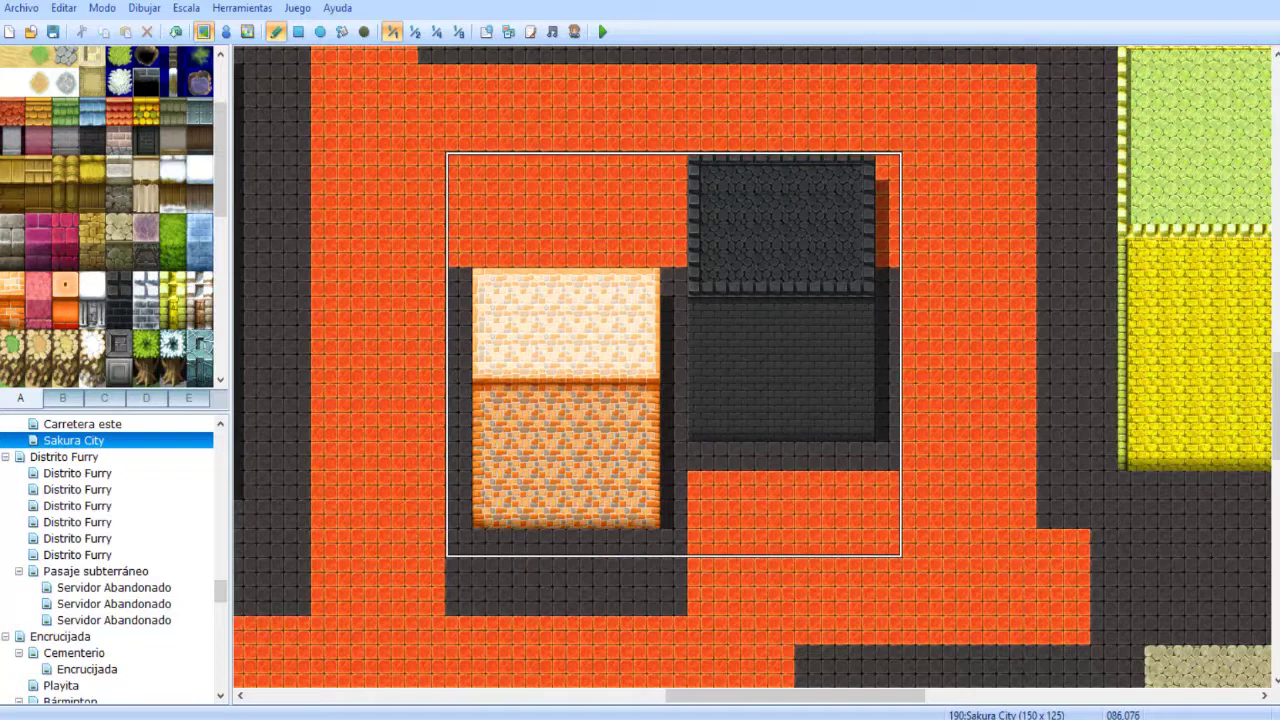
- Fill a nine-by-three-tile area of road north of the orange brick house with dark pavement, keeping the cream roof's northeast corner intact
right_click(539, 543)
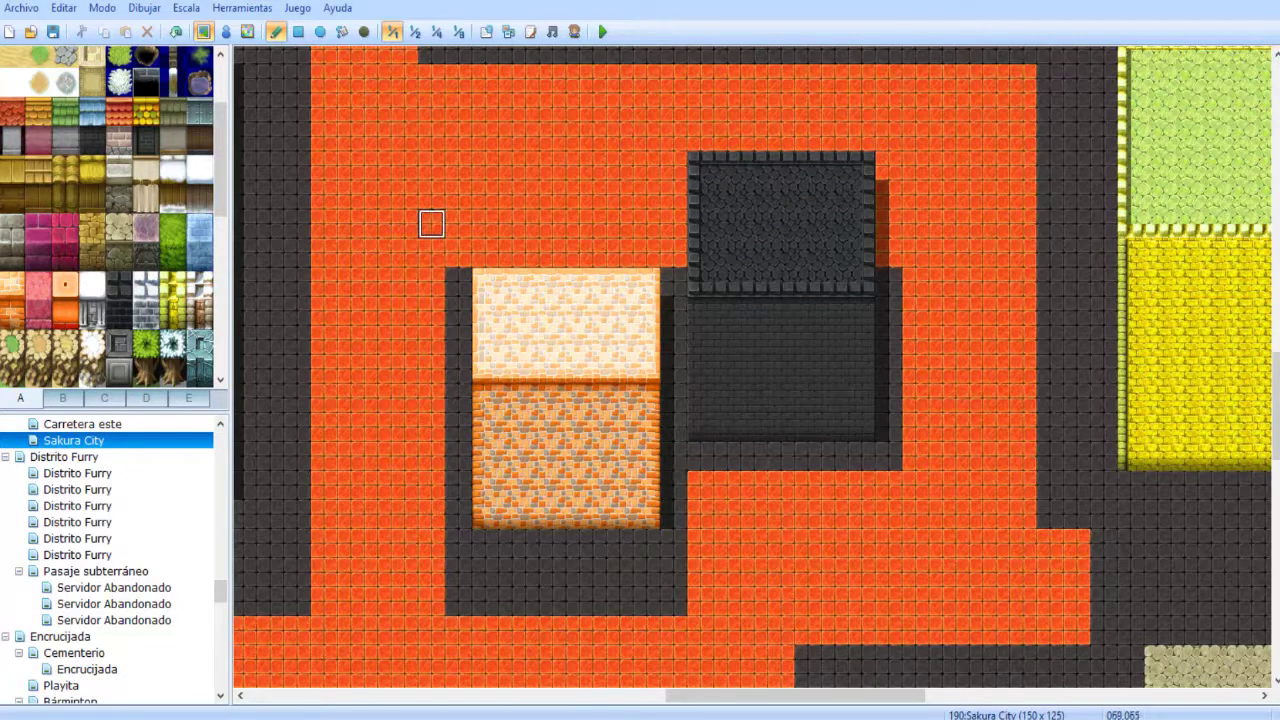
scroll(480, 300, up, 1)
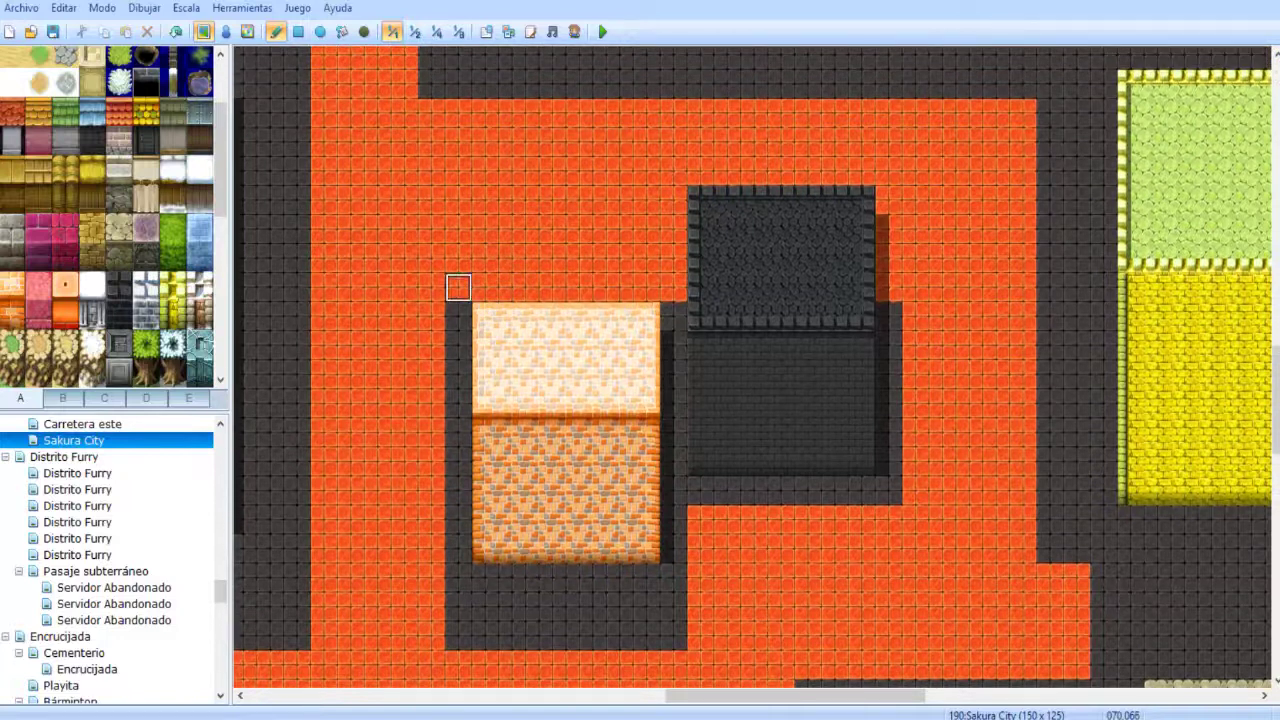
click(646, 316)
click(298, 31)
drag(459, 260, 673, 228)
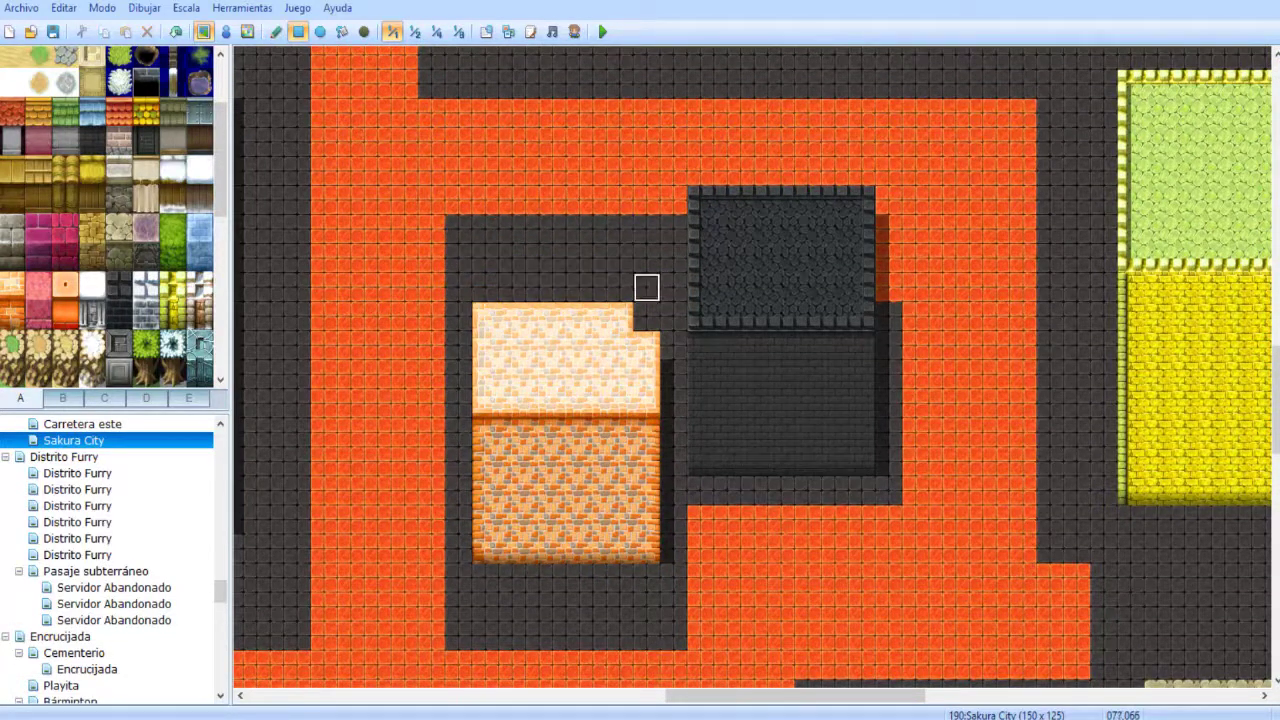
click(646, 316)
- Pave the three road tiles east of the dark building's roof and extend its southern pavement by three rows, eight tiles wide
scroll(600, 300, up, 3)
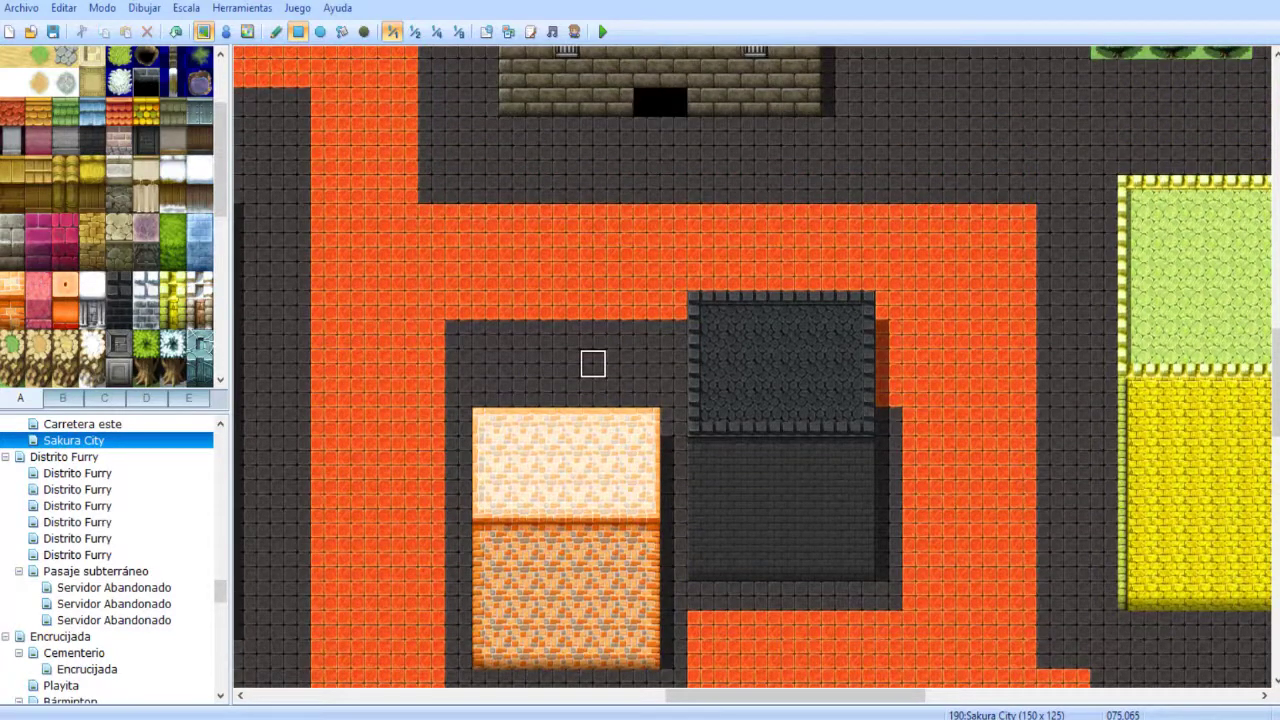
scroll(537, 334, down, 5)
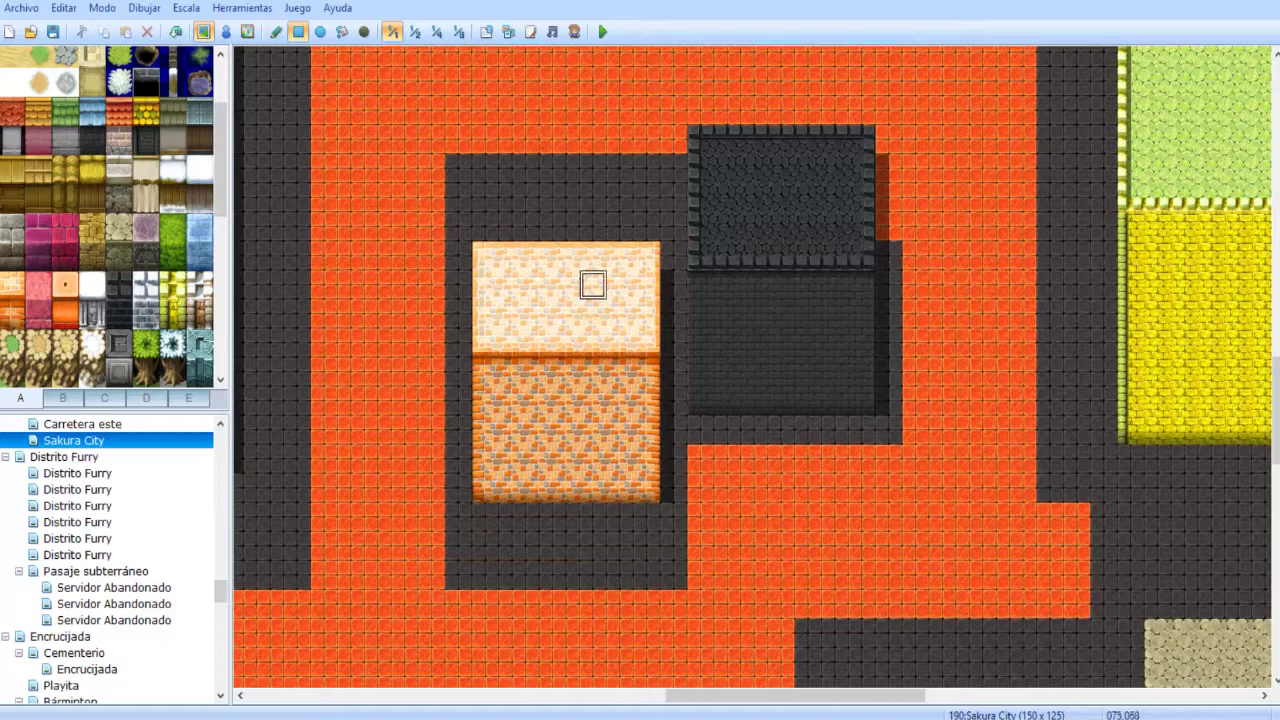
drag(889, 168, 889, 228)
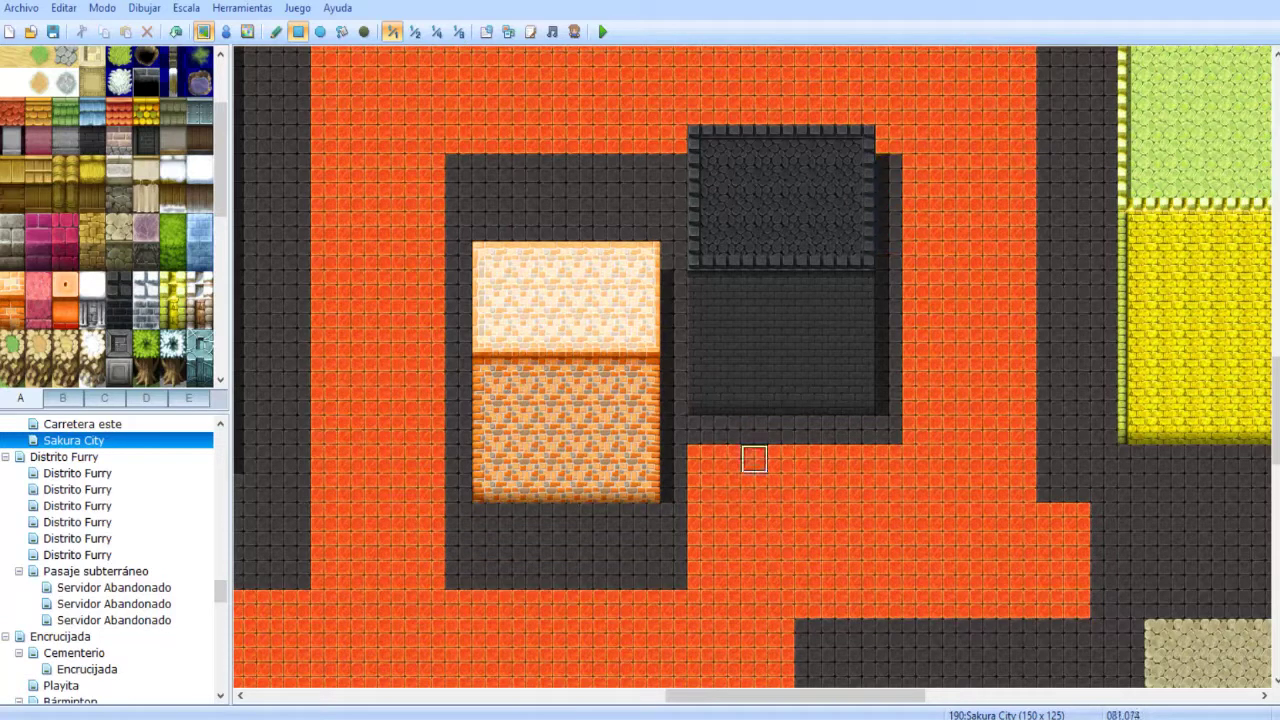
mouse_move(700, 430)
mouse_down()
mouse_move(864, 520)
mouse_move(890, 520)
mouse_up()
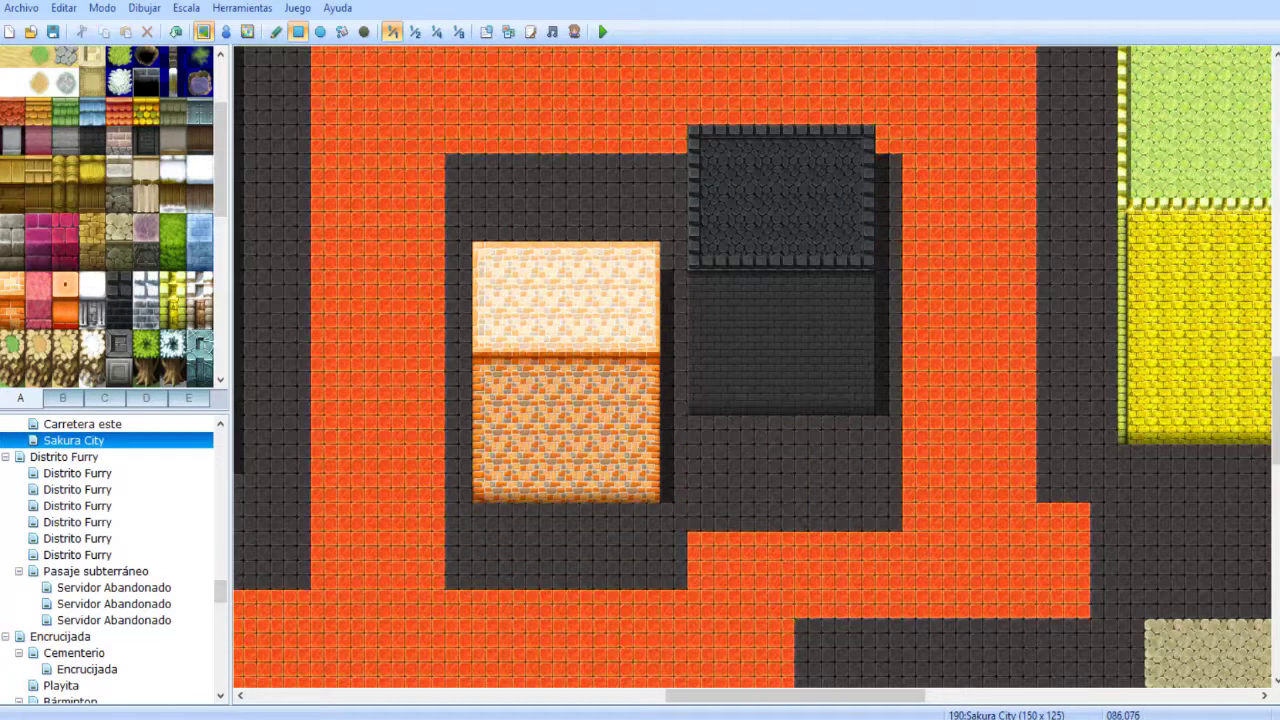
- Undo the last pavement row and taper both sides of the orange road's bend south of the black building in single-tile steps
key(ctrl+z)
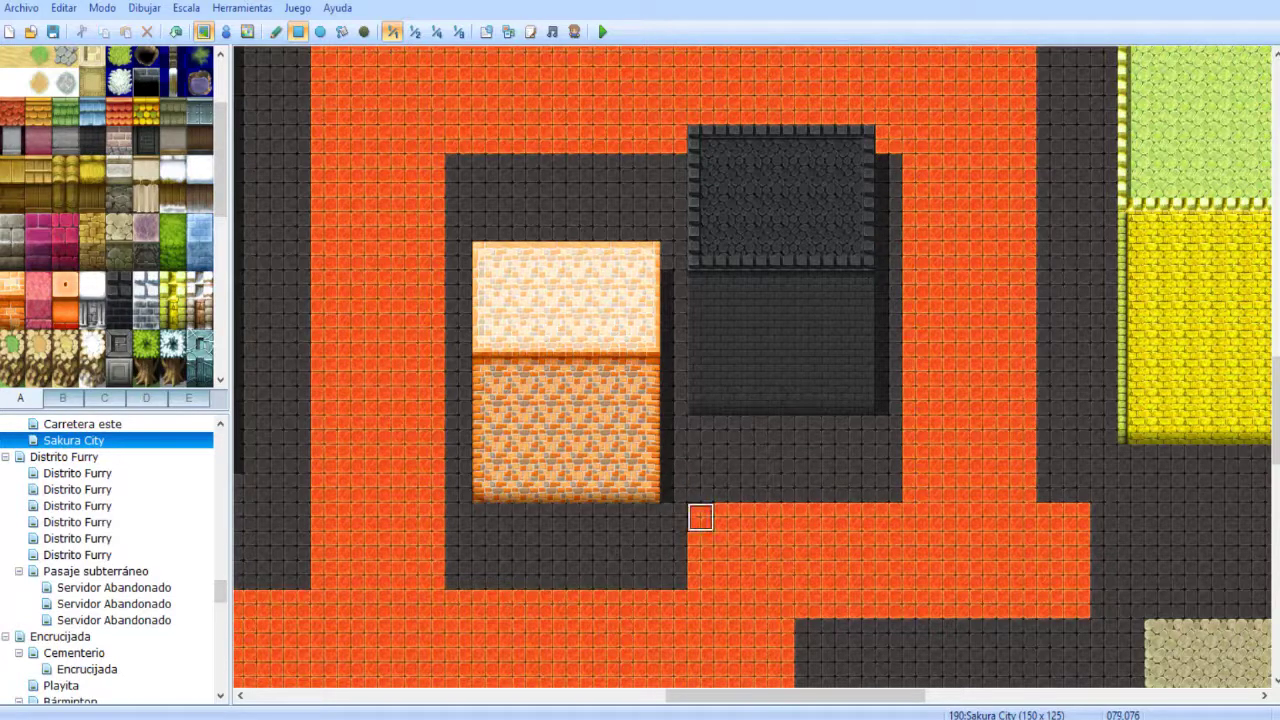
middle_drag(681, 402, 734, 519)
click(764, 518)
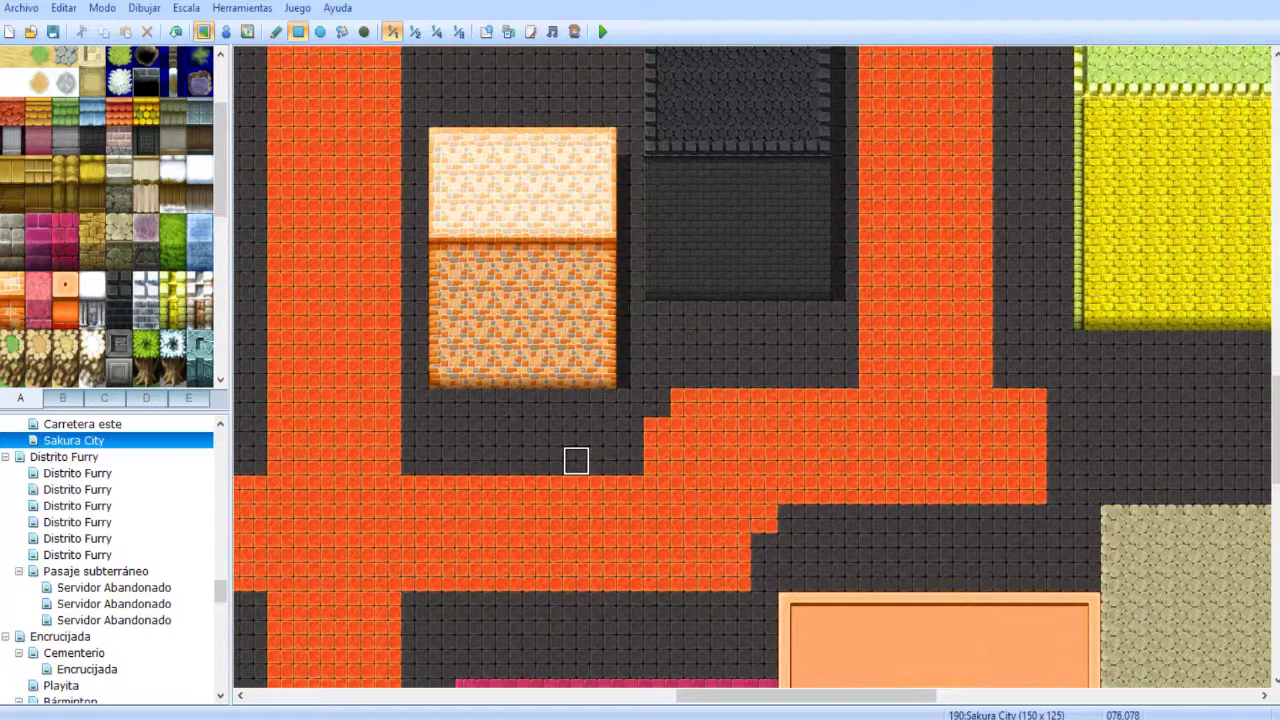
right_click(629, 403)
click(657, 431)
click(684, 402)
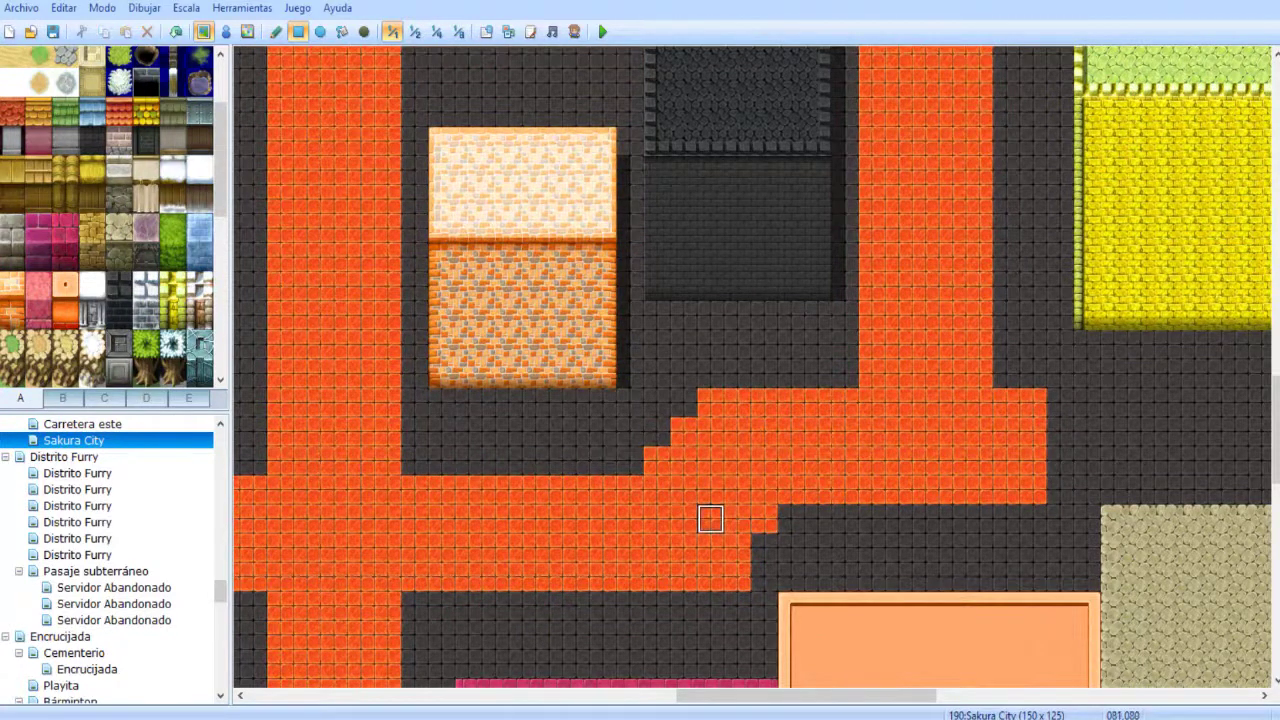
click(763, 546)
click(790, 518)
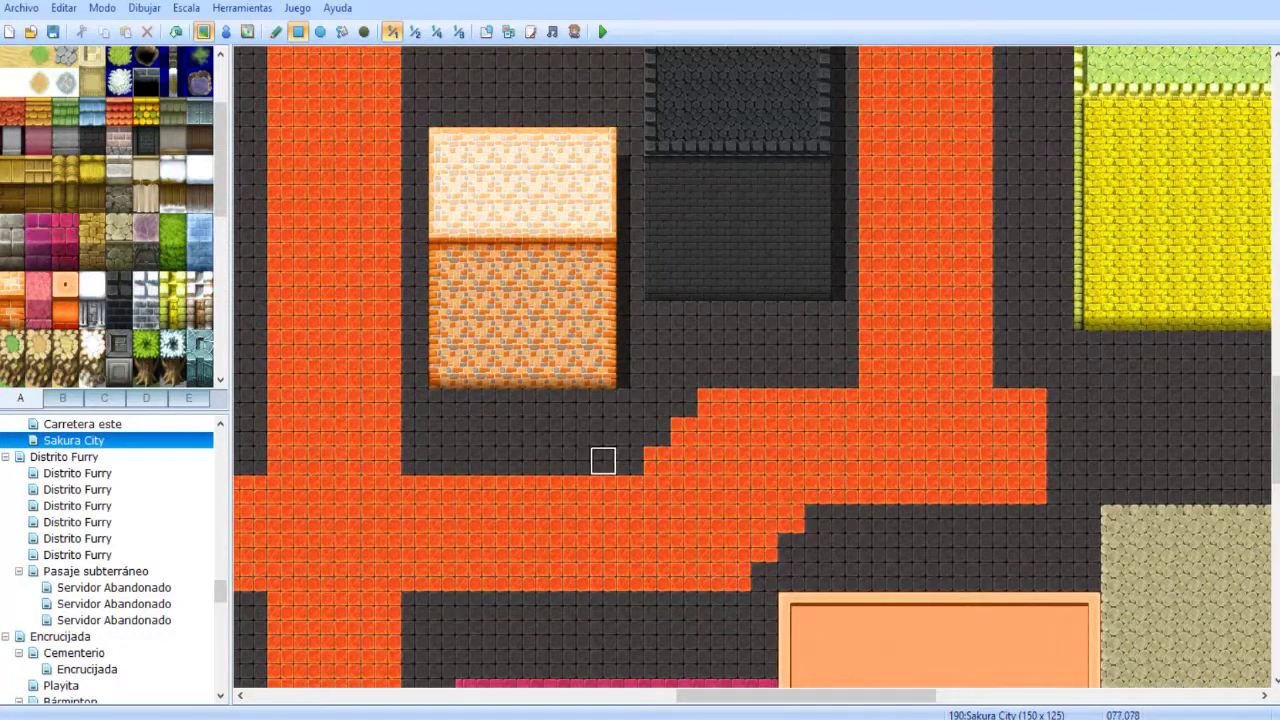
- Try a single orange road tile in the corner where the northern vertical road meets the horizontal road
mouse_move(677, 377)
middle_down()
mouse_move(740, 315)
mouse_move(680, 324)
mouse_move(668, 268)
middle_up()
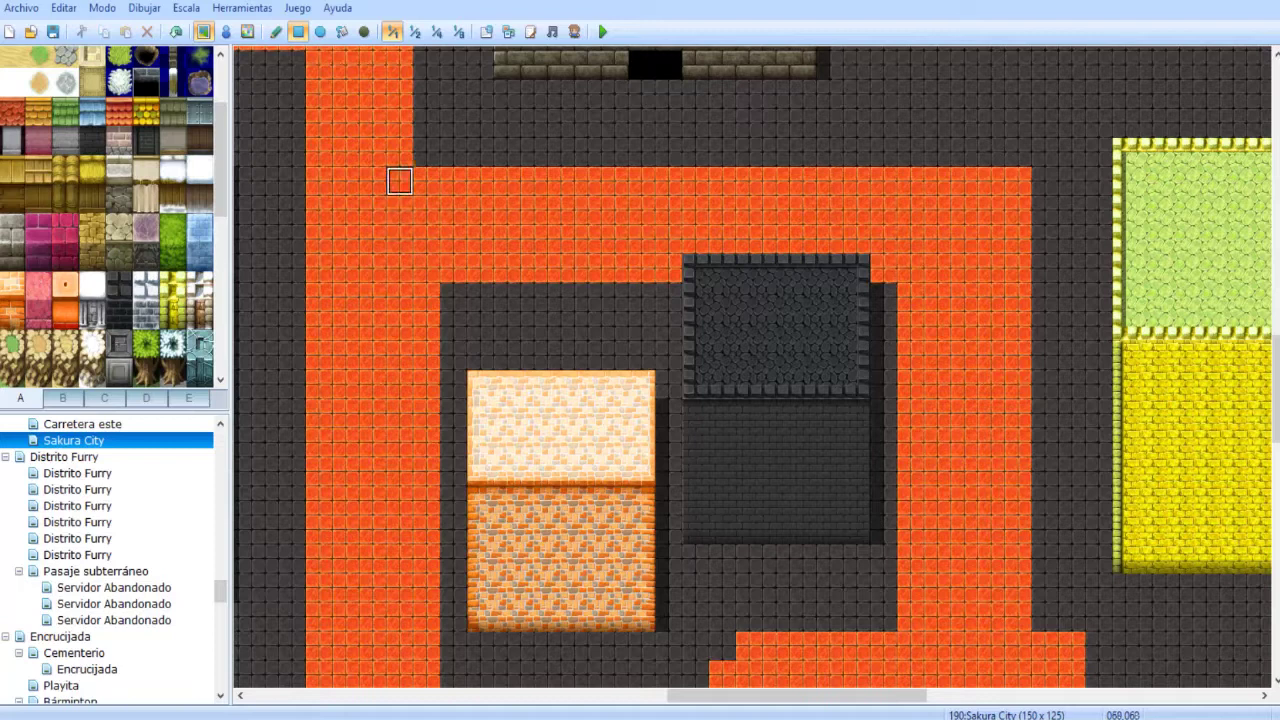
click(426, 151)
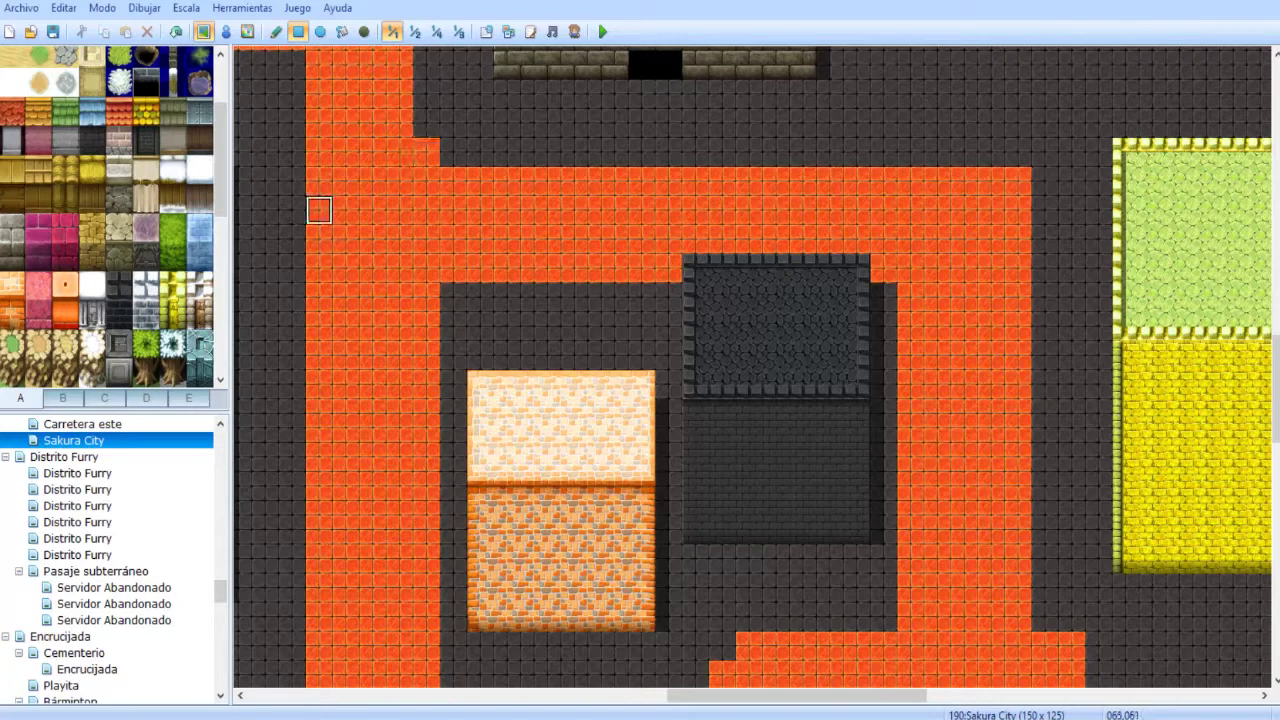
key(ctrl+z)
- Try to widen the stone brick building by one tile column on its east side
middle_drag(431, 240, 439, 270)
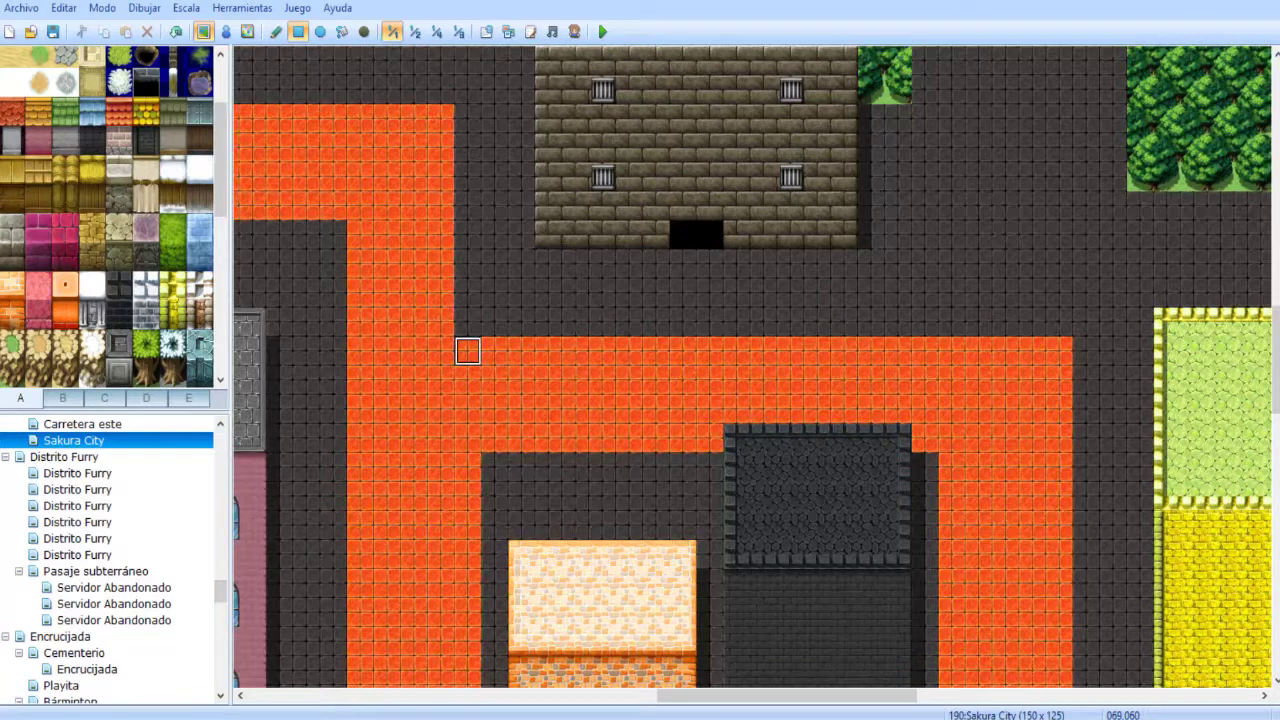
middle_drag(470, 340, 566, 208)
drag(862, 120, 862, 290)
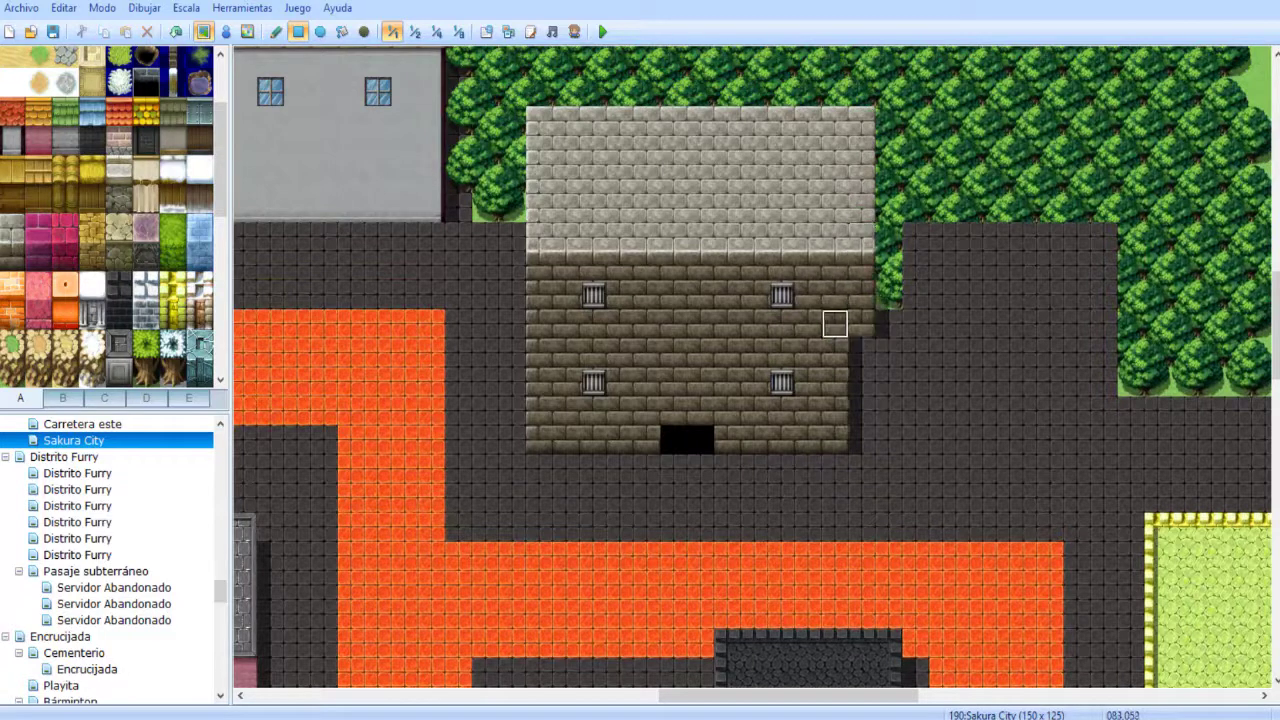
key(ctrl+z)
- Shift the whole stone brick building one tile east by copying it with the Pencil tool
click(276, 32)
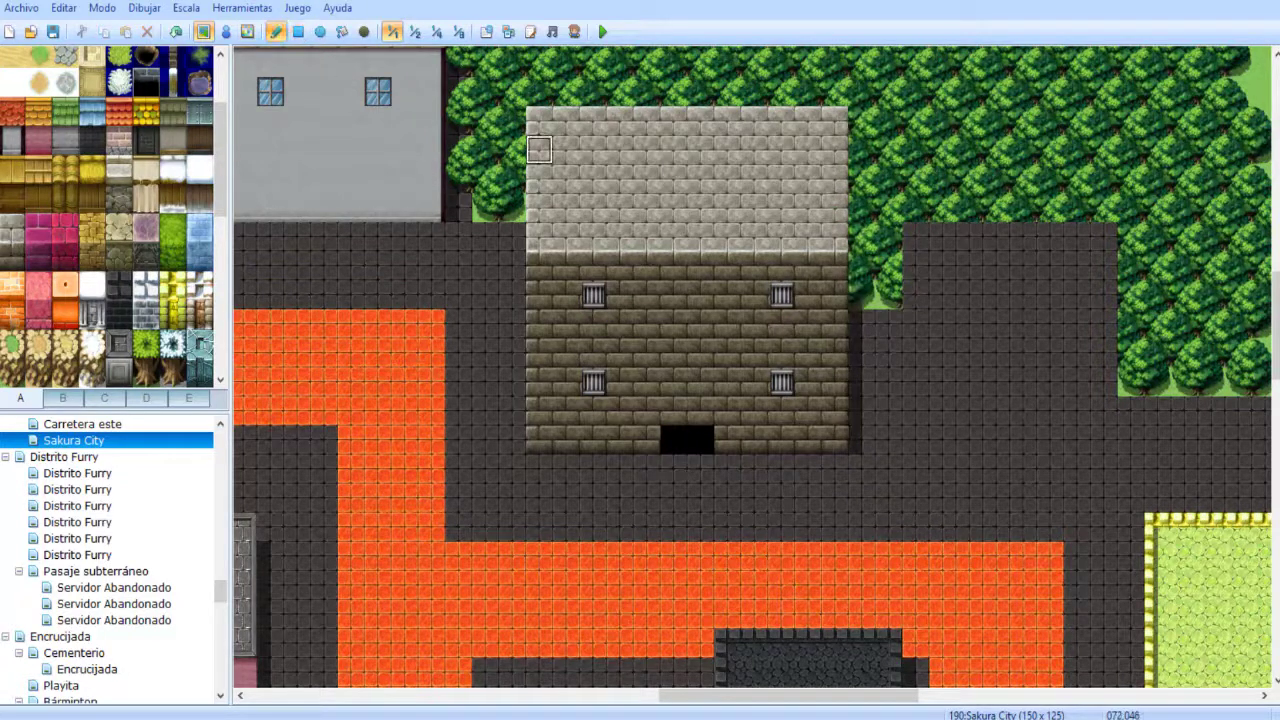
mouse_move(514, 121)
right_down()
mouse_move(780, 411)
mouse_move(834, 439)
right_up()
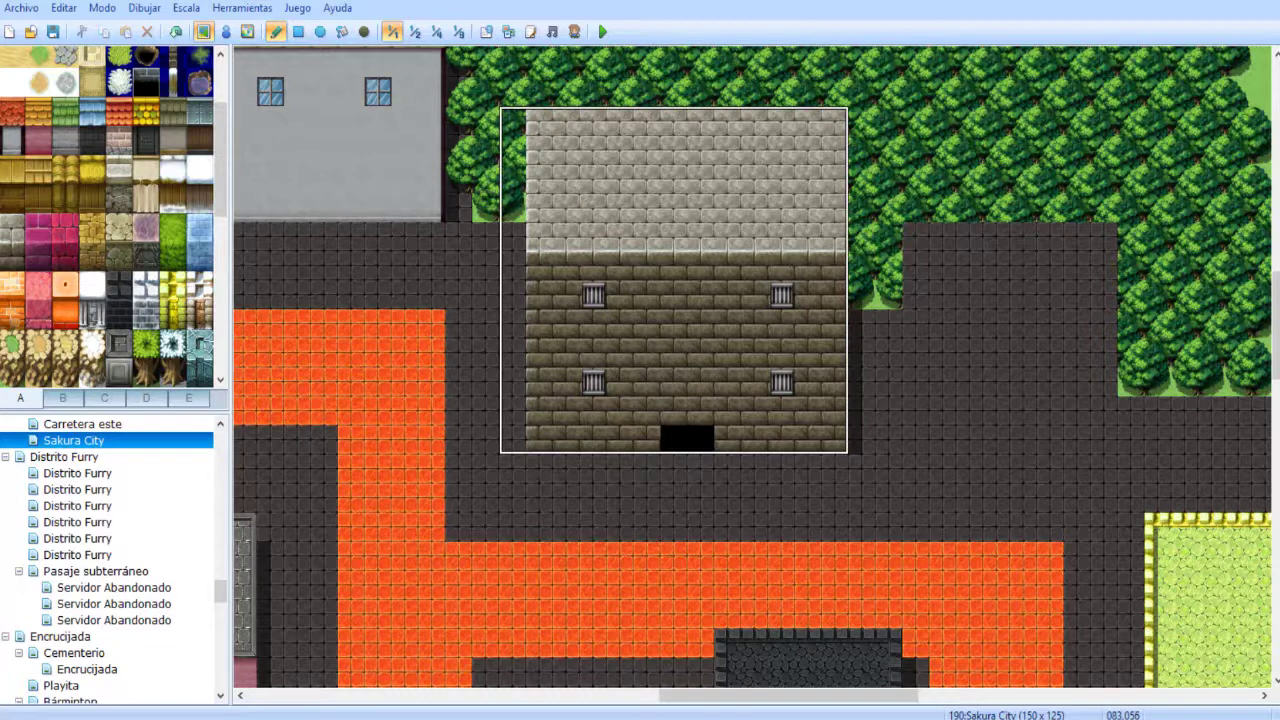
click(540, 120)
- Try to widen the orange vertical road beside the stone brick building by one tile column on its east side
click(298, 31)
right_click(430, 320)
drag(459, 320, 459, 530)
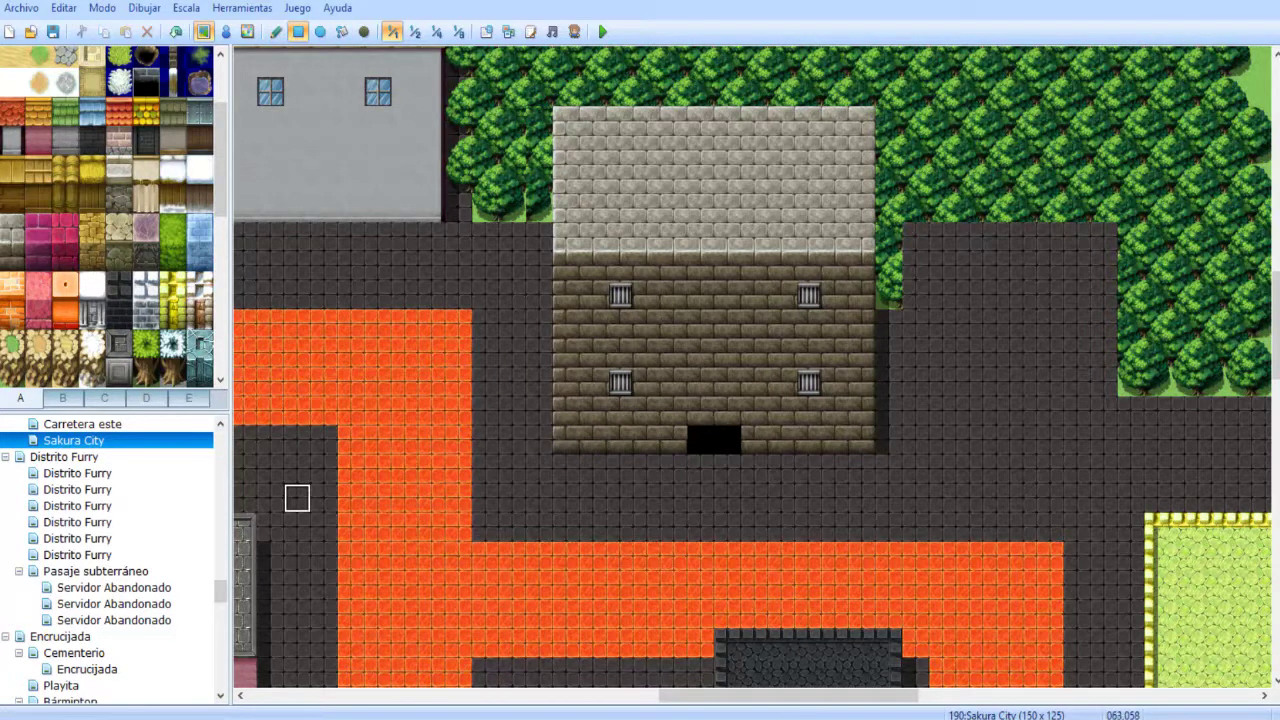
middle_drag(324, 497, 466, 417)
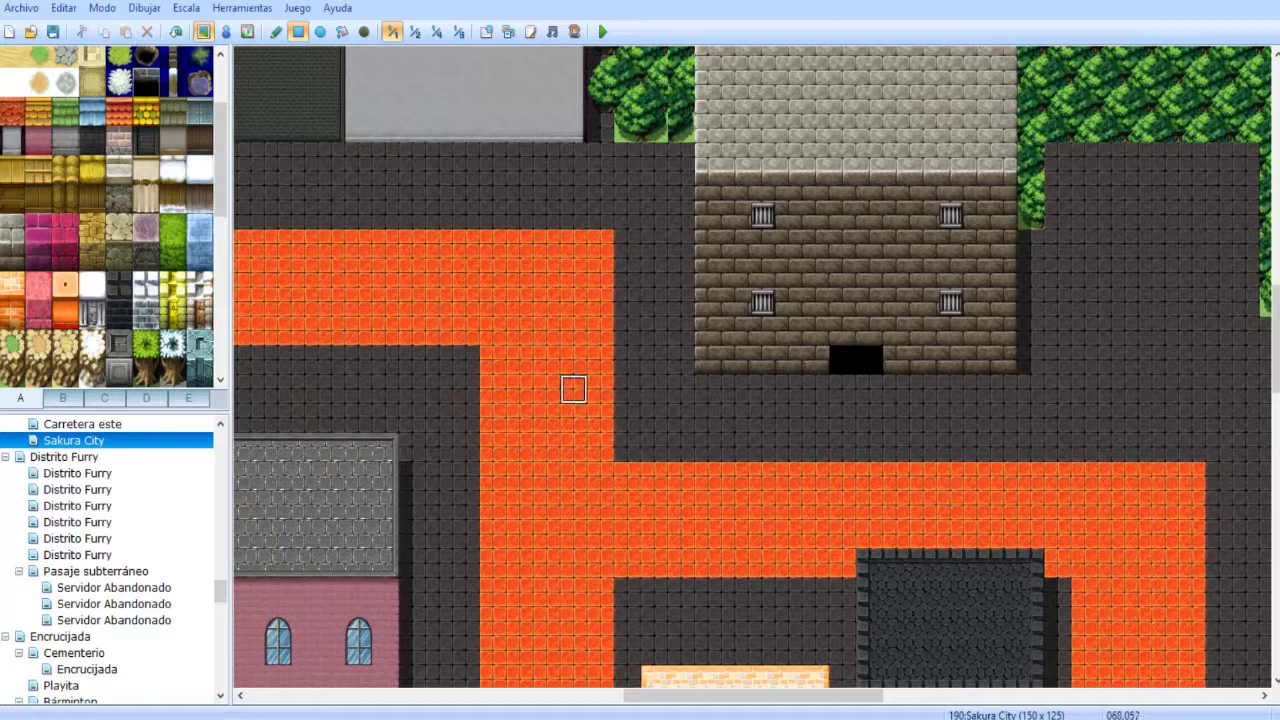
key(ctrl+z)
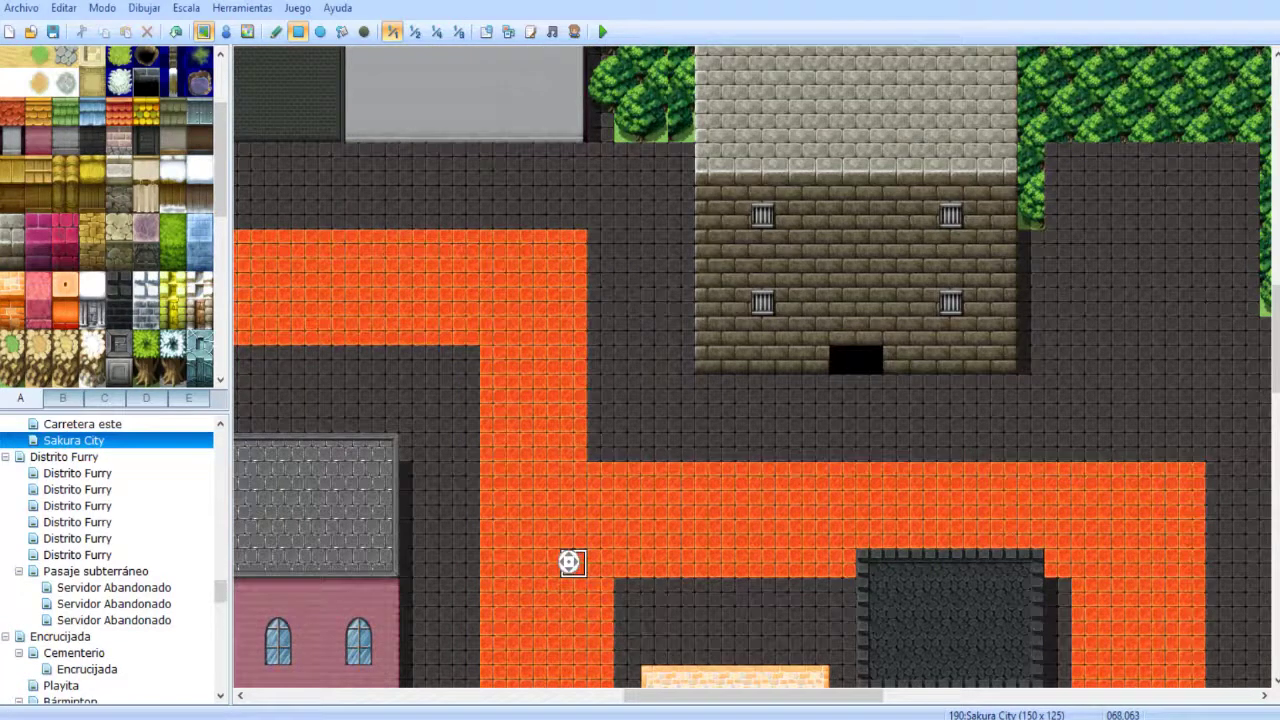
- Narrow the vertical road west of the orange brick house by replacing its easternmost tile column with dark pavement
scroll(573, 447, down, 3)
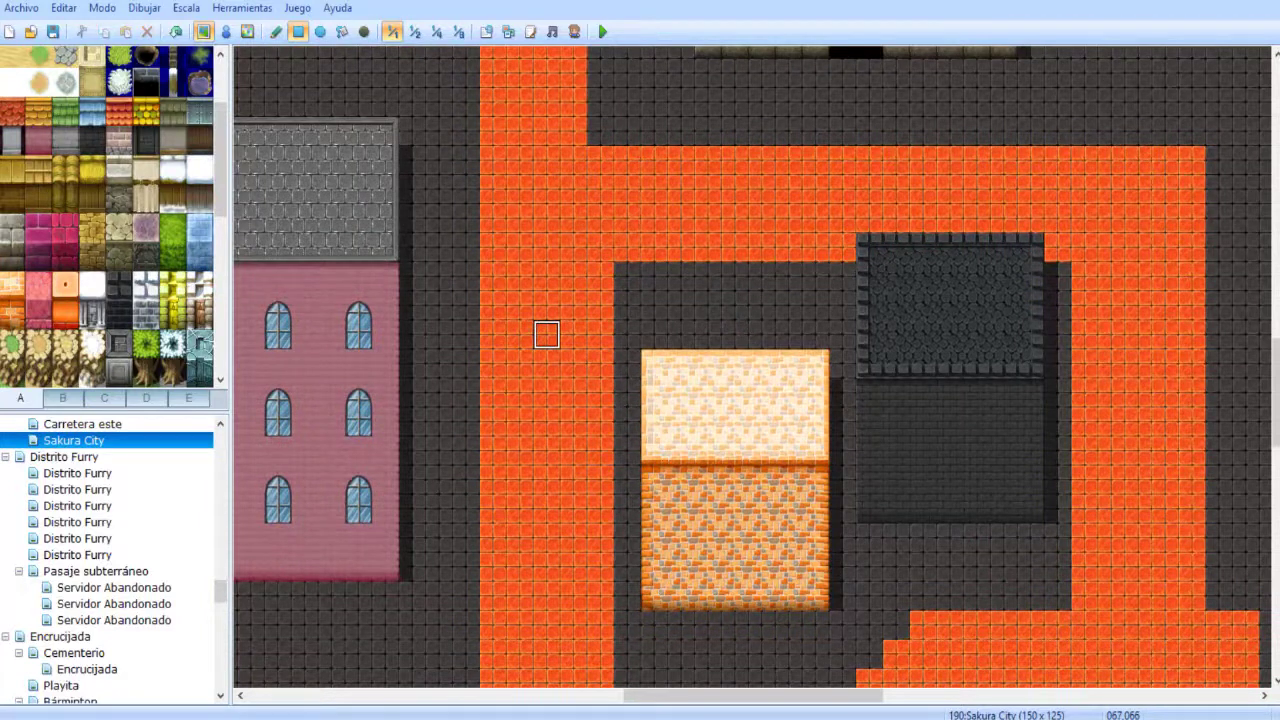
drag(600, 277, 600, 597)
scroll(654, 334, down, 2)
drag(606, 423, 607, 490)
- Narrow the vertical road east of the black building to four tiles by covering its inner edge with dark pavement
scroll(624, 476, up, 2)
scroll(624, 476, right, 1)
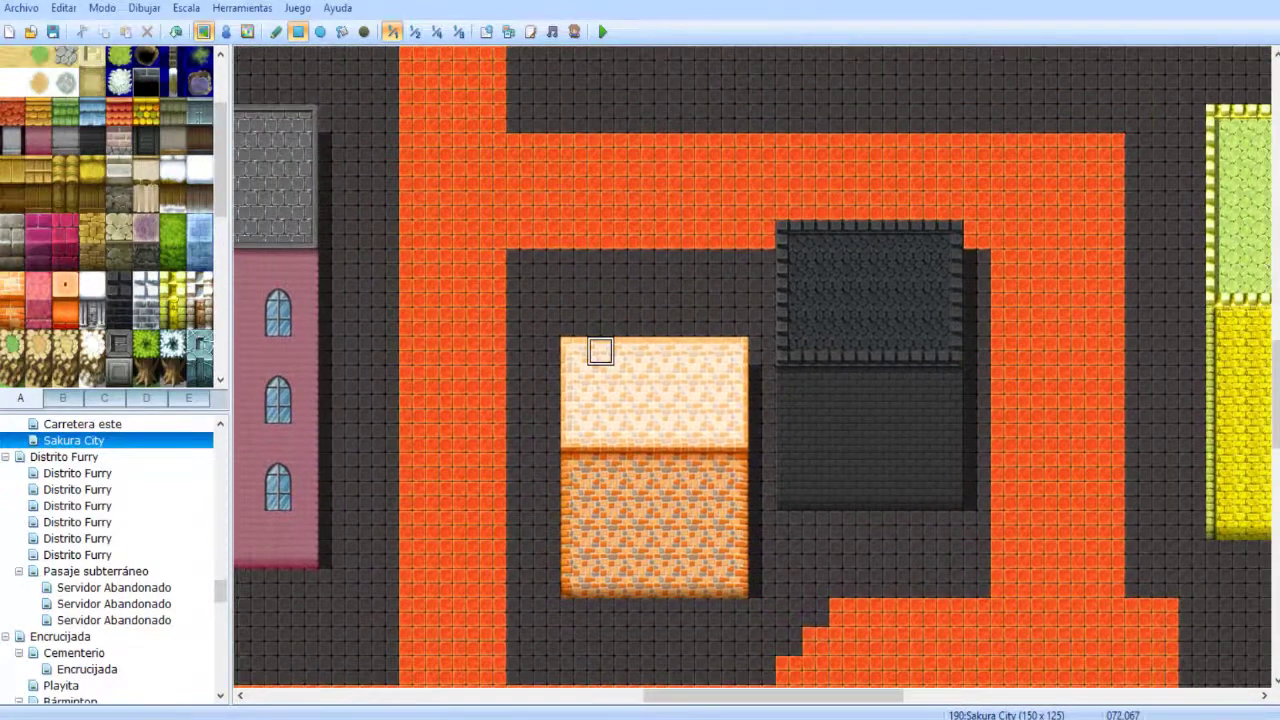
scroll(600, 337, down, 5)
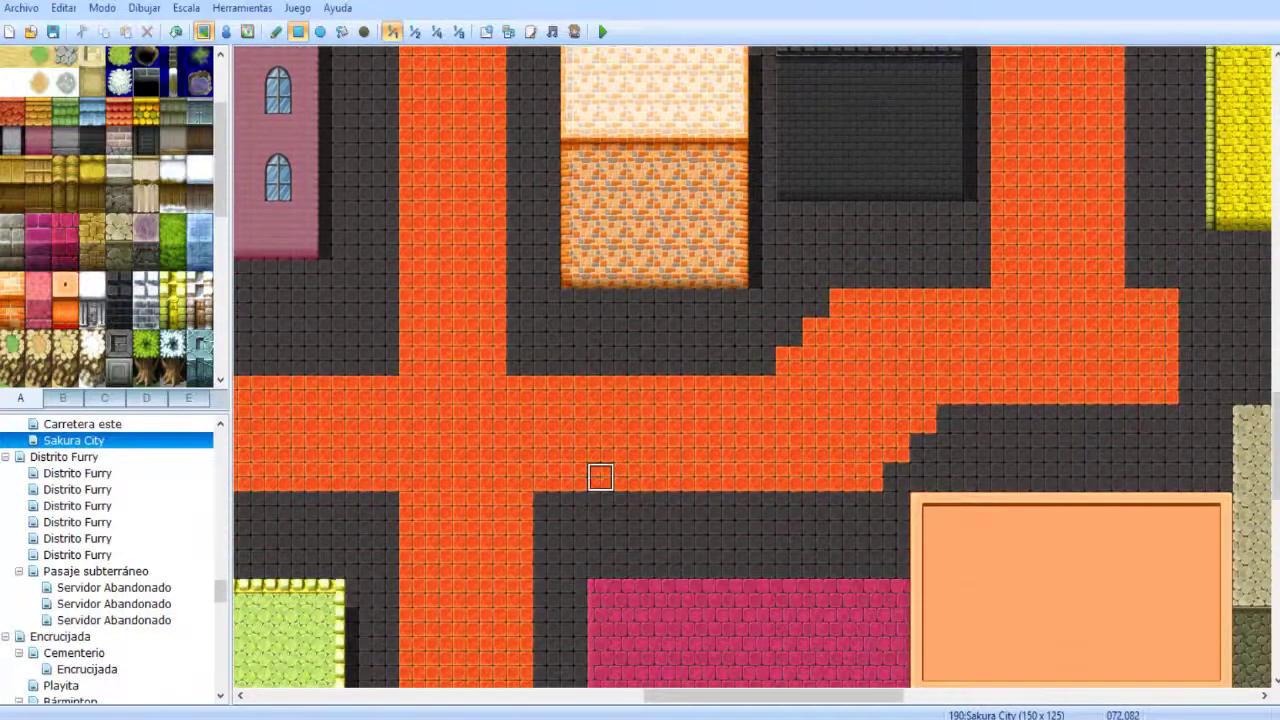
scroll(608, 477, up, 3)
scroll(608, 477, right, 2)
drag(823, 418, 823, 93)
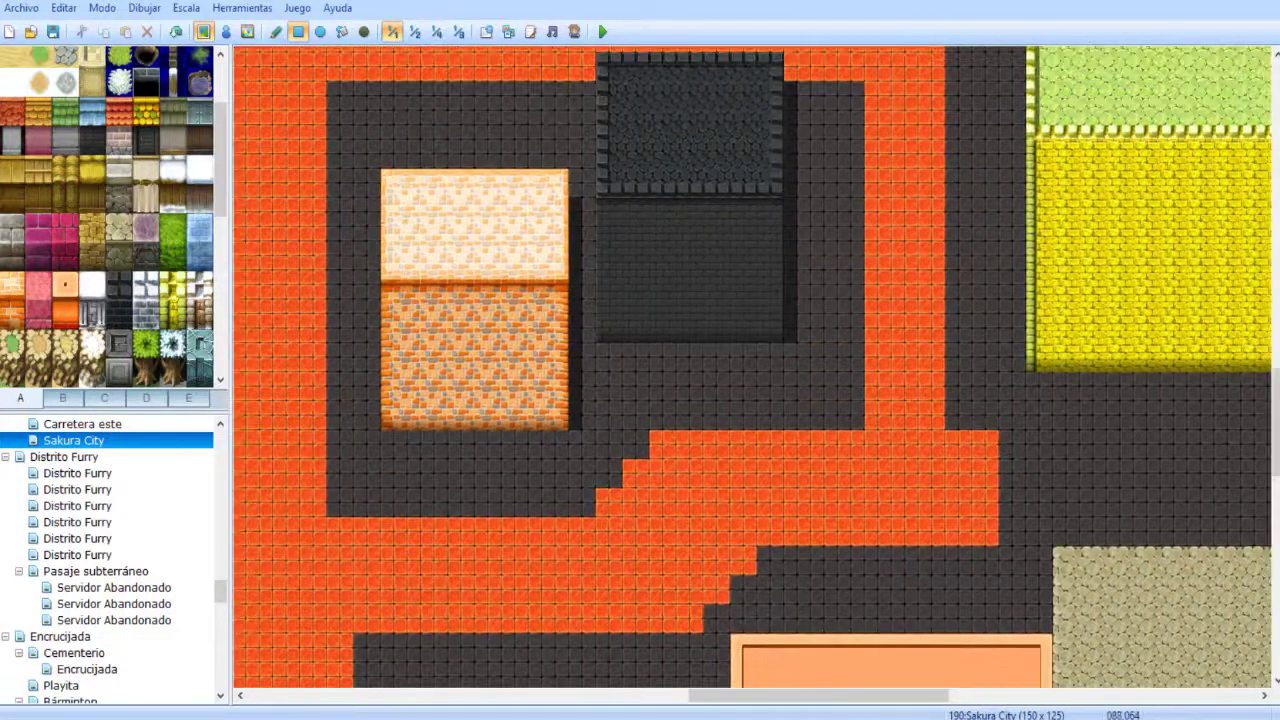
- Try to widen the road east of the black building by one orange tile column along its outer edge
scroll(823, 240, right, 1)
scroll(880, 320, up, 2)
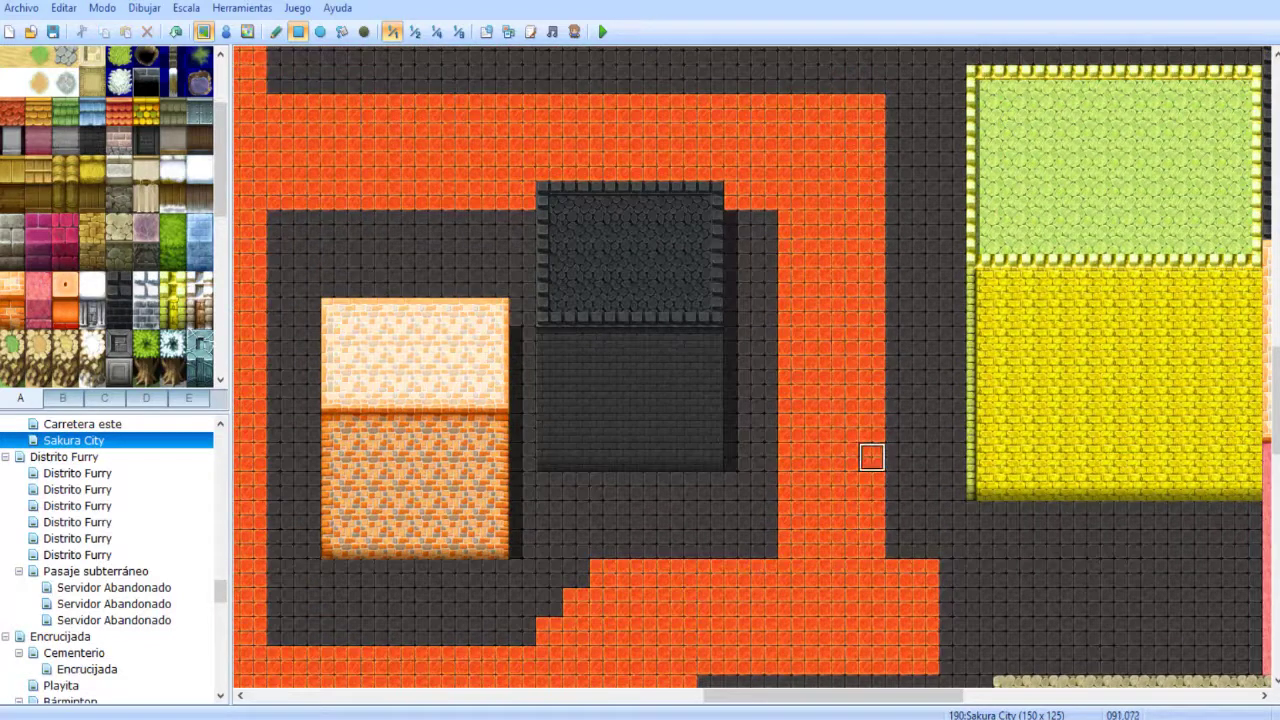
drag(899, 545, 899, 226)
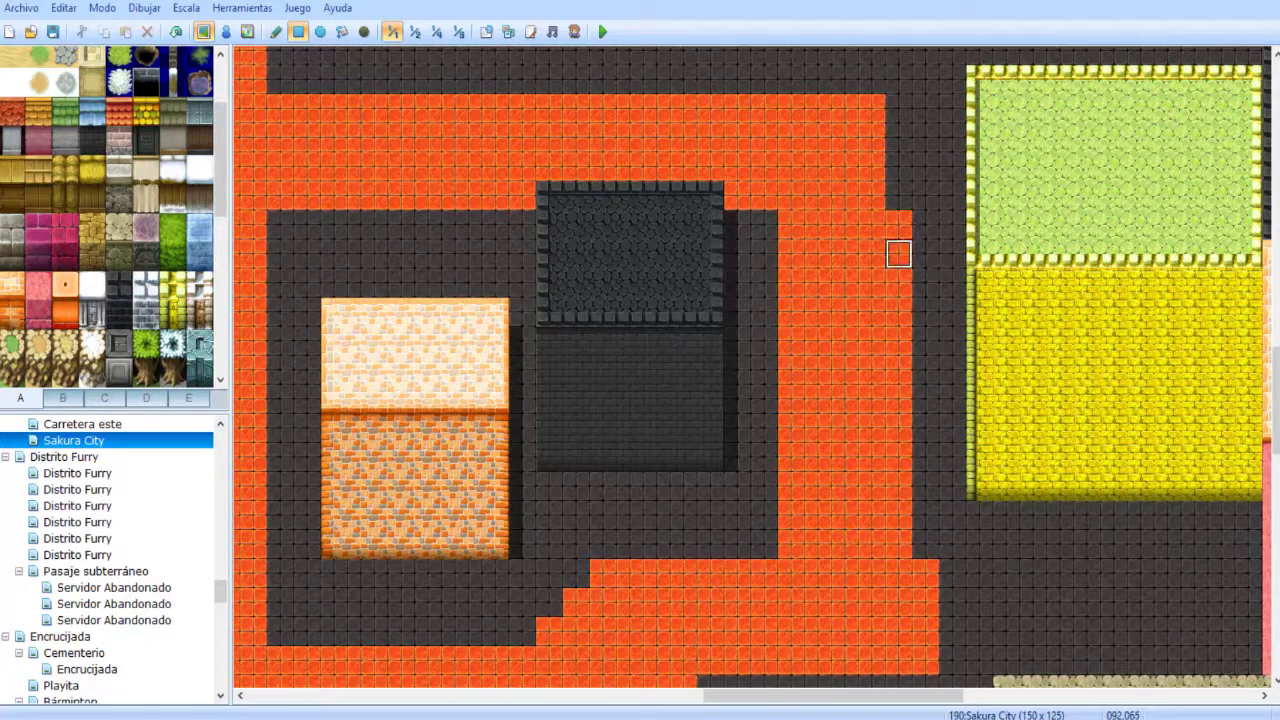
key(ctrl+z)
- Bevel the road loop's inner corner northwest of the orange brick house with three orange road tiles
scroll(800, 366, left, 3)
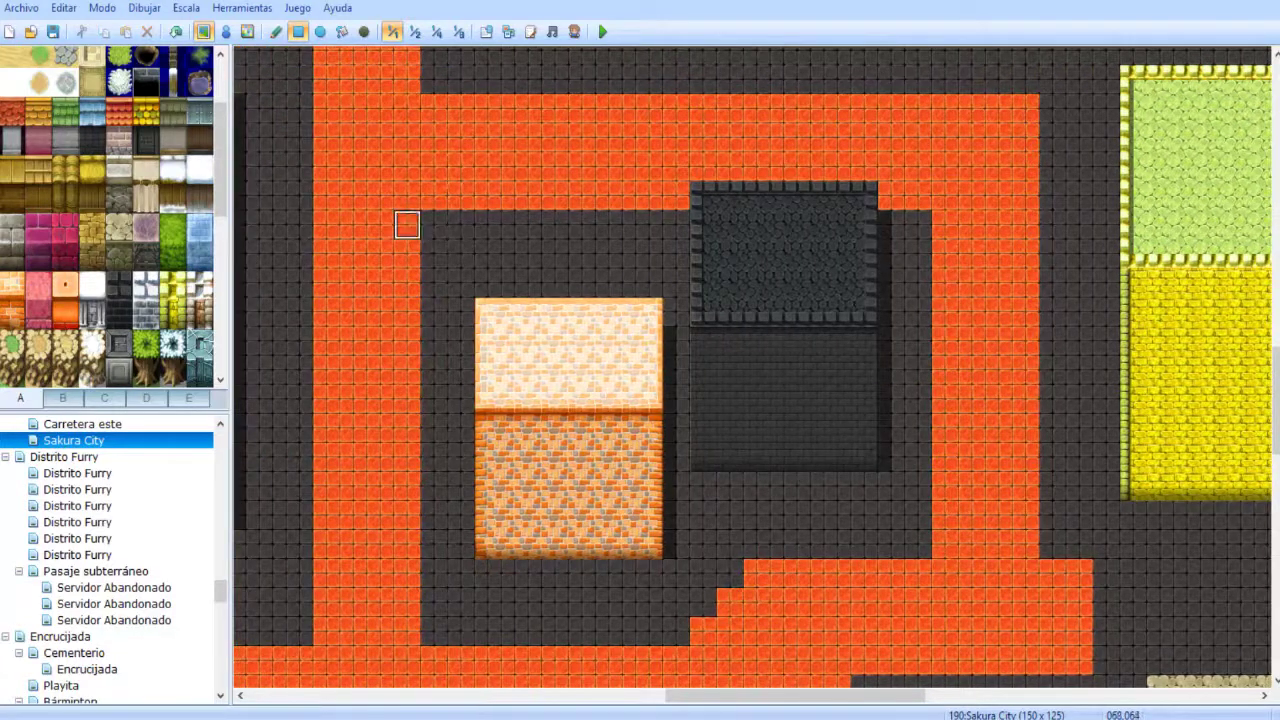
click(434, 224)
click(461, 224)
click(434, 254)
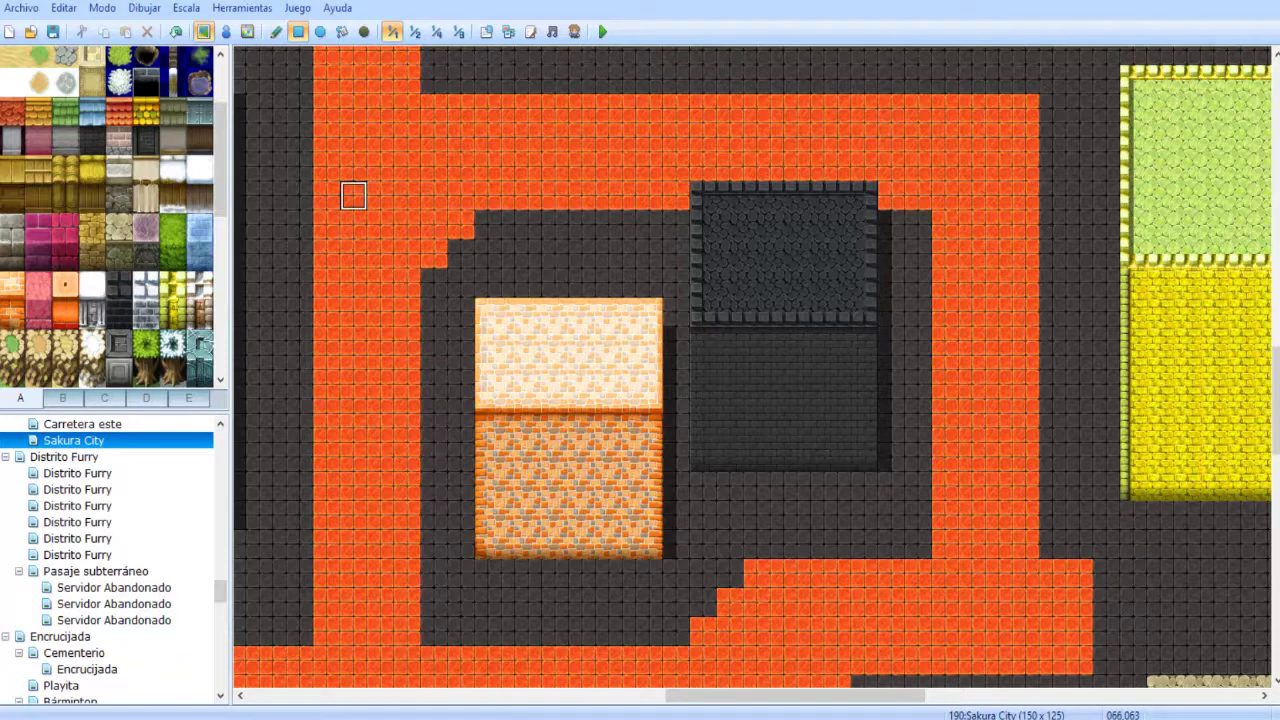
- Examine the road layout and the spacing of the surrounding buildings across the city map, at full and half scale
middle_drag(528, 190, 445, 191)
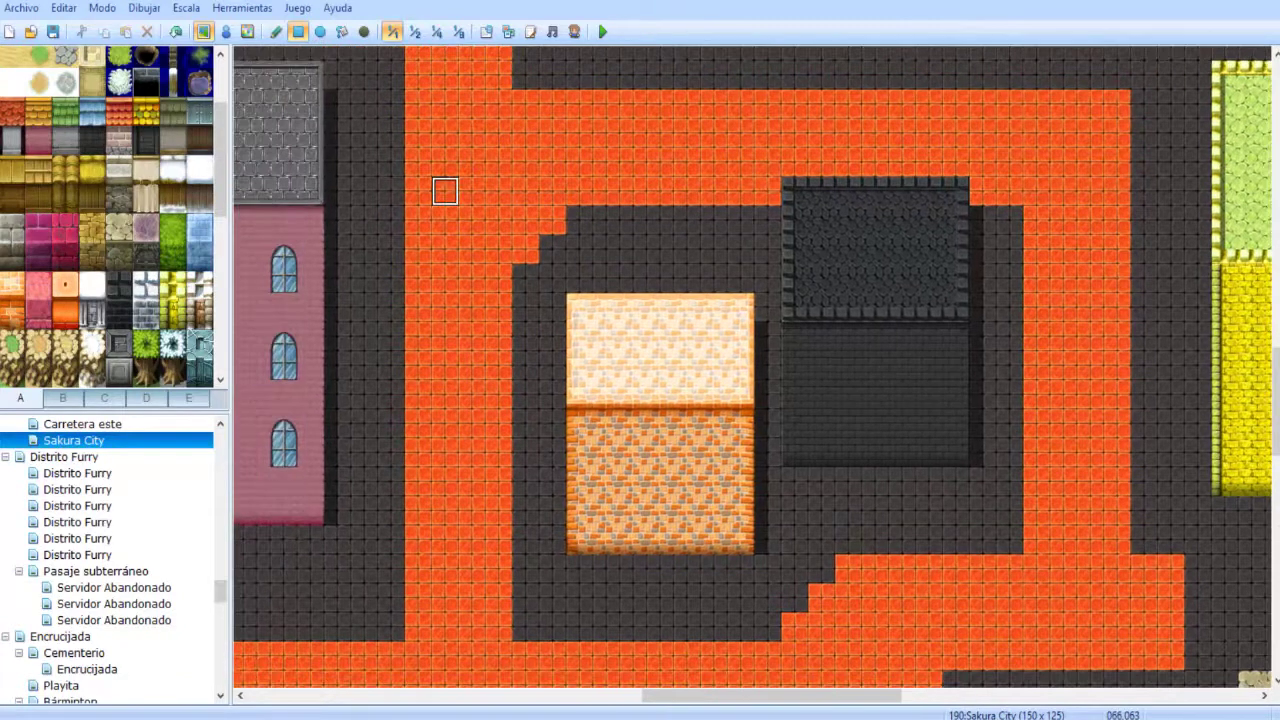
scroll(440, 206, down, 3)
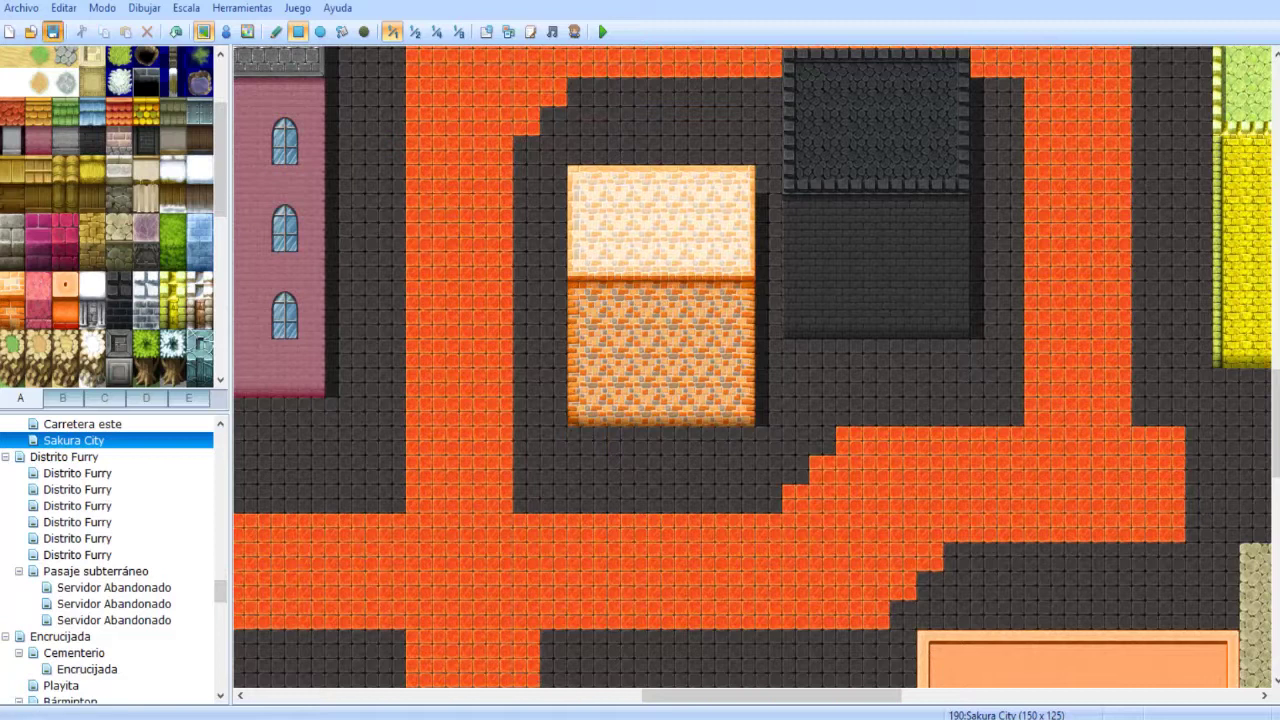
scroll(576, 334, up, 1)
middle_drag(576, 334, 580, 268)
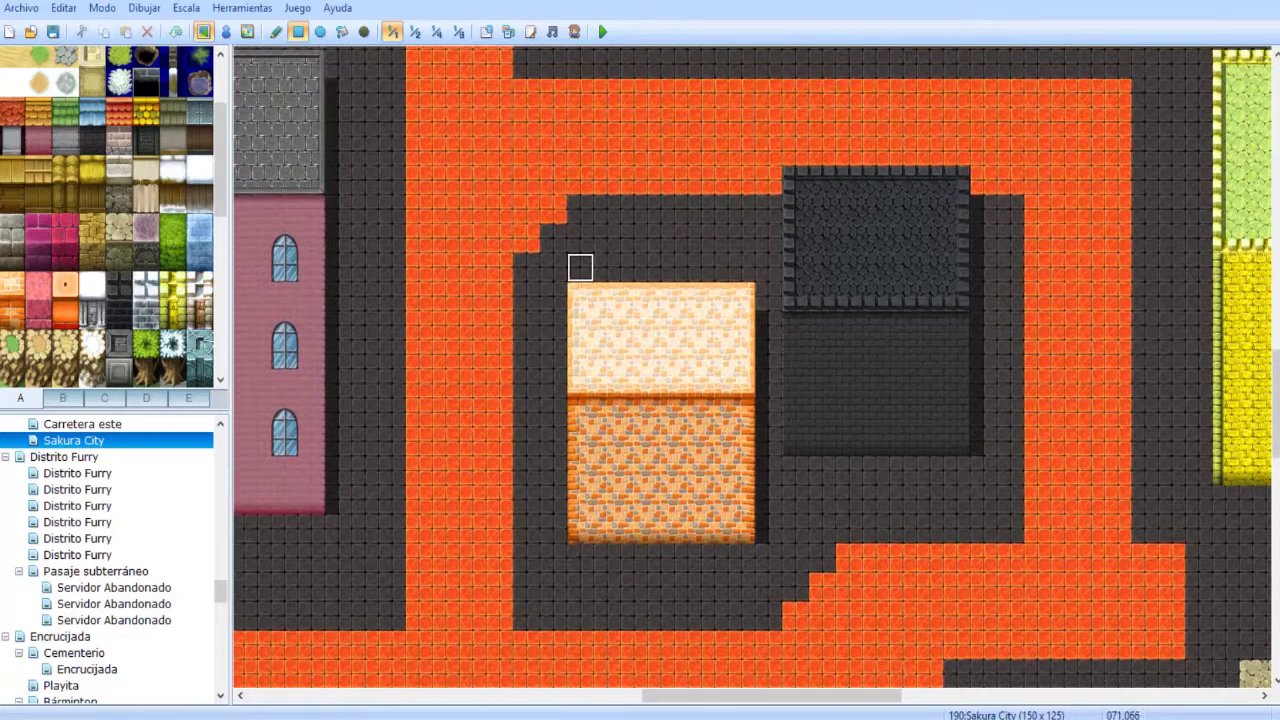
middle_drag(583, 426, 608, 304)
middle_drag(540, 343, 618, 275)
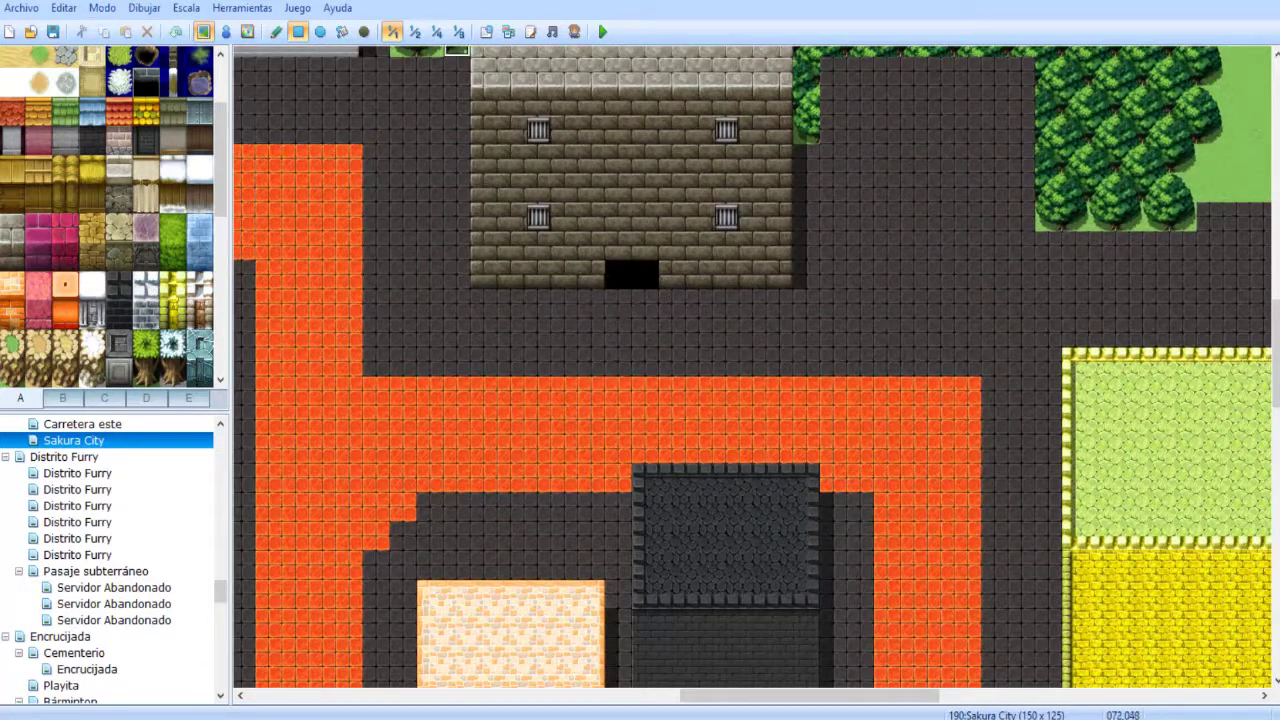
click(415, 32)
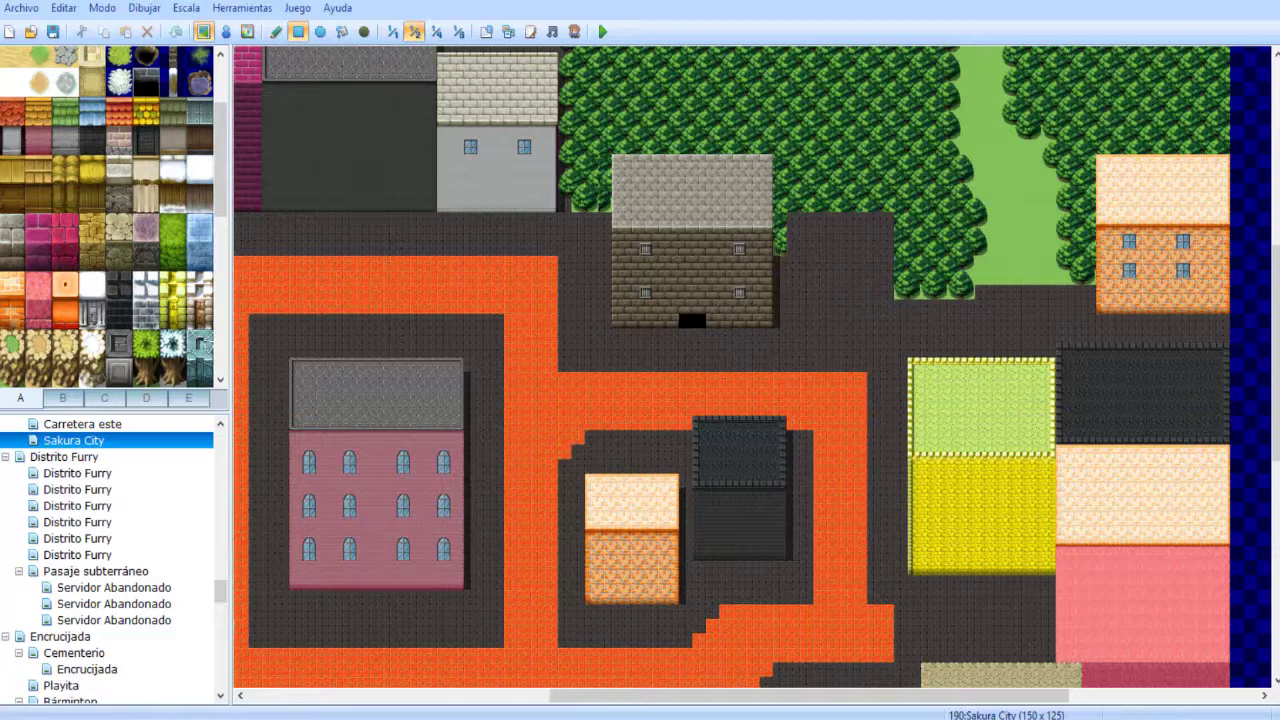
click(393, 32)
middle_drag(647, 157, 521, 288)
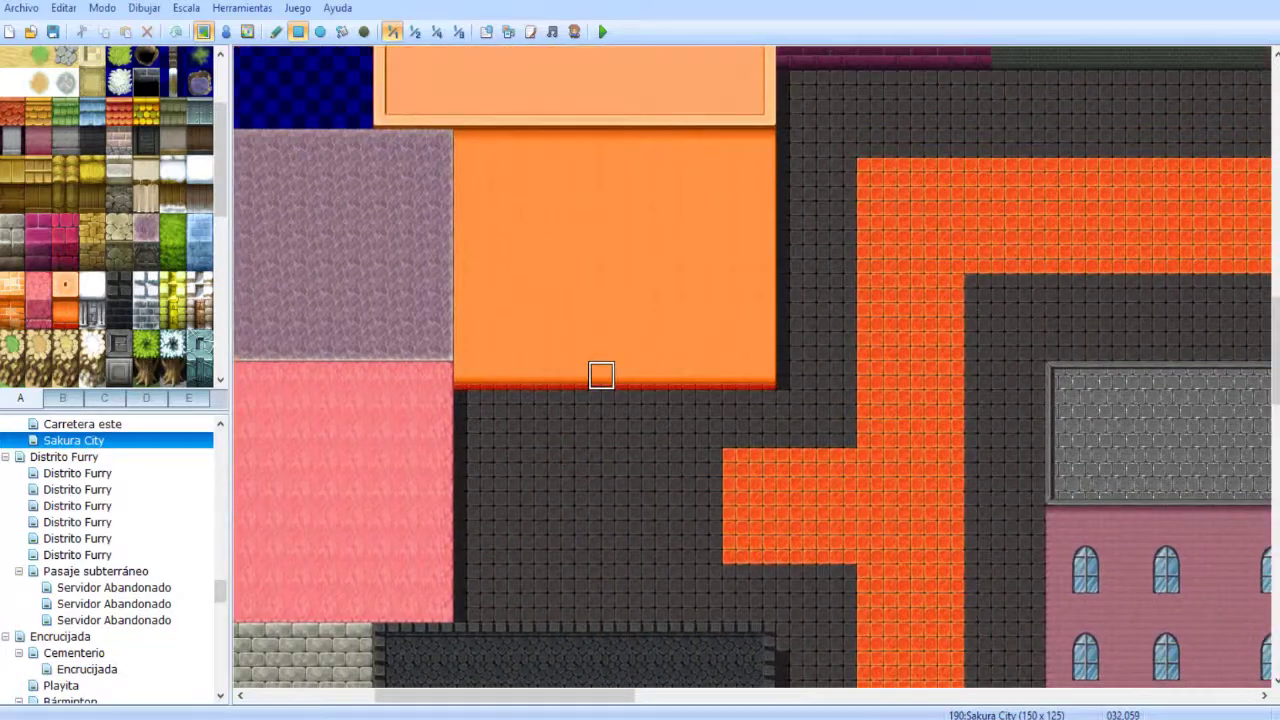
middle_drag(601, 375, 913, 342)
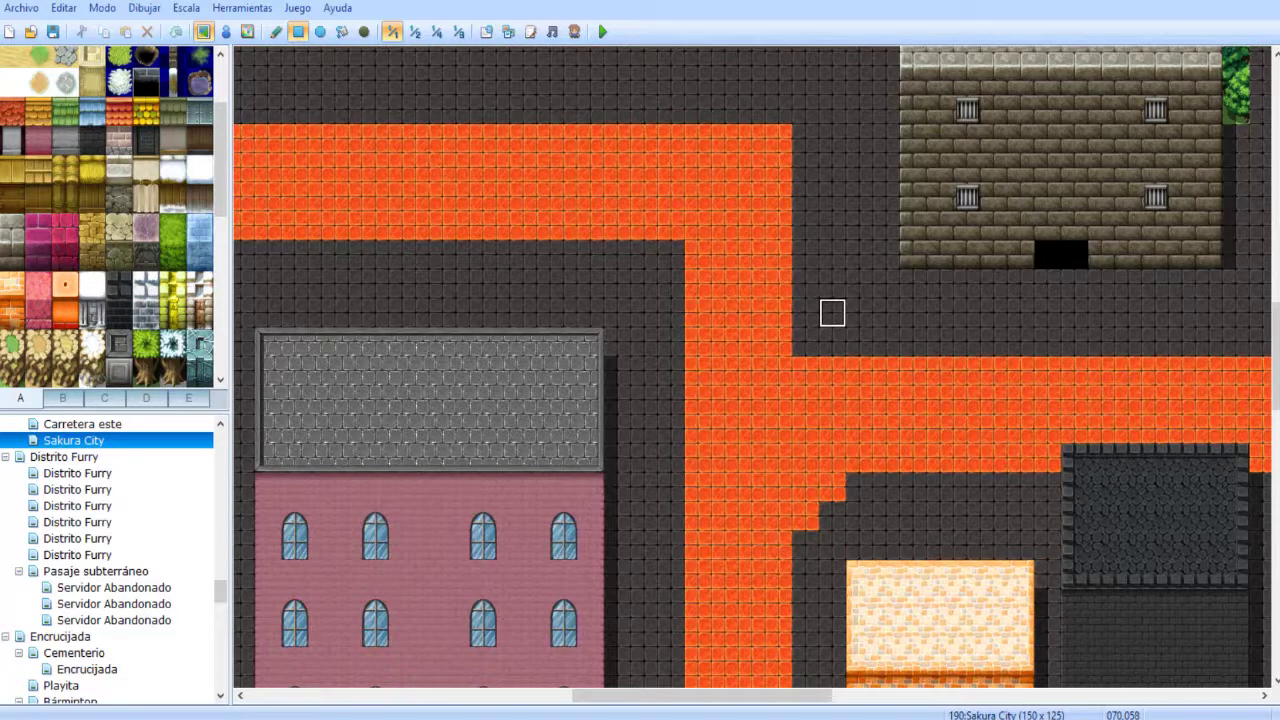
- Remove the stone brick building by covering its walls with dark pavement and its roof with forest trees
middle_drag(706, 443, 862, 300)
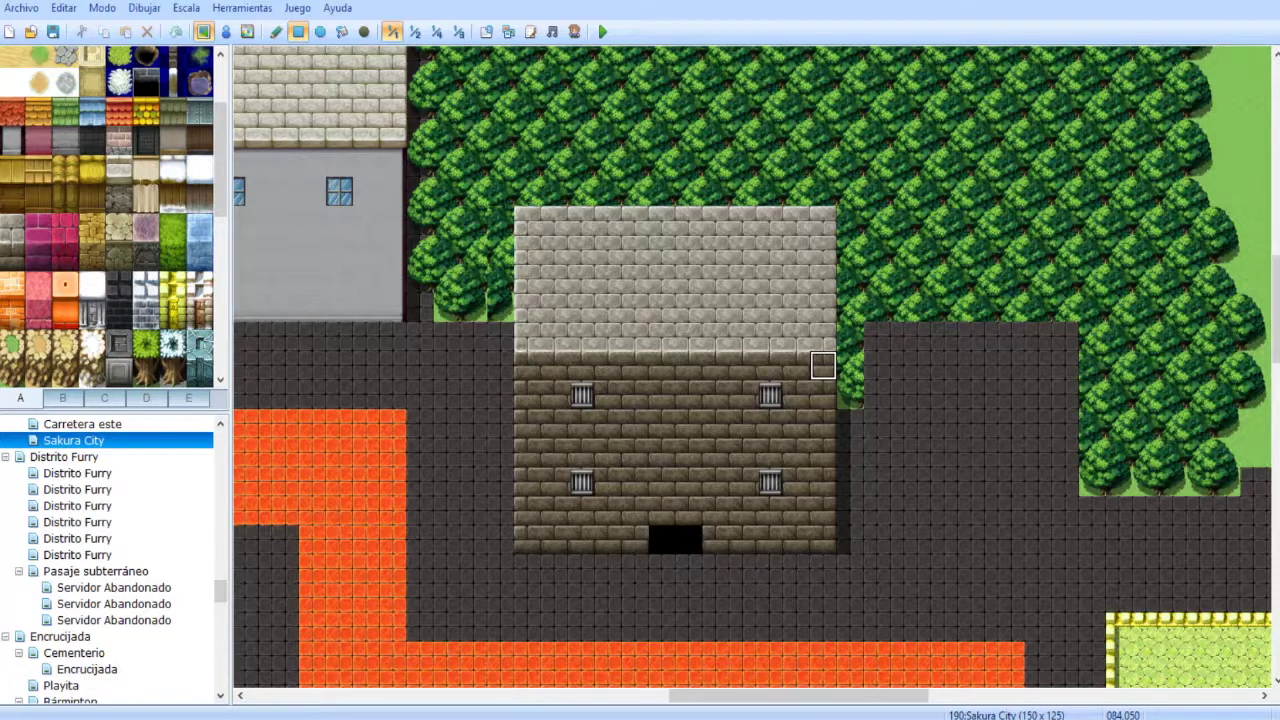
mouse_move(474, 337)
mouse_down()
mouse_move(823, 511)
mouse_move(850, 540)
mouse_up()
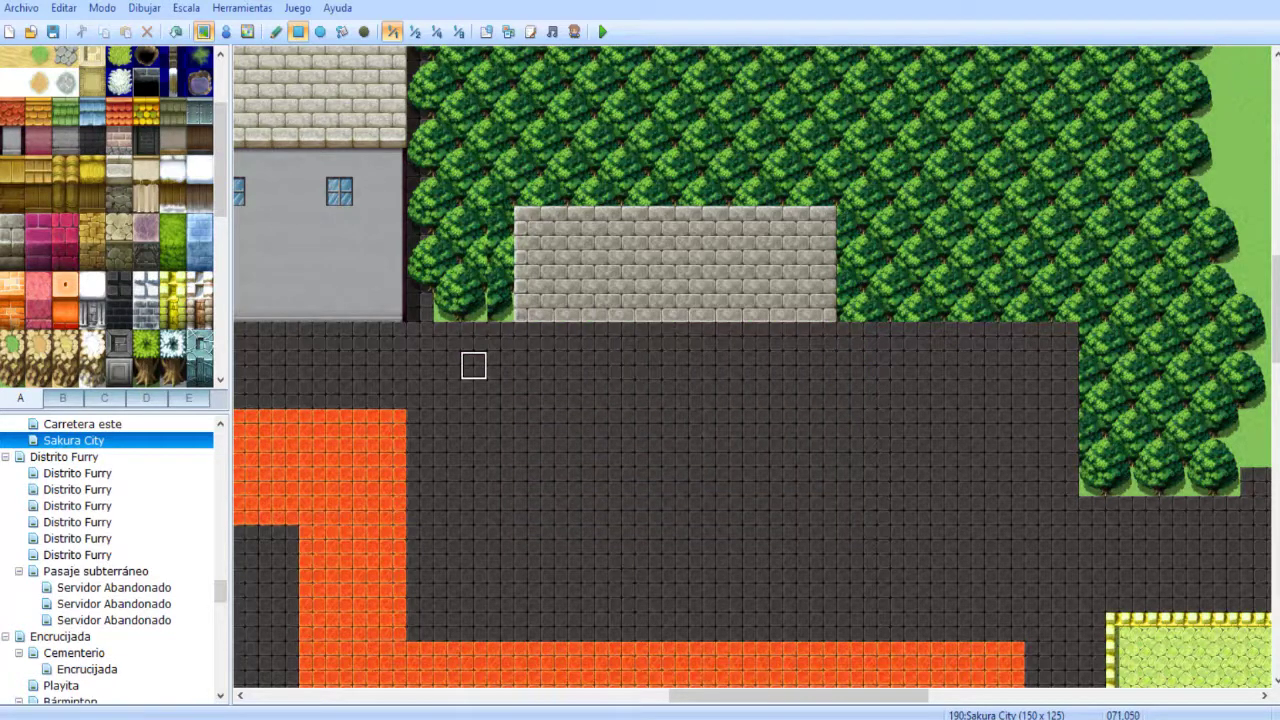
scroll(473, 366, up, 3)
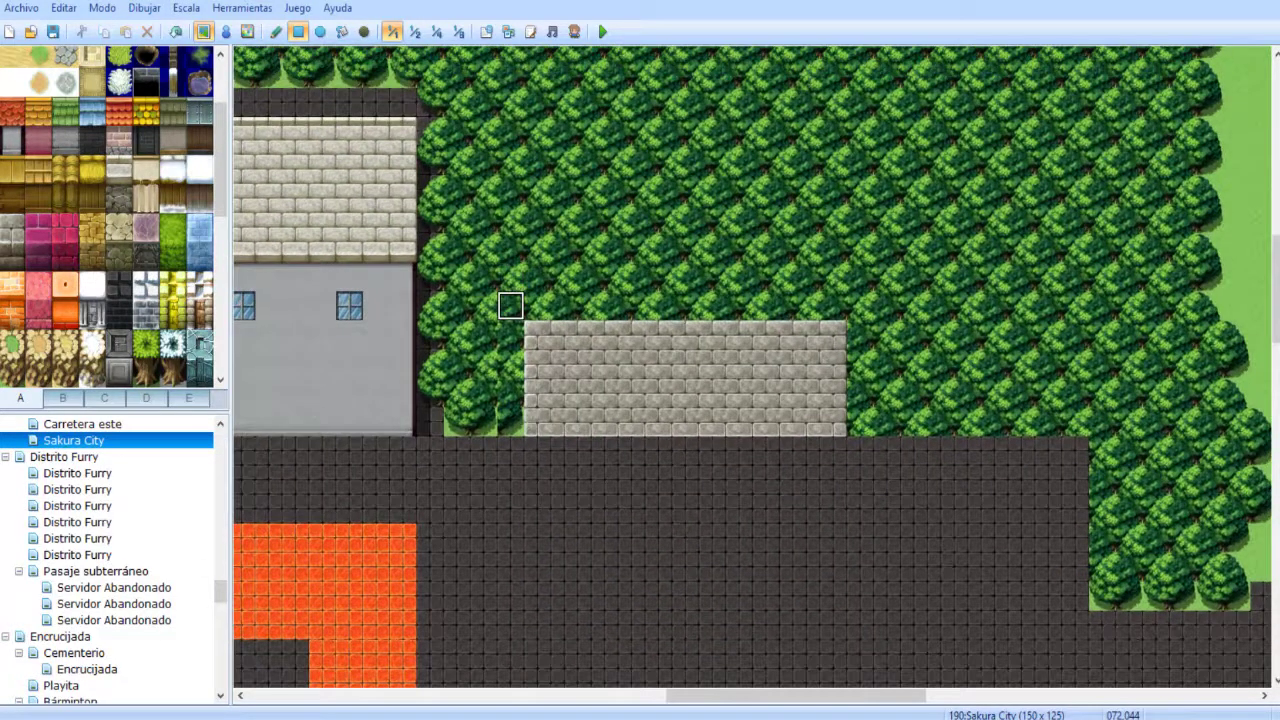
click(276, 31)
mouse_move(524, 290)
mouse_down()
mouse_move(497, 378)
mouse_move(580, 346)
mouse_move(929, 346)
mouse_move(471, 346)
mouse_move(549, 374)
mouse_move(845, 420)
mouse_move(551, 378)
mouse_move(551, 408)
mouse_move(524, 408)
mouse_up()
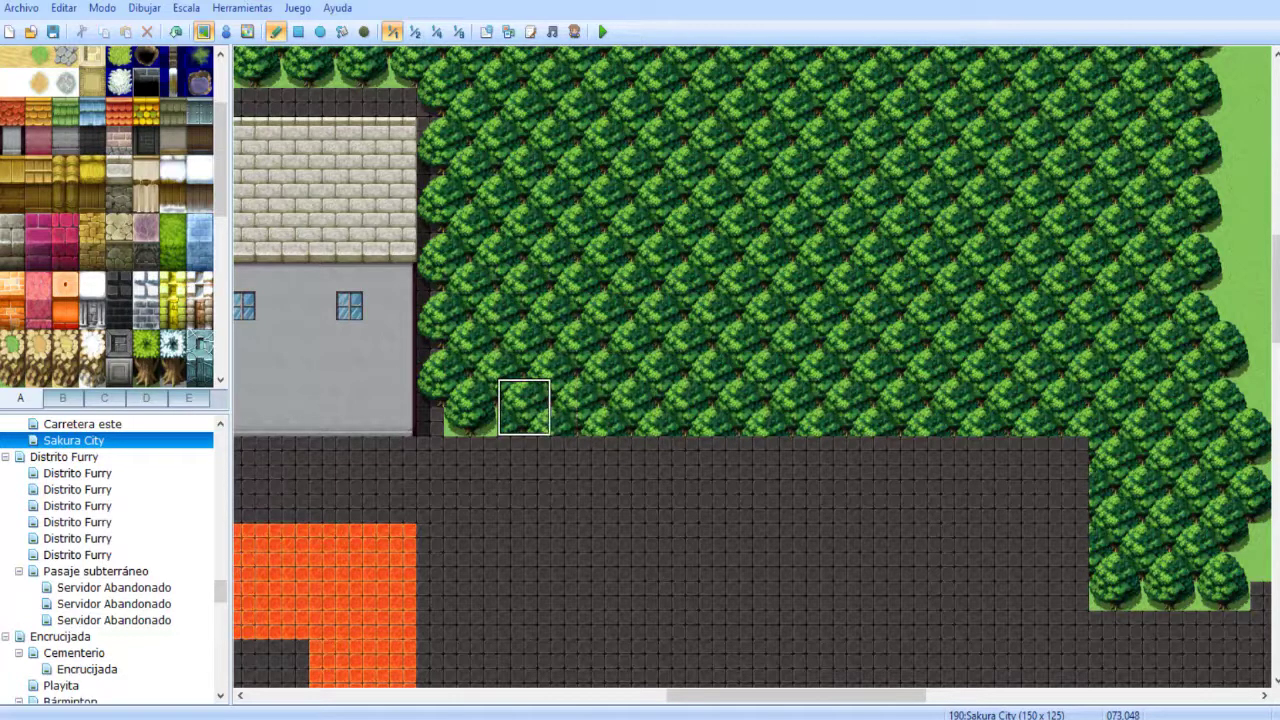
right_click(457, 422)
click(511, 422)
middle_click(526, 286)
scroll(525, 286, down, 2)
scroll(600, 340, down, 4)
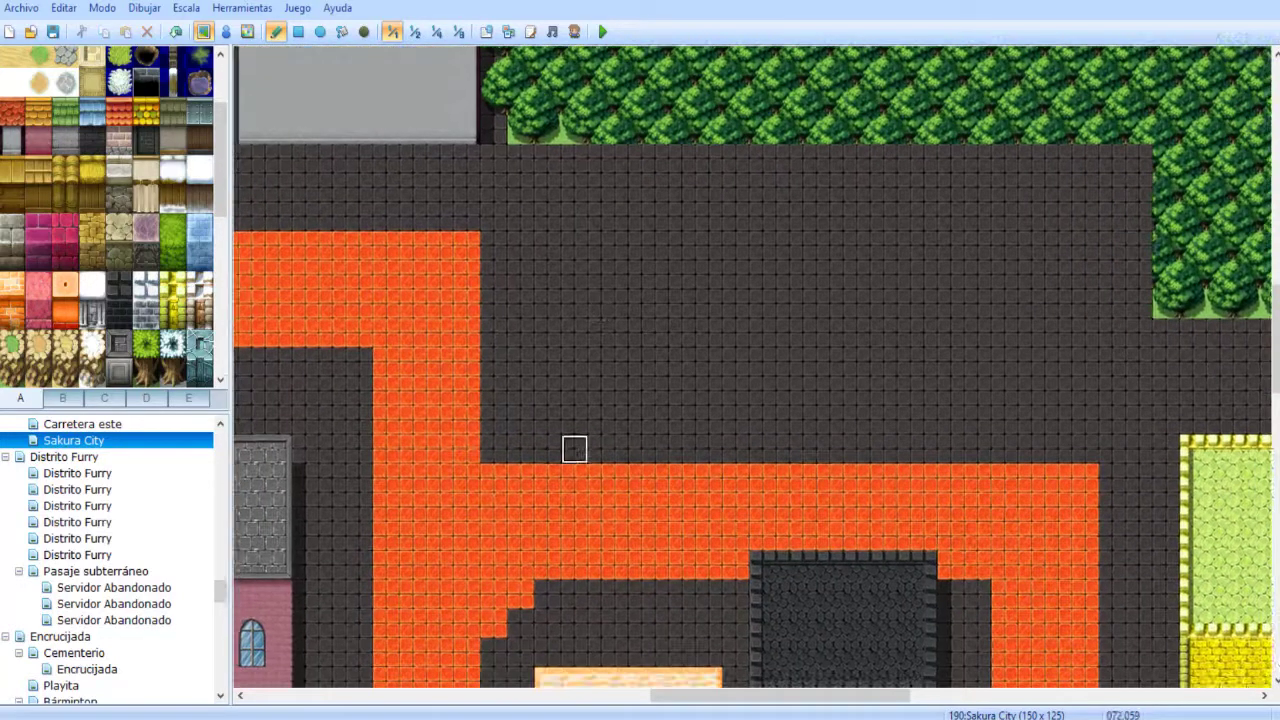
middle_drag(592, 436, 517, 354)
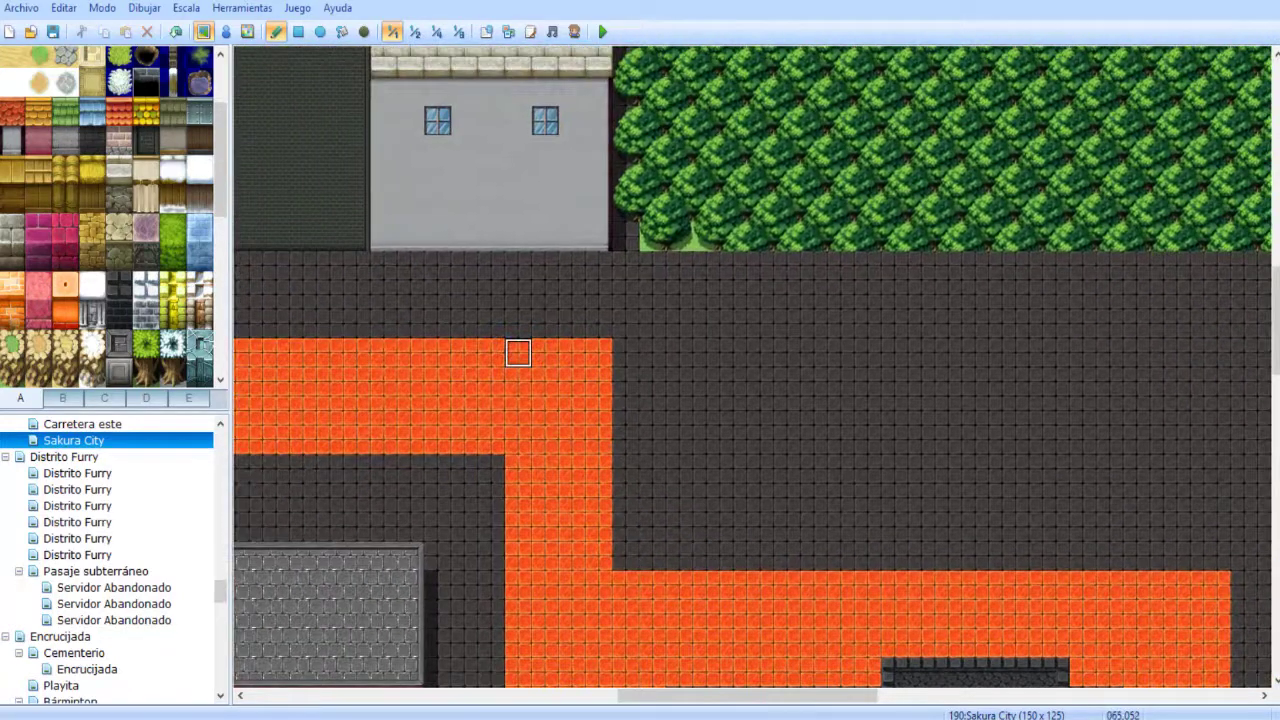
scroll(571, 294, down, 3)
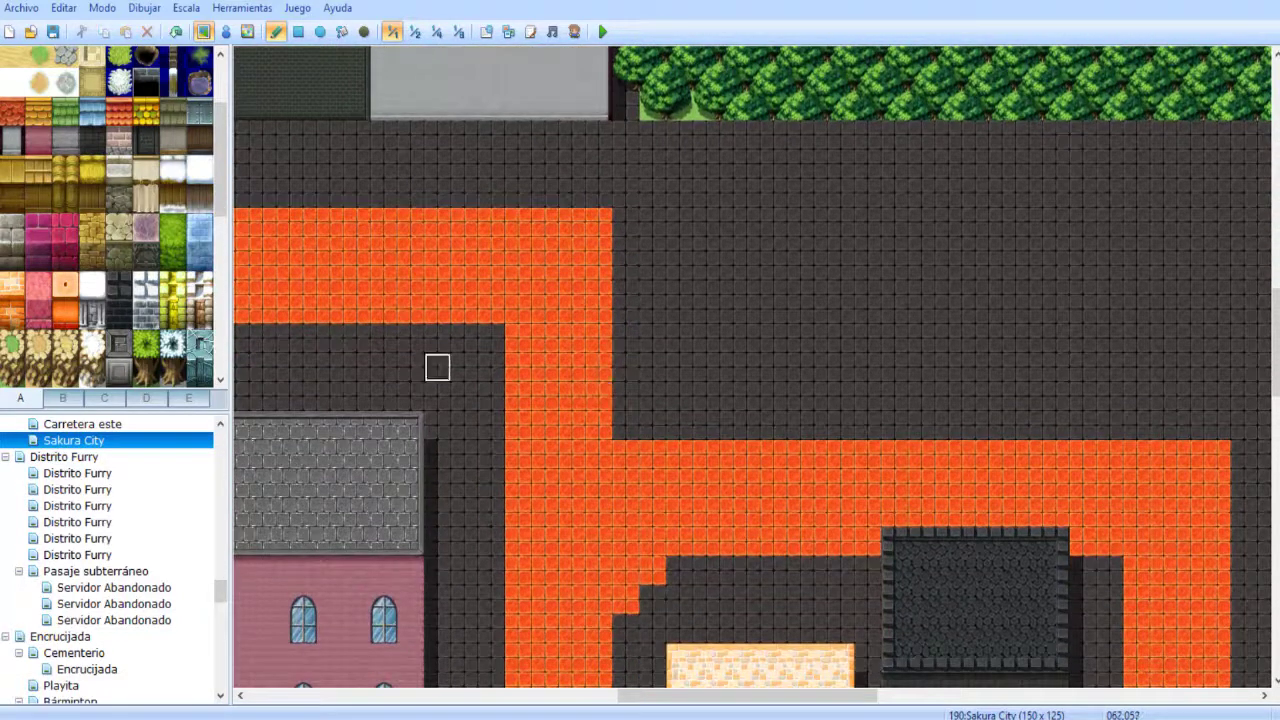
- Examine the free pavement between the gray house, the forest and the orange road, at full and half scale
scroll(110, 216, up, 1)
mouse_move(691, 308)
middle_down()
mouse_move(997, 520)
mouse_move(777, 321)
mouse_move(840, 390)
middle_up()
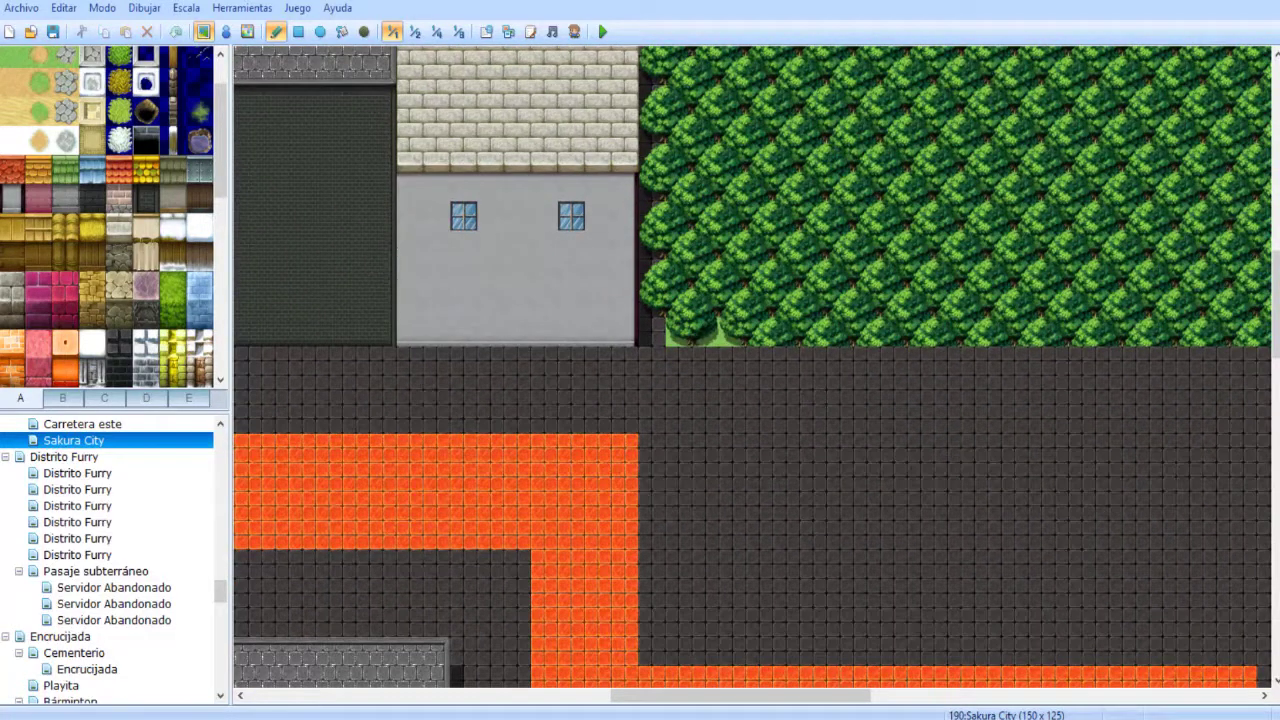
middle_drag(627, 320, 472, 494)
mouse_move(623, 384)
middle_down()
mouse_move(639, 530)
mouse_move(951, 552)
mouse_move(863, 577)
mouse_move(877, 580)
mouse_move(1006, 563)
mouse_move(608, 586)
mouse_move(650, 567)
mouse_move(760, 449)
mouse_move(574, 409)
middle_up()
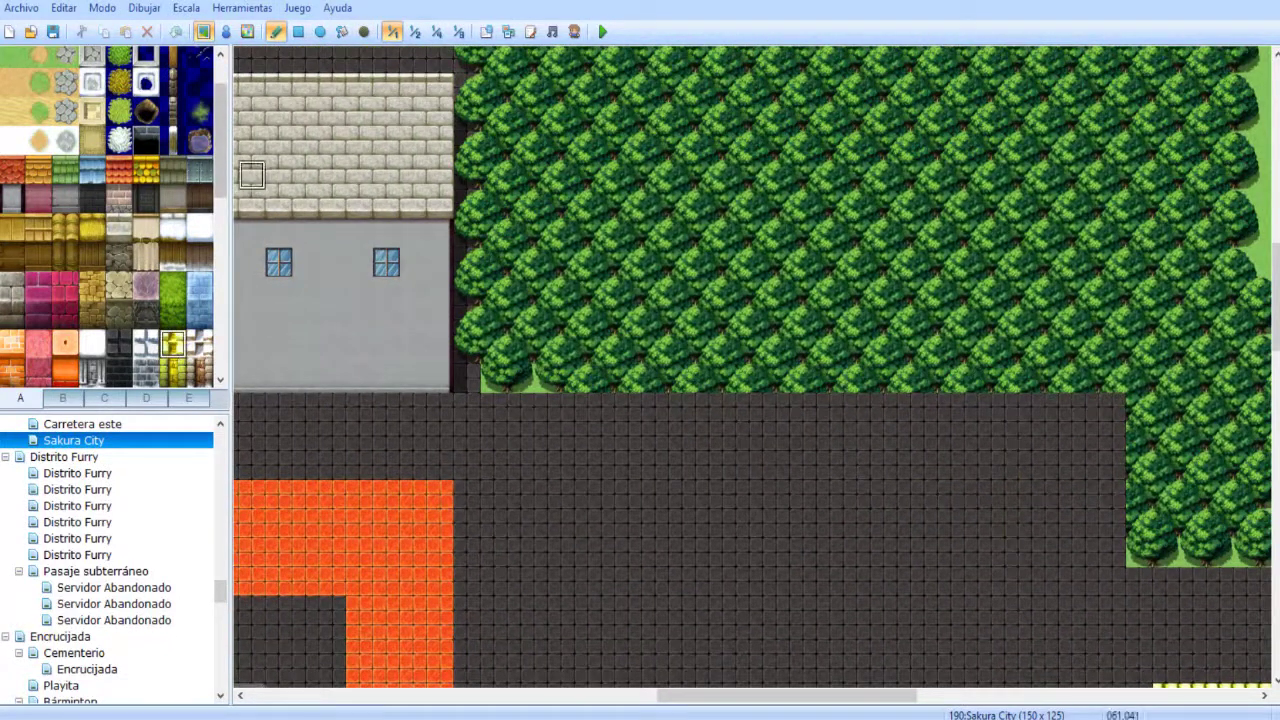
click(38, 343)
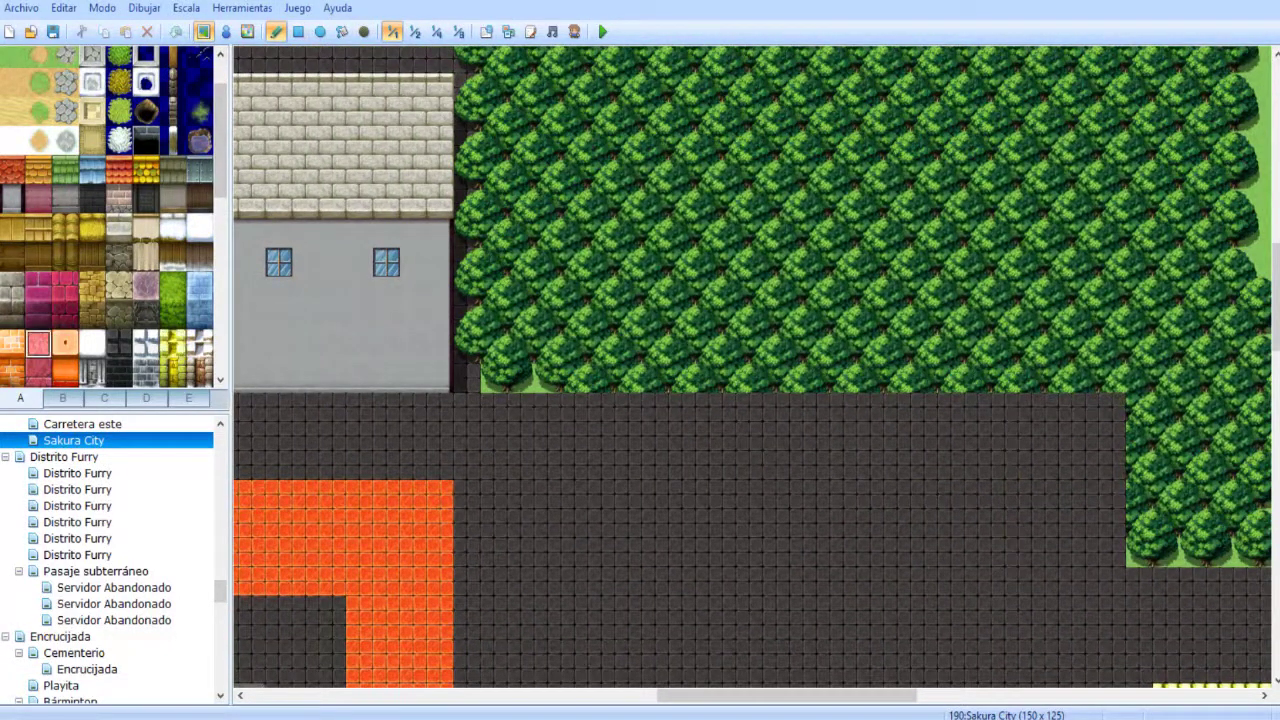
click(414, 31)
middle_drag(702, 290, 723, 337)
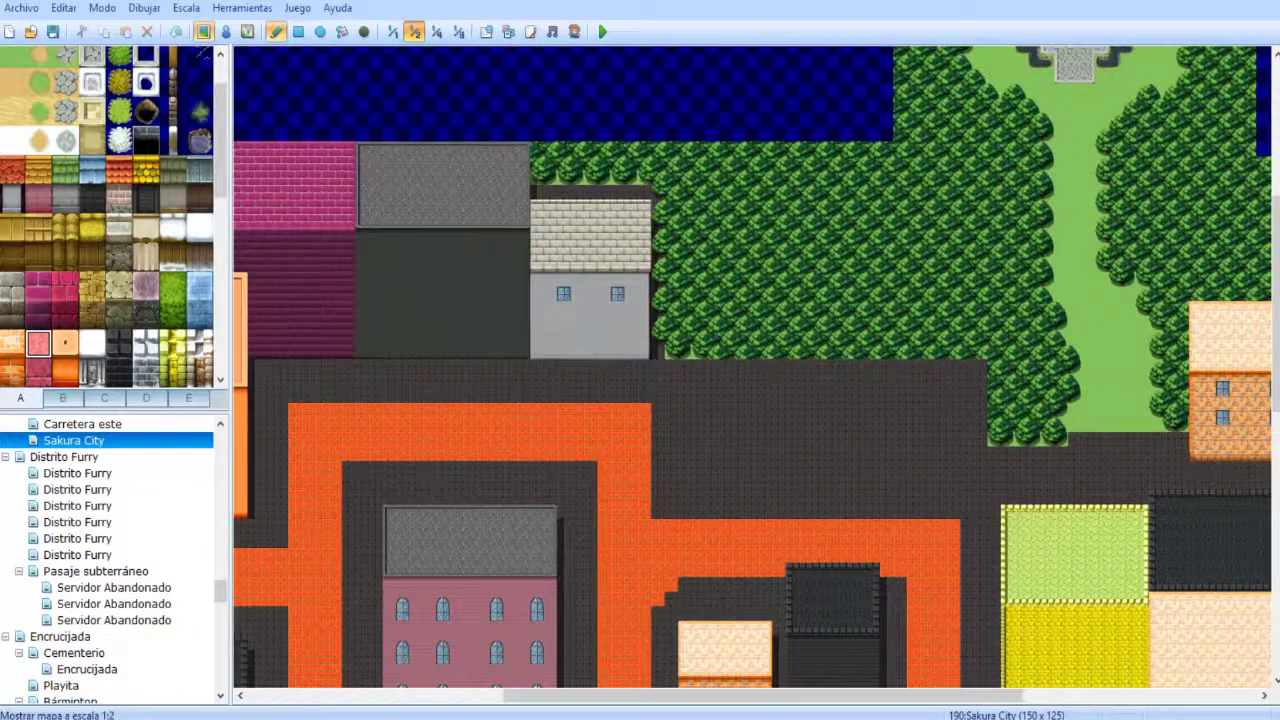
click(393, 32)
middle_drag(644, 163, 597, 233)
- Place a pink tile roof 9 tiles wide and 7 tiles high over the forest edge east of the gray house
click(65, 286)
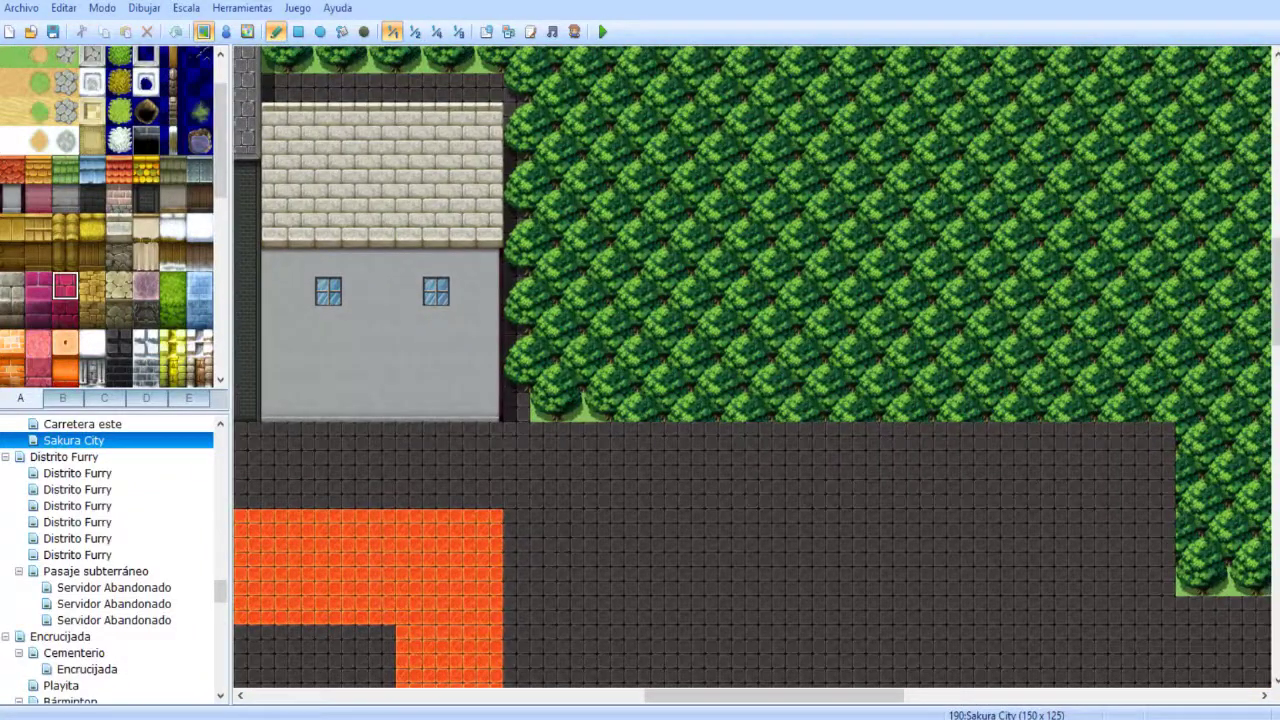
click(298, 31)
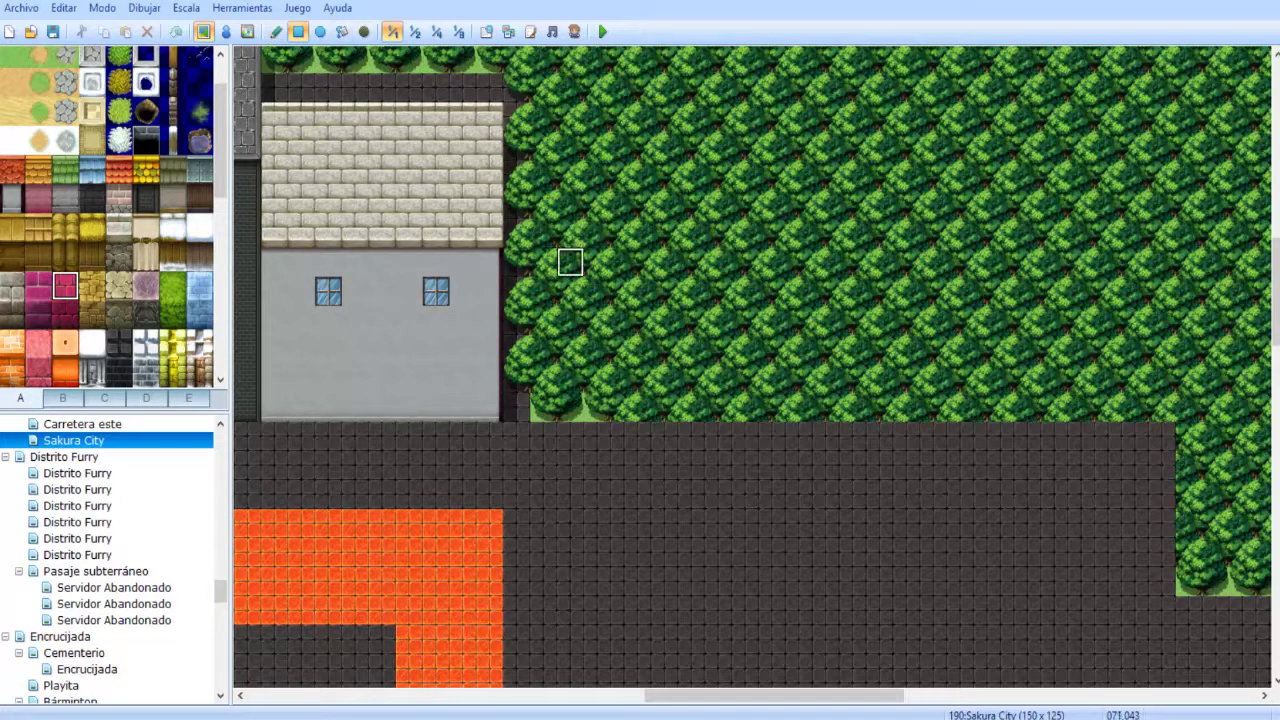
mouse_move(597, 291)
mouse_down()
mouse_move(597, 350)
mouse_move(677, 467)
mouse_move(814, 467)
mouse_up()
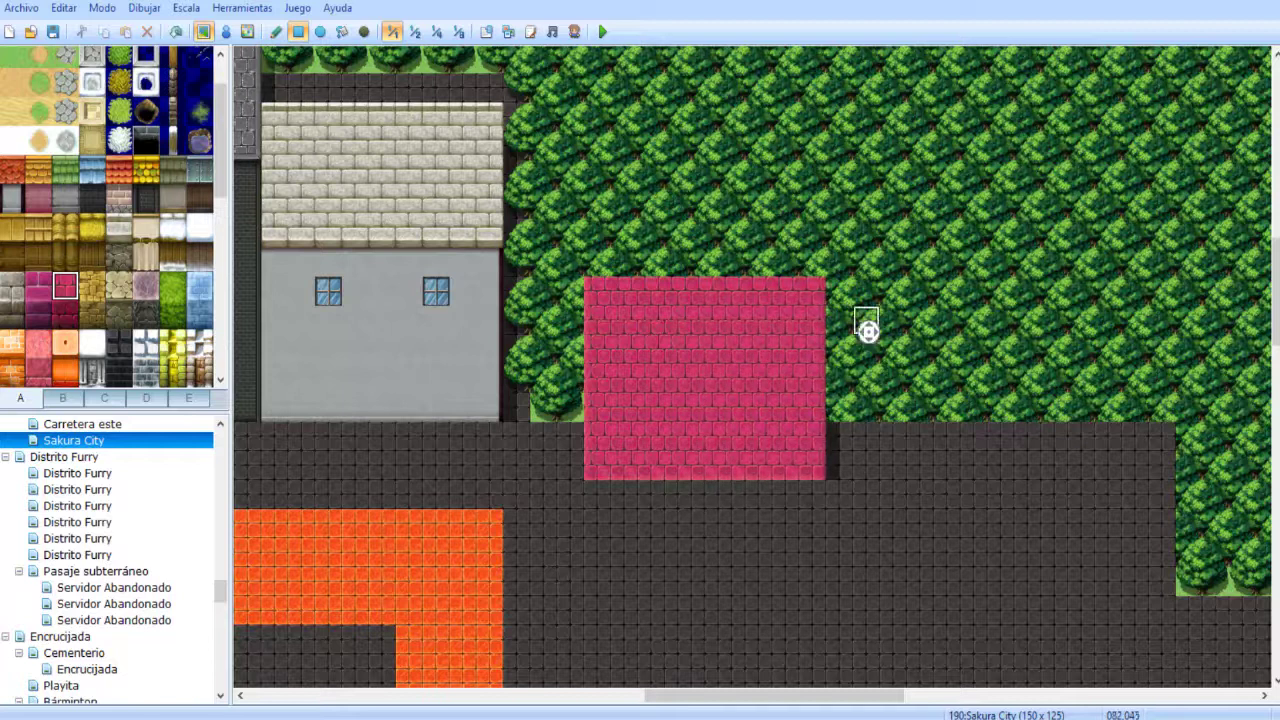
- Add dark crimson walls 8 tiles high under the pink roof and shift the roof two rows up into the forest
drag(866, 332, 818, 101)
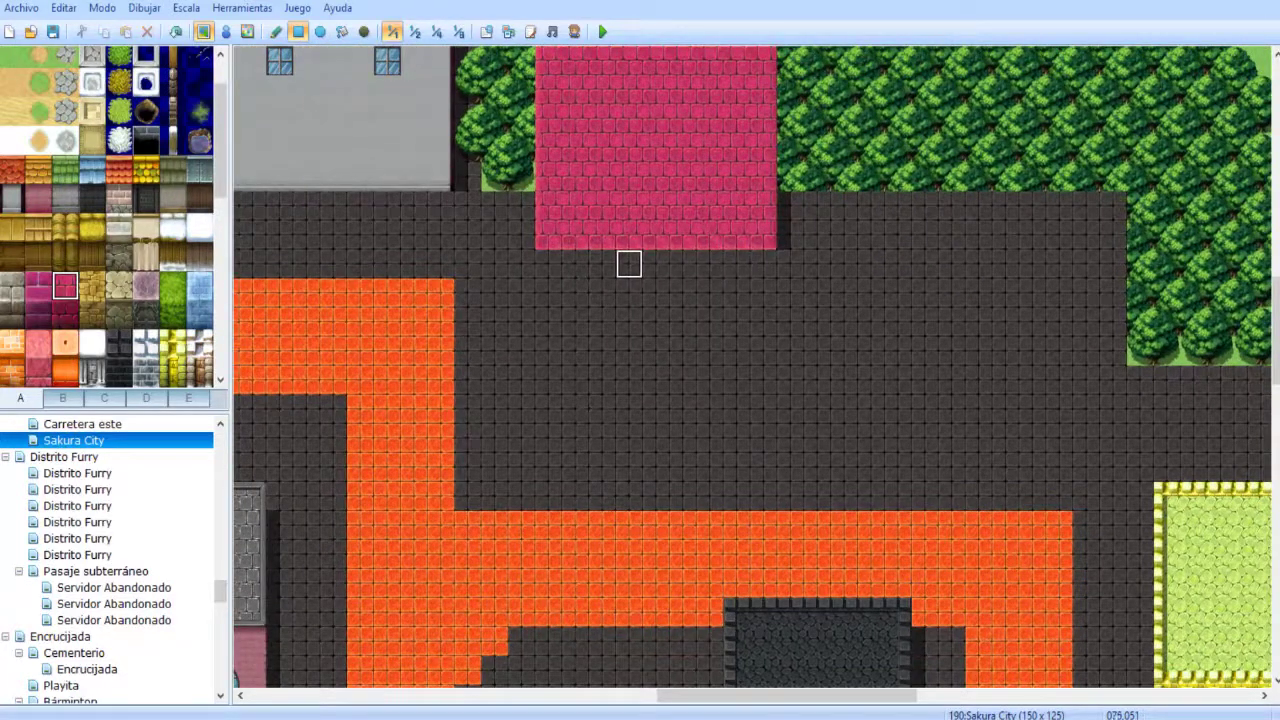
click(65, 314)
drag(550, 410, 768, 258)
scroll(737, 380, up, 3)
drag(550, 390, 763, 357)
right_click(629, 271)
mouse_move(549, 184)
mouse_down()
mouse_move(737, 155)
mouse_move(763, 193)
mouse_up()
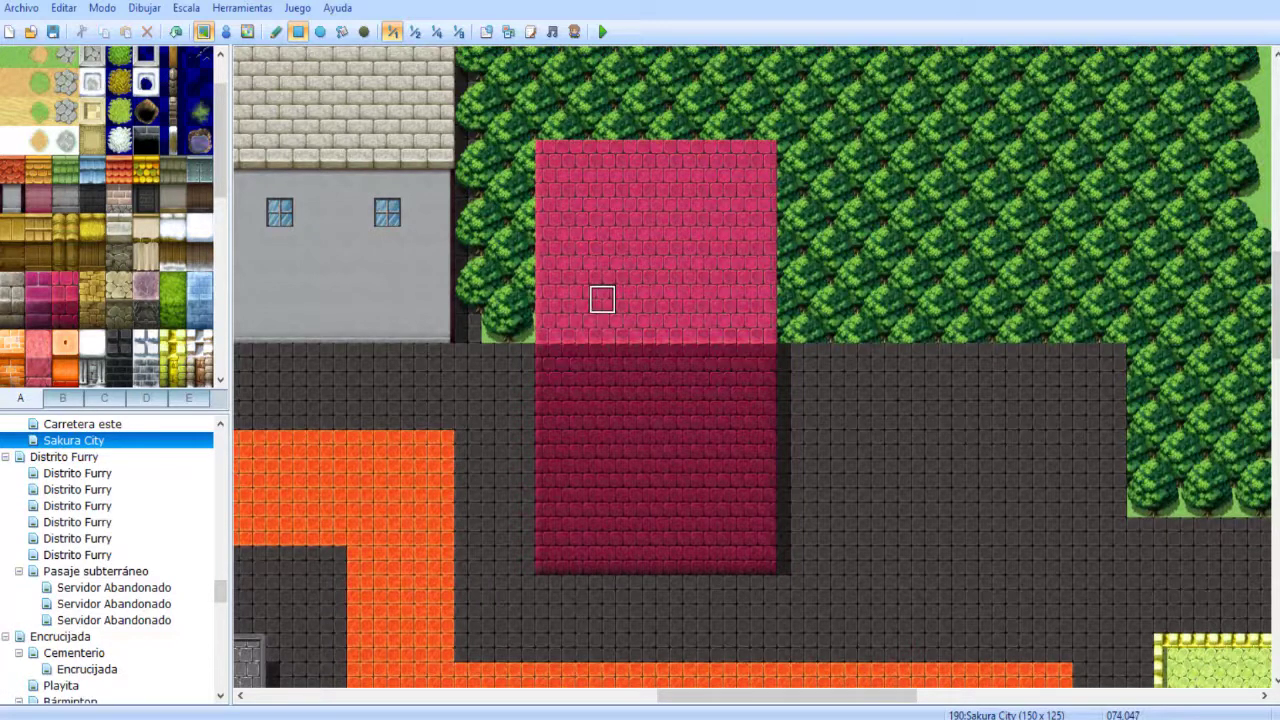
- Widen the pink building's walls and roof by one tile column along its east side
middle_drag(924, 560, 708, 417)
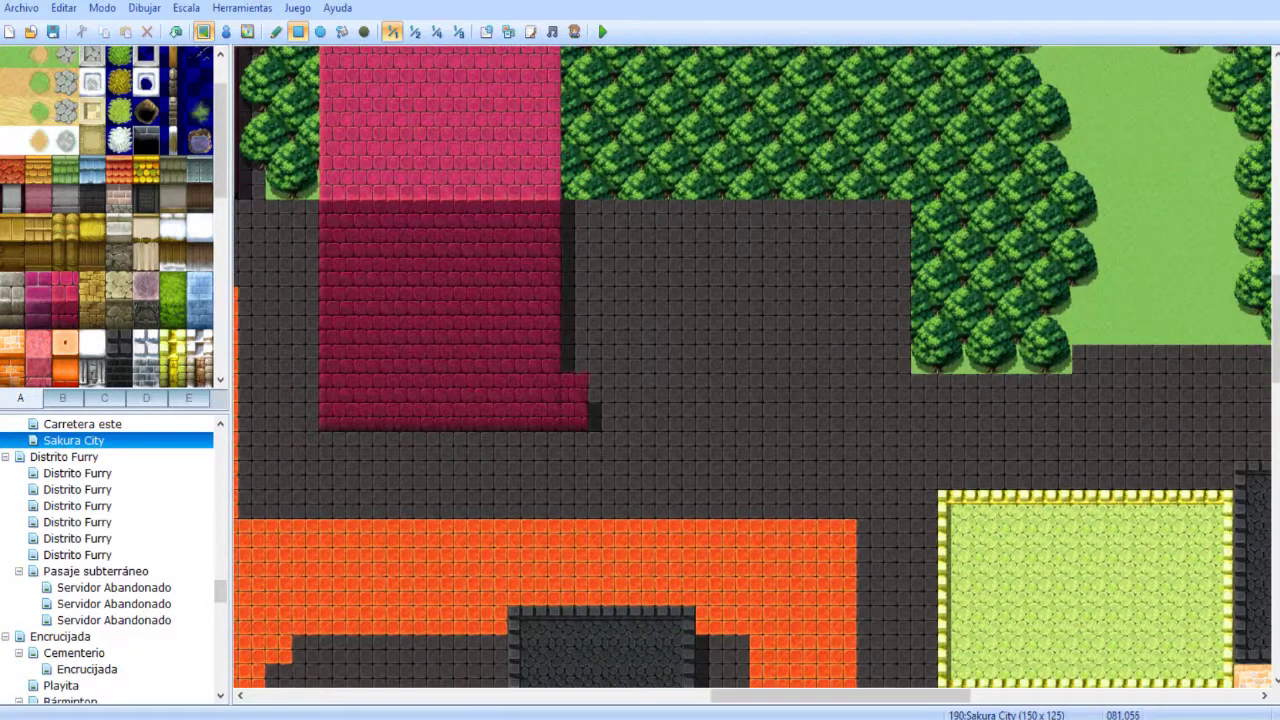
drag(574, 415, 574, 214)
scroll(547, 210, up, 2)
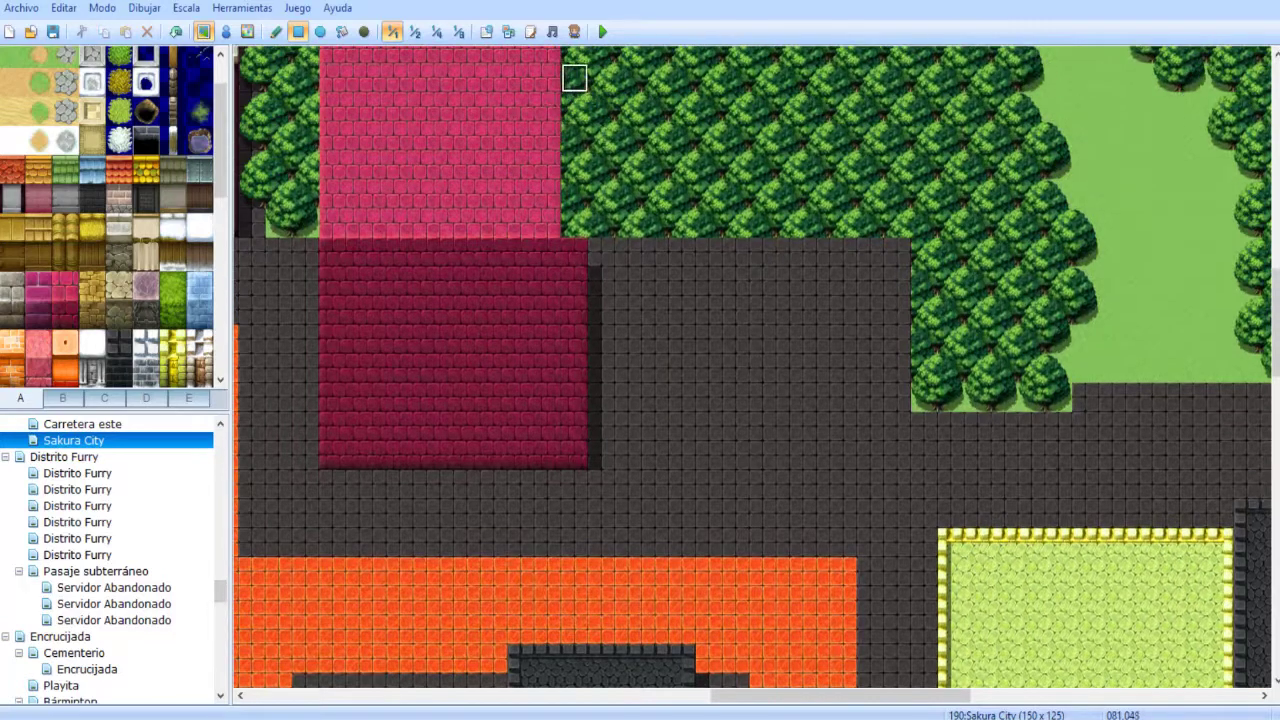
scroll(574, 68, up, 1)
drag(574, 65, 574, 241)
scroll(574, 327, left, 2)
scroll(574, 327, down, 1)
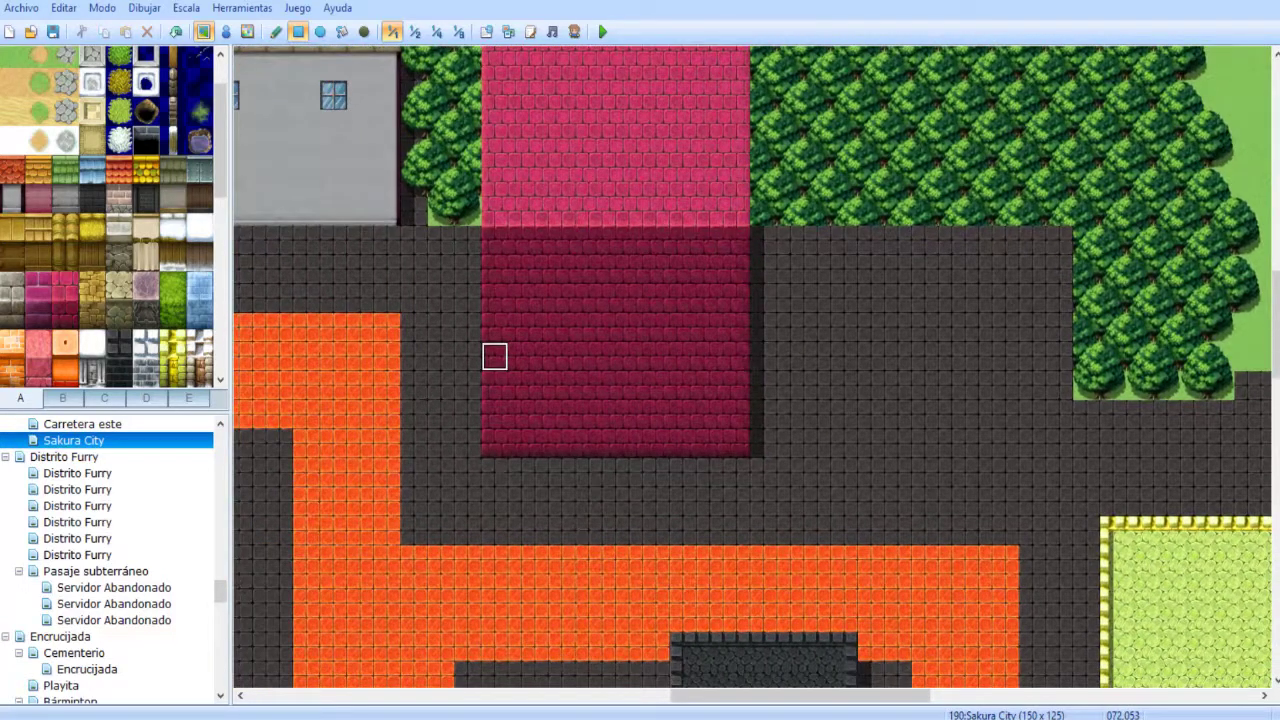
- Pave the gap between the gray house and the pink building, finishing the forest above it with a lower tree edge
middle_drag(506, 331, 425, 253)
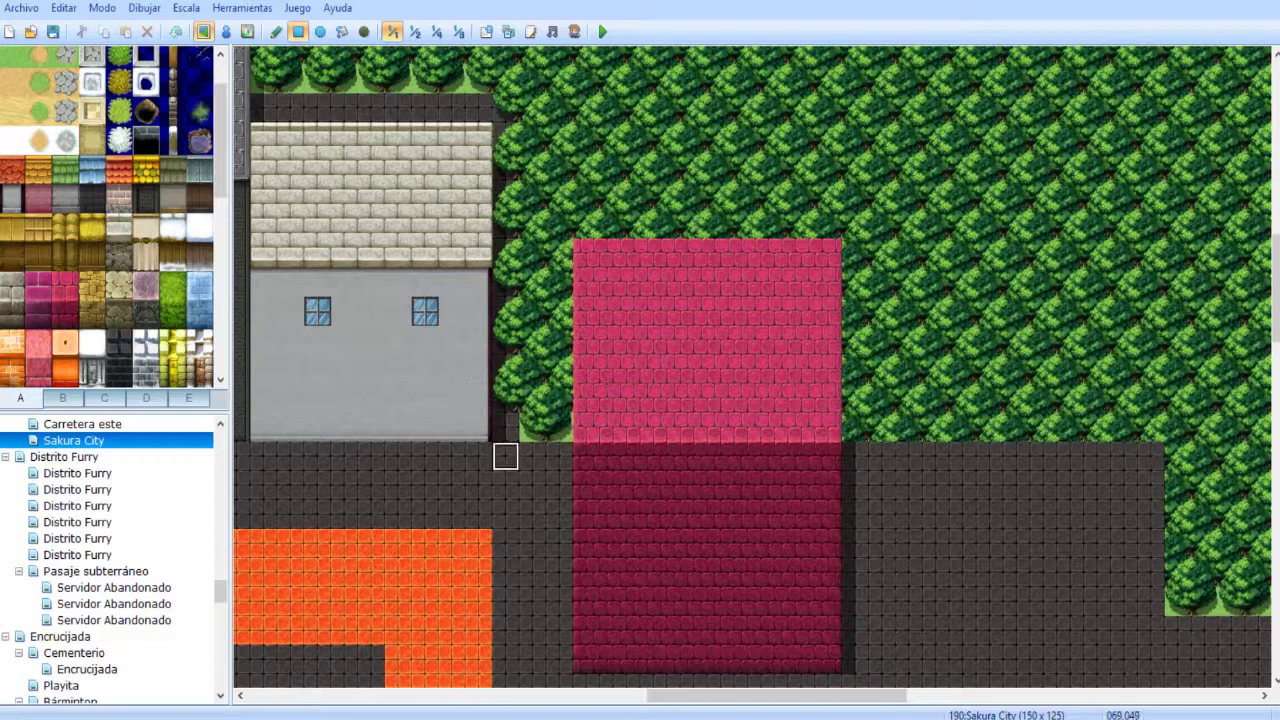
drag(506, 398, 565, 305)
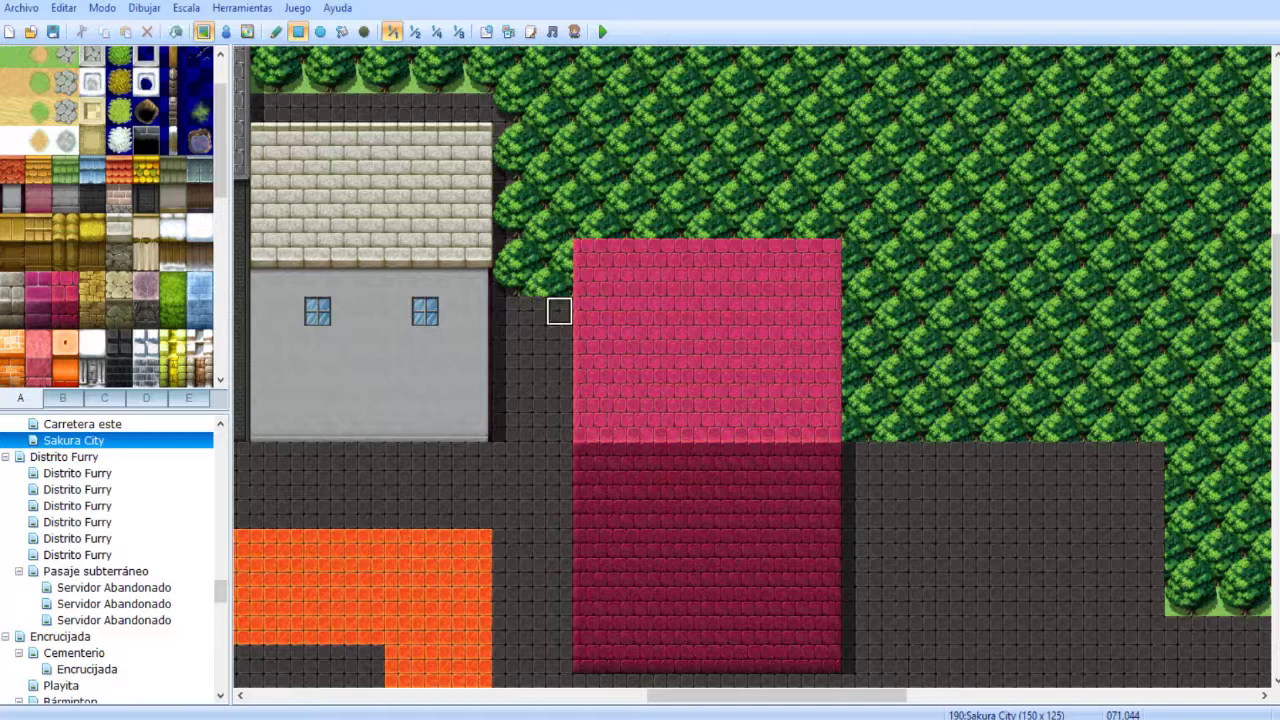
click(560, 312)
click(533, 311)
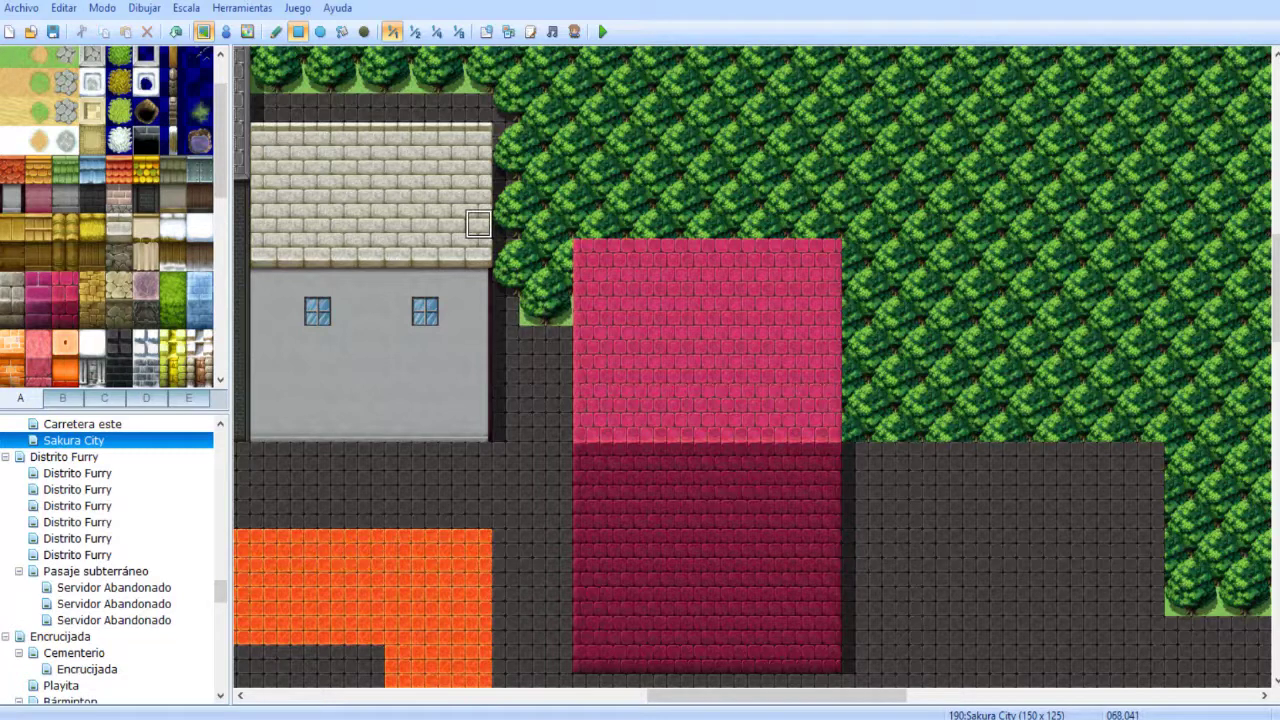
- Extend the paved gap beside the gray house two rows further north and redraw the tree edge above it
click(276, 31)
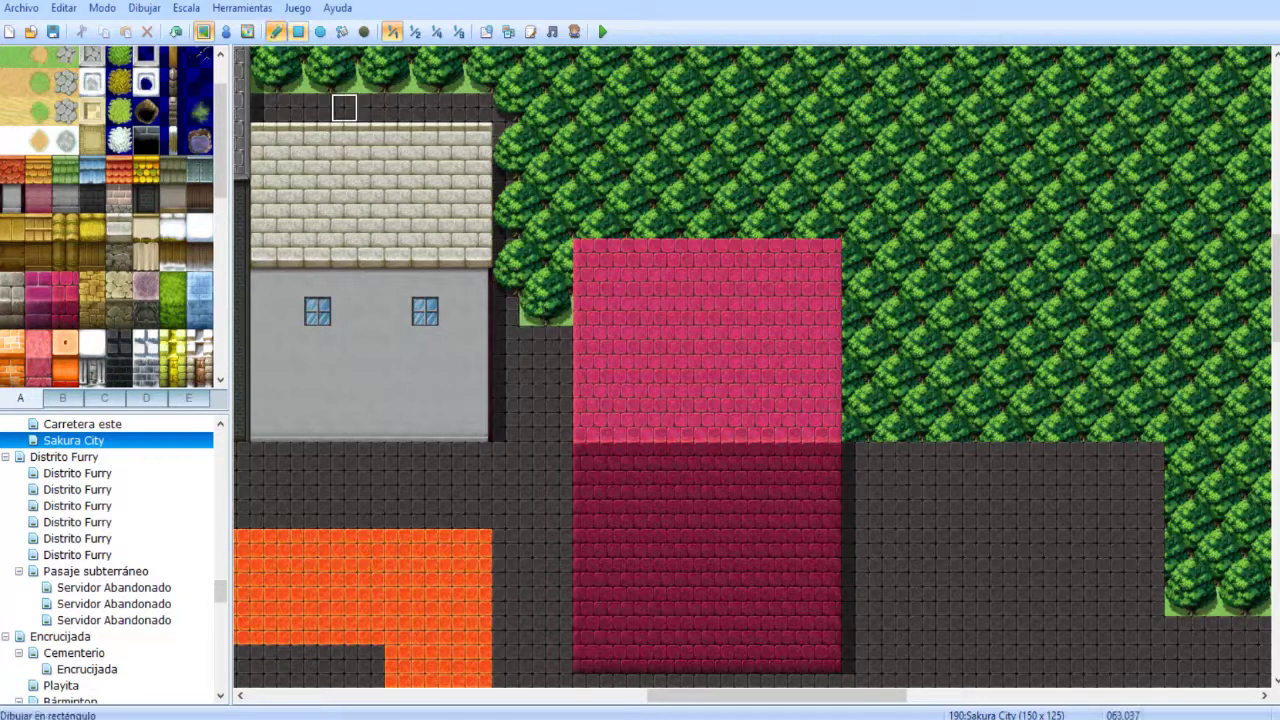
right_drag(559, 340, 507, 283)
click(507, 283)
mouse_move(503, 306)
mouse_down()
mouse_move(560, 277)
mouse_move(505, 282)
mouse_up()
click(505, 282)
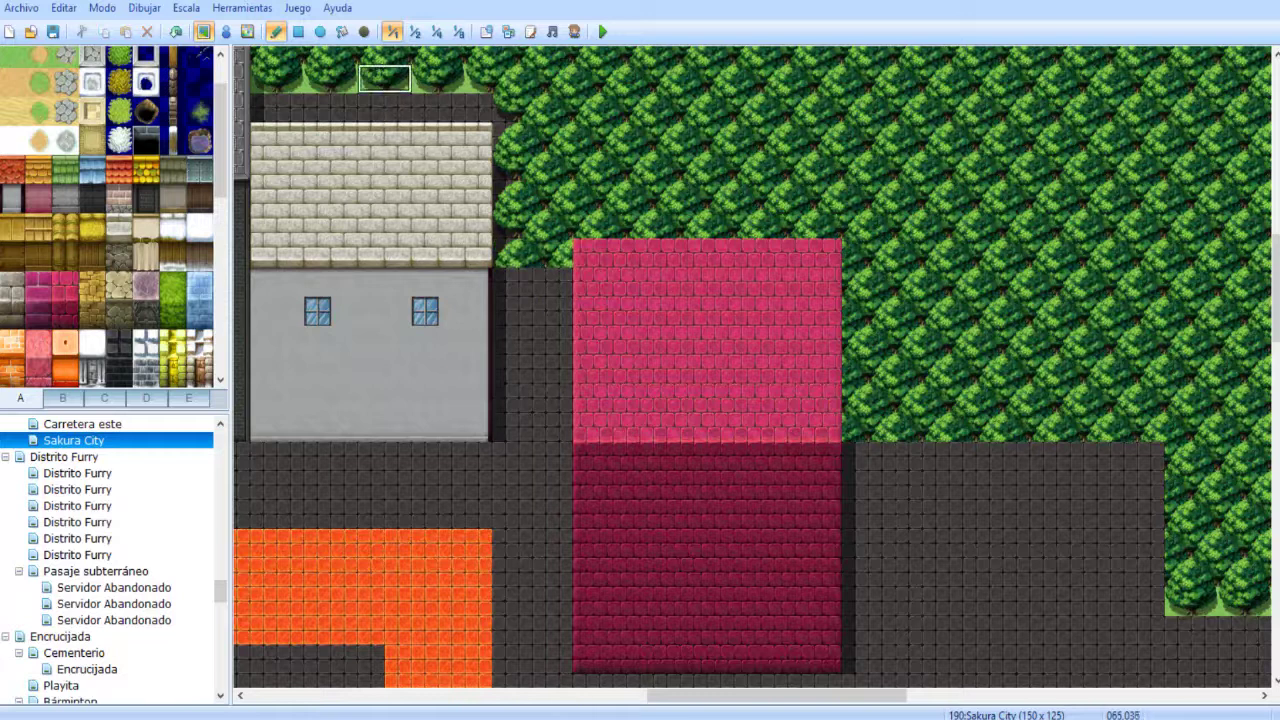
click(558, 254)
right_click(505, 300)
click(505, 254)
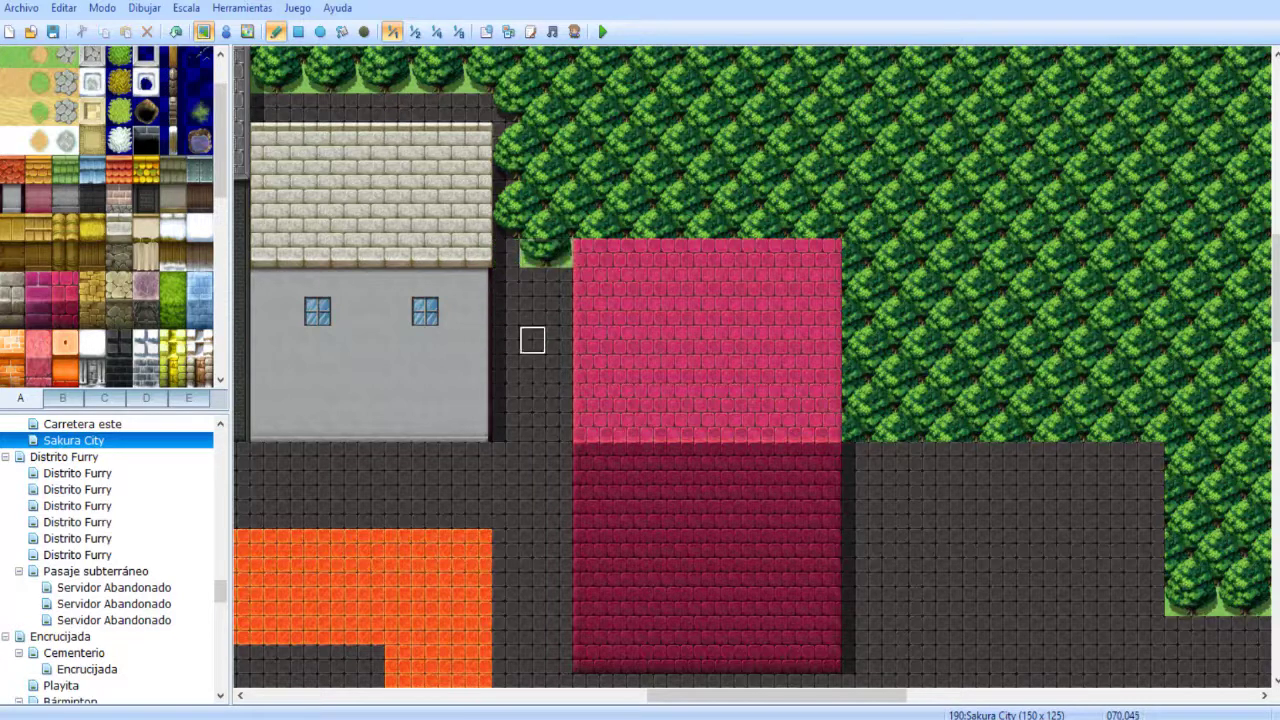
- Raise the pink roof by one tile row, extend the crimson walls up beneath it, and save the project
drag(586, 224, 828, 224)
mouse_move(586, 426)
mouse_down()
mouse_move(800, 424)
mouse_move(771, 426)
mouse_up()
scroll(694, 340, down, 3)
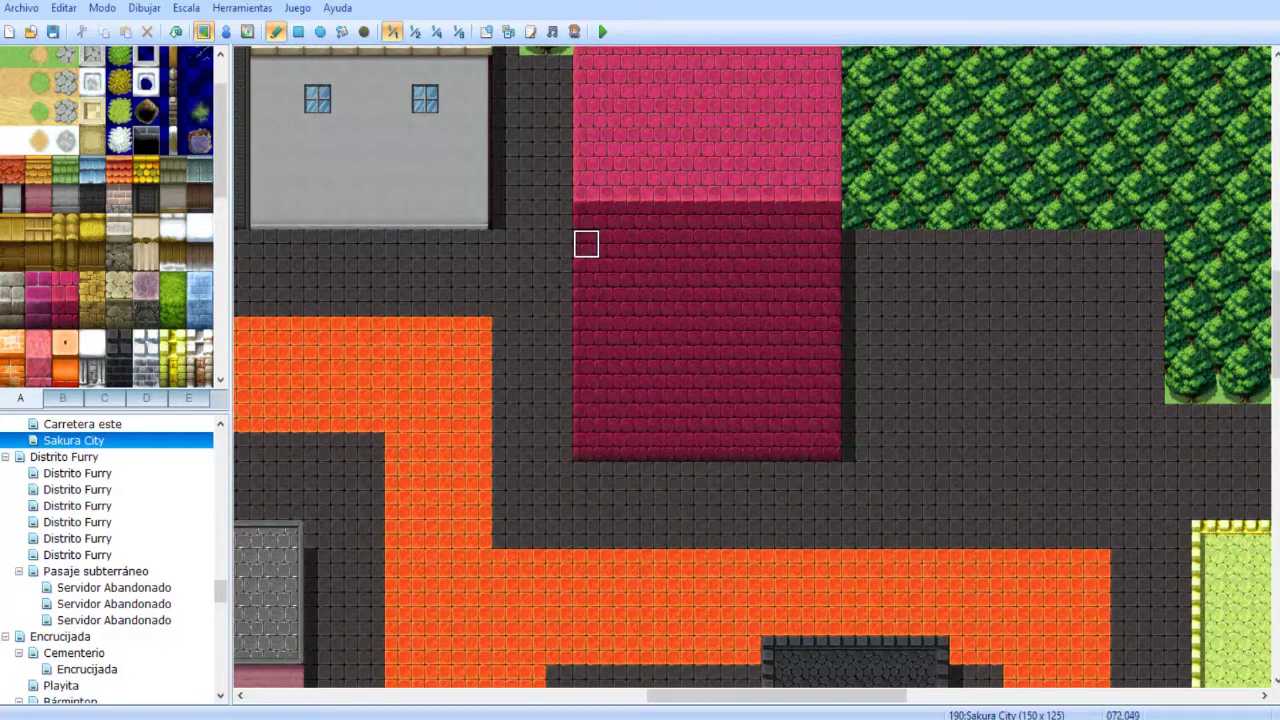
scroll(596, 242, up, 2)
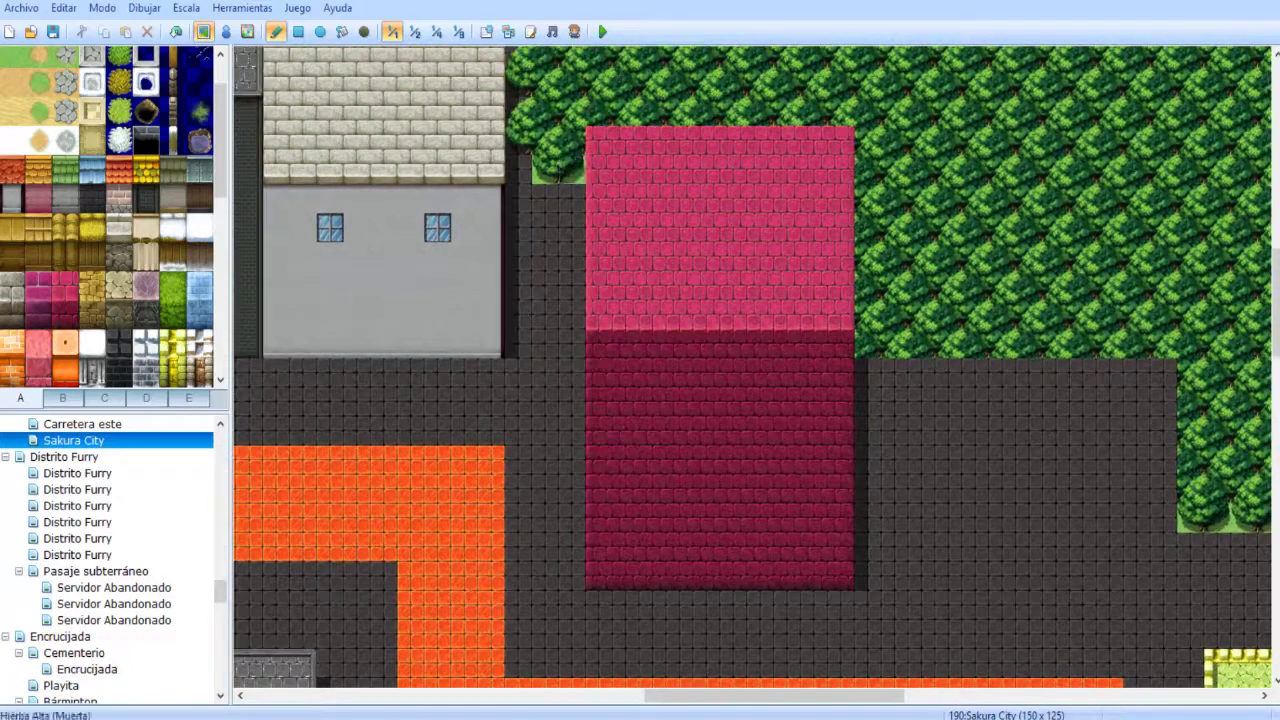
click(53, 32)
- Place light gray walls 7 tiles wide and 5 tiles high at the forest edge east of the pink building
mouse_move(574, 246)
middle_down()
mouse_move(541, 322)
mouse_move(530, 312)
mouse_move(610, 332)
mouse_move(742, 404)
middle_up()
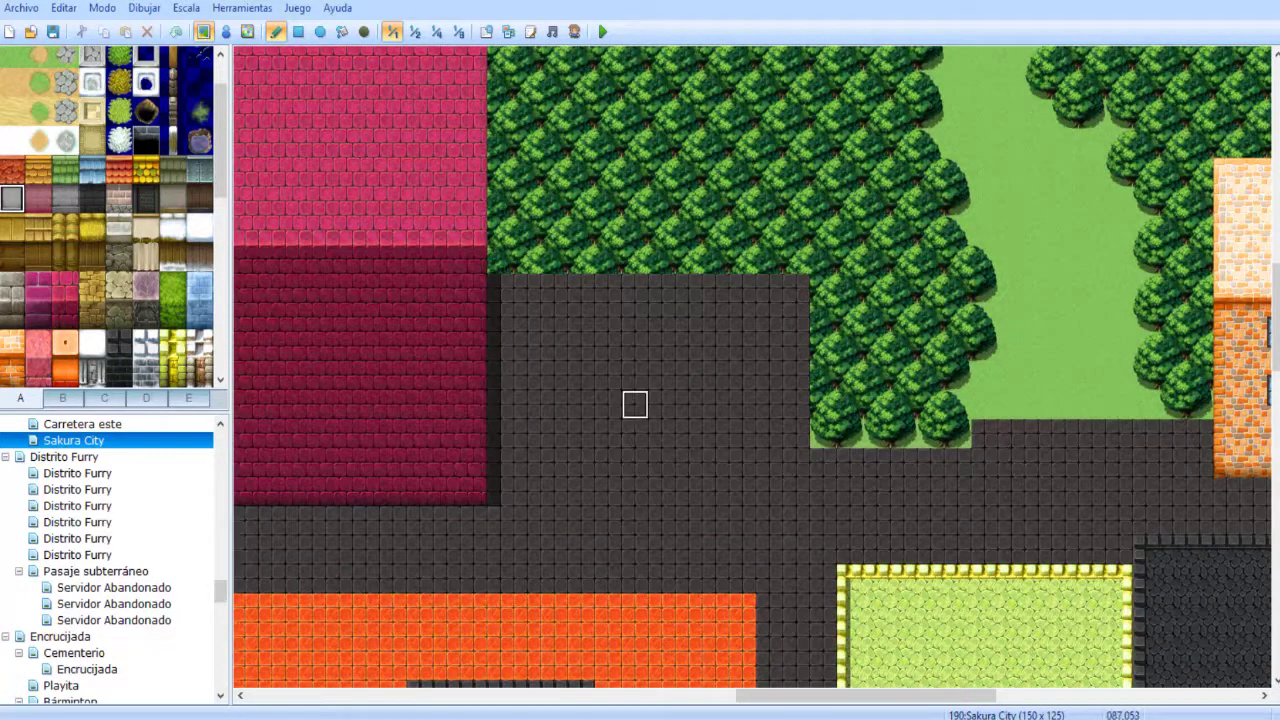
mouse_move(629, 514)
middle_down()
mouse_move(654, 214)
mouse_move(655, 310)
middle_up()
middle_drag(652, 257, 332, 266)
click(65, 198)
middle_drag(743, 314, 709, 463)
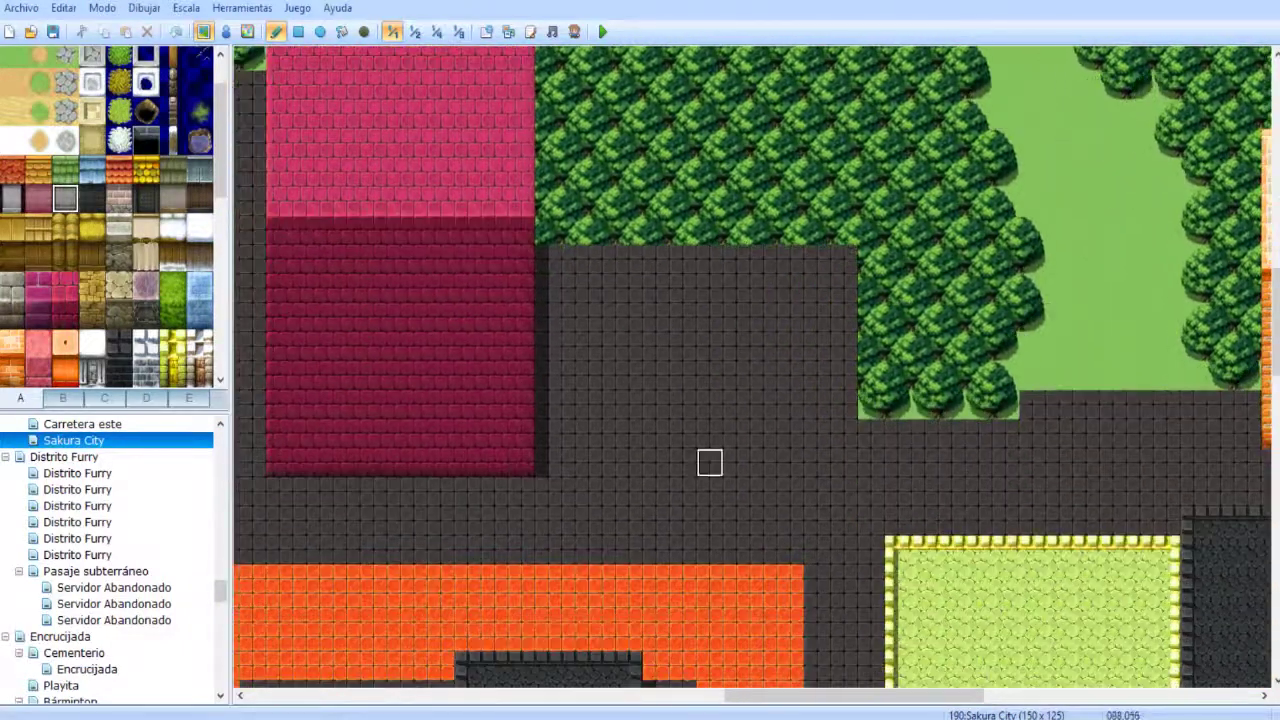
click(299, 32)
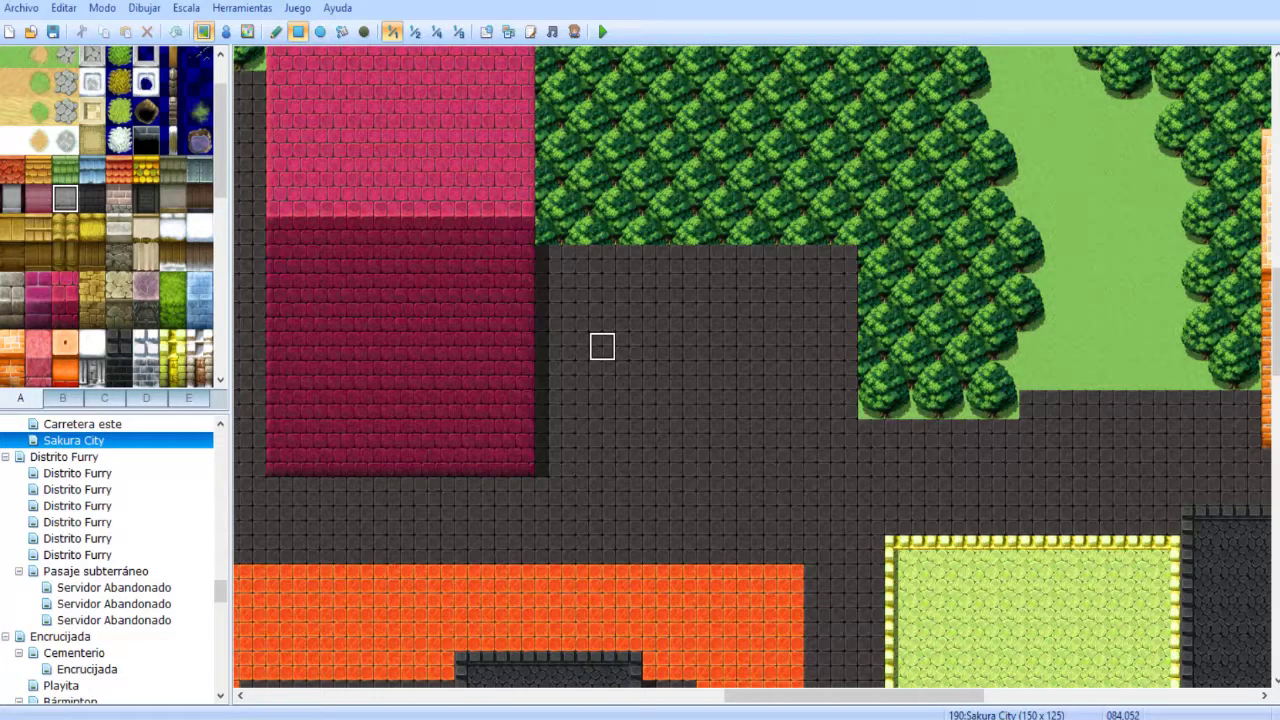
drag(602, 346, 763, 230)
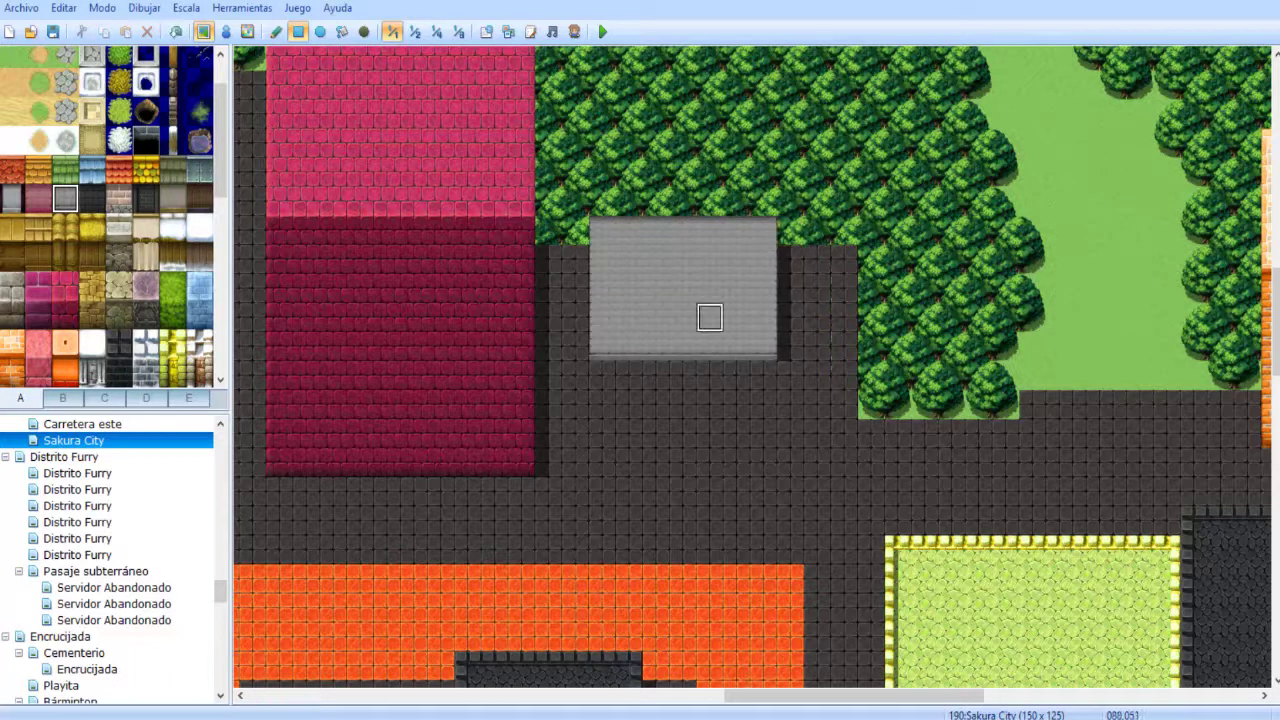
- Top the light gray walls with a gray stone roof 7 tiles wide and 5 tiles high
middle_drag(694, 363, 698, 325)
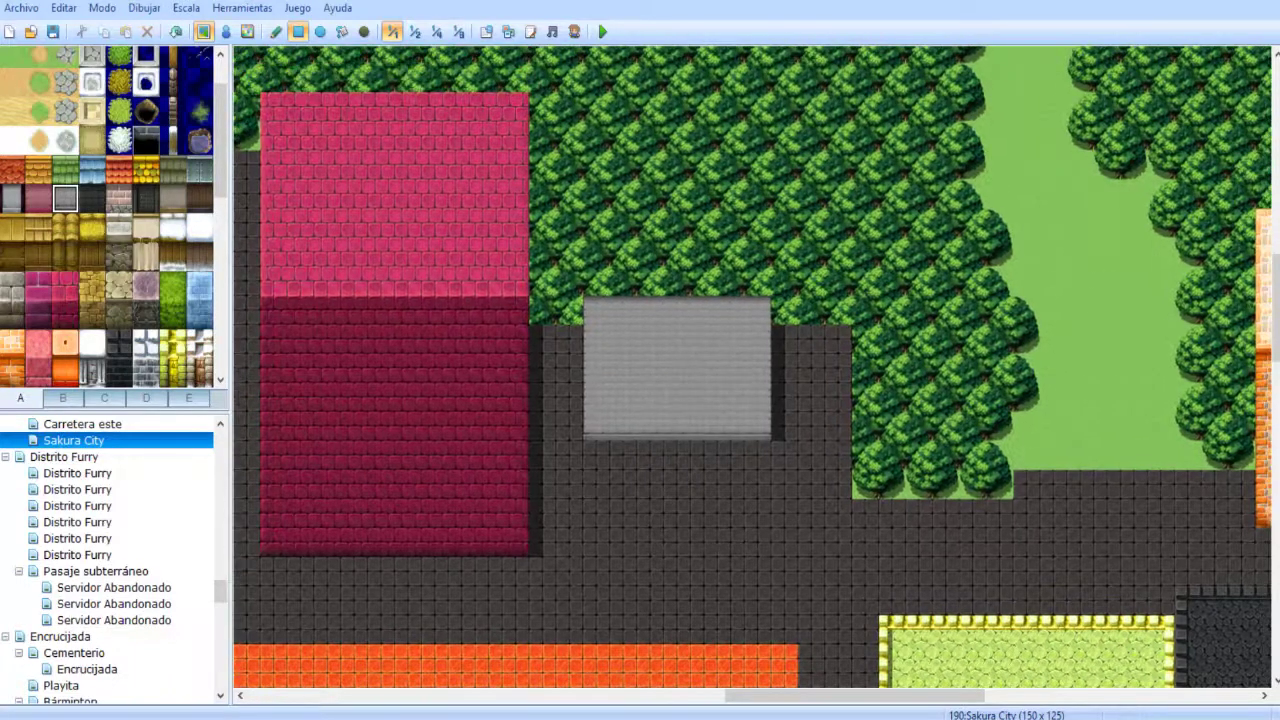
click(12, 286)
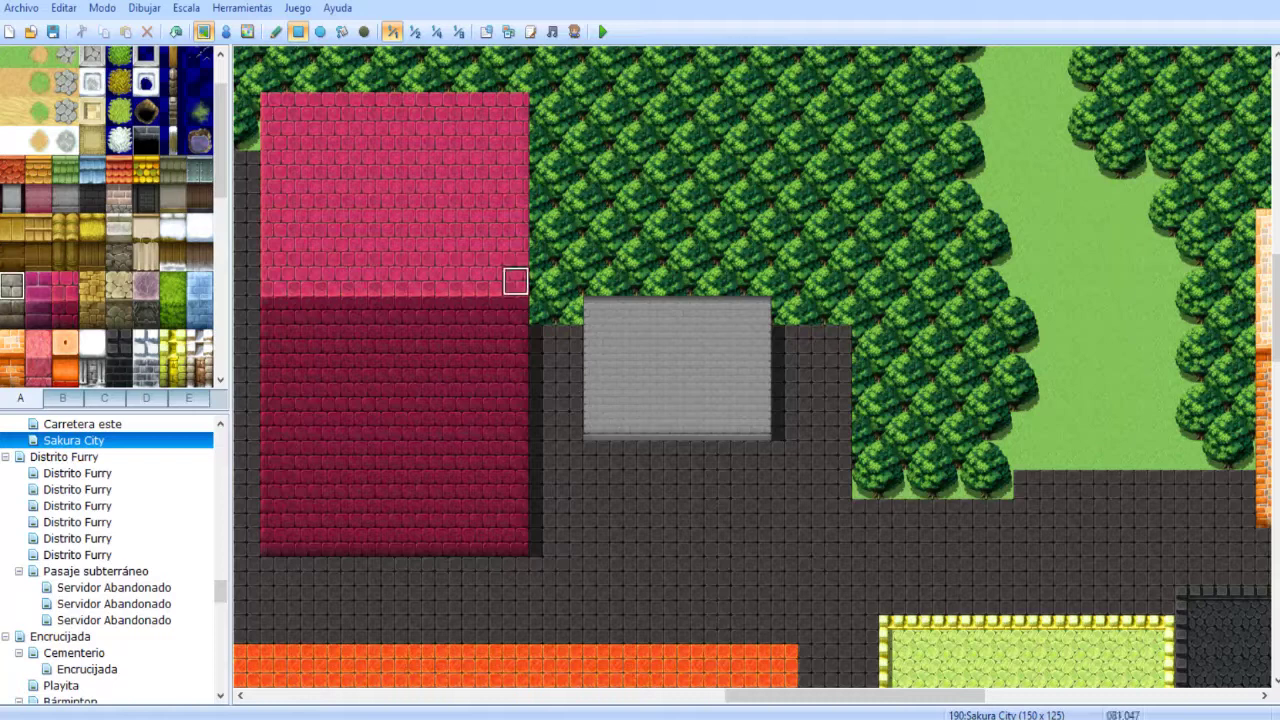
mouse_move(592, 281)
mouse_down()
mouse_move(762, 216)
mouse_move(762, 188)
mouse_up()
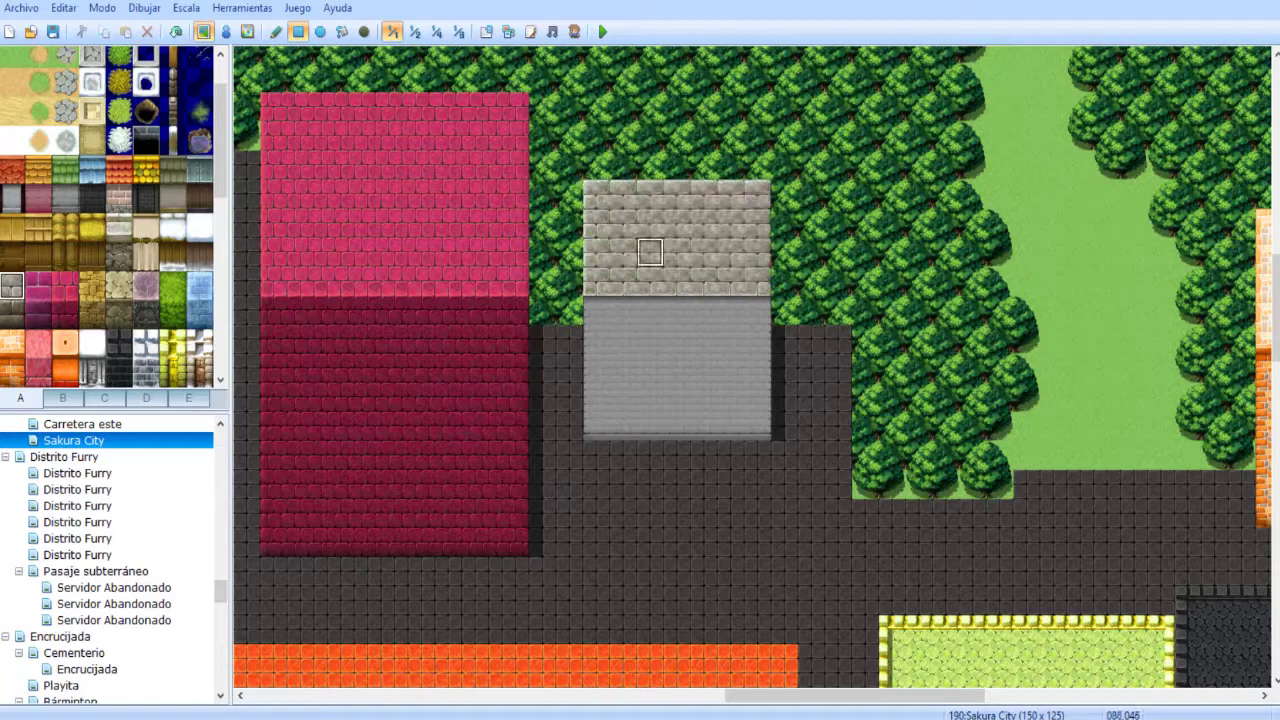
middle_drag(686, 237, 592, 538)
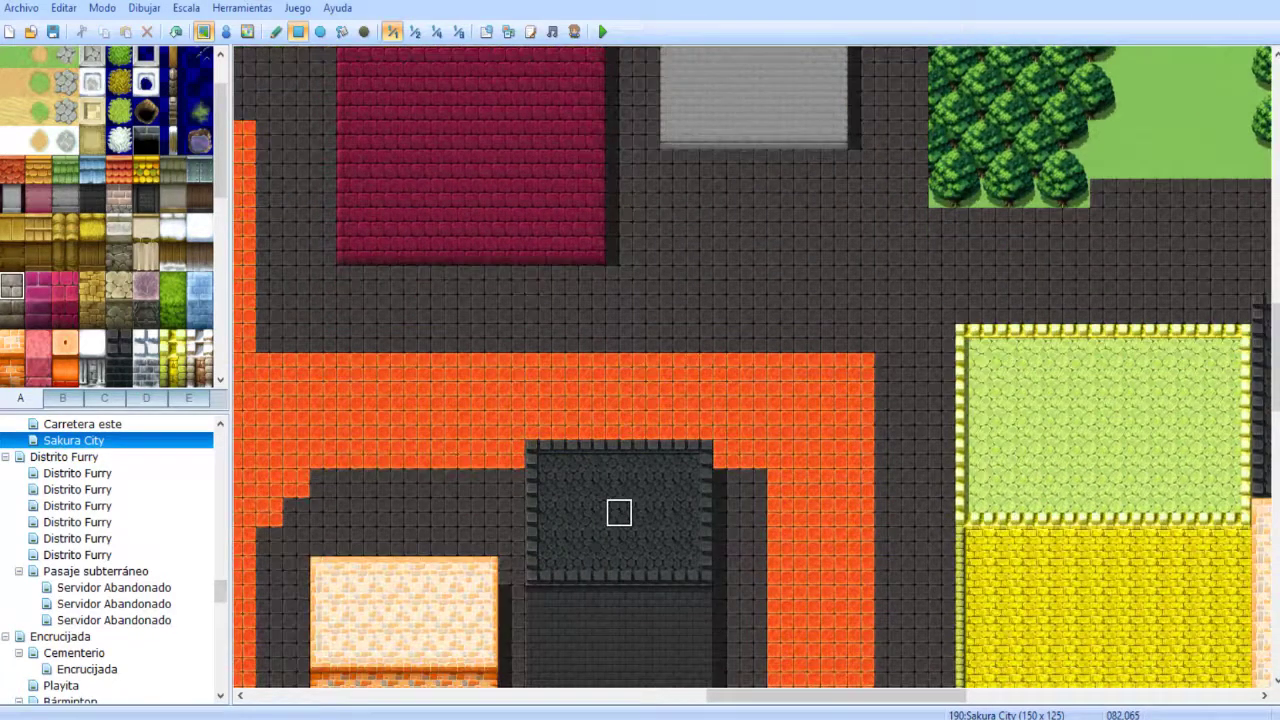
middle_drag(623, 469, 659, 197)
mouse_move(632, 315)
mouse_down()
mouse_move(768, 328)
mouse_move(794, 344)
mouse_up()
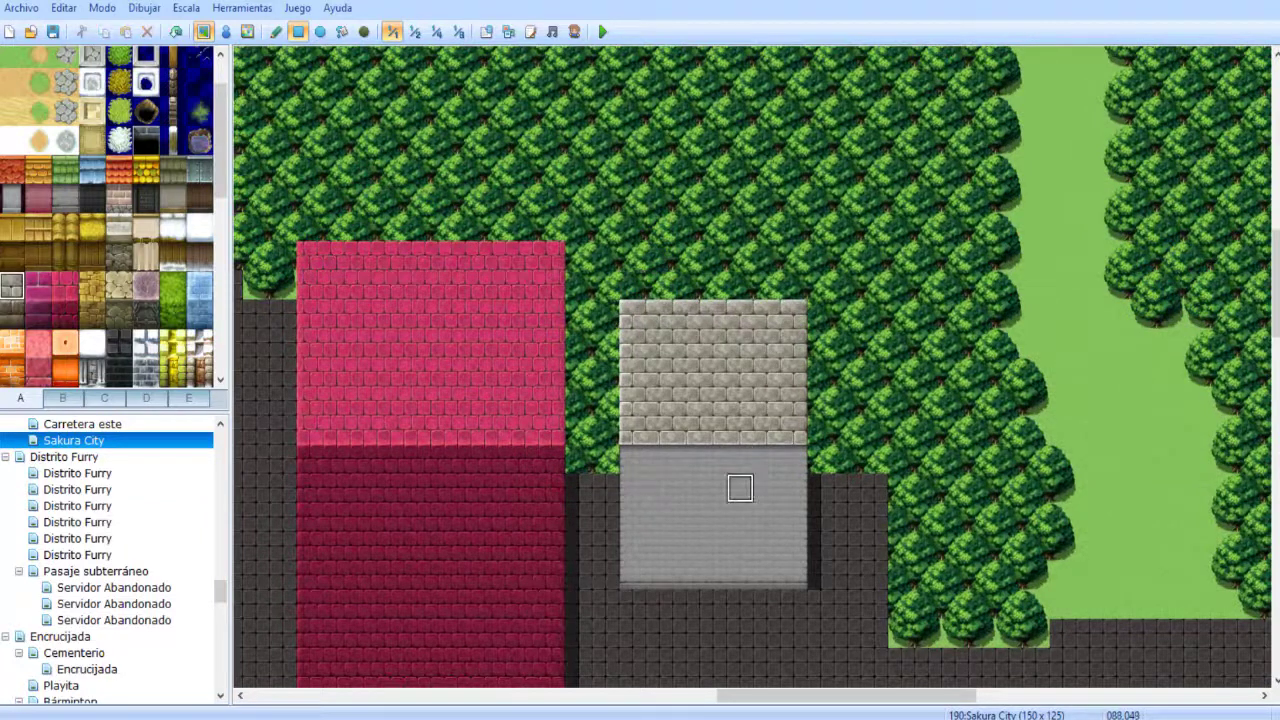
scroll(757, 351, down, 4)
scroll(746, 486, up, 1)
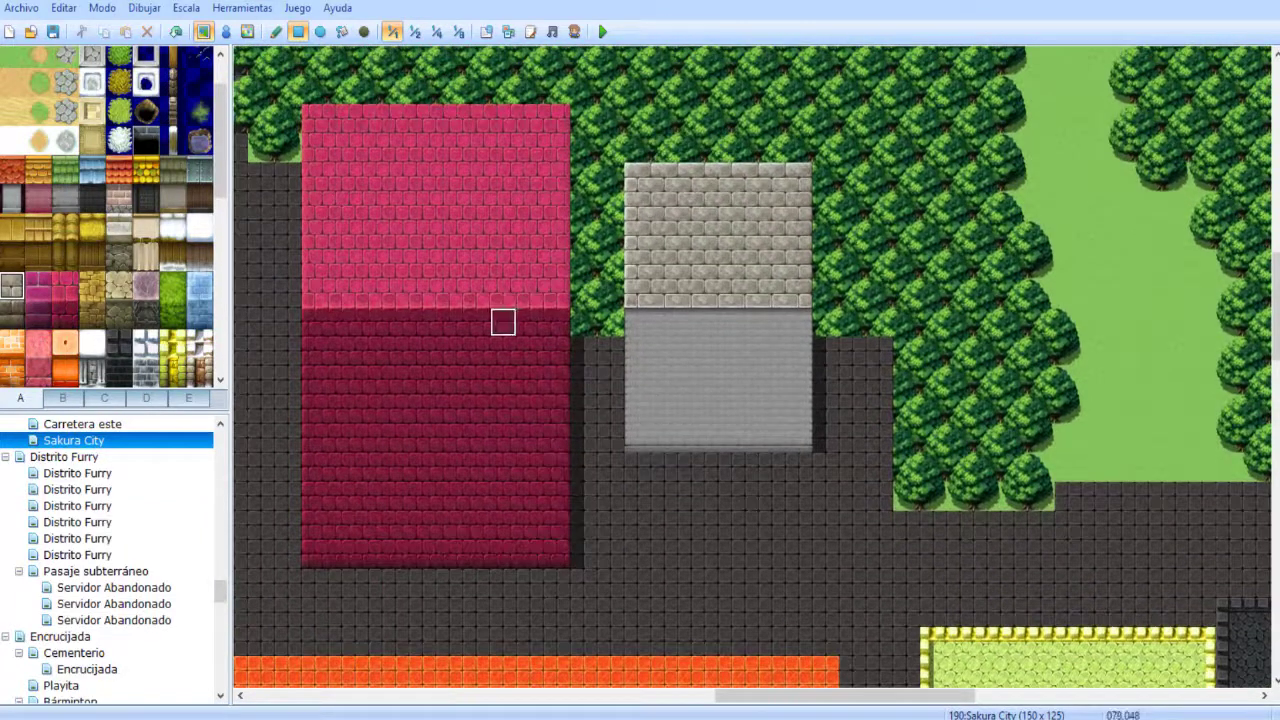
- Examine the tree tiles and how the two new buildings sit between the forest and the road
click(62, 398)
click(104, 398)
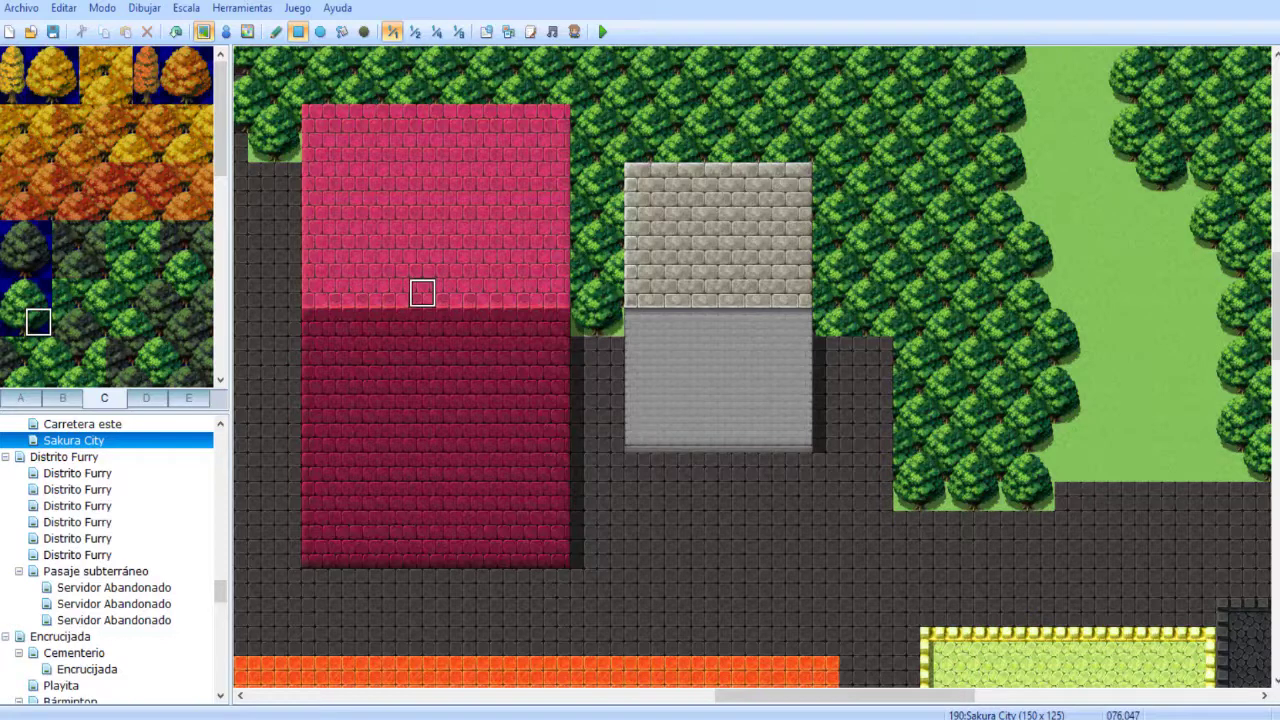
mouse_move(688, 420)
middle_down()
mouse_move(744, 460)
mouse_move(783, 449)
mouse_move(874, 526)
middle_up()
mouse_move(811, 286)
middle_down()
mouse_move(656, 266)
mouse_move(643, 281)
mouse_move(727, 220)
middle_up()
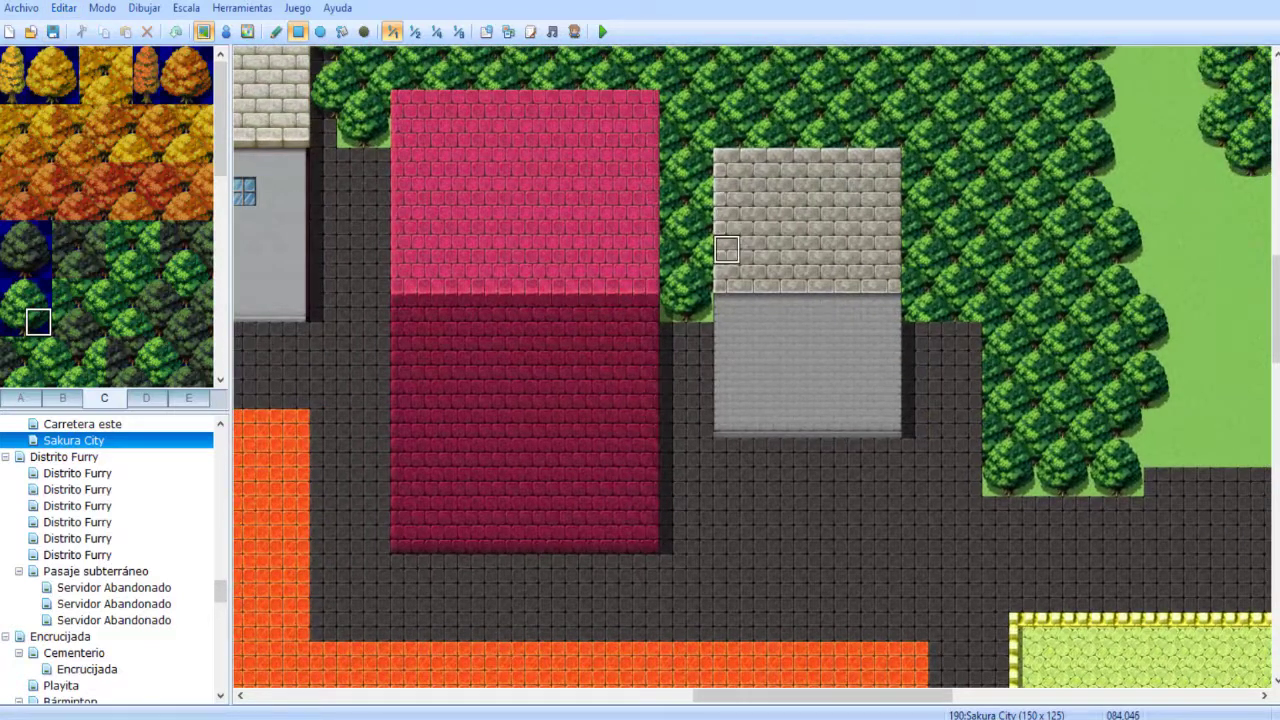
middle_drag(645, 278, 491, 291)
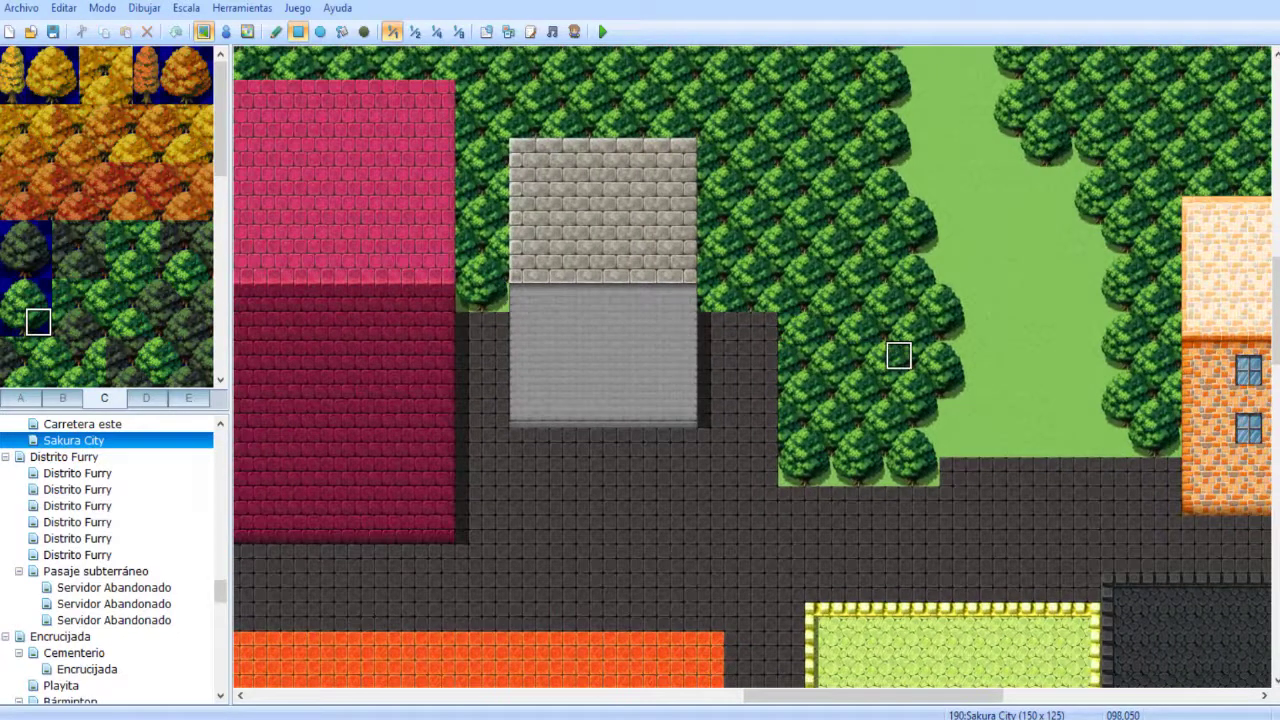
middle_drag(1006, 327, 971, 343)
click(415, 32)
middle_drag(760, 203, 741, 315)
- Replace the lower eight rows of the crimson walls and their shadow with dark pavement
click(393, 32)
middle_drag(587, 342, 512, 256)
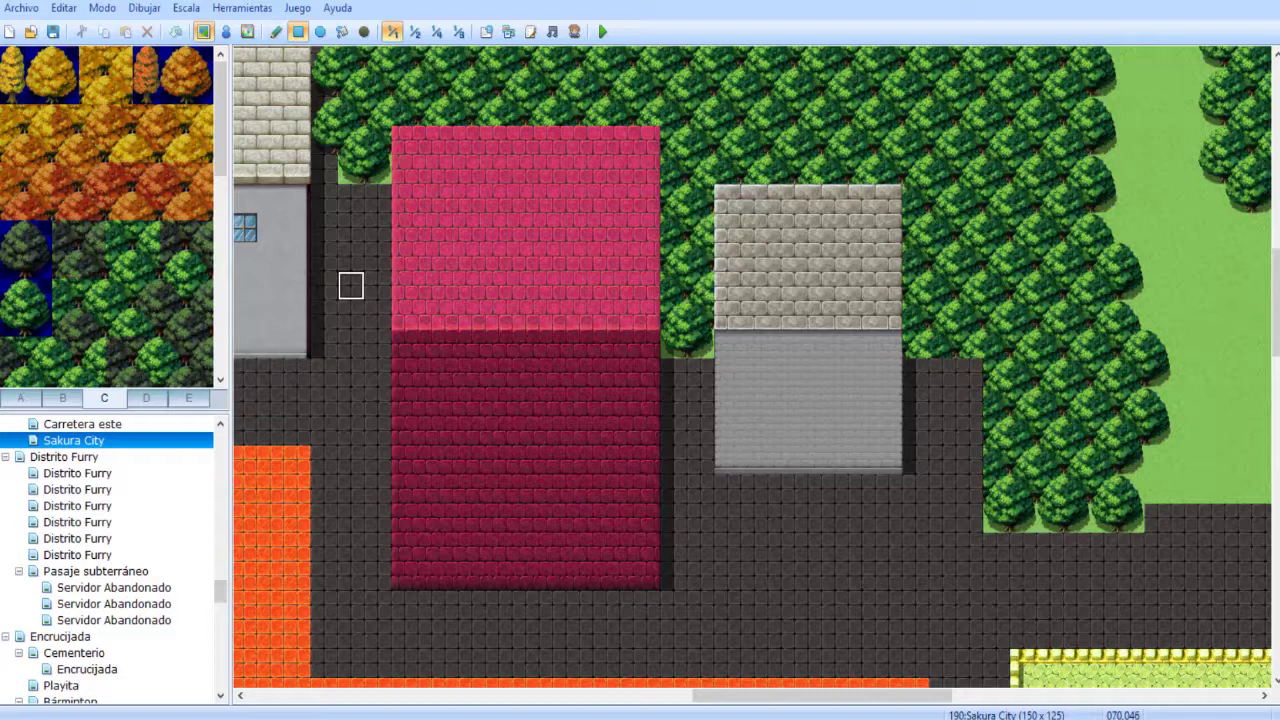
drag(404, 373, 673, 576)
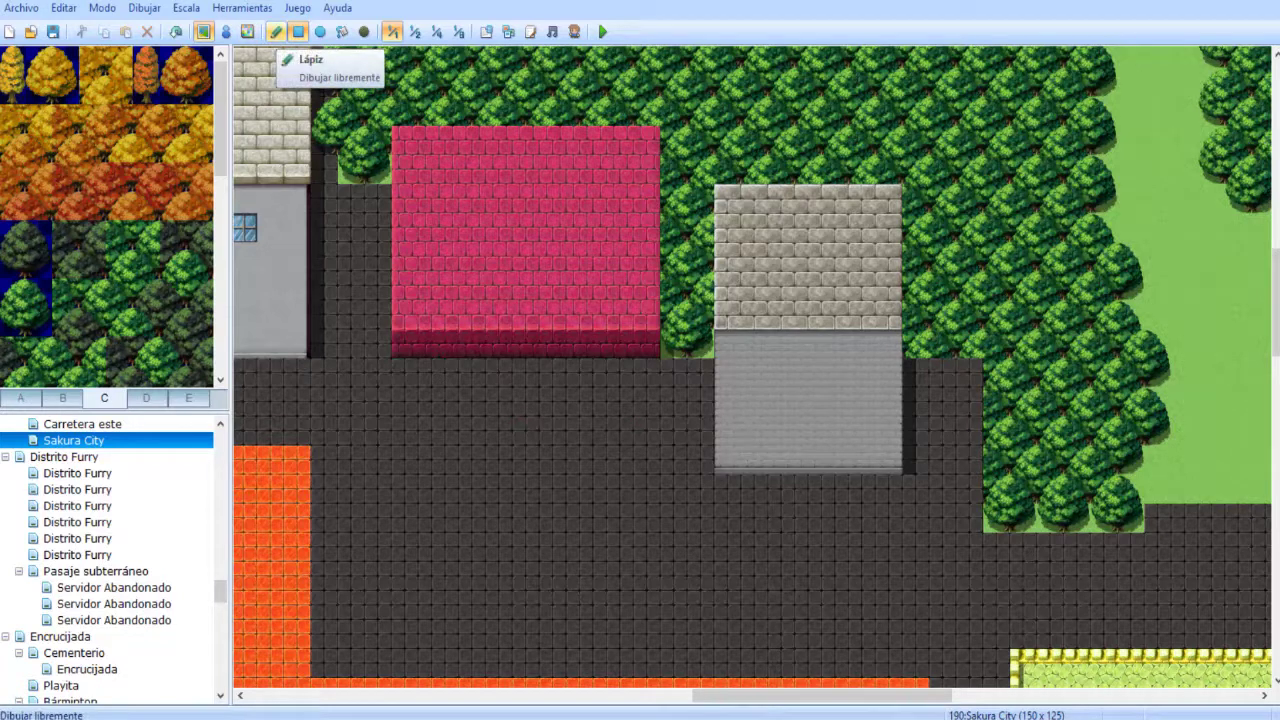
- Place narrower crimson walls 7 tiles wide on the pavement, aligned with the west edge of the pink roof
click(275, 31)
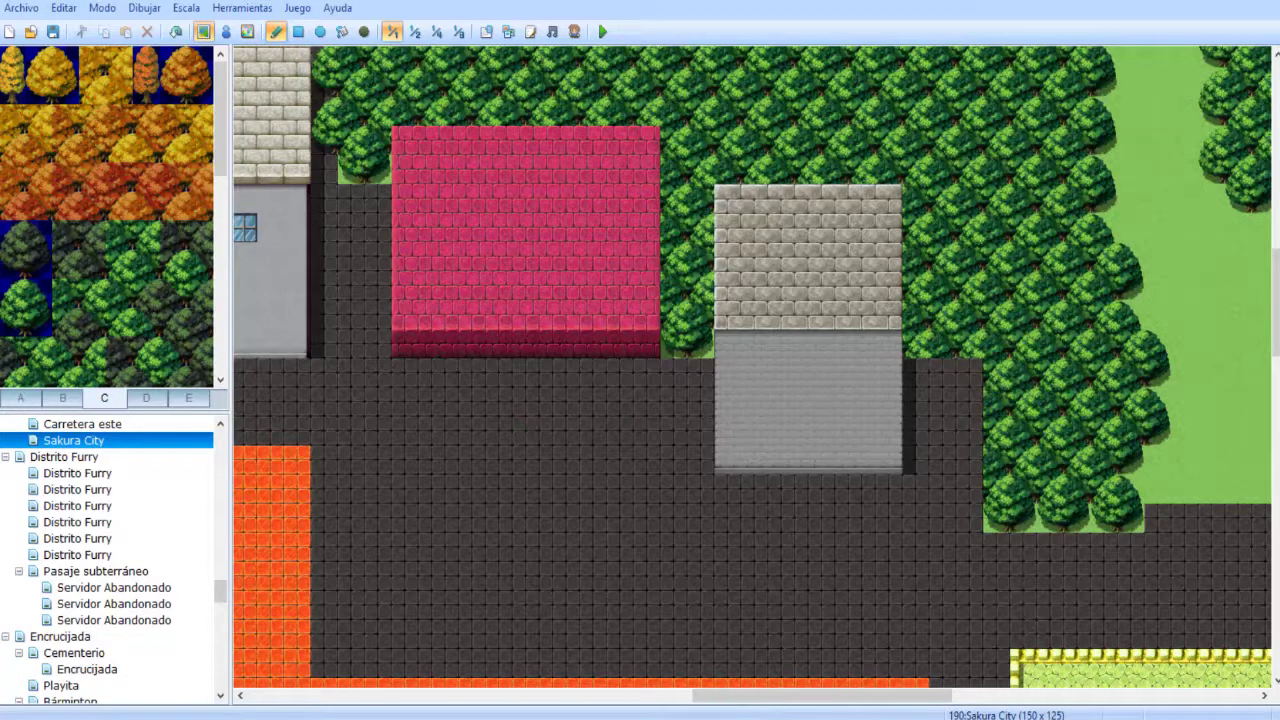
click(20, 398)
scroll(107, 216, down, 1)
scroll(354, 211, down, 3)
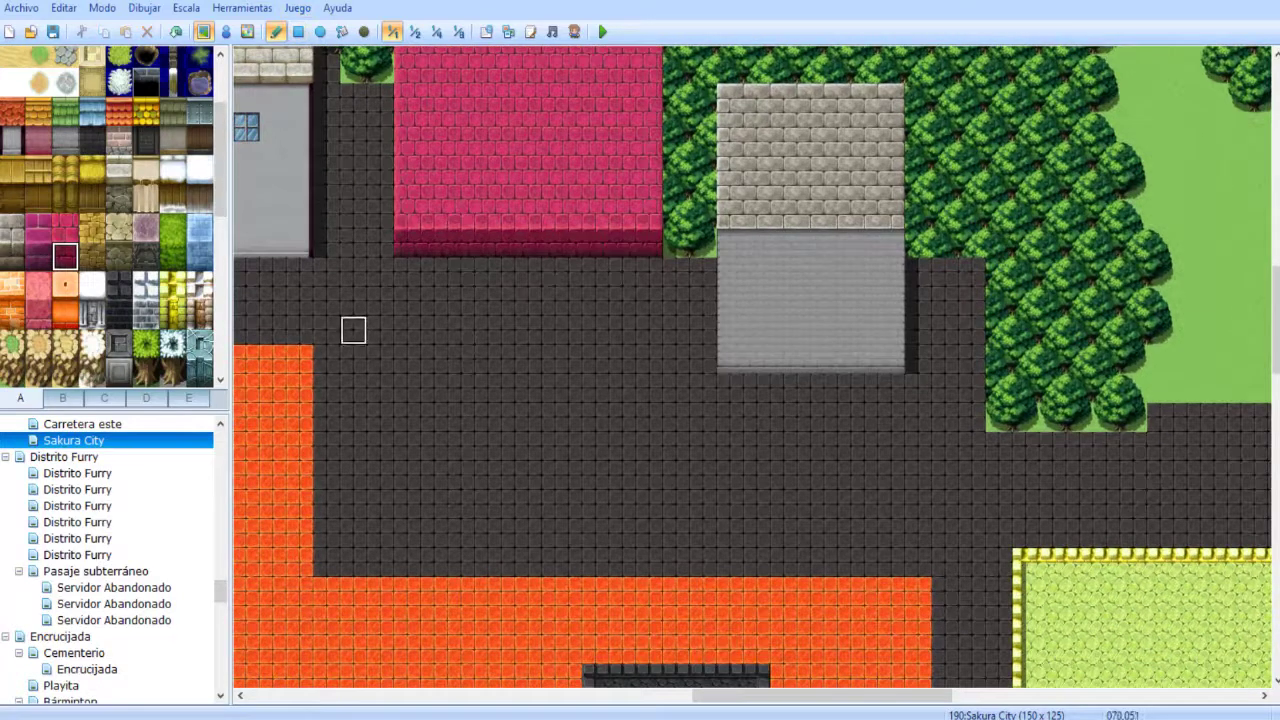
drag(406, 300, 487, 387)
key(ctrl+z)
click(298, 31)
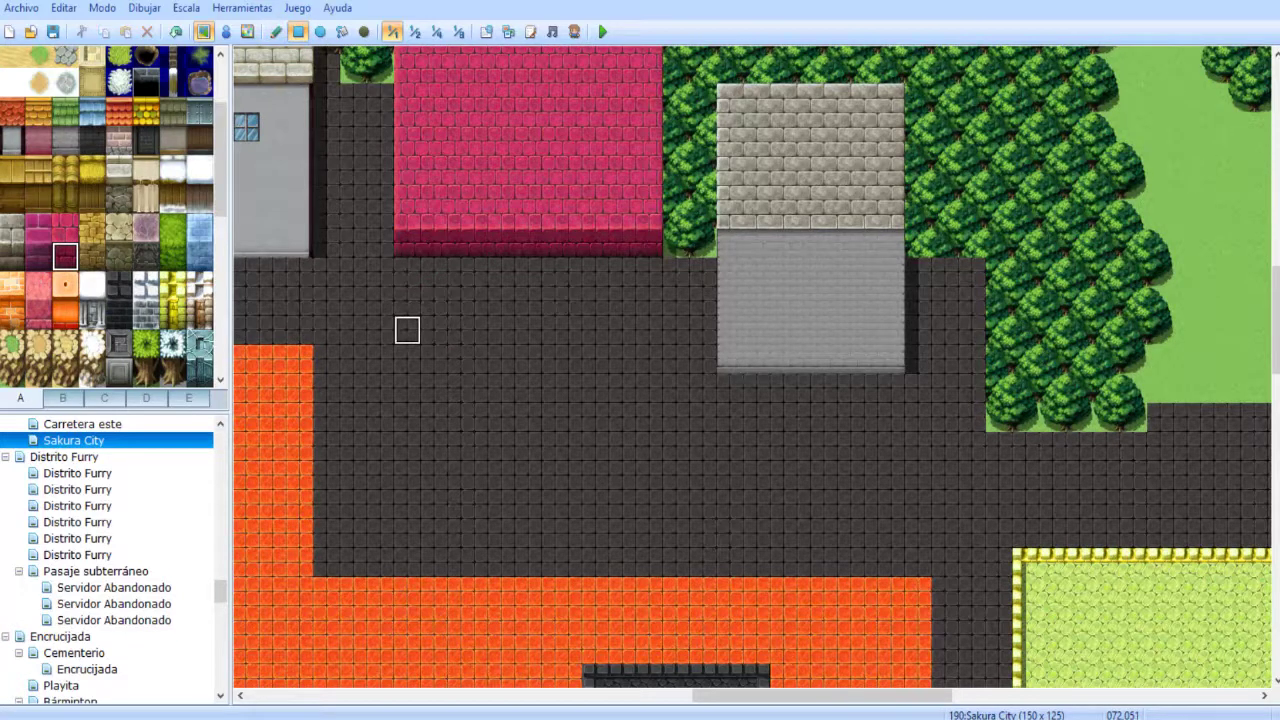
drag(406, 298, 568, 301)
- Extend the pink roof two tile rows down above the new 7-tile-wide crimson walls
scroll(505, 406, up, 2)
click(64, 228)
drag(402, 334, 570, 282)
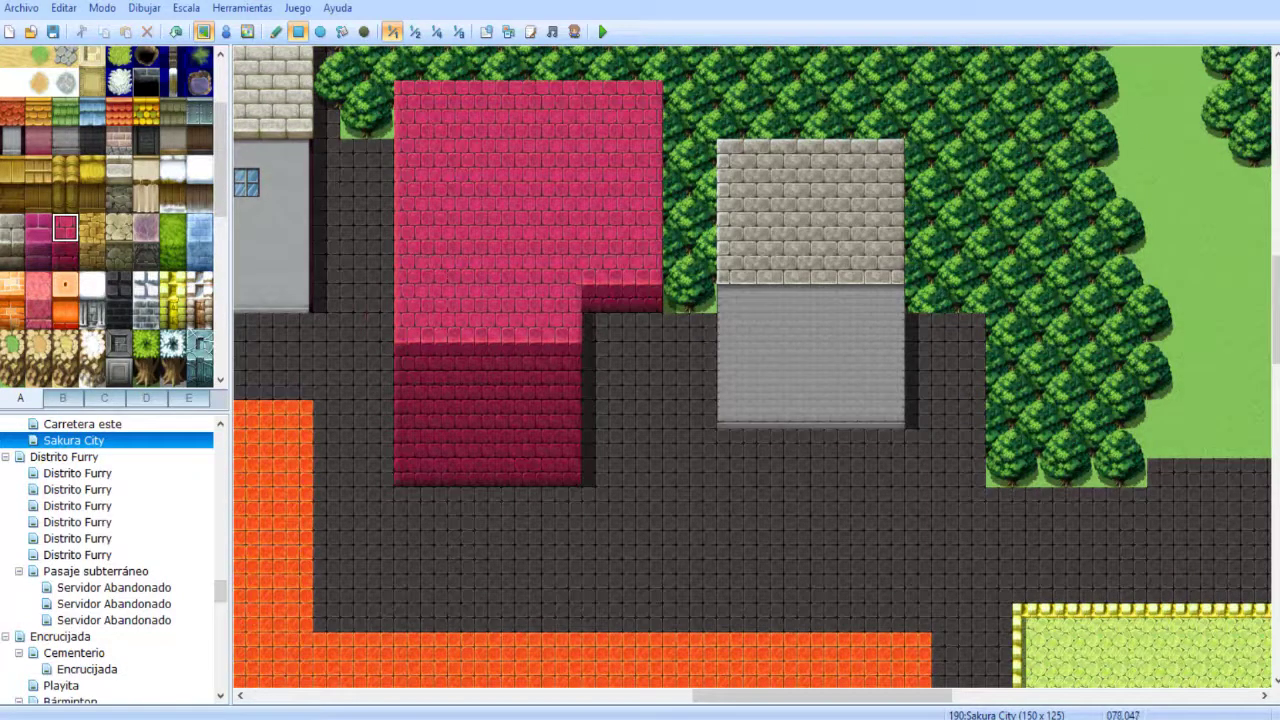
- Cover the pink building's upper roof and eastern part with copied forest, leaving a roof 7 tiles wide and 5 tiles high
scroll(568, 240, up, 4)
click(276, 31)
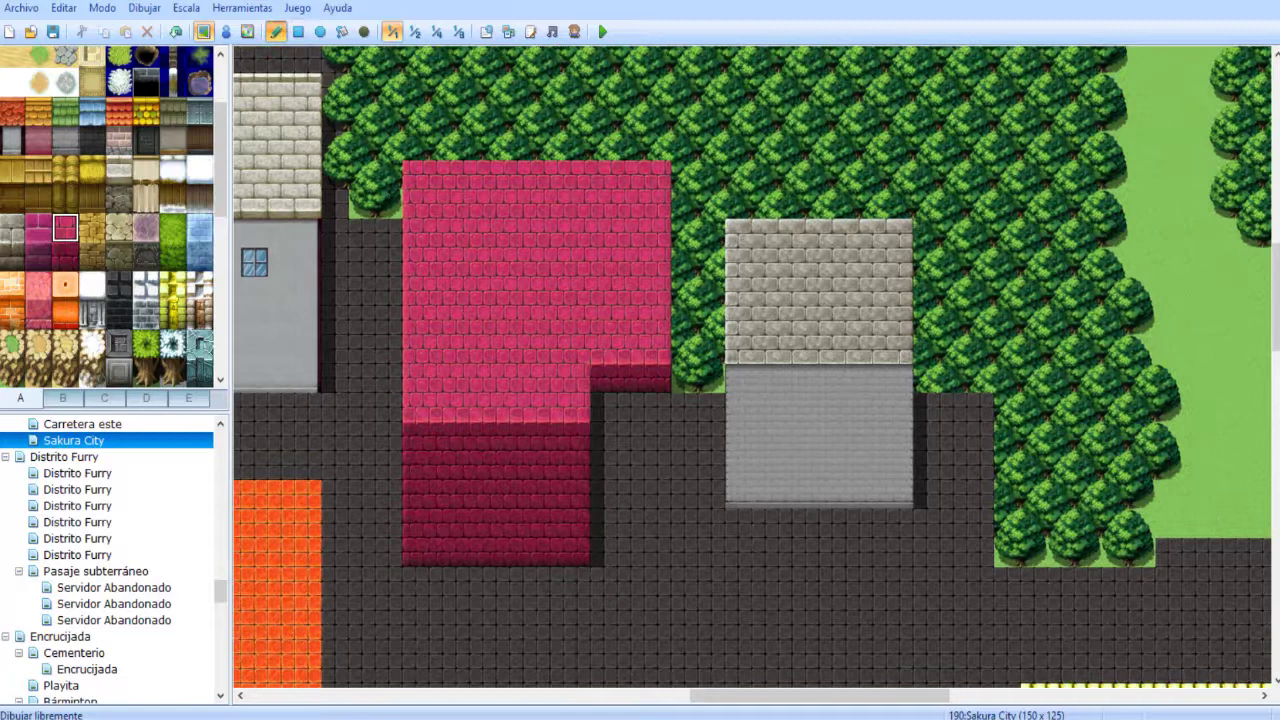
right_drag(443, 88, 412, 121)
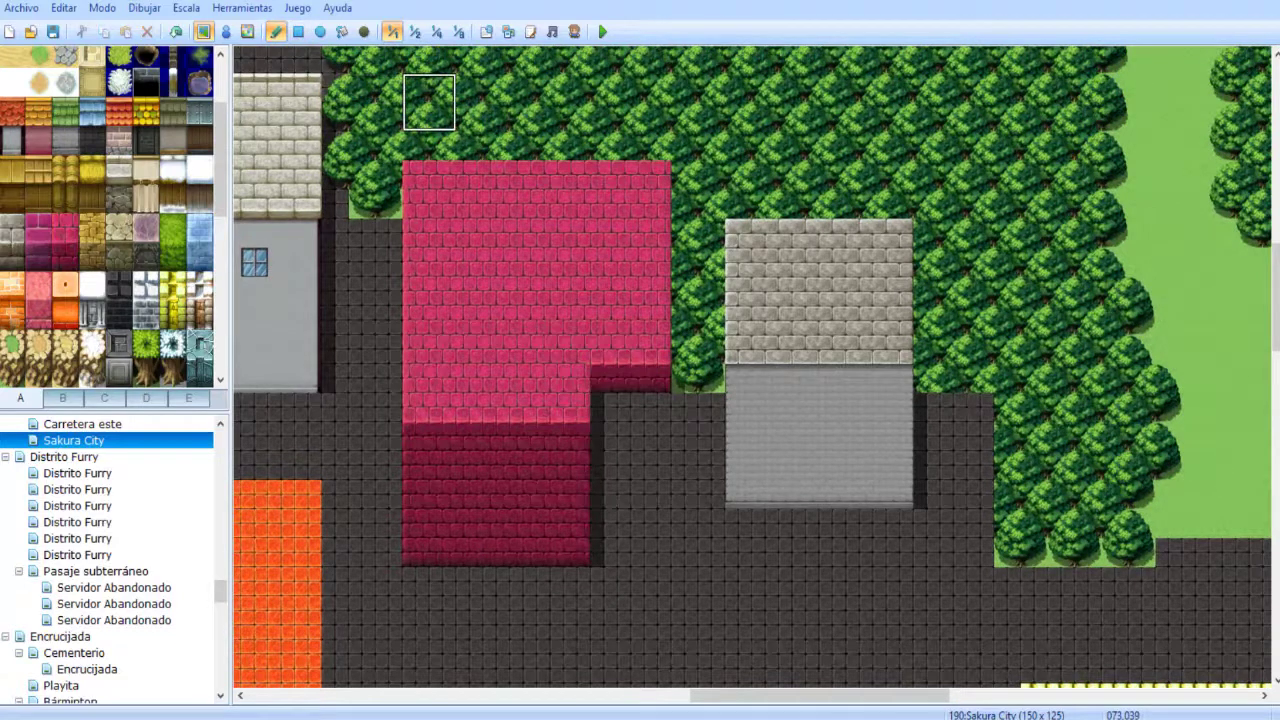
click(429, 160)
mouse_move(429, 160)
mouse_down()
mouse_move(509, 157)
mouse_move(646, 274)
mouse_move(646, 297)
mouse_move(618, 335)
mouse_move(643, 277)
mouse_move(616, 363)
mouse_move(510, 187)
mouse_move(456, 218)
mouse_move(537, 240)
mouse_move(431, 246)
mouse_move(480, 246)
mouse_move(564, 276)
mouse_move(429, 276)
mouse_up()
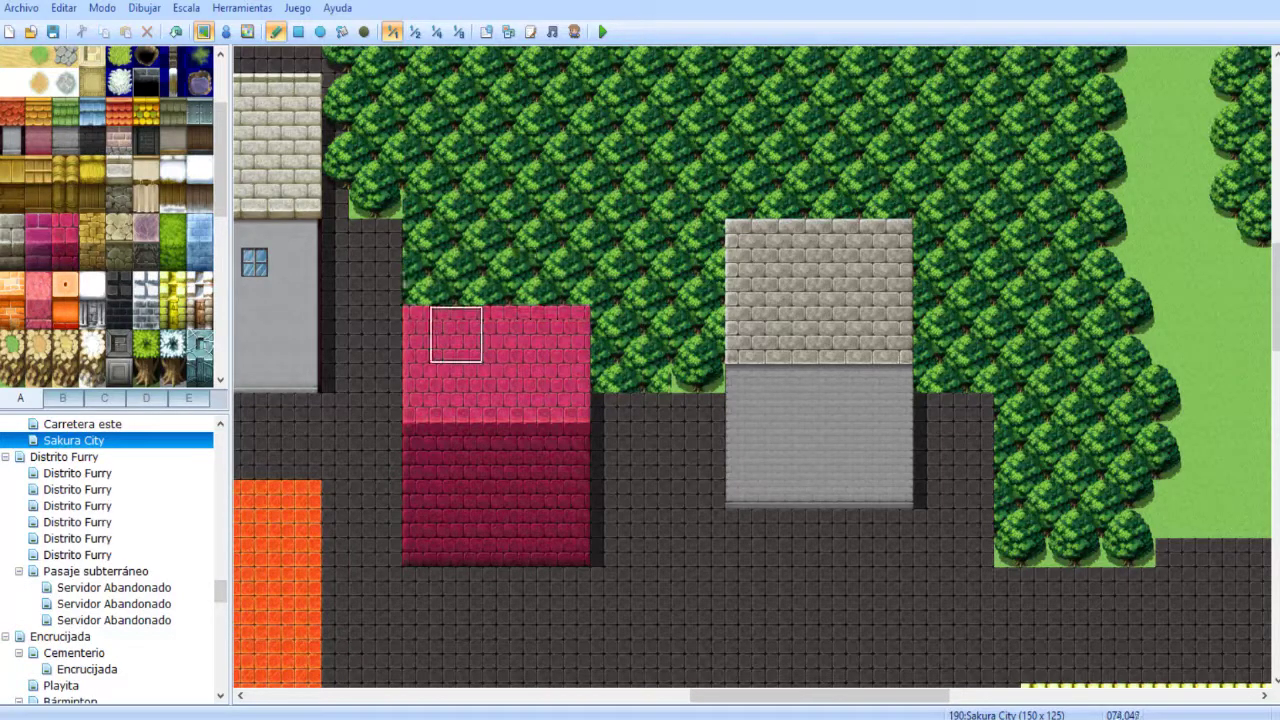
key(ctrl+z)
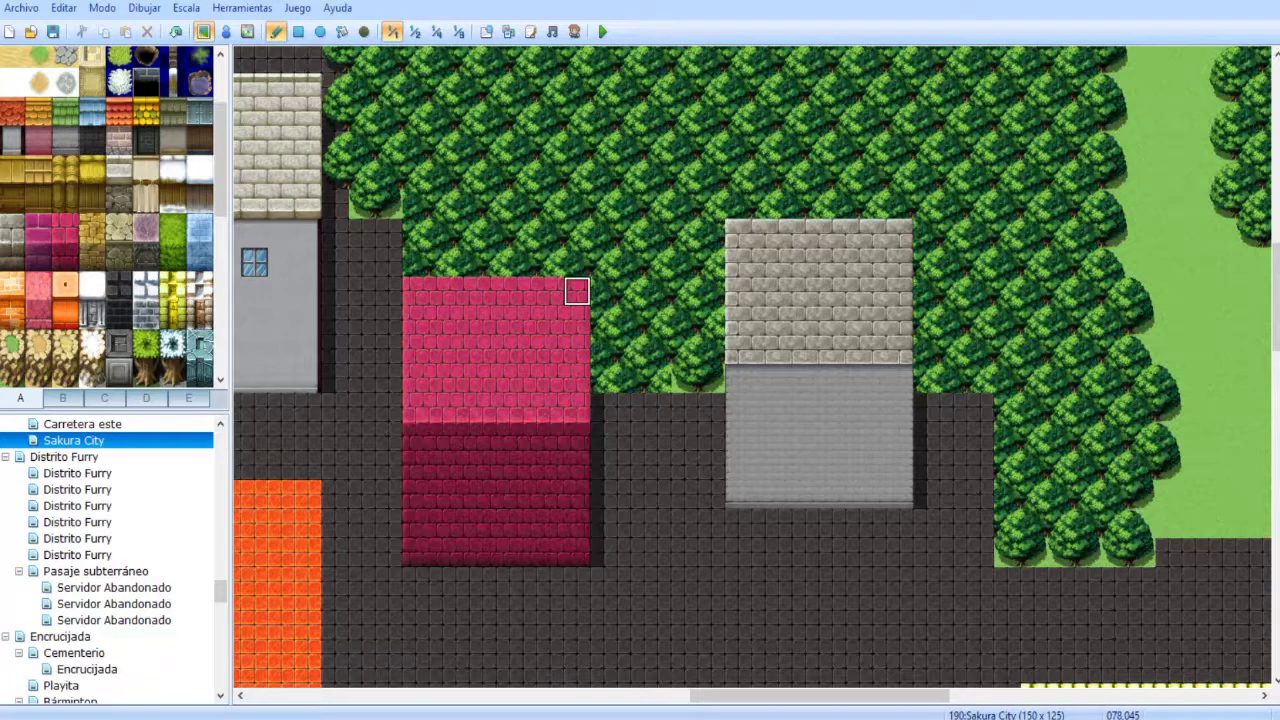
- Clean up the forest corner at the pink roof's northwest and place tree bases along the forest edge east of the roof
click(104, 398)
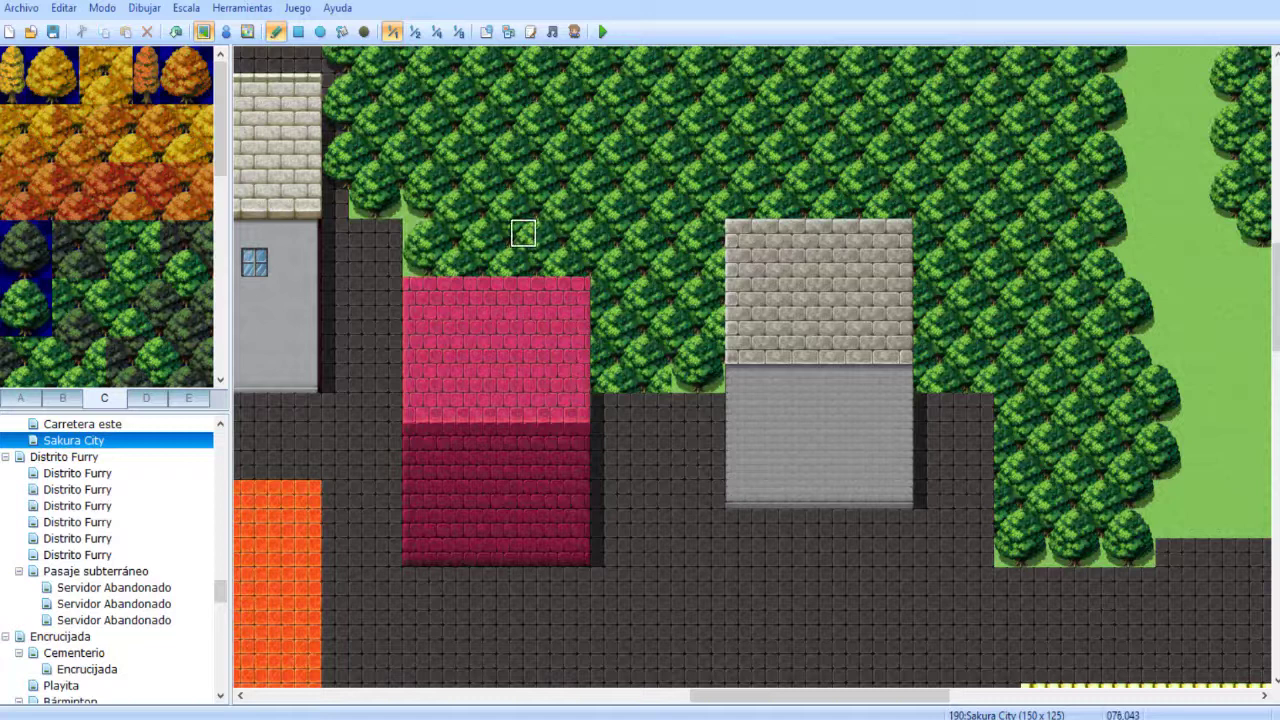
drag(414, 262, 362, 233)
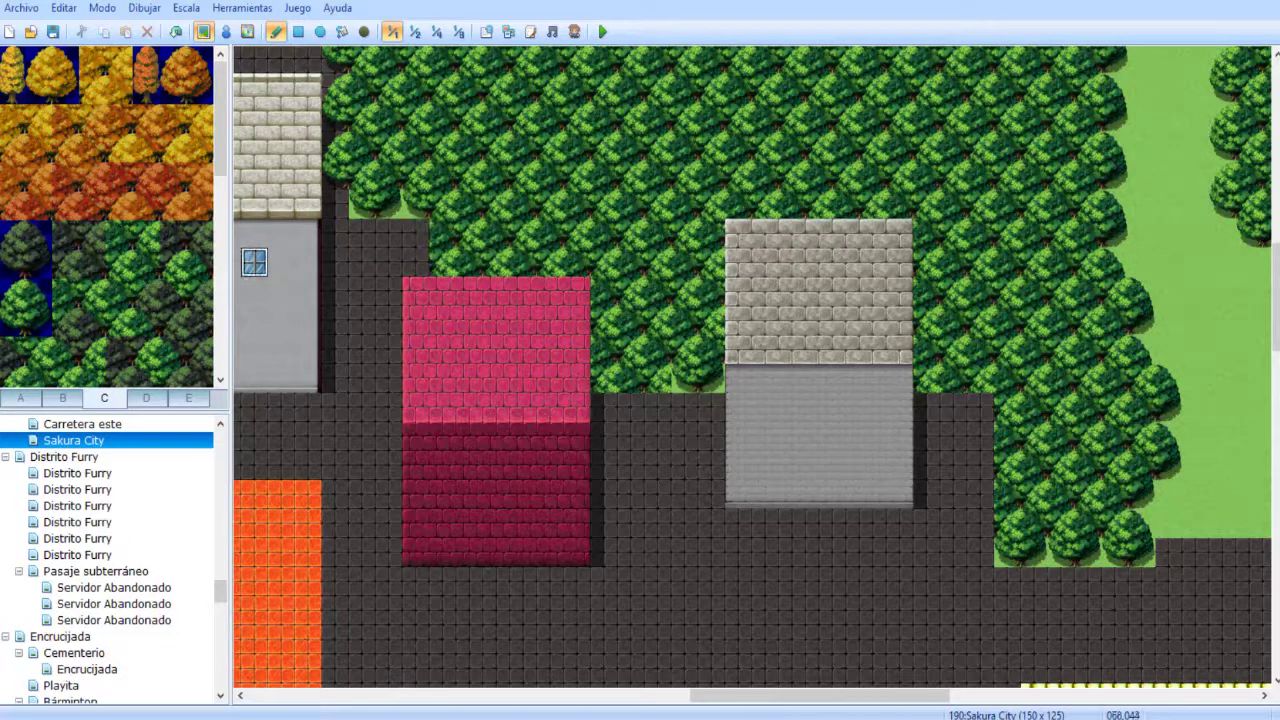
click(416, 247)
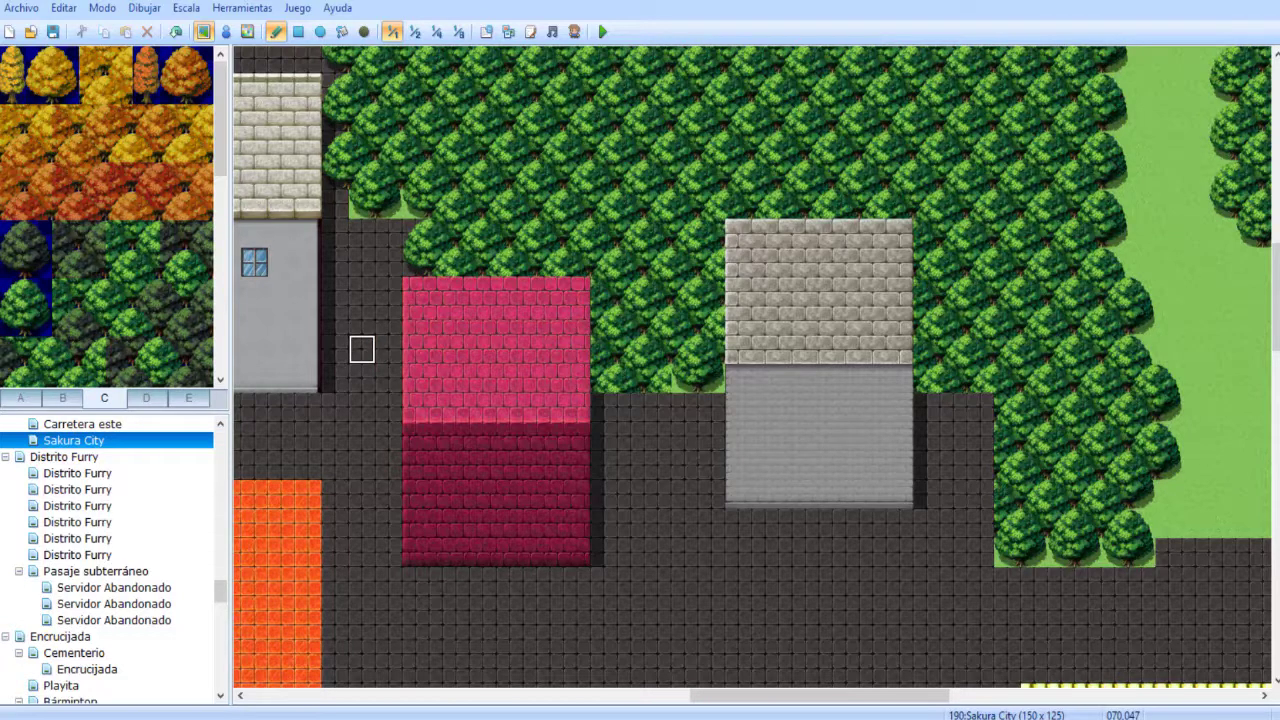
drag(38, 322, 13, 322)
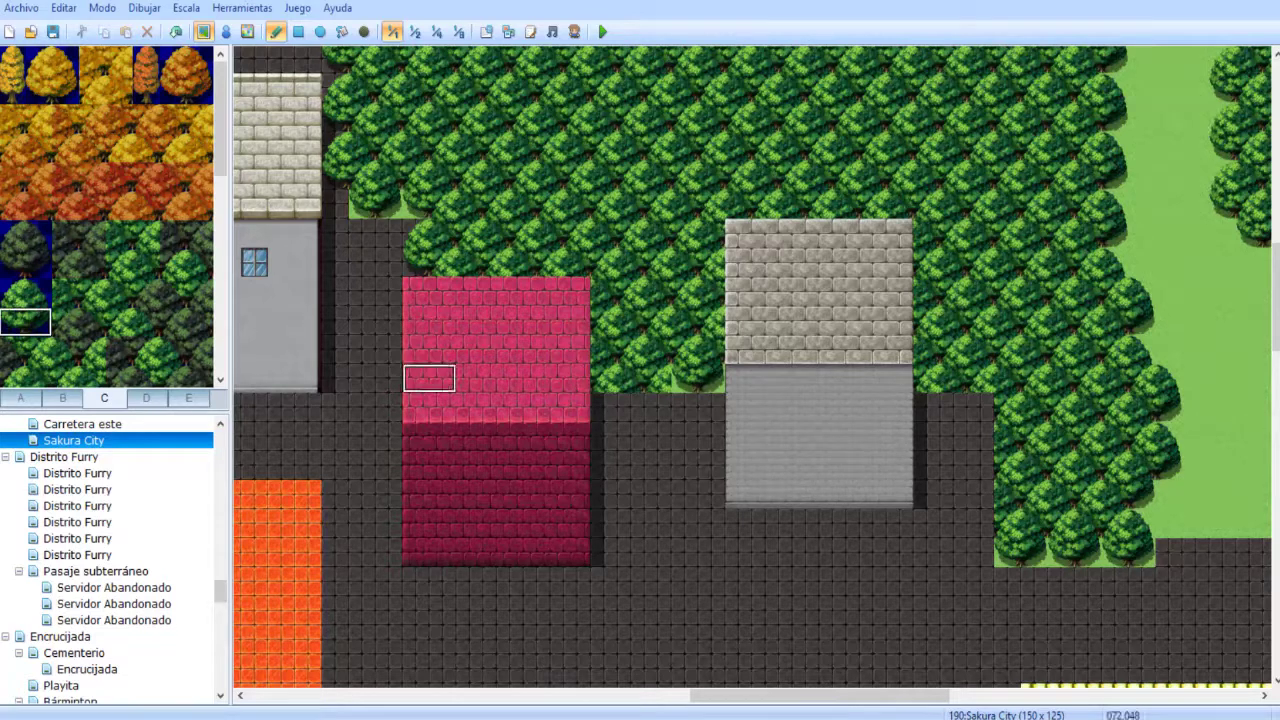
drag(686, 379, 605, 379)
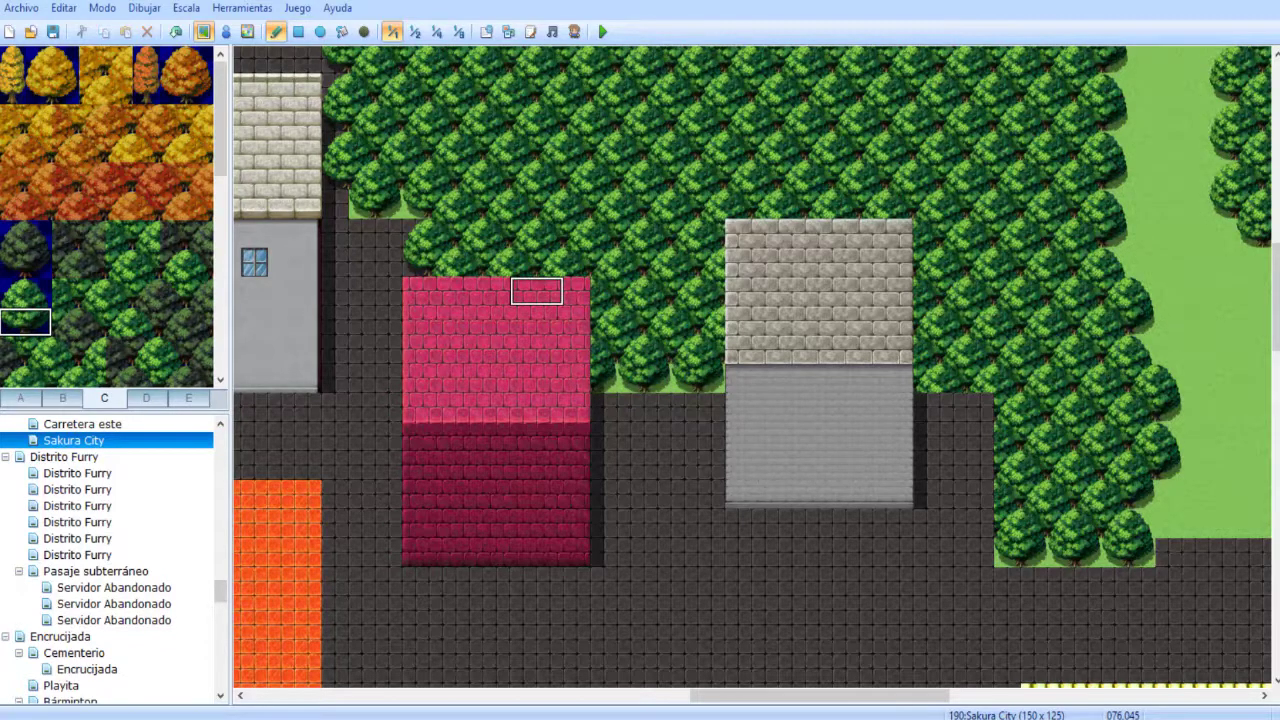
right_click(604, 263)
- Replace the block of forest protruding south, east of the gray stone building, with dark pavement
middle_drag(550, 495, 582, 371)
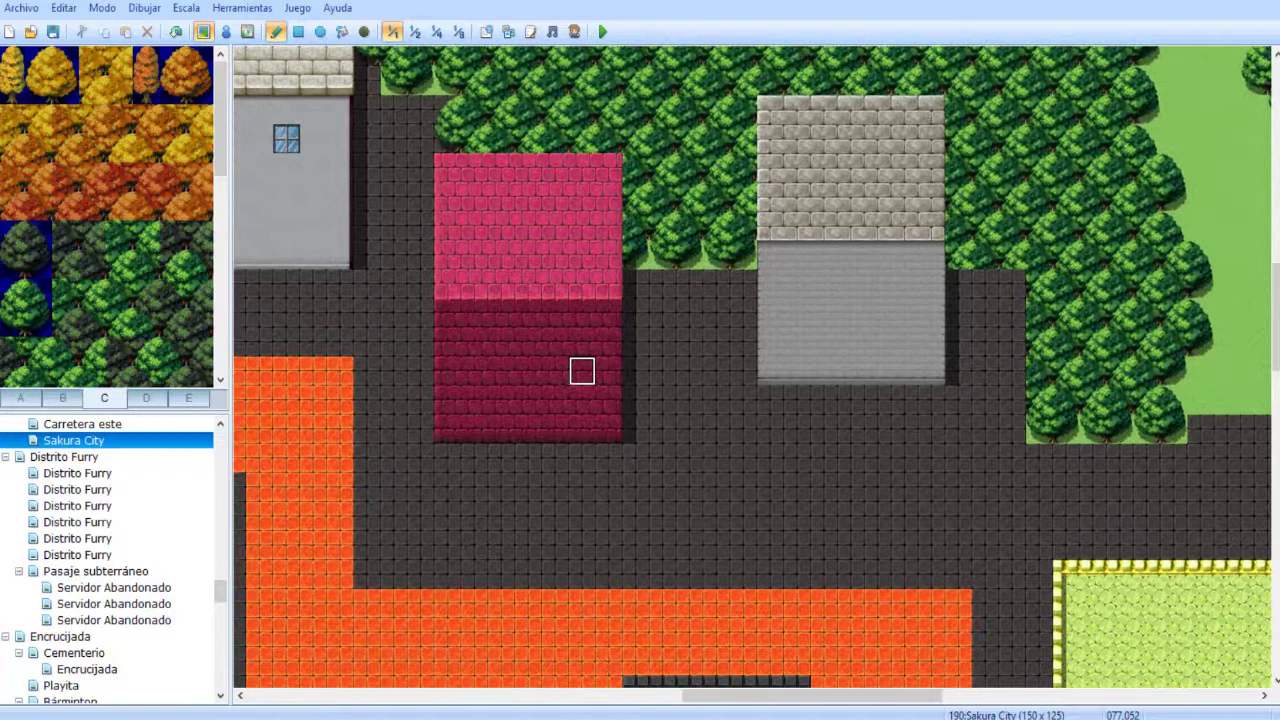
middle_drag(566, 317, 700, 325)
right_drag(552, 428, 636, 490)
mouse_move(636, 490)
mouse_down()
mouse_move(685, 308)
mouse_move(711, 368)
mouse_move(632, 281)
mouse_up()
- Cover the lower four rows of the light gray walls with dark pavement, leaving one wall row under the stone roof
middle_drag(751, 423, 579, 336)
right_click(540, 220)
right_drag(540, 162, 673, 393)
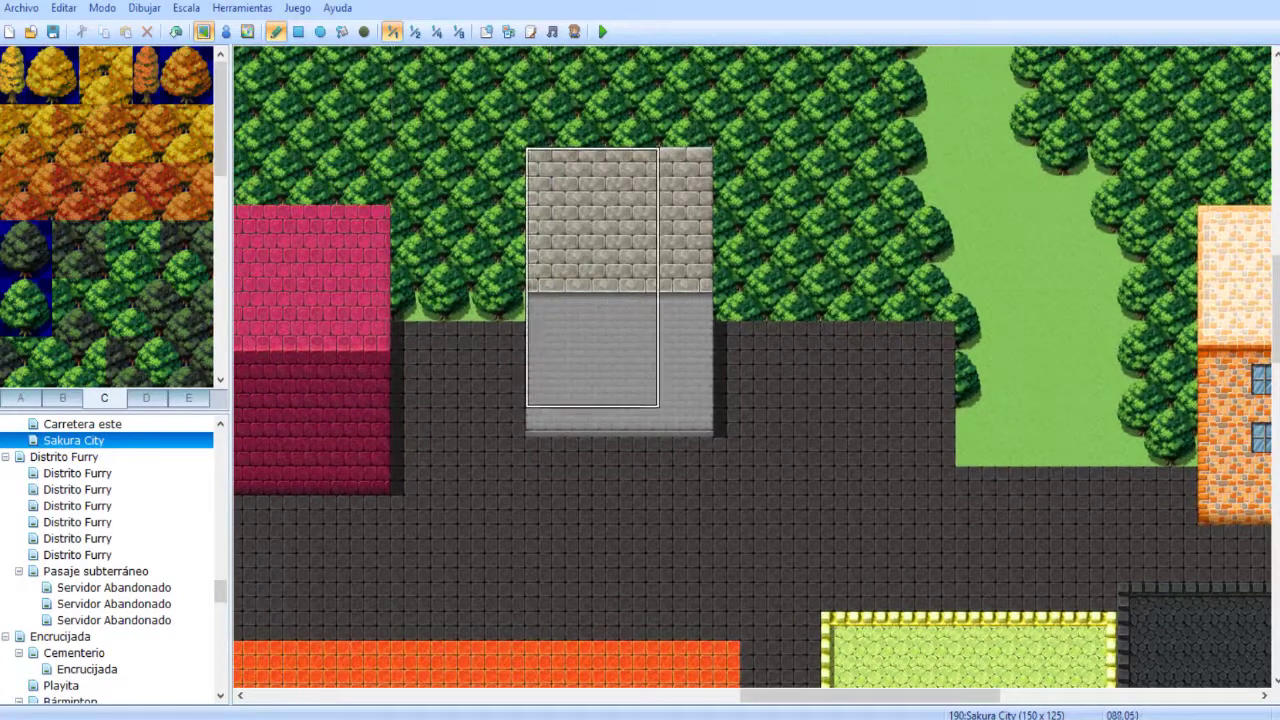
right_click(862, 452)
right_drag(458, 365, 484, 422)
mouse_move(552, 393)
mouse_down()
mouse_move(698, 422)
mouse_move(538, 393)
mouse_move(753, 393)
mouse_up()
- Shift the horizontal orange road south of the pink building two tile rows north, repaving its southern edge above the black building
middle_click(738, 418)
middle_drag(738, 418, 540, 490)
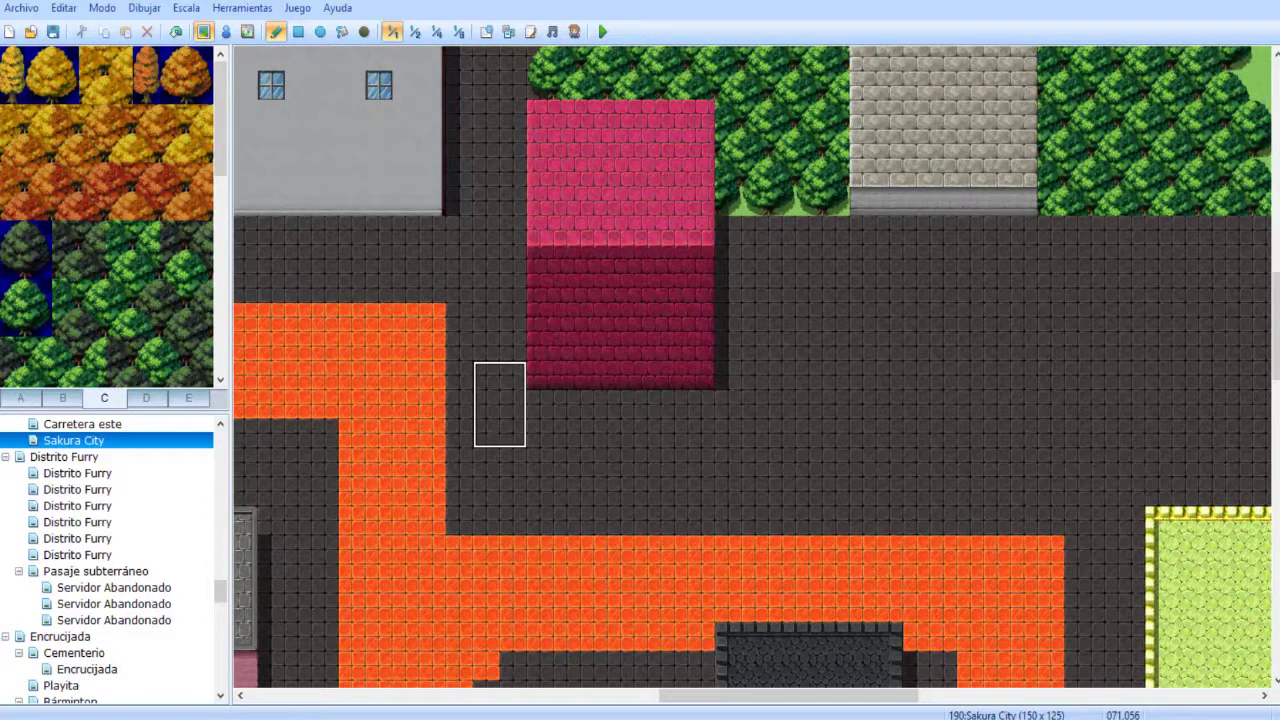
middle_click(542, 372)
click(298, 31)
drag(433, 430, 1051, 487)
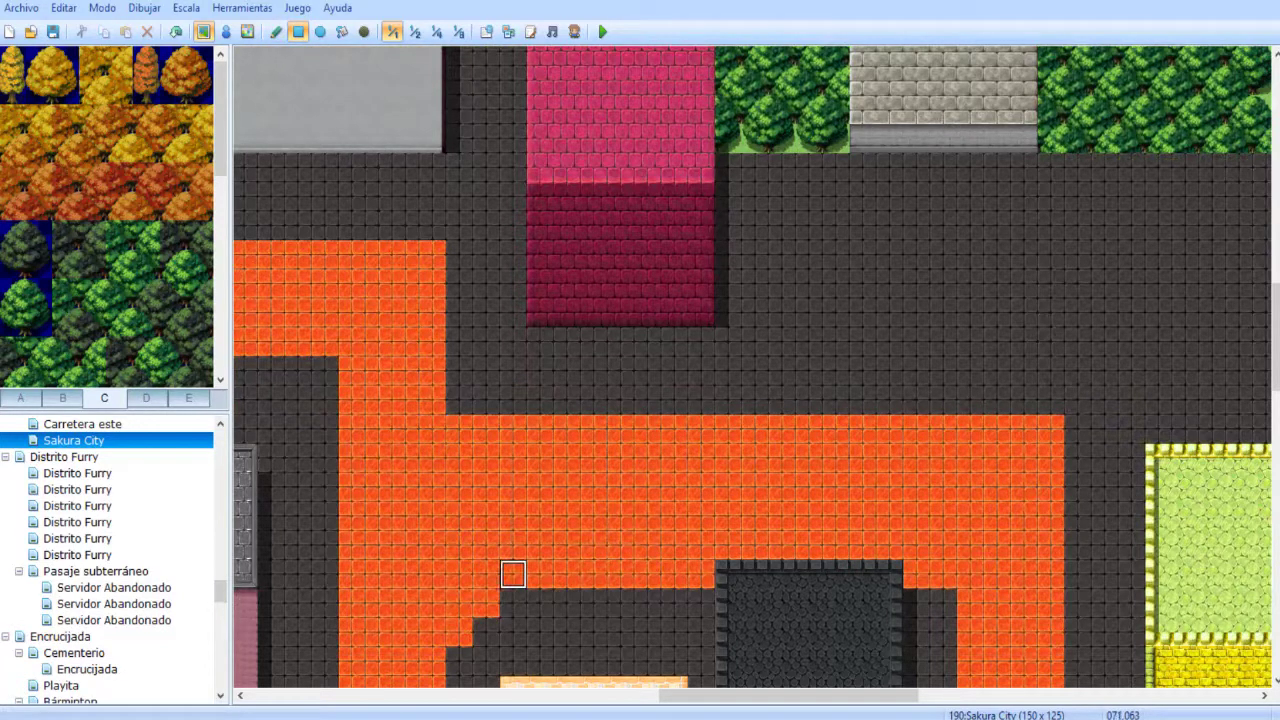
drag(540, 573, 702, 573)
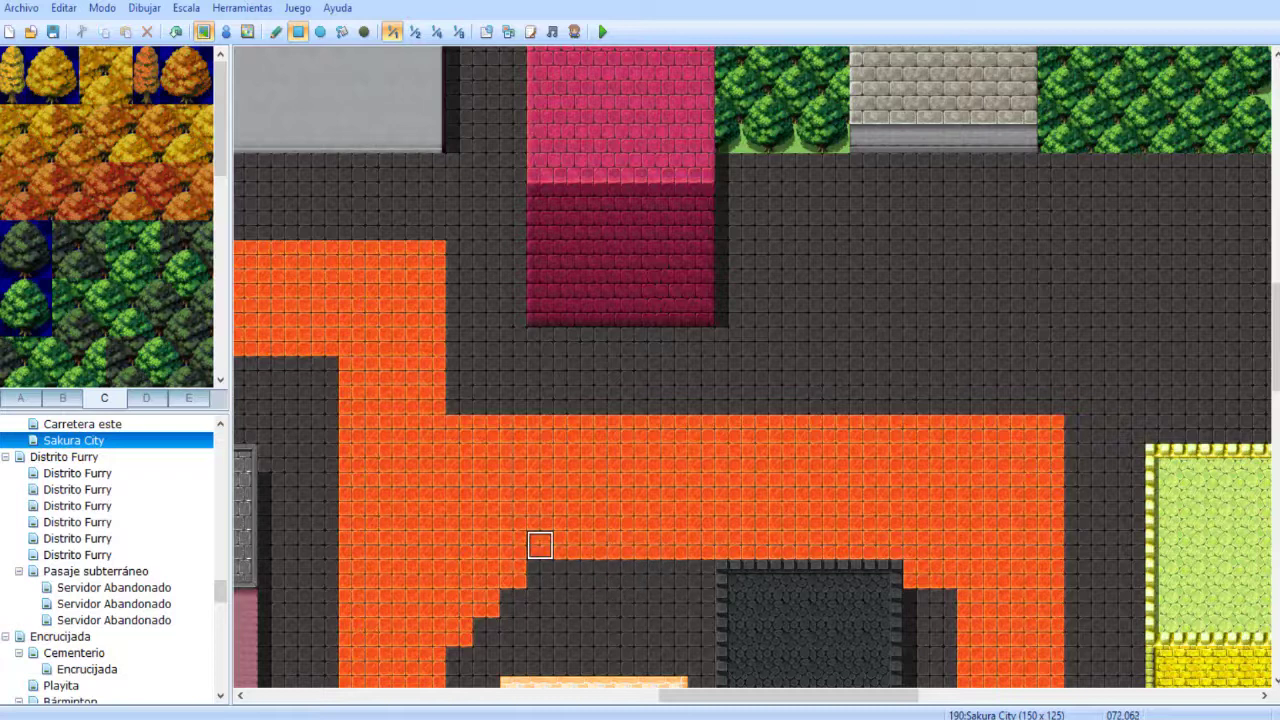
mouse_move(566, 545)
mouse_down()
mouse_move(943, 545)
mouse_move(934, 574)
mouse_move(917, 574)
mouse_up()
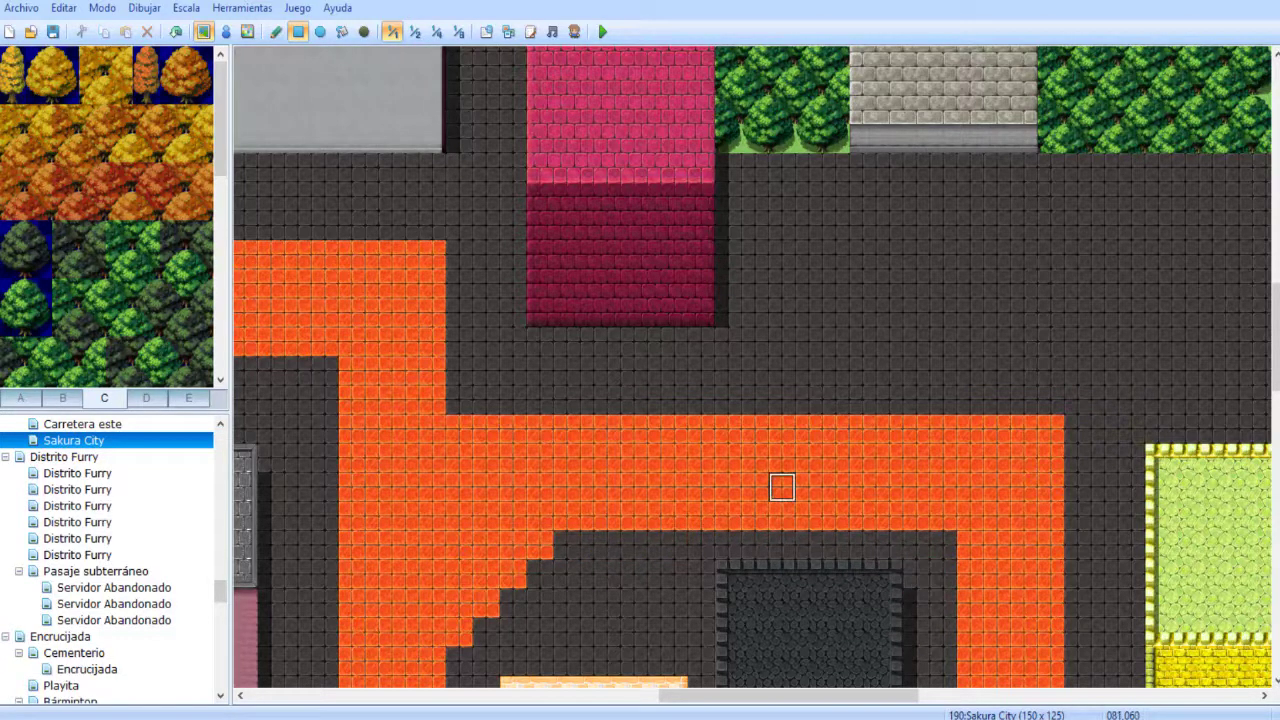
- Add one orange road tile at the southeast inner corner of the paved block around the black building
middle_click(669, 443)
middle_click(637, 550)
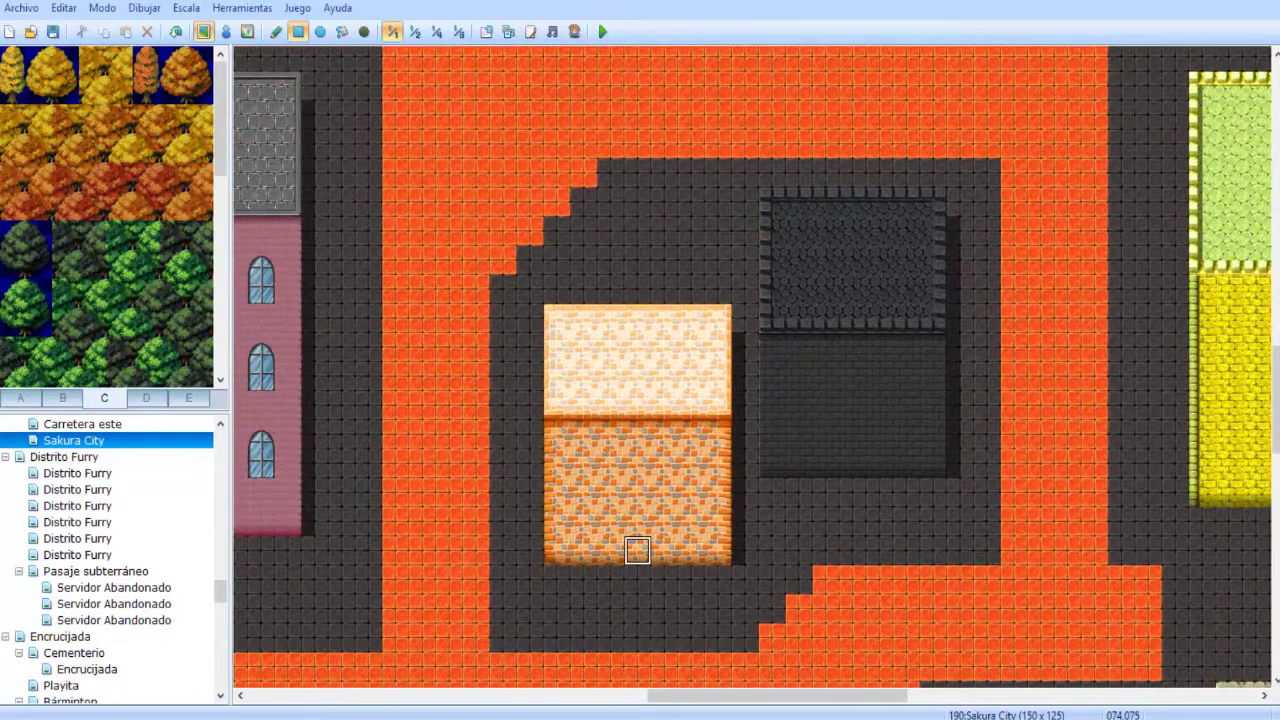
middle_drag(771, 435, 912, 560)
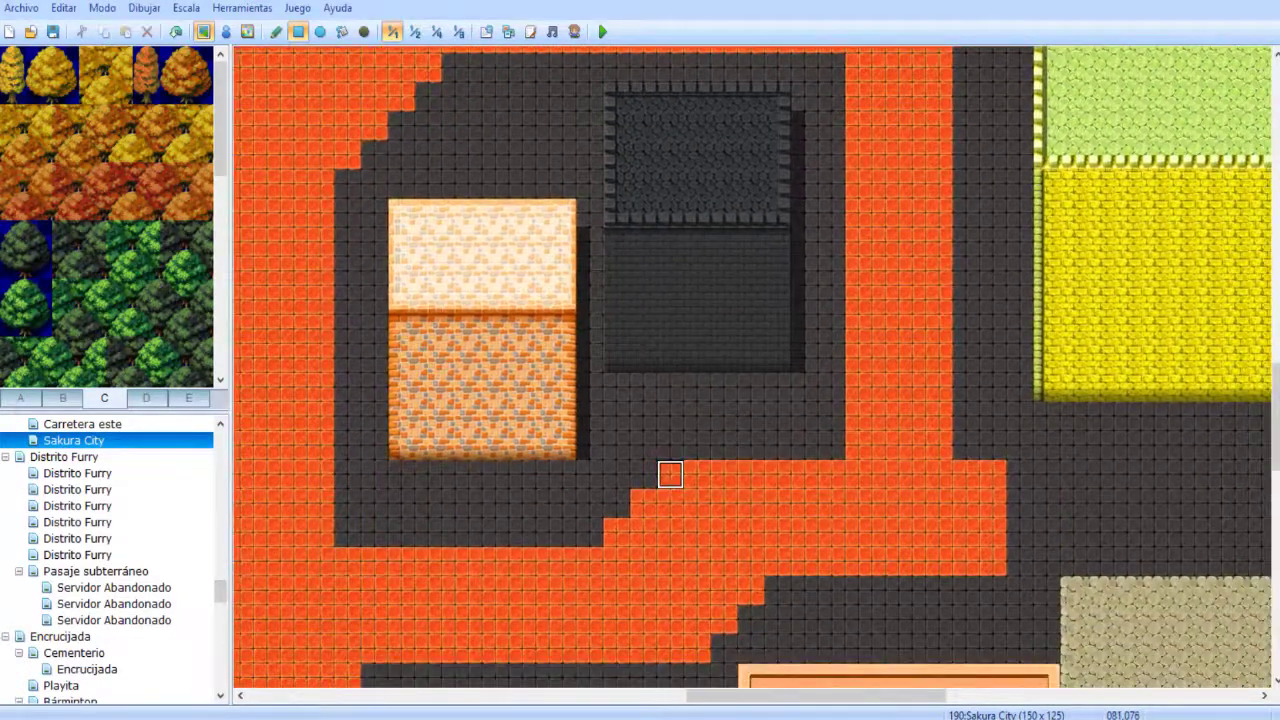
click(832, 445)
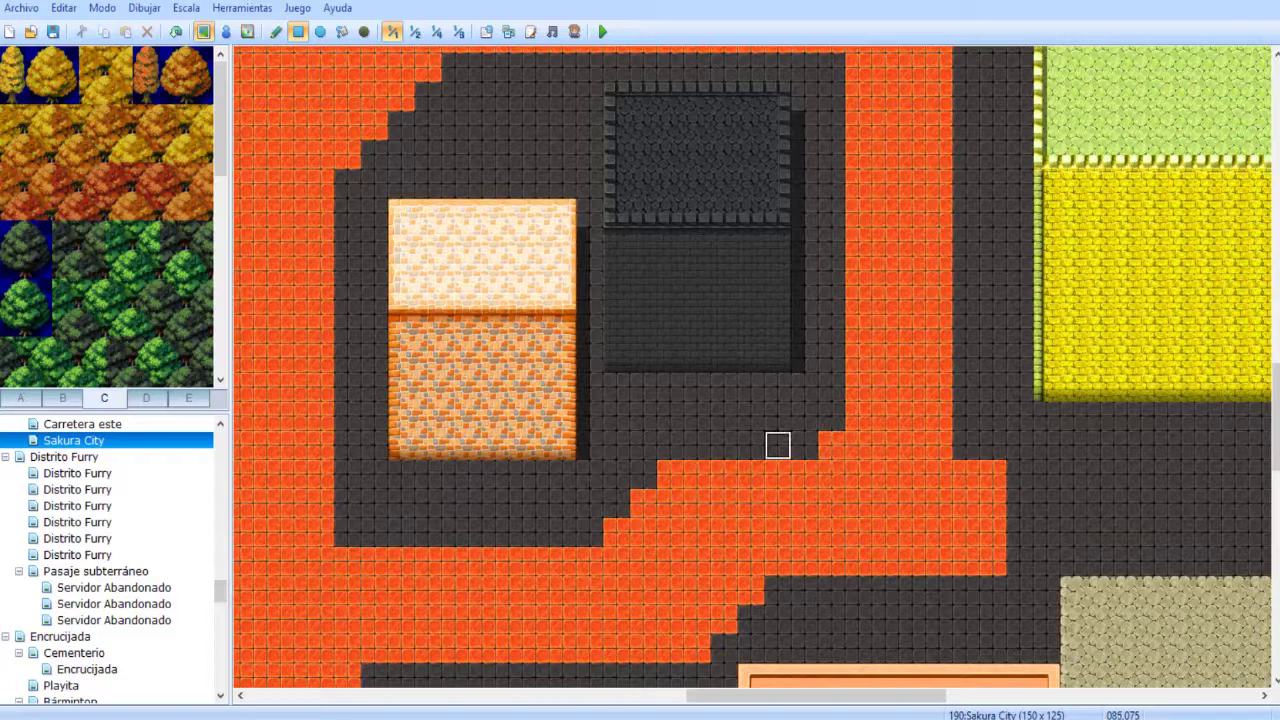
middle_drag(763, 451, 494, 294)
click(389, 207)
middle_drag(360, 206, 308, 192)
click(335, 184)
middle_drag(673, 298, 559, 240)
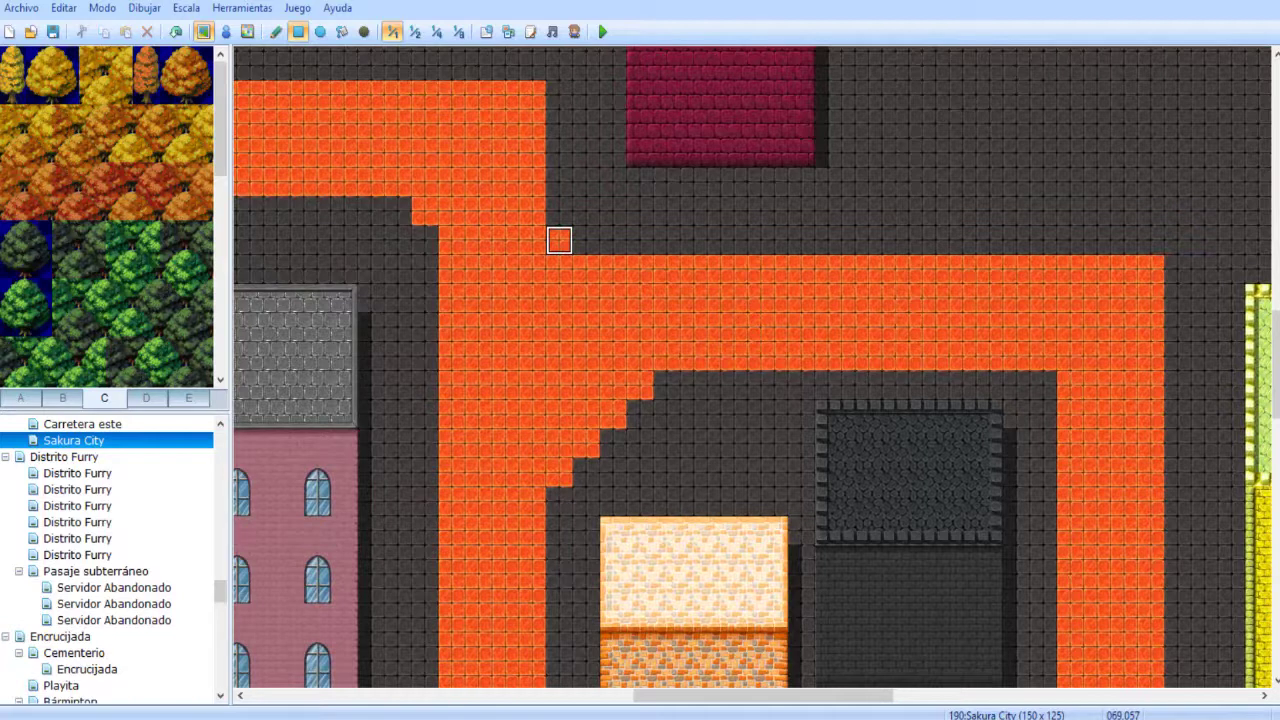
click(559, 240)
click(532, 94)
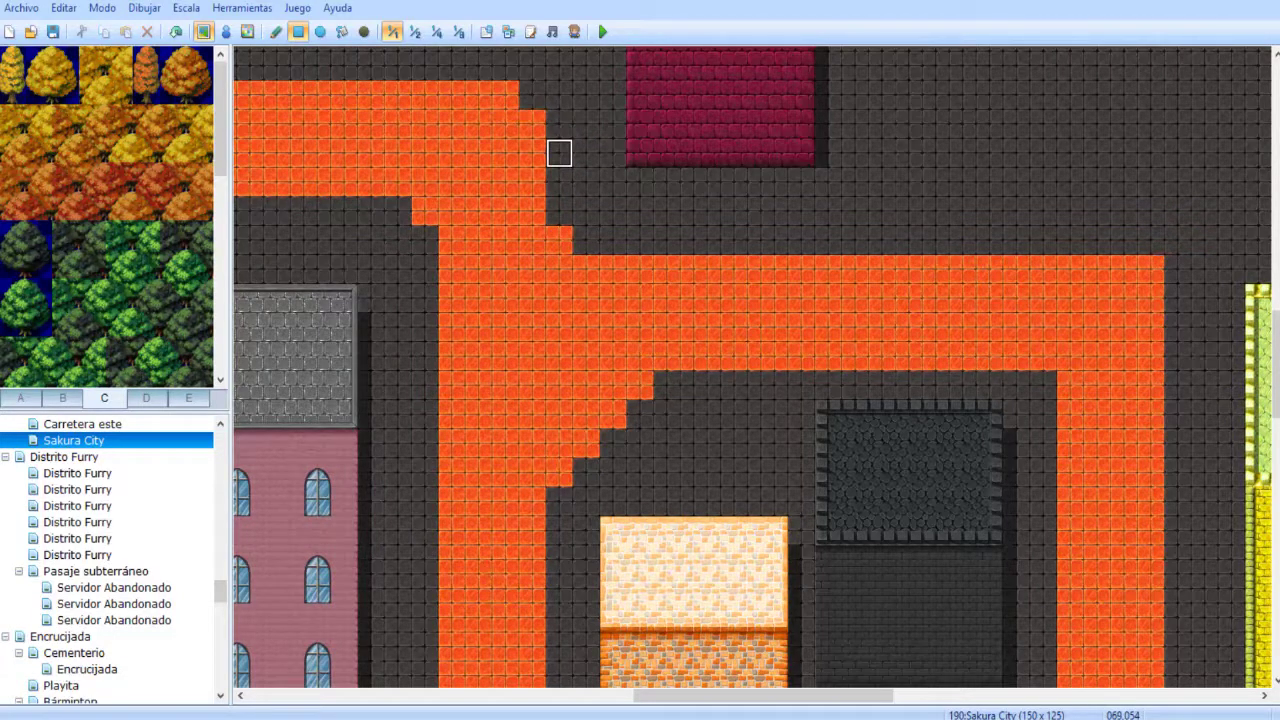
key(ctrl+z)
key(ctrl+z)
key(ctrl+z)
- Extend the stepped orange corner southeast of the black building by one tile to the west and one to the north
middle_drag(636, 296, 706, 403)
scroll(594, 274, down, 3)
scroll(594, 274, right, 3)
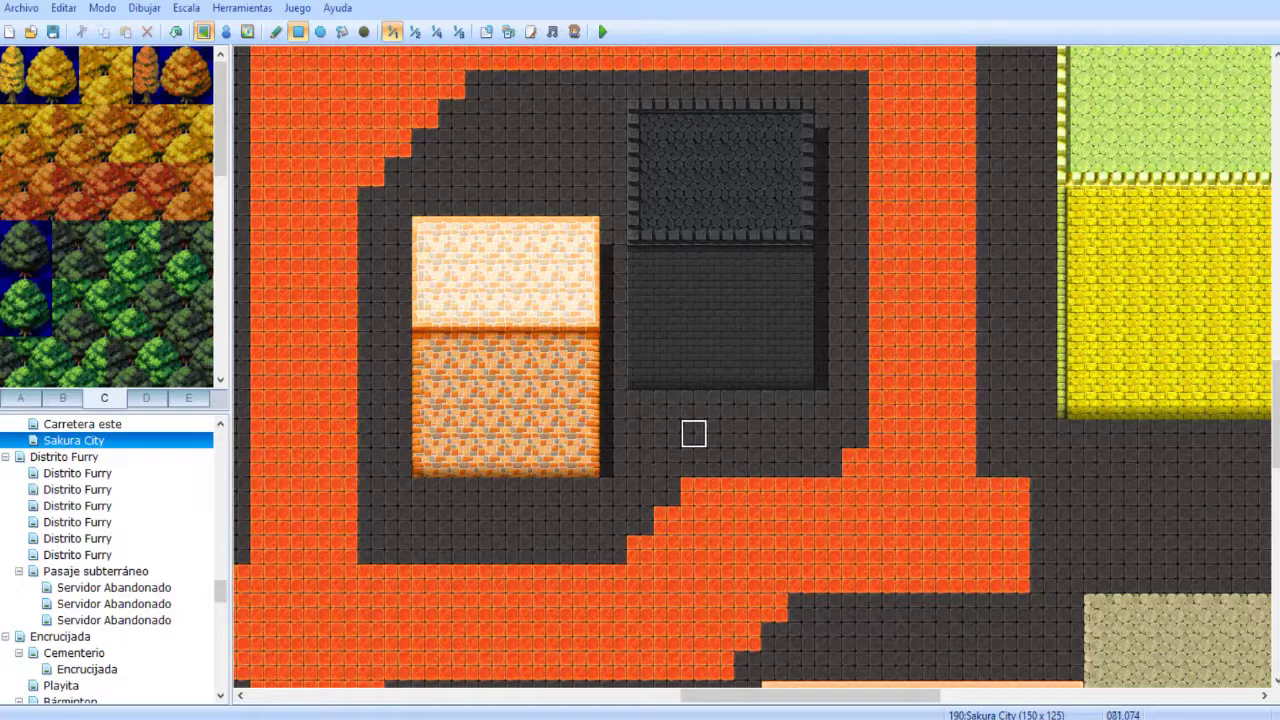
click(829, 462)
click(855, 434)
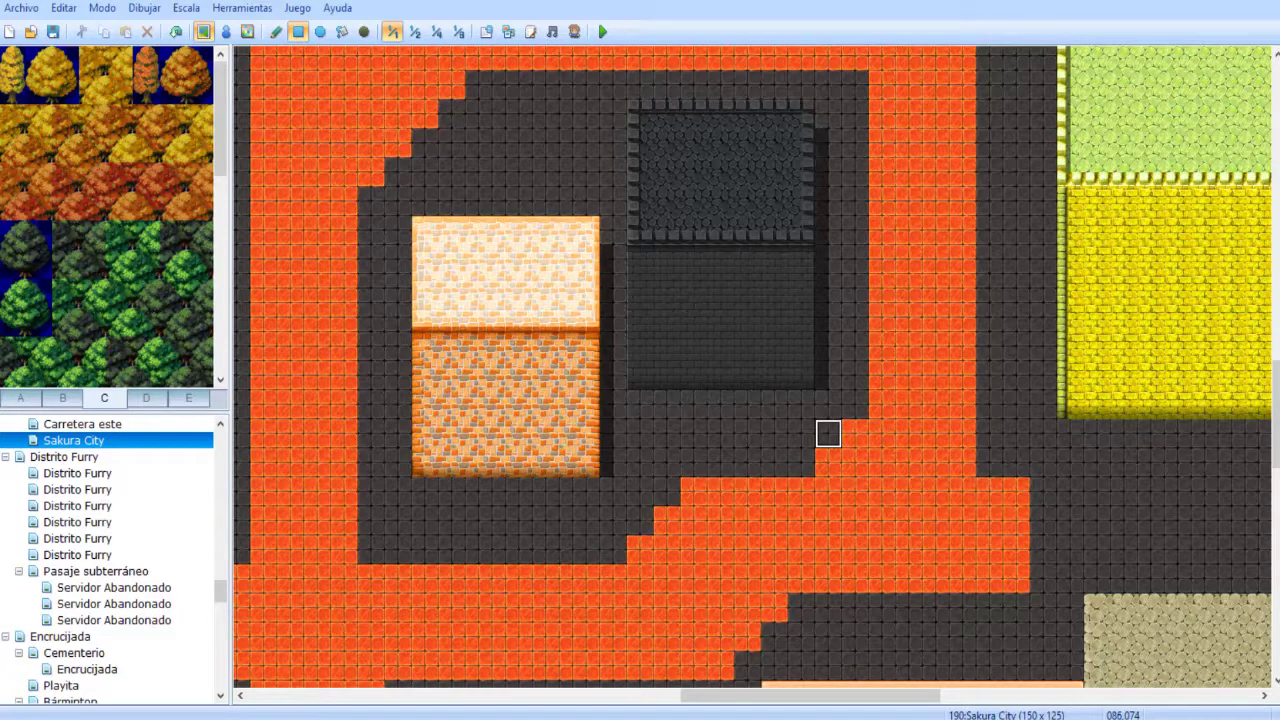
click(828, 462)
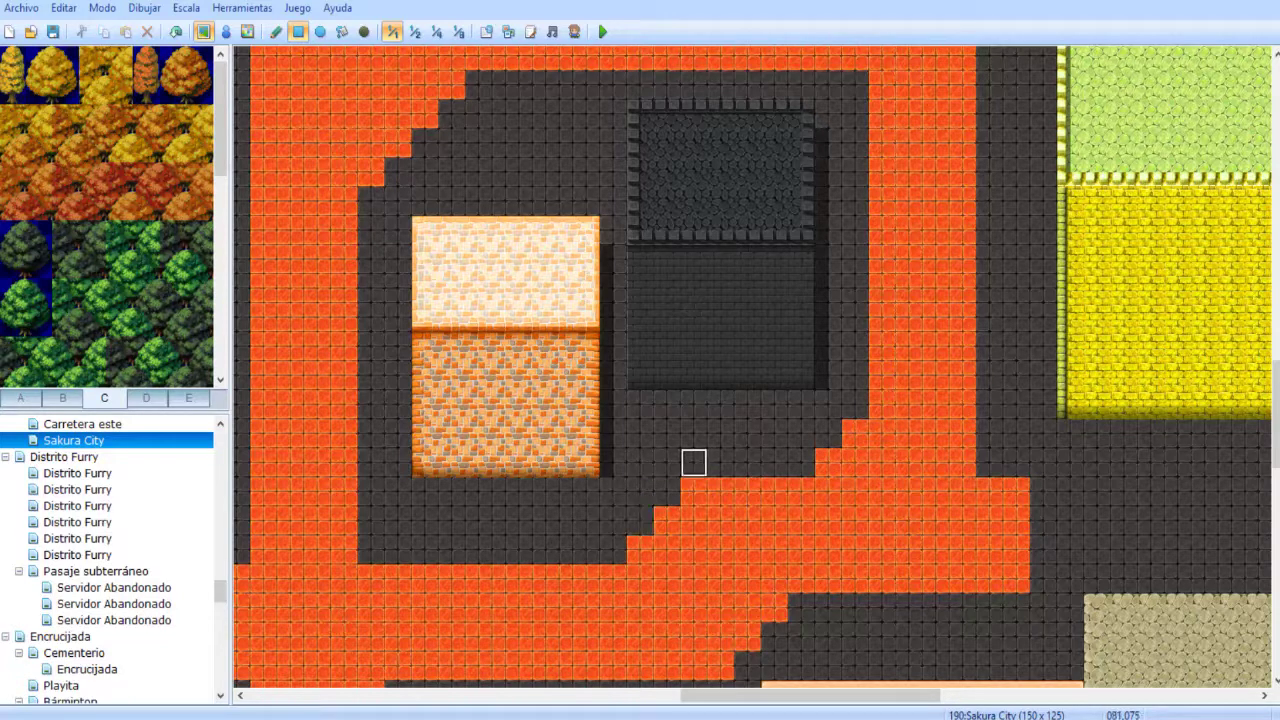
- Cut the road's outer corner northwest of the black building into a diagonal staircase of dark pavement where it meets the vertical road
scroll(720, 462, up, 2)
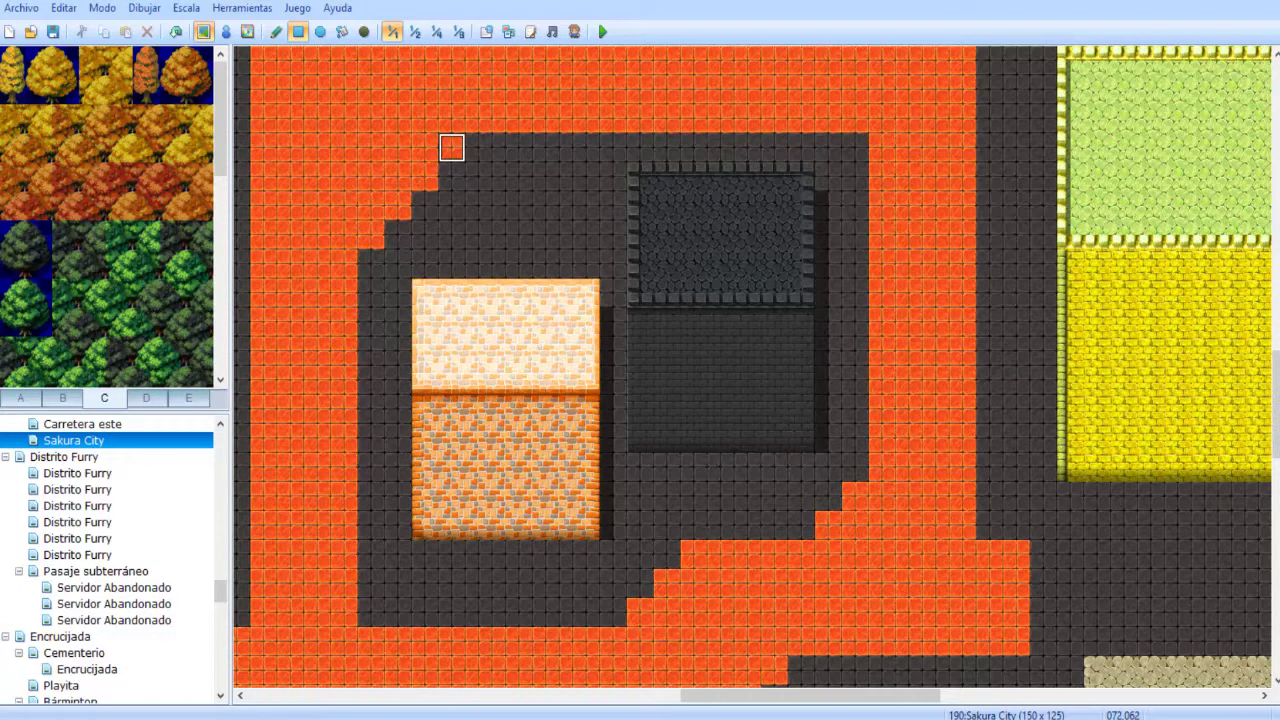
middle_drag(466, 203, 456, 180)
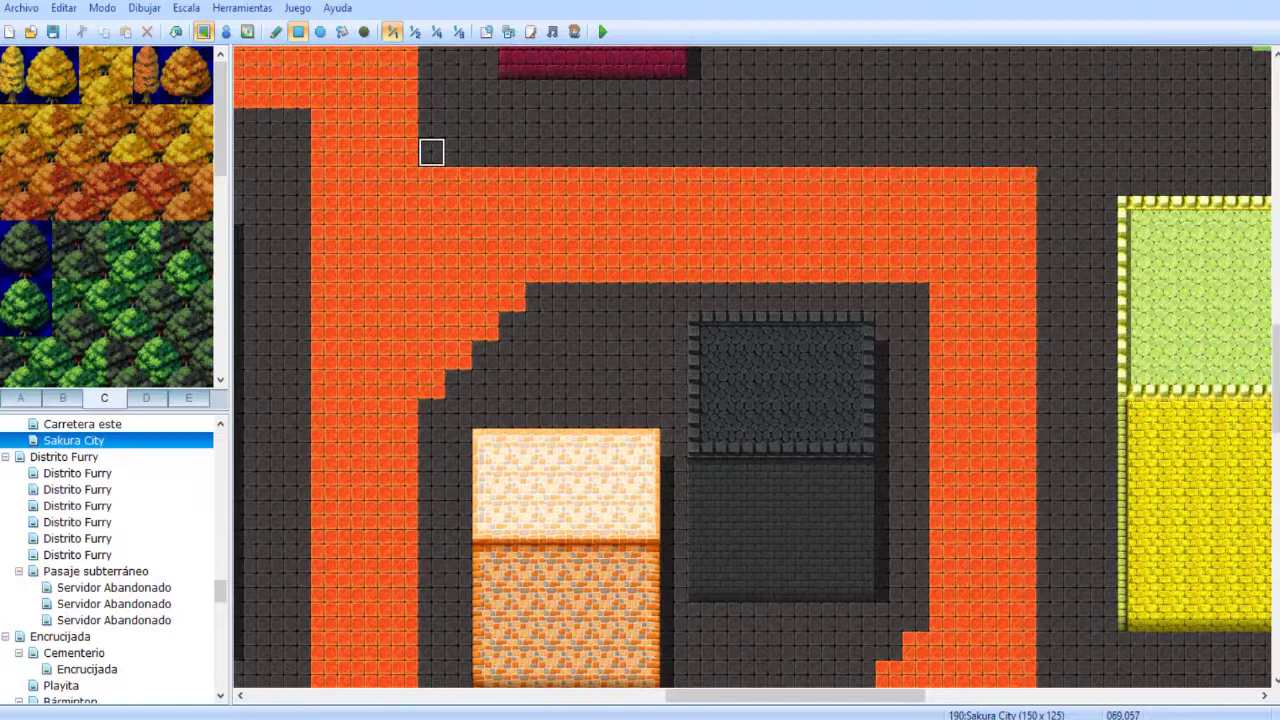
click(431, 181)
click(431, 210)
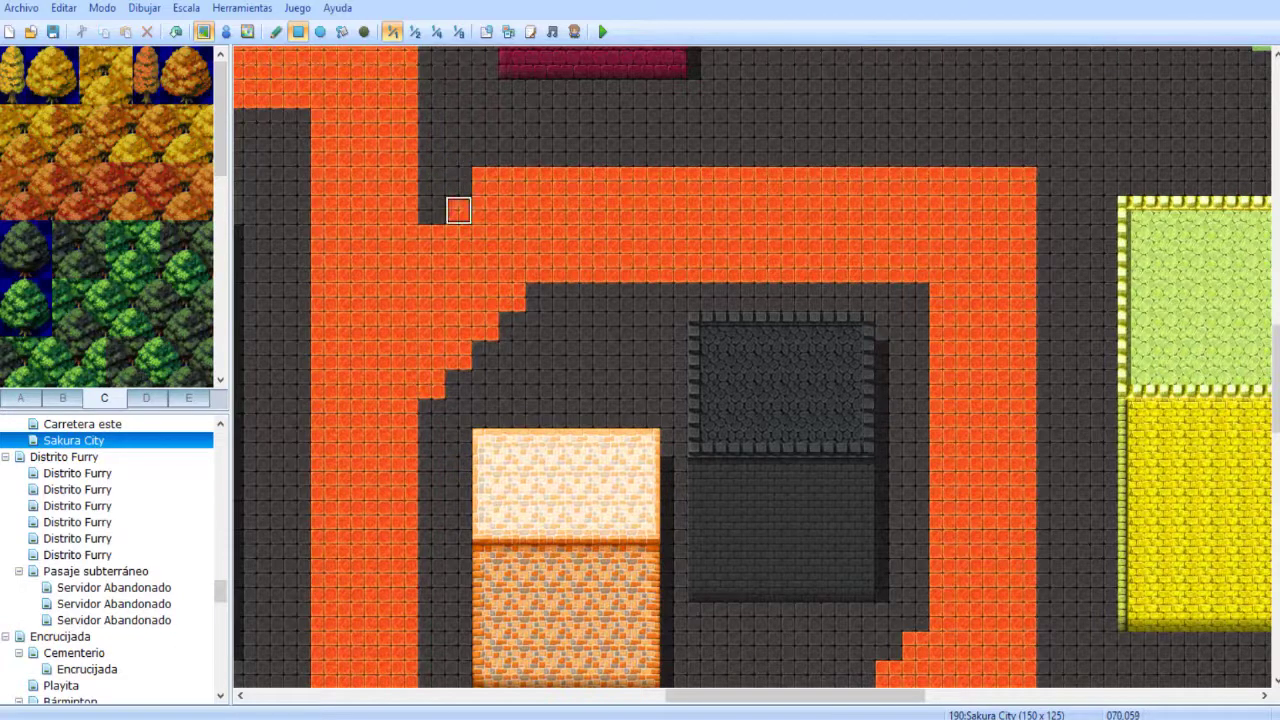
click(485, 181)
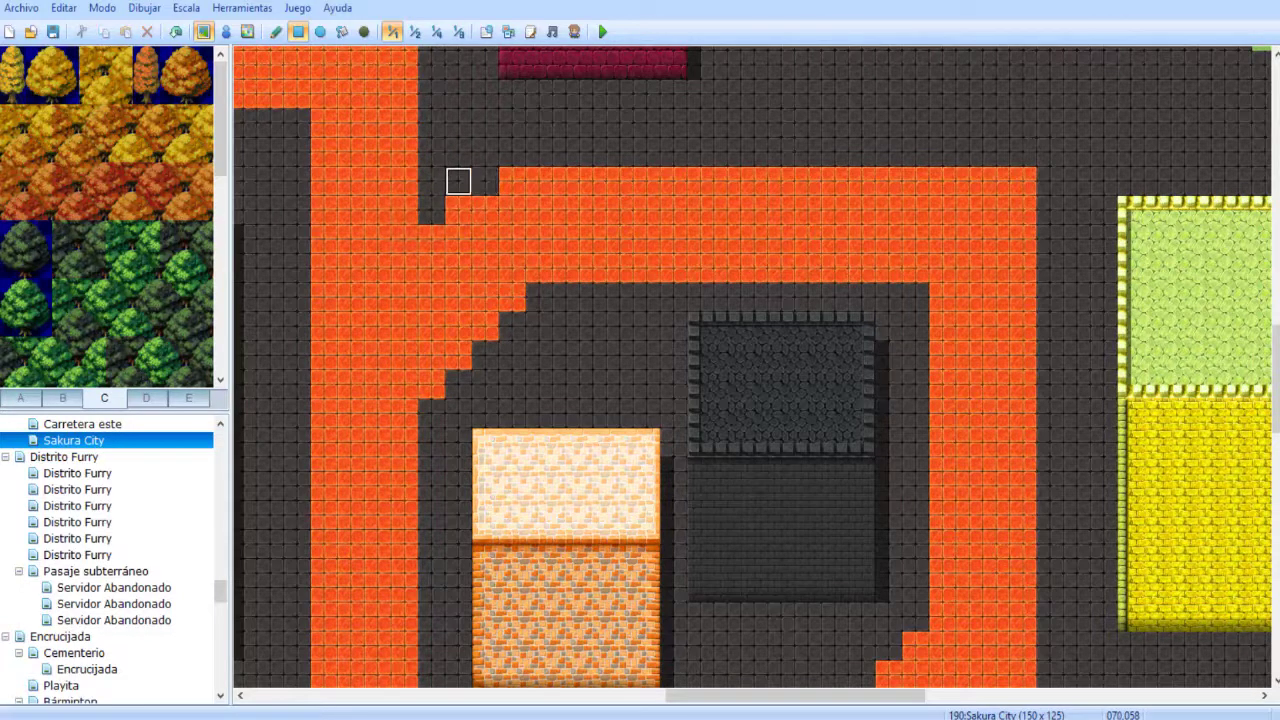
key(ctrl+z)
click(431, 268)
click(431, 239)
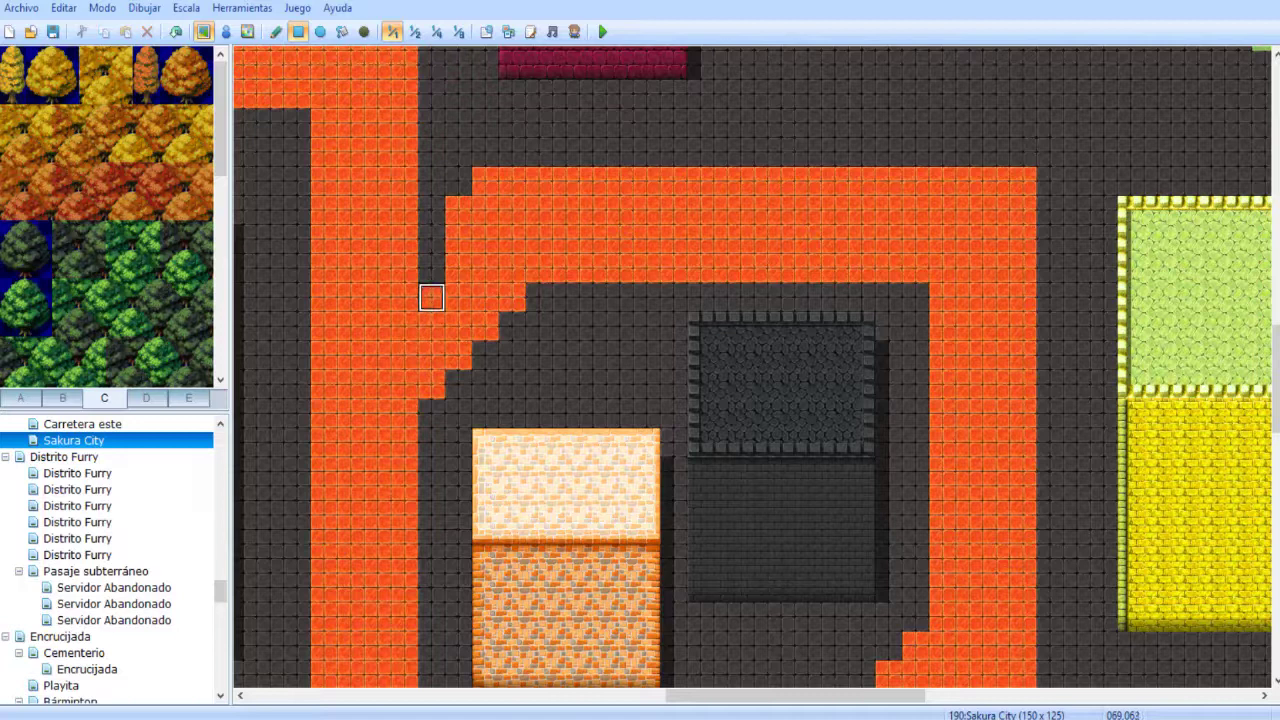
mouse_move(458, 238)
mouse_down()
mouse_move(458, 209)
mouse_move(485, 209)
mouse_move(485, 181)
mouse_move(486, 209)
mouse_move(458, 238)
mouse_up()
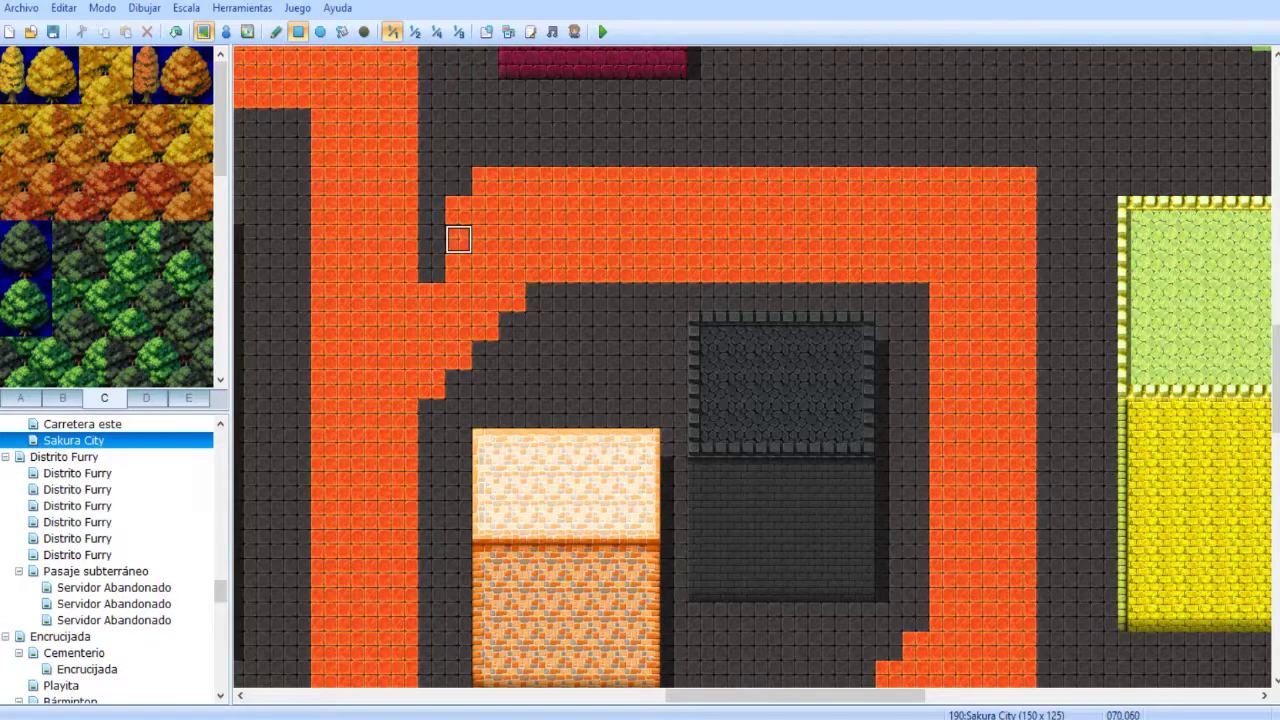
click(458, 209)
click(458, 239)
drag(485, 180, 485, 209)
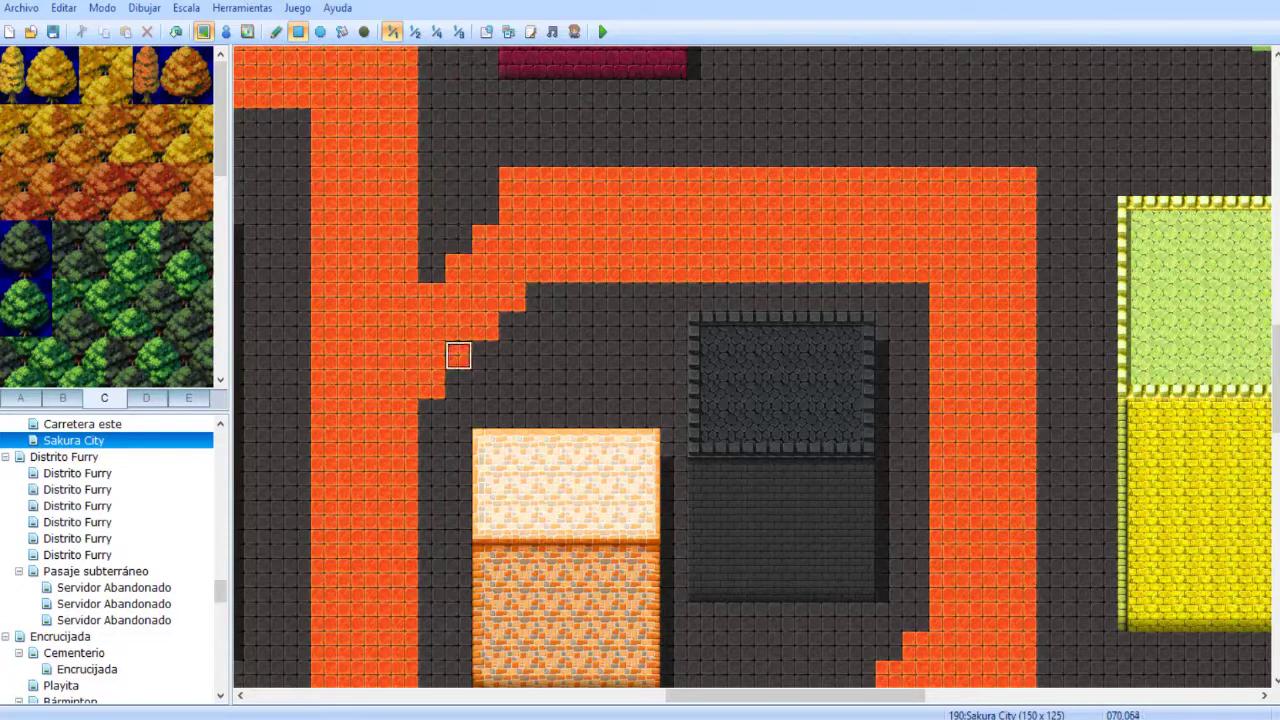
click(512, 181)
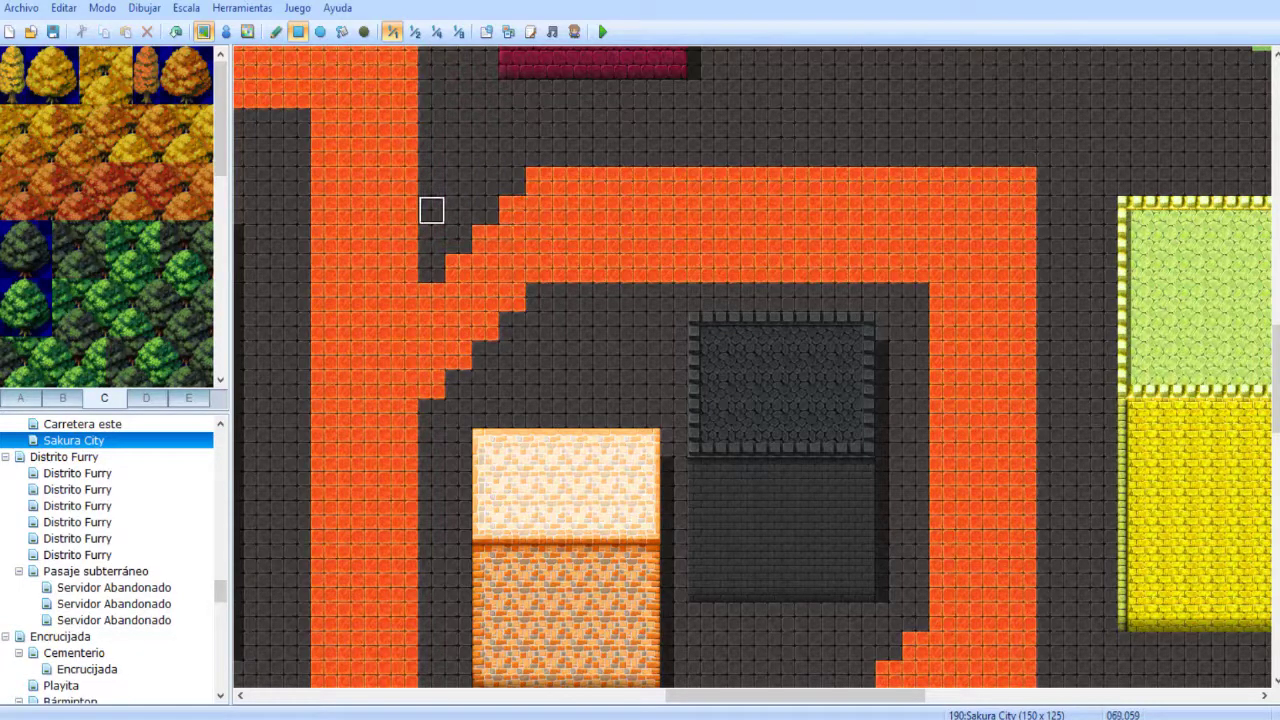
- Widen the diagonal road bend northwest of the black building by one orange tile along its outer stepped edge
middle_drag(436, 298, 438, 360)
right_drag(431, 388, 431, 301)
right_click(458, 301)
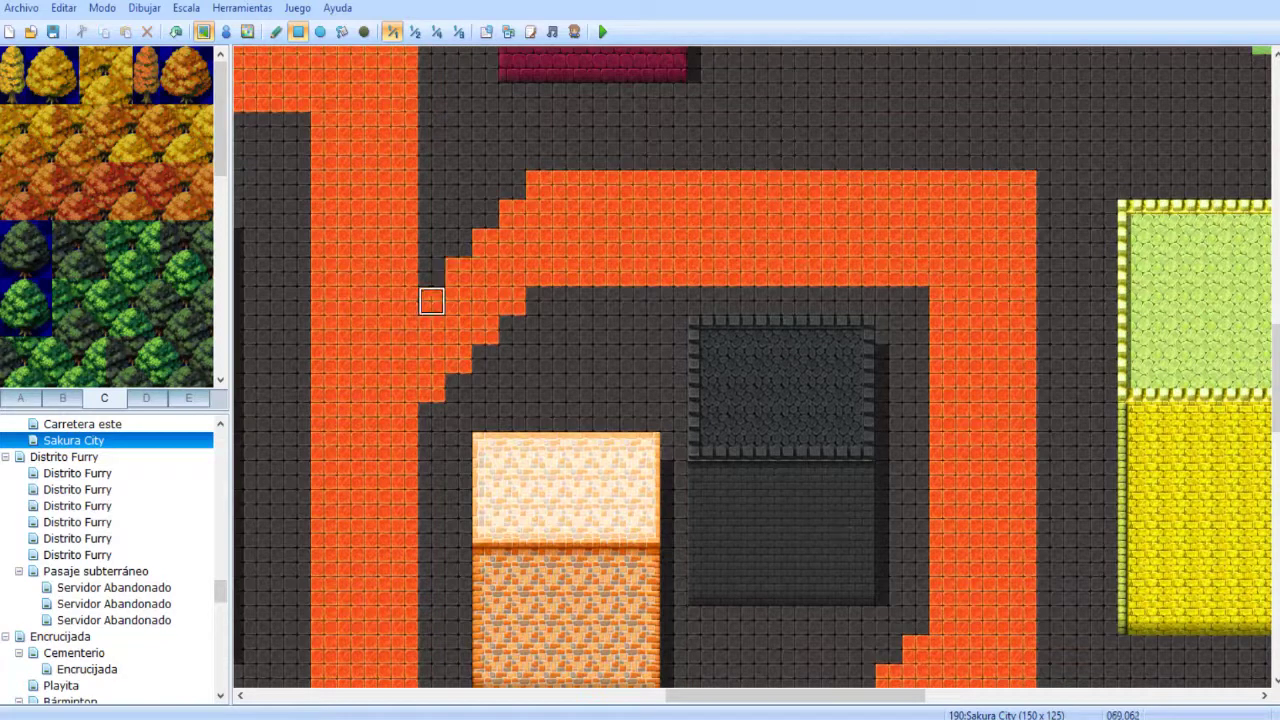
drag(431, 271, 514, 185)
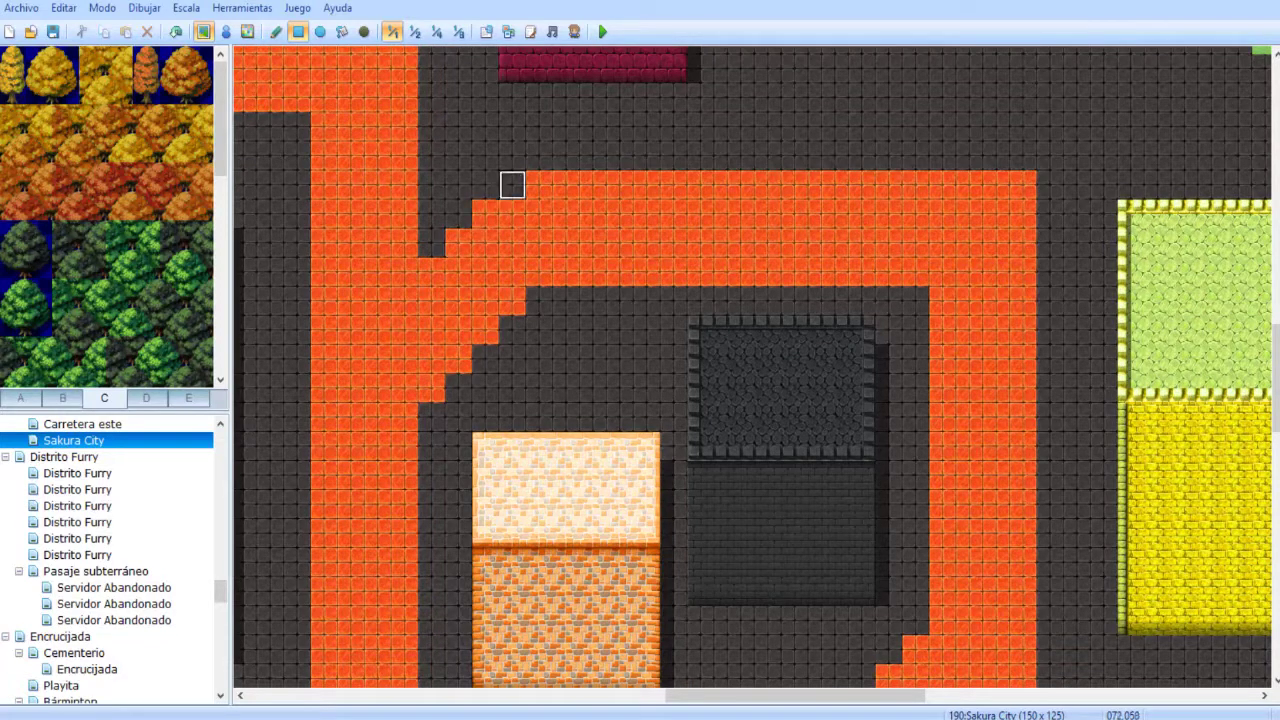
drag(458, 358, 458, 243)
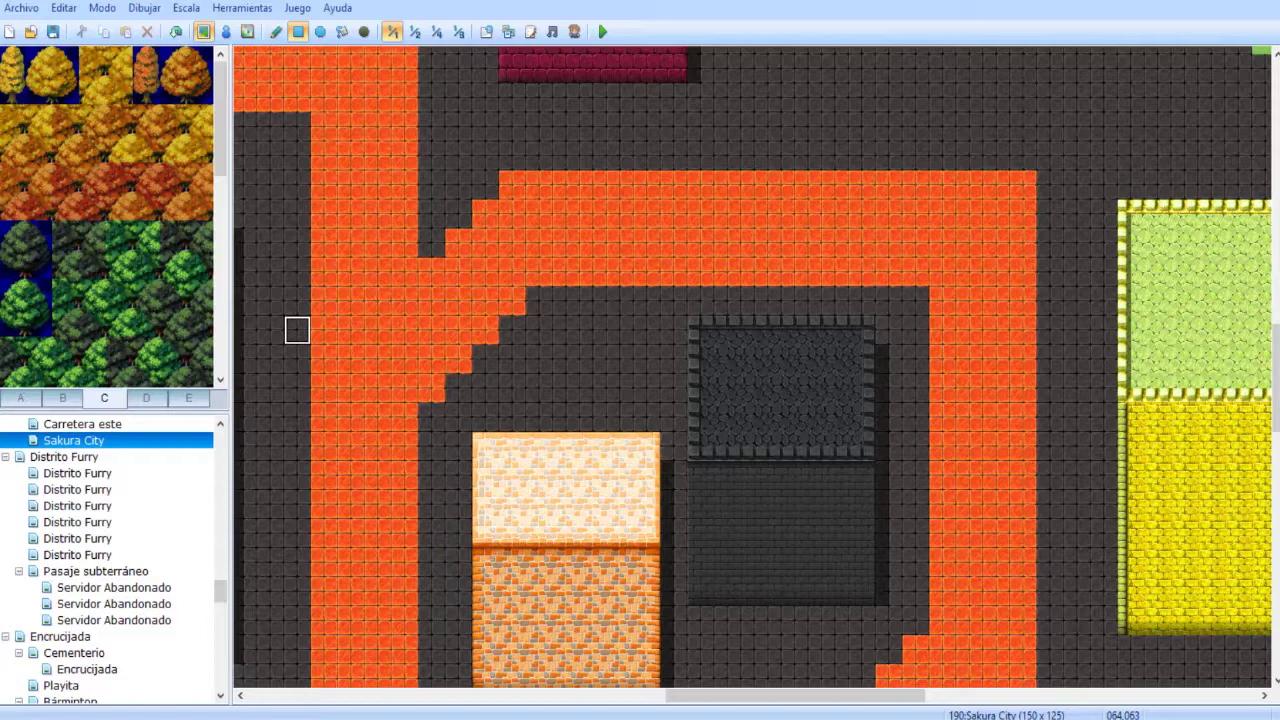
- Check both stepped road corners around the black building and save the project
middle_drag(374, 246, 389, 187)
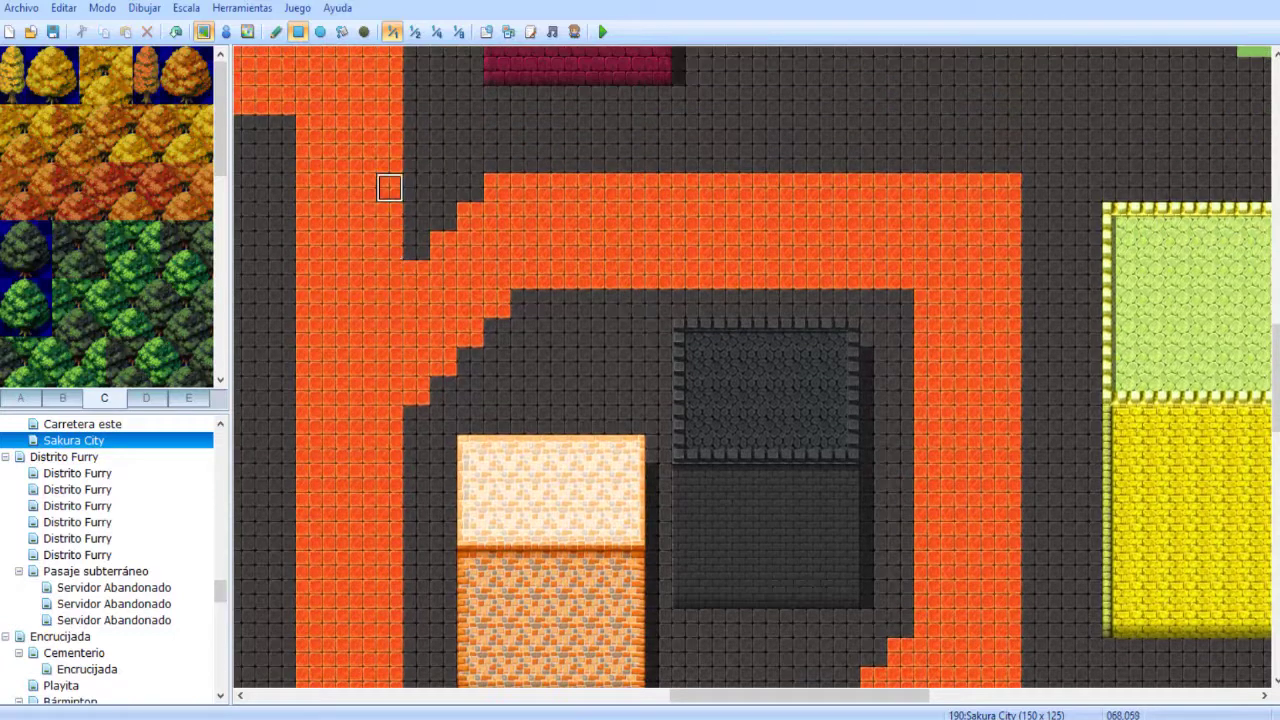
drag(389, 187, 522, 268)
middle_drag(449, 243, 641, 514)
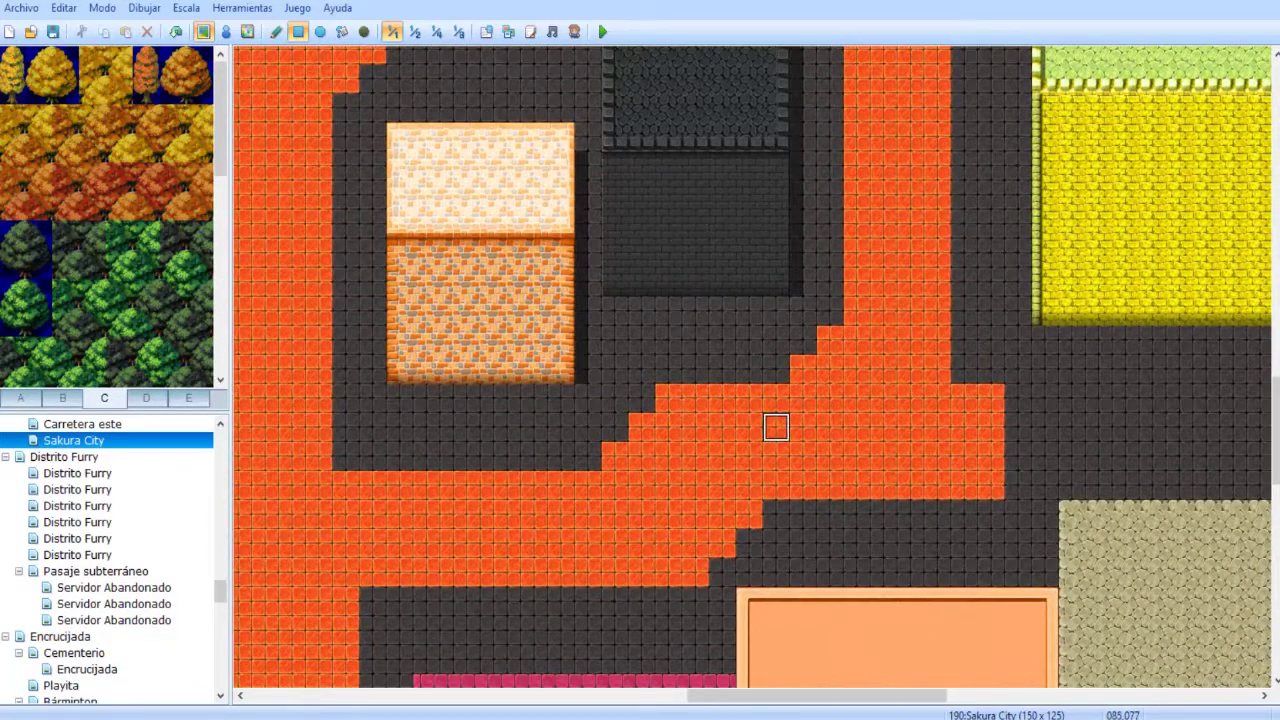
middle_drag(776, 427, 829, 327)
click(53, 32)
- Examine the paved lot east of the pink building and the surrounding streets and buildings
middle_drag(565, 380, 587, 276)
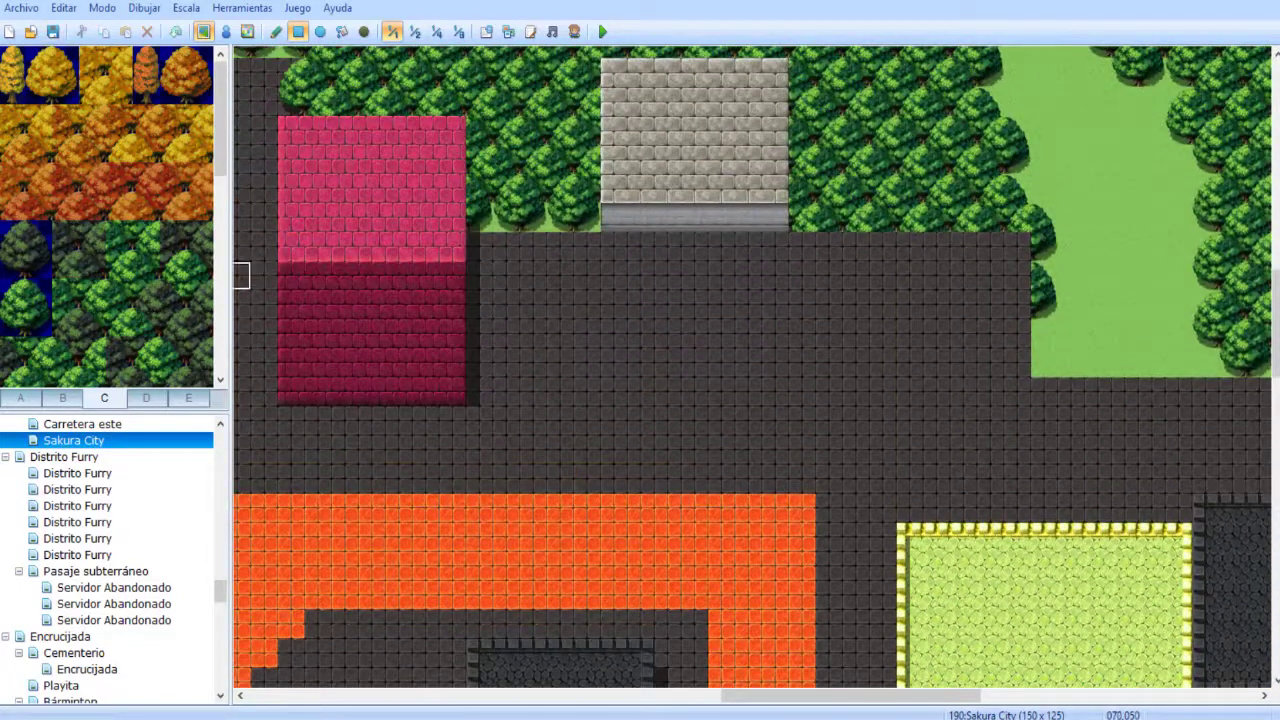
middle_drag(514, 260, 563, 283)
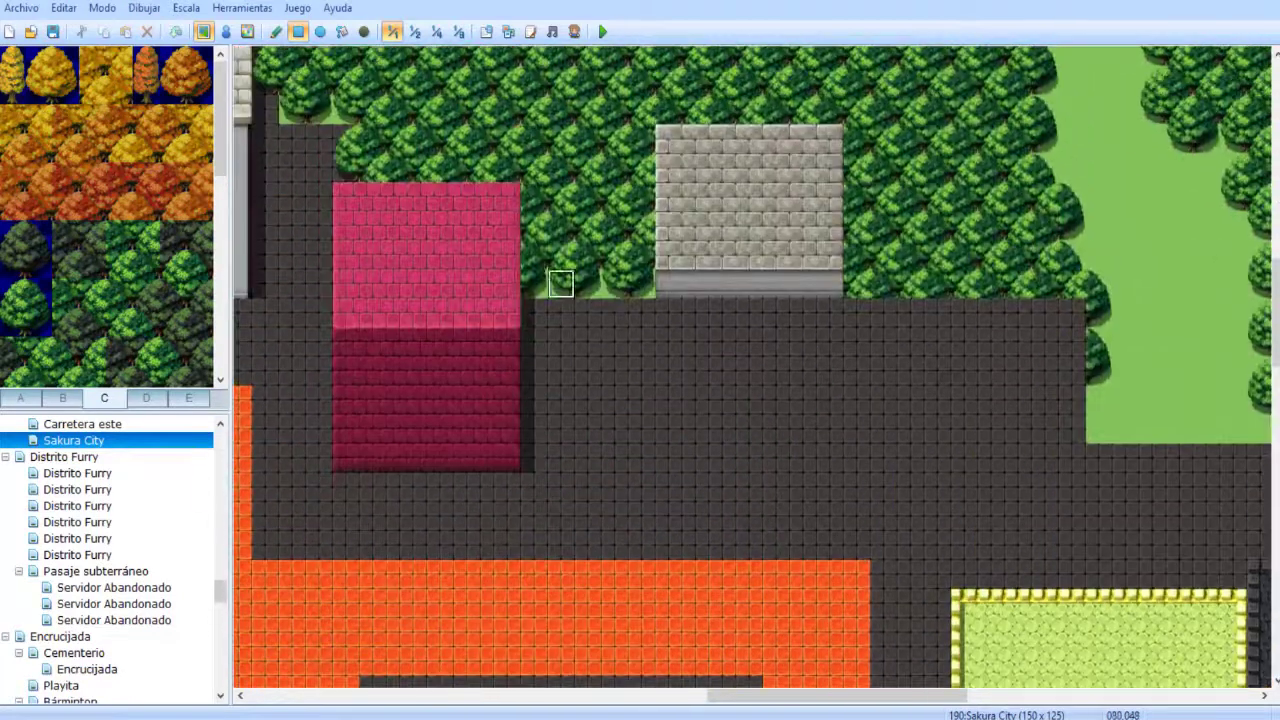
click(20, 398)
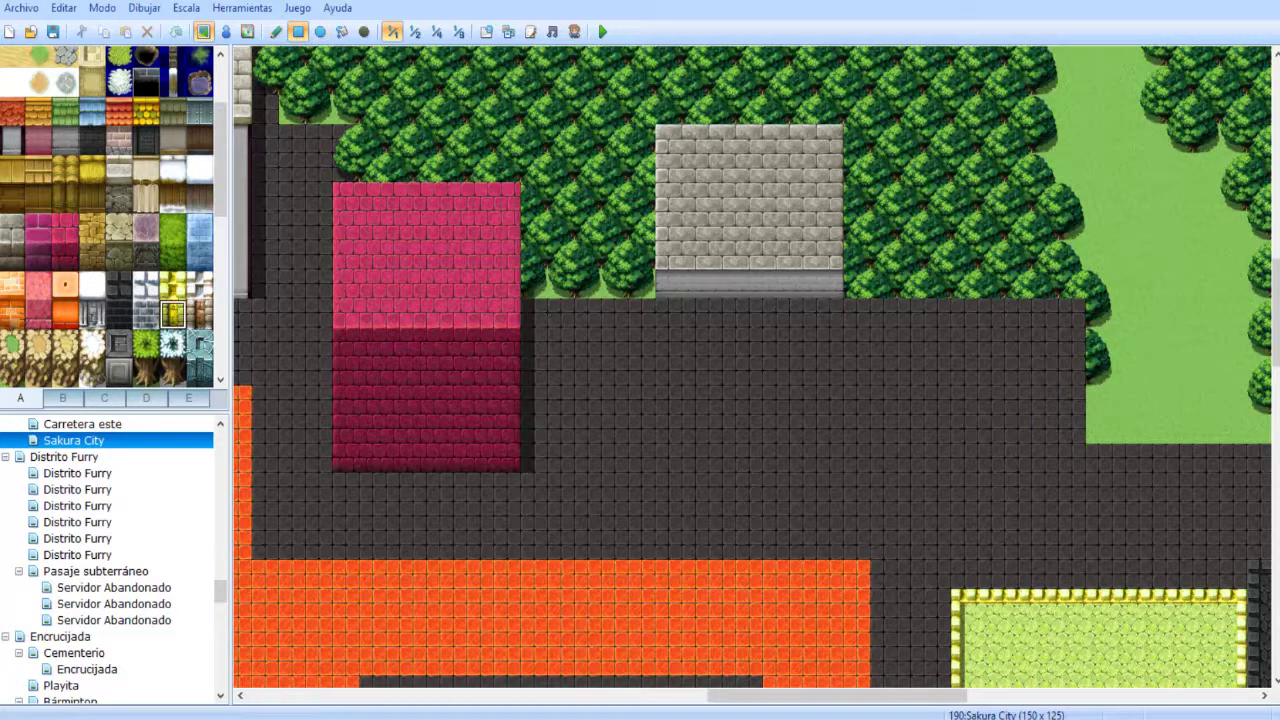
middle_drag(507, 255, 395, 288)
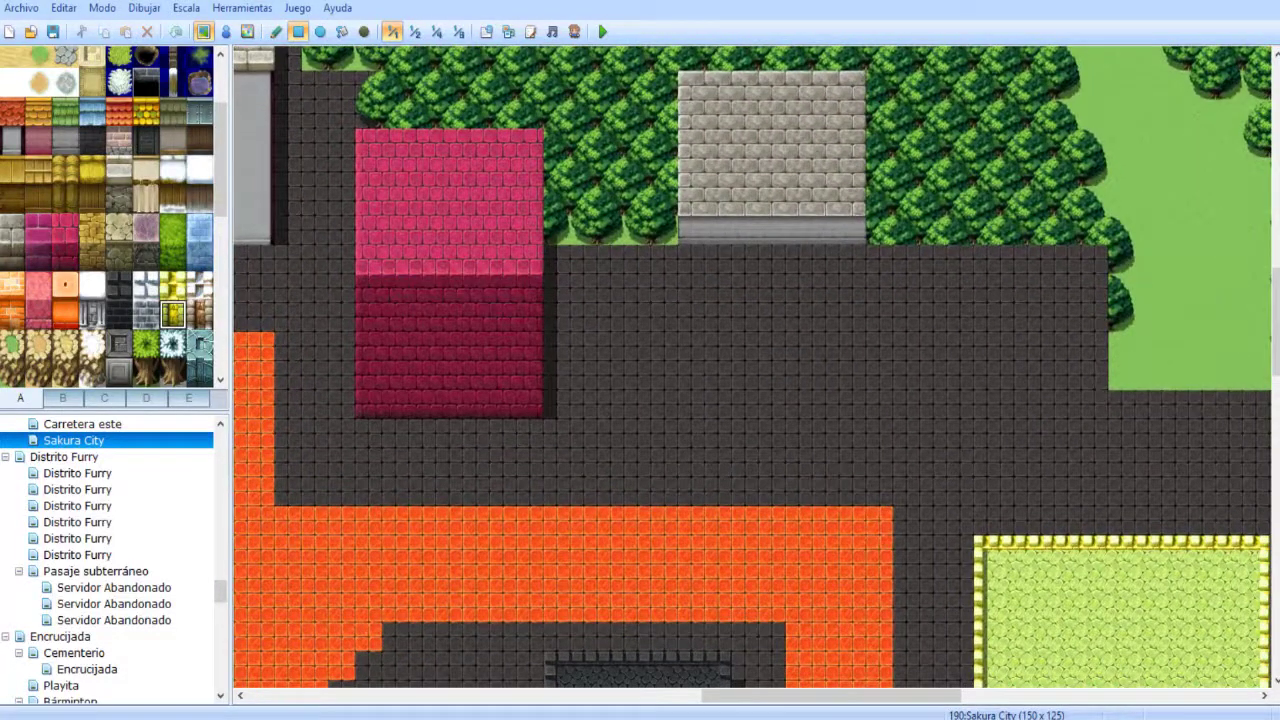
middle_drag(691, 288, 686, 411)
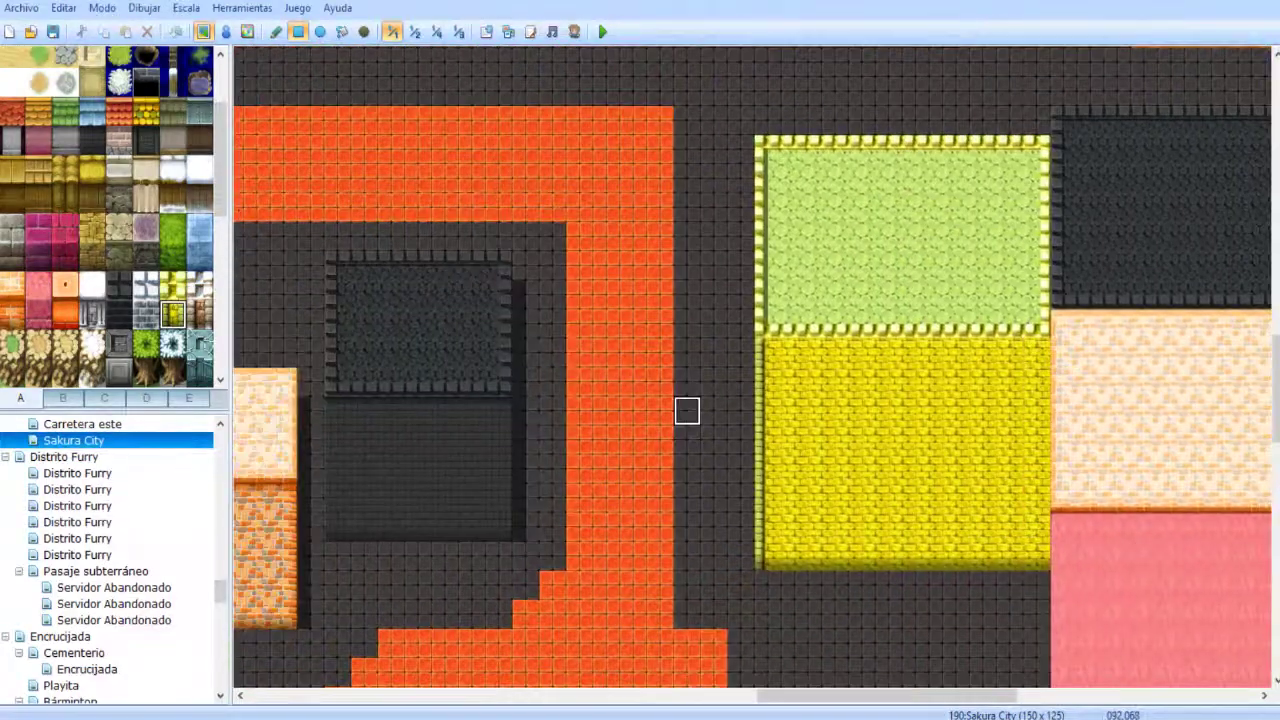
middle_drag(802, 366, 690, 385)
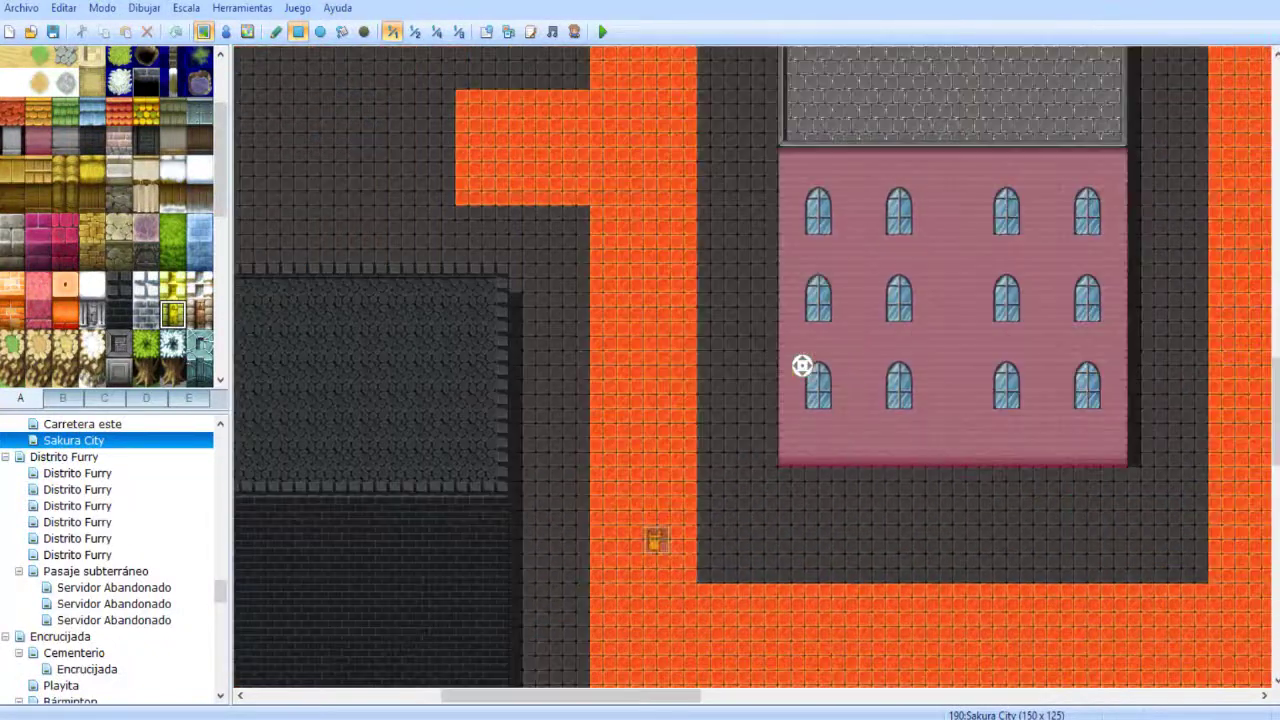
middle_drag(630, 452, 908, 423)
middle_drag(691, 474, 674, 600)
middle_drag(468, 74, 419, 534)
middle_drag(505, 254, 760, 451)
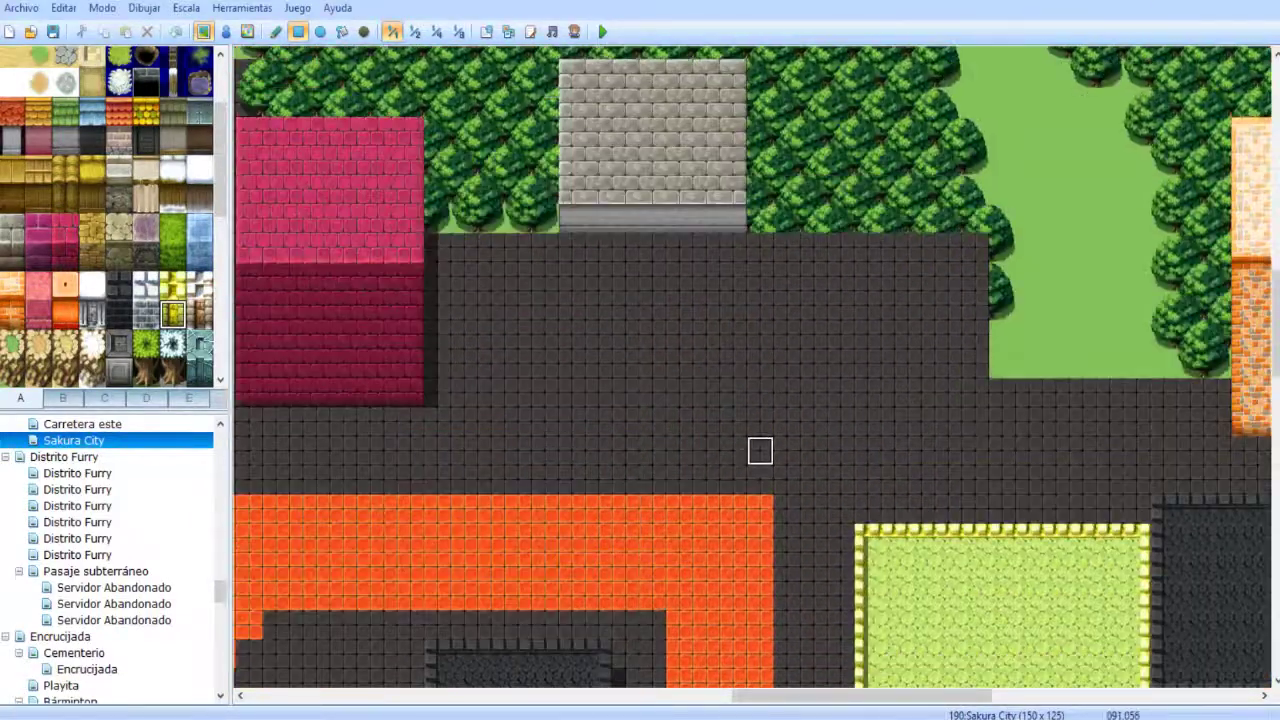
- Build an orange building two tiles east of the pink one, seven tiles wide with five wall rows and a five-row framed roof
middle_drag(574, 218, 668, 353)
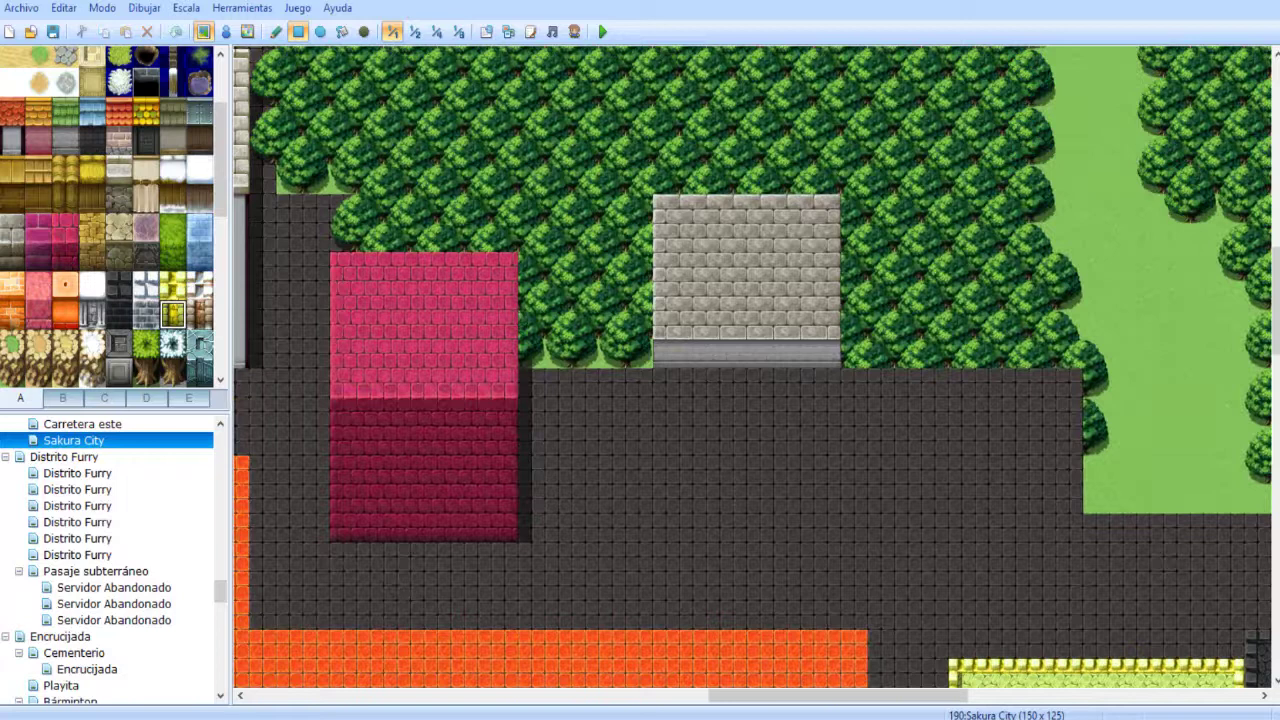
click(65, 314)
middle_drag(450, 234, 546, 180)
mouse_move(493, 266)
mouse_down()
mouse_move(598, 150)
mouse_move(658, 150)
mouse_up()
scroll(660, 249, up, 5)
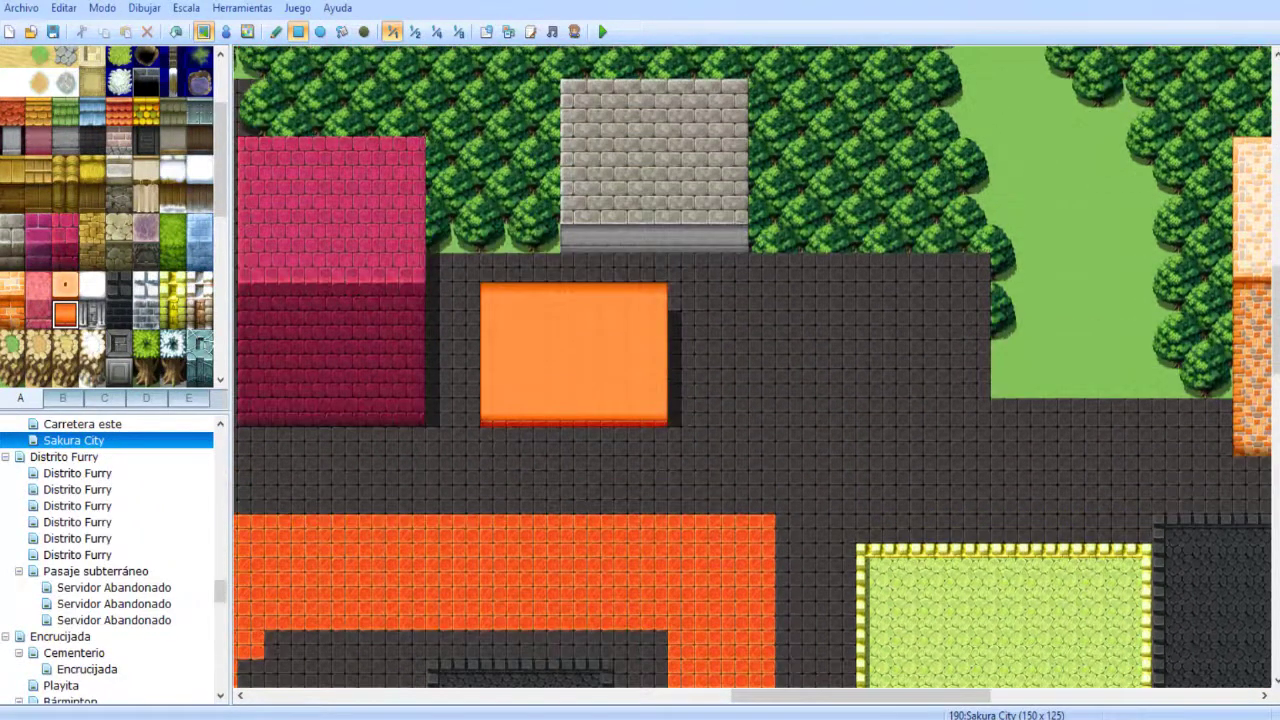
drag(493, 267, 655, 150)
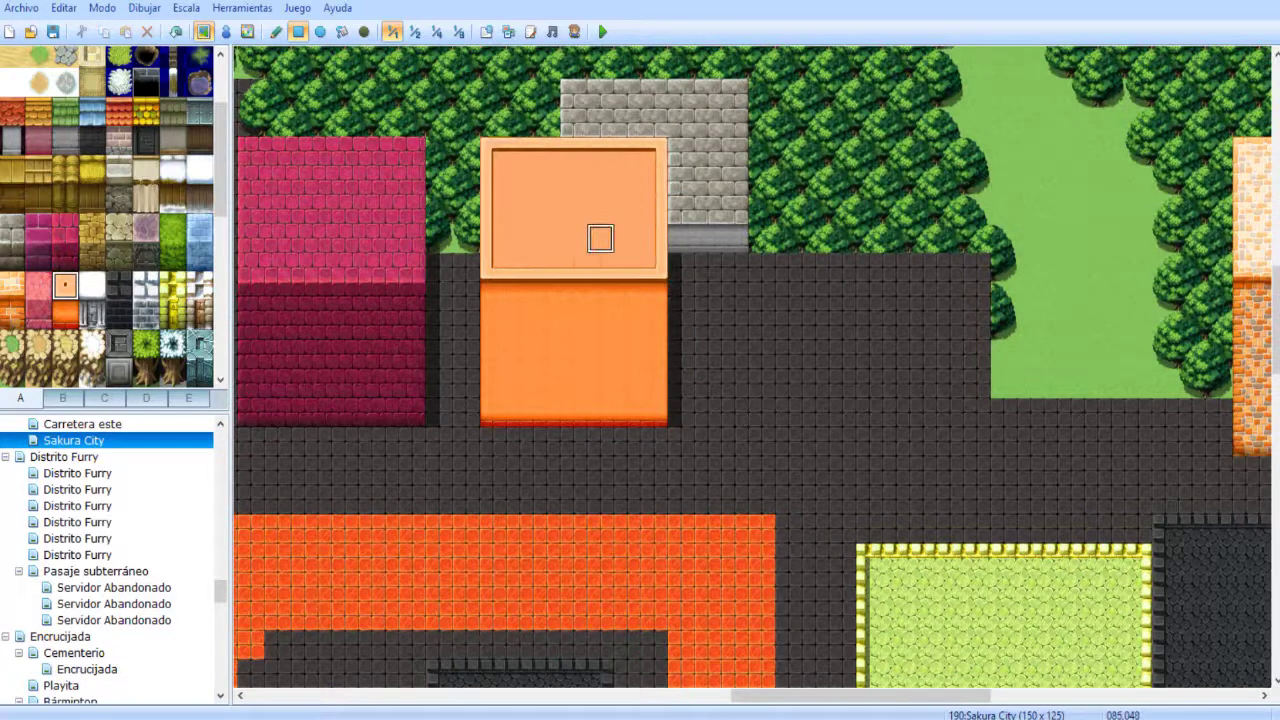
- Replace the remaining parts of the old gray stone building behind the orange building with forest trees
scroll(600, 238, left, 3)
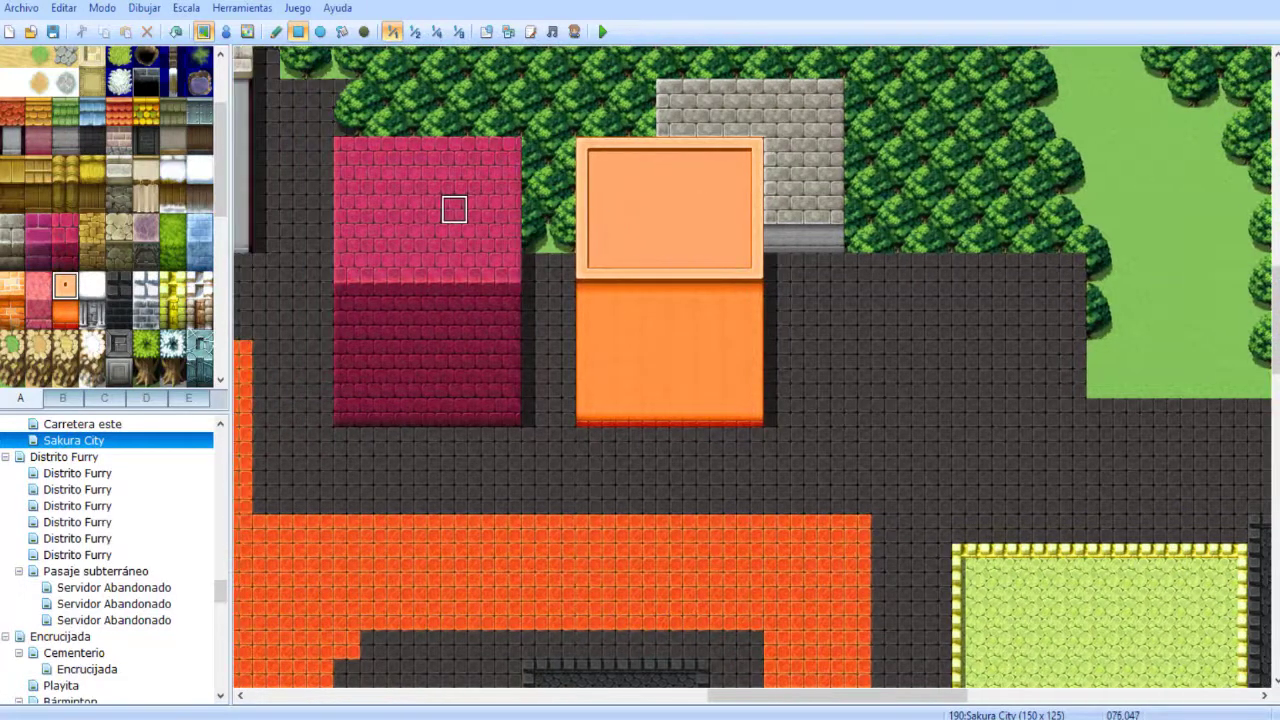
right_drag(348, 208, 508, 208)
right_click(750, 209)
scroll(640, 240, right, 4)
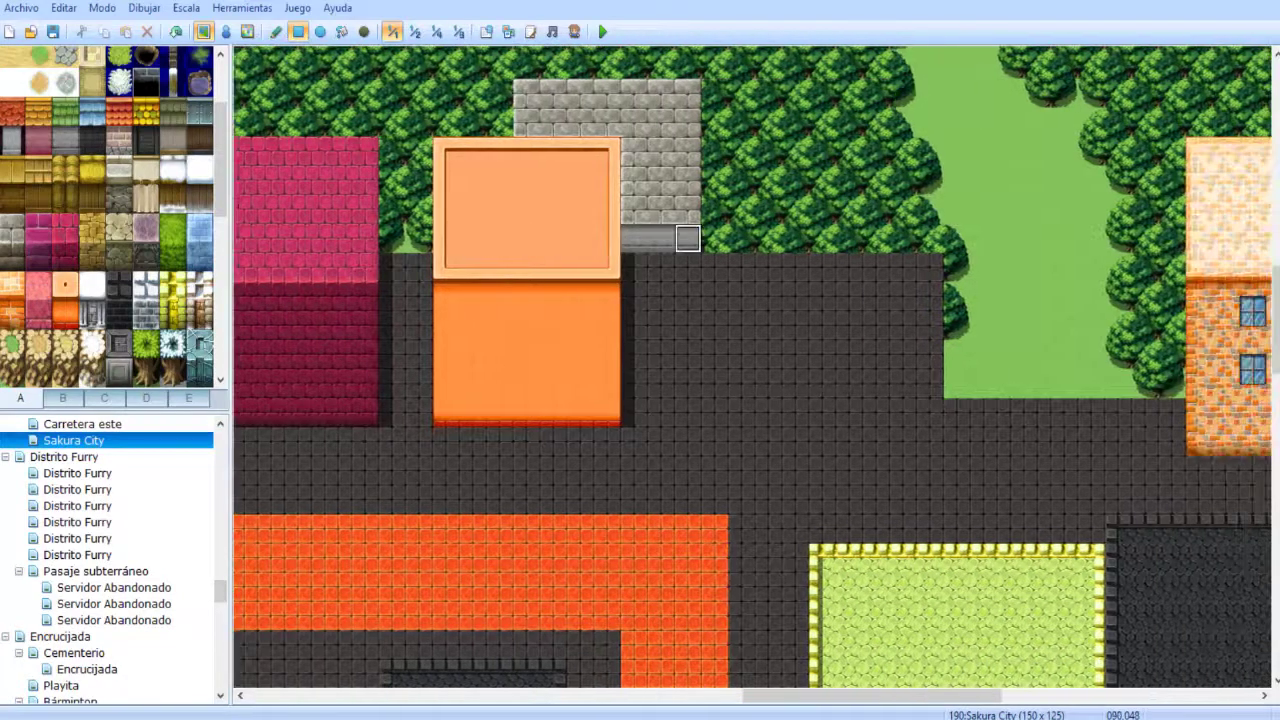
scroll(688, 240, up, 2)
click(276, 31)
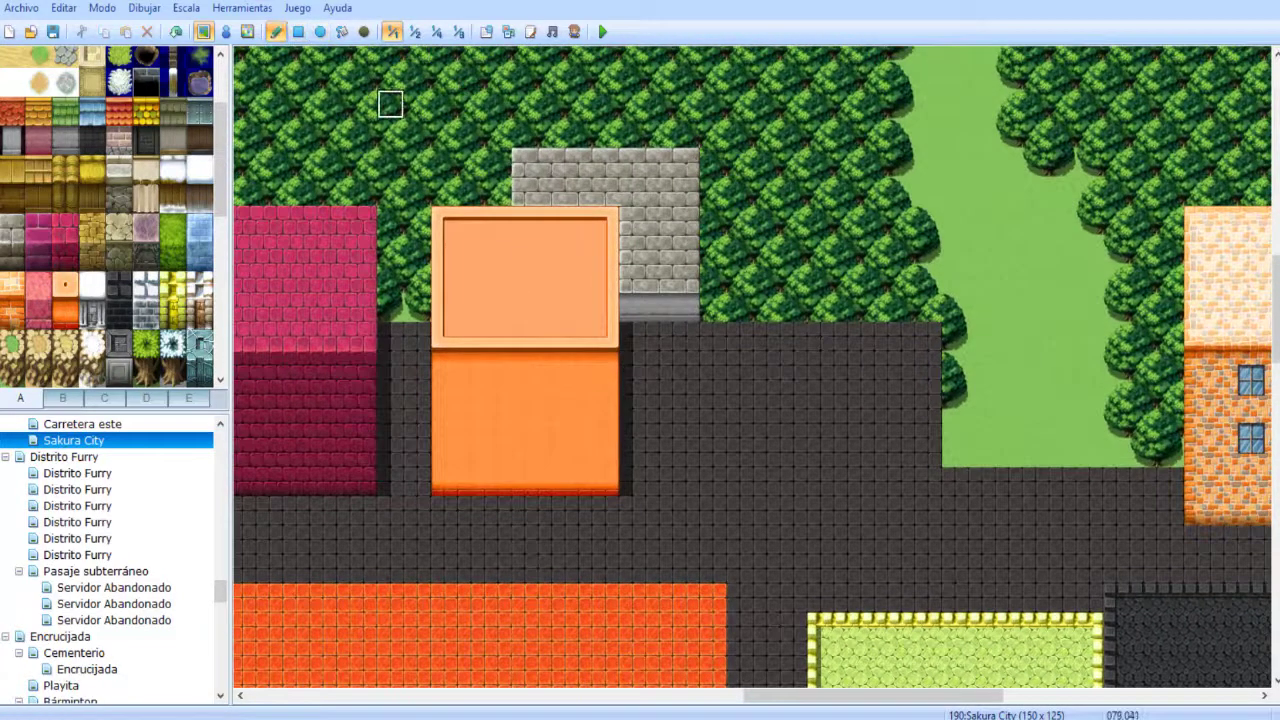
mouse_move(429, 114)
mouse_down()
mouse_move(674, 200)
mouse_move(646, 292)
mouse_move(646, 232)
mouse_up()
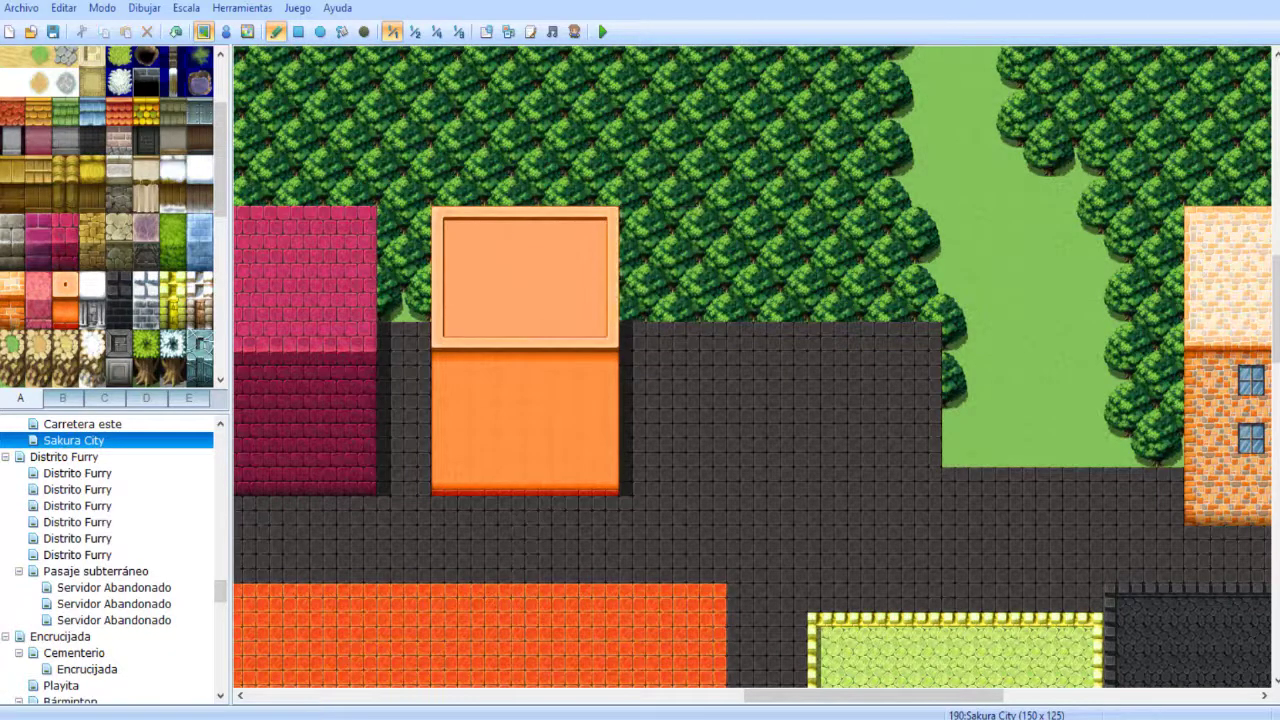
- Build a gray building two tiles east of the orange one, seven tiles wide with a five-row stone roof and five wall rows
click(298, 31)
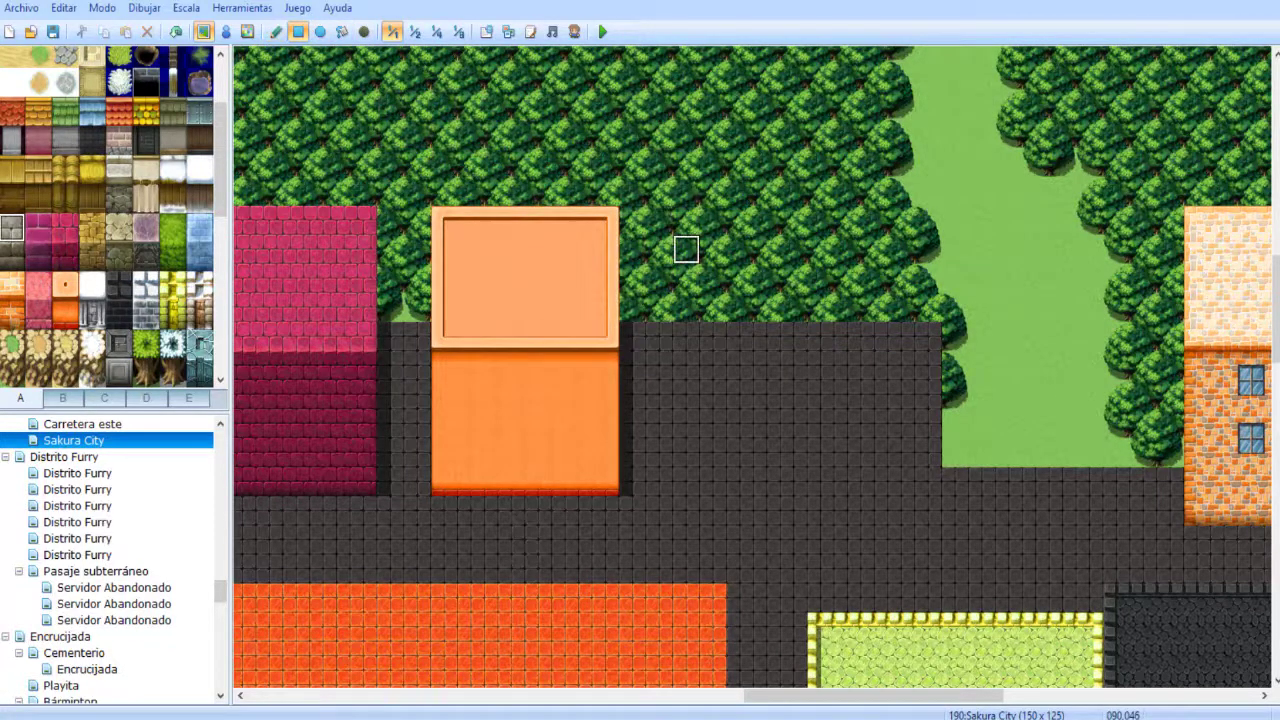
mouse_move(686, 214)
mouse_down()
mouse_move(850, 312)
mouse_move(850, 340)
mouse_up()
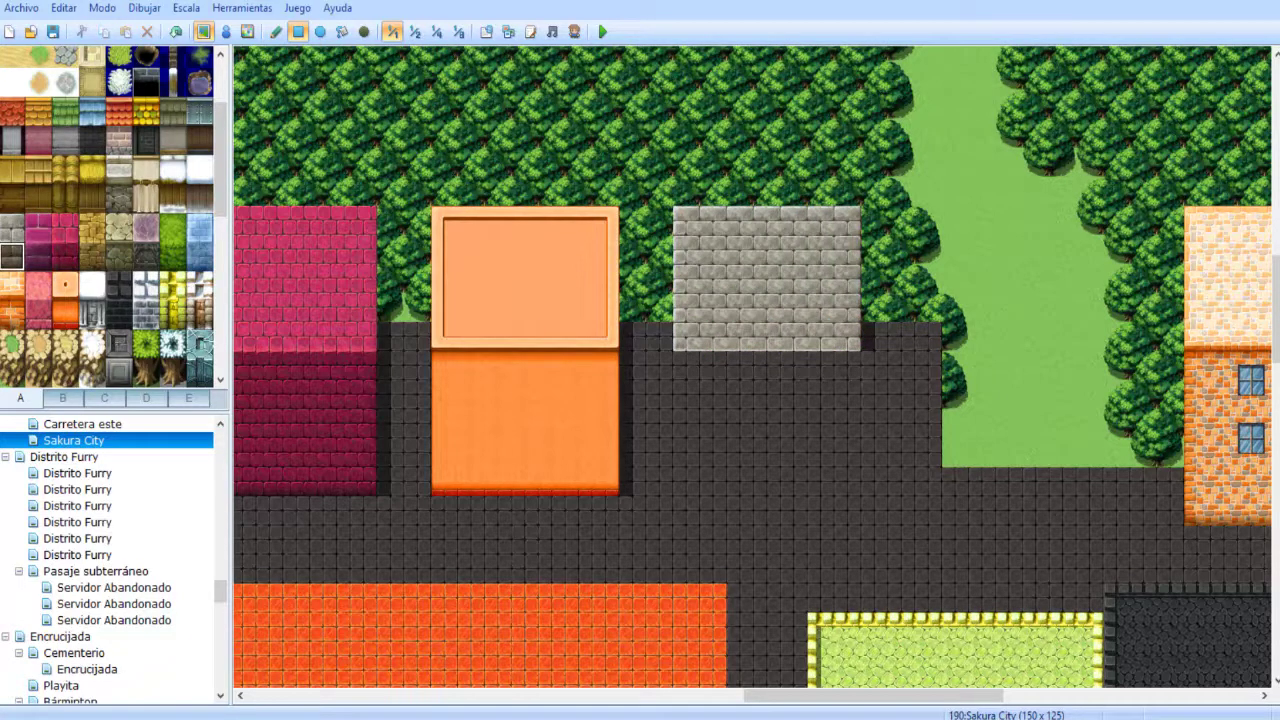
click(65, 140)
drag(686, 364, 846, 482)
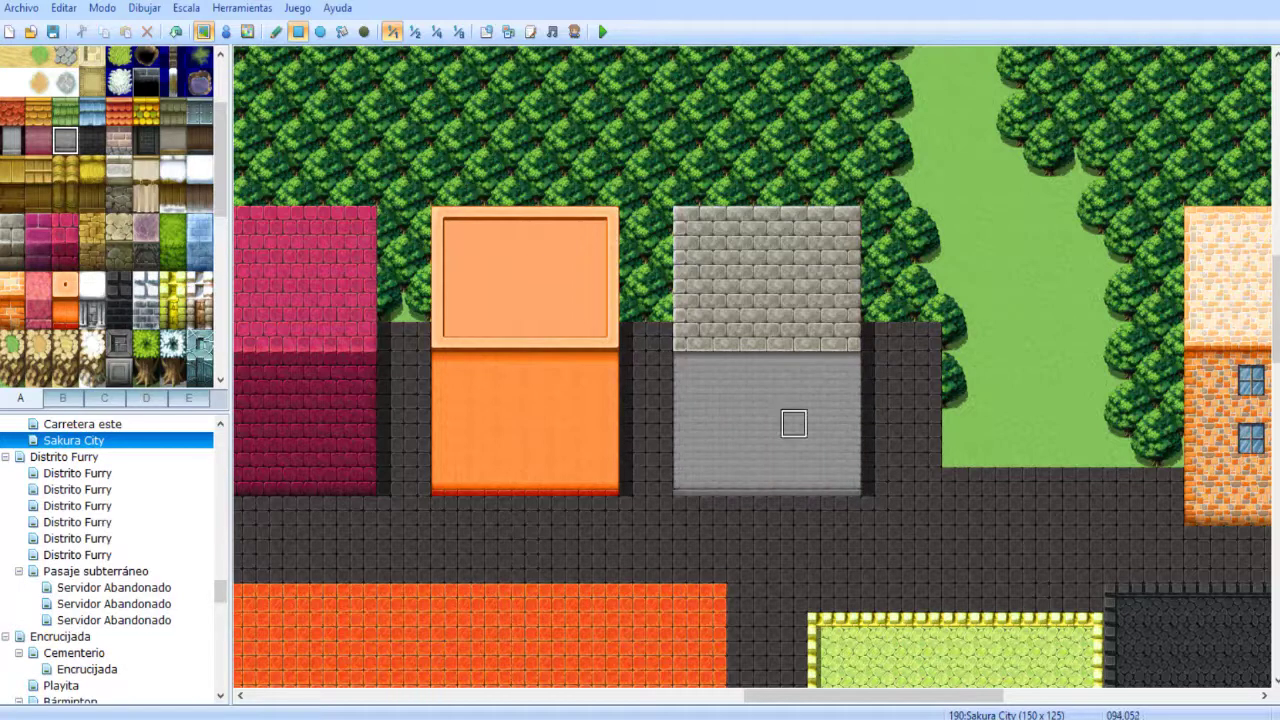
middle_click(749, 431)
middle_click(640, 464)
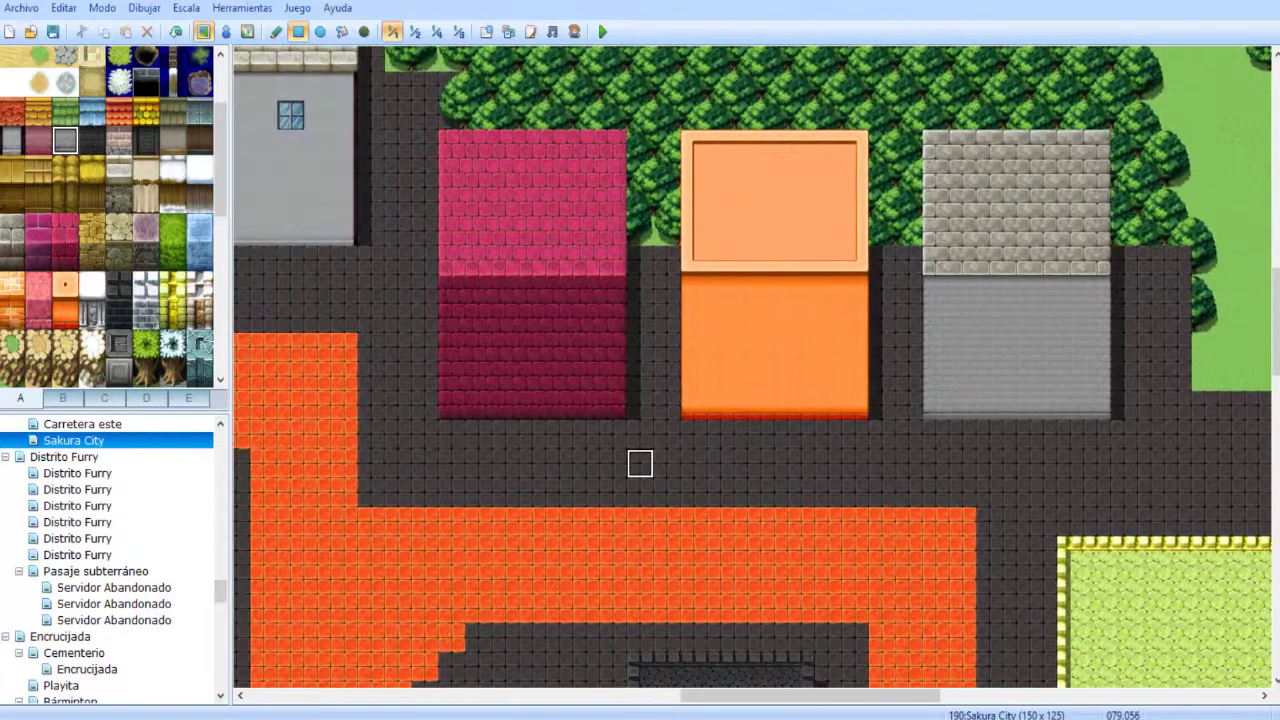
mouse_move(645, 469)
middle_down()
mouse_move(748, 480)
mouse_move(791, 400)
middle_up()
middle_drag(710, 429, 730, 293)
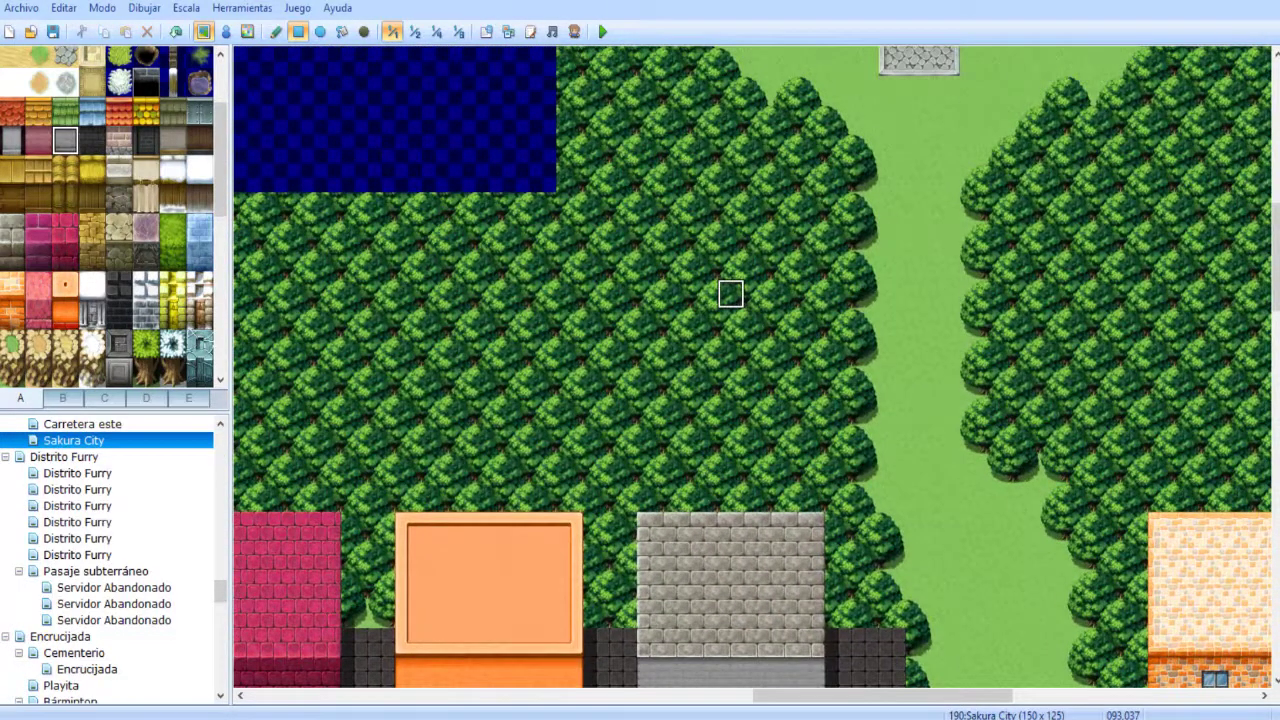
middle_drag(704, 236, 632, 394)
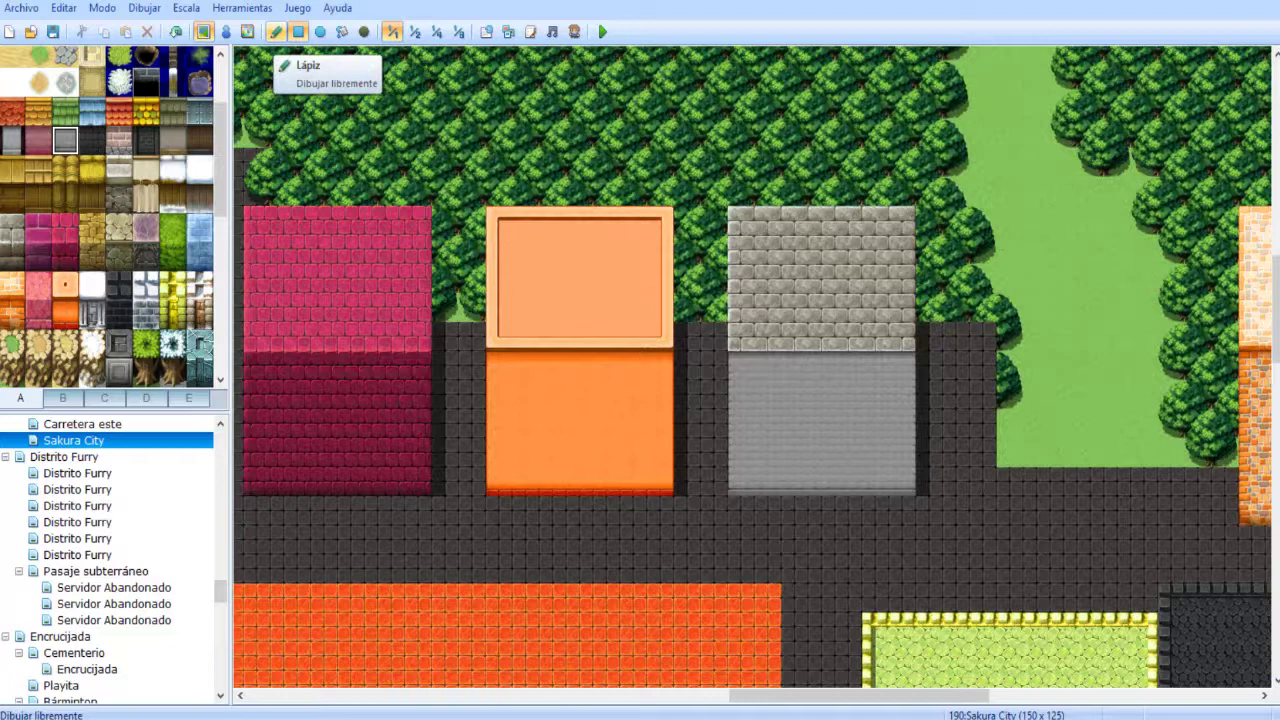
middle_drag(663, 249, 550, 312)
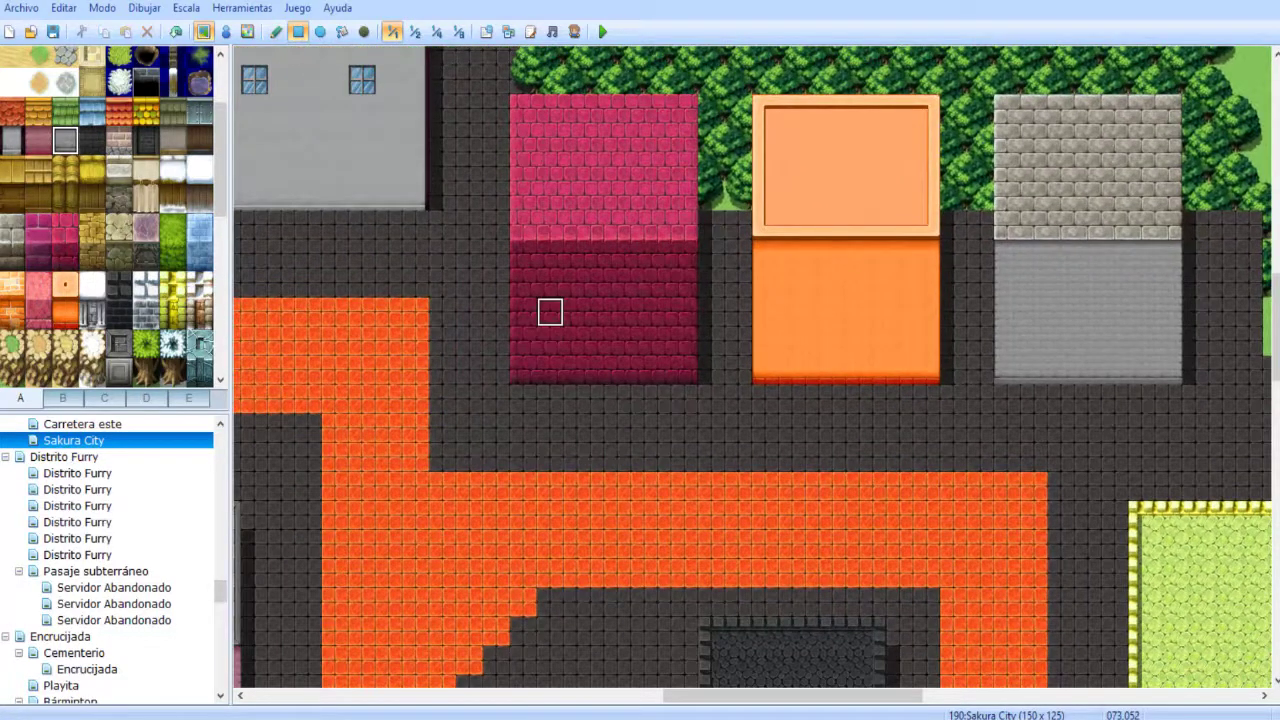
middle_drag(631, 368, 663, 223)
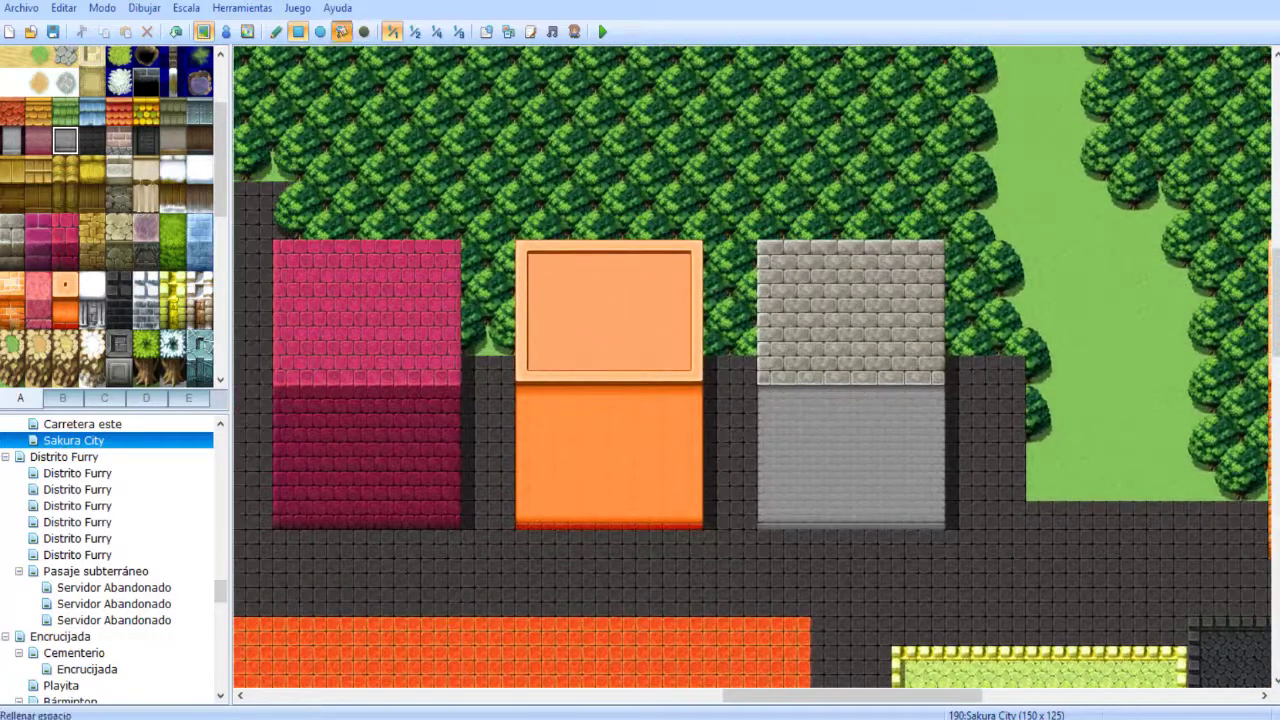
- Replace the pink building's roof and walls with the orange framed roof and orange walls of its neighbour
click(582, 283)
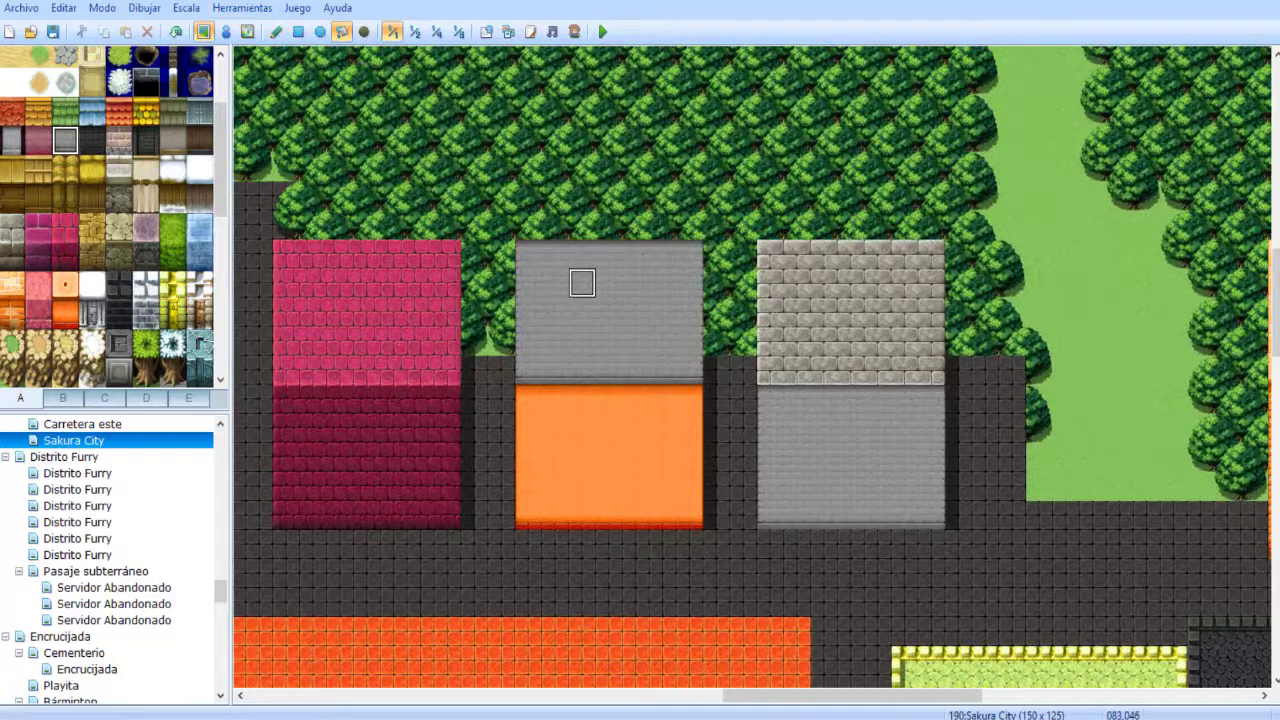
key(ctrl+z)
right_click(582, 283)
click(421, 312)
right_click(582, 428)
click(421, 399)
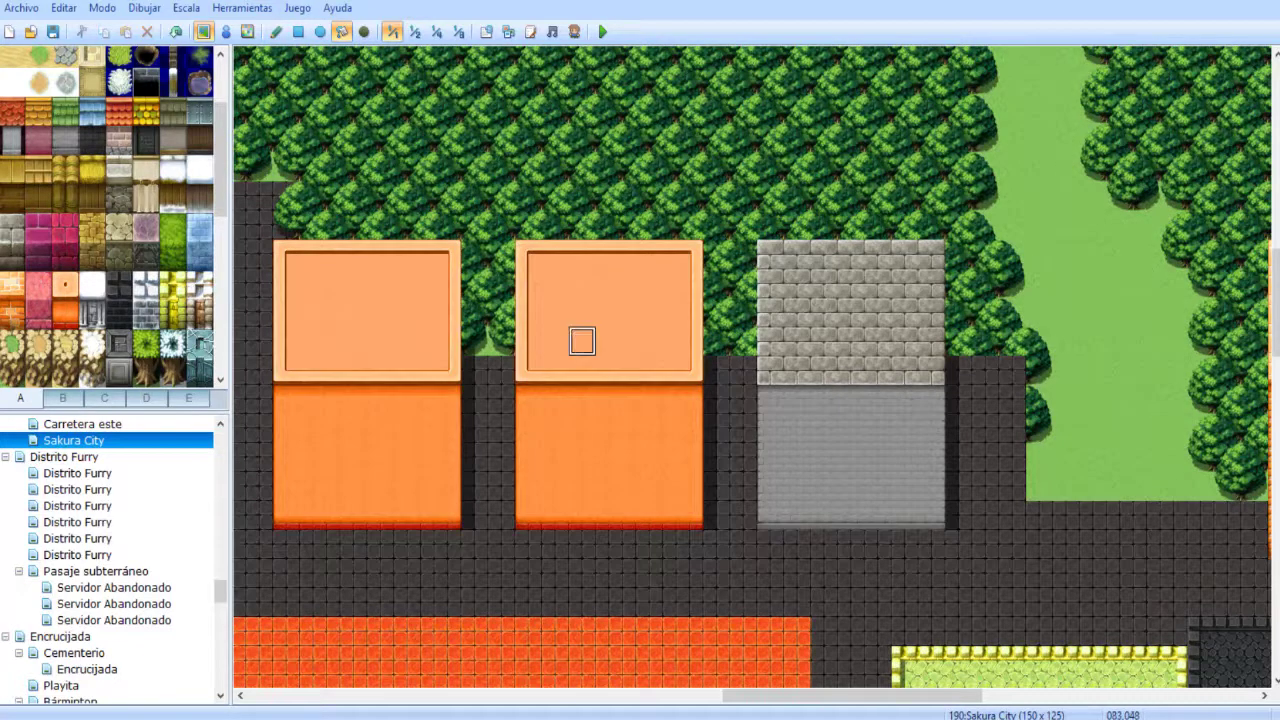
- Fill the middle building with the gray stone roof and gray brick walls
middle_drag(582, 341, 346, 347)
click(744, 316)
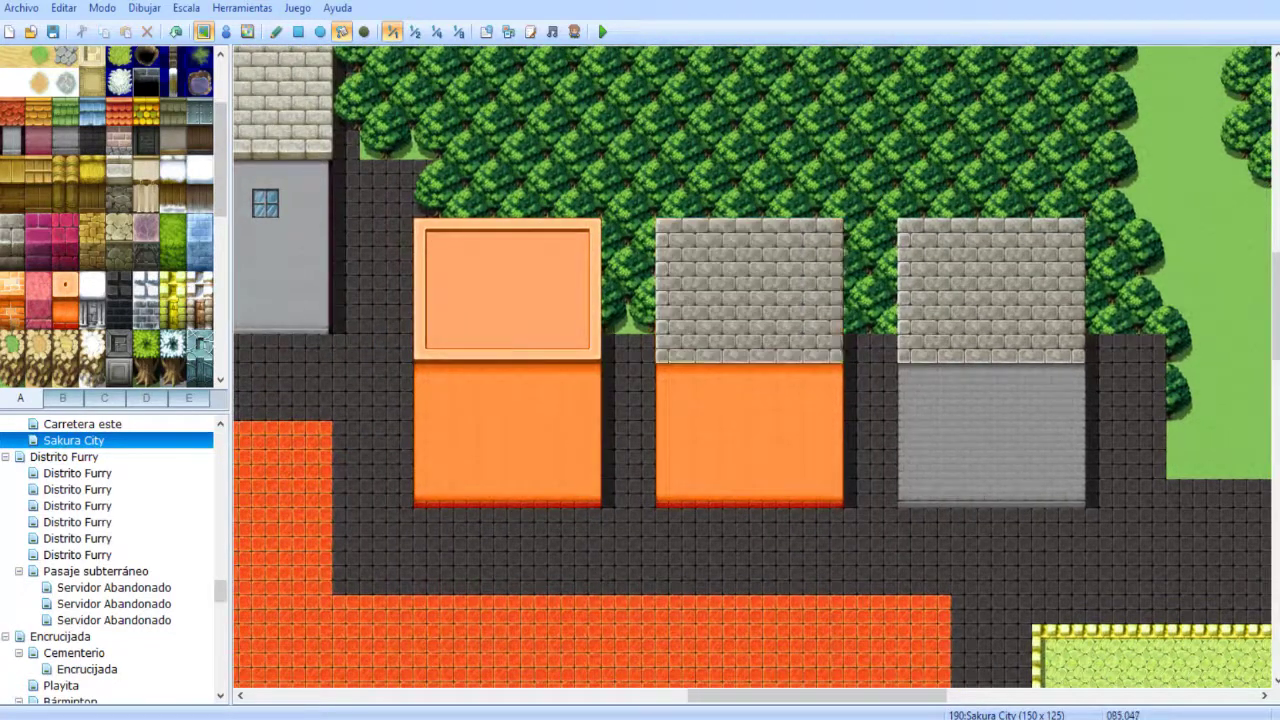
click(829, 436)
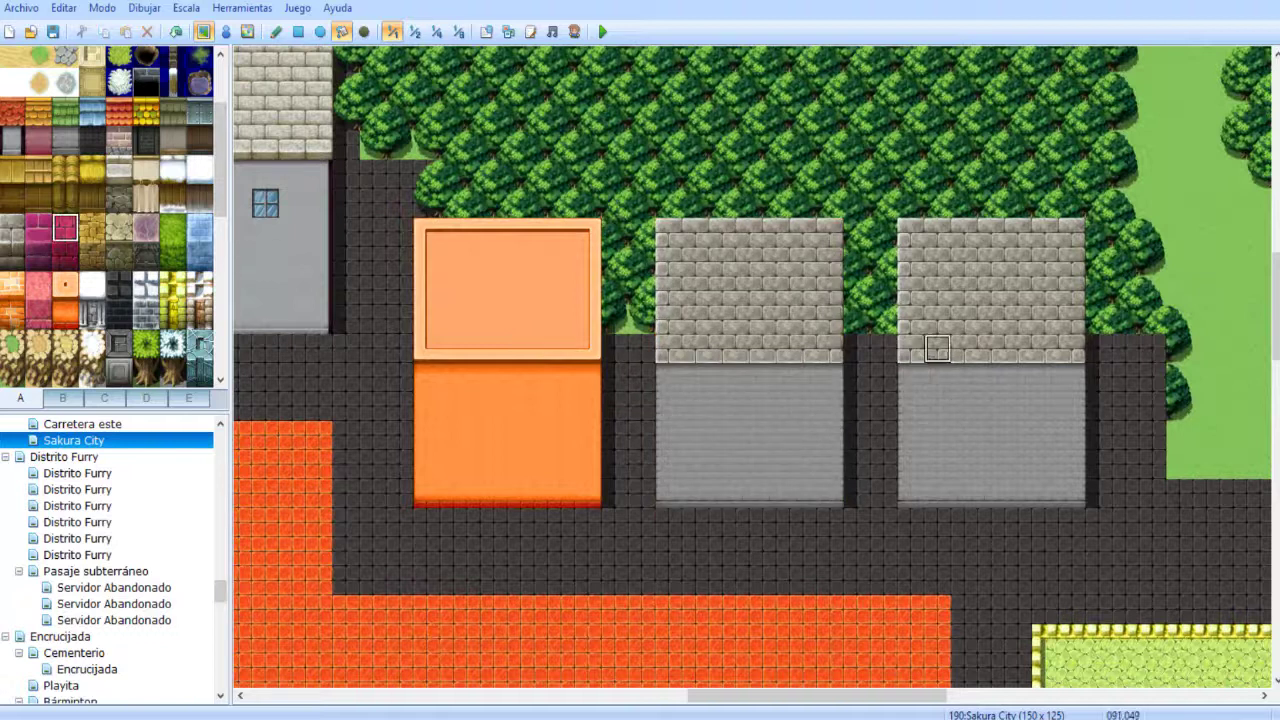
- Fill the easternmost building of the row with the pink roof and dark pink walls
click(937, 348)
click(65, 256)
click(964, 436)
- Examine the row of three buildings together with the surrounding roads and blocks at half scale
middle_click(640, 306)
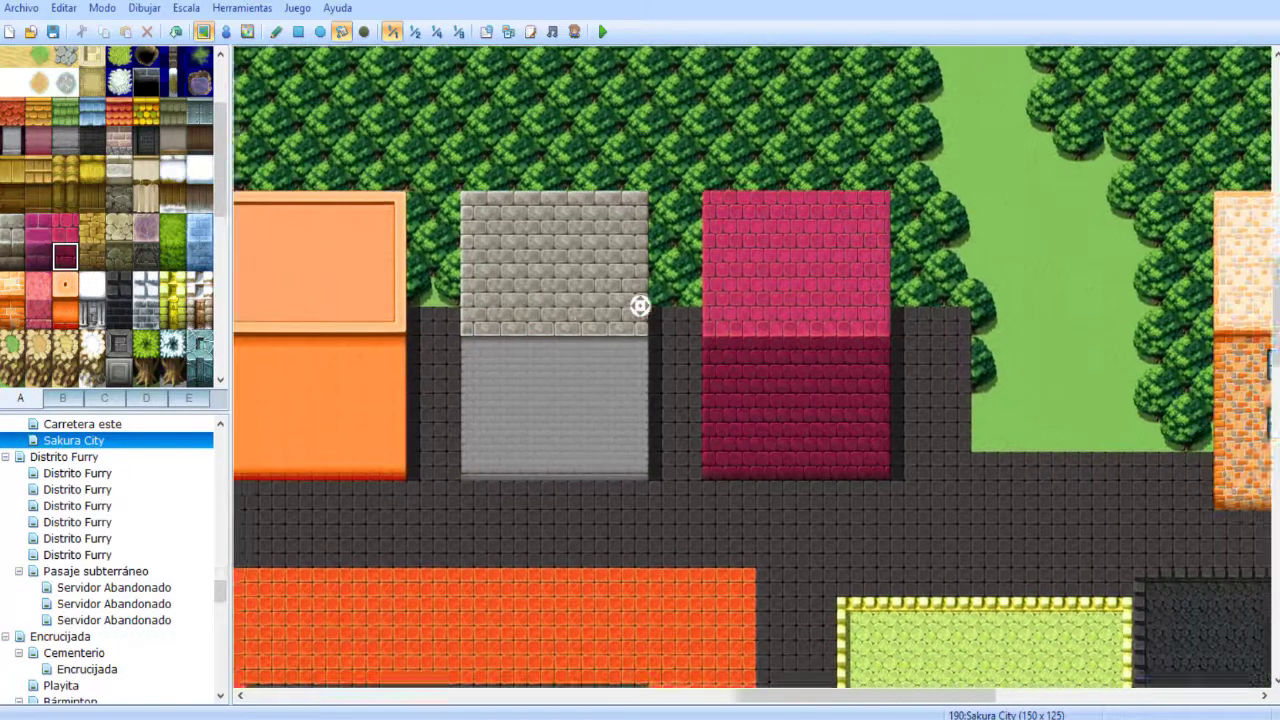
scroll(640, 305, right, 2)
click(414, 31)
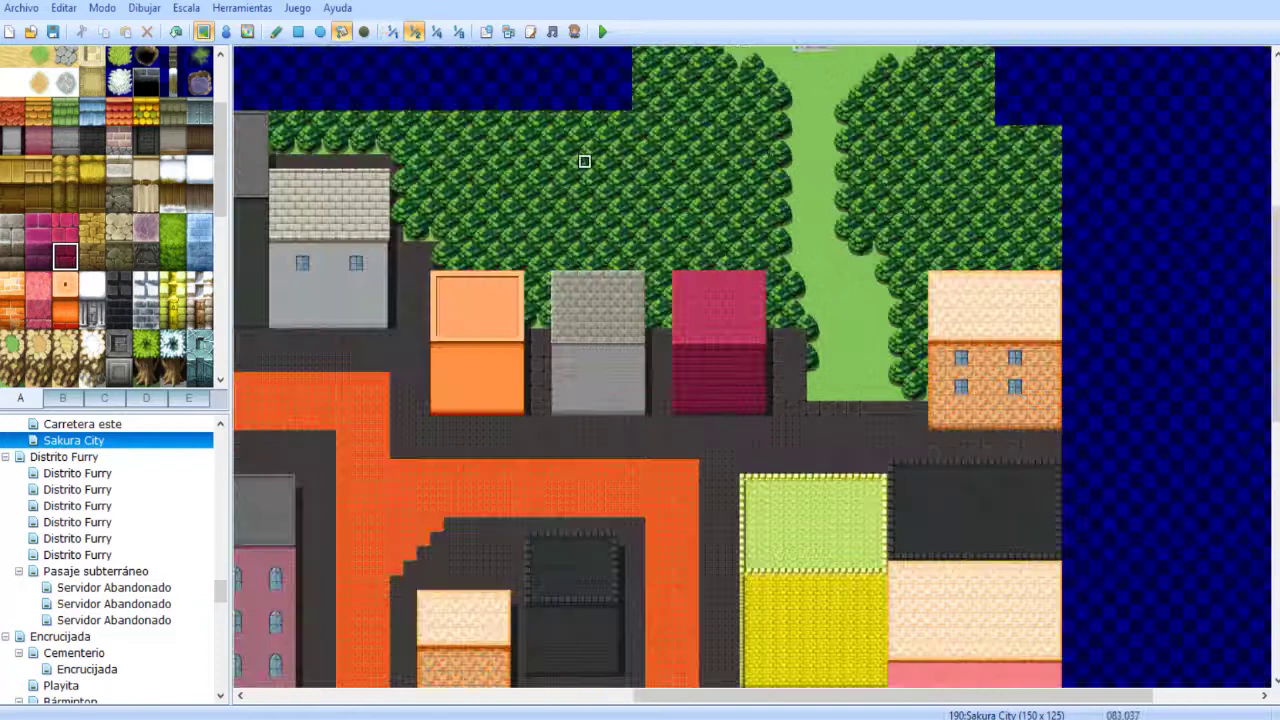
middle_drag(598, 161, 514, 366)
middle_drag(514, 366, 487, 216)
middle_drag(473, 302, 413, 425)
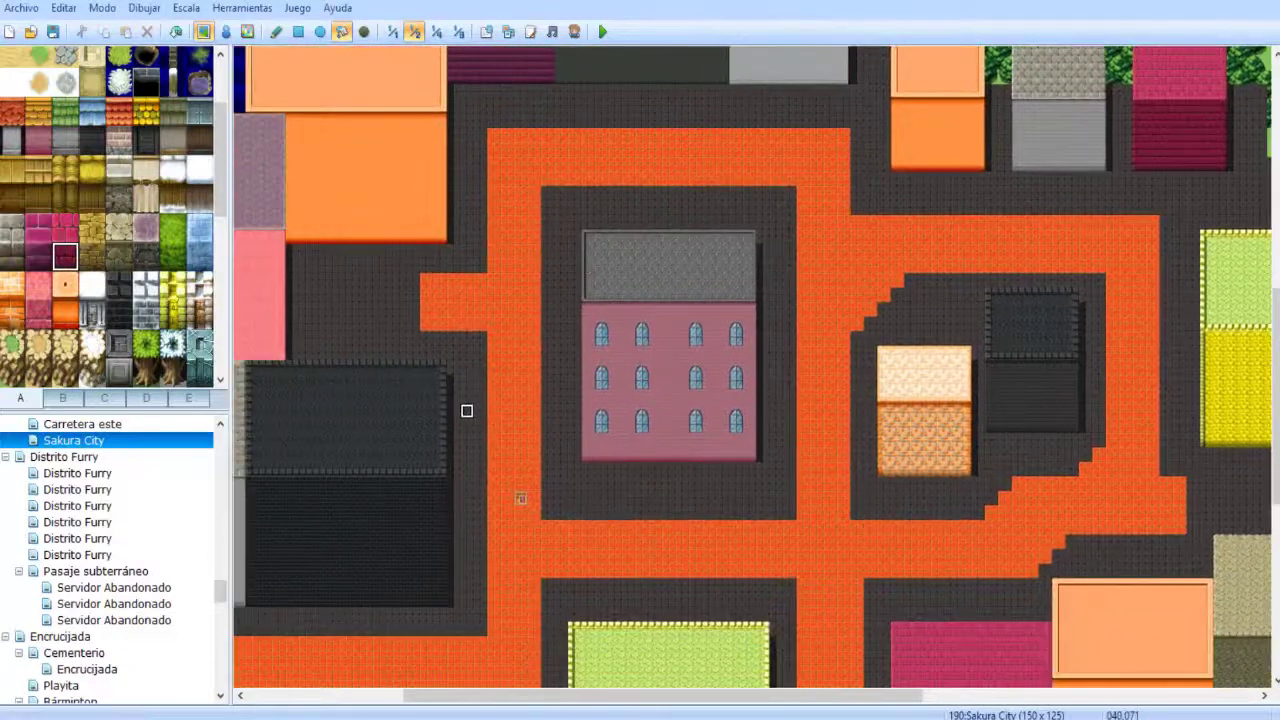
middle_drag(480, 396, 646, 293)
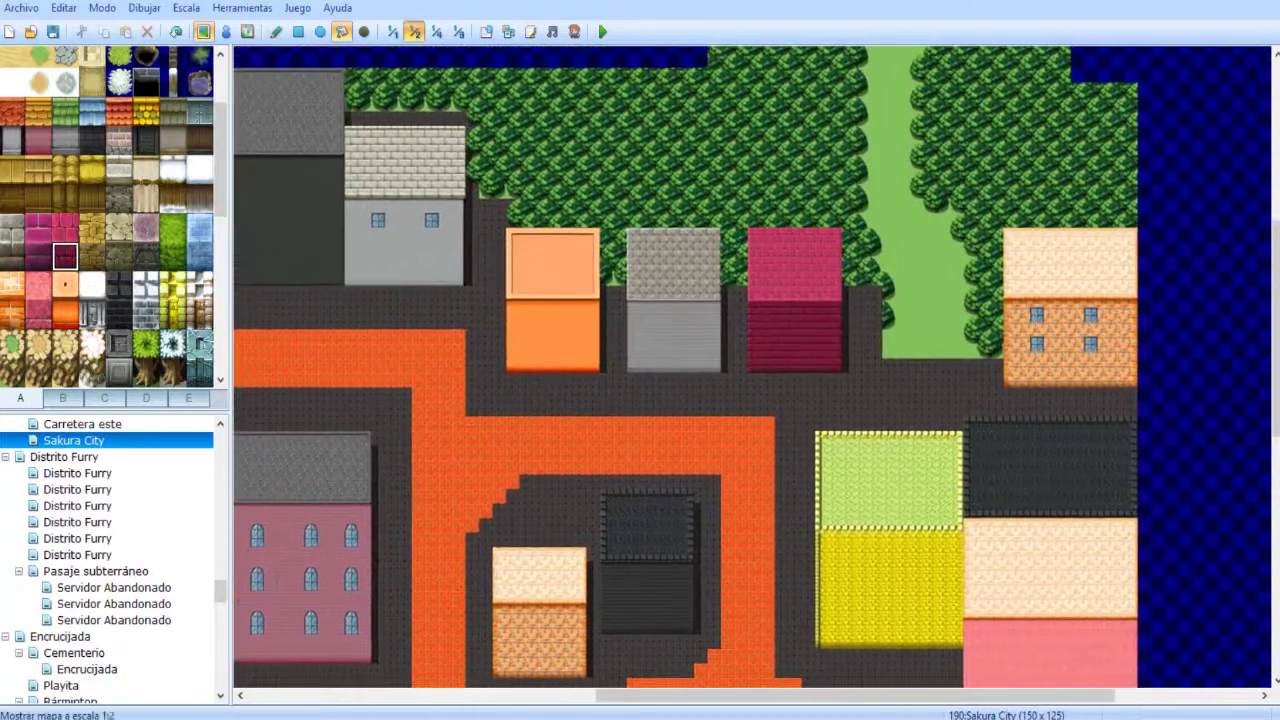
- Swap the outer buildings' styles, giving the western one pink roof and walls and the eastern one the orange framed roof and walls
click(392, 31)
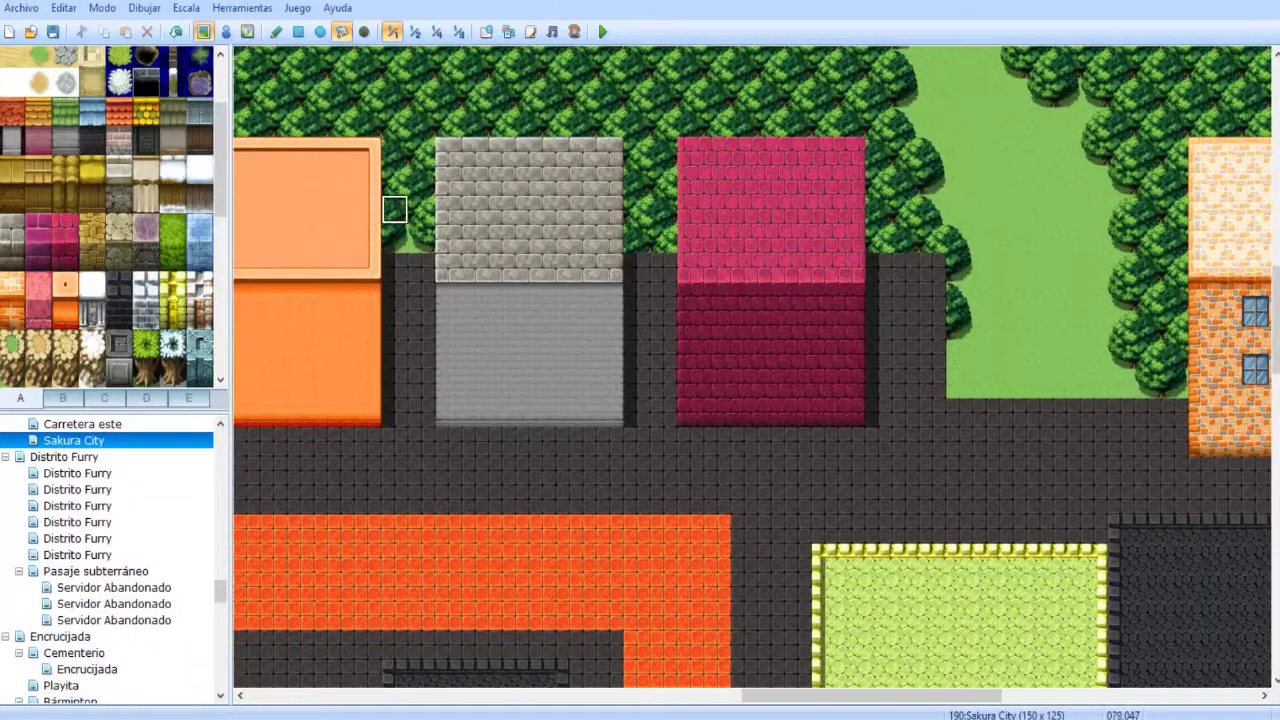
click(342, 208)
right_click(743, 323)
click(340, 354)
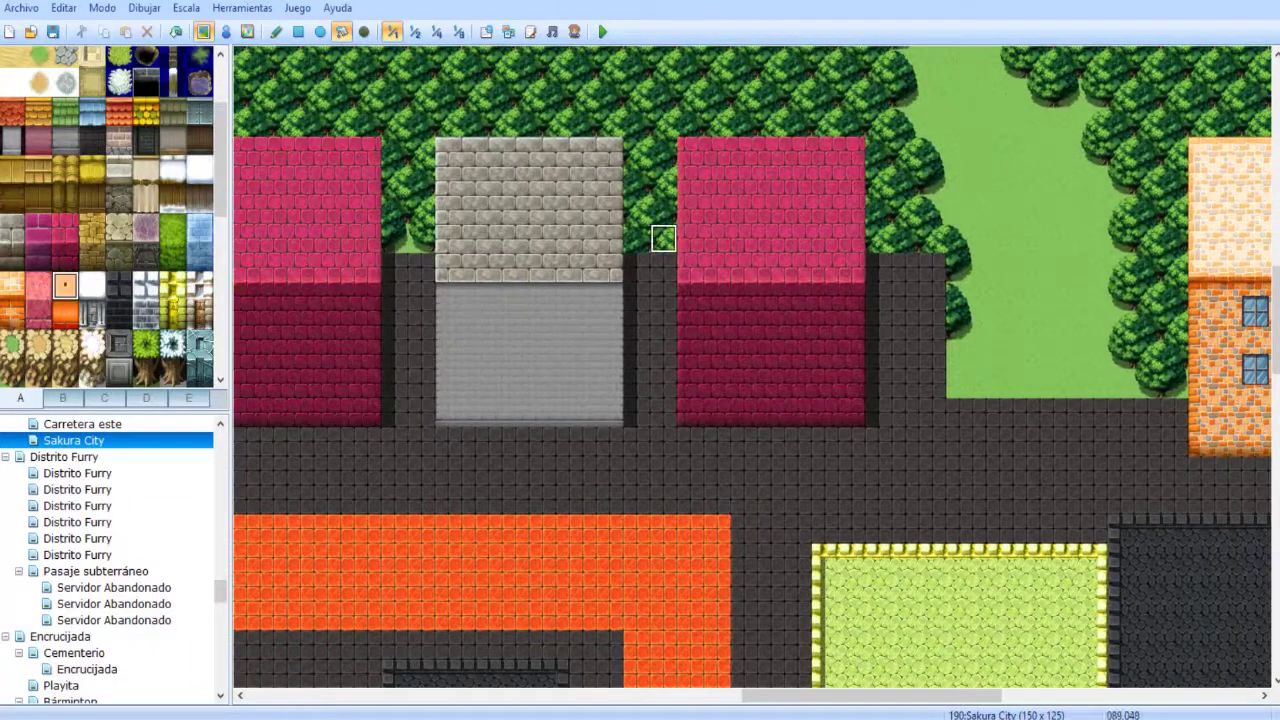
click(771, 207)
click(65, 315)
click(760, 328)
- Examine the forest edges and the grass path around the three buildings
middle_drag(529, 295, 606, 300)
middle_drag(1190, 301, 788, 301)
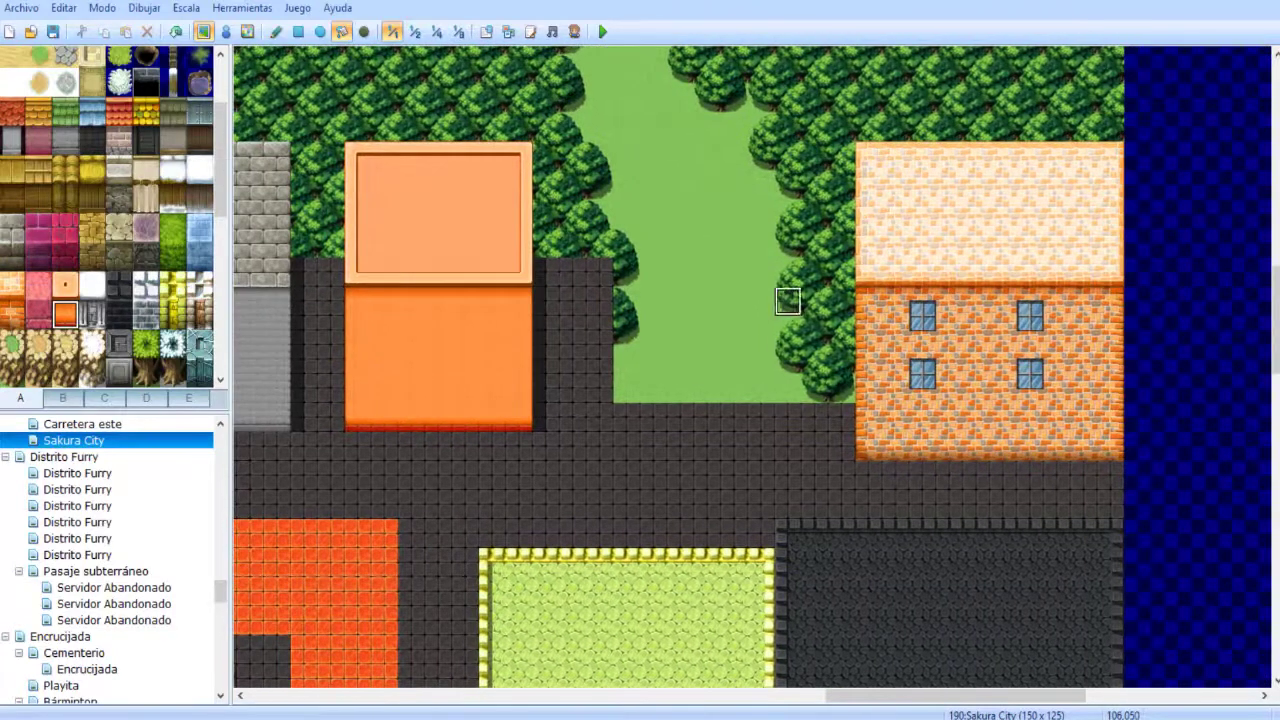
scroll(788, 301, up, 4)
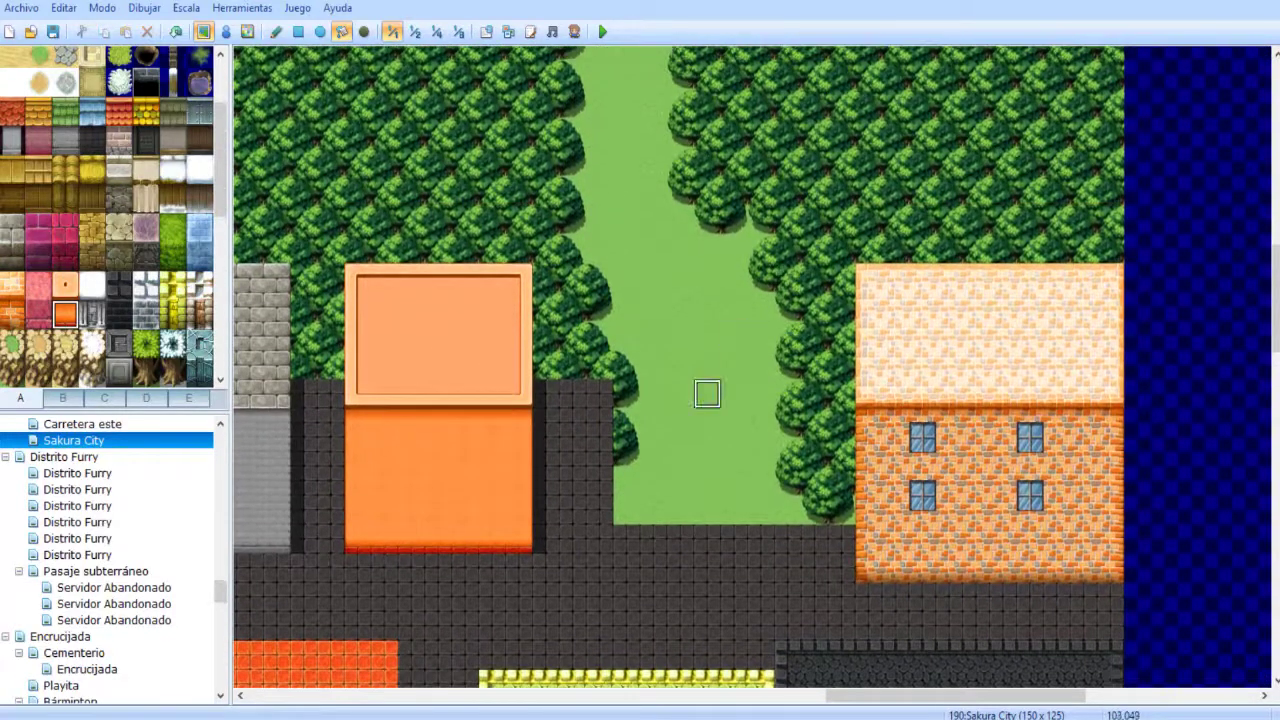
middle_drag(635, 335, 267, 90)
click(276, 32)
click(104, 398)
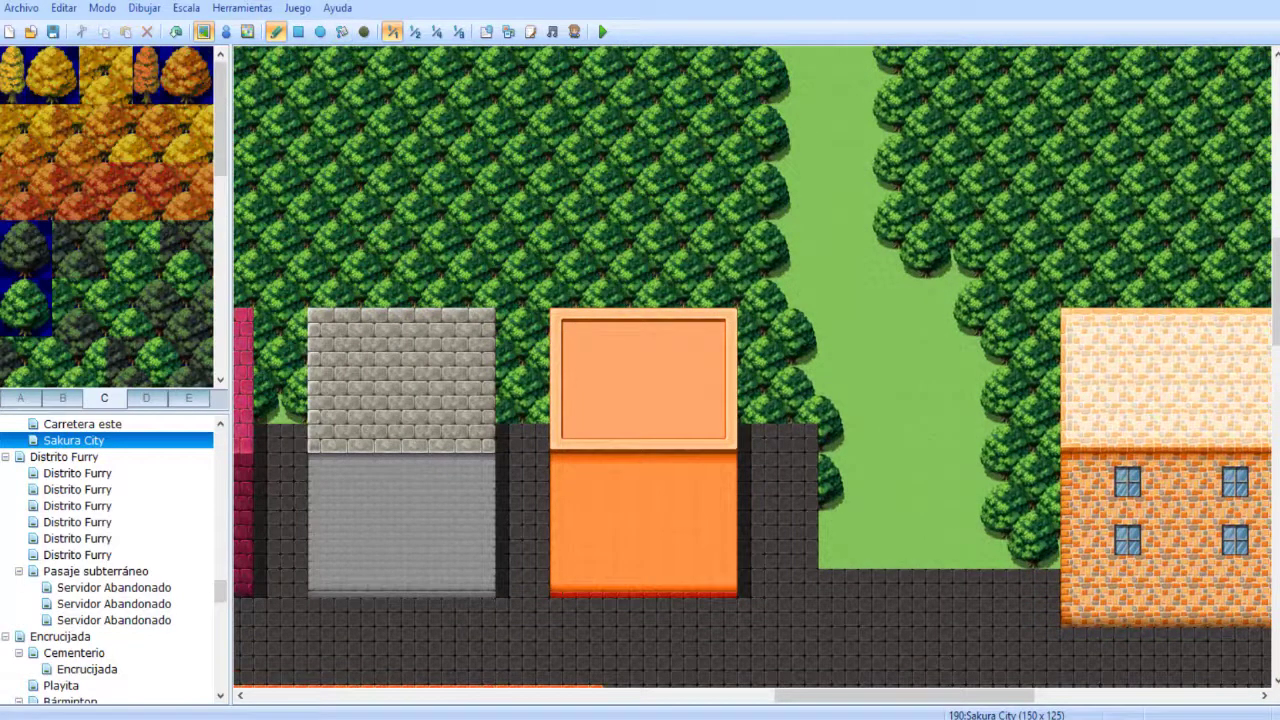
click(38, 321)
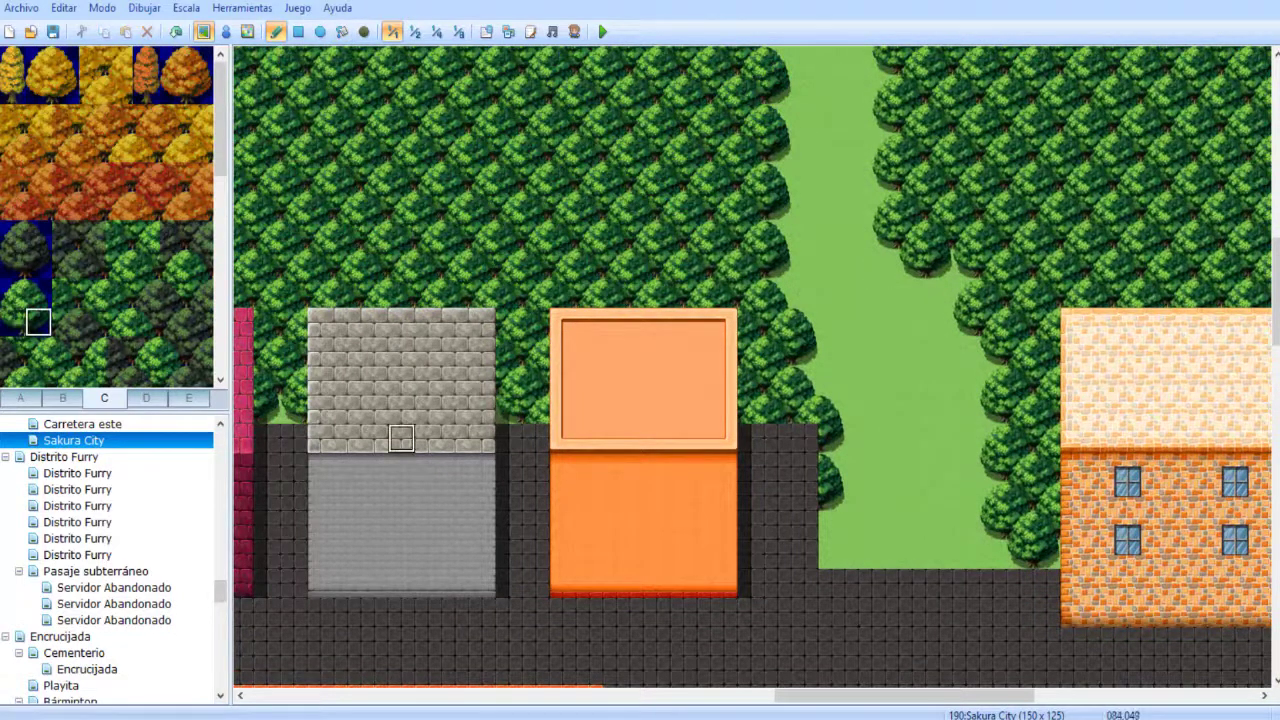
mouse_move(454, 264)
middle_down()
mouse_move(374, 292)
mouse_move(444, 333)
middle_up()
scroll(444, 332, left, 3)
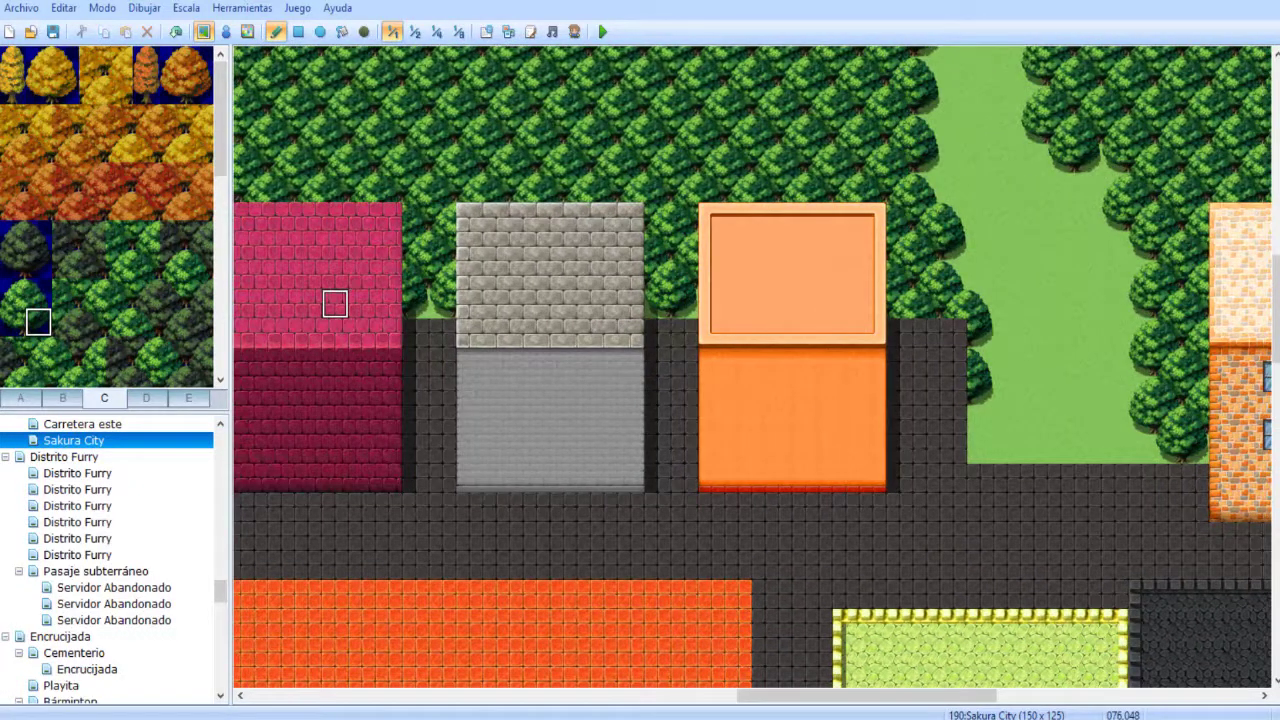
mouse_move(394, 320)
middle_down()
mouse_move(286, 231)
mouse_move(432, 275)
middle_up()
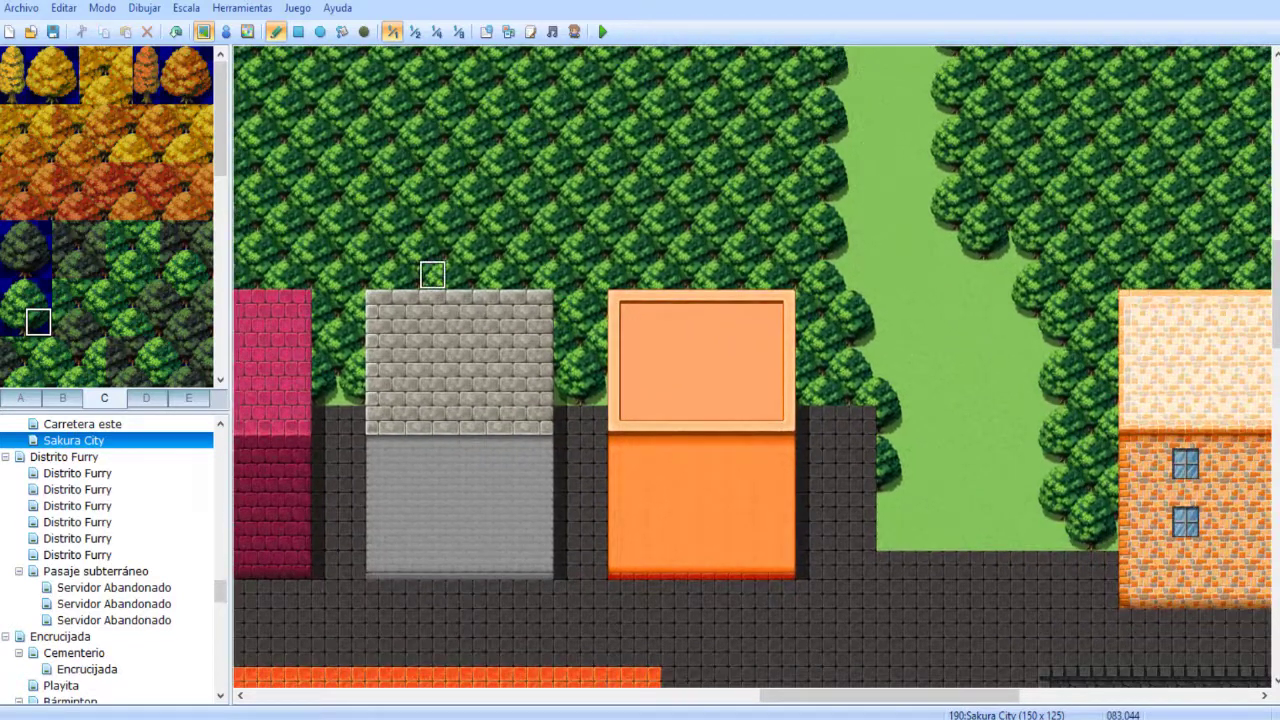
scroll(506, 286, down, 2)
scroll(649, 349, right, 3)
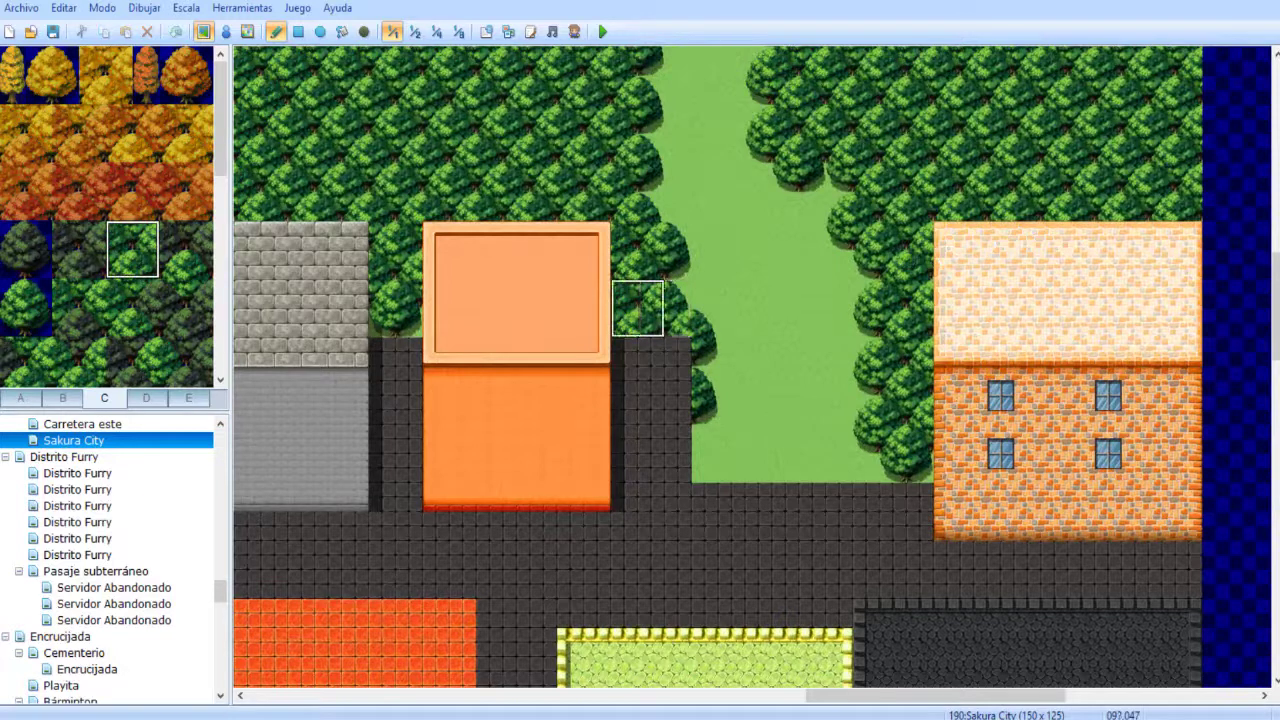
- Trim the forest east of the orange building, finishing it with a full tree and clearing the trees protruding onto the grass
click(627, 297)
right_click(704, 294)
drag(704, 296, 705, 438)
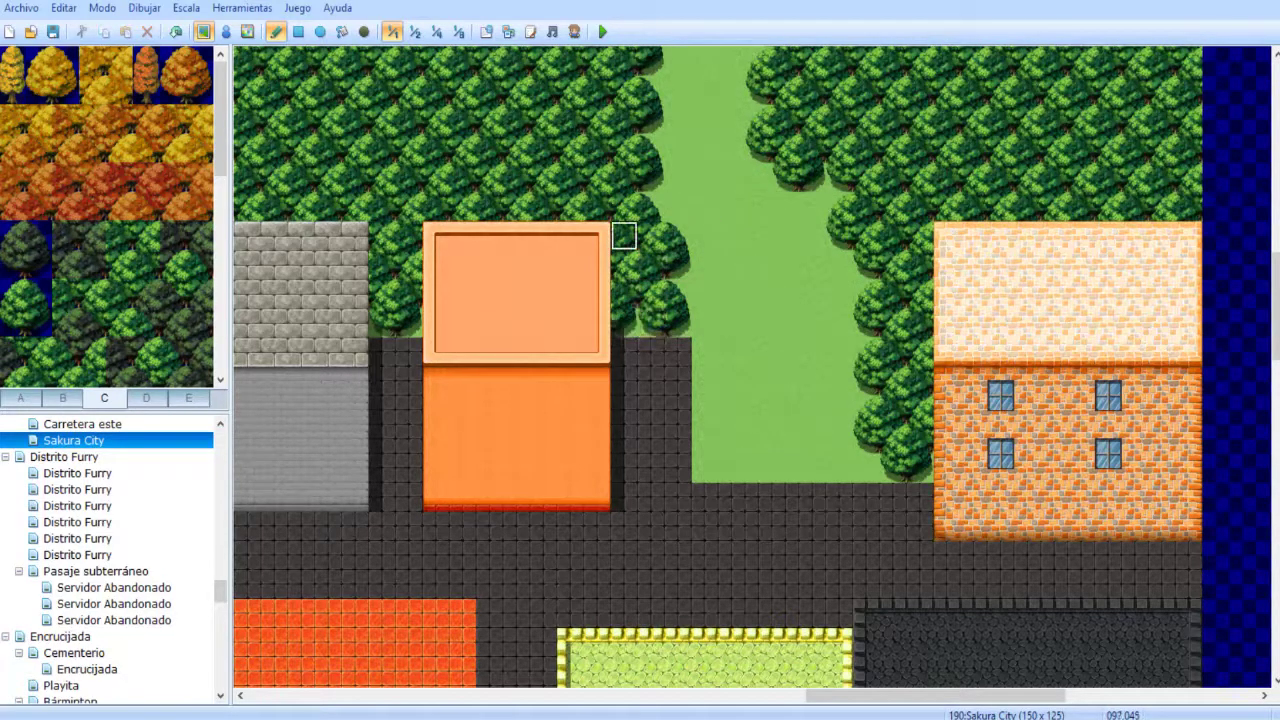
- Pave the grass between the orange building and the brick building, eight tiles wide and seven rows high
click(297, 31)
drag(651, 352, 678, 322)
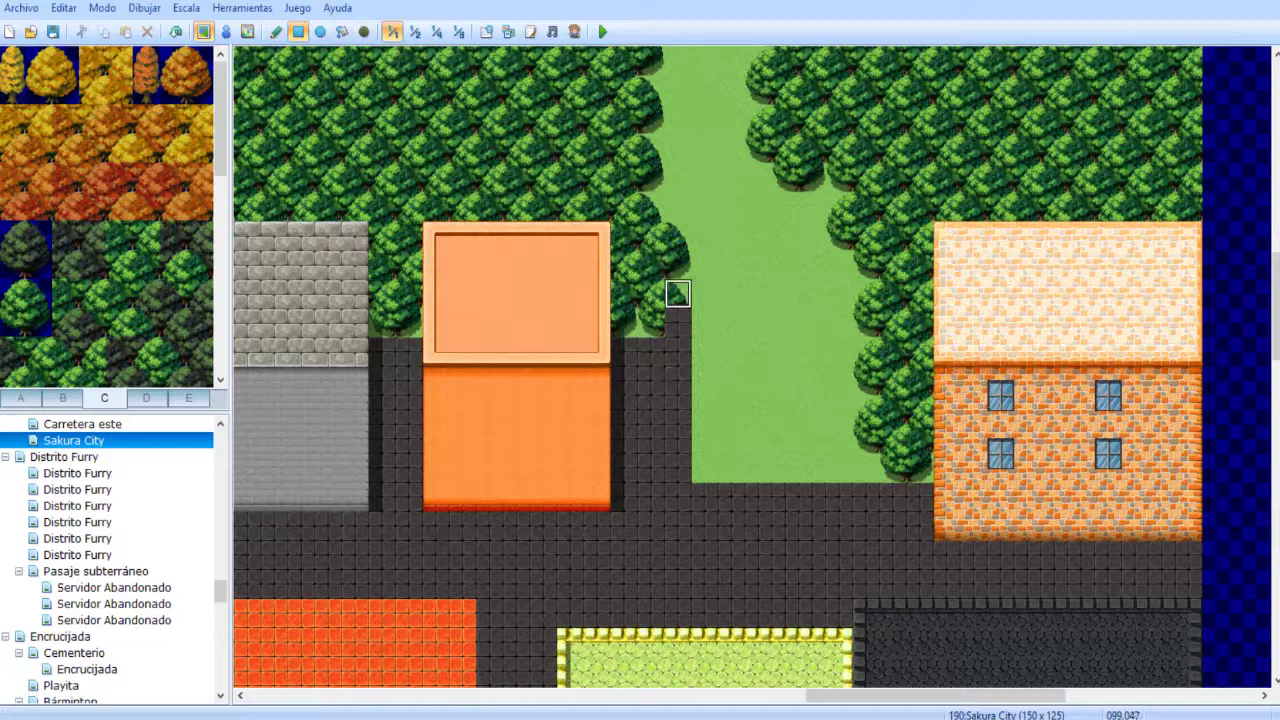
drag(678, 293, 866, 474)
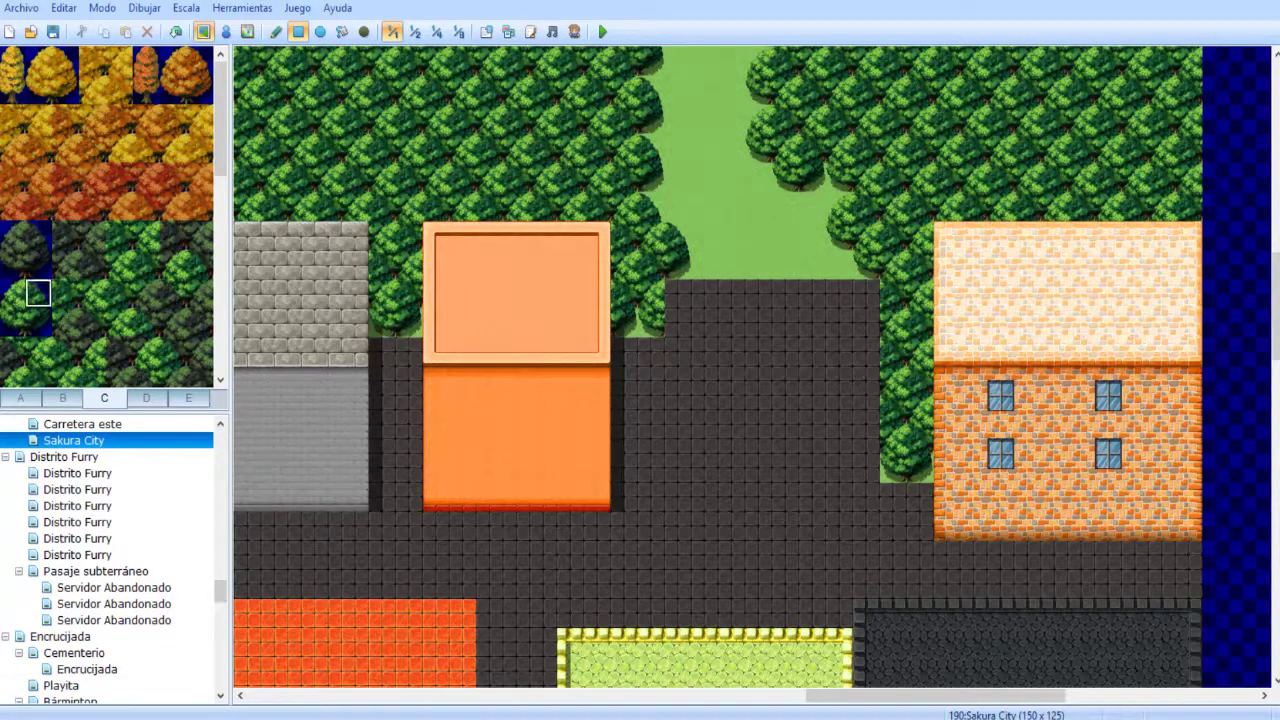
- Restore the cut-off trees along both sides of the new pavement and extend the pavement one row north
click(276, 32)
click(677, 309)
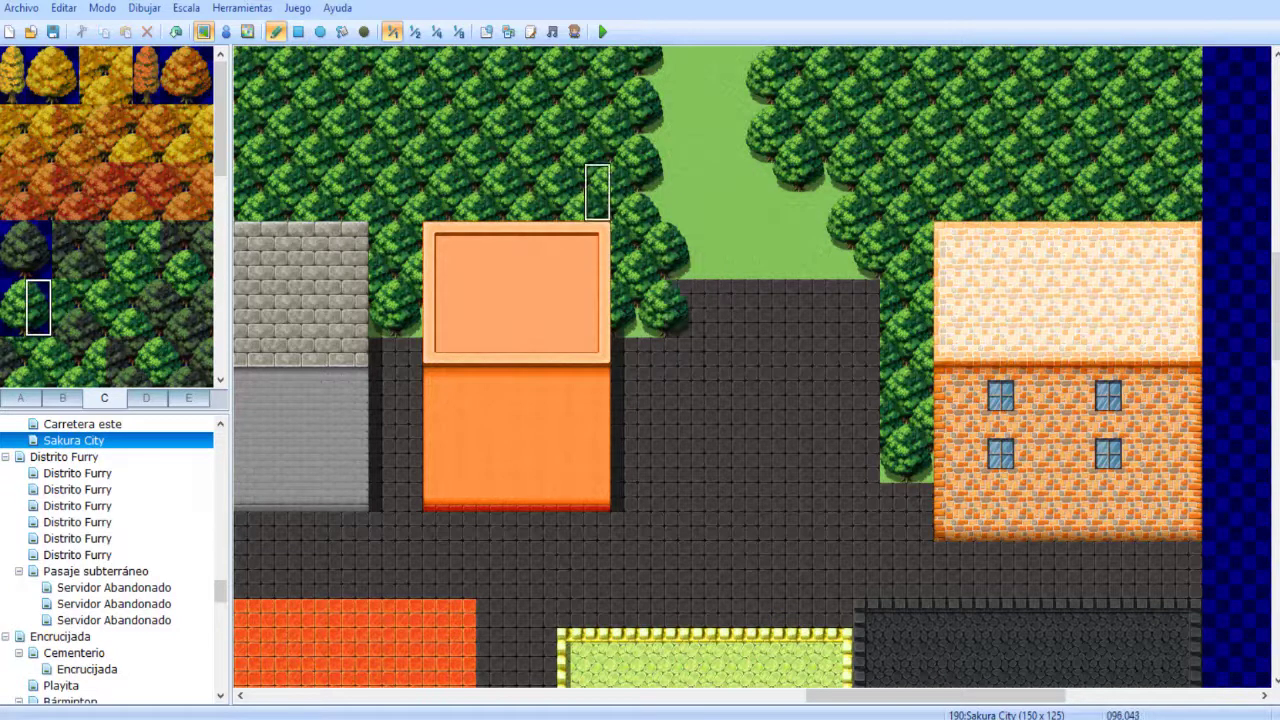
right_click(704, 294)
drag(677, 265, 758, 265)
click(839, 265)
mouse_move(838, 264)
mouse_down()
mouse_move(811, 263)
mouse_move(872, 264)
mouse_up()
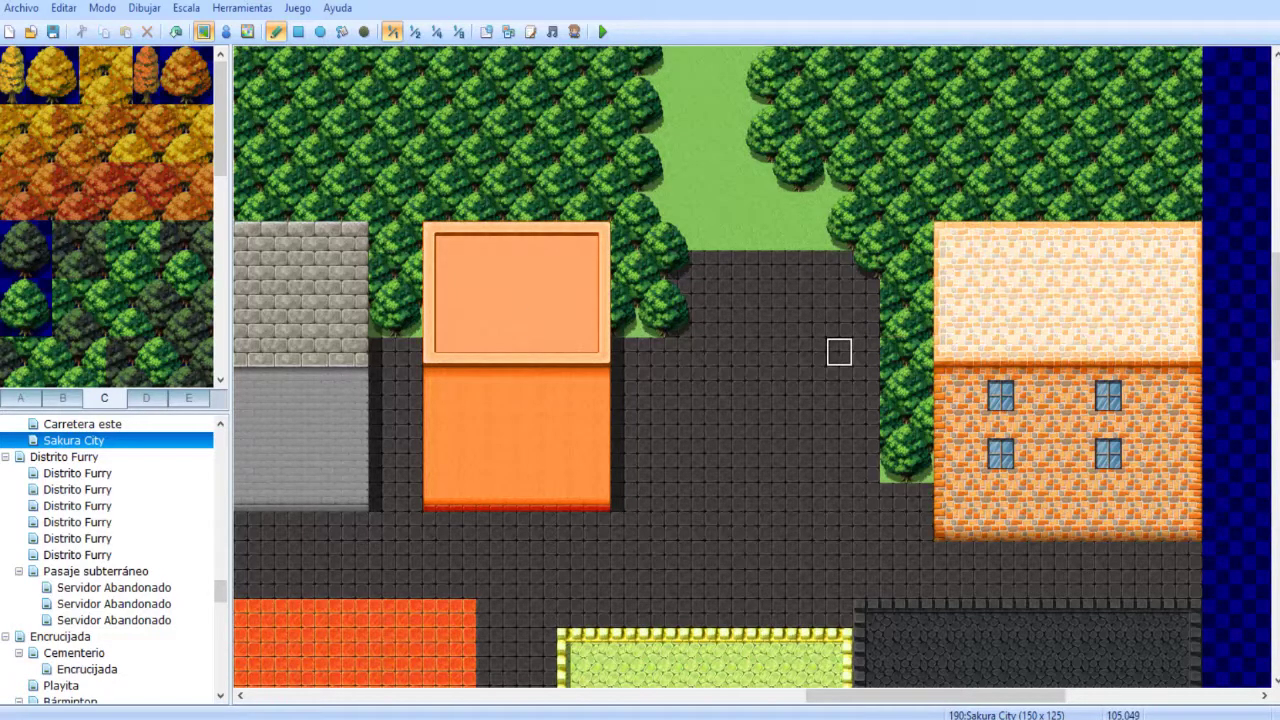
drag(12, 292, 12, 320)
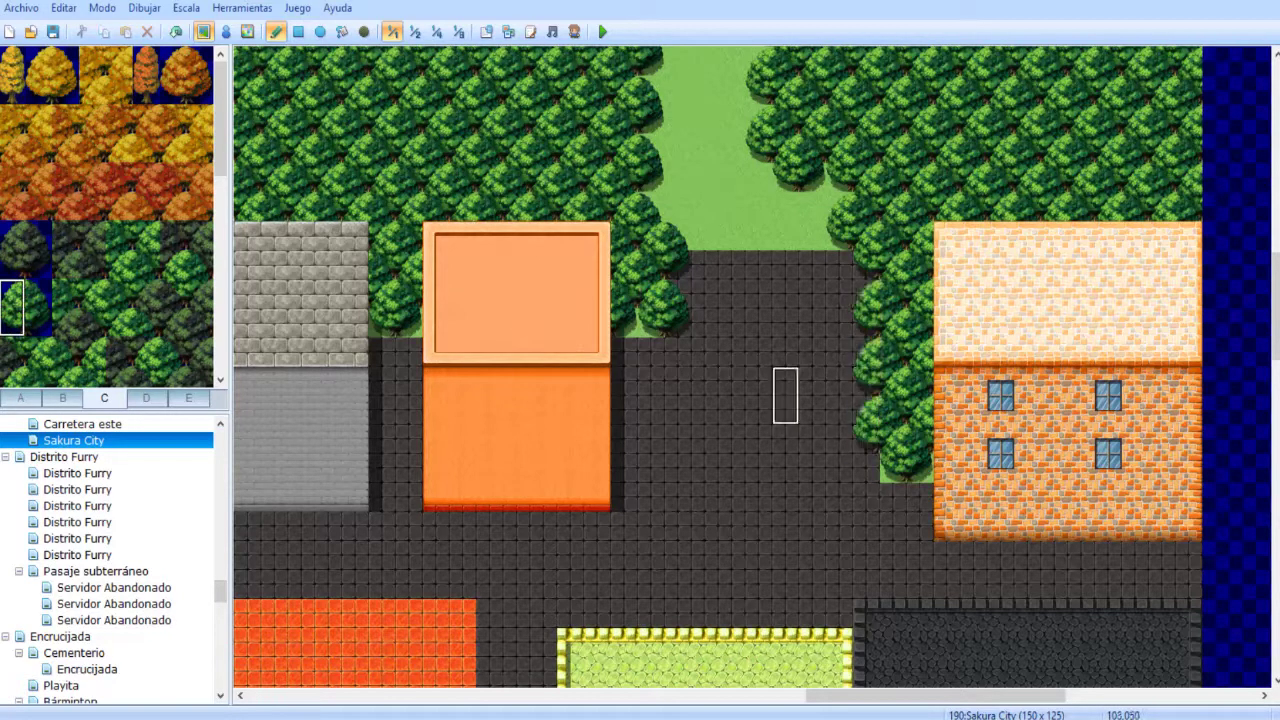
- Examine the grass path, the new pavement and the surrounding blocks at full and half scale
scroll(795, 393, up, 2)
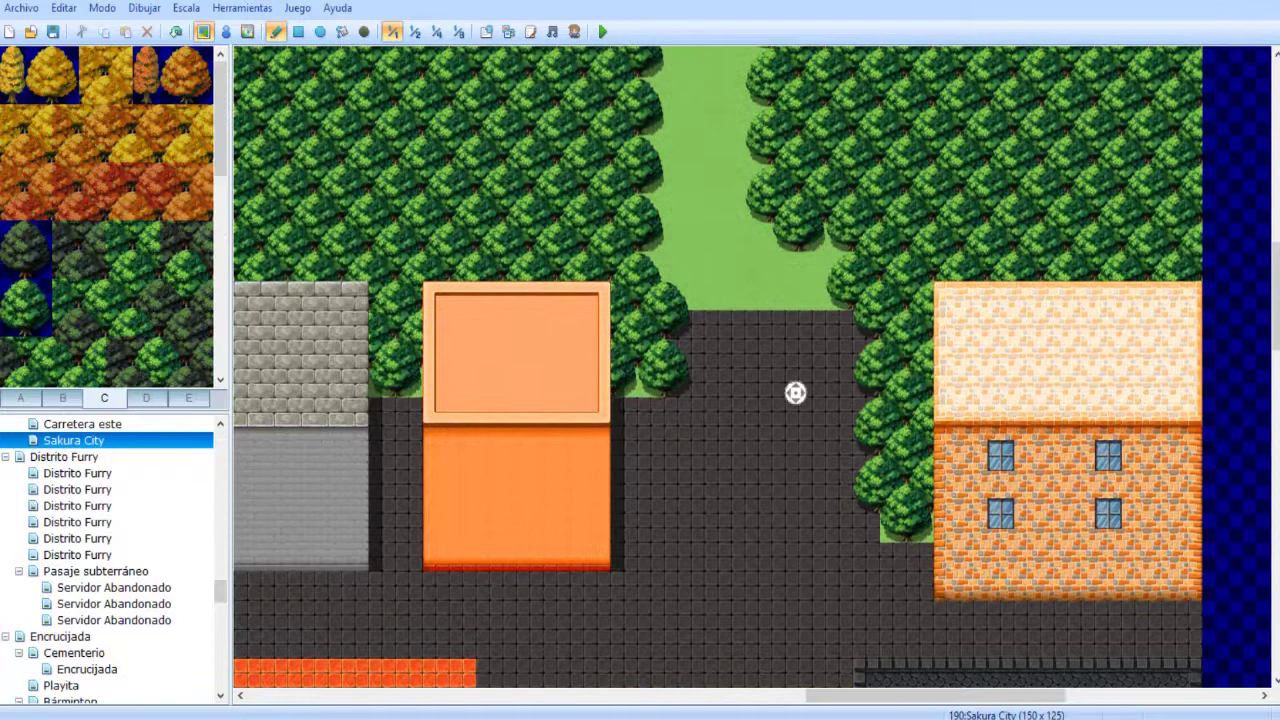
scroll(795, 393, up, 5)
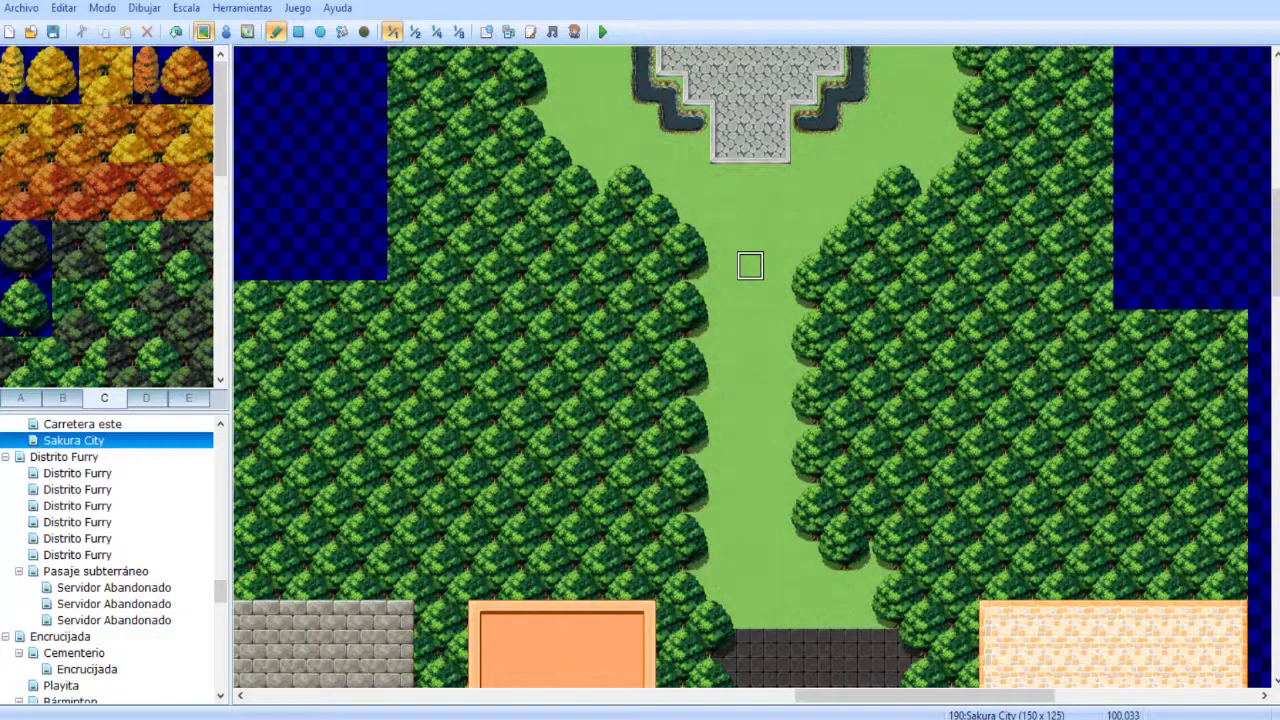
scroll(760, 297, down, 9)
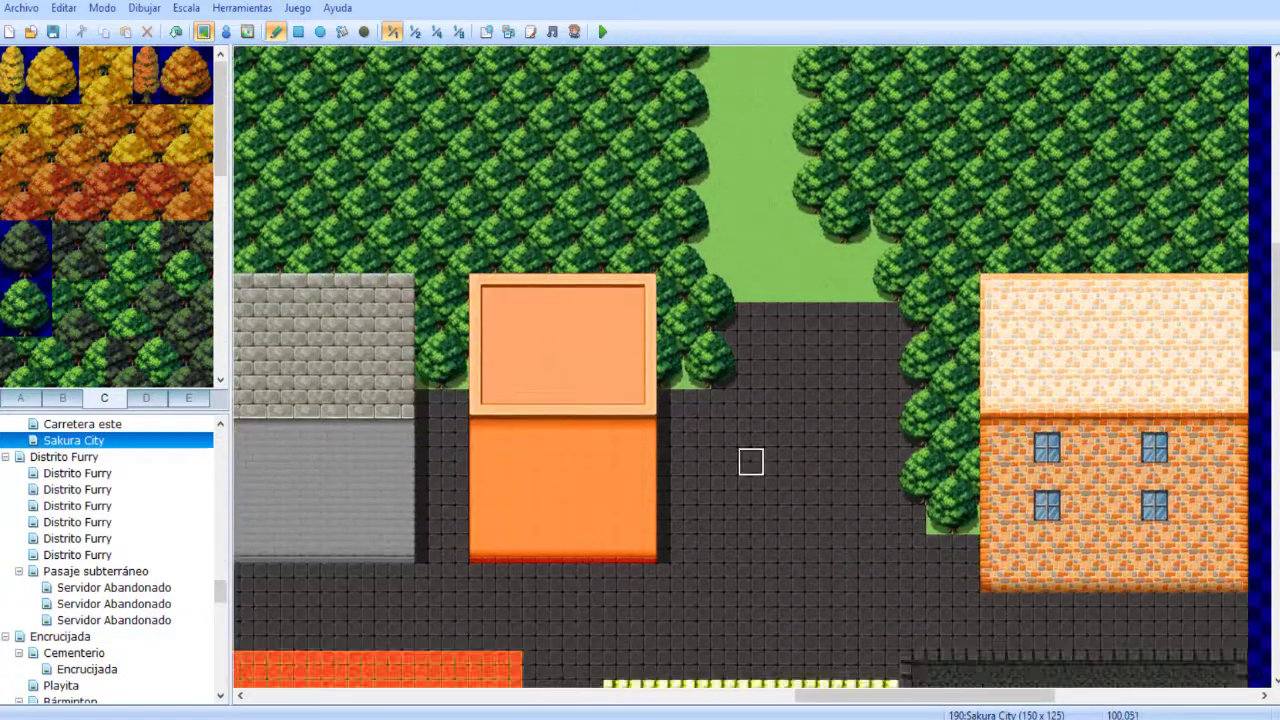
key(F6)
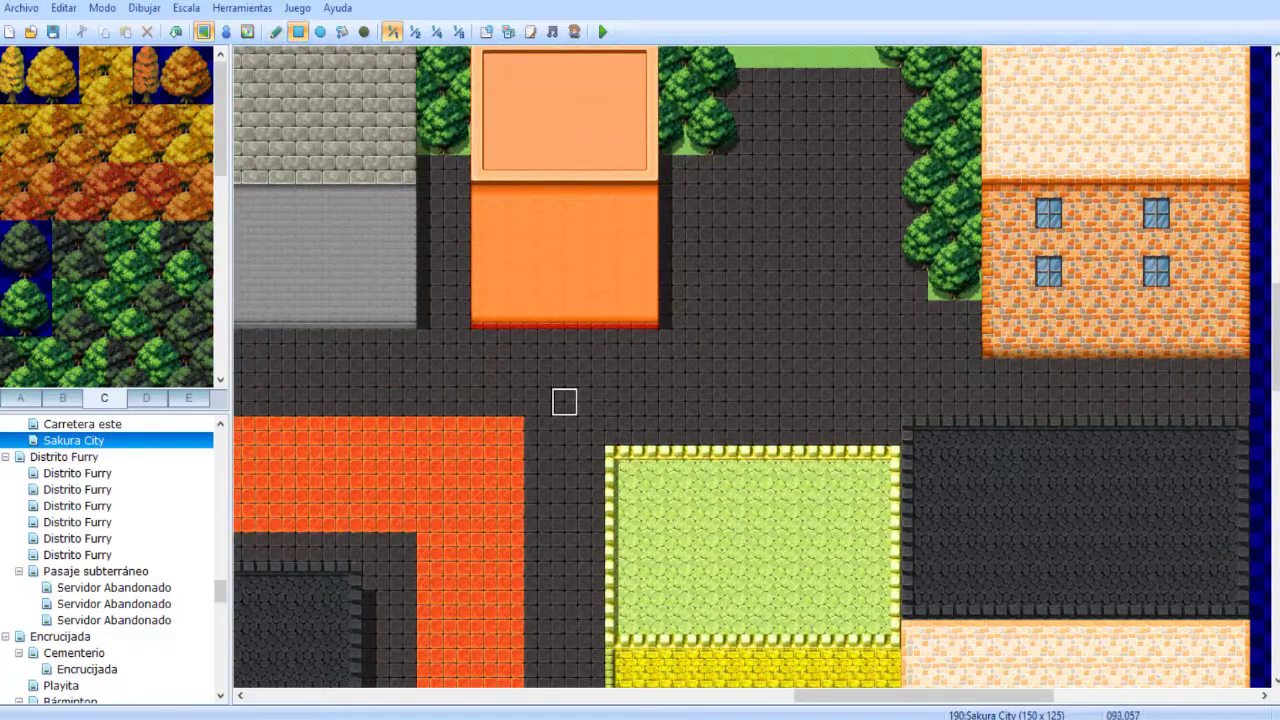
scroll(634, 309, down, 6)
scroll(663, 438, up, 12)
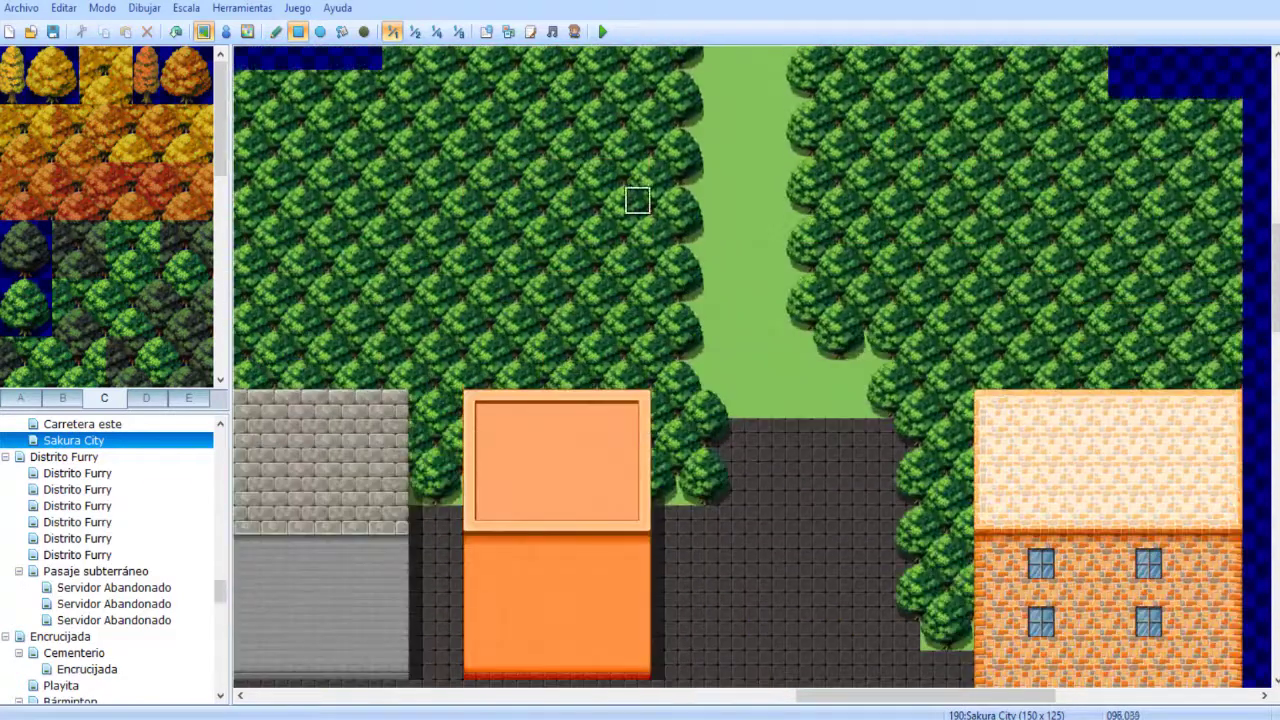
click(414, 31)
scroll(624, 240, down, 4)
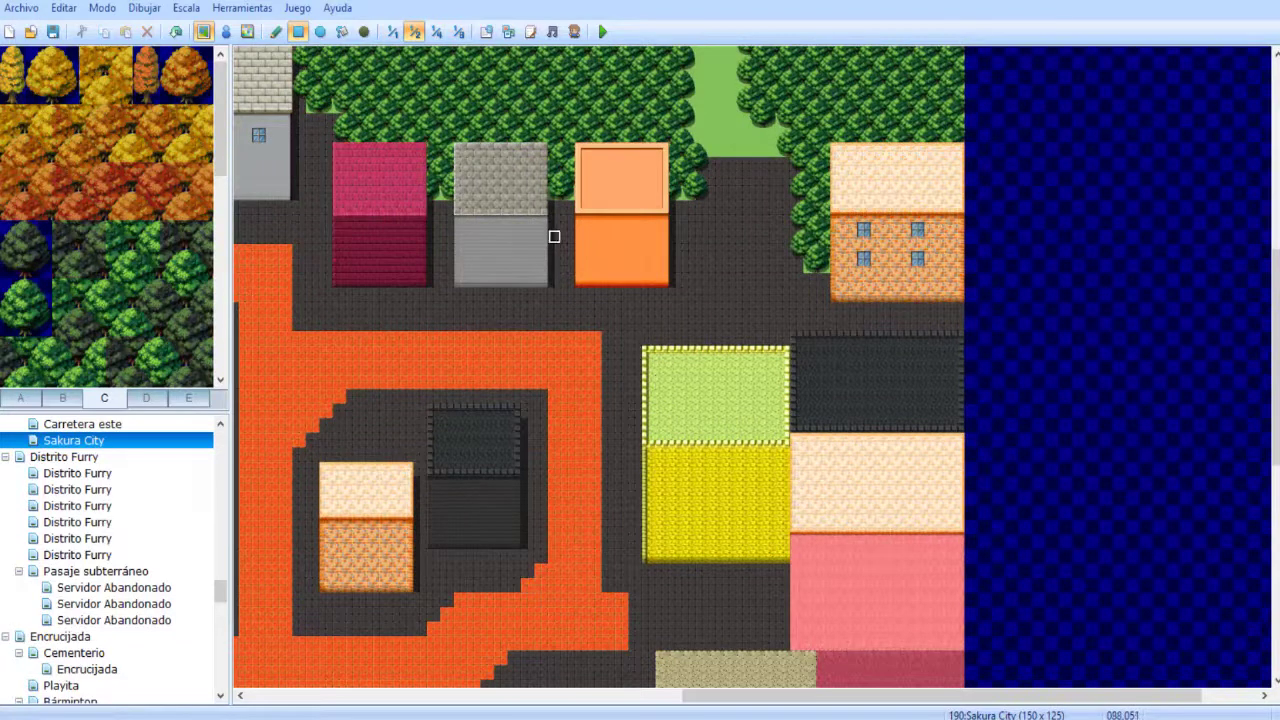
scroll(626, 280, up, 3)
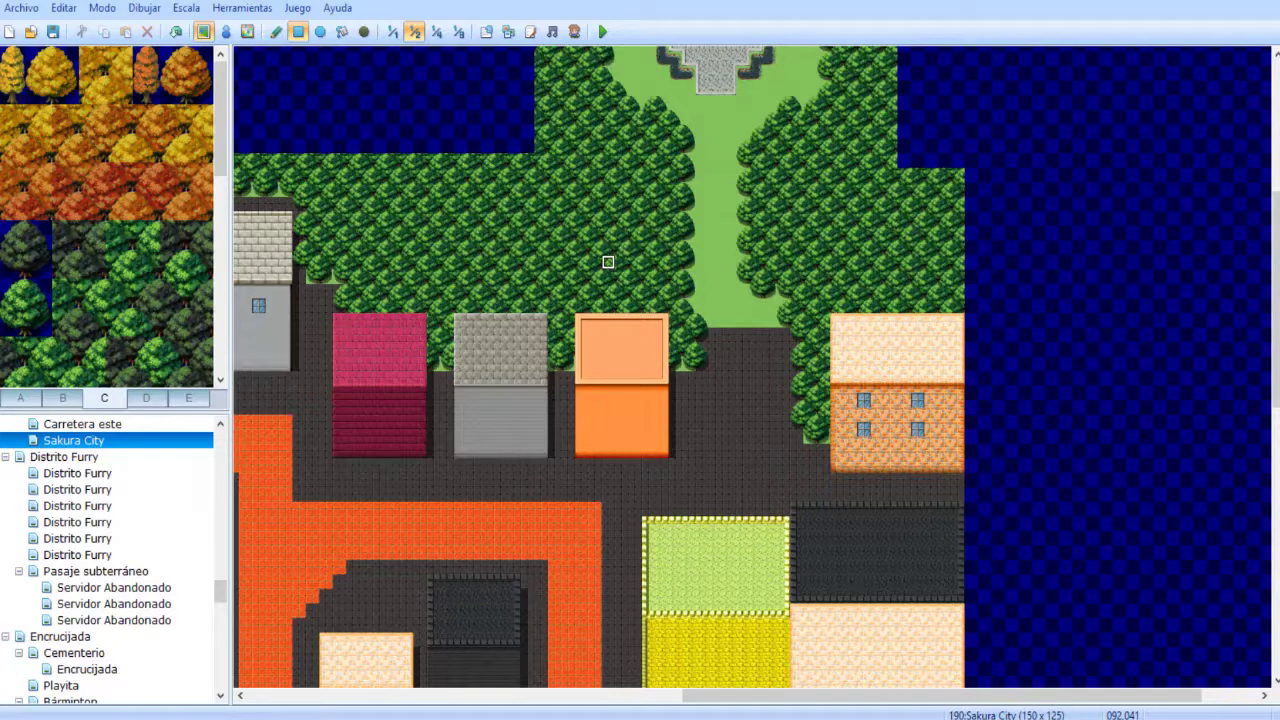
- Shift the gray, orange and brick buildings, along with the ground and trees between them, two tiles north
click(276, 31)
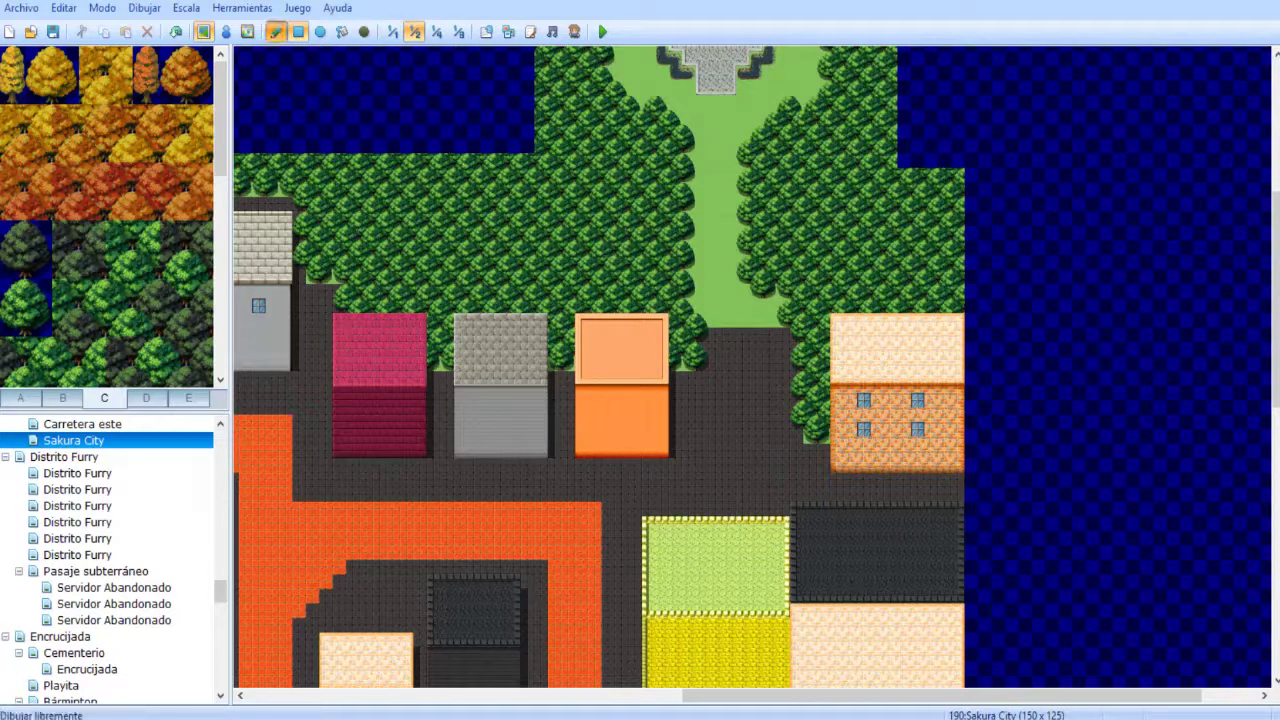
right_drag(460, 494, 962, 318)
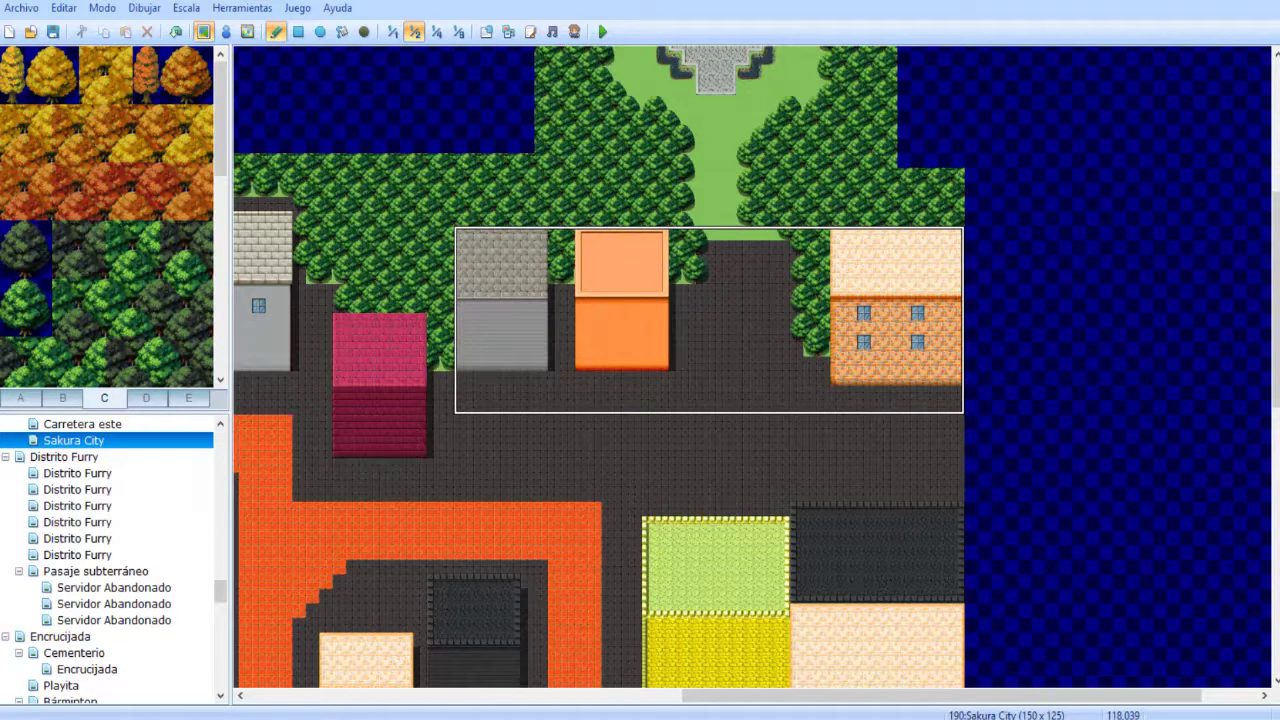
key(ctrl+z)
click(956, 248)
key(ctrl+z)
key(ctrl+z)
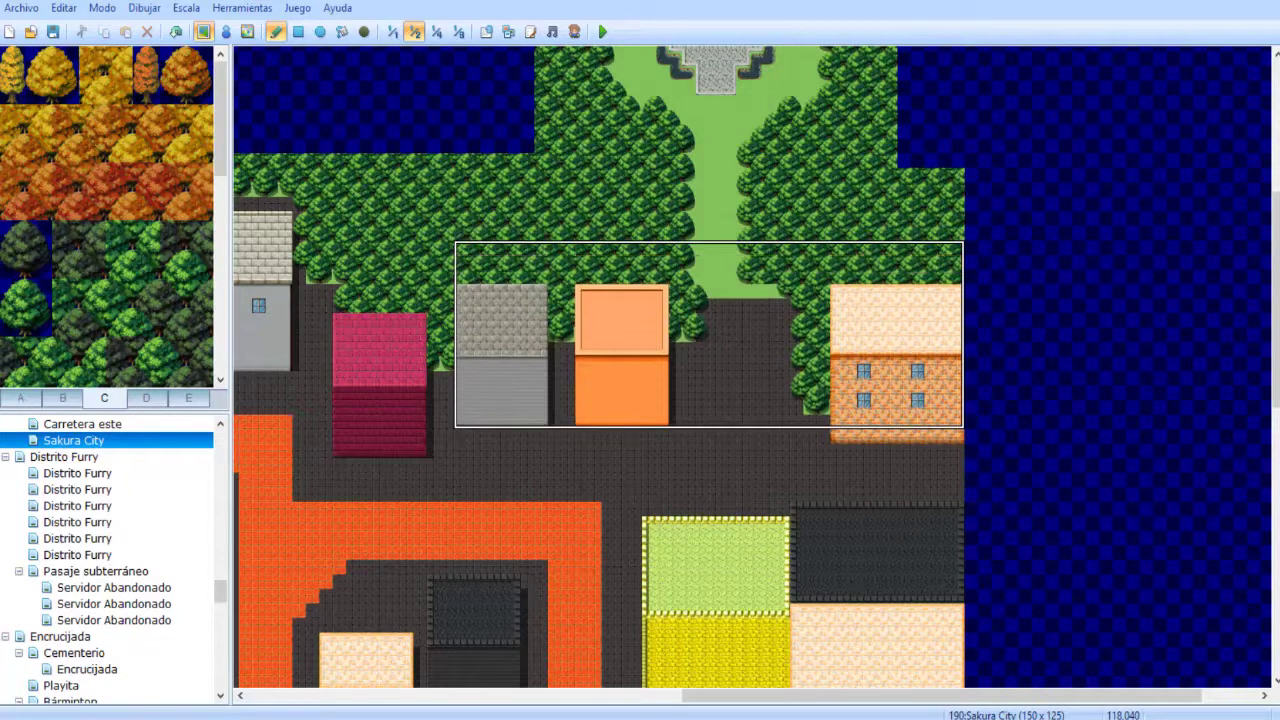
right_click(648, 407)
- Widen the orange road two rows northward along an eleven-tile stretch starting south of the gray building and ending at the road's east corner
click(392, 31)
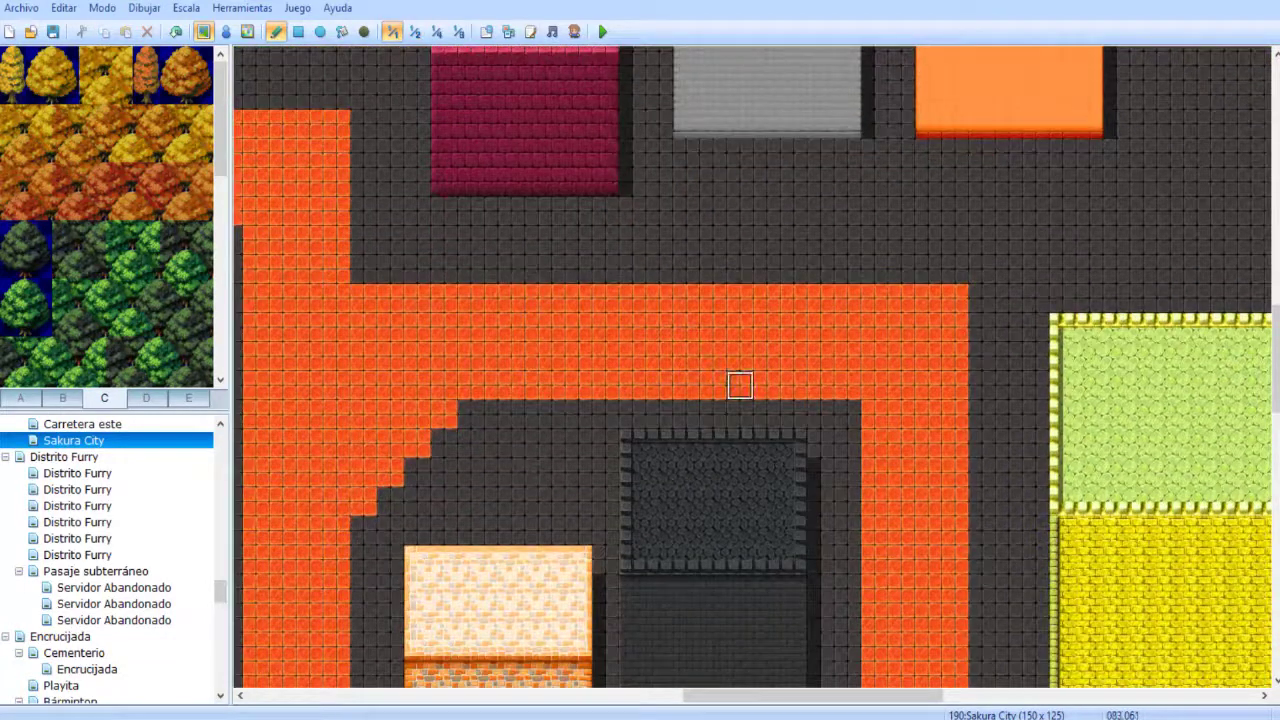
scroll(760, 374, up, 1)
scroll(766, 400, down, 4)
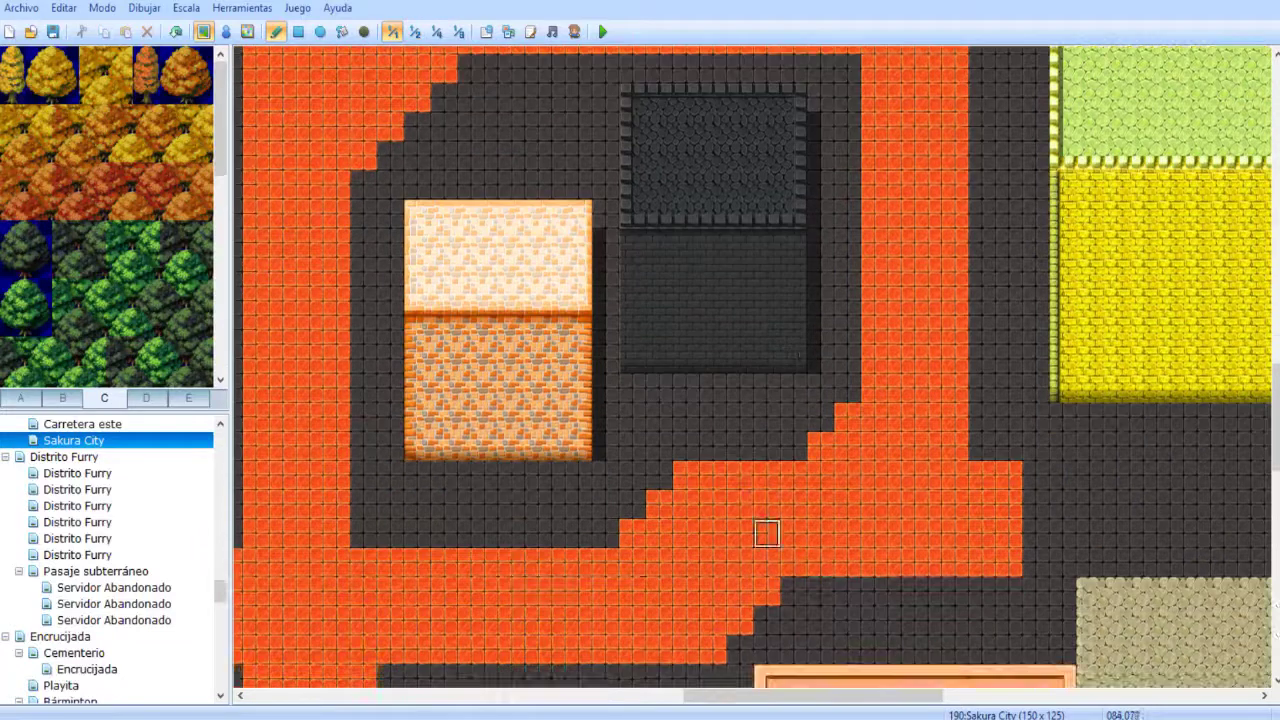
scroll(711, 471, up, 5)
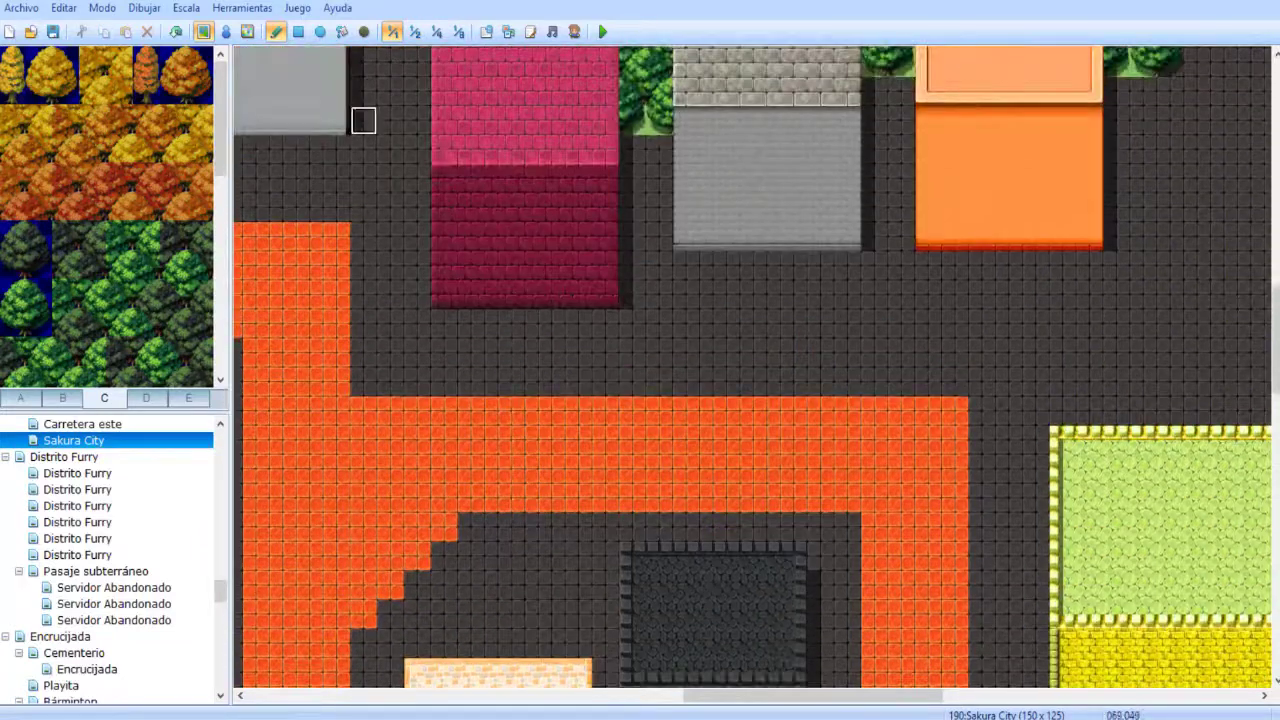
click(298, 31)
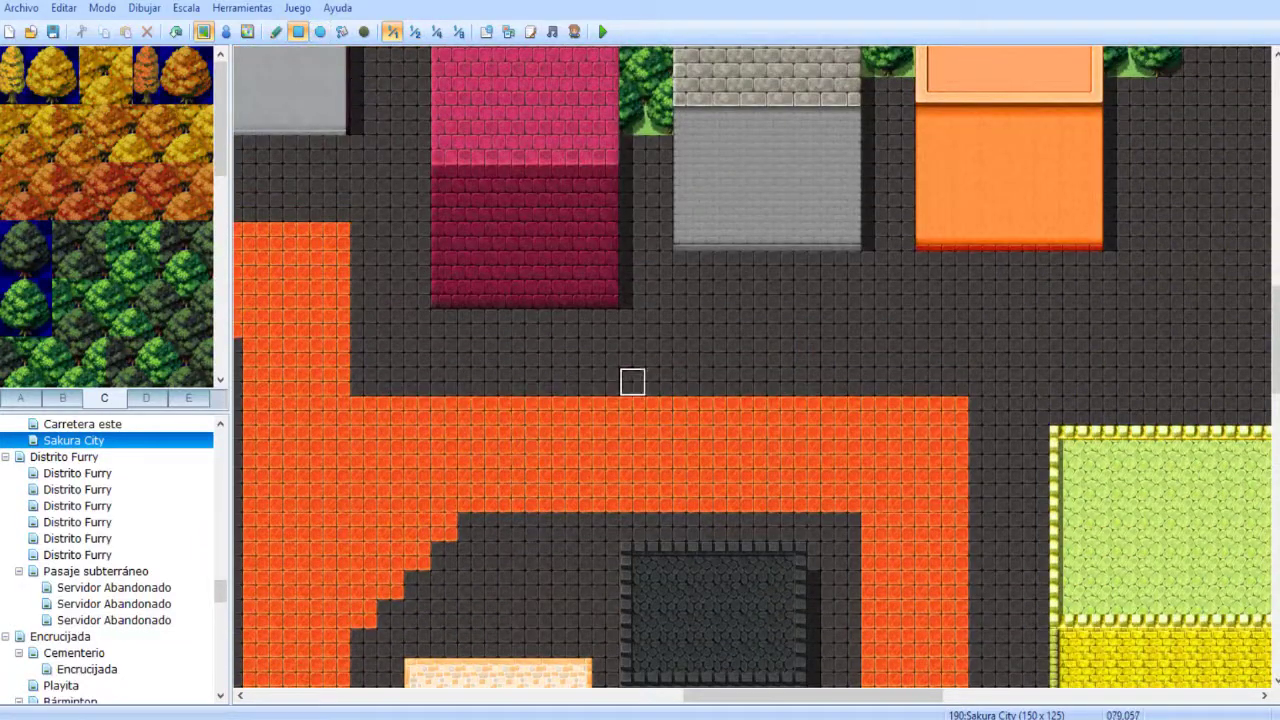
middle_drag(680, 429, 682, 404)
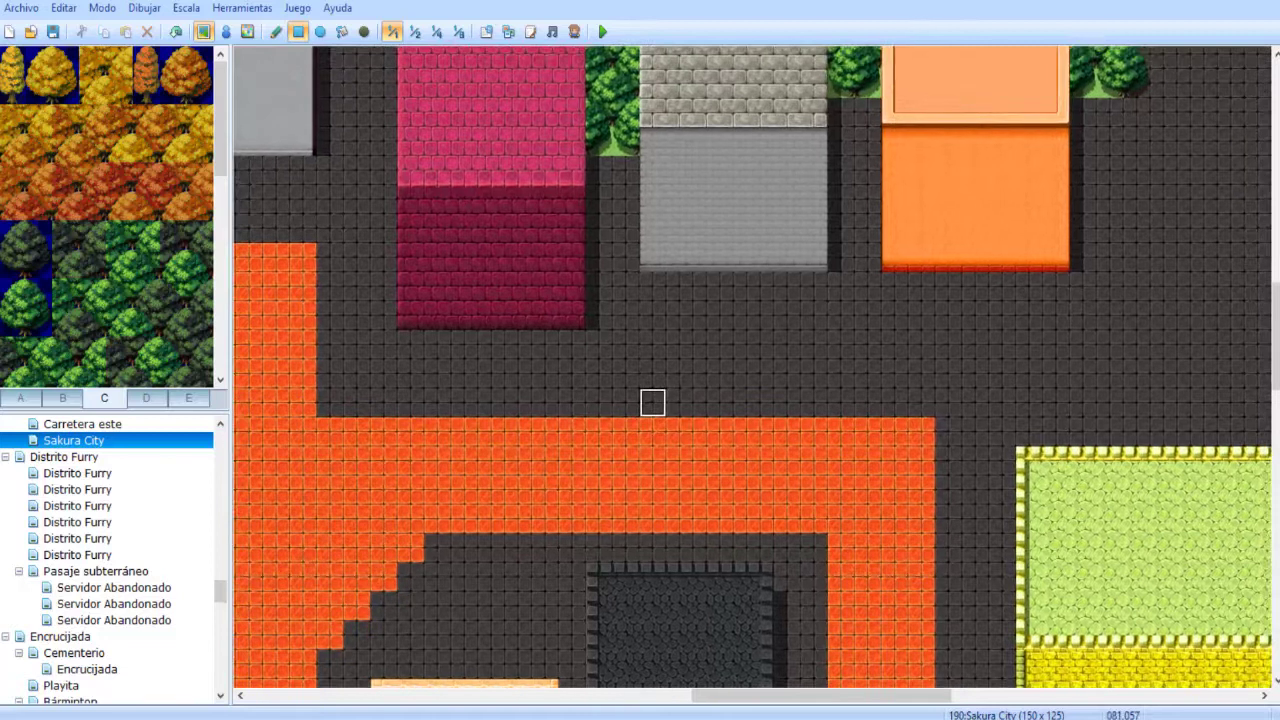
click(652, 401)
click(652, 372)
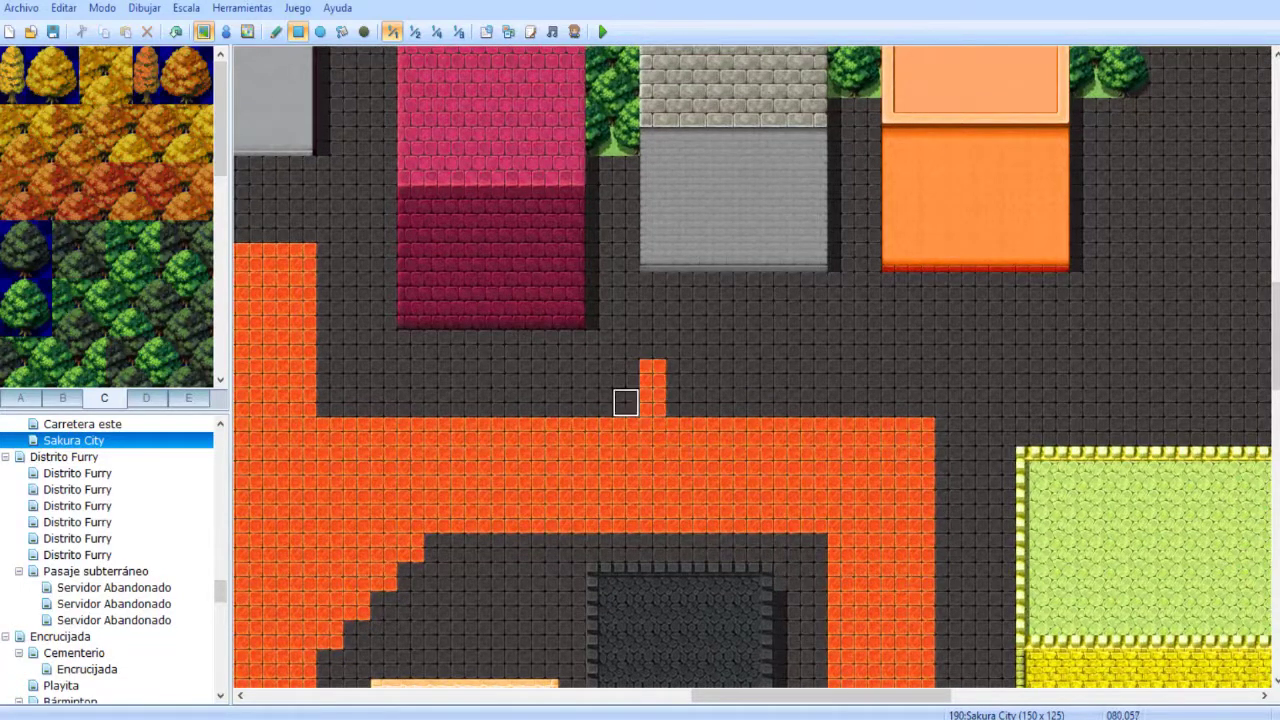
drag(652, 372, 921, 401)
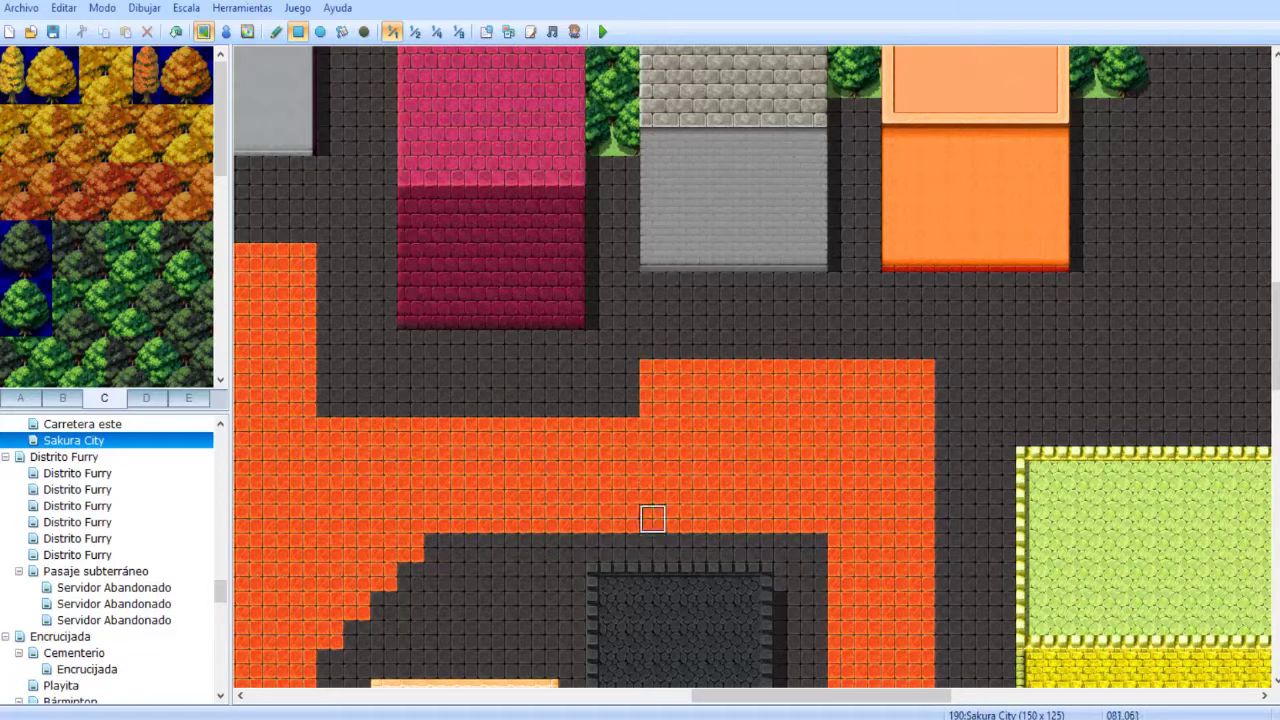
- Cut a pavement notch four tiles wide into the road's southern edge above the black building, undoing the extra pavement row and road column
drag(731, 514, 788, 518)
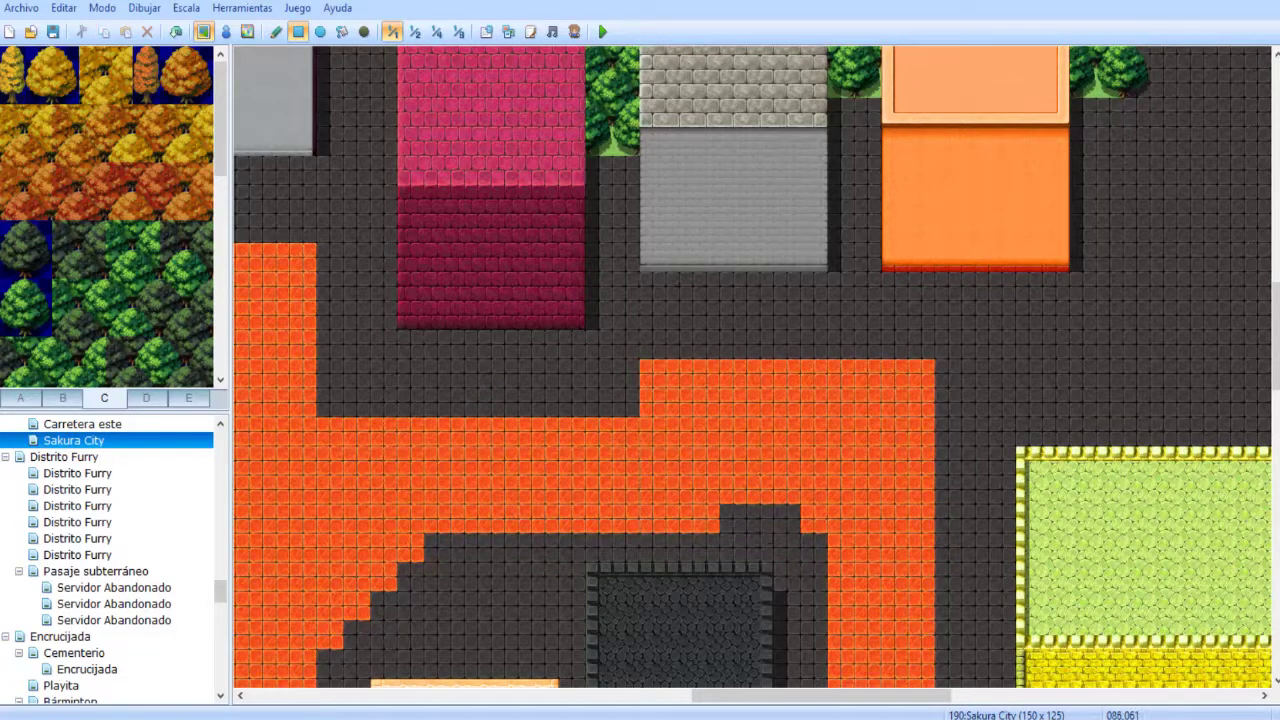
drag(731, 486, 815, 490)
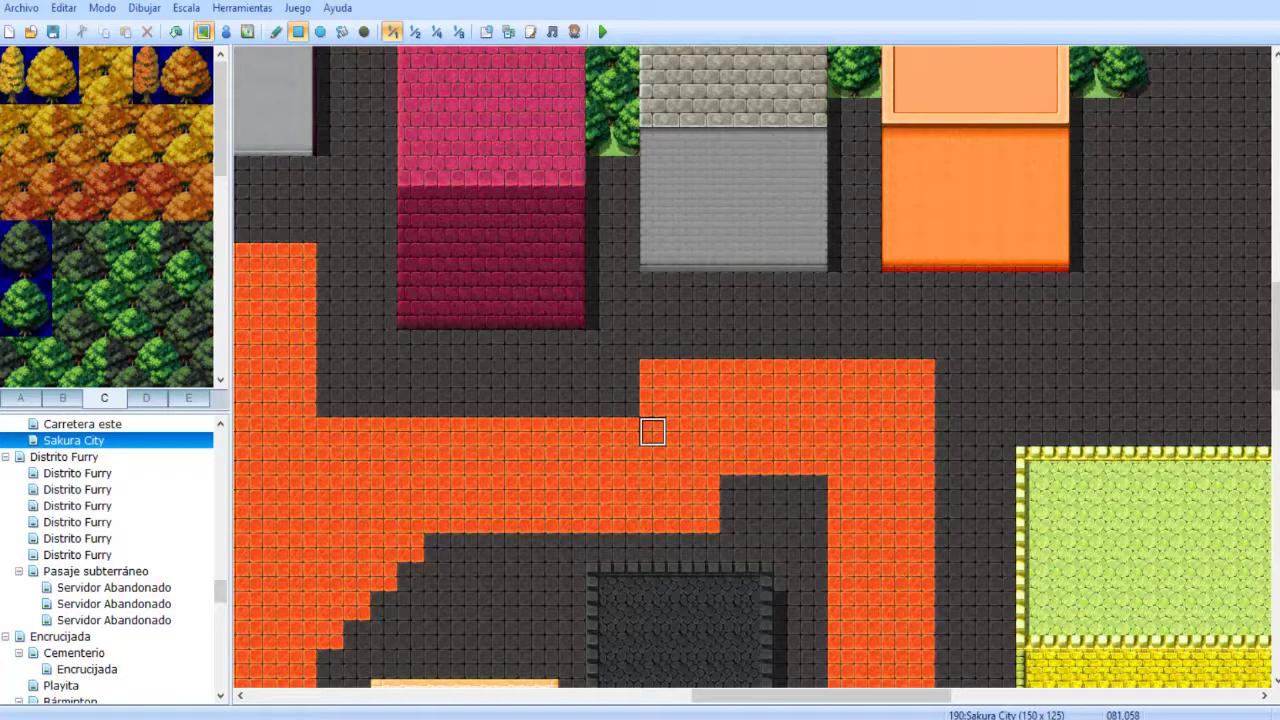
click(626, 374)
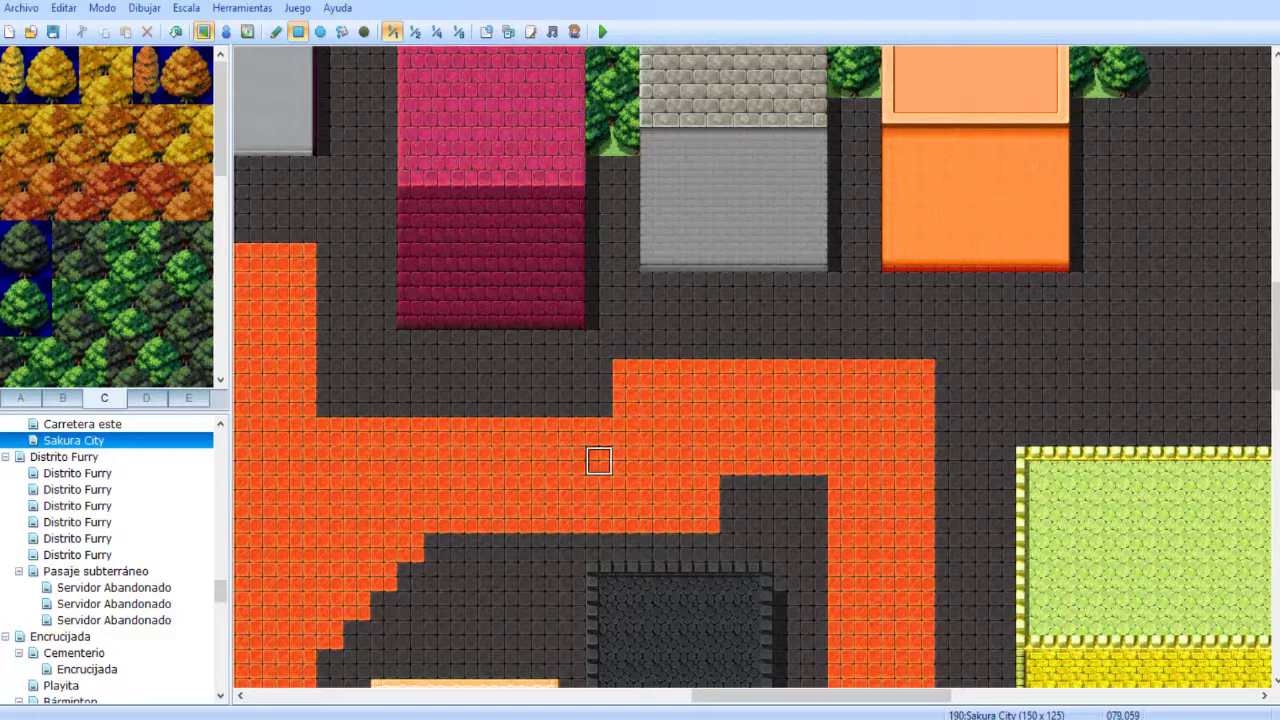
key(ctrl+z)
key(ctrl+z)
- Examine the widened road, the buildings north of it and the forest park at full and half scale
middle_drag(841, 432, 646, 431)
scroll(520, 265, right, 2)
scroll(520, 265, up, 1)
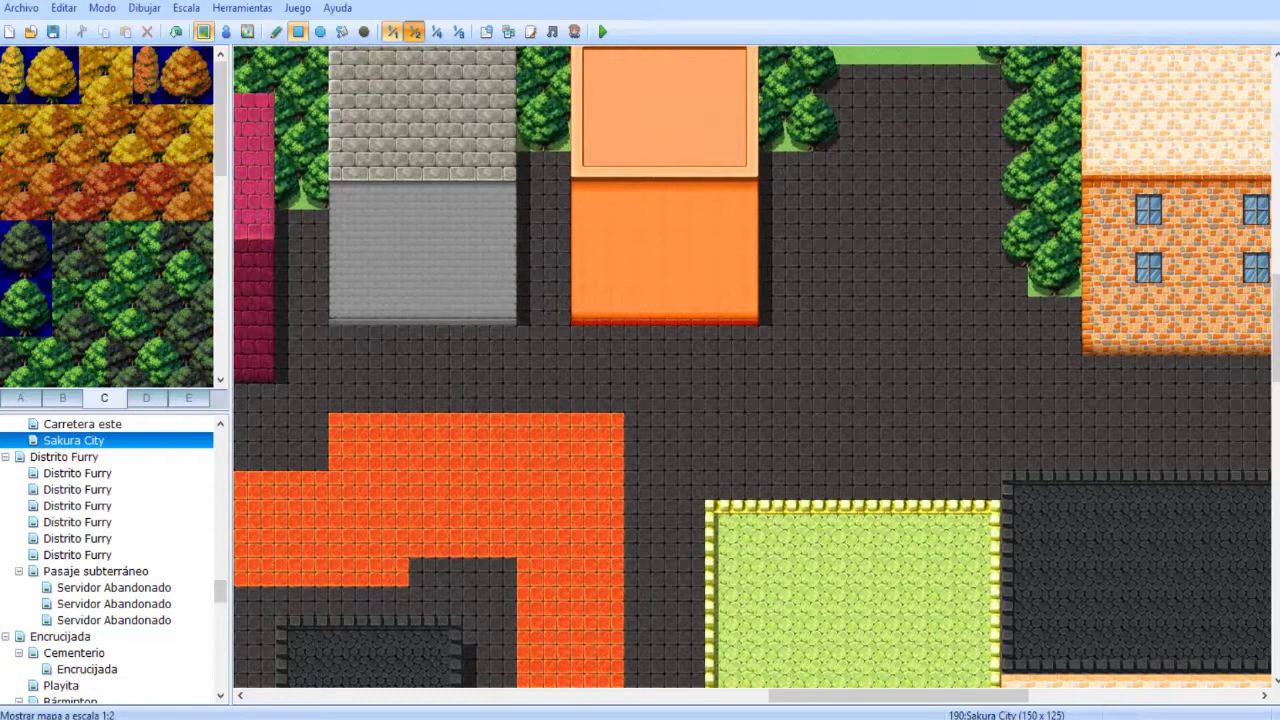
click(414, 32)
middle_drag(547, 383, 386, 716)
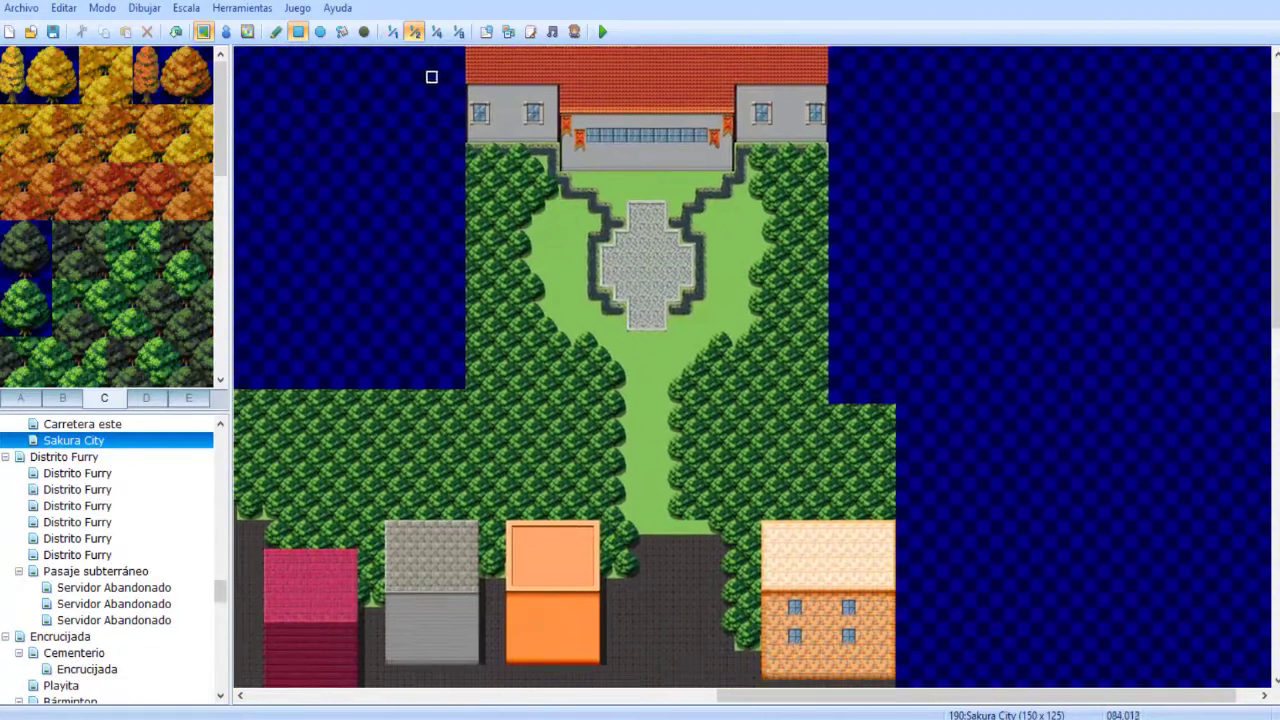
click(436, 32)
click(393, 32)
mouse_move(546, 217)
middle_down()
mouse_move(797, 346)
mouse_move(845, 295)
middle_up()
middle_drag(795, 369, 845, 295)
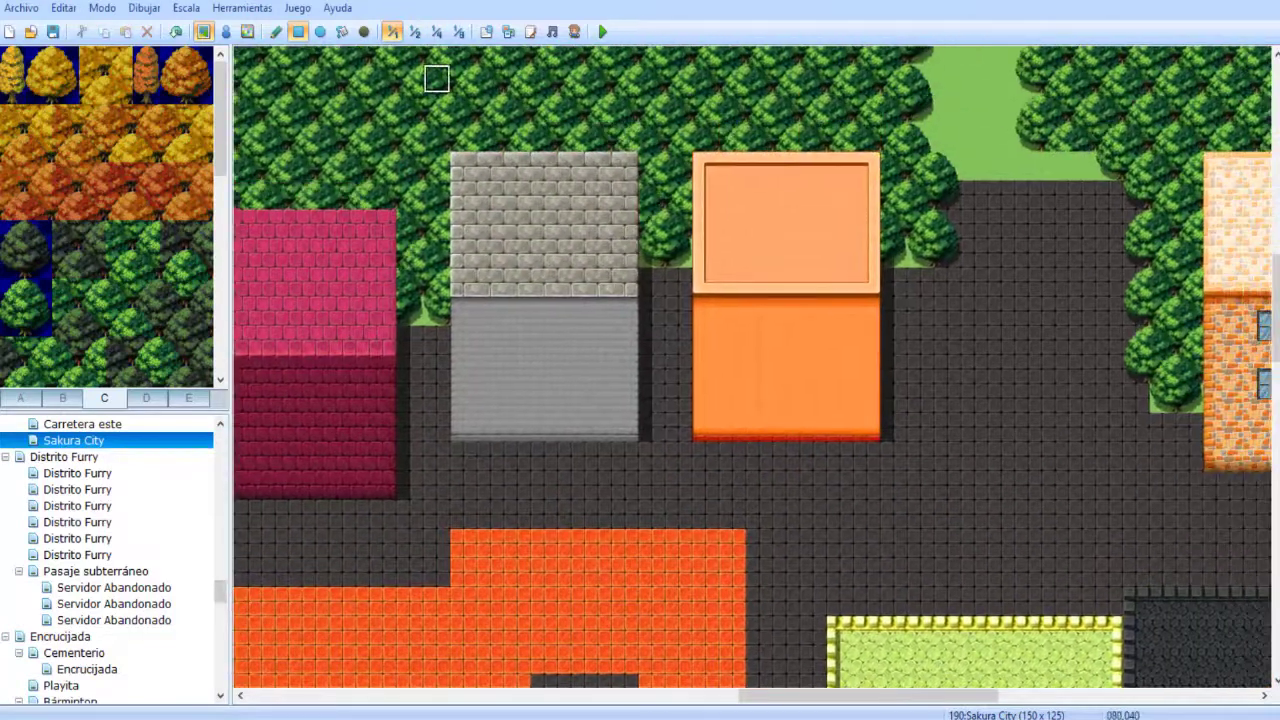
click(415, 32)
middle_drag(689, 183, 760, 179)
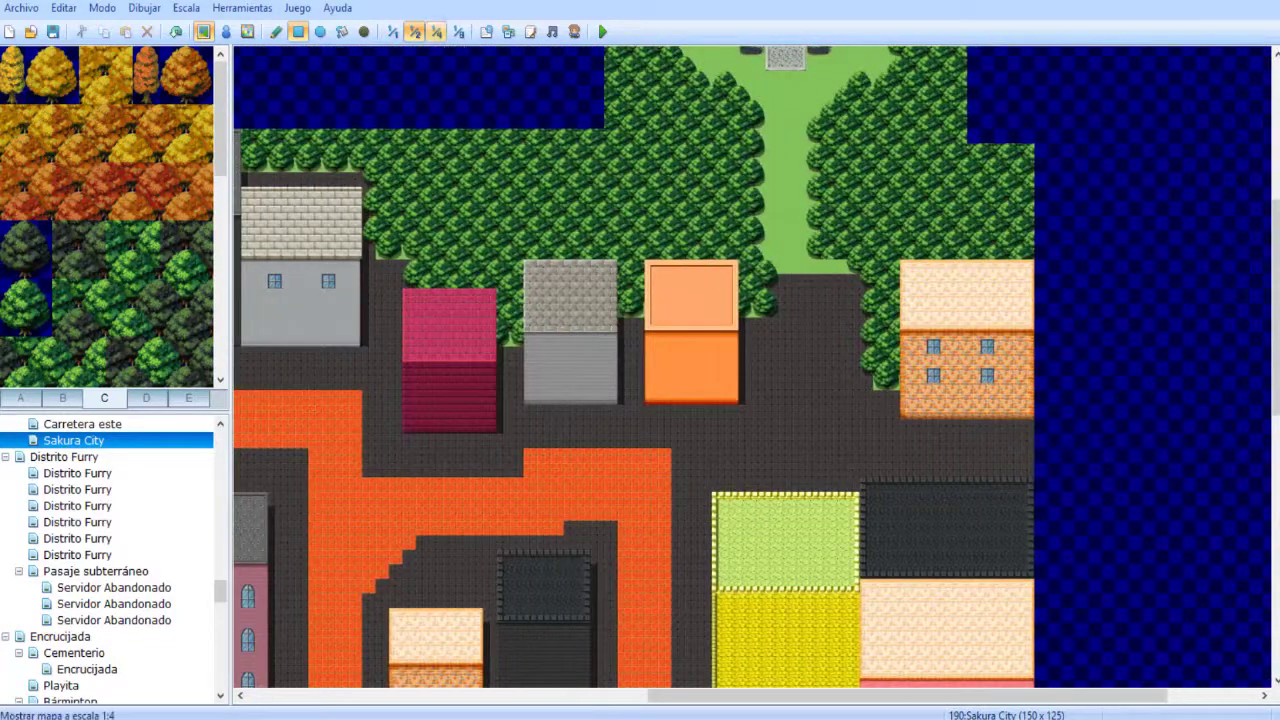
- Shift the park with its forest and the gray, orange and brick buildings two tiles east
click(436, 32)
scroll(842, 317, up, 1)
drag(768, 111, 1052, 462)
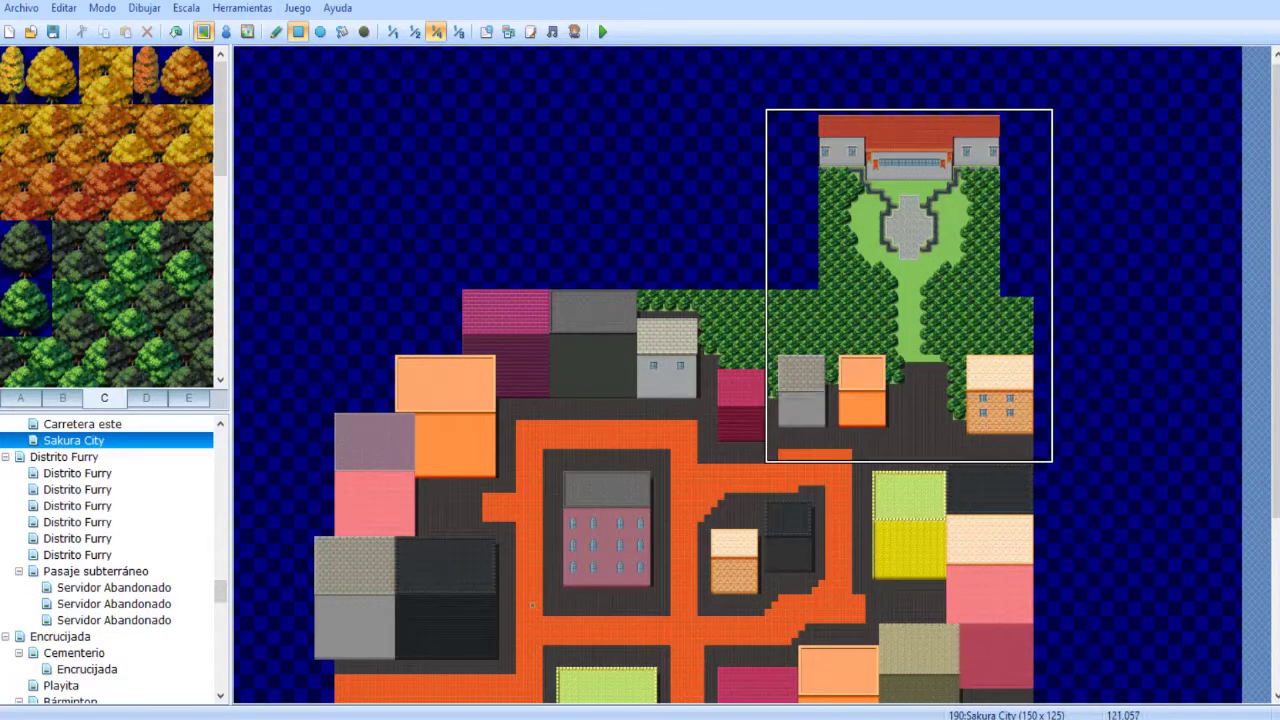
click(276, 32)
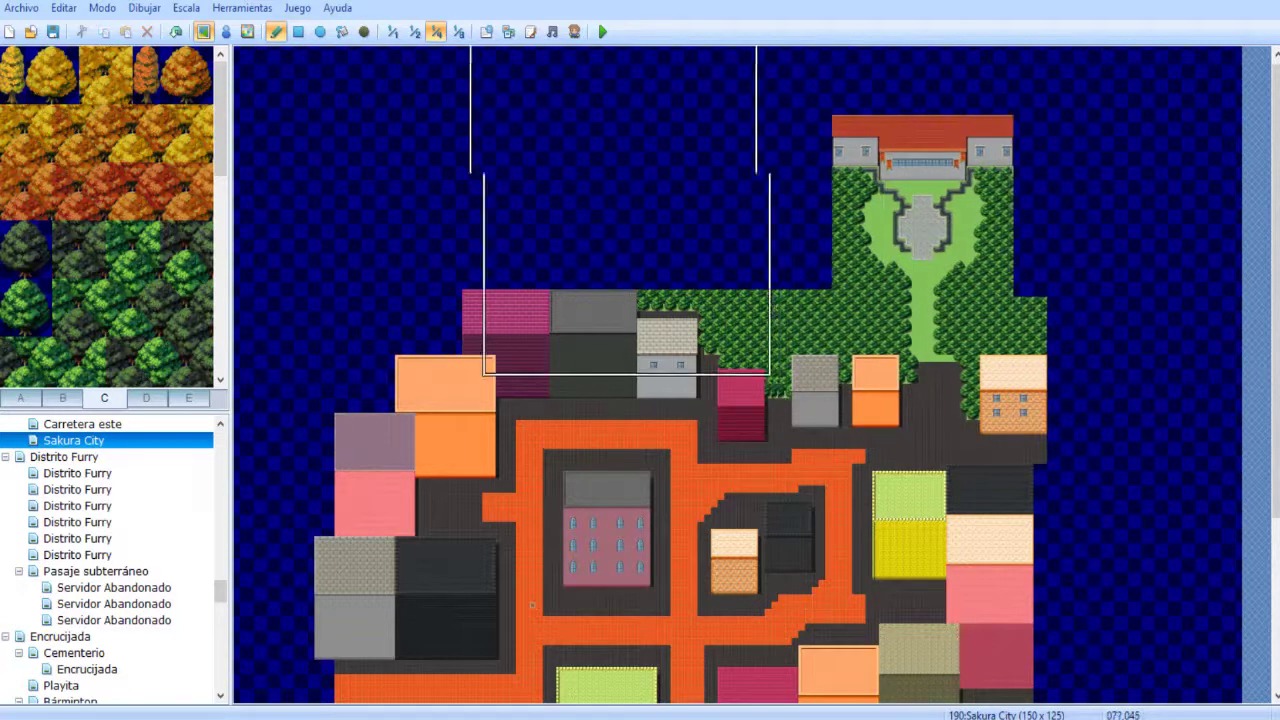
- Add an orange step tile at the raised road stretch's west end and deepen the southern pavement notch by a three-tile row
click(392, 31)
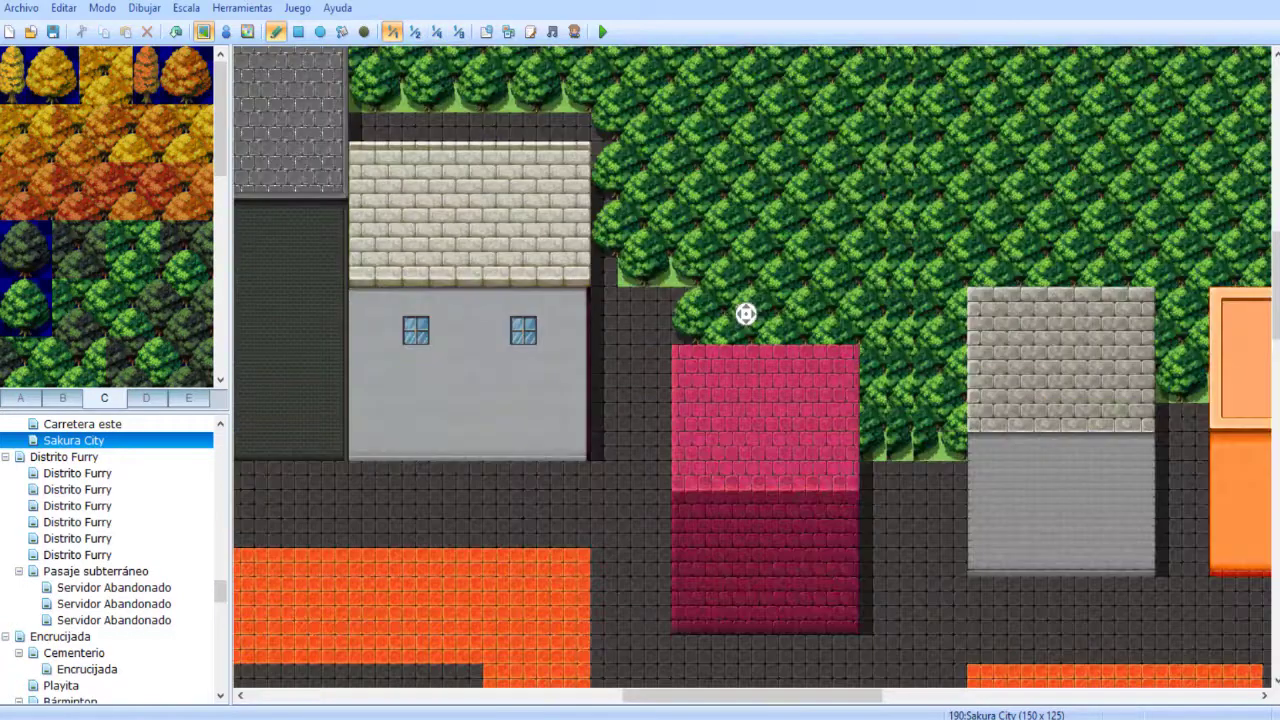
scroll(750, 500, down, 2)
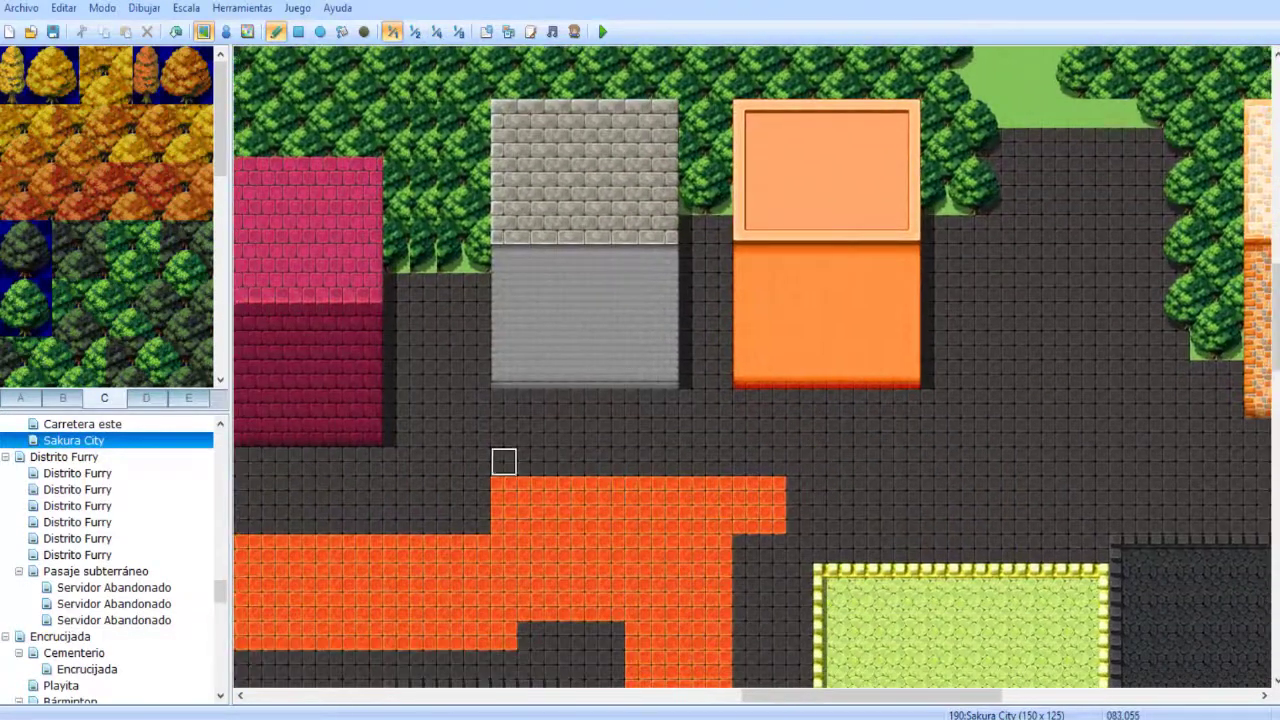
scroll(515, 520, down, 3)
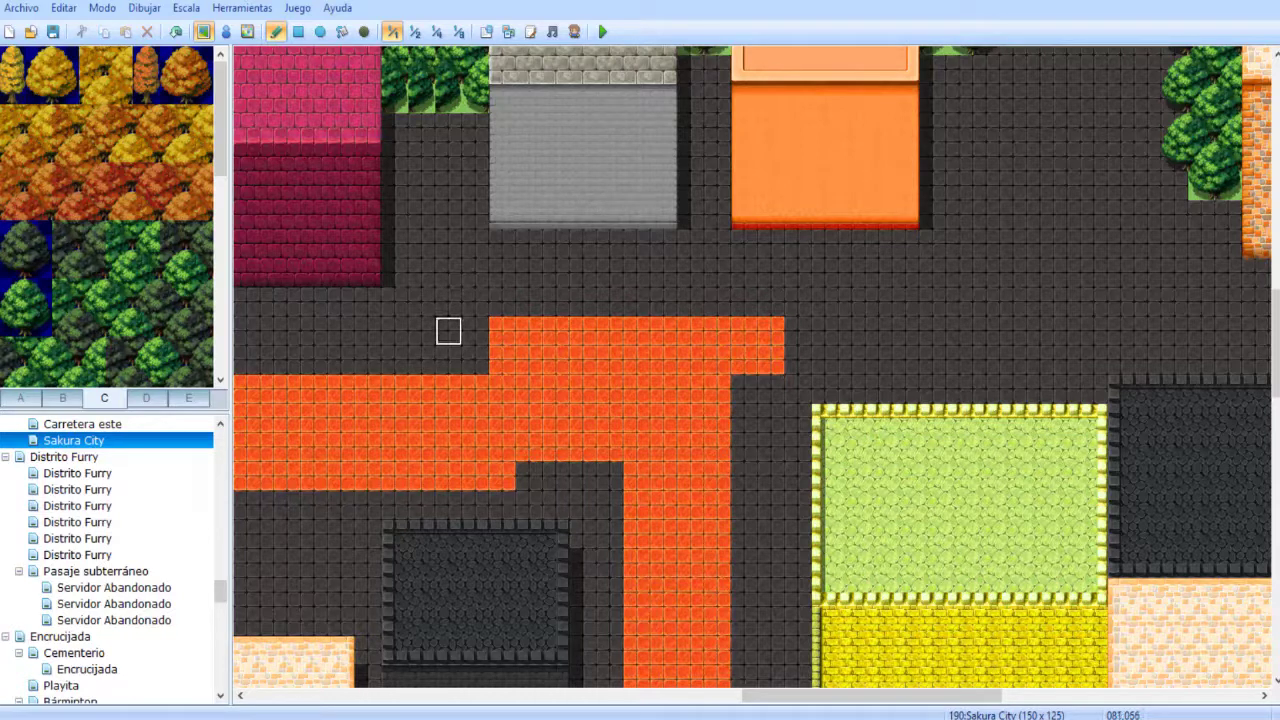
click(474, 358)
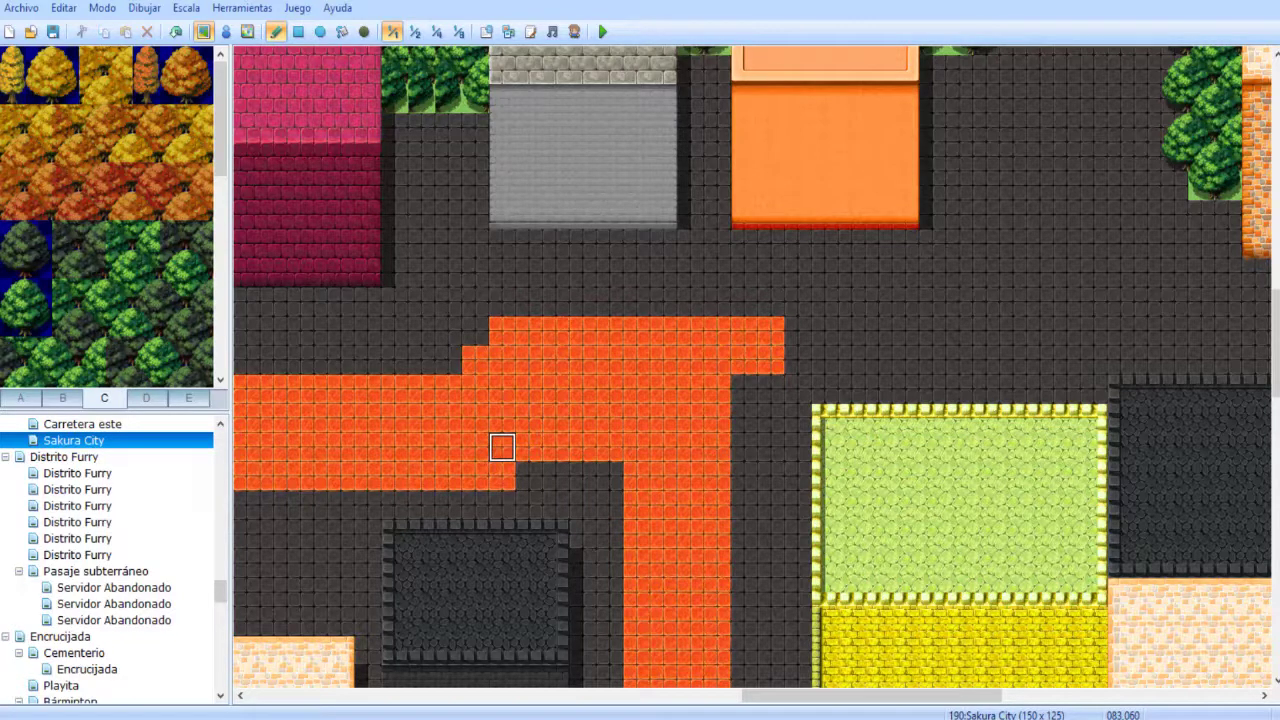
click(530, 447)
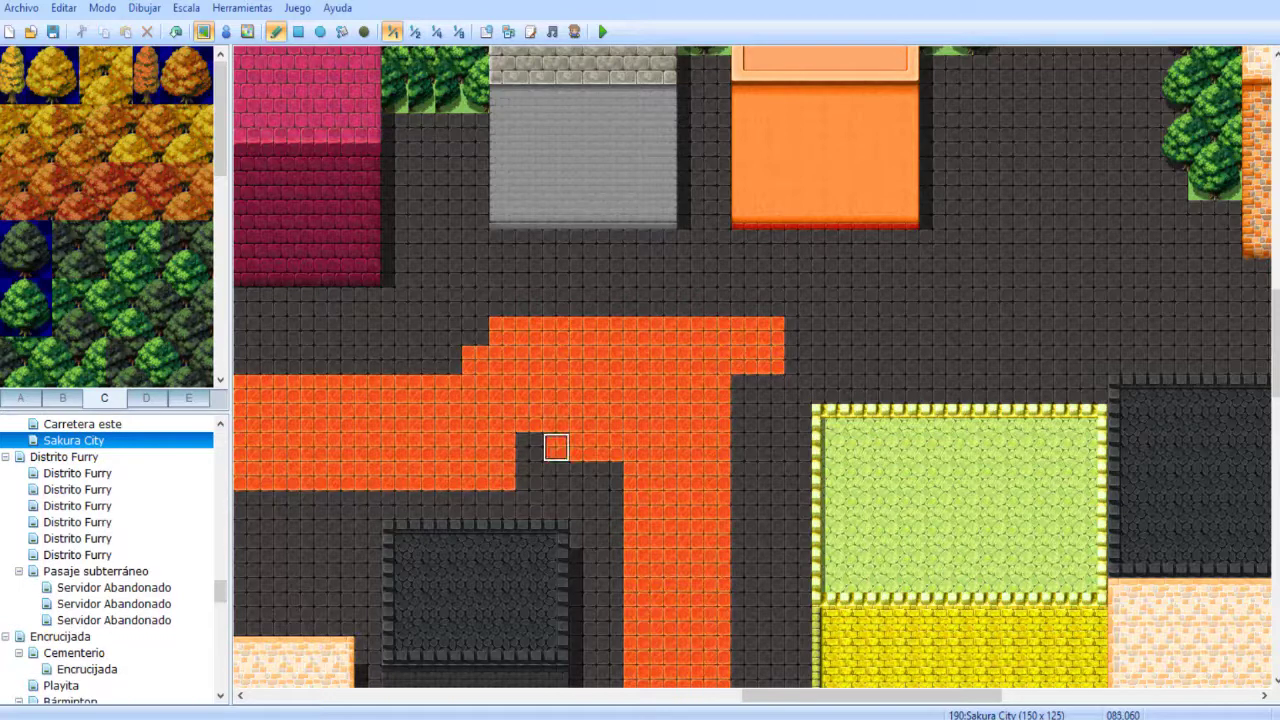
click(556, 447)
click(584, 447)
click(610, 447)
- Bevel the road's inner corner southwest of the crimson building with three stepped orange tiles
mouse_move(570, 346)
middle_down()
mouse_move(391, 565)
mouse_move(491, 457)
mouse_move(489, 406)
mouse_move(539, 325)
middle_up()
middle_drag(433, 489, 203, 719)
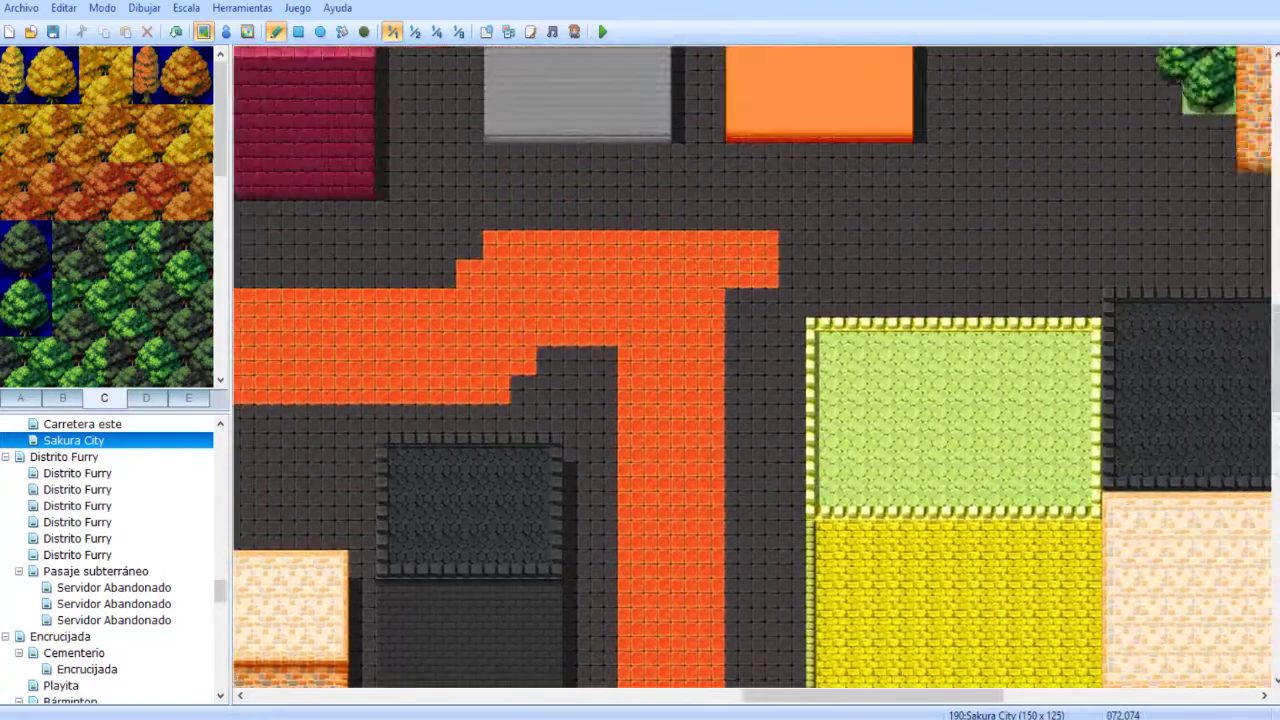
middle_drag(551, 329, 417, 274)
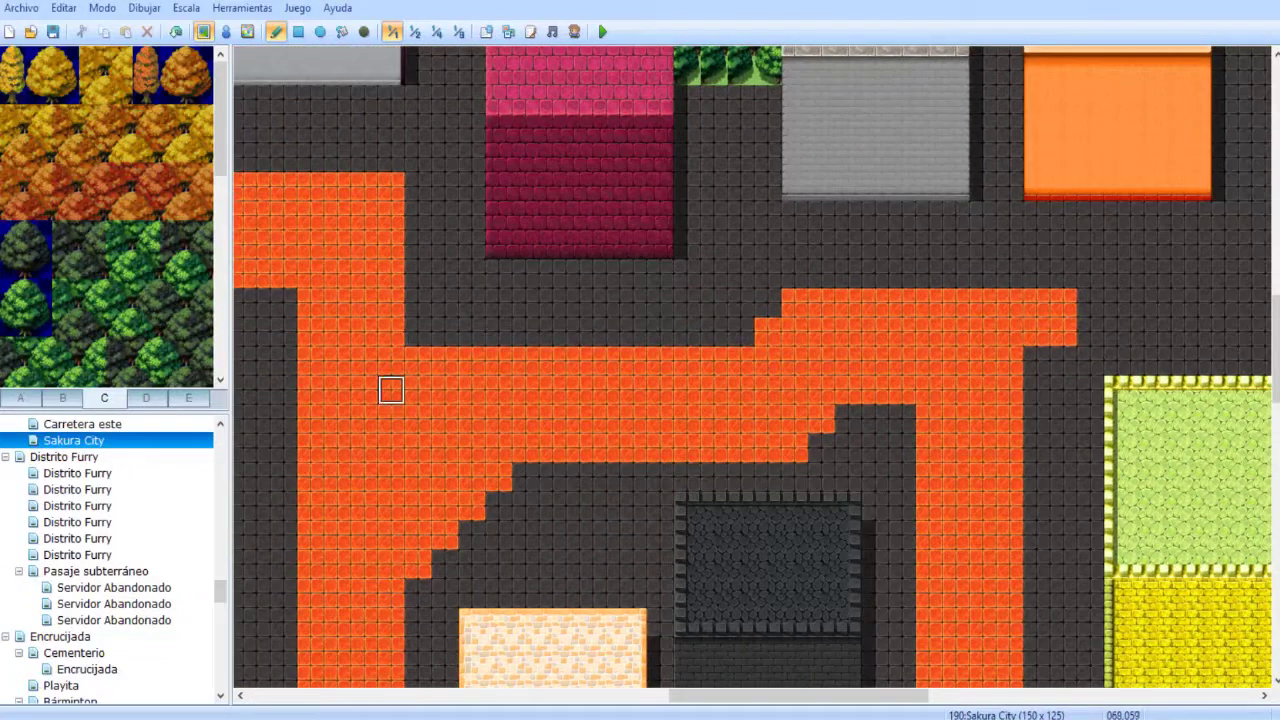
click(418, 331)
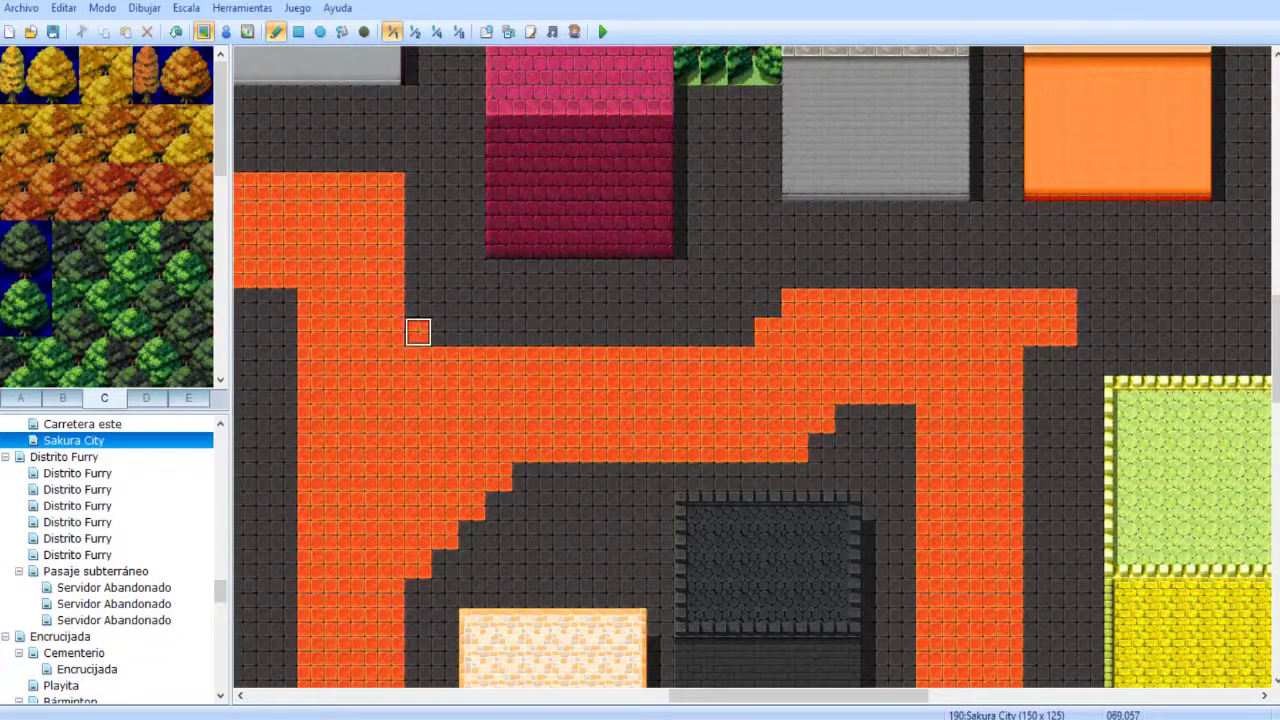
click(418, 304)
click(445, 332)
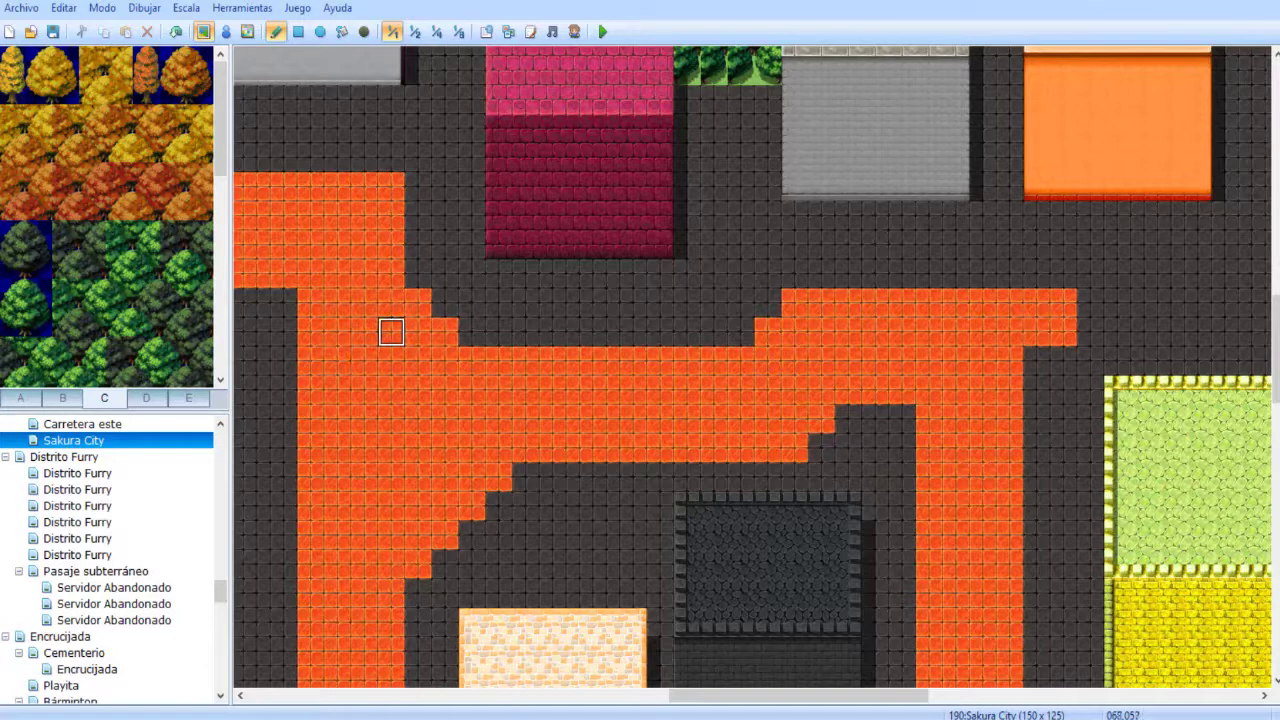
- Move the stepped road edges south of the gray building further west and restore the pavement and road at the bend's east side
click(768, 304)
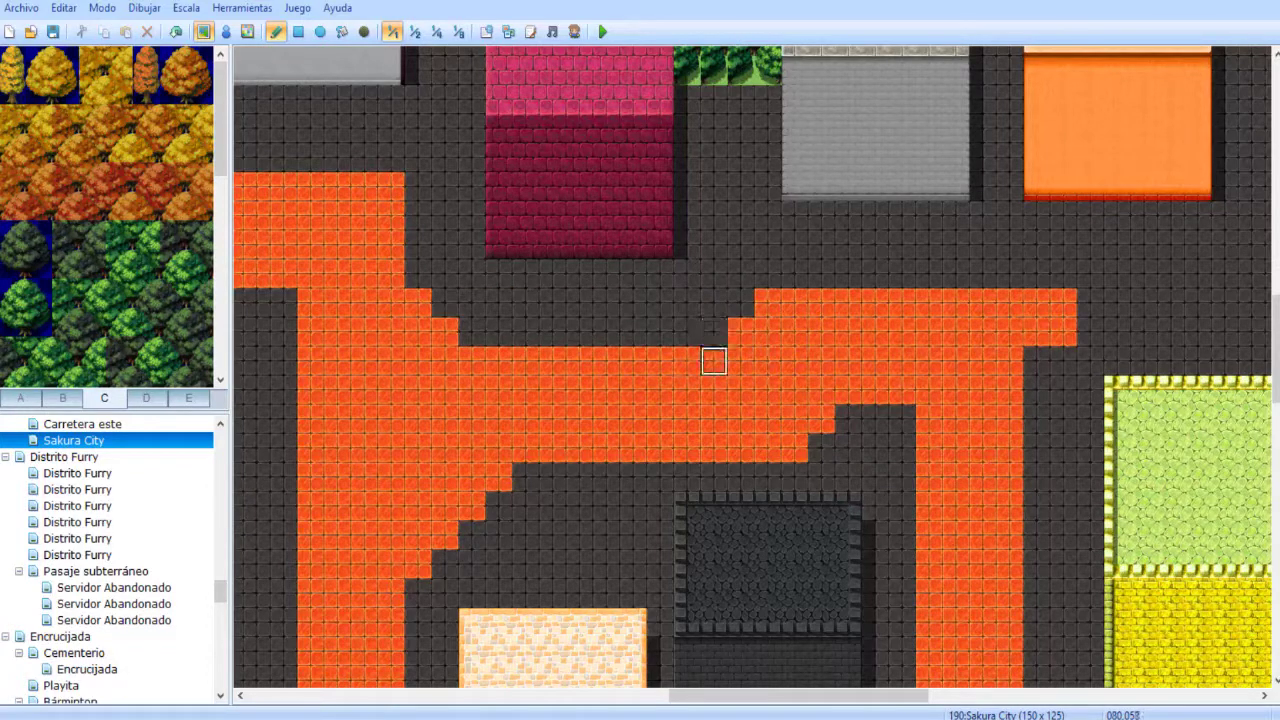
mouse_move(715, 303)
right_down()
mouse_move(1064, 392)
mouse_move(1063, 448)
right_up()
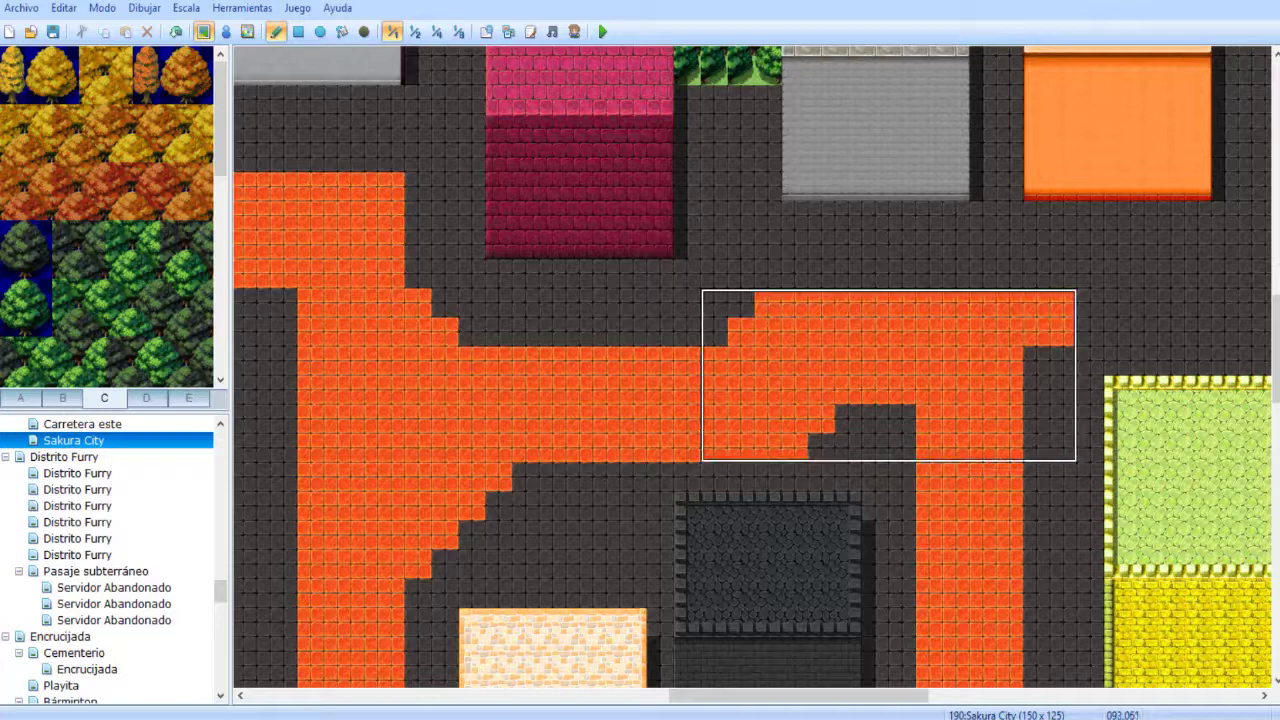
click(1036, 448)
right_click(902, 477)
drag(902, 477, 903, 418)
right_click(1006, 476)
drag(1006, 476, 1006, 360)
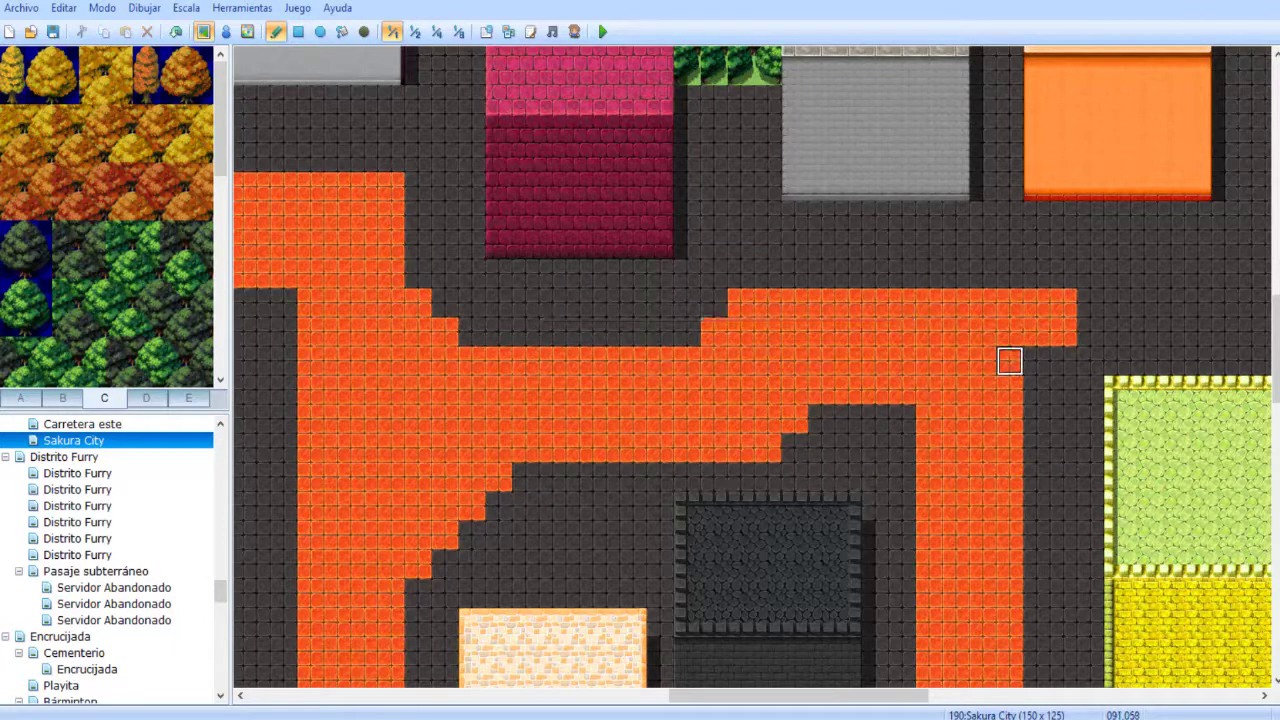
- Examine the reshaped road bend and the buildings around it
mouse_move(849, 419)
middle_down()
mouse_move(786, 326)
mouse_move(711, 400)
middle_up()
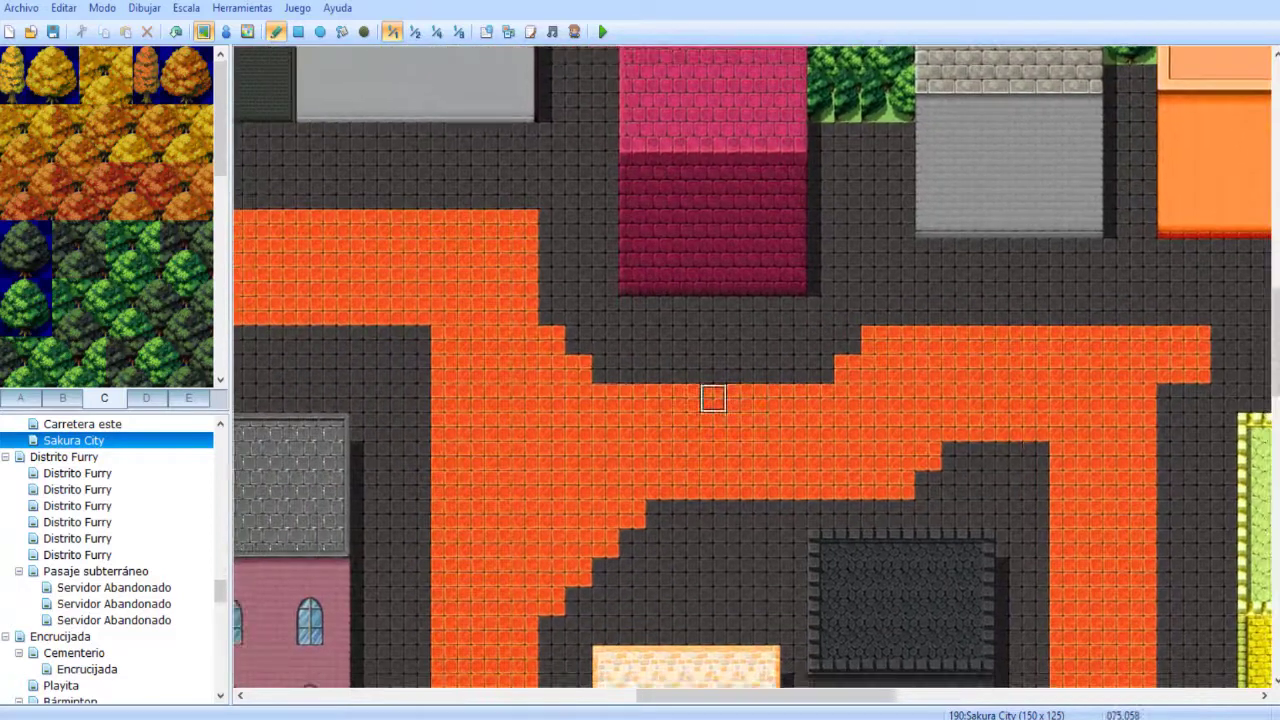
scroll(700, 290, right, 7)
scroll(758, 276, up, 1)
scroll(750, 336, right, 5)
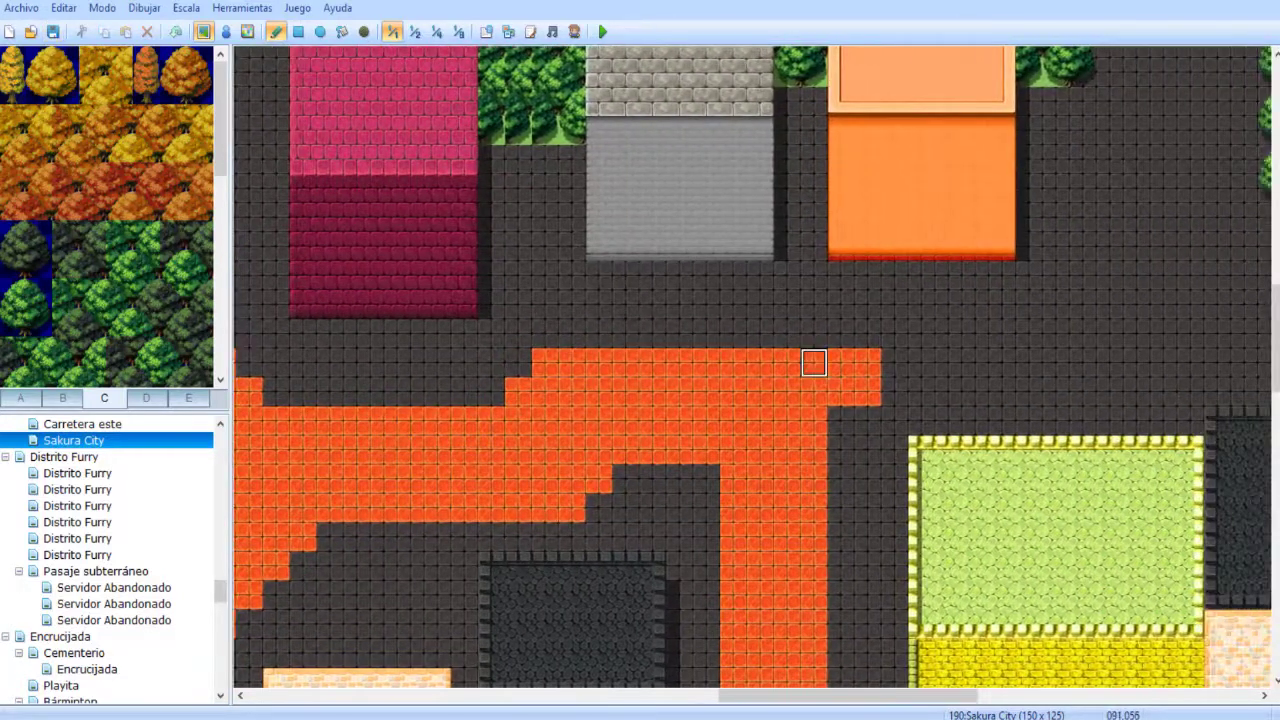
scroll(720, 371, down, 8)
scroll(589, 500, left, 8)
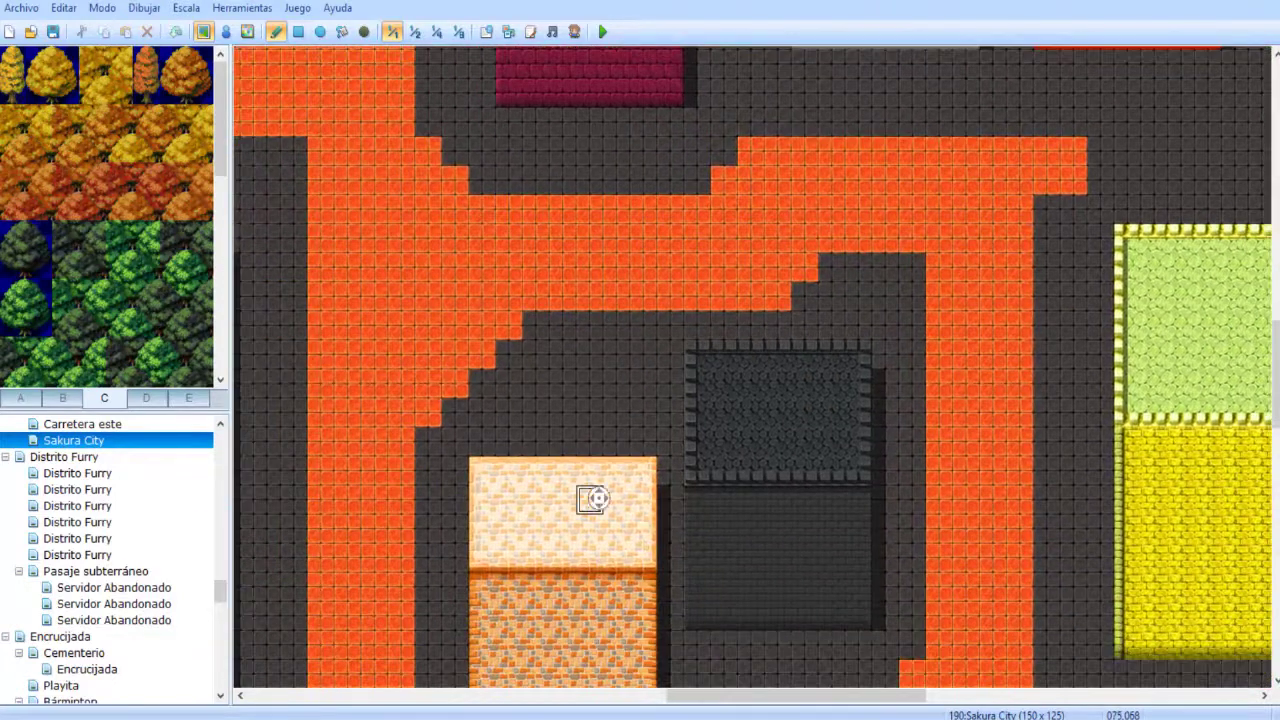
scroll(592, 498, up, 10)
scroll(600, 494, right, 4)
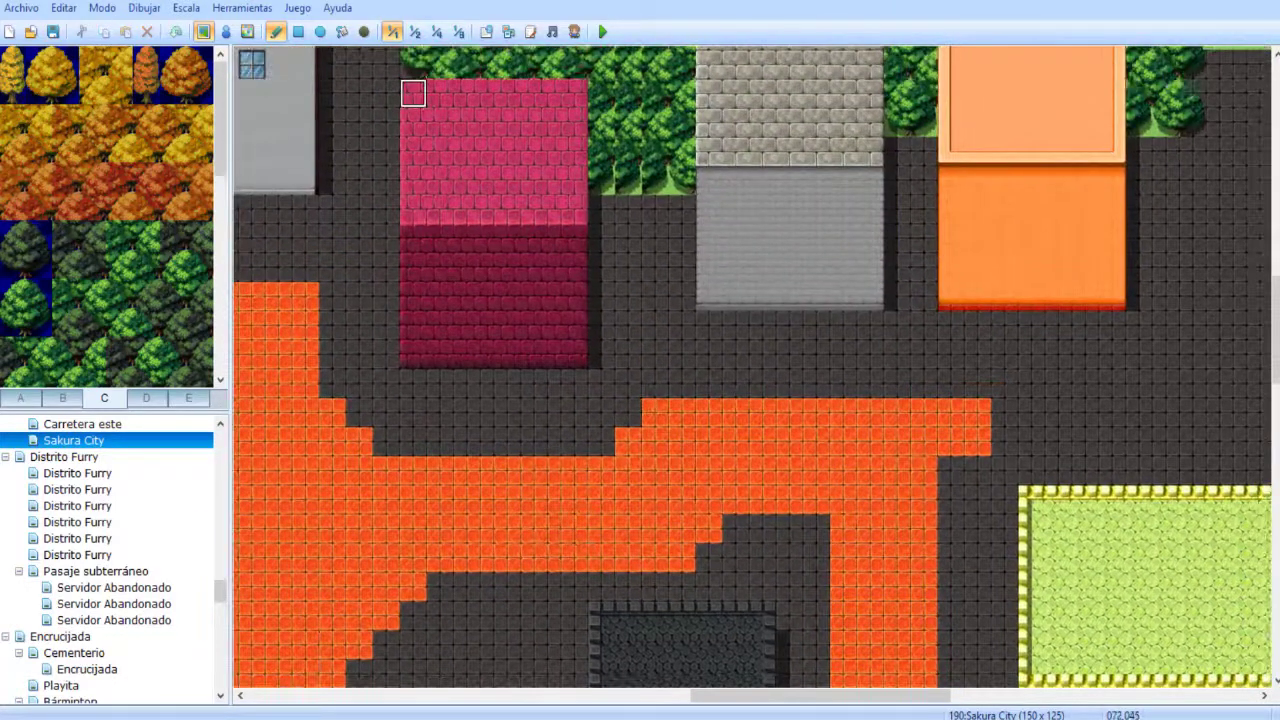
- Fill the cream roof of the small brick building inside the road loop with tiles copied from the crimson building
click(414, 31)
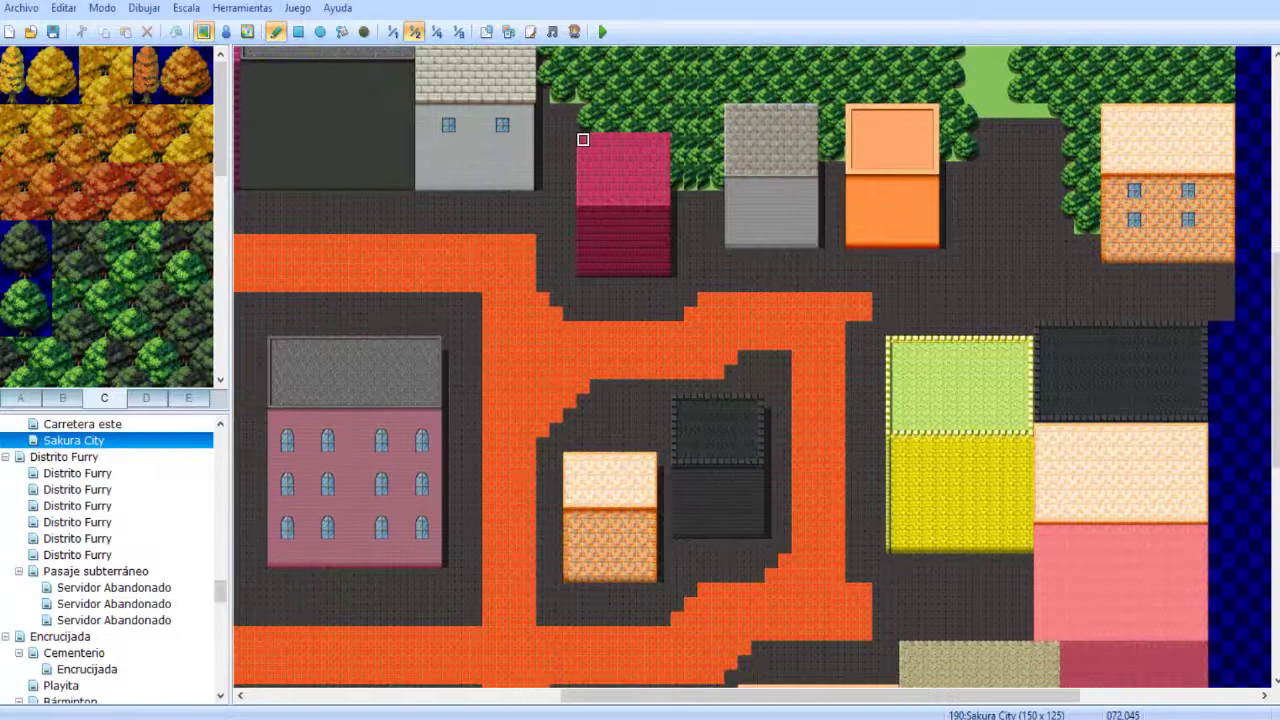
right_drag(583, 139, 668, 274)
click(20, 397)
click(342, 31)
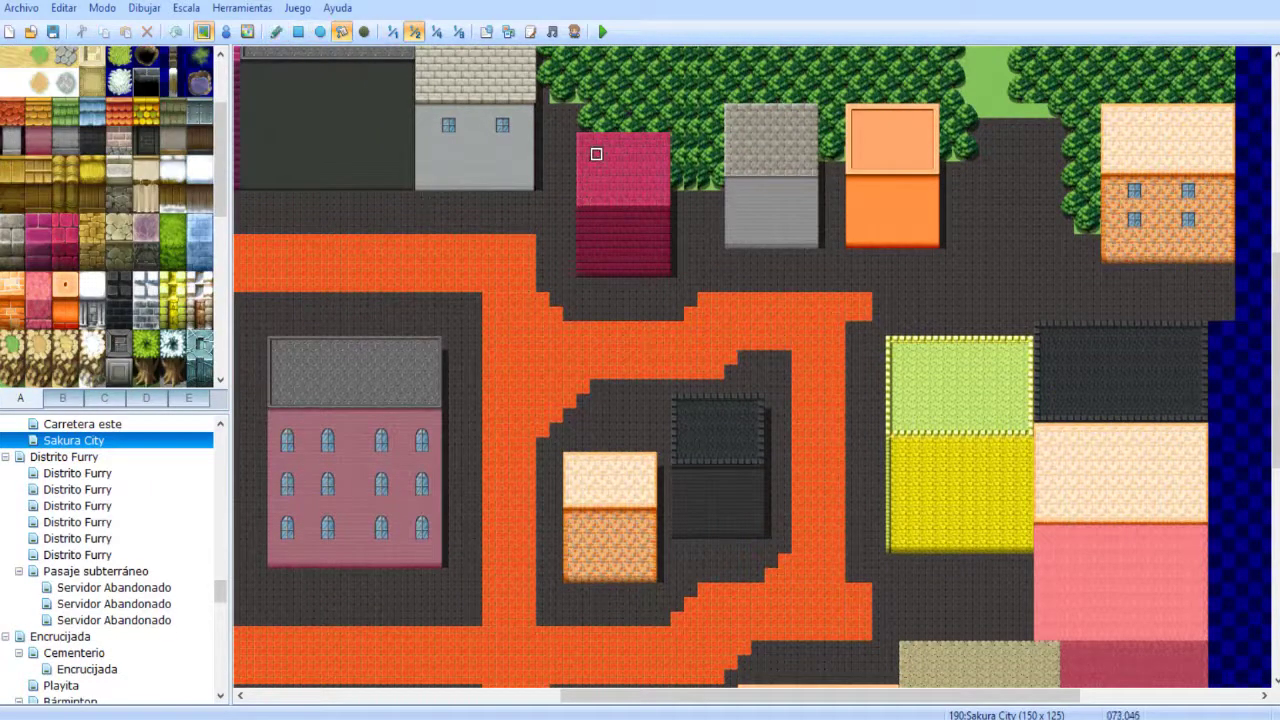
click(609, 475)
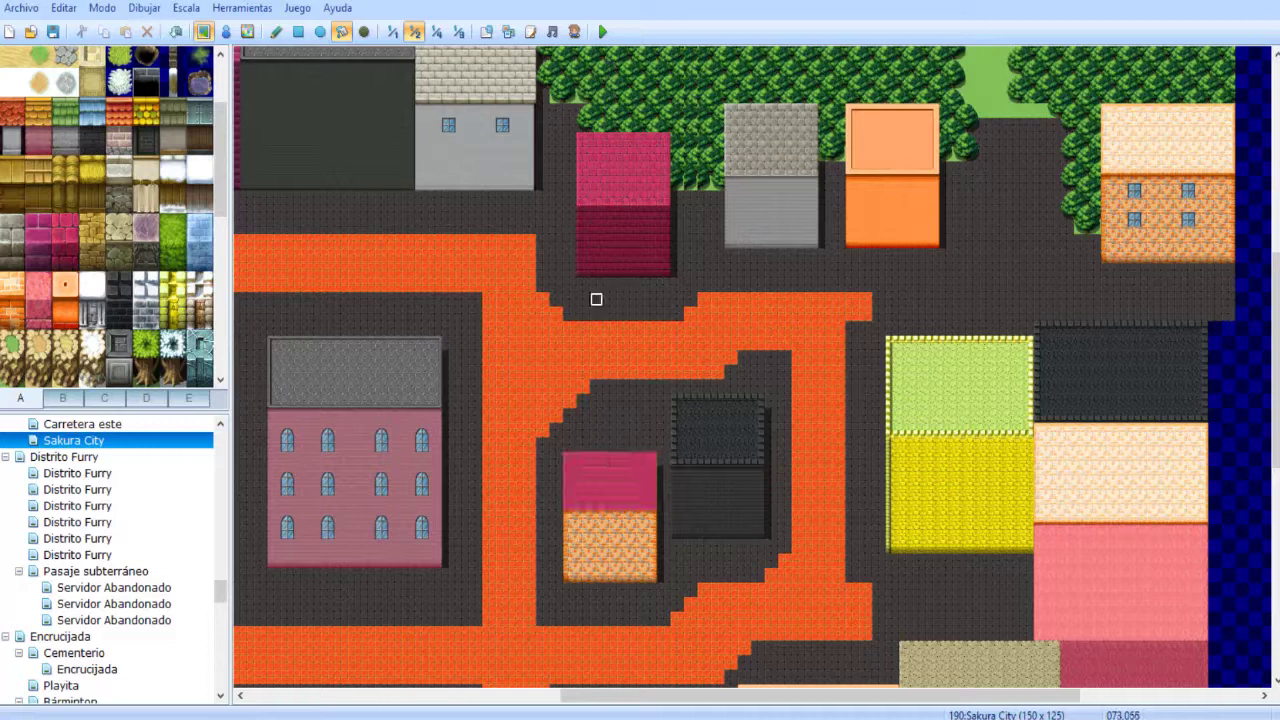
- Recolor the small building inside the road loop with a light pink roof and a dark rose wall
click(611, 540)
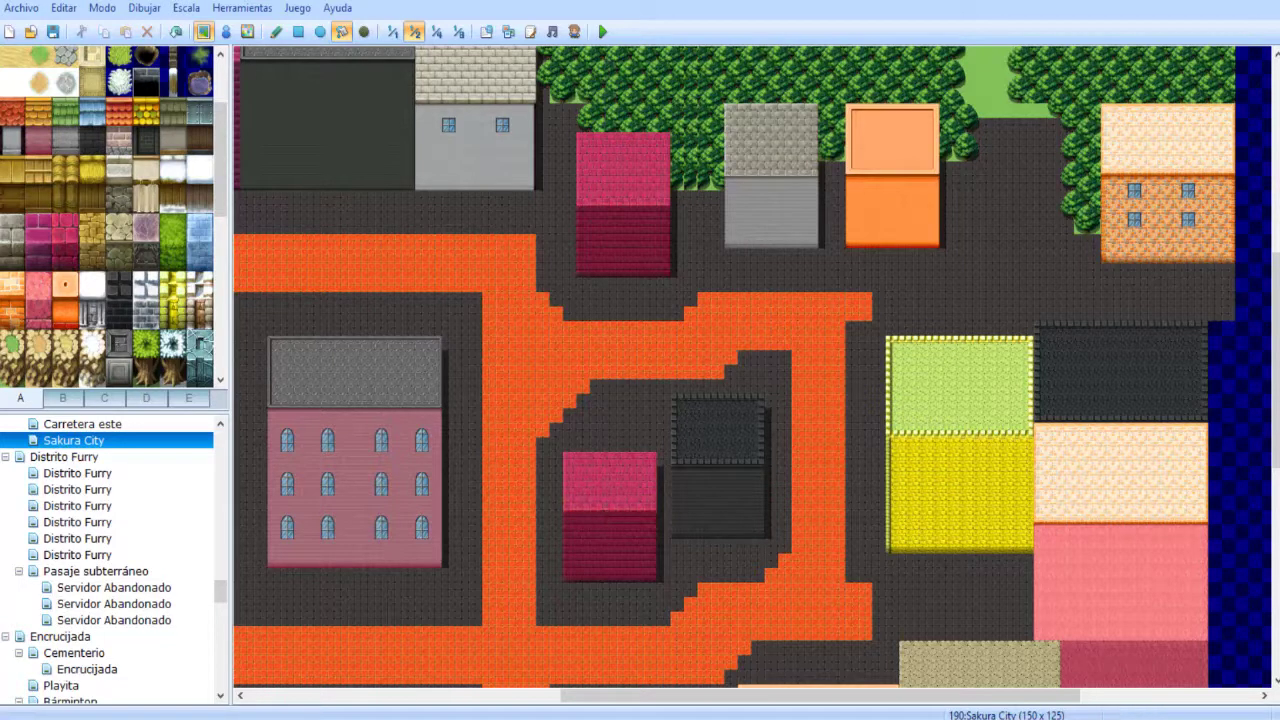
click(597, 473)
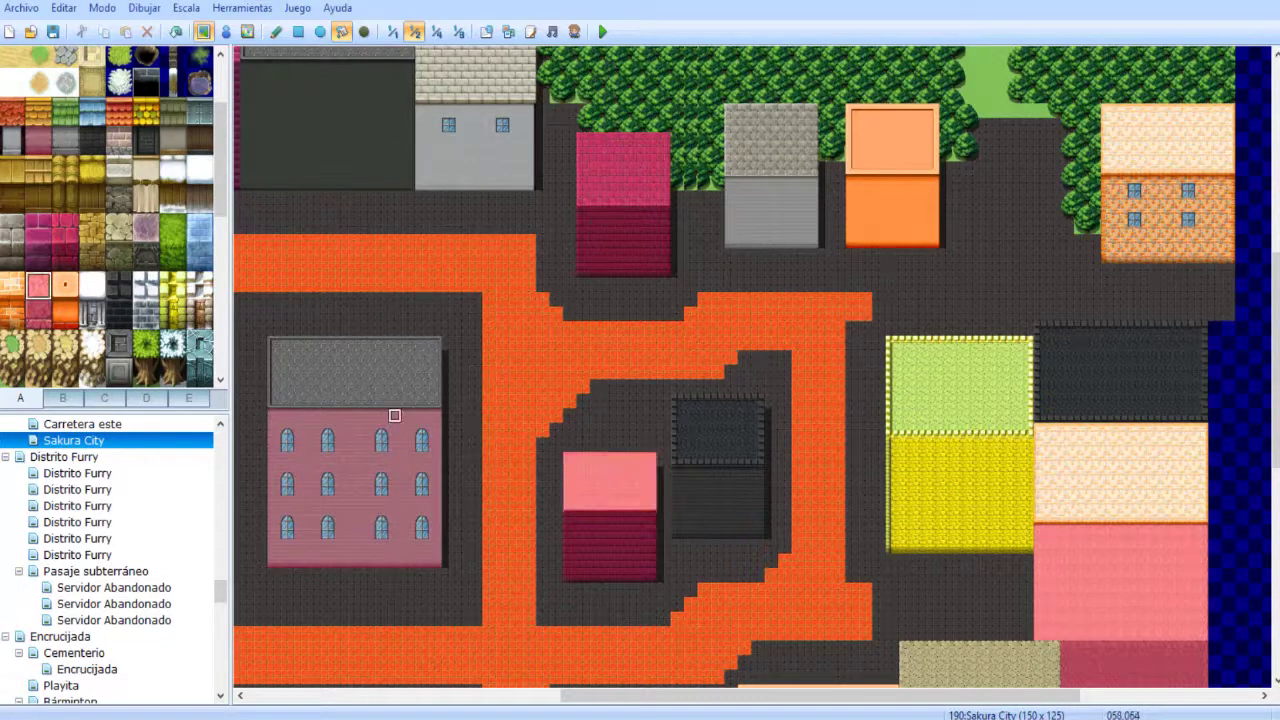
click(38, 314)
click(634, 571)
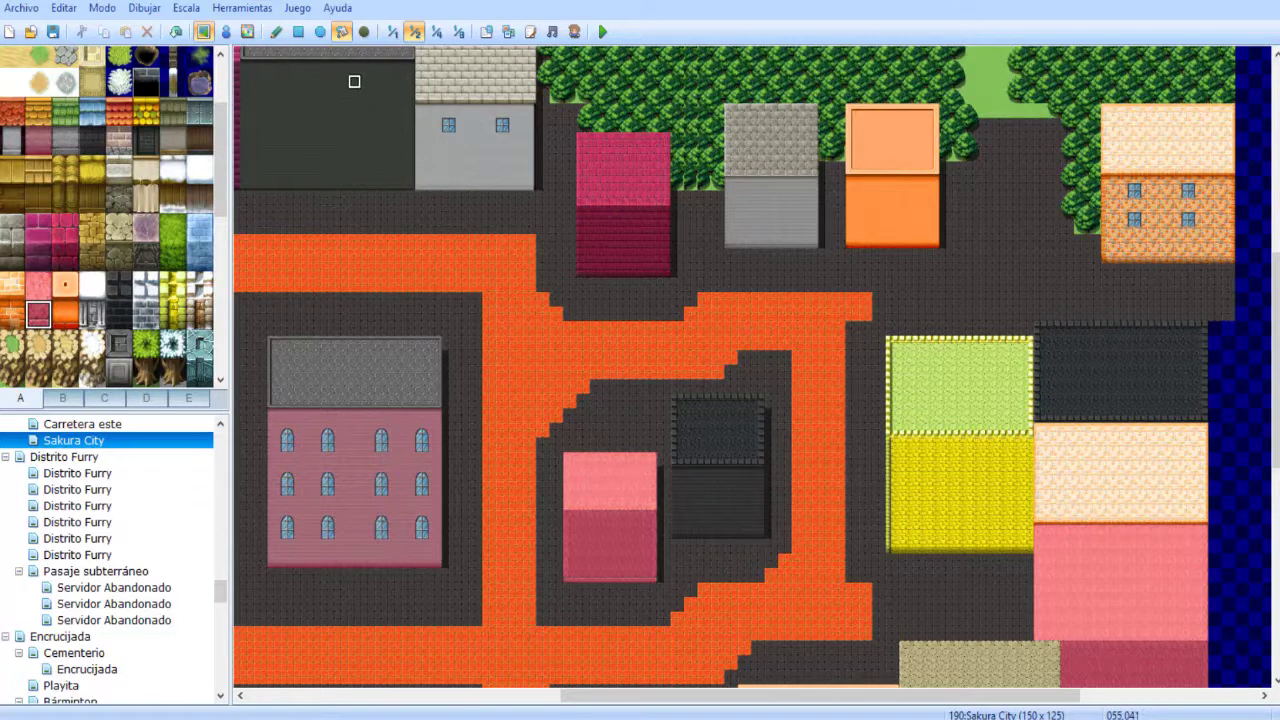
- Fill the crimson building north of the road with a cream brick roof and an orange brick wall
click(393, 31)
scroll(600, 406, down, 3)
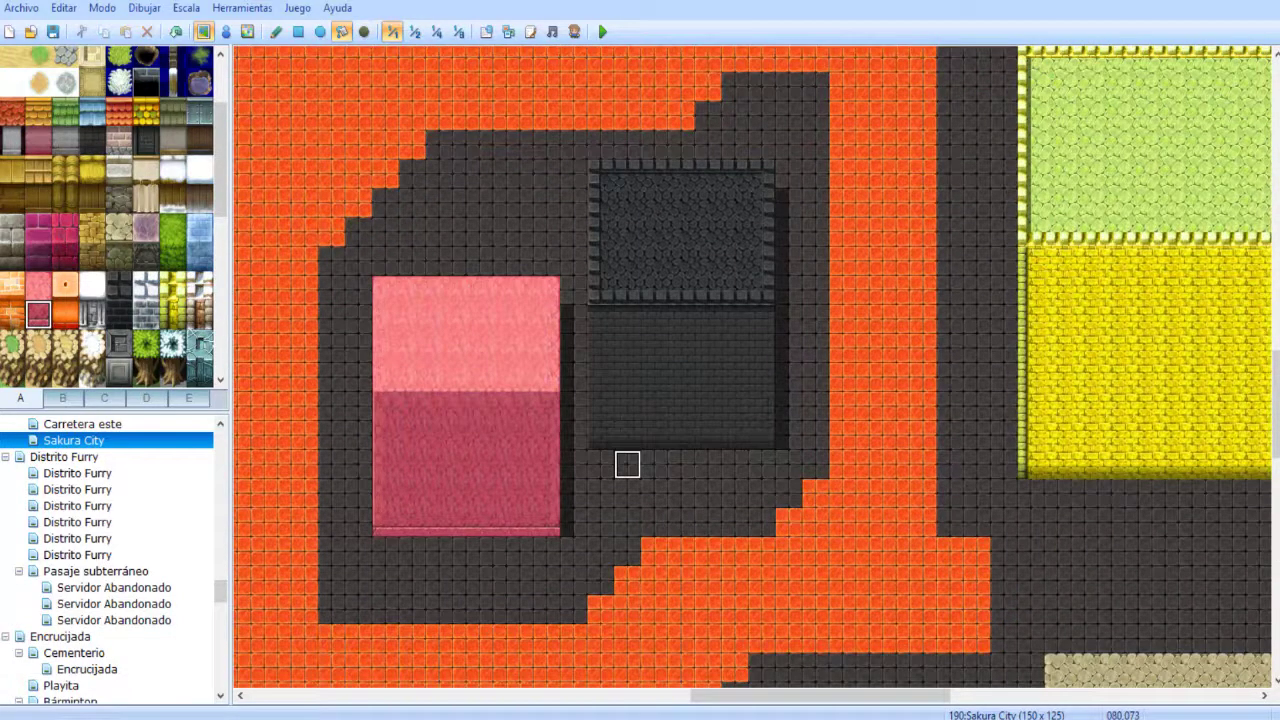
middle_drag(628, 459, 605, 442)
middle_drag(521, 357, 828, 469)
click(65, 228)
middle_drag(525, 306, 495, 390)
middle_drag(568, 451, 386, 331)
middle_drag(519, 425, 560, 385)
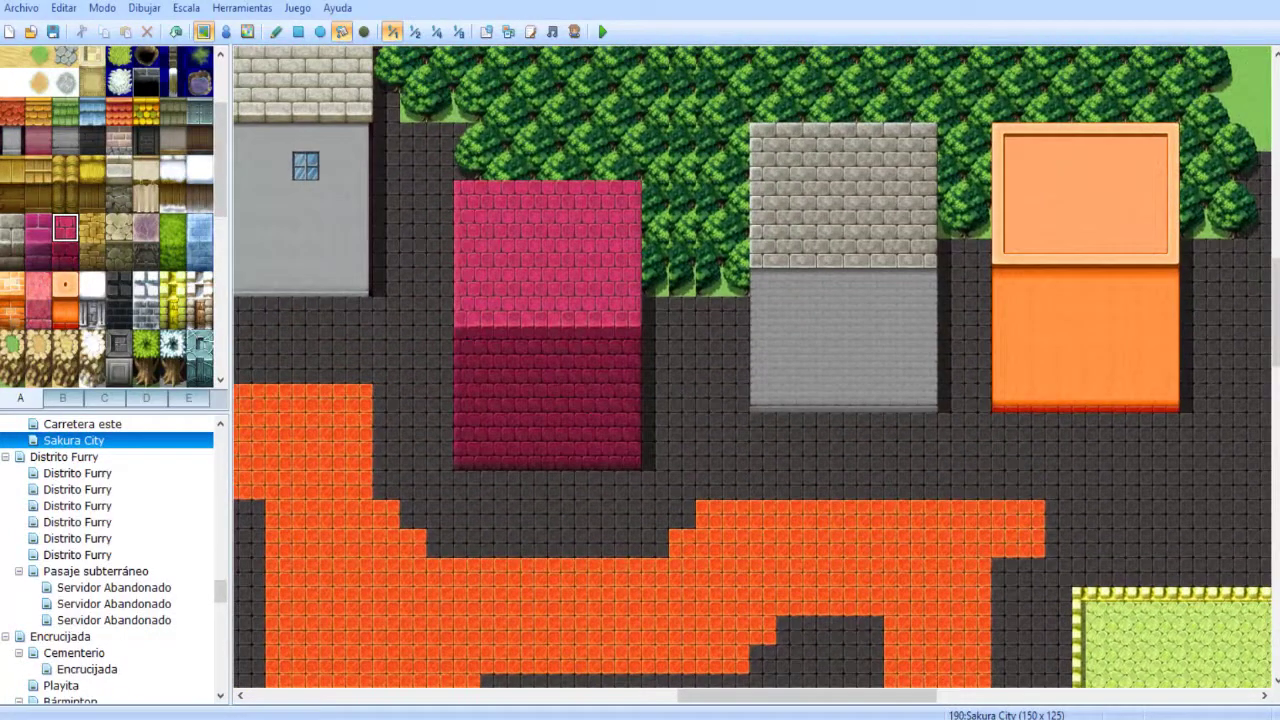
middle_drag(578, 256, 629, 480)
middle_drag(677, 531, 643, 335)
click(12, 286)
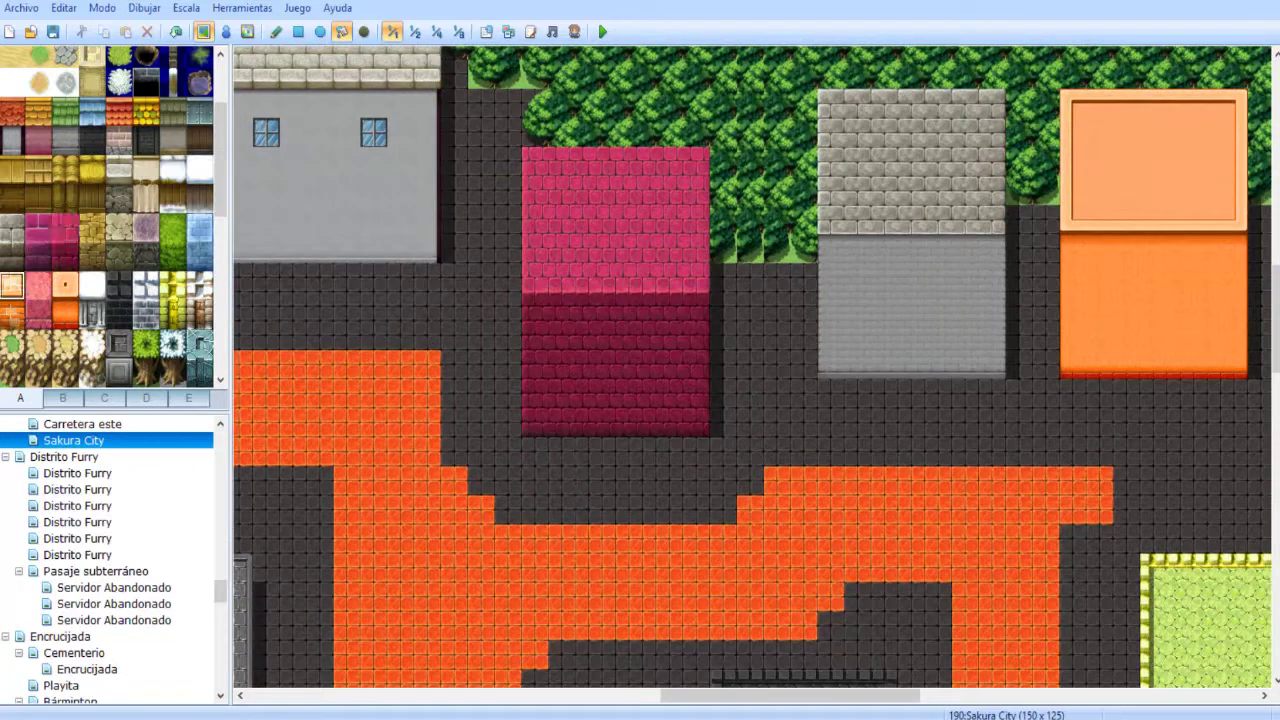
click(616, 249)
click(560, 365)
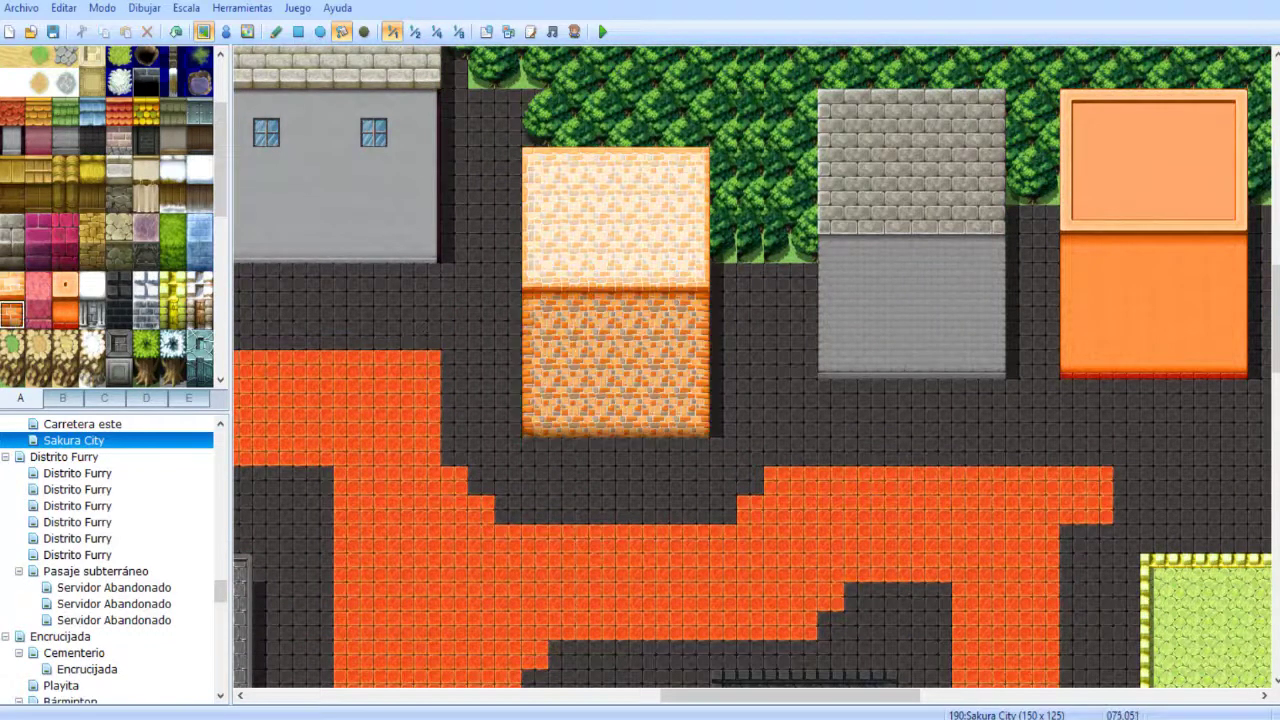
- Repair the forest strip between the cream-roofed brick building and the gray building with copied tree tiles, including its bottom edge
mouse_move(636, 312)
middle_down()
mouse_move(633, 367)
mouse_move(634, 177)
middle_up()
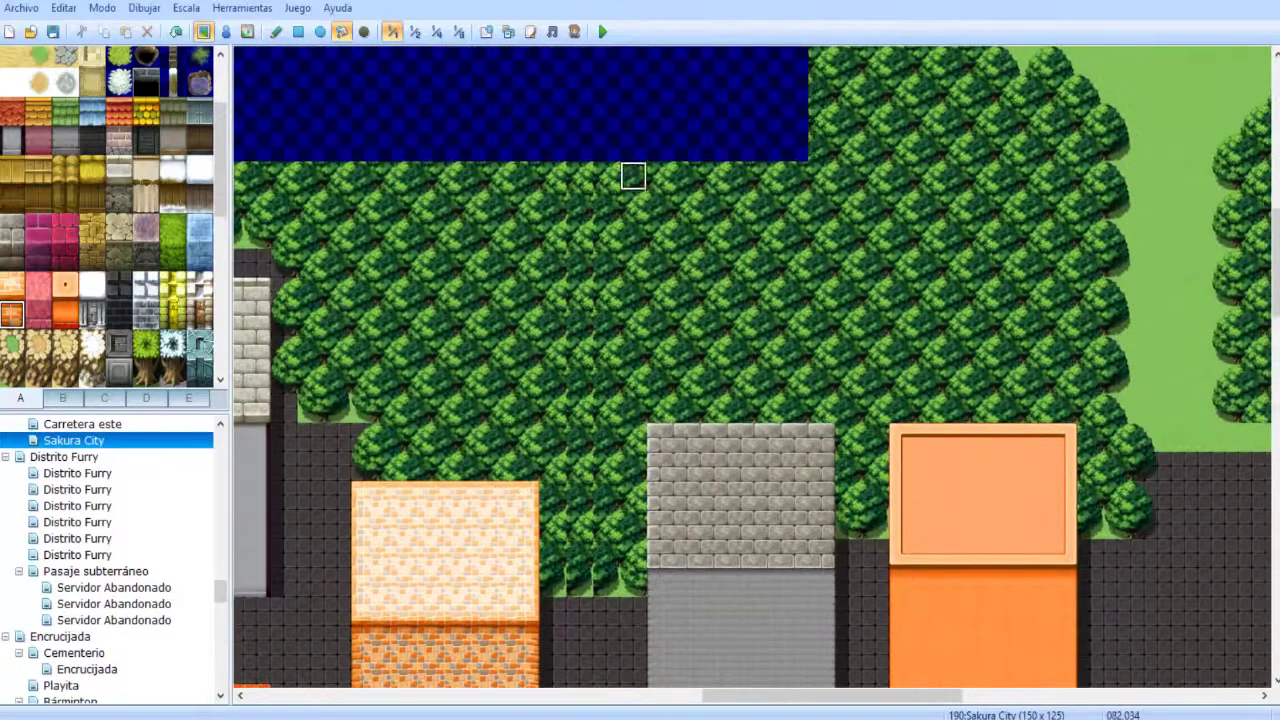
click(276, 31)
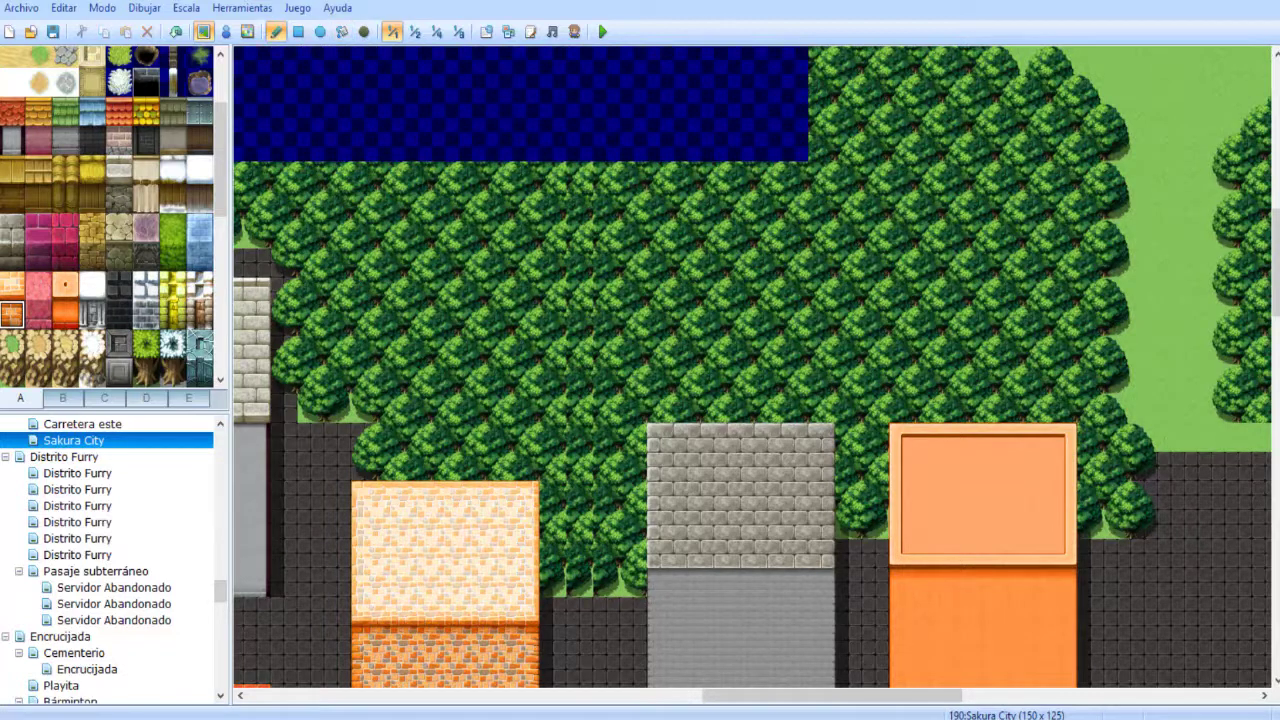
right_drag(392, 206, 418, 233)
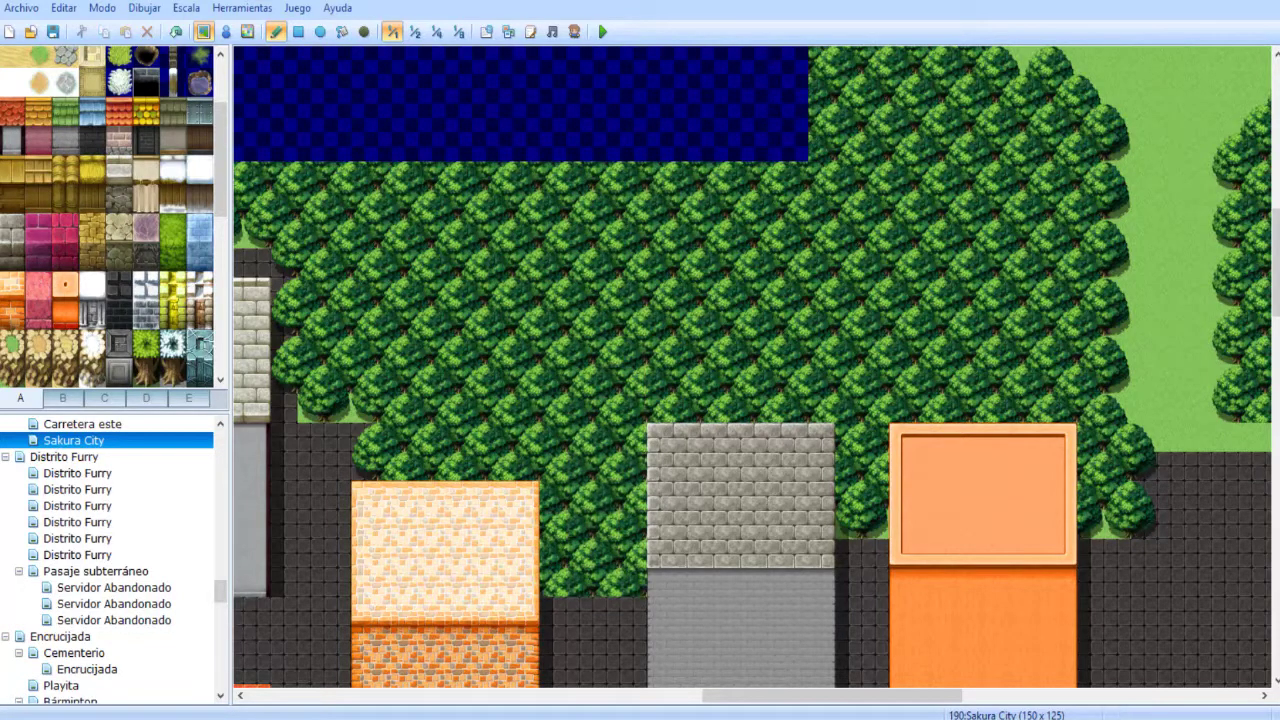
click(104, 398)
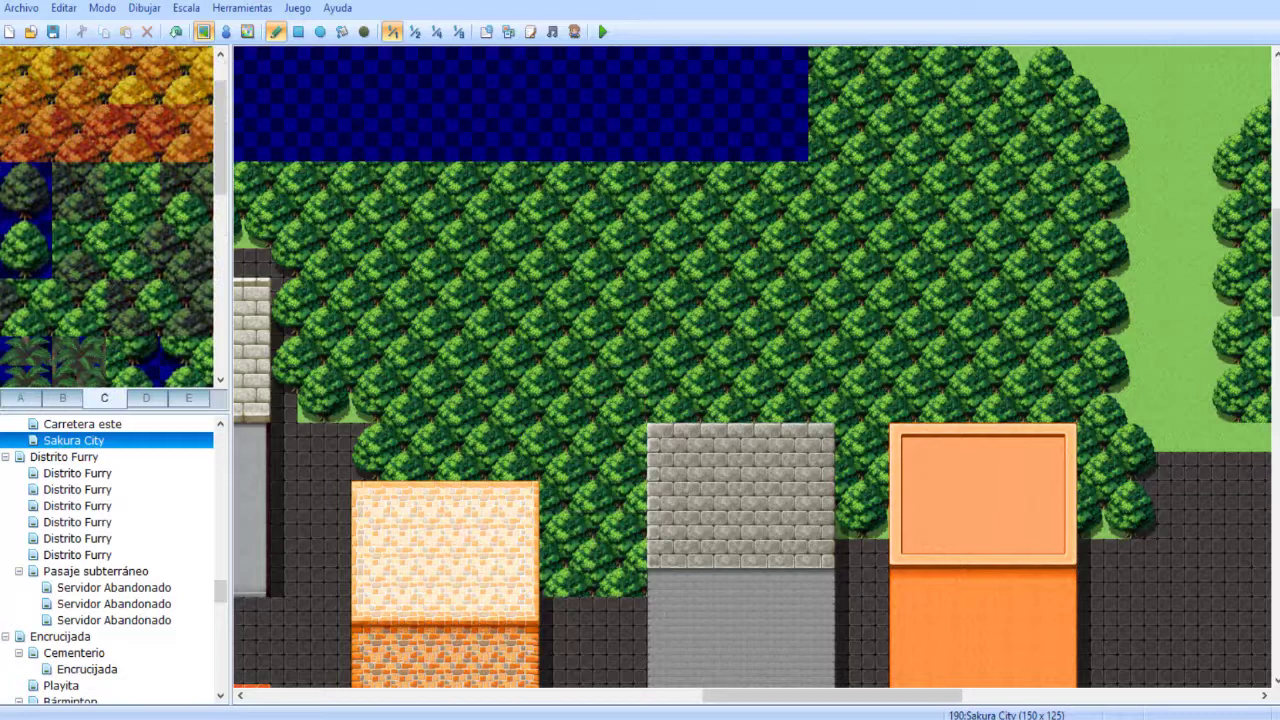
drag(580, 582, 607, 582)
right_click(607, 582)
click(553, 582)
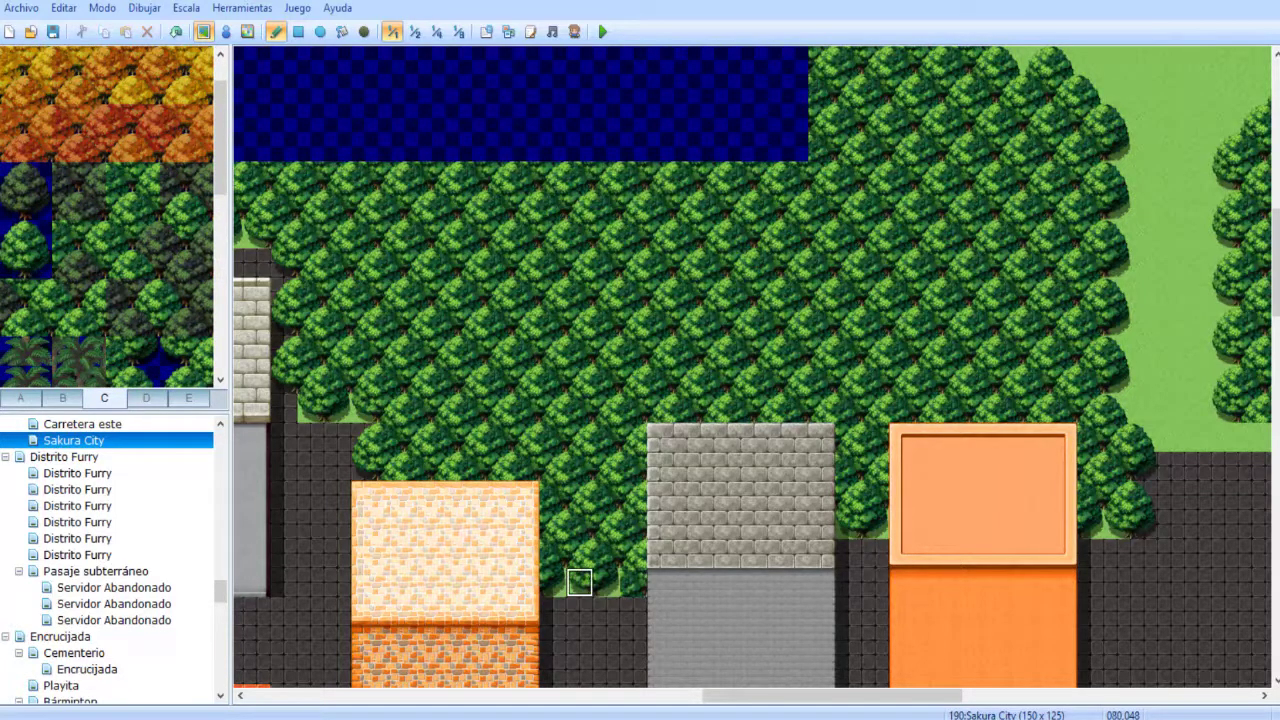
- Copy the northeastern block with the palace, park, forest and buildings and place it slightly further north
mouse_move(491, 380)
middle_down()
mouse_move(627, 497)
mouse_move(566, 508)
mouse_move(551, 497)
middle_up()
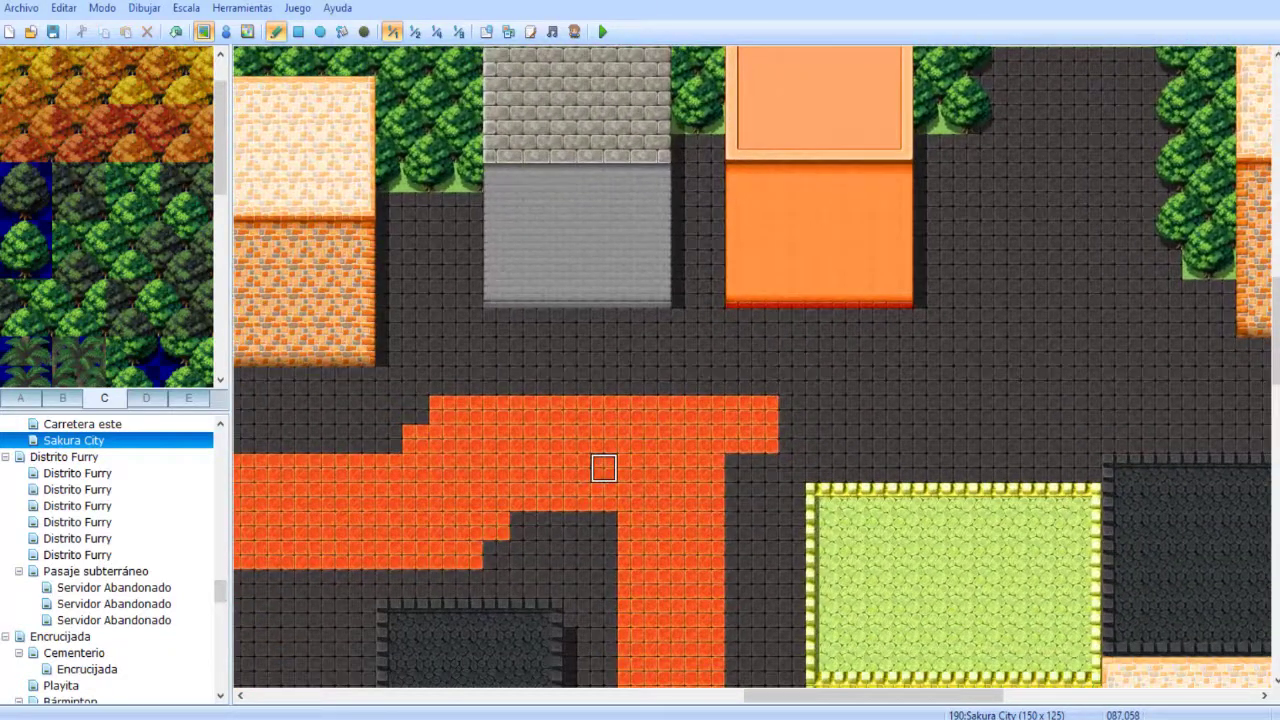
click(415, 32)
middle_drag(557, 423, 629, 319)
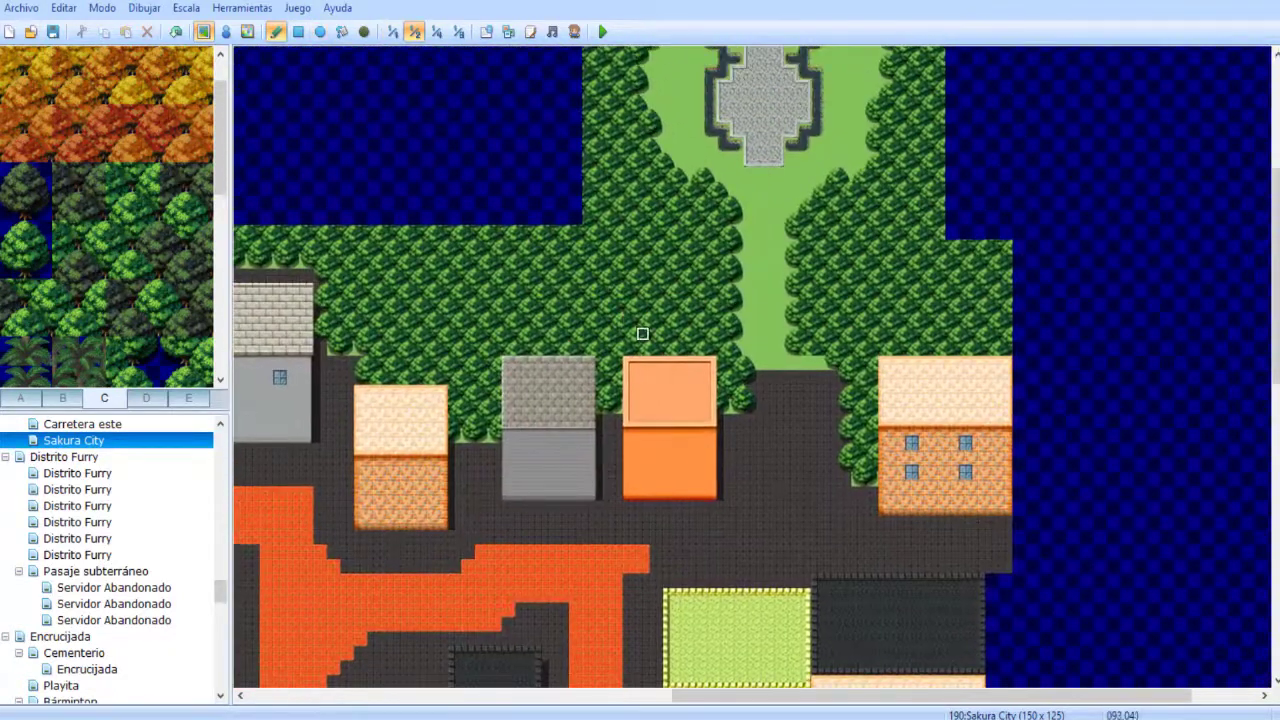
click(436, 31)
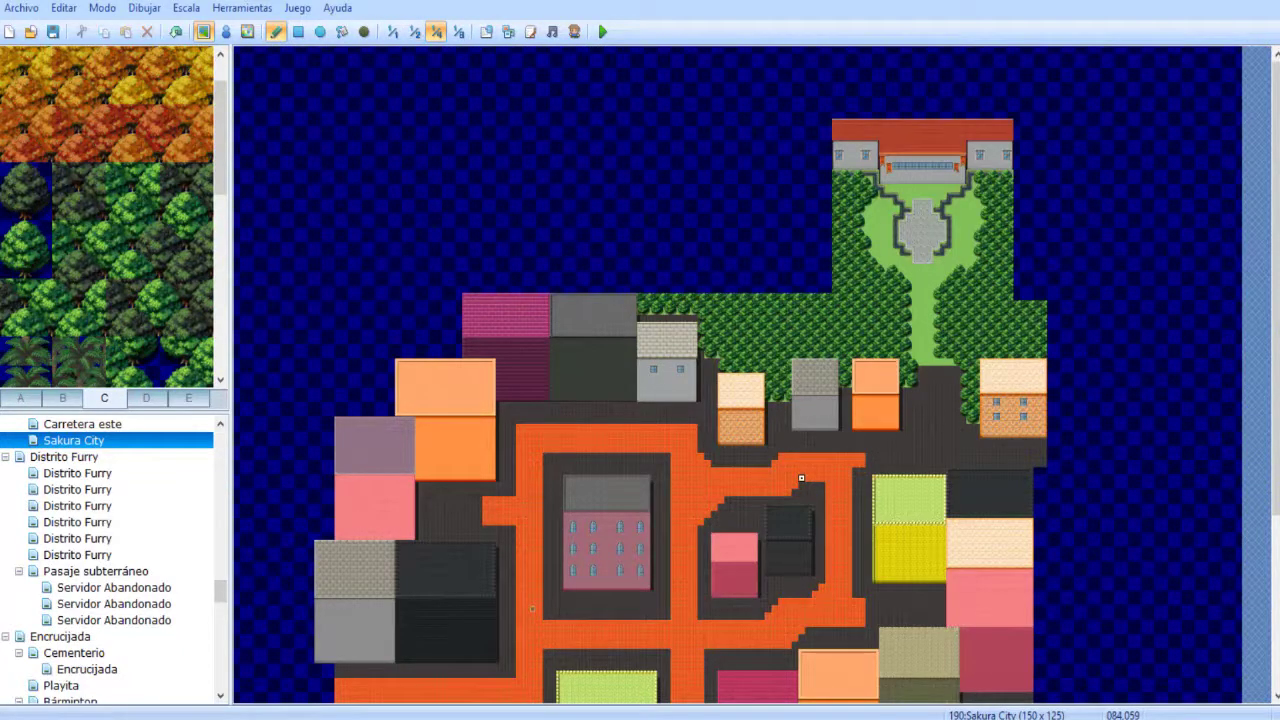
right_drag(801, 464, 1033, 171)
right_drag(794, 470, 1076, 122)
right_drag(794, 463, 1072, 99)
click(1070, 102)
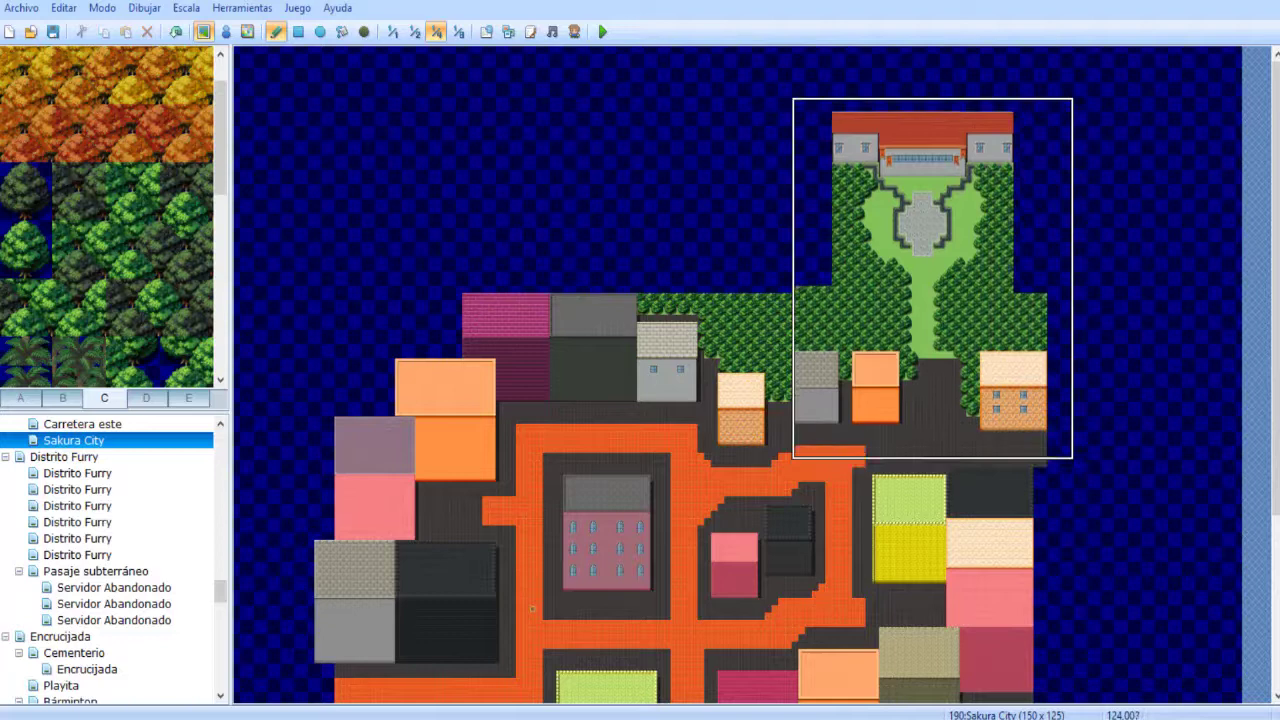
click(1070, 95)
right_click(687, 93)
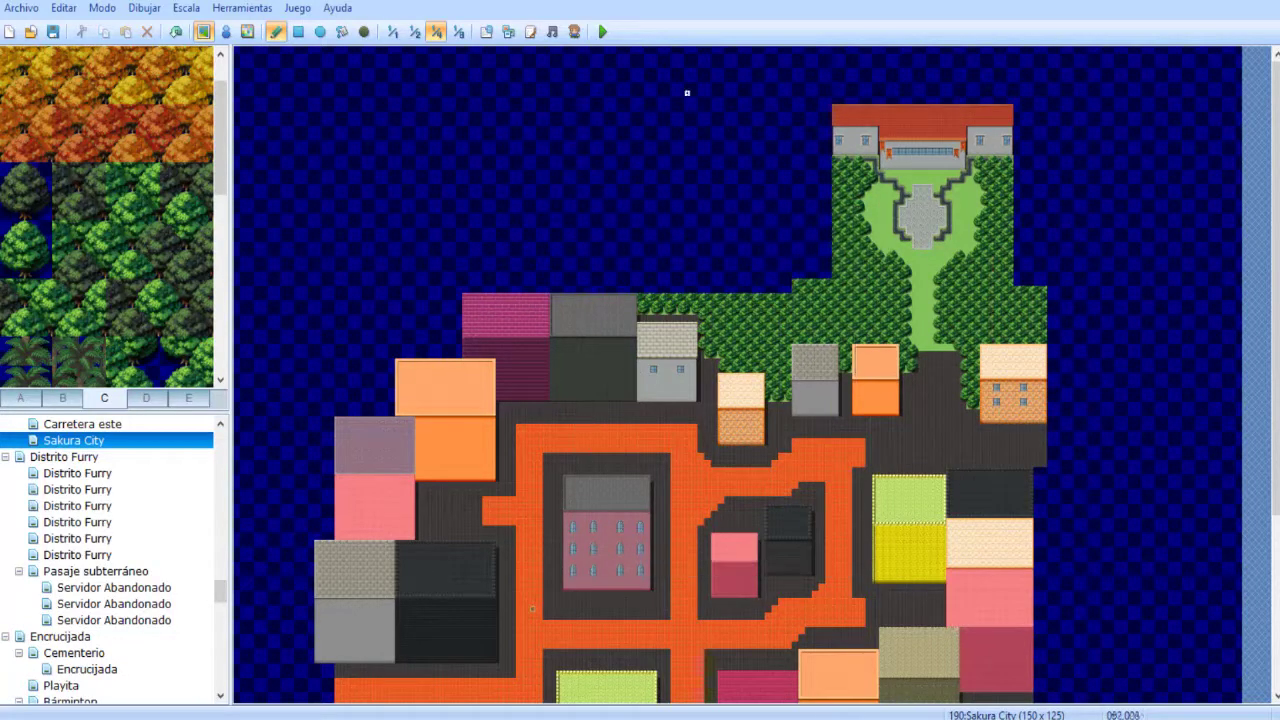
- Shift the palace, park and northeastern buildings several more tiles north to deepen the road area below them
click(393, 32)
middle_drag(817, 492, 677, 143)
middle_drag(922, 436, 926, 304)
middle_drag(700, 326, 853, 302)
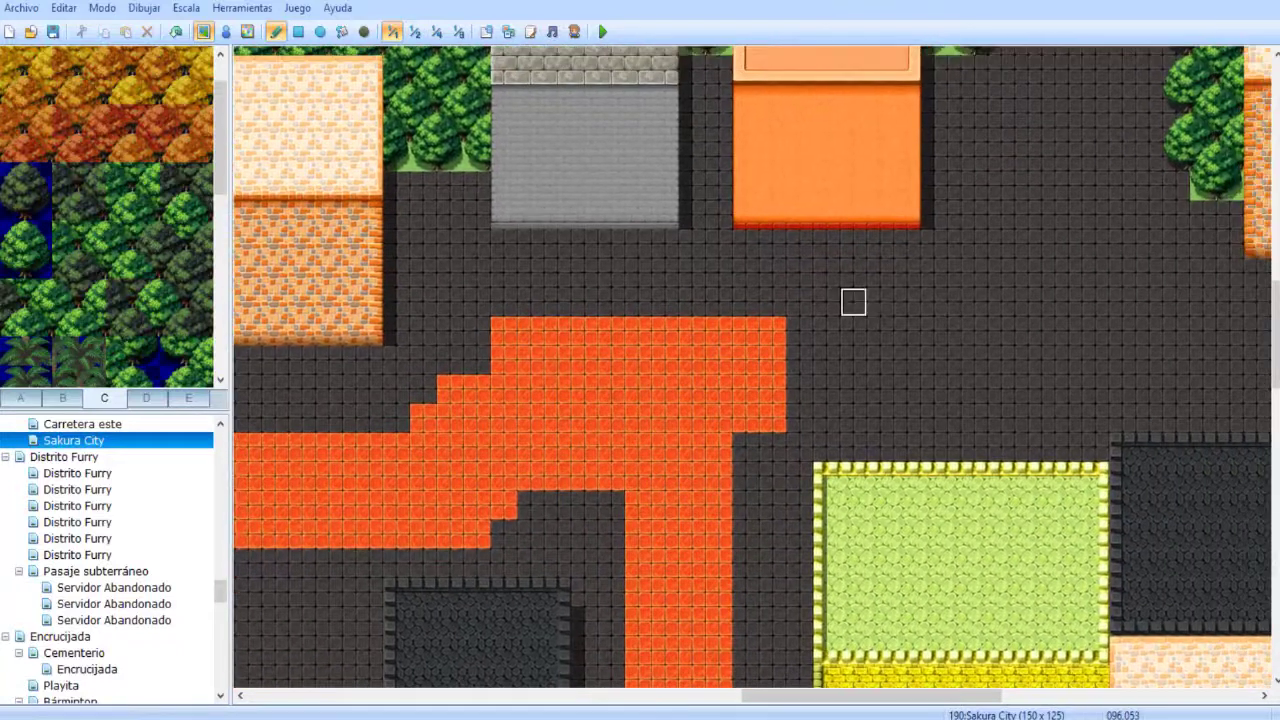
click(436, 31)
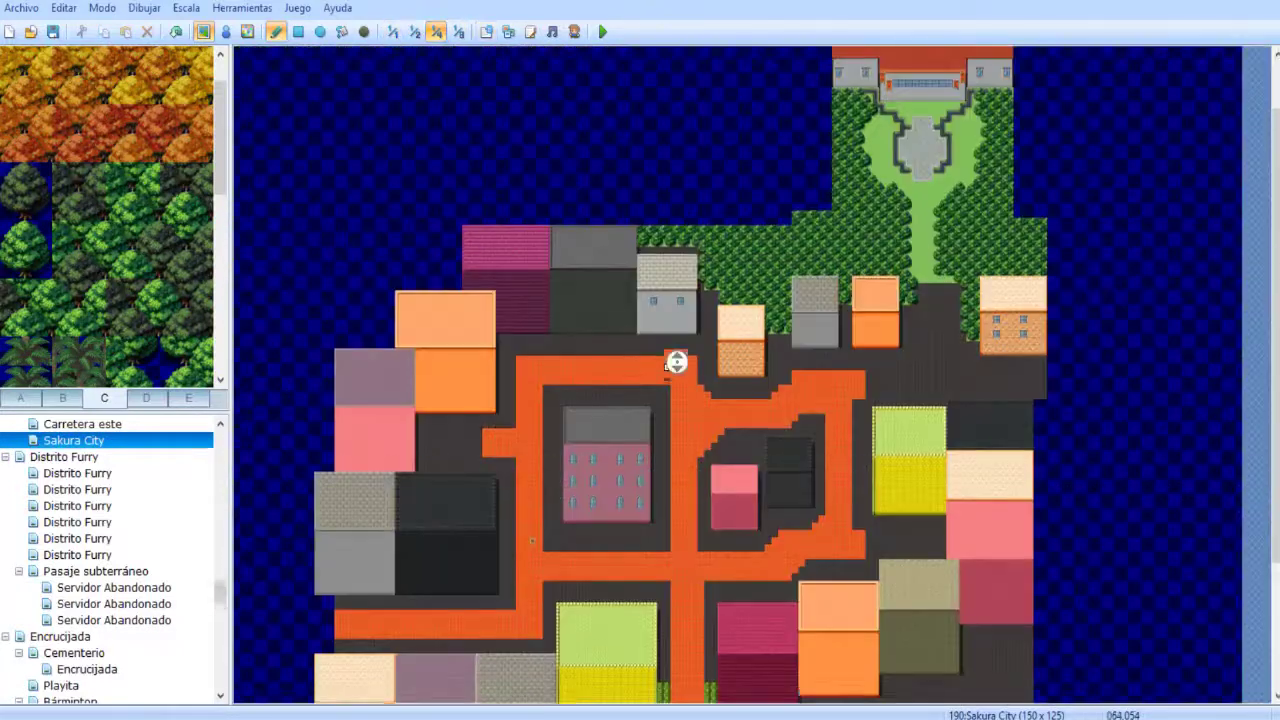
right_drag(794, 456, 1079, 84)
click(1075, 80)
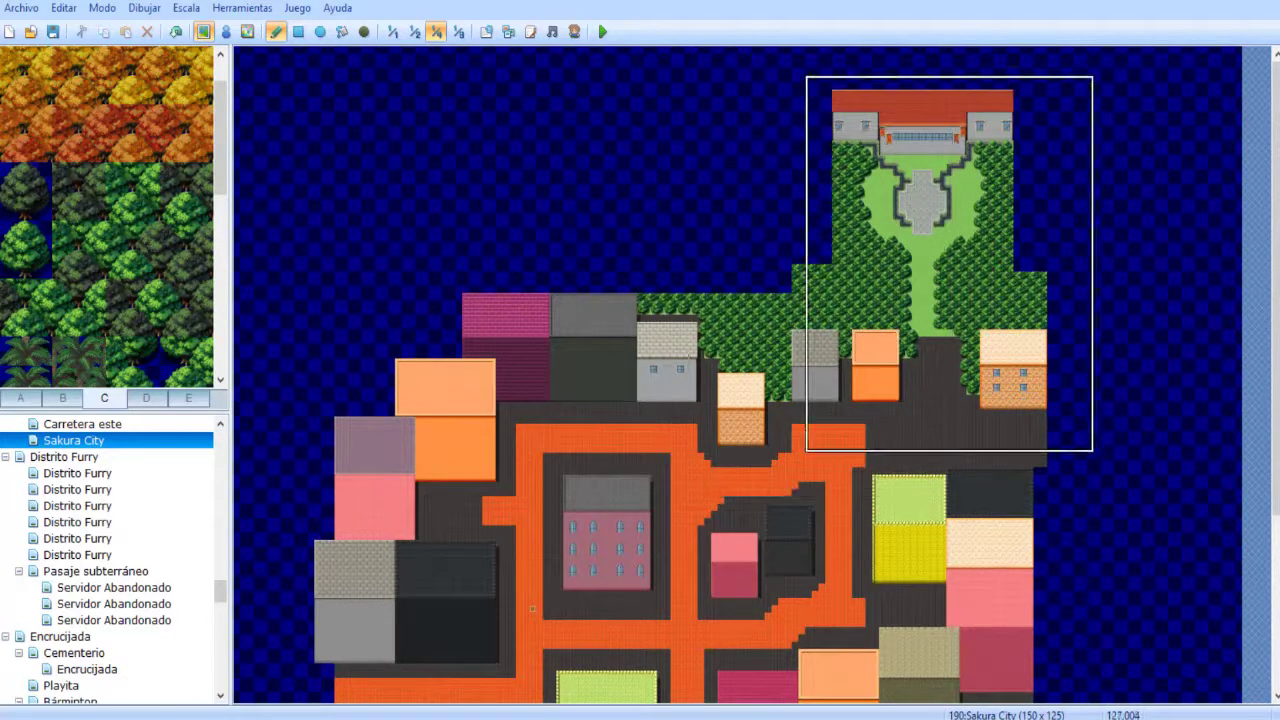
right_click(1077, 71)
- Widen the enlarged orange road area south of the gray building by one tile column on its west side
click(392, 32)
middle_drag(617, 169, 835, 311)
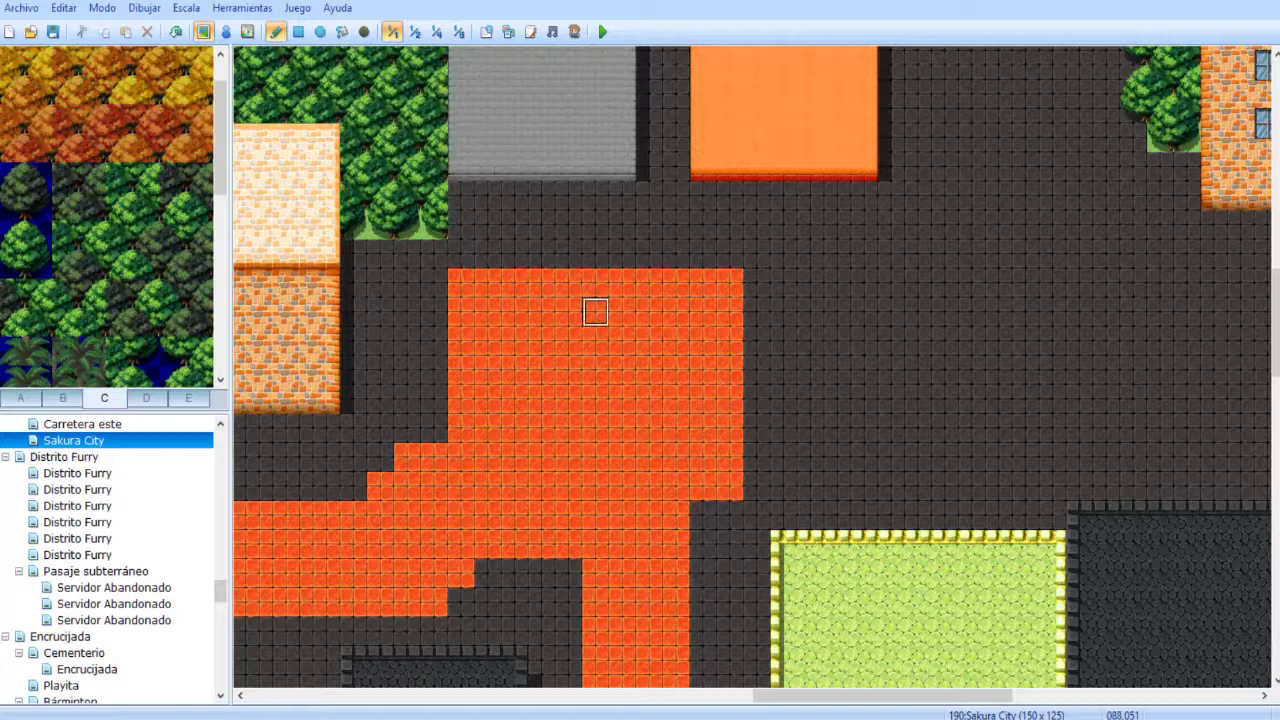
mouse_move(460, 457)
mouse_down()
mouse_move(434, 429)
mouse_move(460, 340)
mouse_move(431, 277)
mouse_move(434, 341)
mouse_up()
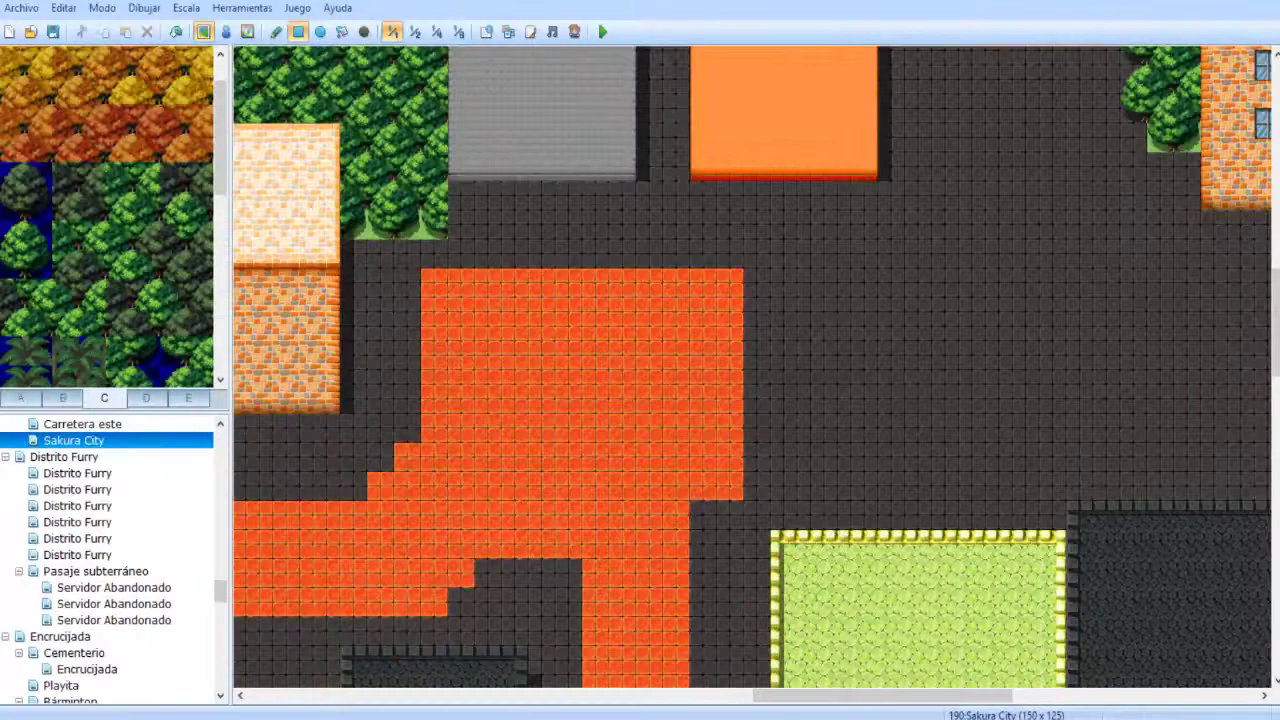
drag(882, 696, 957, 696)
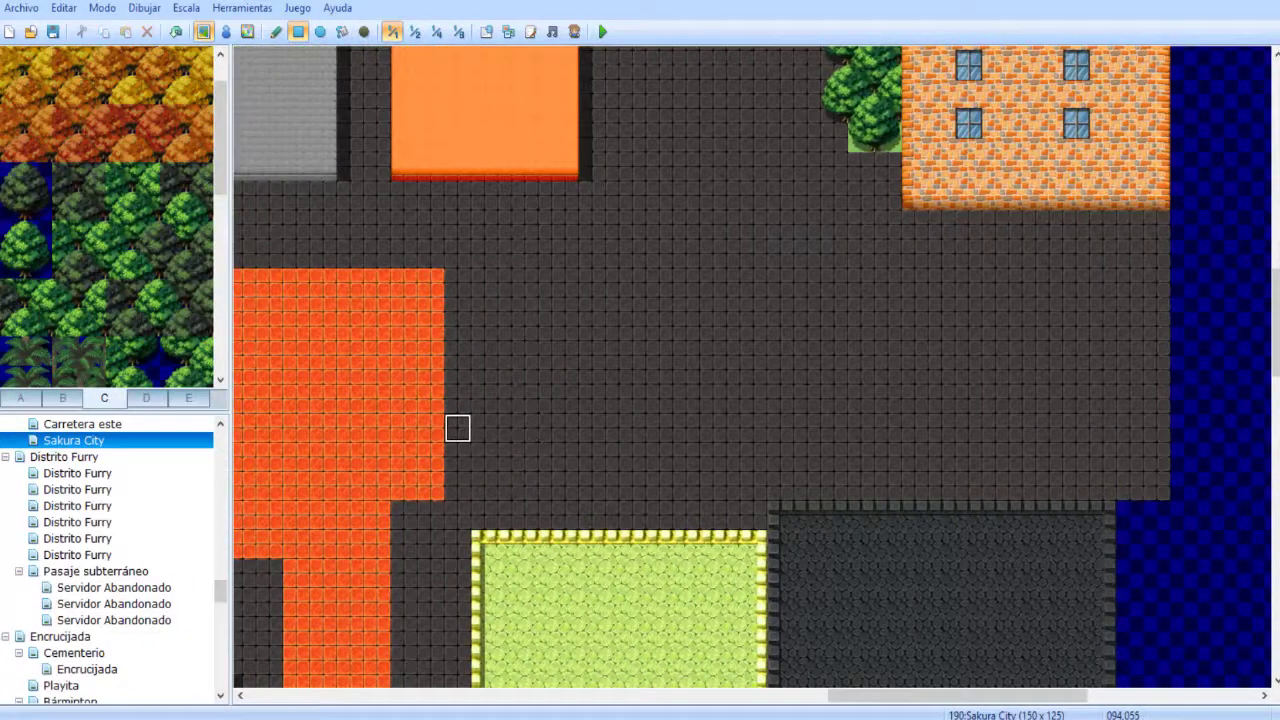
drag(457, 456, 646, 398)
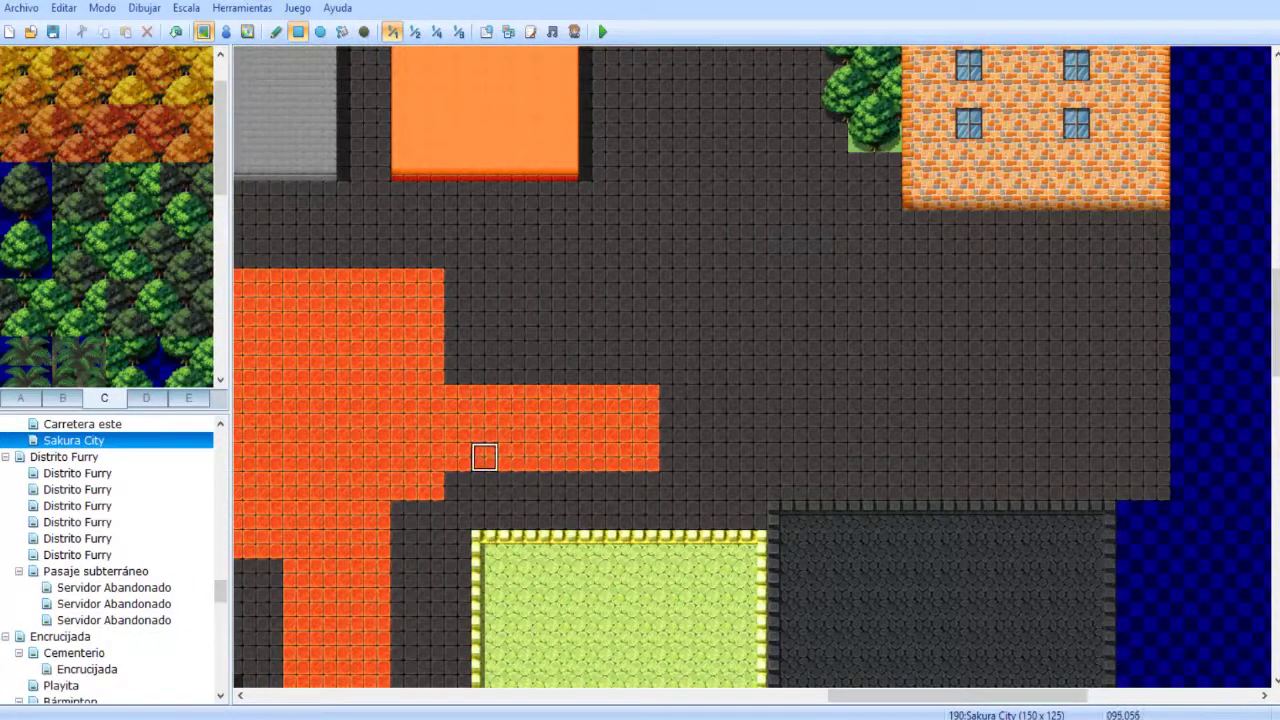
key(ctrl+z)
key(ctrl+z)
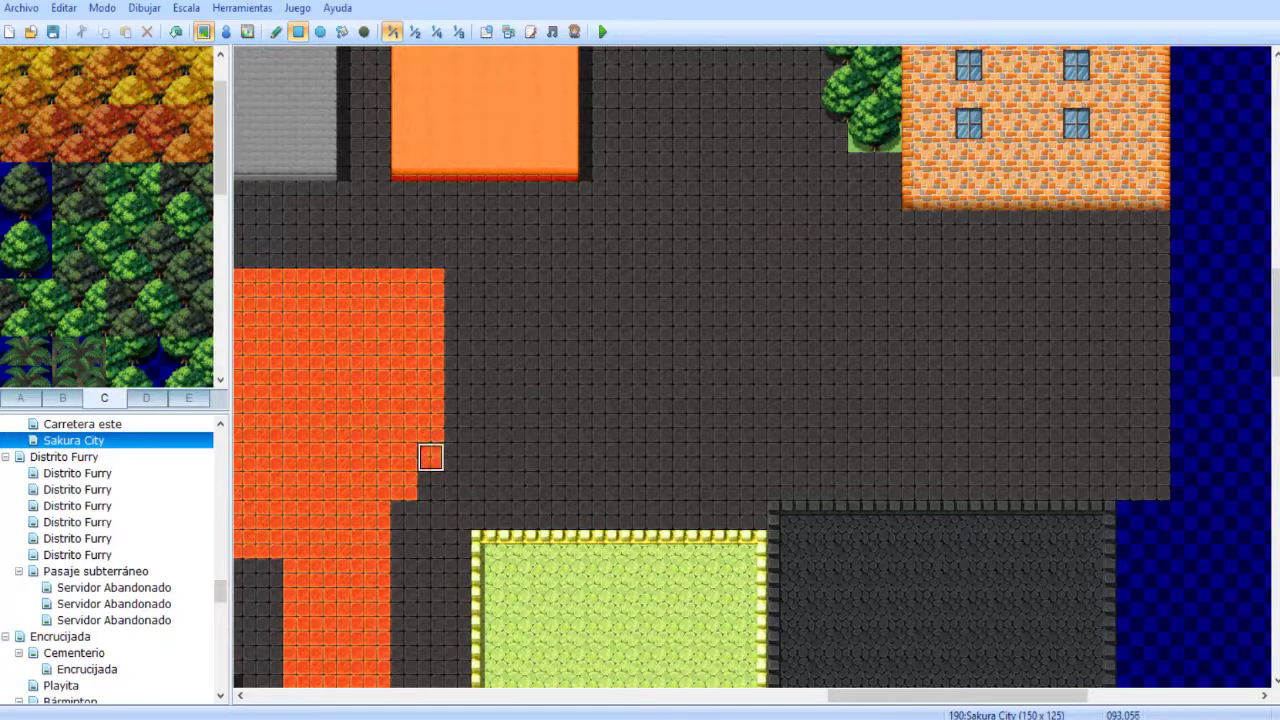
- Paint a stepped orange road branch running east between the lime-roofed building and the windowed brick building
mouse_move(457, 428)
mouse_down()
mouse_move(646, 398)
mouse_move(699, 340)
mouse_move(726, 340)
mouse_up()
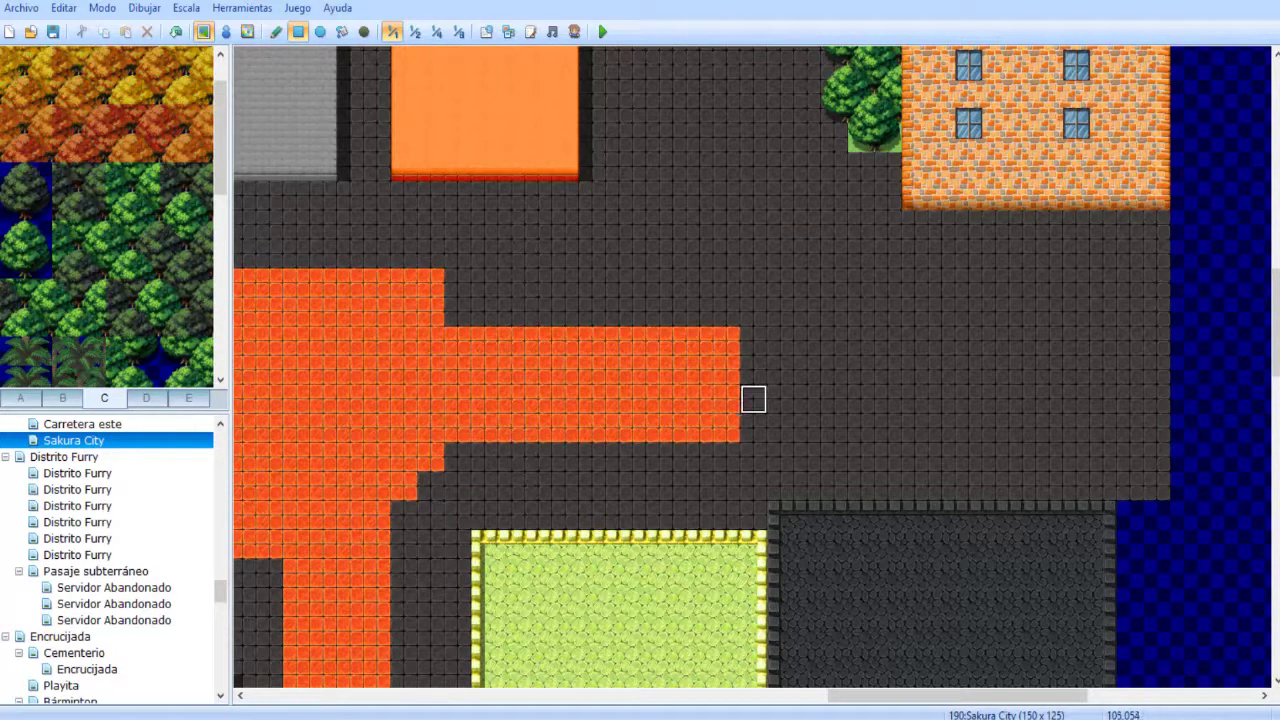
drag(753, 399, 753, 340)
drag(780, 398, 1078, 311)
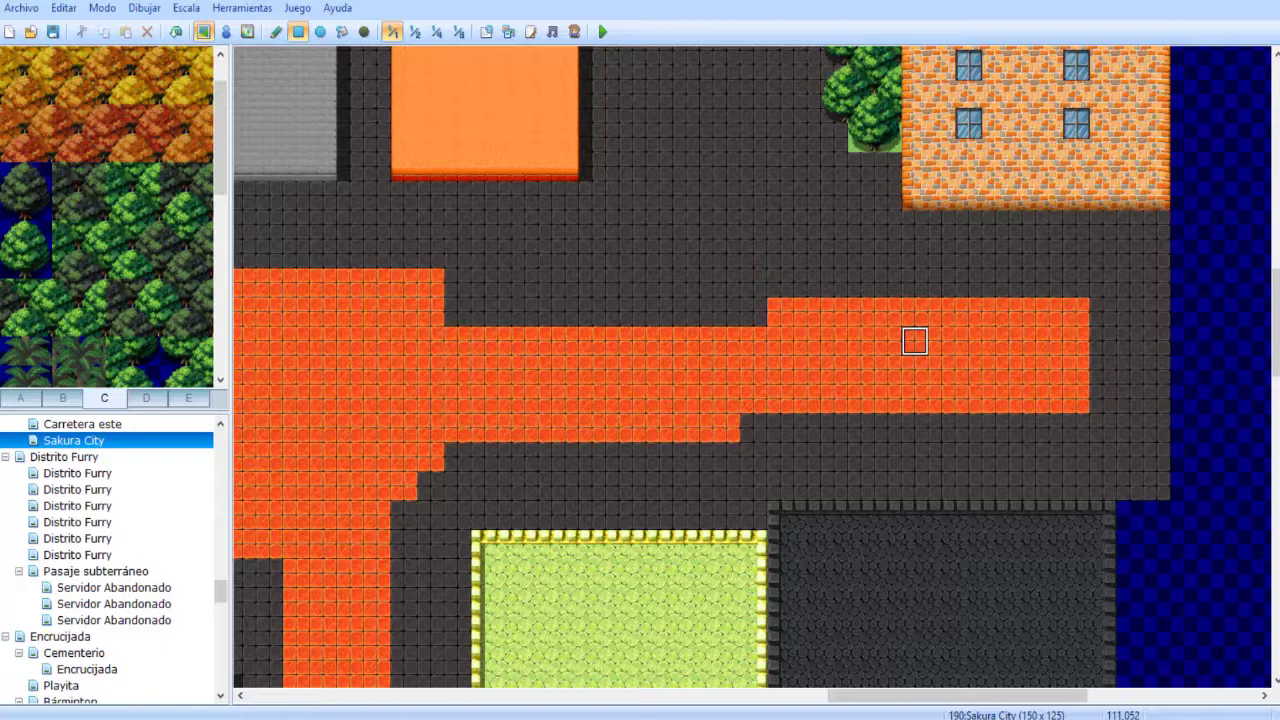
middle_drag(900, 353, 880, 336)
click(774, 330)
click(748, 330)
drag(747, 330, 666, 331)
middle_drag(613, 417, 604, 392)
right_drag(694, 430, 774, 430)
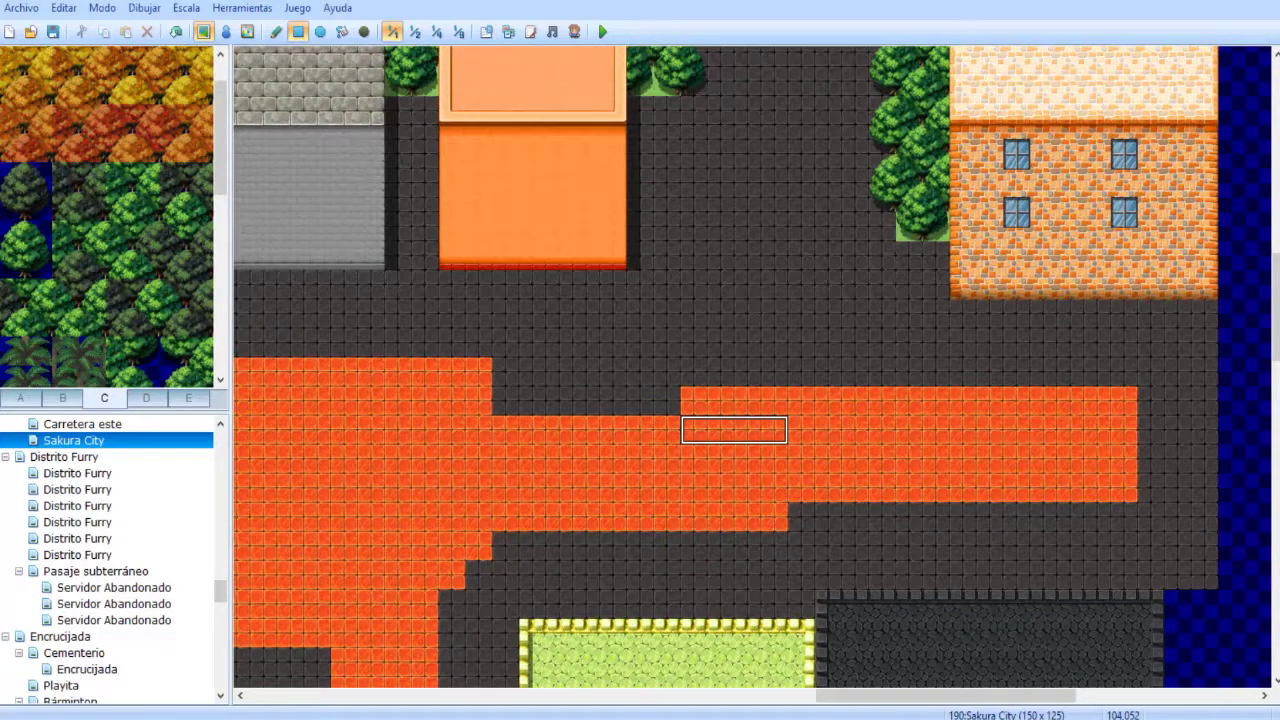
- Replace the top two rows of the wide orange area south of the gray building with dark pavement
middle_drag(734, 500, 662, 430)
middle_drag(665, 377, 552, 482)
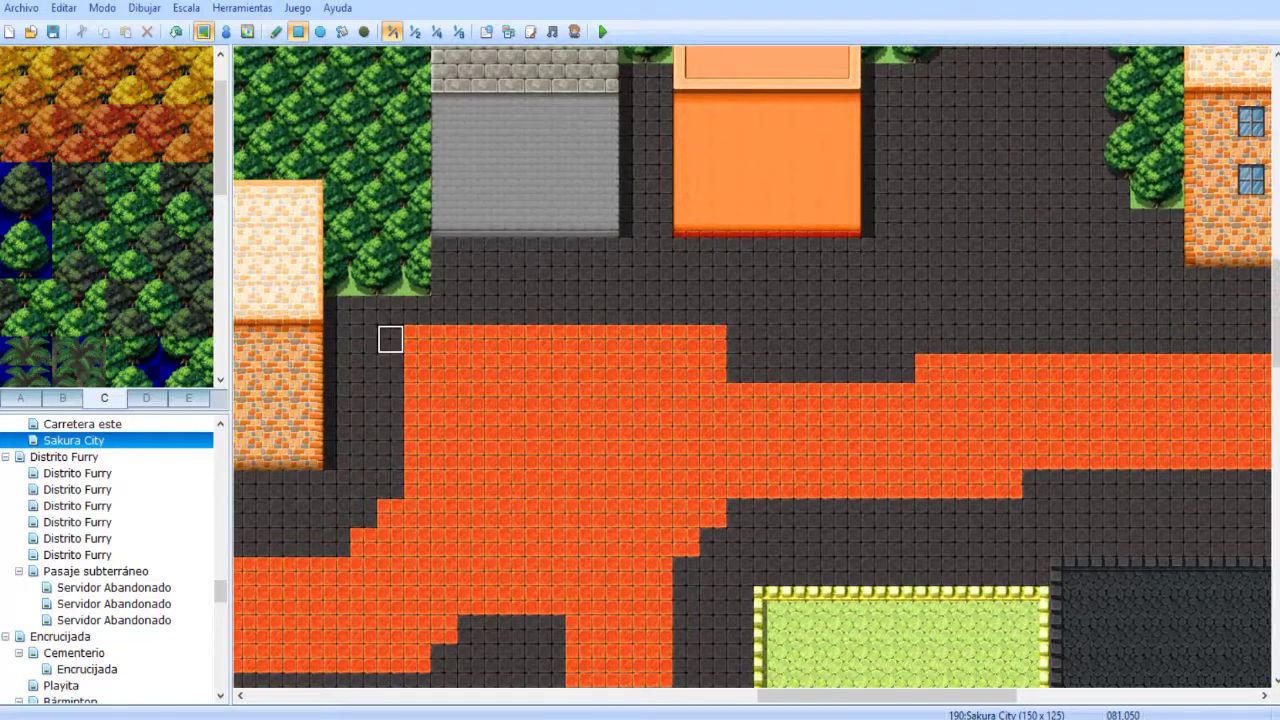
drag(416, 340, 714, 366)
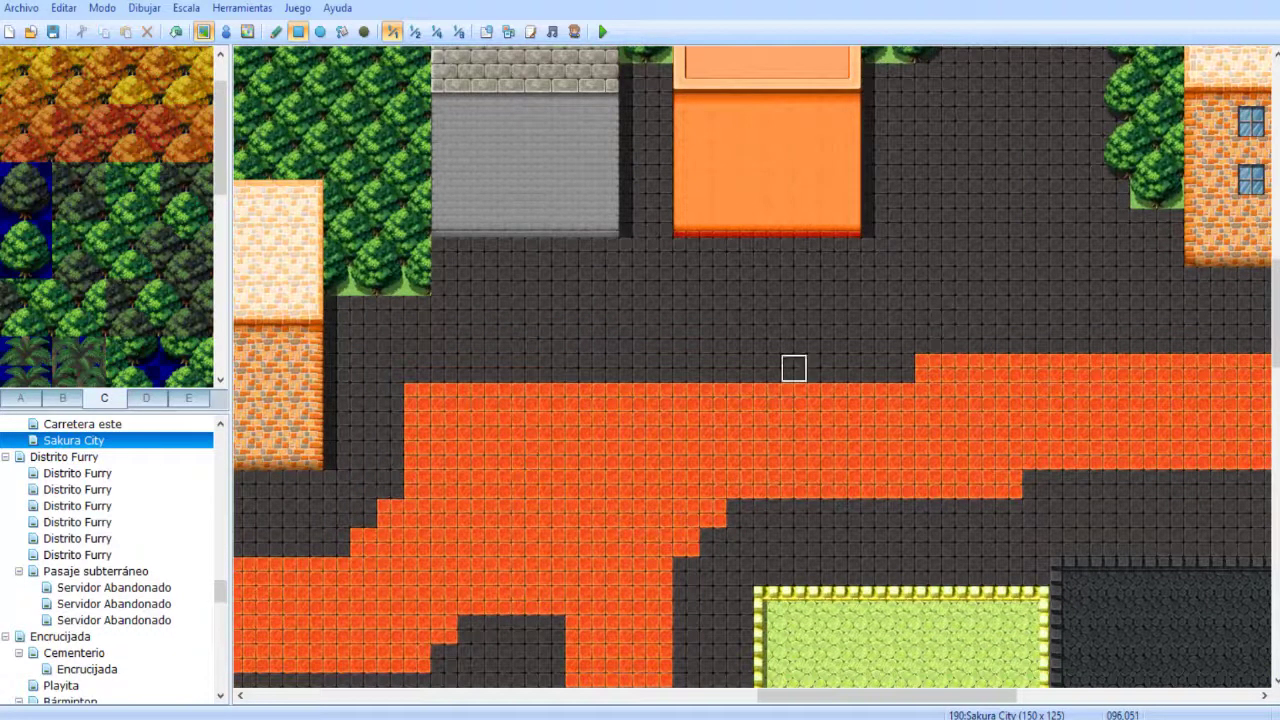
- Bevel the road's northwest corner east of the cream-roofed brick building into a diagonal staircase of pavement tiles
click(418, 398)
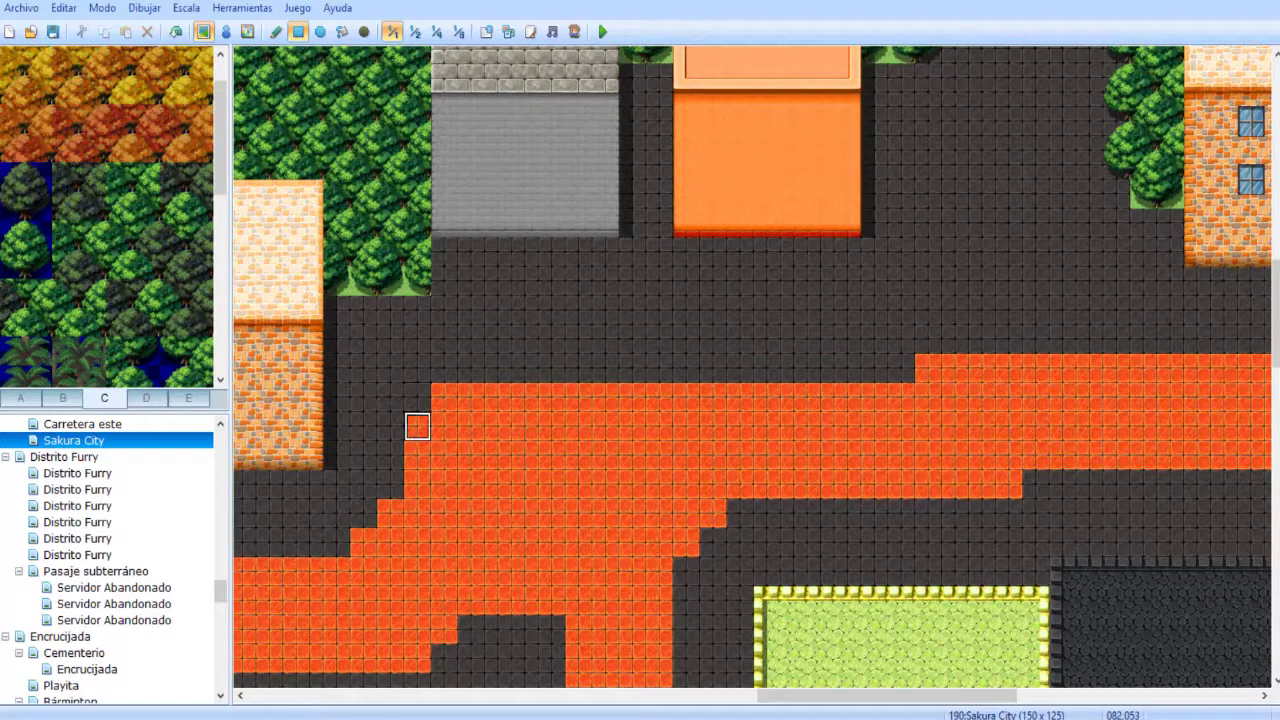
click(444, 397)
click(418, 426)
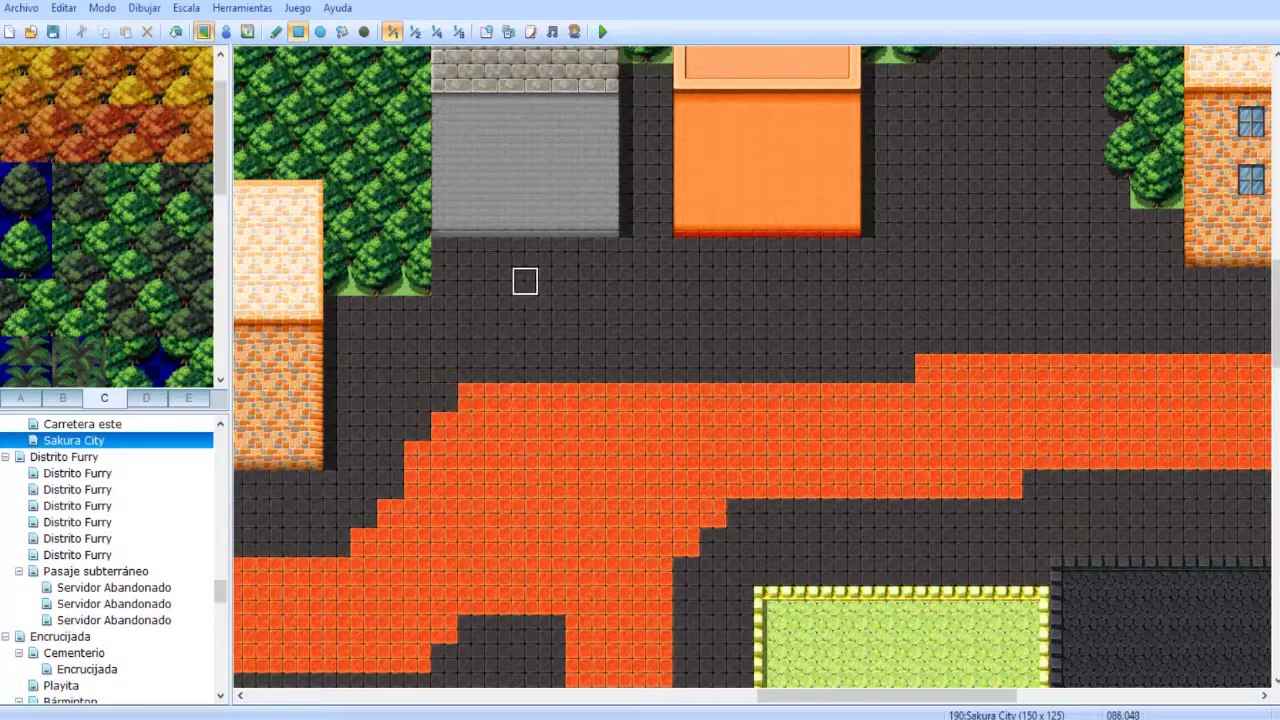
middle_drag(525, 281, 617, 211)
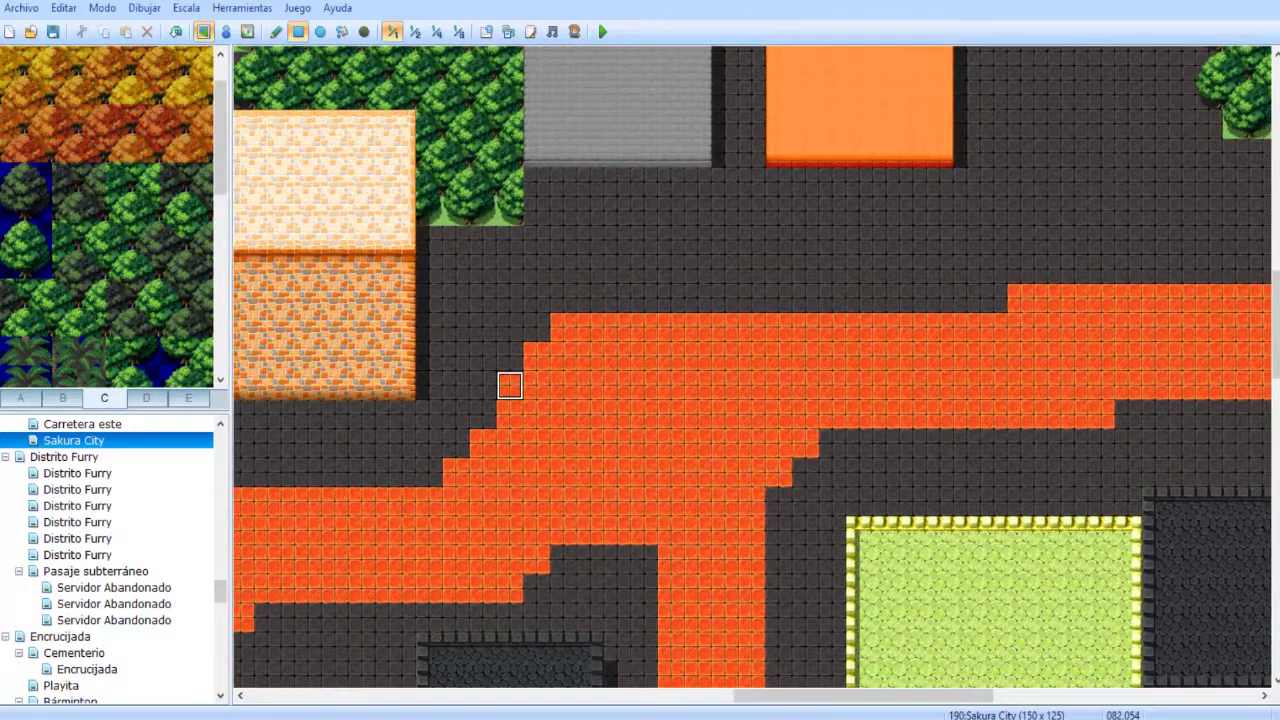
middle_drag(689, 286, 576, 354)
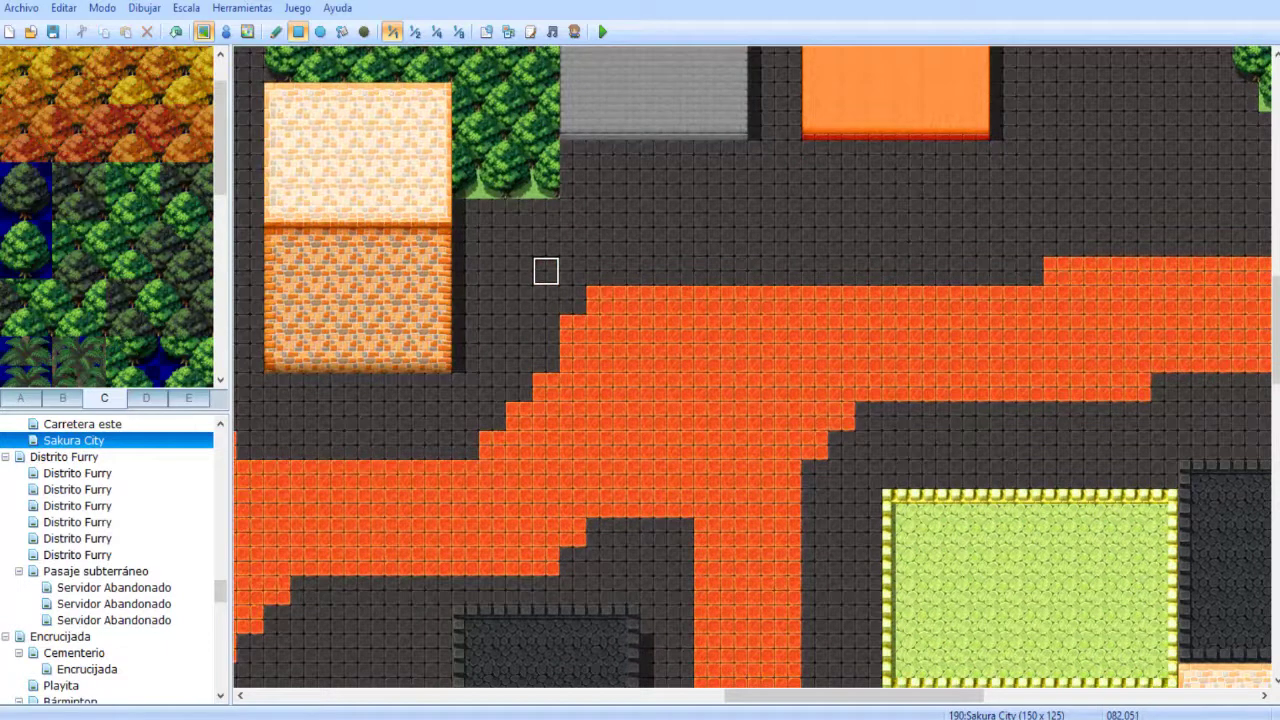
drag(573, 328, 600, 300)
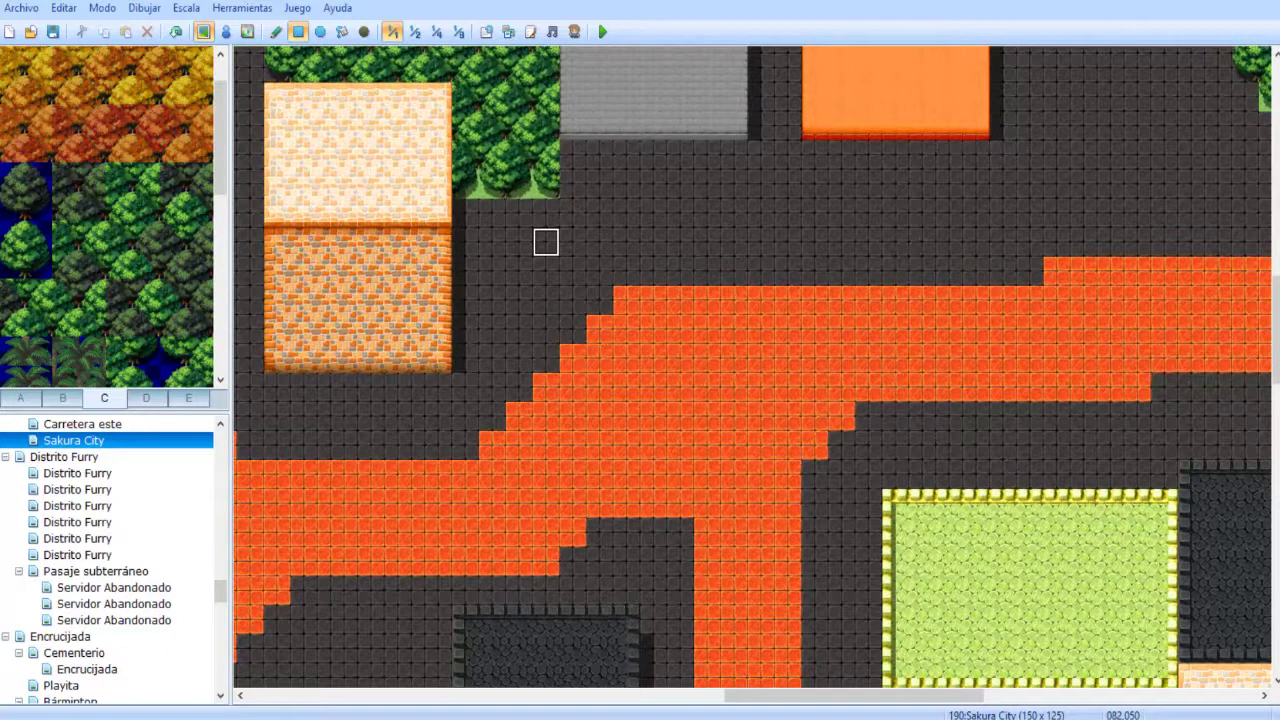
- Copy the gray and orange buildings together with the gap between them and place the copy two tile rows further south
scroll(653, 328, up, 5)
scroll(653, 328, right, 1)
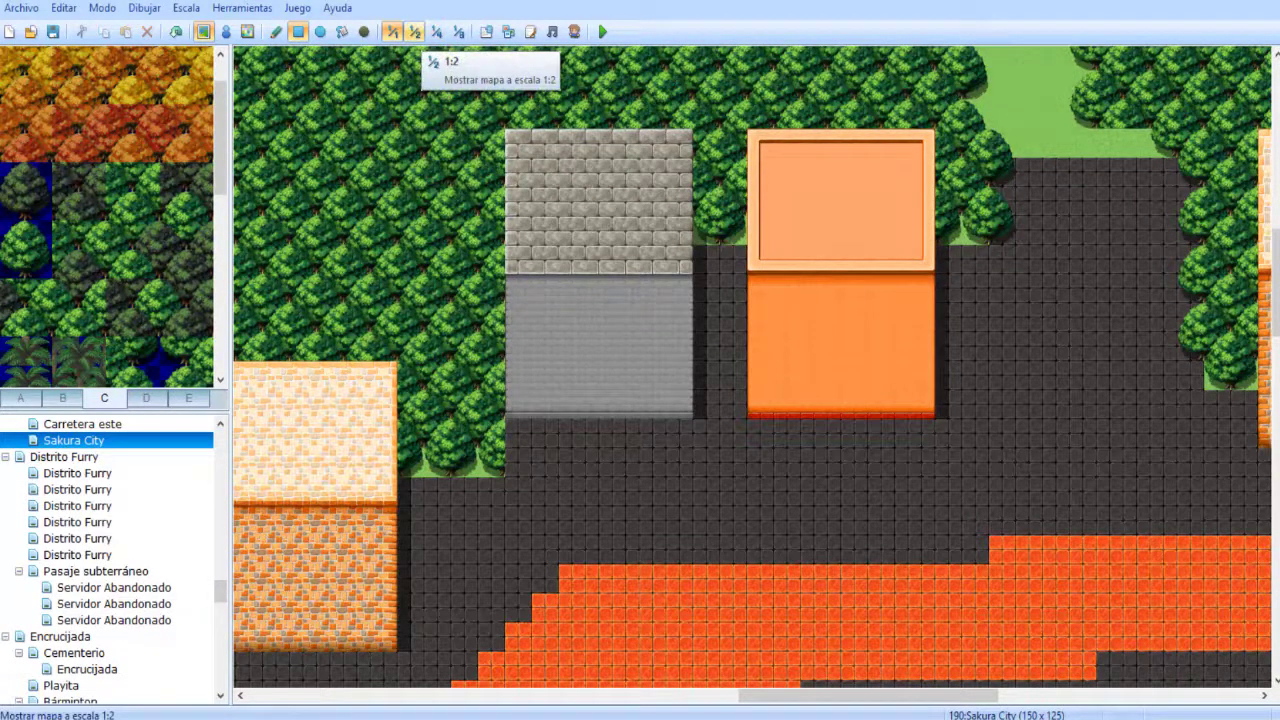
mouse_move(570, 323)
middle_down()
mouse_move(449, 140)
mouse_move(531, 360)
mouse_move(314, 77)
middle_up()
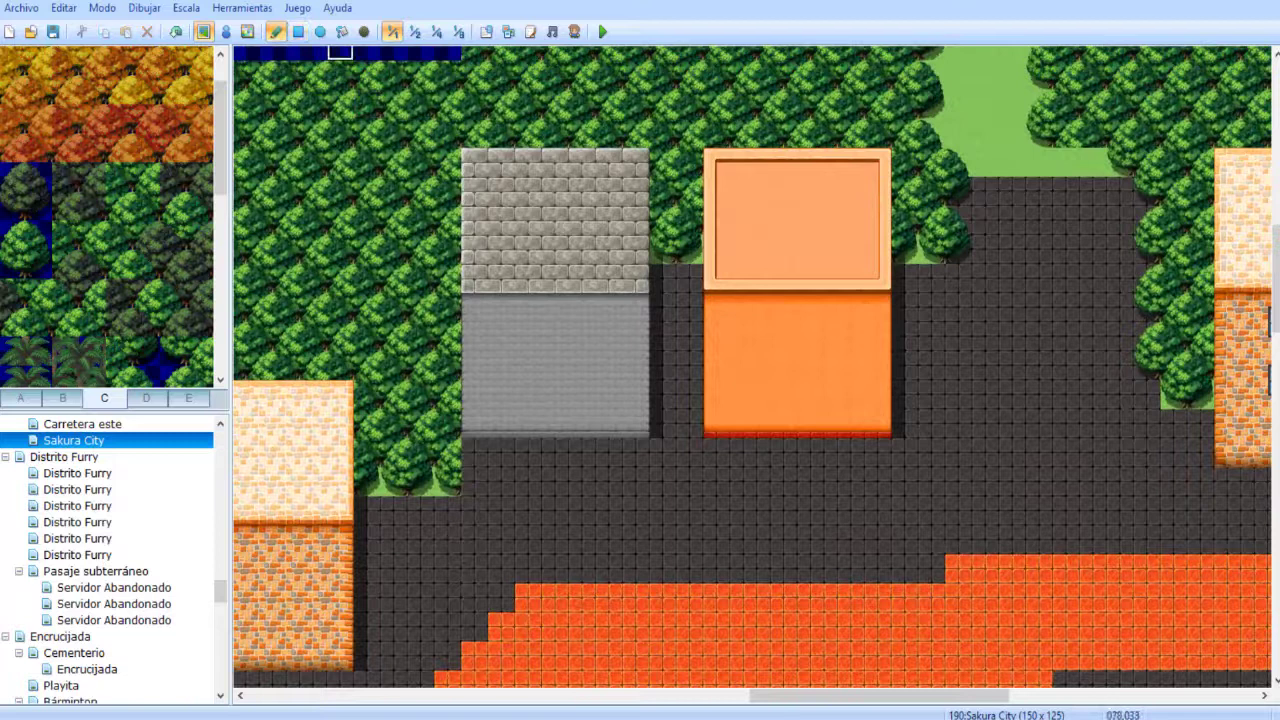
right_drag(468, 156, 885, 432)
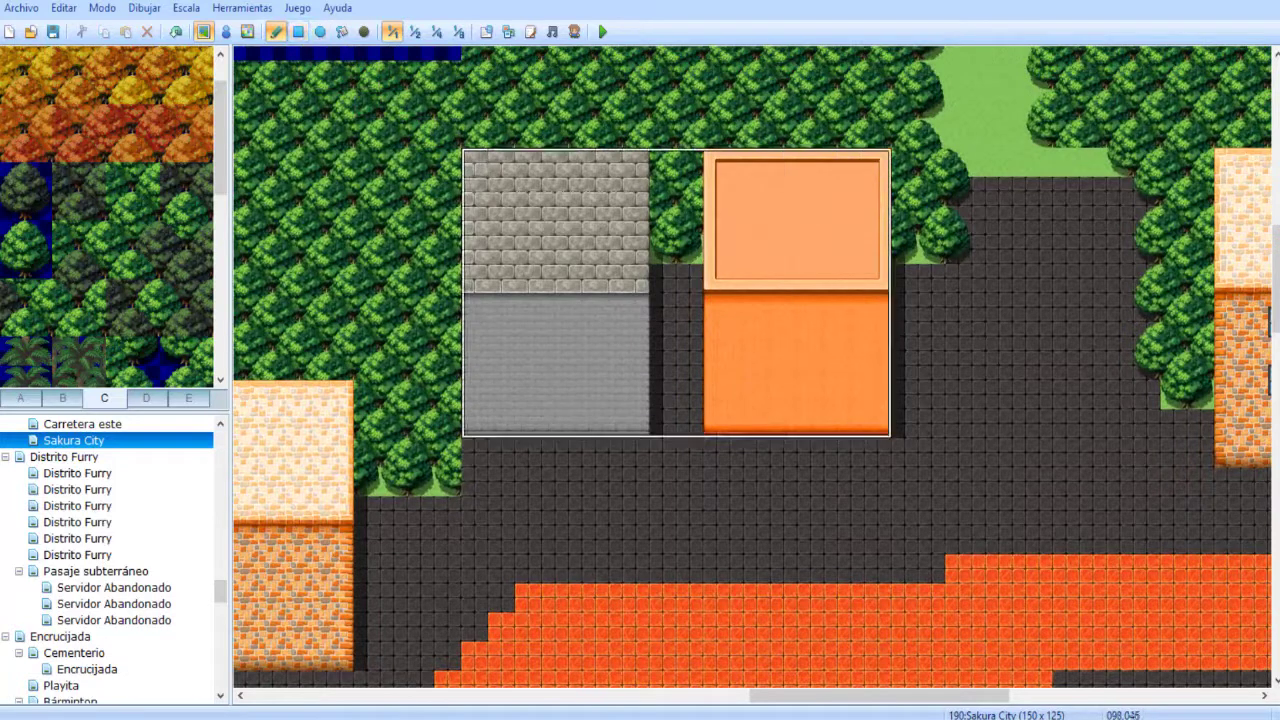
click(875, 479)
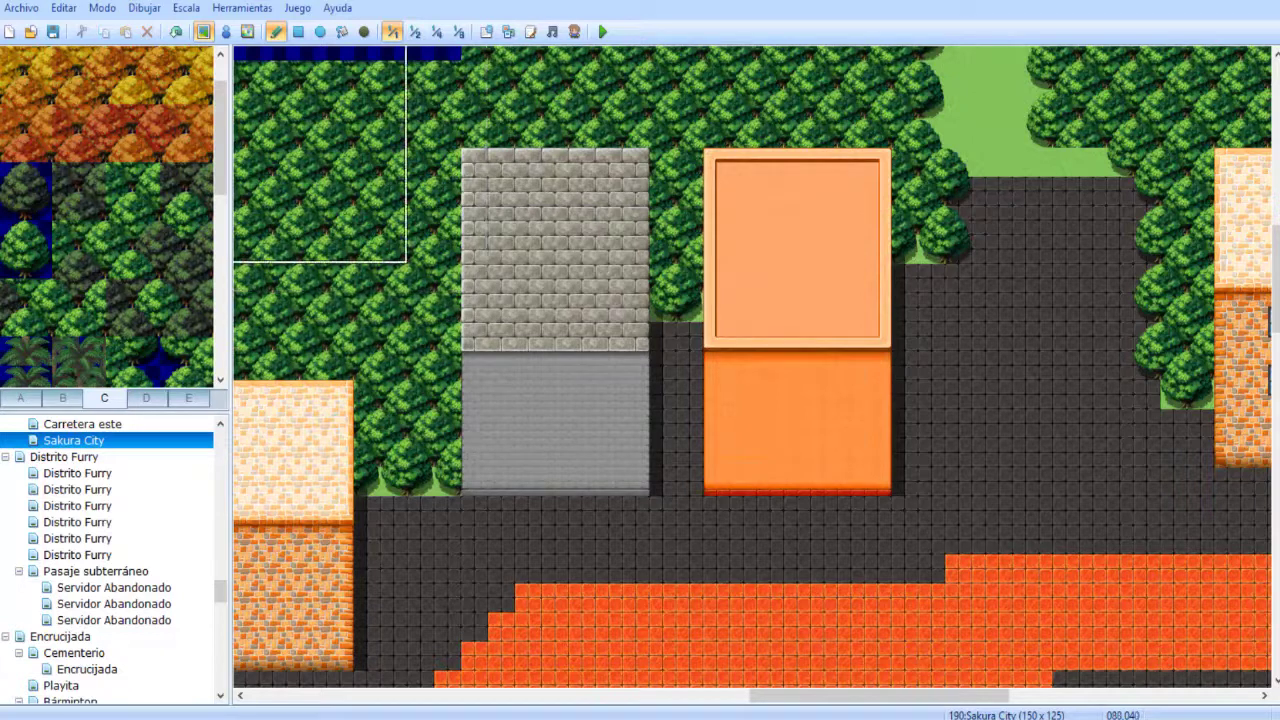
- Try covering the top two roof rows of the gray and orange buildings with green tree tiles
click(132, 191)
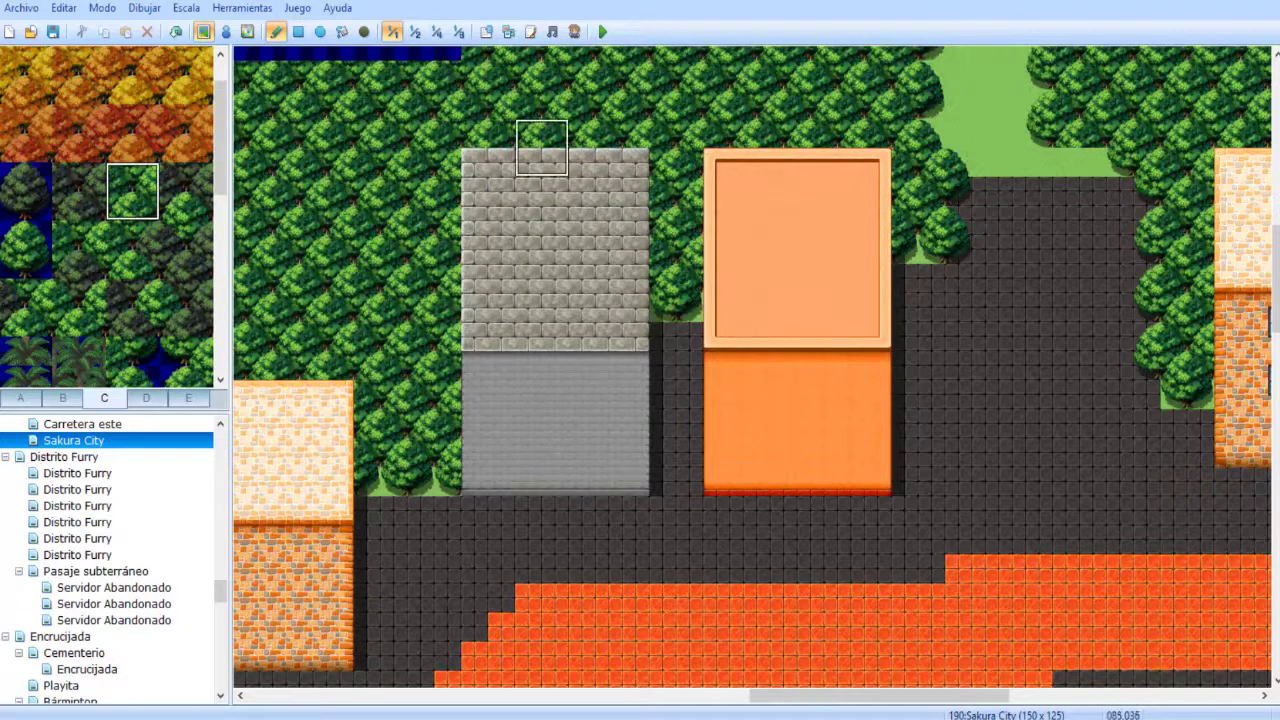
mouse_move(515, 178)
mouse_down()
mouse_move(490, 175)
mouse_move(864, 177)
mouse_up()
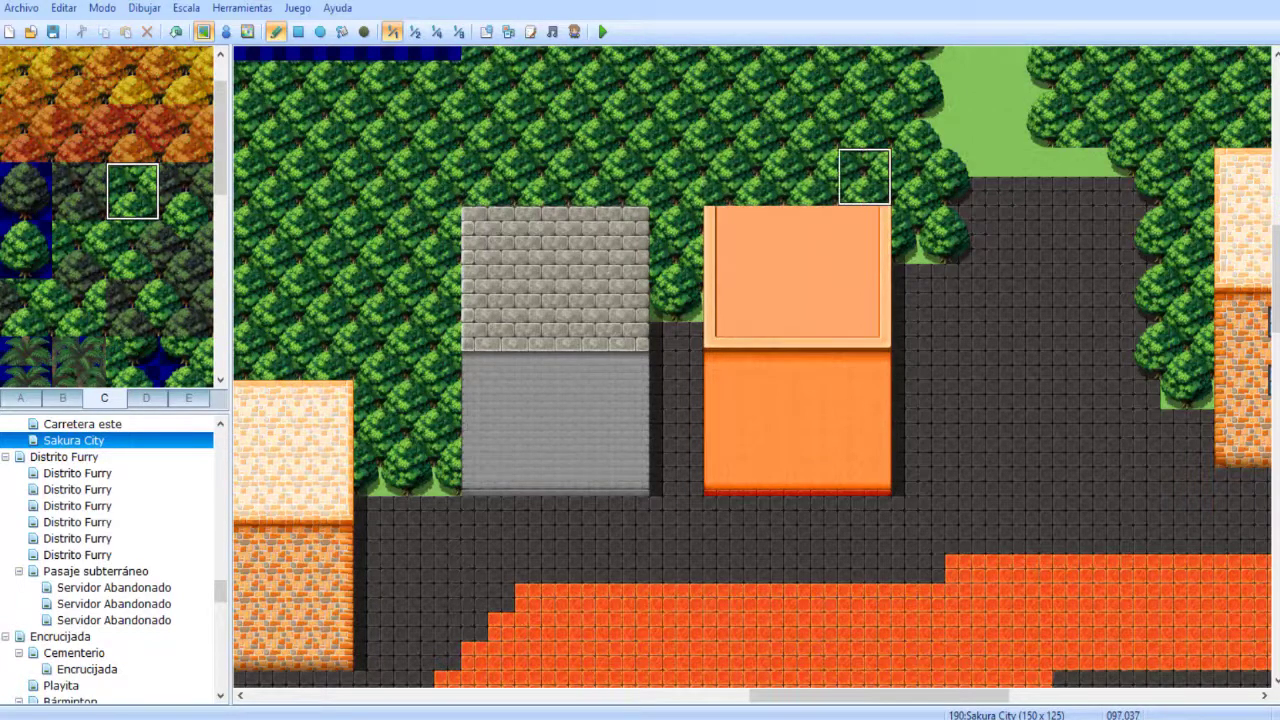
right_click(718, 249)
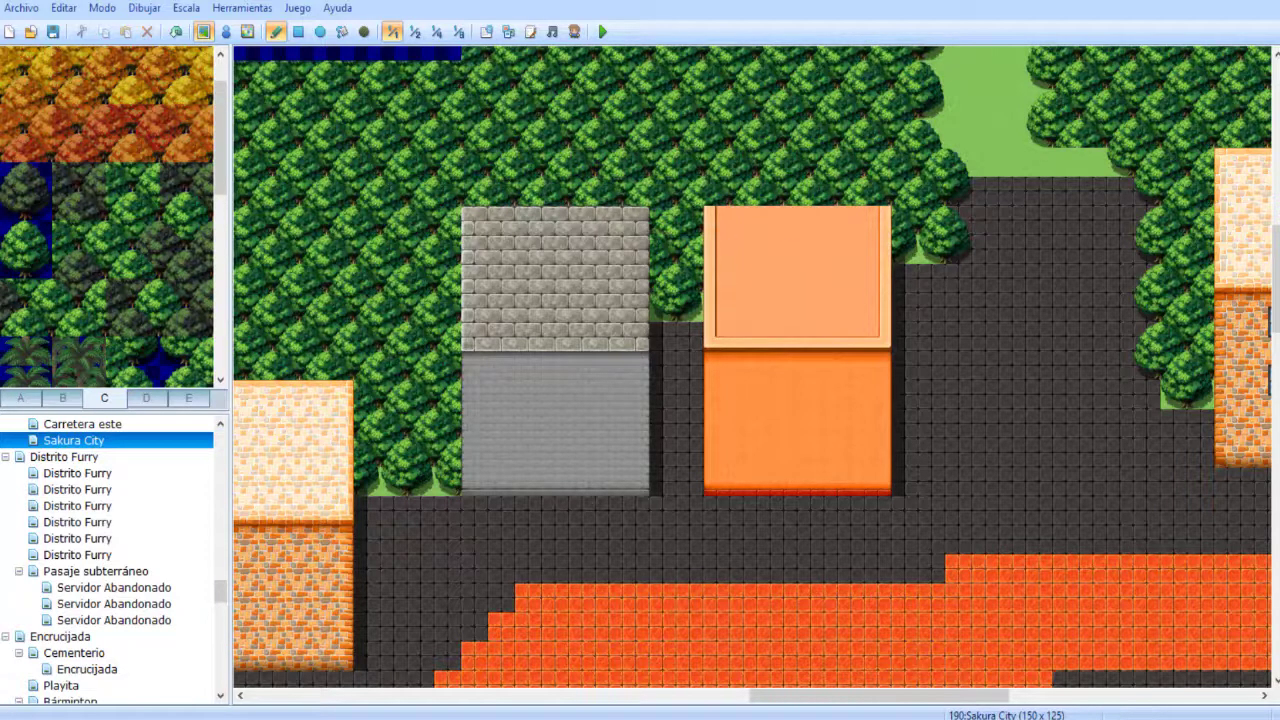
- Try to restore the upper border of the orange building's roof by repainting its top rows with the orange roof tile
click(62, 398)
click(20, 398)
click(64, 227)
click(298, 31)
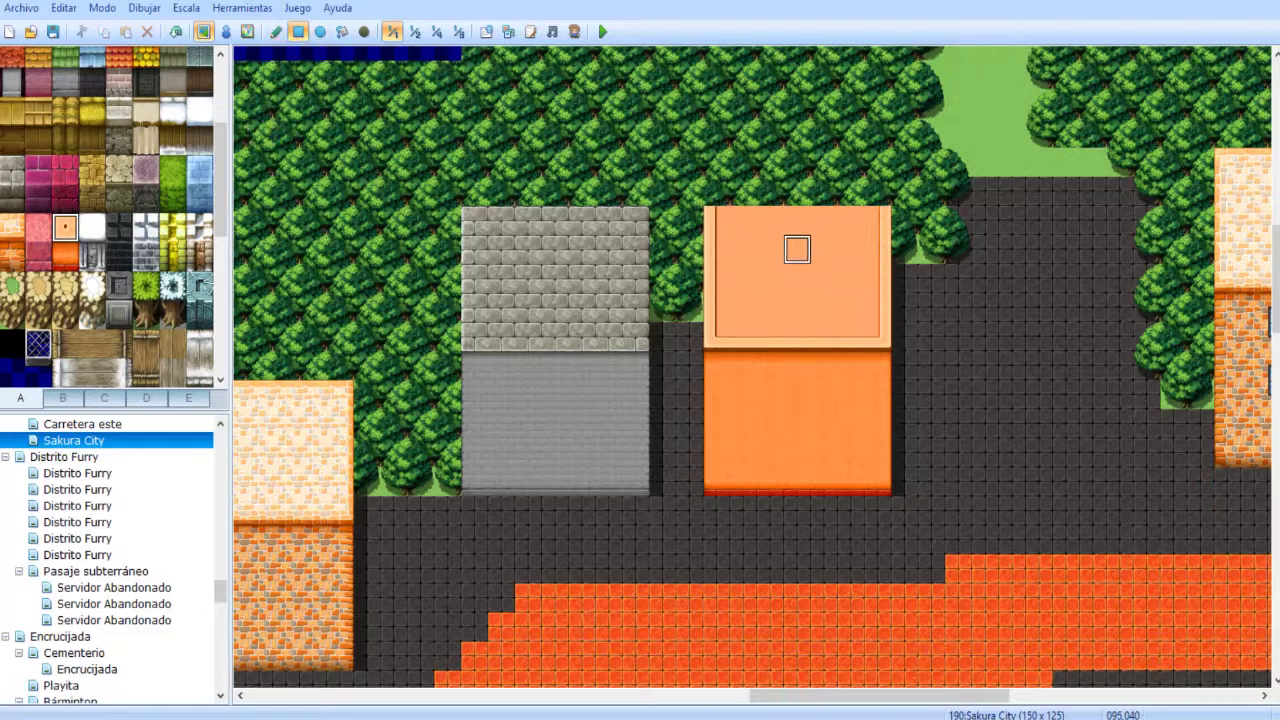
mouse_move(877, 220)
mouse_down()
mouse_move(478, 220)
mouse_move(636, 220)
mouse_up()
click(12, 170)
click(64, 226)
mouse_move(717, 222)
mouse_down()
mouse_move(857, 230)
mouse_move(877, 250)
mouse_up()
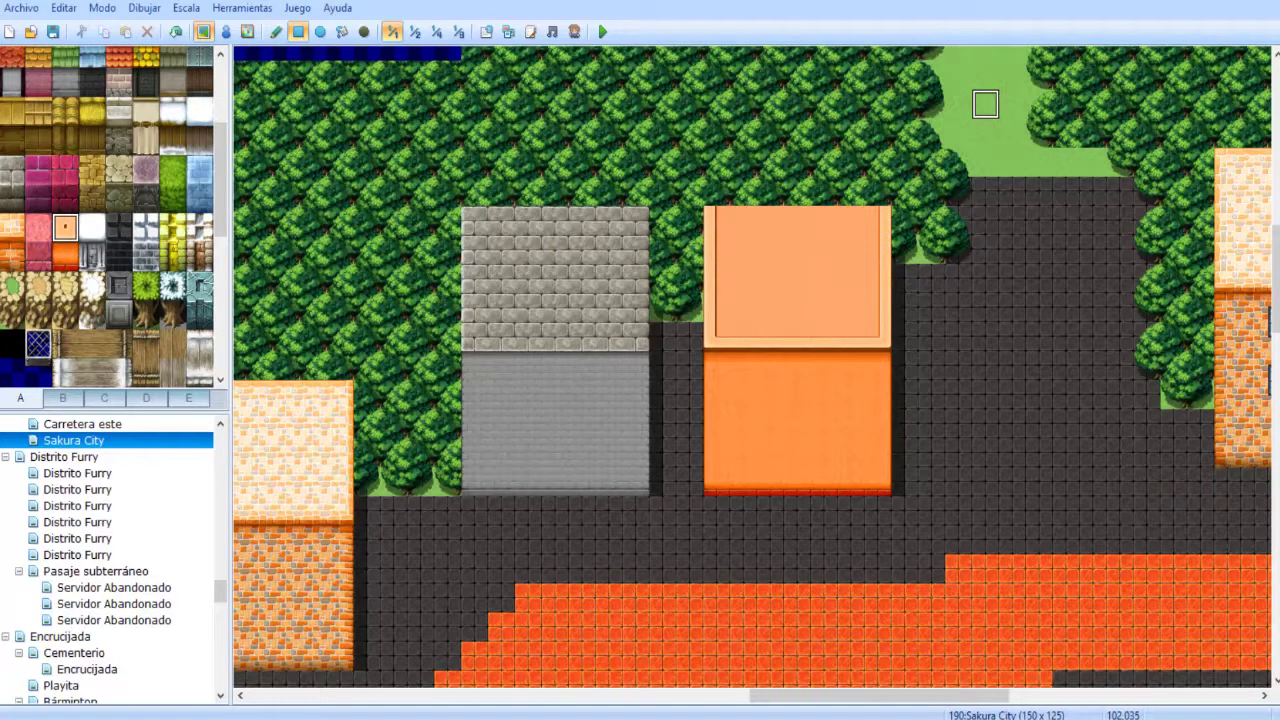
- Undo the roof border repainting and the tree cover over the two buildings' top roof rows
key(ctrl+z)
key(ctrl+z)
key(ctrl+y)
key(ctrl+y)
key(ctrl+z)
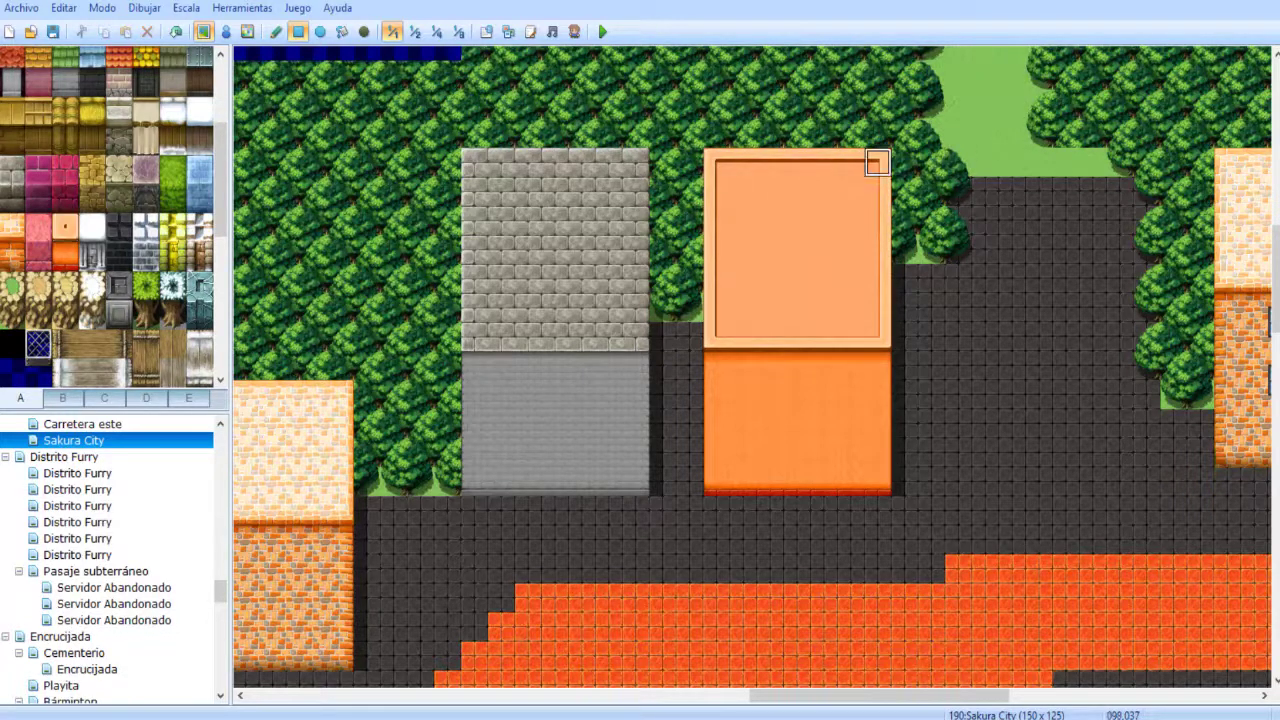
- Replace the top two roof rows of the gray and orange buildings with grass and cover that strip with dense green trees
drag(877, 190, 475, 162)
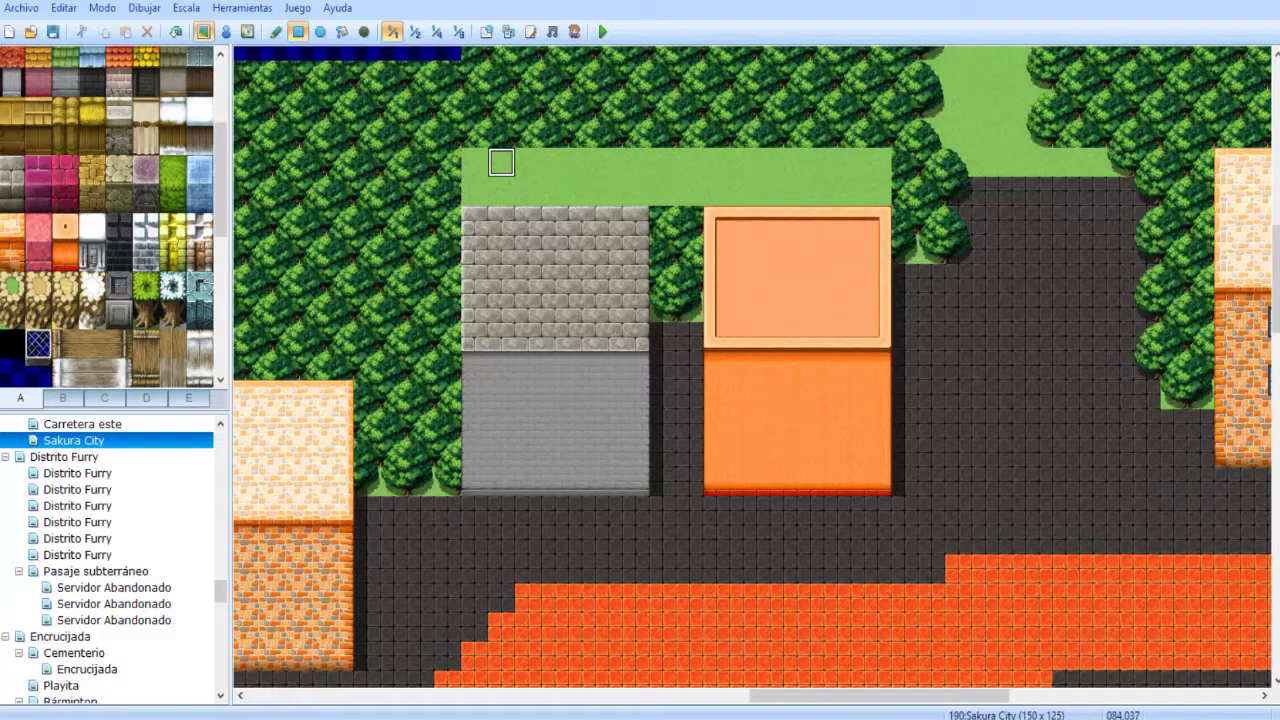
click(104, 398)
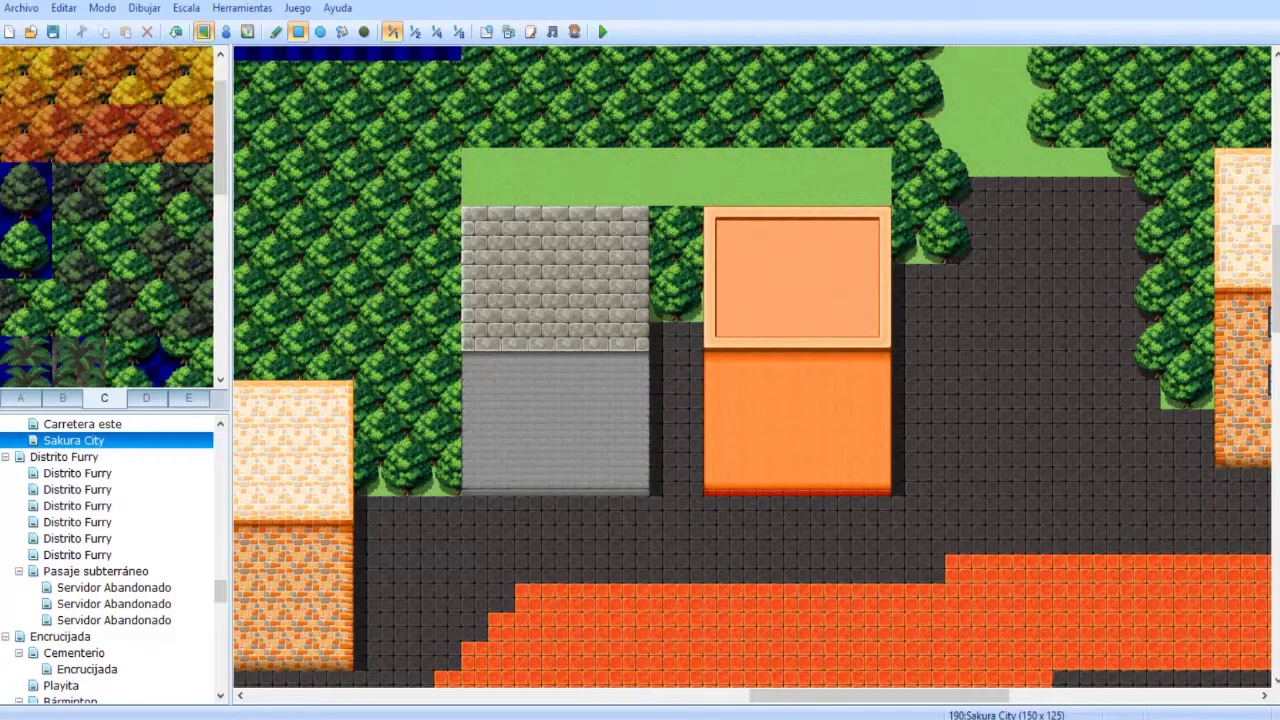
drag(120, 177, 146, 204)
click(276, 31)
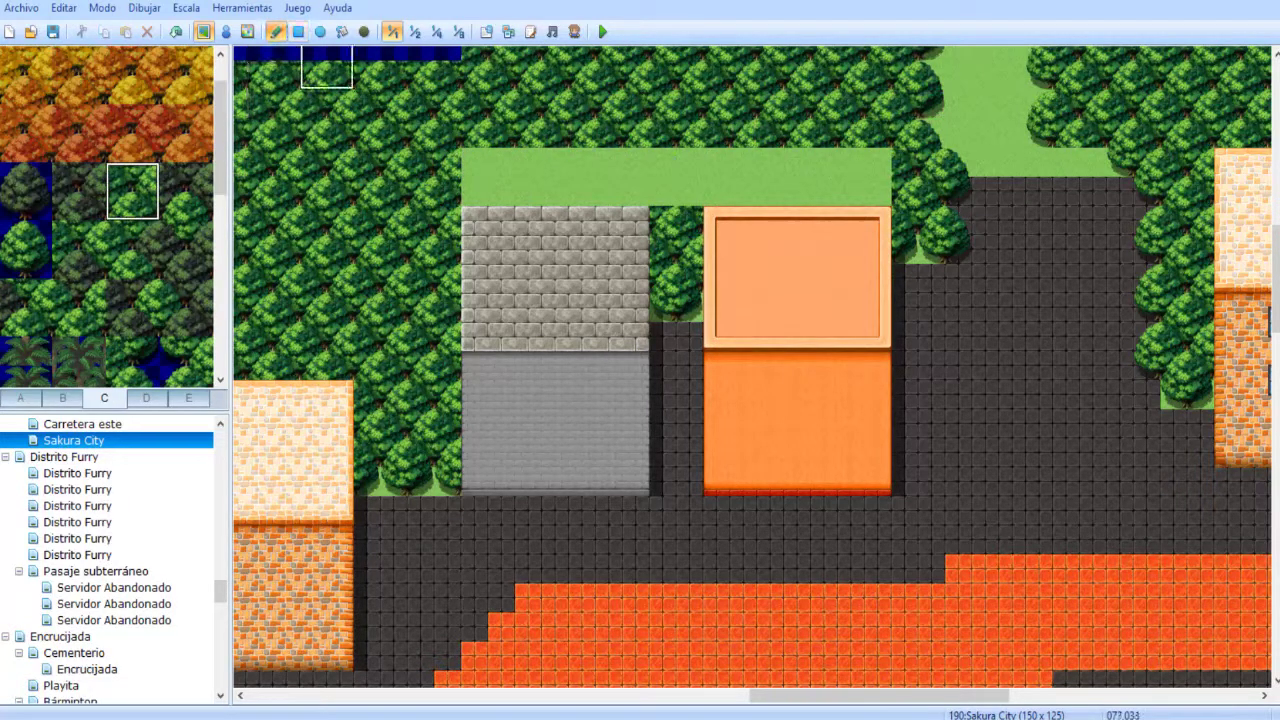
drag(434, 177, 864, 176)
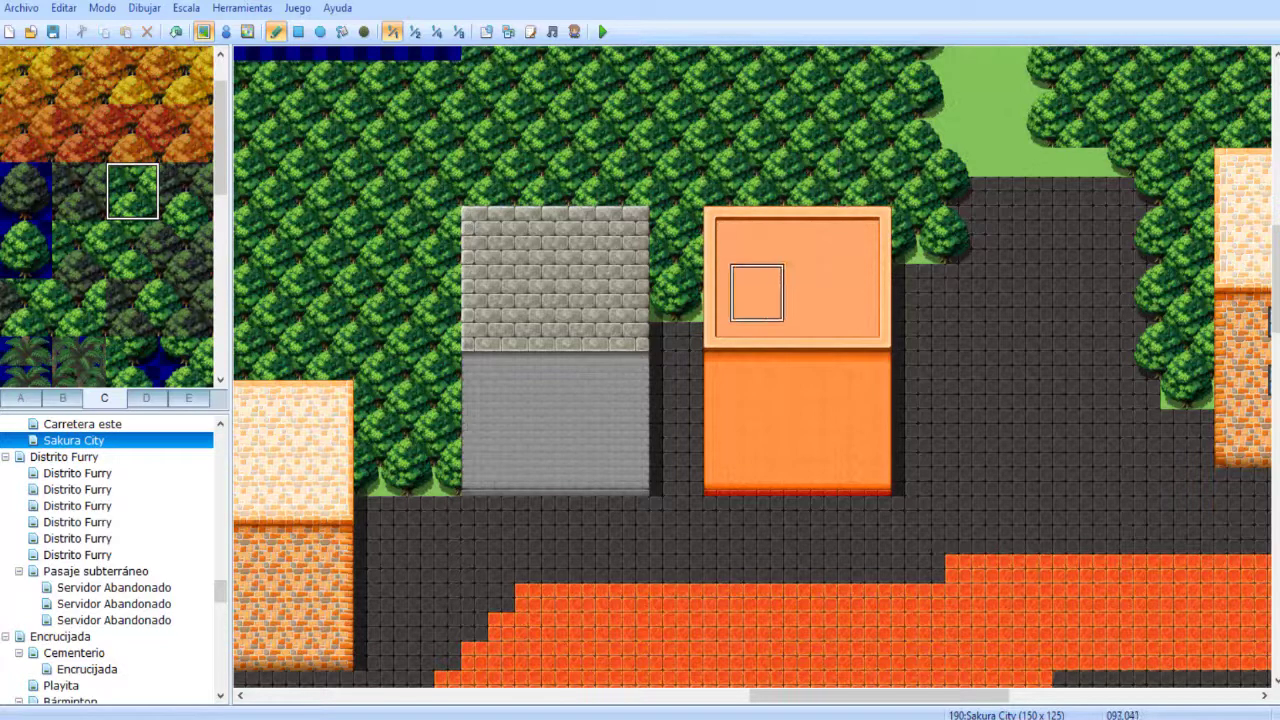
- Replace the lower part of the tree column directly west of the gray building with dark pavement
scroll(676, 320, down, 4)
scroll(524, 407, up, 2)
scroll(524, 407, left, 2)
right_click(510, 449)
drag(510, 449, 510, 335)
right_click(483, 421)
click(510, 335)
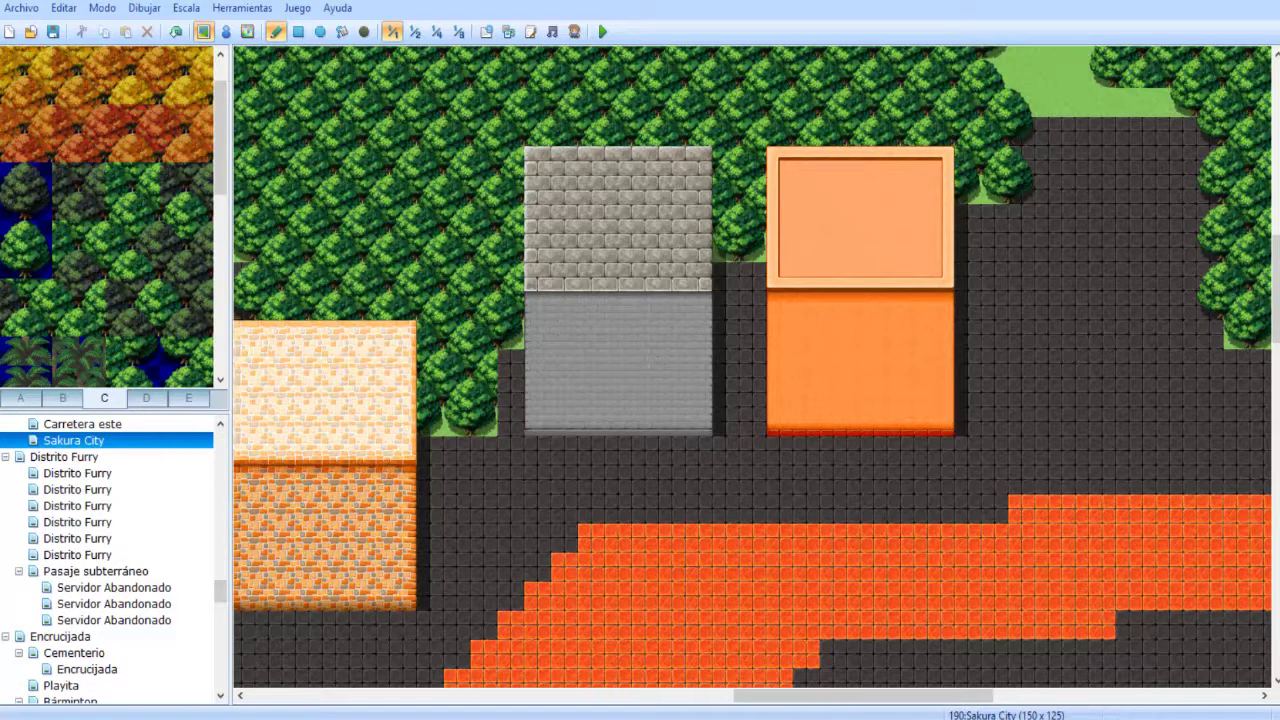
- Trim one more tree column west of the gray building to pavement and round off the forest edge with a half-tree tile
click(483, 392)
click(38, 264)
right_click(510, 450)
drag(484, 430, 483, 364)
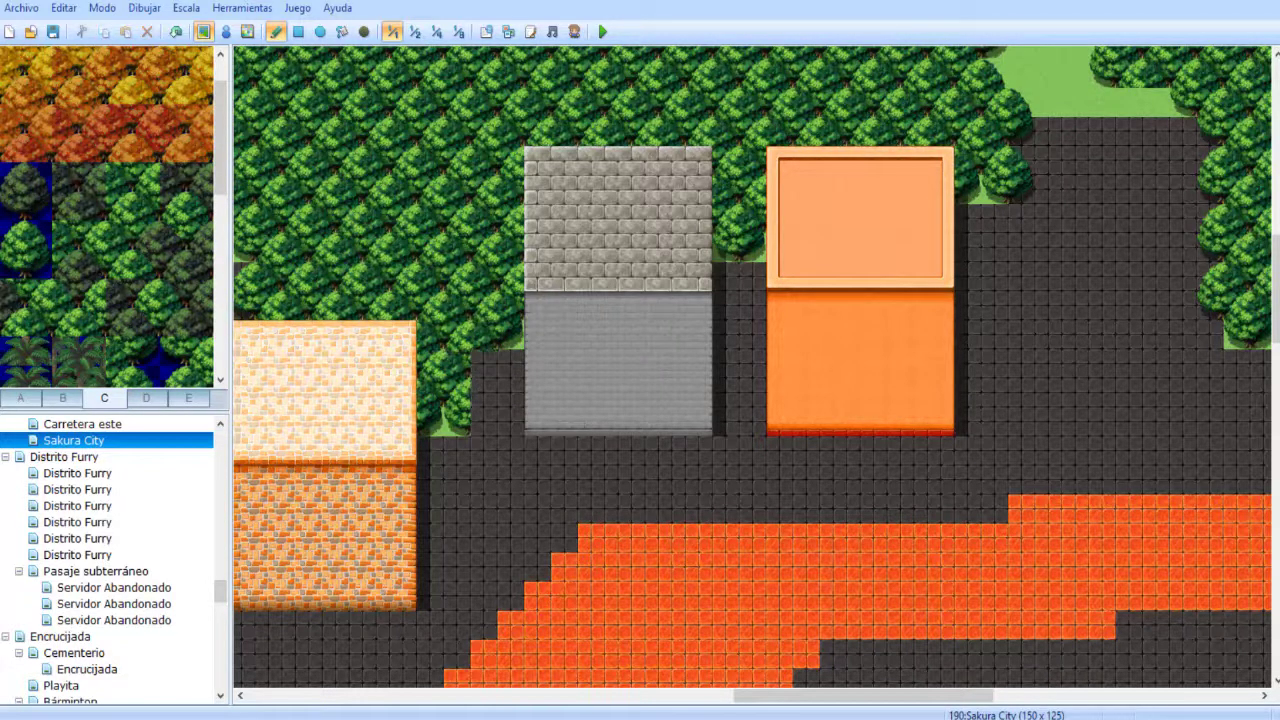
drag(38, 234, 38, 264)
click(484, 392)
right_click(510, 450)
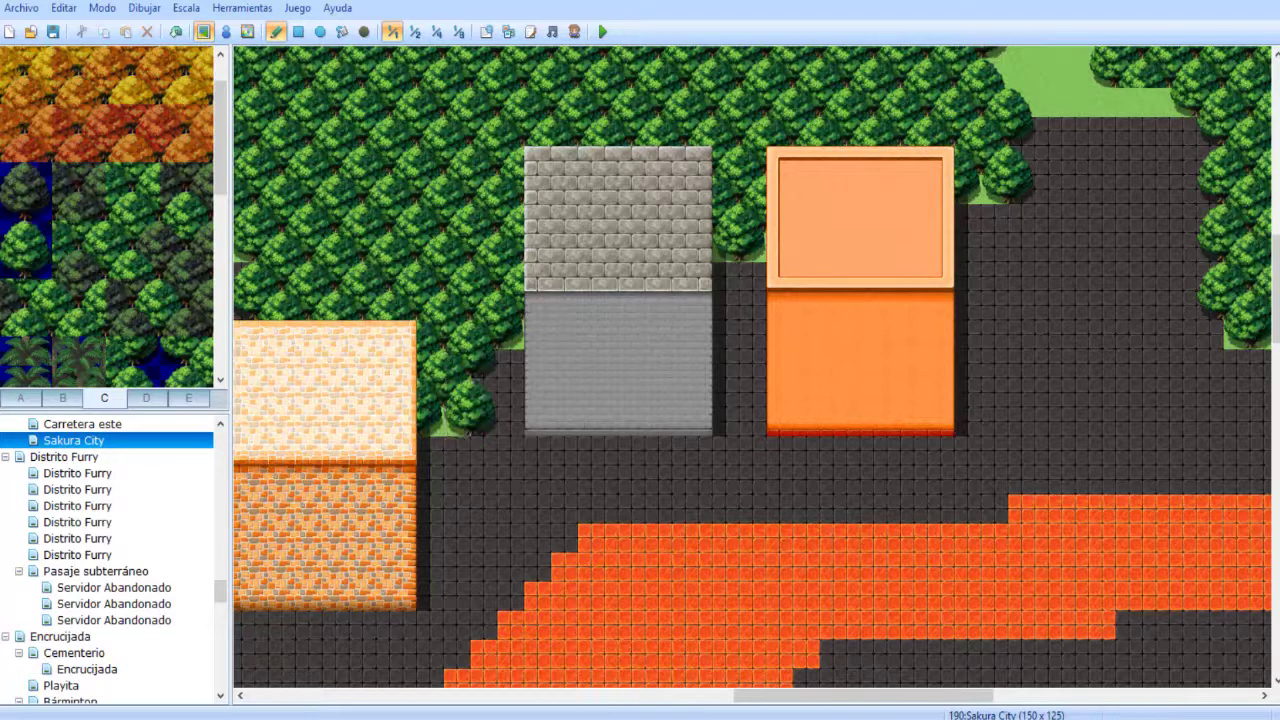
- Paint green trees over the pavement strip north of the windowed gray building with the cream brick roof
middle_drag(663, 508, 466, 479)
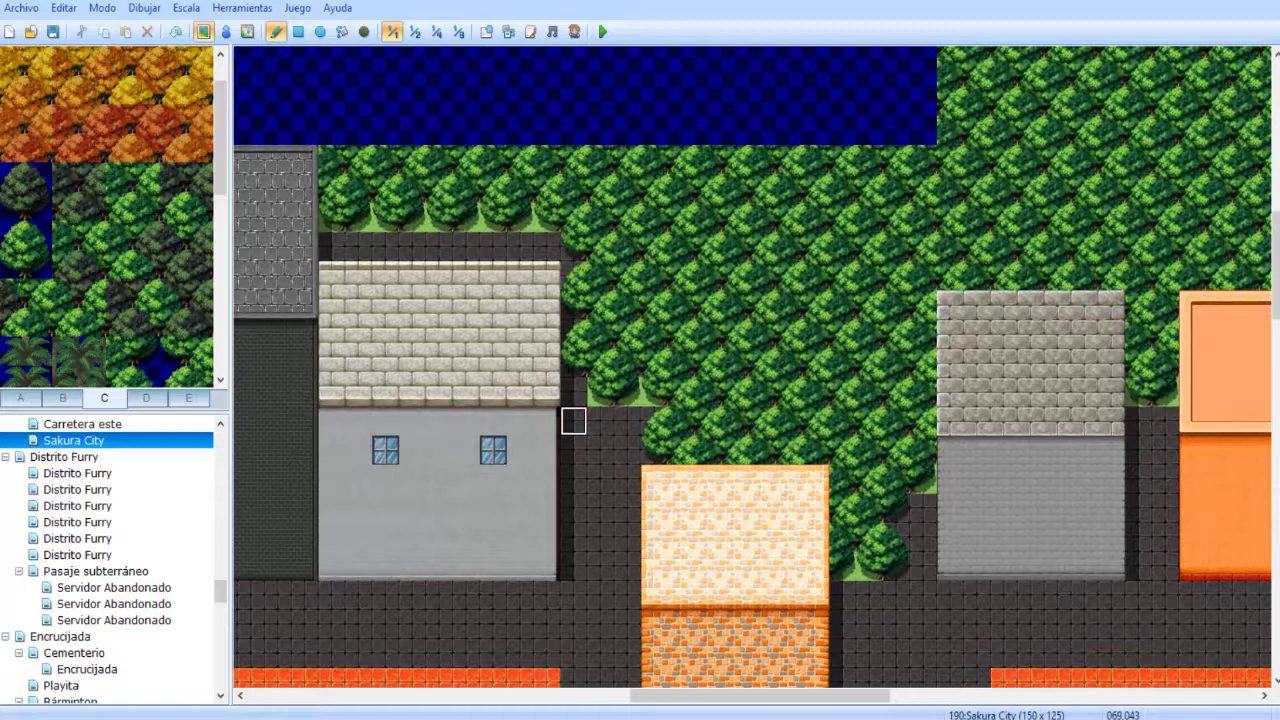
middle_drag(617, 403, 610, 367)
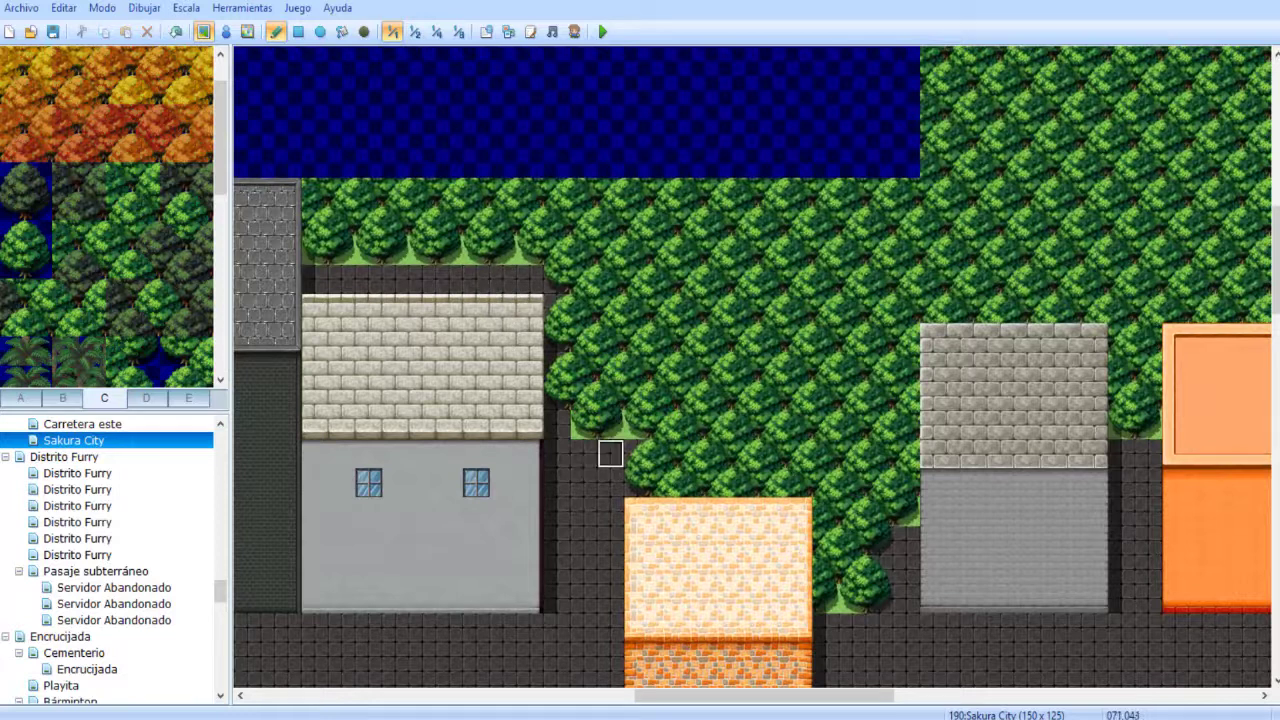
click(132, 190)
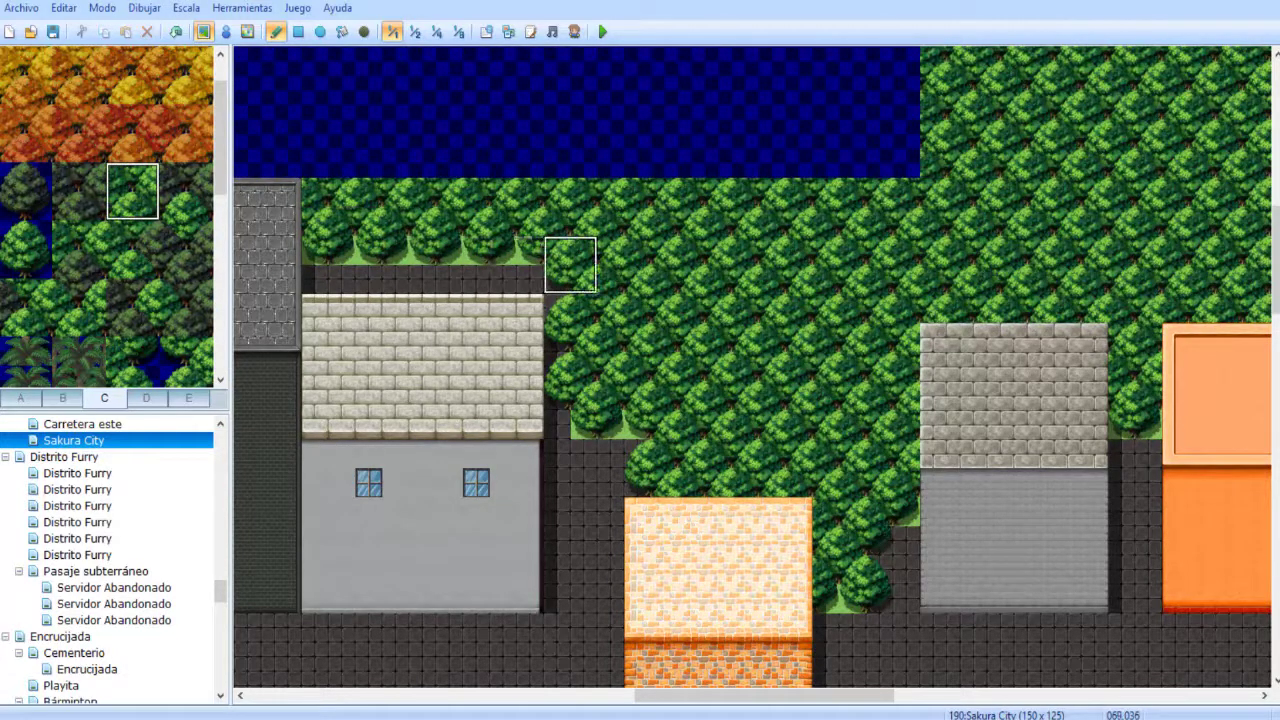
drag(517, 265, 328, 265)
drag(464, 293, 512, 267)
right_click(499, 254)
- Examine the road's east section and the forest around the grass path north of the orange building
middle_drag(454, 314, 750, 276)
middle_drag(651, 276, 575, 400)
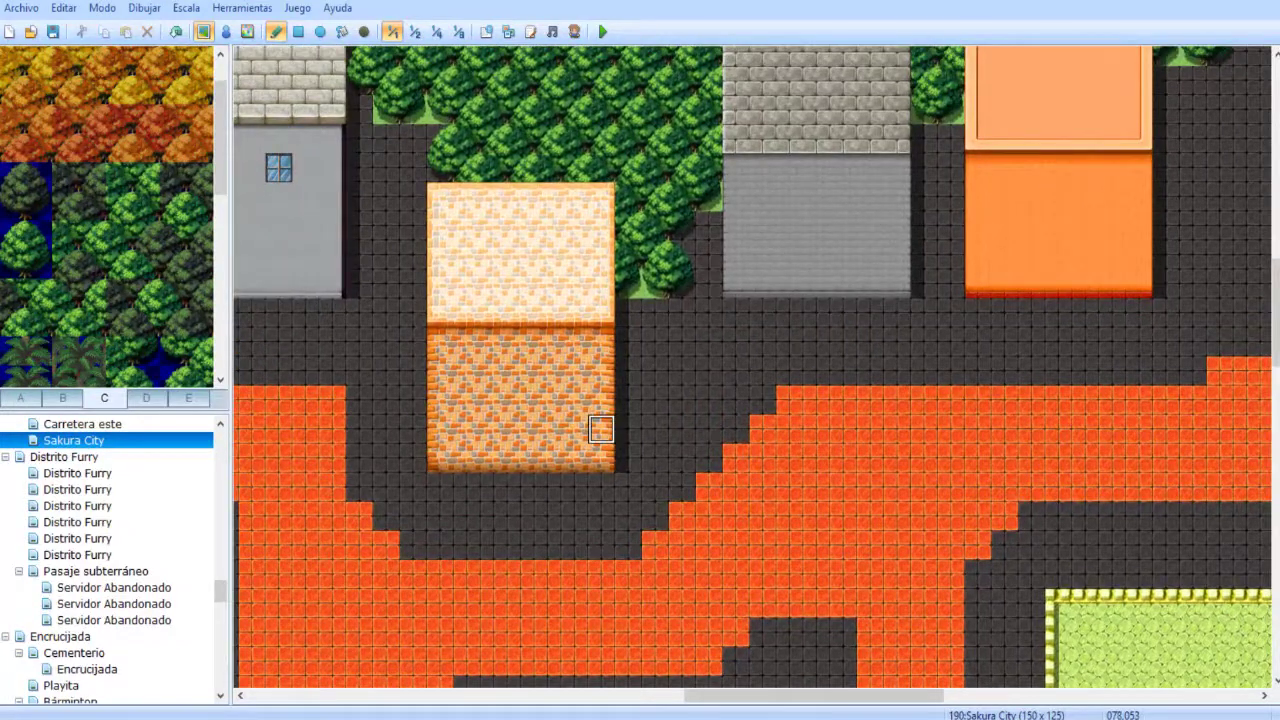
middle_drag(580, 449, 757, 311)
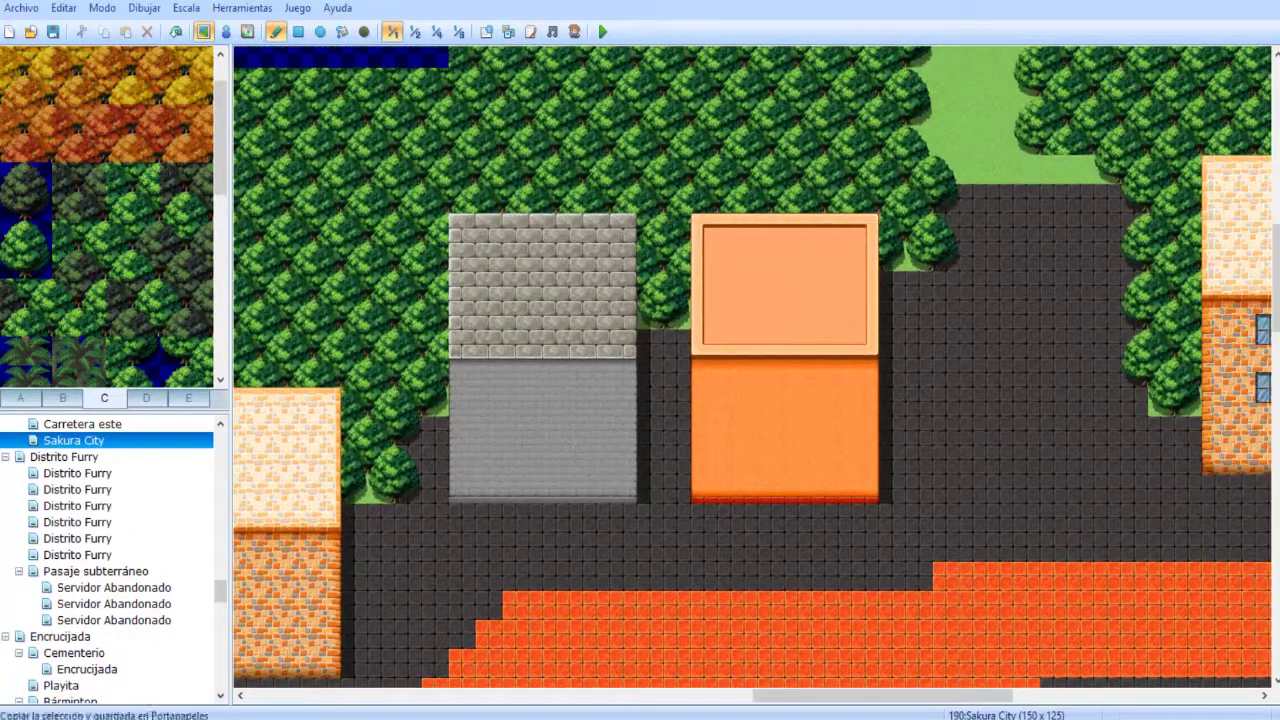
middle_drag(597, 316, 751, 377)
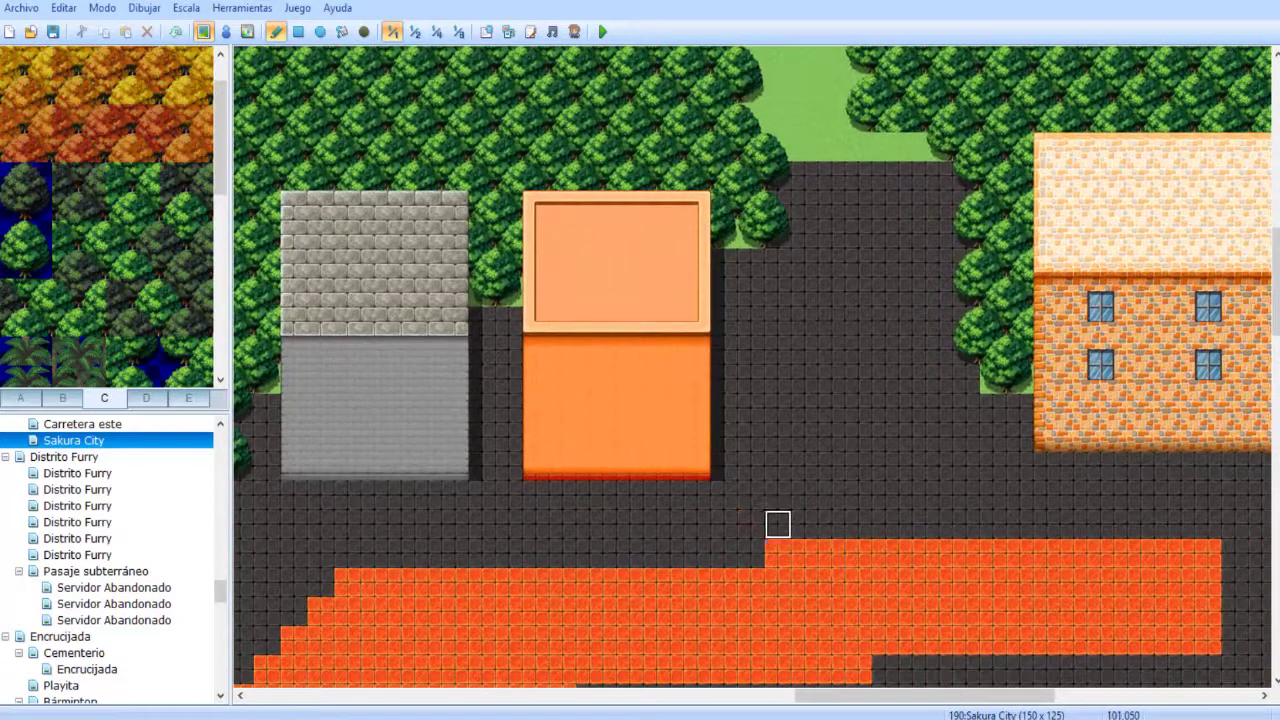
middle_drag(778, 553, 738, 514)
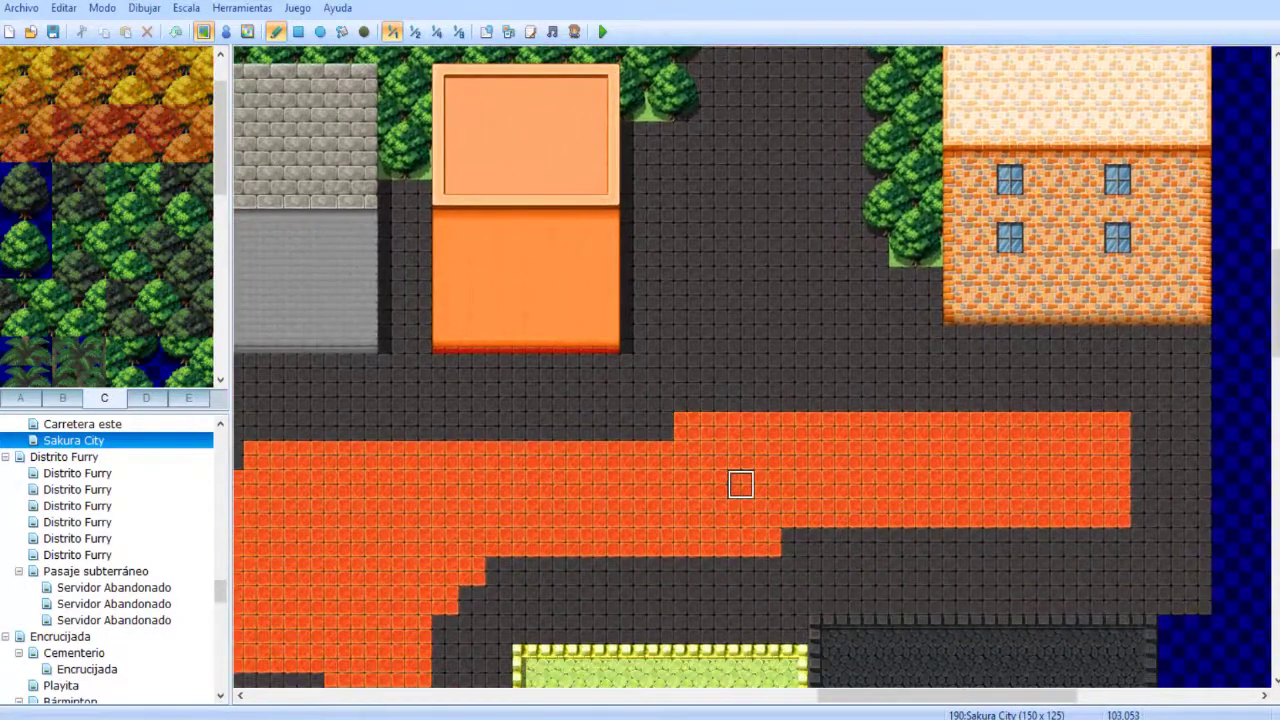
middle_click(787, 581)
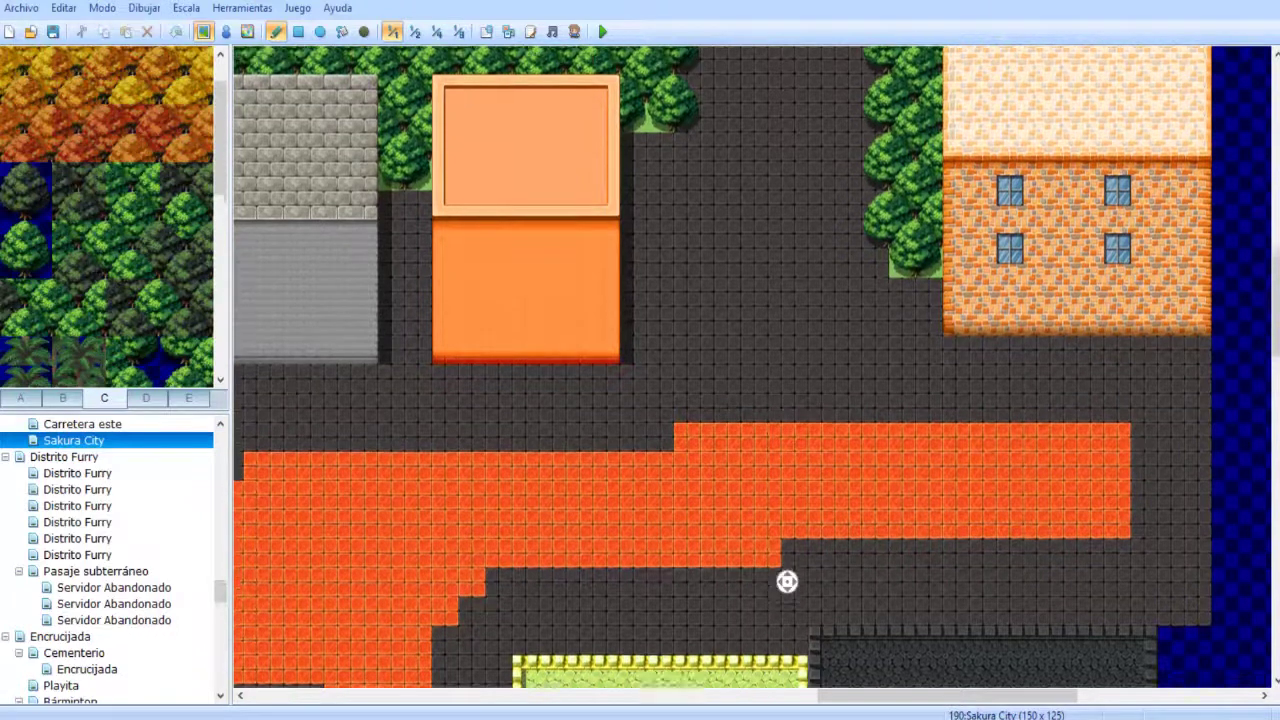
middle_drag(787, 582, 836, 410)
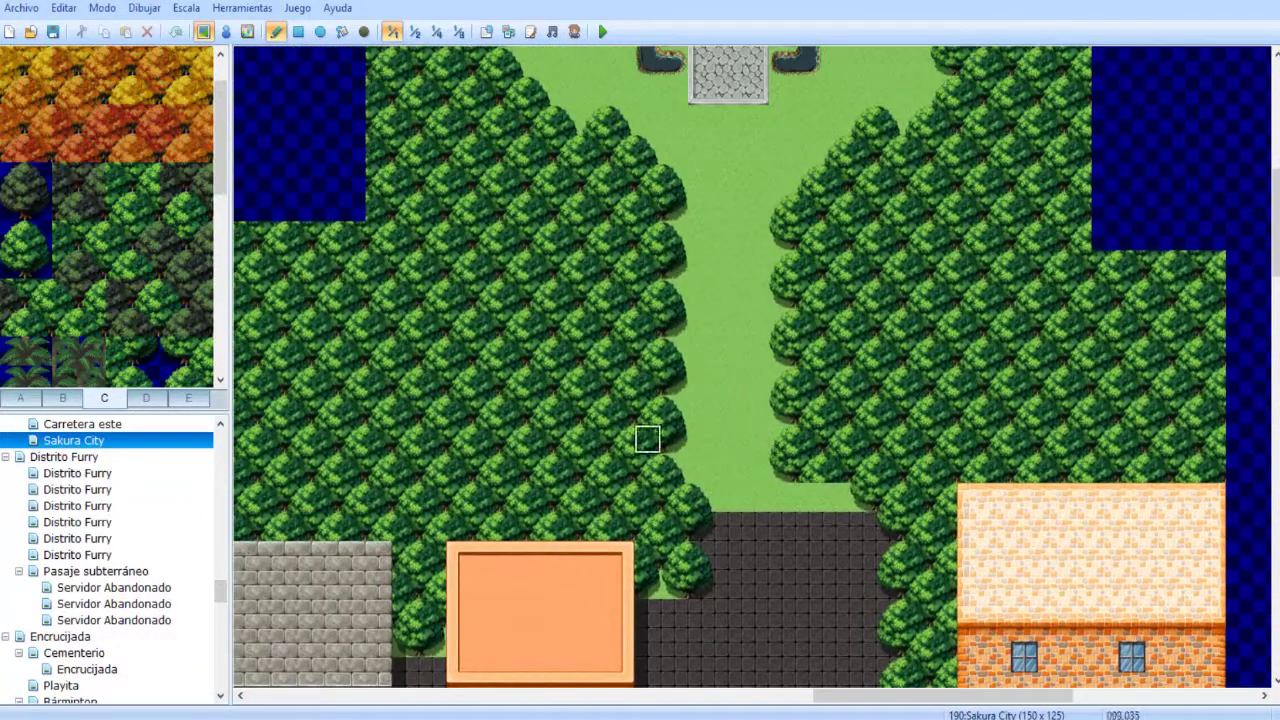
middle_drag(737, 446, 730, 523)
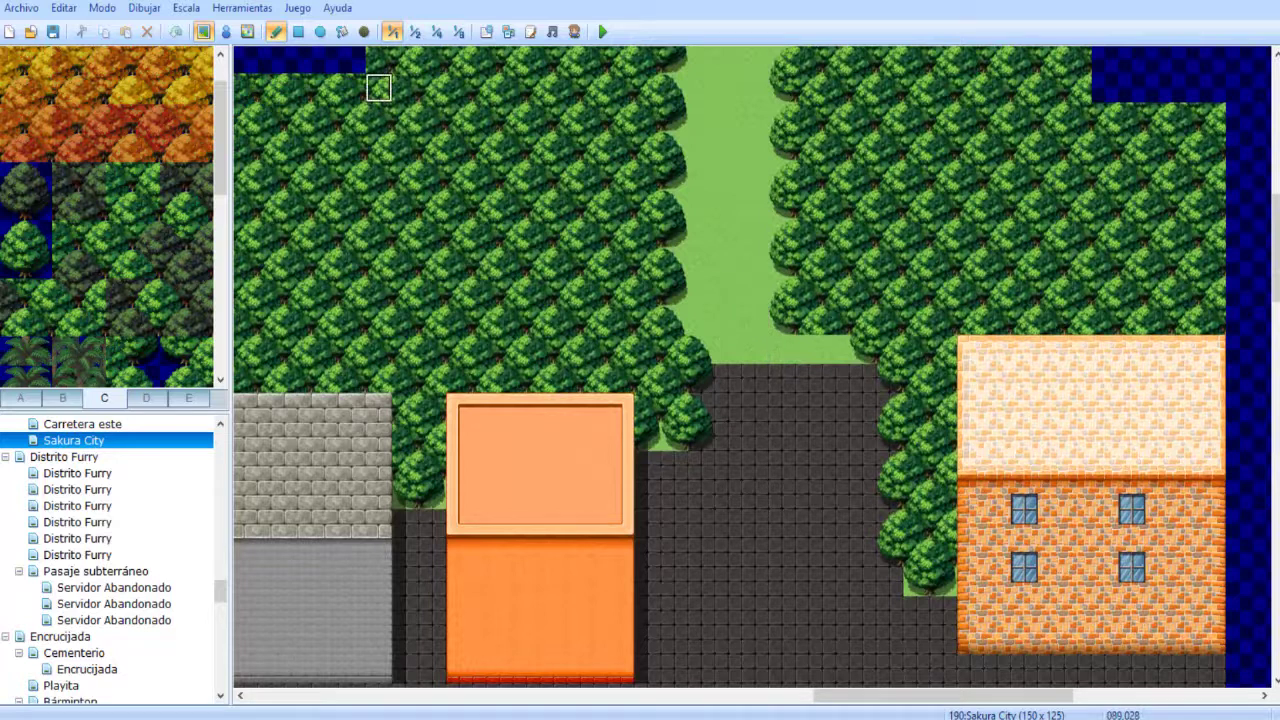
- Paint a stepped grass area over the pavement between the grass path and the trees west of the windowed brick building
click(298, 32)
mouse_move(783, 350)
mouse_down()
mouse_move(863, 437)
mouse_move(863, 405)
mouse_up()
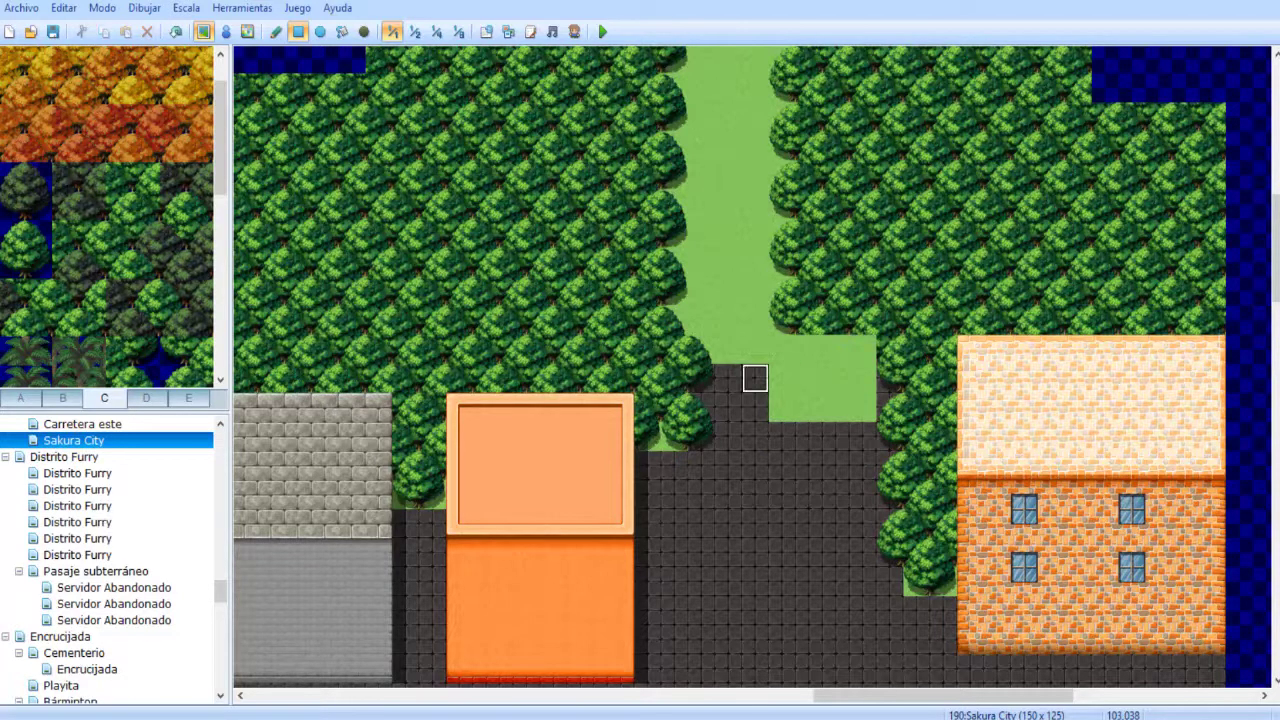
drag(755, 378, 783, 406)
right_click(862, 378)
drag(889, 380, 889, 349)
click(890, 406)
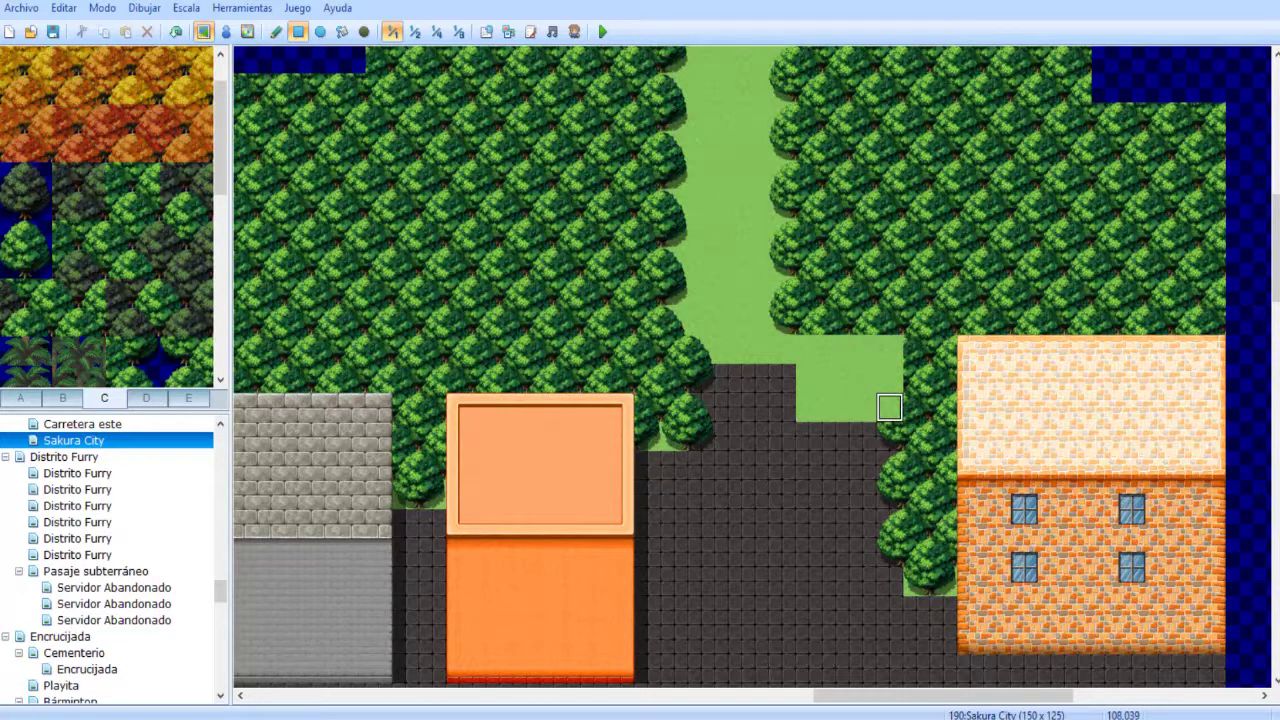
mouse_move(836, 436)
mouse_down()
mouse_move(836, 463)
mouse_move(890, 463)
mouse_up()
- Fill the stepped grass area west of the windowed brick building with dense green tree tiles
drag(120, 177, 146, 205)
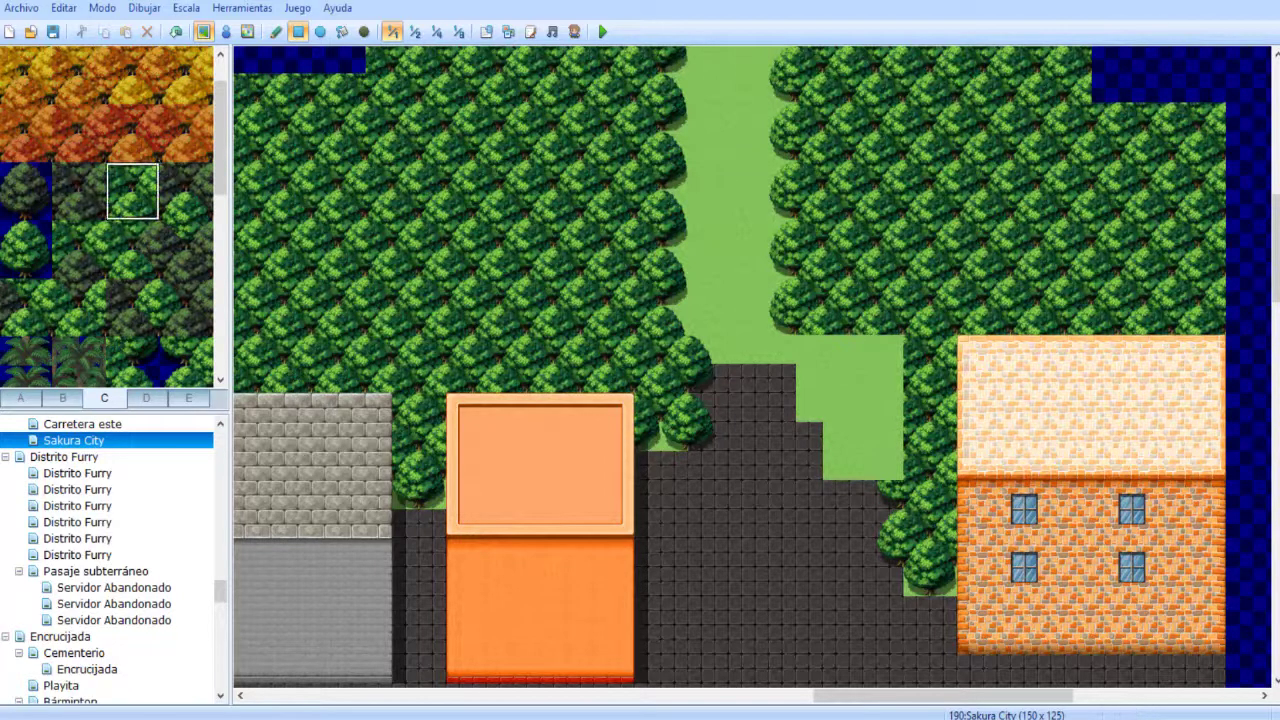
click(276, 31)
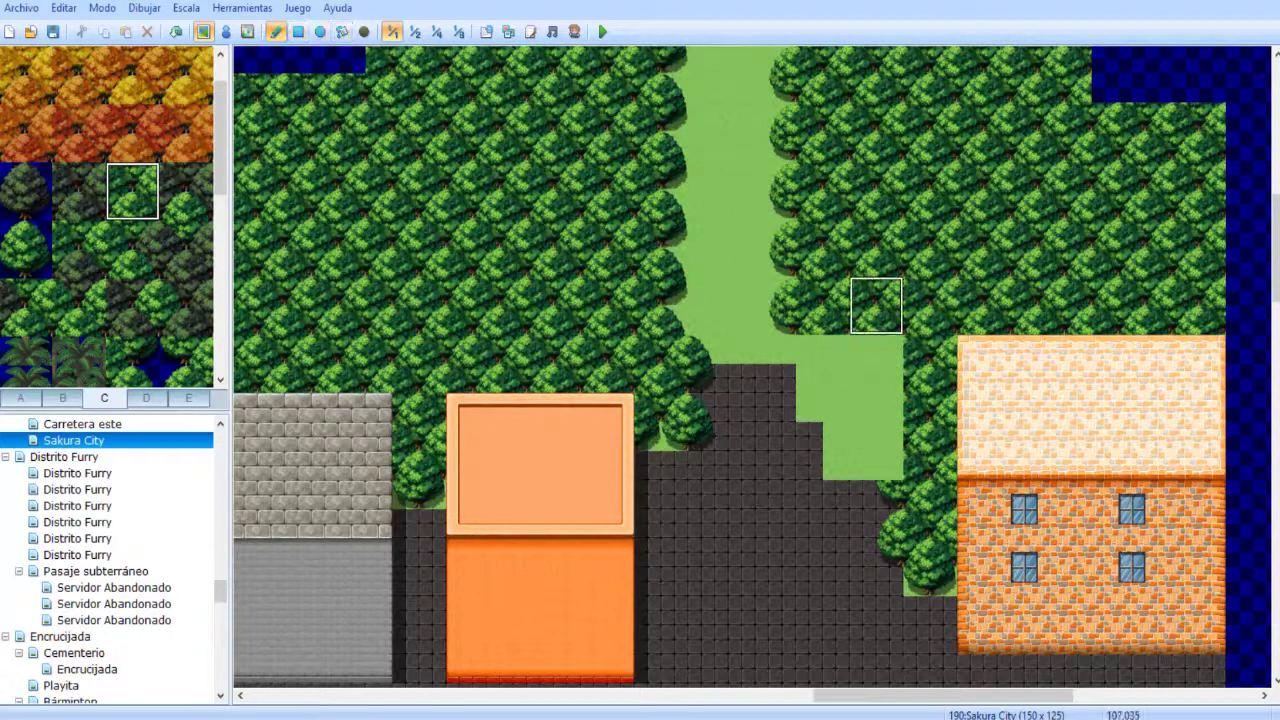
mouse_move(823, 303)
mouse_down()
mouse_move(823, 360)
mouse_move(903, 422)
mouse_move(849, 449)
mouse_up()
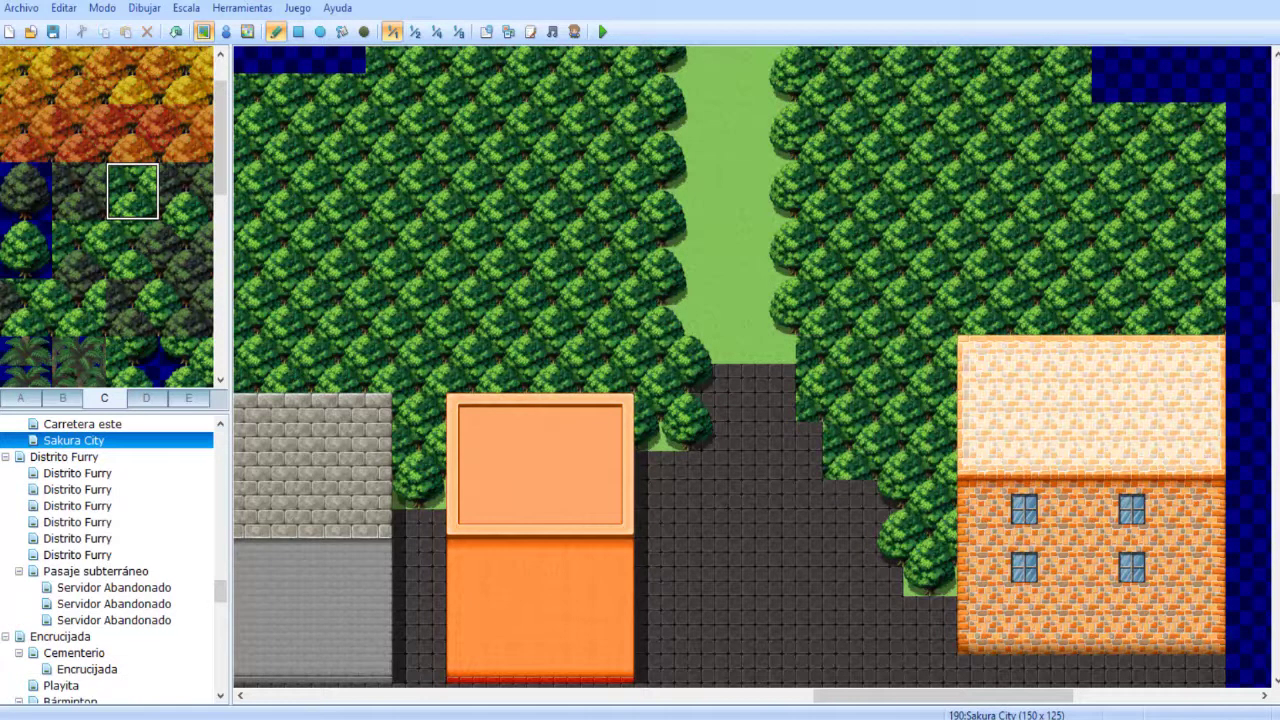
- Round off the new forest's stepped west edge with left-half tree tiles beside the pavement
drag(12, 236, 12, 263)
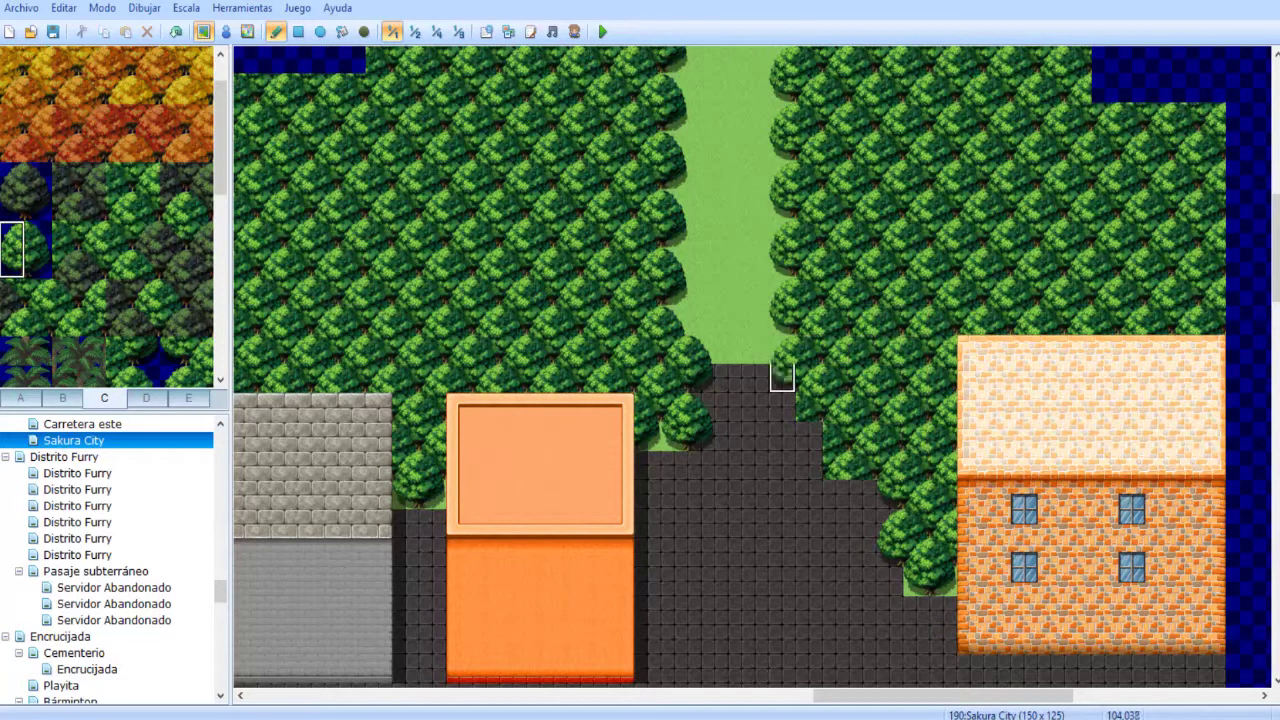
right_click(782, 350)
click(782, 407)
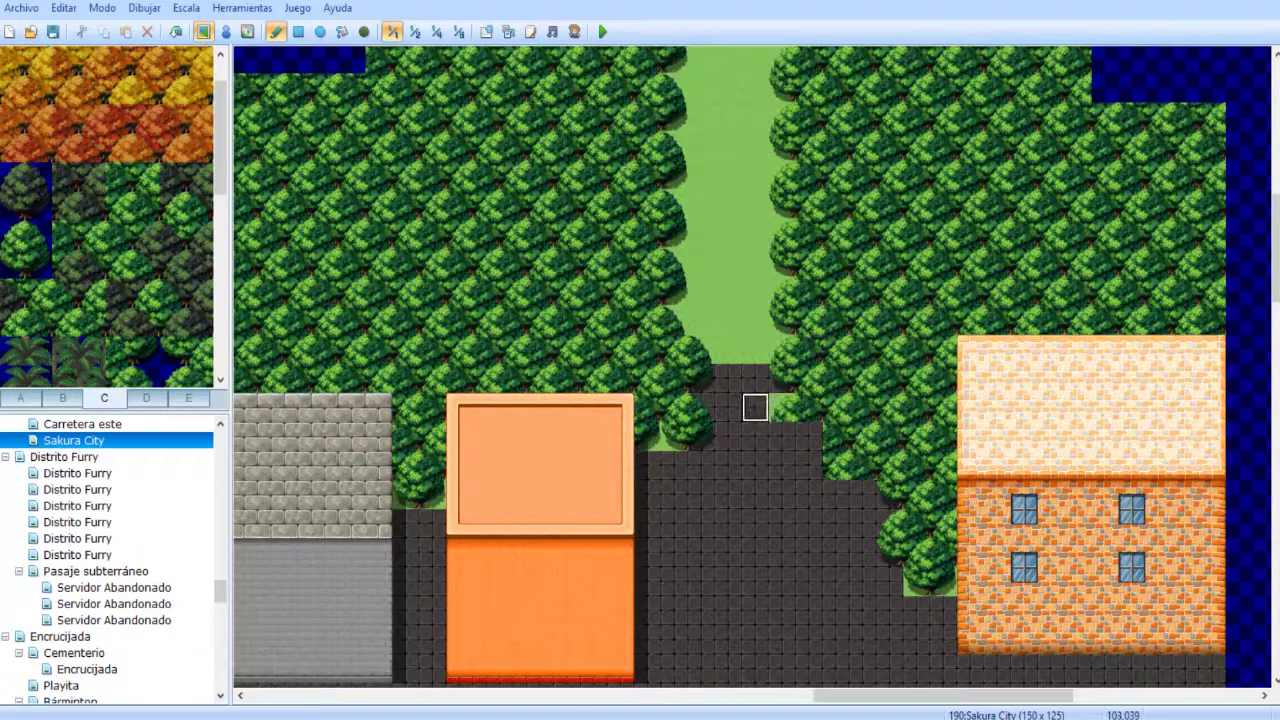
click(784, 407)
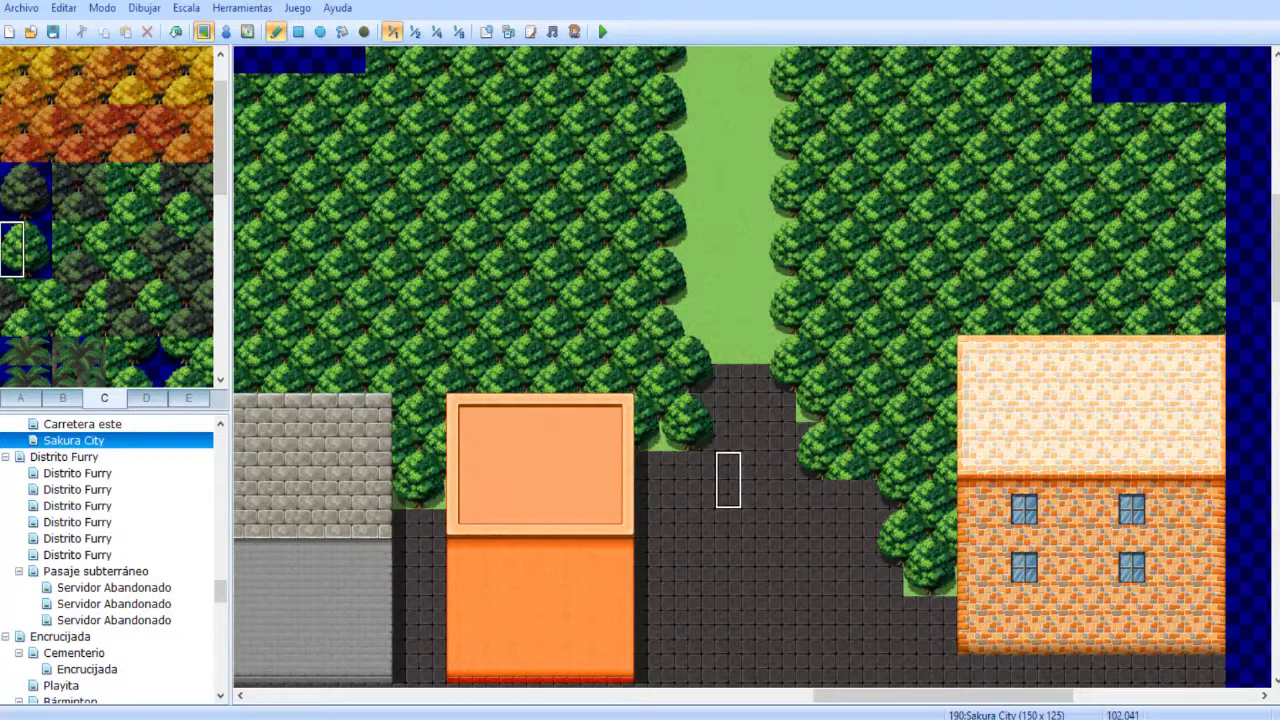
- Repaint the forest corner just southeast of the grass path with grass, dense trees and a single-tree edge beside the pavement
right_click(755, 351)
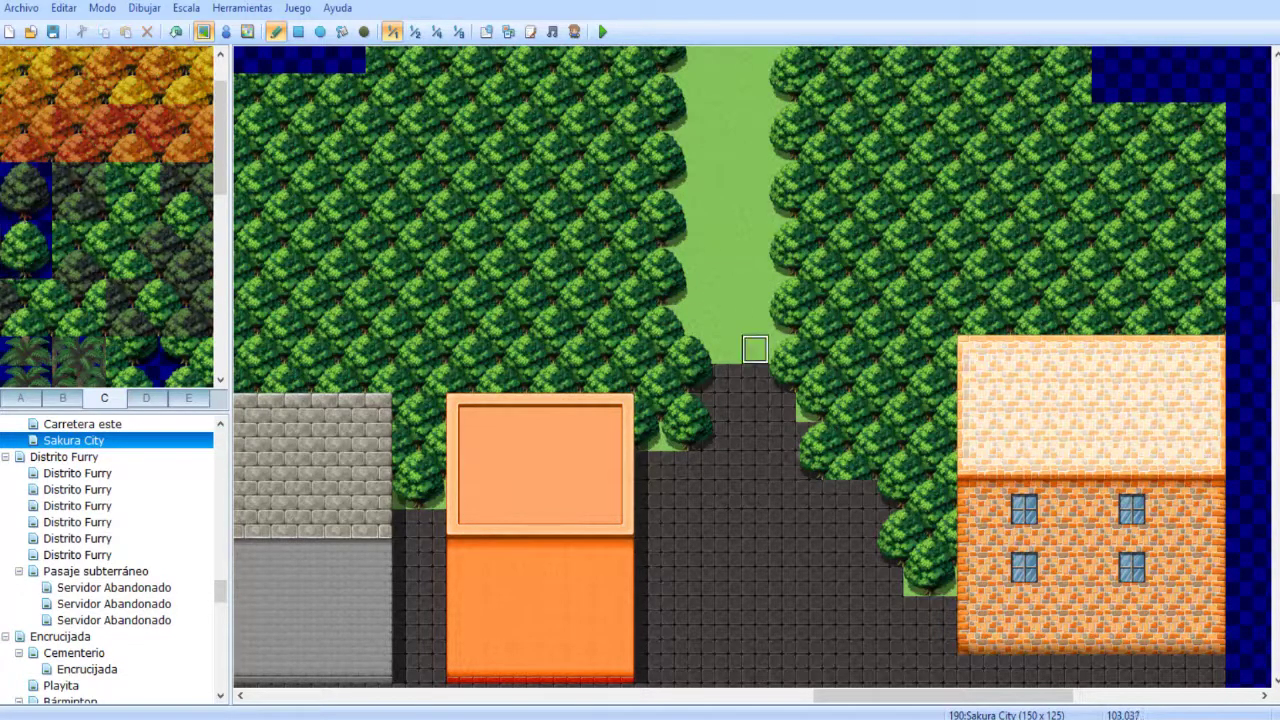
mouse_move(809, 465)
mouse_down()
mouse_move(836, 465)
mouse_move(809, 465)
mouse_up()
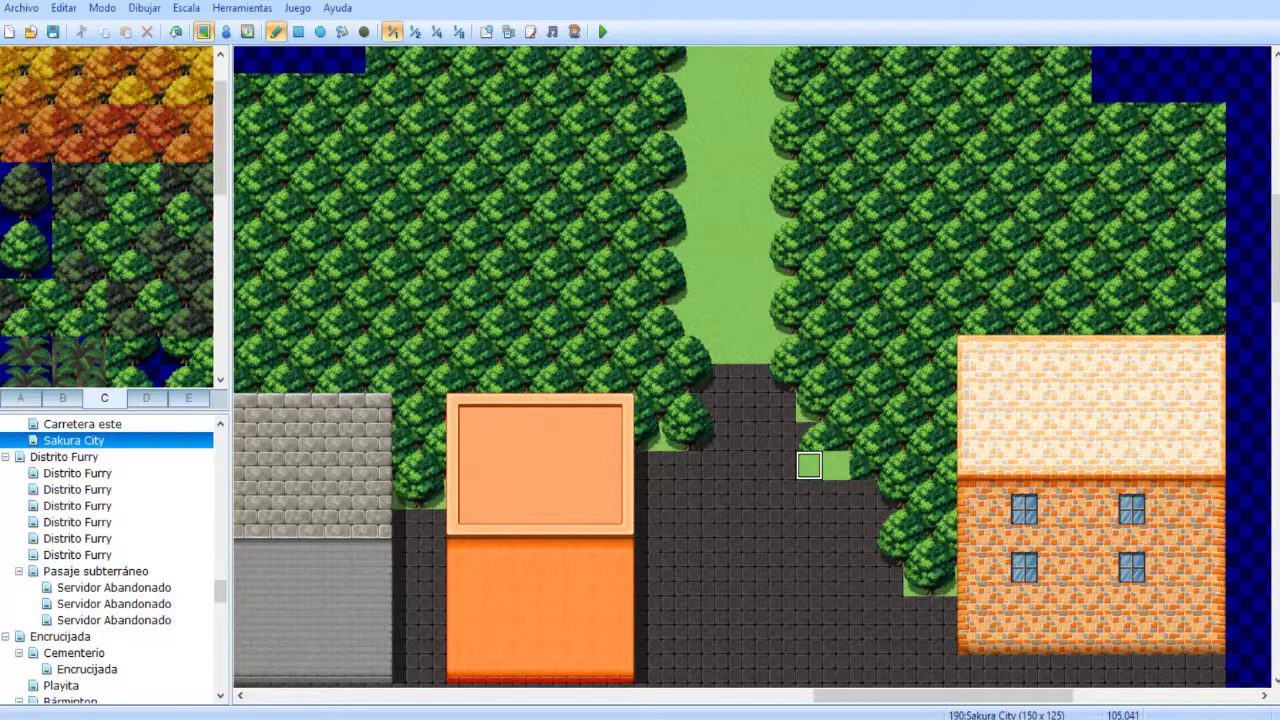
click(809, 436)
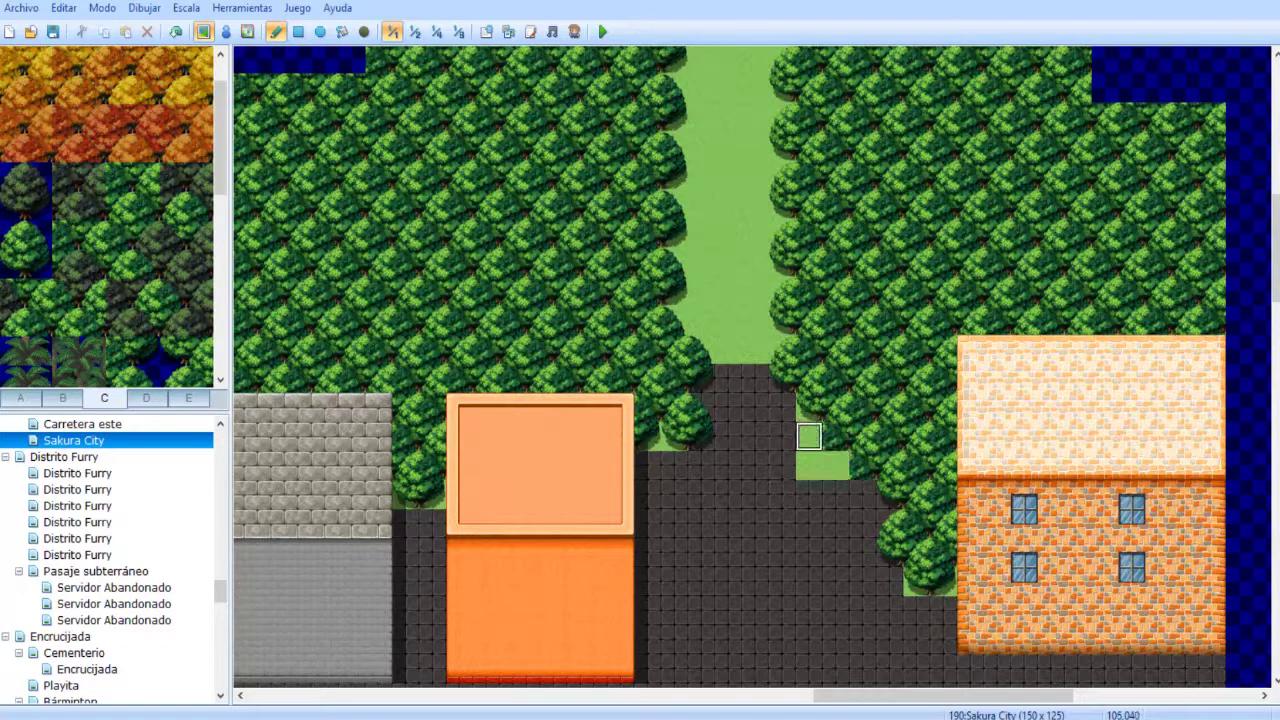
click(120, 178)
drag(849, 421, 822, 450)
click(12, 248)
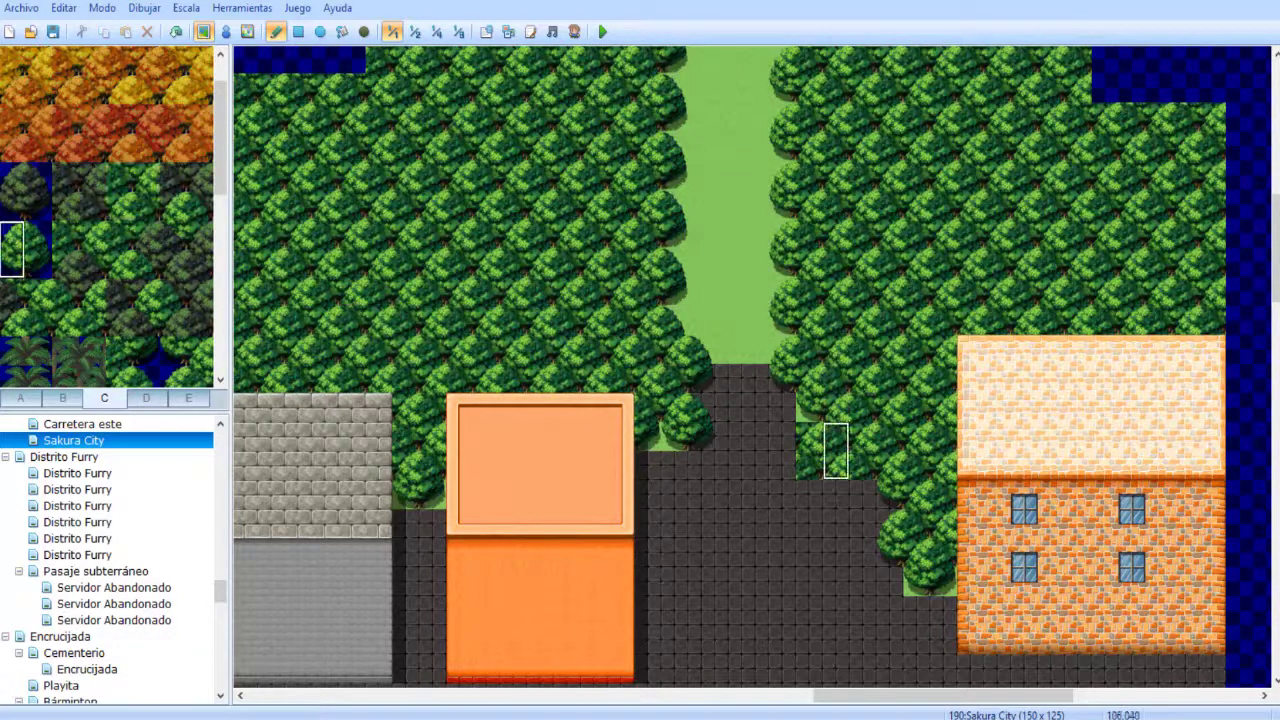
click(38, 263)
click(822, 440)
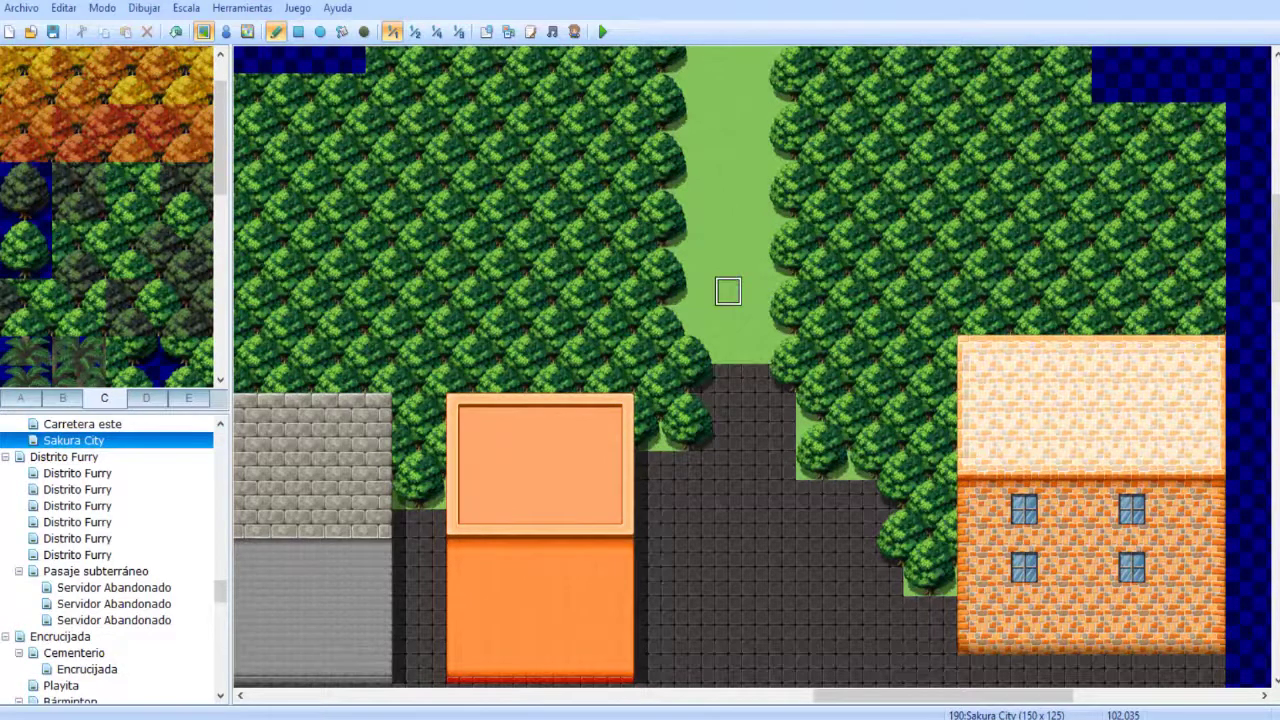
- Extend the stepped forest edge west of the windowed brick building with grass and fill it with dense tree tiles
scroll(706, 413, down, 3)
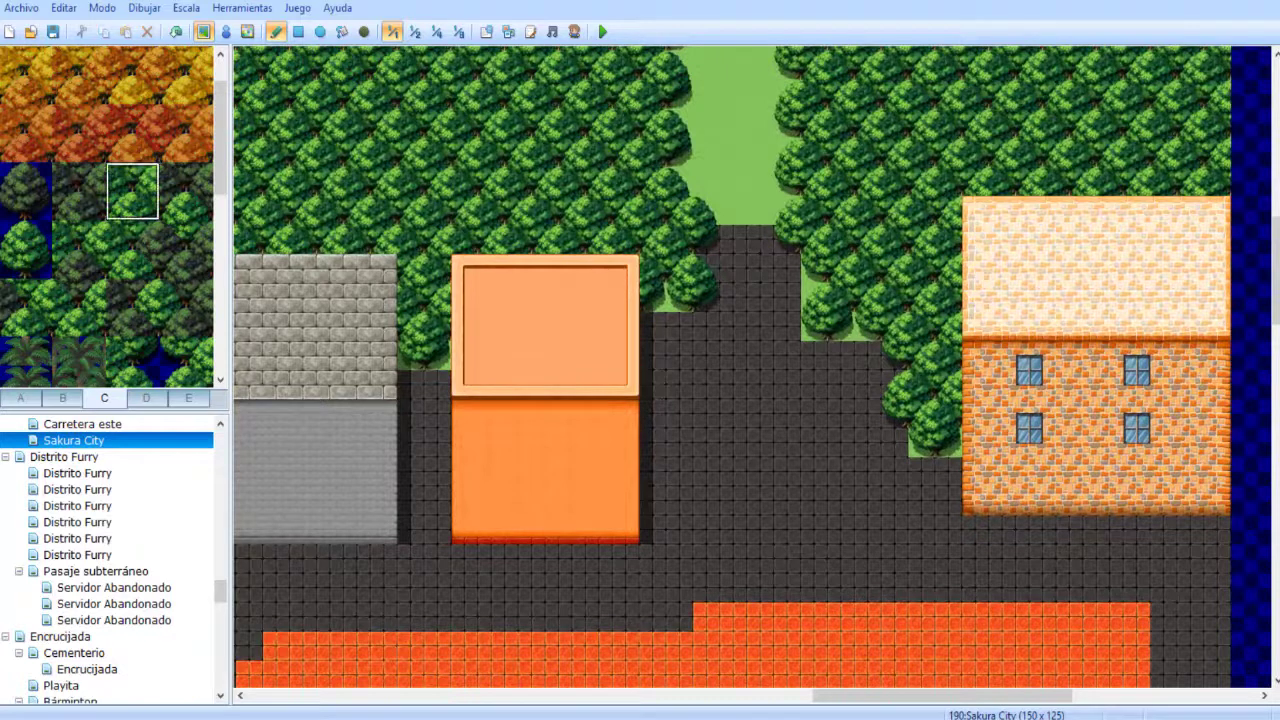
click(868, 356)
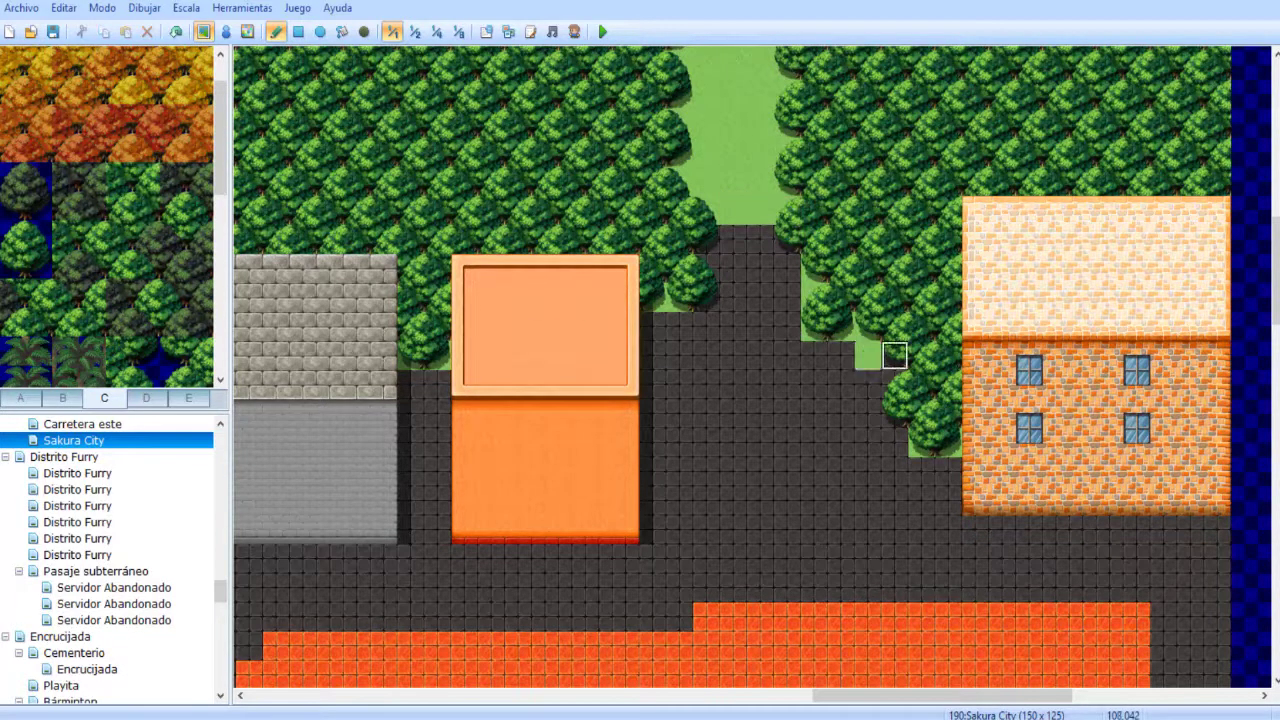
drag(894, 355, 894, 385)
drag(120, 178, 145, 205)
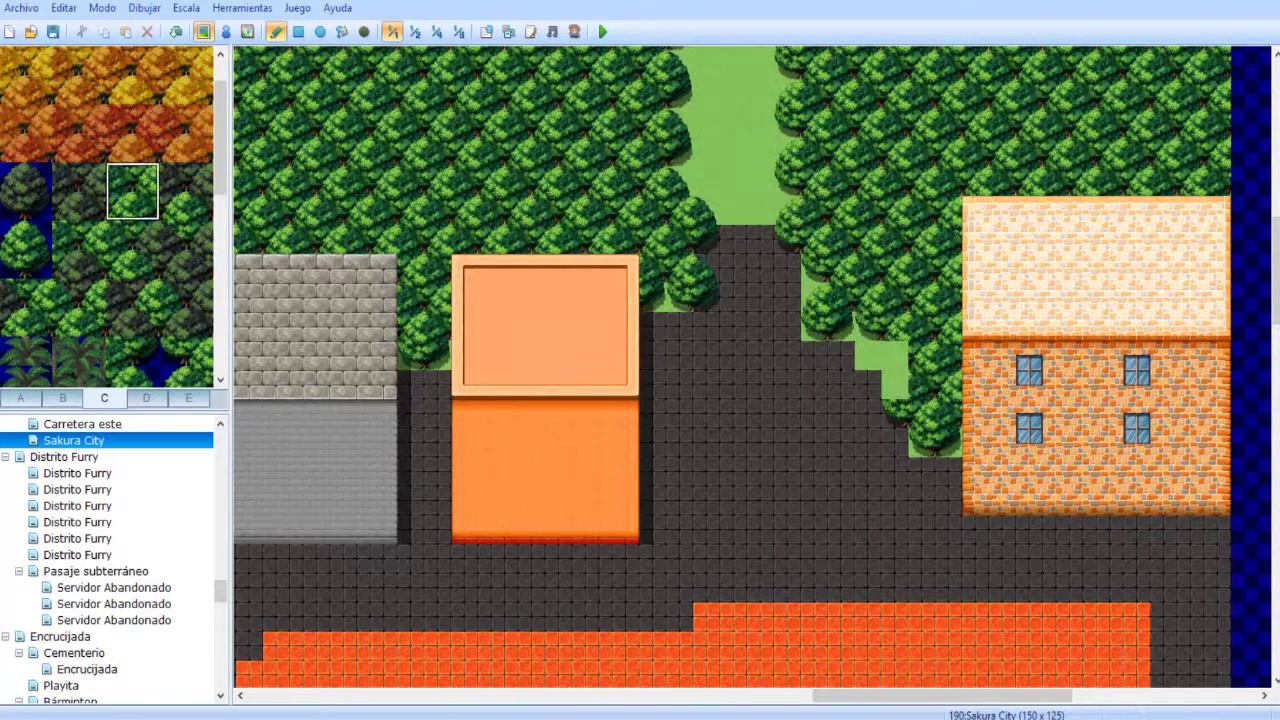
drag(895, 327, 868, 327)
click(907, 368)
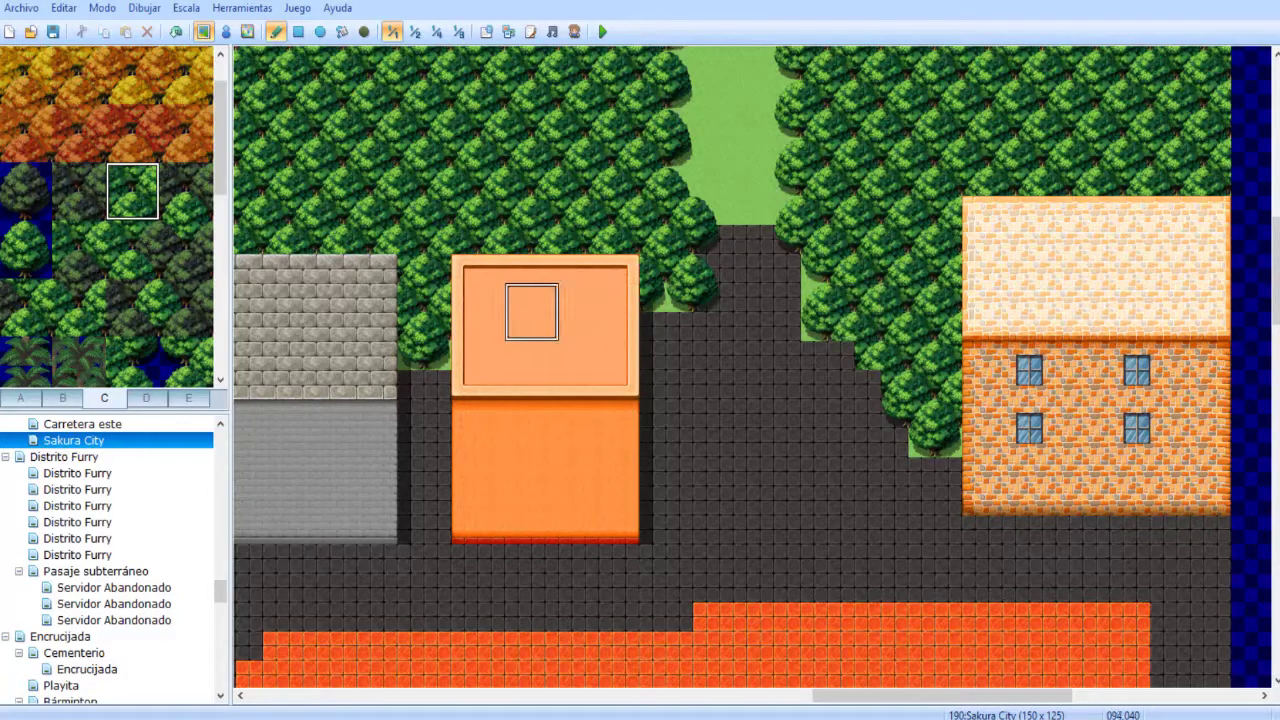
- Paint grass patches on two steps of the forest edge west of the windowed brick building
click(11, 235)
click(840, 355)
click(817, 355)
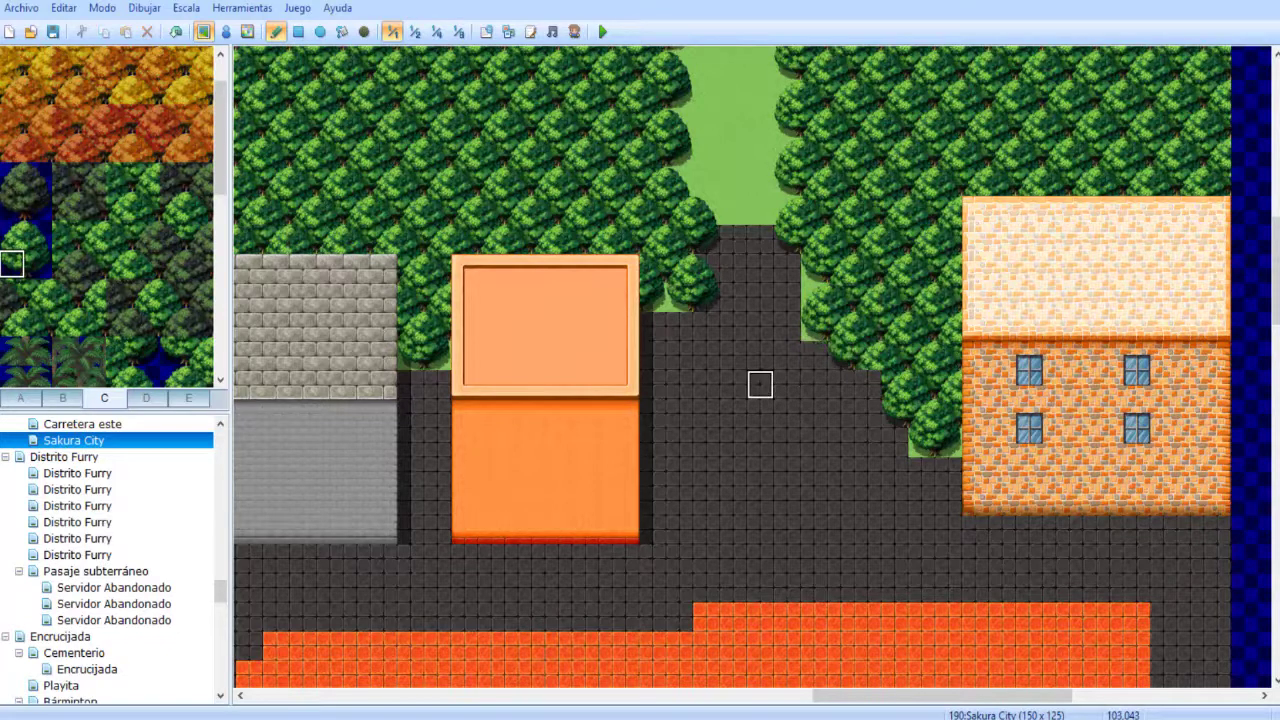
drag(868, 356, 841, 356)
click(868, 385)
key(ctrl+z)
click(895, 413)
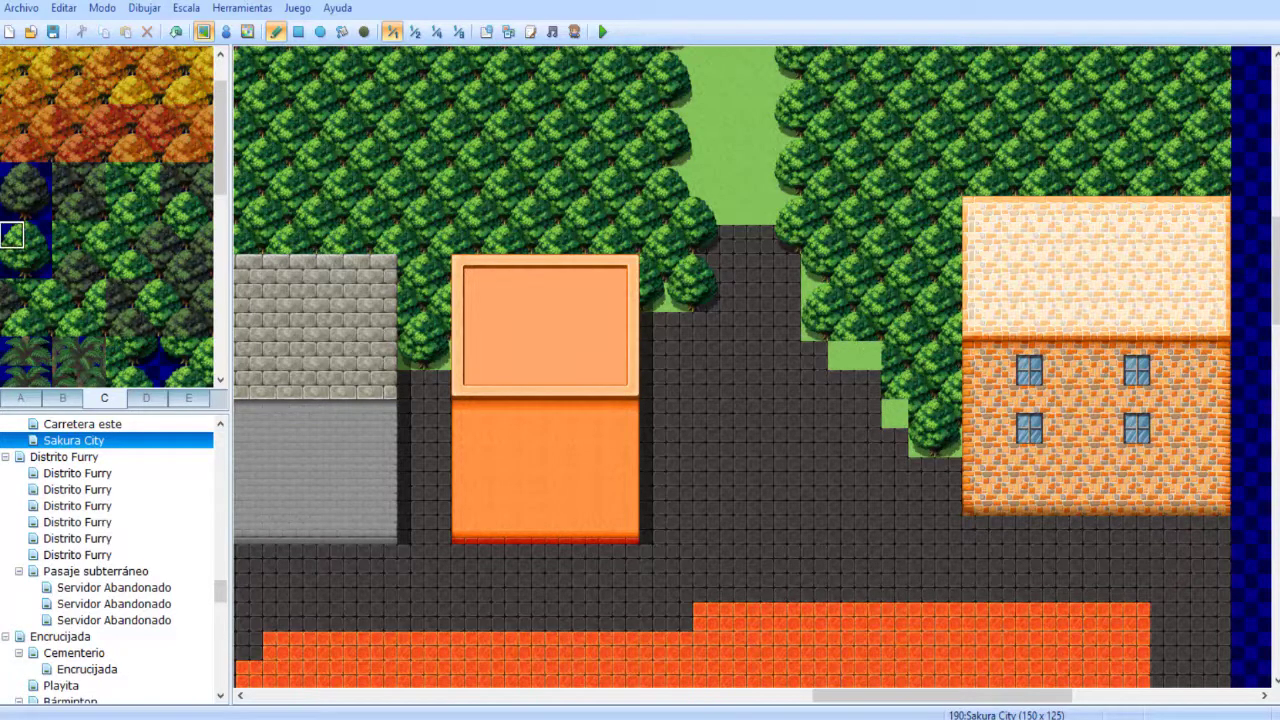
- Cover those grass patches with a dense tree tile and lower-left tree edge tiles to smooth the diagonal forest edge
drag(118, 176, 146, 206)
click(853, 342)
click(12, 263)
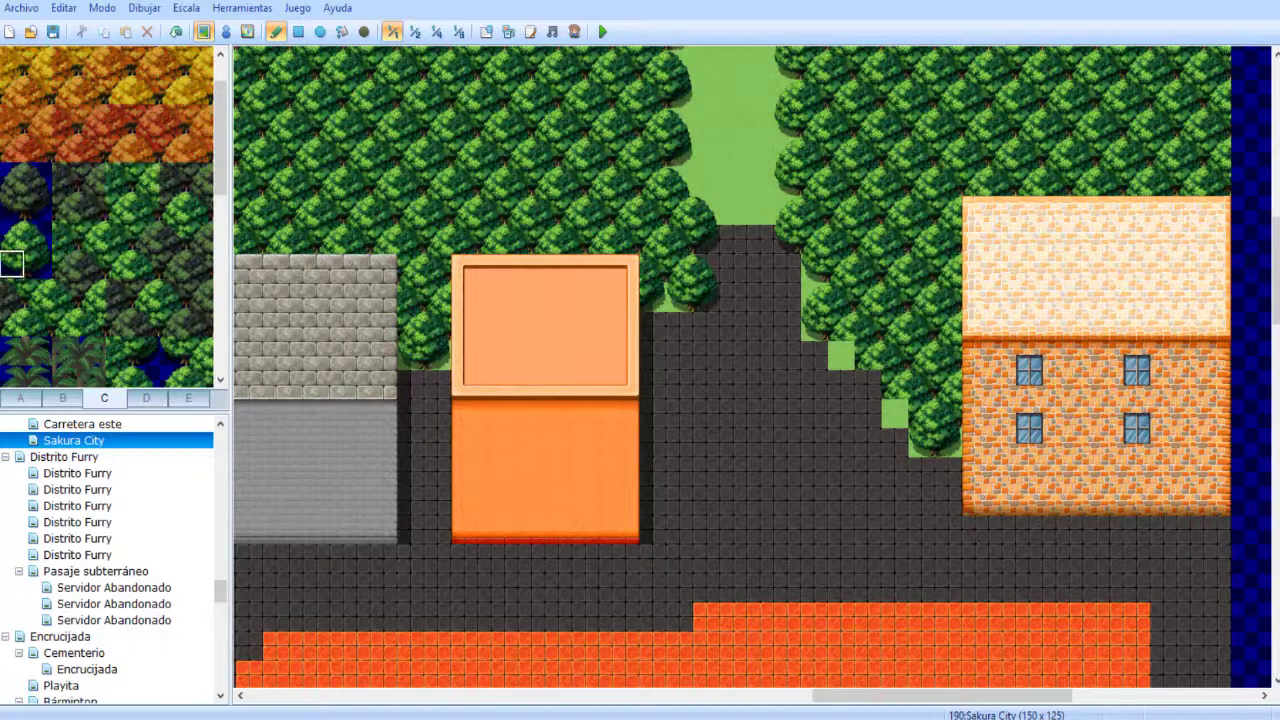
click(842, 355)
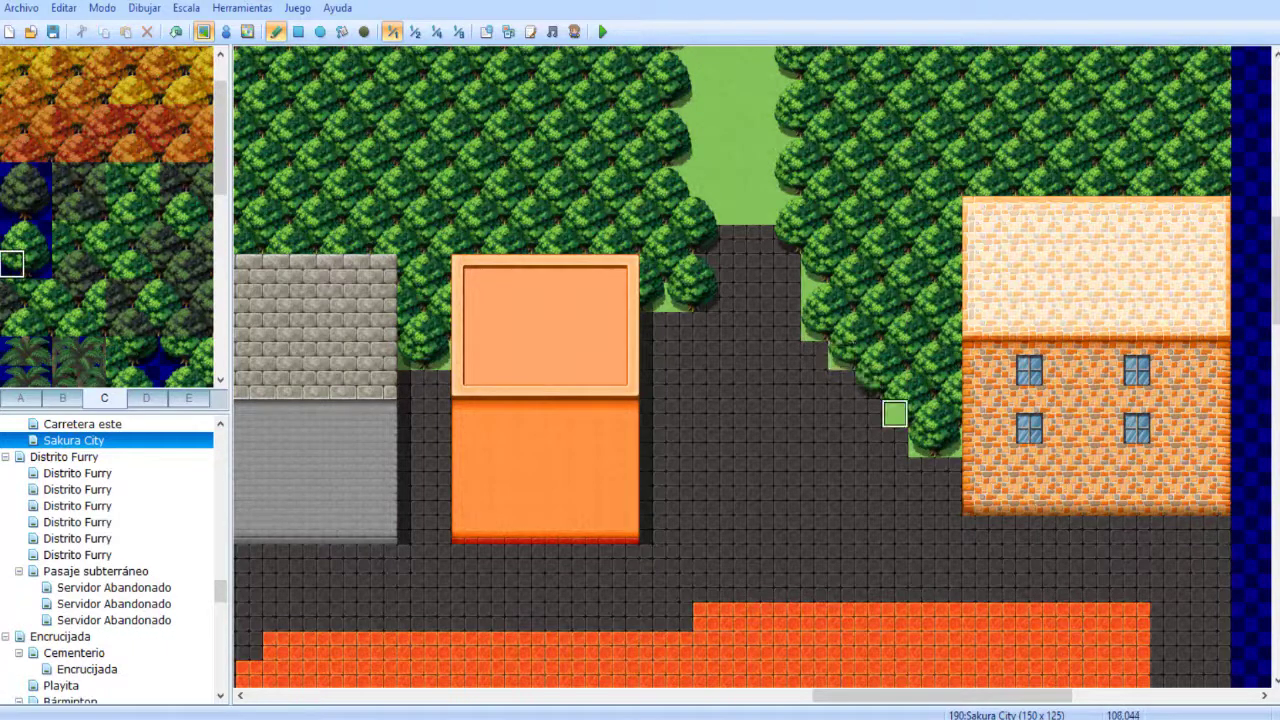
click(895, 413)
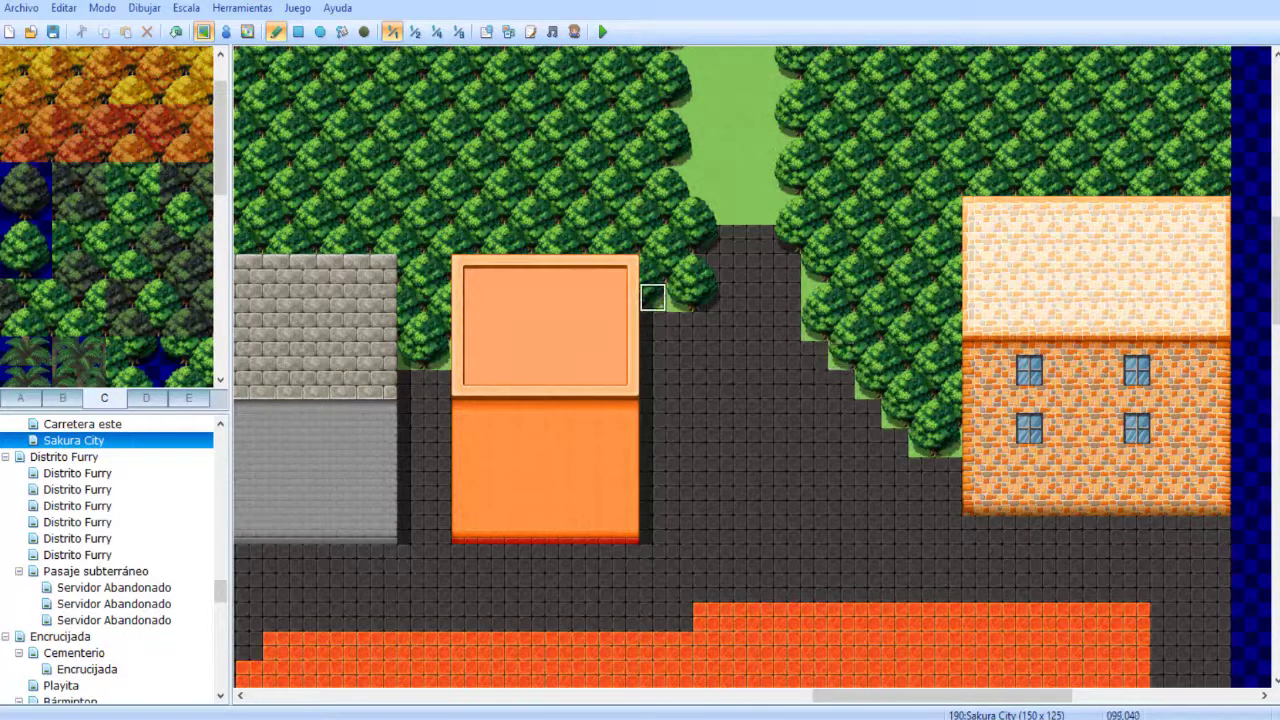
- Thicken the trees east of the orange building's roof, adding a two-tile grass row below and tree-bottom tiles copied from the gap west of it
scroll(780, 360, up, 2)
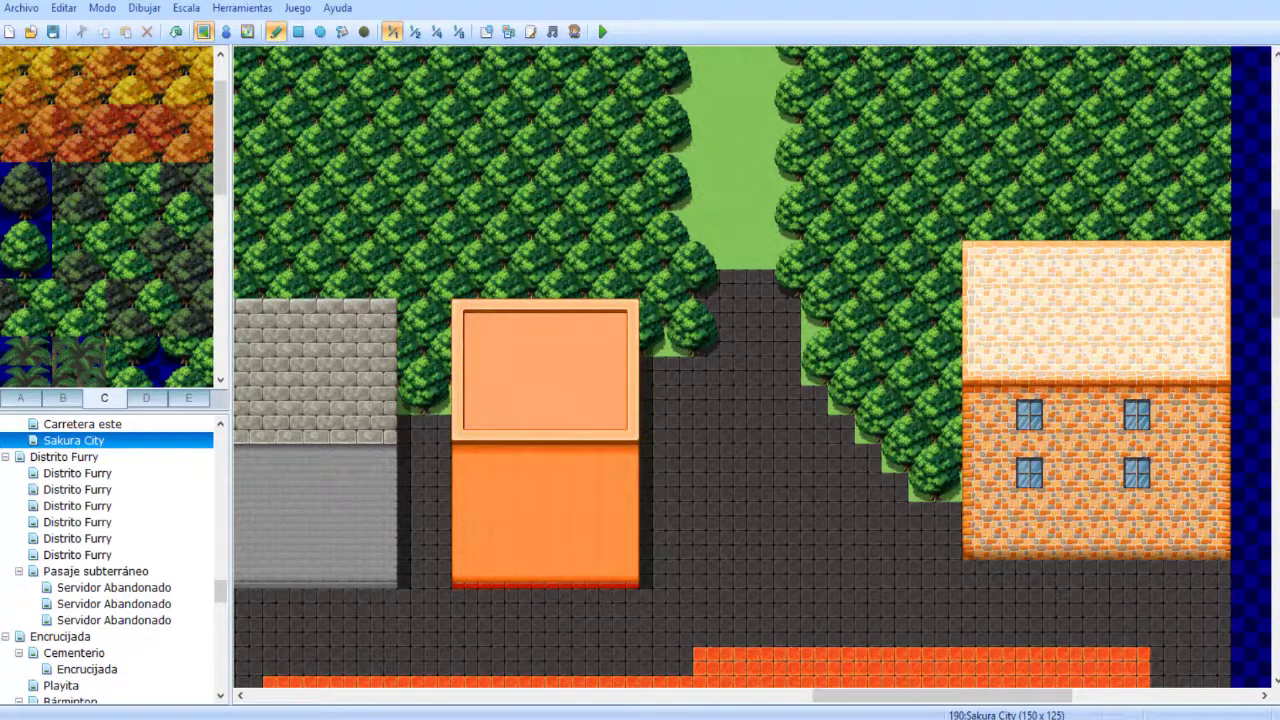
click(132, 190)
click(692, 340)
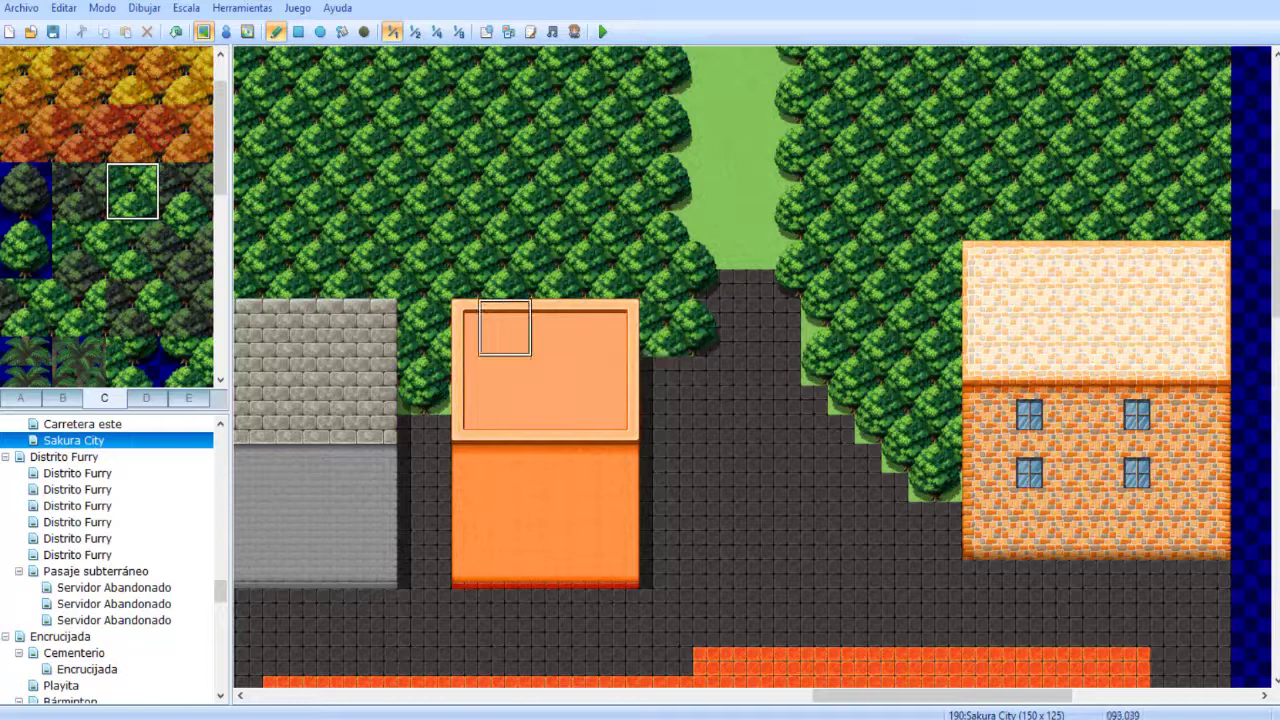
right_click(734, 226)
drag(680, 371, 653, 371)
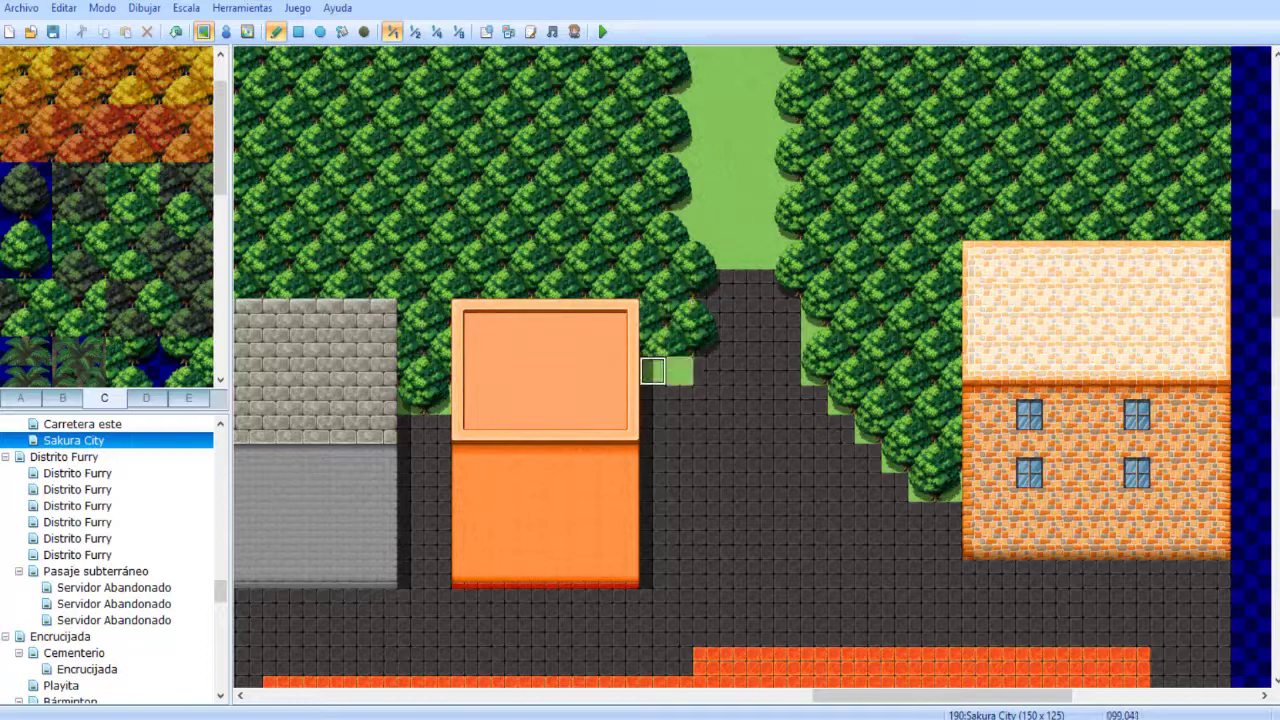
right_drag(438, 400, 411, 400)
click(654, 371)
- Replace the grass column beside the forest southeast of the path with pavement and lay left-half tree tiles over it
right_click(733, 429)
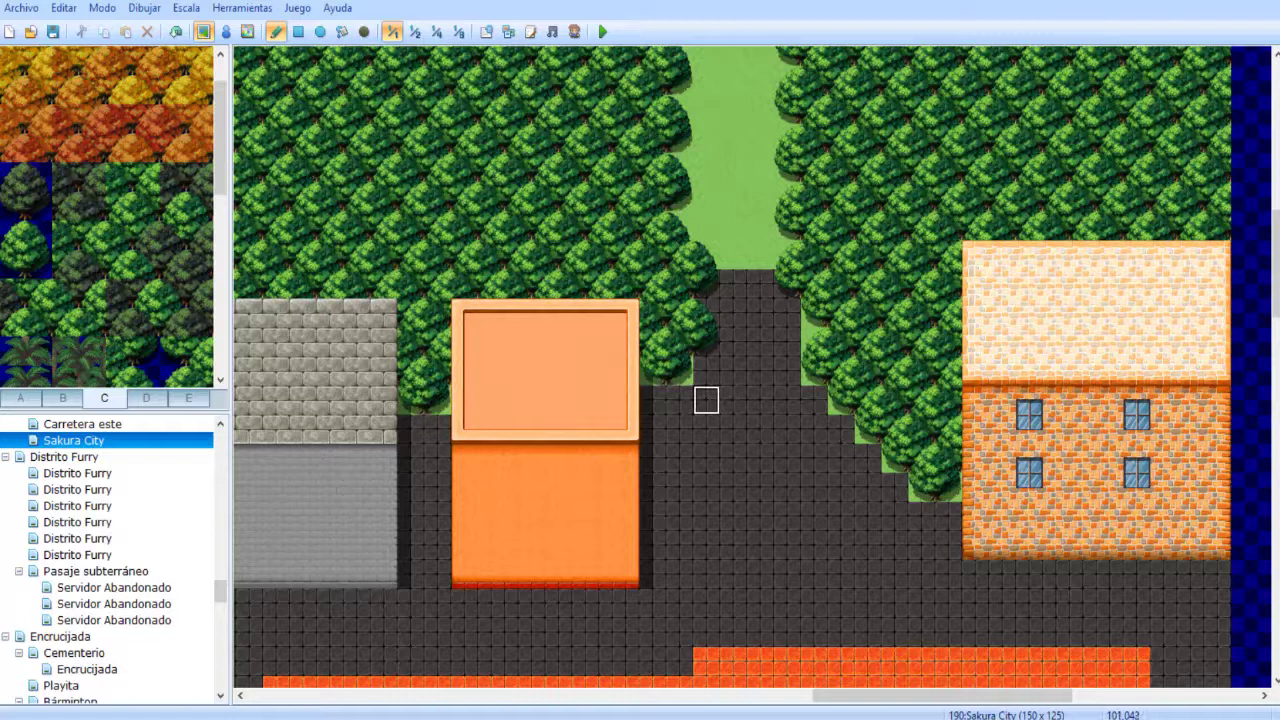
drag(813, 400, 811, 309)
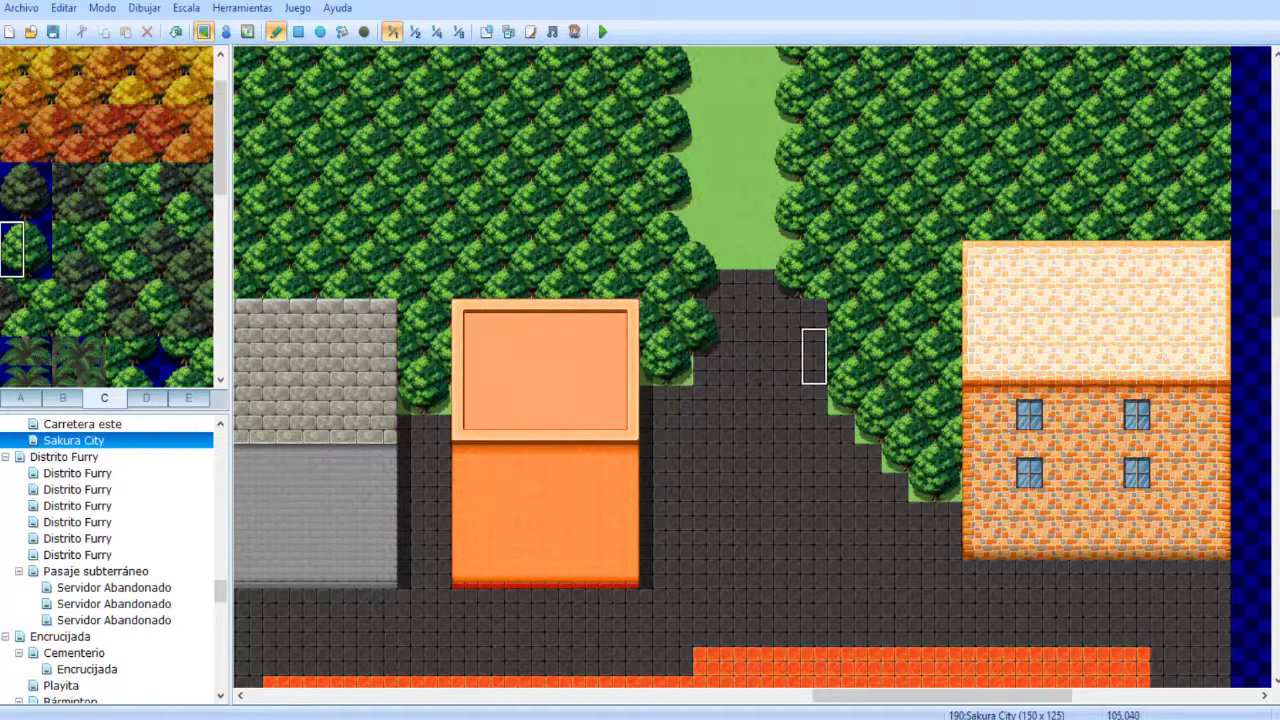
right_click(760, 371)
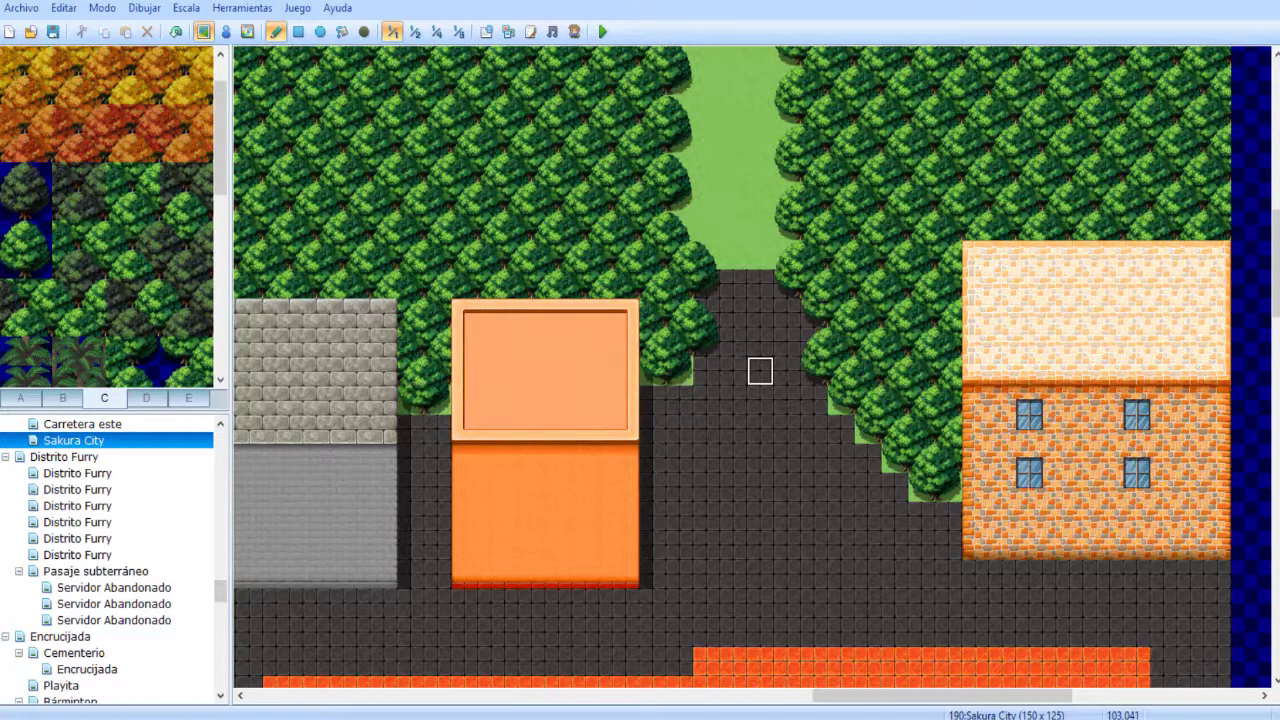
- Replace the grass corners along the diagonal forest edge and east of the orange building with pavement, redrawing the lower tree corners over it
scroll(760, 400, up, 5)
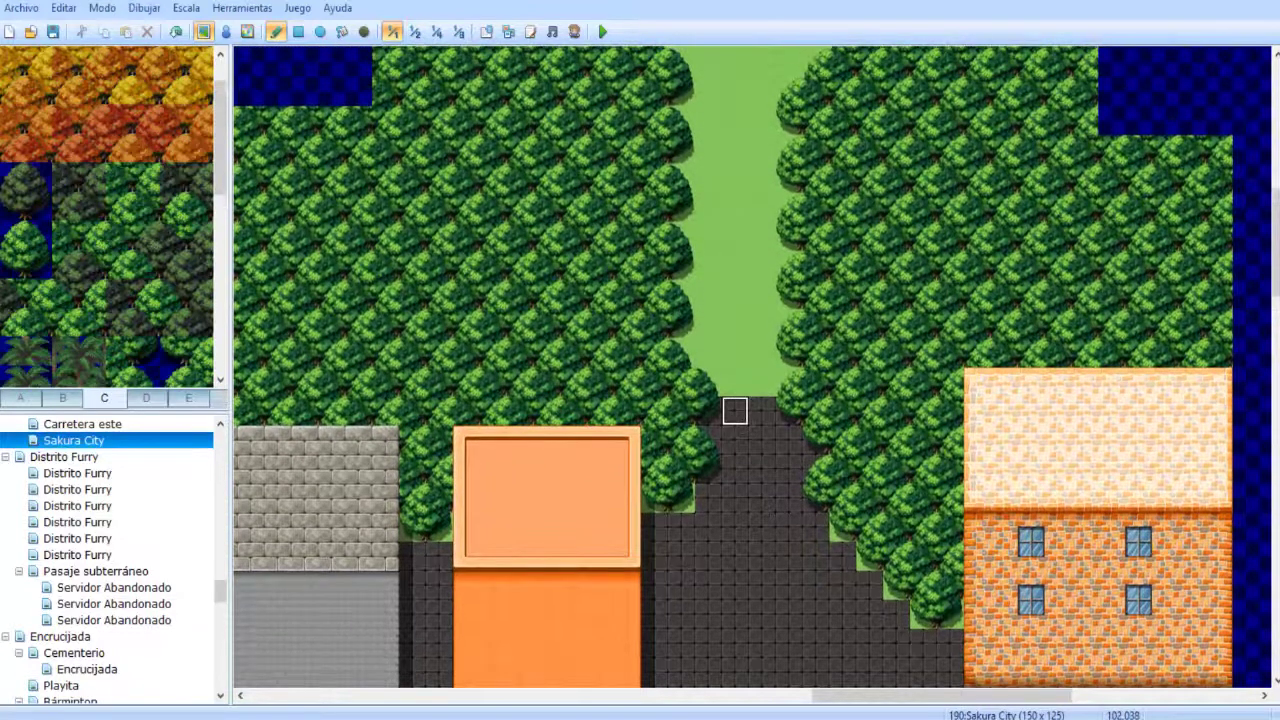
scroll(735, 410, down, 4)
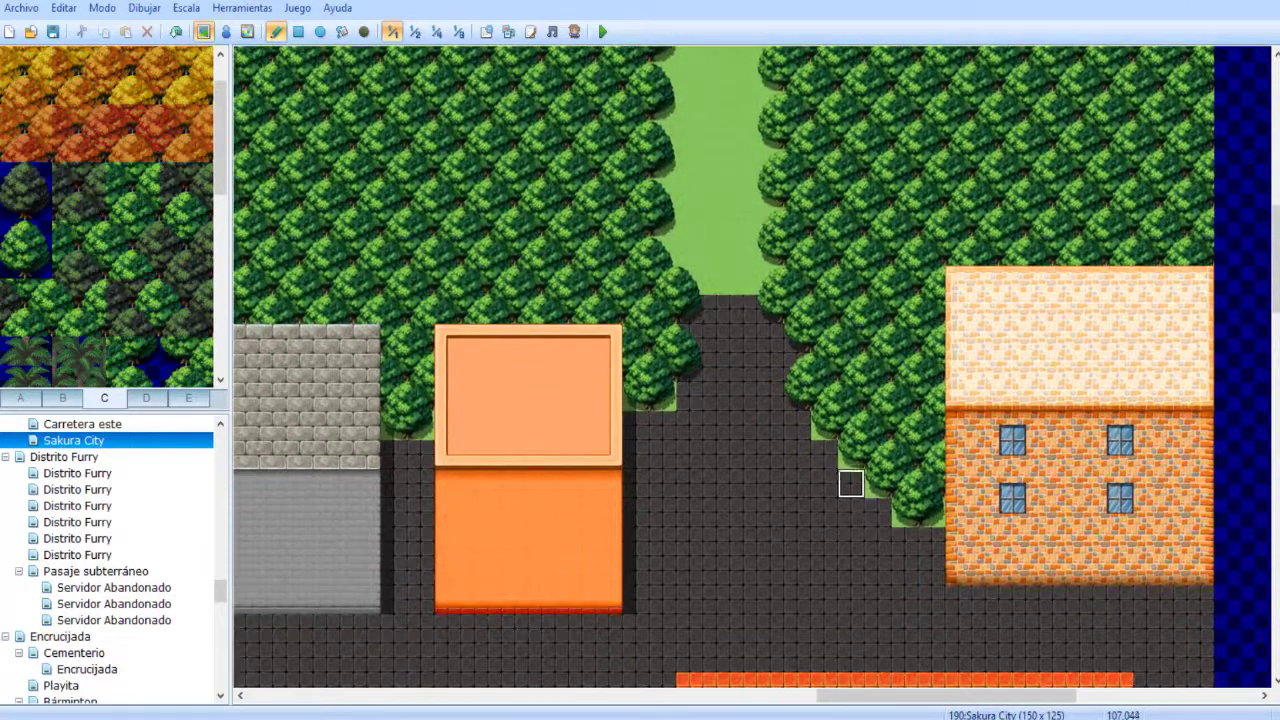
mouse_move(824, 455)
mouse_down()
mouse_move(903, 514)
mouse_move(634, 423)
mouse_move(663, 396)
mouse_up()
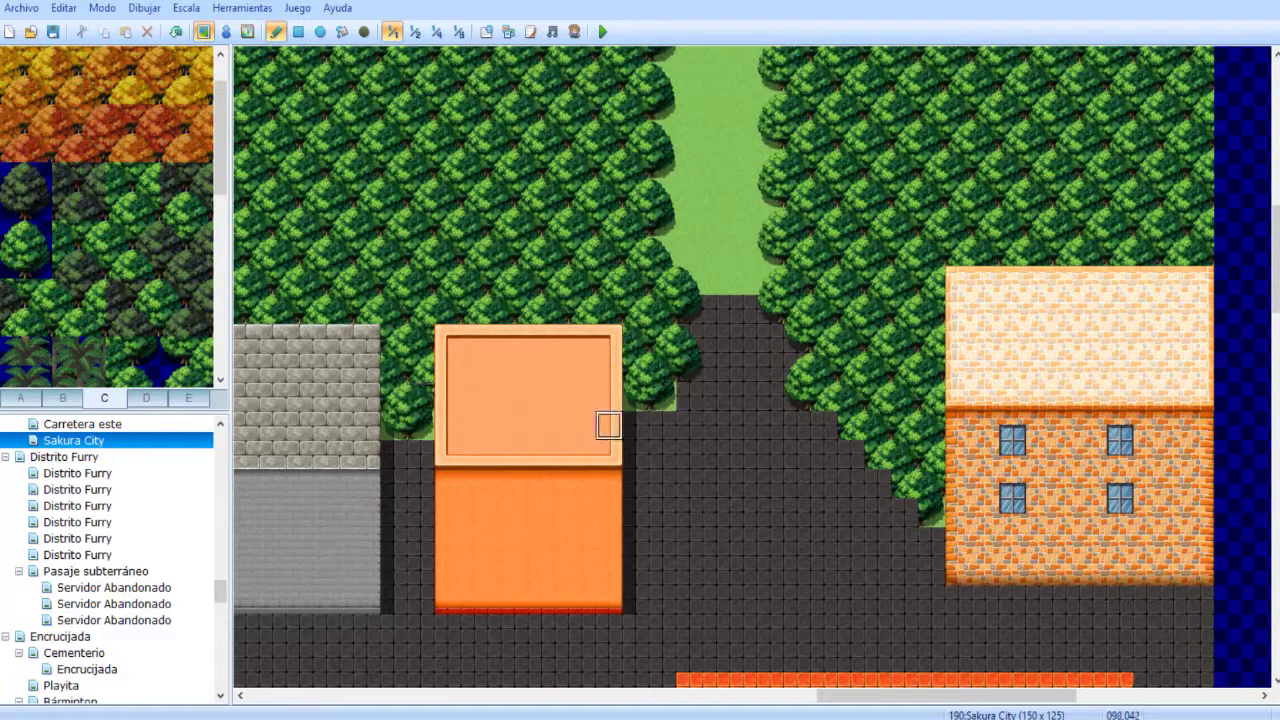
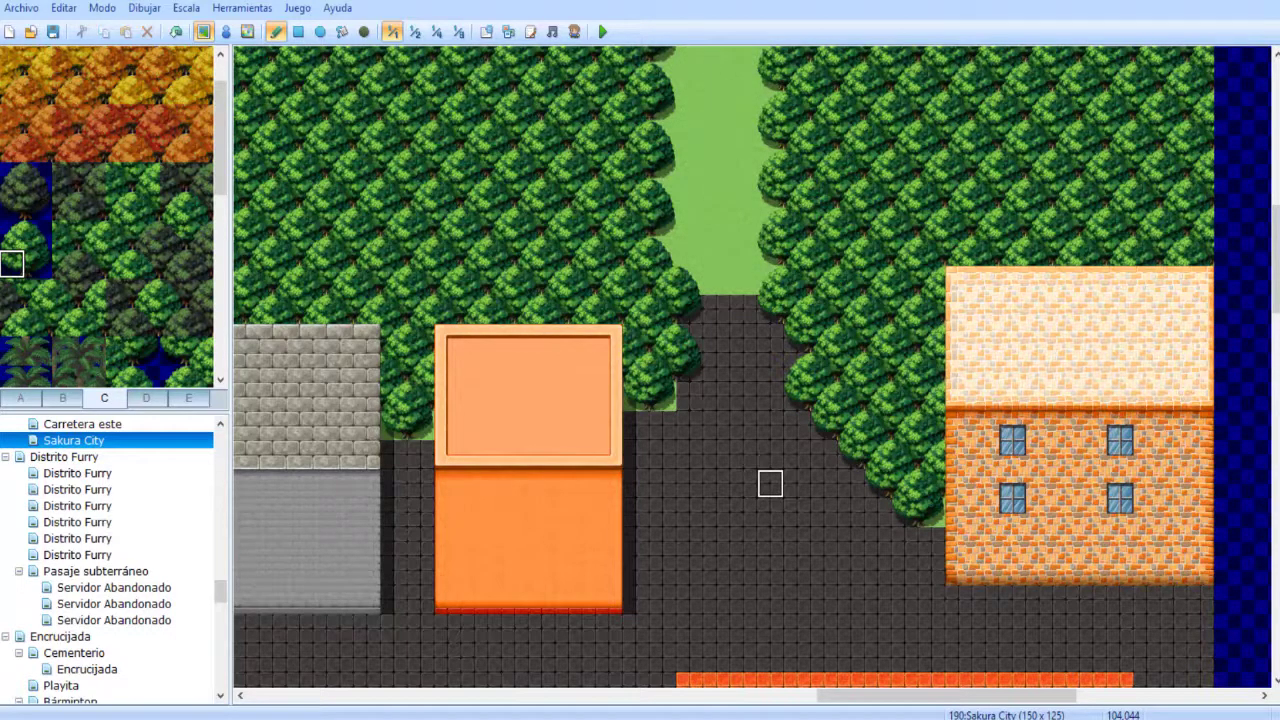
scroll(776, 505, down, 3)
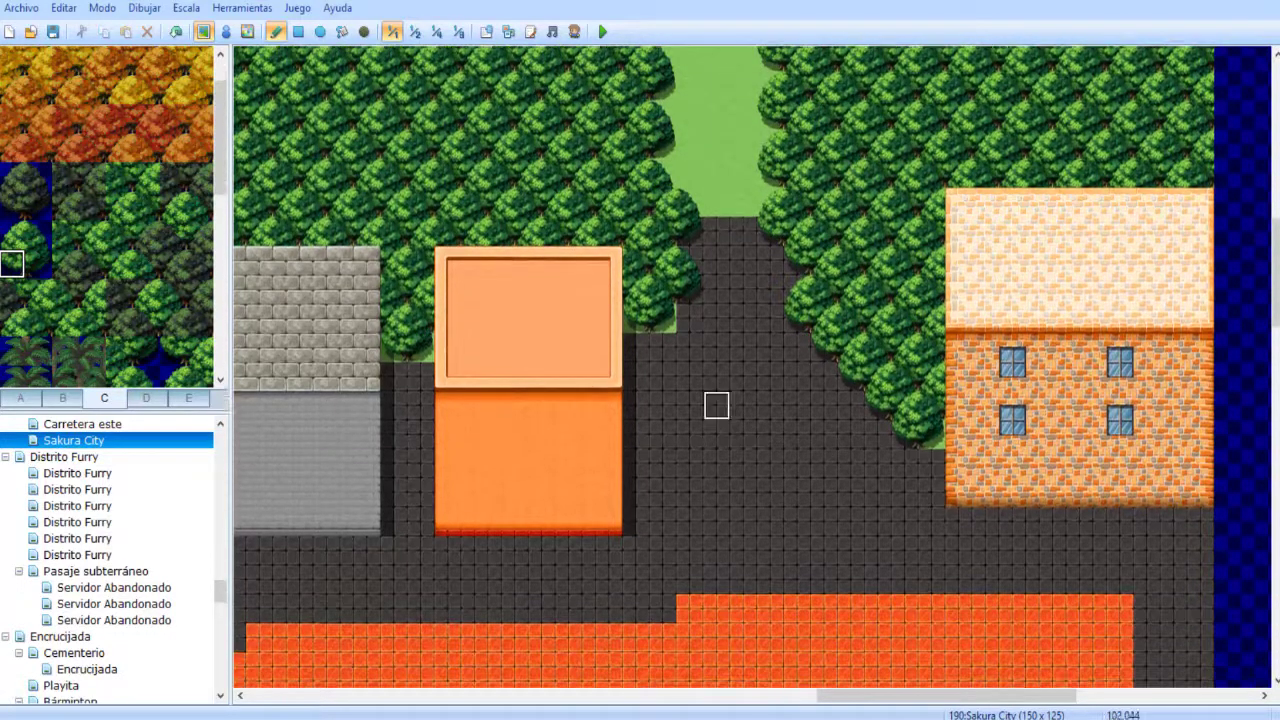
click(662, 318)
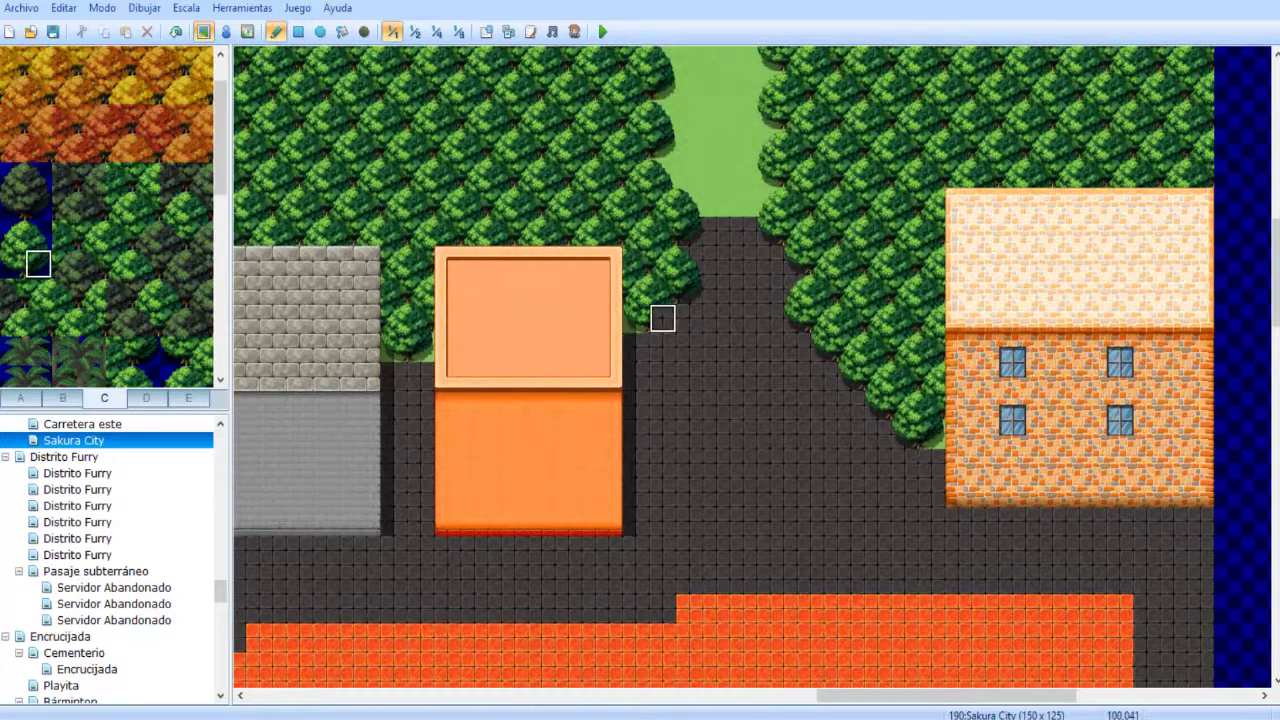
scroll(683, 511, up, 3)
scroll(686, 490, up, 1)
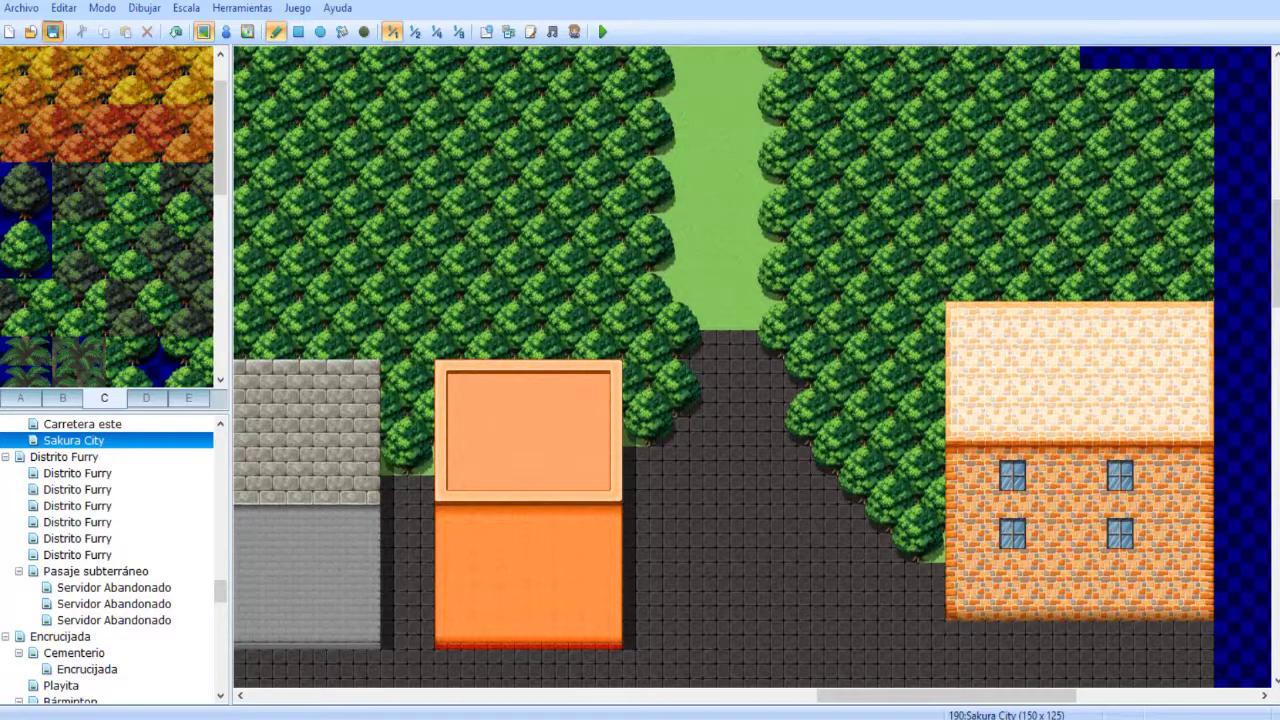
- Add pointed treetop tiles to the conifers along the yellow building's south wall and the two columns west of the orange road
middle_drag(555, 141, 720, 360)
middle_drag(1015, 314, 750, 337)
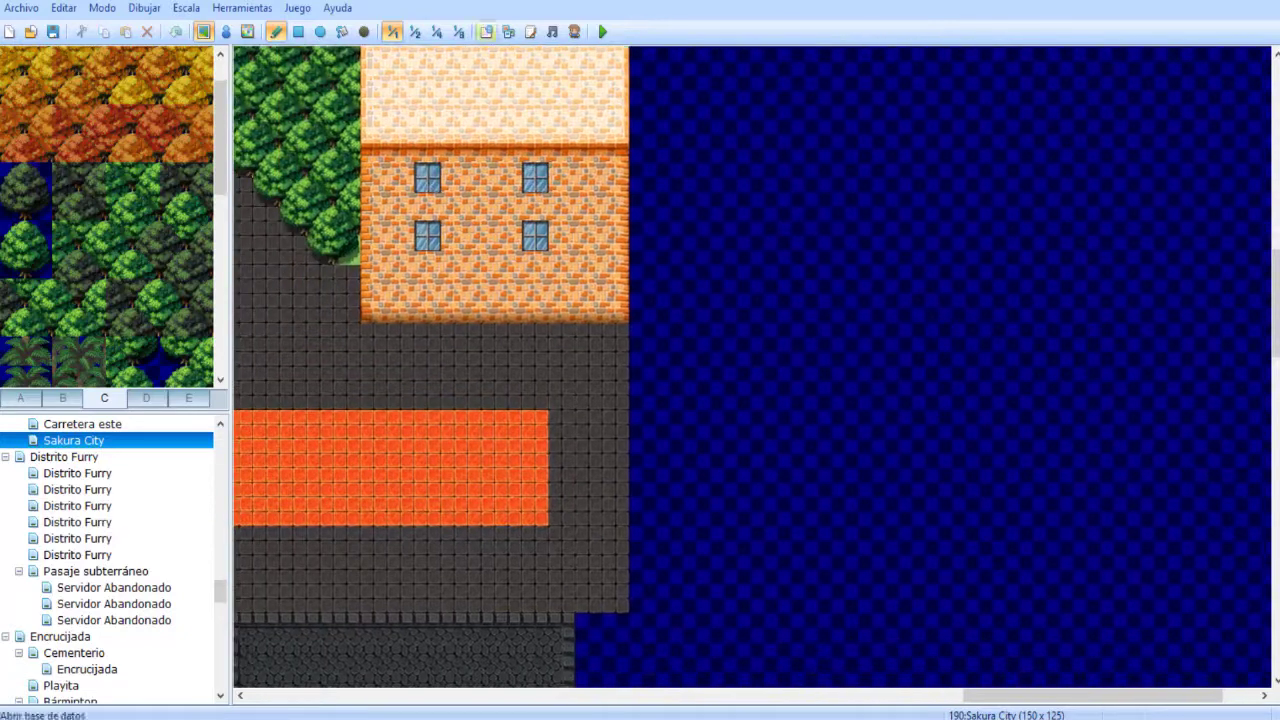
click(415, 32)
click(393, 32)
middle_drag(631, 443, 514, 323)
middle_drag(591, 294, 761, 410)
middle_drag(842, 323, 317, 626)
middle_drag(583, 394, 437, 527)
click(63, 399)
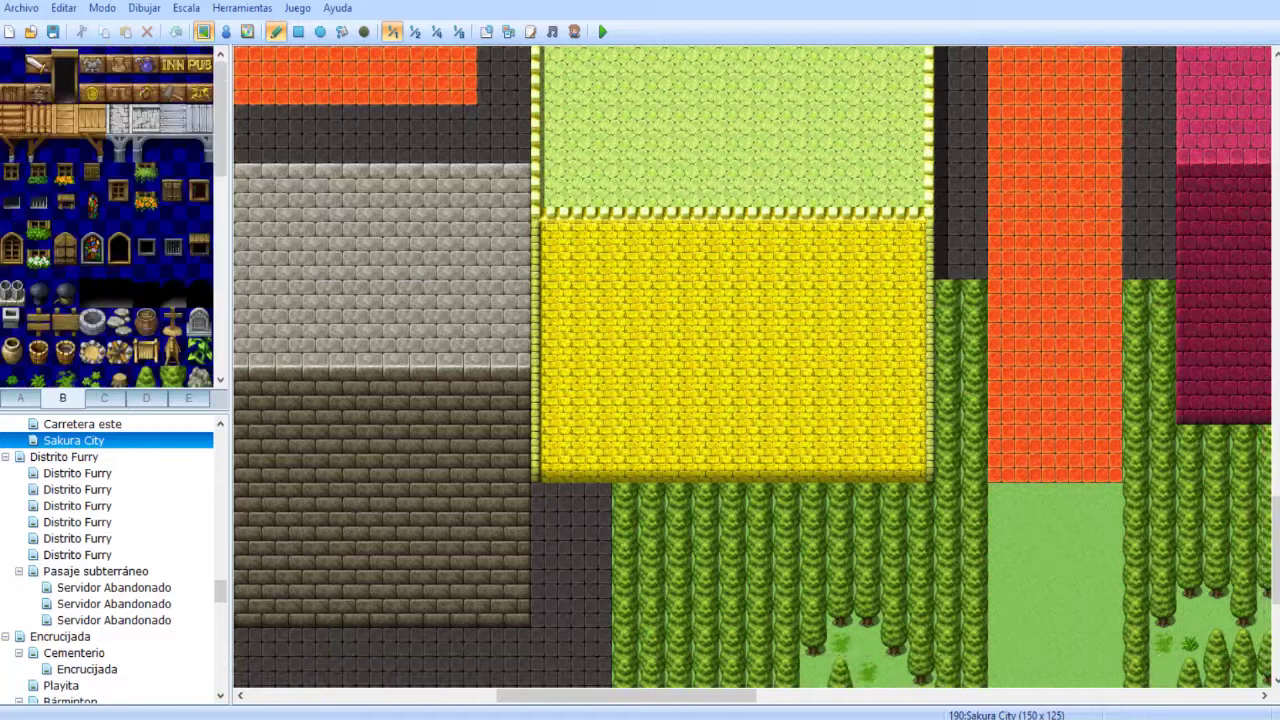
scroll(107, 215, down, 2)
middle_drag(383, 236, 594, 305)
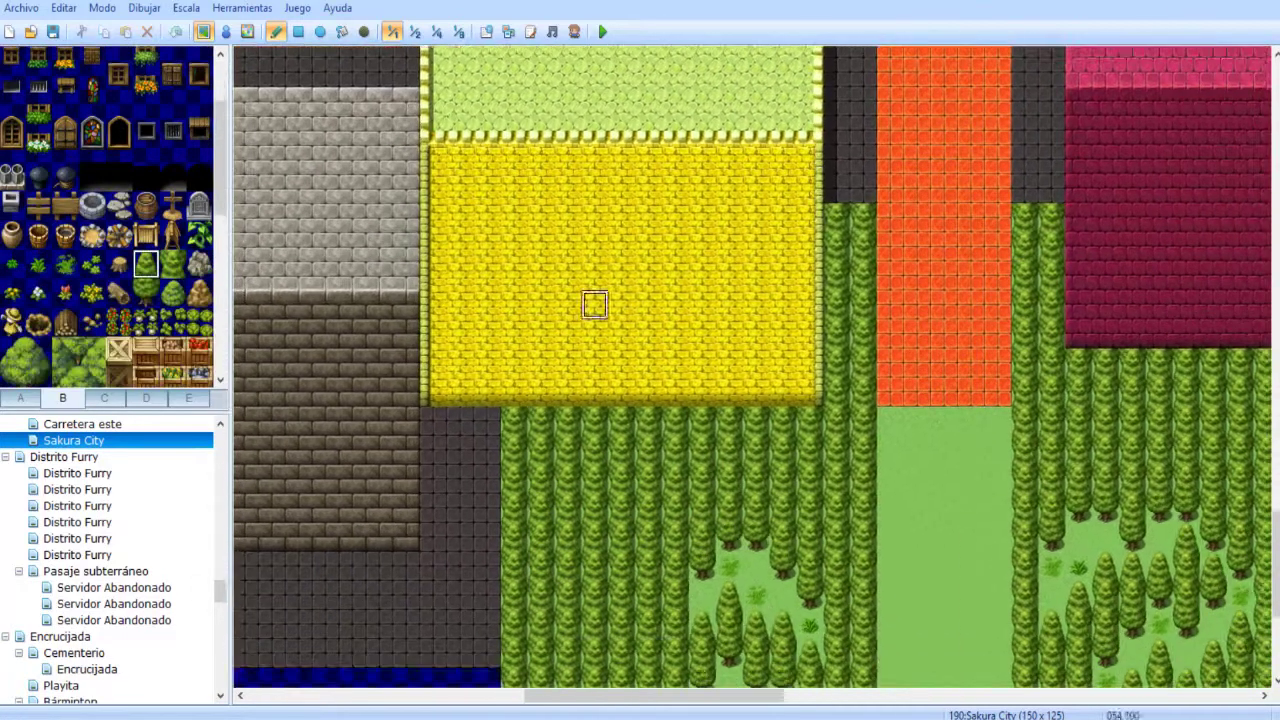
click(320, 31)
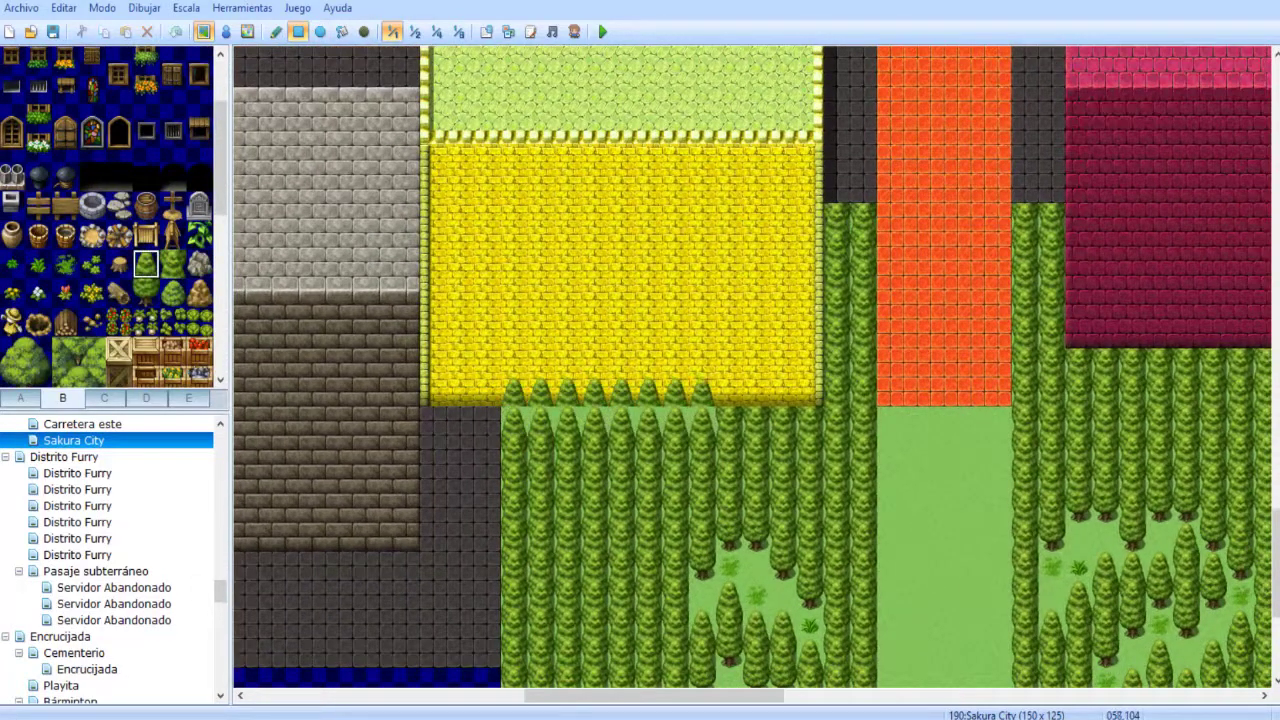
drag(836, 189, 863, 189)
- Add pointed treetop tiles to the conifers east of the orange road, along the magenta building's south wall and the adjoining pavement
middle_drag(771, 357, 907, 322)
middle_drag(831, 263, 900, 262)
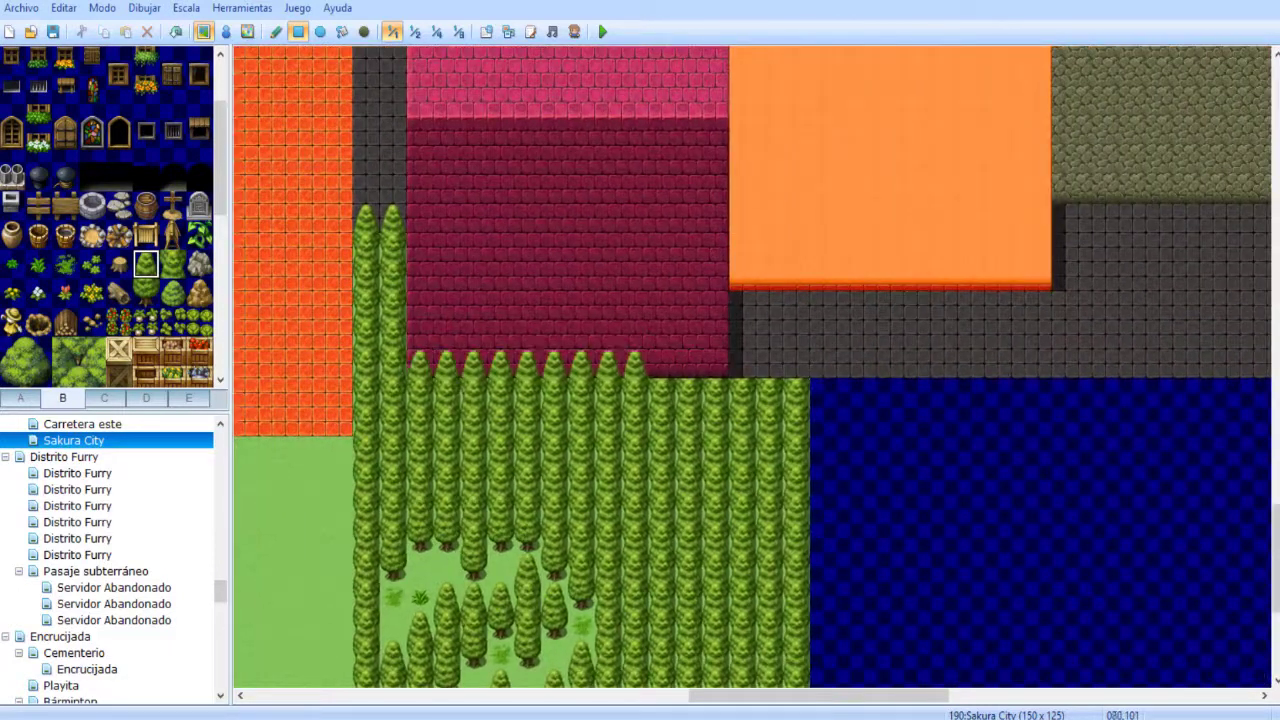
middle_drag(660, 492, 743, 406)
drag(718, 433, 664, 433)
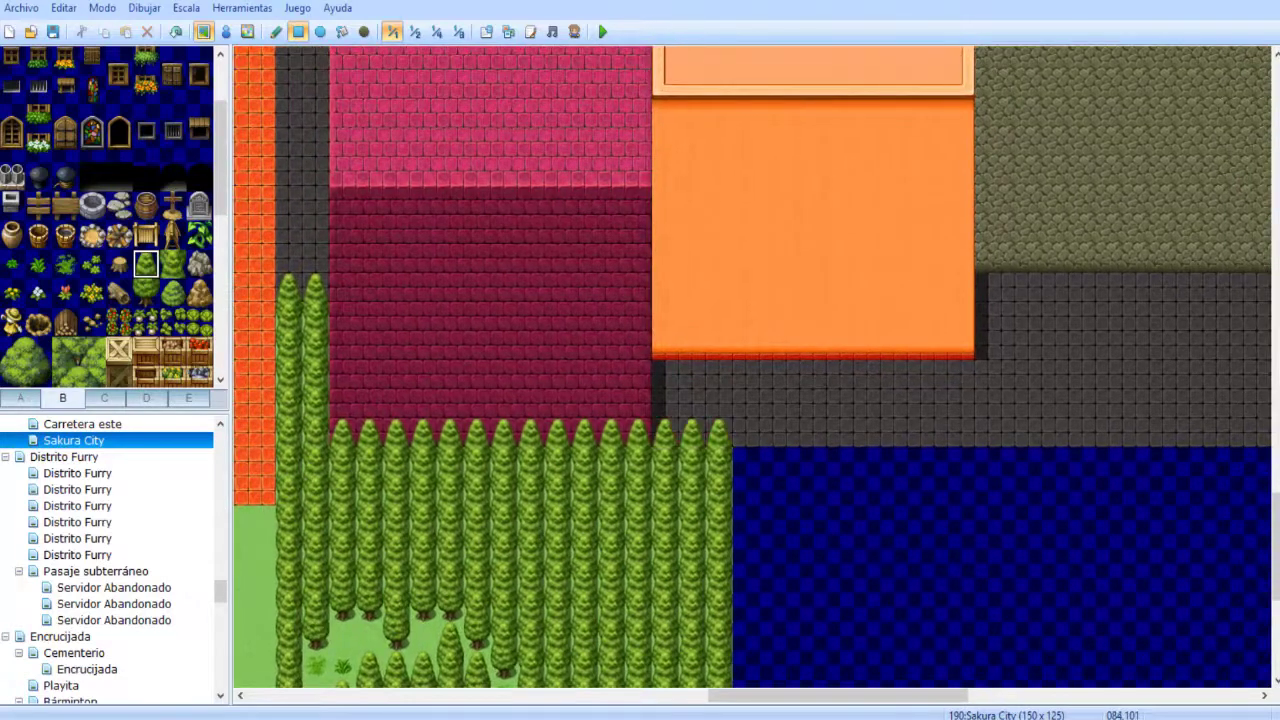
middle_drag(665, 403, 803, 376)
mouse_move(500, 554)
middle_down()
mouse_move(890, 330)
mouse_move(935, 385)
middle_up()
middle_drag(776, 422, 1159, 363)
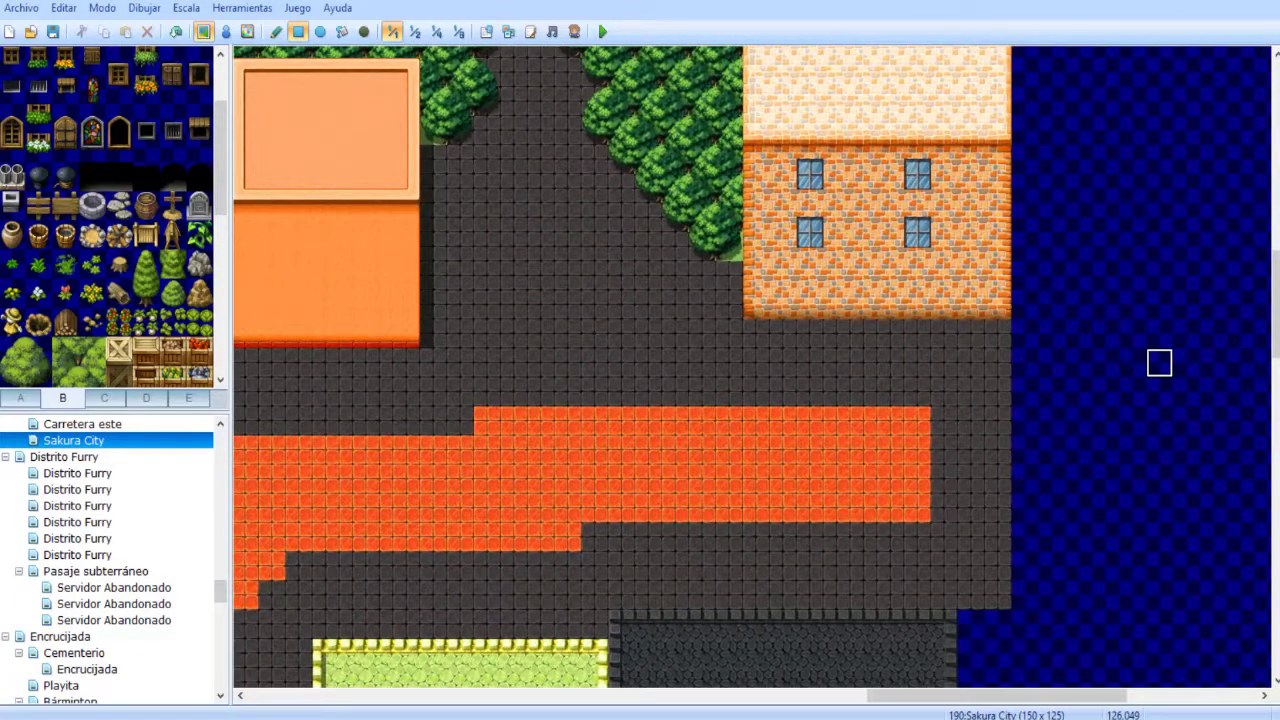
middle_drag(892, 441, 893, 441)
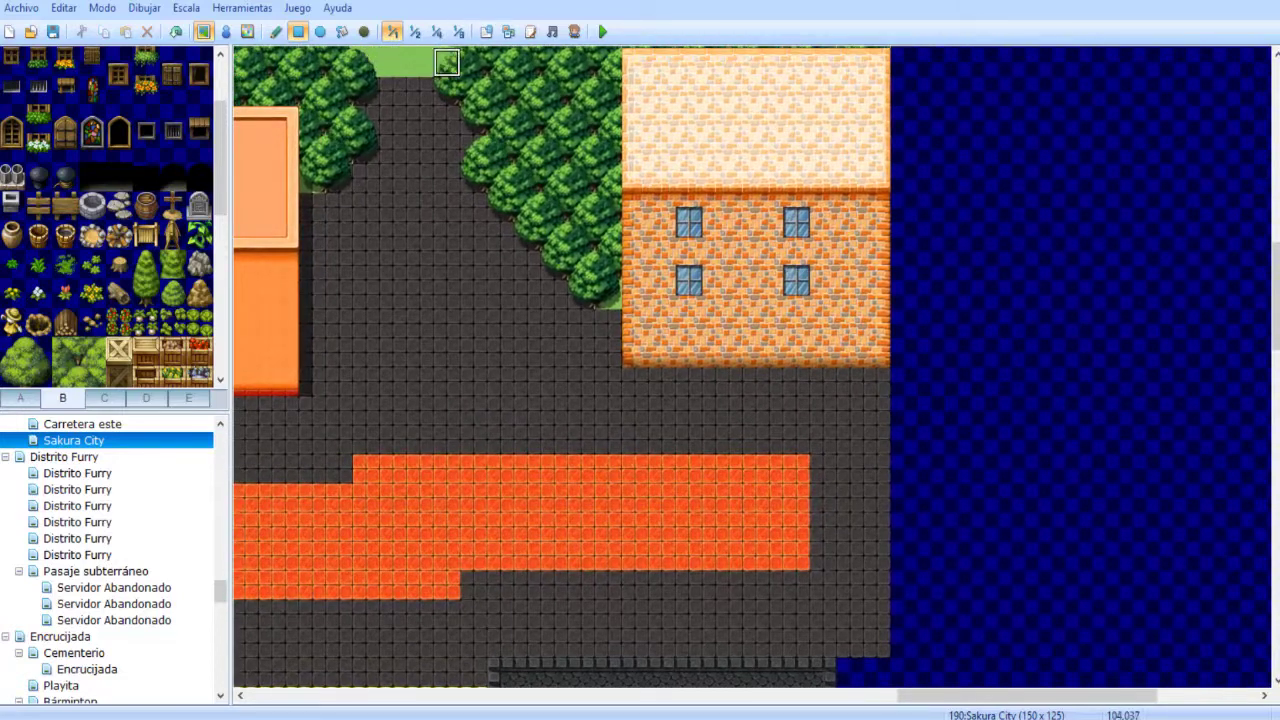
- Repaint the brick facade of the easternmost building, windows included, with dark green-grey wall tiles
click(415, 32)
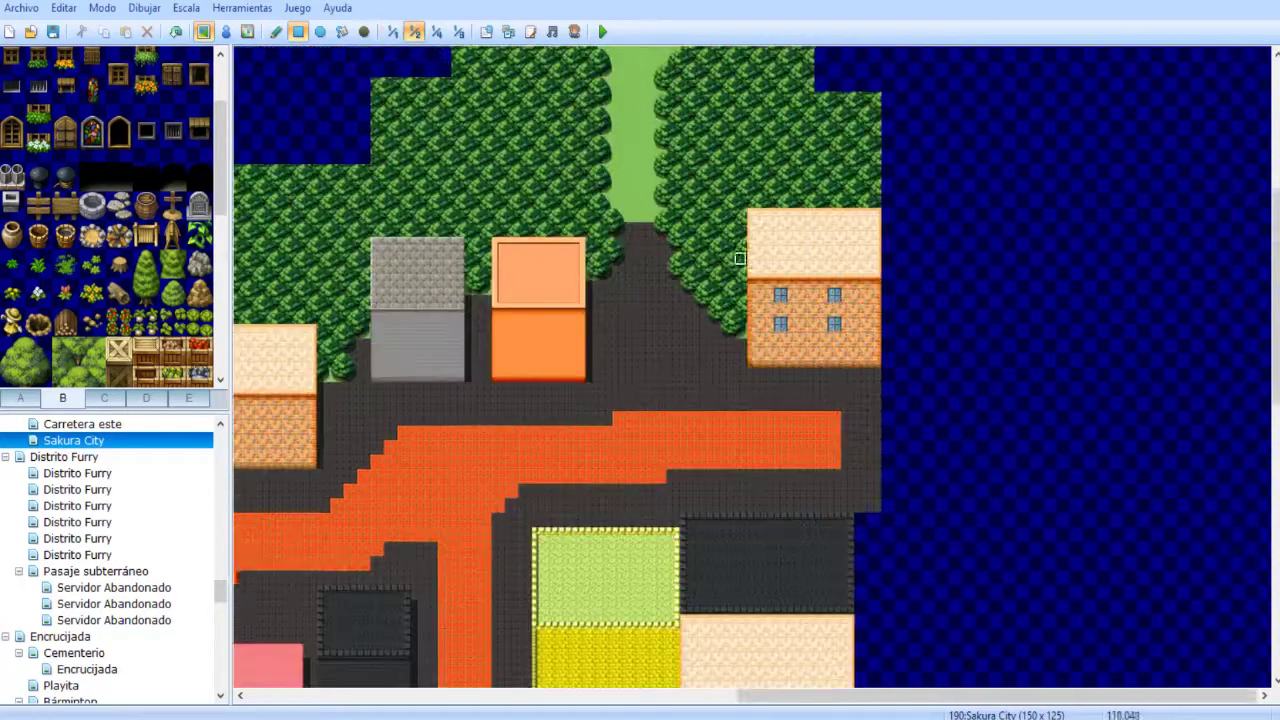
middle_drag(737, 257, 351, 420)
middle_drag(700, 374, 550, 293)
middle_drag(536, 369, 800, 335)
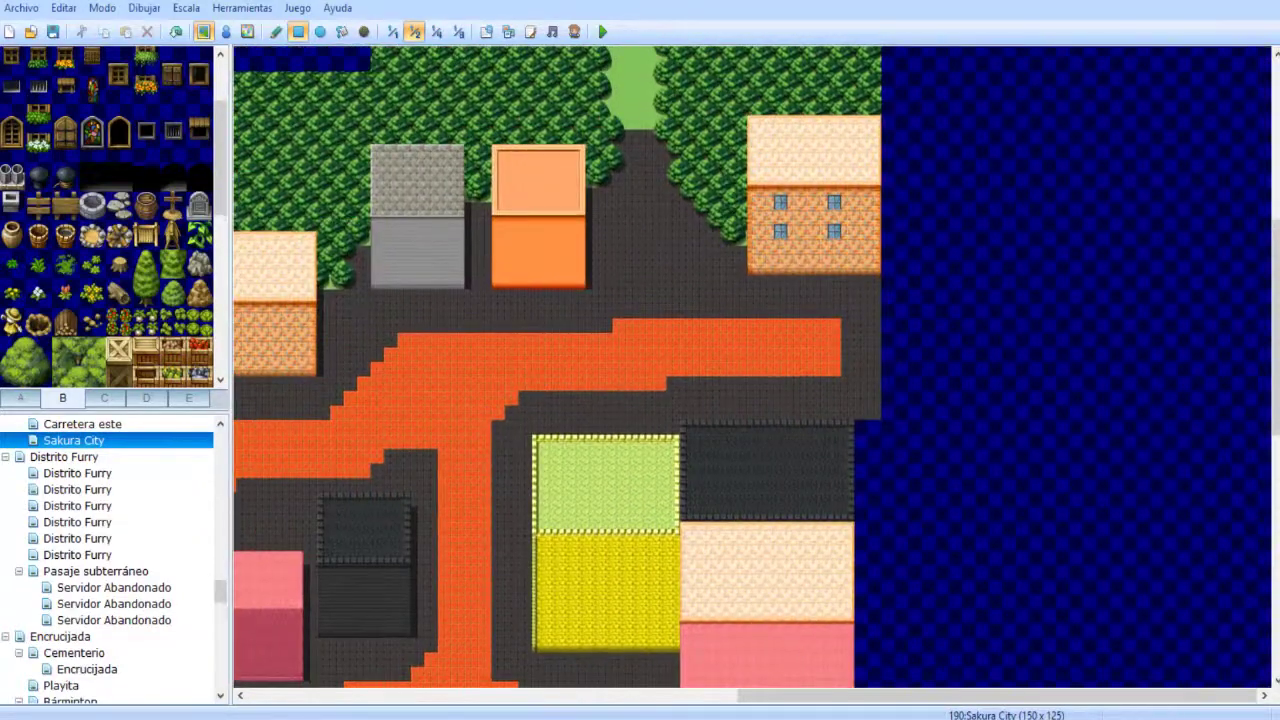
click(393, 32)
middle_drag(474, 237, 600, 223)
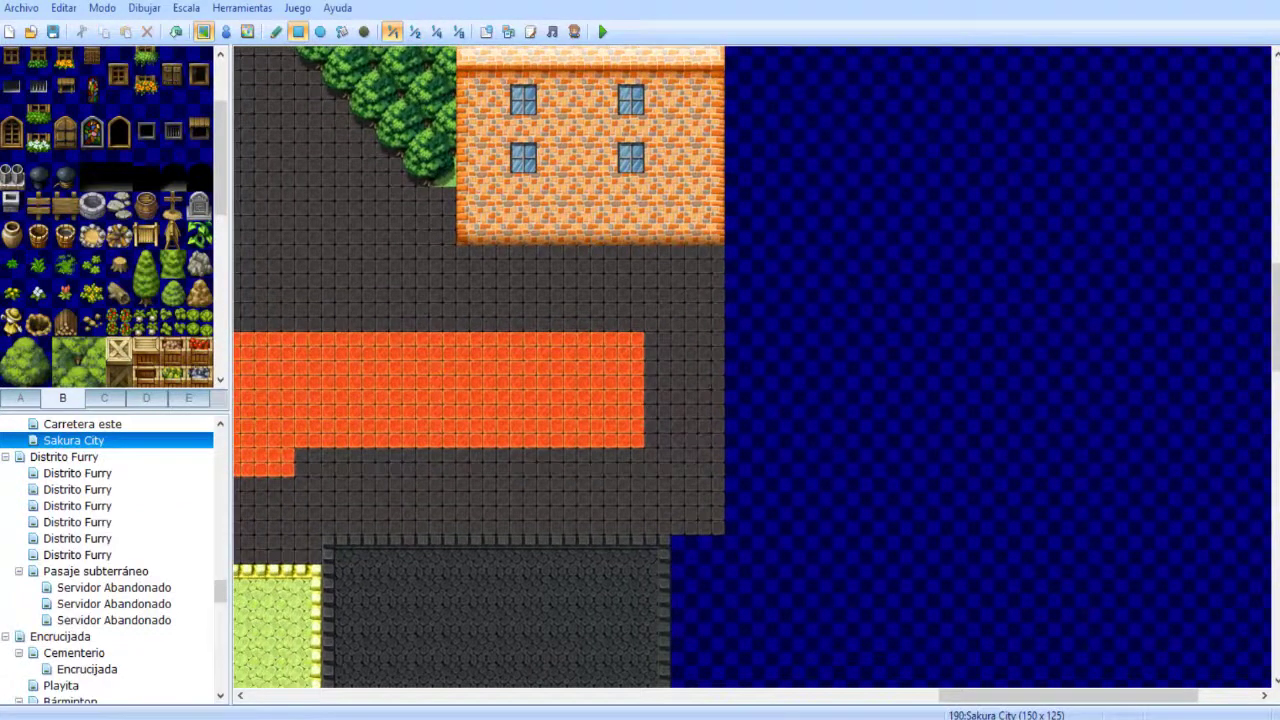
click(20, 398)
click(146, 82)
mouse_move(480, 234)
middle_down()
mouse_move(310, 222)
mouse_move(460, 360)
middle_up()
middle_drag(330, 233, 576, 536)
middle_drag(506, 446, 1014, 210)
middle_drag(846, 300, 677, 272)
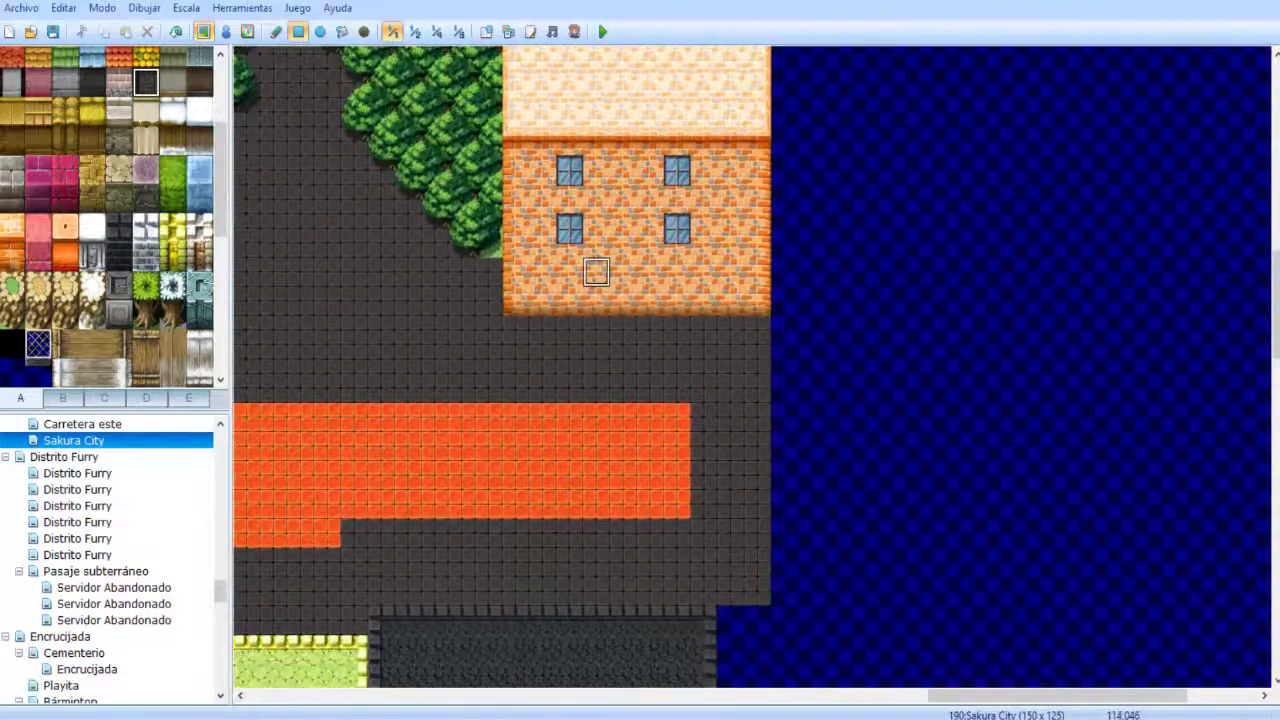
drag(515, 301, 758, 154)
- Extend the pavement four tiles east past the end of the orange road and up along the dark building's east side
middle_drag(731, 213, 600, 394)
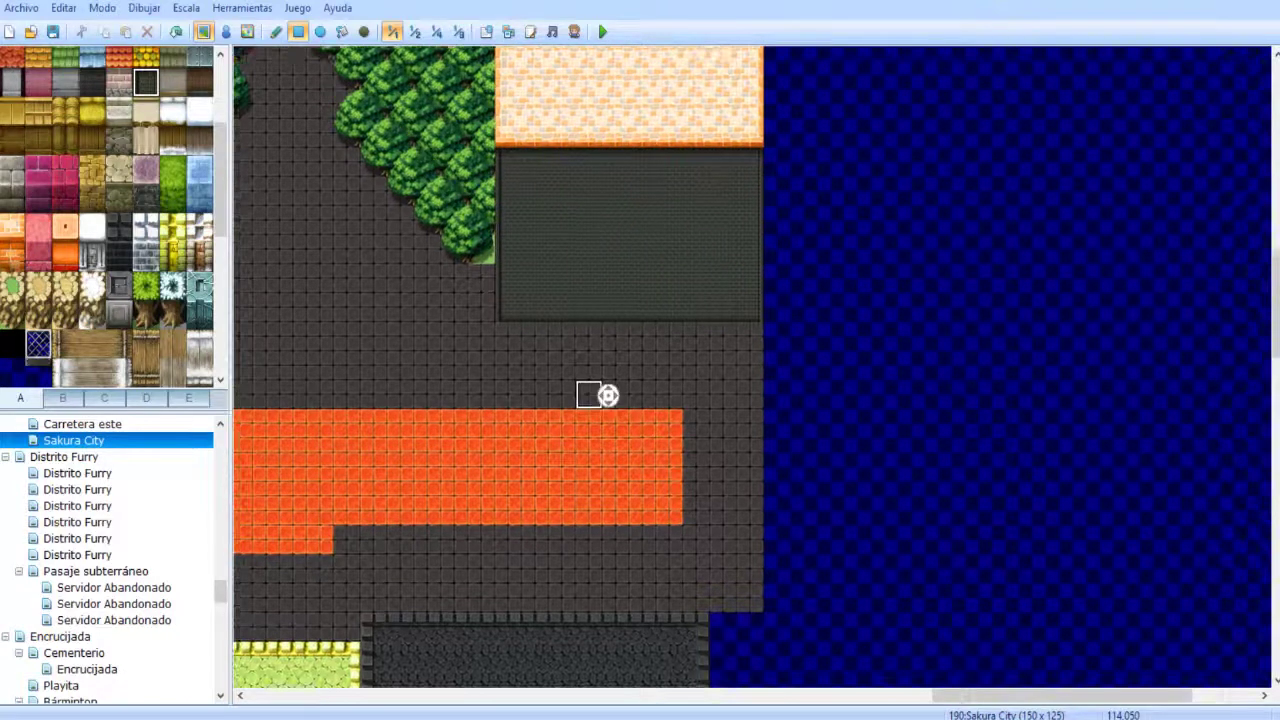
middle_drag(451, 277, 569, 294)
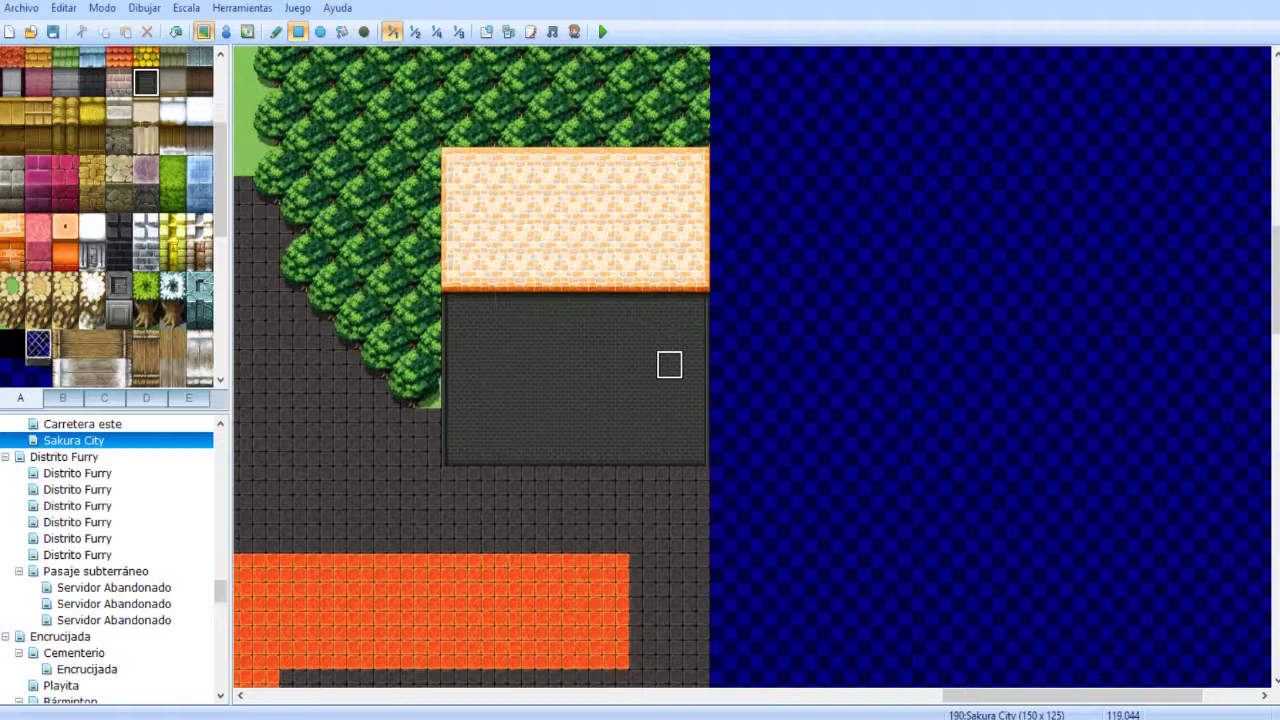
middle_drag(428, 423, 529, 383)
middle_drag(579, 286, 553, 429)
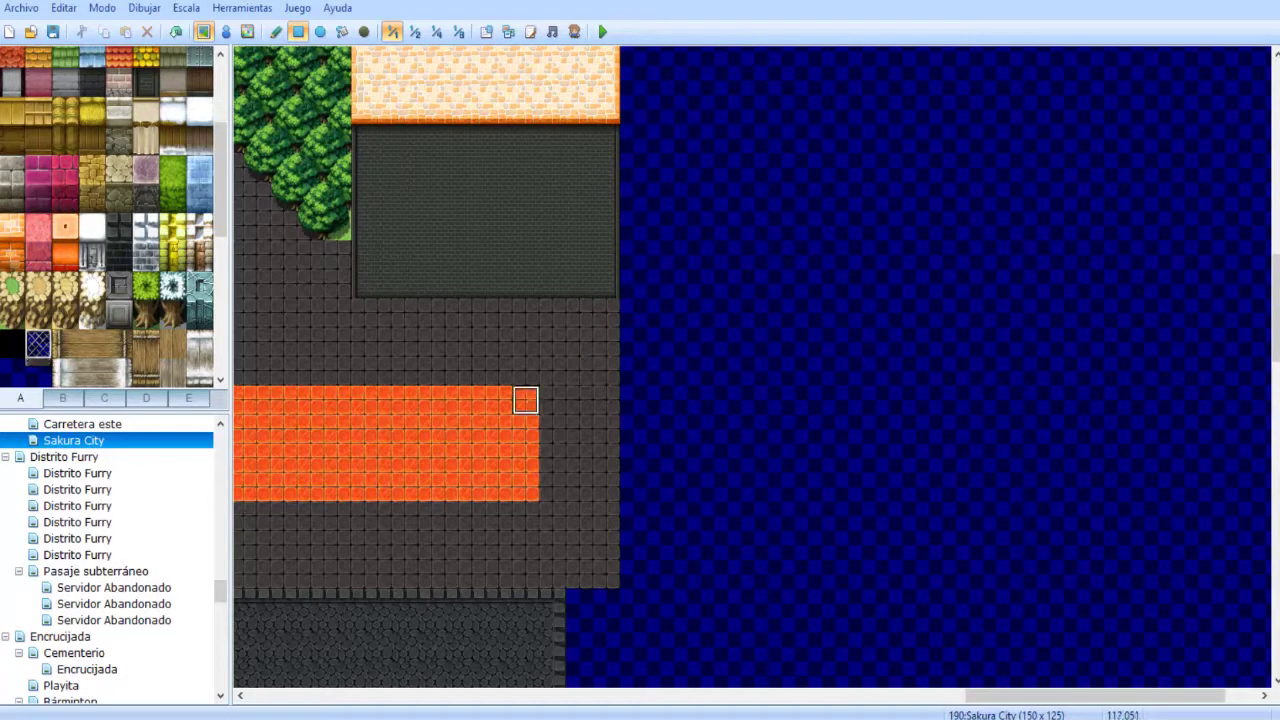
middle_drag(677, 406, 667, 444)
drag(623, 348, 704, 609)
middle_drag(697, 462, 705, 382)
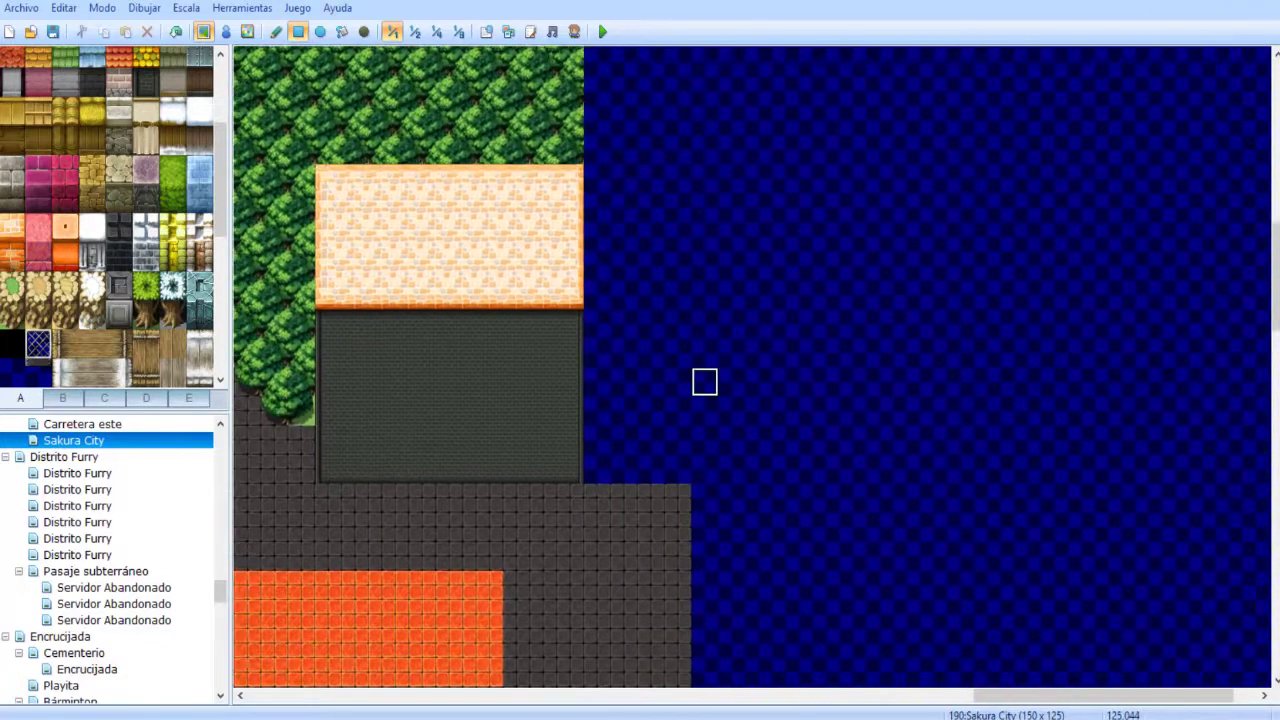
drag(597, 469, 680, 262)
- Enlarge the easternmost building to 12 tiles wide with an 8-tile-high dark wall, and cover it with a grey stone roof
drag(597, 324, 624, 469)
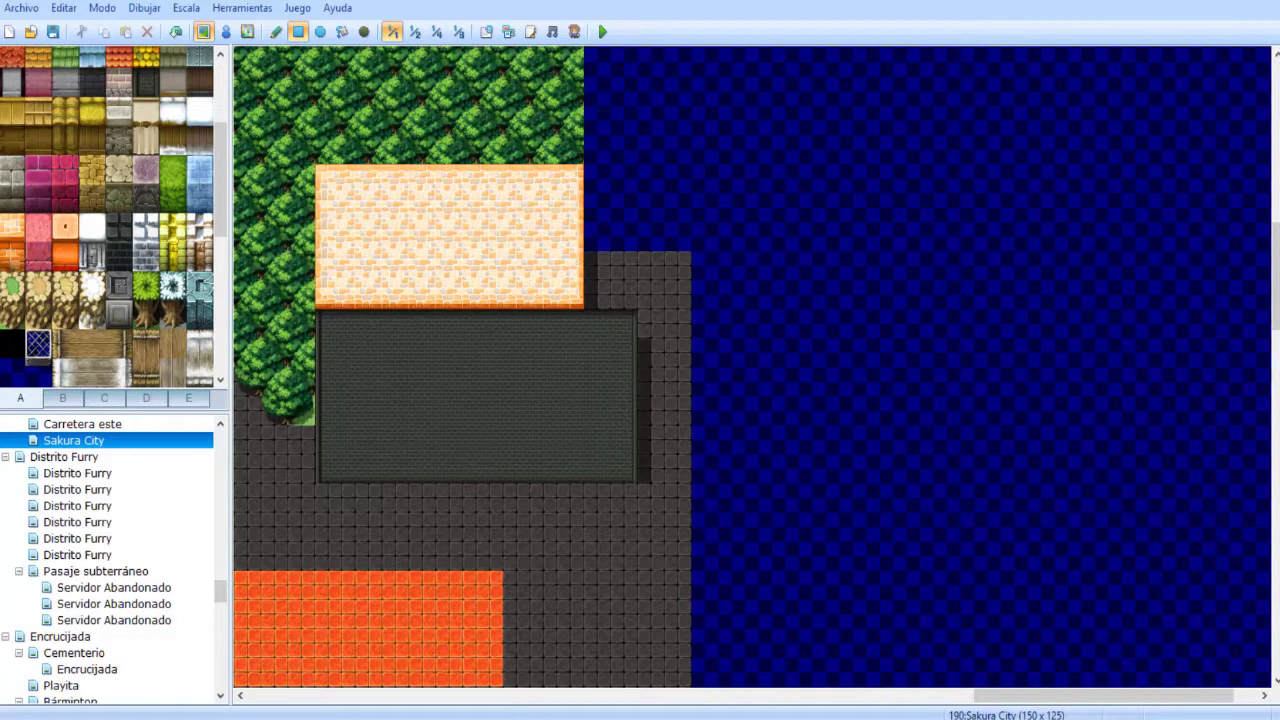
mouse_move(328, 122)
mouse_down()
mouse_move(578, 290)
mouse_move(626, 290)
mouse_up()
drag(328, 296, 622, 262)
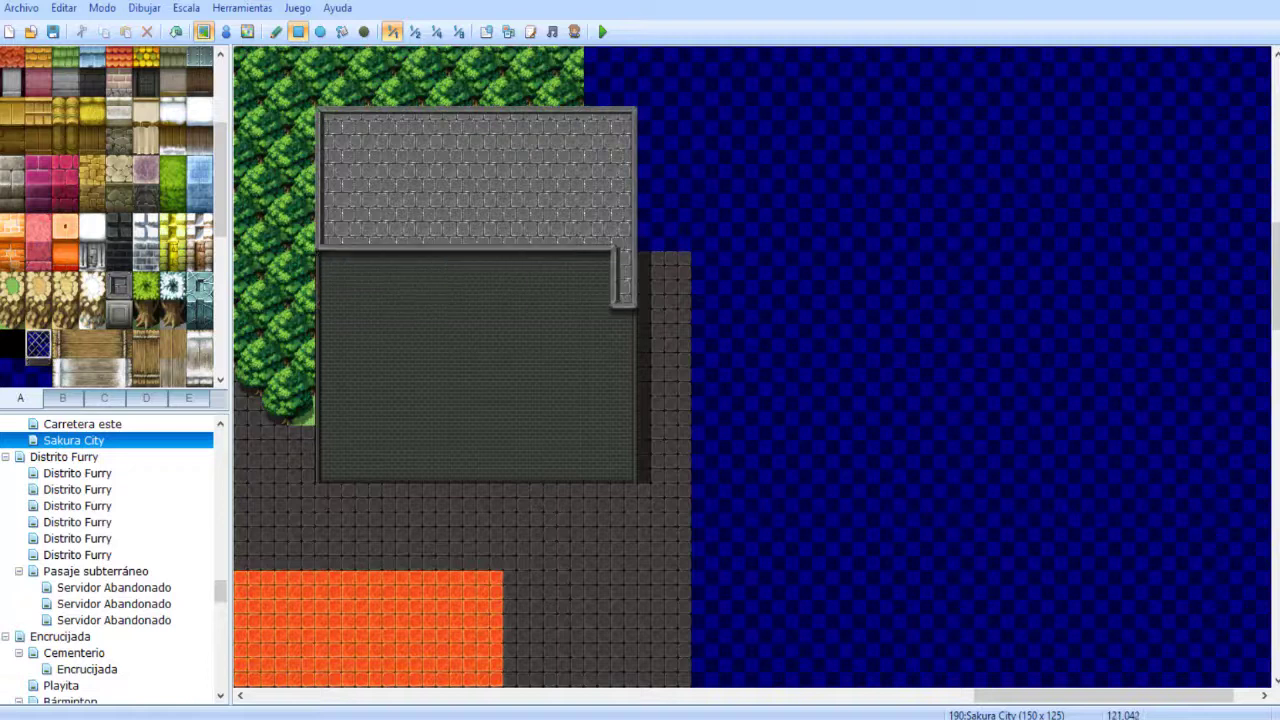
drag(330, 92, 624, 92)
middle_drag(609, 304, 440, 165)
drag(415, 129, 683, 130)
click(710, 132)
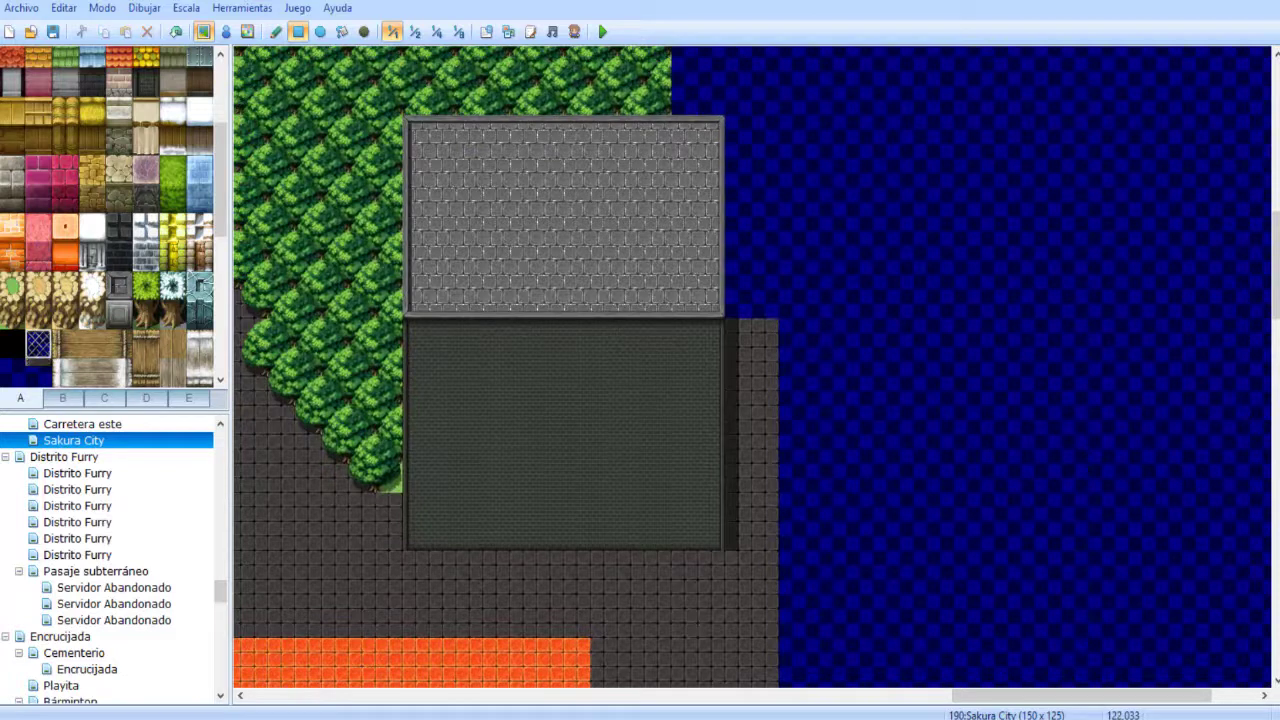
- Extend the orange road south of the dark building east to the edge of the pavement
scroll(625, 250, down, 5)
scroll(625, 250, left, 6)
scroll(620, 259, down, 3)
scroll(552, 380, down, 5)
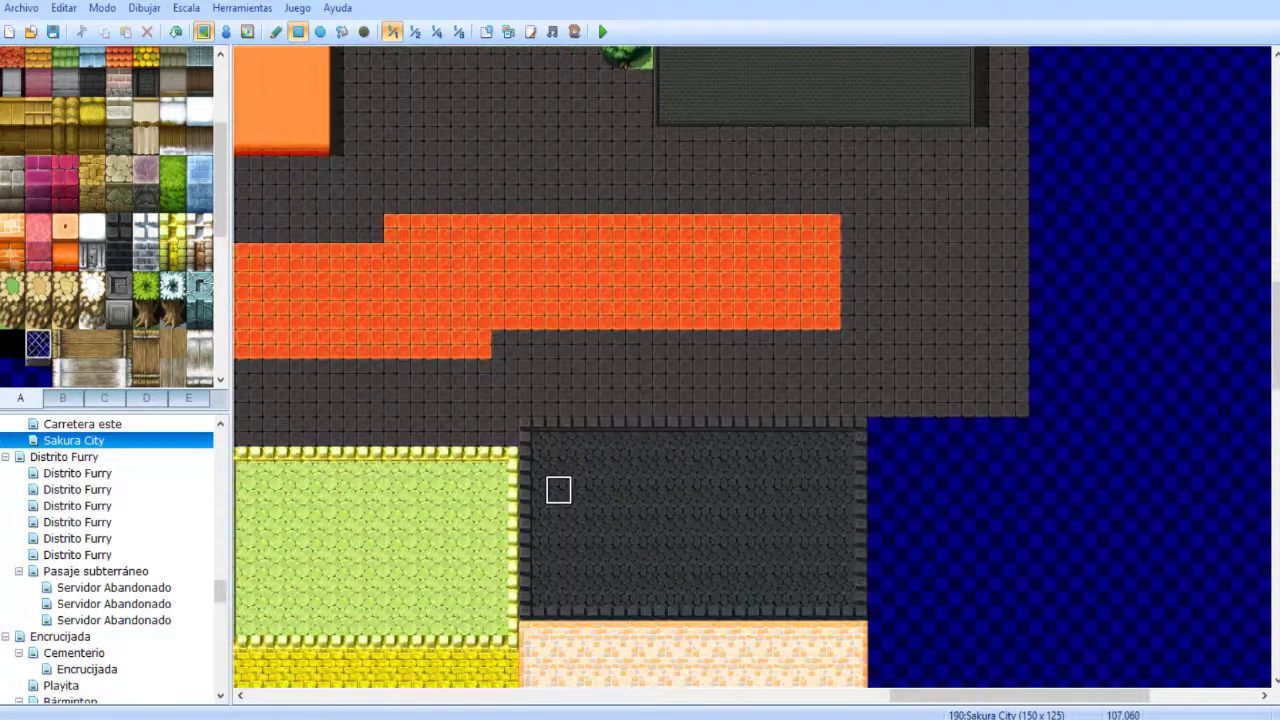
scroll(557, 489, up, 1)
scroll(557, 489, right, 2)
scroll(646, 497, up, 4)
scroll(646, 497, right, 6)
drag(545, 400, 760, 490)
scroll(759, 487, up, 3)
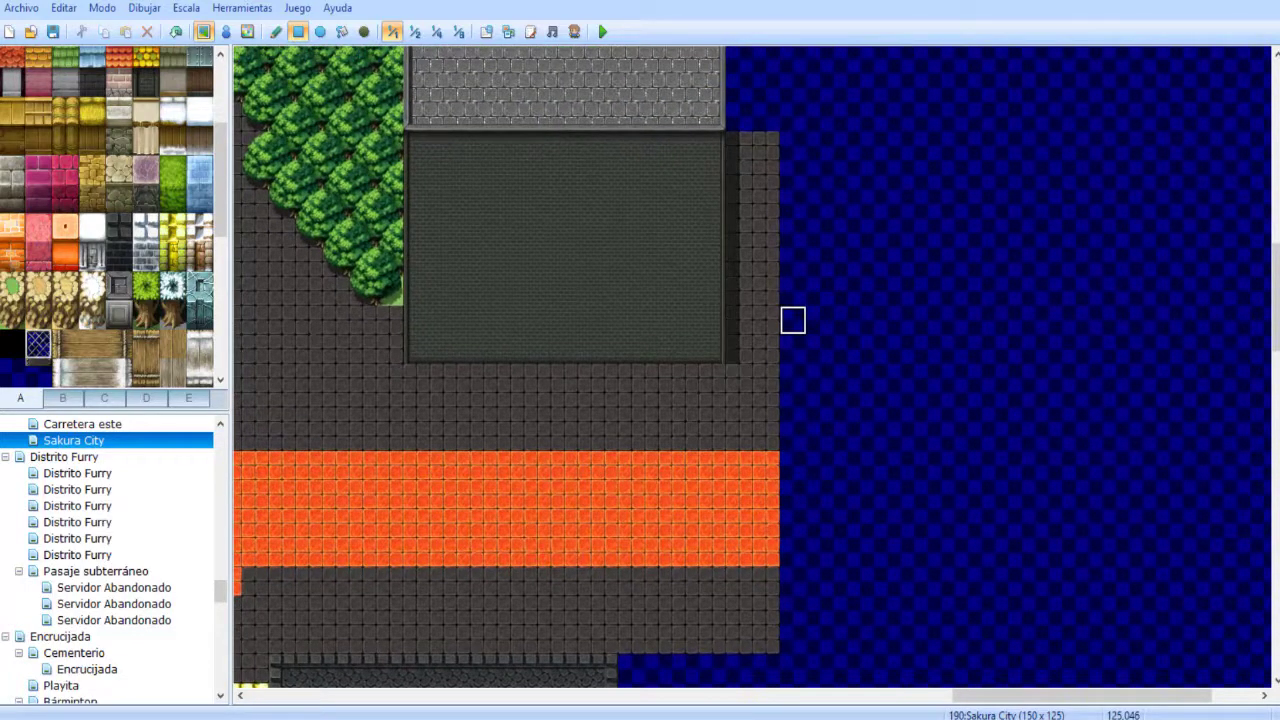
- Browse the object, tree and street-furniture tilesets for pieces suited to the dark building and the surrounding street
scroll(470, 318, up, 2)
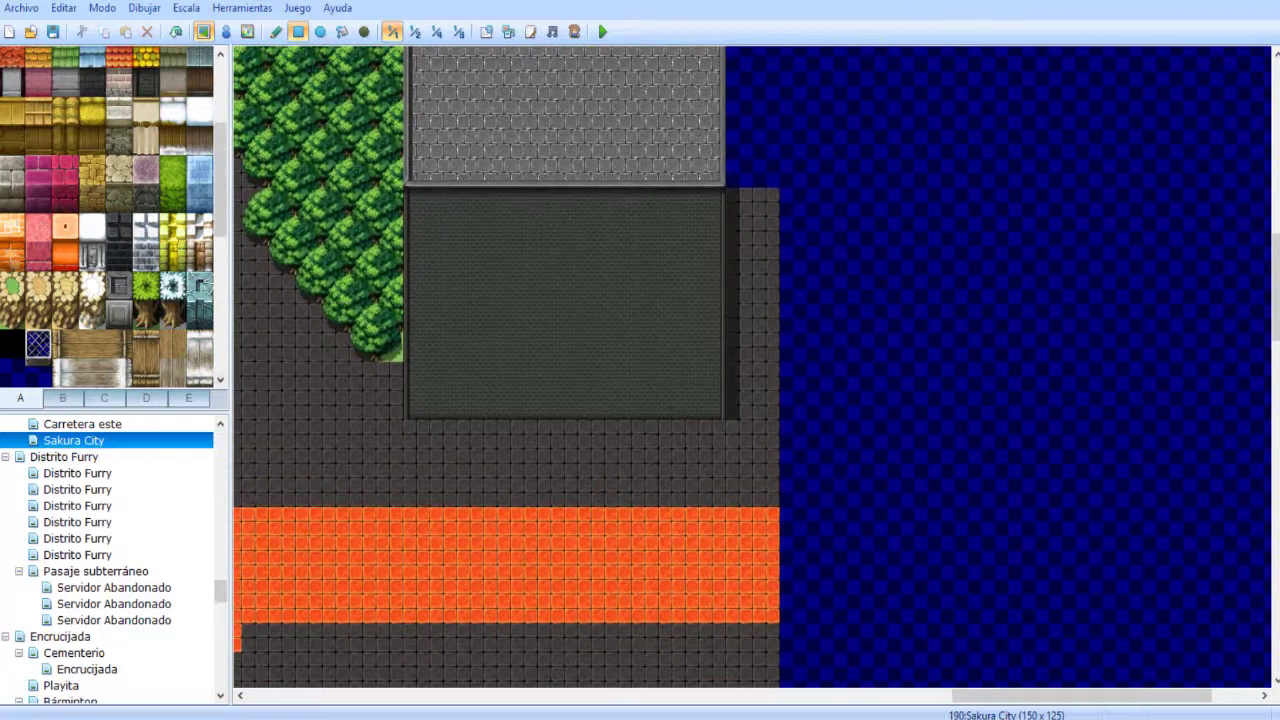
click(146, 398)
click(188, 398)
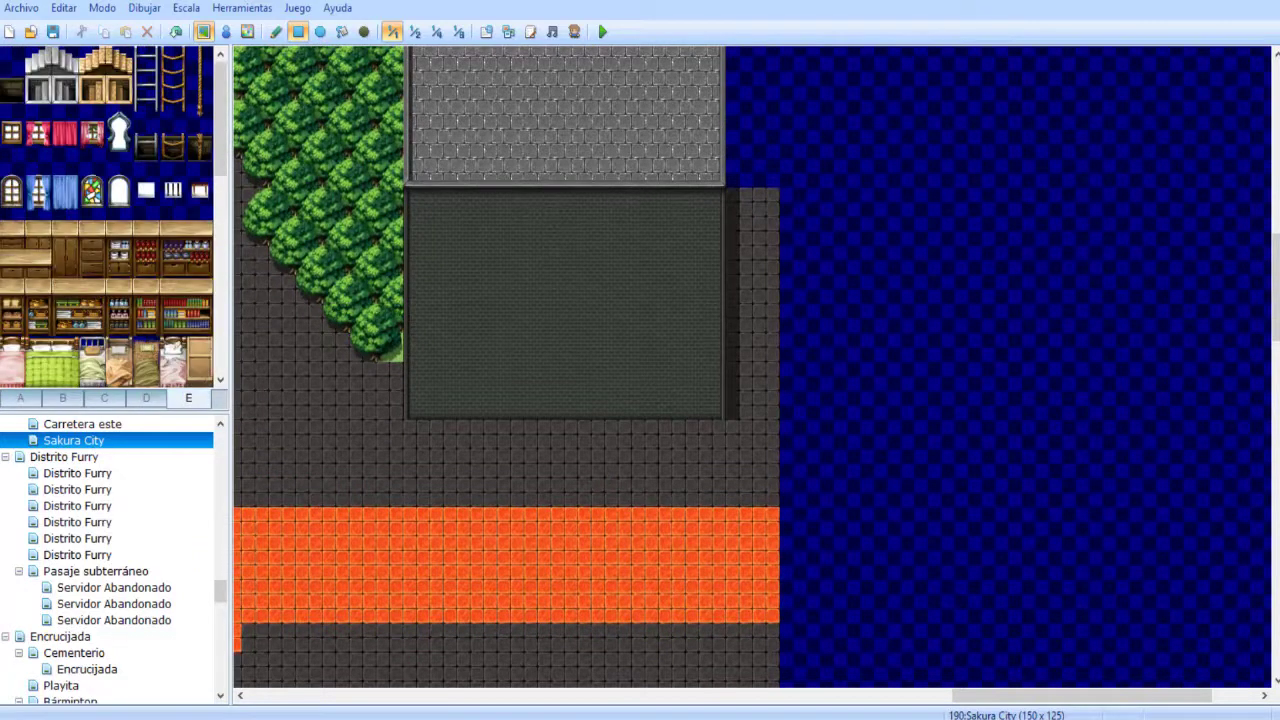
click(104, 398)
middle_drag(666, 367, 436, 432)
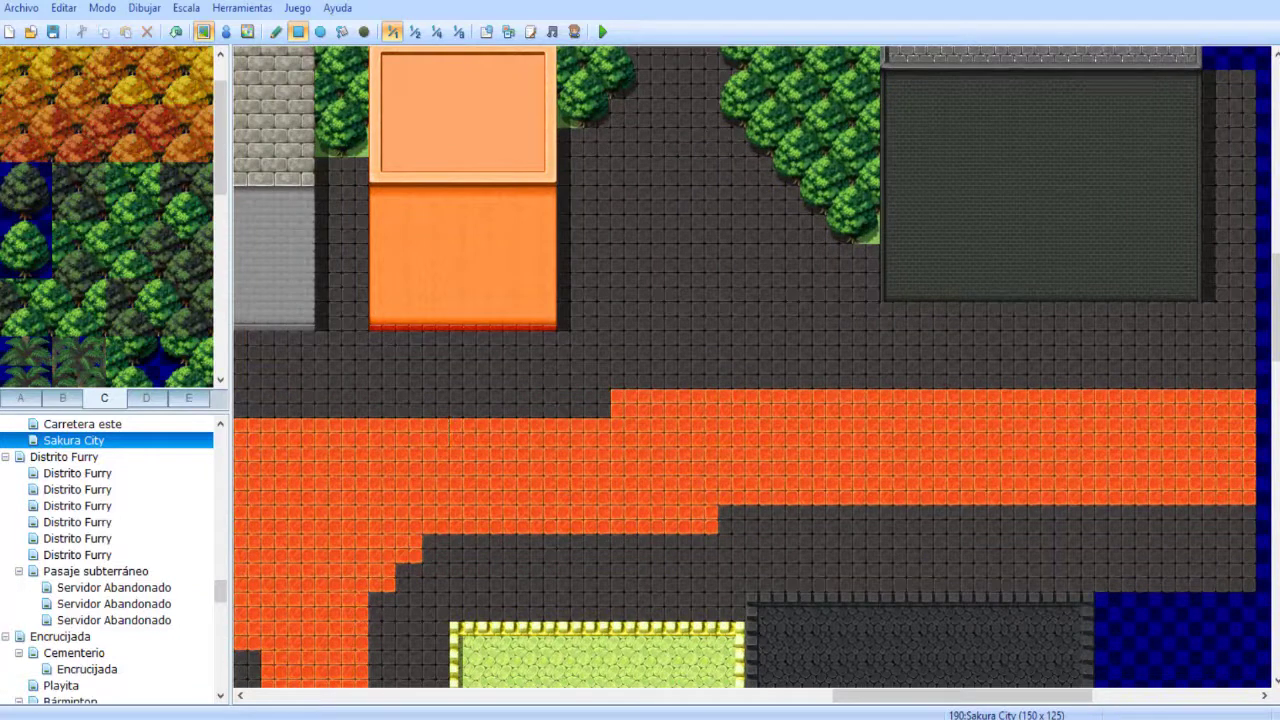
click(146, 398)
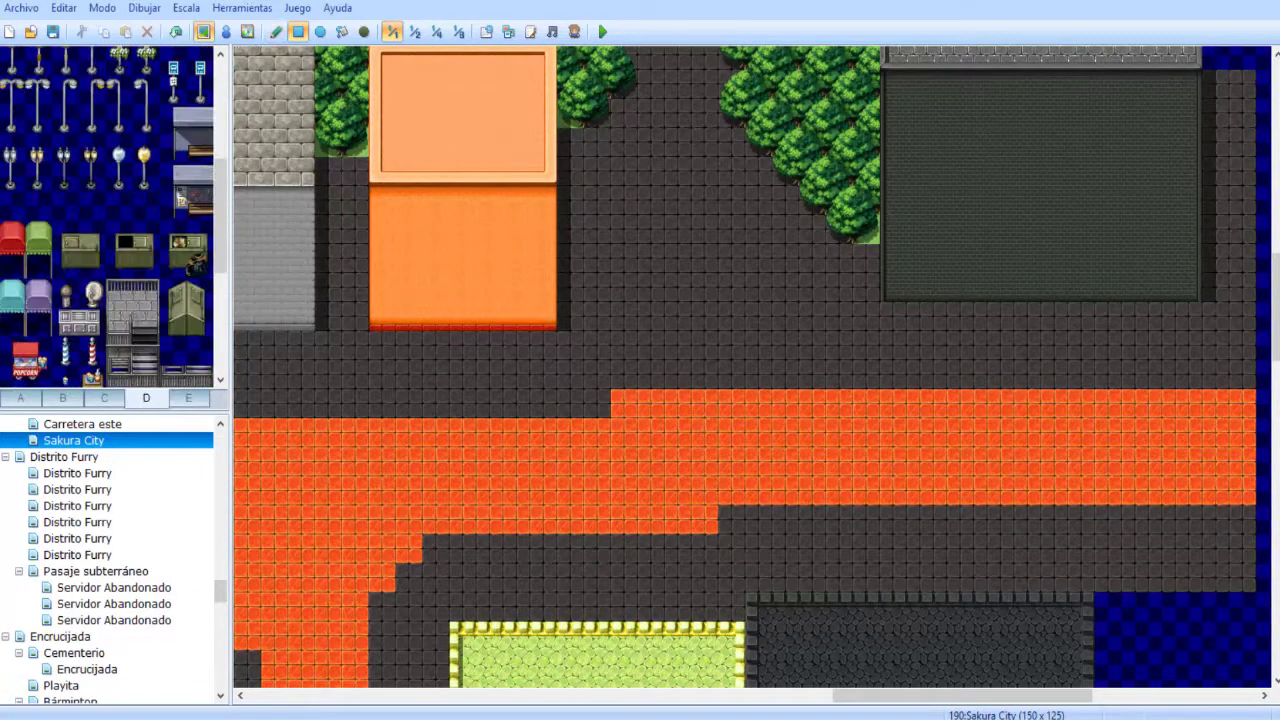
click(104, 398)
scroll(107, 220, down, 5)
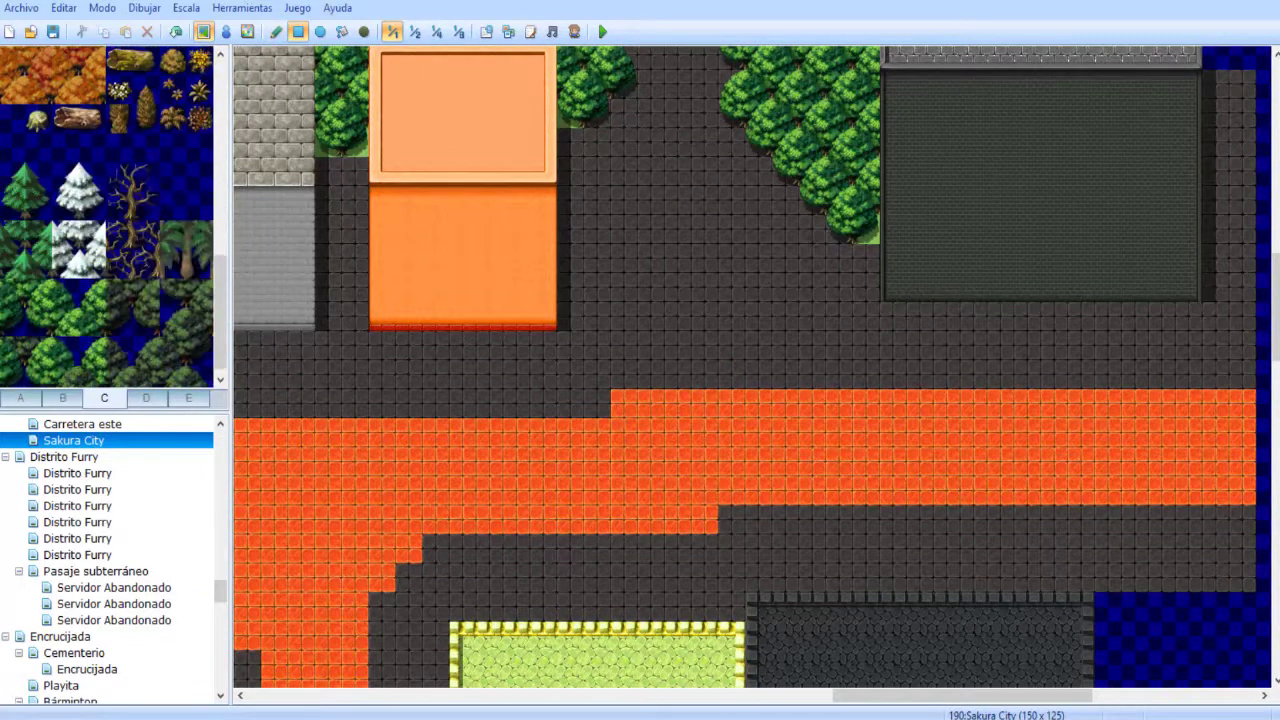
click(62, 398)
scroll(172, 370, down, 9)
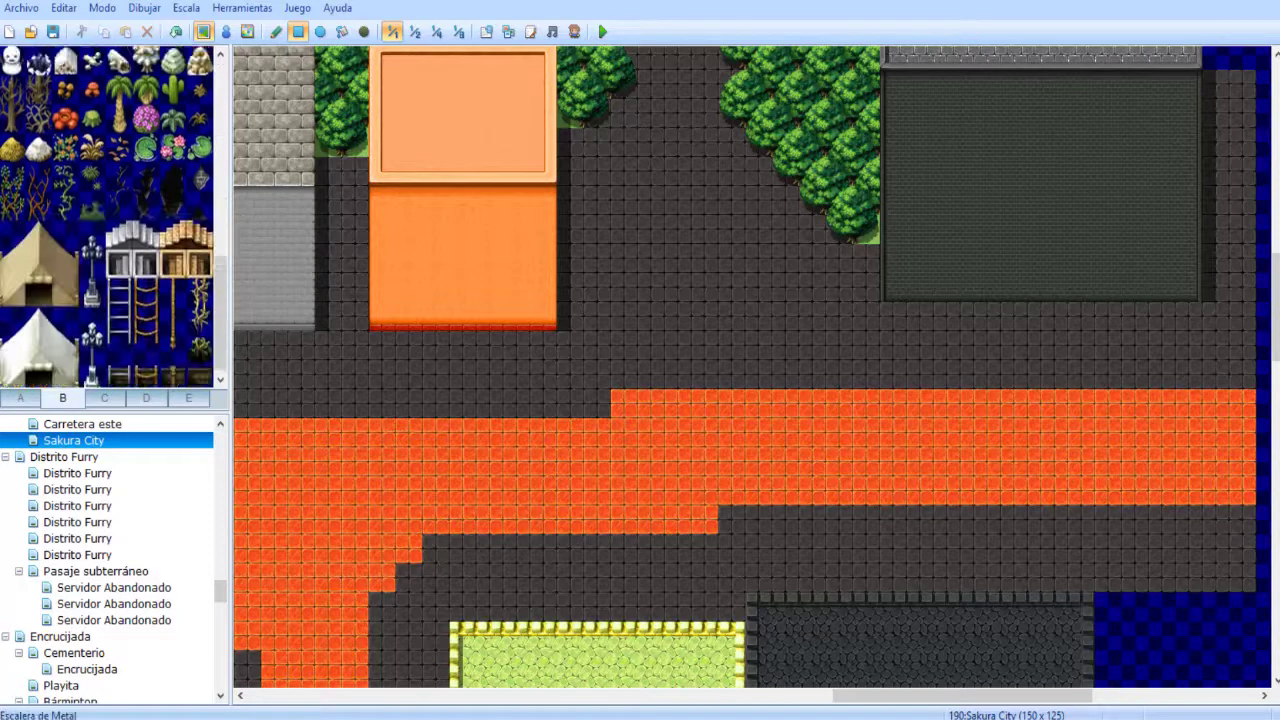
scroll(172, 370, up, 6)
scroll(172, 370, up, 3)
middle_drag(703, 346, 809, 346)
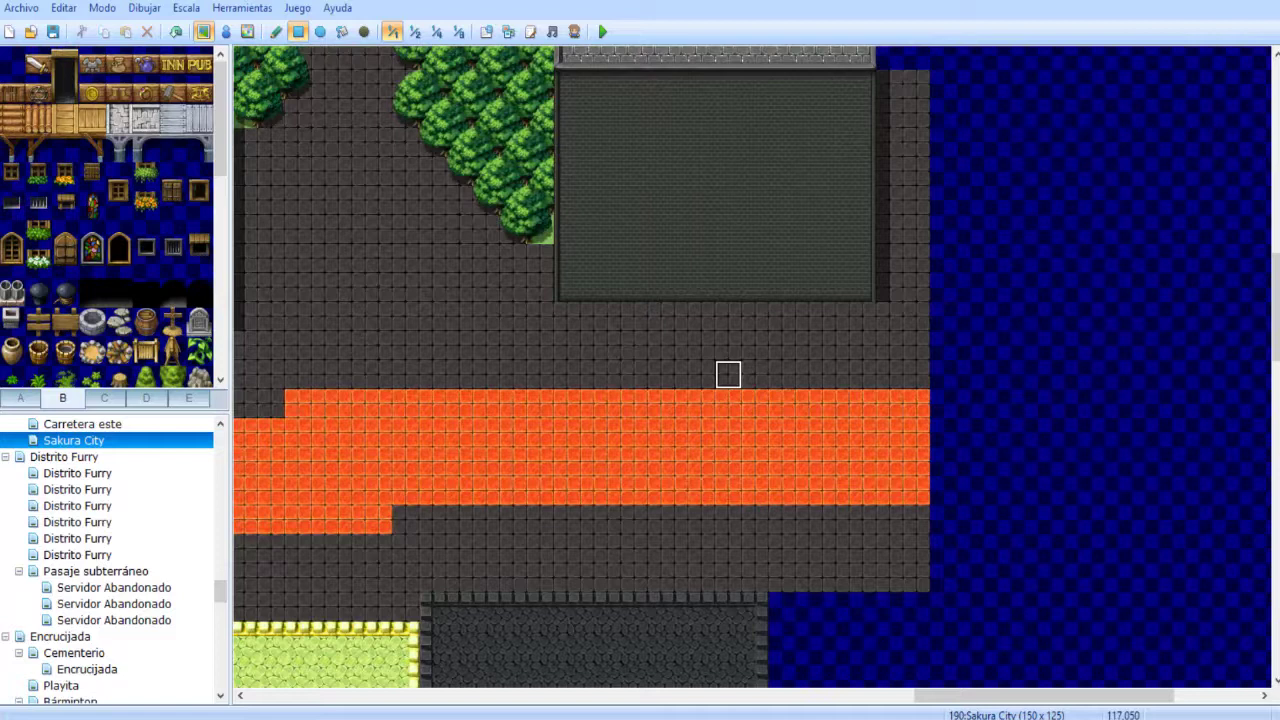
middle_drag(757, 386, 821, 285)
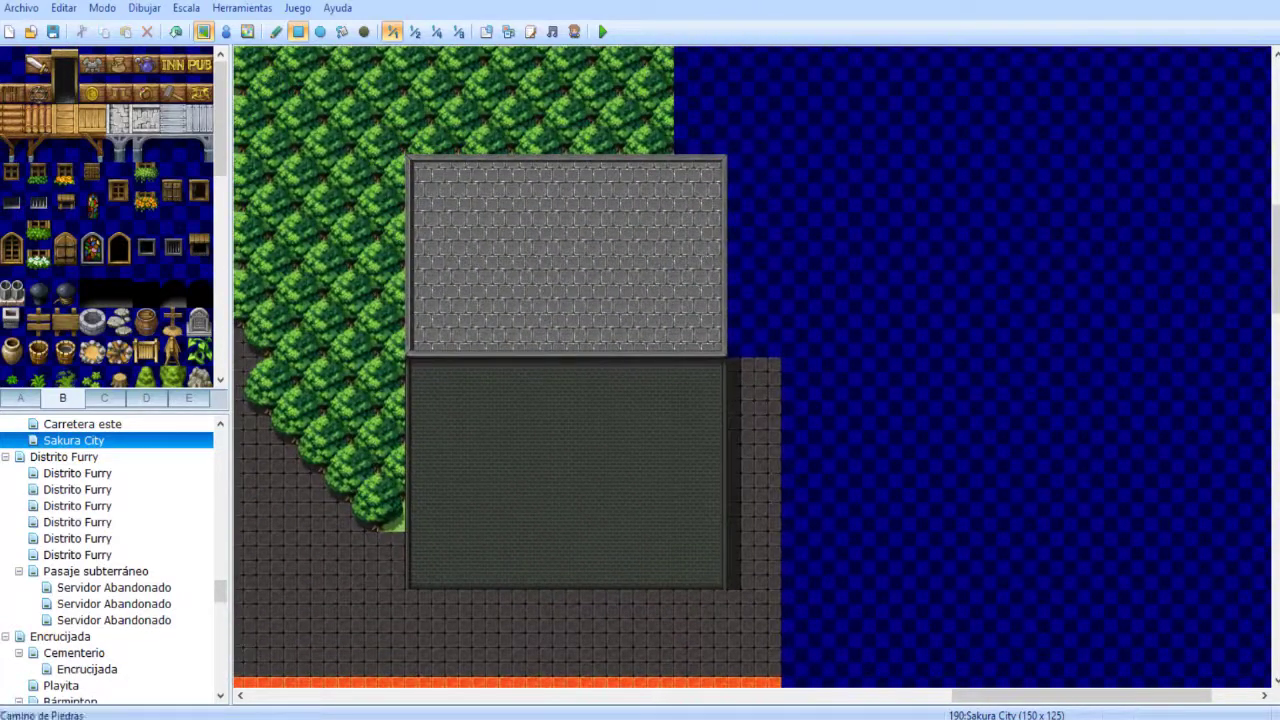
- Compare the available wall tiles with the wall and roof colours of the city's other buildings
click(20, 397)
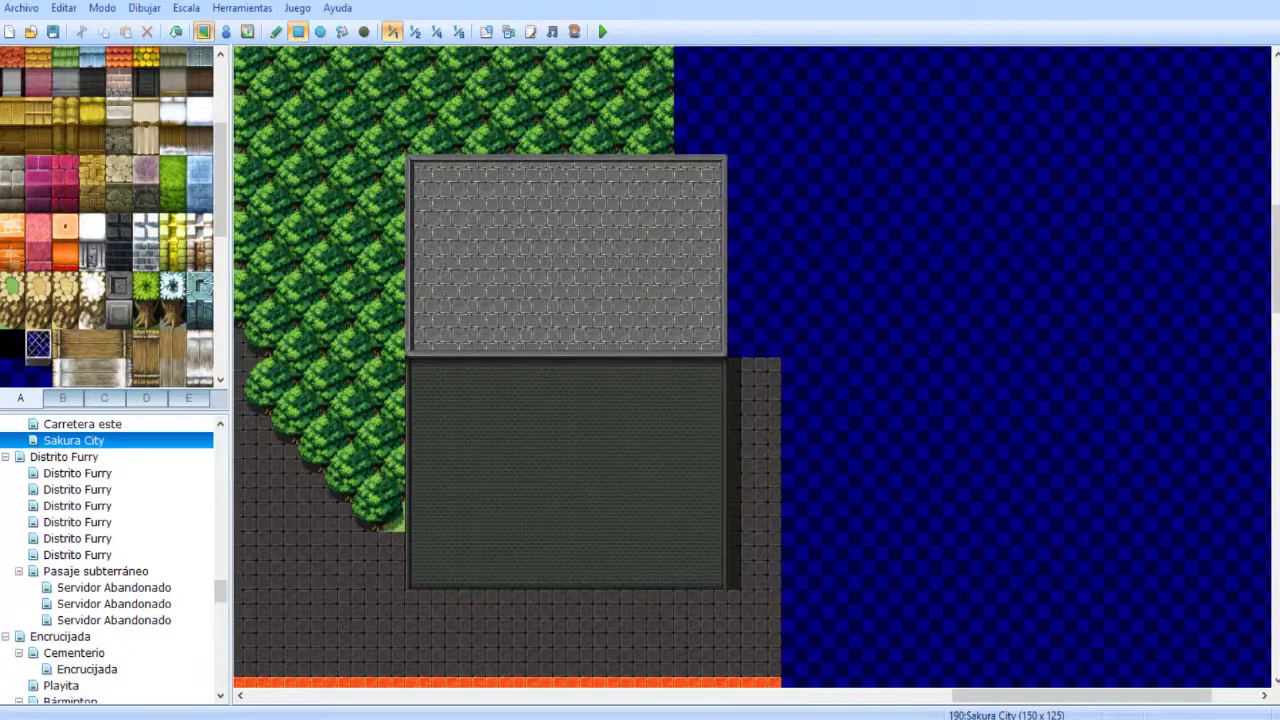
mouse_move(517, 211)
middle_down()
mouse_move(371, 486)
mouse_move(270, 520)
middle_up()
mouse_move(713, 475)
middle_down()
mouse_move(690, 515)
mouse_move(803, 603)
mouse_move(671, 329)
mouse_move(820, 361)
mouse_move(574, 540)
mouse_move(891, 280)
mouse_move(857, 289)
mouse_move(828, 547)
mouse_move(1072, 328)
mouse_move(951, 326)
middle_up()
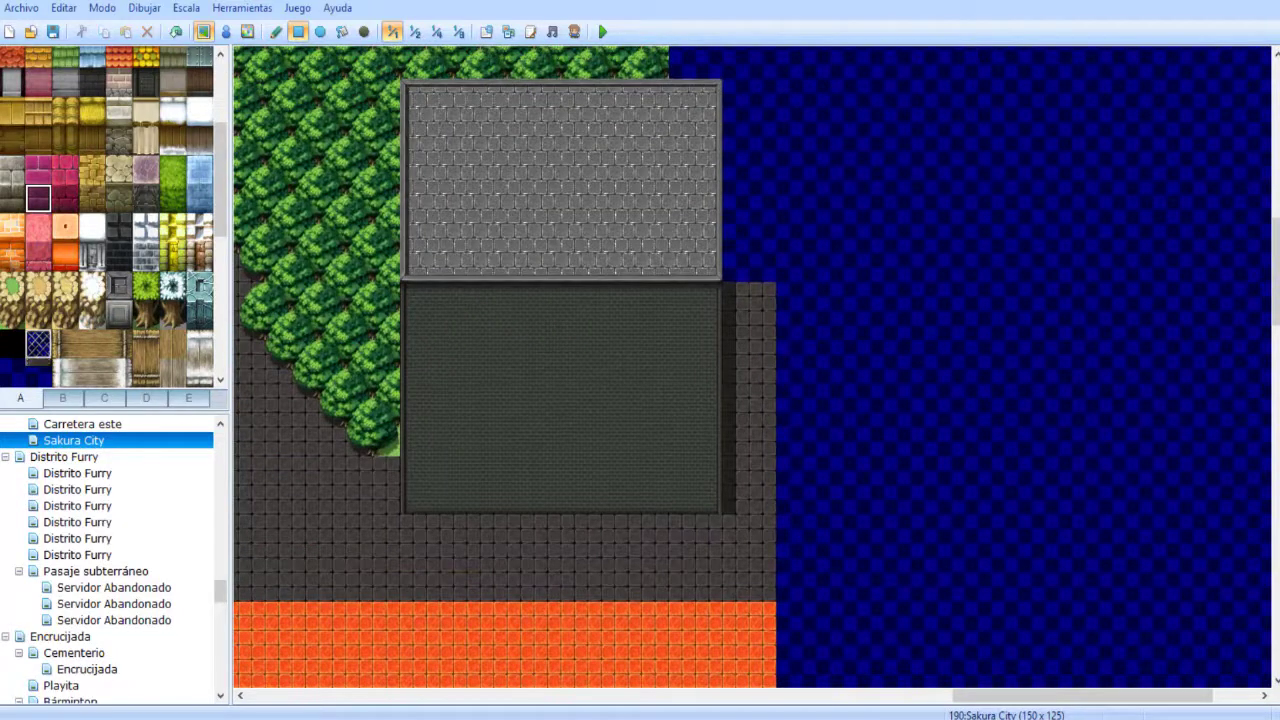
click(38, 256)
click(12, 256)
middle_drag(763, 266, 549, 494)
middle_drag(795, 568, 703, 403)
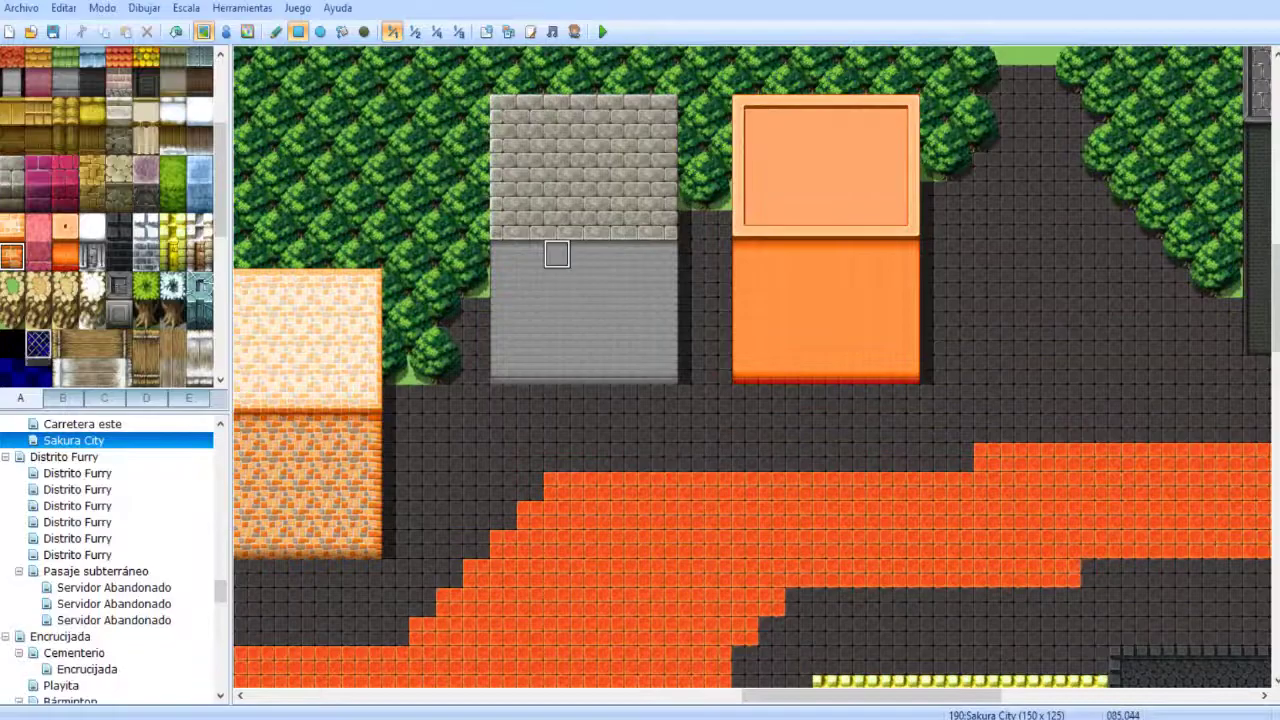
mouse_move(557, 255)
middle_down()
mouse_move(669, 271)
mouse_move(285, 511)
middle_up()
middle_drag(423, 488, 320, 630)
mouse_move(660, 457)
middle_down()
mouse_move(680, 270)
mouse_move(727, 207)
middle_up()
click(415, 32)
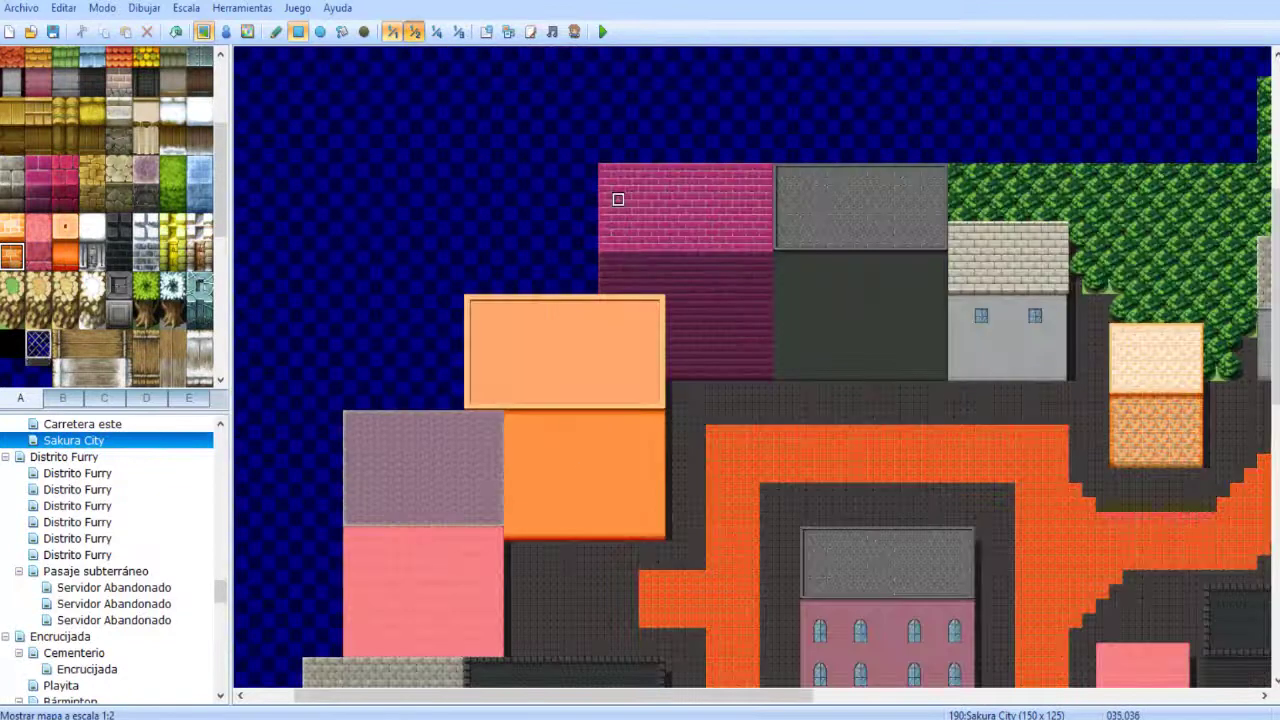
middle_drag(602, 415, 630, 456)
mouse_move(820, 591)
middle_down()
mouse_move(934, 383)
mouse_move(903, 429)
mouse_move(617, 500)
mouse_move(906, 394)
mouse_move(982, 452)
middle_up()
click(392, 31)
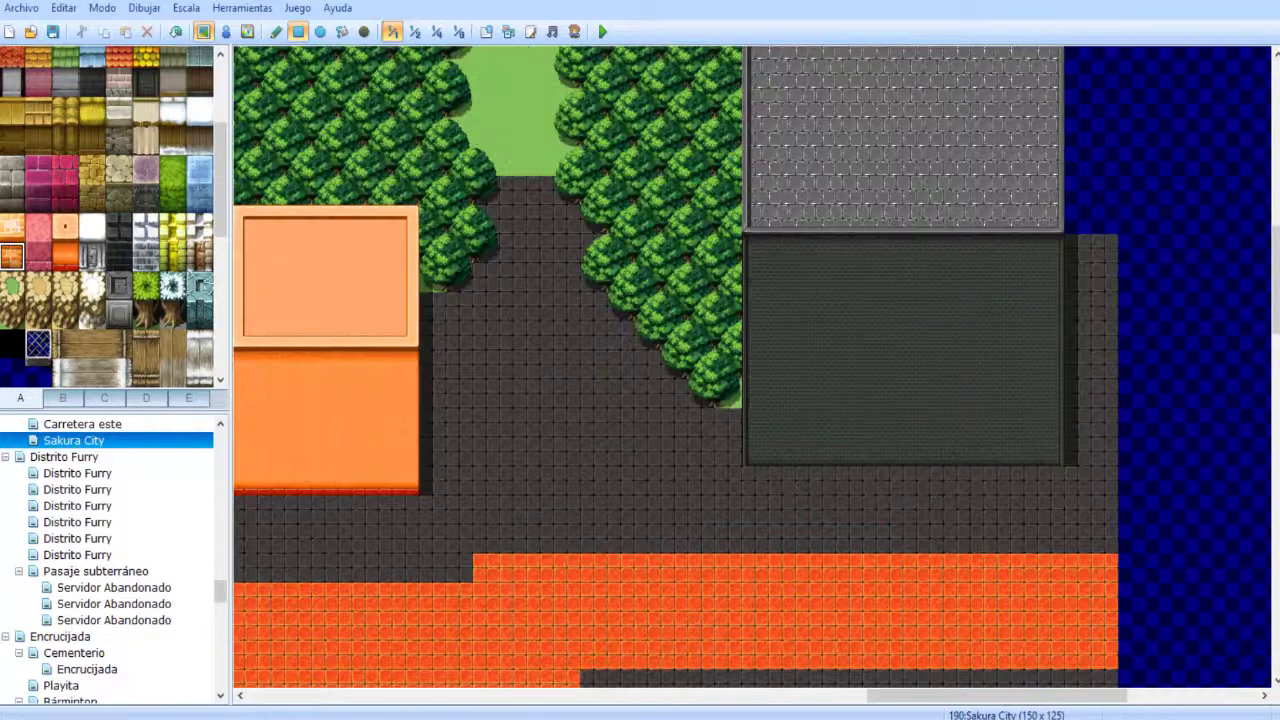
- Try pink siding on the easternmost building's dark wall, then undo it
middle_drag(593, 481, 800, 382)
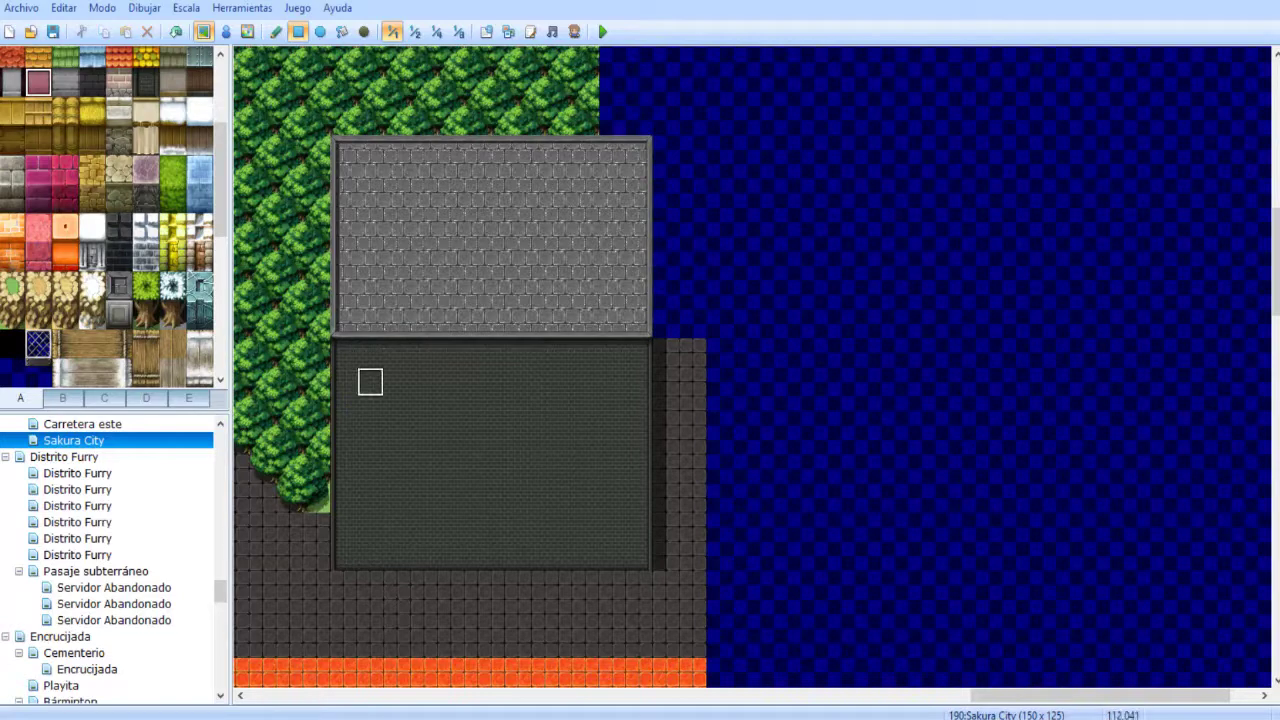
middle_drag(714, 411, 274, 583)
middle_drag(643, 554, 1168, 303)
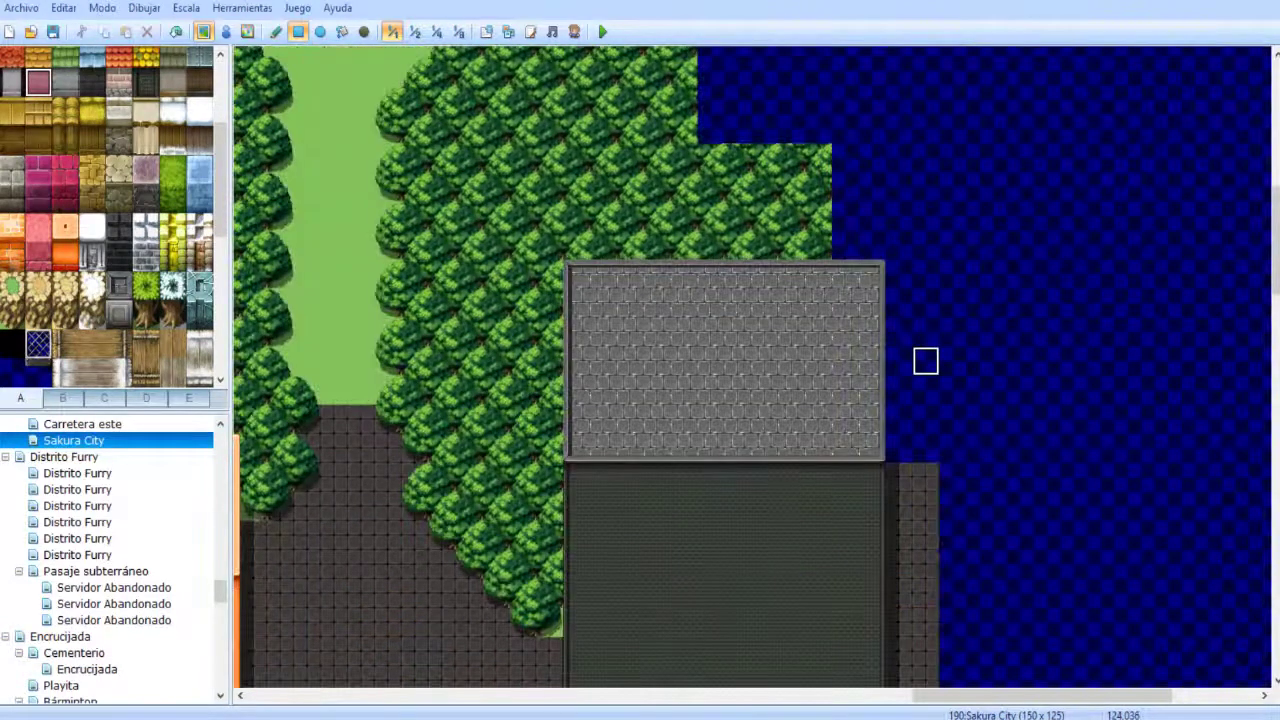
scroll(700, 420, down, 1)
drag(567, 388, 866, 596)
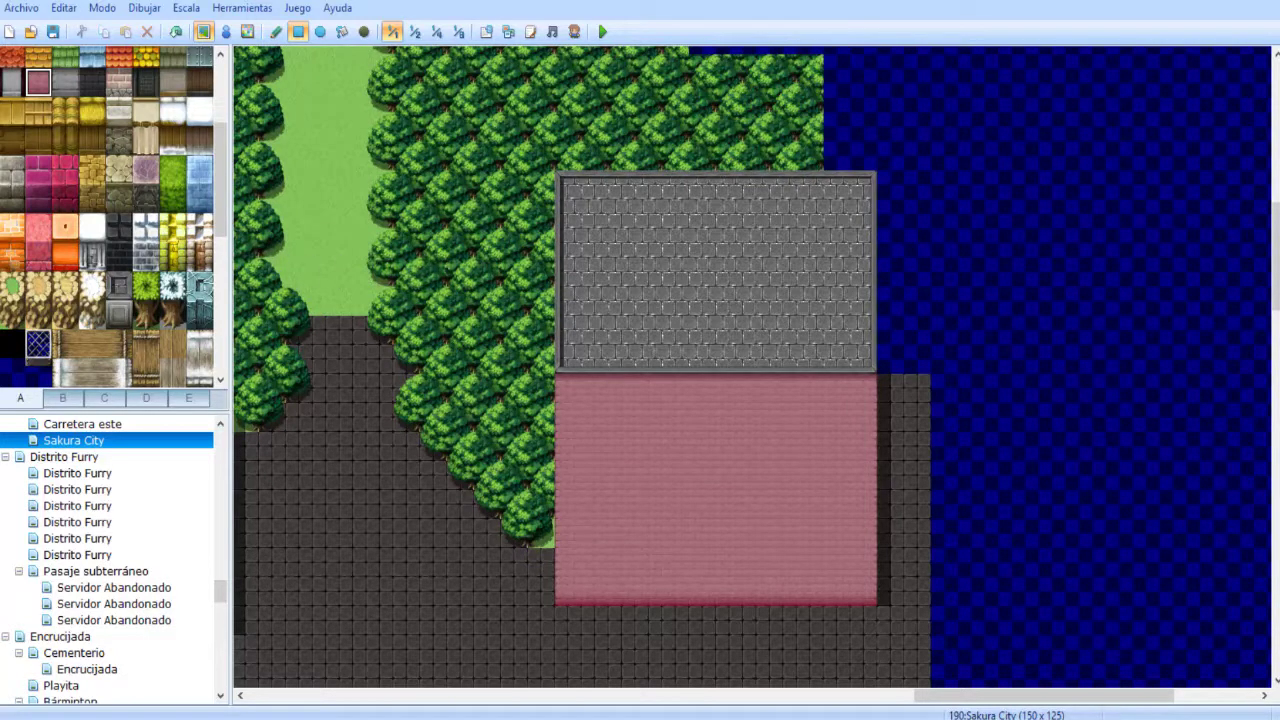
key(ctrl+z)
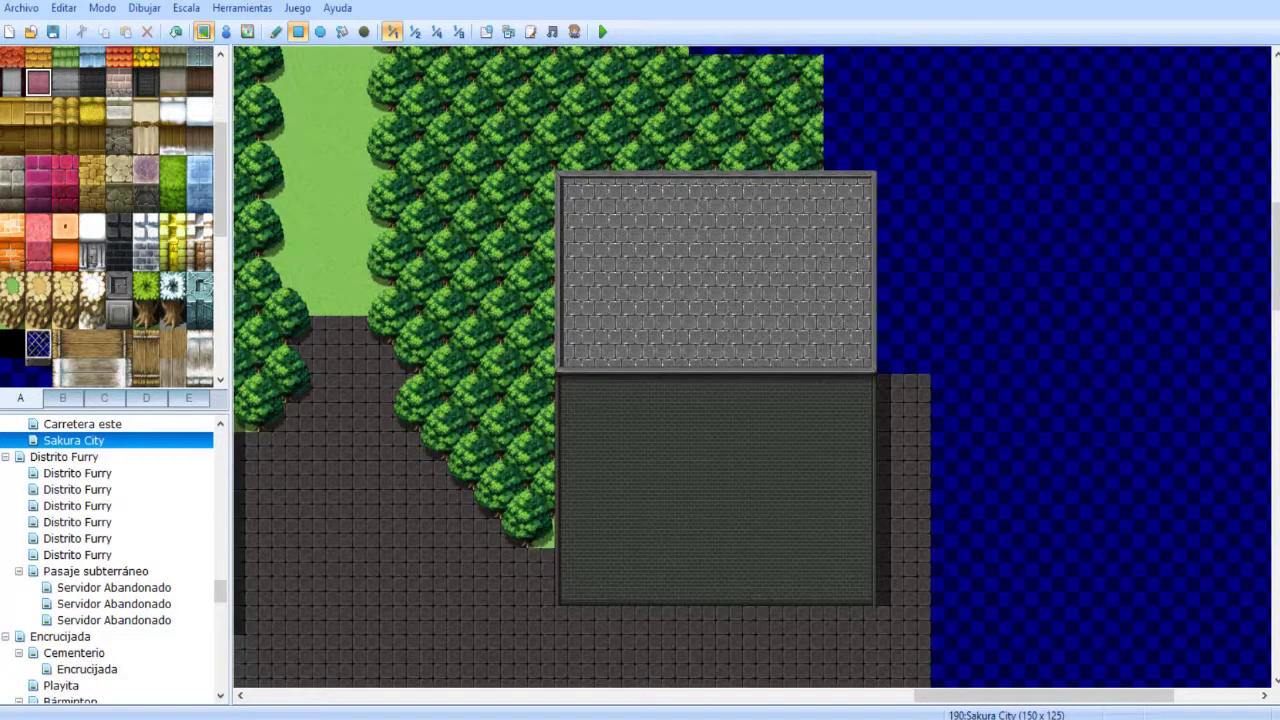
- Repaint the easternmost building with a dark olive stone wall and a mauve stone roof
click(146, 199)
drag(569, 389, 864, 591)
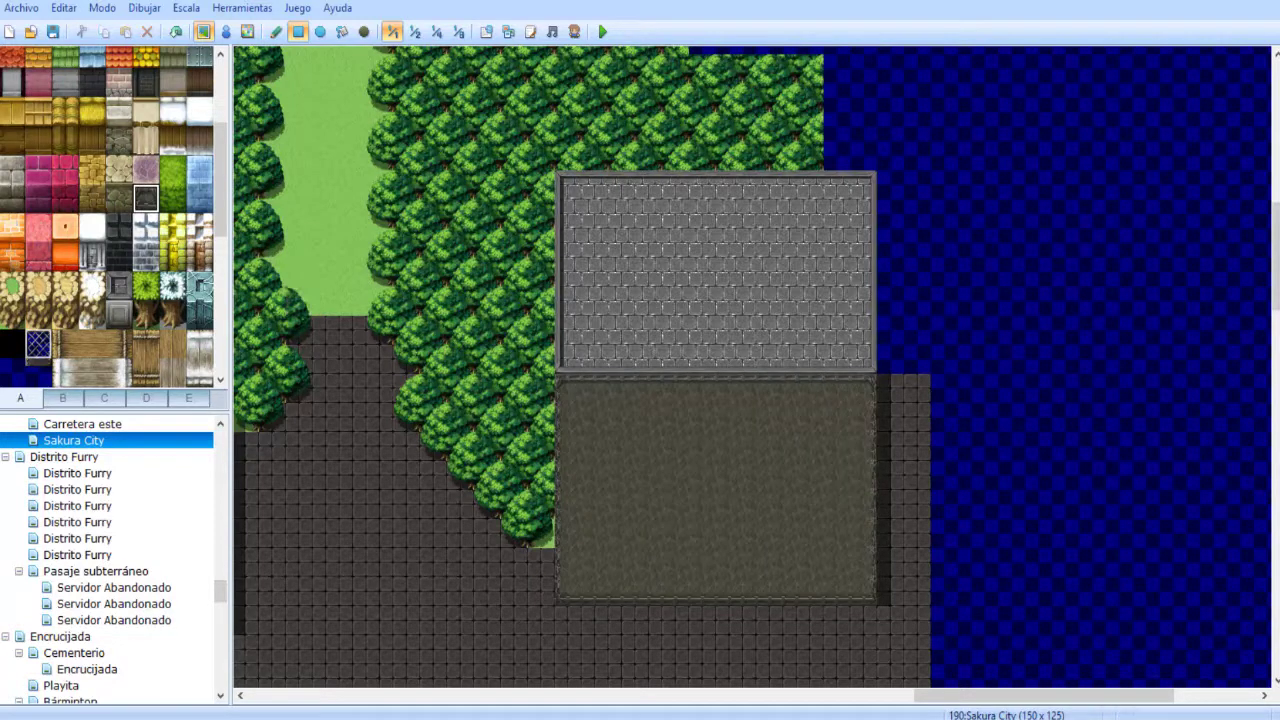
click(146, 170)
drag(569, 186, 864, 360)
- Try an 8-by-8-tile dark brick wall block in the empty area just east of the pavement, then undo it
middle_drag(600, 308, 854, 345)
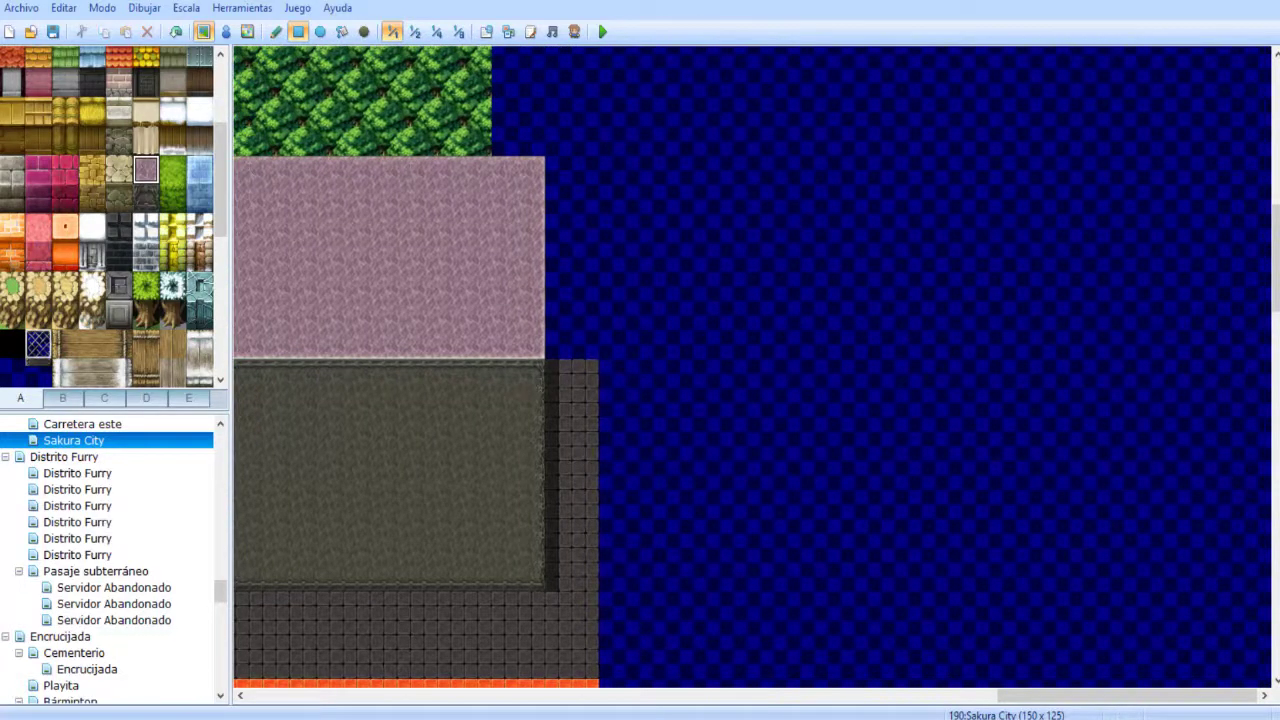
middle_drag(774, 300, 690, 500)
middle_drag(857, 620, 615, 615)
middle_drag(623, 489, 628, 388)
middle_drag(1017, 557, 829, 389)
middle_drag(850, 450, 919, 193)
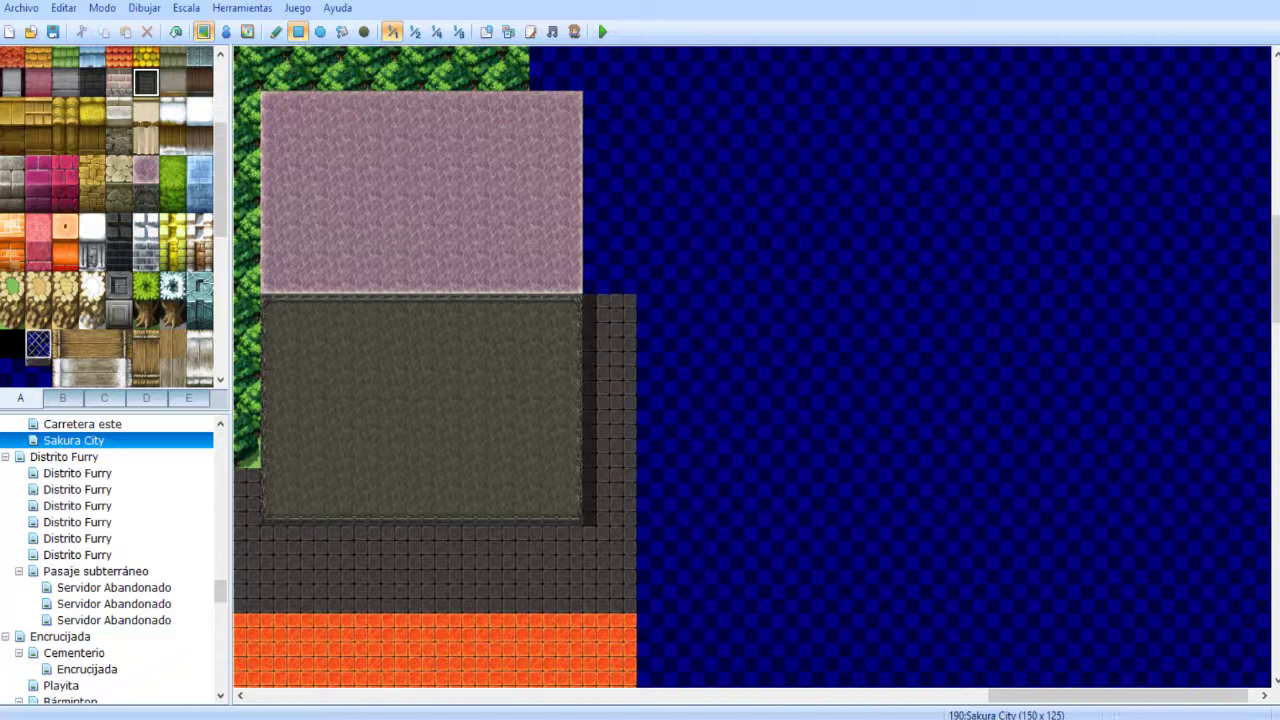
drag(650, 250, 837, 451)
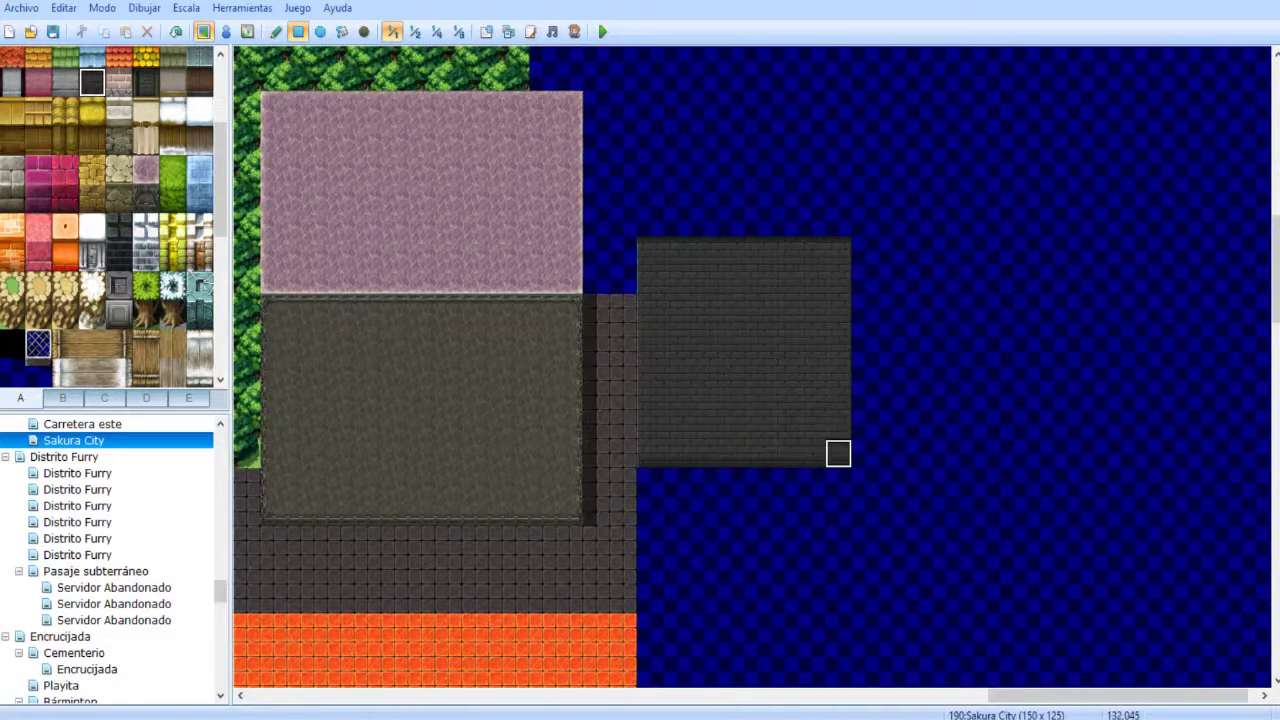
key(ctrl+z)
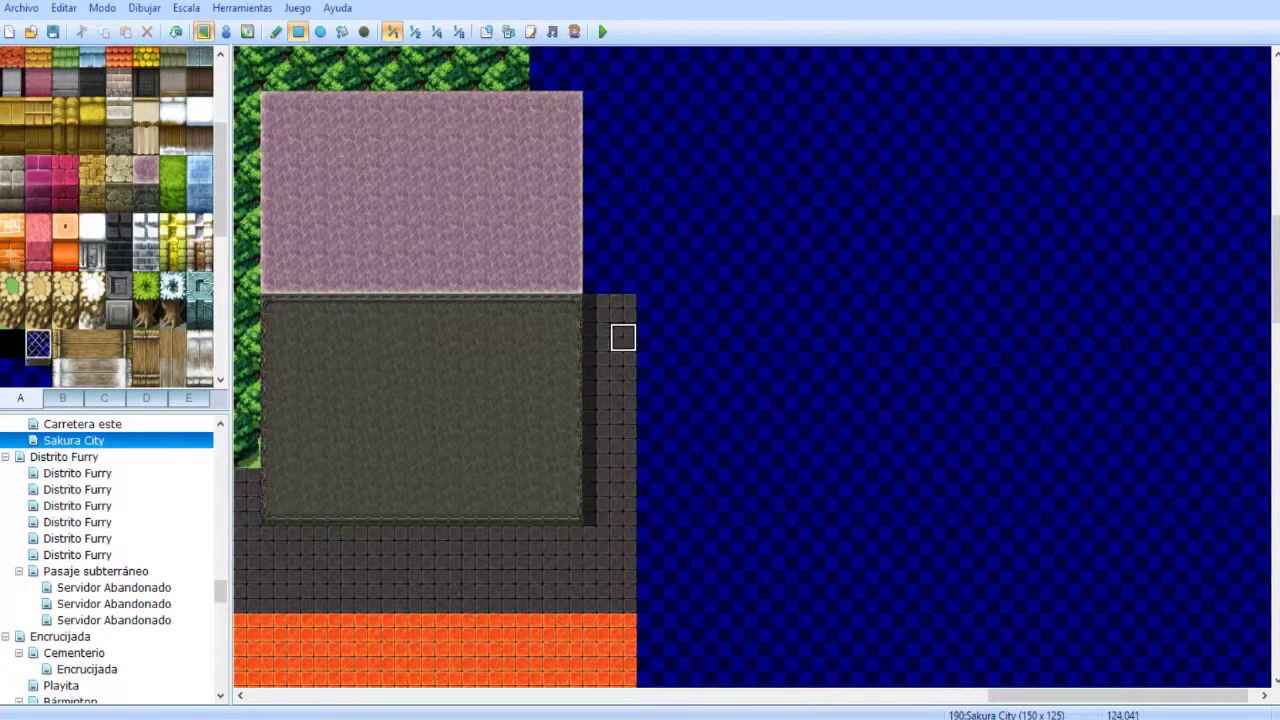
- Extend the dark pavement about 13 tiles east of the easternmost building and the end of the orange road
scroll(690, 330, down, 3)
scroll(616, 300, up, 2)
drag(616, 146, 944, 648)
middle_drag(897, 571, 700, 430)
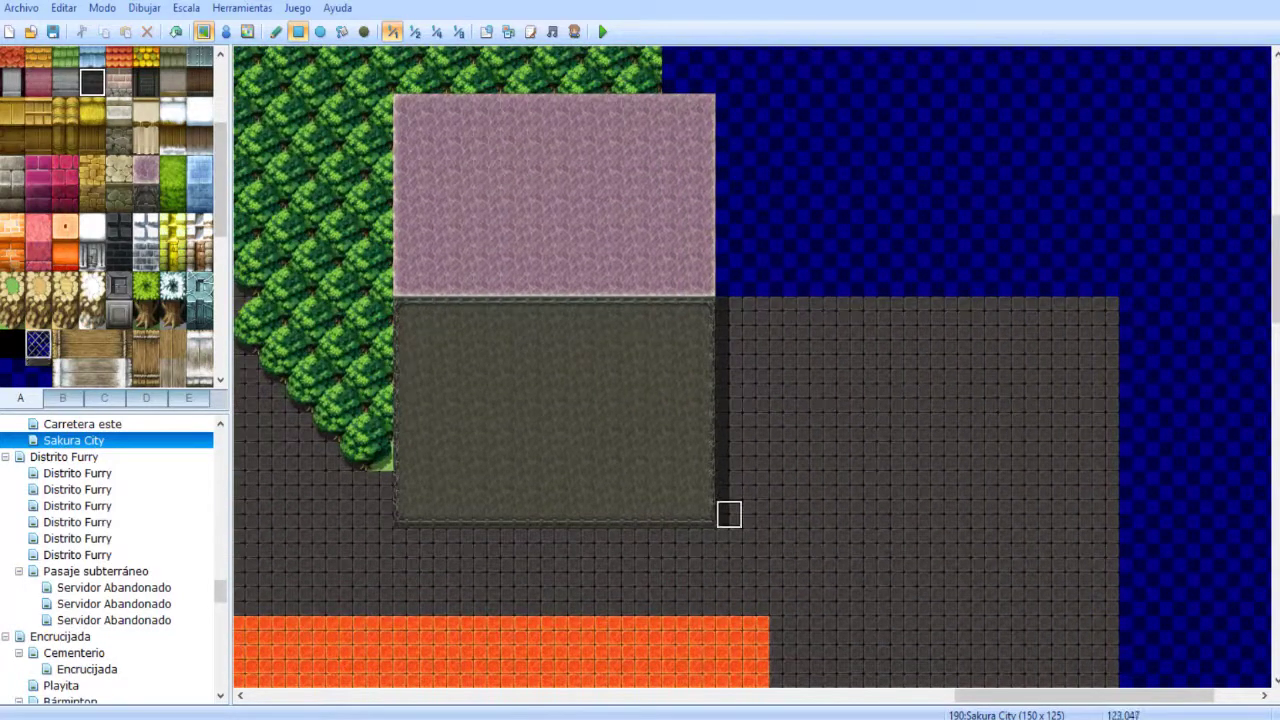
- Add a building beside the mauve-roofed one, with a 12-by-8-tile dark brick wall and a 12-by-7-tile grey stone roof
drag(729, 514, 1026, 312)
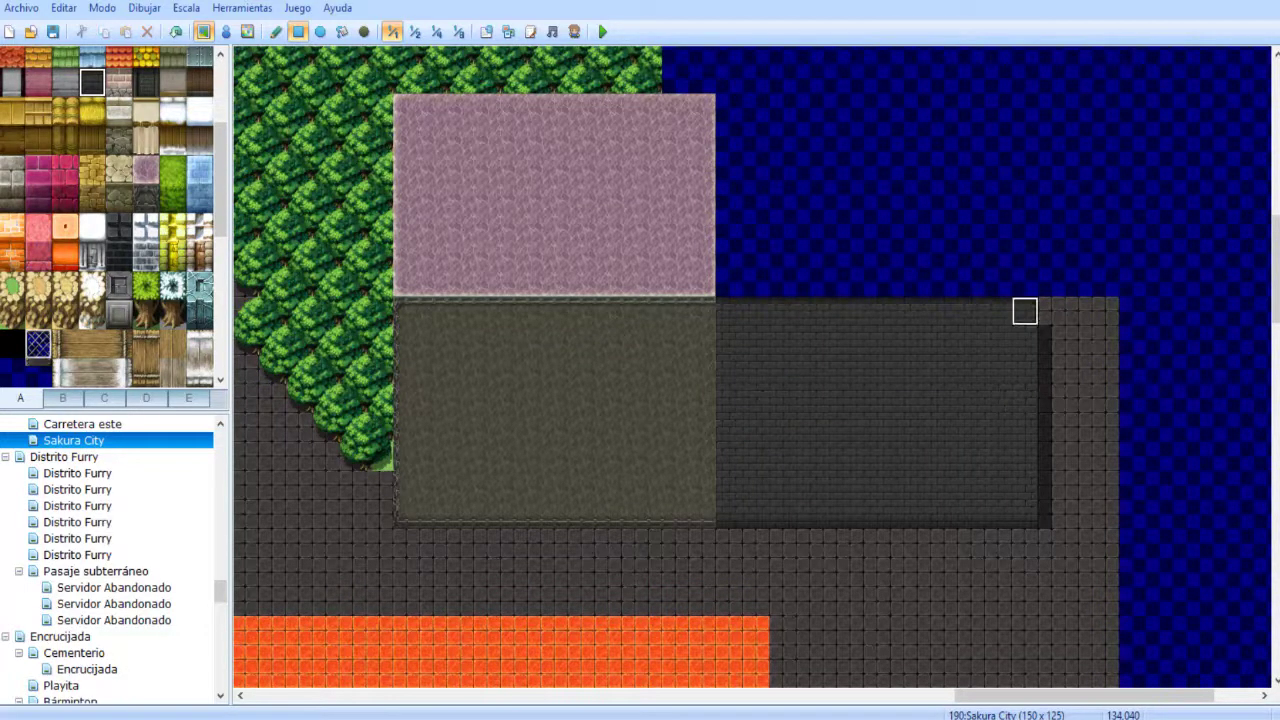
click(118, 286)
mouse_move(729, 282)
mouse_down()
mouse_move(1050, 107)
mouse_move(1023, 138)
mouse_move(1023, 109)
mouse_up()
middle_drag(640, 256, 727, 281)
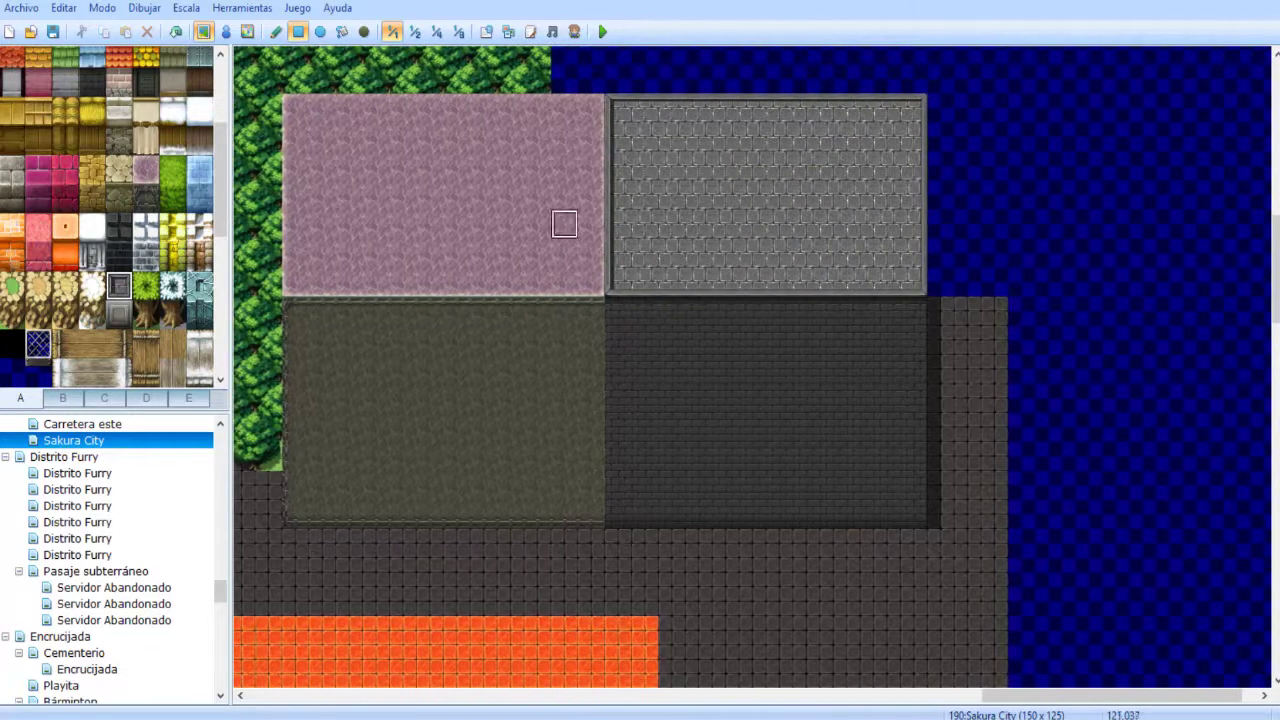
right_drag(296, 195, 592, 195)
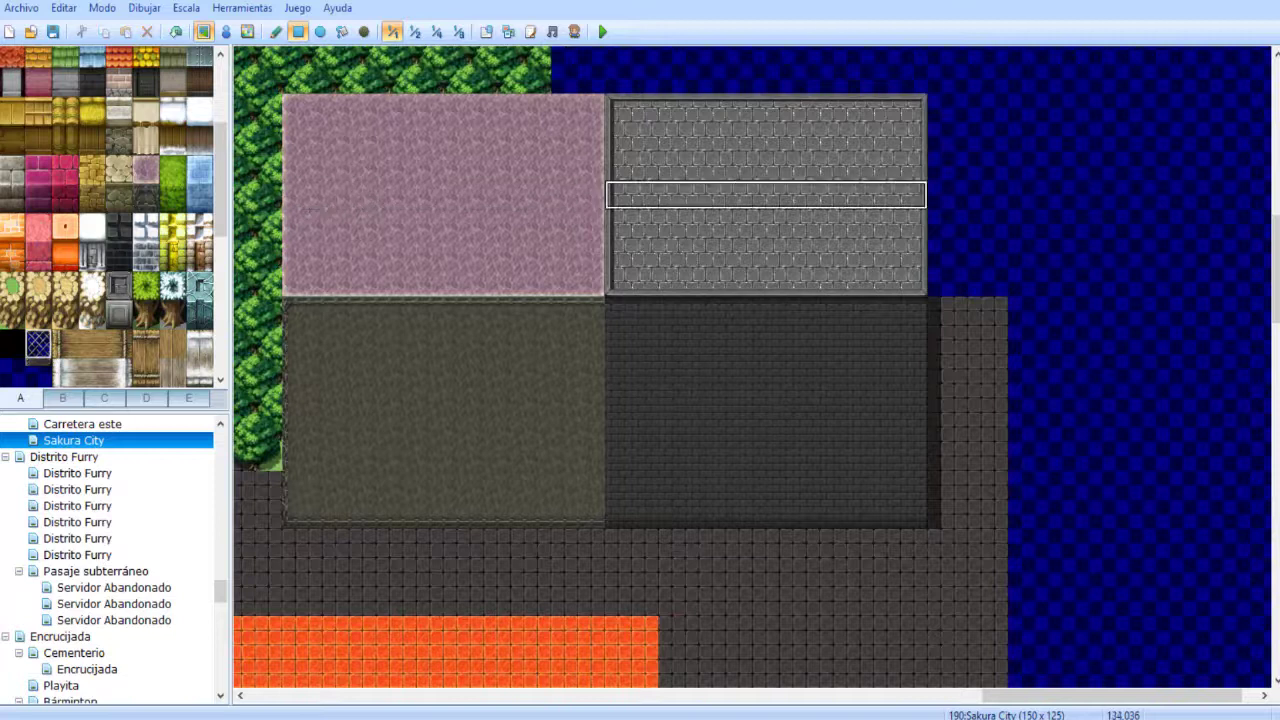
right_drag(913, 195, 913, 195)
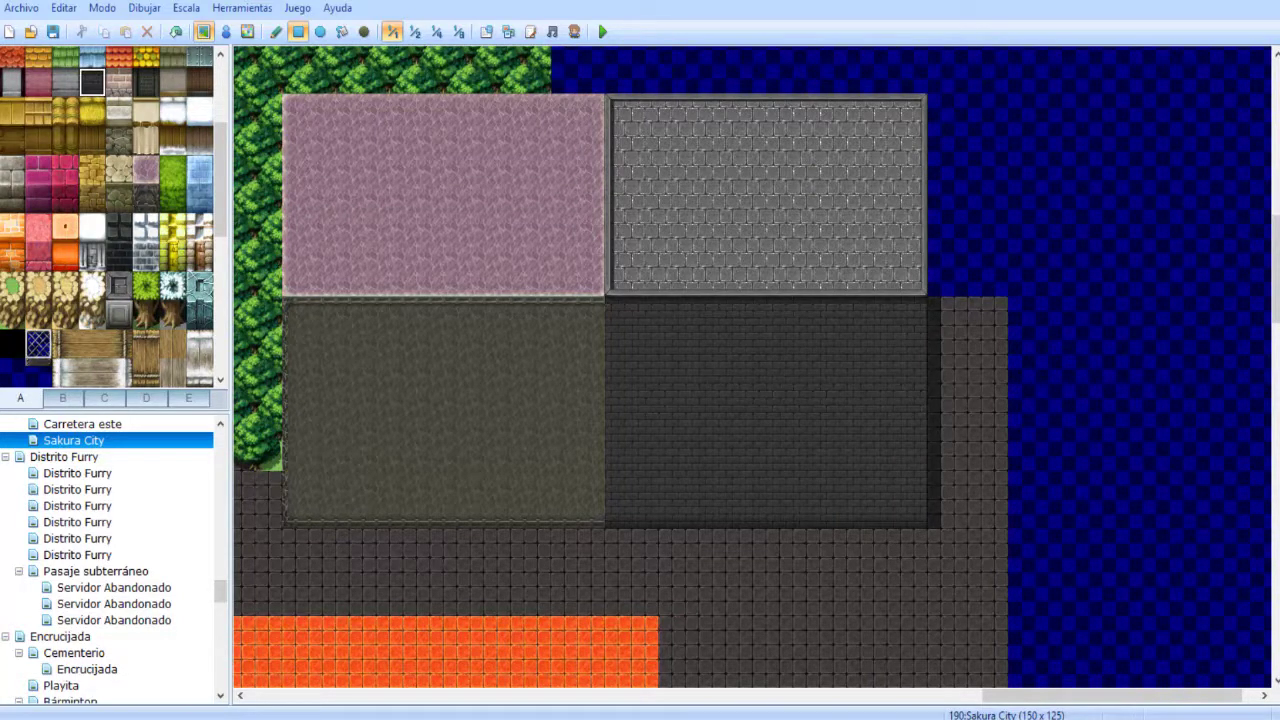
- Try filling the new building's wall with the dark green brick tile, then undo it
click(145, 82)
click(342, 32)
click(752, 398)
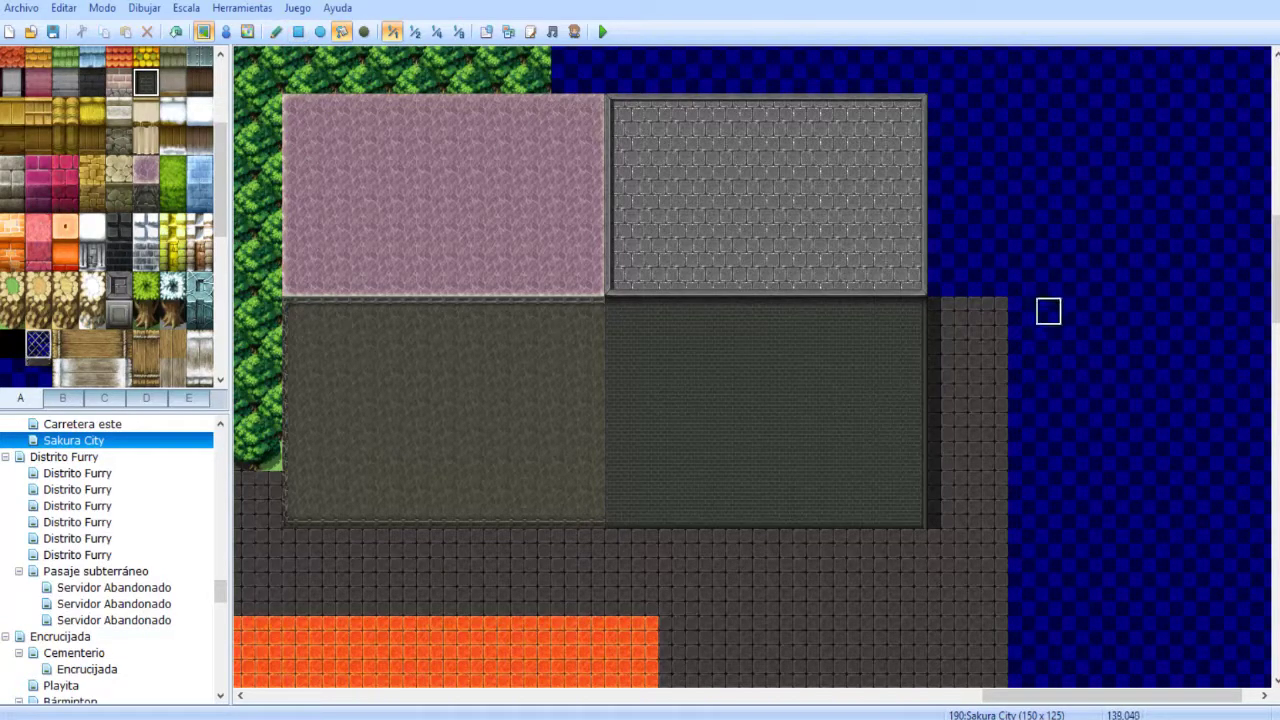
key(ctrl+z)
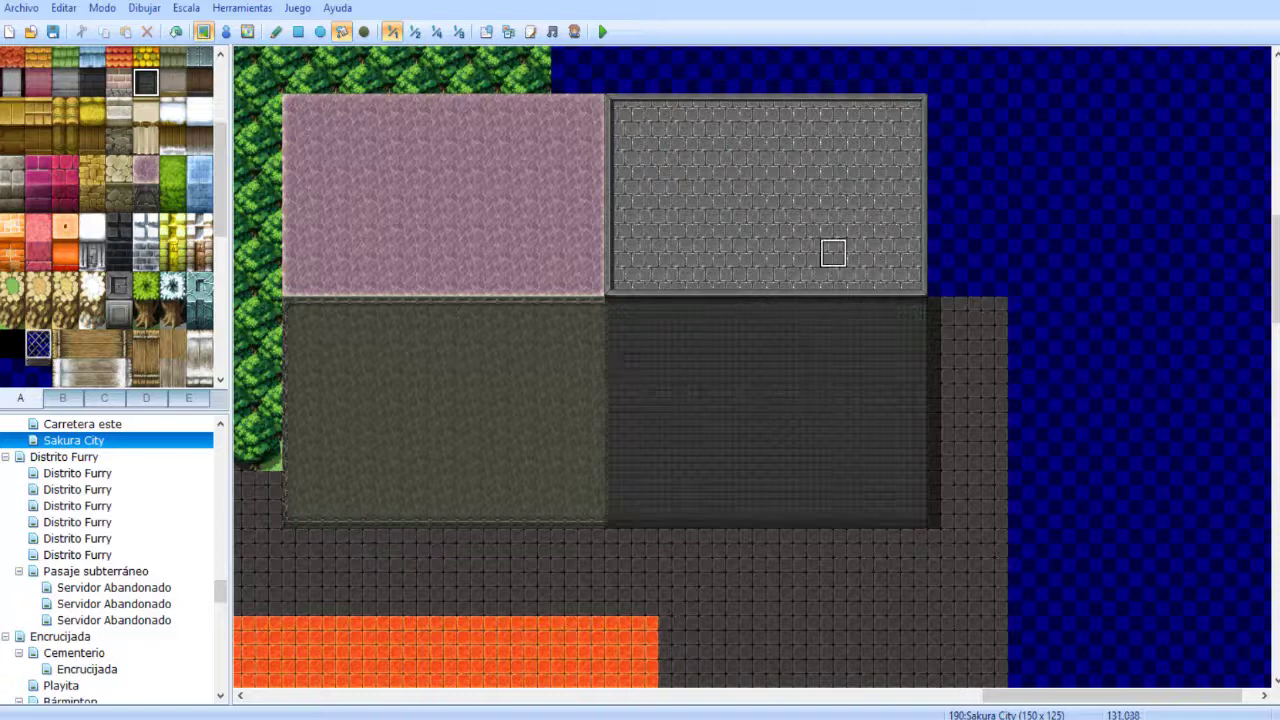
- Examine the eastern blocks at half and full scale, comparing the new building with the surrounding buildings, roads and empty areas
click(415, 32)
middle_click(662, 252)
middle_click(557, 322)
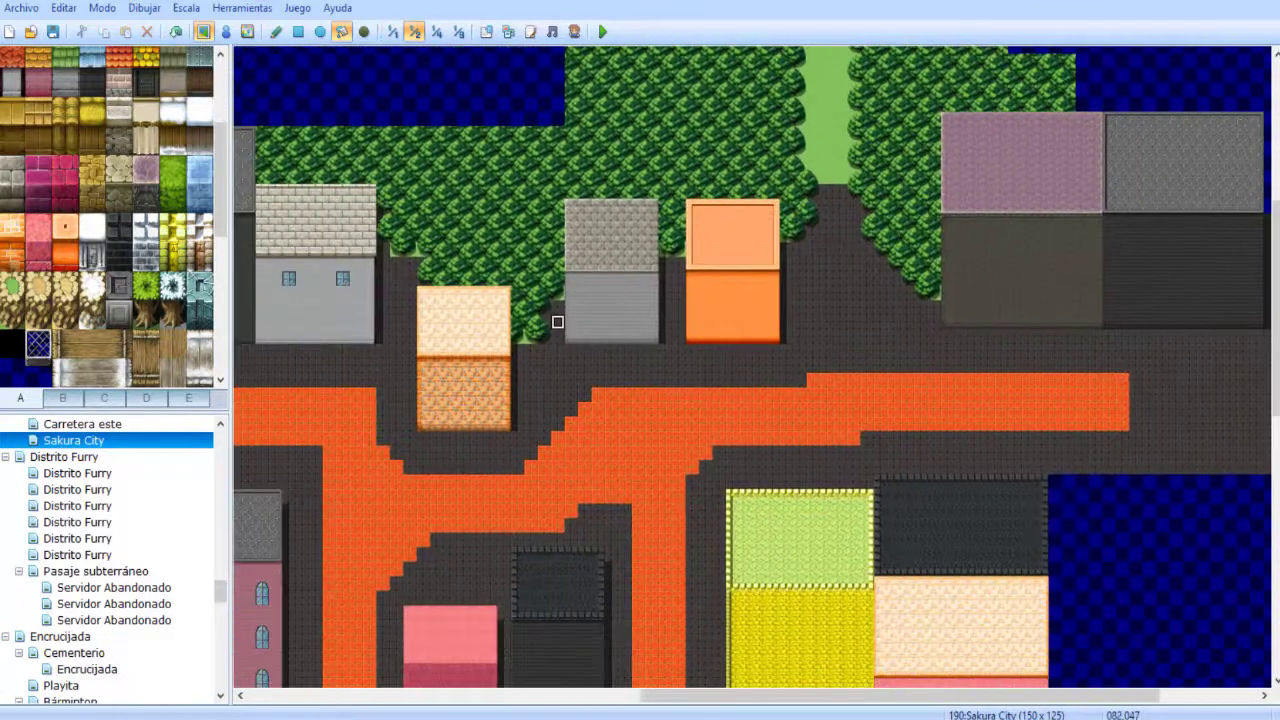
middle_drag(648, 357, 380, 450)
mouse_move(586, 377)
middle_down()
mouse_move(575, 455)
mouse_move(545, 513)
mouse_move(416, 608)
mouse_move(718, 384)
middle_up()
middle_drag(637, 412, 901, 249)
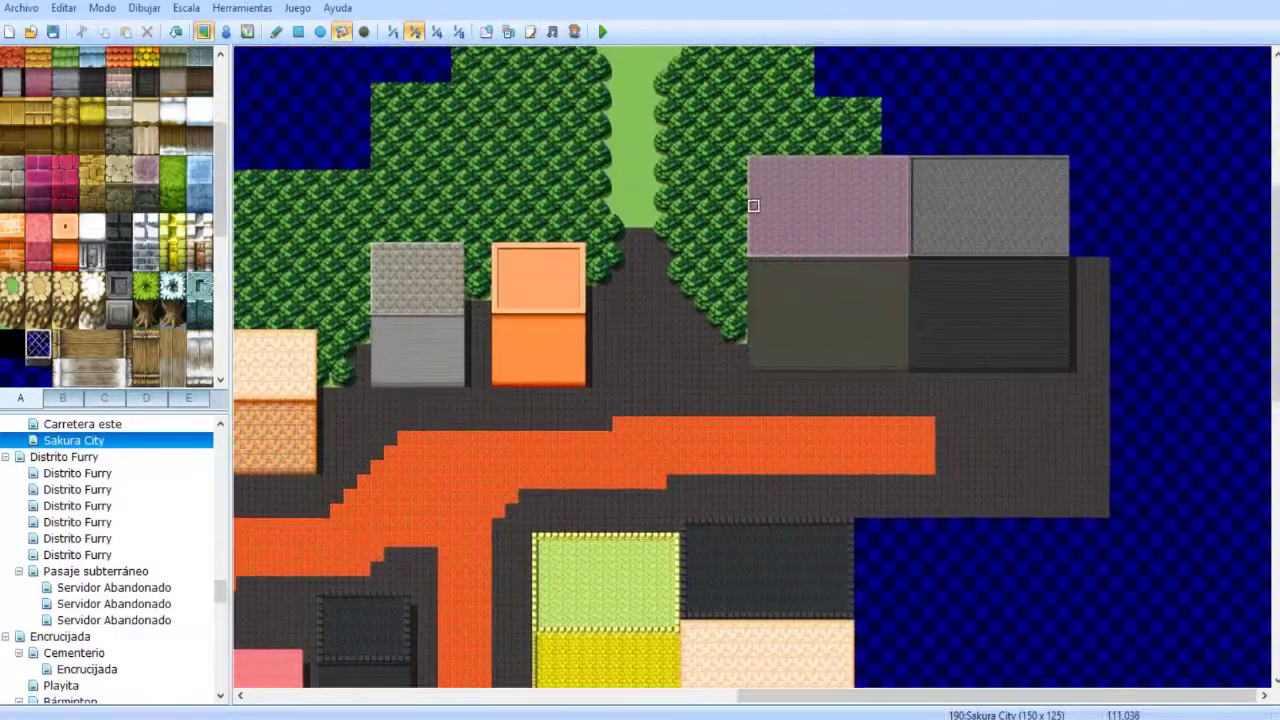
scroll(485, 206, down, 1)
click(393, 32)
middle_drag(580, 263, 886, 452)
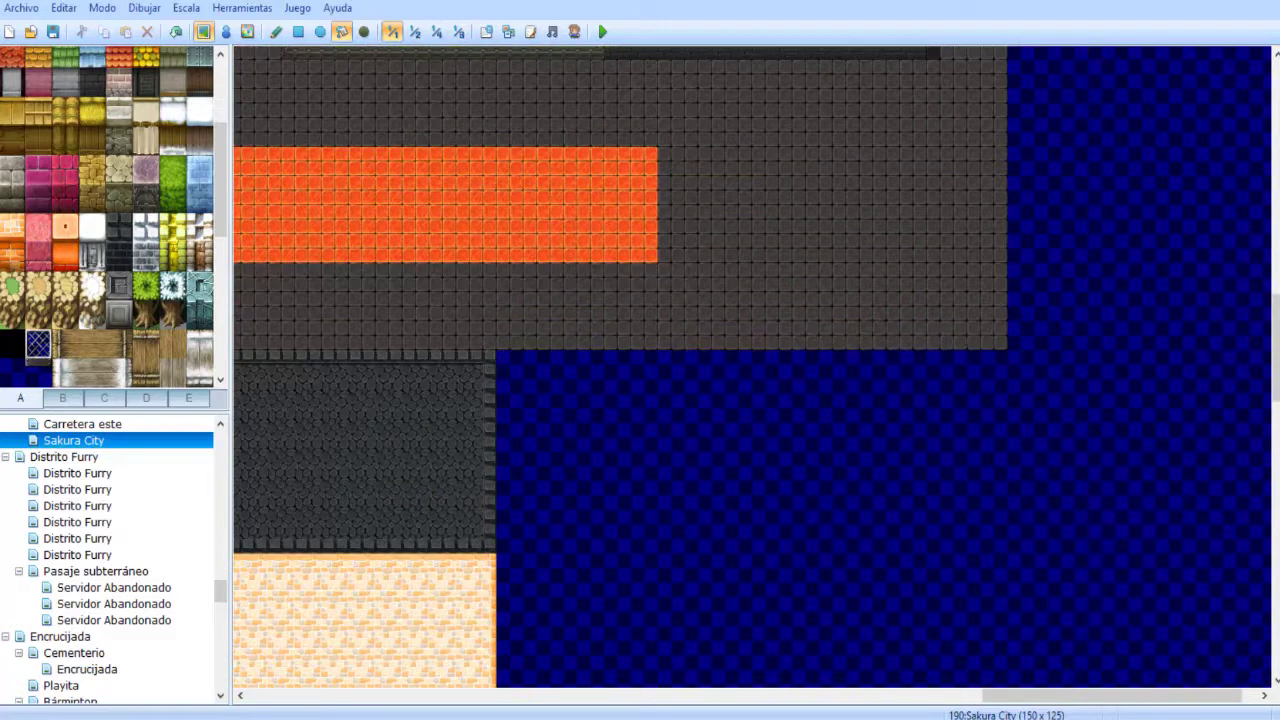
middle_drag(426, 331, 326, 246)
middle_drag(485, 315, 380, 508)
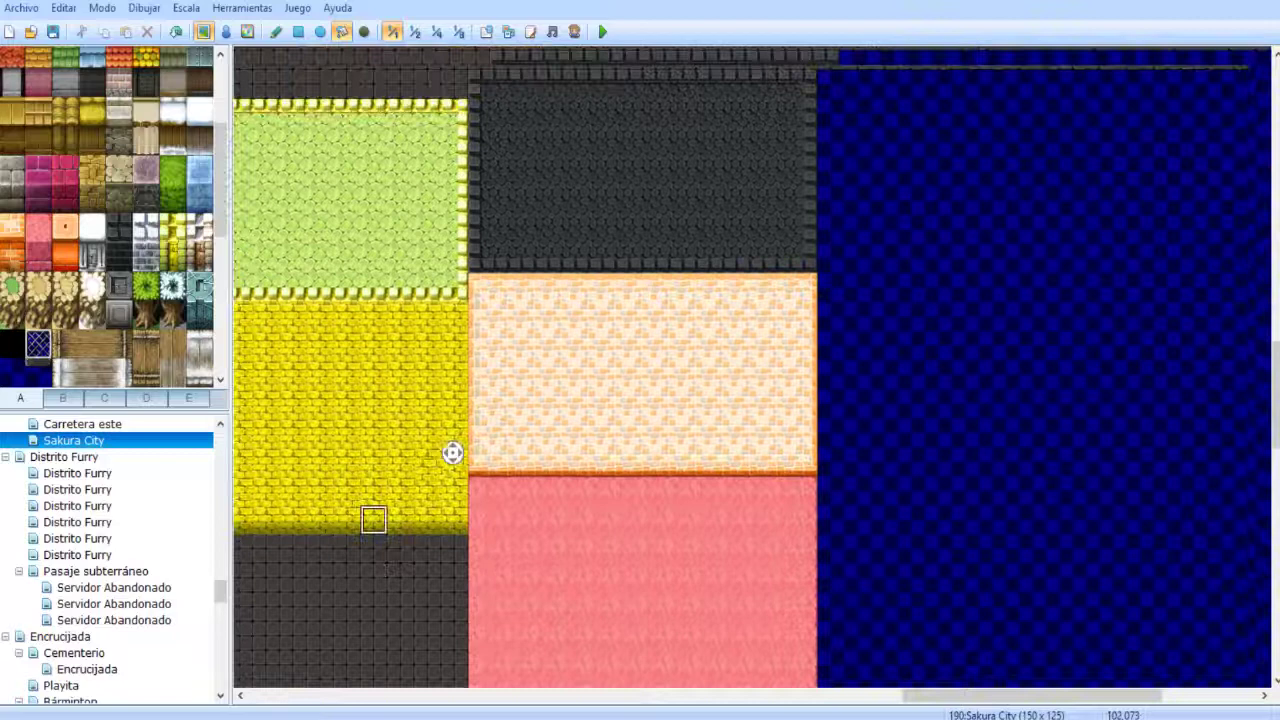
middle_drag(451, 451, 570, 350)
- Paint an 11-by-5-tile magenta brick roof block below the pavement, directly east of the dark stone roof
scroll(113, 216, up, 1)
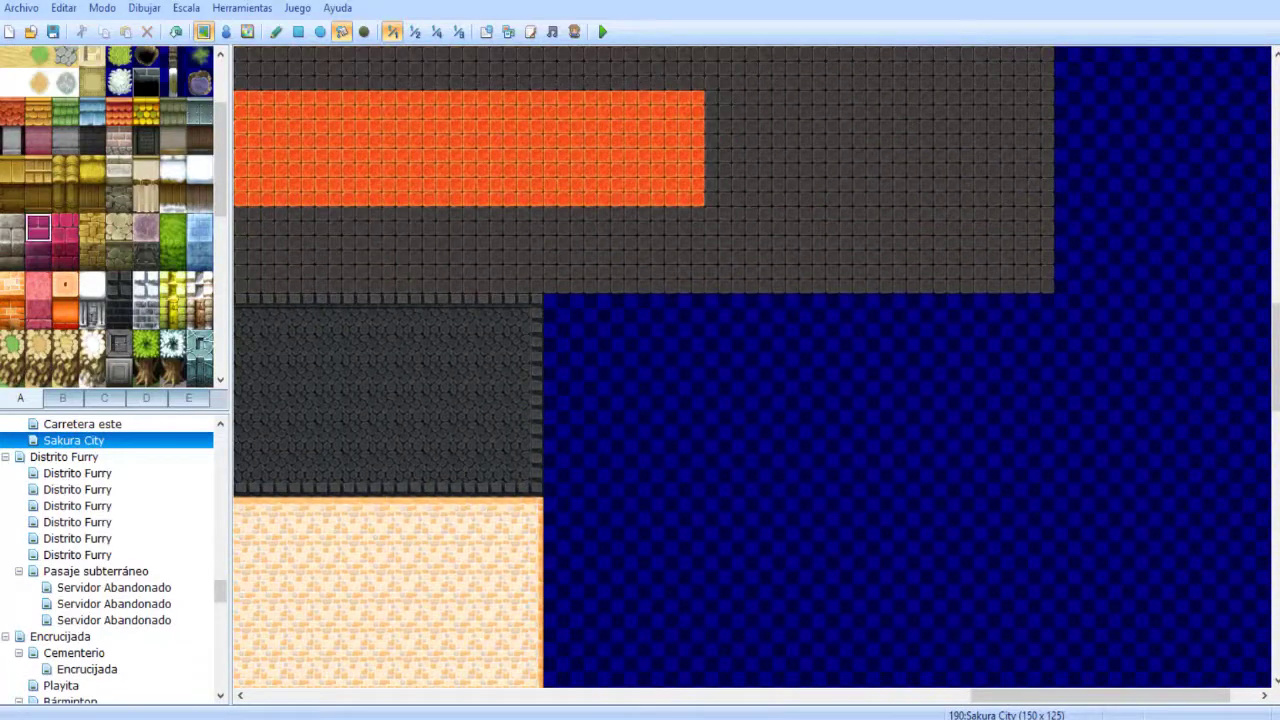
middle_drag(611, 308, 369, 654)
middle_drag(408, 592, 908, 255)
middle_drag(877, 331, 823, 199)
middle_drag(806, 367, 803, 190)
middle_drag(786, 306, 610, 525)
click(298, 32)
scroll(457, 146, down, 3)
mouse_move(646, 300)
mouse_down()
mouse_move(592, 270)
mouse_move(860, 388)
mouse_up()
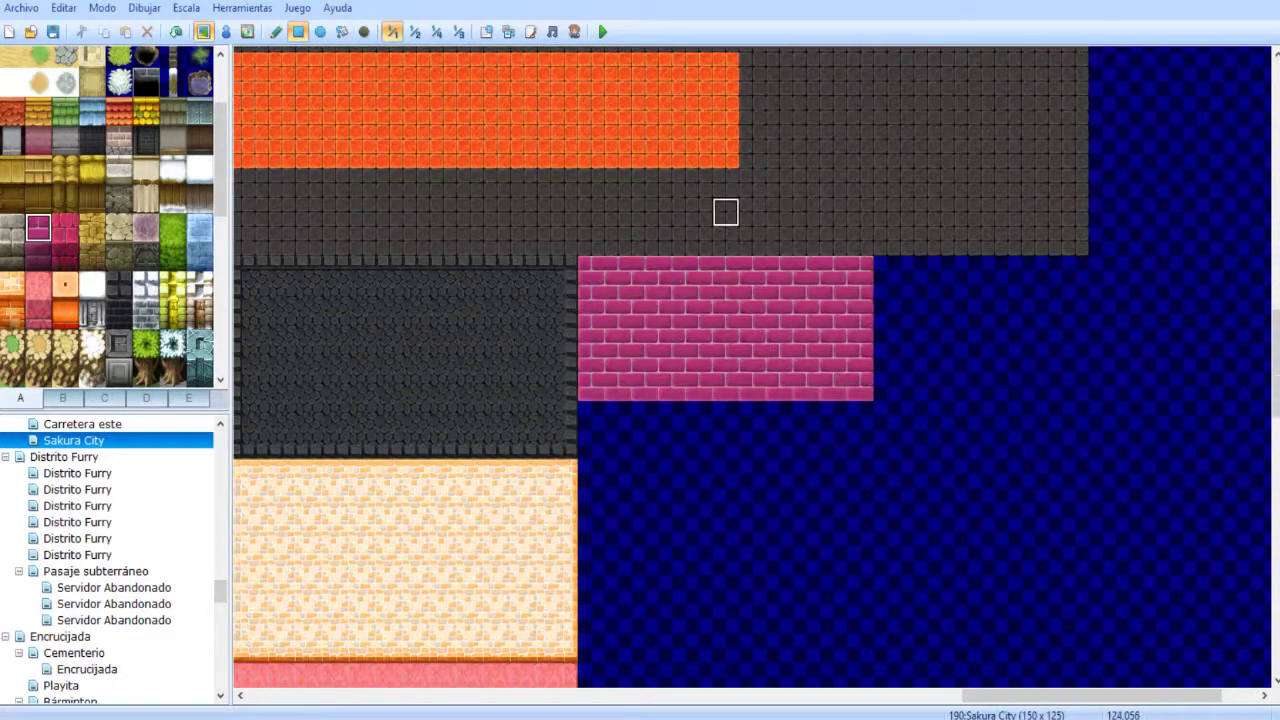
- Widen the dark stone roof two tiles east, over the edge of the magenta brick block
middle_drag(677, 317, 600, 326)
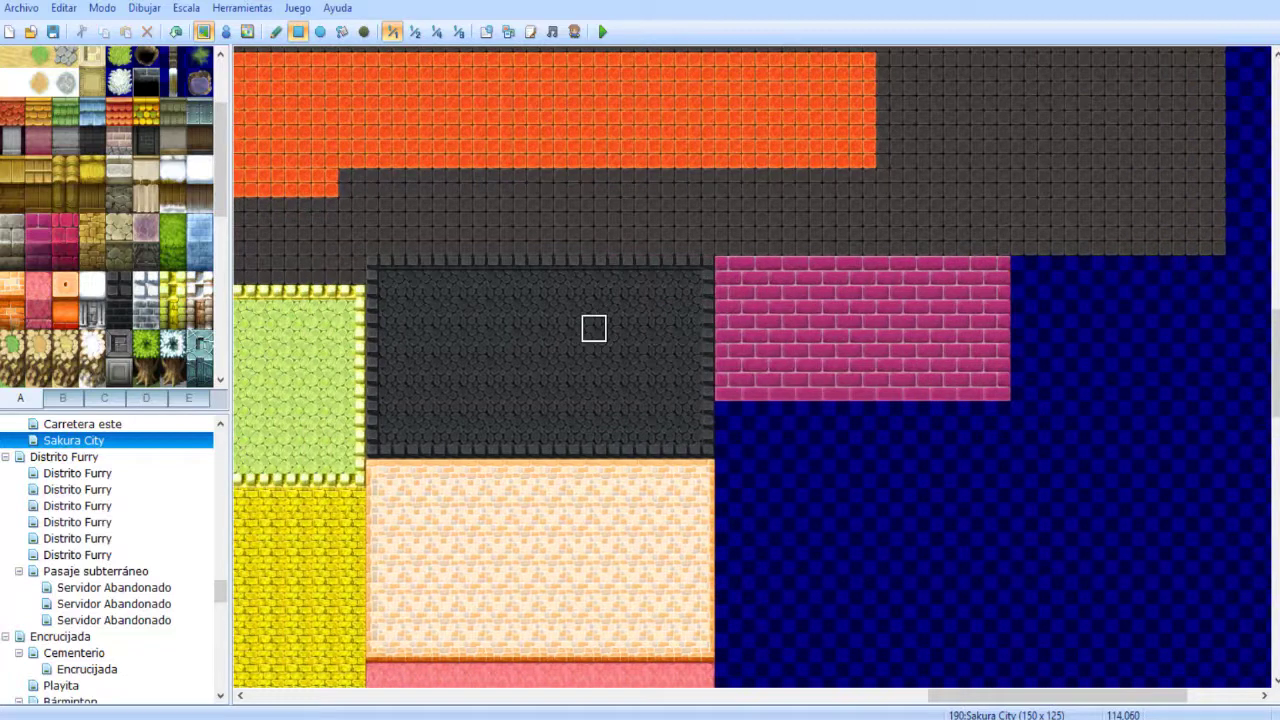
drag(728, 444, 760, 444)
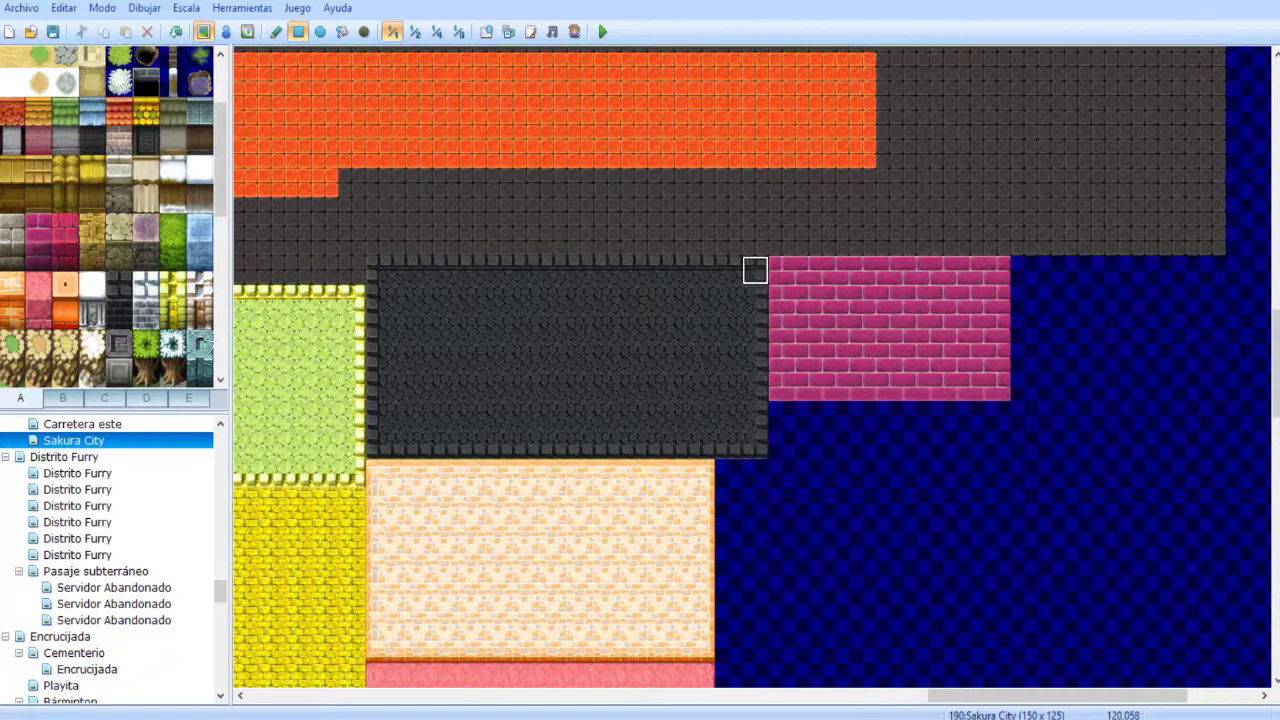
- Clear the black roof's easternmost column and enlarge the magenta brick roof beside it to about 14 by 7 tiles
middle_drag(748, 124, 728, 97)
middle_drag(752, 286, 723, 493)
drag(779, 463, 778, 256)
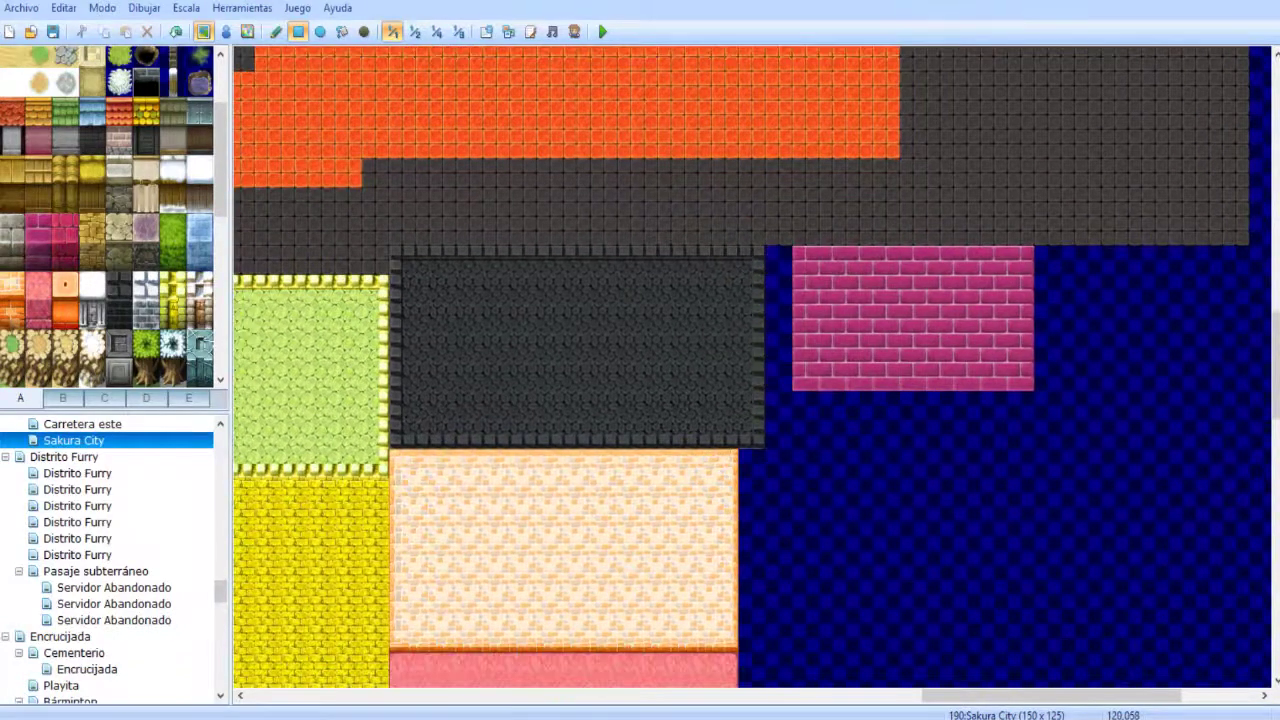
drag(779, 261, 1129, 434)
- Erase the easternmost tile column of the magenta brick roof
middle_drag(1047, 463, 1189, 190)
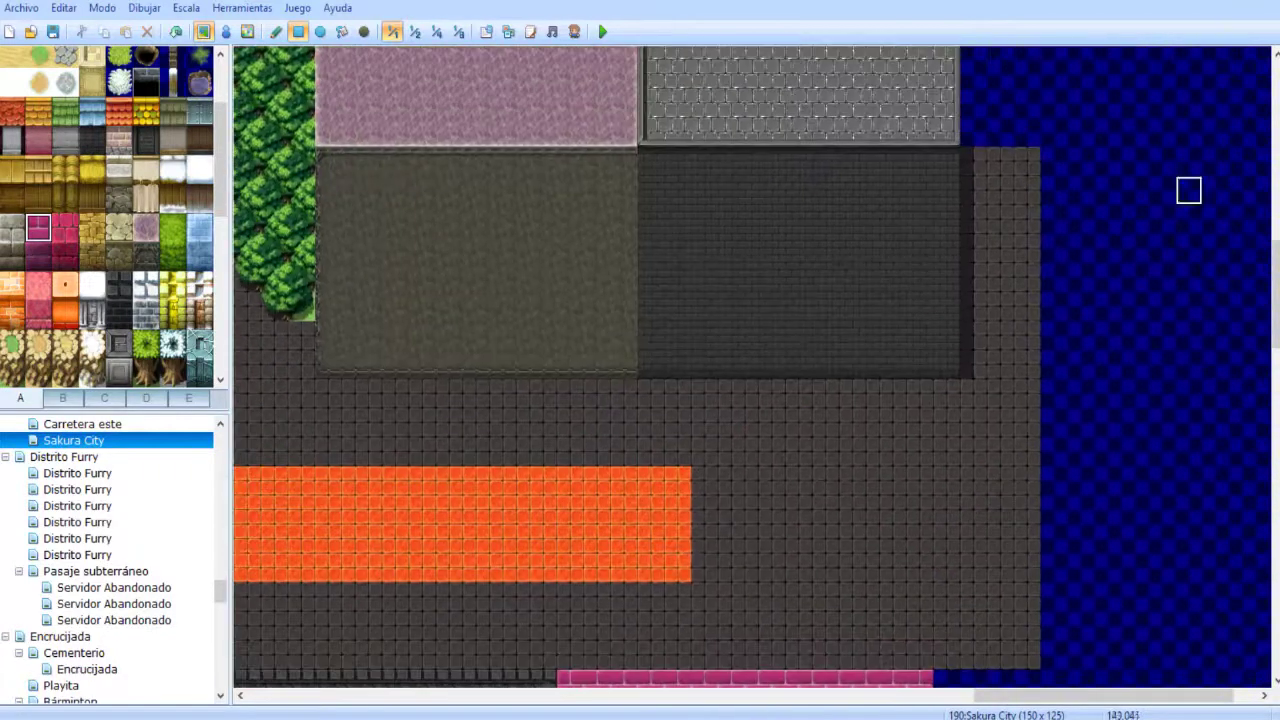
scroll(1060, 300, down, 5)
right_click(947, 466)
drag(920, 437, 920, 582)
click(920, 408)
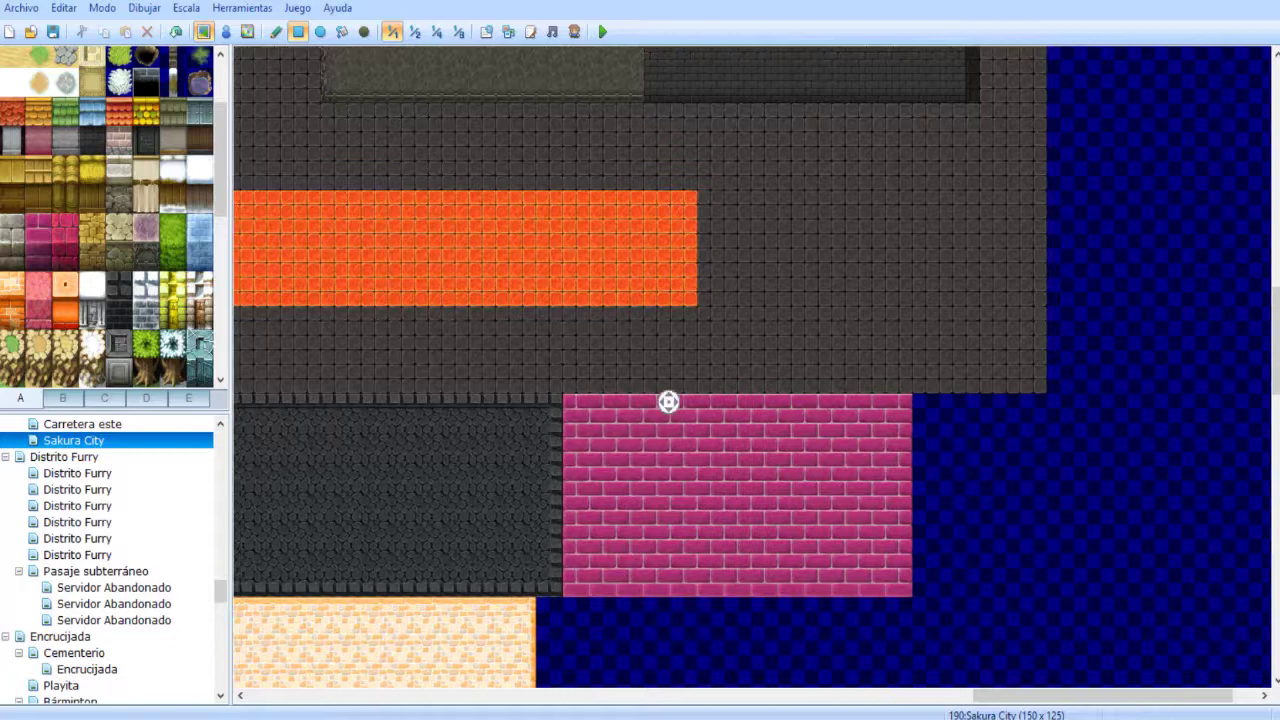
- Measure the black roof's width and add one column of magenta brick tiles along the magenta roof's east side
scroll(511, 431, left, 5)
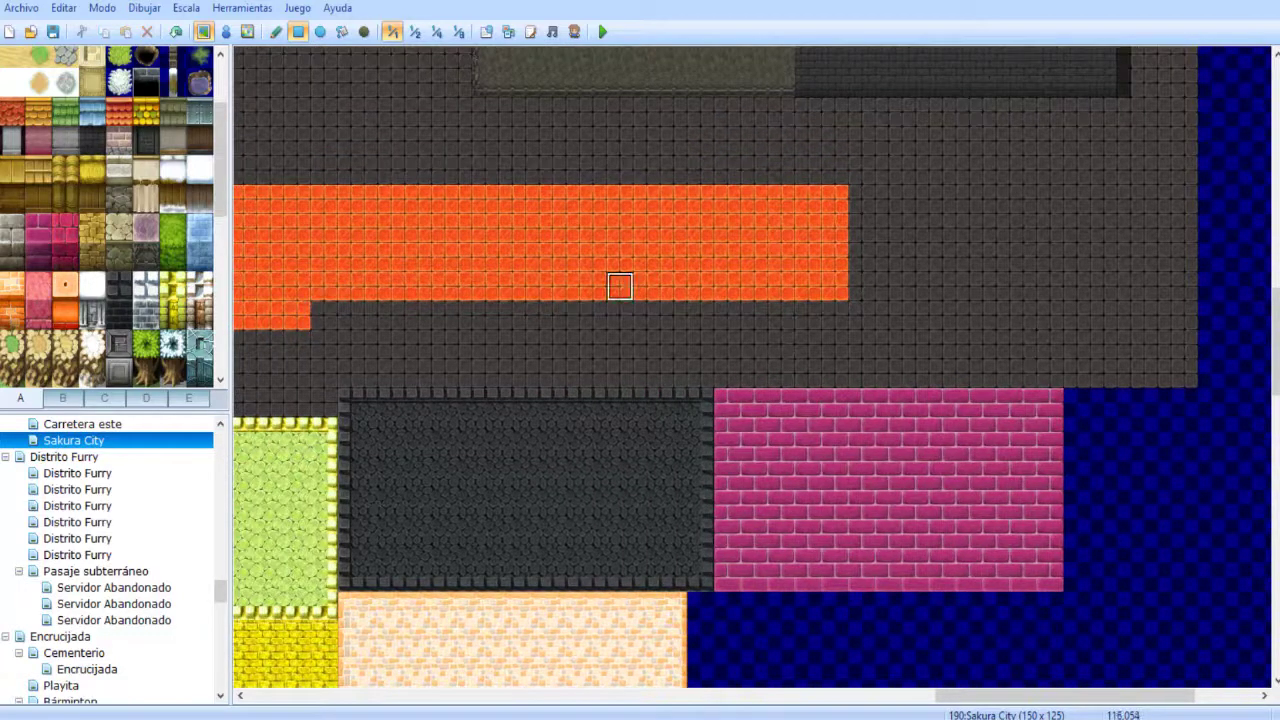
drag(378, 432, 670, 457)
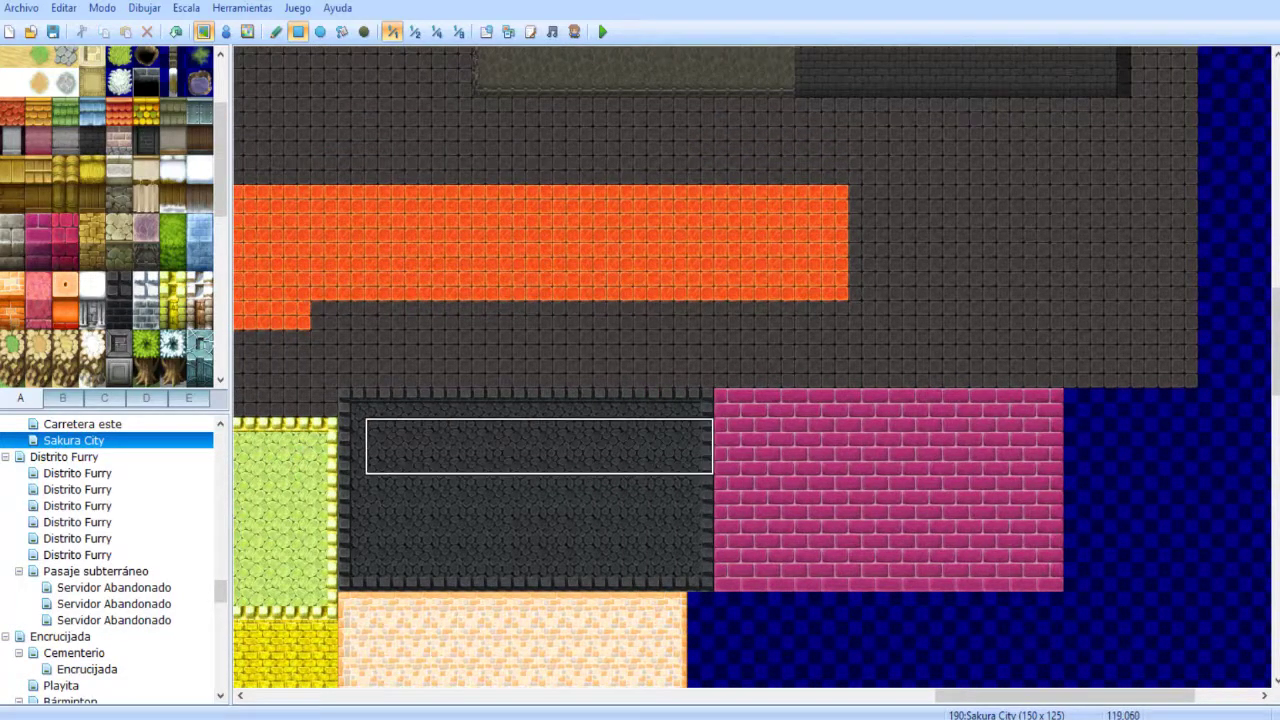
right_click(1049, 432)
drag(1077, 402, 1077, 577)
- Extend the orange road eastward to the outer edge of the dark pavement
middle_drag(948, 524, 1012, 395)
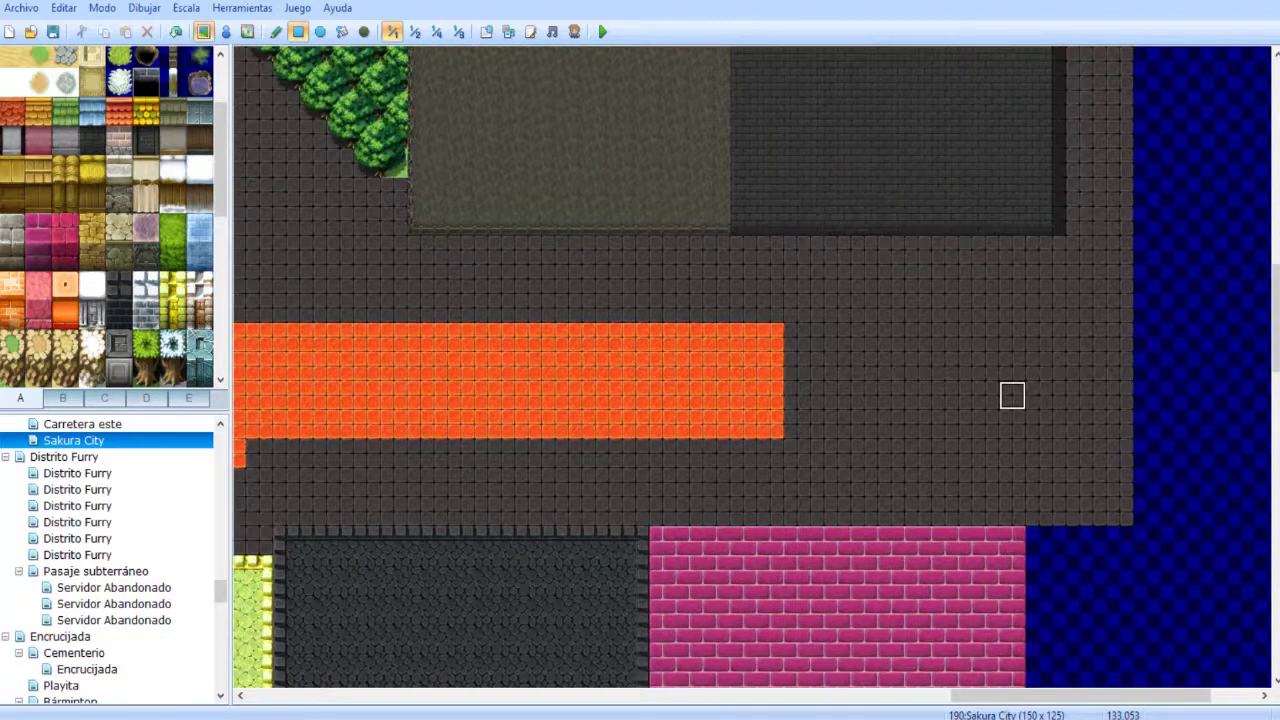
drag(798, 336, 1094, 428)
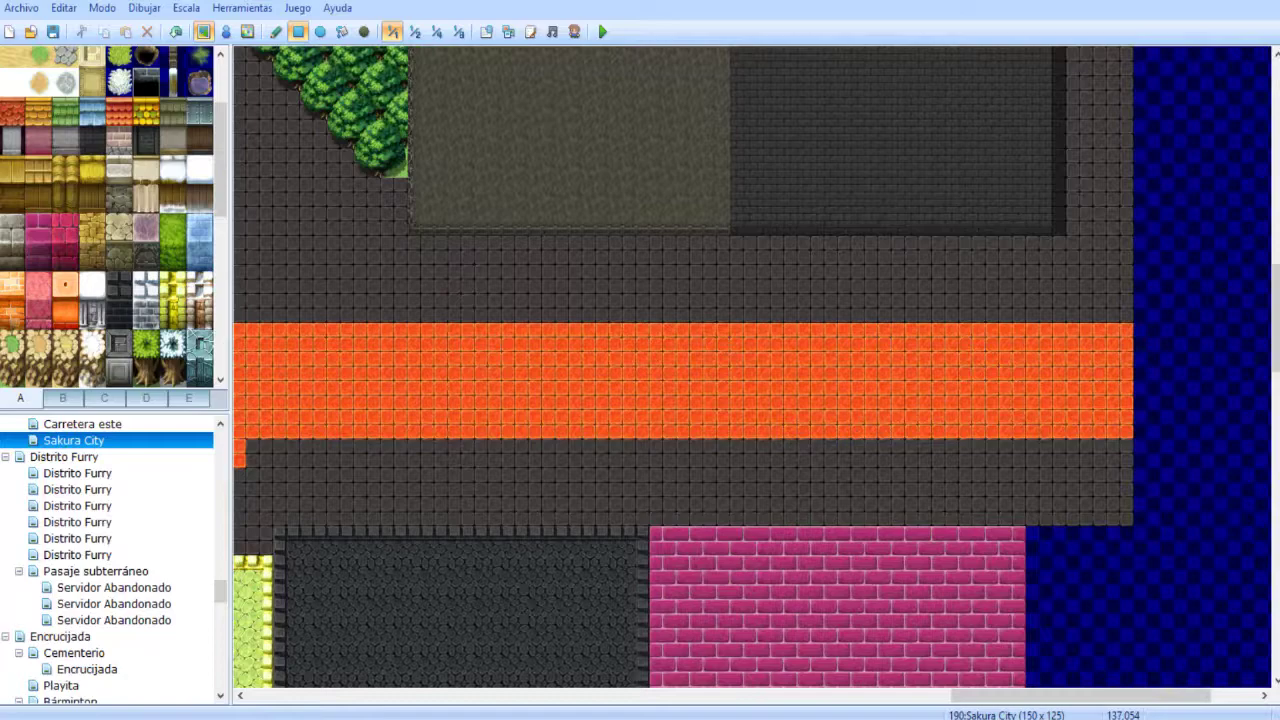
scroll(877, 500, up, 2)
scroll(877, 500, right, 3)
scroll(877, 500, up, 4)
scroll(877, 500, right, 2)
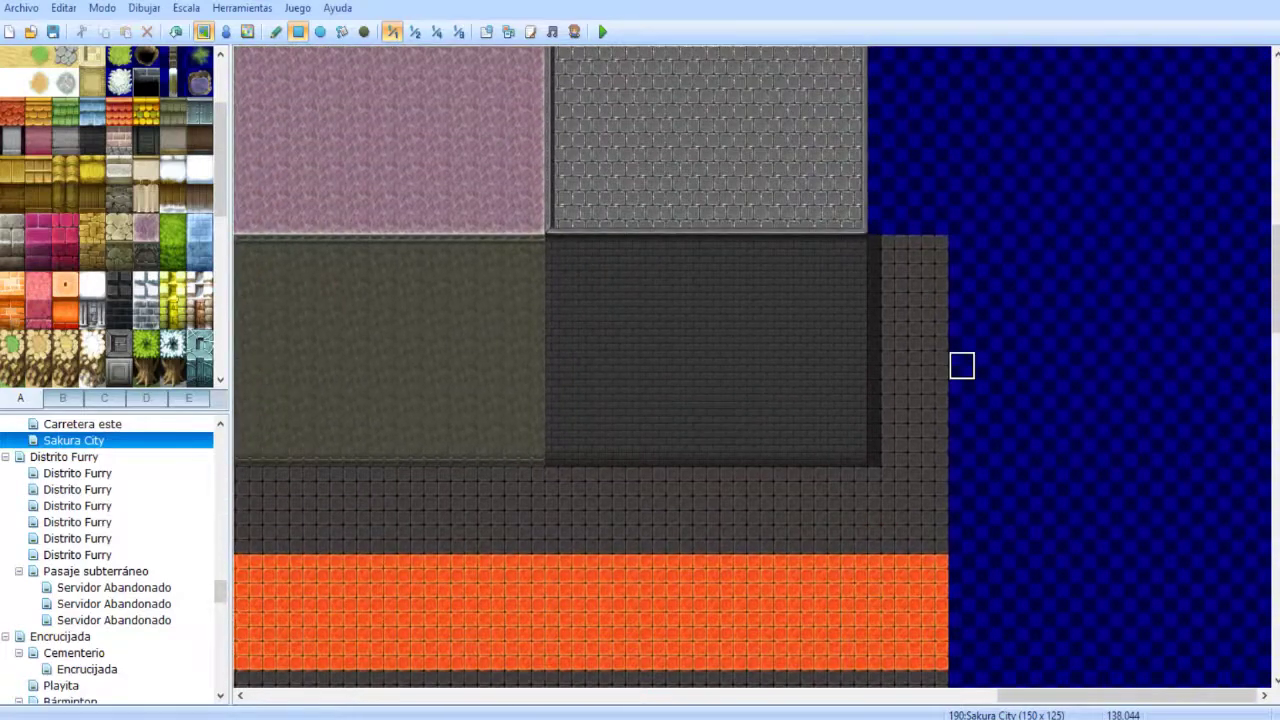
- Clear the street's eastern end, about 6 columns by 10 rows covering both pavements and the orange road
middle_drag(897, 374, 300, 634)
middle_drag(474, 537, 1060, 318)
scroll(1060, 318, up, 10)
scroll(1060, 318, right, 20)
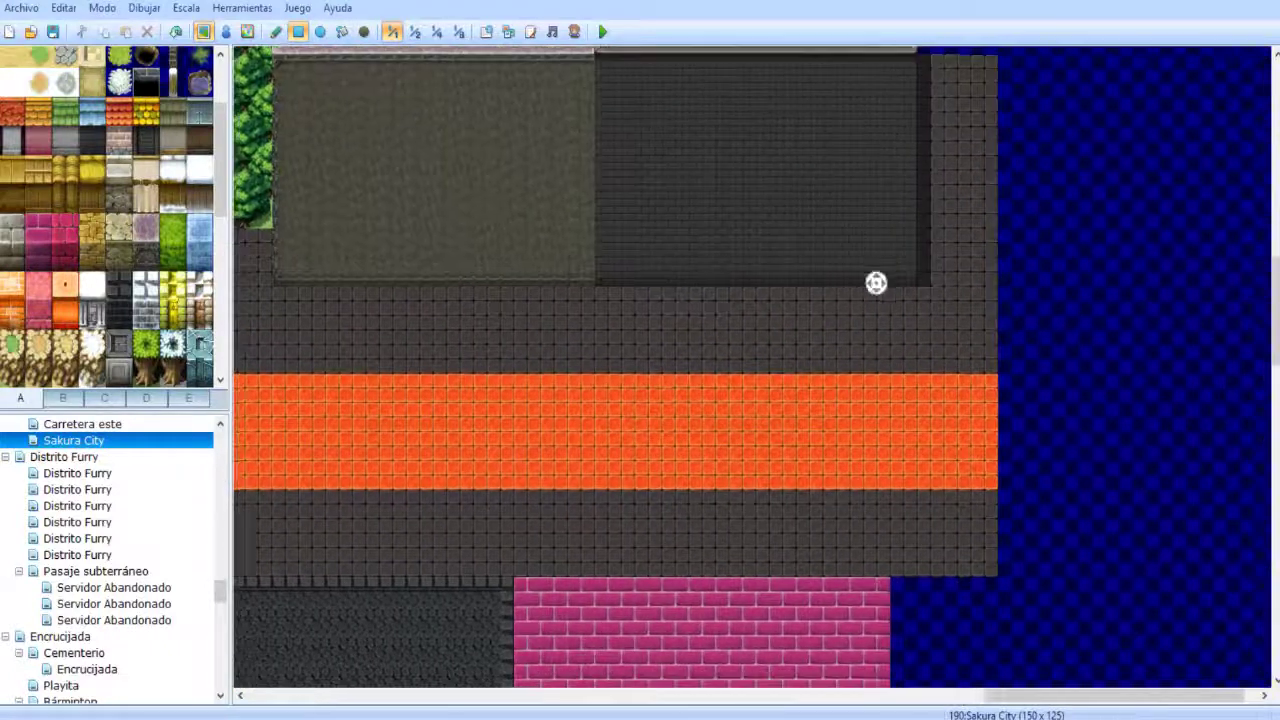
mouse_move(960, 285)
mouse_down()
mouse_move(801, 490)
mouse_move(827, 547)
mouse_move(792, 555)
mouse_up()
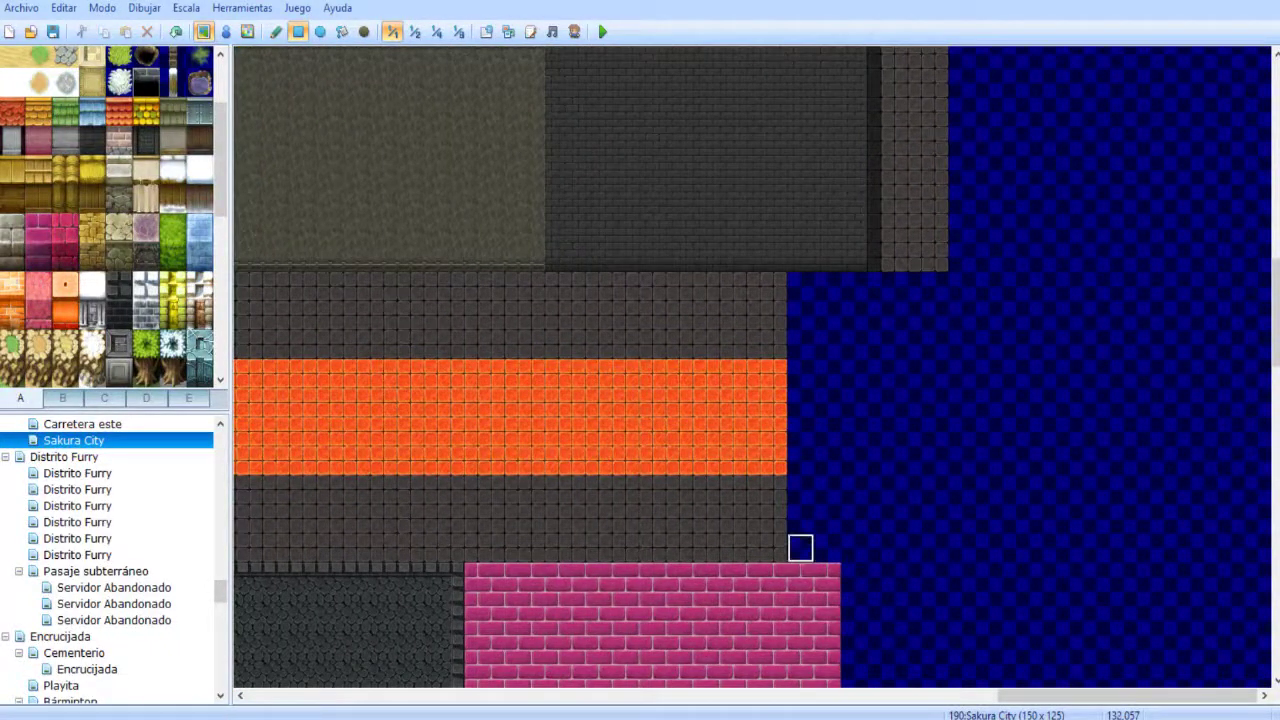
- Widen the magenta brick roof by another tile column on its east side
right_click(800, 577)
scroll(880, 460, down, 5)
drag(854, 427, 854, 601)
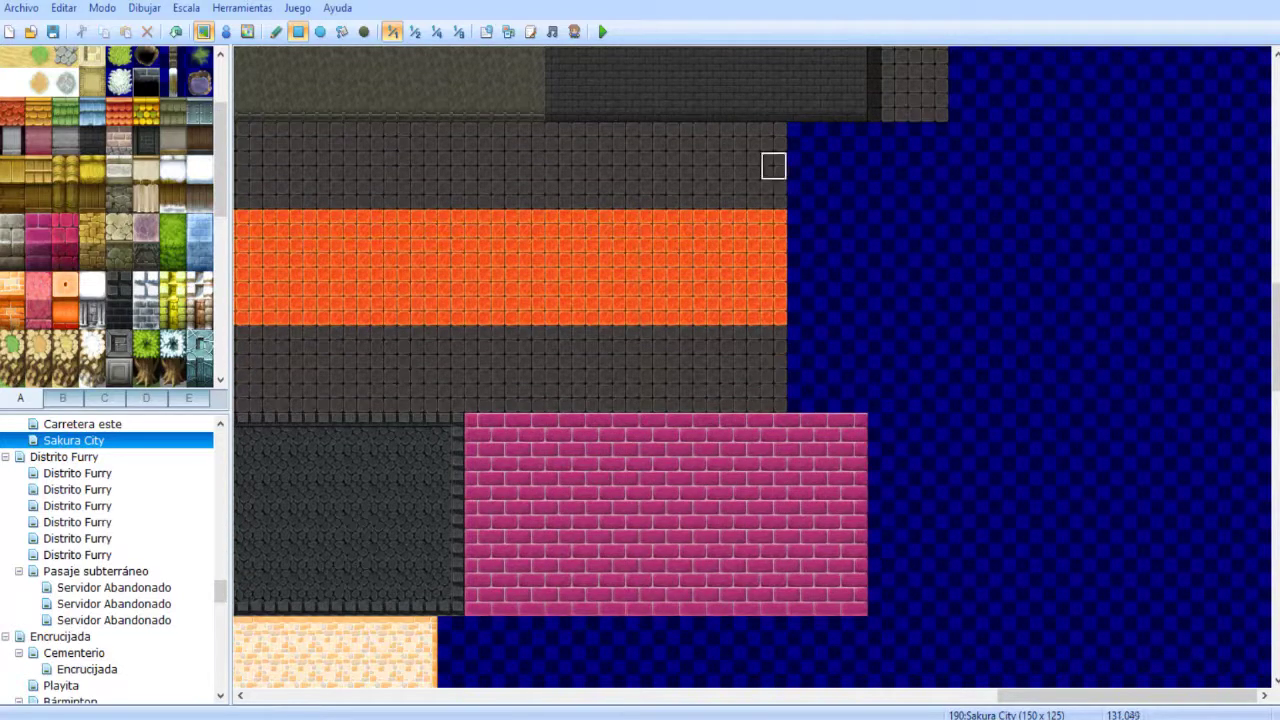
- Extend the dark pavement and the orange road east by one tile column
drag(800, 137, 800, 397)
right_click(773, 282)
drag(800, 311, 800, 224)
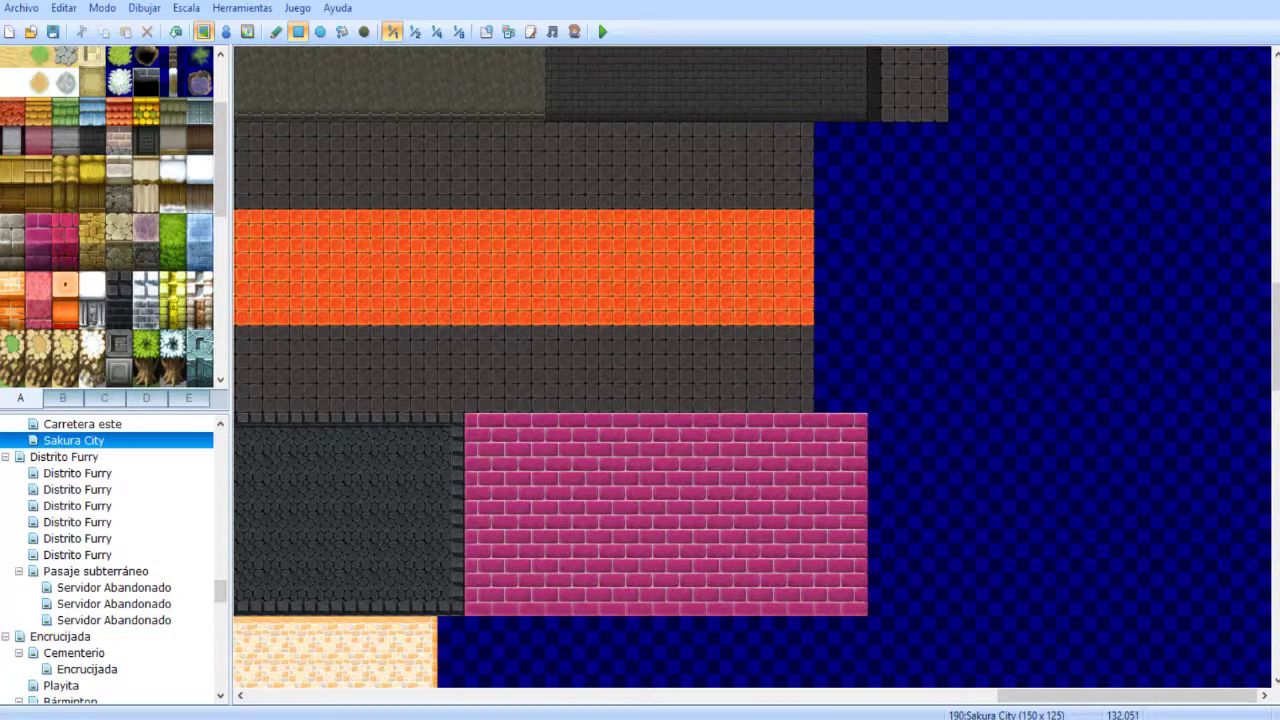
- Erase the leftover shadow and pavement strip along the east side of the black brick building
scroll(800, 389, up, 1)
scroll(799, 389, up, 10)
drag(881, 578, 935, 317)
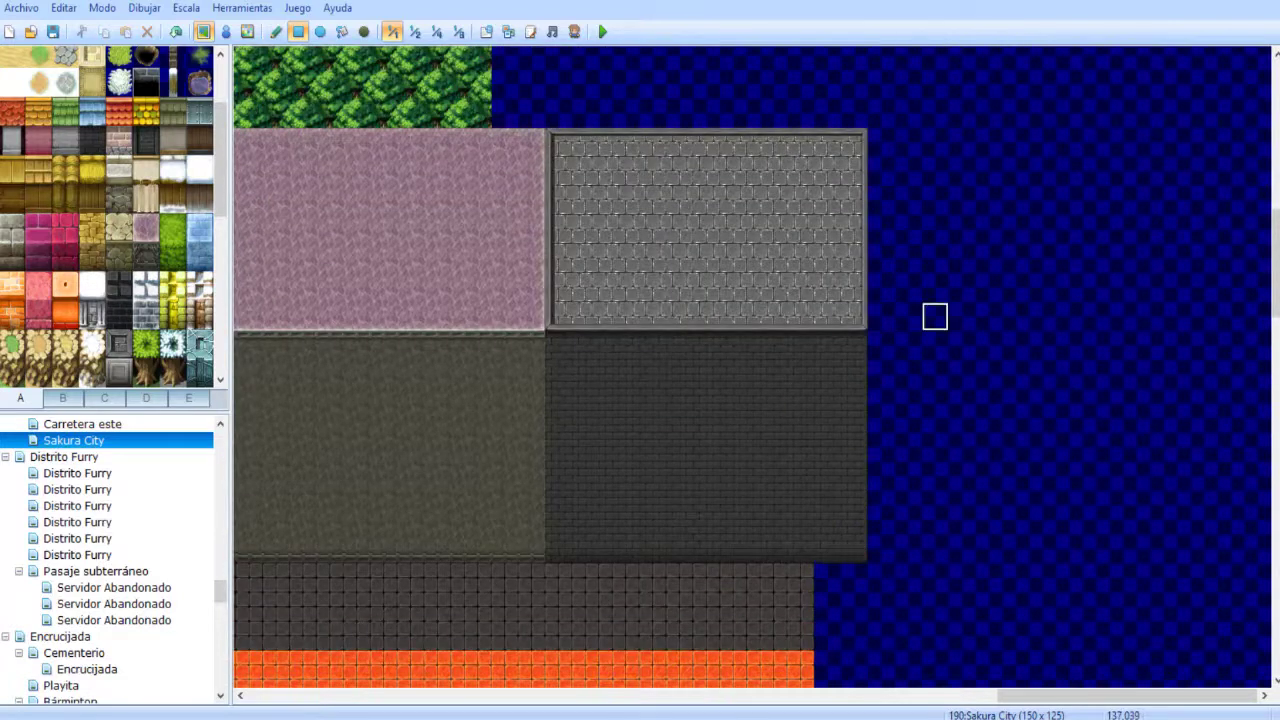
- Examine the trimmed street and the whole Sakura City layout at 1:4 scale, and return to 1:1 scale
scroll(854, 229, down, 12)
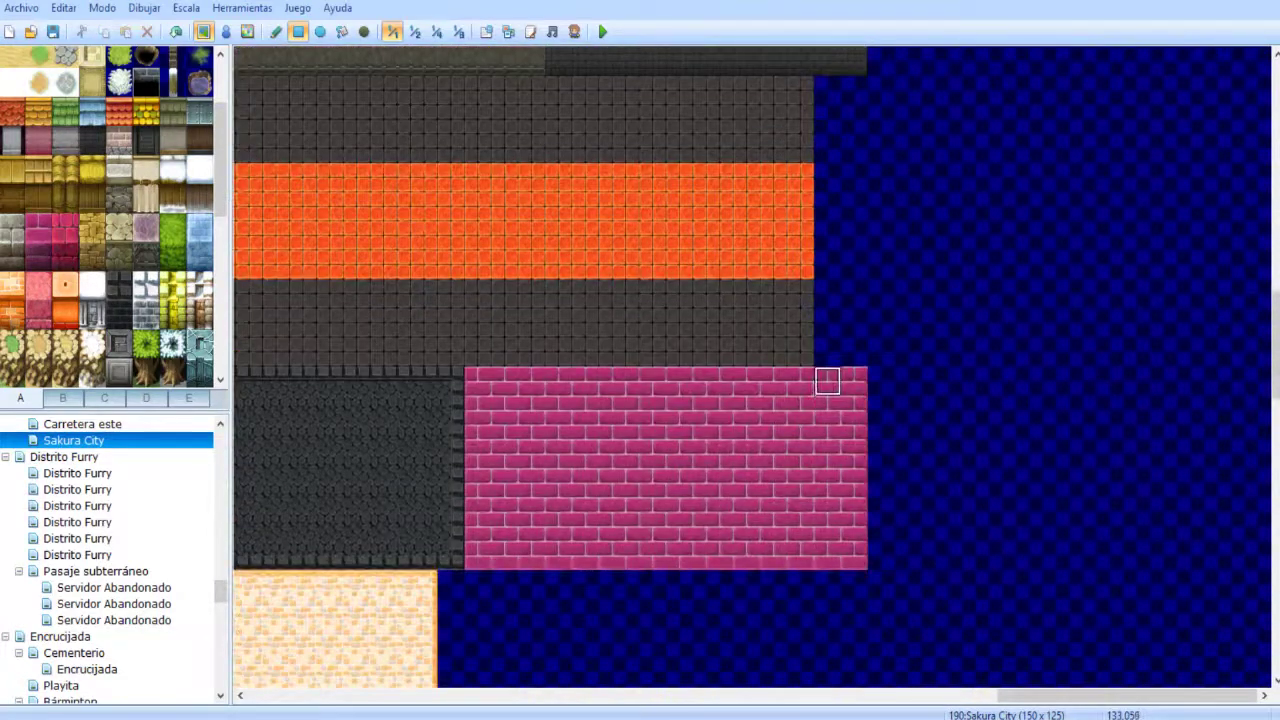
mouse_move(731, 317)
middle_down()
mouse_move(583, 237)
mouse_move(584, 214)
mouse_move(540, 150)
middle_up()
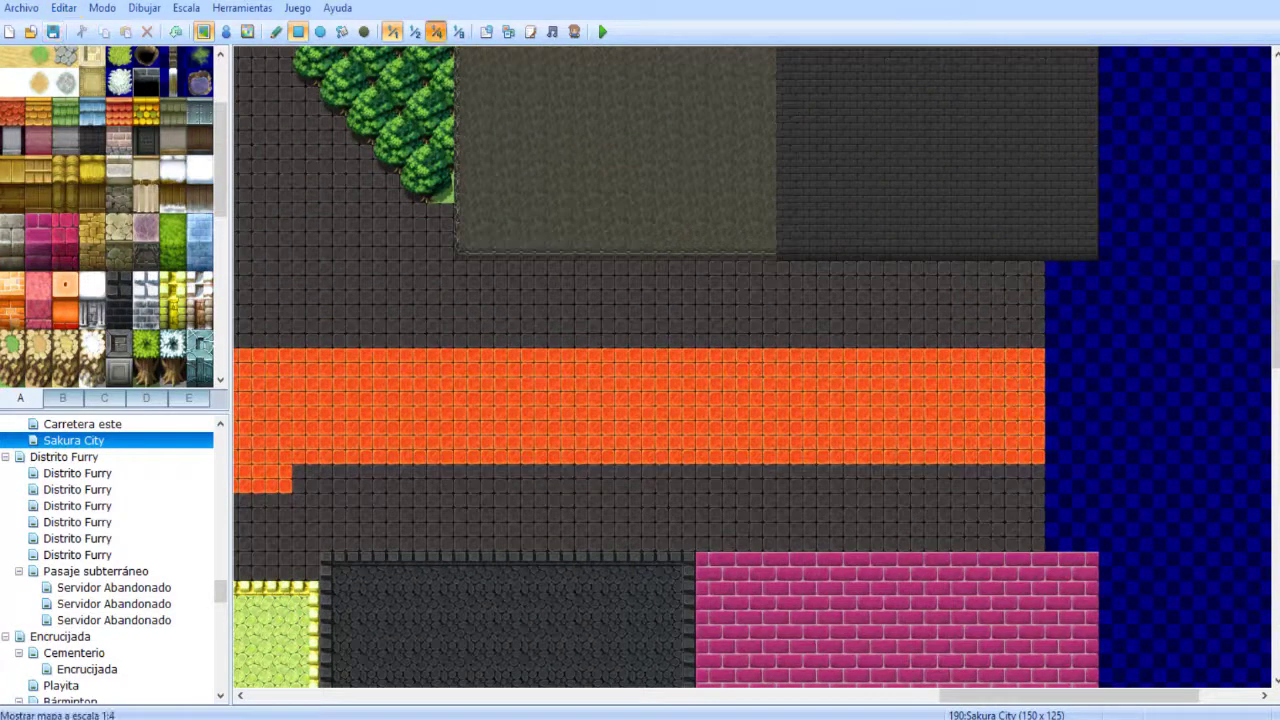
click(436, 31)
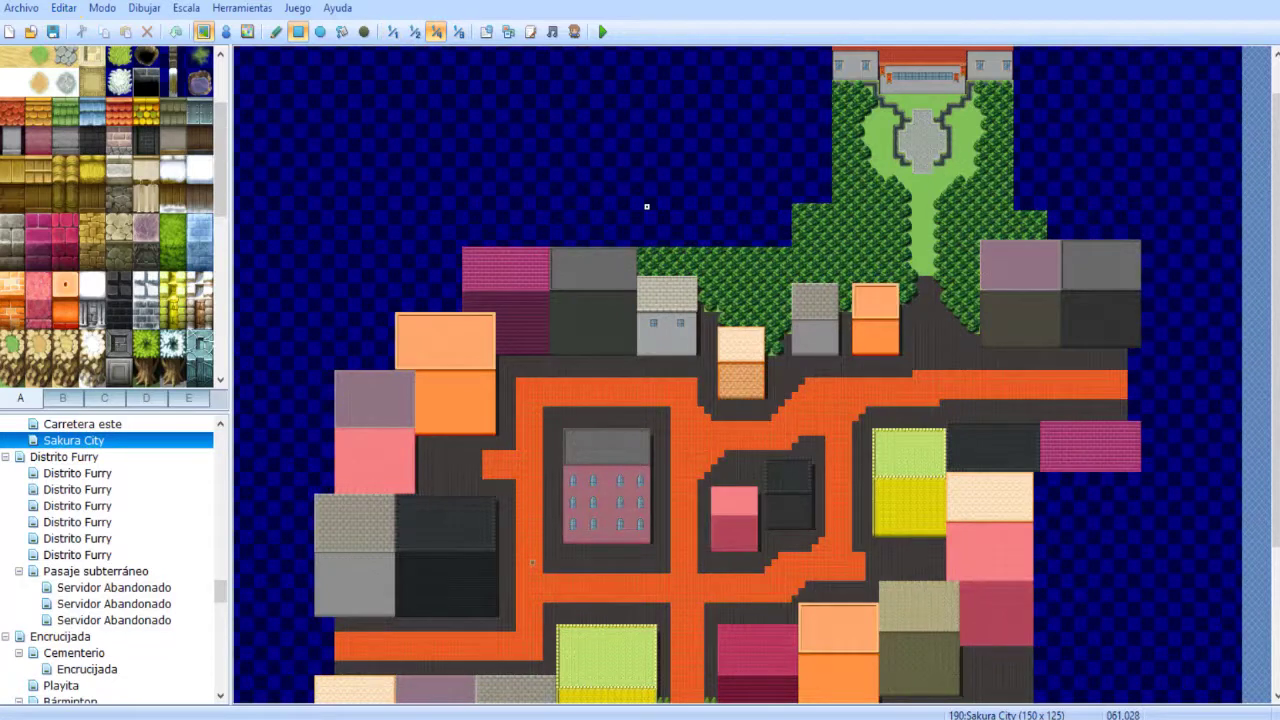
scroll(705, 245, down, 3)
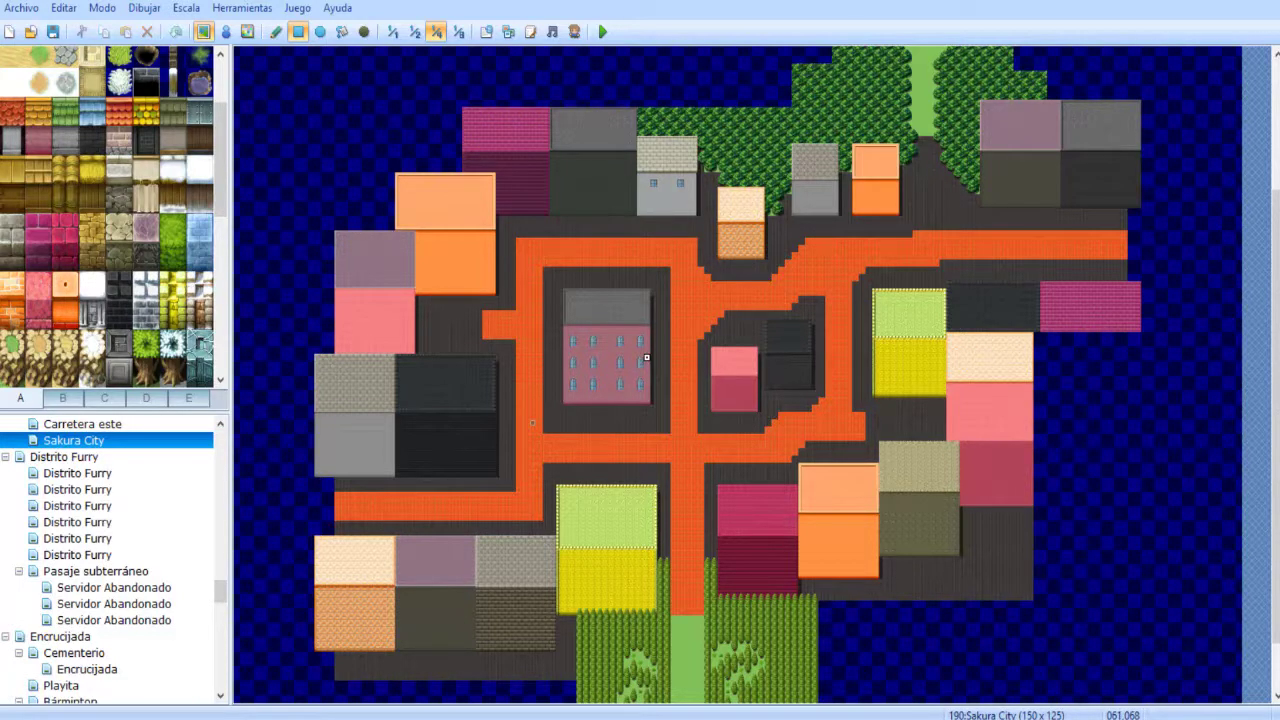
scroll(619, 313, down, 1)
scroll(613, 438, up, 1)
middle_drag(380, 227, 537, 114)
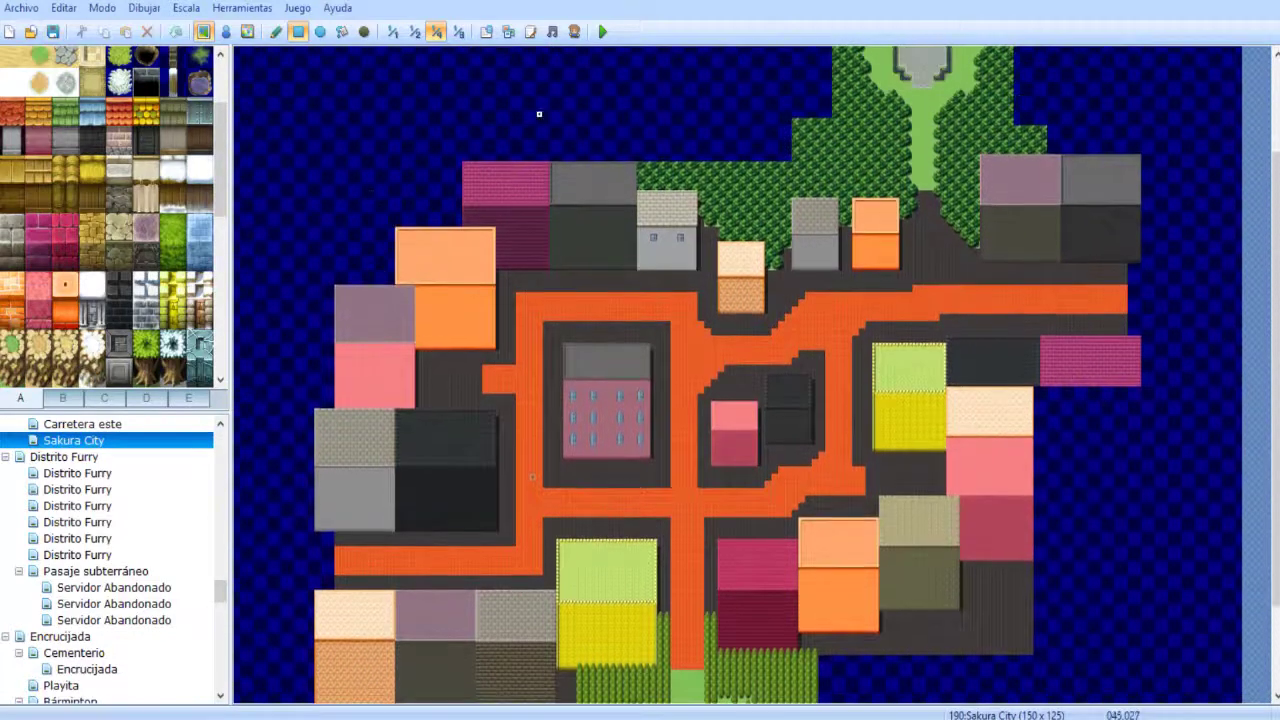
click(415, 32)
click(393, 32)
mouse_move(365, 216)
middle_down()
mouse_move(410, 218)
mouse_move(691, 123)
middle_up()
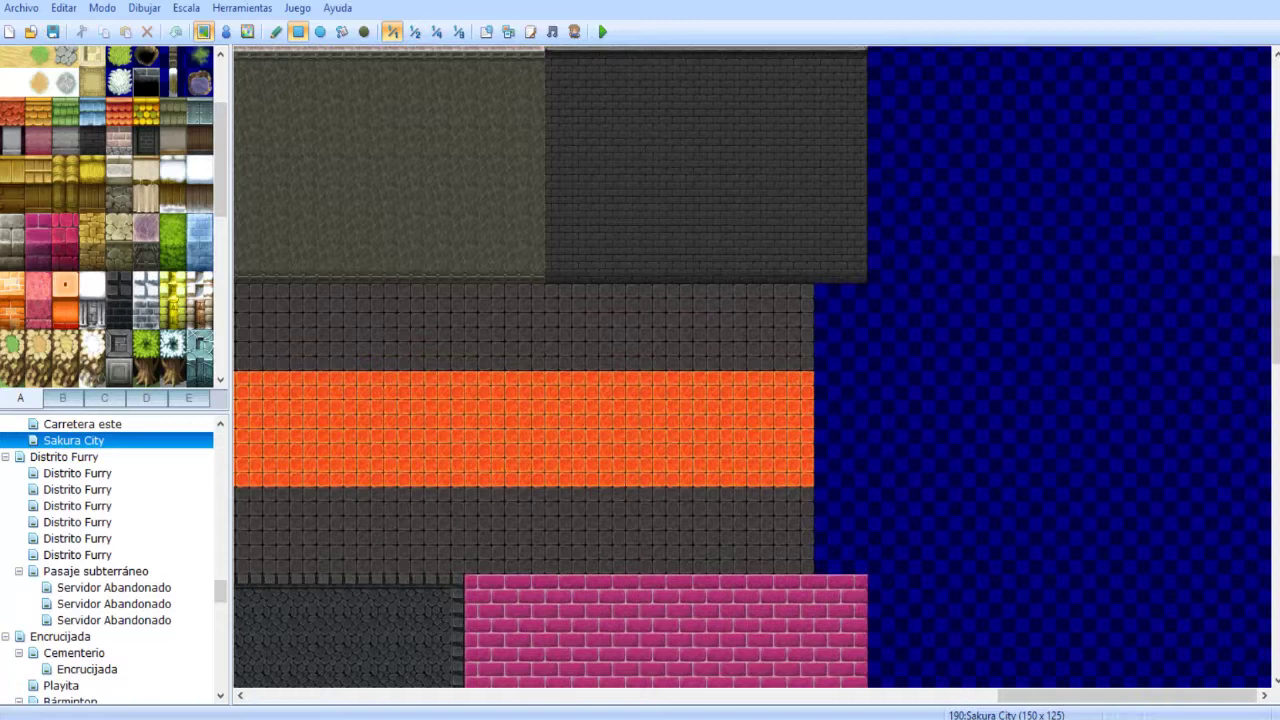
scroll(90, 472, up, 1)
- Open the Carretera este map and examine the paved road and buildings at its western end
click(84, 473)
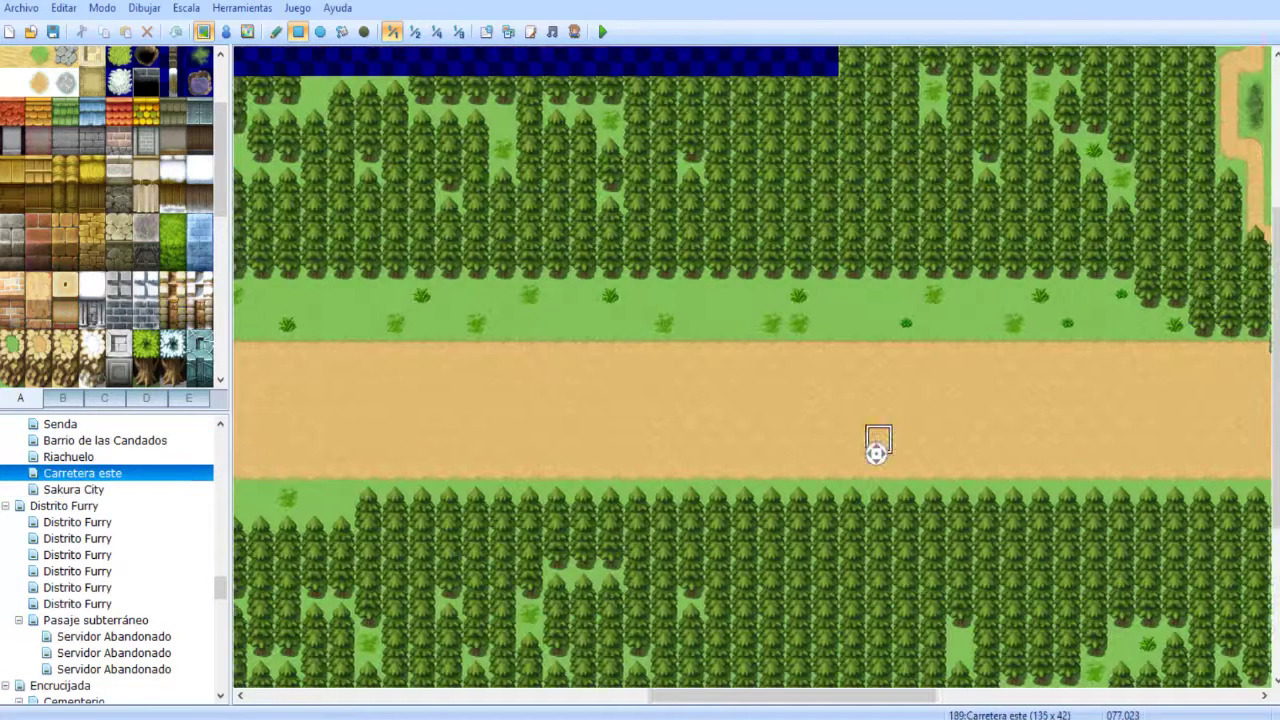
middle_drag(876, 453, 600, 453)
shift+scroll(876, 453, left, 3)
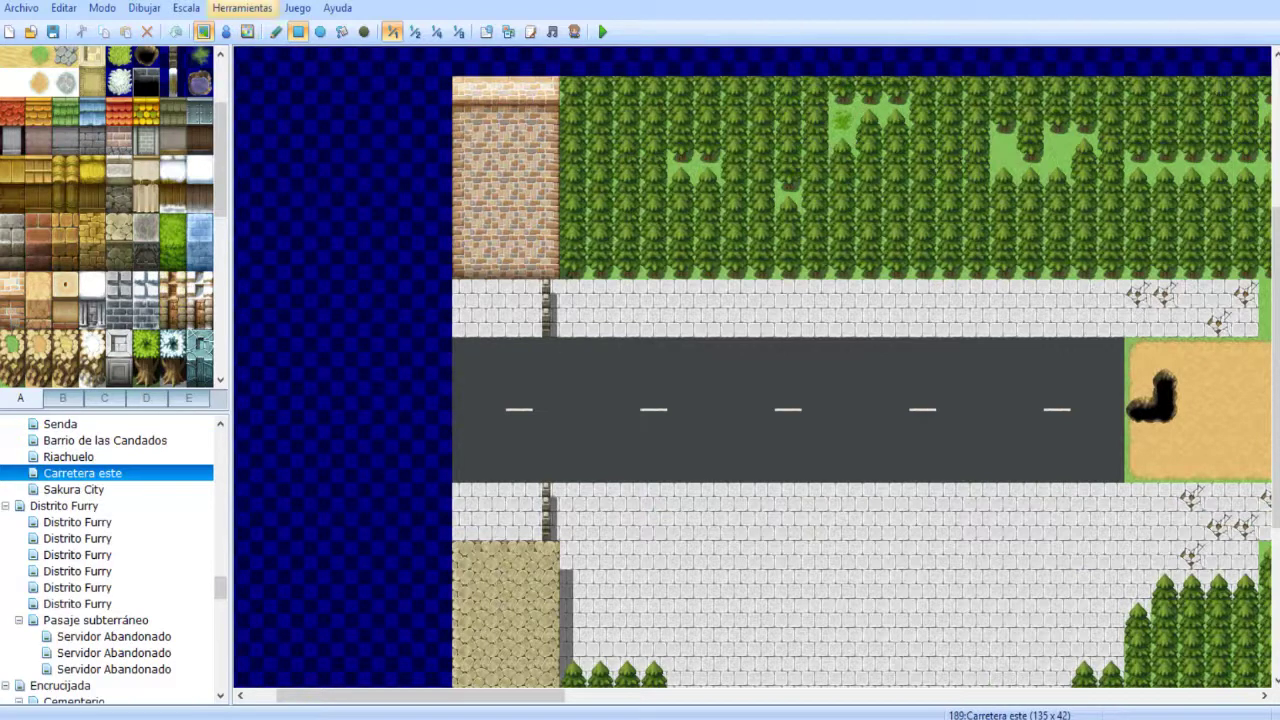
- Set the tileset of the Carretera este map to 103:Sakura City
click(242, 8)
right_click(138, 473)
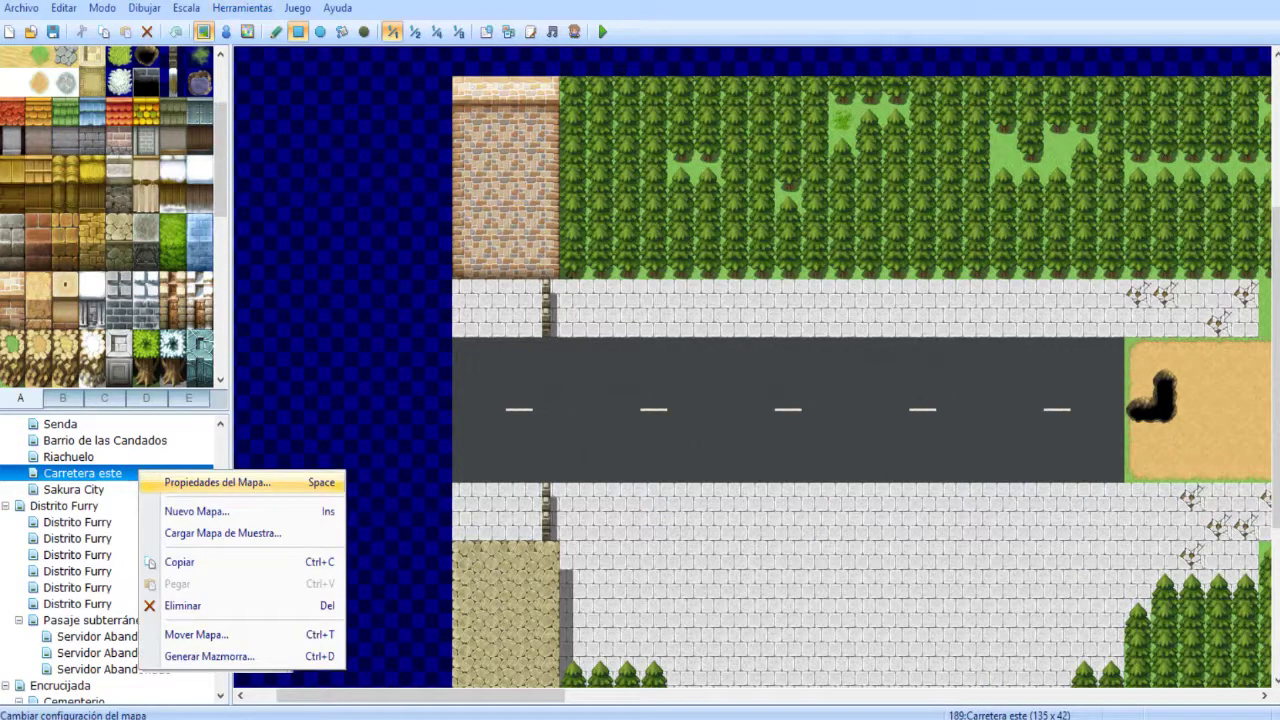
click(217, 482)
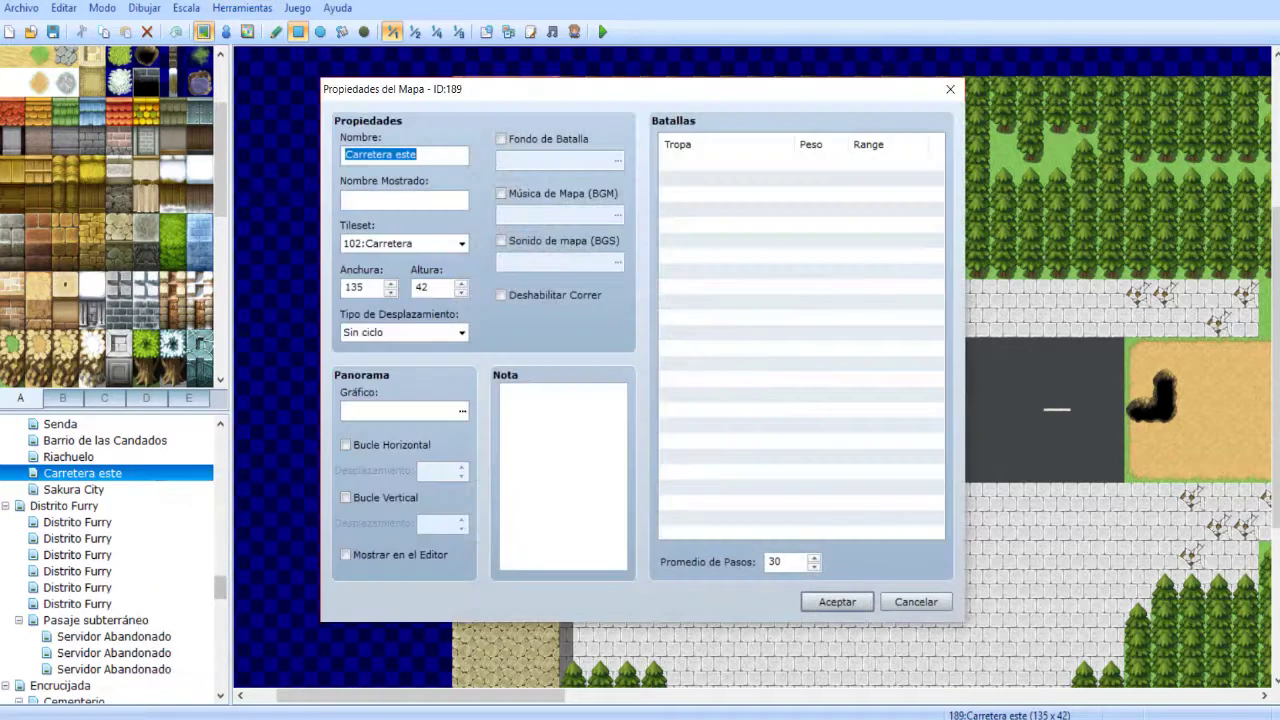
click(461, 243)
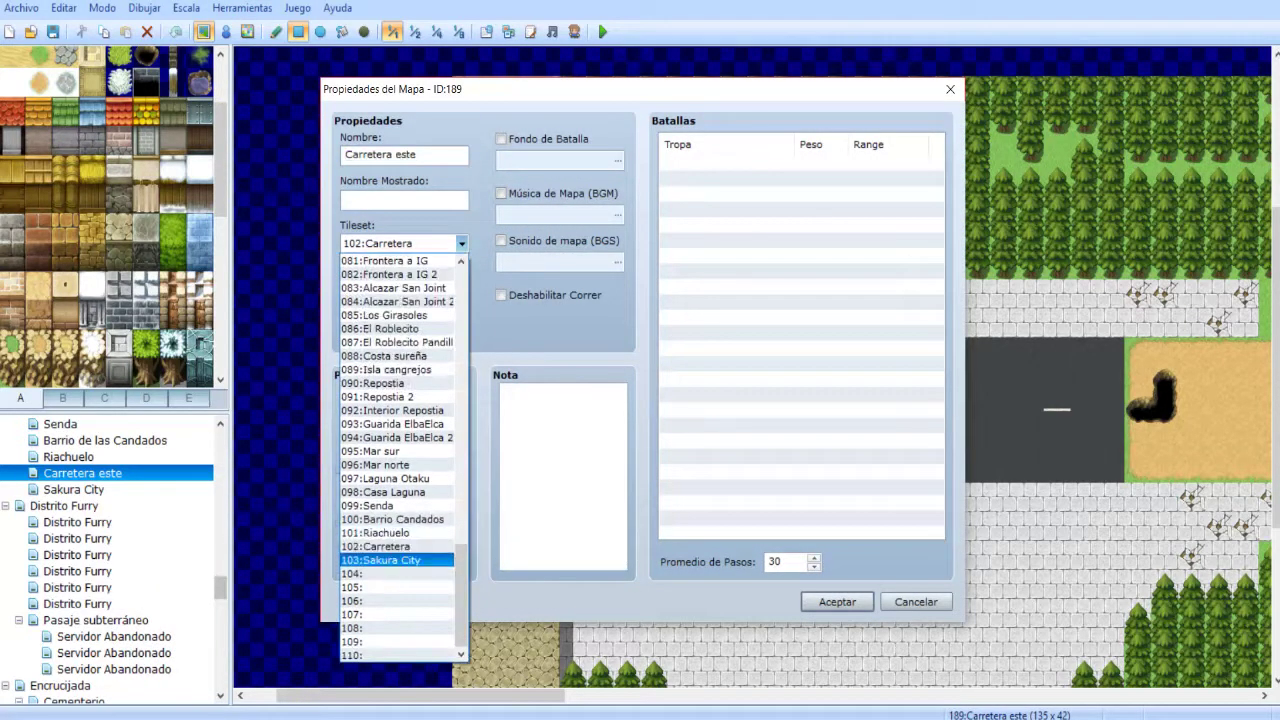
click(381, 560)
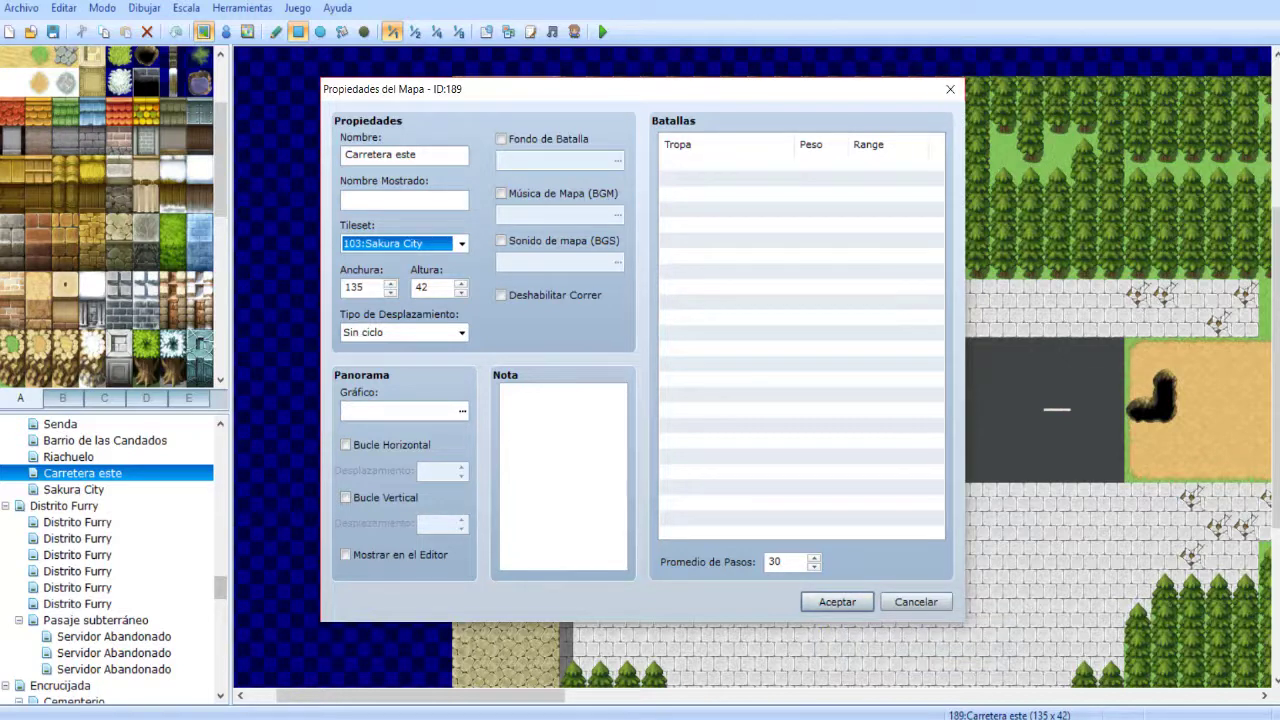
click(837, 601)
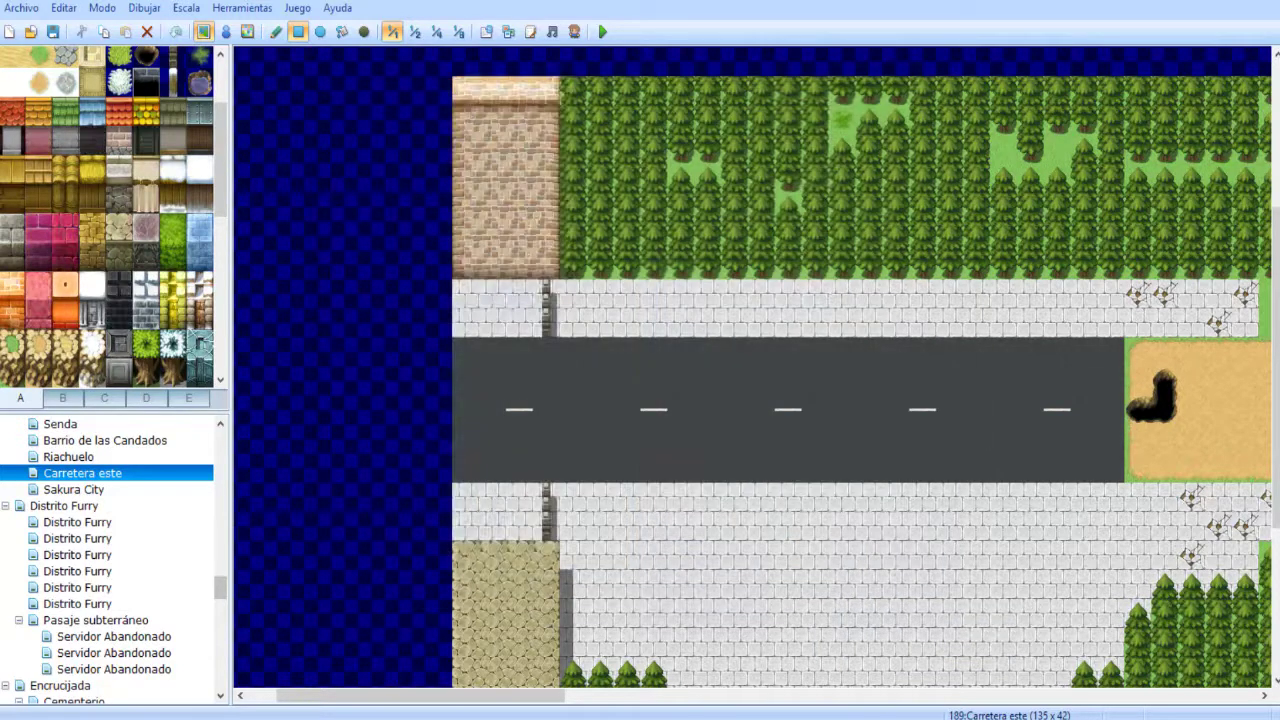
- Restore the Carretera este map's tileset to 102:Carretera
right_click(86, 472)
click(140, 483)
click(837, 601)
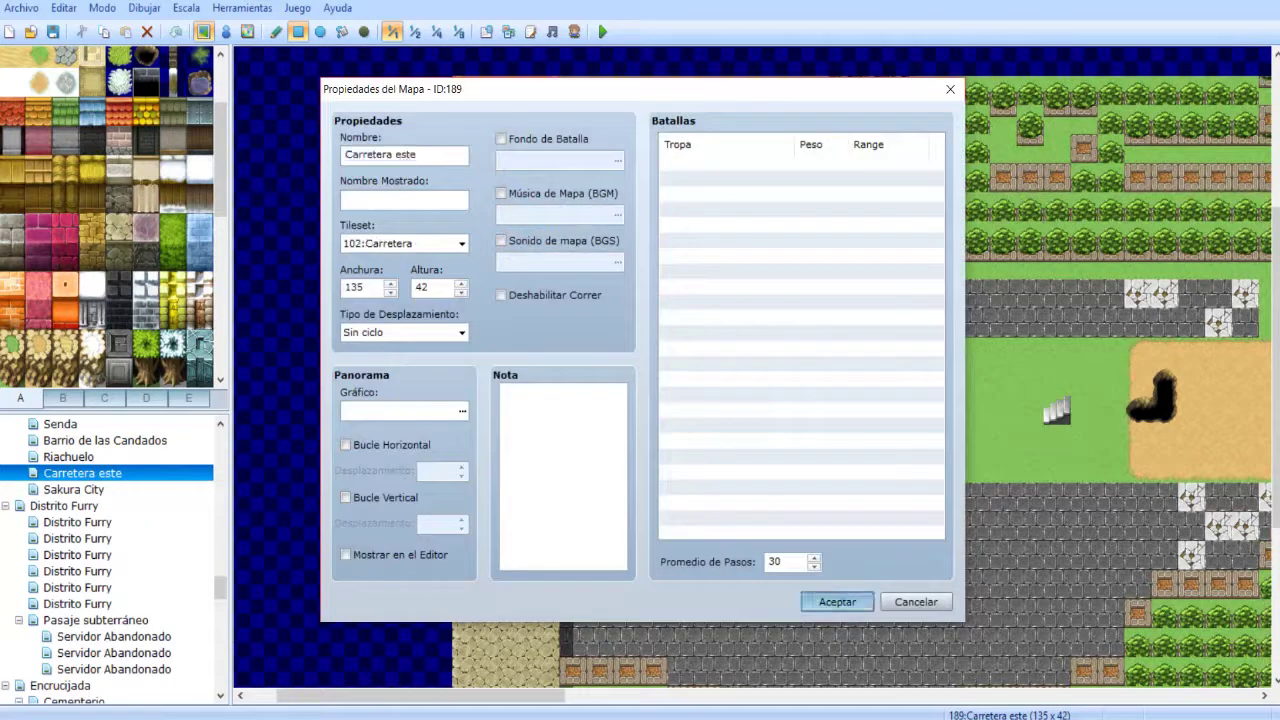
- Copy tileset 102:Carretera into empty slot 104 of the database and name the copy Carretera Sakura
click(242, 8)
click(268, 30)
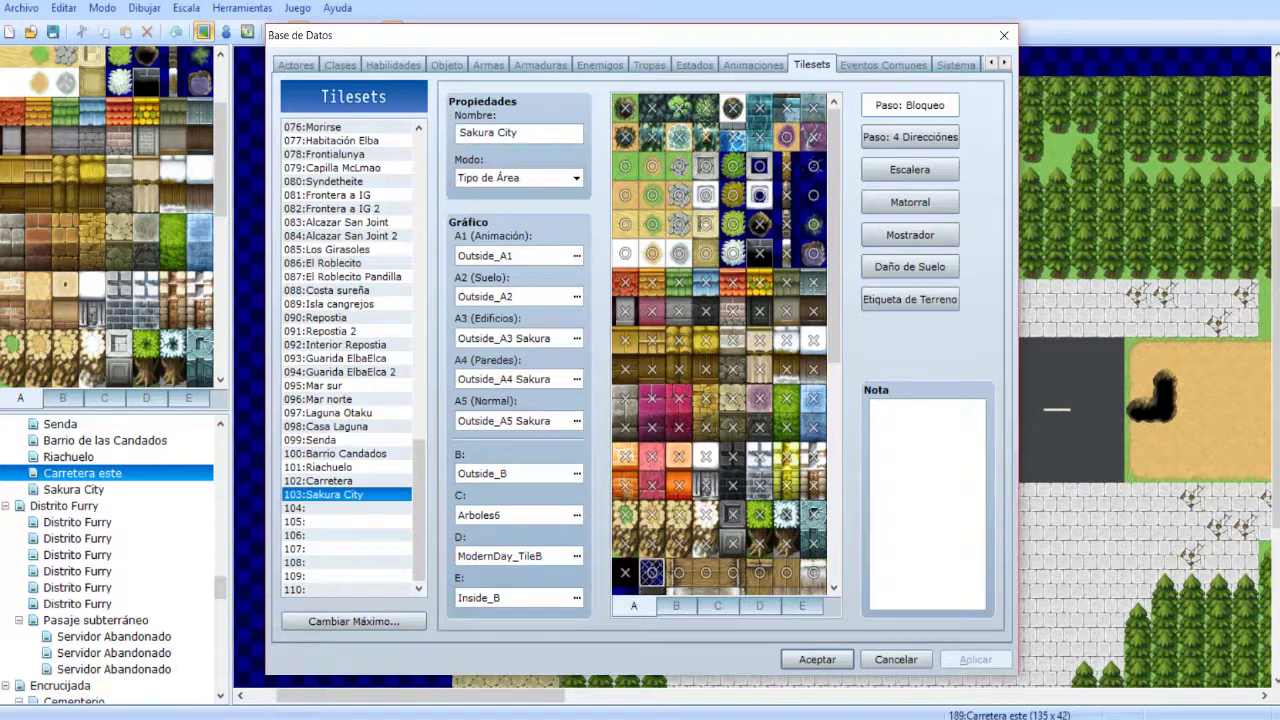
click(346, 481)
key(ctrl+c)
click(346, 508)
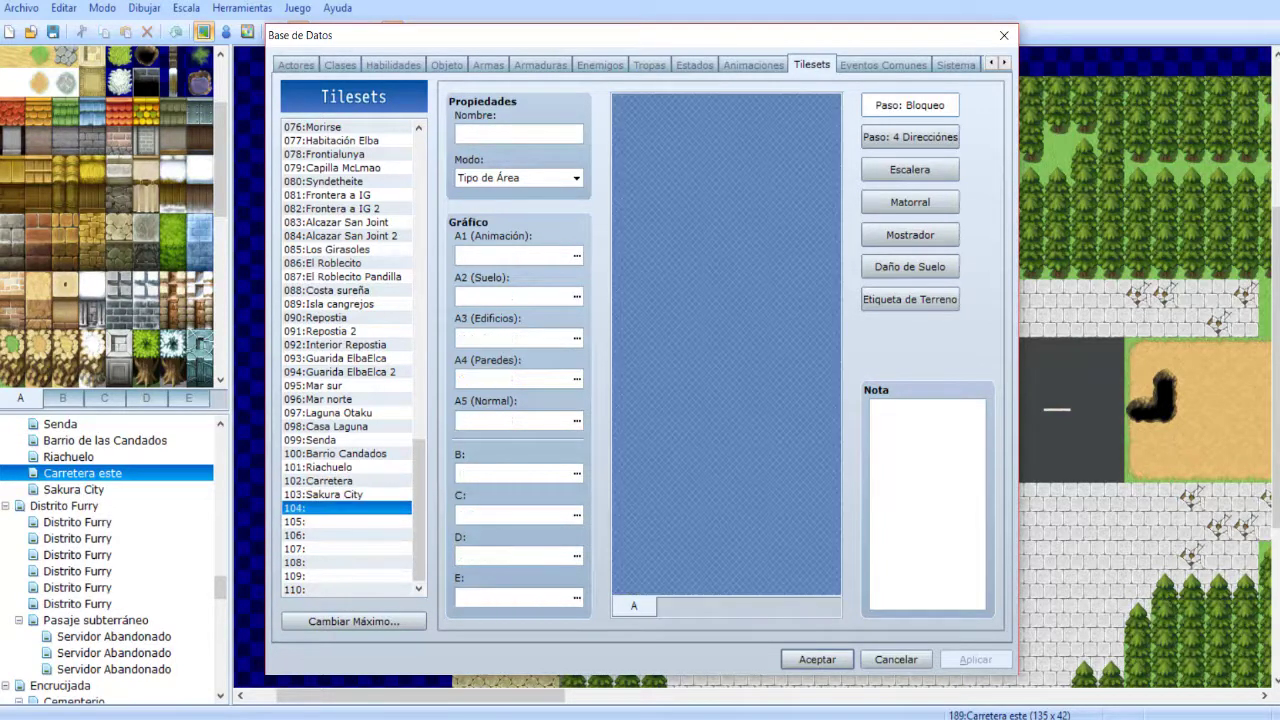
key(ctrl+v)
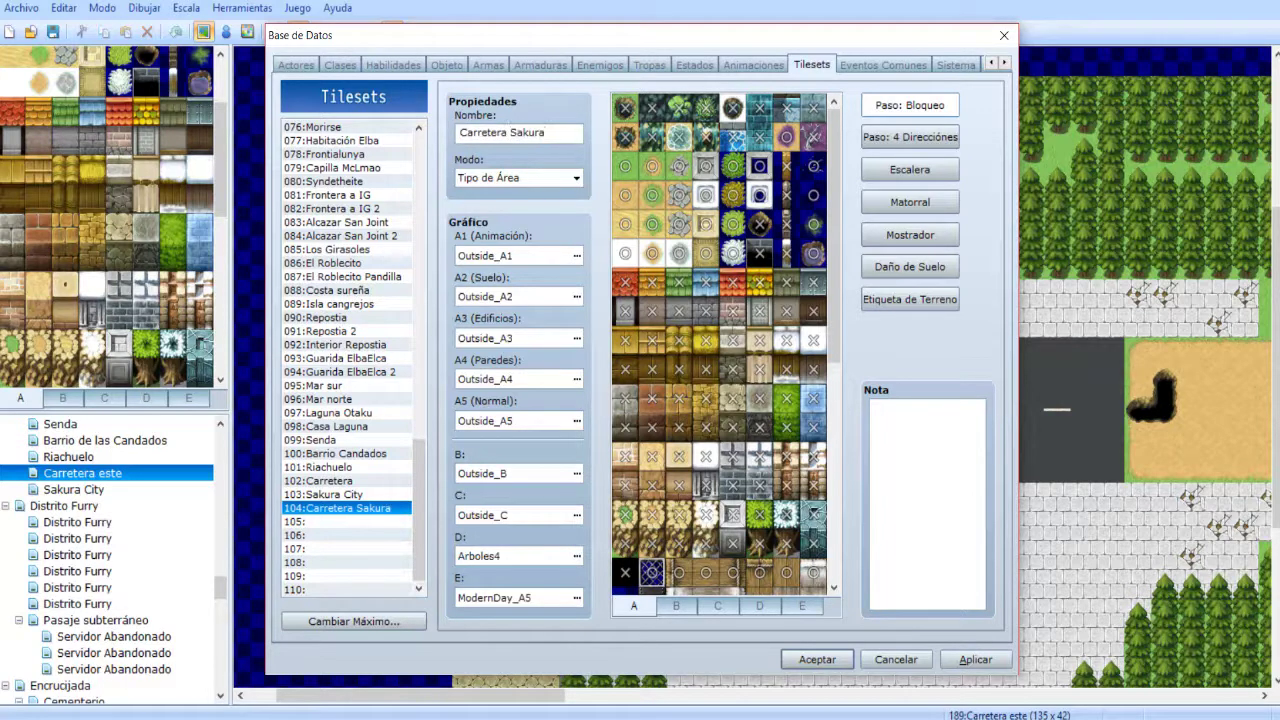
- Set the Carretera Sakura tileset's A3 graphic to Outside_A3 Sakura and its A4 graphic to Outside_A4 Sakura
click(577, 339)
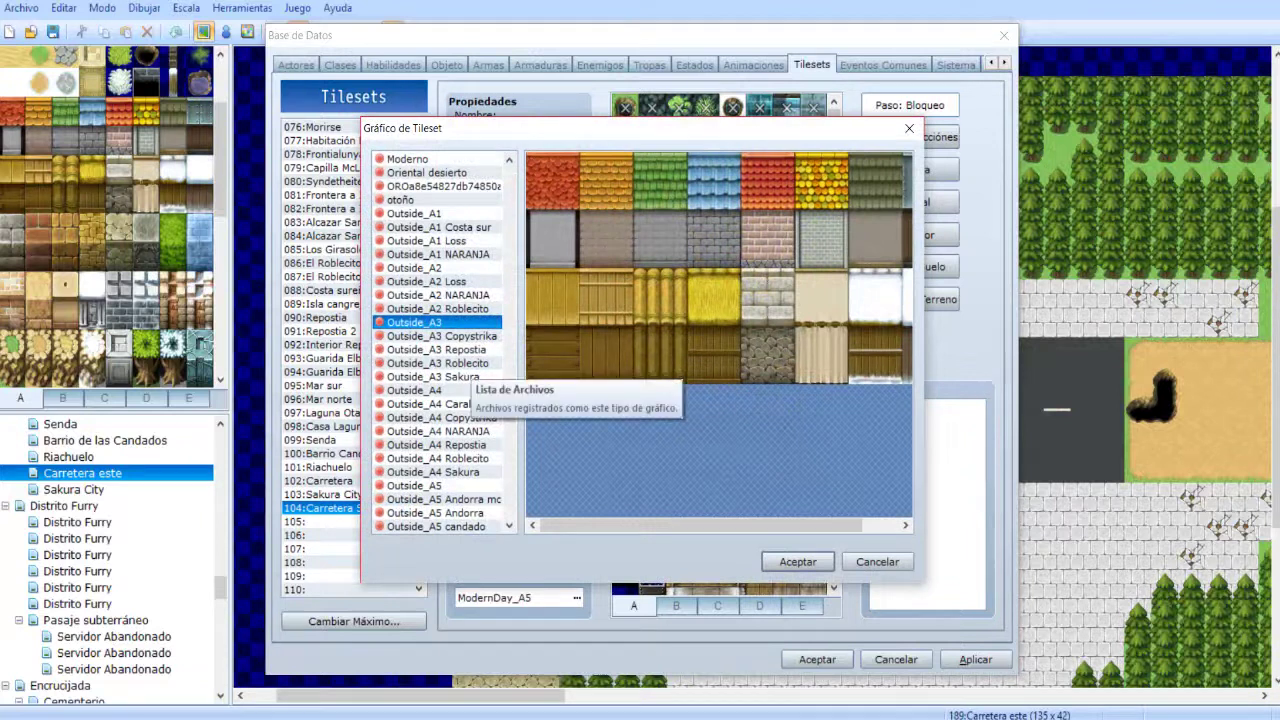
click(433, 376)
click(797, 561)
click(577, 380)
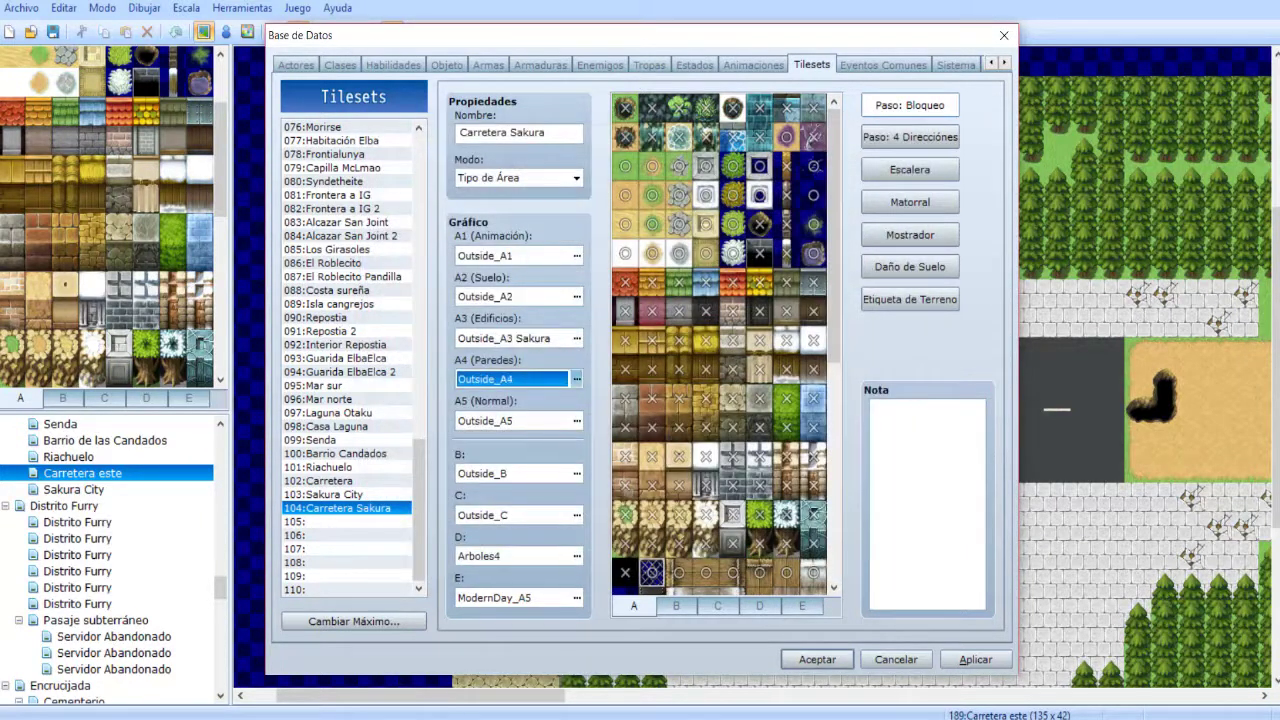
click(433, 404)
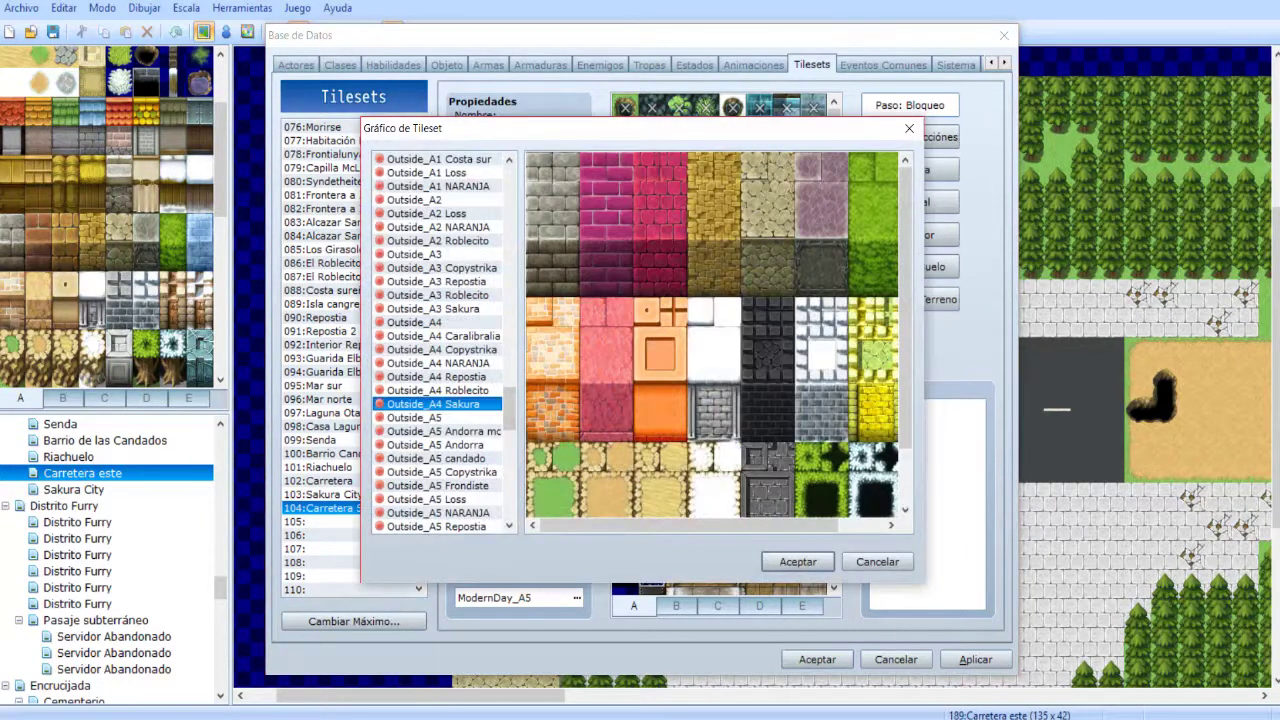
click(797, 561)
- Set the Carretera Sakura tileset's A5 graphic to Outside_A5 Sakura and save the database changes
double_click(500, 420)
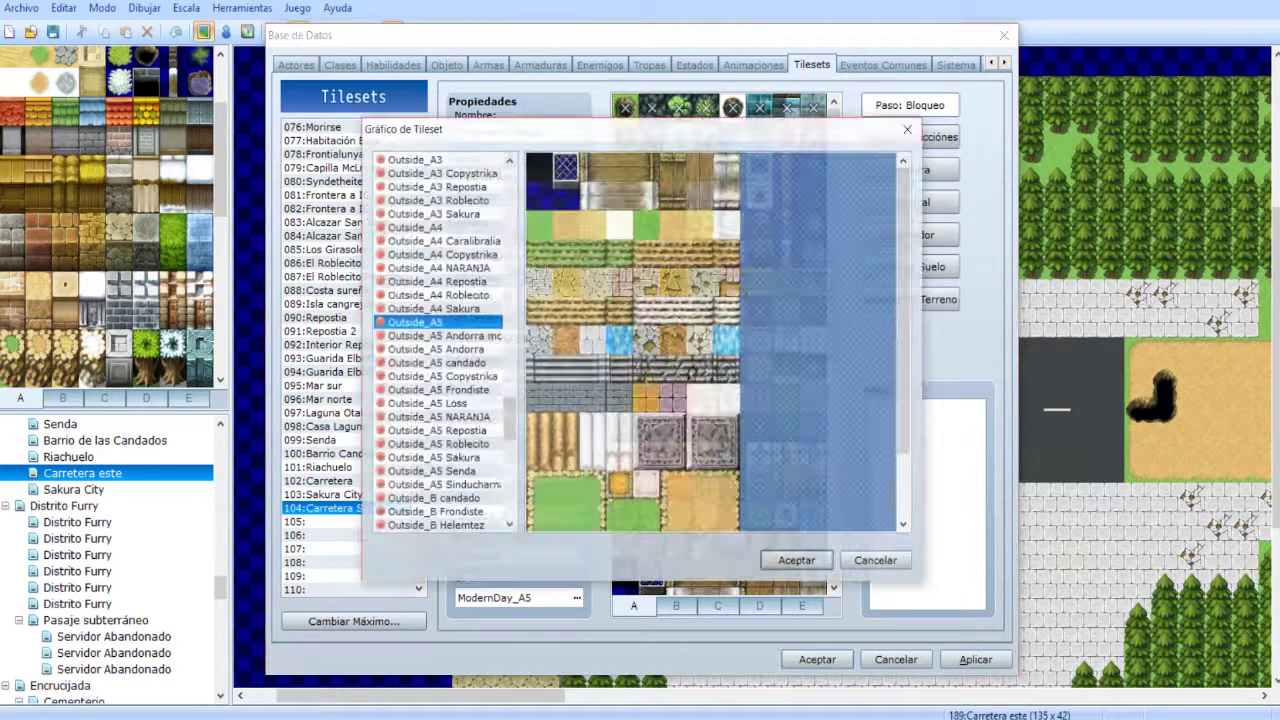
click(433, 458)
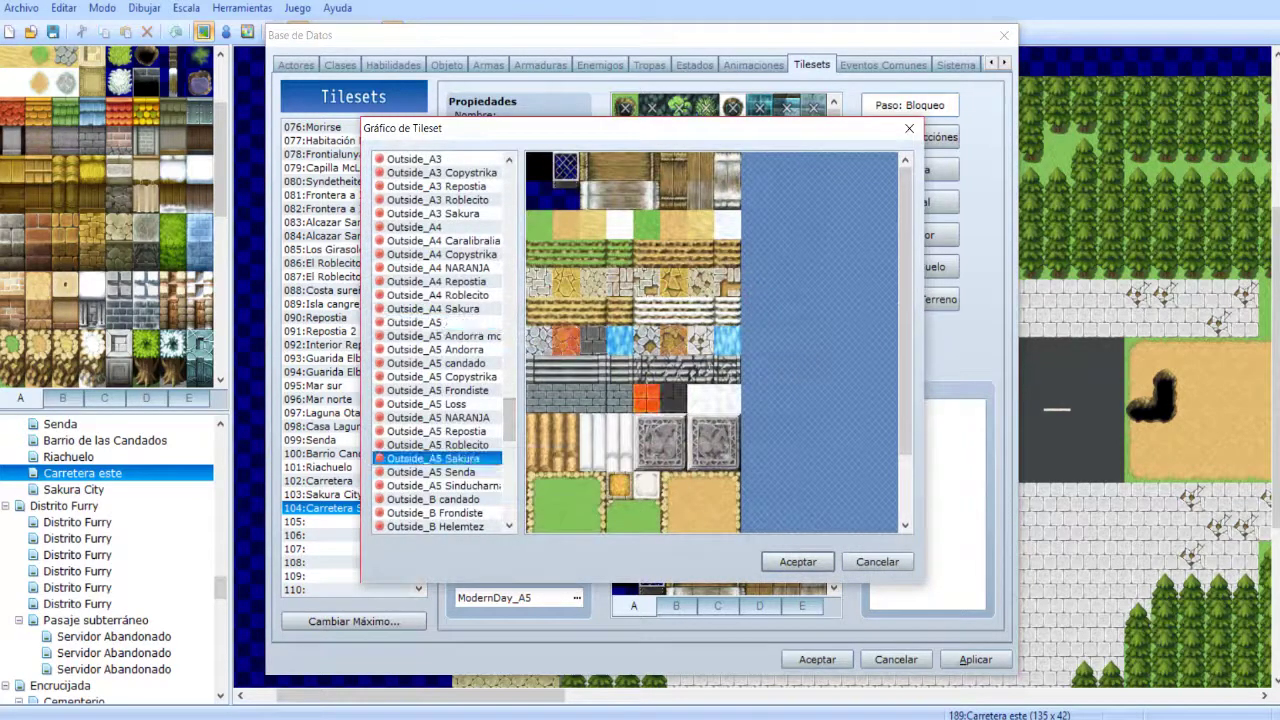
click(797, 561)
click(817, 659)
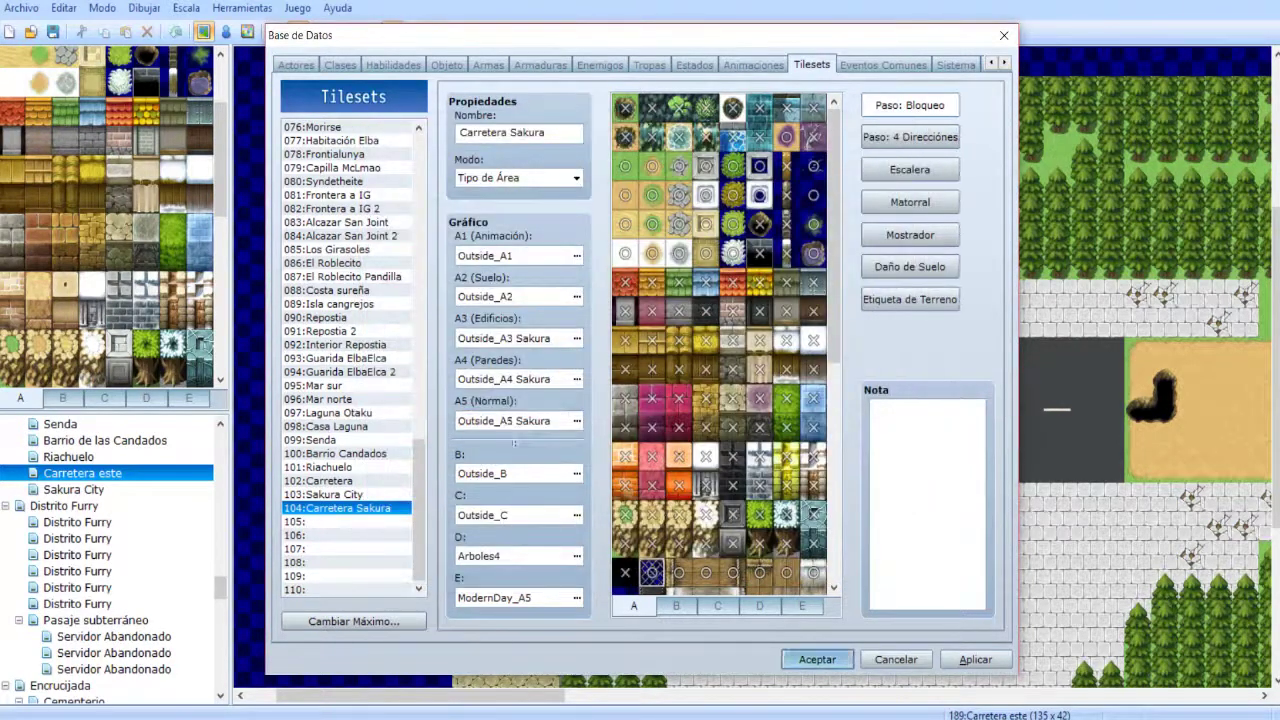
- Assign tileset 104:Carretera Sakura to the Carretera este map
right_click(206, 476)
click(283, 485)
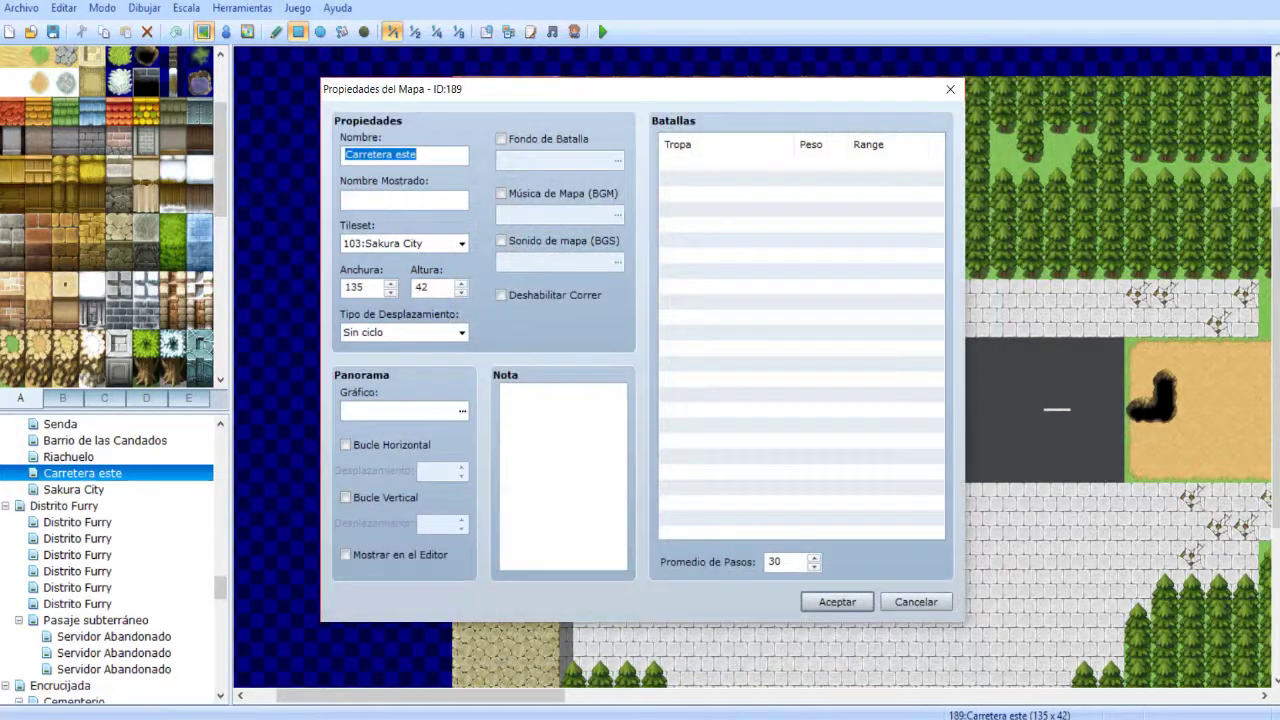
click(837, 601)
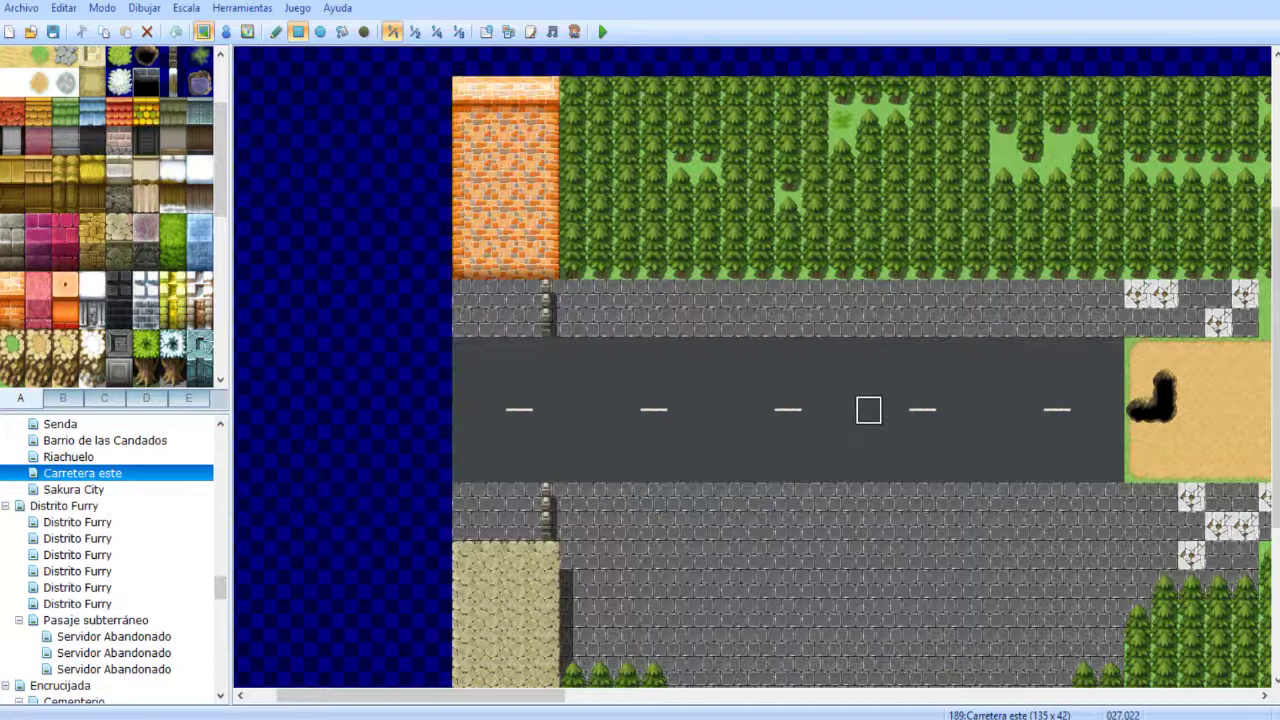
scroll(815, 410, right, 6)
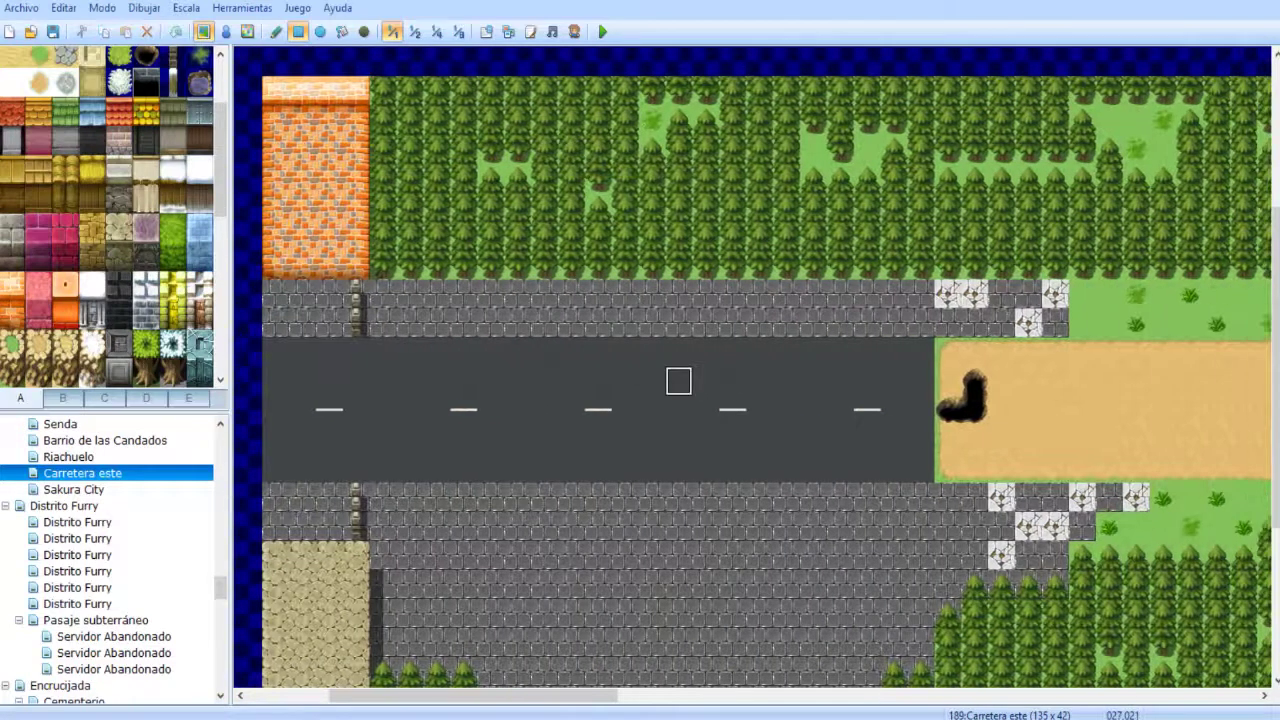
- Copy Sakura City's east-end tile block, from the mauve and gray roofs across the street to the magenta brick roof
click(73, 489)
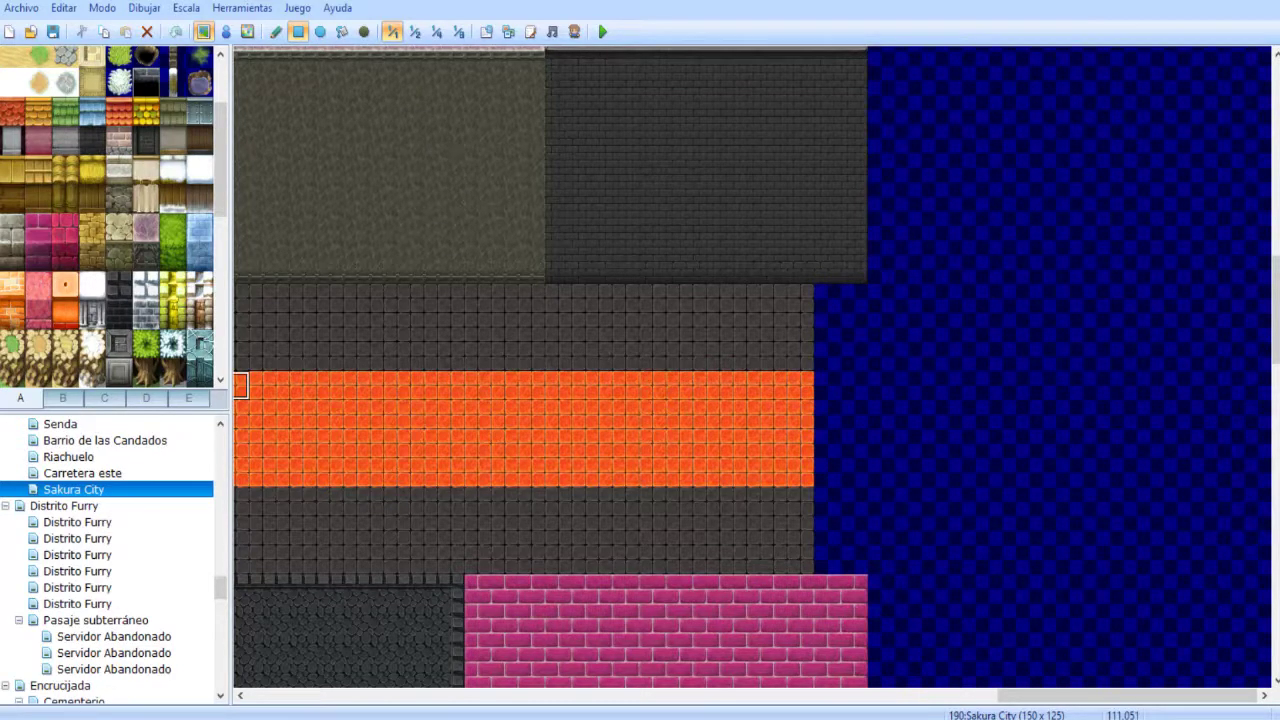
click(415, 31)
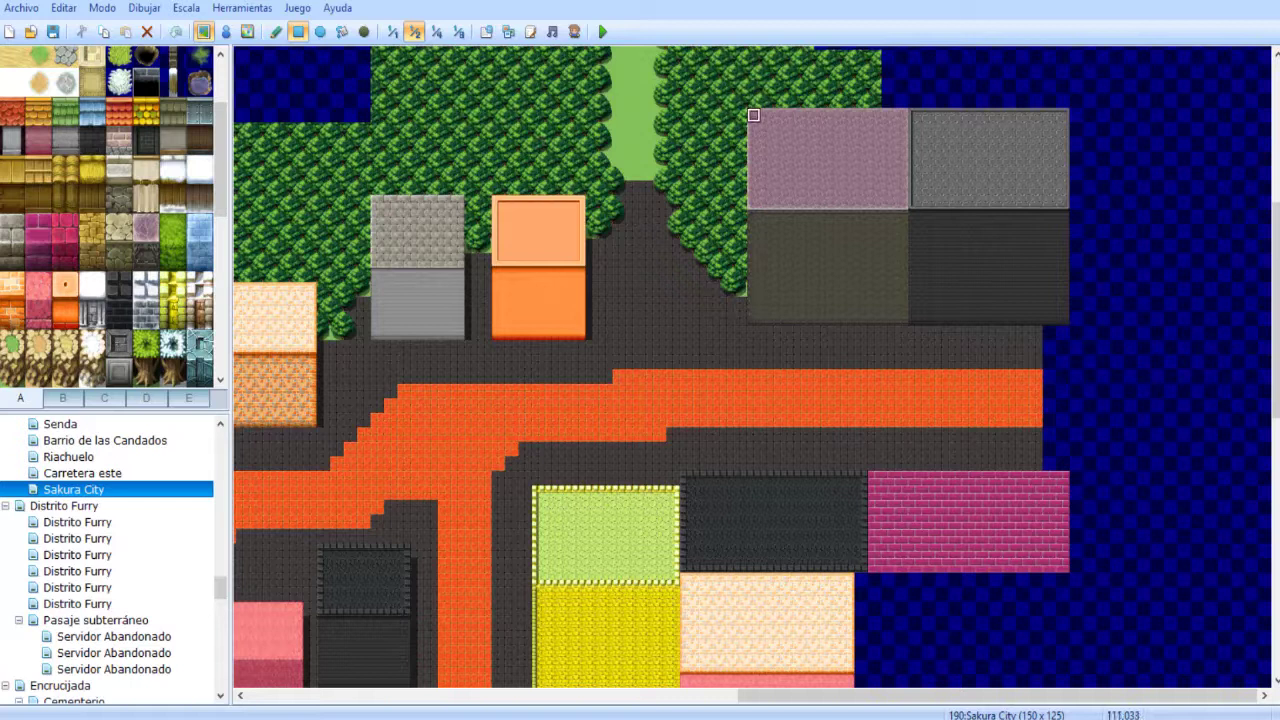
drag(754, 115, 1068, 571)
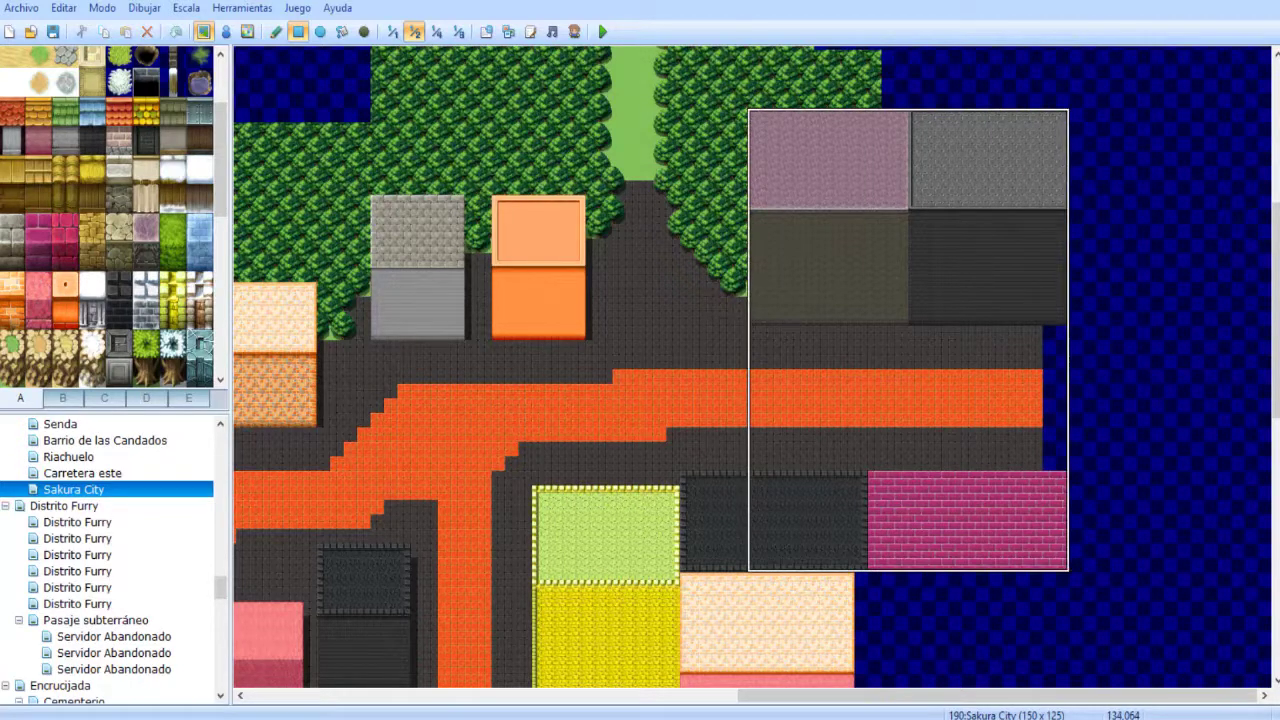
right_drag(1062, 564, 1062, 564)
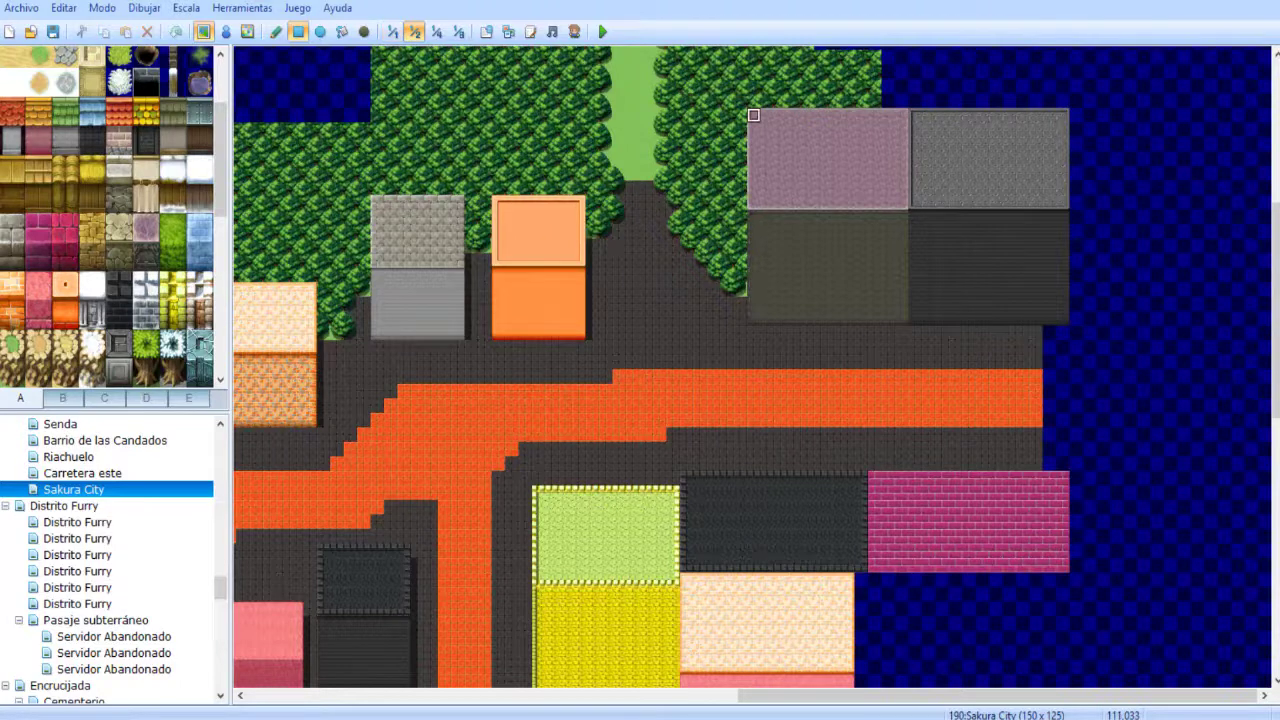
- Draw a black brick wall strip one tile wide and 9 tiles high below the dark roof, along the cream building's east side
scroll(579, 188, down, 1)
click(436, 31)
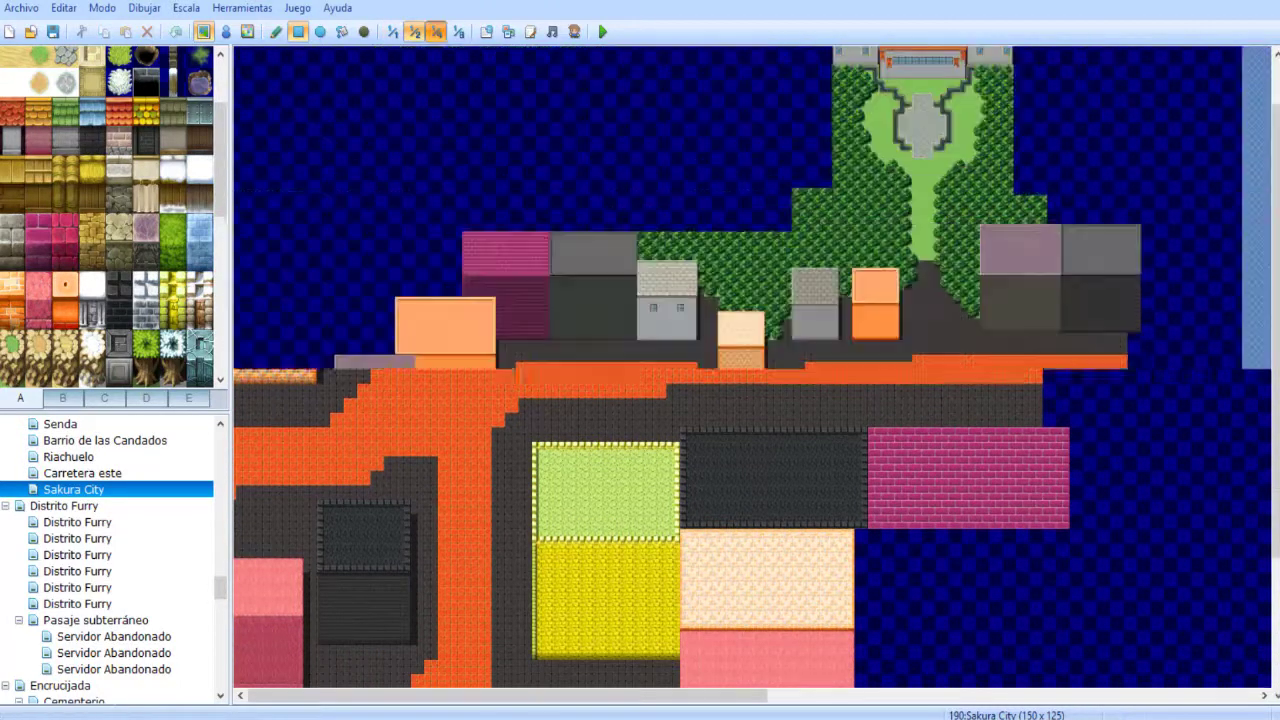
click(393, 32)
middle_drag(434, 140, 884, 246)
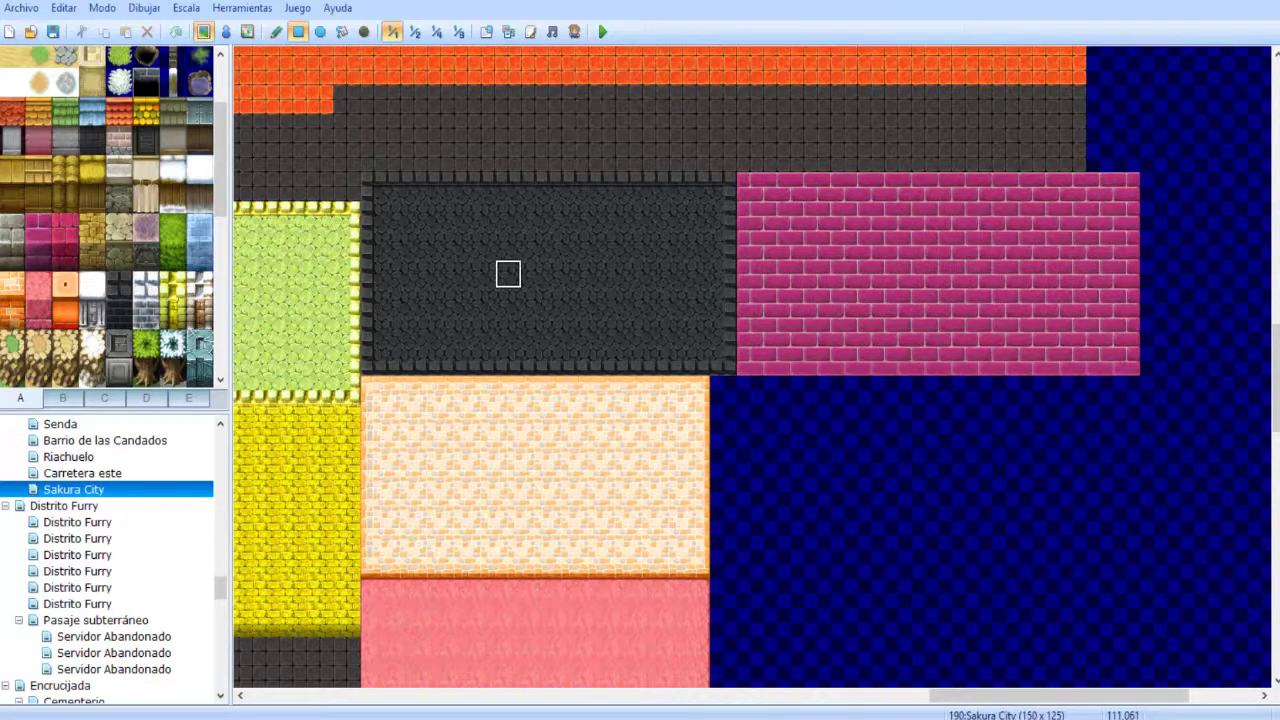
scroll(362, 303, down, 2)
scroll(362, 303, right, 2)
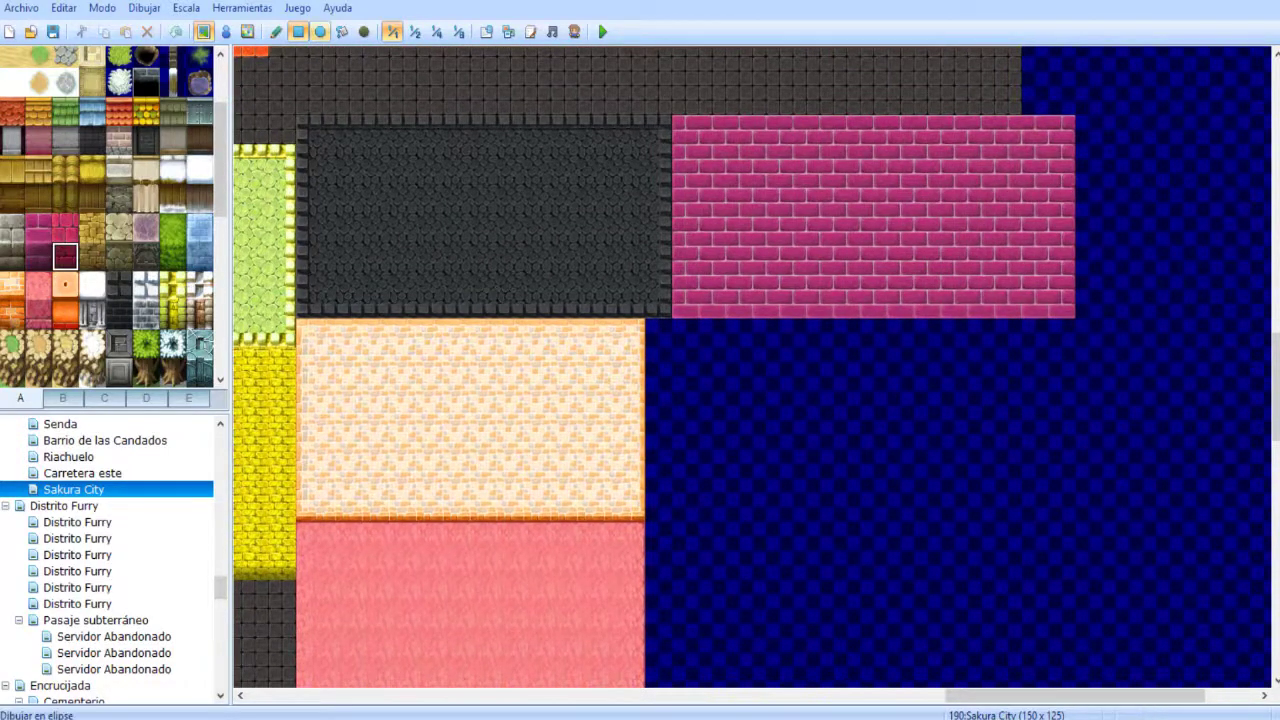
scroll(469, 117, down, 7)
scroll(469, 117, right, 3)
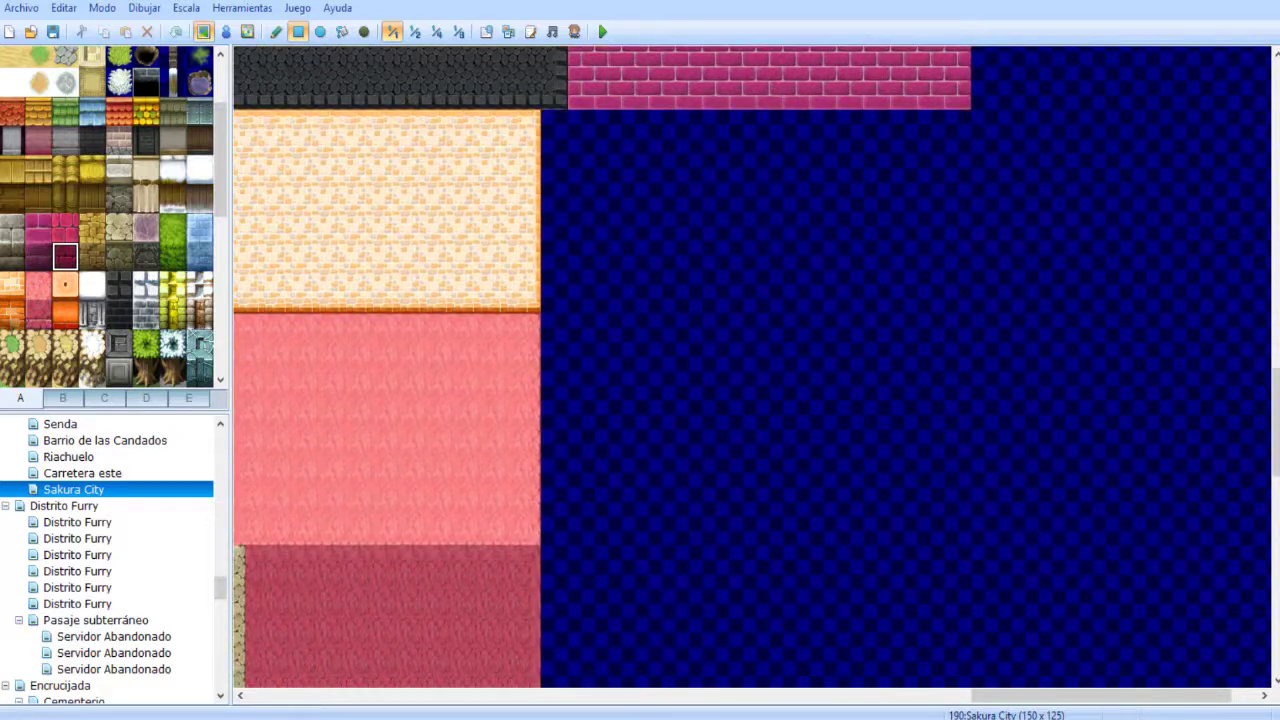
click(118, 314)
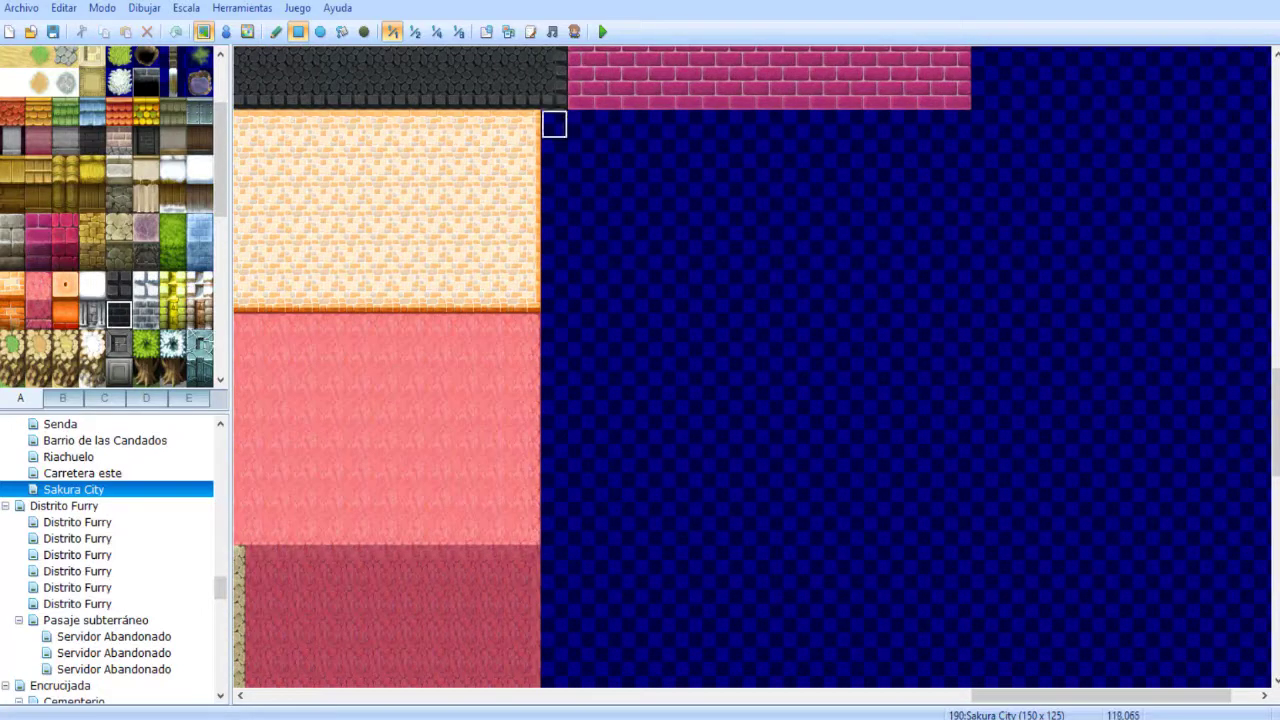
drag(554, 124, 554, 327)
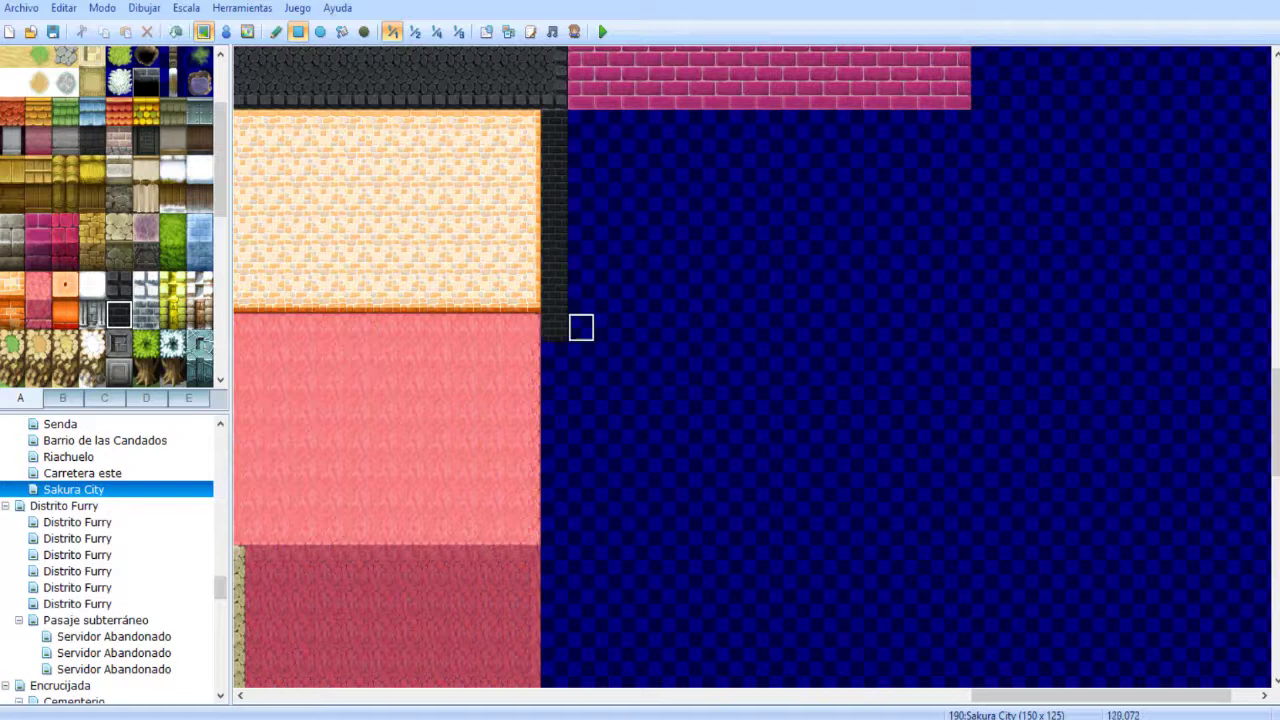
middle_drag(559, 406, 555, 274)
right_drag(554, 246, 554, 447)
middle_drag(580, 316, 556, 586)
right_click(608, 557)
drag(554, 644, 554, 615)
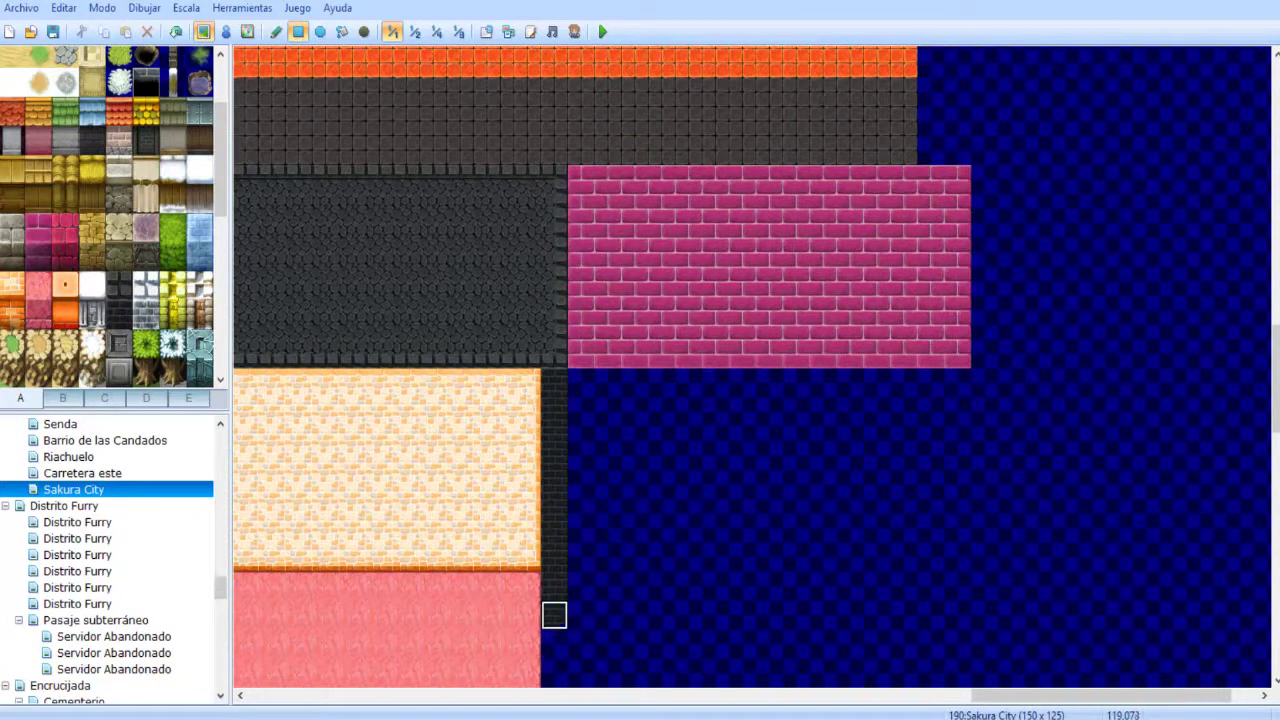
- Fill a dark magenta wall 15 tiles wide and 9 tiles high directly below the magenta brick roof
mouse_move(582, 382)
mouse_down()
mouse_move(932, 616)
mouse_move(984, 616)
mouse_move(957, 616)
mouse_up()
right_click(716, 412)
middle_drag(762, 457, 619, 303)
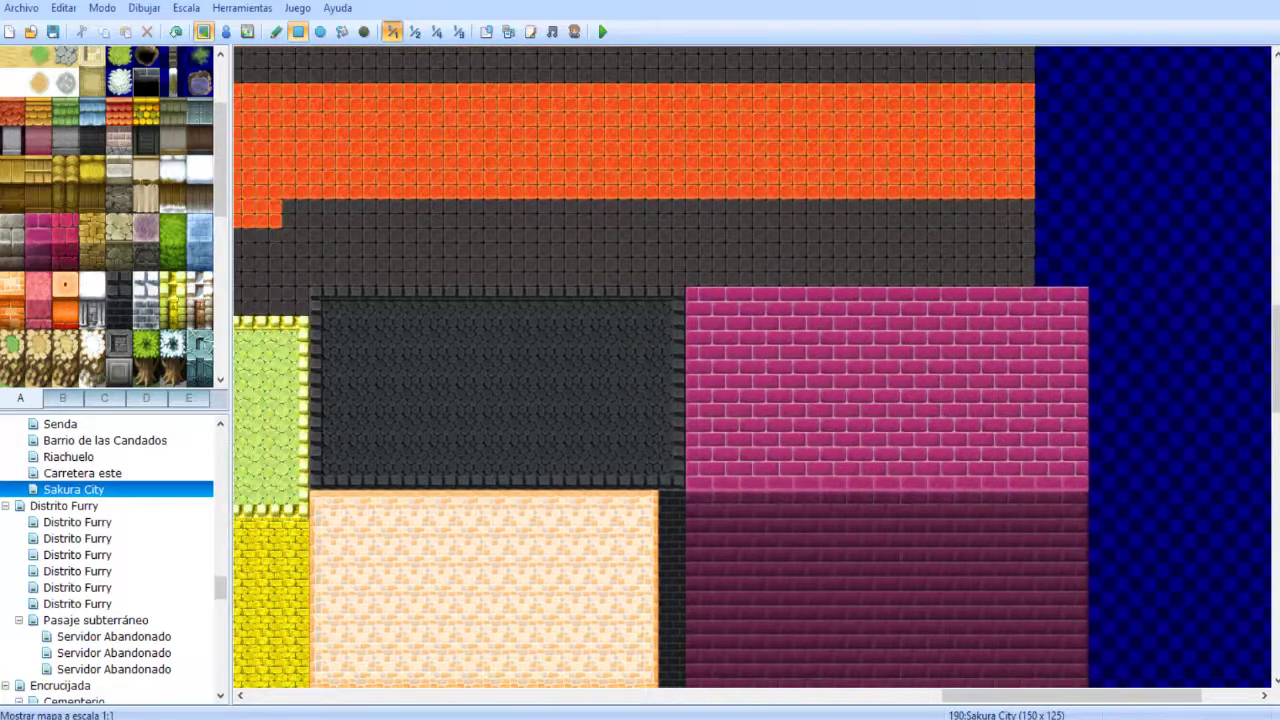
- Copy Sakura City's east-end block of street and buildings, including the dark magenta wall, at half scale
click(415, 32)
middle_drag(766, 344, 881, 300)
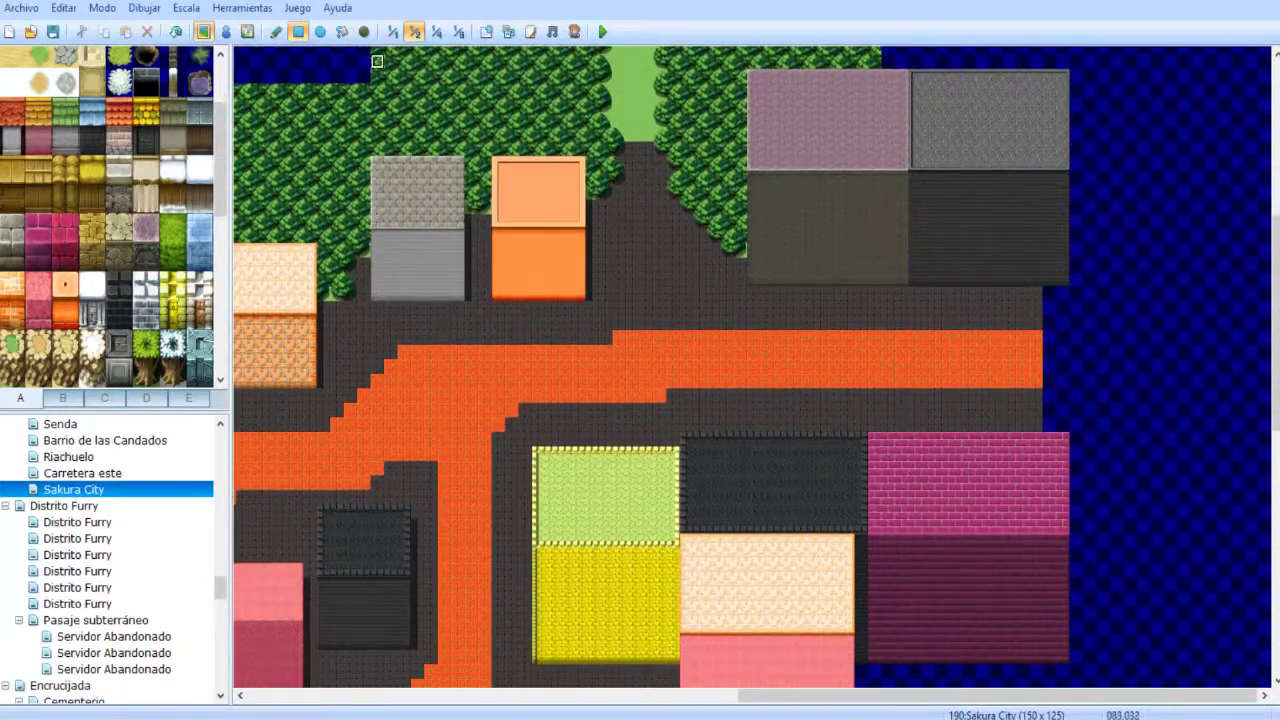
click(393, 32)
click(415, 32)
click(276, 32)
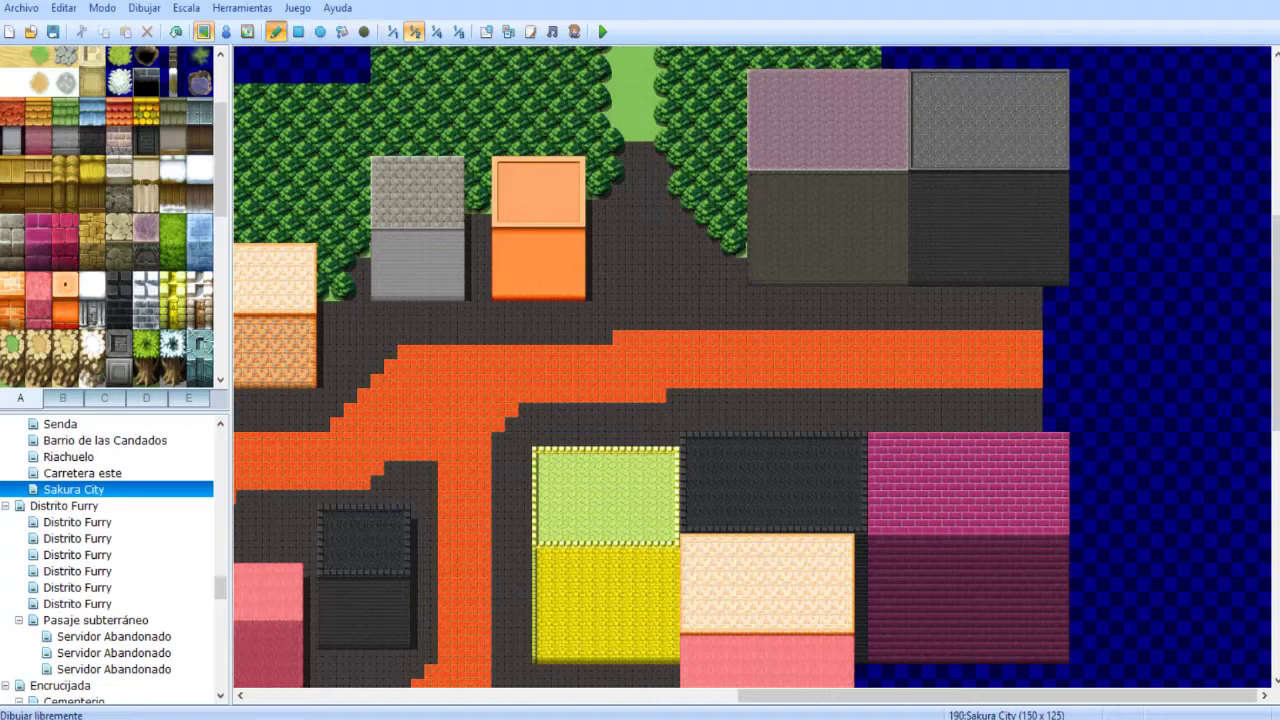
mouse_move(755, 77)
right_down()
mouse_move(1021, 522)
mouse_move(1060, 656)
right_up()
- Set the height of the Carretera este map to 54 tiles
click(82, 473)
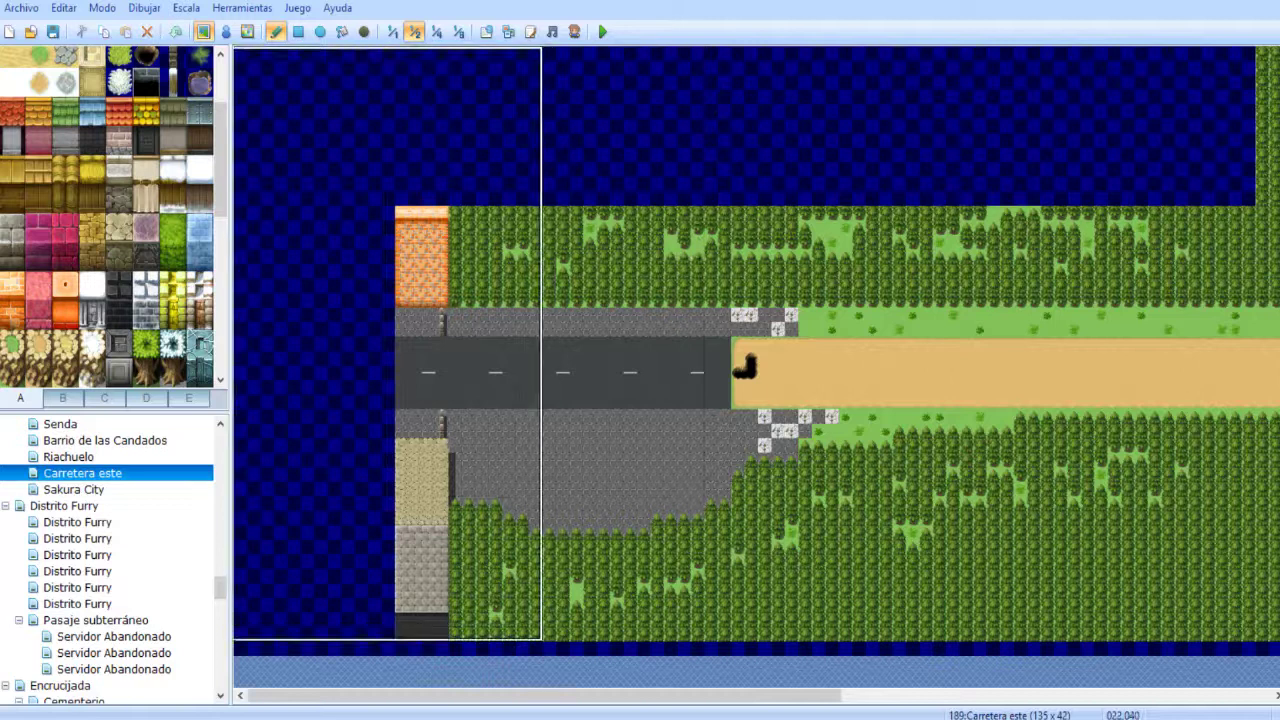
right_click(110, 474)
click(190, 484)
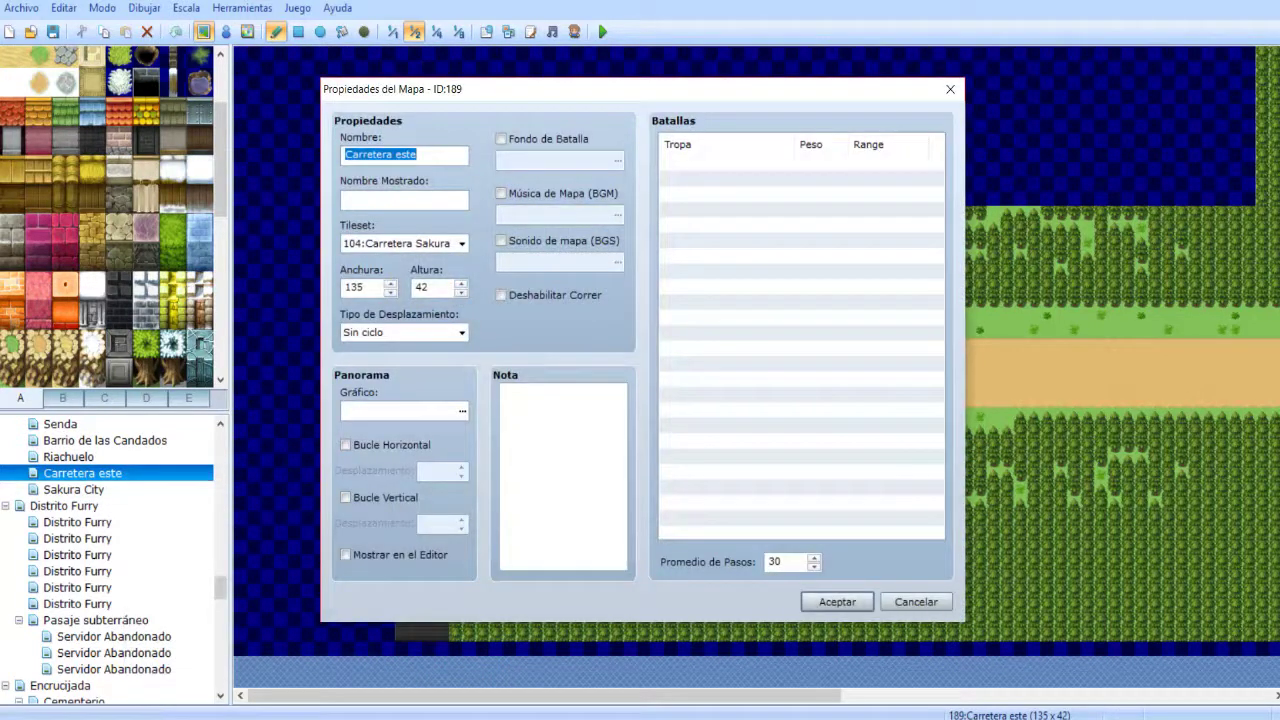
click(461, 284)
click(461, 284)
click(461, 284)
click(837, 601)
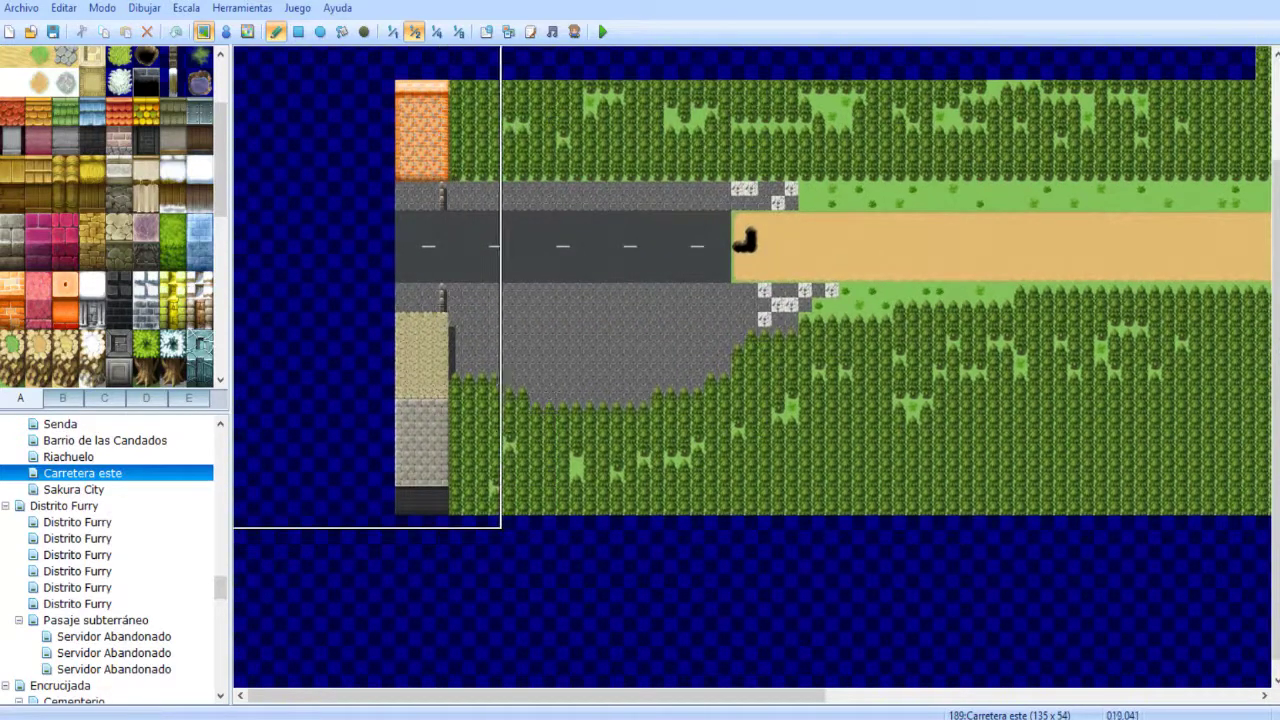
- Set the width of the Carretera este map to 146 tiles
middle_drag(486, 526, 1175, 556)
middle_drag(1103, 551, 250, 550)
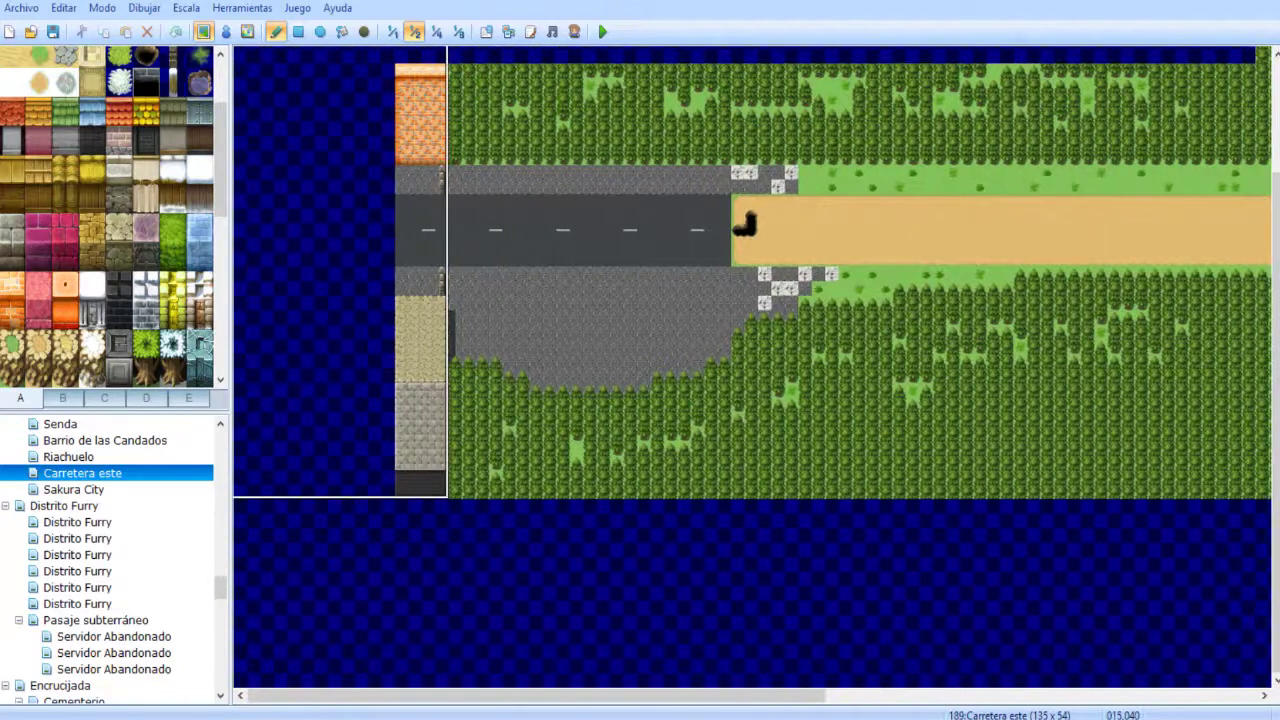
right_click(88, 473)
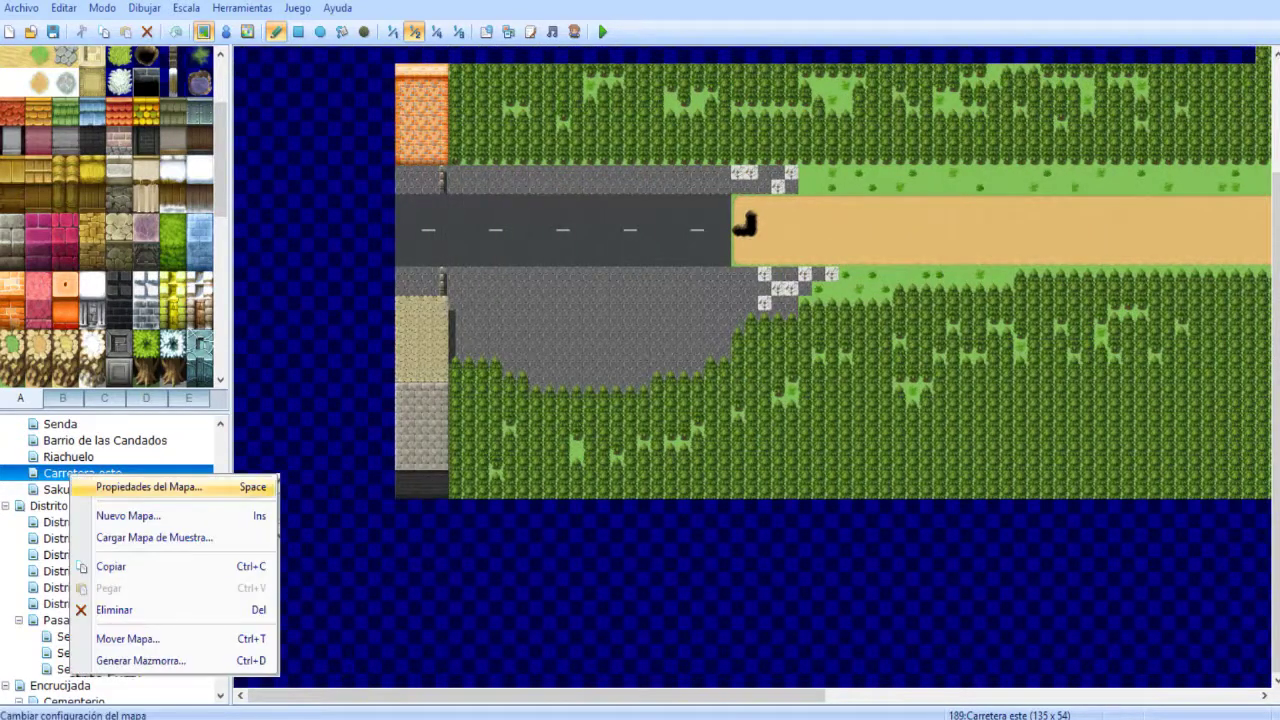
click(150, 486)
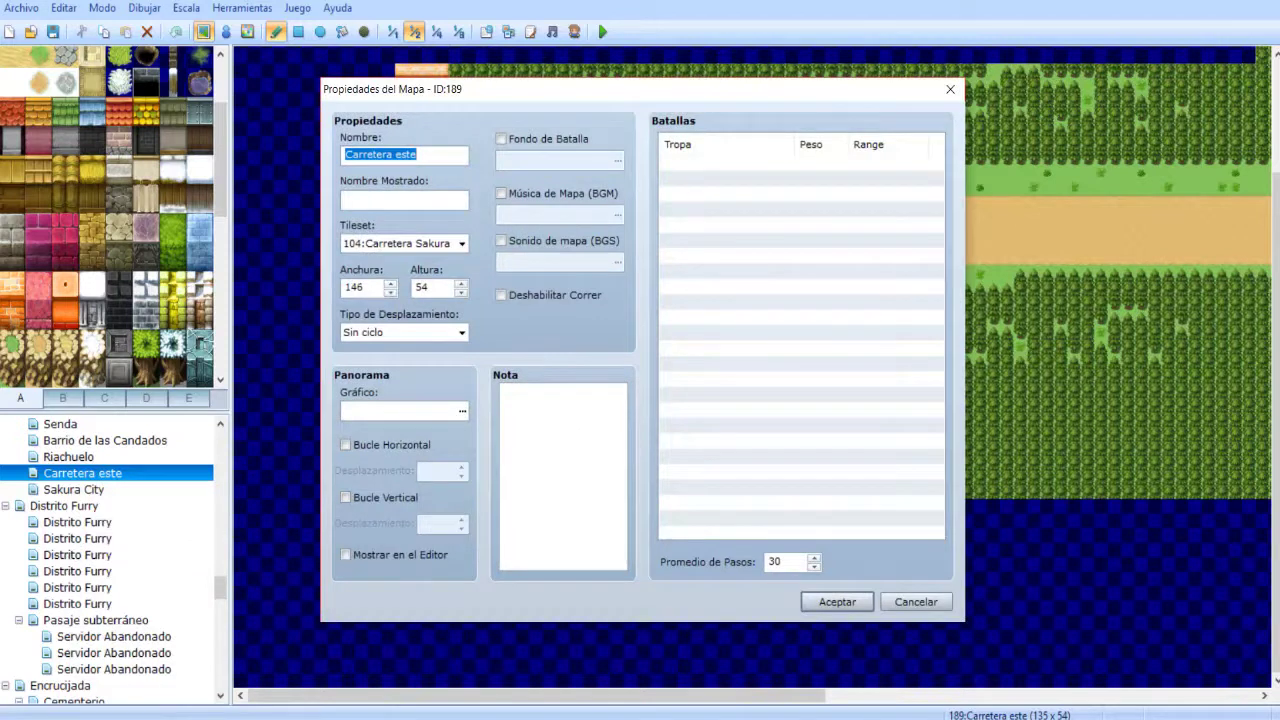
click(837, 601)
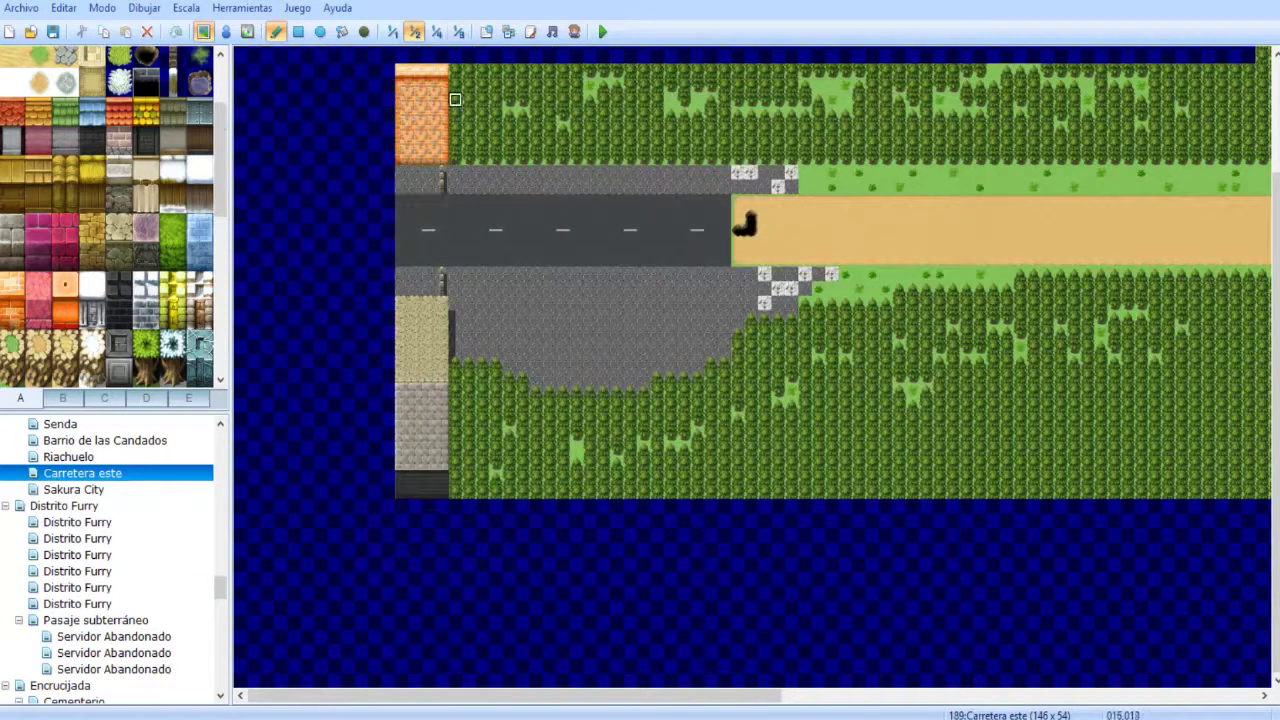
- Copy all the drawn contents of the Carretera este map and paste them about 9 tiles farther east
click(437, 32)
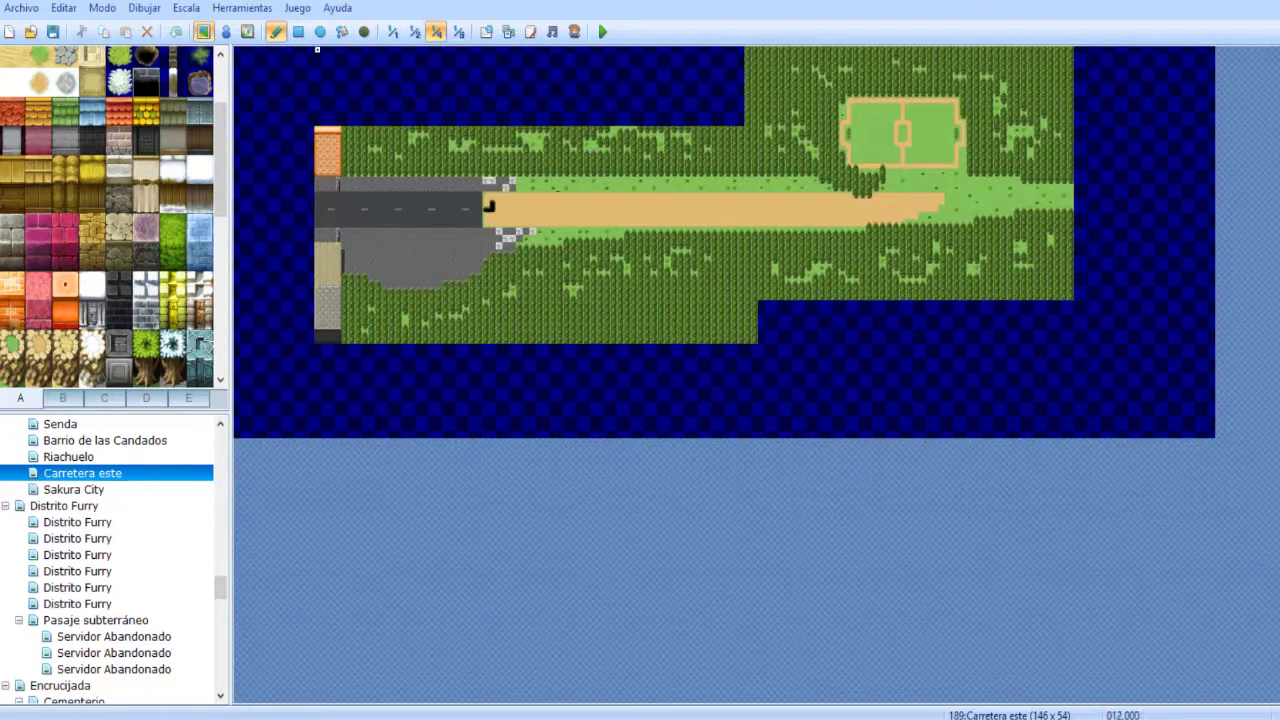
right_drag(317, 49, 1003, 355)
right_drag(317, 137, 318, 137)
right_drag(250, 48, 1104, 386)
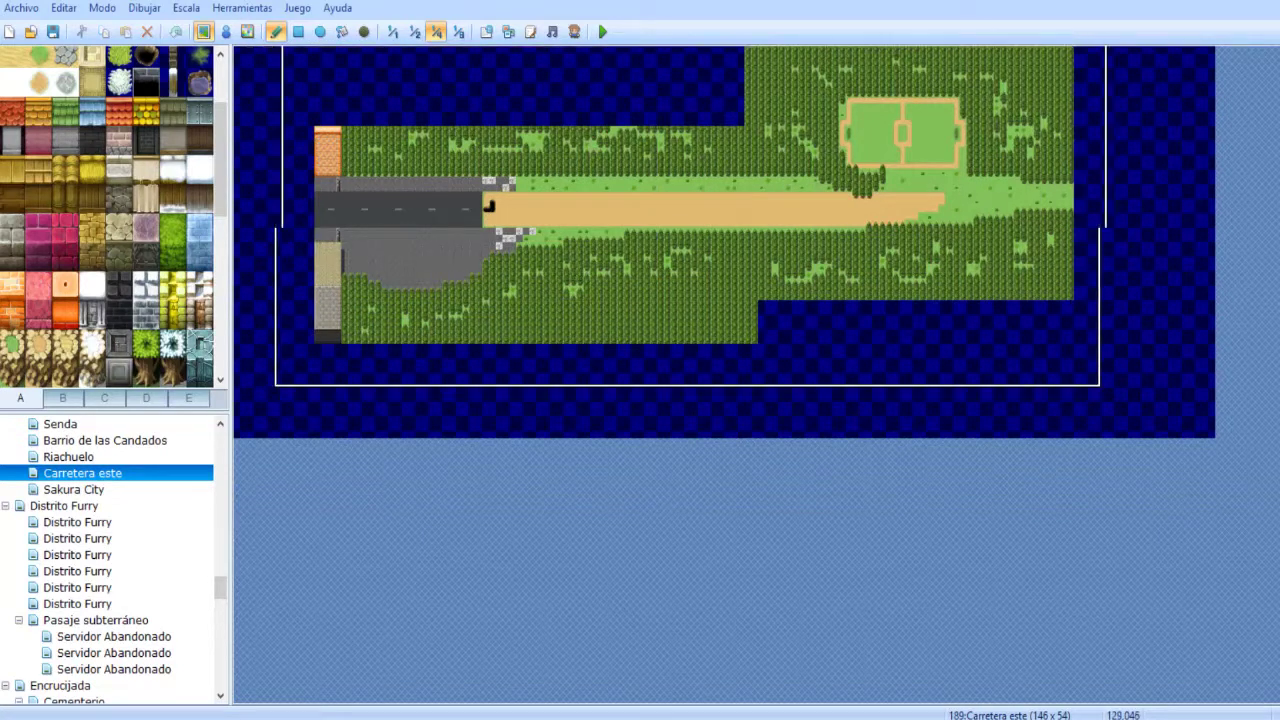
click(1110, 383)
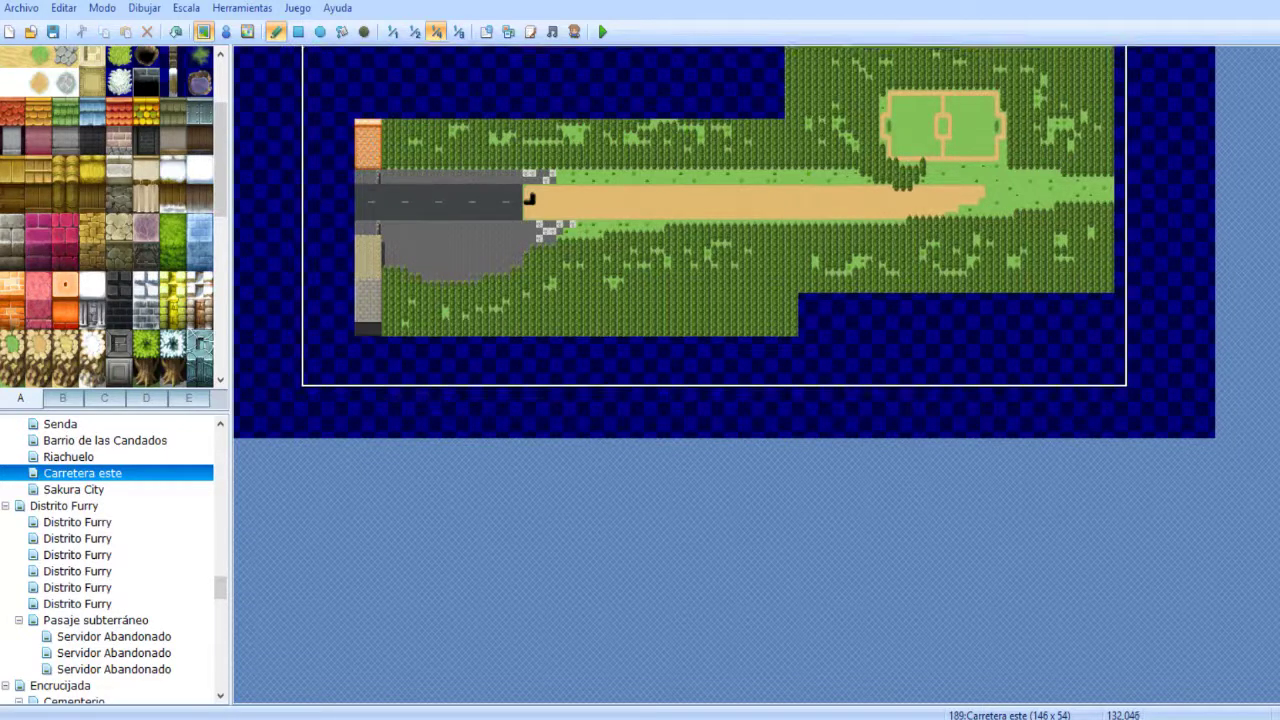
click(1115, 392)
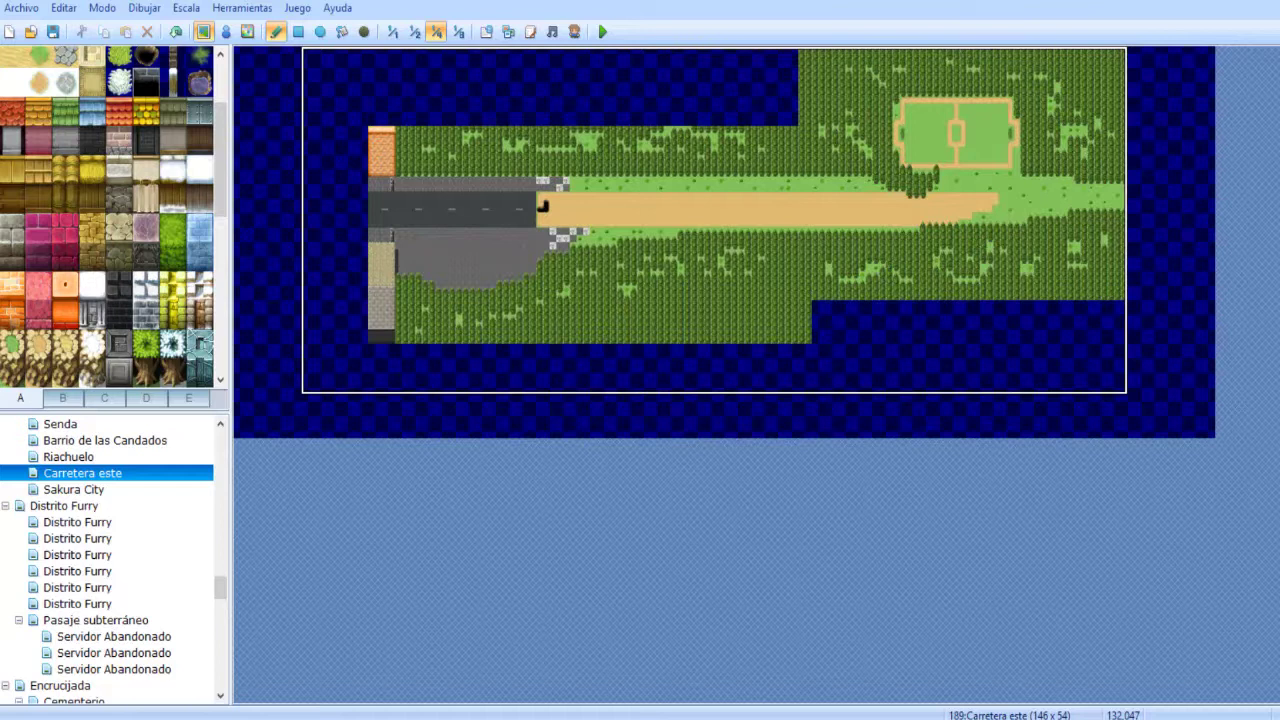
click(1122, 391)
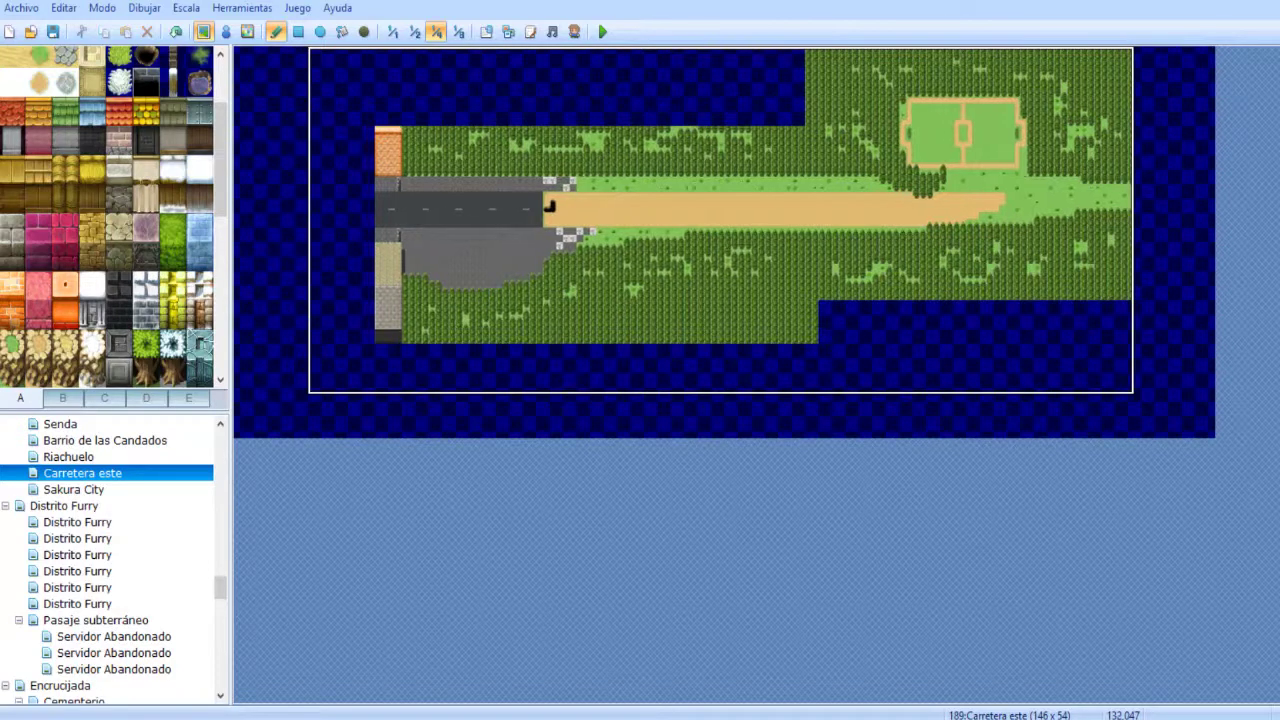
- Copy Sakura City's east-end street and buildings and paste them at the west end of the Carretera este map, aligned with its road
click(74, 490)
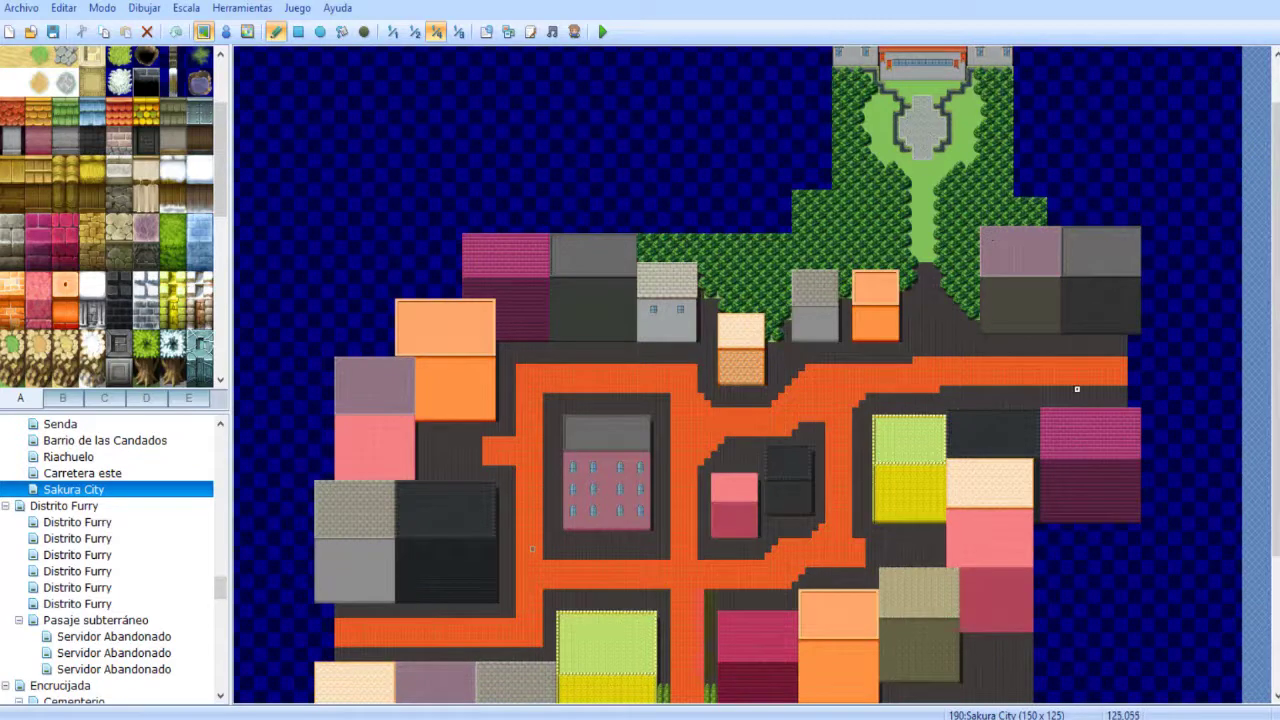
right_drag(983, 230, 1136, 520)
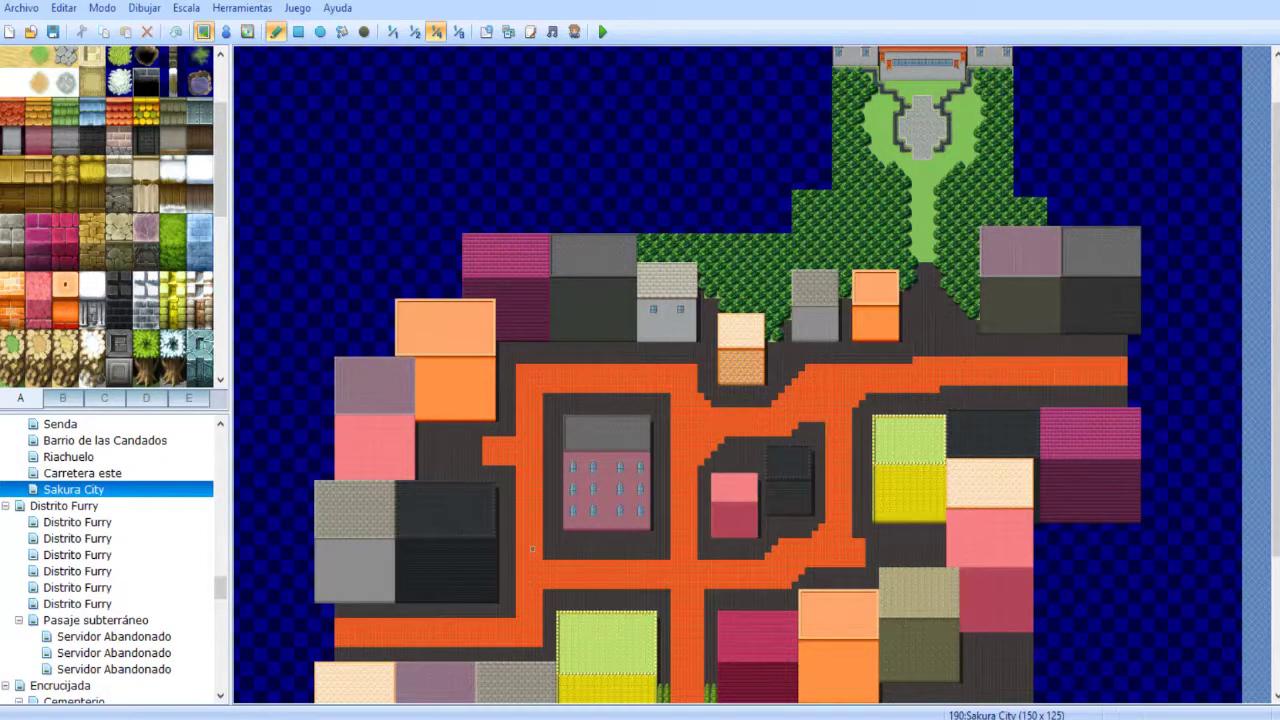
click(82, 473)
click(396, 388)
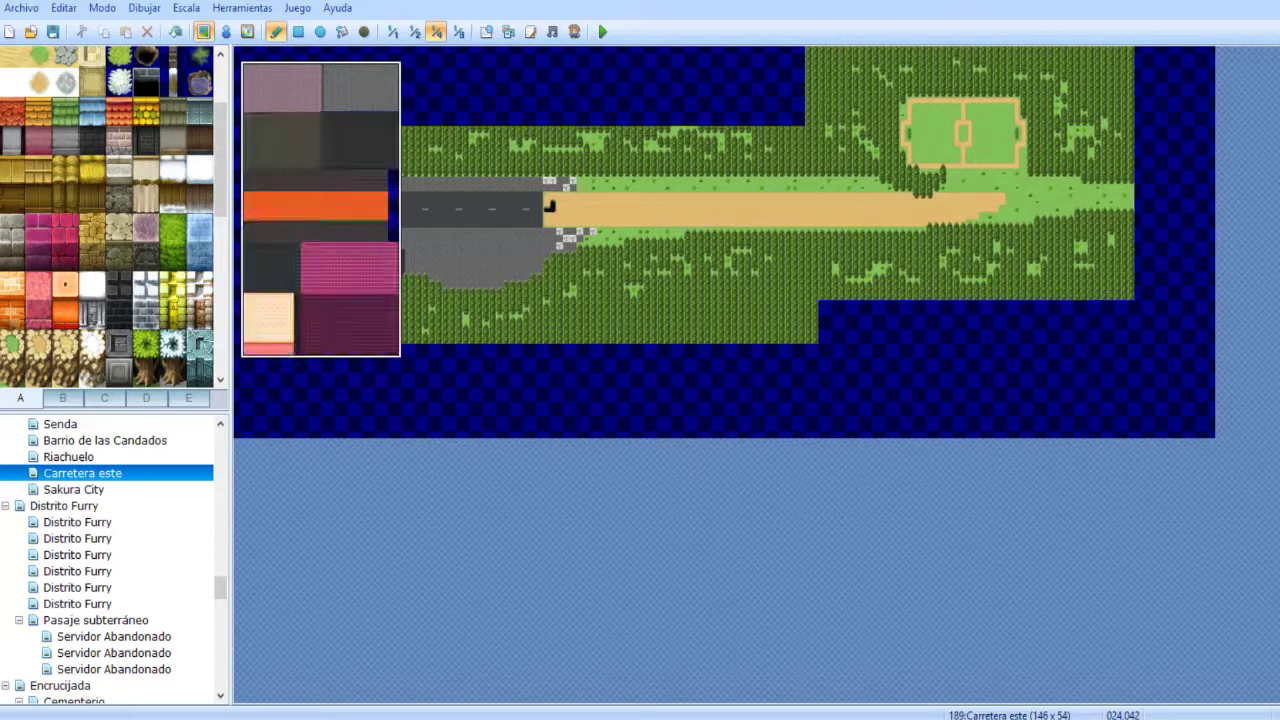
- Reposition the pasted city block at the west end of Carretera este so its orange street lines up with the asphalt road
click(399, 362)
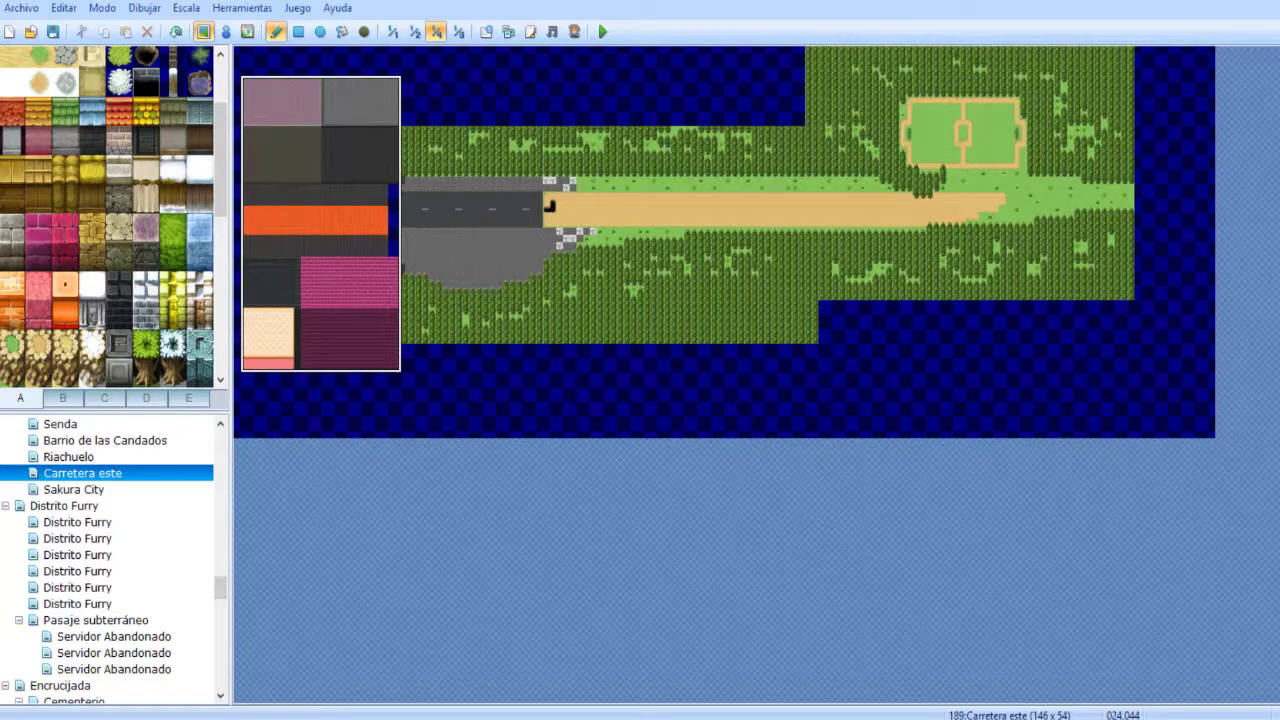
key(ctrl+z)
click(398, 362)
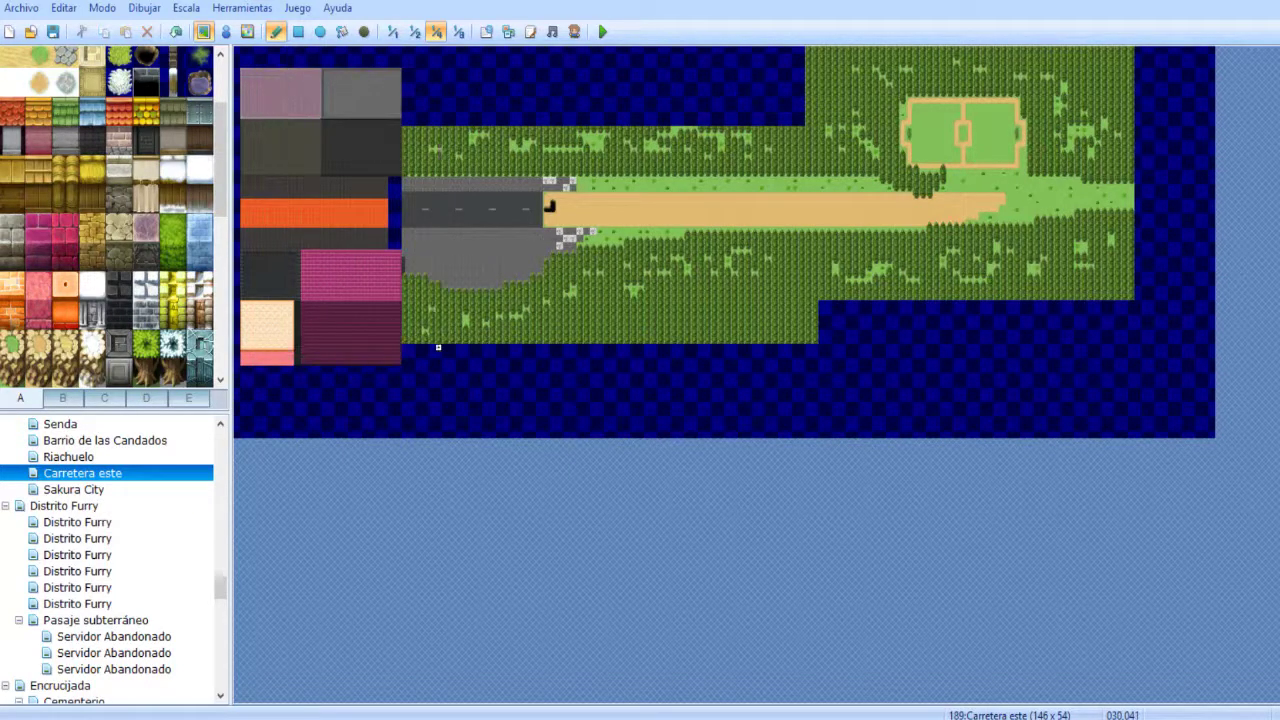
click(393, 31)
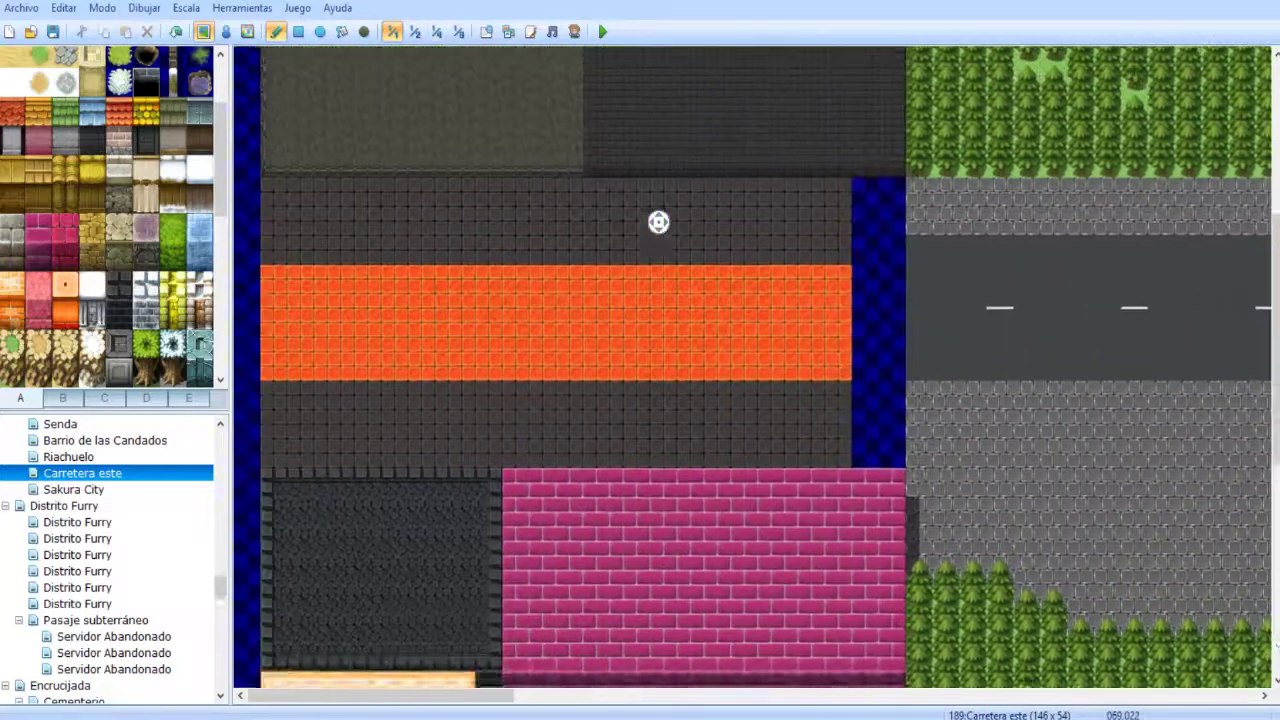
scroll(480, 320, right, 3)
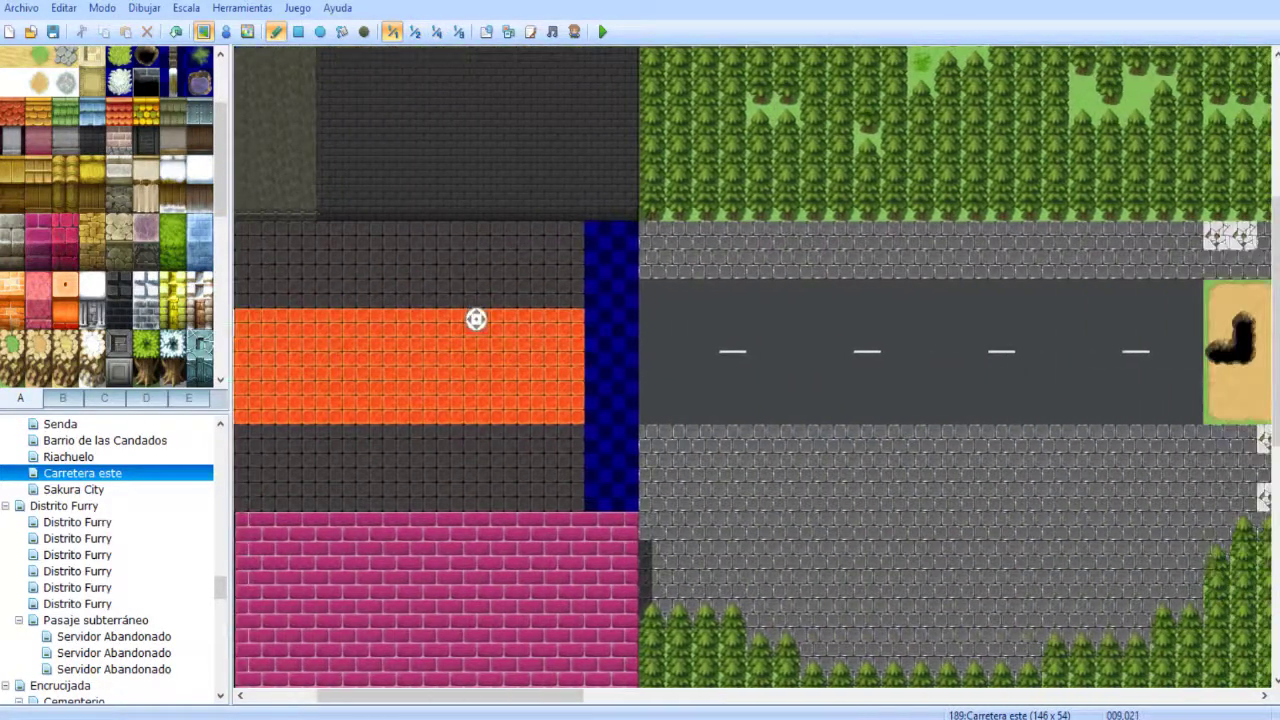
scroll(597, 322, left, 3)
- Copy Sakura City's east end again, including its green strip beside the buildings, and paste it at the west end of Carretera este
click(74, 490)
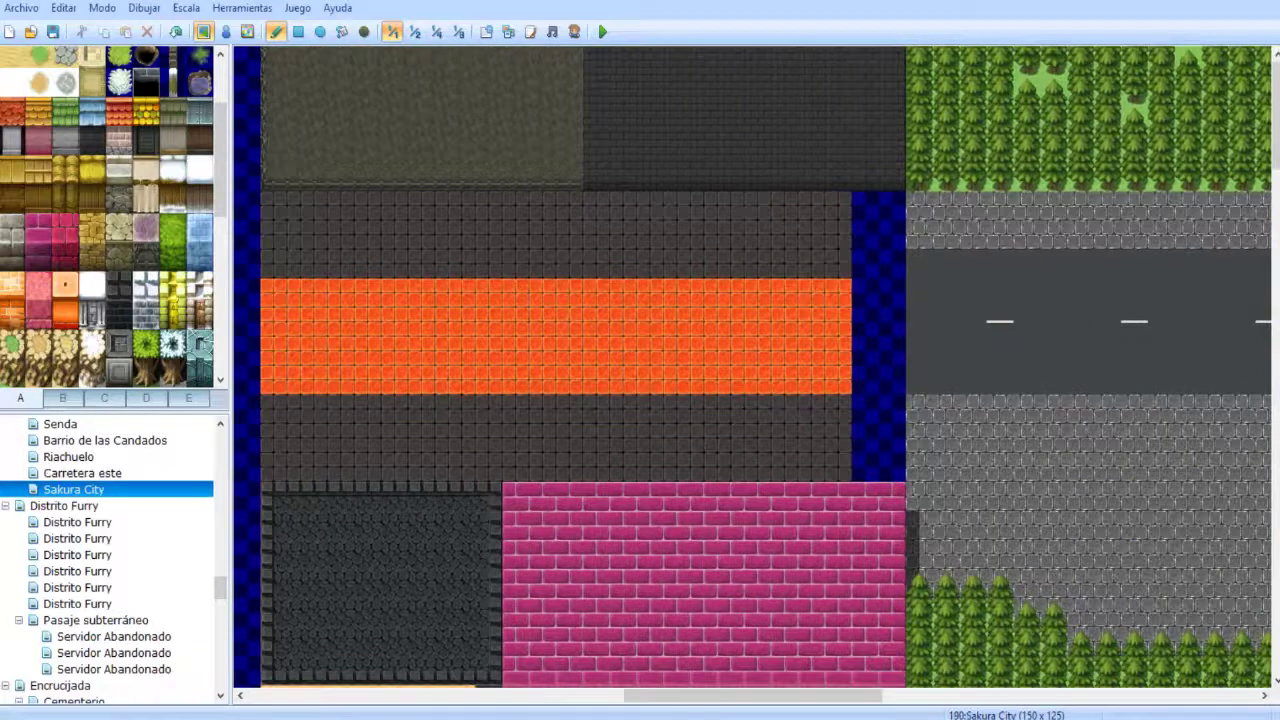
click(415, 32)
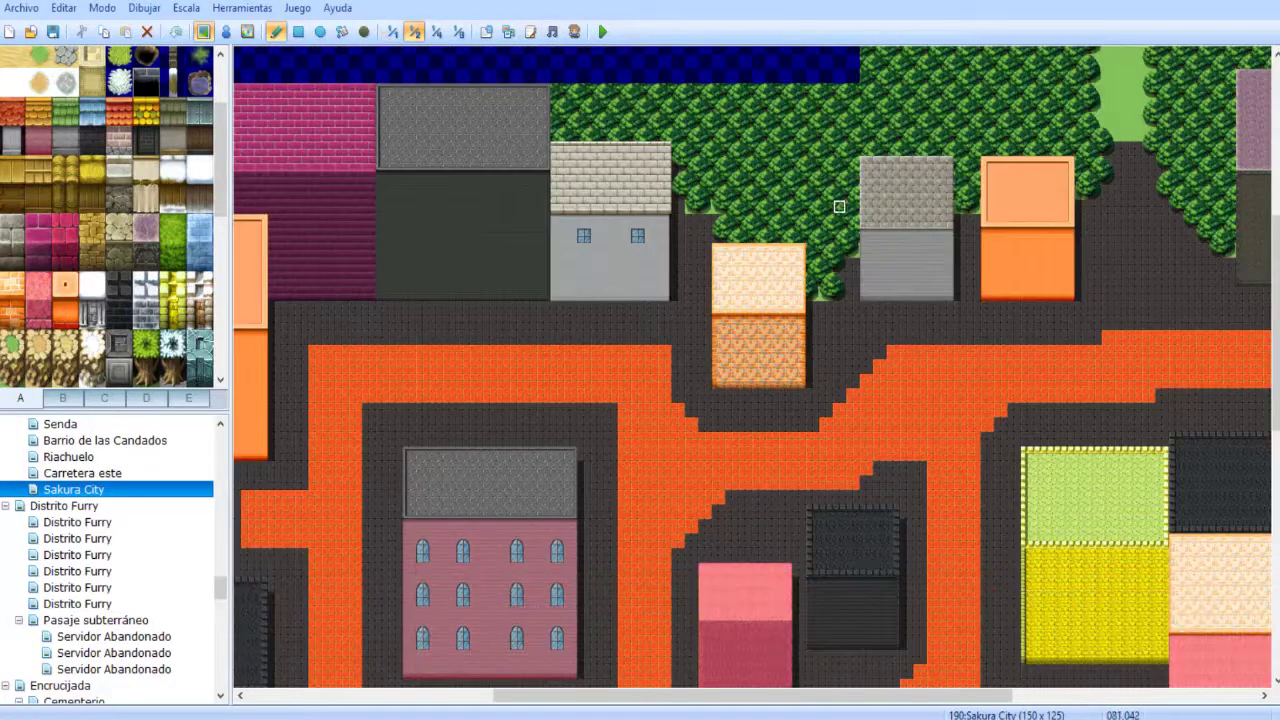
scroll(430, 211, right, 5)
right_drag(780, 80, 1103, 662)
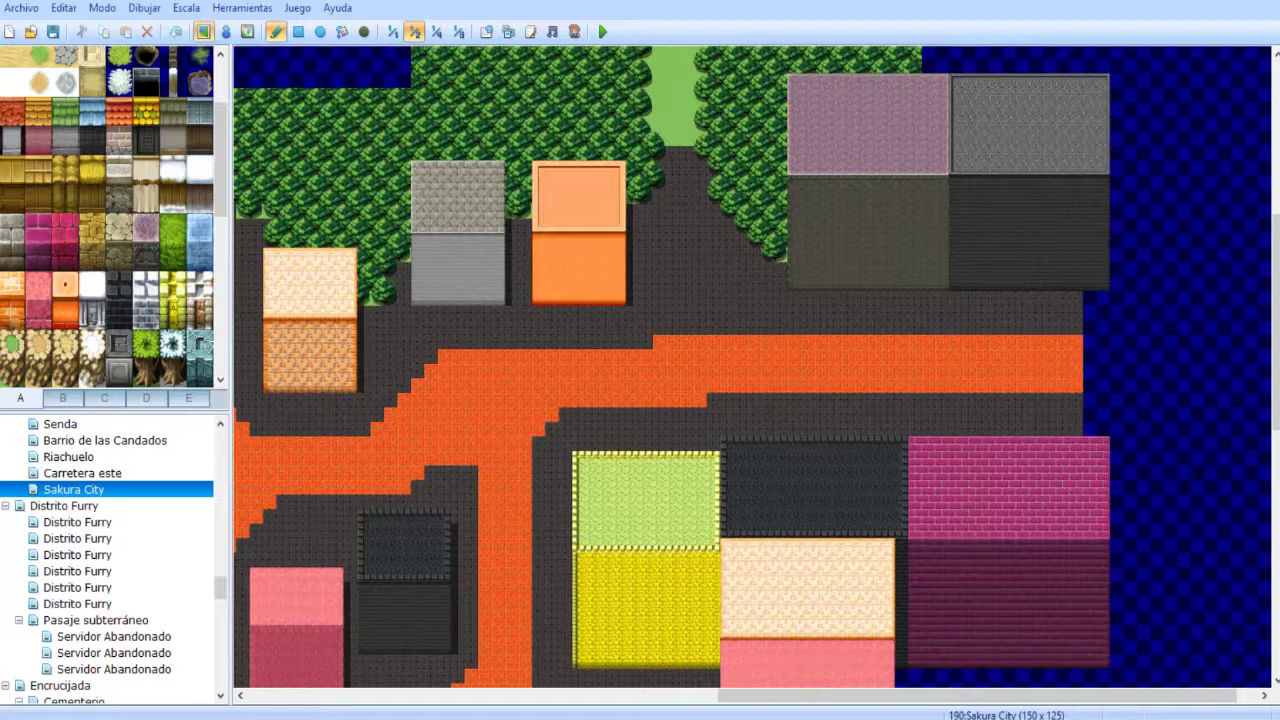
click(82, 473)
click(561, 648)
click(245, 72)
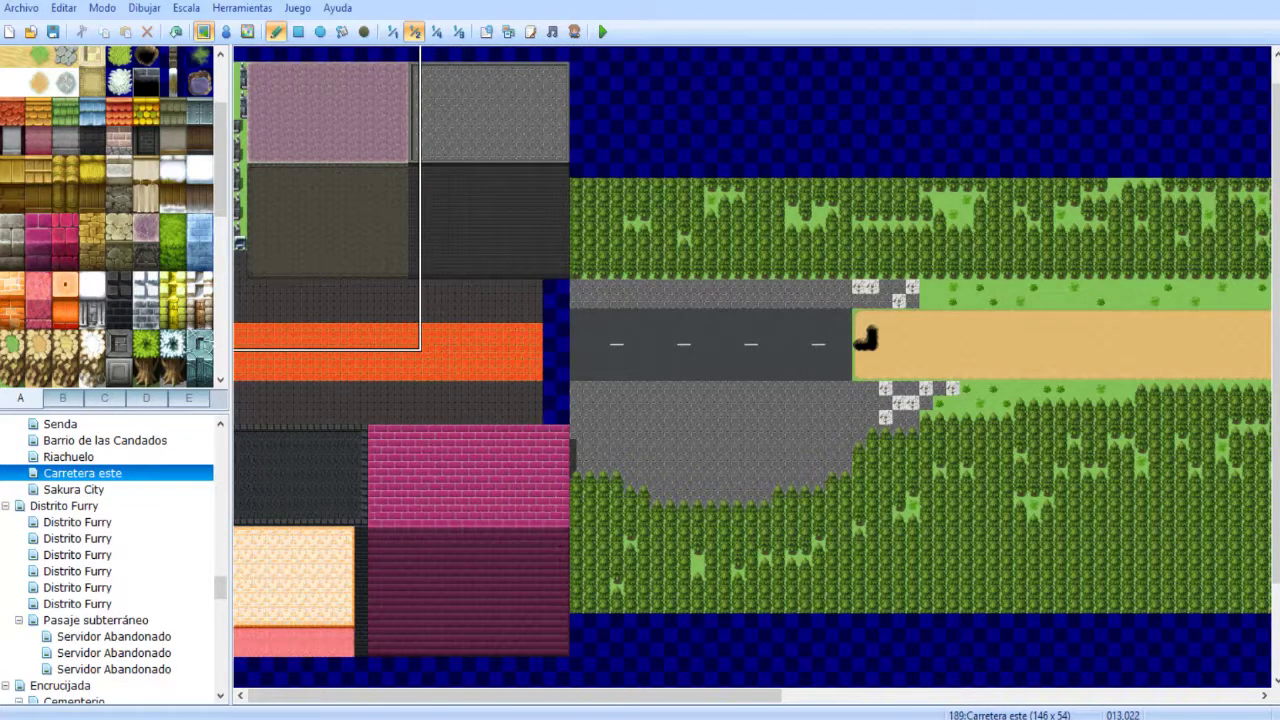
right_click(415, 344)
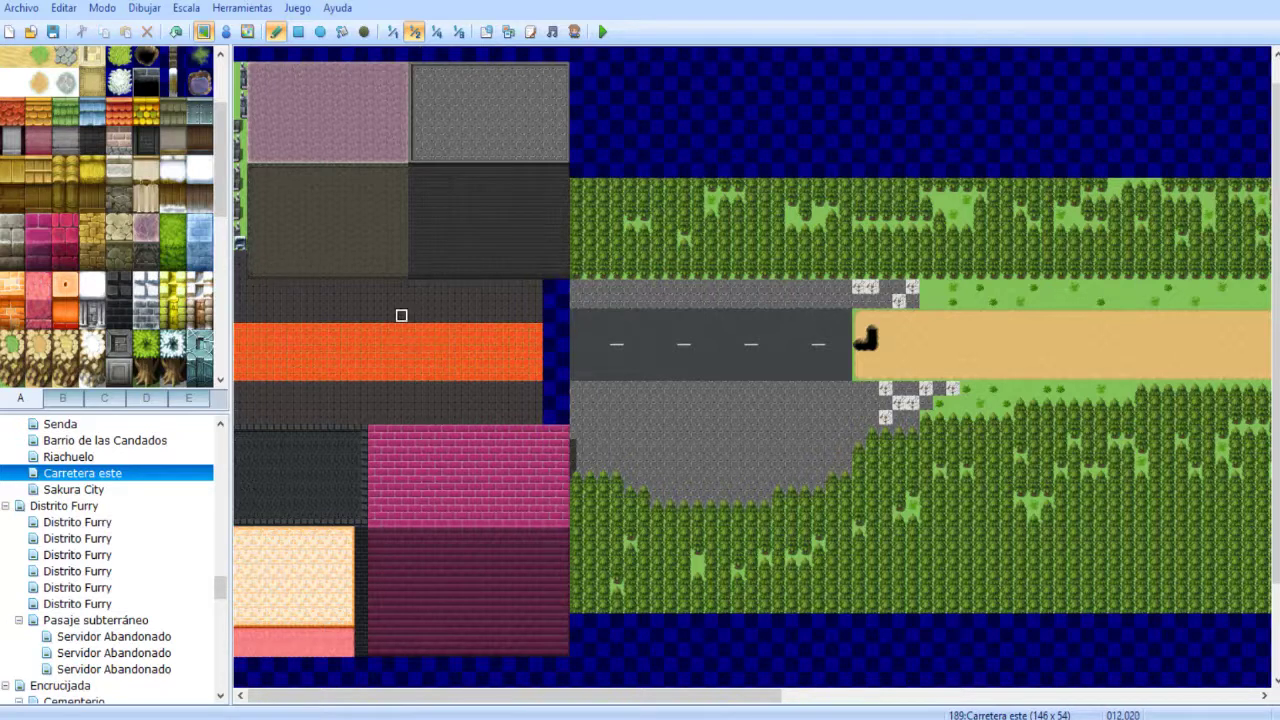
- Fill the paved strip north of the asphalt road, including its broken paving, with a rectangle of plain grass
click(392, 31)
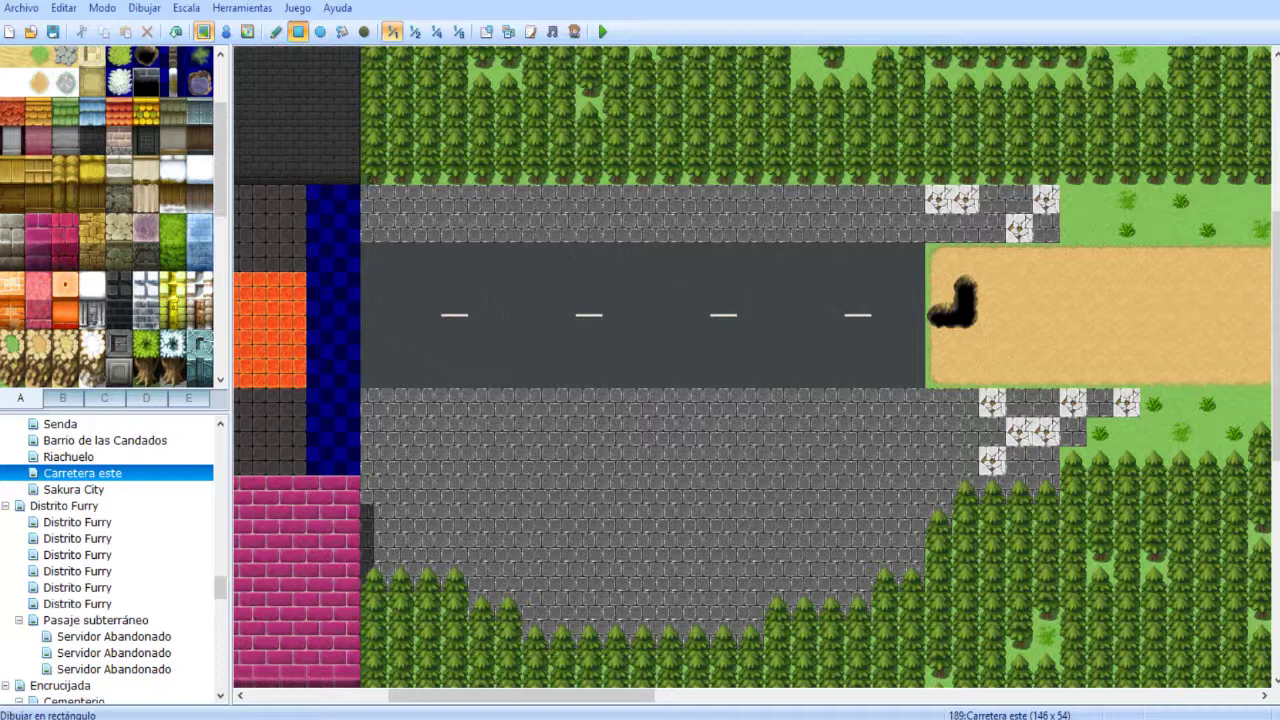
middle_drag(380, 281, 733, 311)
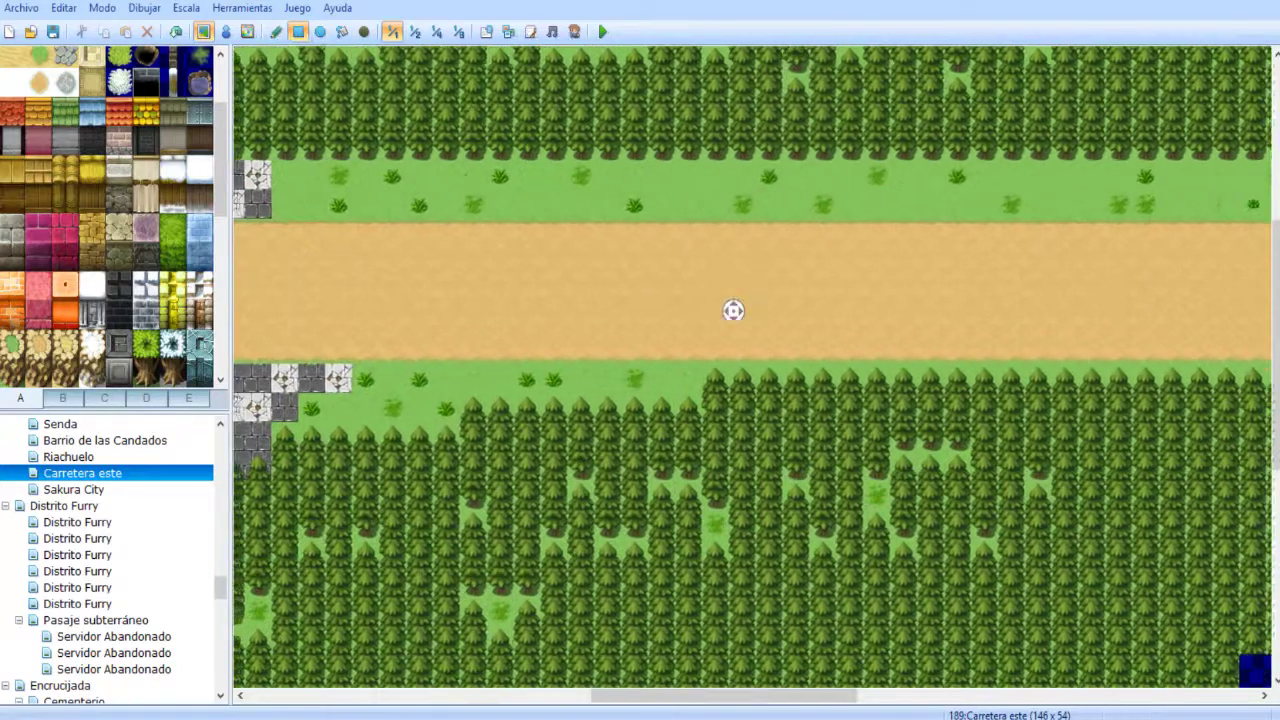
scroll(733, 310, left, 10)
scroll(594, 274, right, 5)
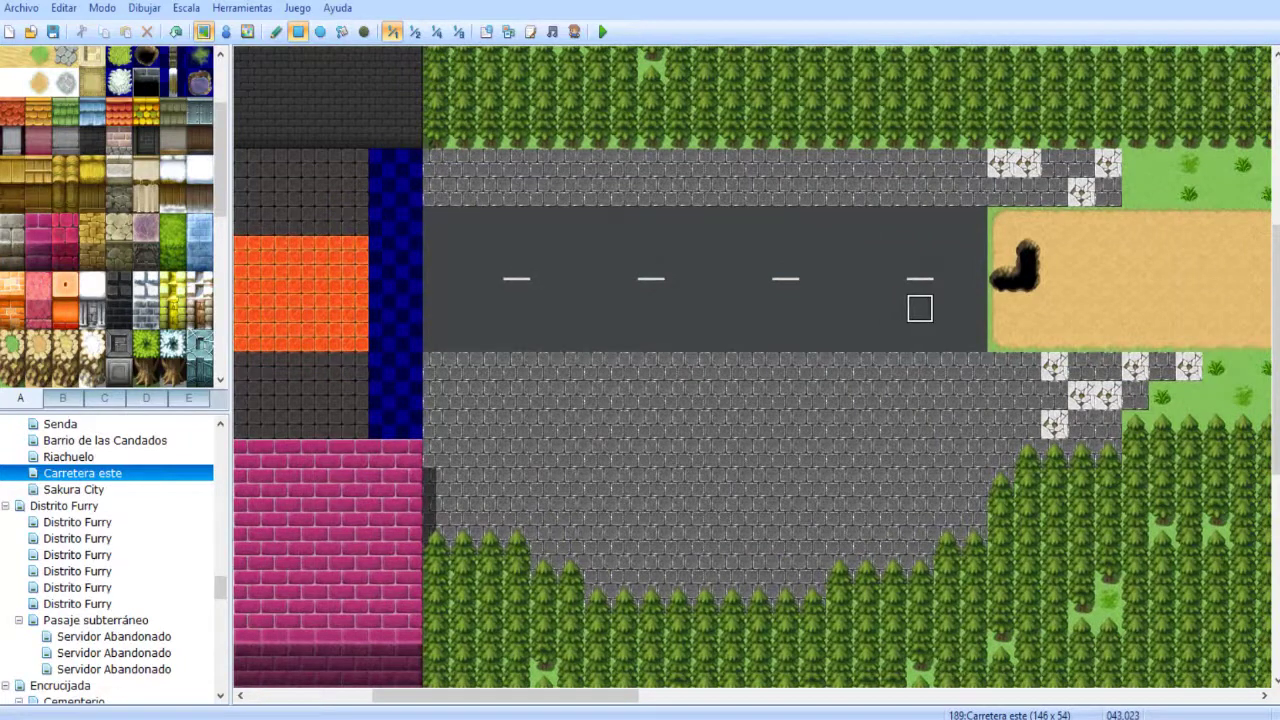
scroll(880, 290, right, 3)
mouse_move(991, 222)
mouse_down()
mouse_move(372, 222)
mouse_move(294, 192)
mouse_up()
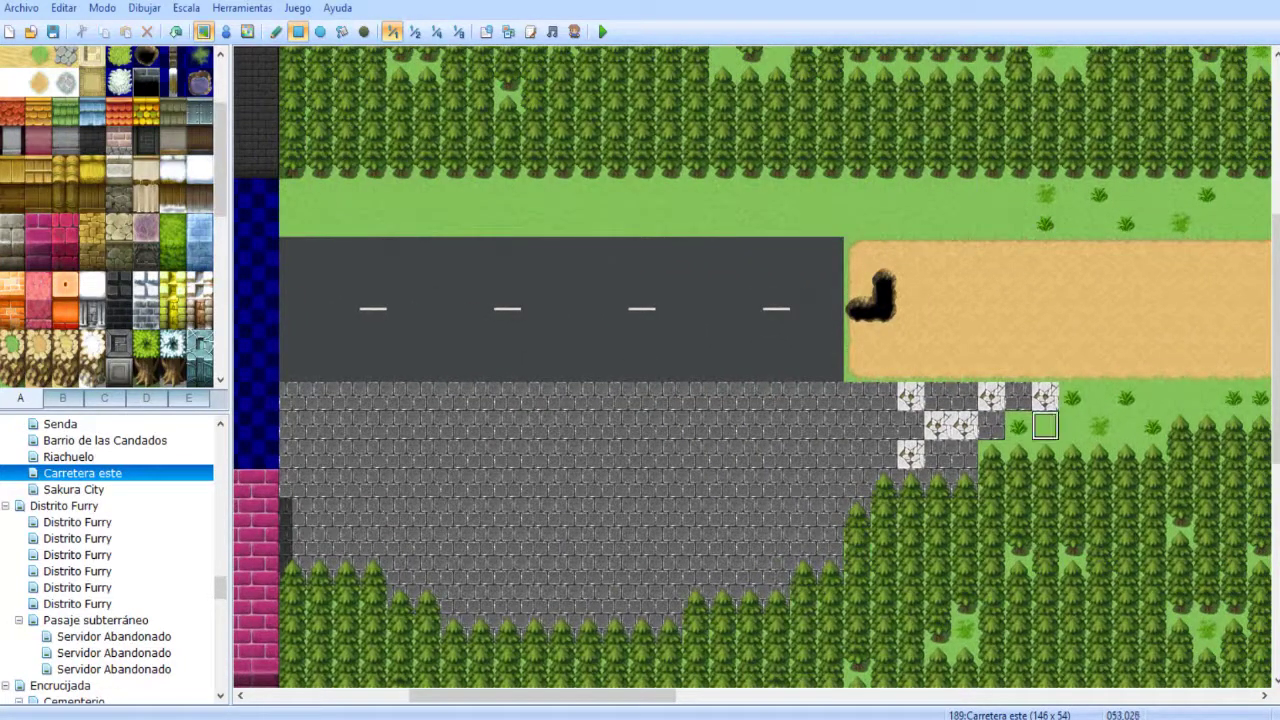
- Cover the whole grey paved area south of the asphalt road and its broken slabs with plain grass
mouse_move(1045, 396)
mouse_down()
mouse_move(292, 396)
mouse_move(427, 542)
mouse_move(884, 484)
mouse_move(803, 542)
mouse_move(830, 542)
mouse_up()
mouse_move(857, 426)
mouse_down()
mouse_move(857, 513)
mouse_move(991, 423)
mouse_move(829, 569)
mouse_move(250, 570)
mouse_up()
drag(400, 600, 776, 600)
drag(668, 628, 452, 628)
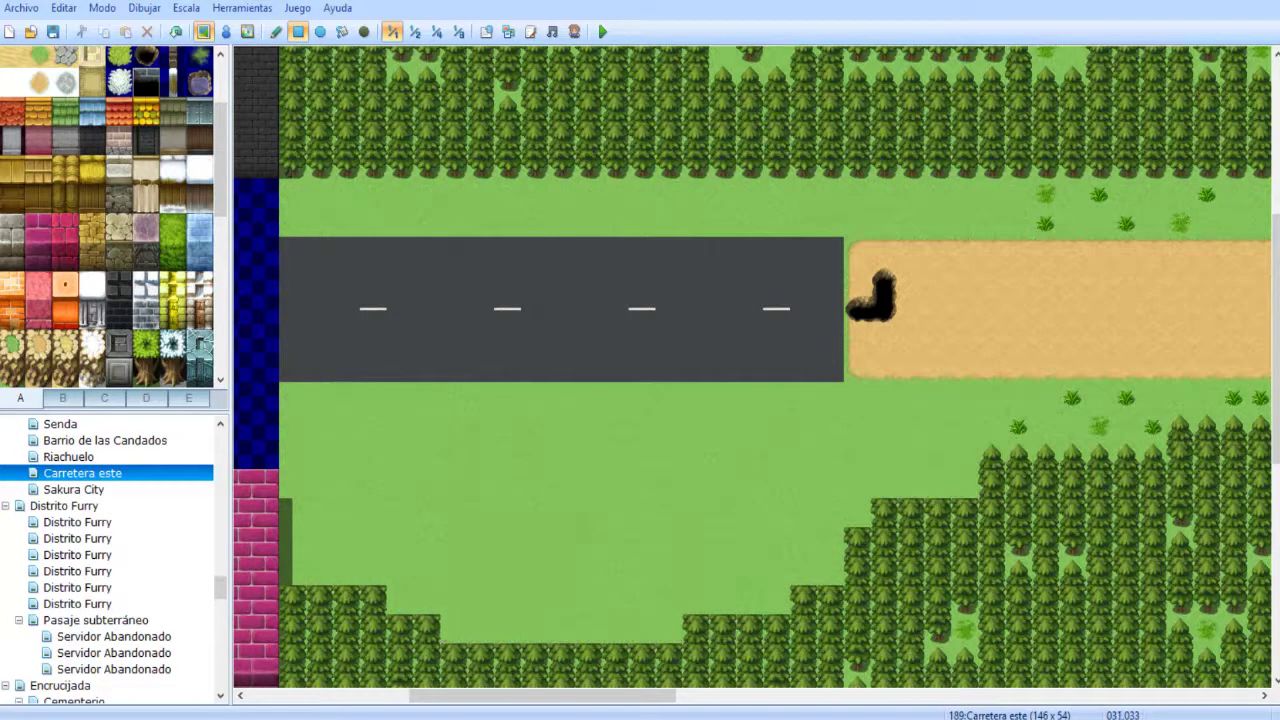
- Place pine treetop tiles from tileset D along the stepped upper edge of the southern forest
click(104, 398)
click(146, 398)
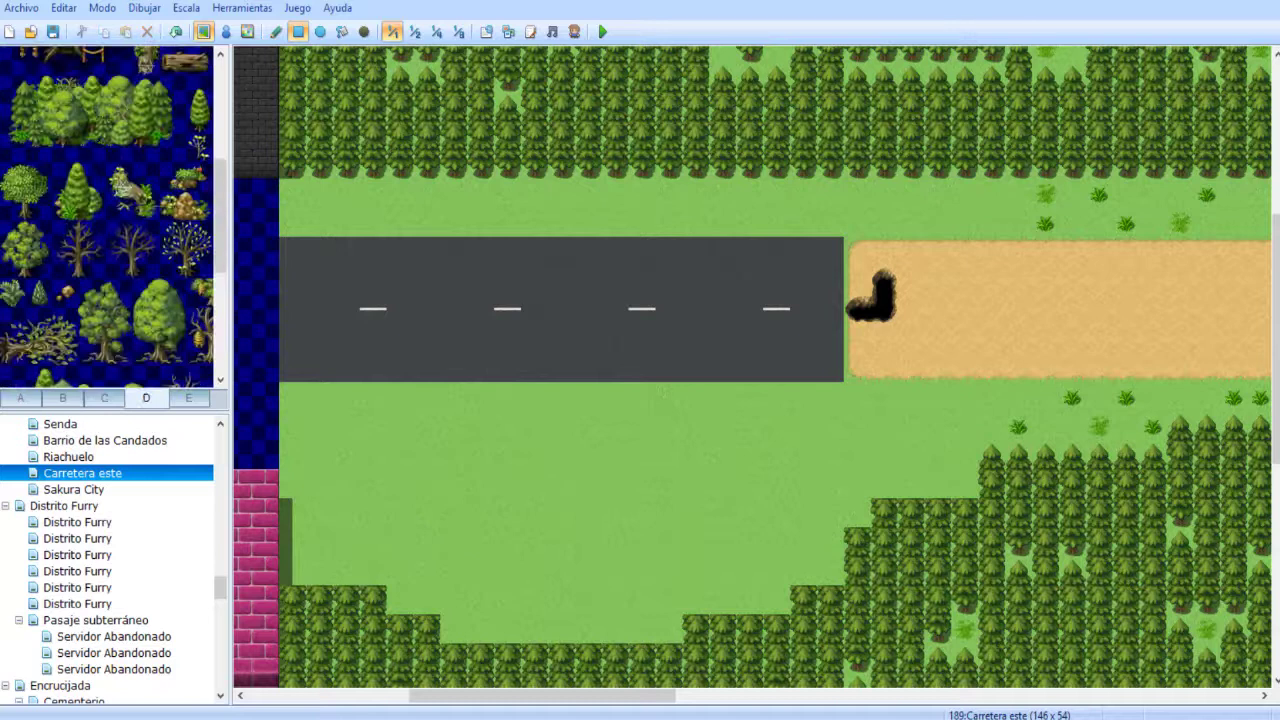
scroll(107, 215, down, 3)
click(119, 170)
click(294, 572)
drag(294, 572, 373, 572)
click(427, 600)
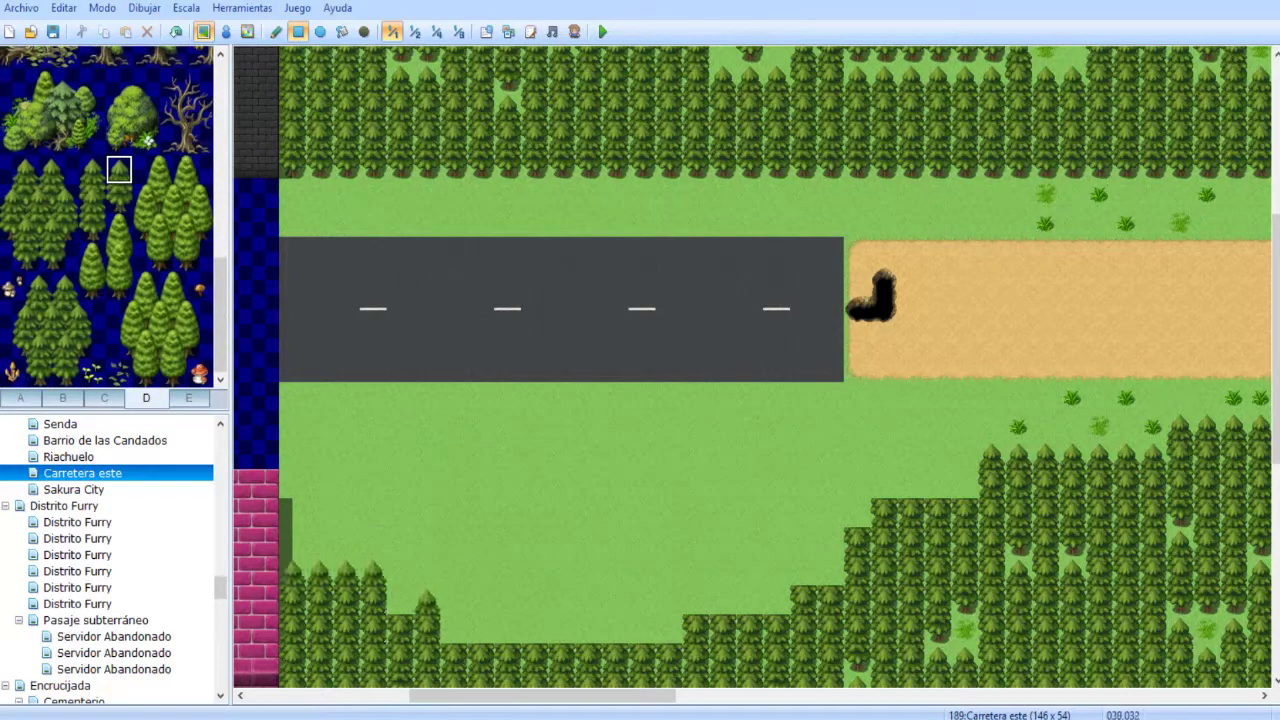
mouse_move(480, 628)
mouse_down()
mouse_move(640, 628)
mouse_move(695, 599)
mouse_move(780, 600)
mouse_move(885, 484)
mouse_move(911, 484)
mouse_up()
- Fill the two-tile-wide empty gap east of the city with dark paving and a continuation of the orange street
middle_drag(745, 455, 570, 414)
drag(486, 413, 510, 476)
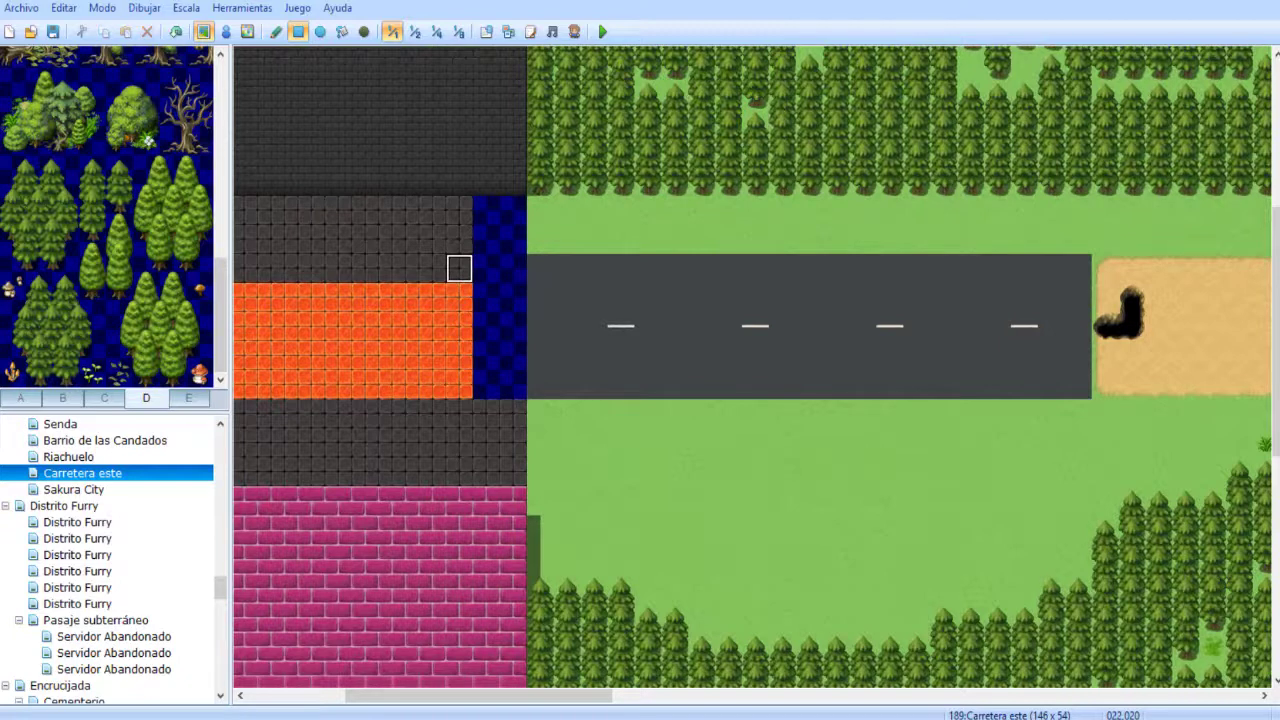
drag(486, 268, 513, 210)
right_click(459, 297)
drag(486, 297, 513, 384)
- Replace the asphalt road with grass and extend the sandy road west to the orange street, four tiles high
right_click(540, 240)
drag(540, 243, 1077, 386)
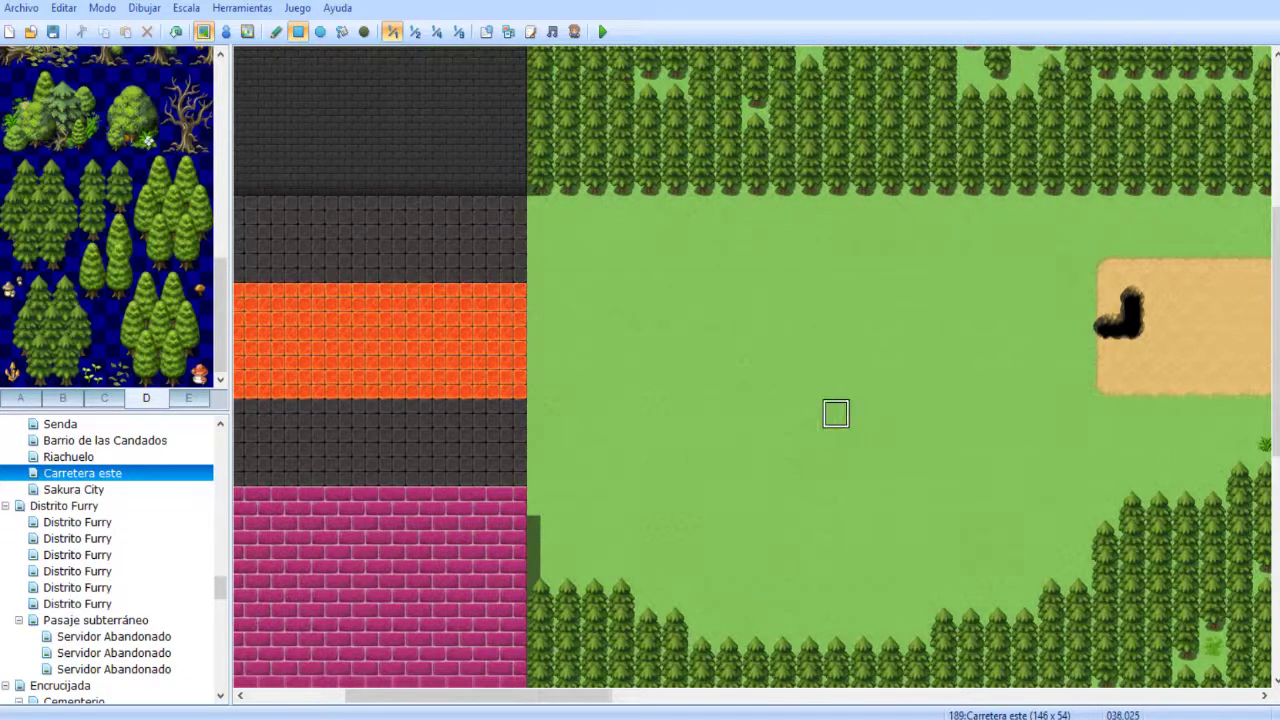
scroll(890, 414, right, 4)
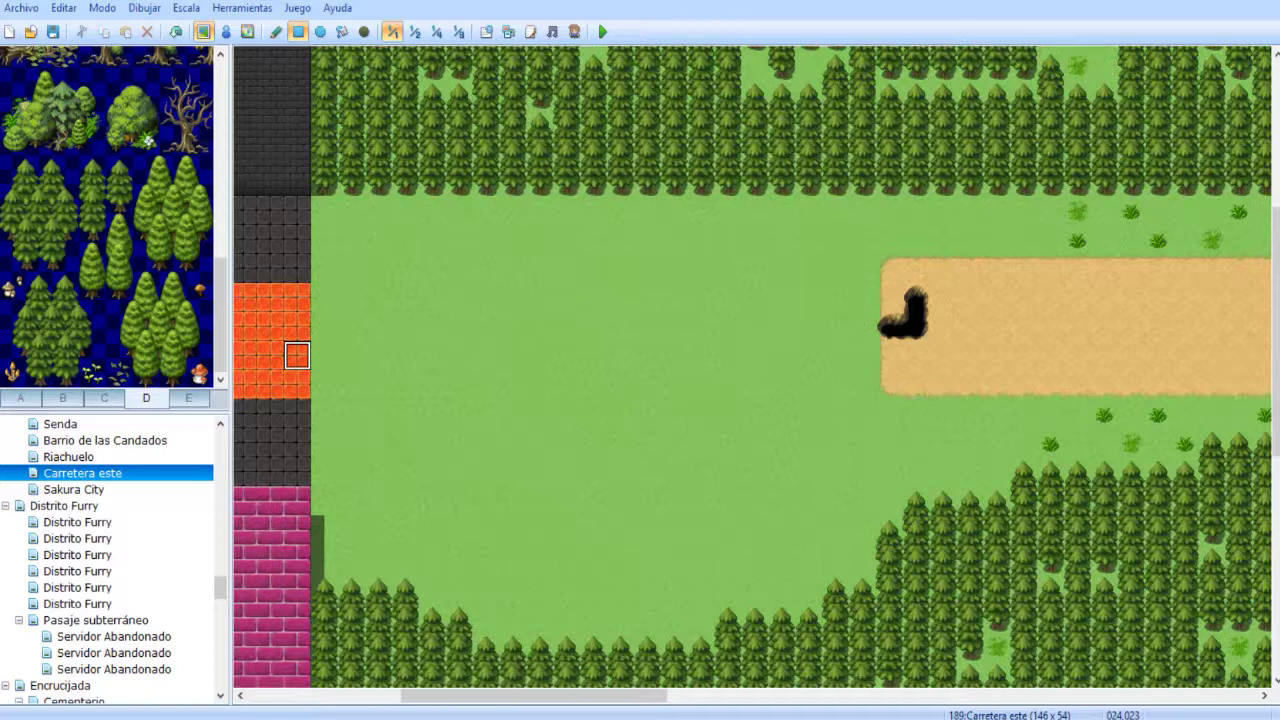
middle_drag(577, 354, 708, 364)
middle_drag(708, 366, 640, 368)
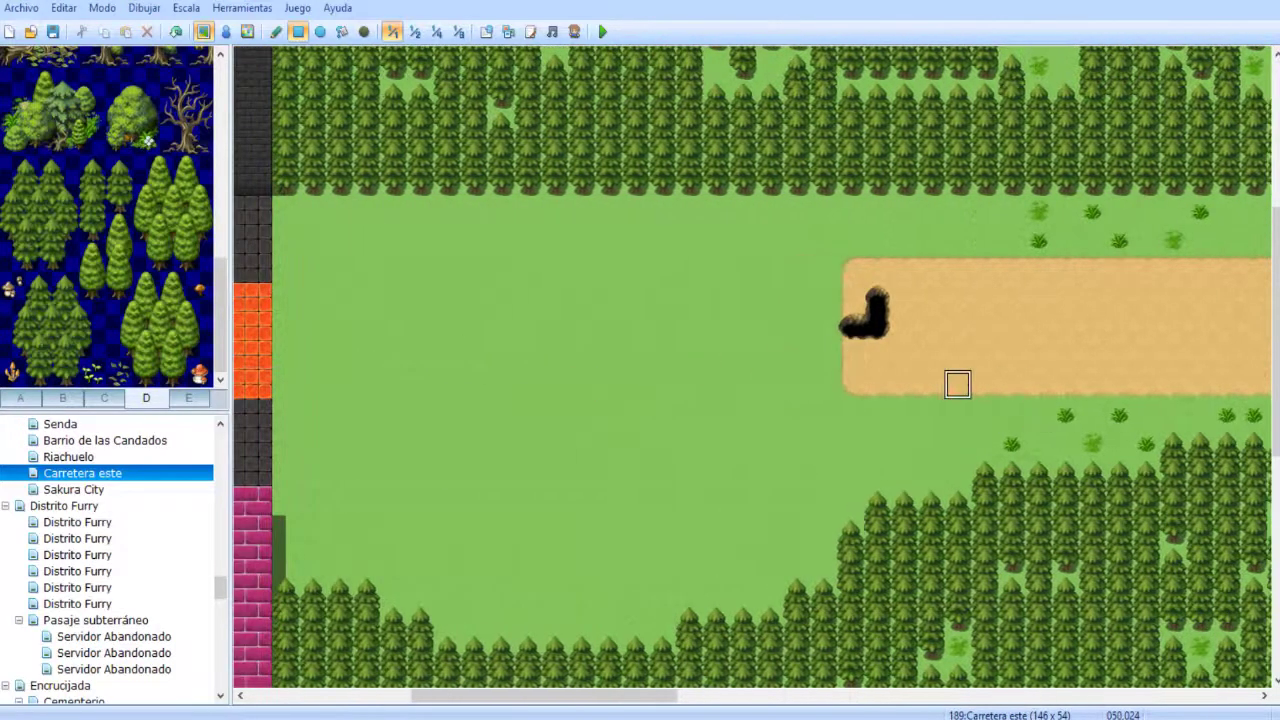
mouse_move(286, 298)
mouse_down()
mouse_move(765, 410)
mouse_move(826, 380)
mouse_up()
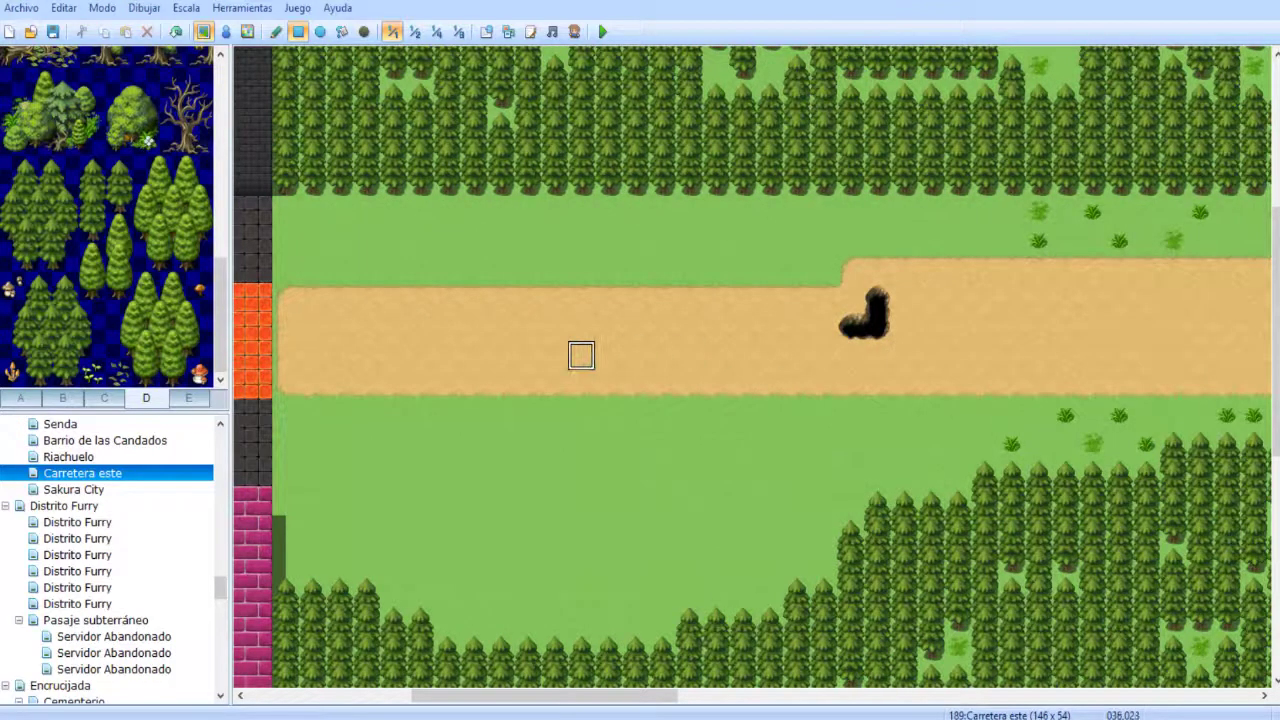
- Cover the top tile row of the wider sandy road with grass, continuing east from the new four-tile-high stretch
scroll(595, 355, right, 7)
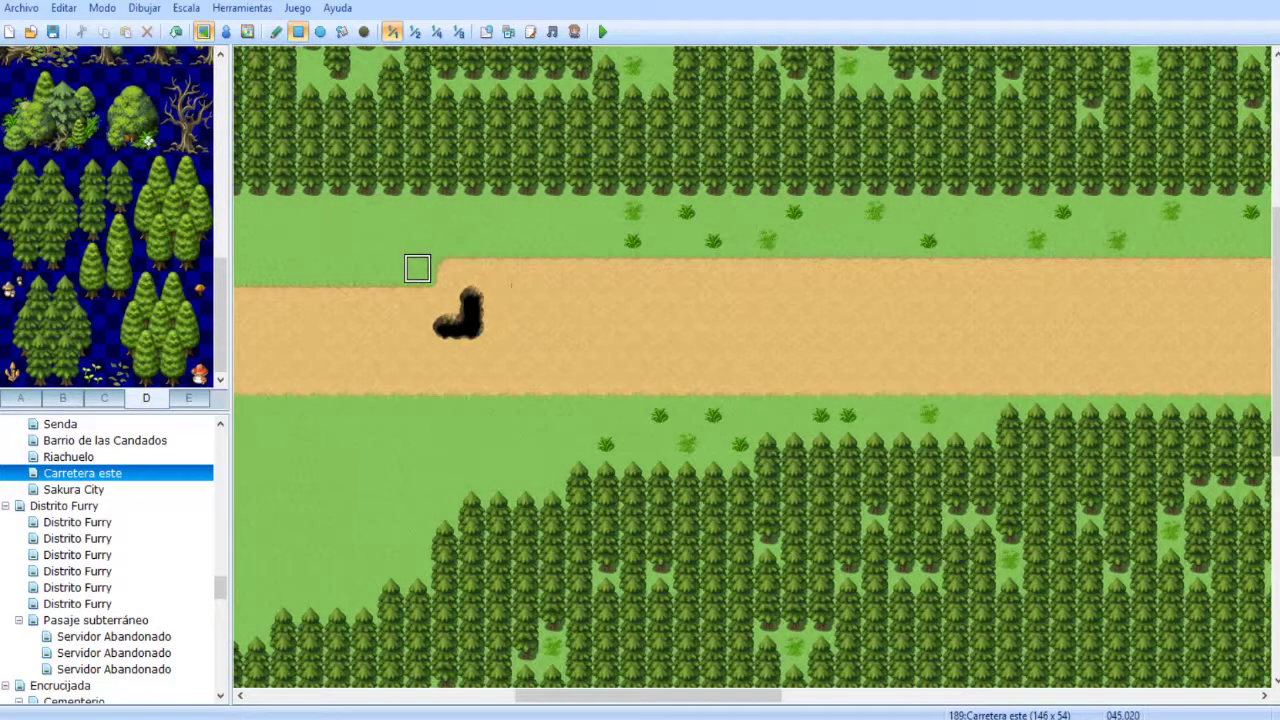
drag(418, 268, 820, 270)
mouse_move(656, 292)
middle_down()
mouse_move(450, 296)
mouse_move(676, 294)
middle_up()
scroll(676, 294, left, 2)
mouse_move(345, 272)
mouse_down()
mouse_move(610, 274)
mouse_move(870, 300)
mouse_move(866, 275)
mouse_up()
middle_drag(869, 277, 540, 319)
key(ctrl+z)
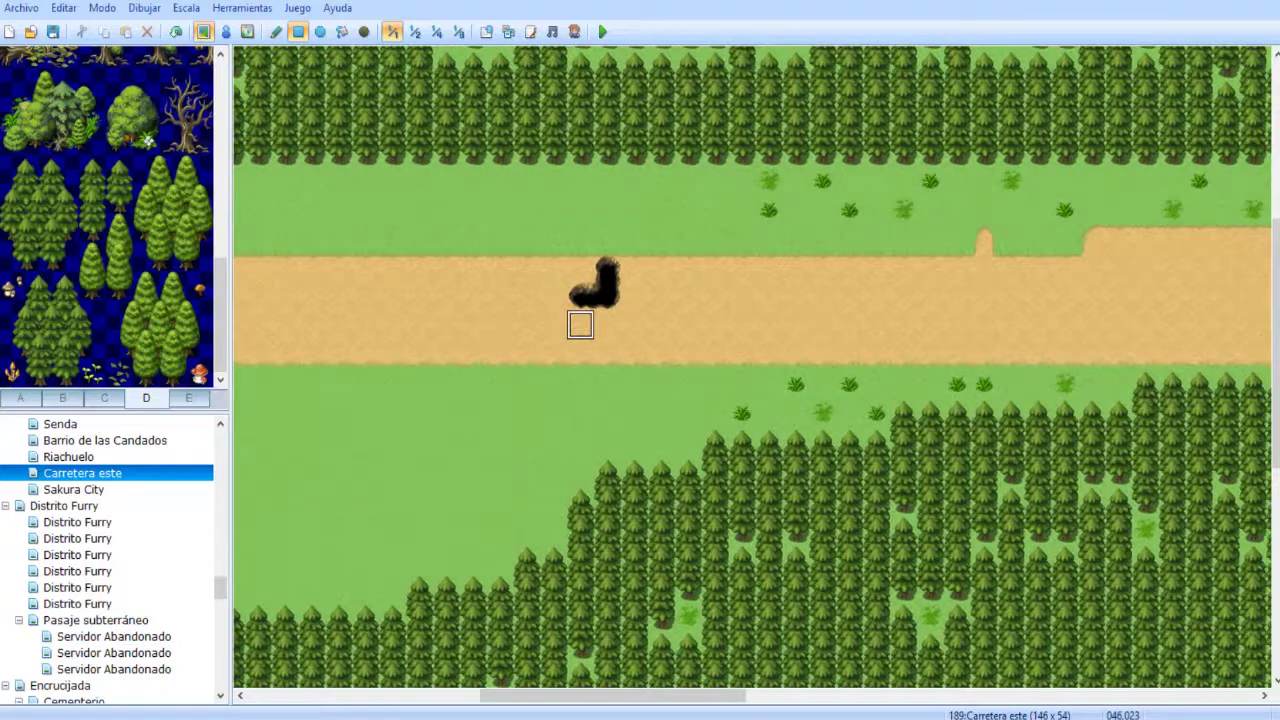
scroll(790, 305, right, 11)
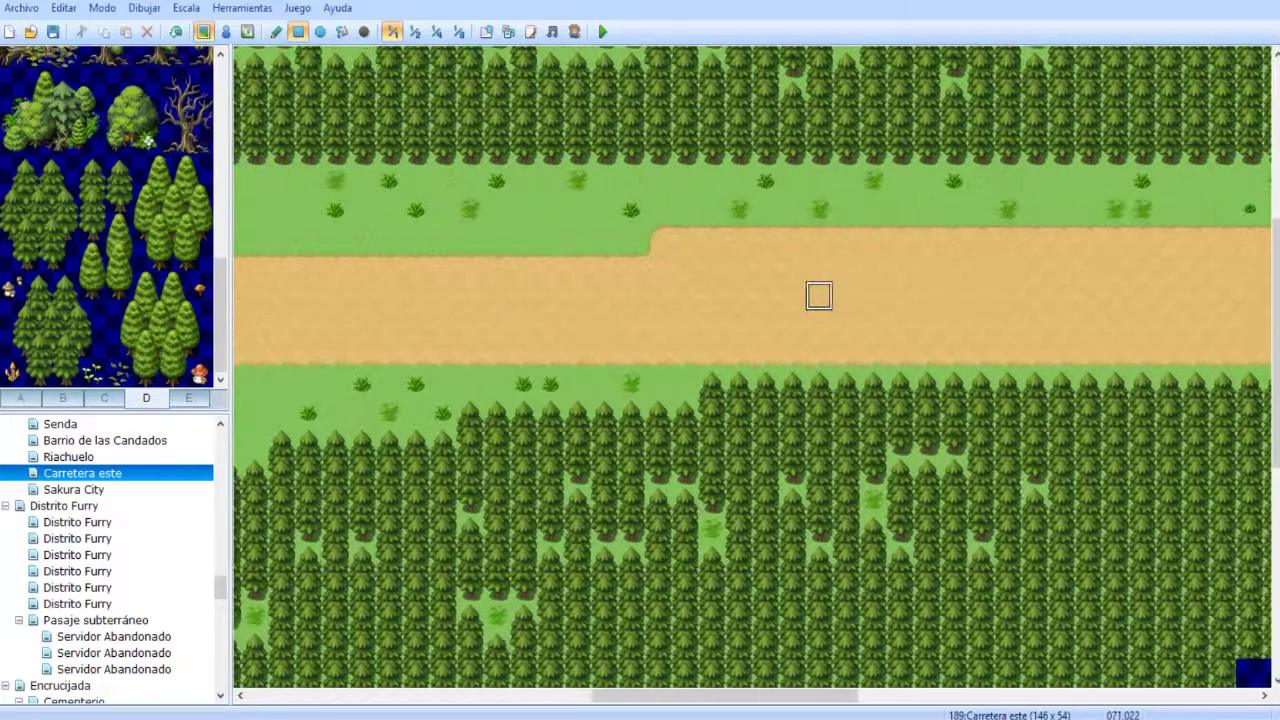
middle_drag(631, 297, 605, 298)
- Extend the northern forest one tile row down toward the sandy road in separate stretches, leaving grassy gaps between them
scroll(625, 300, up, 1)
scroll(634, 290, left, 4)
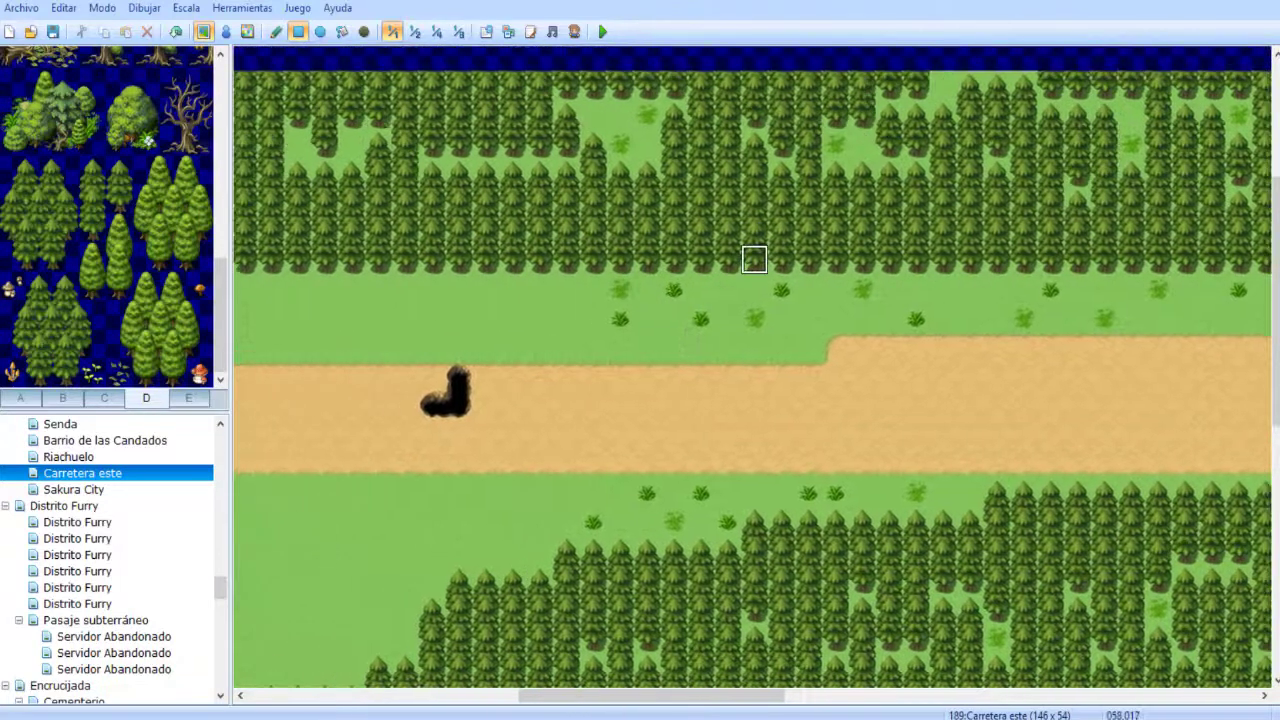
scroll(806, 314, left, 4)
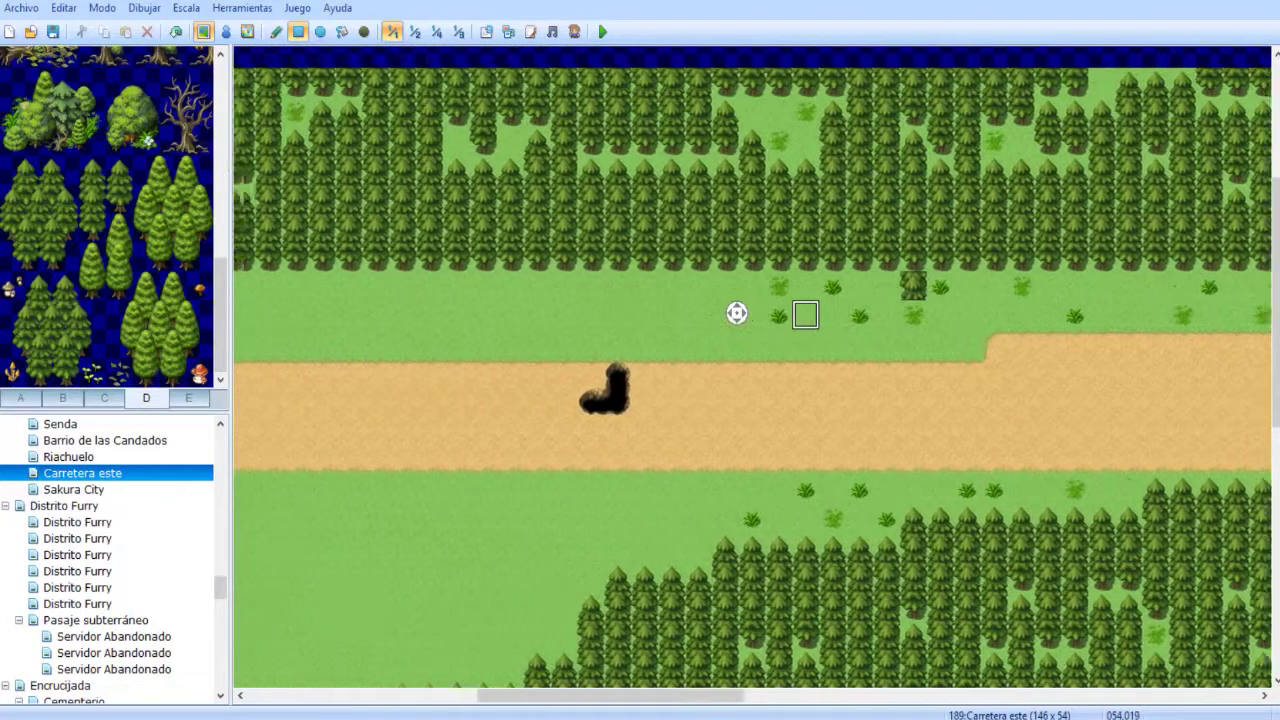
mouse_move(1072, 286)
mouse_down()
mouse_move(1045, 258)
mouse_move(883, 285)
mouse_move(479, 258)
mouse_up()
middle_drag(560, 246, 450, 246)
scroll(560, 246, left, 2)
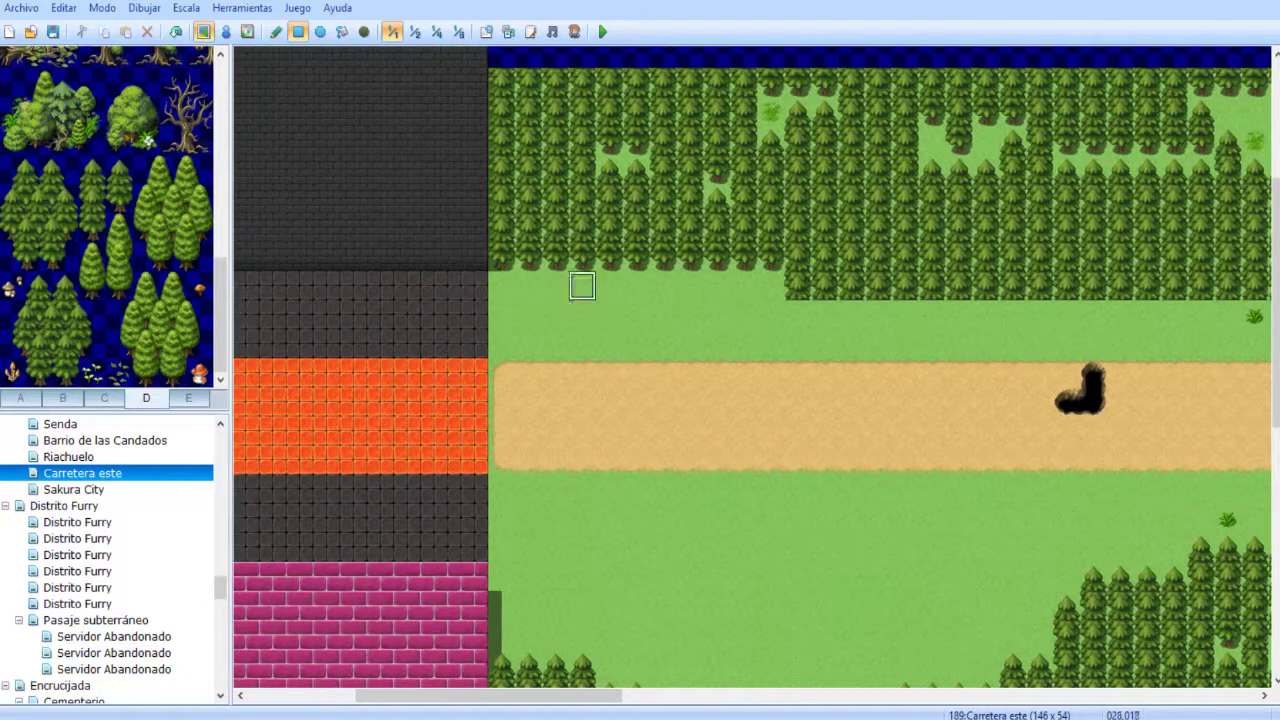
drag(637, 285, 775, 285)
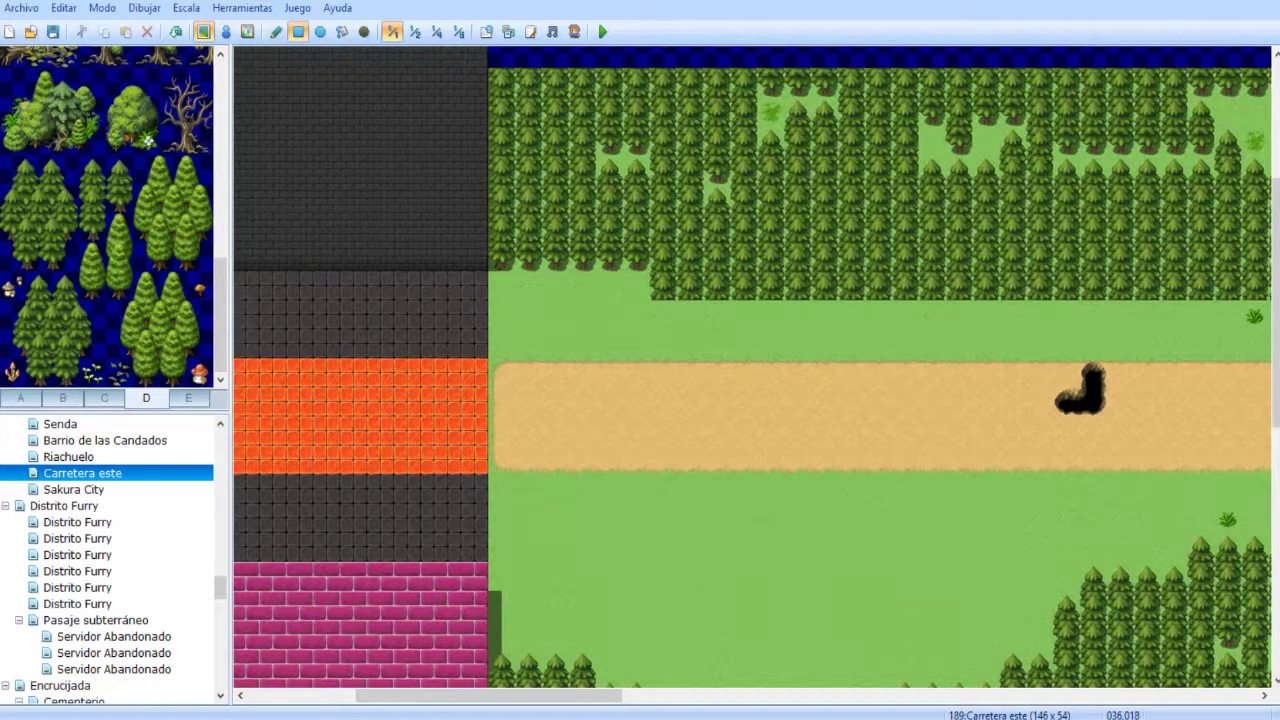
drag(878, 285, 985, 285)
scroll(859, 285, right, 5)
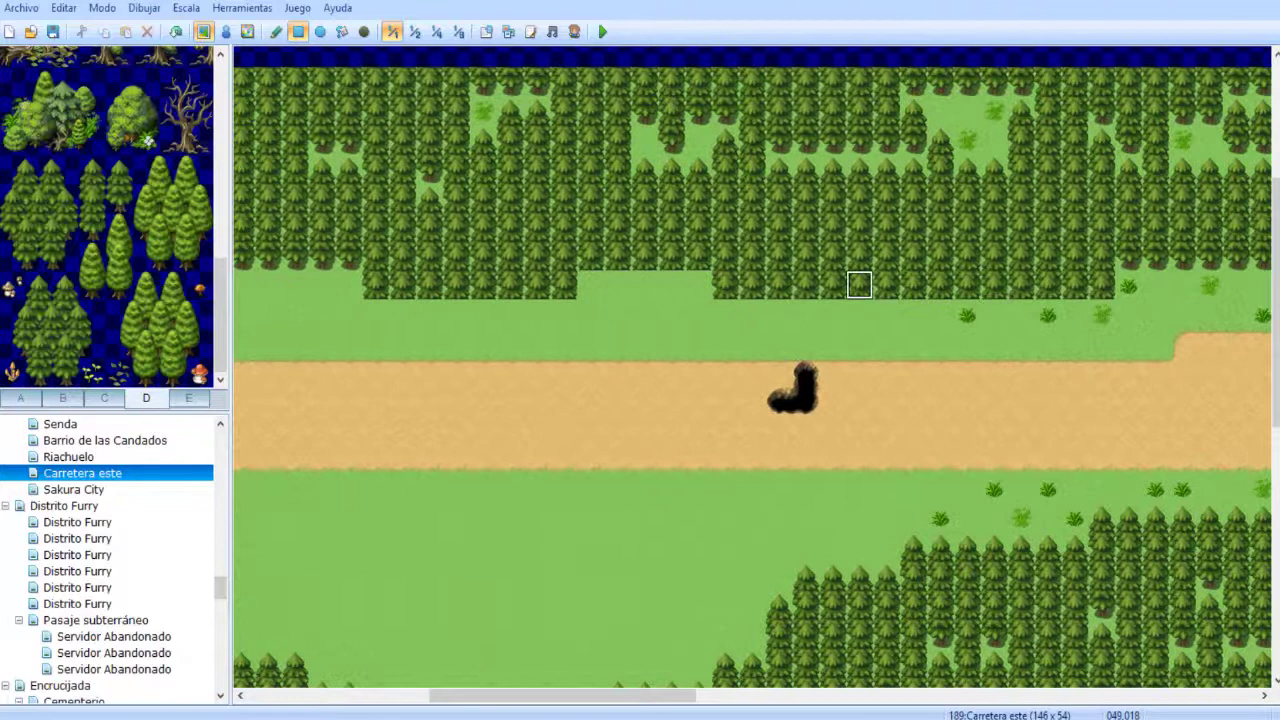
mouse_move(835, 285)
mouse_down()
mouse_move(967, 285)
mouse_move(886, 285)
mouse_up()
- Finish the lower edge of the northern forest's extended stretches and gaps with tree-base tiles
scroll(832, 314, left, 3)
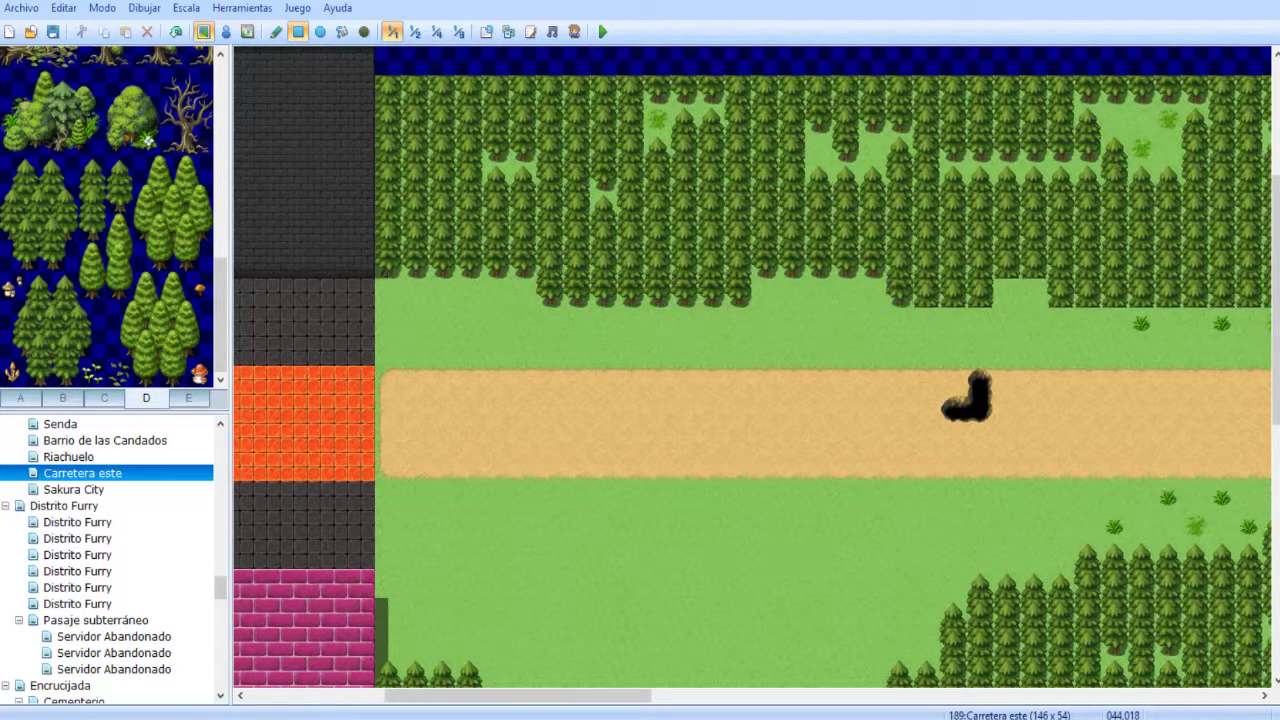
scroll(950, 295, right, 3)
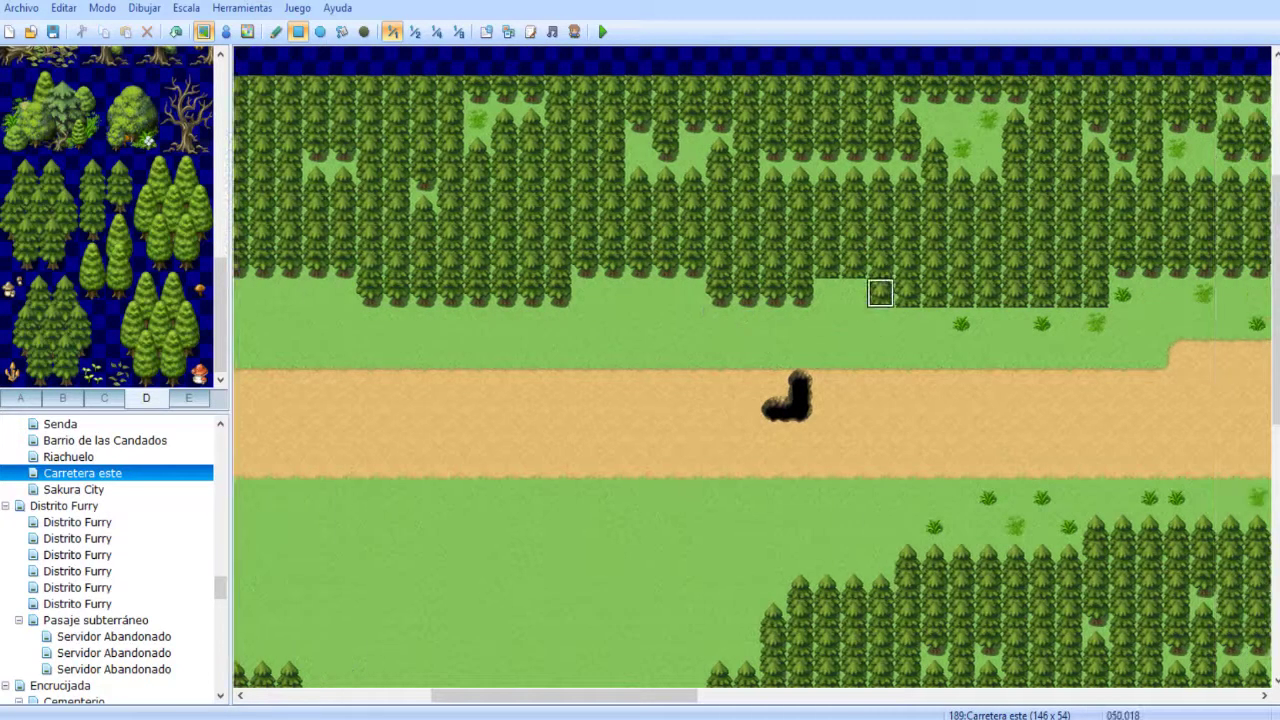
right_click(880, 293)
drag(855, 264, 826, 266)
- Replace the two easternmost tile columns of the city's paving and orange street with grass and the sandy road
mouse_move(637, 316)
middle_down()
mouse_move(497, 434)
mouse_move(421, 376)
middle_up()
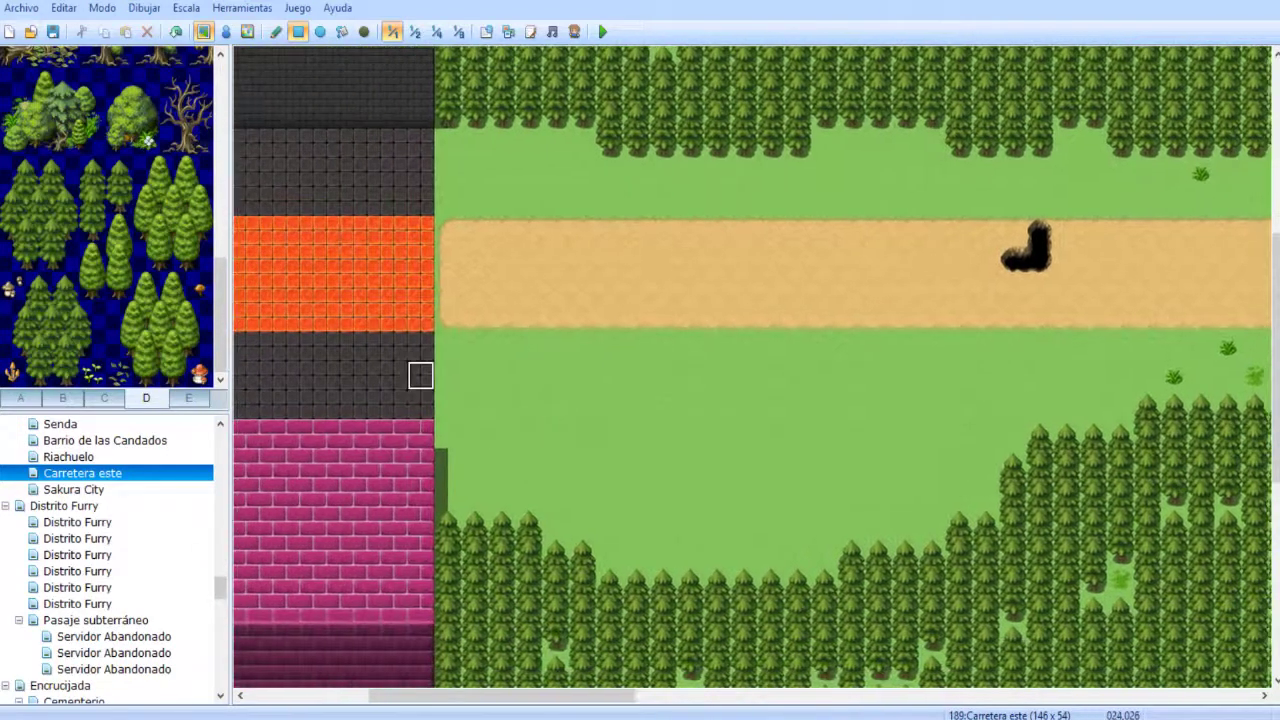
middle_drag(420, 375, 826, 300)
mouse_move(772, 330)
mouse_down()
mouse_move(772, 300)
mouse_move(746, 271)
mouse_up()
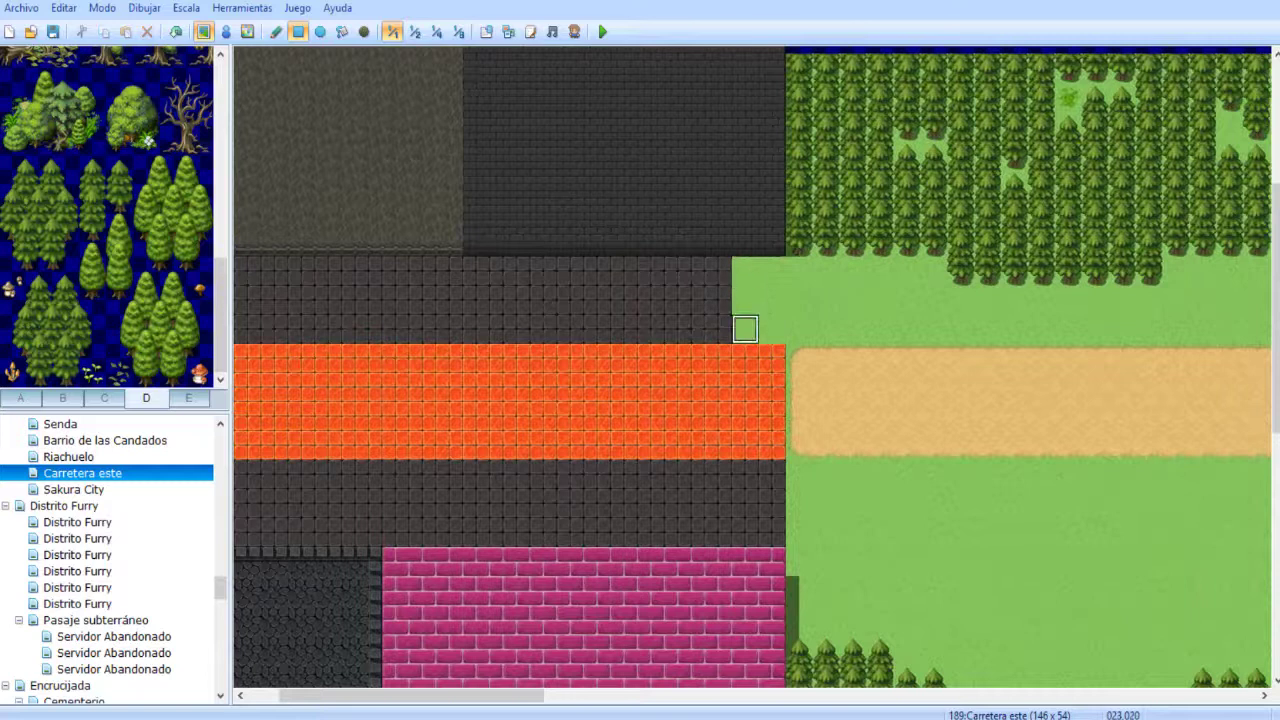
mouse_move(772, 532)
mouse_down()
mouse_move(746, 474)
mouse_move(746, 360)
mouse_up()
right_click(799, 443)
- Extend the dark paving and the orange street one tile column east into the grass and sand
mouse_move(790, 426)
middle_down()
mouse_move(900, 514)
mouse_move(800, 462)
middle_up()
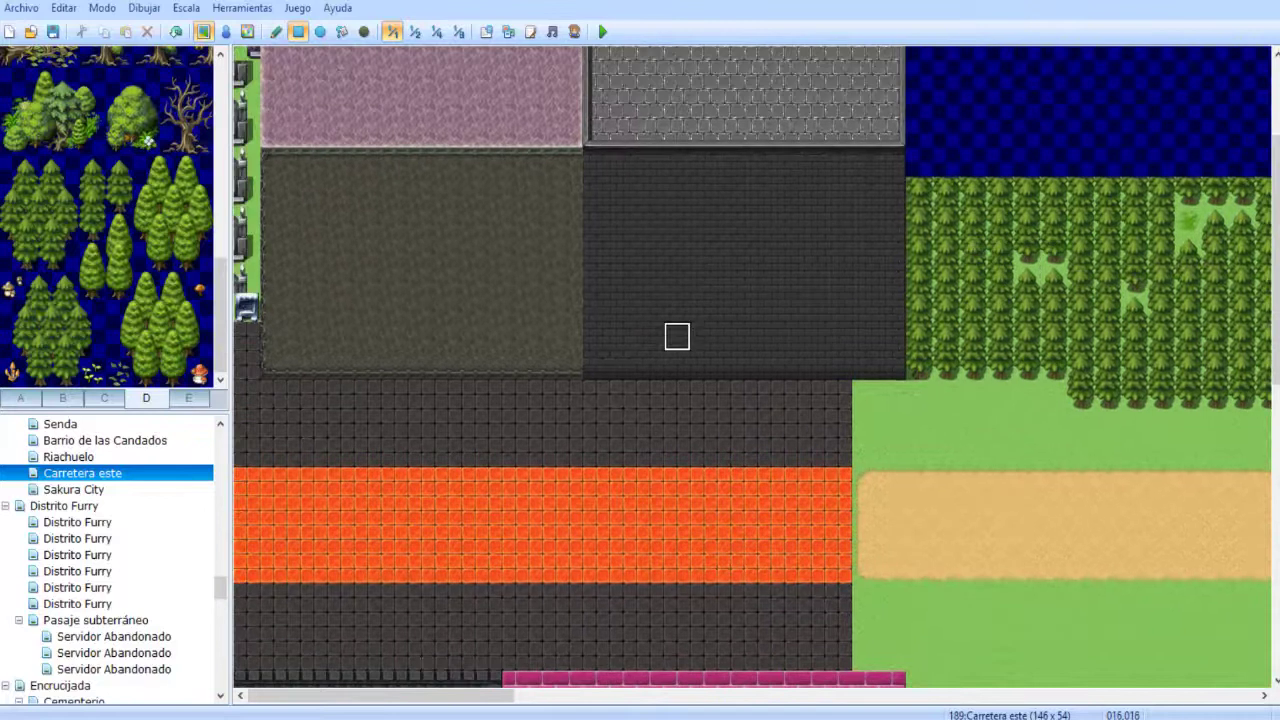
drag(866, 395, 866, 655)
right_click(839, 568)
drag(866, 568, 866, 481)
middle_drag(825, 479, 747, 448)
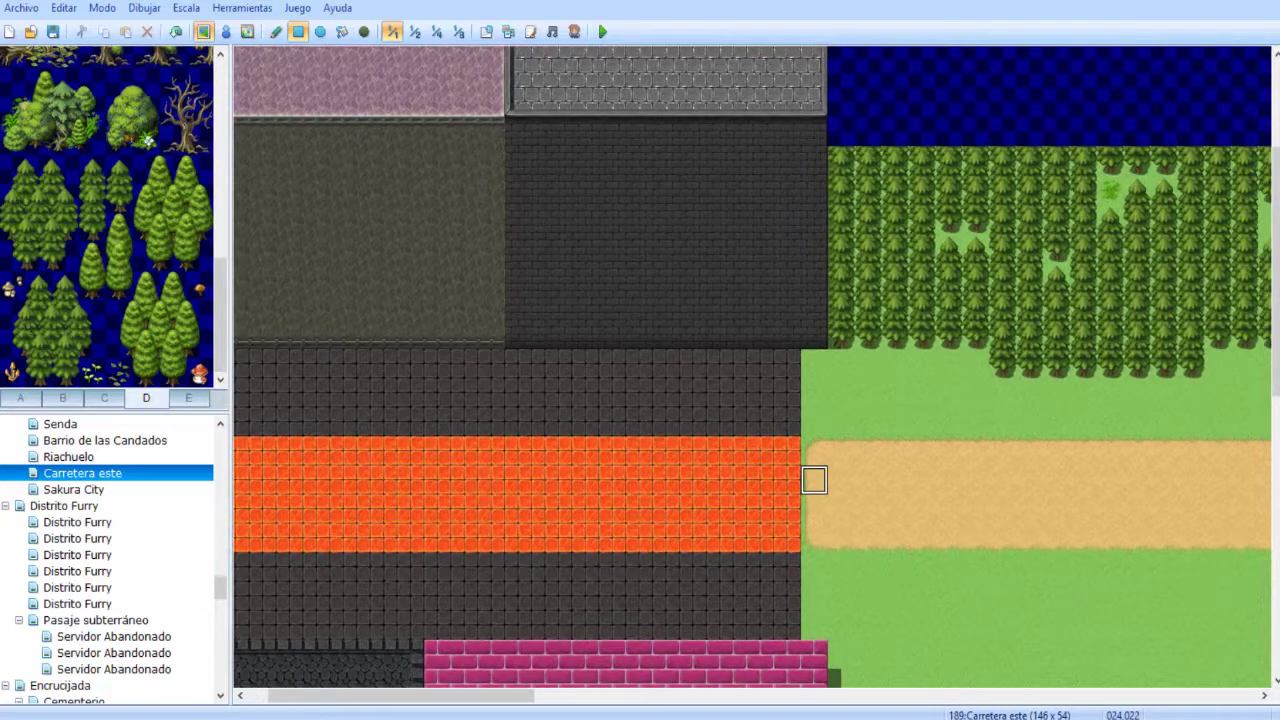
- Extend the dark paving four tile columns east to the southern forest's edge and restore the treetops it covers
mouse_move(786, 360)
mouse_down()
mouse_move(840, 395)
mouse_move(827, 422)
mouse_move(840, 625)
mouse_up()
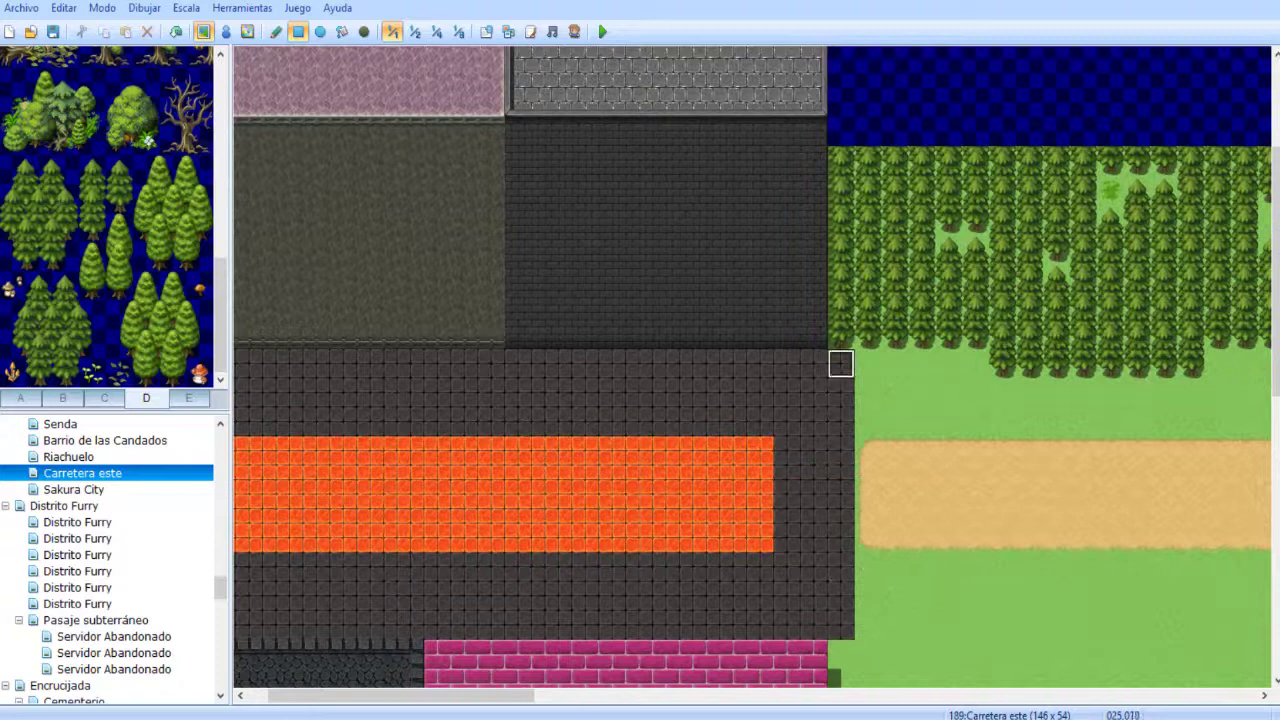
scroll(840, 363, down, 3)
drag(838, 420, 838, 536)
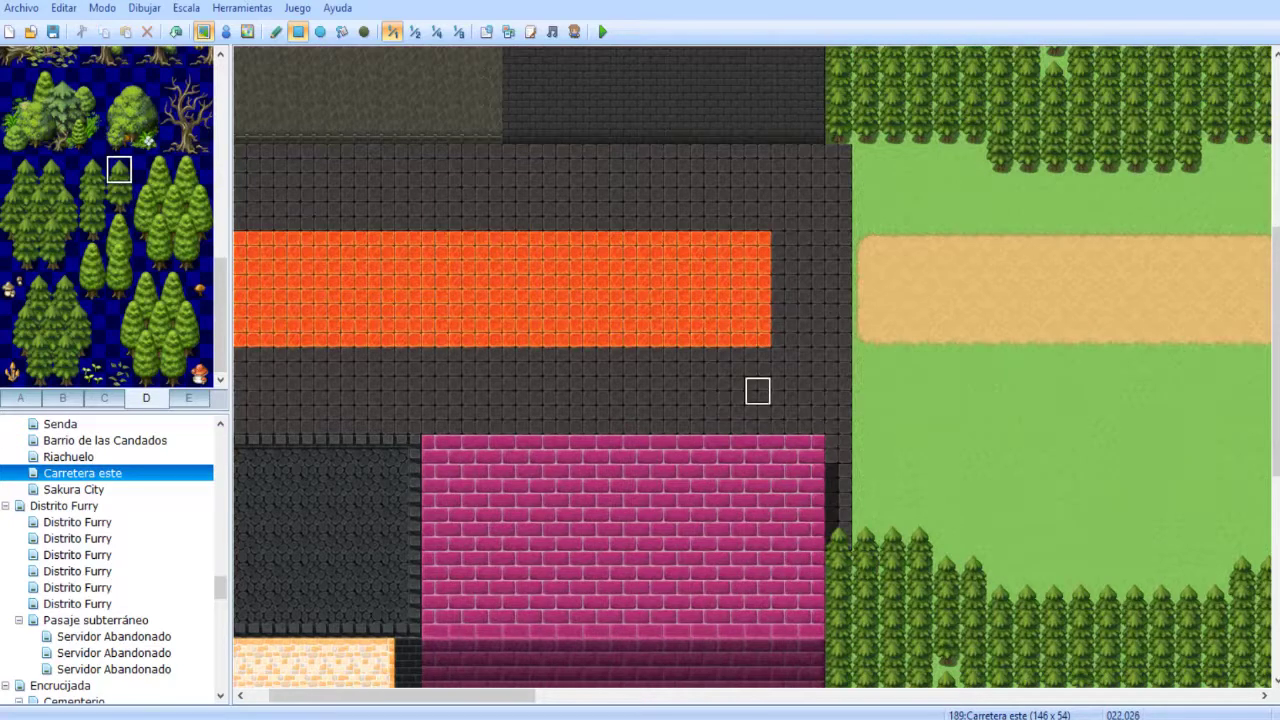
middle_drag(710, 436, 766, 357)
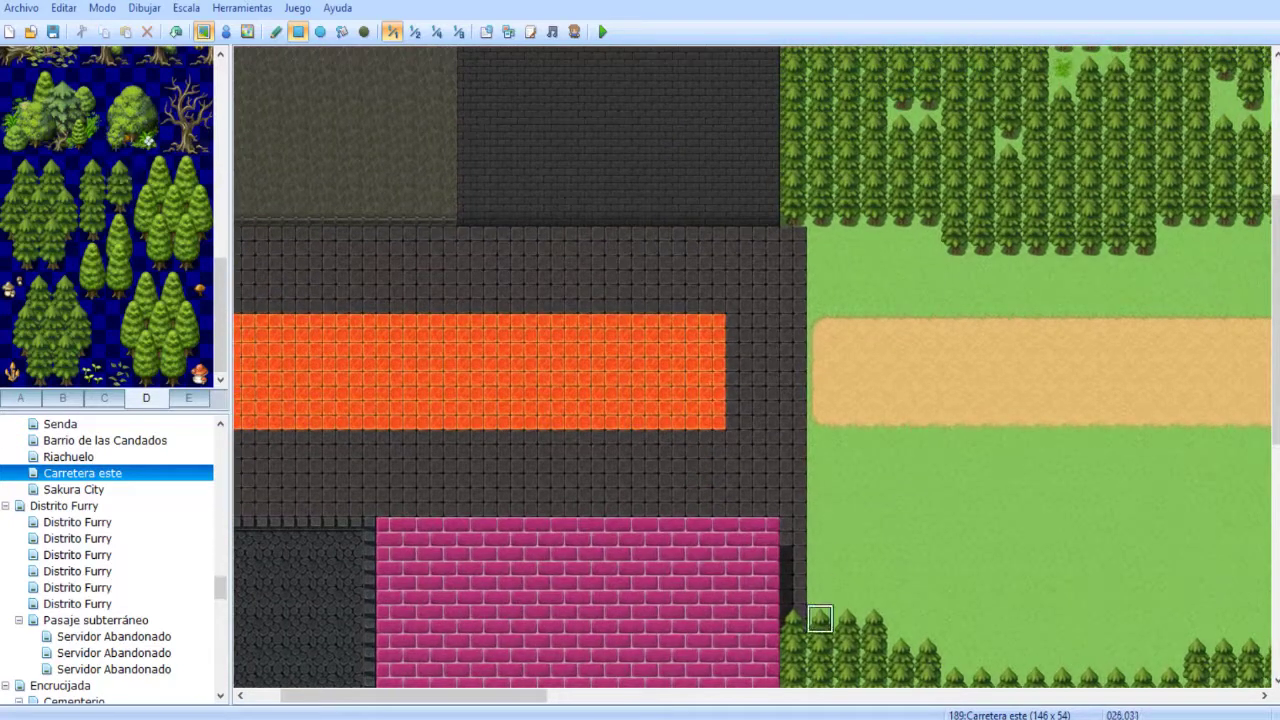
mouse_move(846, 618)
mouse_down()
mouse_move(858, 262)
mouse_move(870, 240)
mouse_up()
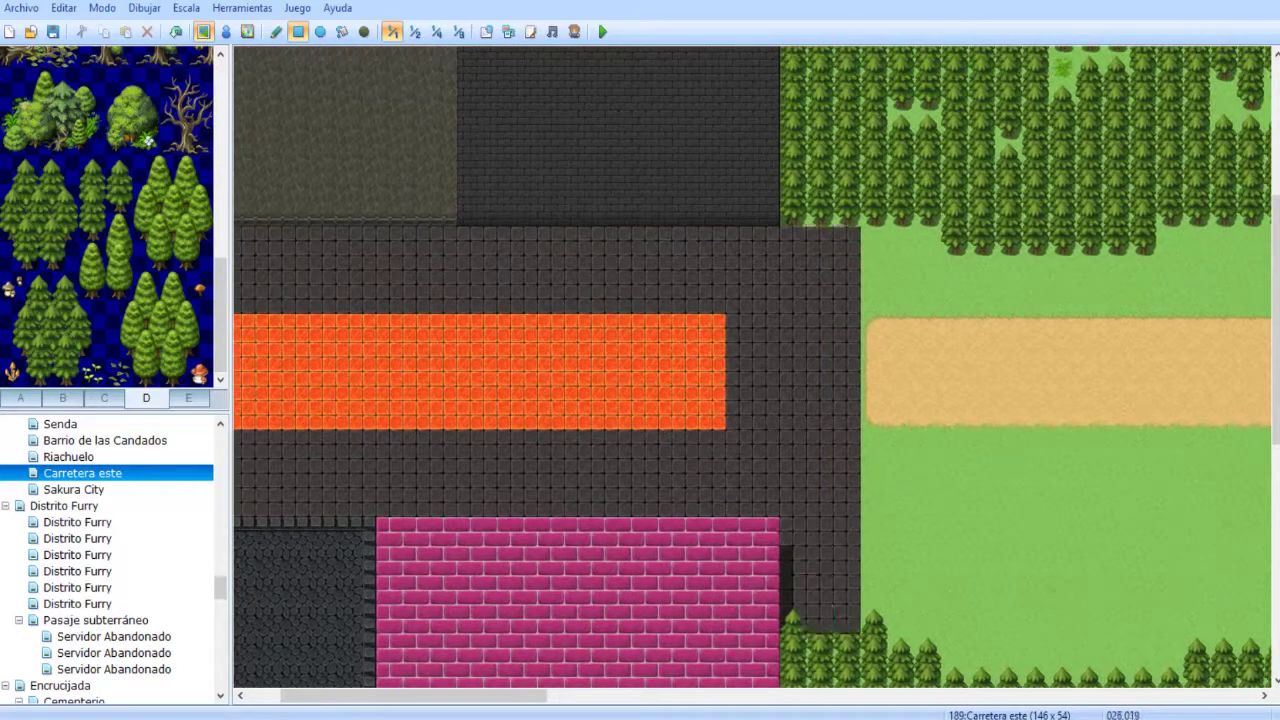
click(119, 170)
drag(820, 618, 847, 618)
- Extend the orange street east through the new dark paving up to the grass beside the sandy road
middle_click(828, 428)
middle_drag(836, 436, 813, 455)
middle_drag(794, 340, 790, 292)
right_click(706, 323)
drag(733, 351, 840, 265)
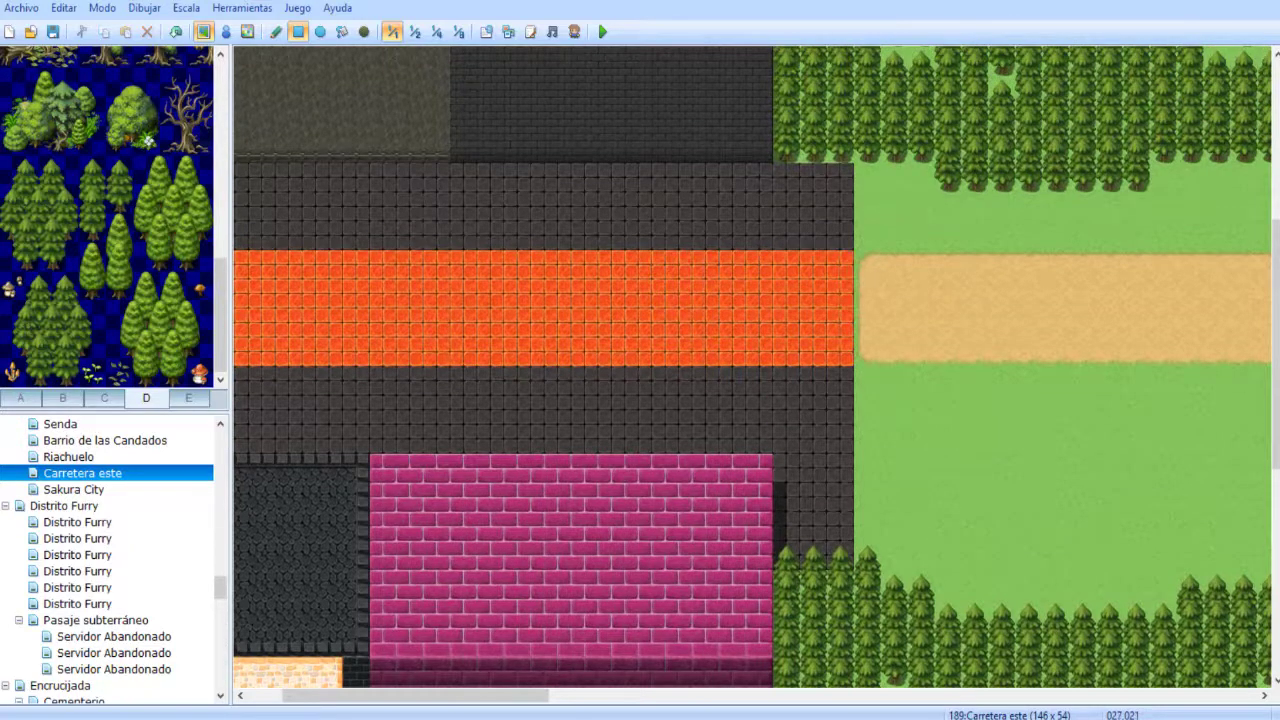
scroll(757, 380, up, 2)
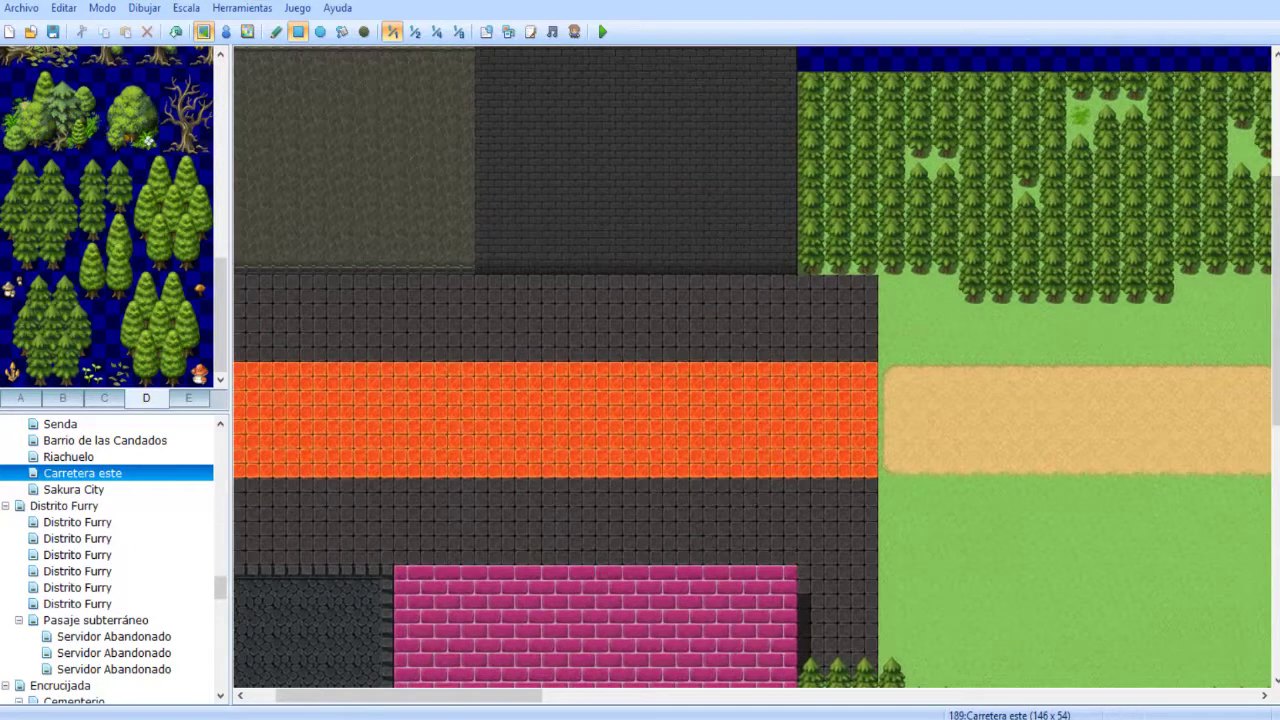
- Open the Sakura City map and extend the dark paving three tile columns west at the western street's end
click(76, 490)
middle_drag(863, 430, 711, 523)
middle_drag(788, 472, 642, 362)
drag(588, 333, 535, 540)
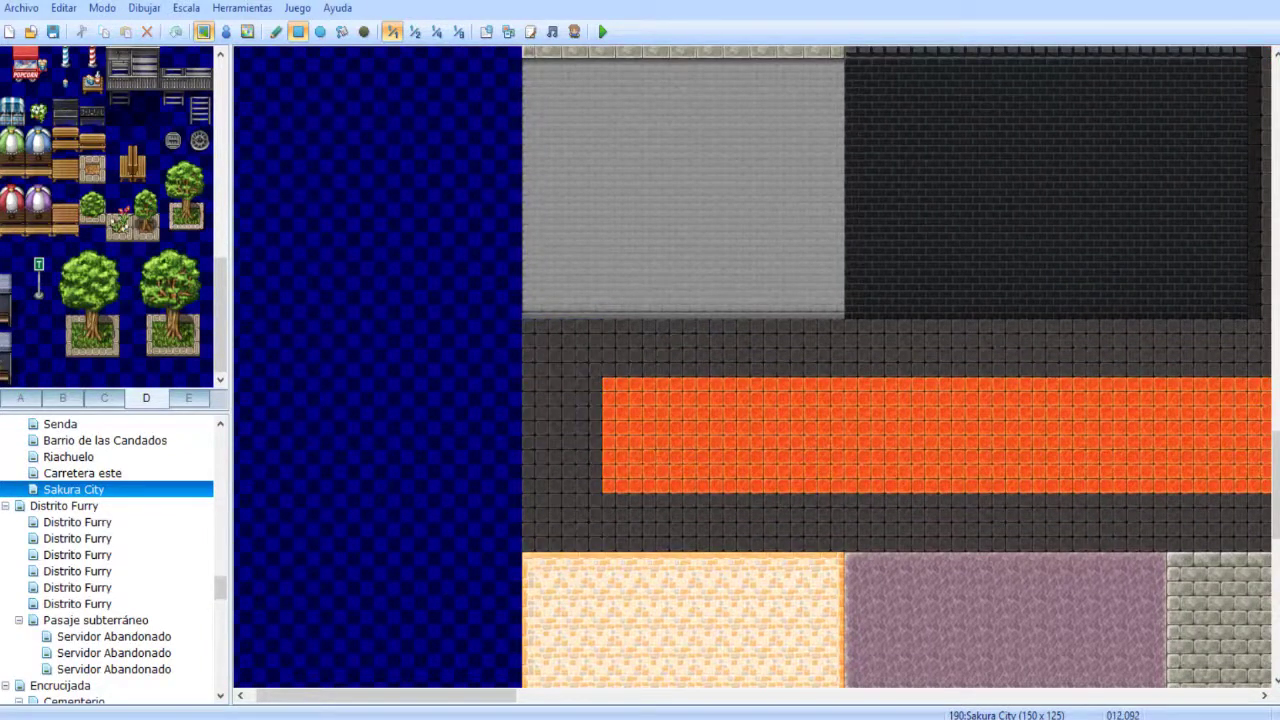
- Lay a dark paving strip along the western buildings' outer side, from below the orange brick building up beside the mauve roof
click(415, 31)
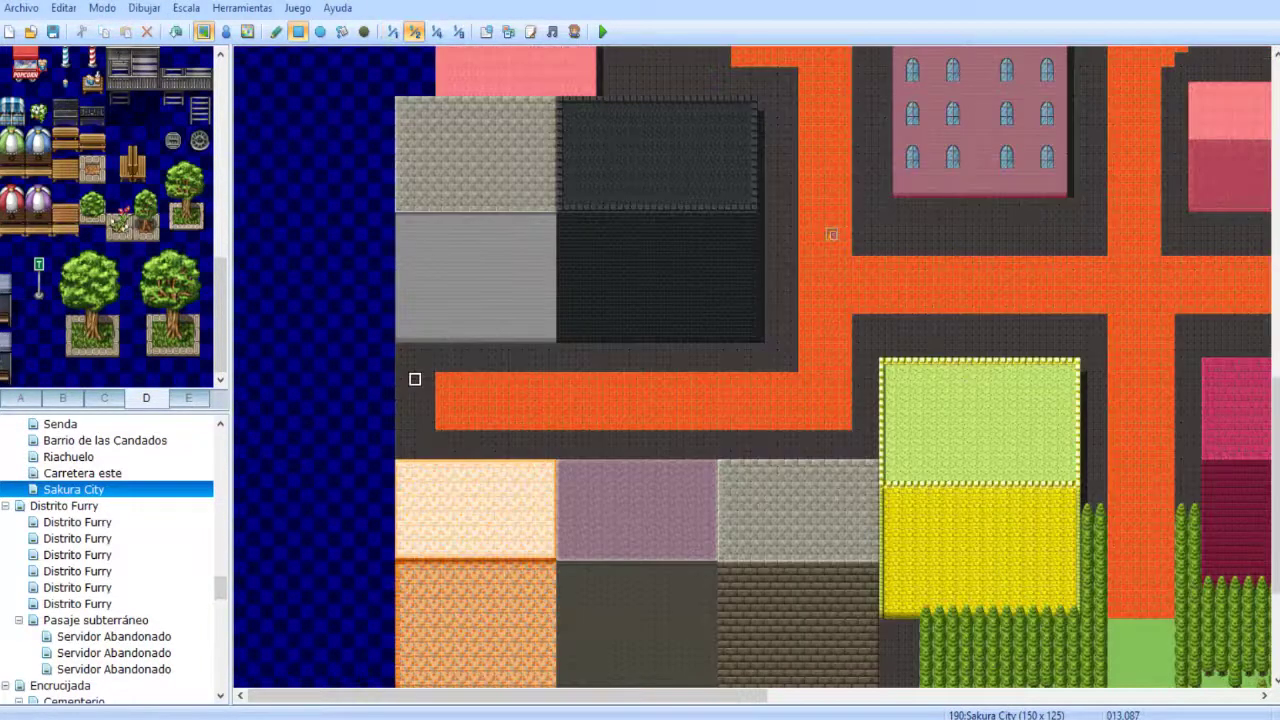
scroll(388, 234, down, 5)
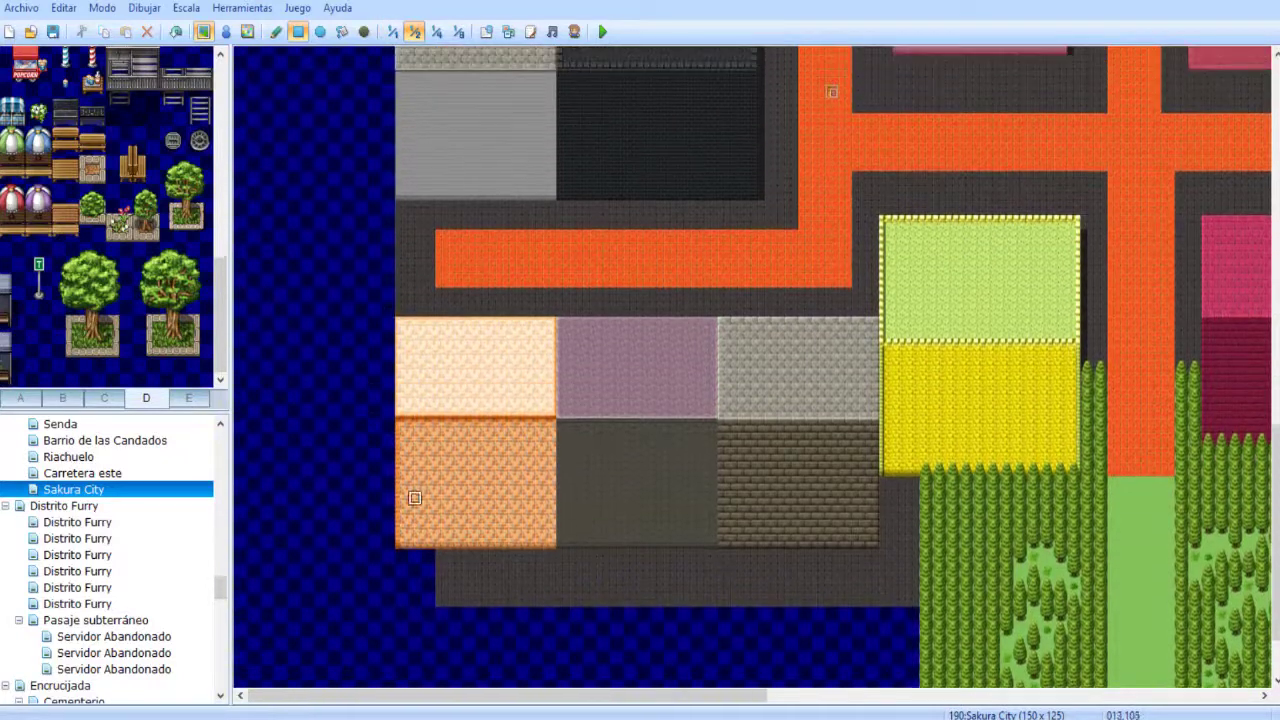
drag(442, 585, 402, 76)
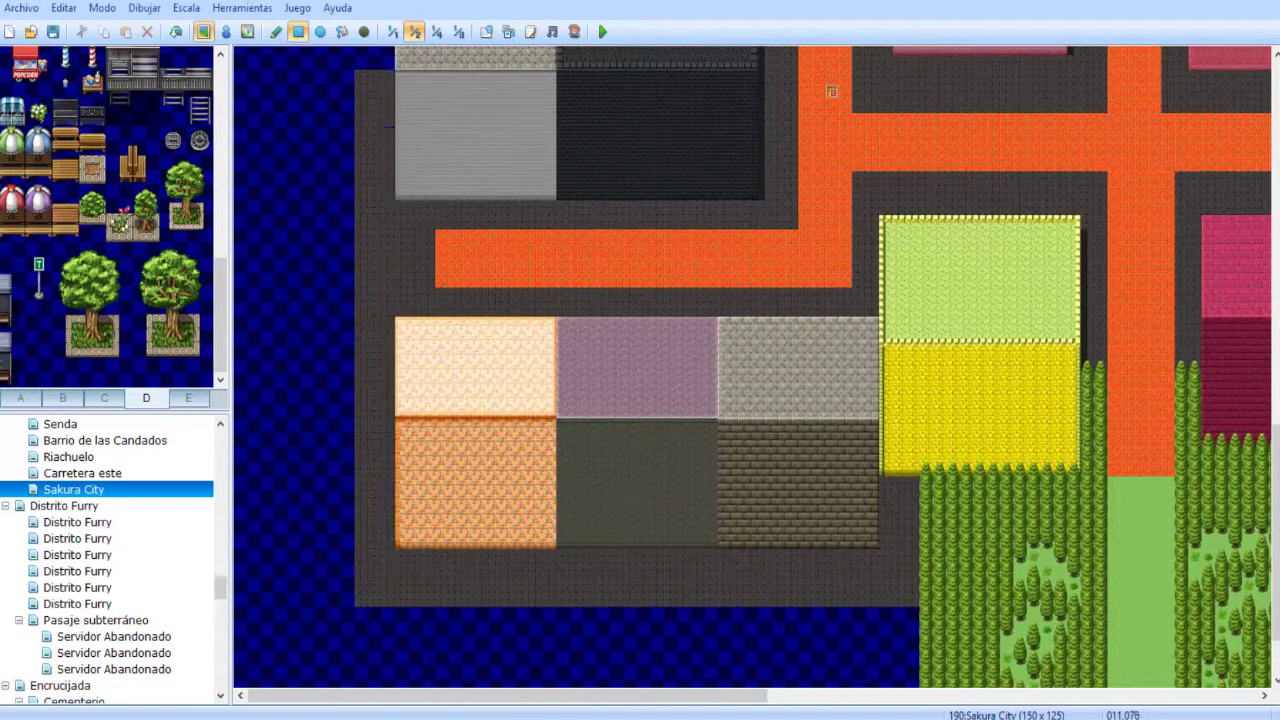
scroll(445, 424, up, 15)
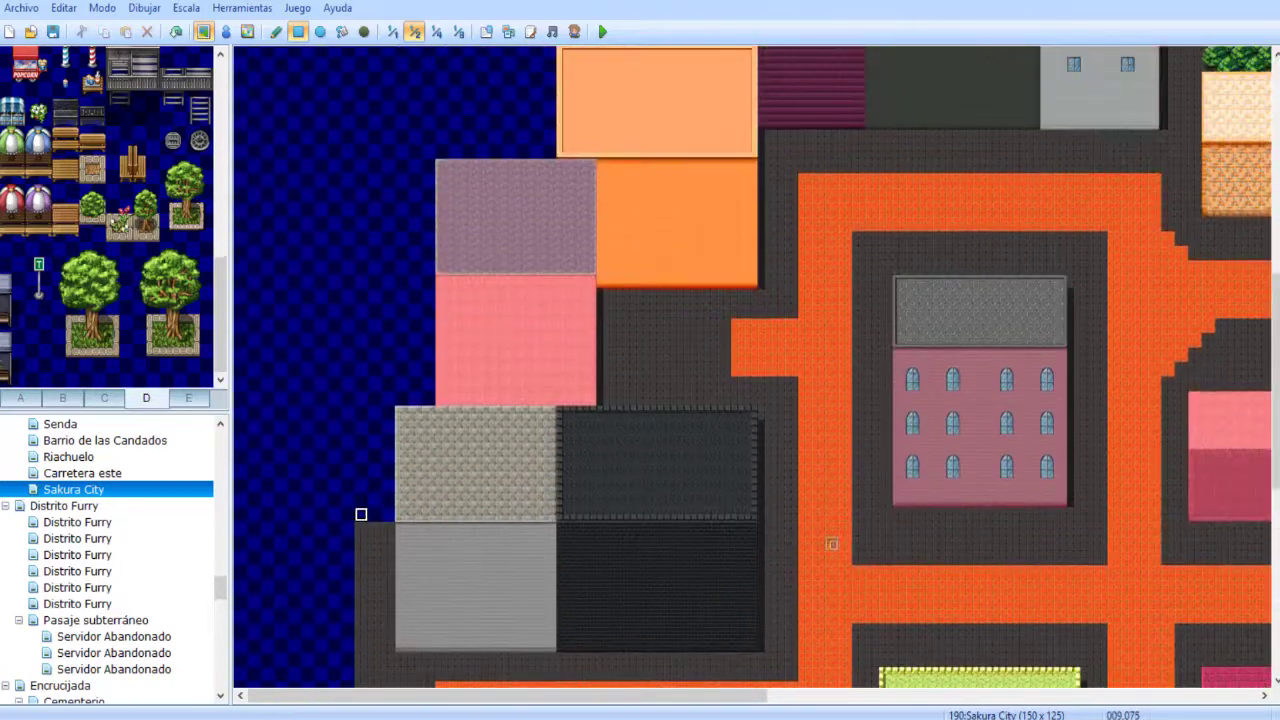
drag(361, 485, 374, 413)
drag(361, 529, 388, 442)
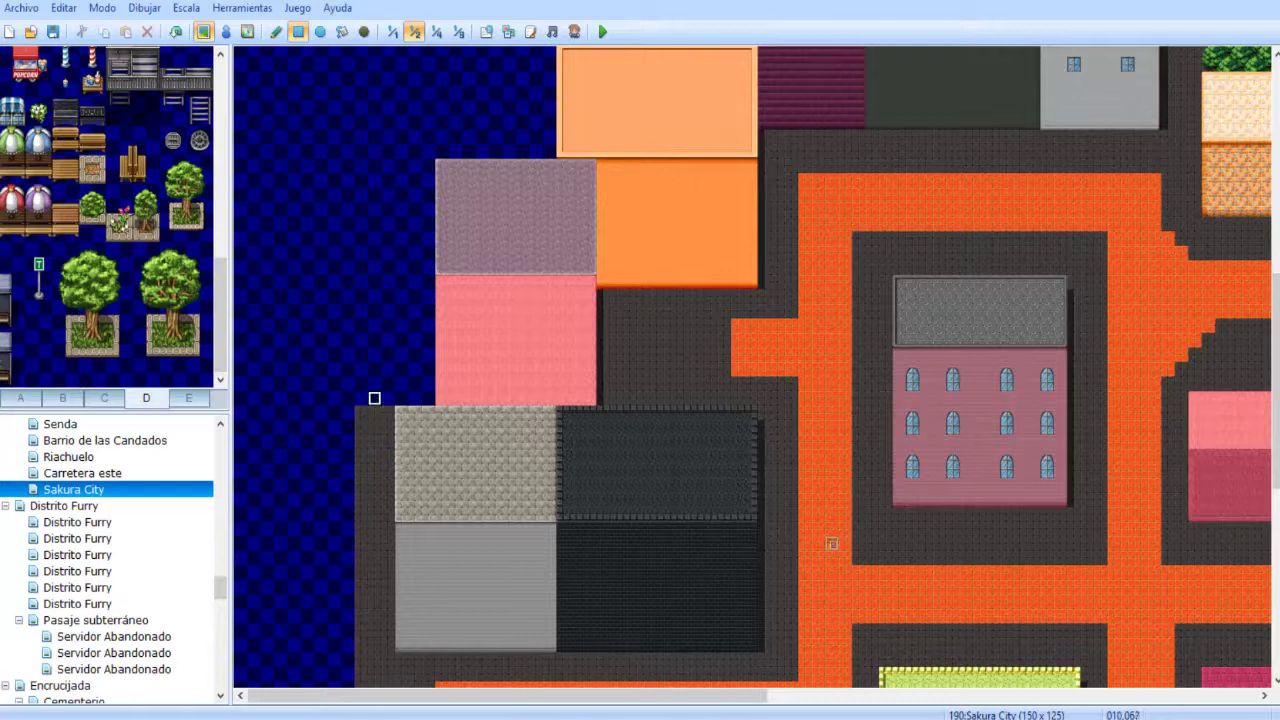
drag(361, 398, 428, 209)
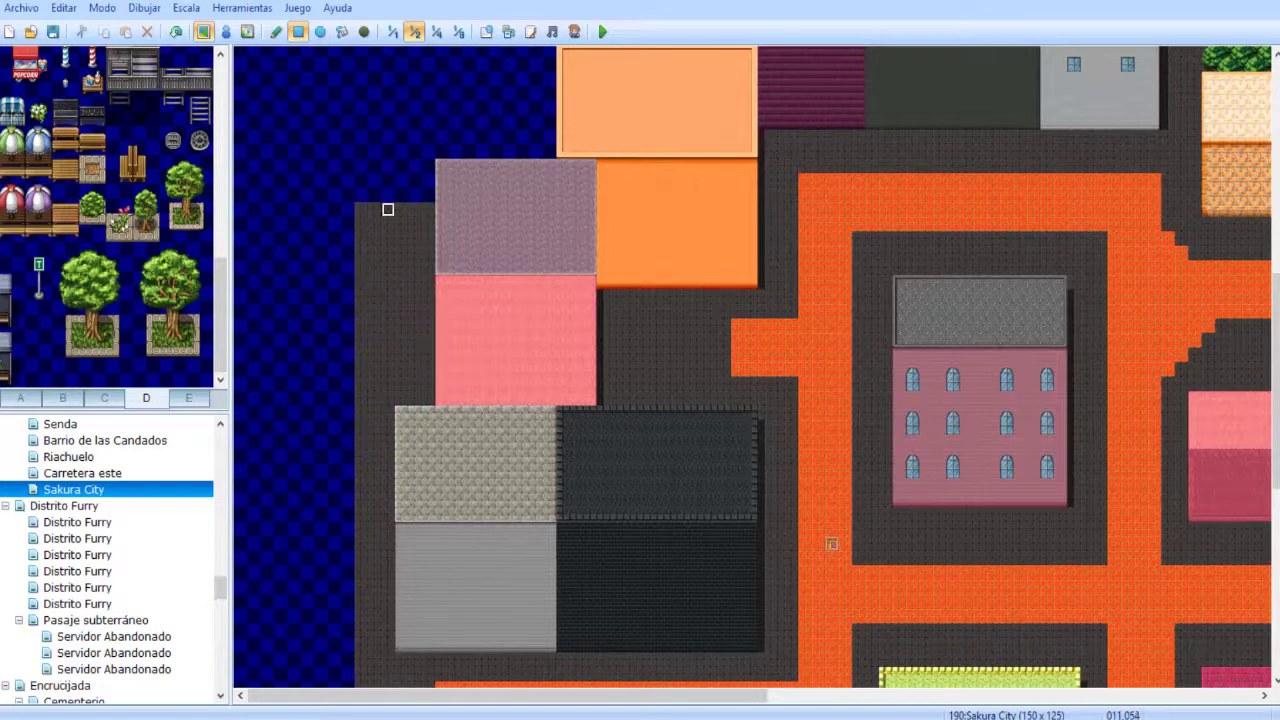
- Extend the western orange street across the dark paving to the paving's west edge
scroll(391, 180, down, 4)
click(393, 32)
scroll(578, 282, down, 4)
scroll(578, 282, left, 6)
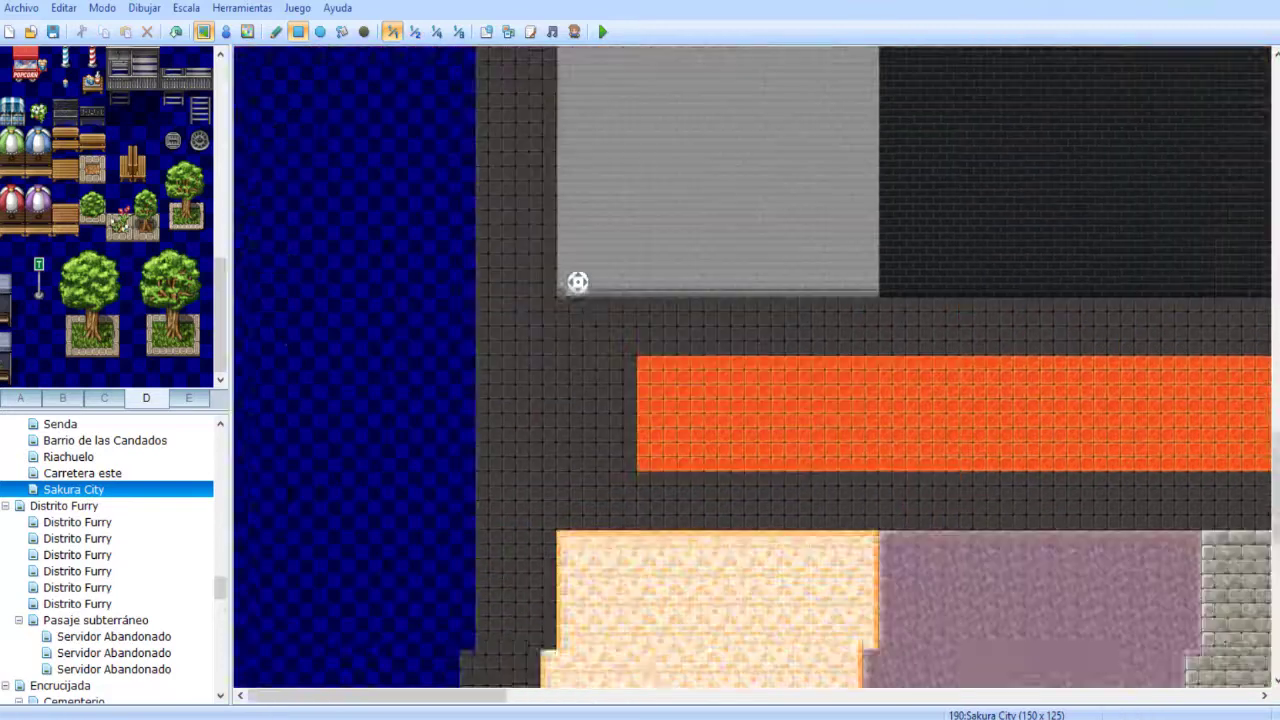
middle_drag(578, 282, 572, 382)
drag(650, 380, 486, 288)
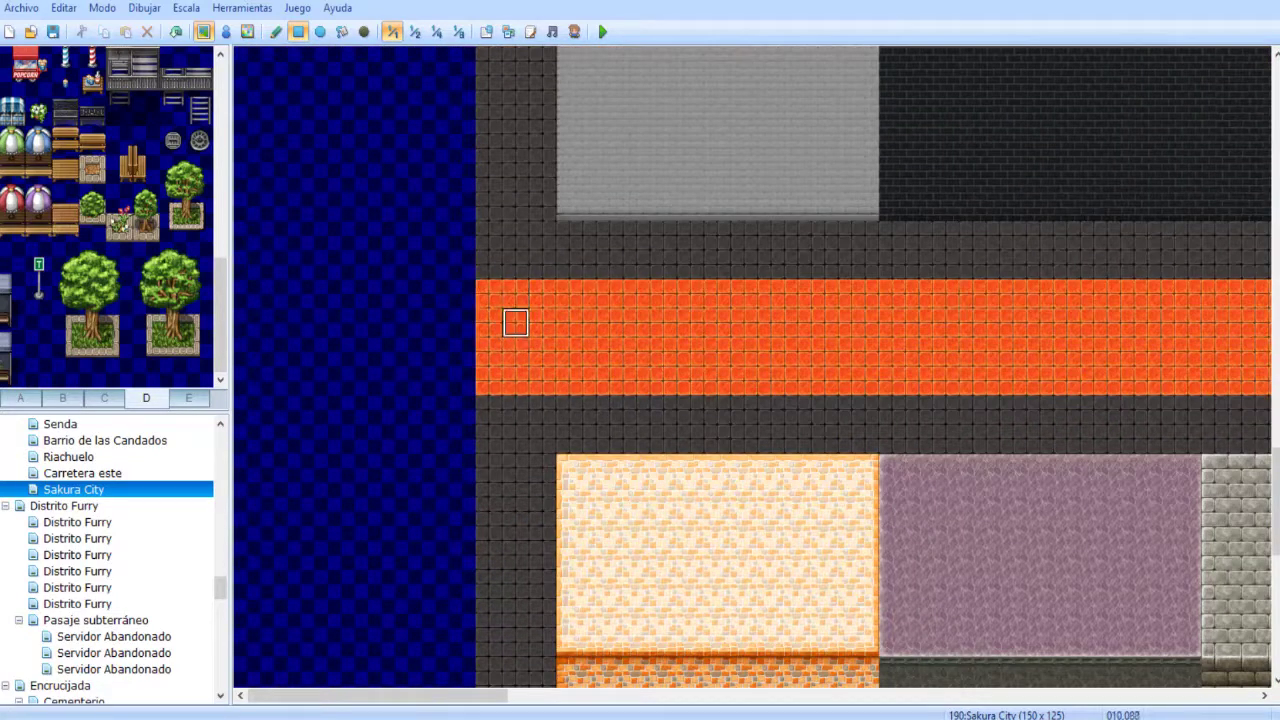
- Replace the last seven rows of the southern orange street between the tree columns with grass
mouse_move(548, 334)
middle_down()
mouse_move(830, 560)
mouse_move(951, 623)
middle_up()
mouse_move(951, 623)
middle_down()
mouse_move(949, 434)
mouse_move(1030, 455)
mouse_move(1000, 486)
mouse_move(985, 455)
mouse_move(960, 455)
middle_up()
middle_drag(797, 369, 826, 463)
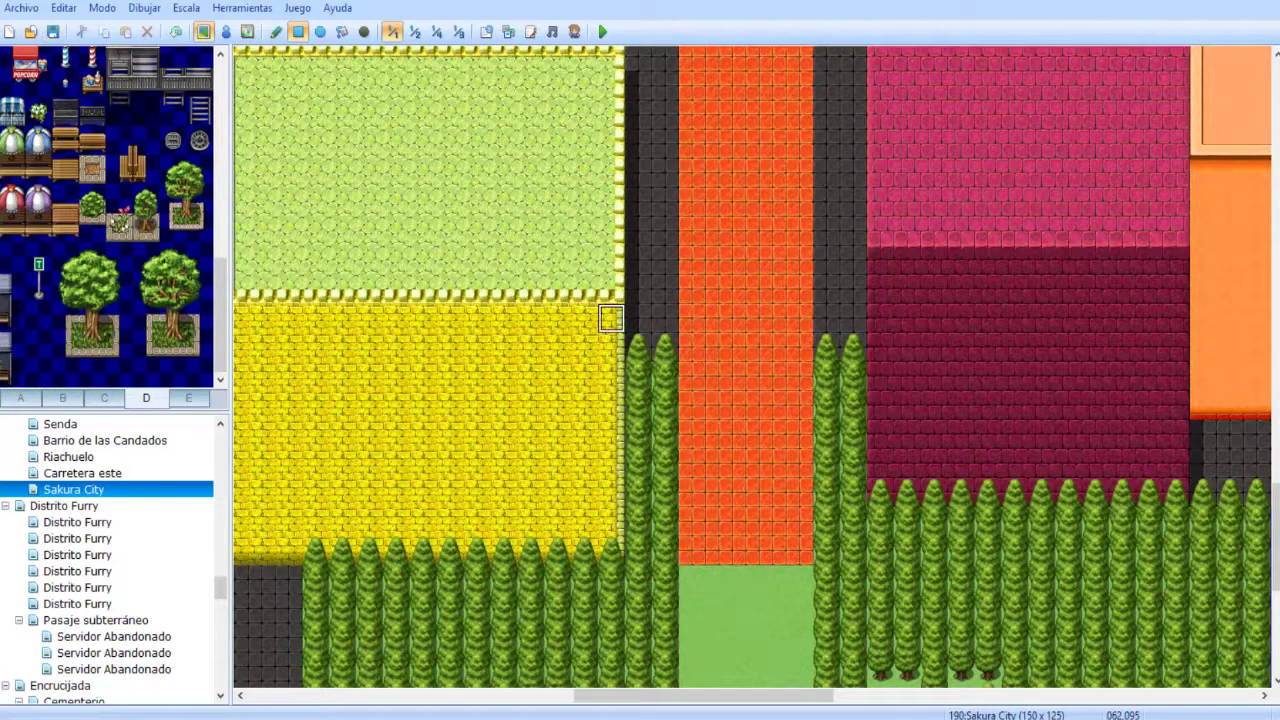
middle_drag(651, 306, 590, 336)
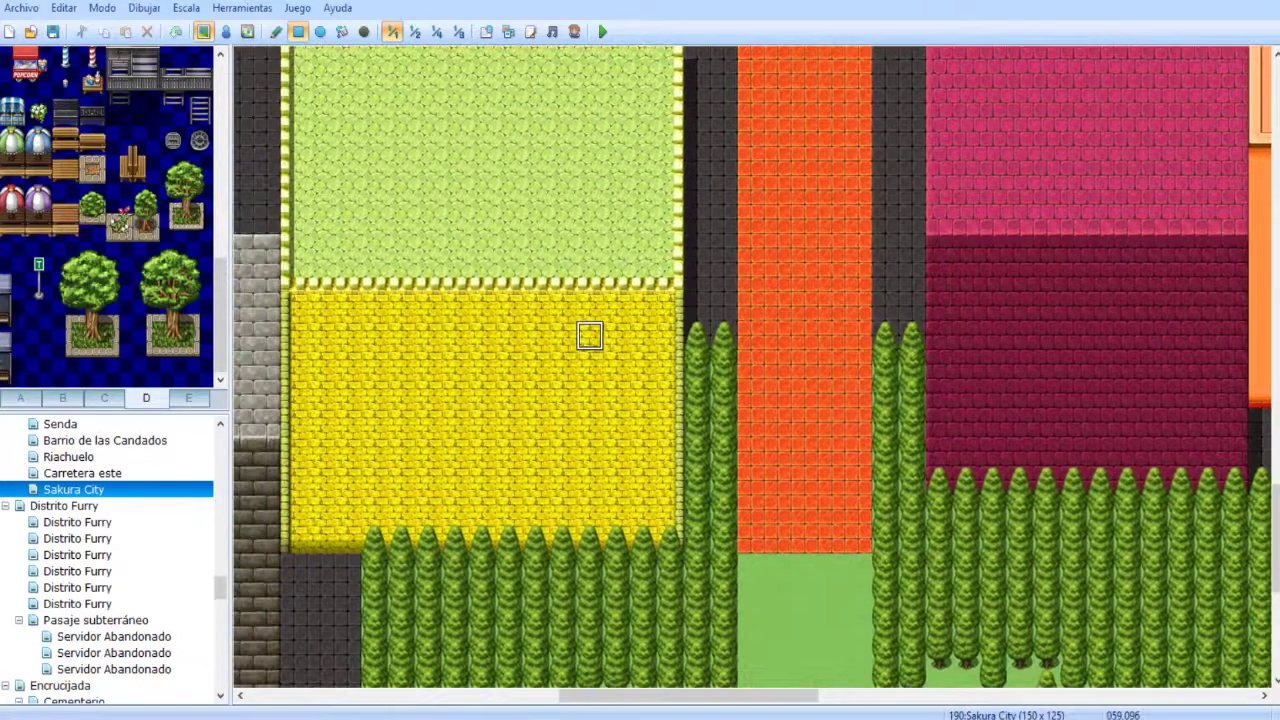
scroll(775, 258, right, 1)
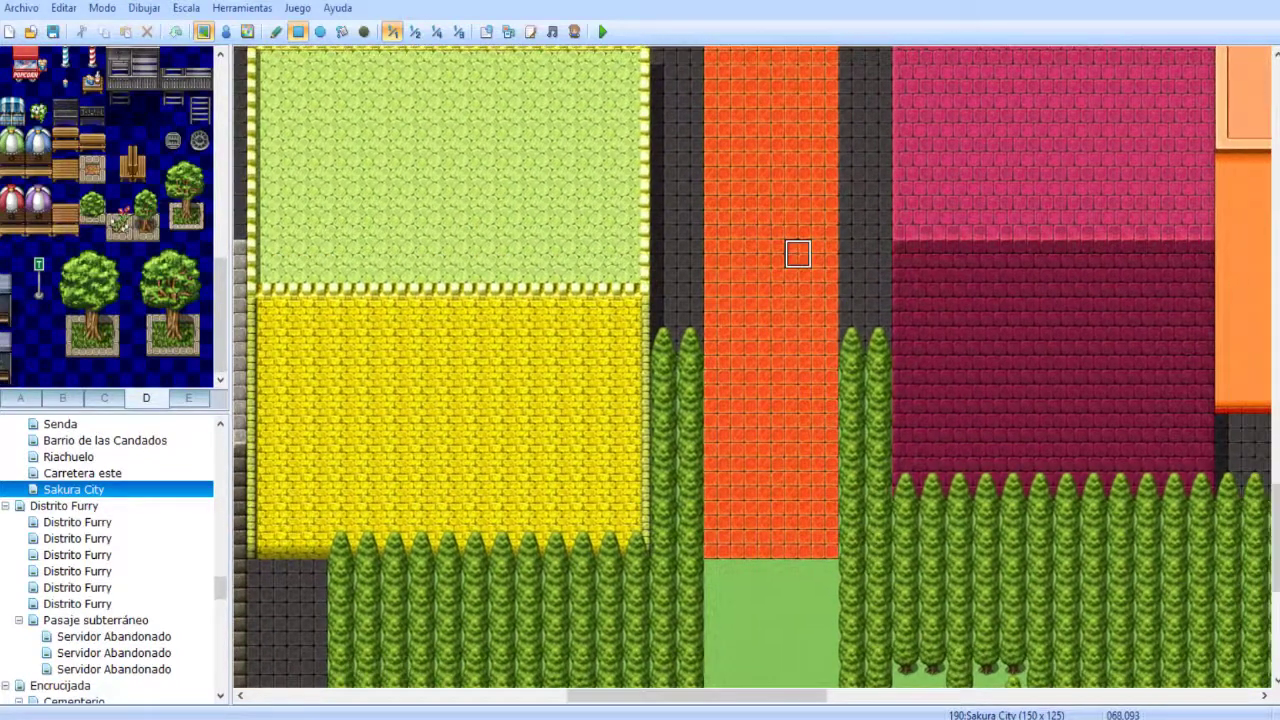
scroll(650, 427, up, 2)
scroll(650, 427, right, 3)
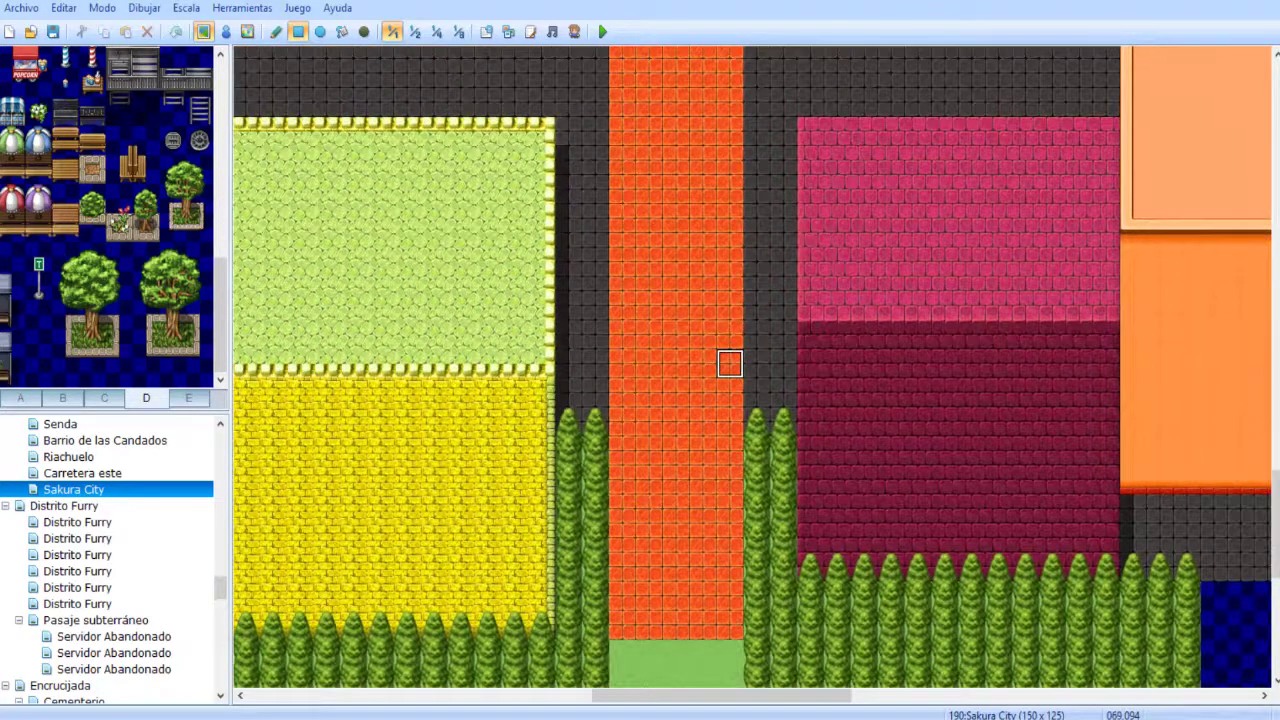
scroll(730, 363, up, 3)
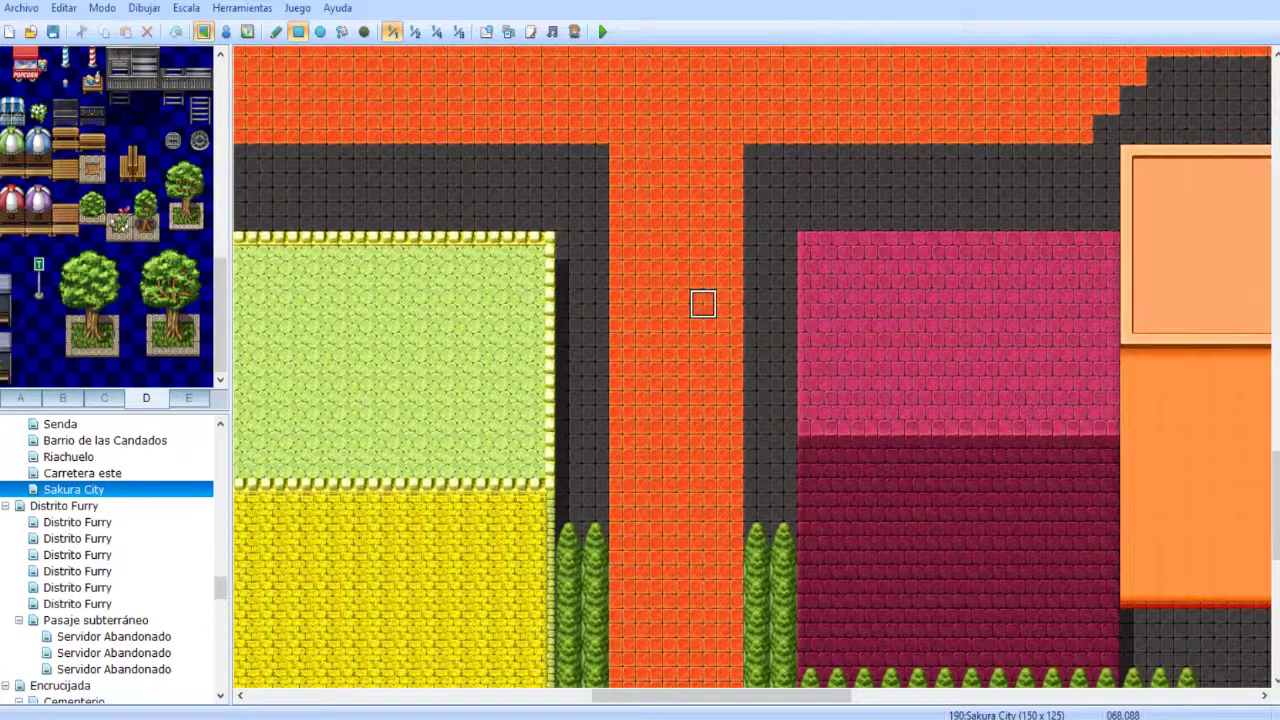
scroll(703, 304, down, 4)
scroll(703, 304, left, 1)
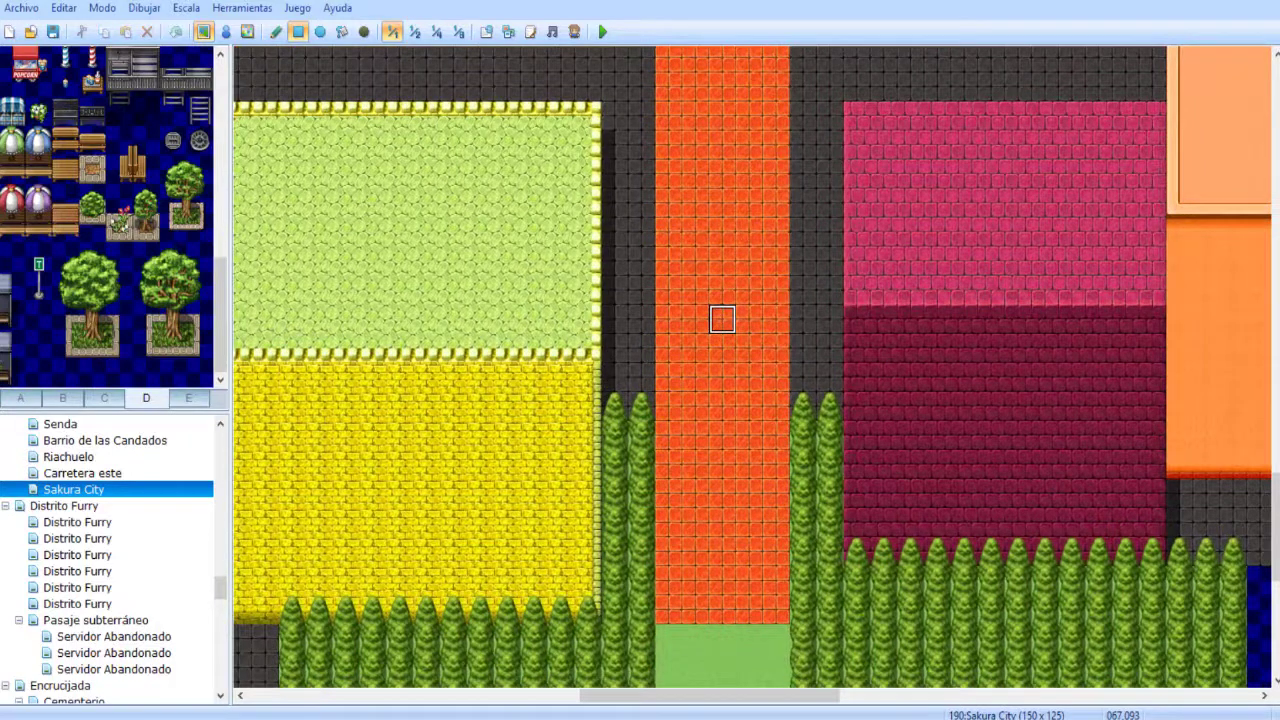
drag(668, 610, 775, 428)
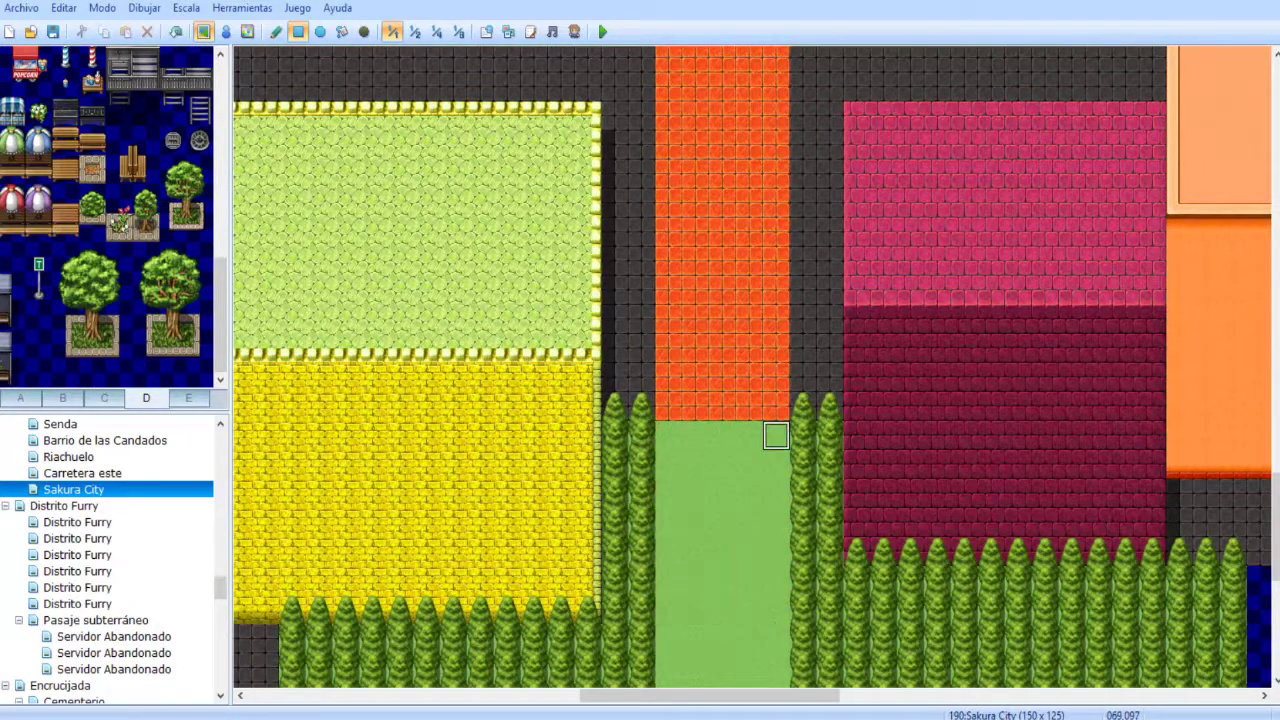
scroll(766, 434, down, 12)
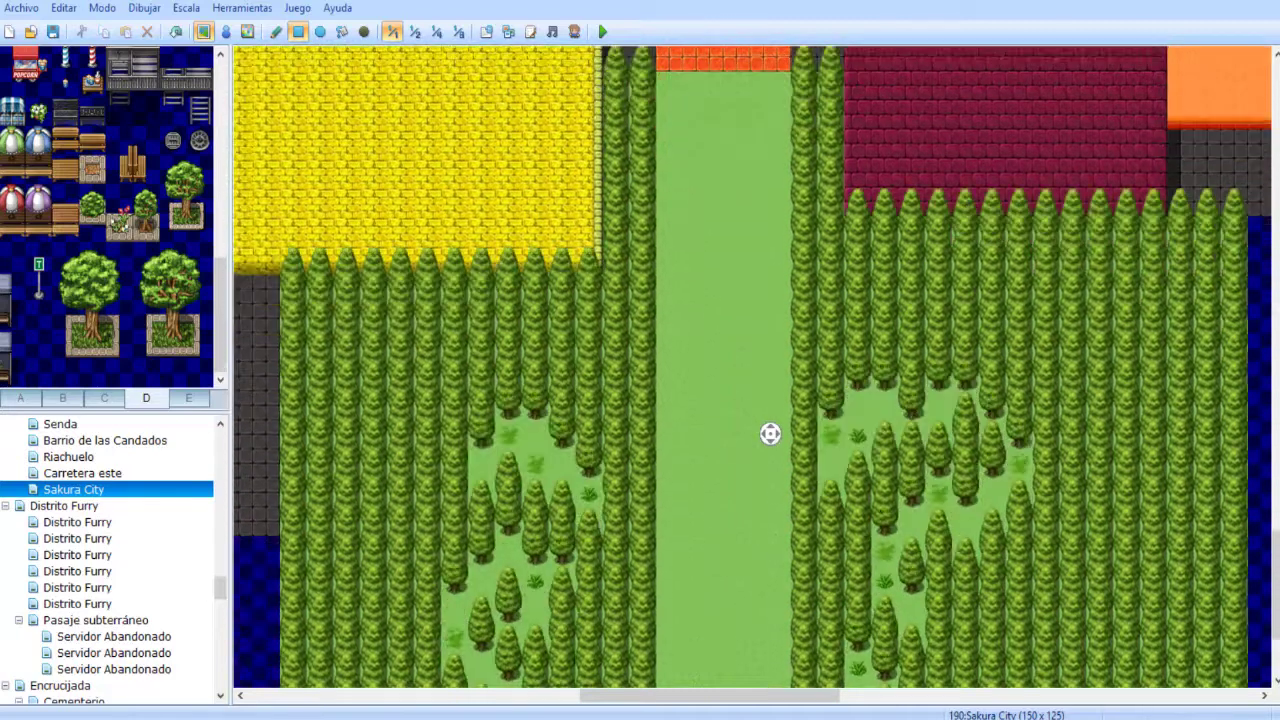
scroll(757, 563, up, 10)
scroll(765, 415, down, 3)
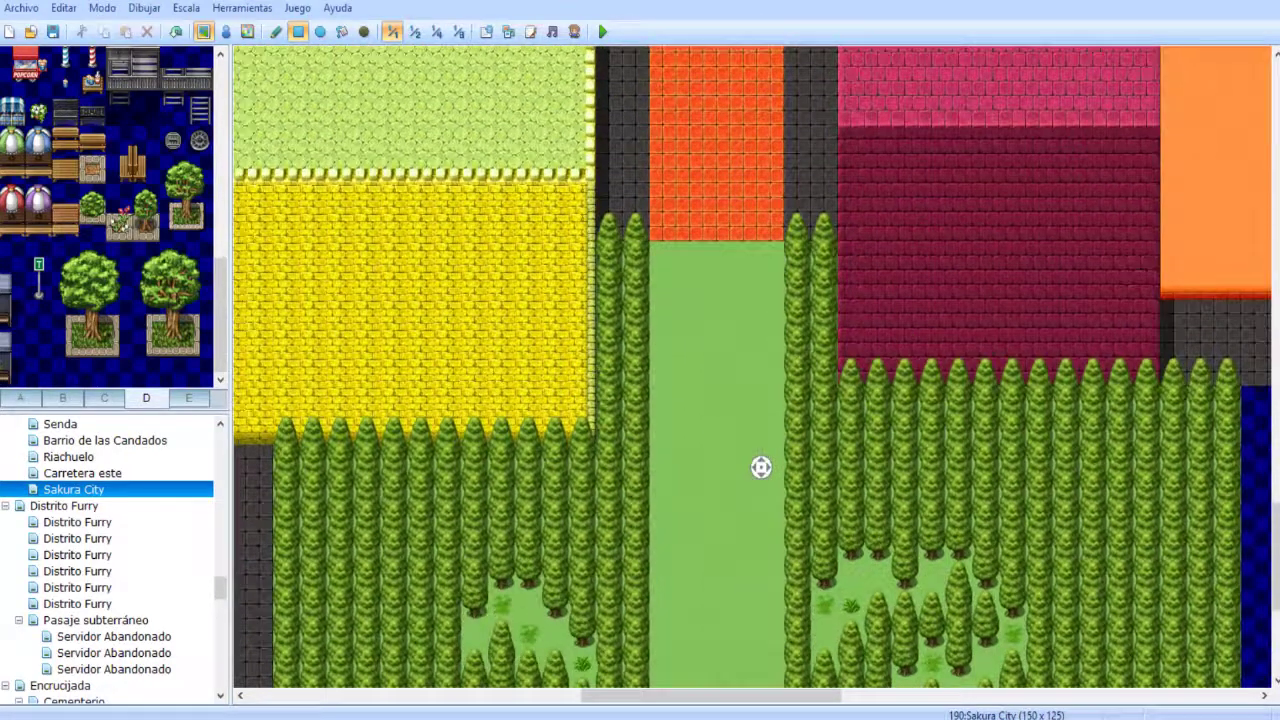
scroll(762, 433, up, 4)
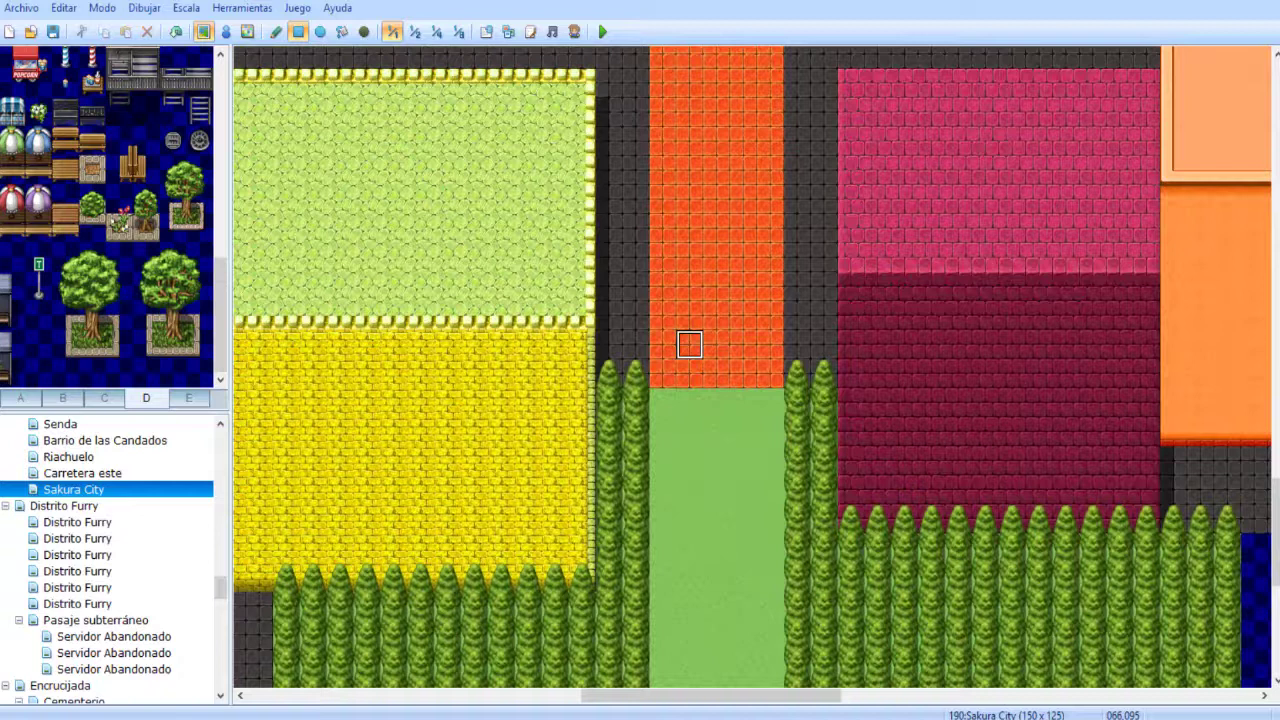
right_click(608, 315)
drag(608, 315, 797, 344)
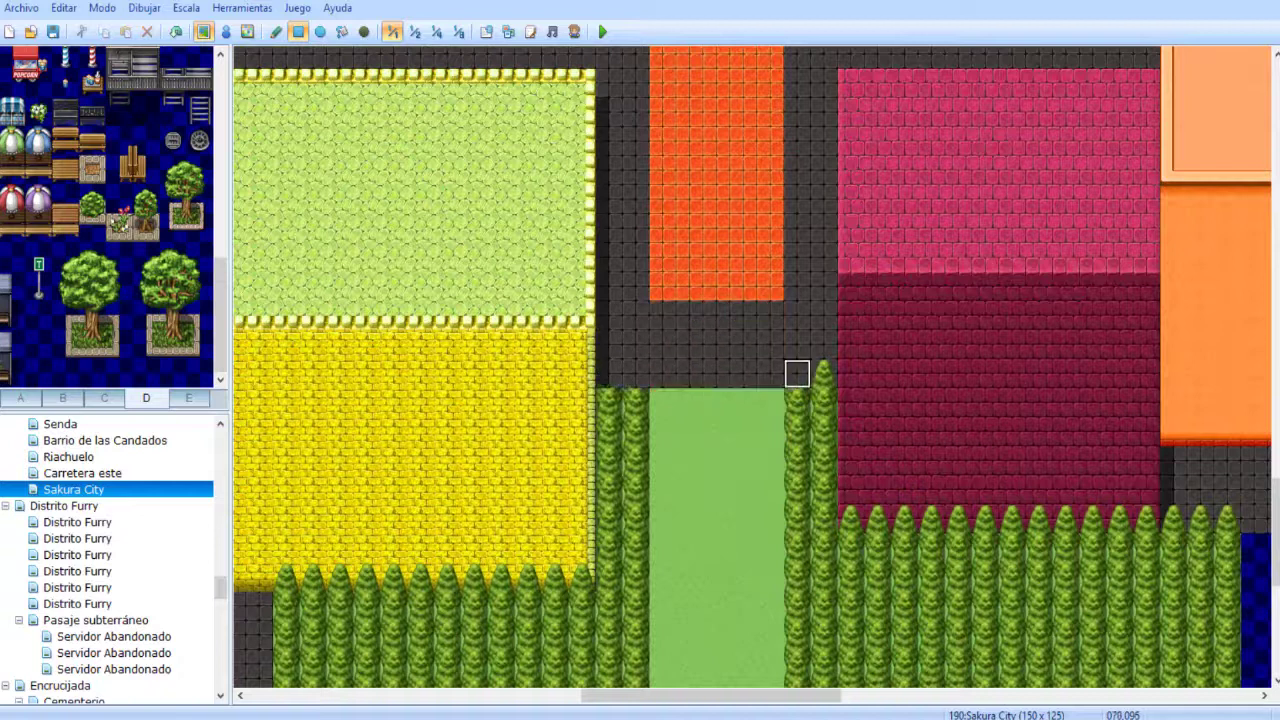
key(ctrl+z)
- Copy the southern street's end with its flanking paving and treetops, and stamp it two tile rows lower
click(276, 32)
right_drag(608, 373, 822, 259)
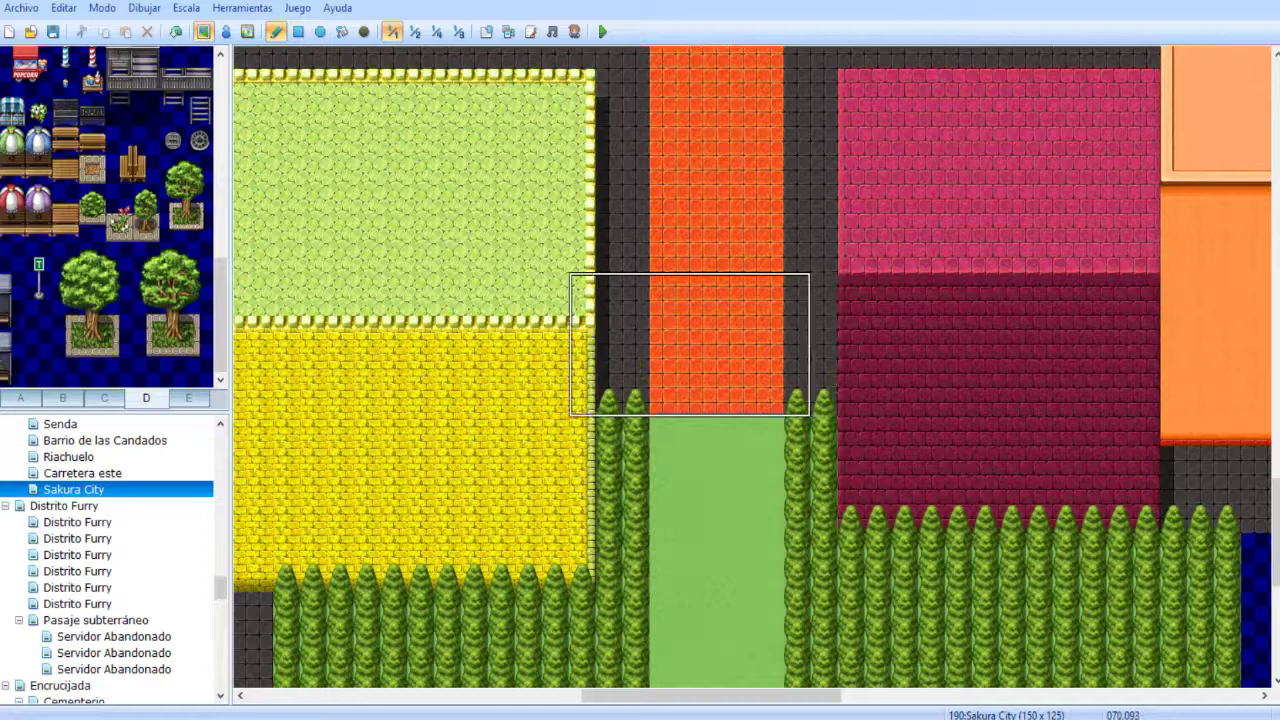
click(822, 346)
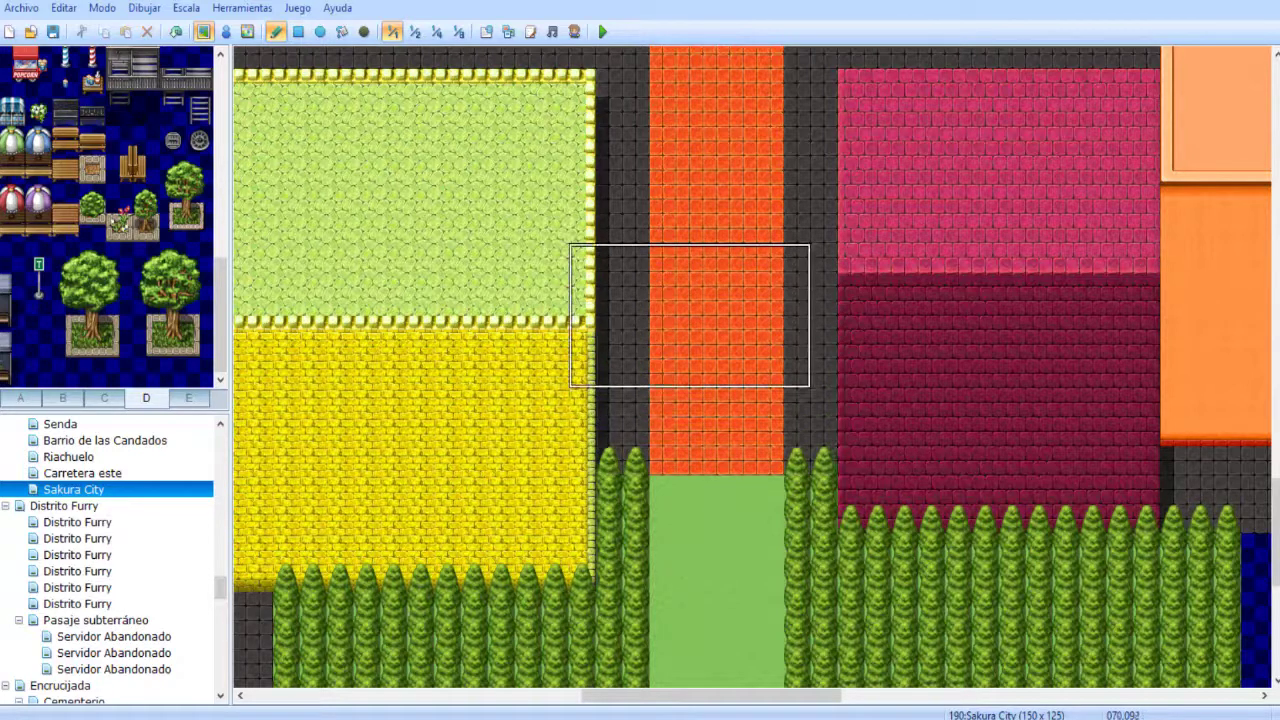
key(ctrl+z)
click(822, 317)
right_click(768, 257)
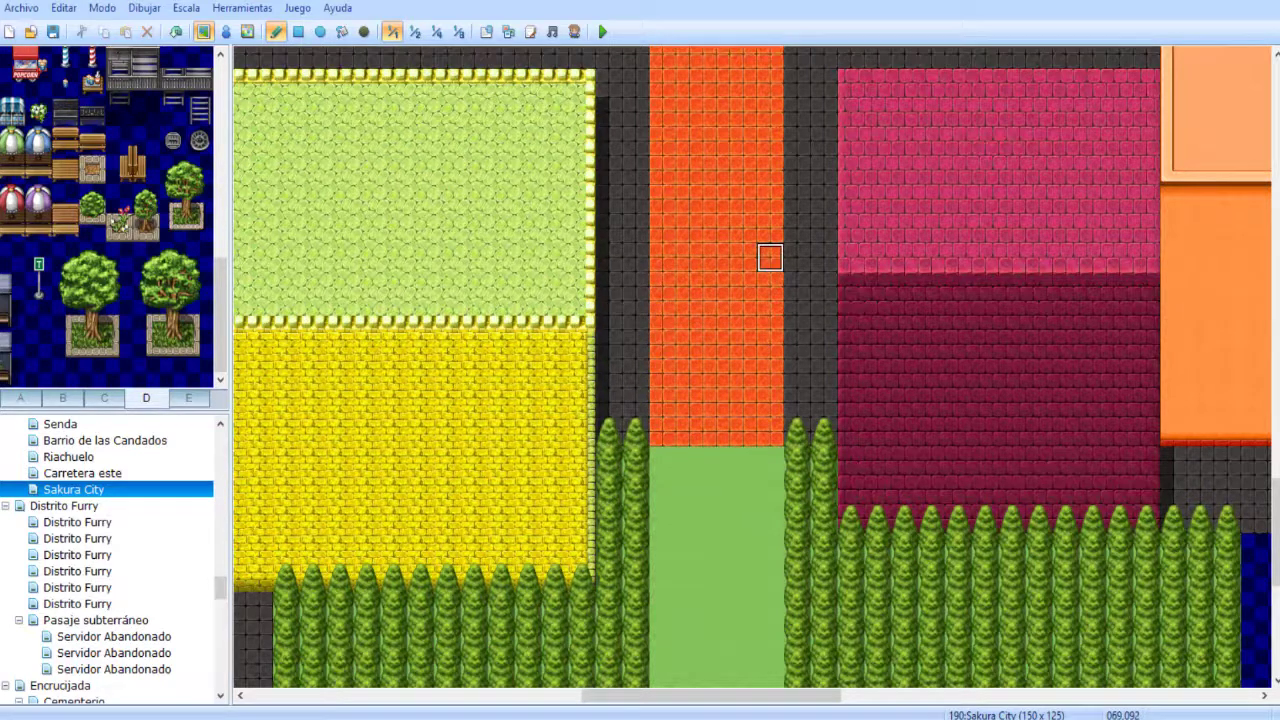
- Examine Sakura City's overall layout, from the southern forest path to the northern grounds, at 1:4 scale
scroll(736, 405, down, 3)
middle_click(736, 405)
mouse_move(736, 405)
middle_down()
mouse_move(743, 340)
mouse_move(737, 491)
middle_up()
middle_drag(737, 491, 719, 371)
middle_drag(723, 437, 489, 364)
middle_drag(550, 393, 875, 229)
mouse_move(758, 359)
middle_down()
mouse_move(1140, 212)
mouse_move(960, 268)
middle_up()
mouse_move(792, 394)
middle_down()
mouse_move(1030, 380)
mouse_move(1040, 365)
mouse_move(935, 374)
middle_up()
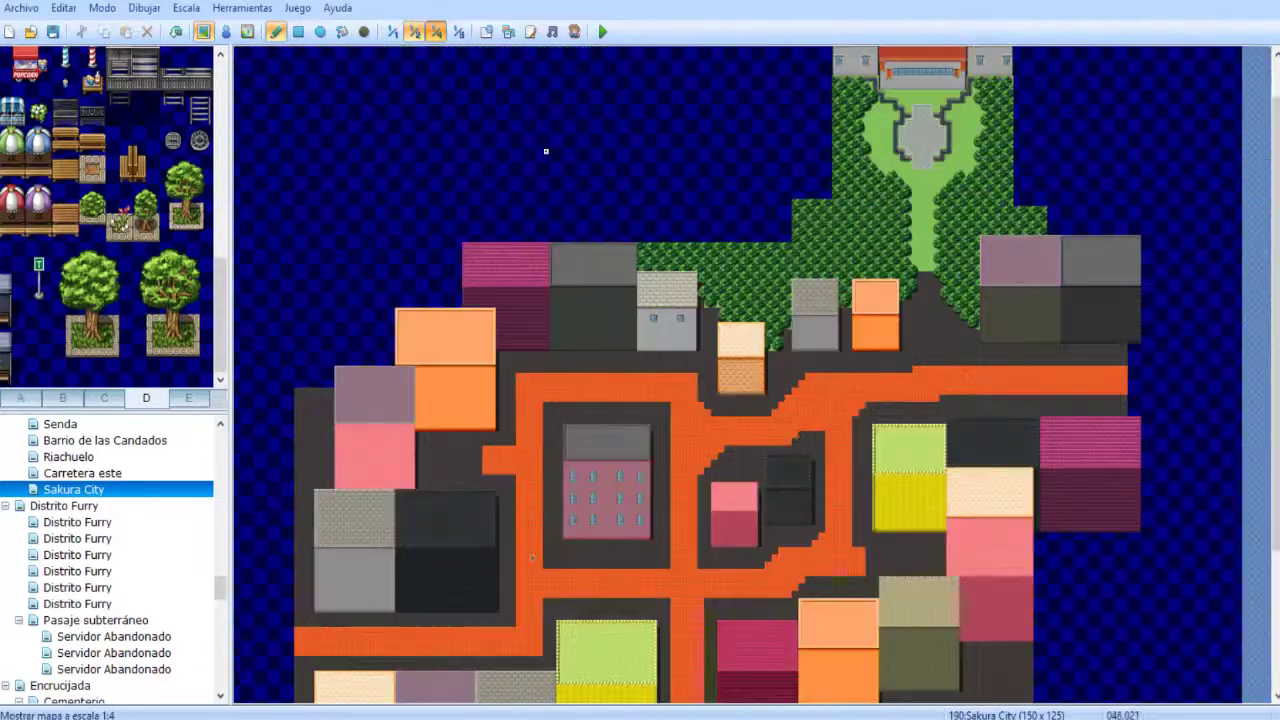
middle_click(737, 166)
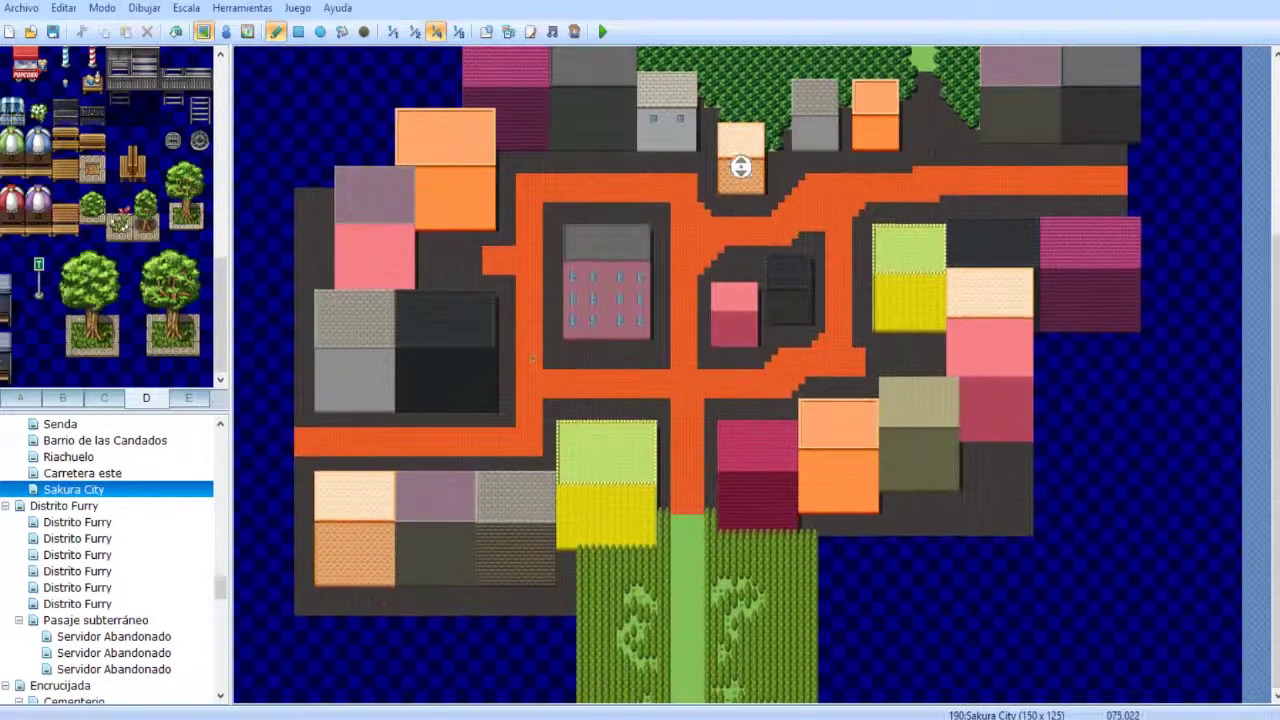
middle_click(754, 380)
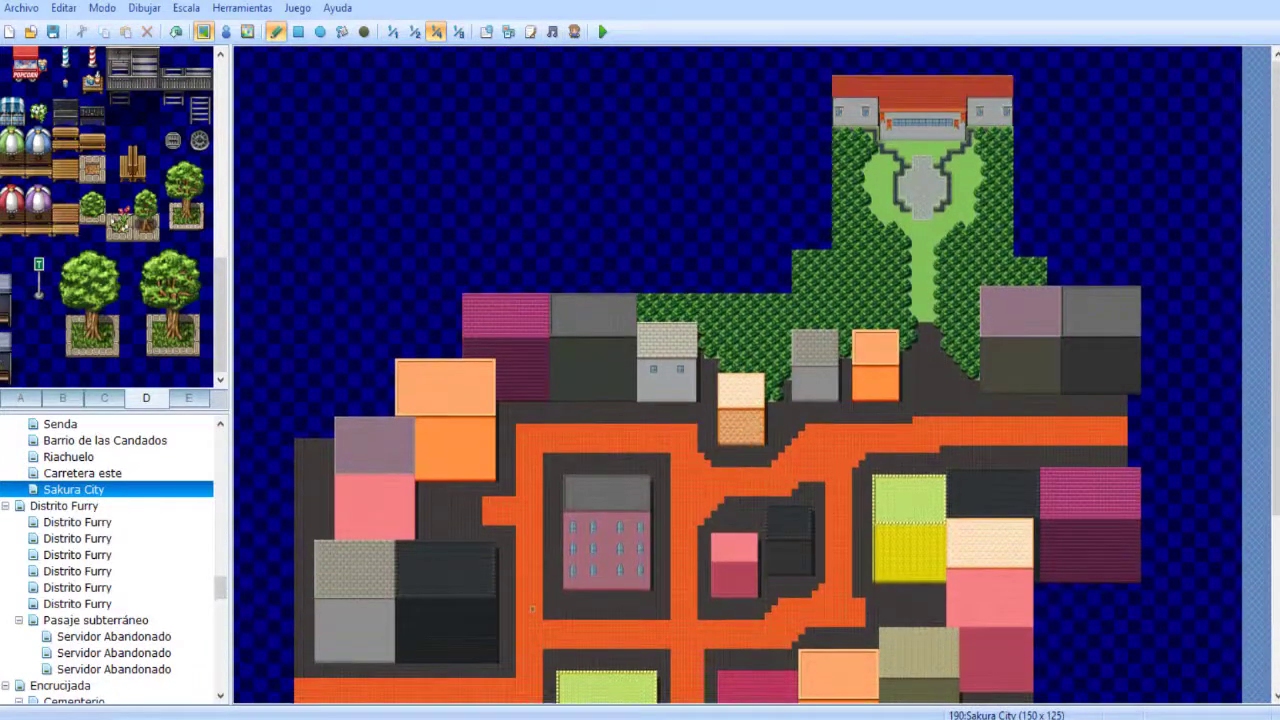
- Inspect the northern forest path, the stone plaza and the adjoining city streets at full scale
click(393, 32)
middle_drag(573, 371, 698, 345)
middle_drag(672, 232, 608, 400)
middle_drag(656, 281, 622, 398)
scroll(645, 429, down, 6)
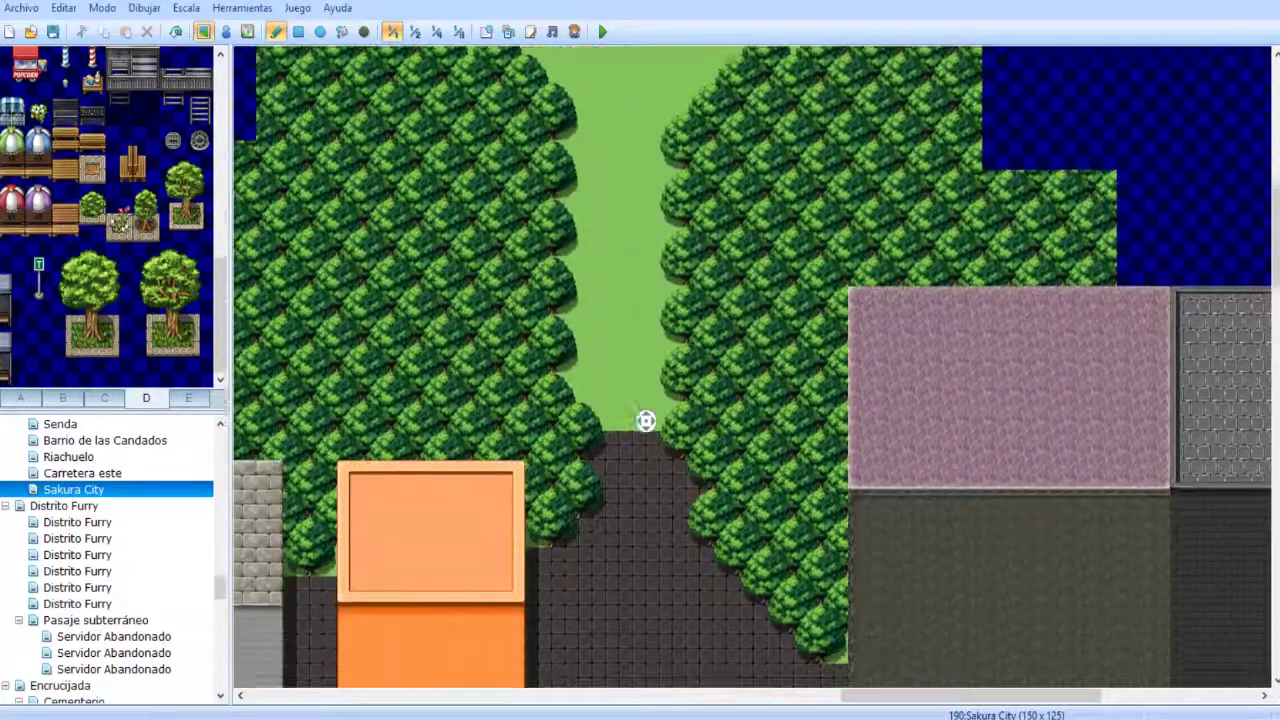
middle_drag(626, 334, 620, 168)
middle_drag(620, 369, 598, 445)
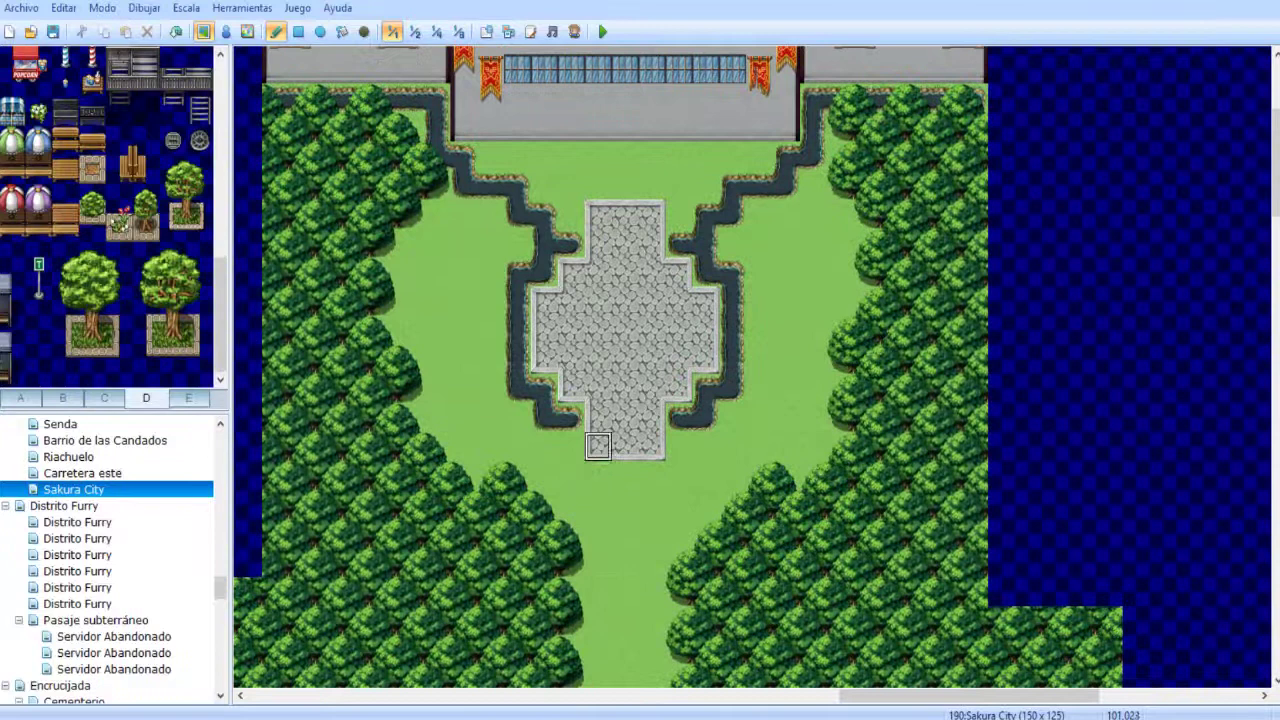
middle_drag(583, 366, 449, 589)
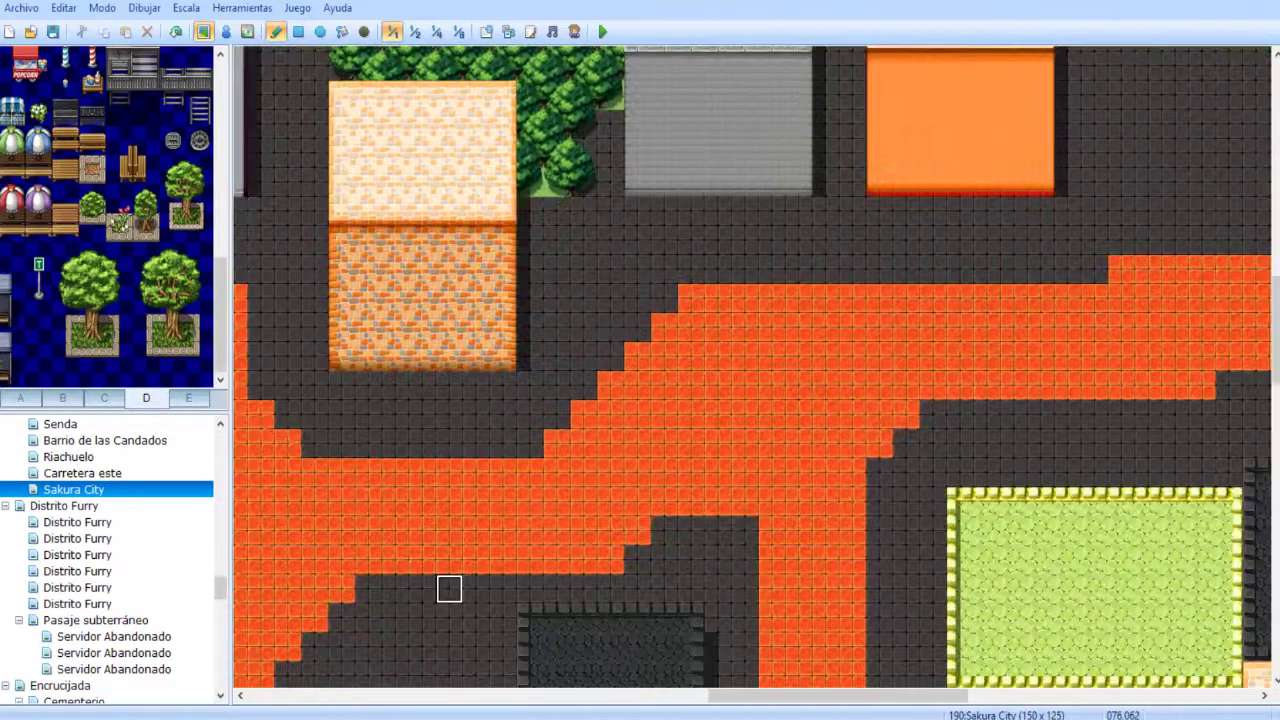
- Open the Carretera este map and examine where the orange city street and dark paving meet the dirt road and grass
click(82, 473)
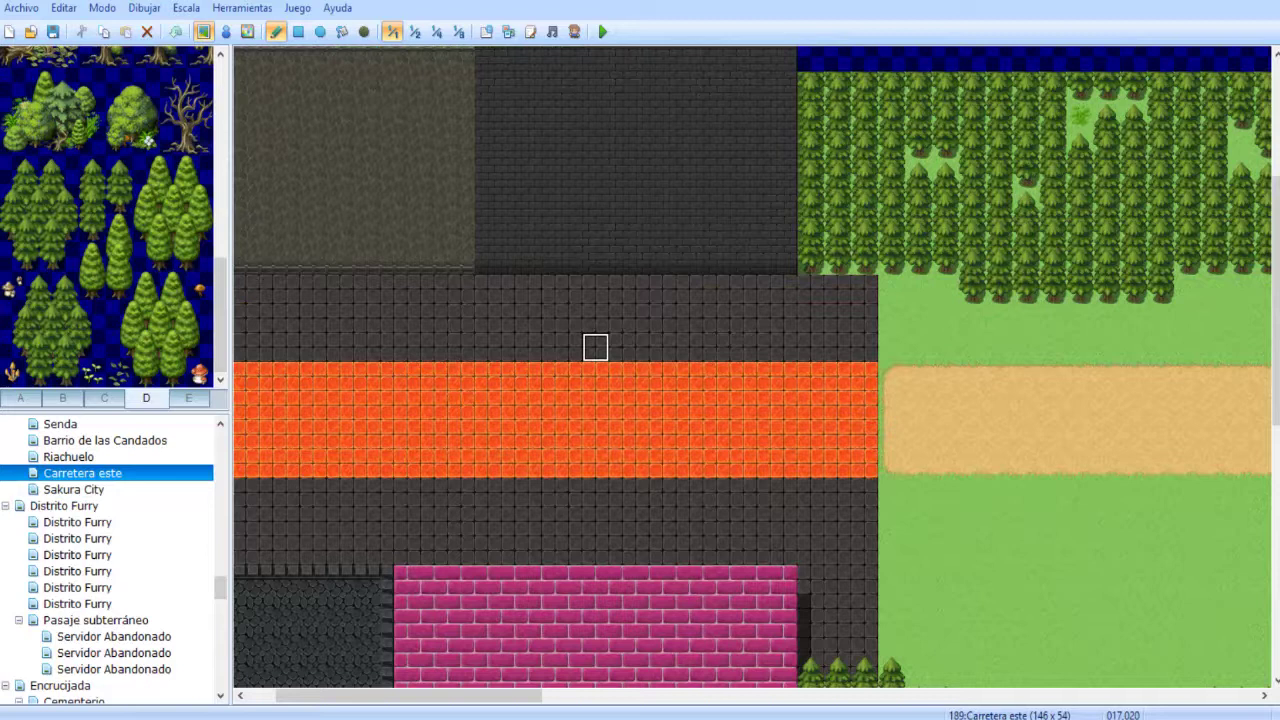
middle_drag(595, 347, 669, 360)
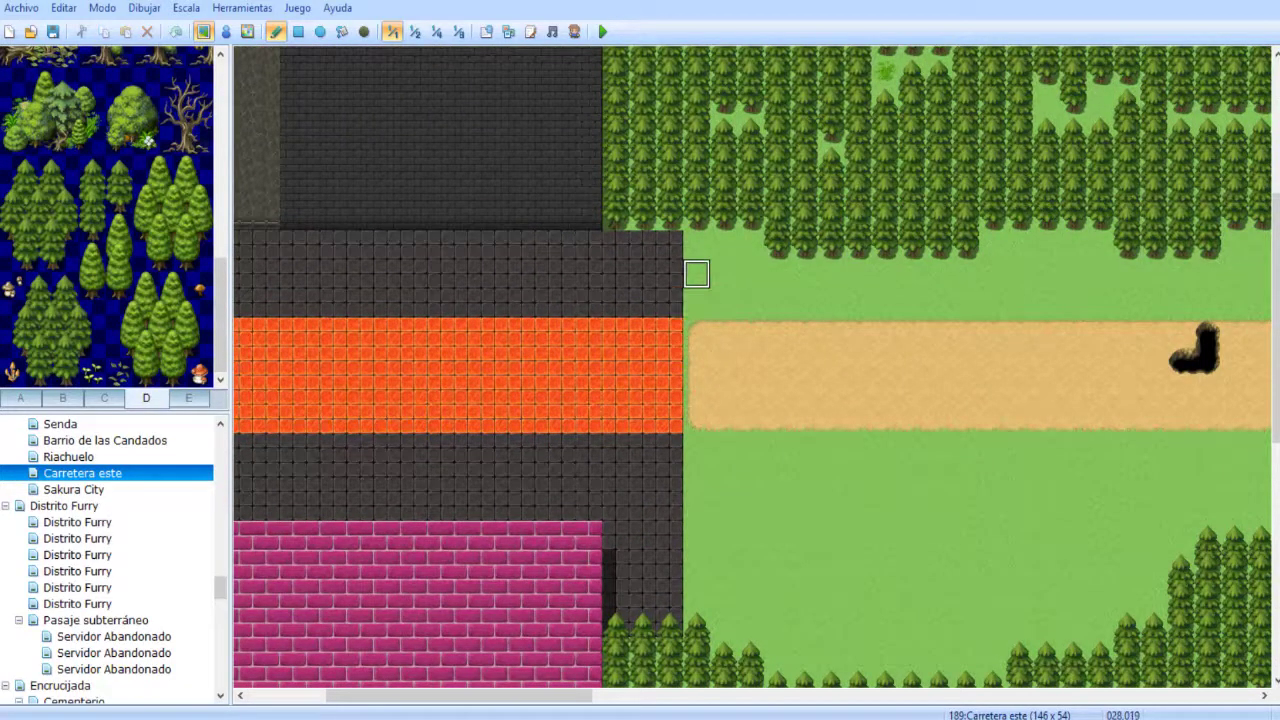
middle_drag(697, 246, 912, 244)
mouse_move(669, 361)
mouse_down()
mouse_move(777, 361)
mouse_move(750, 332)
mouse_up()
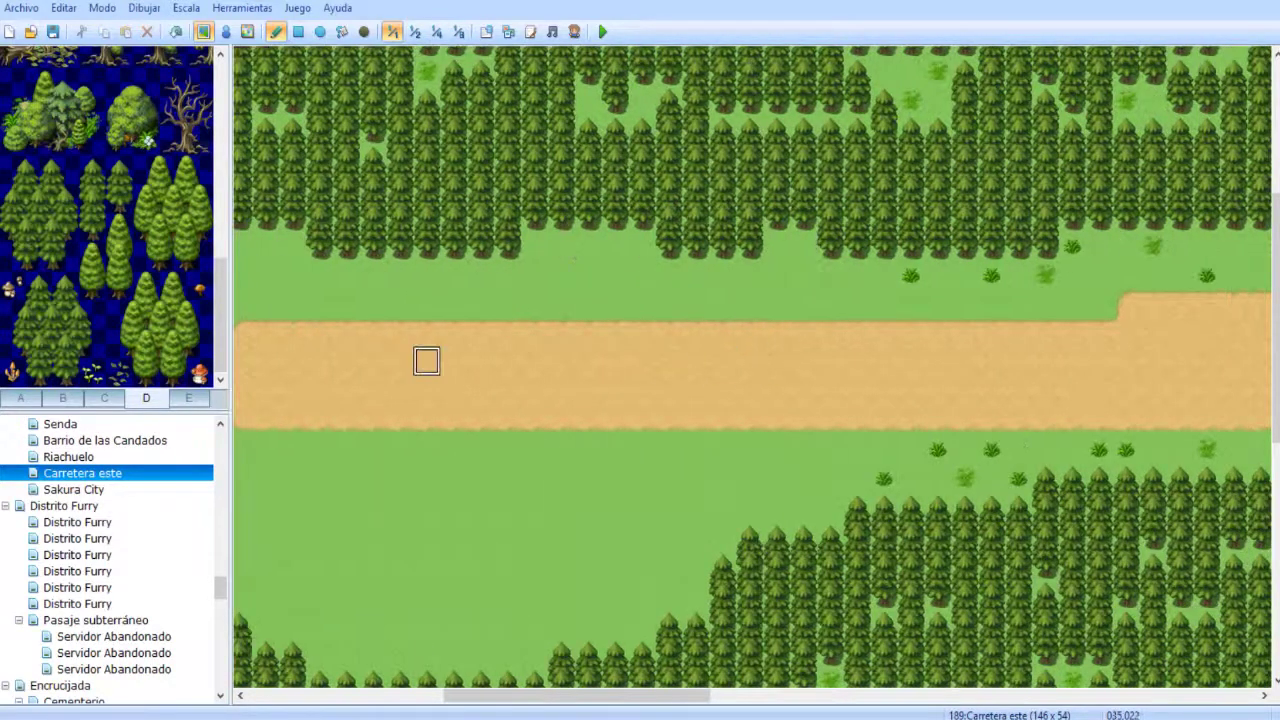
middle_drag(374, 354, 530, 360)
middle_drag(626, 360, 351, 110)
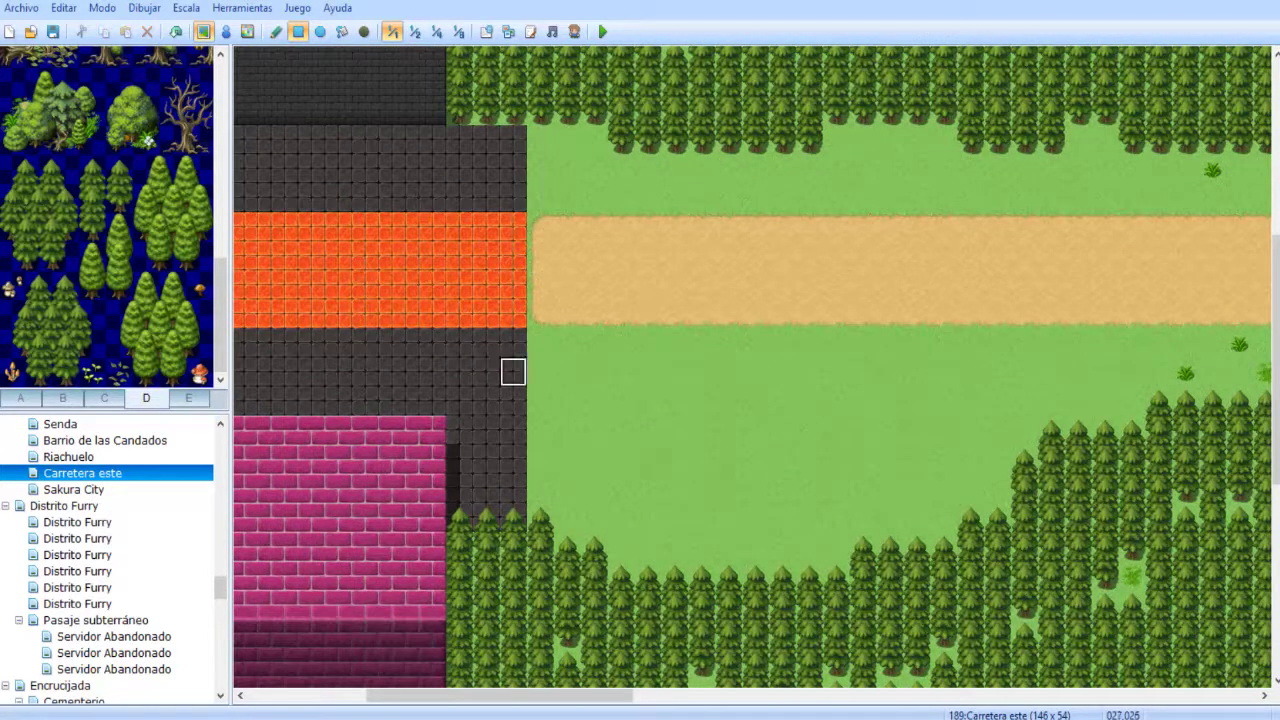
drag(512, 372, 620, 432)
scroll(620, 430, right, 15)
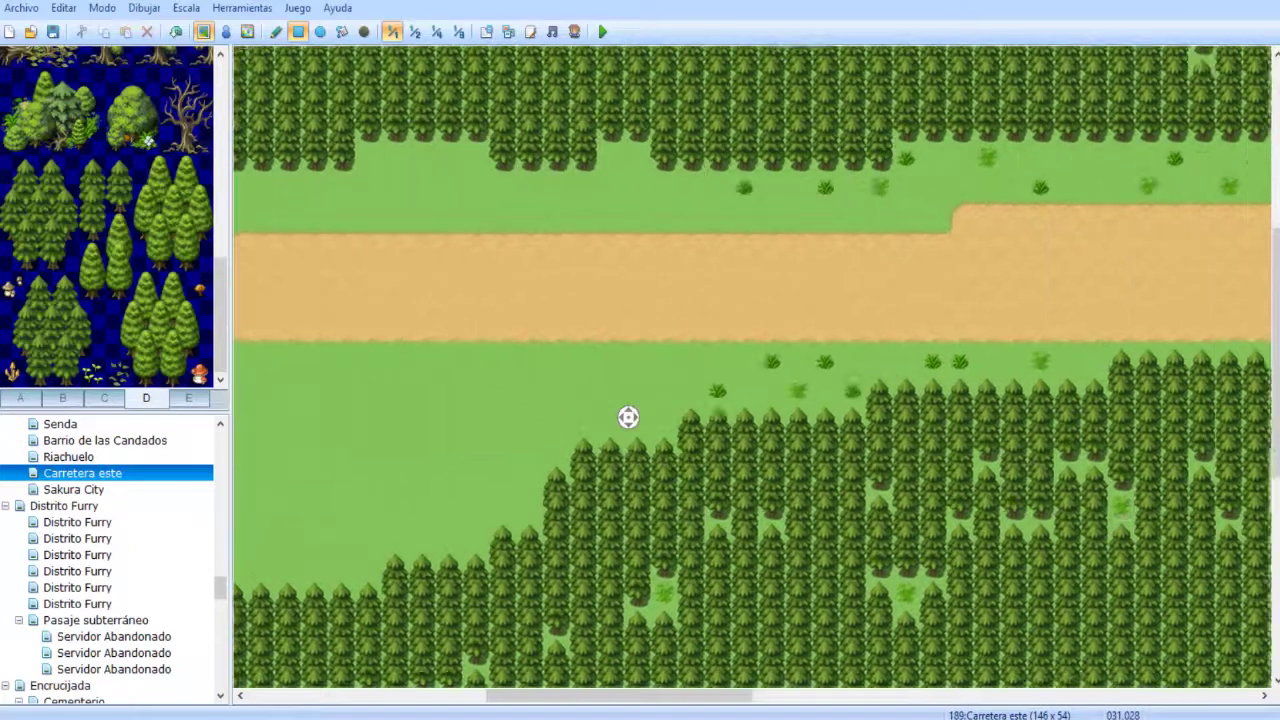
scroll(1154, 441, left, 15)
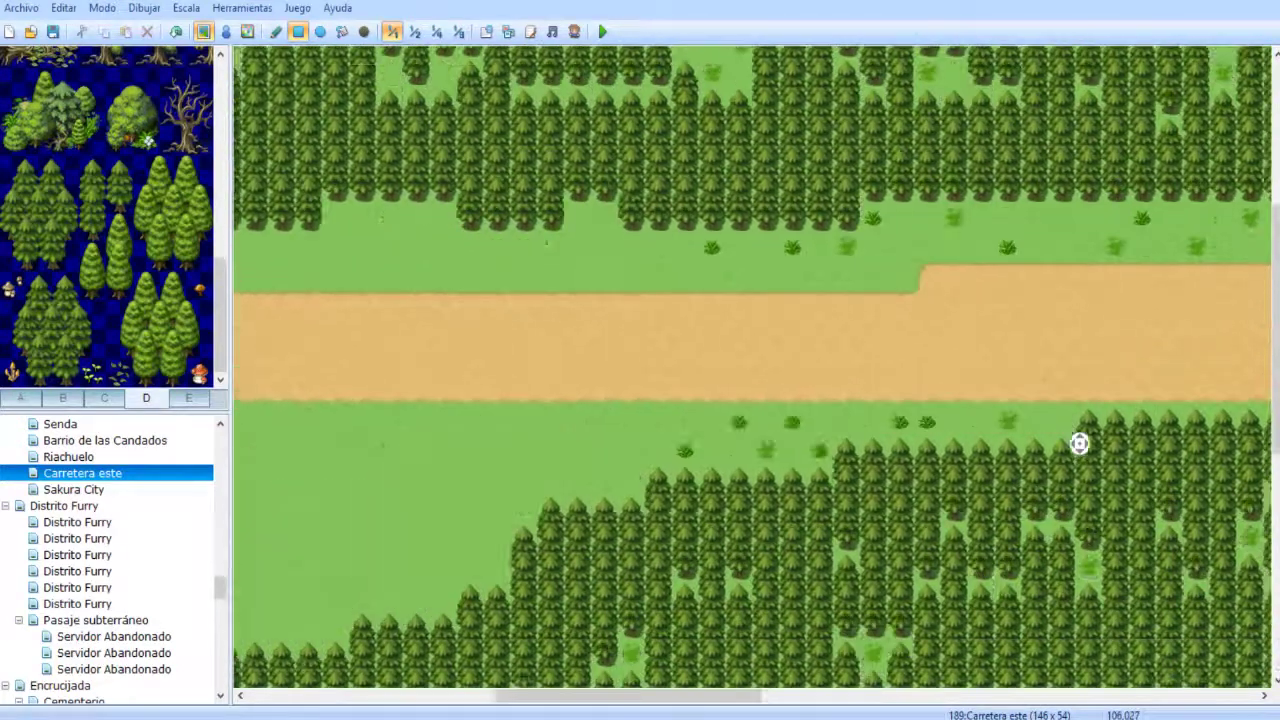
scroll(763, 411, right, 3)
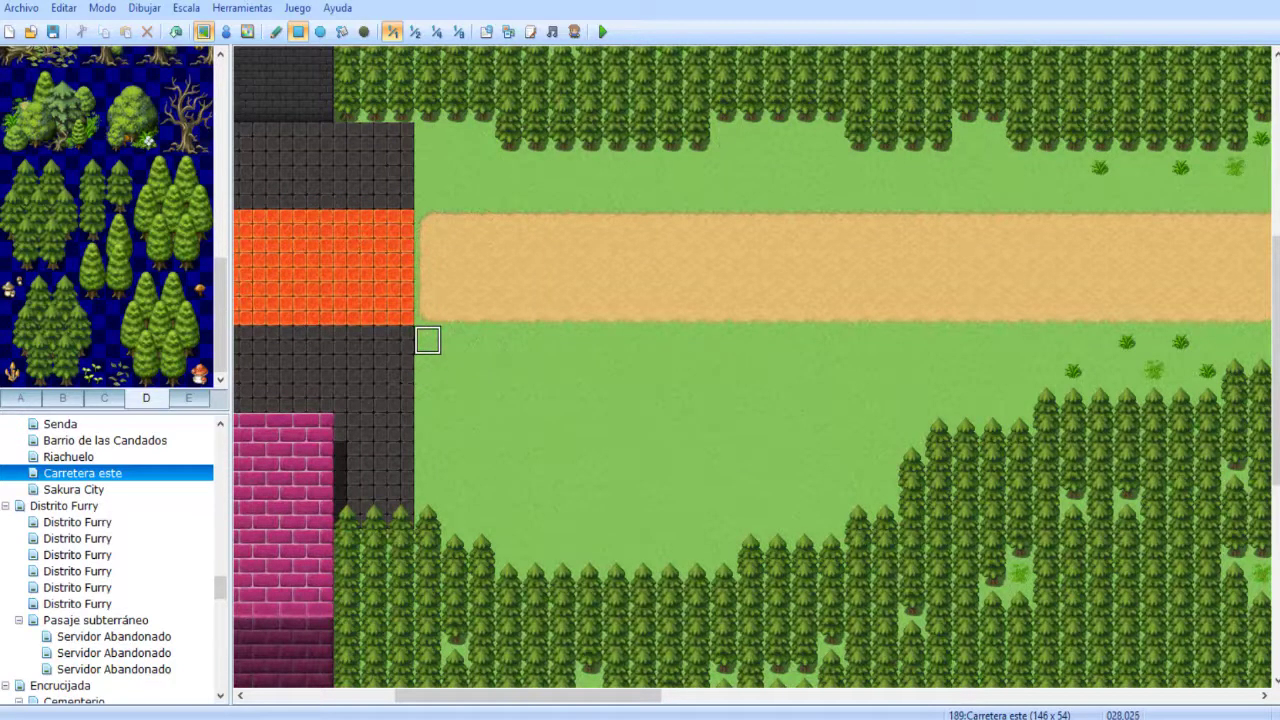
- Fill the grass south of the dirt road with dark paving eastward from the city, following the stepped edge of the pine forest
drag(427, 340, 885, 515)
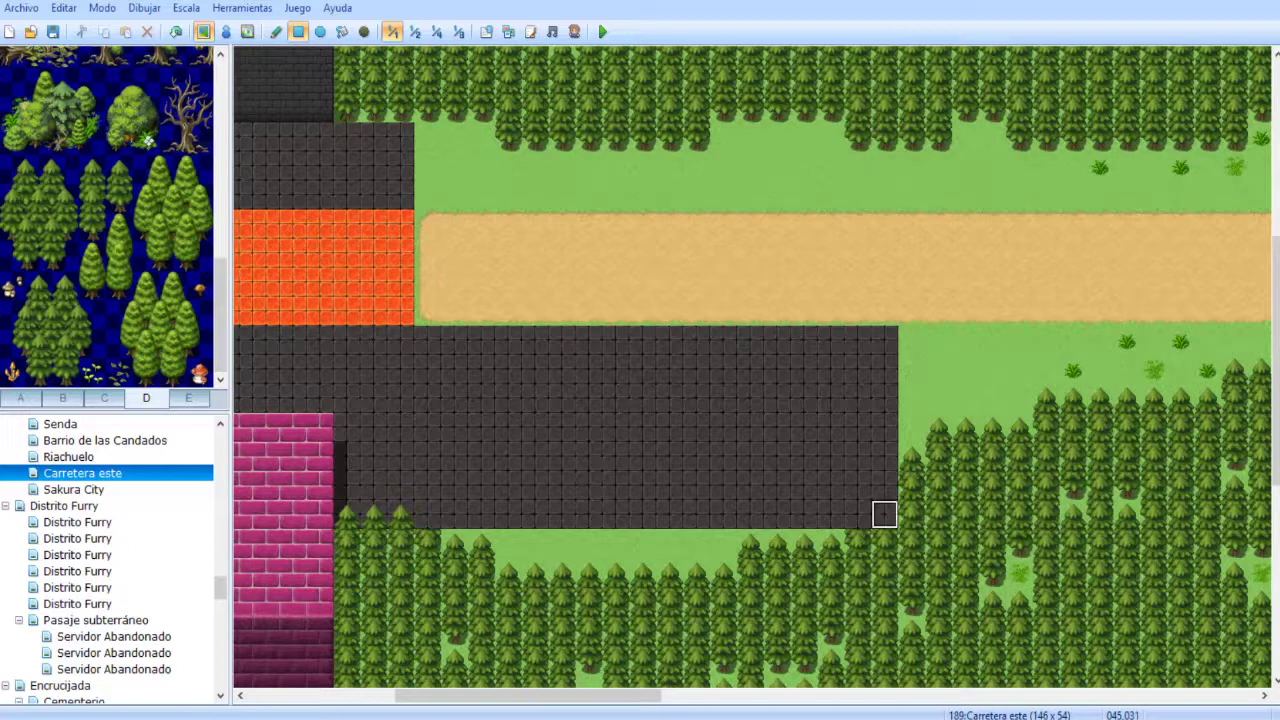
drag(452, 544, 832, 544)
drag(722, 574, 508, 574)
drag(911, 460, 911, 340)
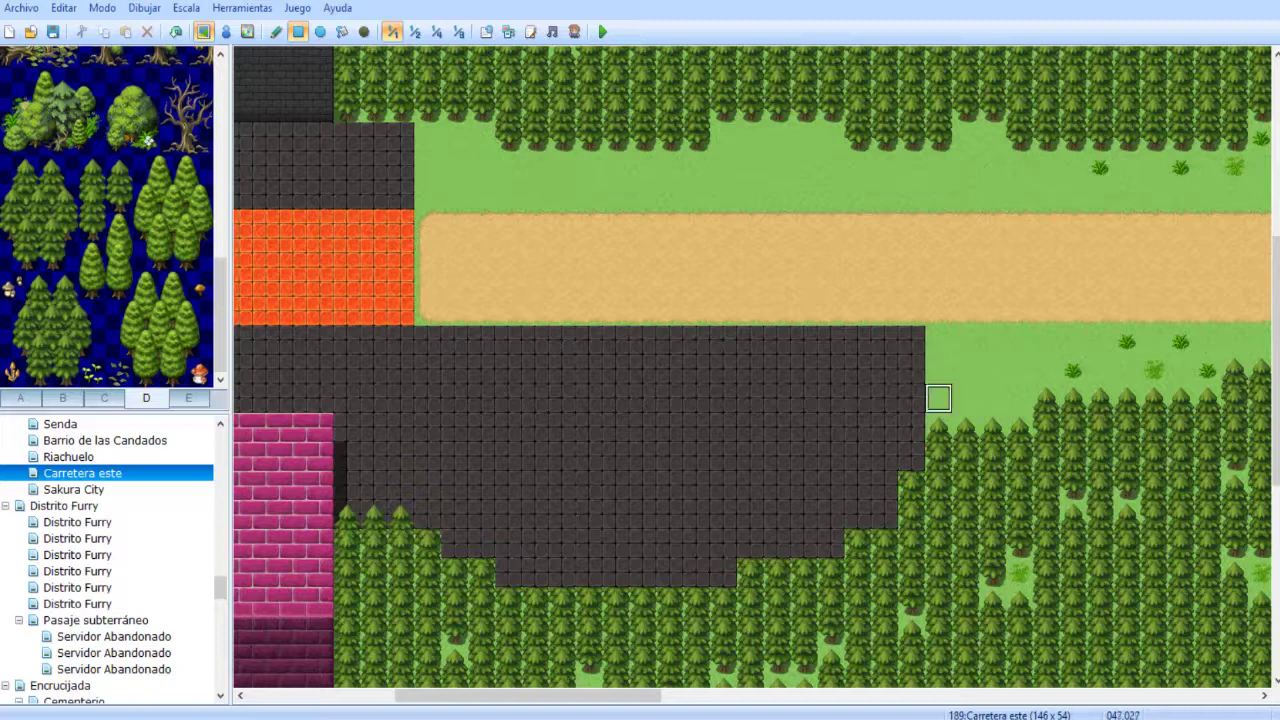
drag(938, 427, 1018, 340)
- Fill the grass strip north of the dirt road with dark paving up to the pines, ending level with the southern paving
middle_drag(694, 389, 817, 391)
middle_drag(817, 391, 825, 283)
drag(825, 283, 340, 284)
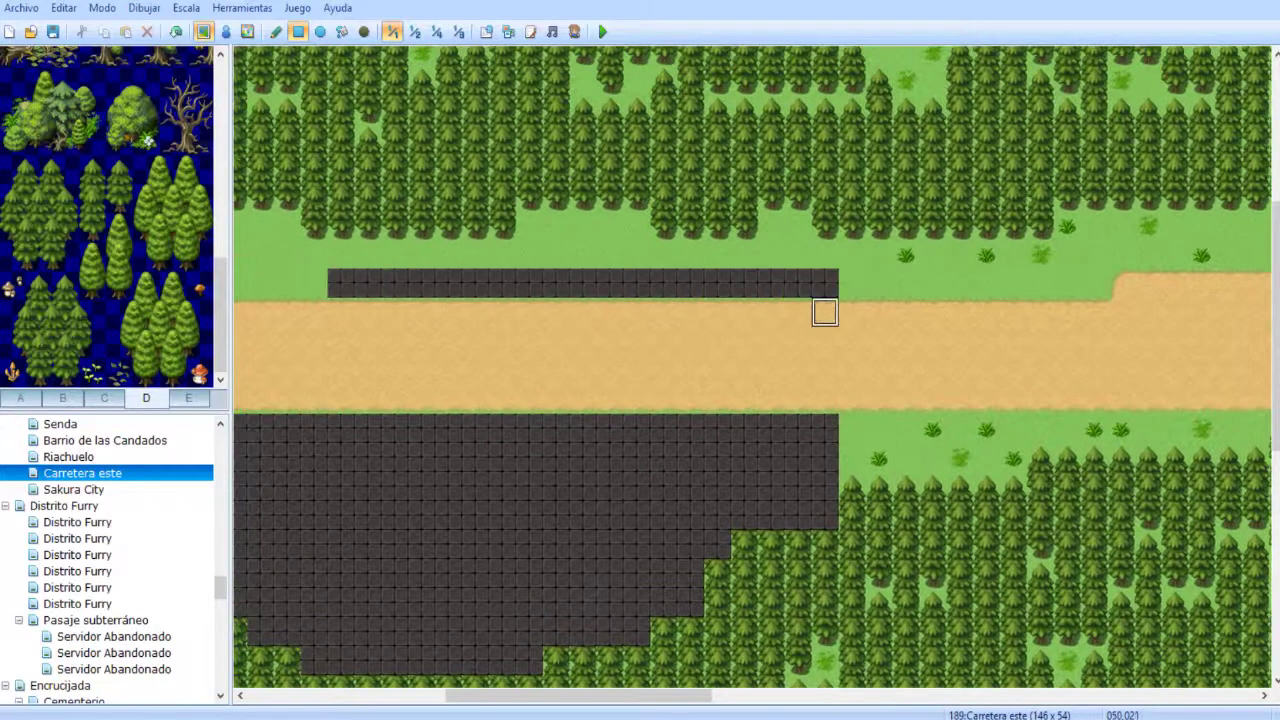
scroll(583, 310, left, 4)
click(420, 227)
mouse_move(440, 228)
mouse_down()
mouse_move(475, 285)
mouse_move(505, 258)
mouse_move(1012, 287)
mouse_up()
drag(985, 229, 955, 229)
mouse_move(826, 254)
mouse_down()
mouse_move(760, 229)
mouse_move(714, 254)
mouse_move(743, 286)
mouse_up()
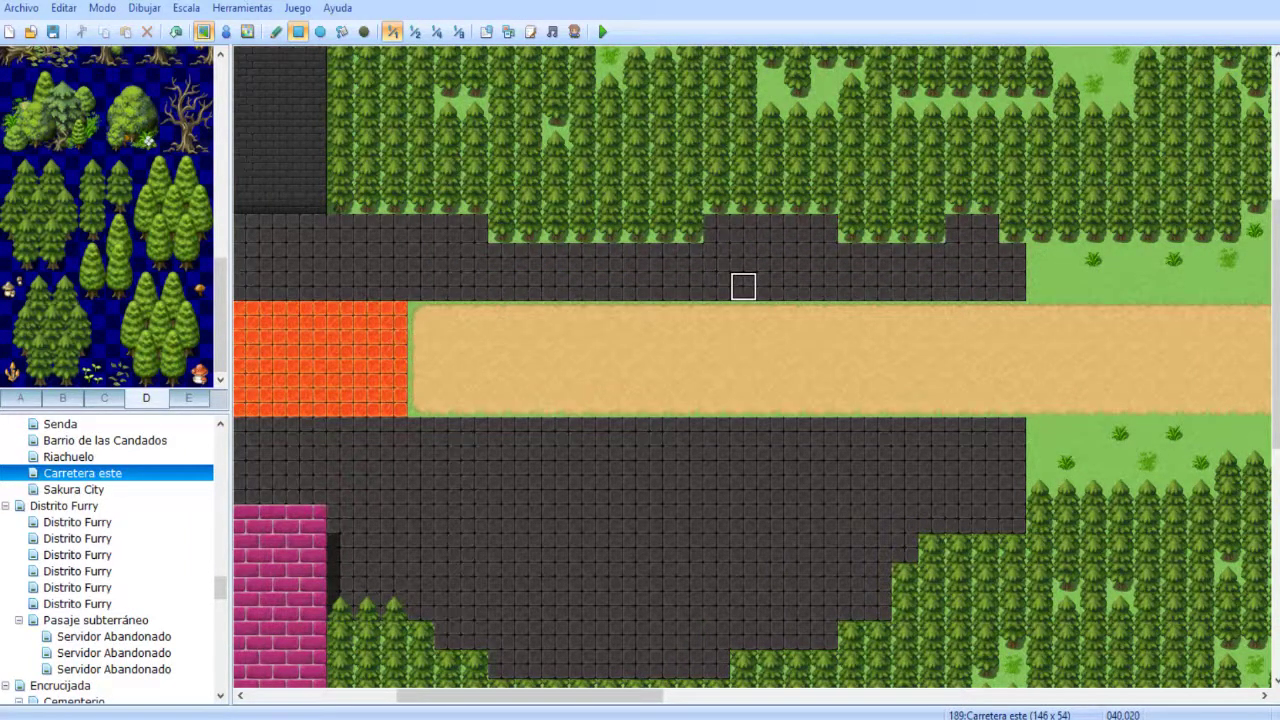
- Extend the orange street eastward over the dirt road to the end of the new paving, and check it at 1:2 scale
scroll(740, 257, left, 1)
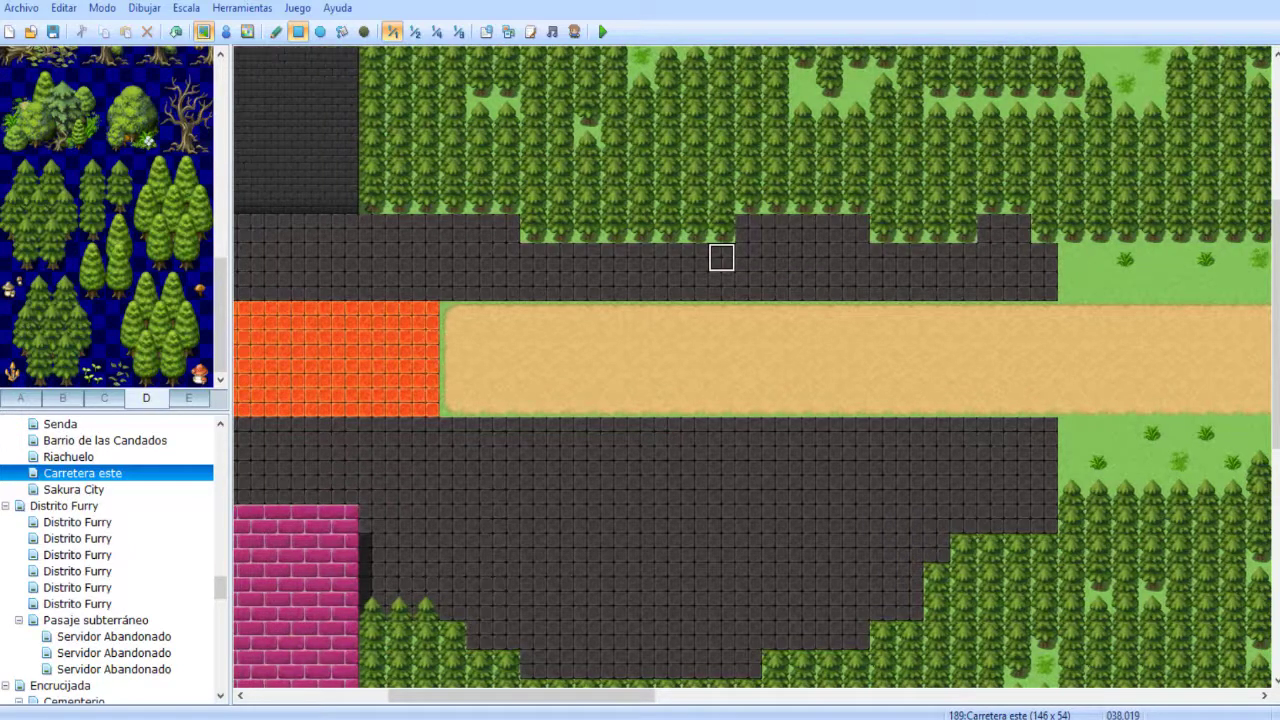
drag(400, 312, 1042, 400)
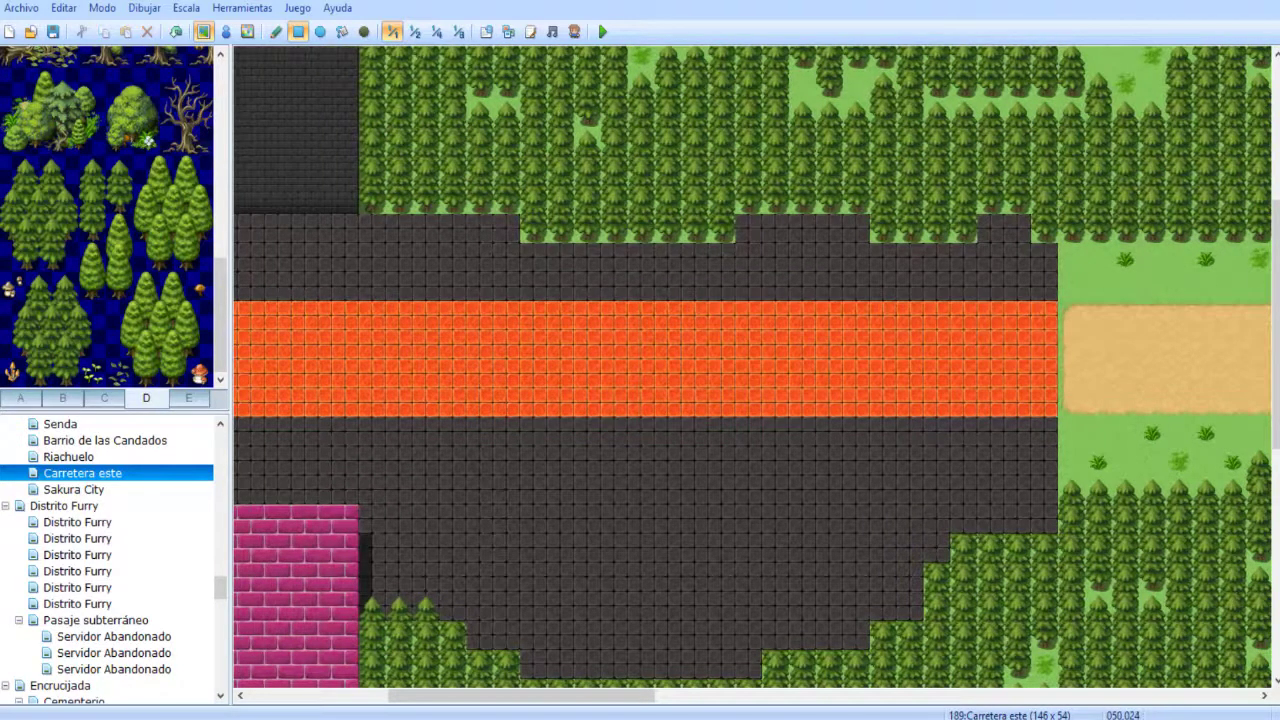
mouse_move(934, 429)
middle_down()
mouse_move(620, 409)
mouse_move(889, 386)
mouse_move(583, 445)
middle_up()
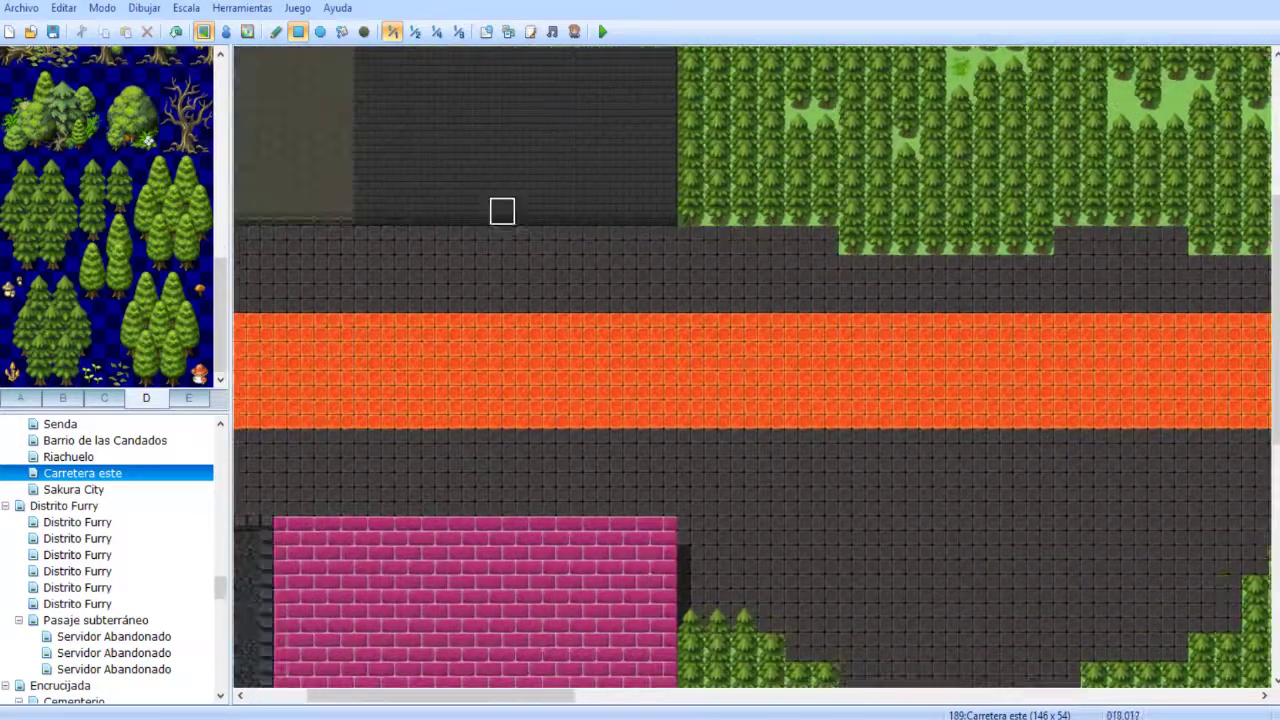
click(415, 32)
scroll(670, 320, down, 1)
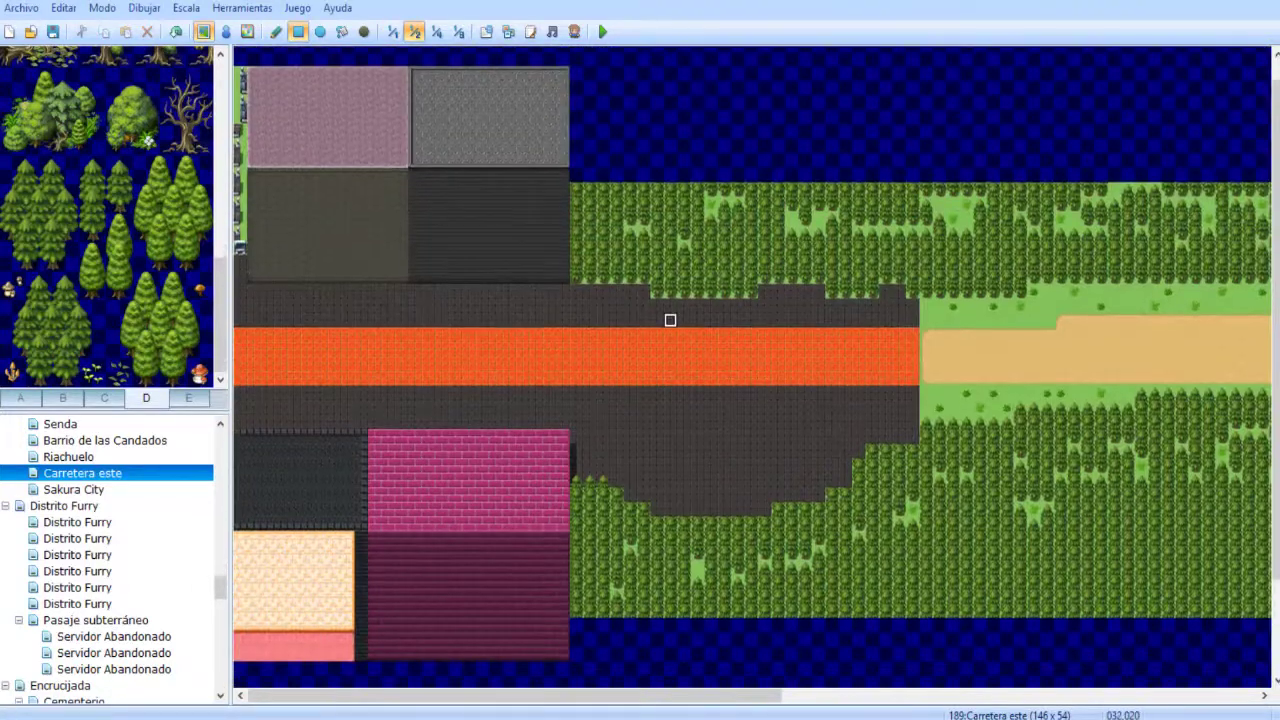
- Place pine treetops along the southern edge of the new paving, following the stepped forest line
click(392, 31)
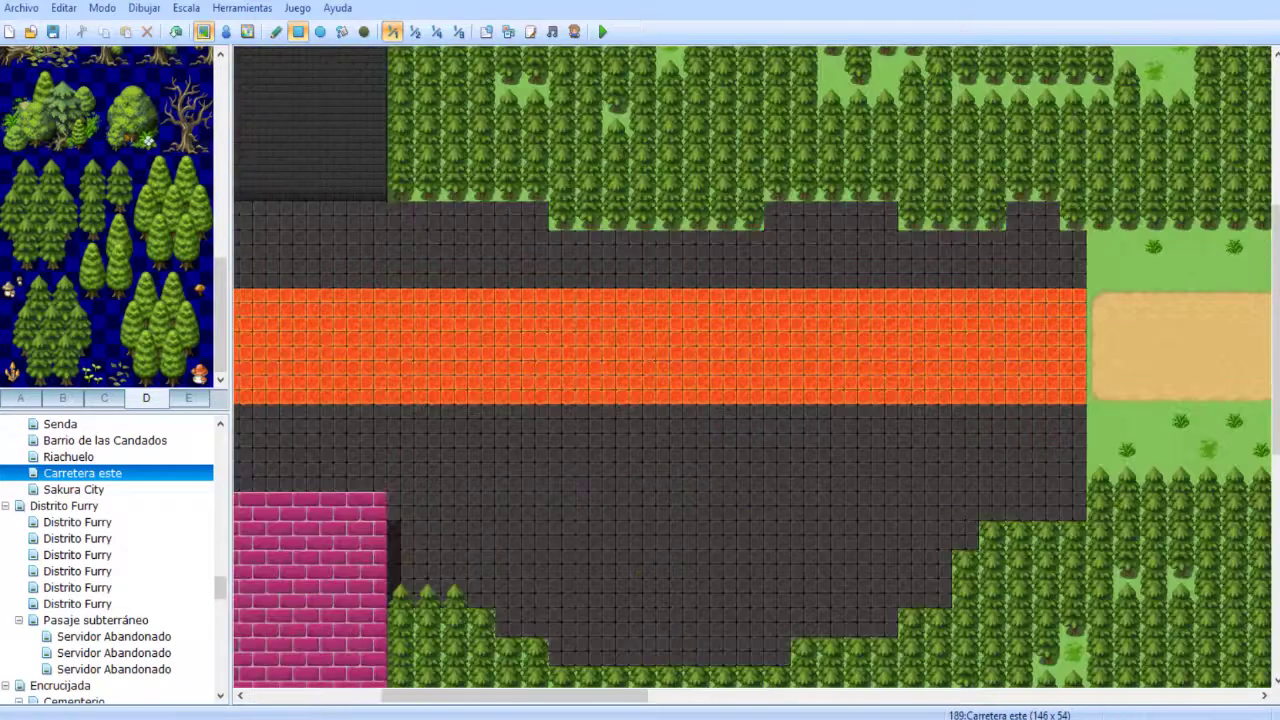
scroll(508, 250, down, 5)
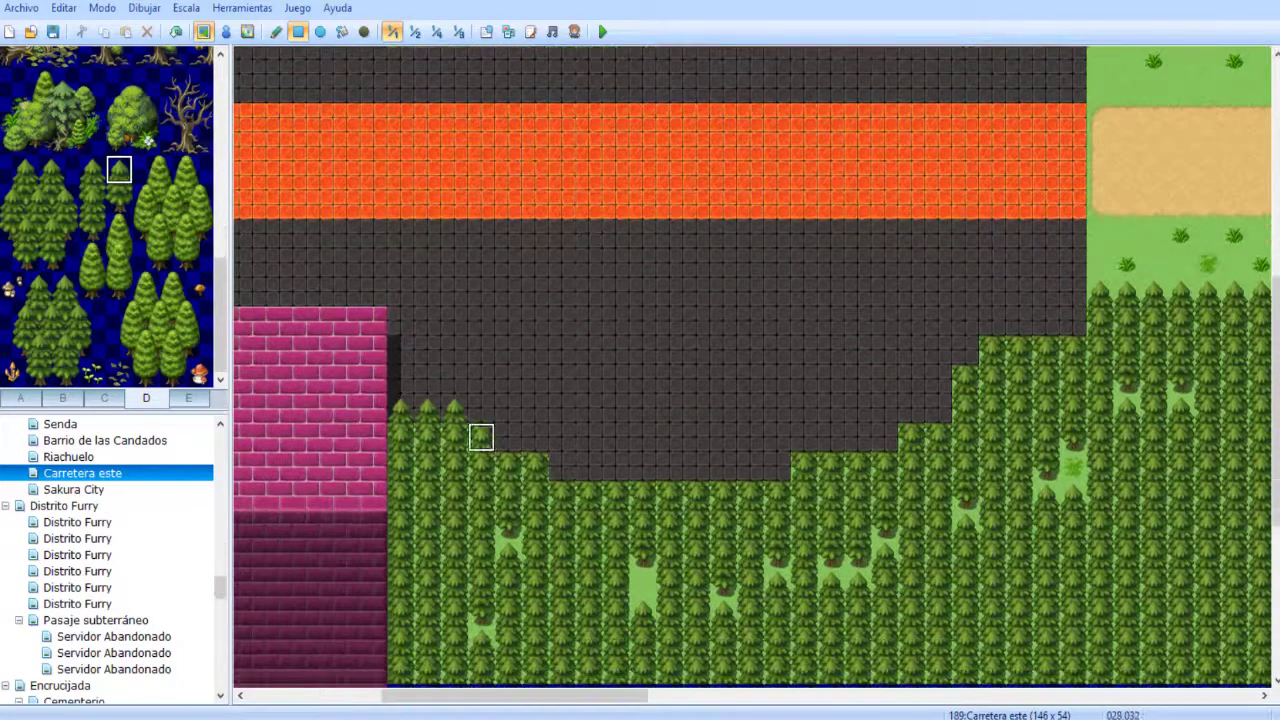
mouse_move(508, 437)
mouse_down()
mouse_move(560, 463)
mouse_move(804, 464)
mouse_up()
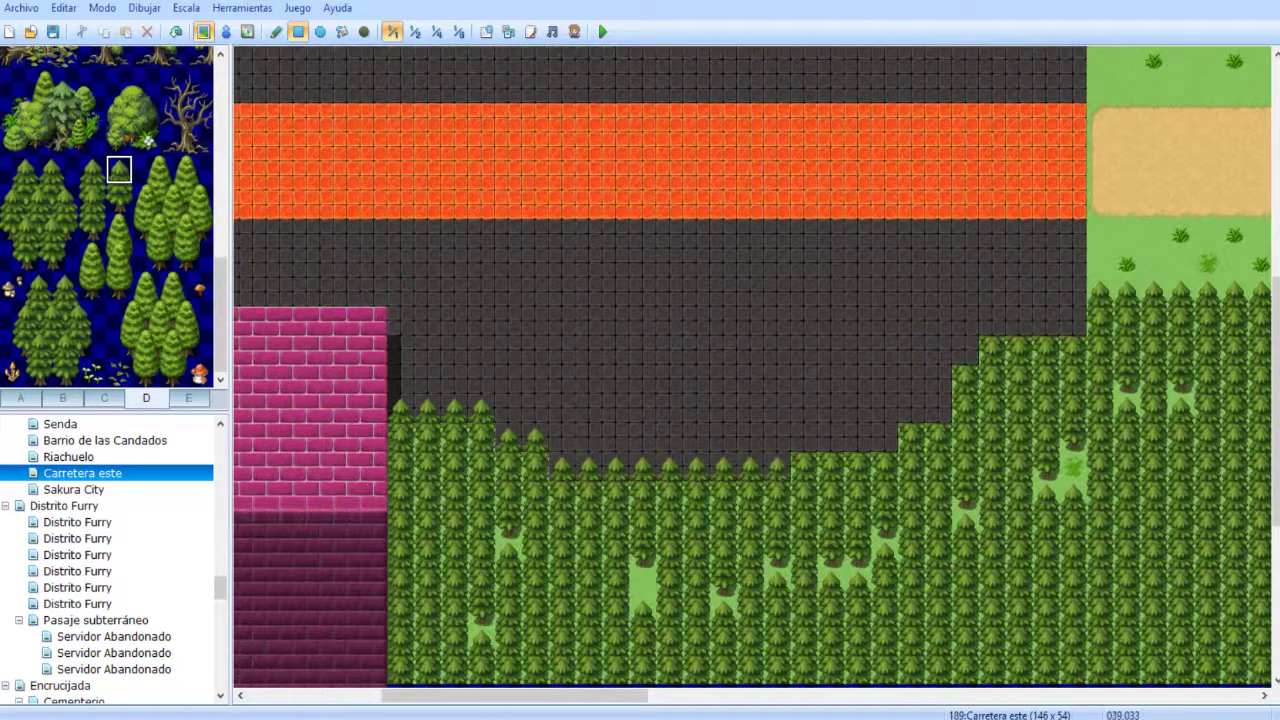
mouse_move(940, 410)
mouse_down()
mouse_move(966, 349)
mouse_move(1020, 324)
mouse_up()
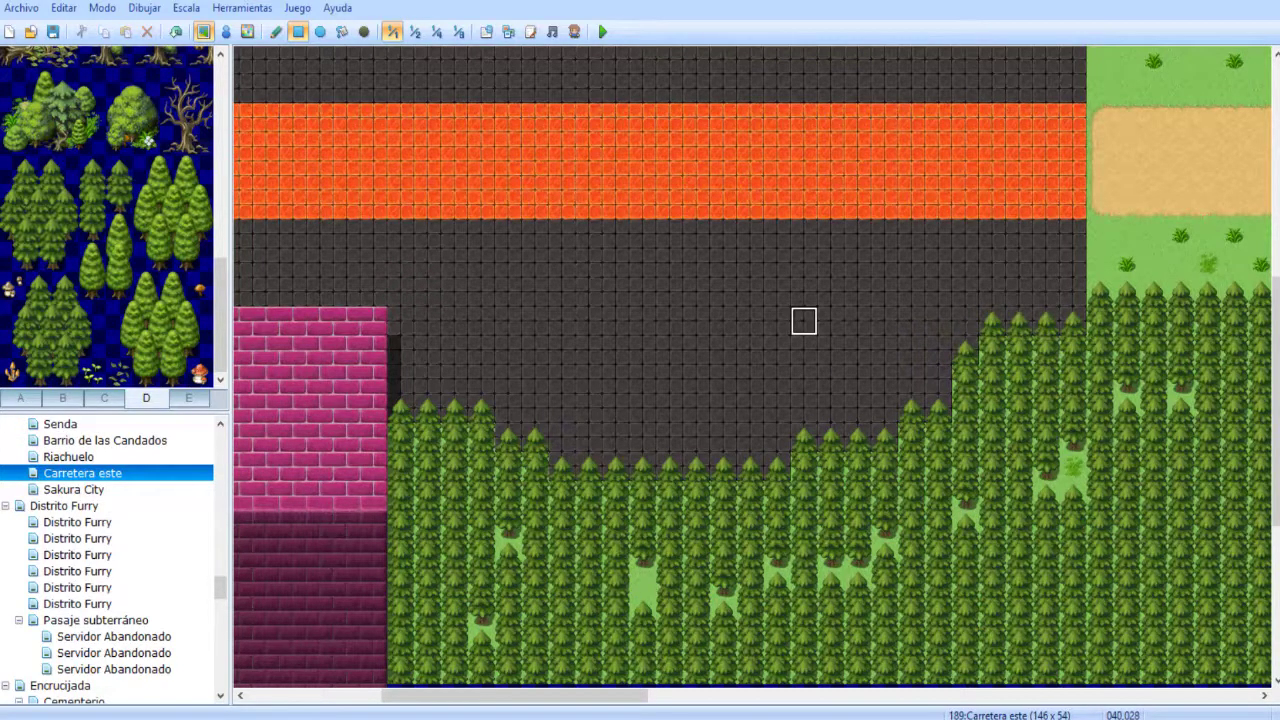
- Examine the extended street, the surrounding forest and the dirt road farther east, ending with an overview at 1:2 scale
scroll(714, 434, up, 1)
scroll(714, 400, down, 3)
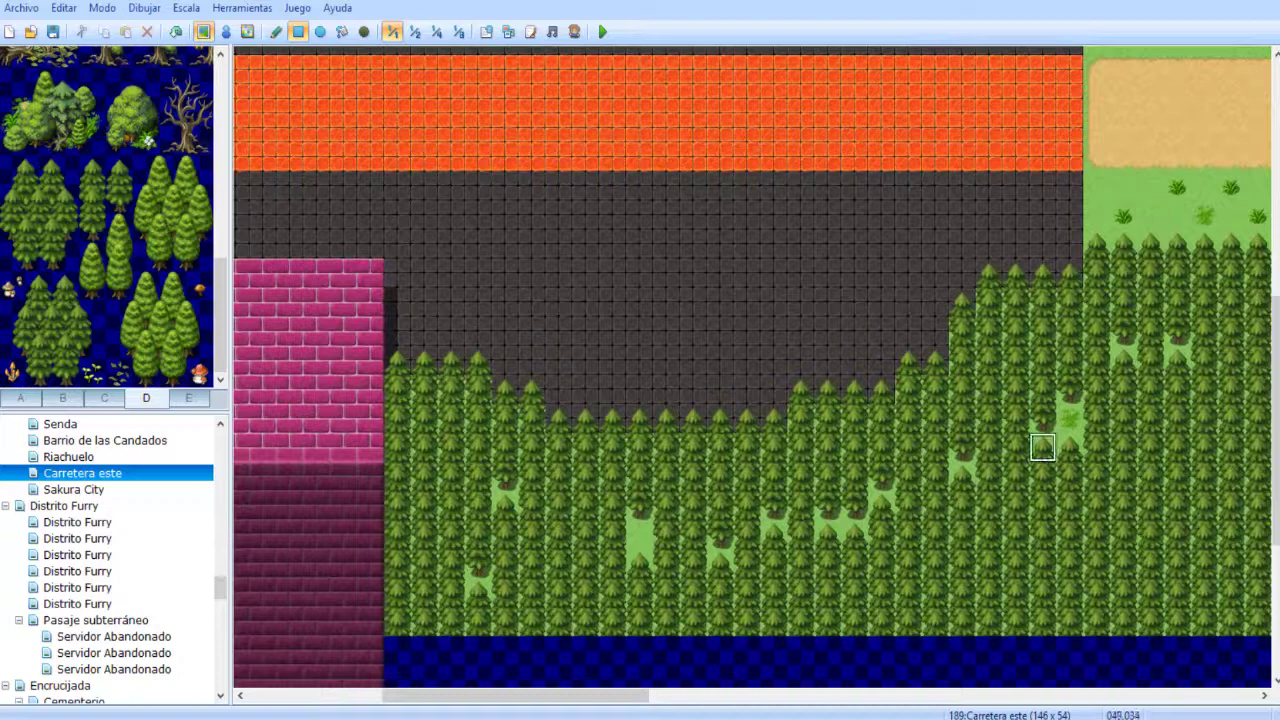
middle_drag(713, 438, 720, 354)
middle_drag(617, 457, 378, 391)
middle_drag(486, 400, 534, 451)
scroll(534, 450, up, 1)
scroll(534, 450, right, 8)
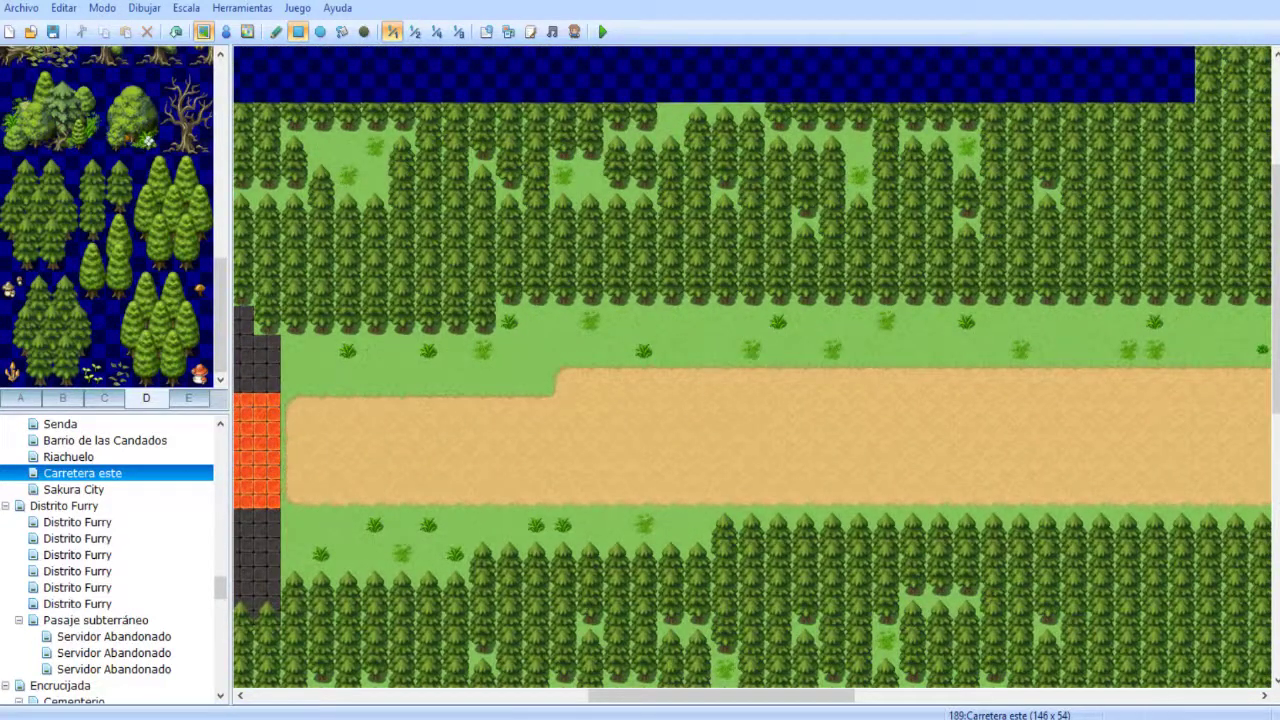
scroll(463, 331, right, 20)
middle_drag(738, 354, 652, 252)
middle_drag(798, 456, 435, 88)
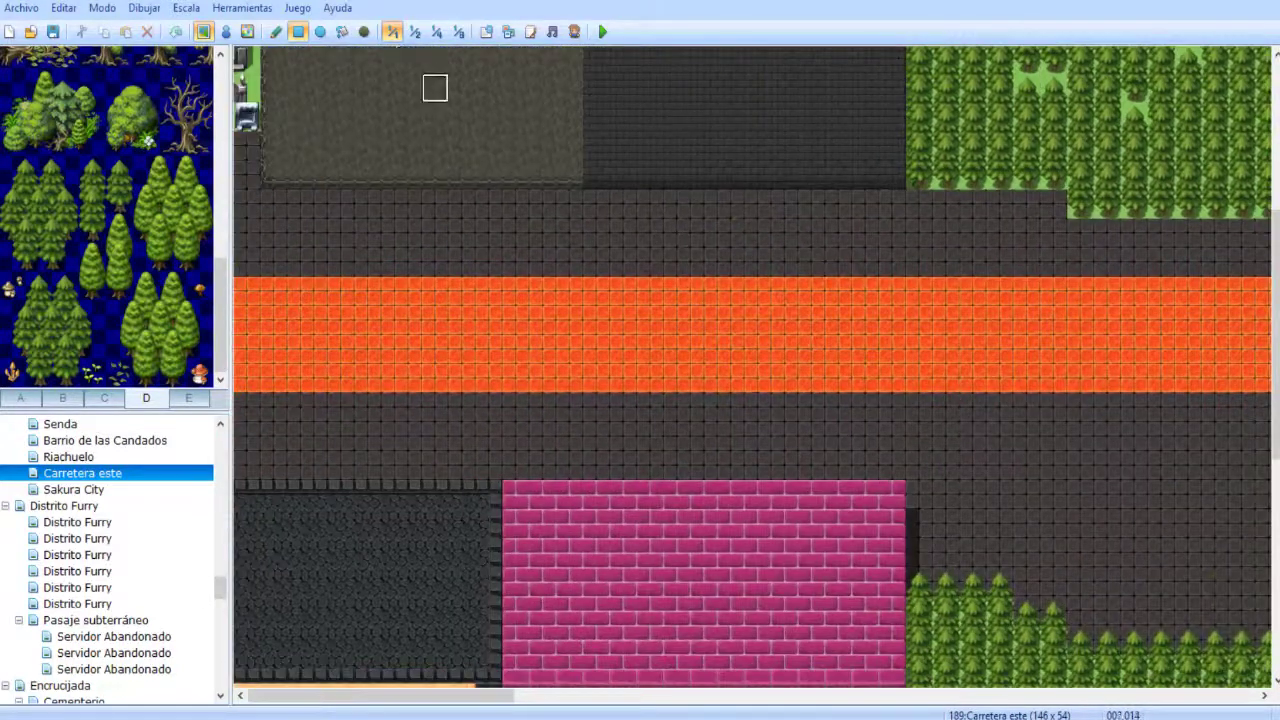
click(414, 31)
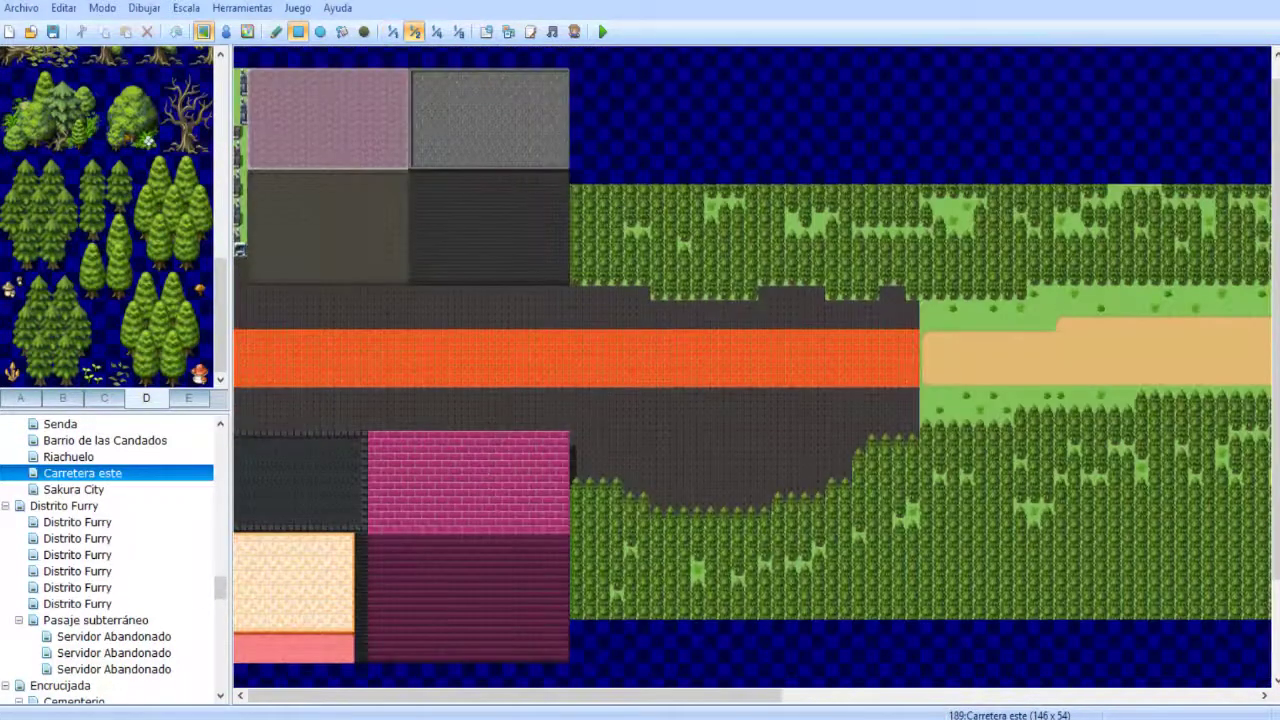
- Return to Sakura City's northern dark grey building at full scale and display the window tiles of tileset D
click(74, 490)
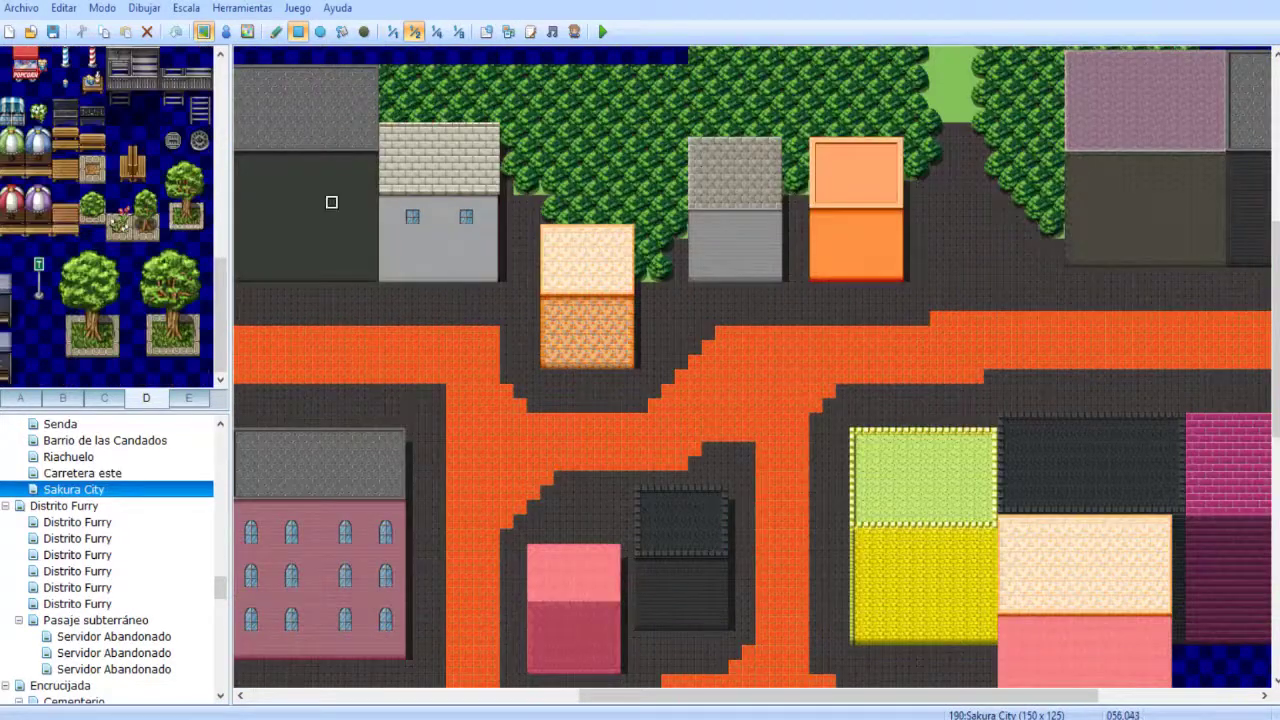
scroll(423, 216, left, 5)
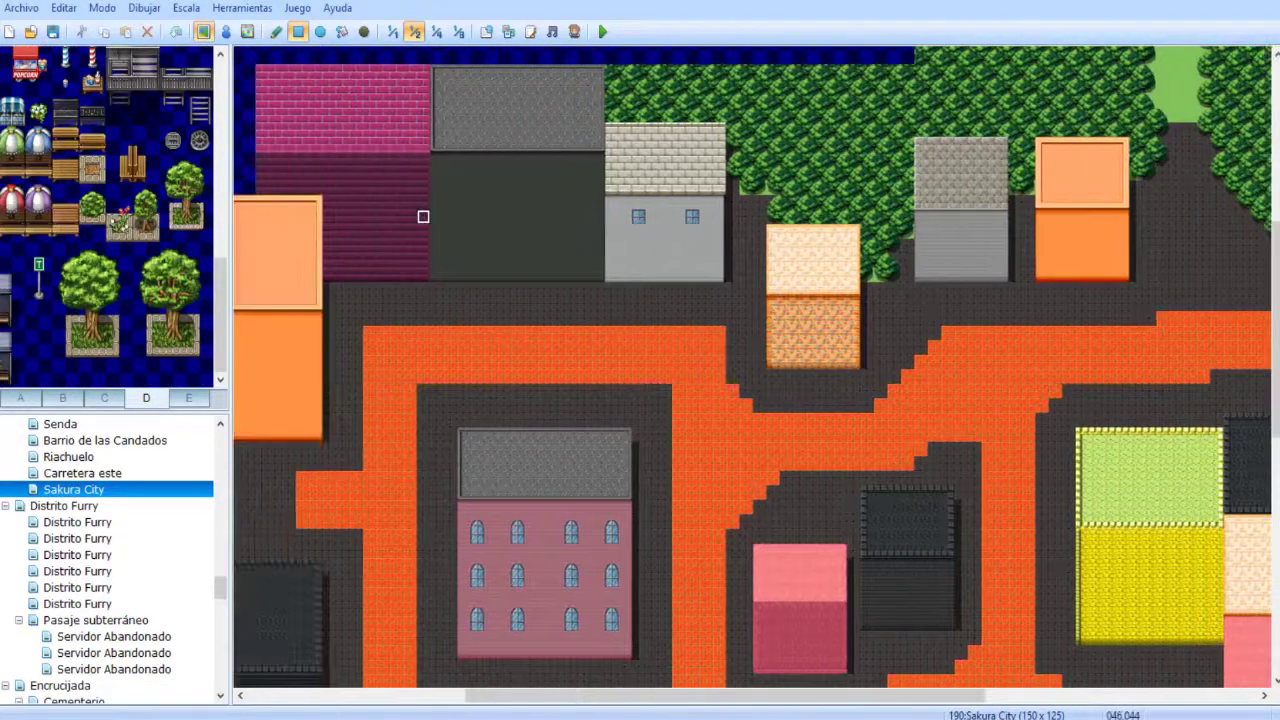
click(393, 32)
middle_drag(544, 290, 450, 210)
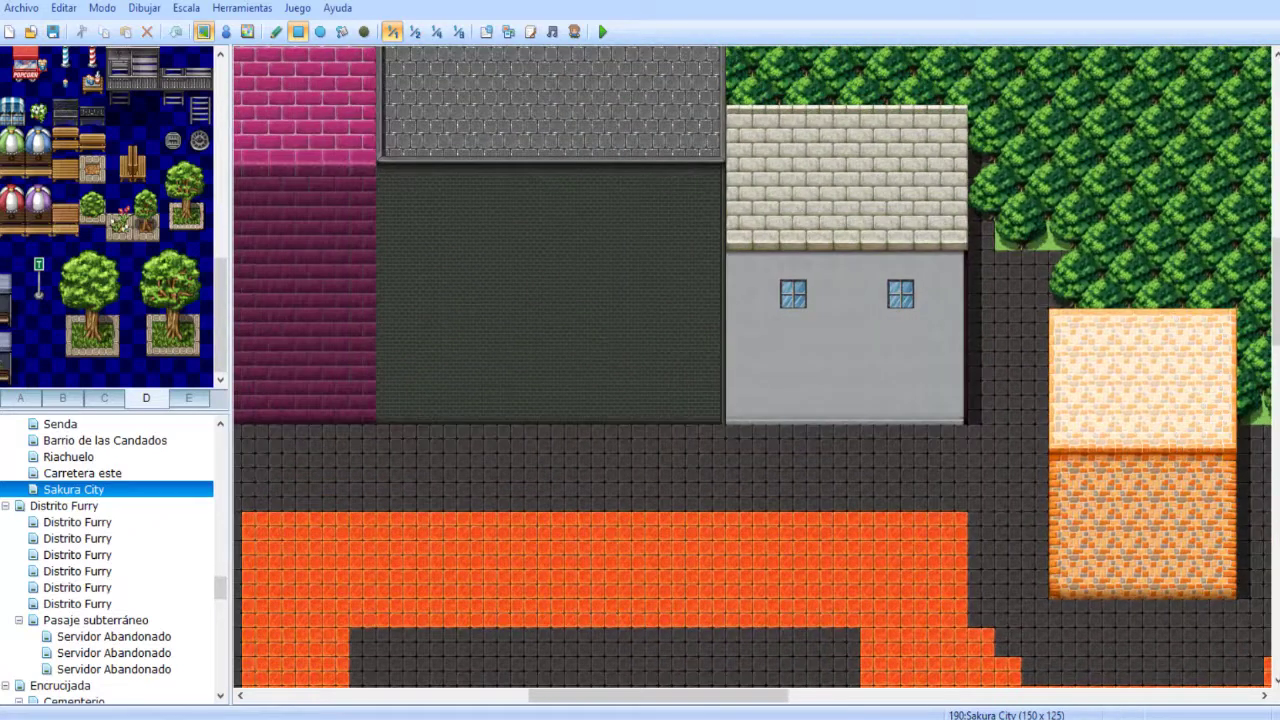
click(104, 398)
click(146, 398)
click(189, 398)
click(146, 398)
scroll(140, 300, up, 6)
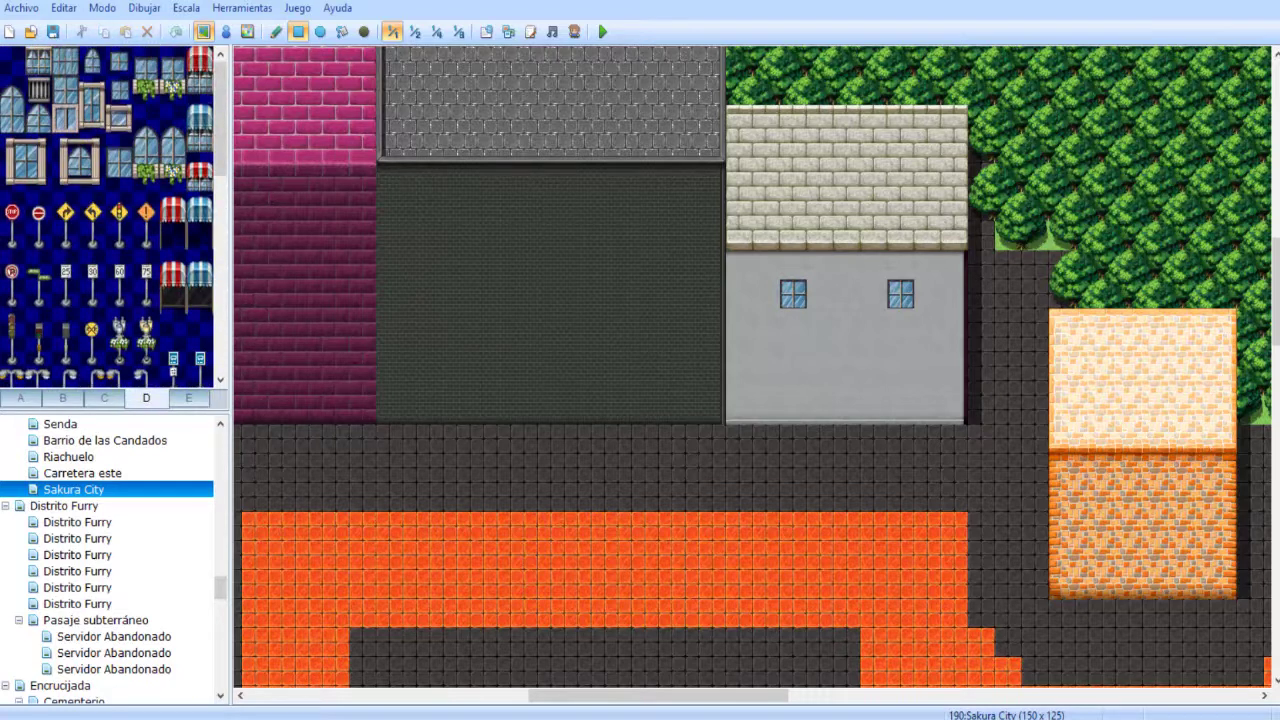
- Place a row of four evenly spaced square windows on the dark grey building, leaving two wall rows beneath them
click(416, 381)
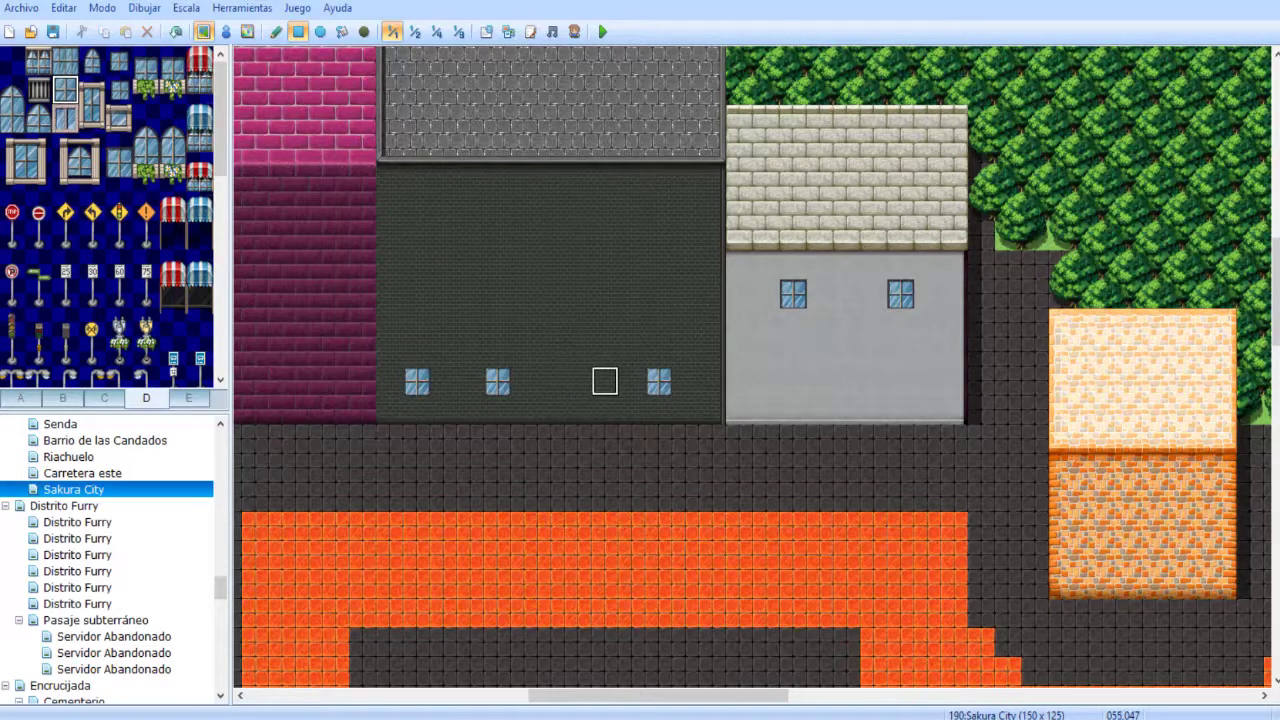
click(578, 381)
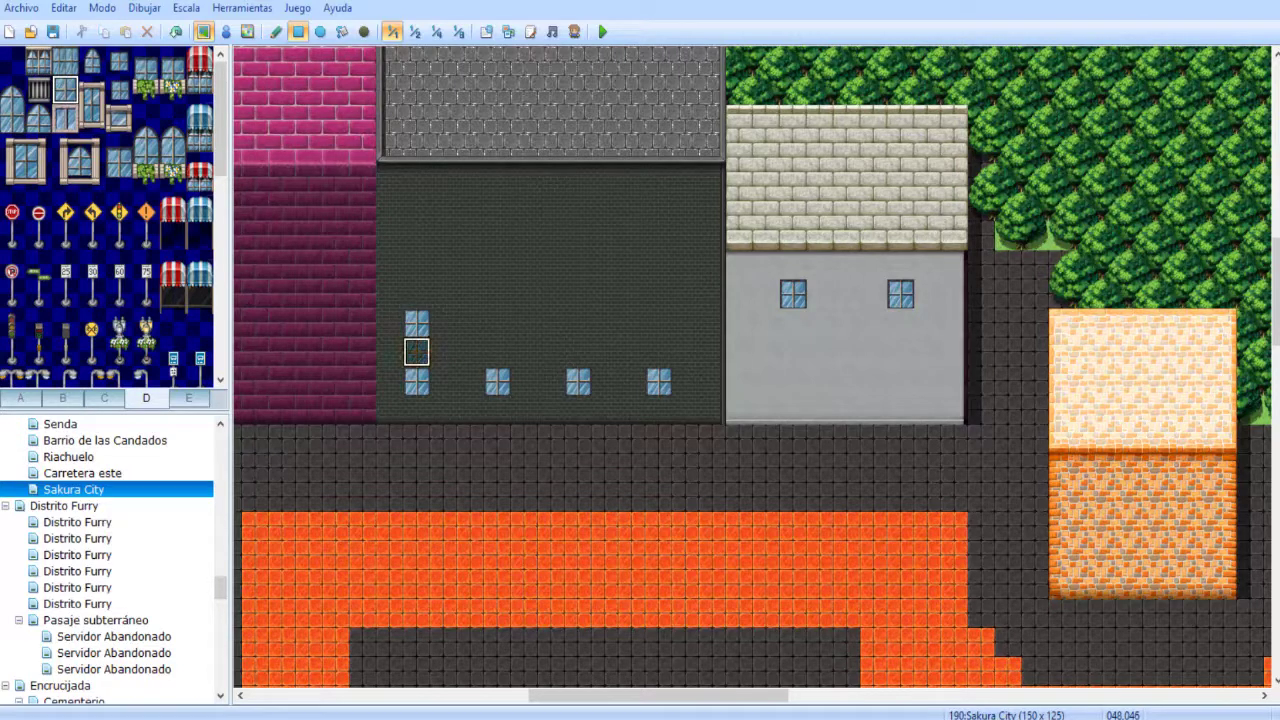
key(ctrl+z)
click(416, 352)
click(497, 352)
click(578, 352)
click(659, 352)
drag(659, 381, 416, 381)
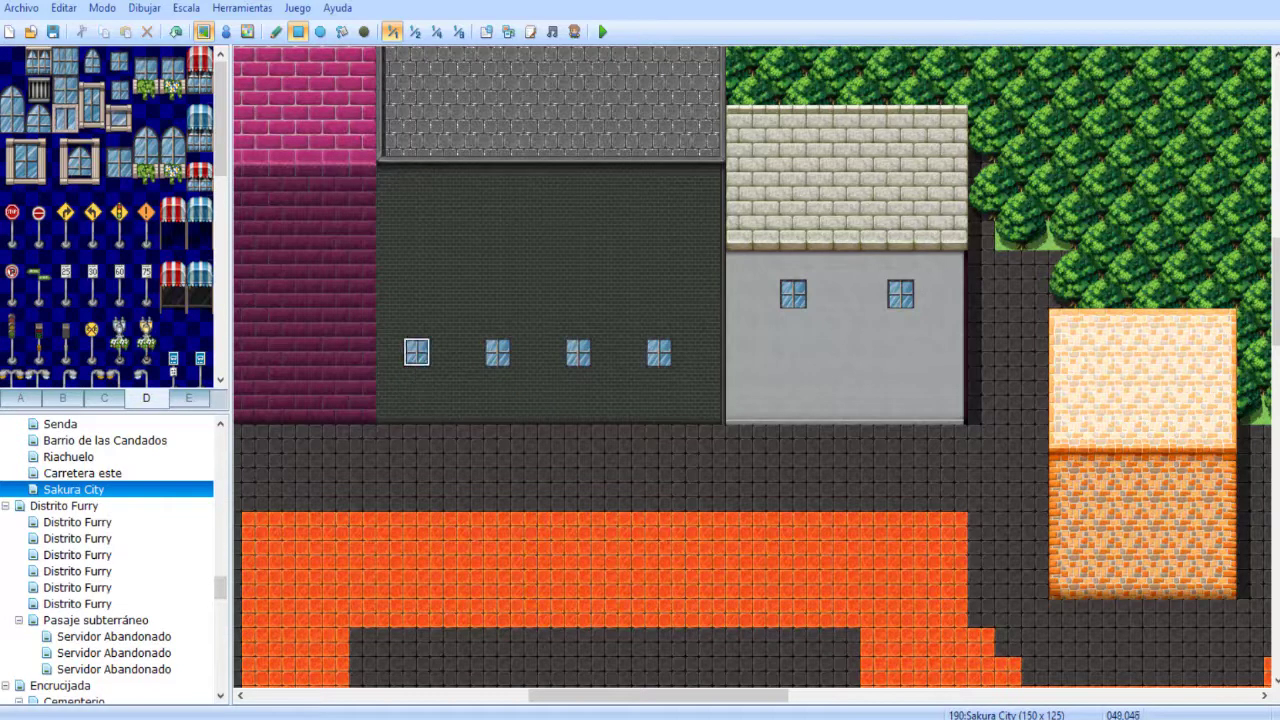
click(416, 293)
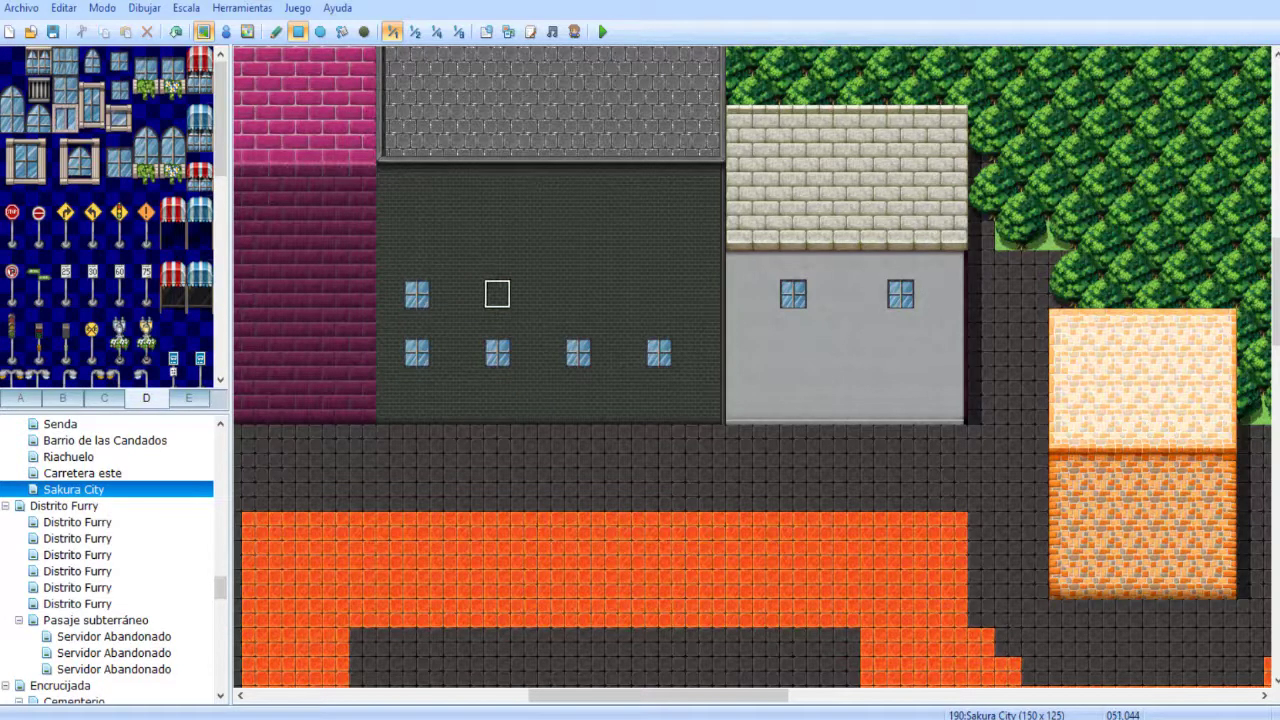
click(416, 265)
click(497, 265)
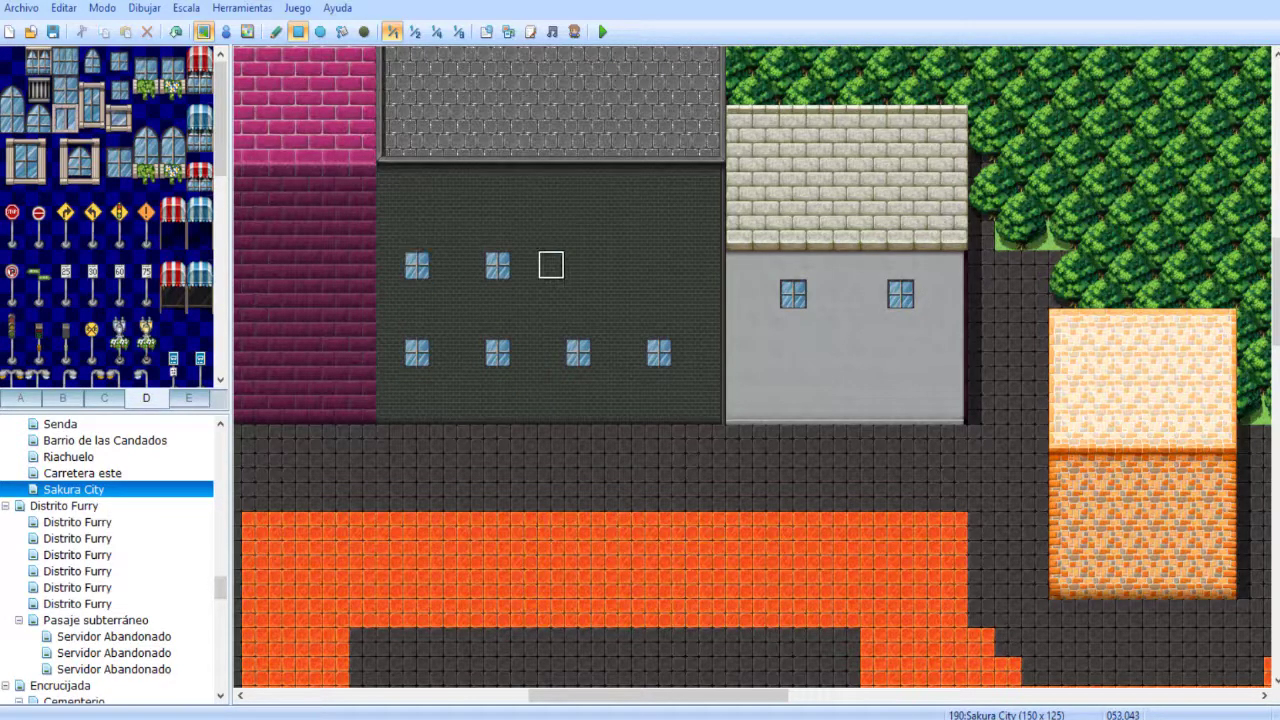
key(ctrl+z)
key(ctrl+z)
- Add two more rows of four square windows above the first row, leaving one wall row between rows
click(416, 294)
click(497, 294)
click(578, 294)
click(658, 293)
click(658, 236)
click(578, 236)
click(497, 236)
click(416, 236)
- Add arched windows to the adjoining maroon brick building: four in the top row and two in each of the two rows below
scroll(603, 231, left, 5)
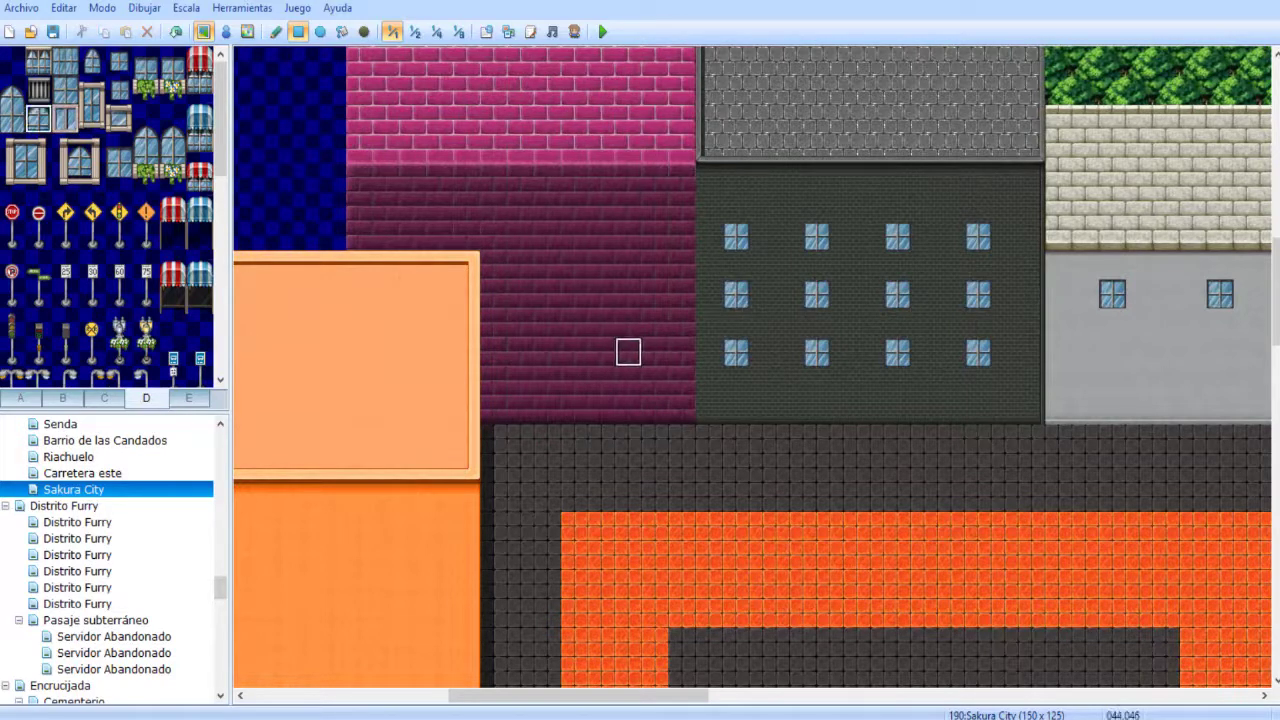
click(628, 352)
click(548, 352)
click(628, 294)
click(548, 294)
click(628, 236)
click(467, 236)
click(387, 236)
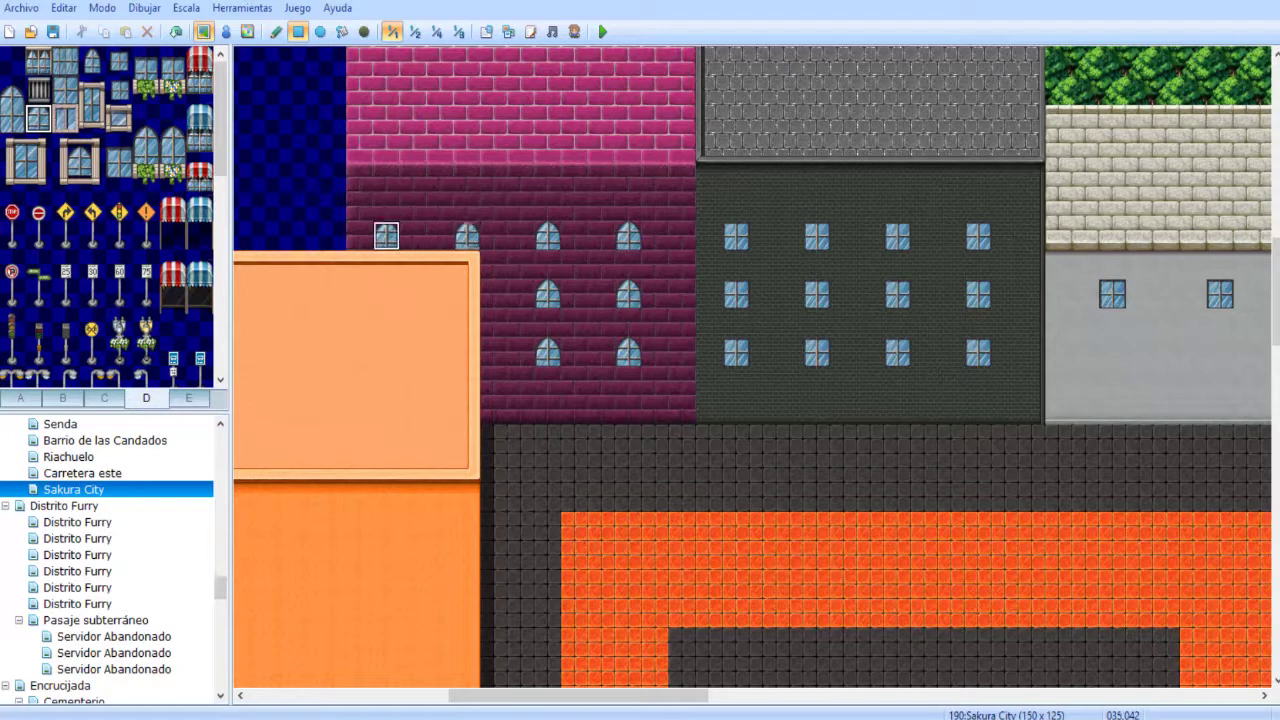
middle_drag(521, 148, 539, 72)
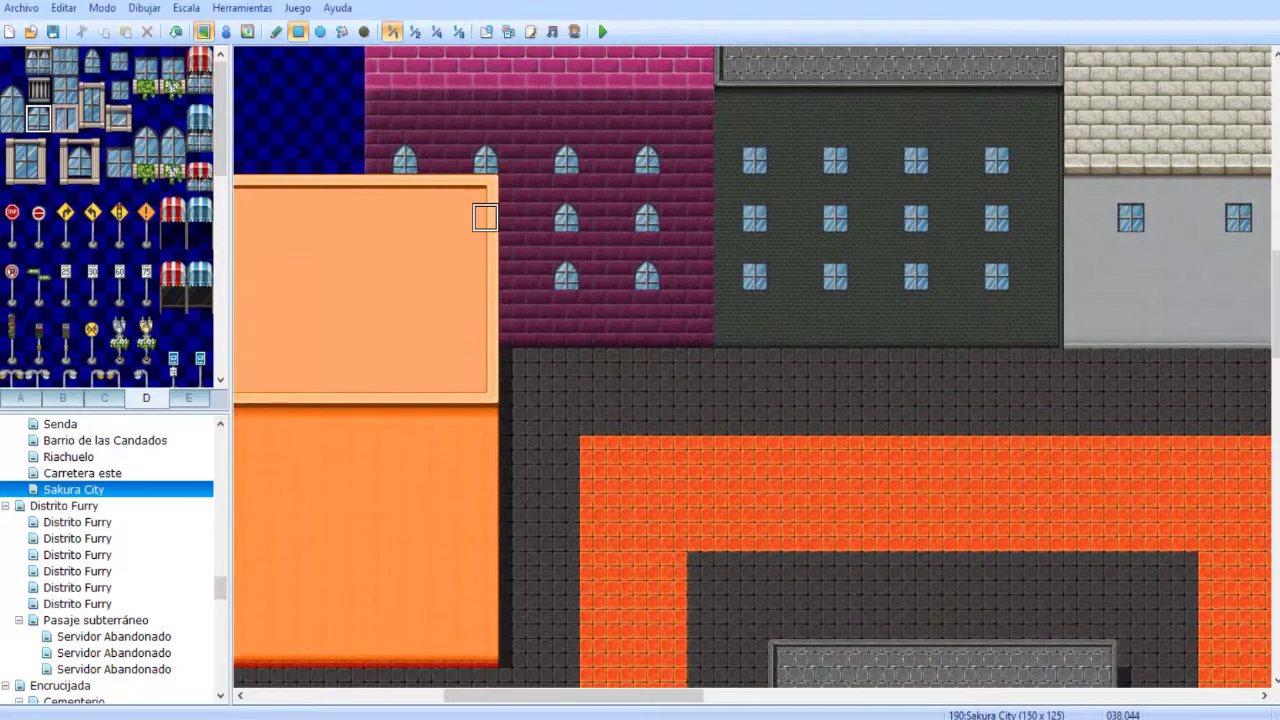
- Add three columns of three square windows to the orange building south of the maroon one, leaving one wall row between windows
scroll(539, 188, down, 6)
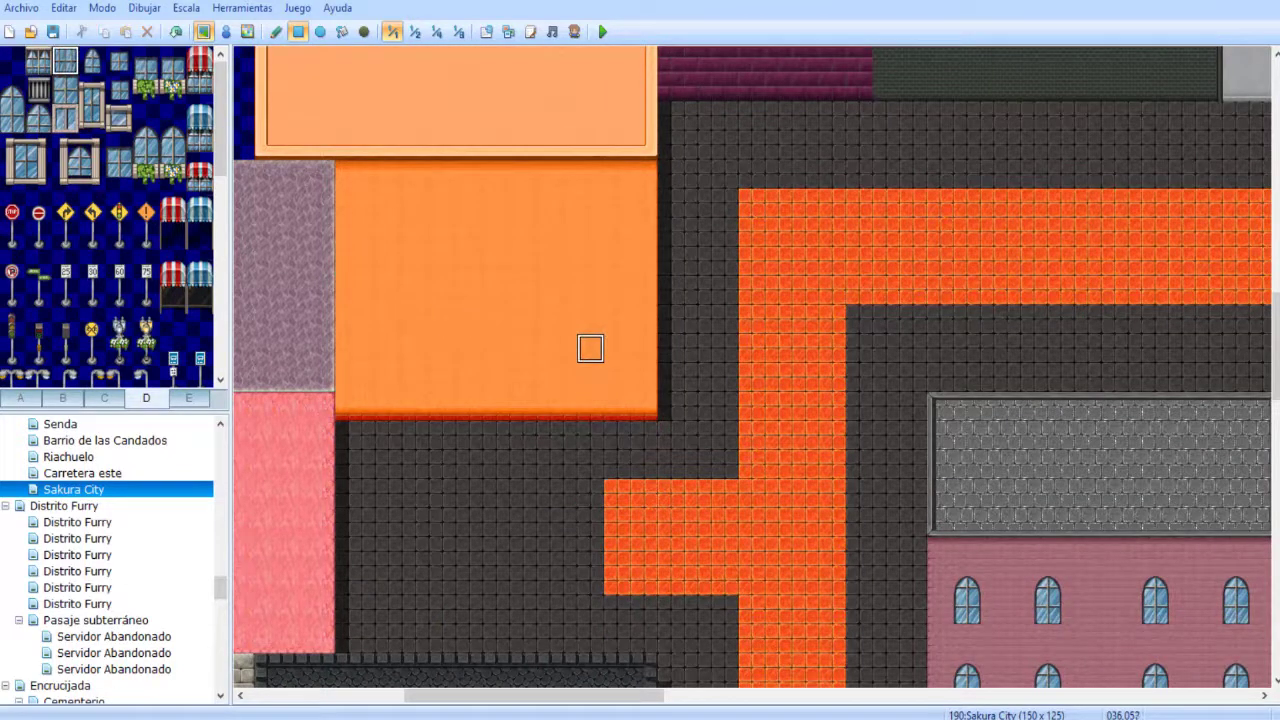
click(590, 260)
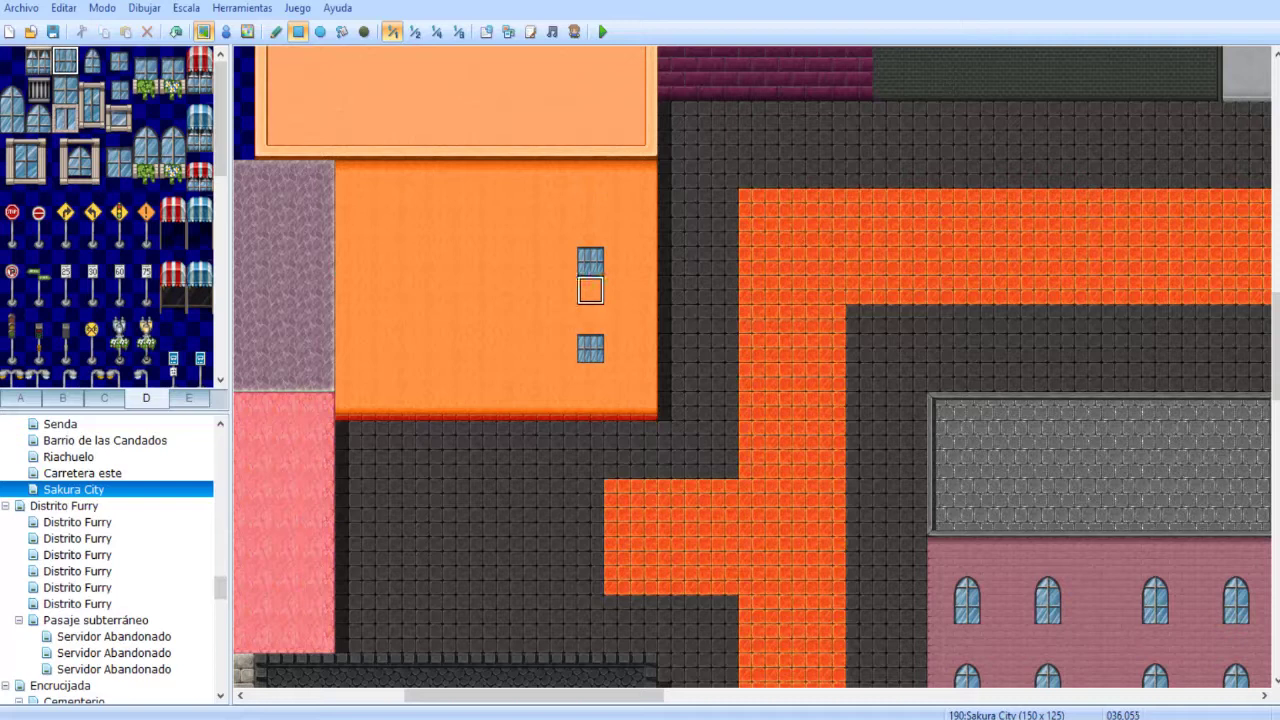
key(ctrl+z)
click(590, 290)
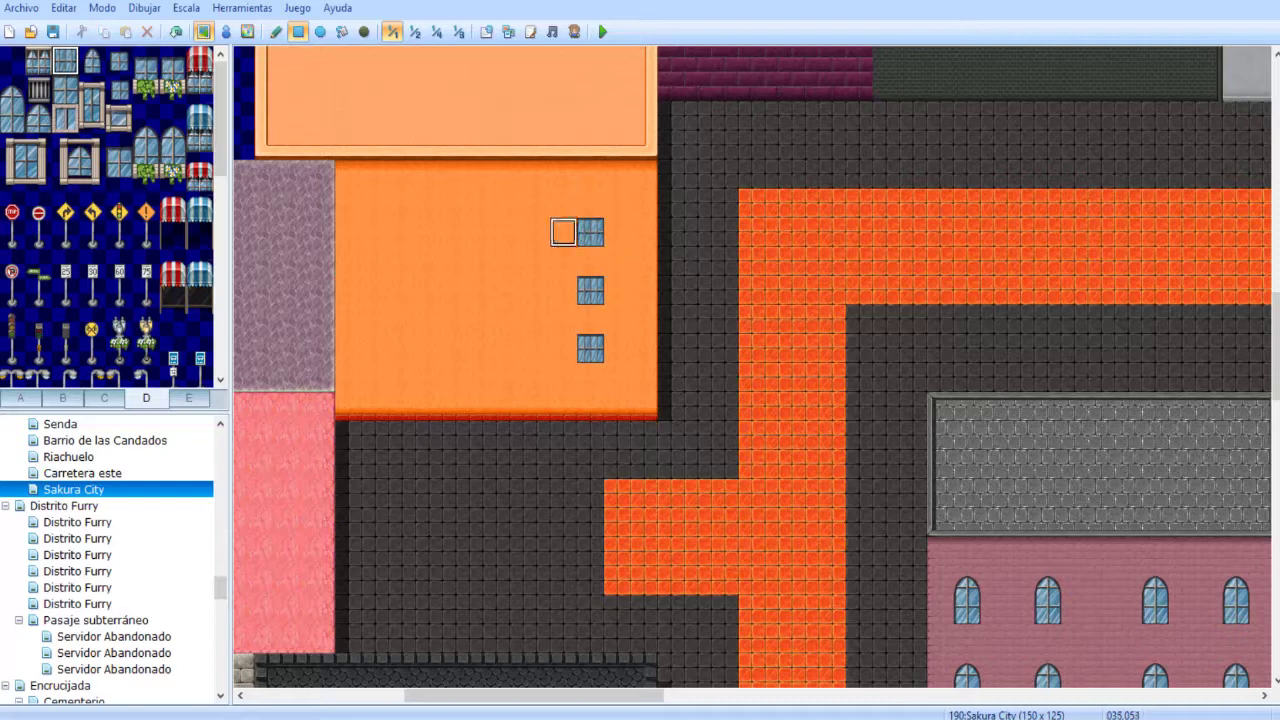
click(510, 232)
click(510, 290)
click(510, 348)
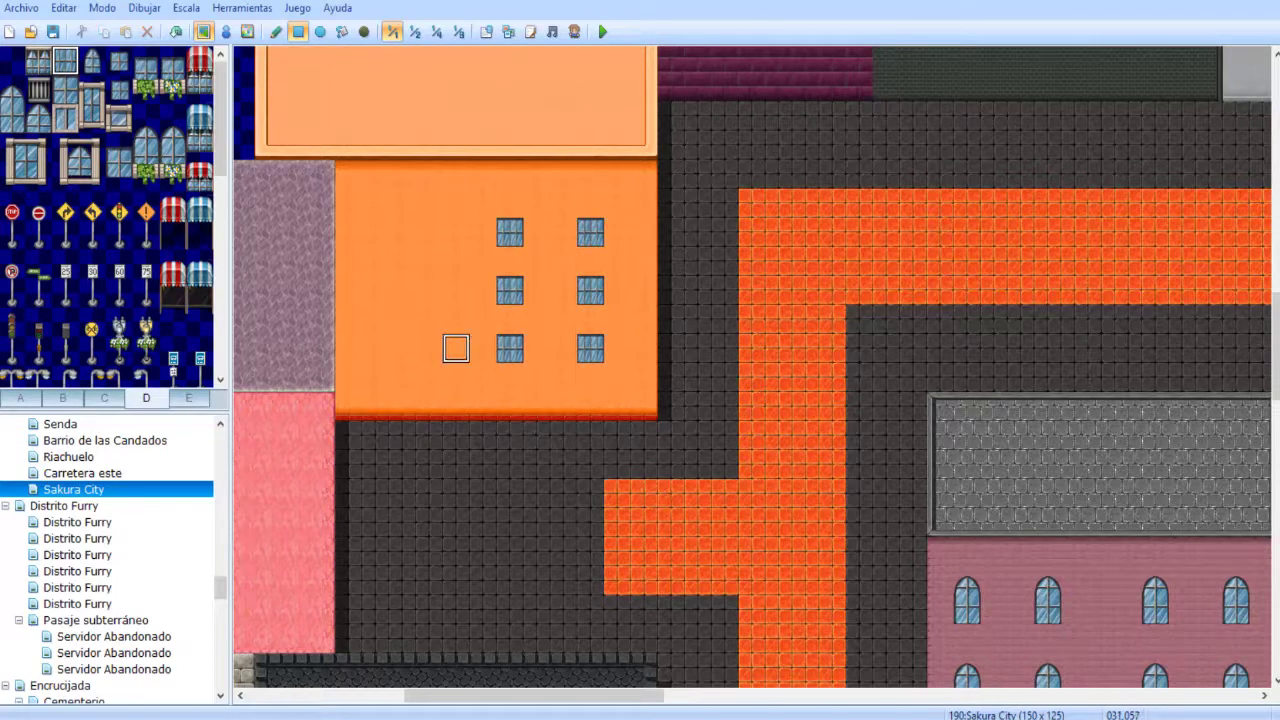
click(402, 348)
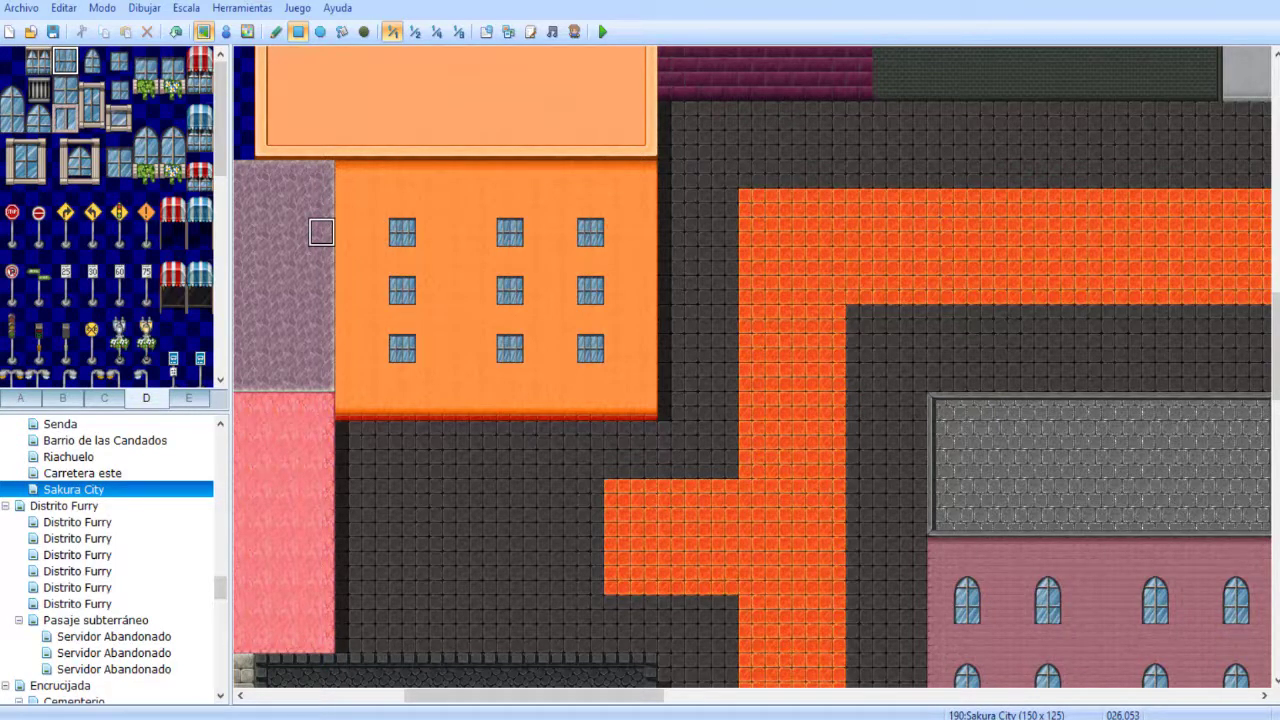
- Place an arched window near the upper west corner of the light grey building's wall in the southwest block, below two wall rows
mouse_move(569, 209)
middle_down()
mouse_move(428, 408)
mouse_move(380, 614)
mouse_move(557, 440)
middle_up()
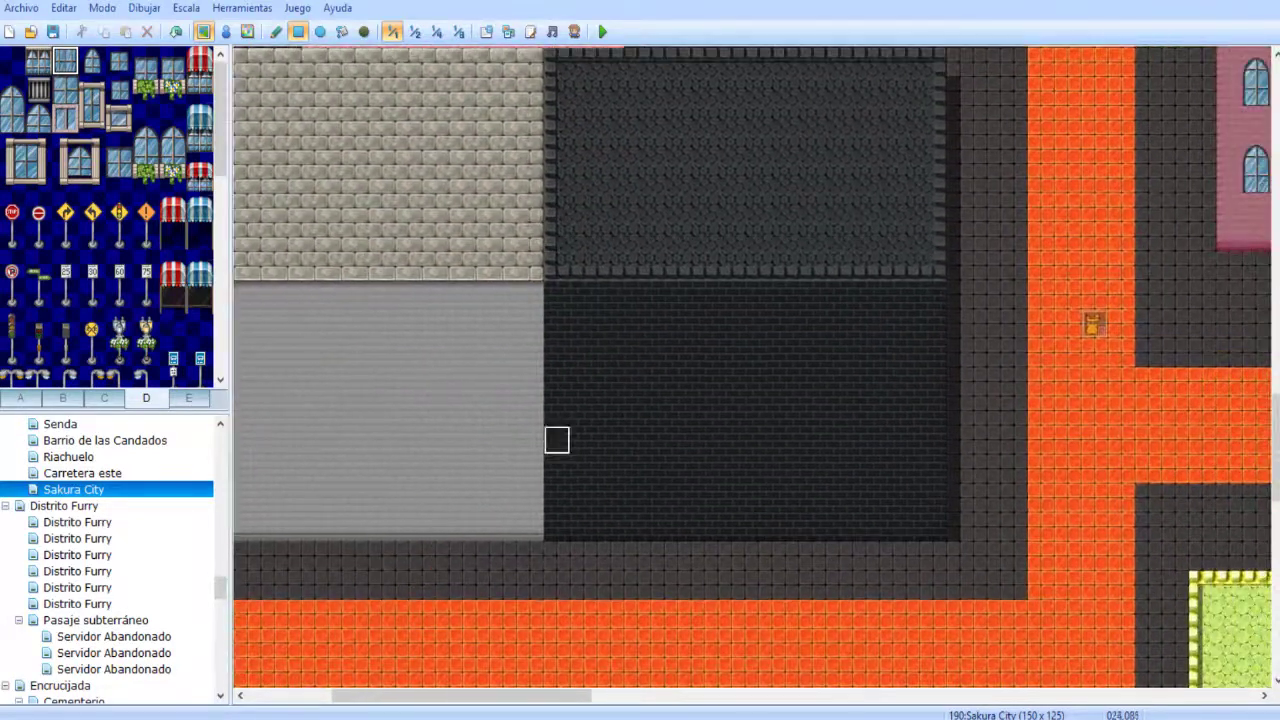
scroll(528, 440, down, 2)
scroll(528, 440, left, 2)
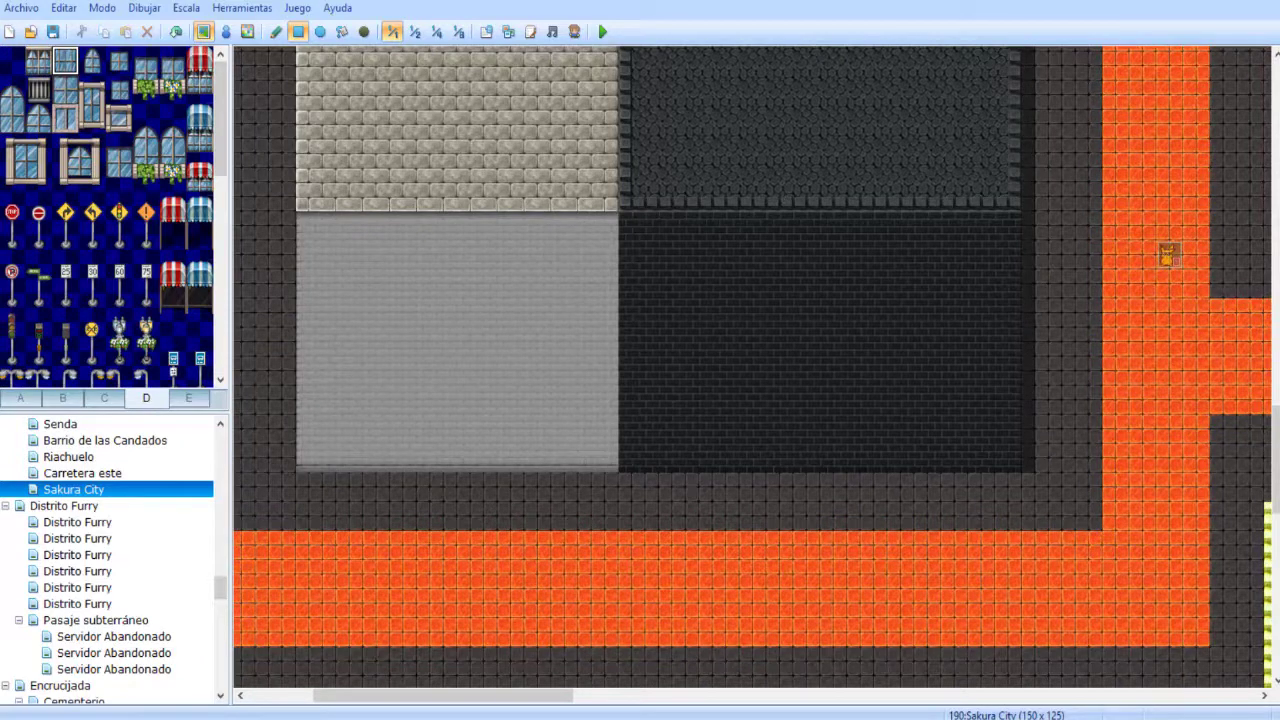
click(38, 118)
mouse_move(521, 387)
middle_down()
mouse_move(651, 240)
mouse_move(655, 380)
middle_up()
mouse_move(684, 273)
middle_down()
mouse_move(580, 508)
mouse_move(500, 430)
middle_up()
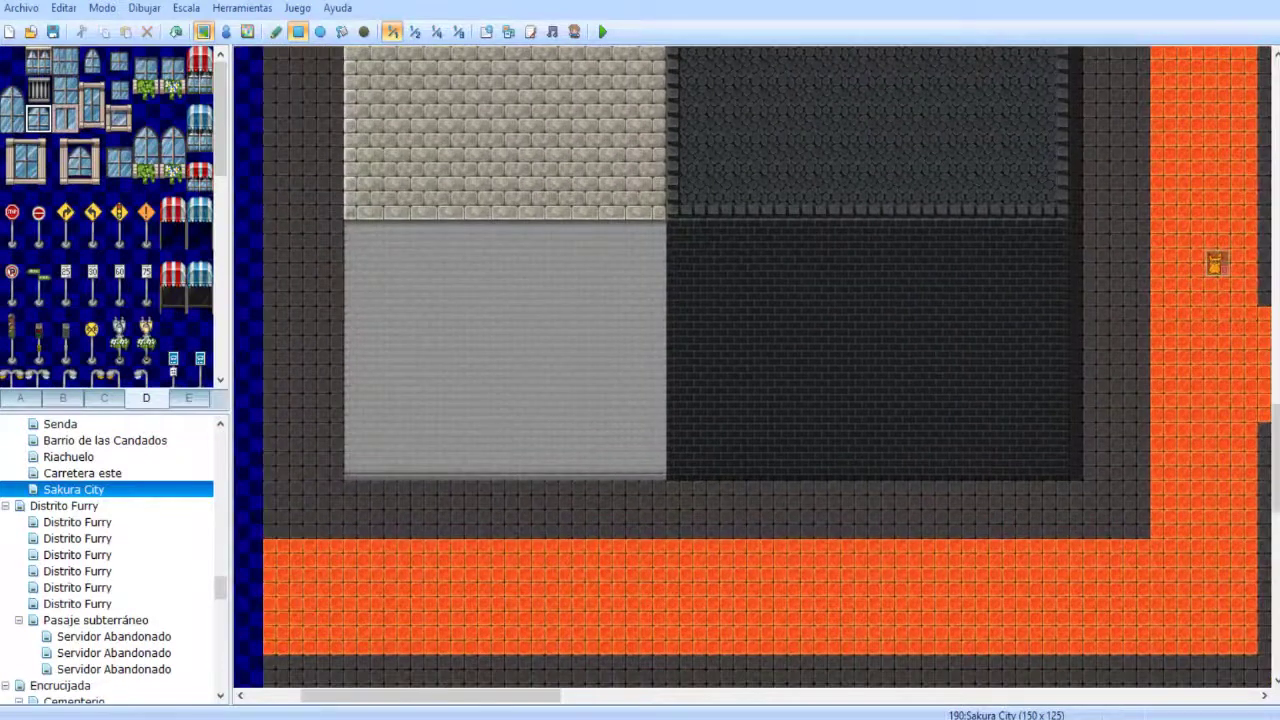
click(384, 291)
key(ctrl+z)
click(384, 291)
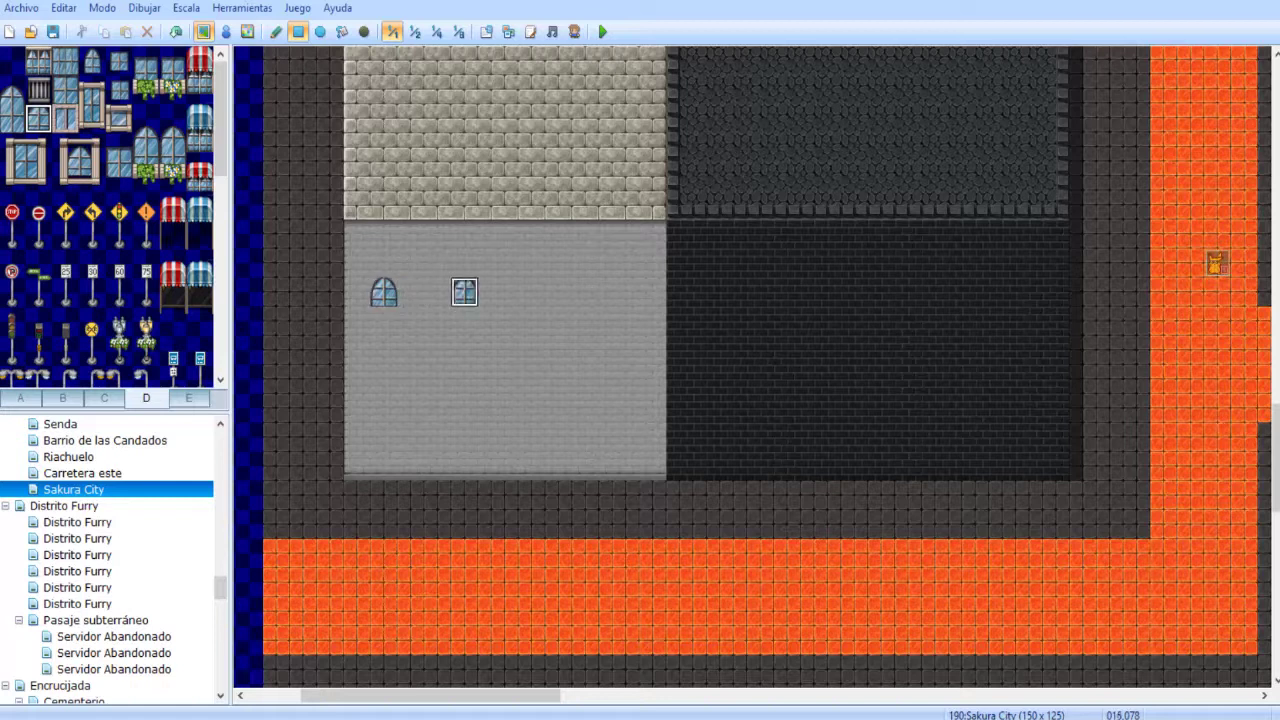
- Complete the light grey building's top row with three more arched windows, two wall tiles apart
key(ctrl+z)
click(437, 291)
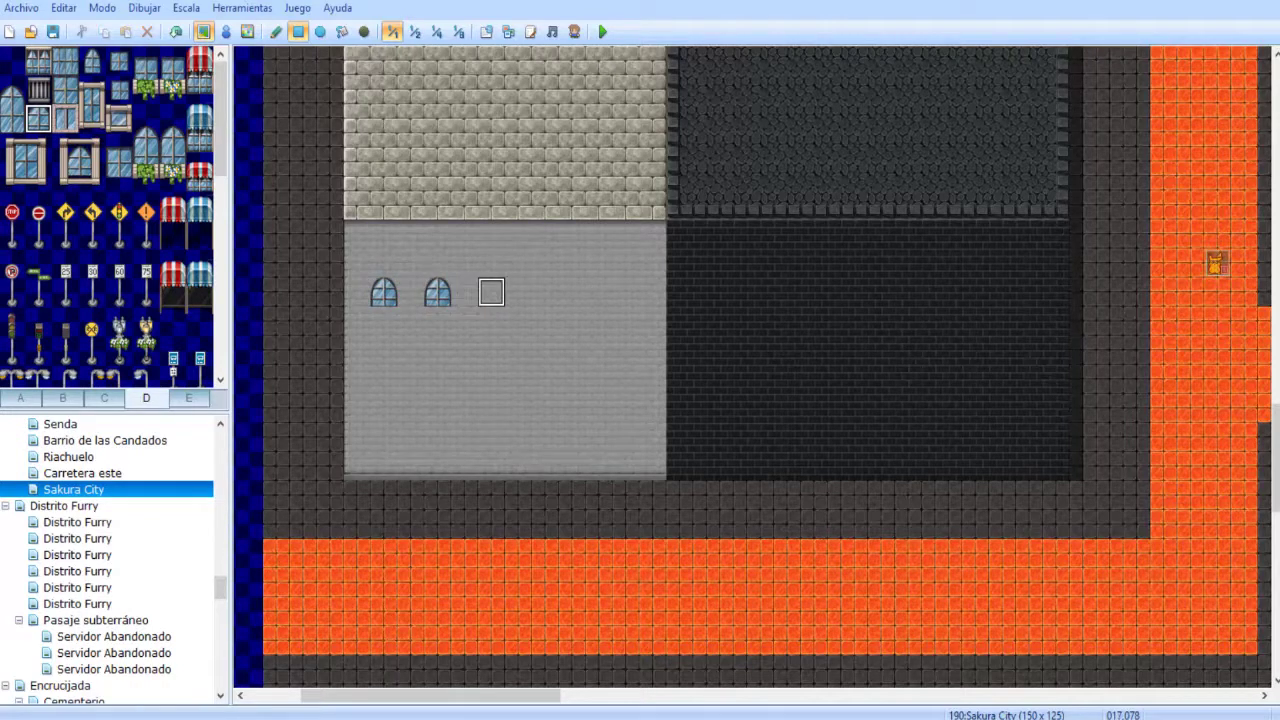
key(ctrl+z)
click(464, 291)
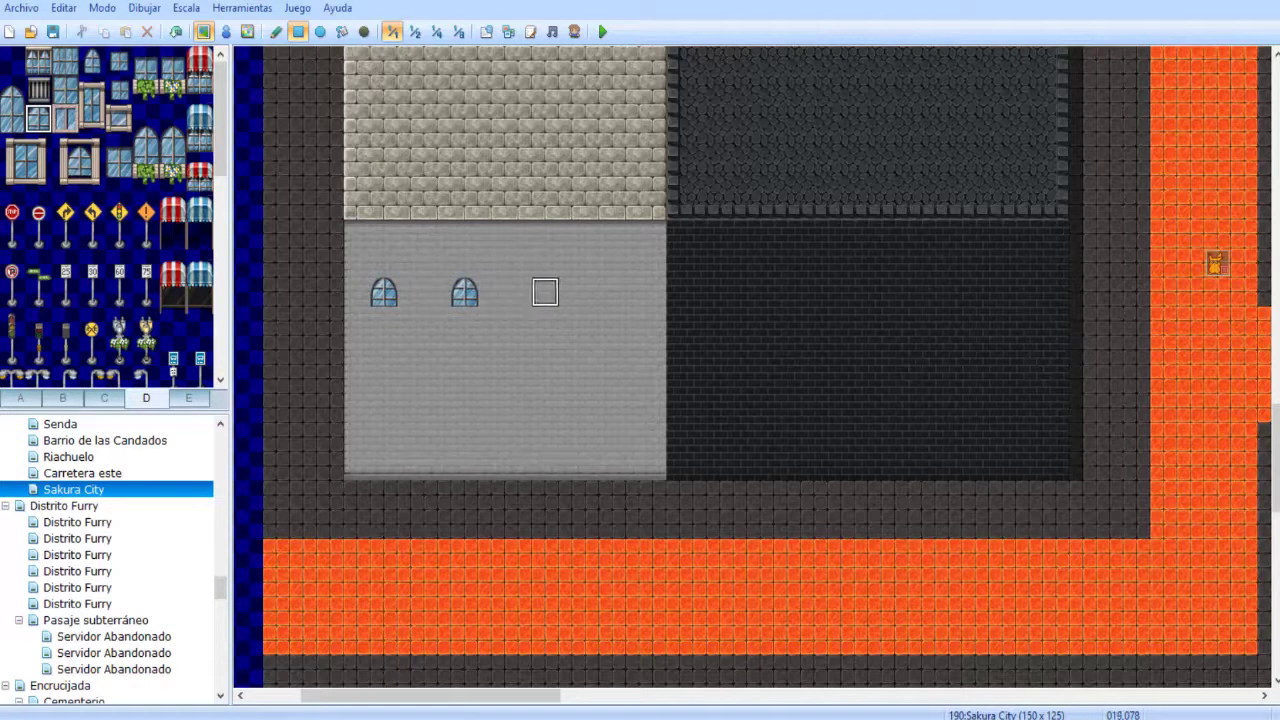
click(626, 291)
click(545, 291)
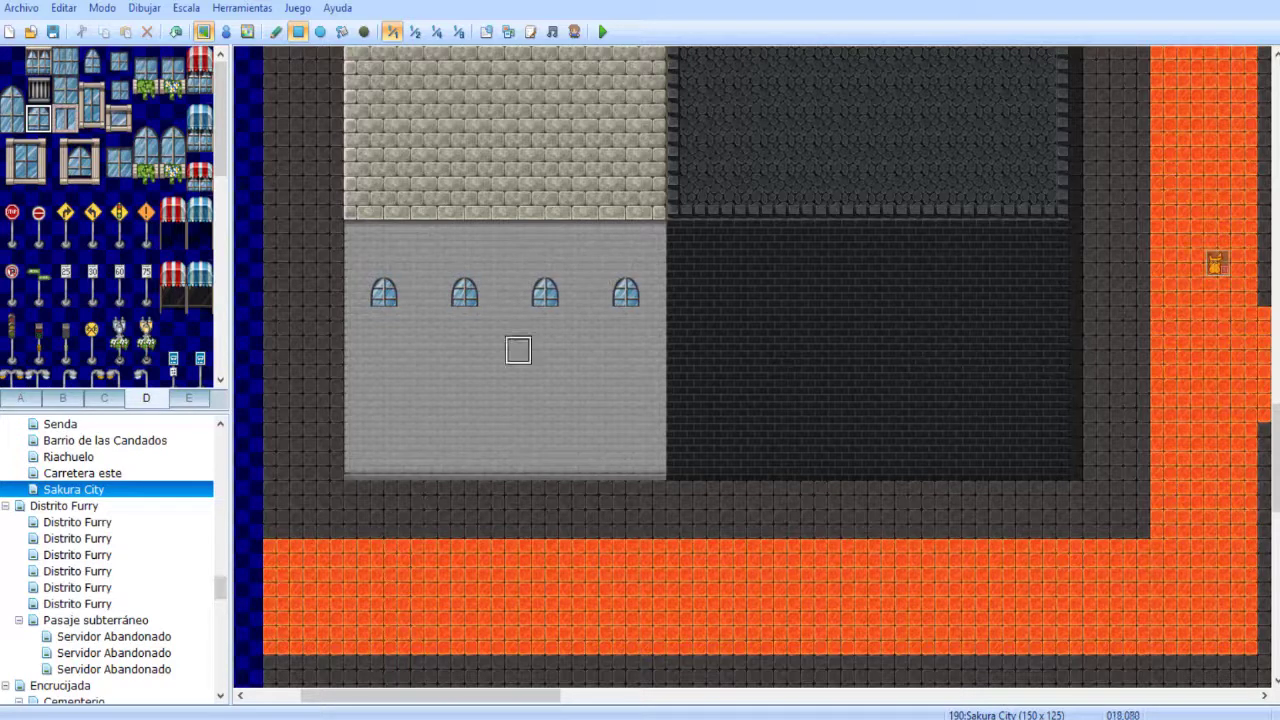
click(384, 437)
click(464, 437)
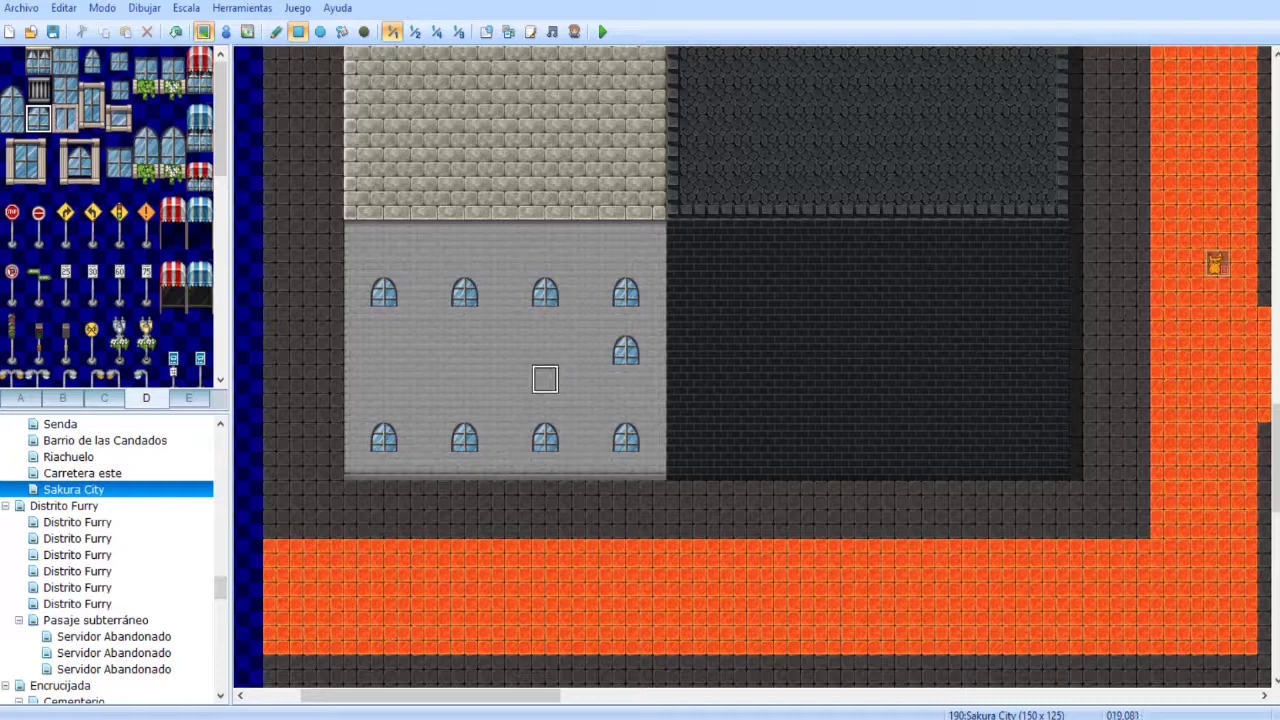
key(ctrl+z)
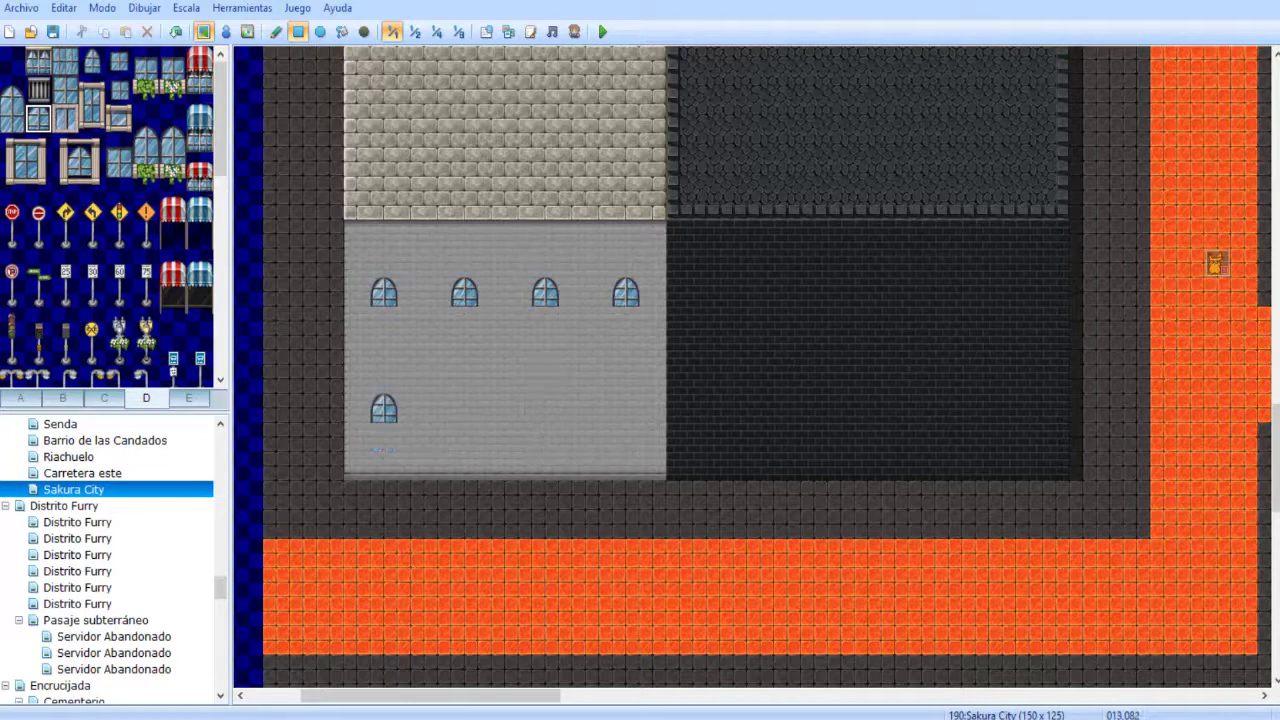
- Add two more rows of four arched windows to the light grey building, leaving one wall row between rows
click(545, 408)
click(626, 408)
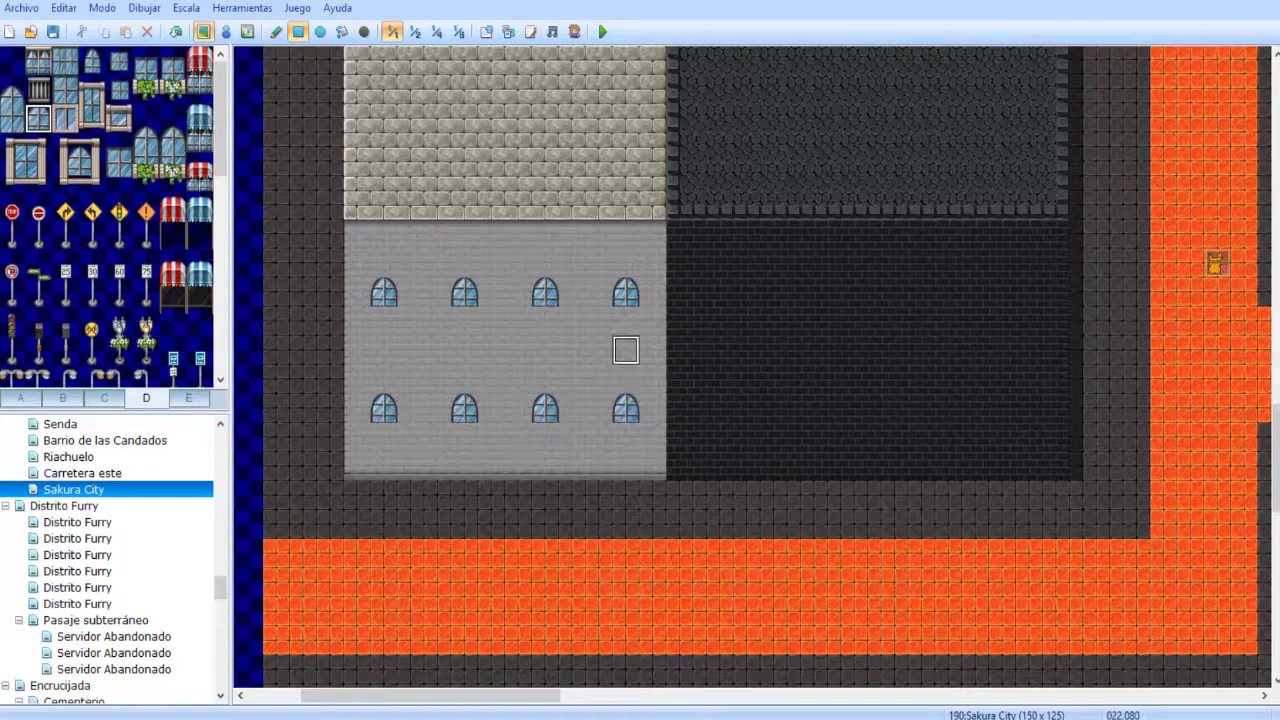
click(384, 350)
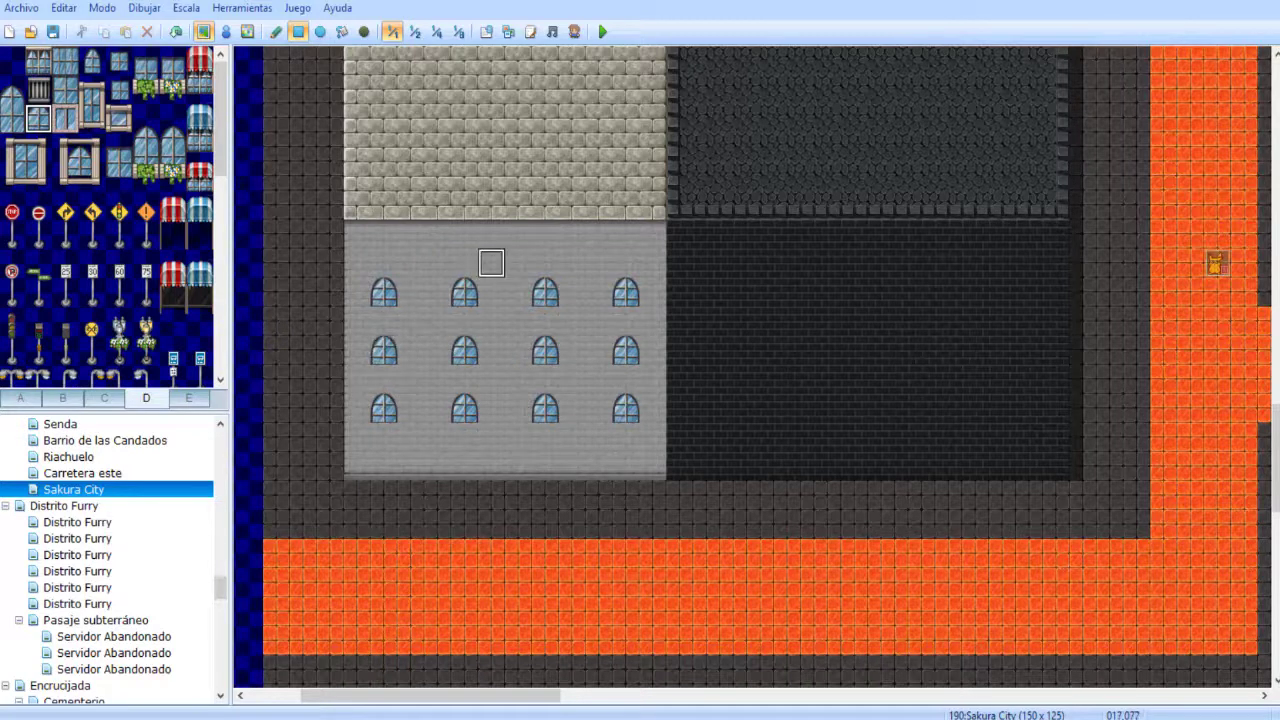
- Place a top row of four square windows on the adjoining black brick building, arranged as two pairs with a wider middle gap
scroll(491, 263, right, 4)
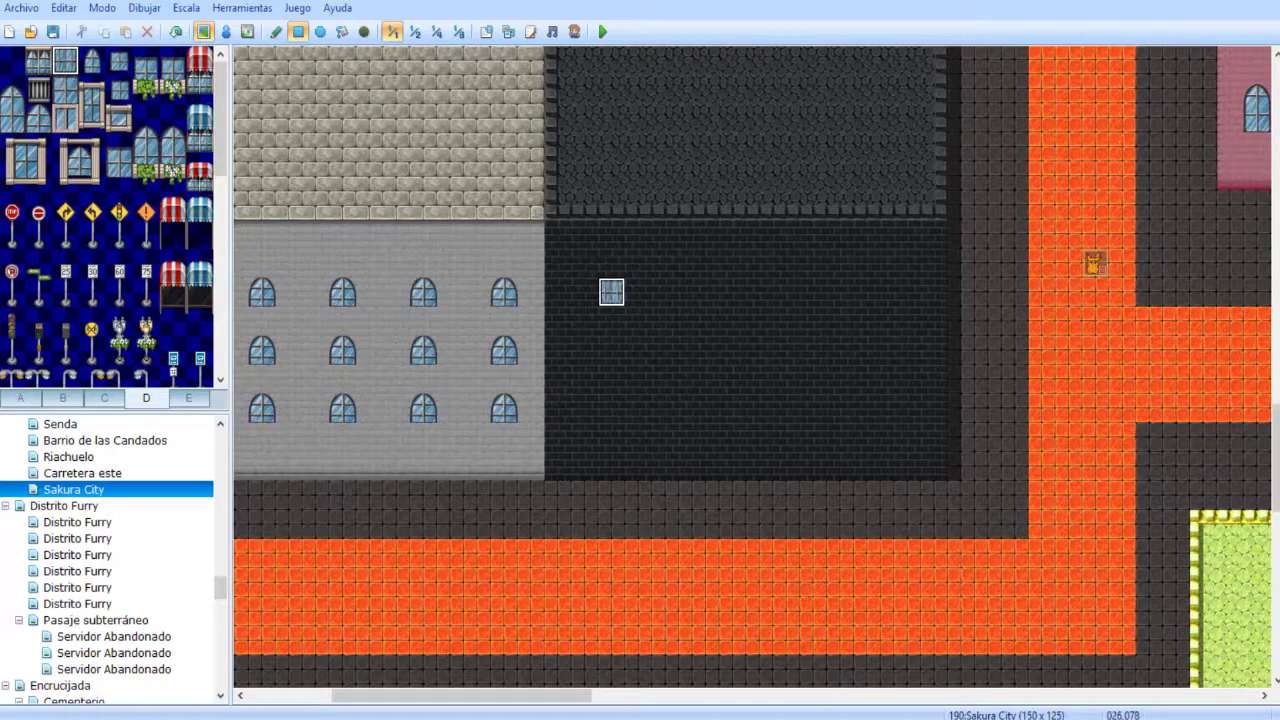
middle_drag(632, 429, 737, 240)
mouse_move(737, 240)
middle_down()
mouse_move(743, 120)
mouse_move(569, 451)
middle_up()
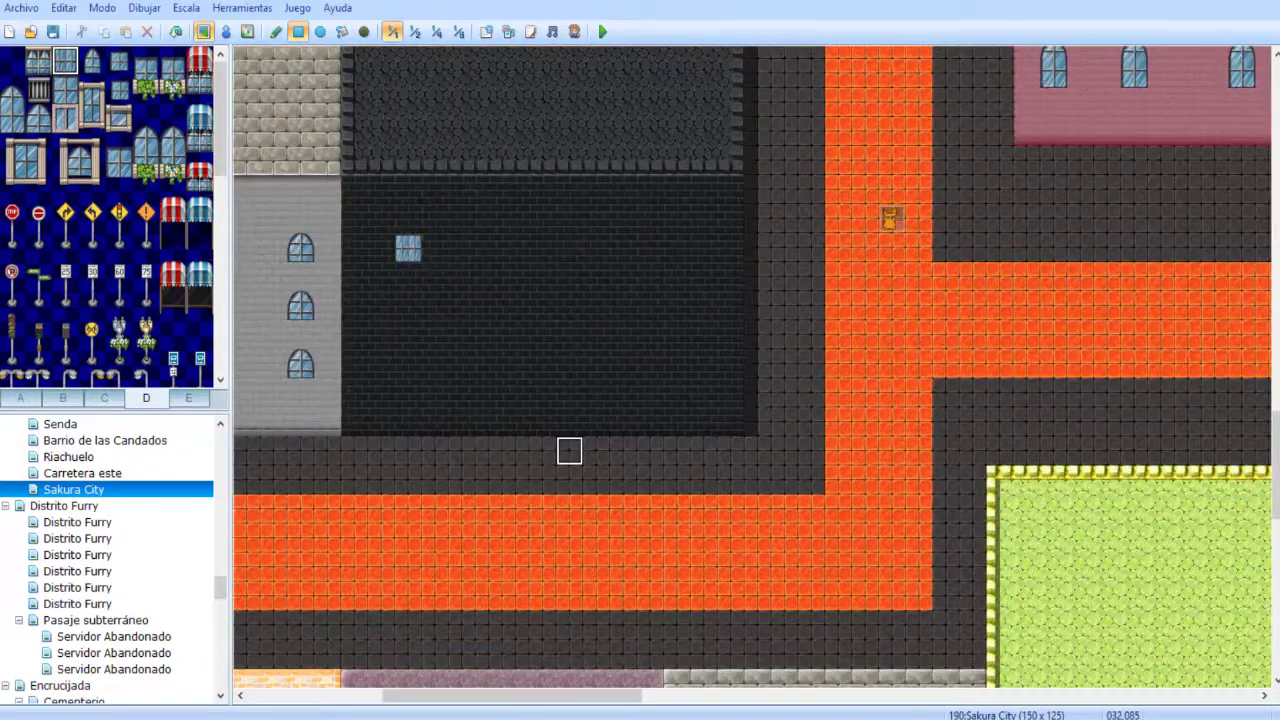
middle_drag(516, 190, 572, 190)
click(466, 248)
click(735, 248)
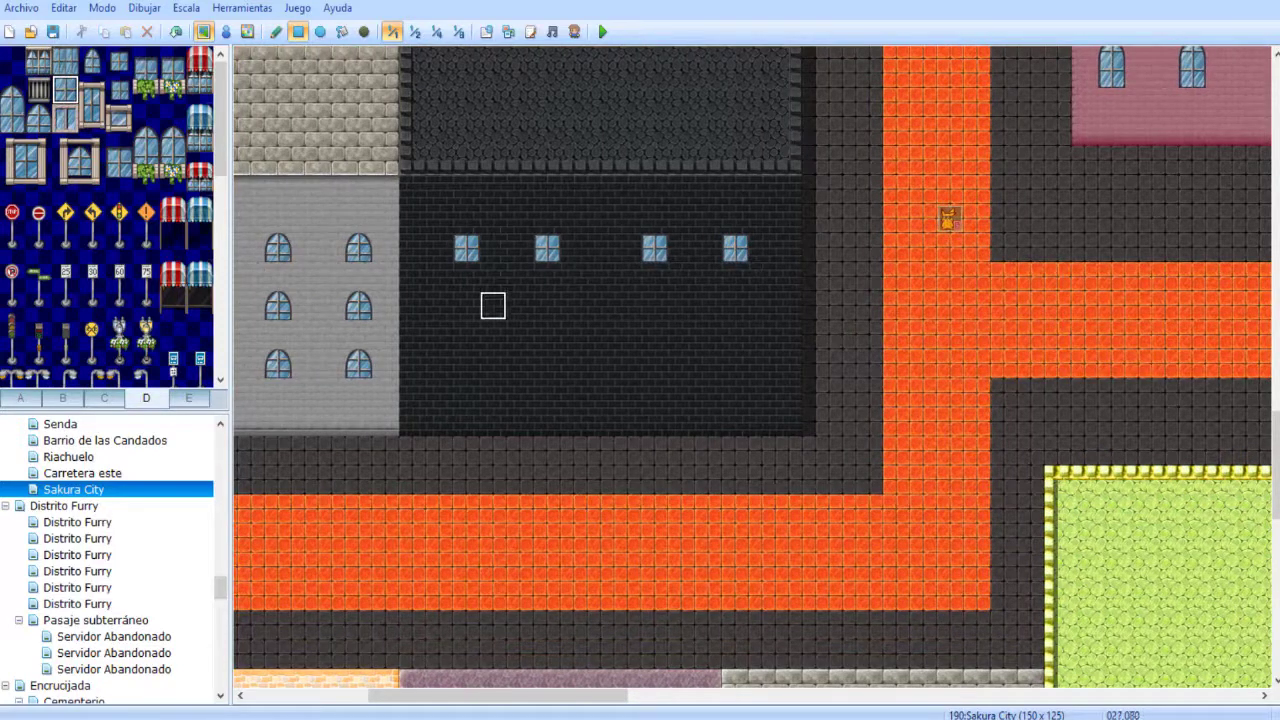
- Add two more rows of four square windows below the black building's top row, leaving one wall row between rows
click(466, 364)
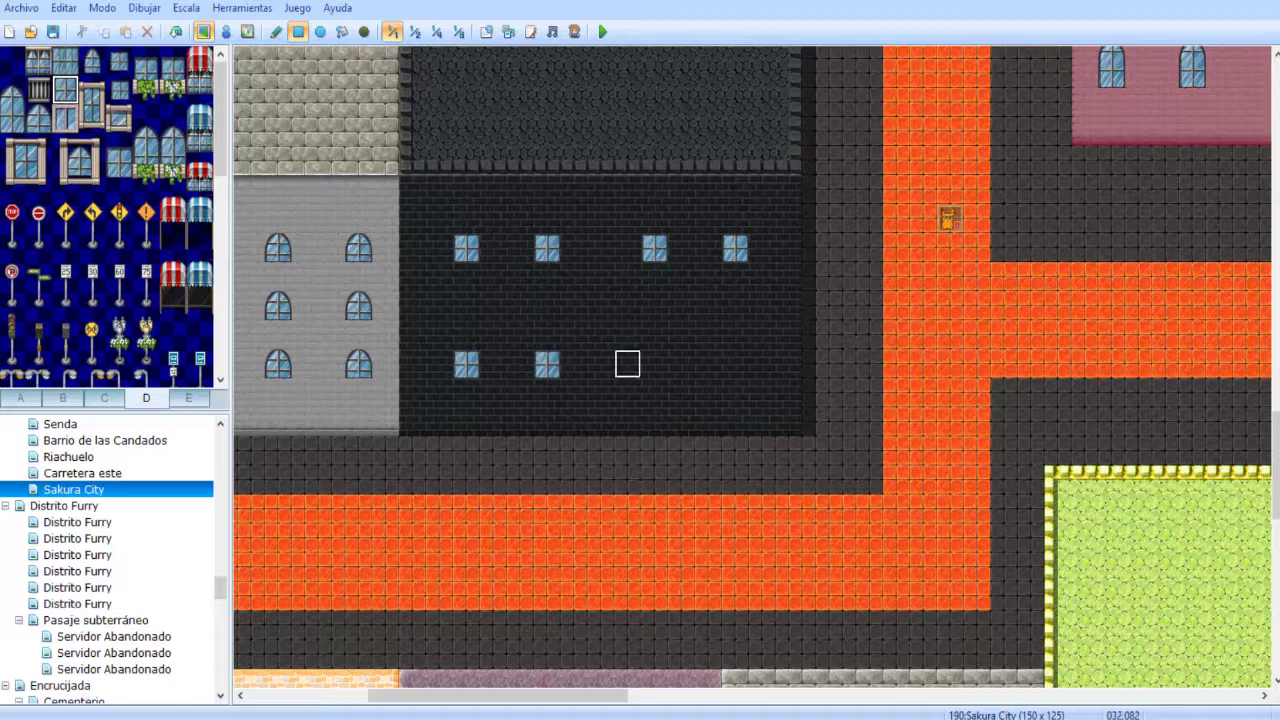
click(654, 364)
click(735, 364)
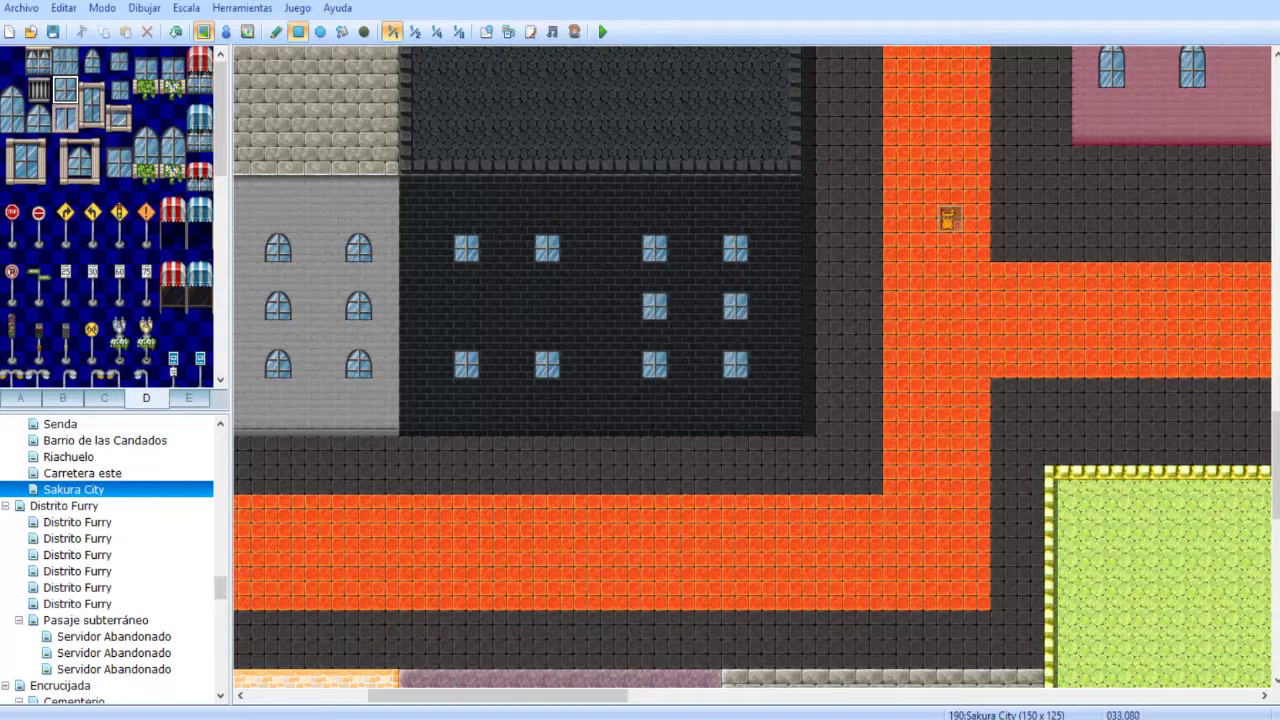
click(546, 306)
click(466, 306)
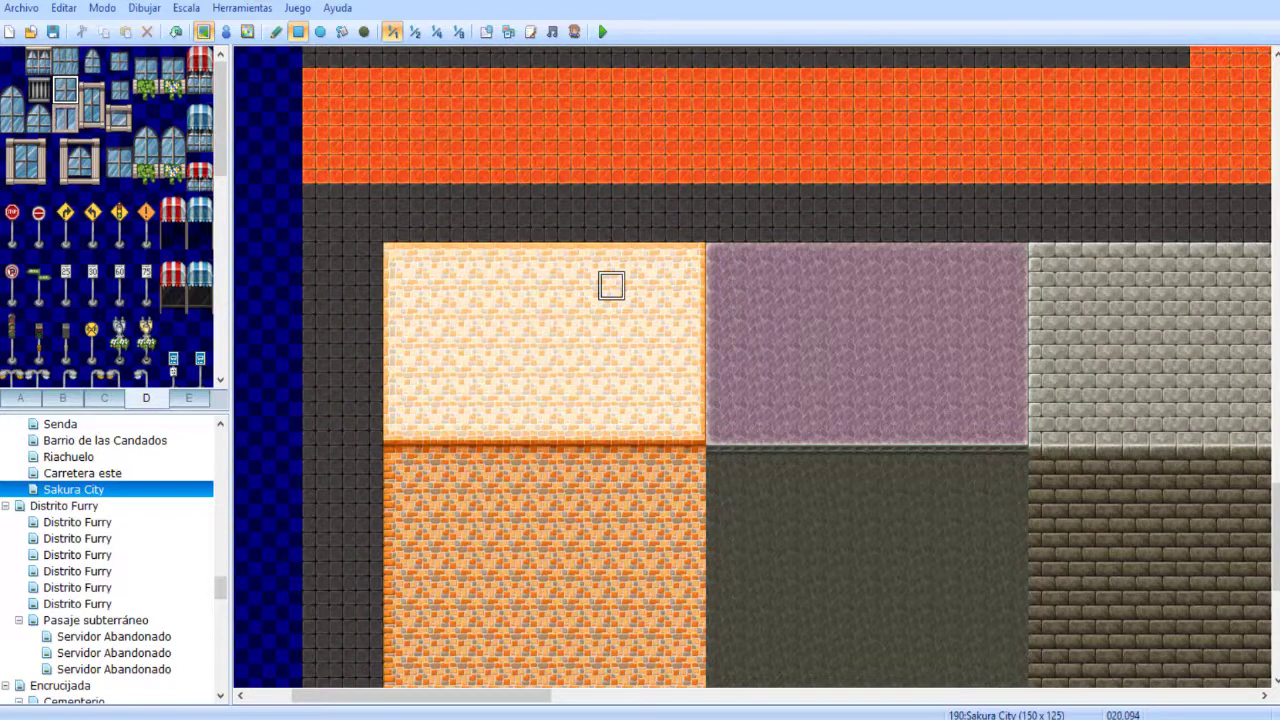
- Place a top row of four evenly spaced square windows on the orange brick building in the southwest corner
mouse_move(584, 316)
middle_down()
mouse_move(534, 414)
mouse_move(597, 360)
middle_up()
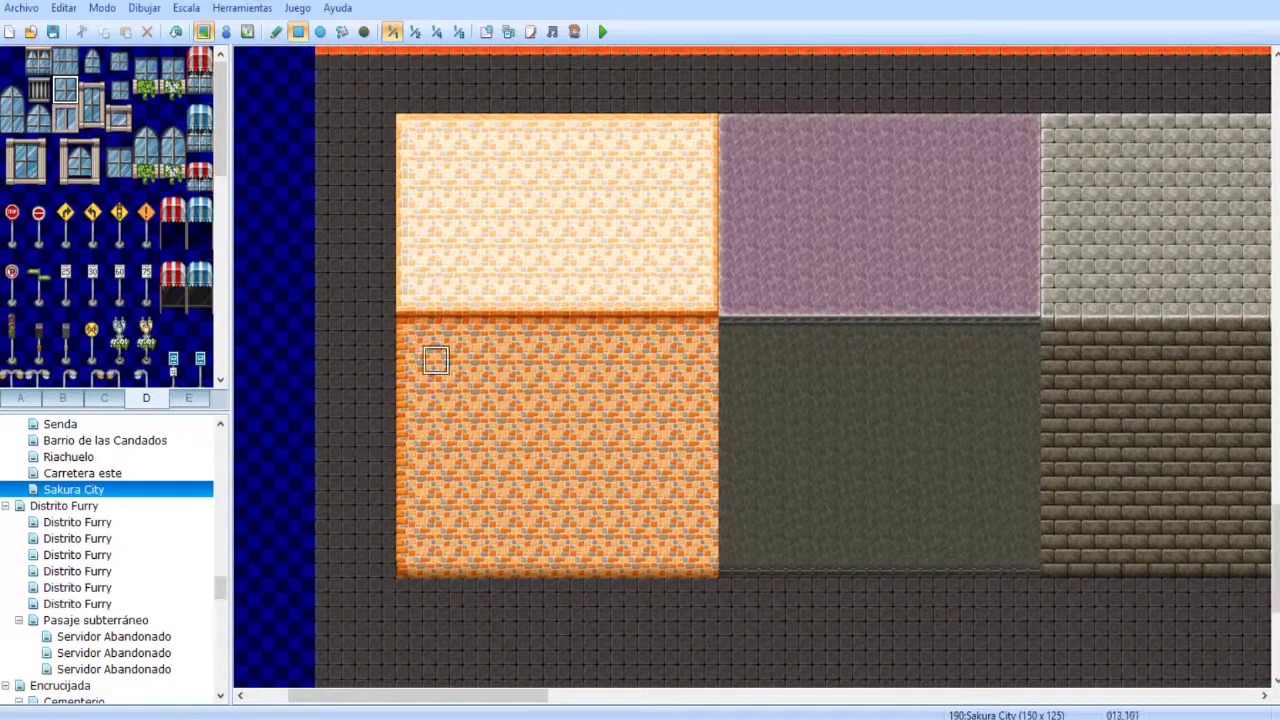
click(436, 361)
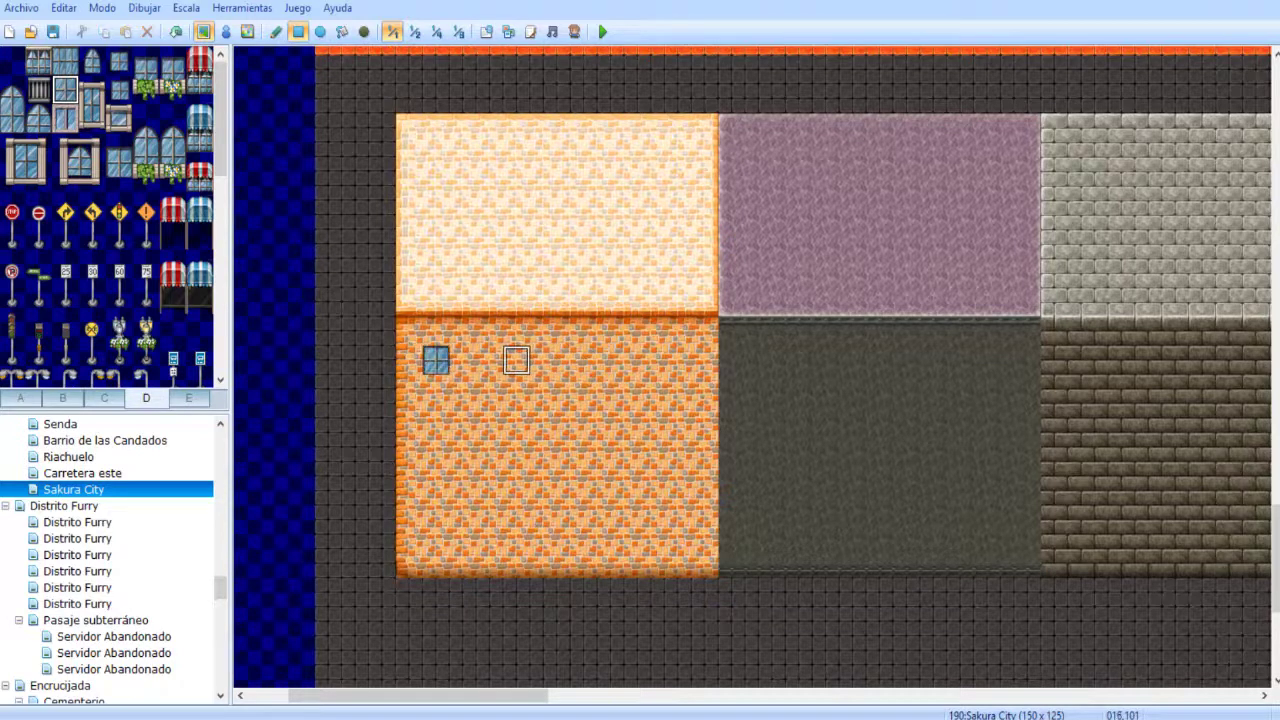
click(516, 361)
click(678, 361)
click(597, 361)
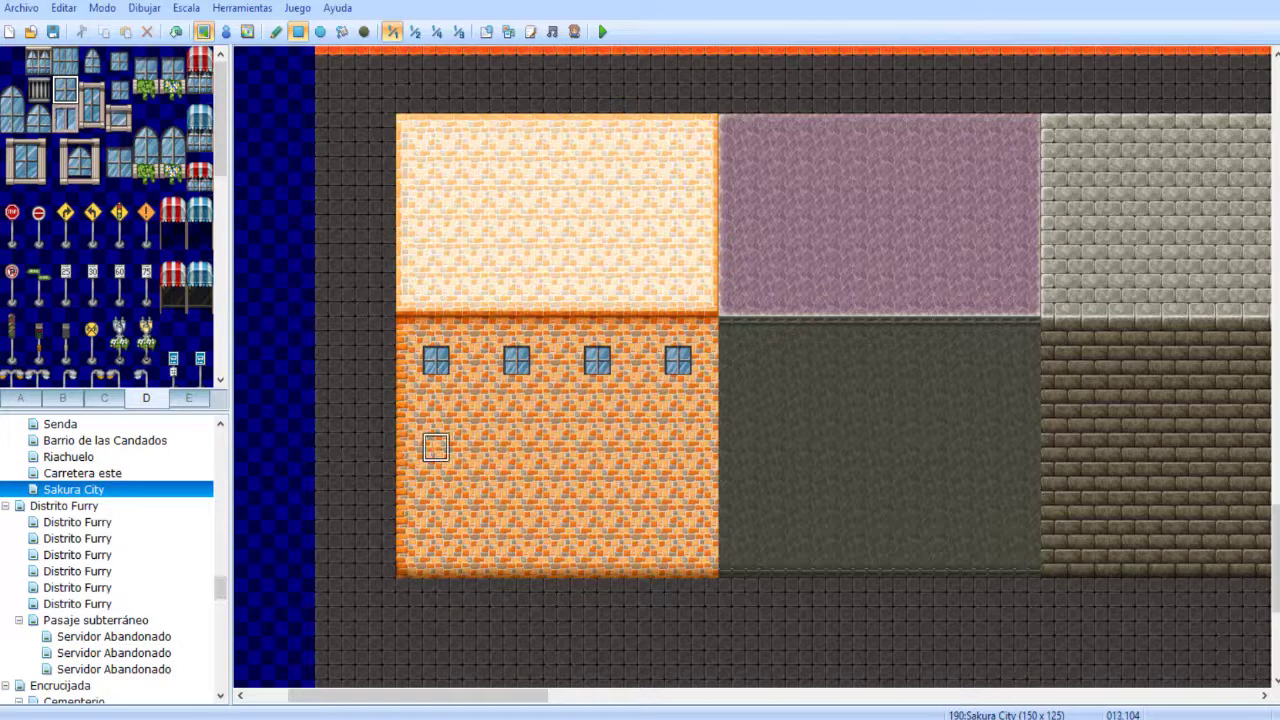
click(516, 447)
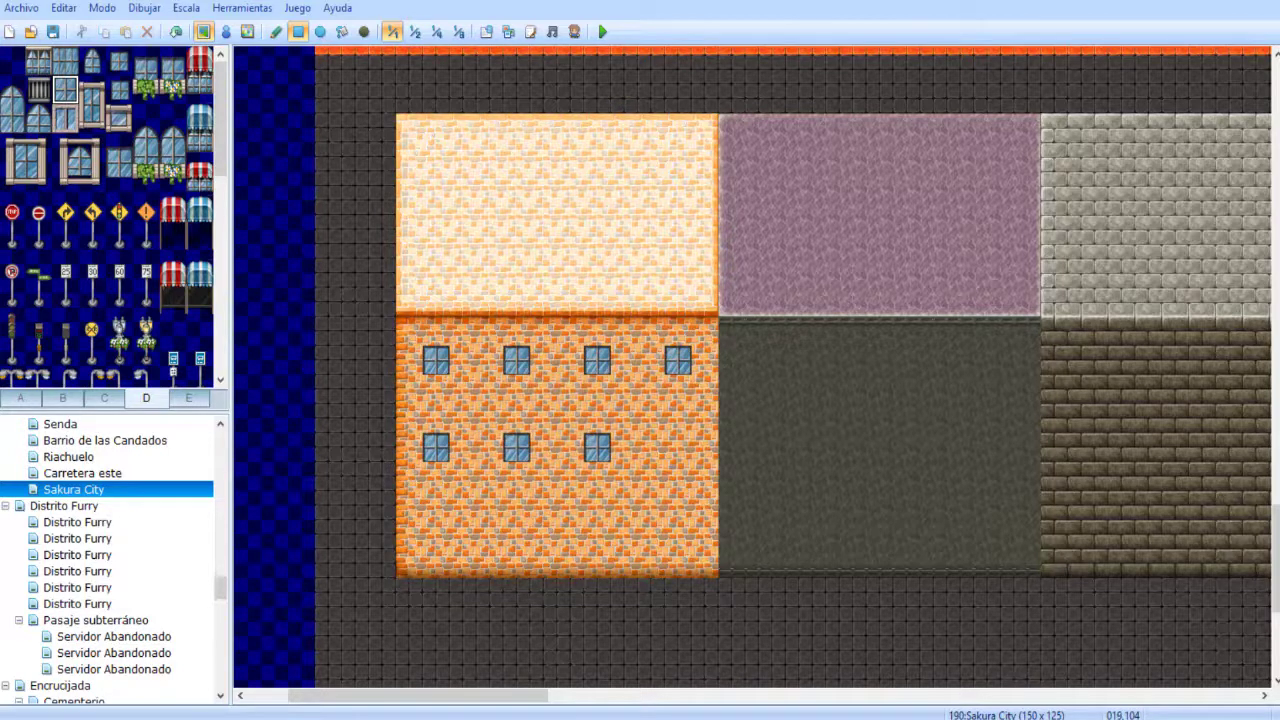
click(678, 447)
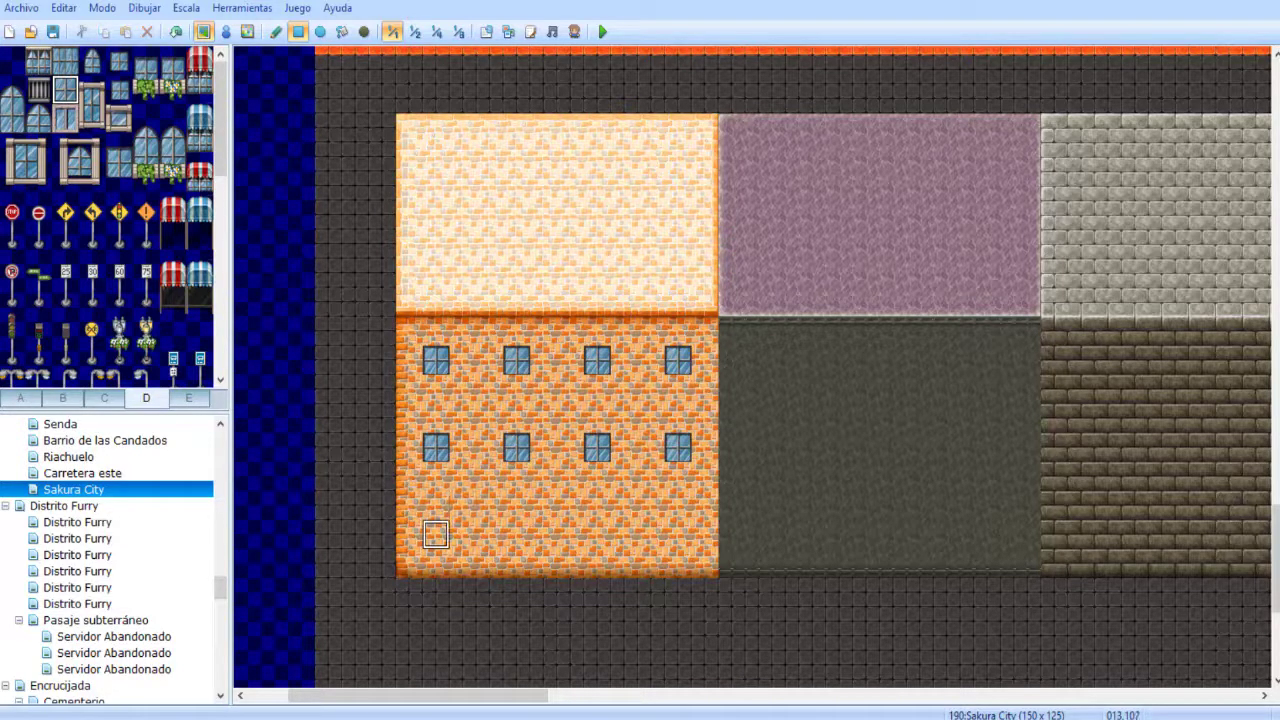
click(436, 535)
key(ctrl+z)
key(ctrl+z)
key(ctrl+z)
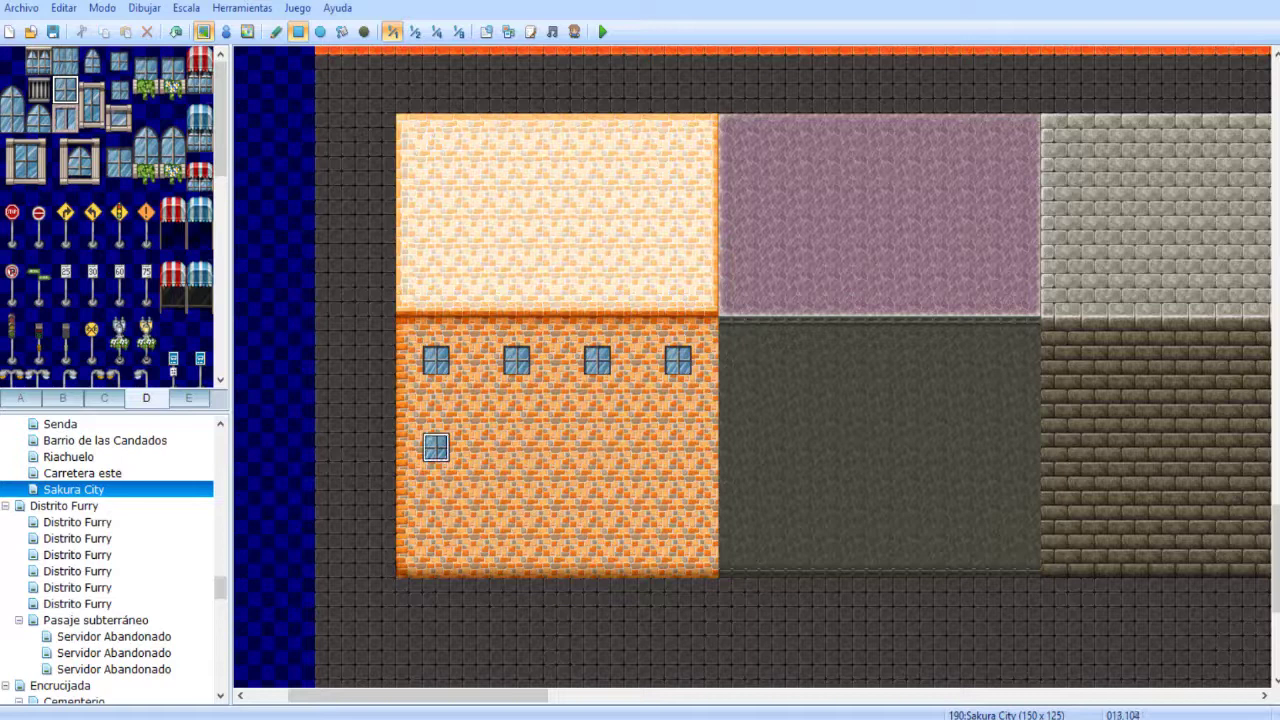
click(436, 418)
click(516, 418)
click(597, 418)
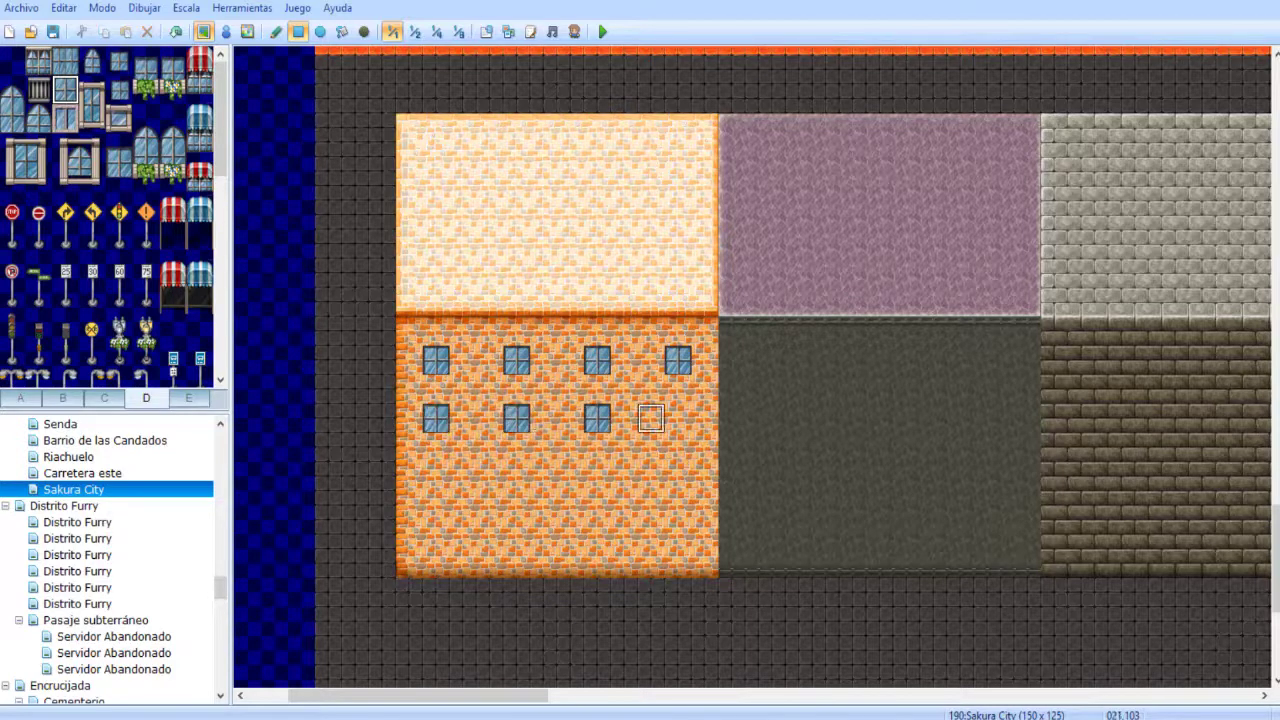
click(678, 418)
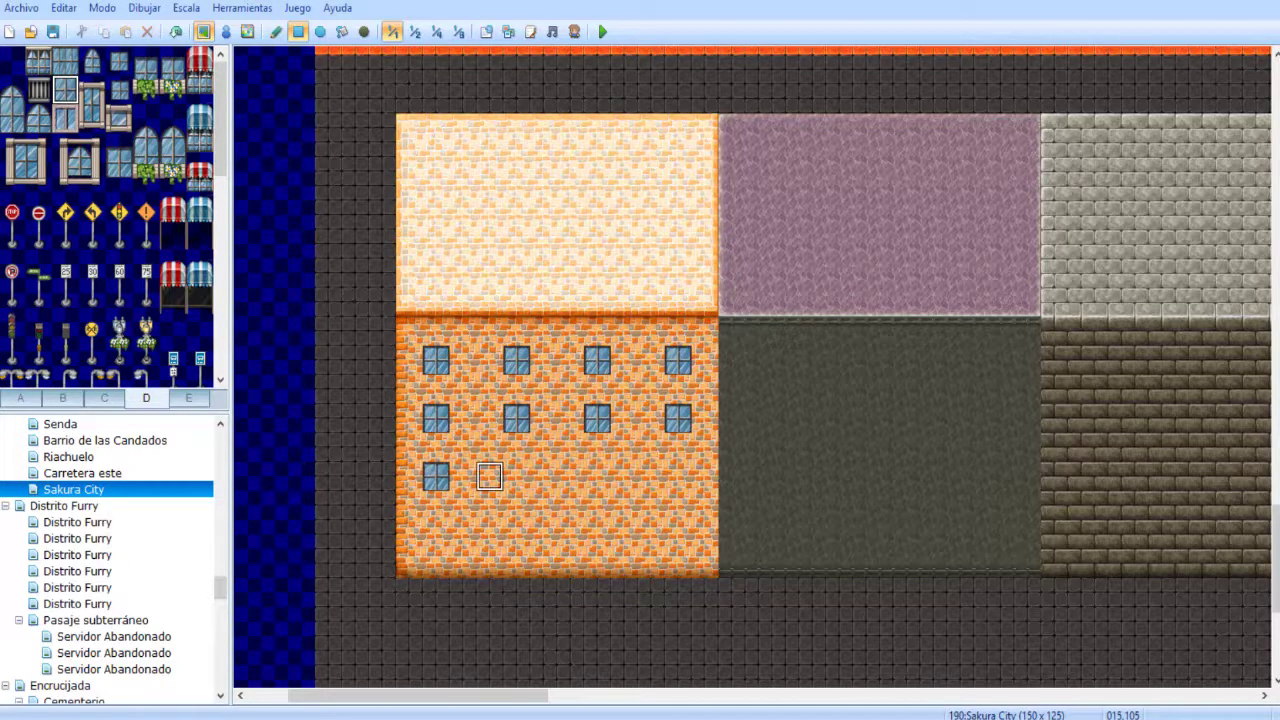
key(ctrl+z)
key(ctrl+z)
key(ctrl+z)
- Add a second row of four square windows to the orange brick building, two wall rows beneath the top row
click(436, 447)
click(516, 447)
click(597, 447)
click(678, 447)
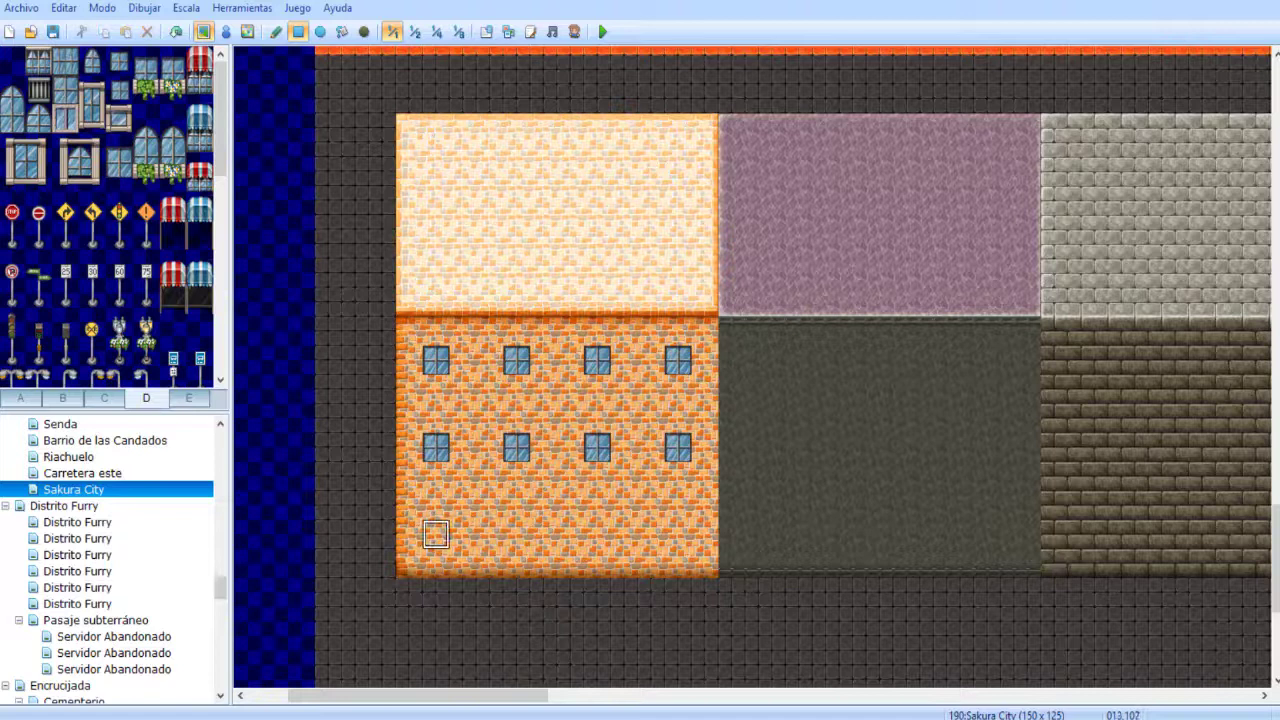
click(516, 535)
click(597, 535)
click(678, 535)
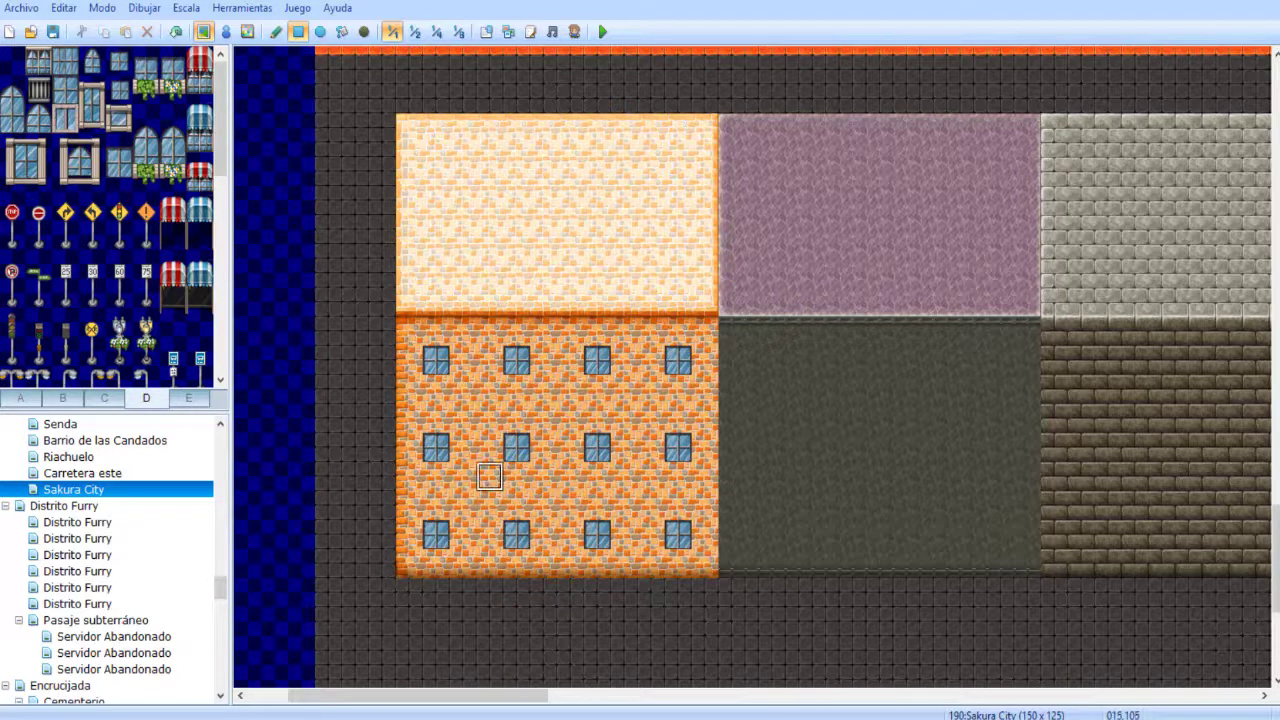
key(ctrl+z)
key(ctrl+z)
key(ctrl+z)
key(ctrl+z)
- Place a bottom row of four arched windows on the yellow brick building's wall, arranged as two pairs with a wider middle gap
mouse_move(408, 476)
middle_down()
mouse_move(605, 445)
mouse_move(672, 354)
middle_up()
middle_drag(619, 353, 619, 353)
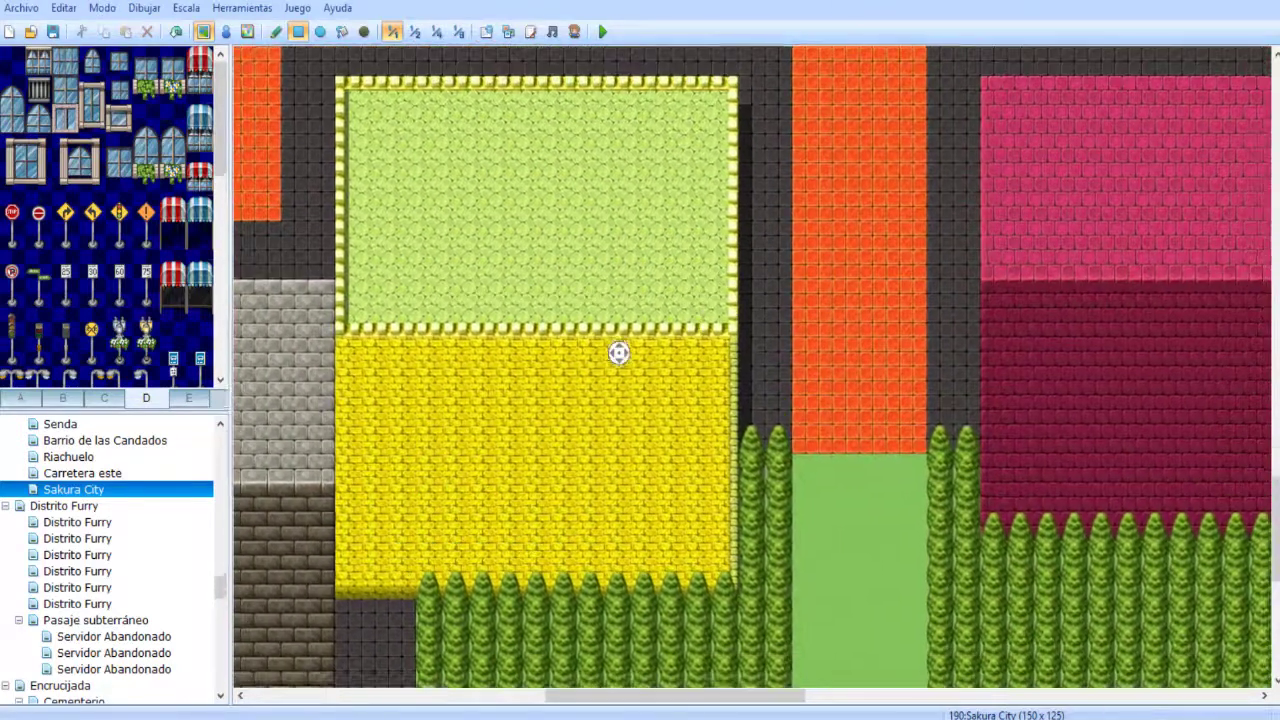
scroll(618, 352, down, 1)
scroll(618, 352, right, 1)
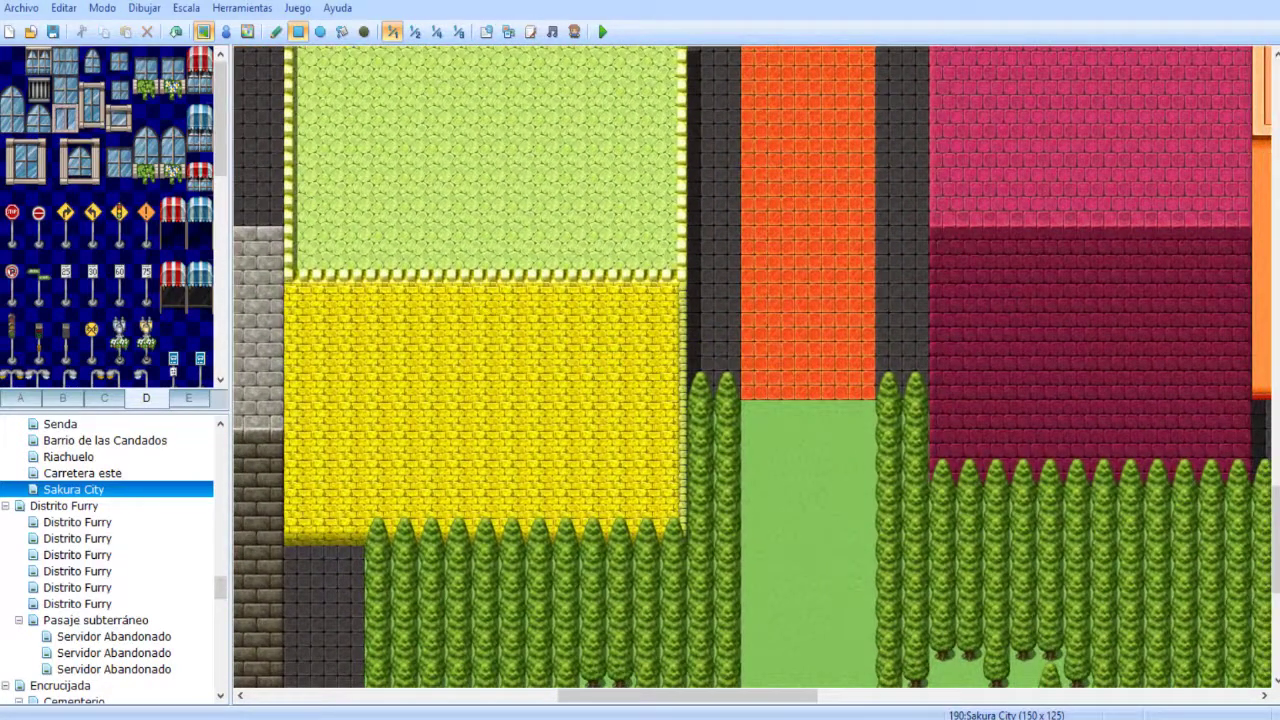
click(38, 118)
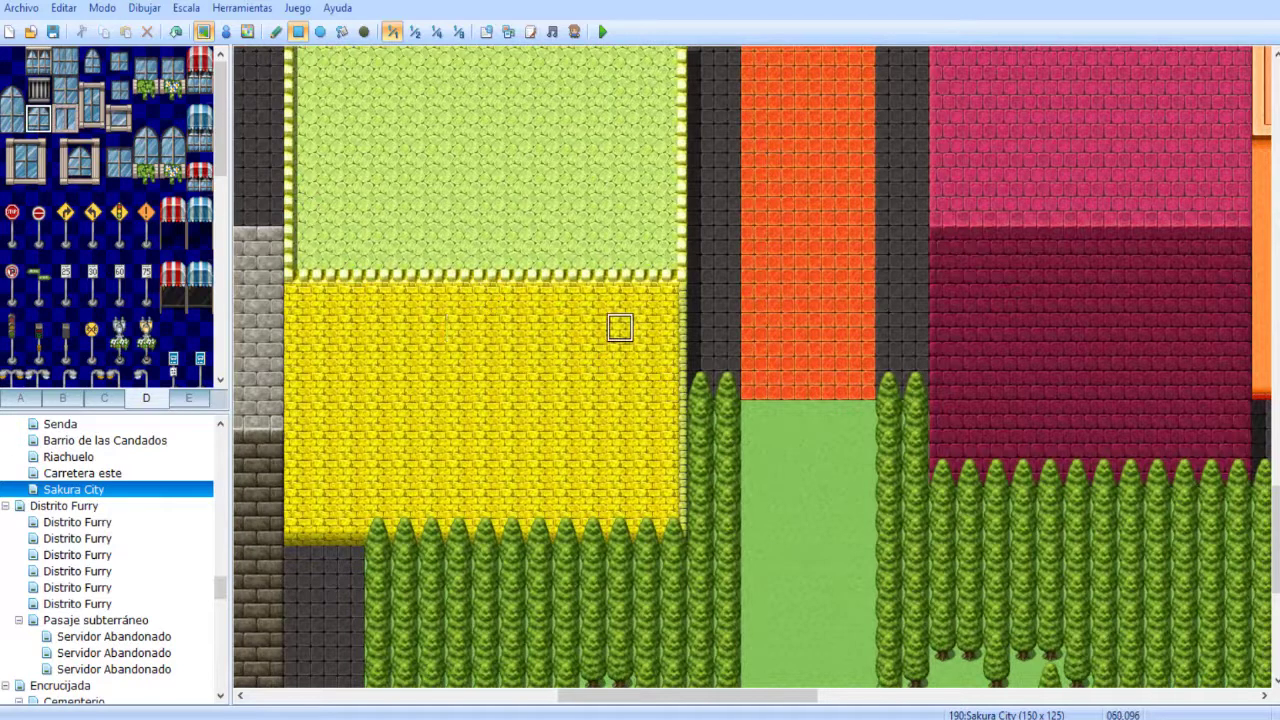
key(ctrl+z)
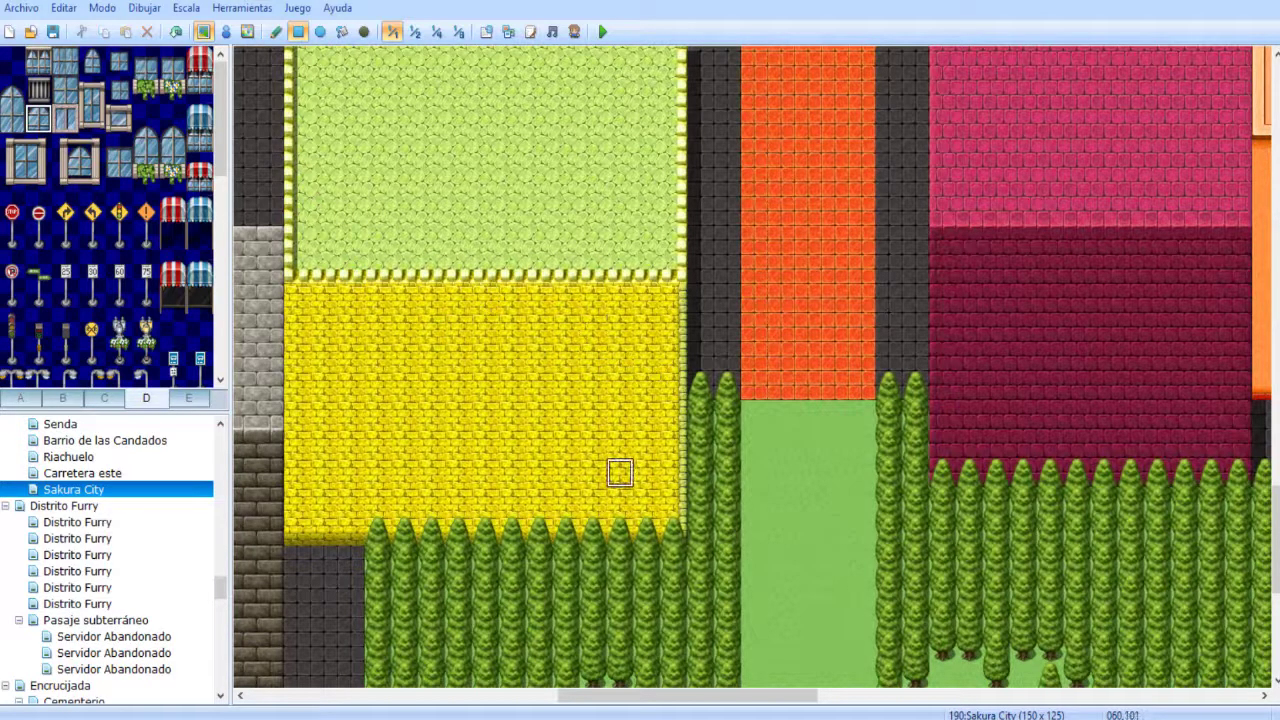
click(620, 473)
click(539, 473)
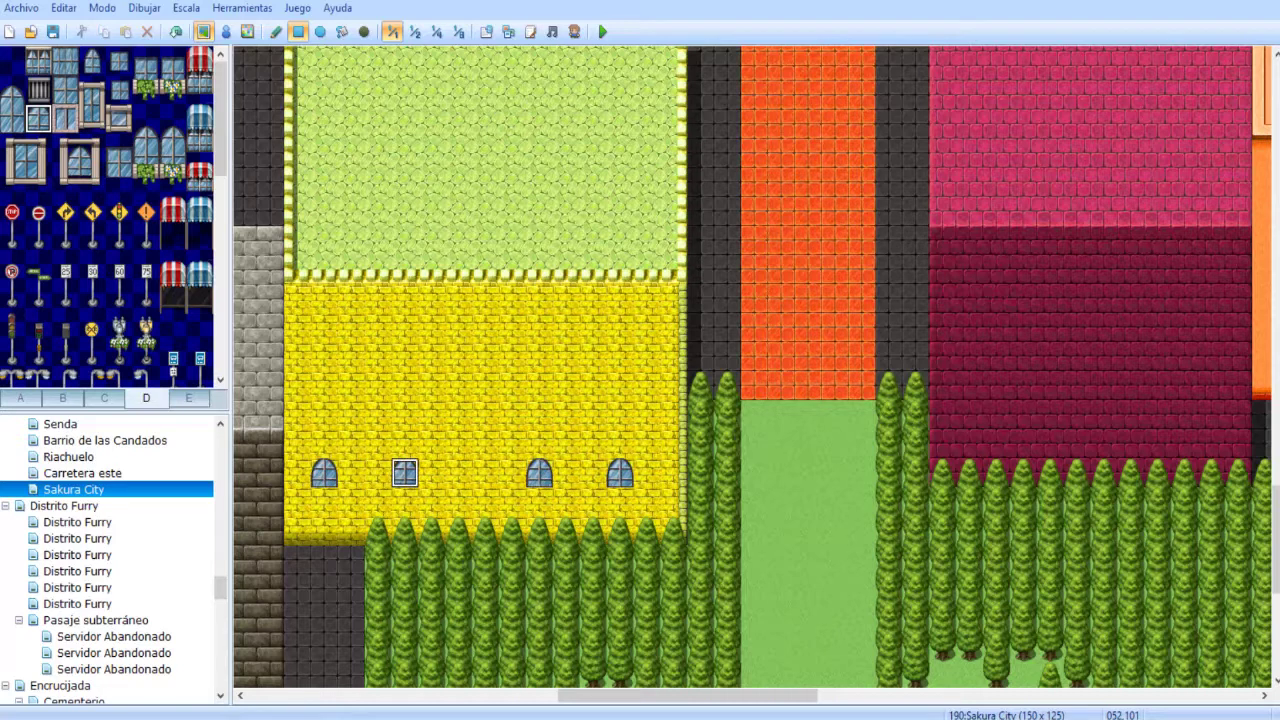
- Add two more rows of four arched windows above the yellow building's bottom row, leaving one wall row between rows
click(324, 415)
click(405, 415)
click(539, 415)
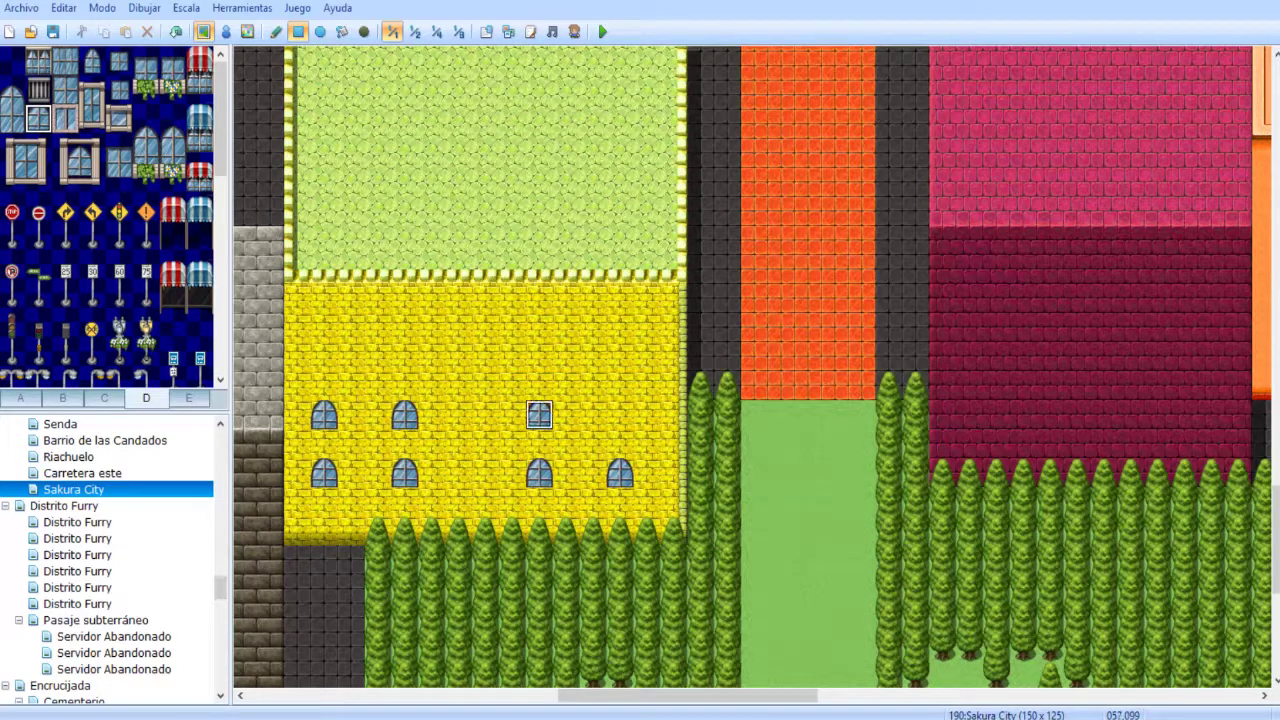
click(620, 415)
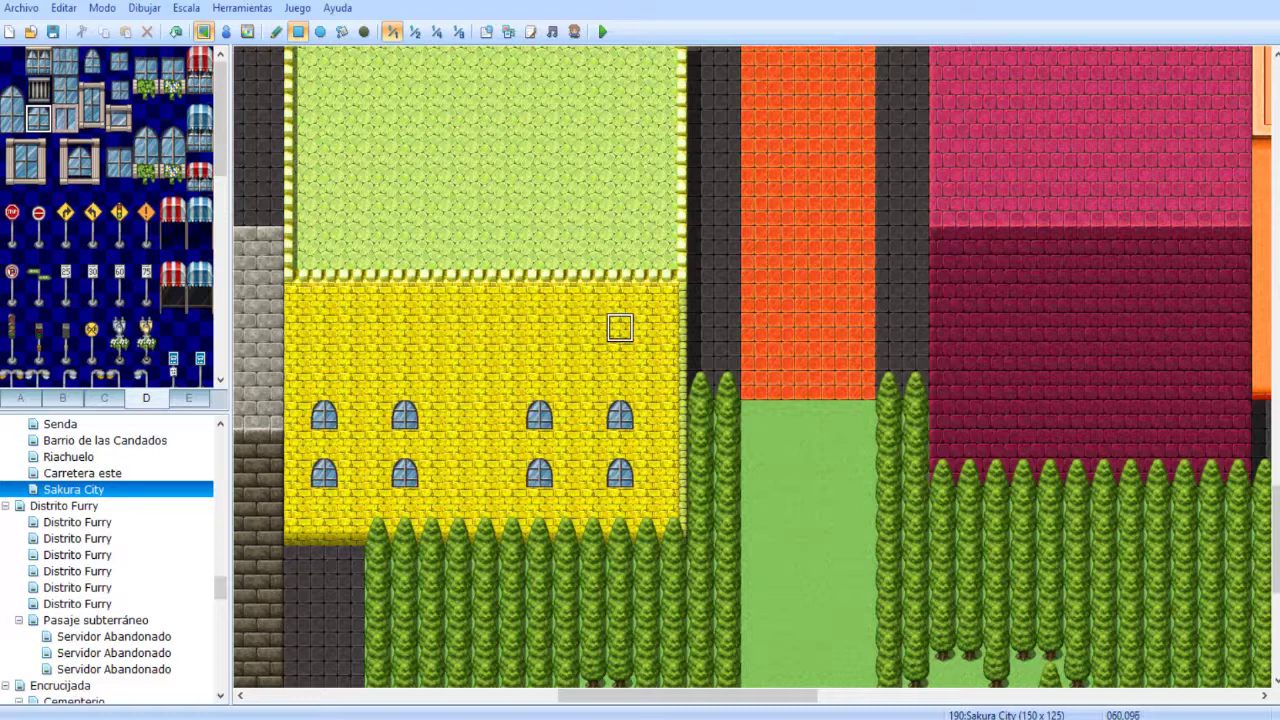
click(620, 357)
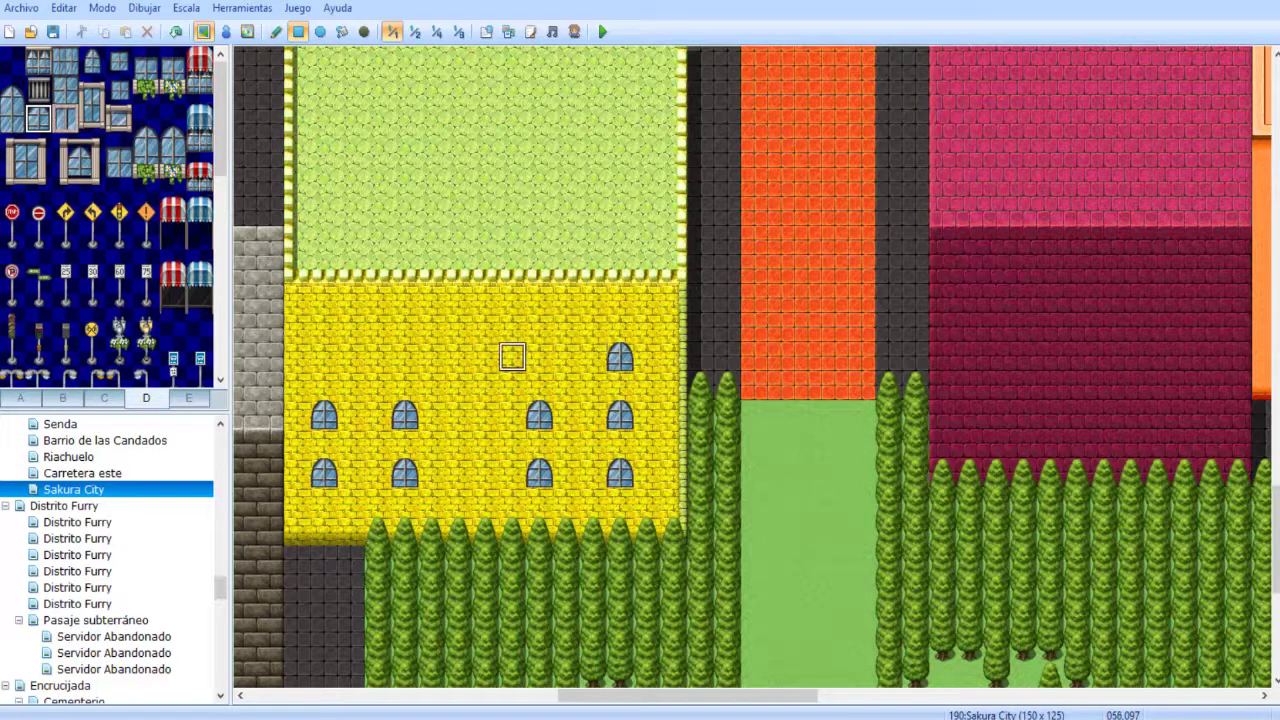
click(539, 357)
click(405, 357)
click(324, 357)
- Shift the two inner columns of arched windows on the yellow building one tile toward the middle of its wall
mouse_move(408, 297)
middle_down()
mouse_move(502, 258)
mouse_move(365, 330)
middle_up()
right_drag(284, 330, 338, 504)
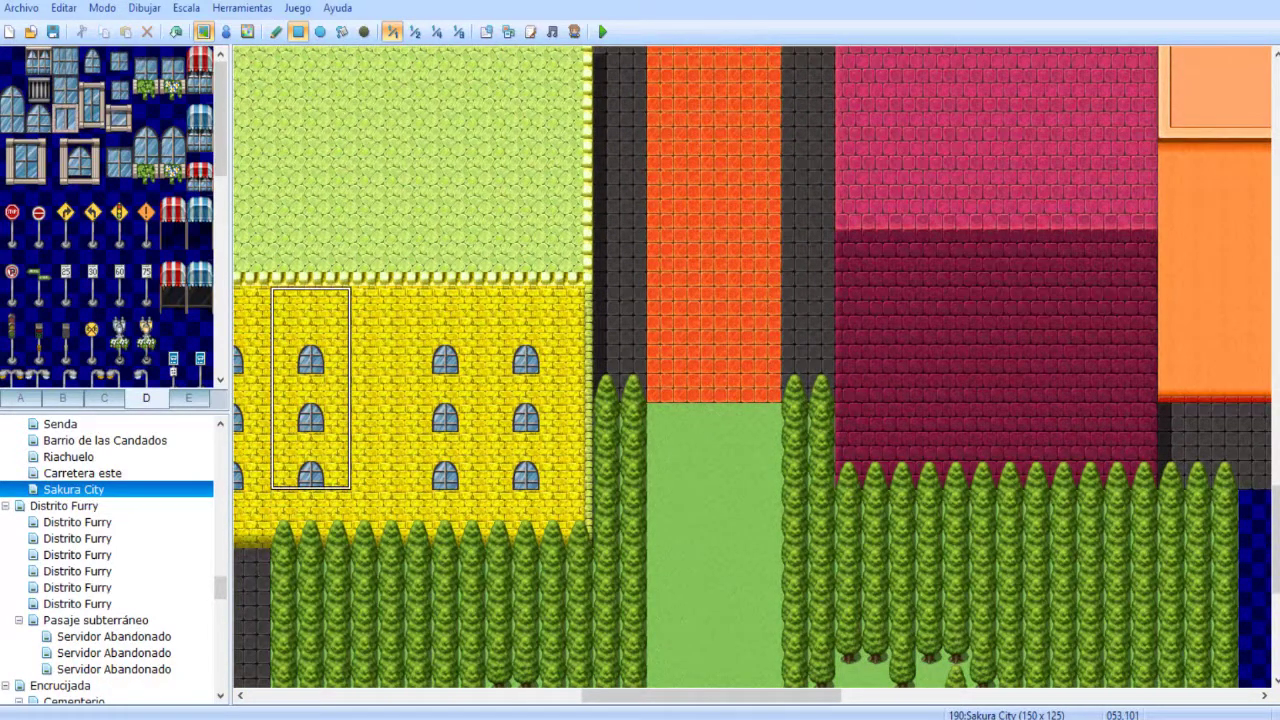
click(276, 31)
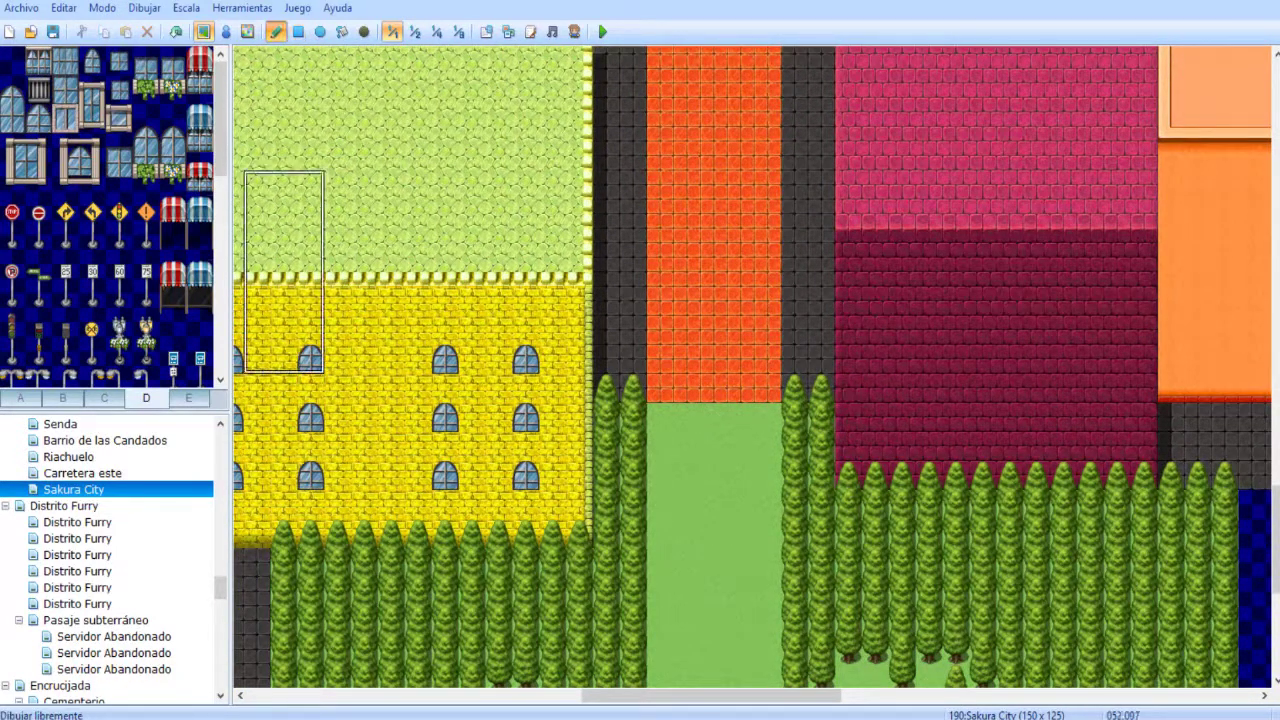
click(365, 475)
click(365, 504)
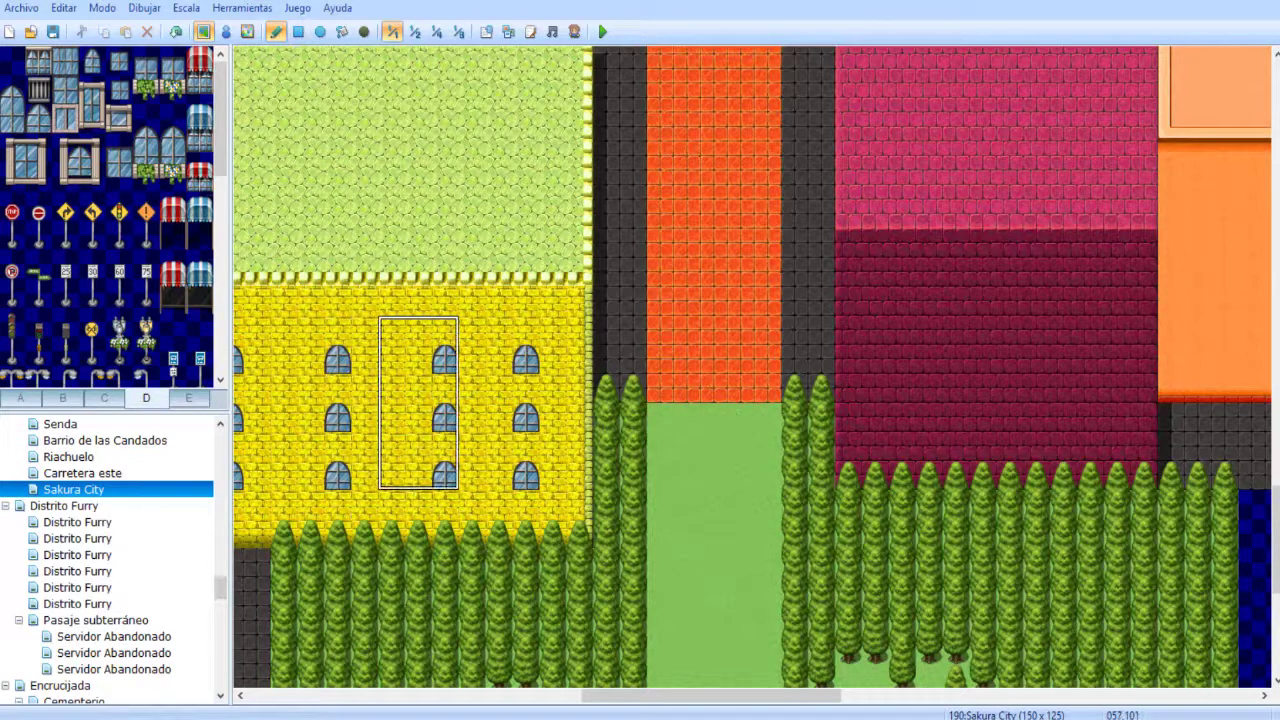
click(445, 475)
right_click(418, 330)
mouse_move(364, 326)
middle_down()
mouse_move(311, 330)
mouse_move(470, 260)
middle_up()
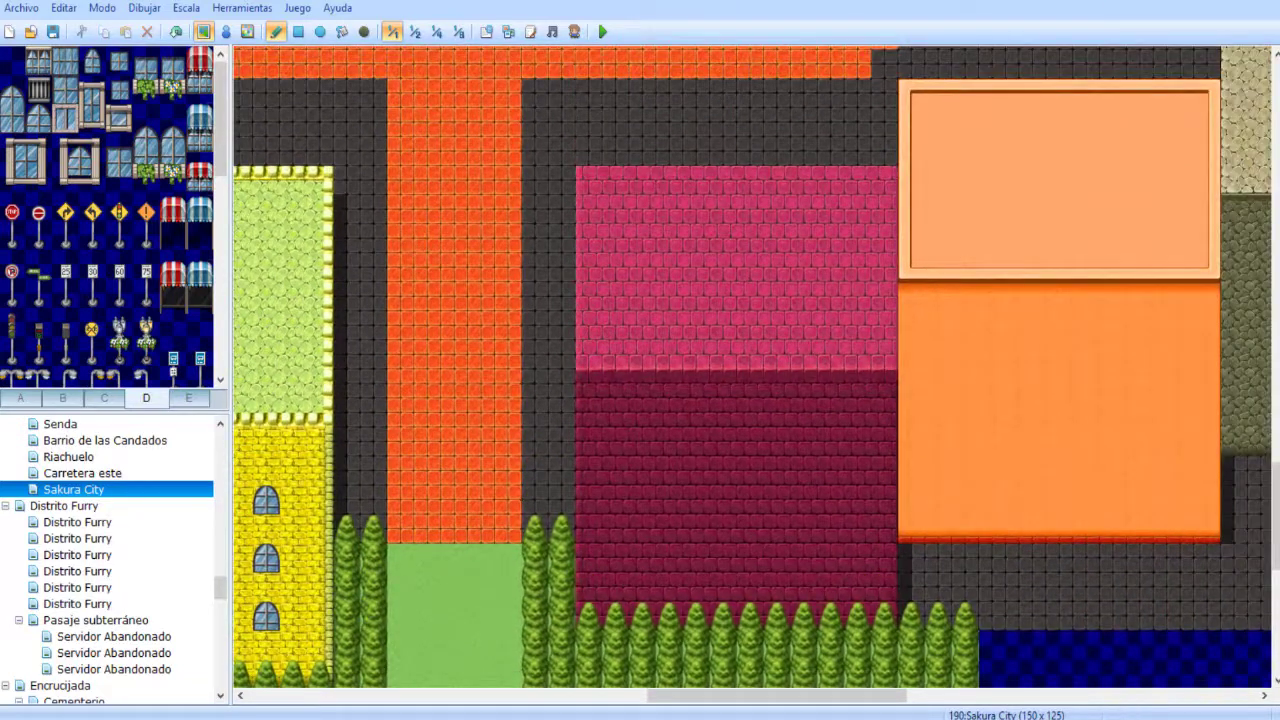
click(266, 500)
key(ctrl+z)
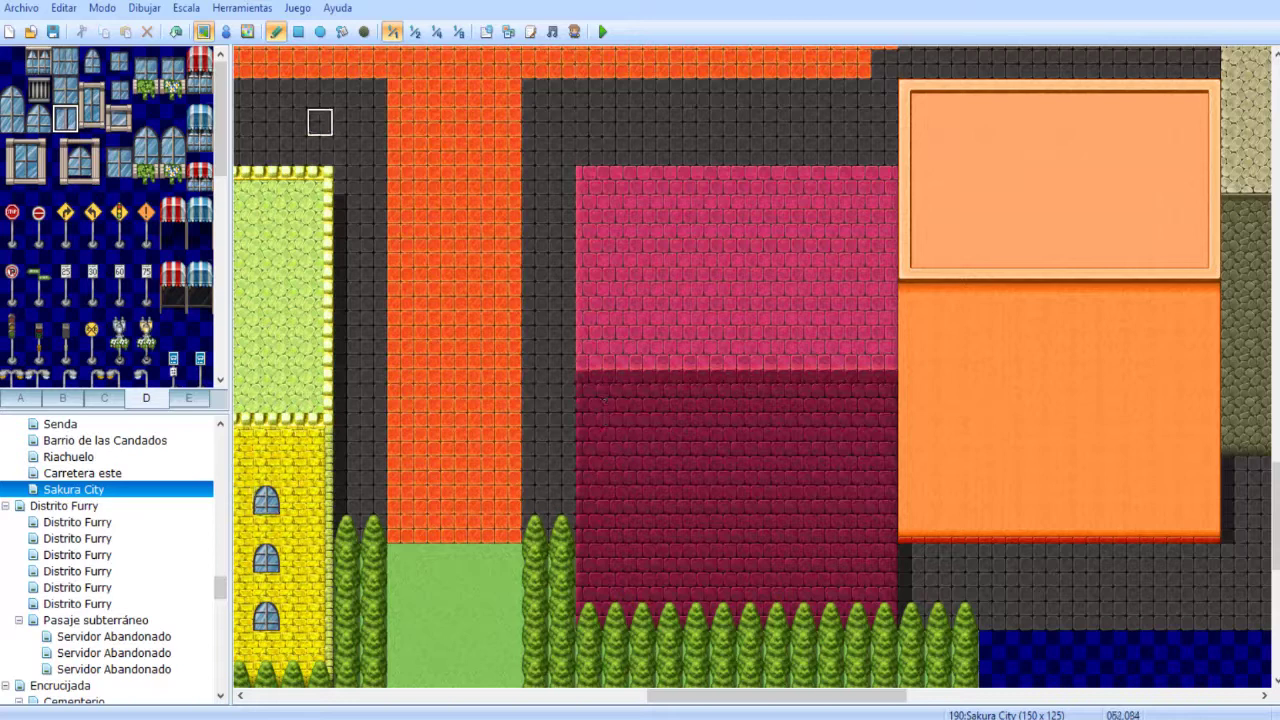
click(298, 31)
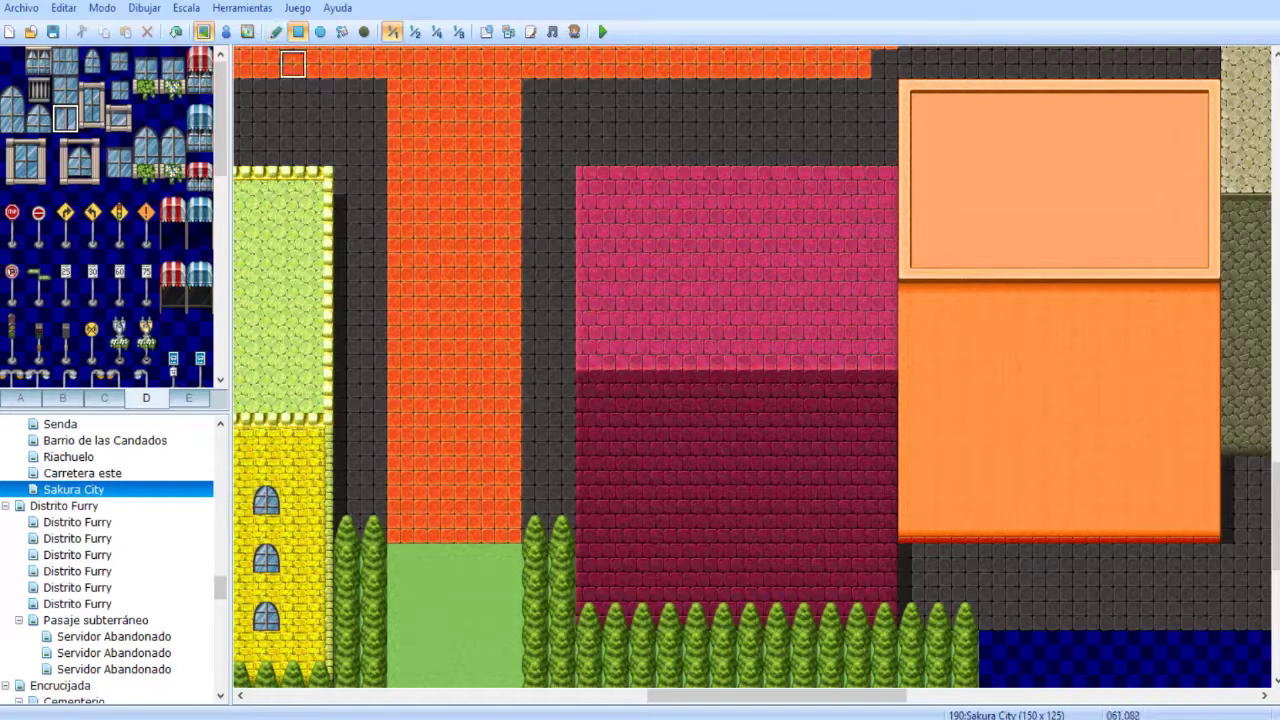
click(276, 31)
click(616, 587)
click(616, 500)
click(616, 442)
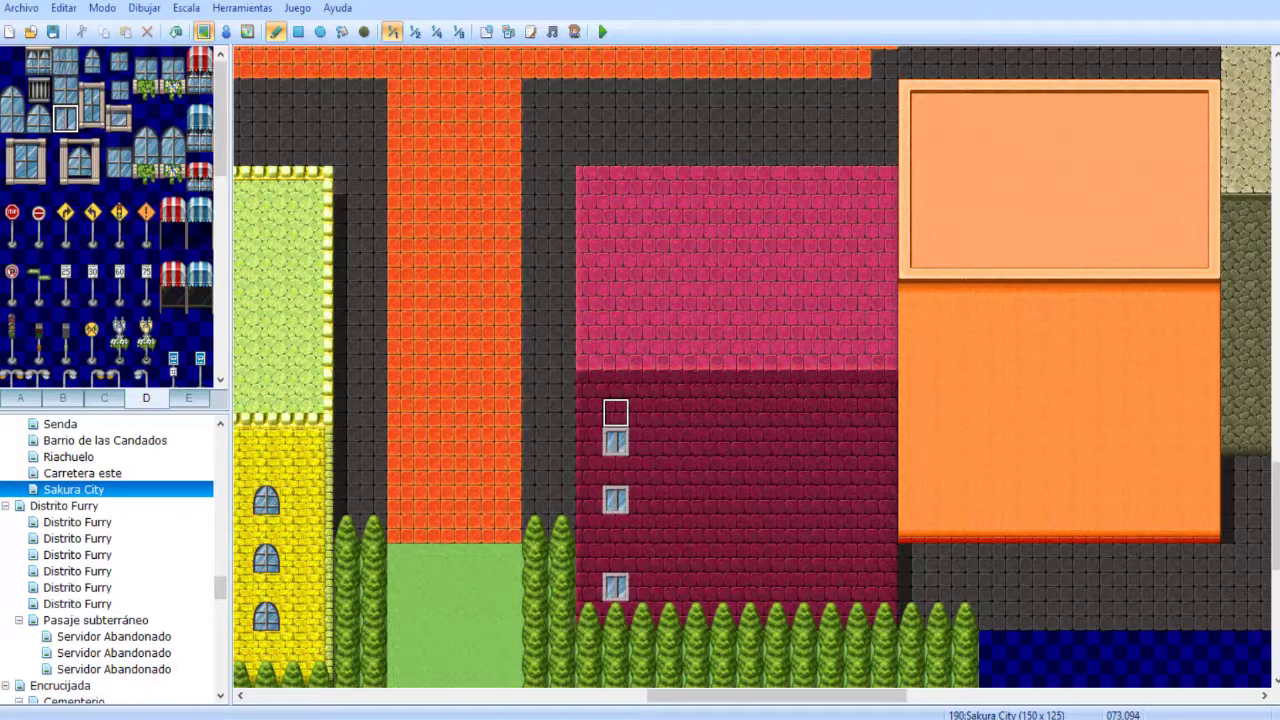
key(ctrl+z)
key(ctrl+z)
key(ctrl+z)
- Place four evenly spaced columns of three light-framed windows on the dark crimson brick building, leaving one wall row between windows
click(616, 558)
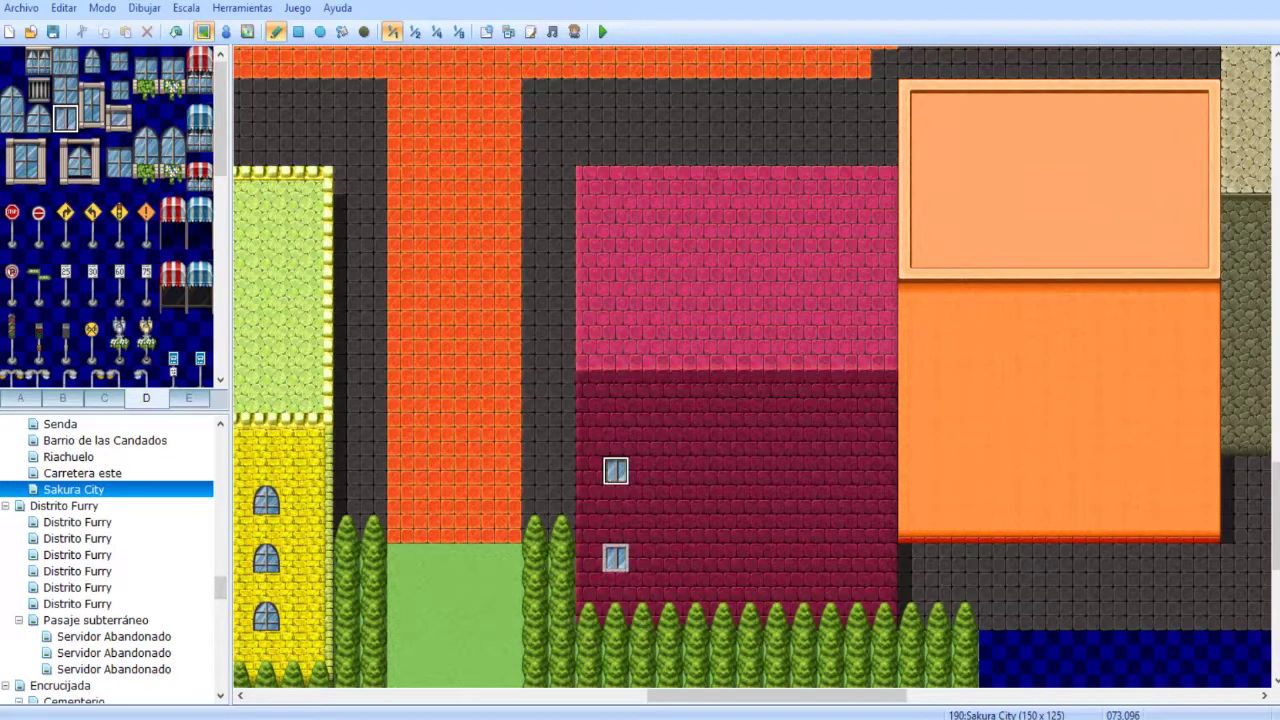
click(616, 500)
click(616, 442)
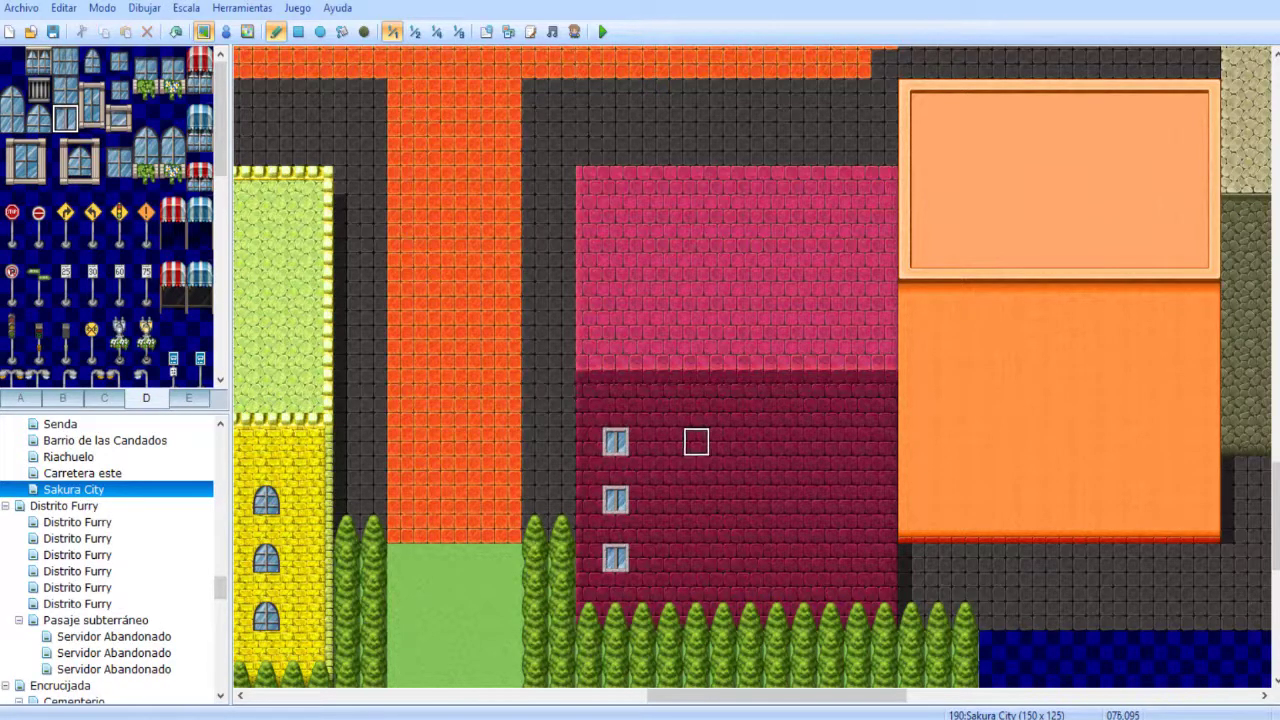
click(697, 442)
click(697, 500)
click(697, 558)
click(778, 558)
click(778, 500)
click(778, 442)
click(858, 442)
click(858, 500)
click(858, 558)
- Place two windows with flower boxes side by side on the small pink house in the central block
middle_drag(587, 506, 731, 457)
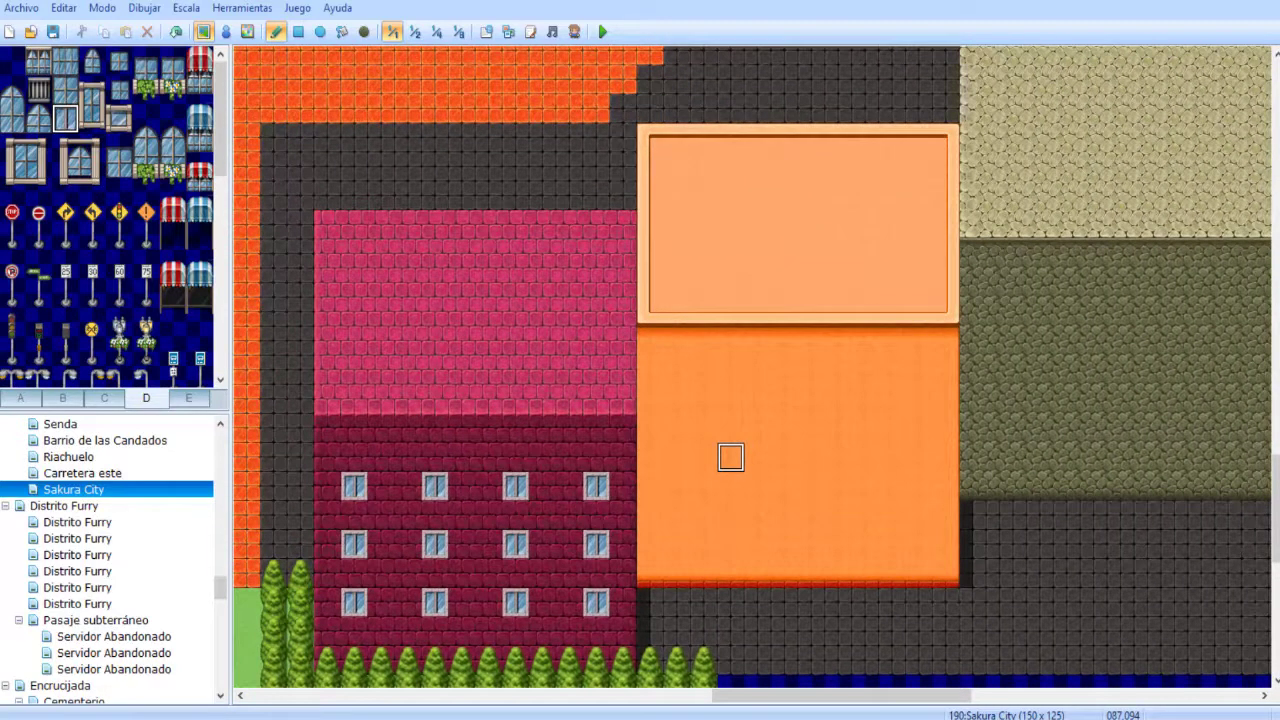
middle_drag(660, 503, 785, 393)
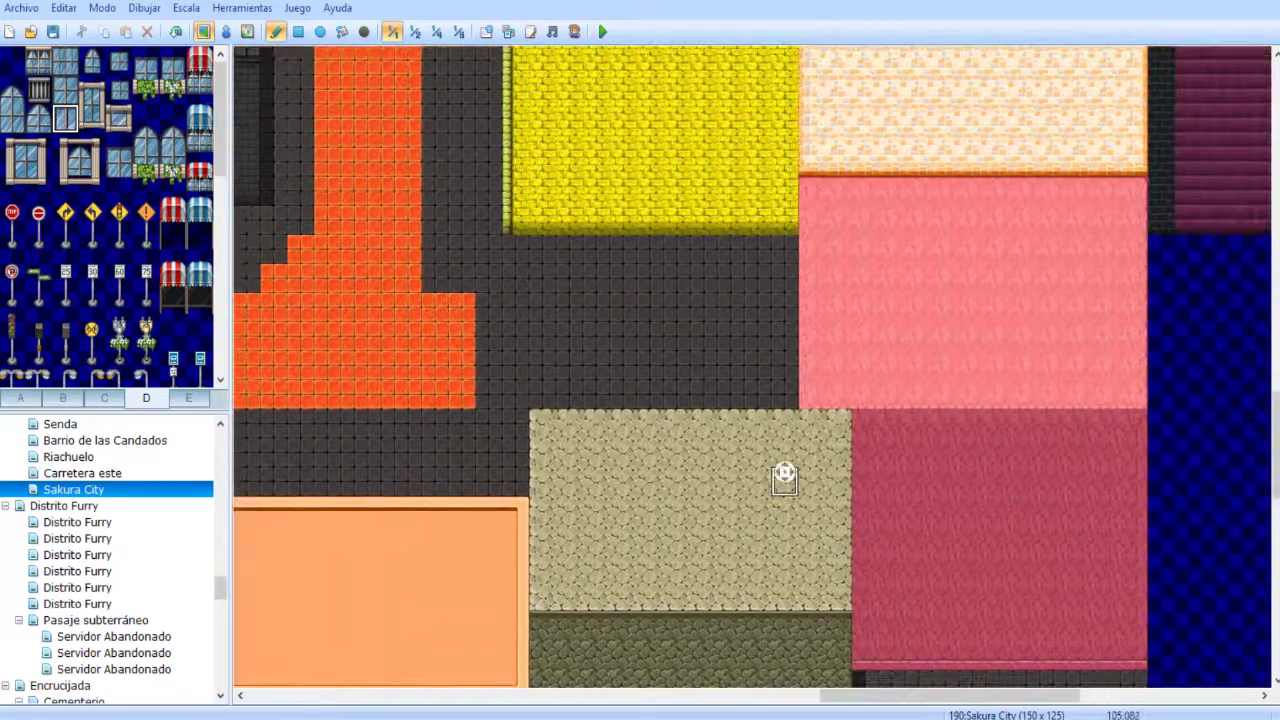
middle_drag(785, 476, 571, 329)
middle_drag(697, 383, 367, 336)
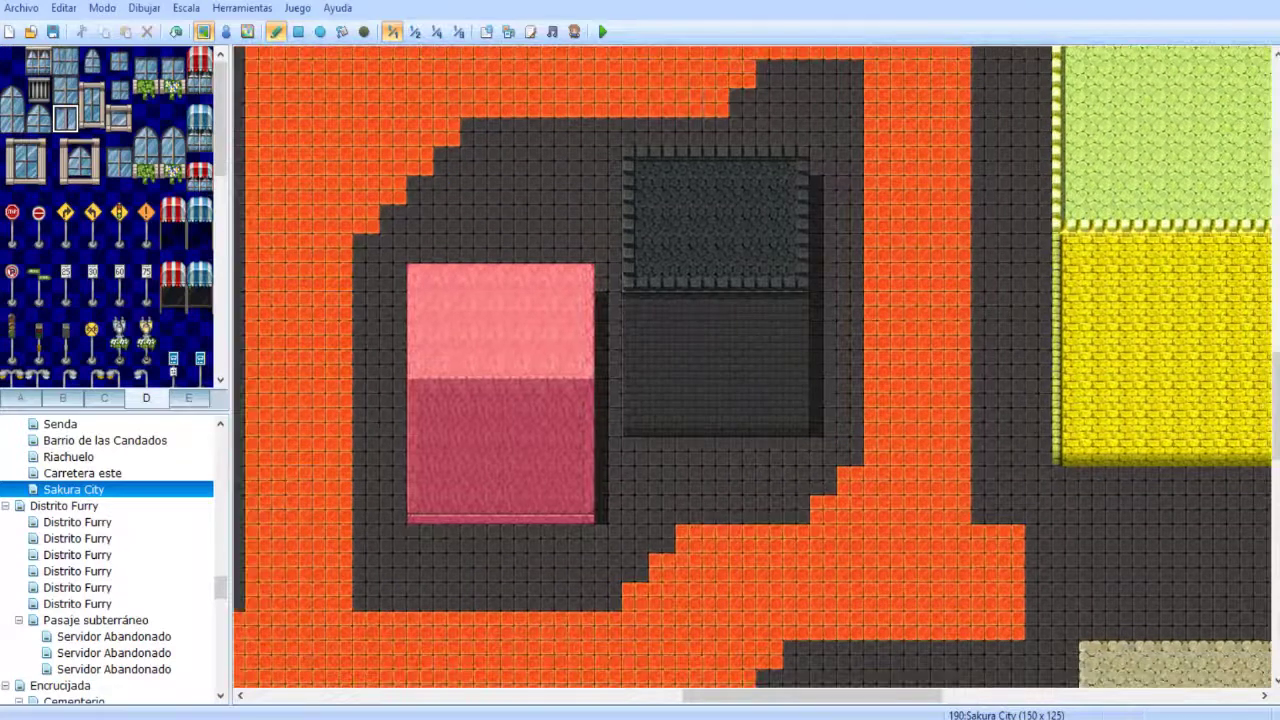
drag(172, 62, 172, 88)
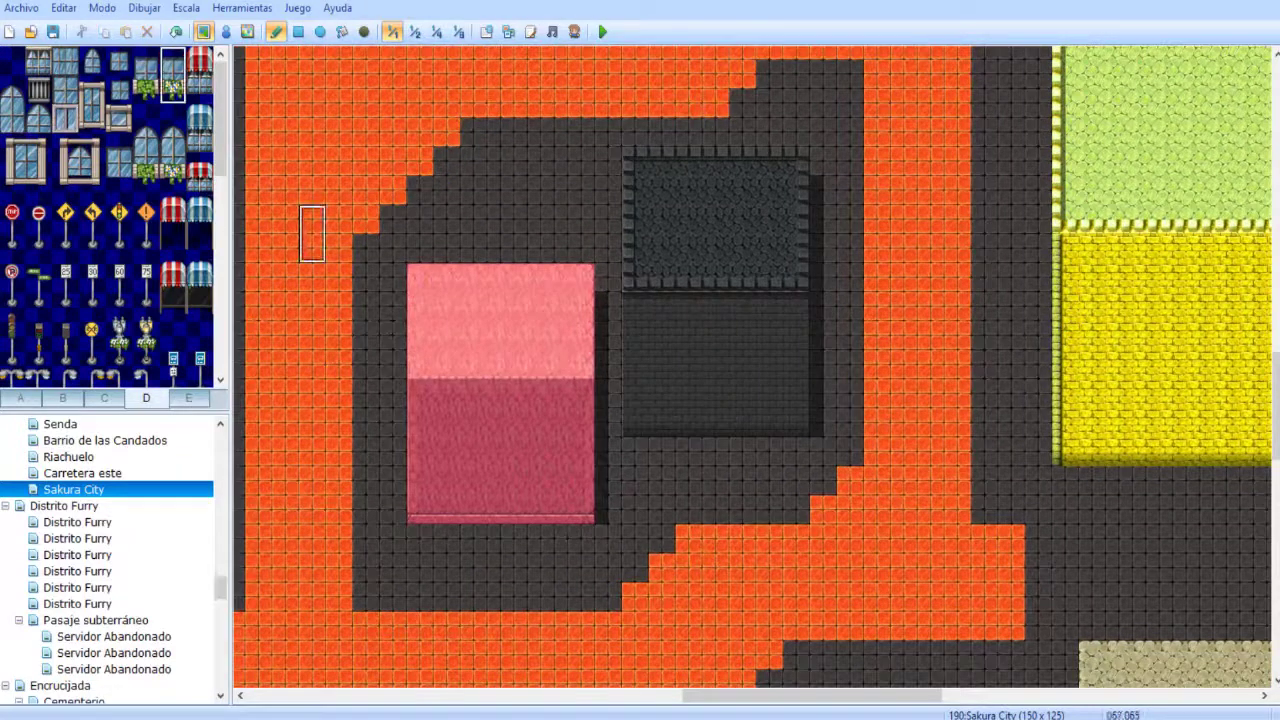
click(447, 438)
click(554, 437)
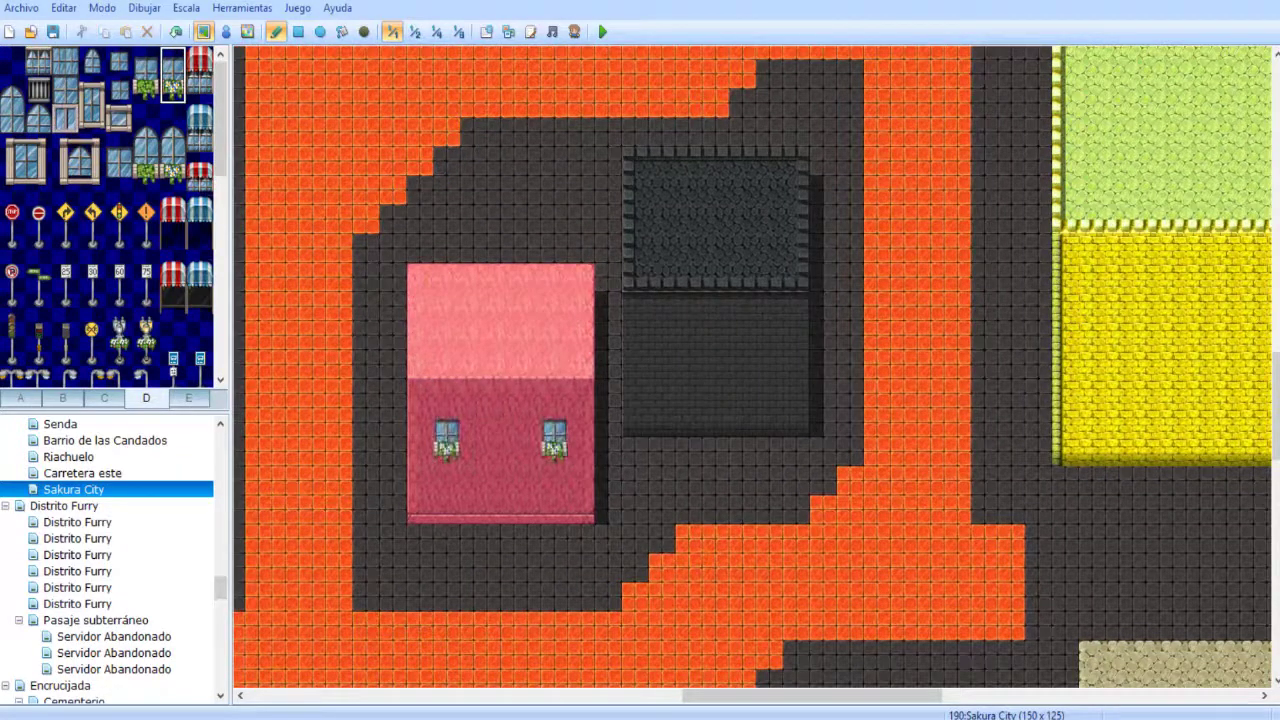
click(65, 89)
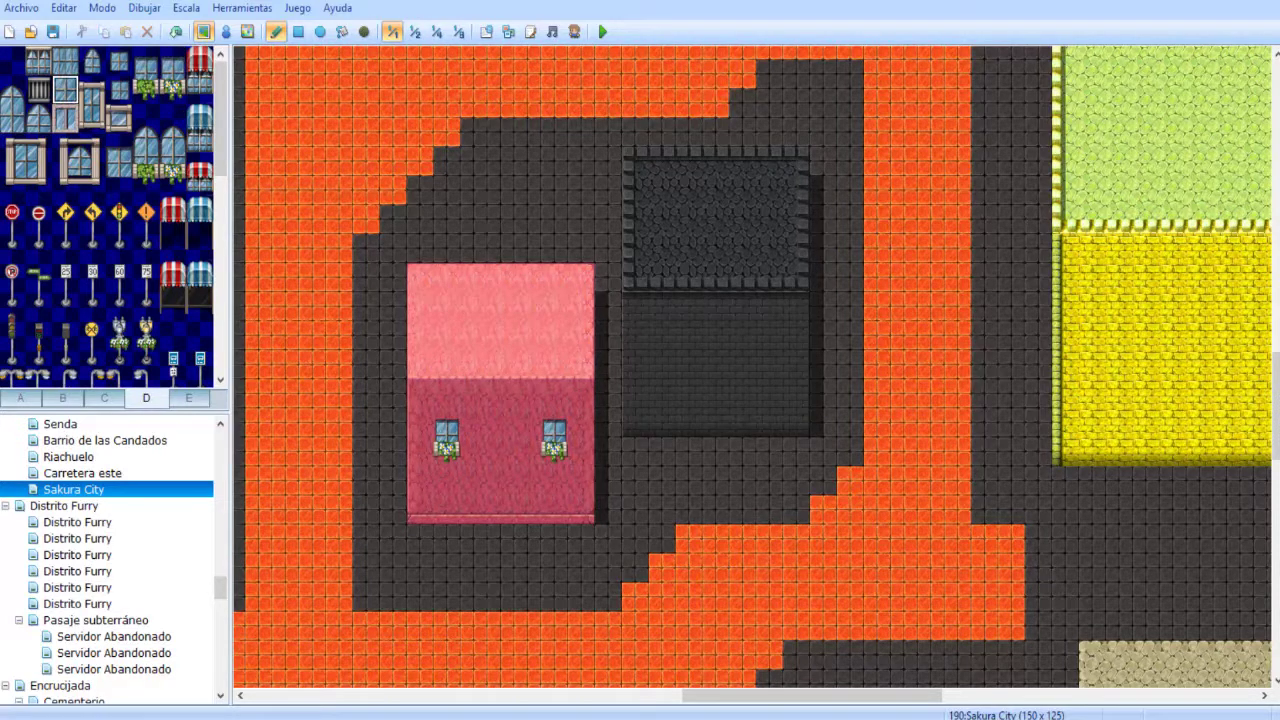
click(39, 89)
click(661, 336)
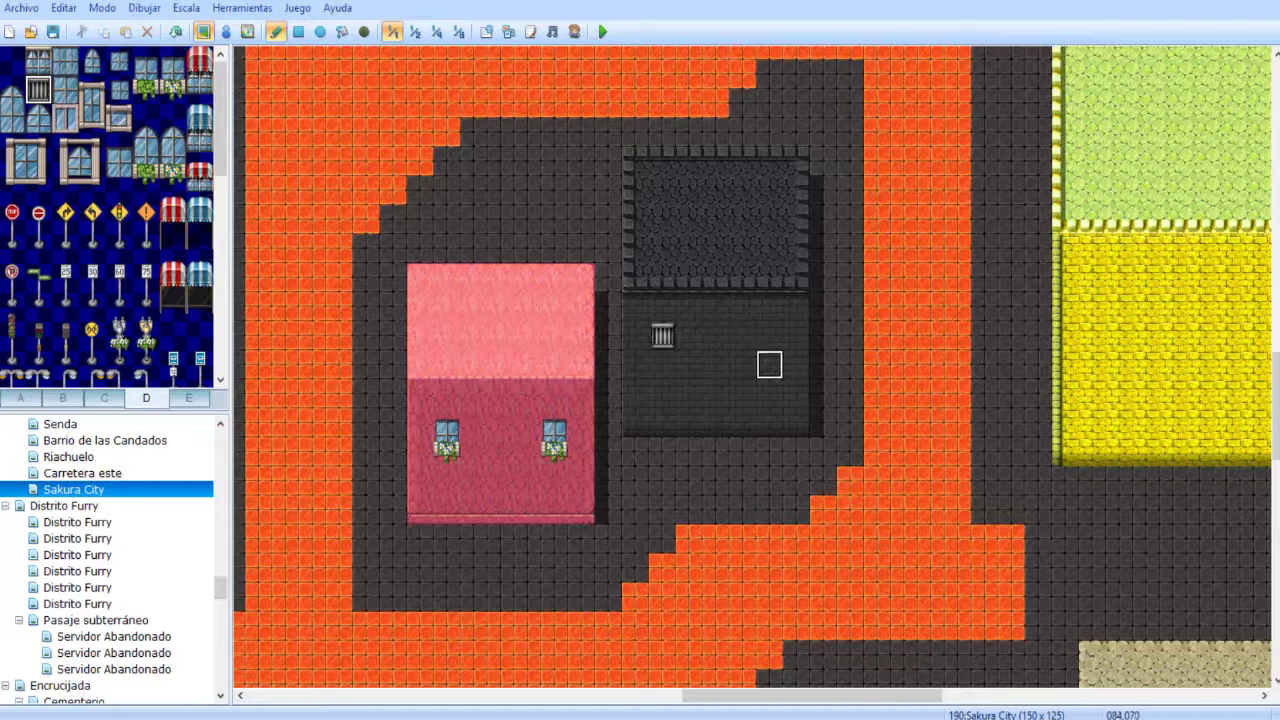
key(ctrl+z)
key(ctrl+z)
click(662, 365)
click(769, 365)
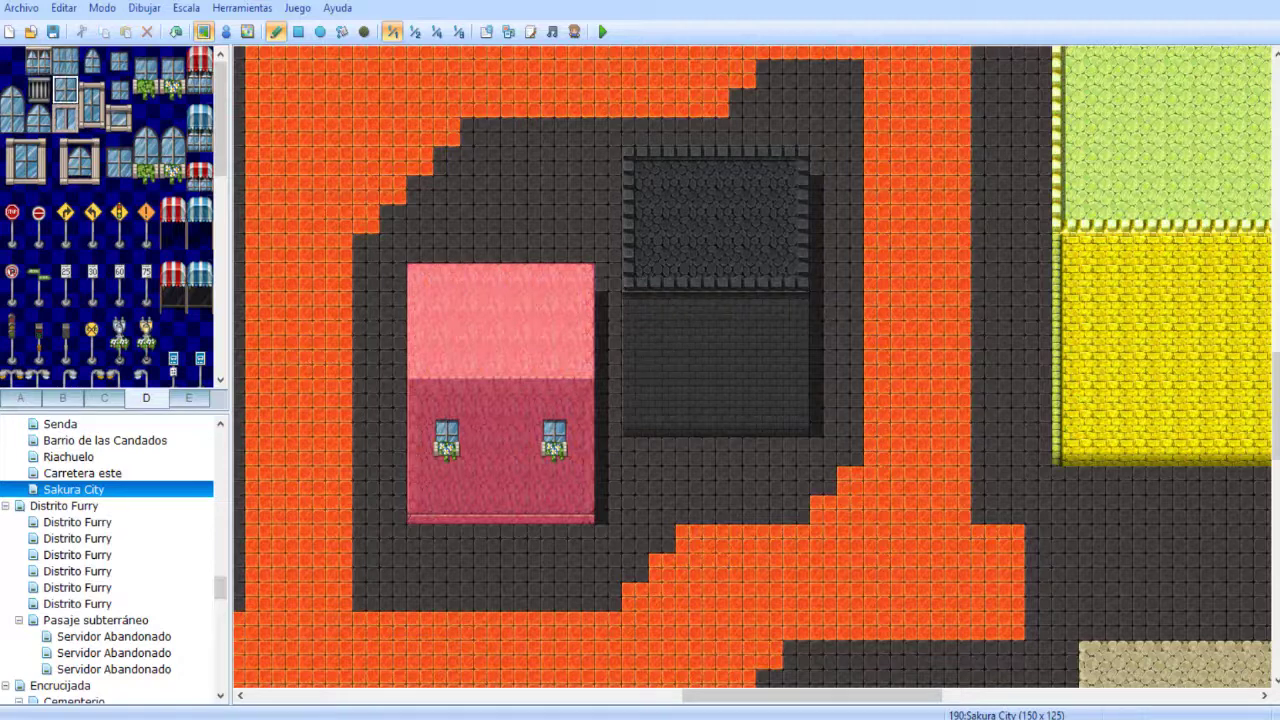
- Place two light-framed windows side by side on the small black brick house beside the pink one
click(662, 365)
click(769, 365)
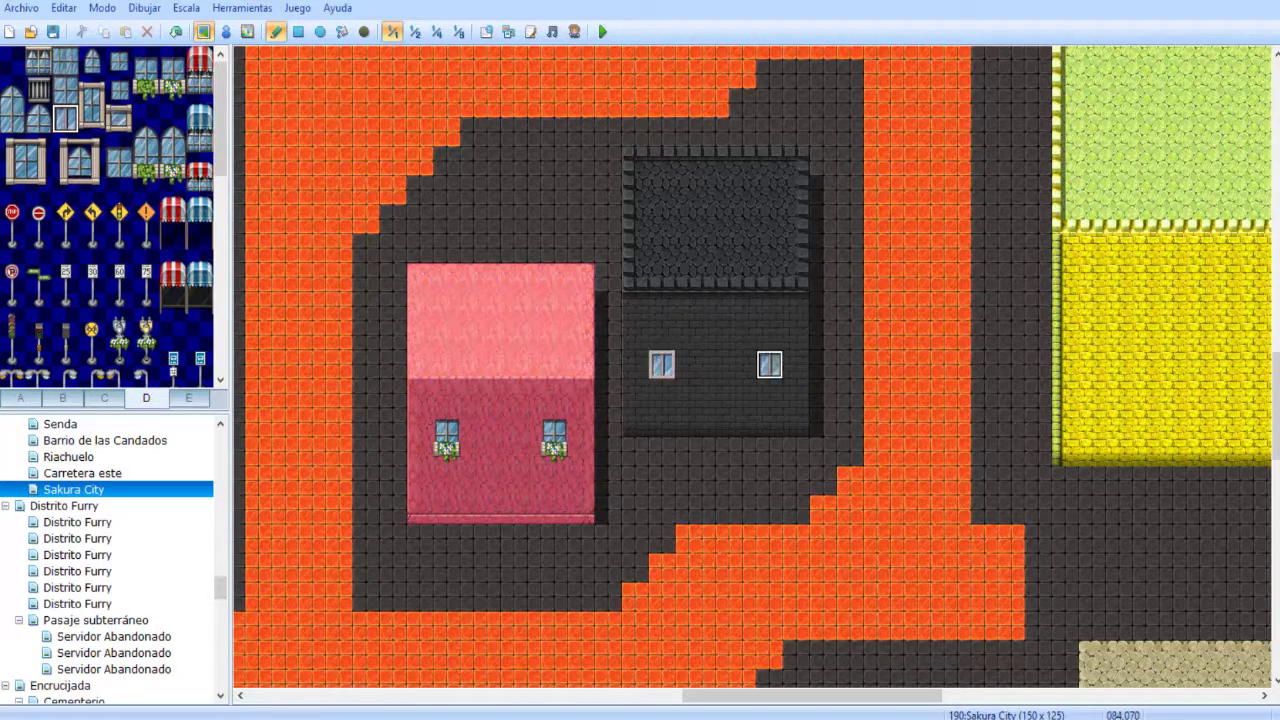
- Extend the dark paving north of the small black house up to two tile rows into the orange road, with a stepped corner
middle_drag(573, 291, 511, 241)
middle_drag(669, 340, 641, 259)
middle_drag(643, 260, 684, 468)
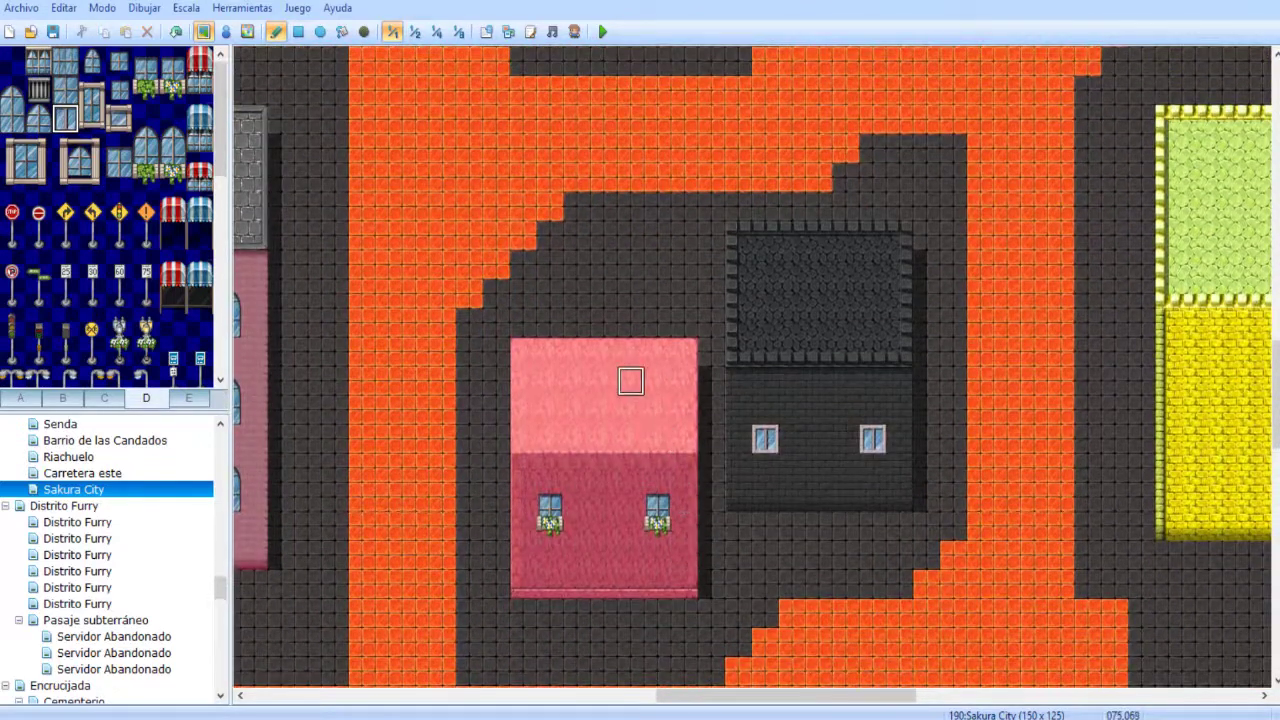
scroll(629, 403, down, 3)
middle_drag(622, 442, 631, 337)
scroll(615, 380, down, 3)
middle_drag(614, 410, 604, 361)
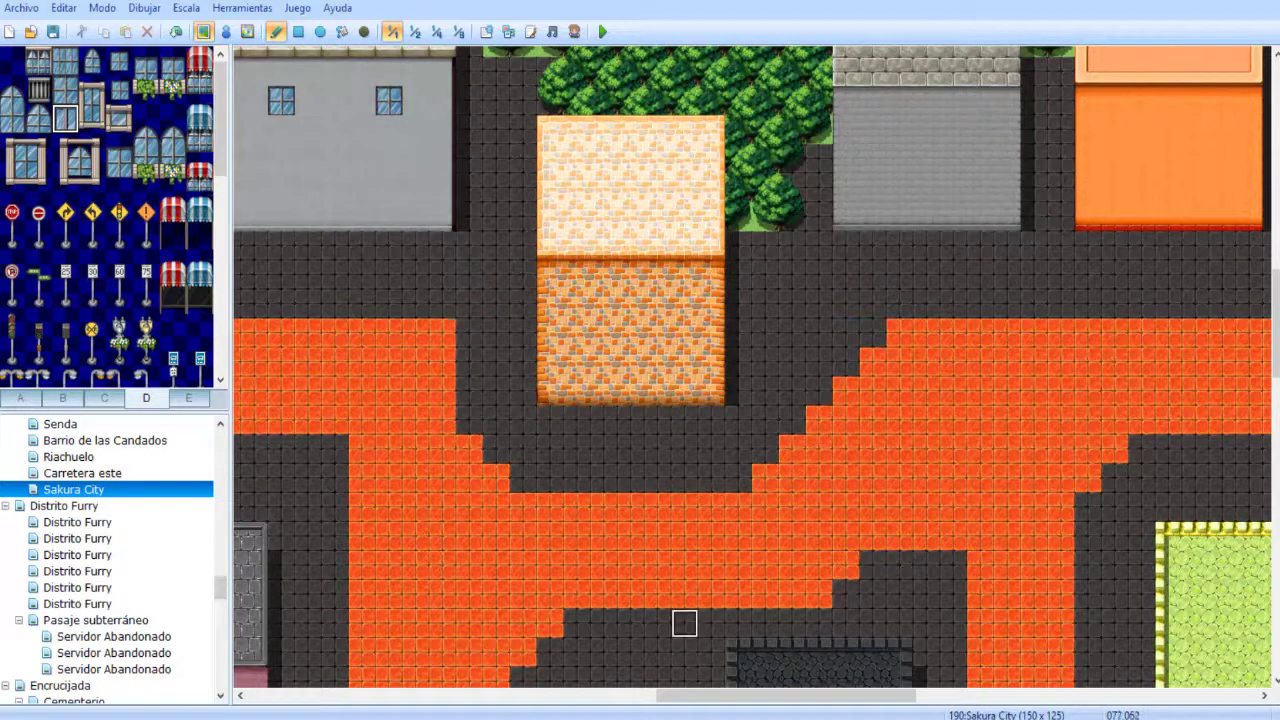
scroll(686, 534, down, 3)
mouse_move(711, 404)
mouse_down()
mouse_move(846, 403)
mouse_move(820, 371)
mouse_move(711, 371)
mouse_up()
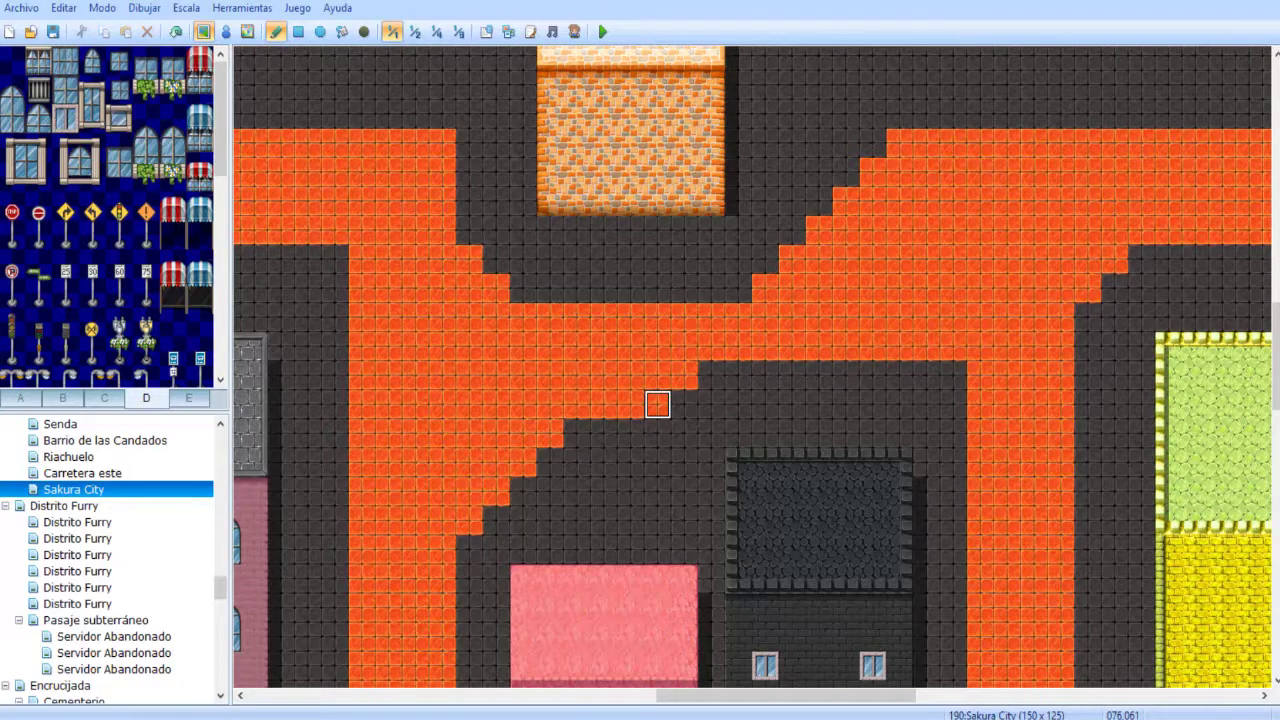
- Move the small orange brick house's front wall up two tiles, shortening its roof, and pave over the vacated rows
scroll(695, 500, down, 3)
scroll(717, 463, up, 4)
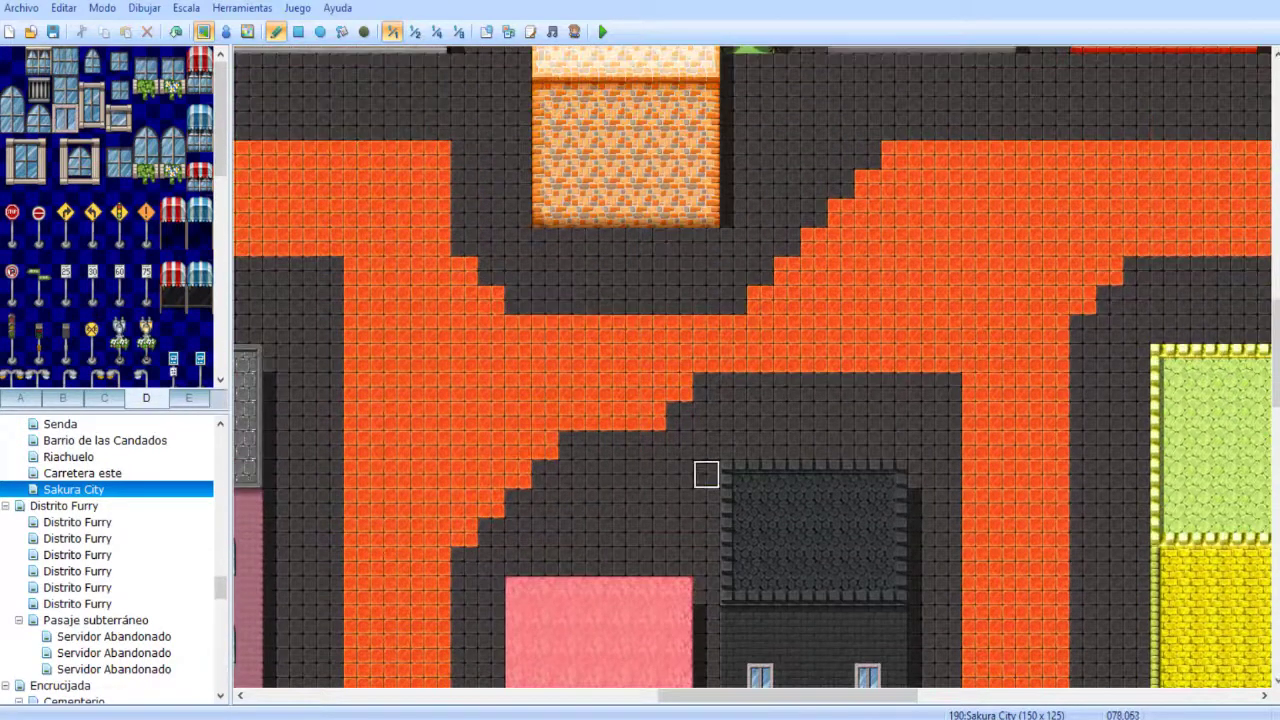
scroll(719, 455, up, 3)
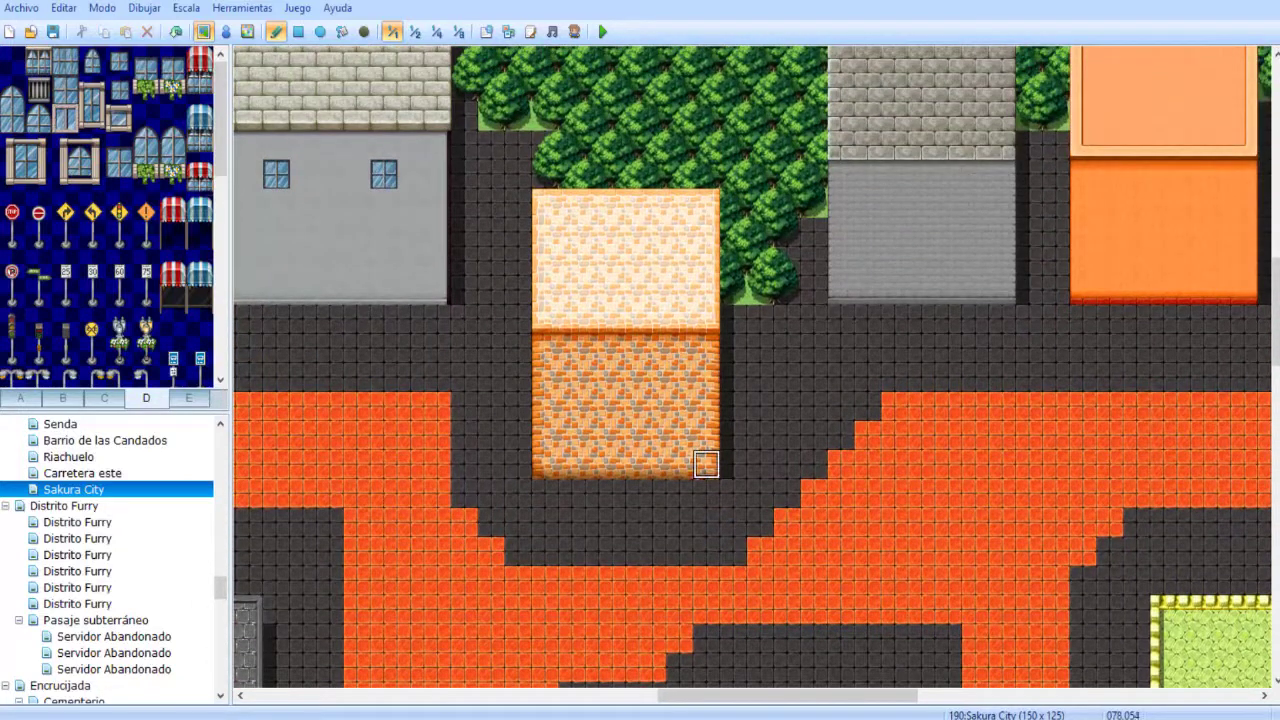
mouse_move(760, 464)
right_down()
mouse_move(521, 261)
mouse_move(546, 290)
right_up()
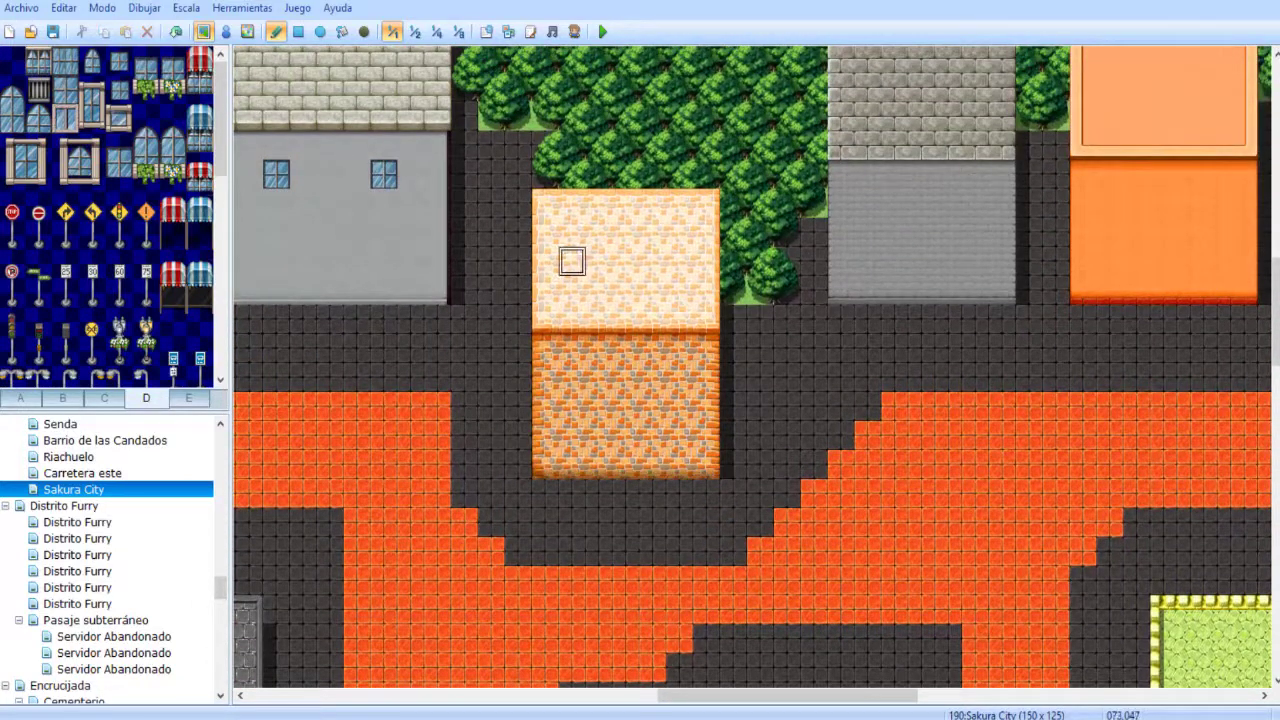
mouse_move(545, 318)
mouse_down()
mouse_move(652, 318)
mouse_move(597, 286)
mouse_move(651, 286)
mouse_move(545, 288)
mouse_up()
mouse_move(517, 463)
mouse_down()
mouse_move(731, 434)
mouse_move(464, 435)
mouse_up()
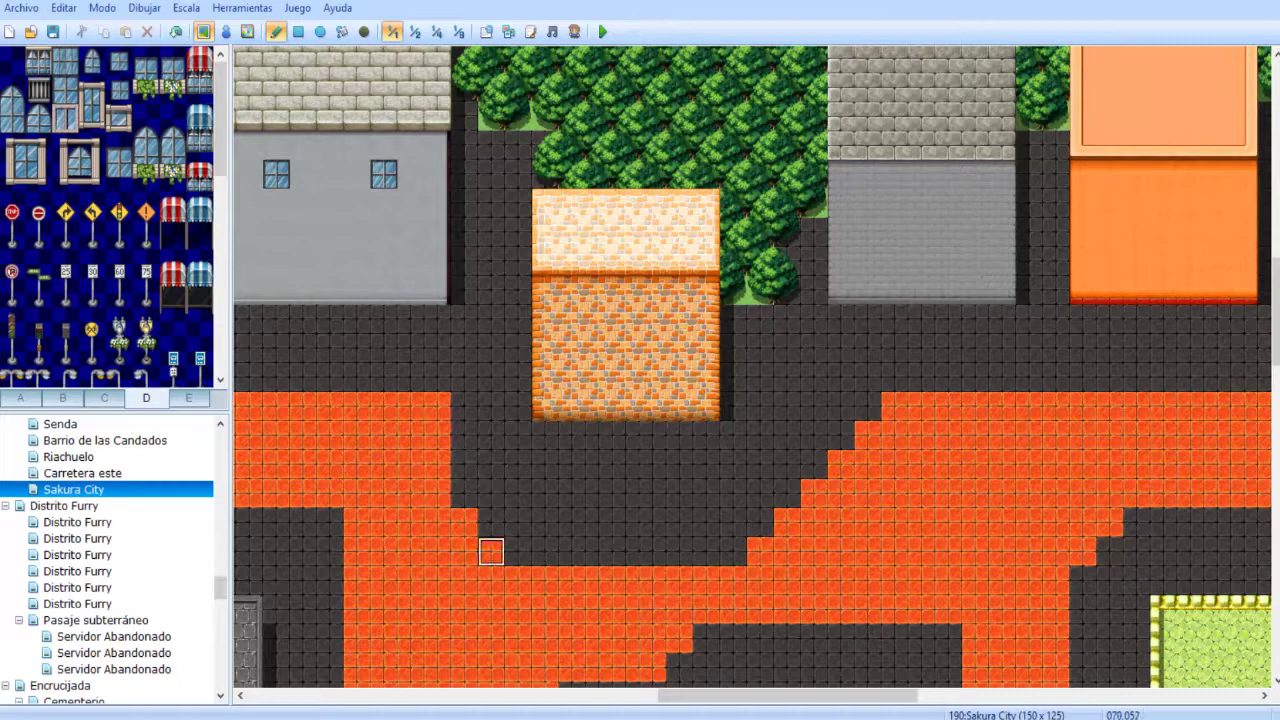
- Extend the orange road one tile inward along both stepped edges of the paving below the small orange brick house
click(464, 493)
click(491, 523)
click(518, 551)
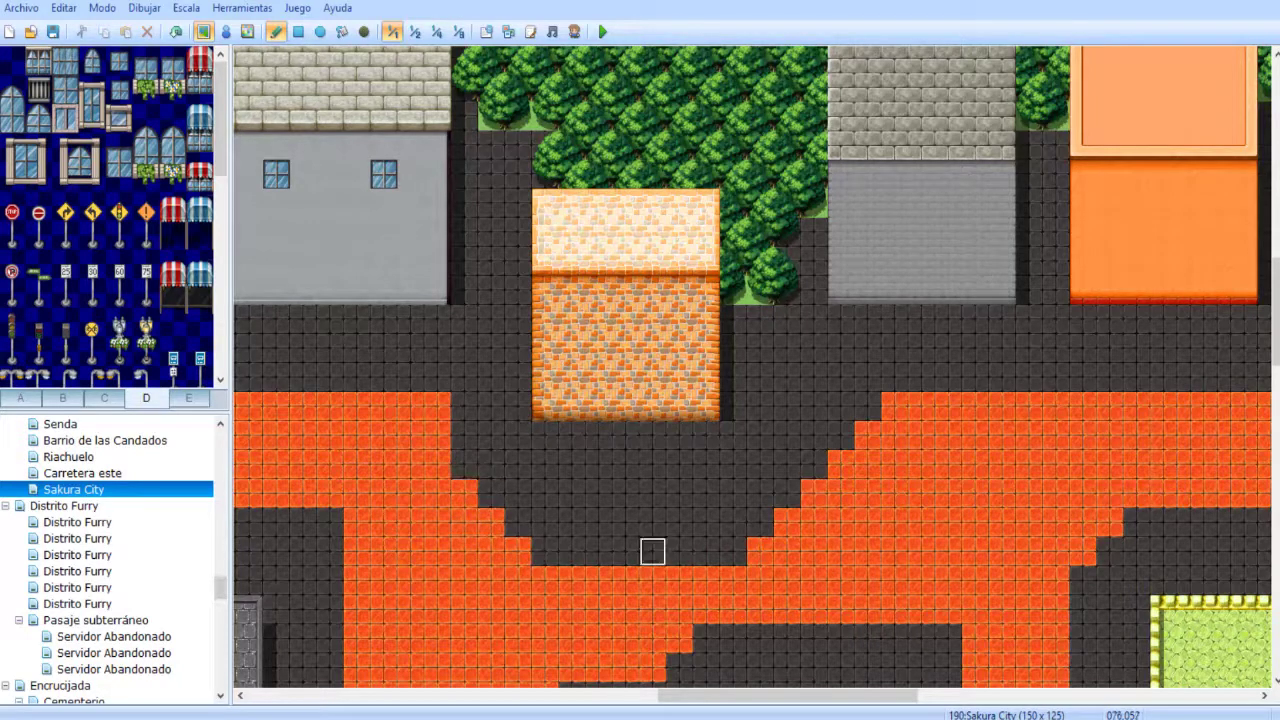
click(760, 522)
click(787, 495)
click(814, 468)
- Replace the bottom two rows of that paving with orange road and rebuild the stepped corners on both sides
mouse_move(572, 551)
mouse_down()
mouse_move(463, 549)
mouse_move(733, 551)
mouse_move(464, 522)
mouse_up()
click(464, 464)
click(491, 492)
click(760, 493)
click(787, 464)
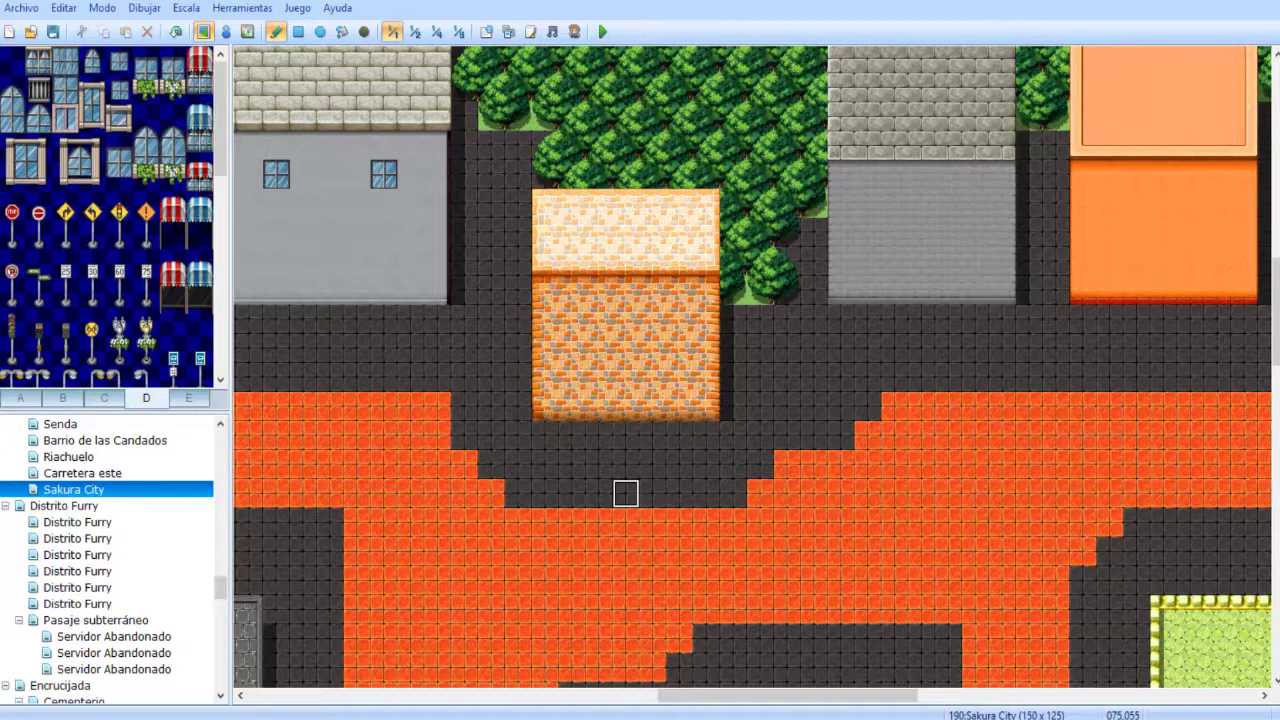
- Even out both stepped edges of the orange road below the small orange brick house into regular one-tile steps
scroll(626, 493, down, 3)
click(842, 259)
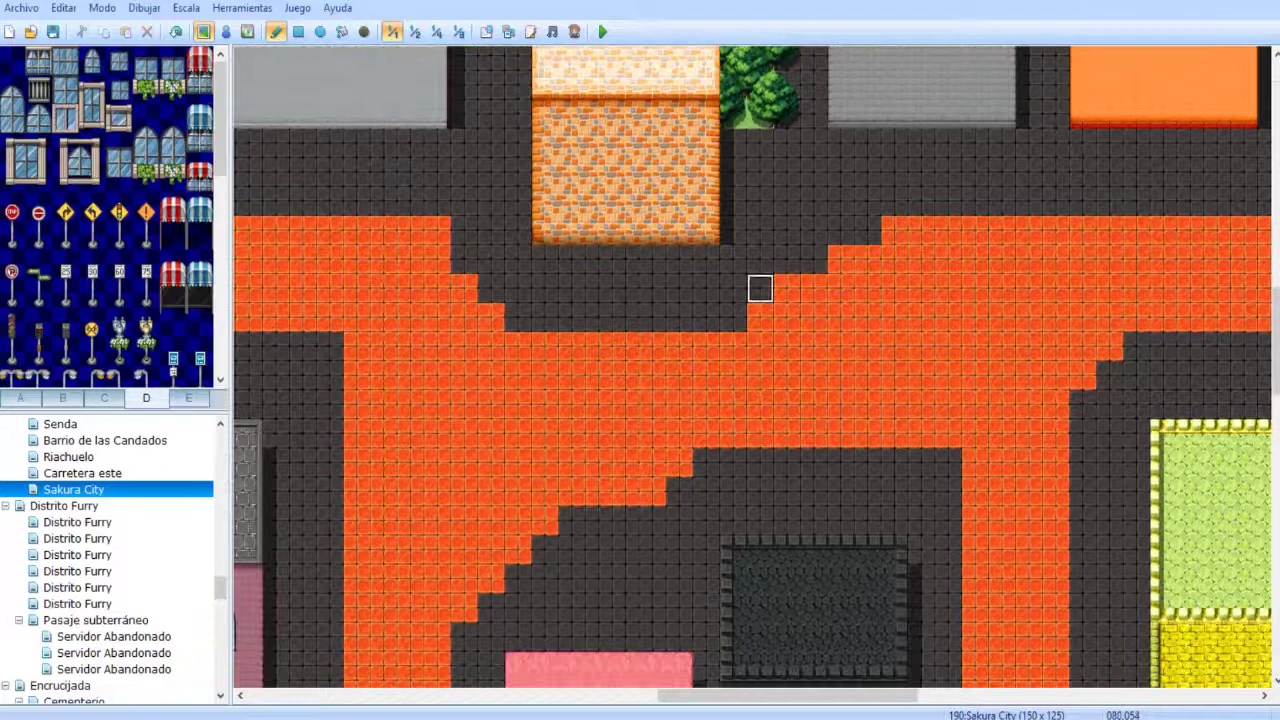
scroll(745, 340, up, 2)
click(868, 310)
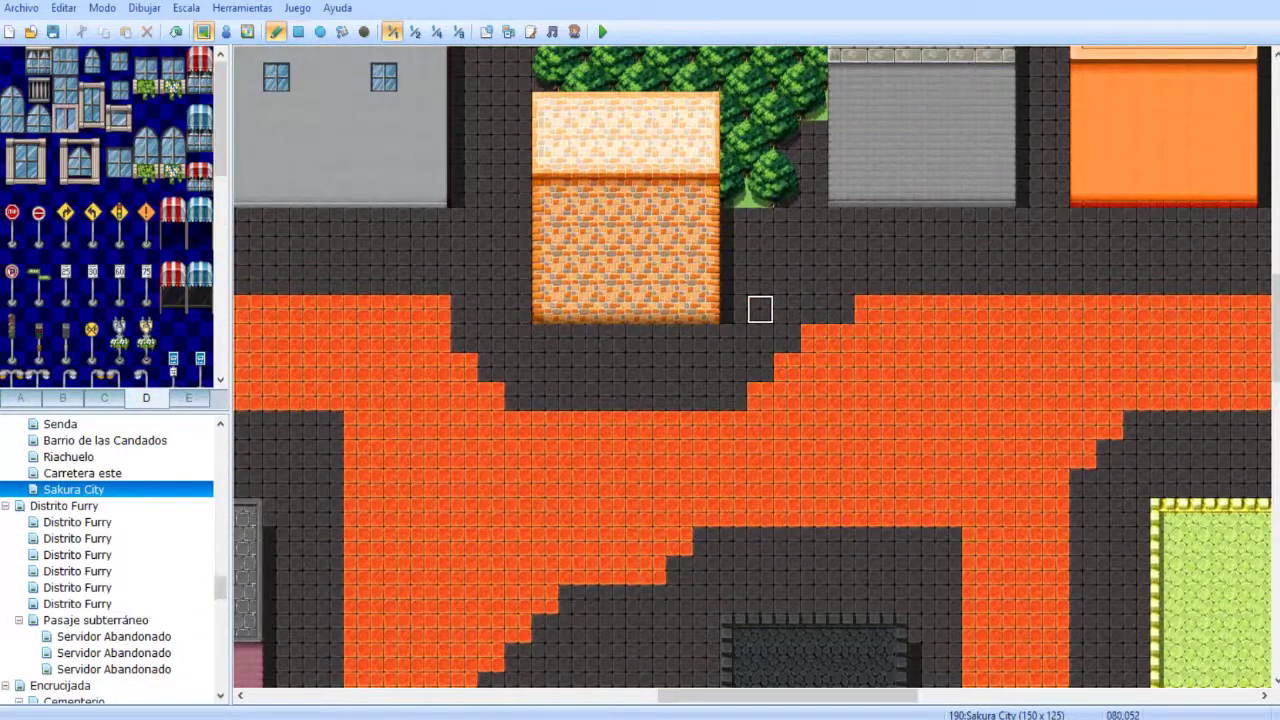
click(841, 310)
middle_drag(687, 350, 671, 300)
middle_drag(671, 300, 615, 415)
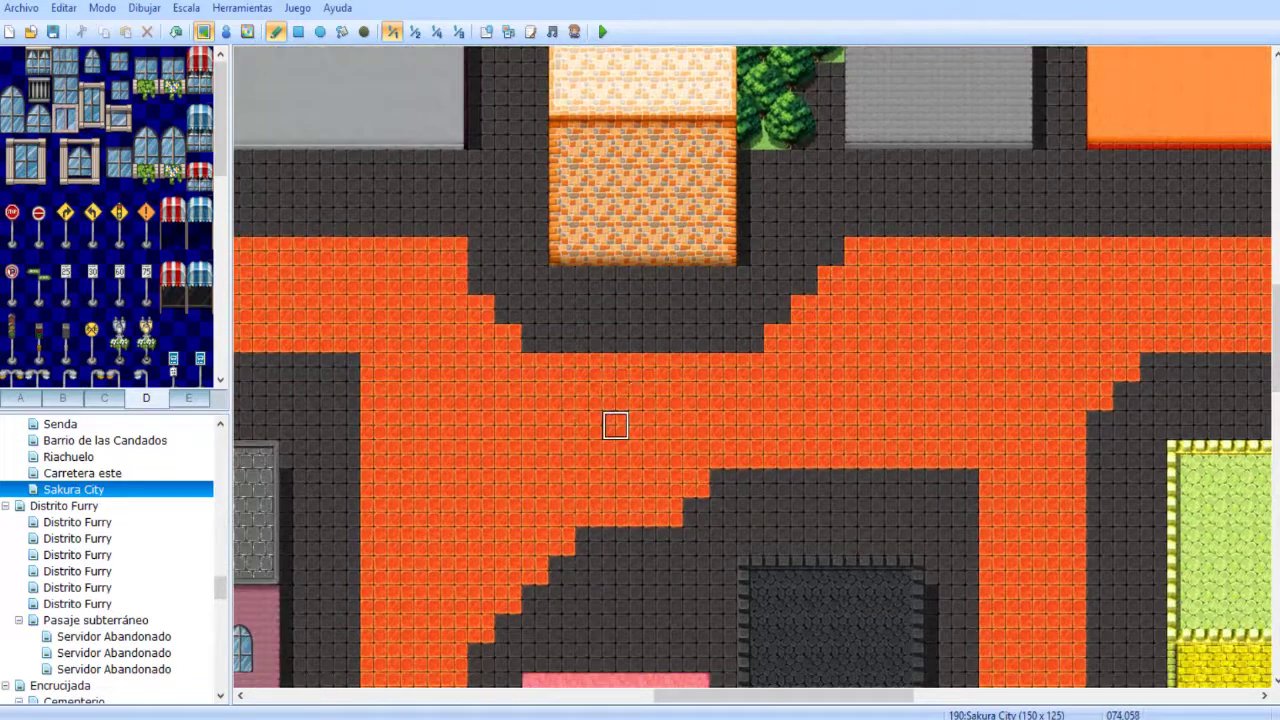
scroll(615, 426, up, 3)
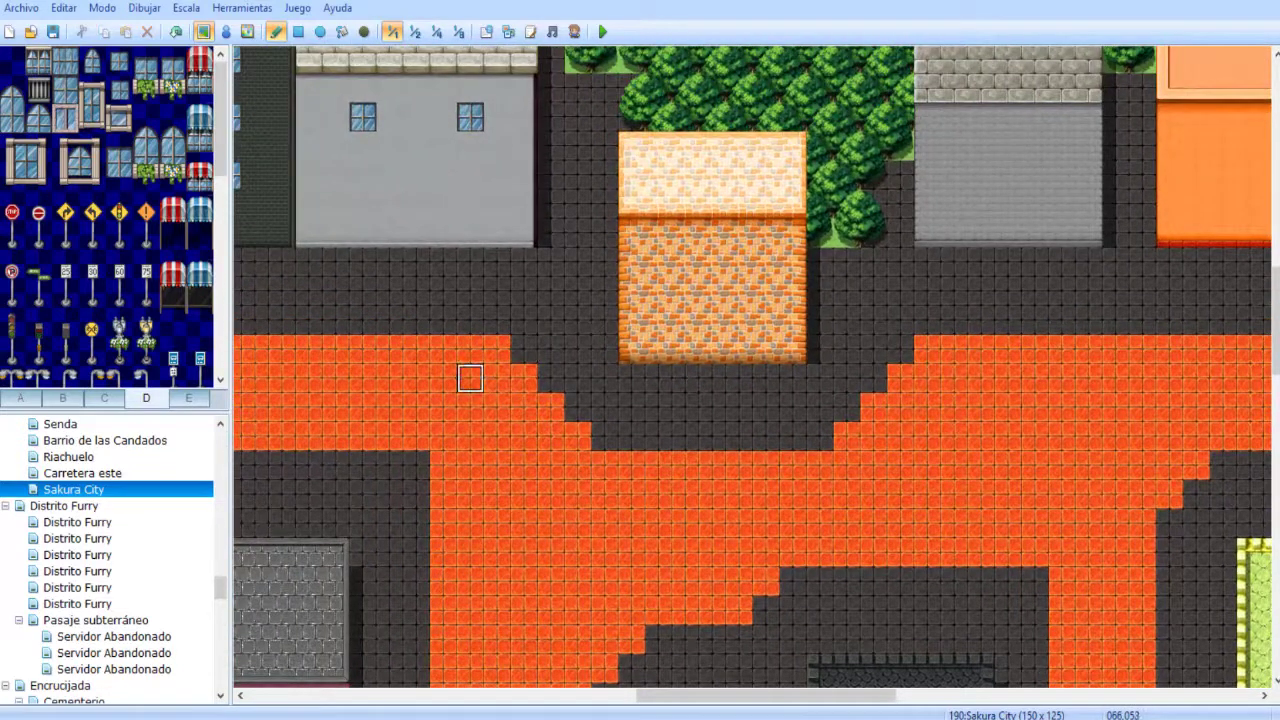
scroll(526, 360, down, 3)
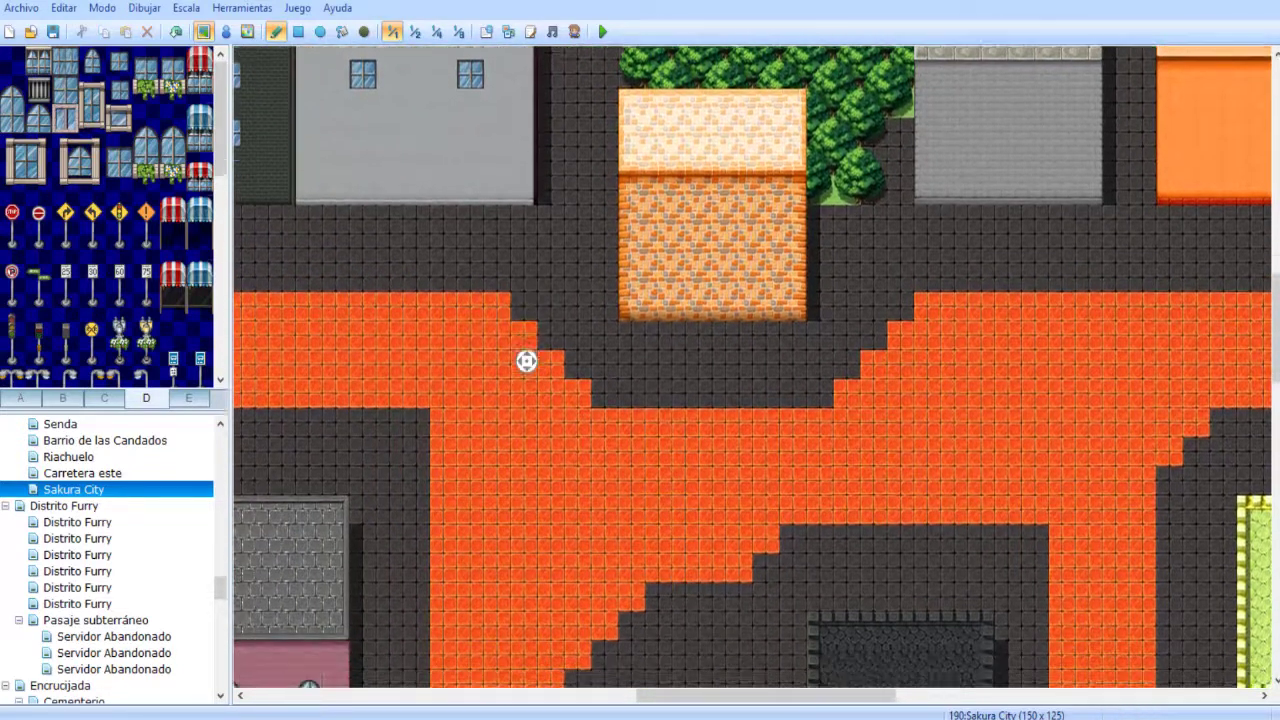
- Place two plain grey-framed windows, three tiles apart, on the front wall of the small orange brick house
scroll(548, 186, down, 2)
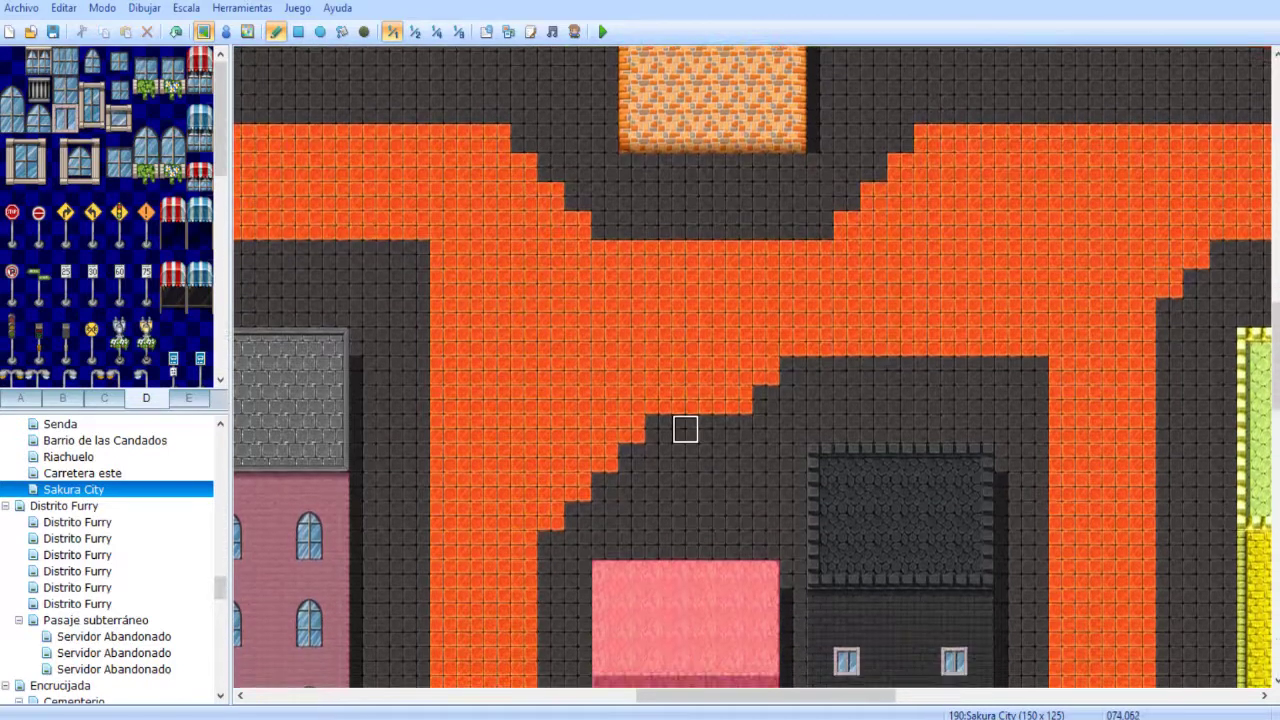
click(414, 31)
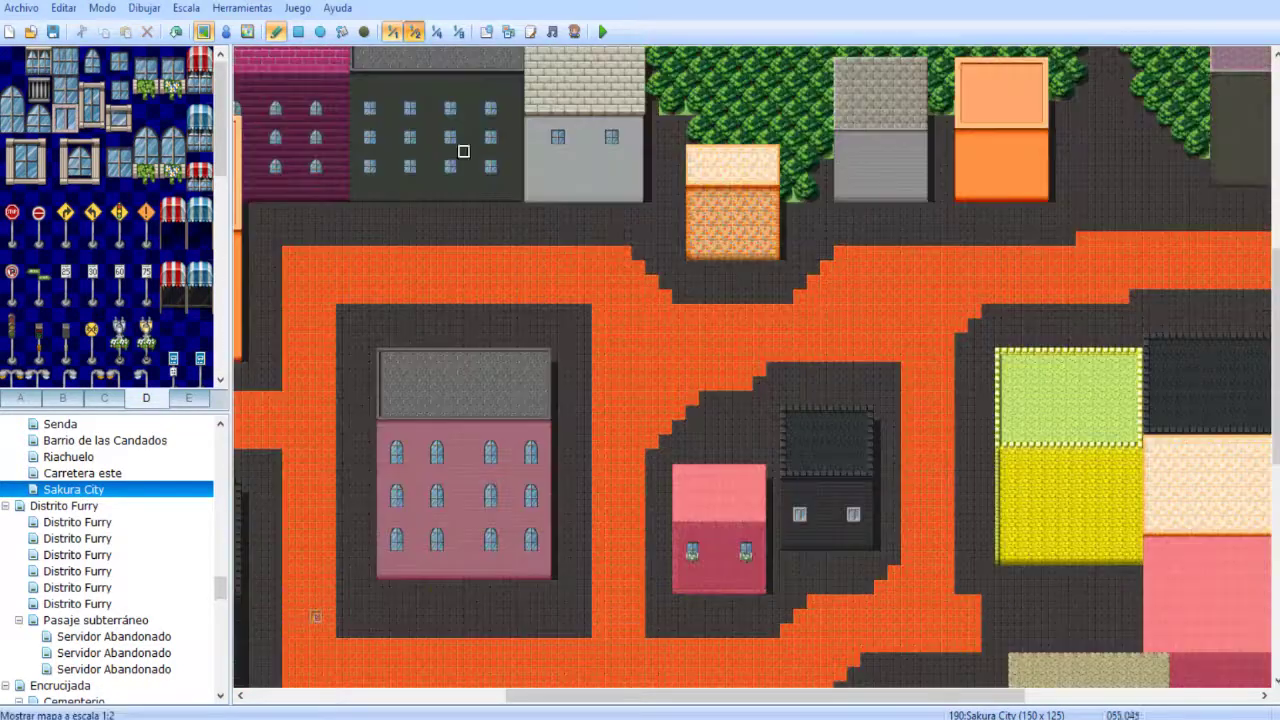
scroll(615, 343, down, 2)
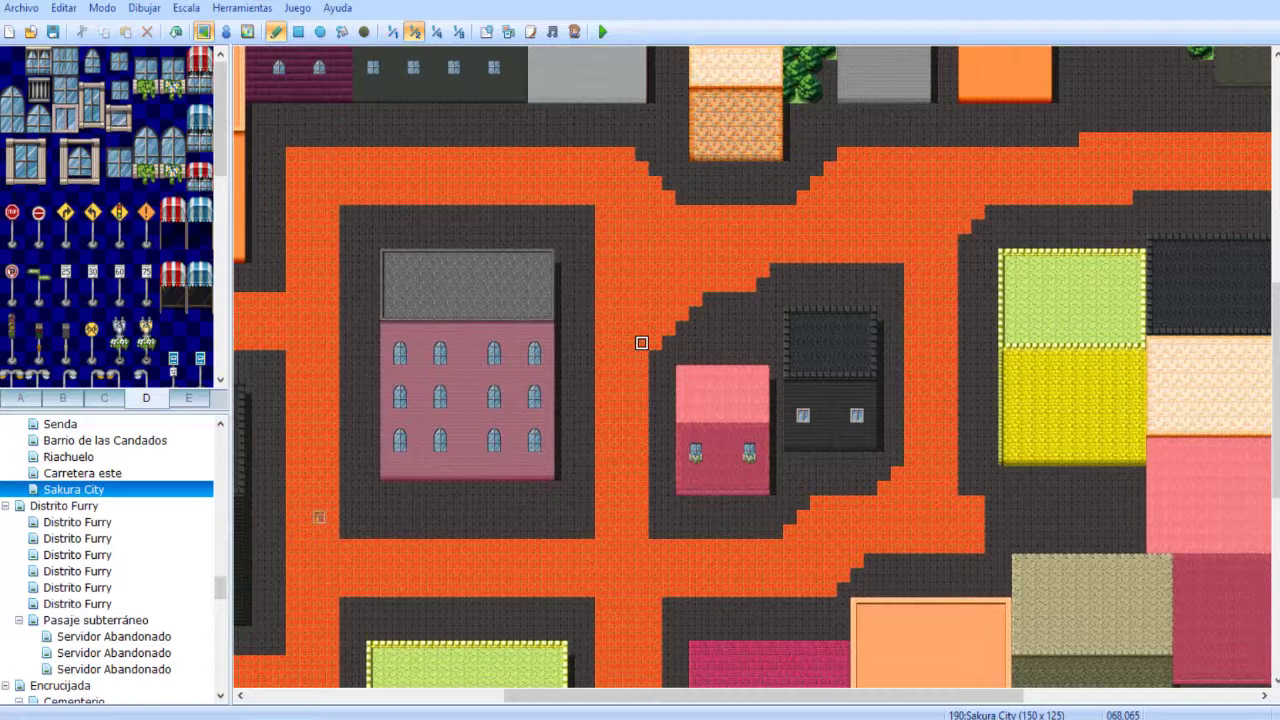
scroll(642, 343, up, 4)
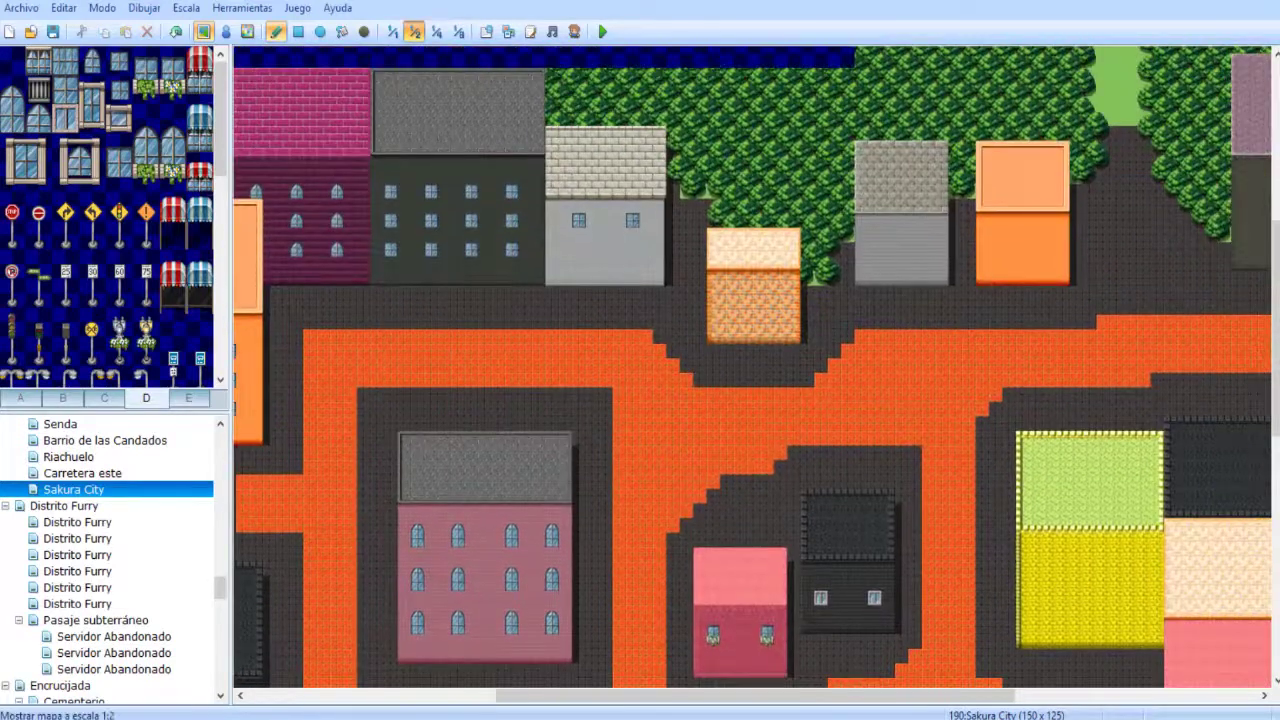
click(392, 31)
middle_drag(549, 306, 640, 199)
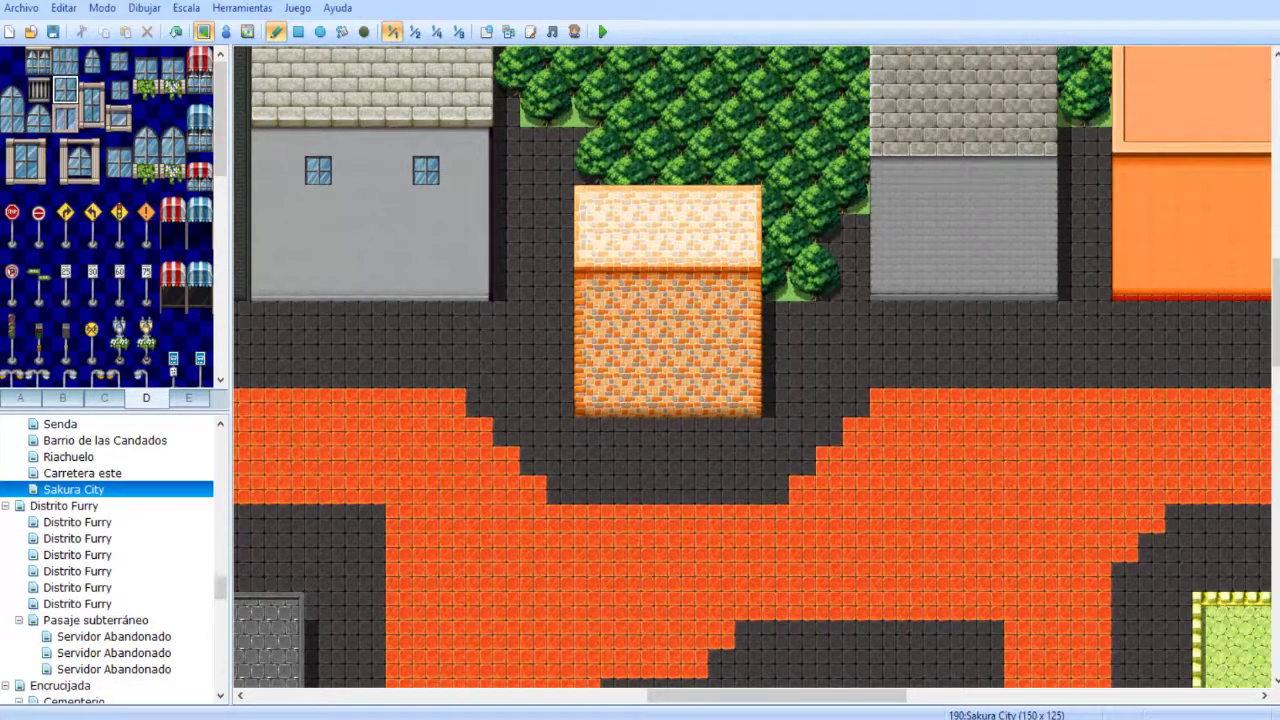
click(65, 60)
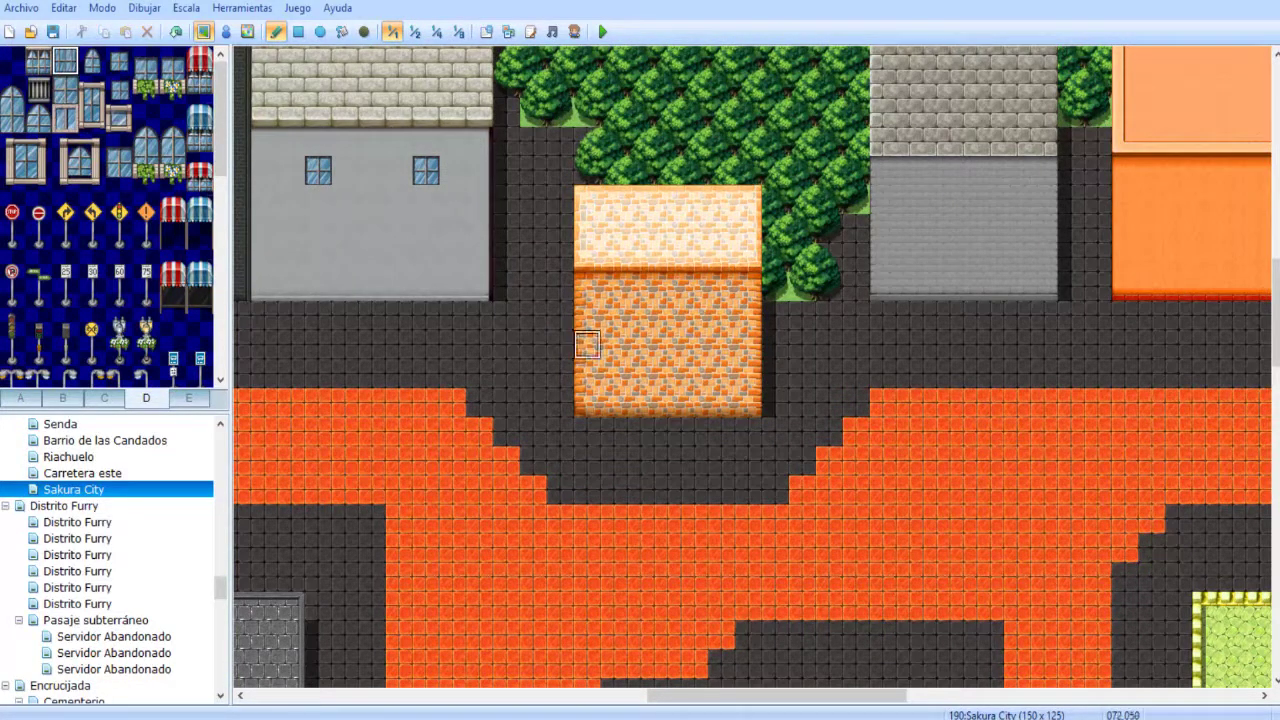
click(614, 344)
click(721, 344)
- Add two small framed windows to the narrow grey house and two plain pane windows to the orange house beside it
middle_drag(452, 460, 633, 362)
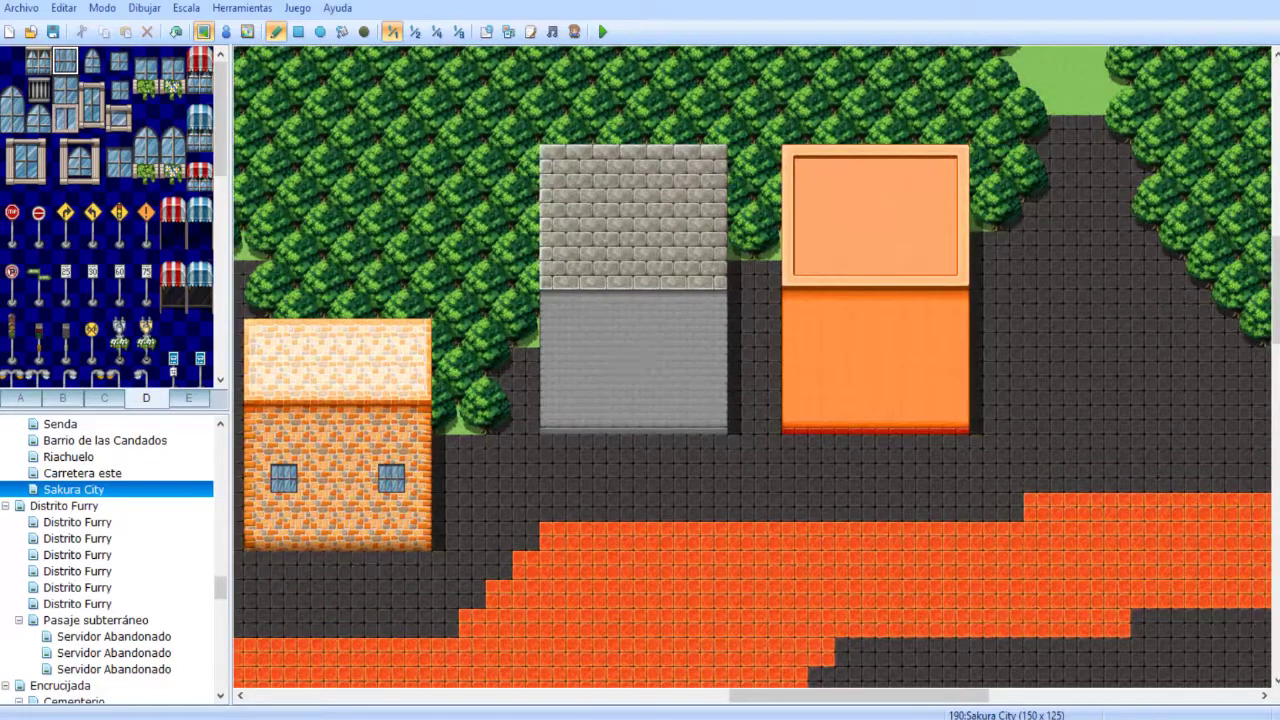
click(118, 118)
click(580, 362)
click(686, 362)
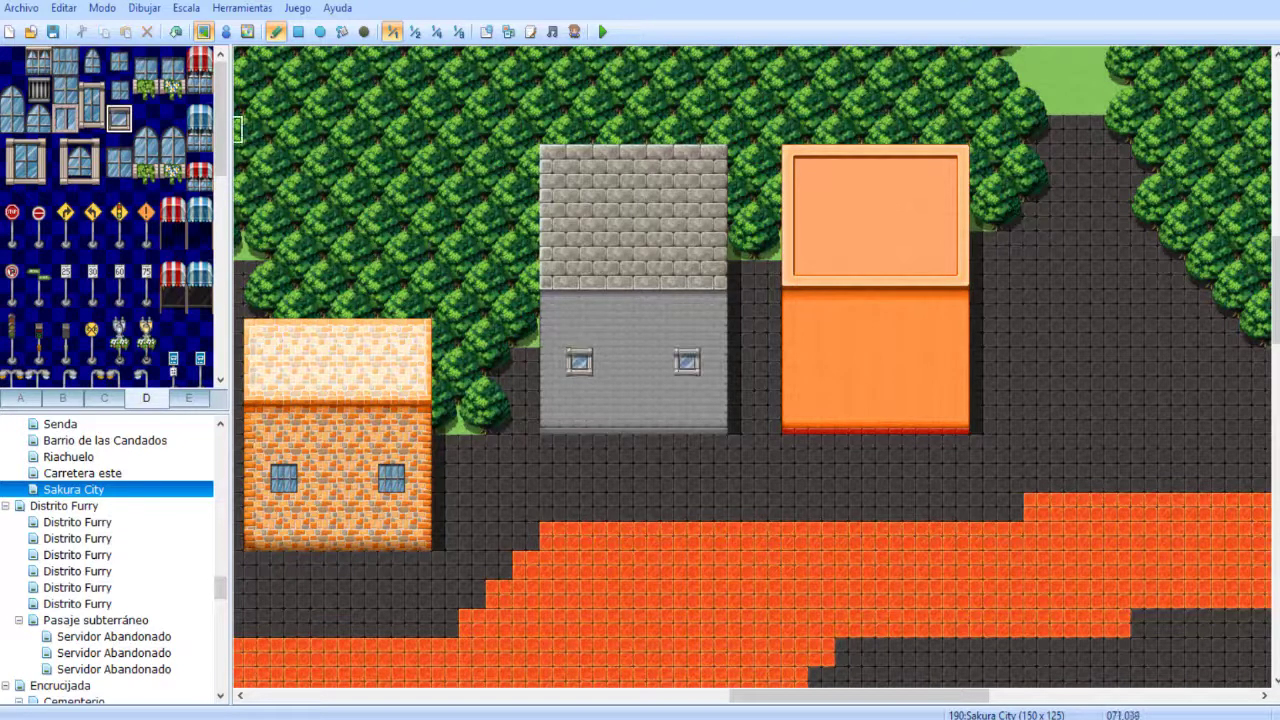
click(65, 90)
click(821, 362)
click(929, 362)
- Place three rows of four arched windows on the dark brick building at the map's northeast edge
mouse_move(766, 286)
middle_down()
mouse_move(926, 480)
mouse_move(1028, 346)
mouse_move(874, 617)
mouse_move(1046, 427)
mouse_move(940, 500)
middle_up()
middle_click(926, 480)
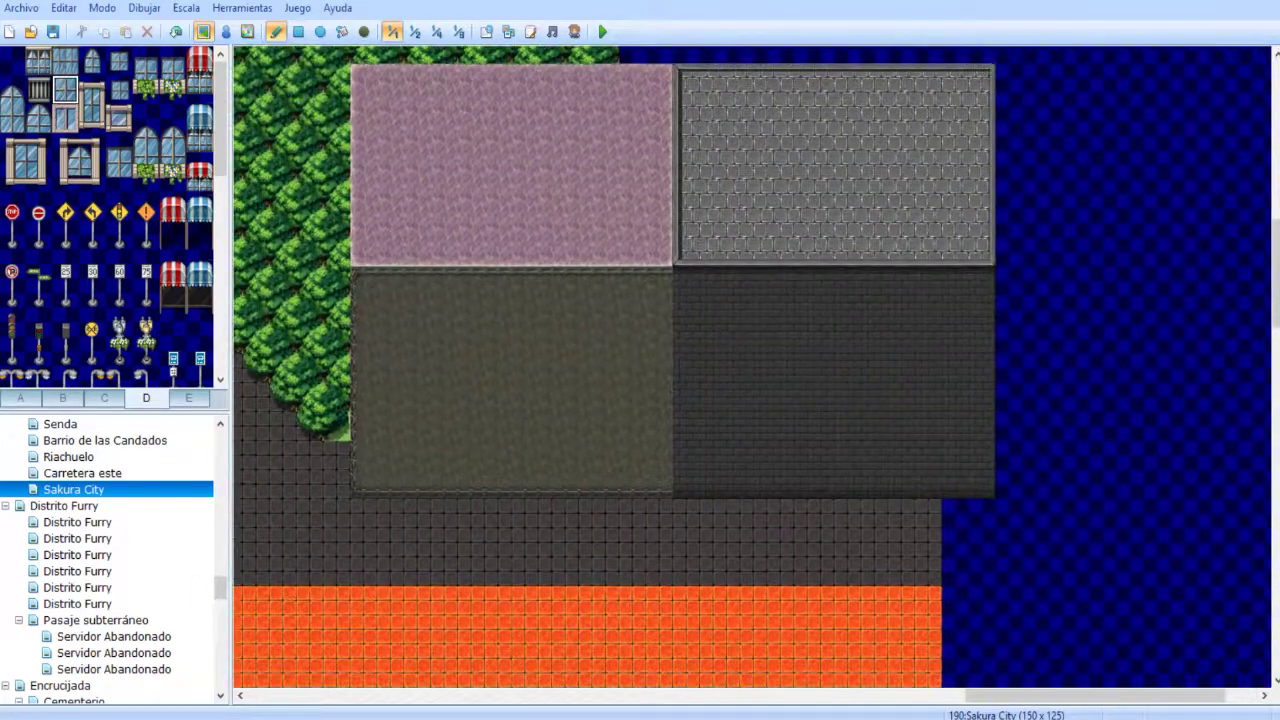
click(38, 118)
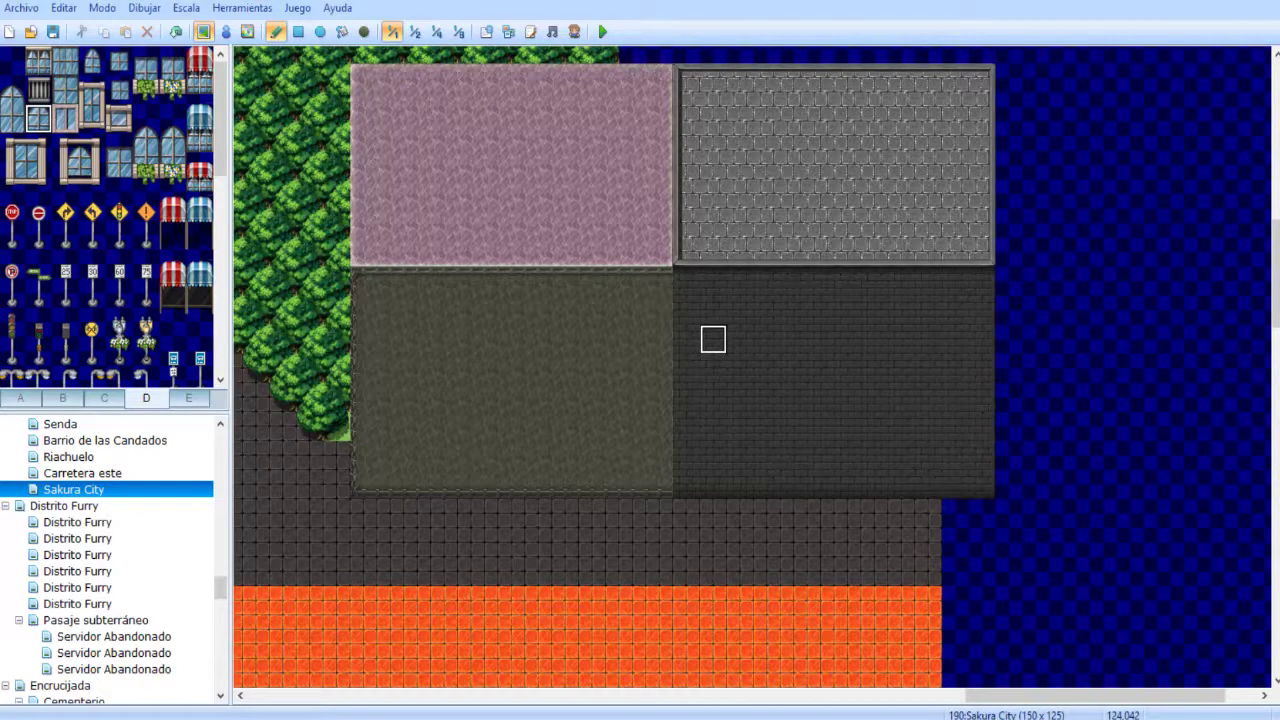
click(713, 340)
click(794, 340)
click(955, 340)
click(875, 340)
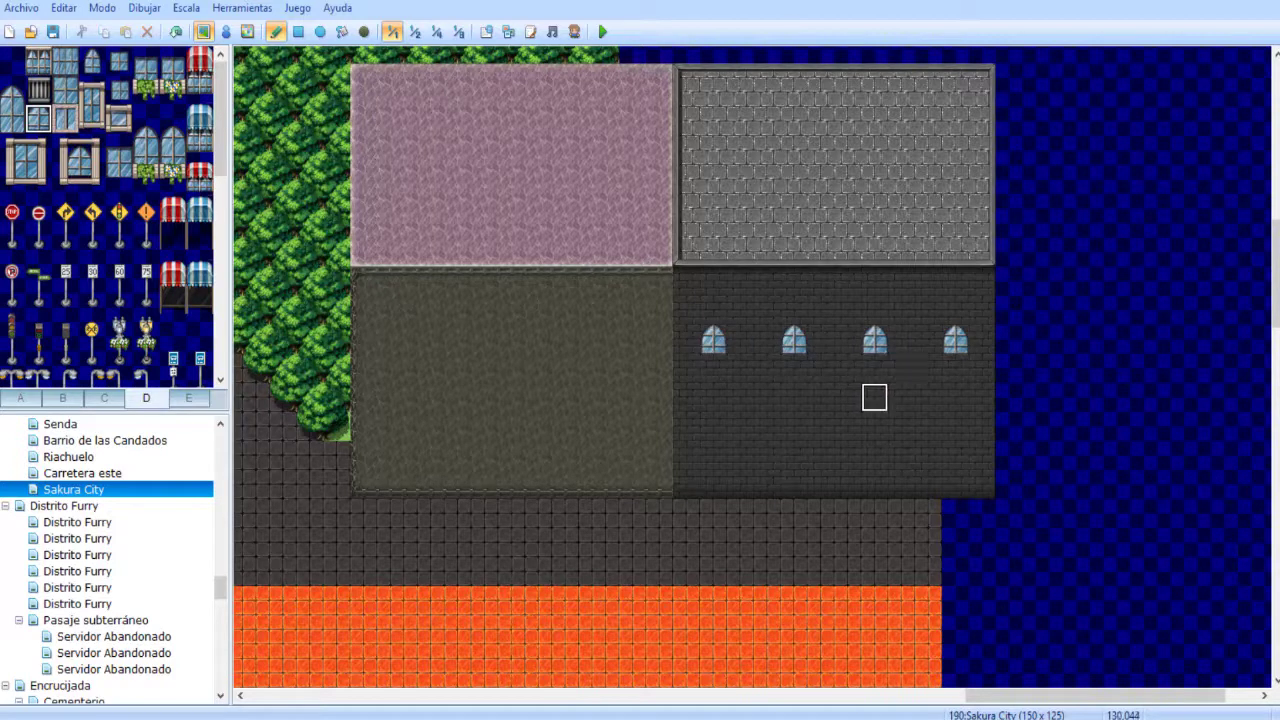
click(713, 398)
click(794, 398)
click(875, 398)
click(955, 398)
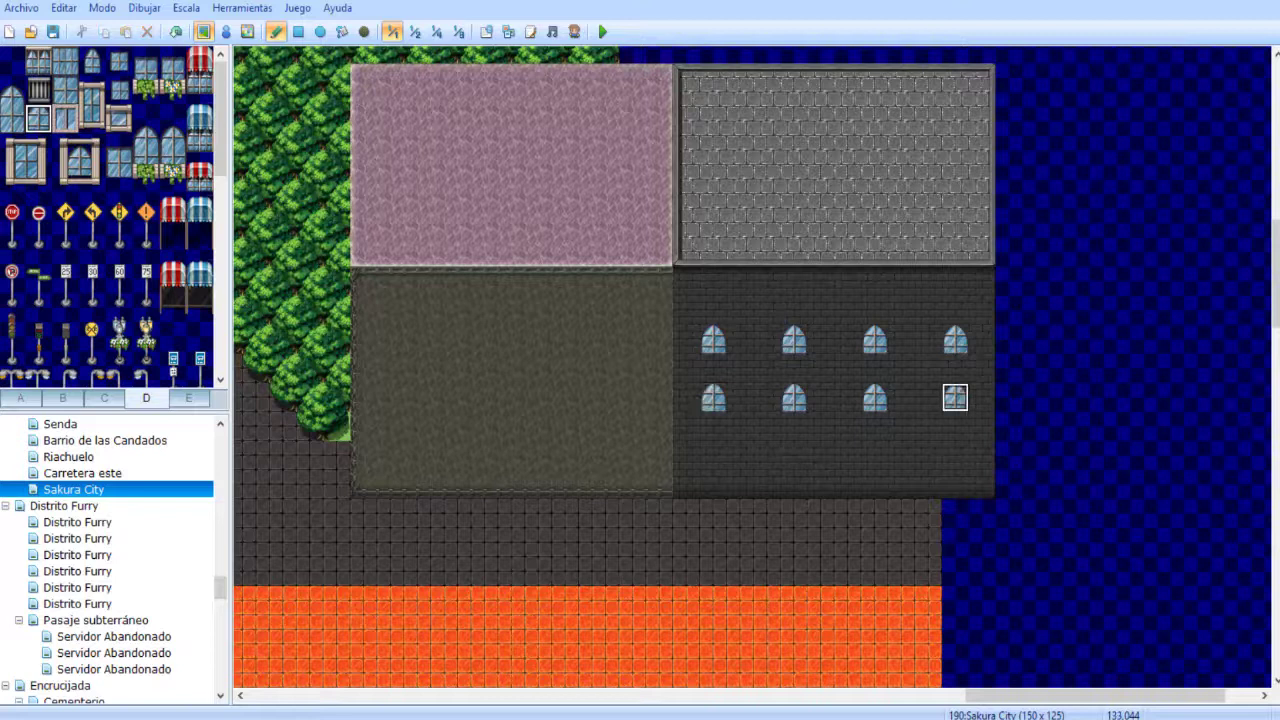
click(955, 456)
click(875, 456)
click(794, 456)
click(713, 456)
- Shift the whole block of arched windows on the dark brick building up by one tile
right_drag(714, 340, 955, 483)
click(954, 312)
right_click(848, 427)
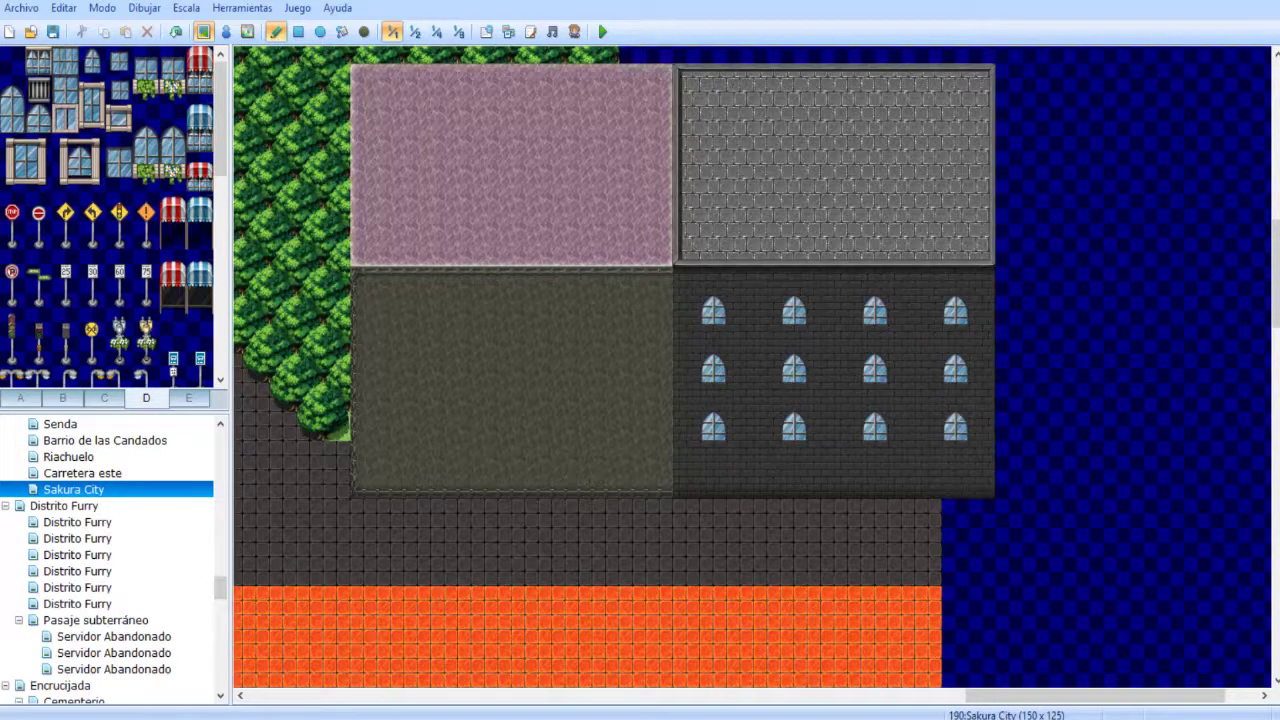
- Fill the olive building's front with three rows of four pink-framed windows, copying the first row downward and aligning with the neighbouring arched windows
click(713, 310)
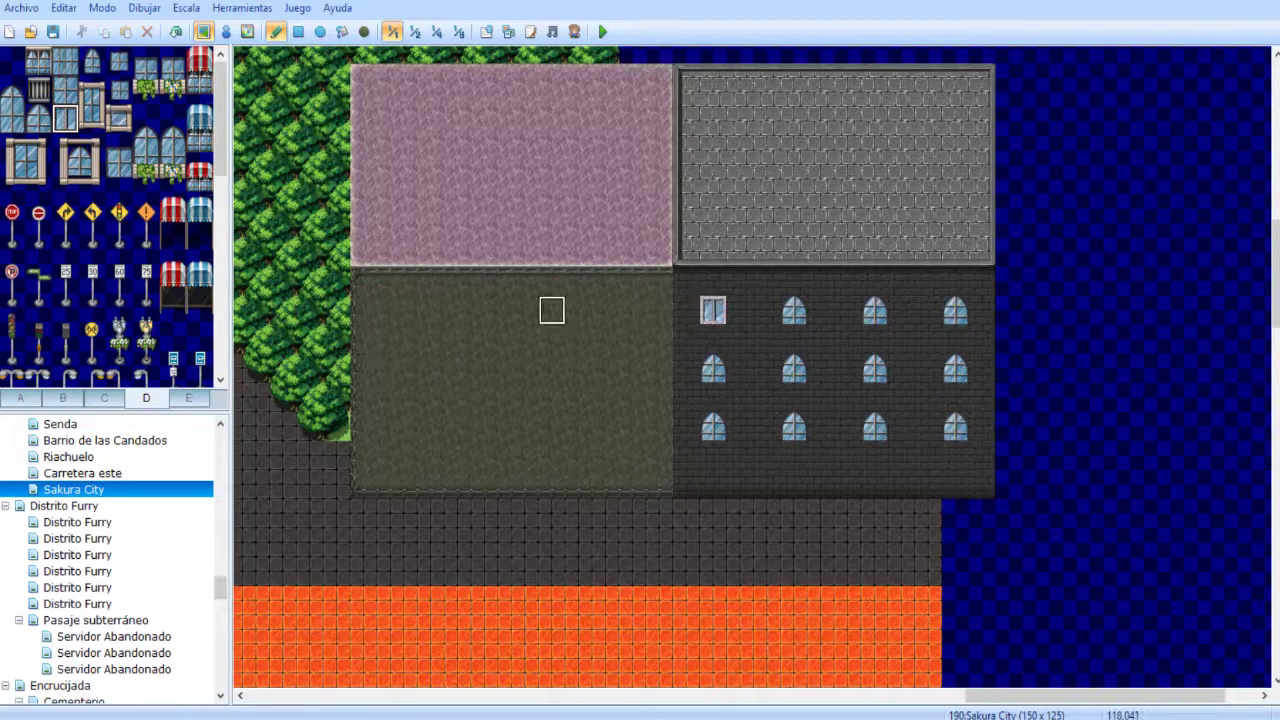
key(ctrl+z)
click(390, 310)
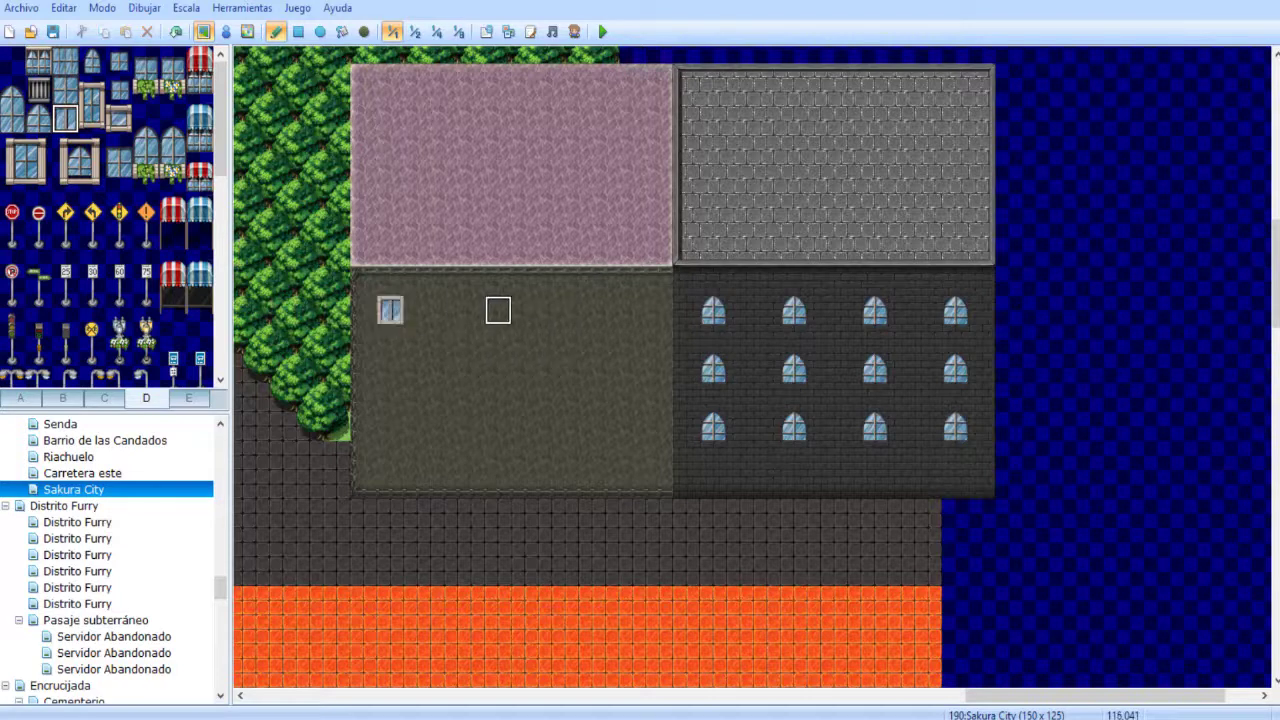
click(471, 310)
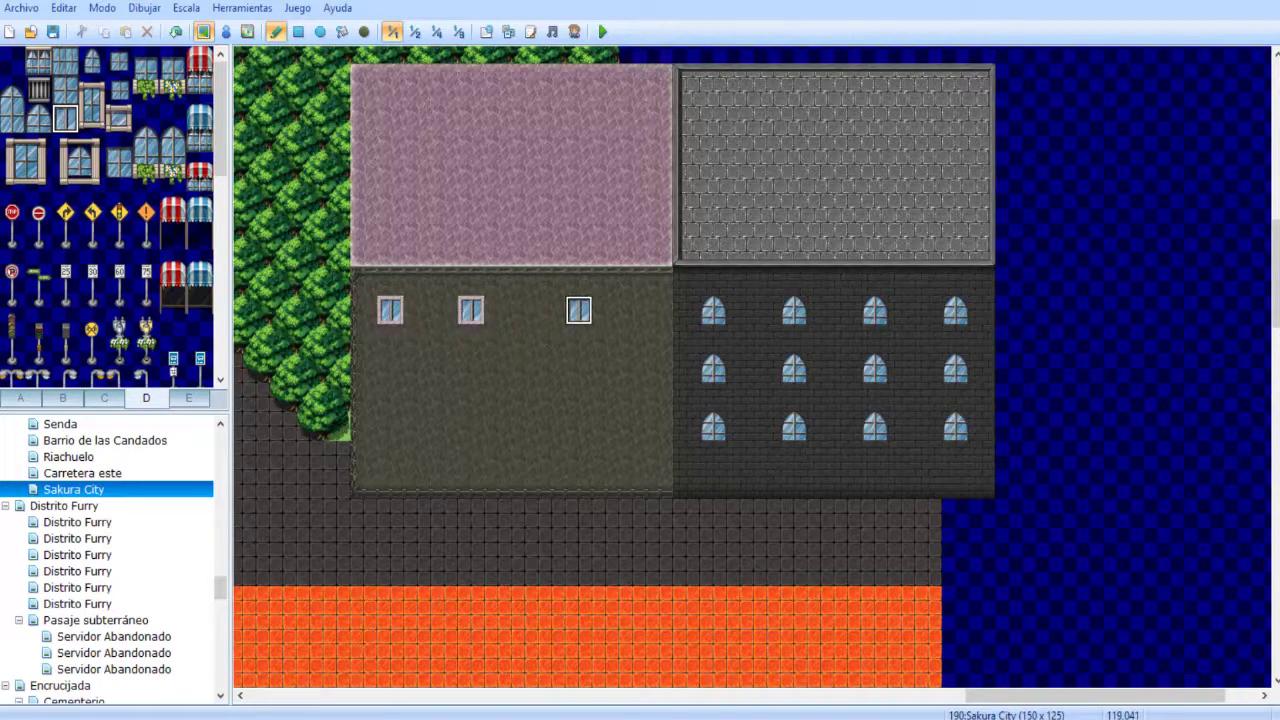
key(ctrl+z)
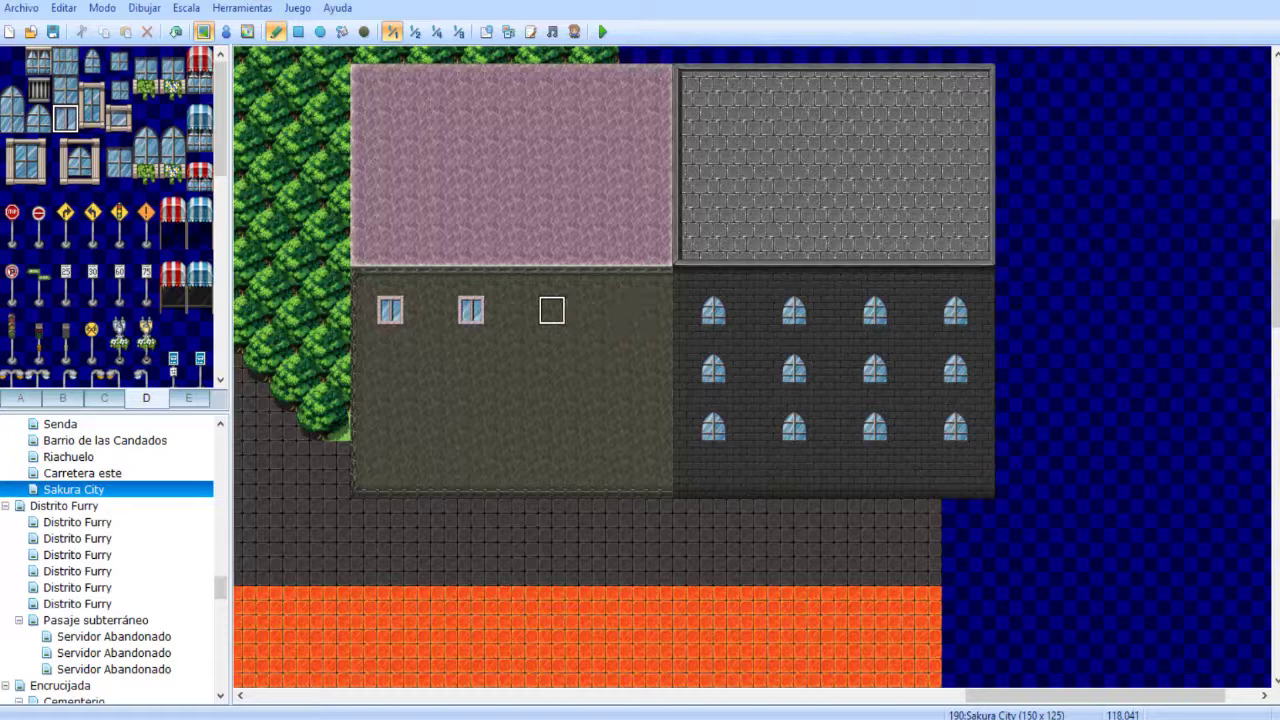
click(551, 310)
click(632, 310)
right_drag(390, 310, 632, 310)
drag(632, 368, 632, 426)
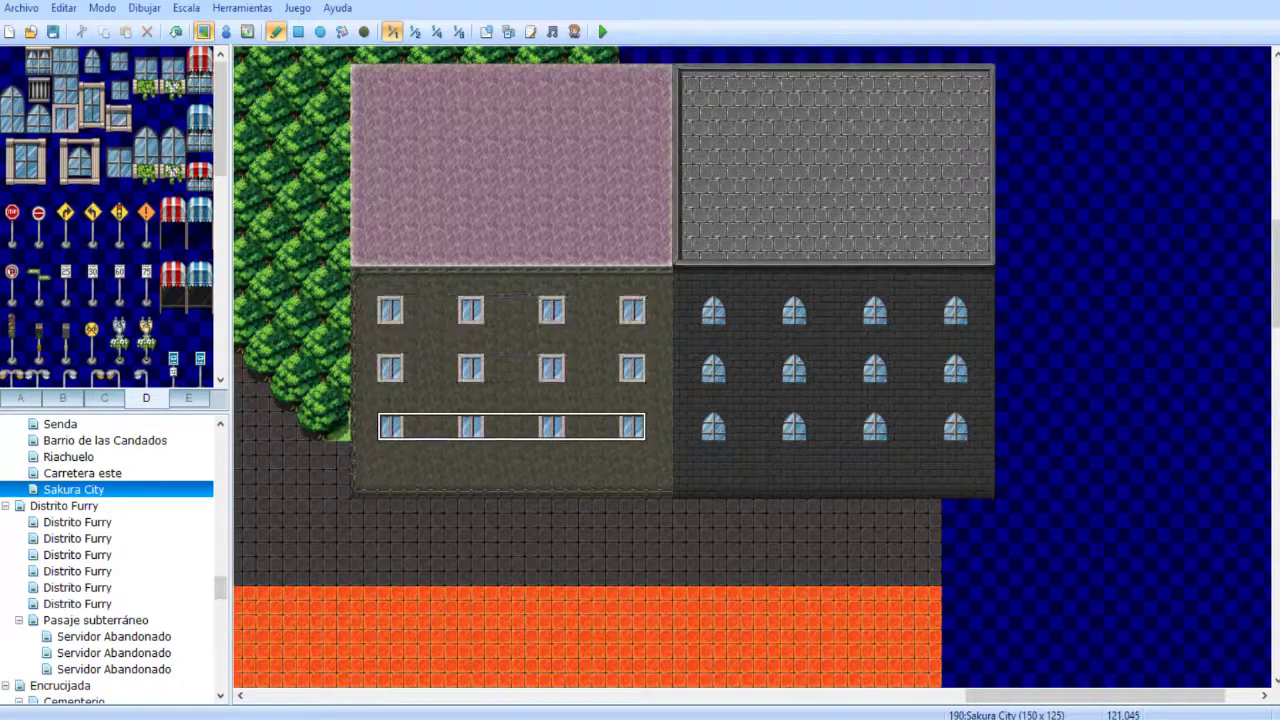
right_click(524, 368)
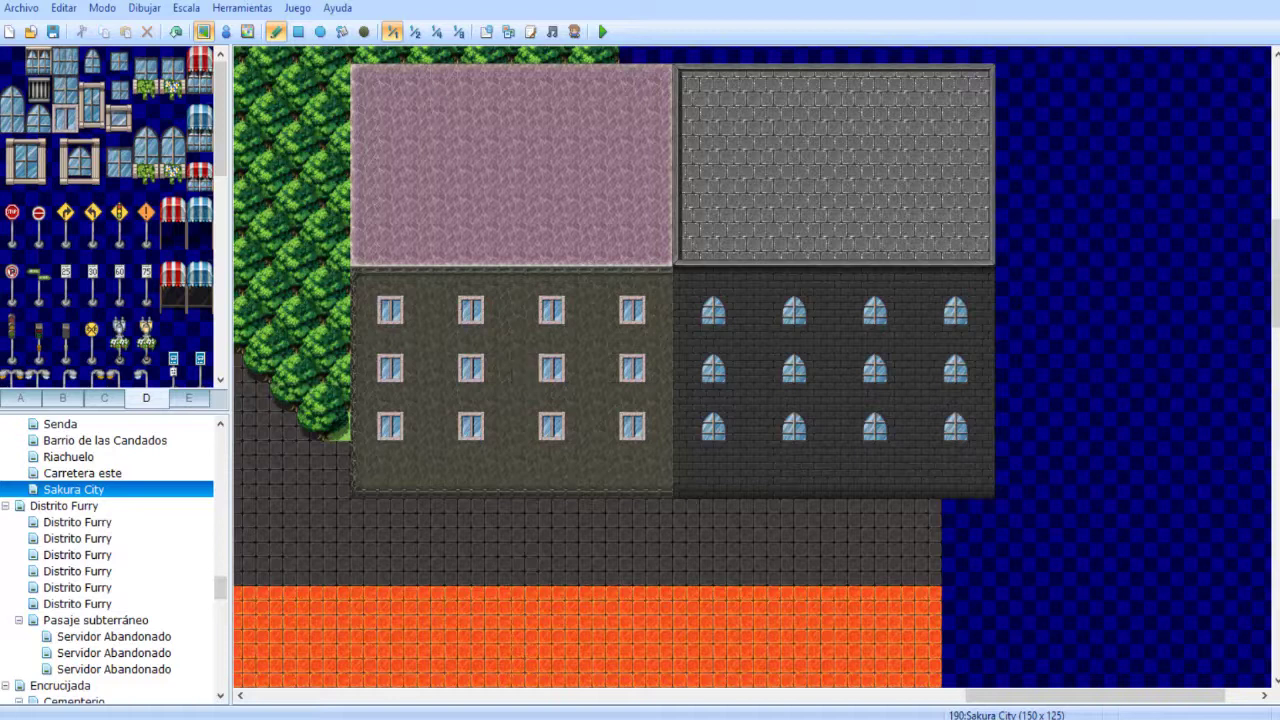
- Review Sakura City's buildings at half scale and examine the house fronts on the Zona de Vallecas map
click(415, 32)
middle_click(688, 241)
middle_drag(688, 241, 574, 300)
middle_drag(688, 349, 535, 266)
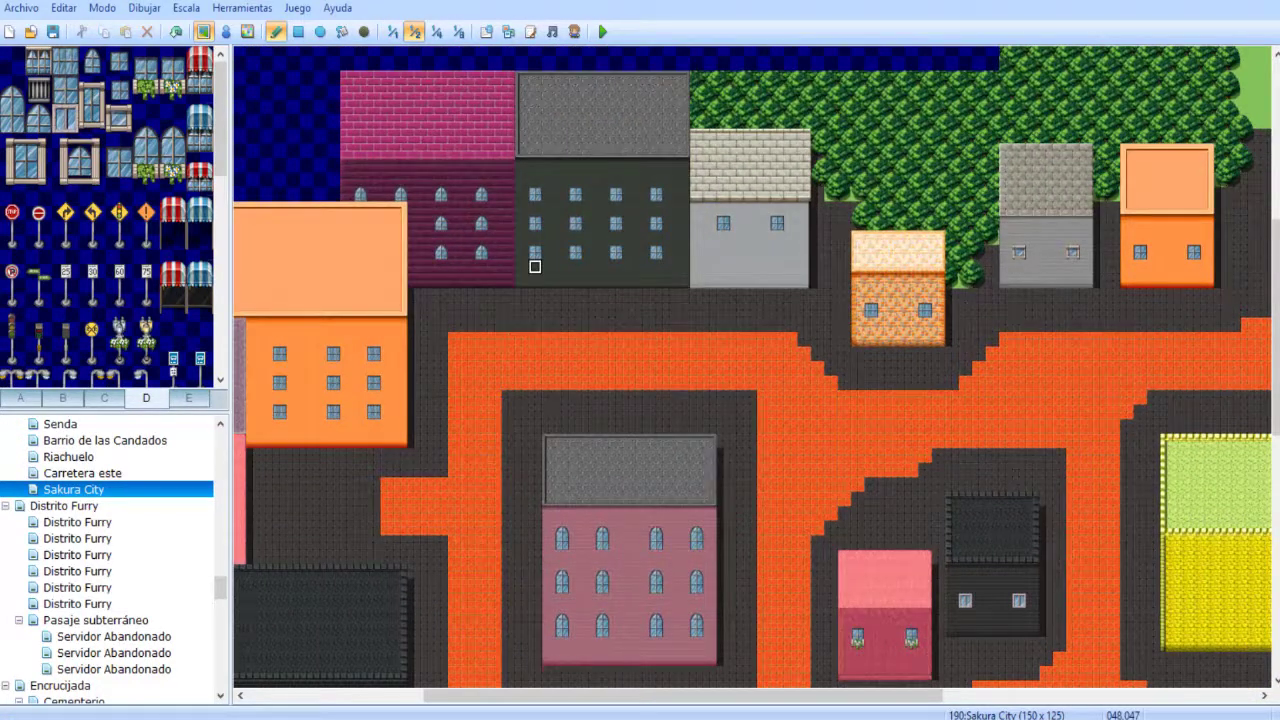
scroll(108, 560, down, 12)
scroll(108, 560, up, 5)
click(75, 473)
mouse_move(566, 359)
middle_down()
mouse_move(575, 565)
mouse_move(575, 530)
middle_up()
middle_click(566, 479)
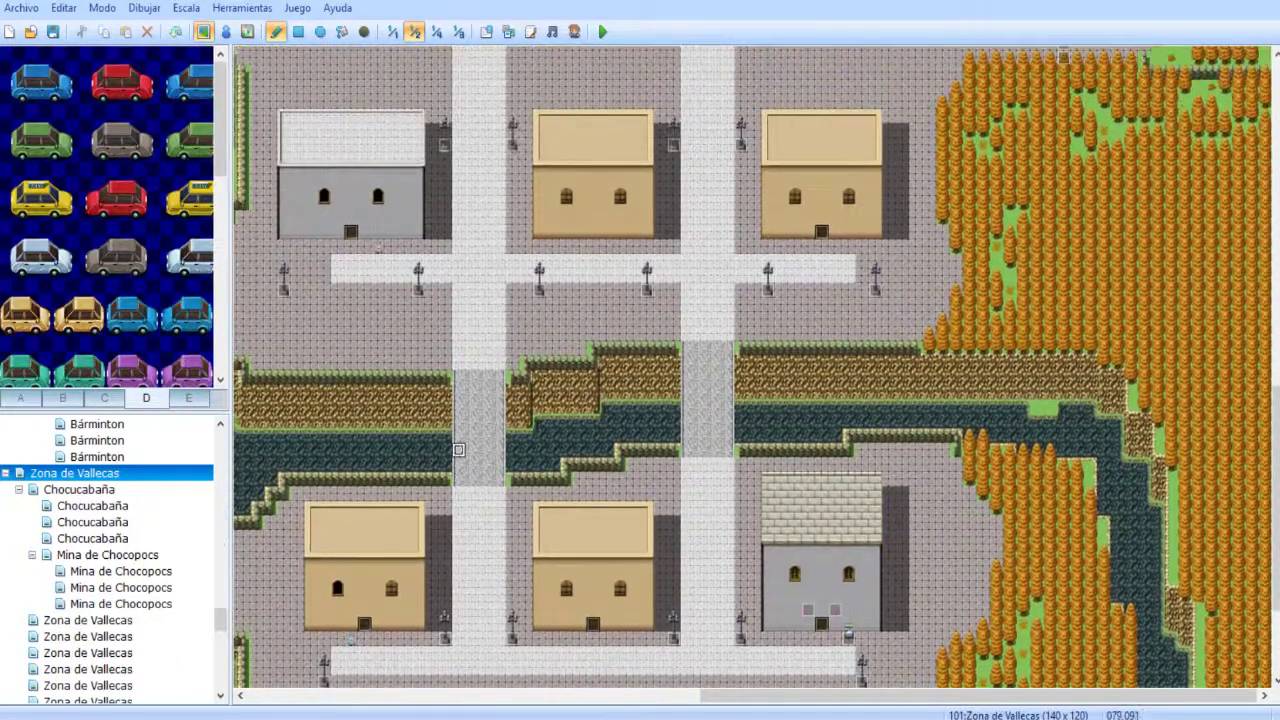
scroll(107, 560, up, 5)
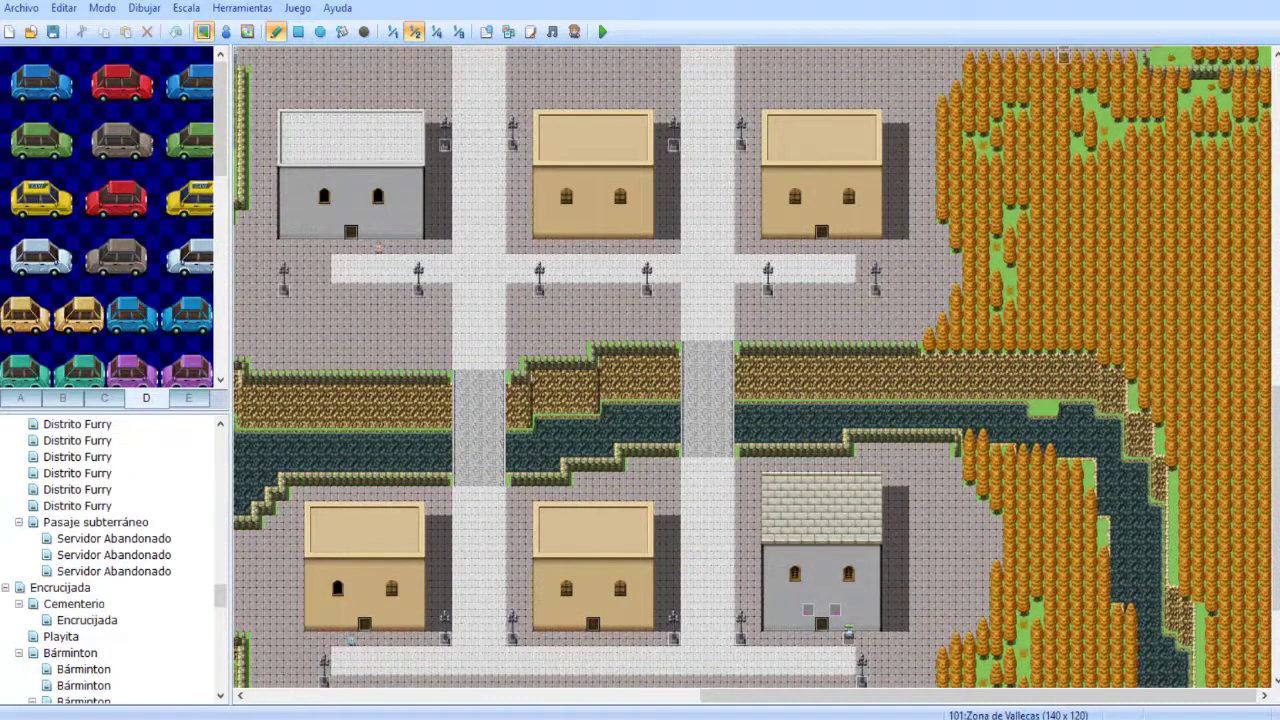
scroll(107, 560, up, 15)
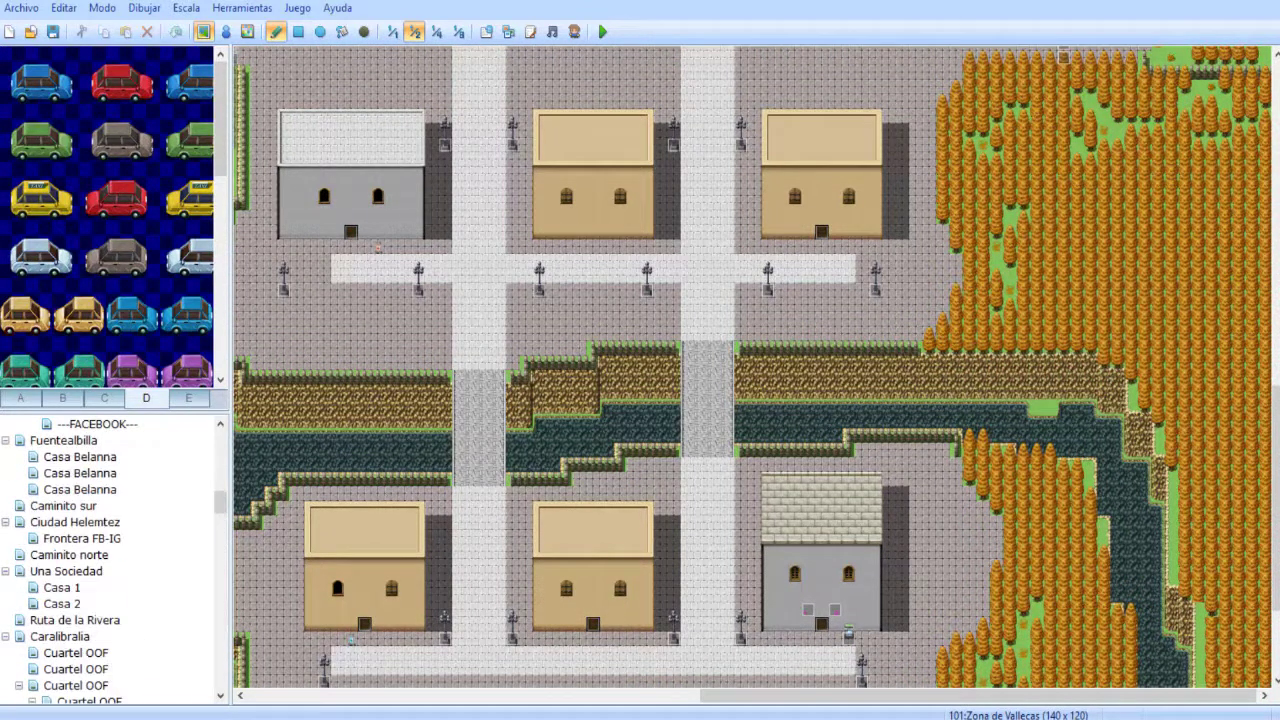
- Copy the front wall of the light grey house with its windows and door from the Caralibralia map
click(60, 636)
middle_click(652, 454)
middle_click(657, 213)
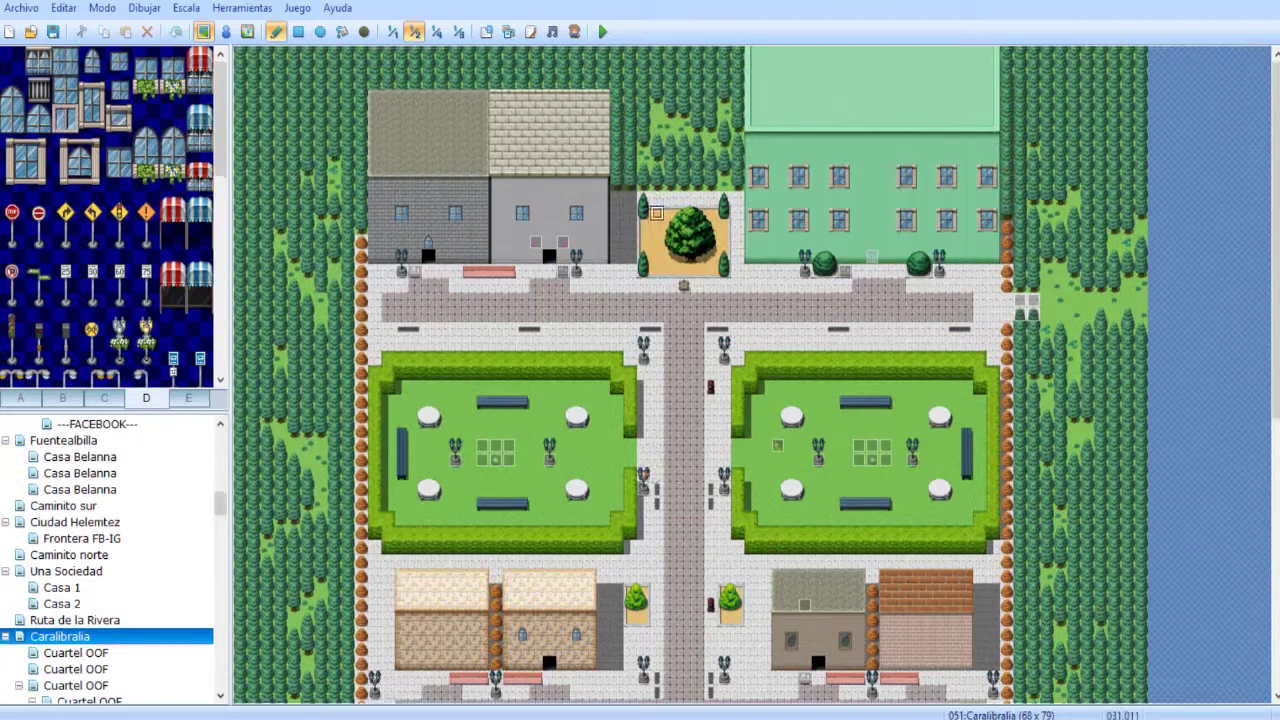
scroll(656, 300, down, 2)
scroll(107, 560, down, 10)
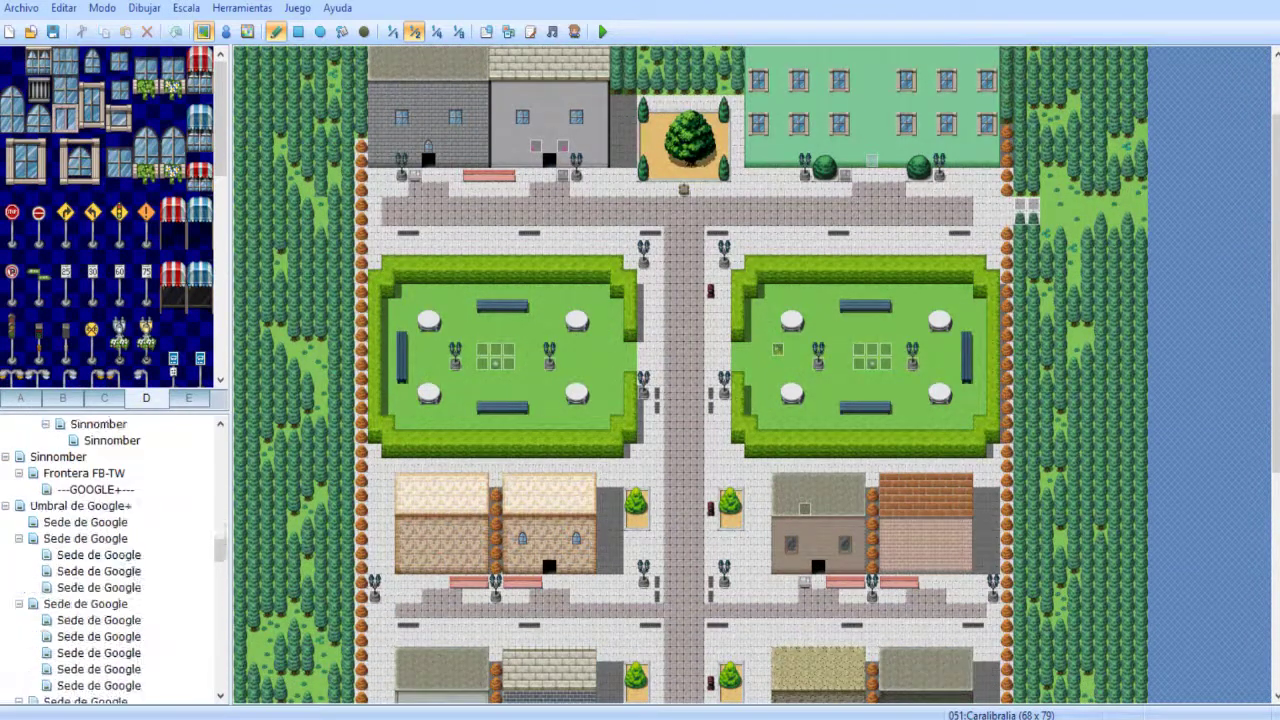
scroll(536, 393, up, 2)
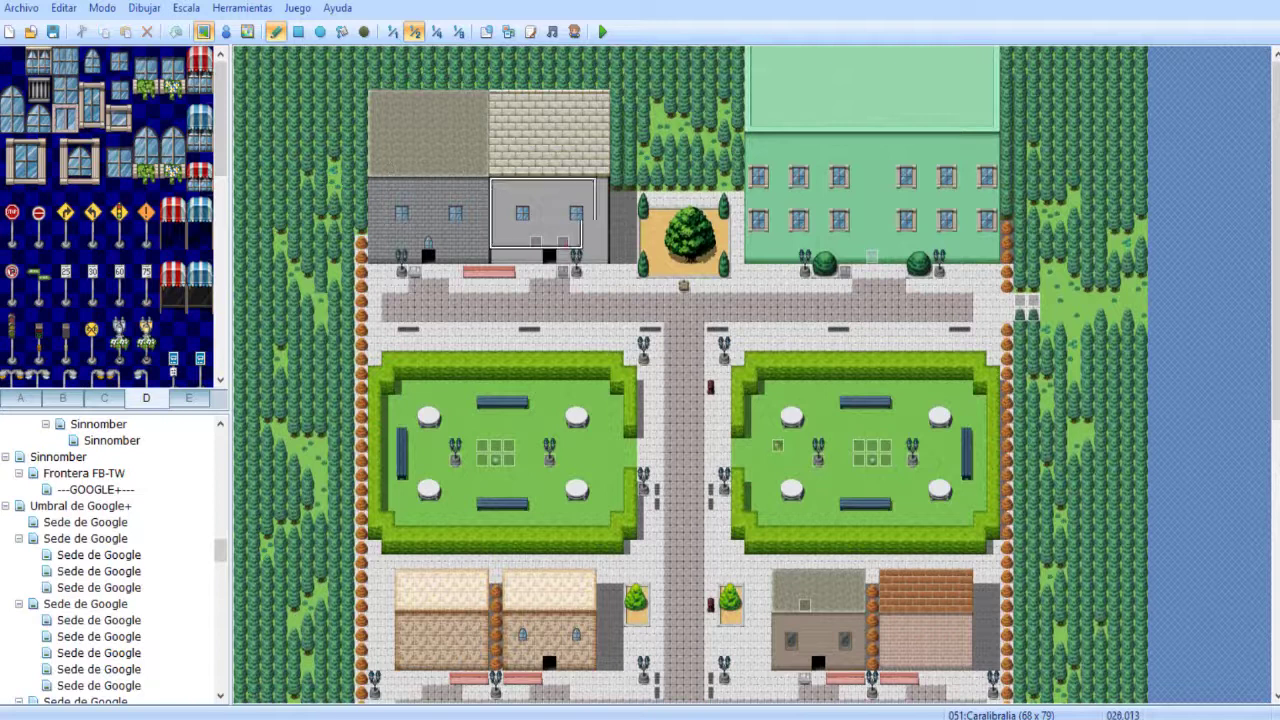
scroll(110, 560, down, 6)
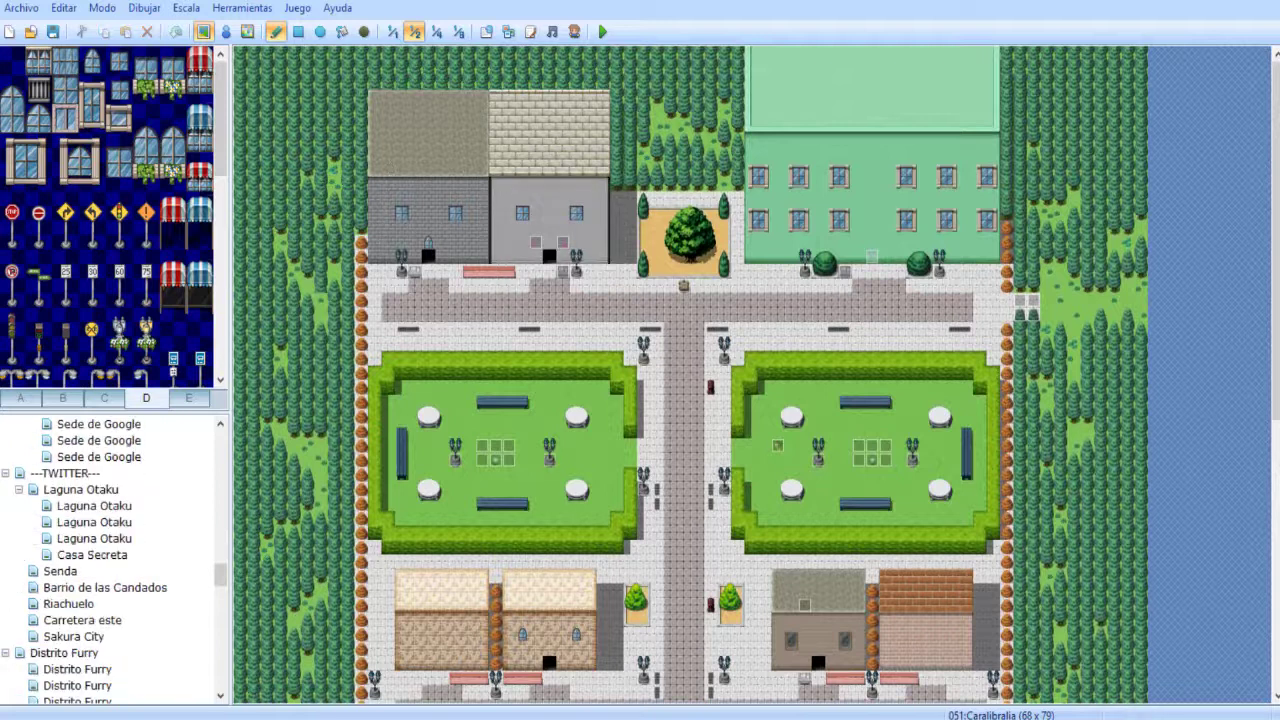
scroll(110, 560, down, 1)
- Try pasting the copied facade onto the light grey house with two windows in Sakura City
click(73, 587)
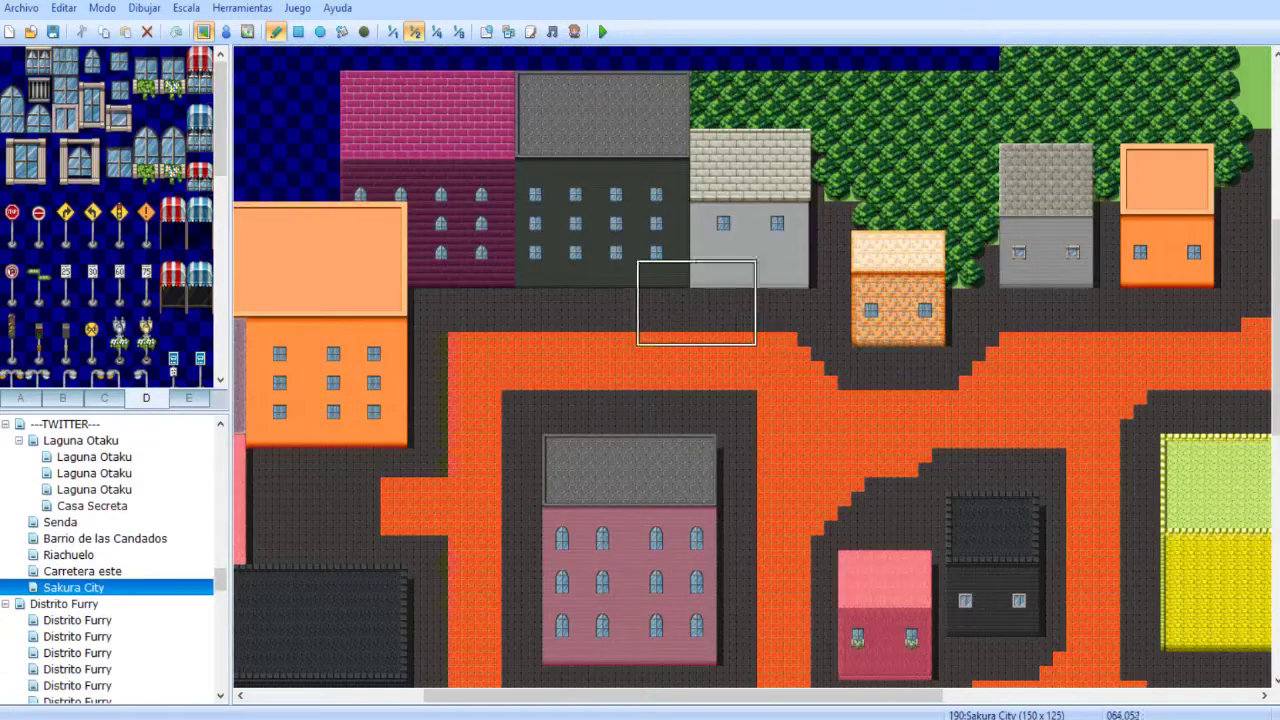
click(803, 280)
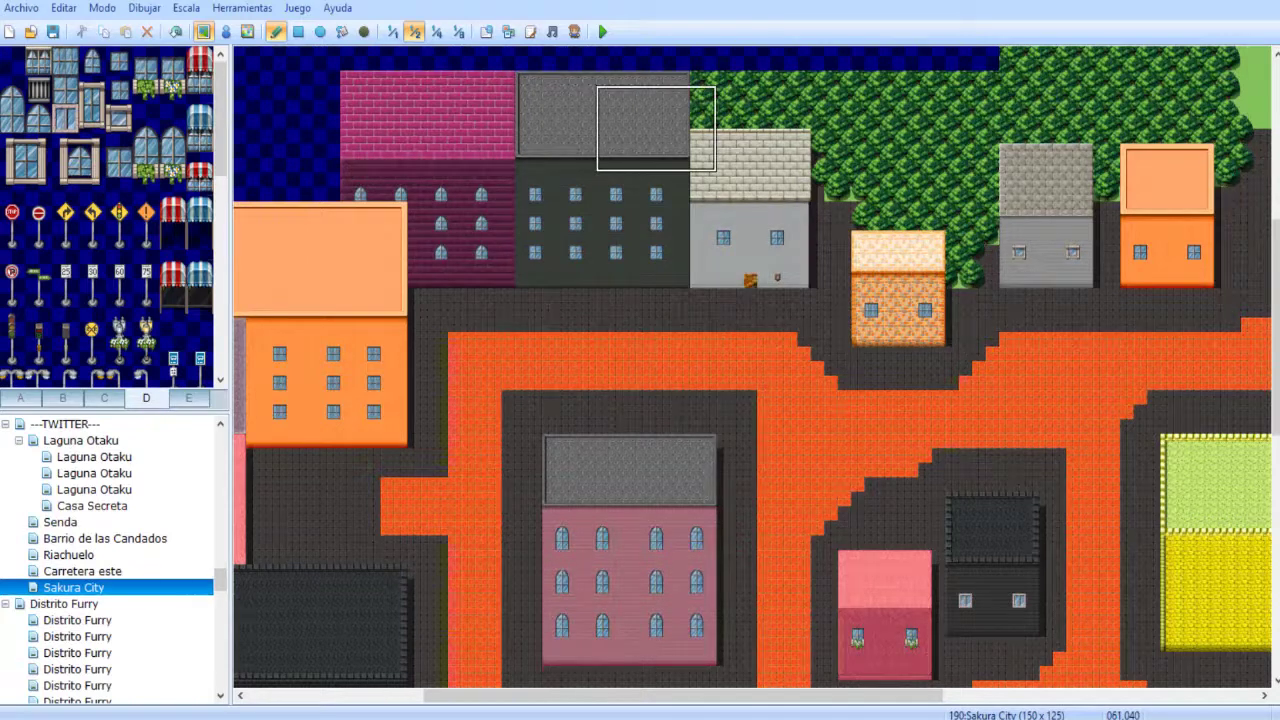
click(393, 31)
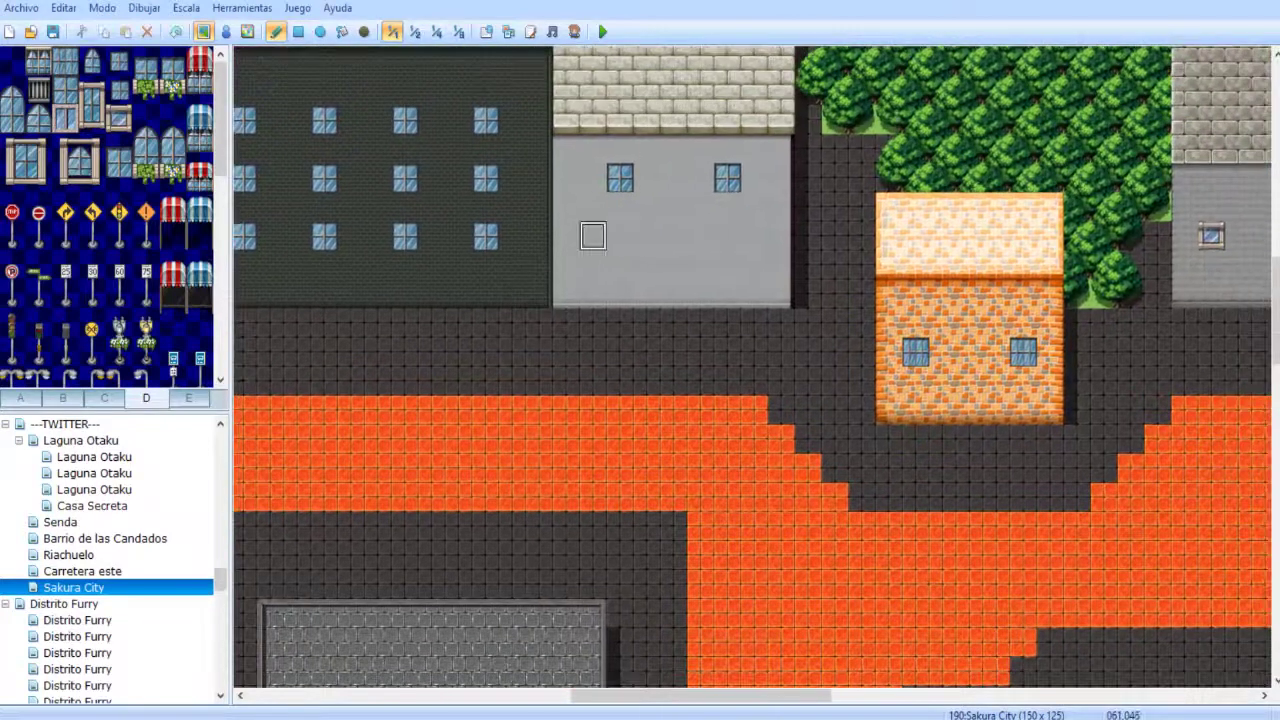
- Move the light grey house's two windows down one tile and cover their former positions with plain wall
right_drag(620, 178, 727, 178)
click(727, 207)
right_click(593, 178)
drag(620, 178, 754, 178)
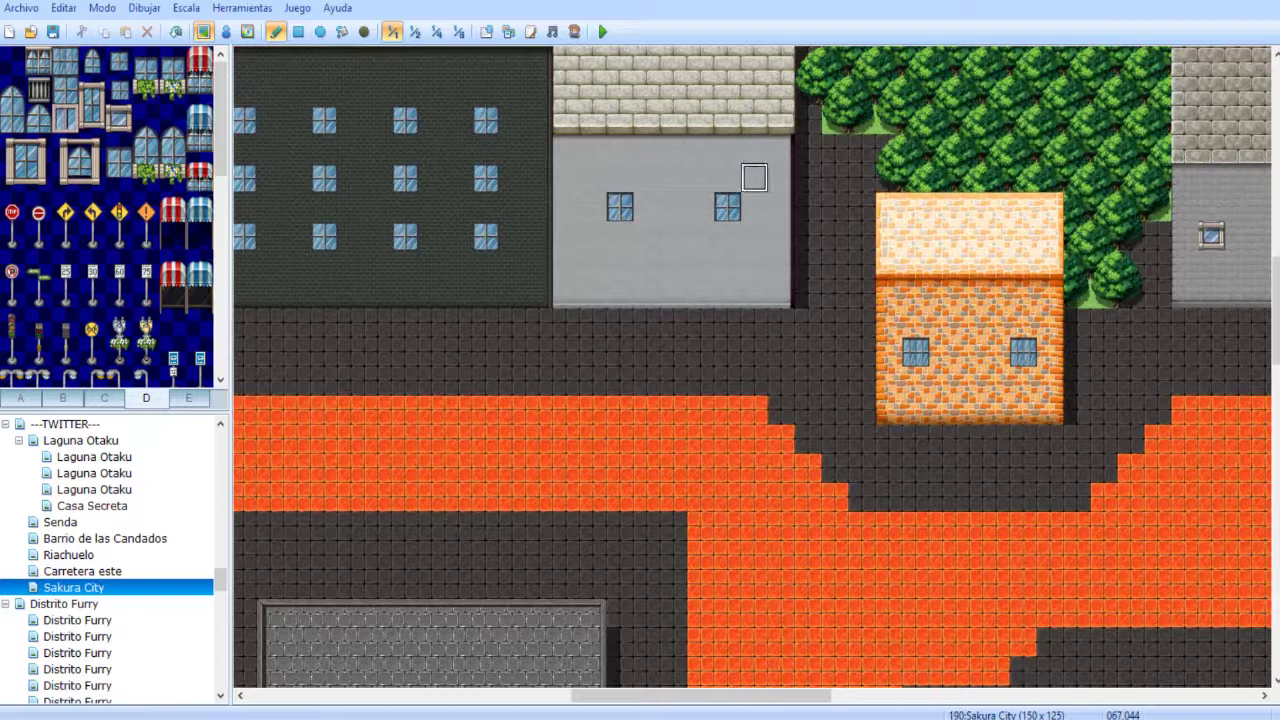
- Repaint the light grey house's entire roof as a rectangle of the darker grey stone roof tile
scroll(756, 181, up, 3)
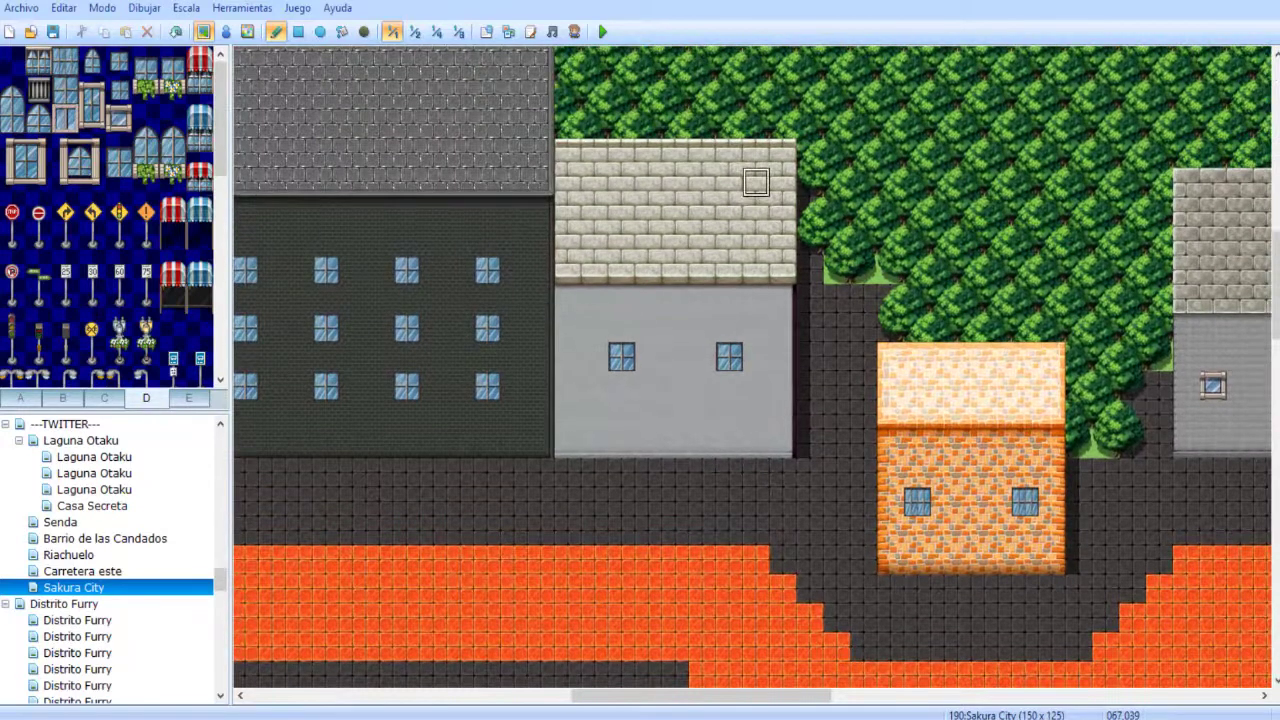
click(20, 398)
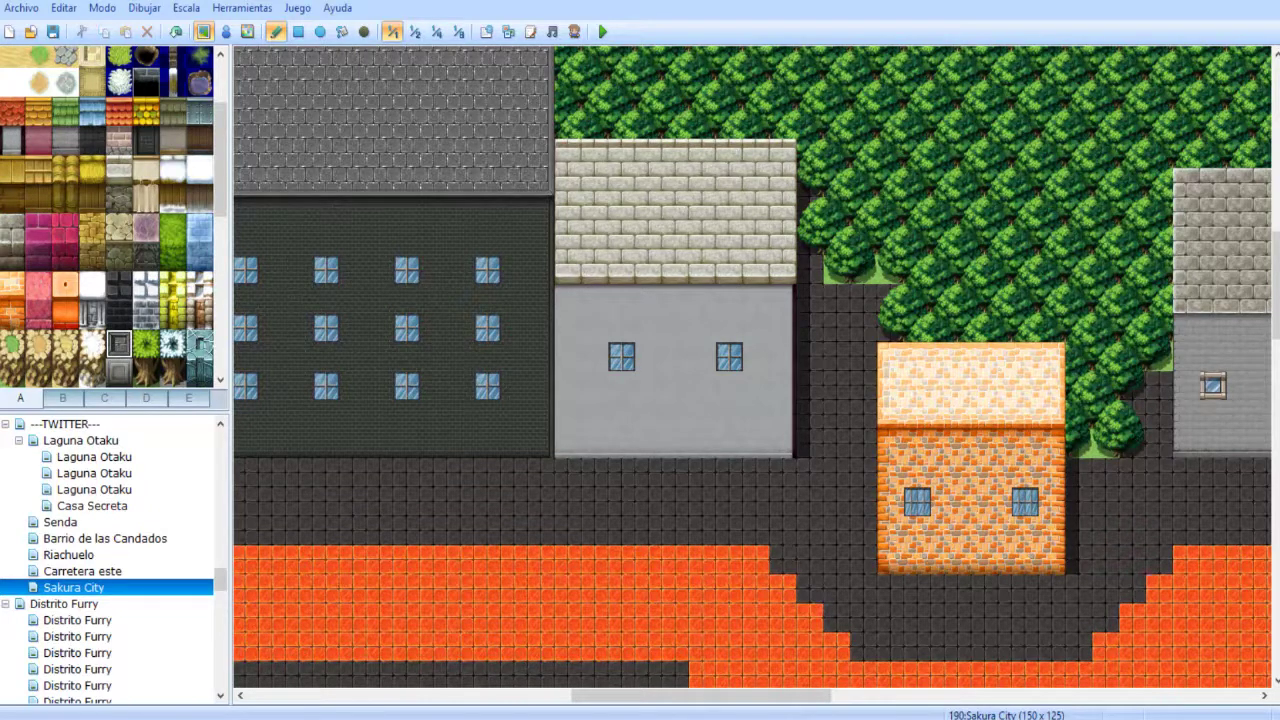
click(12, 228)
click(298, 31)
drag(568, 152, 785, 432)
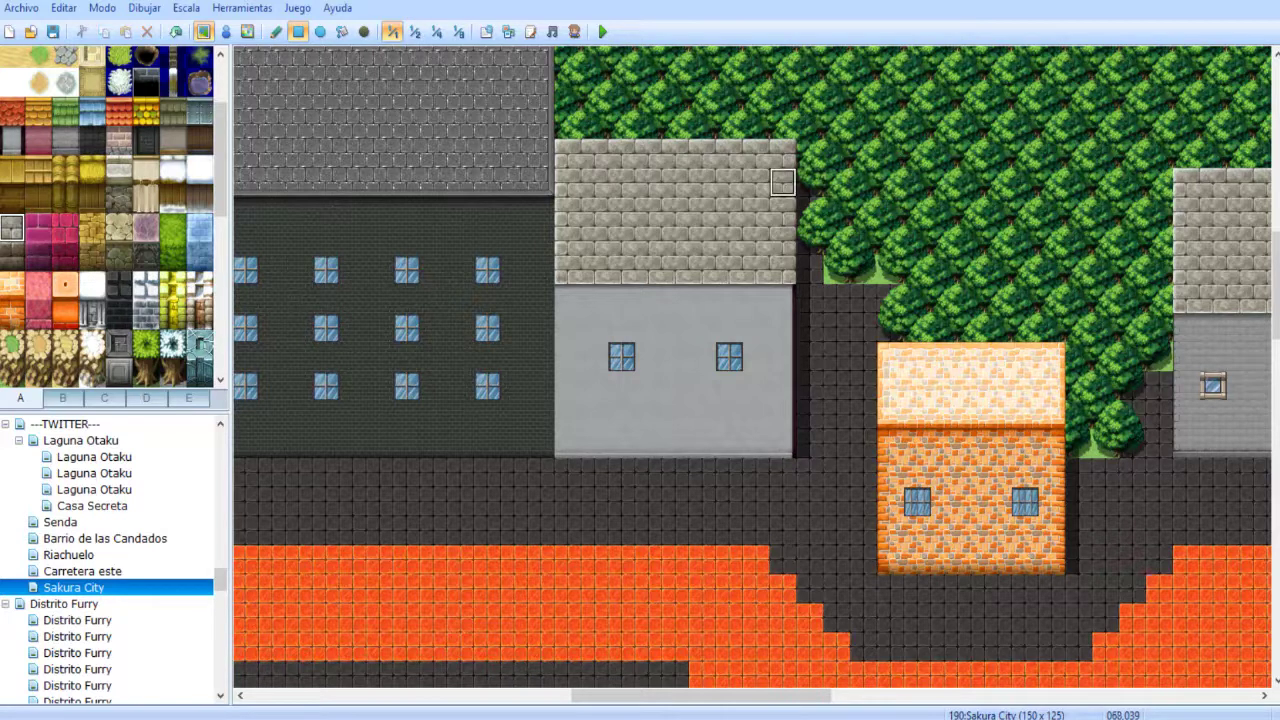
- Copy Sakura City's two adjoining northeast buildings and paste them over their windowless counterparts on the Carretera este map
click(415, 31)
click(437, 31)
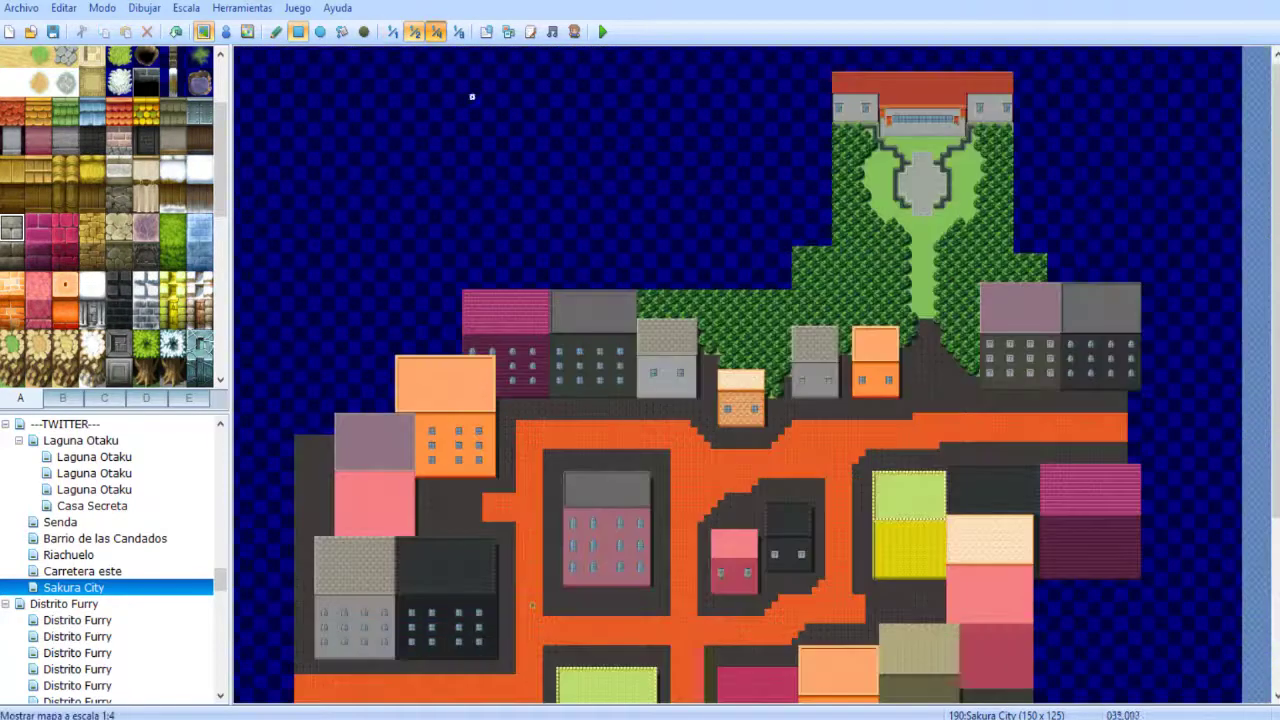
scroll(669, 174, down, 1)
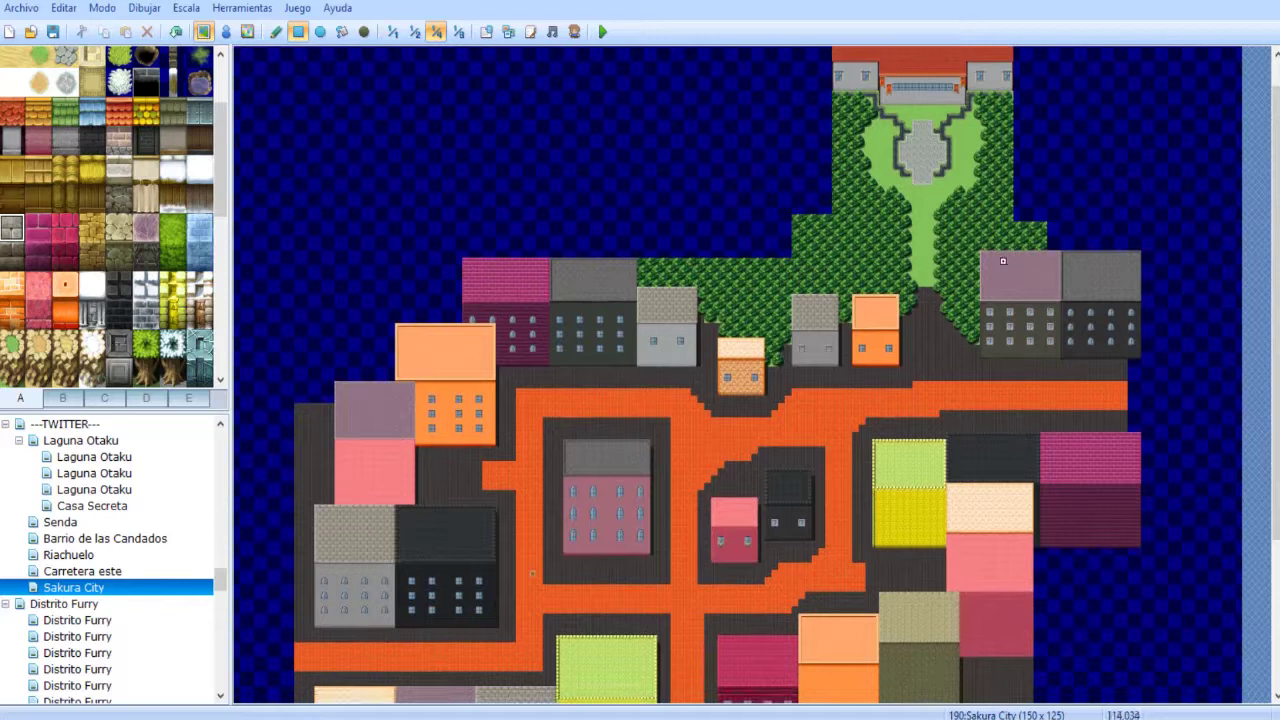
right_drag(983, 254, 1140, 378)
click(82, 571)
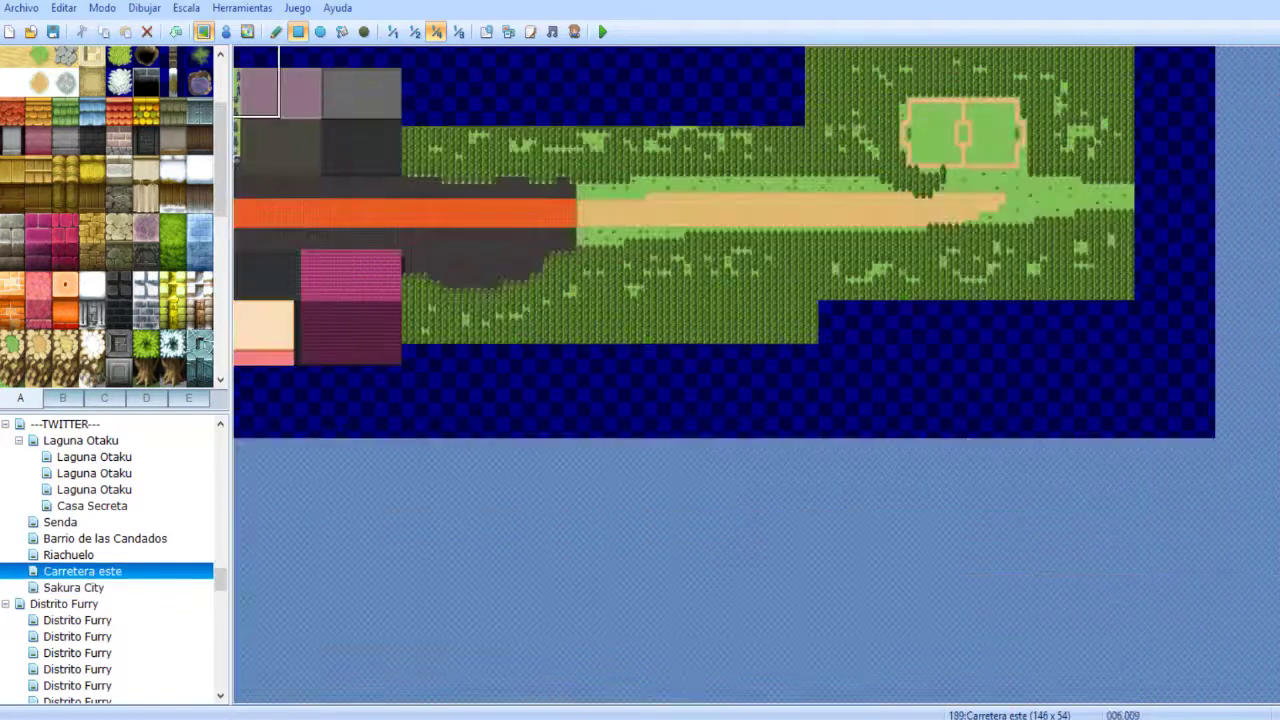
click(276, 32)
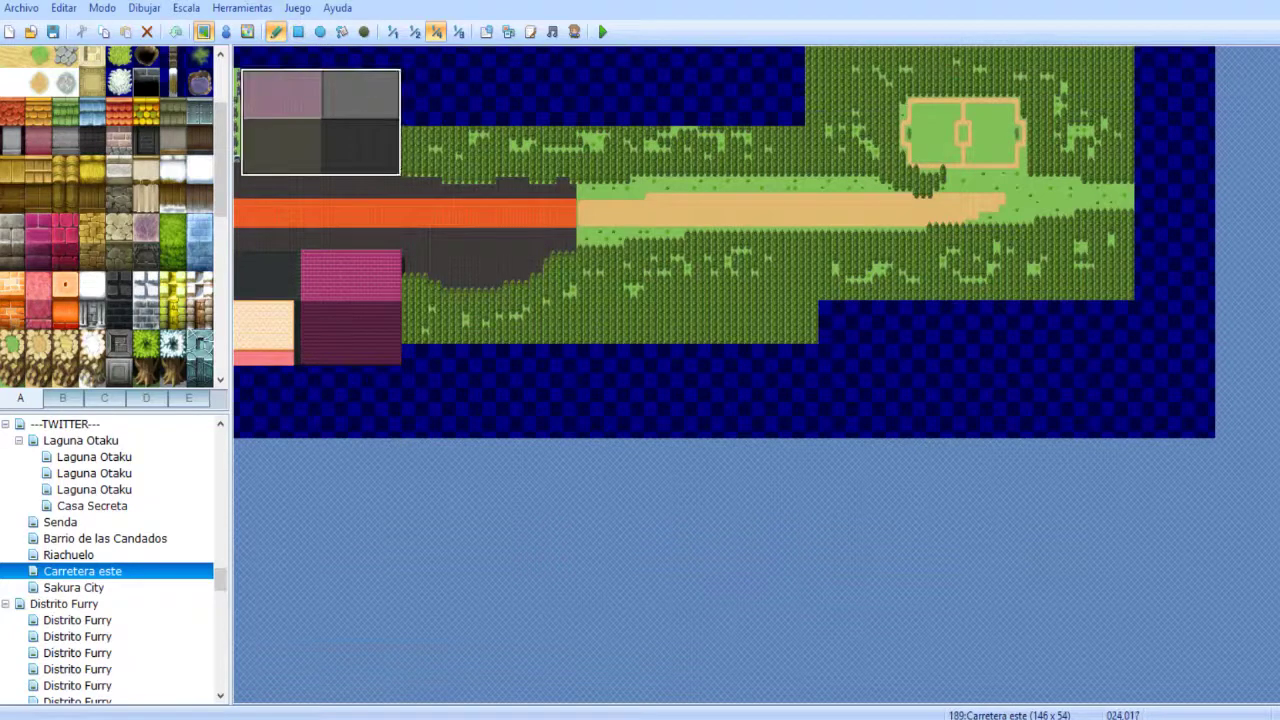
click(255, 78)
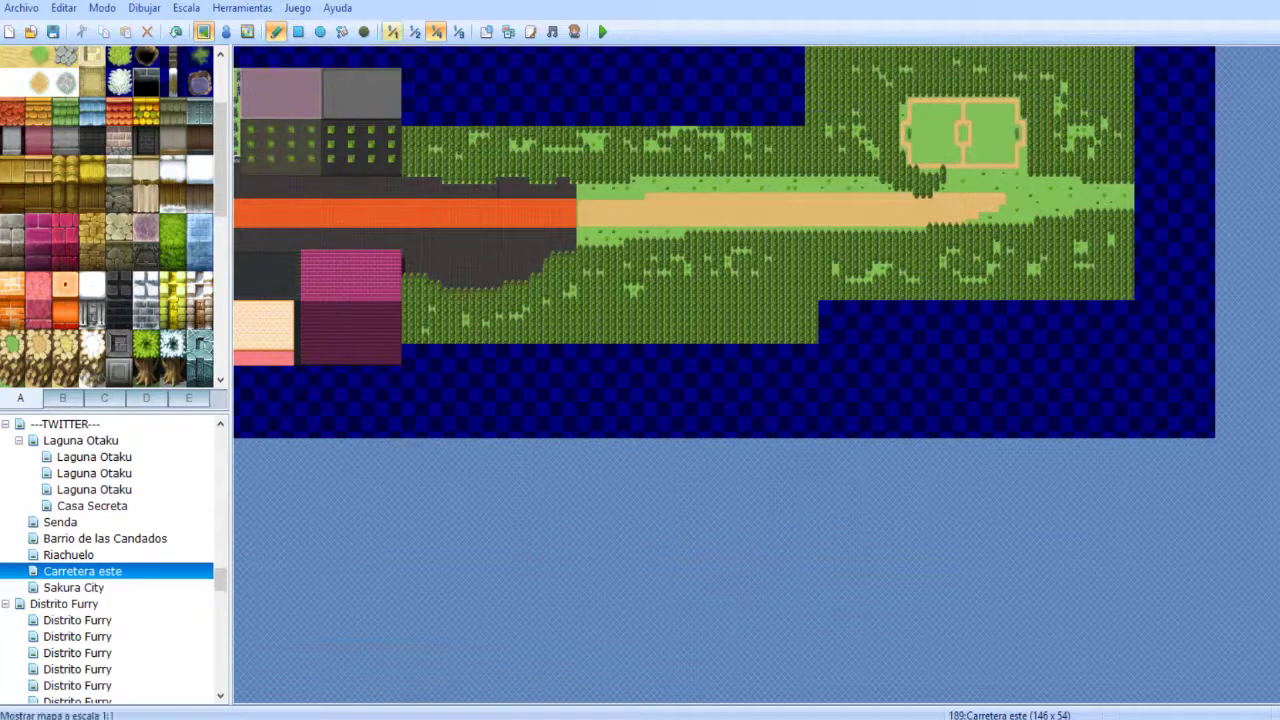
click(392, 31)
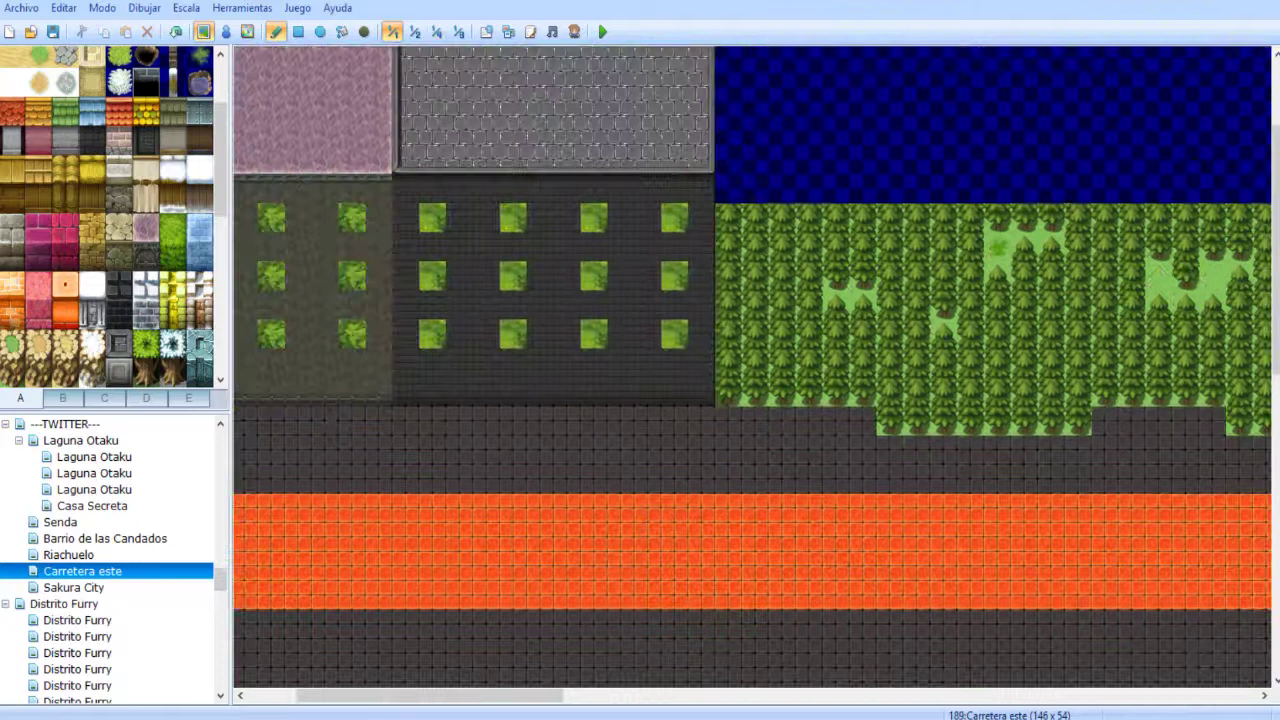
middle_drag(403, 254, 303, 213)
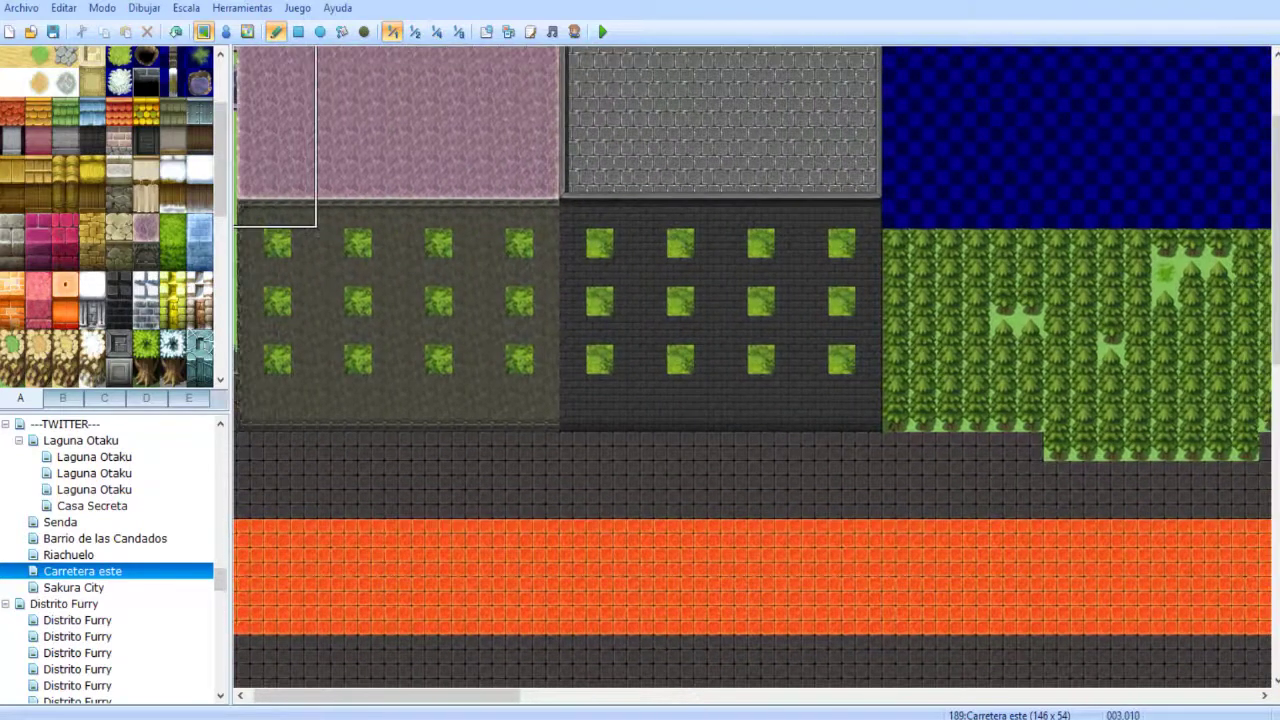
- Set the C graphic of the Carretera Sakura tileset to ModernDay_TileB in the database and accept the change
click(146, 398)
click(189, 398)
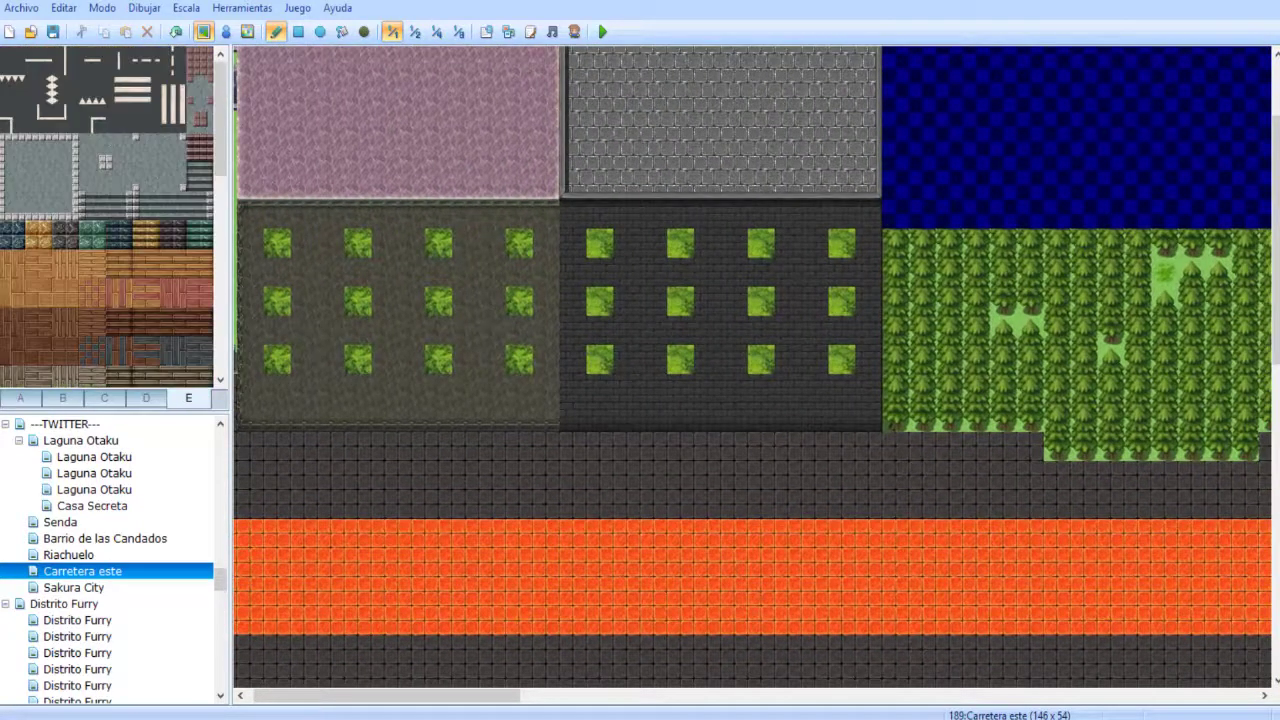
click(104, 398)
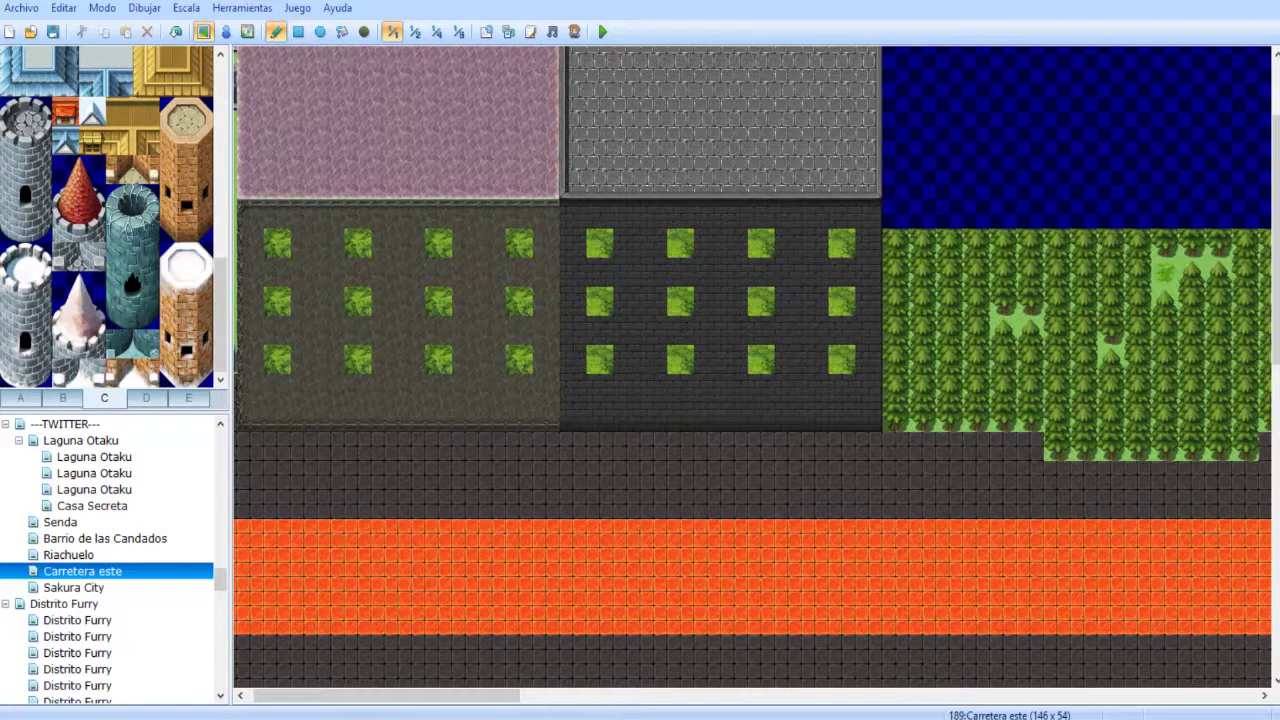
click(242, 8)
click(280, 31)
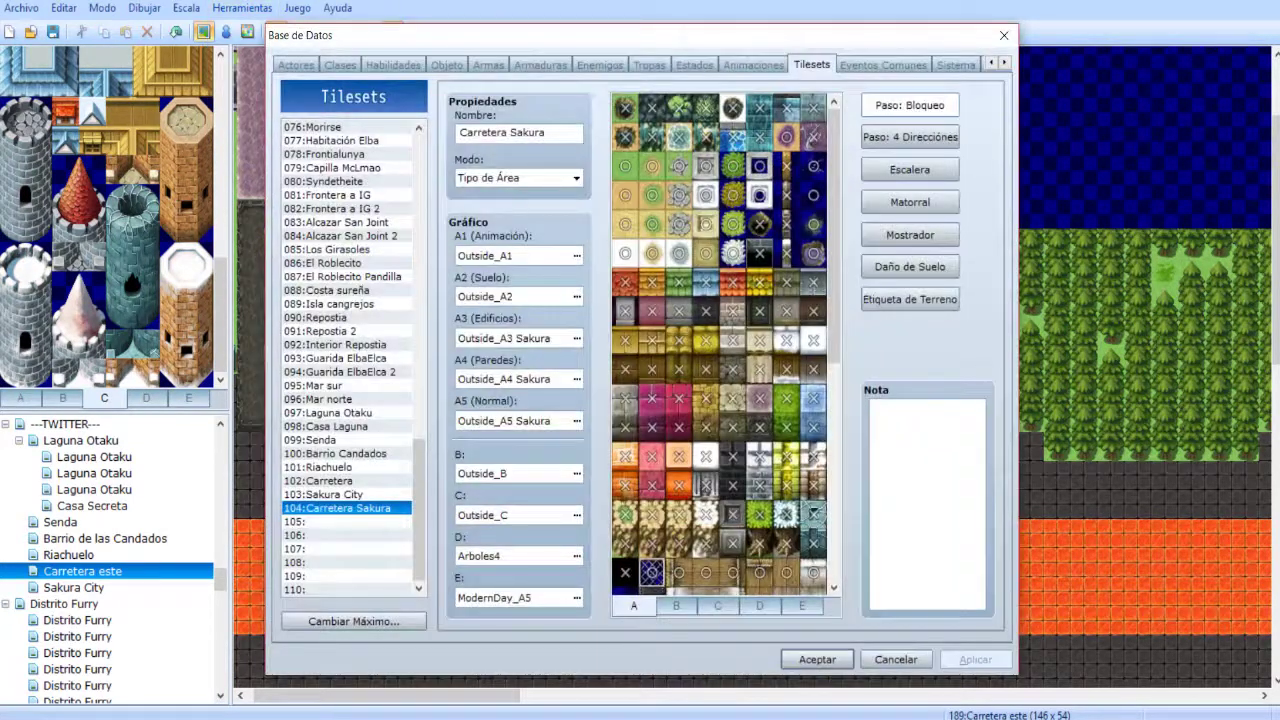
click(760, 606)
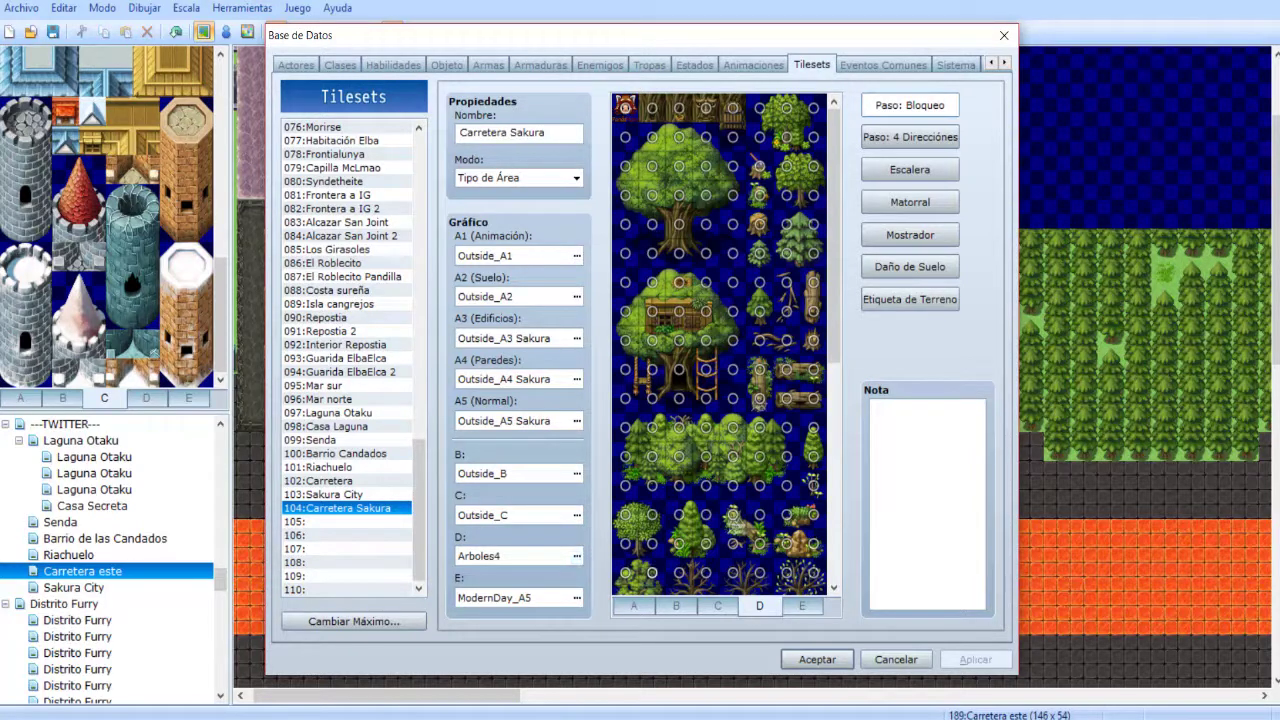
click(718, 606)
click(576, 514)
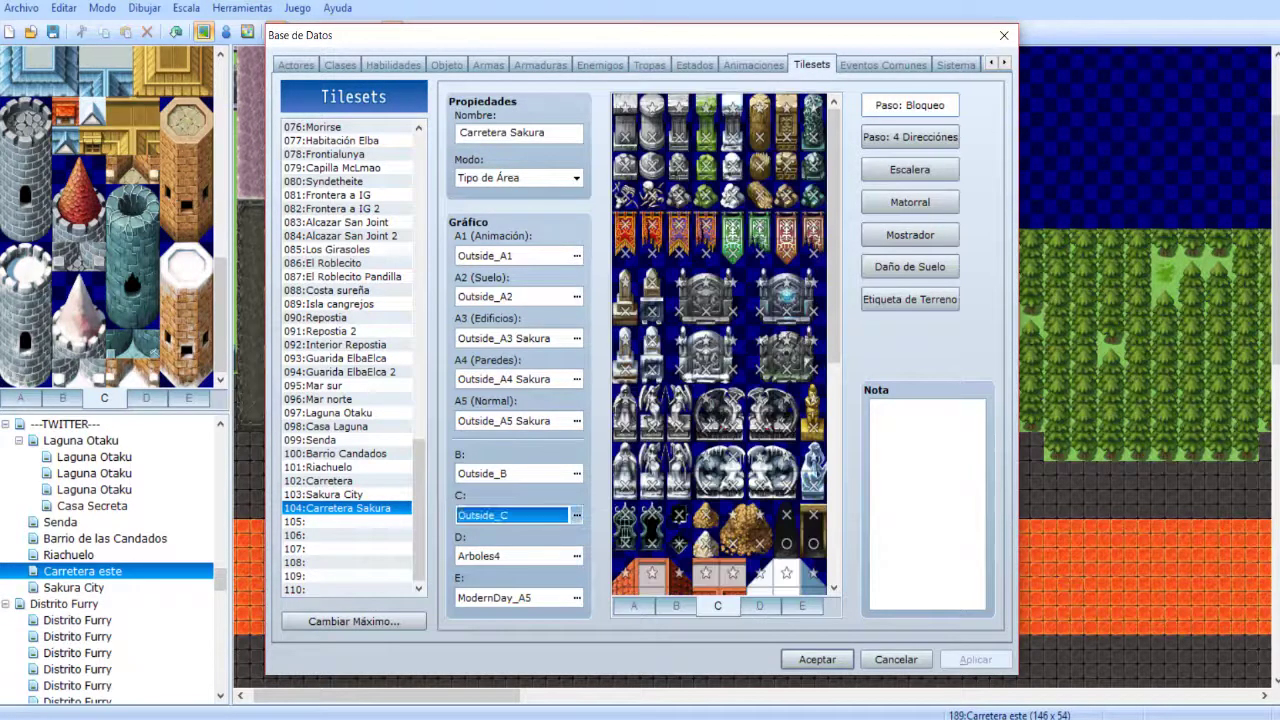
scroll(440, 340, up, 15)
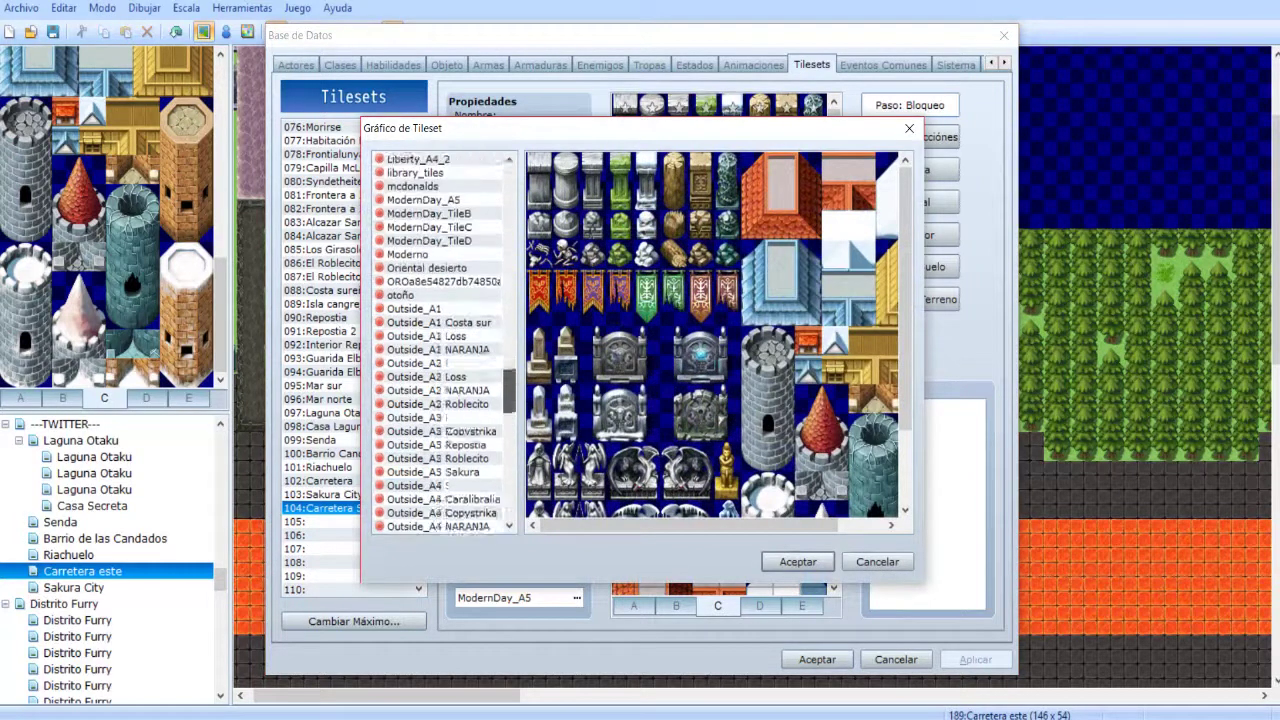
click(430, 336)
click(430, 350)
click(430, 364)
click(430, 350)
key(Return)
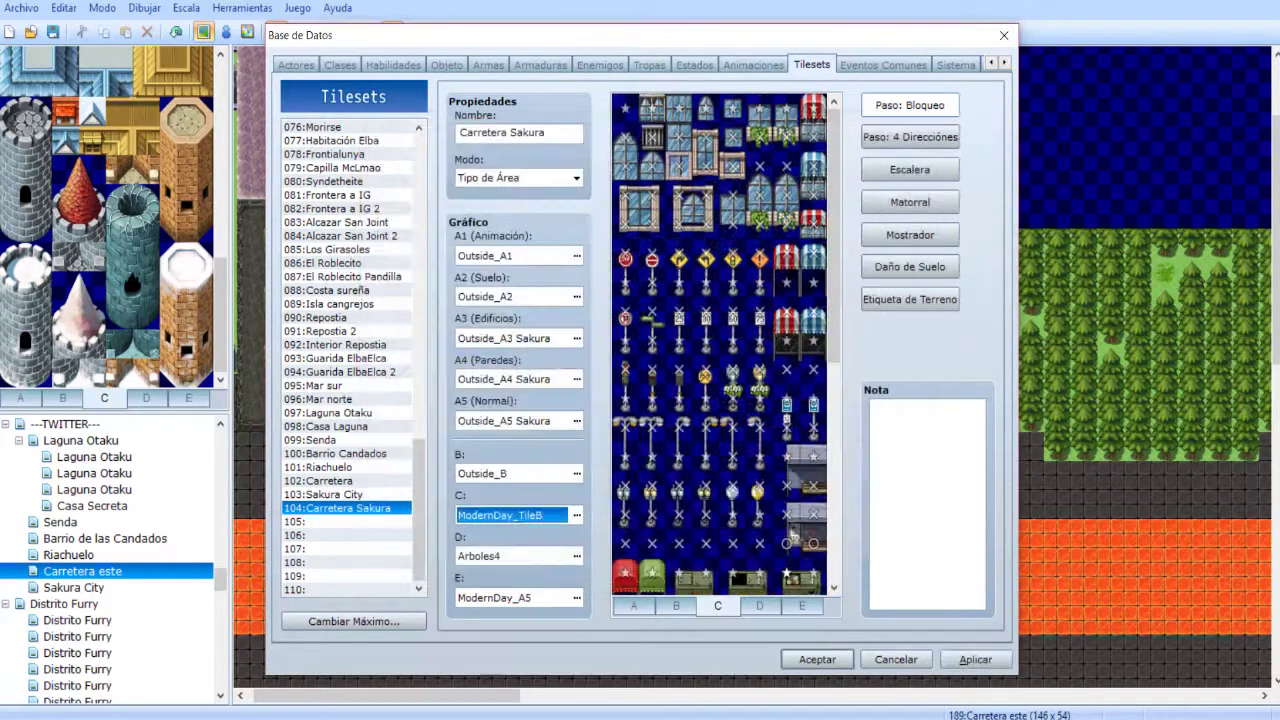
click(817, 659)
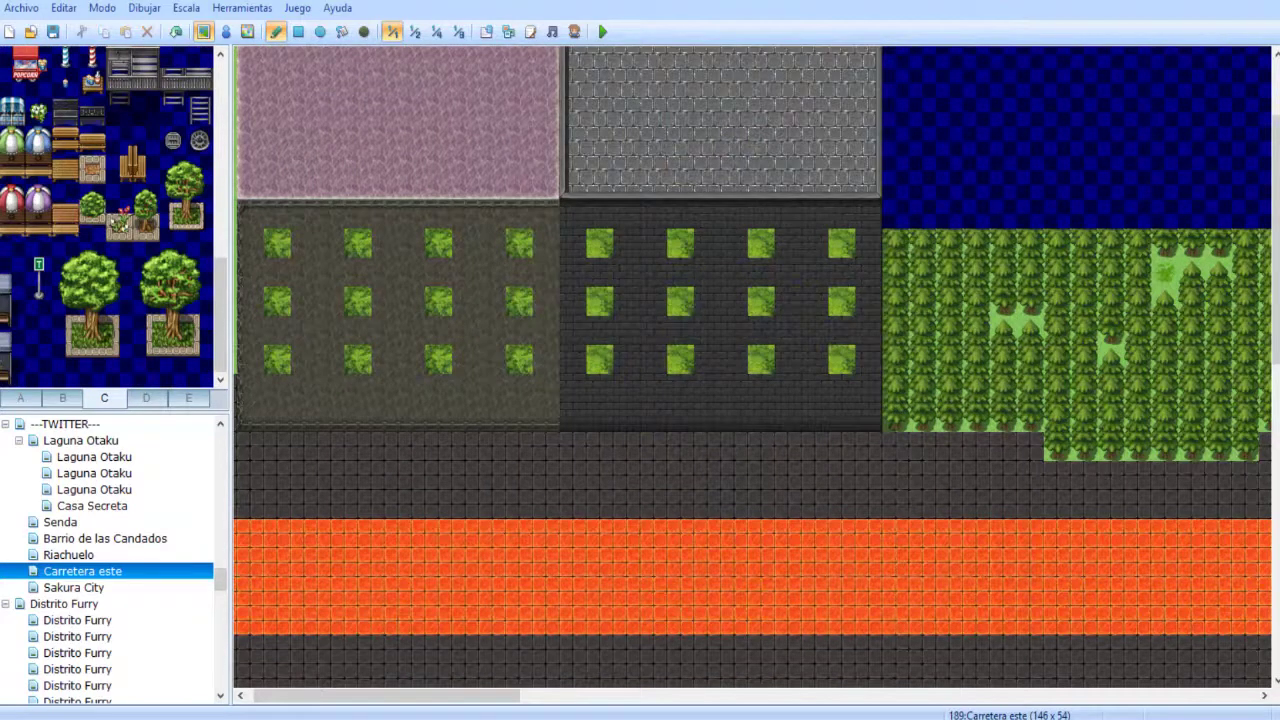
- Replace the olive building's foliage tiles on Carretera este with three rows of four pink-framed windows, matching Sakura City
click(74, 588)
middle_drag(443, 491, 1120, 384)
key(Up)
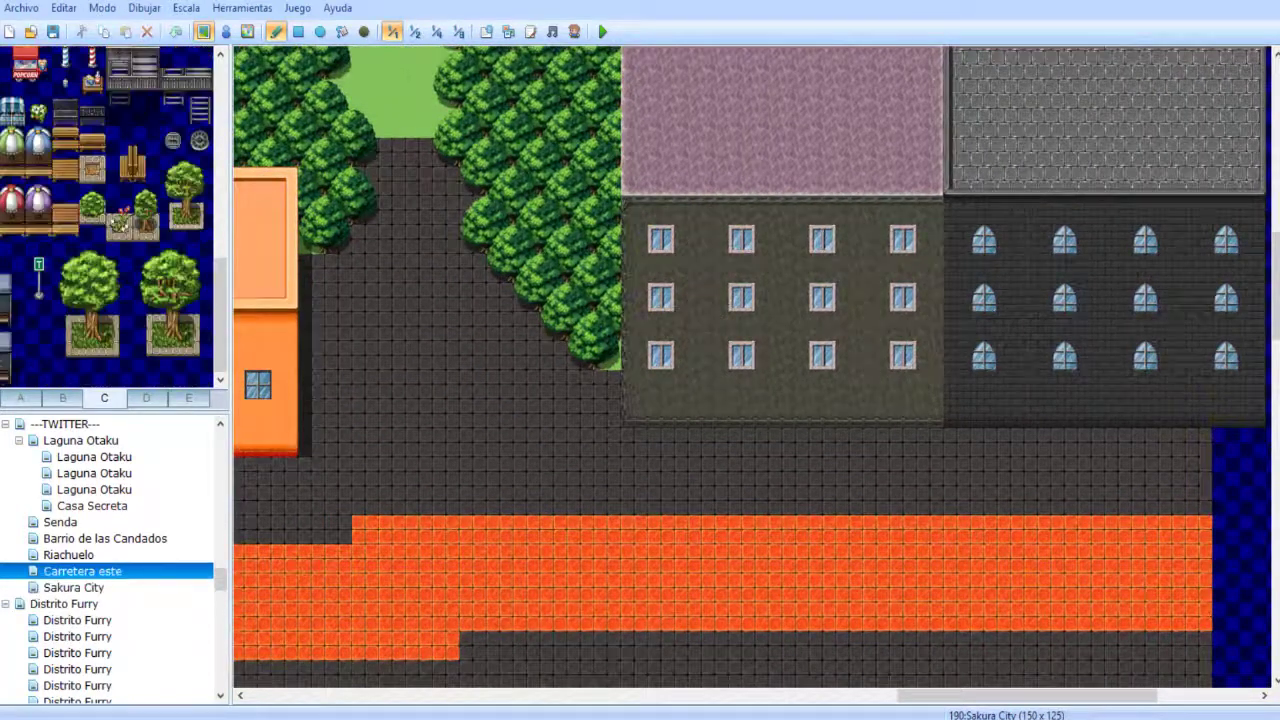
click(65, 117)
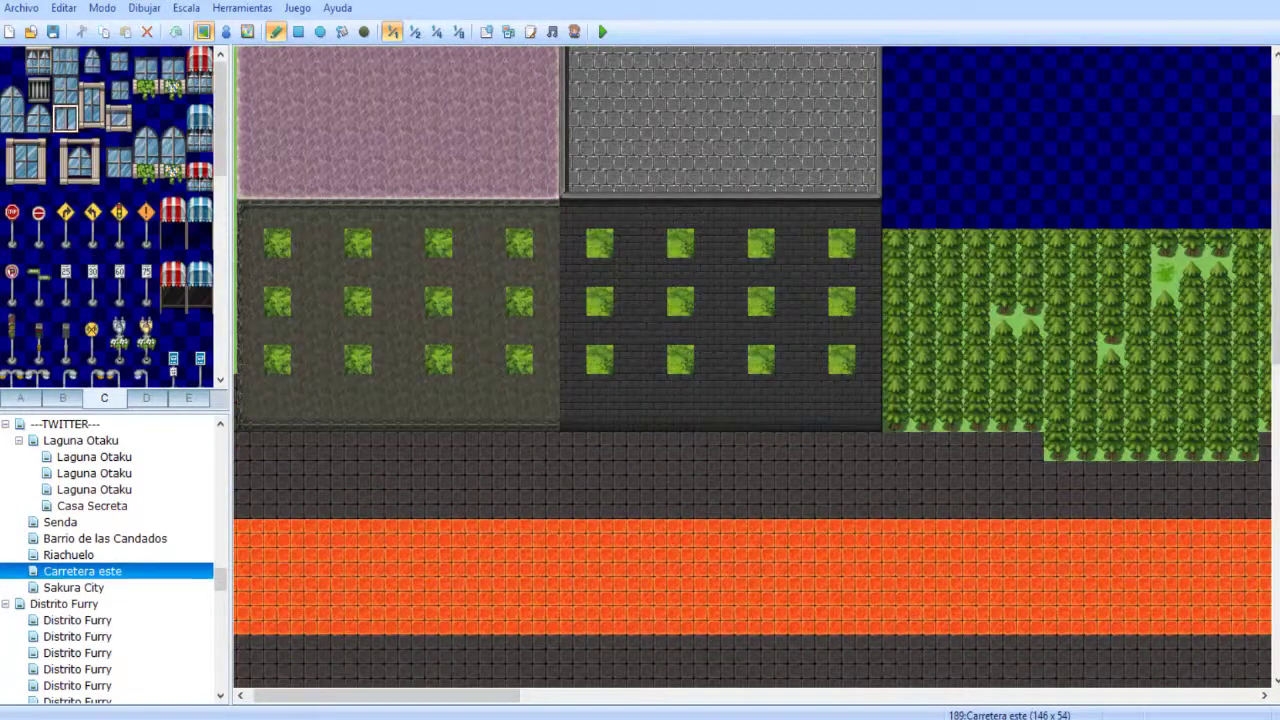
click(277, 243)
click(357, 243)
click(438, 243)
click(519, 243)
click(438, 301)
click(438, 359)
click(357, 359)
click(357, 301)
click(277, 301)
click(277, 359)
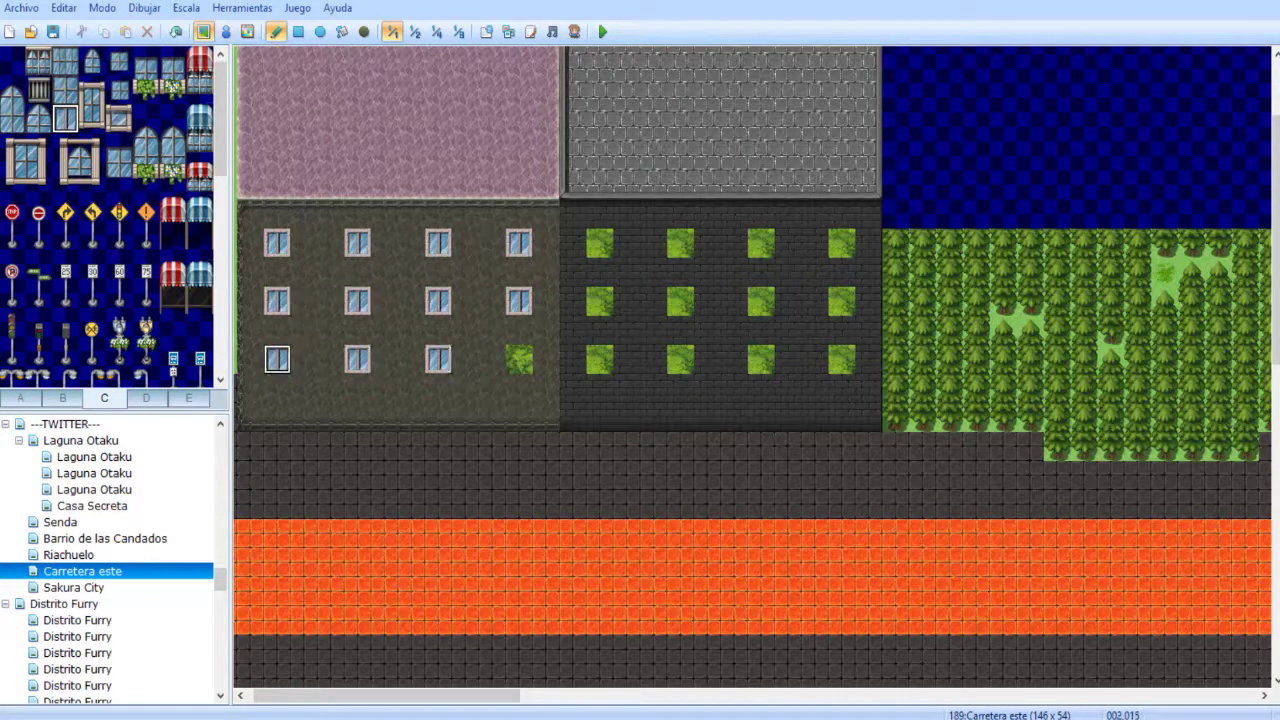
click(519, 359)
- Replace the foliage tiles on Carretera este's dark brick building with three rows of four arched windows
click(38, 118)
click(600, 243)
click(680, 243)
click(761, 243)
click(842, 243)
click(842, 301)
click(761, 301)
click(761, 359)
click(707, 301)
click(680, 301)
click(600, 301)
click(600, 359)
click(680, 359)
click(842, 359)
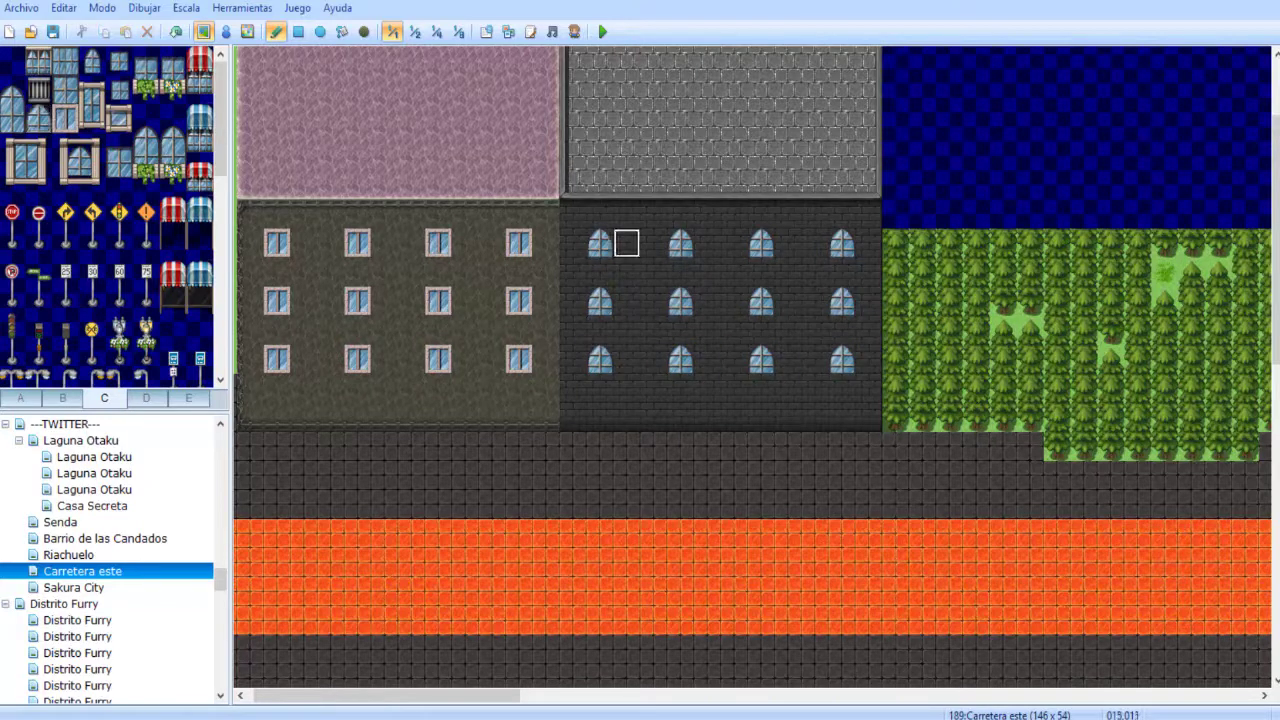
- Review Sakura City's overall layout at quarter scale and examine which building fronts still lack windows
click(413, 31)
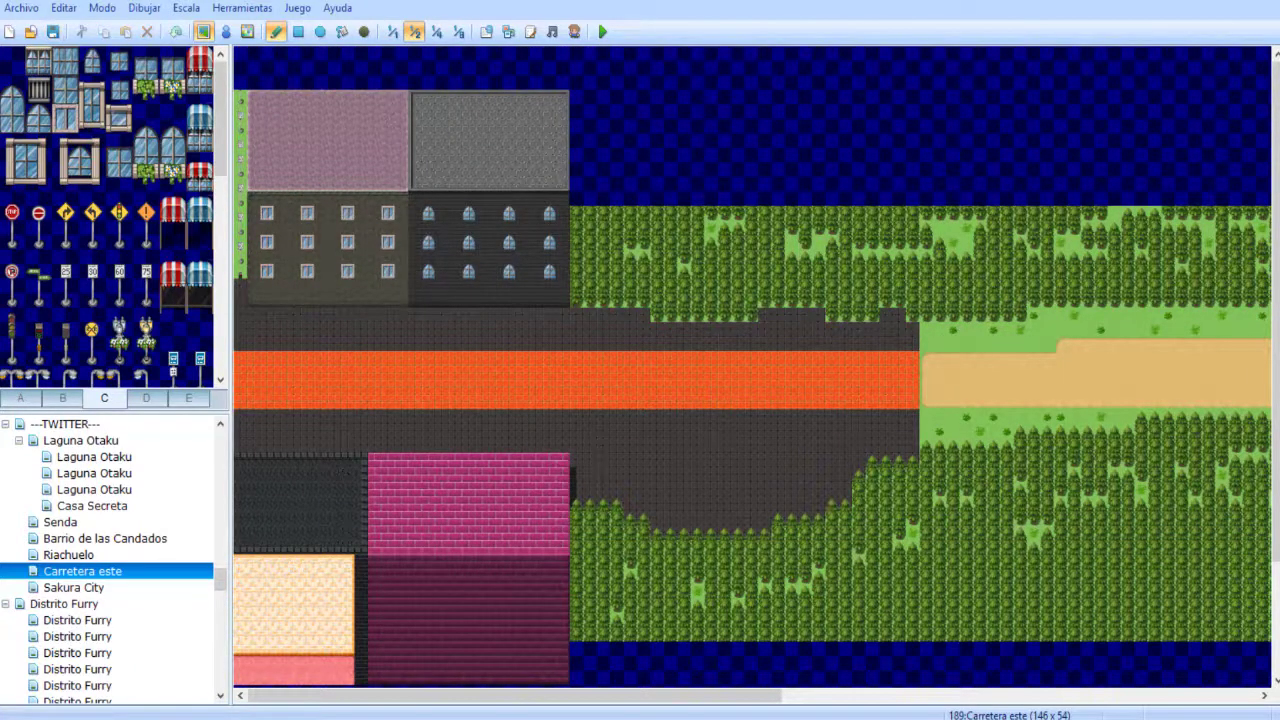
click(73, 588)
click(437, 31)
middle_click(616, 147)
scroll(616, 147, down, 6)
scroll(600, 234, down, 5)
middle_drag(887, 439, 883, 326)
middle_drag(869, 257, 862, 317)
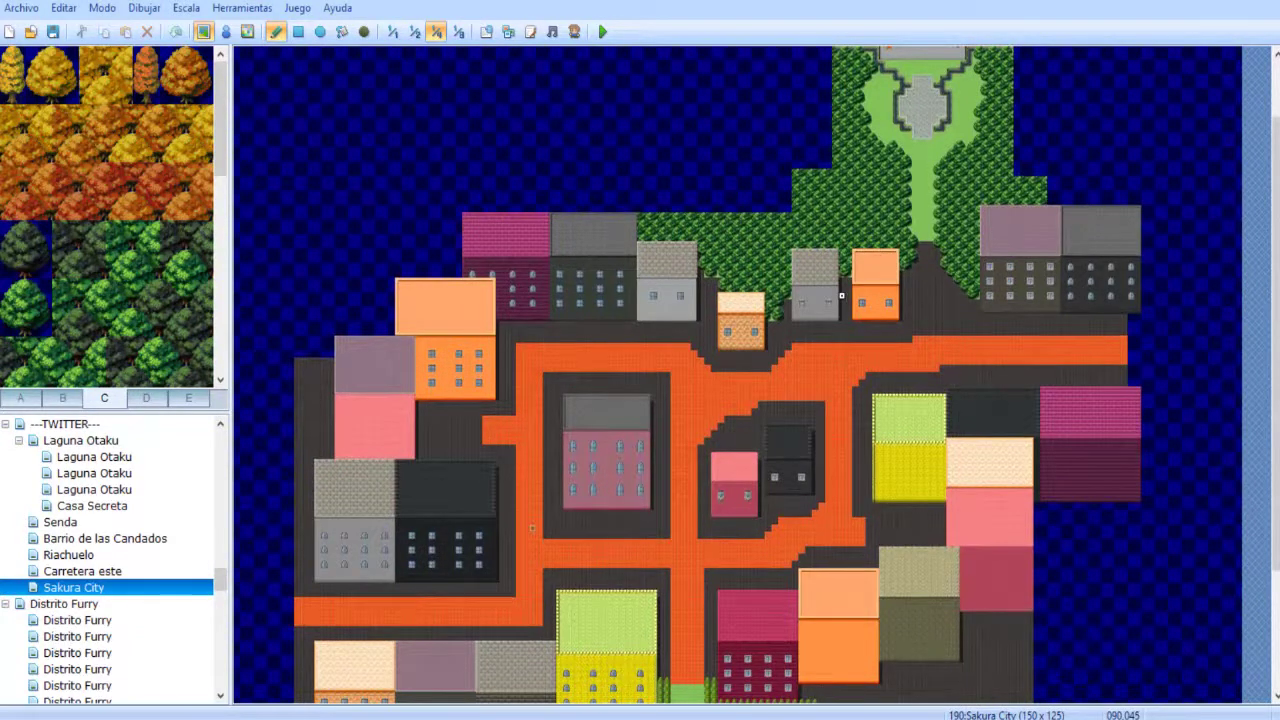
- Add three rows of three small grey-framed windows to the front of the eastern yellow building
click(393, 31)
middle_drag(549, 291, 915, 561)
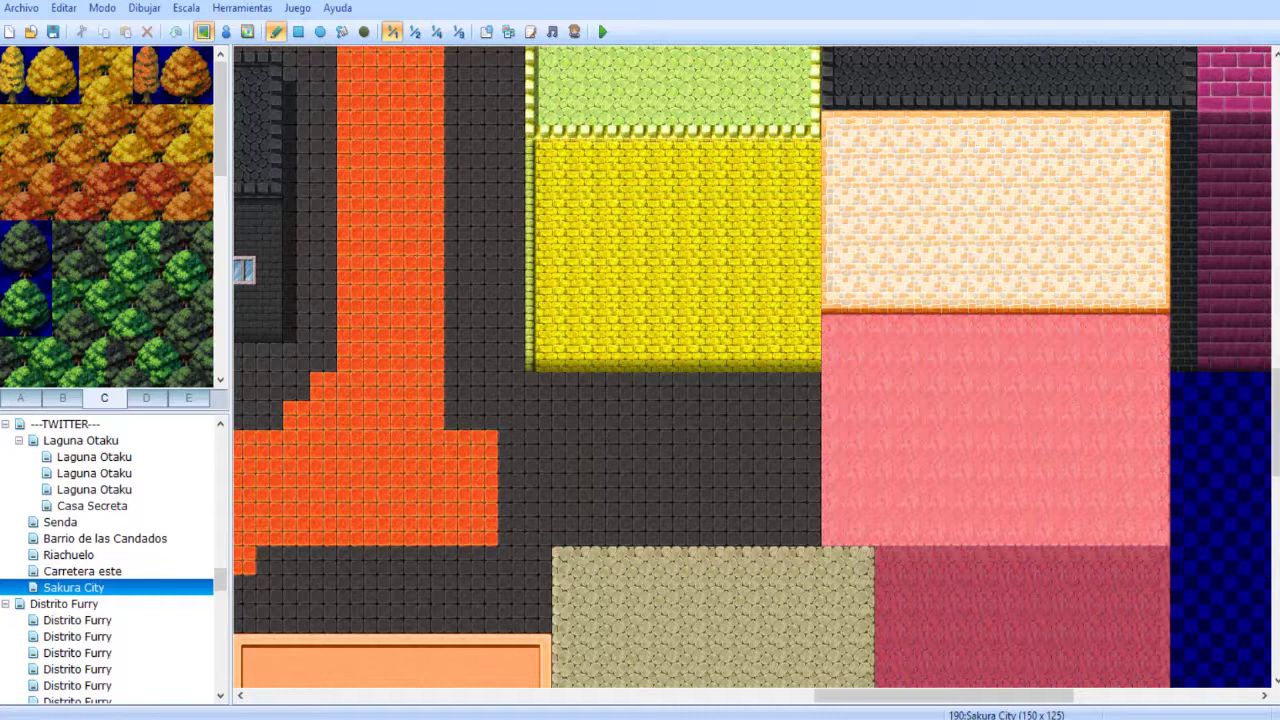
click(20, 398)
click(146, 397)
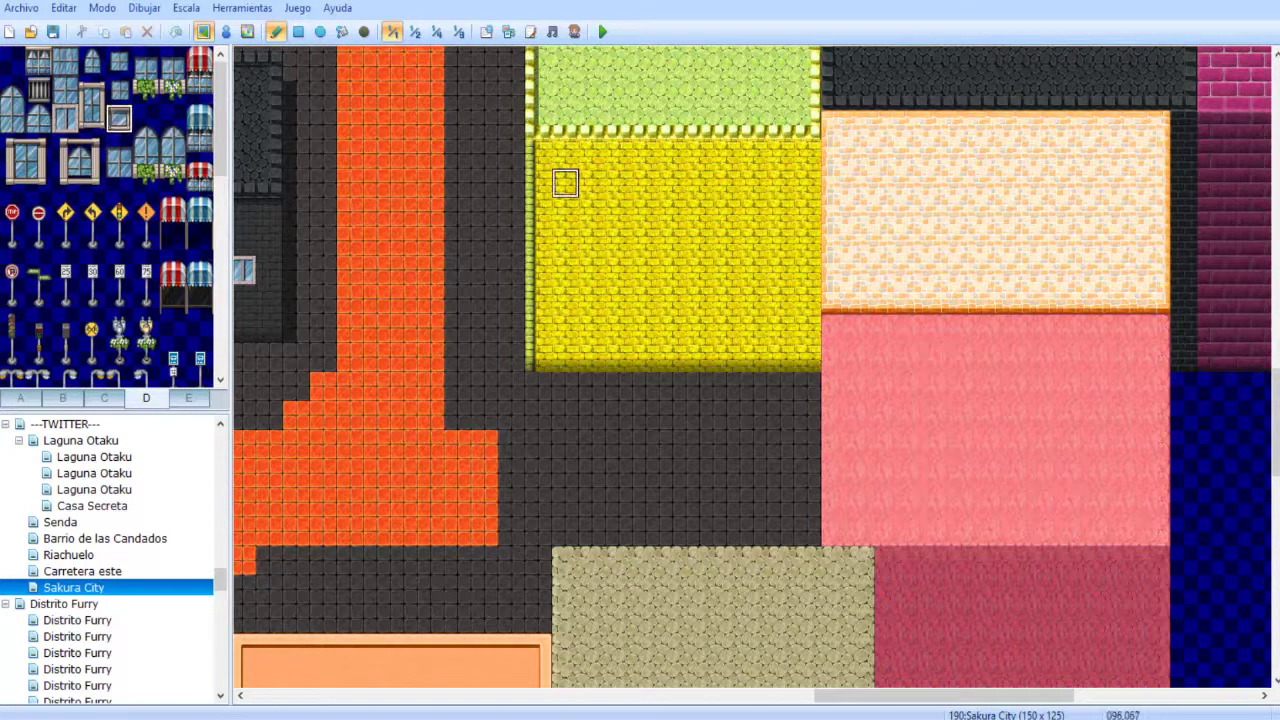
click(566, 300)
click(646, 300)
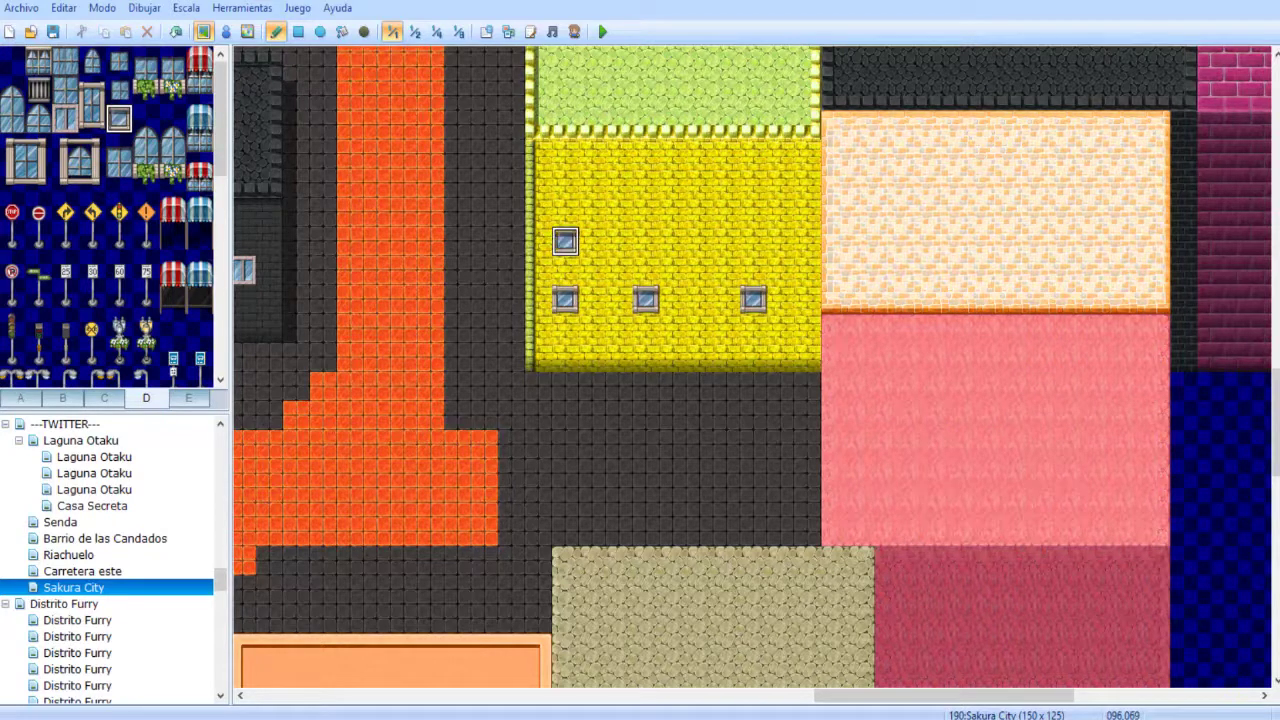
click(565, 241)
click(646, 241)
click(754, 241)
click(646, 183)
click(754, 183)
- Extend the forest west of the palace garden with a tree rectangle about six tiles wide, reaching up to the palace wall
click(414, 31)
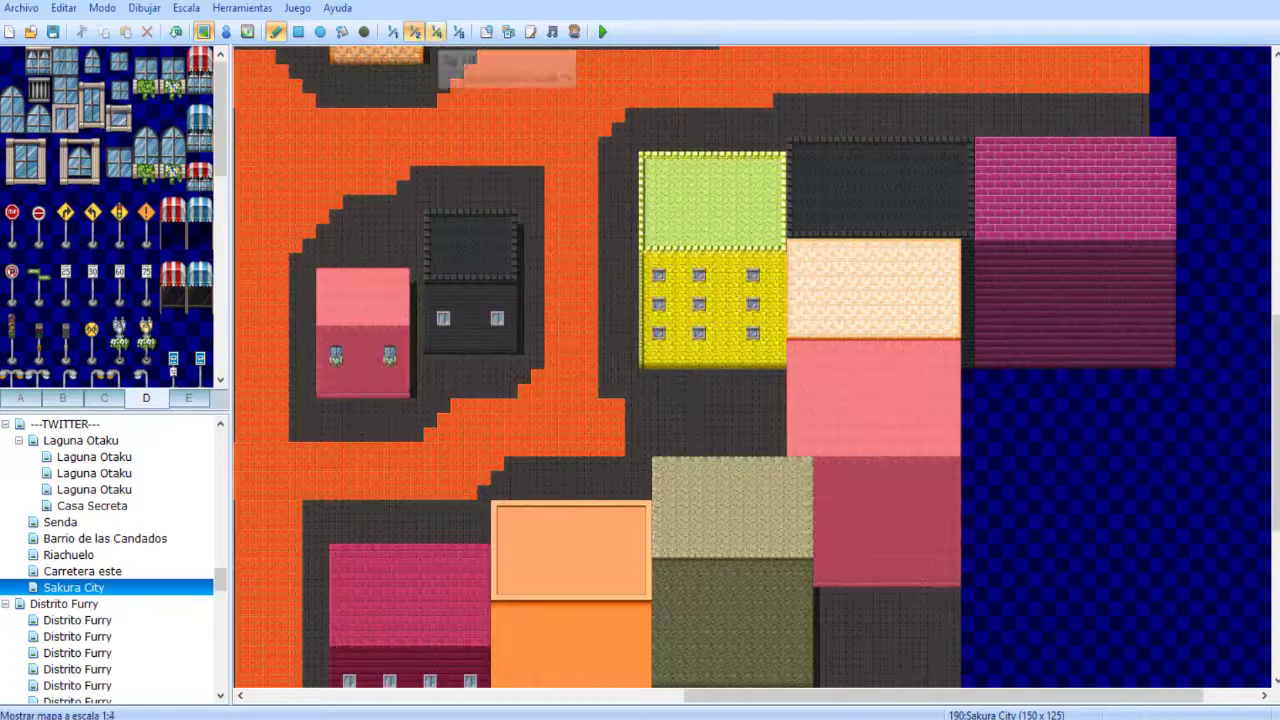
click(436, 31)
middle_drag(527, 135, 559, 130)
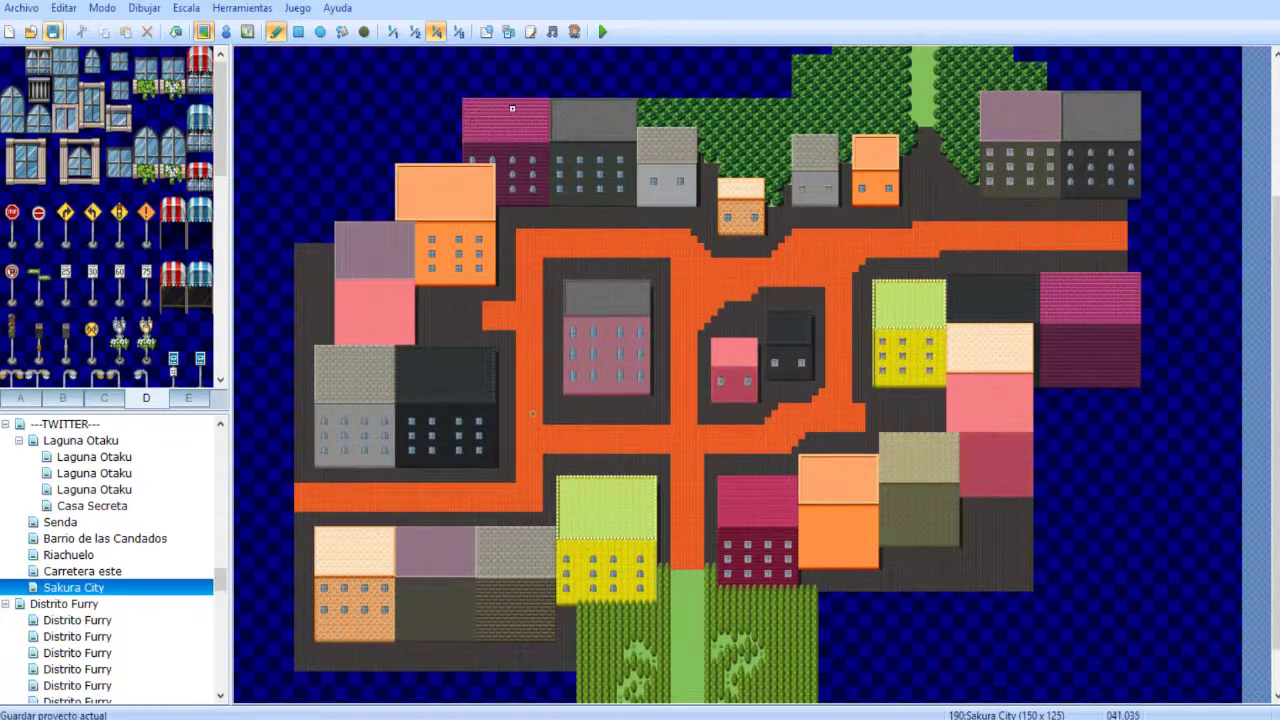
scroll(586, 223, up, 5)
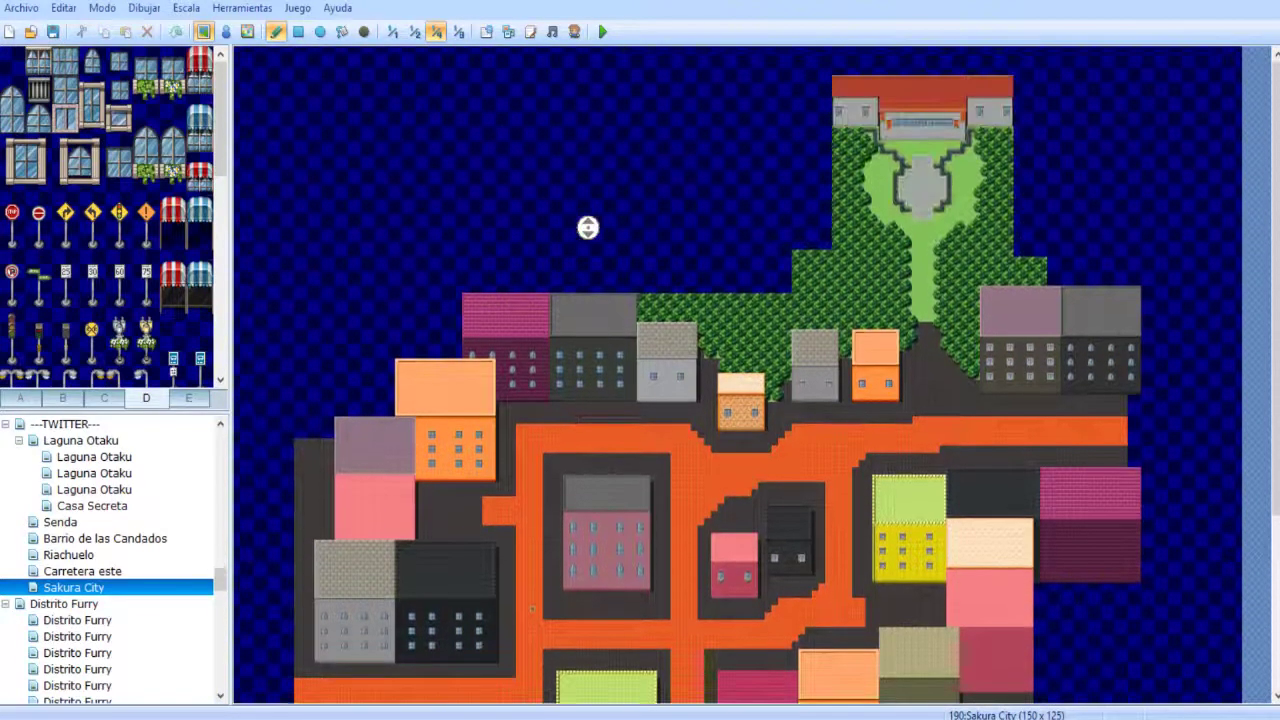
scroll(572, 124, down, 2)
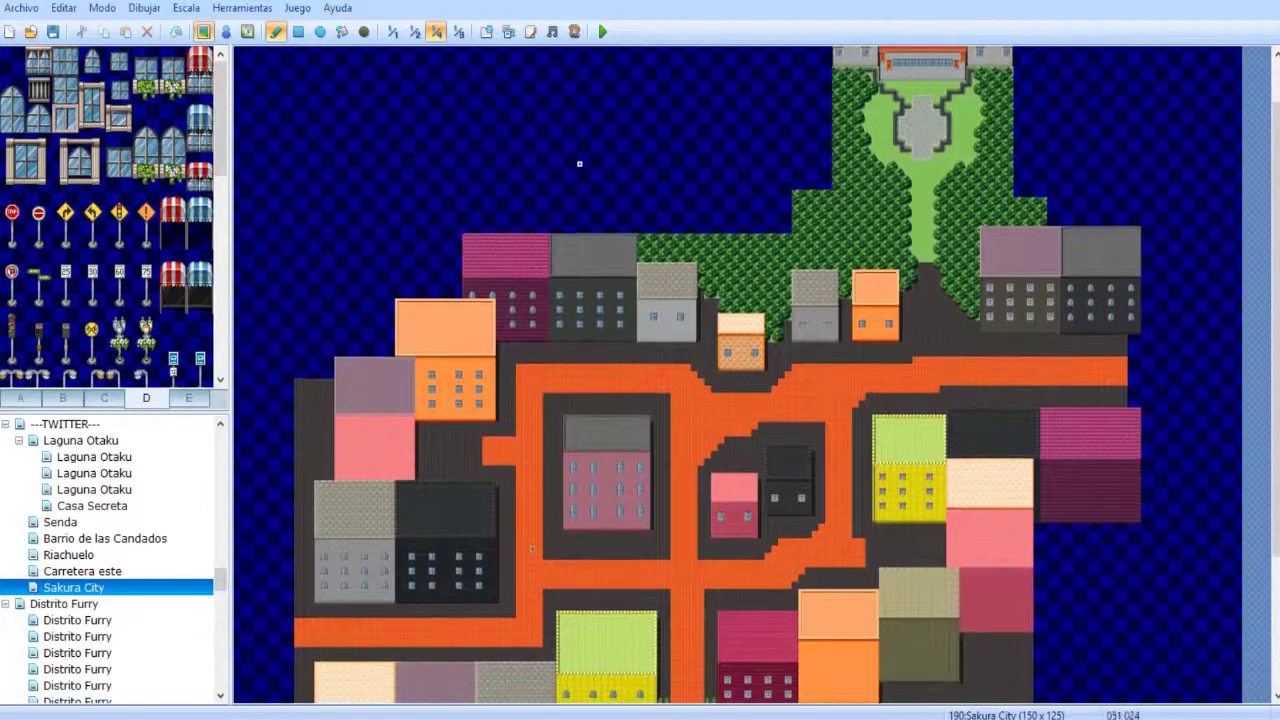
click(393, 32)
middle_drag(643, 604, 848, 314)
middle_drag(854, 440, 868, 348)
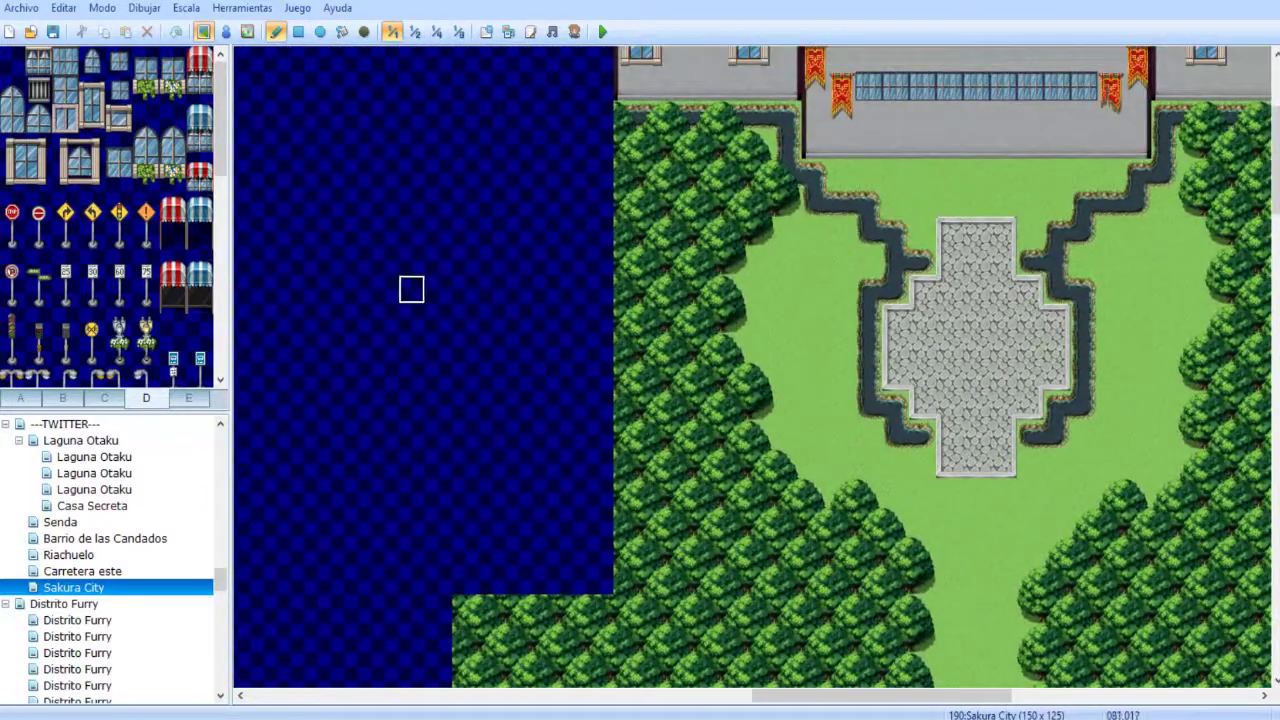
click(298, 31)
mouse_move(601, 580)
mouse_down()
mouse_move(460, 165)
mouse_move(460, 110)
mouse_up()
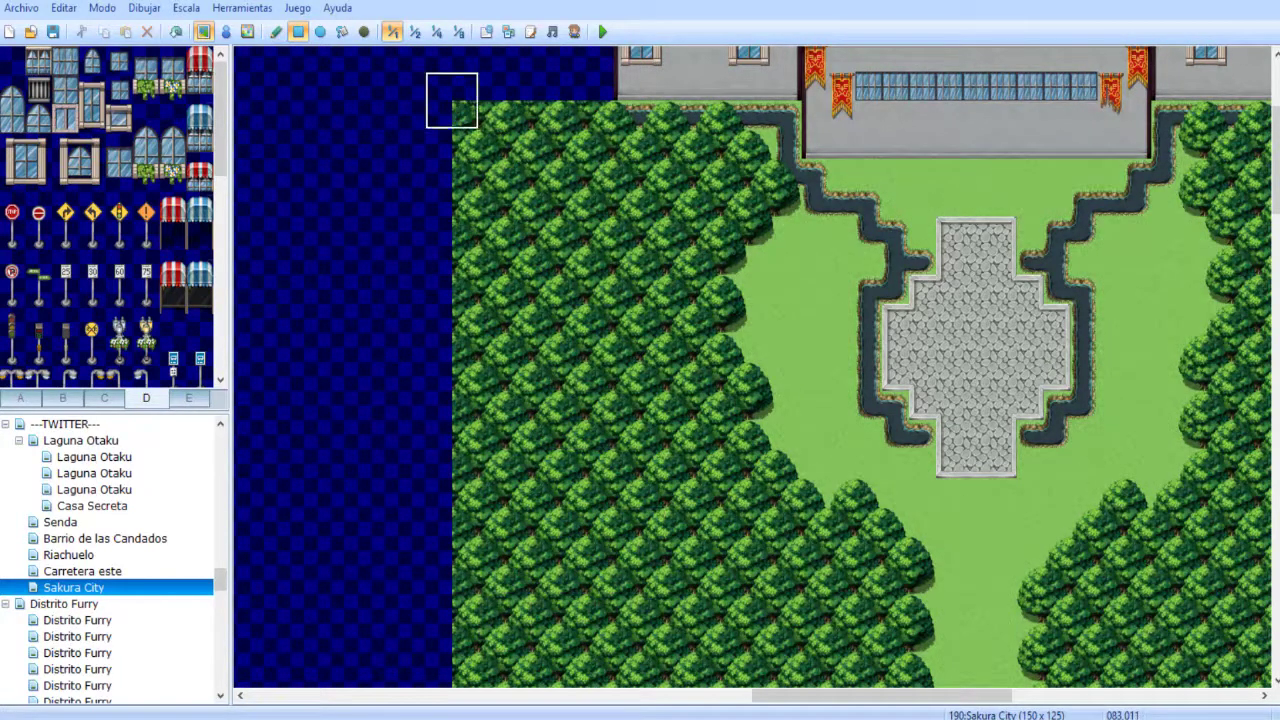
middle_click(486, 298)
middle_click(600, 304)
mouse_move(734, 595)
mouse_down()
mouse_move(800, 515)
mouse_move(746, 432)
mouse_up()
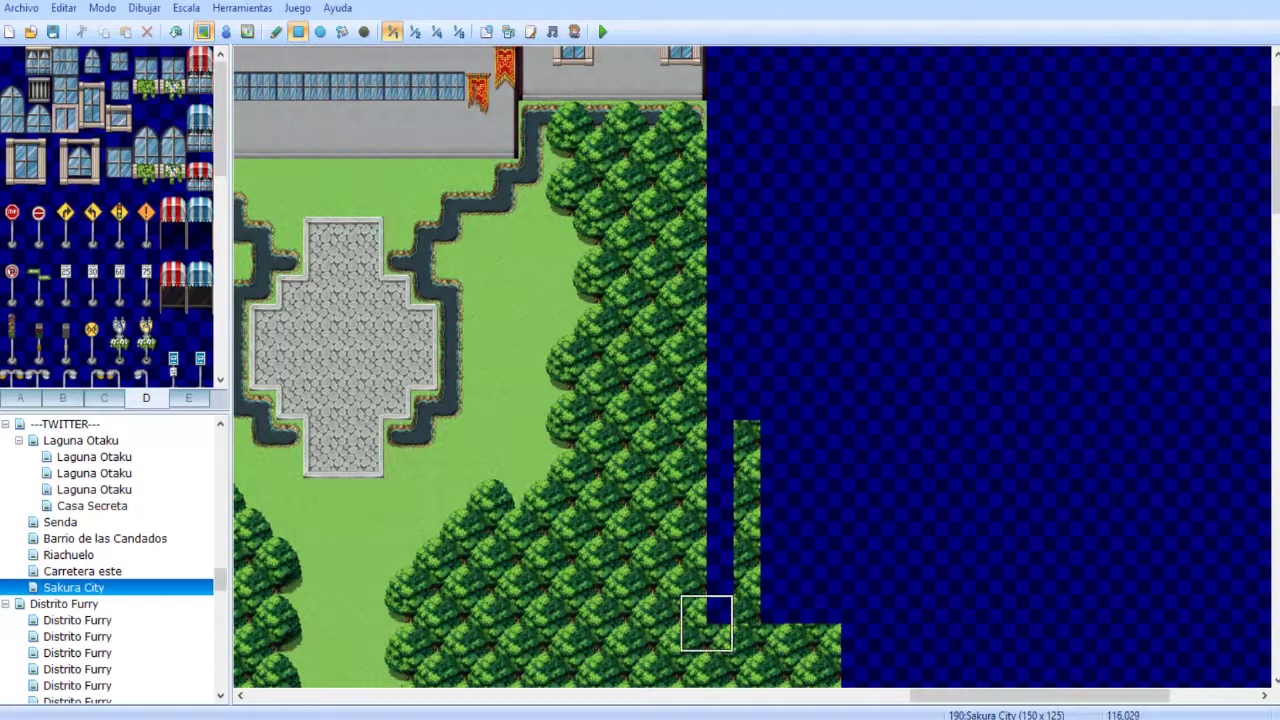
key(ctrl+z)
drag(694, 610, 774, 464)
key(ctrl+z)
- Extend the forest east of the palace garden with tree rectangles reaching up to just below the palace wall
drag(694, 636, 747, 492)
drag(718, 612, 830, 140)
middle_drag(797, 134, 597, 105)
mouse_move(589, 218)
middle_down()
mouse_move(660, 200)
mouse_move(645, 195)
middle_up()
- Extend the dark flower-edged channel west of the palace along the forest's upper edge and cover it with a row of tree tops
click(276, 32)
middle_drag(690, 146, 529, 172)
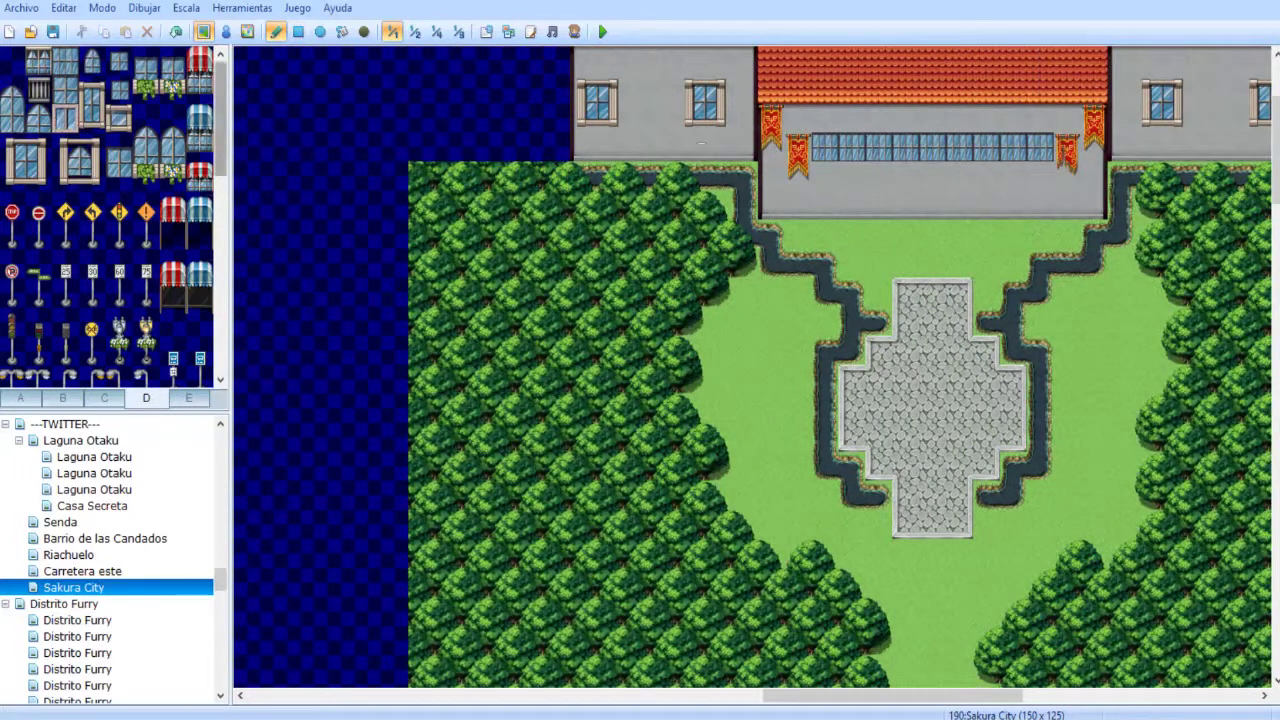
click(104, 398)
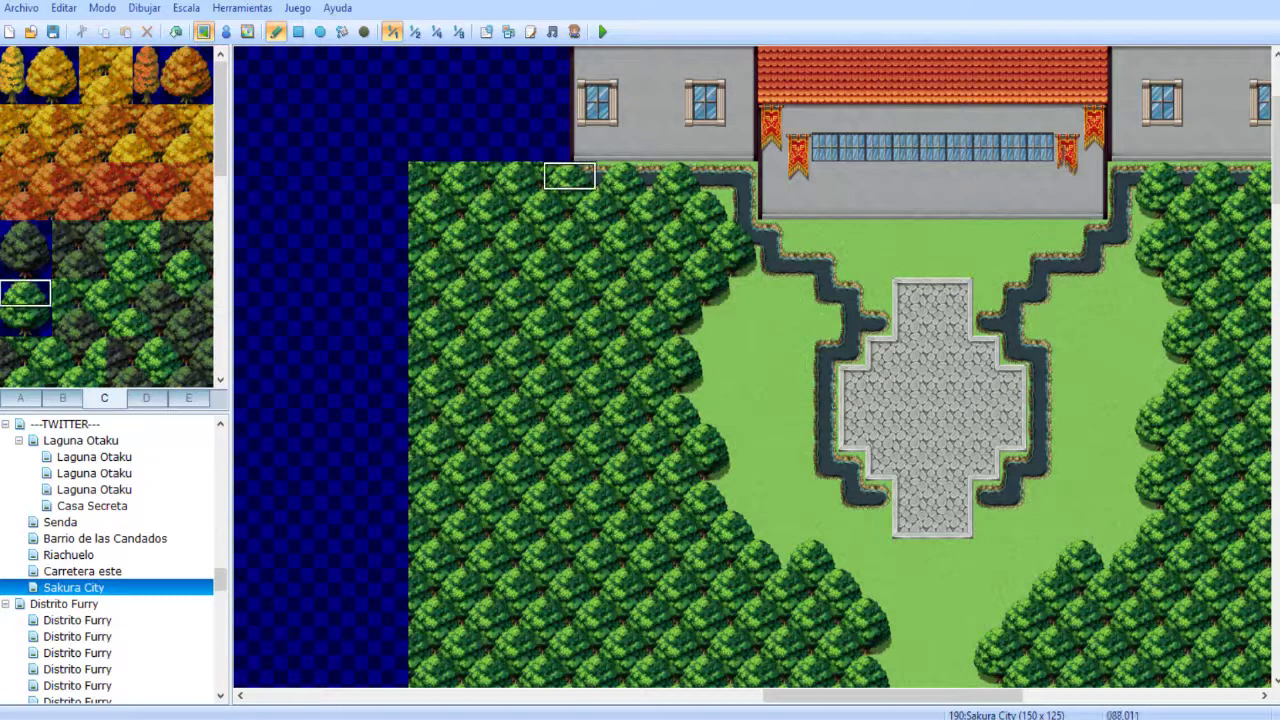
drag(558, 176, 449, 176)
click(424, 176)
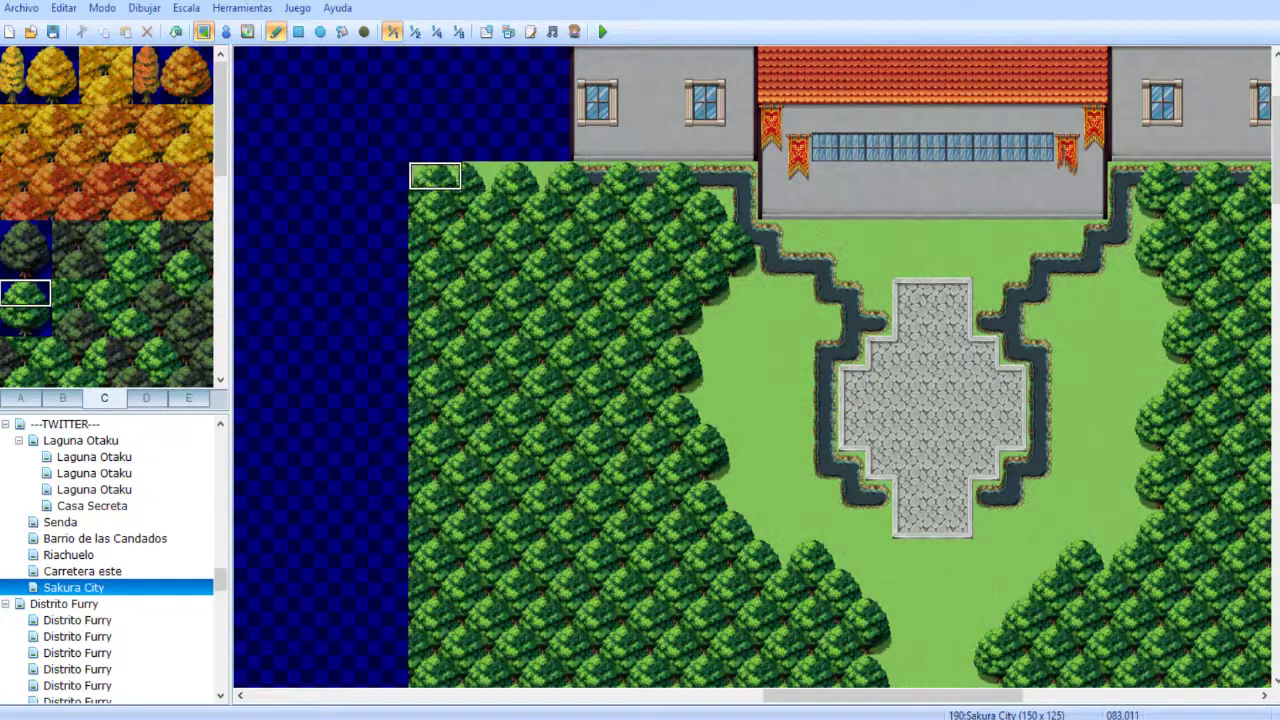
right_click(664, 176)
mouse_move(610, 176)
mouse_down()
mouse_move(448, 146)
mouse_move(448, 176)
mouse_move(475, 146)
mouse_move(396, 146)
mouse_move(502, 176)
mouse_up()
right_click(475, 118)
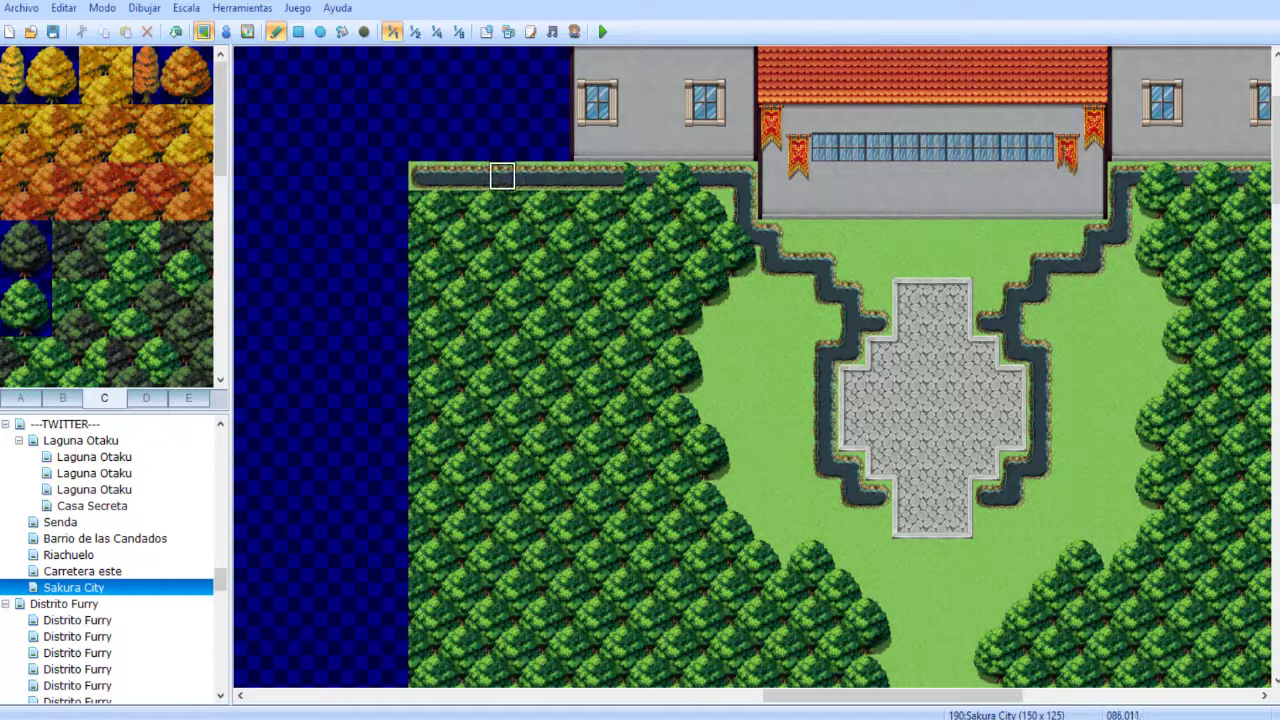
drag(610, 176, 395, 176)
- Extend the dark flower-edged channel east of the palace to the forest's outer edge and lay tree tops over it
middle_drag(340, 231, 575, 181)
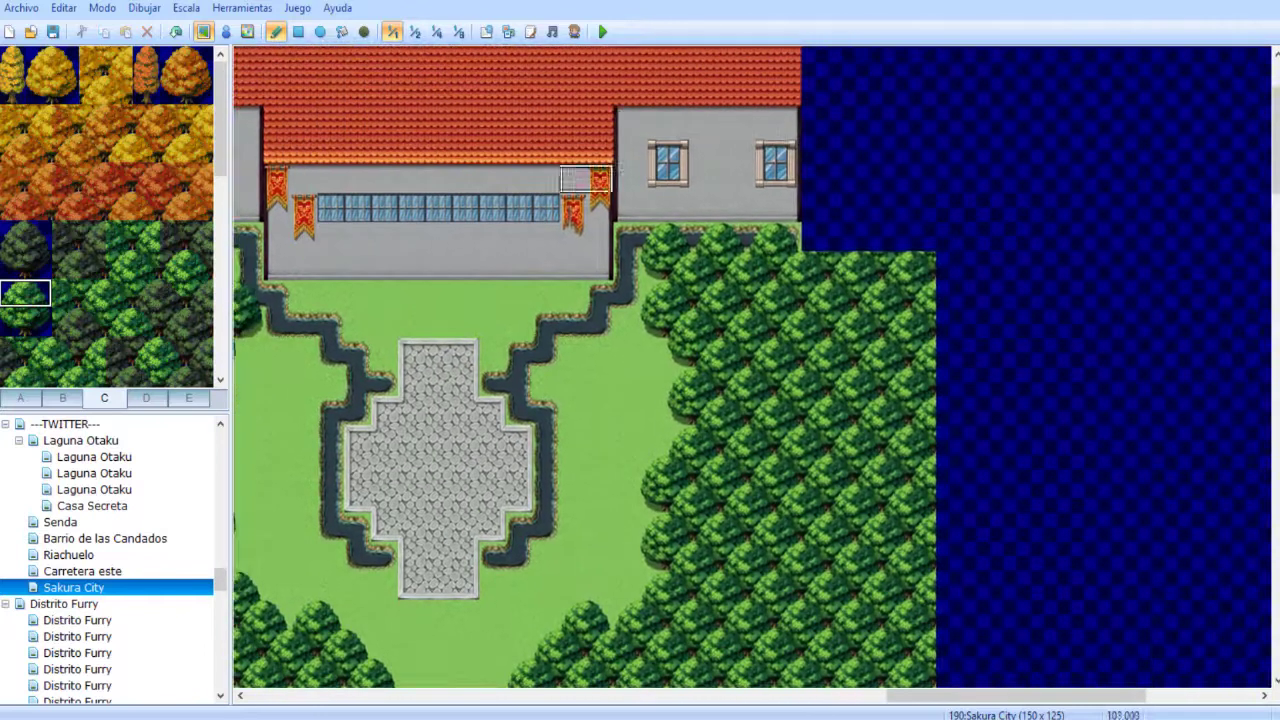
right_click(627, 237)
drag(788, 236, 920, 236)
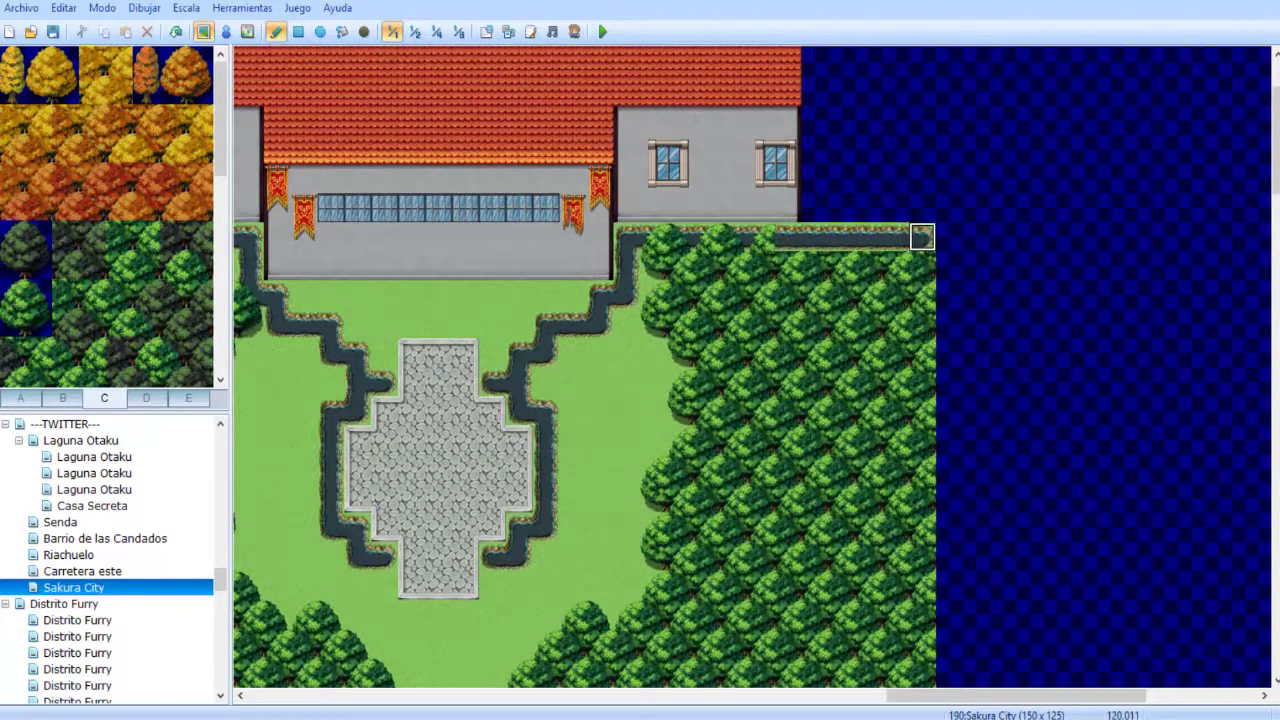
drag(720, 236, 920, 236)
- Review Sakura City from the palace down to the town at half and quarter scale, ending on the central pink building at full scale
scroll(828, 208, left, 3)
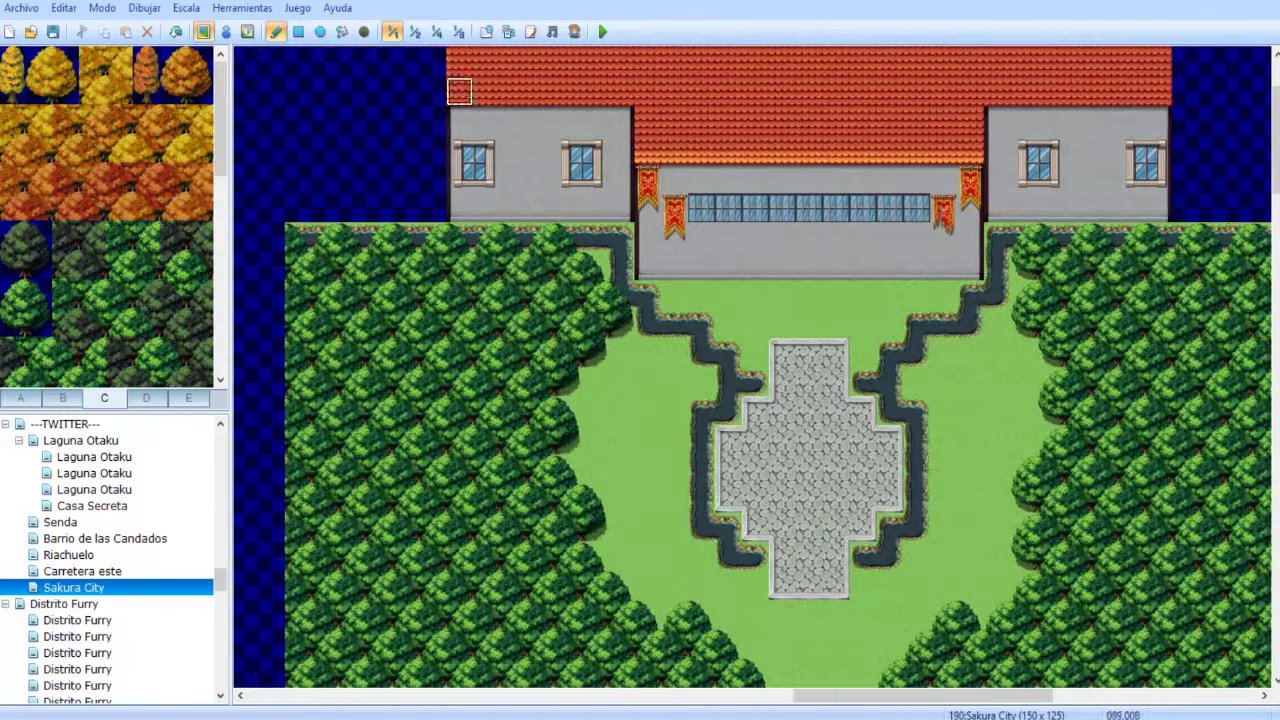
click(415, 31)
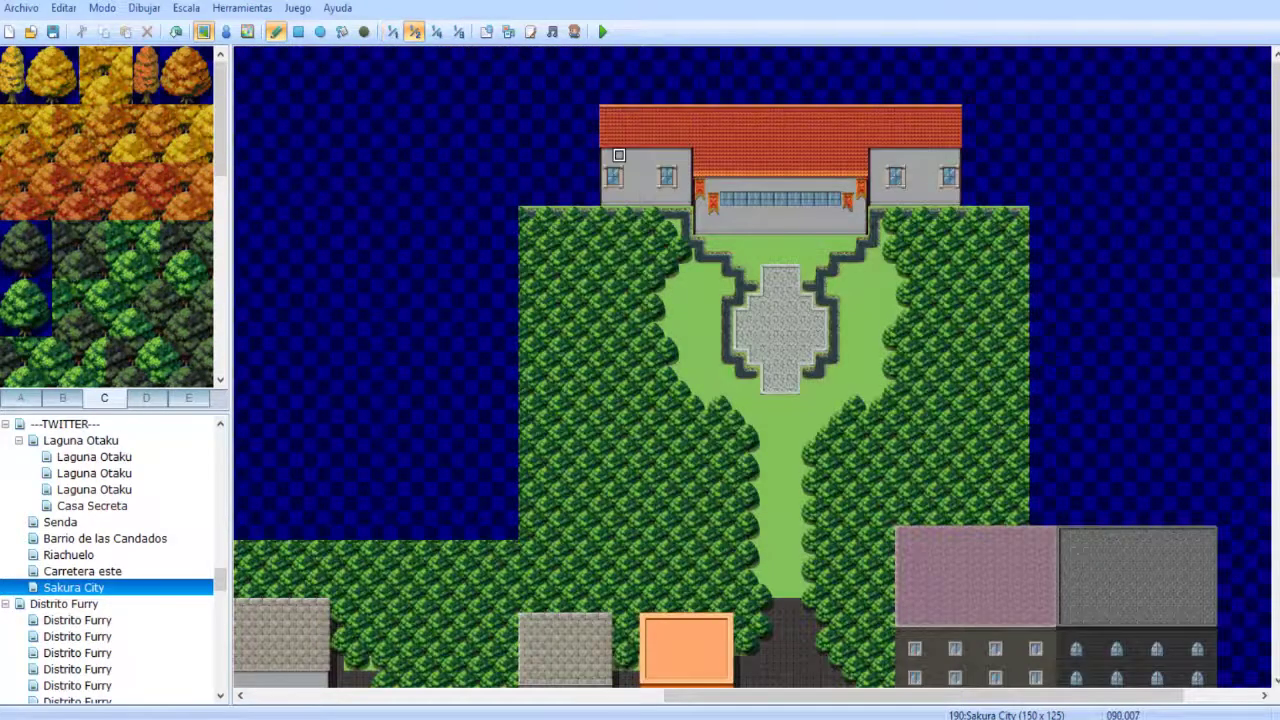
scroll(619, 155, down, 10)
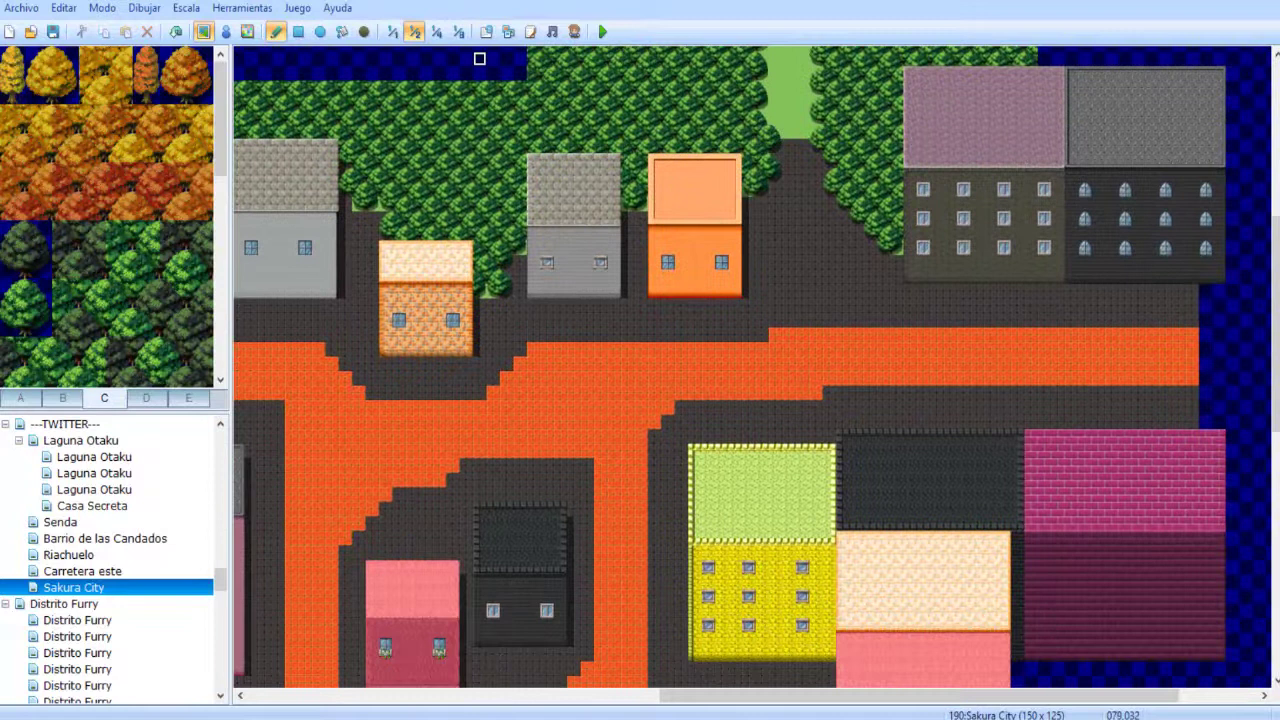
click(436, 31)
scroll(612, 196, down, 5)
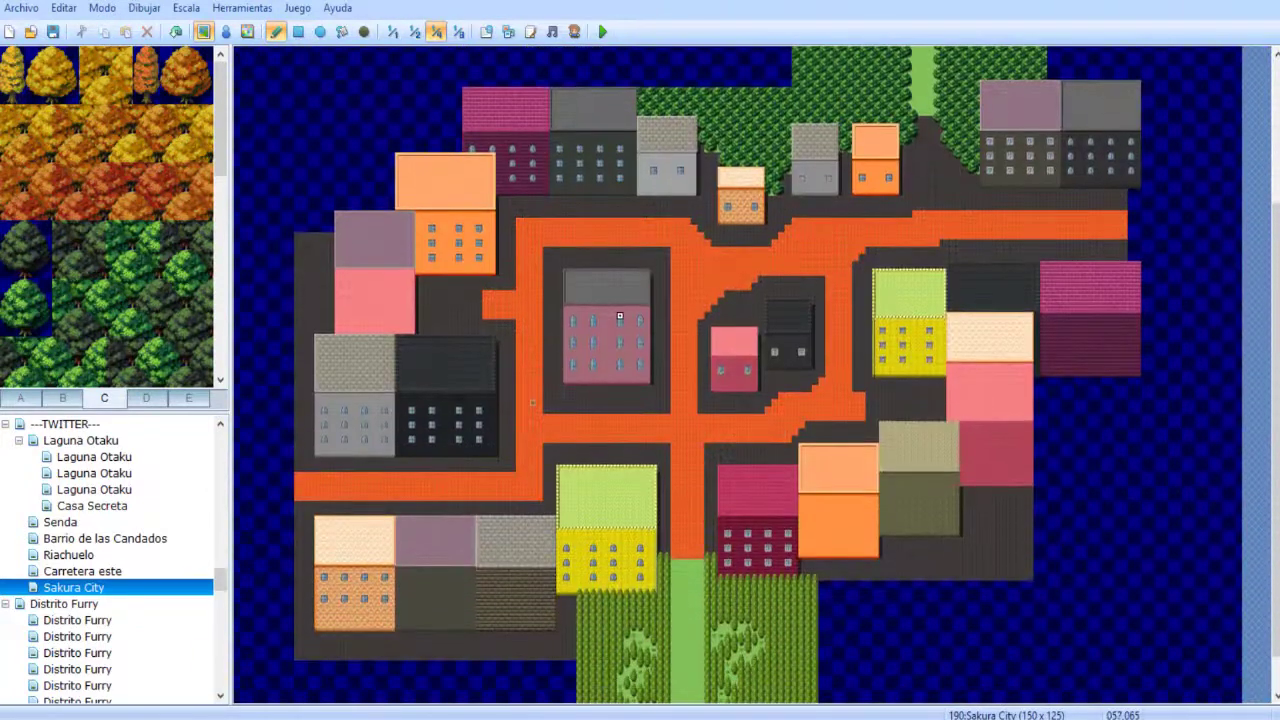
click(392, 31)
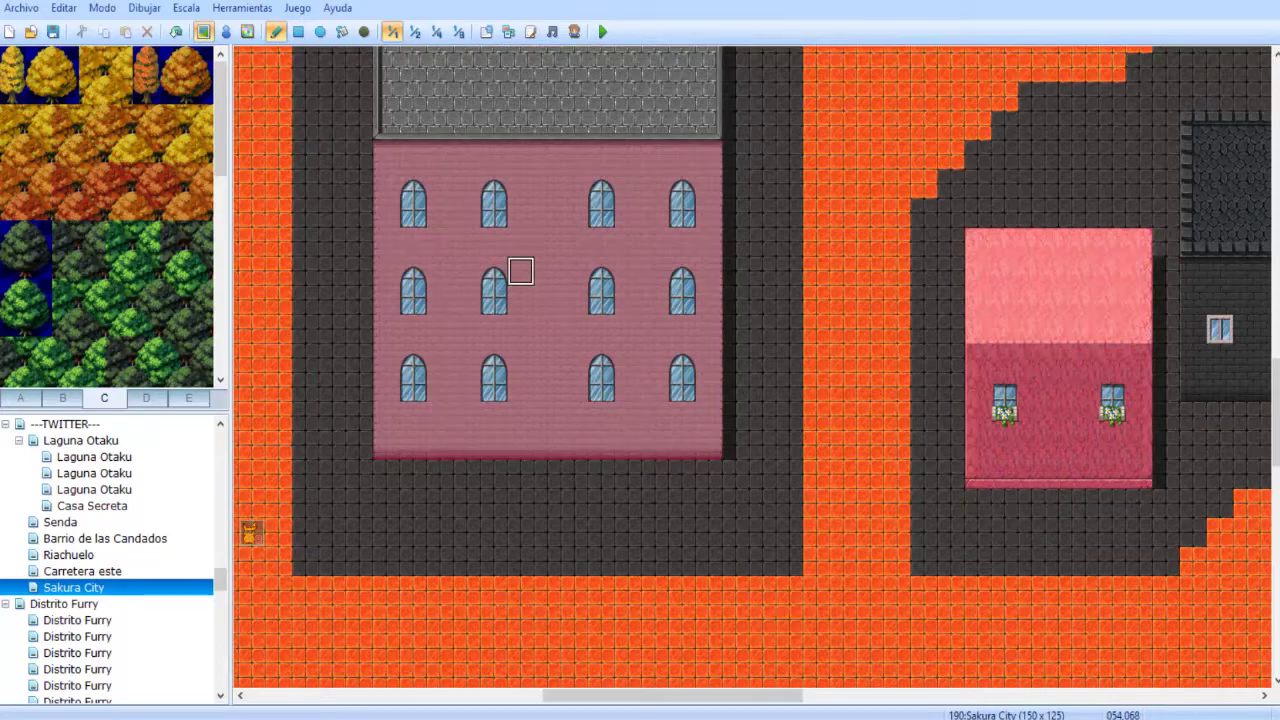
- Switch to the desktop and open the Game project in Tuiterland 2 v2.0, inside the RPG Maker VX Ace cosas folder
click(1158, 1)
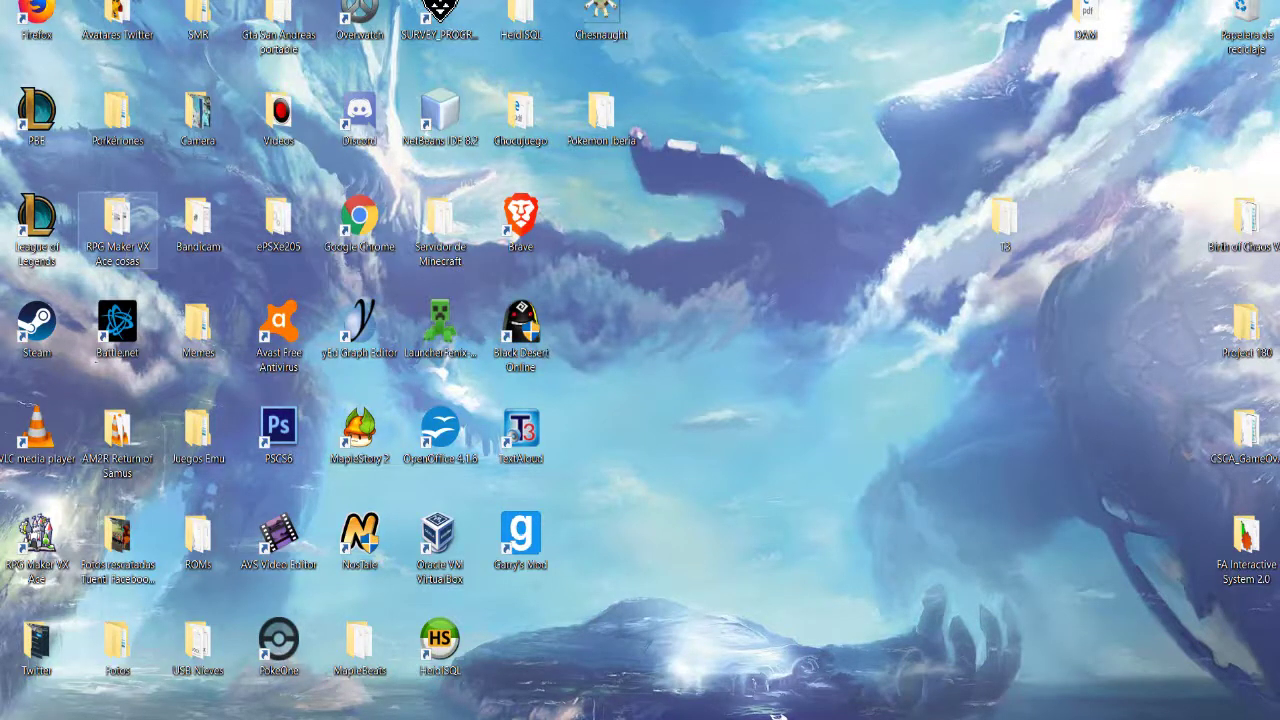
double_click(117, 222)
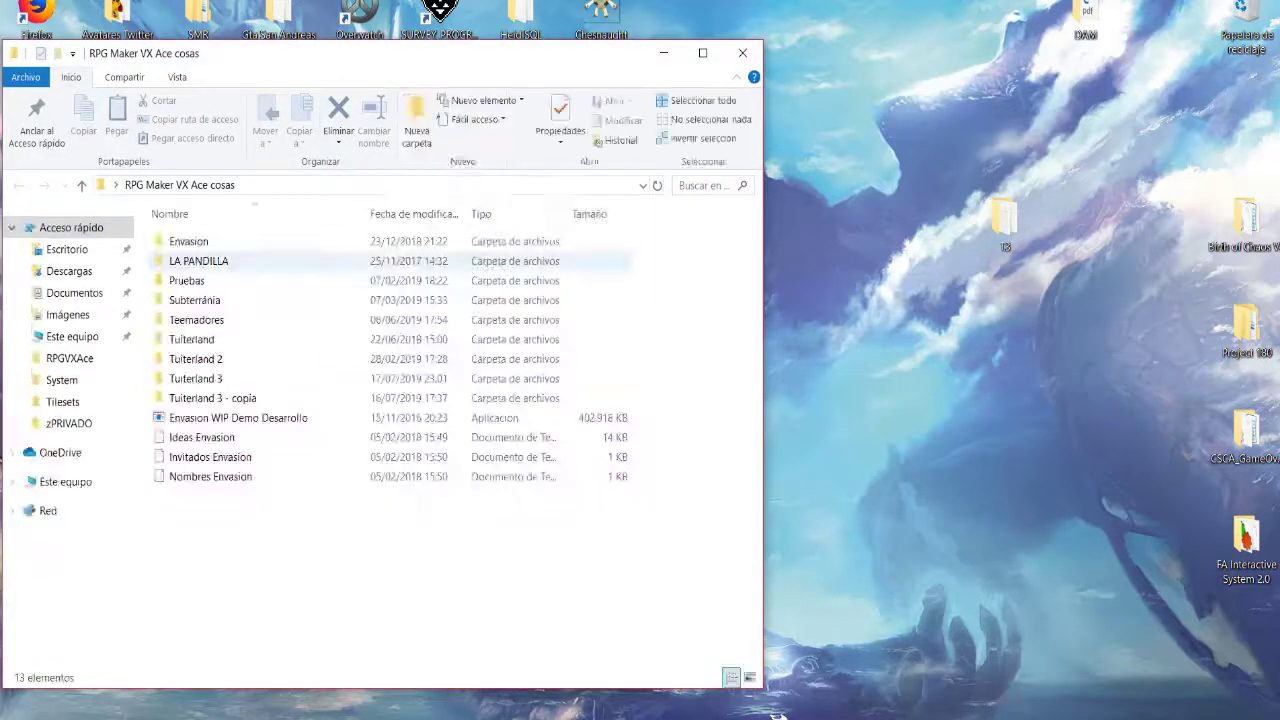
double_click(197, 359)
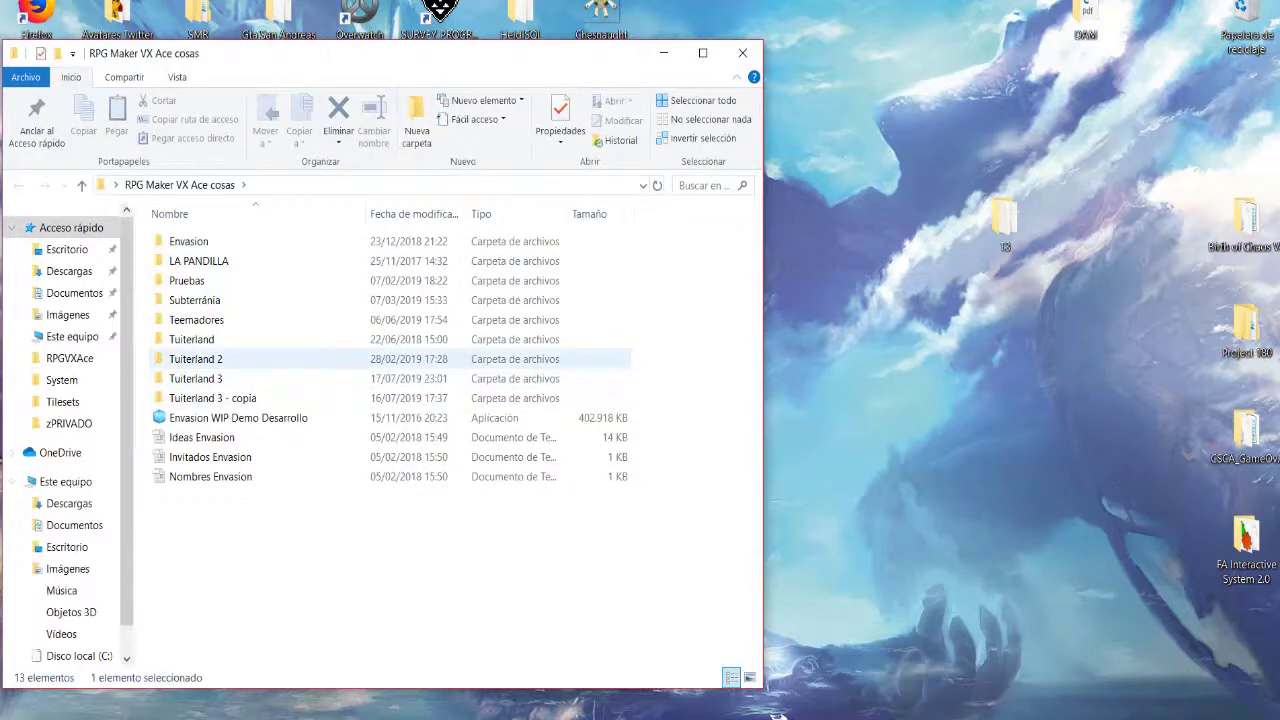
click(206, 261)
double_click(206, 261)
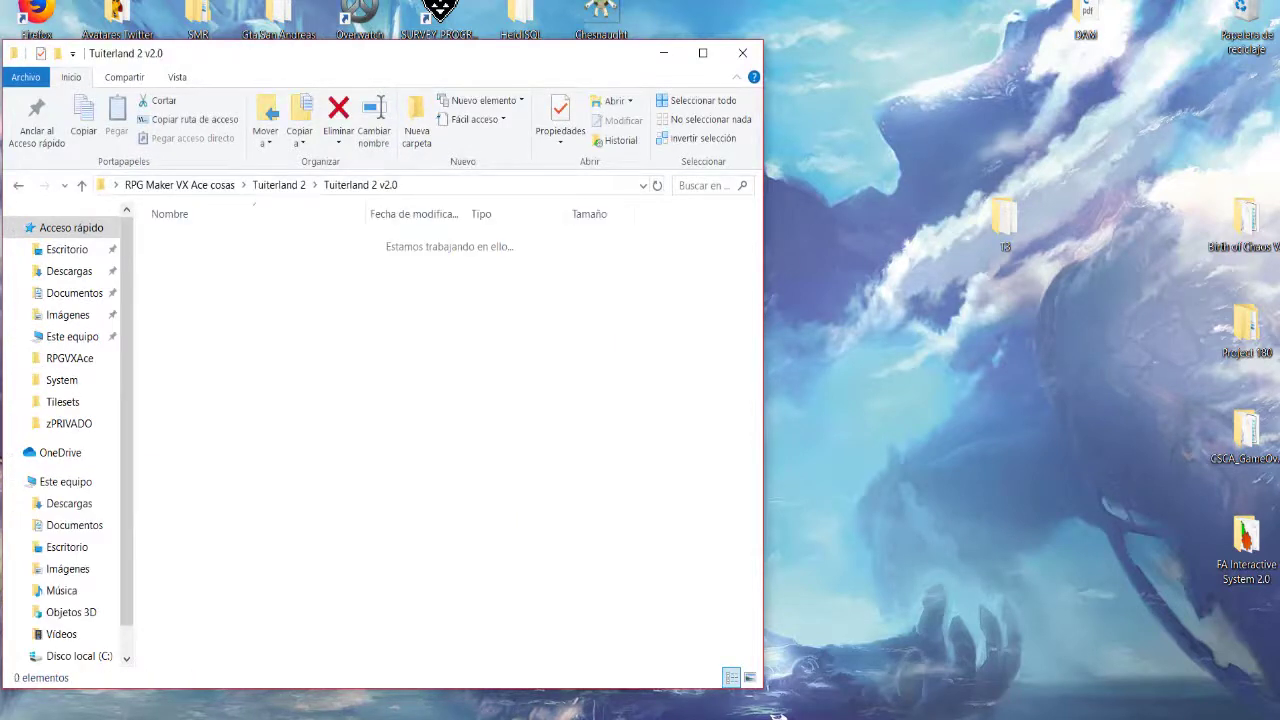
click(183, 457)
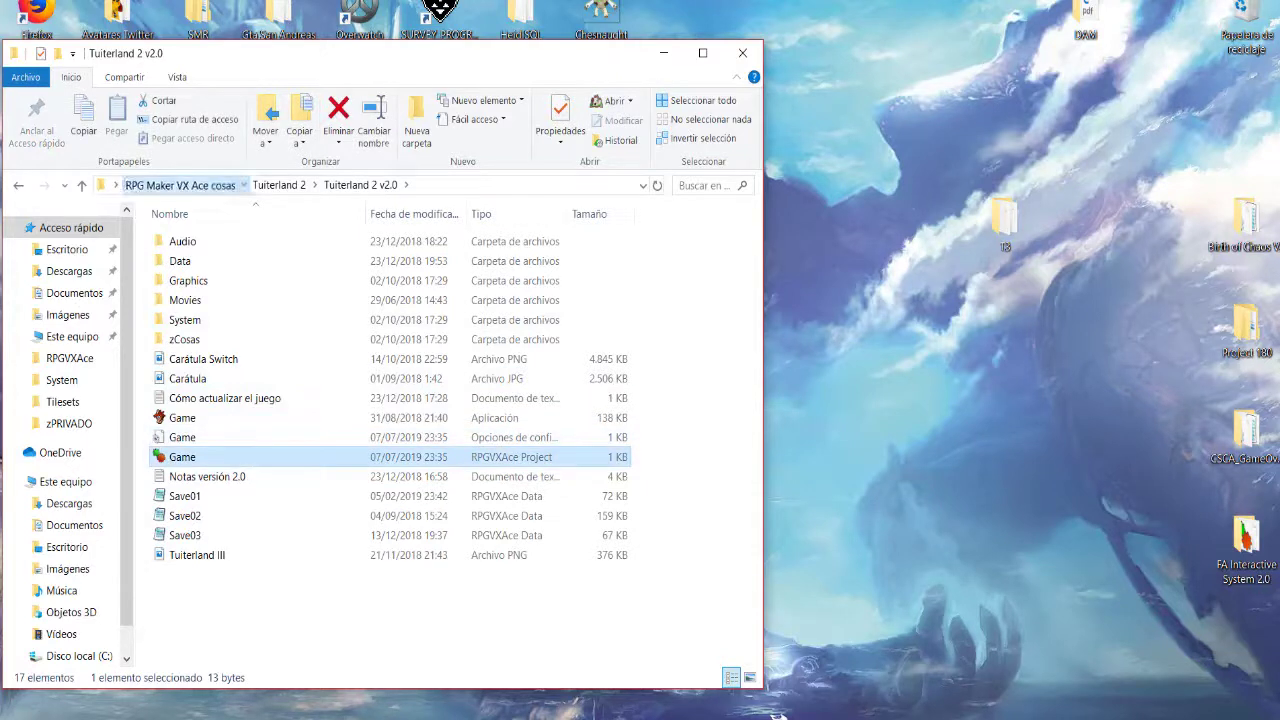
- Open the Tuiterland 3 folder within RPG Maker VX Ace cosas and return to the Sakura City map
click(180, 185)
double_click(200, 374)
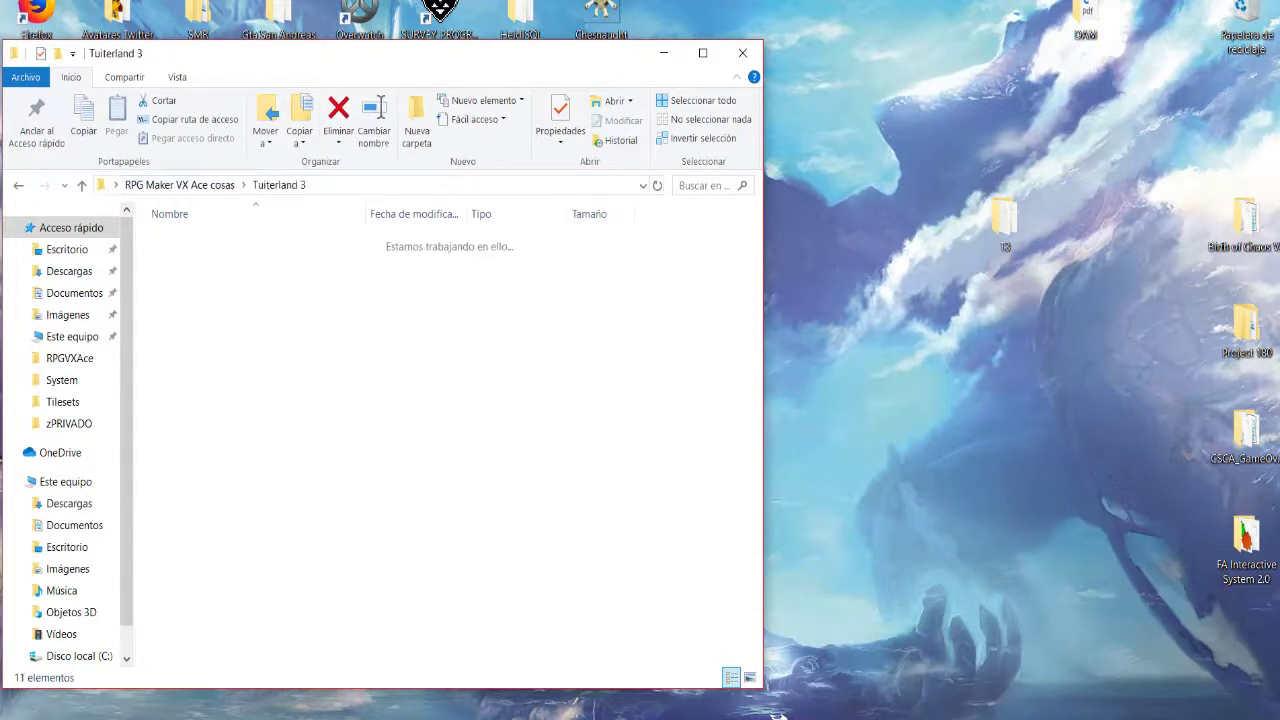
key(super+d)
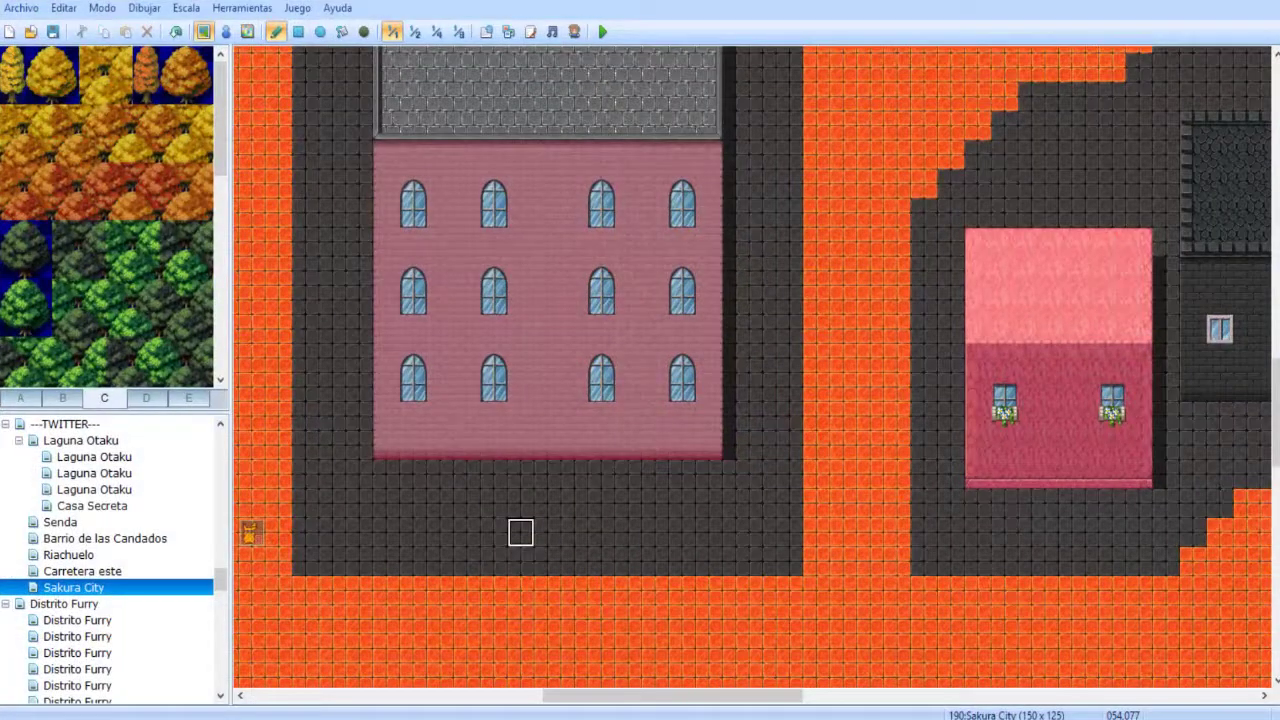
- Switch to the Tuiterland 2 project, open its main Plagio City map and display it in region mode without events
click(624, 608)
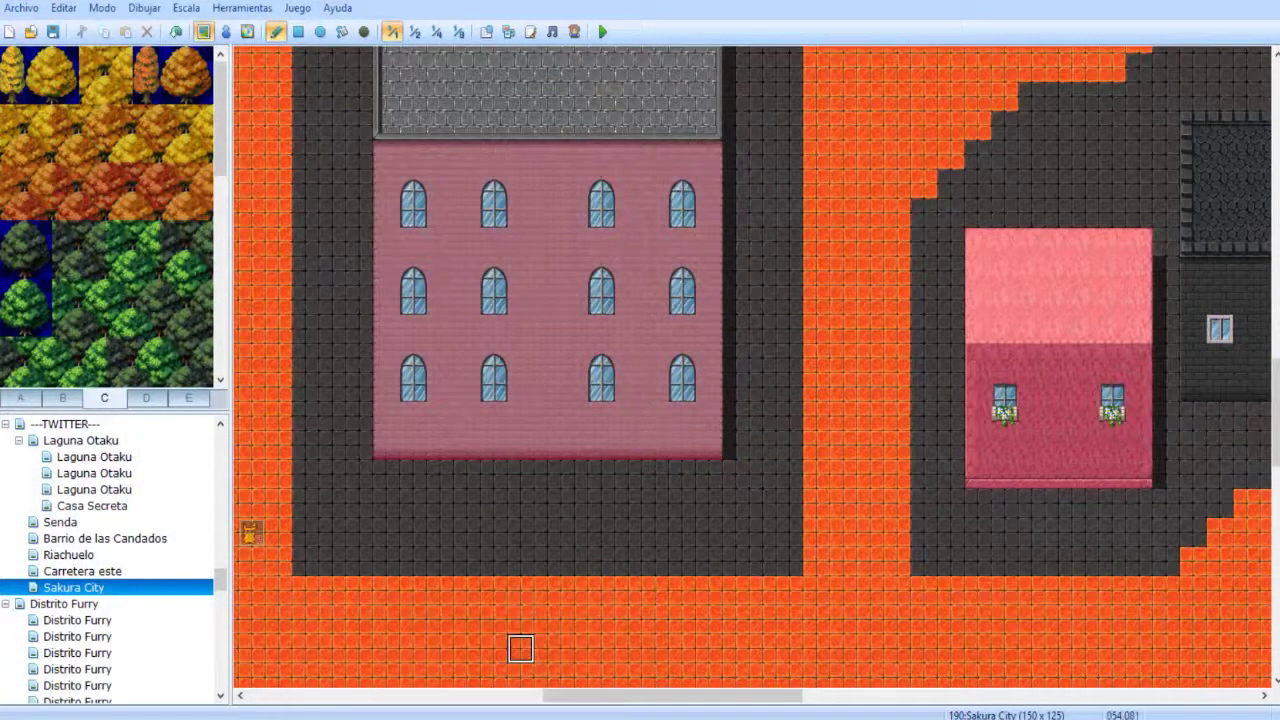
scroll(110, 560, down, 10)
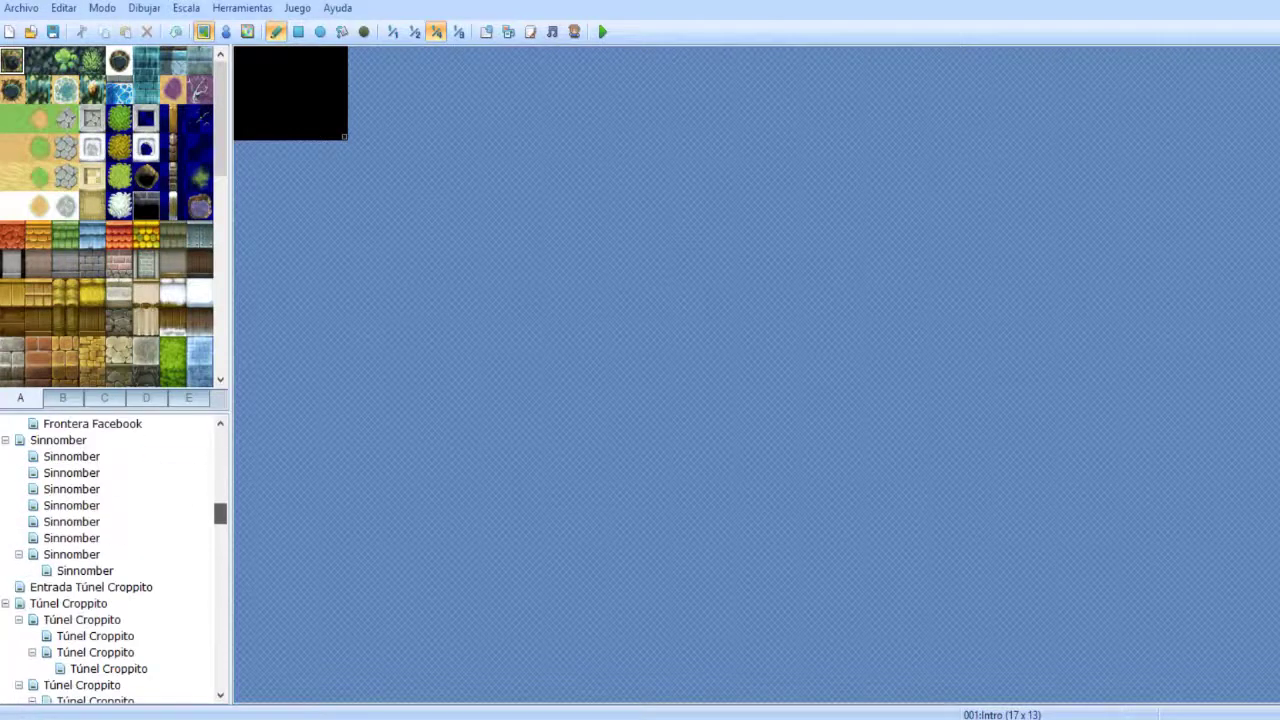
scroll(110, 560, up, 8)
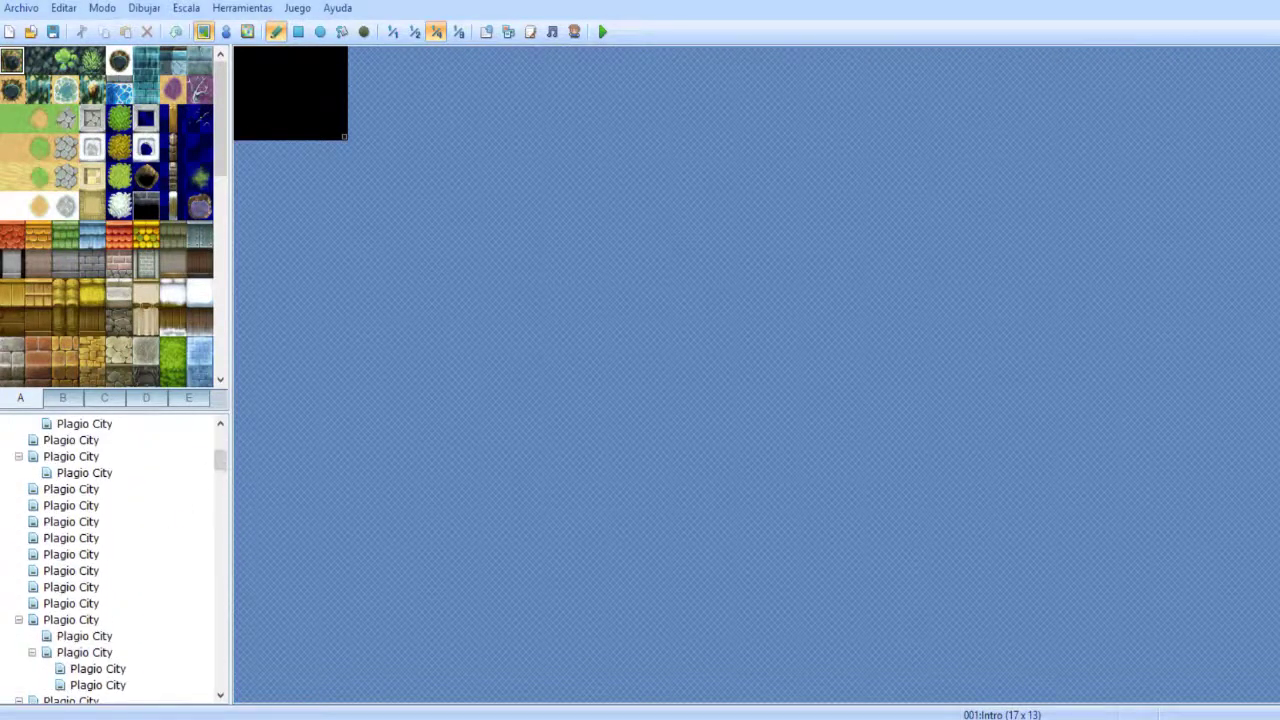
click(58, 538)
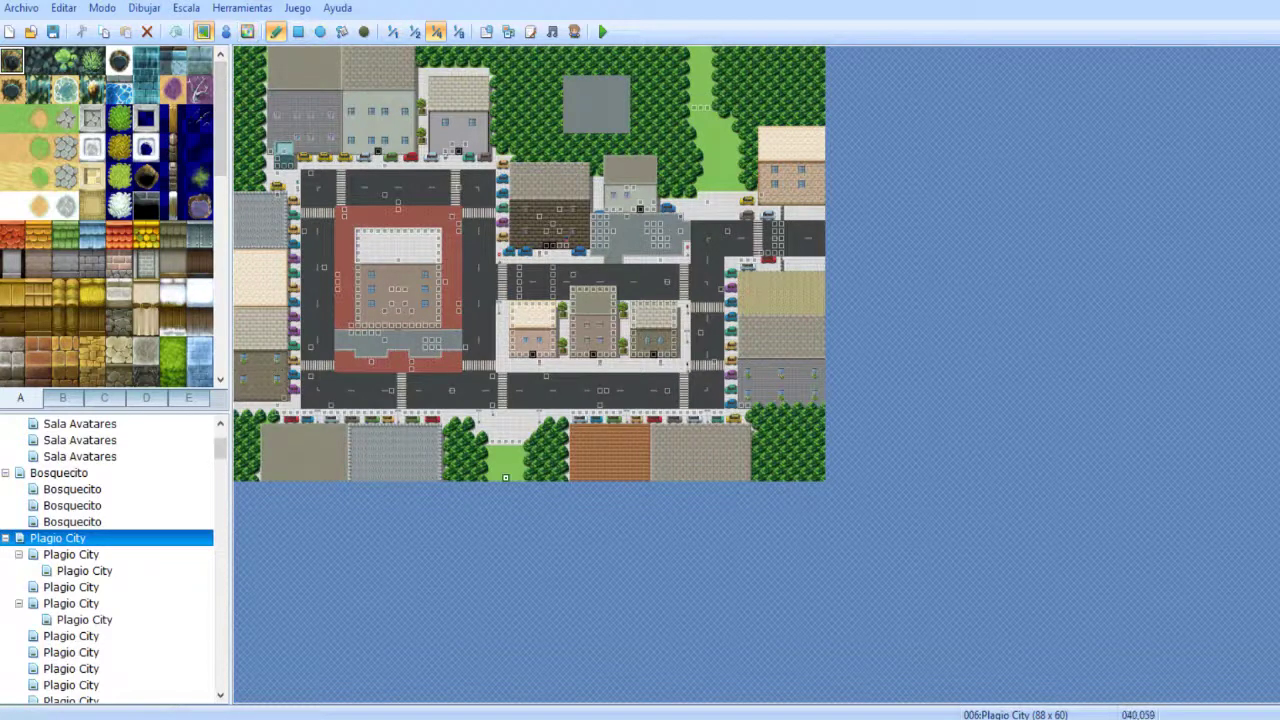
click(247, 31)
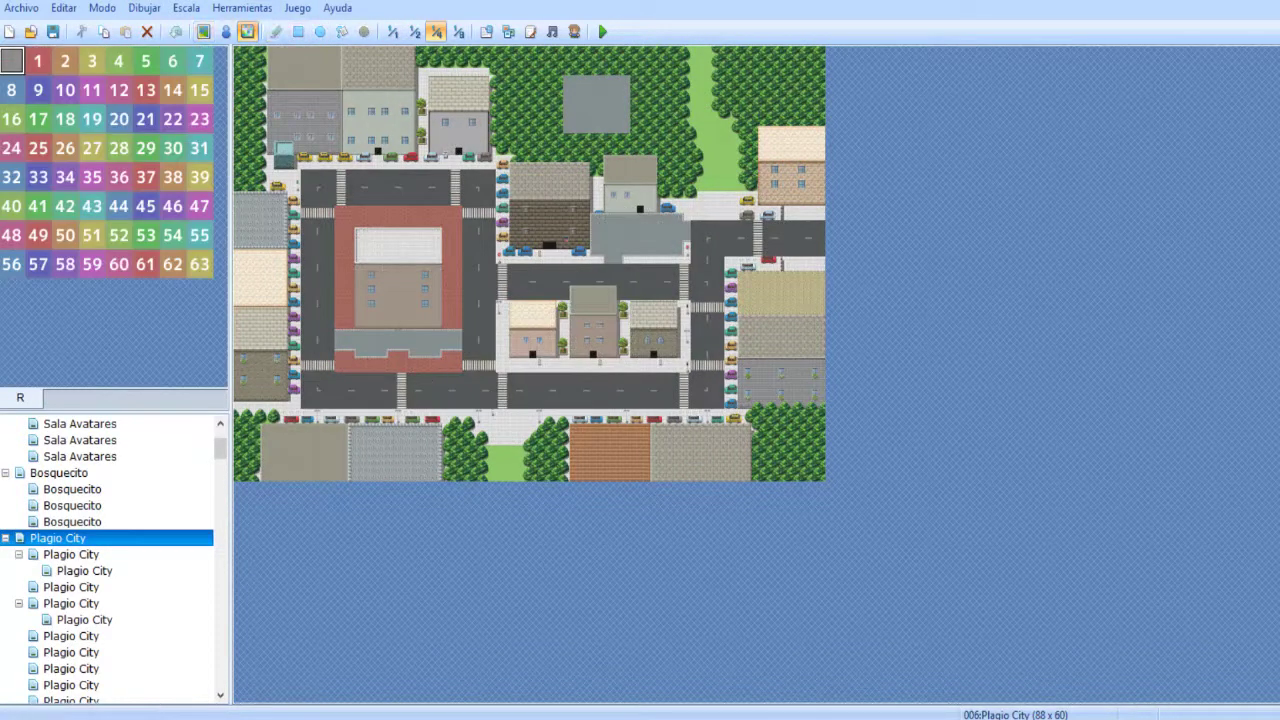
- Compare Sakura City at quarter scale with the Plagio City map in the Tuiterland 2 project
mouse_move(477, 718)
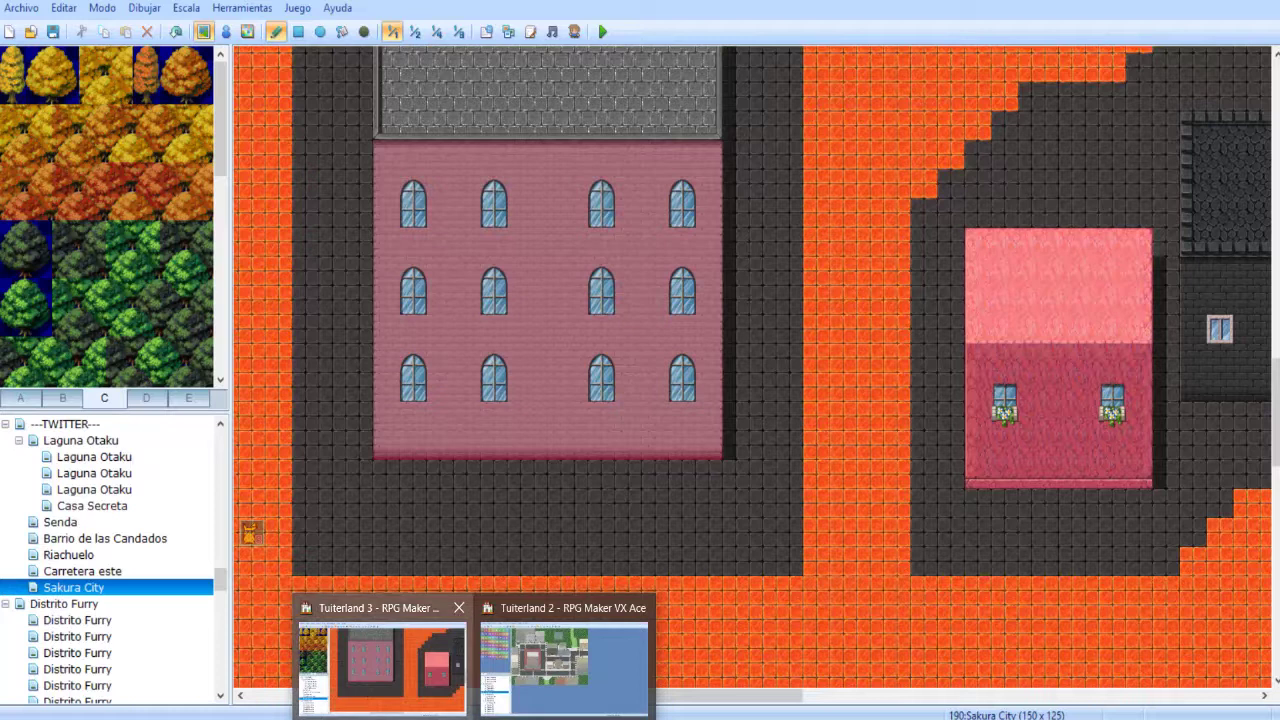
click(380, 664)
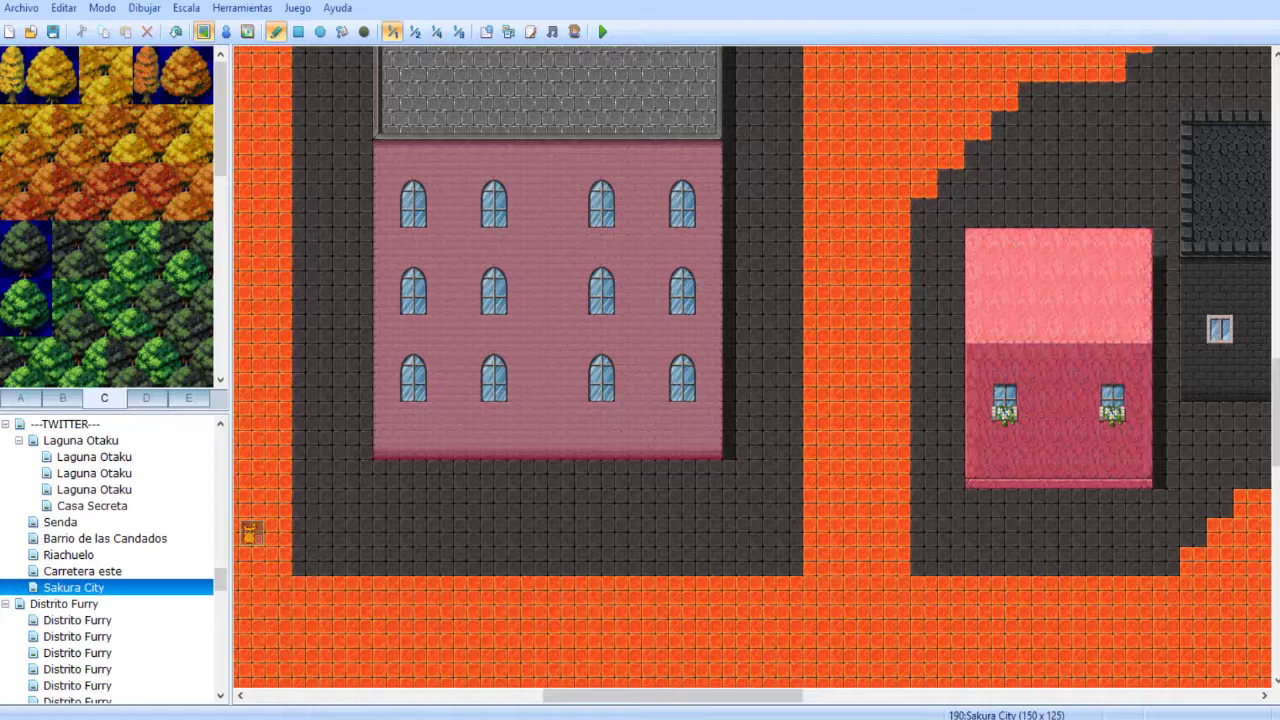
click(436, 31)
mouse_move(477, 718)
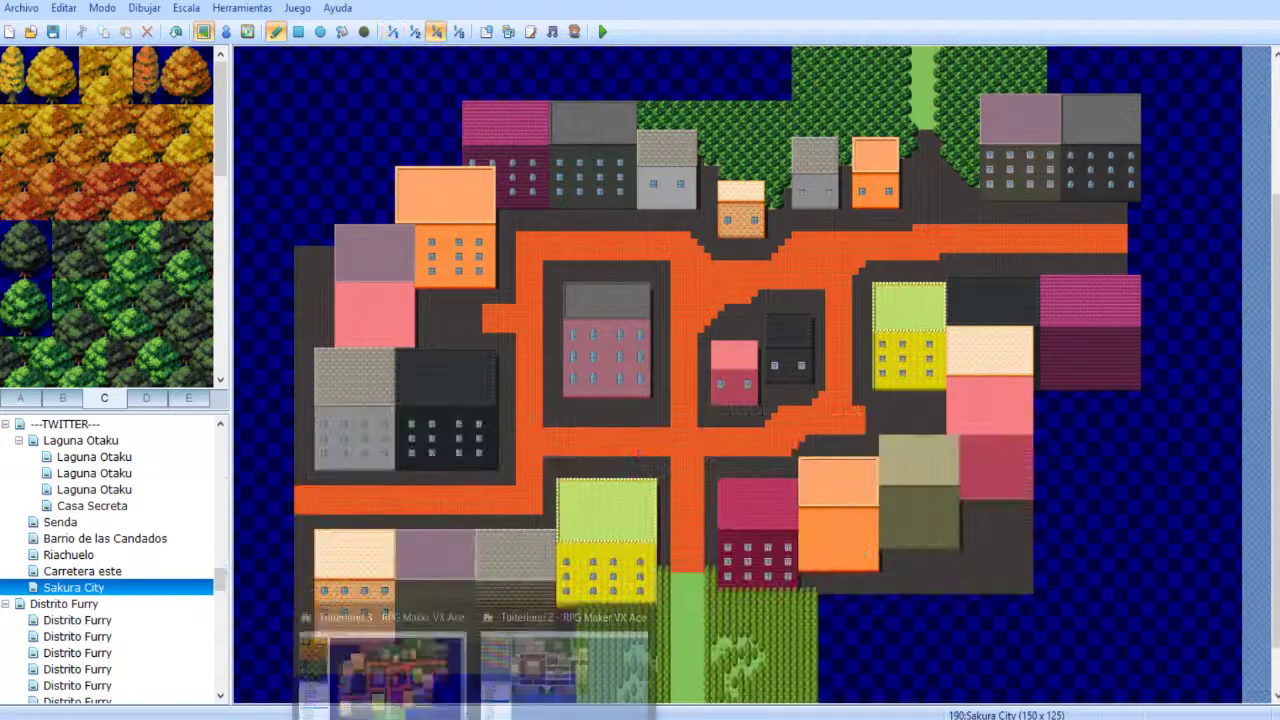
click(563, 660)
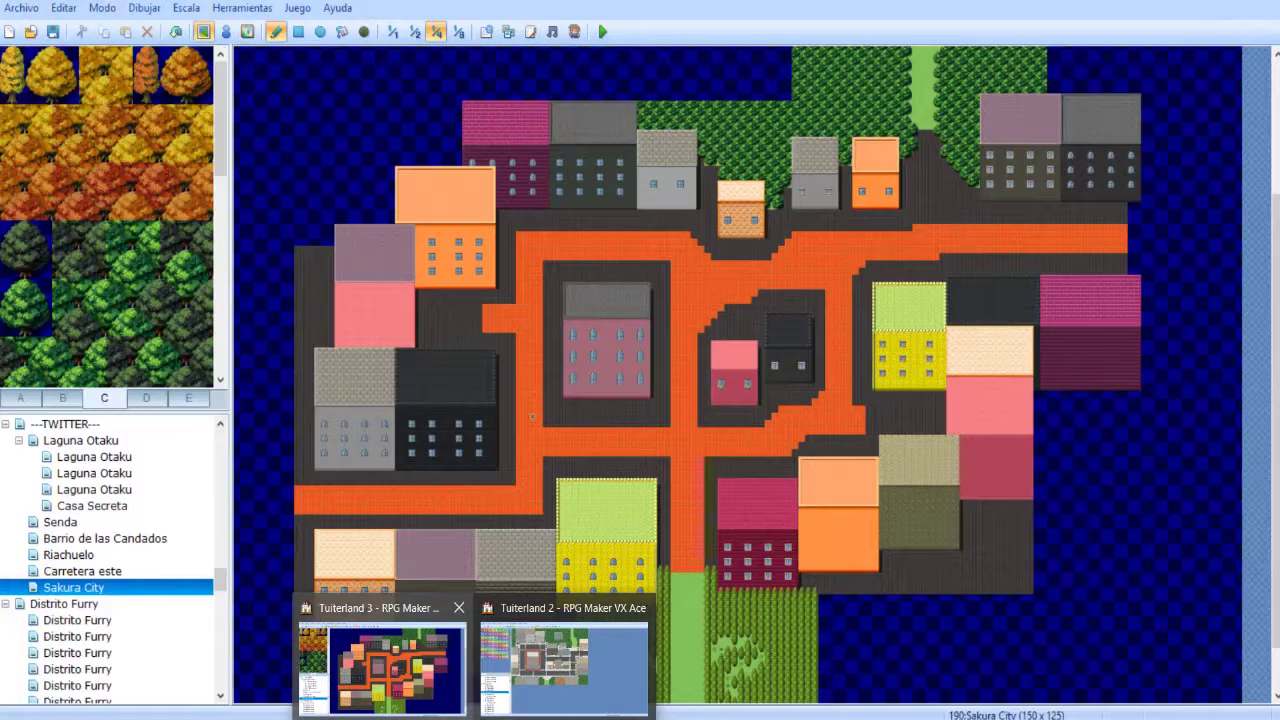
click(381, 668)
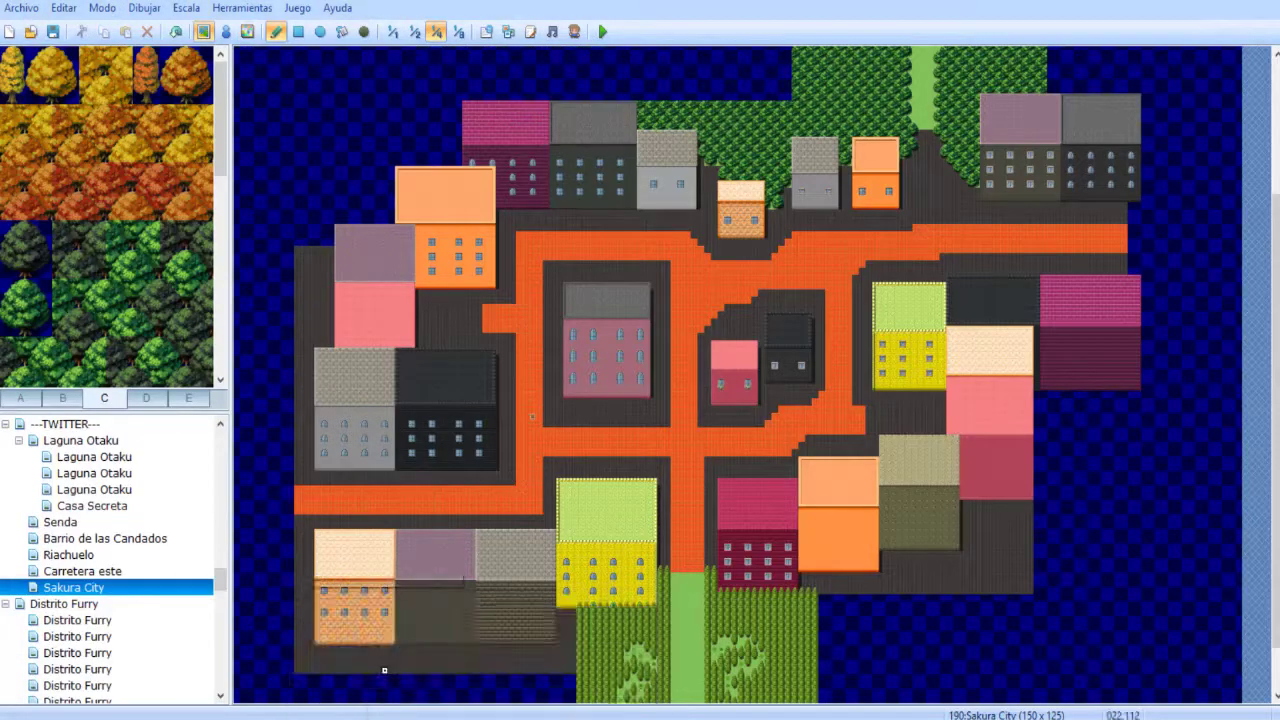
- Show both city maps at full scale and examine Plagio City's central building and its entrance in event mode in Tuiterland 2
click(393, 32)
scroll(545, 271, up, 1)
mouse_move(470, 718)
click(571, 668)
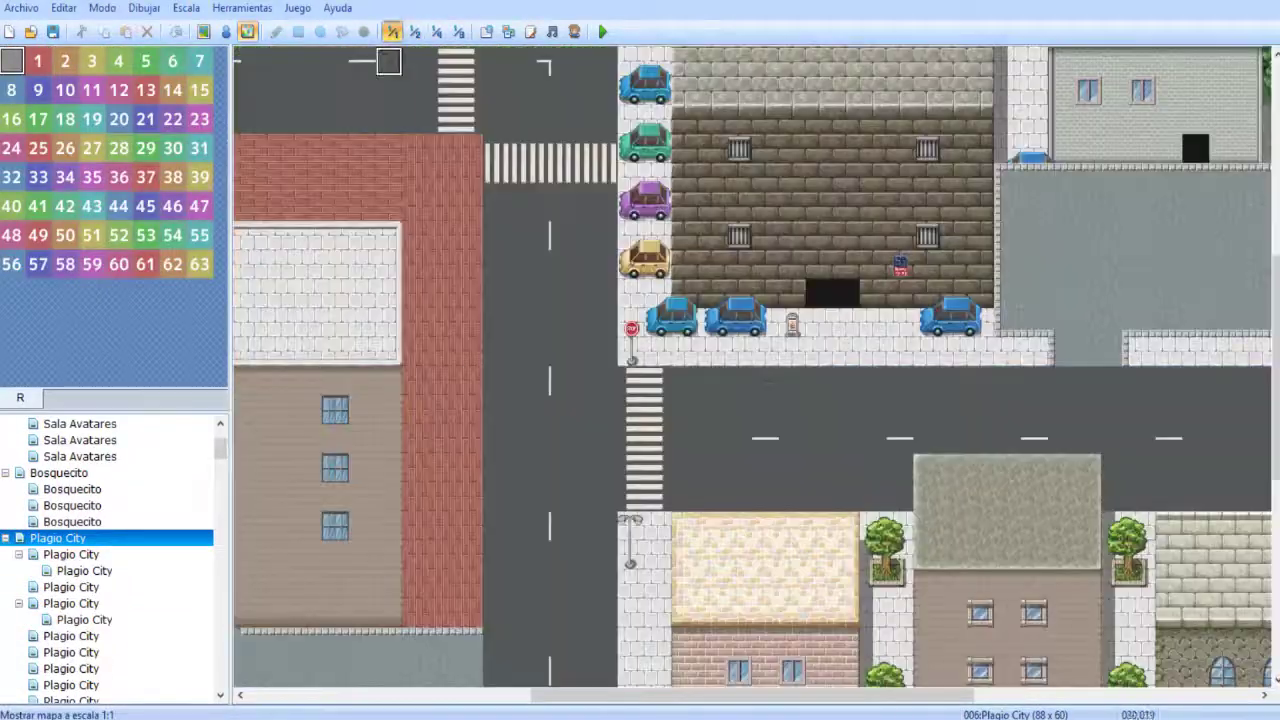
click(392, 31)
click(226, 32)
drag(500, 380, 764, 286)
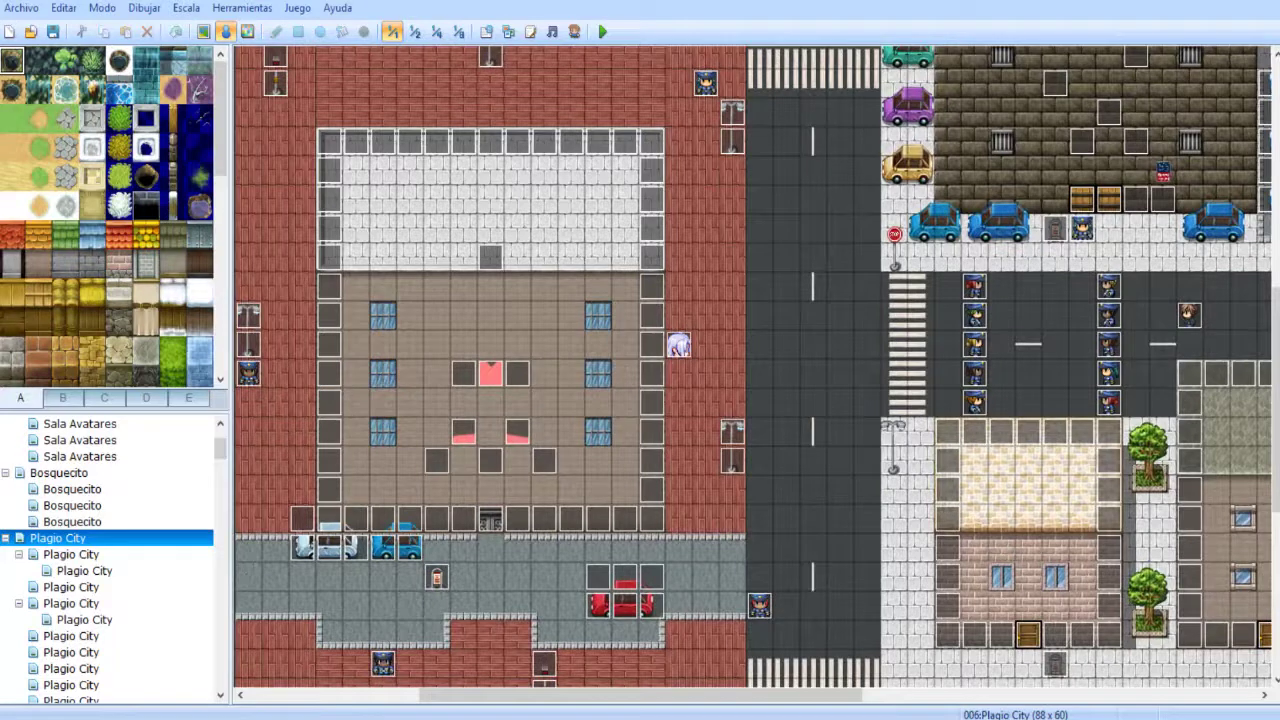
click(490, 519)
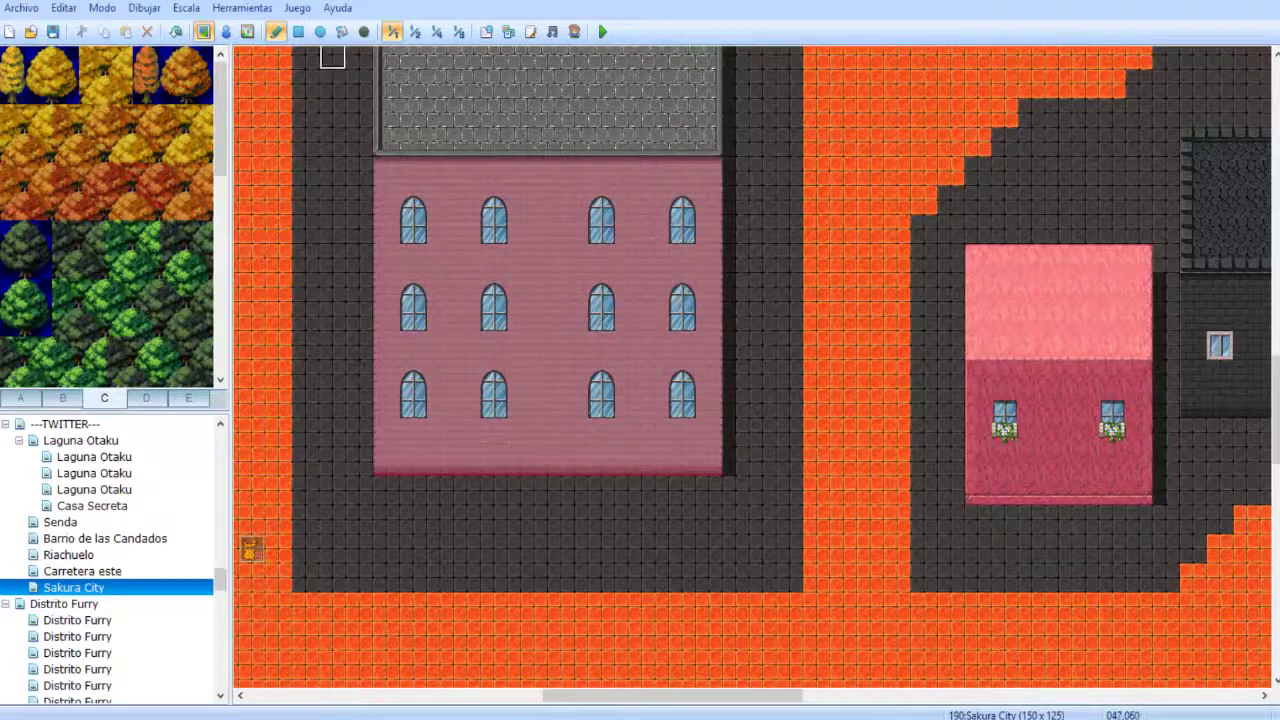
- Remove the two middle columns of arched windows from Sakura City's central pink building and switch to event editing mode
click(298, 31)
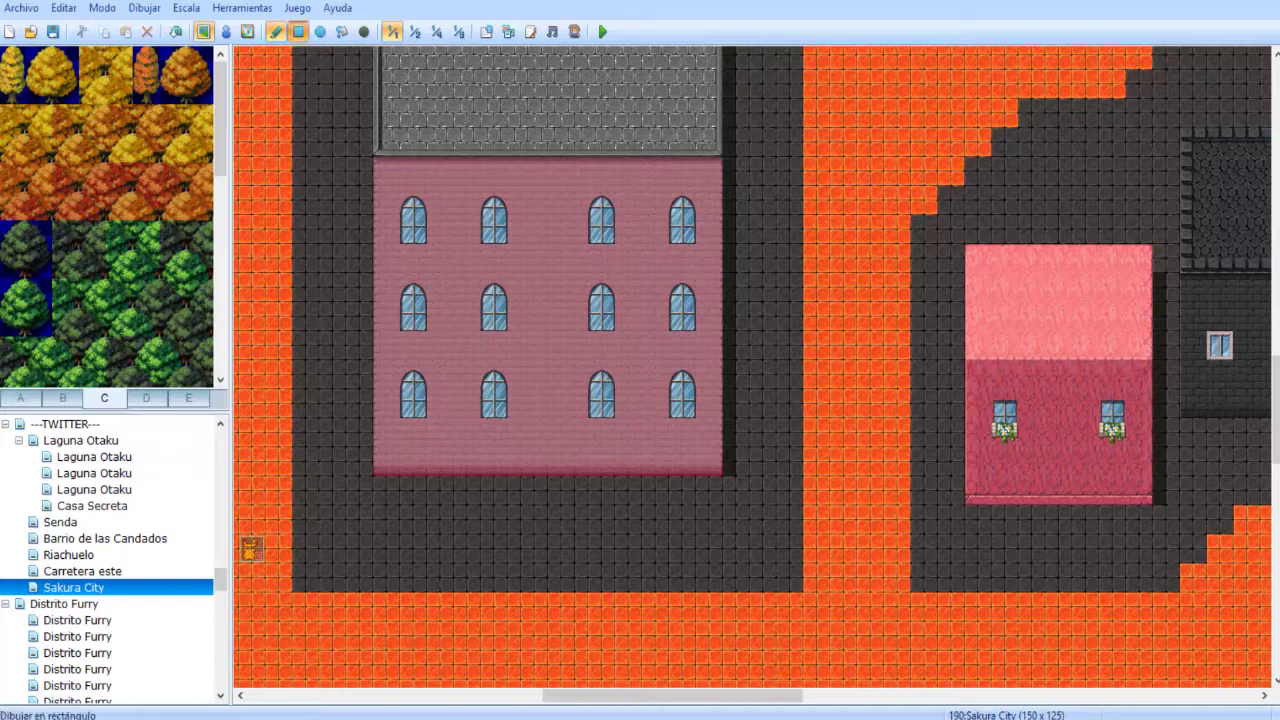
drag(463, 200, 612, 412)
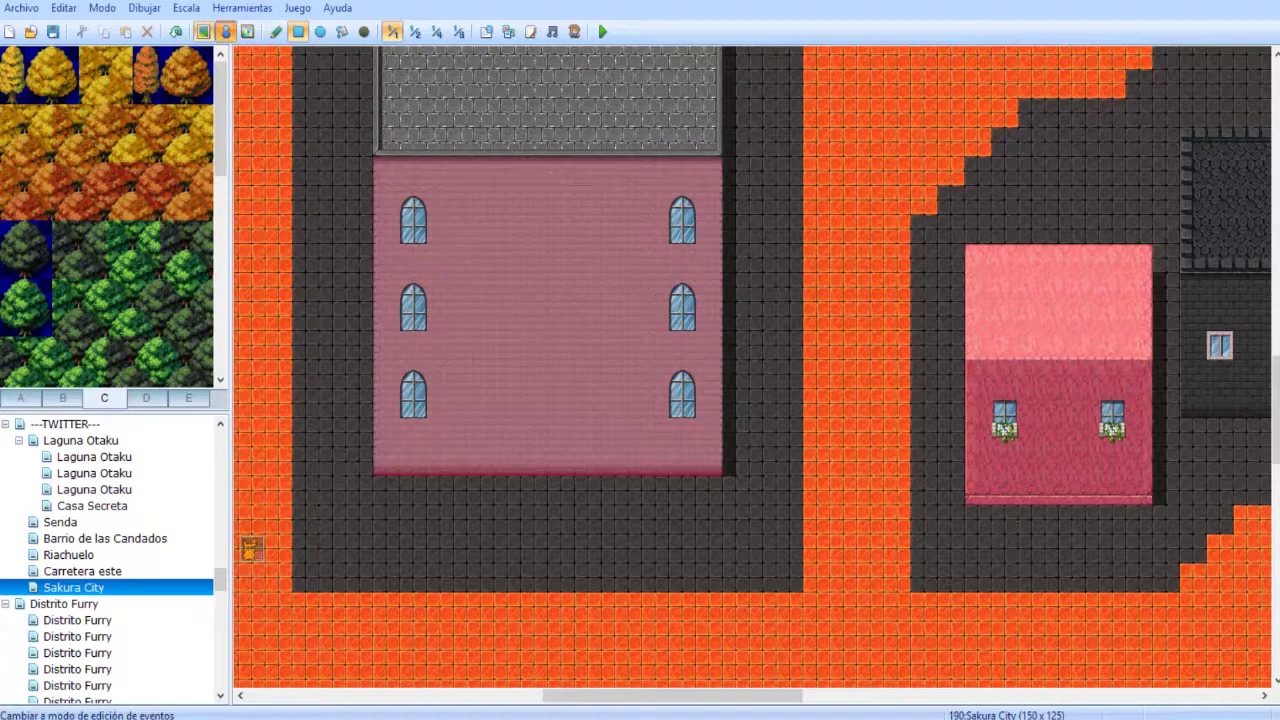
click(226, 31)
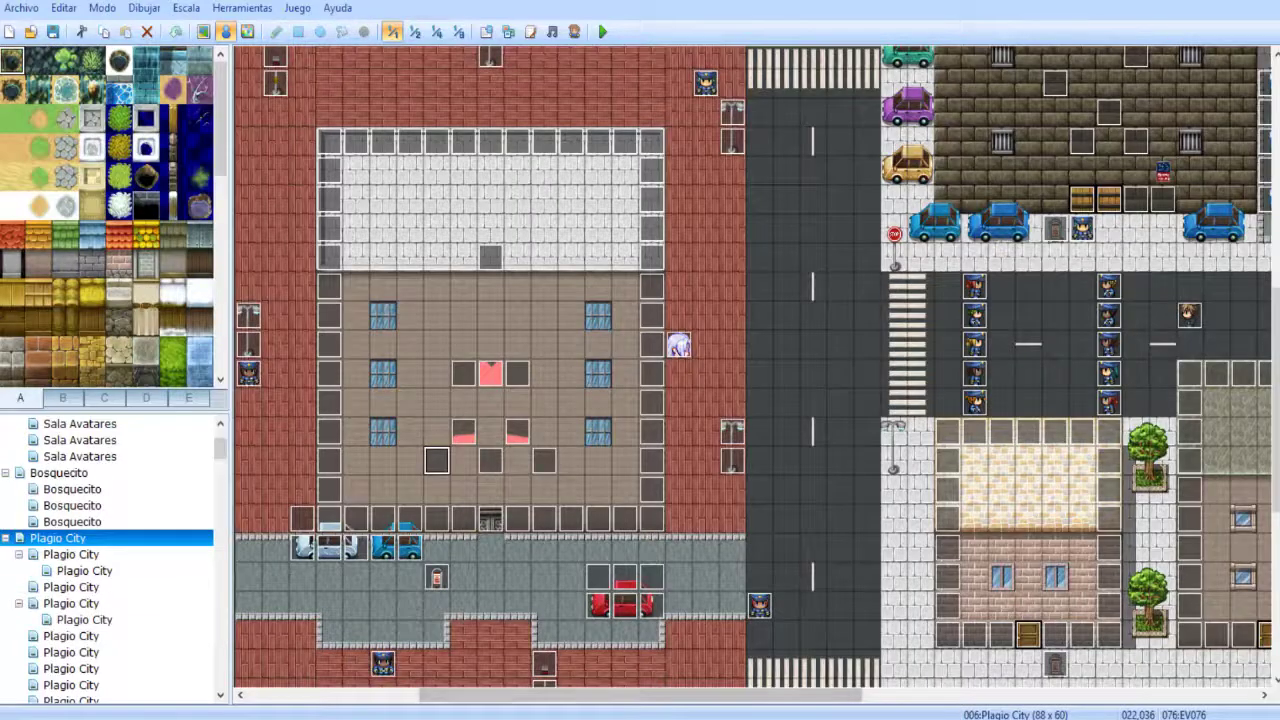
- Copy the middle and right events of the lowest facade row above Plagio City's central entrance onto matching tiles of Sakura City's pink building
click(491, 460)
mouse_move(476, 719)
click(384, 672)
click(548, 403)
key(ctrl+v)
click(568, 672)
click(544, 460)
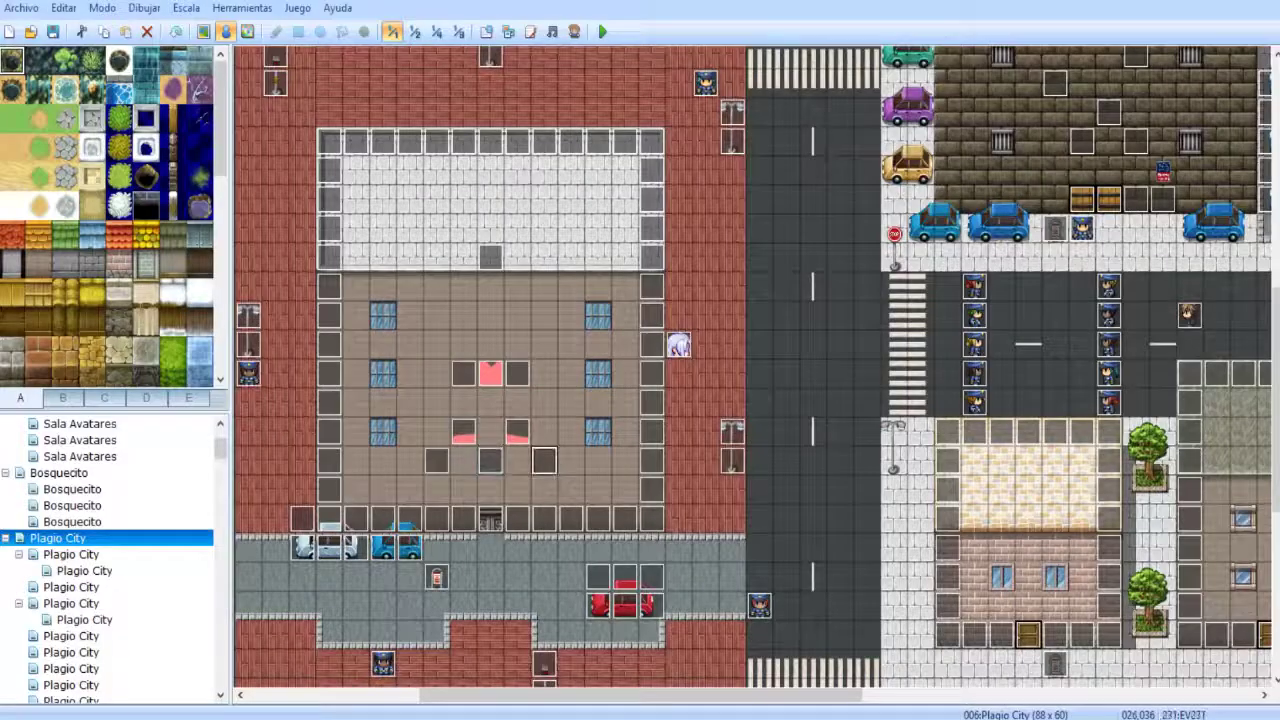
click(380, 670)
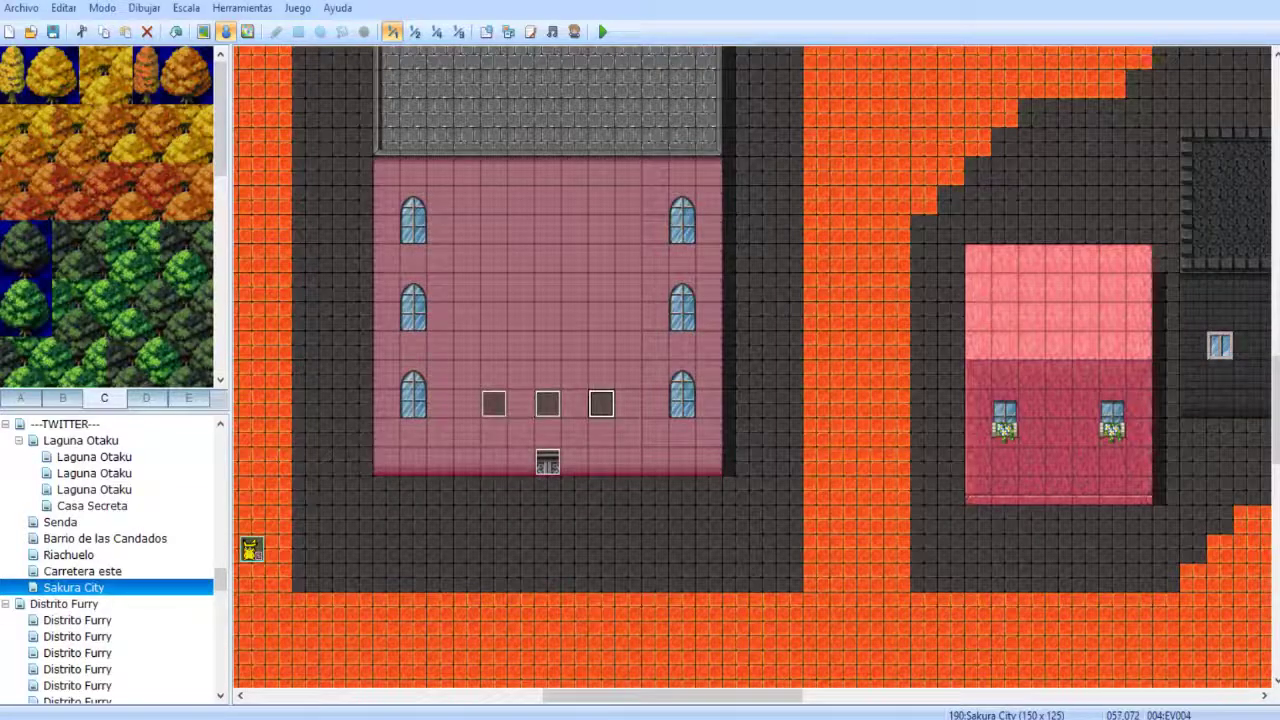
- Copy Plagio City's two partly pink facade events onto Sakura City's pink building, one row above its three dark events
click(565, 668)
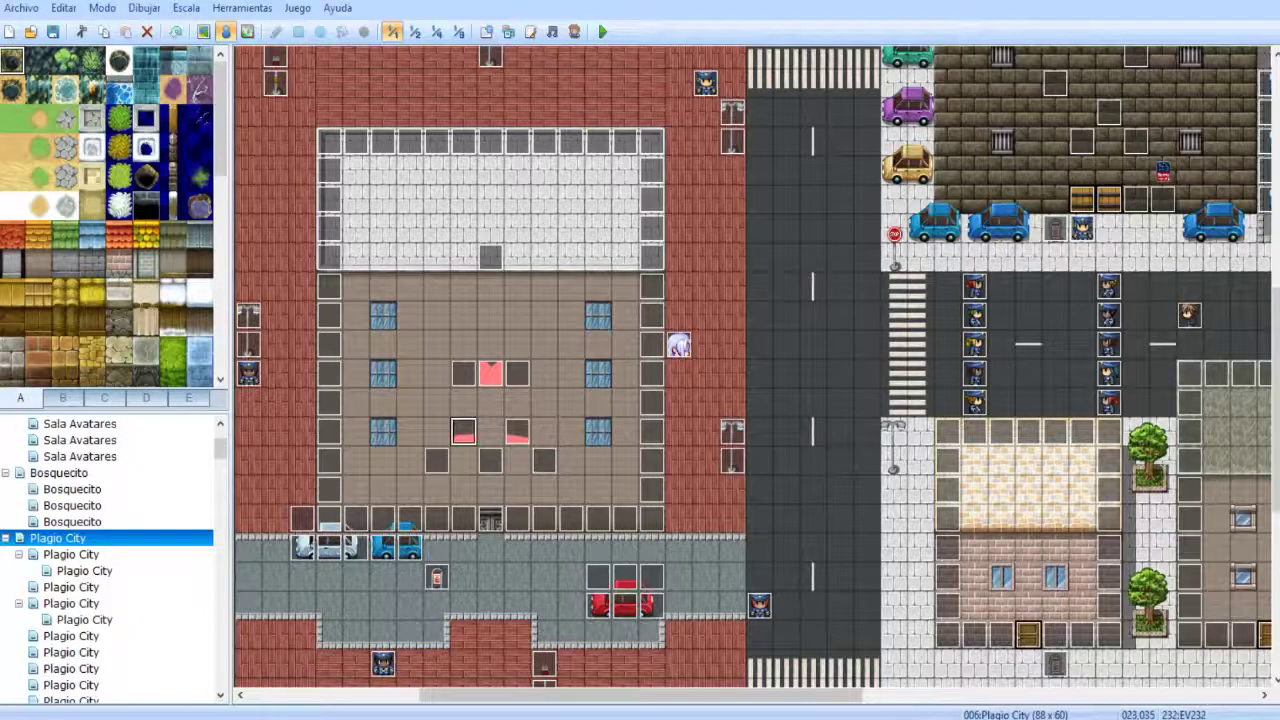
click(380, 670)
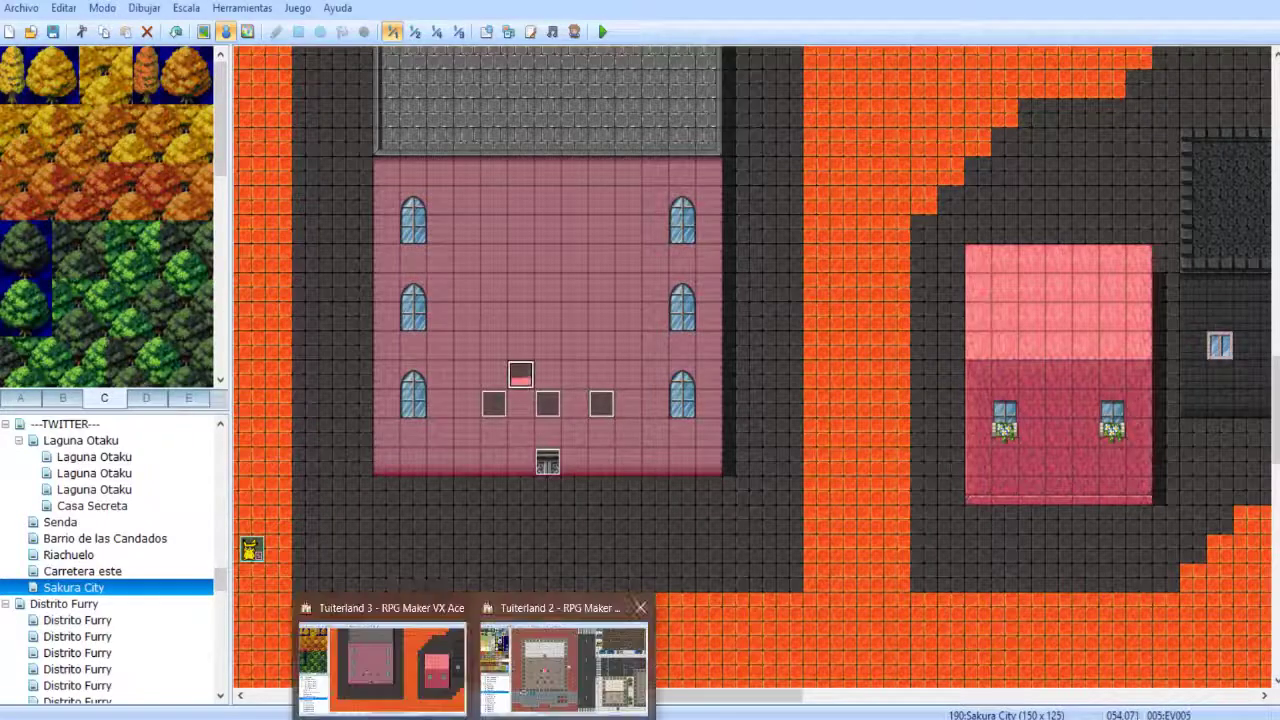
click(568, 665)
click(380, 670)
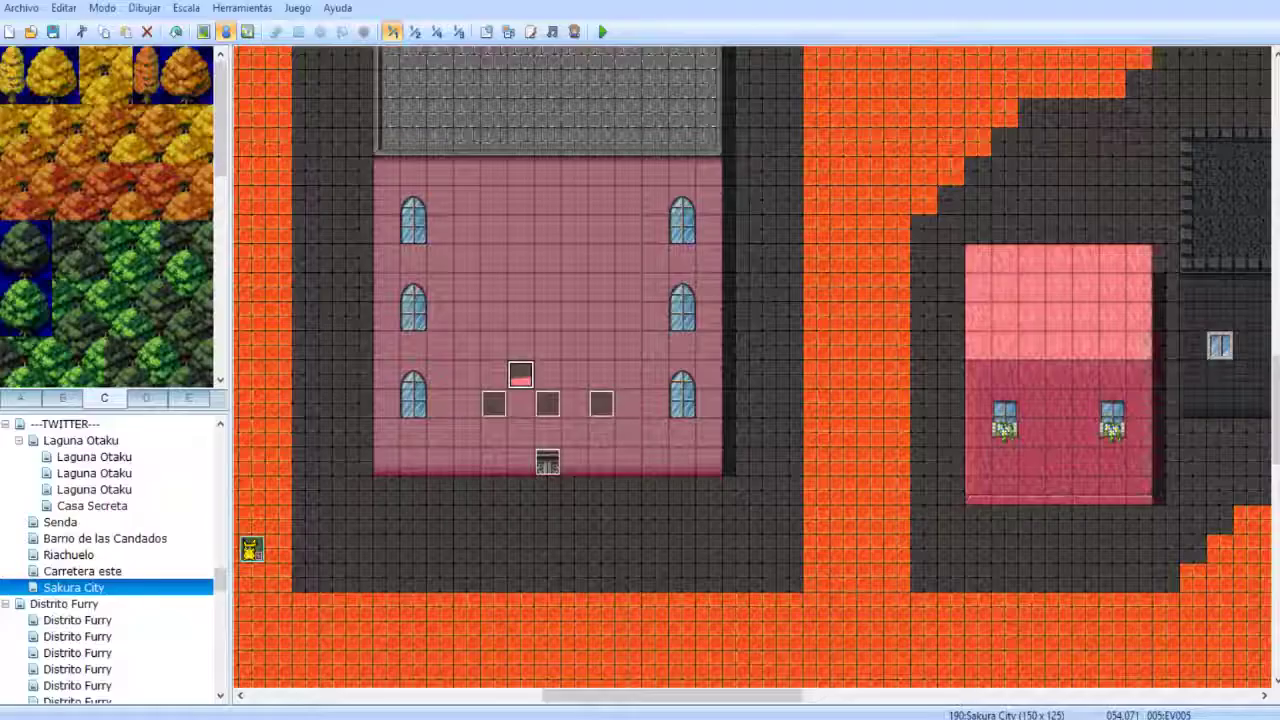
- Copy the solid pink event and its two flanking dark events from Plagio City's facade to Sakura City's, two rows above the partly pink pair
click(565, 668)
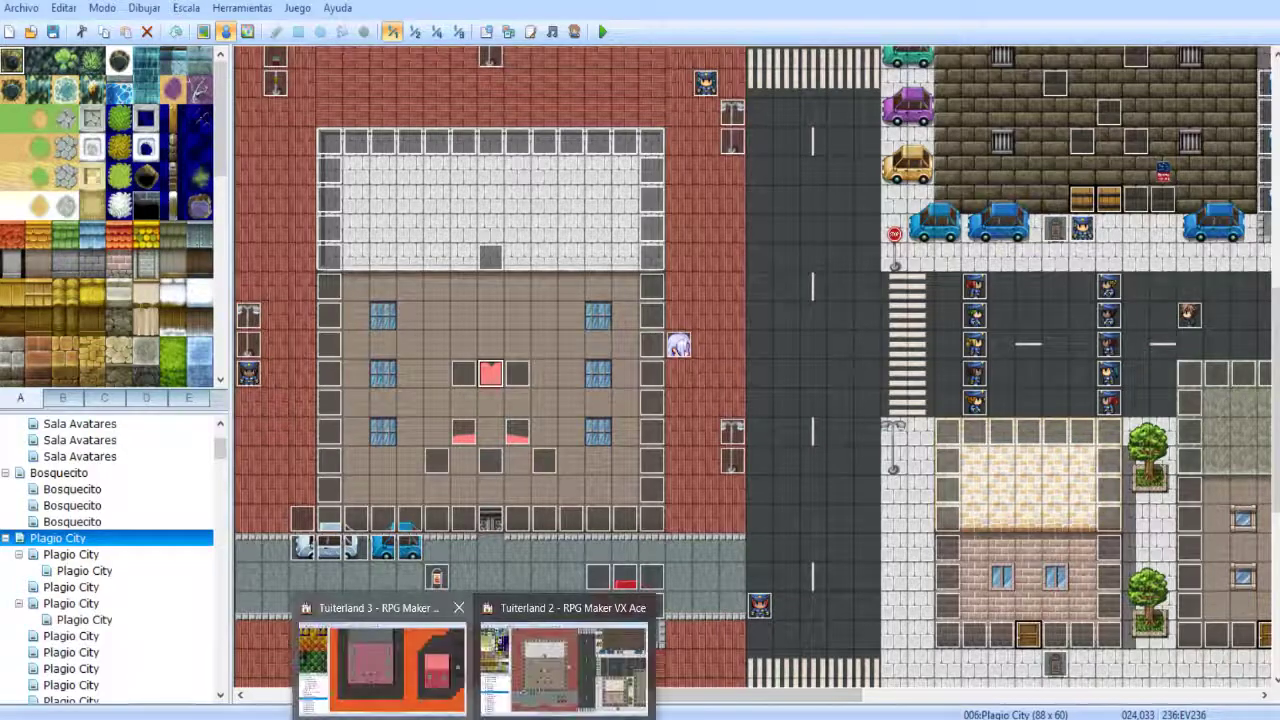
click(380, 670)
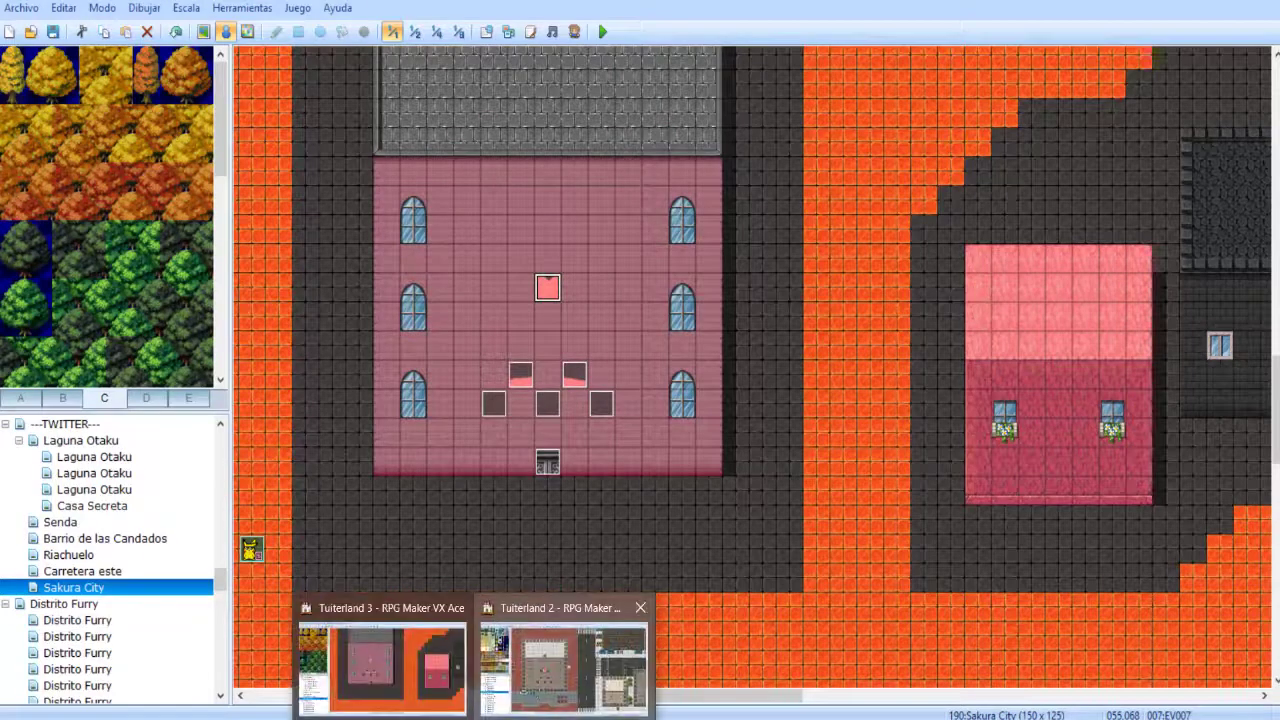
click(565, 668)
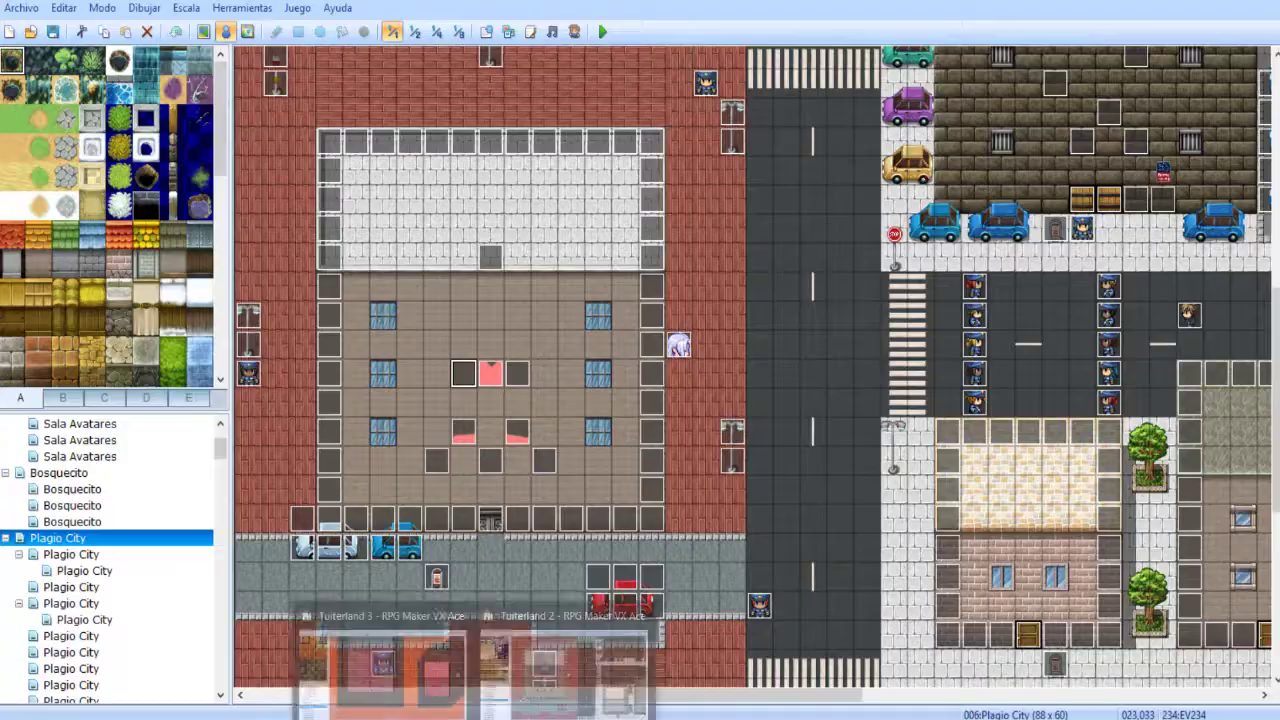
click(380, 670)
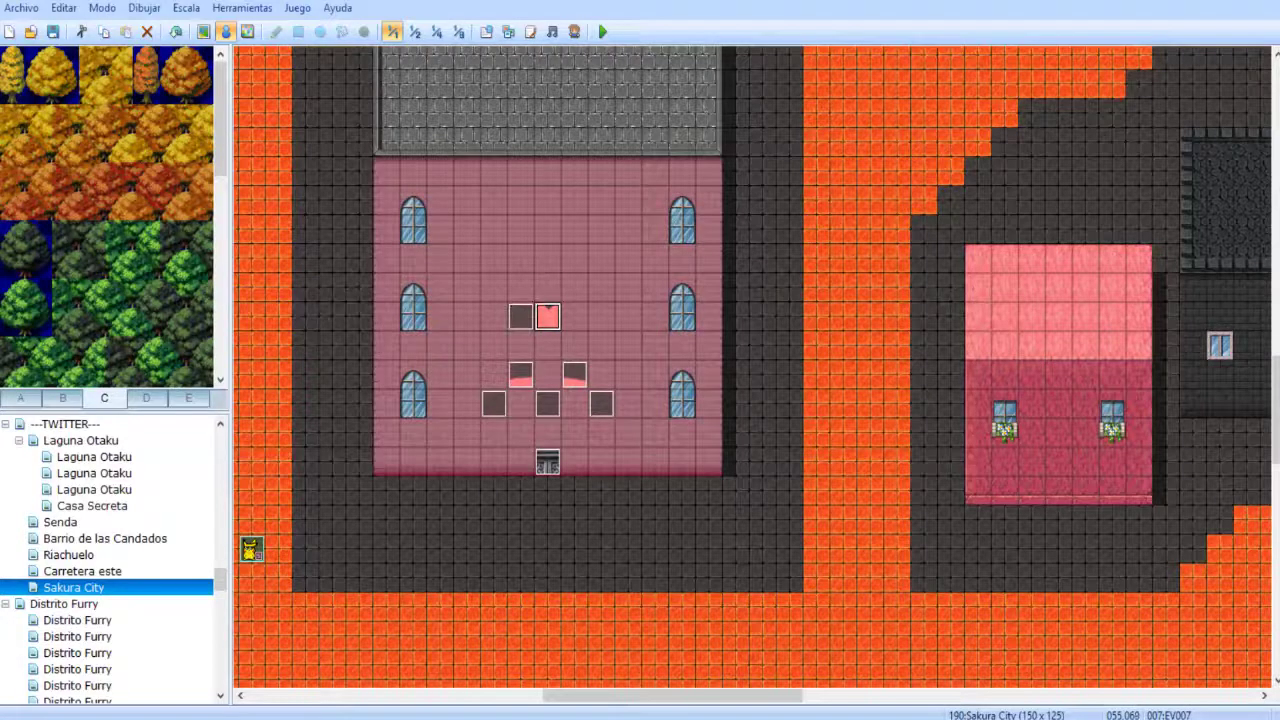
click(565, 668)
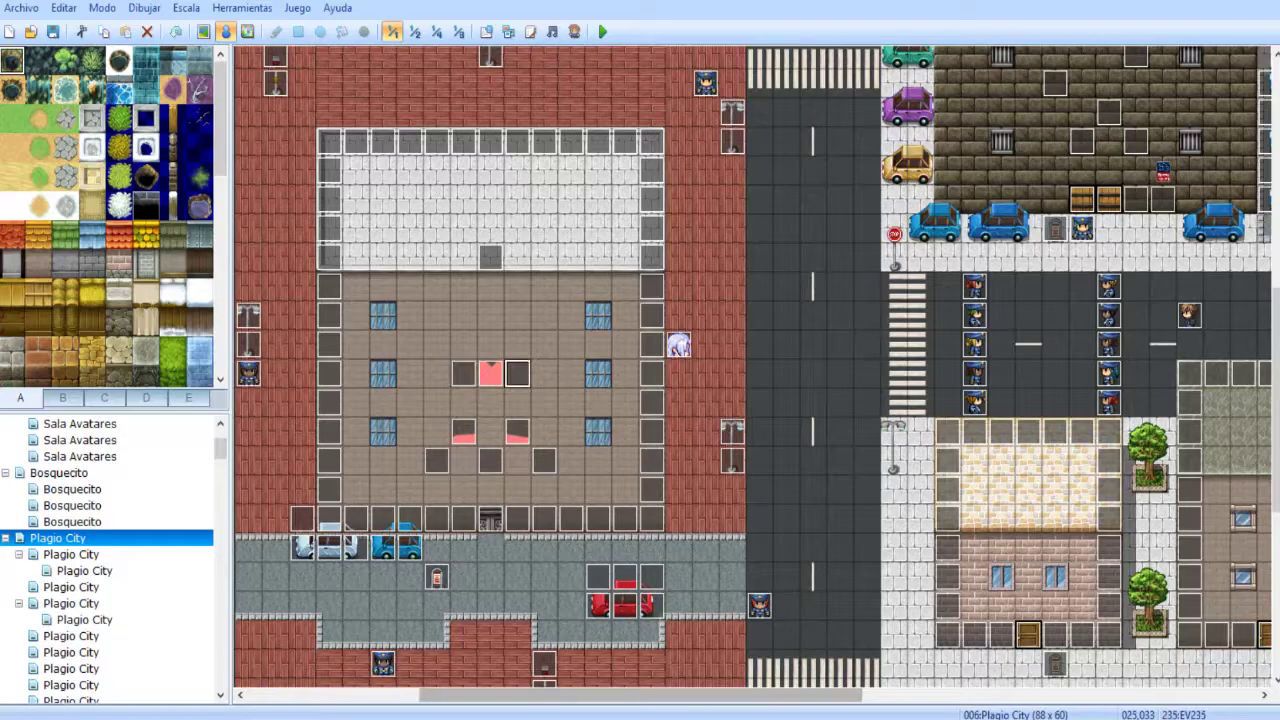
click(380, 670)
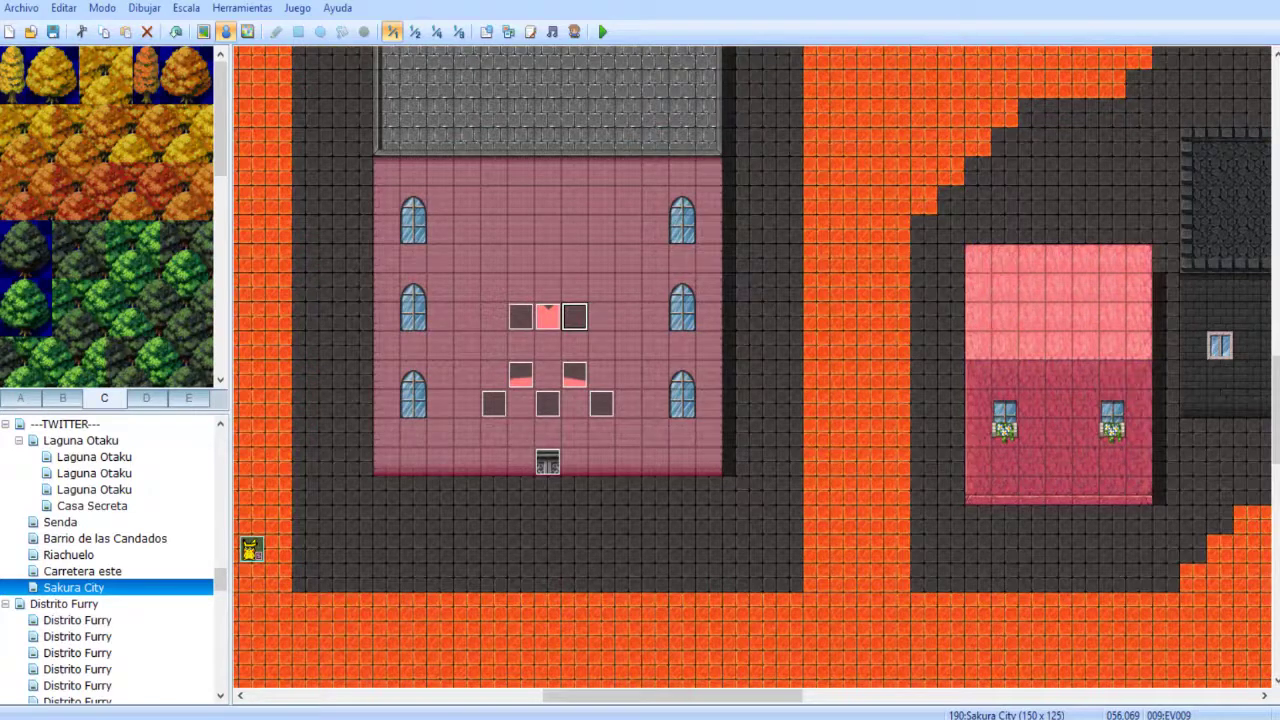